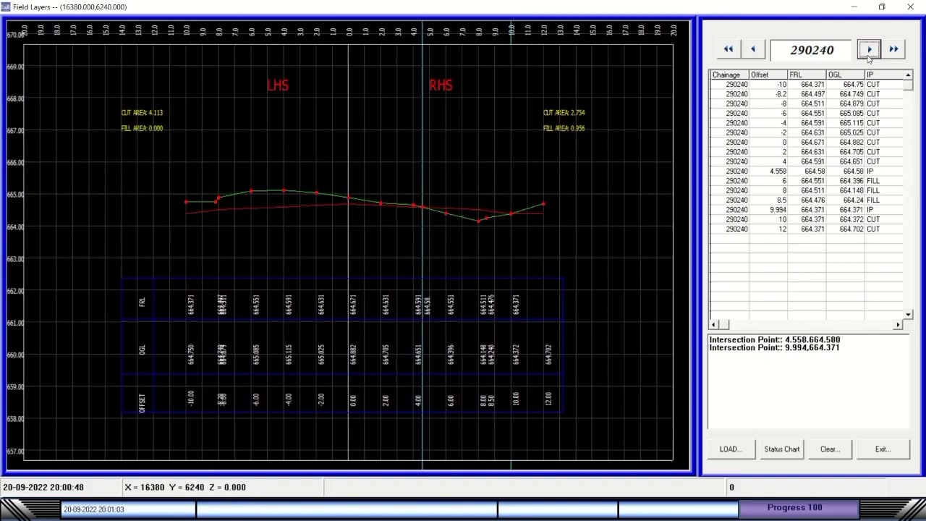
# Step through the field-layer cross sections up to chainage 290420.
pyautogui.click(869, 49)
pyautogui.click(869, 50)
pyautogui.click(869, 49)
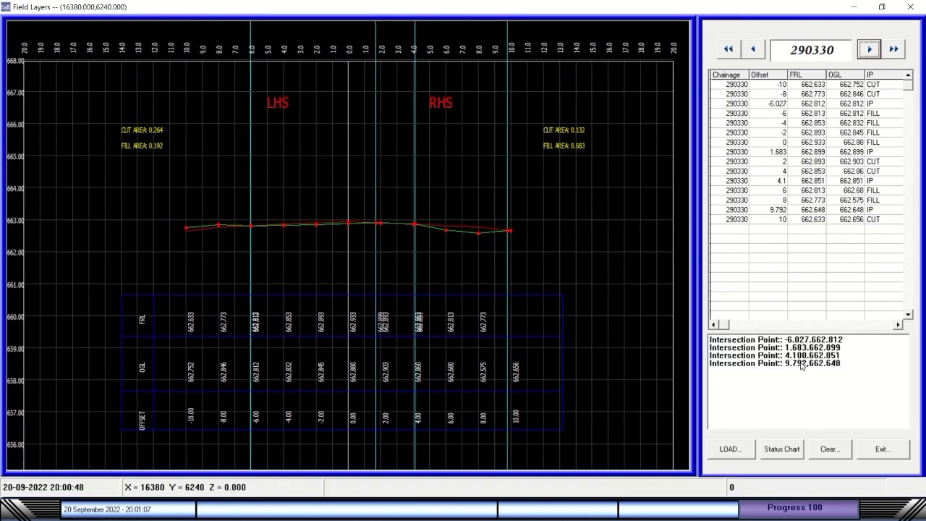
pyautogui.click(869, 50)
pyautogui.click(870, 50)
pyautogui.click(869, 49)
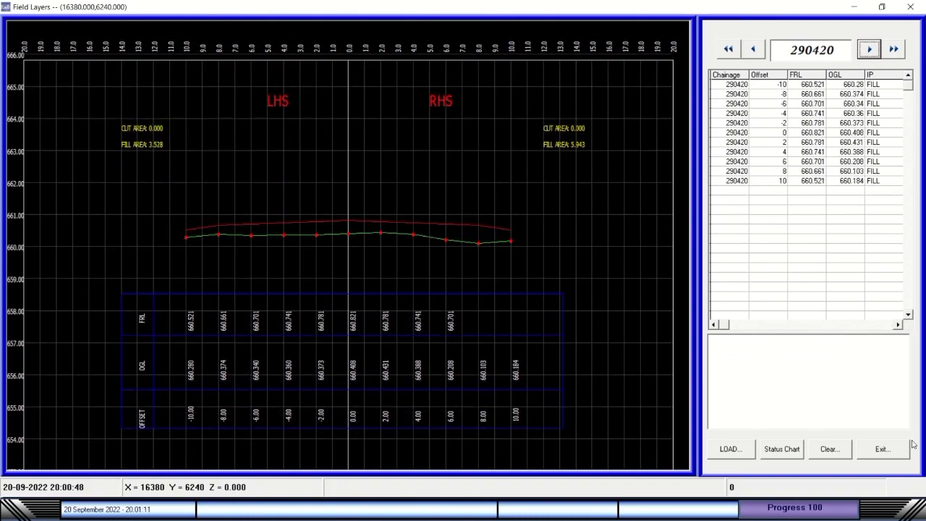
pyautogui.click(882, 448)
# Exit Field Layers, accept the display settings, and draw the Longitudinal Section.
pyautogui.click(298, 79)
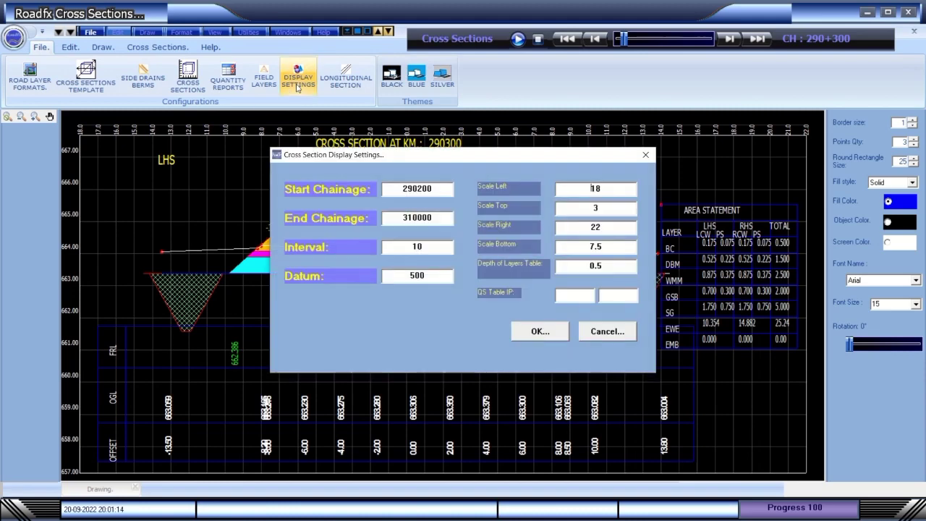
pyautogui.click(540, 331)
pyautogui.click(345, 80)
pyautogui.click(480, 288)
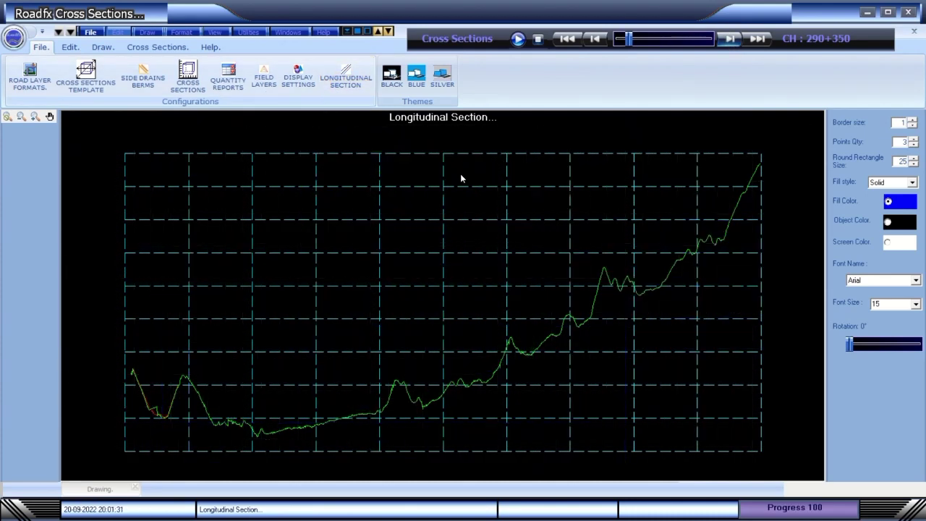
# Browse the File, Edit, Draw and Format menus.
pyautogui.click(91, 32)
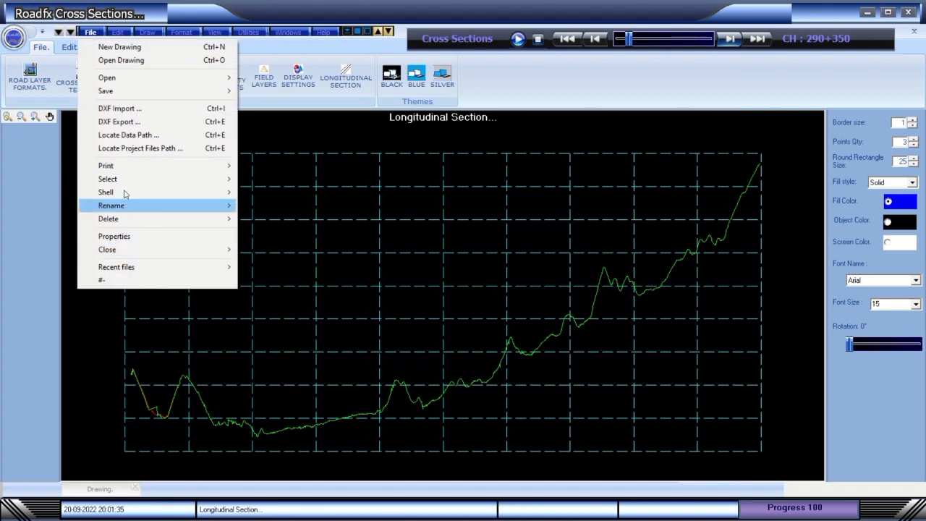
pyautogui.click(116, 32)
pyautogui.click(147, 32)
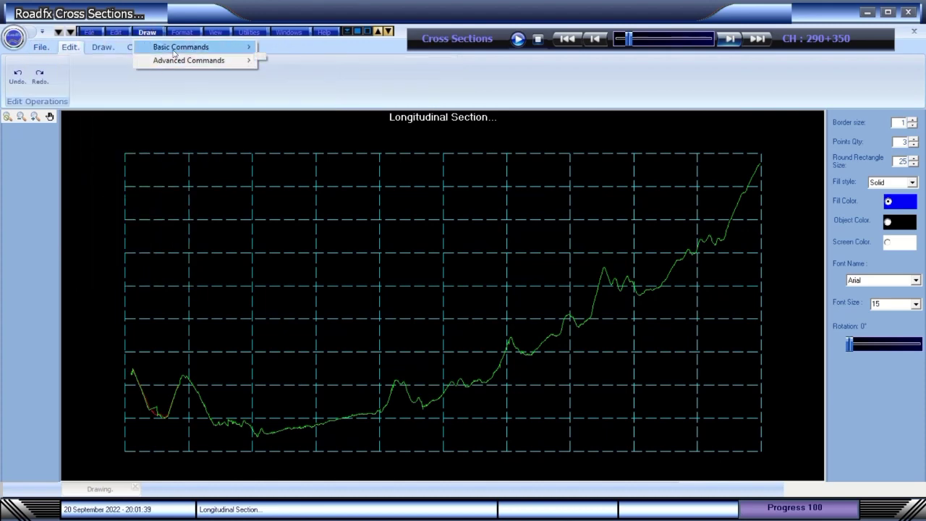
pyautogui.click(182, 31)
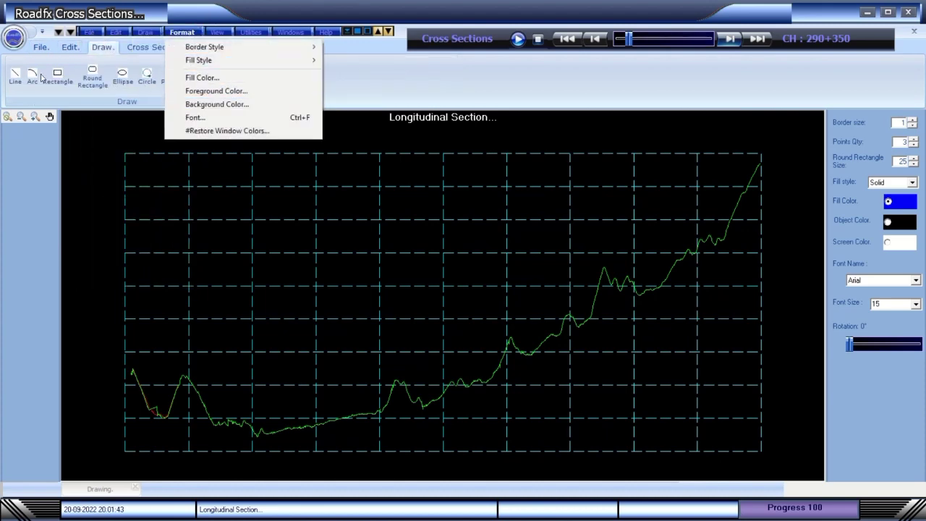
pyautogui.click(185, 32)
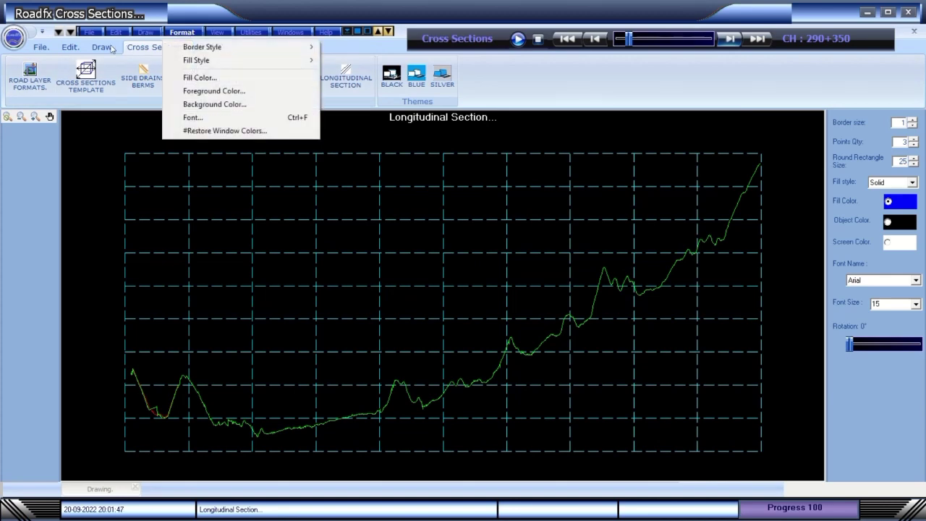
# Draw a line and try the rectangle and ellipse shapes at chainage 290360.
pyautogui.click(102, 46)
pyautogui.click(15, 76)
pyautogui.moveTo(440, 198); pyautogui.dragTo(284, 131)
pyautogui.click(730, 38)
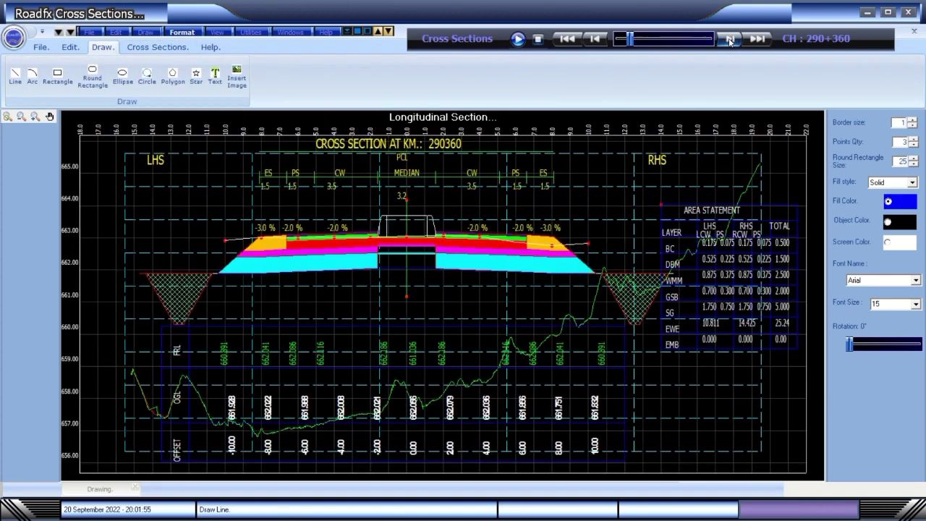
pyautogui.click(57, 77)
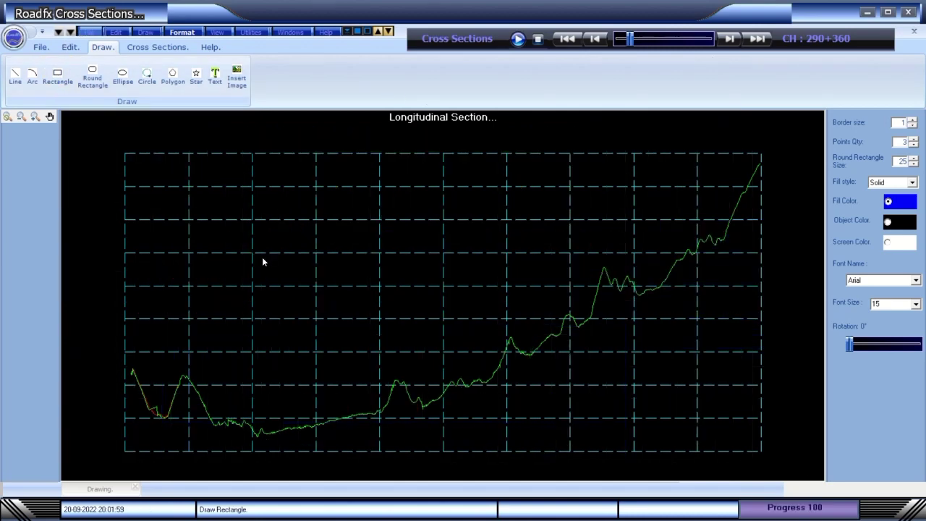
pyautogui.click(123, 75)
# Step ahead to chainage 290410 and open then close the Cross Sections Input Form.
pyautogui.click(729, 38)
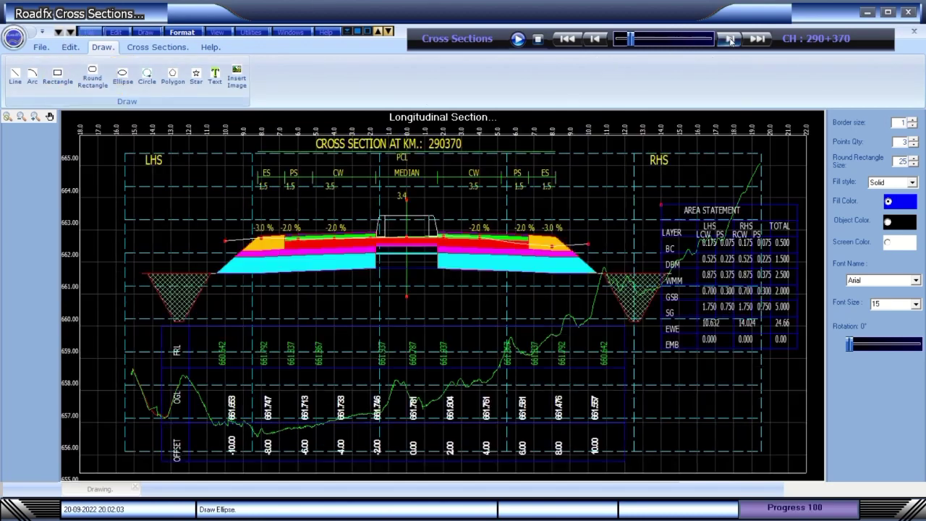
pyautogui.click(730, 38)
pyautogui.click(730, 38)
pyautogui.click(730, 38)
pyautogui.click(730, 38)
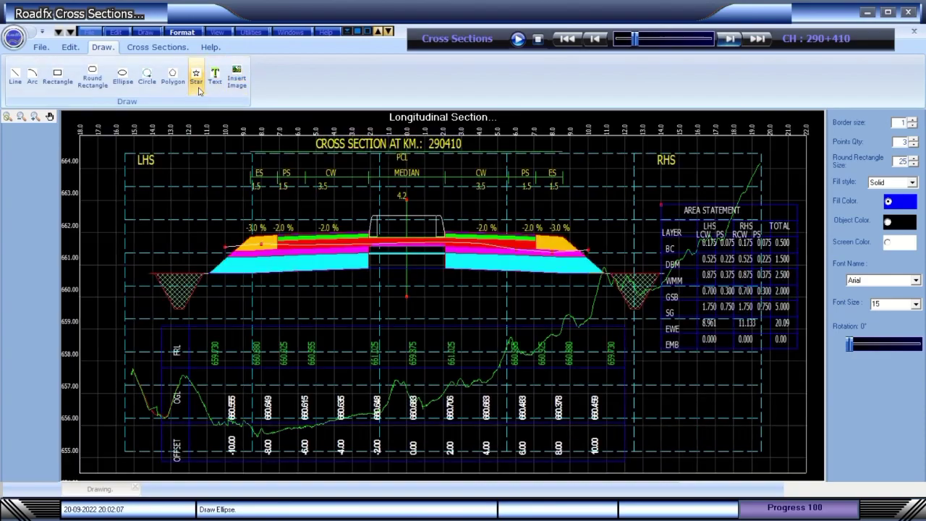
pyautogui.click(157, 46)
pyautogui.click(185, 77)
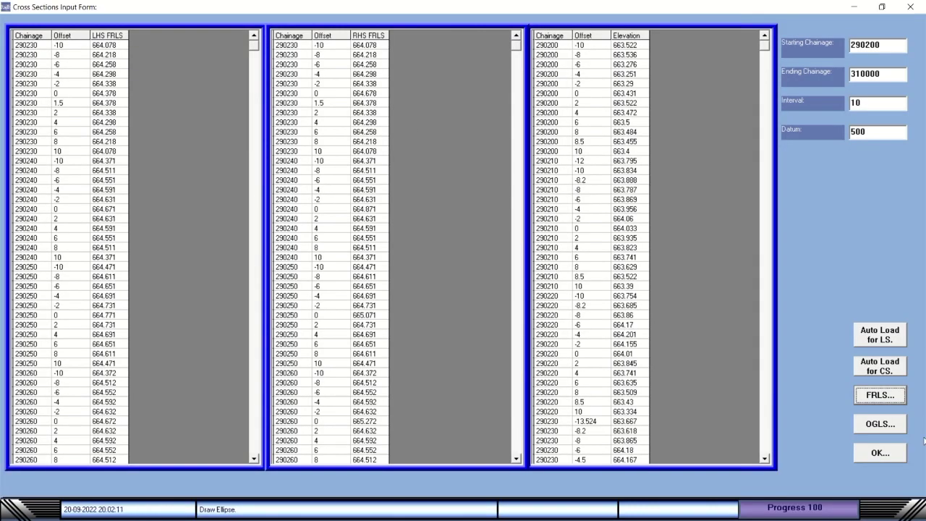
pyautogui.click(881, 453)
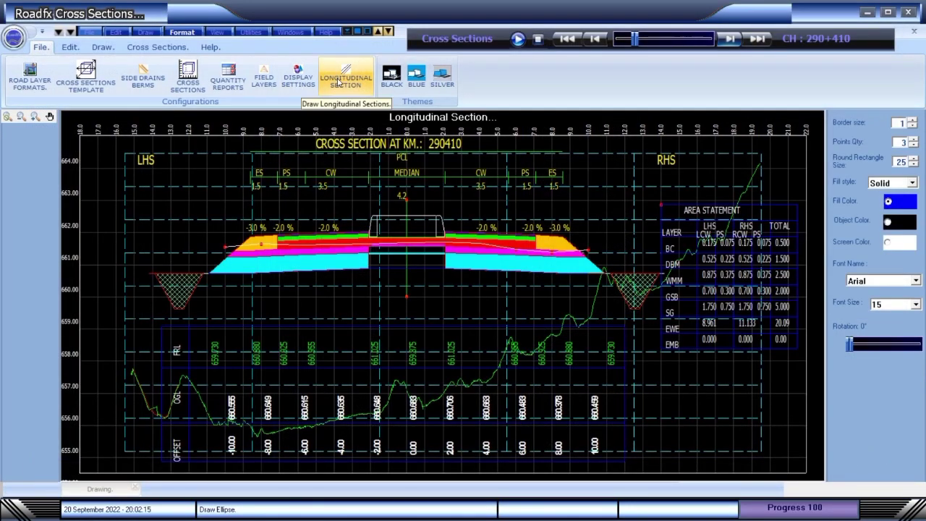
# Jump to chainage 291+220 and redraw the Longitudinal Section.
pyautogui.click(713, 39)
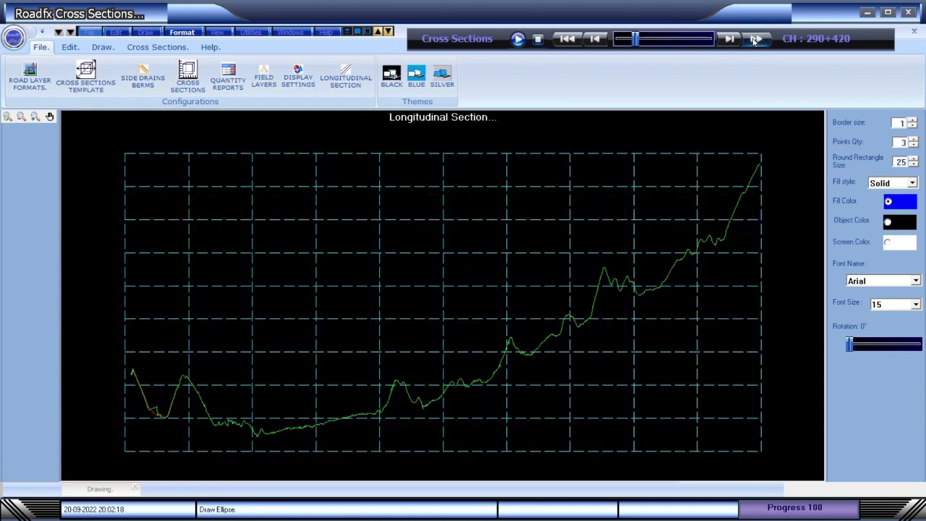
pyautogui.click(346, 80)
pyautogui.click(474, 289)
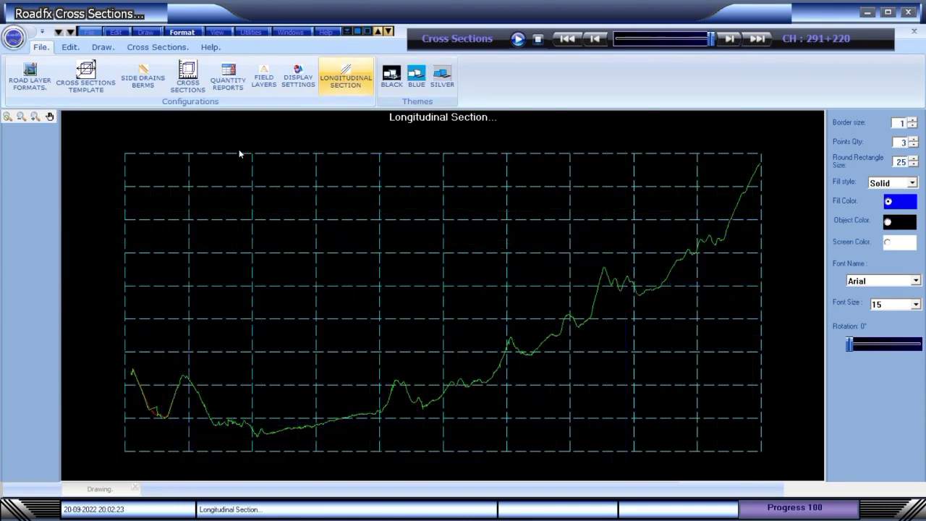
# Open and close the input form again, then step ahead four chainages to 291260.
pyautogui.click(187, 78)
pyautogui.click(879, 453)
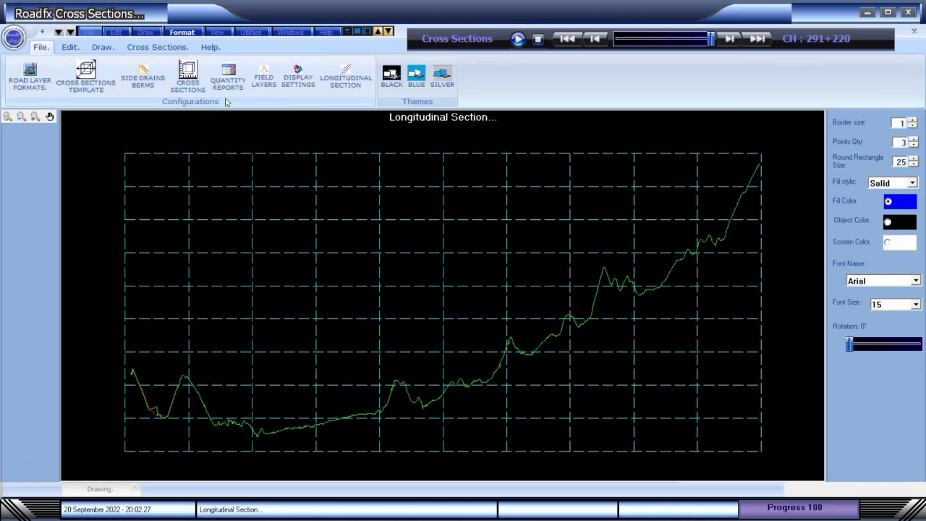
pyautogui.click(732, 39)
pyautogui.click(733, 39)
pyautogui.click(733, 39)
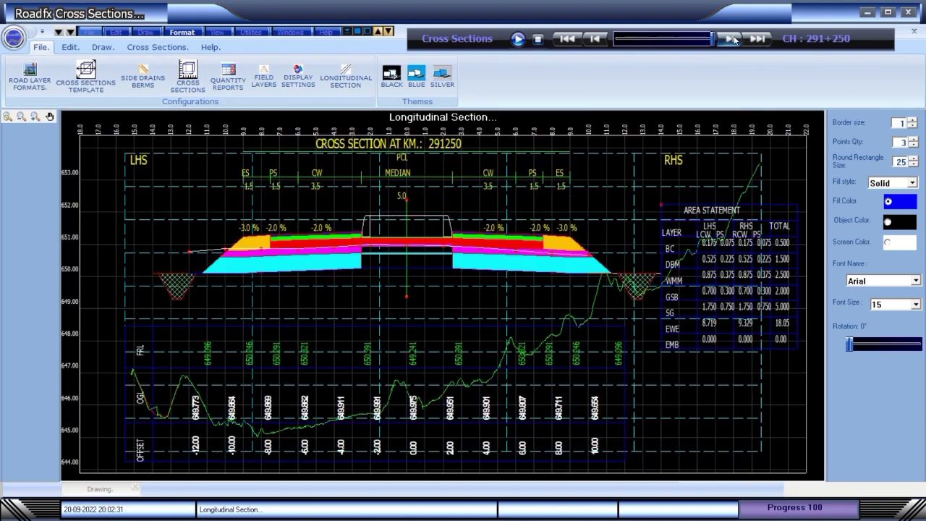
pyautogui.click(732, 39)
# Exit Cross Sections, dismiss the usage message, and log back in with the account password.
pyautogui.click(911, 13)
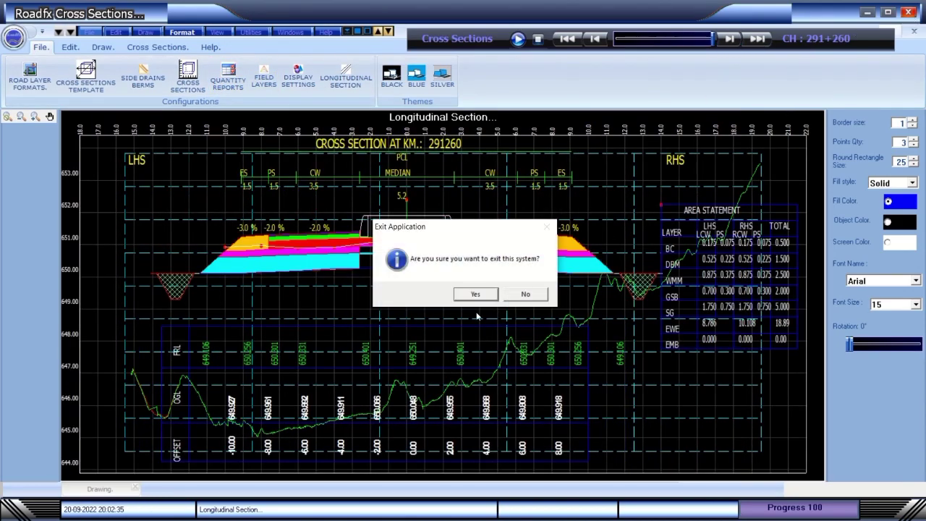
pyautogui.click(475, 293)
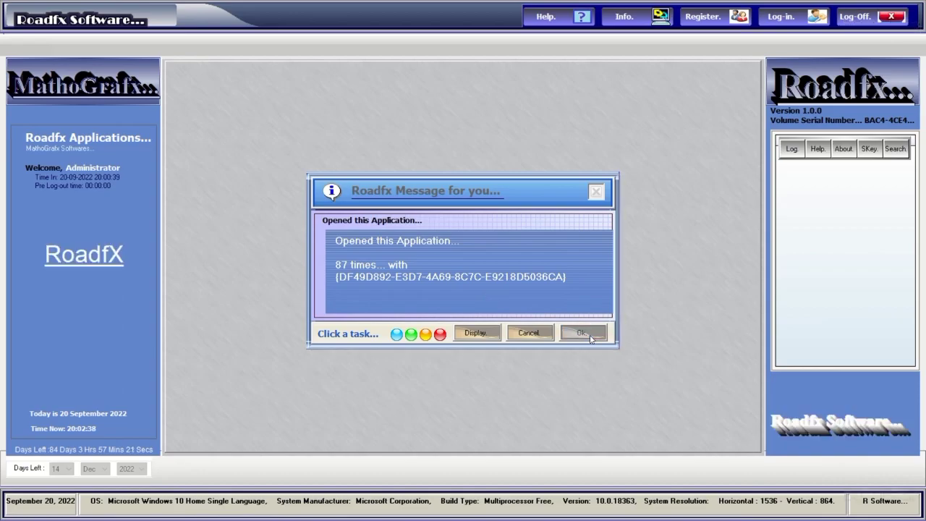
pyautogui.click(588, 333)
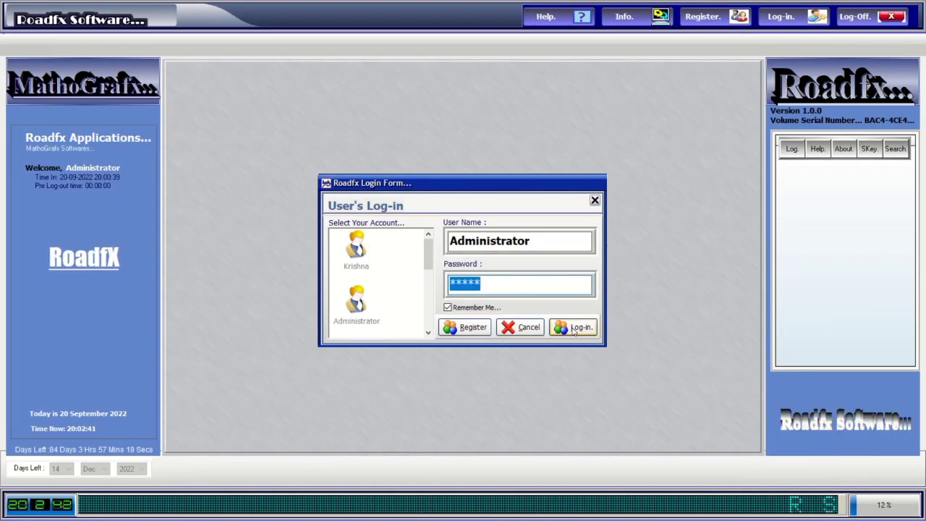
pyautogui.write('****')
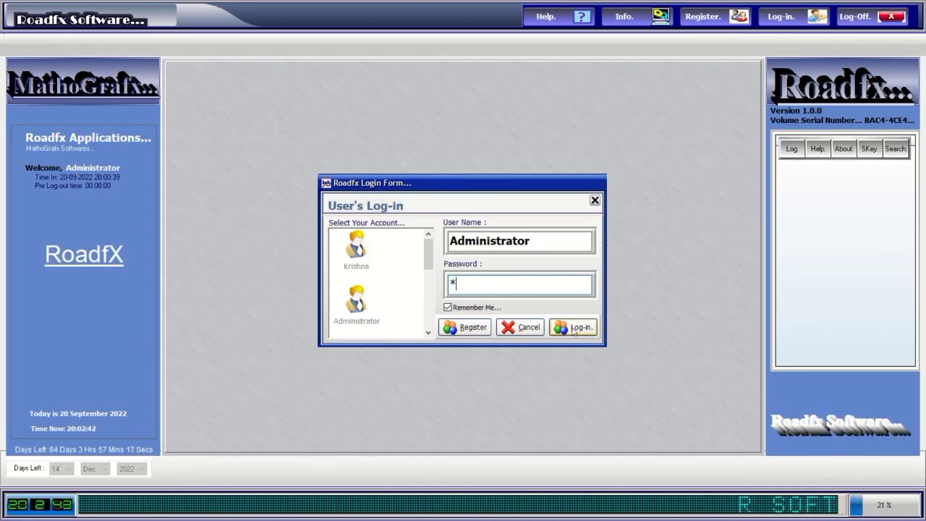
pyautogui.click(574, 330)
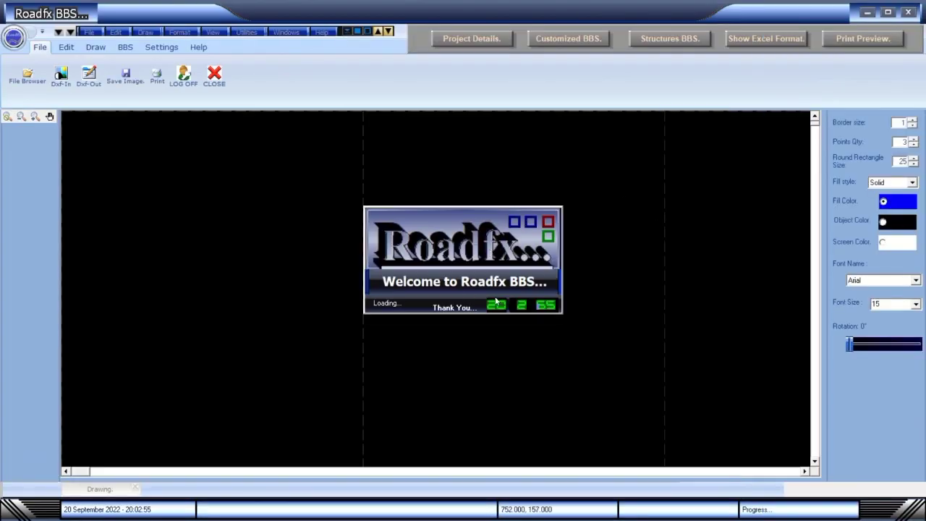
# Load the Project Details 002.prj project file.
pyautogui.click(490, 38)
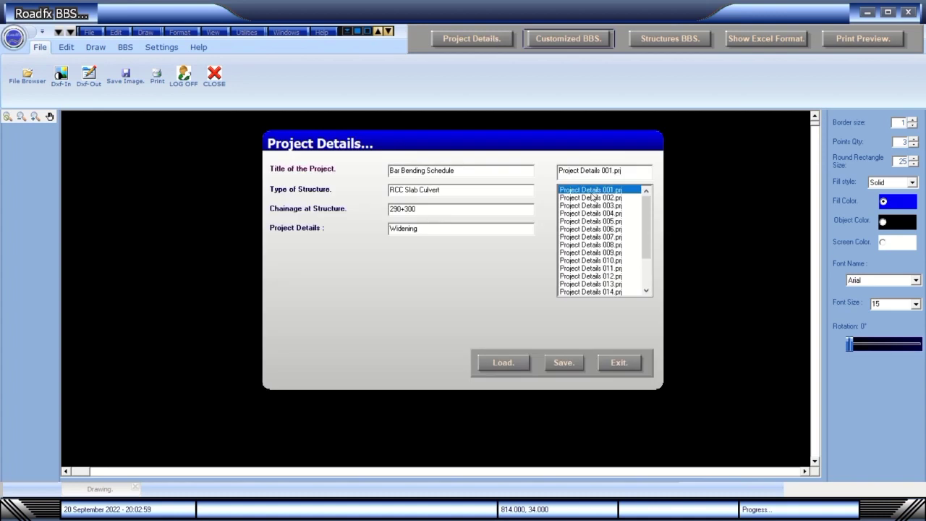
pyautogui.click(592, 196)
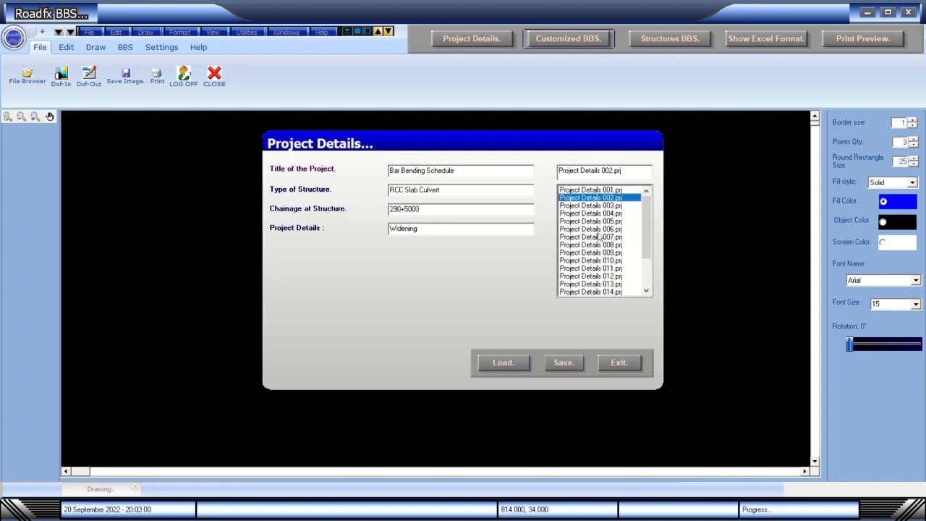
pyautogui.click(605, 367)
# Generate a Slab Culvert bar bending schedule with abutment details included.
pyautogui.click(662, 41)
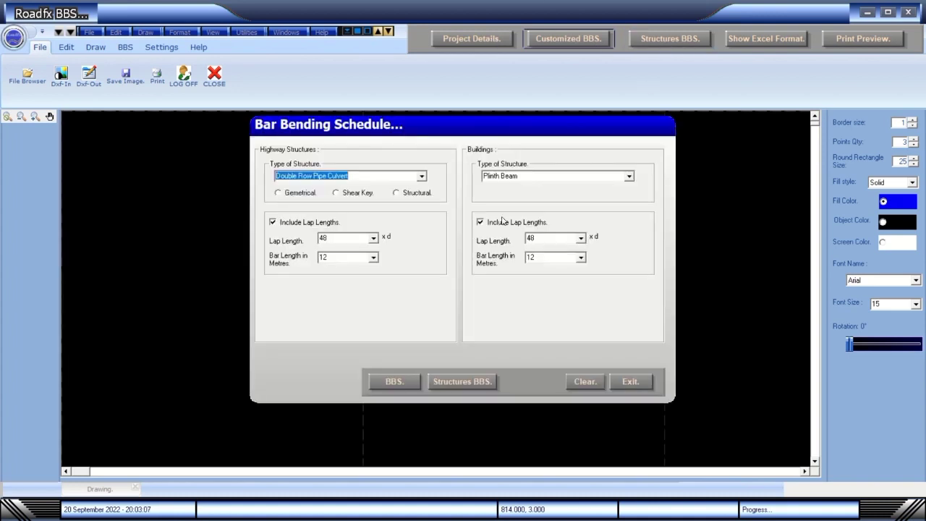
pyautogui.click(422, 177)
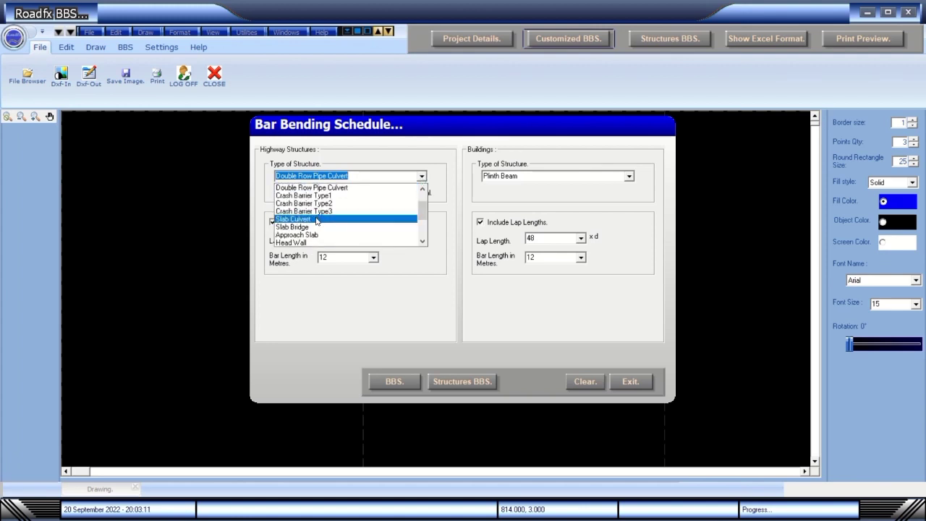
pyautogui.click(321, 225)
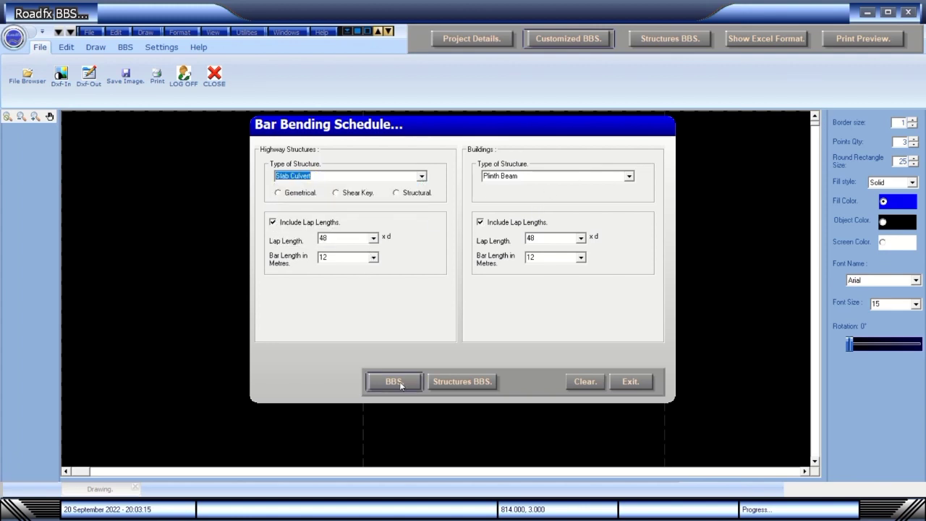
pyautogui.click(453, 384)
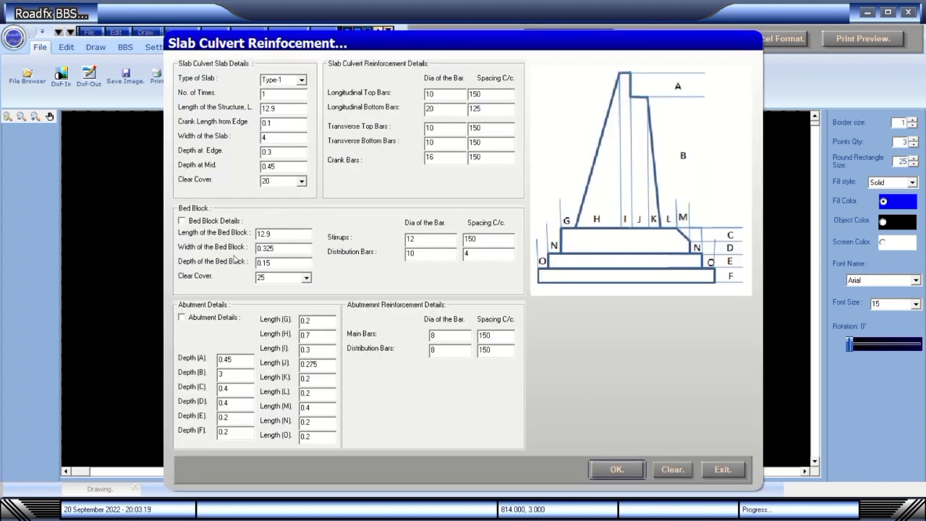
pyautogui.click(214, 318)
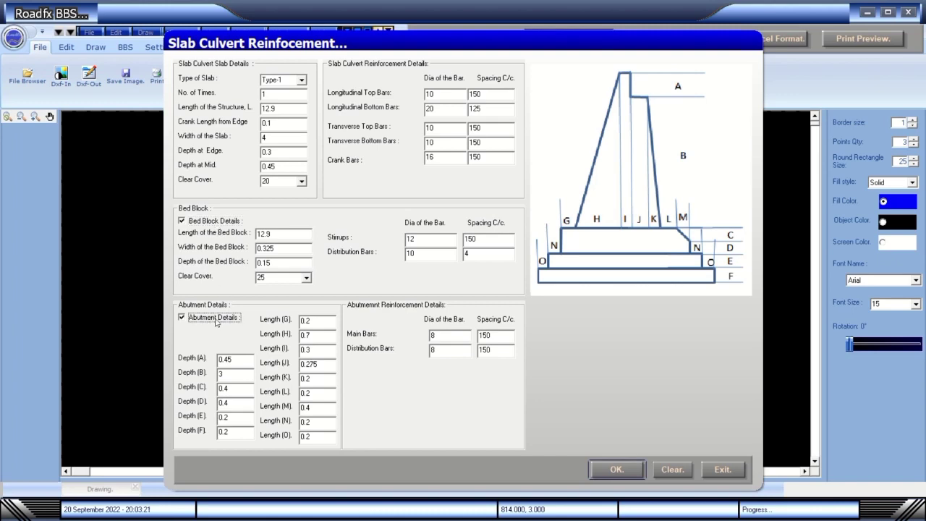
pyautogui.click(631, 468)
pyautogui.click(714, 470)
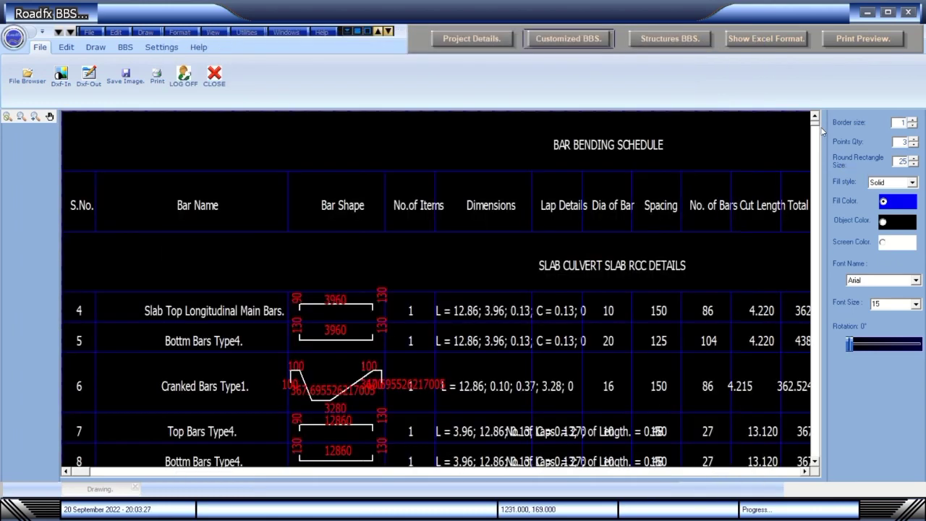
# Scroll through the slab culvert schedule to review its rows and weight columns.
pyautogui.moveTo(816, 127); pyautogui.dragTo(818, 190)
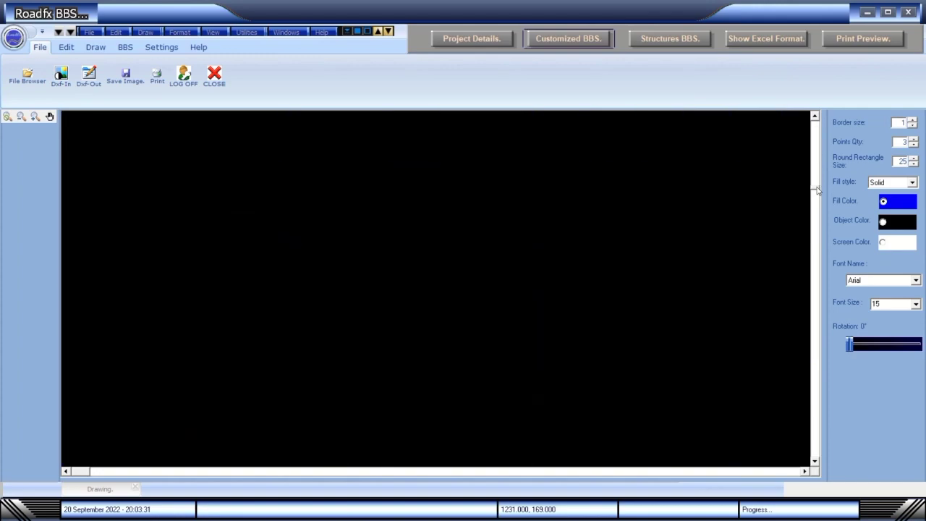
pyautogui.click(819, 123)
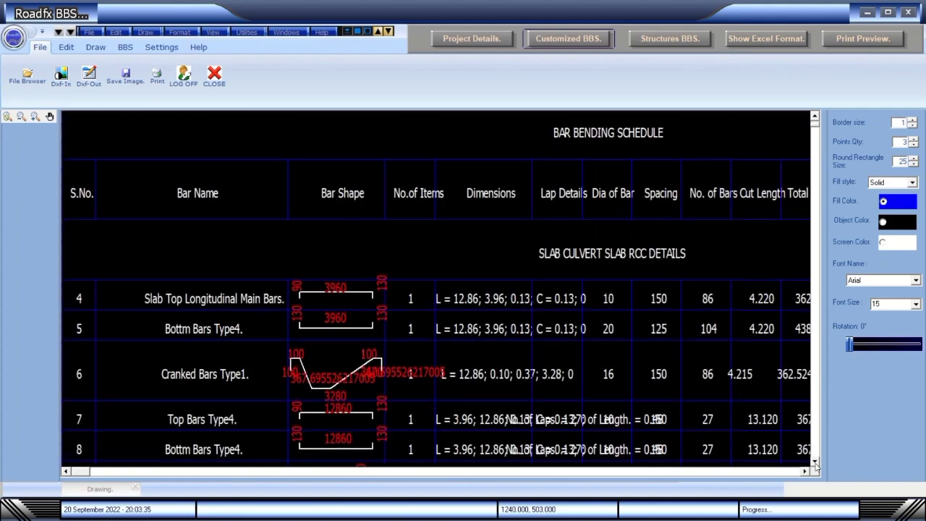
pyautogui.click(815, 461)
pyautogui.click(815, 463)
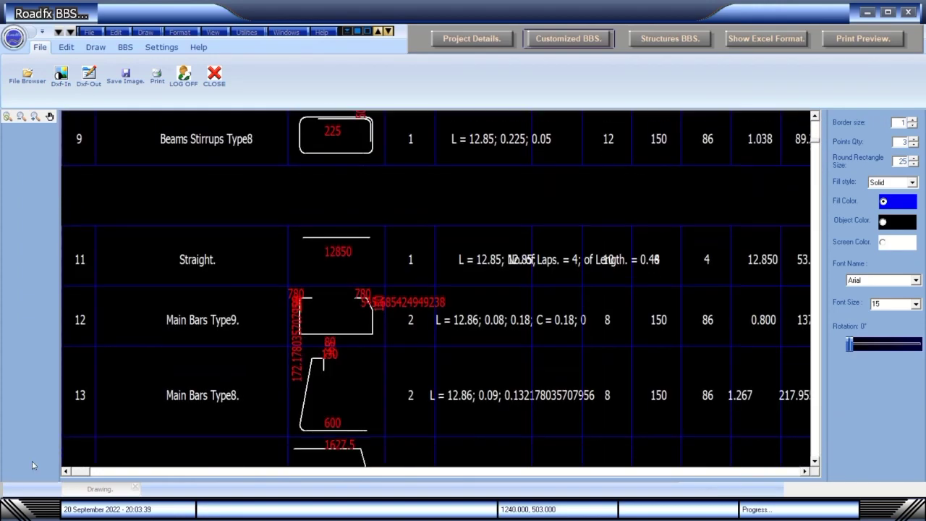
pyautogui.click(120, 472)
pyautogui.click(120, 472)
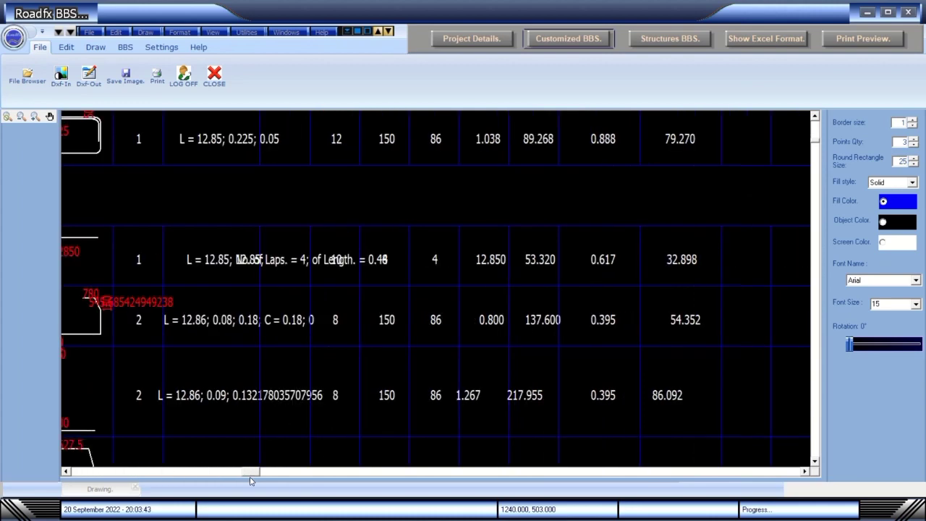
# Choose Single Cell Box Culvert as the structure type and accept its dimension data.
pyautogui.click(670, 38)
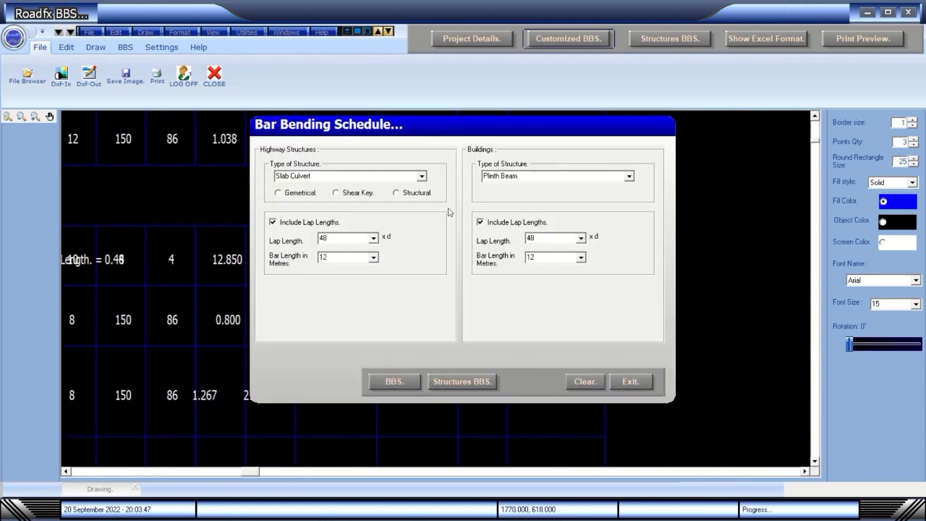
pyautogui.click(422, 176)
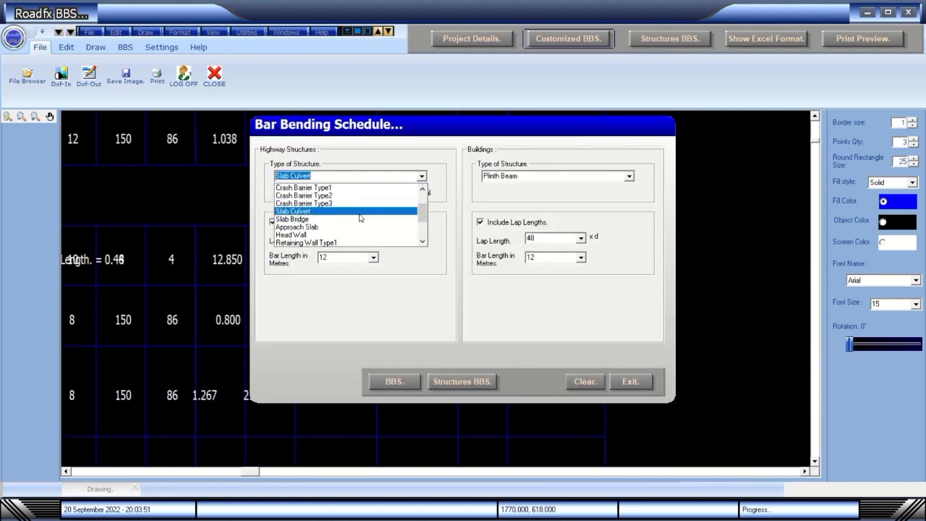
pyautogui.scroll(-2, 349, 230)
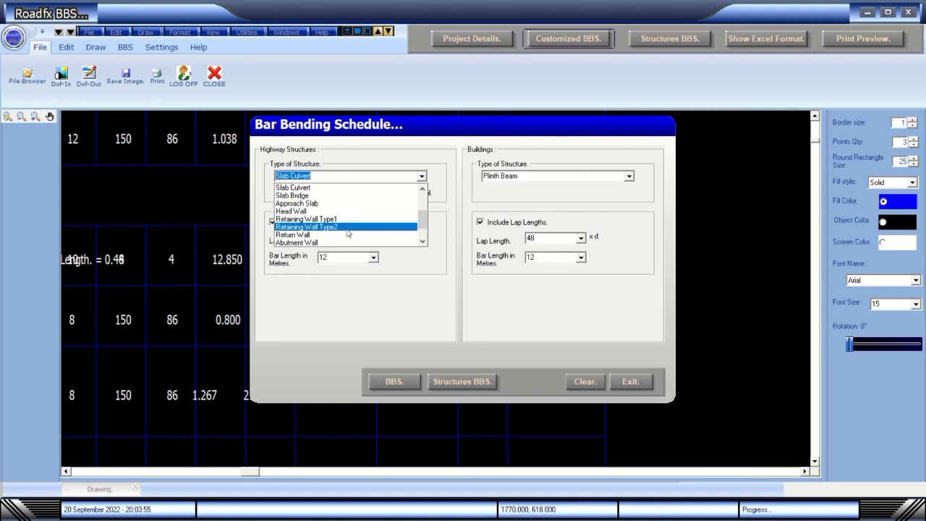
pyautogui.scroll(3, 432, 229)
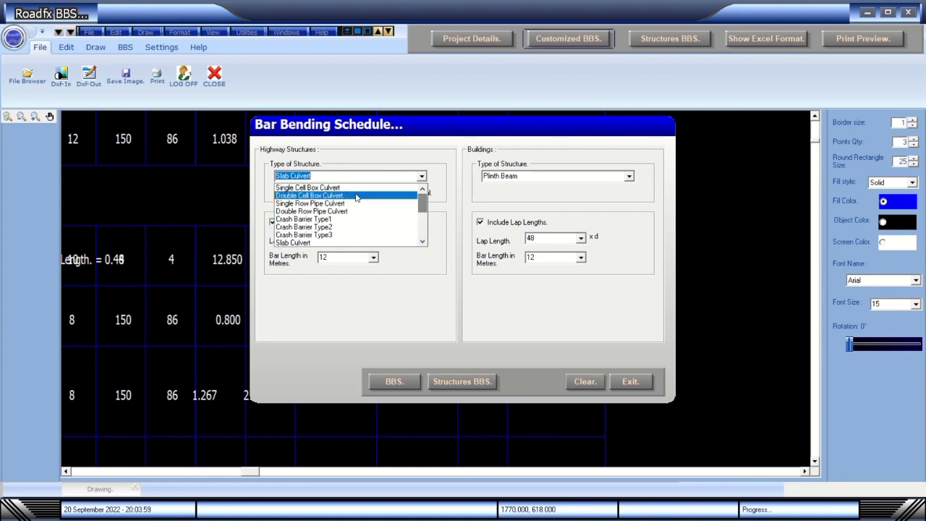
pyautogui.click(391, 200)
pyautogui.click(472, 383)
pyautogui.click(570, 461)
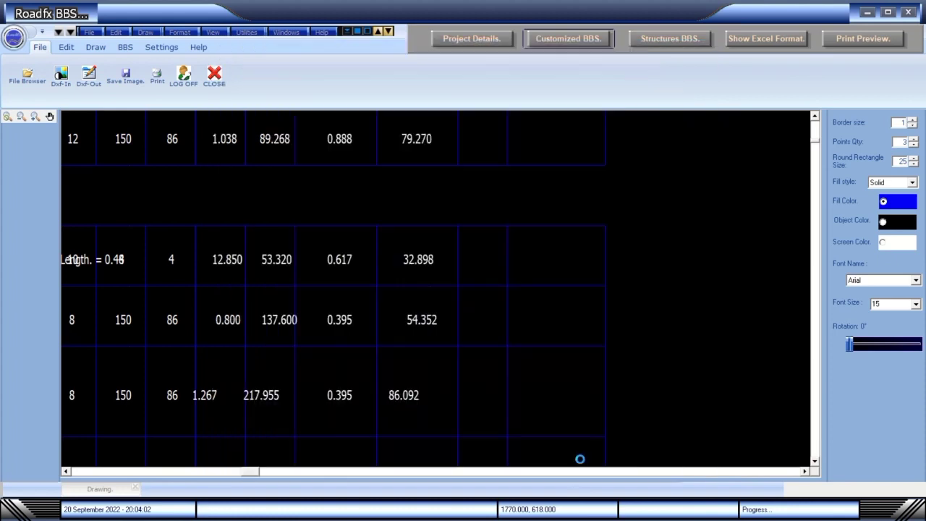
# Rerun Structures BBS, accepting the Box Culverts Data to draw the box culvert bars.
pyautogui.click(640, 41)
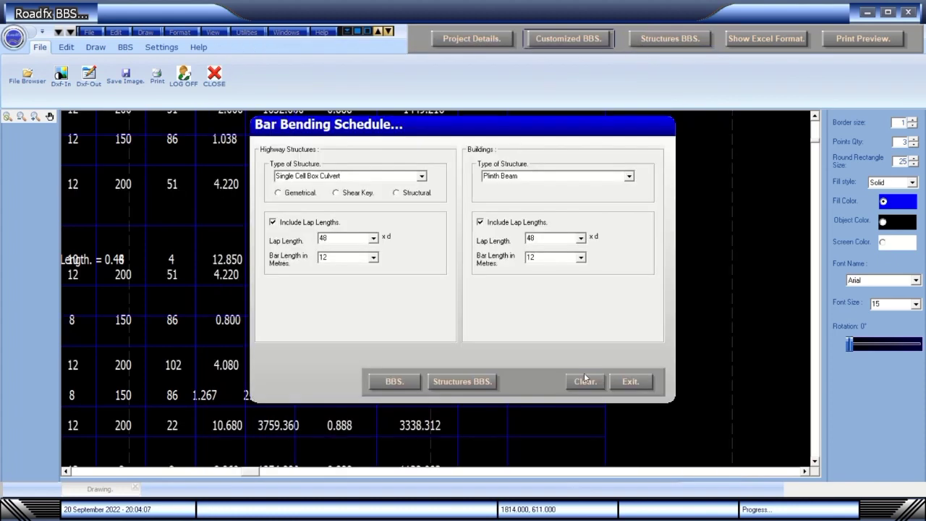
pyautogui.click(472, 387)
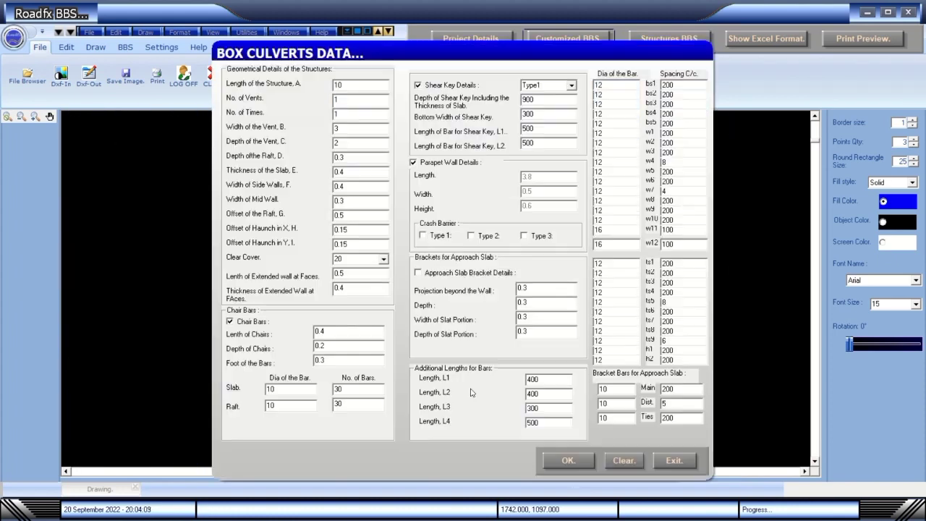
pyautogui.click(560, 462)
pyautogui.click(626, 383)
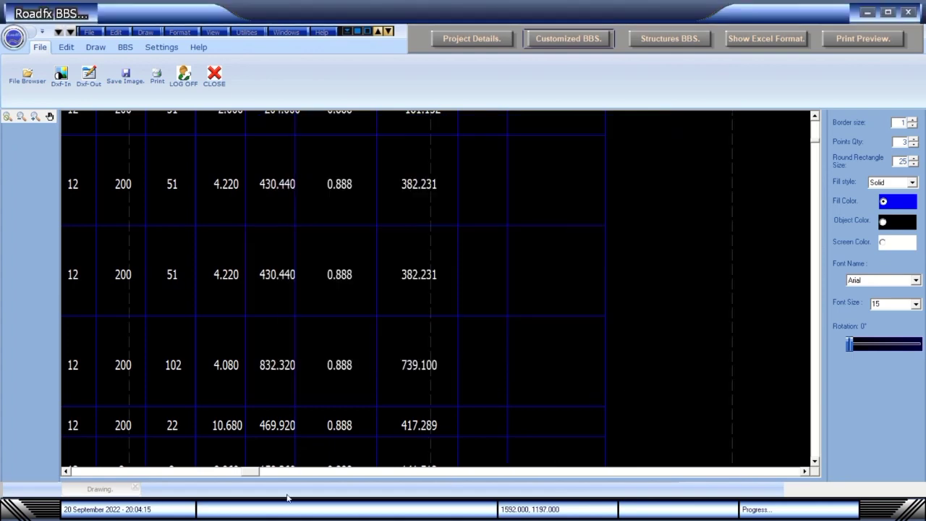
# Scroll the schedule back to the top and down through the box culvert rows.
pyautogui.moveTo(250, 471); pyautogui.dragTo(79, 471)
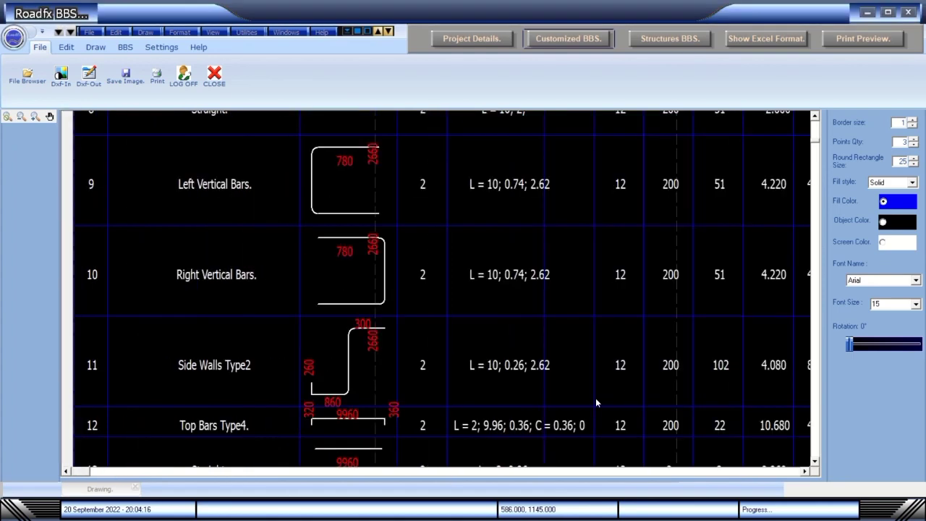
pyautogui.click(815, 116)
pyautogui.click(816, 464)
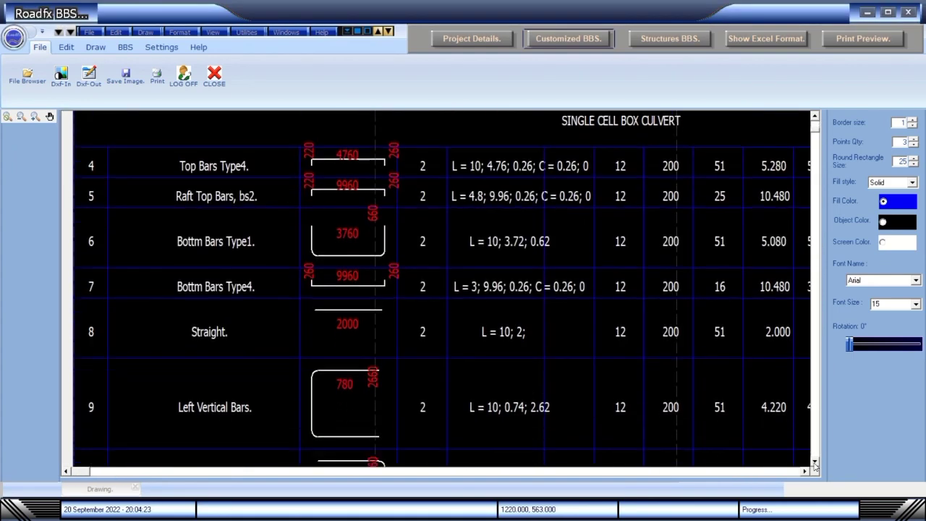
pyautogui.moveTo(816, 464); pyautogui.dragTo(816, 464)
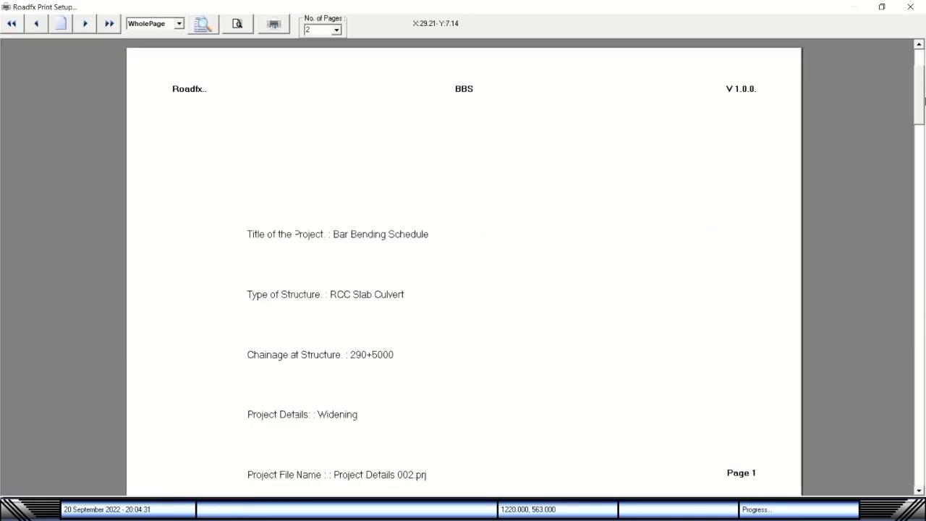
# Review both pages of the print preview, then close it.
pyautogui.click(82, 26)
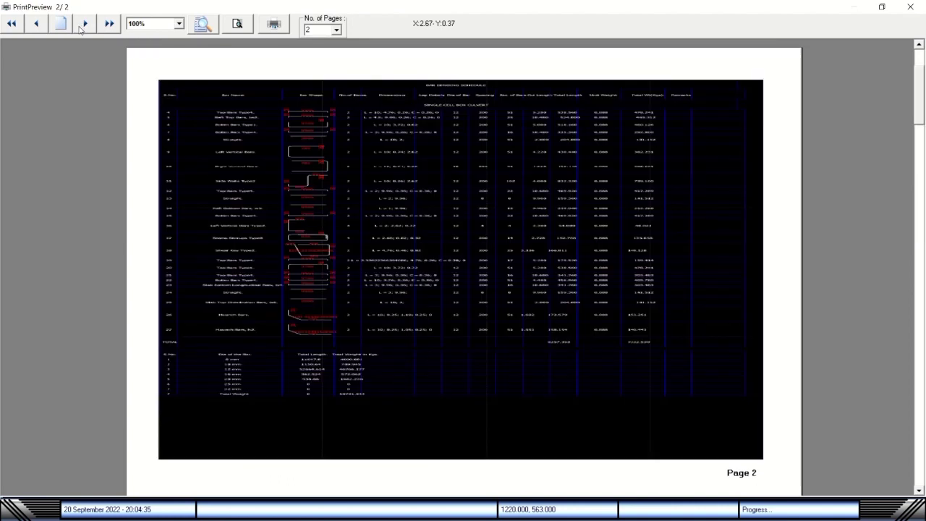
pyautogui.click(36, 25)
pyautogui.click(922, 490)
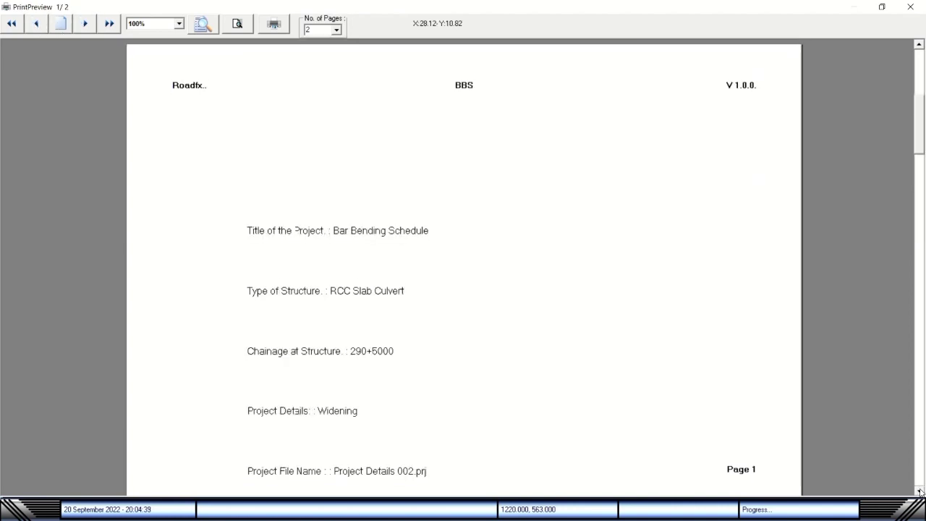
pyautogui.click(920, 44)
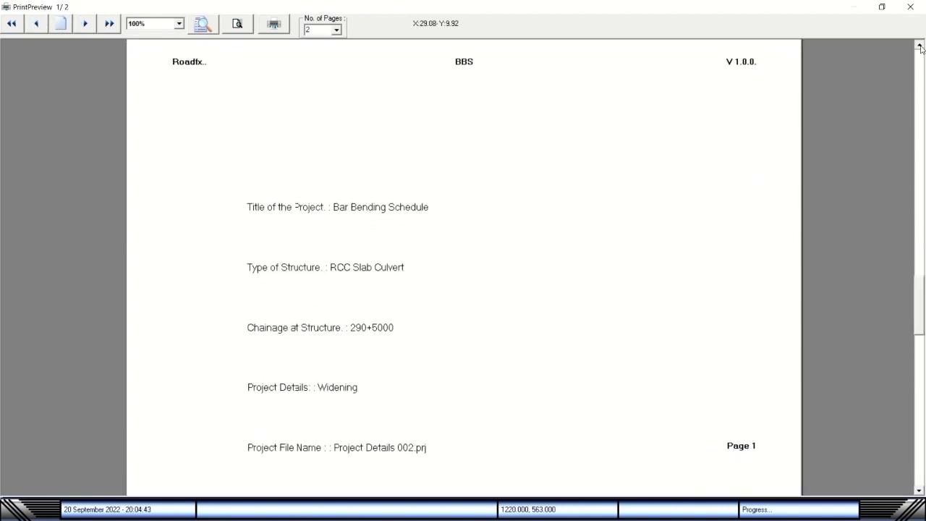
pyautogui.click(910, 6)
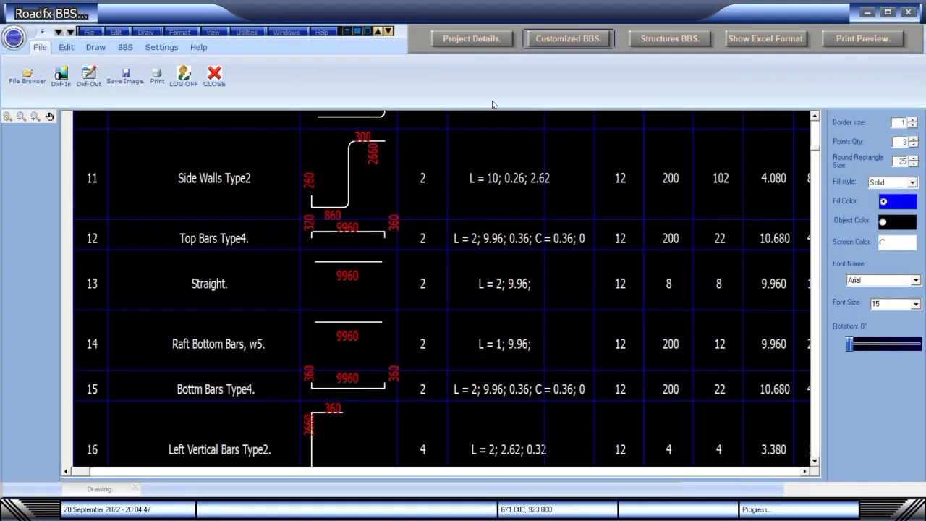
# Open and close Project Details, then show the BBS commands.
pyautogui.click(493, 40)
pyautogui.click(624, 366)
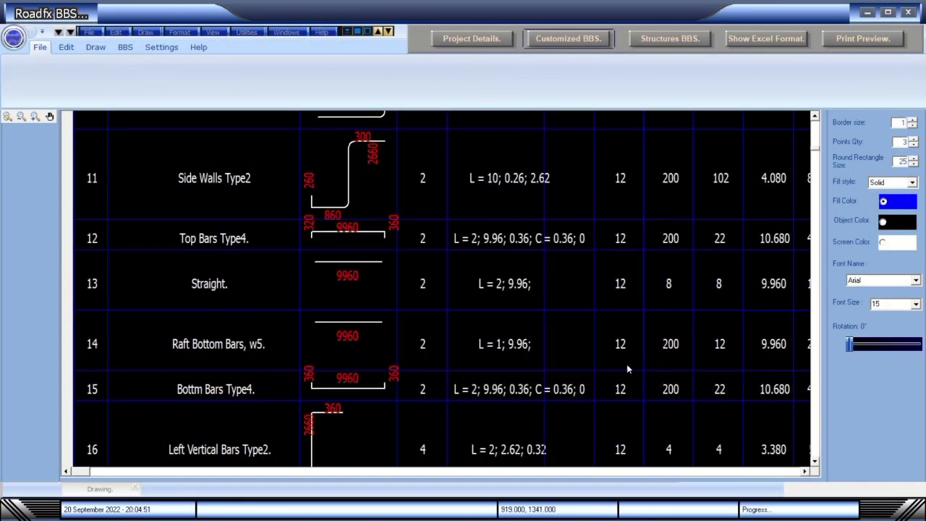
pyautogui.click(125, 47)
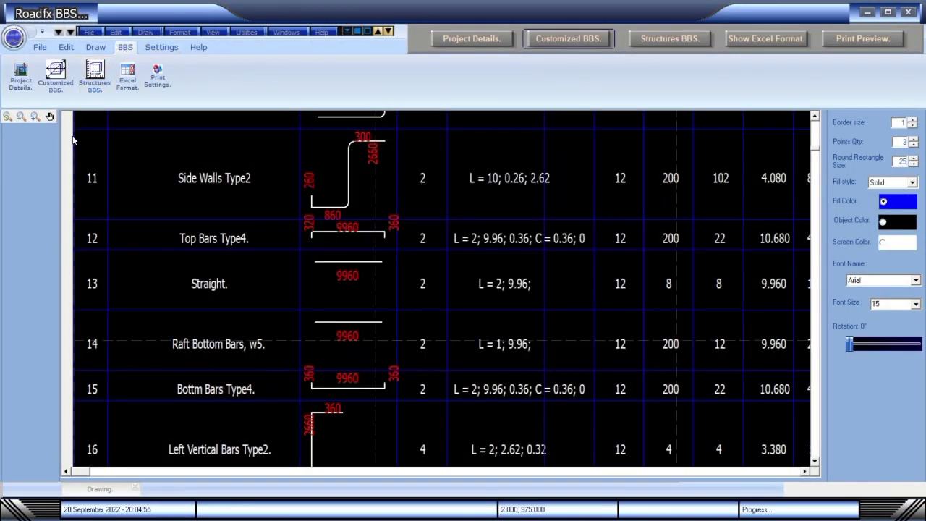
# Open the Customized BBS editor, calculate a bar's weight and lengths, and close it.
pyautogui.click(554, 41)
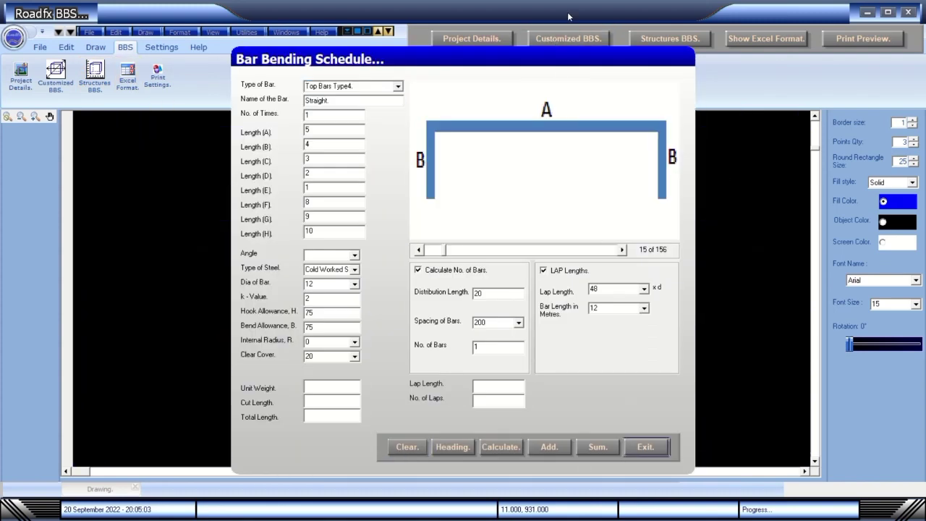
pyautogui.moveTo(536, 60); pyautogui.dragTo(735, 43)
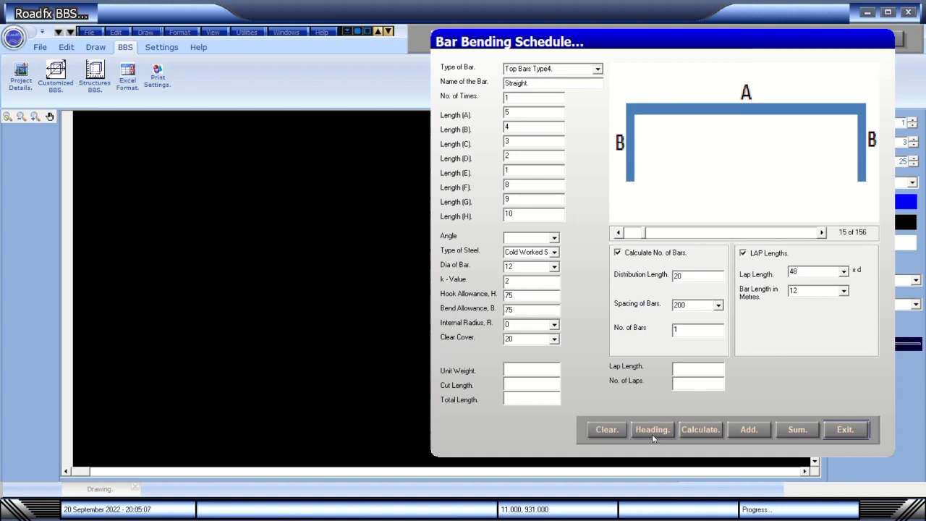
pyautogui.click(718, 433)
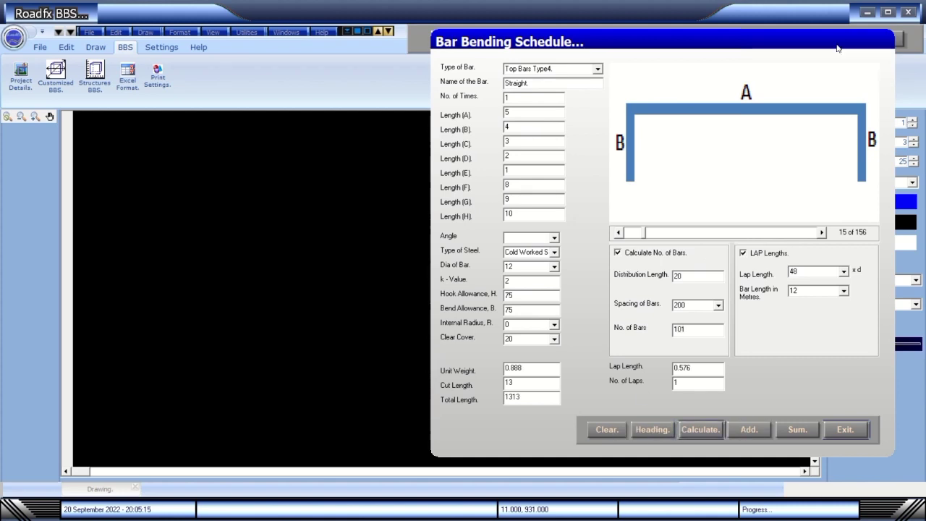
pyautogui.moveTo(837, 48); pyautogui.dragTo(676, 46)
pyautogui.press('Escape')
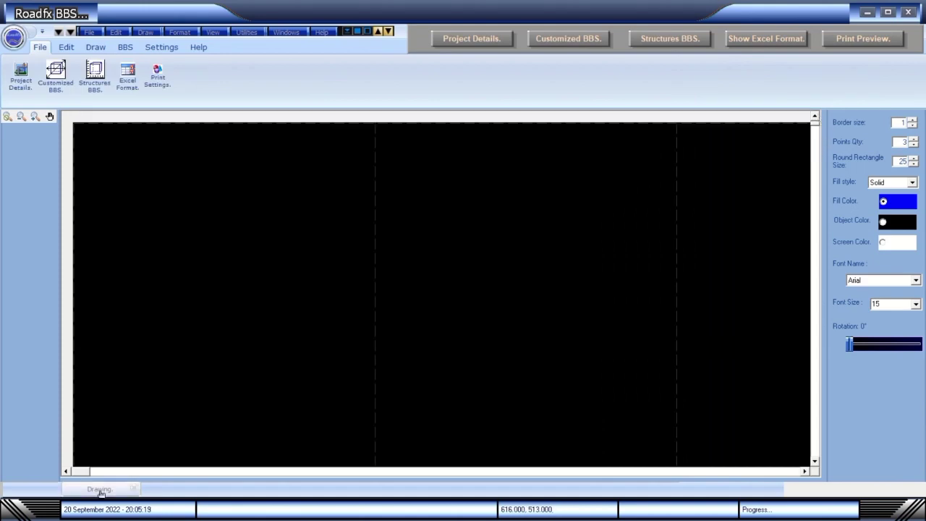
# Reopen the editor and add a Straight bar and a Stirrups bar.
pyautogui.click(578, 37)
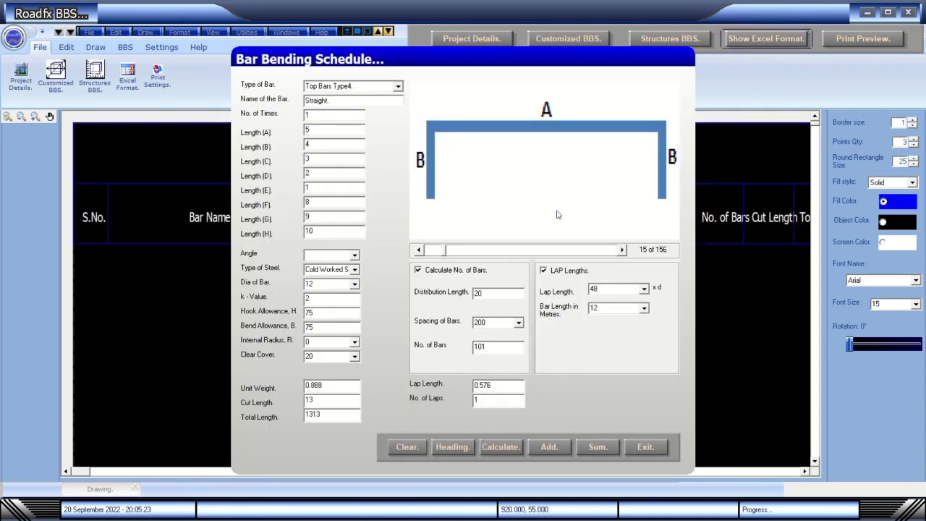
pyautogui.moveTo(545, 60); pyautogui.dragTo(740, 39)
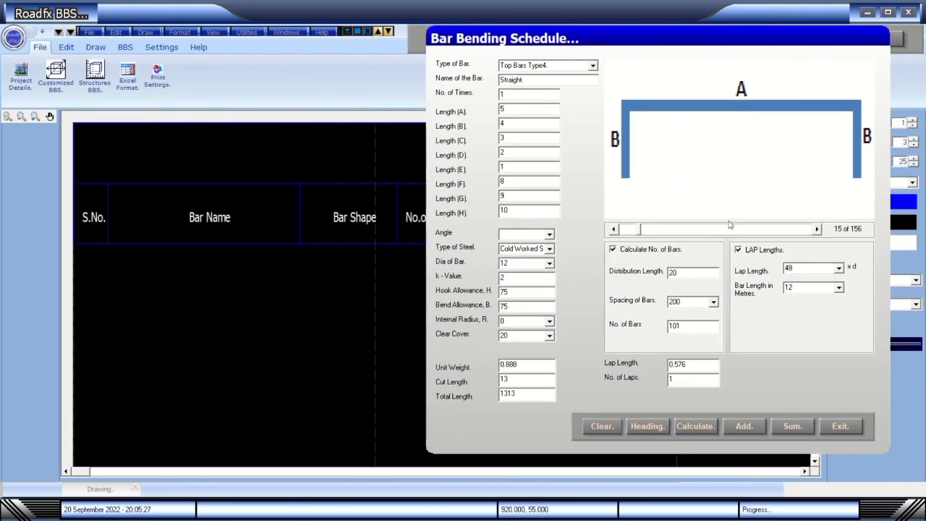
pyautogui.moveTo(640, 230); pyautogui.dragTo(620, 230)
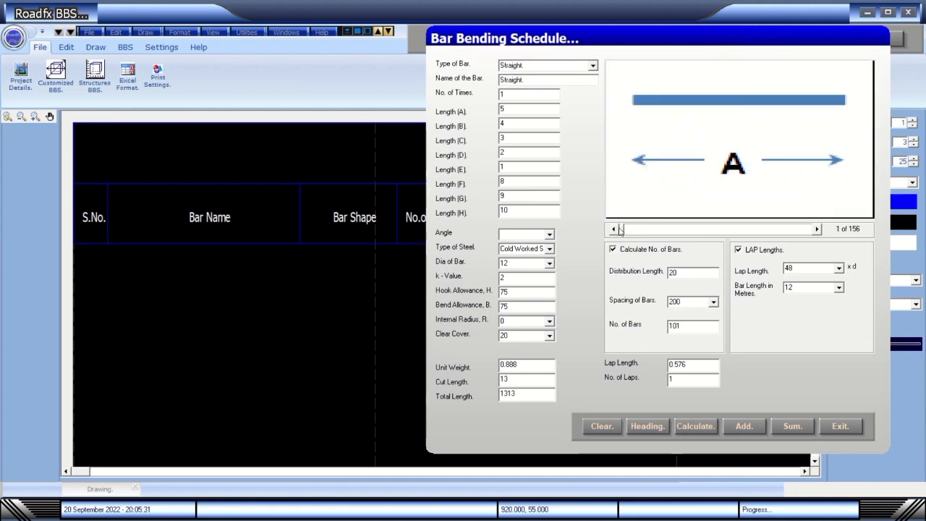
pyautogui.click(744, 428)
pyautogui.click(817, 228)
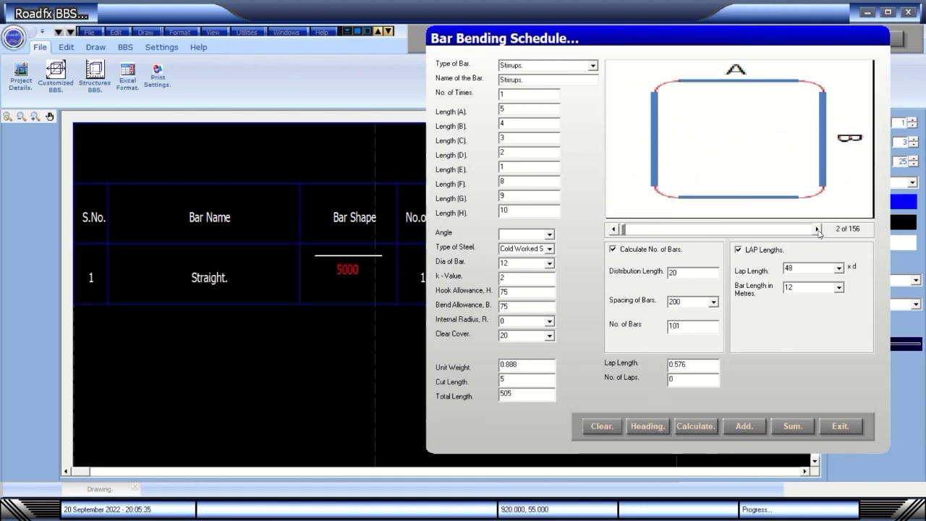
pyautogui.click(754, 431)
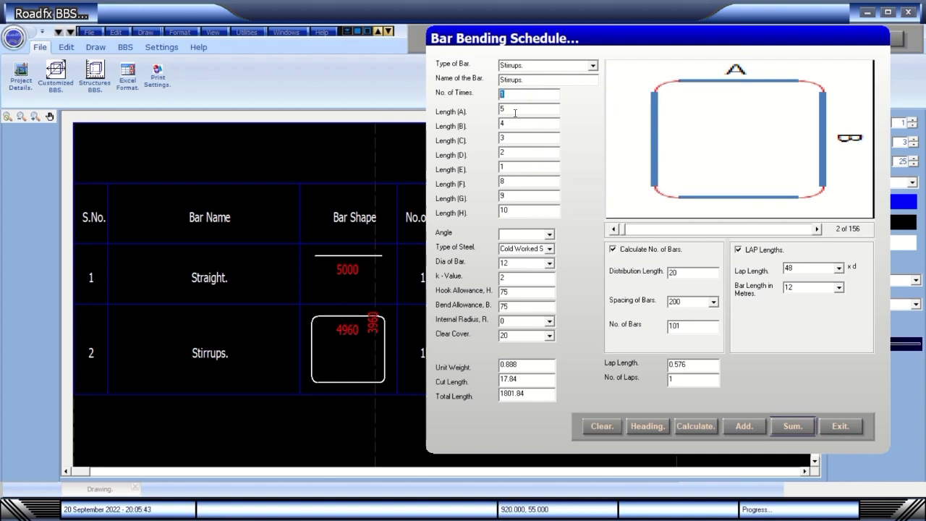
# Add a second Stirrups row with bend angle 0 and exit the editor.
pyautogui.click(550, 234)
pyautogui.click(523, 245)
pyautogui.click(753, 433)
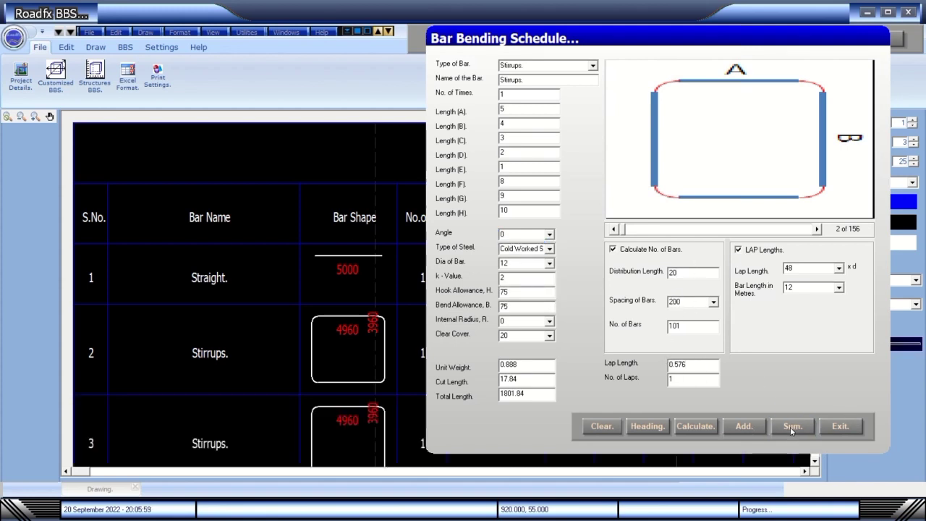
pyautogui.click(842, 426)
pyautogui.scroll(-8, 816, 467)
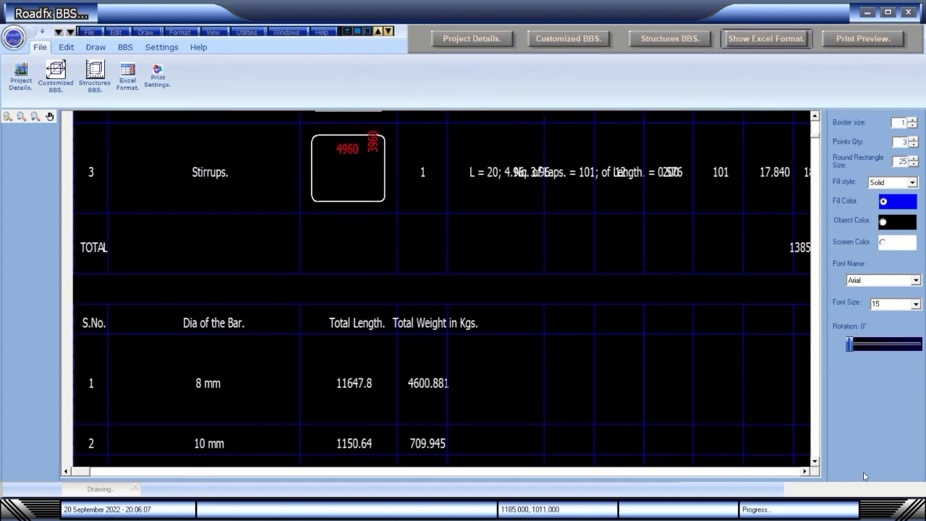
pyautogui.click(806, 471)
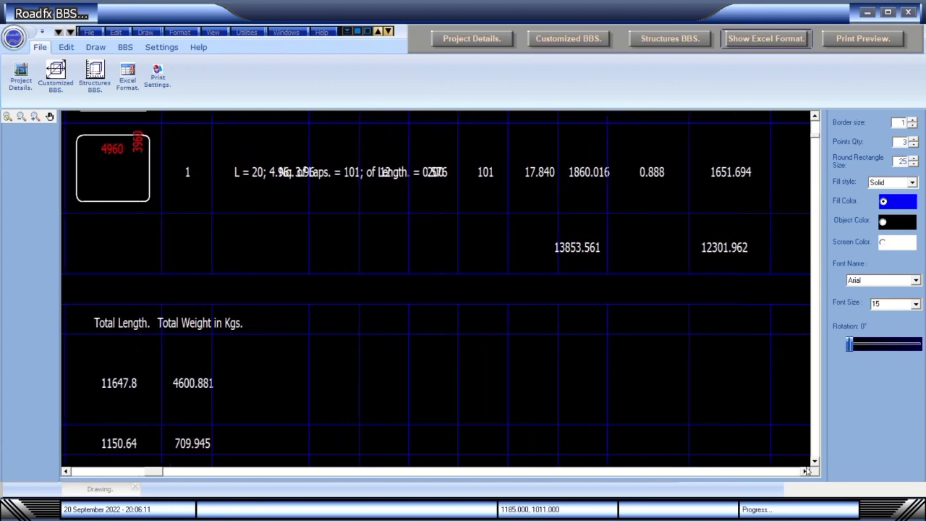
pyautogui.moveTo(157, 471); pyautogui.dragTo(70, 474)
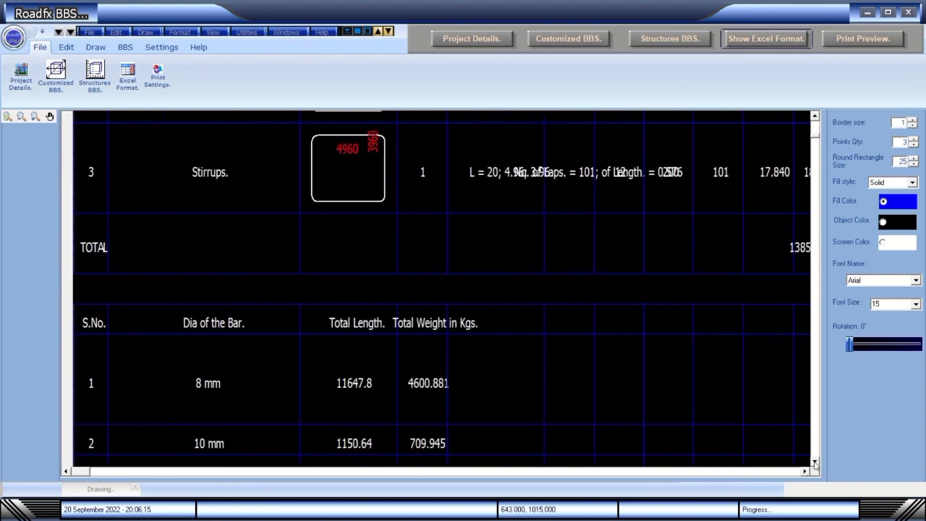
pyautogui.click(815, 464)
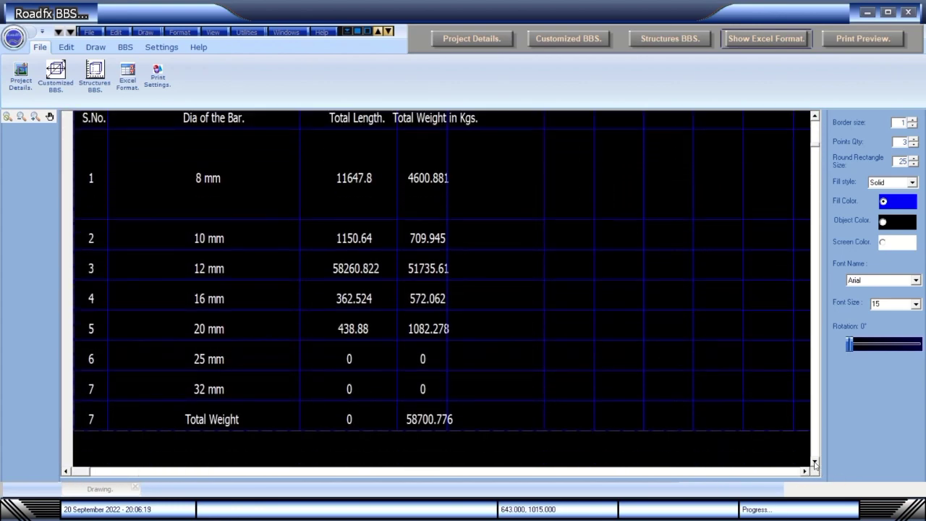
pyautogui.click(815, 464)
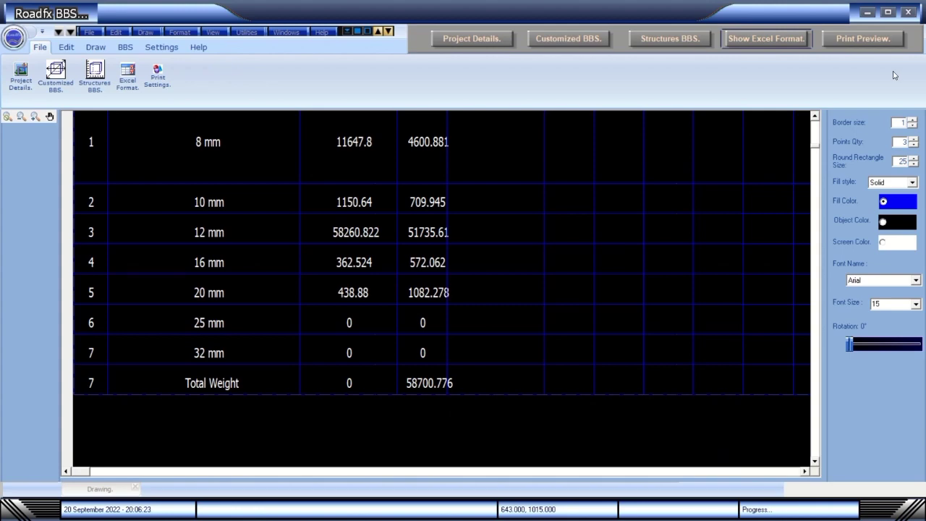
pyautogui.click(815, 116)
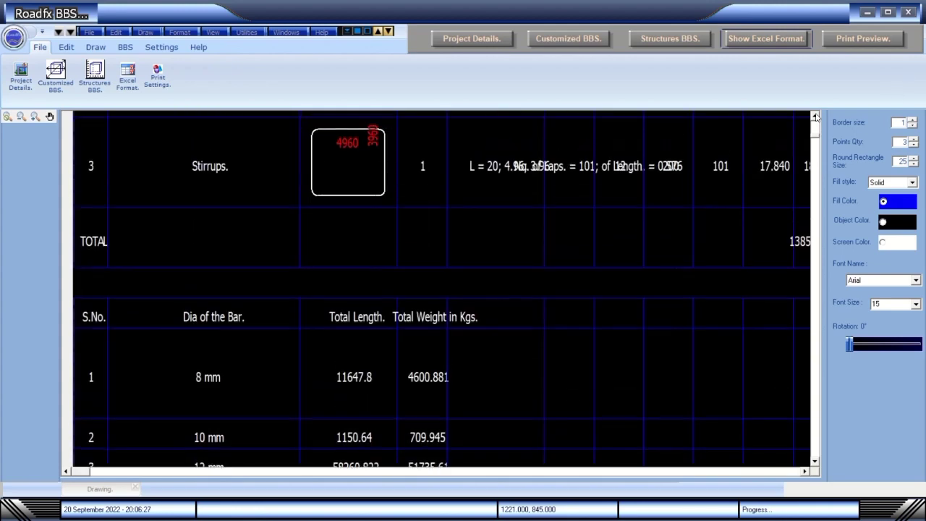
pyautogui.click(815, 116)
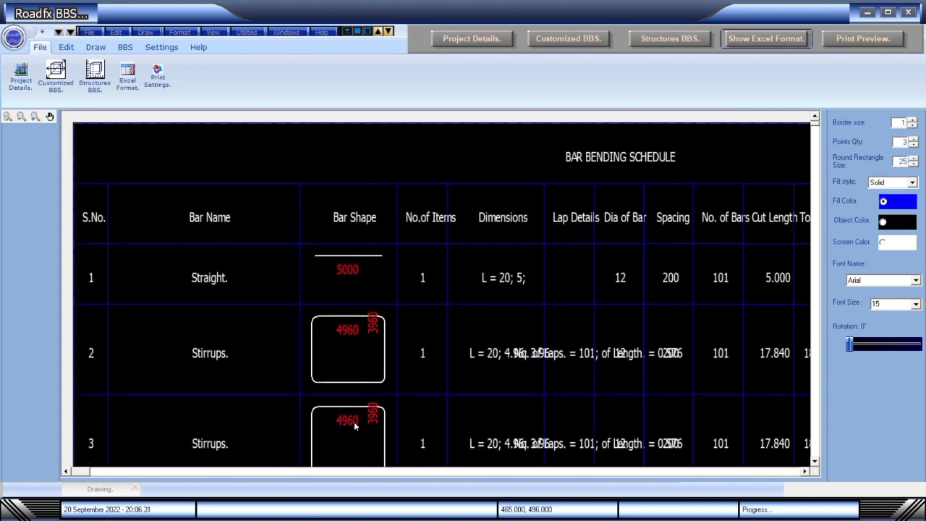
pyautogui.click(805, 471)
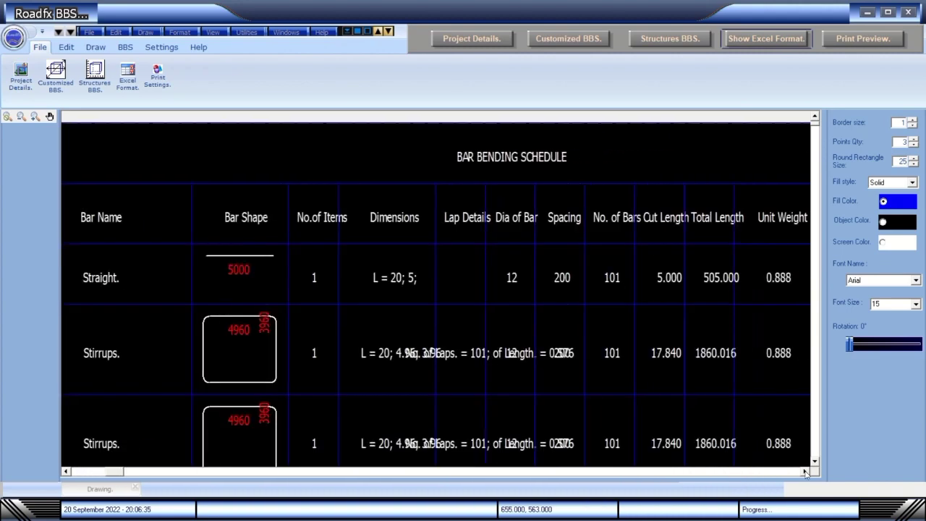
pyautogui.click(804, 471)
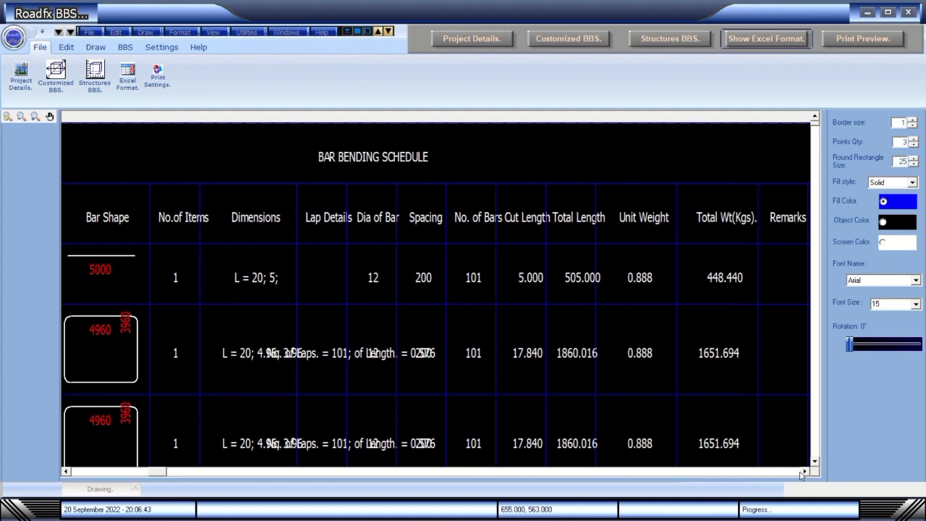
pyautogui.click(804, 472)
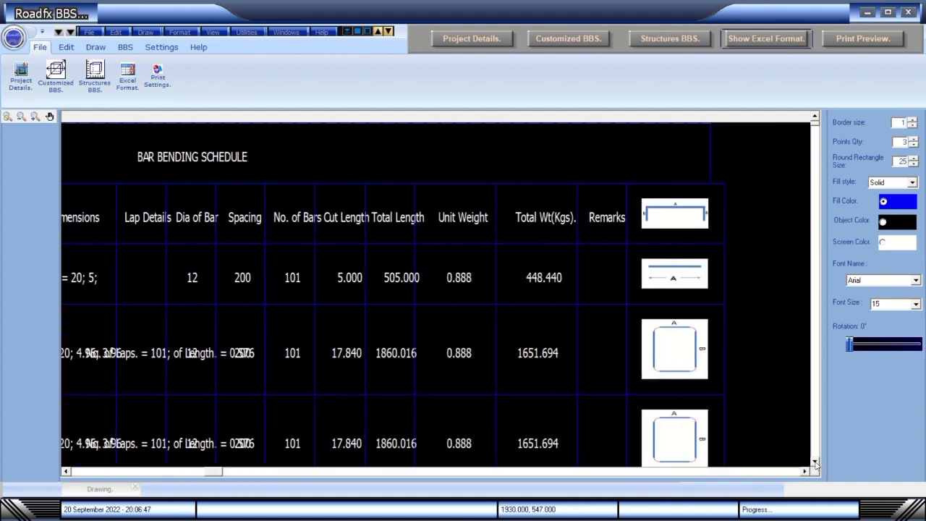
# Switch the schedule to its Excel-format view.
pyautogui.click(815, 461)
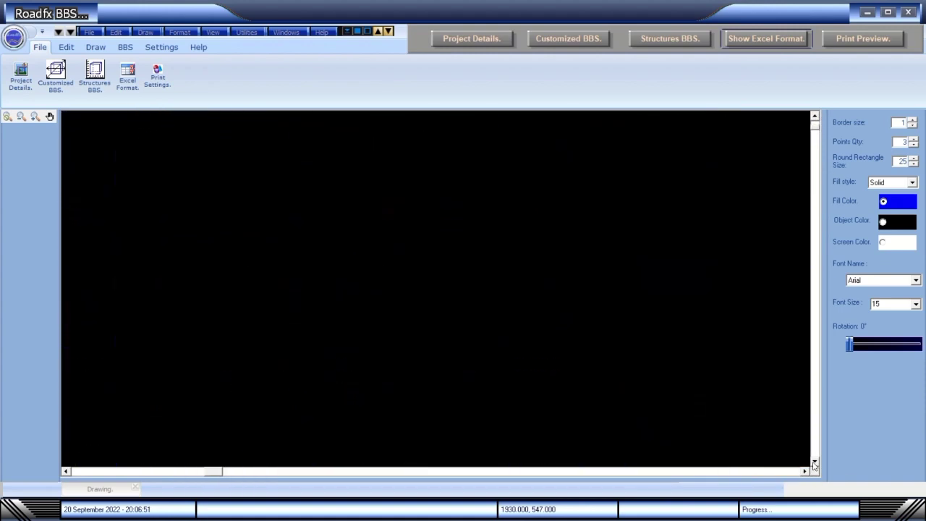
pyautogui.moveTo(208, 473); pyautogui.dragTo(79, 473)
pyautogui.click(767, 38)
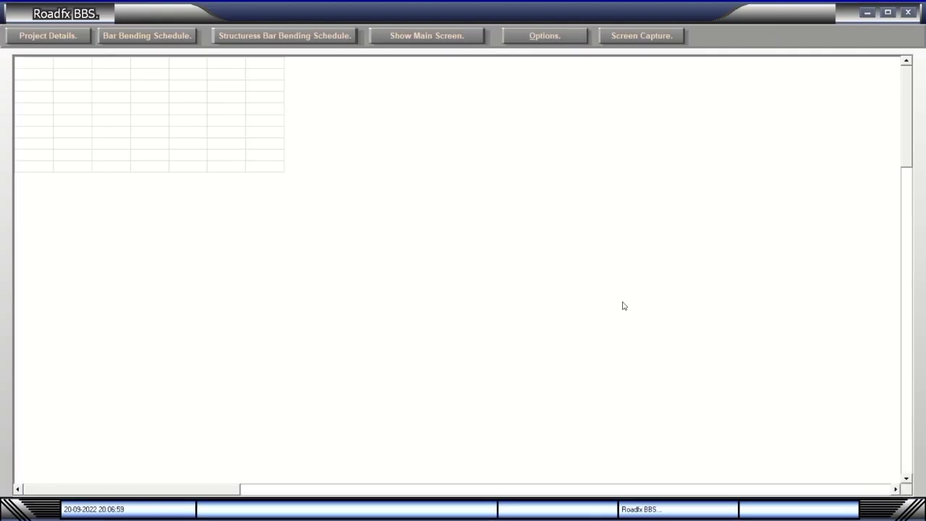
# Generate a Slab Culvert structure schedule from its reinforcement details.
pyautogui.click(234, 40)
pyautogui.click(422, 177)
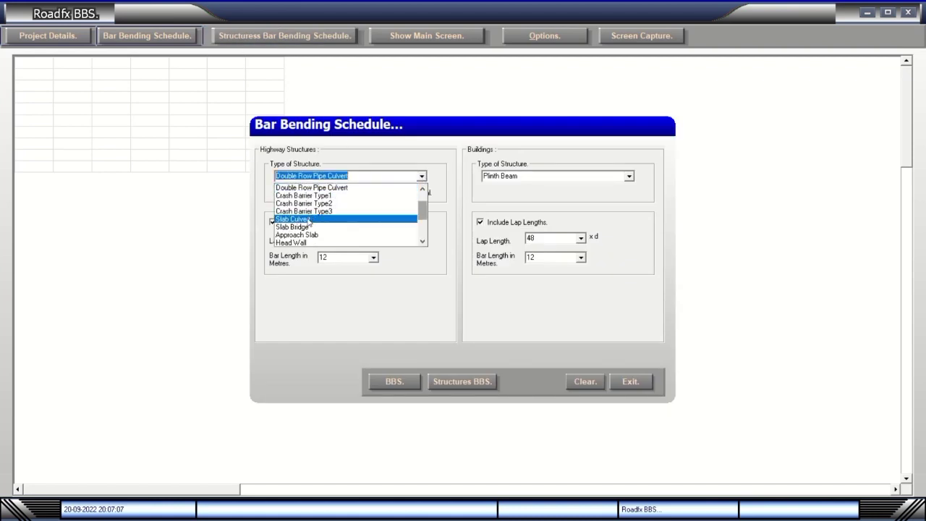
pyautogui.click(332, 214)
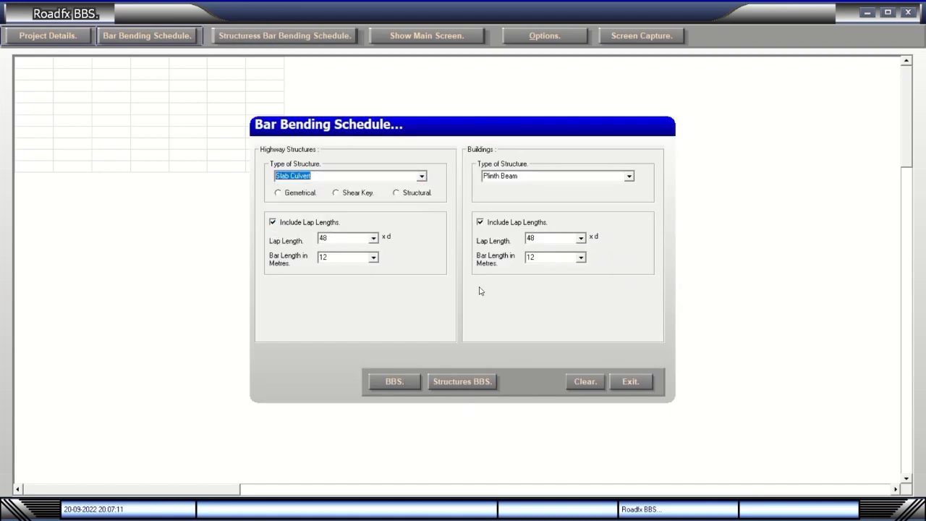
pyautogui.click(461, 383)
pyautogui.click(620, 470)
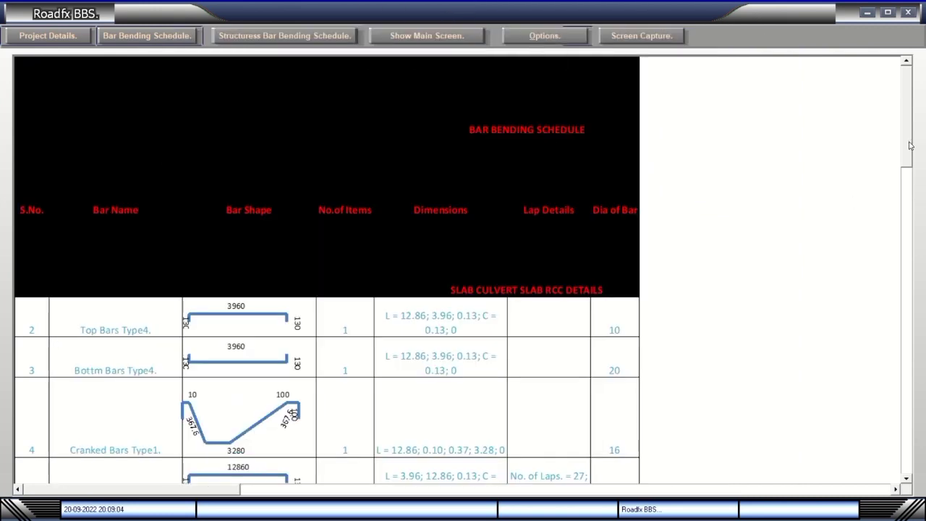
# Open the embedded schedule for editing and dismiss the Office activation notice.
pyautogui.moveTo(911, 145)
pyautogui.mouseDown()
pyautogui.moveTo(902, 190)
pyautogui.moveTo(903, 420)
pyautogui.moveTo(904, 145)
pyautogui.mouseUp()
pyautogui.rightClick(608, 261)
pyautogui.click(611, 269)
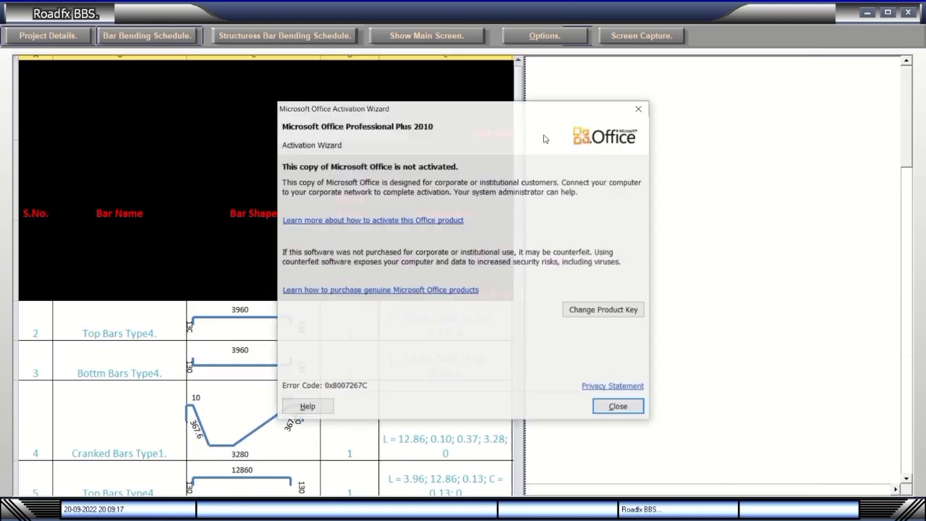
pyautogui.click(612, 406)
# Resize the embedded schedule sheet wider and taller to review its totals.
pyautogui.moveTo(526, 287); pyautogui.dragTo(875, 289)
pyautogui.moveTo(456, 498); pyautogui.dragTo(414, 294)
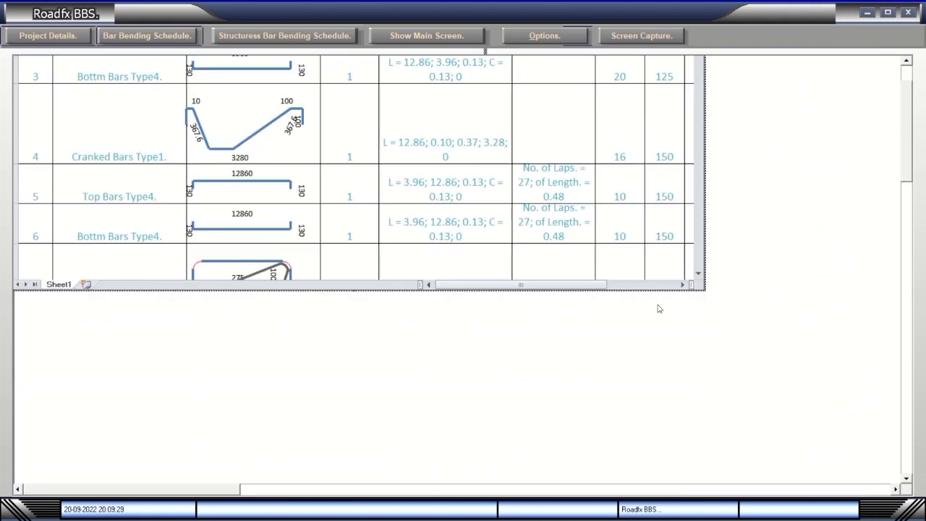
pyautogui.moveTo(709, 294); pyautogui.dragTo(874, 420)
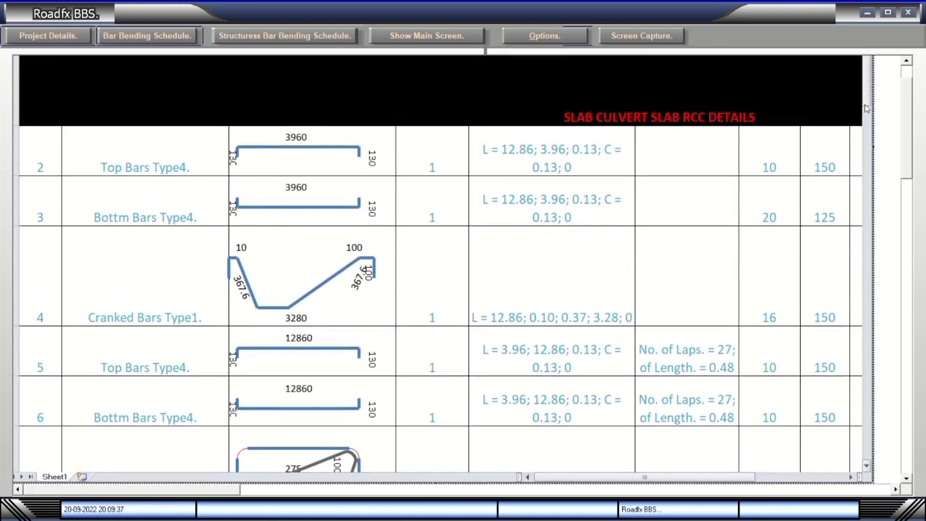
pyautogui.moveTo(867, 79)
pyautogui.mouseDown()
pyautogui.moveTo(861, 202)
pyautogui.moveTo(865, 92)
pyautogui.mouseUp()
pyautogui.moveTo(913, 172)
pyautogui.mouseDown()
pyautogui.moveTo(900, 180)
pyautogui.moveTo(911, 162)
pyautogui.mouseUp()
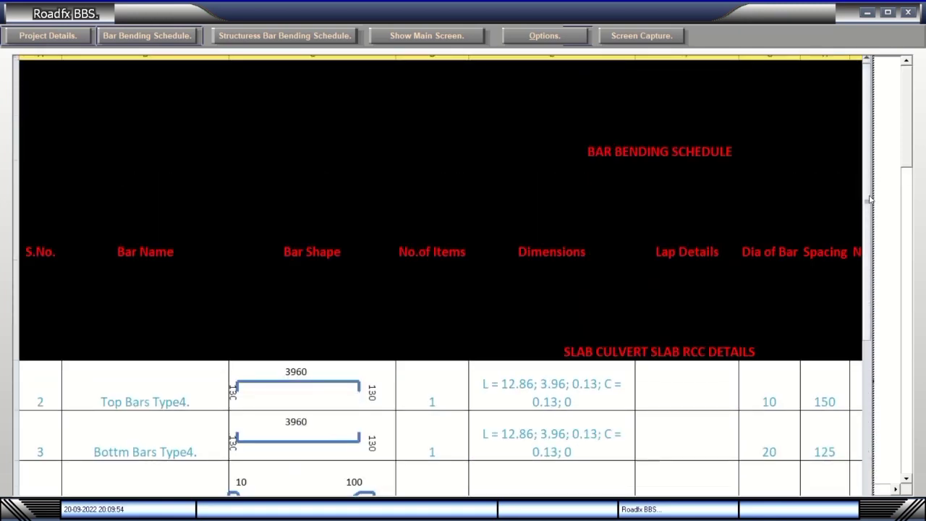
pyautogui.moveTo(869, 200); pyautogui.dragTo(870, 220)
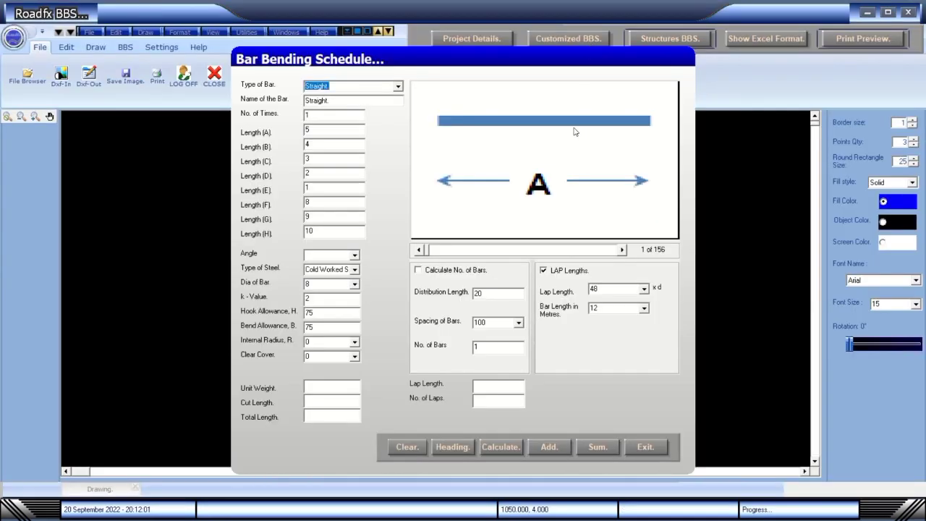
# Add the heading row, a Straight bar and two Stirrups with Bends rows to the schedule.
pyautogui.click(452, 447)
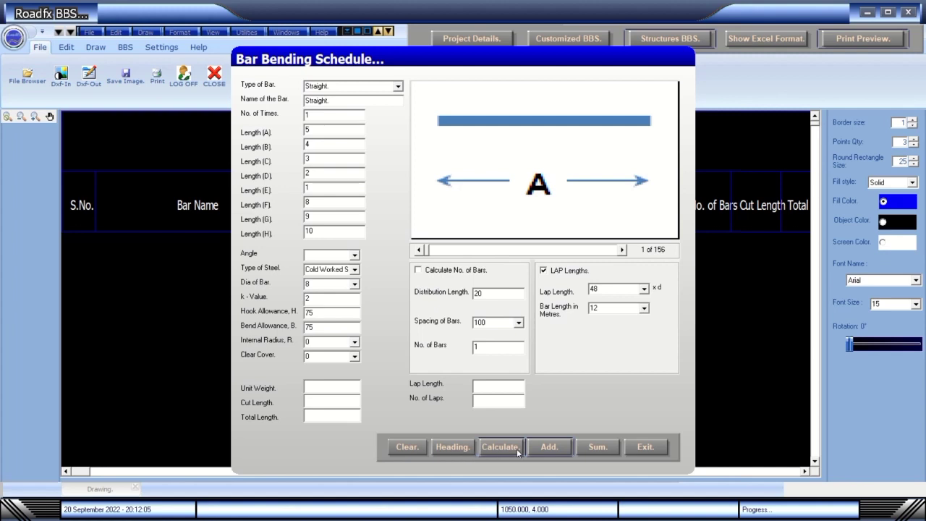
pyautogui.click(548, 447)
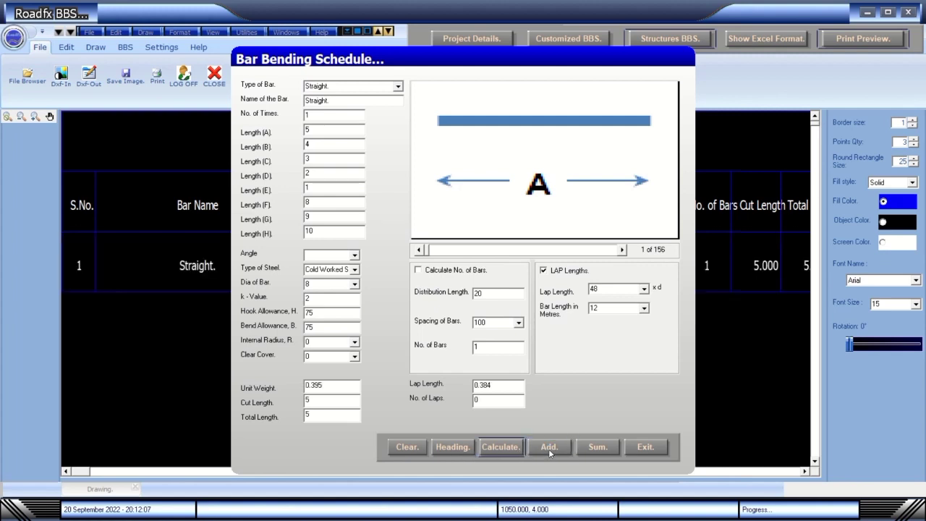
pyautogui.click(548, 447)
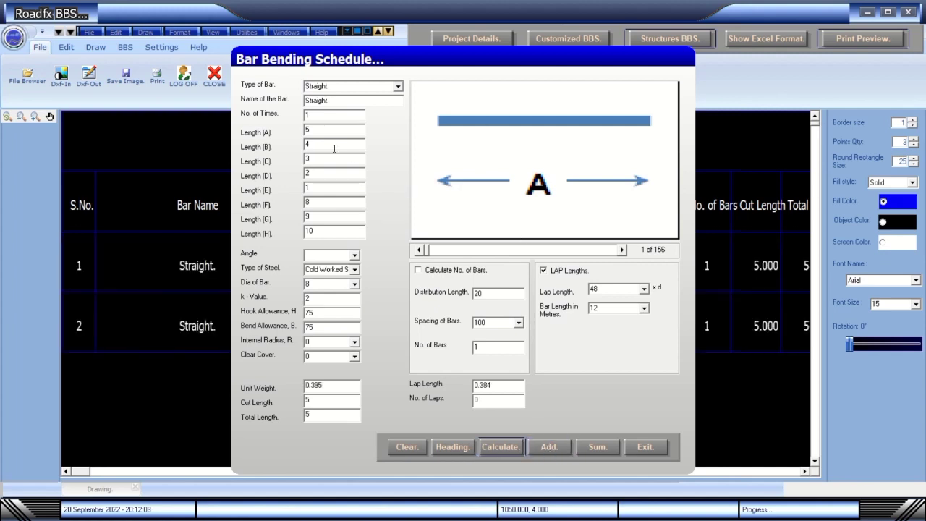
pyautogui.click(621, 251)
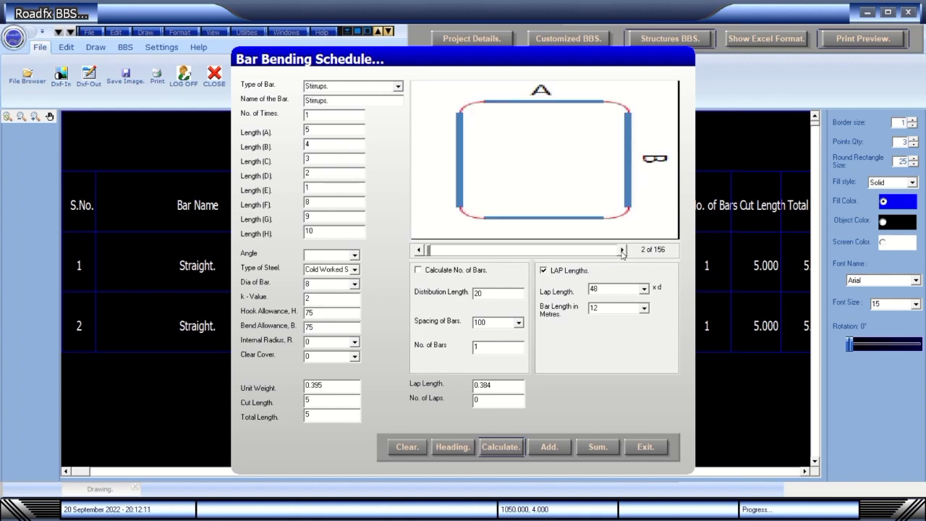
pyautogui.click(621, 250)
pyautogui.click(547, 447)
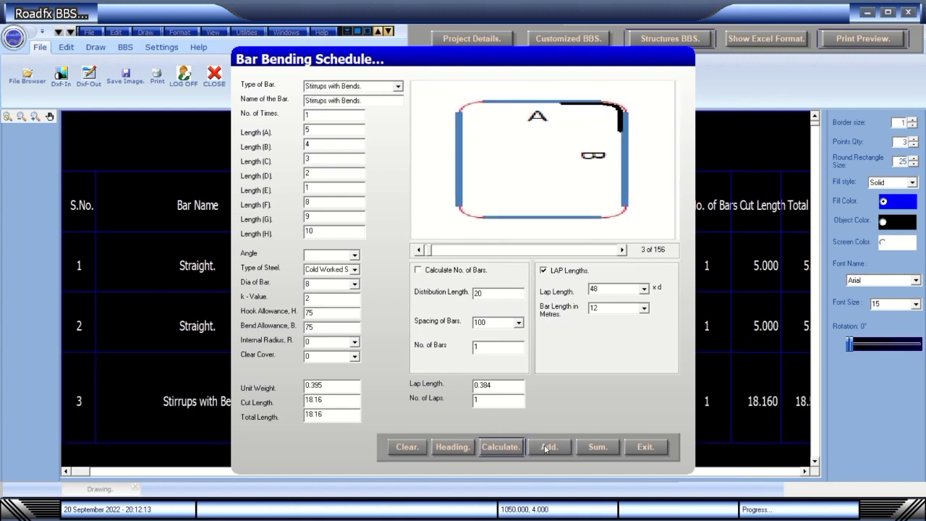
pyautogui.moveTo(482, 67); pyautogui.dragTo(657, 34)
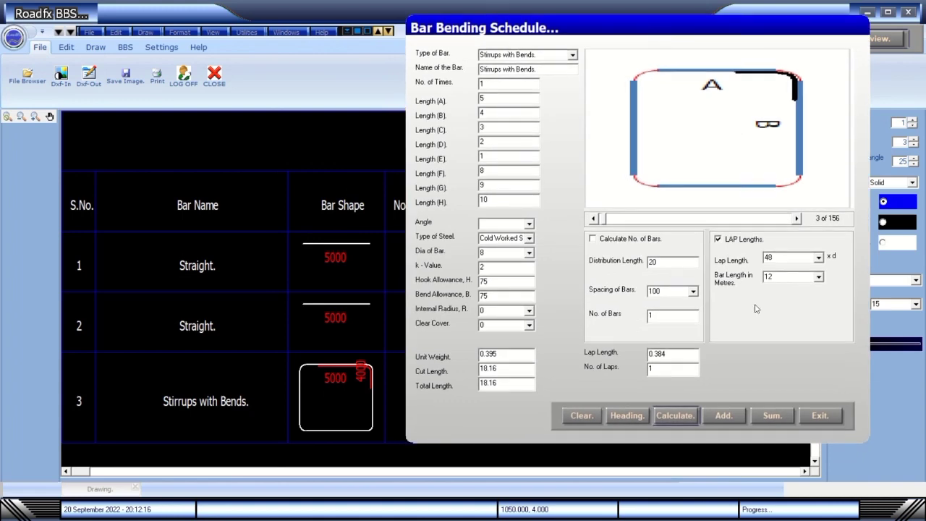
pyautogui.click(740, 419)
pyautogui.click(817, 468)
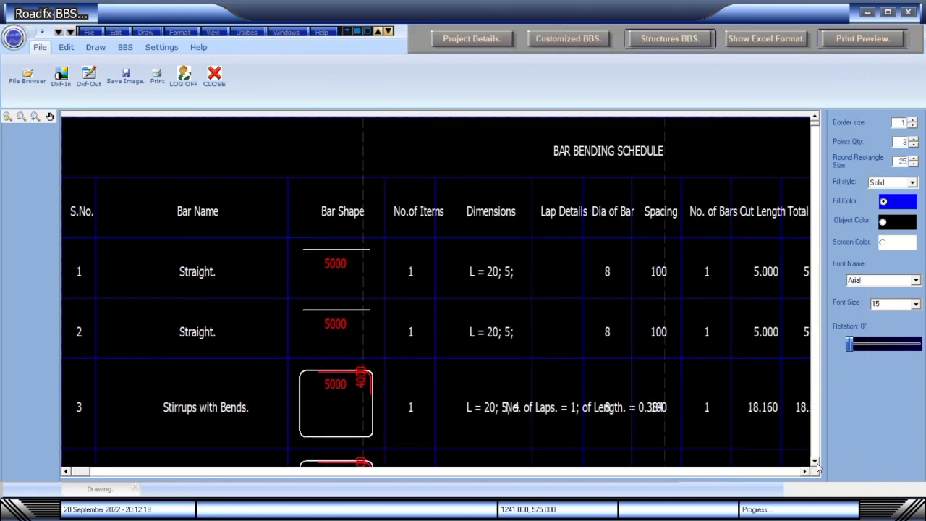
# Add the totals and diameter-wise summary, showing 18.6 kg of 8 mm bars.
pyautogui.scroll(-5, 817, 467)
pyautogui.scroll(-2, 817, 467)
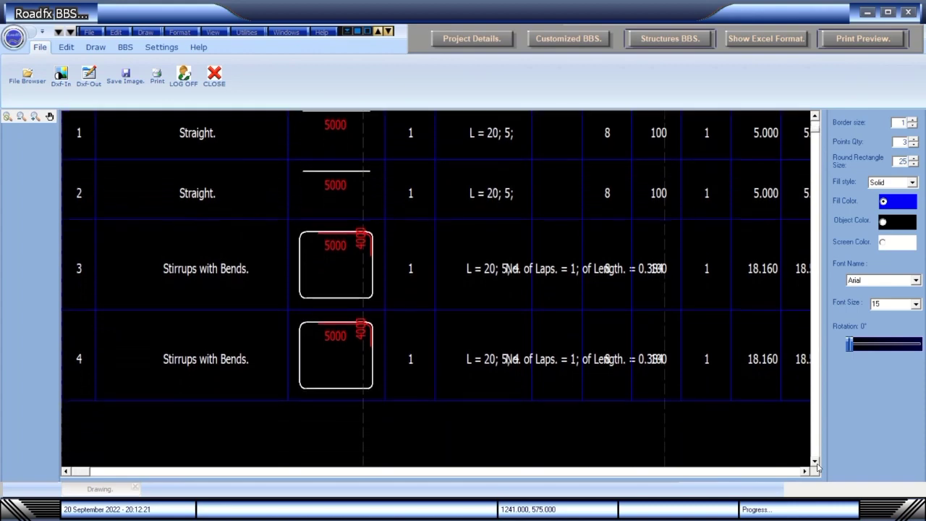
pyautogui.click(588, 42)
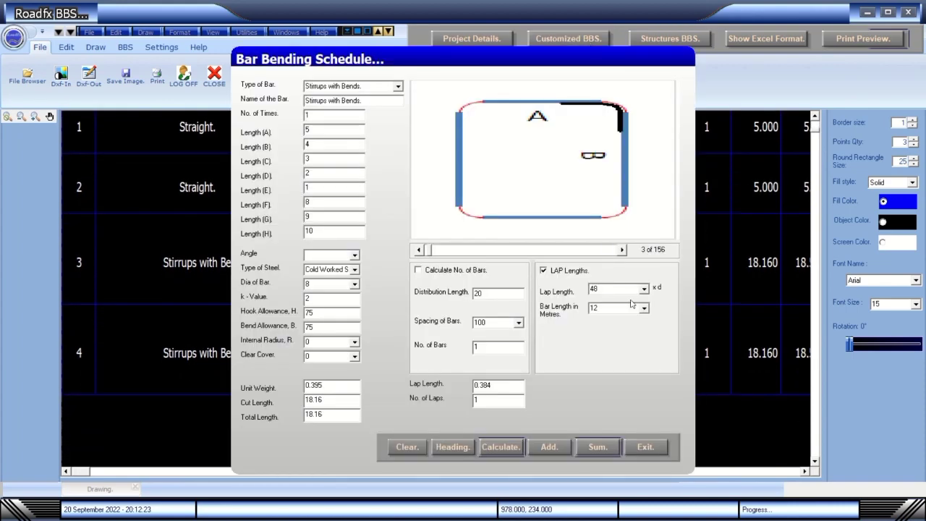
pyautogui.click(644, 446)
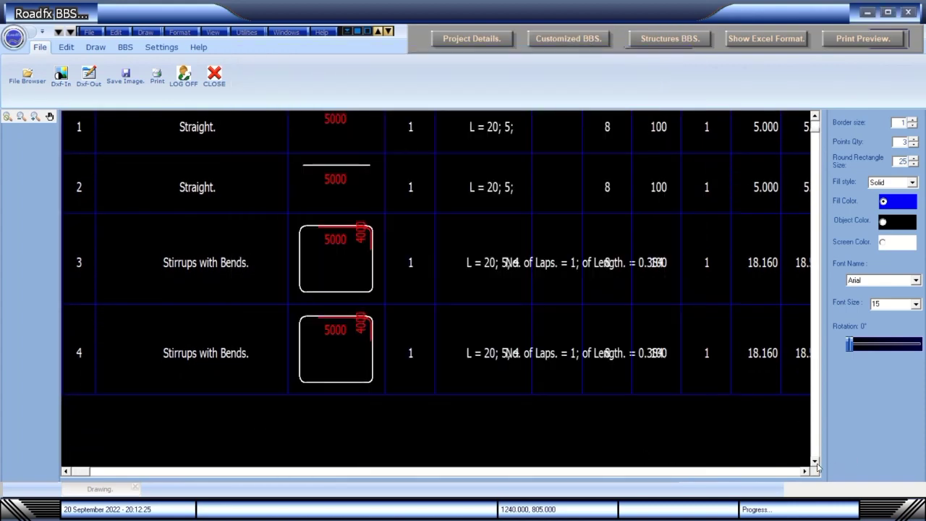
pyautogui.scroll(-5, 817, 467)
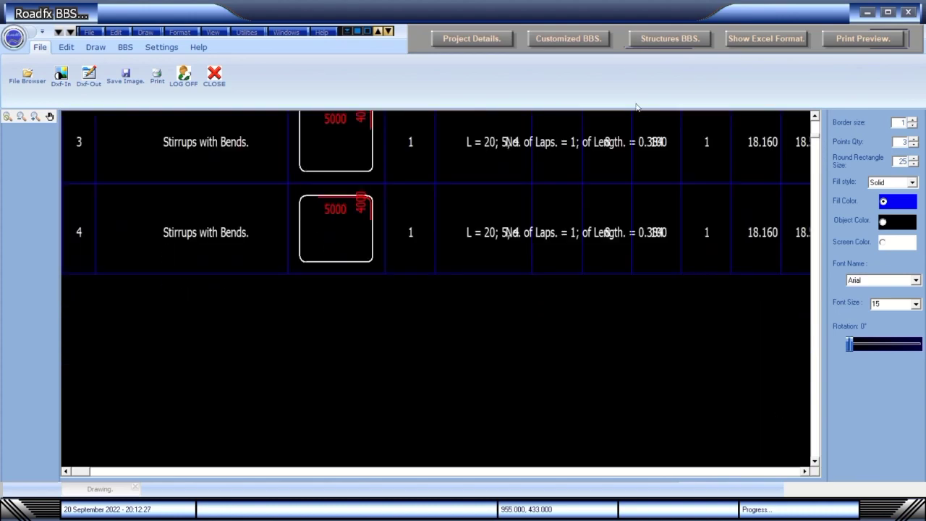
pyautogui.click(598, 38)
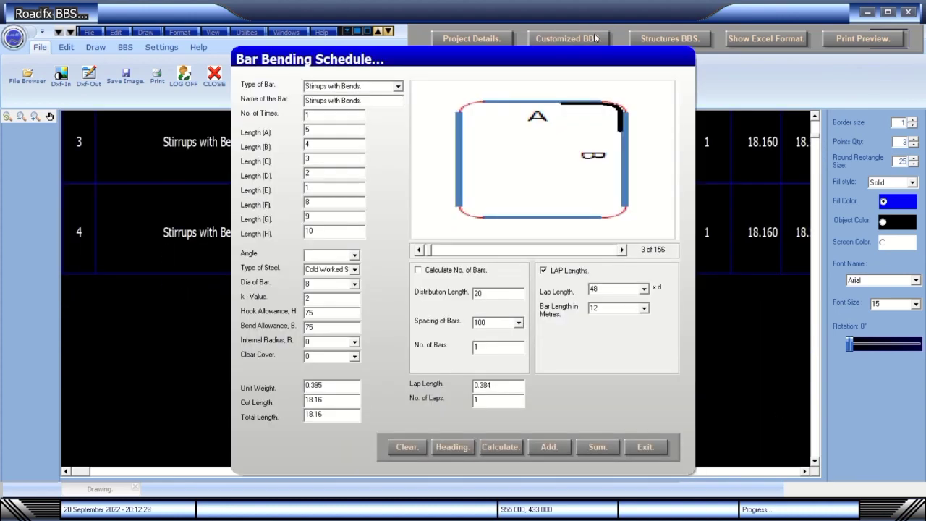
pyautogui.click(598, 447)
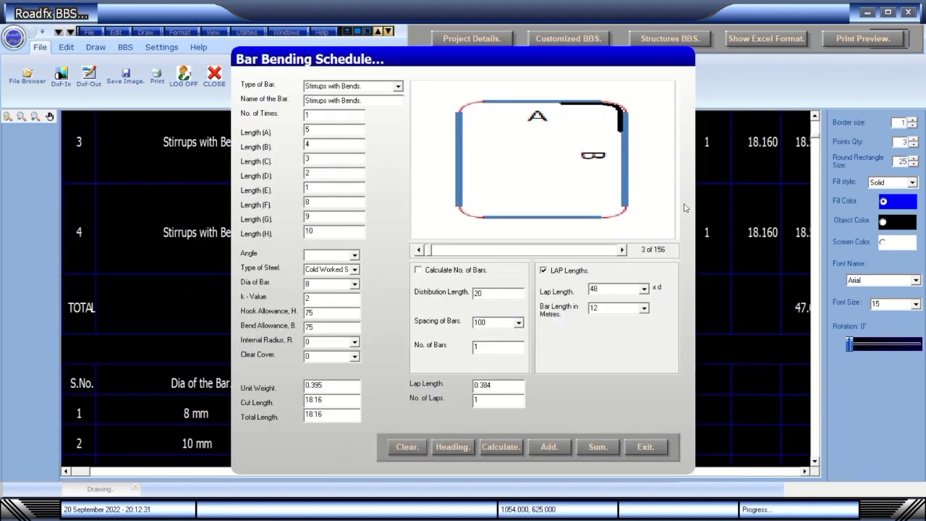
pyautogui.click(660, 448)
# Scroll through the BBS drawing to review the diameter summary and schedule header.
pyautogui.click(815, 464)
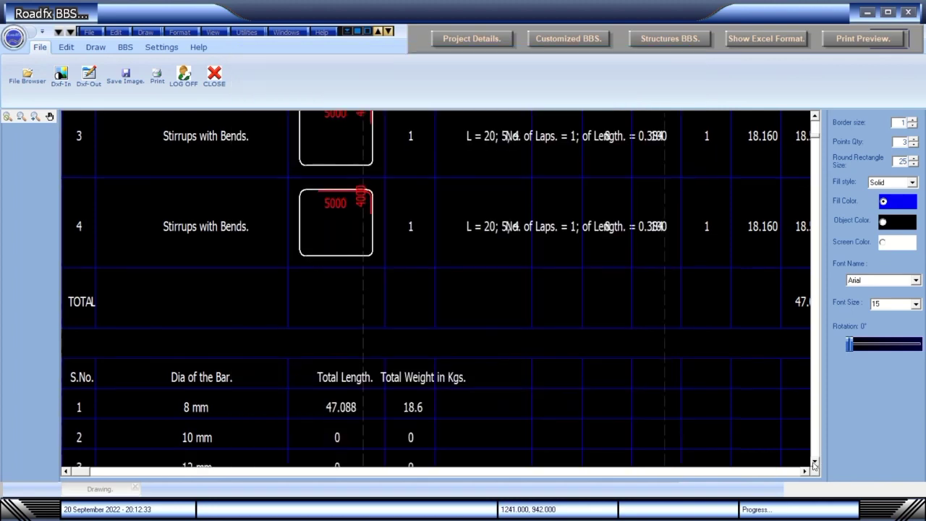
pyautogui.click(815, 464)
pyautogui.click(815, 464)
pyautogui.click(815, 464)
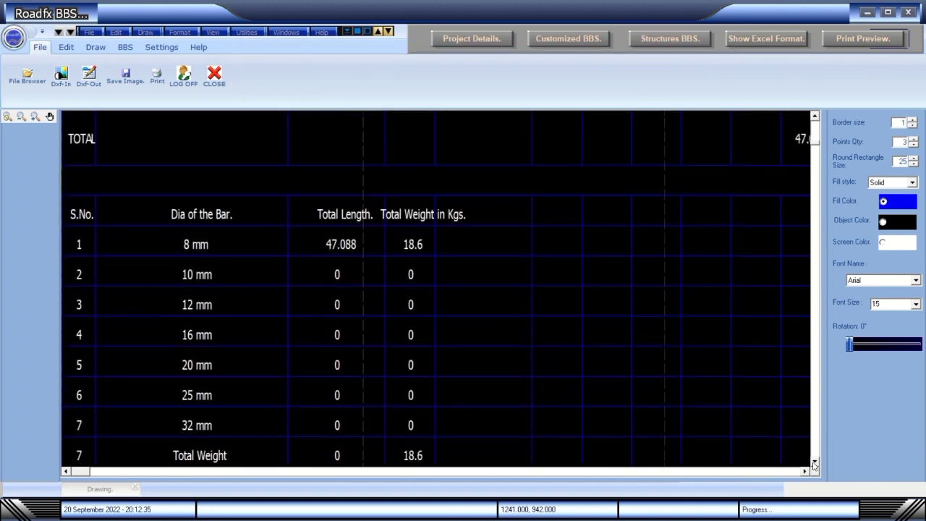
pyautogui.click(815, 464)
pyautogui.click(815, 464)
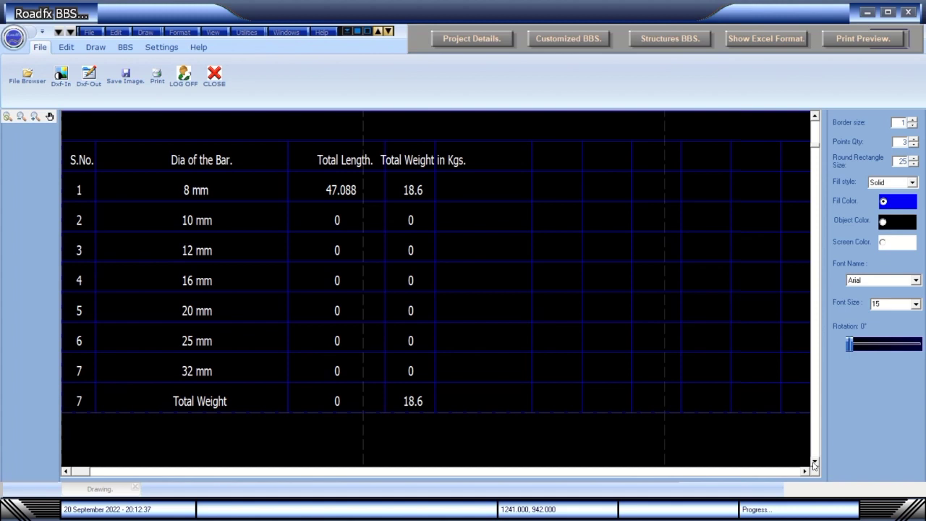
pyautogui.click(815, 116)
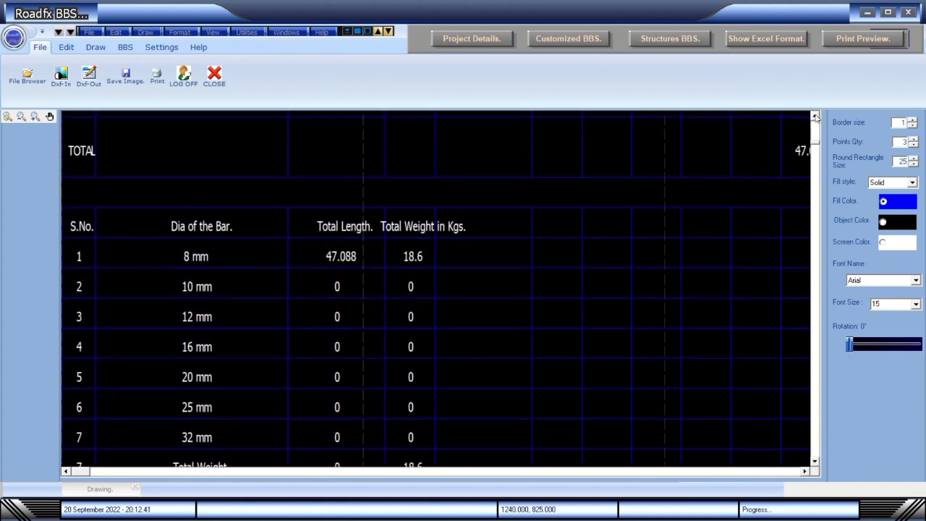
pyautogui.moveTo(815, 117); pyautogui.dragTo(815, 116)
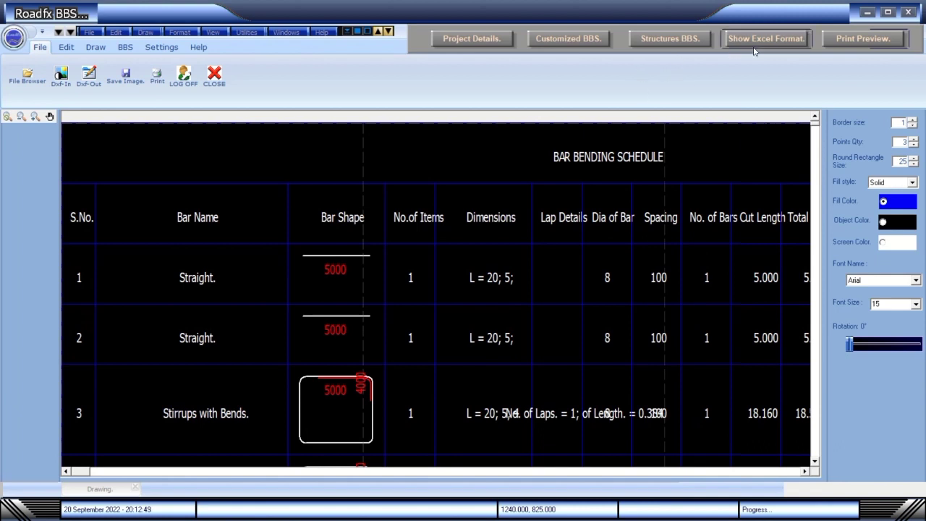
# Preview both pages of the bar bending report, then exit the BBS program.
pyautogui.click(844, 40)
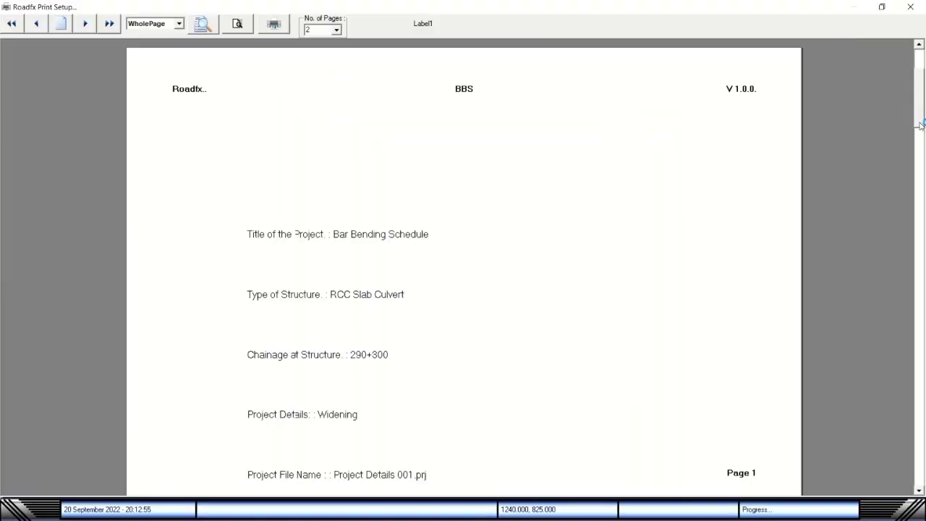
pyautogui.click(85, 23)
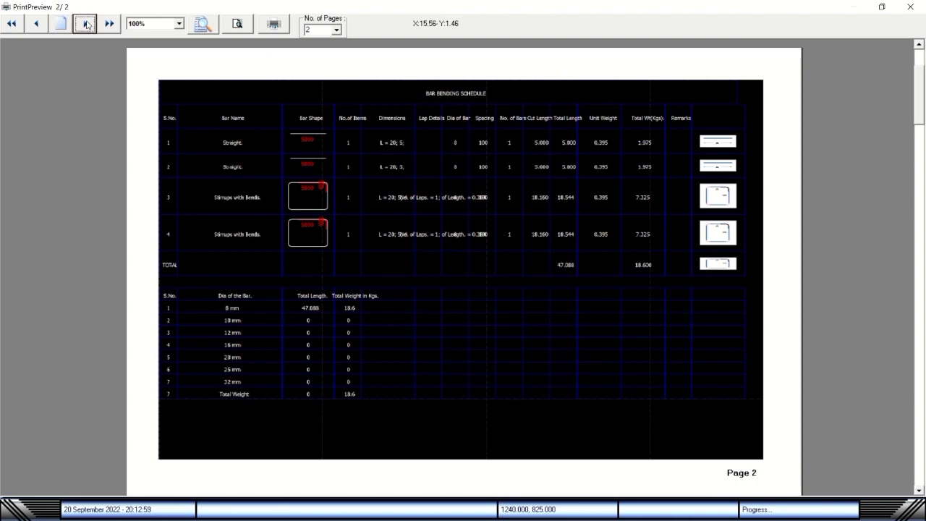
pyautogui.click(912, 7)
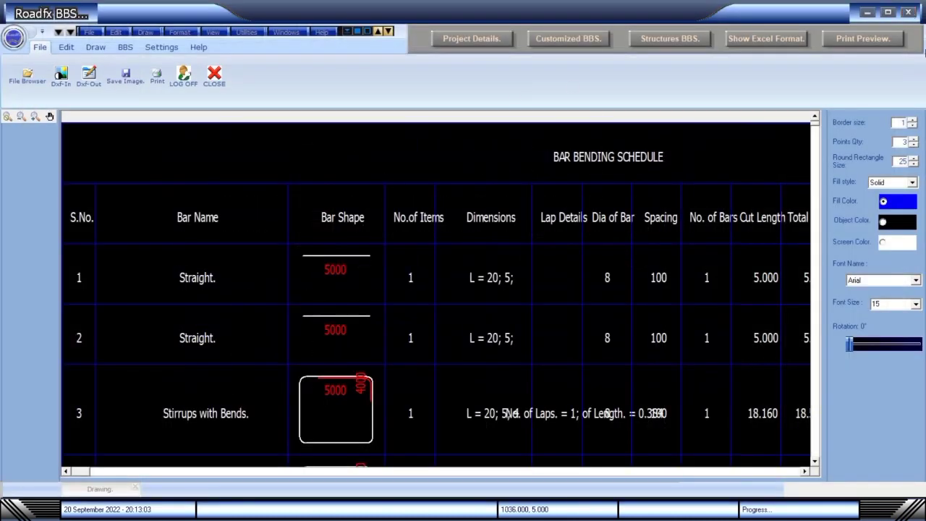
pyautogui.click(914, 13)
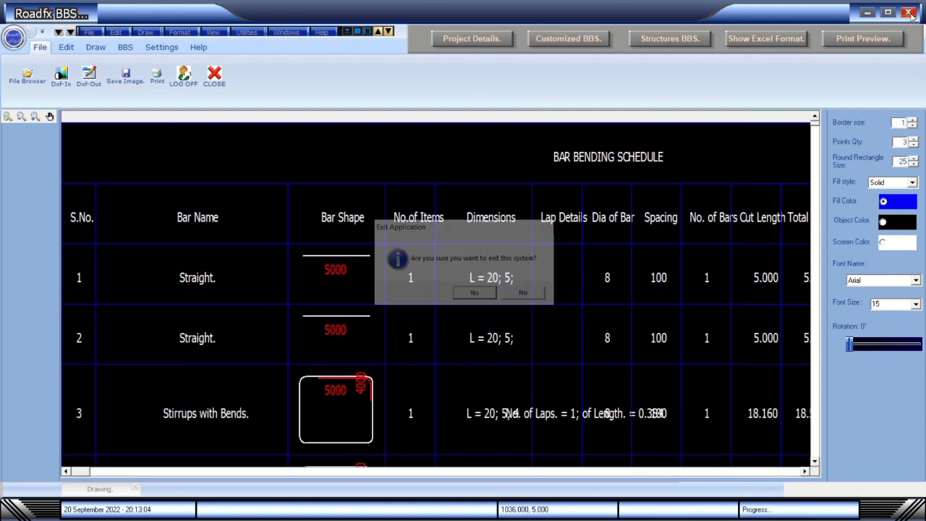
pyautogui.click(475, 295)
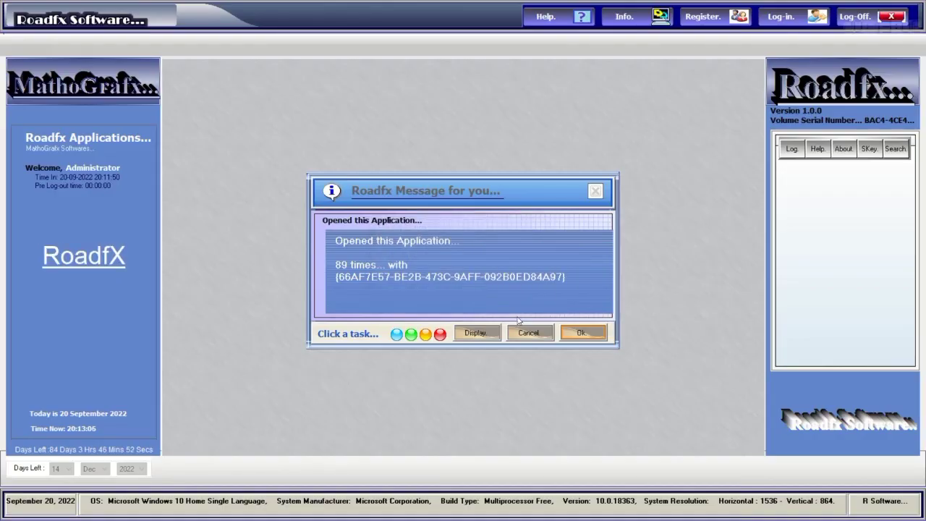
# Dismiss the launch message, log in with the account password and launch Roadway Designs.
pyautogui.click(581, 333)
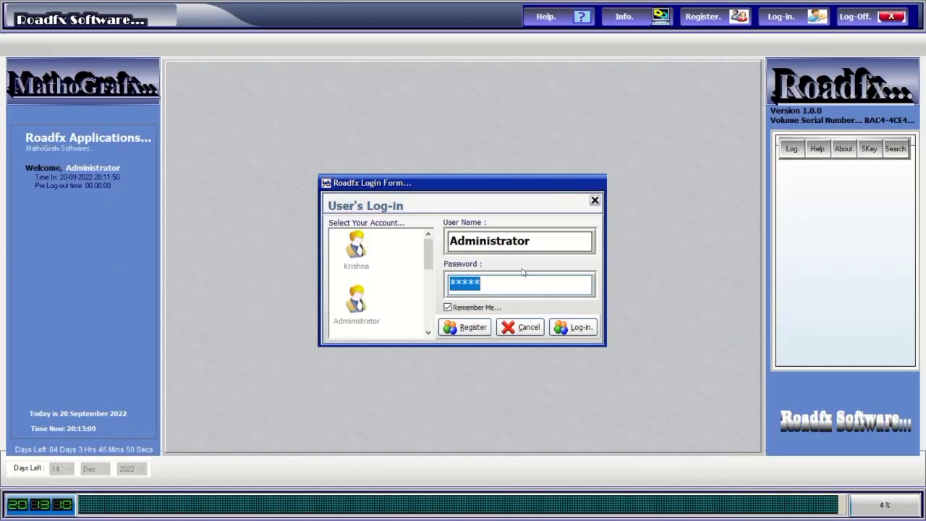
pyautogui.click(515, 283)
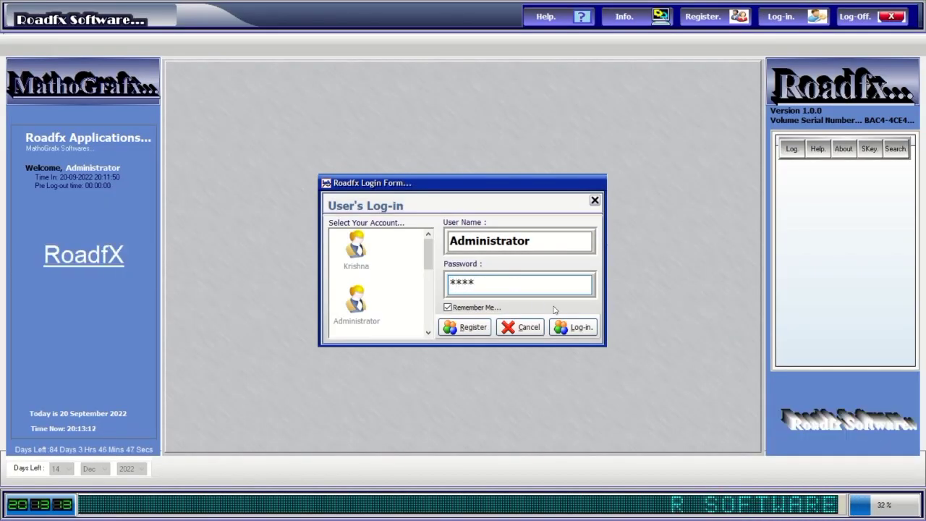
pyautogui.click(571, 328)
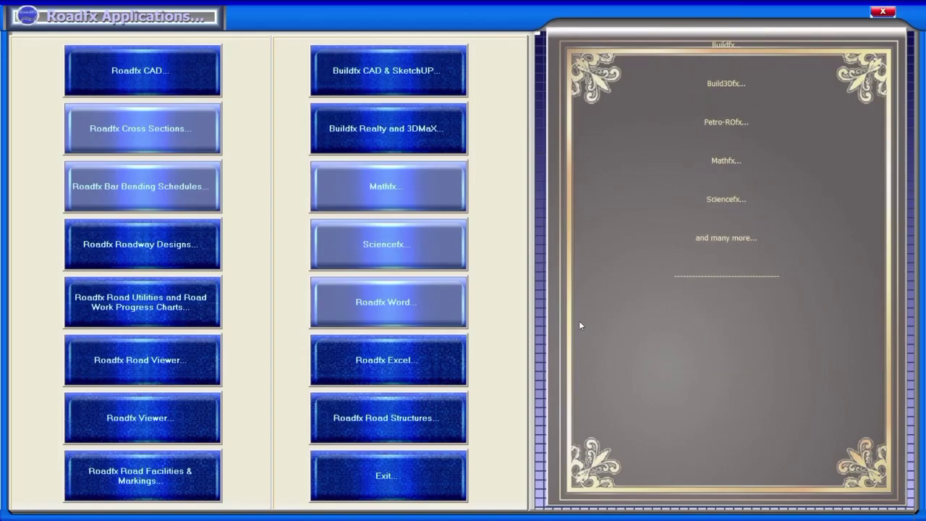
pyautogui.click(160, 256)
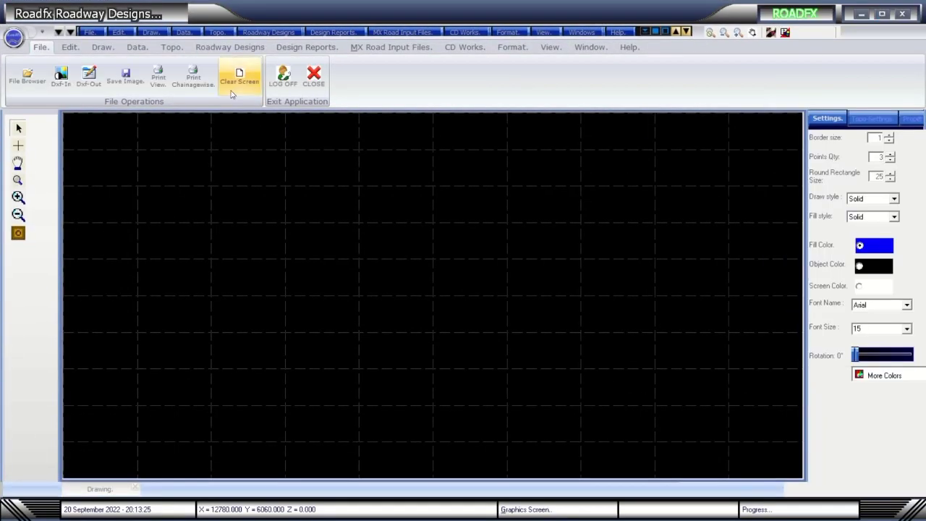
# Set the DXF import location to HDSaved.
pyautogui.click(90, 32)
pyautogui.click(109, 109)
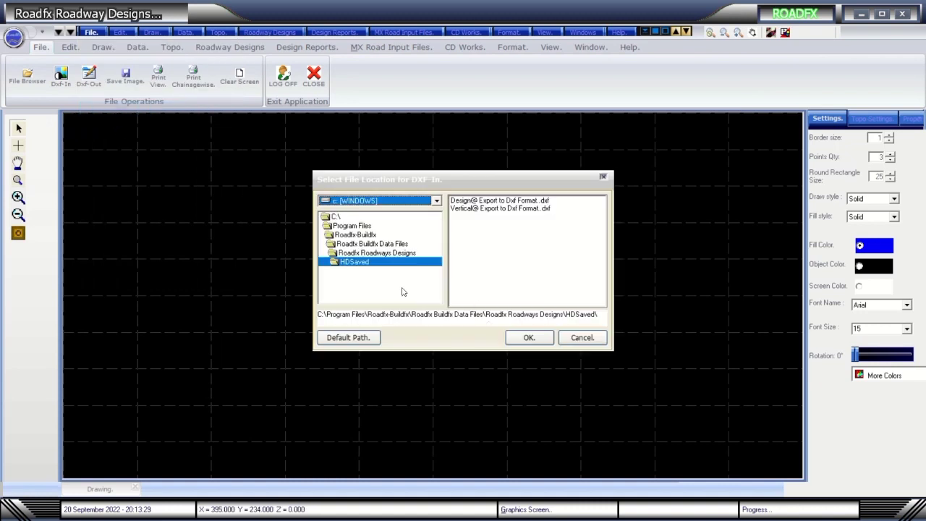
pyautogui.click(529, 338)
# Set the data path to the Data Files > Demo Project folder.
pyautogui.click(91, 32)
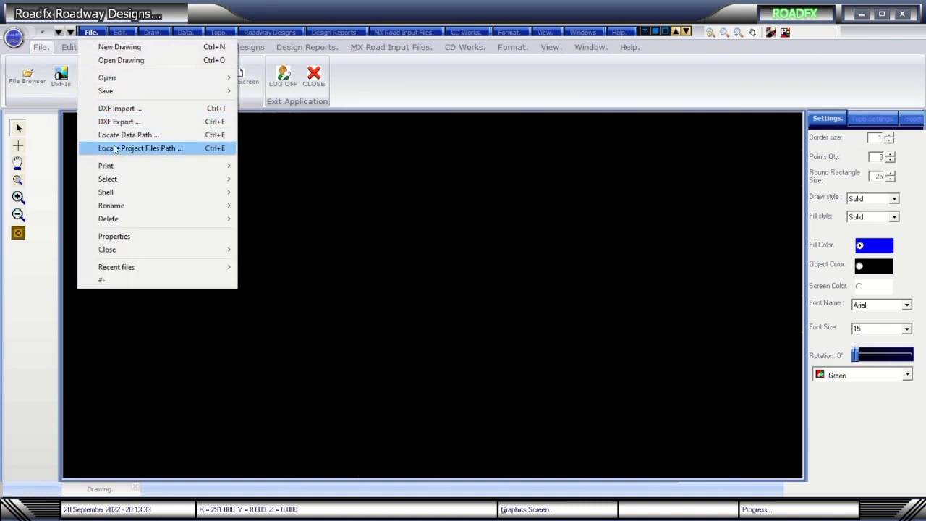
pyautogui.click(116, 136)
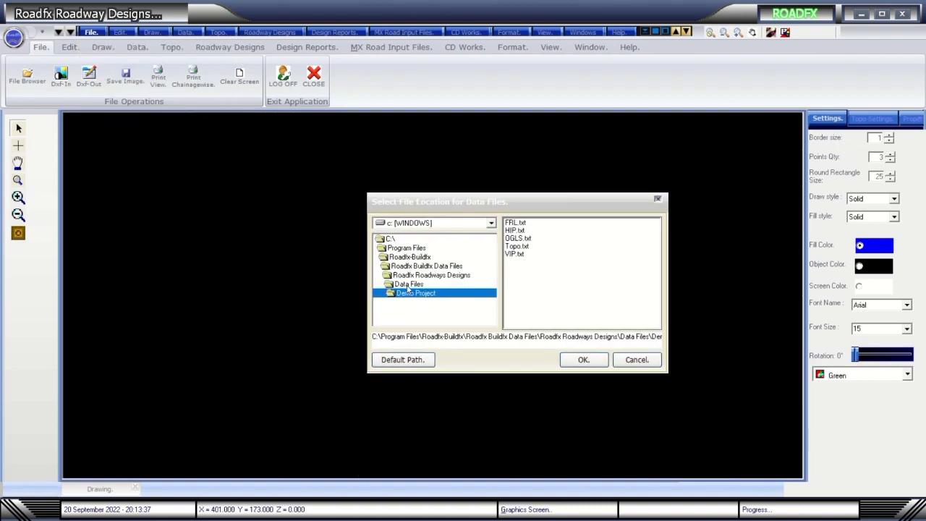
pyautogui.click(409, 285)
pyautogui.click(423, 294)
pyautogui.click(601, 362)
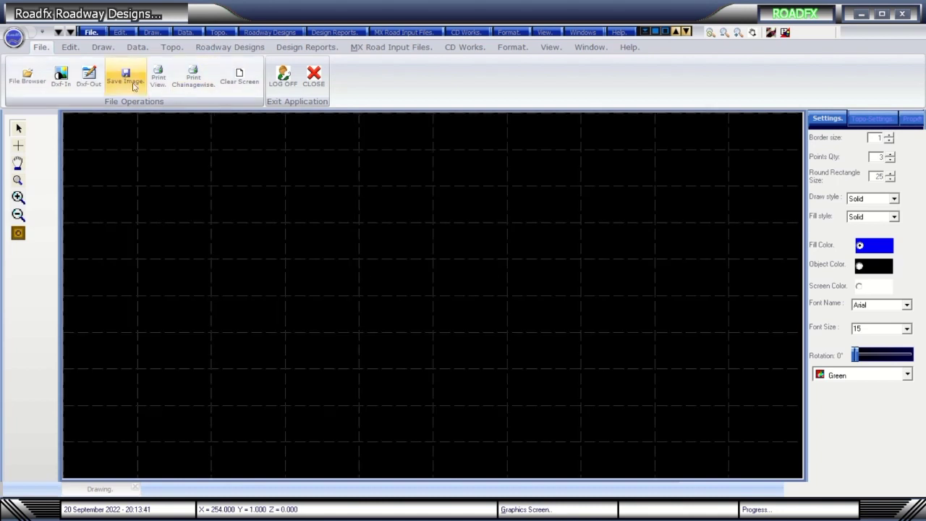
# Open Horizontal Alignment Design and try Draw HIP, which reports missing HIP data.
pyautogui.click(230, 47)
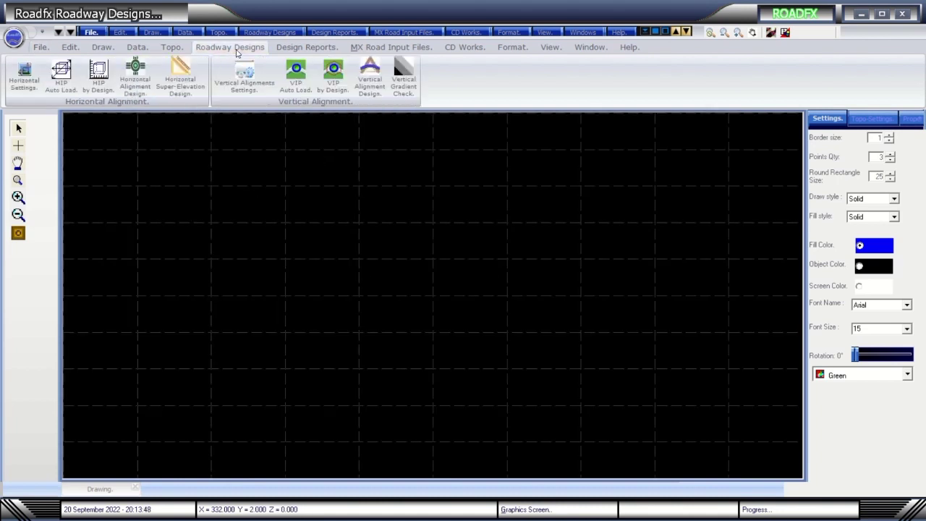
pyautogui.click(135, 76)
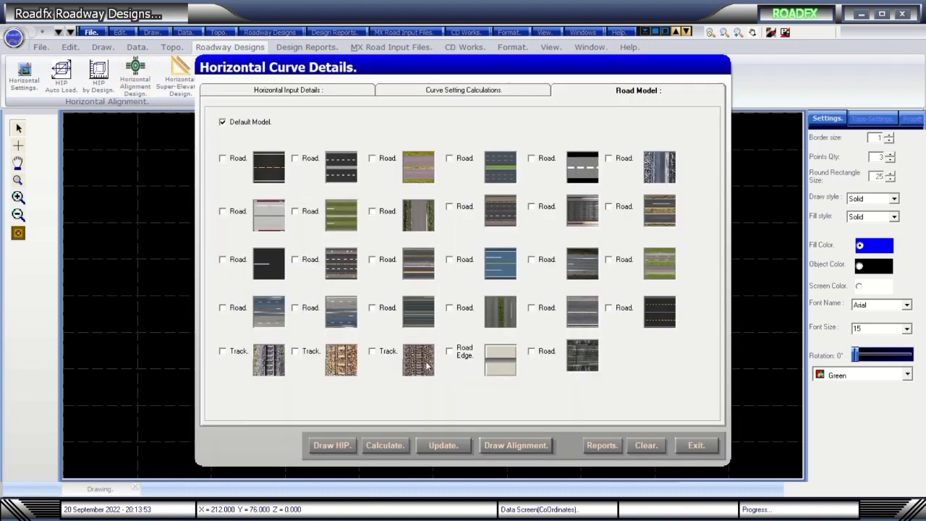
pyautogui.click(450, 157)
pyautogui.click(344, 446)
pyautogui.click(499, 294)
pyautogui.click(696, 445)
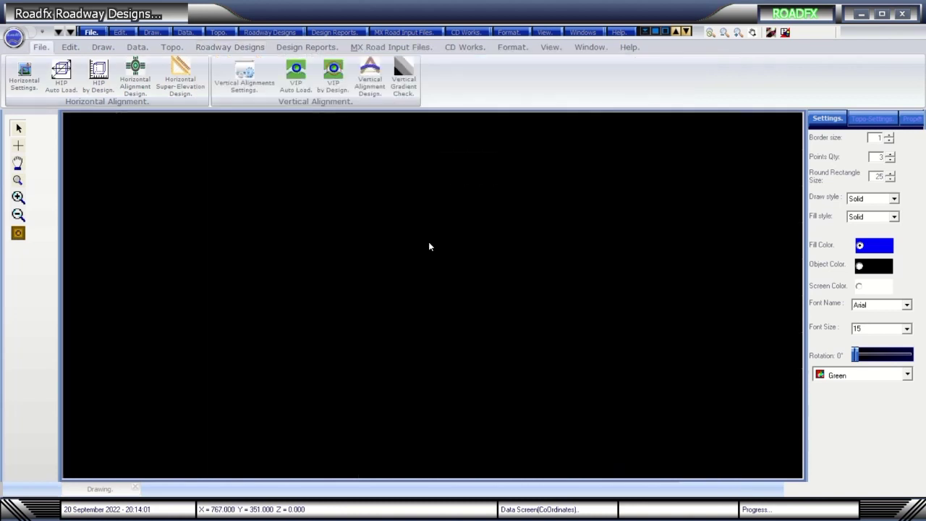
# Auto-load the project data, confirming each load message, then log off to the login form.
pyautogui.click(94, 35)
pyautogui.click(116, 91)
pyautogui.click(420, 269)
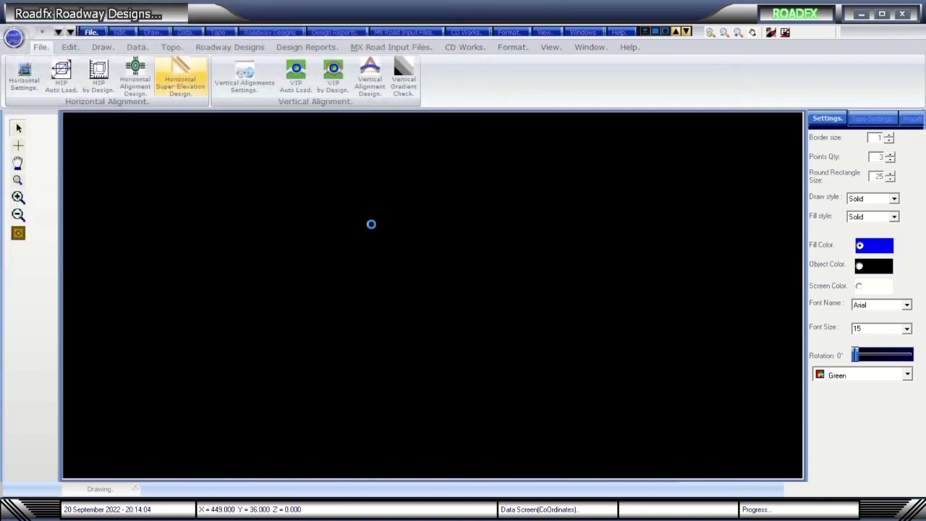
pyautogui.click(145, 48)
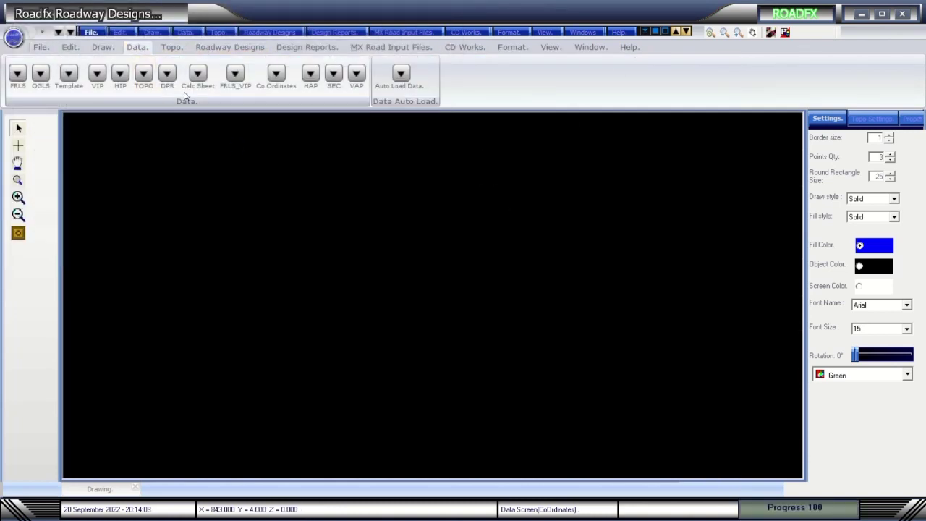
pyautogui.click(400, 74)
pyautogui.click(546, 298)
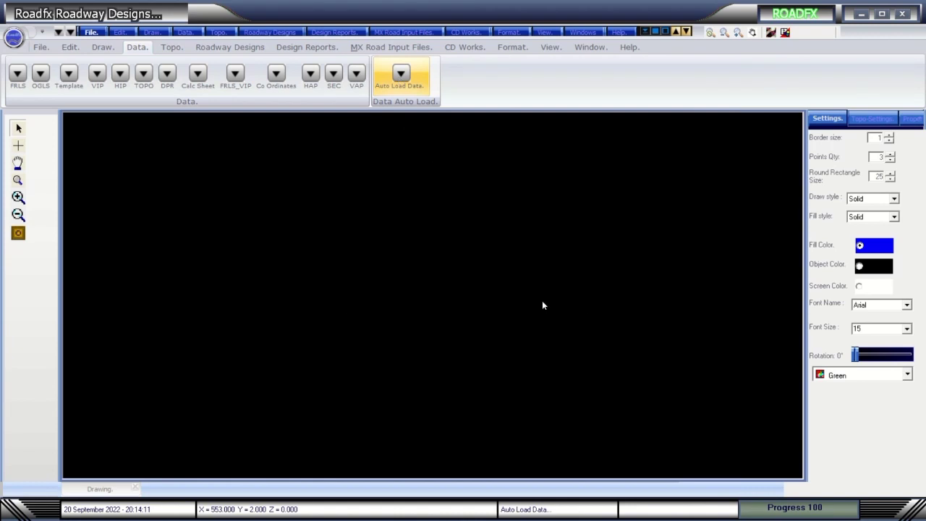
pyautogui.click(544, 302)
pyautogui.click(543, 303)
pyautogui.click(543, 303)
pyautogui.click(569, 334)
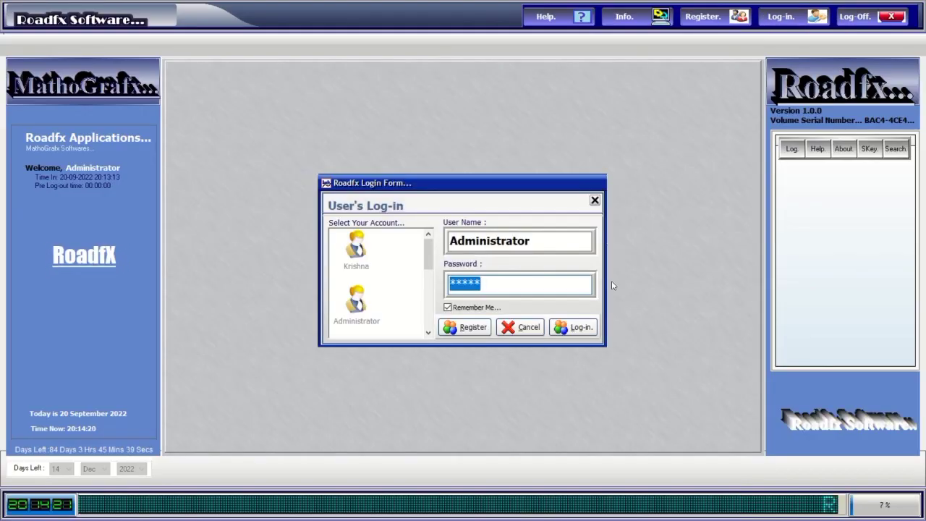
# Log back in, launch Roadway Designs and auto-load the project data, confirming each message.
pyautogui.press('Return')
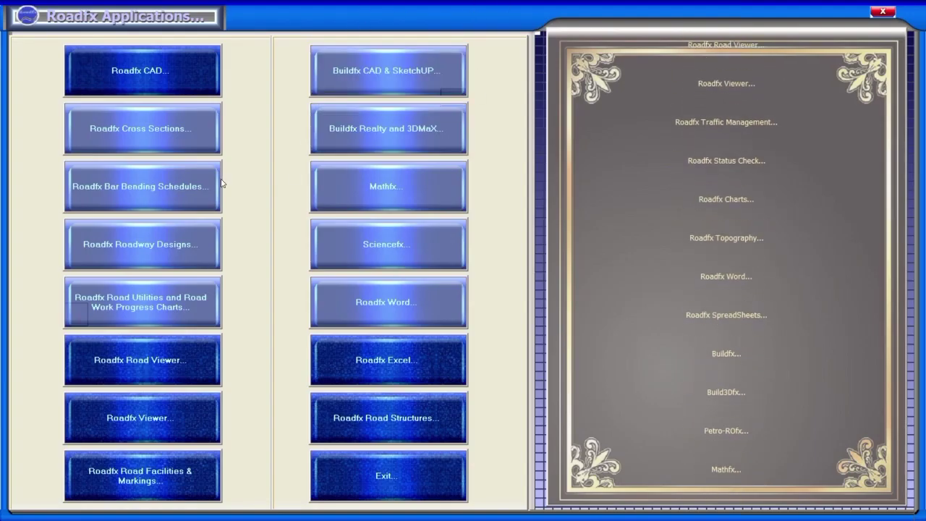
pyautogui.click(141, 244)
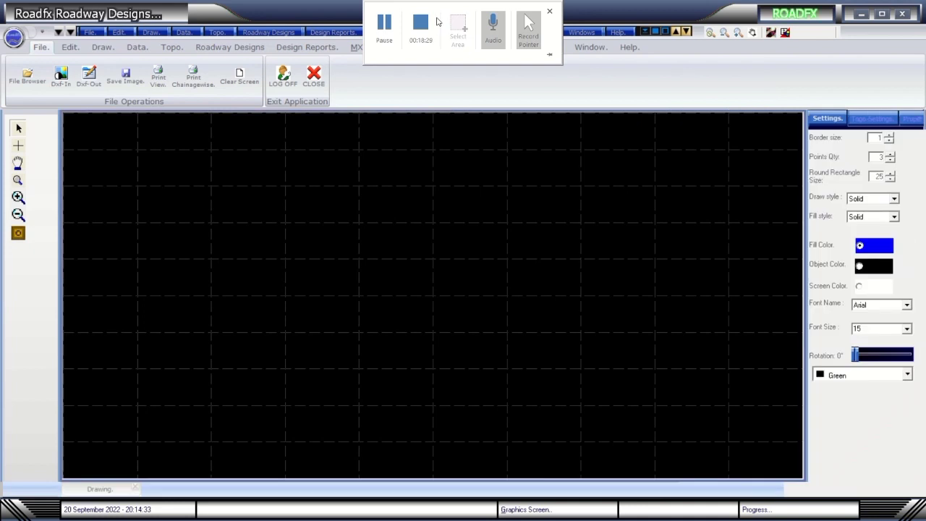
pyautogui.click(230, 46)
pyautogui.click(135, 48)
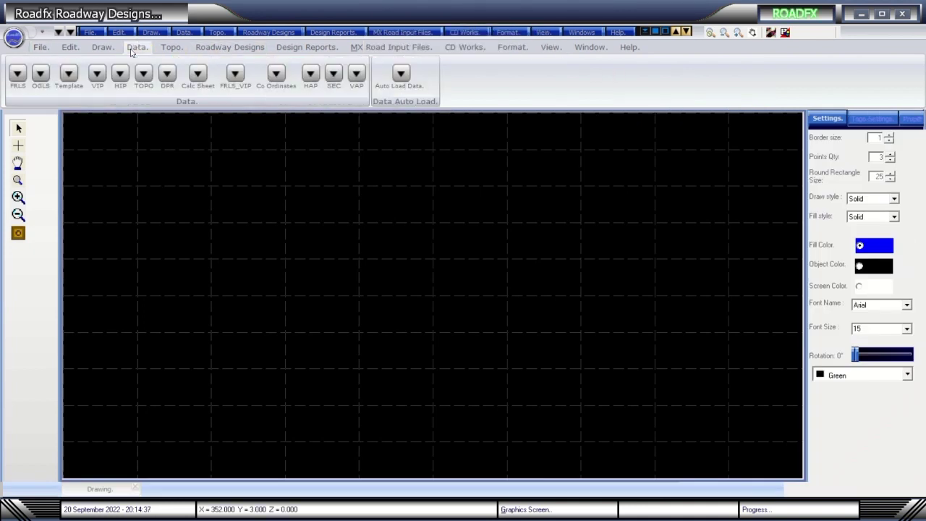
pyautogui.click(401, 73)
pyautogui.click(550, 296)
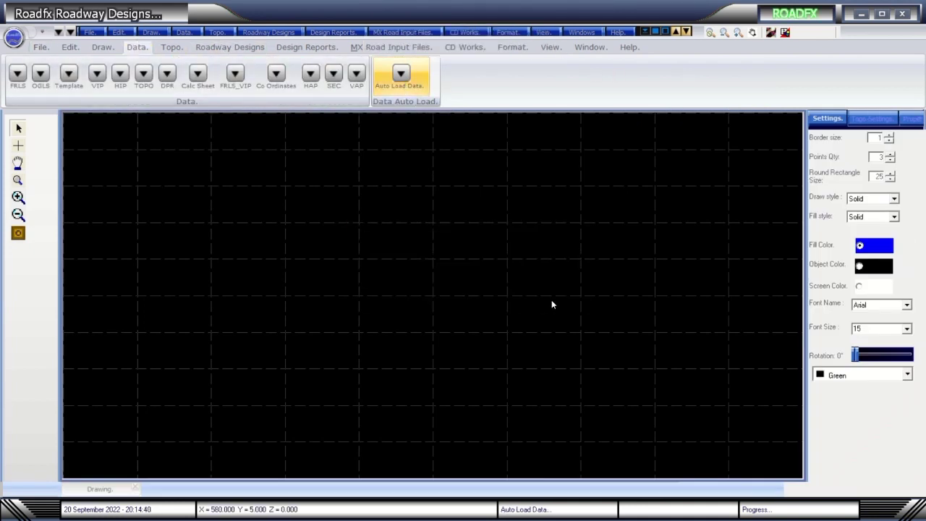
pyautogui.click(551, 300)
pyautogui.click(552, 301)
pyautogui.click(551, 301)
# Open Horizontal Alignment Design with the first railway track texture and draw the HIPs.
pyautogui.click(230, 47)
pyautogui.click(135, 72)
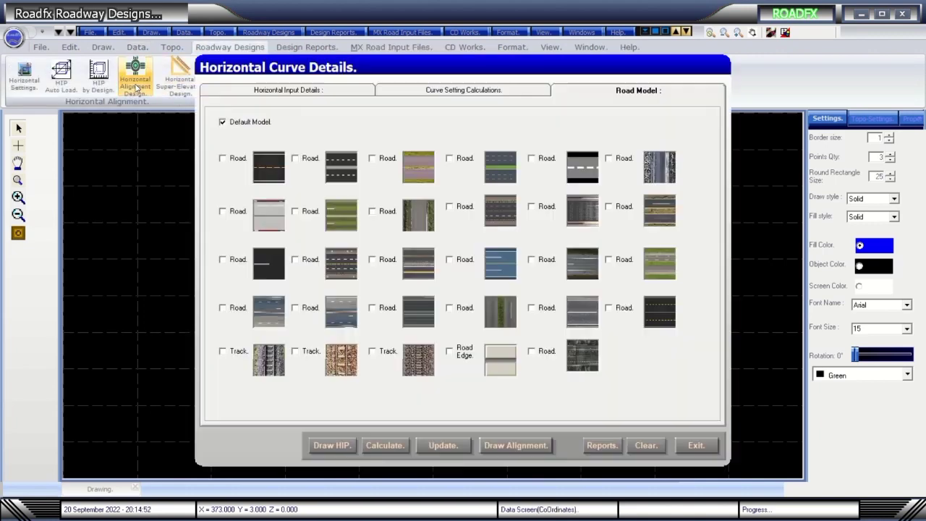
pyautogui.click(222, 351)
pyautogui.click(332, 445)
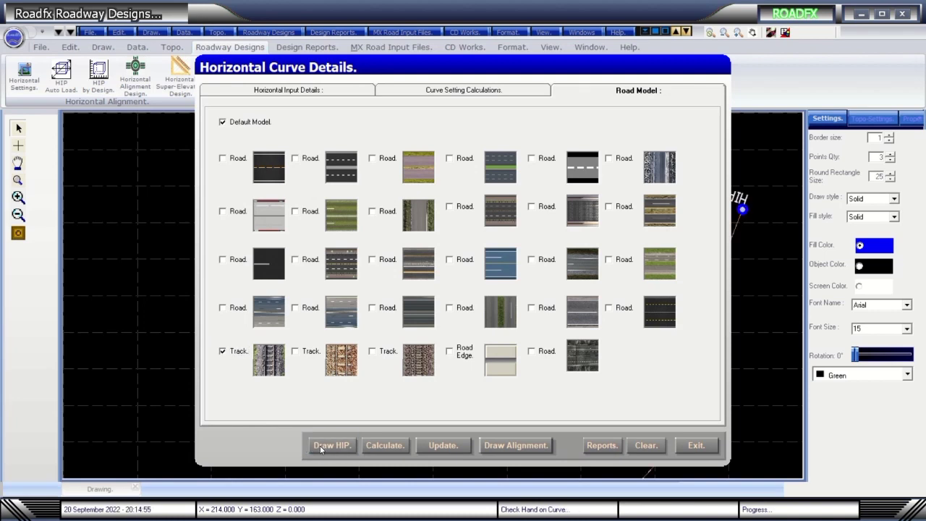
# Calculate curve settings with offset lines and text labels toggled, stepping to Curve No. 6.
pyautogui.click(475, 90)
pyautogui.click(458, 406)
pyautogui.click(546, 409)
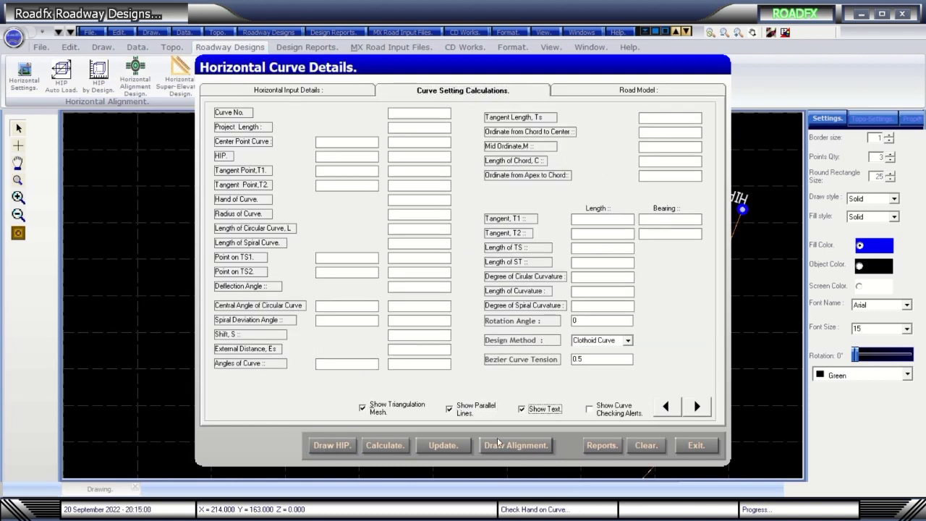
pyautogui.click(397, 445)
pyautogui.click(698, 408)
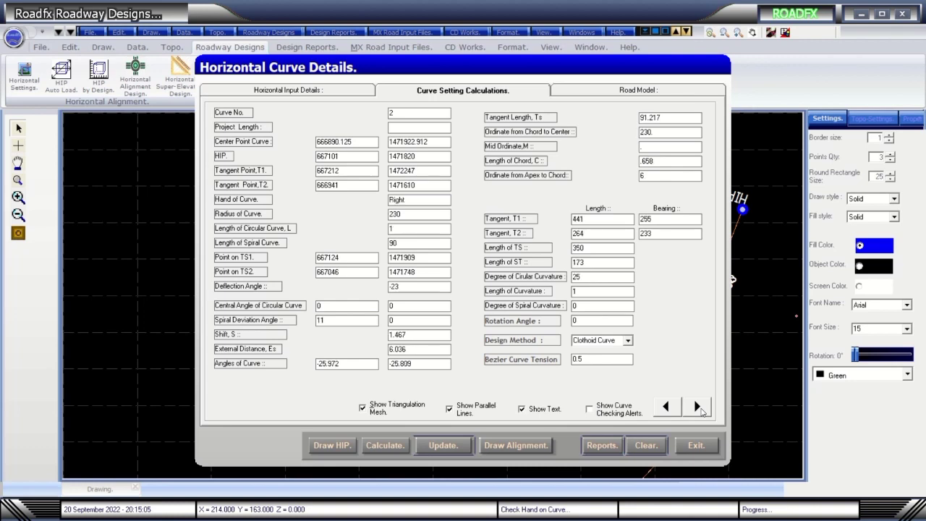
pyautogui.click(698, 407)
pyautogui.click(666, 408)
pyautogui.click(667, 408)
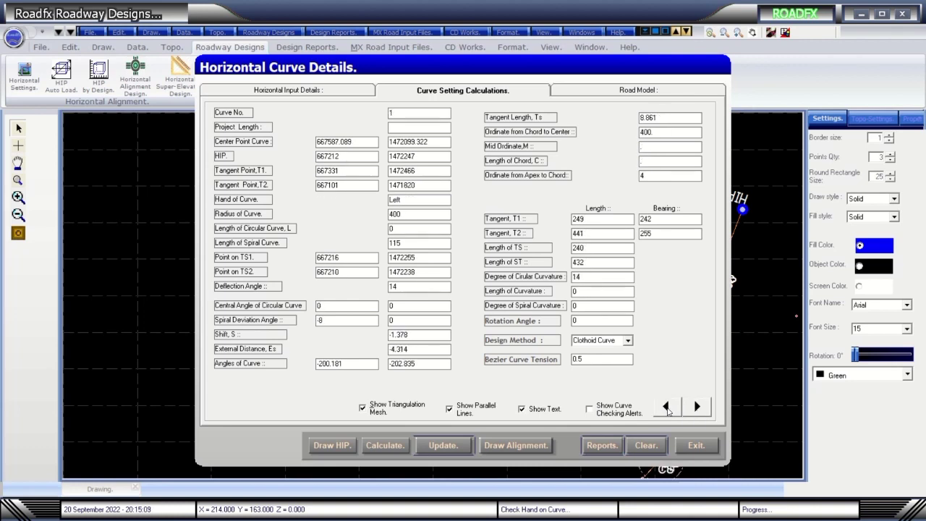
pyautogui.click(698, 407)
pyautogui.click(697, 408)
pyautogui.click(589, 409)
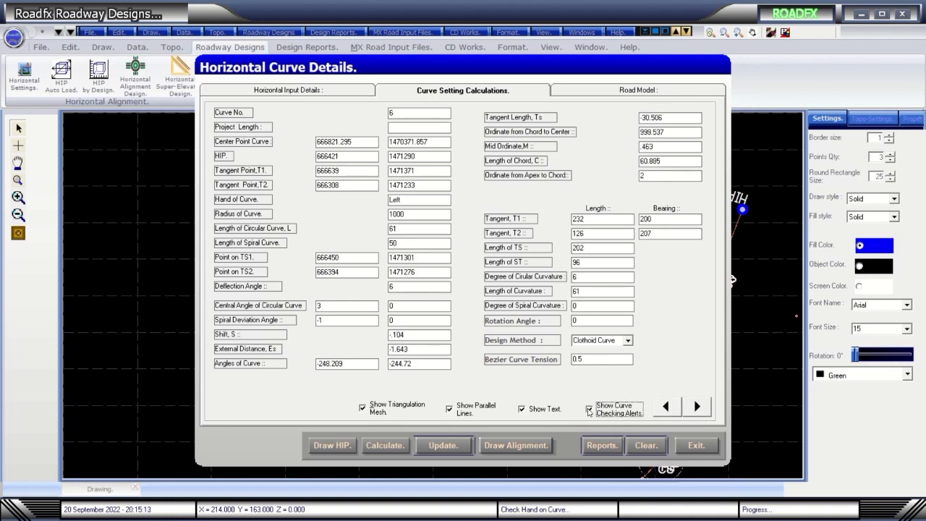
# Draw the alignment, then reopen the existing drawing file.
pyautogui.click(513, 447)
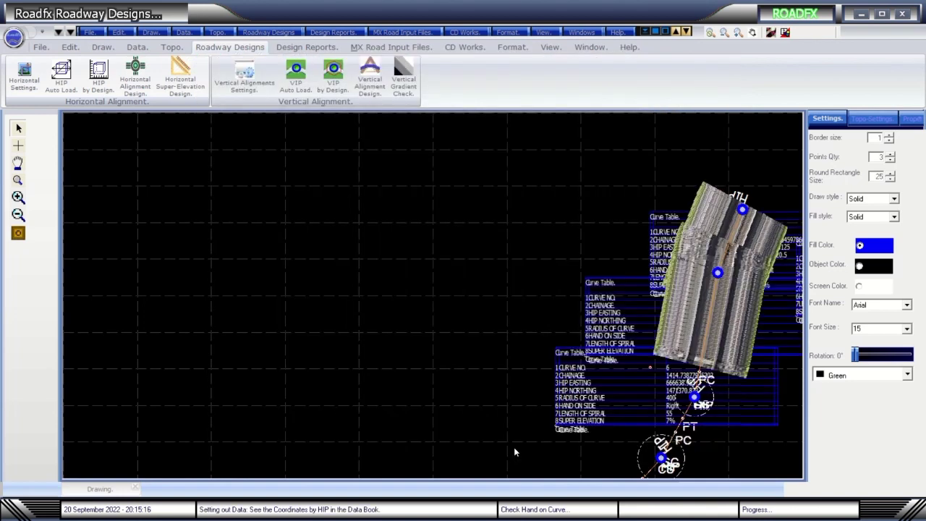
pyautogui.click(89, 32)
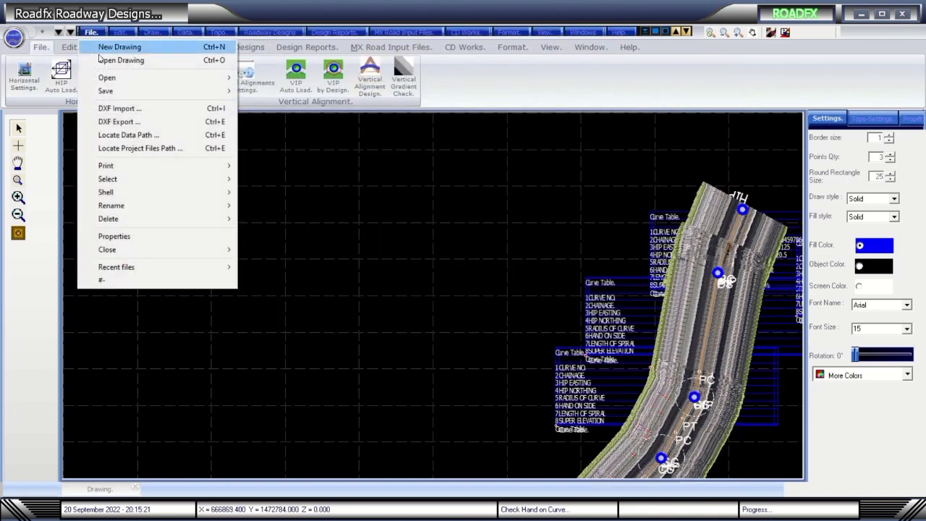
pyautogui.click(134, 60)
pyautogui.doubleClick(155, 87)
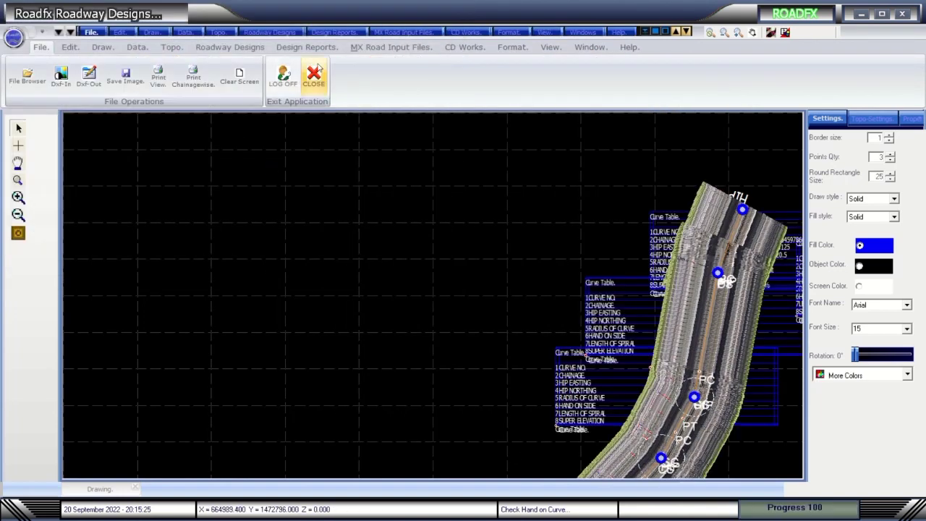
# Clear and redraw the HIP alignment from Horizontal Curve Details.
pyautogui.click(230, 47)
pyautogui.click(135, 75)
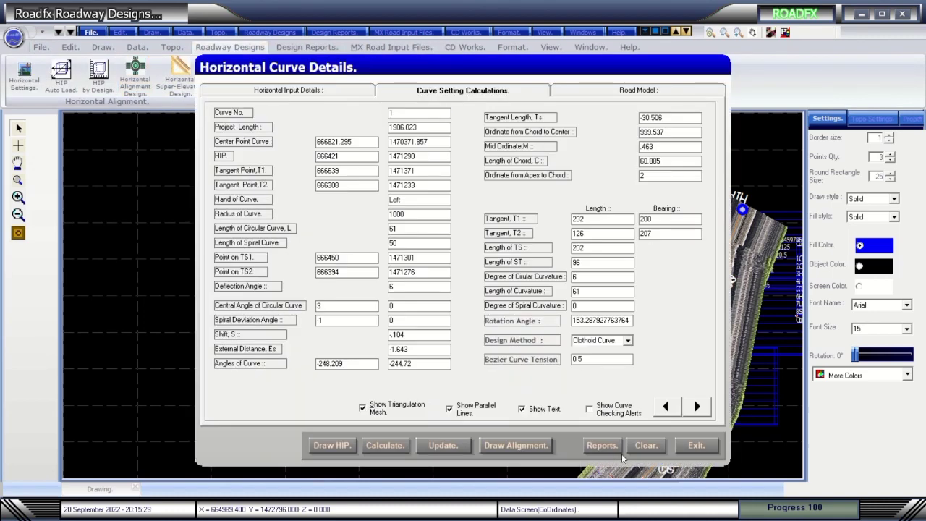
pyautogui.click(650, 448)
pyautogui.click(346, 447)
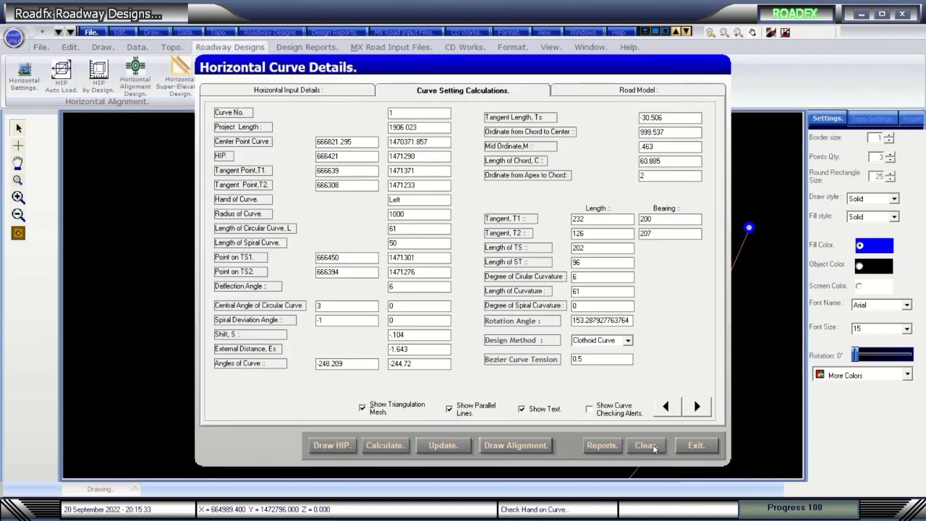
pyautogui.click(500, 446)
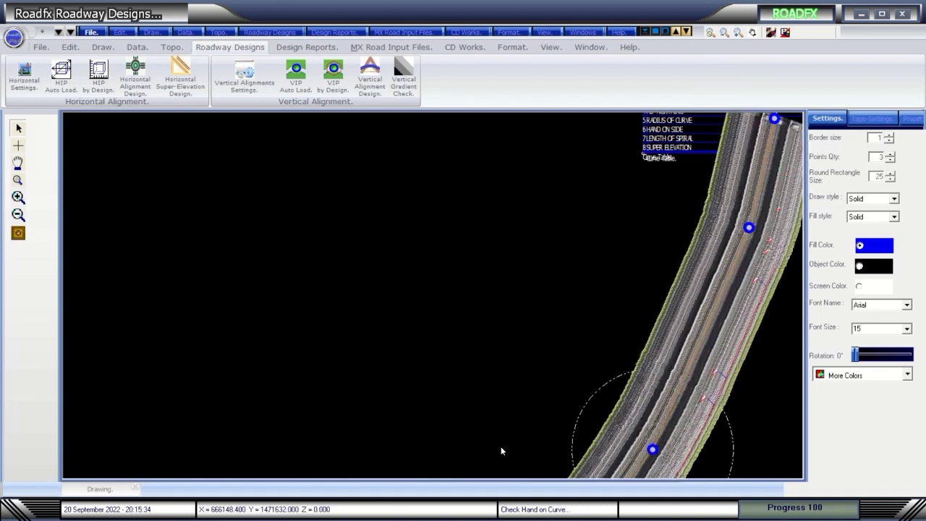
# Pan the view up and left and redraw it with the road surface rendered.
pyautogui.click(753, 34)
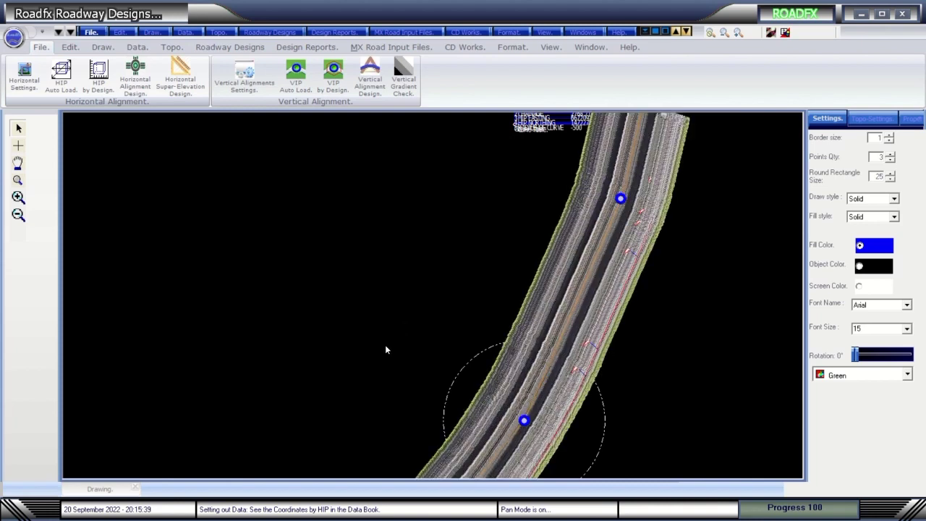
pyautogui.click(134, 72)
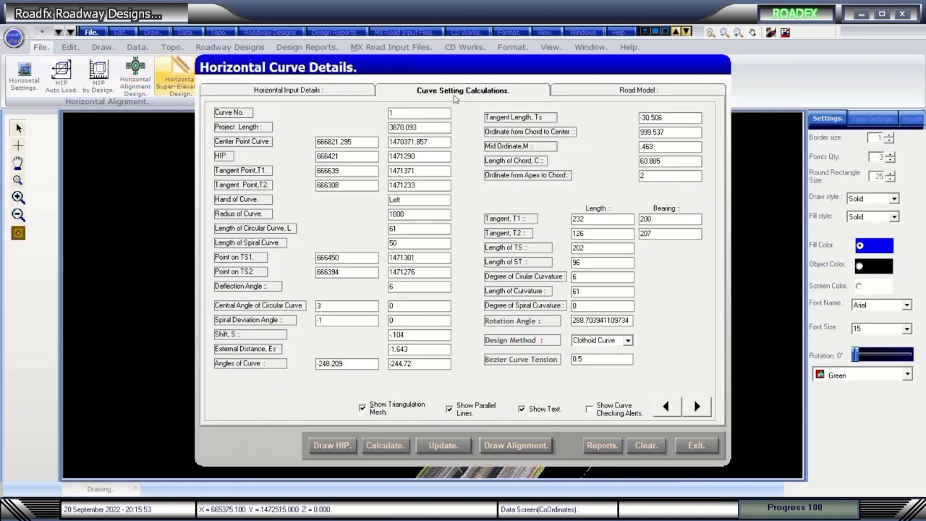
pyautogui.click(696, 445)
pyautogui.moveTo(435, 271); pyautogui.dragTo(405, 190)
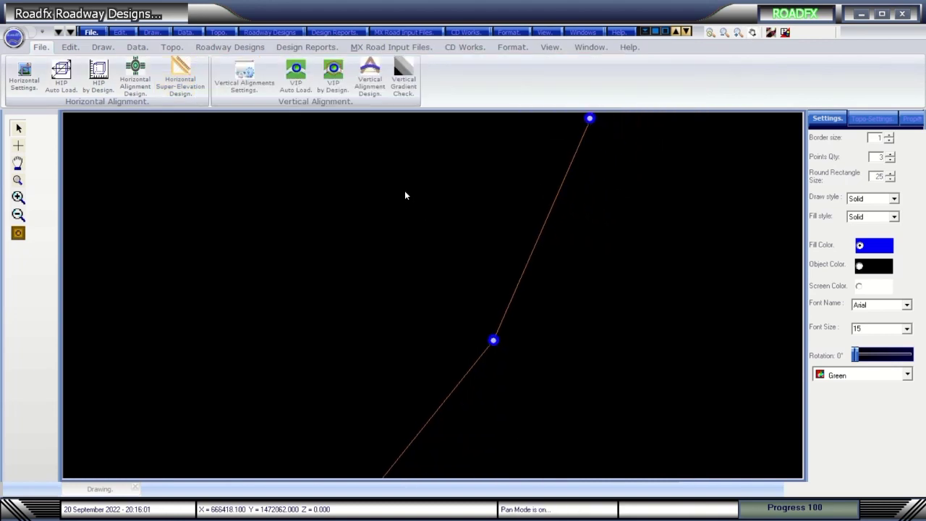
pyautogui.click(17, 234)
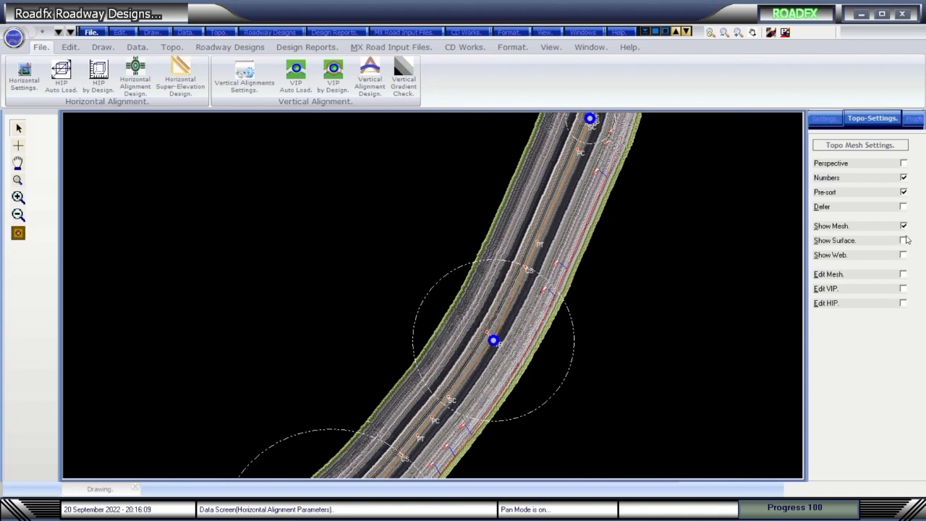
# Turn on Show Surface, draw the triangulated topo mesh, redraw the alignment over it and pan.
pyautogui.click(904, 241)
pyautogui.click(171, 47)
pyautogui.click(52, 78)
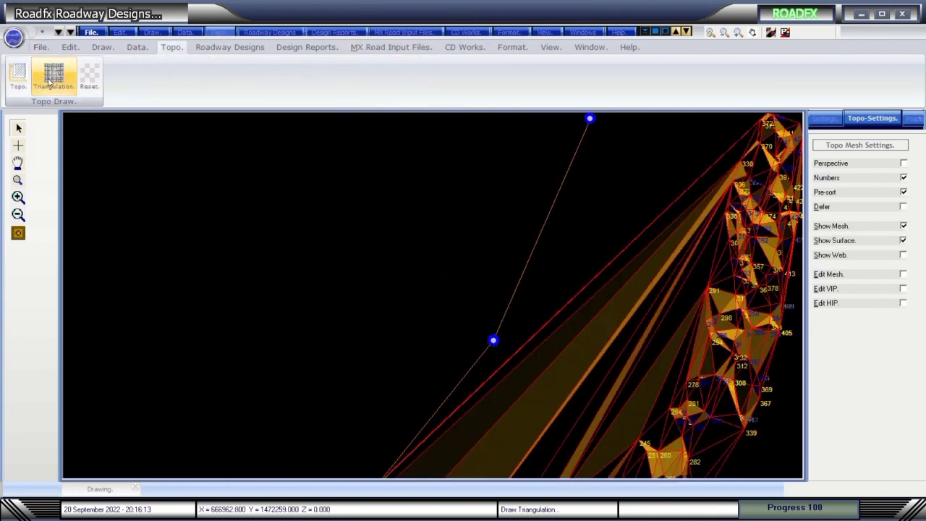
pyautogui.click(18, 233)
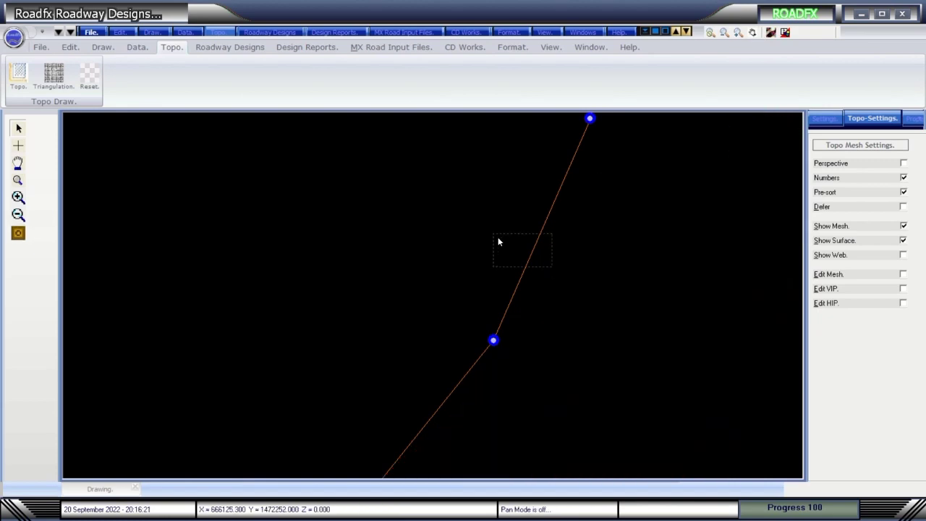
pyautogui.click(753, 32)
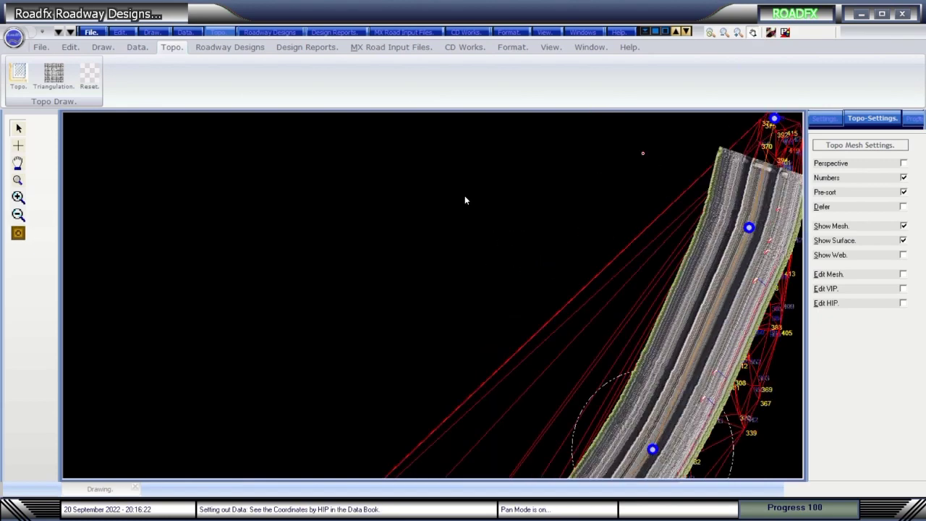
pyautogui.moveTo(465, 200); pyautogui.dragTo(449, 213)
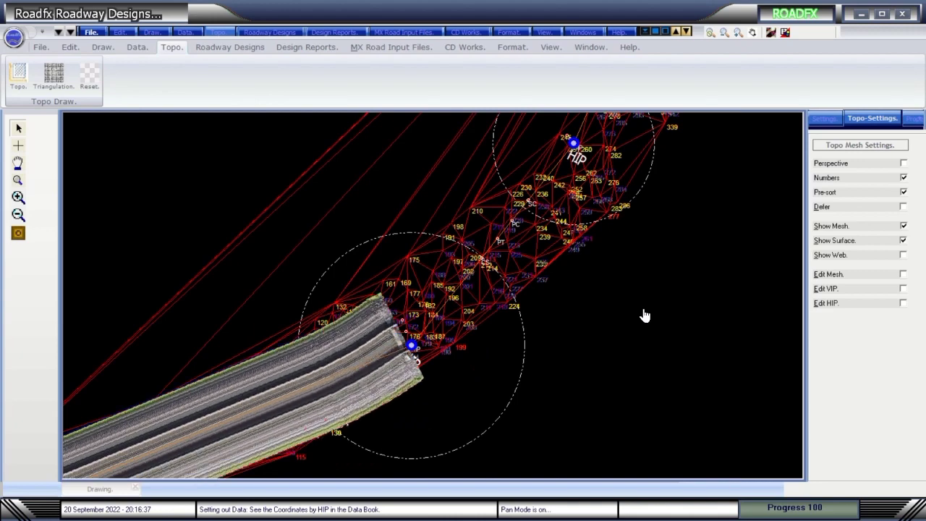
pyautogui.click(229, 47)
pyautogui.click(134, 76)
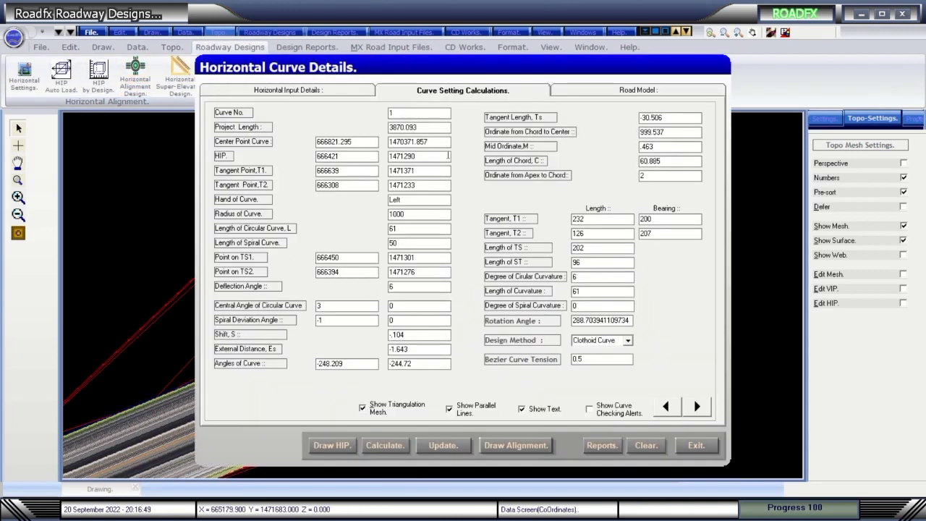
pyautogui.click(347, 94)
pyautogui.click(343, 129)
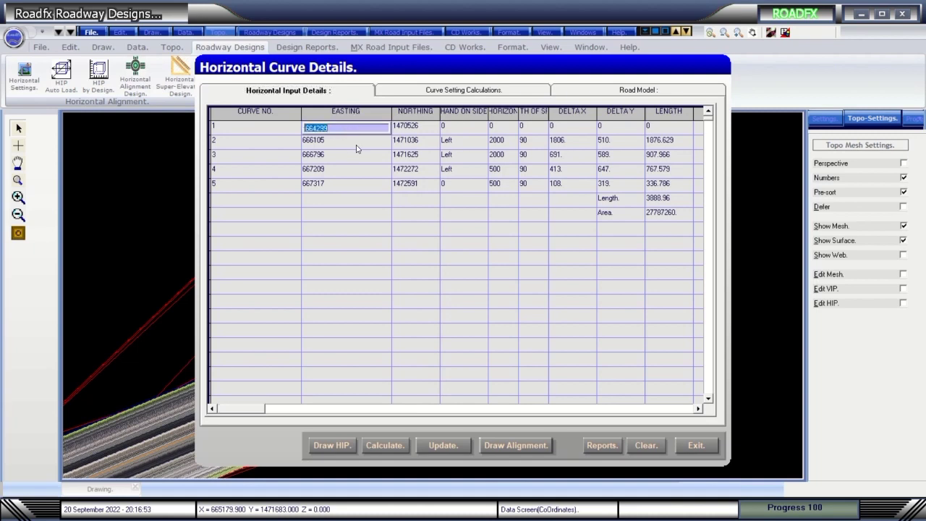
pyautogui.click(356, 144)
pyautogui.click(479, 141)
pyautogui.click(482, 143)
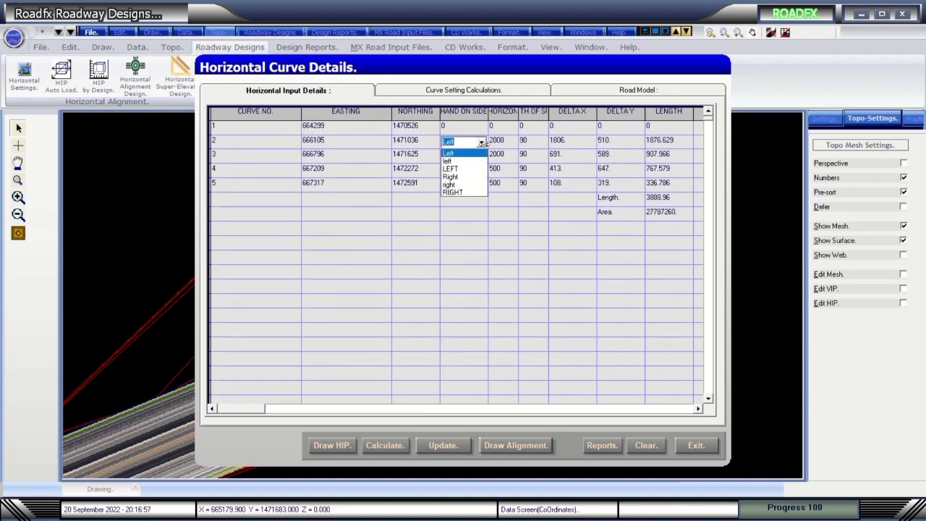
pyautogui.click(449, 153)
pyautogui.click(506, 186)
pyautogui.click(679, 216)
pyautogui.click(622, 201)
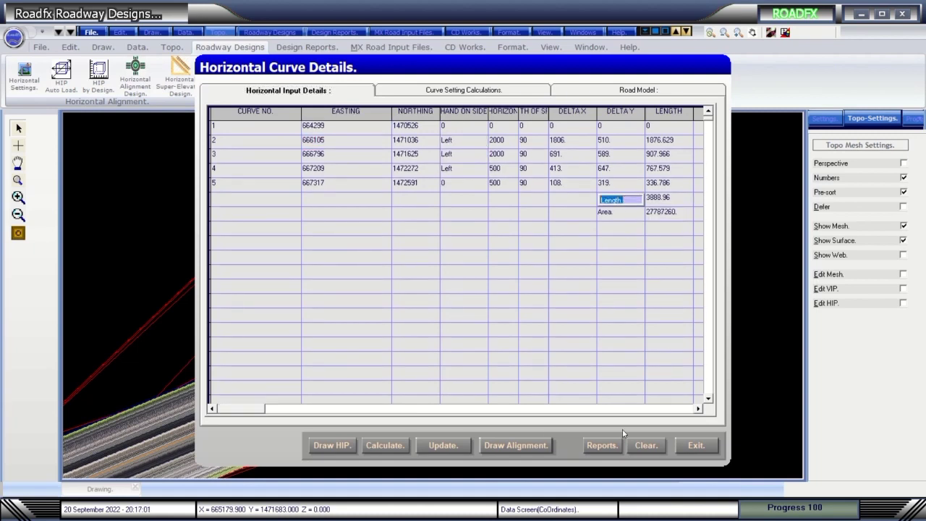
pyautogui.click(528, 445)
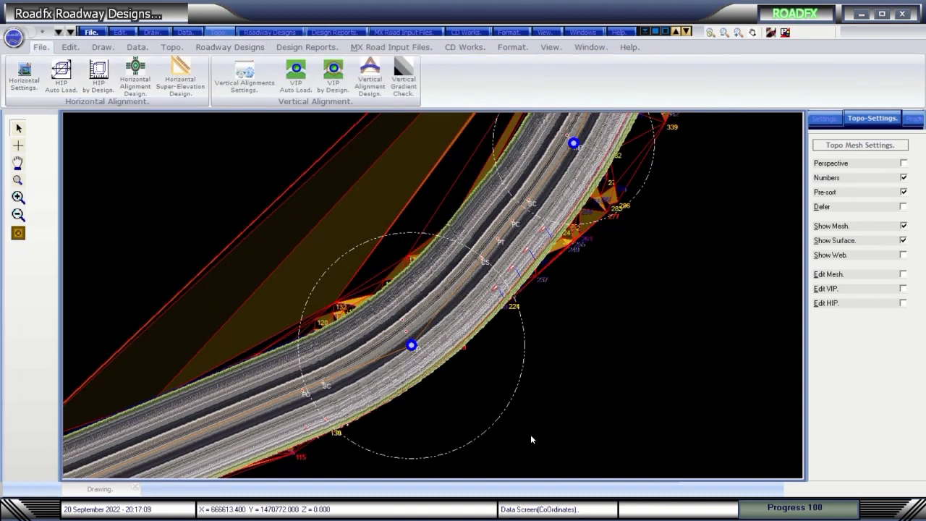
# Open Vertical Alignment Design, check the input details, and draw the profile as layout sheets.
pyautogui.click(371, 78)
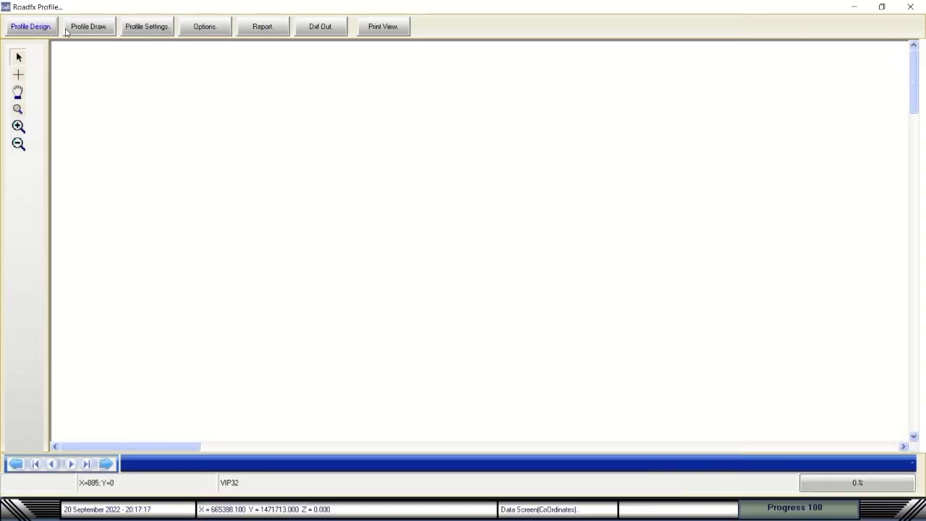
pyautogui.click(147, 26)
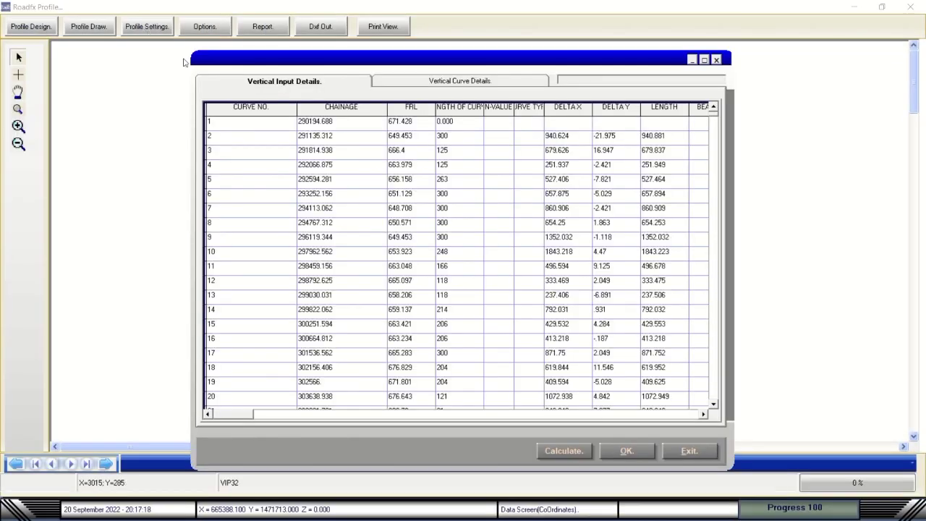
pyautogui.click(663, 455)
pyautogui.click(72, 28)
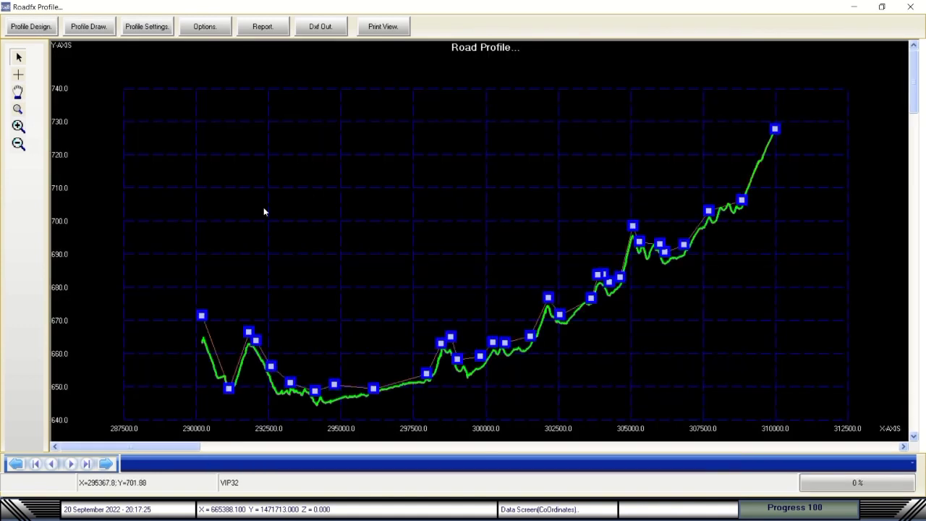
pyautogui.click(95, 29)
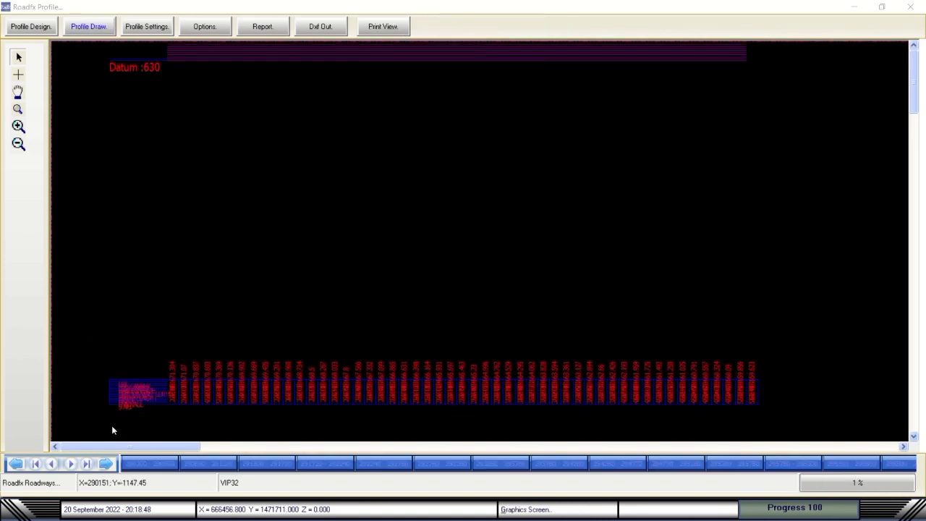
# Page through the profile layouts and reset the display Options to Default.
pyautogui.click(105, 464)
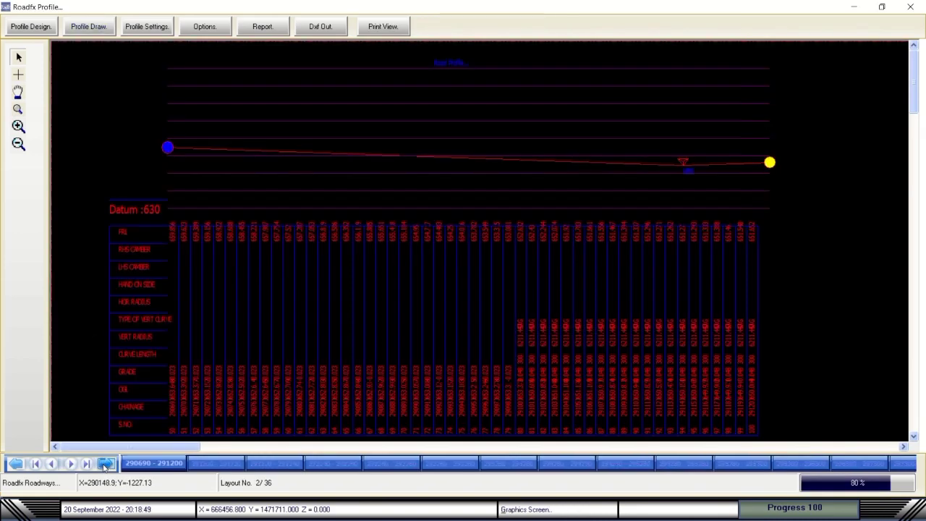
pyautogui.moveTo(217, 462); pyautogui.dragTo(796, 463)
pyautogui.click(103, 469)
pyautogui.click(103, 469)
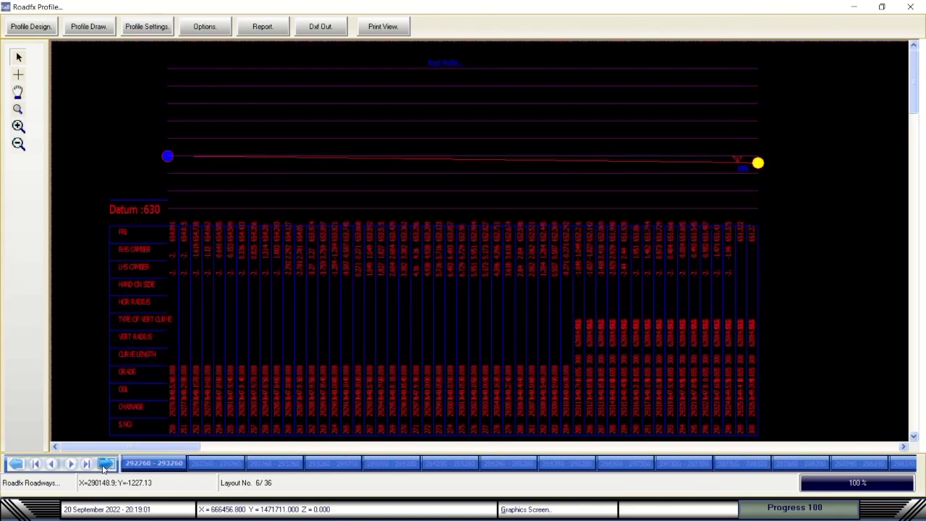
pyautogui.click(103, 469)
pyautogui.click(197, 31)
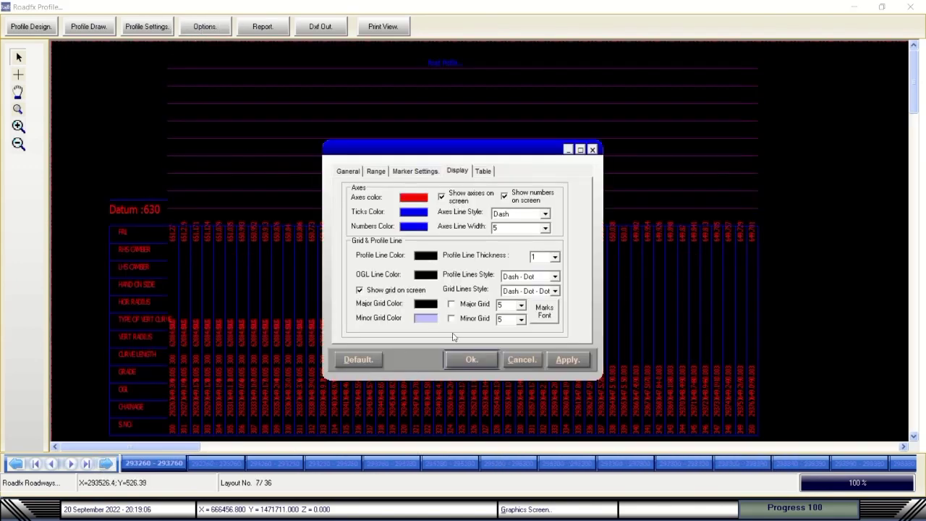
pyautogui.click(352, 360)
pyautogui.click(468, 362)
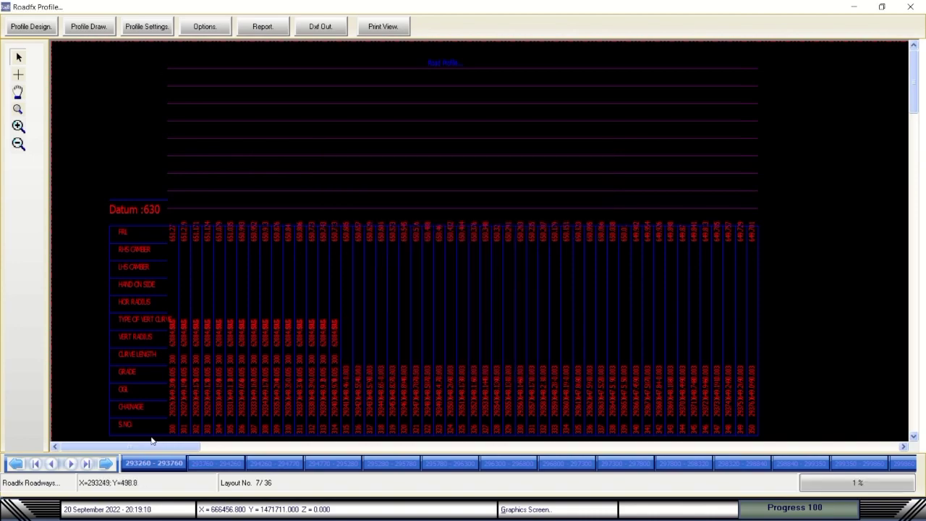
# Advance to layout 10 of 36 and open Vertical Curve Details in Profile Settings.
pyautogui.click(104, 469)
pyautogui.click(103, 469)
pyautogui.click(104, 469)
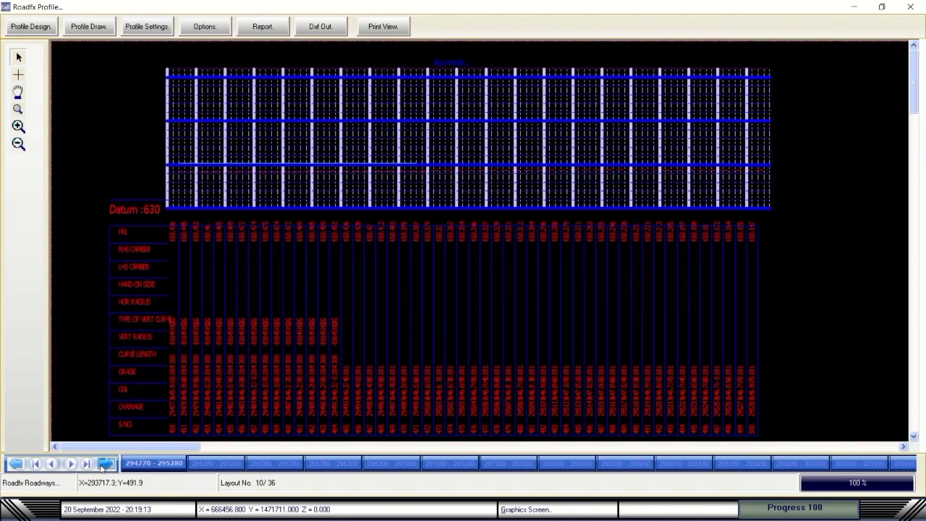
pyautogui.click(149, 28)
pyautogui.click(434, 85)
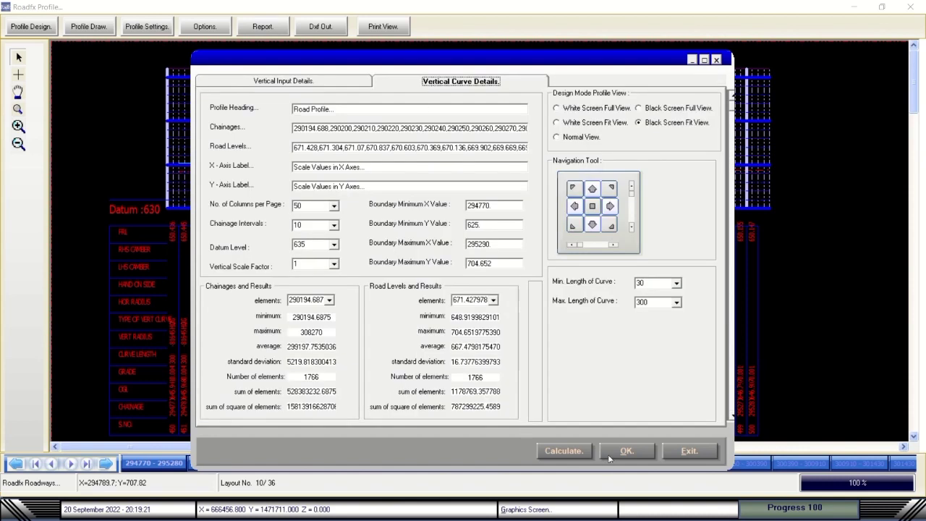
# Switch the profile to white full view and confirm the view settings.
pyautogui.click(319, 265)
pyautogui.click(563, 112)
pyautogui.click(610, 453)
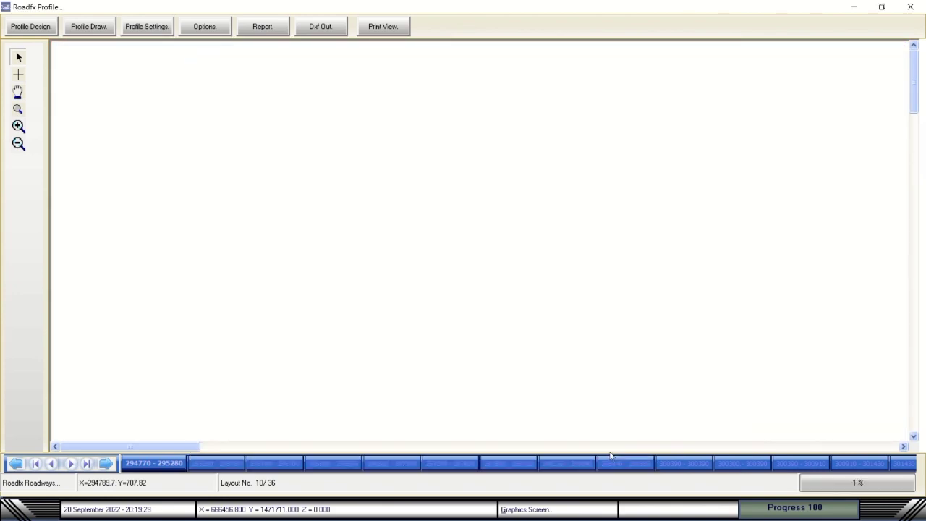
# Redraw the profile sheets, showing sheet 30 of 36 (chainage 305000–305510).
pyautogui.click(106, 464)
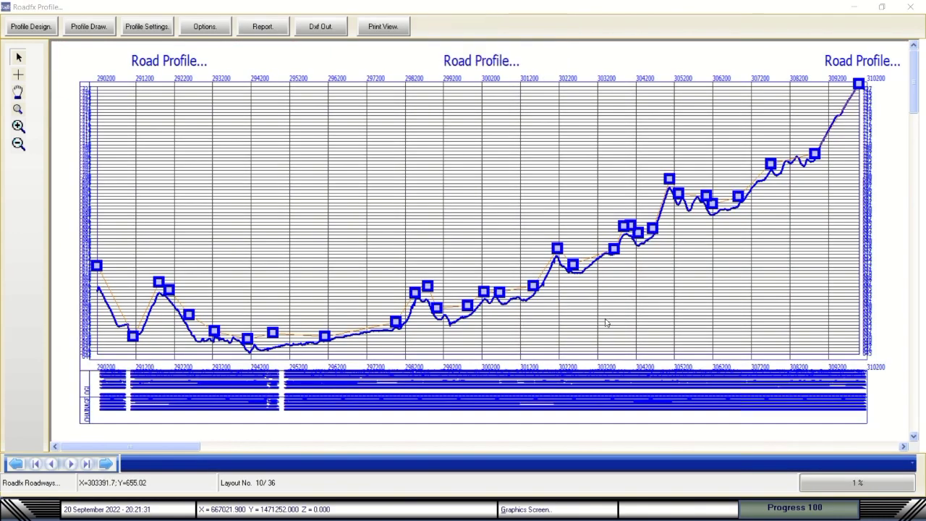
pyautogui.click(89, 27)
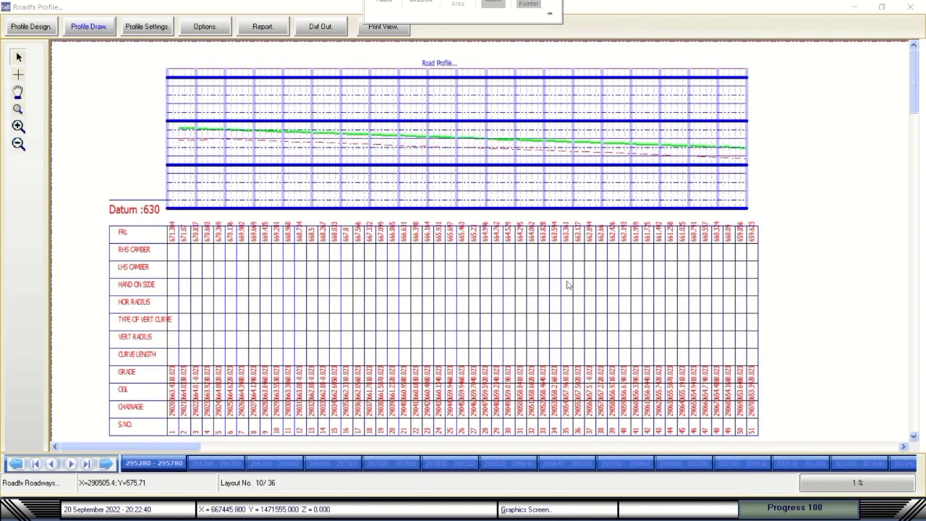
pyautogui.click(106, 464)
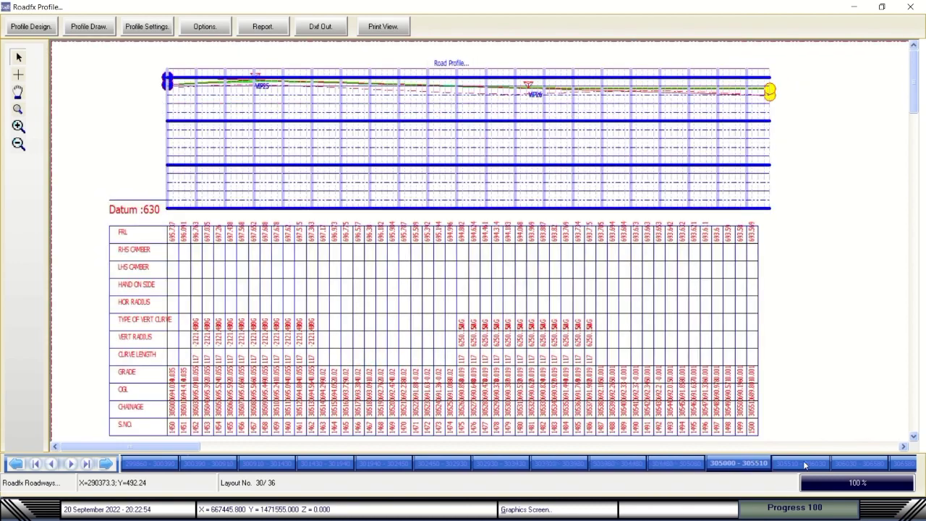
# Browse the chainage tabs for sheets 306580–307100, 306030–306580 and 305510–306030.
pyautogui.click(106, 463)
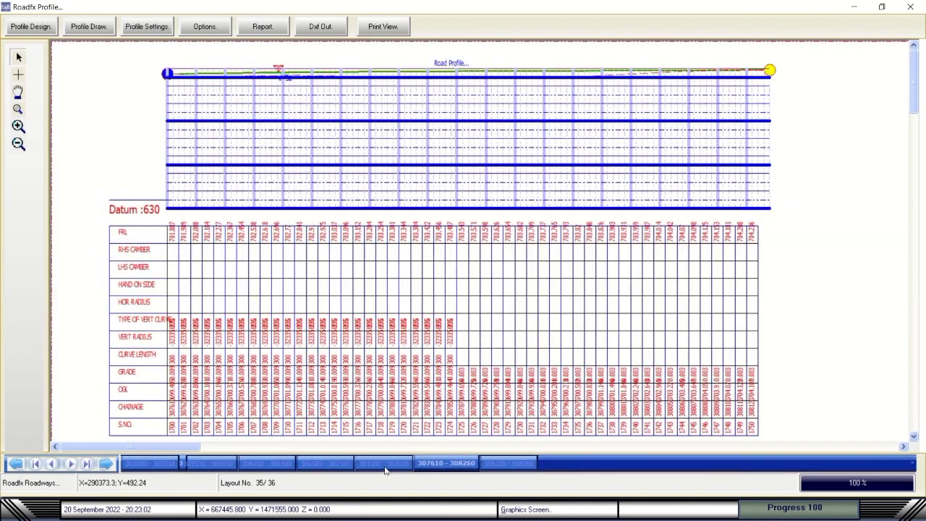
pyautogui.click(338, 468)
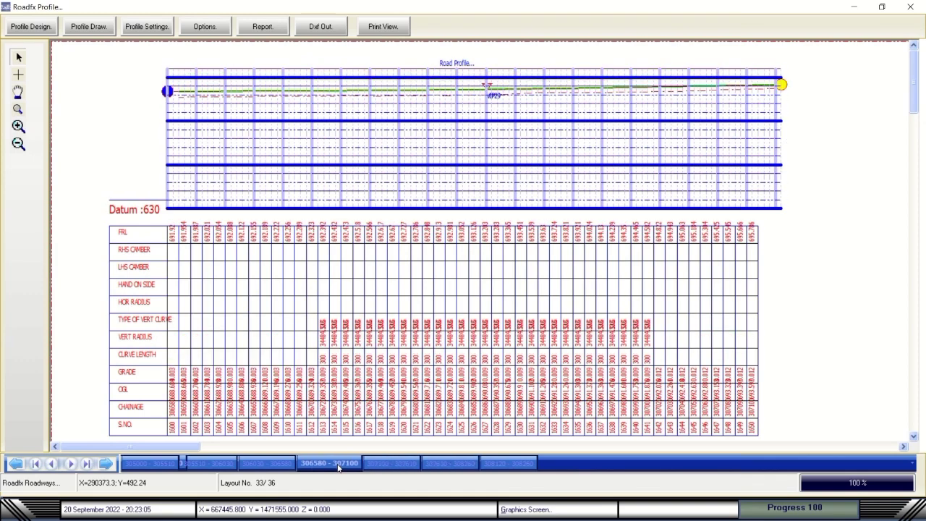
pyautogui.click(232, 467)
pyautogui.click(214, 465)
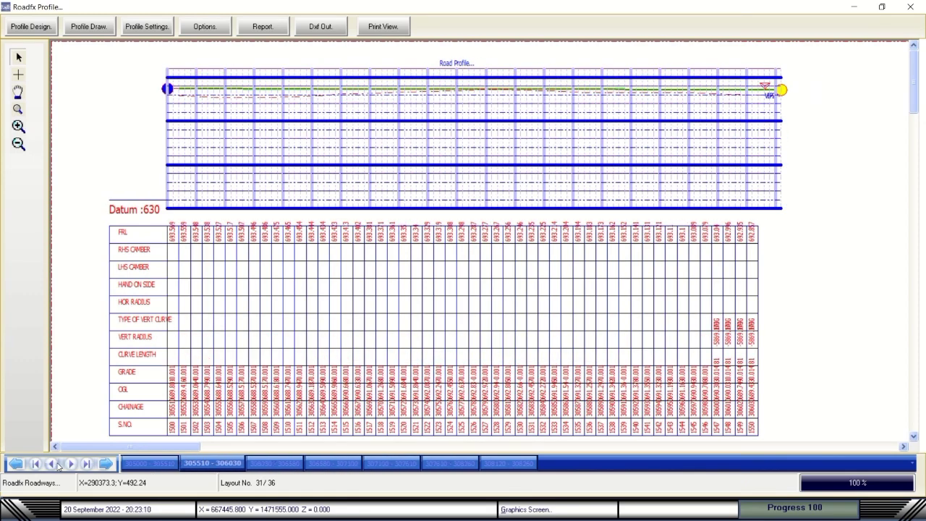
pyautogui.click(58, 466)
# Page back from chainage 304480–305000 through earlier sheets to layout 12 of 36.
pyautogui.click(13, 467)
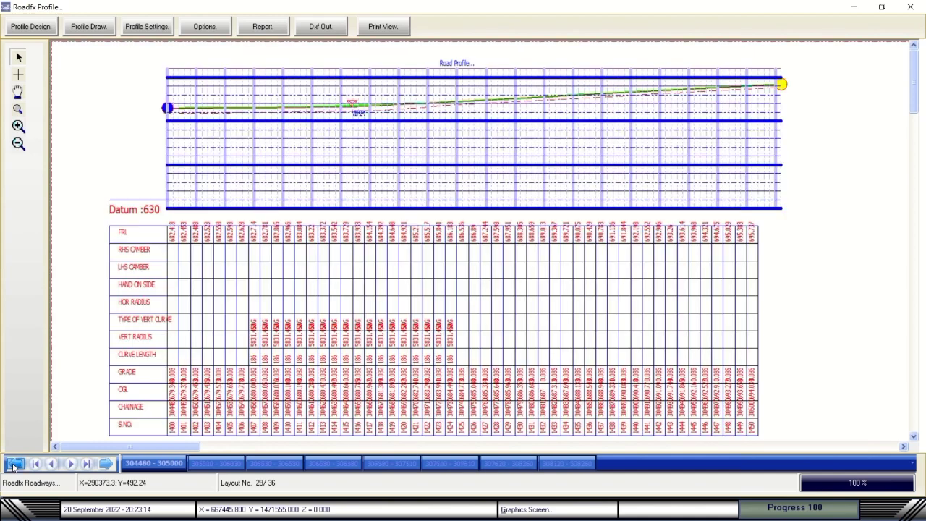
pyautogui.click(13, 467)
pyautogui.click(13, 467)
pyautogui.click(13, 467)
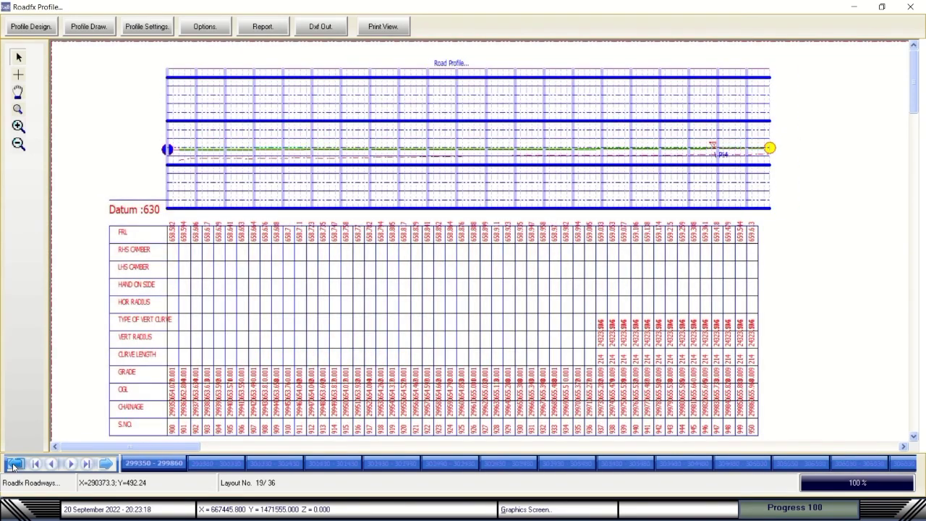
pyautogui.click(13, 467)
pyautogui.click(13, 467)
# Switch the profile display settings to Normal View and apply them.
pyautogui.click(154, 32)
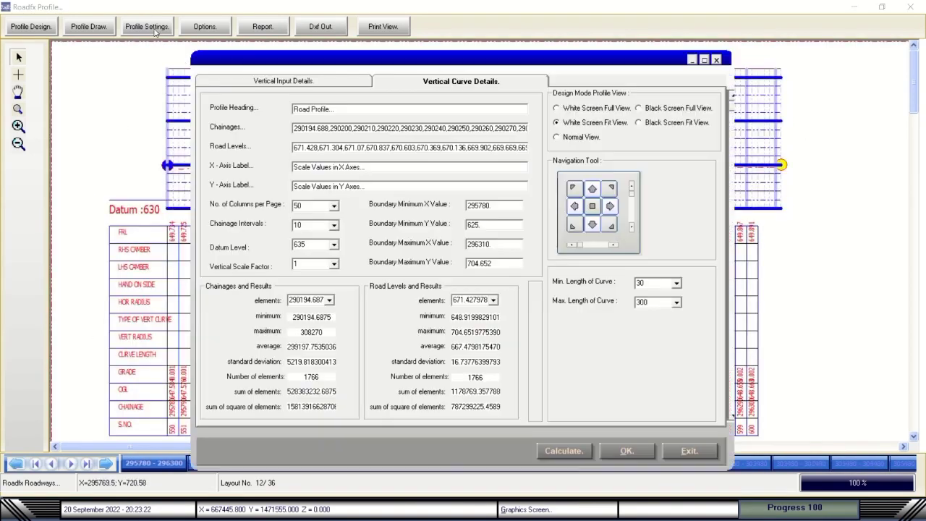
pyautogui.click(587, 139)
pyautogui.click(627, 451)
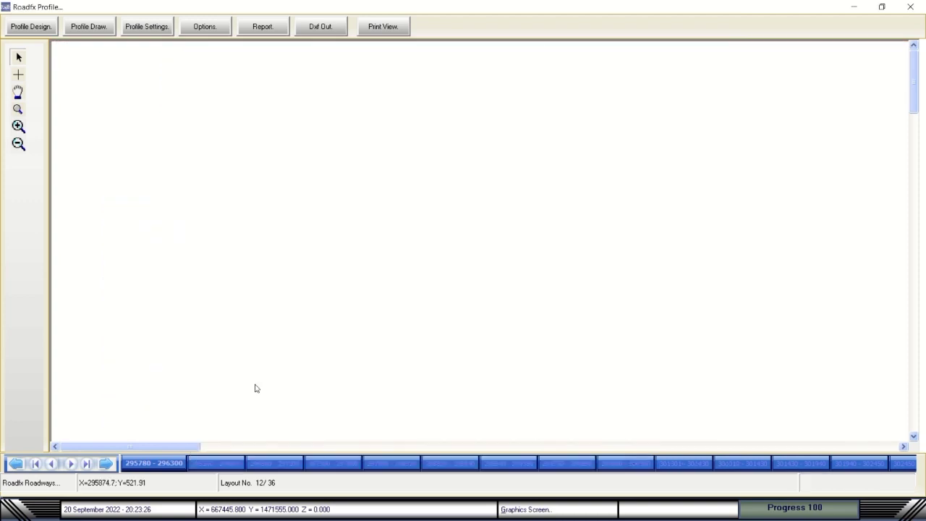
# Advance to sheet 296800–297300 and redraw the profile sheets in normal view.
pyautogui.click(106, 464)
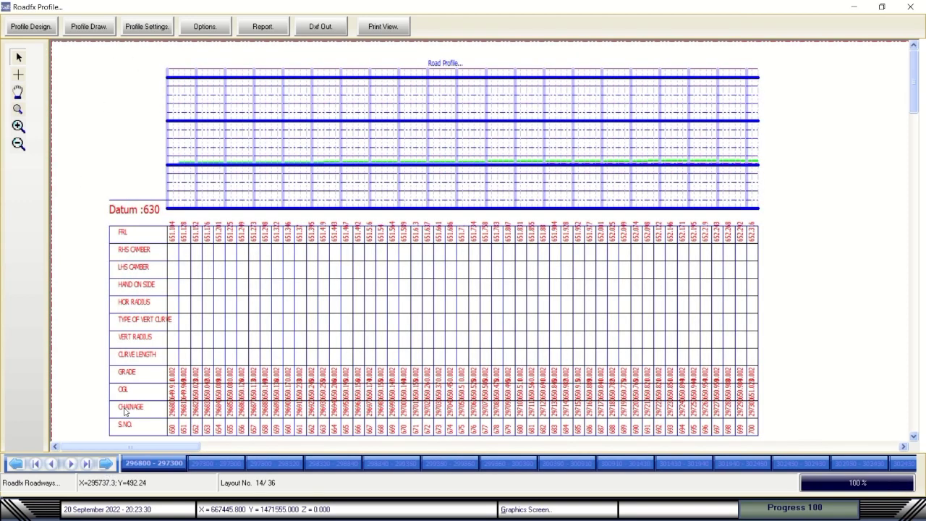
pyautogui.click(30, 26)
pyautogui.click(85, 27)
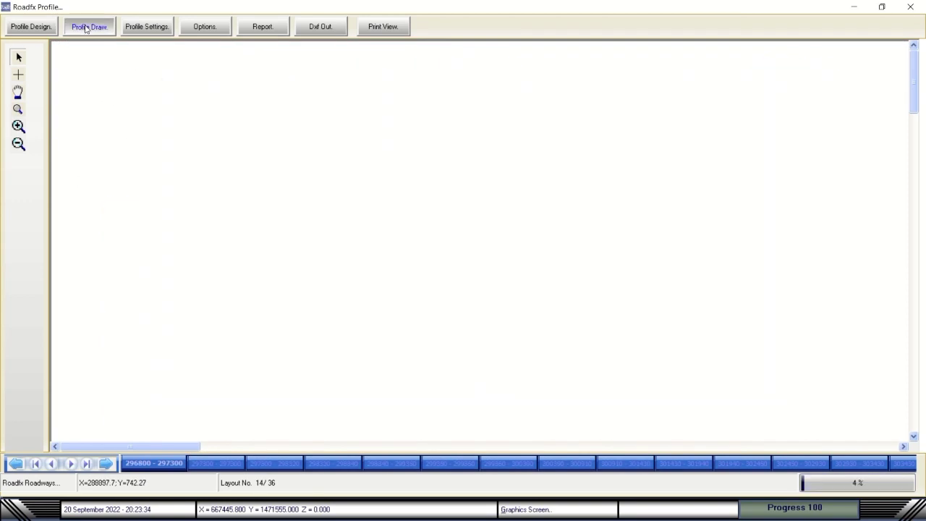
pyautogui.moveTo(430, 26)
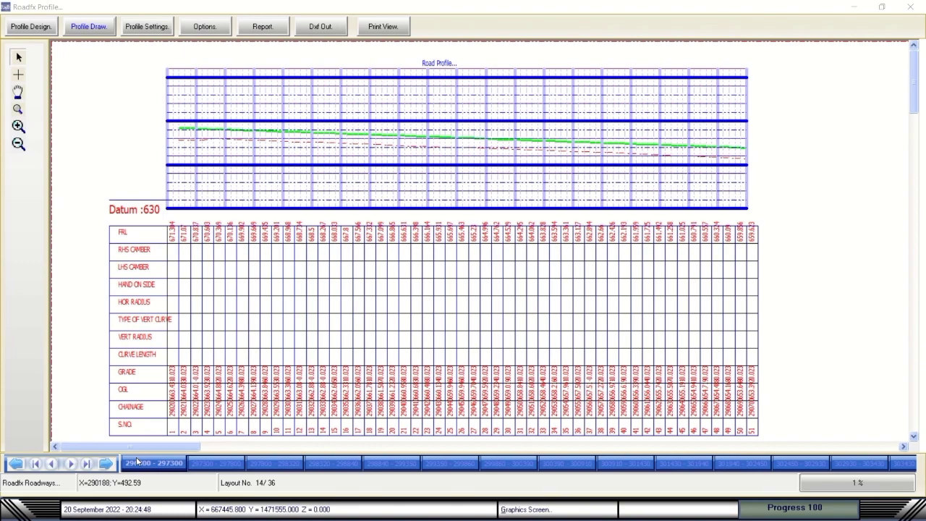
# Browse sheets with the next, previous, first and last buttons, briefly auto-cycling them.
pyautogui.click(106, 463)
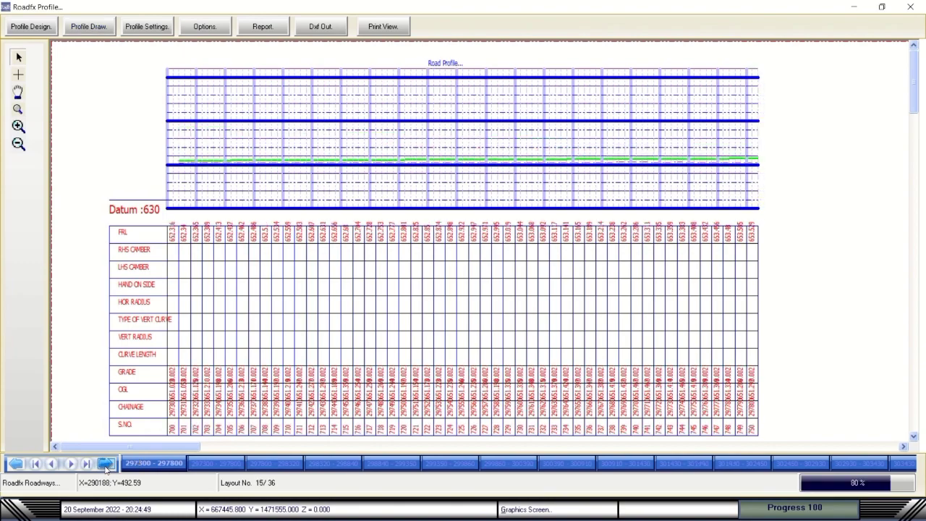
pyautogui.click(106, 463)
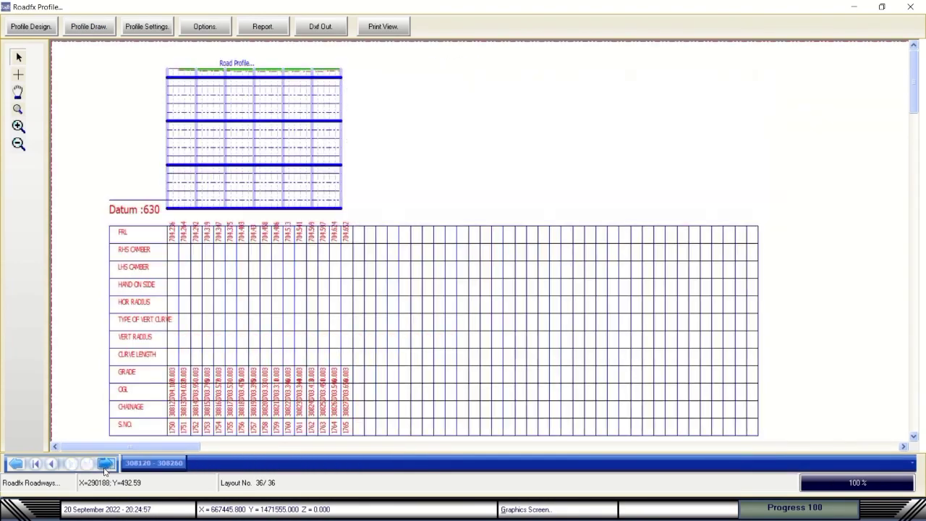
pyautogui.click(51, 465)
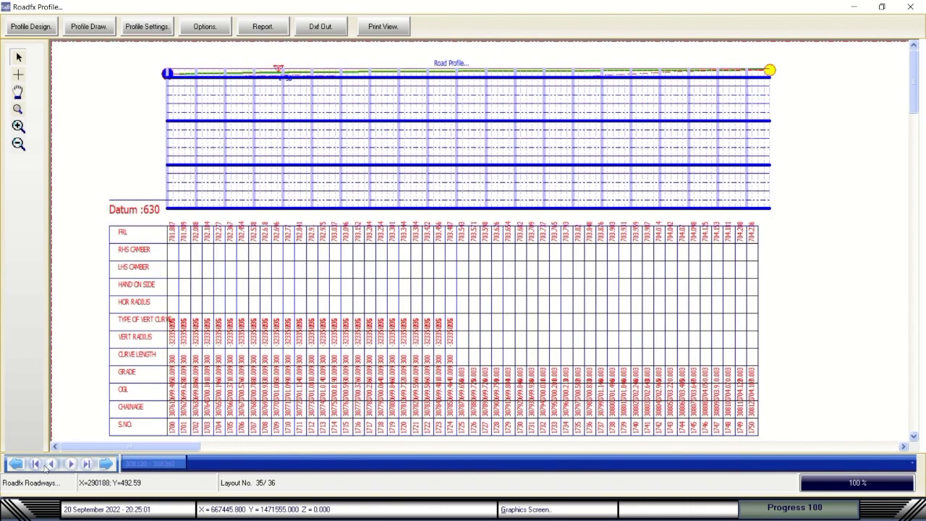
pyautogui.click(38, 465)
pyautogui.click(88, 465)
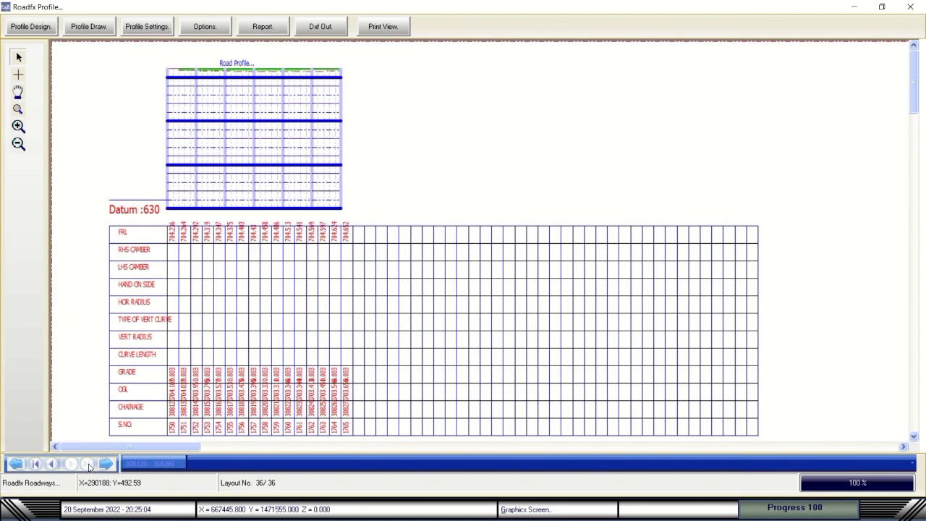
pyautogui.click(42, 465)
pyautogui.click(70, 465)
pyautogui.click(15, 465)
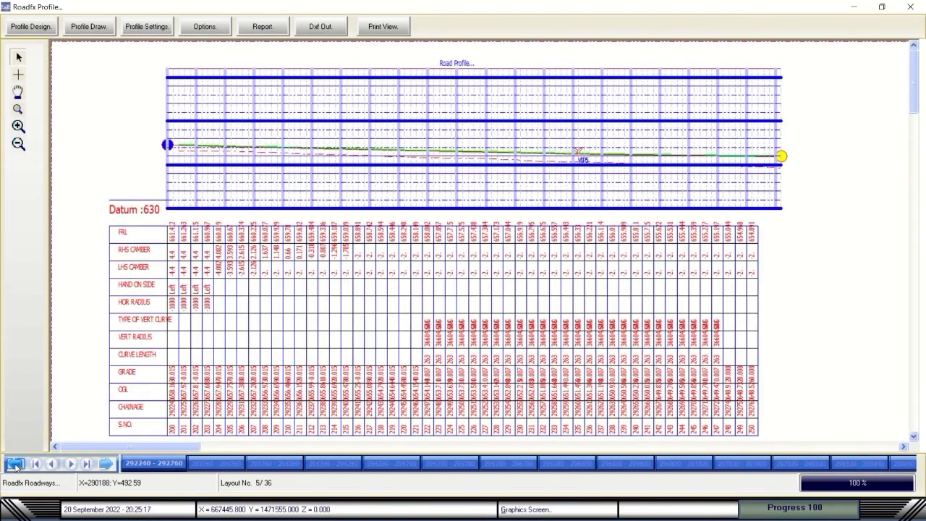
pyautogui.click(16, 467)
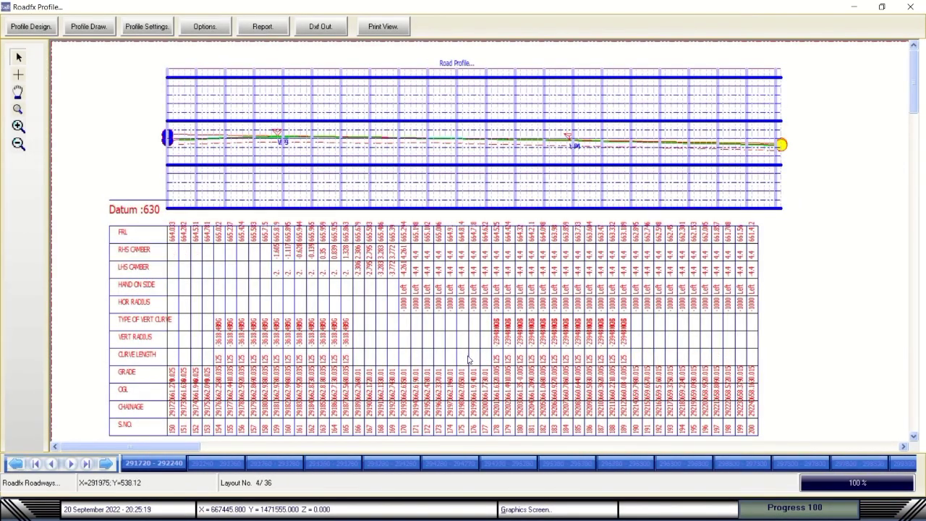
# Browse the chainage tabs and settle on sheet 4 of 36 (chainage 291720–292240).
pyautogui.click(162, 466)
pyautogui.click(208, 464)
pyautogui.click(266, 459)
pyautogui.click(312, 466)
pyautogui.click(156, 463)
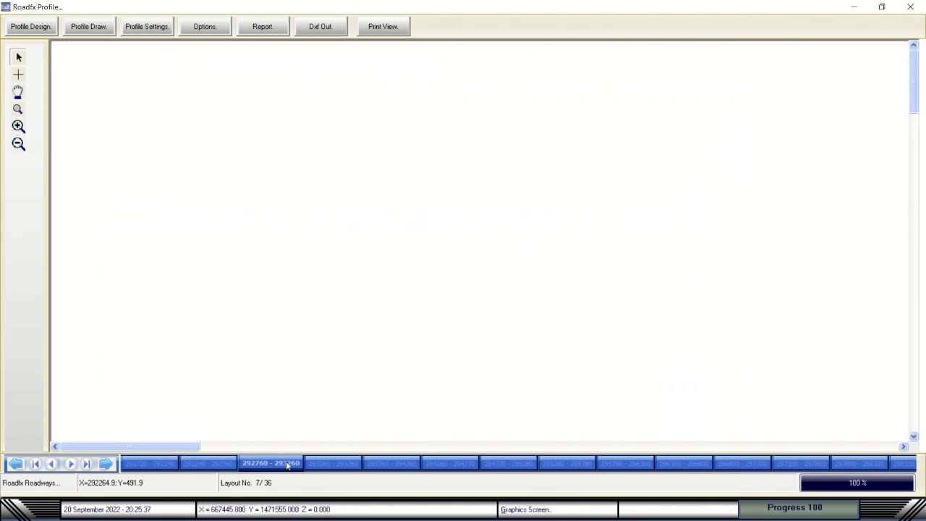
pyautogui.click(17, 465)
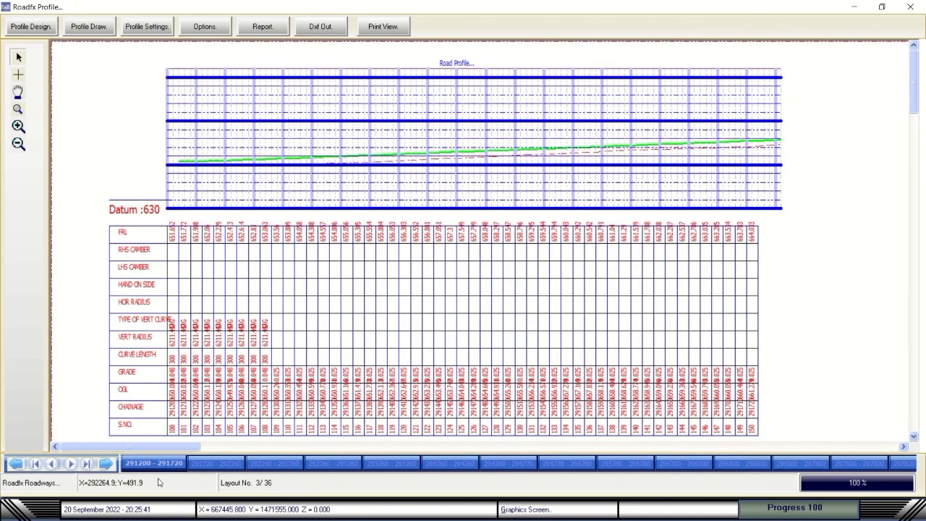
pyautogui.click(203, 463)
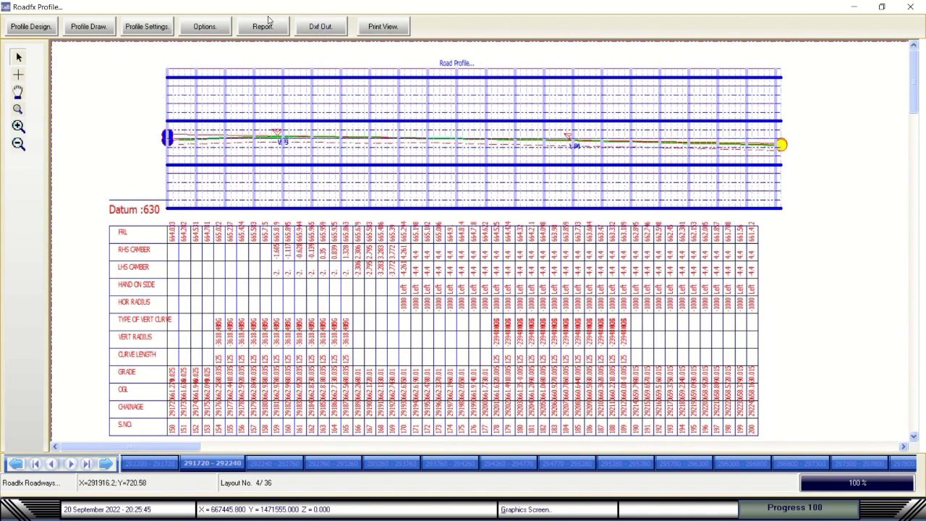
pyautogui.click(262, 28)
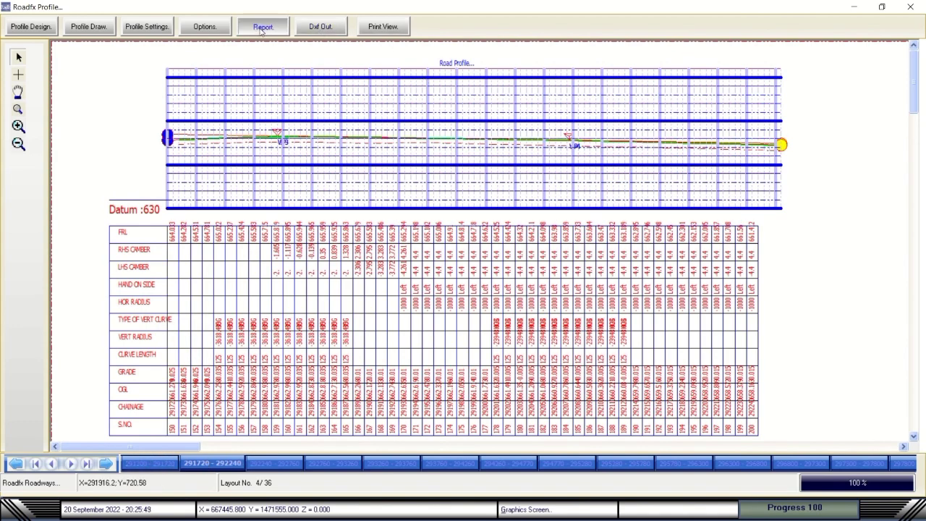
# Load the FRL, OGL, HIP and VIP data into the report window.
pyautogui.click(10, 20)
pyautogui.click(29, 34)
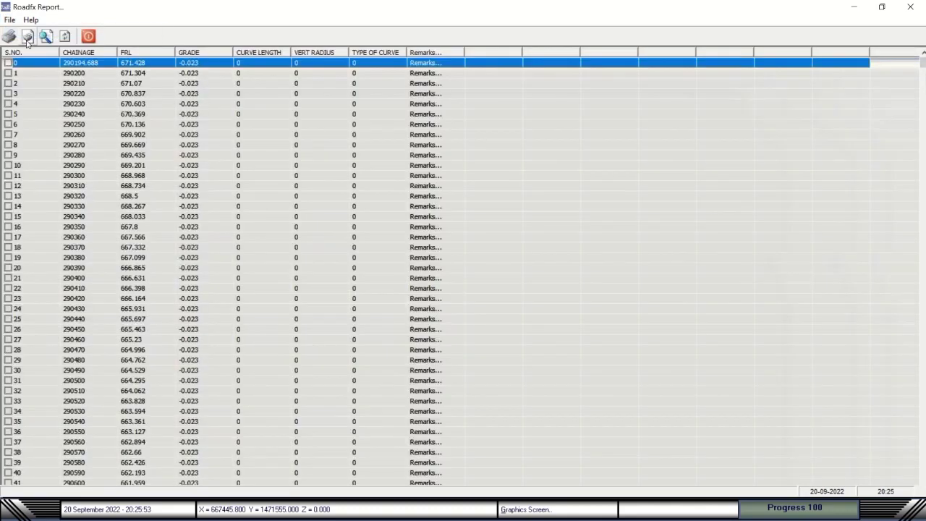
pyautogui.moveTo(916, 67)
pyautogui.mouseDown()
pyautogui.moveTo(916, 388)
pyautogui.moveTo(916, 56)
pyautogui.mouseUp()
pyautogui.click(10, 19)
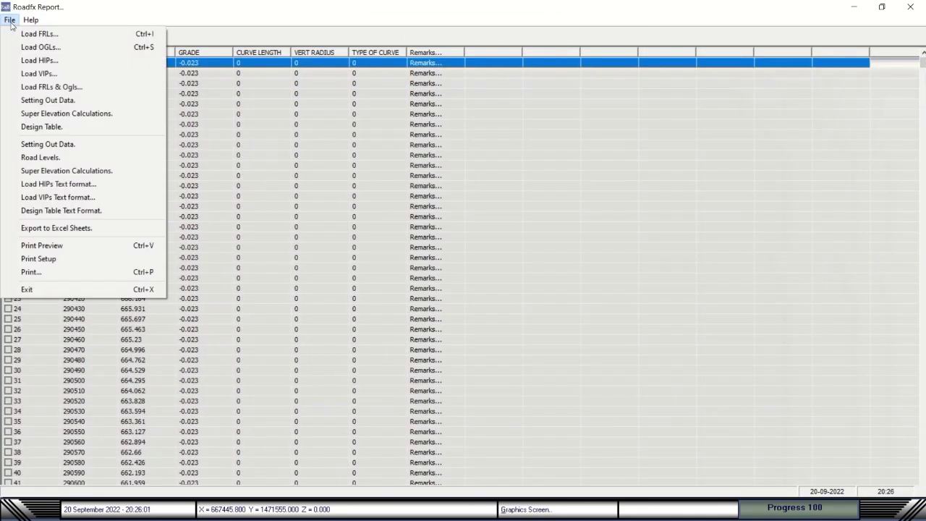
pyautogui.moveTo(9, 20)
pyautogui.click(32, 47)
pyautogui.click(9, 19)
pyautogui.click(31, 59)
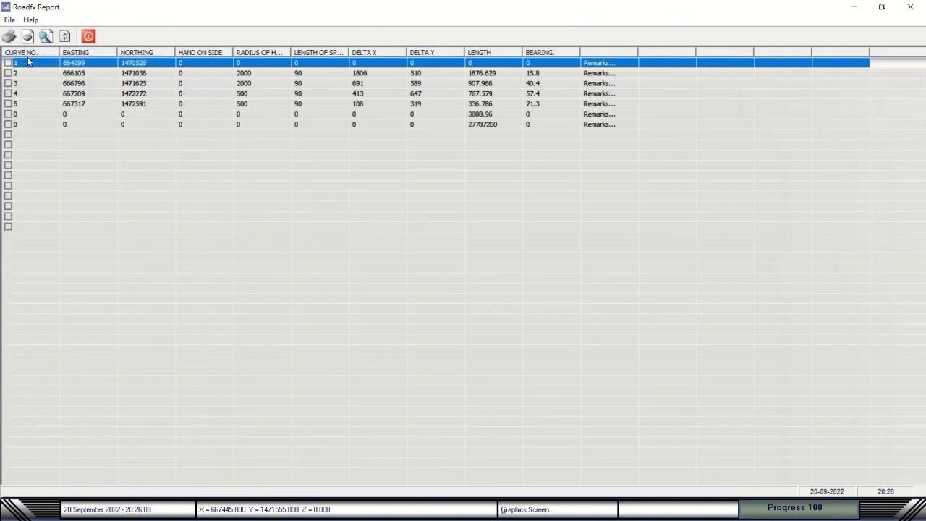
pyautogui.click(9, 19)
pyautogui.click(31, 73)
# Load combined FRLs/OGLs, setting-out data and super-elevation calculations, reviewing camber rows 6–12.
pyautogui.click(10, 19)
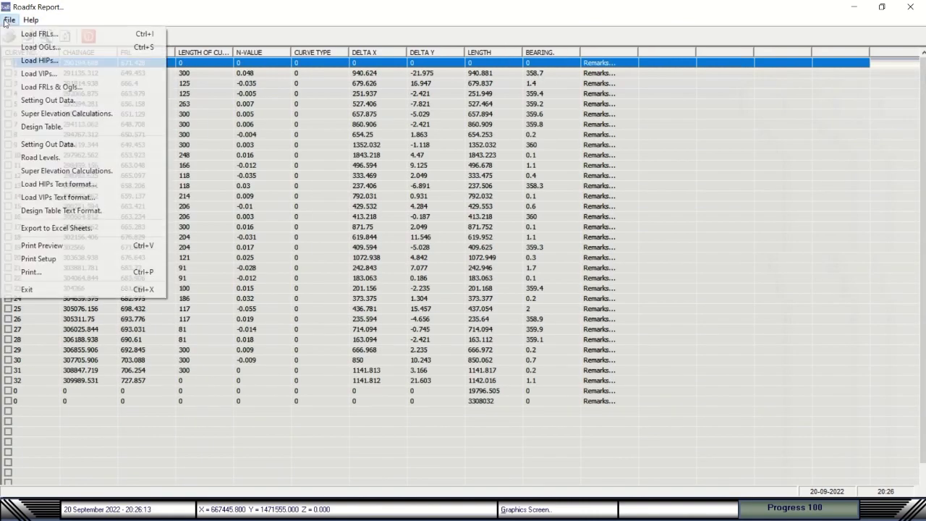
pyautogui.click(43, 87)
pyautogui.click(9, 20)
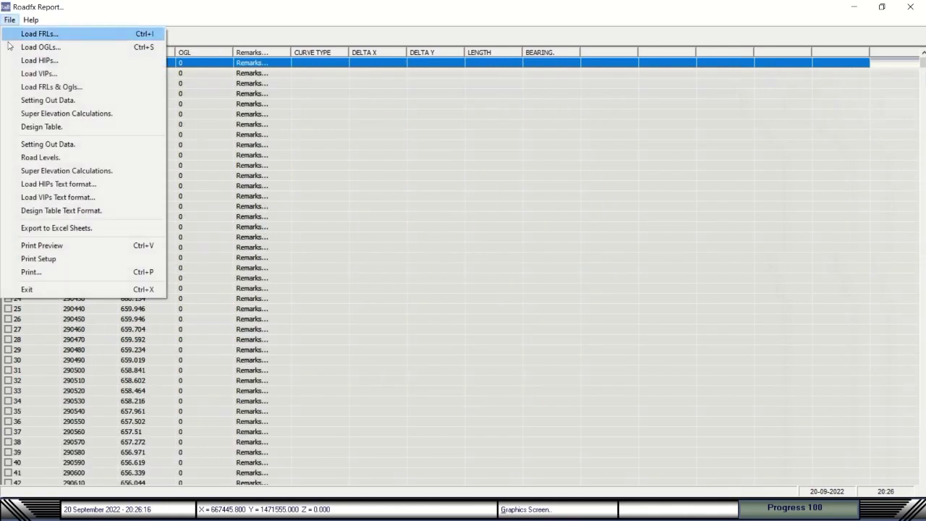
pyautogui.click(30, 100)
pyautogui.moveTo(920, 87)
pyautogui.mouseDown()
pyautogui.moveTo(922, 244)
pyautogui.moveTo(922, 69)
pyautogui.mouseUp()
pyautogui.click(9, 19)
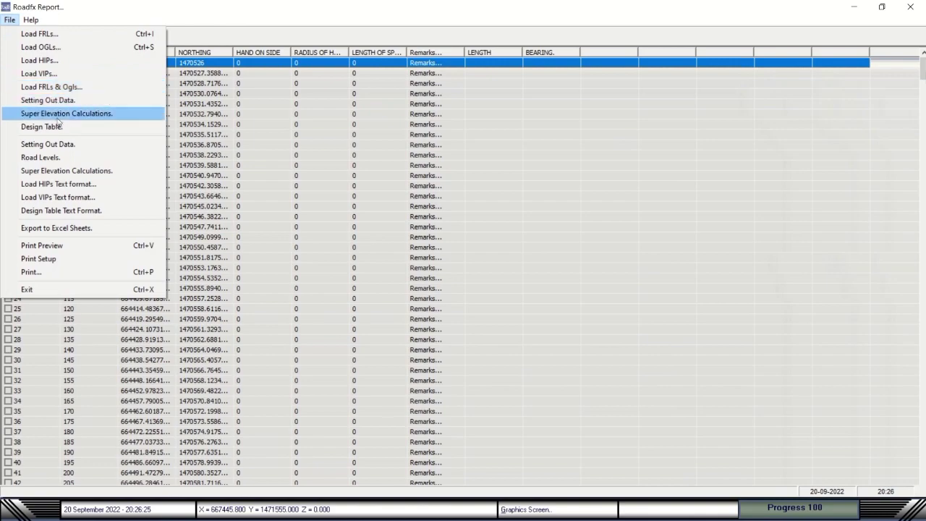
pyautogui.click(66, 115)
pyautogui.moveTo(924, 76); pyautogui.dragTo(923, 50)
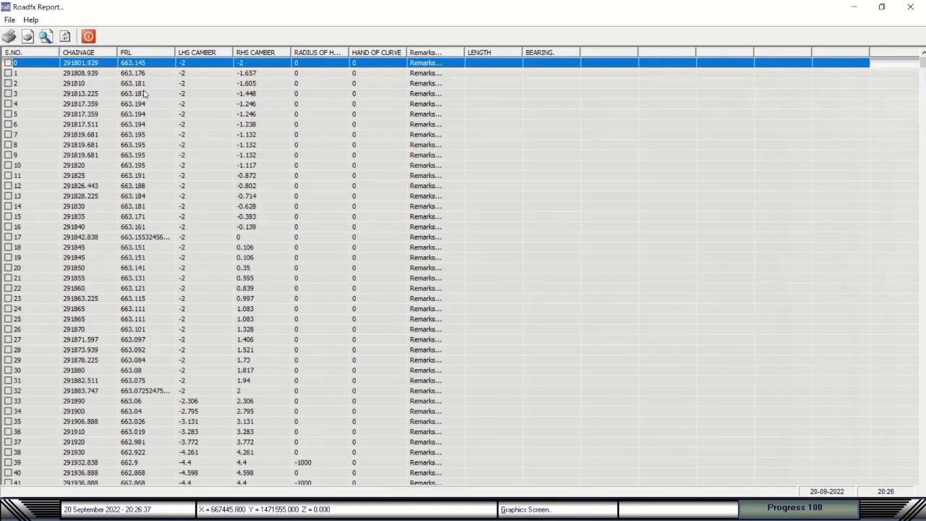
pyautogui.click(196, 126)
pyautogui.moveTo(202, 156); pyautogui.dragTo(391, 187)
pyautogui.moveTo(922, 63)
pyautogui.mouseDown()
pyautogui.moveTo(922, 72)
pyautogui.moveTo(922, 62)
pyautogui.mouseUp()
# Load the design table, then show the setting-out data as a text report.
pyautogui.click(8, 20)
pyautogui.click(46, 126)
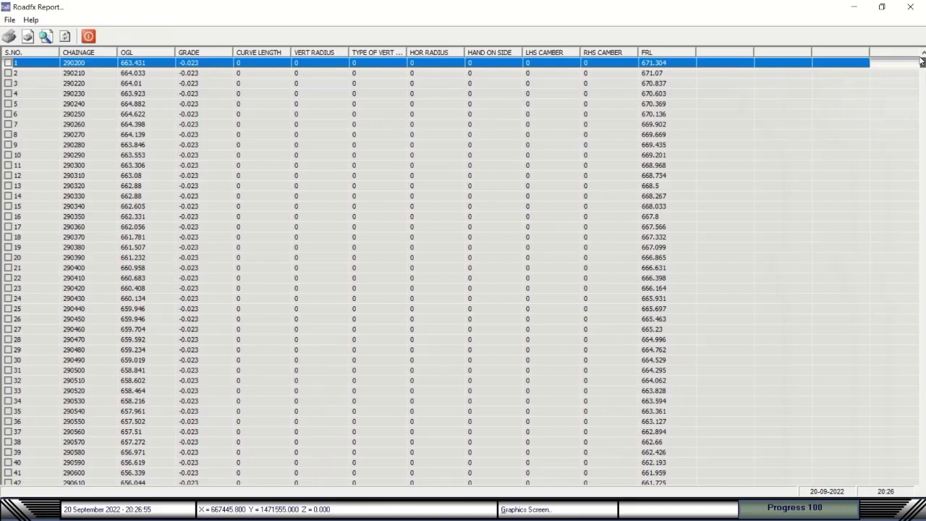
pyautogui.click(9, 20)
pyautogui.click(26, 145)
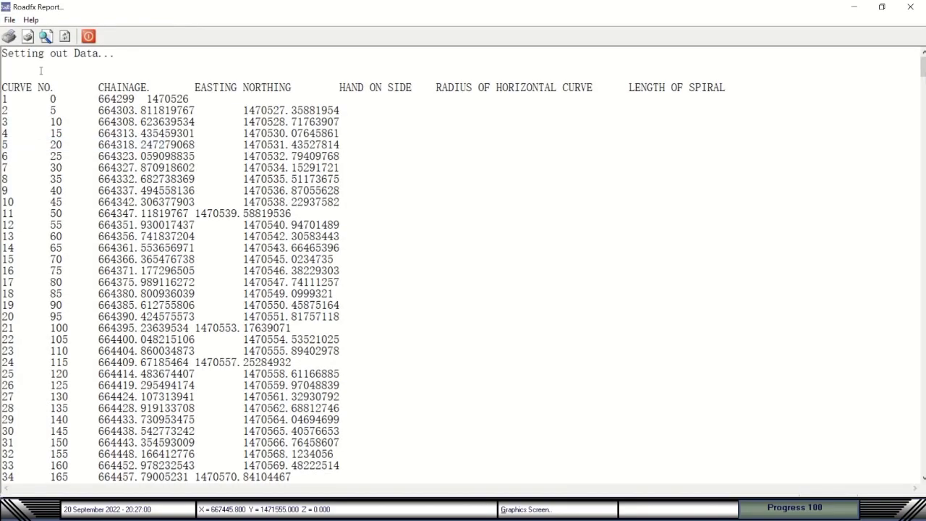
# Show the road levels and super elevation calculation reports.
pyautogui.moveTo(924, 69)
pyautogui.mouseDown()
pyautogui.moveTo(924, 116)
pyautogui.moveTo(924, 62)
pyautogui.mouseUp()
pyautogui.click(9, 20)
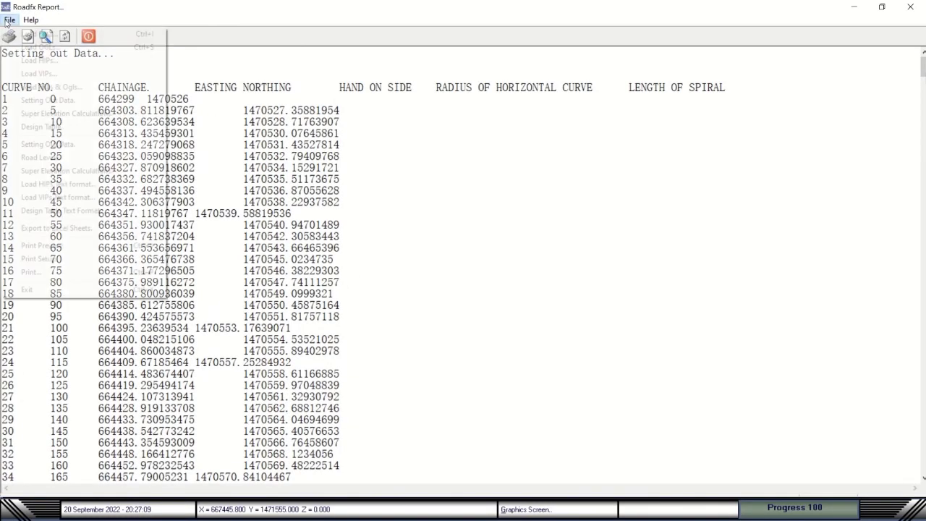
pyautogui.click(40, 157)
pyautogui.click(10, 20)
pyautogui.click(44, 171)
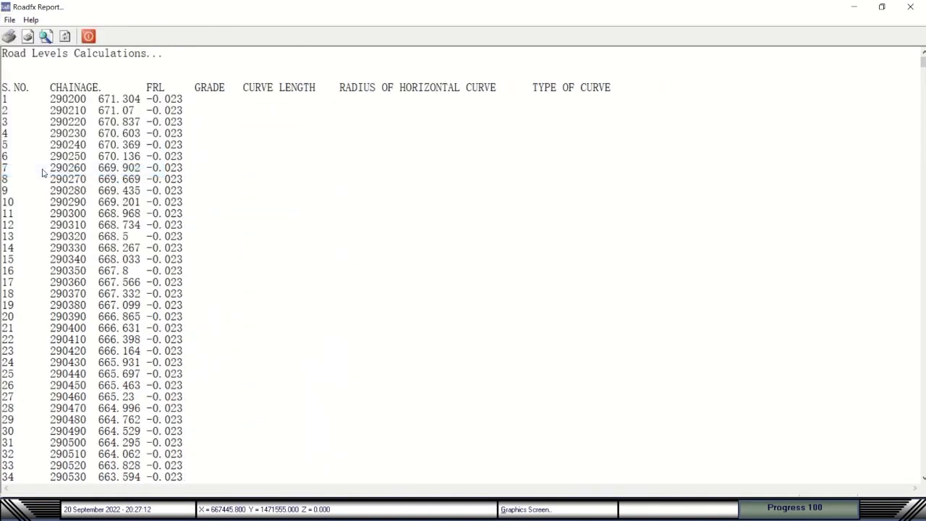
pyautogui.scroll(-3, 209, 124)
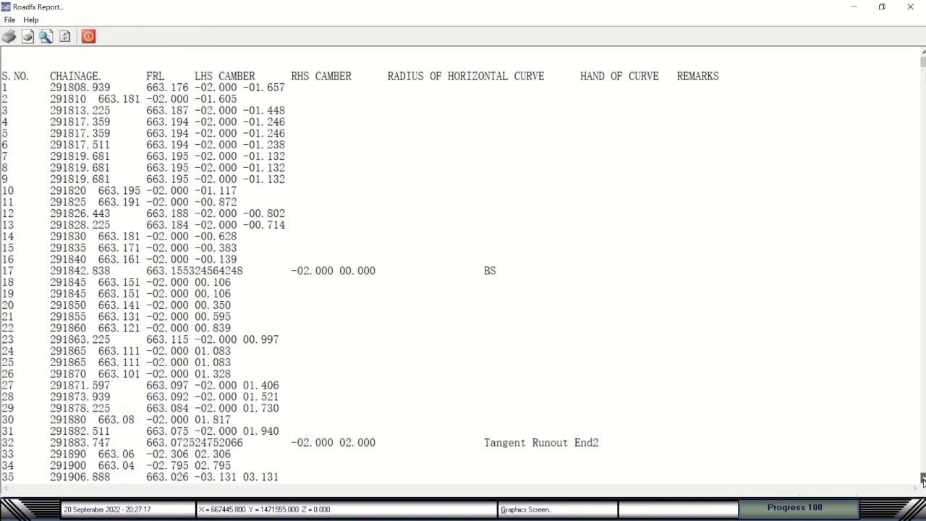
# Load the HIPs, VIPs and design table reports in text format.
pyautogui.click(10, 19)
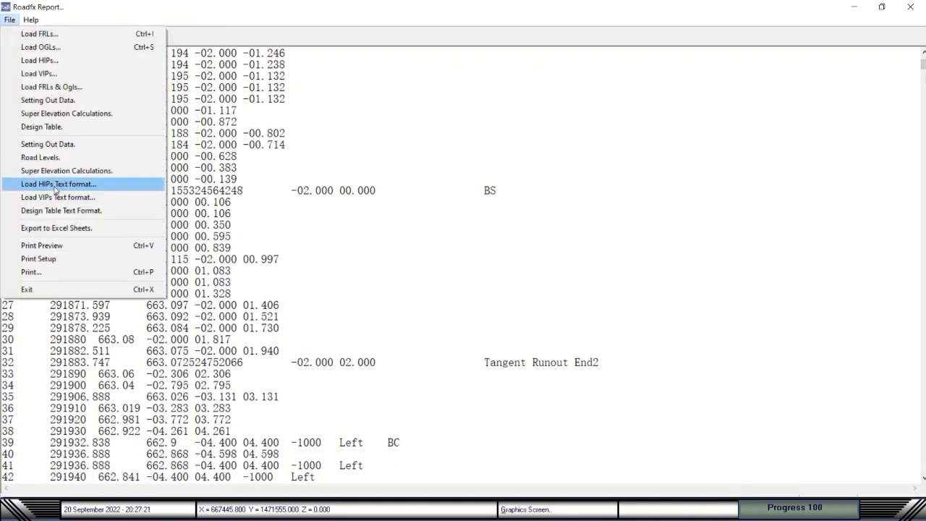
pyautogui.click(58, 184)
pyautogui.click(9, 19)
pyautogui.click(58, 197)
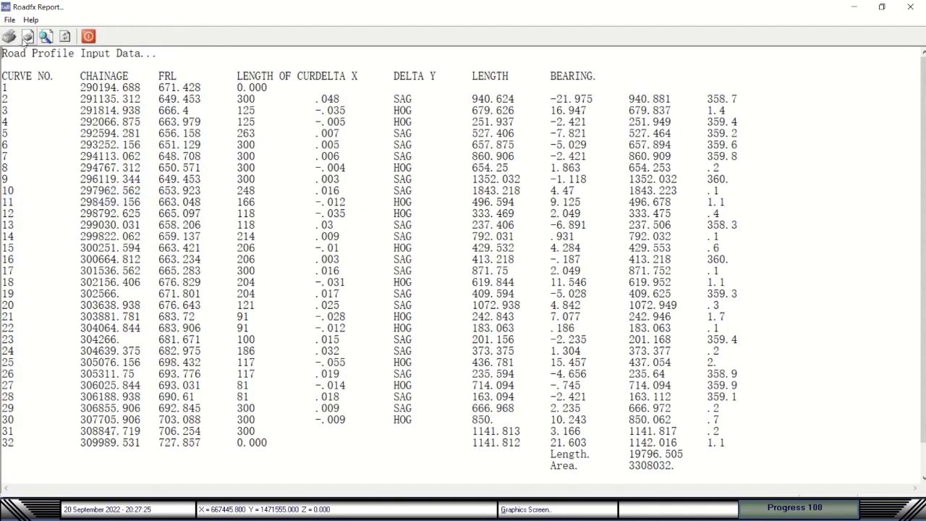
pyautogui.click(9, 20)
pyautogui.click(55, 210)
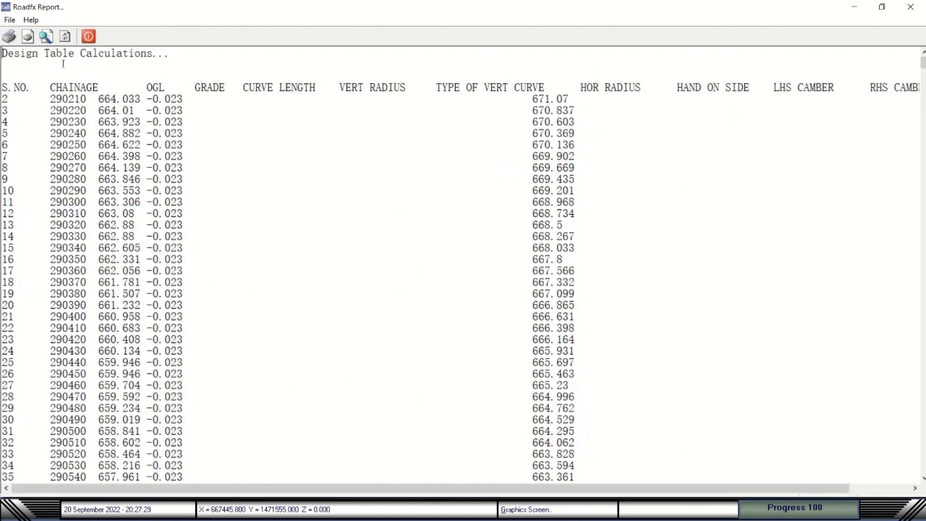
# Try the design table print preview, dismiss the ListSubItems error, and close the report window.
pyautogui.click(9, 19)
pyautogui.click(57, 247)
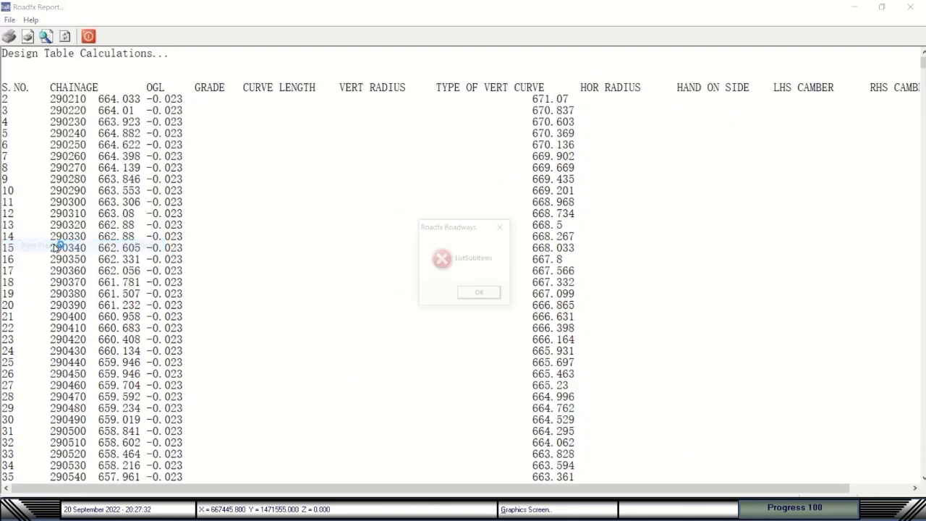
pyautogui.click(478, 292)
pyautogui.click(109, 22)
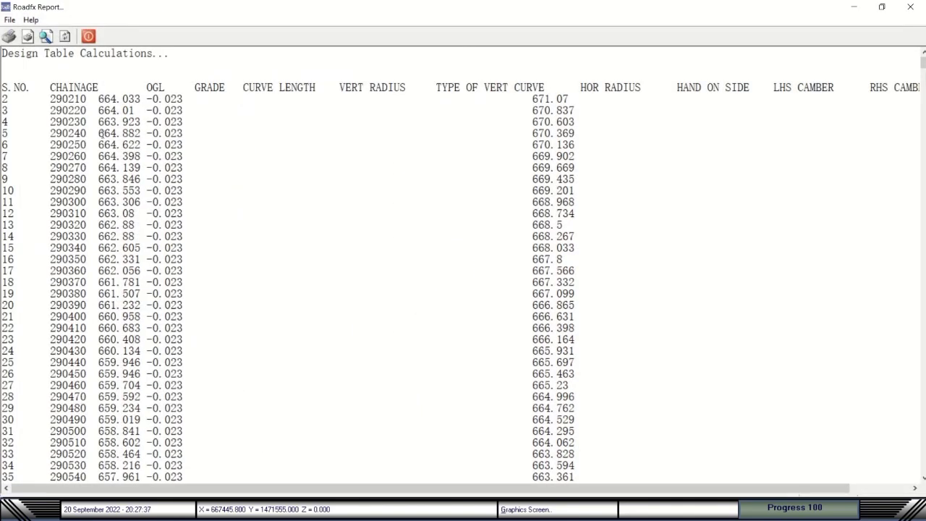
pyautogui.click(91, 39)
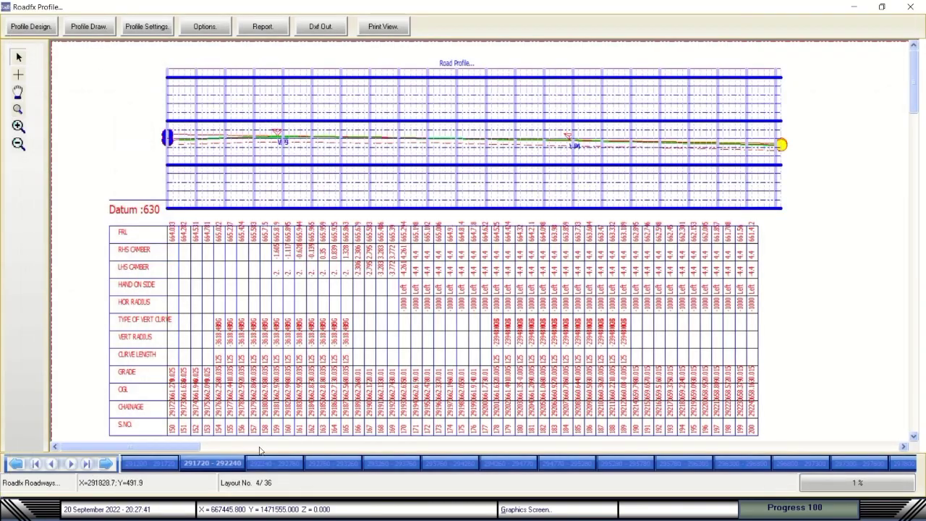
# Step forward through the profile sheet layout tabs.
pyautogui.click(275, 463)
pyautogui.click(332, 463)
pyautogui.click(390, 463)
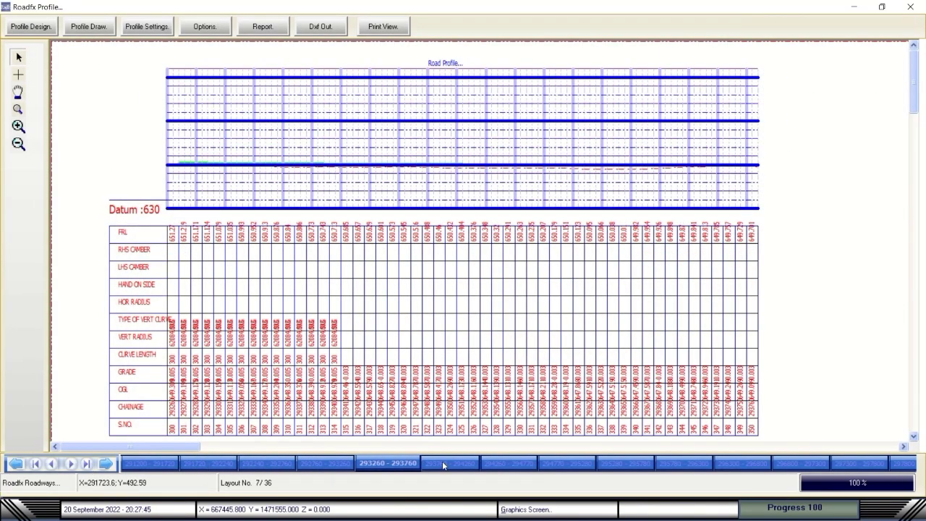
pyautogui.click(450, 463)
pyautogui.click(509, 463)
pyautogui.click(738, 467)
pyautogui.click(820, 463)
pyautogui.click(862, 464)
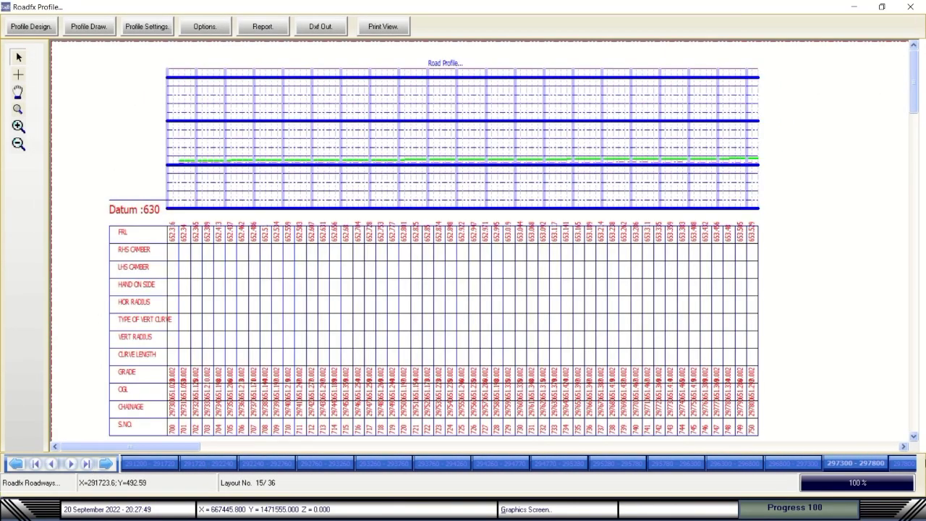
pyautogui.click(901, 463)
# Save the profile sheets as a PDF and close the Profile window.
pyautogui.click(397, 32)
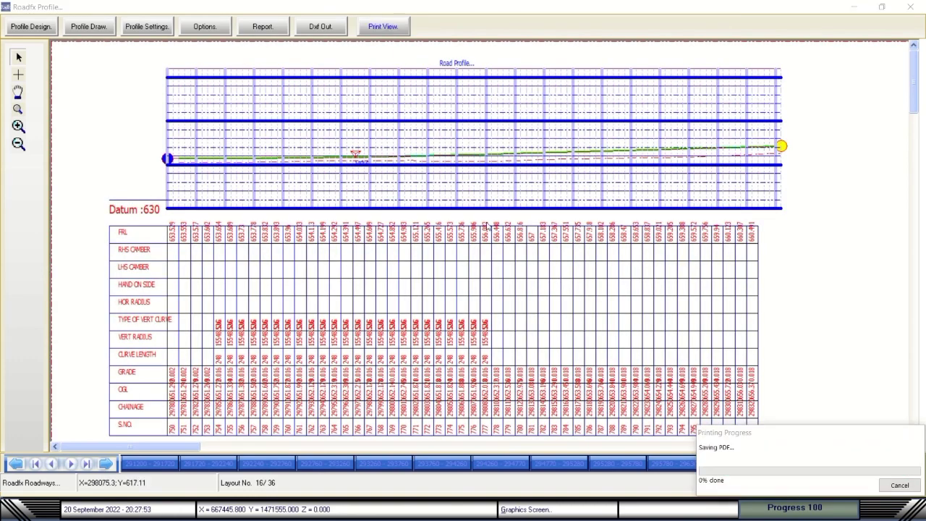
pyautogui.click(532, 394)
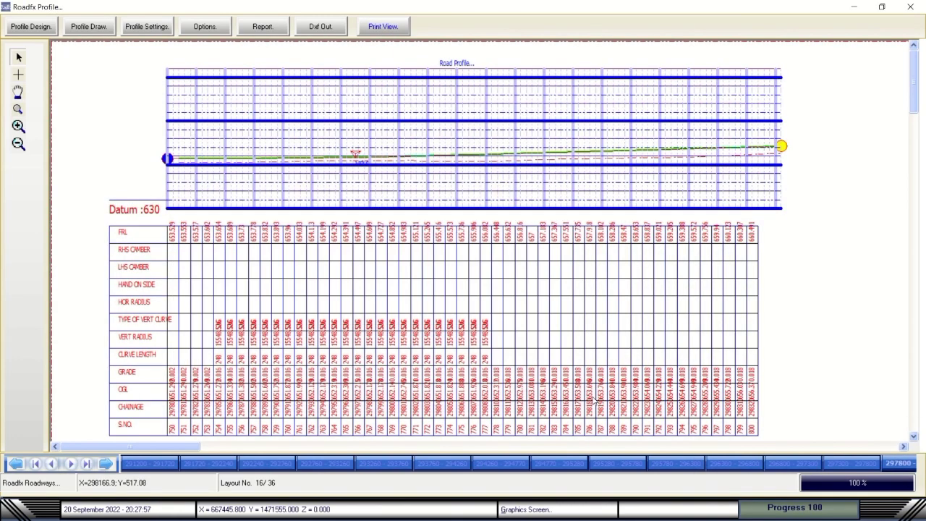
pyautogui.click(911, 7)
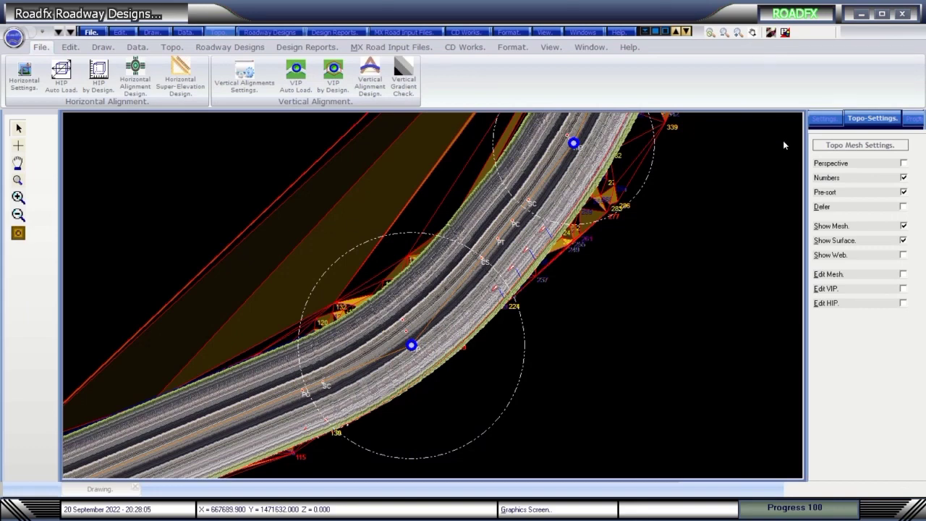
# In the Data Grid, view the calculations sheet, FRL table and HIP coordinates.
pyautogui.click(786, 33)
pyautogui.click(12, 20)
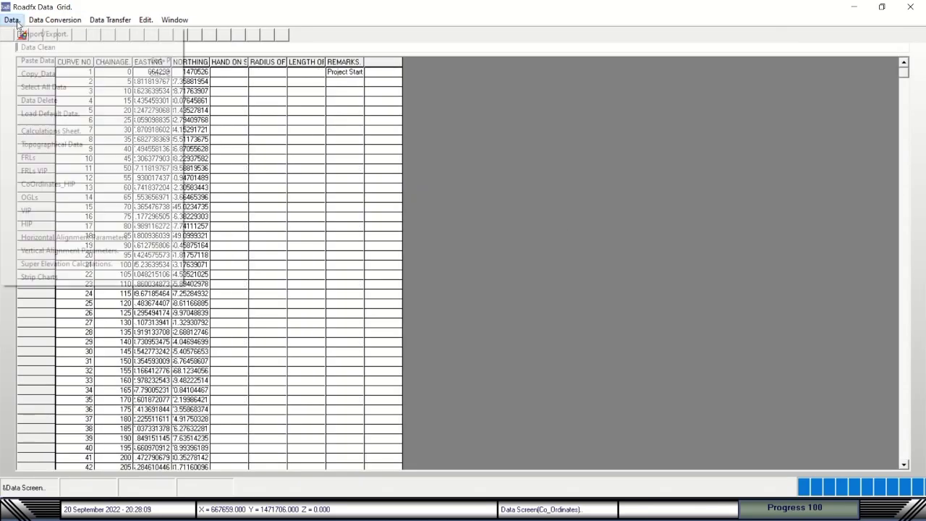
pyautogui.click(44, 131)
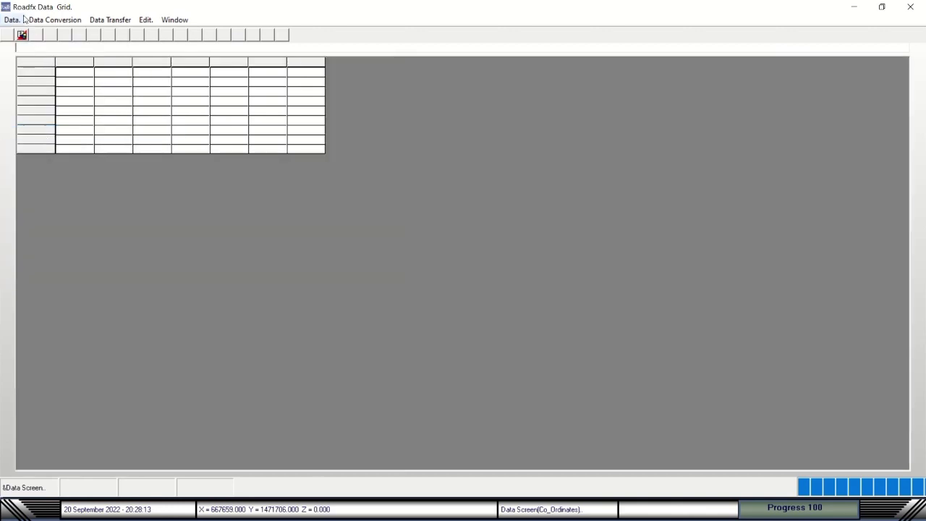
pyautogui.click(11, 20)
pyautogui.click(44, 157)
pyautogui.click(11, 19)
pyautogui.click(43, 159)
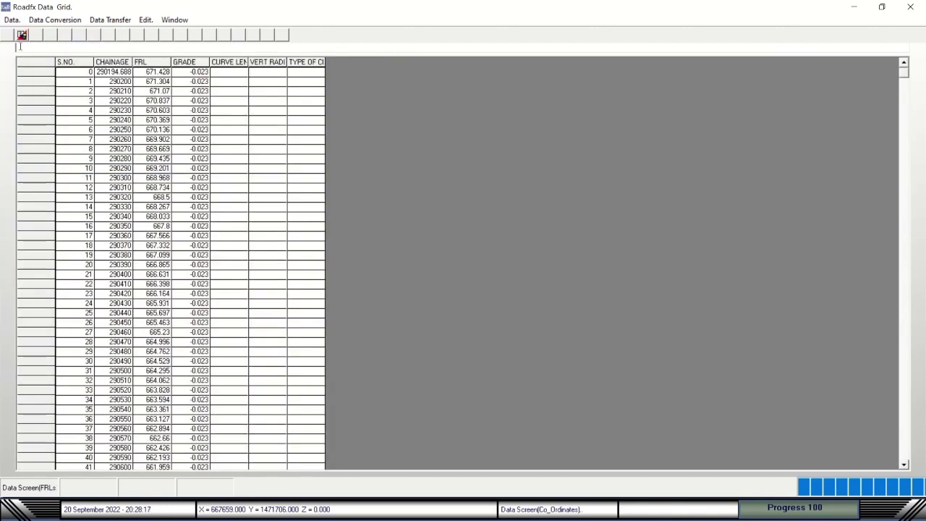
pyautogui.click(11, 20)
pyautogui.click(45, 184)
# Load the OGL, VIP and HIP curve tables plus horizontal and vertical alignment parameters.
pyautogui.click(11, 20)
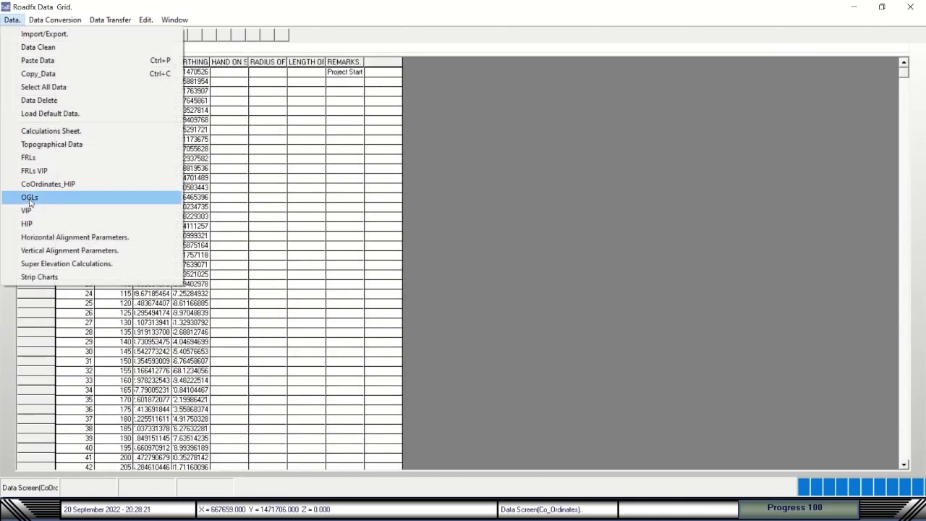
pyautogui.click(29, 197)
pyautogui.click(12, 20)
pyautogui.click(26, 211)
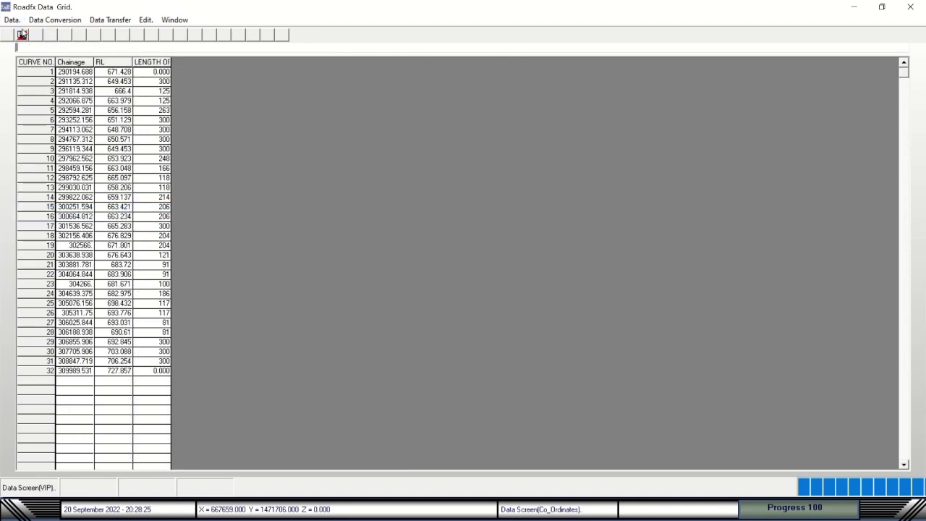
pyautogui.click(12, 20)
pyautogui.click(27, 224)
pyautogui.click(12, 19)
pyautogui.click(43, 238)
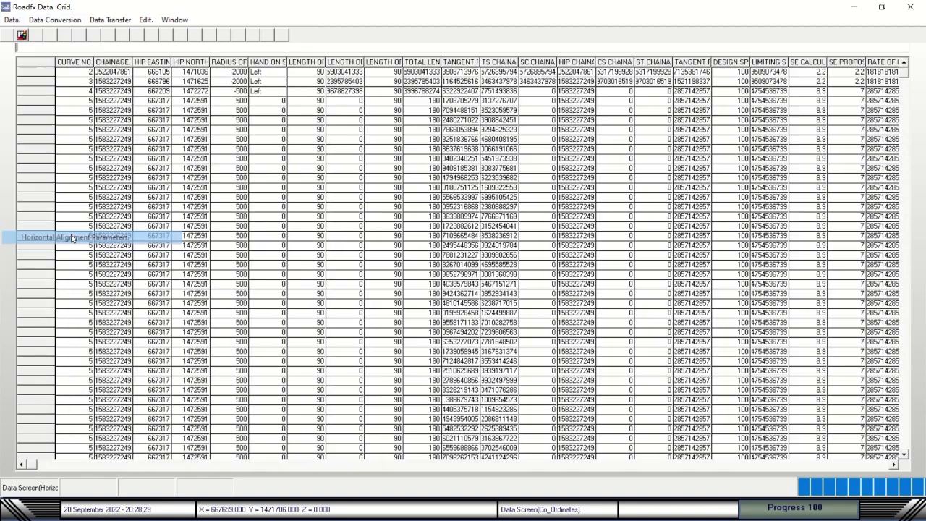
pyautogui.click(12, 19)
pyautogui.click(28, 250)
# Load the super elevation calculations and VIP table, then close the Data Grid.
pyautogui.click(11, 20)
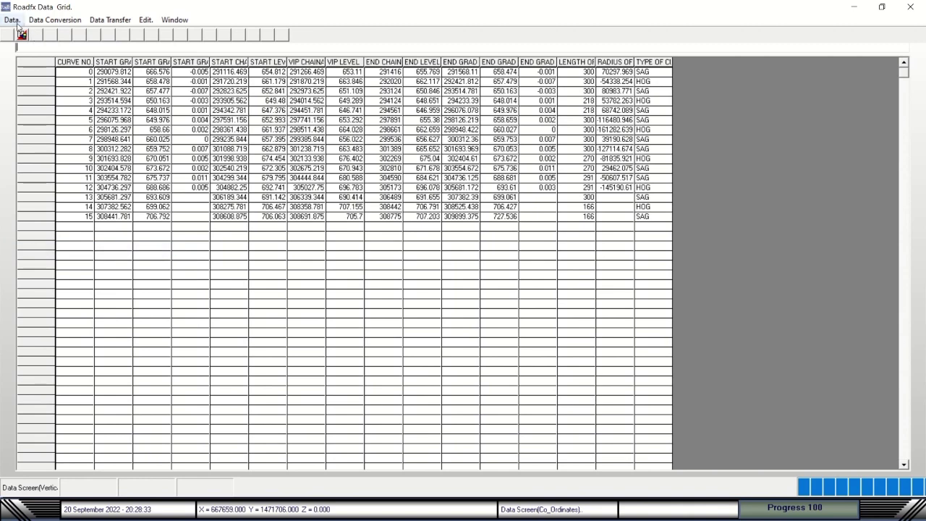
pyautogui.click(40, 267)
pyautogui.click(12, 19)
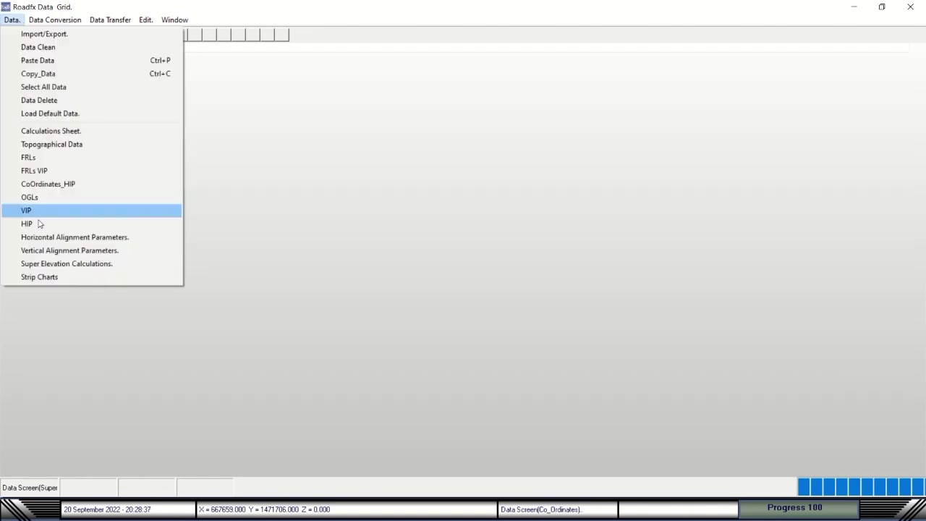
pyautogui.click(40, 264)
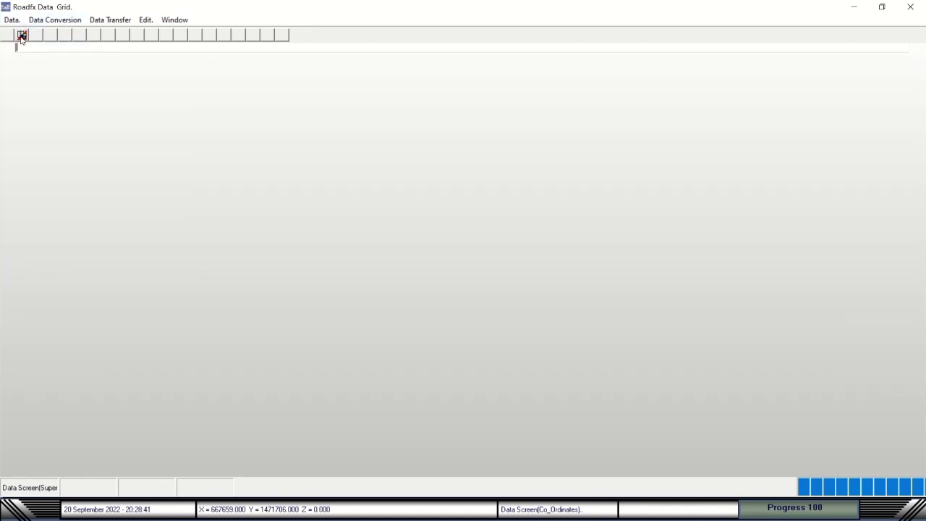
pyautogui.click(55, 19)
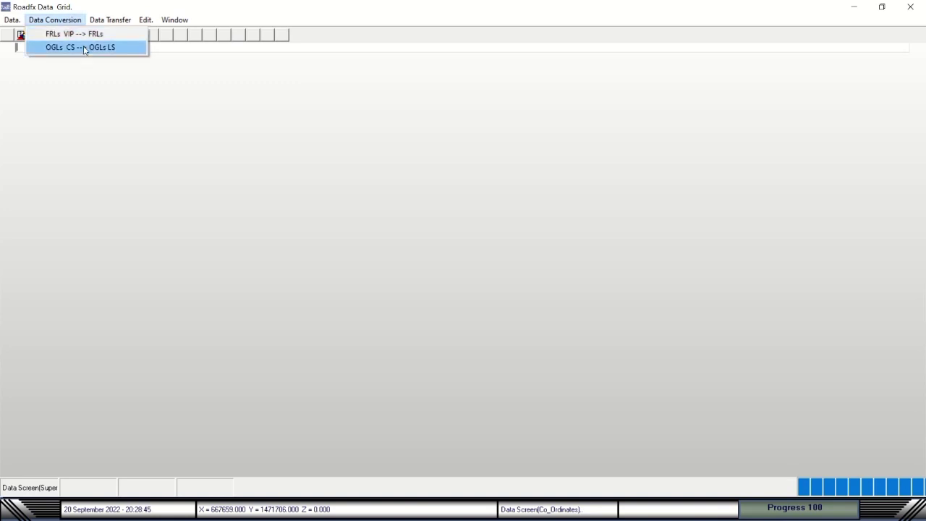
pyautogui.moveTo(108, 22)
pyautogui.click(12, 20)
pyautogui.click(29, 221)
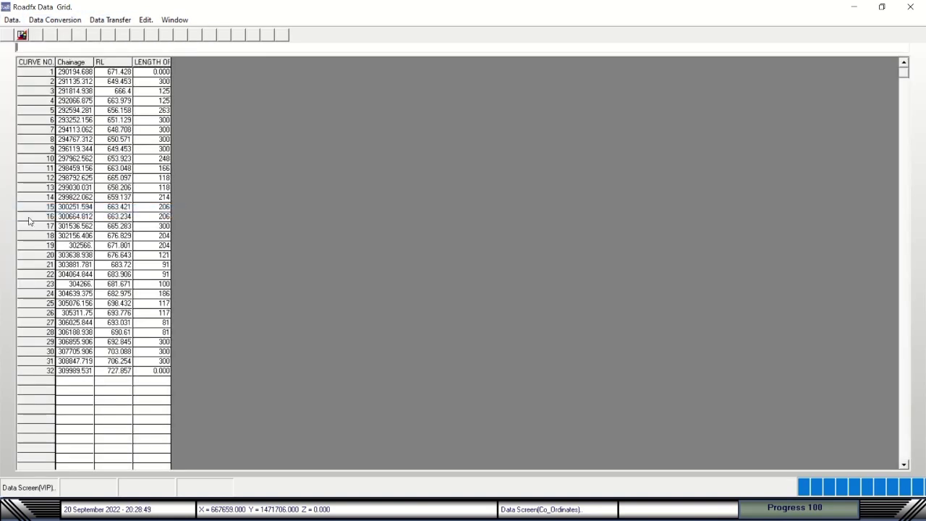
pyautogui.click(21, 35)
# Confirm the MX String Details for master string MC00.
pyautogui.click(391, 46)
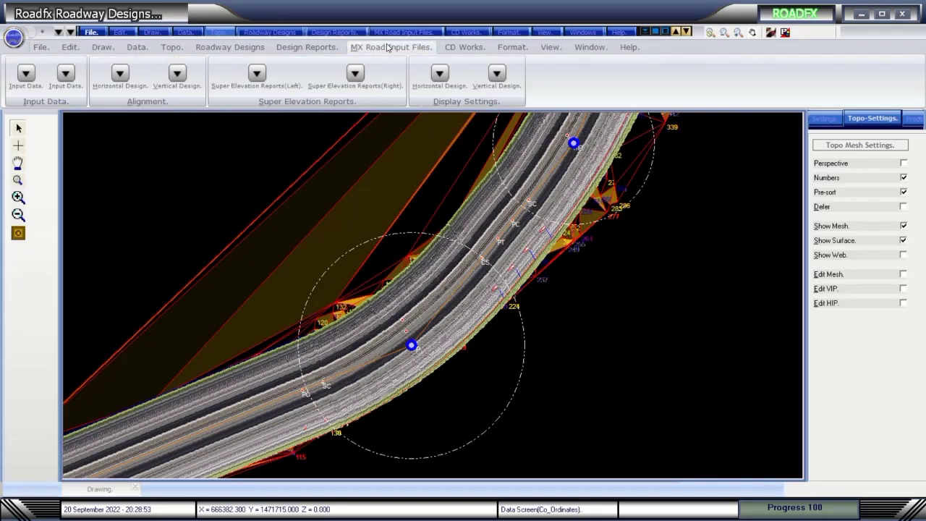
pyautogui.click(34, 82)
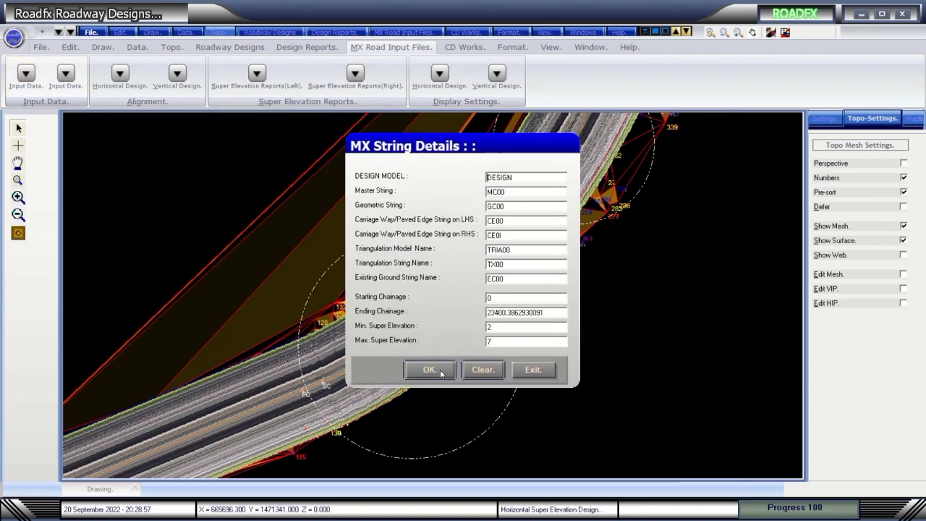
pyautogui.click(430, 370)
pyautogui.click(65, 73)
pyautogui.click(429, 370)
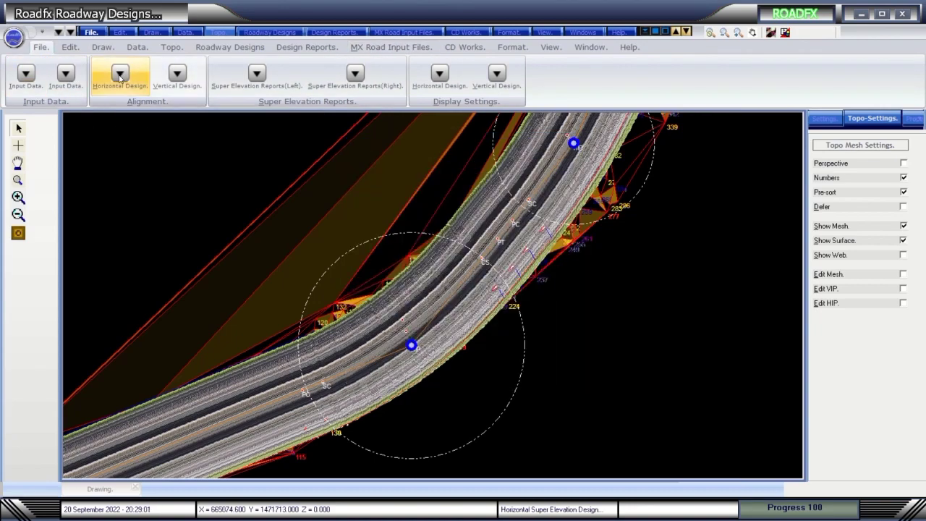
# Generate the MX Horizontal Design report and scroll through its element lines.
pyautogui.click(120, 75)
pyautogui.click(441, 288)
pyautogui.scroll(-8, 272, 291)
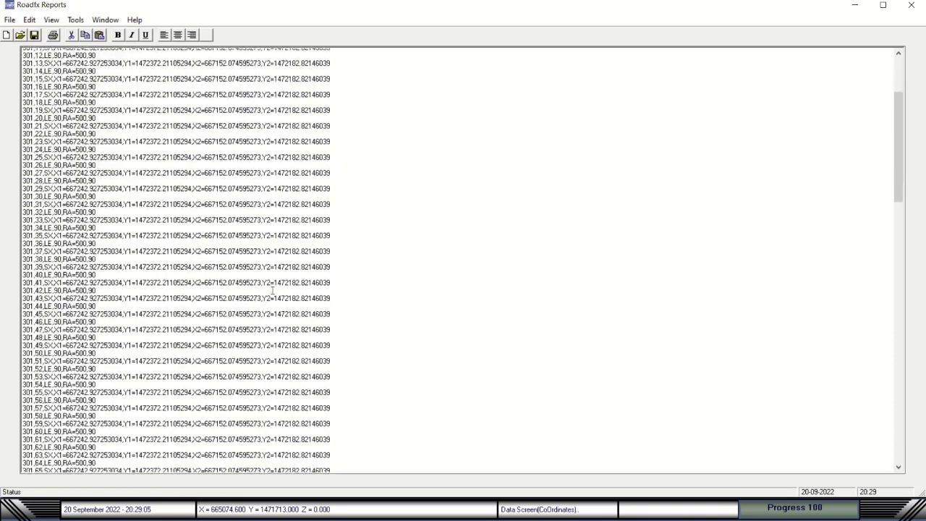
pyautogui.scroll(-3, 272, 290)
pyautogui.moveTo(899, 148); pyautogui.dragTo(913, 59)
pyautogui.scroll(1, 181, 58)
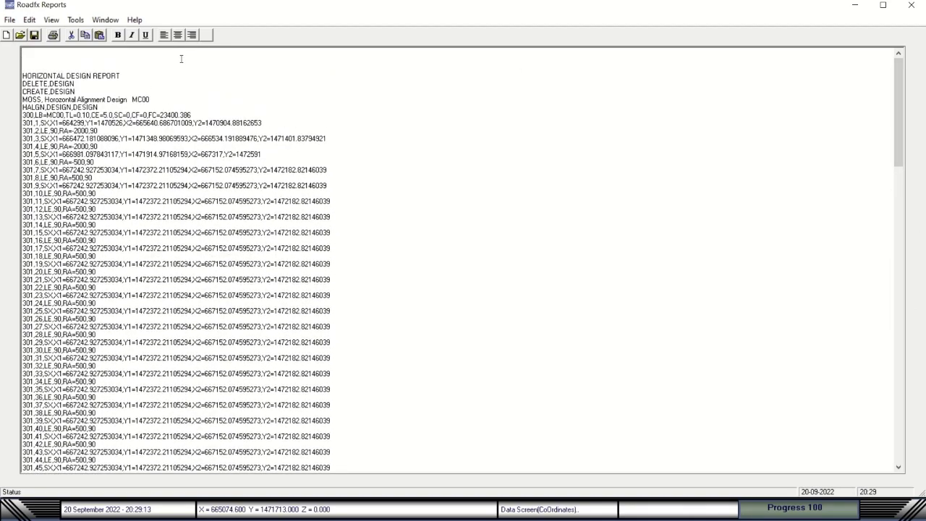
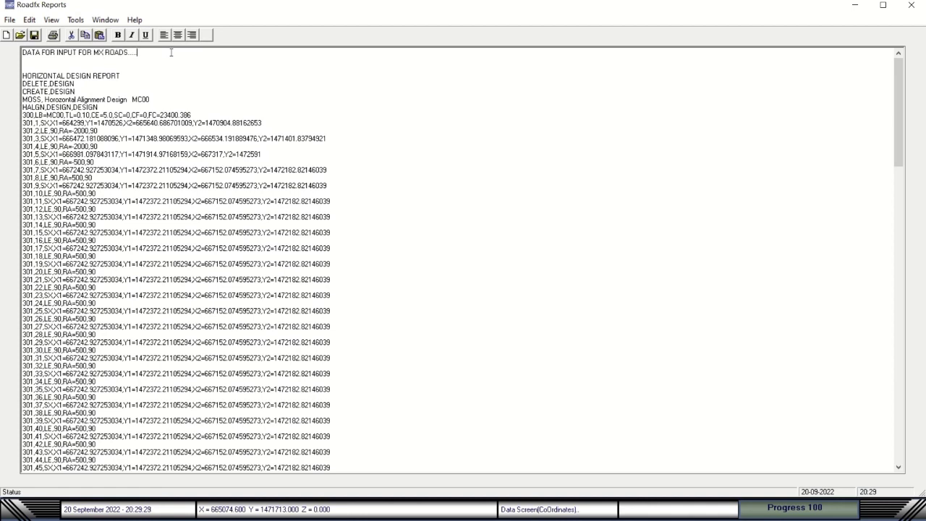
# Change the report's first line to 'DATA PREPARED FOR INPUT TO MX ROADS' and copy it.
pyautogui.moveTo(134, 54); pyautogui.dragTo(23, 53)
pyautogui.click(30, 60)
pyautogui.write('EPARED')
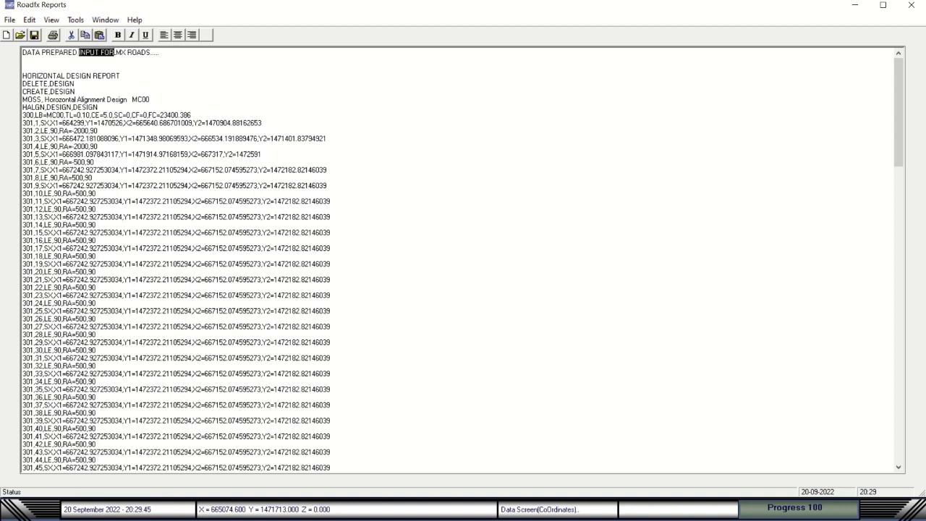
pyautogui.press('Delete')
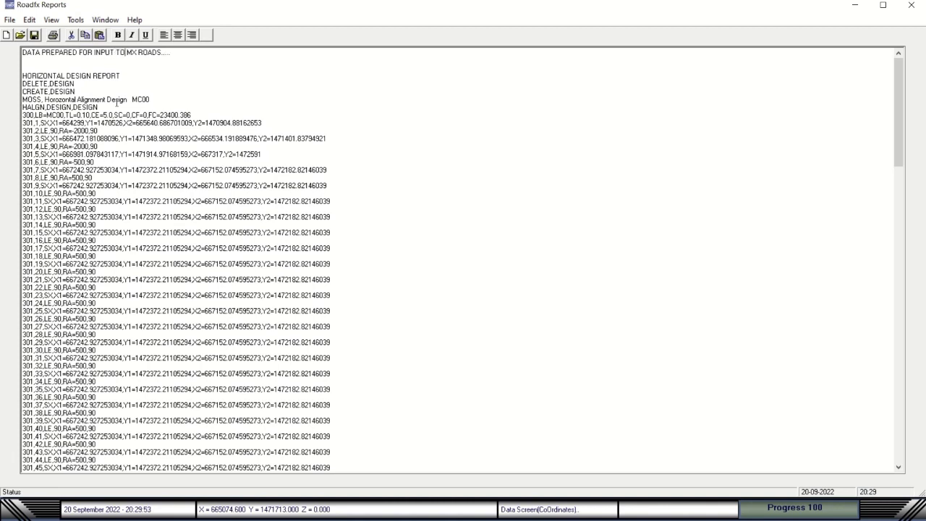
pyautogui.moveTo(167, 52); pyautogui.dragTo(1, 45)
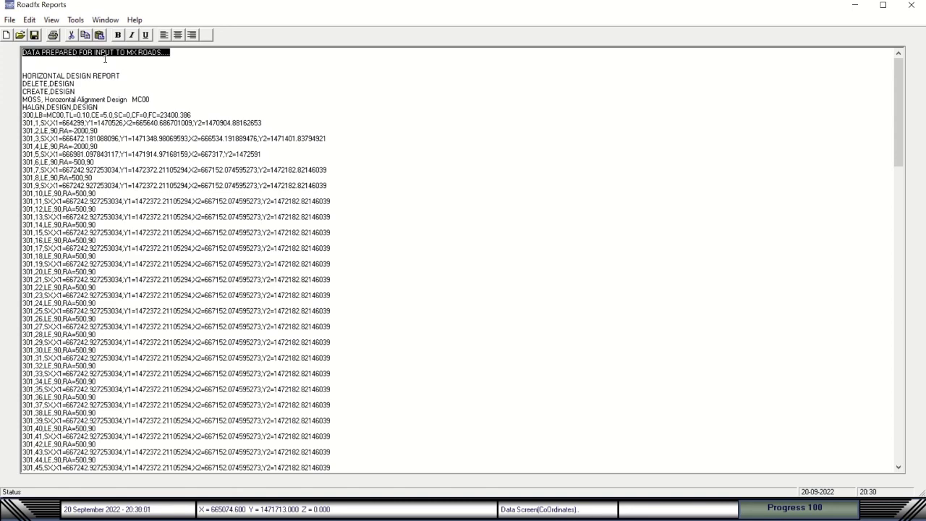
pyautogui.click(28, 20)
pyautogui.click(62, 64)
# Select the HORIZONTAL DESIGN REPORT lines, then close the Reports window.
pyautogui.scroll(-9, 467, 178)
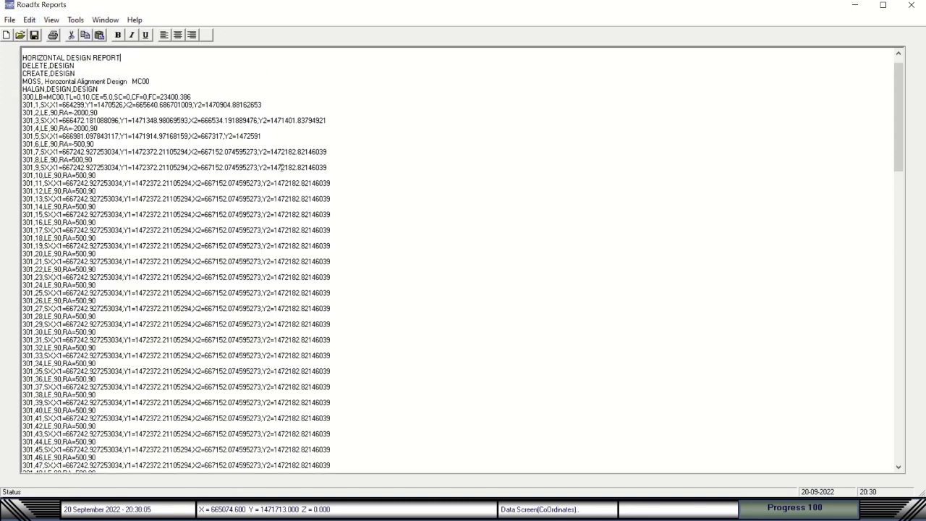
pyautogui.moveTo(900, 199); pyautogui.dragTo(900, 148)
pyautogui.moveTo(118, 72); pyautogui.dragTo(23, 68)
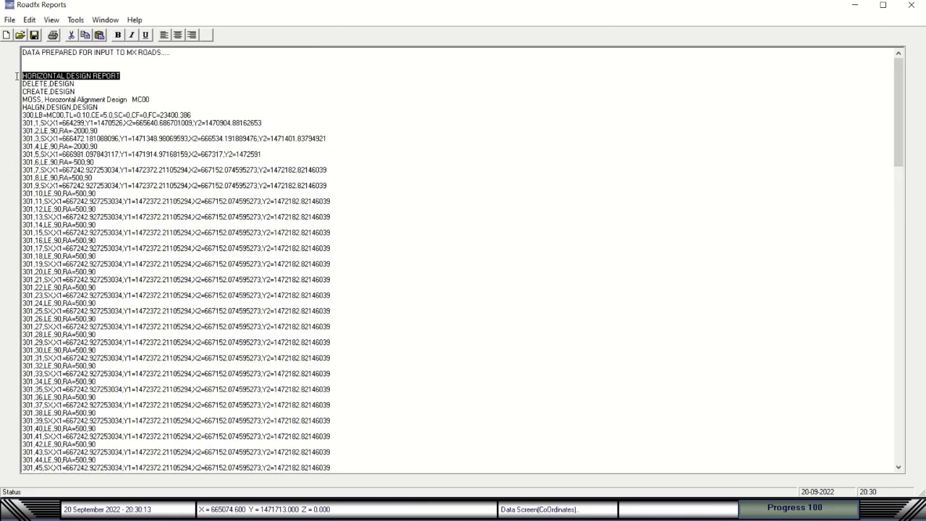
pyautogui.moveTo(121, 75); pyautogui.dragTo(12, 77)
pyautogui.click(911, 6)
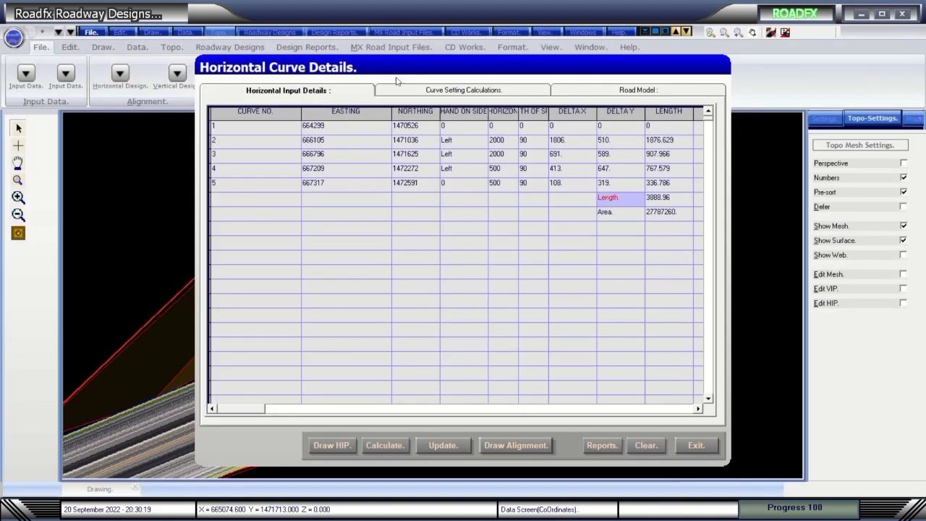
# Exit Horizontal Curve Details and browse the Data Grid menus to the data conversion options.
pyautogui.click(696, 445)
pyautogui.click(785, 33)
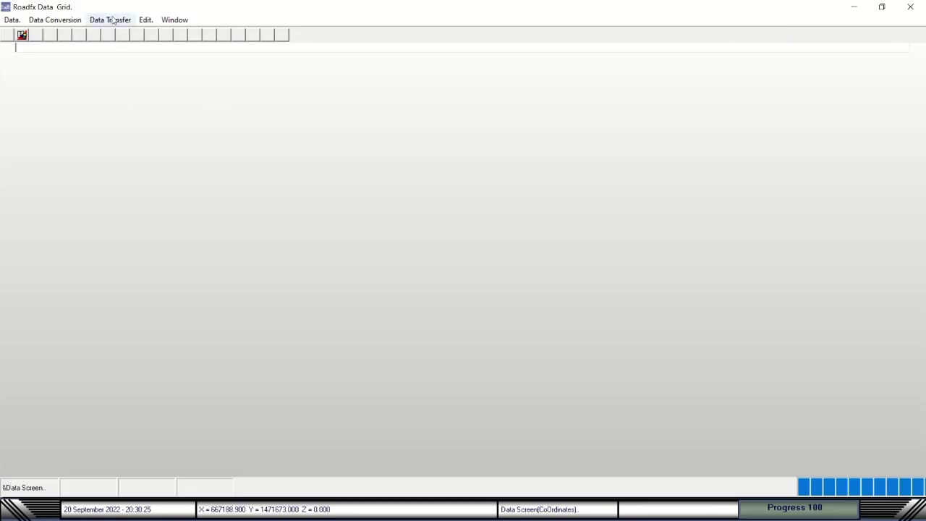
pyautogui.click(58, 22)
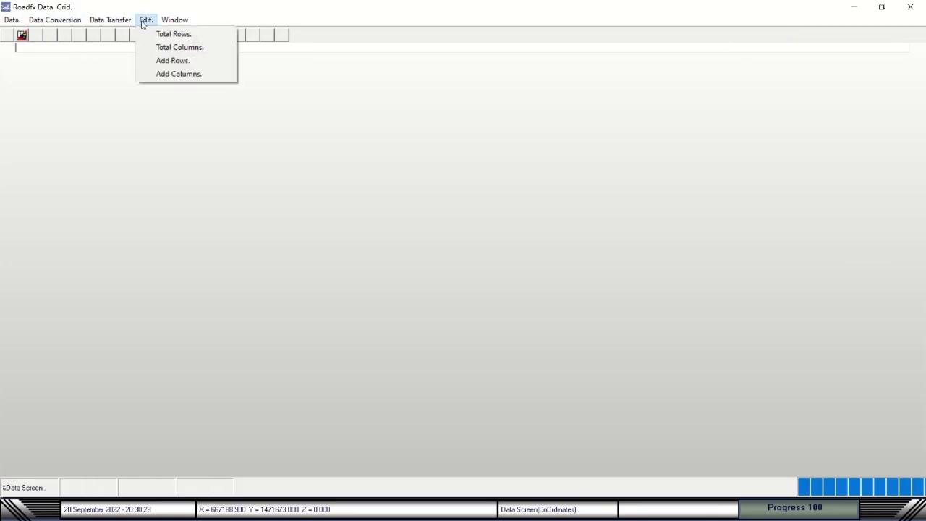
pyautogui.moveTo(6, 22)
pyautogui.press('Right')
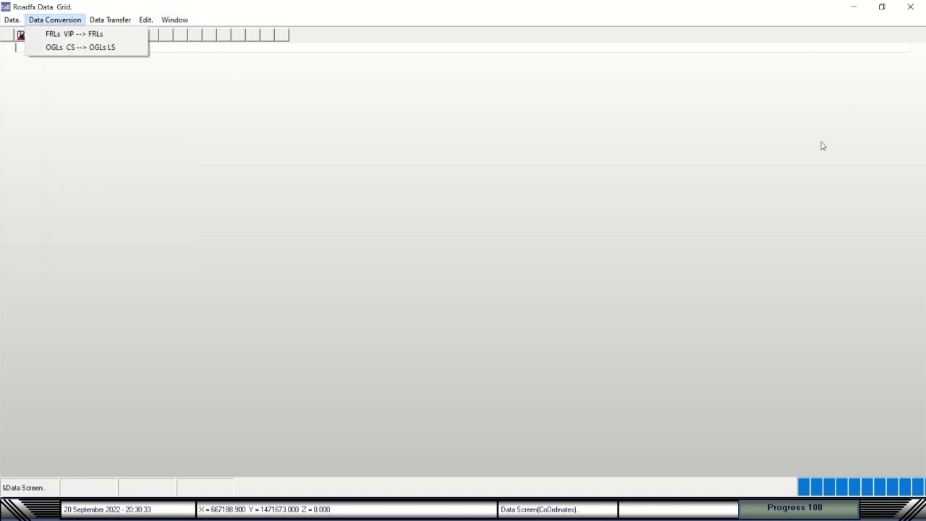
# Close the Data Grid and load the Vertical Design MX Road input file, confirming OK.
pyautogui.click(911, 9)
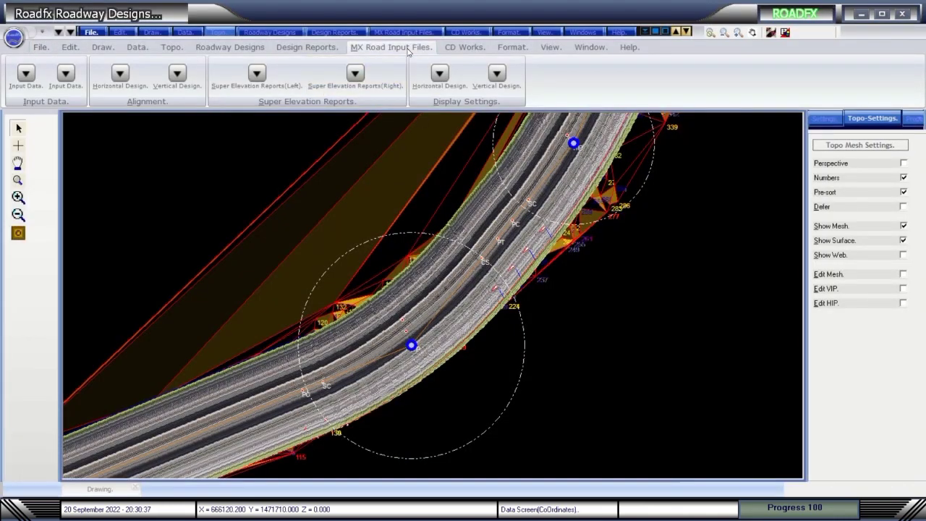
pyautogui.click(177, 74)
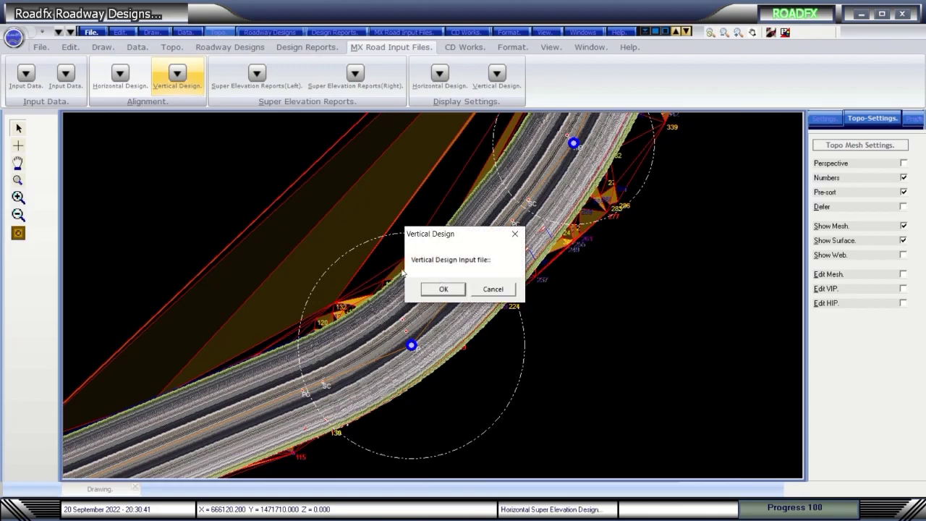
pyautogui.click(444, 289)
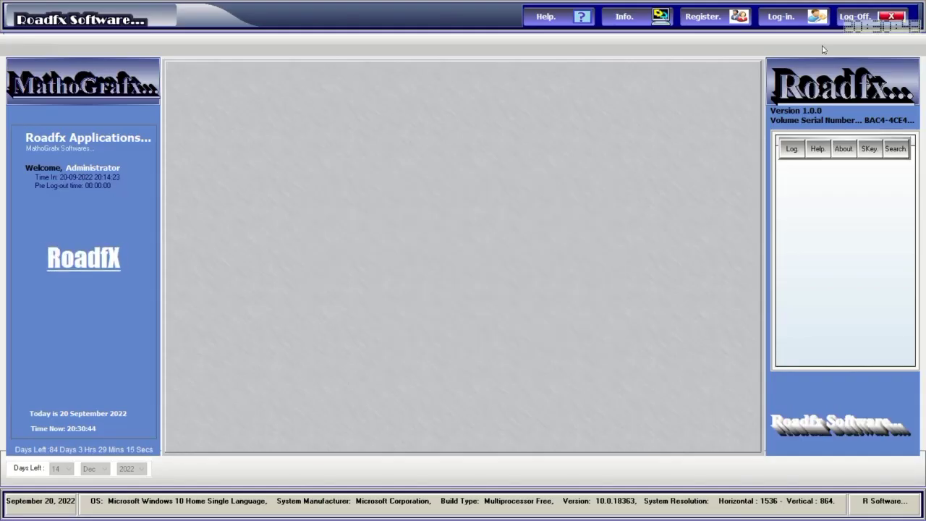
# Log in, launch Roadway Designs and open the .rhd project file.
pyautogui.write('*****')
pyautogui.click(585, 328)
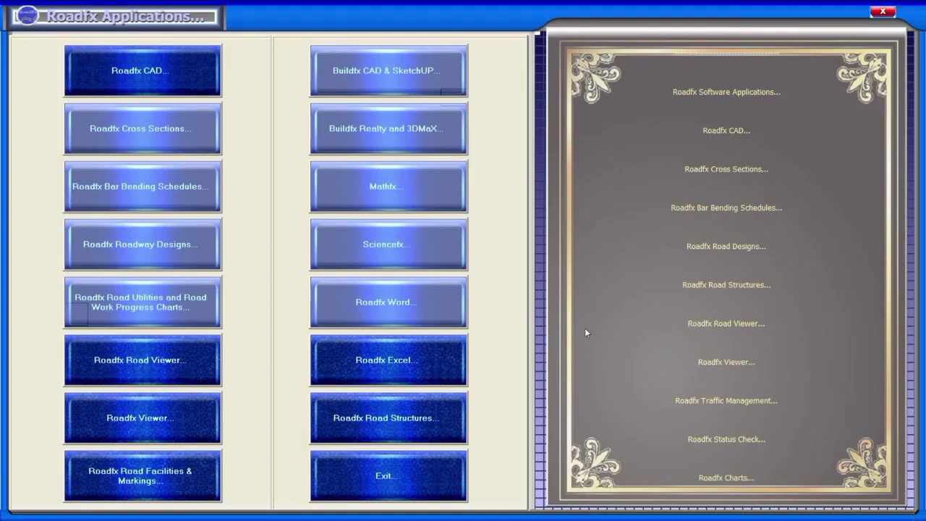
pyautogui.click(160, 253)
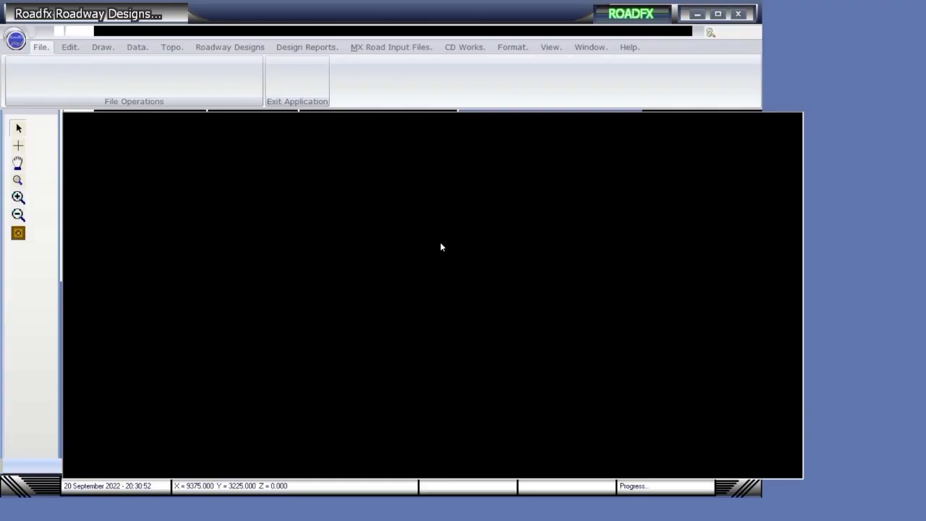
pyautogui.click(87, 32)
pyautogui.click(135, 60)
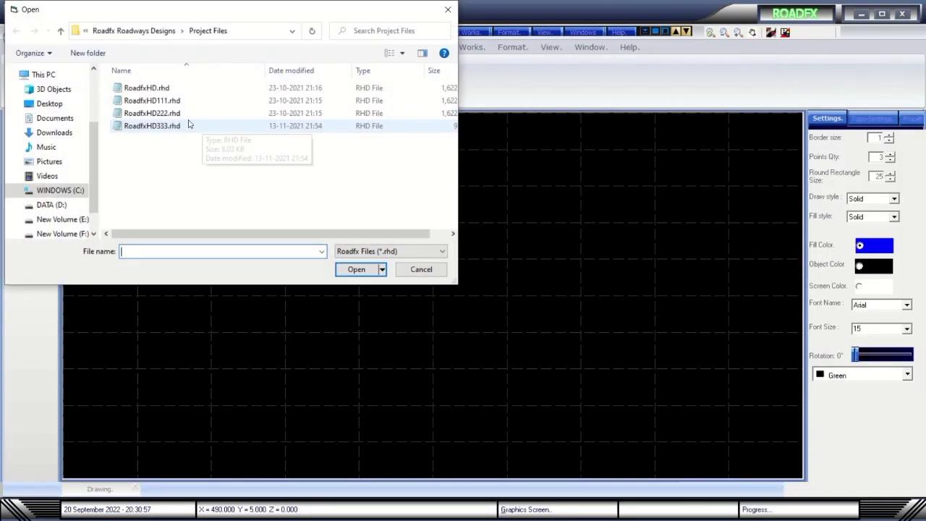
pyautogui.doubleClick(191, 125)
# Run Horizontal Alignment Design to draw the HIP points, then close the Profile and Data Grid windows.
pyautogui.click(229, 47)
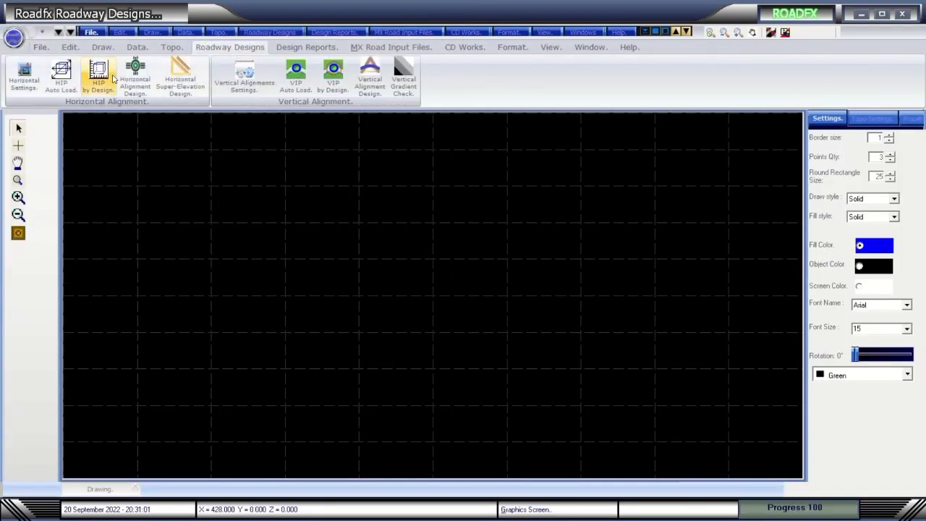
pyautogui.click(136, 73)
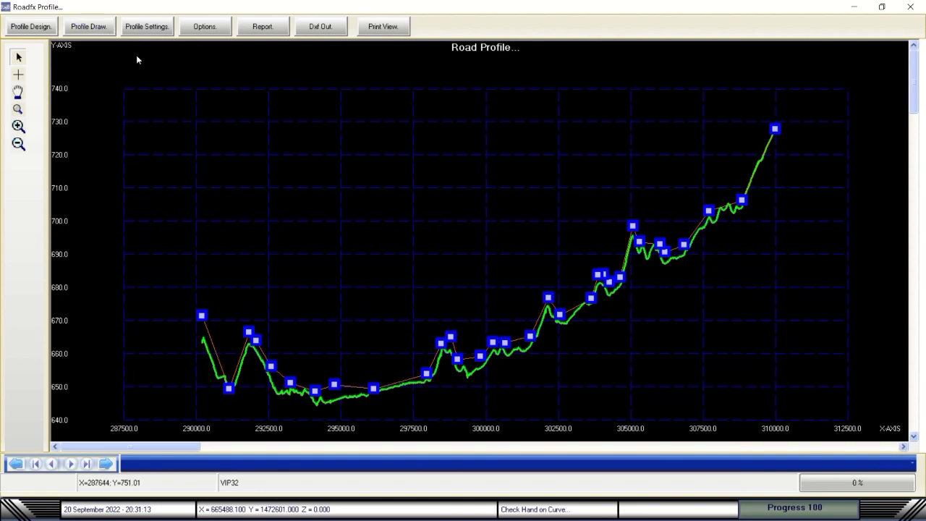
pyautogui.click(911, 8)
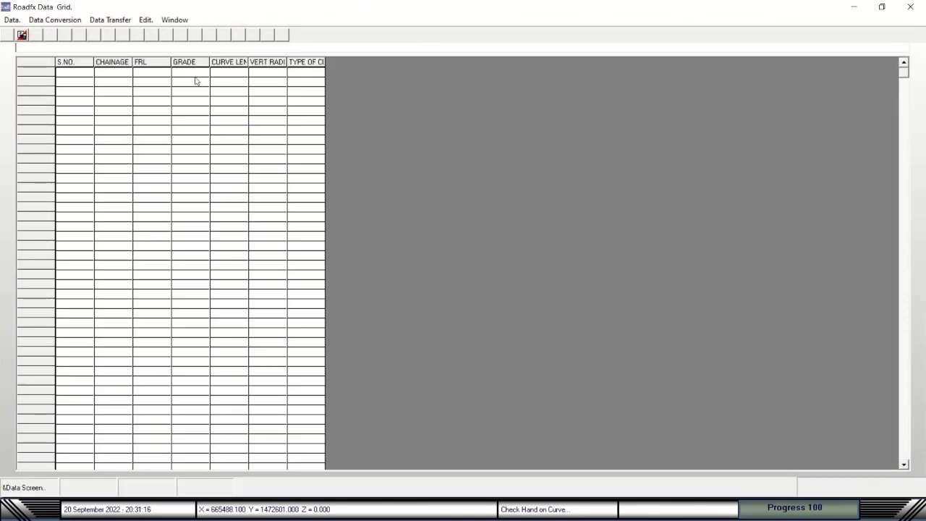
pyautogui.click(911, 7)
pyautogui.click(390, 47)
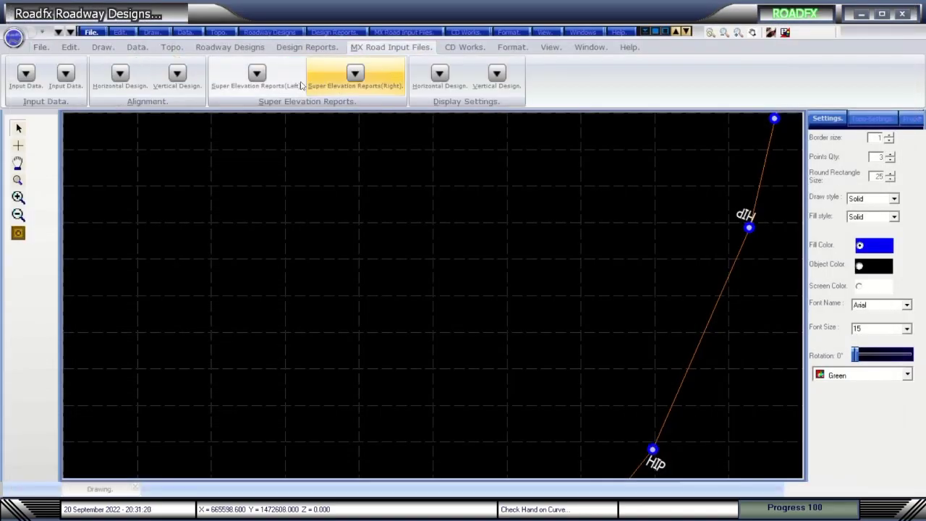
pyautogui.click(173, 77)
pyautogui.click(515, 235)
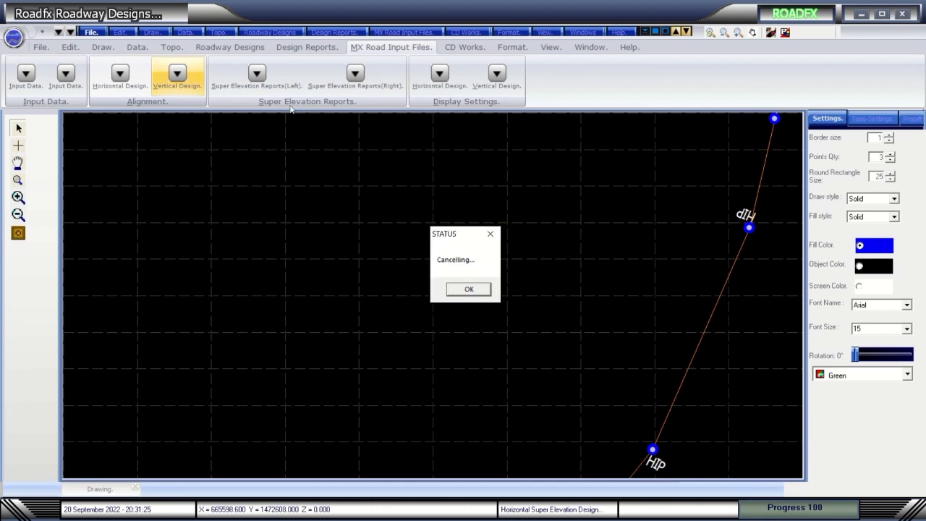
pyautogui.click(469, 290)
pyautogui.click(246, 75)
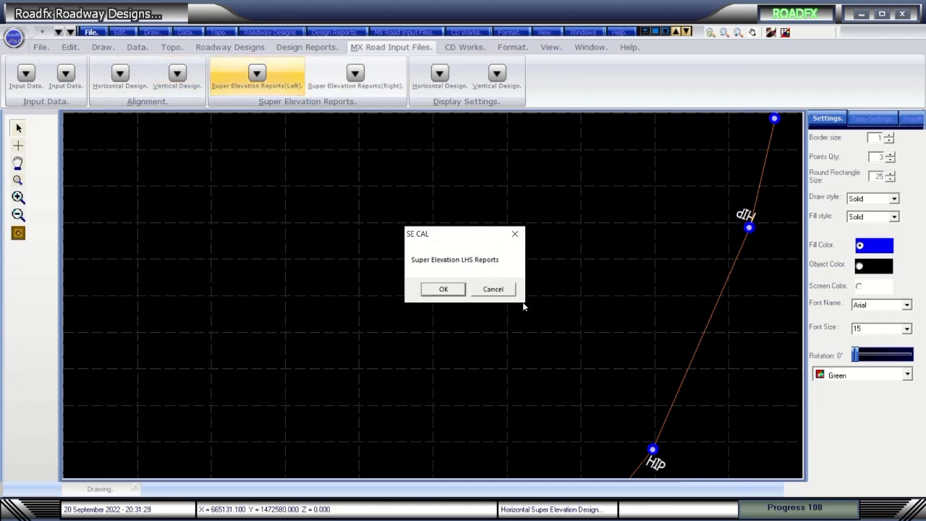
pyautogui.click(495, 288)
pyautogui.click(491, 236)
pyautogui.click(440, 73)
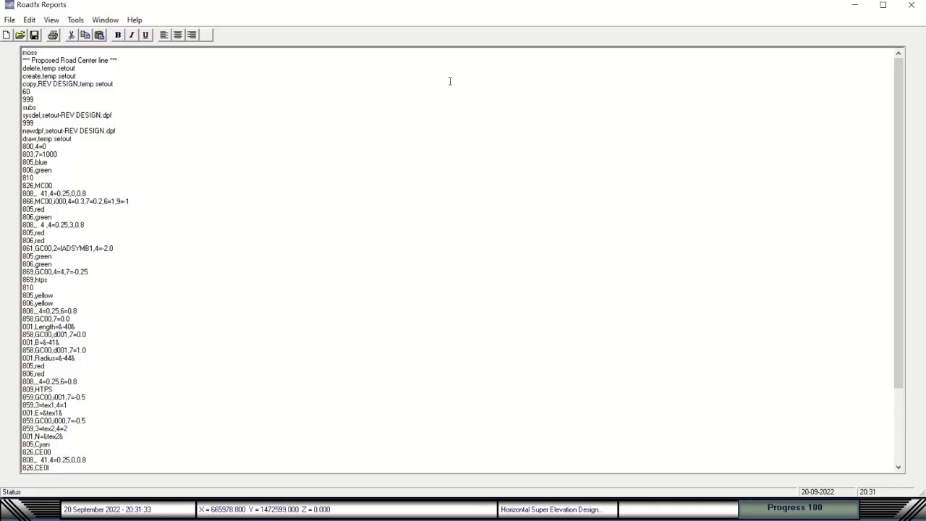
pyautogui.scroll(-5, 403, 316)
pyautogui.click(912, 5)
pyautogui.click(504, 75)
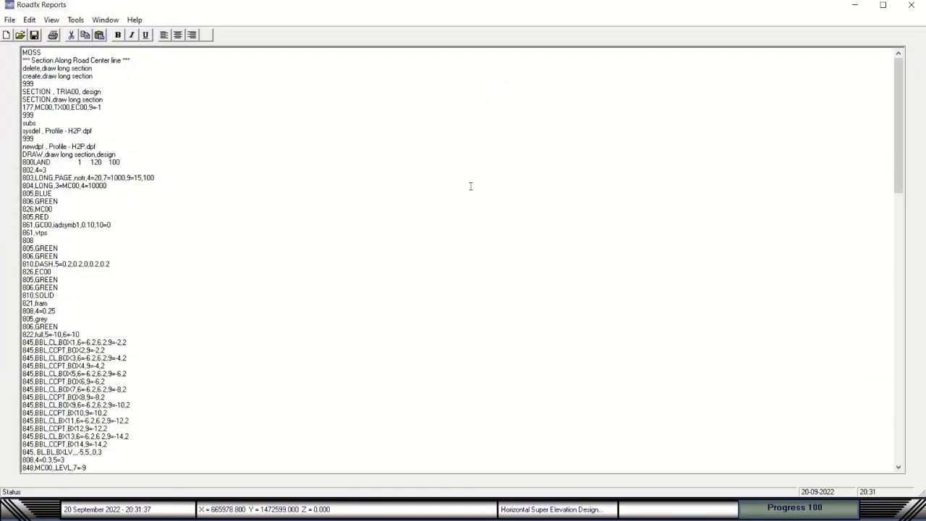
pyautogui.scroll(-10, 451, 294)
pyautogui.scroll(-3, 453, 294)
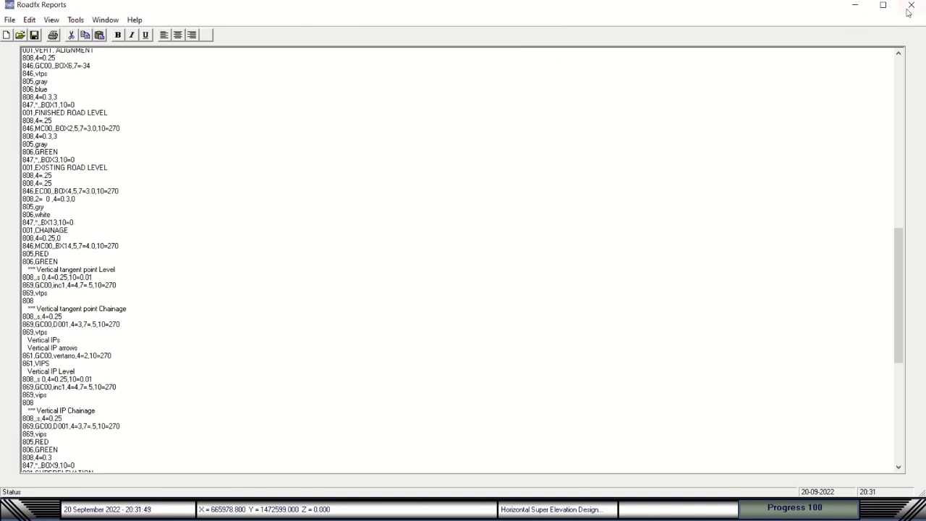
pyautogui.click(912, 5)
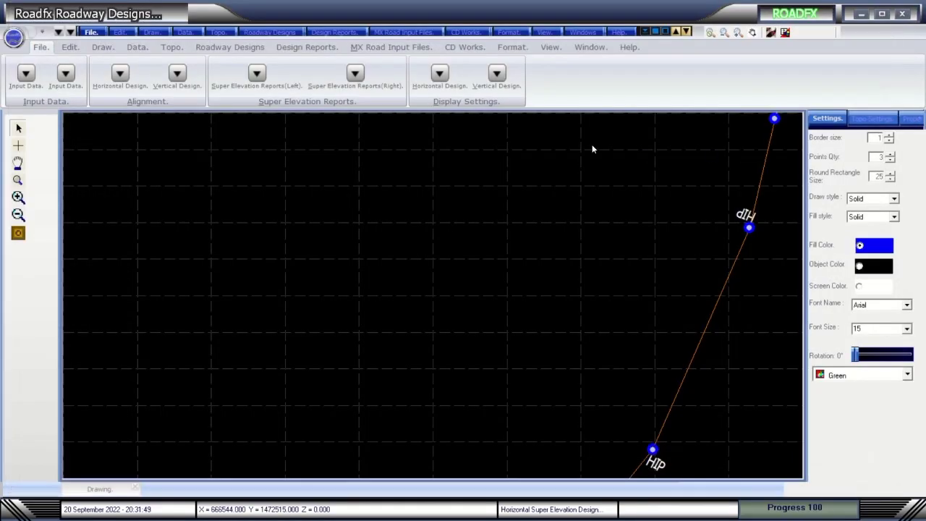
# Open the culvert discharge calculations and view the CD works reference.
pyautogui.click(448, 46)
pyautogui.click(39, 73)
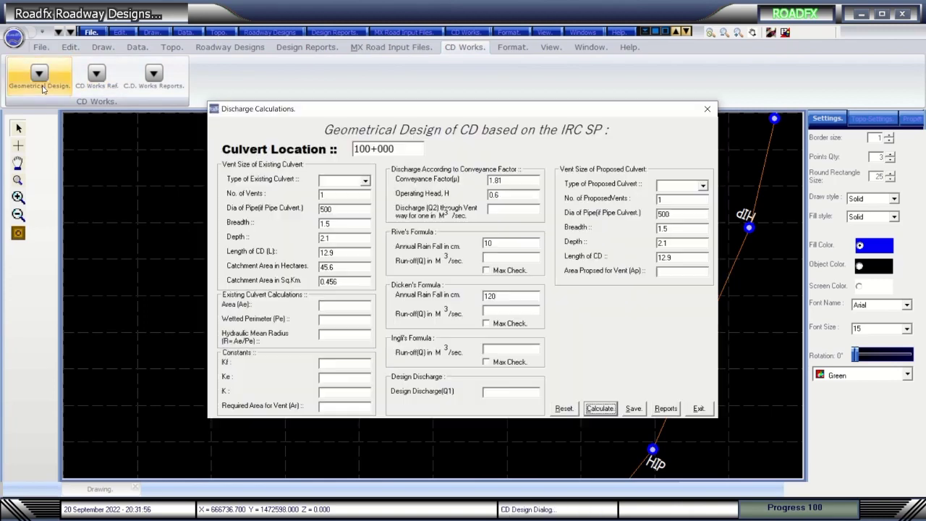
pyautogui.click(700, 408)
pyautogui.click(96, 73)
pyautogui.click(447, 251)
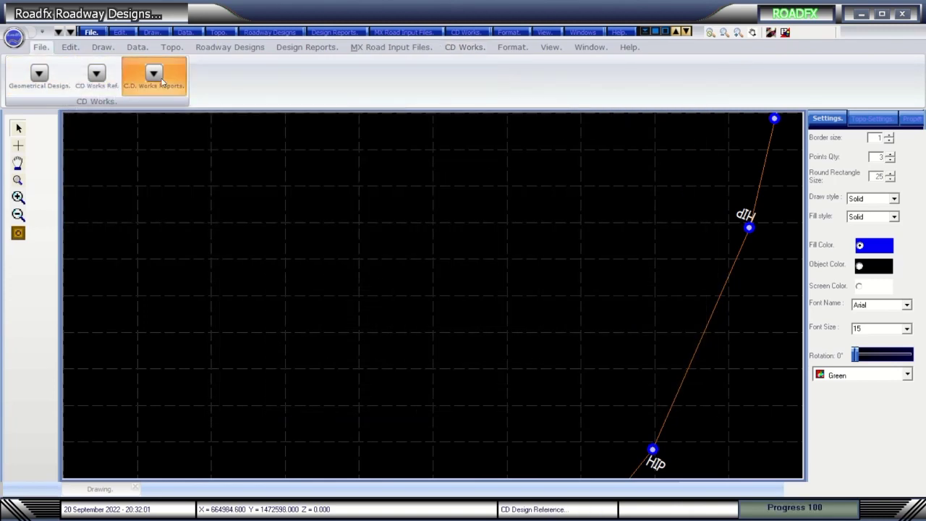
# Generate the CD works report, acknowledge the discharge check, review it and close it.
pyautogui.click(154, 73)
pyautogui.click(504, 287)
pyautogui.scroll(-5, 534, 277)
pyautogui.scroll(5, 534, 279)
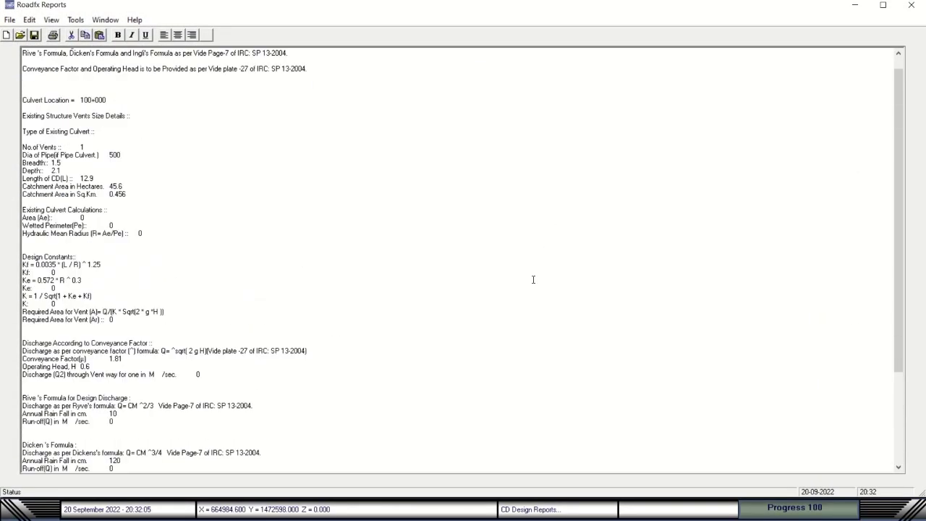
pyautogui.scroll(1, 534, 280)
pyautogui.hotkey('alt', 'F4')
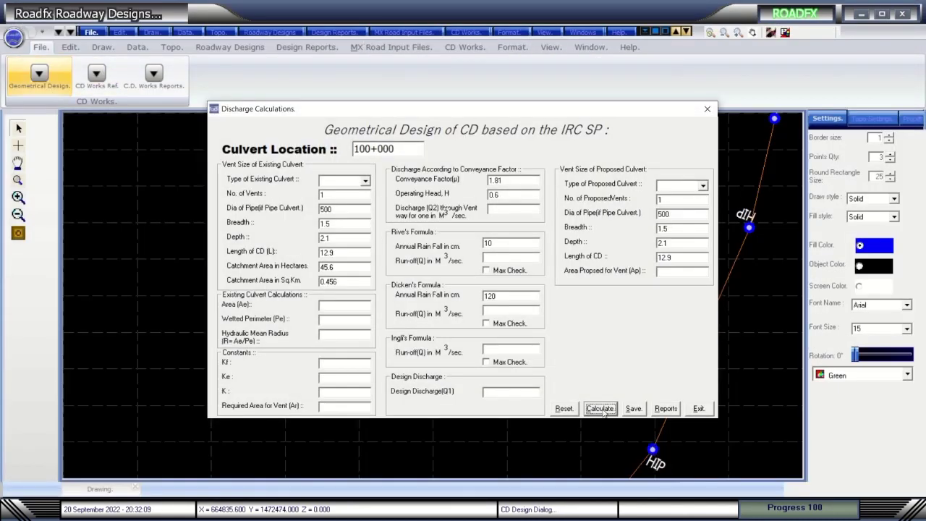
# Calculate, clear and recalculate the culvert discharge values, acknowledging the design discharge checks.
pyautogui.click(602, 409)
pyautogui.click(508, 291)
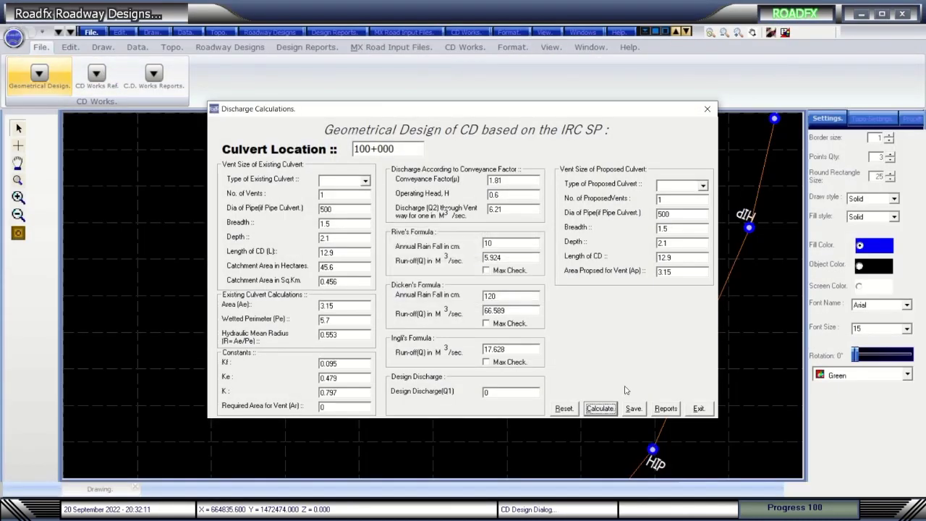
pyautogui.click(565, 409)
pyautogui.click(598, 410)
pyautogui.click(517, 290)
pyautogui.click(666, 409)
# Review the culvert discharge report for 100+000, then close it and the Discharge Calculations window.
pyautogui.click(515, 290)
pyautogui.scroll(-6, 693, 379)
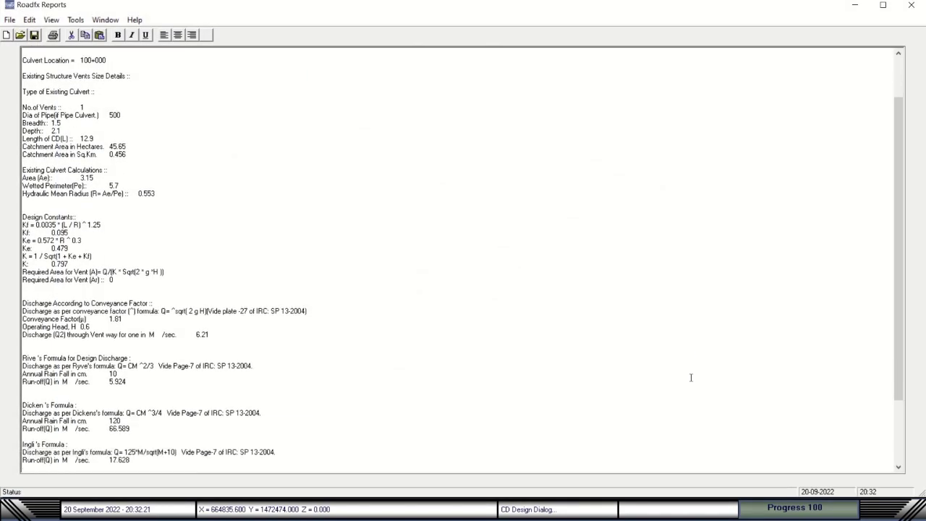
pyautogui.click(912, 7)
pyautogui.click(710, 118)
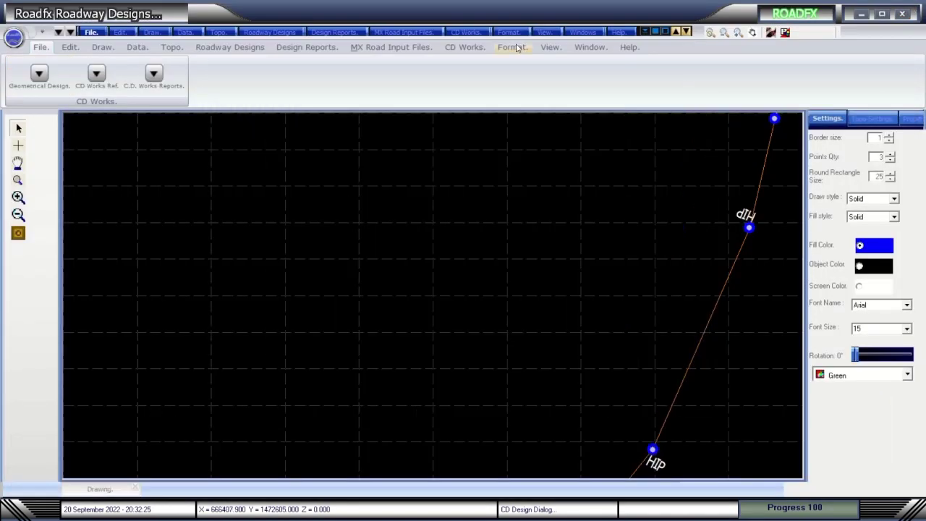
# Browse the ribbon tabs, then run Vertical Gradient Check from the Roadway Designs tools.
pyautogui.click(514, 48)
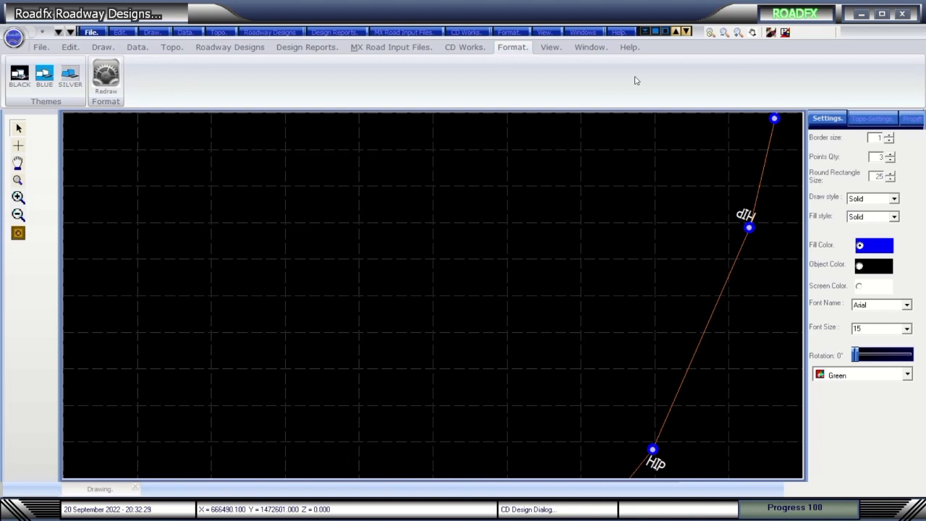
pyautogui.click(550, 48)
pyautogui.click(505, 50)
pyautogui.click(465, 48)
pyautogui.click(416, 48)
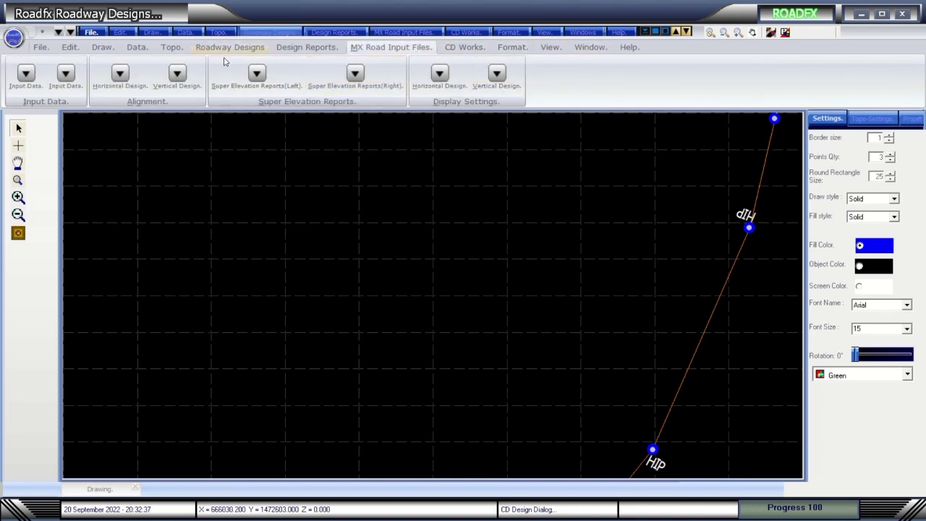
pyautogui.click(327, 50)
pyautogui.click(230, 49)
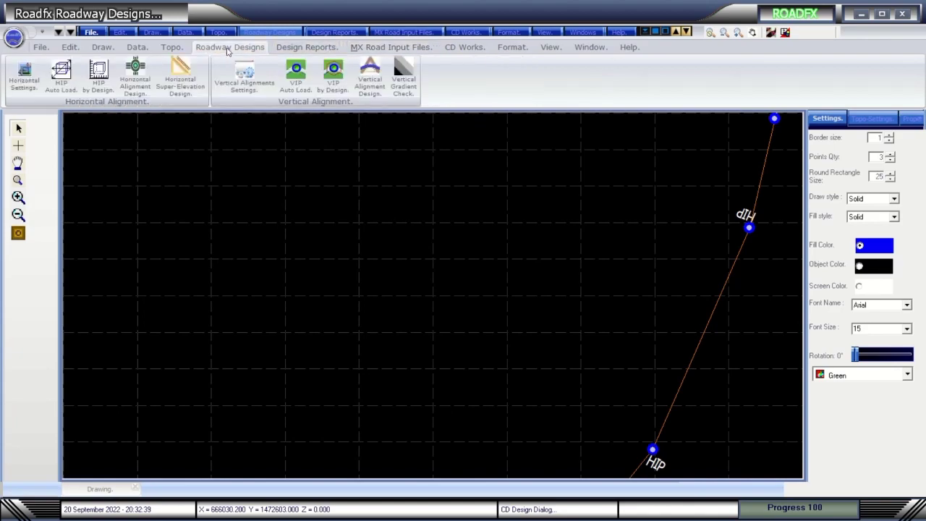
pyautogui.click(406, 81)
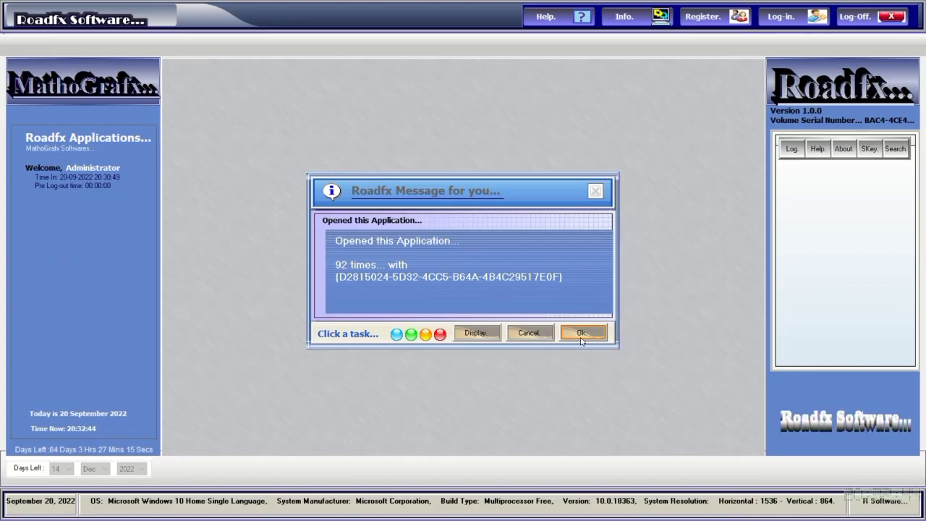
# Dismiss the launcher message, log in and launch Roadfx Road Facilities & Markings to an empty drawing.
pyautogui.click(583, 331)
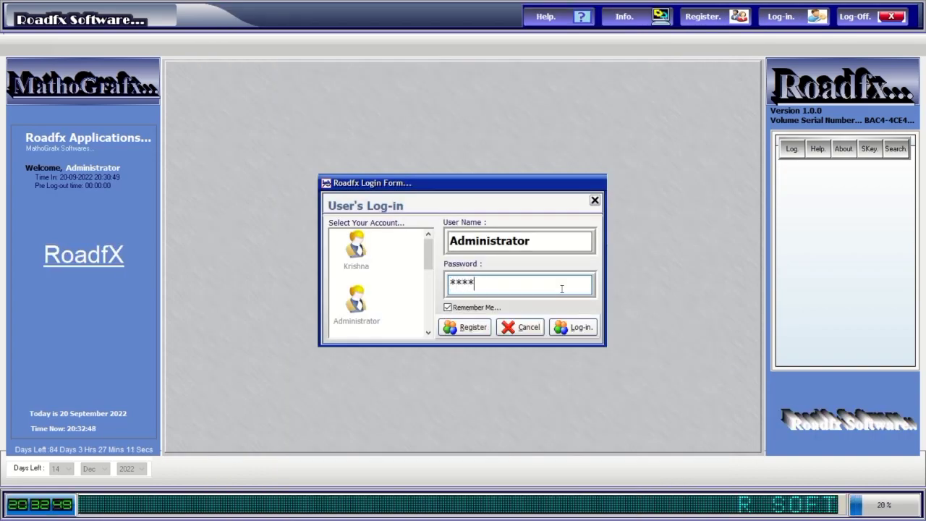
pyautogui.click(592, 334)
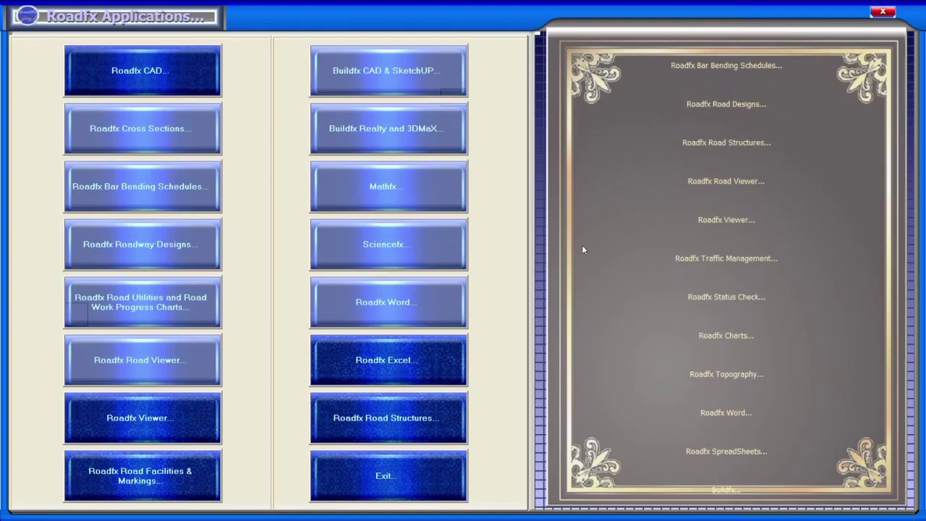
pyautogui.click(192, 479)
pyautogui.click(581, 333)
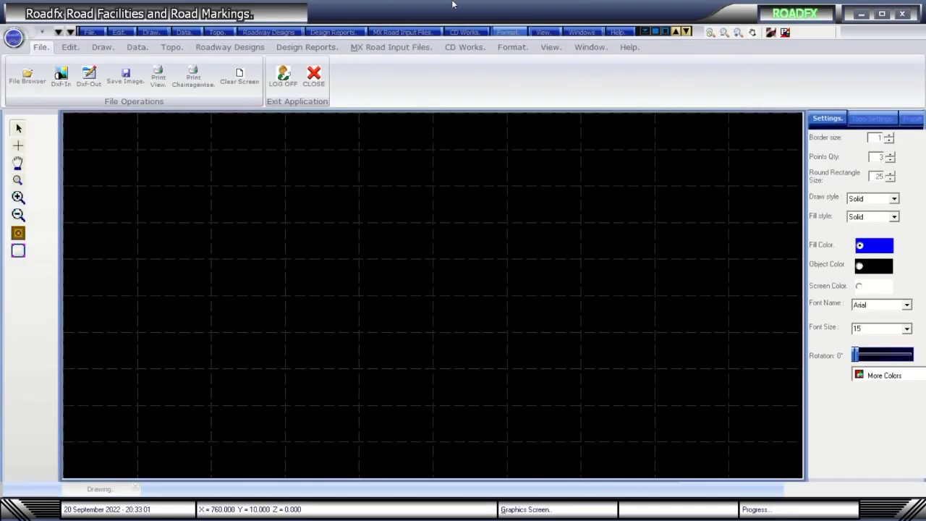
pyautogui.moveTo(452, 5)
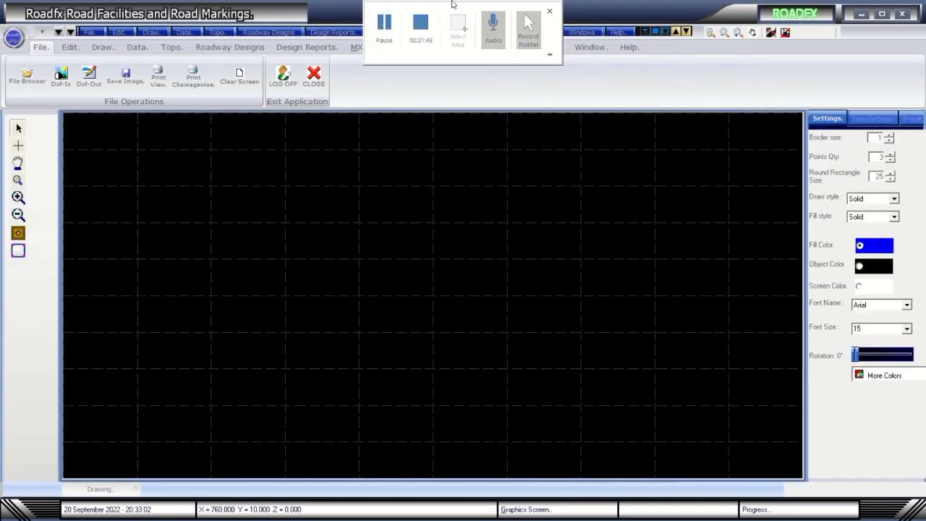
pyautogui.click(90, 32)
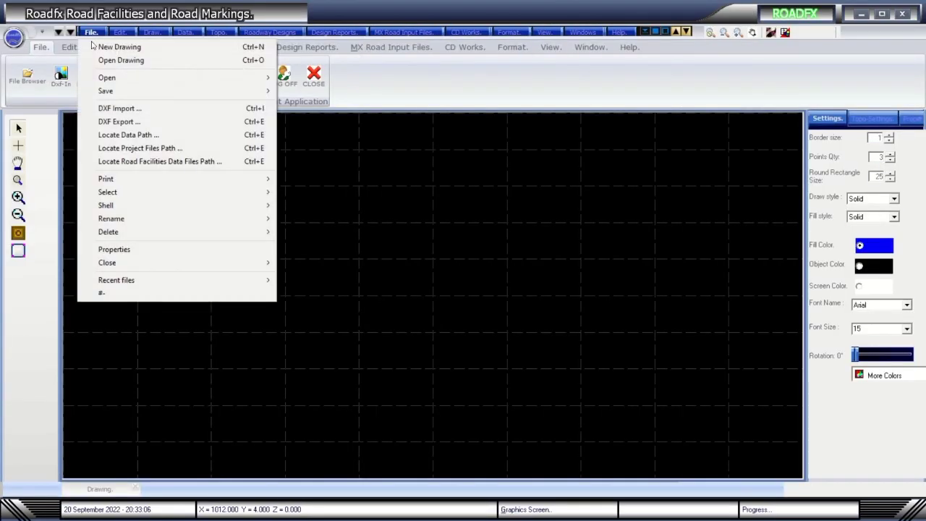
# Try setting the project files and data files locations from File, cancelling both choosers.
pyautogui.click(139, 149)
pyautogui.click(580, 337)
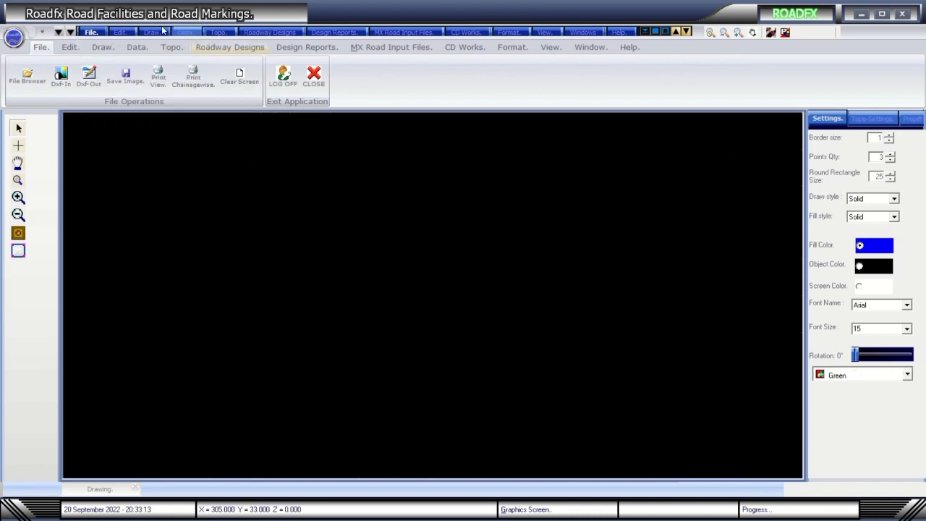
pyautogui.click(92, 32)
pyautogui.click(145, 160)
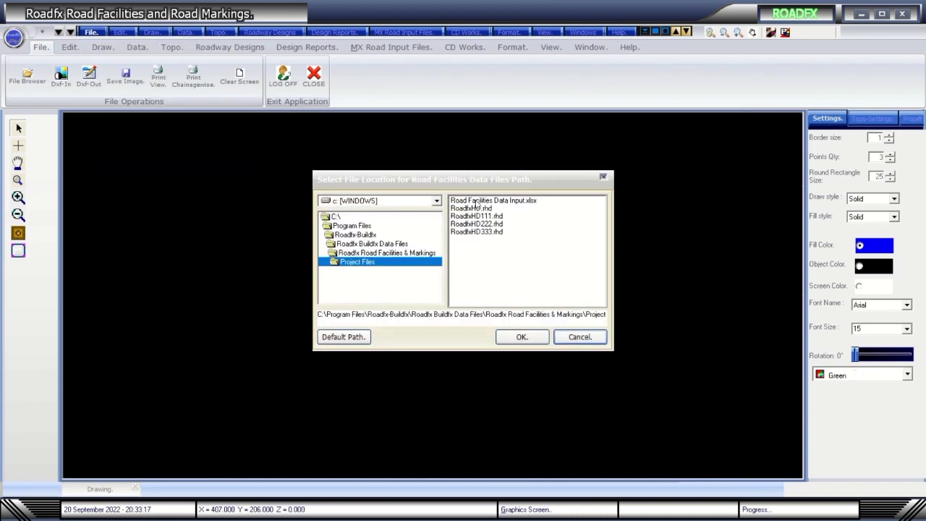
pyautogui.click(598, 338)
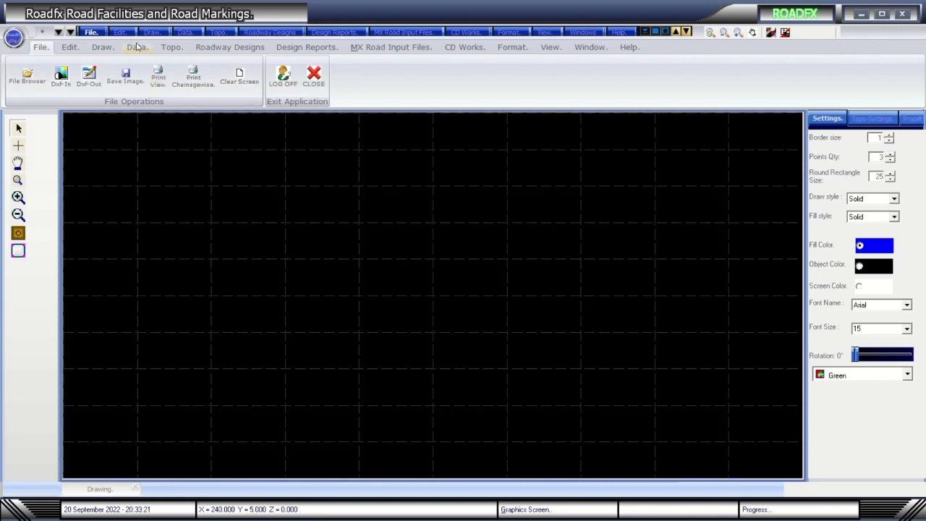
# Browse into the Project Files folder in Open Drawing, then close the dialog.
pyautogui.click(92, 32)
pyautogui.click(123, 62)
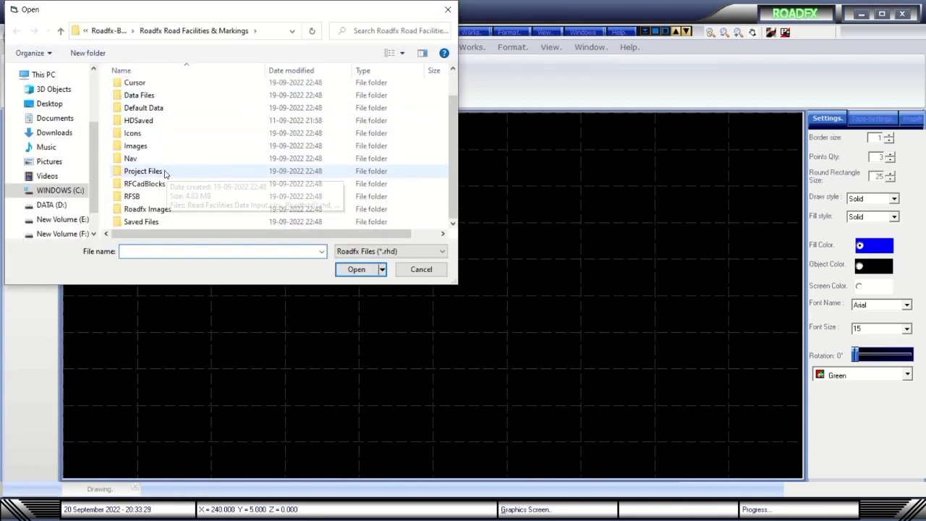
pyautogui.doubleClick(143, 171)
pyautogui.click(60, 30)
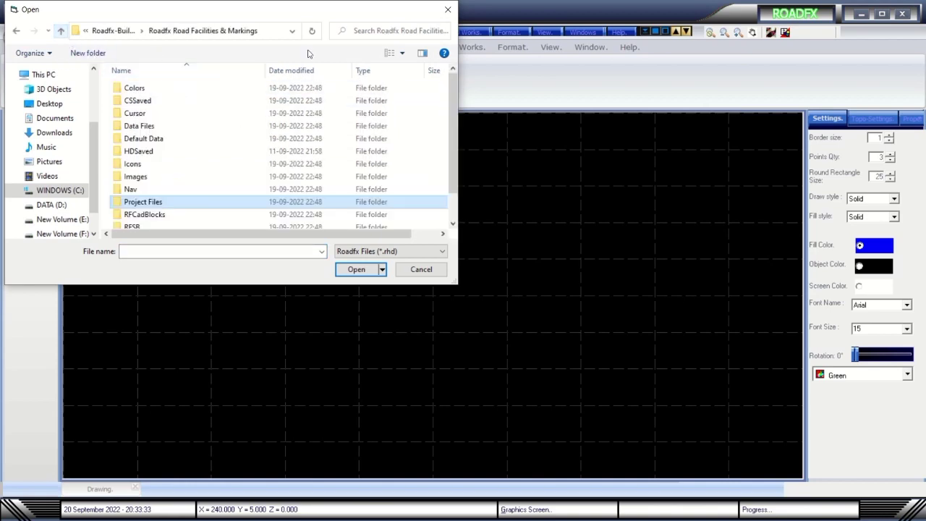
pyautogui.click(449, 17)
# Open the project drawing from the Project Files folder.
pyautogui.click(91, 32)
pyautogui.click(123, 61)
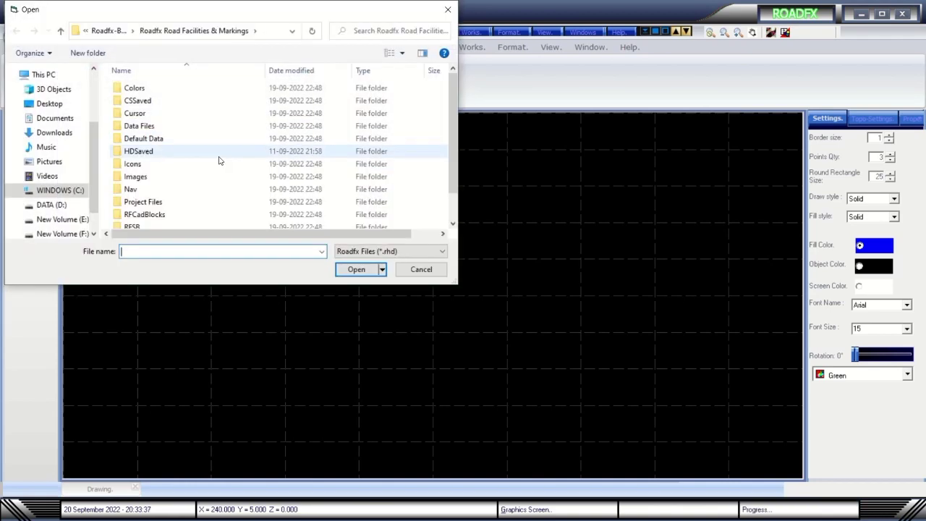
pyautogui.scroll(-1, 213, 183)
pyautogui.doubleClick(144, 171)
pyautogui.doubleClick(225, 124)
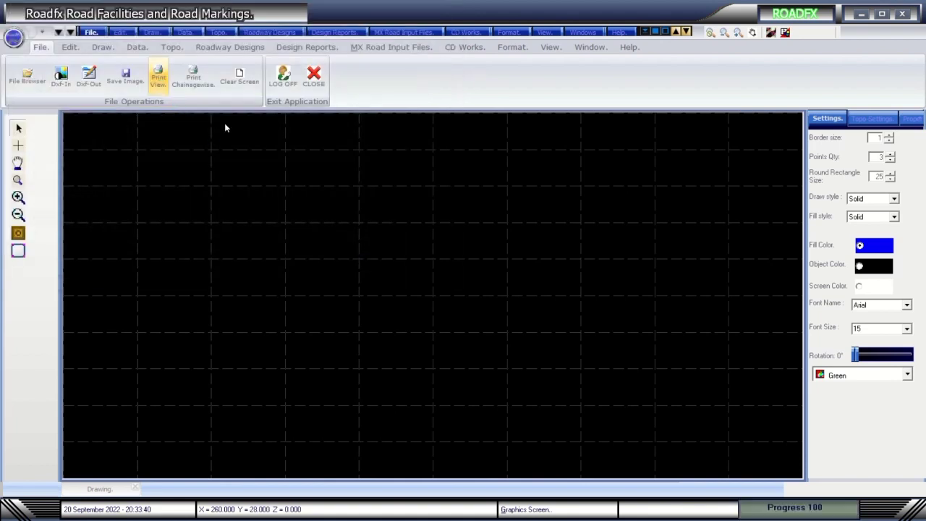
# Auto-load the road data, acknowledging the FRL.txt loaded message.
pyautogui.click(137, 46)
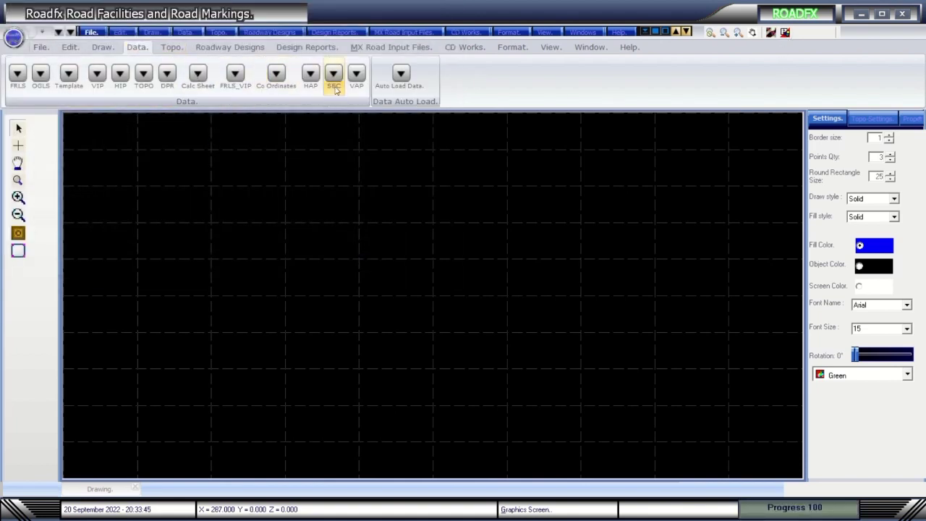
pyautogui.click(401, 73)
pyautogui.click(553, 293)
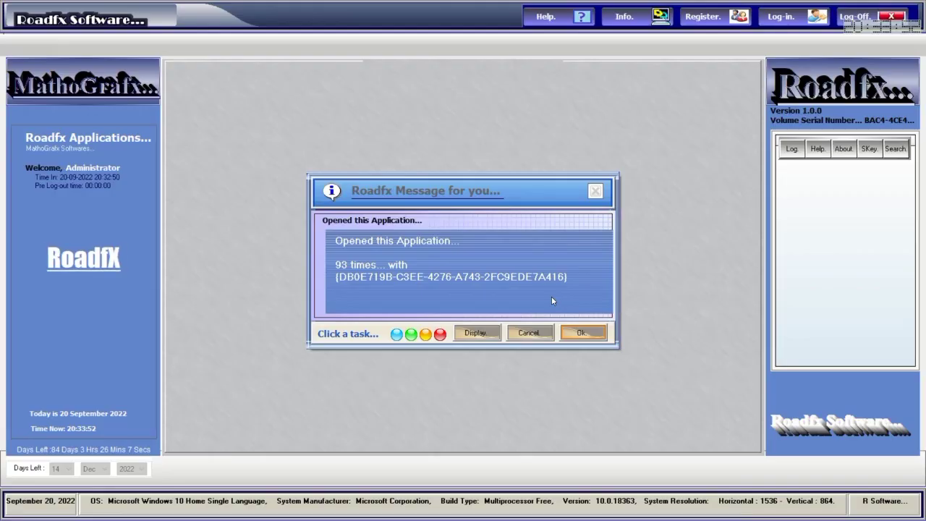
# Return to the launcher, log in with the account password and launch Road Facilities & Markings.
pyautogui.click(588, 333)
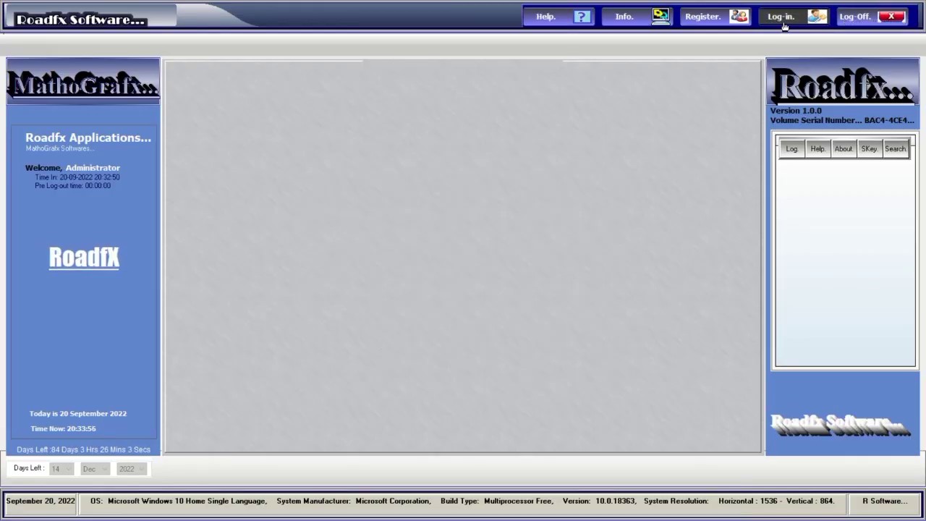
pyautogui.hotkey('alt', 'Tab')
pyautogui.hotkey('alt', 'Tab')
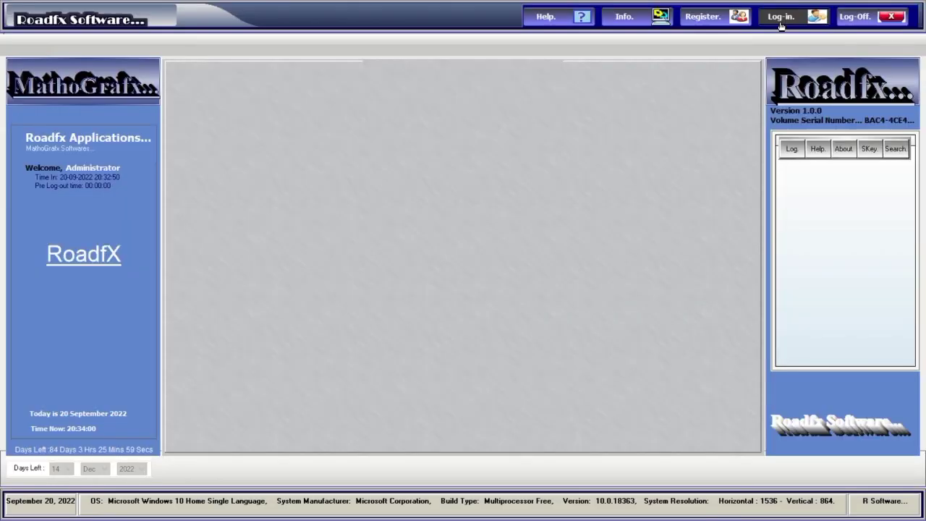
pyautogui.click(780, 16)
pyautogui.write('A***')
pyautogui.click(573, 327)
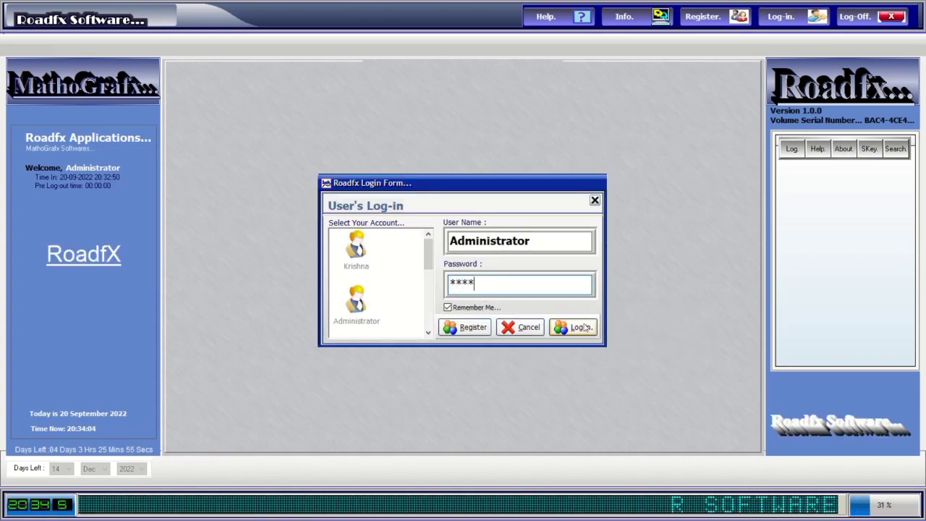
pyautogui.click(186, 467)
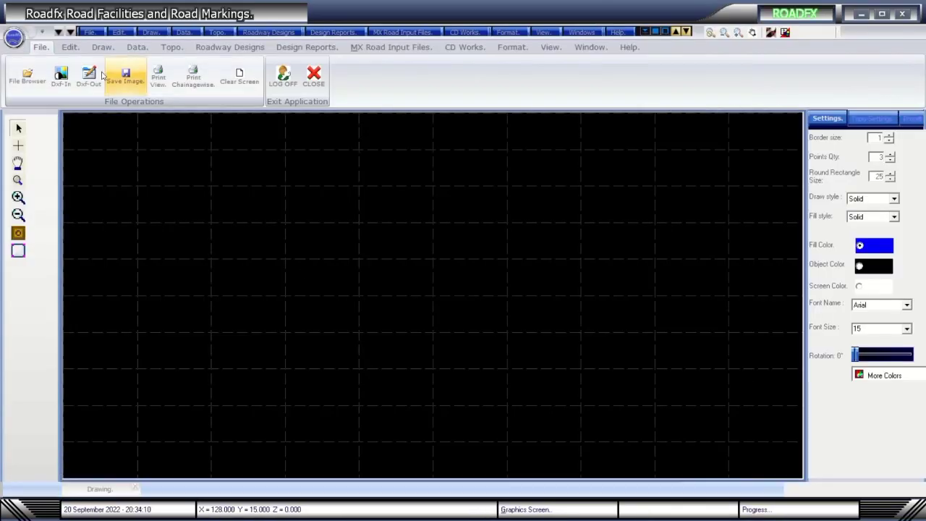
# Auto-load the road data, acknowledging the FRL.txt and Topo.txt loaded messages.
pyautogui.click(92, 33)
pyautogui.click(211, 61)
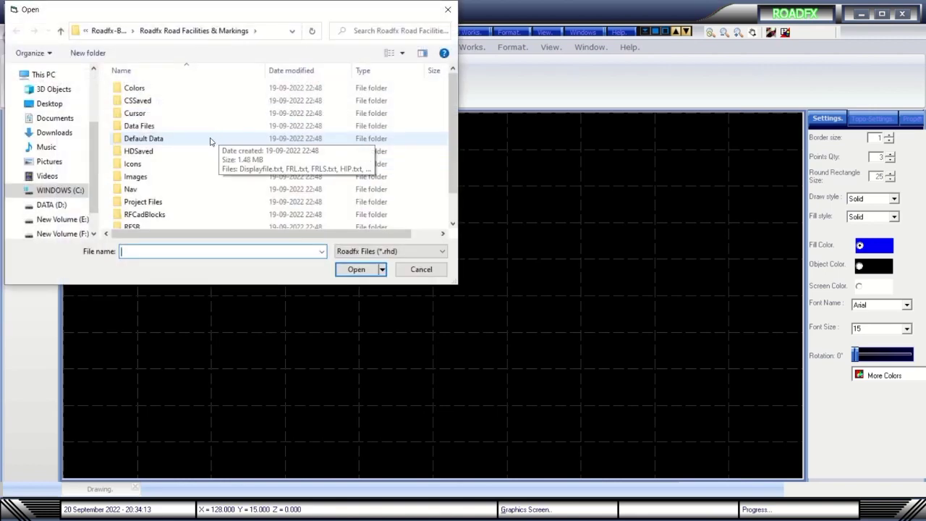
pyautogui.click(448, 10)
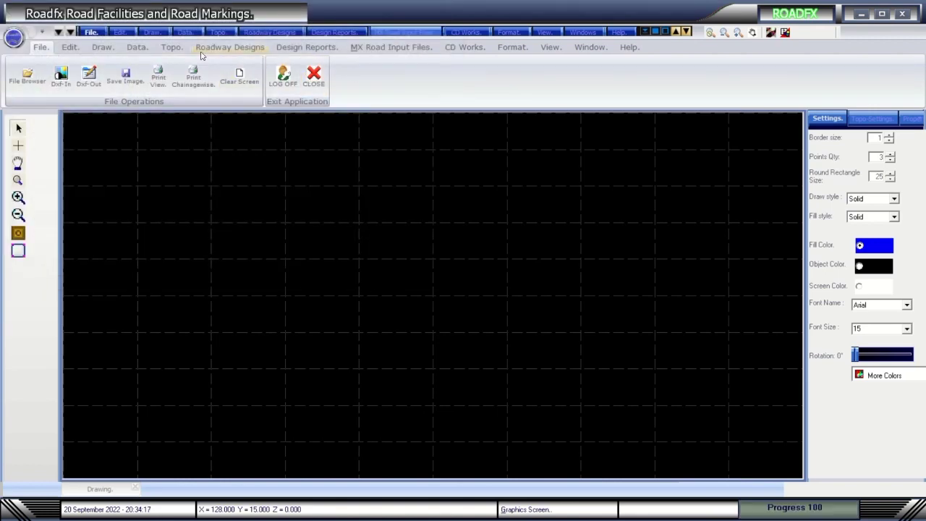
pyautogui.click(138, 47)
pyautogui.click(401, 74)
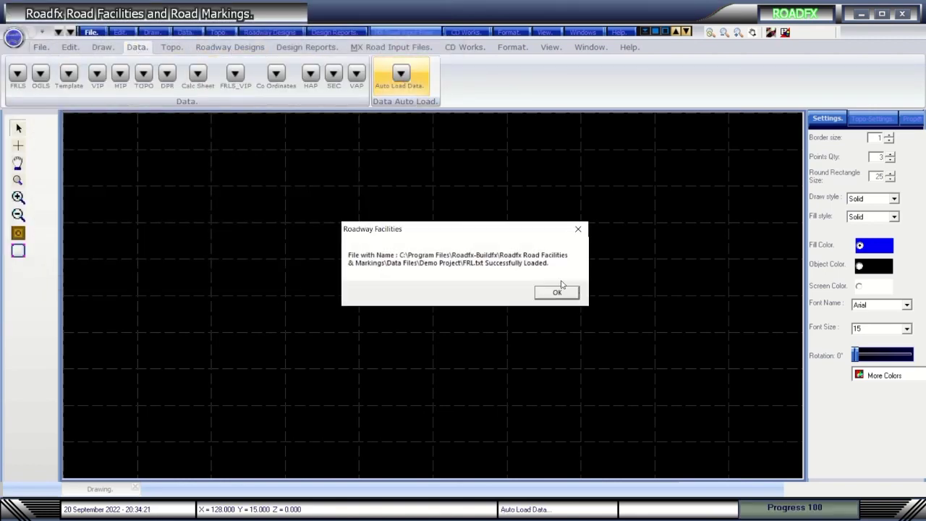
pyautogui.click(561, 290)
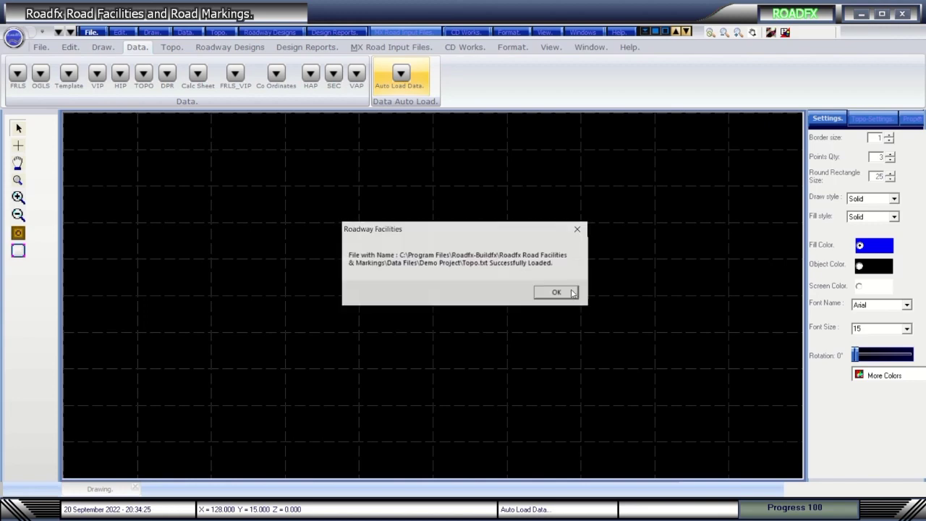
pyautogui.click(571, 293)
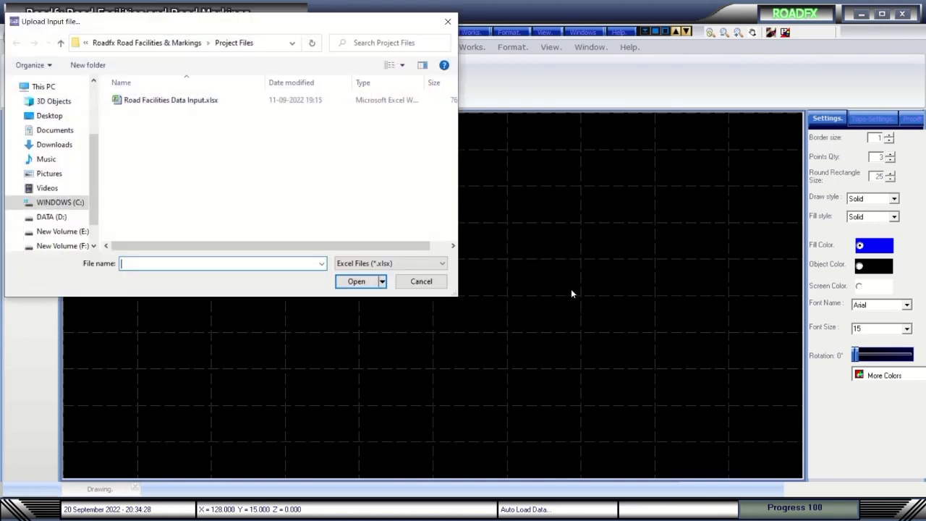
# Upload Road Facilities Data Input.xlsx as the input file, replacing the existing Excel input.
pyautogui.doubleClick(133, 95)
pyautogui.click(498, 295)
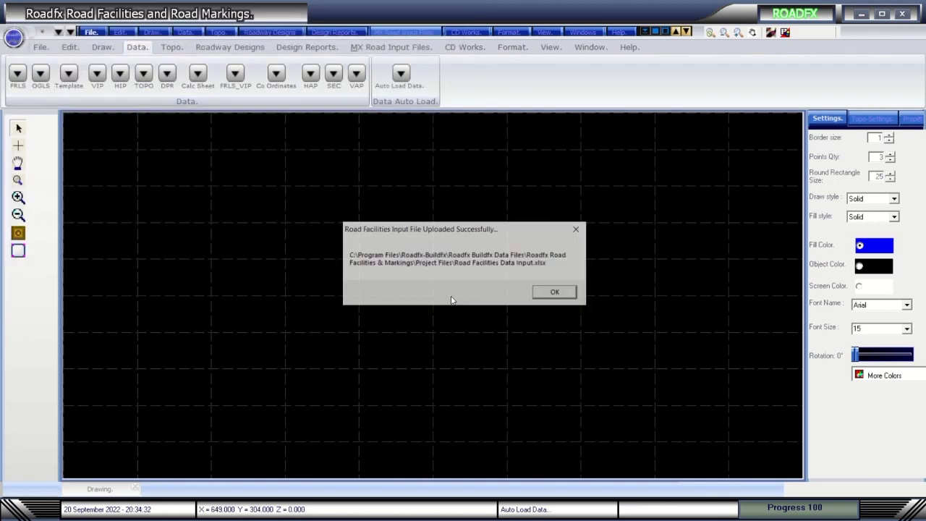
pyautogui.click(555, 293)
pyautogui.click(229, 47)
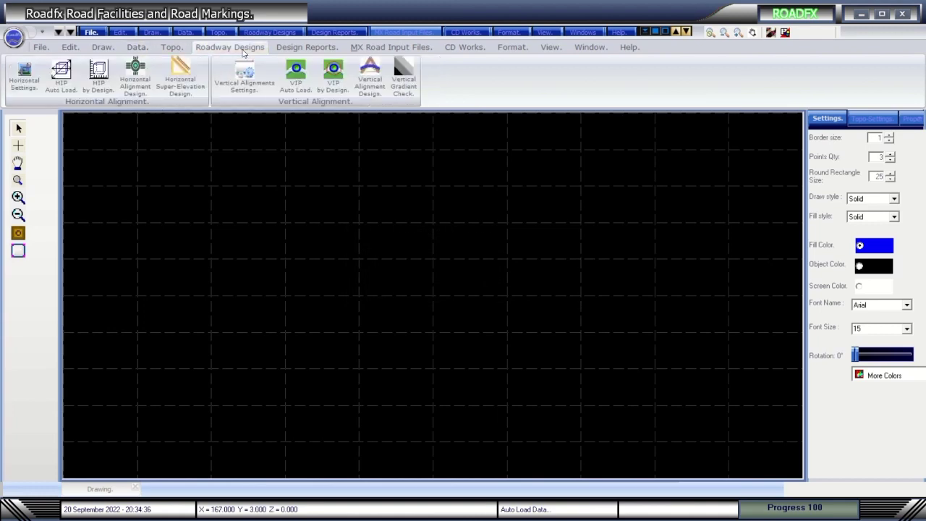
# Draw the HIP points and road alignment, then render the textured road surface.
pyautogui.click(135, 72)
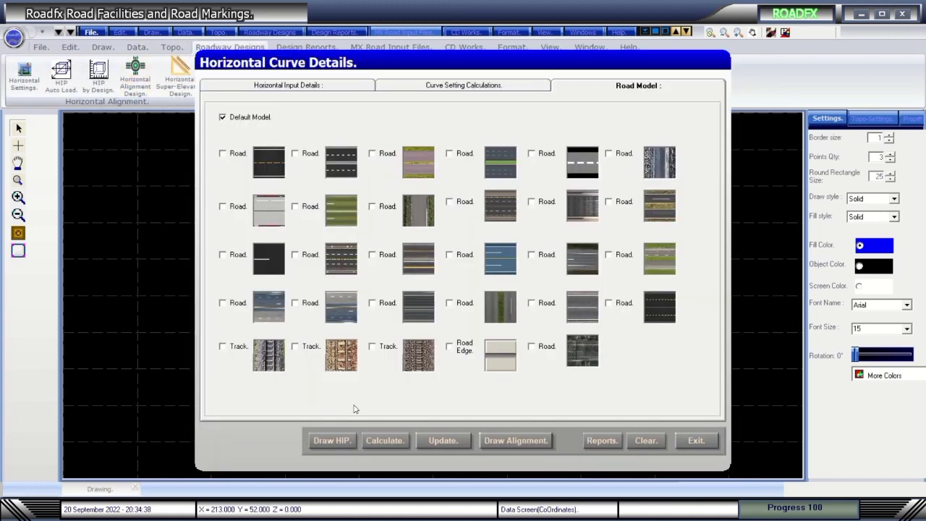
pyautogui.click(333, 441)
pyautogui.click(505, 443)
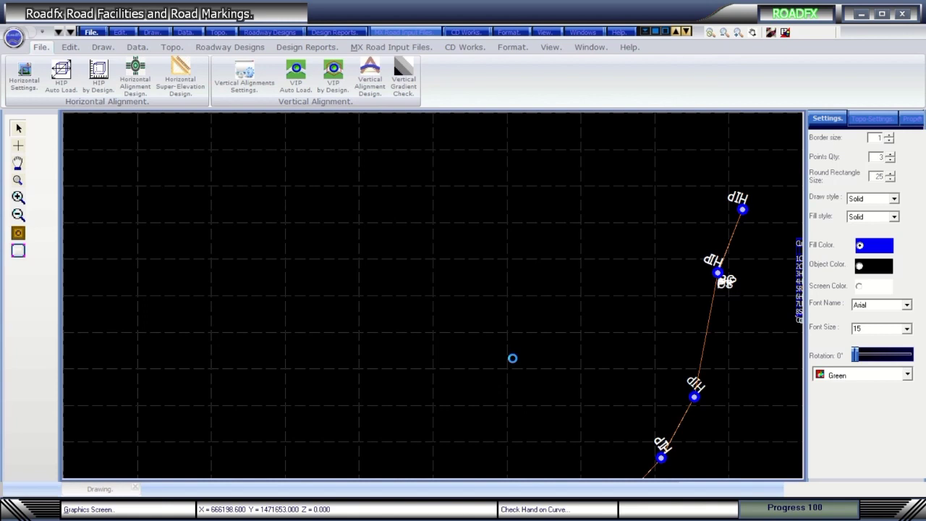
pyautogui.moveTo(380, 2)
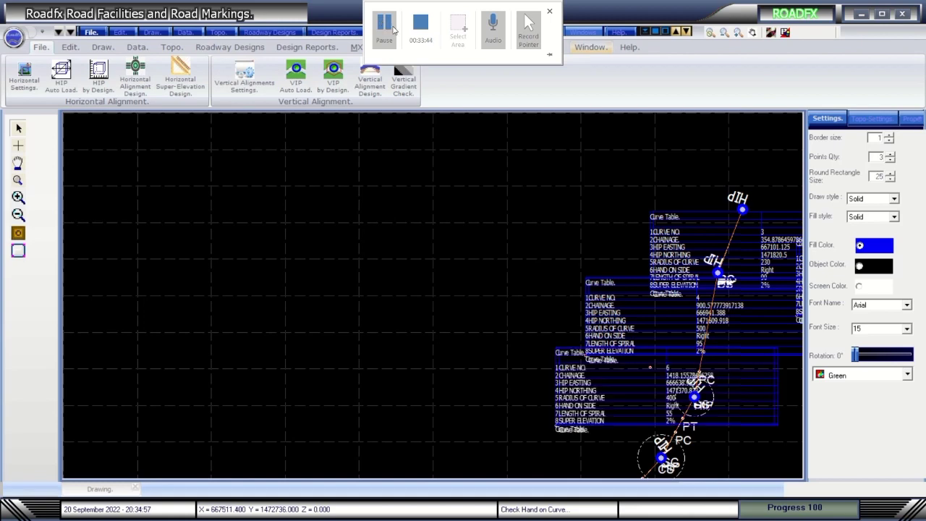
pyautogui.click(385, 28)
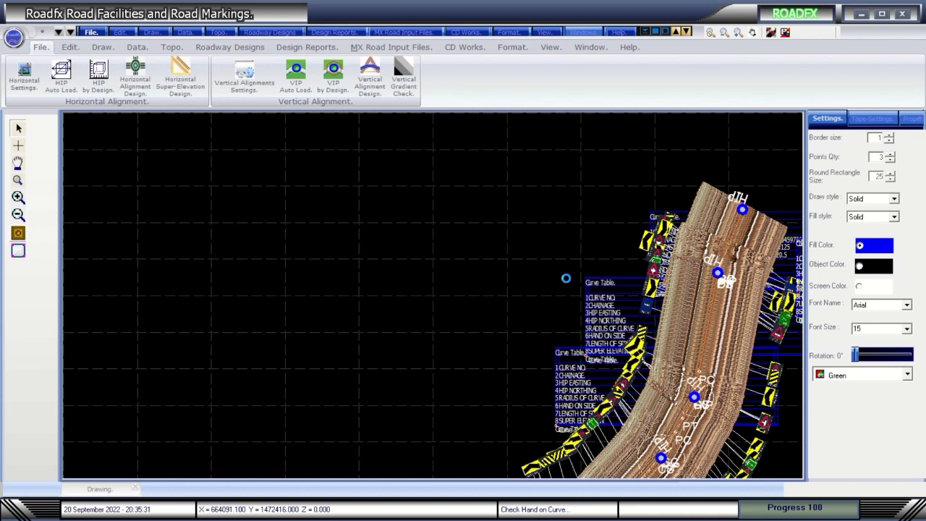
# Run Vertical Gradient Check and open Vertical Alignment Design.
pyautogui.moveTo(395, 10)
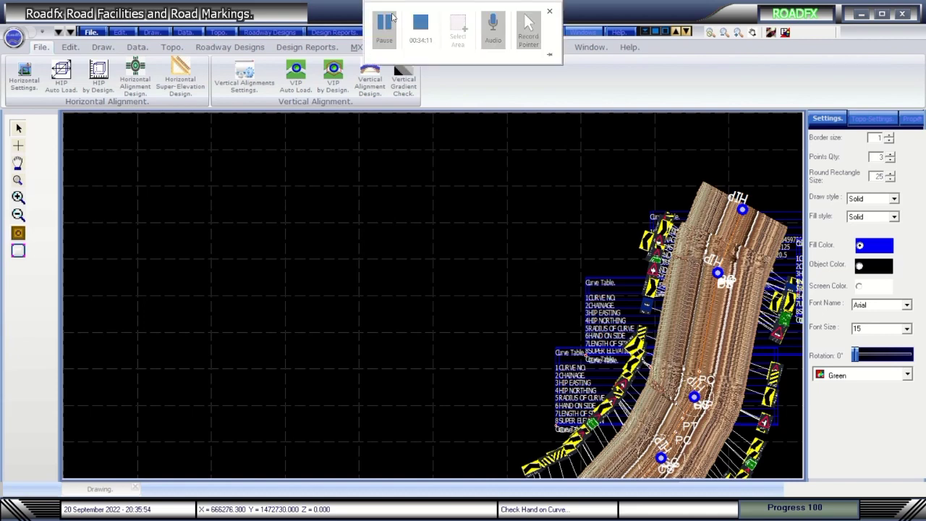
pyautogui.click(403, 81)
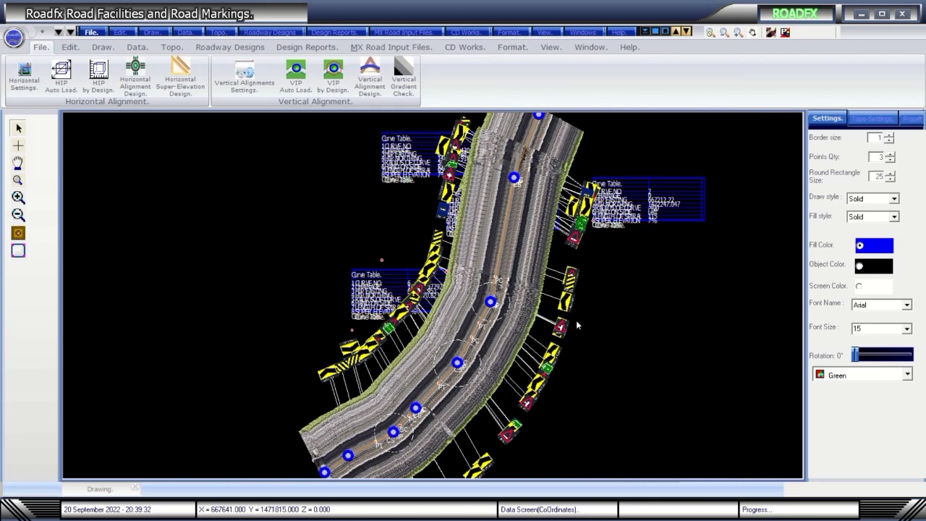
pyautogui.click(370, 76)
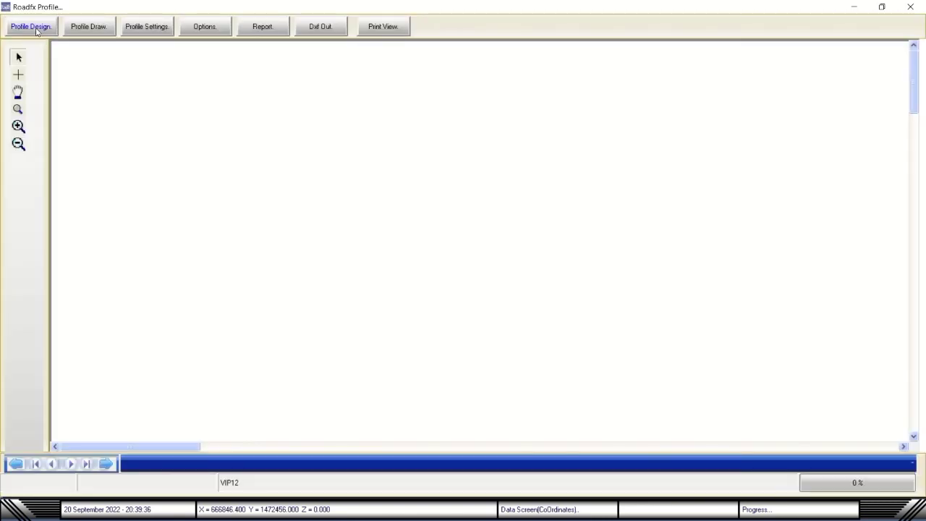
# Draw the road profile, then close the profile and data grid windows.
pyautogui.click(36, 31)
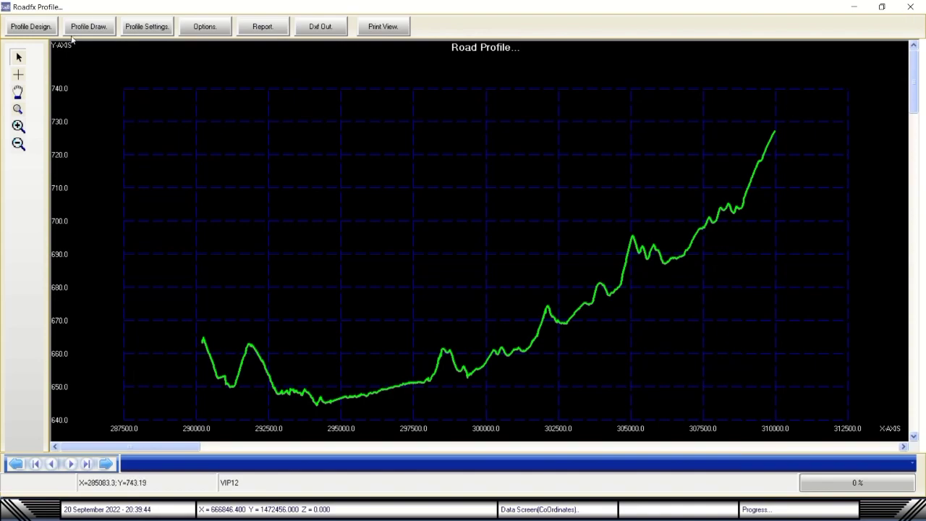
pyautogui.click(914, 8)
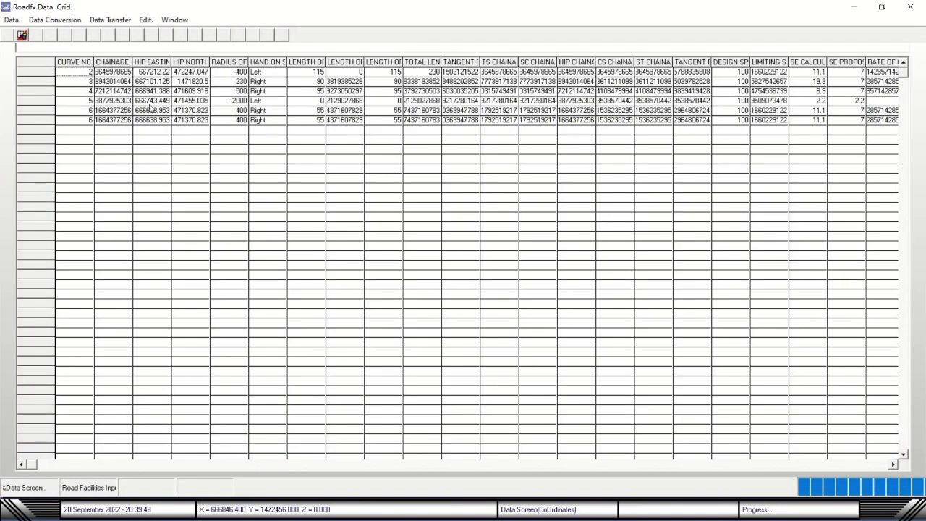
pyautogui.click(919, 10)
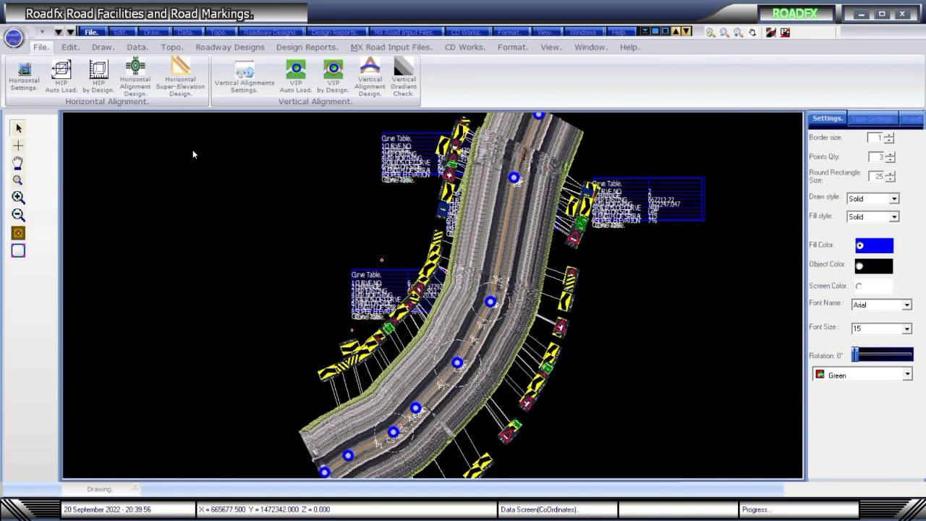
# Open the project .rhd file from the Project Files folder.
pyautogui.hotkey('alt', 'f')
pyautogui.press('o')
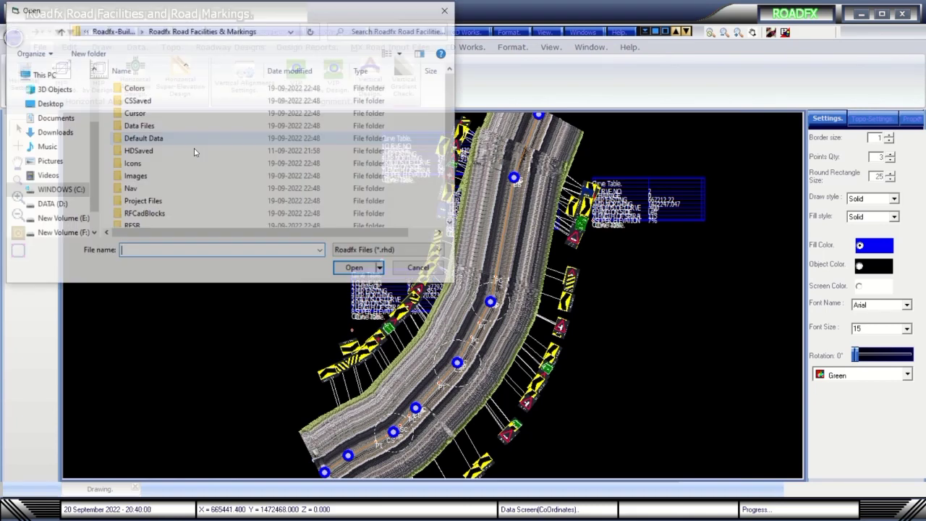
pyautogui.doubleClick(145, 200)
pyautogui.doubleClick(149, 89)
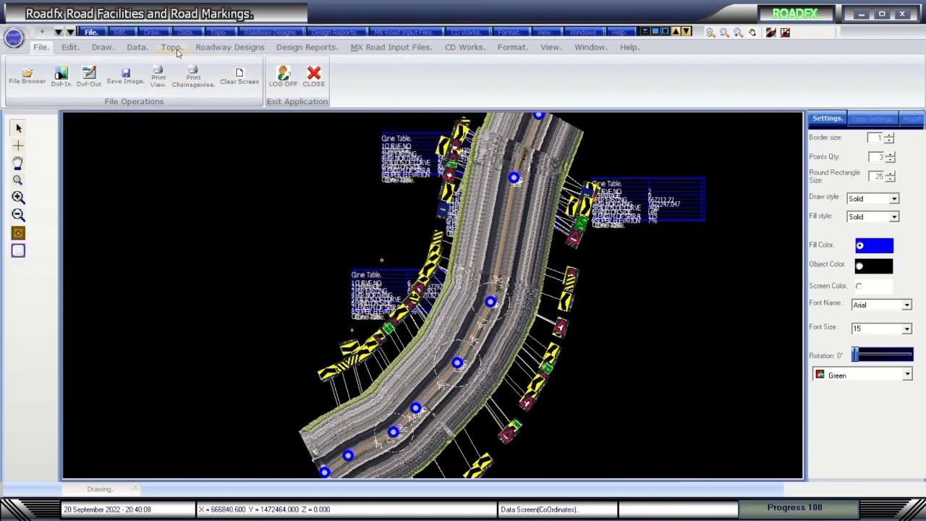
# Load Road Facilities Data Input spreadsheet via Data > Load Road Facilities Data, replacing the existing file.
pyautogui.click(785, 33)
pyautogui.click(11, 19)
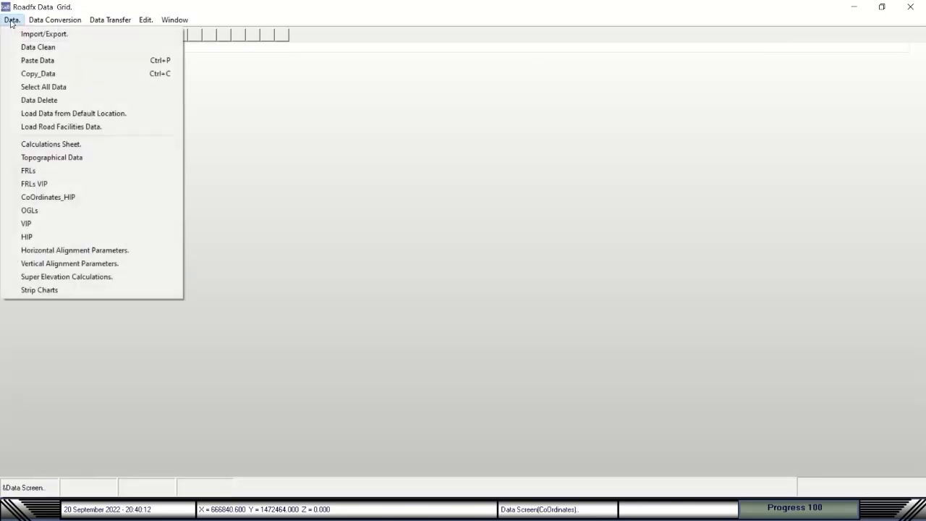
pyautogui.click(42, 127)
pyautogui.doubleClick(168, 88)
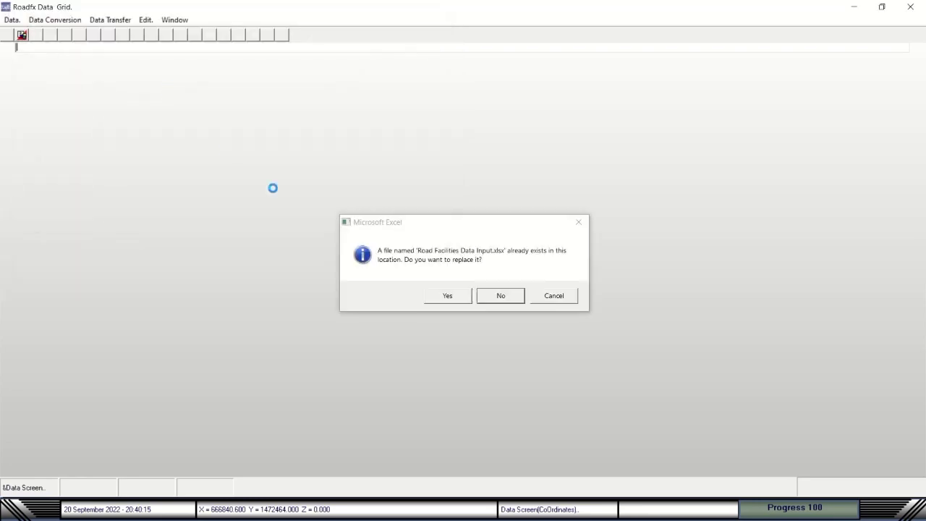
pyautogui.click(446, 296)
pyautogui.click(556, 291)
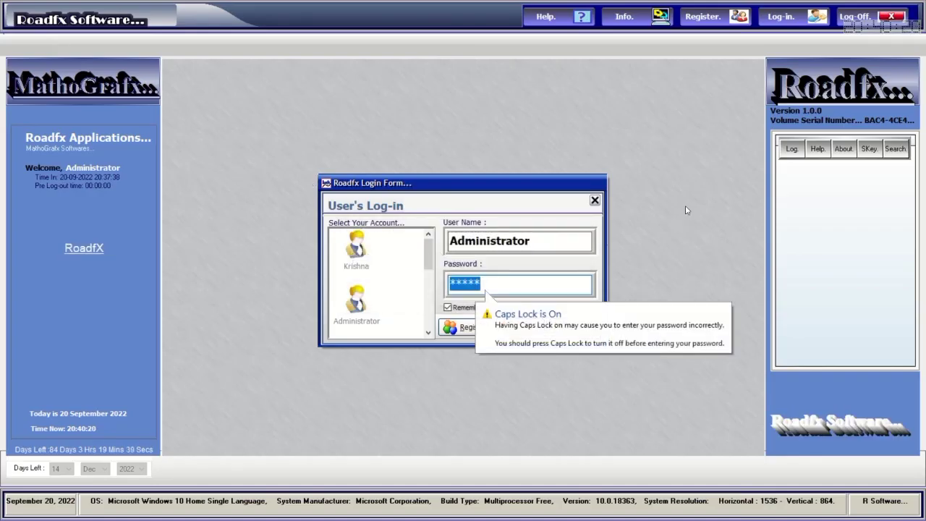
# Log back in and launch Road Facilities and Road Markings.
pyautogui.click(553, 290)
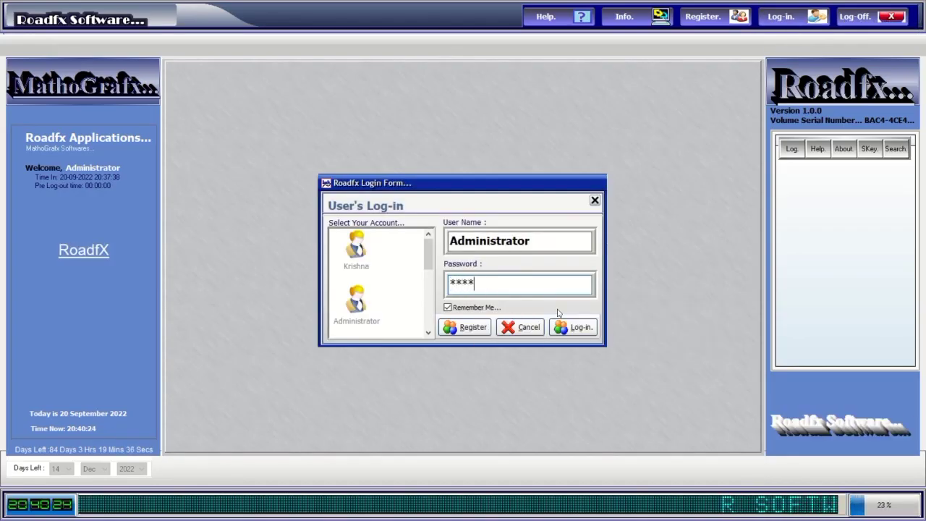
pyautogui.click(579, 329)
pyautogui.hotkey('alt', 'Tab')
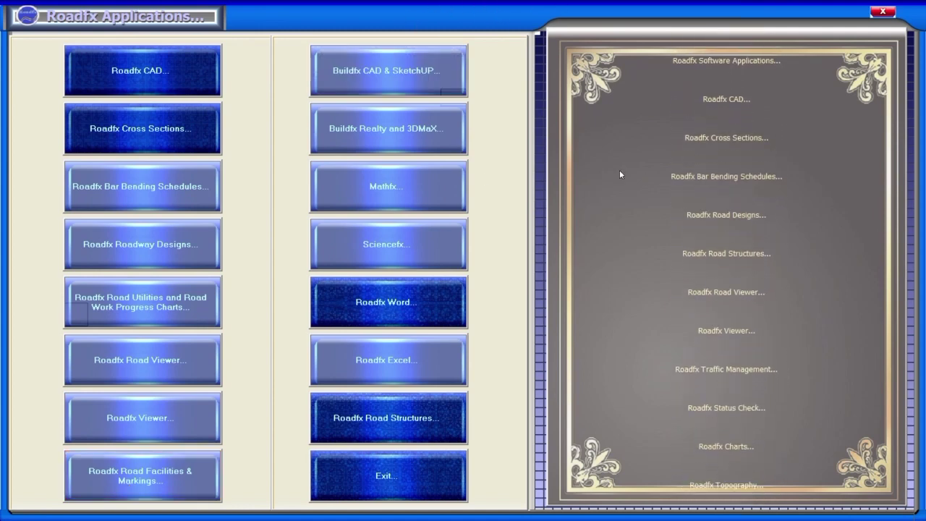
pyautogui.click(156, 489)
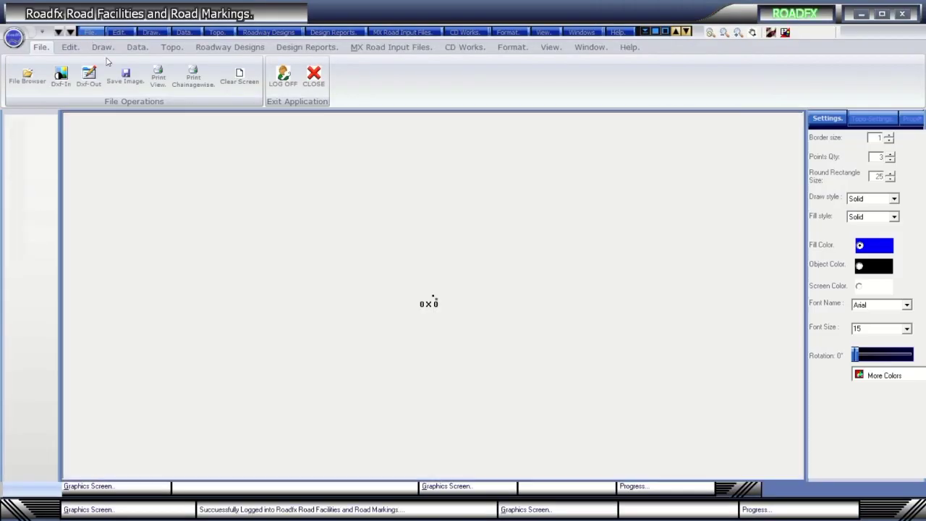
# Open RoadfxHD.rhd from the Project Files folder.
pyautogui.click(88, 32)
pyautogui.click(108, 58)
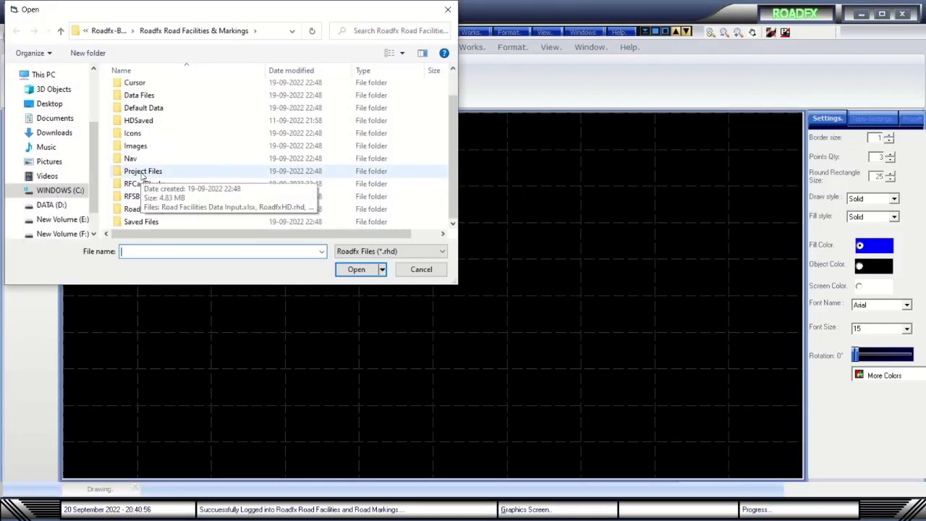
pyautogui.doubleClick(145, 172)
pyautogui.click(154, 88)
pyautogui.doubleClick(154, 88)
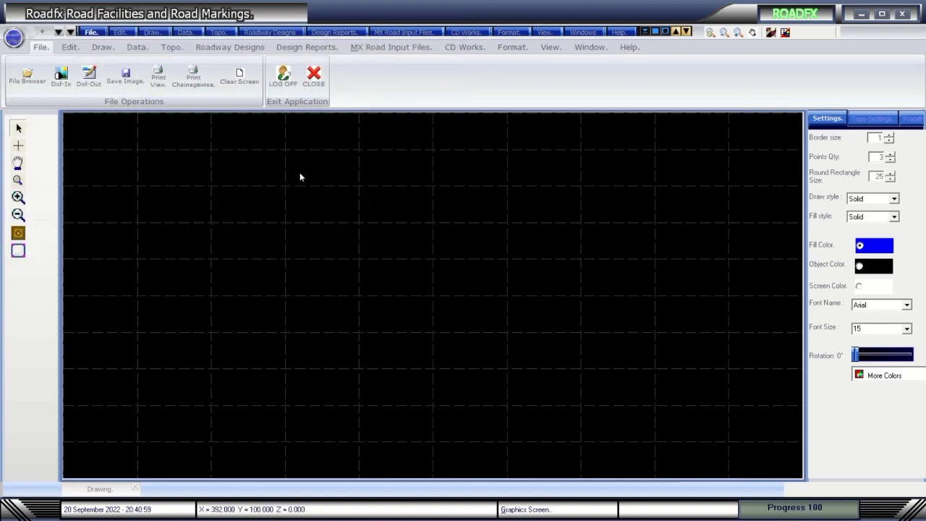
# Plot the horizontal intersection points and draw the alignment with road markings.
pyautogui.click(227, 47)
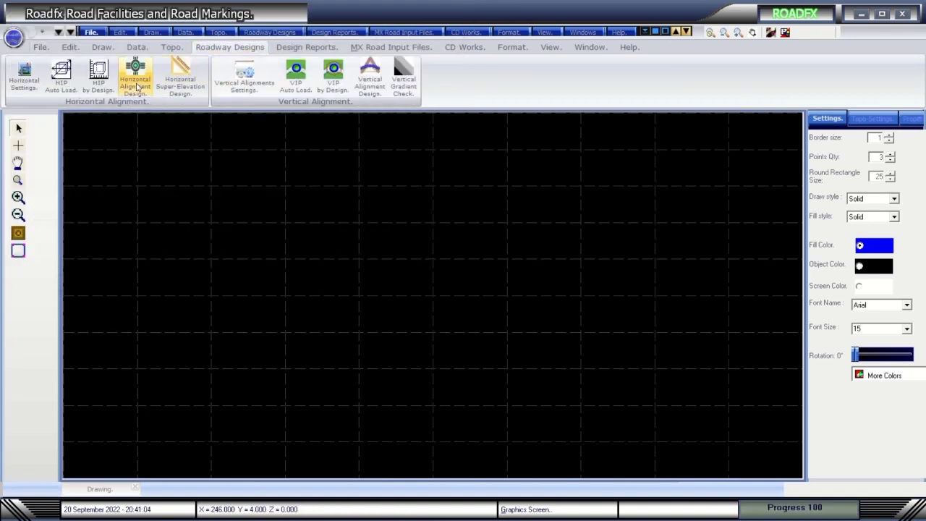
pyautogui.click(135, 73)
pyautogui.click(332, 441)
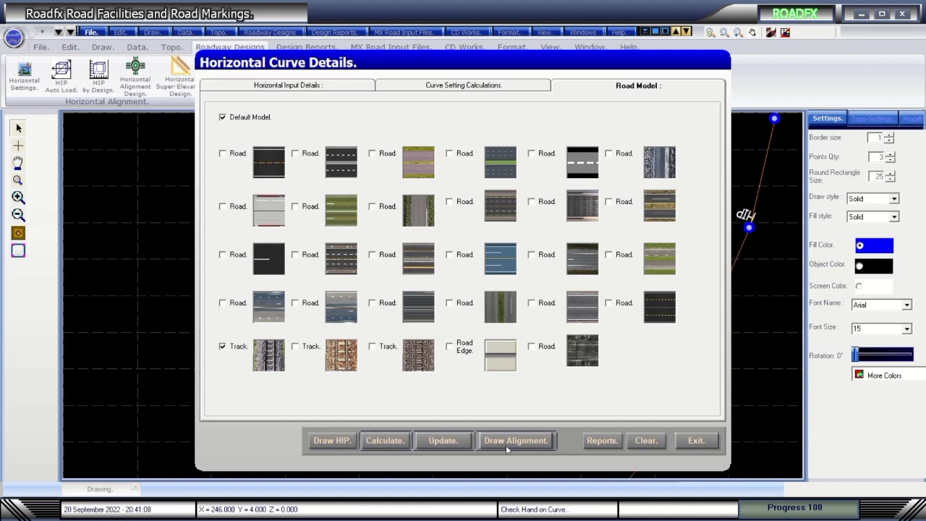
pyautogui.click(515, 441)
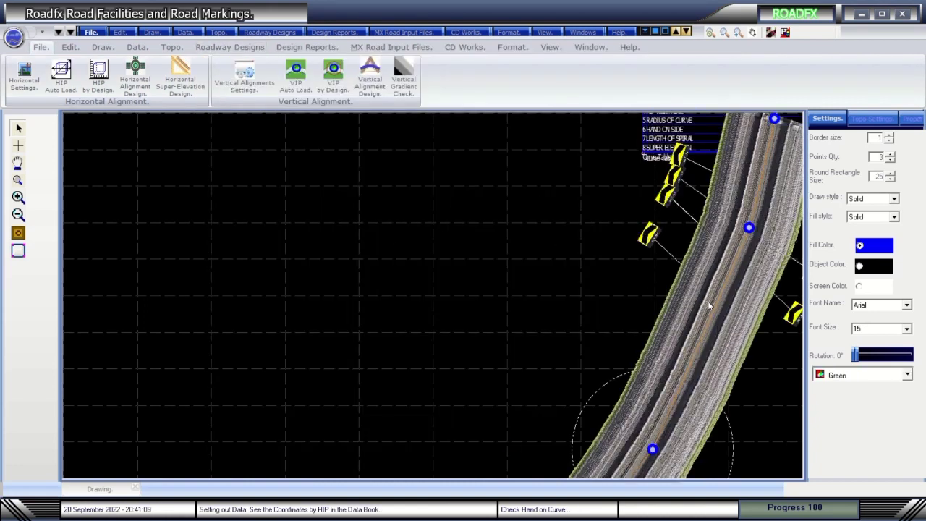
# Check the road facilities data files location, then cancel without changing the folder.
pyautogui.click(91, 32)
pyautogui.click(133, 162)
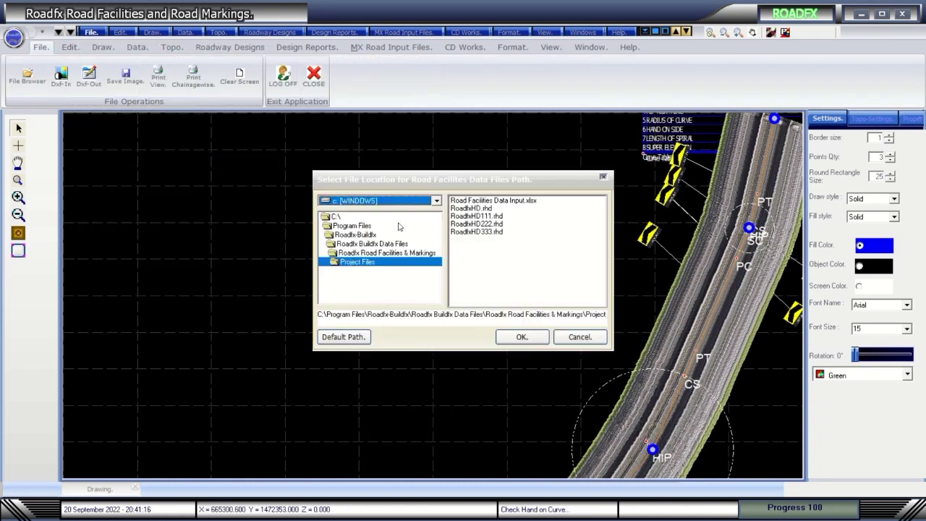
pyautogui.click(580, 336)
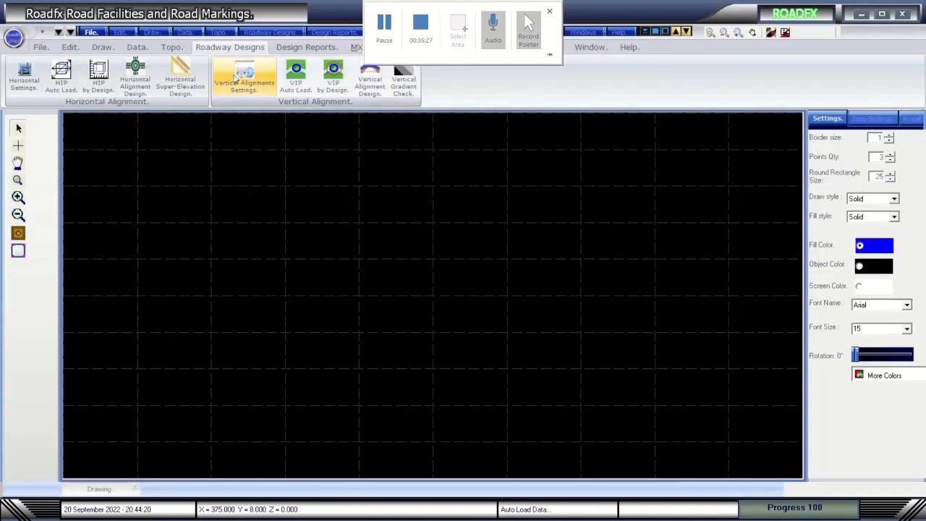
# Switch to the first Track road model, calculate the curve data and redraw the alignment.
pyautogui.click(136, 73)
pyautogui.click(232, 349)
pyautogui.click(332, 440)
pyautogui.click(384, 440)
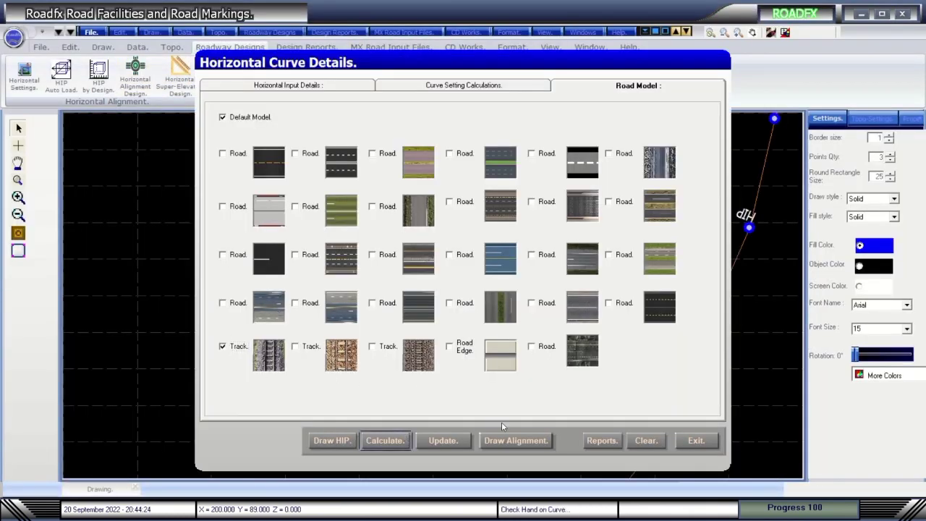
pyautogui.click(515, 440)
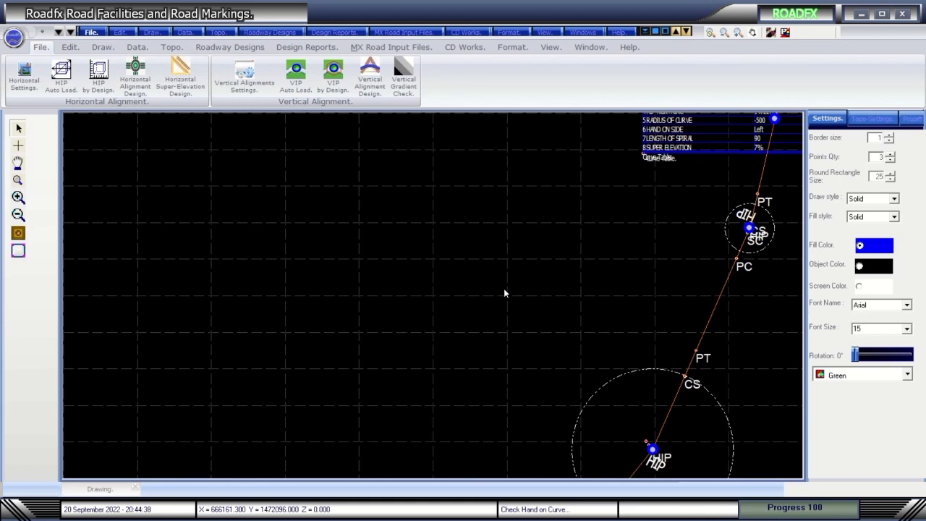
# Pan the view onto an intersection point, then zoom out to the full drawing.
pyautogui.moveTo(455, 3)
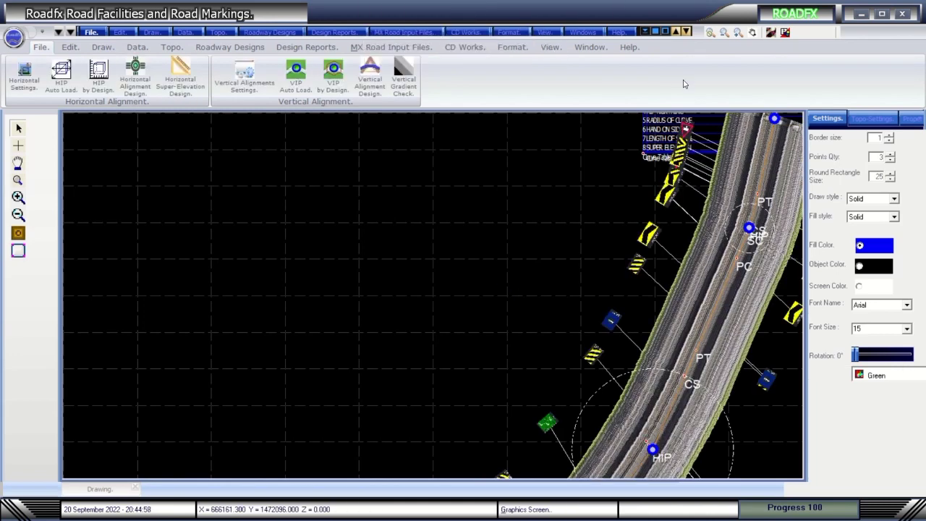
pyautogui.click(753, 34)
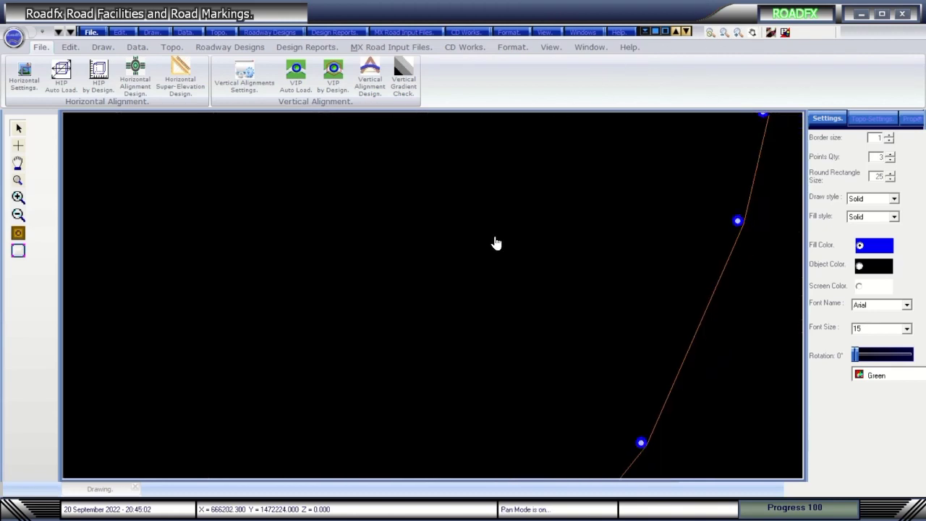
pyautogui.moveTo(497, 242); pyautogui.dragTo(217, 203)
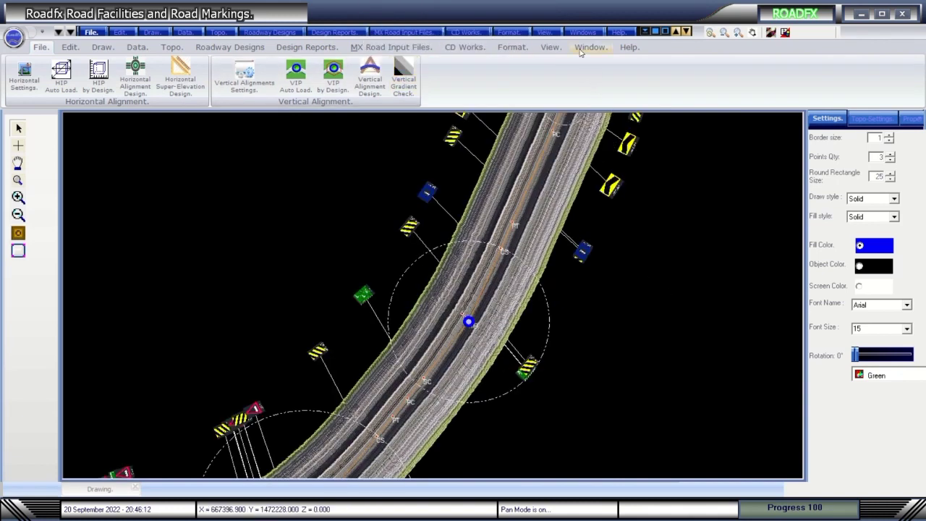
pyautogui.click(551, 47)
pyautogui.click(72, 72)
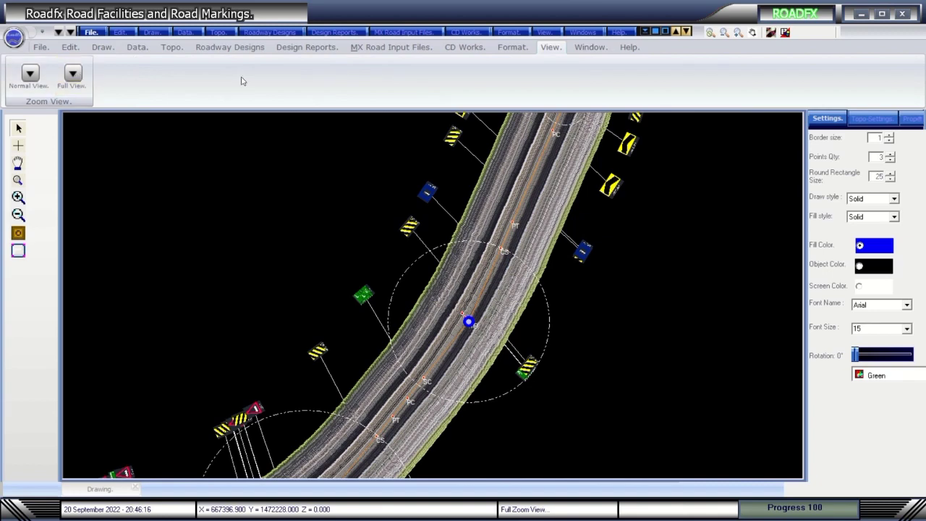
# Redraw the alignment using the current horizontal curve data.
pyautogui.click(229, 47)
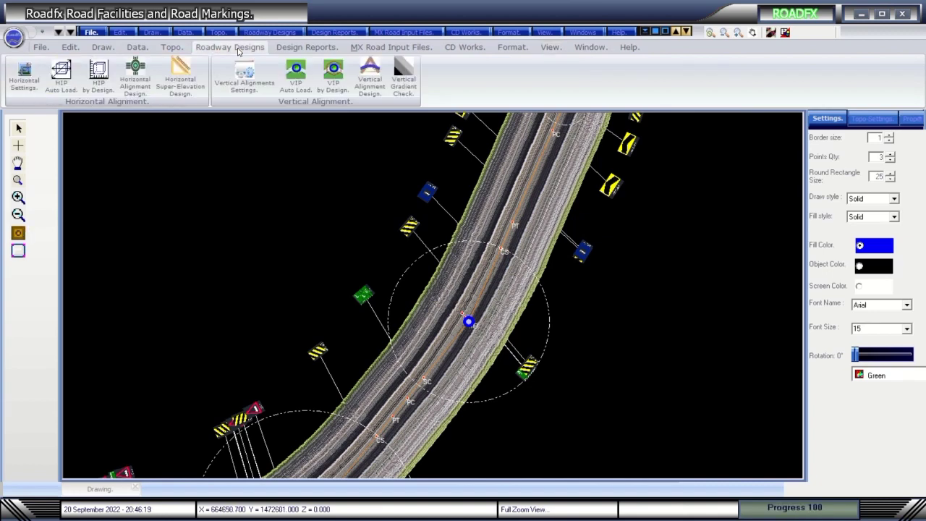
pyautogui.click(135, 76)
pyautogui.click(443, 438)
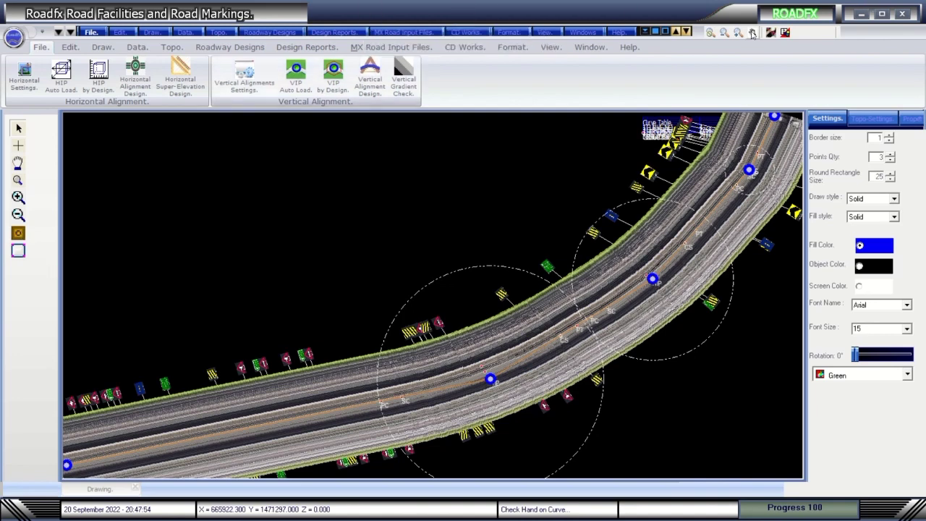
# Show HIP labels and curve markers, then render the textured road corridor.
pyautogui.click(18, 163)
pyautogui.moveTo(496, 297); pyautogui.dragTo(481, 283)
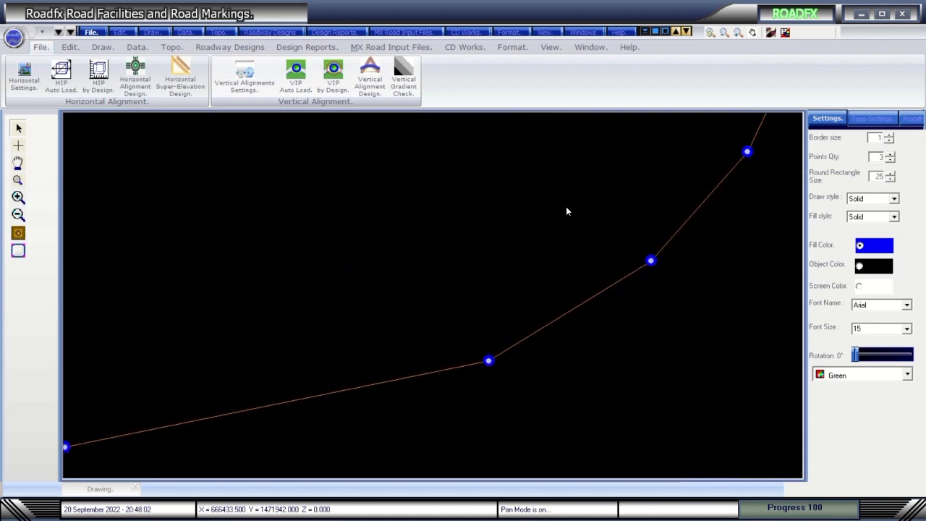
pyautogui.click(16, 234)
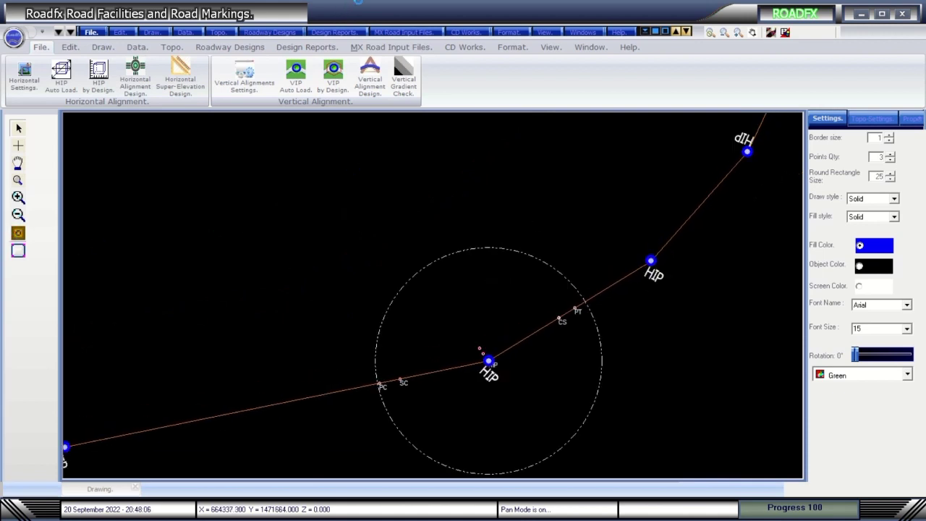
pyautogui.moveTo(359, 2)
pyautogui.click(386, 25)
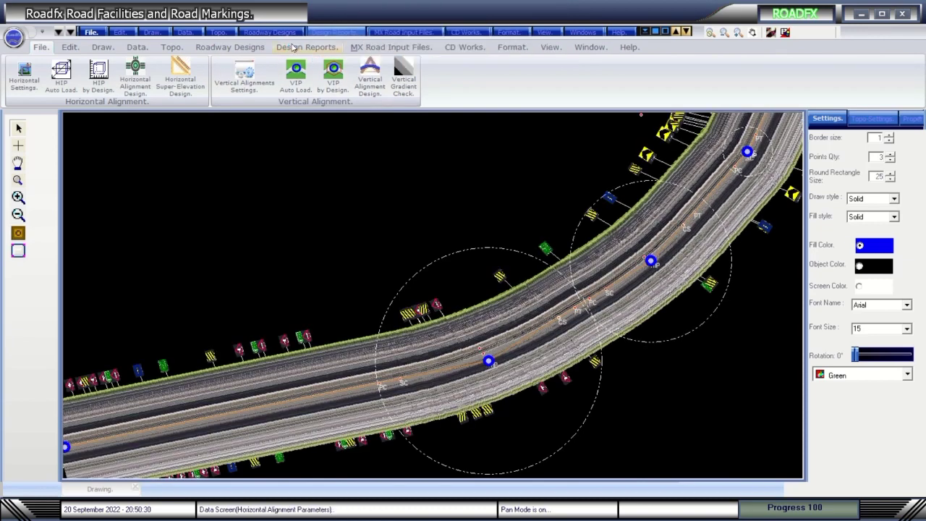
# View the curve setting calculations and redraw the alignment.
pyautogui.click(136, 69)
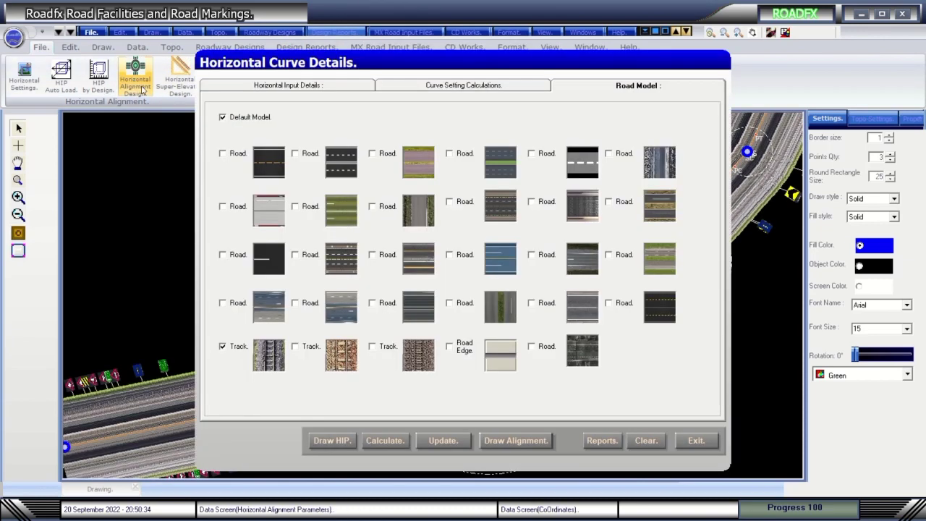
pyautogui.click(437, 87)
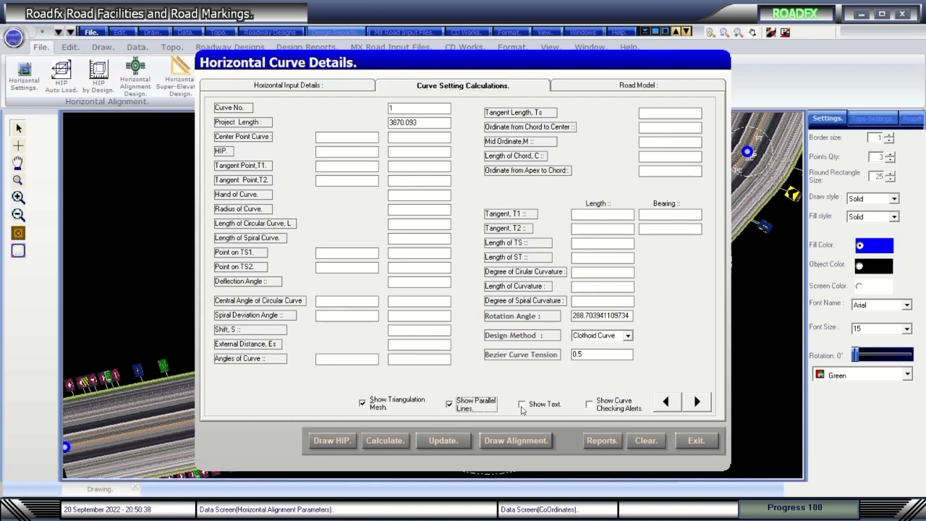
pyautogui.click(516, 440)
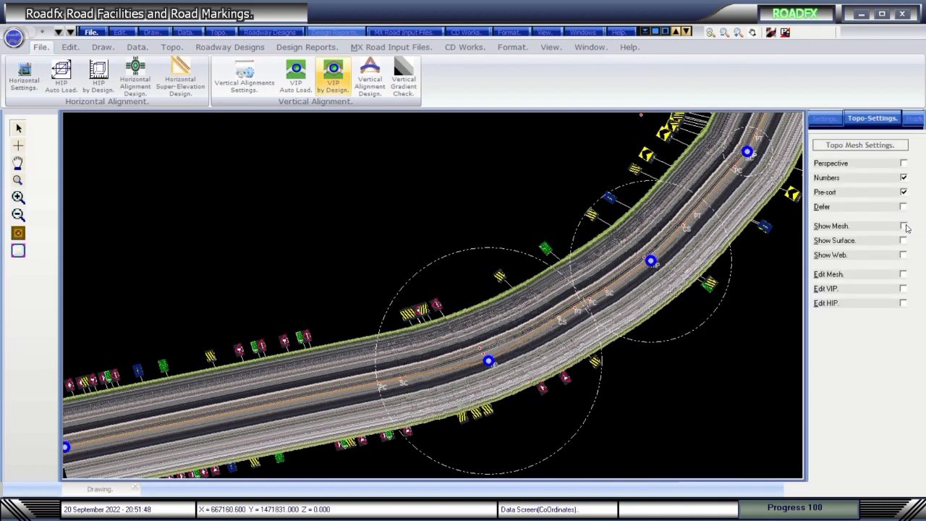
# Calculate the curve setting values, review curve 3, then close the details and list the Topo options.
pyautogui.click(135, 82)
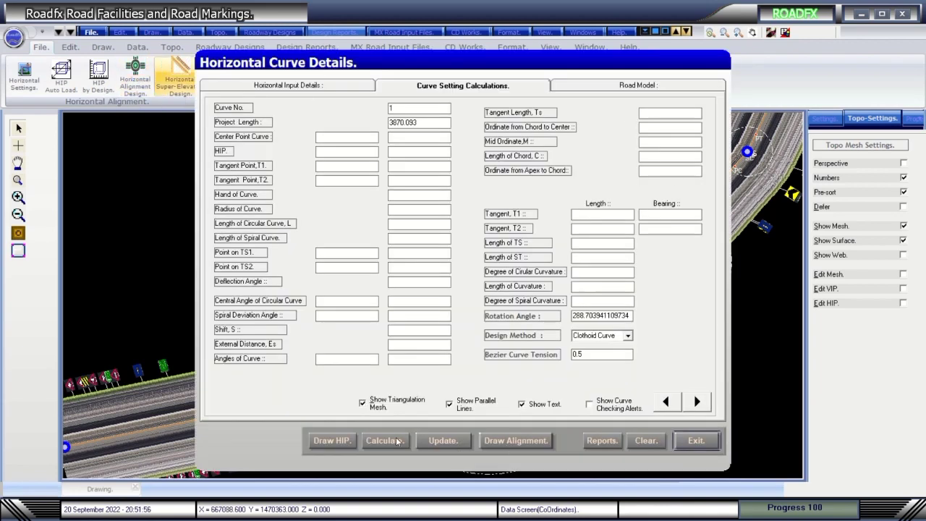
pyautogui.click(397, 441)
pyautogui.doubleClick(697, 403)
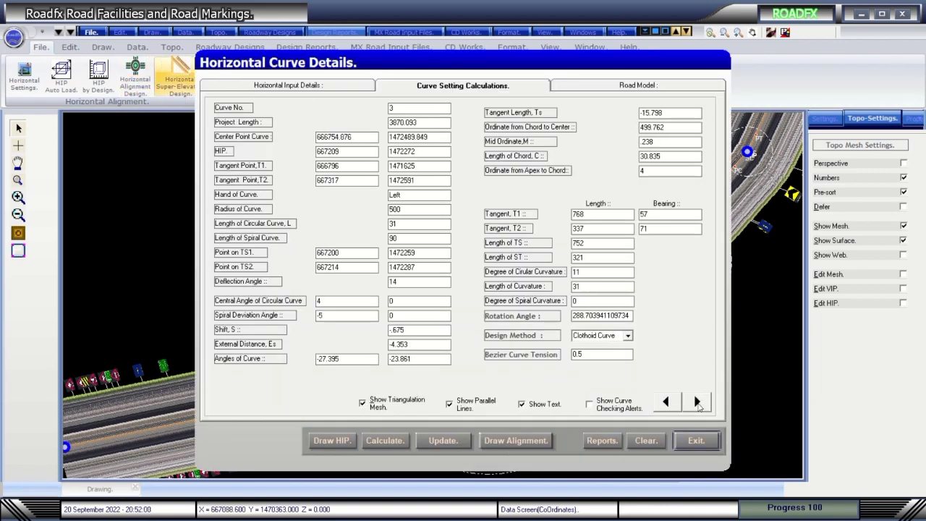
pyautogui.click(698, 404)
pyautogui.click(697, 403)
pyautogui.click(698, 404)
pyautogui.click(530, 440)
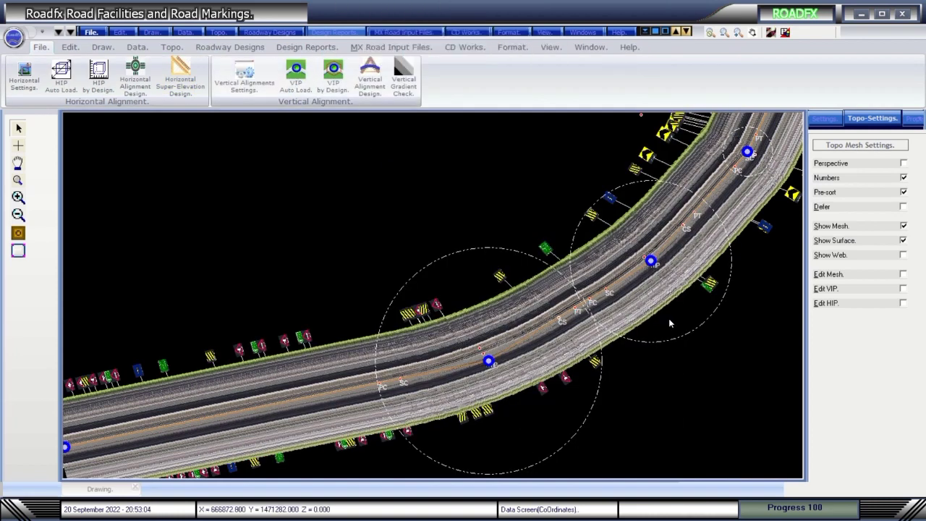
pyautogui.click(230, 46)
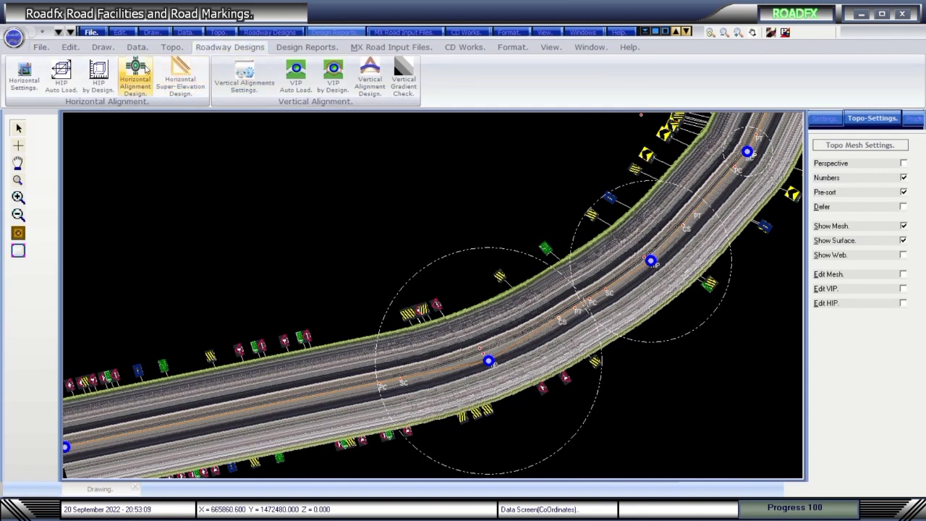
pyautogui.click(183, 33)
# Draw the terrain triangulation mesh over the road drawing.
pyautogui.moveTo(221, 33)
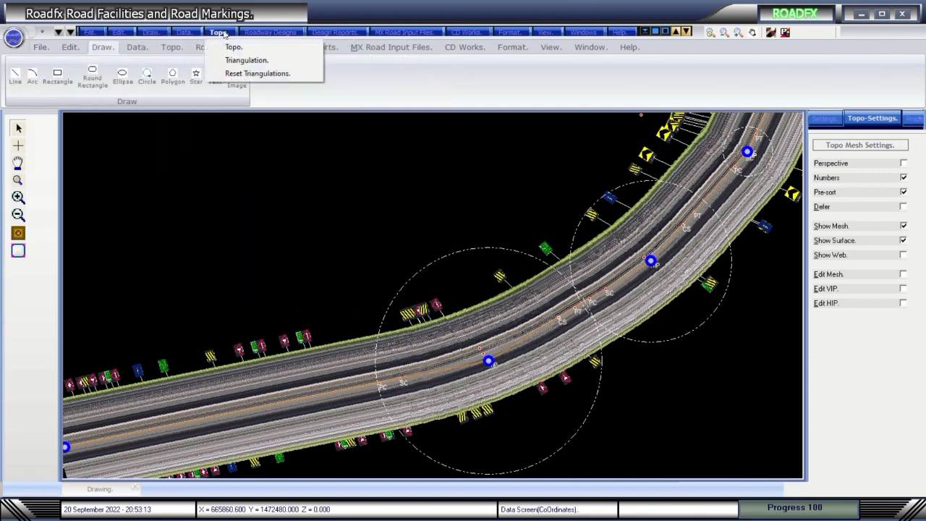
pyautogui.click(246, 60)
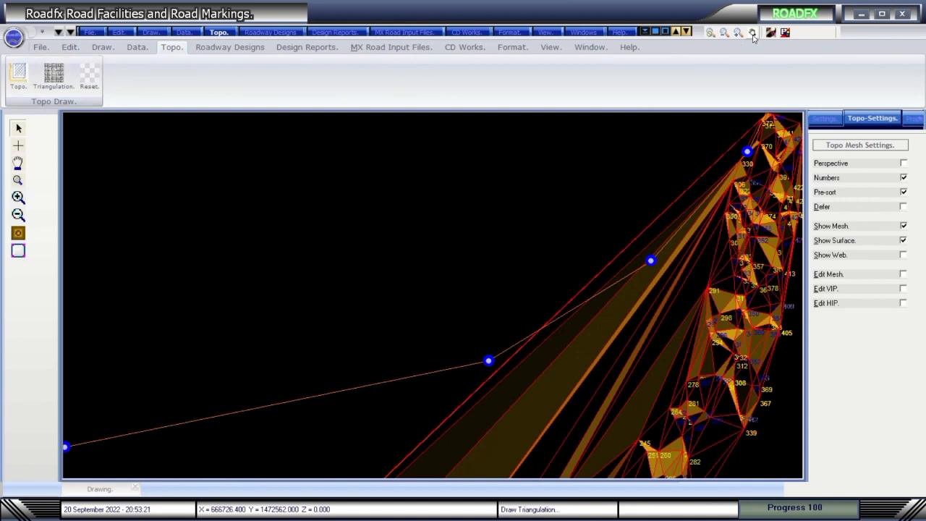
pyautogui.click(550, 47)
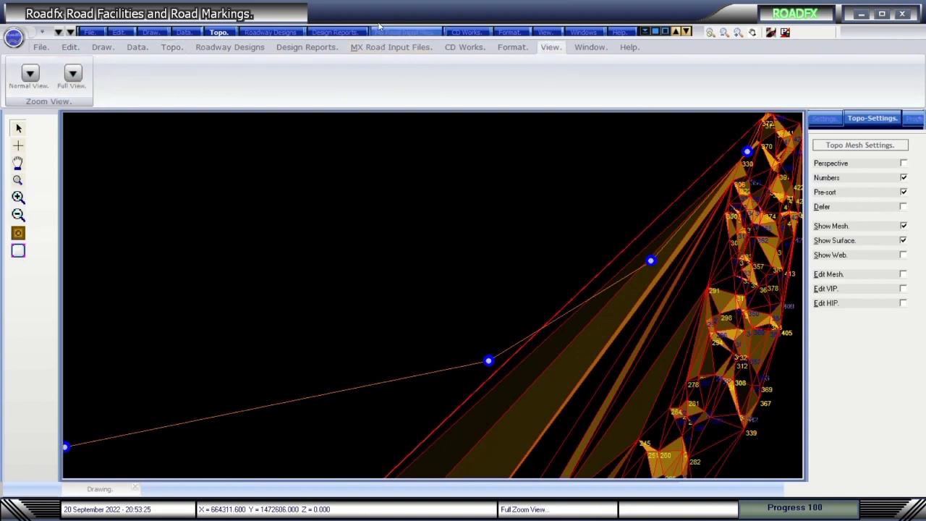
# Clear the mesh, then redraw the HIP points and the curved alignment.
pyautogui.click(245, 49)
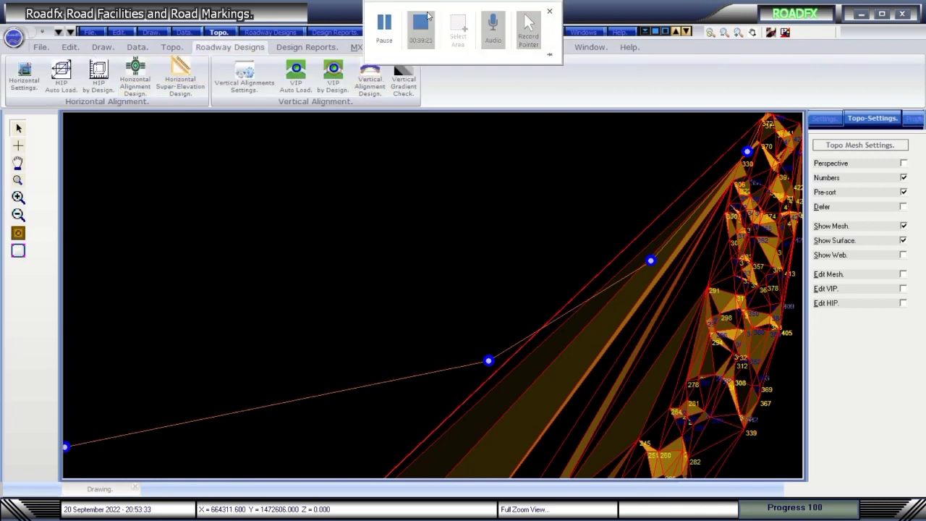
pyautogui.click(135, 76)
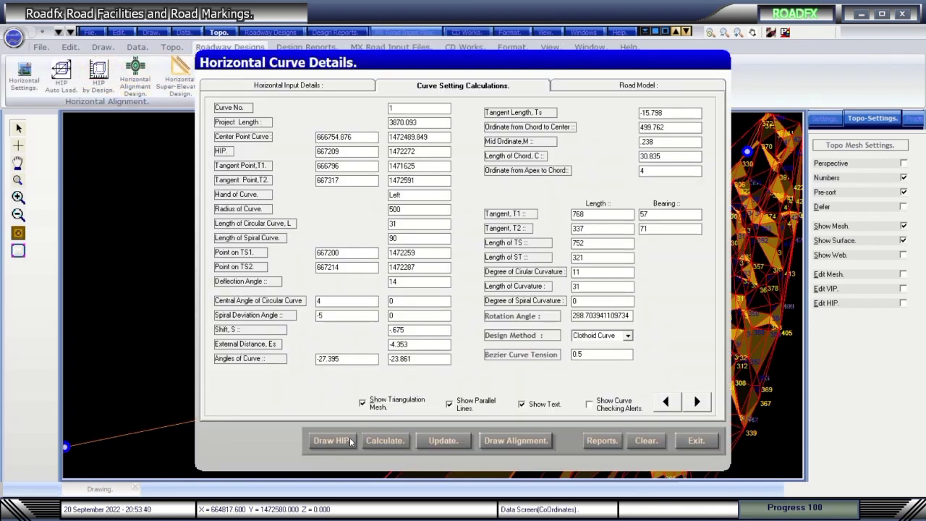
pyautogui.click(637, 443)
pyautogui.click(346, 443)
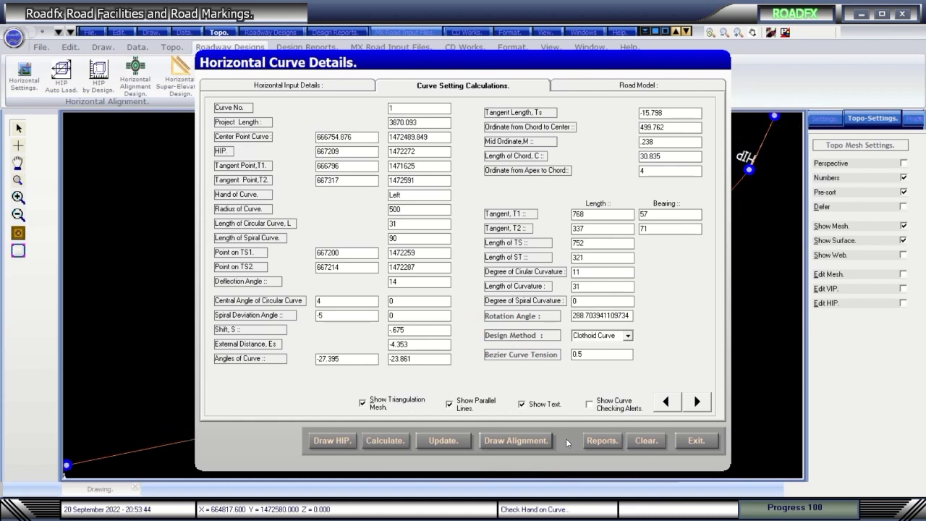
pyautogui.click(513, 440)
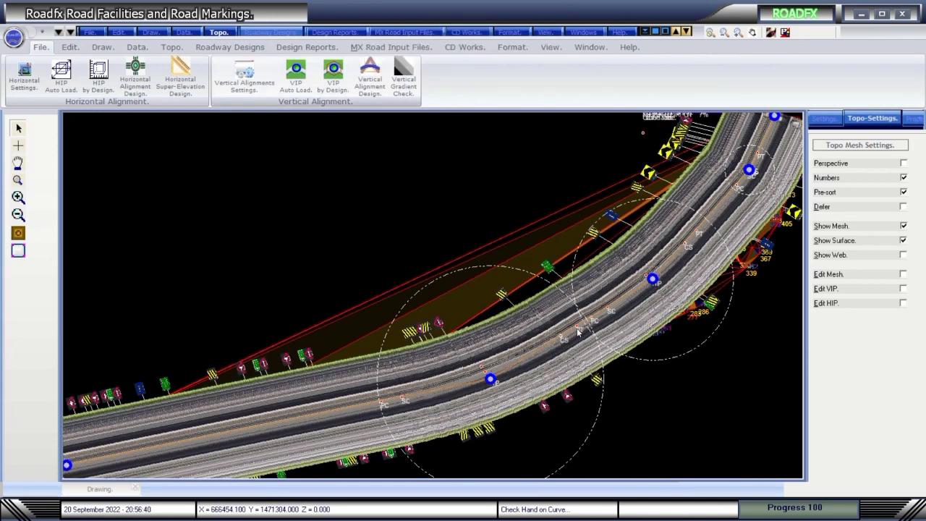
# Draw only the HIP line and points, then review the horizontal input details table.
pyautogui.click(24, 76)
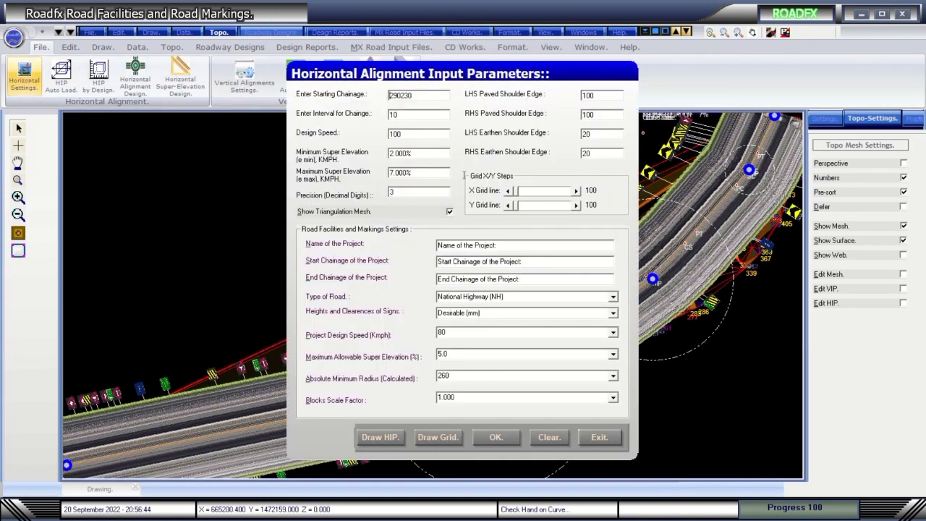
pyautogui.click(384, 438)
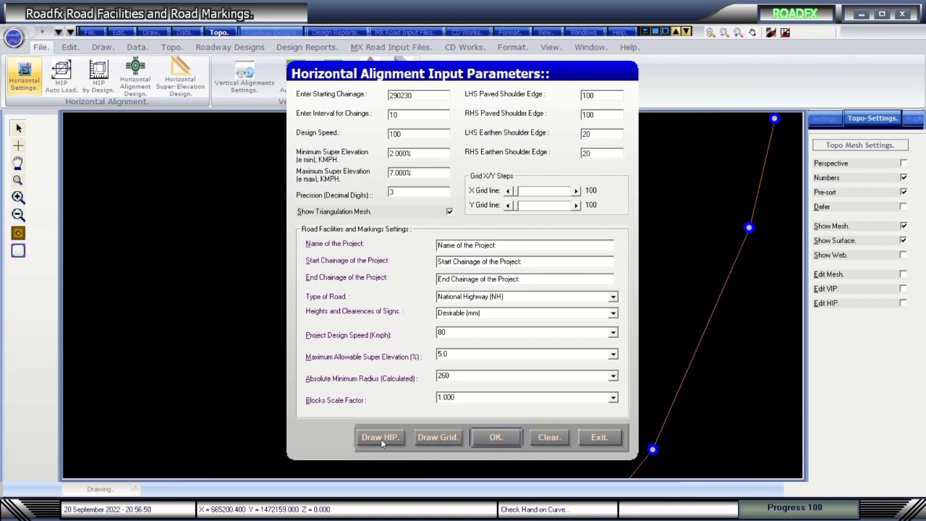
pyautogui.click(595, 437)
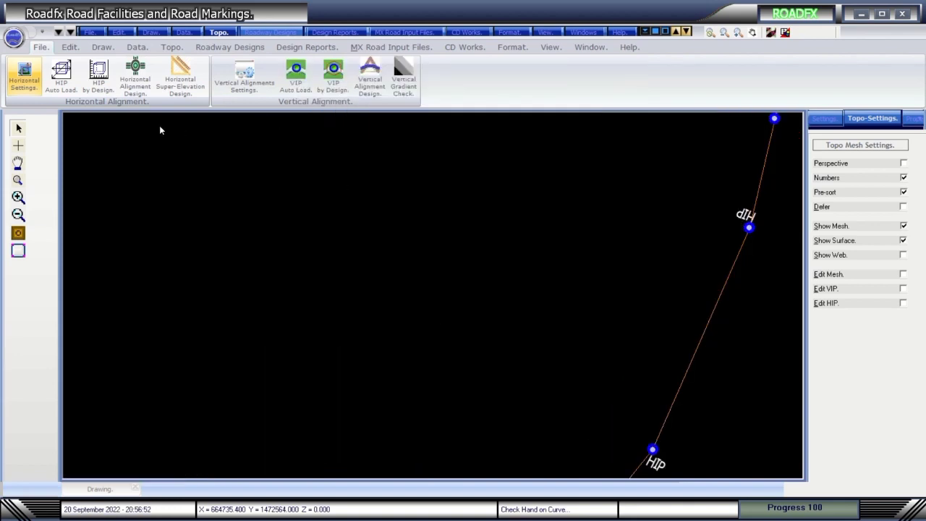
pyautogui.click(137, 80)
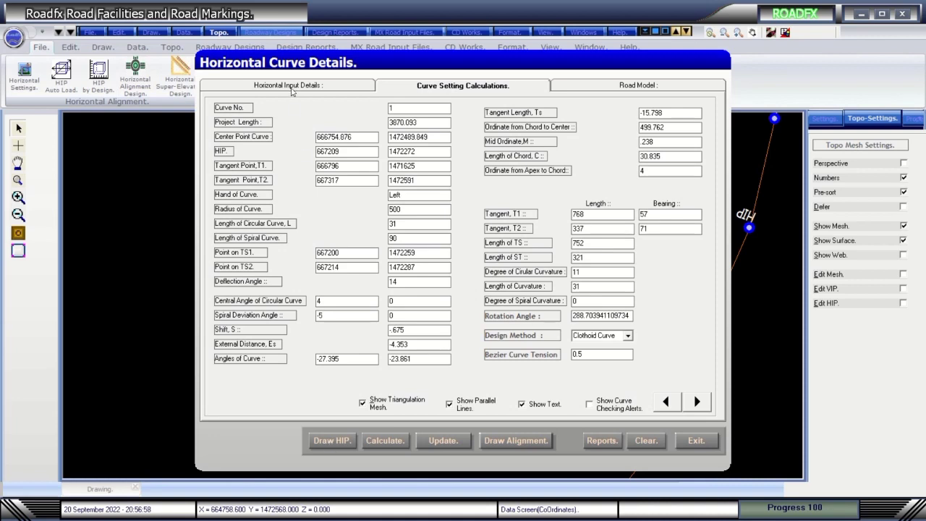
pyautogui.click(291, 88)
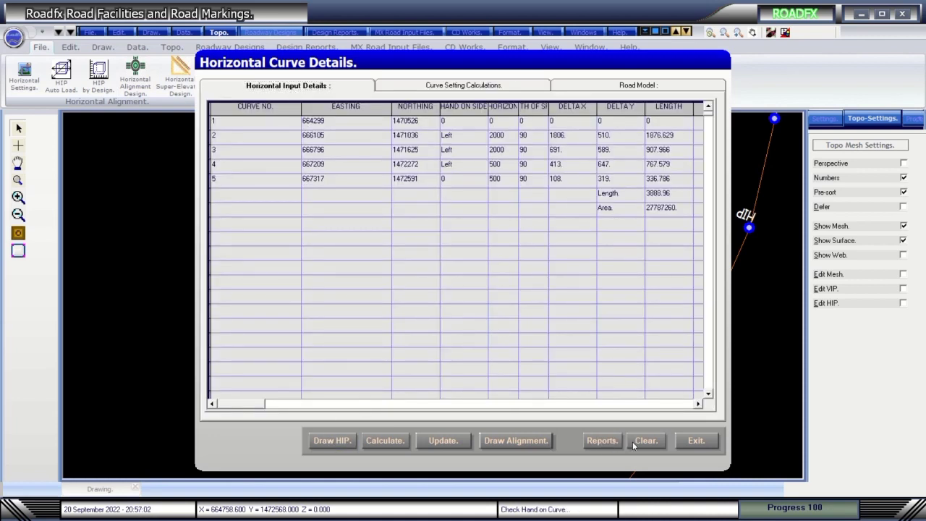
pyautogui.click(697, 441)
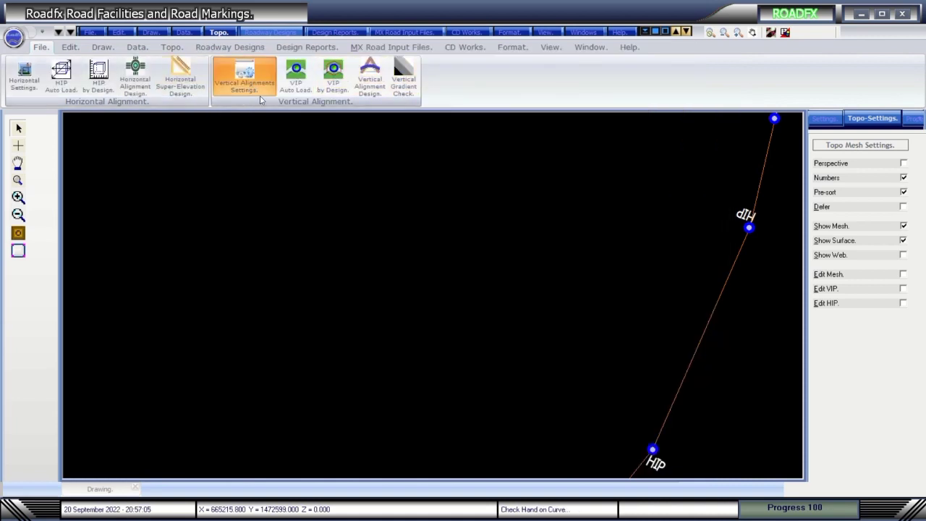
# Review the vertical alignment display settings (general, axis range, markers, axes and grid) and accept them.
pyautogui.click(246, 82)
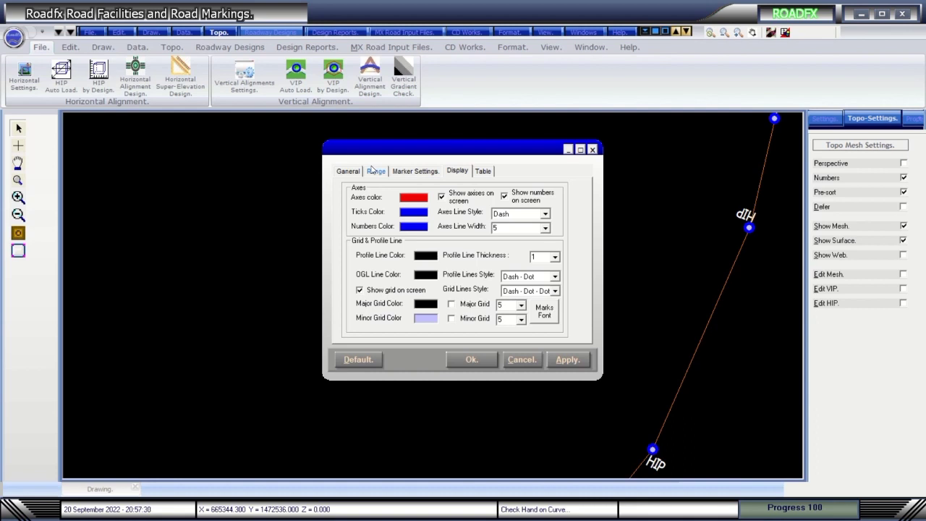
pyautogui.moveTo(335, 6)
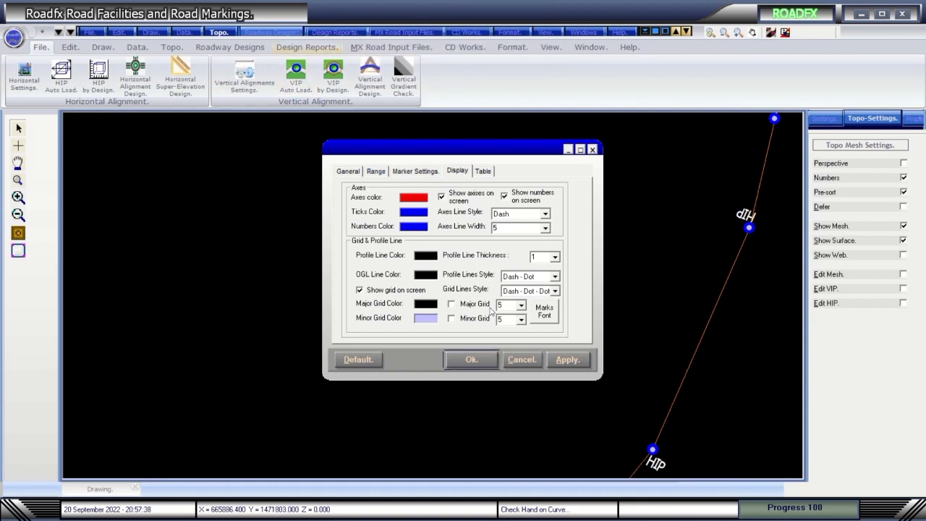
pyautogui.click(346, 172)
pyautogui.click(375, 172)
pyautogui.click(415, 172)
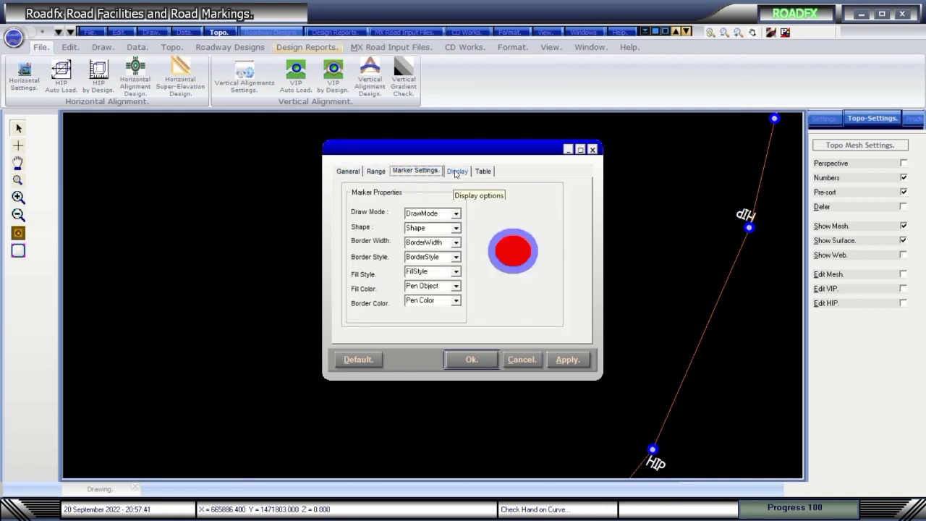
pyautogui.click(456, 172)
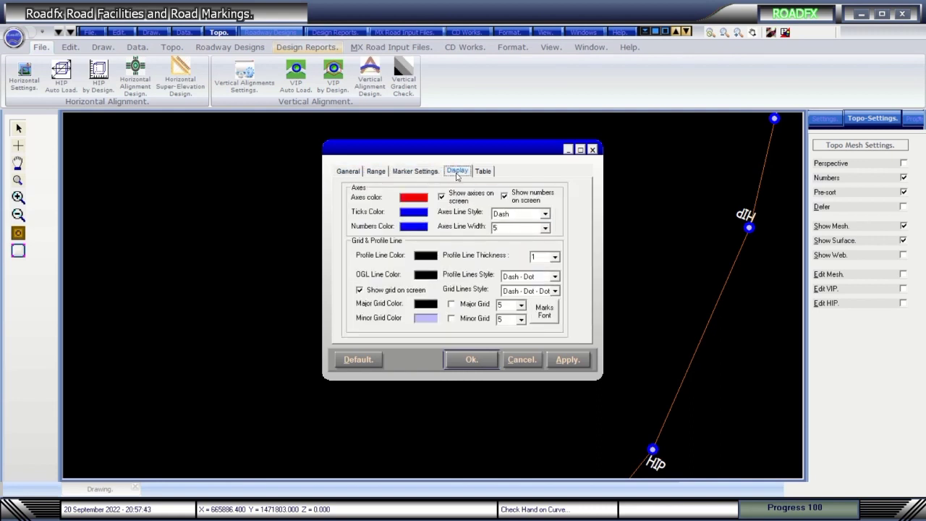
pyautogui.click(469, 360)
# Clear and redraw the HIP labels and points, then check the curve details table.
pyautogui.click(23, 76)
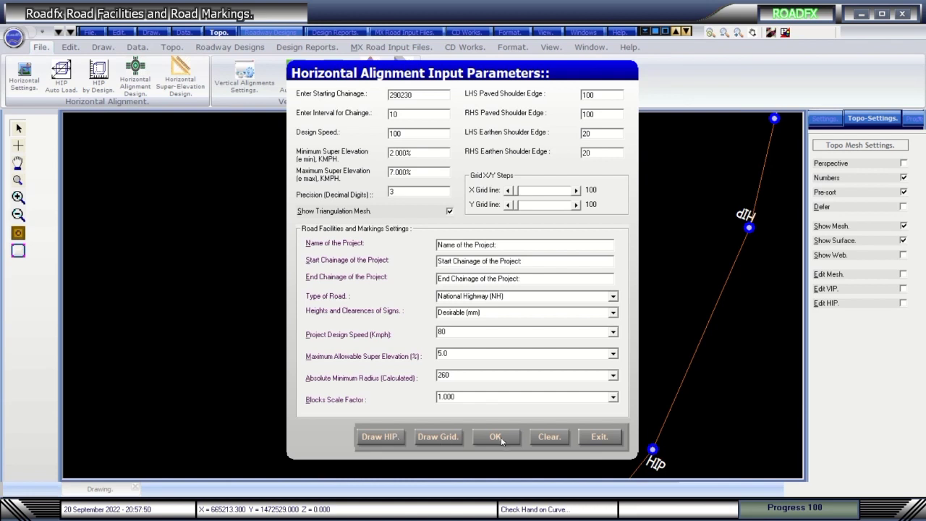
pyautogui.click(547, 438)
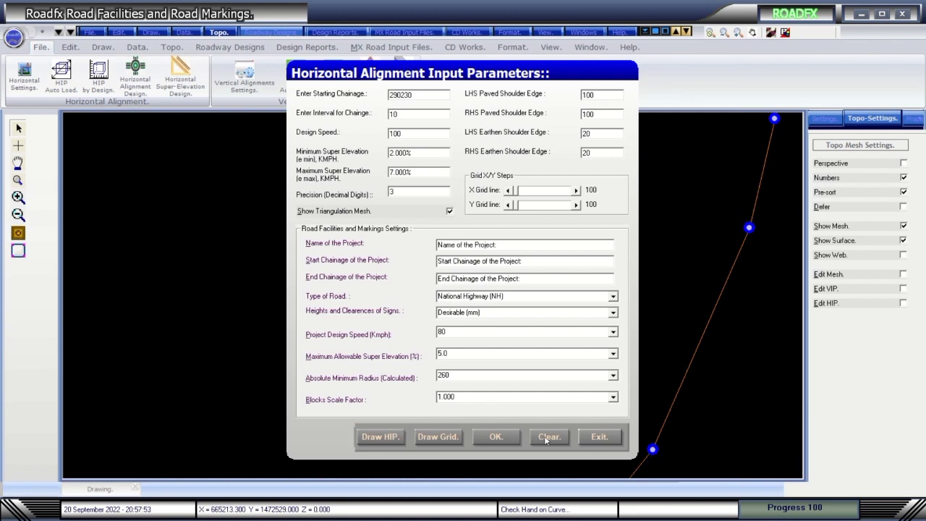
pyautogui.click(383, 437)
pyautogui.click(496, 436)
pyautogui.click(134, 73)
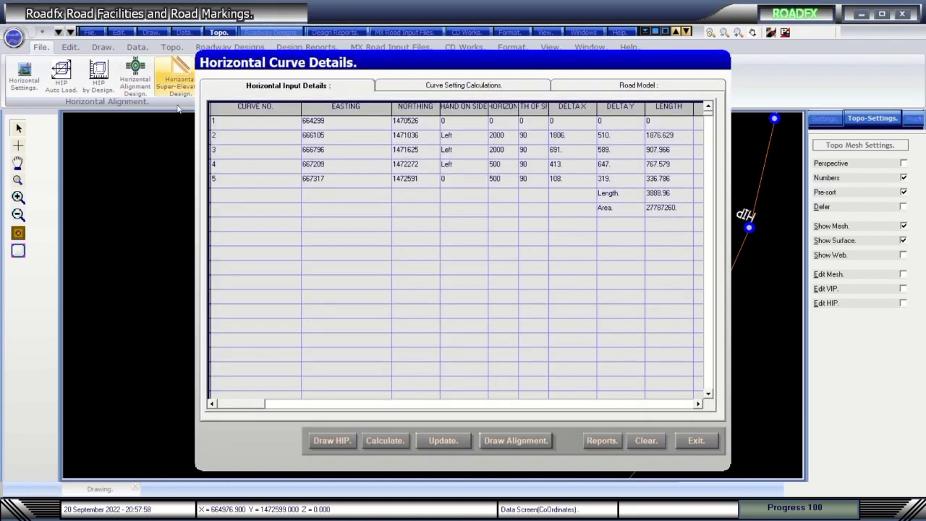
pyautogui.click(696, 440)
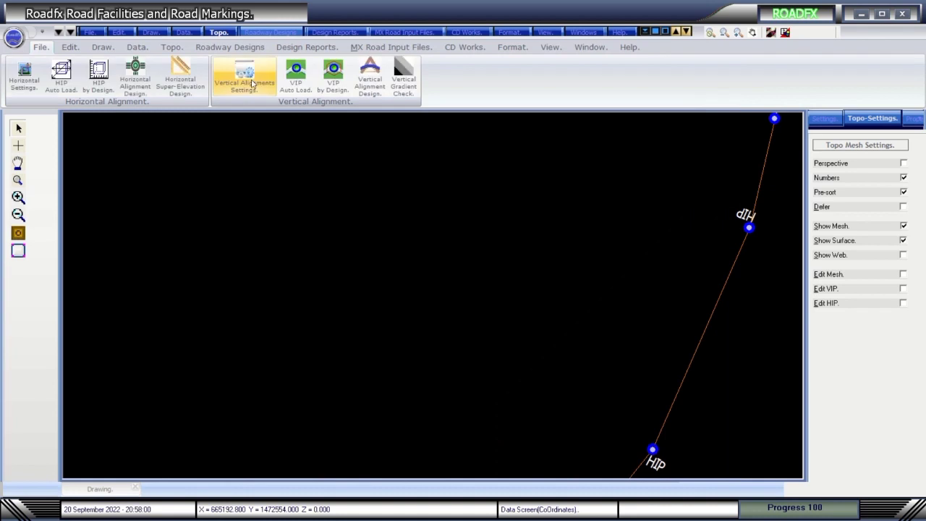
# Browse the CD Works, MX Road Input Files, file, editing and design menus.
pyautogui.click(464, 47)
pyautogui.click(390, 47)
pyautogui.click(91, 32)
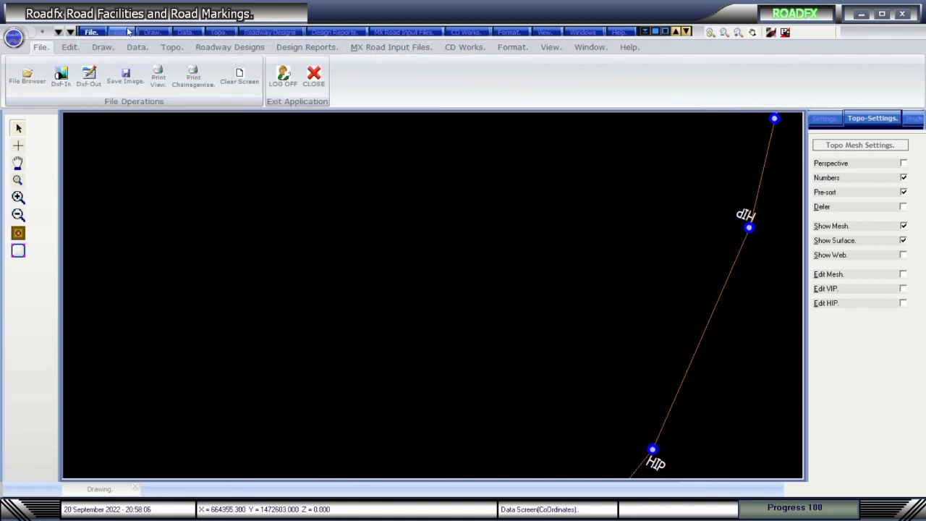
pyautogui.click(127, 32)
pyautogui.moveTo(221, 35)
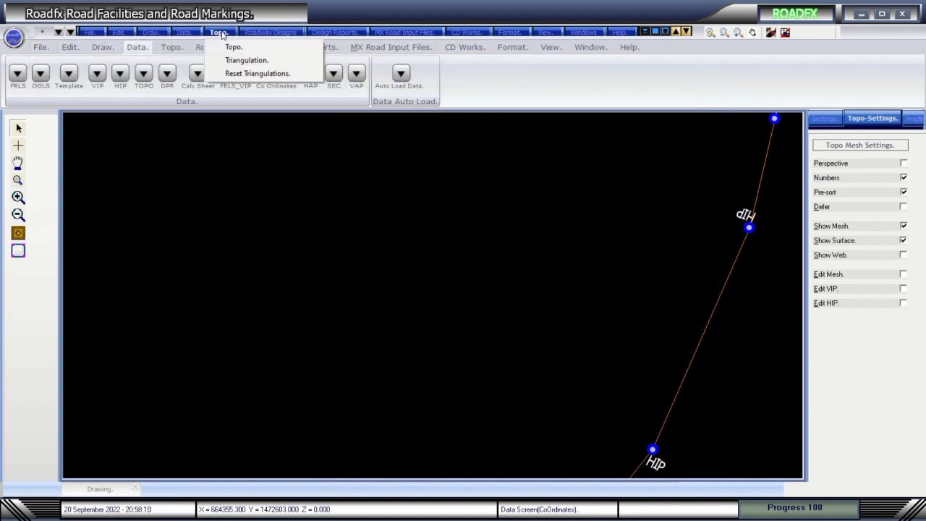
pyautogui.moveTo(291, 38)
pyautogui.press('Down')
pyautogui.press('Down')
pyautogui.press('Down')
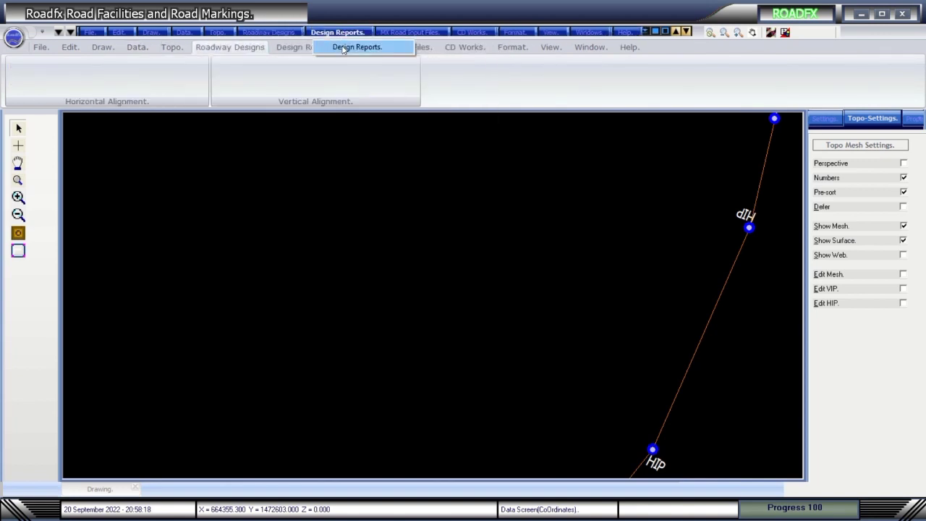
pyautogui.moveTo(387, 36)
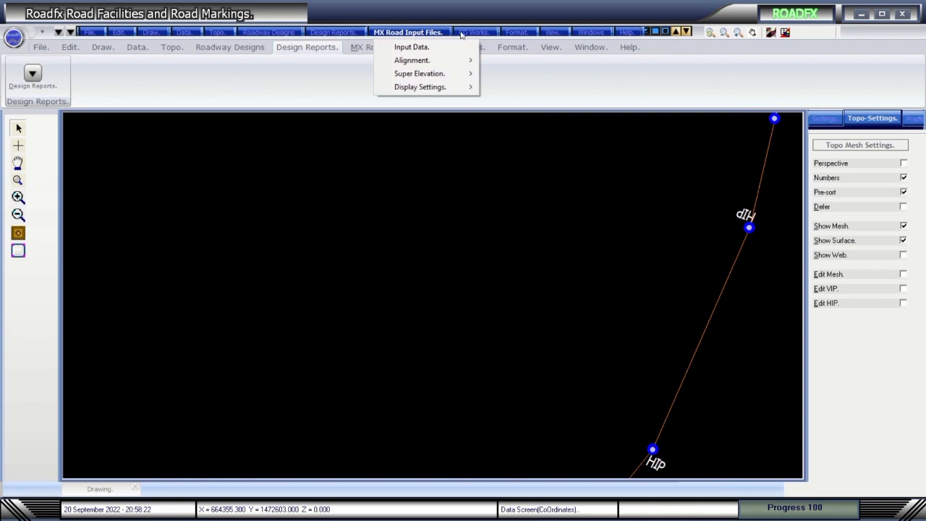
pyautogui.moveTo(482, 35)
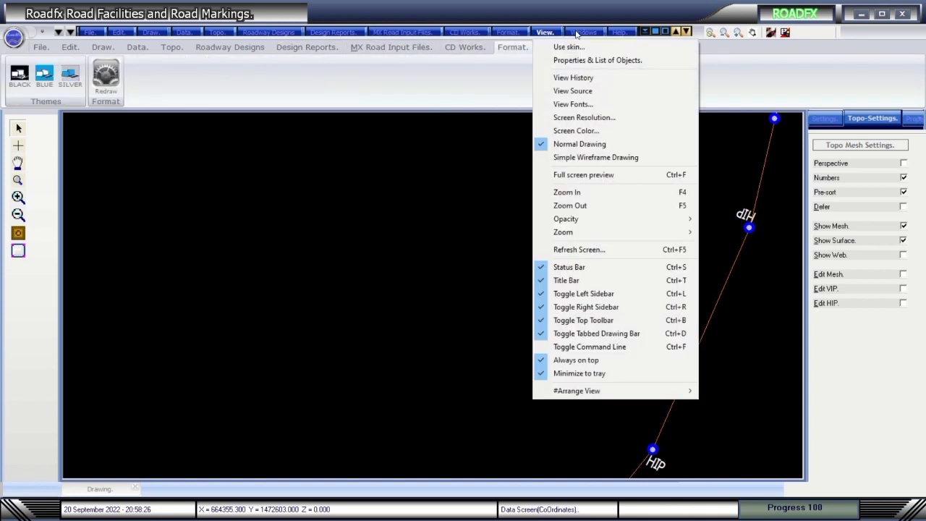
pyautogui.moveTo(629, 36)
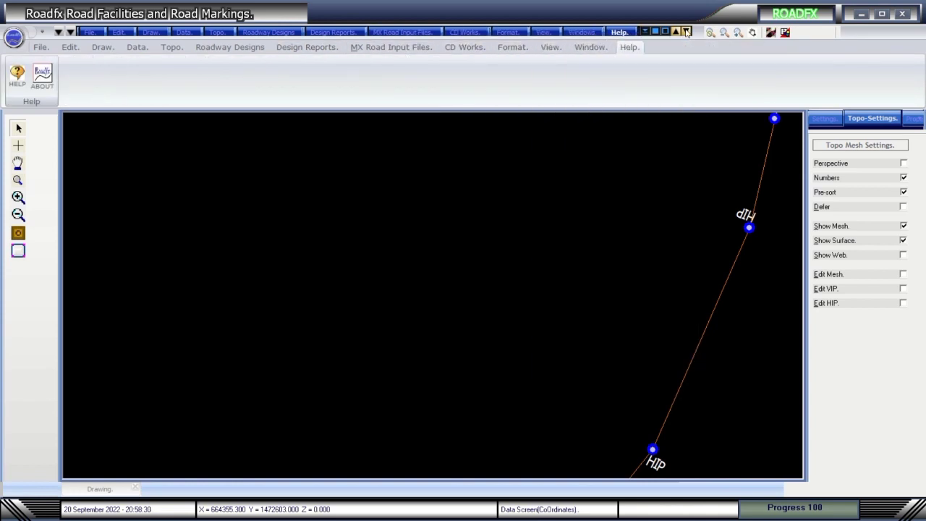
# View the About information for Roadfx, then request to exit the application.
pyautogui.click(38, 85)
pyautogui.click(340, 279)
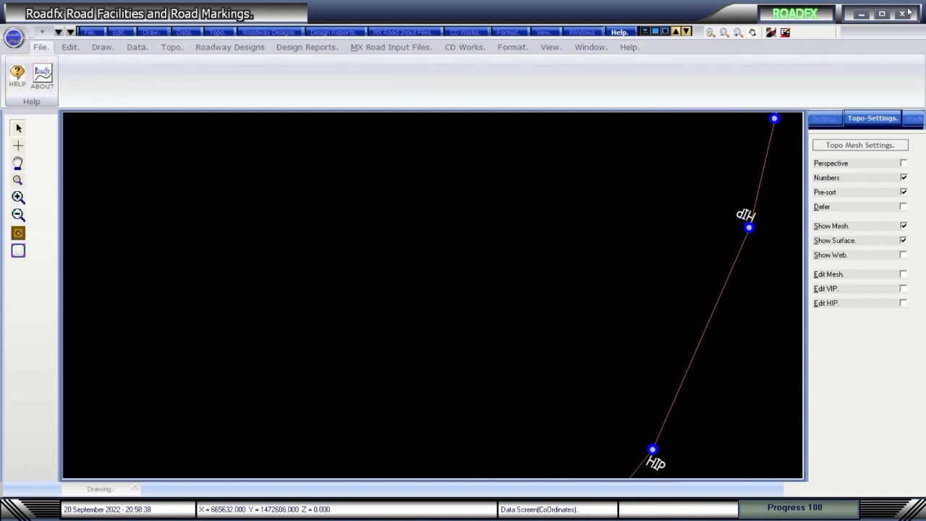
pyautogui.click(905, 13)
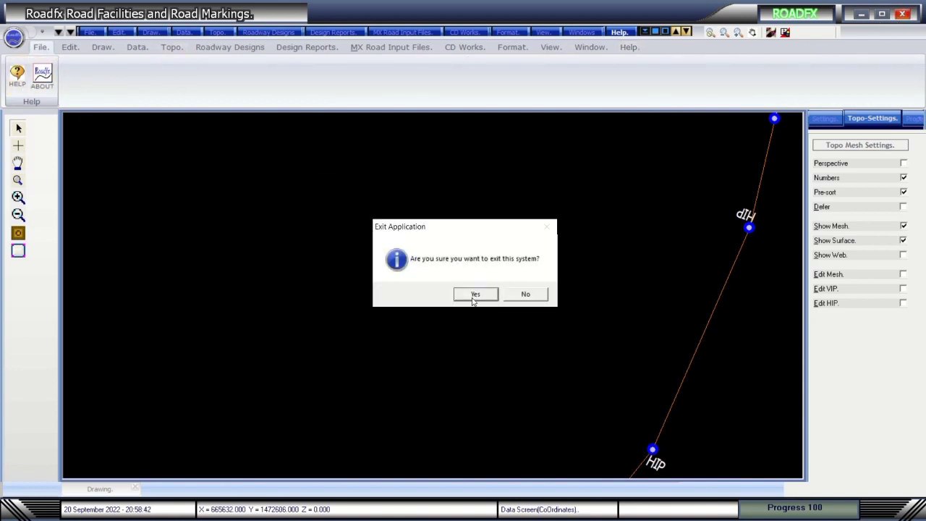
# Confirm the exit, log in with the account password and launch Road Utilities and Road Work Progress Charts.
pyautogui.click(474, 296)
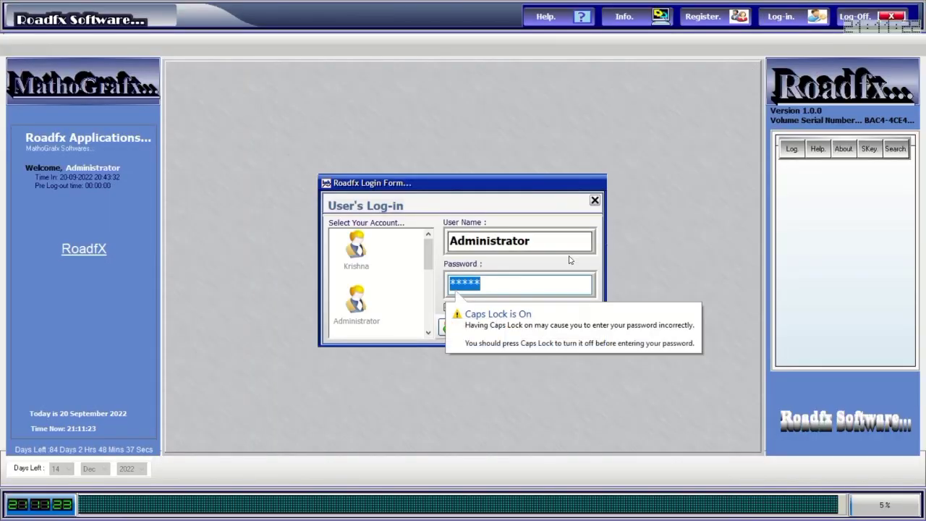
pyautogui.press('BackSpace')
pyautogui.press('BackSpace')
pyautogui.press('BackSpace')
pyautogui.write('***')
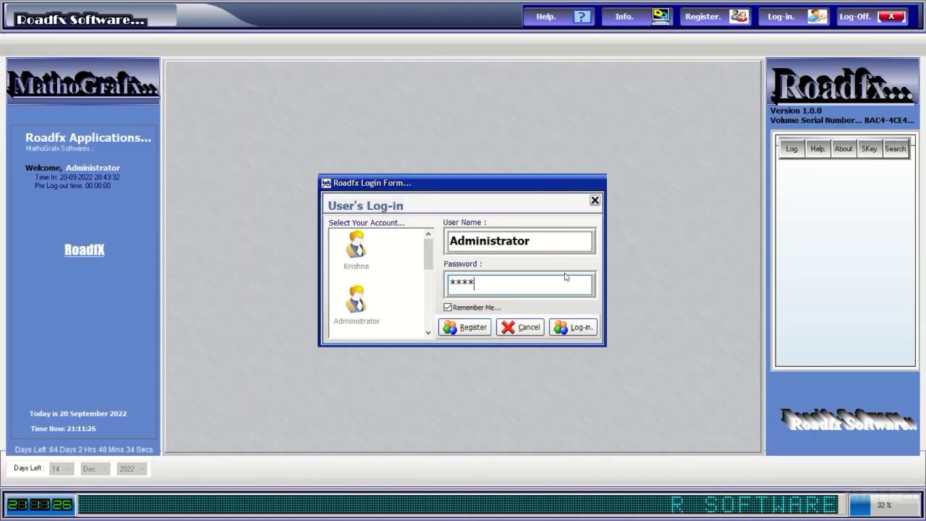
pyautogui.click(575, 327)
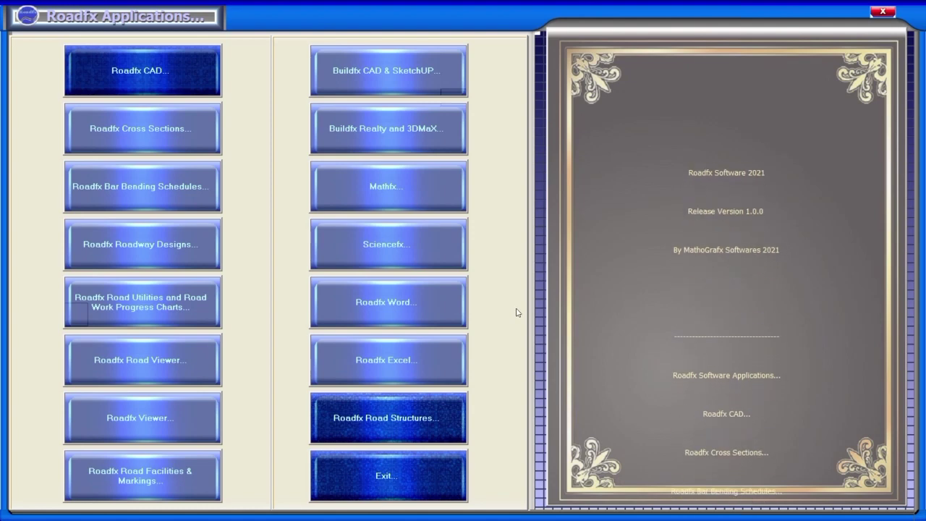
pyautogui.click(114, 307)
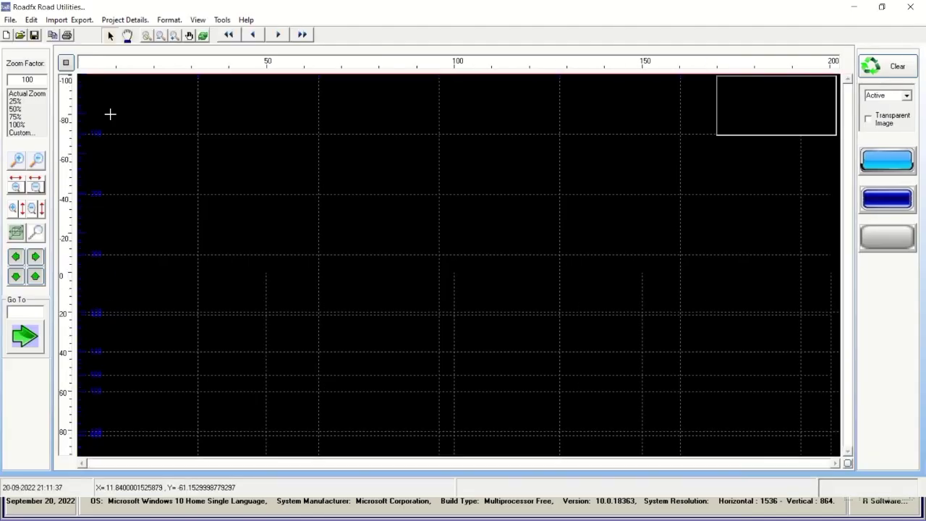
pyautogui.click(9, 21)
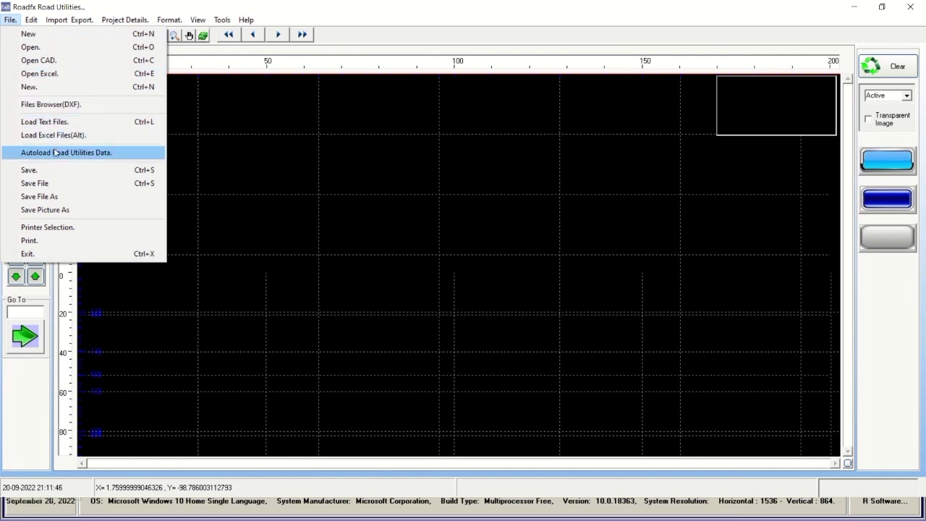
# Autoload UT.txt from Roadfx Road Utilities\Data Files and start preparing the strip chart.
pyautogui.moveTo(70, 20)
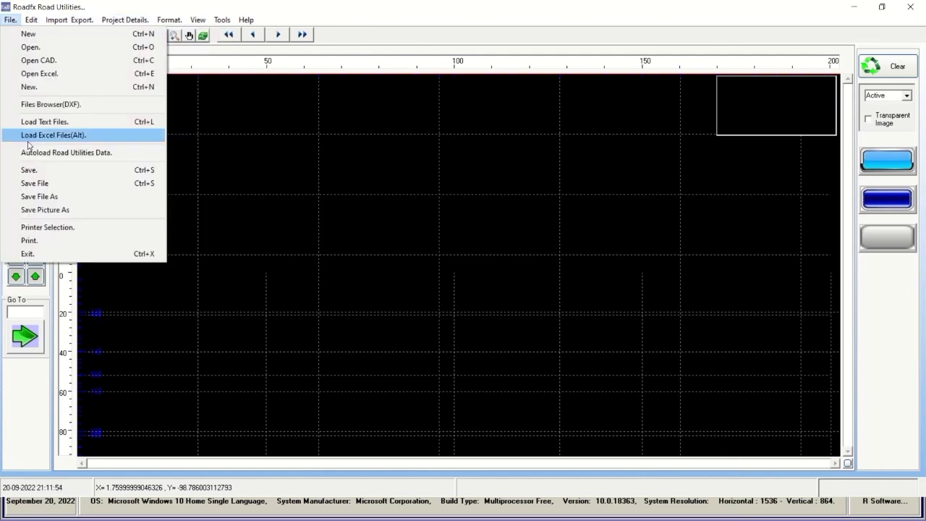
pyautogui.click(66, 153)
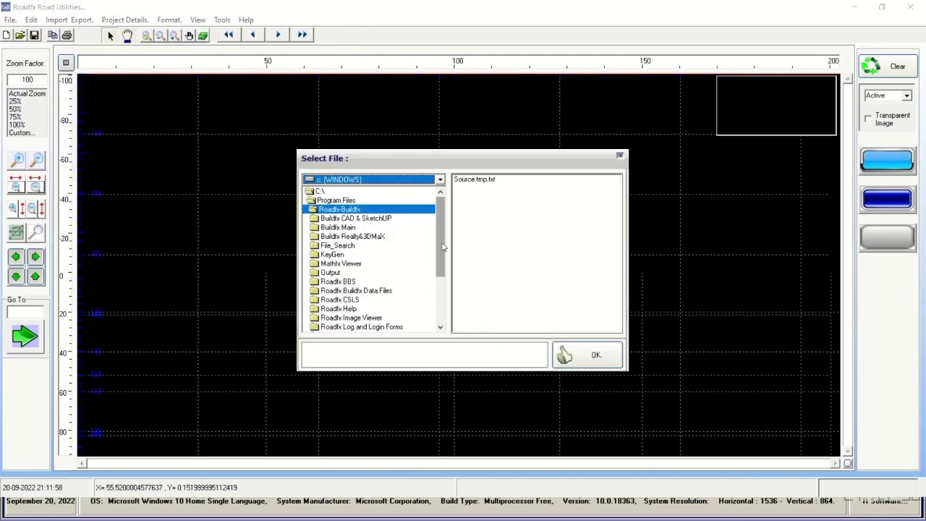
pyautogui.scroll(-2, 443, 246)
pyautogui.doubleClick(368, 310)
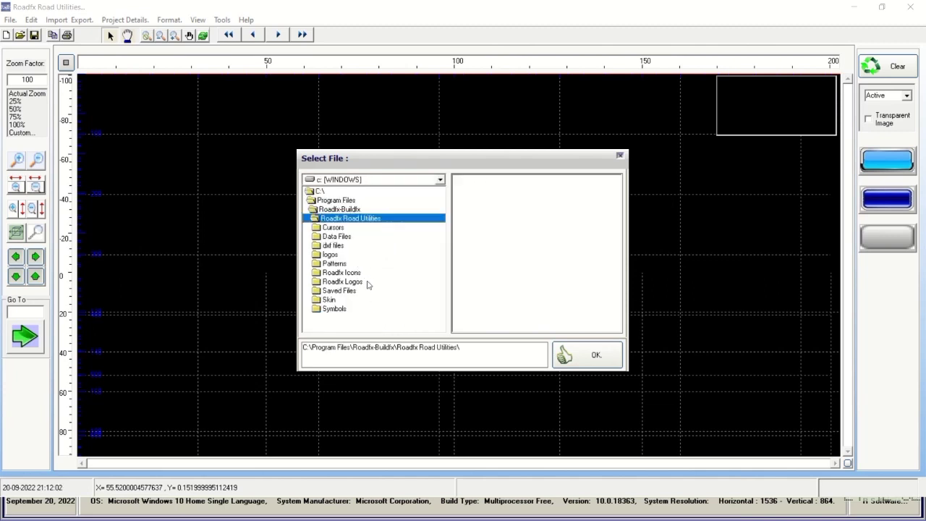
pyautogui.doubleClick(338, 238)
pyautogui.click(476, 204)
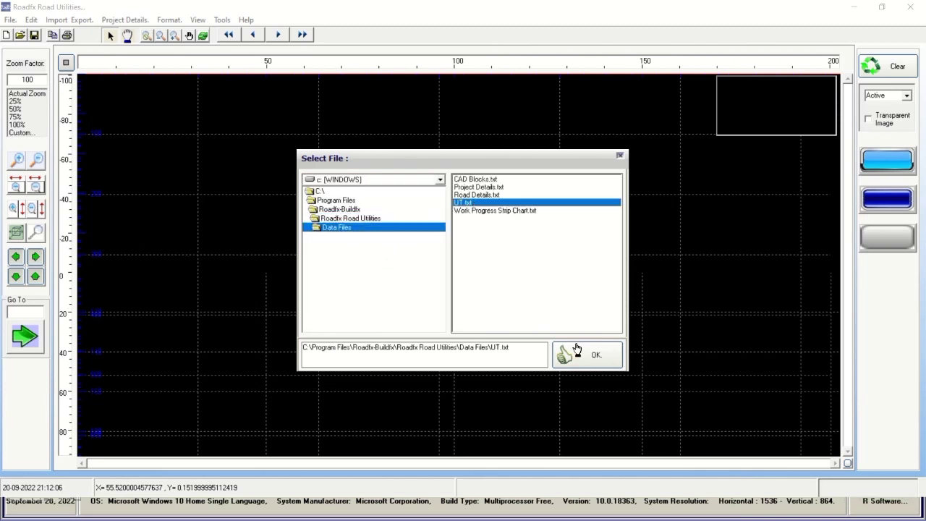
pyautogui.click(590, 356)
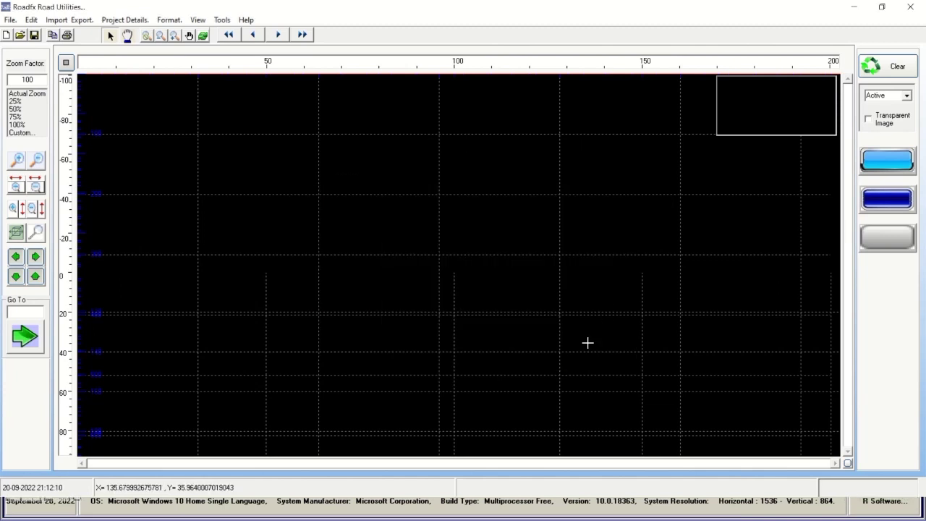
pyautogui.click(891, 164)
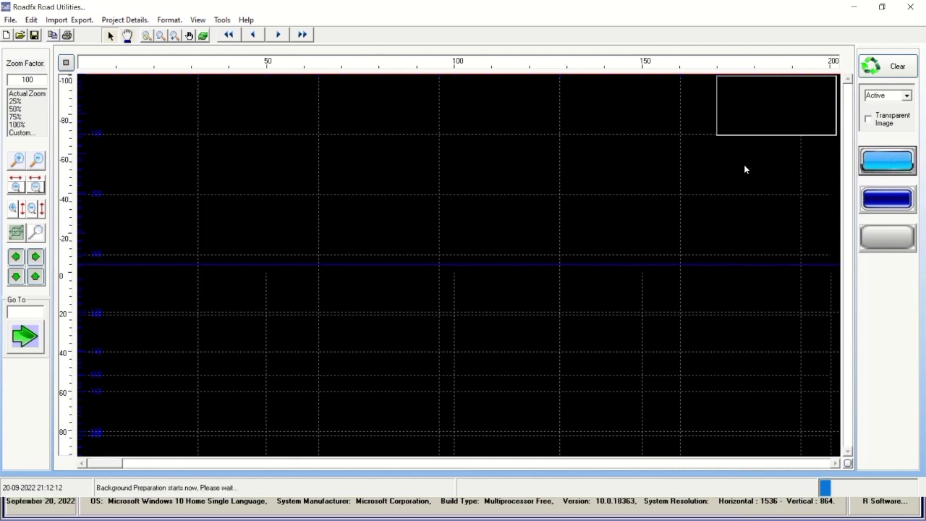
# Display the strip chart, jump to chainage 30000 and shift the view back and ahead.
pyautogui.moveTo(381, 7)
pyautogui.click(384, 29)
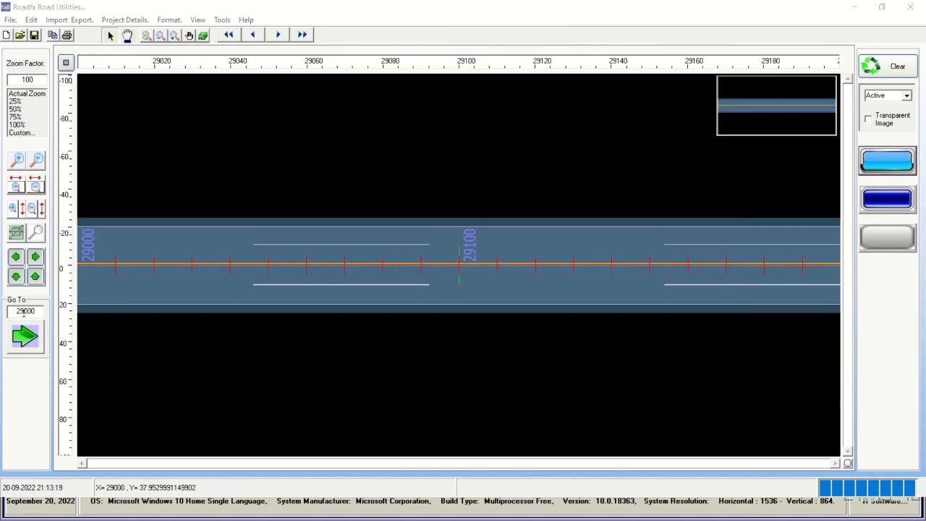
pyautogui.moveTo(24, 311); pyautogui.dragTo(17, 311)
pyautogui.click(18, 332)
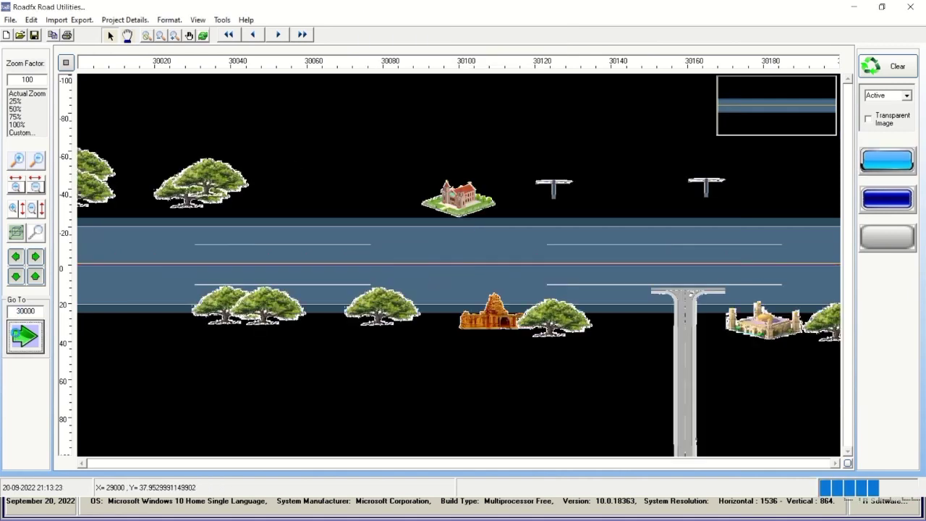
pyautogui.click(15, 257)
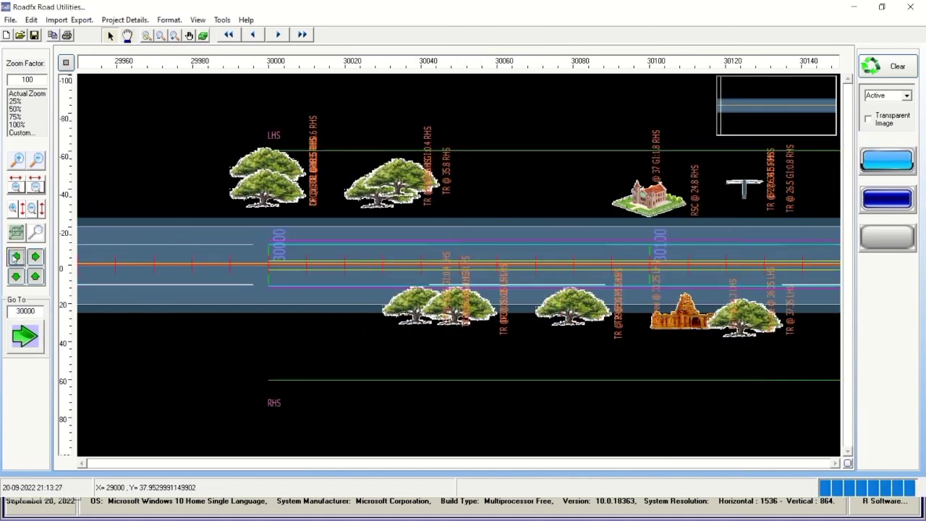
pyautogui.click(36, 256)
# Advance further along the chainages, then play through the road from chainage 32000.
pyautogui.moveTo(406, 36)
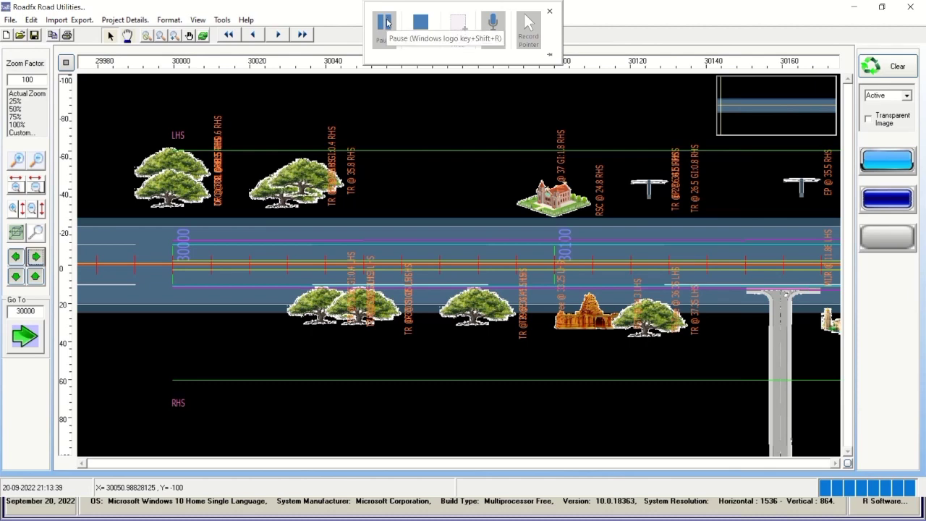
pyautogui.moveTo(384, 16)
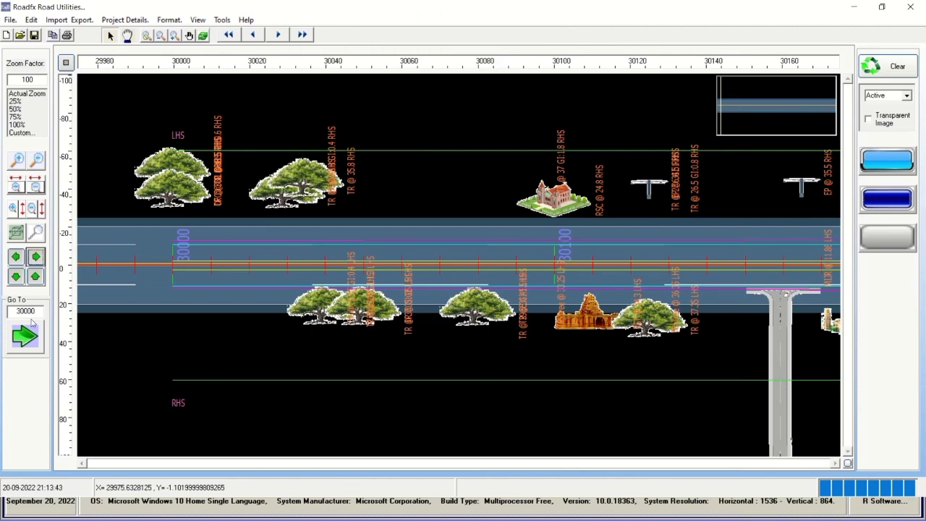
pyautogui.click(37, 257)
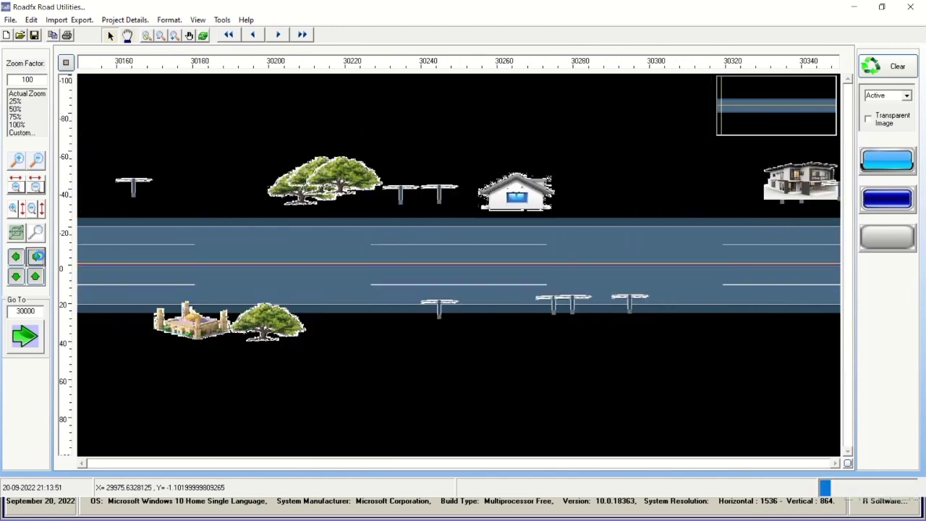
pyautogui.click(37, 257)
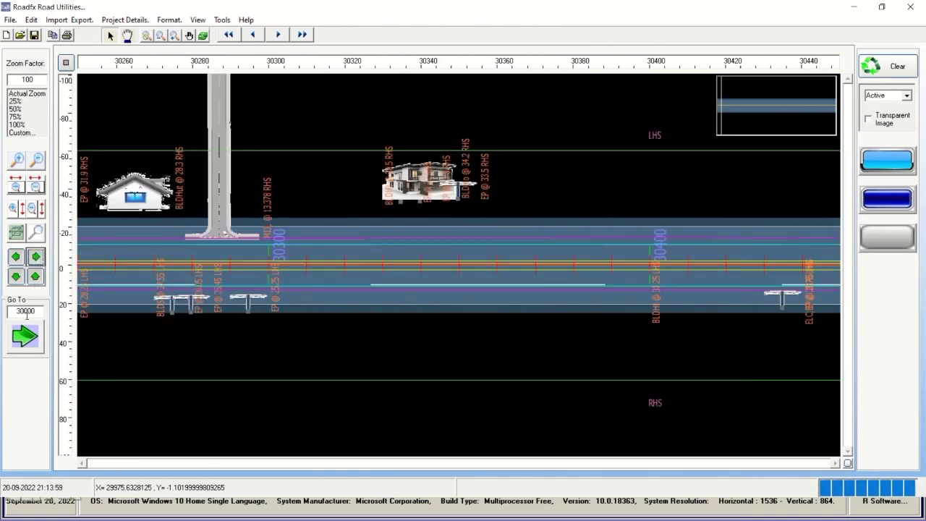
pyautogui.doubleClick(23, 310)
pyautogui.write('32000')
pyautogui.click(277, 34)
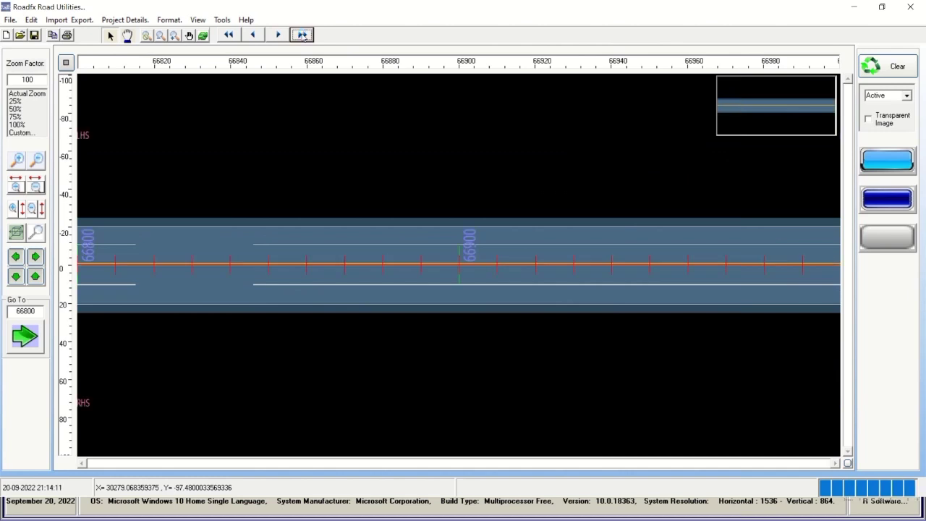
# Return to chainage 29000, play through the road and pan the view ahead repeatedly.
pyautogui.click(228, 35)
pyautogui.click(278, 35)
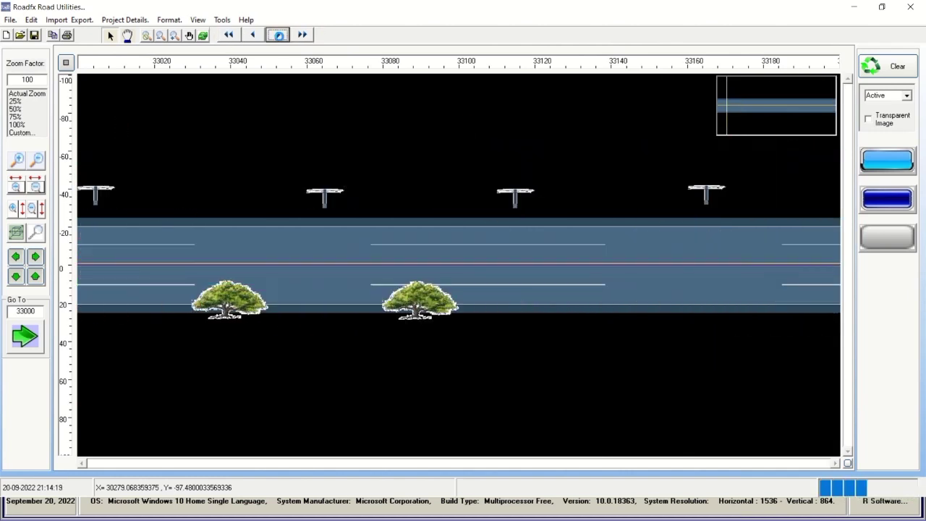
pyautogui.click(37, 258)
pyautogui.click(39, 261)
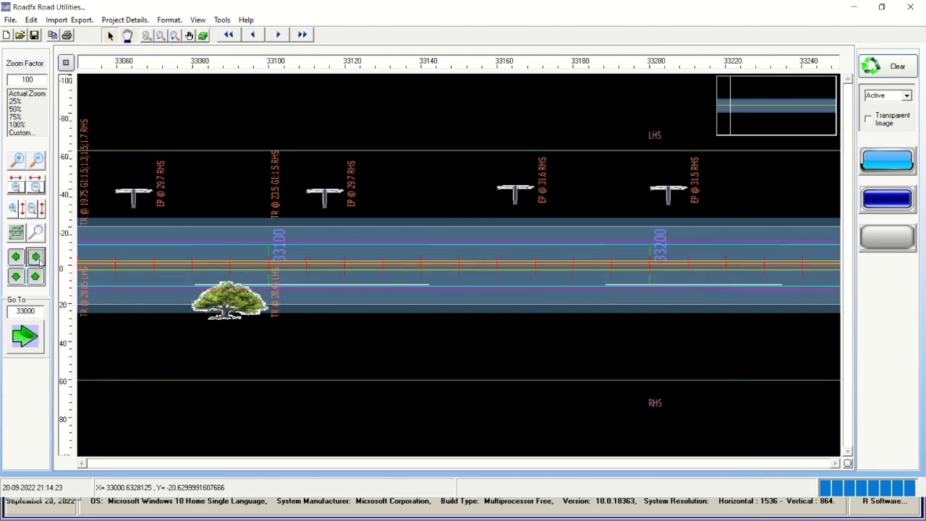
pyautogui.click(39, 261)
pyautogui.click(39, 262)
pyautogui.click(39, 261)
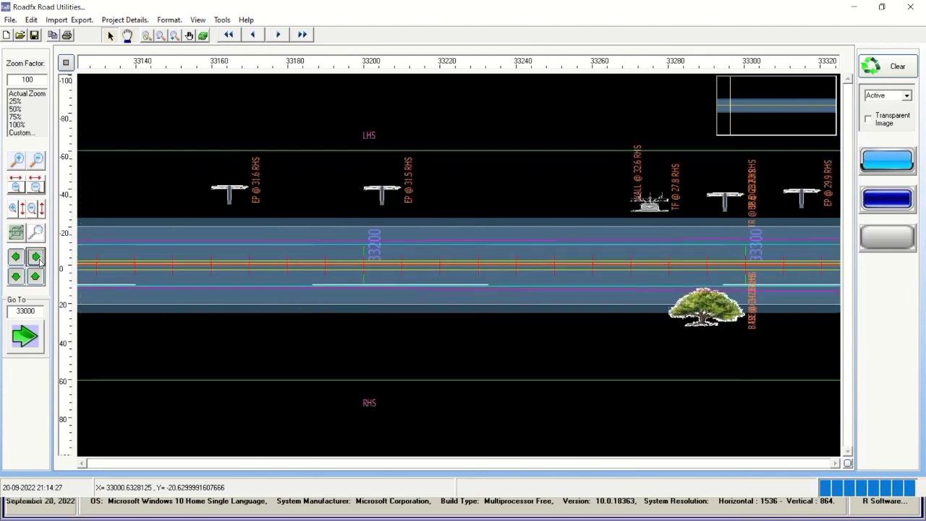
pyautogui.click(39, 261)
pyautogui.click(39, 261)
pyautogui.click(39, 262)
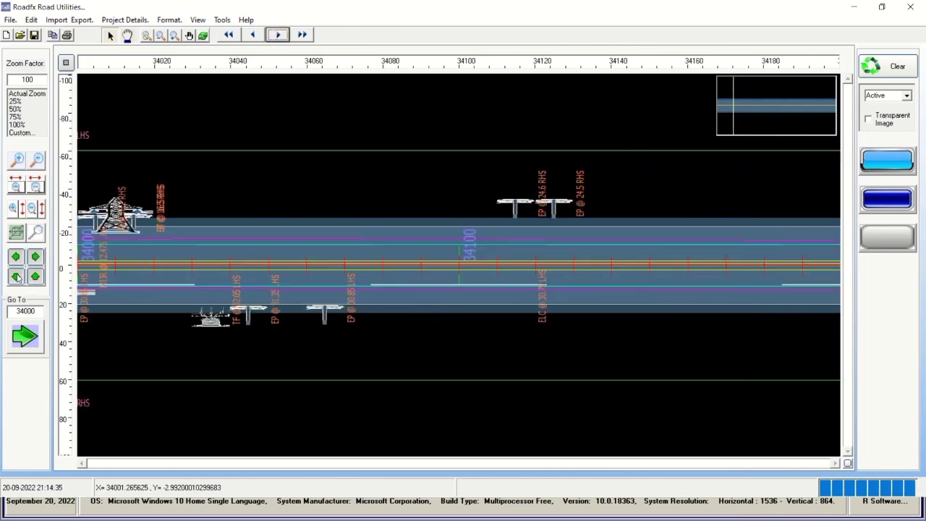
# Pan the chart up to show more area above the road, then re-centre the road.
pyautogui.click(17, 278)
pyautogui.click(17, 278)
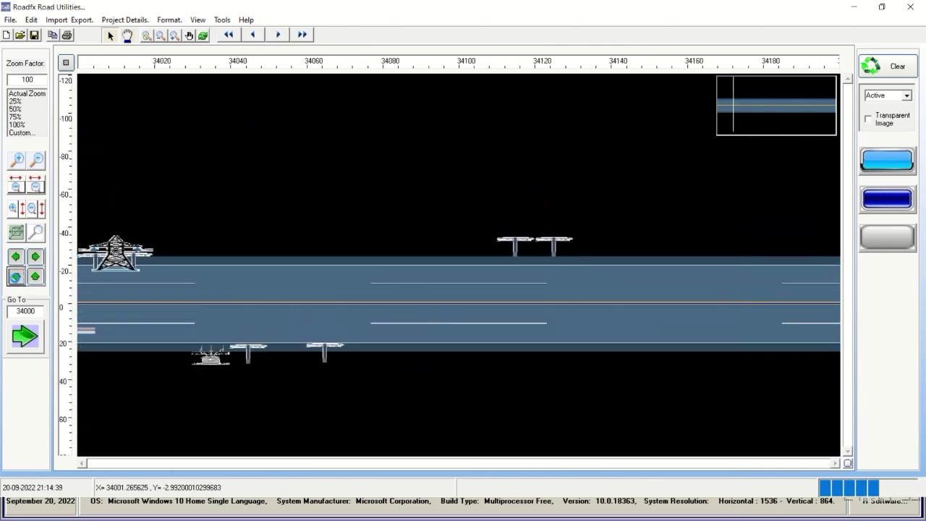
pyautogui.click(18, 278)
pyautogui.click(18, 278)
pyautogui.click(35, 276)
pyautogui.click(35, 277)
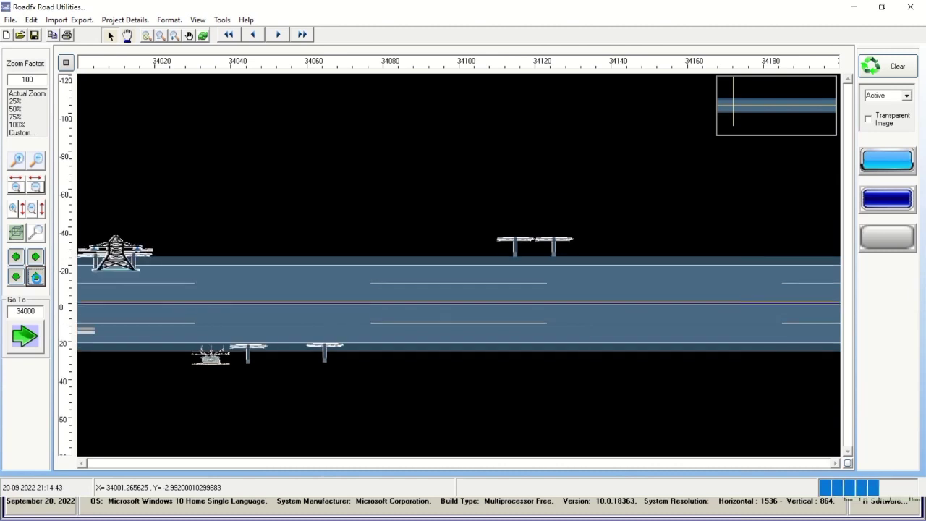
pyautogui.click(34, 276)
pyautogui.click(35, 277)
pyautogui.click(35, 276)
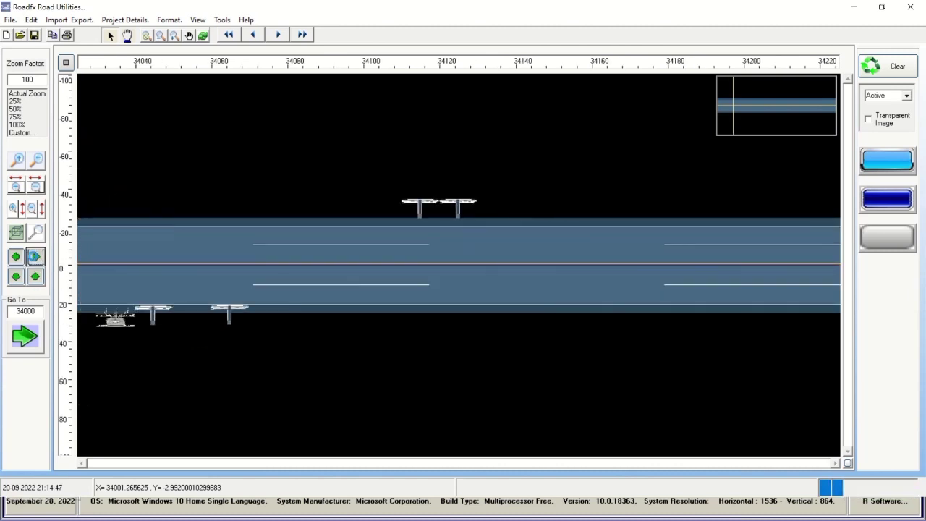
# Jump along the overview map past chainages 36000, 43700 and 50900 to about 61900.
pyautogui.click(739, 109)
pyautogui.click(749, 107)
pyautogui.click(754, 110)
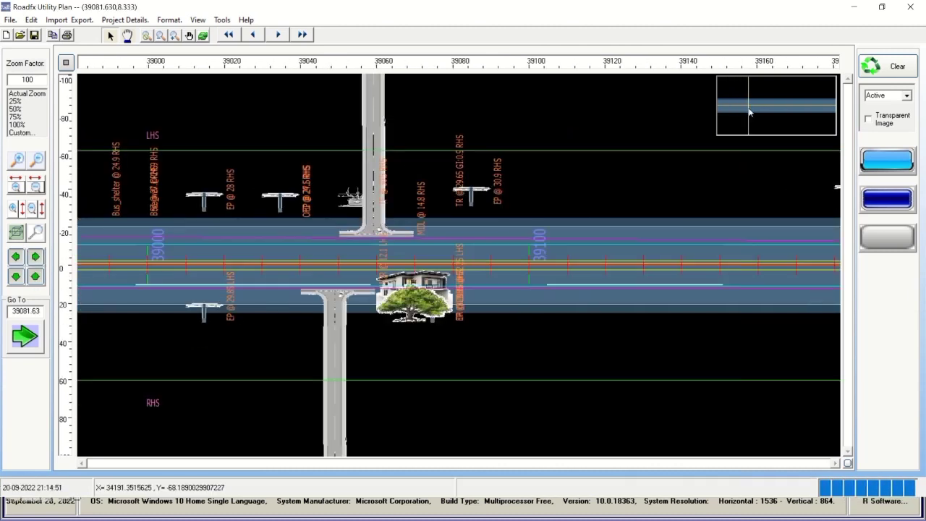
pyautogui.click(760, 116)
pyautogui.click(771, 113)
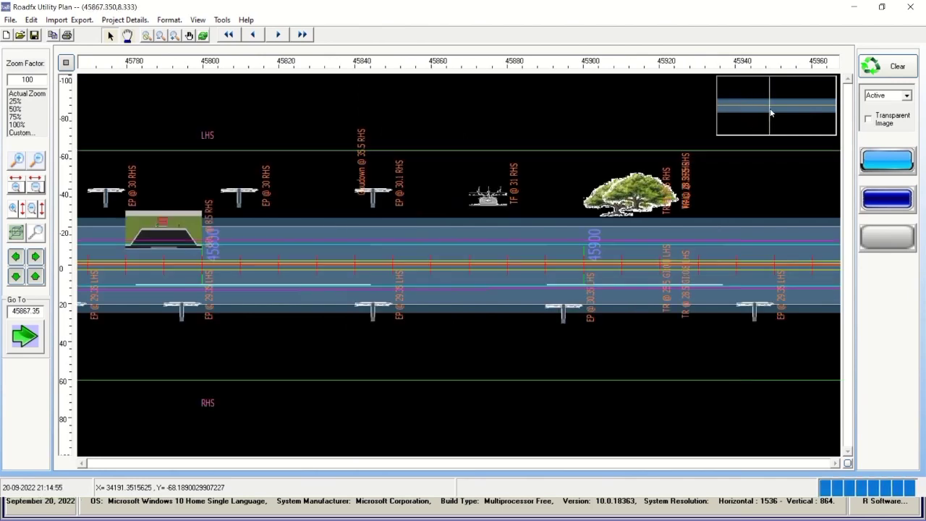
pyautogui.click(780, 107)
pyautogui.click(788, 108)
pyautogui.click(794, 110)
pyautogui.click(809, 114)
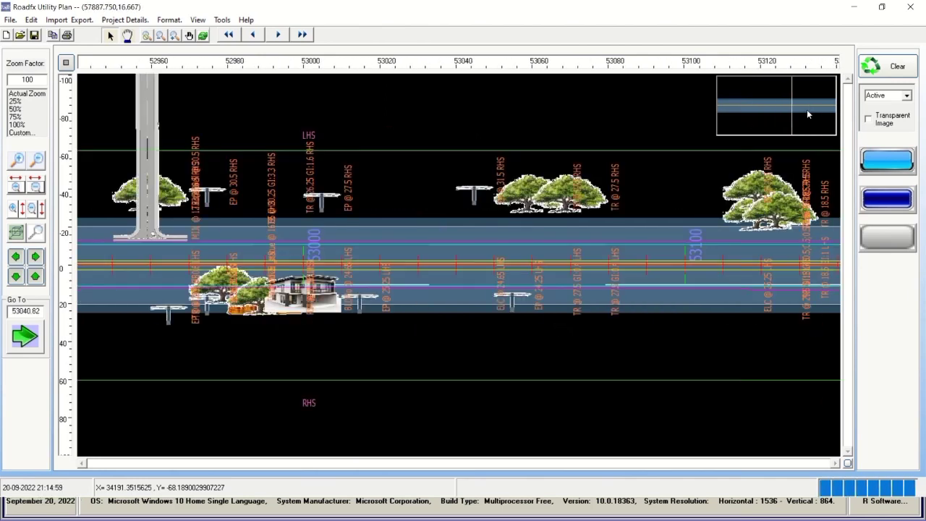
pyautogui.click(806, 115)
pyautogui.click(819, 110)
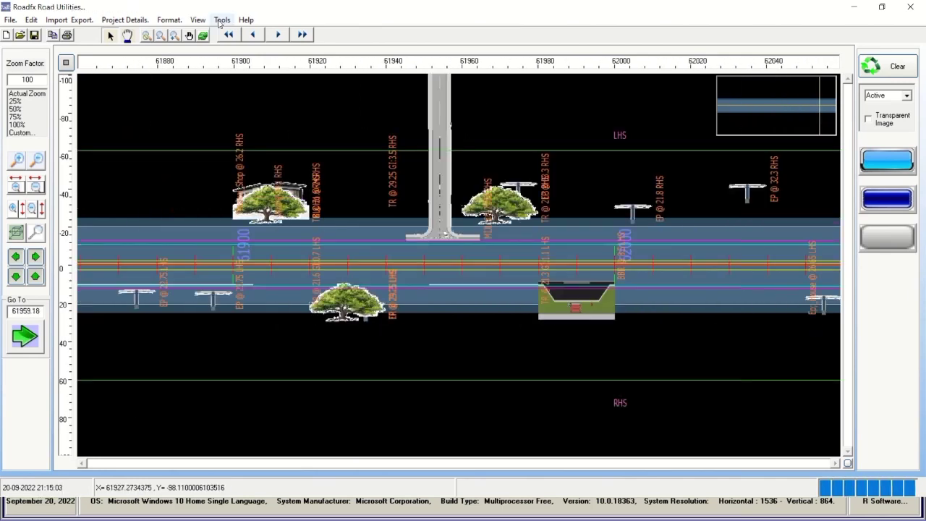
# Open the display colour and line options and confirm them with OK.
pyautogui.click(221, 20)
pyautogui.click(238, 35)
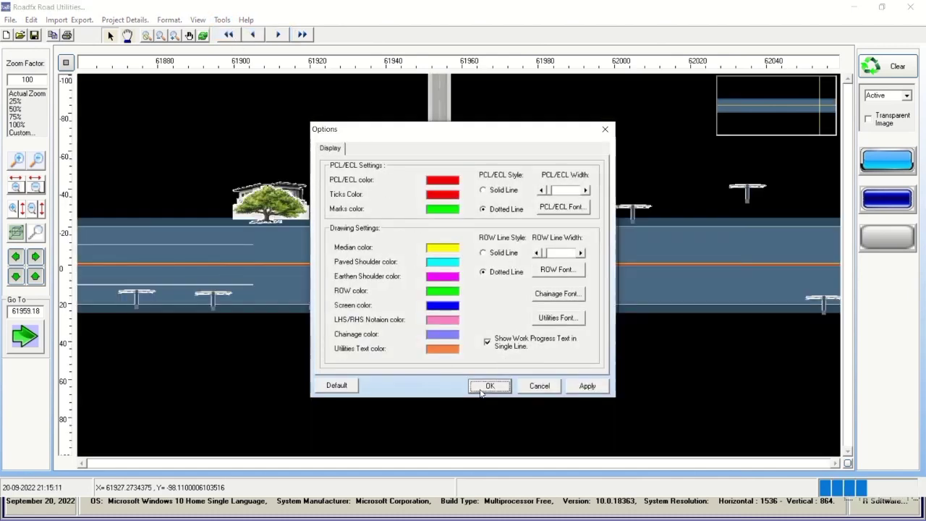
pyautogui.click(489, 385)
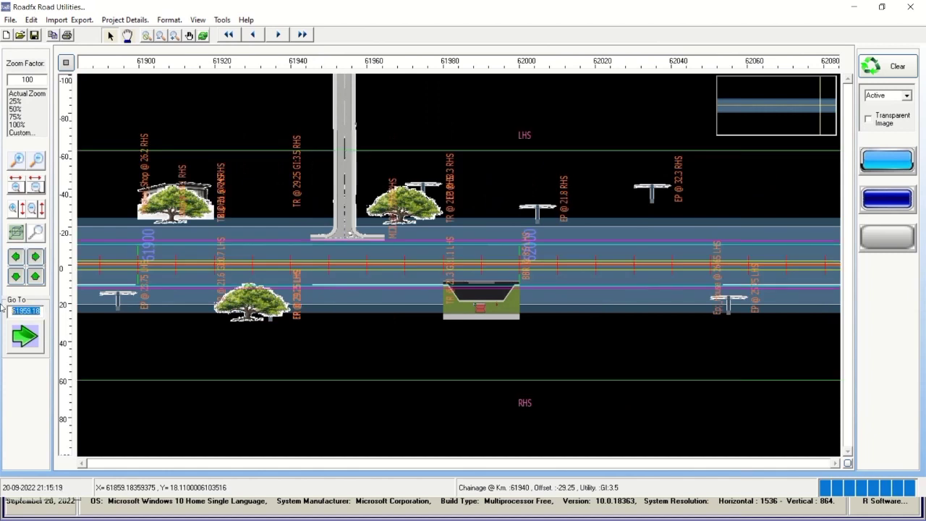
# Jump the chart to chainage 42000 and apply the Project Details display options.
pyautogui.click(26, 338)
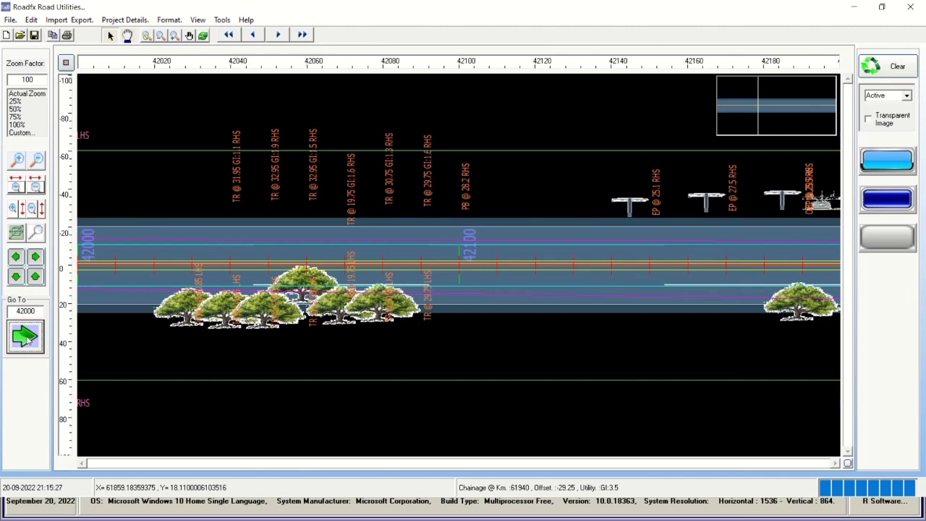
pyautogui.click(124, 20)
pyautogui.click(139, 33)
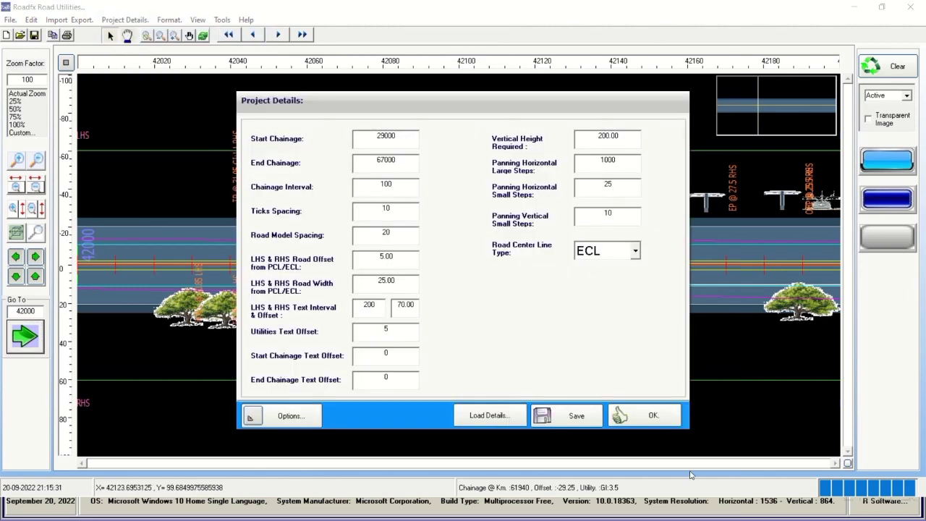
pyautogui.click(290, 415)
pyautogui.click(586, 386)
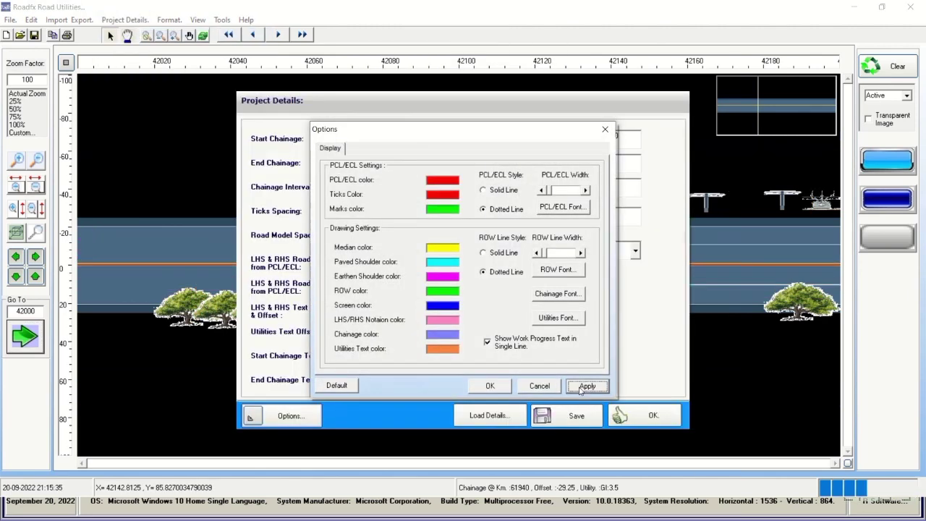
pyautogui.click(490, 385)
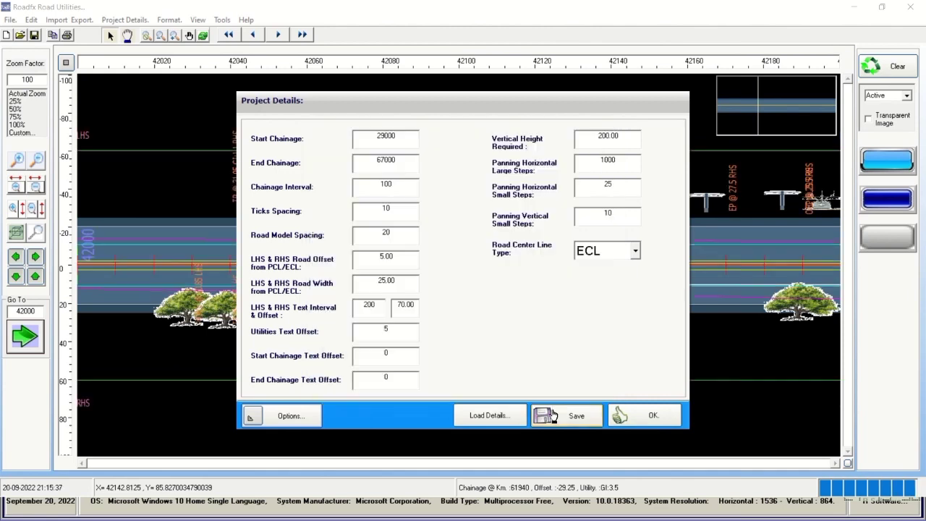
# Reload the project details from Project Details.txt and log back in.
pyautogui.click(506, 426)
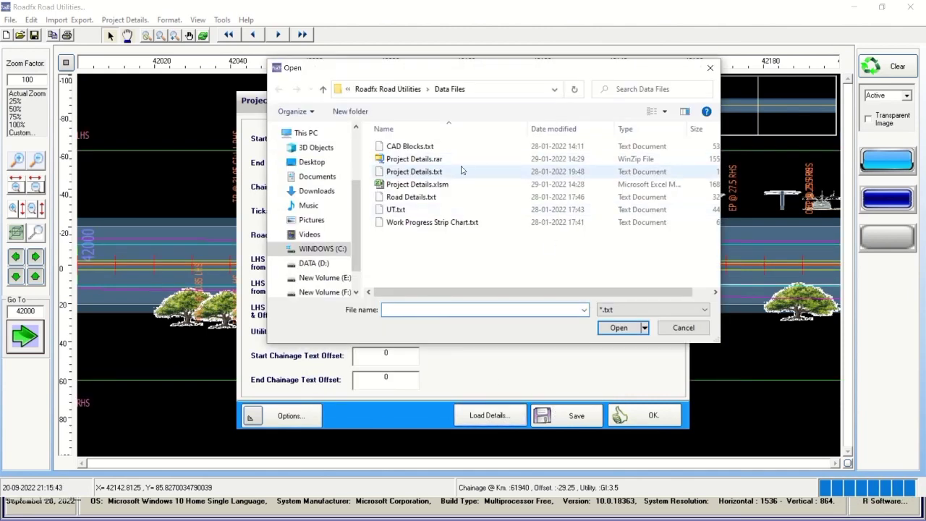
pyautogui.click(710, 76)
pyautogui.click(498, 297)
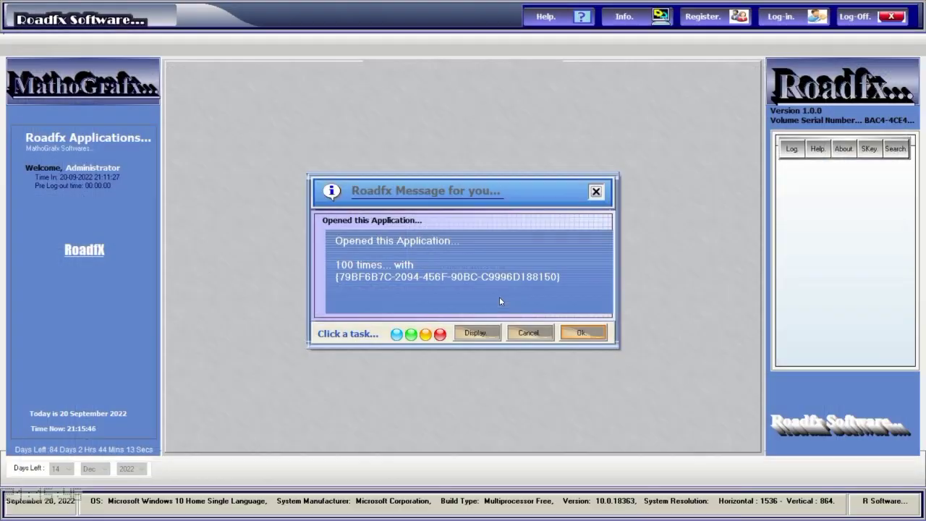
pyautogui.click(599, 333)
pyautogui.click(782, 15)
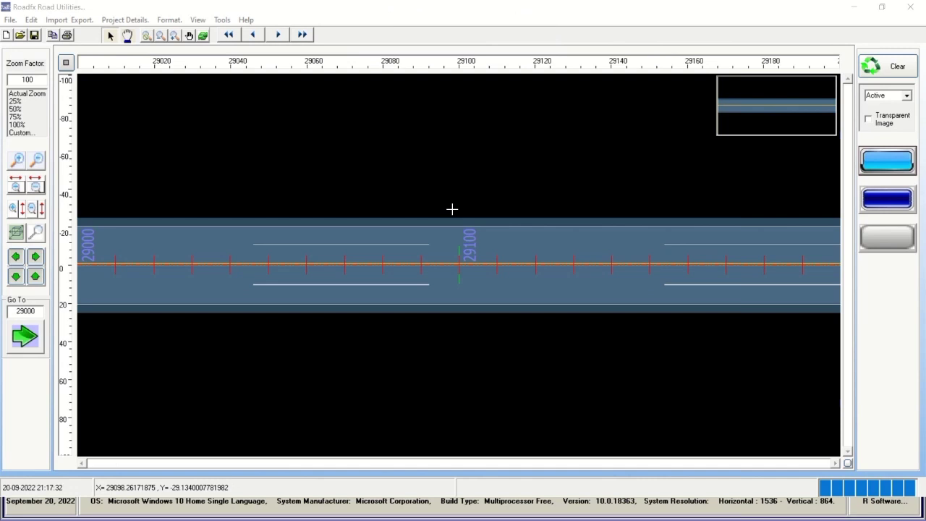
# Jump the strip chart through chainages 30000, 45000 and 46000 to 47000 with Go To.
pyautogui.doubleClick(25, 311)
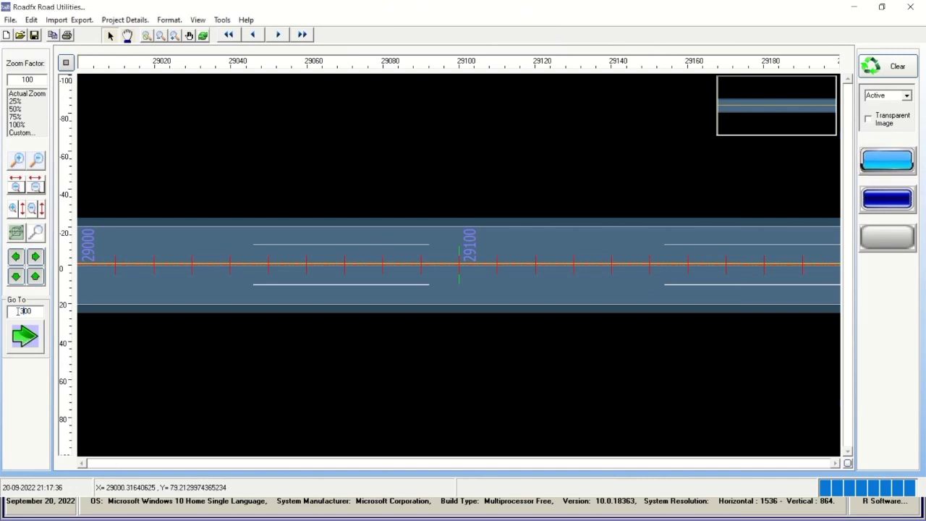
pyautogui.click(23, 337)
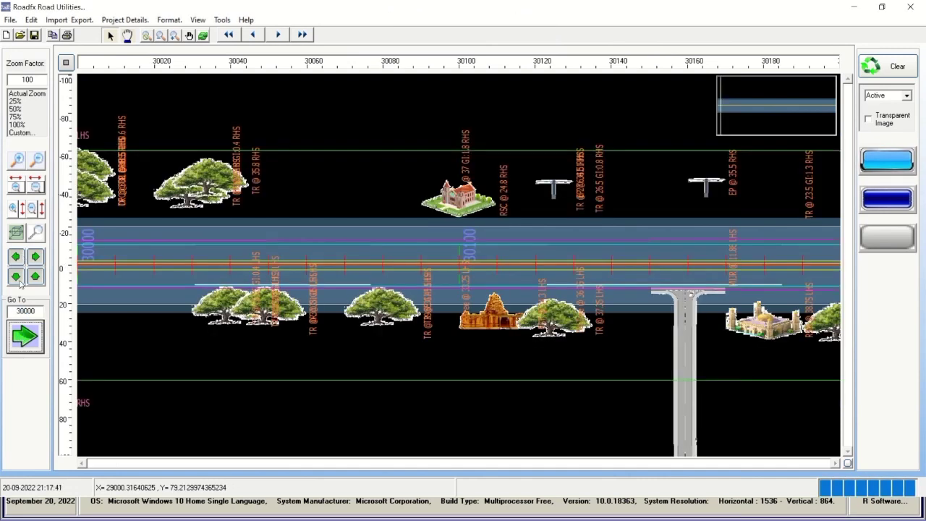
pyautogui.click(26, 335)
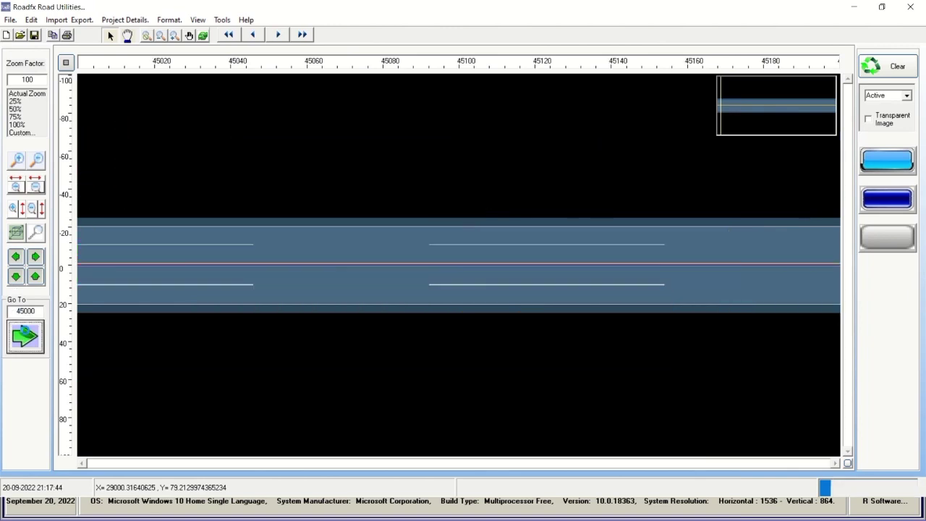
pyautogui.click(36, 256)
pyautogui.click(35, 257)
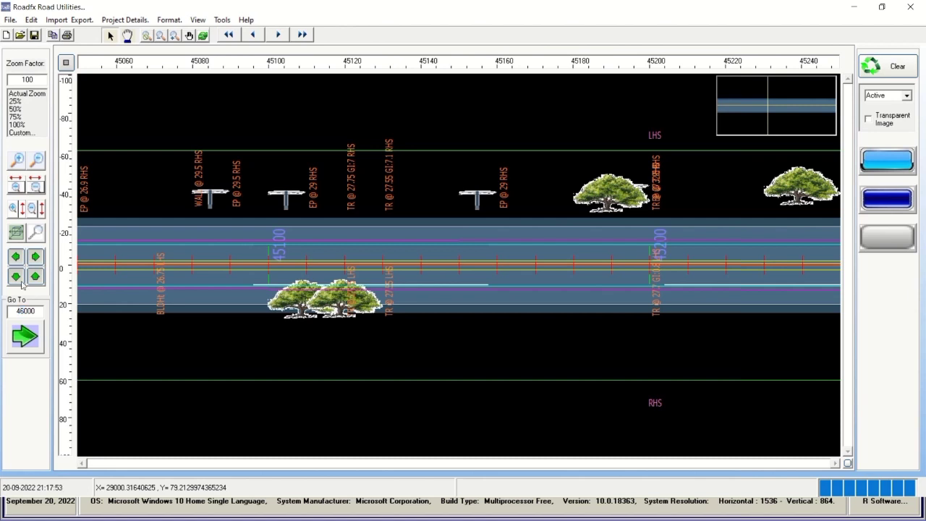
pyautogui.click(24, 336)
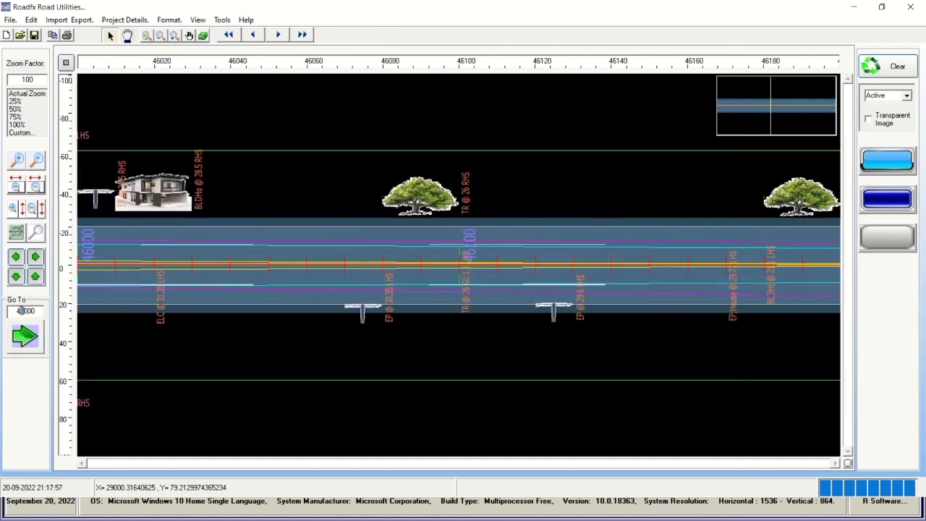
pyautogui.write('7')
pyautogui.click(22, 337)
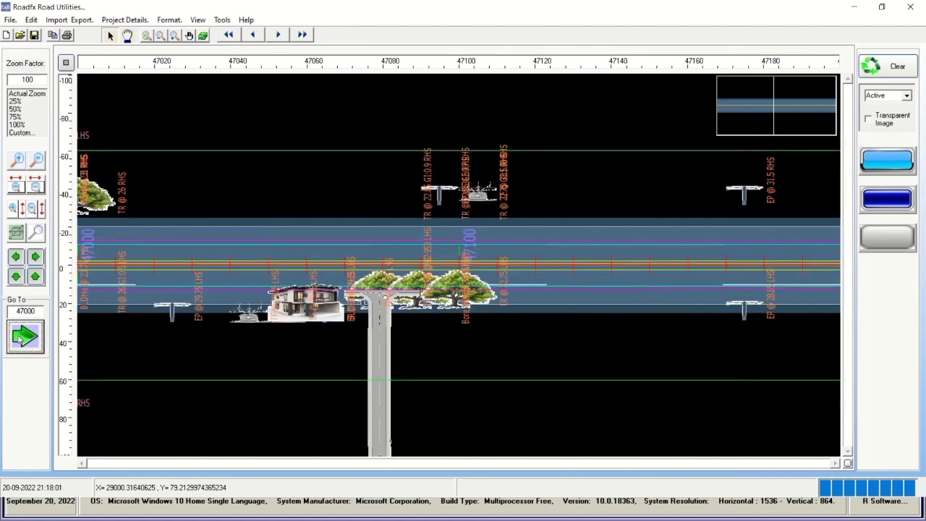
# Go to chainage 48000, then sweep the overview map ahead to about chainage 63700.
pyautogui.click(777, 107)
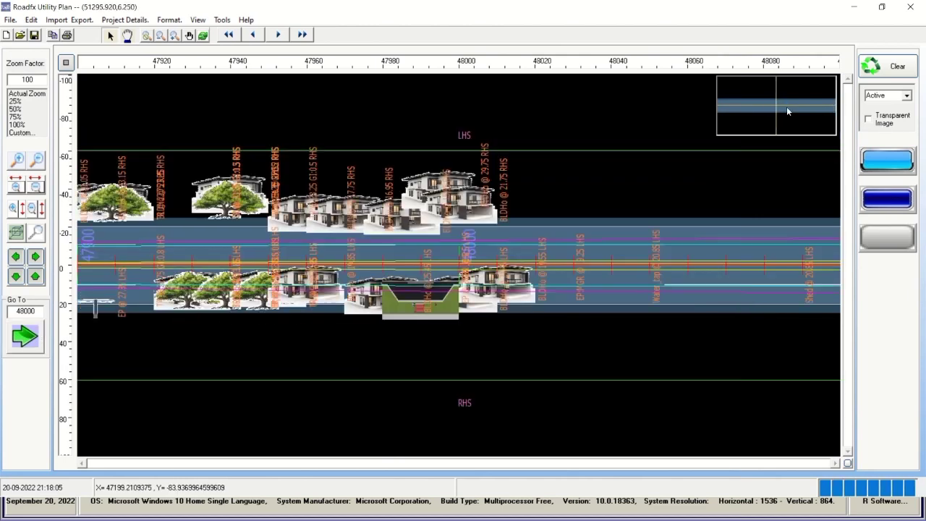
pyautogui.moveTo(787, 106); pyautogui.dragTo(817, 112)
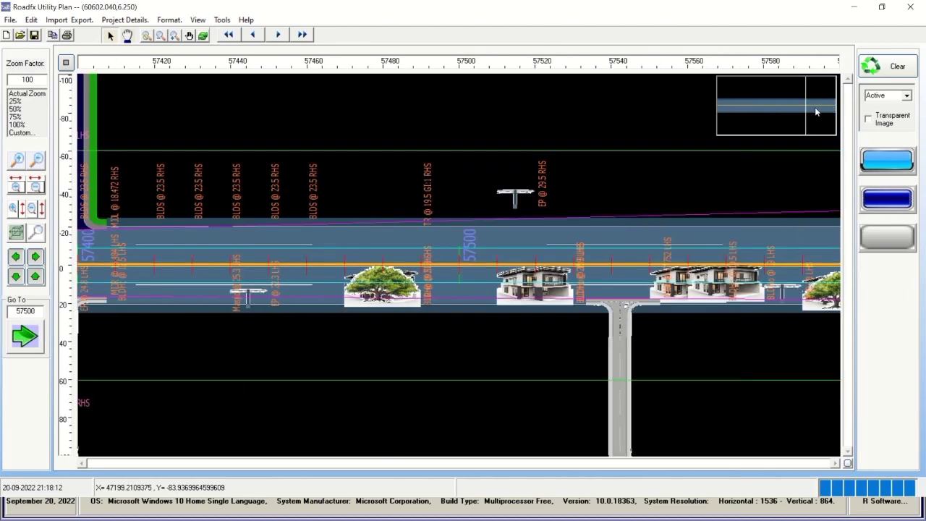
pyautogui.click(15, 257)
pyautogui.click(15, 257)
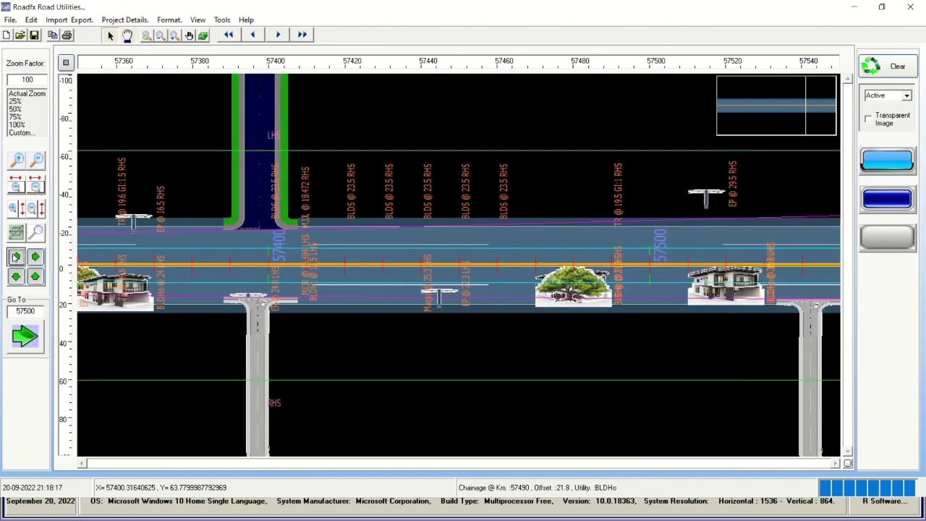
pyautogui.click(35, 257)
pyautogui.moveTo(809, 102); pyautogui.dragTo(825, 106)
# Step the strip chart back to 63560, then forward through 63640 and 63840 past 64000.
pyautogui.click(35, 256)
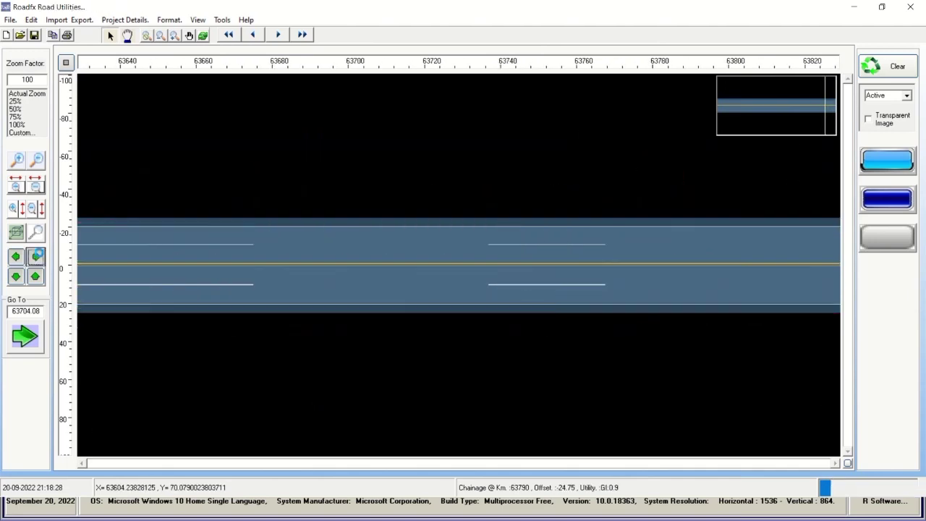
pyautogui.click(16, 257)
pyautogui.click(16, 257)
pyautogui.click(16, 257)
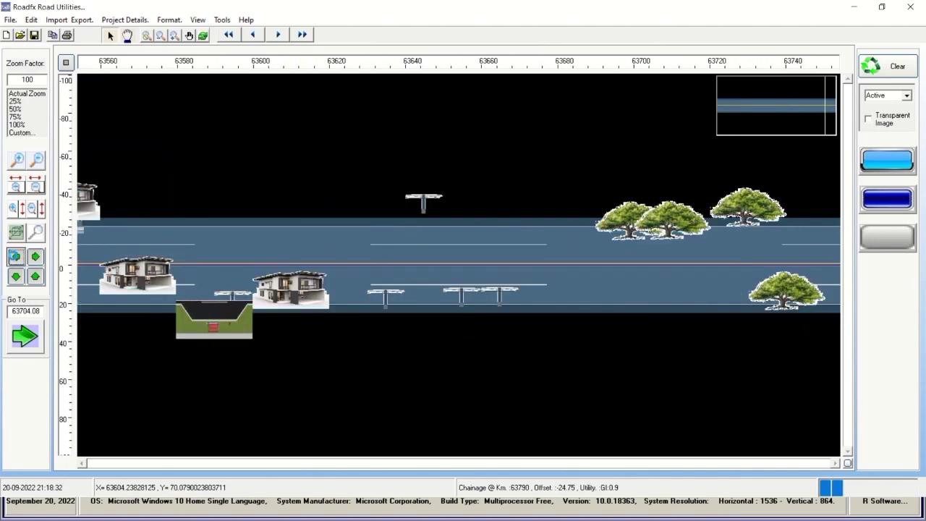
pyautogui.click(36, 257)
pyautogui.click(35, 257)
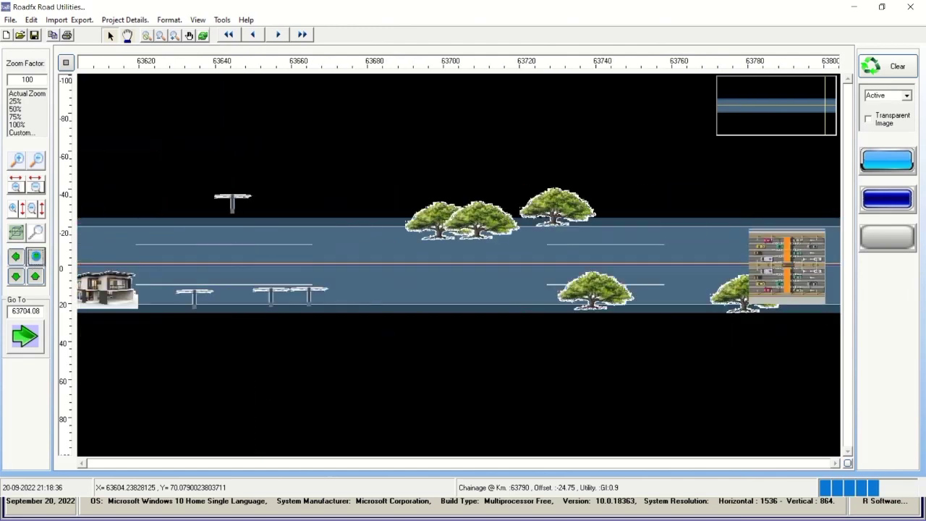
pyautogui.click(36, 257)
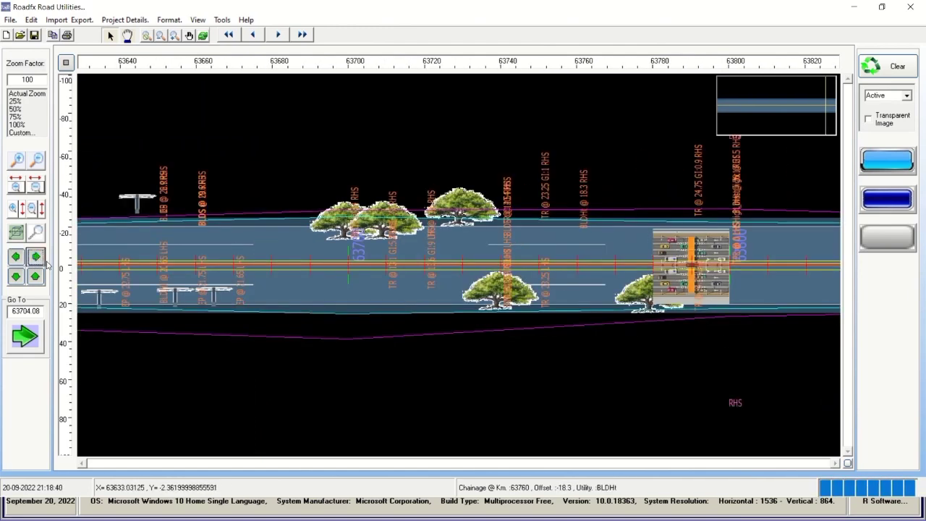
pyautogui.click(36, 257)
pyautogui.click(36, 257)
pyautogui.click(35, 257)
pyautogui.click(36, 257)
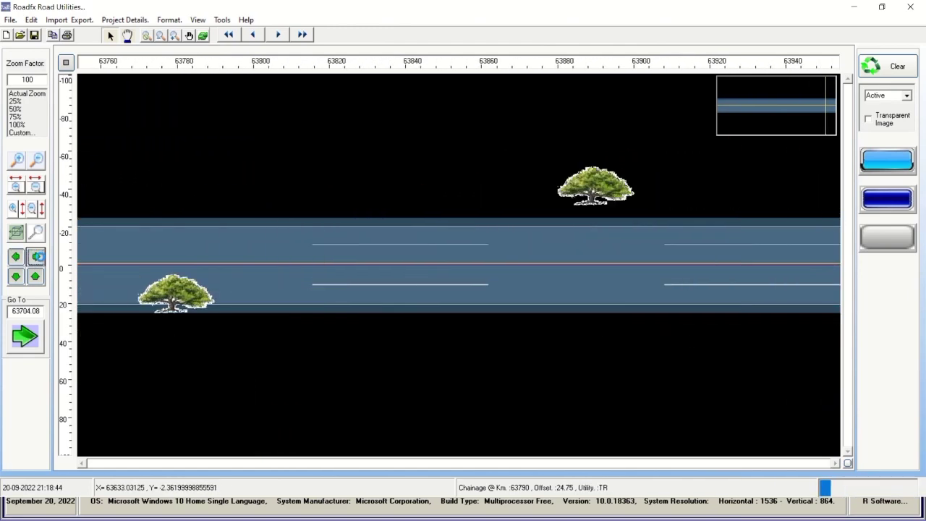
pyautogui.click(35, 257)
pyautogui.click(36, 257)
pyautogui.click(35, 257)
pyautogui.click(35, 257)
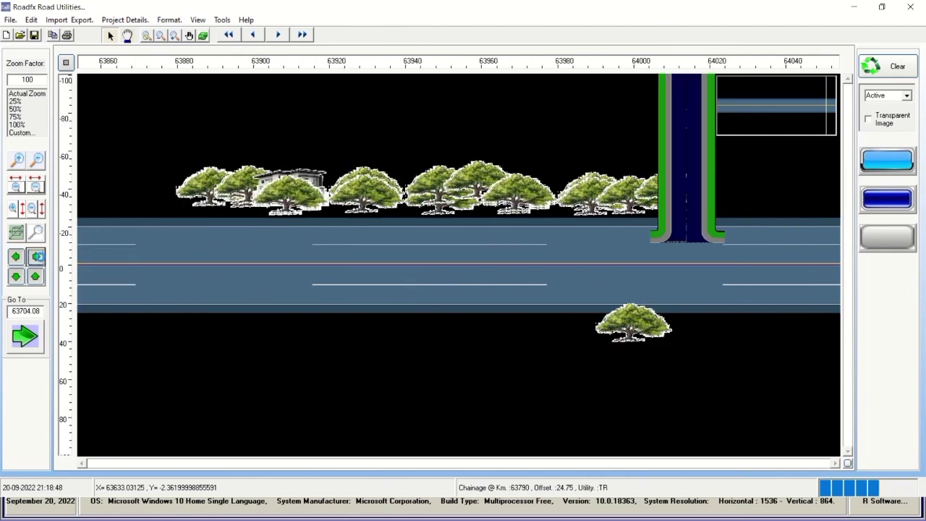
pyautogui.click(35, 257)
pyautogui.click(35, 257)
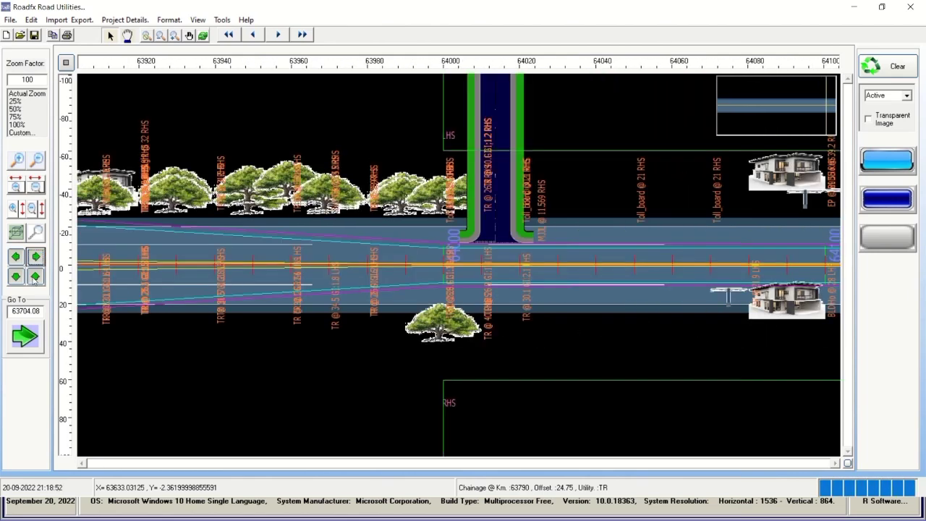
# Pan sideways until the ruler reaches -140, then recentre the road at -100 to 80.
pyautogui.click(16, 277)
pyautogui.click(16, 277)
pyautogui.click(15, 277)
pyautogui.click(16, 277)
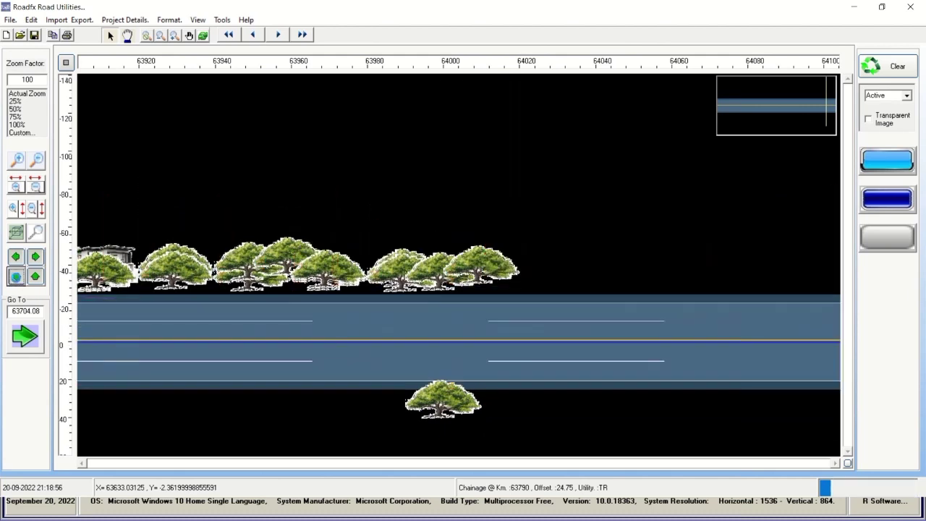
pyautogui.click(35, 277)
pyautogui.click(35, 277)
pyautogui.click(35, 278)
pyautogui.click(36, 277)
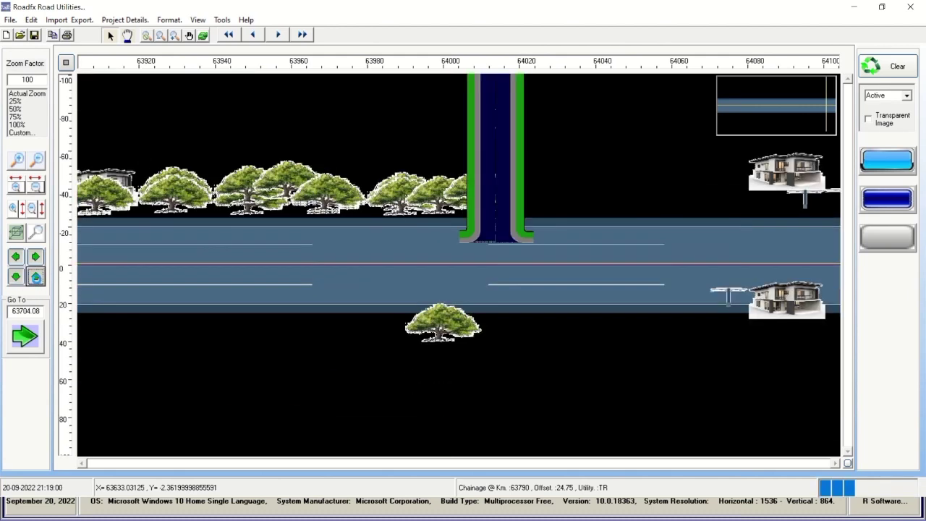
# Advance to chainage 64020–64200, then jump ahead to about chainage 66700.
pyautogui.click(35, 257)
pyautogui.click(35, 257)
pyautogui.click(36, 257)
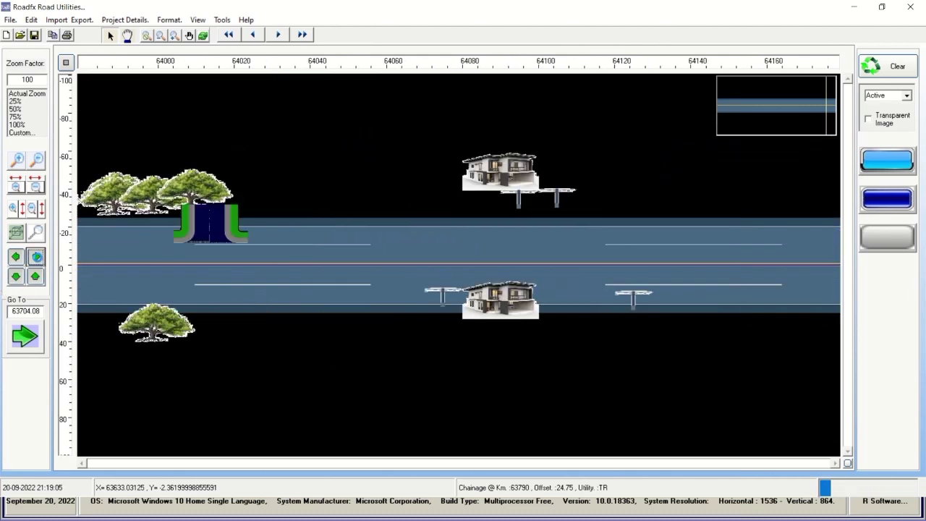
pyautogui.click(36, 257)
pyautogui.click(279, 35)
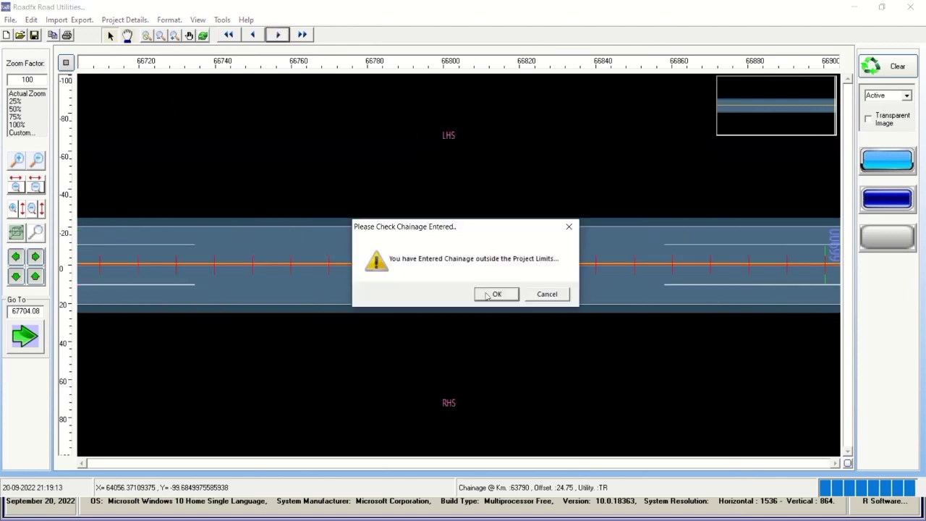
# Dismiss the out-of-limits warning, then review and close the Project Details.
pyautogui.click(489, 295)
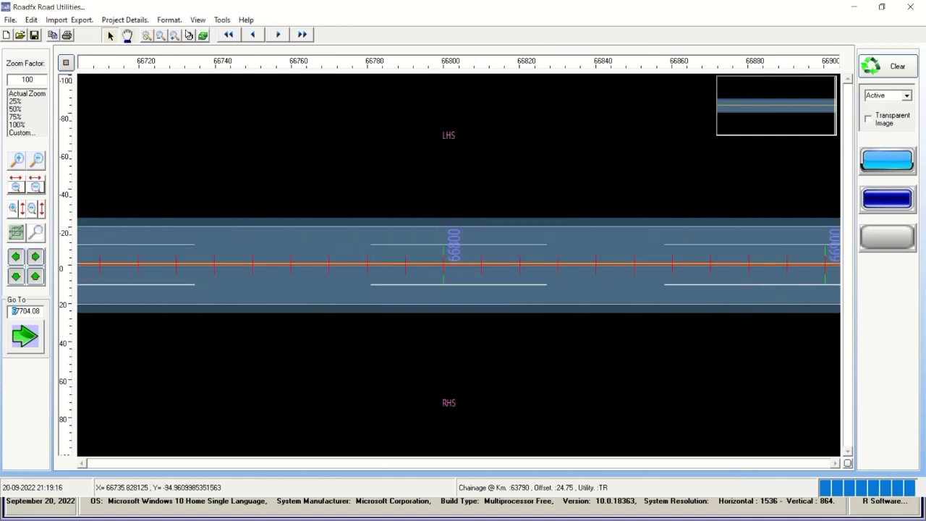
pyautogui.click(124, 19)
pyautogui.click(155, 46)
pyautogui.click(653, 421)
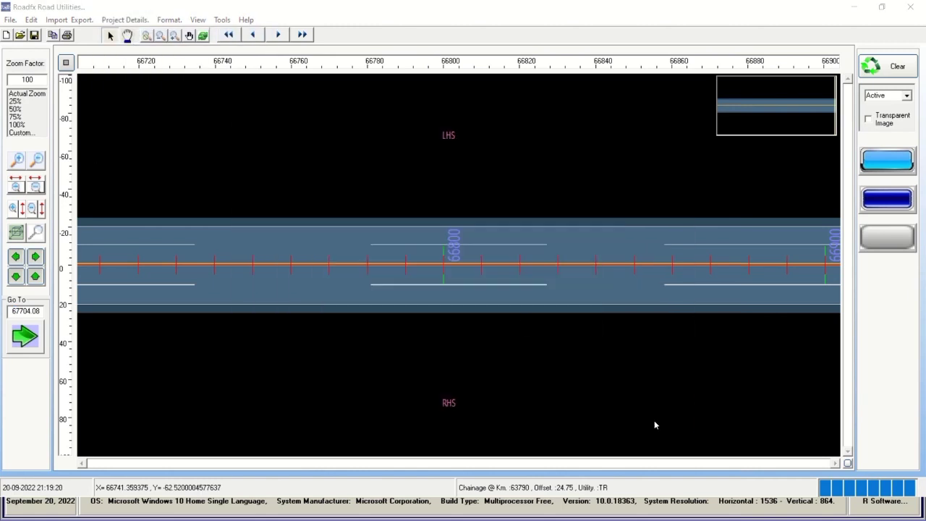
# Confirm the Road Model Selection, then open the Project_Data utilities details table.
pyautogui.click(125, 20)
pyautogui.click(148, 43)
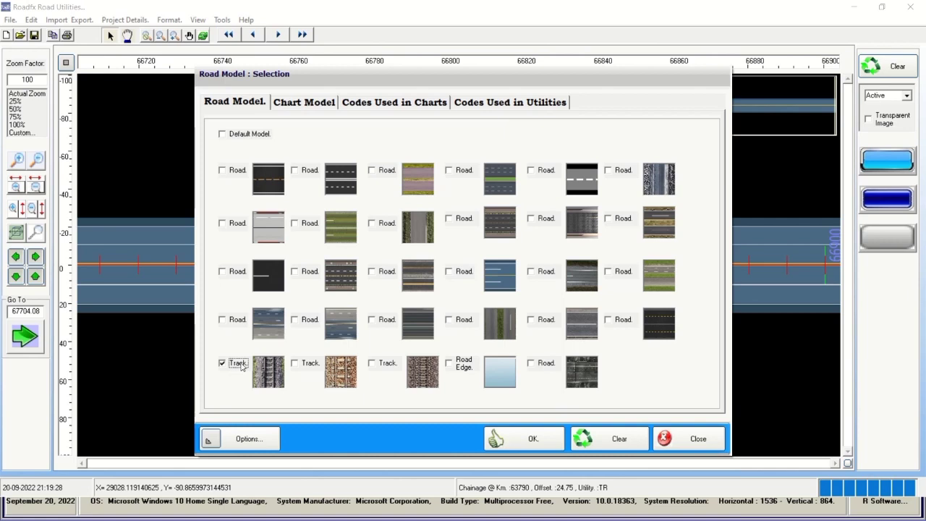
pyautogui.click(534, 439)
pyautogui.click(124, 20)
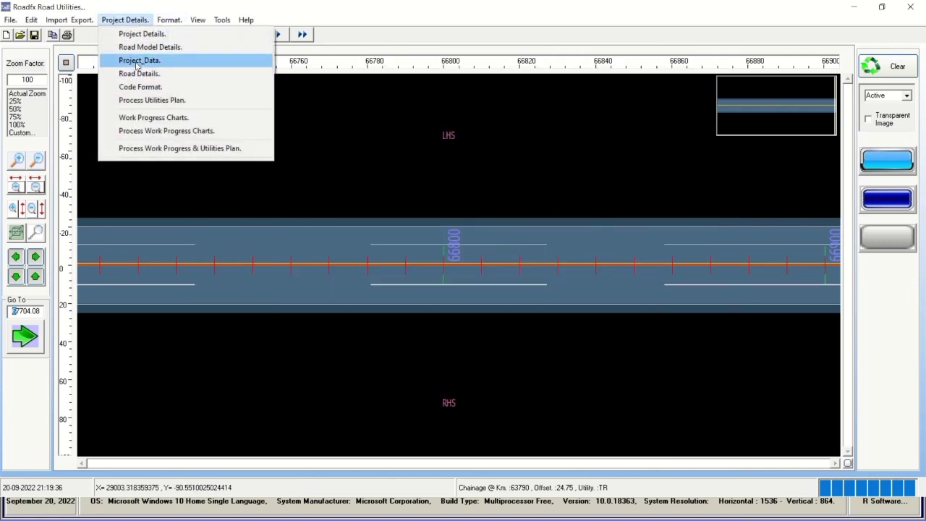
pyautogui.click(145, 60)
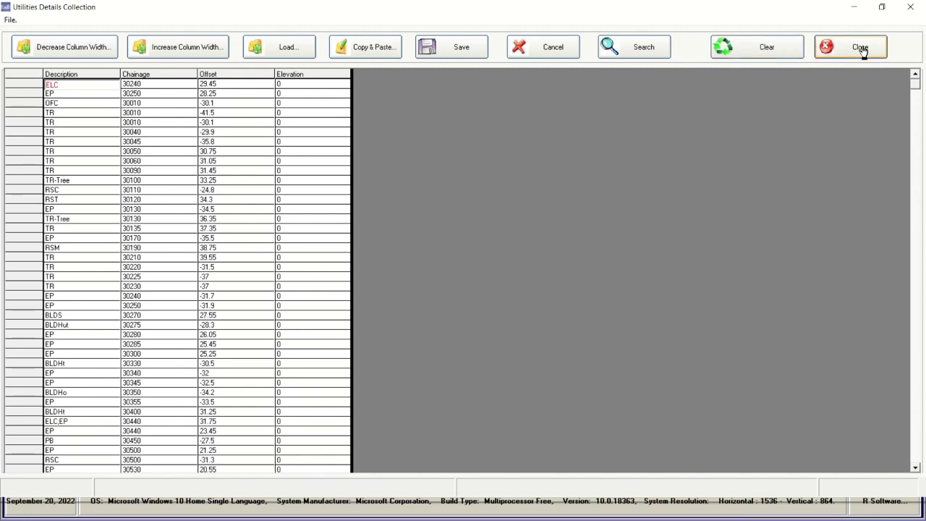
# Inspect EP, OFC, ELC, TR and RSC utility records' descriptions, chainages and offsets.
pyautogui.click(73, 94)
pyautogui.click(70, 107)
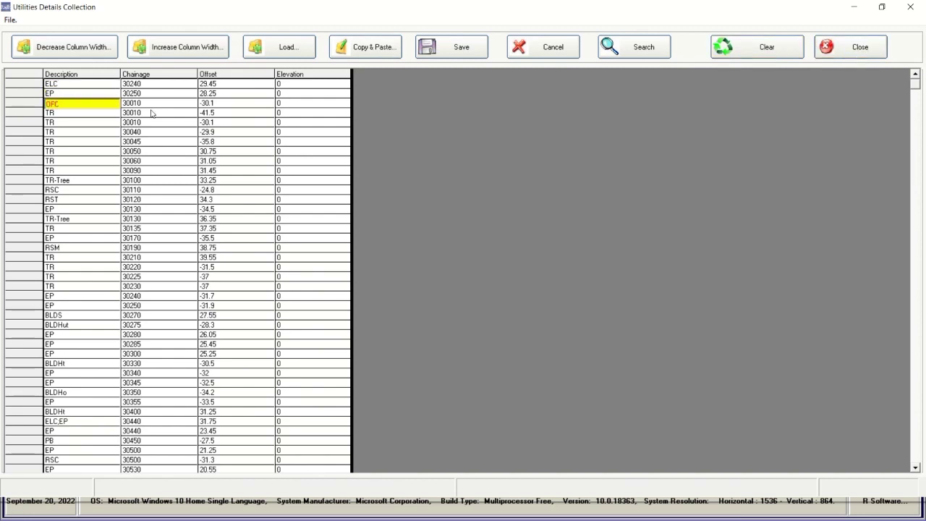
pyautogui.click(153, 114)
pyautogui.click(245, 123)
pyautogui.click(238, 152)
pyautogui.click(239, 199)
pyautogui.click(93, 84)
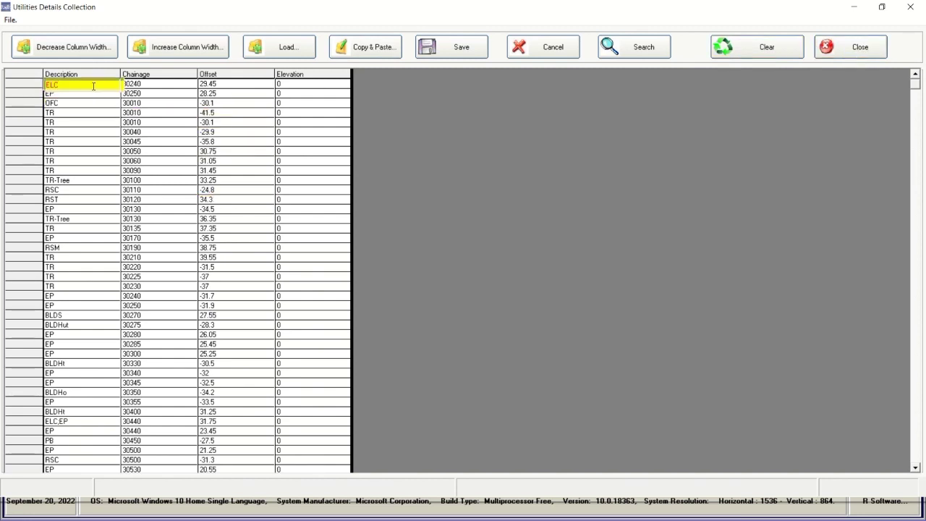
pyautogui.click(75, 112)
pyautogui.click(156, 132)
pyautogui.click(161, 161)
pyautogui.click(159, 190)
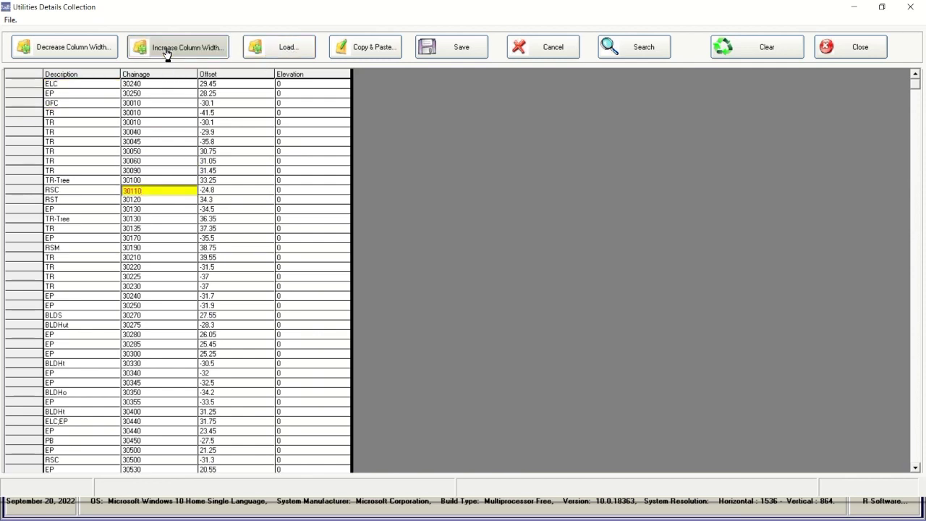
pyautogui.click(159, 84)
pyautogui.click(115, 86)
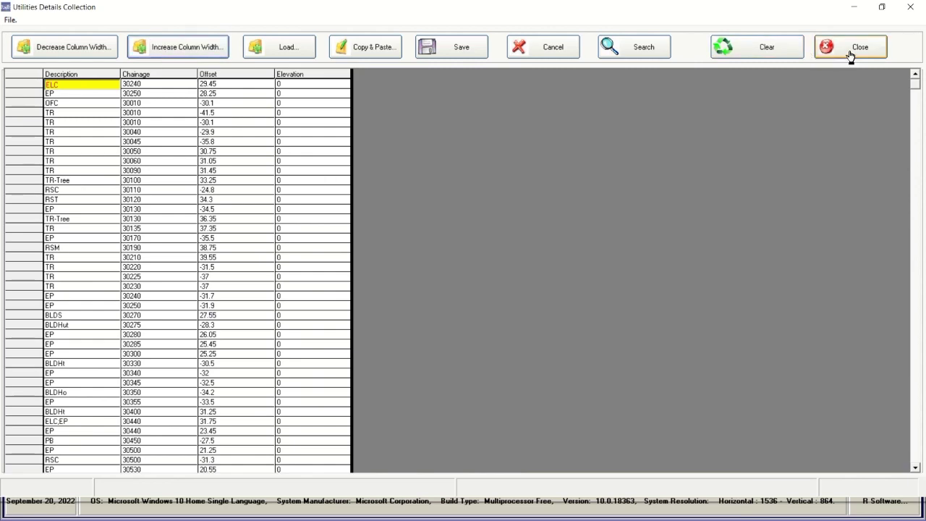
# Close the utilities details table, reopen it briefly, then close it again.
pyautogui.click(851, 56)
pyautogui.click(128, 19)
pyautogui.click(138, 63)
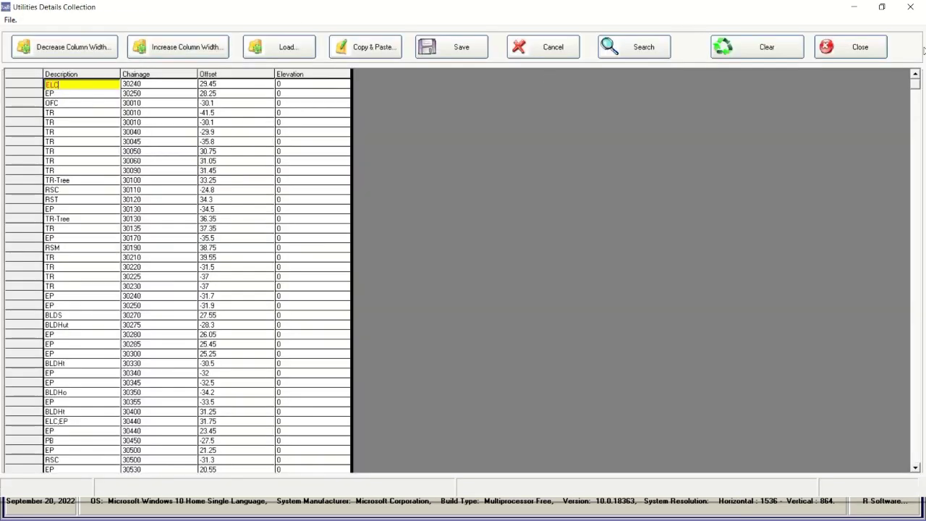
pyautogui.click(846, 56)
pyautogui.click(128, 20)
# Browse down the Road Details table rows and close it.
pyautogui.click(138, 73)
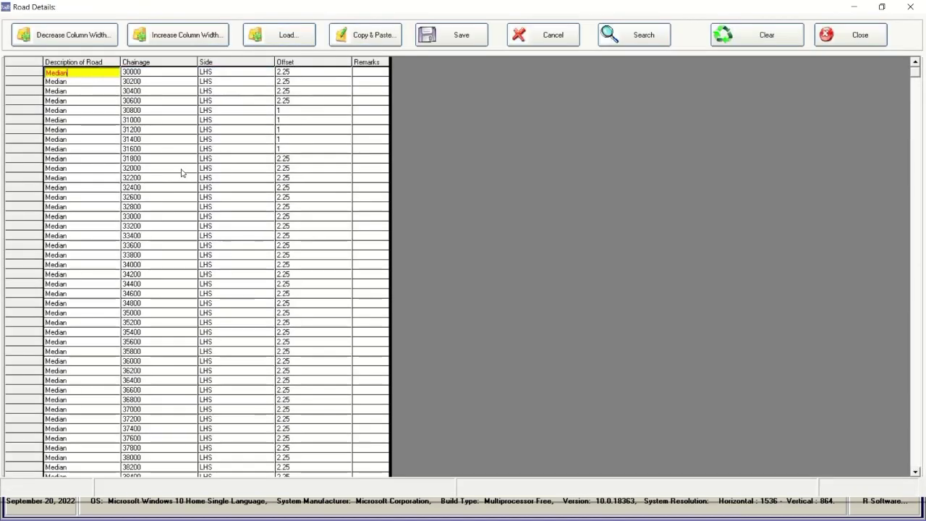
pyautogui.press('Down')
pyautogui.press('Down')
pyautogui.press('Down')
pyautogui.click(861, 35)
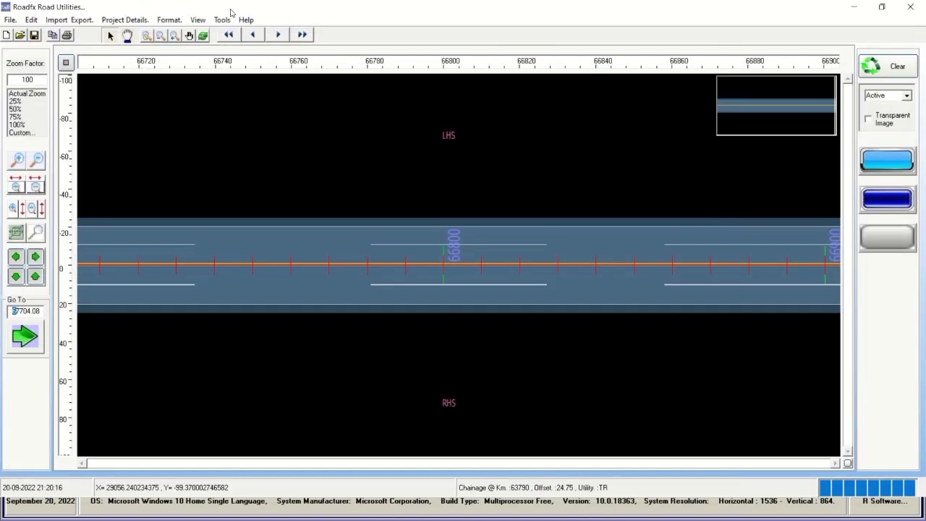
# Review the CAD Block Format table in Code Format, then close it.
pyautogui.click(125, 20)
pyautogui.click(140, 86)
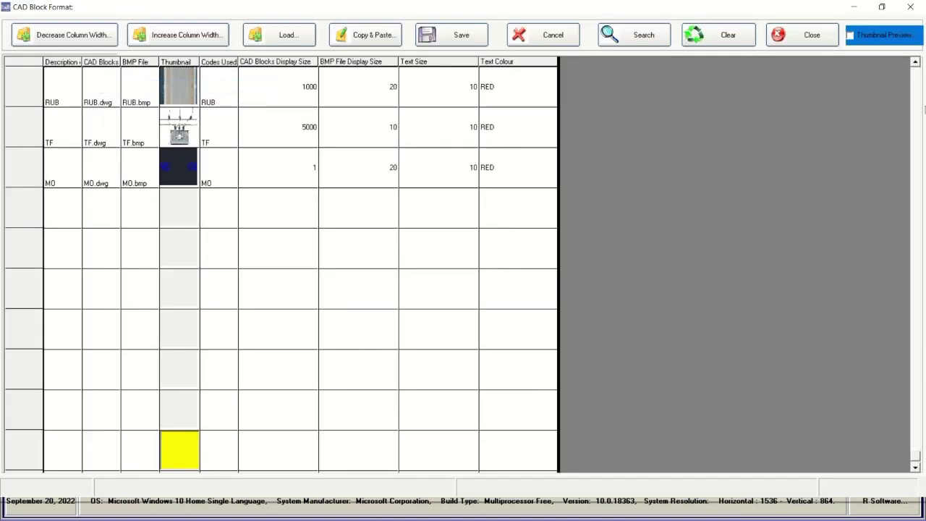
pyautogui.moveTo(916, 63); pyautogui.dragTo(916, 64)
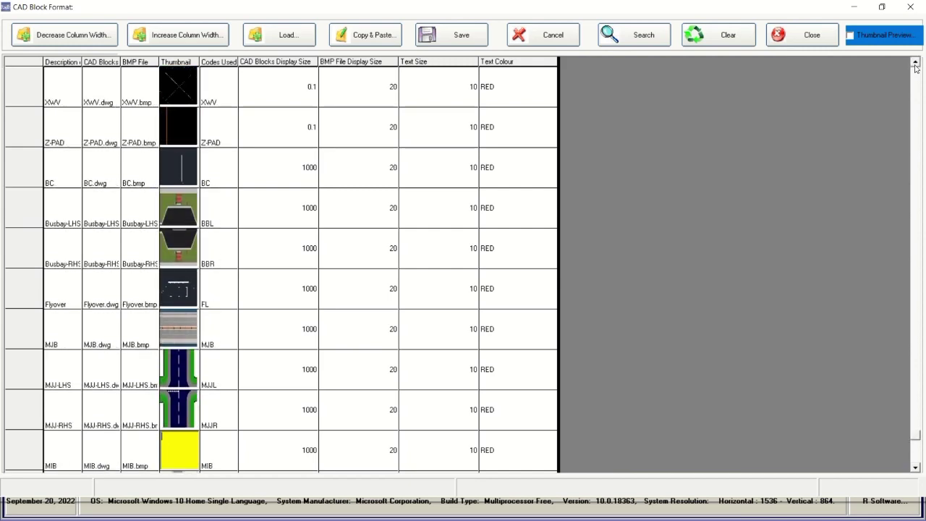
pyautogui.click(814, 41)
pyautogui.click(125, 19)
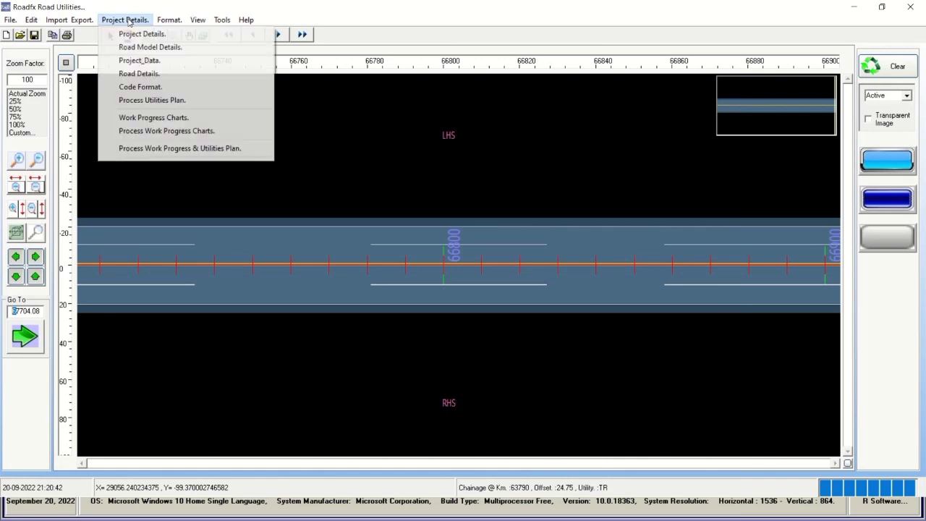
# Process the utilities plan, then jump through chainages 30000, 42000, 49000, 47000 and 52000.
pyautogui.click(159, 102)
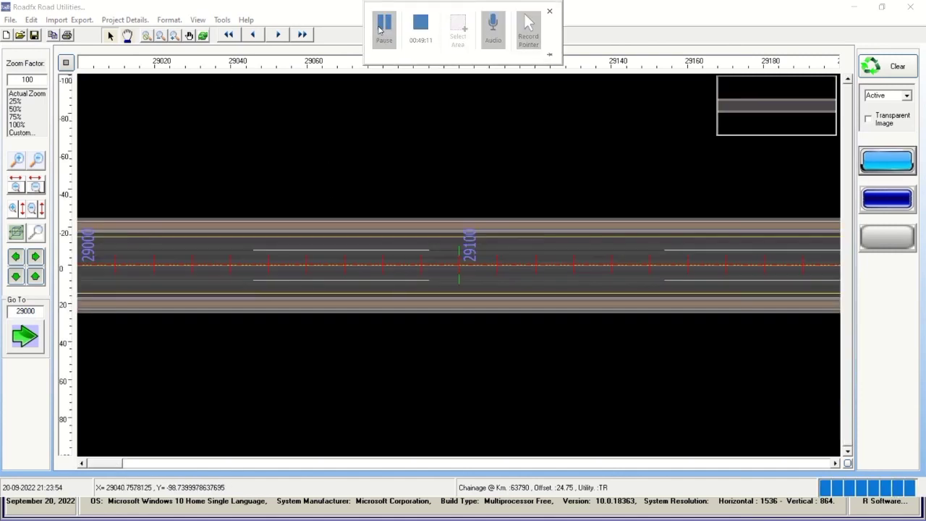
pyautogui.doubleClick(27, 311)
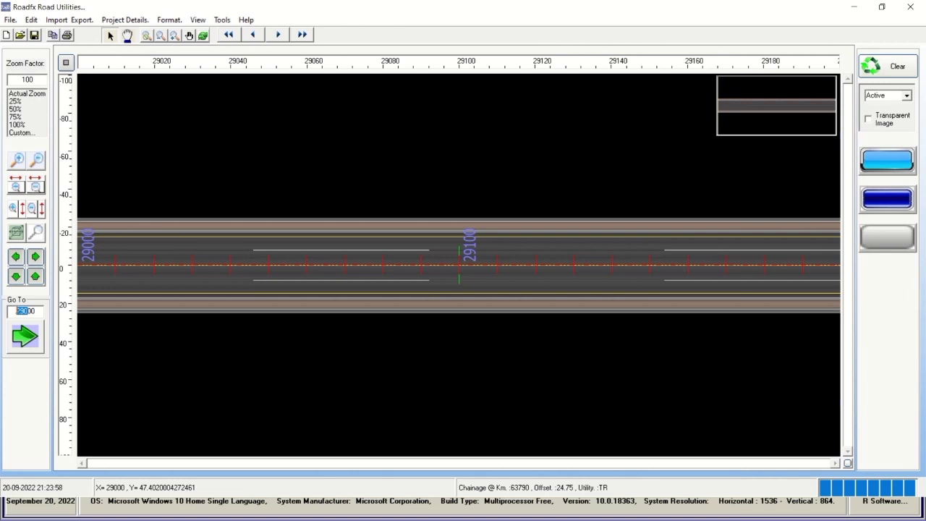
pyautogui.write('30000')
pyautogui.click(25, 336)
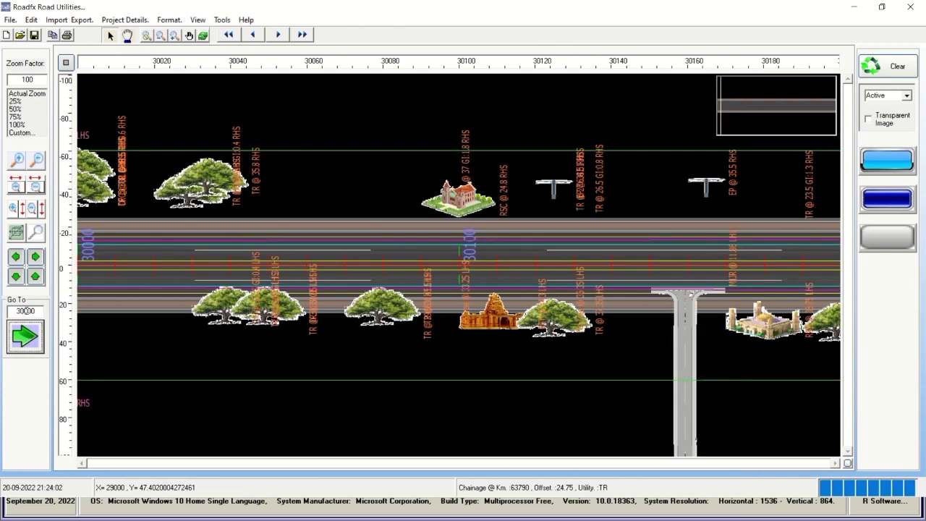
pyautogui.click(30, 337)
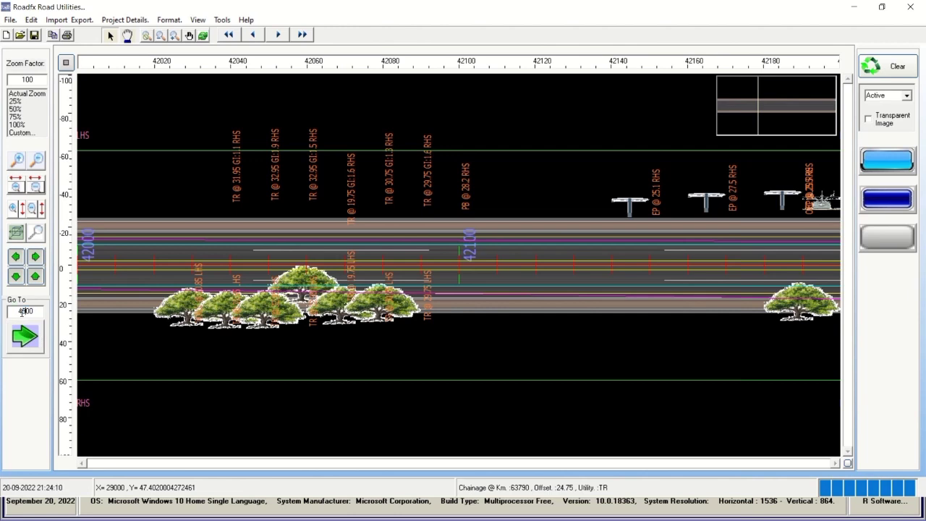
pyautogui.click(28, 343)
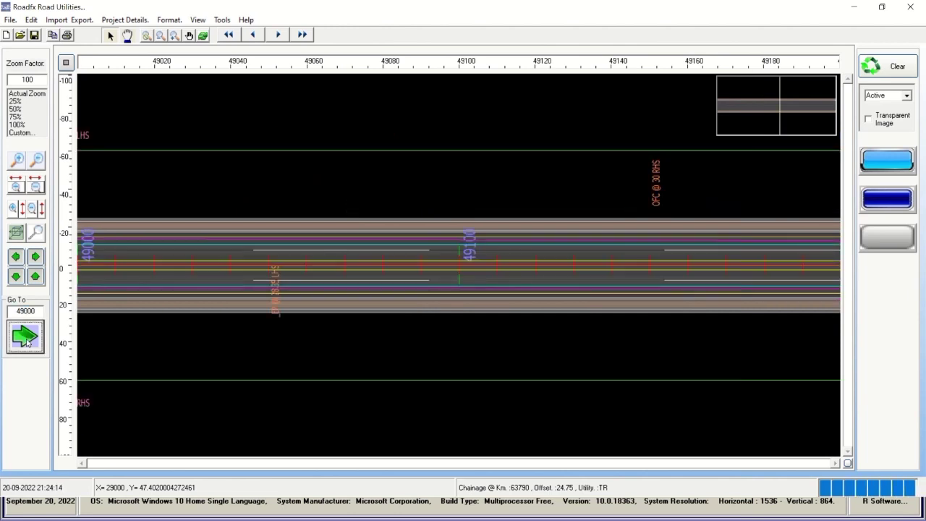
pyautogui.click(26, 343)
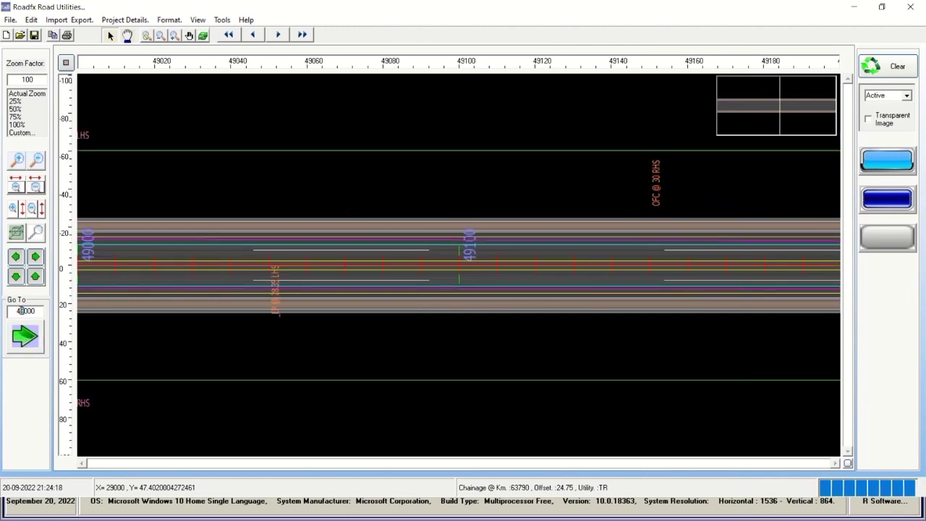
pyautogui.click(29, 345)
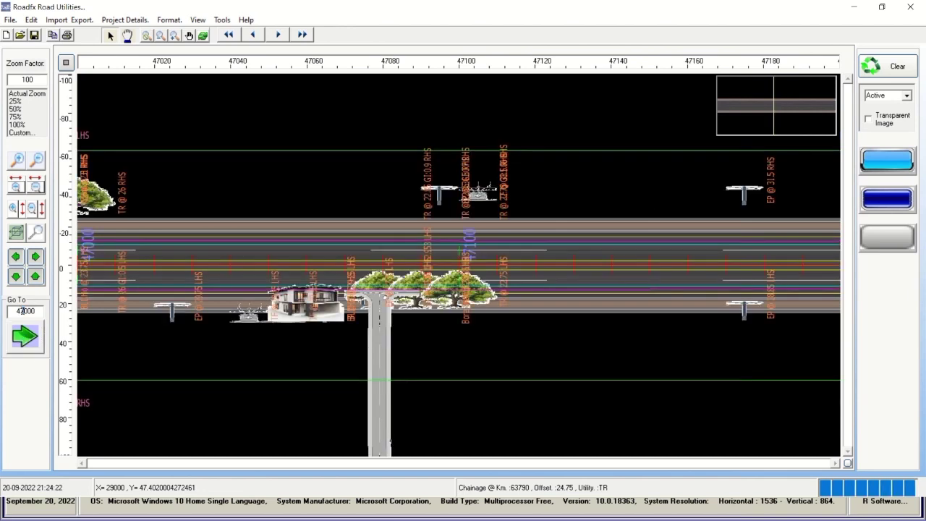
pyautogui.click(35, 337)
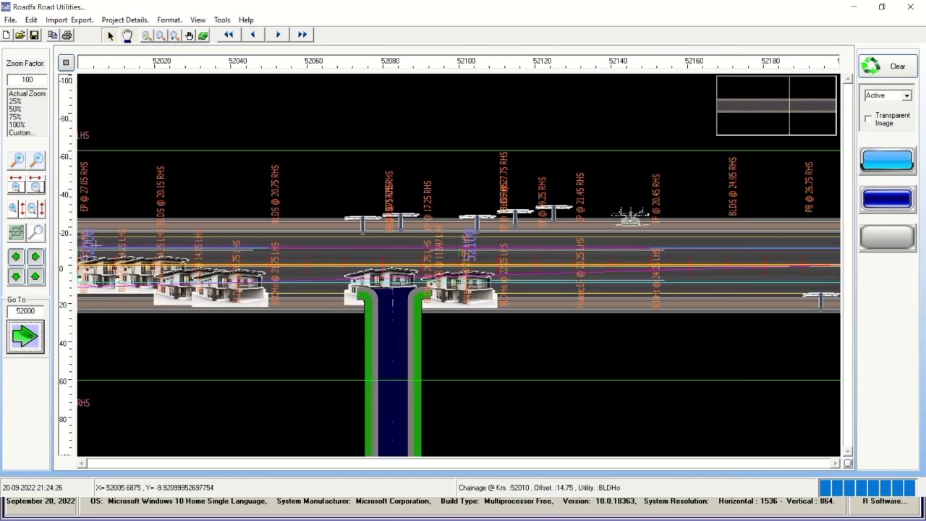
# Pan the strip chart forward to chainage 52140–52320.
pyautogui.click(35, 257)
pyautogui.click(35, 257)
pyautogui.click(34, 257)
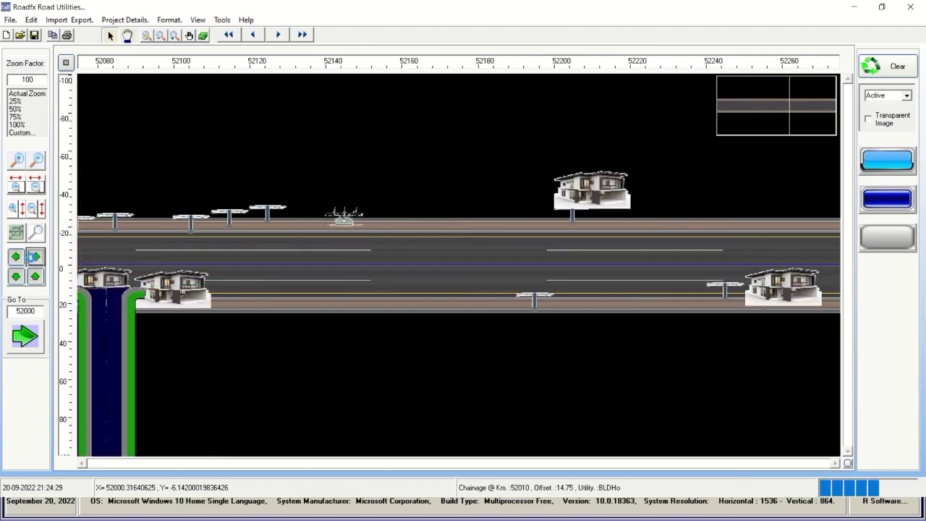
pyautogui.click(35, 257)
pyautogui.click(34, 257)
pyautogui.click(35, 257)
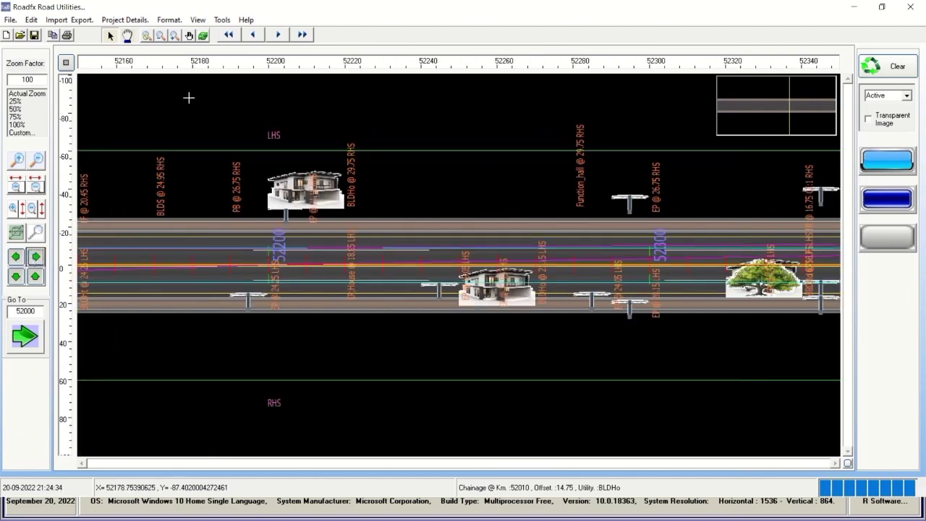
# Advance block by block from chainage 53000 to 67000, then try going past the project end.
pyautogui.click(278, 34)
pyautogui.click(278, 35)
pyautogui.click(278, 34)
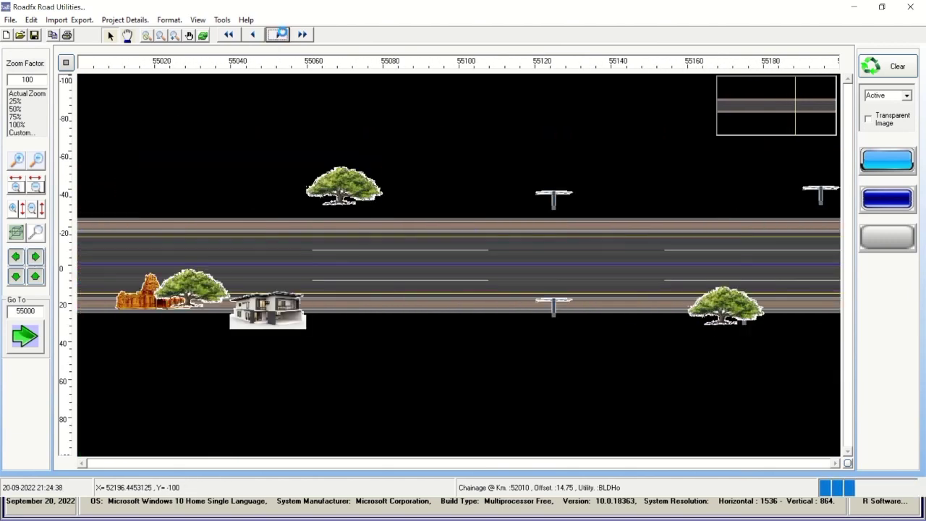
pyautogui.click(278, 34)
pyautogui.click(280, 34)
pyautogui.click(281, 34)
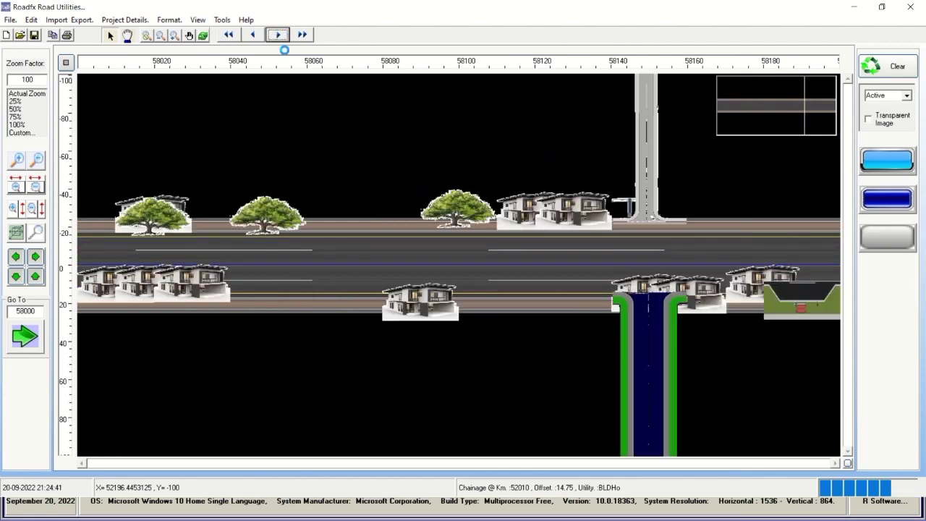
pyautogui.click(278, 35)
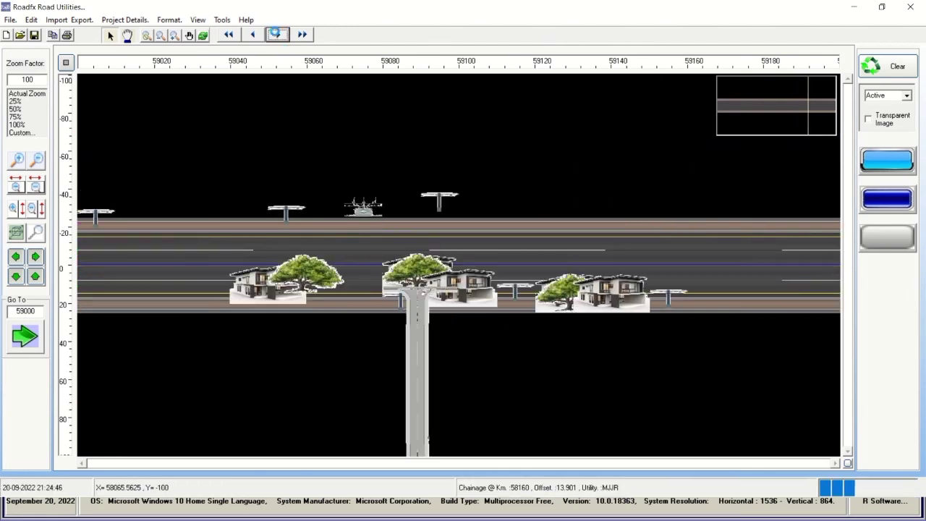
pyautogui.click(278, 35)
pyautogui.click(278, 35)
pyautogui.click(278, 35)
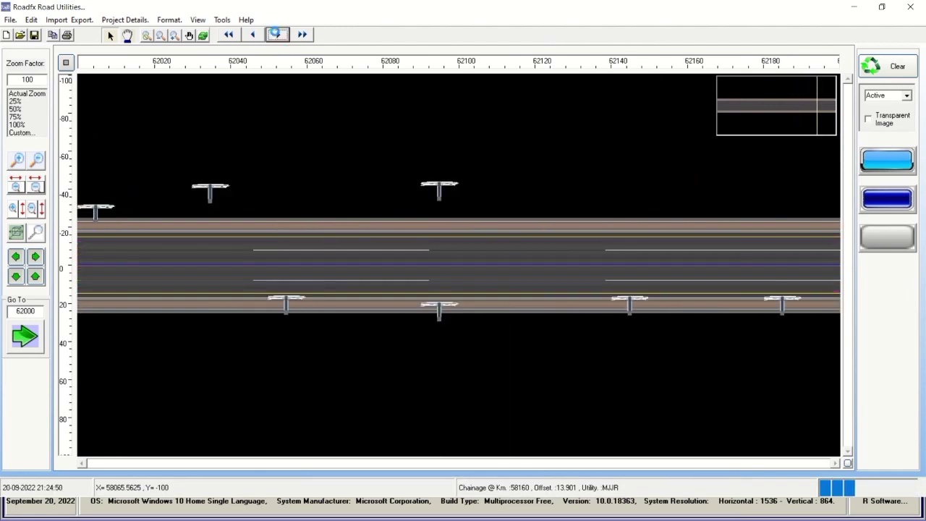
pyautogui.click(278, 35)
pyautogui.click(278, 35)
pyautogui.click(278, 34)
pyautogui.click(278, 35)
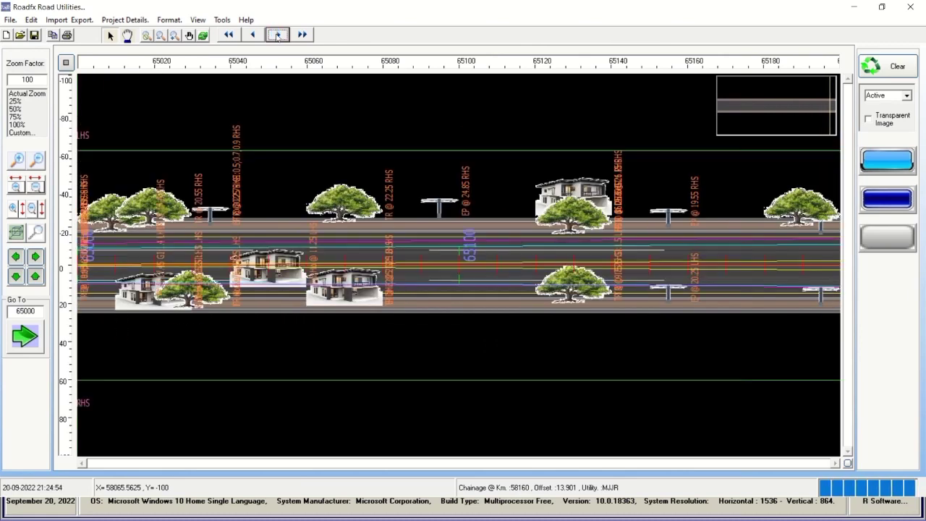
pyautogui.click(278, 34)
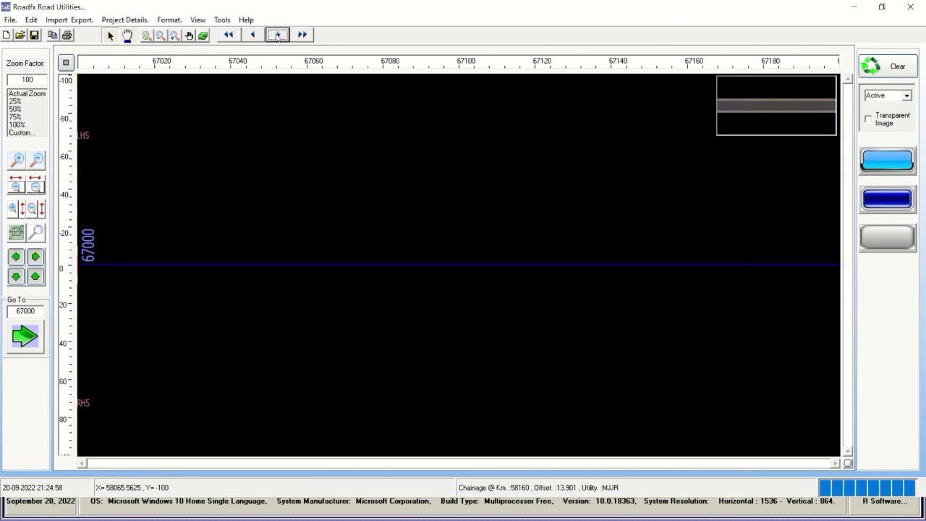
pyautogui.click(278, 35)
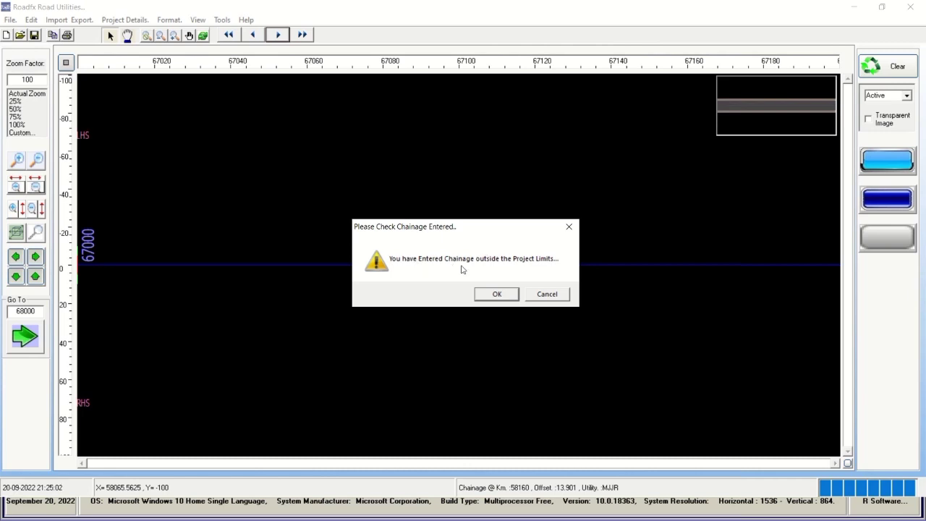
# Dismiss the warning, return to the 67000 block and retry stepping past the project end.
pyautogui.click(497, 294)
pyautogui.click(16, 257)
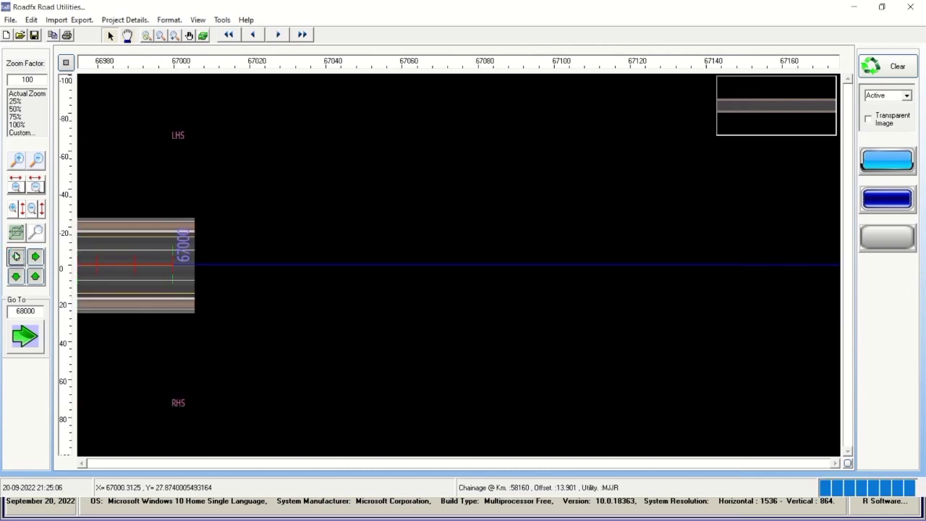
pyautogui.click(16, 257)
pyautogui.click(15, 257)
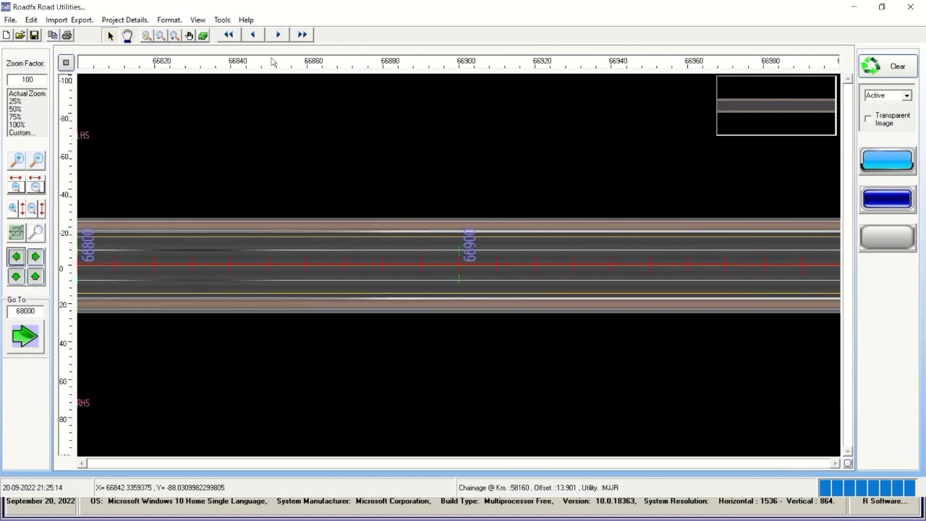
pyautogui.click(251, 34)
pyautogui.click(277, 35)
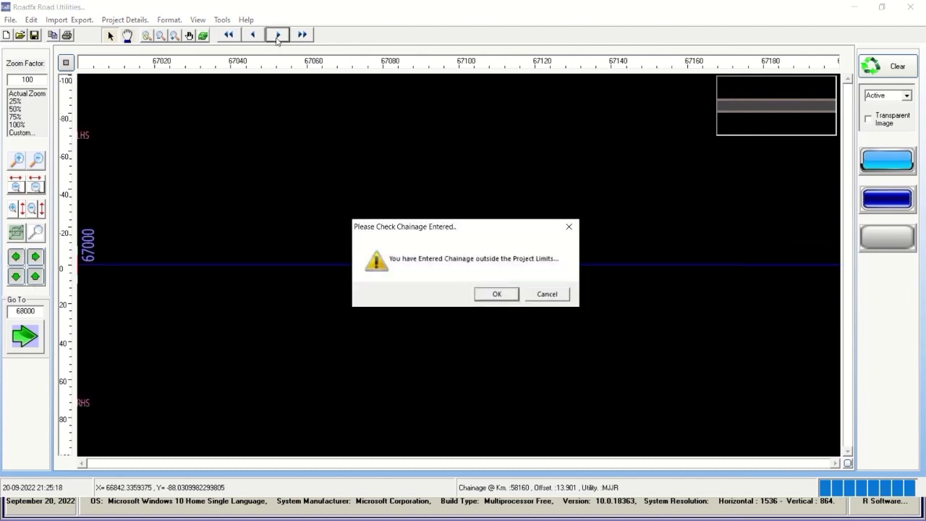
pyautogui.click(497, 293)
# Step back to chainage 63000, clear the utilities and show the work-progress chart.
pyautogui.click(253, 35)
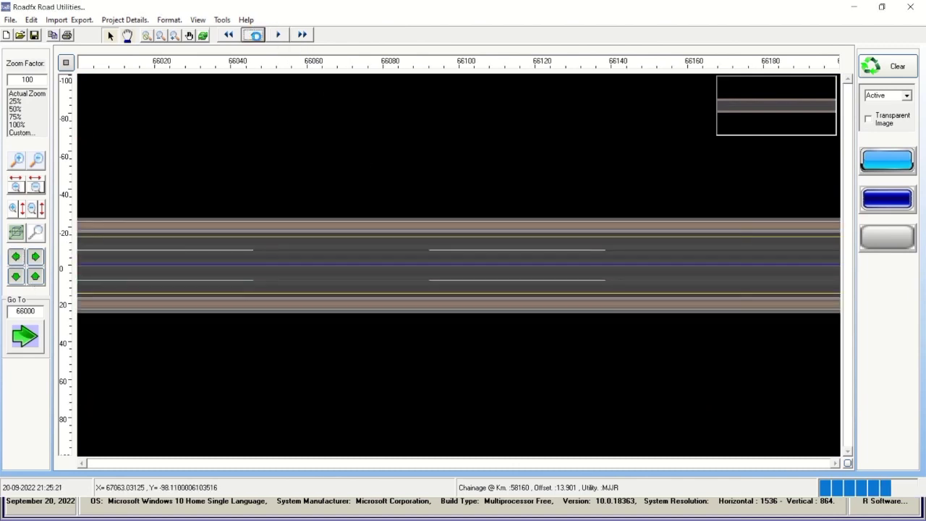
pyautogui.click(254, 34)
pyautogui.click(255, 35)
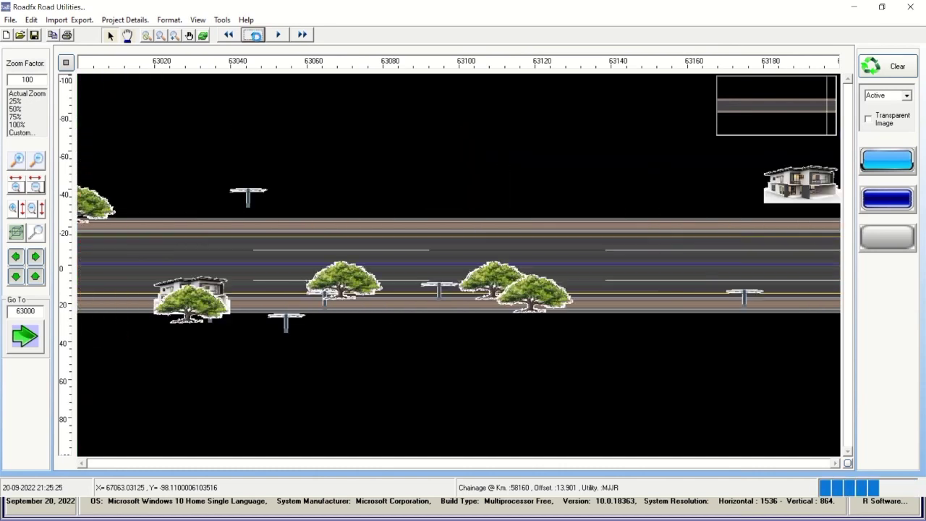
pyautogui.click(887, 66)
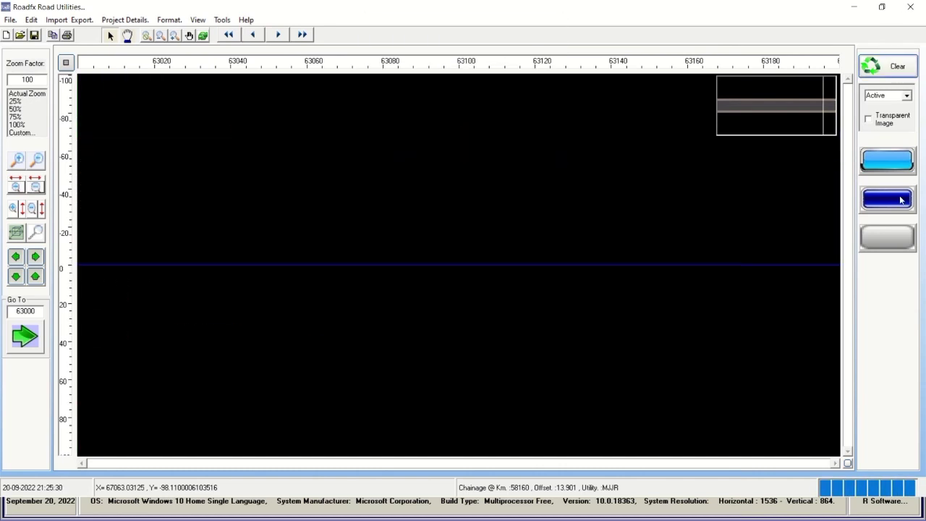
pyautogui.click(898, 204)
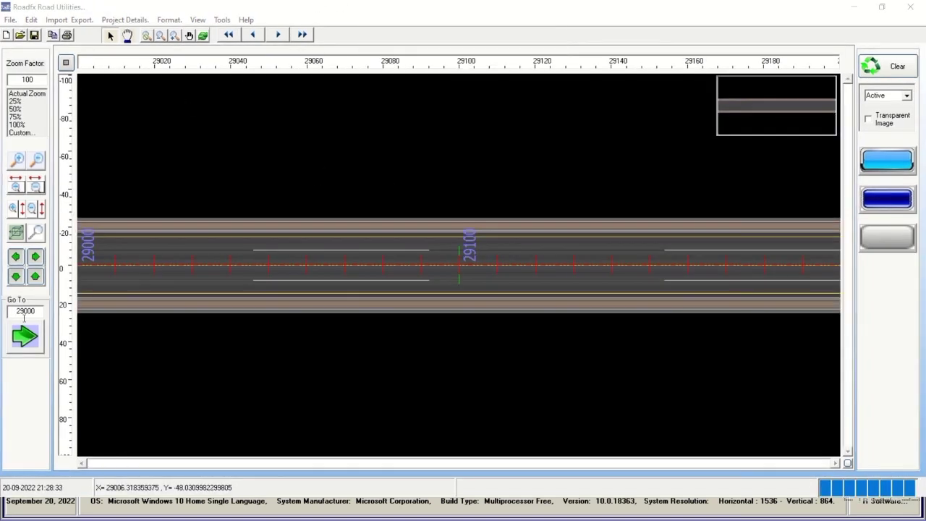
# Advance the chart to chainage 30000 and pan along the BC layers on both sides.
pyautogui.moveTo(24, 312); pyautogui.dragTo(17, 311)
pyautogui.click(277, 35)
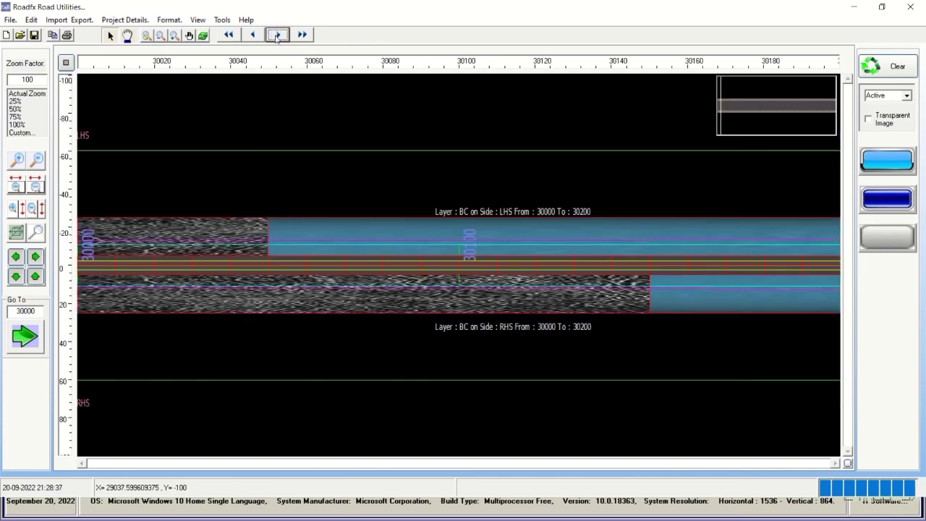
pyautogui.click(15, 257)
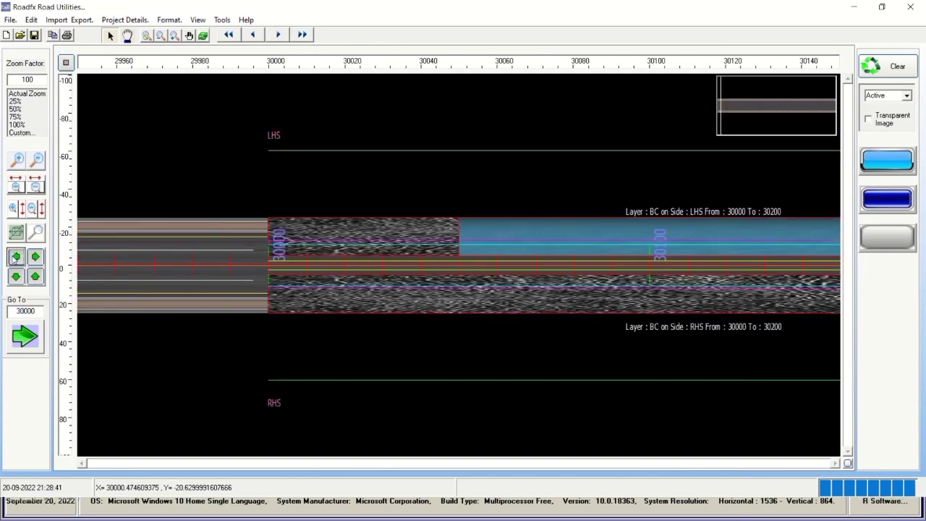
pyautogui.click(36, 258)
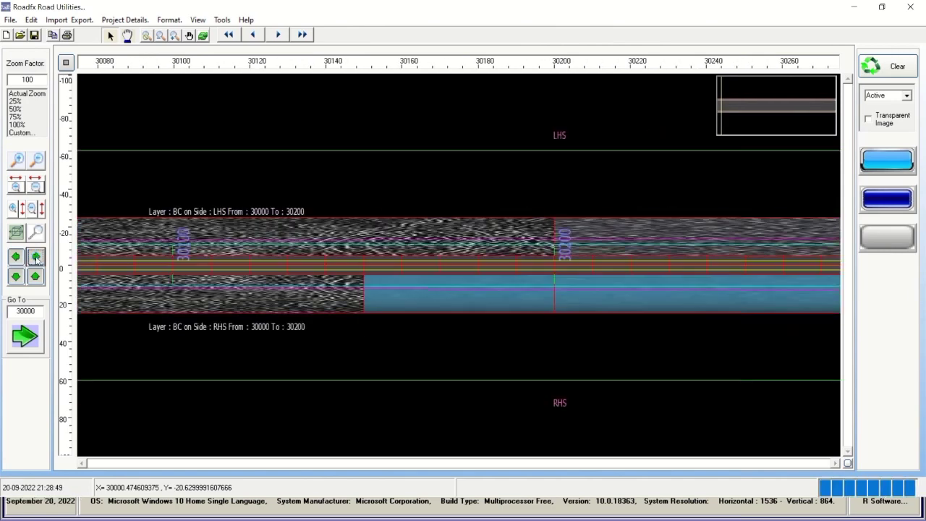
pyautogui.click(126, 20)
# Check Project Details, then open Road Model Selection to show chart layer textures and codes.
pyautogui.click(139, 61)
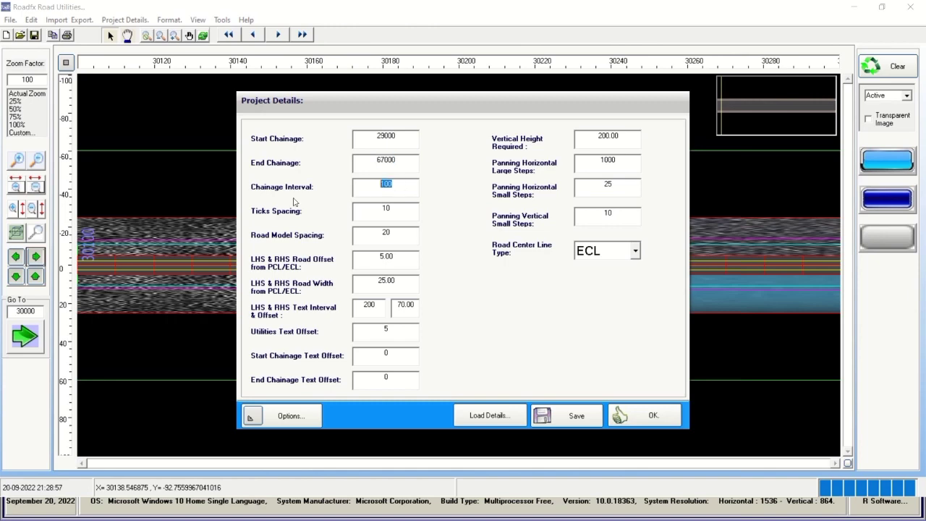
pyautogui.click(653, 415)
pyautogui.click(124, 20)
pyautogui.click(139, 45)
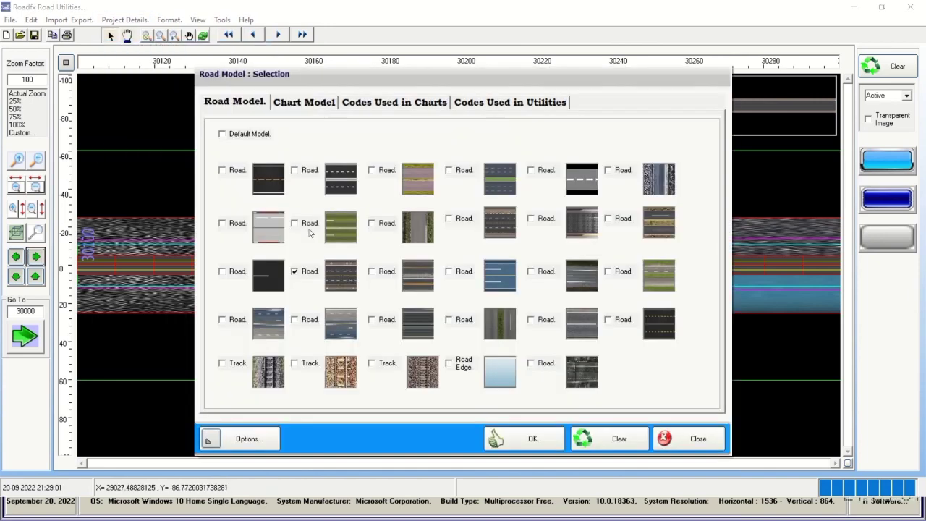
pyautogui.click(551, 442)
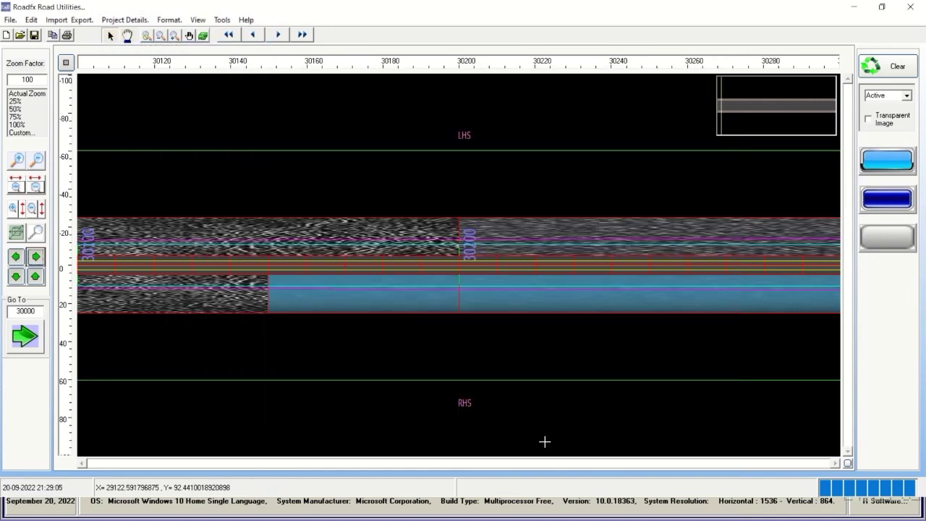
pyautogui.click(125, 20)
pyautogui.click(139, 45)
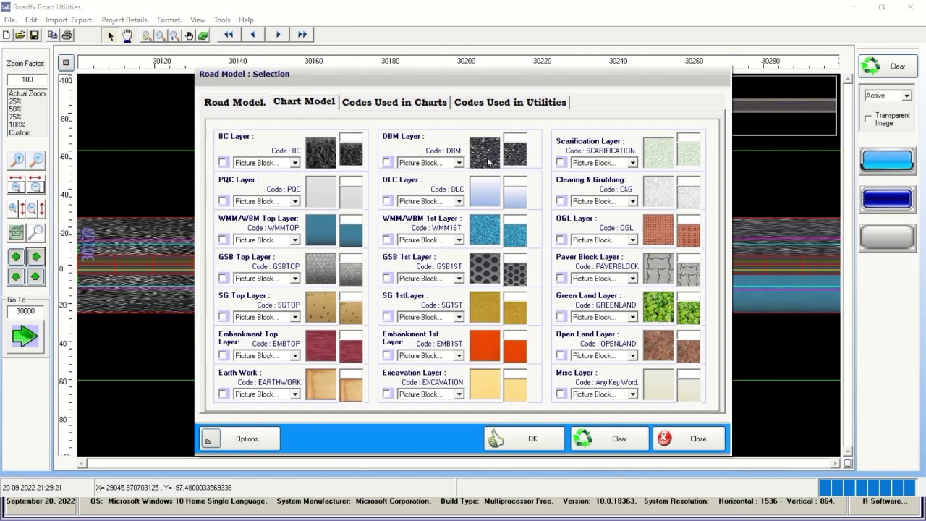
# Browse the Codes Used in Charts and Codes Used in Utilities lists.
pyautogui.click(378, 104)
pyautogui.scroll(-1, 434, 253)
pyautogui.scroll(1, 434, 253)
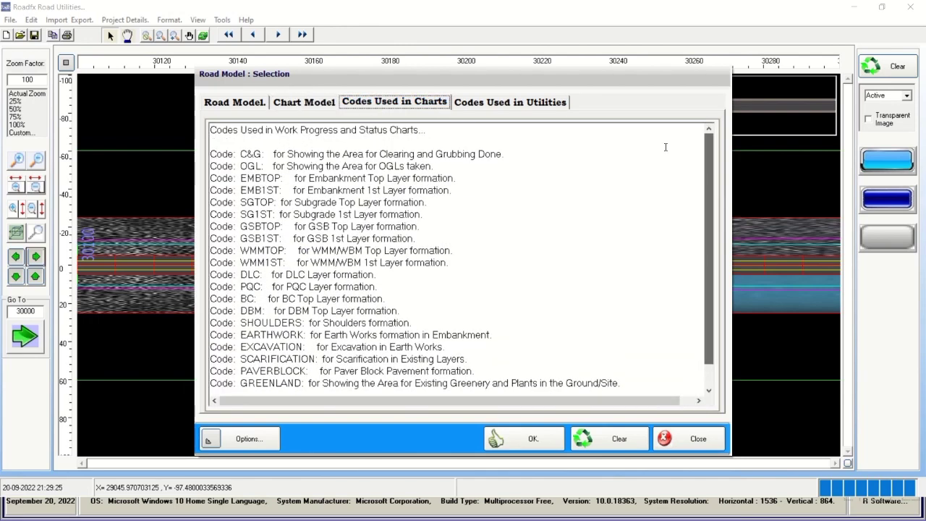
pyautogui.click(542, 103)
pyautogui.moveTo(709, 174); pyautogui.dragTo(728, 157)
pyautogui.click(394, 103)
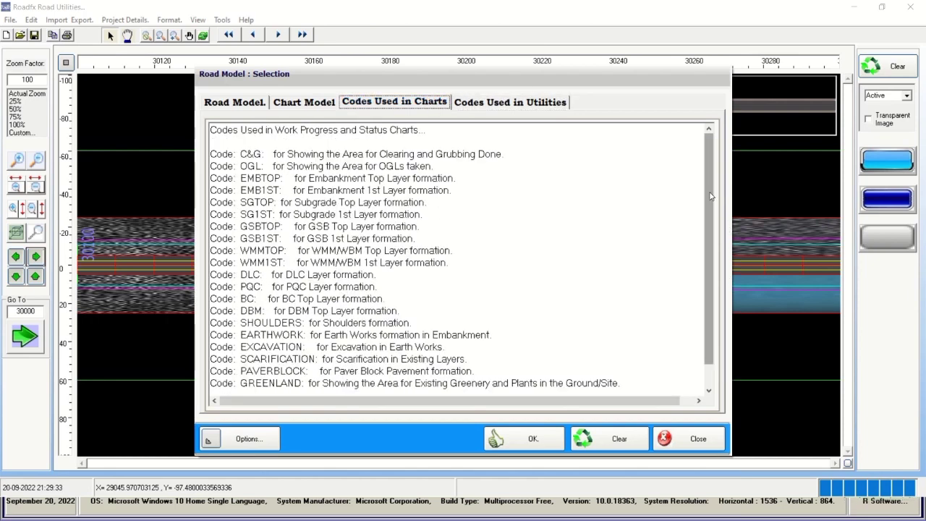
pyautogui.moveTo(712, 240); pyautogui.dragTo(712, 263)
# Pick out the GREENLAND, OPENLAND, SCARIFICATION and C&G codes and the C&G description.
pyautogui.doubleClick(241, 359)
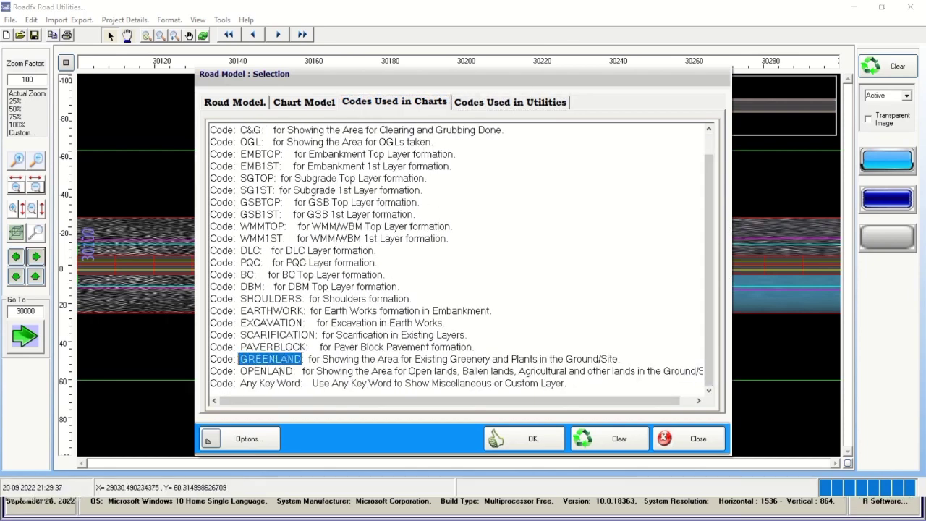
pyautogui.doubleClick(241, 371)
pyautogui.doubleClick(241, 334)
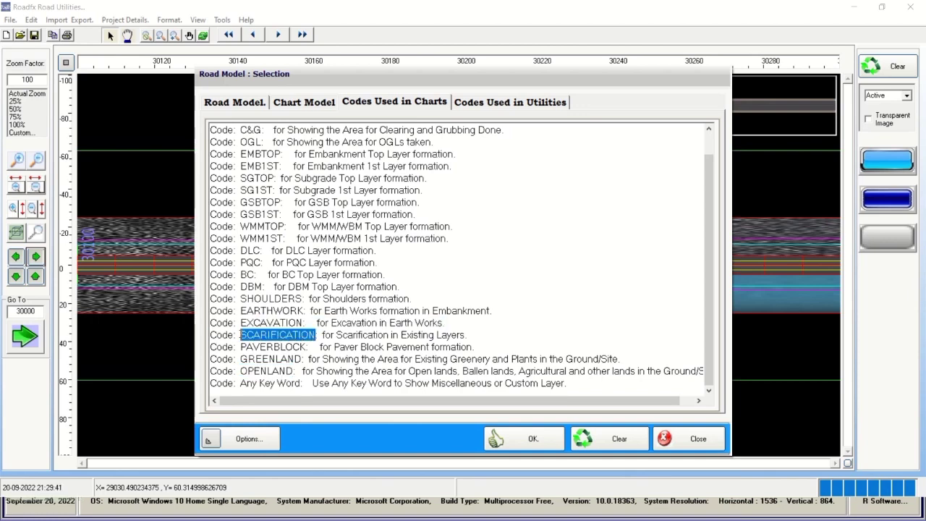
pyautogui.doubleClick(250, 129)
pyautogui.moveTo(271, 130); pyautogui.dragTo(507, 131)
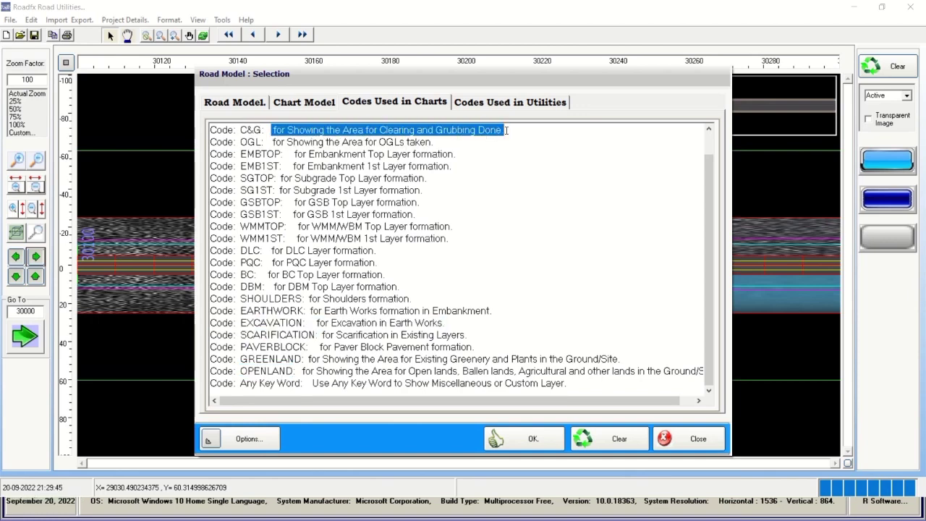
# Return to the road textures, apply the road model, and play the chart forward.
pyautogui.click(314, 106)
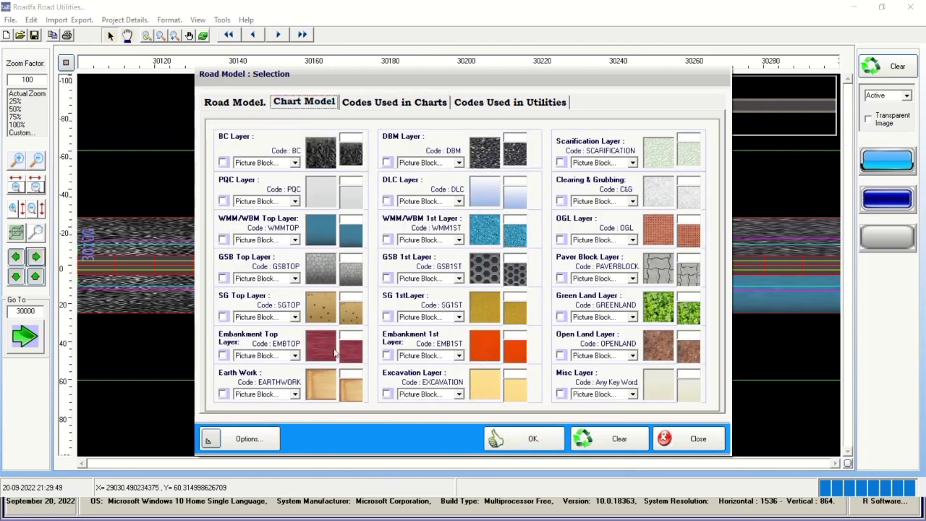
pyautogui.click(230, 104)
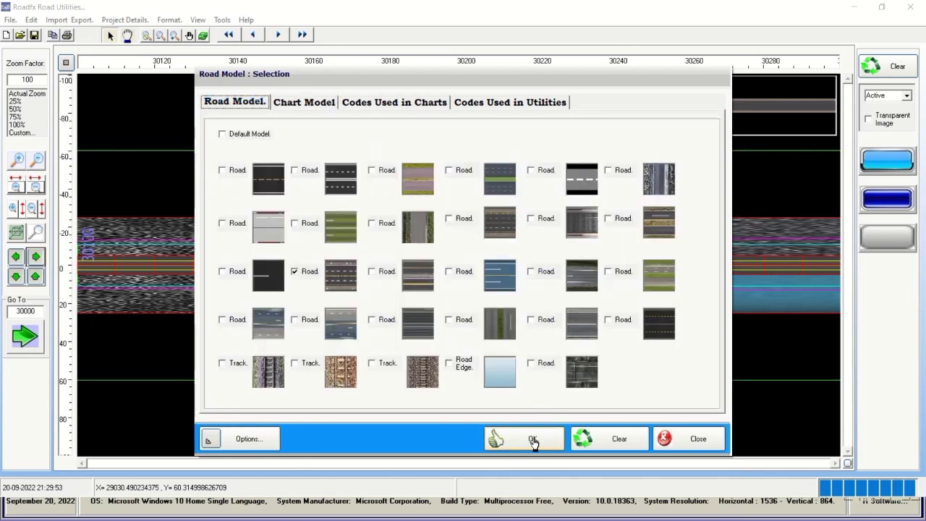
pyautogui.click(533, 440)
pyautogui.click(277, 36)
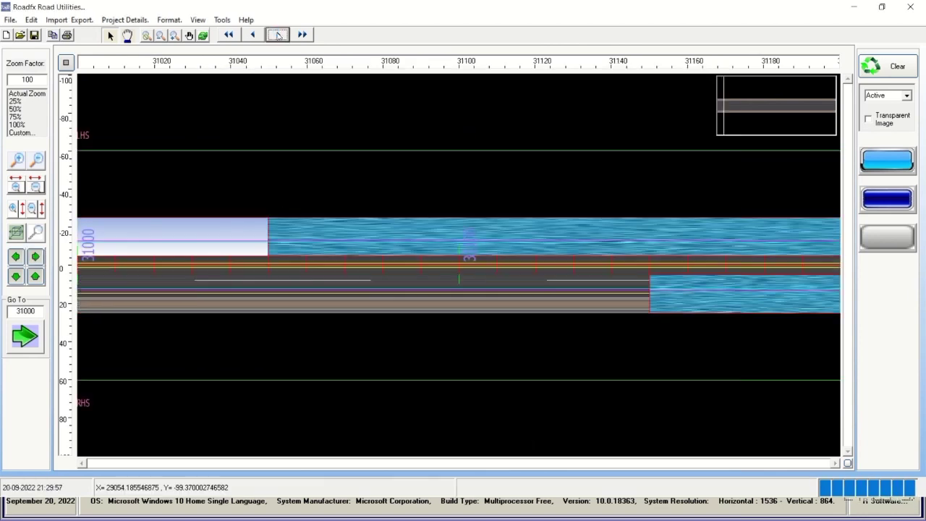
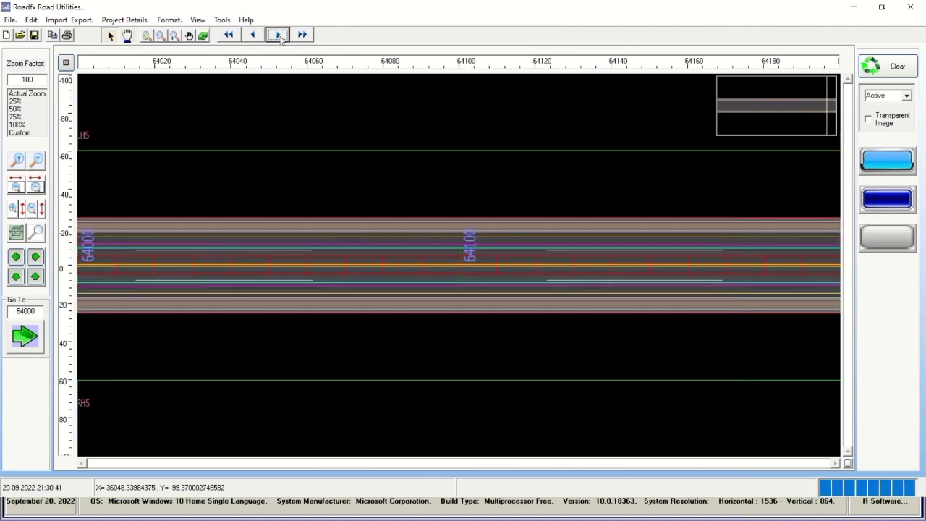
# Pan along the road, jumping between chainages 67000, 29000 and 30000.
pyautogui.click(36, 257)
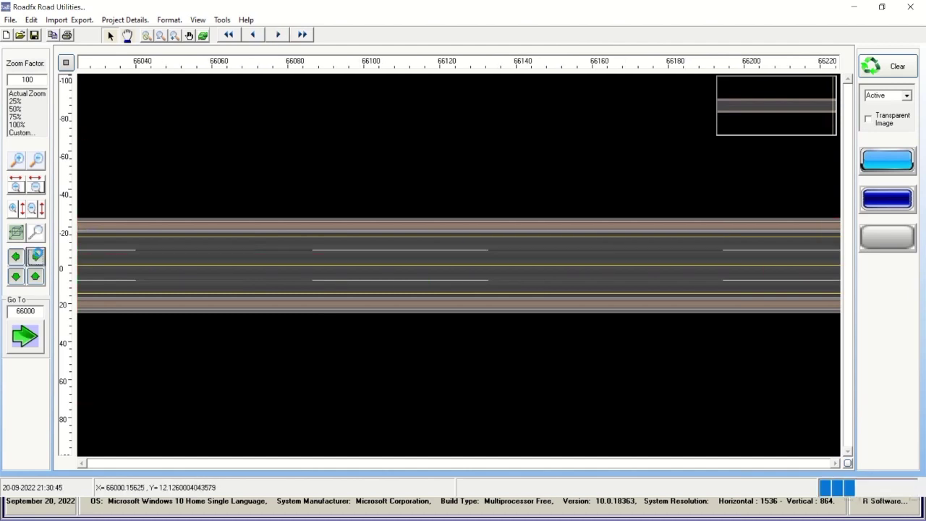
pyautogui.click(36, 256)
pyautogui.click(36, 256)
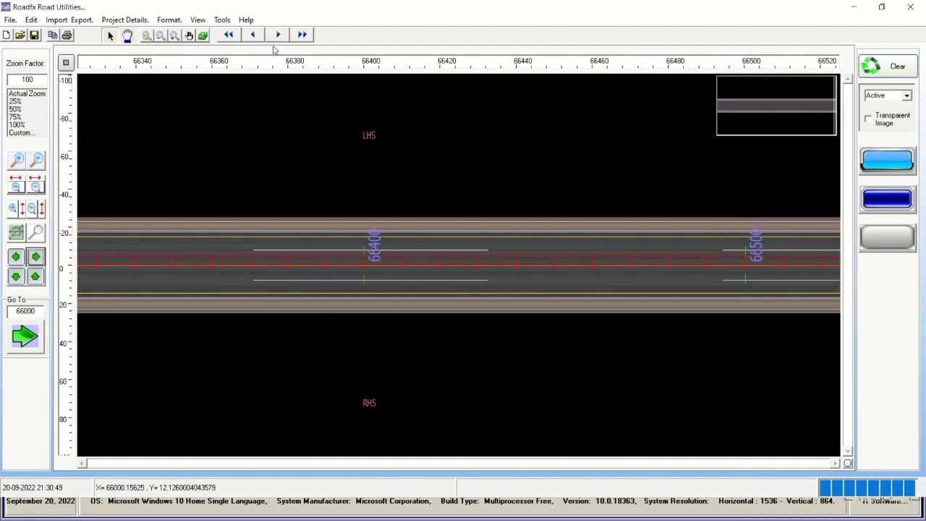
pyautogui.click(279, 34)
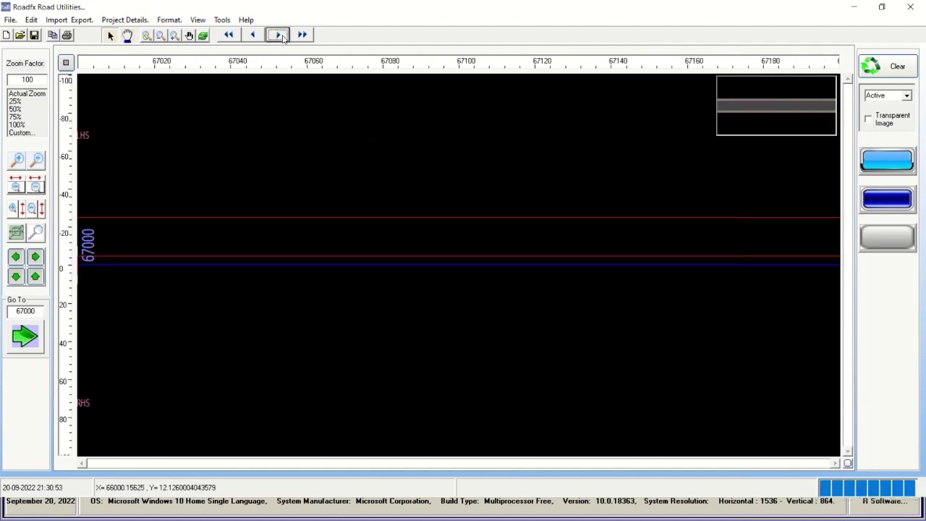
pyautogui.click(229, 35)
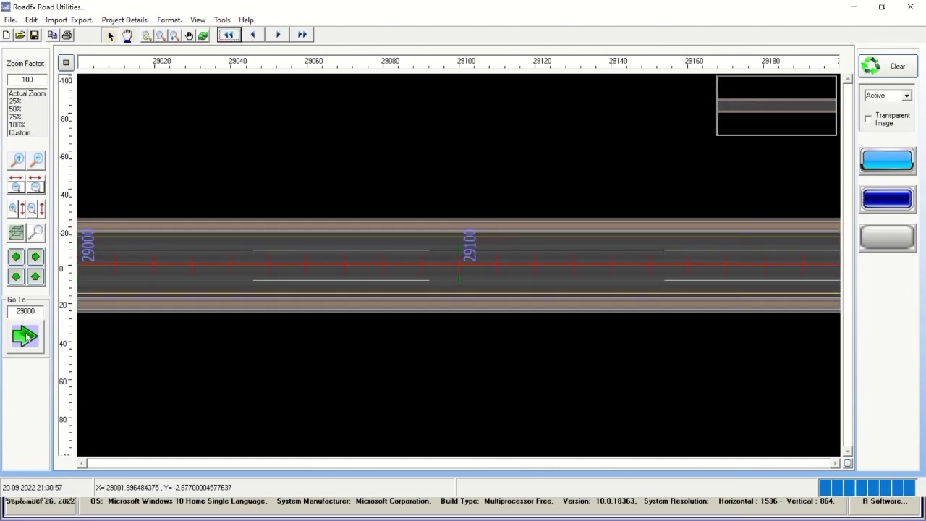
pyautogui.click(277, 35)
pyautogui.click(36, 257)
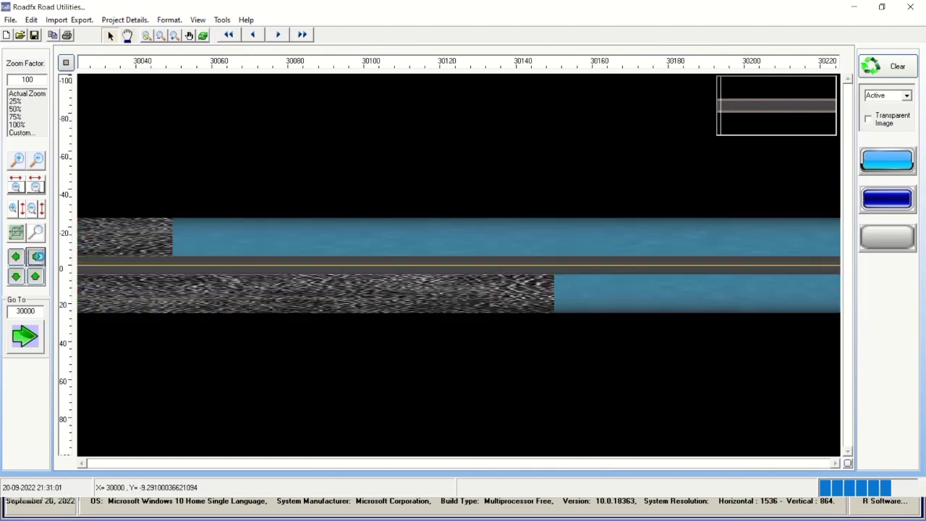
pyautogui.click(37, 257)
pyautogui.click(37, 257)
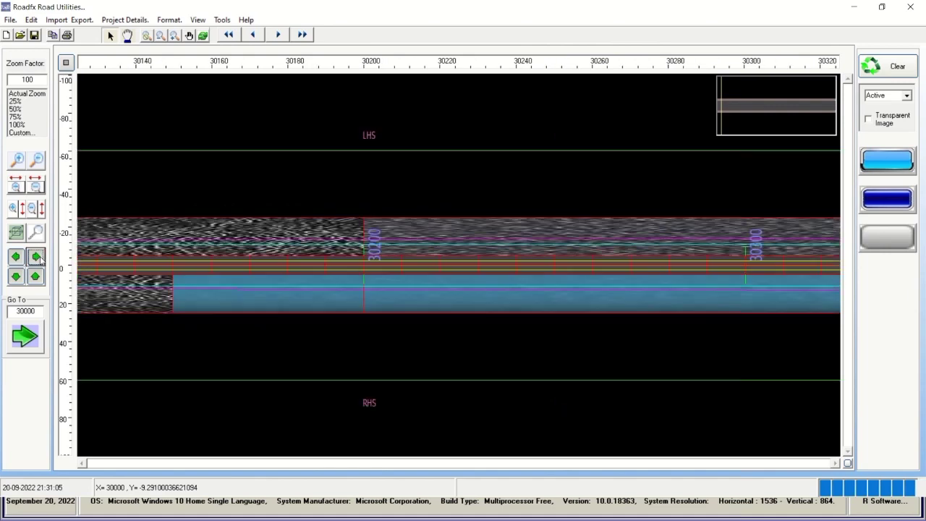
# Stretch the road view horizontally, then zoom back out to chainage 29500–31000.
pyautogui.click(16, 187)
pyautogui.click(16, 186)
pyautogui.click(16, 187)
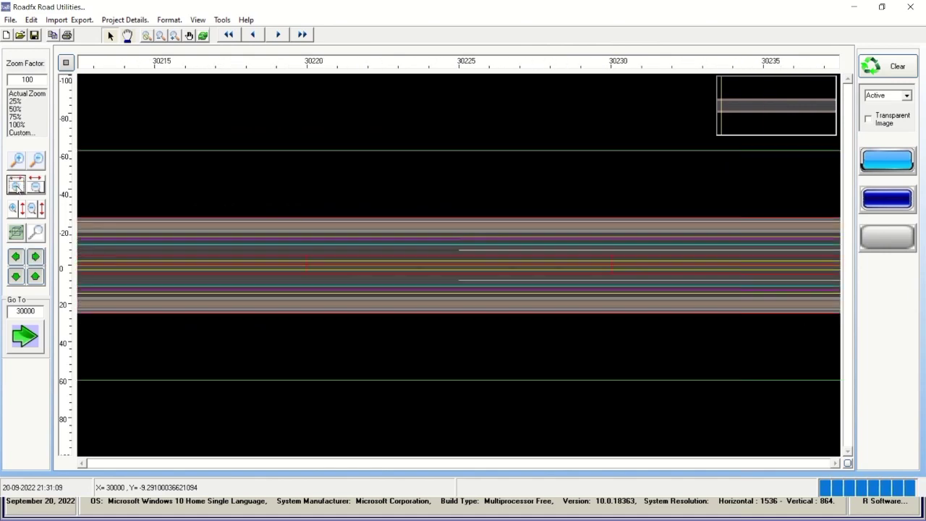
pyautogui.click(16, 187)
pyautogui.click(35, 187)
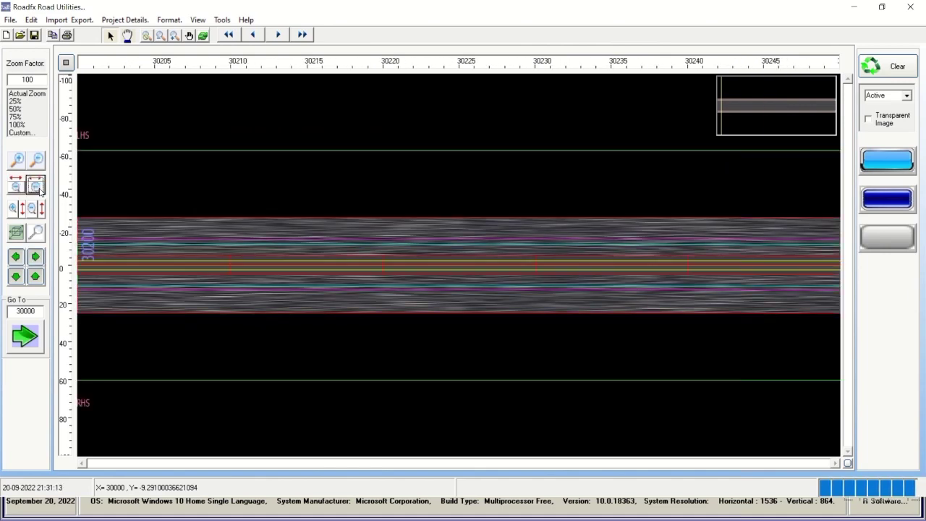
pyautogui.click(35, 187)
pyautogui.click(35, 187)
pyautogui.click(34, 187)
pyautogui.click(35, 187)
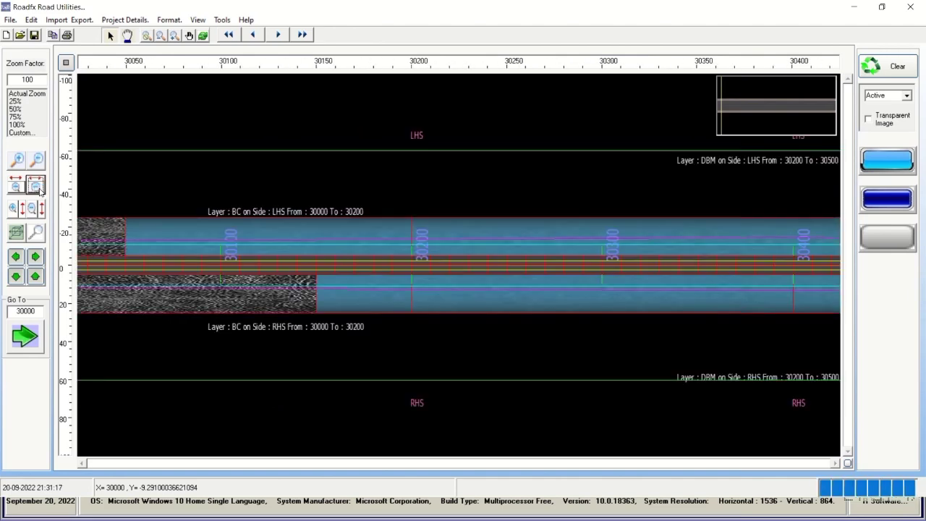
pyautogui.click(35, 187)
pyautogui.click(40, 190)
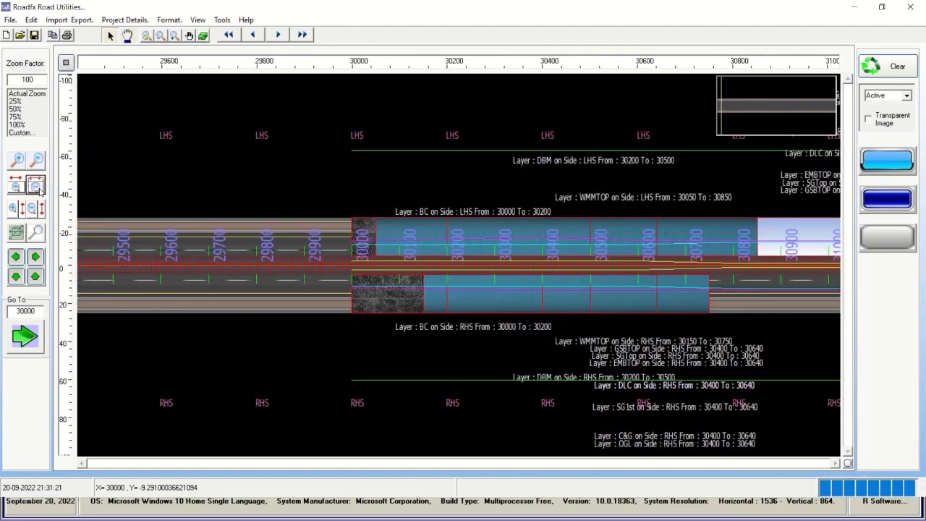
# Pan the road view along toward chainage 31200.
pyautogui.click(34, 257)
pyautogui.click(35, 257)
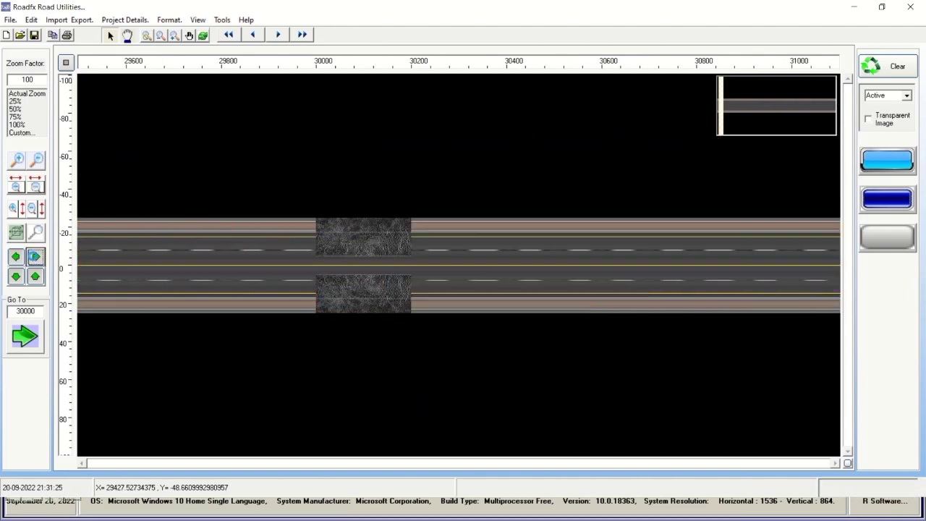
pyautogui.click(34, 257)
pyautogui.click(35, 257)
pyautogui.click(35, 257)
pyautogui.click(34, 257)
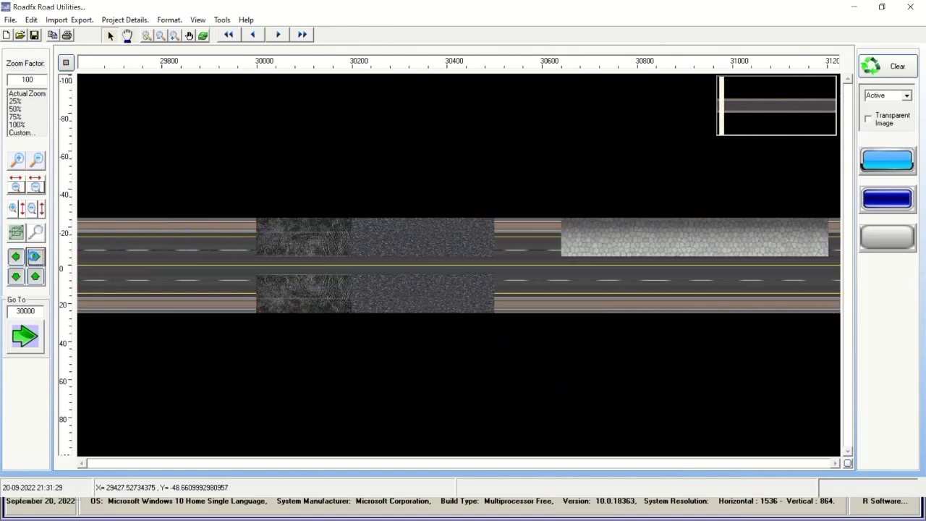
pyautogui.click(35, 257)
pyautogui.click(35, 257)
pyautogui.click(34, 256)
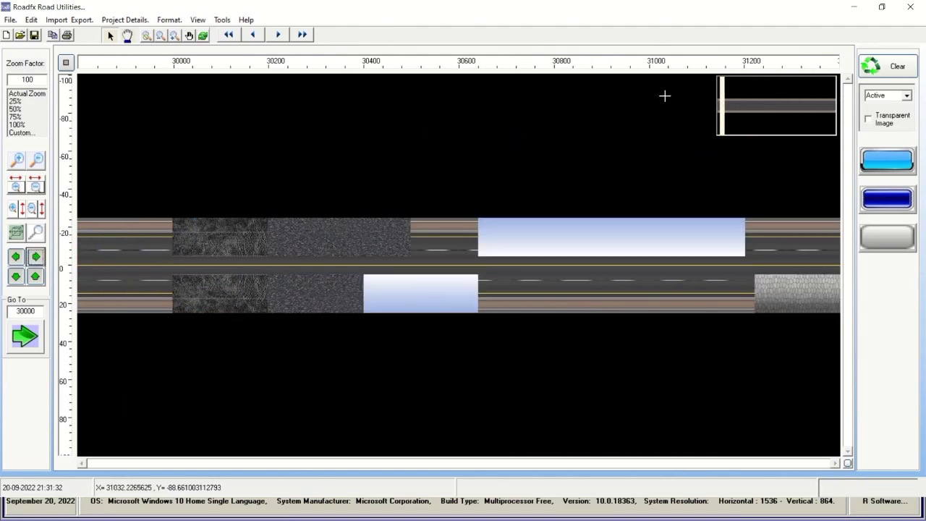
# Advance to the next road stretch and zoom out to chainage 43000–49000.
pyautogui.click(730, 110)
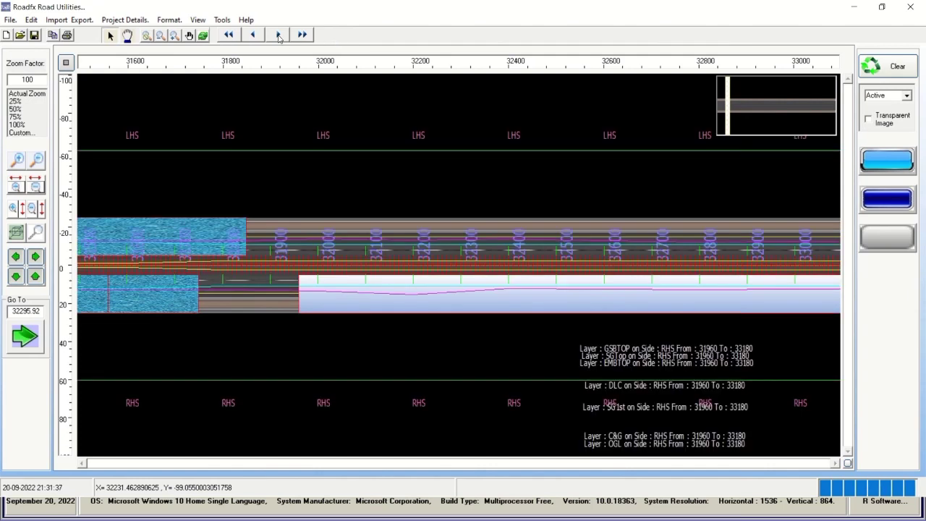
pyautogui.click(278, 35)
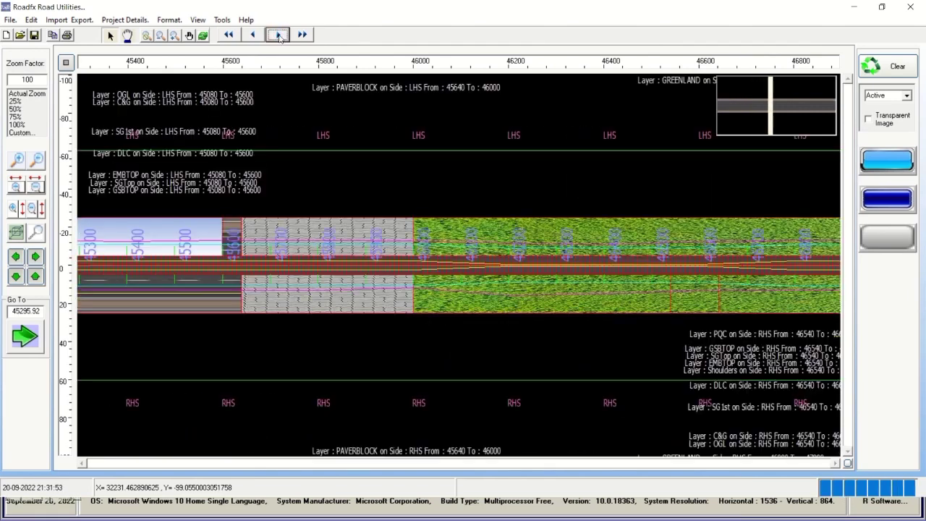
pyautogui.click(16, 187)
pyautogui.click(15, 187)
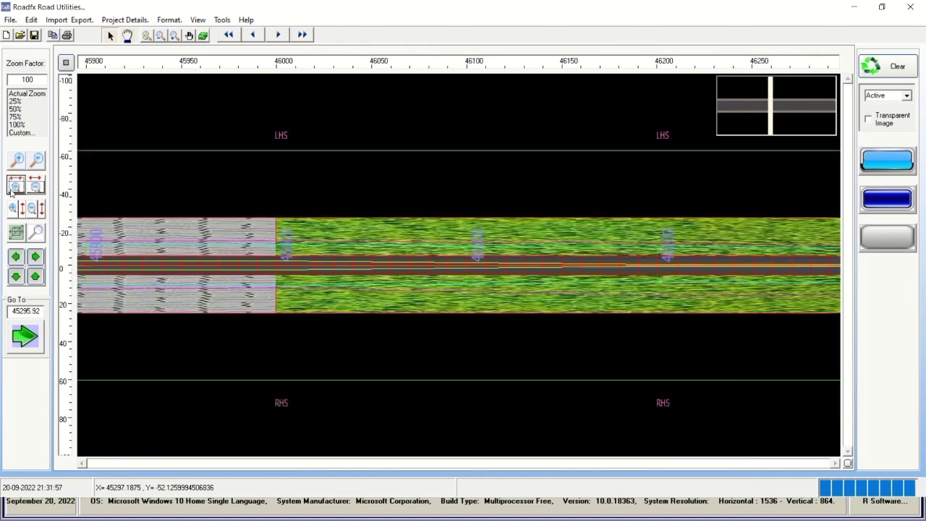
pyautogui.click(15, 187)
pyautogui.click(36, 187)
pyautogui.click(36, 187)
pyautogui.click(36, 186)
pyautogui.click(36, 187)
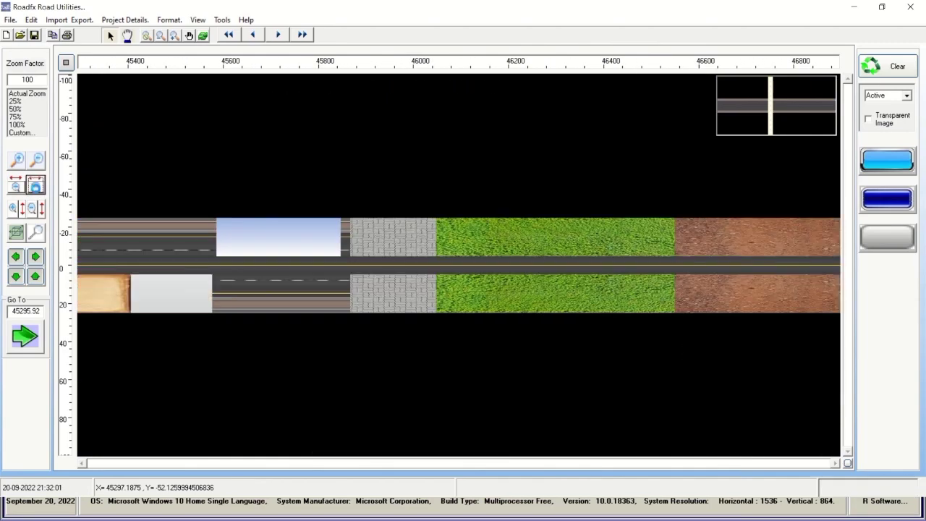
pyautogui.click(36, 187)
pyautogui.click(36, 187)
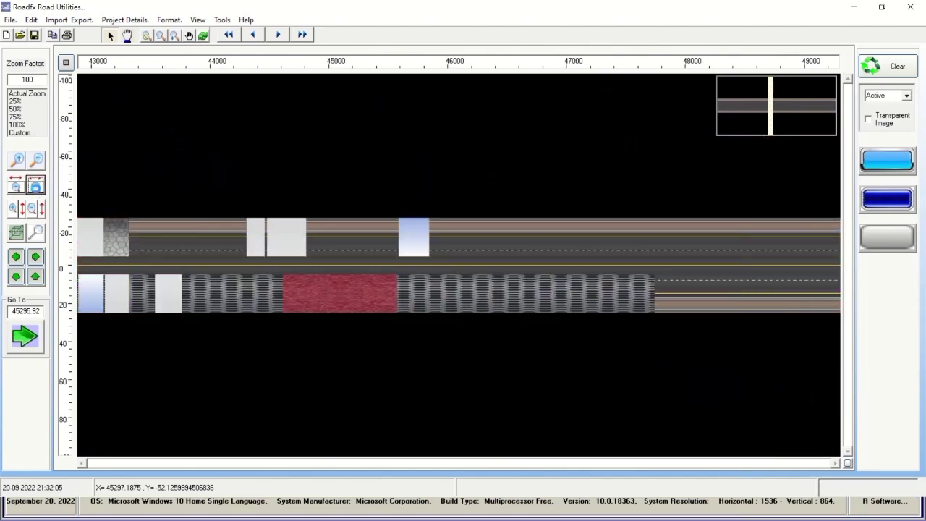
# Zoom in around chainage 46000, then inspect the stretch near 48500.
pyautogui.click(15, 187)
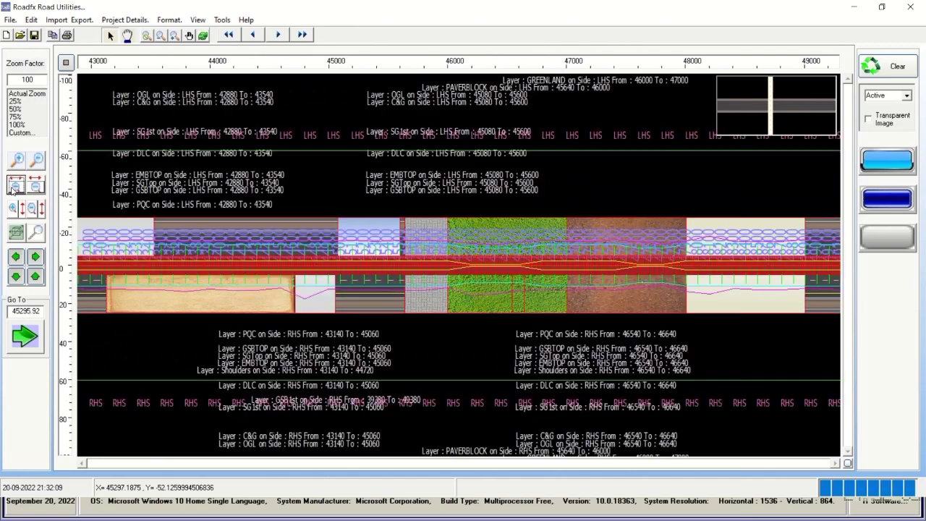
pyautogui.click(16, 186)
pyautogui.click(15, 187)
pyautogui.click(15, 187)
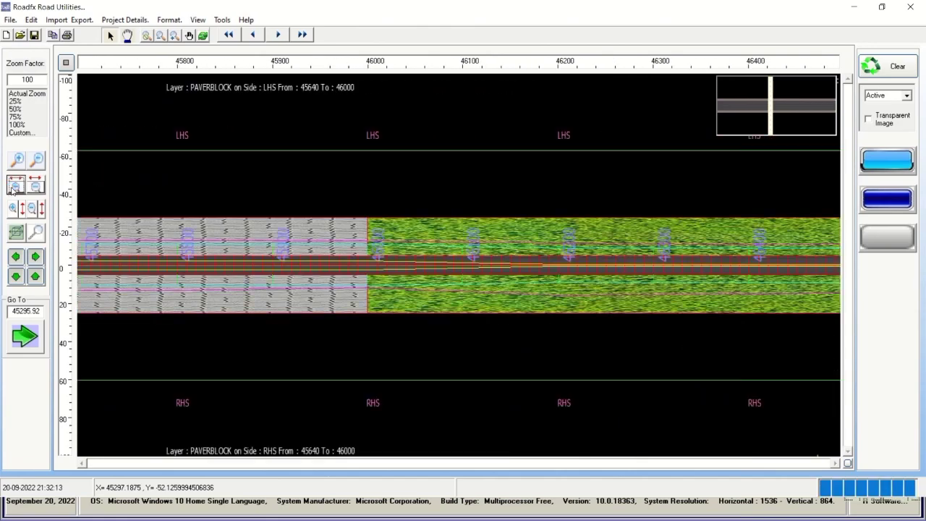
pyautogui.click(12, 189)
pyautogui.click(278, 35)
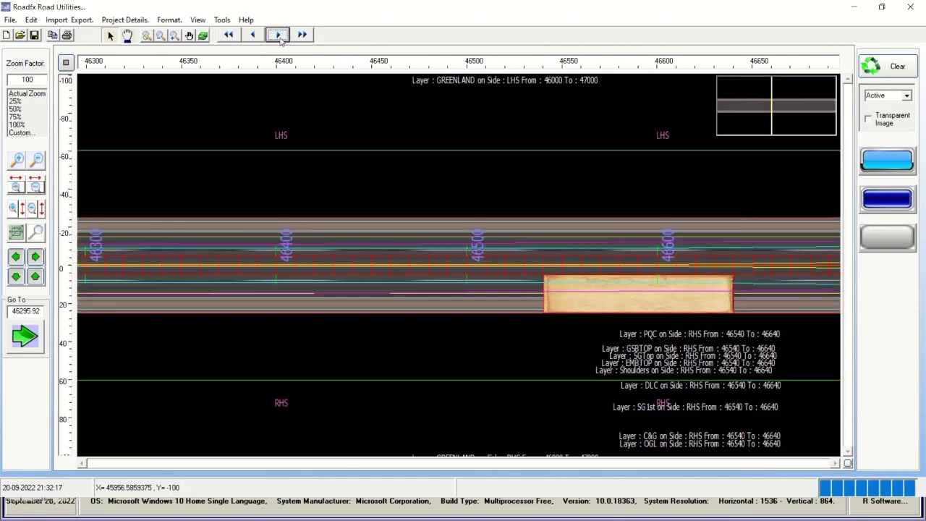
pyautogui.click(15, 187)
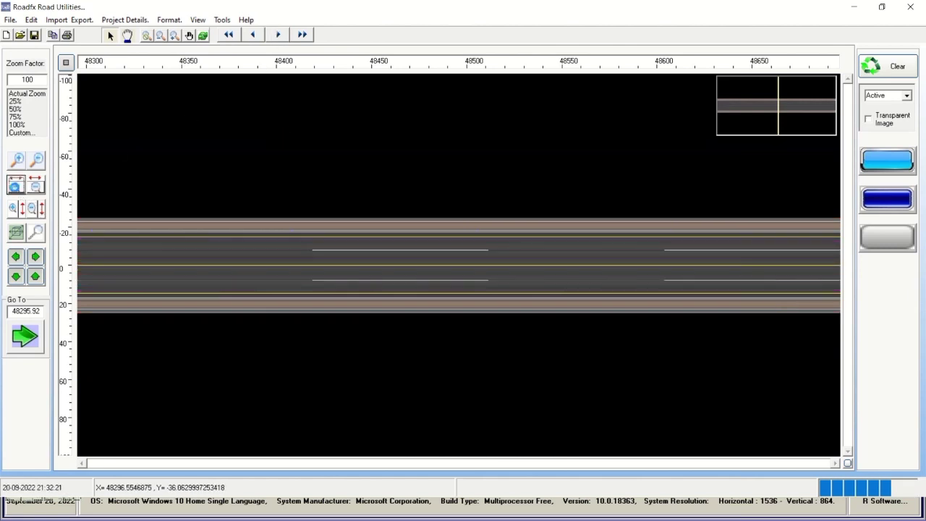
pyautogui.click(15, 187)
pyautogui.click(15, 187)
pyautogui.click(35, 187)
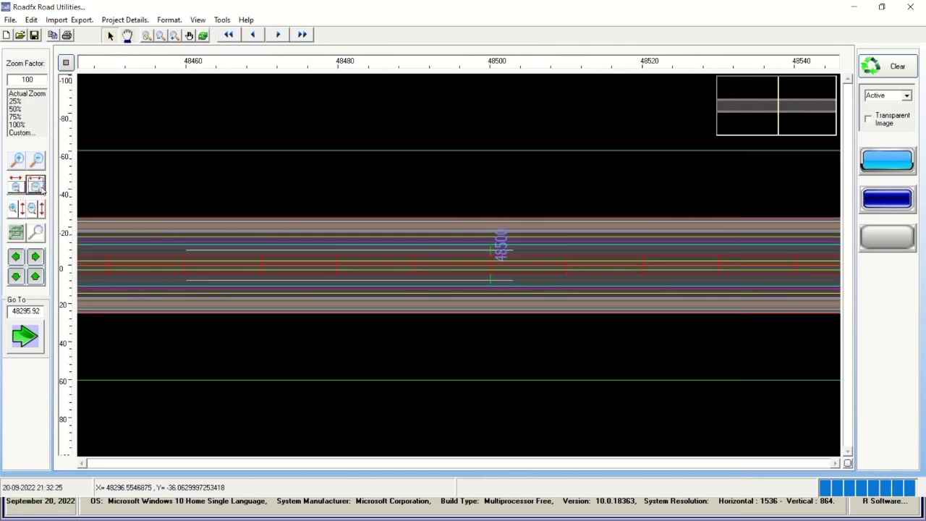
pyautogui.click(36, 187)
pyautogui.click(36, 187)
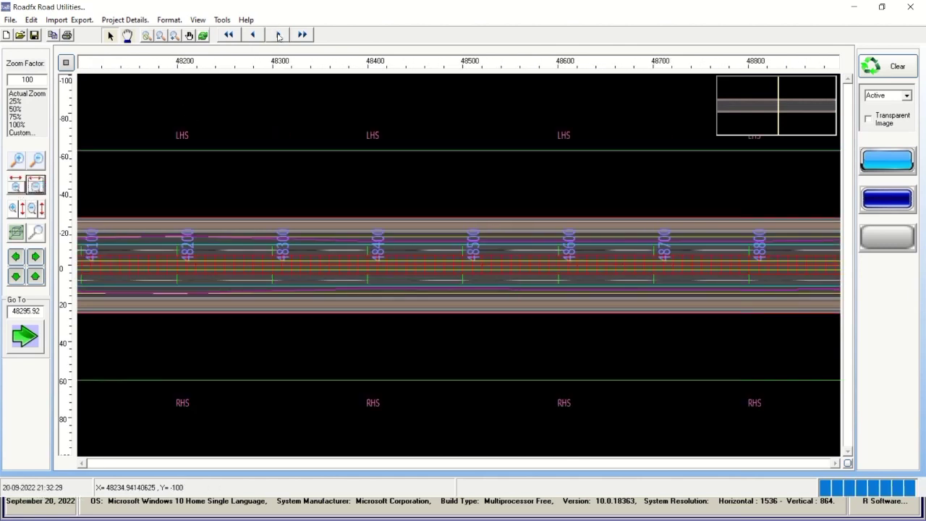
# Step to chainage 55300, return to 29000, move to 41000, then bring up PowerPoint.
pyautogui.click(279, 35)
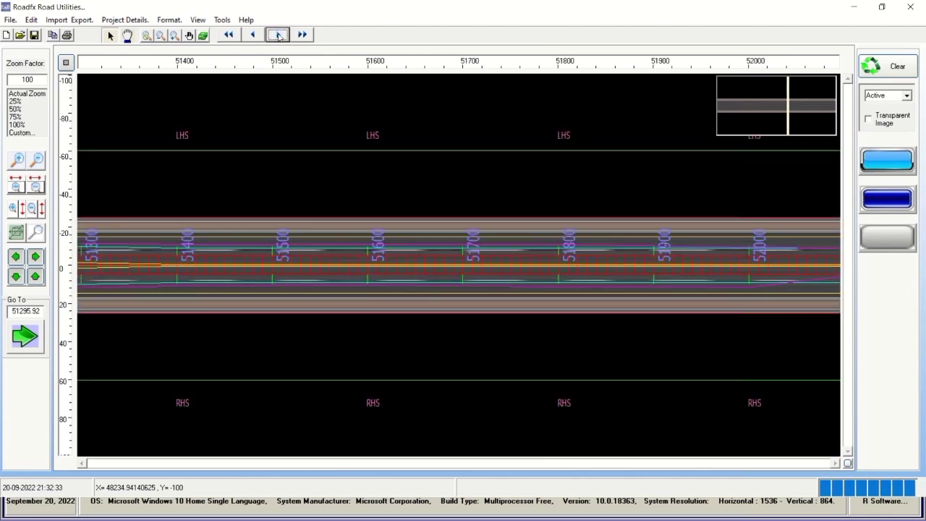
pyautogui.click(279, 35)
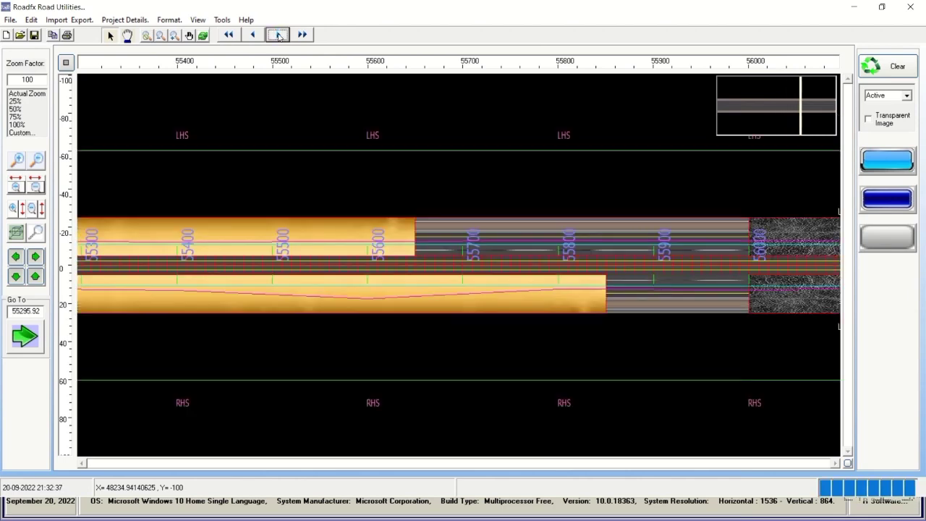
pyautogui.click(229, 34)
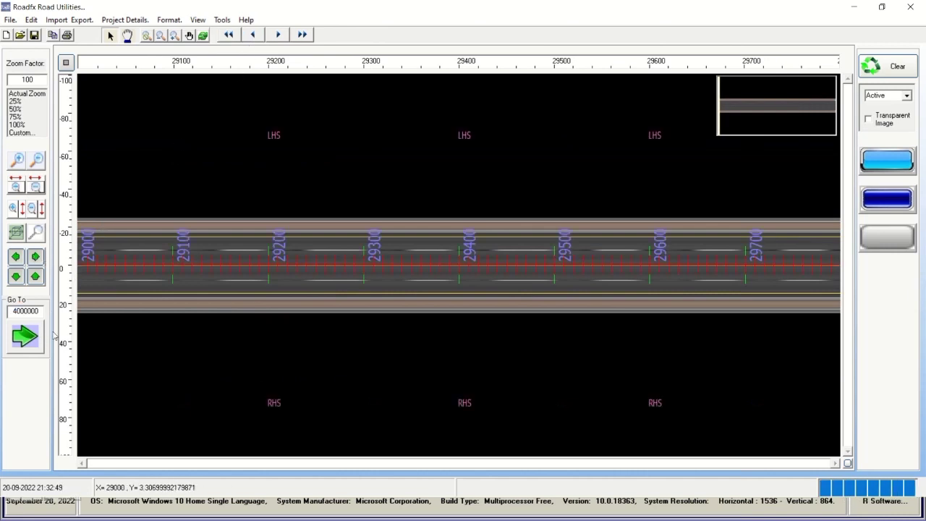
pyautogui.click(33, 336)
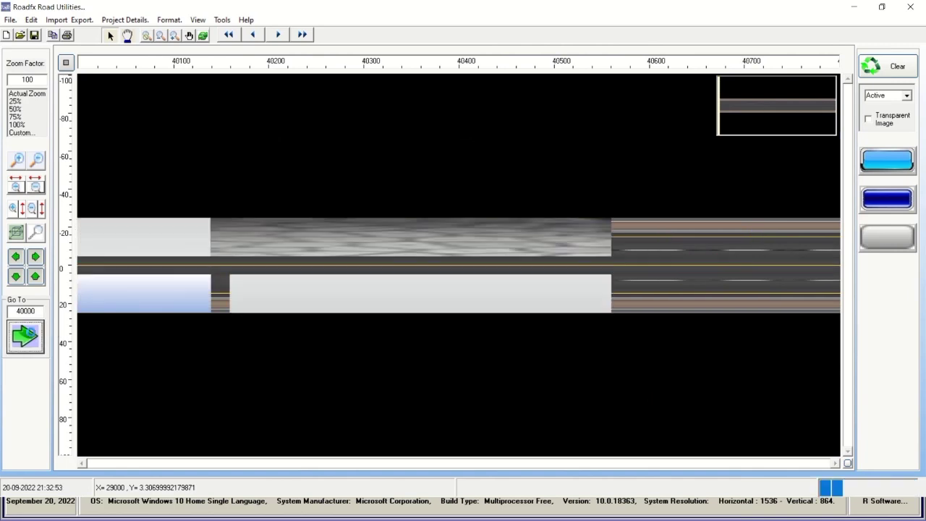
pyautogui.click(35, 187)
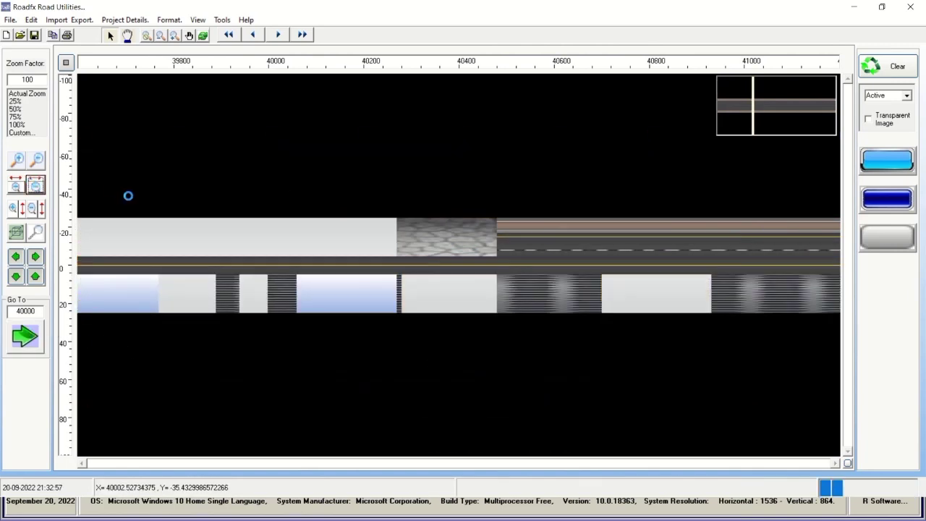
pyautogui.click(280, 35)
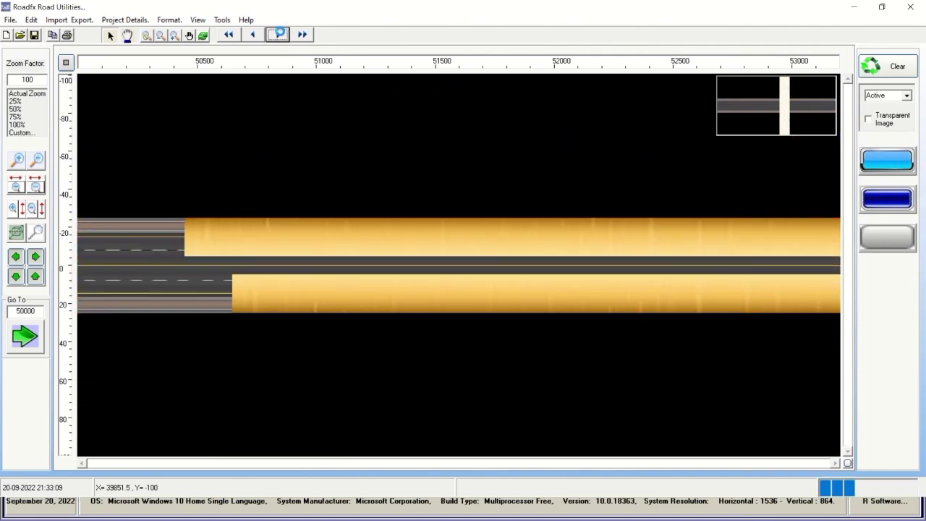
pyautogui.click(422, 26)
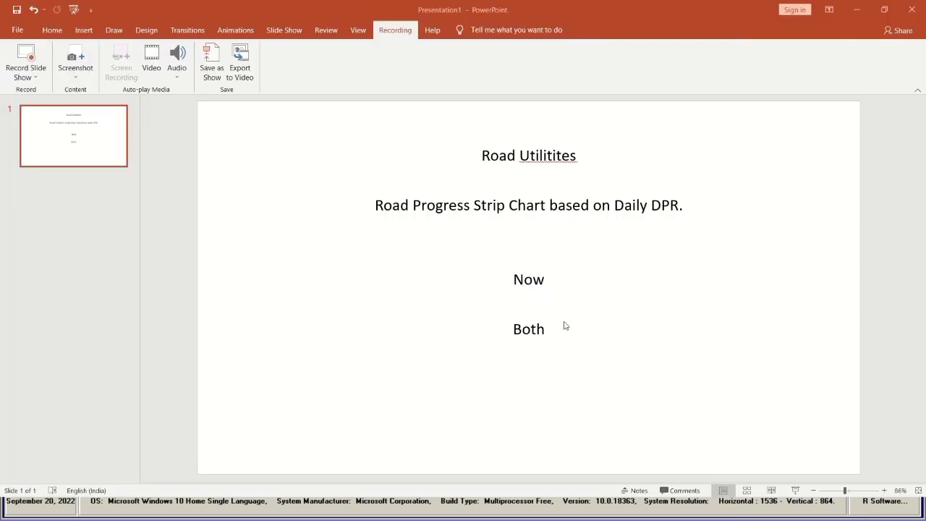
# Highlight the slide lines 'Road Utilitites', 'Road Progress Strip Chart', 'Now' and 'Both', then minimize PowerPoint.
pyautogui.click(515, 329)
pyautogui.moveTo(515, 329); pyautogui.dragTo(552, 333)
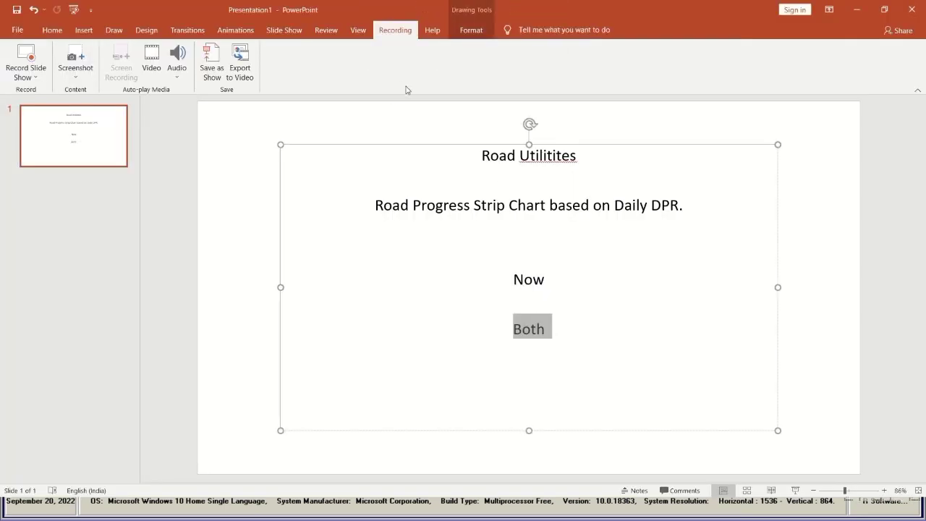
pyautogui.moveTo(482, 156); pyautogui.dragTo(579, 156)
pyautogui.moveTo(375, 205); pyautogui.dragTo(679, 205)
pyautogui.moveTo(573, 278); pyautogui.dragTo(512, 279)
pyautogui.moveTo(511, 329); pyautogui.dragTo(548, 330)
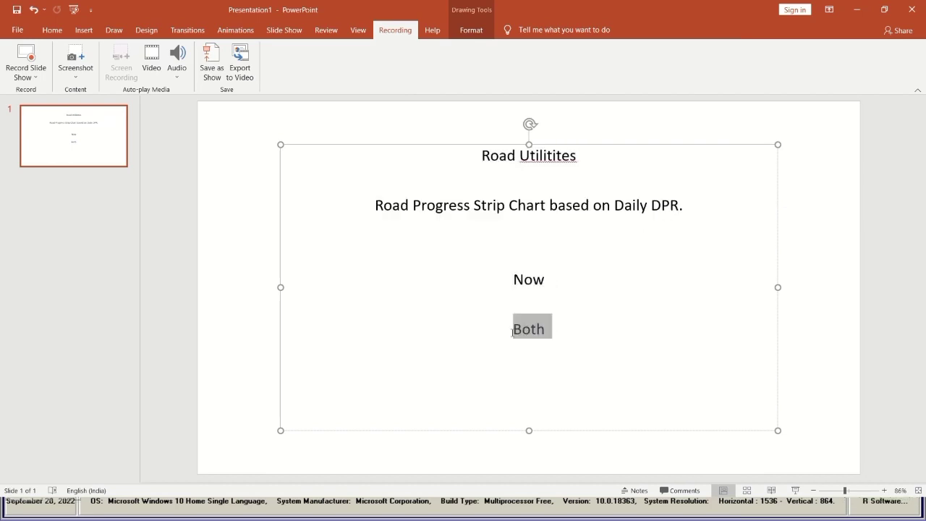
pyautogui.click(856, 9)
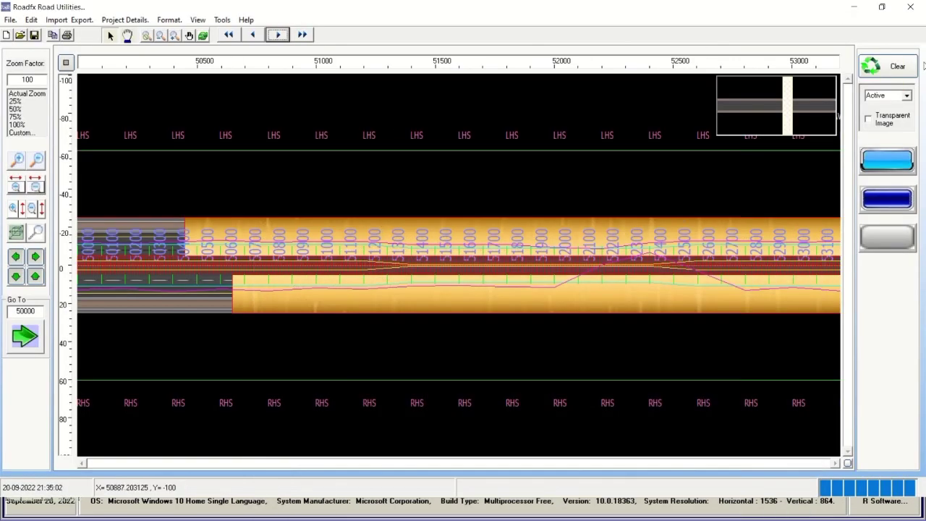
# Clear the strip chart and prepare a fresh road background starting at chainage 29000.
pyautogui.click(894, 70)
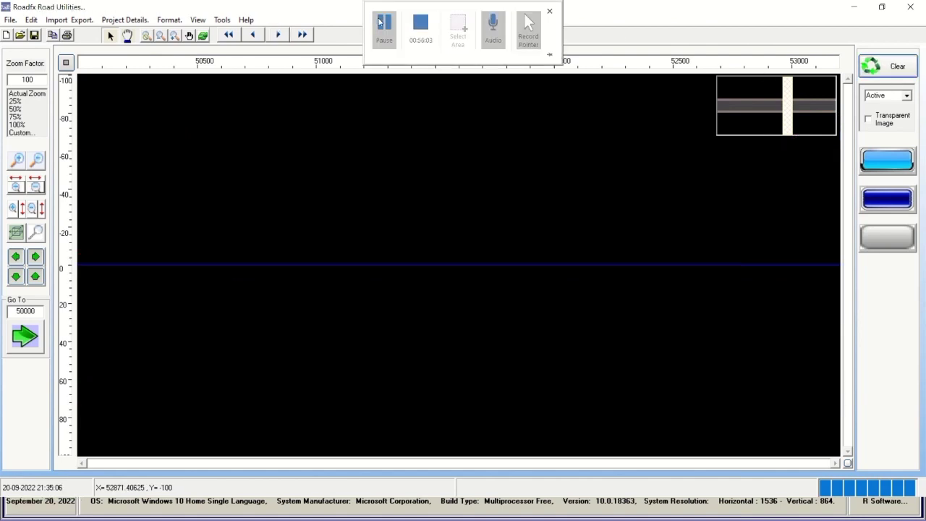
pyautogui.click(895, 240)
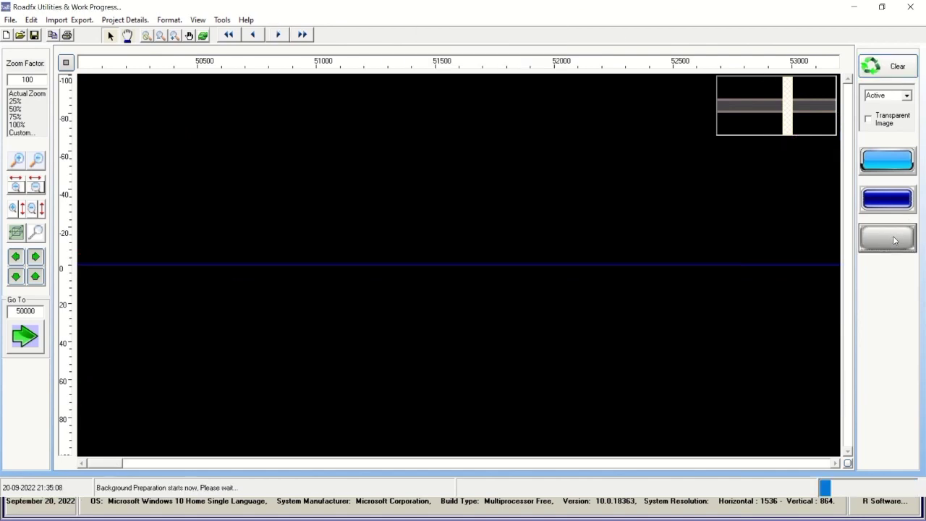
pyautogui.moveTo(384, 29)
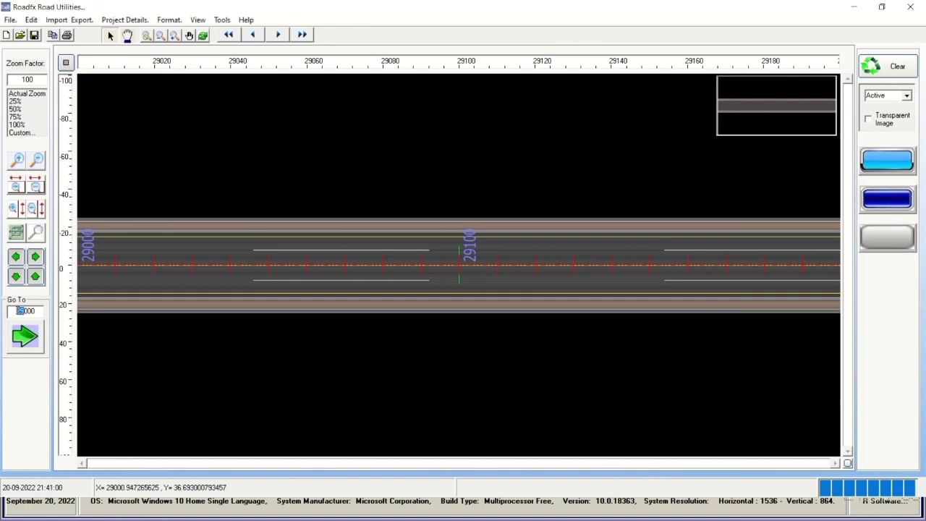
# Show chainage 30000 and step the chart forward kilometre by kilometre to 51000.
pyautogui.click(24, 336)
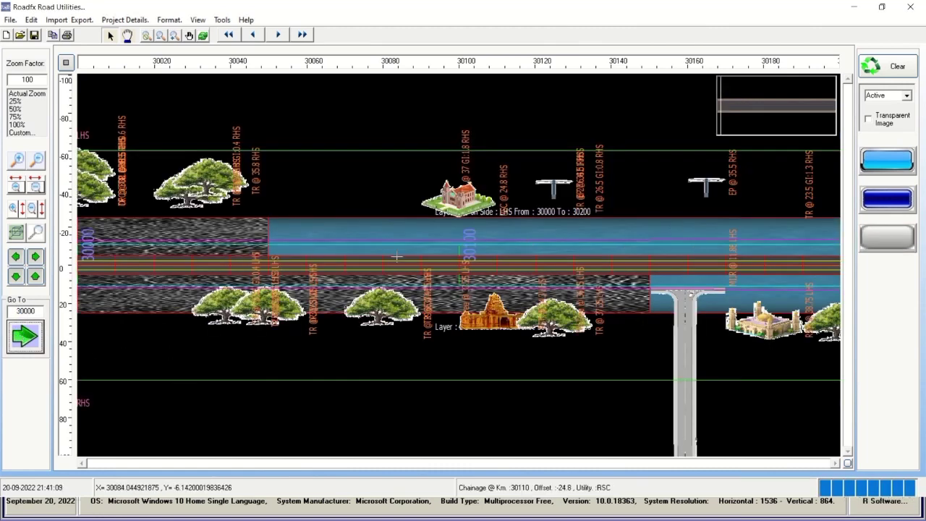
pyautogui.click(277, 35)
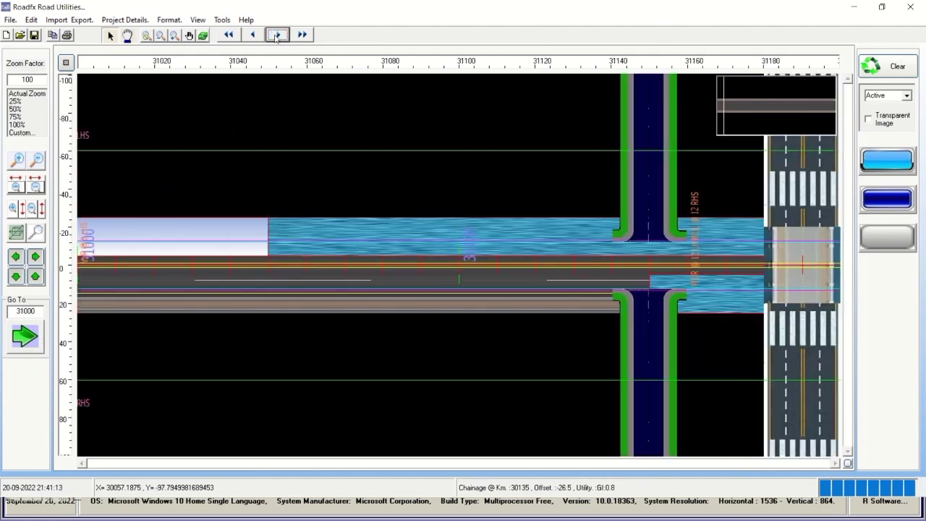
pyautogui.click(277, 35)
pyautogui.click(277, 35)
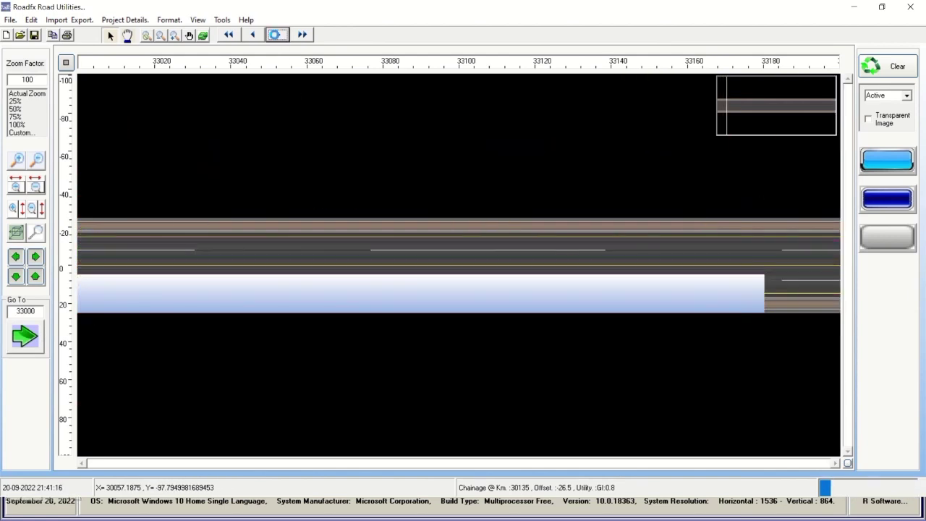
pyautogui.click(277, 34)
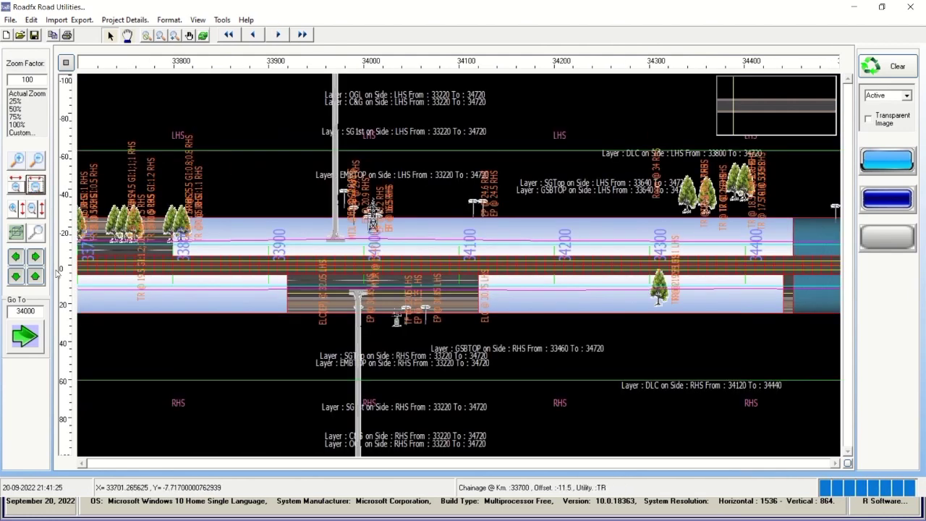
pyautogui.click(35, 257)
pyautogui.click(280, 34)
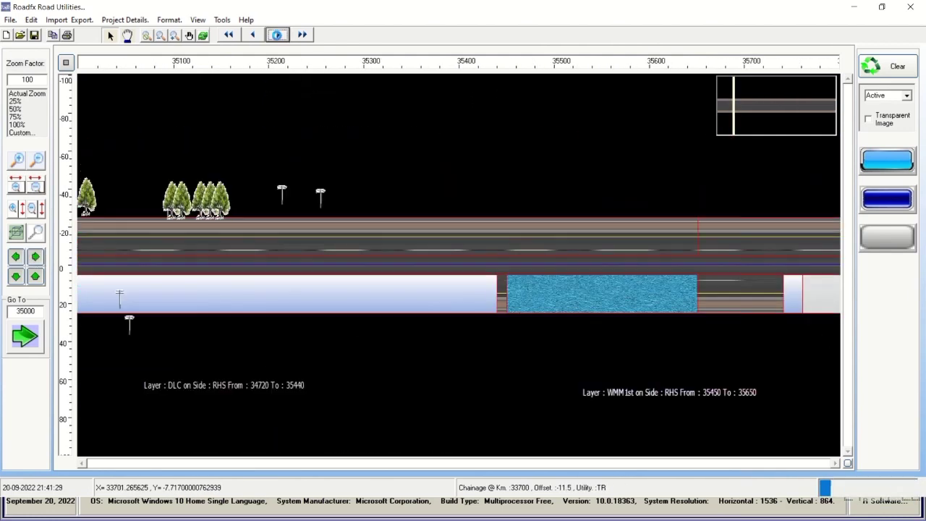
pyautogui.click(278, 35)
pyautogui.click(278, 35)
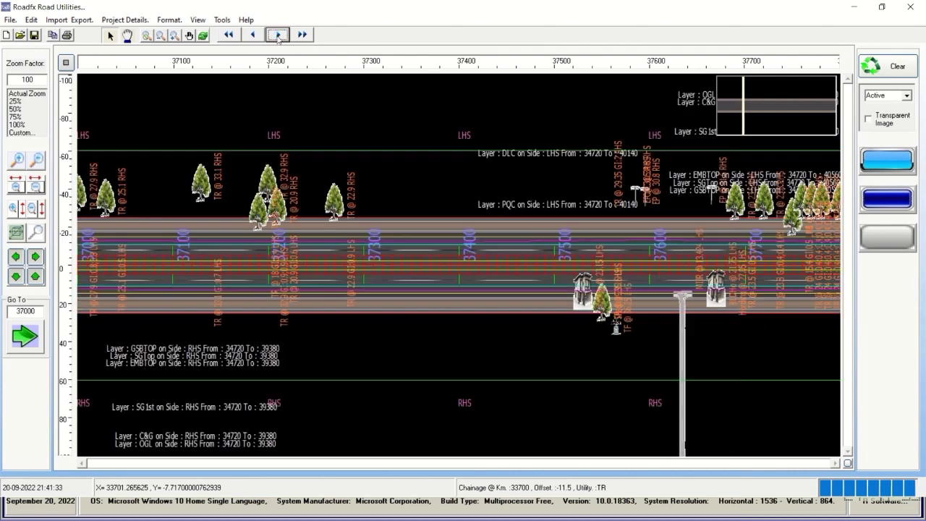
pyautogui.click(278, 35)
pyautogui.click(277, 34)
pyautogui.click(278, 34)
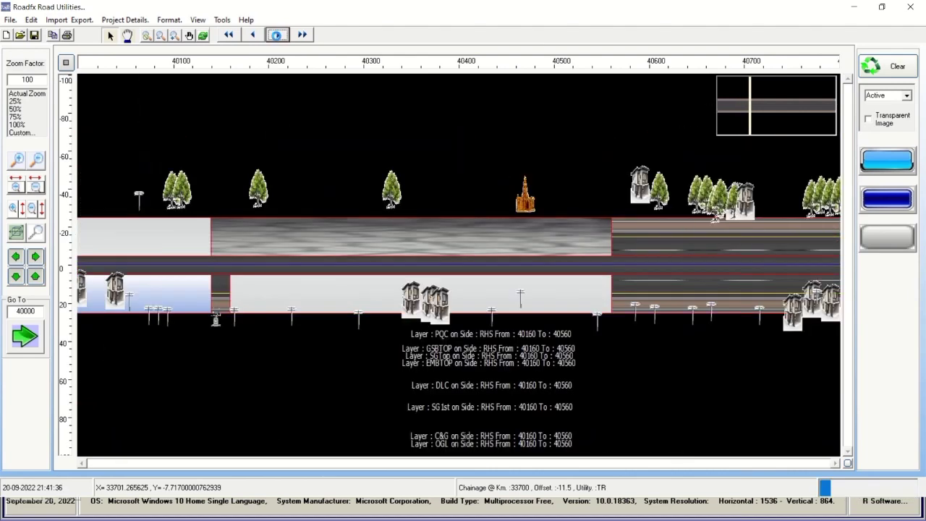
pyautogui.click(278, 35)
pyautogui.click(278, 35)
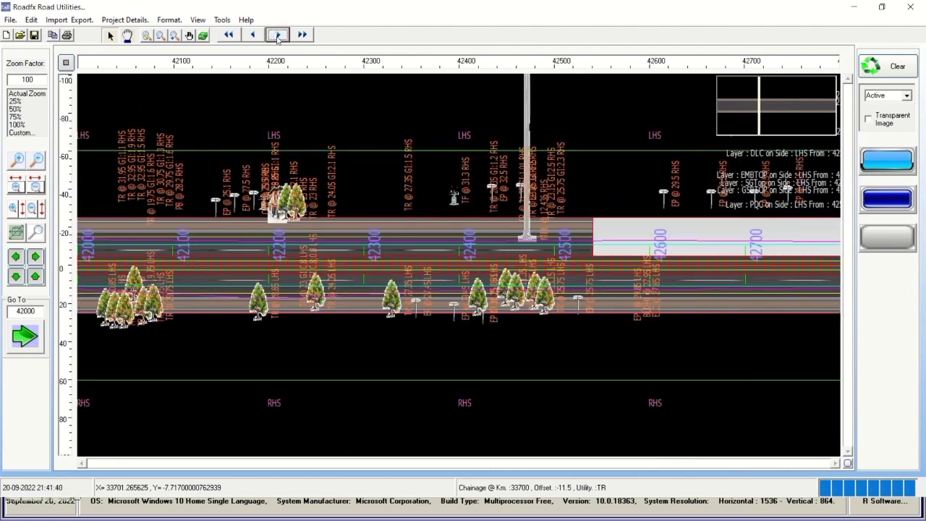
pyautogui.click(277, 35)
pyautogui.click(278, 35)
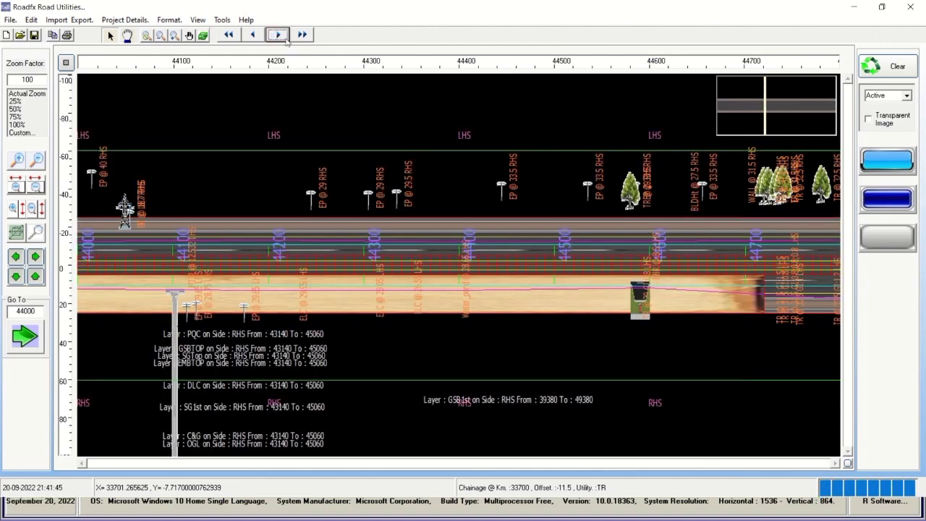
pyautogui.click(278, 35)
pyautogui.click(278, 35)
pyautogui.click(278, 35)
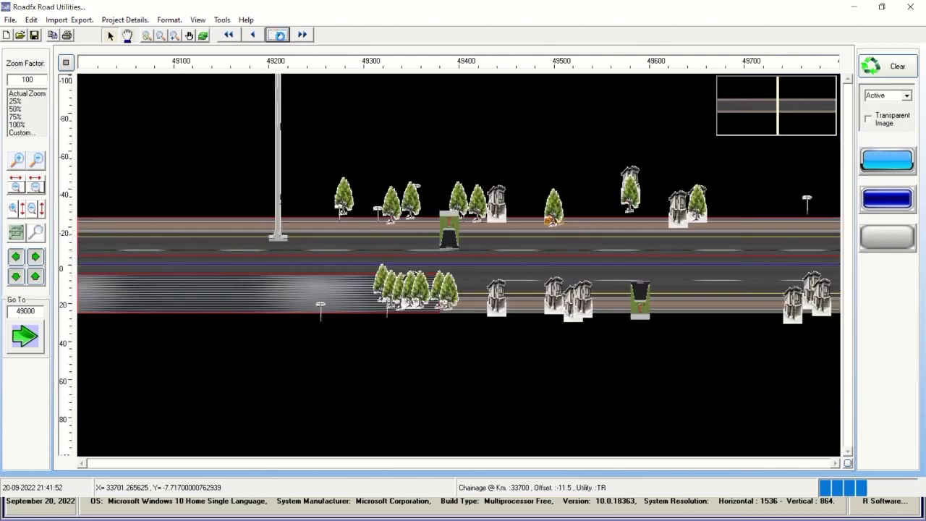
pyautogui.click(278, 35)
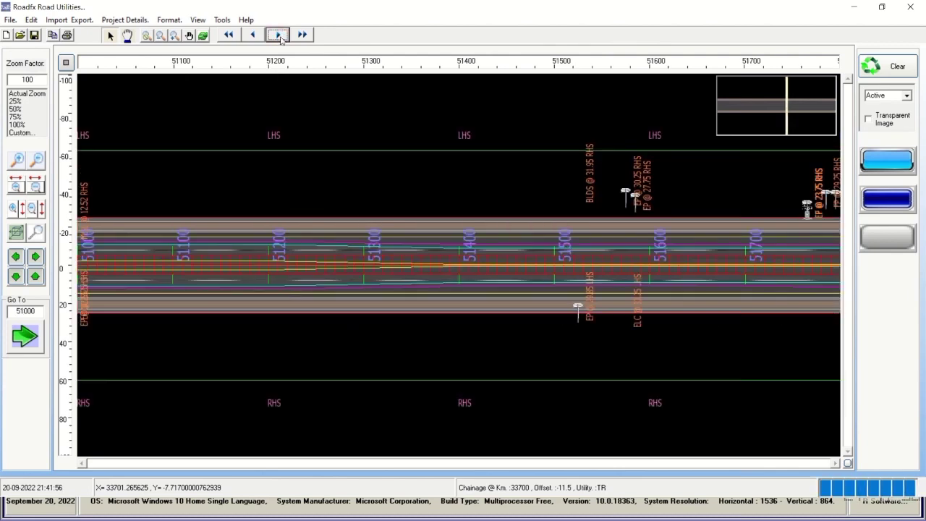
# Continue stepping to chainage 67000, then back four kilometres to 63000.
pyautogui.click(278, 35)
pyautogui.click(278, 35)
pyautogui.click(278, 35)
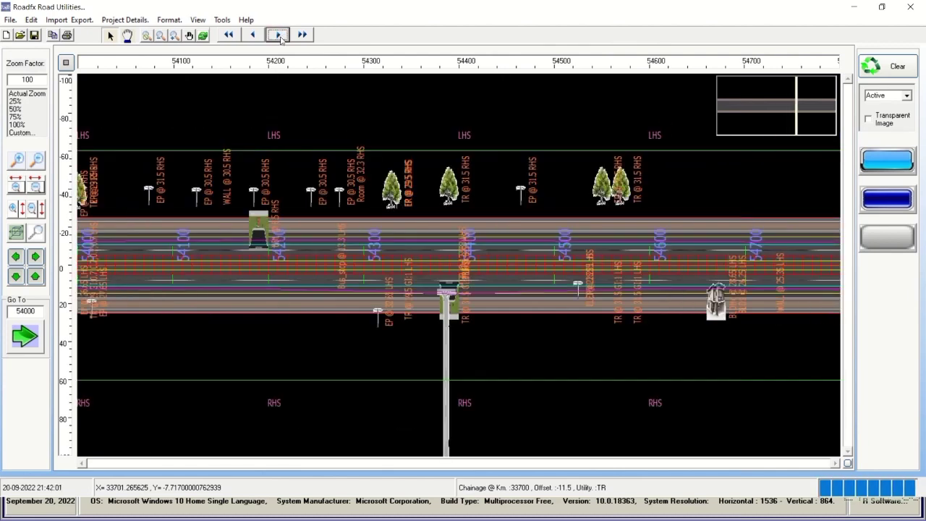
pyautogui.click(278, 35)
pyautogui.click(278, 35)
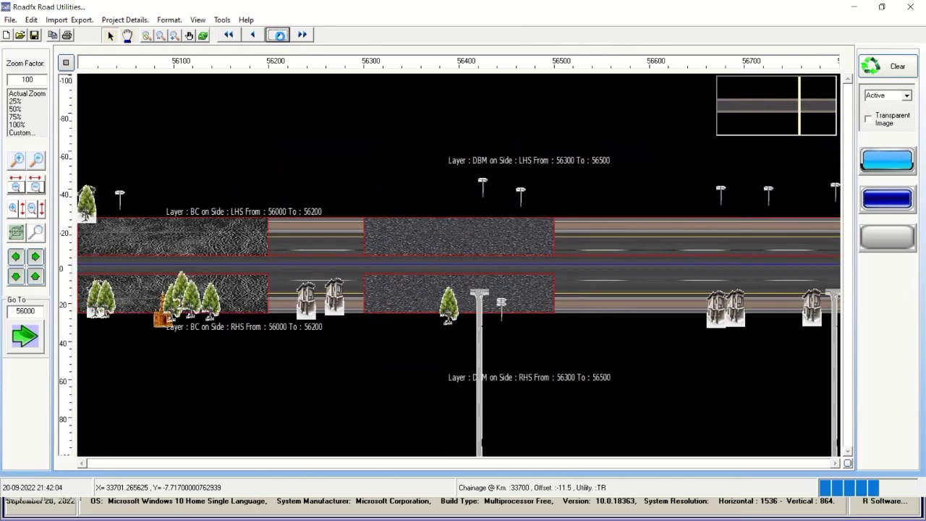
pyautogui.click(278, 35)
pyautogui.click(279, 35)
pyautogui.click(279, 34)
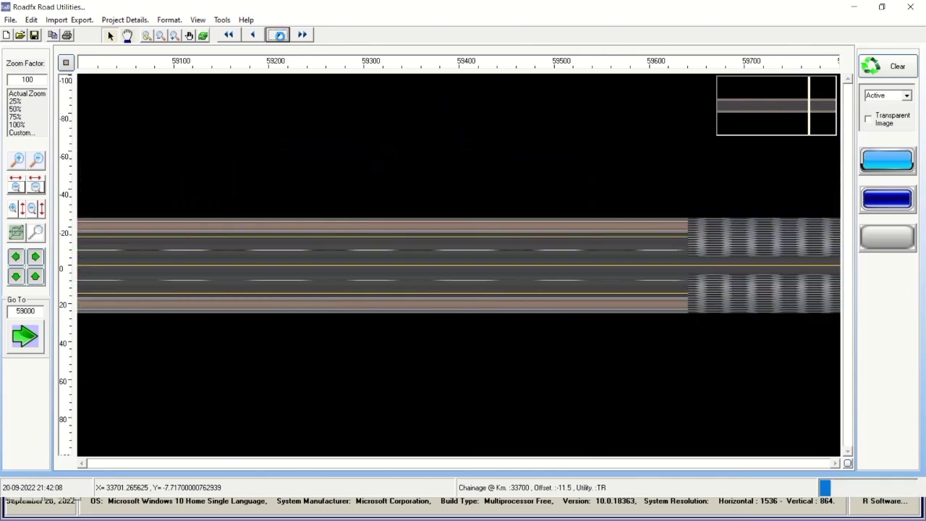
pyautogui.click(280, 34)
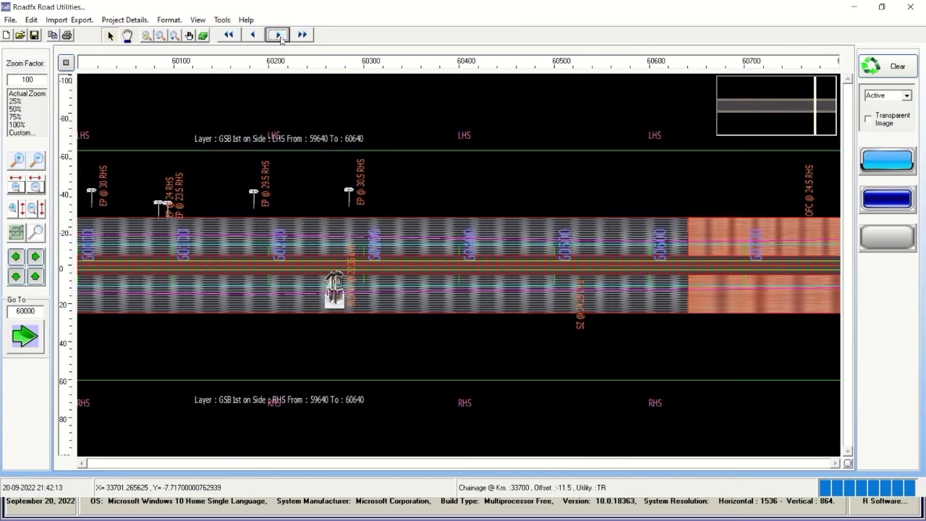
pyautogui.click(279, 35)
pyautogui.click(279, 34)
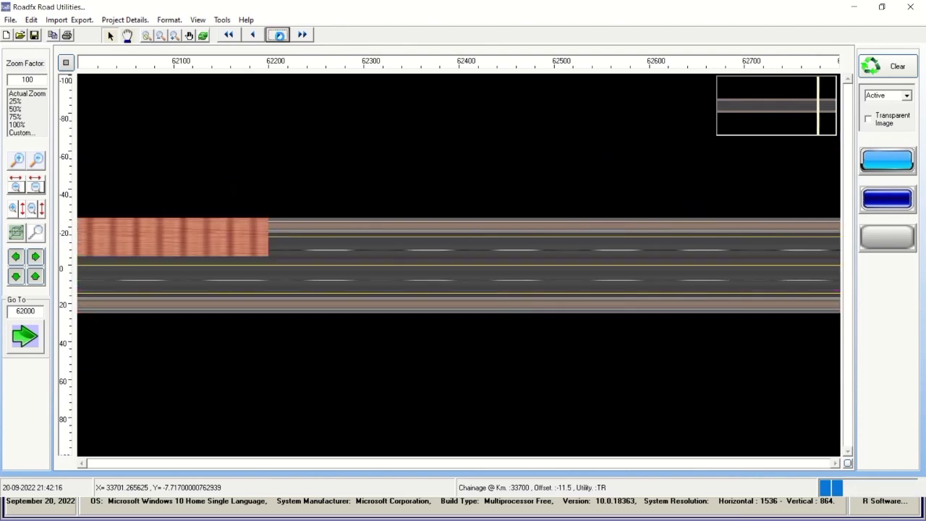
pyautogui.click(279, 34)
pyautogui.click(279, 35)
pyautogui.click(279, 35)
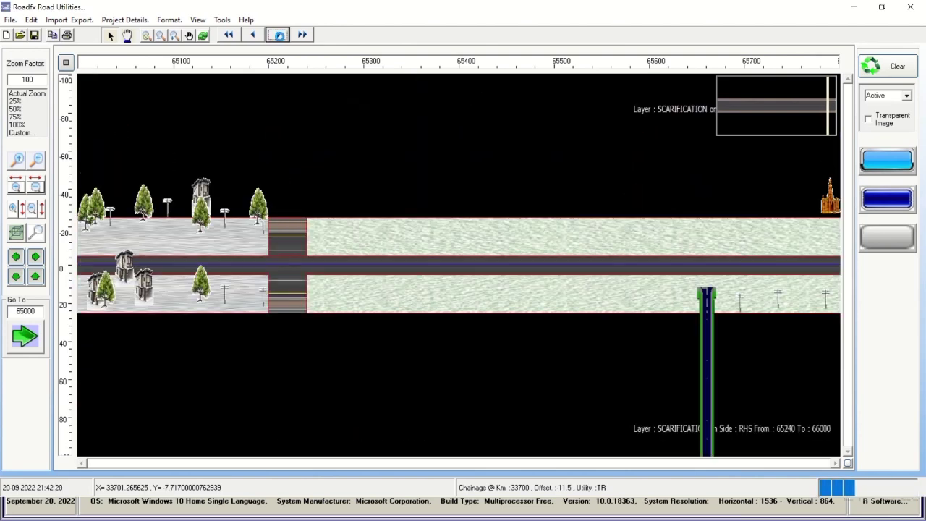
pyautogui.click(279, 35)
pyautogui.click(280, 35)
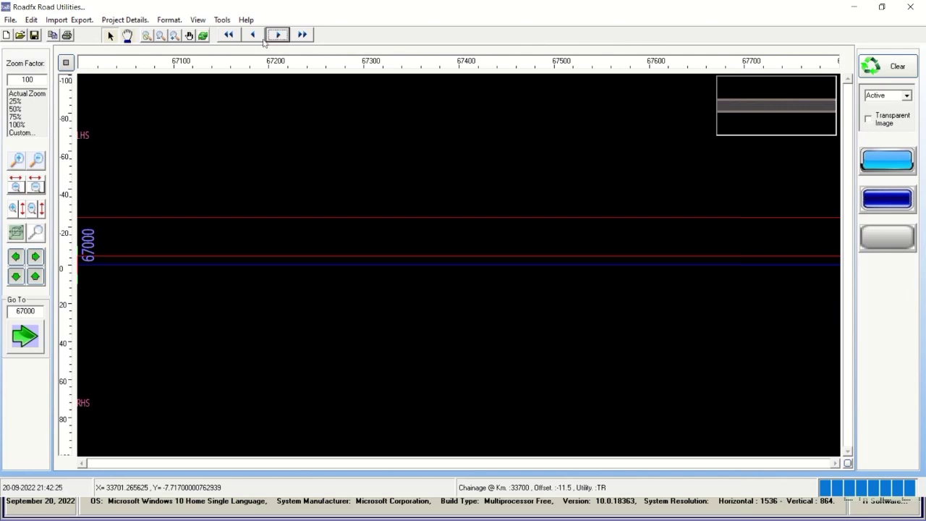
pyautogui.click(252, 35)
pyautogui.click(252, 35)
pyautogui.click(252, 35)
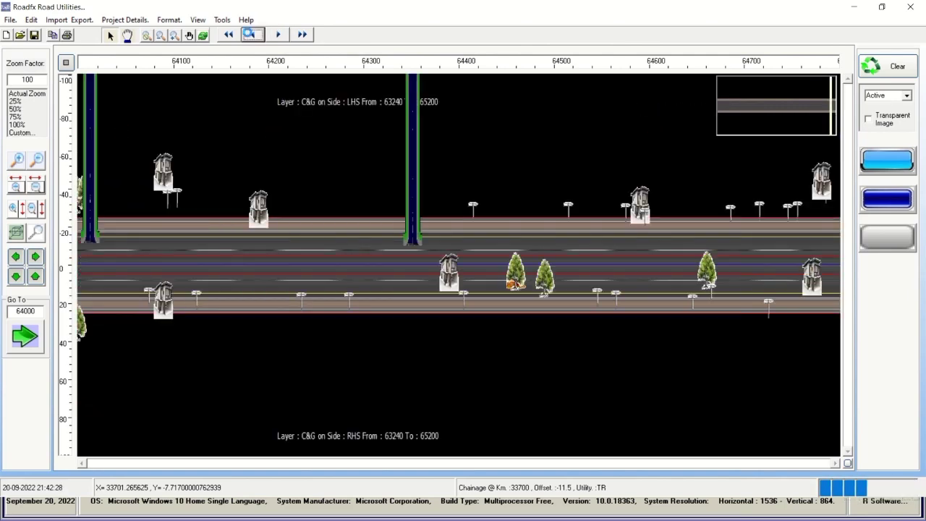
pyautogui.click(252, 35)
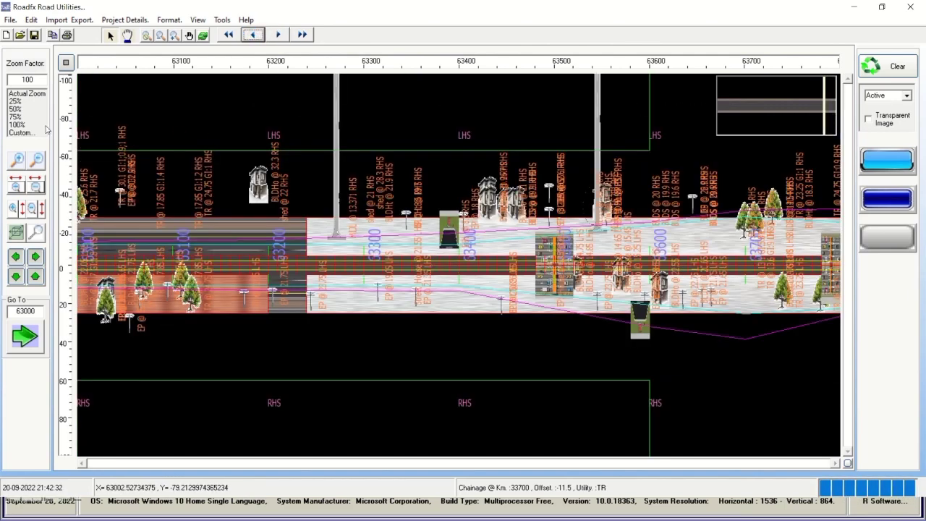
pyautogui.click(14, 187)
pyautogui.click(14, 187)
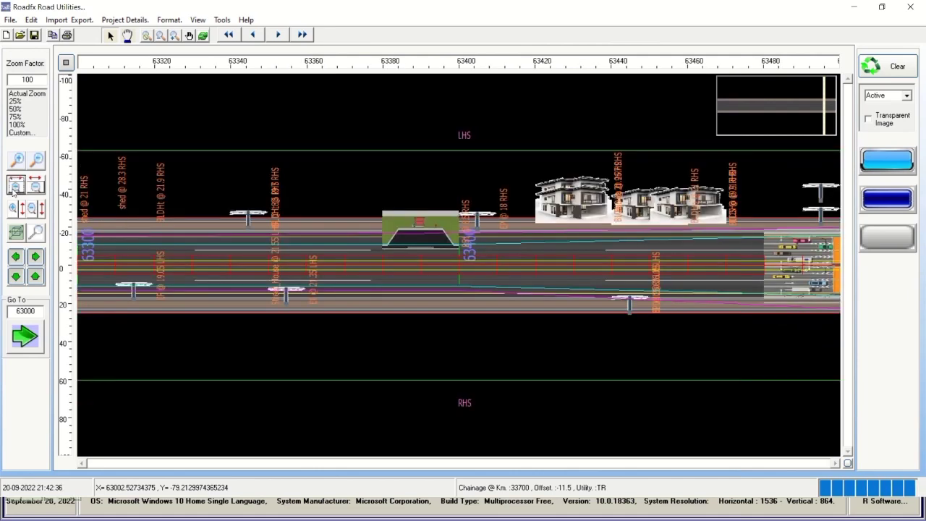
pyautogui.click(286, 35)
pyautogui.click(286, 35)
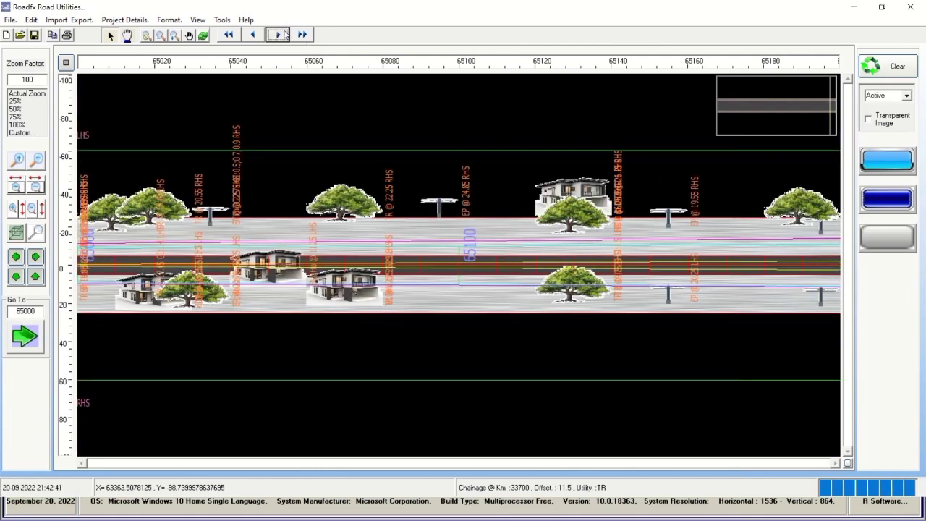
pyautogui.click(125, 19)
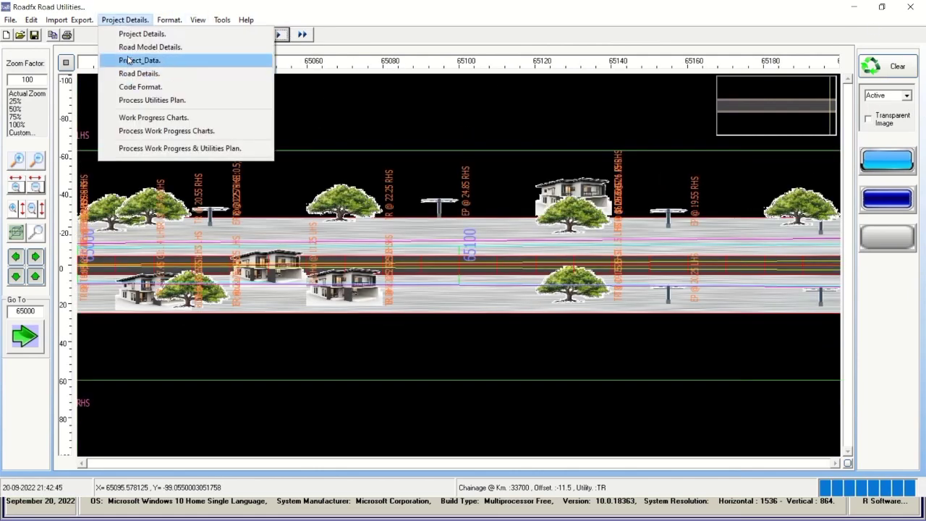
pyautogui.click(134, 46)
pyautogui.click(708, 444)
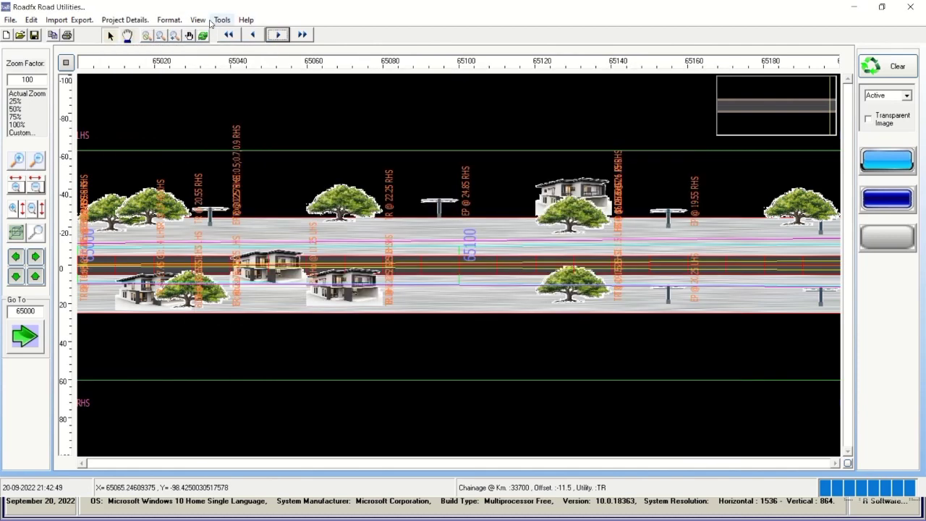
pyautogui.click(197, 19)
pyautogui.moveTo(169, 20)
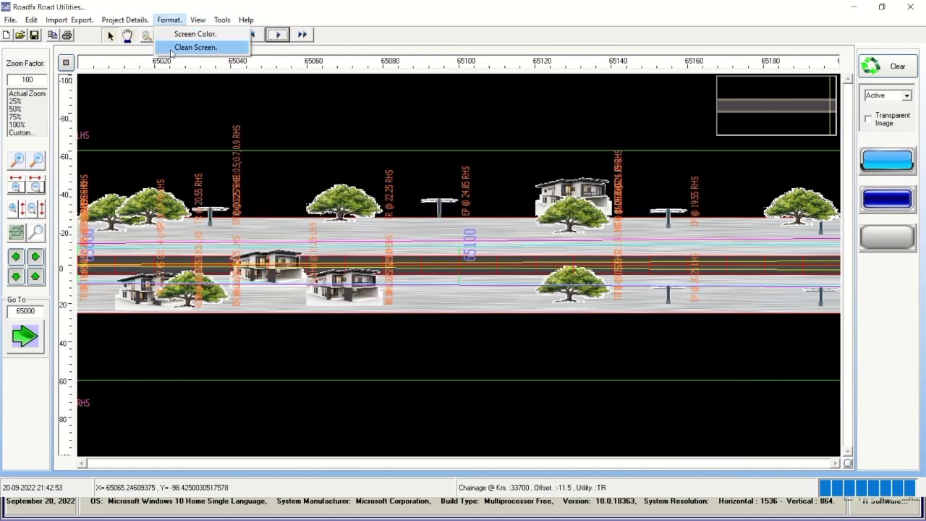
pyautogui.moveTo(223, 20)
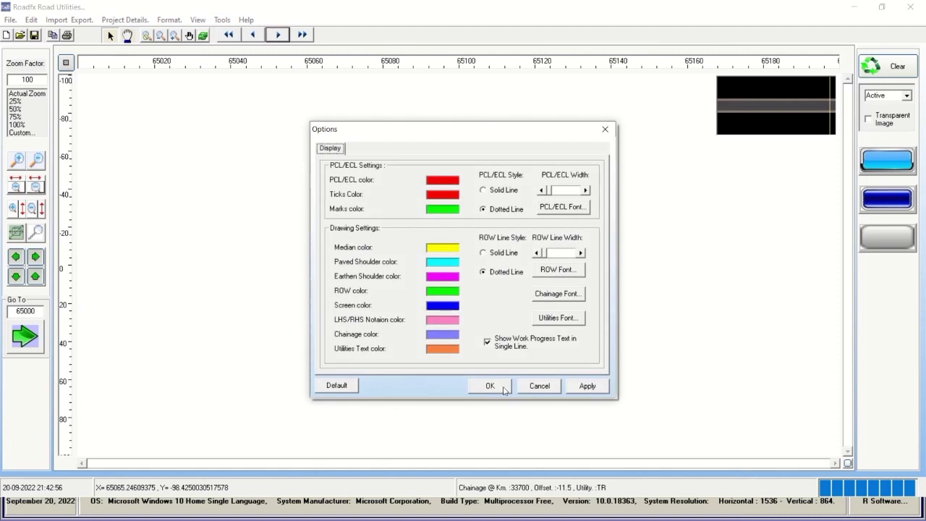
pyautogui.click(504, 388)
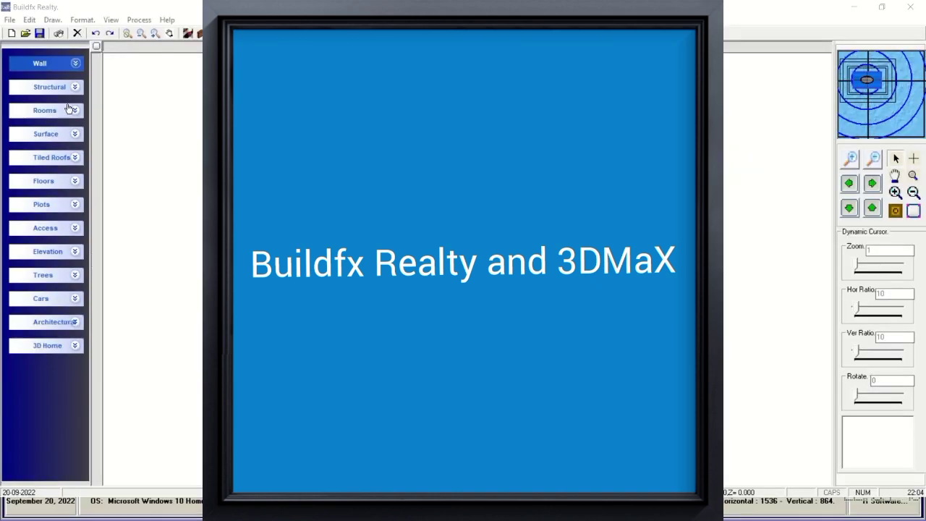
# Draw a 270 × 260 hall room on the plan.
pyautogui.click(69, 110)
pyautogui.click(29, 126)
pyautogui.moveTo(403, 229); pyautogui.dragTo(413, 256)
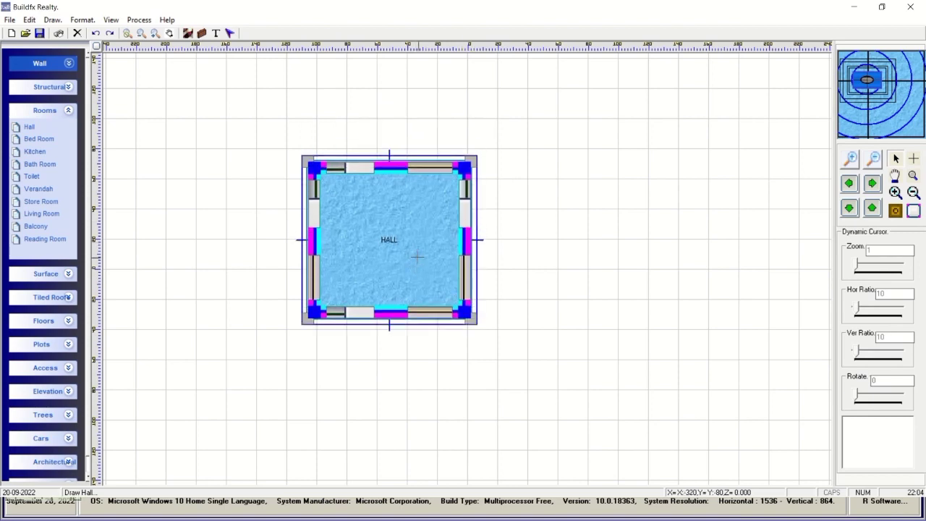
pyautogui.press('Return')
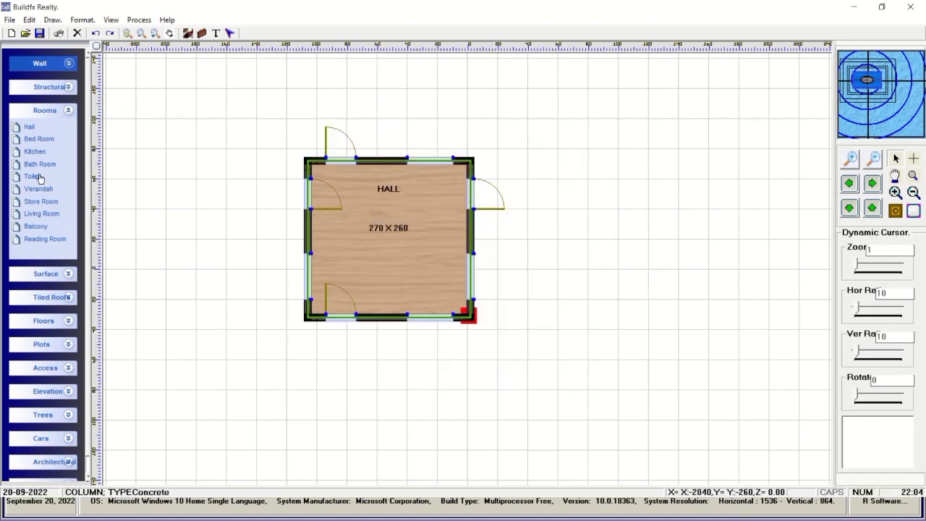
# Place a 200 × 200 bed room on the hall's right, removing its left main wall.
pyautogui.moveTo(37, 144); pyautogui.dragTo(518, 221)
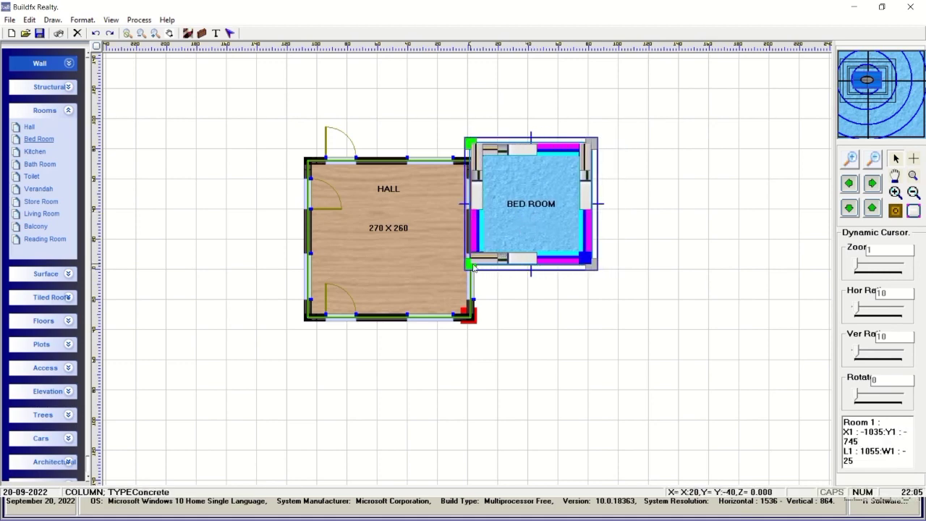
pyautogui.doubleClick(509, 226)
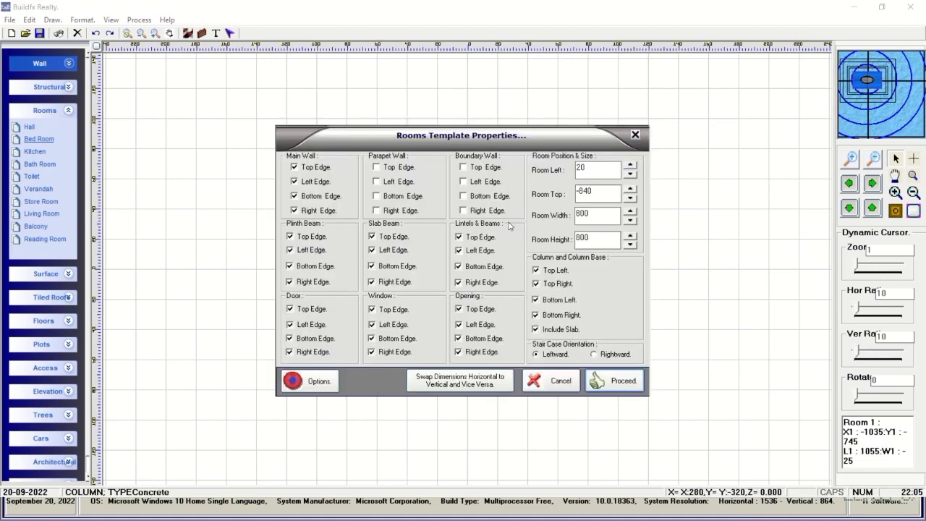
pyautogui.click(304, 182)
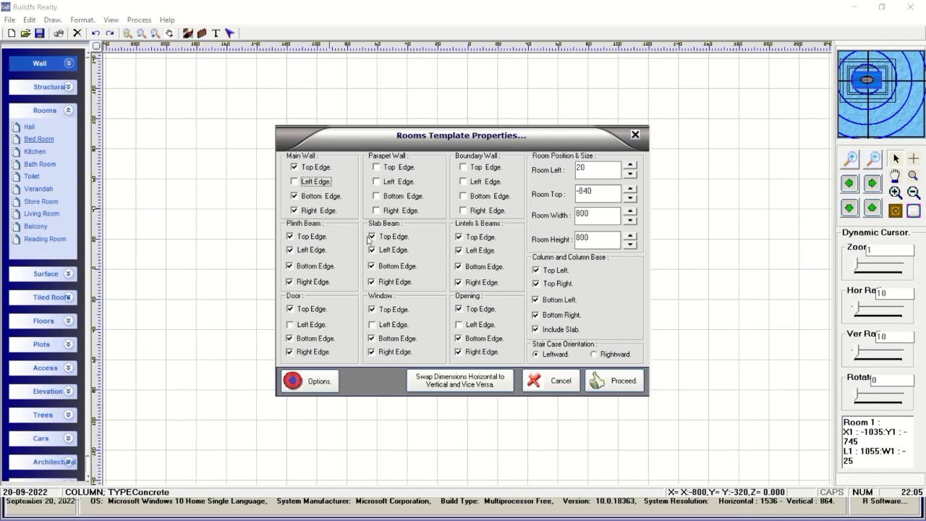
pyautogui.click(621, 384)
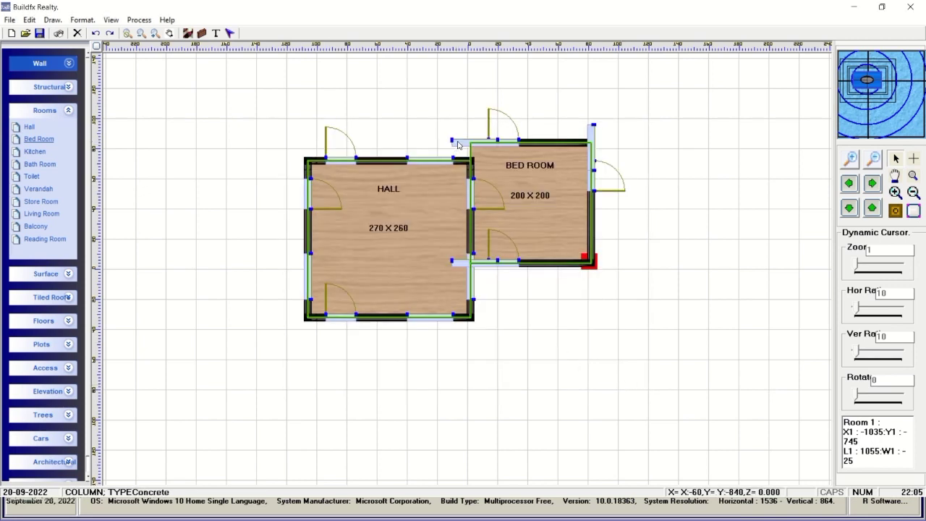
pyautogui.moveTo(138, 402); pyautogui.dragTo(666, 327)
pyautogui.moveTo(252, 120); pyautogui.dragTo(256, 425)
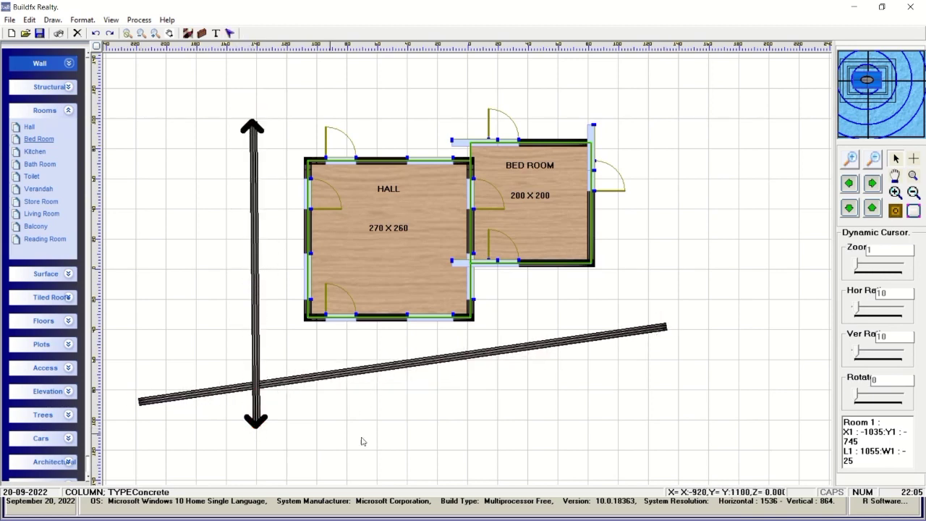
pyautogui.moveTo(362, 437); pyautogui.dragTo(646, 299)
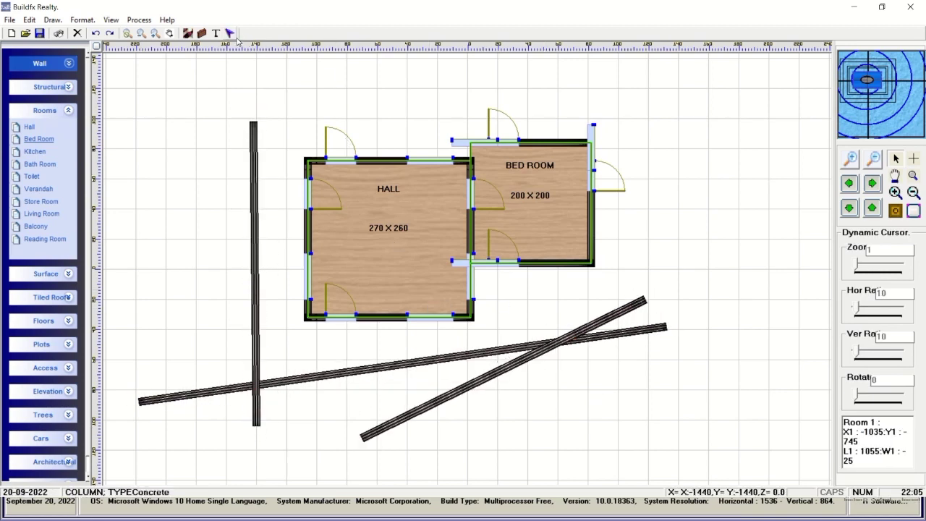
pyautogui.click(607, 326)
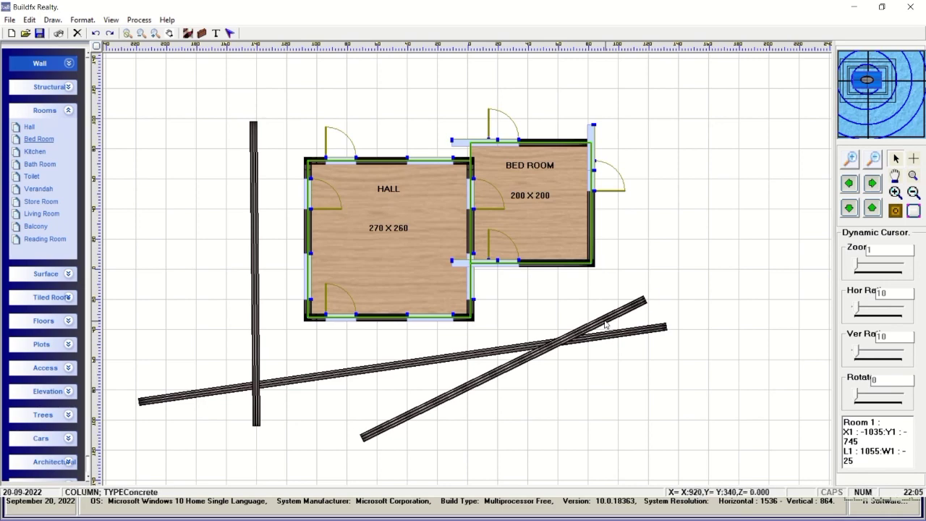
pyautogui.click(77, 34)
pyautogui.click(384, 368)
pyautogui.rightClick(384, 368)
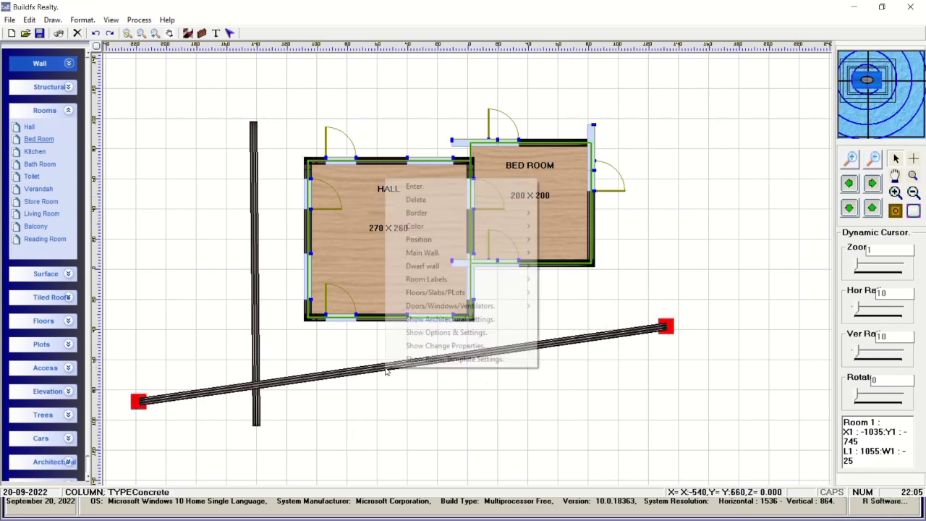
pyautogui.click(436, 199)
pyautogui.click(256, 319)
pyautogui.rightClick(256, 320)
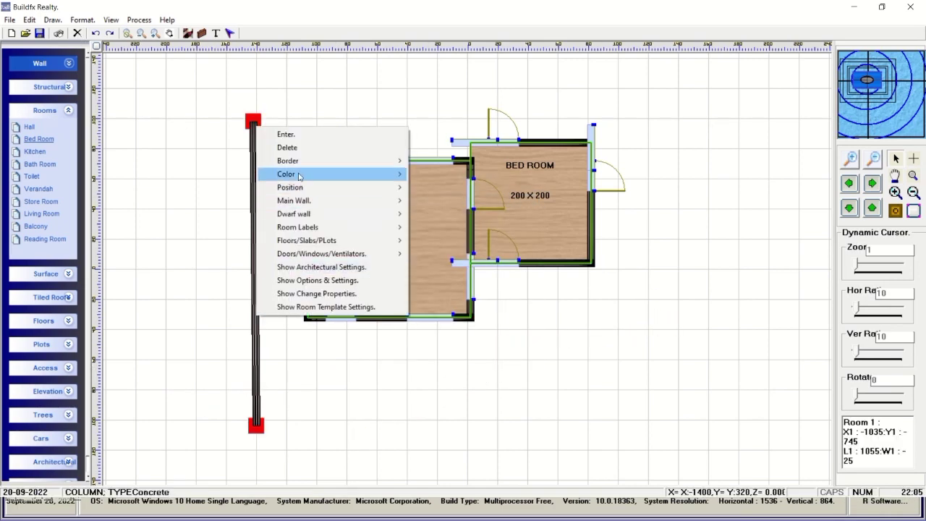
pyautogui.click(288, 148)
pyautogui.rightClick(526, 378)
pyautogui.click(558, 223)
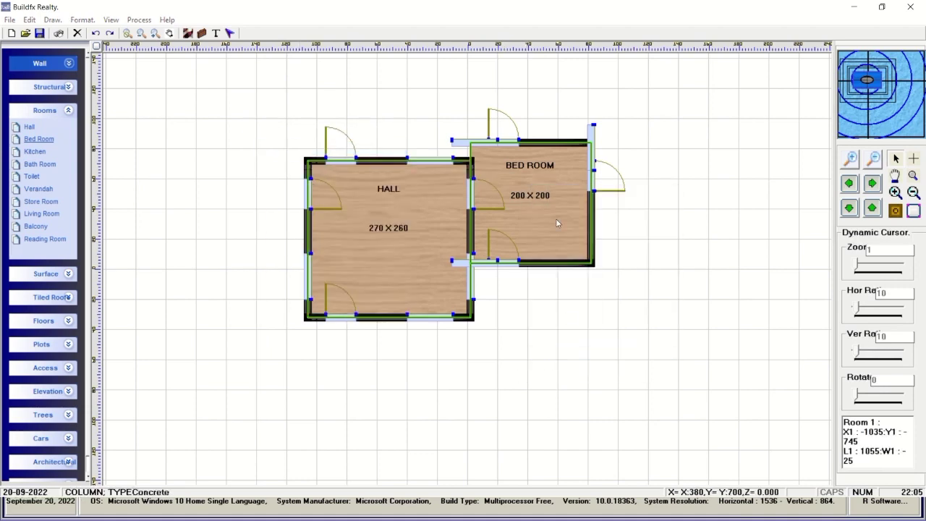
pyautogui.doubleClick(557, 223)
# Delete the hall–bed room window and the Bed Room's top, bottom and right-wall windows.
pyautogui.moveTo(388, 90); pyautogui.dragTo(651, 82)
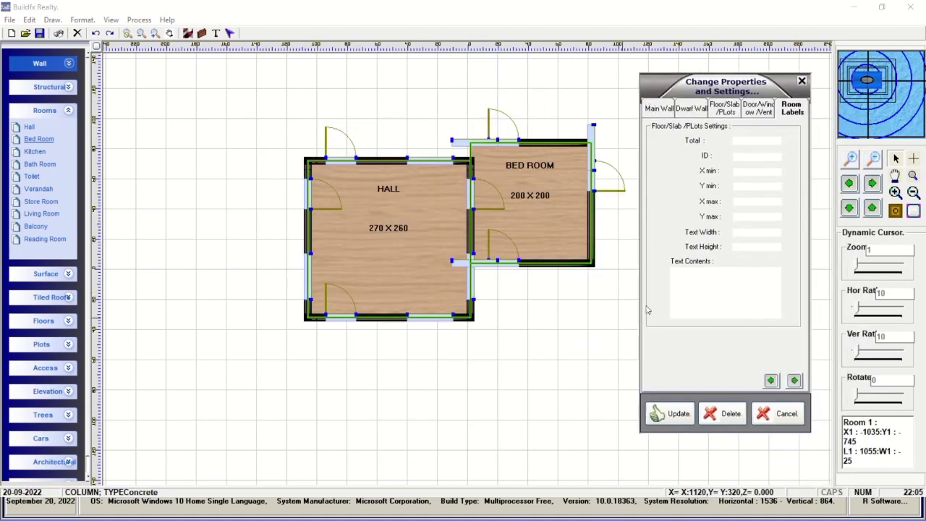
pyautogui.click(771, 109)
pyautogui.click(794, 380)
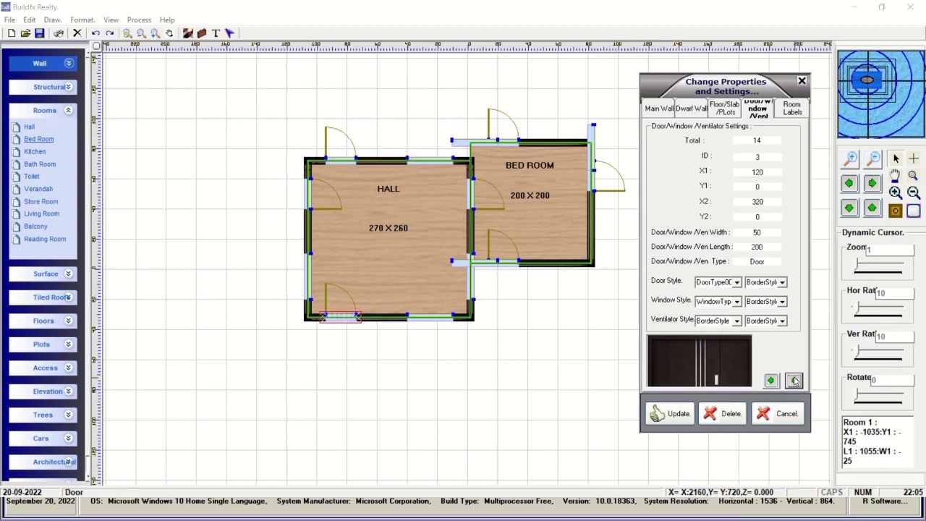
pyautogui.click(794, 379)
pyautogui.click(794, 380)
pyautogui.click(794, 380)
pyautogui.click(726, 413)
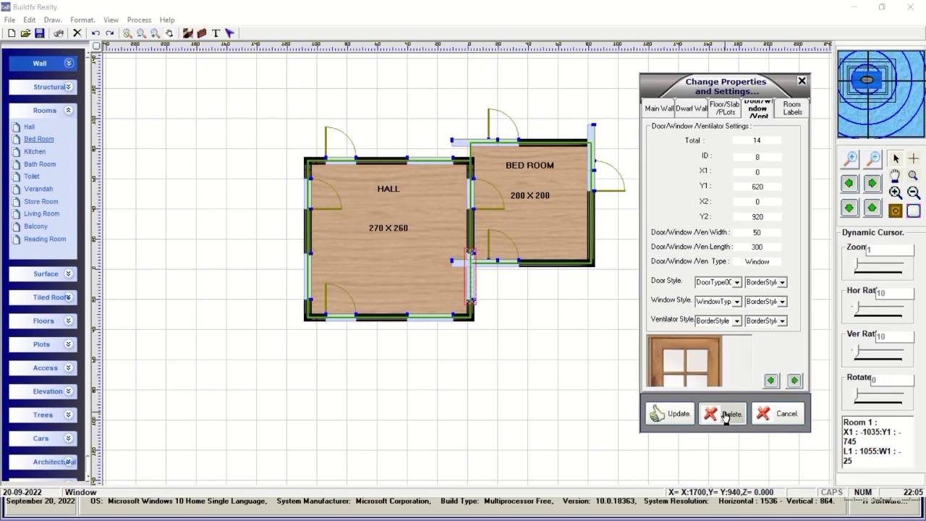
pyautogui.click(794, 380)
pyautogui.click(726, 413)
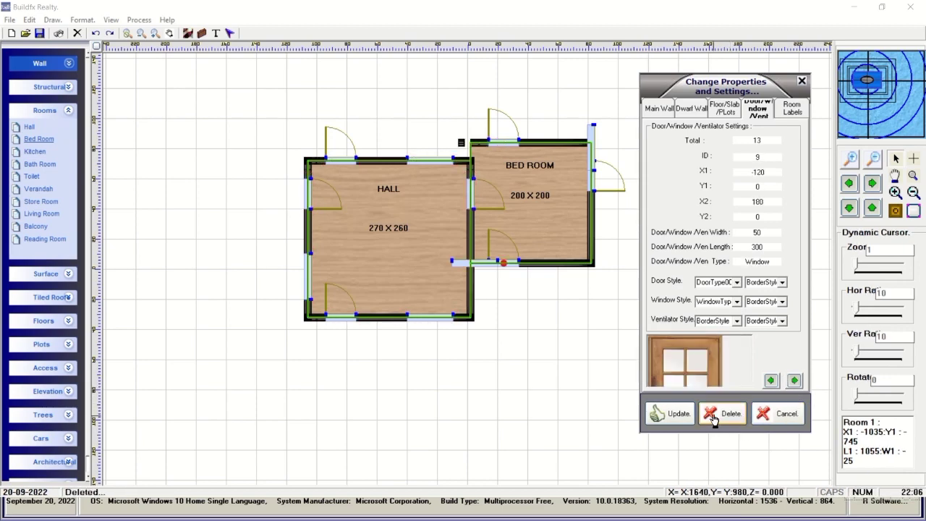
pyautogui.click(726, 413)
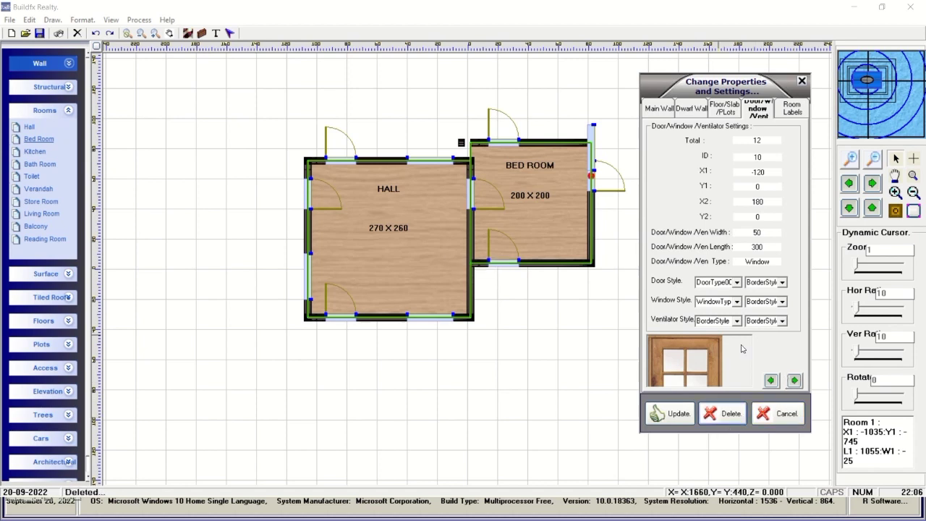
pyautogui.click(726, 413)
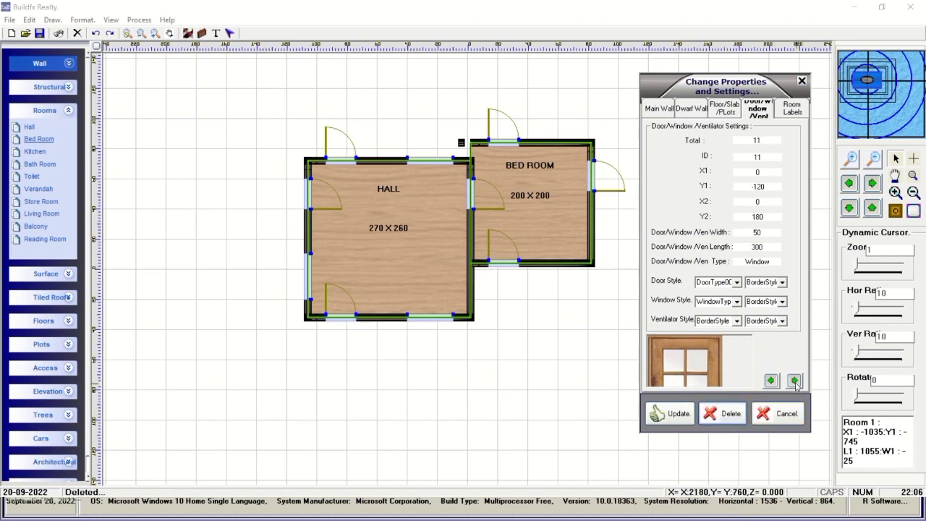
# Apply the Type024 style to the next main wall.
pyautogui.click(657, 107)
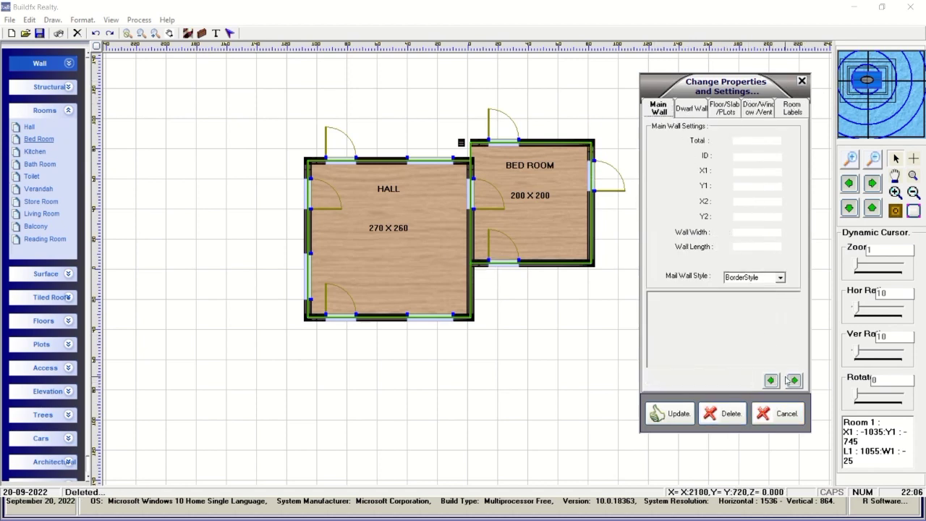
pyautogui.click(794, 380)
pyautogui.click(794, 380)
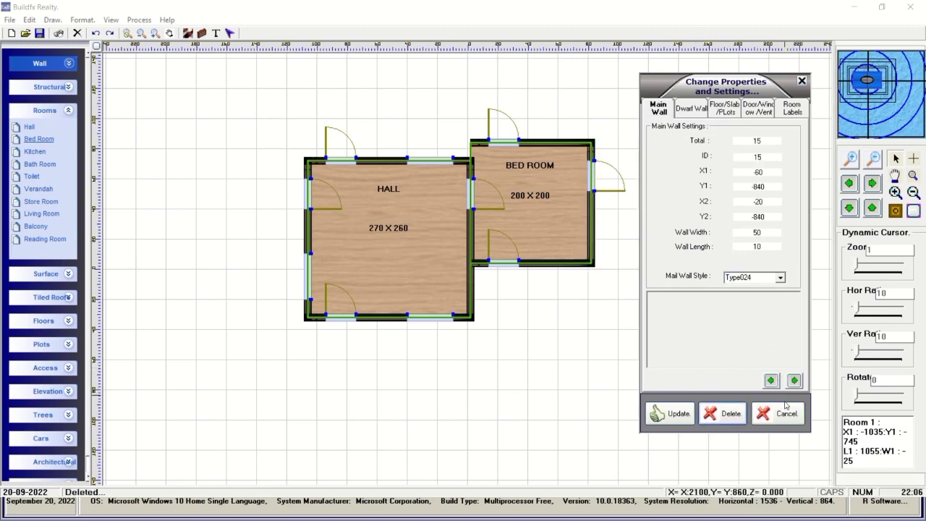
pyautogui.click(690, 420)
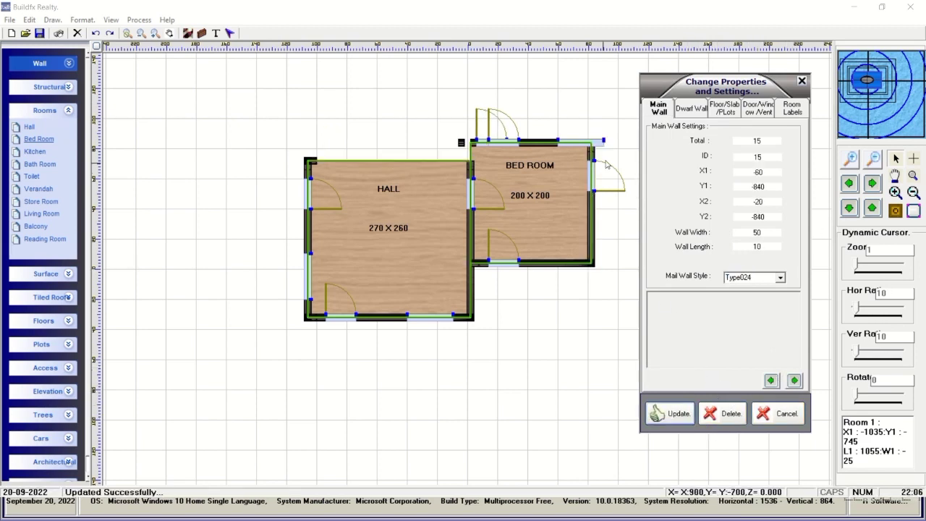
# Reopen Change Properties and delete the window on the Bed Room's top wall.
pyautogui.rightClick(640, 296)
pyautogui.click(673, 459)
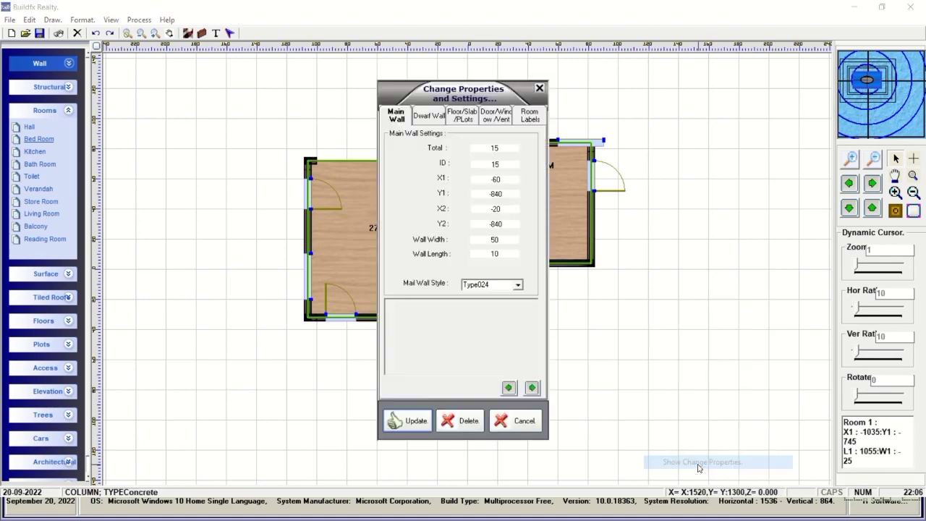
pyautogui.moveTo(400, 98); pyautogui.dragTo(692, 83)
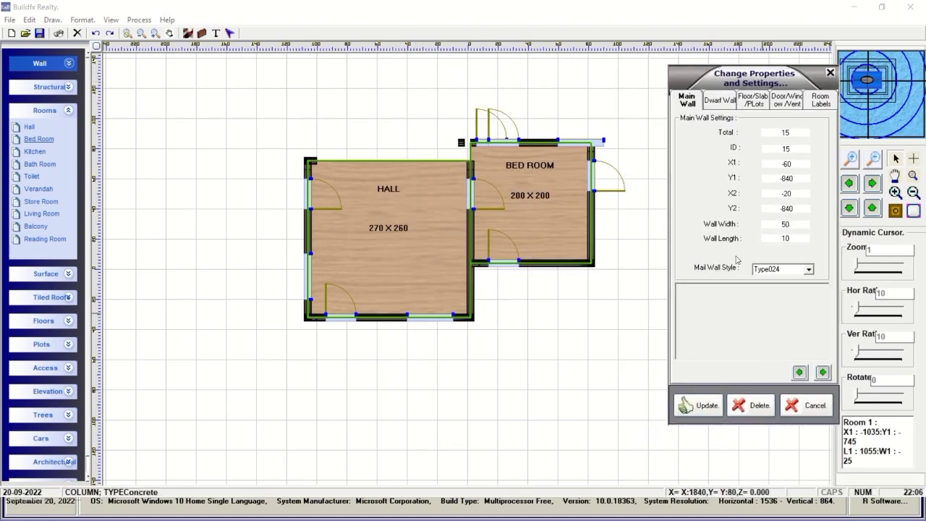
pyautogui.click(787, 101)
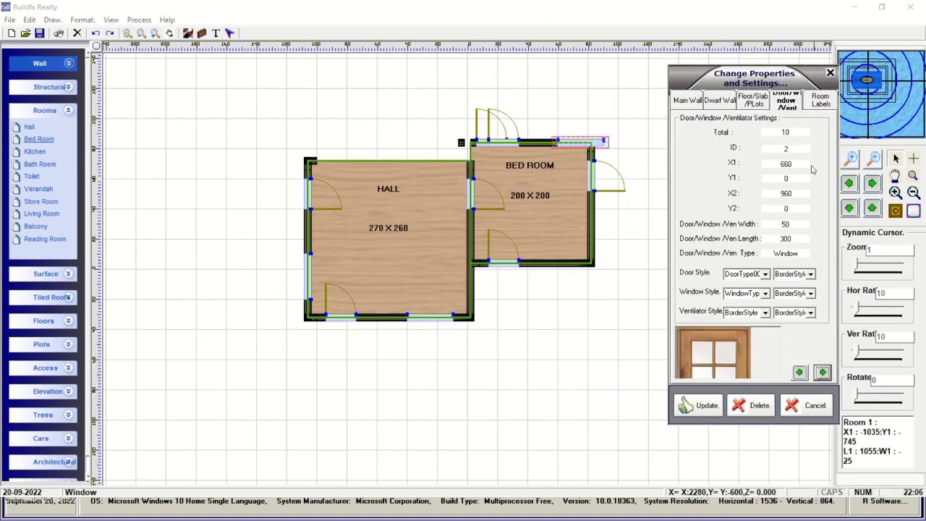
pyautogui.click(757, 406)
# Step to door ID 7, the extra door on the Bed Room's top wall, and delete it.
pyautogui.click(822, 372)
pyautogui.click(823, 372)
pyautogui.click(823, 372)
pyautogui.click(823, 372)
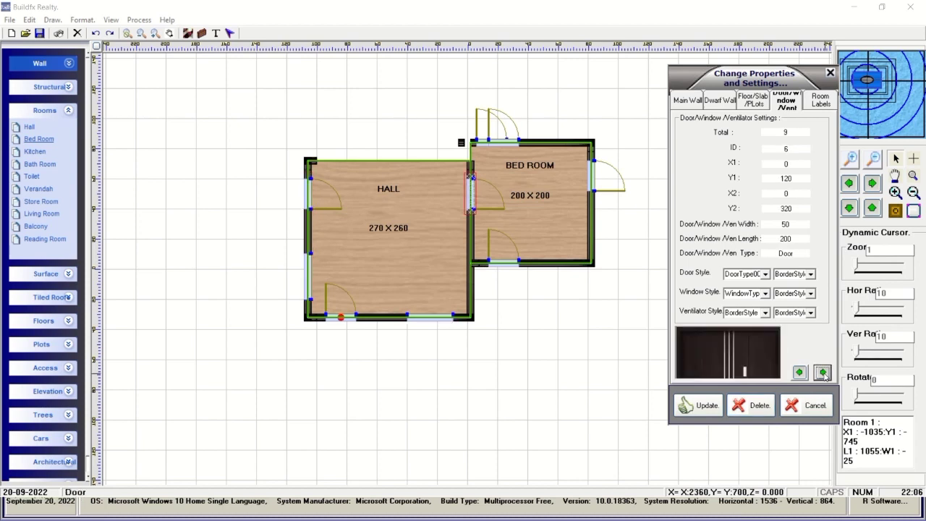
pyautogui.click(823, 372)
pyautogui.click(823, 372)
pyautogui.click(823, 372)
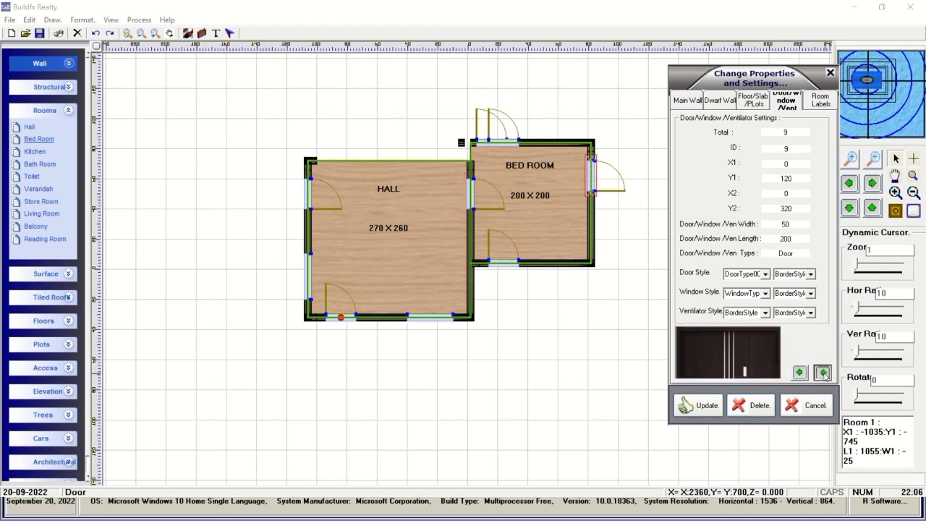
pyautogui.click(823, 372)
pyautogui.click(823, 372)
pyautogui.click(823, 372)
pyautogui.click(823, 372)
pyautogui.click(823, 372)
pyautogui.click(823, 372)
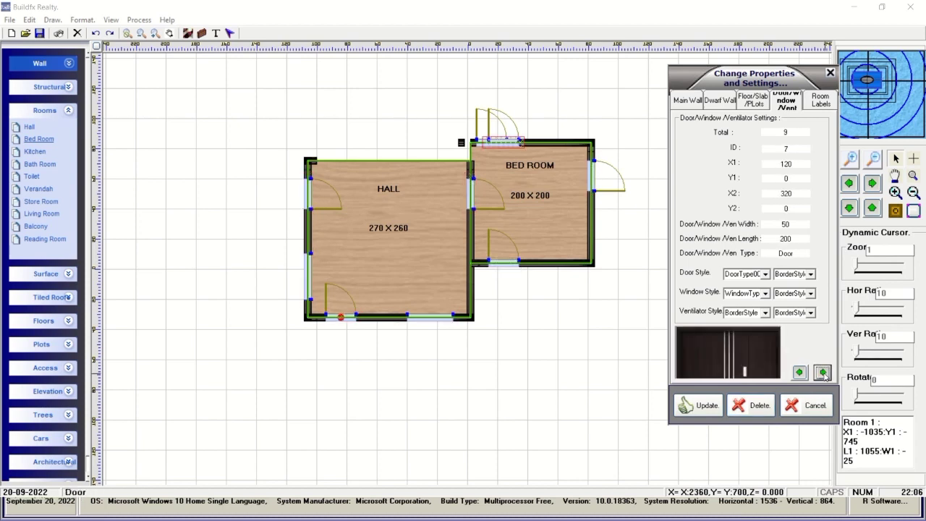
pyautogui.click(759, 405)
# Browse the Bed Room and Hall main walls, then cancel the panel without changes.
pyautogui.click(821, 100)
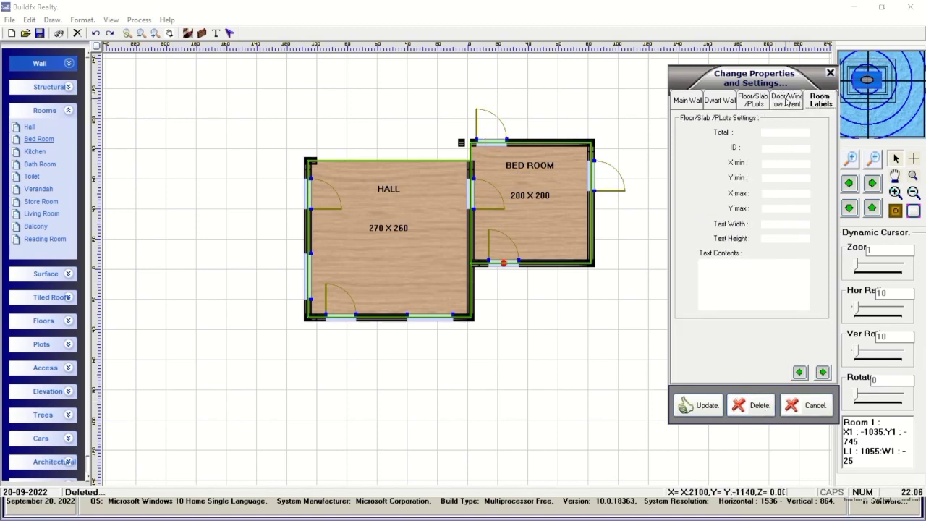
pyautogui.click(786, 100)
pyautogui.click(688, 100)
pyautogui.click(822, 372)
pyautogui.click(823, 372)
pyautogui.click(823, 372)
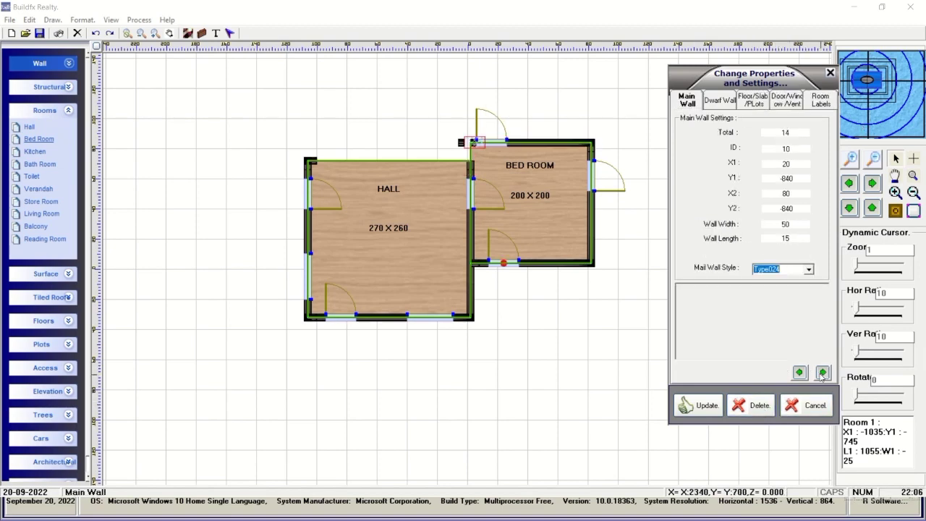
pyautogui.click(822, 372)
pyautogui.click(823, 373)
pyautogui.click(823, 372)
pyautogui.click(823, 372)
pyautogui.click(823, 372)
pyautogui.click(823, 372)
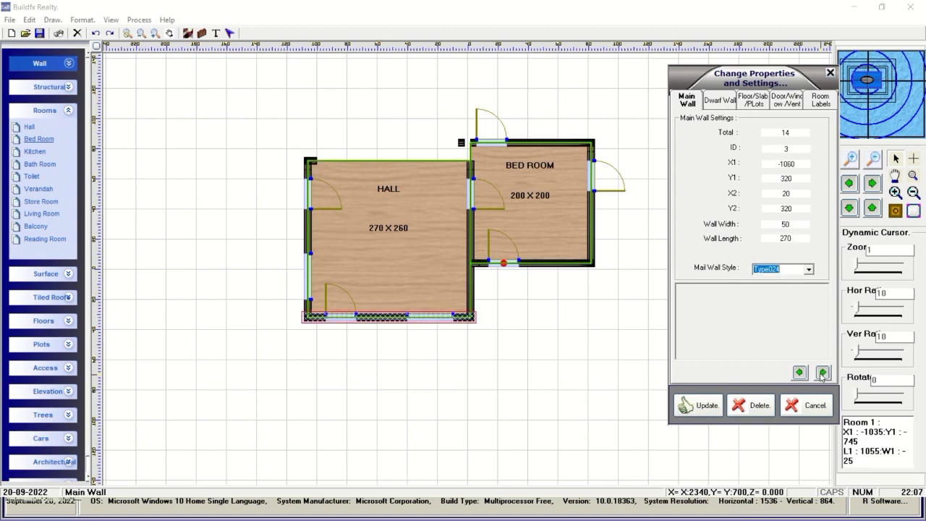
pyautogui.click(823, 372)
pyautogui.click(823, 372)
pyautogui.click(823, 372)
pyautogui.click(823, 372)
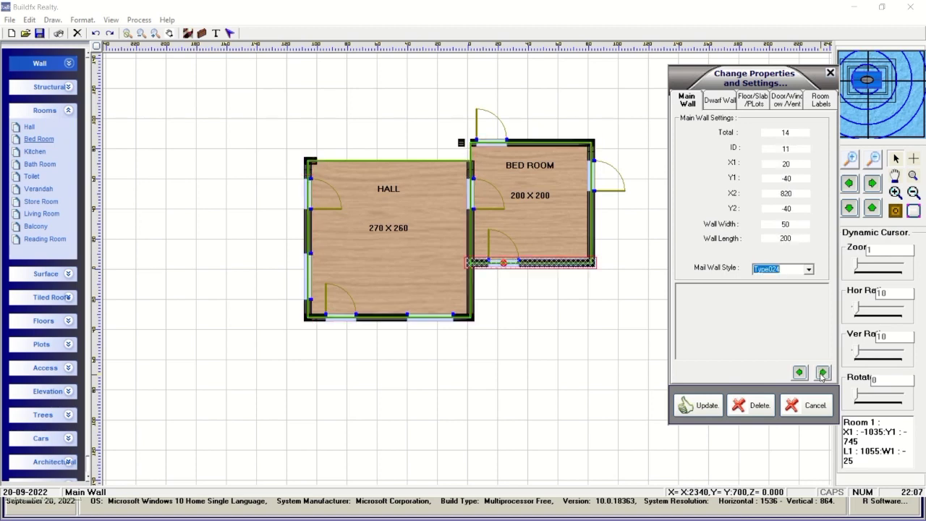
pyautogui.click(823, 372)
pyautogui.click(808, 408)
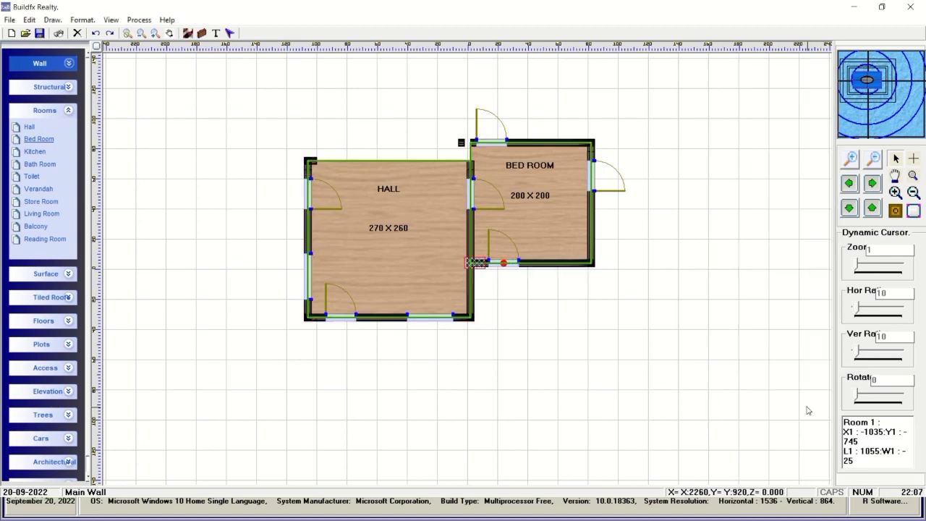
# Delete the stray column at the Hall–Bed Room junction and open the plan in 3D Home Max.
pyautogui.click(216, 33)
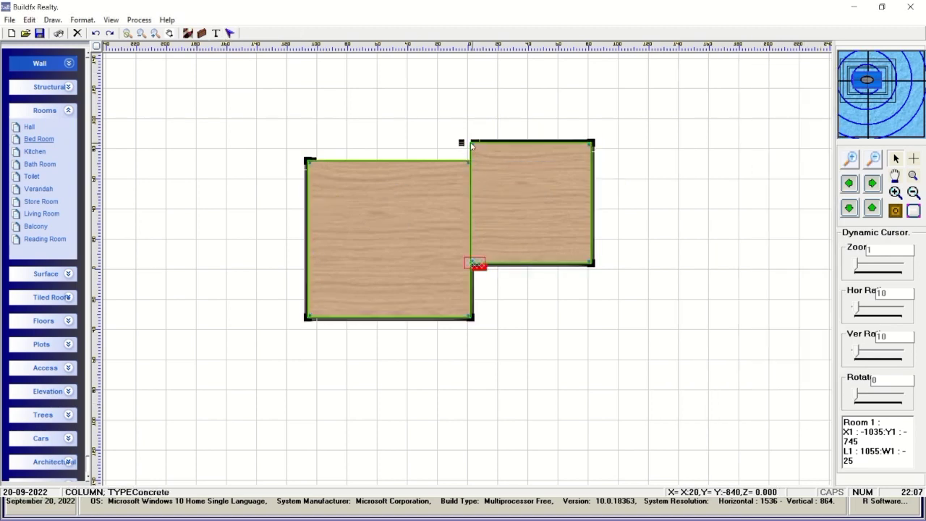
pyautogui.click(77, 34)
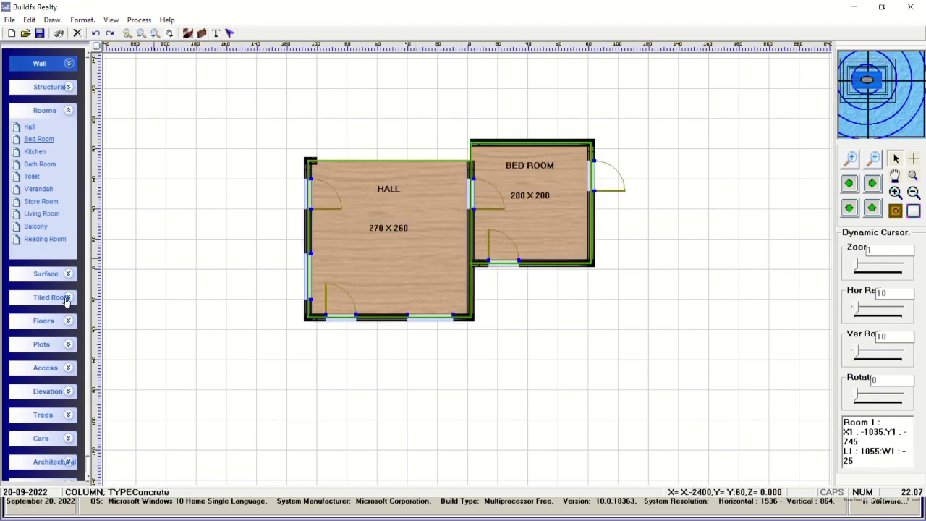
pyautogui.click(68, 274)
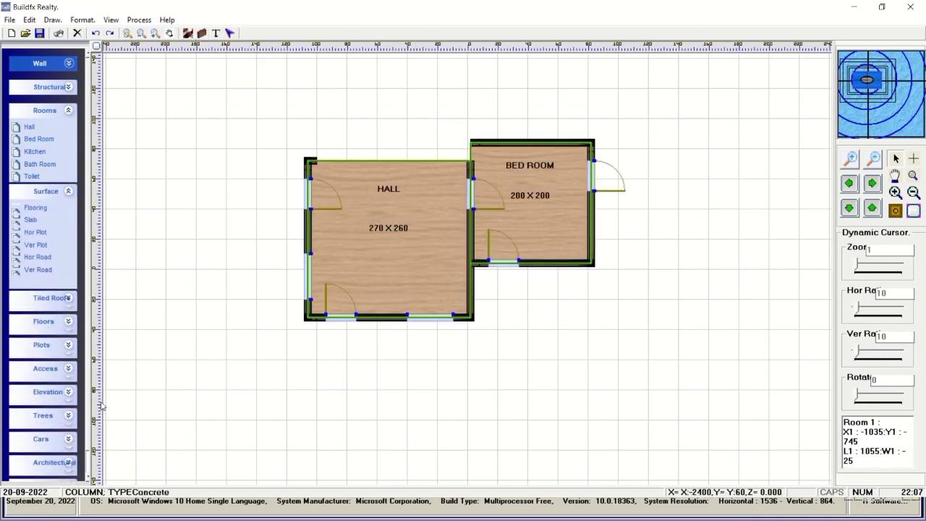
pyautogui.click(74, 435)
pyautogui.click(71, 139)
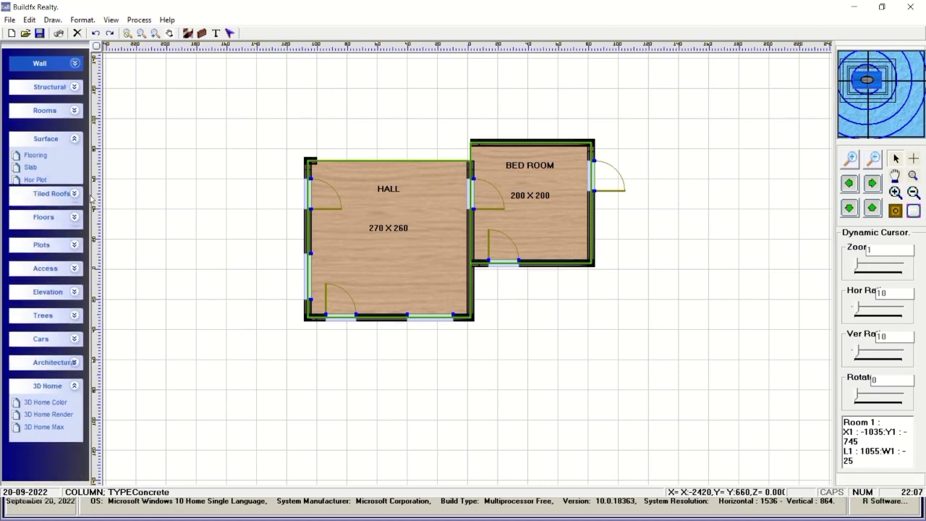
pyautogui.click(53, 393)
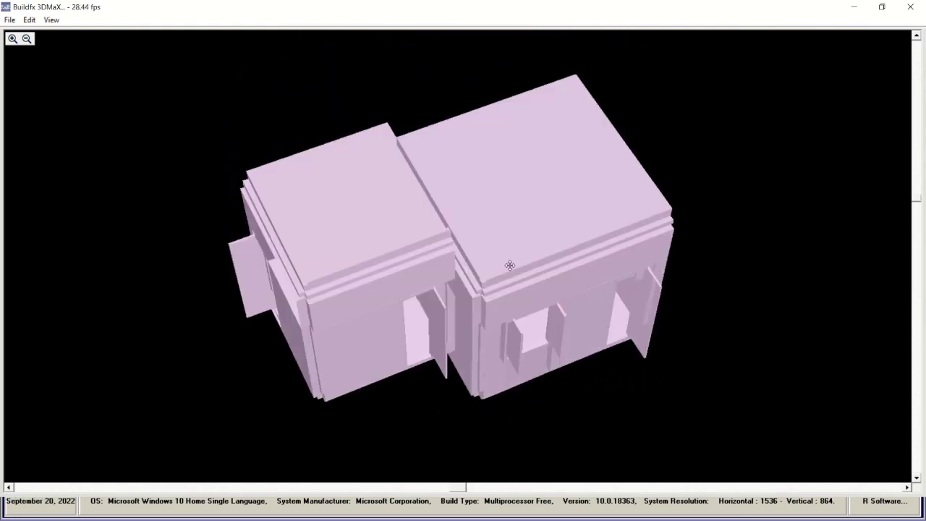
# Show the model with smooth shading, plan-based colours, textures and rendering, then close the viewer.
pyautogui.click(51, 20)
pyautogui.click(83, 149)
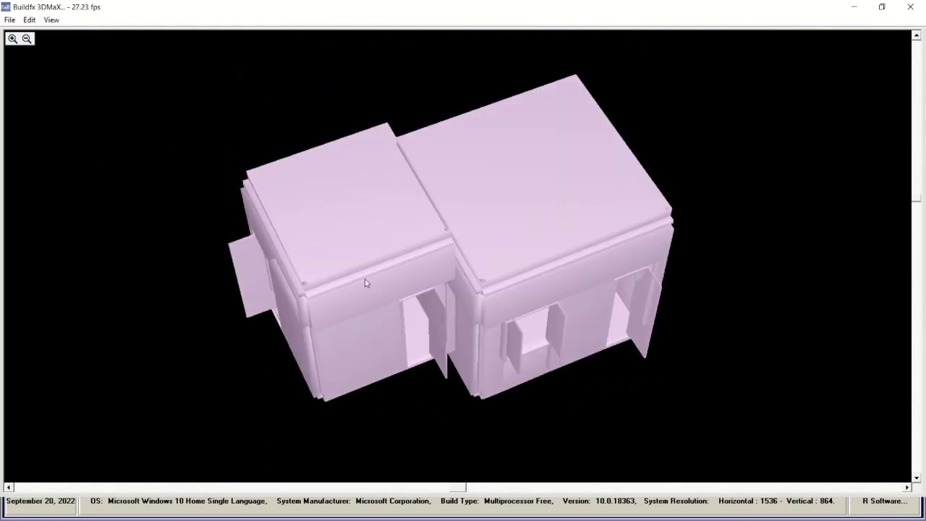
pyautogui.click(52, 21)
pyautogui.click(87, 165)
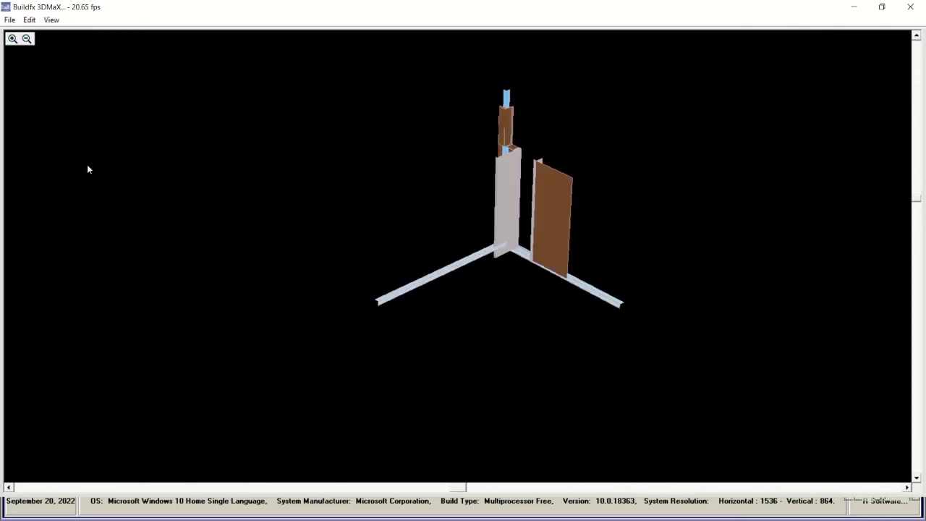
pyautogui.click(50, 19)
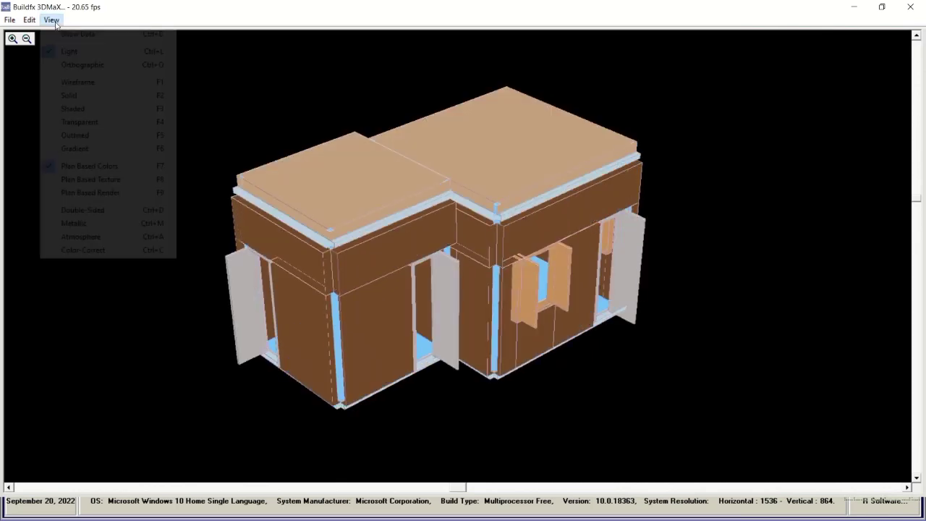
pyautogui.click(87, 181)
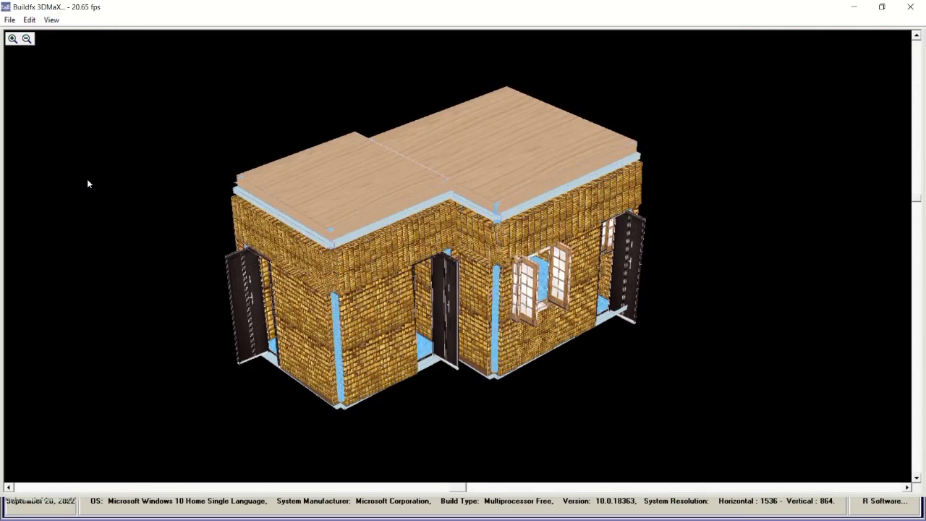
pyautogui.click(51, 19)
pyautogui.click(90, 192)
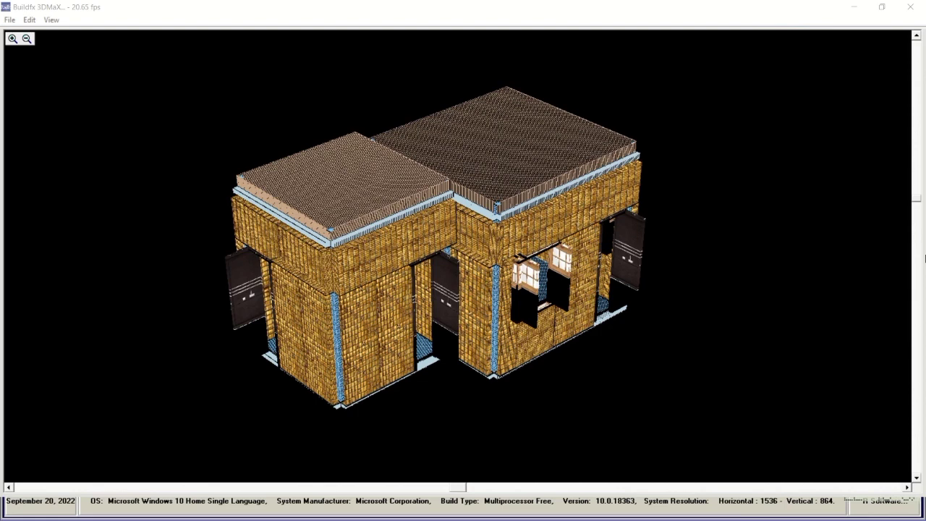
pyautogui.click(910, 7)
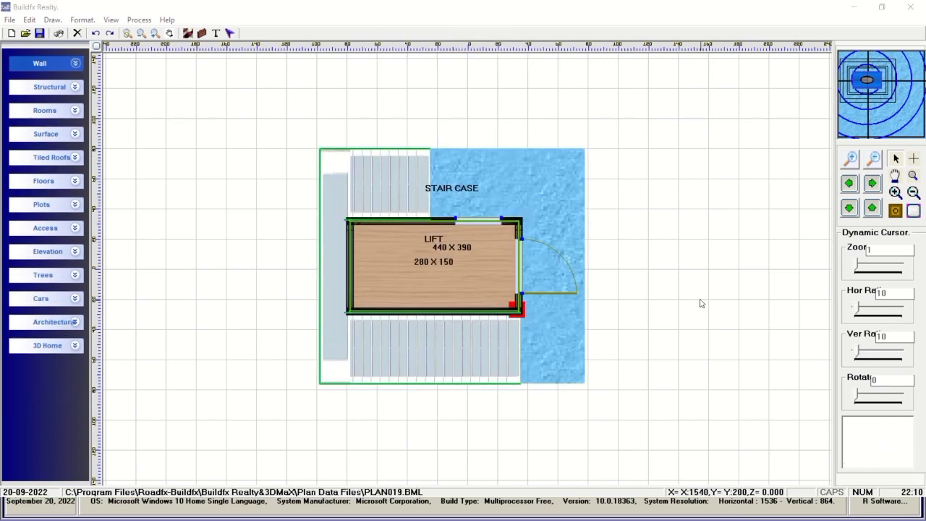
pyautogui.click(75, 346)
pyautogui.click(57, 391)
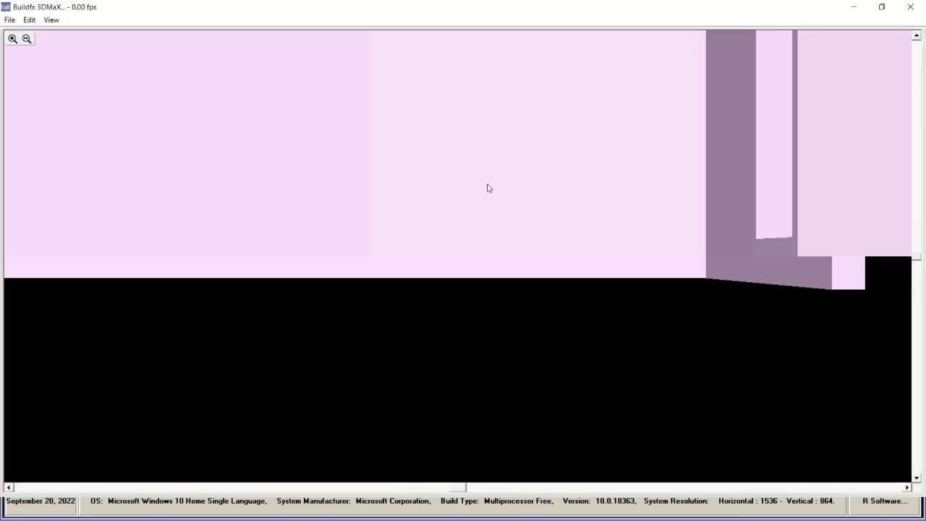
pyautogui.moveTo(470, 191); pyautogui.dragTo(434, 231)
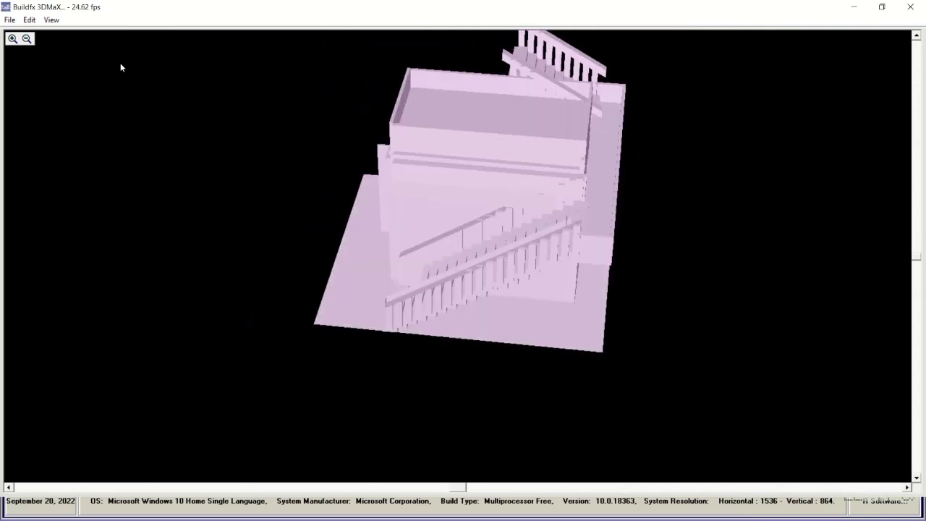
pyautogui.click(50, 19)
pyautogui.click(72, 137)
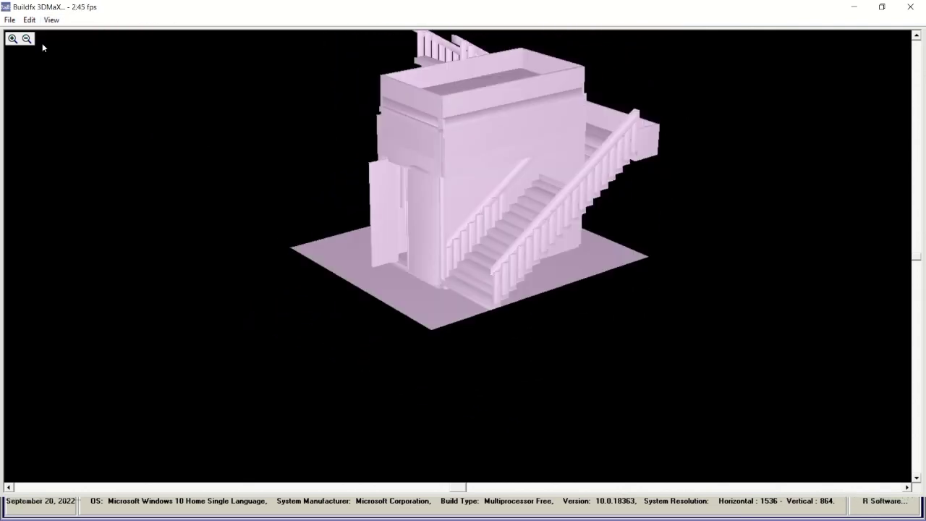
pyautogui.click(51, 20)
pyautogui.click(81, 166)
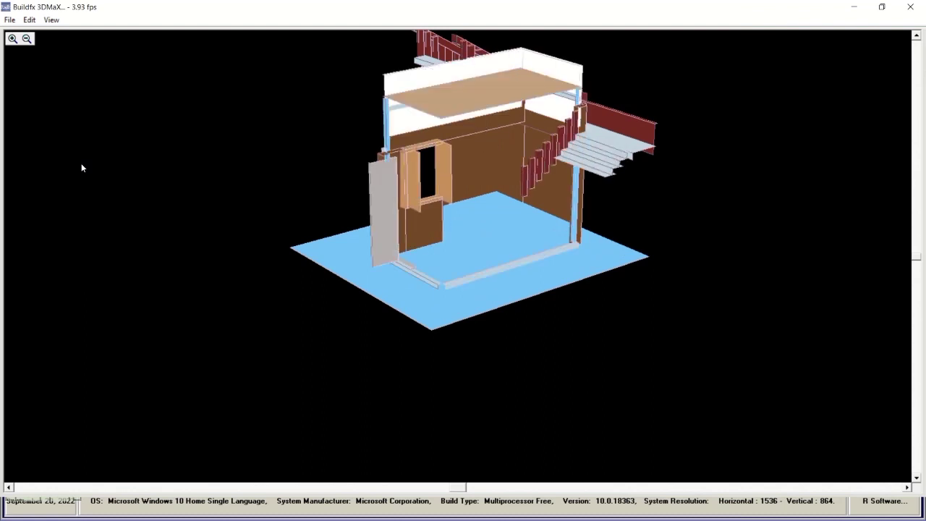
pyautogui.click(51, 20)
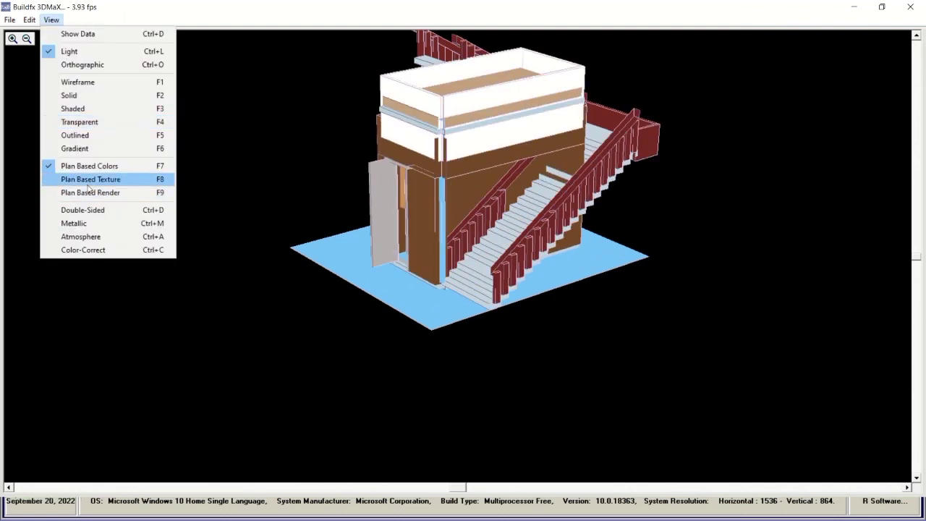
pyautogui.click(87, 180)
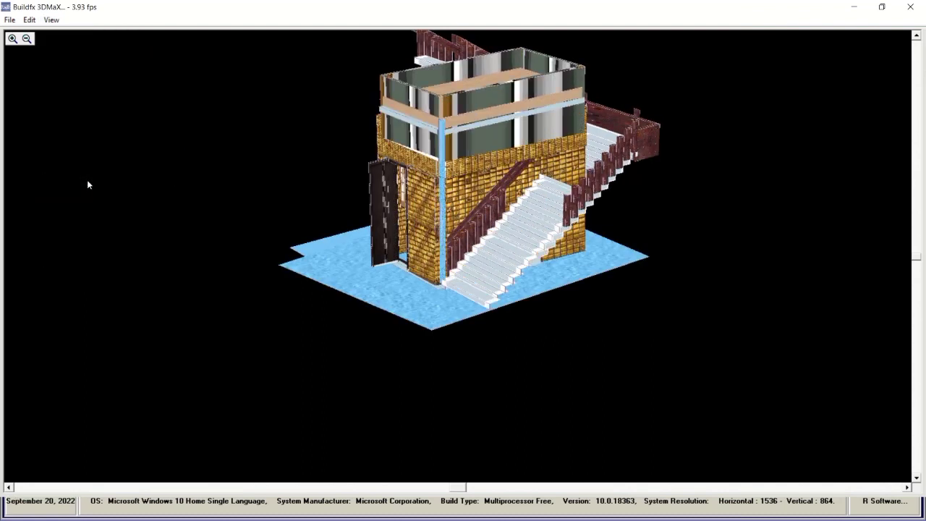
pyautogui.click(51, 22)
pyautogui.click(107, 193)
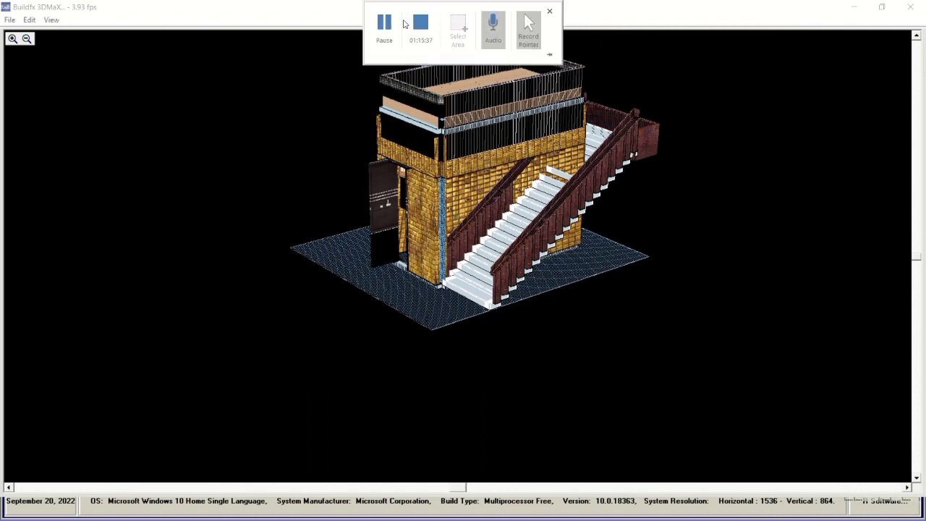
pyautogui.click(50, 20)
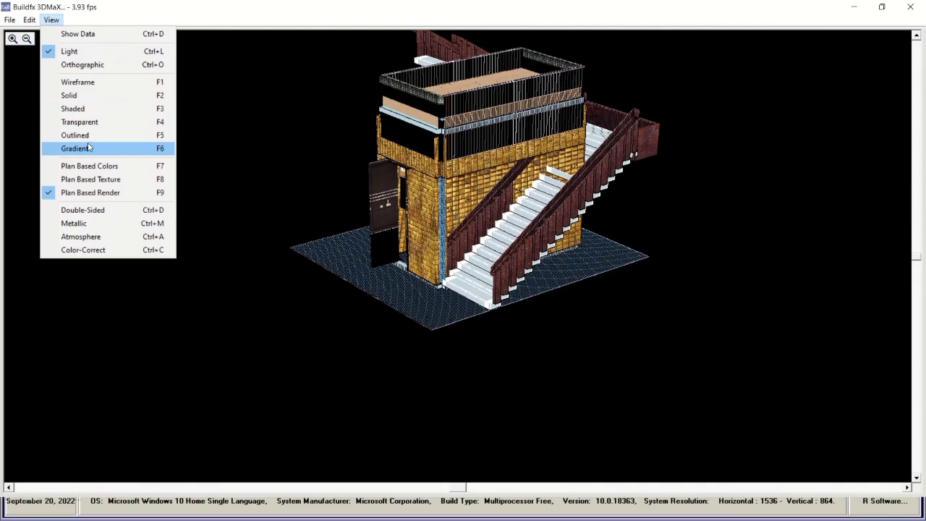
pyautogui.click(81, 122)
pyautogui.click(50, 20)
pyautogui.click(78, 82)
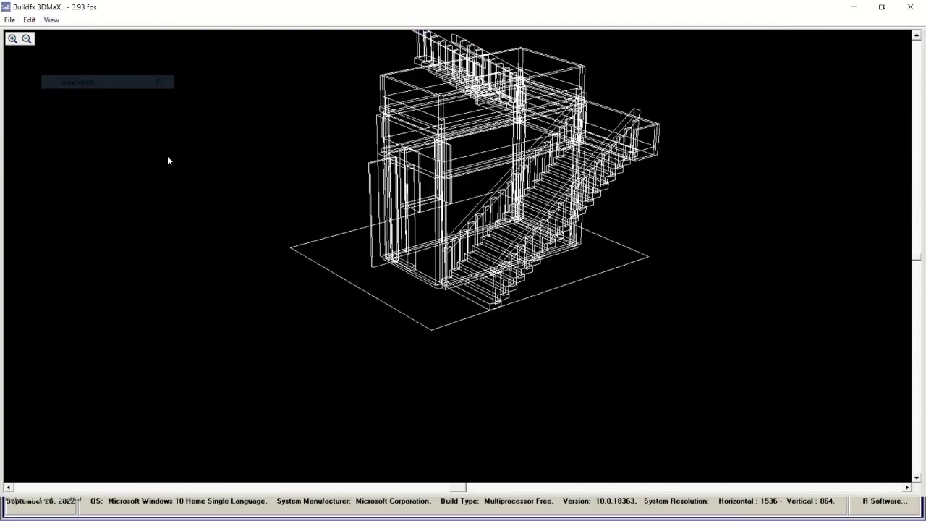
pyautogui.click(50, 21)
pyautogui.click(111, 152)
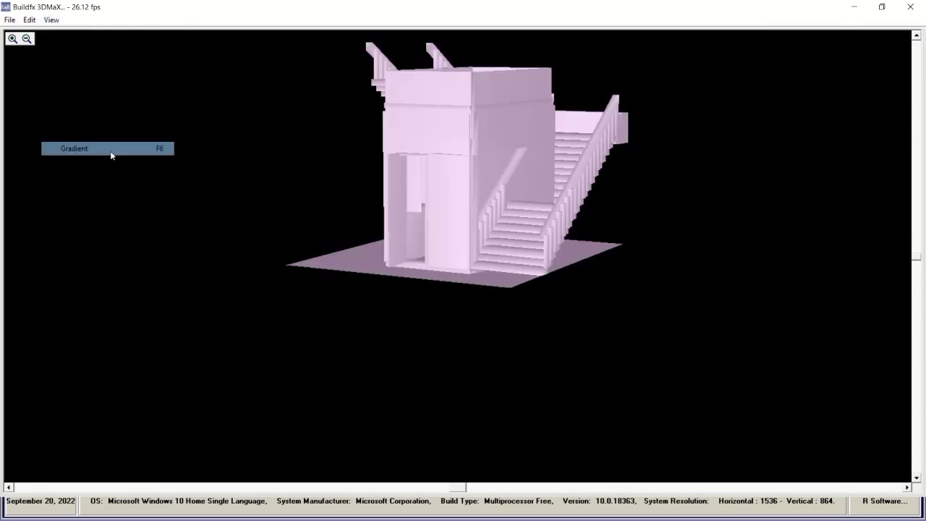
pyautogui.moveTo(344, 19)
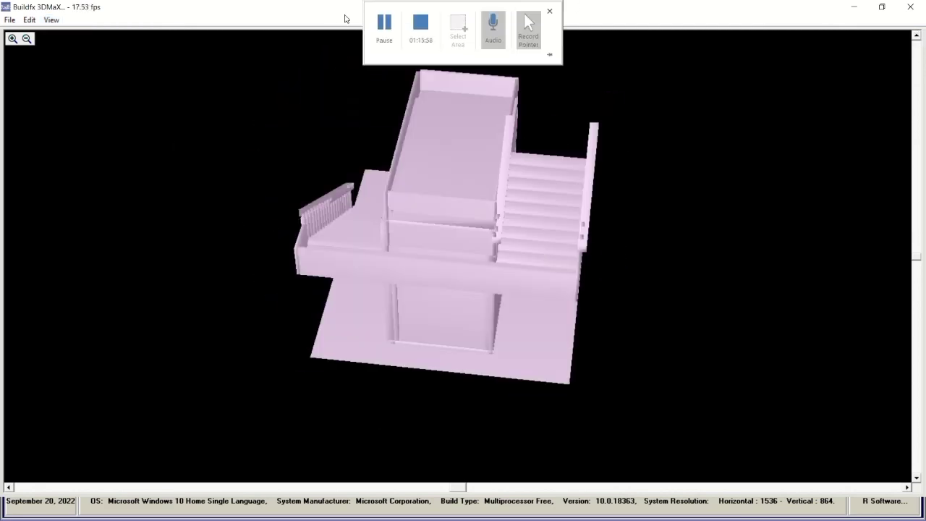
pyautogui.click(910, 7)
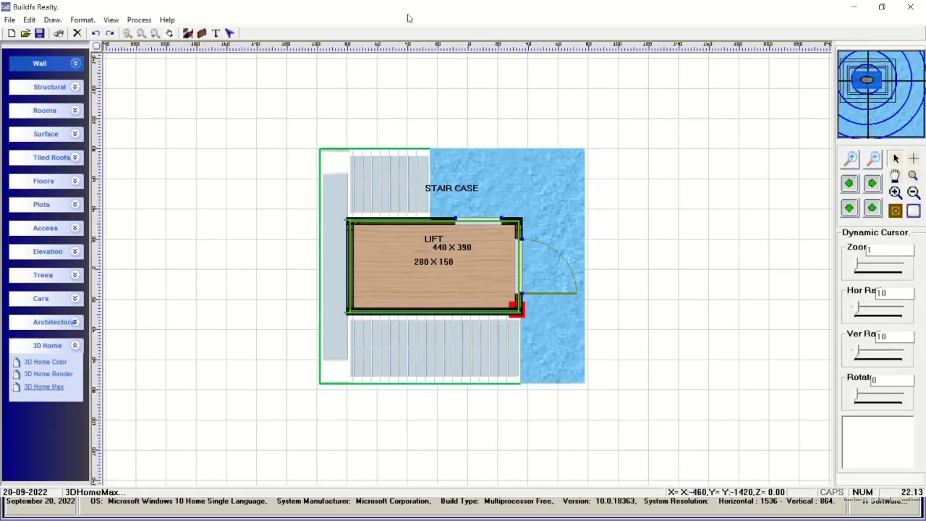
# Place a 1080 × 1040 Living Room, add a Bed Room to its right, and slide its top opening right.
pyautogui.click(44, 110)
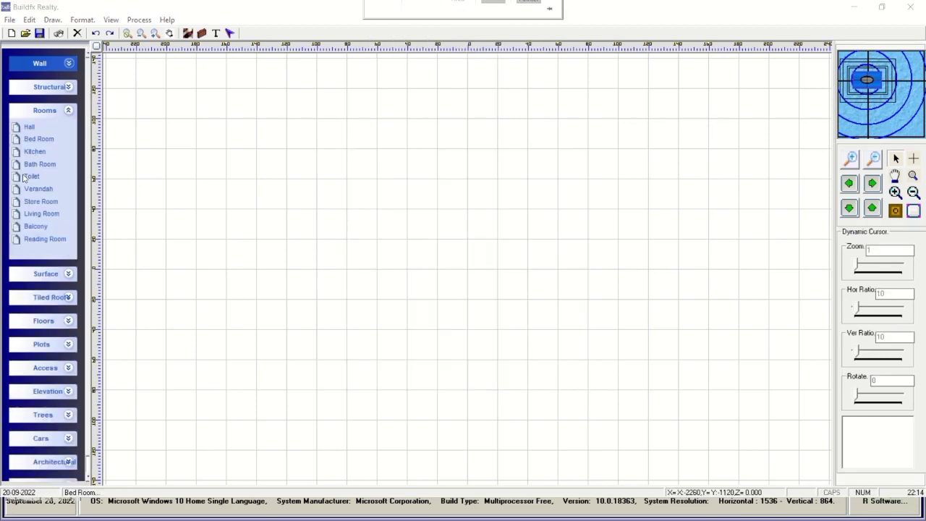
pyautogui.click(42, 214)
pyautogui.moveTo(477, 332); pyautogui.dragTo(410, 213)
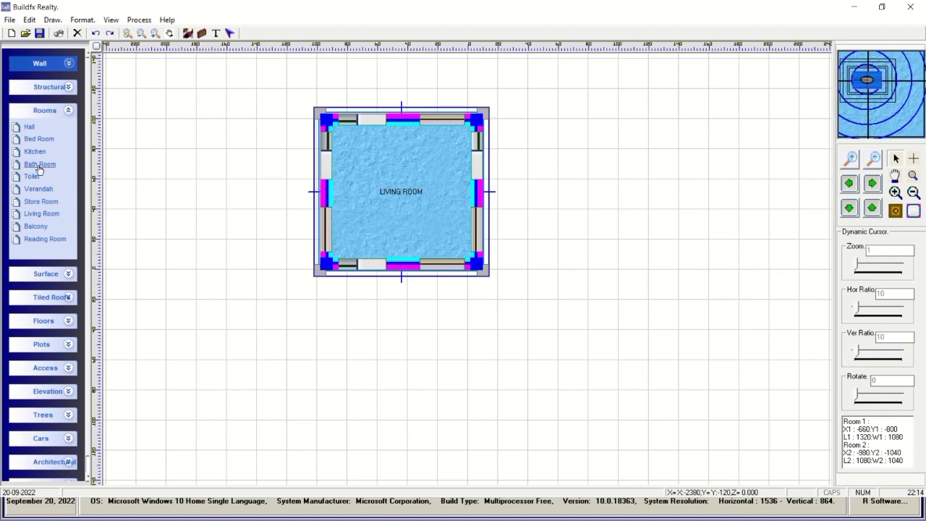
pyautogui.click(40, 139)
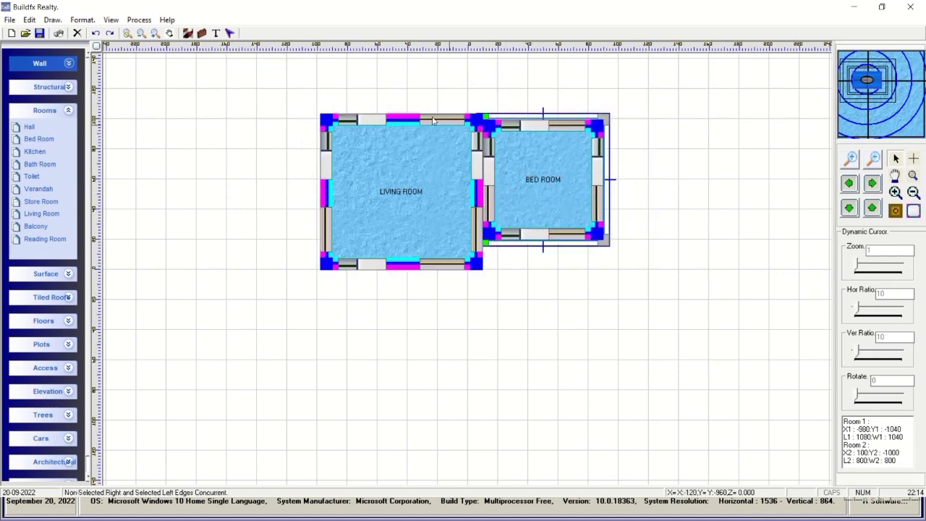
pyautogui.click(379, 124)
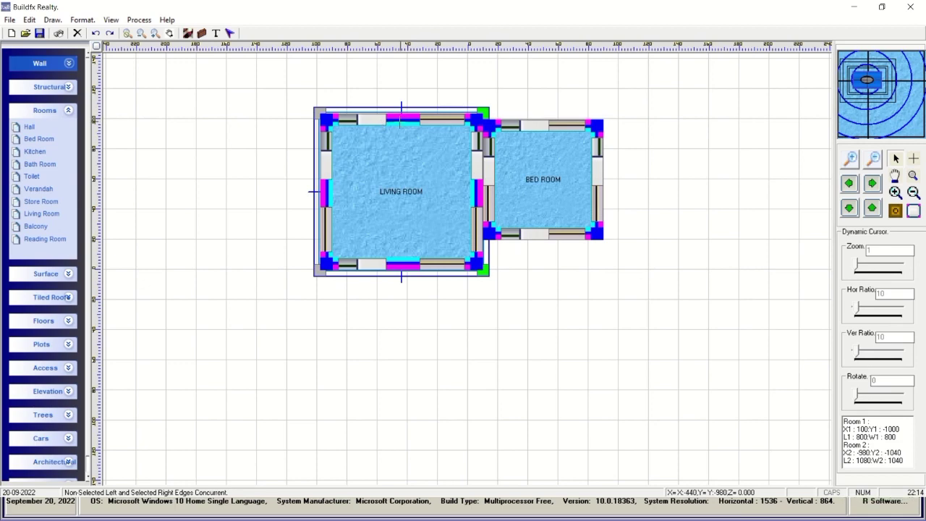
pyautogui.moveTo(373, 122); pyautogui.dragTo(383, 124)
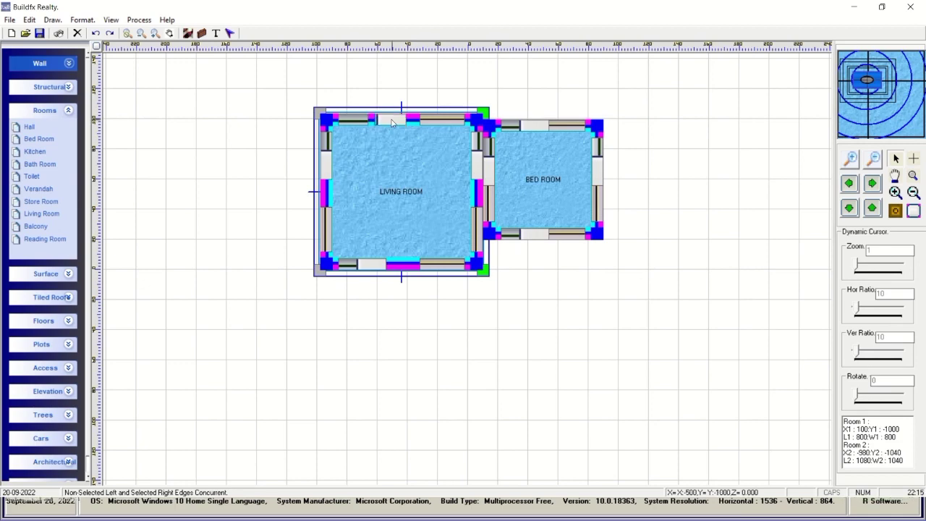
# Remove the Living Room's top and right edge openings and leave the Bed Room's properties unchanged.
pyautogui.doubleClick(394, 142)
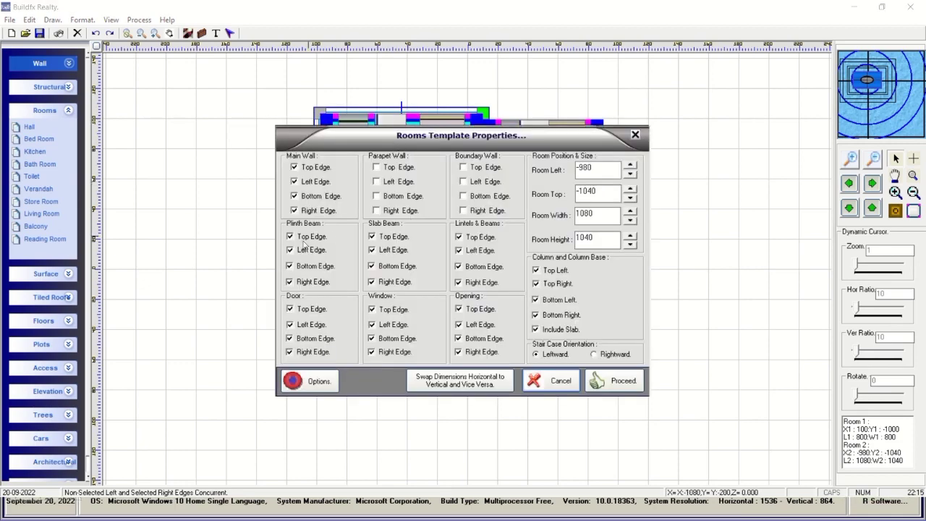
pyautogui.click(460, 309)
pyautogui.click(468, 355)
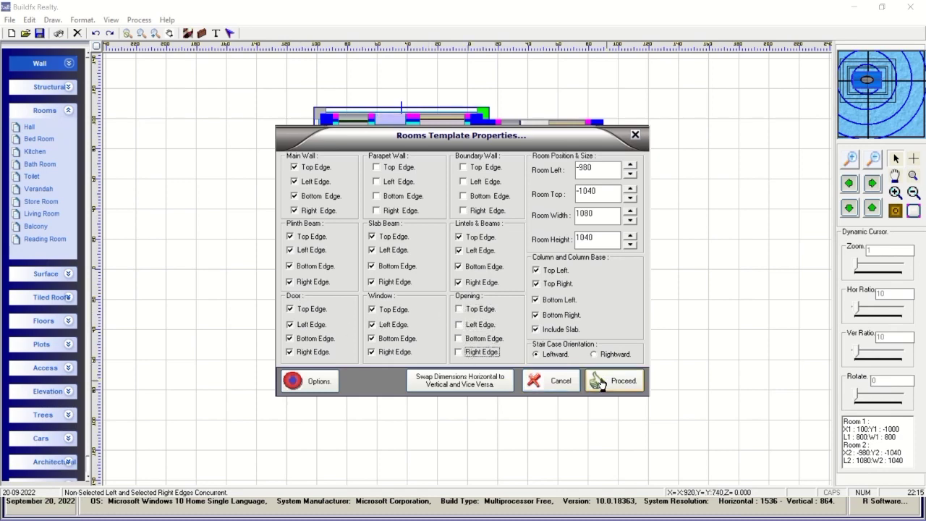
pyautogui.click(635, 136)
pyautogui.doubleClick(542, 181)
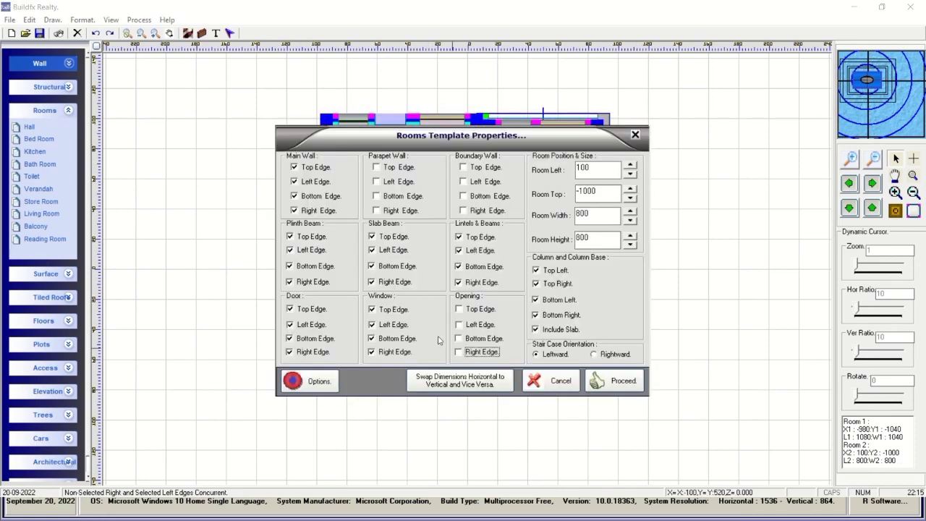
pyautogui.click(548, 381)
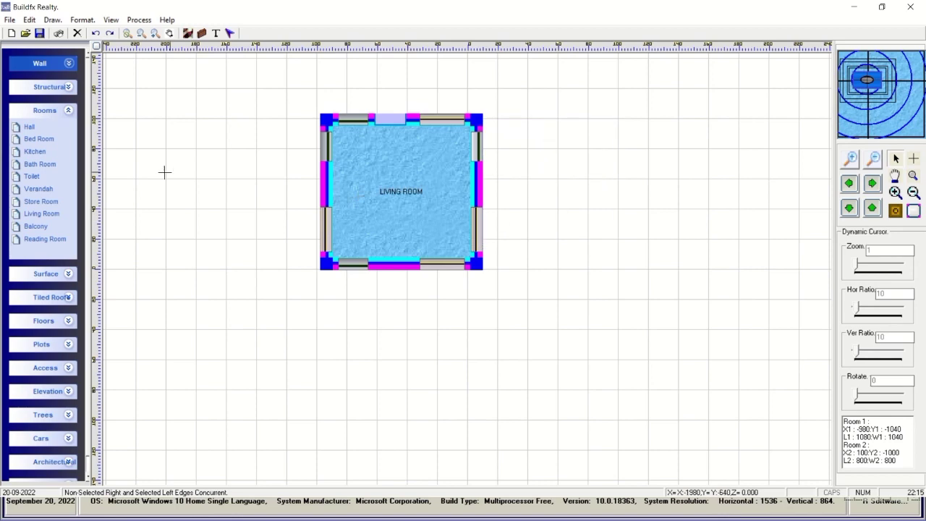
# Add a Bath Room at the Living Room's top-right and remove the Living Room's top and left openings.
pyautogui.moveTo(30, 167); pyautogui.dragTo(501, 150)
pyautogui.click(439, 187)
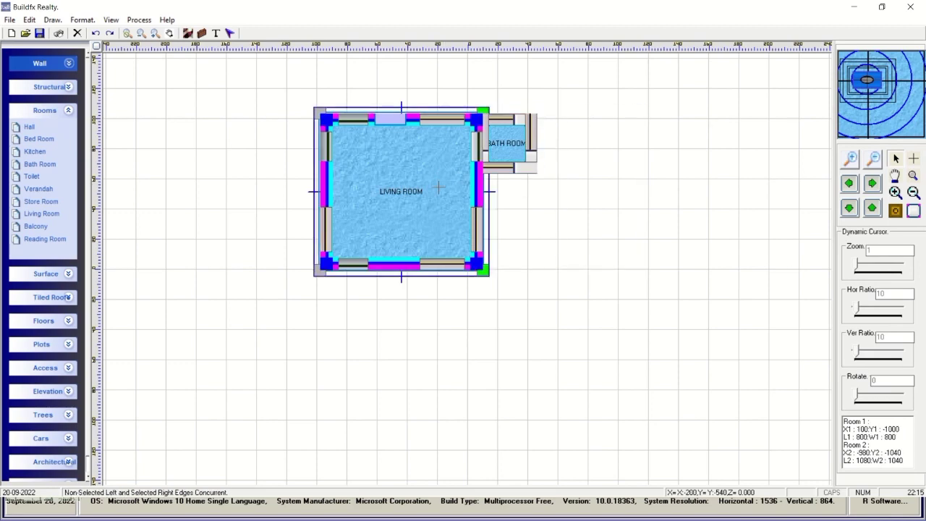
pyautogui.doubleClick(439, 187)
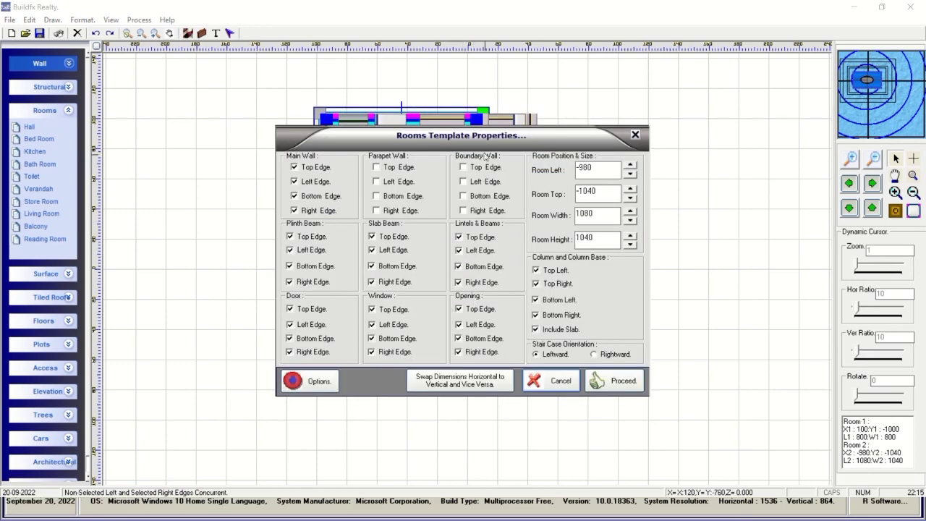
pyautogui.click(464, 309)
pyautogui.click(466, 325)
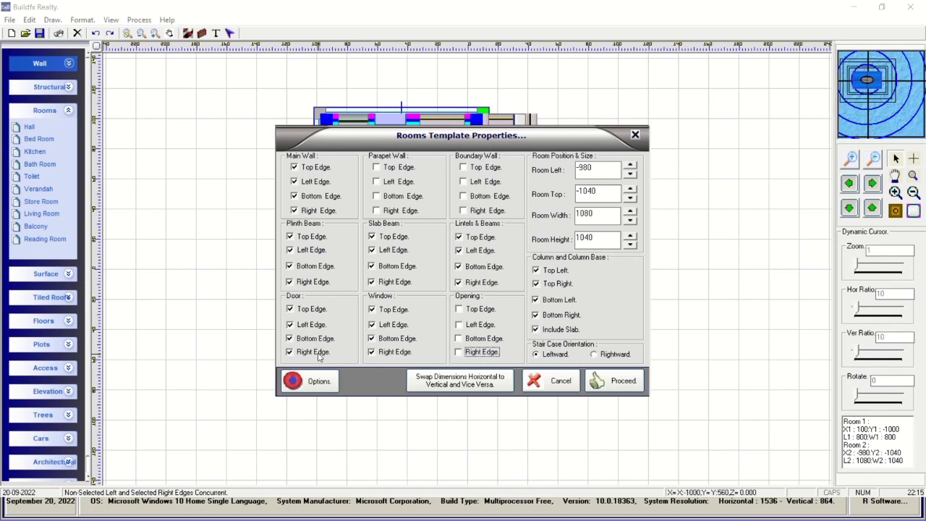
pyautogui.moveTo(577, 156); pyautogui.dragTo(623, 175)
pyautogui.click(660, 403)
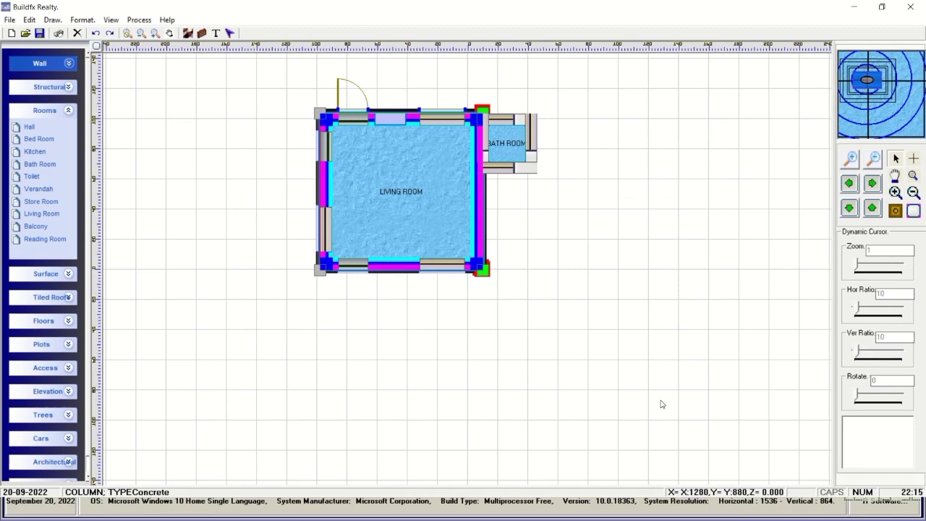
# Check the Bath Room's properties unchanged and collapse the surface and room type lists.
pyautogui.doubleClick(507, 143)
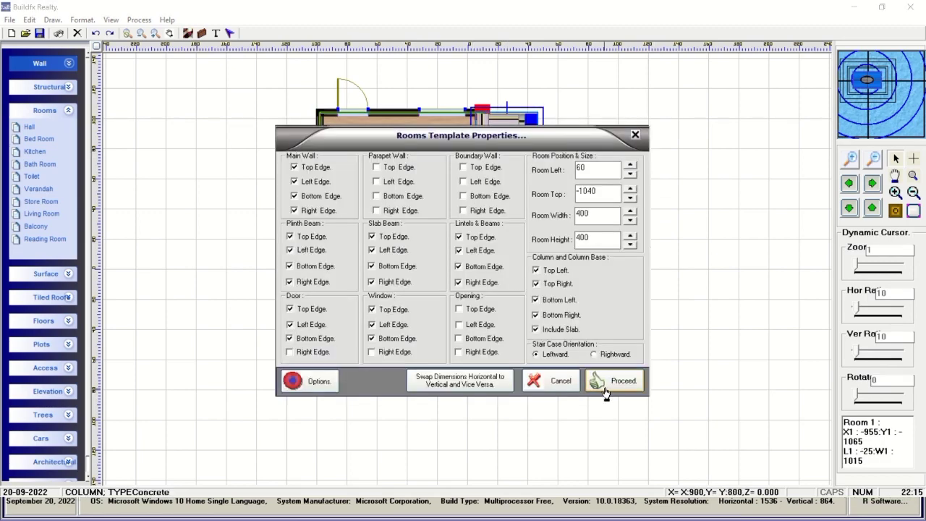
pyautogui.click(544, 376)
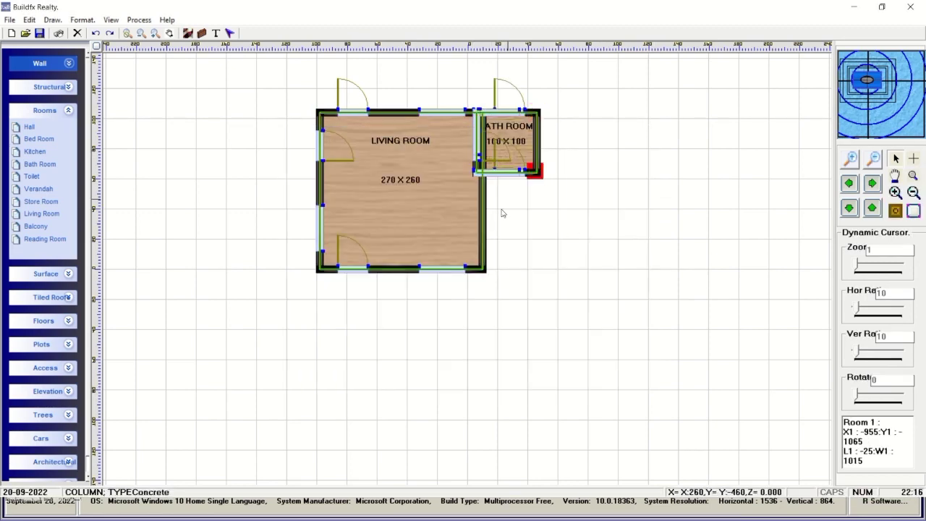
pyautogui.click(69, 280)
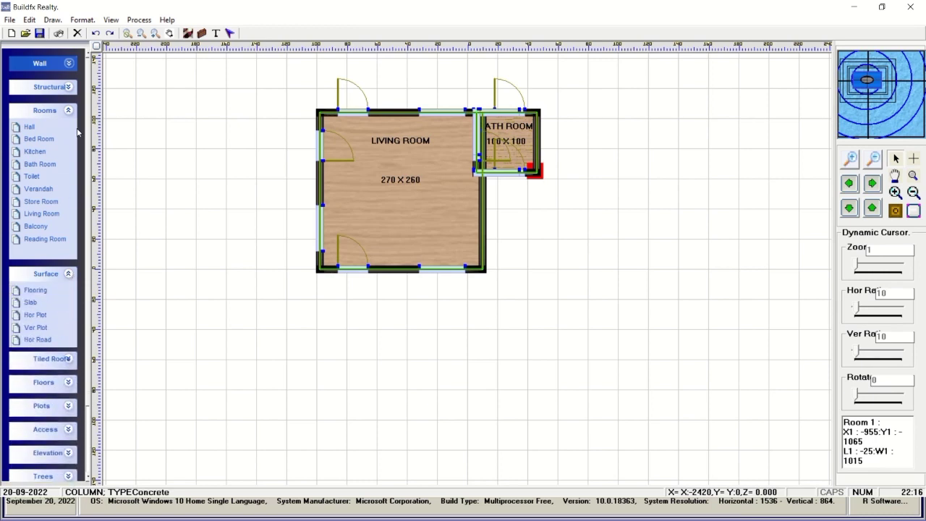
pyautogui.click(68, 275)
pyautogui.click(69, 110)
pyautogui.click(74, 352)
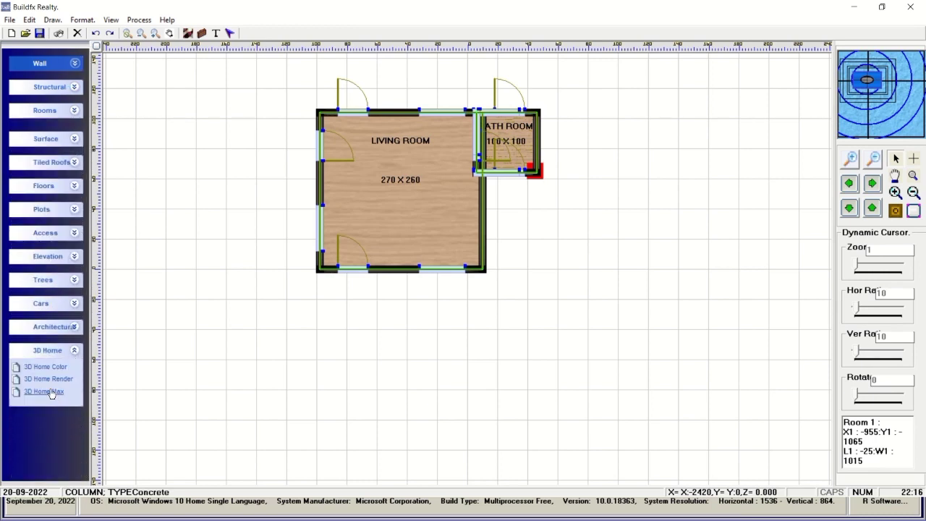
pyautogui.click(61, 394)
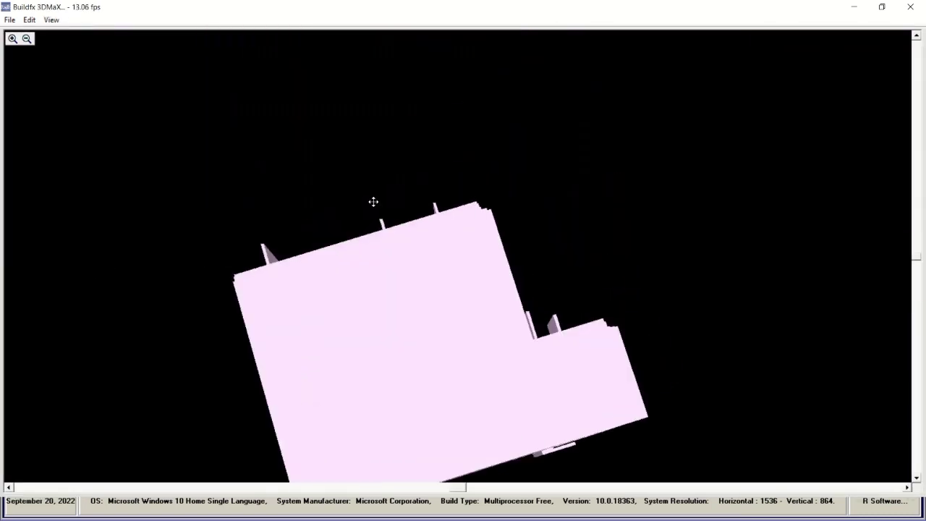
pyautogui.moveTo(363, 201); pyautogui.dragTo(355, 203)
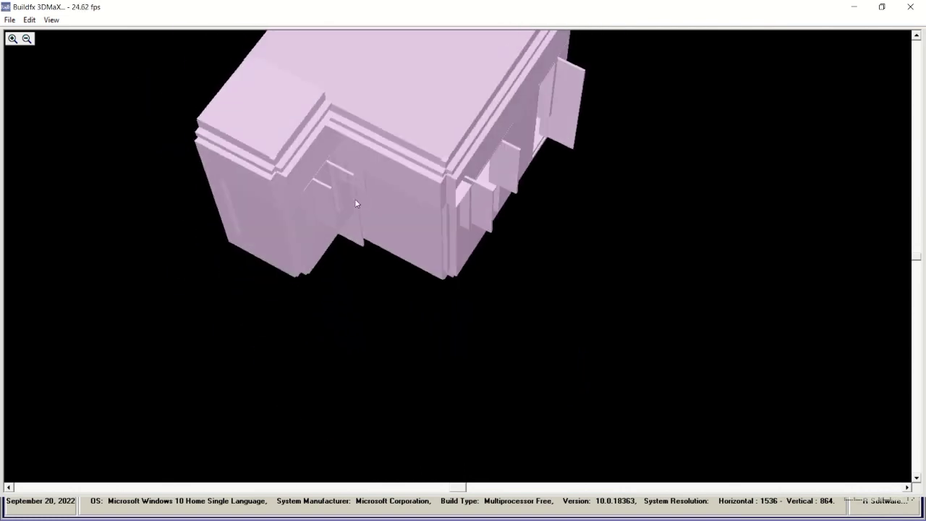
pyautogui.moveTo(916, 257); pyautogui.dragTo(916, 167)
pyautogui.click(51, 19)
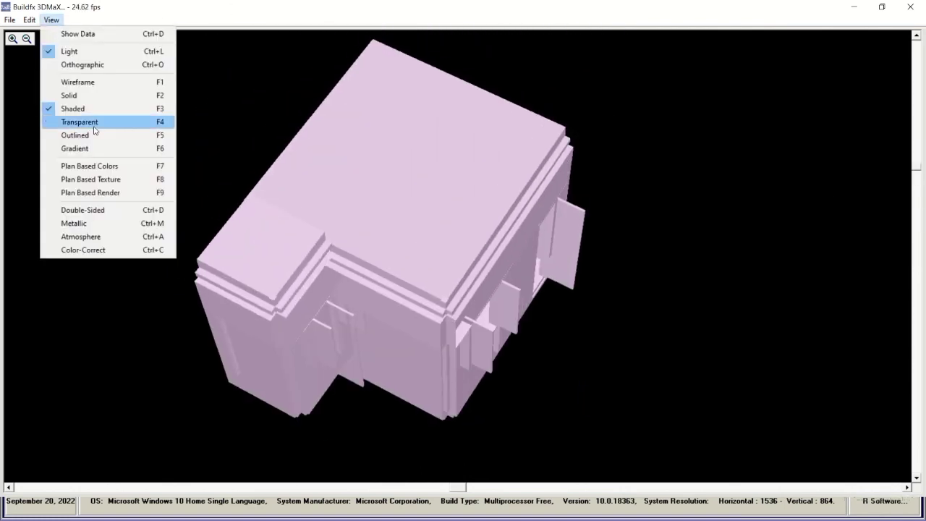
pyautogui.click(86, 167)
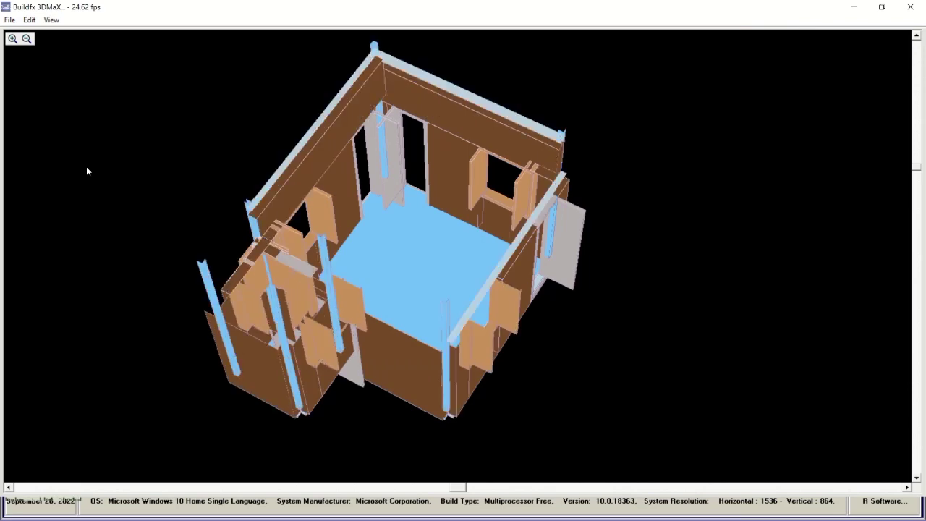
# Close the 3D viewer, open PLAN012, and zoom to frame the plot and road.
pyautogui.click(912, 7)
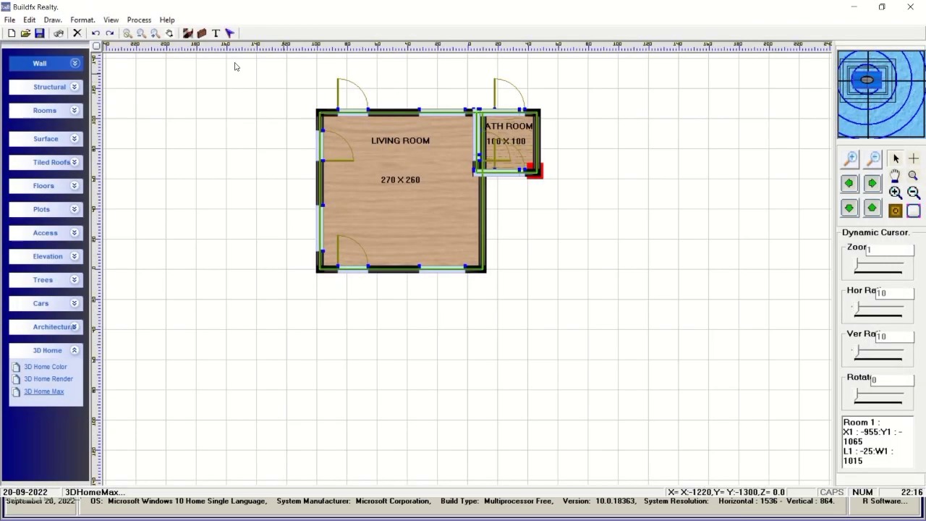
pyautogui.click(111, 19)
pyautogui.click(139, 131)
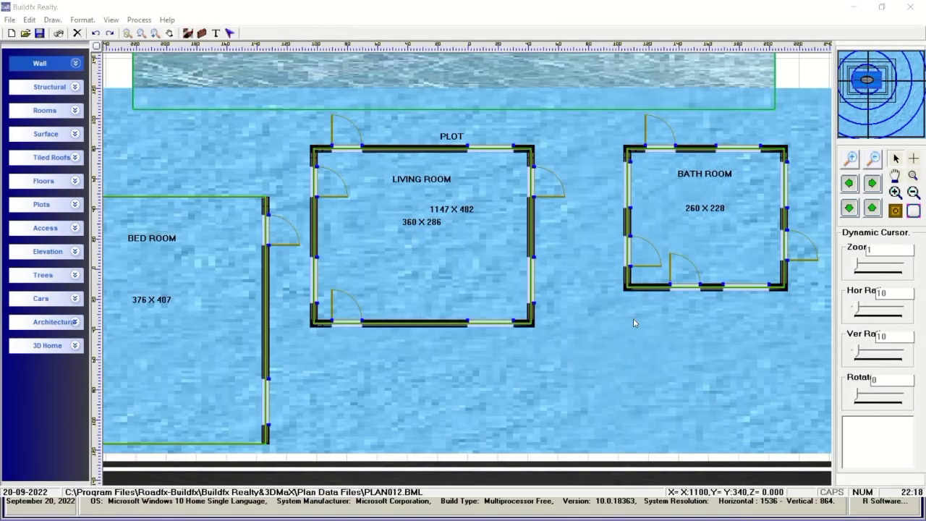
pyautogui.click(854, 160)
pyautogui.click(854, 160)
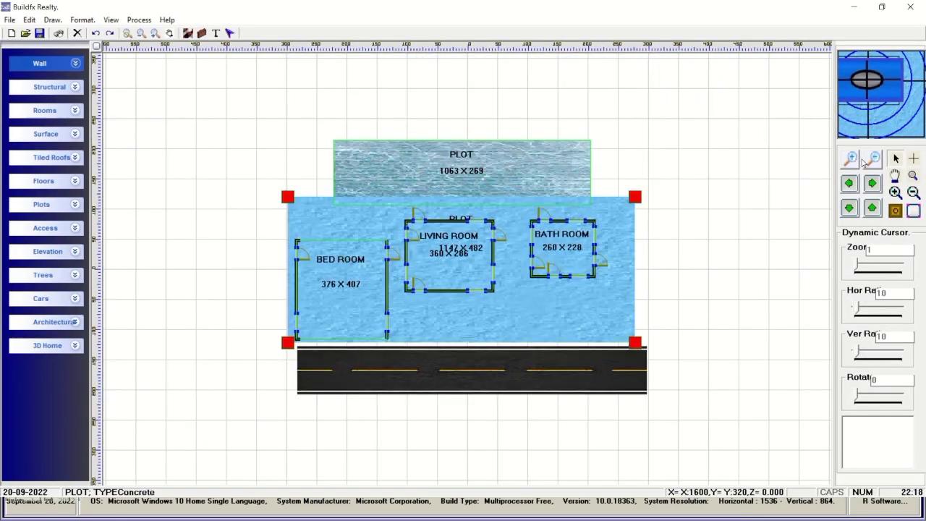
pyautogui.click(873, 160)
pyautogui.click(76, 347)
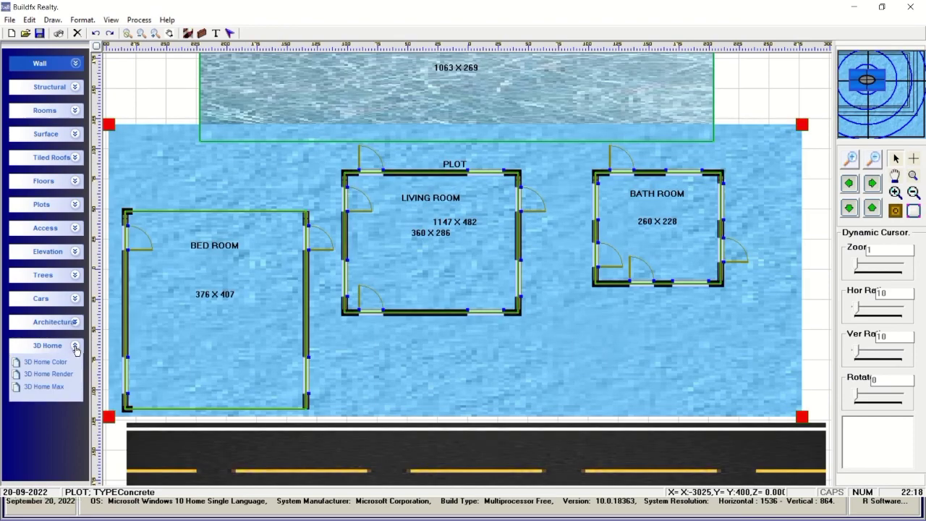
# View the three-room plan in 3D Home Max with plan-based colours and textures, then close it.
pyautogui.click(44, 387)
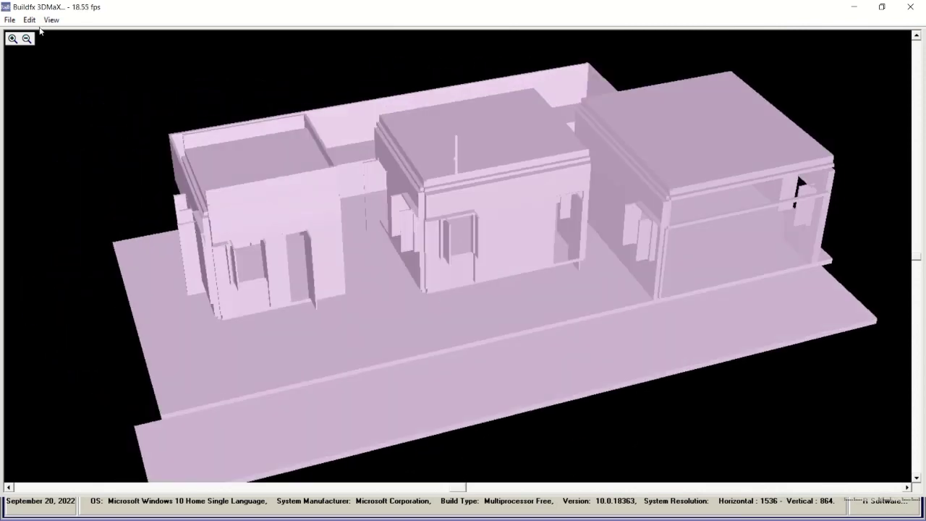
pyautogui.click(51, 19)
pyautogui.click(86, 132)
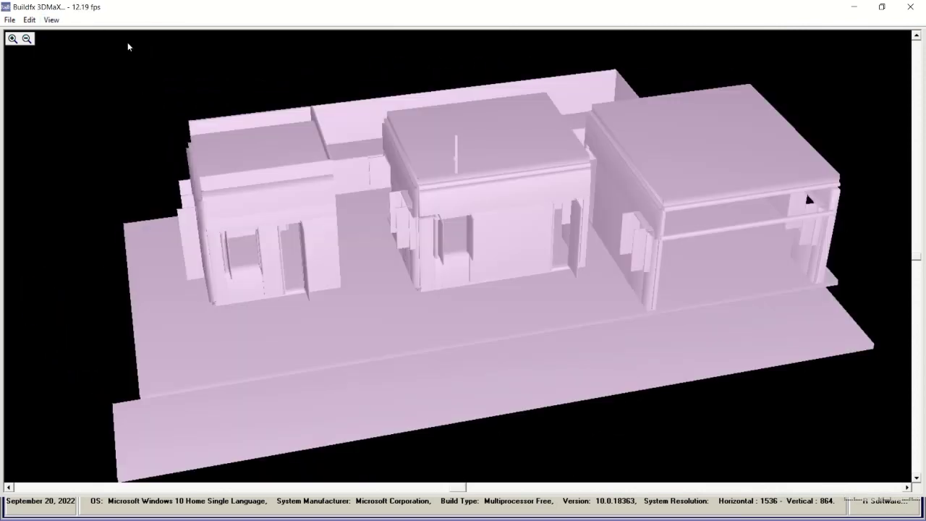
pyautogui.click(51, 20)
pyautogui.click(91, 166)
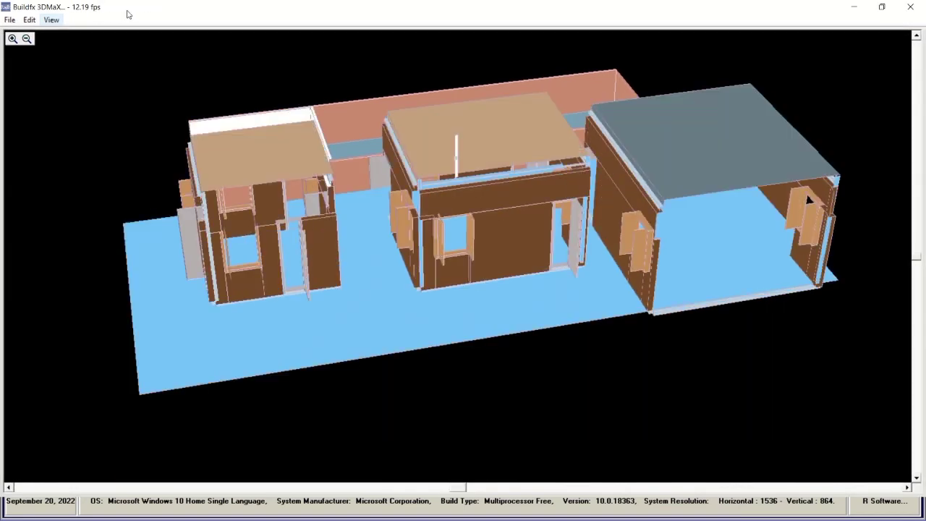
pyautogui.click(51, 19)
pyautogui.click(94, 180)
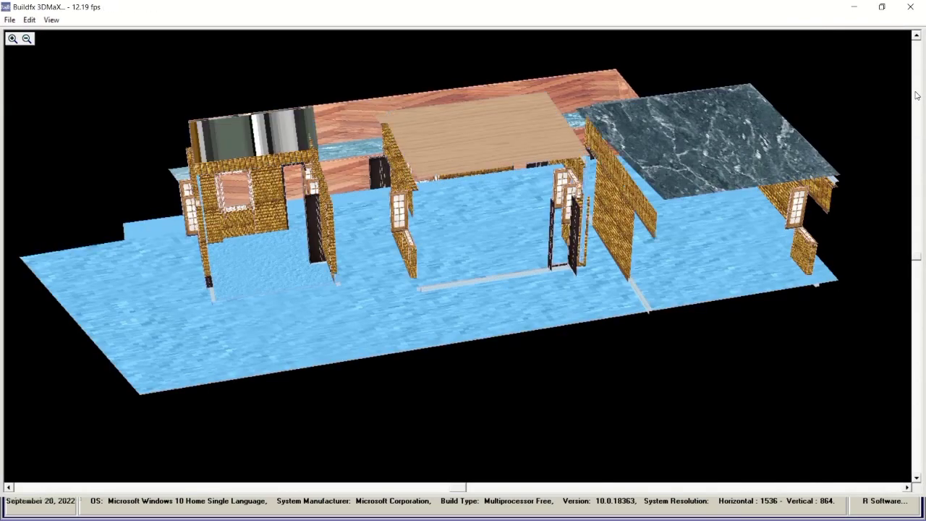
pyautogui.click(910, 7)
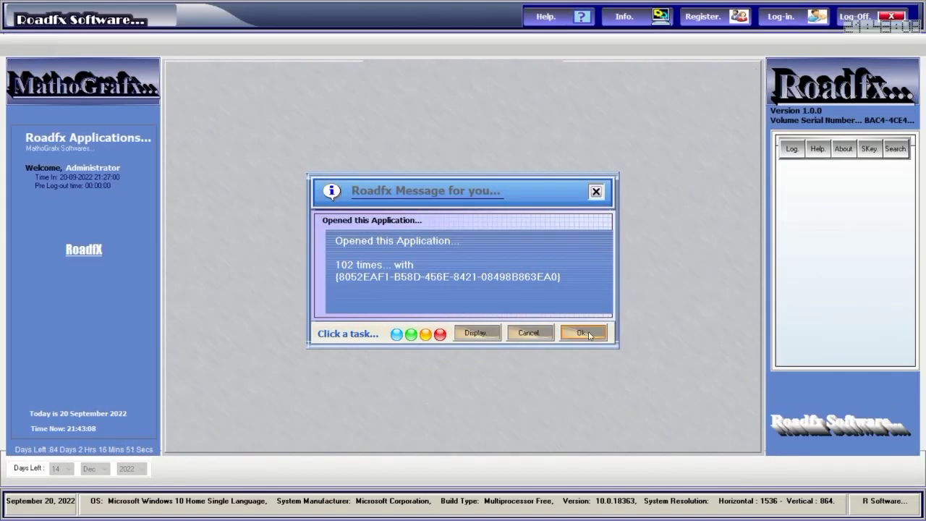
# Dismiss the 102-opens message, log in as Administrator with the account password, and launch Buildfx Realty and 3DMaX.
pyautogui.click(584, 333)
pyautogui.click(781, 16)
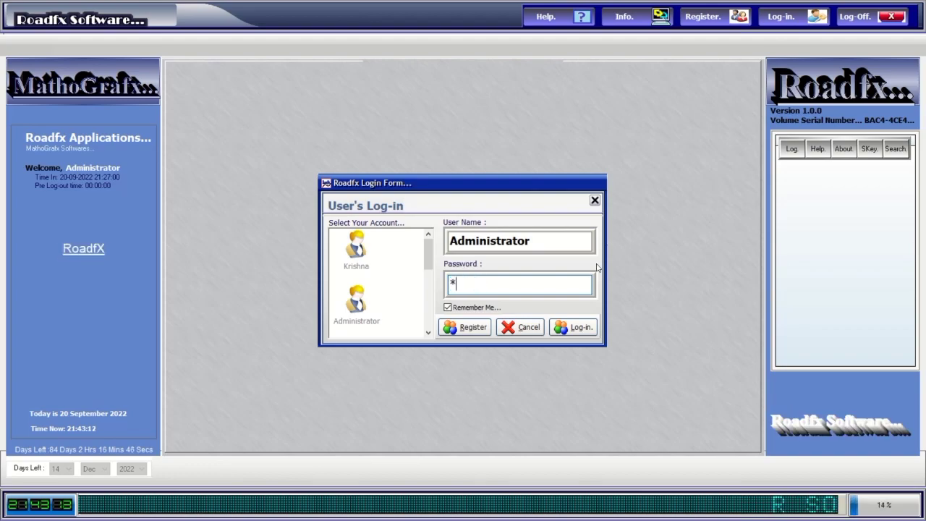
pyautogui.write('***')
pyautogui.click(578, 326)
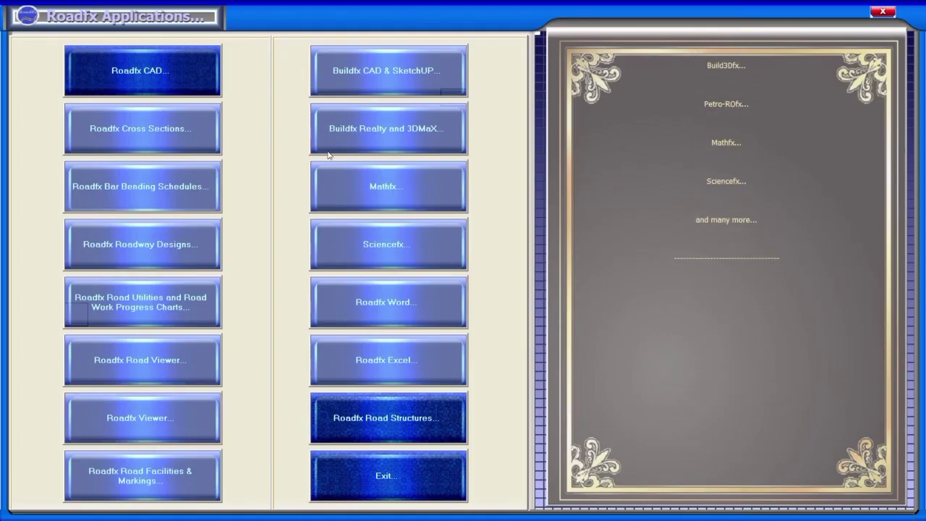
pyautogui.click(370, 122)
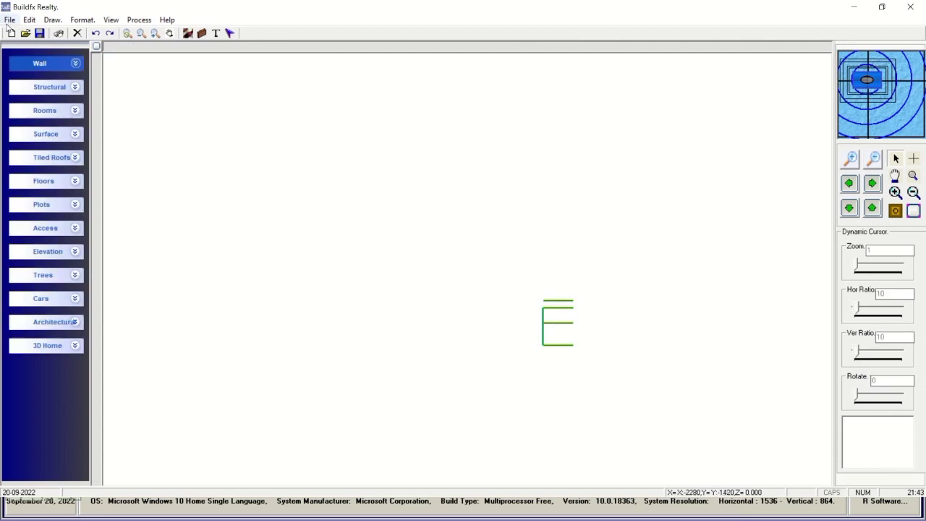
# Open a BML plan from Plan Data Files and zoom out twice to show the whole site.
pyautogui.click(10, 19)
pyautogui.click(33, 46)
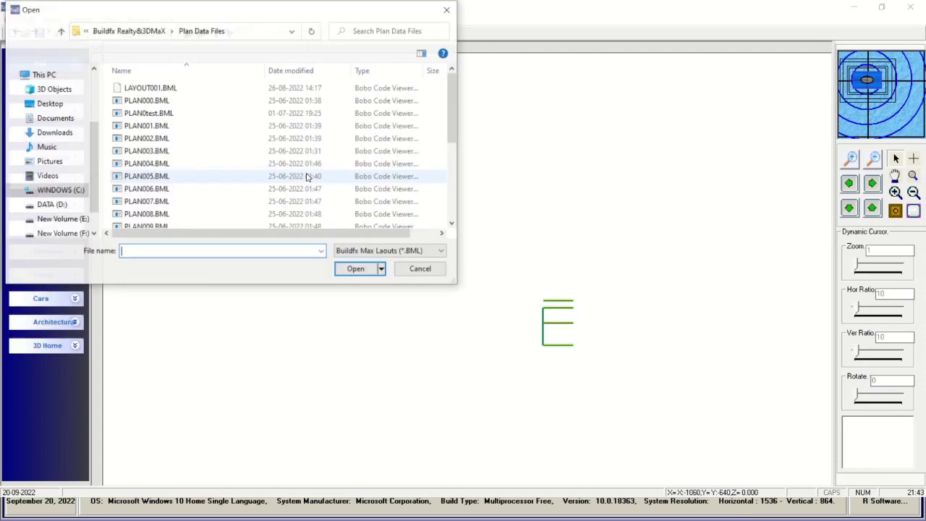
pyautogui.scroll(-3, 172, 163)
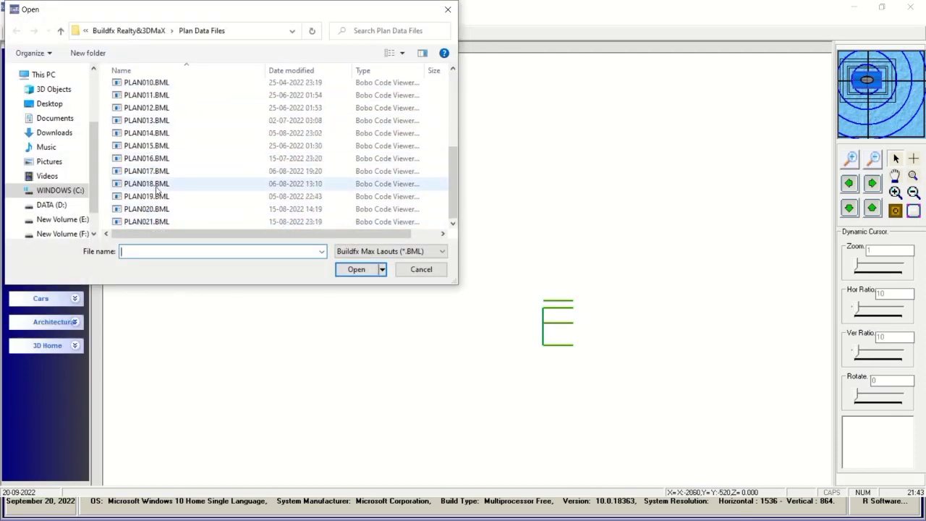
pyautogui.doubleClick(168, 129)
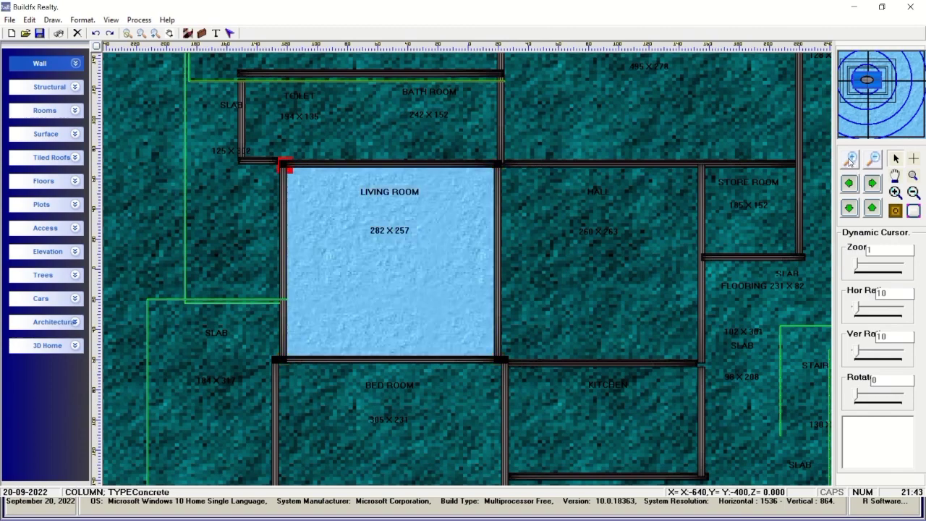
pyautogui.click(852, 159)
pyautogui.click(851, 159)
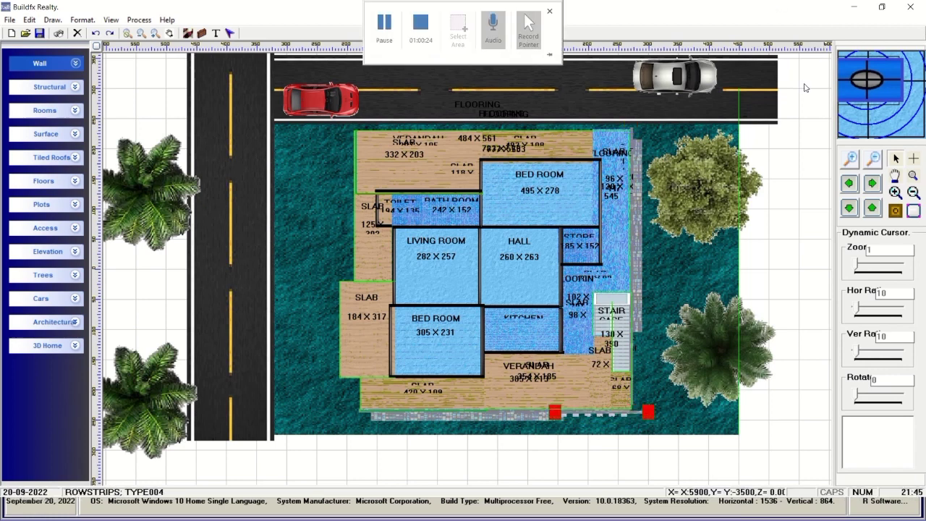
# Toggle the Wall and Structural panels, expand 3D Home, and view Room Template Settings without changes.
pyautogui.click(75, 63)
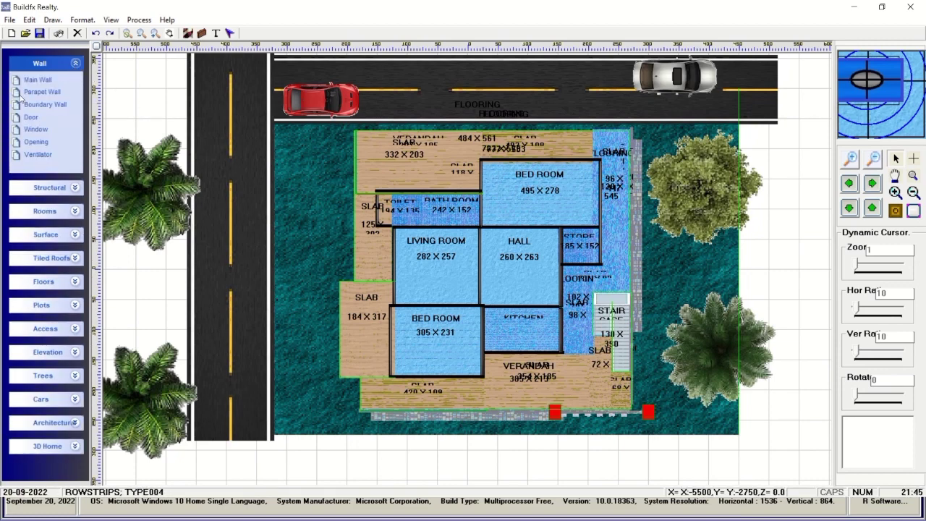
pyautogui.click(76, 188)
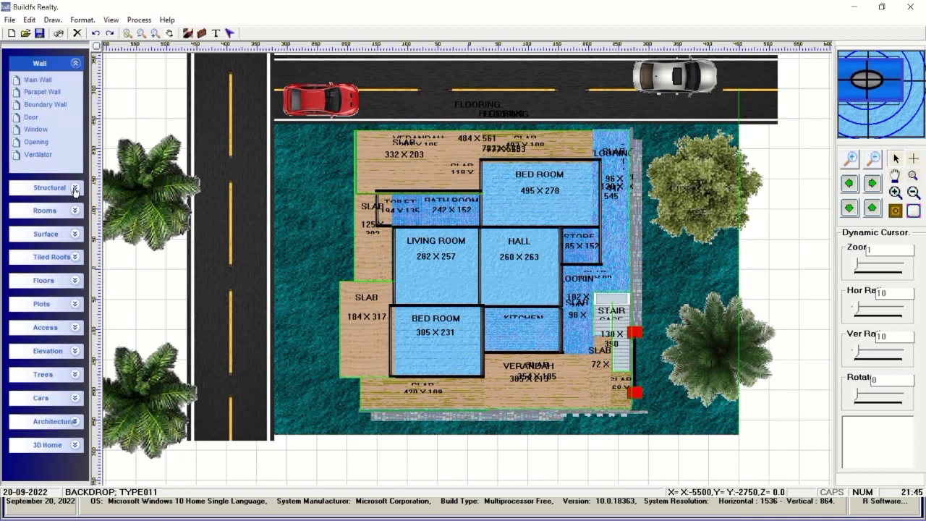
pyautogui.click(70, 65)
pyautogui.click(74, 88)
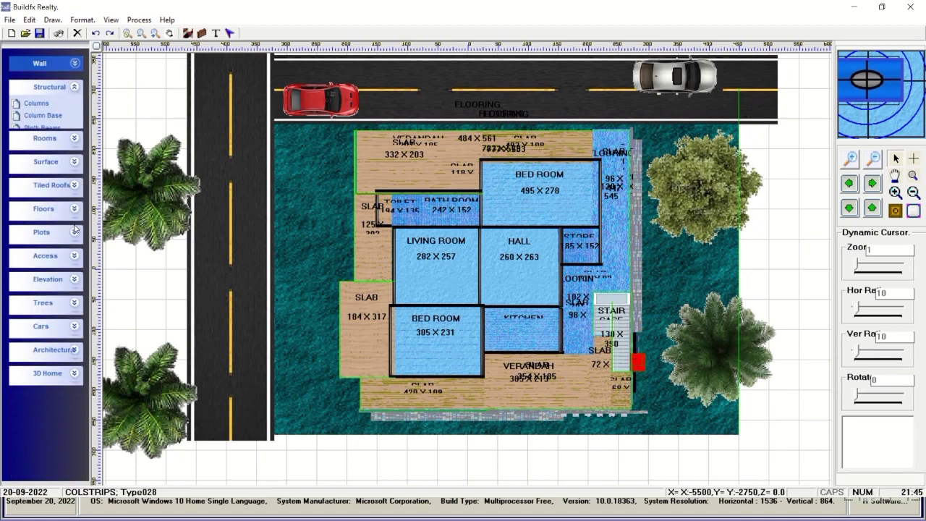
pyautogui.click(75, 350)
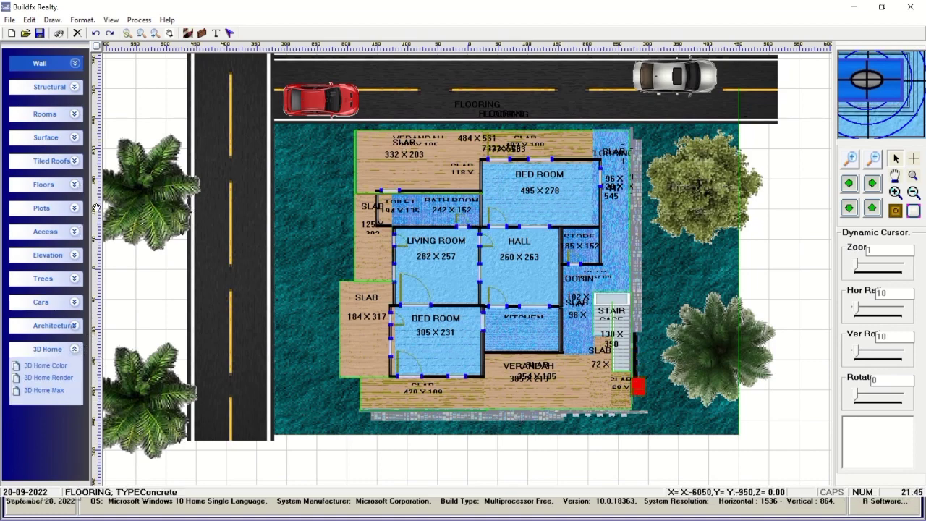
pyautogui.scroll(-1, 116, 206)
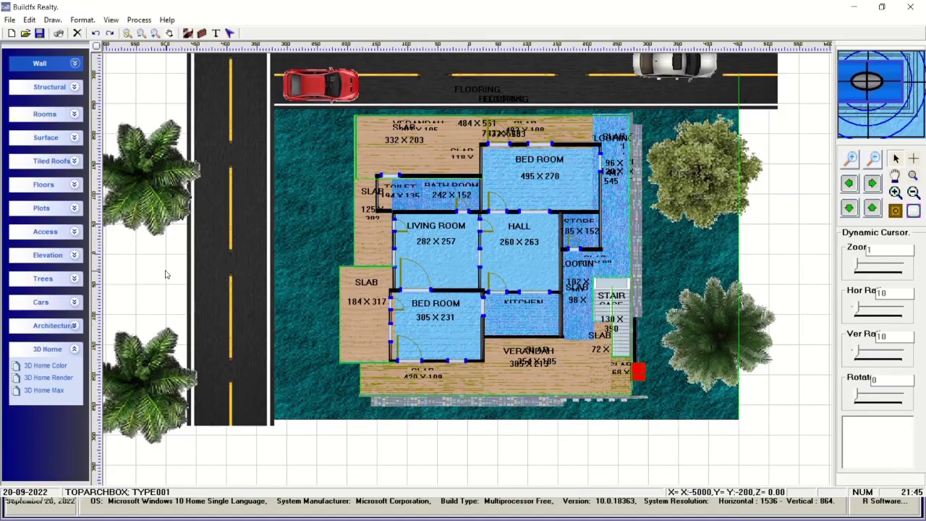
pyautogui.rightClick(166, 271)
pyautogui.click(248, 440)
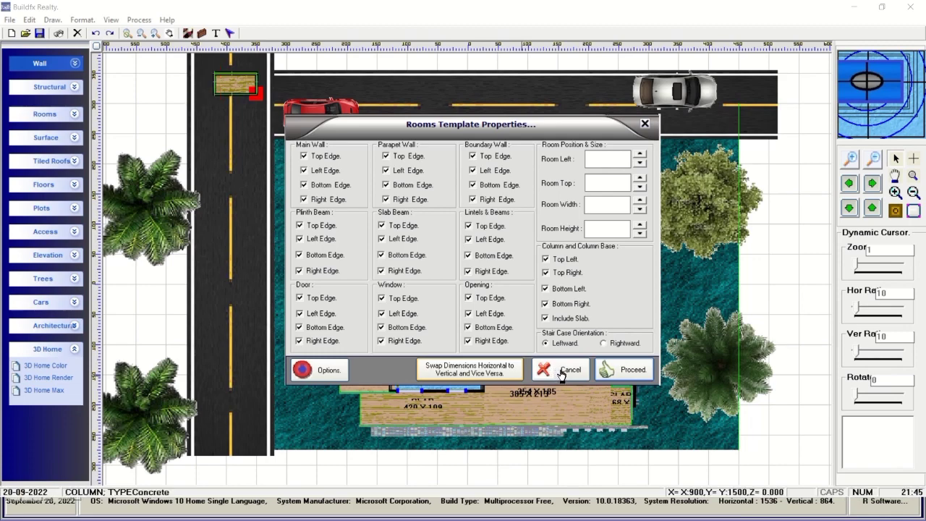
pyautogui.click(562, 371)
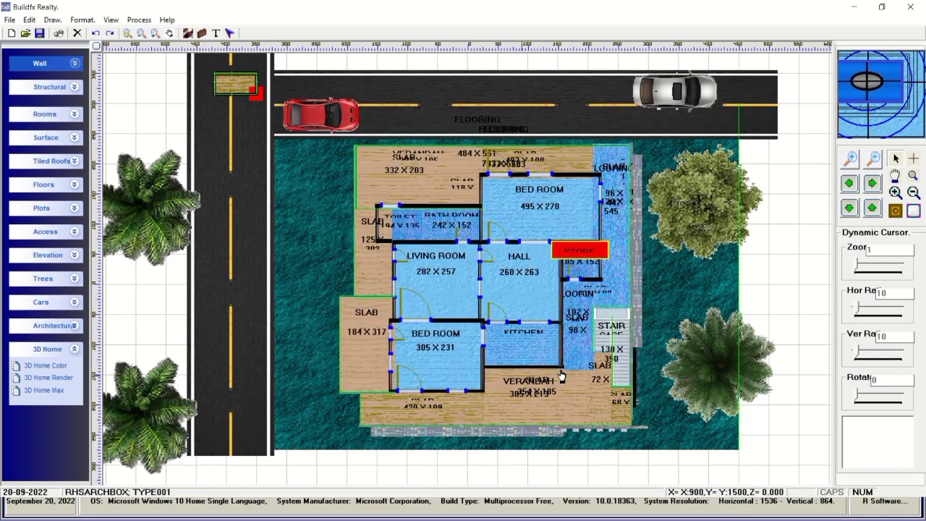
# Open the plan's element properties, move the window aside, and review the wall and dwarf wall entries.
pyautogui.rightClick(145, 333)
pyautogui.click(163, 310)
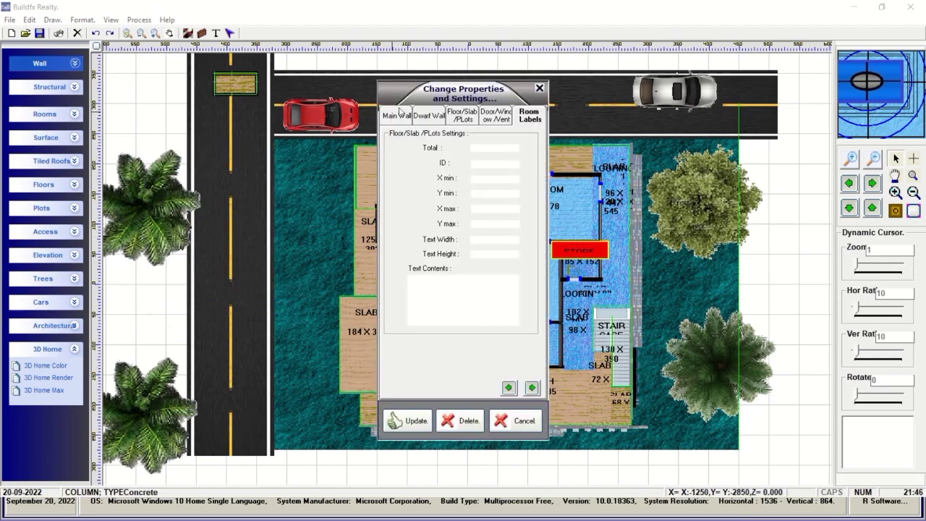
pyautogui.moveTo(405, 91); pyautogui.dragTo(643, 101)
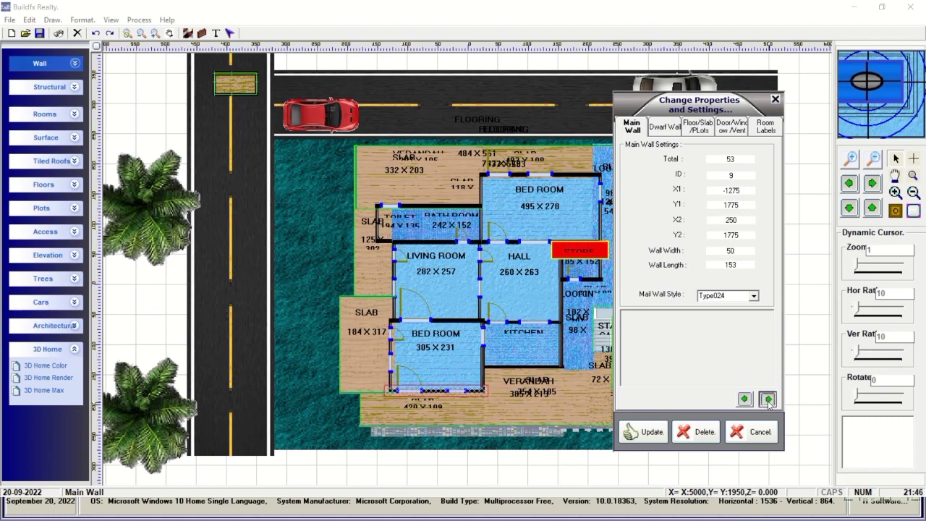
pyautogui.moveTo(632, 104); pyautogui.dragTo(726, 108)
pyautogui.click(862, 403)
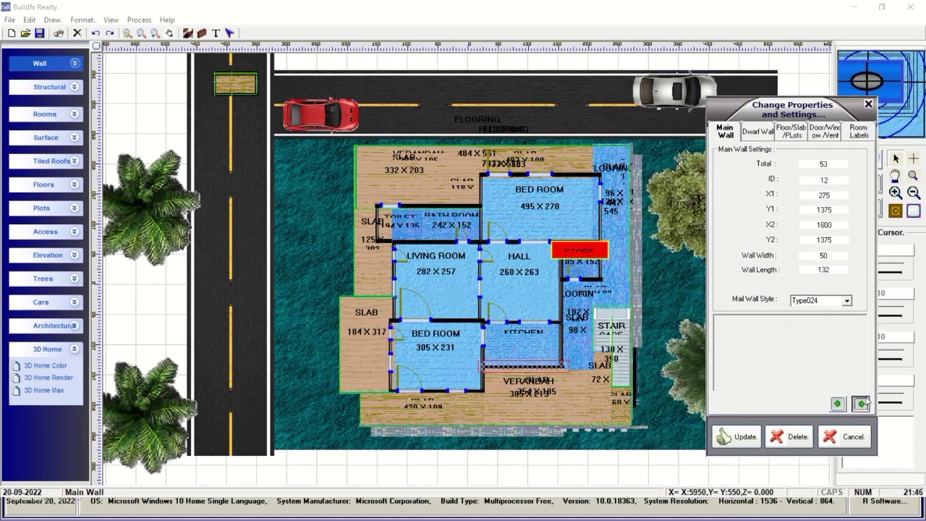
pyautogui.click(759, 132)
# Step through the floor/slab, door/window and room label properties, then close without changes.
pyautogui.click(792, 132)
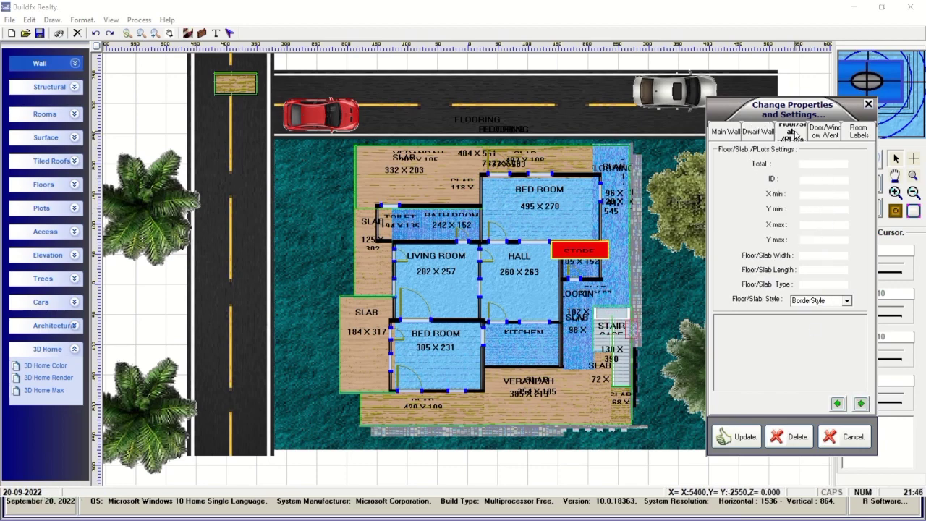
pyautogui.click(861, 403)
pyautogui.click(862, 403)
pyautogui.click(861, 403)
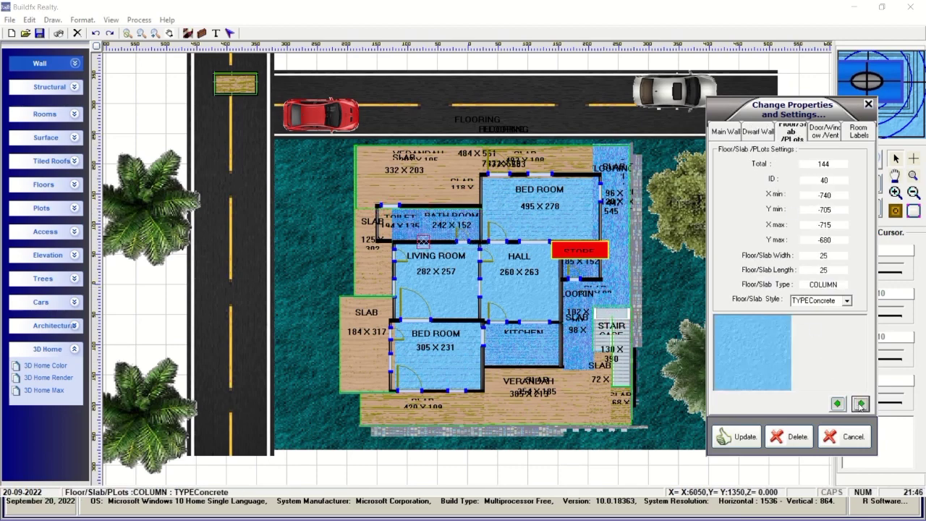
pyautogui.click(861, 404)
pyautogui.click(862, 403)
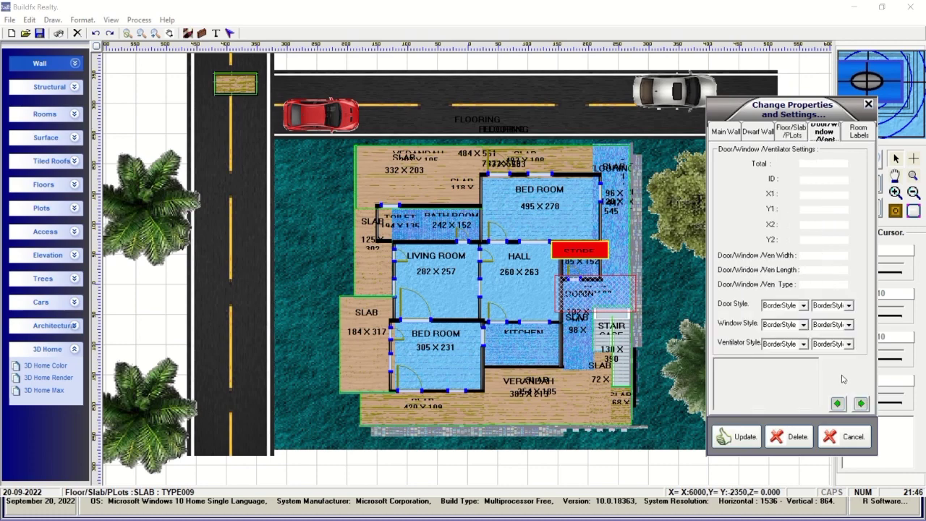
pyautogui.click(861, 403)
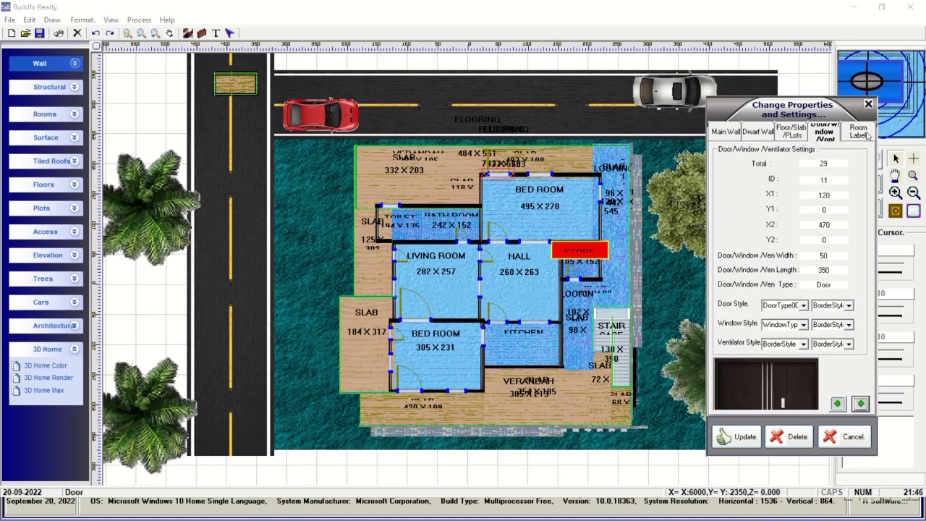
pyautogui.click(867, 135)
pyautogui.click(861, 403)
pyautogui.click(862, 403)
pyautogui.click(861, 403)
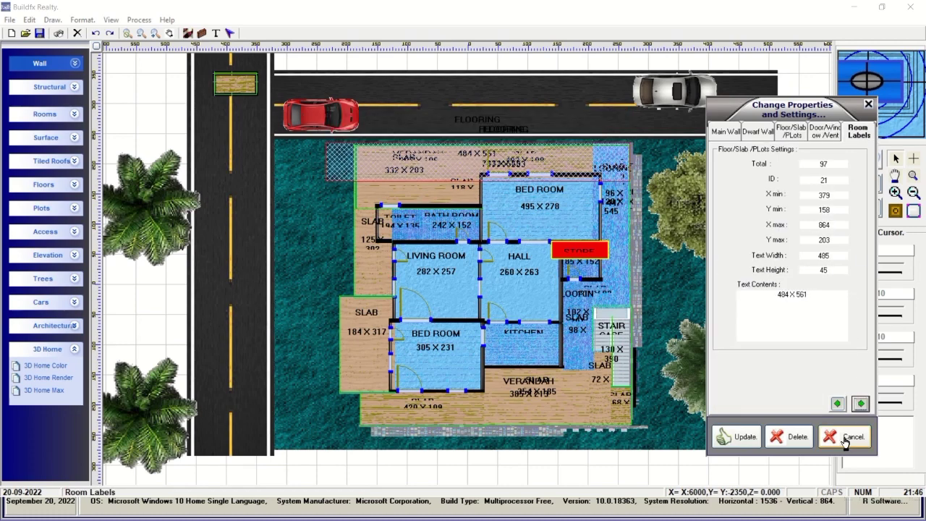
pyautogui.click(846, 437)
# Review the General, Floor, Plot, Window/Door, Building Access and Regulations option pages, then accept.
pyautogui.rightClick(121, 282)
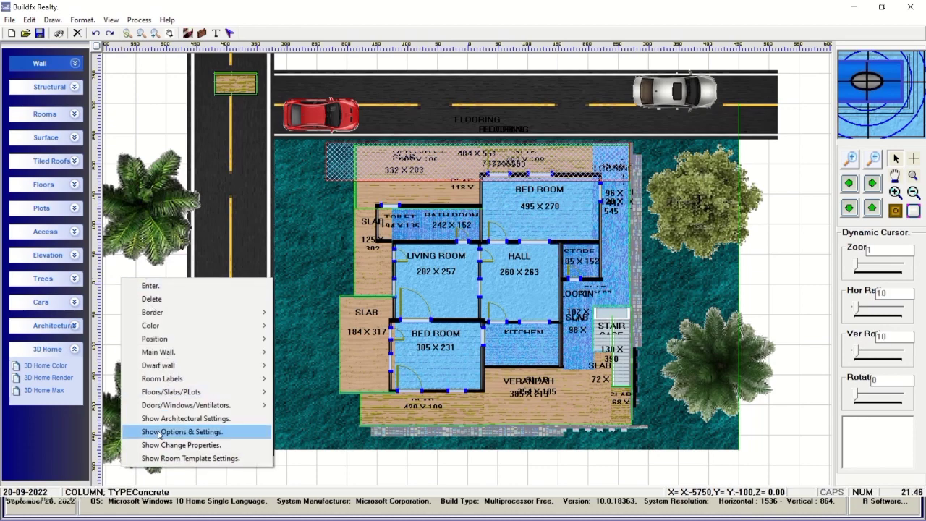
pyautogui.click(161, 432)
pyautogui.moveTo(486, 142); pyautogui.dragTo(549, 93)
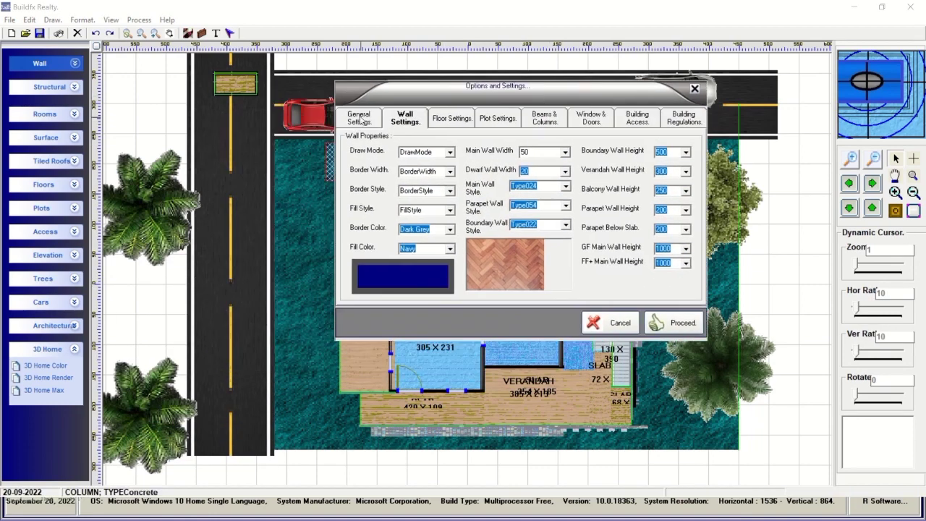
pyautogui.click(358, 118)
pyautogui.click(450, 119)
pyautogui.click(498, 118)
pyautogui.click(590, 118)
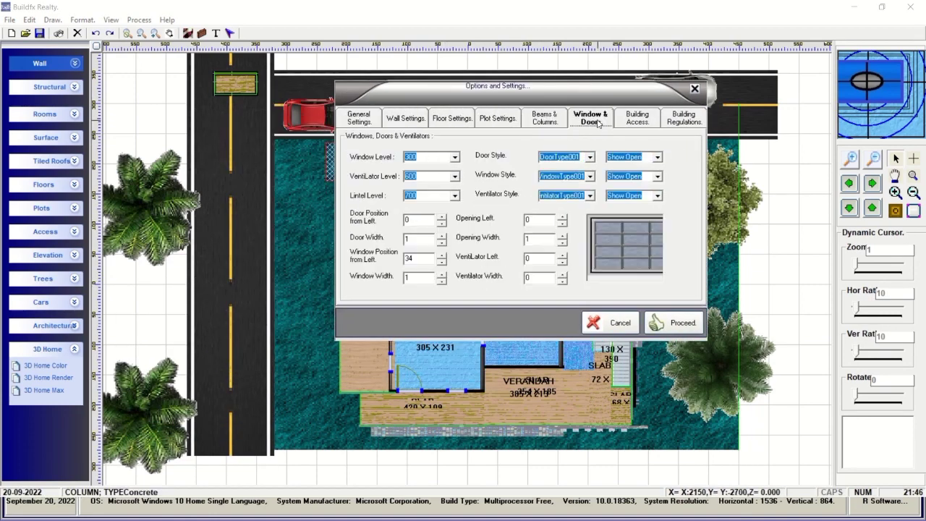
pyautogui.click(637, 118)
pyautogui.click(684, 118)
pyautogui.click(683, 325)
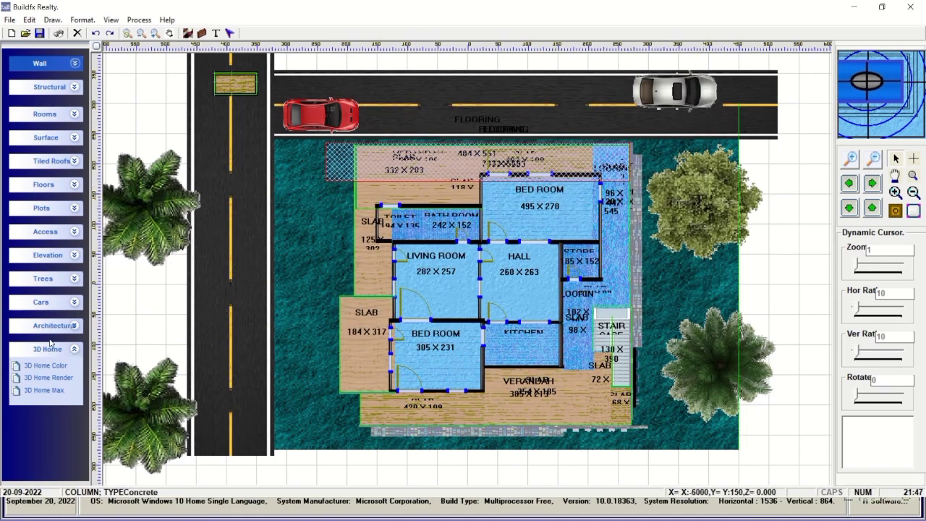
# Look at the architectural settings, browse the plan's context menu, and dismiss it on the empty canvas.
pyautogui.rightClick(143, 311)
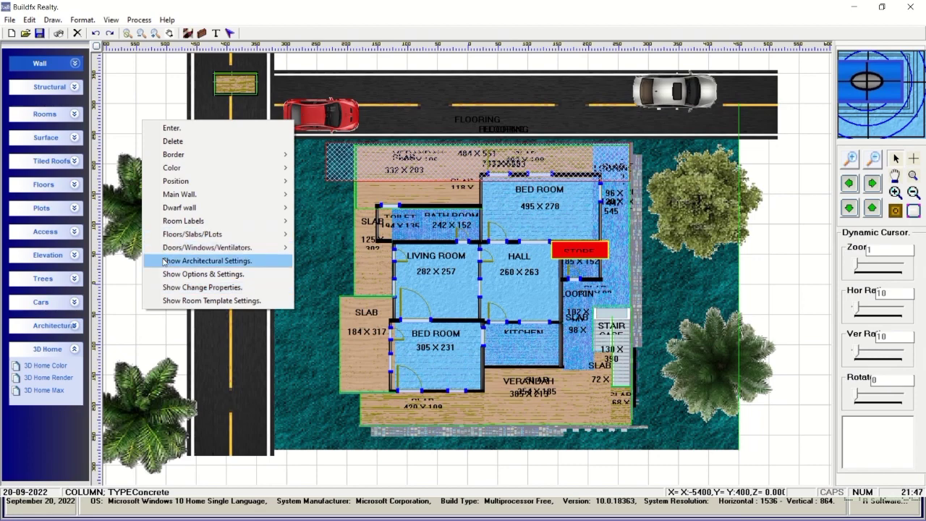
pyautogui.click(181, 266)
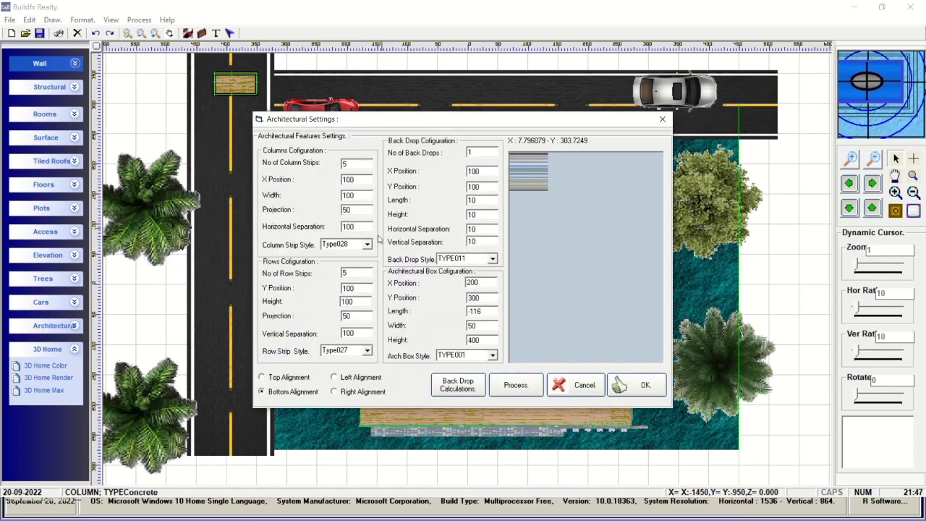
pyautogui.click(600, 393)
pyautogui.rightClick(121, 288)
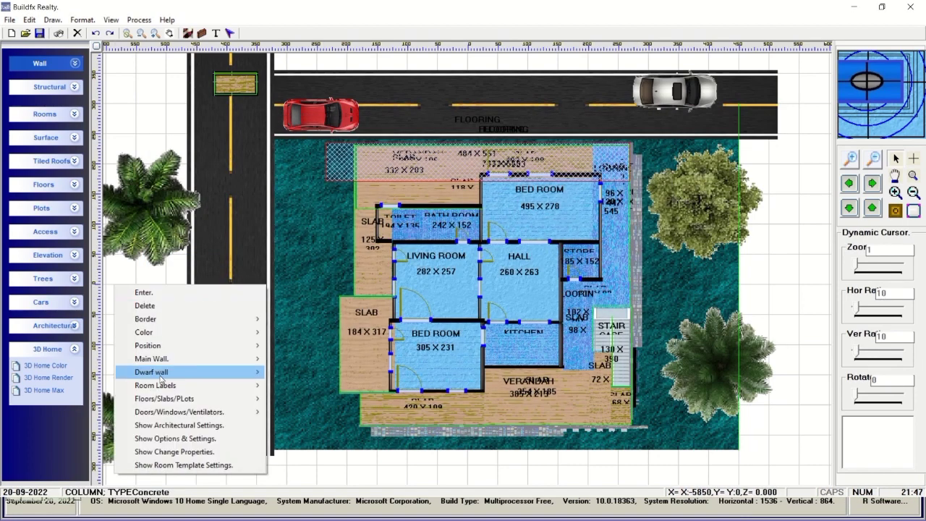
pyautogui.moveTo(160, 415)
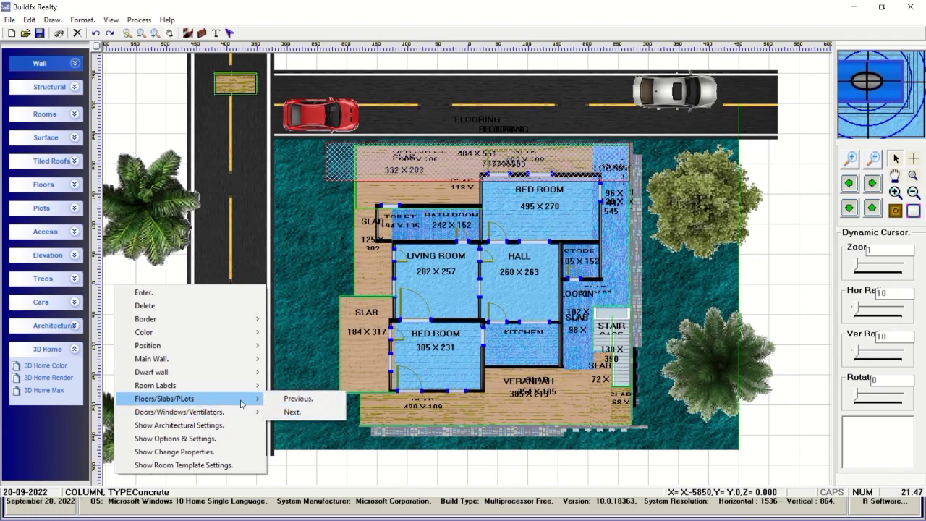
pyautogui.moveTo(249, 362)
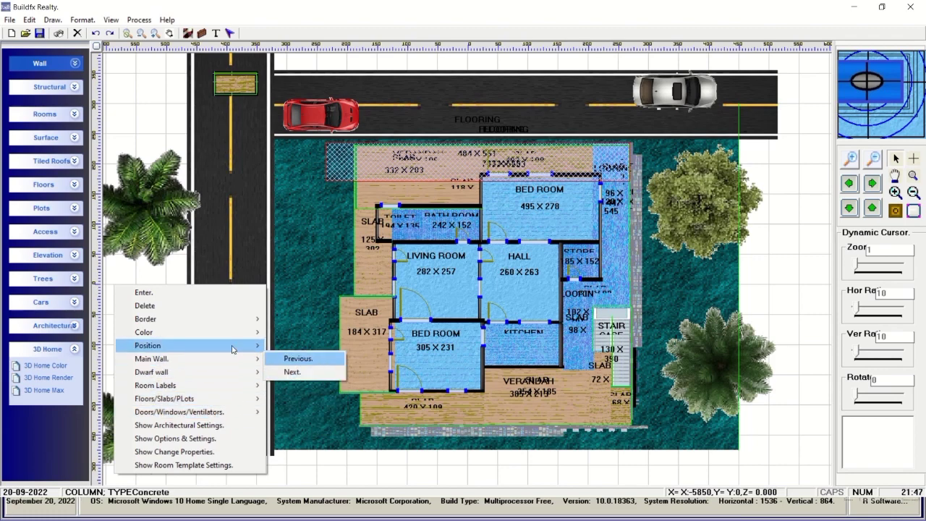
pyautogui.moveTo(241, 323)
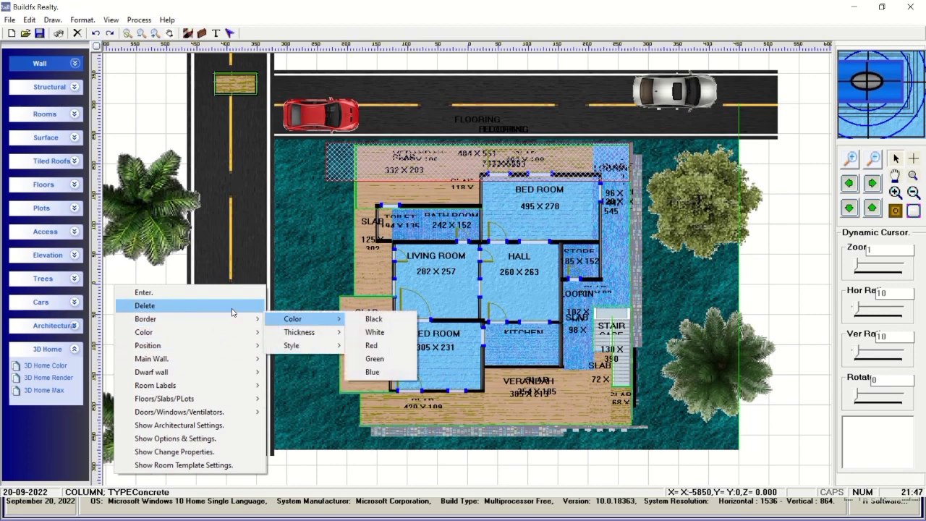
pyautogui.click(149, 124)
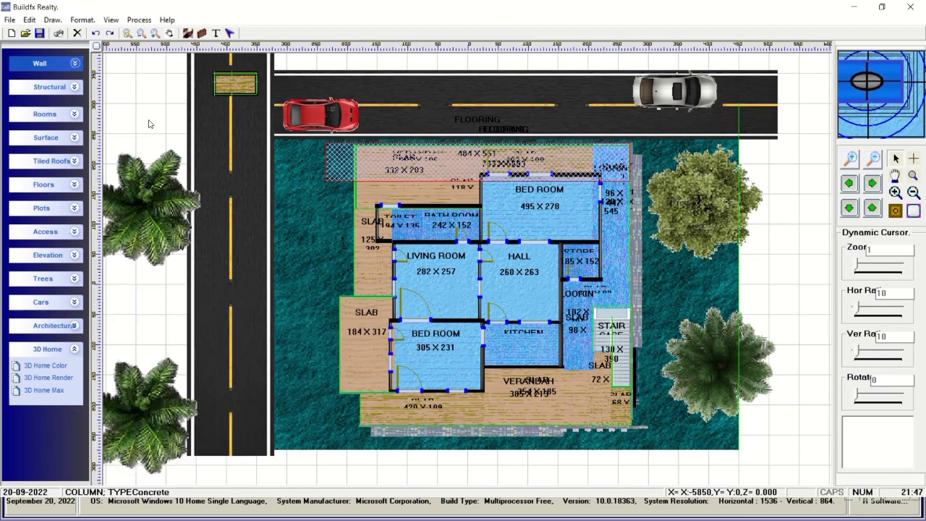
# Open the house in 3D Home Max and orbit to an oblique view.
pyautogui.click(65, 396)
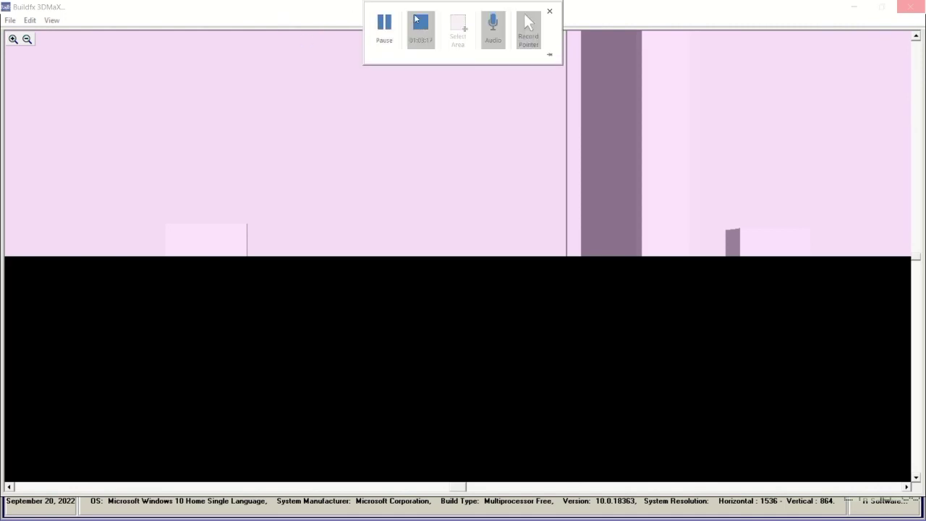
pyautogui.moveTo(406, 378); pyautogui.dragTo(428, 184)
pyautogui.moveTo(495, 241); pyautogui.dragTo(485, 238)
# Try Wireframe, Outlined and Gradient displays, finishing on Plan Based Colors.
pyautogui.moveTo(29, 20)
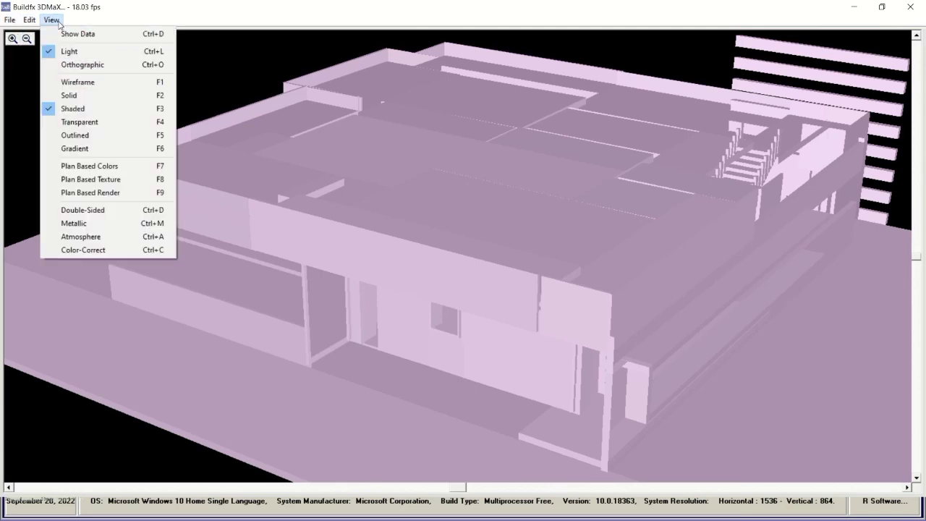
pyautogui.click(67, 82)
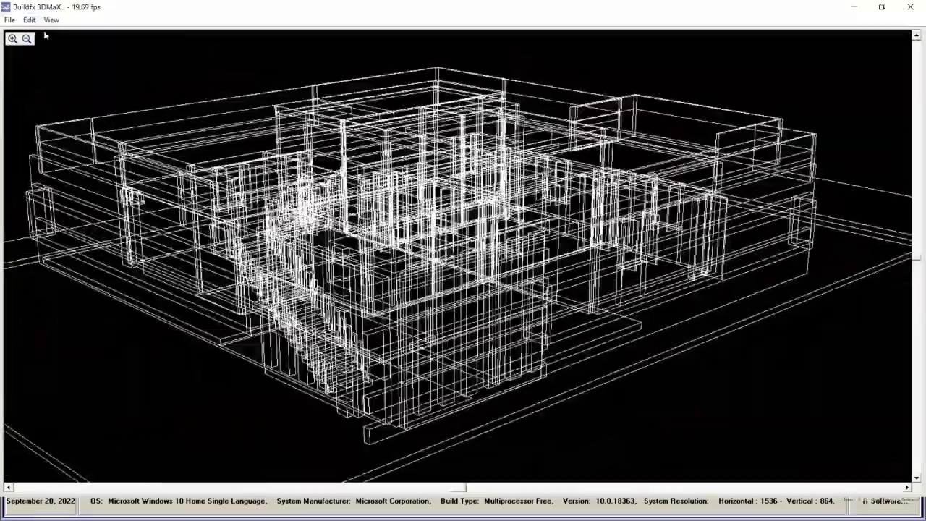
pyautogui.click(29, 19)
pyautogui.moveTo(51, 20)
pyautogui.click(75, 135)
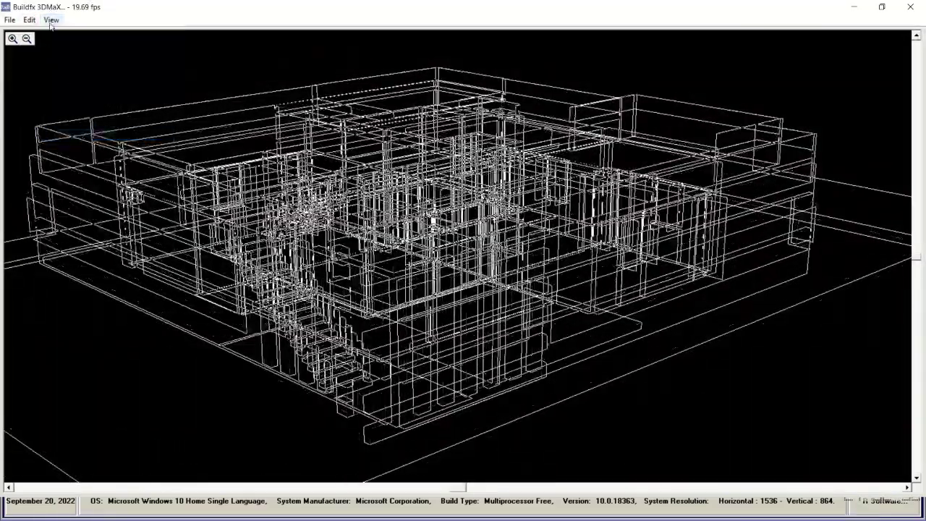
pyautogui.click(52, 19)
pyautogui.click(75, 148)
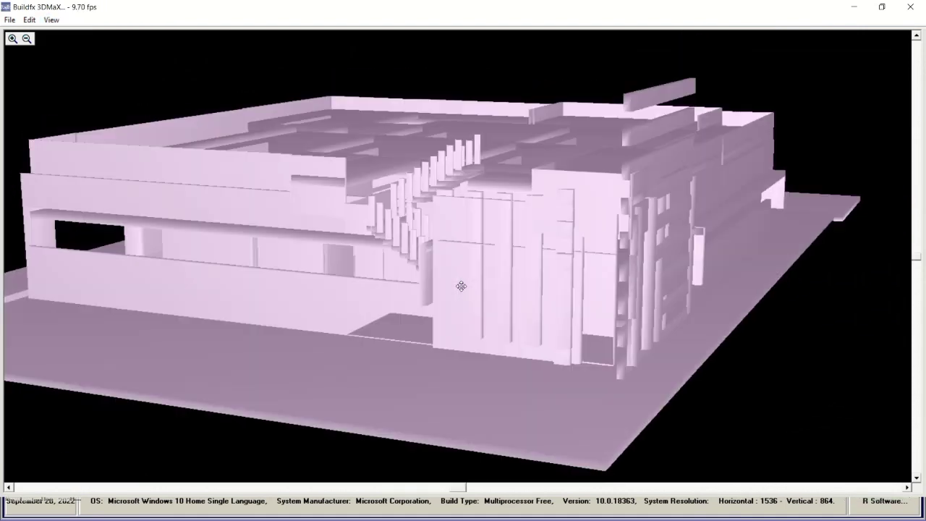
pyautogui.click(52, 19)
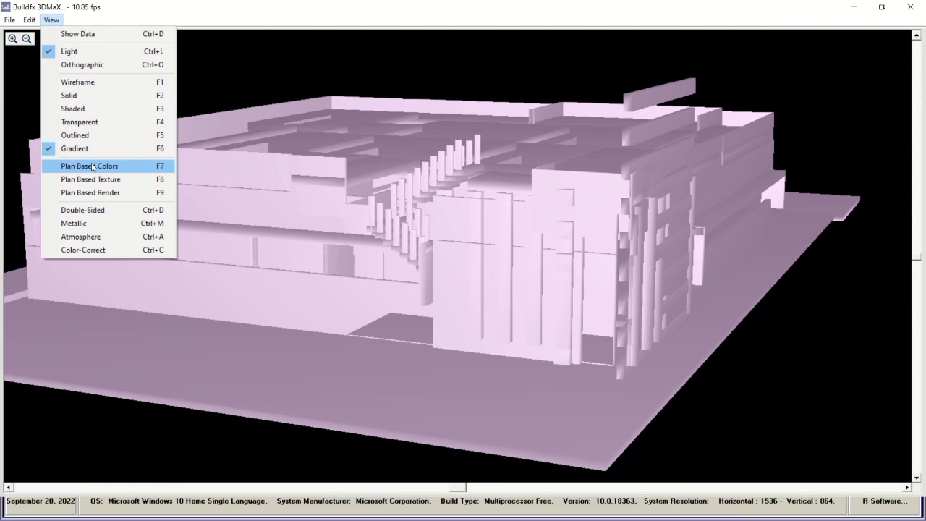
pyautogui.click(92, 167)
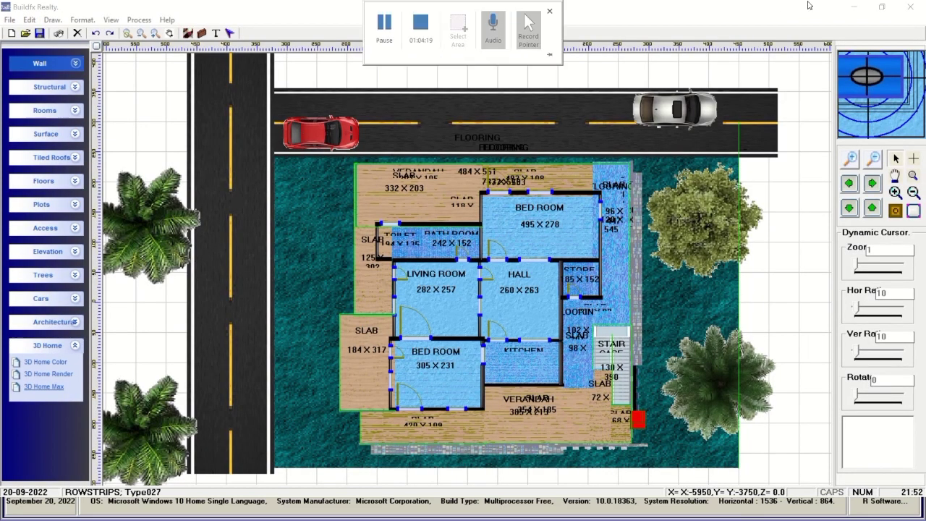
# Bring the 3DMaX viewer back to the front and pick a display mode from the View list.
pyautogui.hotkey('alt', 'Tab')
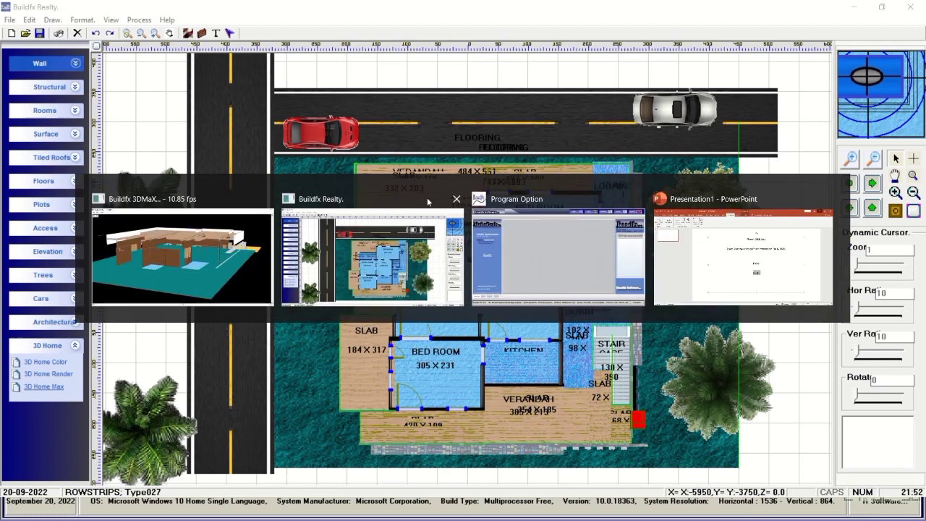
pyautogui.press('Return')
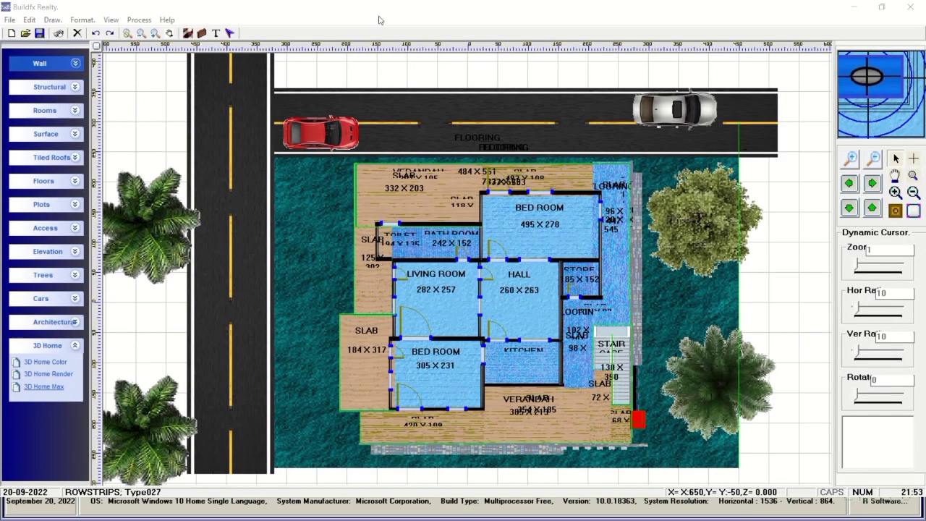
pyautogui.moveTo(380, 6)
pyautogui.click(384, 25)
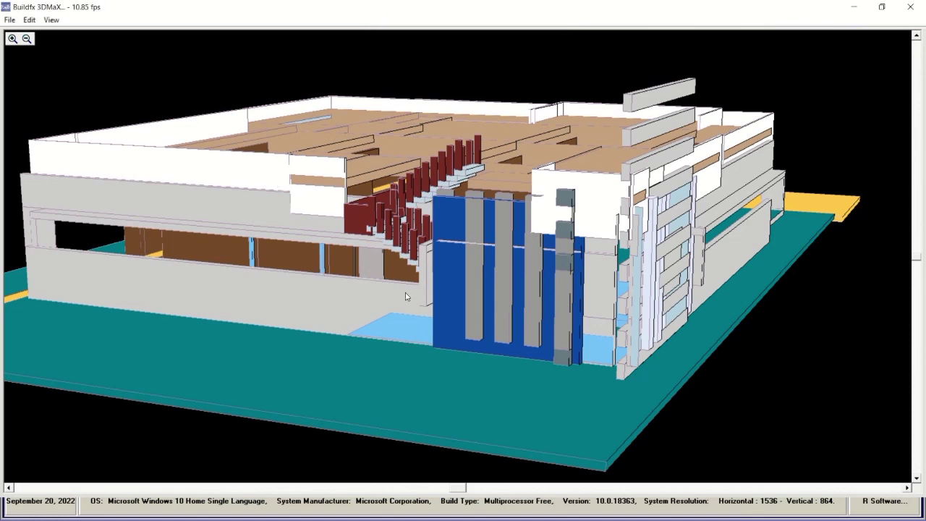
pyautogui.click(50, 20)
pyautogui.click(91, 151)
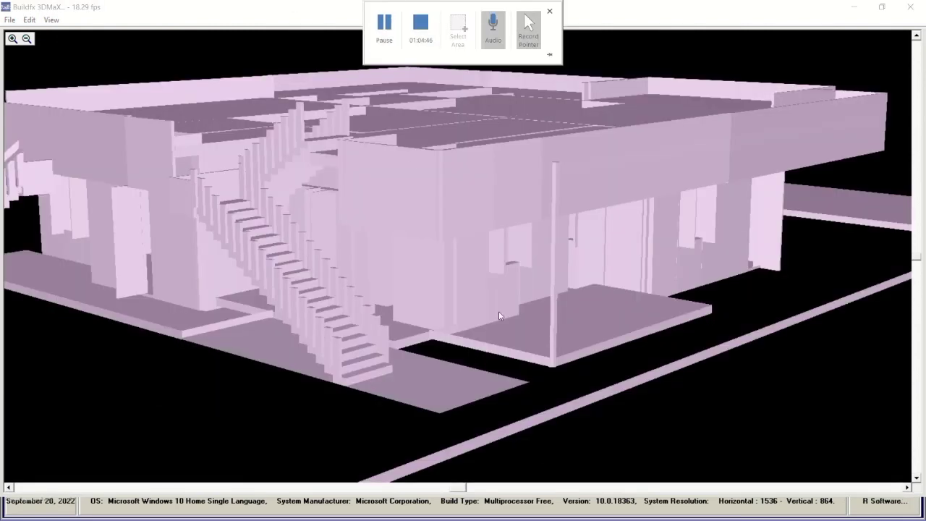
# Orbit the house round to its staircase side and render it in Plan Based Colors.
pyautogui.scroll(3, 554, 364)
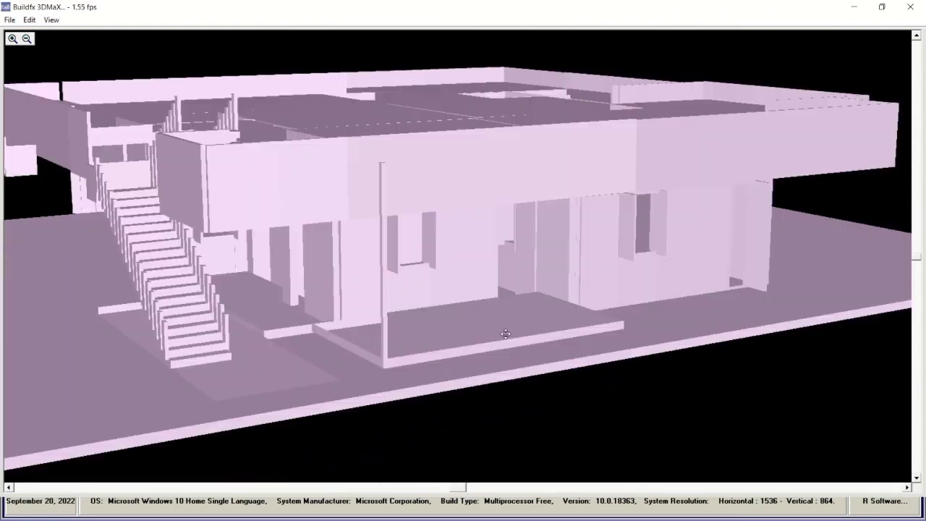
pyautogui.moveTo(506, 334); pyautogui.dragTo(475, 330)
pyautogui.click(51, 19)
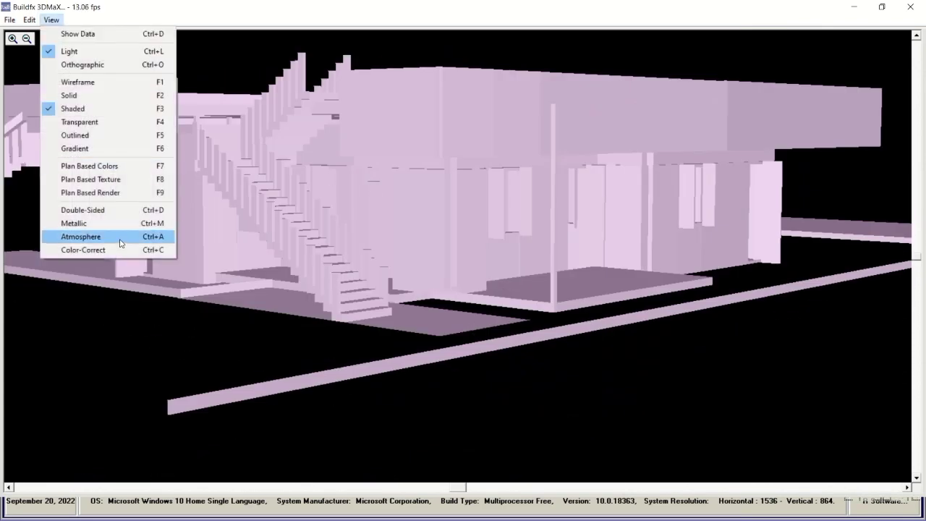
pyautogui.click(93, 170)
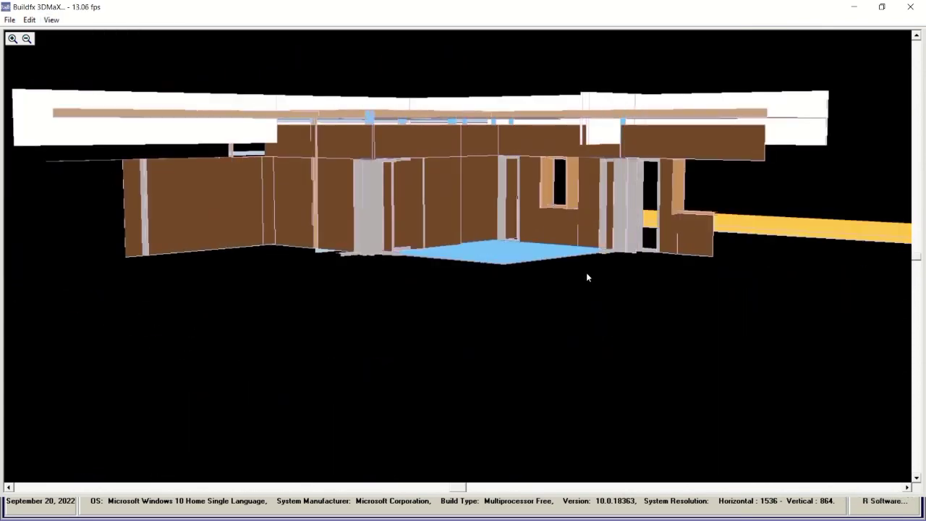
# Return to the 3DMaX viewer and render the model with Plan Based Render/Texture.
pyautogui.press('Escape')
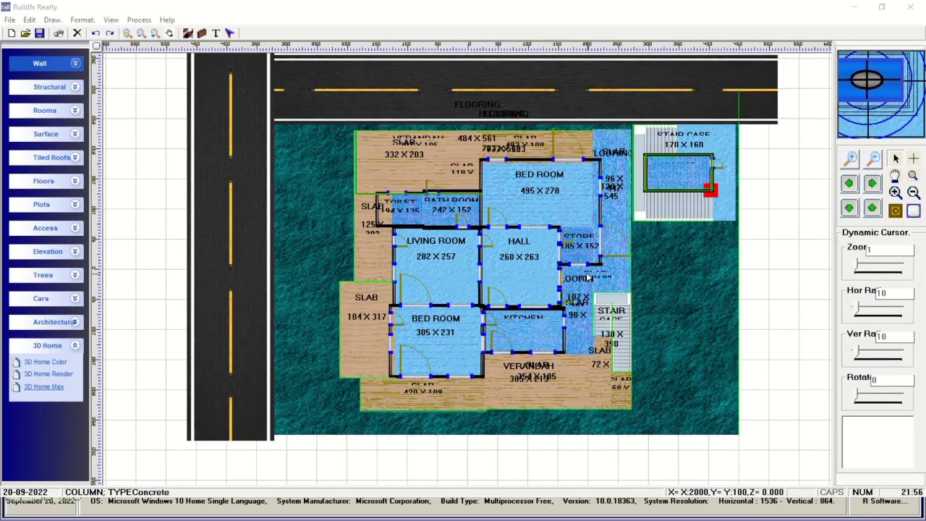
pyautogui.hotkey('alt', 'Tab')
pyautogui.hotkey('alt', 'Tab')
pyautogui.hotkey('alt', 'Tab')
pyautogui.hotkey('alt', 'Tab')
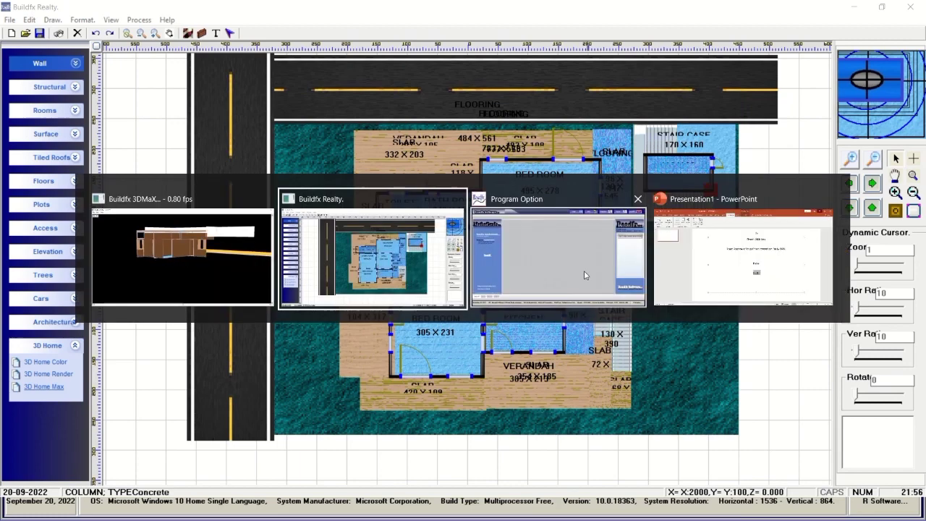
pyautogui.hotkey('alt', 'Tab')
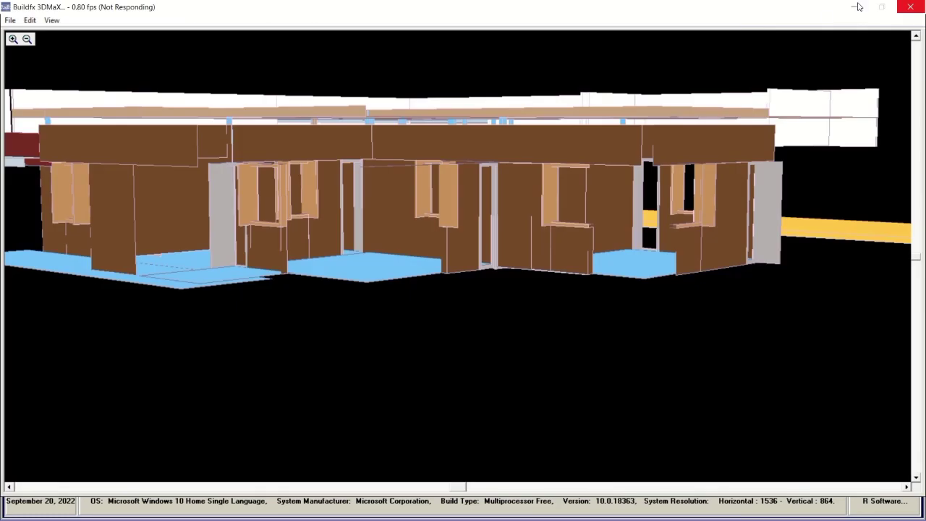
pyautogui.hotkey('alt', 'Tab')
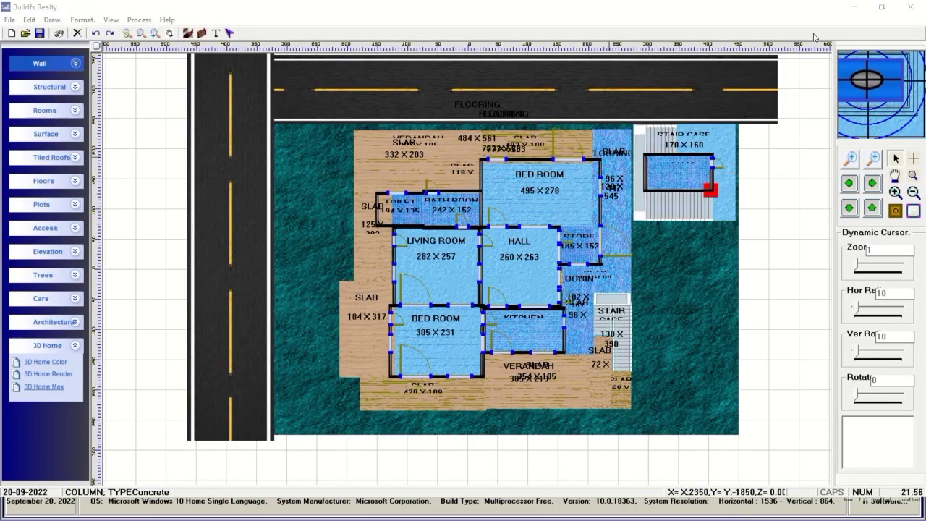
pyautogui.hotkey('alt', 'Tab')
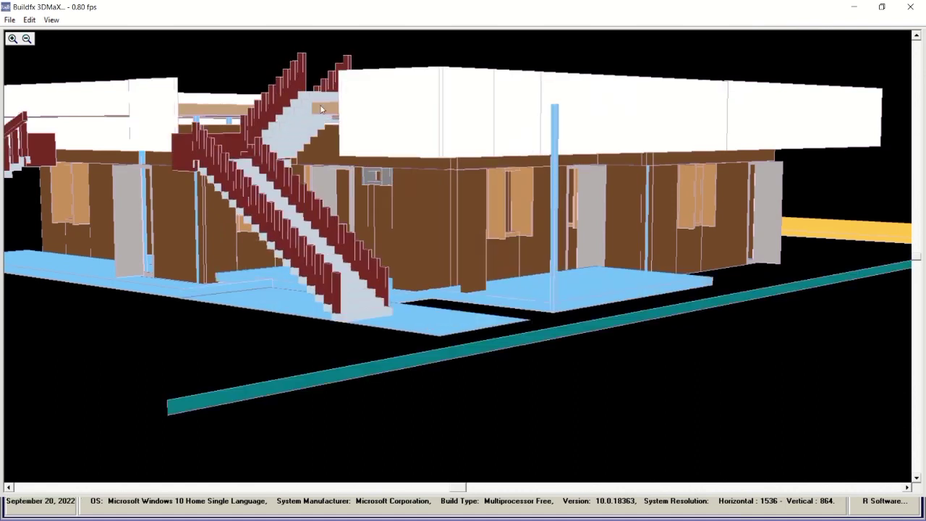
pyautogui.click(51, 20)
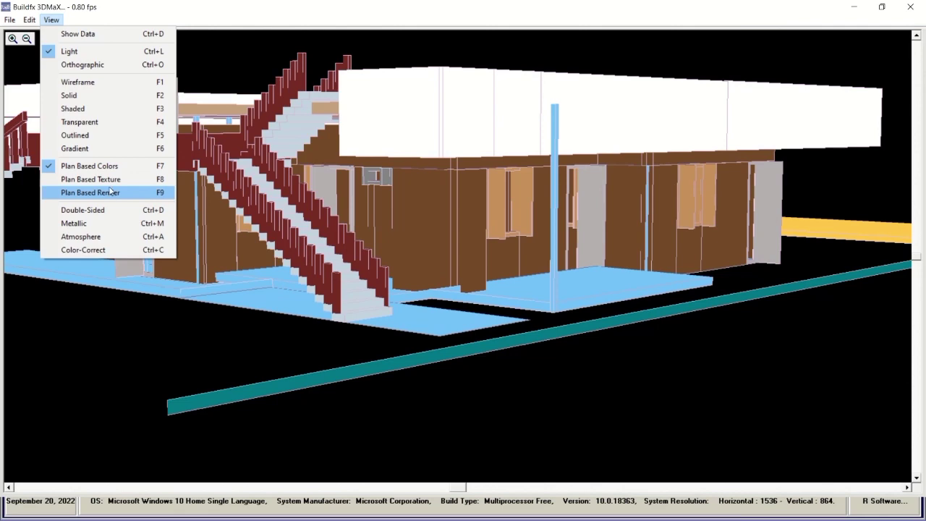
pyautogui.click(91, 179)
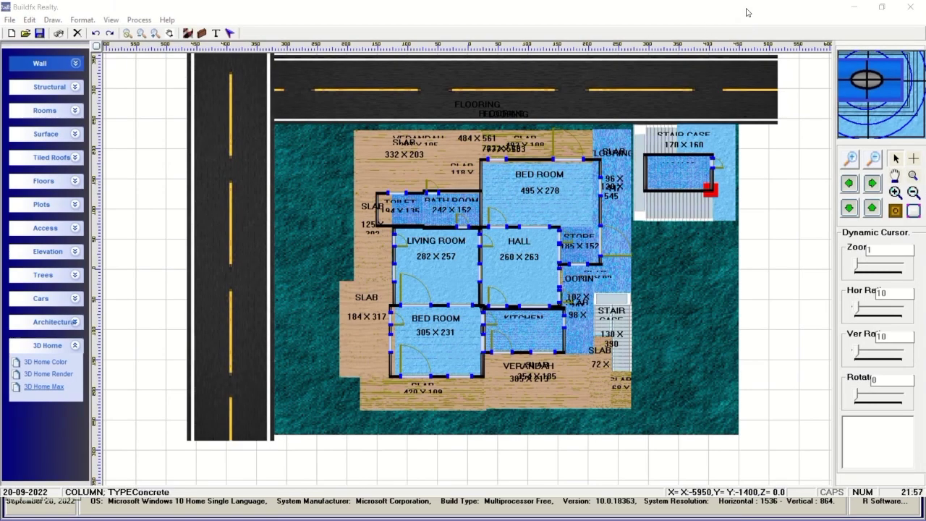
# Dismiss the run-time error, reapply plan-based rendering, and close the 3D viewer.
pyautogui.hotkey('alt', 'Tab')
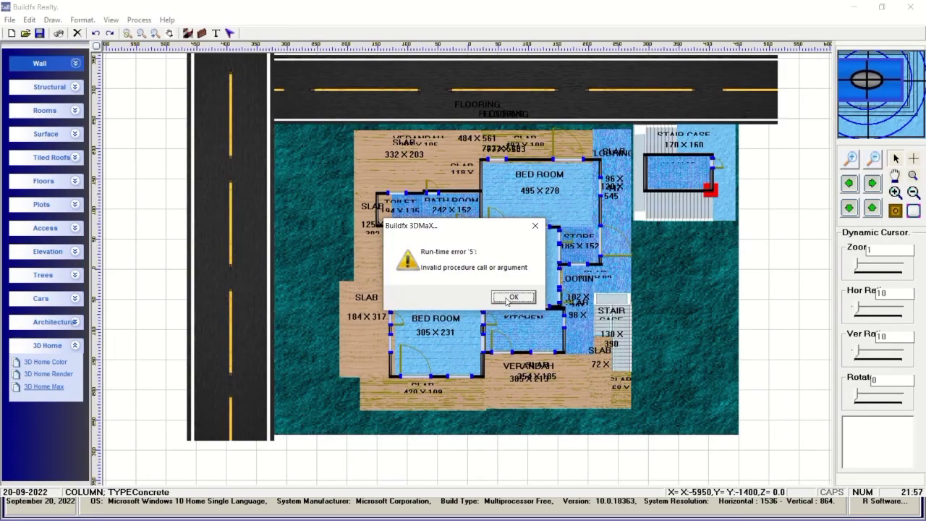
pyautogui.click(512, 297)
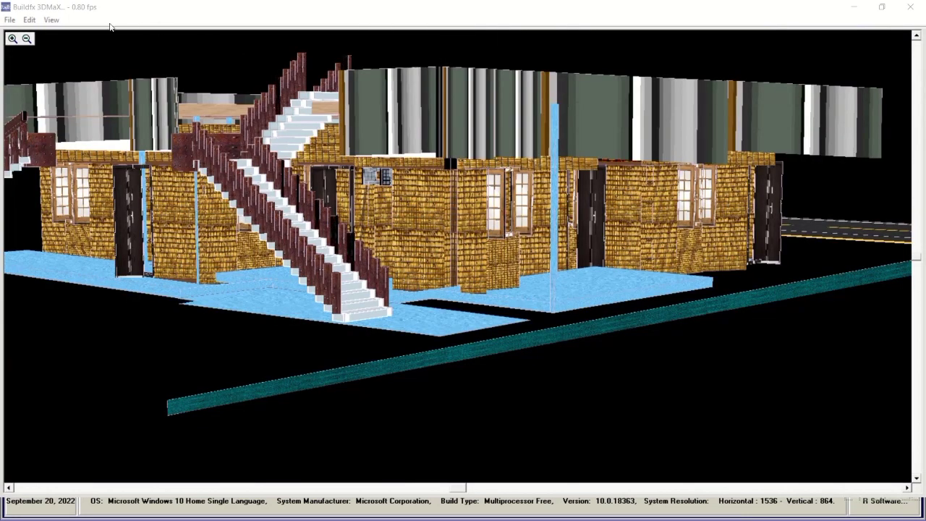
pyautogui.click(51, 20)
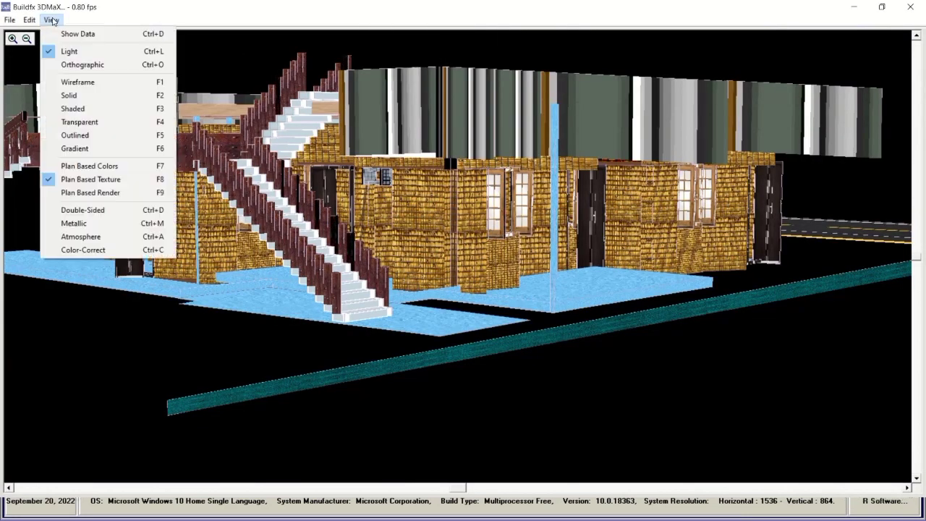
pyautogui.click(73, 192)
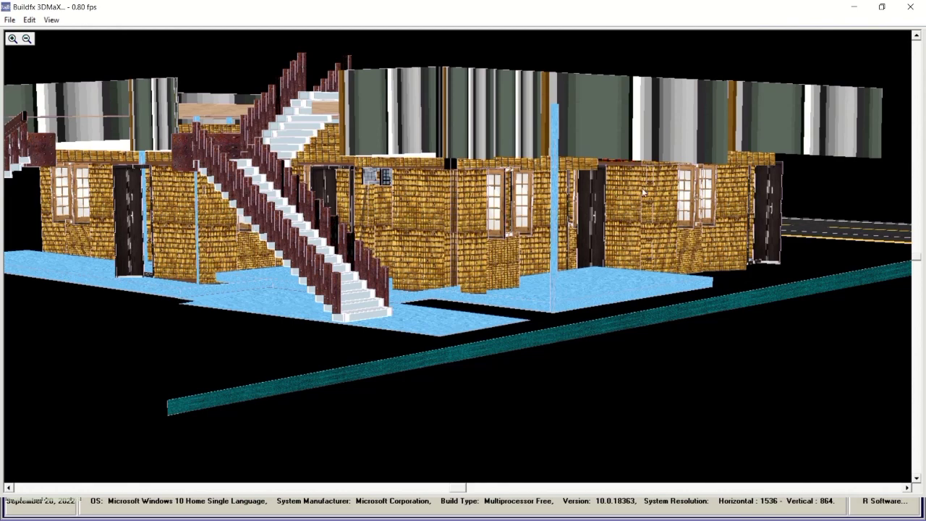
pyautogui.click(916, 8)
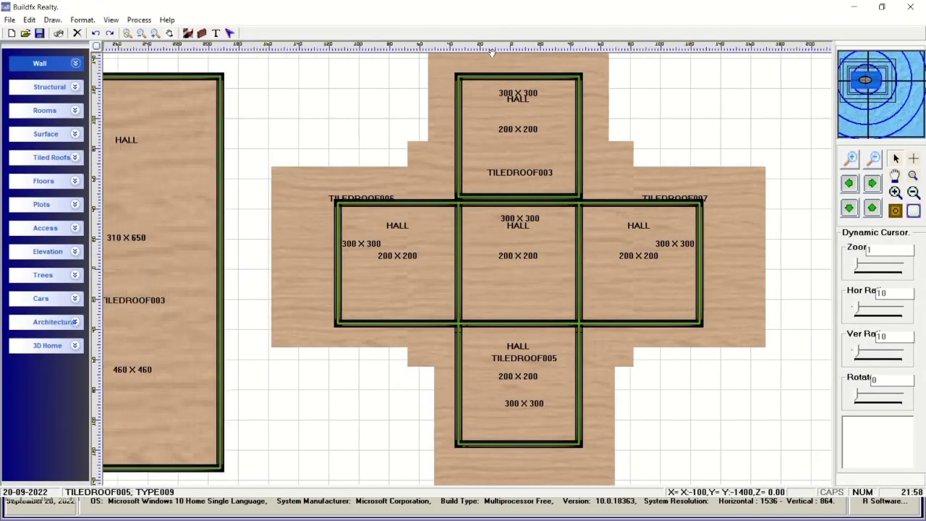
# Open the plan in 3D Home Max and move the camera through the house scene.
pyautogui.click(75, 346)
pyautogui.click(43, 389)
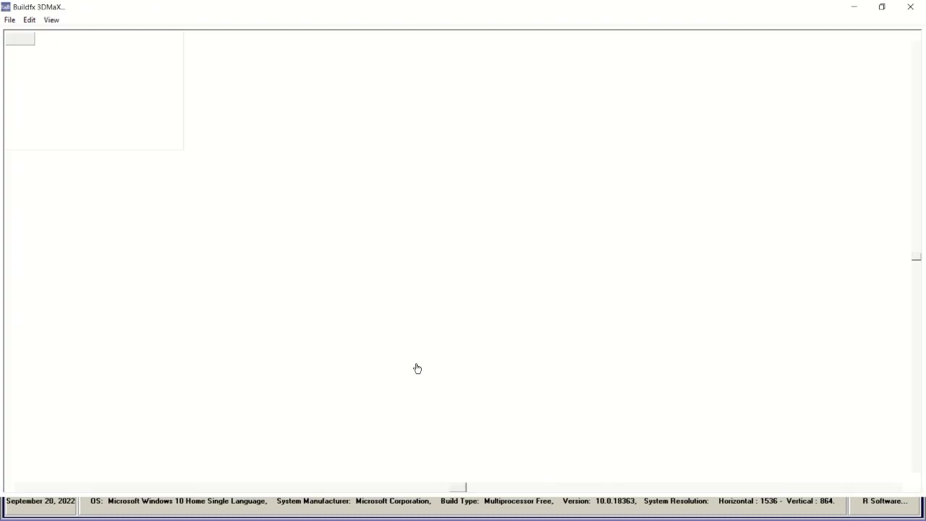
pyautogui.moveTo(480, 196); pyautogui.dragTo(411, 324)
pyautogui.moveTo(918, 259); pyautogui.dragTo(918, 300)
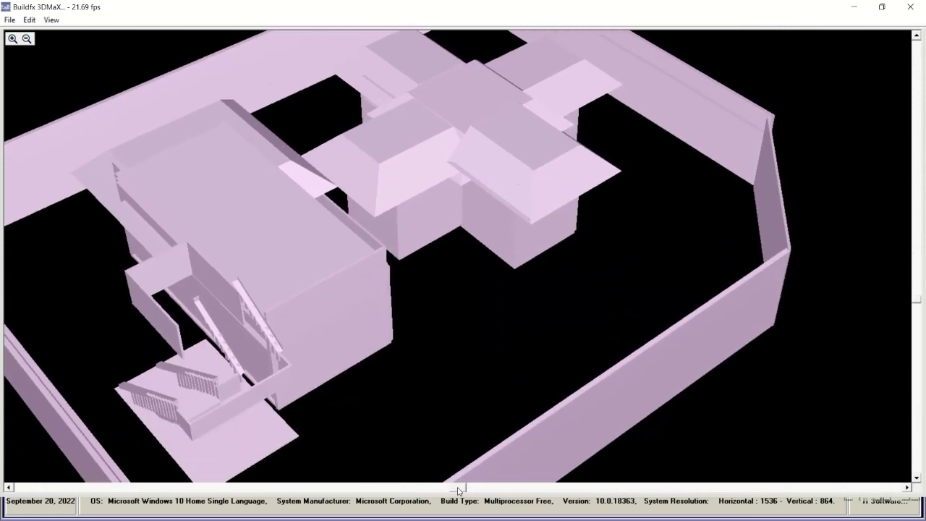
pyautogui.moveTo(458, 491); pyautogui.dragTo(393, 377)
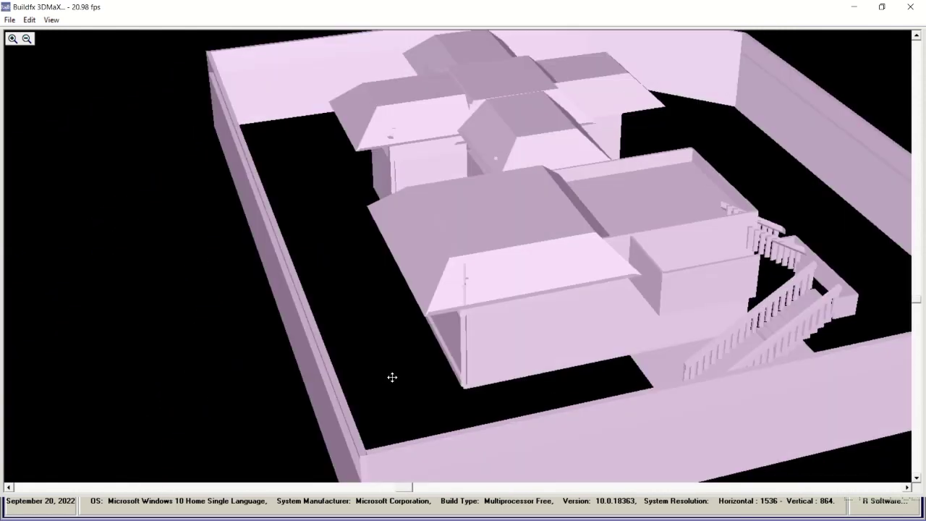
# Render the house with smooth shading, then Plan Based Colors, then Plan Based Texture.
pyautogui.click(51, 19)
pyautogui.click(65, 147)
pyautogui.click(50, 19)
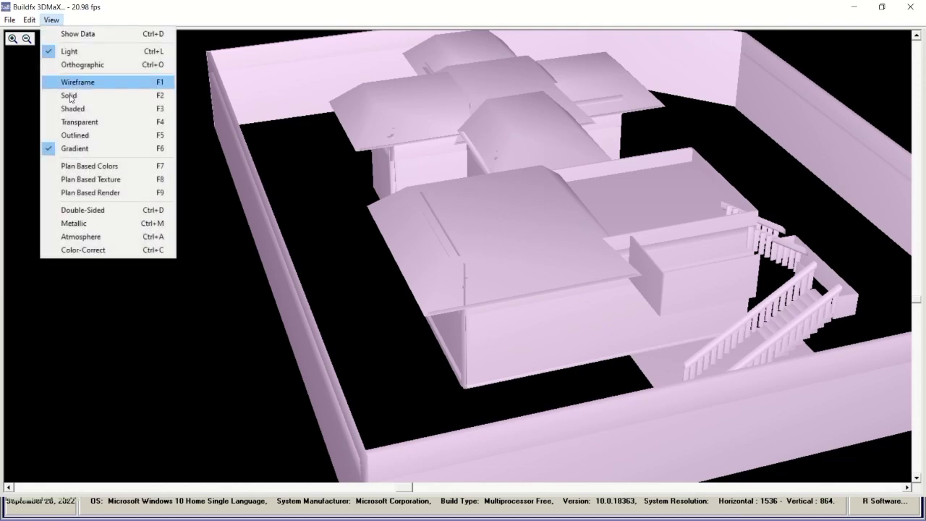
pyautogui.click(77, 169)
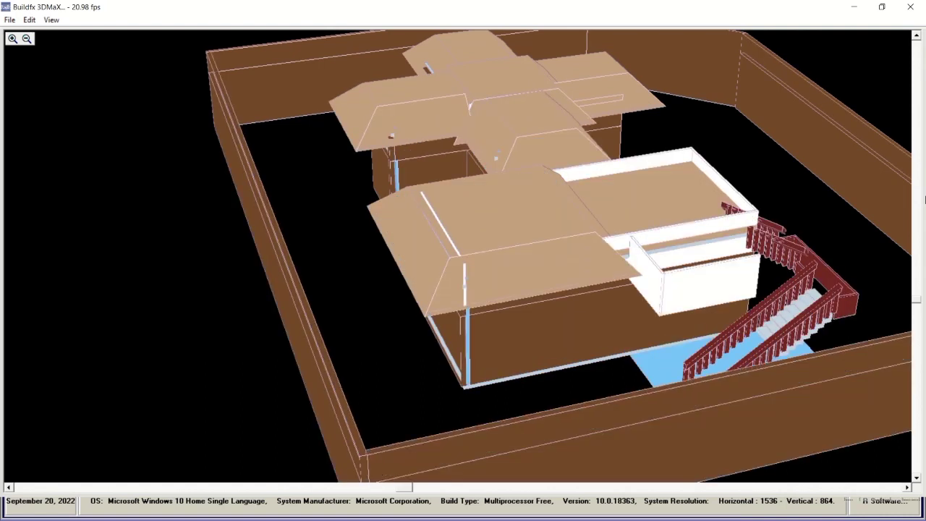
pyautogui.click(50, 19)
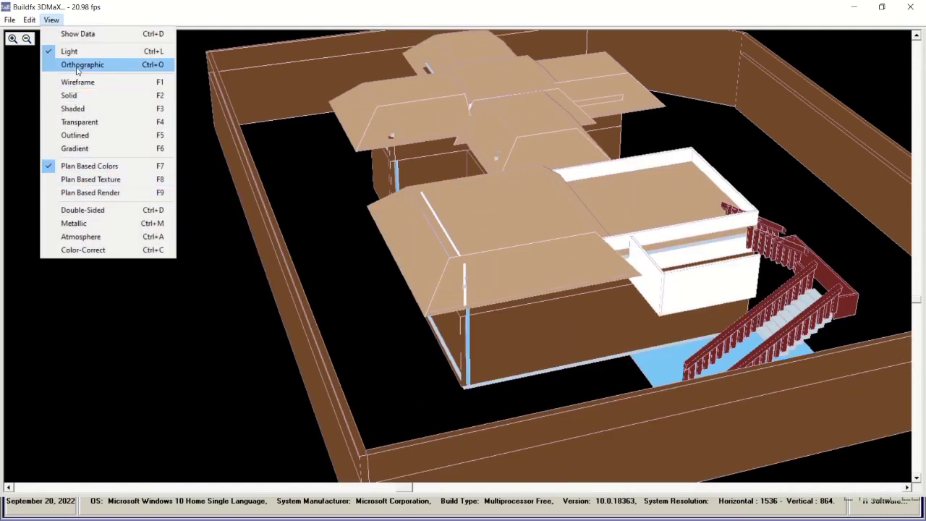
pyautogui.click(88, 180)
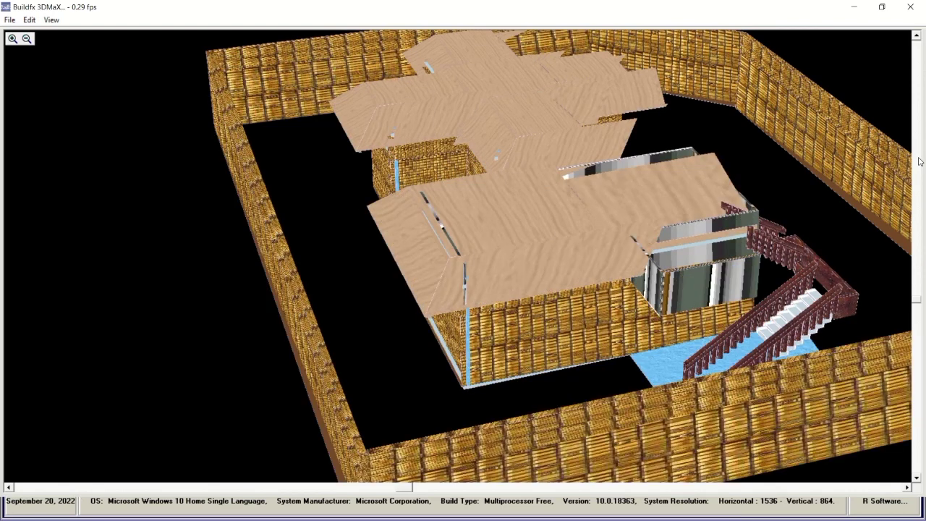
# Switch the house back to Gradient shading and close the 3DMaX viewer.
pyautogui.click(51, 19)
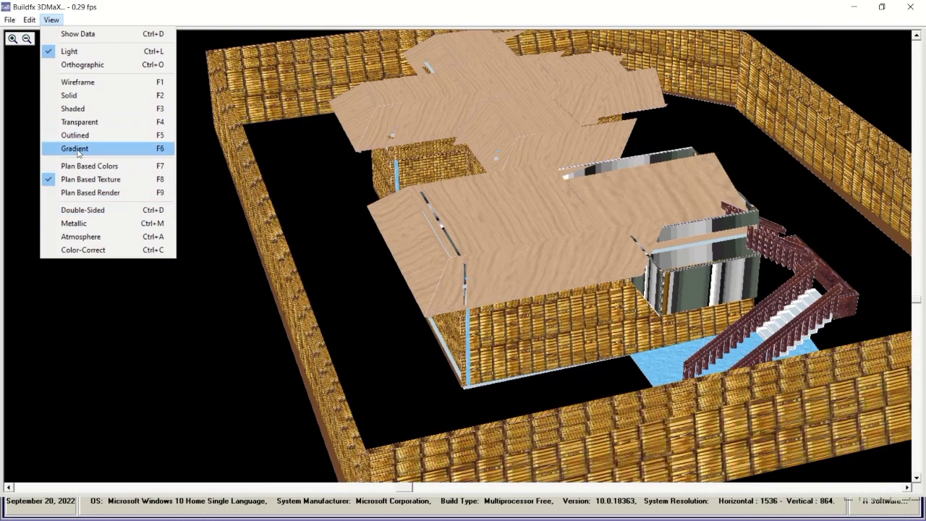
pyautogui.click(80, 150)
pyautogui.scroll(3, 445, 259)
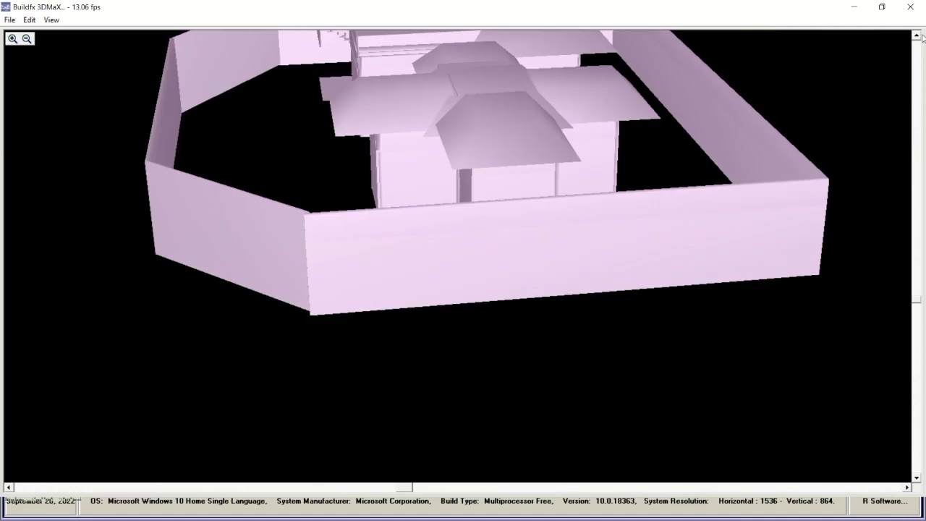
pyautogui.click(913, 10)
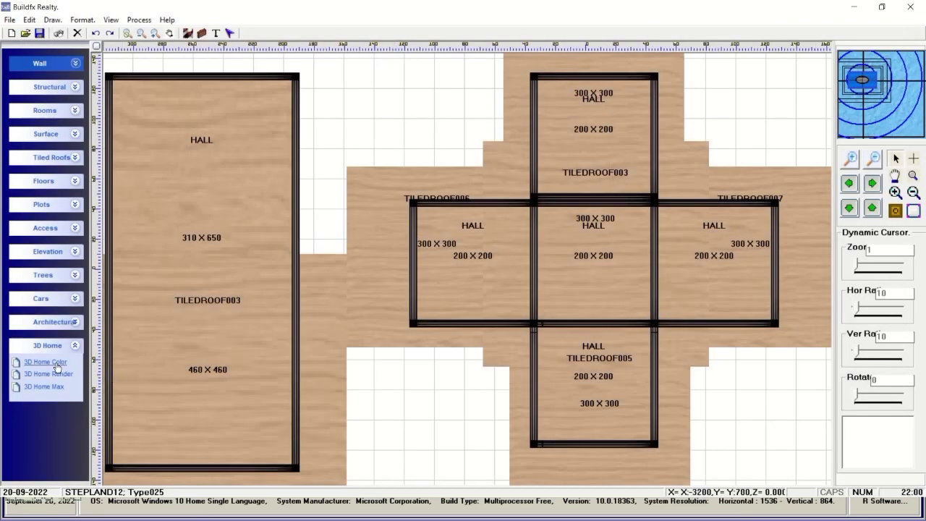
# In 3D Home Color, rotate the model to 126 degrees, adjust Z rotation, export it, and close.
pyautogui.click(55, 364)
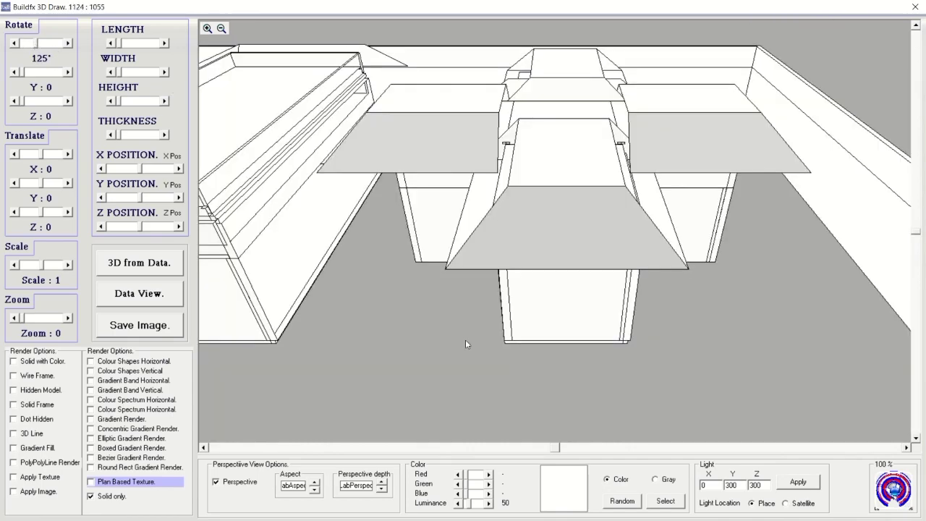
pyautogui.moveTo(556, 450); pyautogui.dragTo(254, 443)
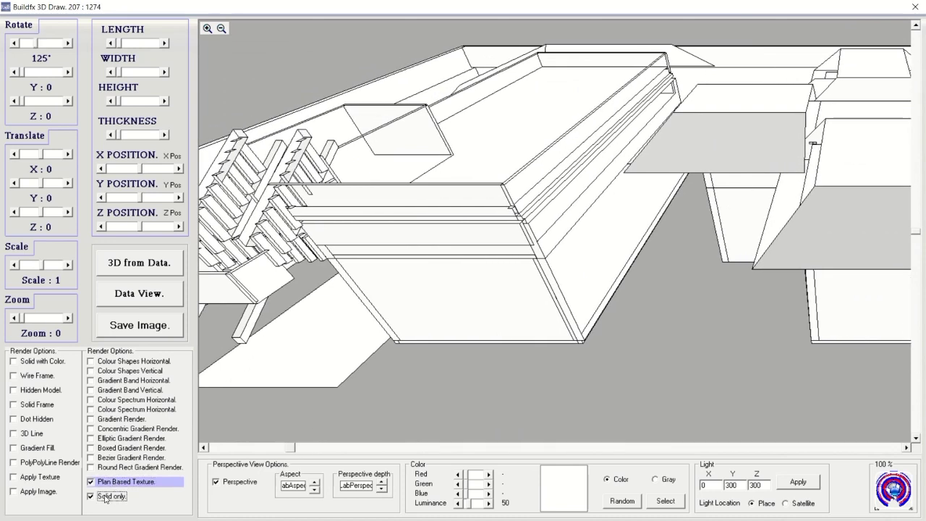
pyautogui.click(68, 43)
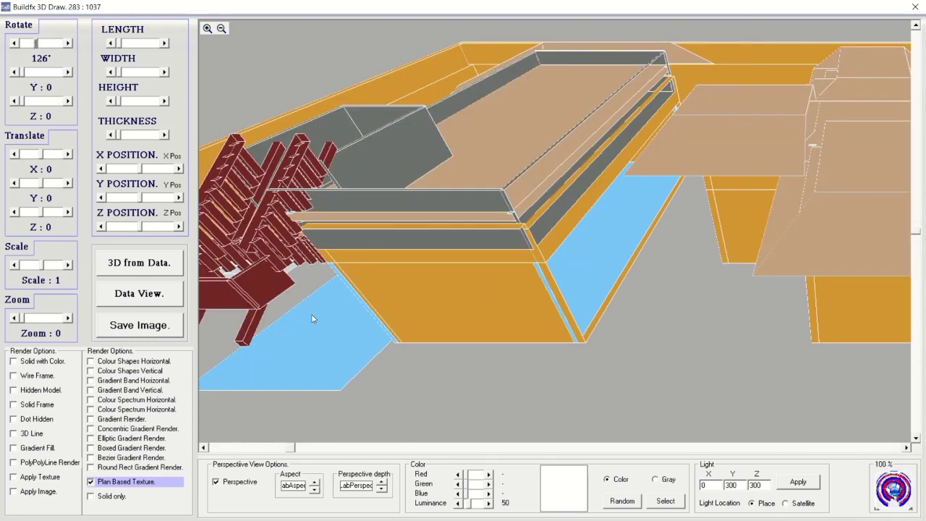
pyautogui.click(22, 104)
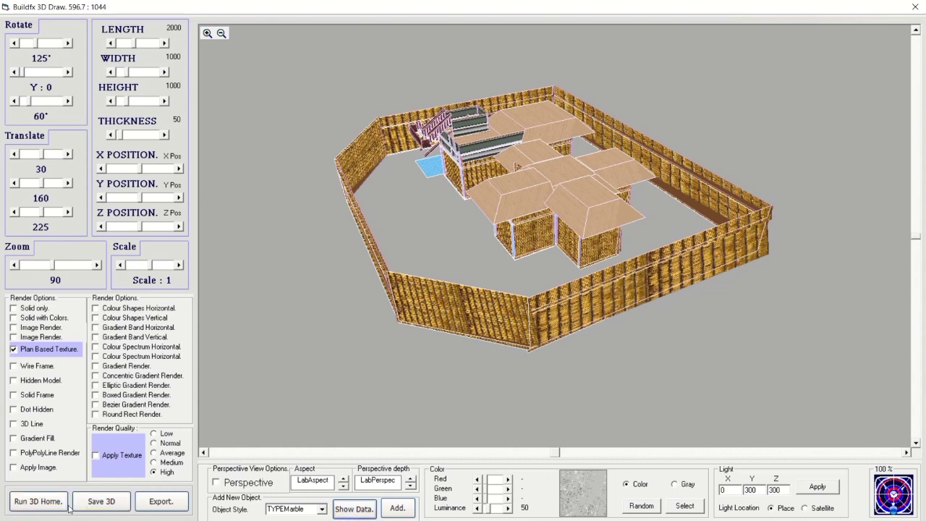
pyautogui.click(168, 501)
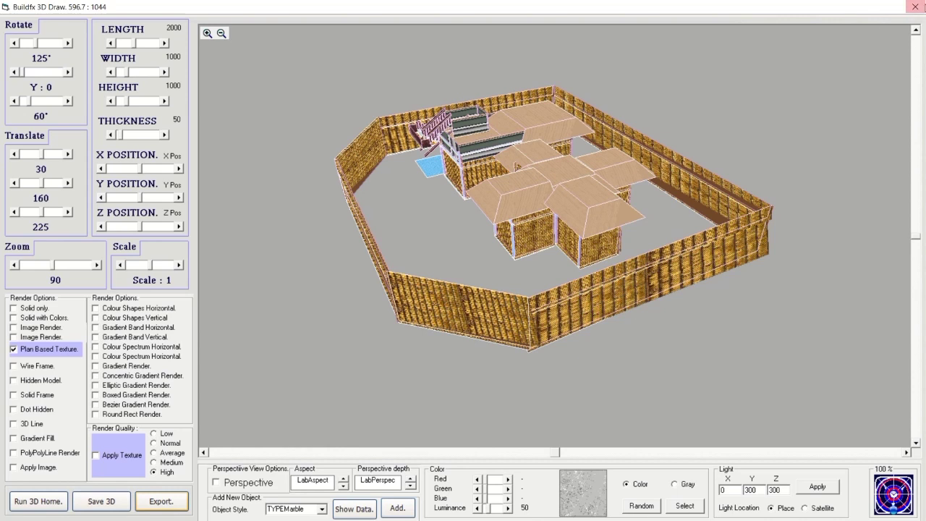
pyautogui.click(915, 8)
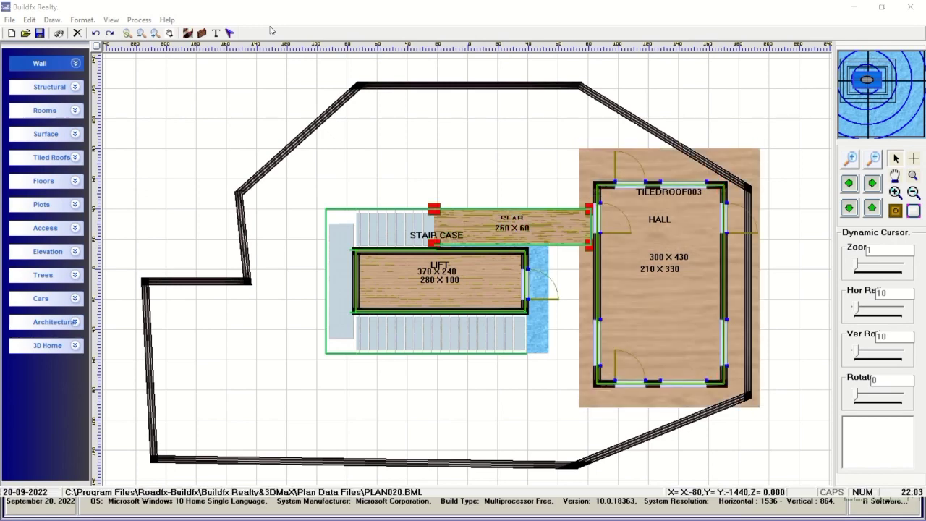
# Open the staircase house in the 3DMaX viewer and show it in Plan Based Colors.
pyautogui.click(77, 348)
pyautogui.click(68, 395)
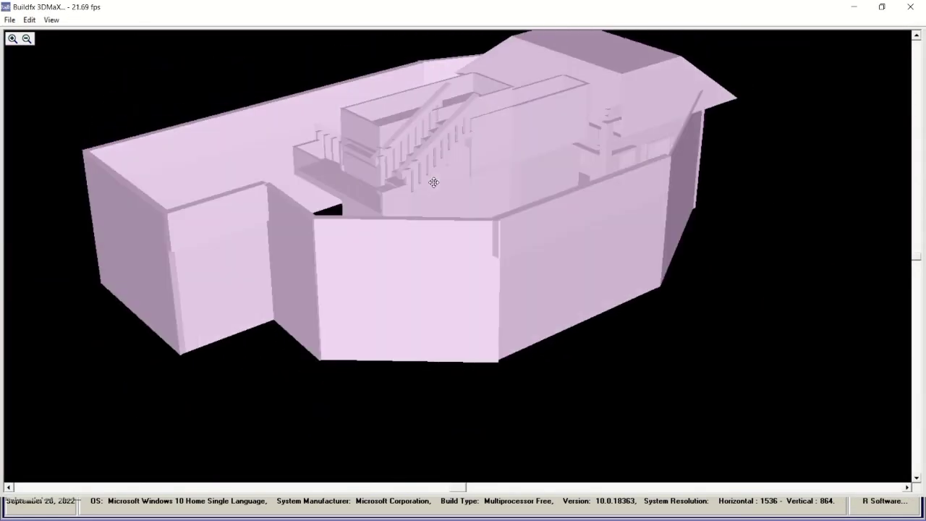
pyautogui.click(50, 19)
pyautogui.click(75, 162)
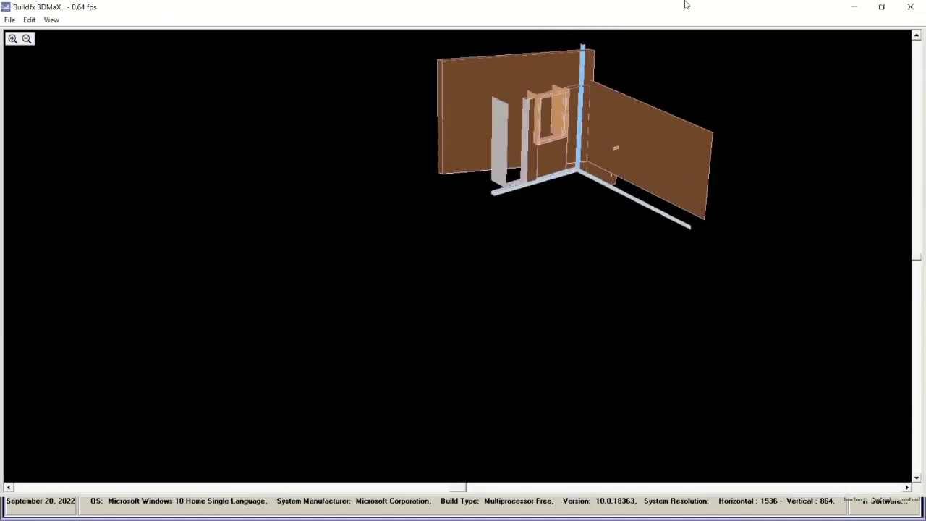
pyautogui.moveTo(528, 21)
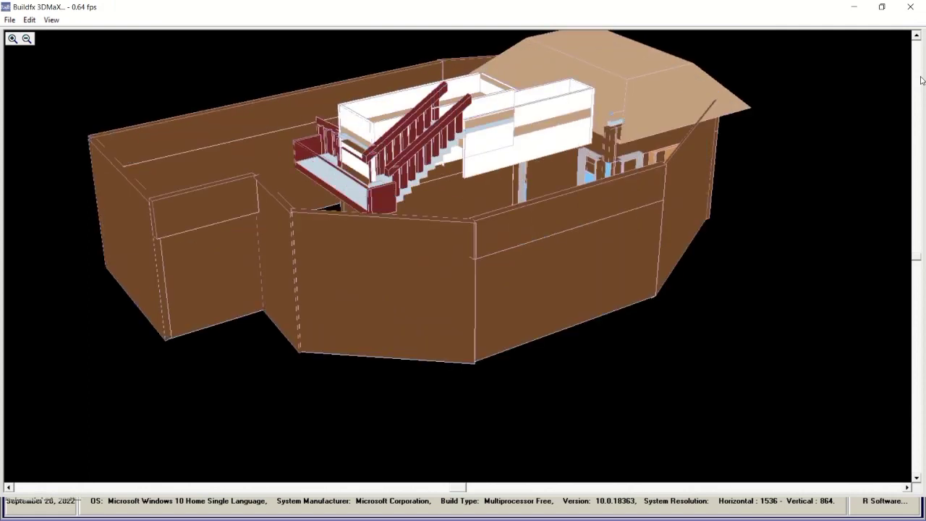
# Apply Plan Based Texture, switch to Gradient, orbit the house, and close the viewer.
pyautogui.click(51, 20)
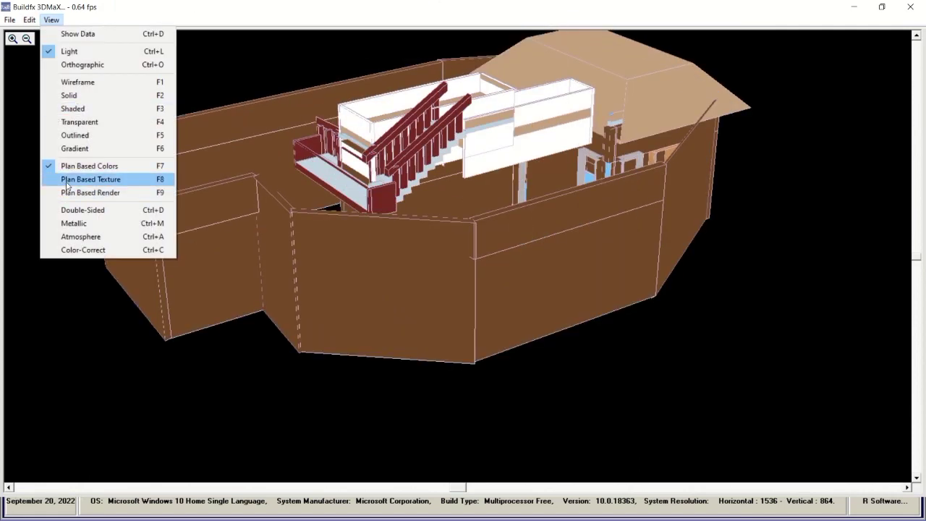
pyautogui.click(66, 180)
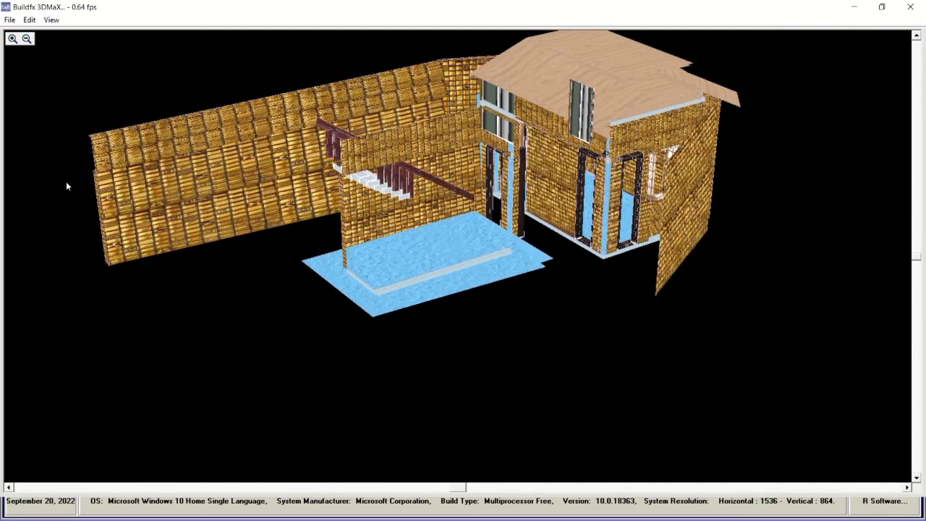
pyautogui.click(50, 20)
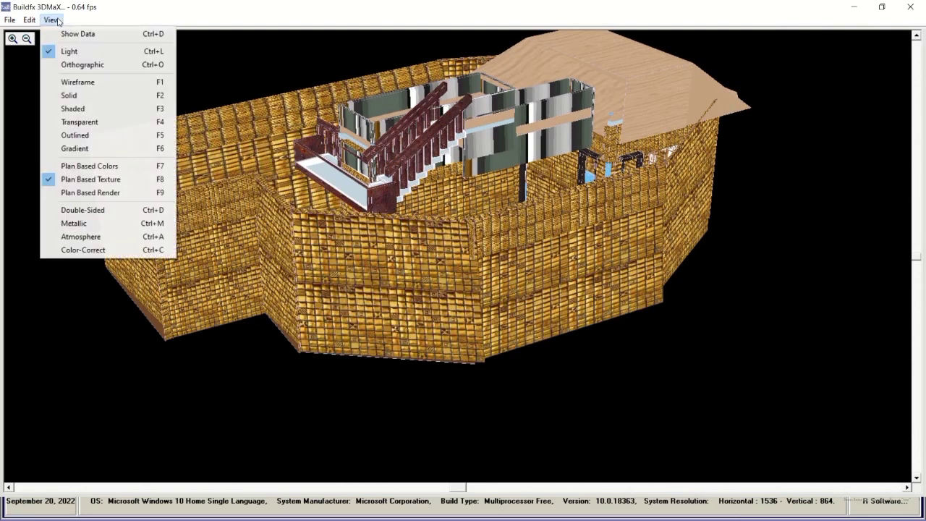
pyautogui.click(76, 150)
pyautogui.moveTo(76, 152); pyautogui.dragTo(629, 229)
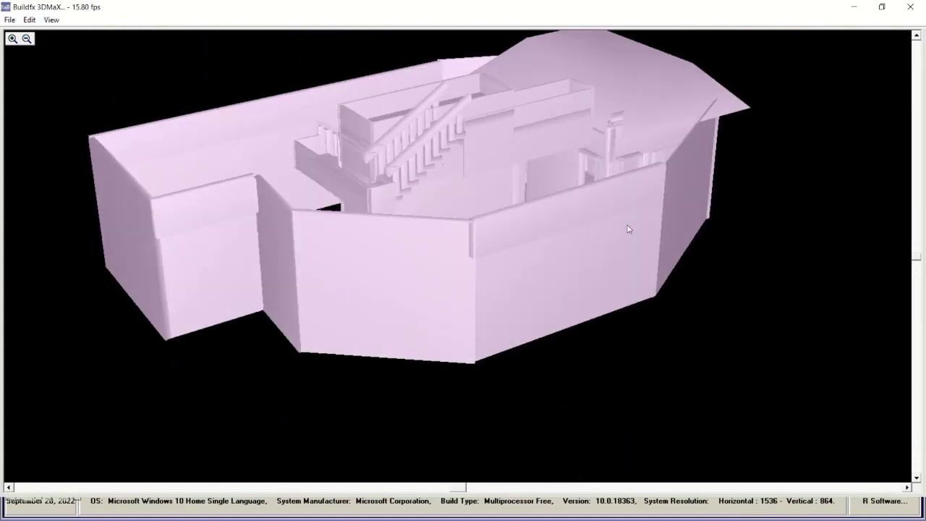
pyautogui.click(911, 7)
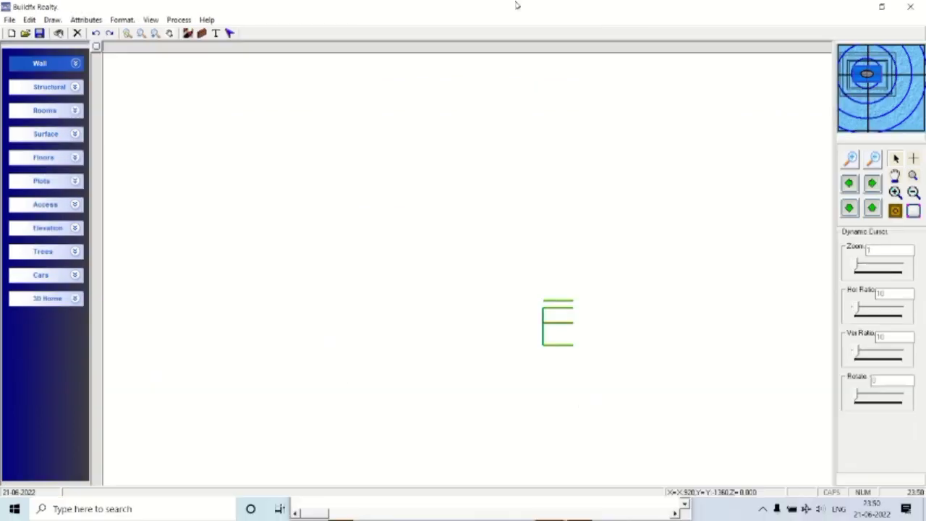
# Draw a 325 X 307 HALL with parapet walls on its top and left edges.
pyautogui.click(75, 112)
pyautogui.click(29, 128)
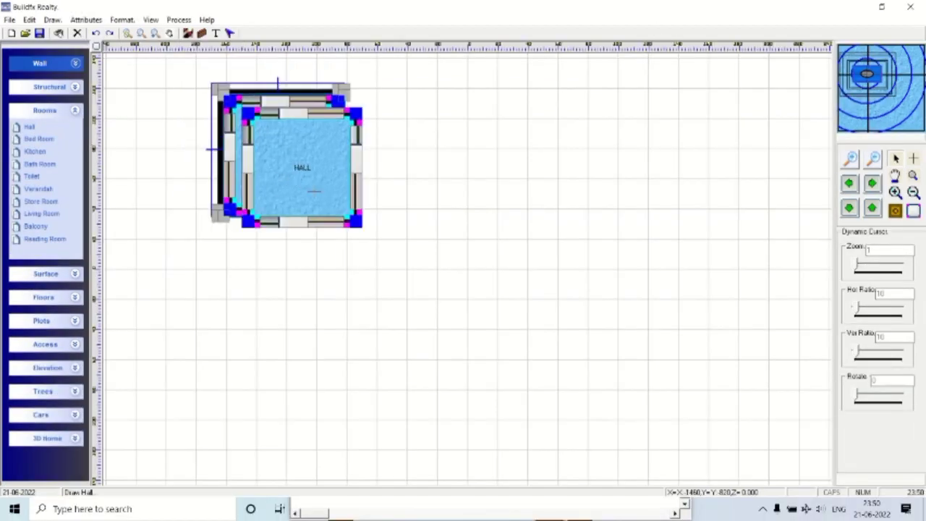
pyautogui.moveTo(362, 224)
pyautogui.mouseDown()
pyautogui.moveTo(502, 352)
pyautogui.moveTo(486, 311)
pyautogui.moveTo(510, 314)
pyautogui.mouseUp()
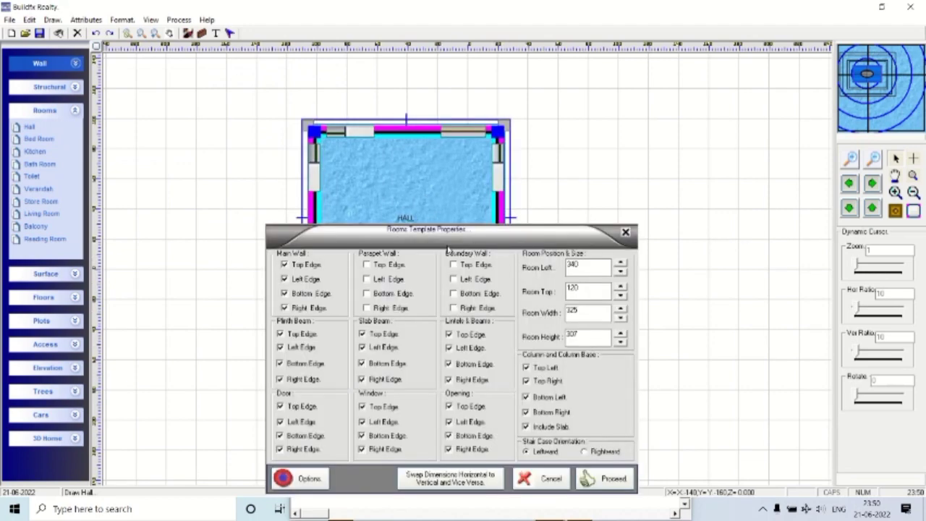
pyautogui.click(389, 265)
pyautogui.click(388, 280)
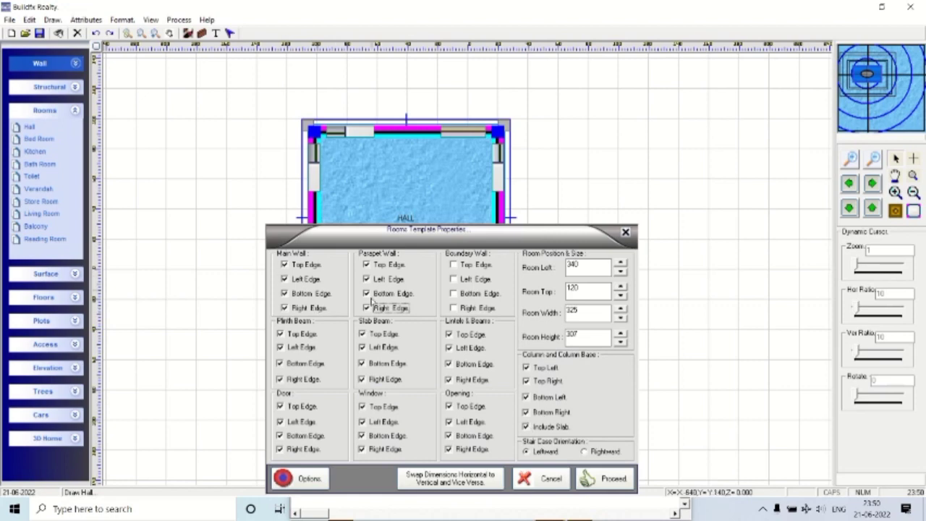
pyautogui.click(603, 479)
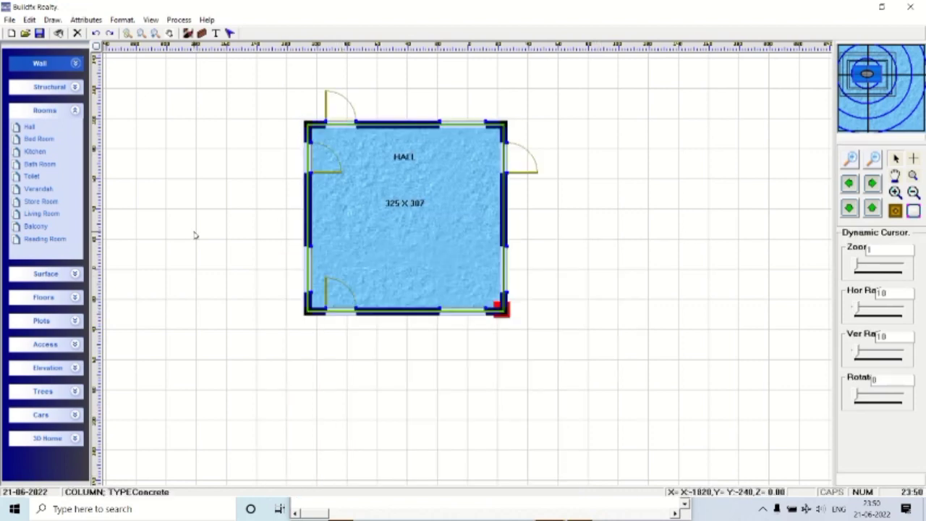
# Place a 326 X 323 BED ROOM against the HALL's right wall, removing its duplicate left wall.
pyautogui.click(31, 139)
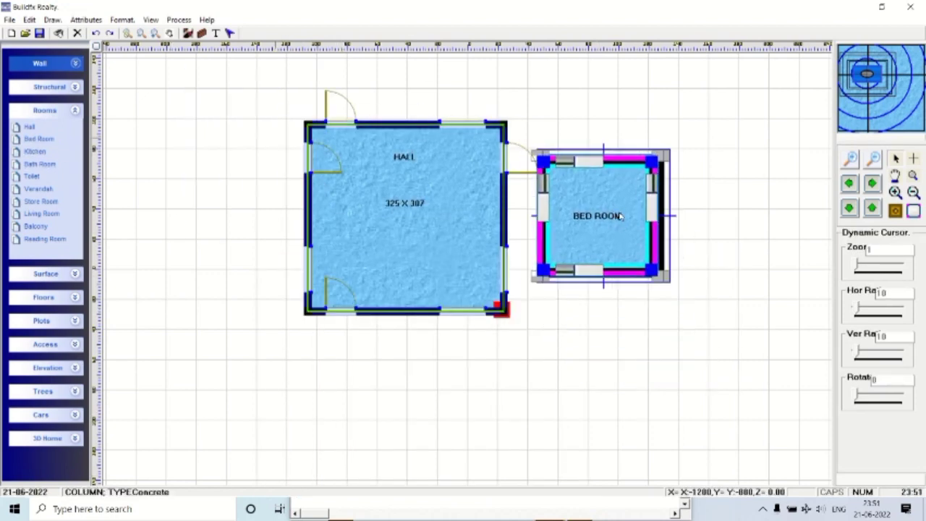
pyautogui.click(590, 191)
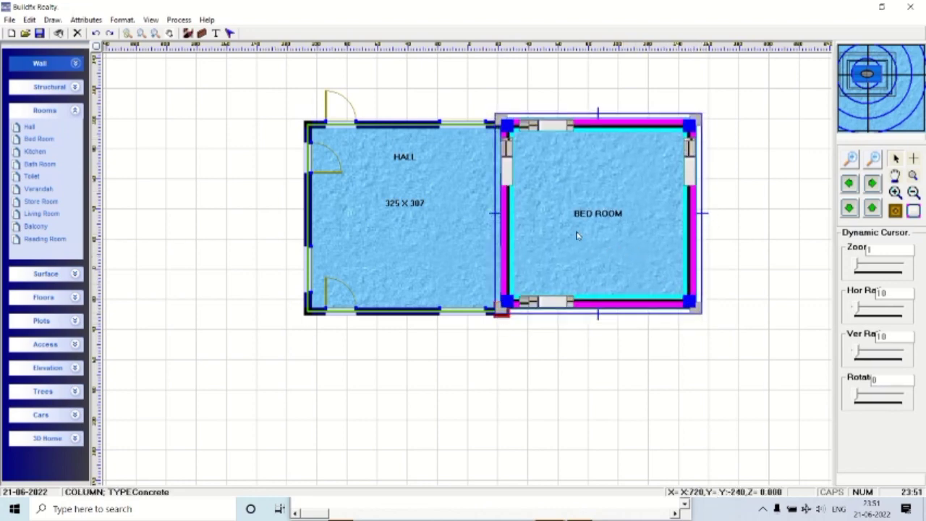
pyautogui.click(699, 324)
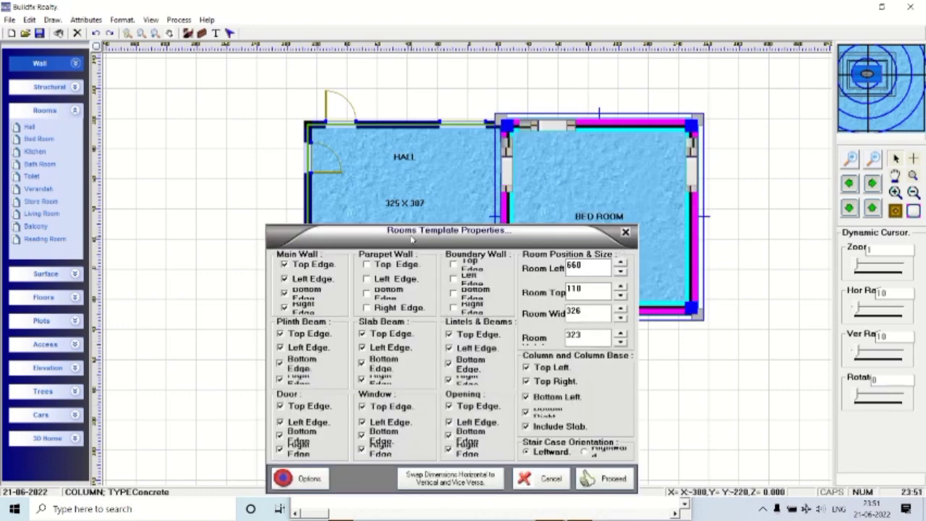
pyautogui.click(308, 279)
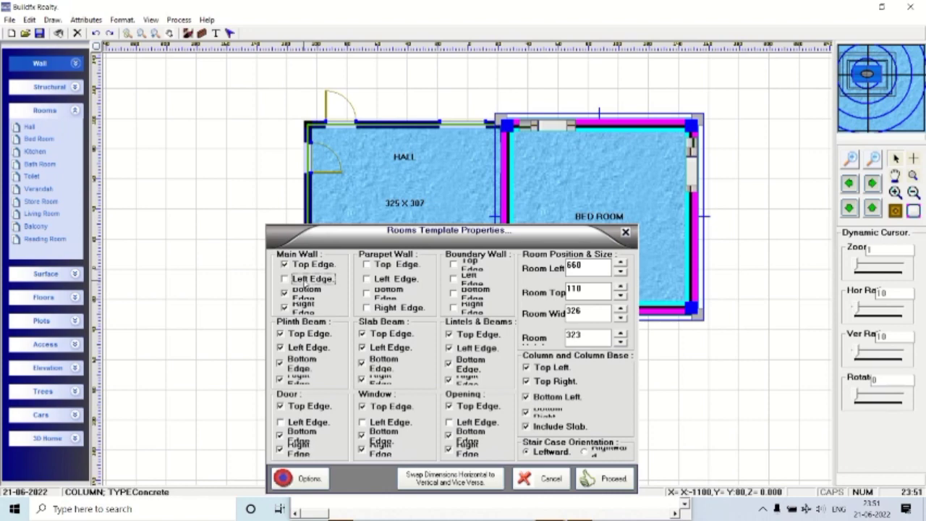
pyautogui.click(602, 479)
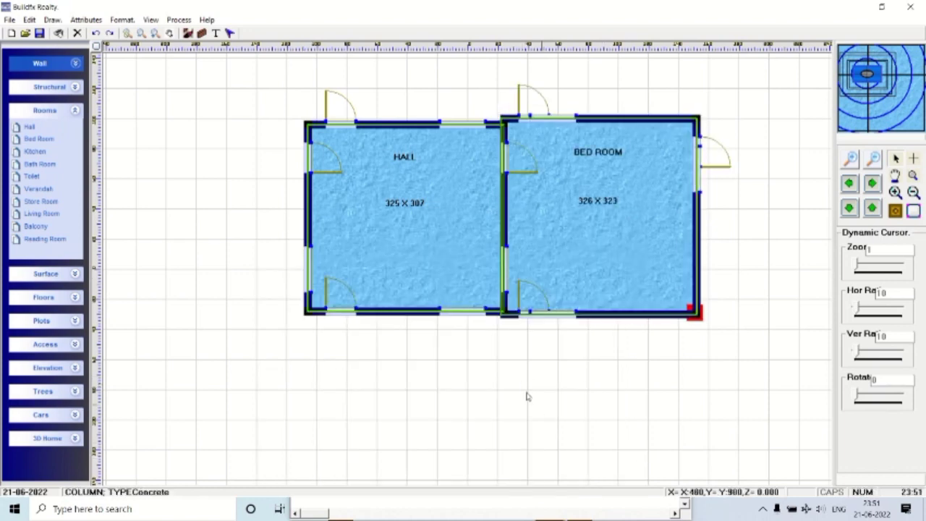
# Add a leafy tree and two palm trees stacked to the left of the HALL.
pyautogui.click(76, 111)
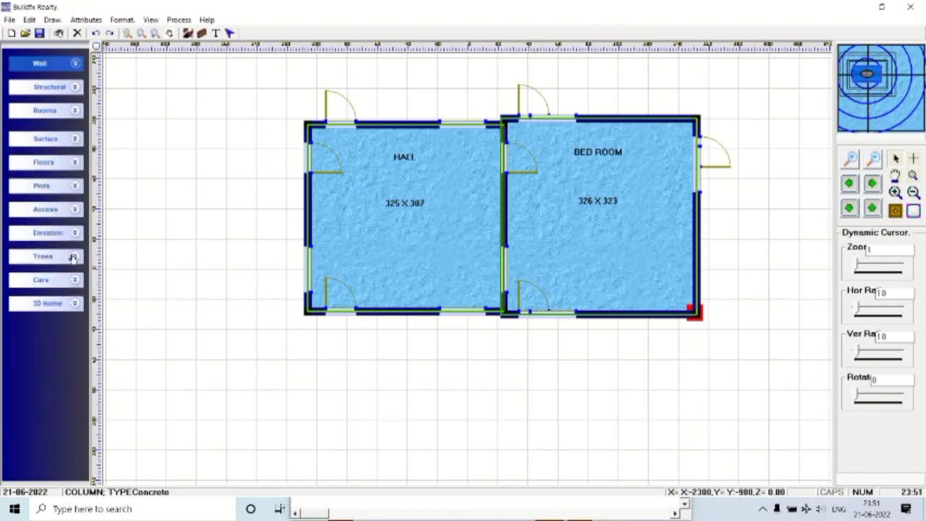
pyautogui.click(74, 256)
pyautogui.click(52, 274)
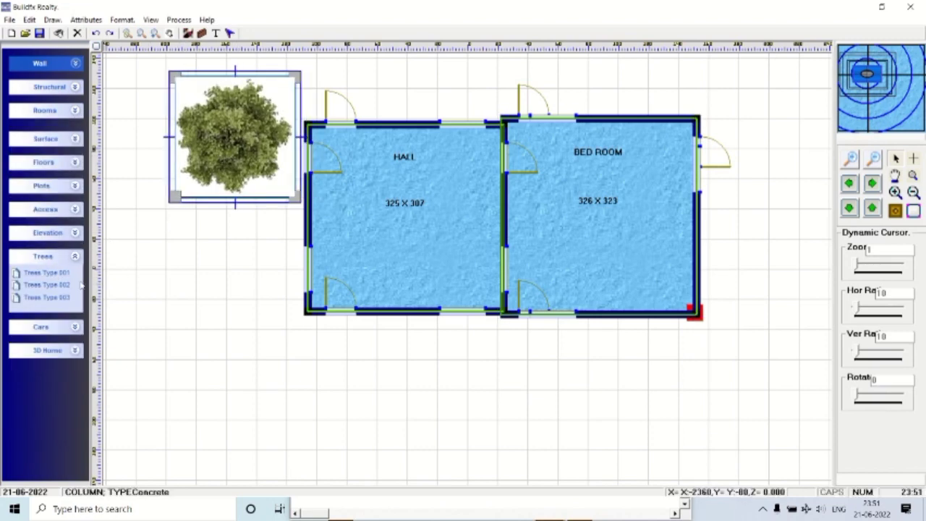
pyautogui.click(46, 285)
pyautogui.moveTo(250, 126); pyautogui.dragTo(197, 257)
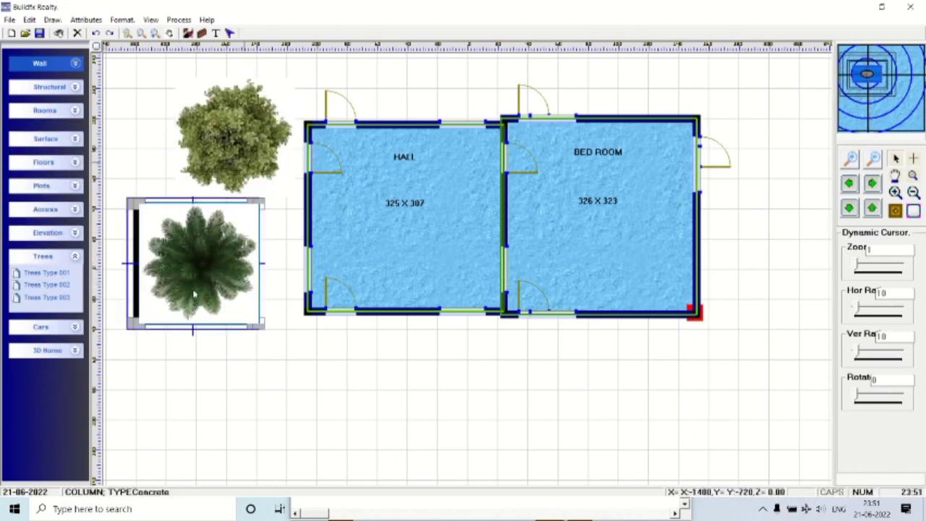
pyautogui.click(46, 298)
pyautogui.moveTo(255, 167); pyautogui.dragTo(210, 373)
# Add a red car beside the HALL and move the bottom palm next to the BED ROOM.
pyautogui.click(75, 327)
pyautogui.click(44, 344)
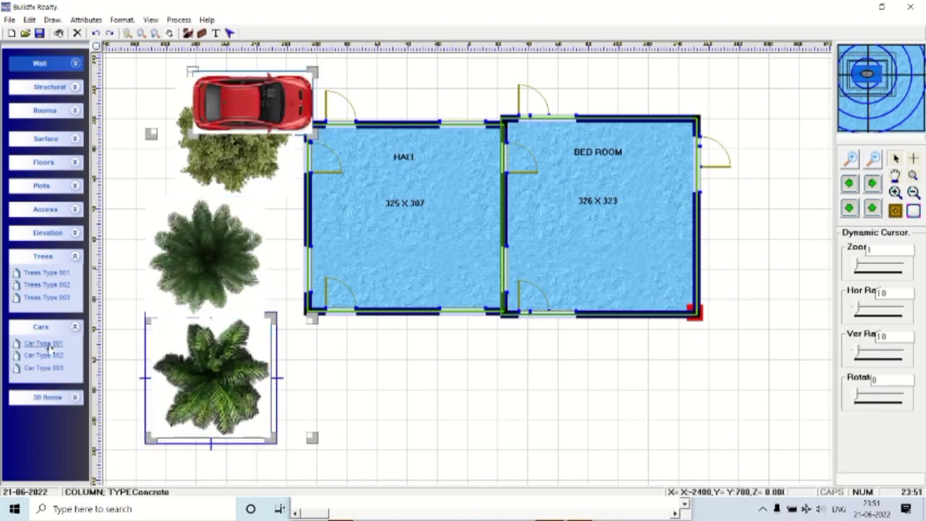
pyautogui.moveTo(239, 102); pyautogui.dragTo(417, 378)
pyautogui.moveTo(190, 425); pyautogui.dragTo(750, 291)
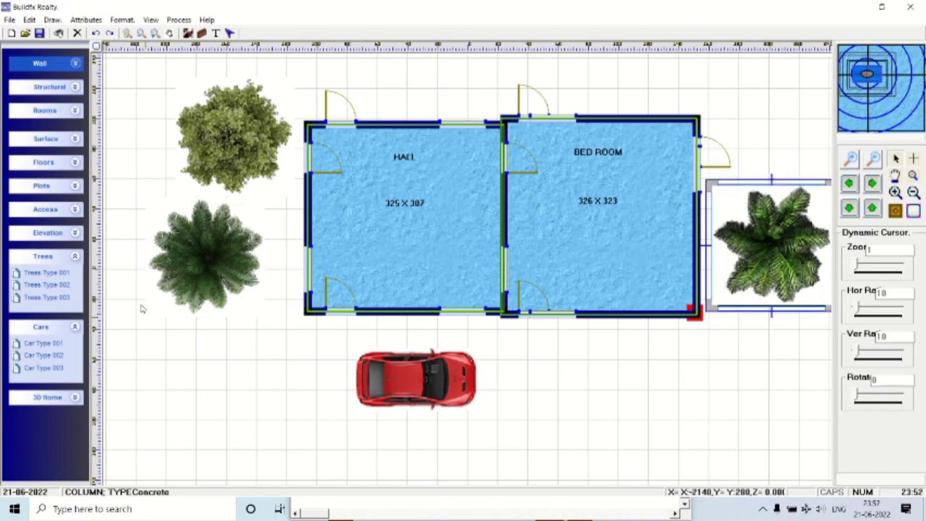
# Add a Hor Road, stretch it full width below the rooms, and park the red car on it.
pyautogui.click(75, 163)
pyautogui.click(72, 139)
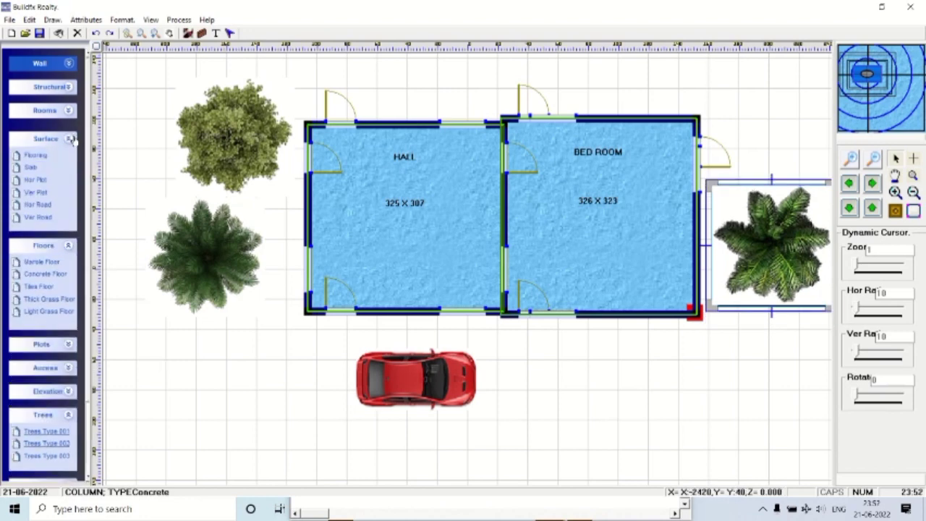
pyautogui.click(34, 205)
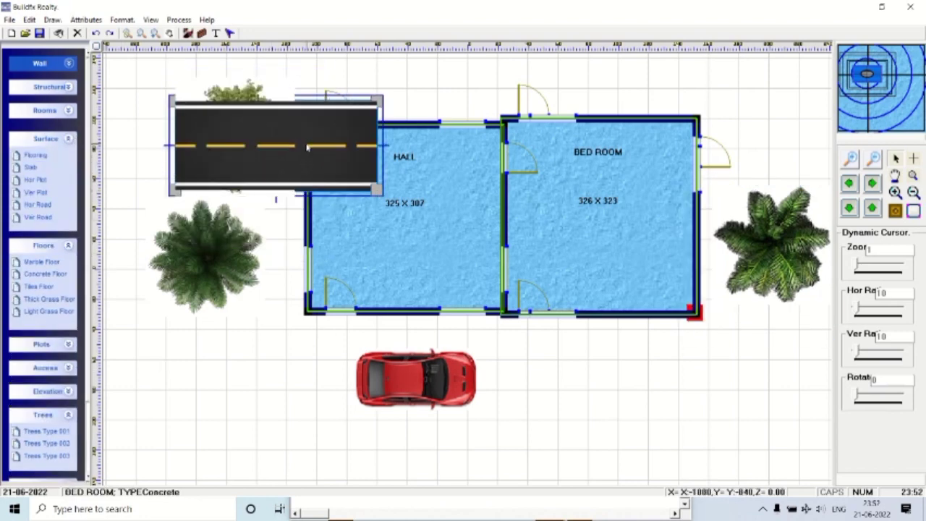
pyautogui.moveTo(289, 161); pyautogui.dragTo(285, 422)
pyautogui.moveTo(416, 379); pyautogui.dragTo(368, 264)
pyautogui.moveTo(253, 413); pyautogui.dragTo(210, 398)
pyautogui.moveTo(293, 407); pyautogui.dragTo(769, 415)
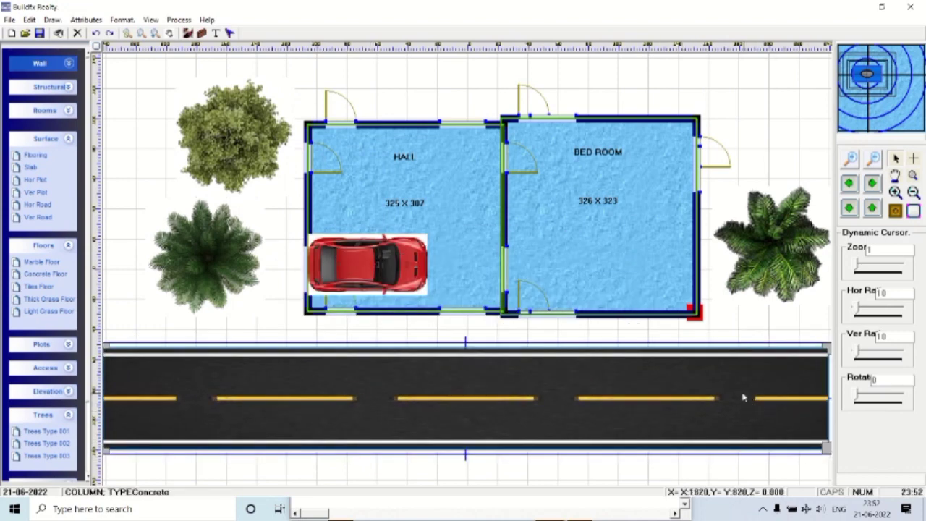
pyautogui.doubleClick(743, 397)
pyautogui.click(624, 478)
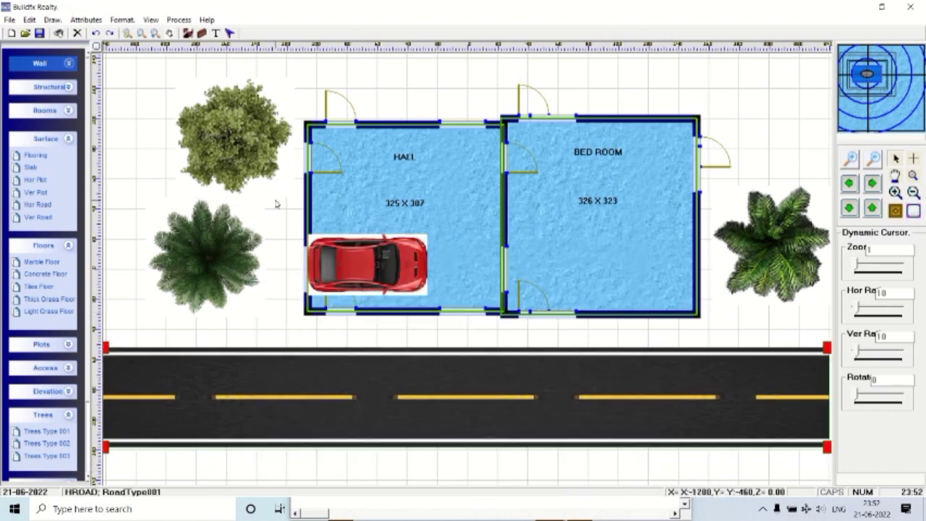
pyautogui.moveTo(362, 261); pyautogui.dragTo(338, 346)
# Refresh the plan view and move the red car onto the road.
pyautogui.click(151, 19)
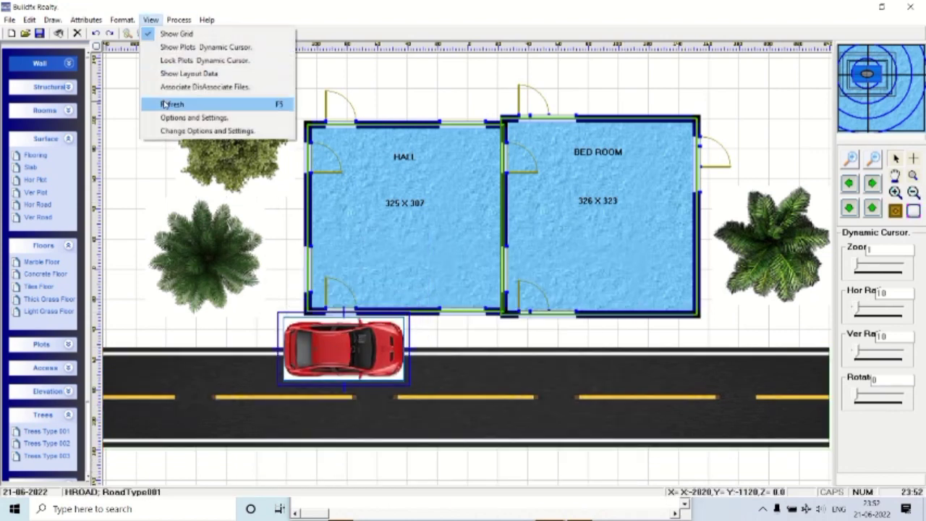
pyautogui.click(172, 104)
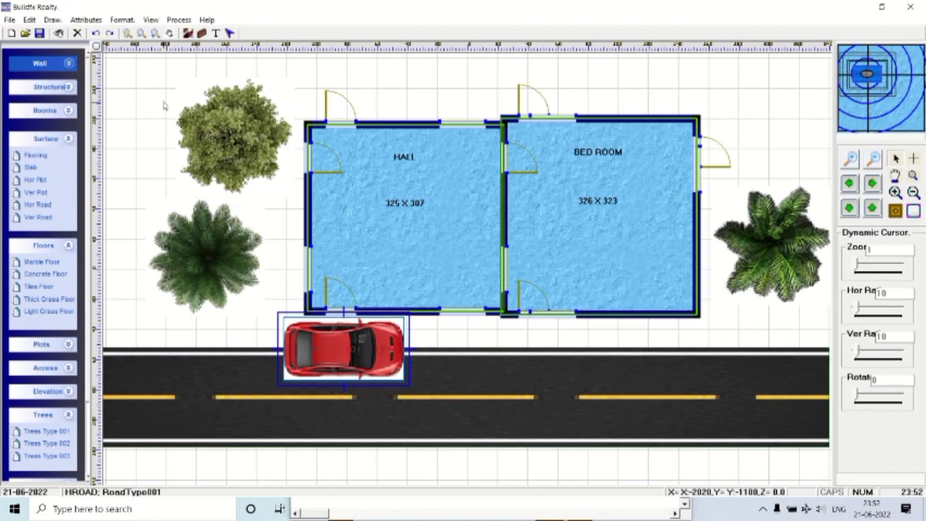
pyautogui.click(361, 230)
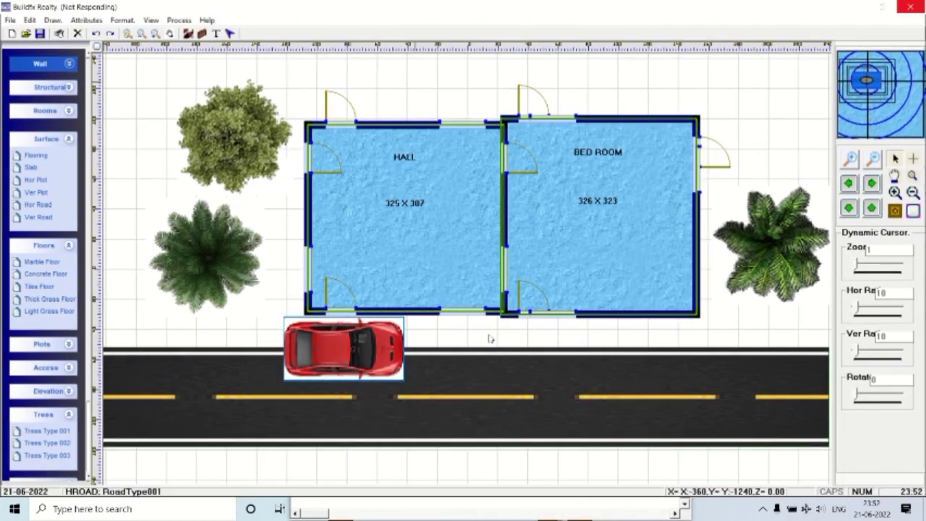
pyautogui.moveTo(376, 346); pyautogui.dragTo(316, 354)
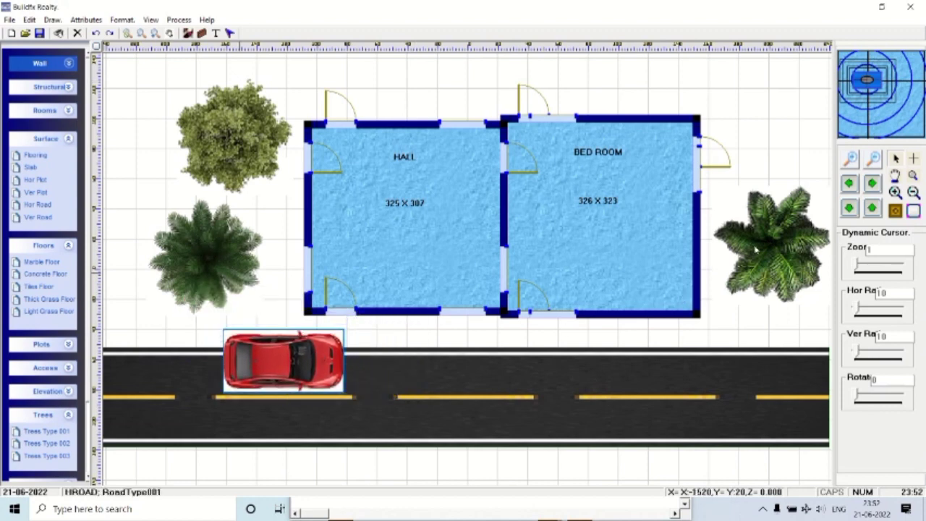
# Put the leafy tree and a palm at the top-left and a palm right of the BED ROOM.
pyautogui.moveTo(236, 131); pyautogui.dragTo(236, 308)
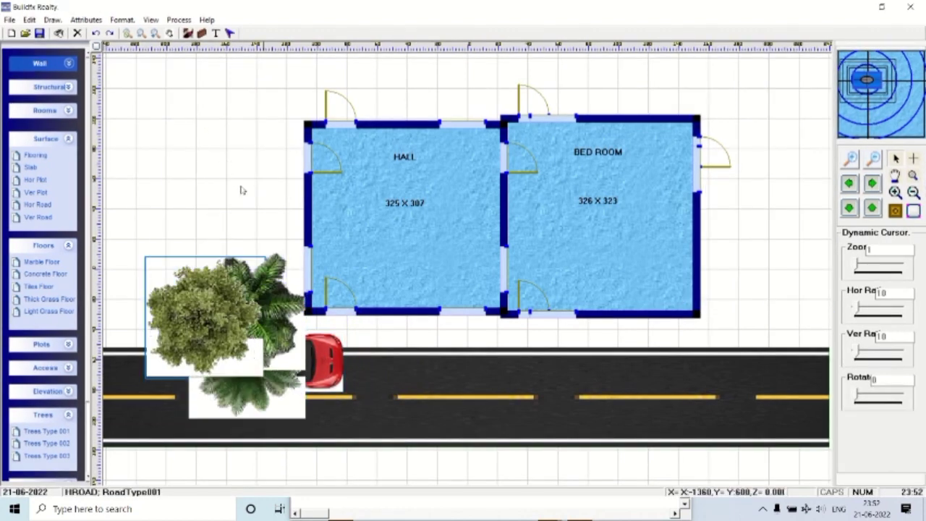
pyautogui.moveTo(242, 189); pyautogui.dragTo(222, 108)
pyautogui.moveTo(246, 332); pyautogui.dragTo(205, 233)
pyautogui.moveTo(301, 347); pyautogui.dragTo(773, 265)
pyautogui.moveTo(316, 372); pyautogui.dragTo(255, 361)
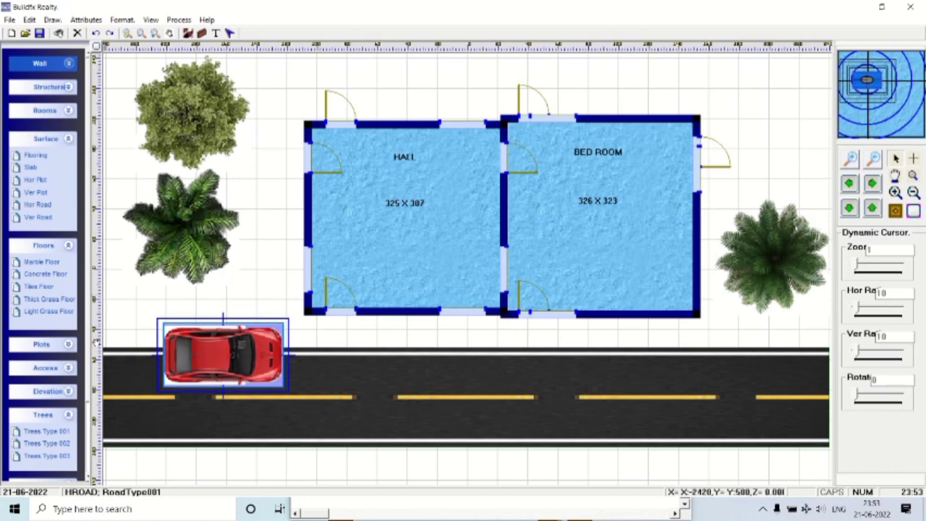
# Drag Car Type 002 onto the road as a silver car and refresh the view.
pyautogui.click(71, 418)
pyautogui.moveTo(51, 478); pyautogui.dragTo(452, 364)
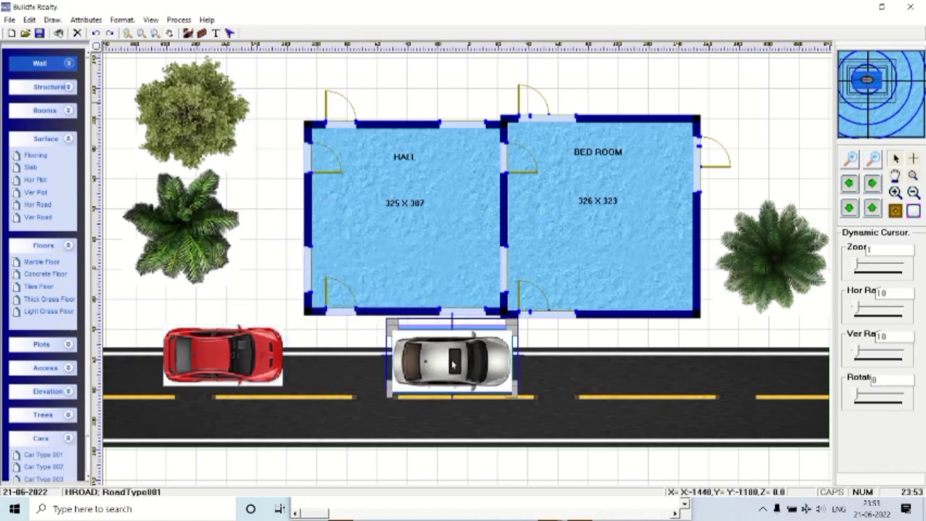
pyautogui.click(151, 20)
pyautogui.click(166, 105)
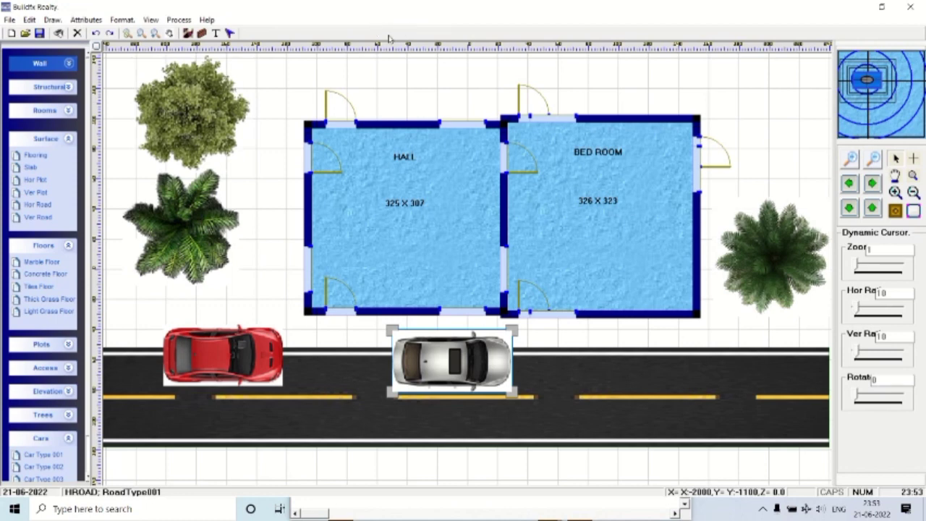
# Select the HALL room, then the palm right of the BED ROOM.
pyautogui.moveTo(389, 29)
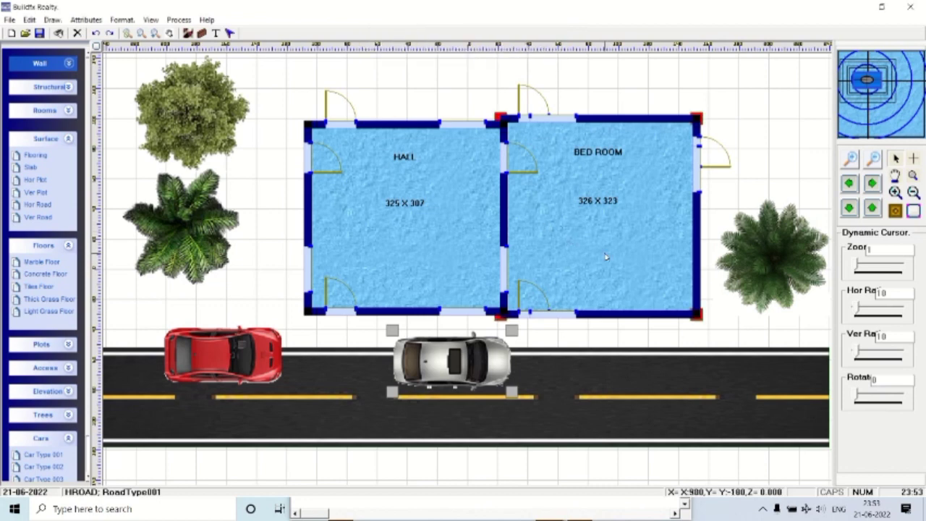
pyautogui.click(429, 163)
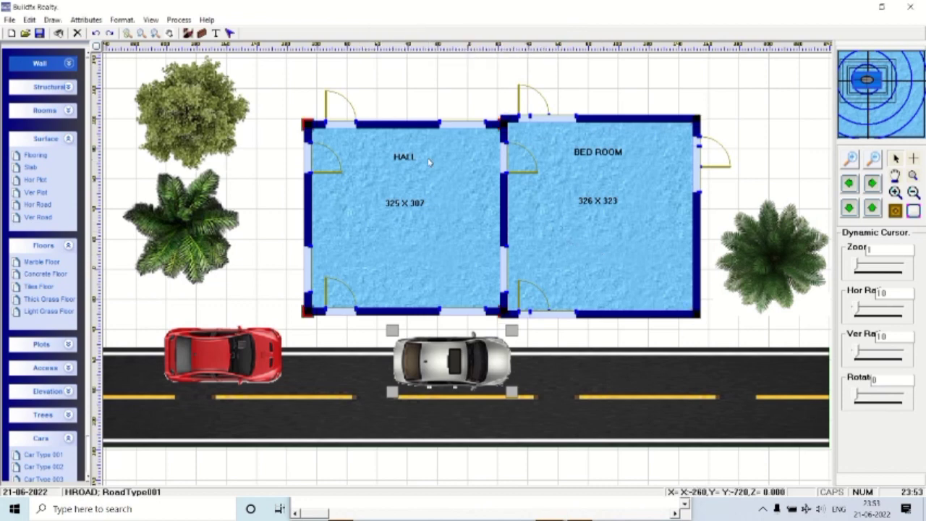
pyautogui.click(781, 257)
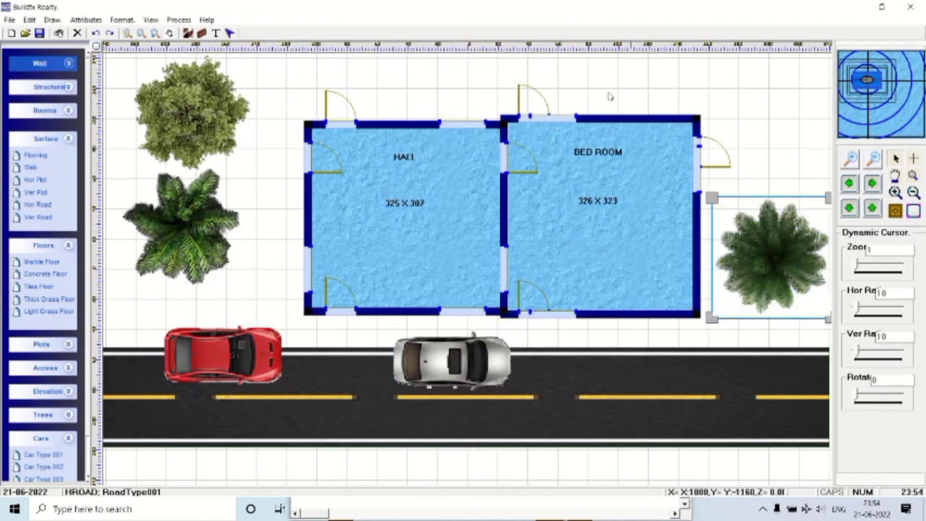
# Open Change Properties from the plan's right-click menu and move the dialog aside.
pyautogui.rightClick(661, 76)
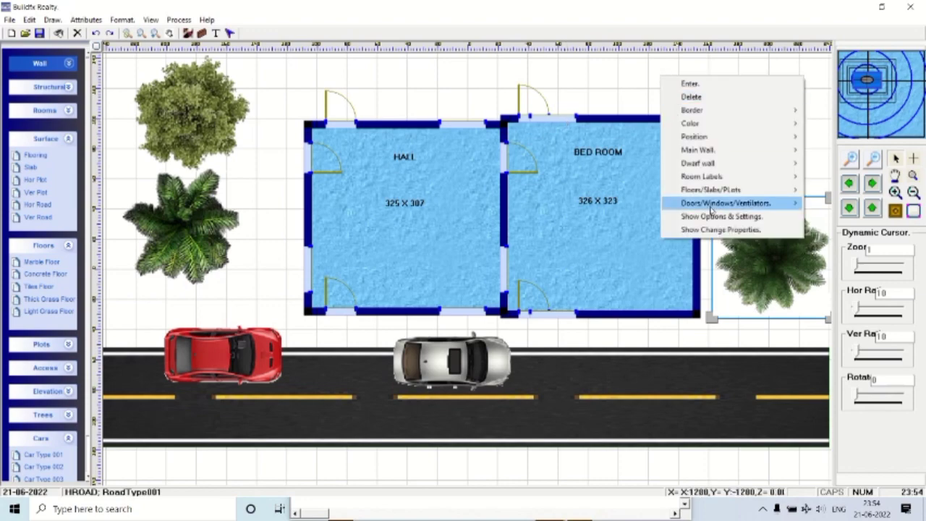
pyautogui.click(695, 230)
pyautogui.moveTo(485, 88); pyautogui.dragTo(249, 52)
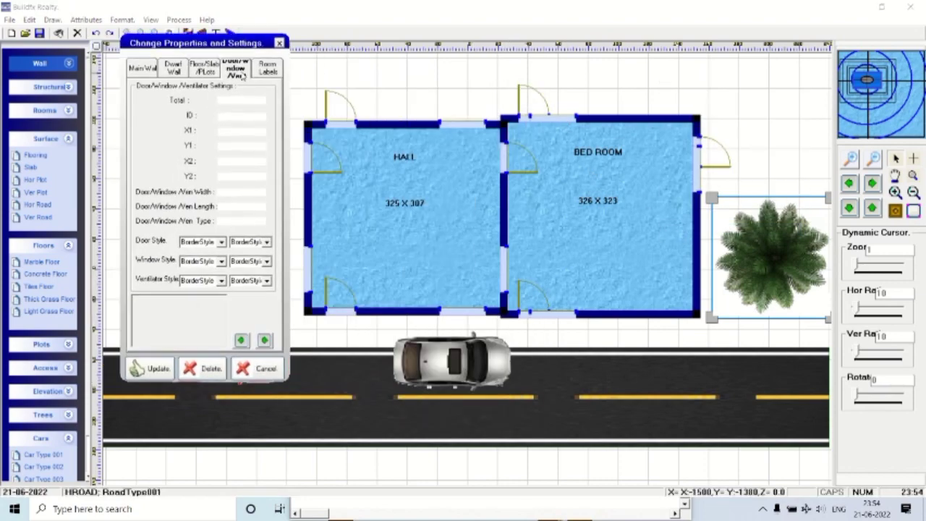
# Step through the floor slab records up to the BED ROOM slab.
pyautogui.click(217, 70)
pyautogui.click(265, 340)
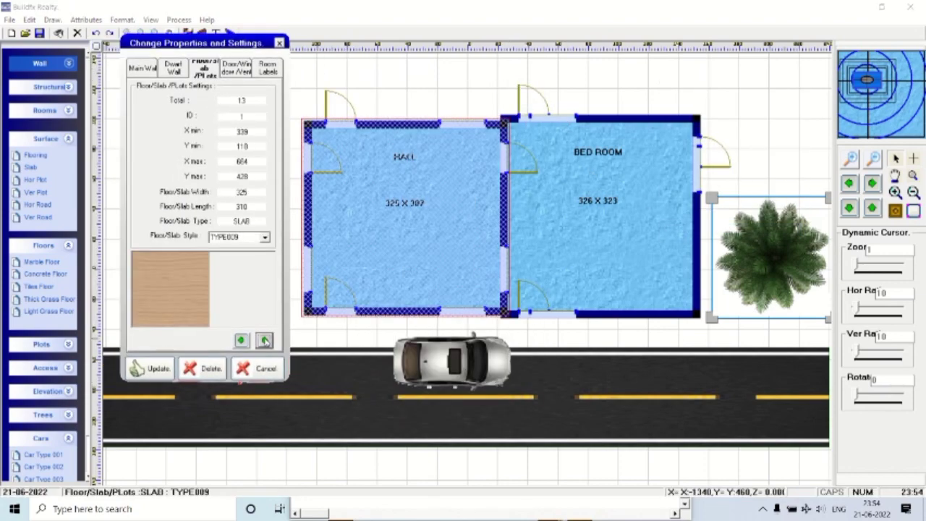
pyautogui.click(265, 340)
pyautogui.click(265, 340)
pyautogui.click(265, 340)
pyautogui.click(265, 340)
pyautogui.click(265, 340)
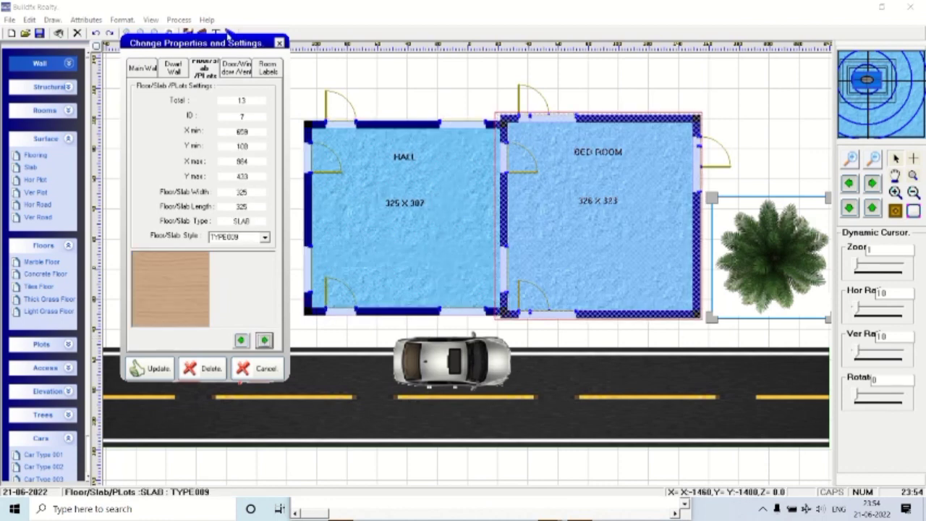
pyautogui.click(236, 71)
# Apply the top-wall window settings and set the bottom-wall window's X1 to 450.
pyautogui.click(265, 340)
pyautogui.click(265, 340)
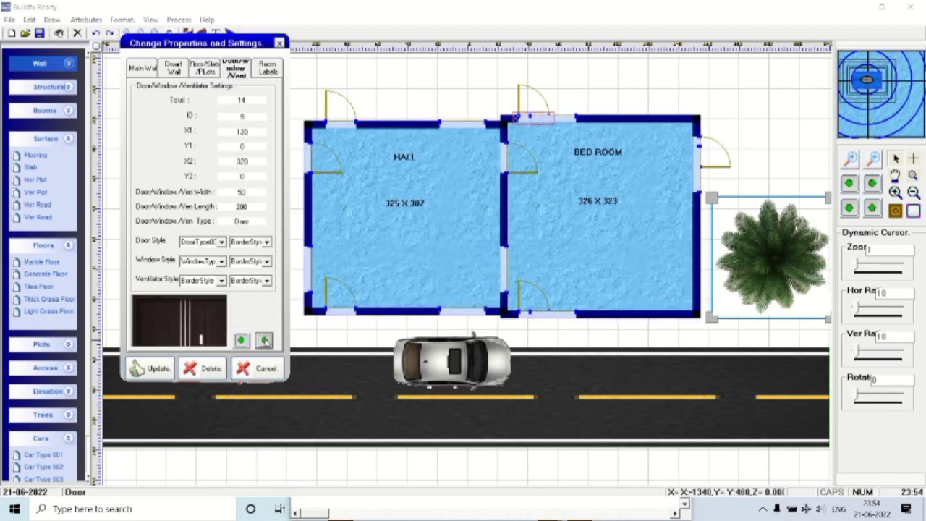
pyautogui.click(265, 340)
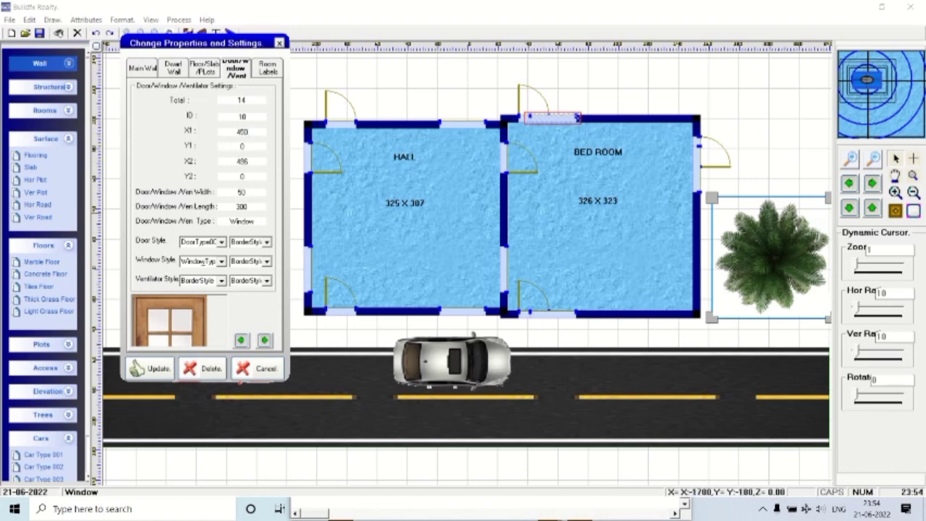
pyautogui.click(159, 369)
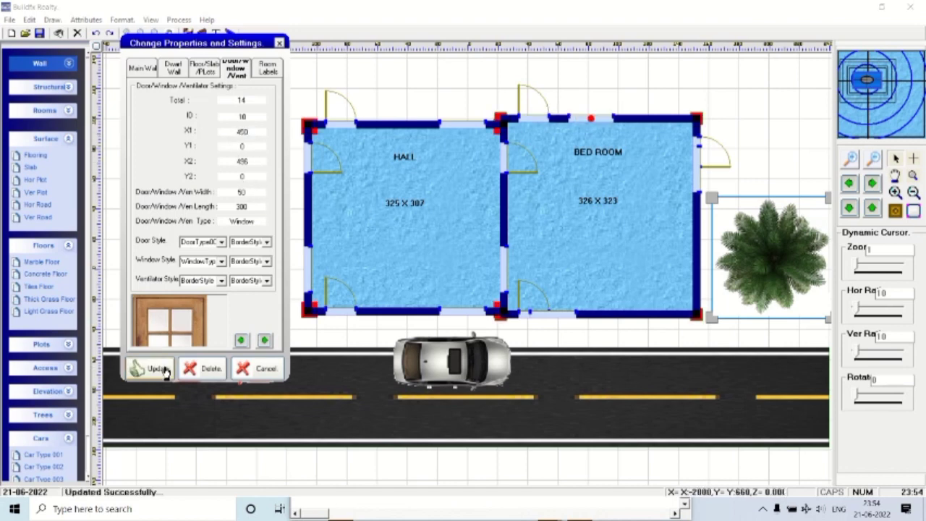
pyautogui.click(265, 340)
pyautogui.click(265, 340)
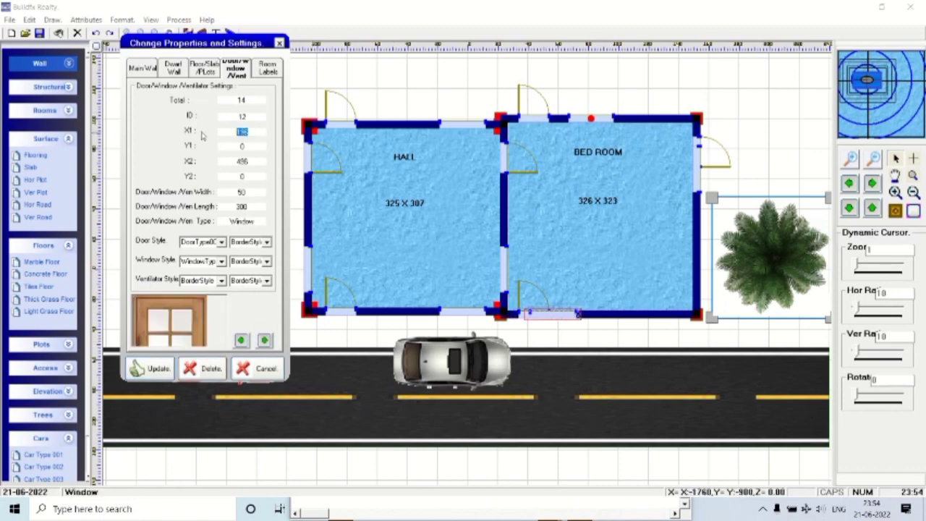
pyautogui.write('450')
pyautogui.click(148, 368)
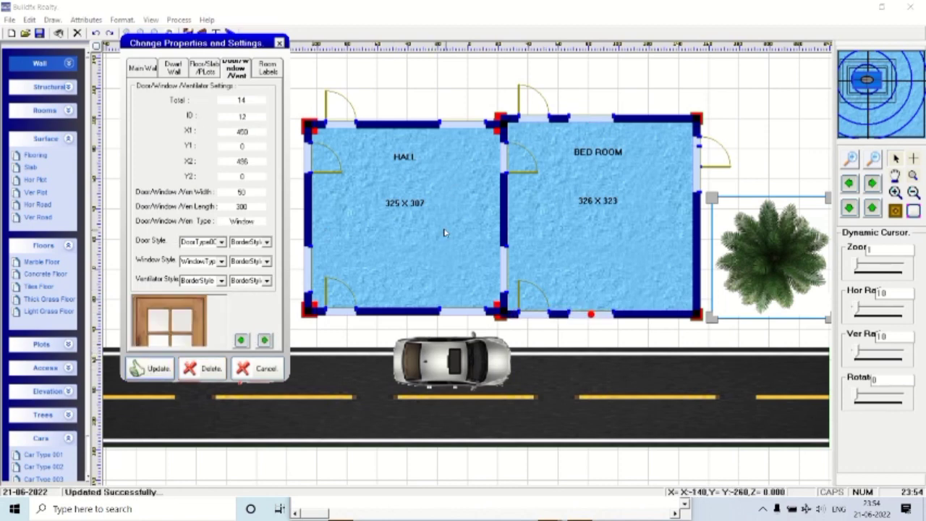
# Cycle forward through the remaining door and window IDs.
pyautogui.click(265, 341)
pyautogui.click(265, 341)
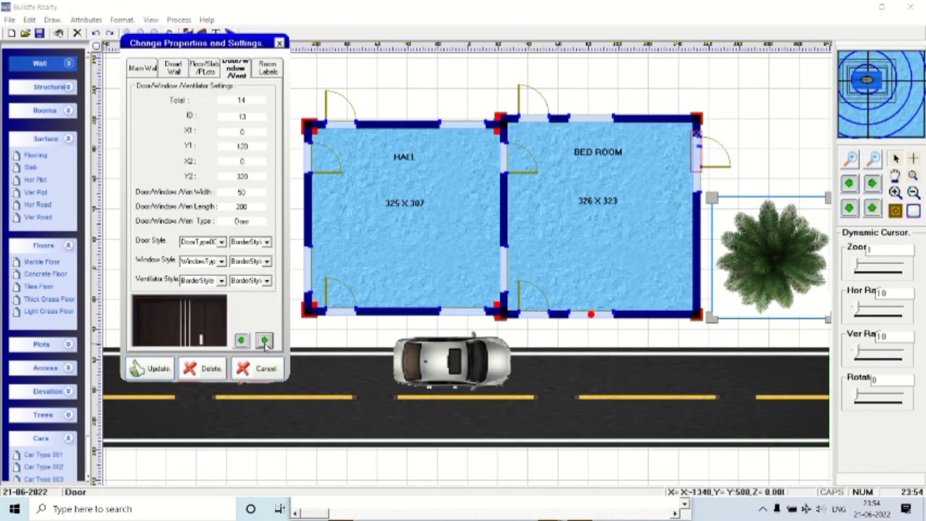
pyautogui.click(265, 340)
pyautogui.click(265, 341)
pyautogui.click(265, 341)
pyautogui.click(265, 341)
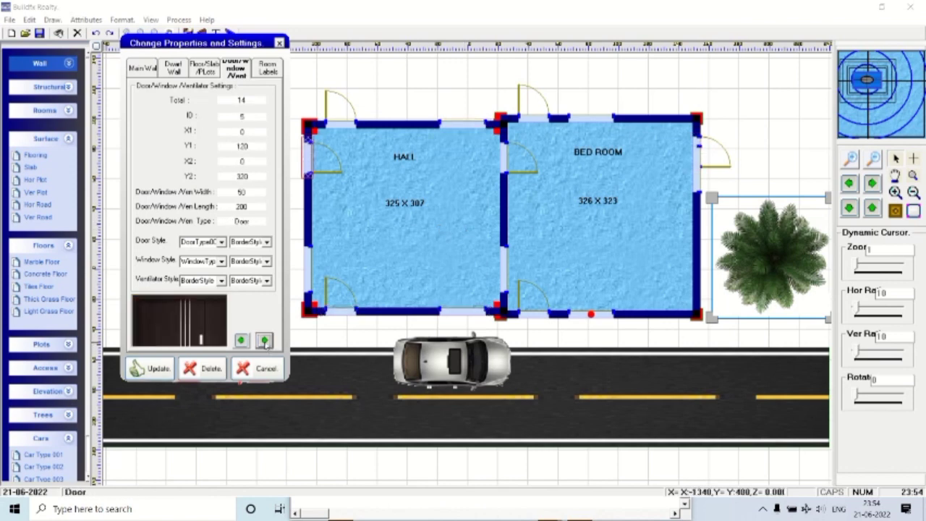
pyautogui.click(265, 341)
pyautogui.click(265, 341)
pyautogui.click(265, 341)
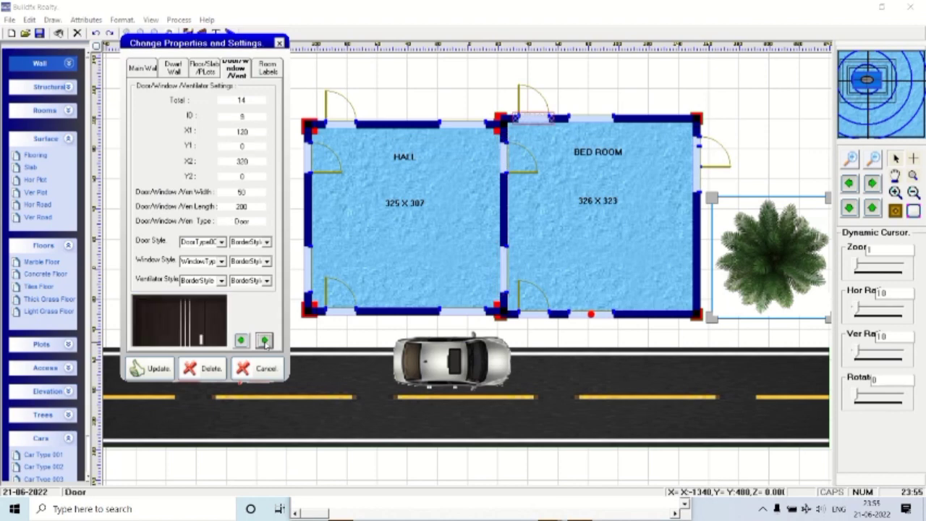
pyautogui.click(265, 340)
pyautogui.click(265, 341)
pyautogui.click(265, 341)
pyautogui.click(265, 341)
pyautogui.click(265, 341)
pyautogui.click(265, 341)
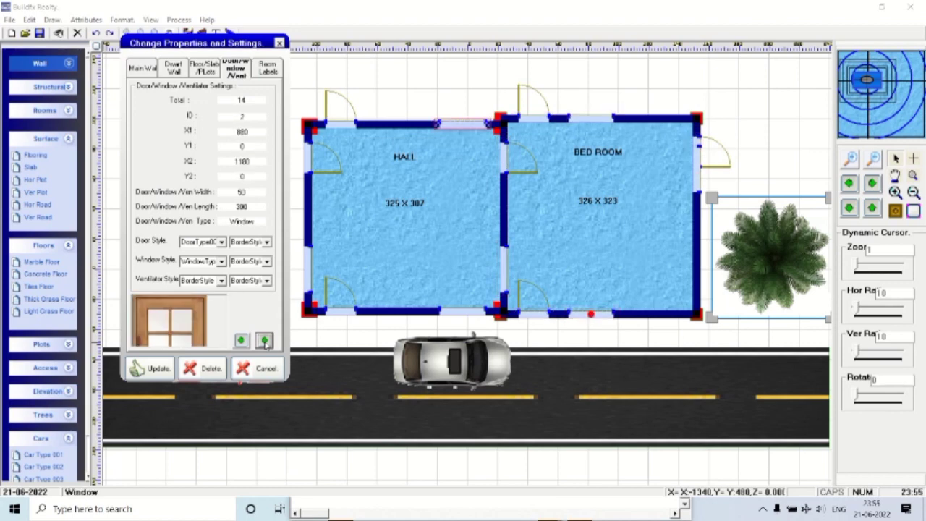
pyautogui.click(265, 341)
# Step back three door/window records and close the properties dialog.
pyautogui.click(241, 341)
pyautogui.click(241, 341)
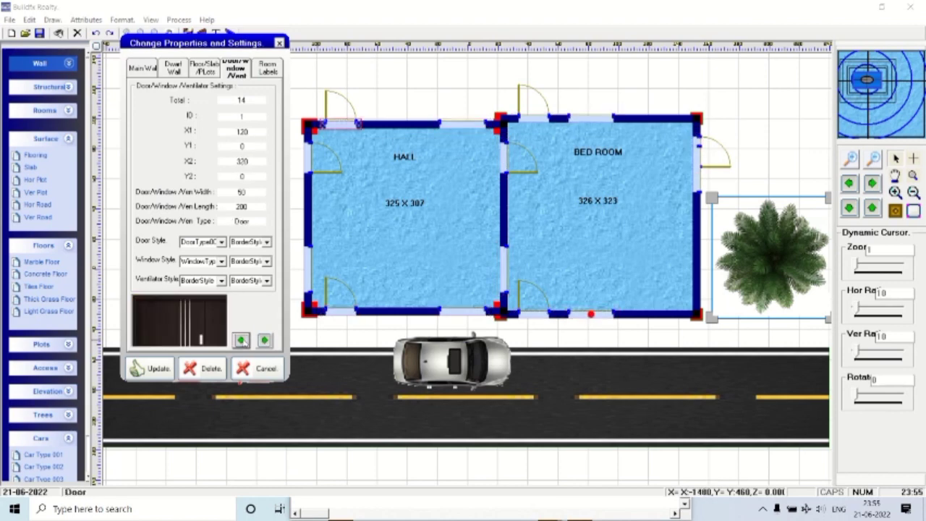
pyautogui.click(241, 341)
pyautogui.click(279, 44)
pyautogui.rightClick(283, 92)
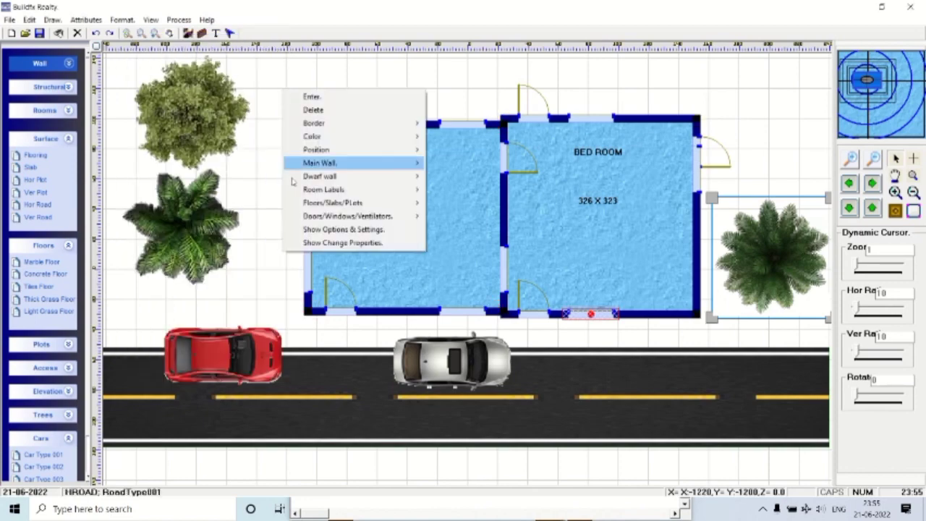
pyautogui.click(318, 245)
pyautogui.moveTo(493, 92); pyautogui.dragTo(246, 60)
pyautogui.click(251, 357)
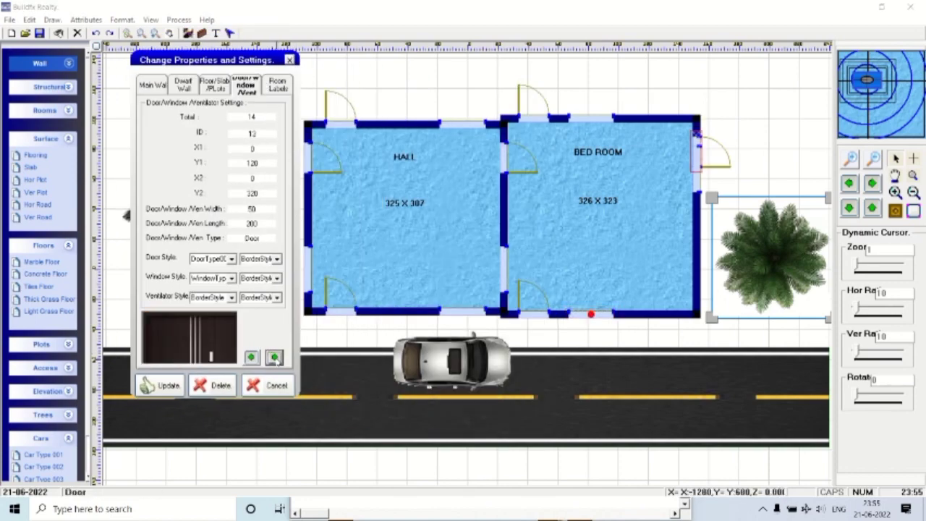
pyautogui.click(251, 358)
pyautogui.click(251, 357)
pyautogui.click(251, 357)
pyautogui.click(251, 358)
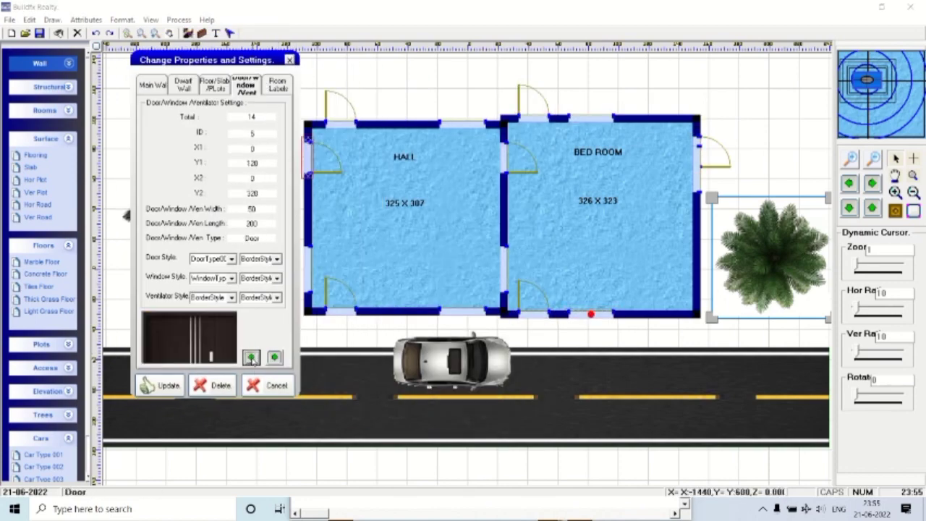
pyautogui.click(251, 357)
pyautogui.click(251, 357)
pyautogui.click(251, 357)
pyautogui.click(251, 358)
pyautogui.click(274, 357)
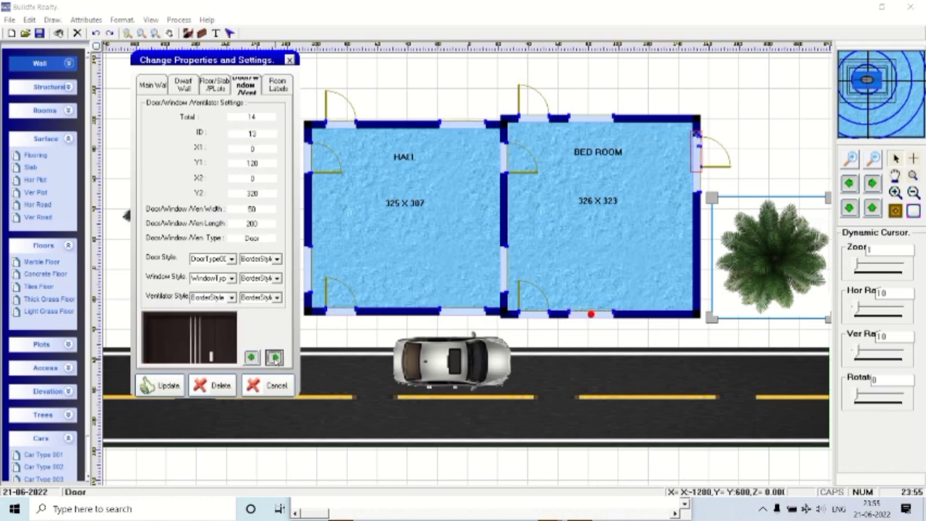
pyautogui.click(274, 357)
pyautogui.click(708, 181)
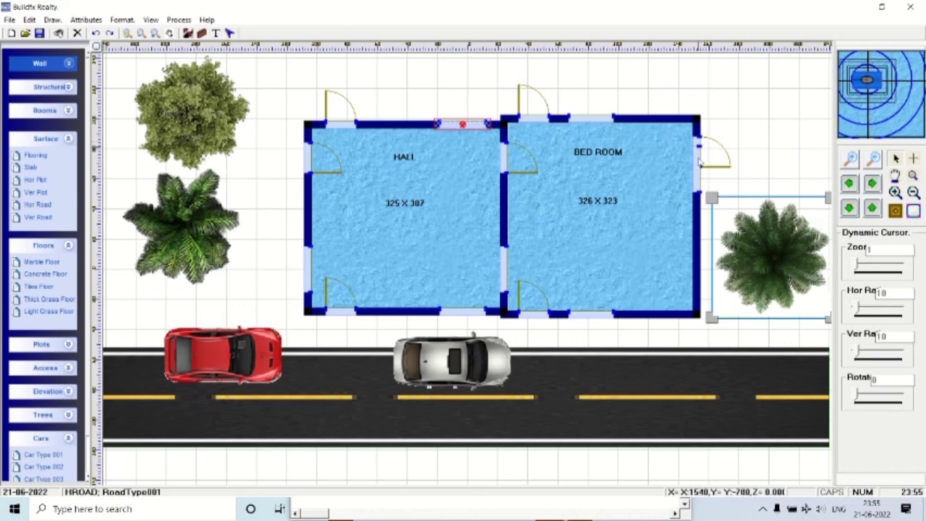
pyautogui.click(707, 179)
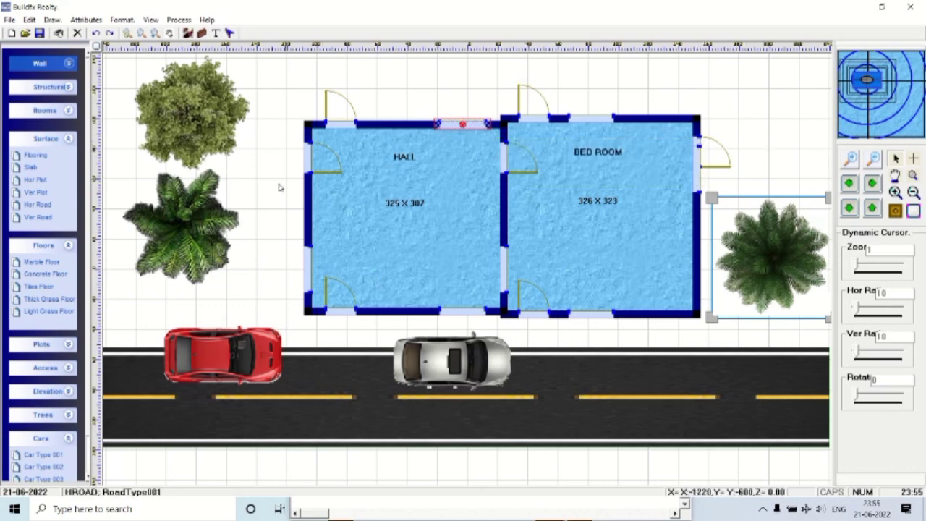
# Collapse Surface, Floors and Cars and open the house from 3D Home as a 3D model.
pyautogui.click(70, 143)
pyautogui.click(69, 162)
pyautogui.click(74, 283)
pyautogui.click(74, 307)
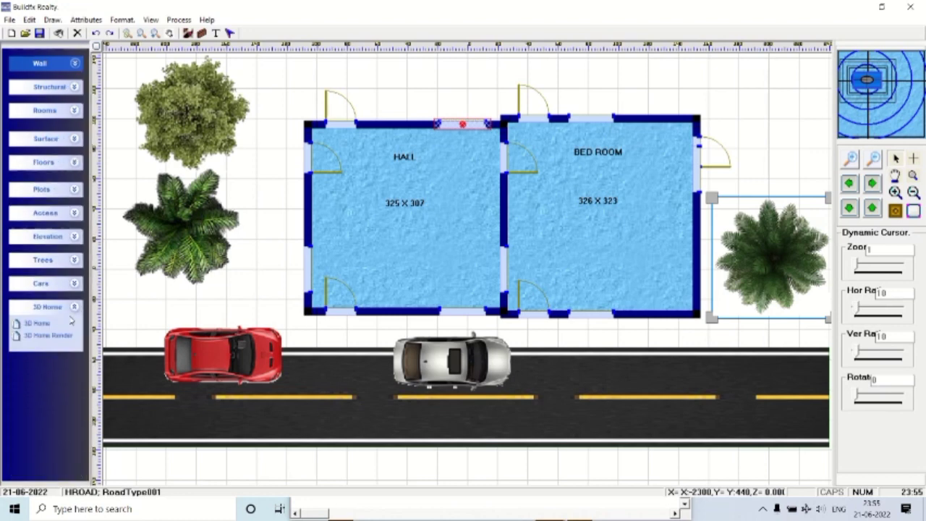
pyautogui.click(38, 324)
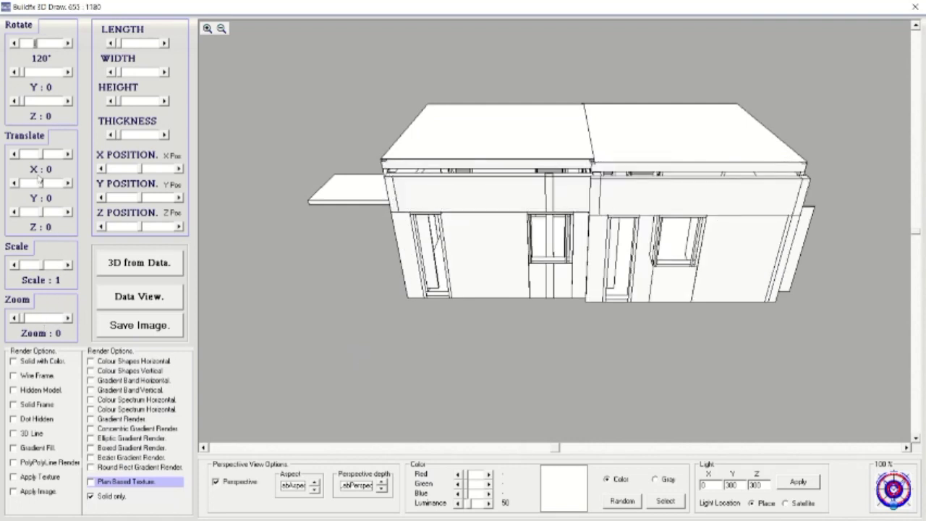
# Rotate the 3D house to view it from above and its other side, regenerating once.
pyautogui.moveTo(22, 103); pyautogui.dragTo(29, 102)
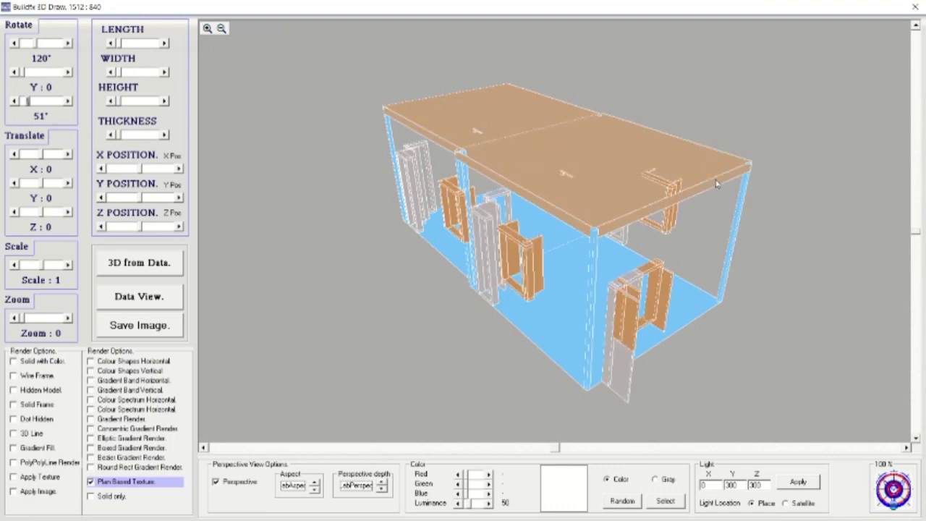
pyautogui.moveTo(561, 448); pyautogui.dragTo(552, 450)
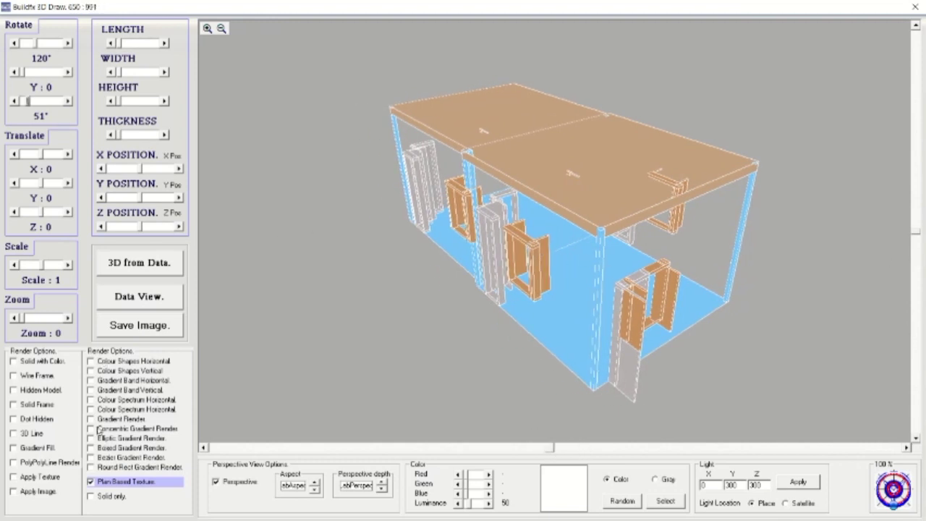
pyautogui.click(141, 268)
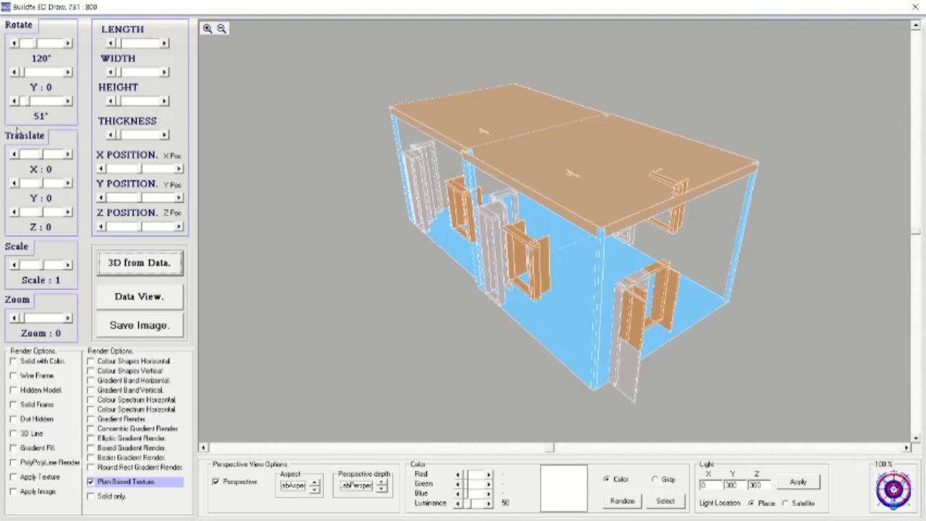
pyautogui.moveTo(29, 105); pyautogui.dragTo(37, 103)
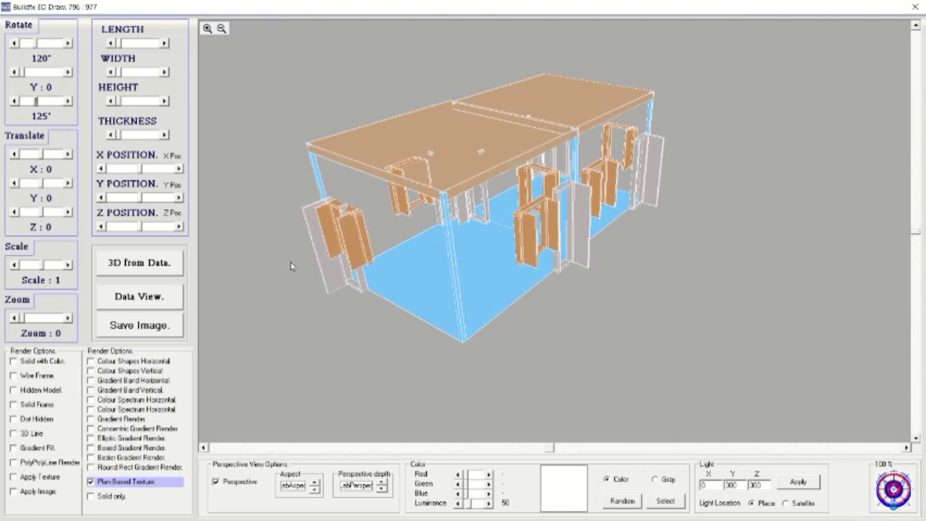
pyautogui.click(915, 6)
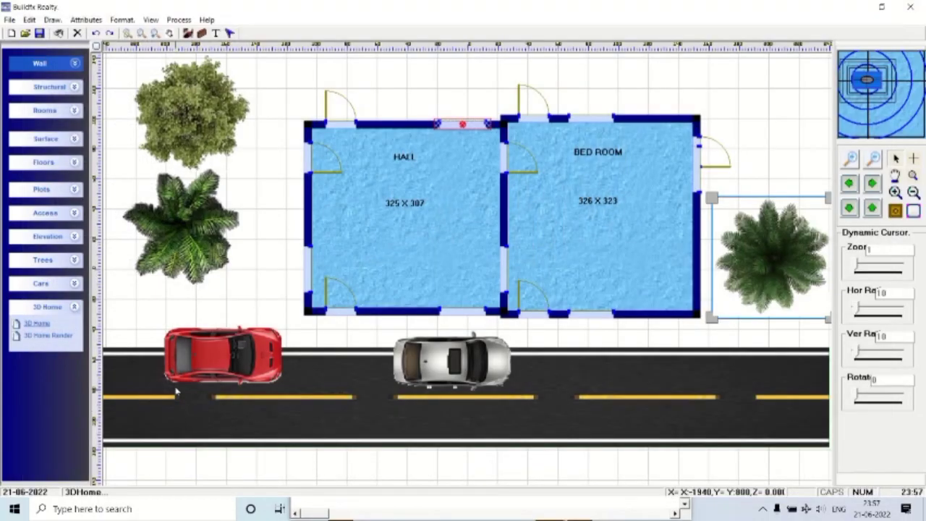
pyautogui.click(38, 324)
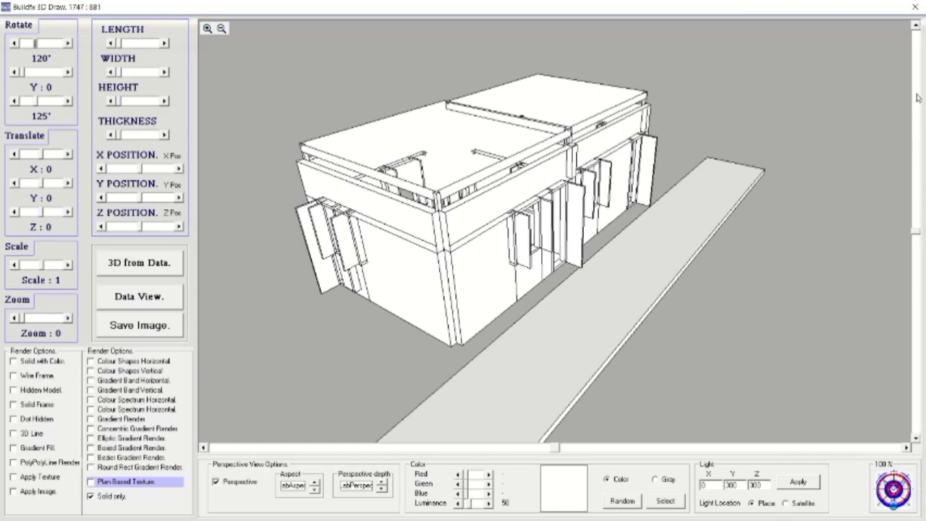
pyautogui.click(915, 7)
pyautogui.click(37, 336)
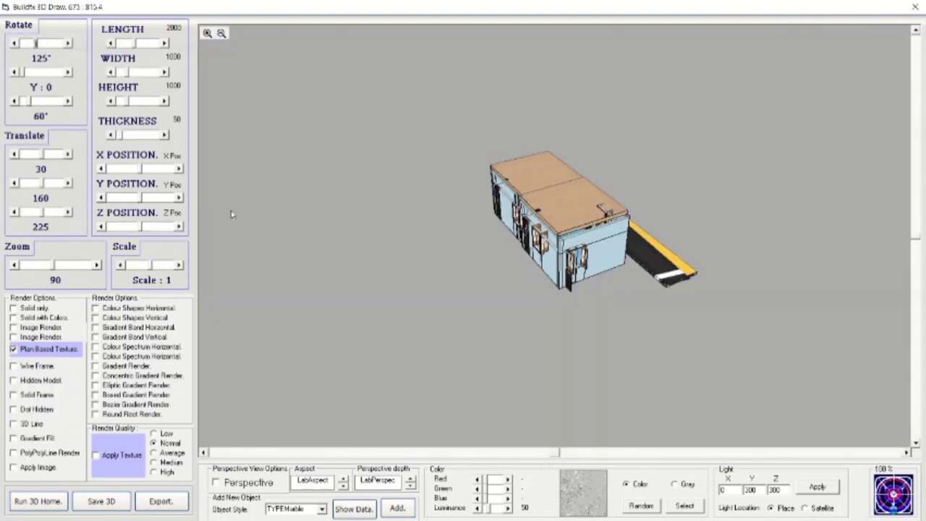
pyautogui.moveTo(53, 266); pyautogui.dragTo(47, 265)
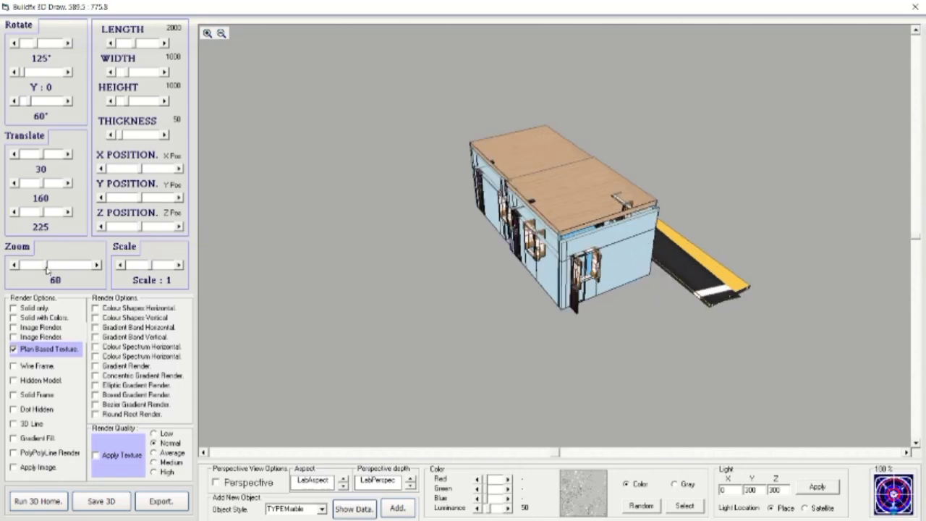
pyautogui.moveTo(45, 269); pyautogui.dragTo(36, 268)
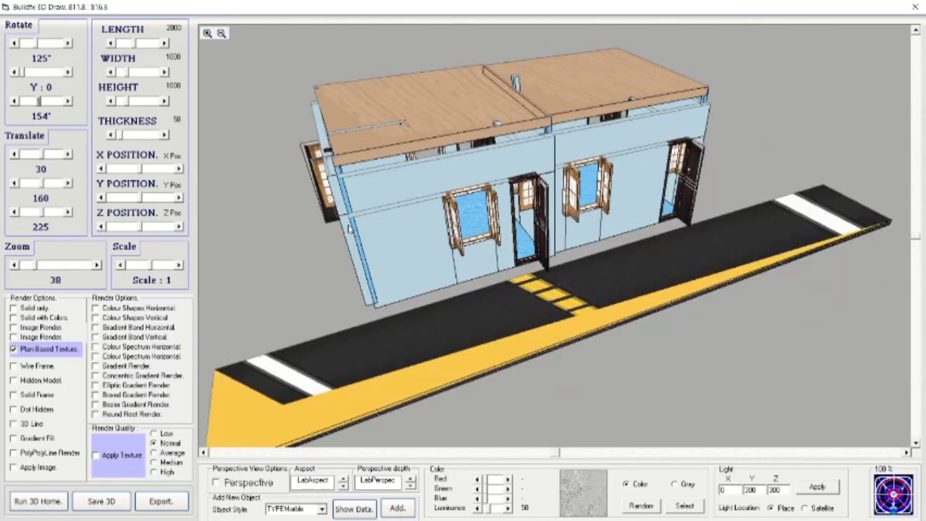
pyautogui.click(916, 7)
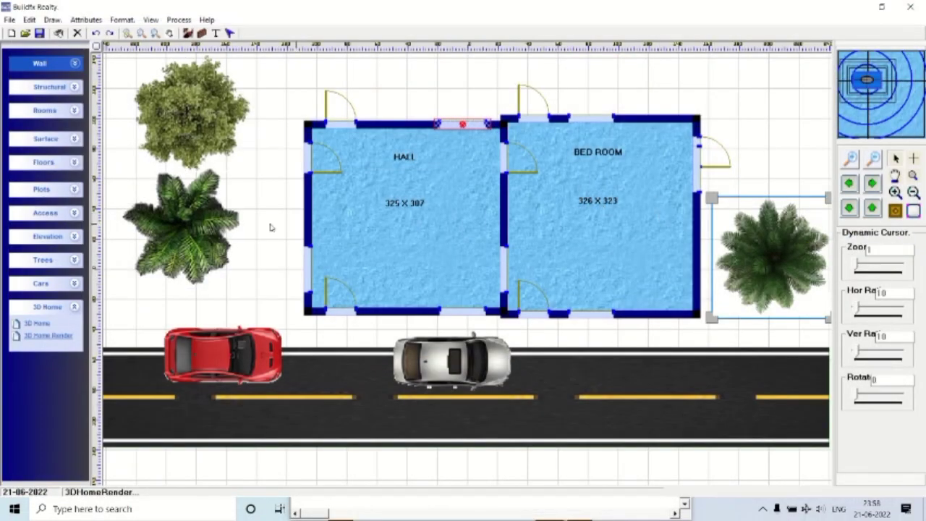
# Return to the 3D Draw window and swap Solid only for Plan Based Texture.
pyautogui.hotkey('alt', 'Tab')
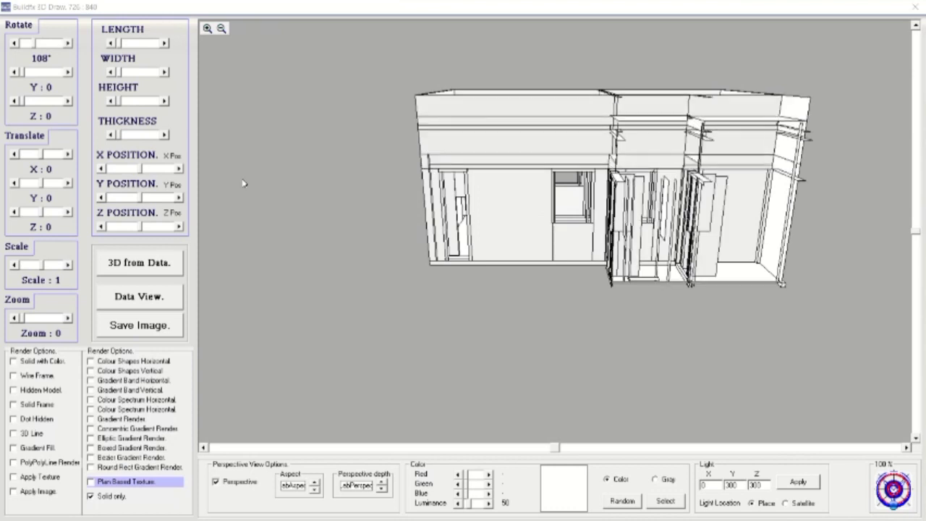
pyautogui.click(107, 484)
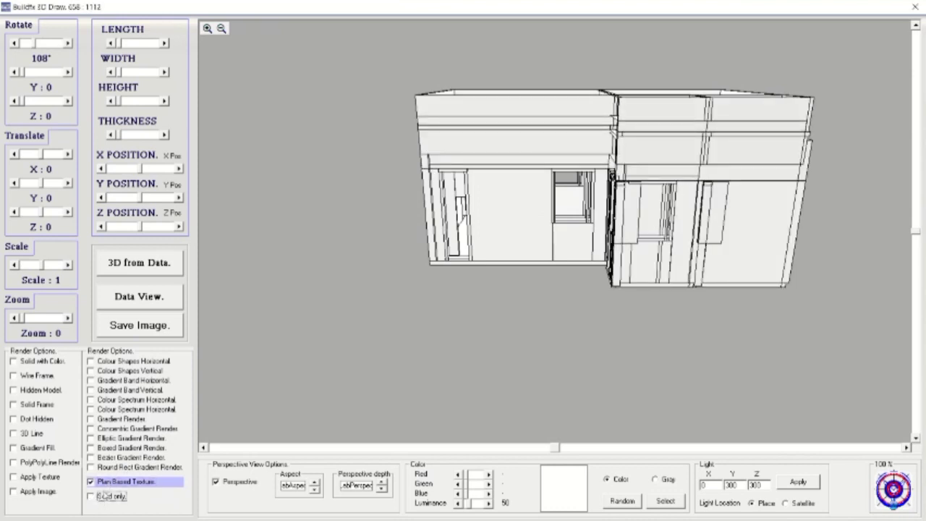
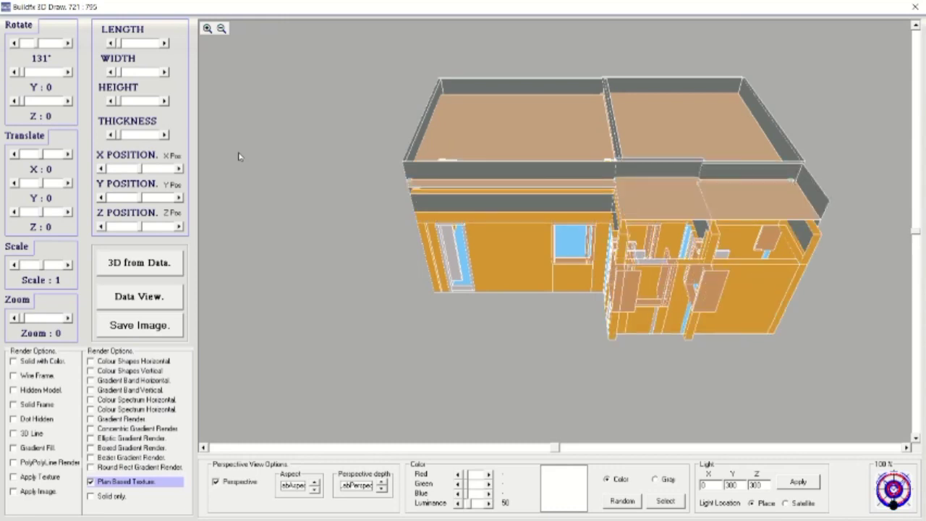
# Tilt the model to 51° about Z, then view a zoomed-in wood-textured 3D render of the house.
pyautogui.click(22, 103)
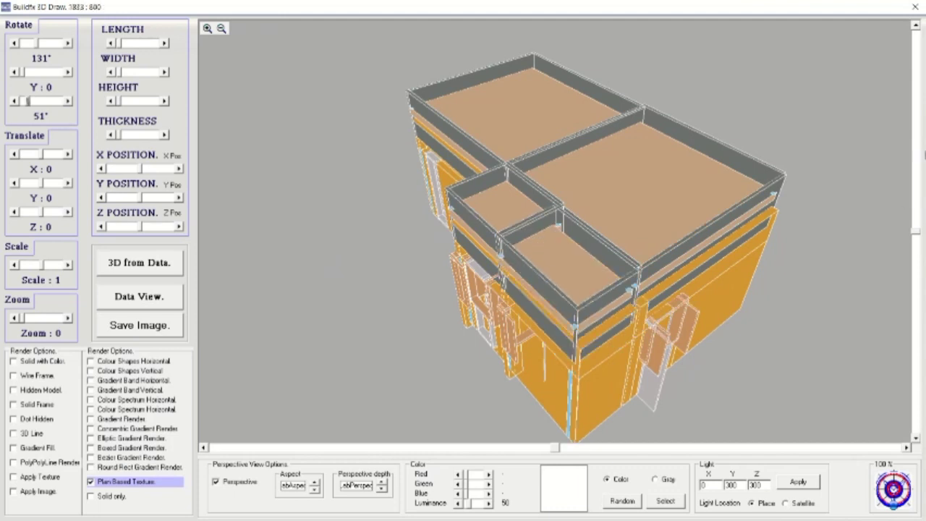
pyautogui.click(914, 7)
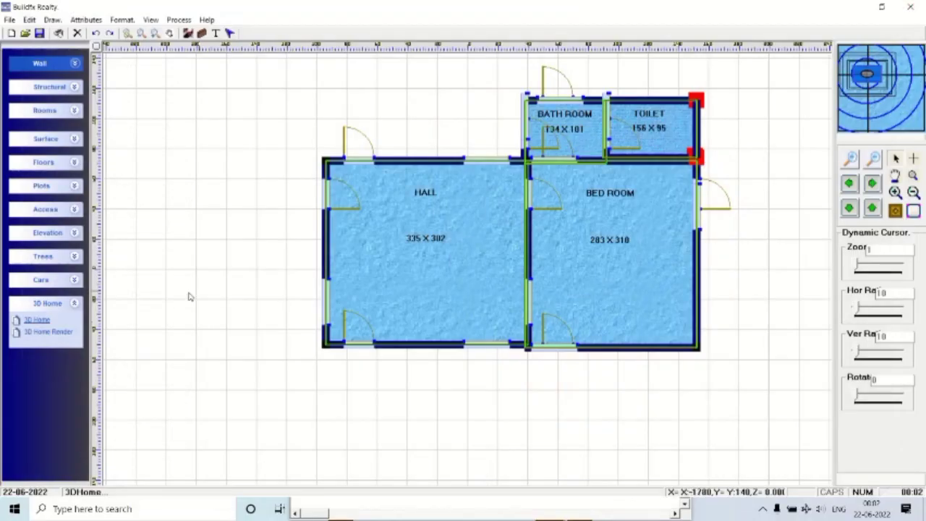
pyautogui.click(51, 332)
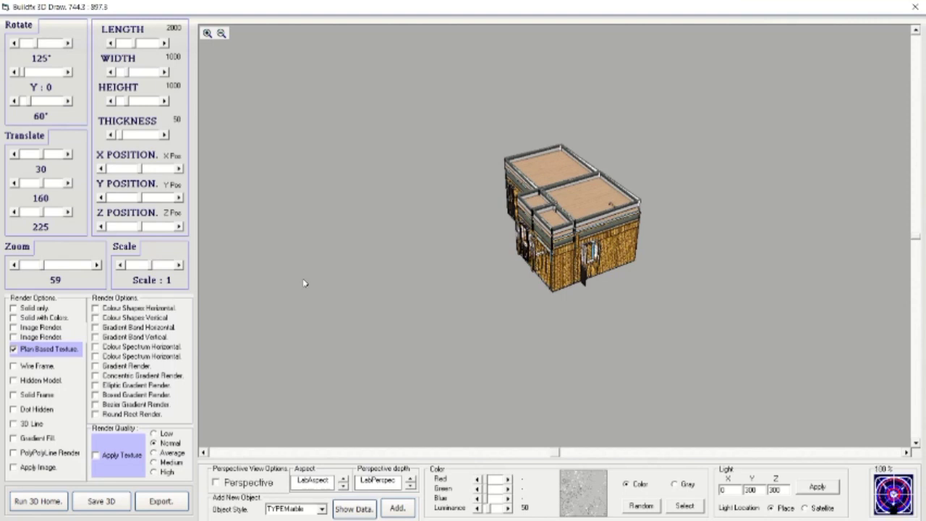
pyautogui.scroll(2, 304, 283)
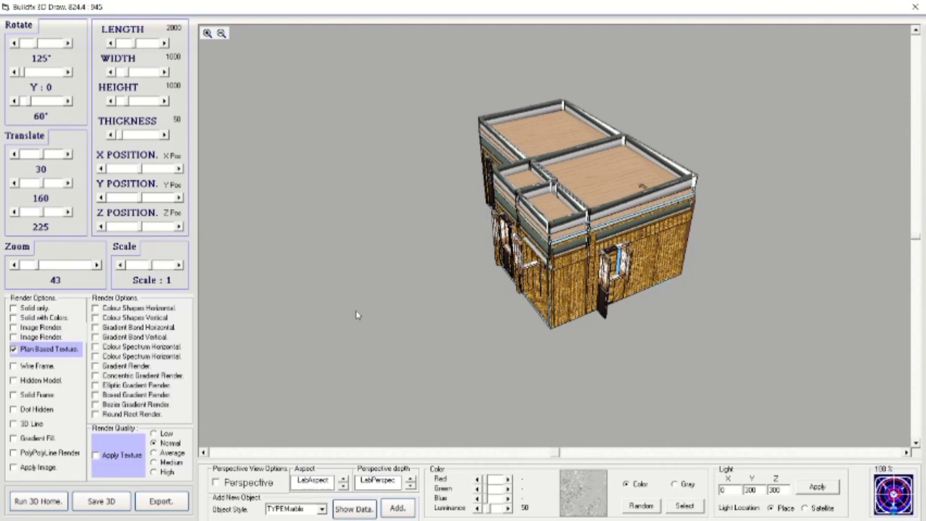
pyautogui.scroll(2, 356, 316)
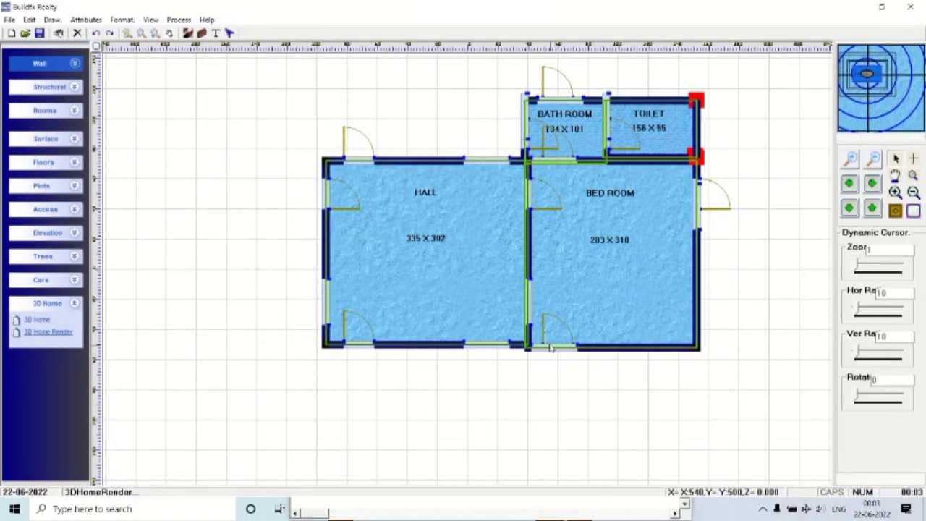
# Move the bedroom's bottom-wall window to X1 500 in the door and window properties.
pyautogui.rightClick(206, 217)
pyautogui.click(239, 371)
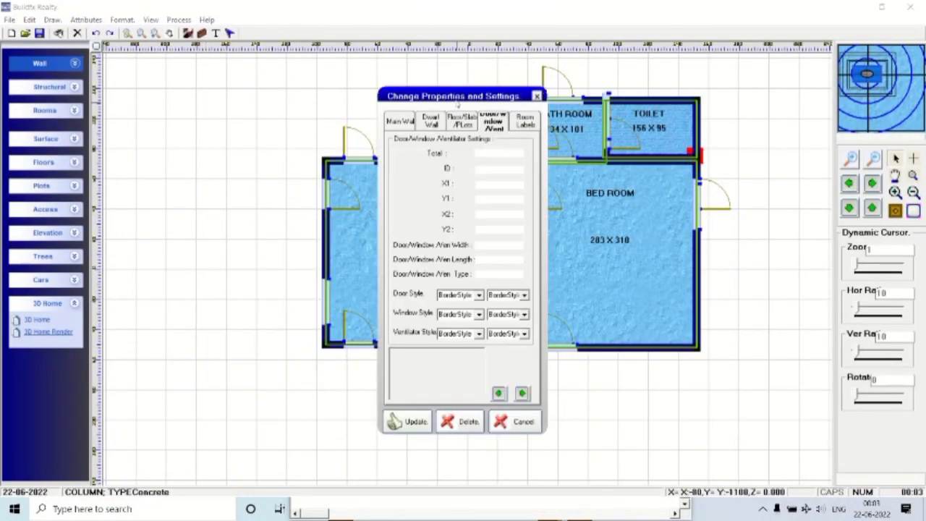
pyautogui.moveTo(456, 101); pyautogui.dragTo(205, 76)
pyautogui.click(272, 367)
pyautogui.click(272, 367)
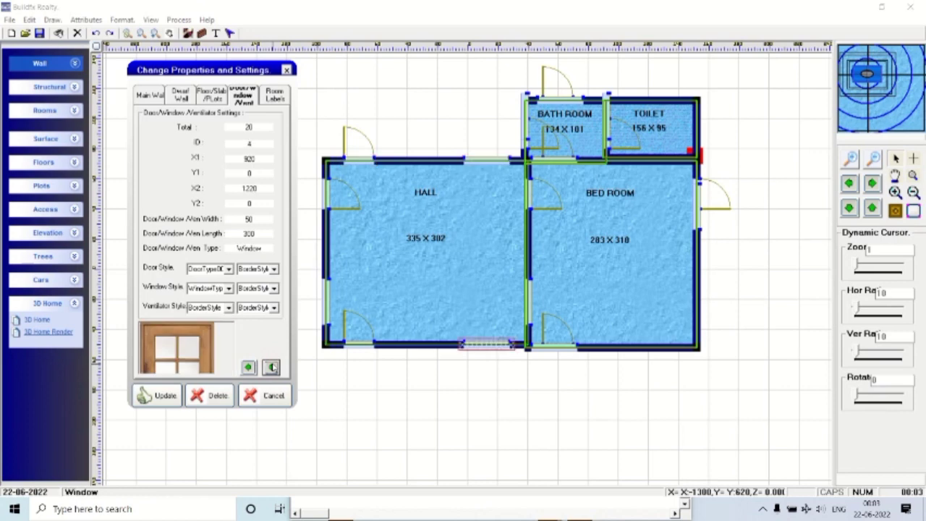
pyautogui.click(272, 367)
pyautogui.click(272, 367)
pyautogui.click(272, 367)
pyautogui.click(272, 367)
pyautogui.click(272, 367)
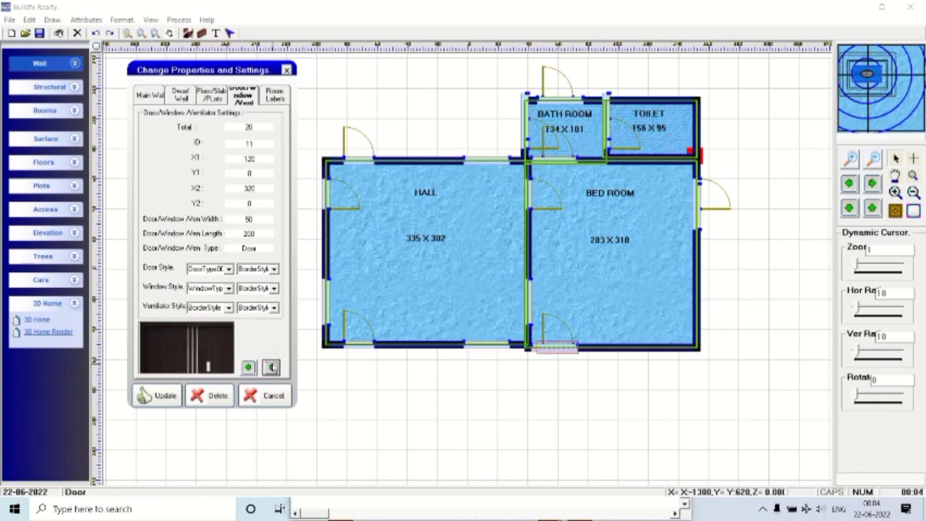
pyautogui.click(272, 367)
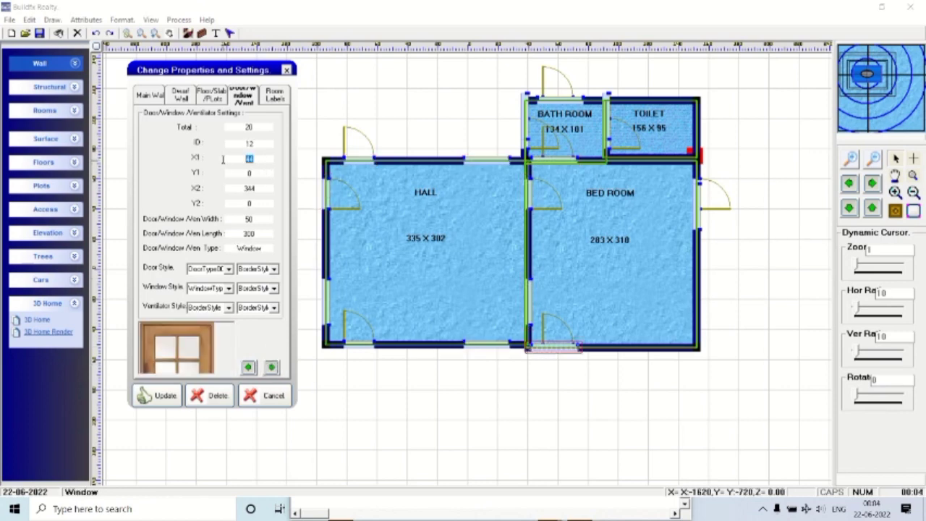
pyautogui.write('500')
pyautogui.click(156, 398)
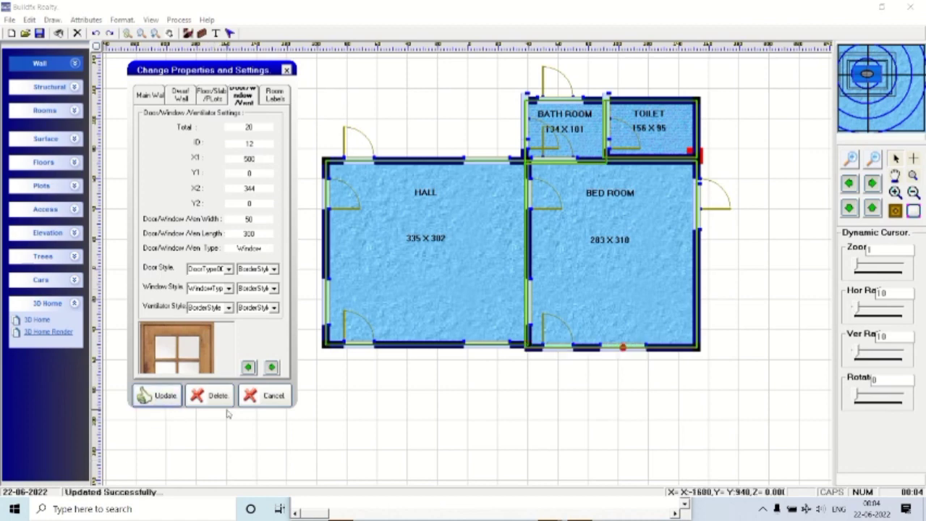
# Shift the window on the bedroom's right wall down to Y1 600.
pyautogui.click(272, 367)
pyautogui.click(272, 367)
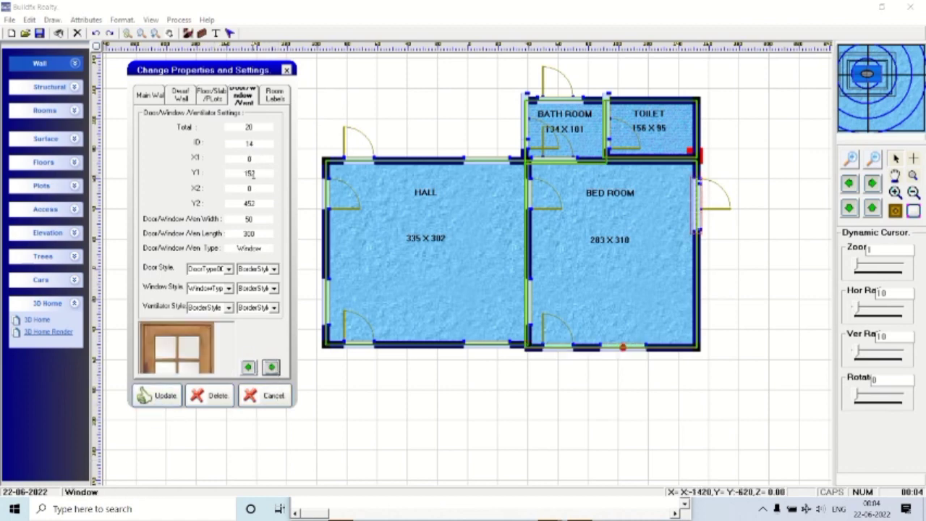
pyautogui.write('600')
pyautogui.click(159, 397)
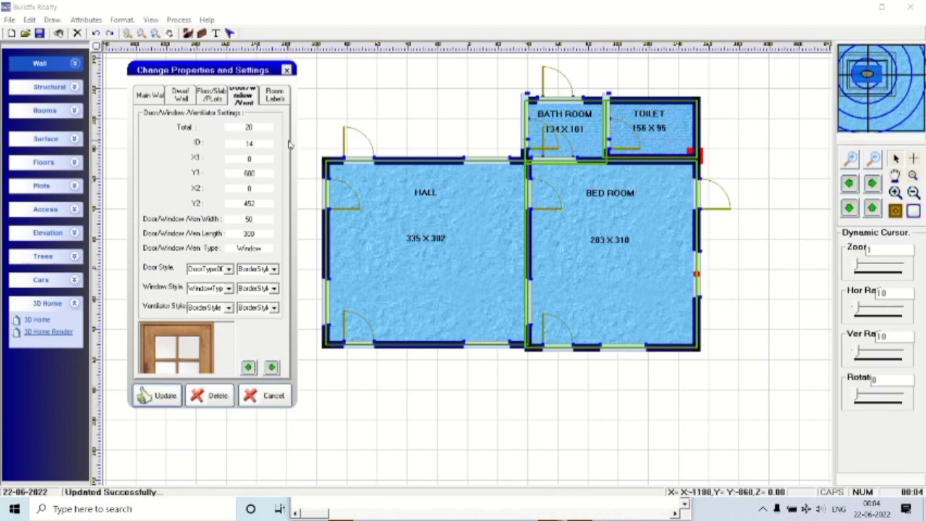
# Delete the door above the bathroom and the bathroom's left-wall door.
pyautogui.click(272, 367)
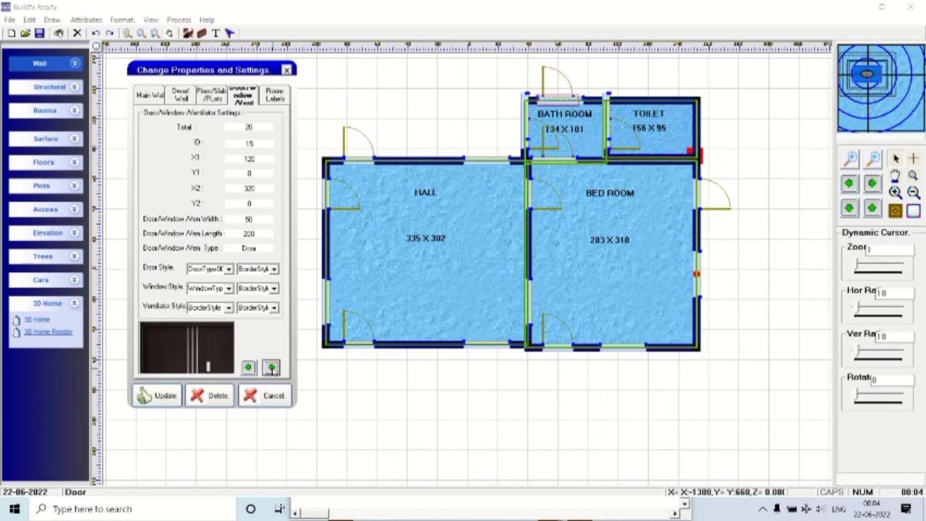
pyautogui.click(209, 398)
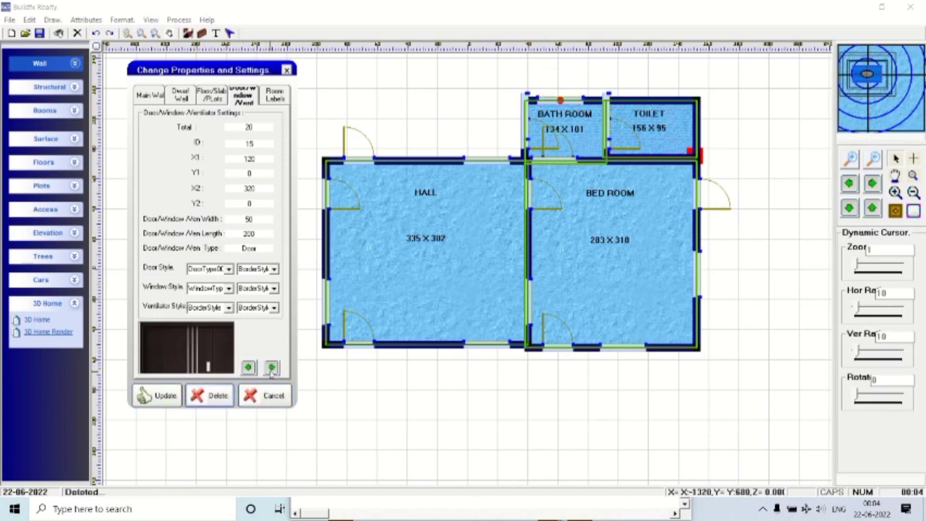
pyautogui.click(270, 369)
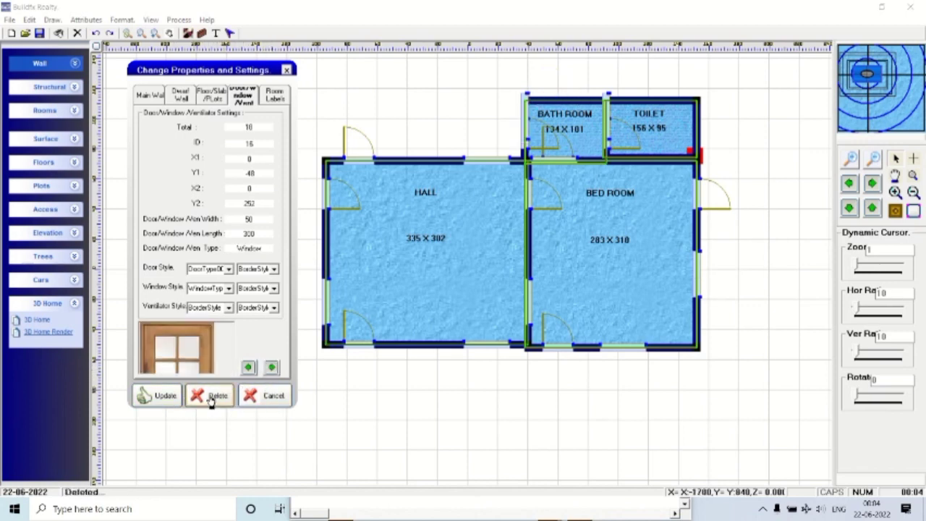
pyautogui.click(271, 368)
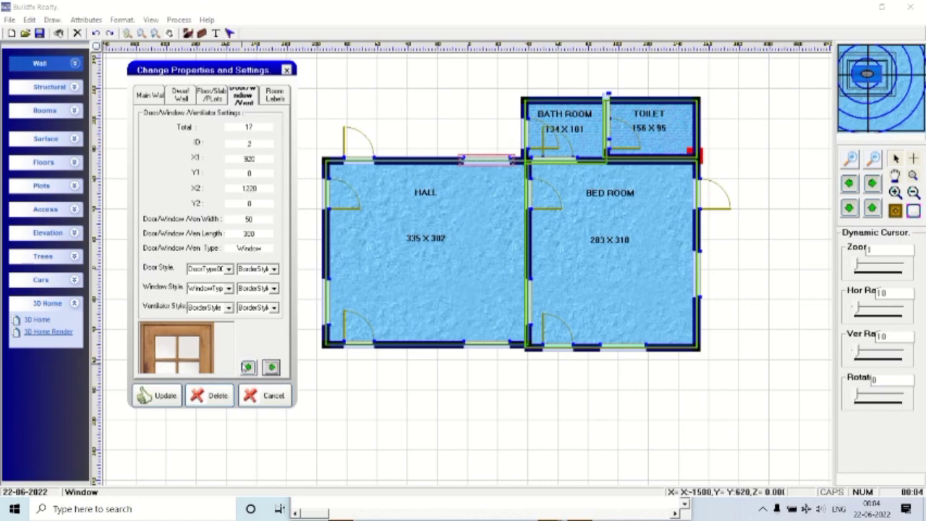
pyautogui.click(247, 367)
pyautogui.click(218, 397)
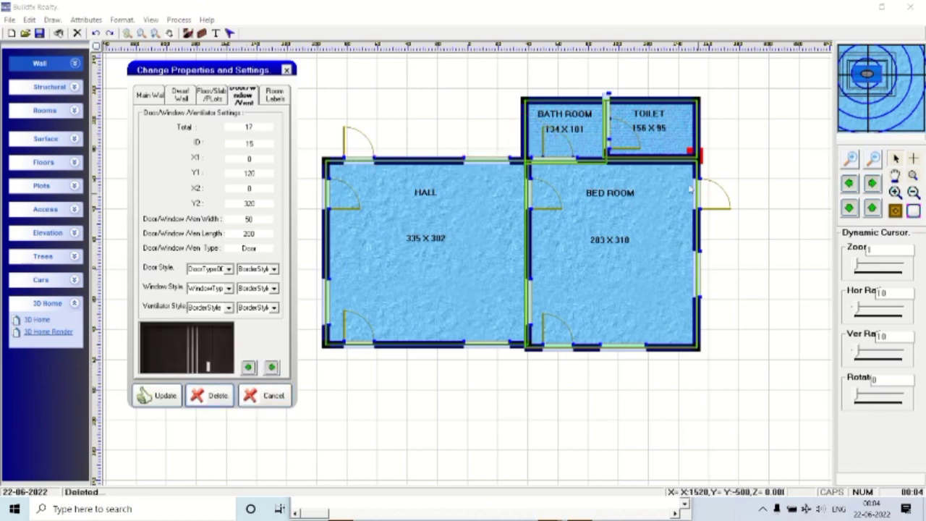
# Delete a third door near the bathroom from the plan.
pyautogui.click(272, 368)
pyautogui.click(272, 368)
pyautogui.click(272, 368)
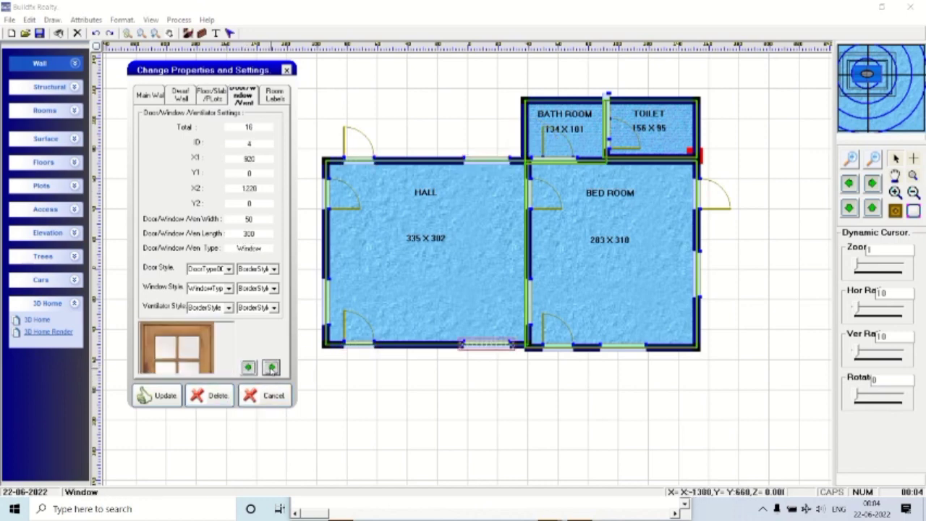
pyautogui.click(272, 367)
pyautogui.click(271, 368)
pyautogui.click(271, 368)
pyautogui.click(271, 367)
pyautogui.click(271, 368)
pyautogui.click(271, 368)
pyautogui.click(271, 367)
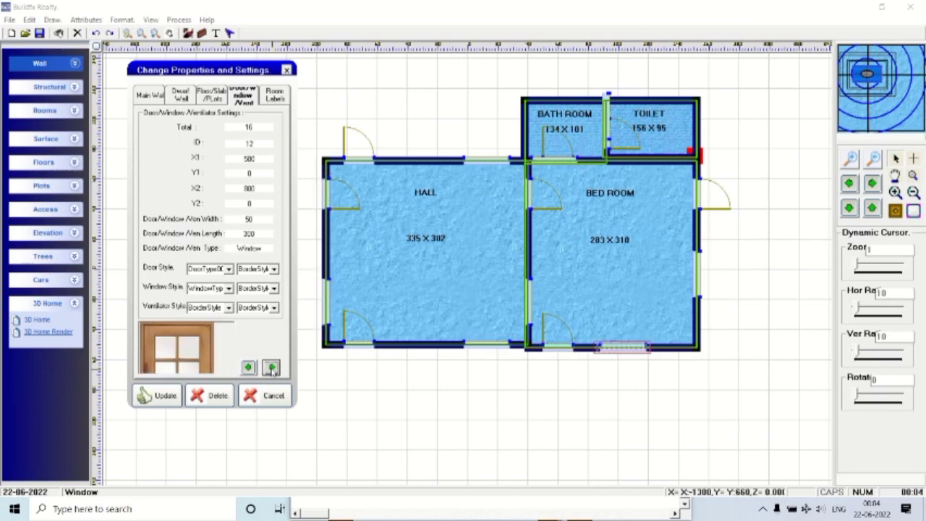
pyautogui.click(272, 368)
pyautogui.click(271, 368)
pyautogui.click(271, 368)
pyautogui.click(217, 397)
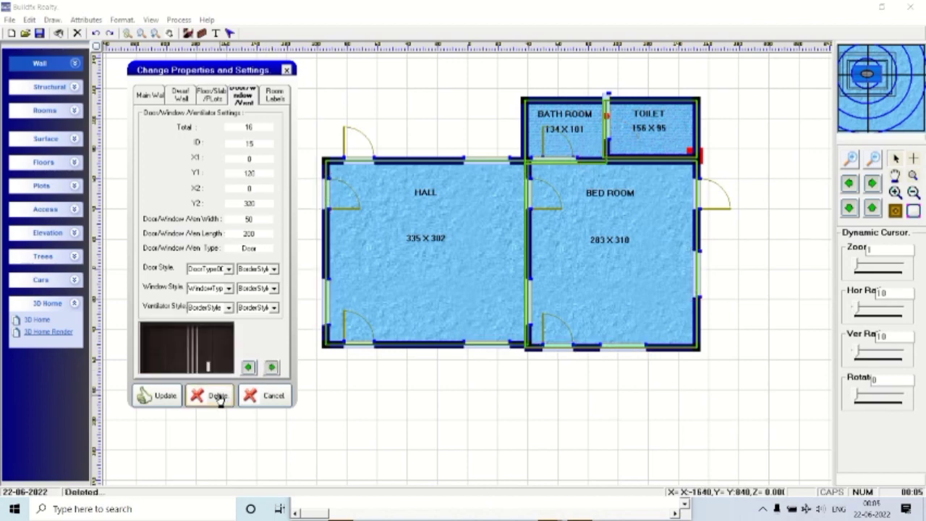
# Delete the window with ID 6 and close the properties editor.
pyautogui.click(271, 367)
pyautogui.click(271, 368)
pyautogui.click(272, 367)
pyautogui.click(272, 367)
pyautogui.click(272, 367)
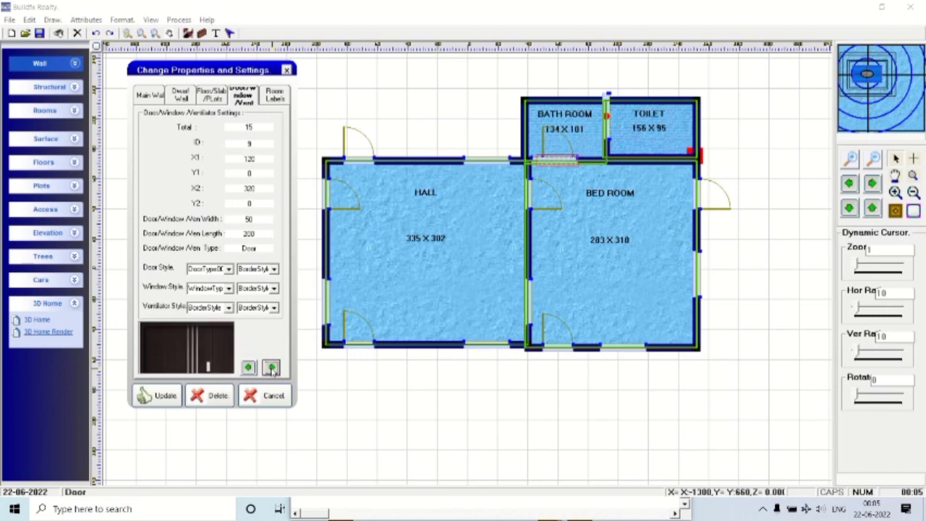
pyautogui.click(272, 367)
pyautogui.click(271, 367)
pyautogui.click(272, 368)
pyautogui.click(272, 368)
pyautogui.click(272, 367)
pyautogui.click(271, 367)
pyautogui.click(272, 368)
pyautogui.click(271, 368)
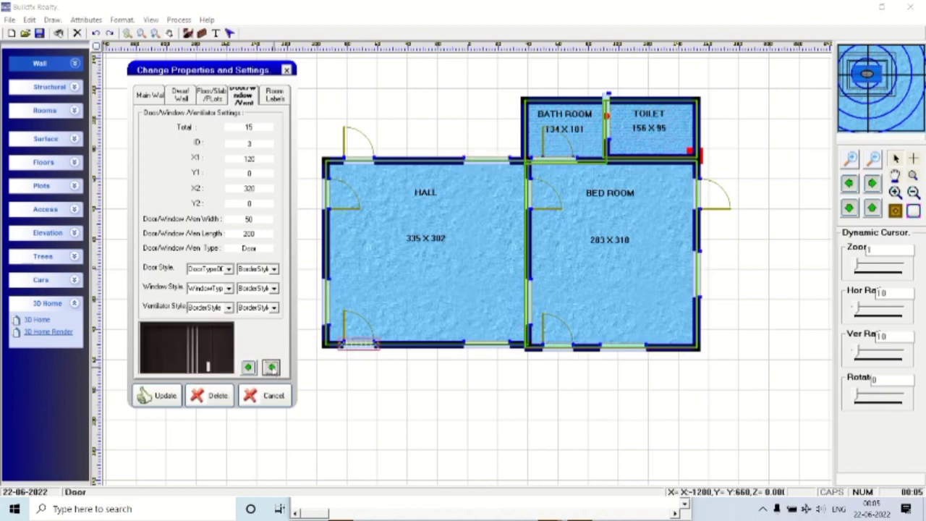
pyautogui.click(272, 368)
pyautogui.click(271, 368)
pyautogui.click(272, 368)
pyautogui.click(214, 395)
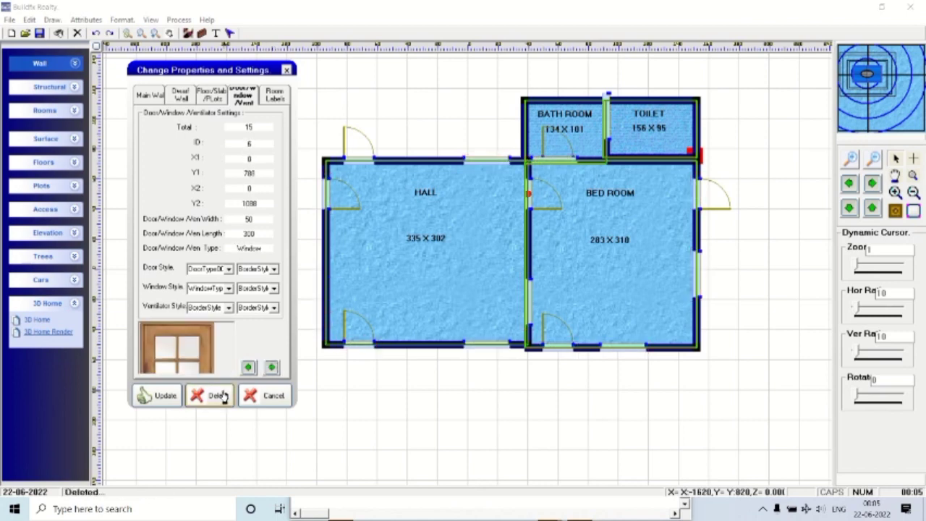
pyautogui.click(286, 70)
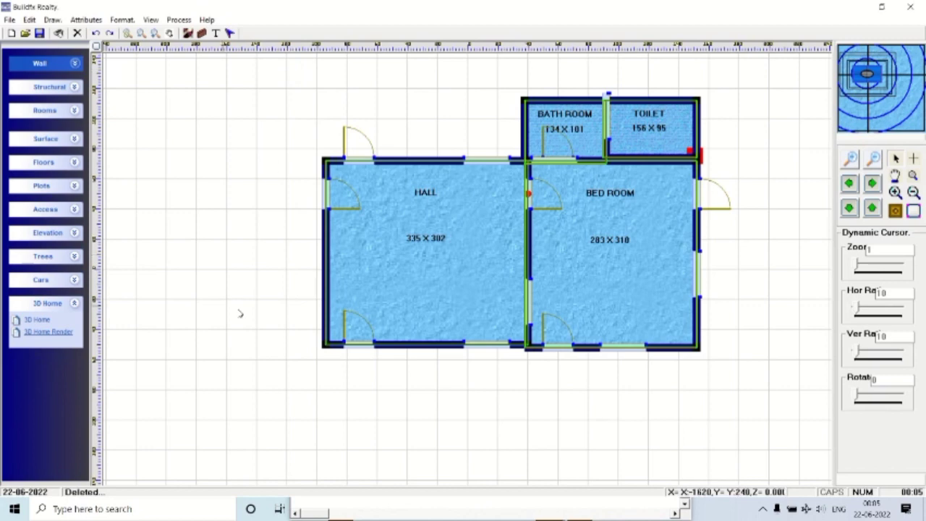
# Place a flooring area on the plan.
pyautogui.click(75, 164)
pyautogui.click(74, 138)
pyautogui.click(36, 155)
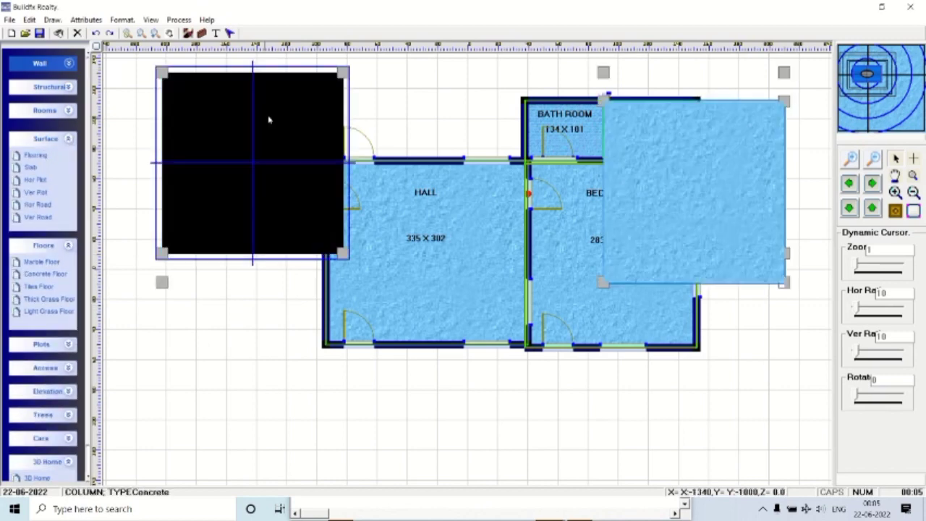
pyautogui.click(268, 119)
# Choose the blue tile floor texture (TYPE011) in the floor settings.
pyautogui.click(151, 20)
pyautogui.click(195, 116)
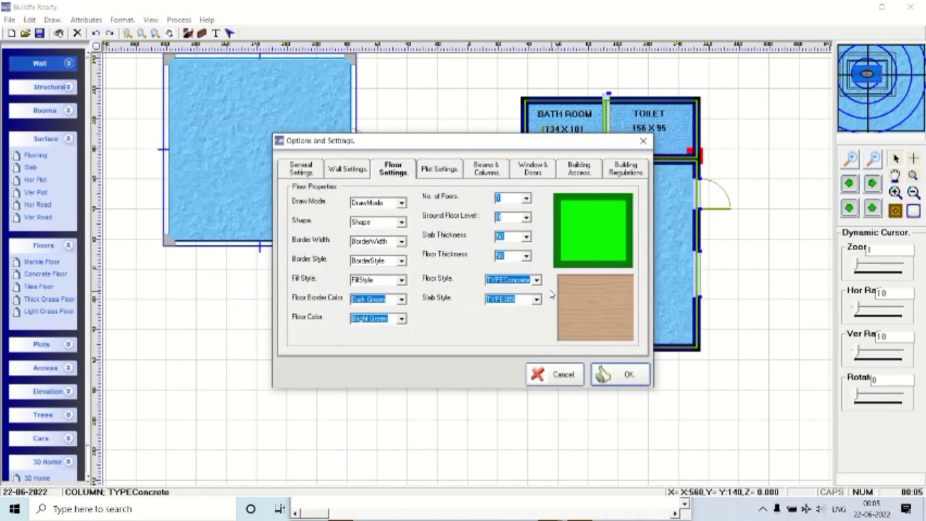
pyautogui.press('Down')
pyautogui.press('Down')
pyautogui.press('Down')
pyautogui.press('Down')
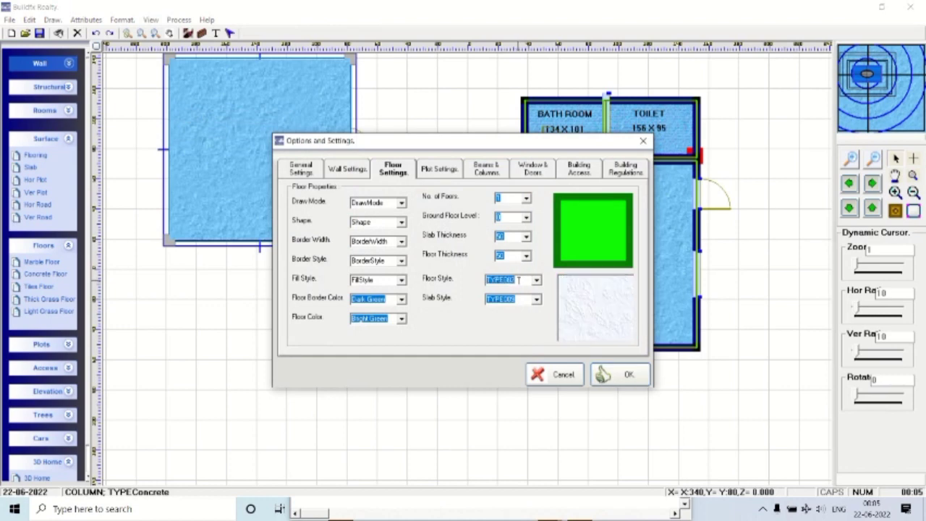
pyautogui.press('Down')
pyautogui.press('Down')
pyautogui.press('Down')
pyautogui.press('Down')
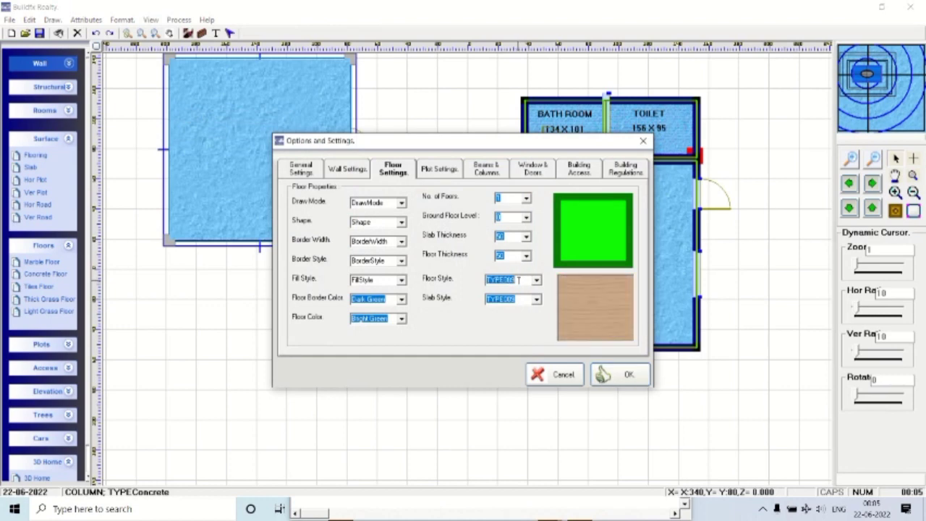
pyautogui.press('Down')
pyautogui.press('Down')
pyautogui.press('Down')
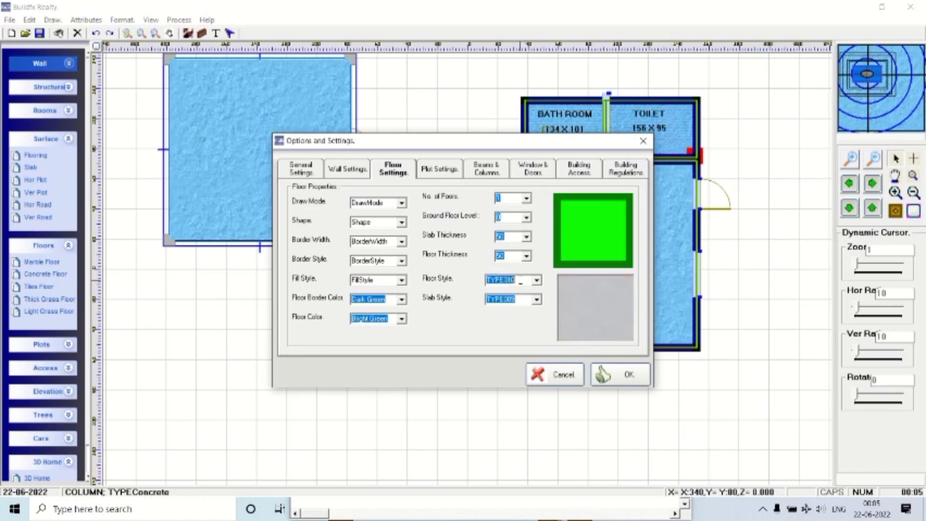
pyautogui.press('Down')
pyautogui.press('Up')
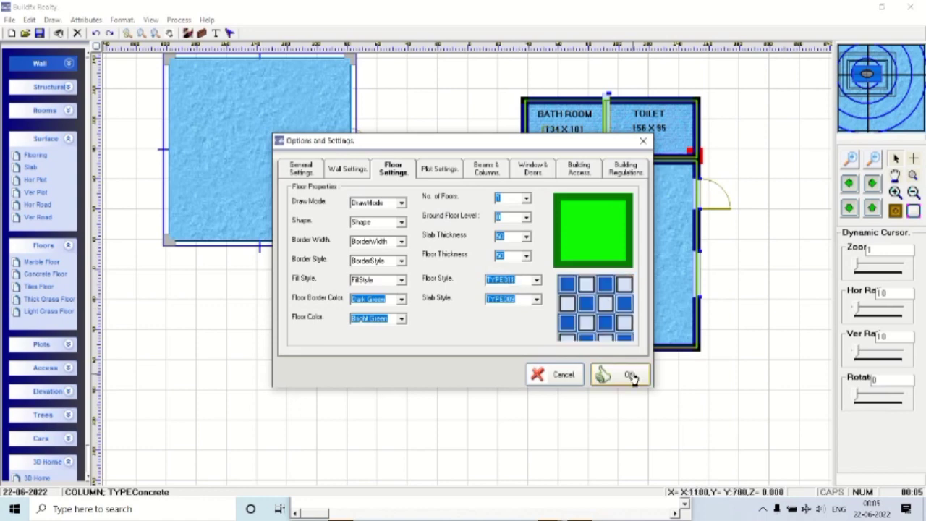
pyautogui.click(614, 374)
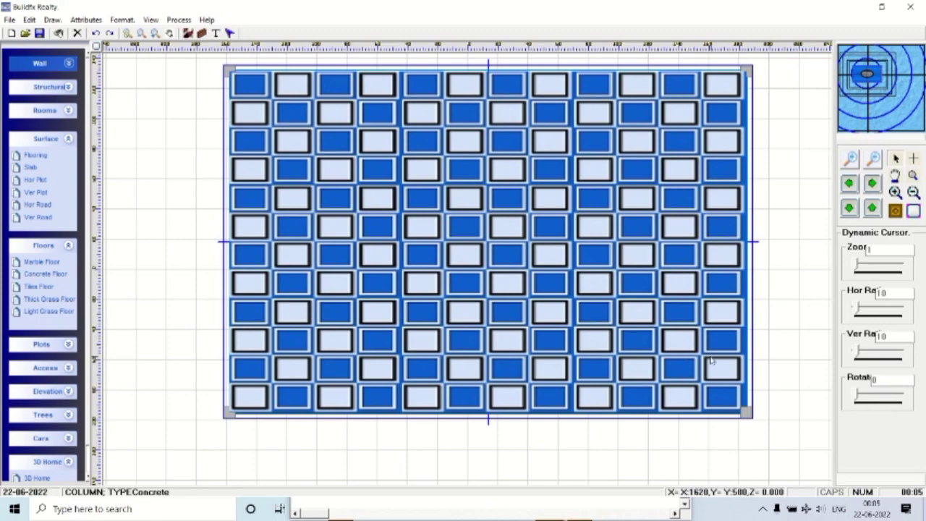
# Stretch the tiled floor across the whole plan and accept the room template properties.
pyautogui.click(746, 414)
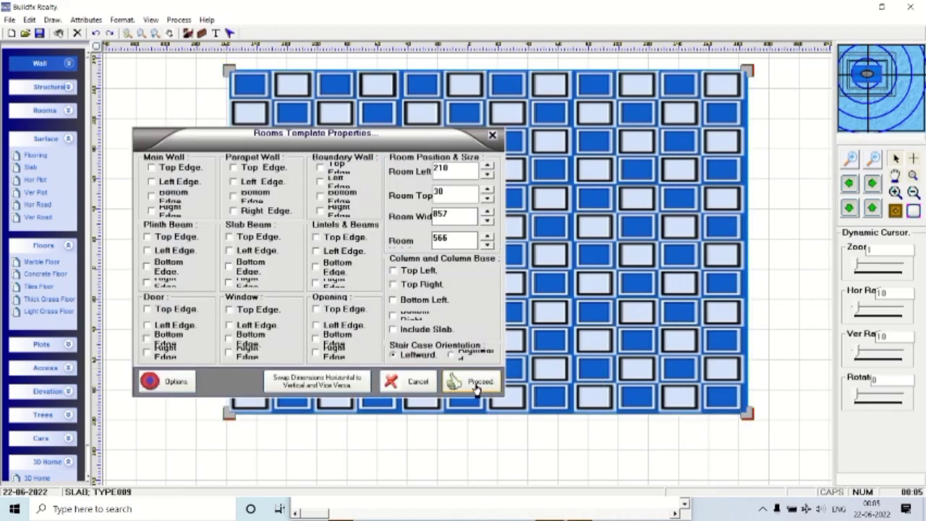
pyautogui.click(474, 384)
pyautogui.press('Escape')
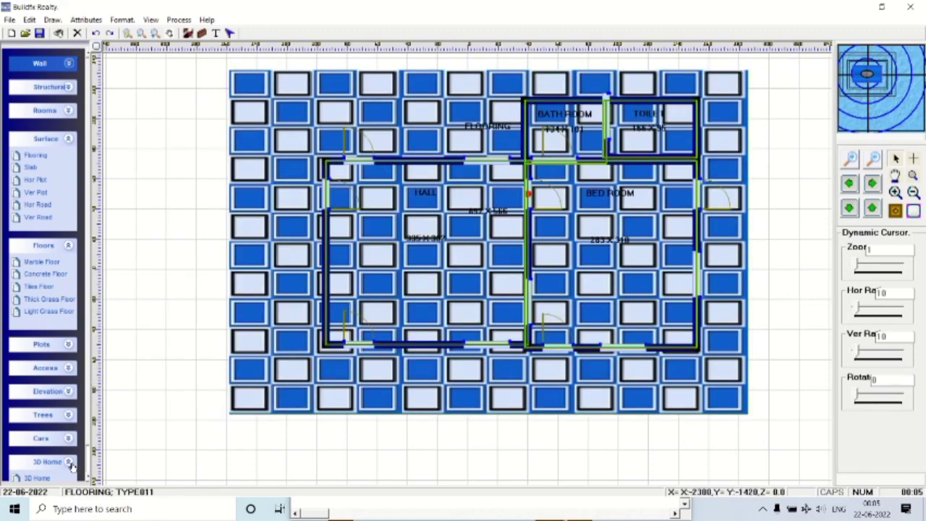
pyautogui.click(65, 138)
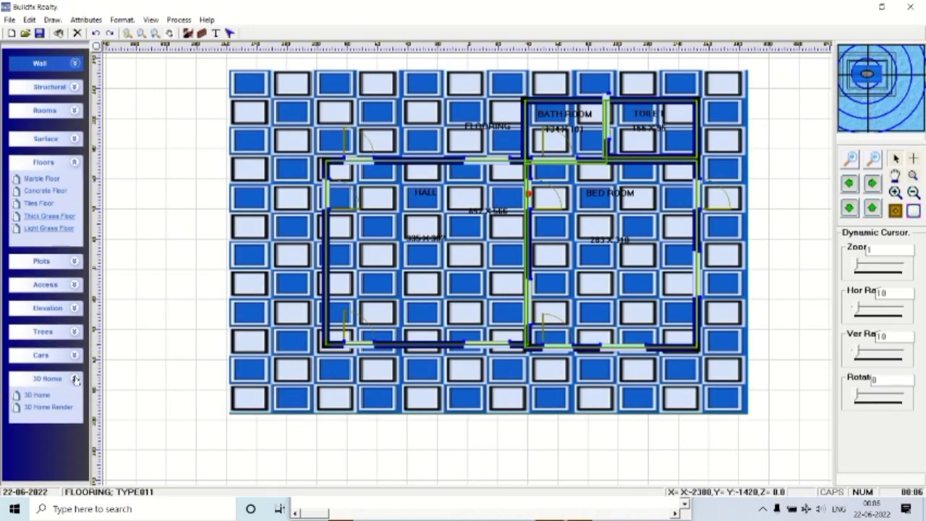
# View a zoomed-in 3D render of the wooden house on its blue tiled floor.
pyautogui.click(41, 398)
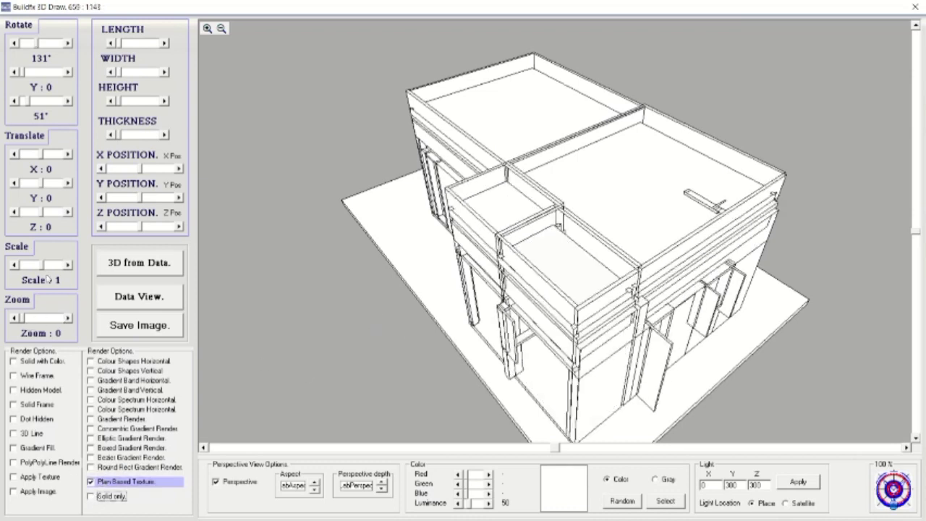
pyautogui.moveTo(916, 235); pyautogui.dragTo(898, 257)
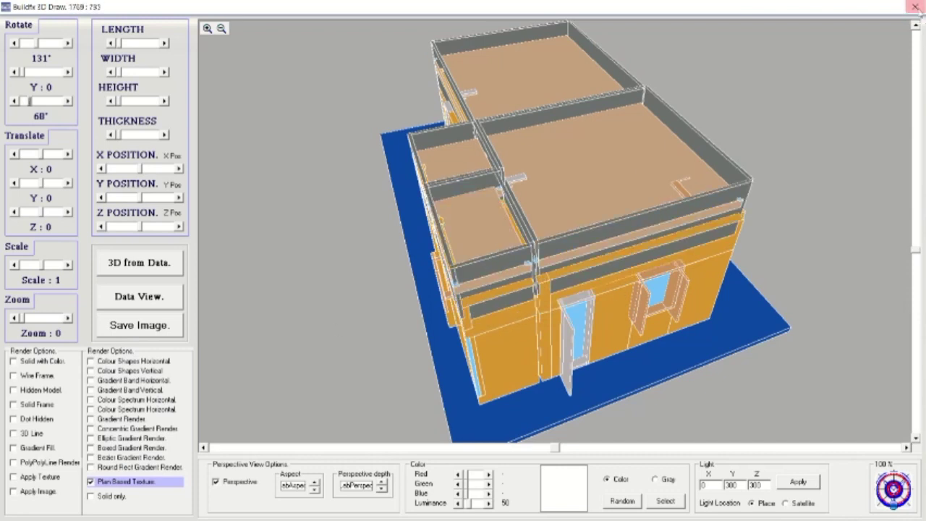
pyautogui.click(916, 7)
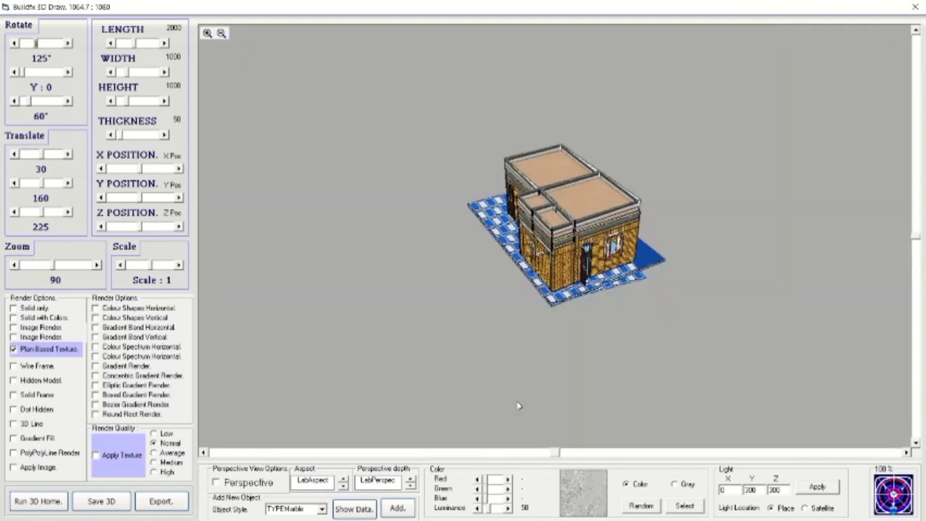
pyautogui.click(47, 268)
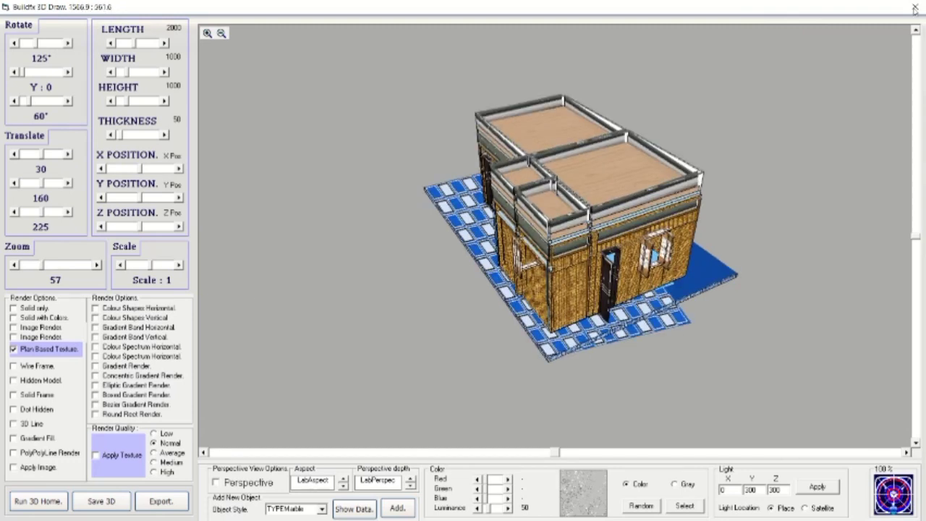
pyautogui.click(916, 6)
pyautogui.click(151, 20)
# Give the main wall and parapet wall styles new textures in Wall Settings.
pyautogui.click(168, 118)
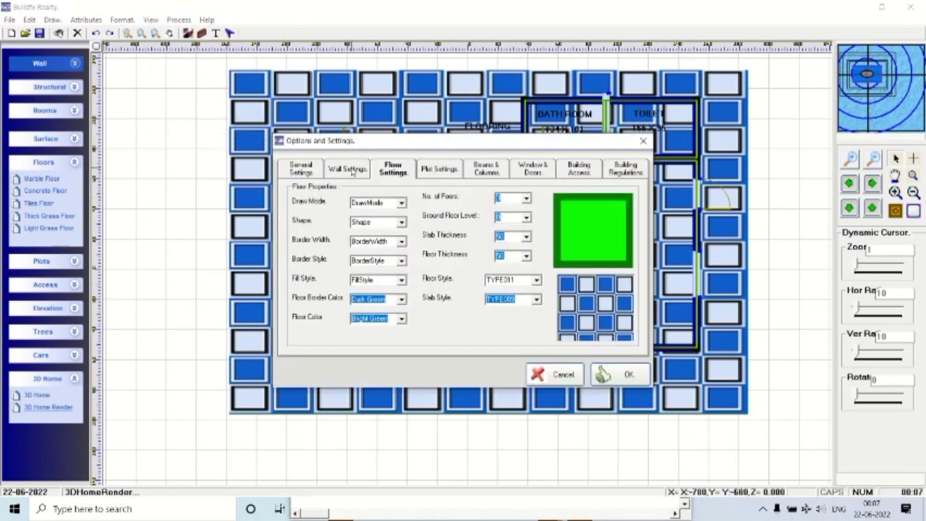
pyautogui.hotkey('ctrl', 'shift', 'Tab')
pyautogui.press('Down')
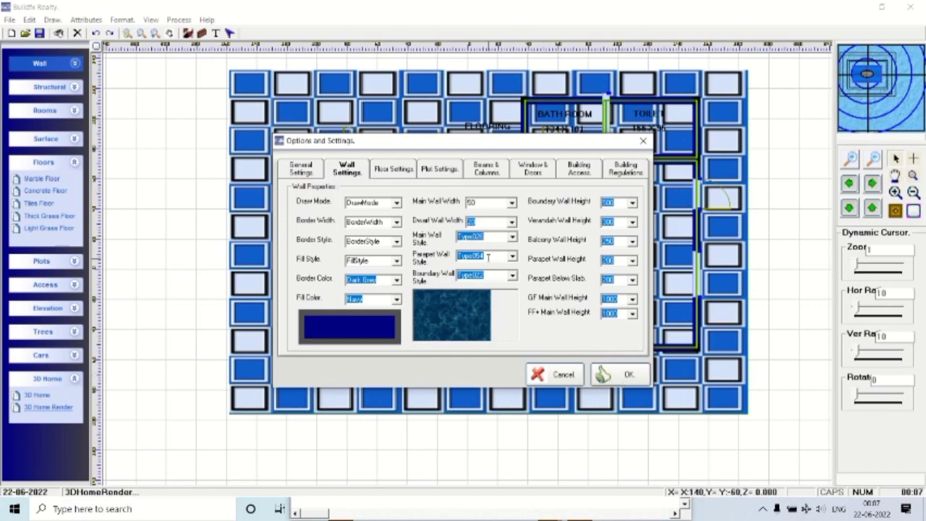
pyautogui.click(488, 257)
pyautogui.press('Down')
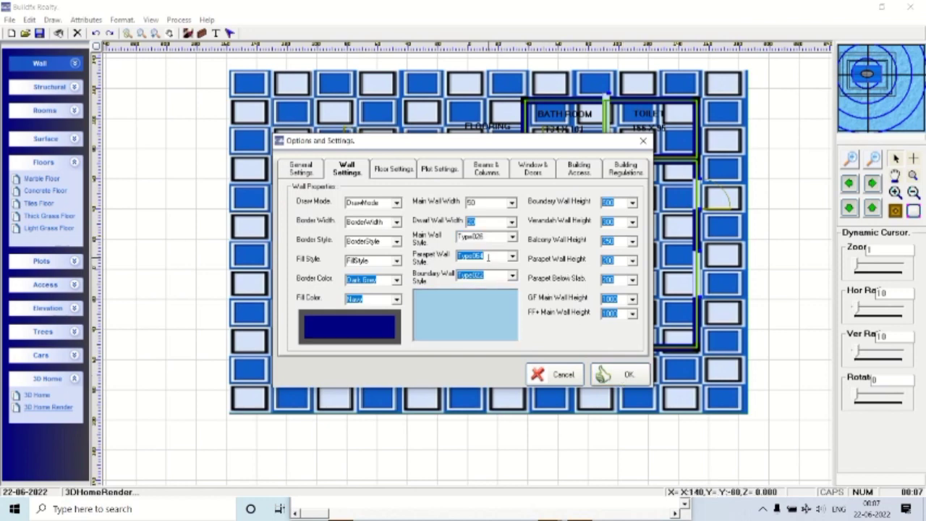
pyautogui.click(607, 374)
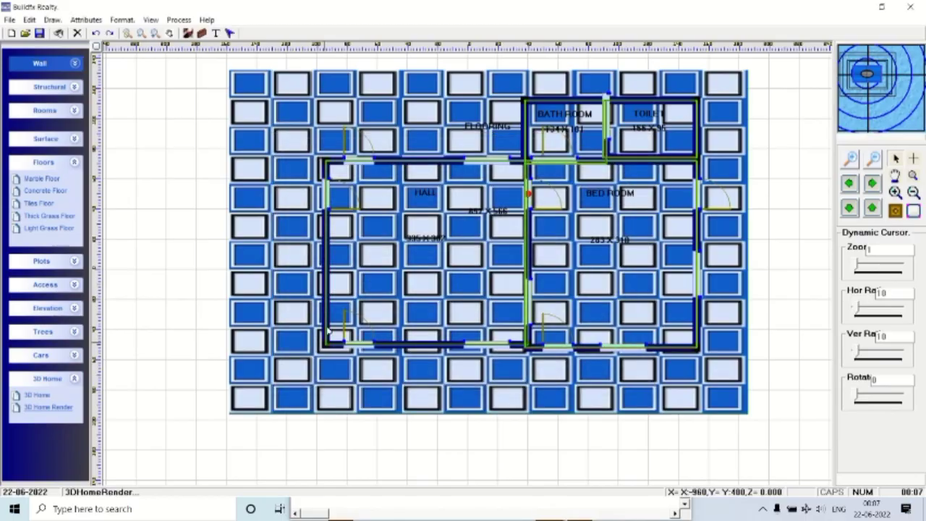
# Render the house with Apply Texture at Medium quality, then close 3D Draw.
pyautogui.click(55, 409)
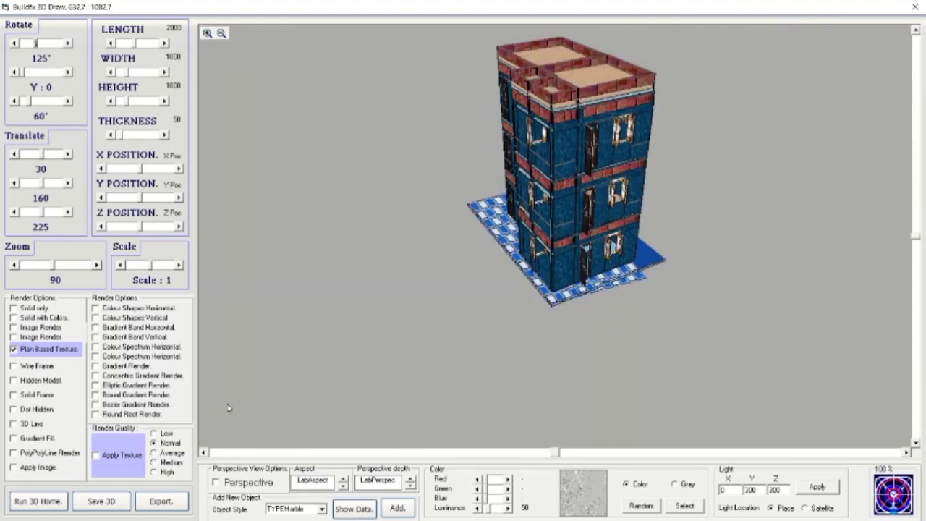
pyautogui.moveTo(918, 241); pyautogui.dragTo(915, 199)
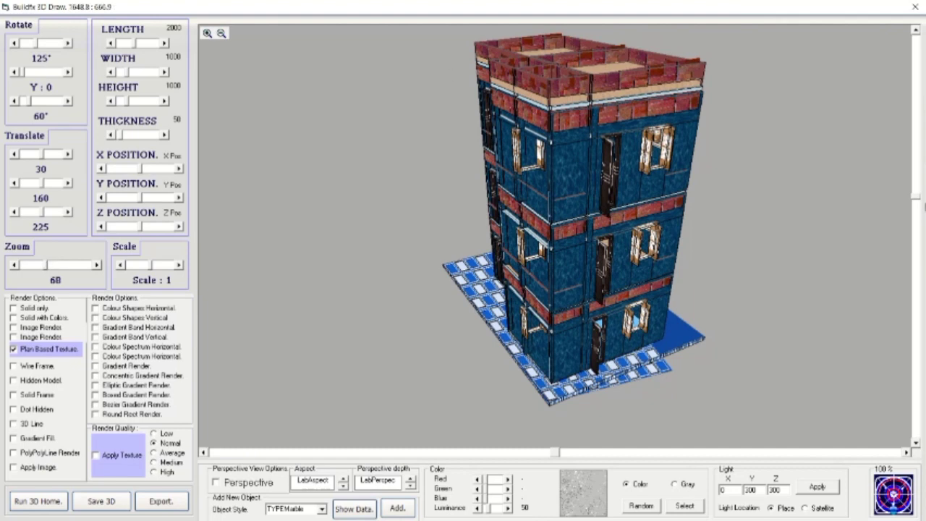
pyautogui.click(916, 200)
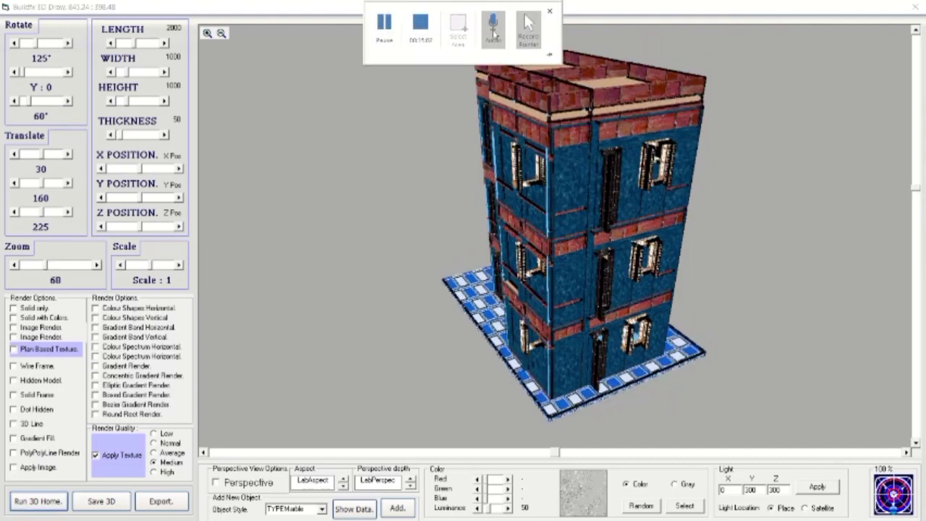
pyautogui.click(916, 190)
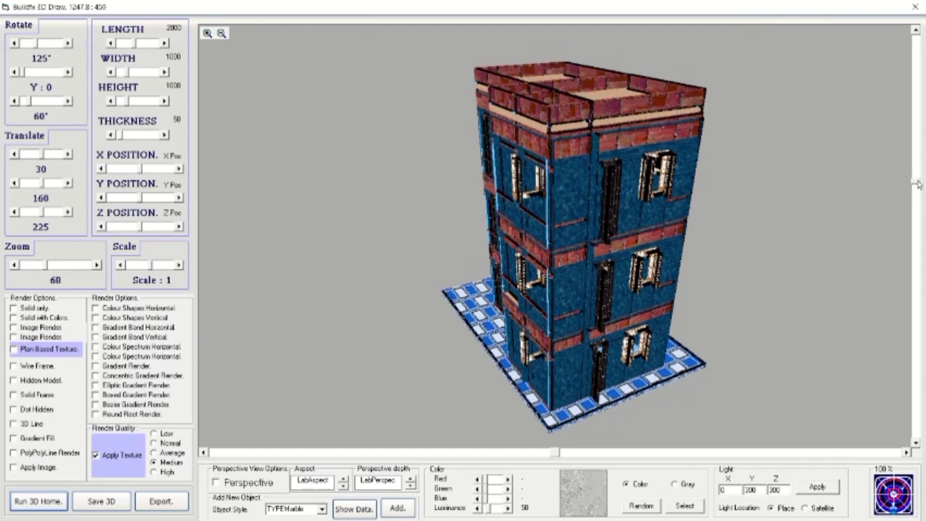
pyautogui.moveTo(554, 453); pyautogui.dragTo(608, 453)
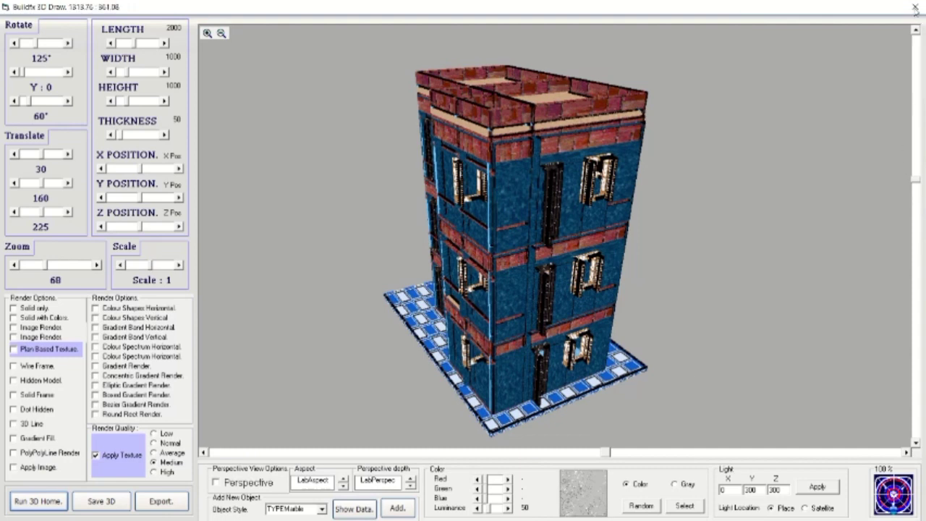
pyautogui.click(916, 7)
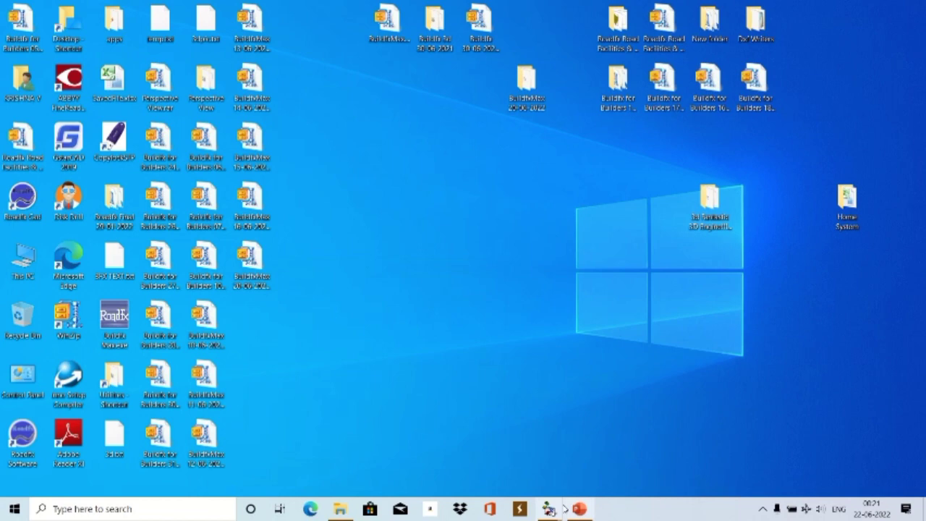
# Delete the tiled floor from the plan.
pyautogui.click(579, 510)
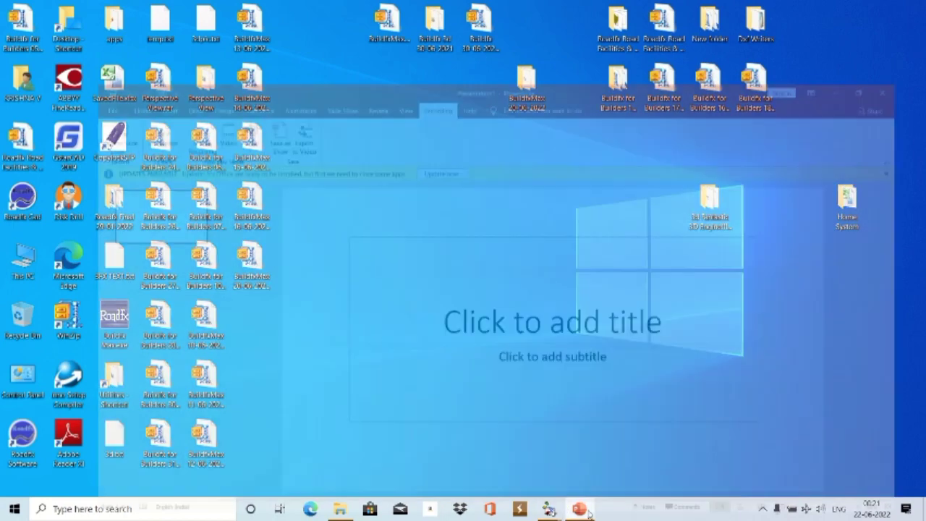
pyautogui.click(120, 58)
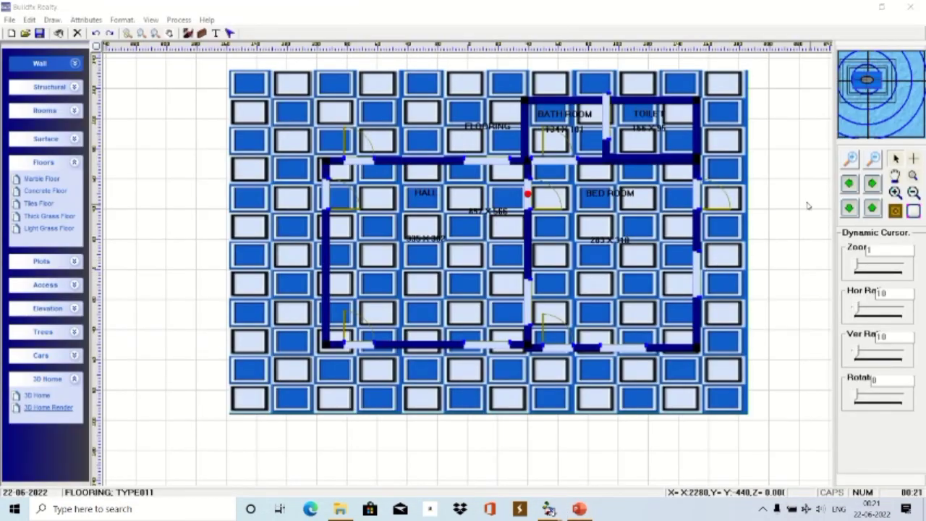
pyautogui.scroll(2, 670, 213)
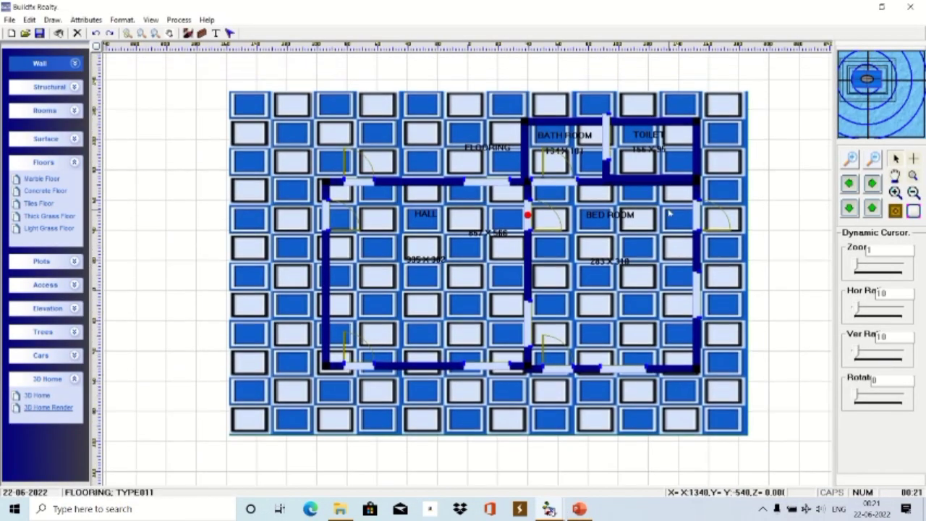
pyautogui.rightClick(736, 205)
pyautogui.click(756, 221)
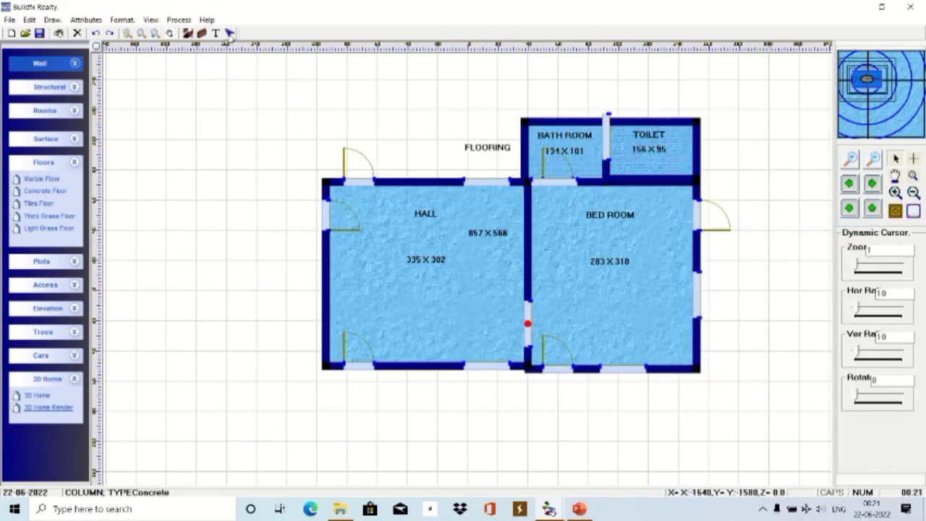
# Draw a main wall along the top of the plan and shorten it to line up with the house.
pyautogui.click(75, 63)
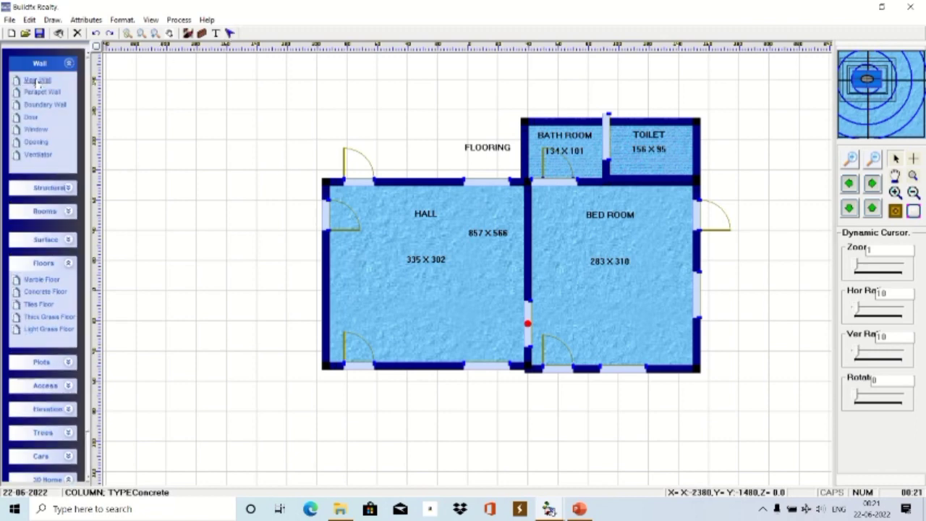
pyautogui.click(36, 79)
pyautogui.click(331, 106)
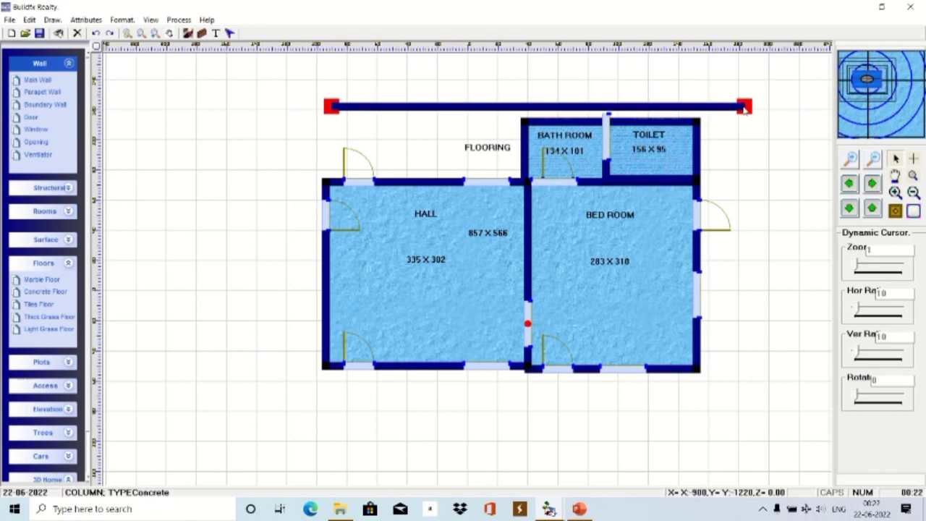
pyautogui.click(744, 109)
pyautogui.click(231, 32)
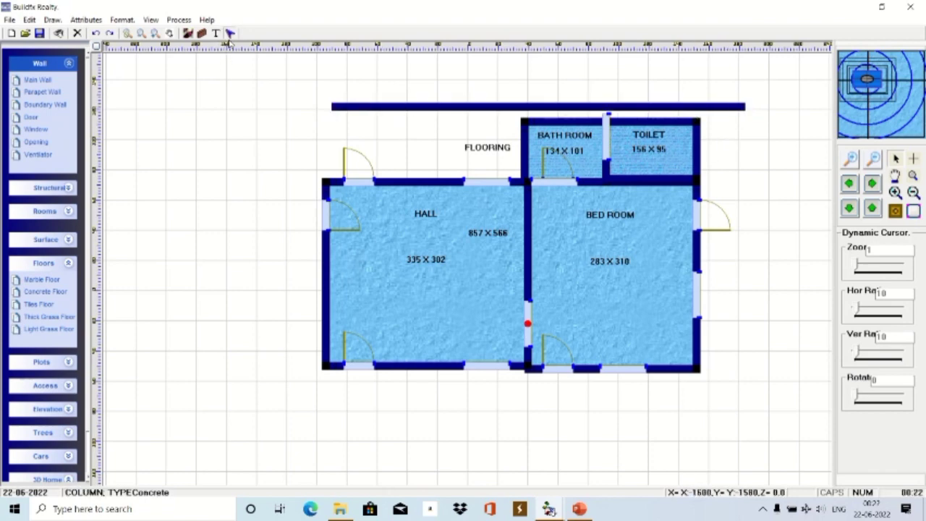
pyautogui.click(721, 109)
pyautogui.moveTo(744, 109); pyautogui.dragTo(702, 107)
pyautogui.click(760, 149)
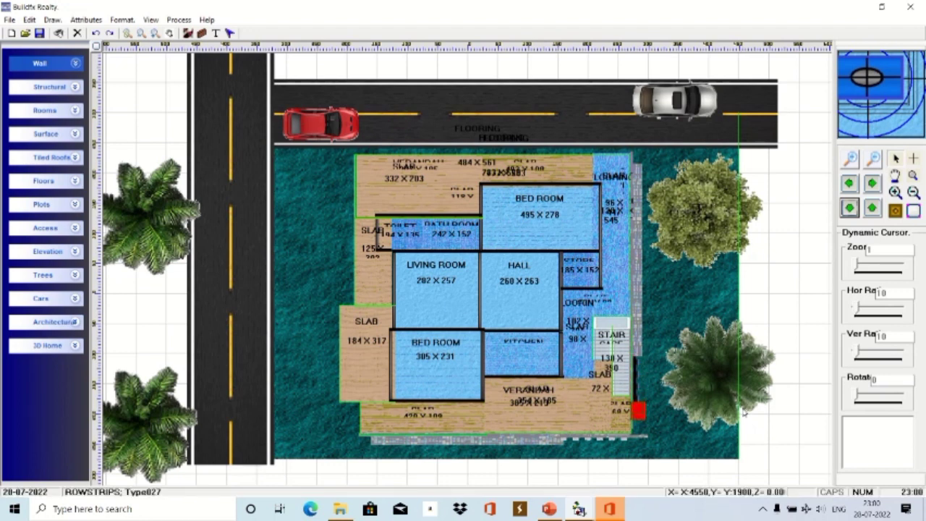
# Open the plan in 3DMaX and rotate the model to show the whole house.
pyautogui.click(76, 346)
pyautogui.click(40, 390)
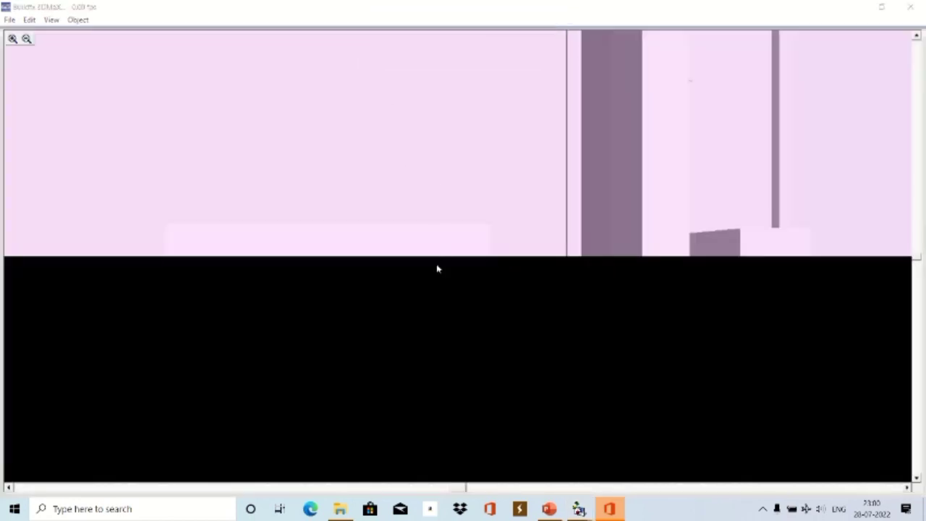
pyautogui.moveTo(437, 269); pyautogui.dragTo(506, 340)
pyautogui.moveTo(828, 326); pyautogui.dragTo(806, 195)
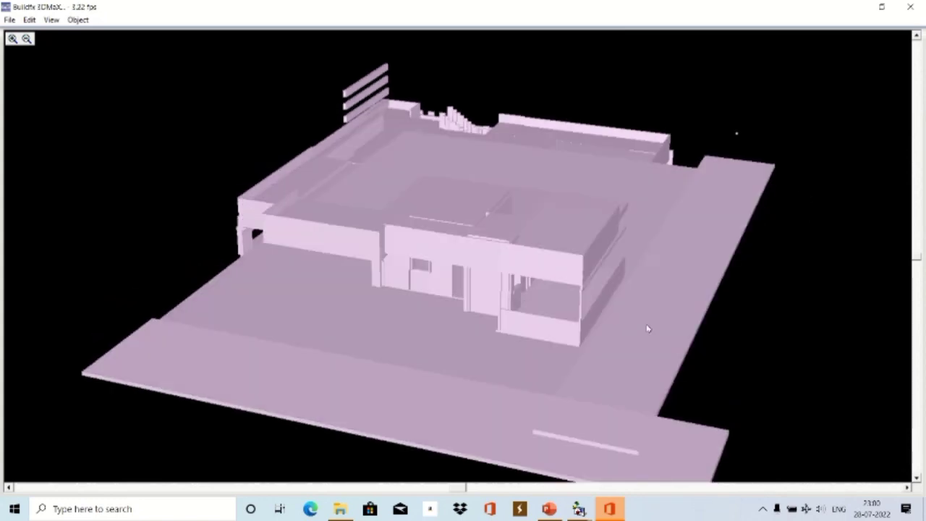
pyautogui.moveTo(292, 430); pyautogui.dragTo(307, 425)
# Display the model with gradient shading, then as wireframe, then as flat solid.
pyautogui.click(50, 19)
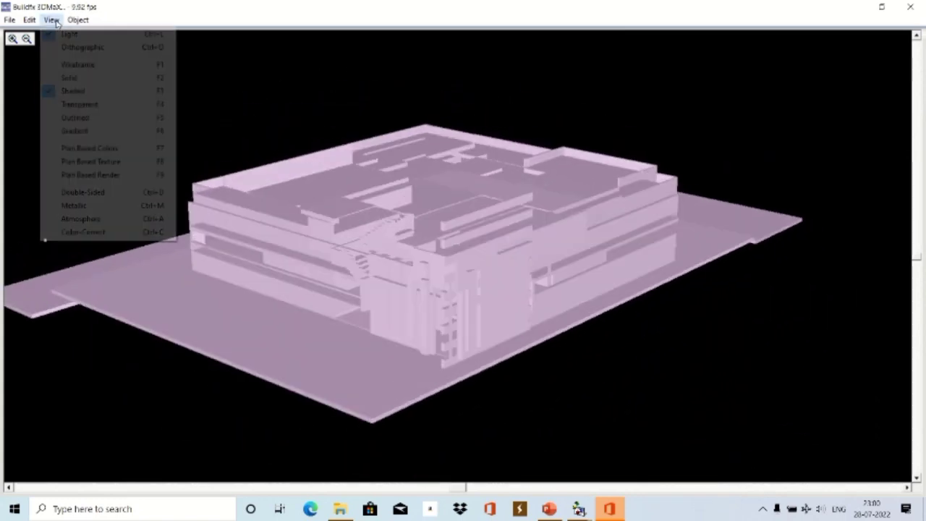
pyautogui.click(75, 131)
pyautogui.click(51, 20)
pyautogui.click(62, 65)
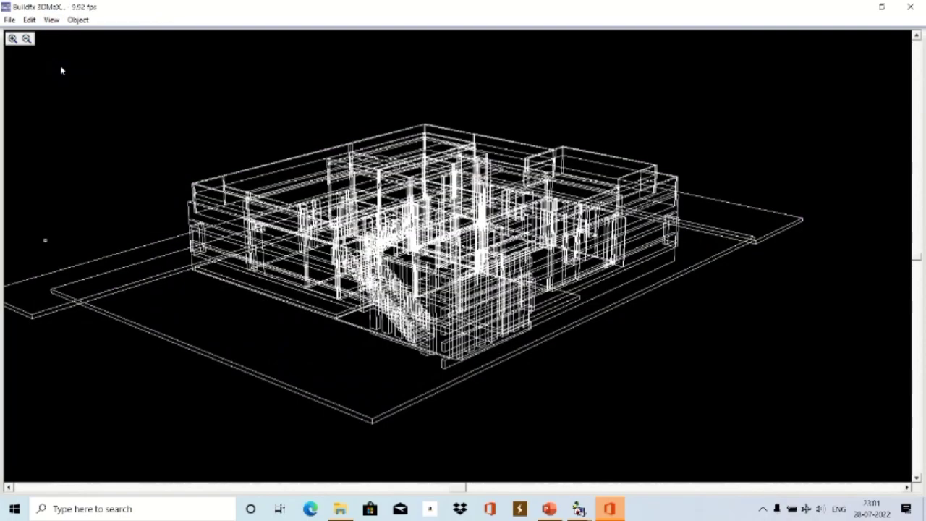
pyautogui.moveTo(572, 366); pyautogui.dragTo(567, 365)
pyautogui.click(52, 20)
pyautogui.click(65, 78)
pyautogui.moveTo(463, 378)
pyautogui.mouseDown()
pyautogui.moveTo(453, 376)
pyautogui.moveTo(461, 379)
pyautogui.mouseUp()
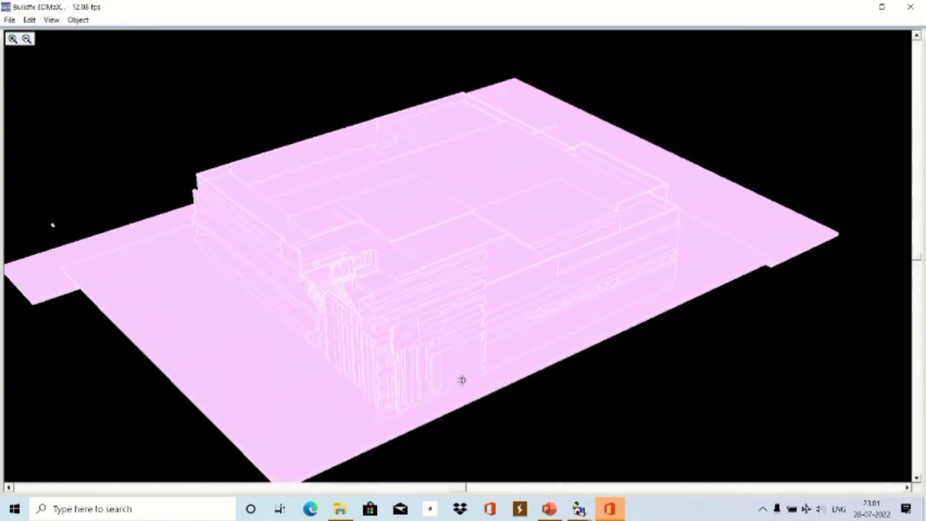
# Try shaded, transparent and wireframe modes, ending on a shaded solid at a three-quarter angle.
pyautogui.click(51, 19)
pyautogui.click(64, 91)
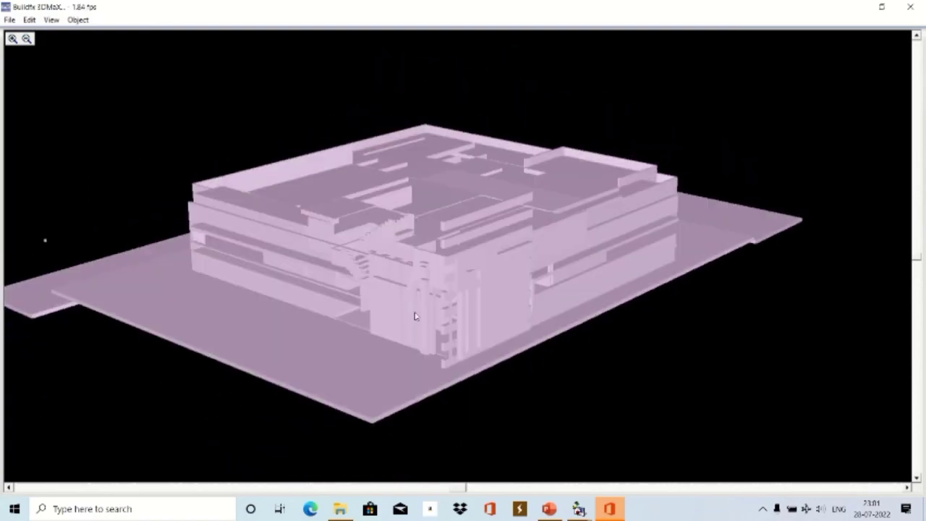
pyautogui.click(51, 19)
pyautogui.click(84, 104)
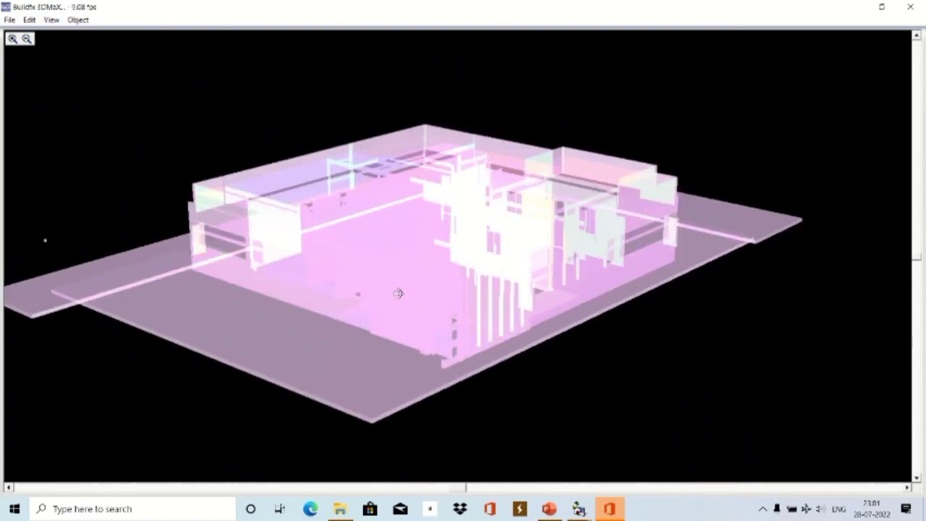
pyautogui.click(50, 19)
pyautogui.click(85, 118)
pyautogui.moveTo(103, 135); pyautogui.dragTo(439, 264)
pyautogui.moveTo(867, 204)
pyautogui.mouseDown()
pyautogui.moveTo(174, 97)
pyautogui.moveTo(80, 193)
pyautogui.moveTo(46, 253)
pyautogui.moveTo(376, 303)
pyautogui.moveTo(109, 152)
pyautogui.moveTo(368, 302)
pyautogui.mouseUp()
pyautogui.click(50, 20)
pyautogui.click(84, 131)
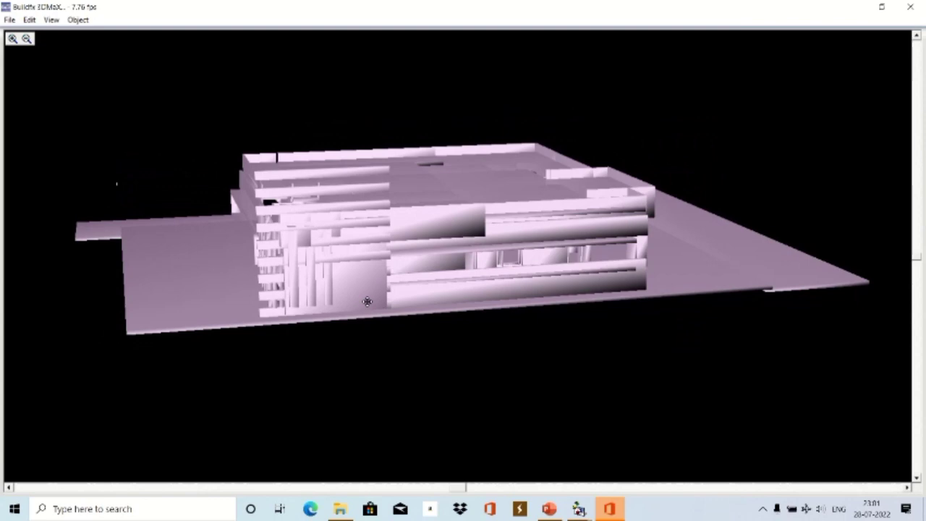
# Render the model in plan-based colours, plain shaded, then textured while rotating it.
pyautogui.click(51, 20)
pyautogui.click(75, 149)
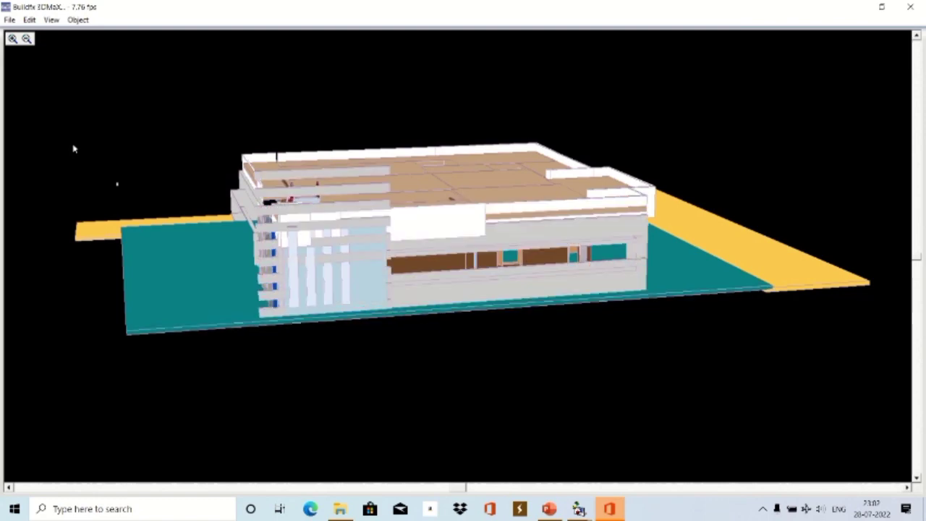
pyautogui.click(51, 20)
pyautogui.click(75, 92)
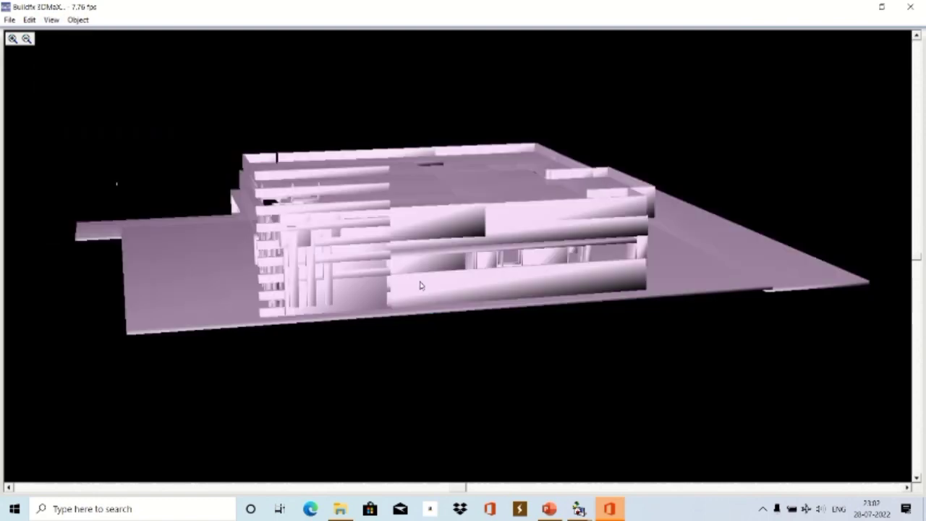
pyautogui.moveTo(406, 275); pyautogui.dragTo(425, 281)
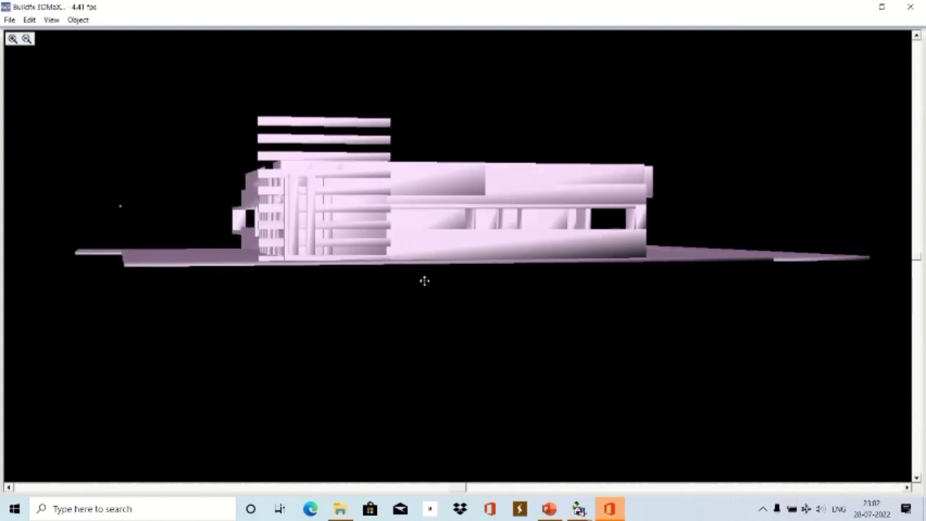
pyautogui.click(53, 21)
pyautogui.click(82, 150)
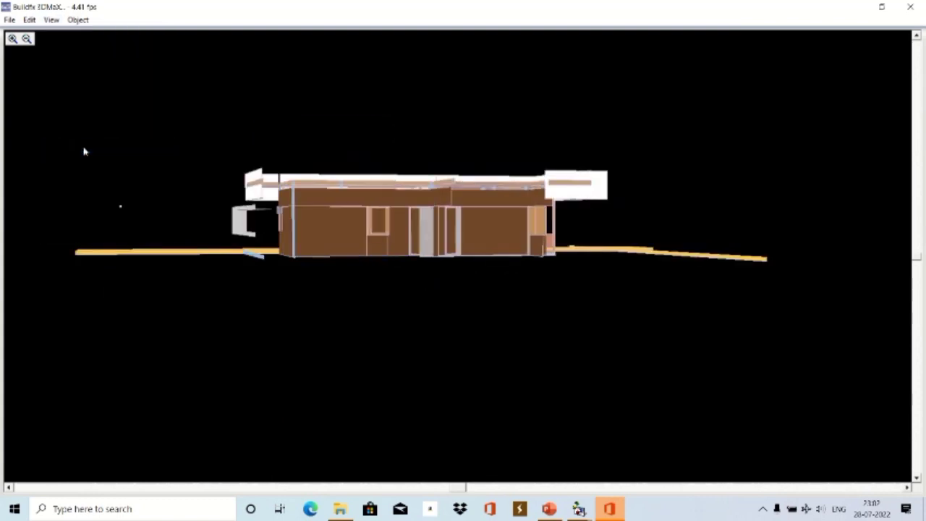
pyautogui.press('Left')
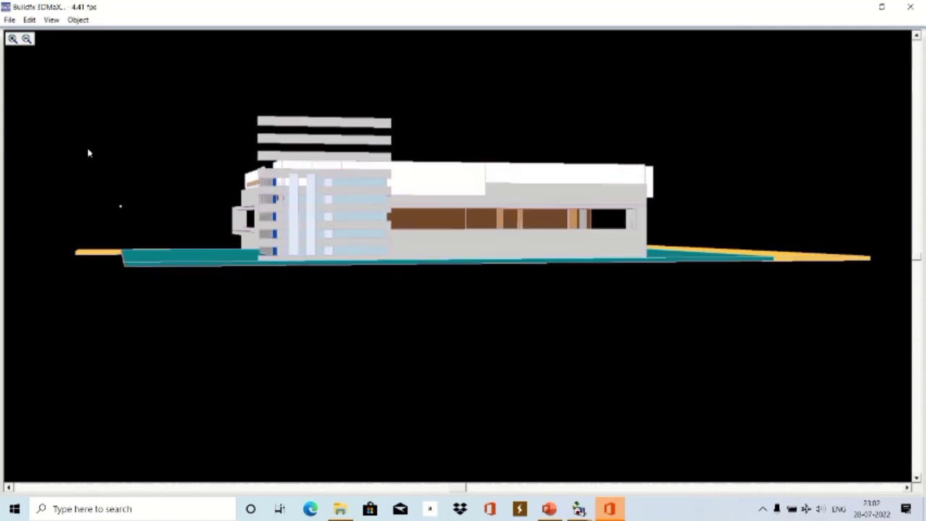
# Switch through untextured and plan-based colour renders to plan-based textures, then close 3DMaX.
pyautogui.click(52, 21)
pyautogui.click(79, 131)
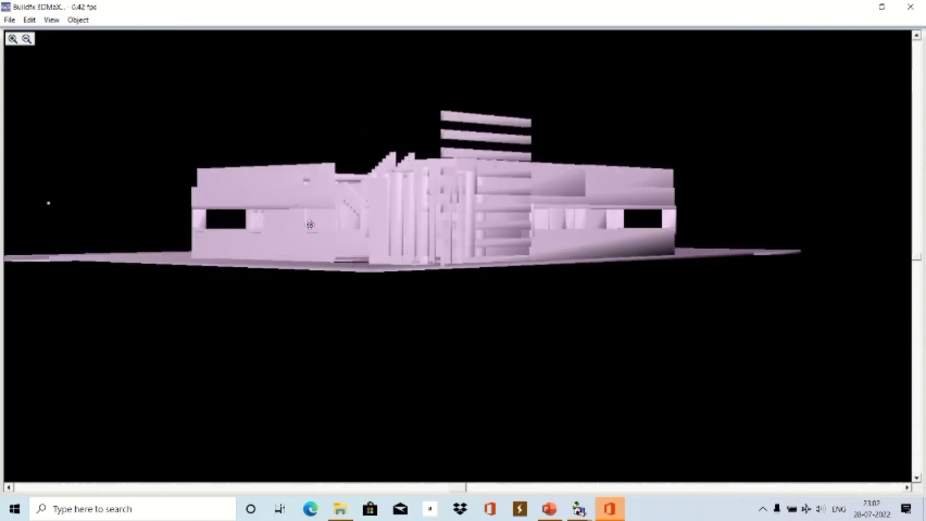
pyautogui.click(50, 20)
pyautogui.click(81, 149)
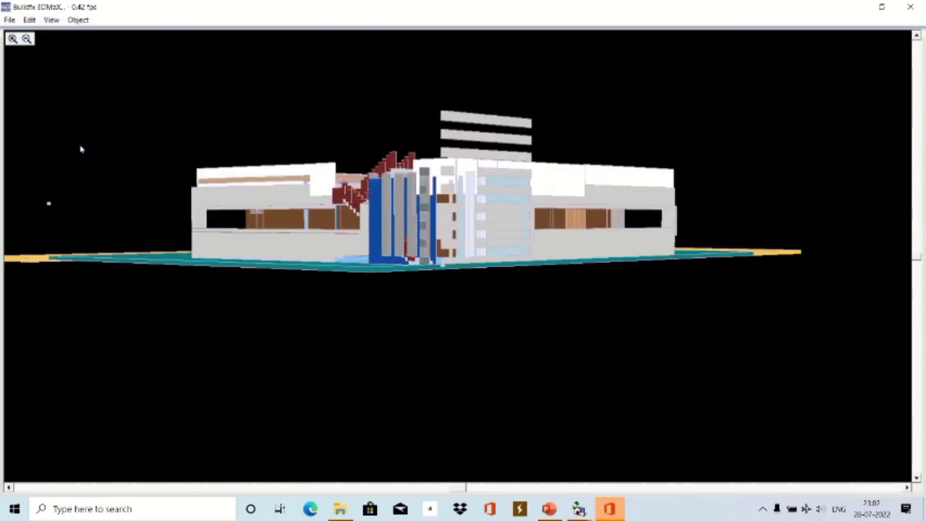
pyautogui.click(51, 20)
pyautogui.click(64, 159)
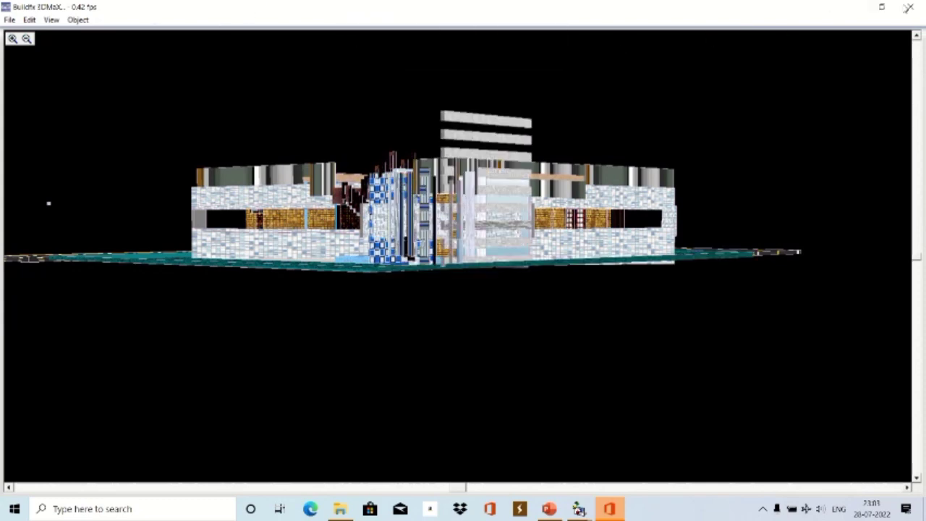
pyautogui.click(908, 7)
pyautogui.click(151, 20)
# Change the No. of Floors in Floor Settings and reopen the house in 3D Home Max.
pyautogui.click(190, 116)
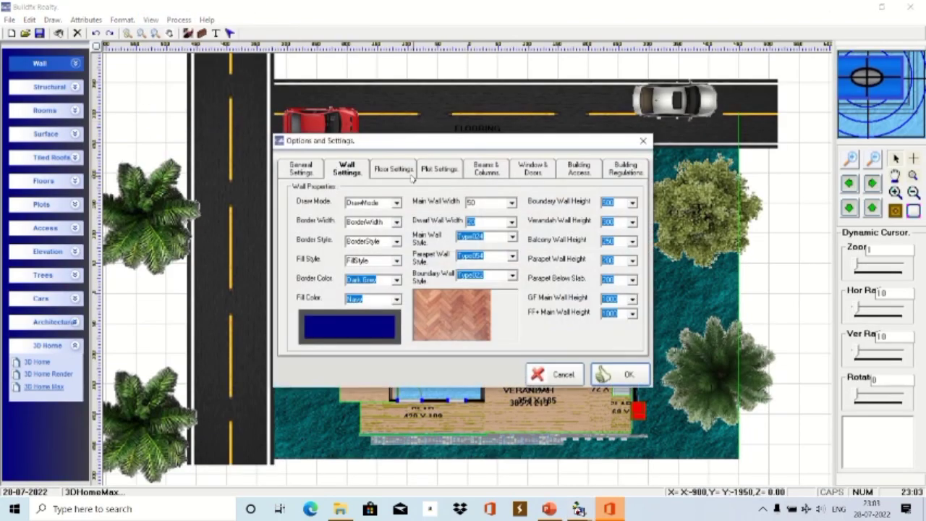
pyautogui.click(411, 176)
pyautogui.click(507, 198)
pyautogui.click(507, 210)
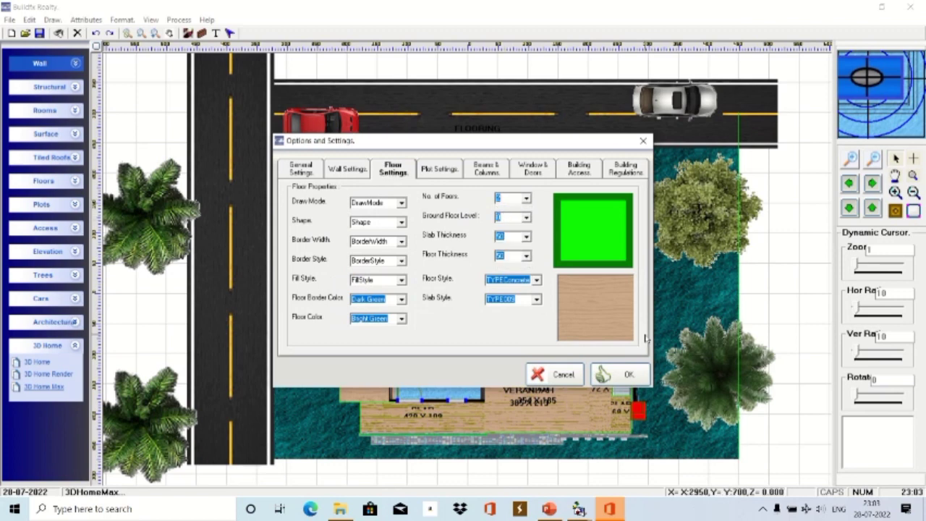
pyautogui.click(621, 374)
pyautogui.click(43, 387)
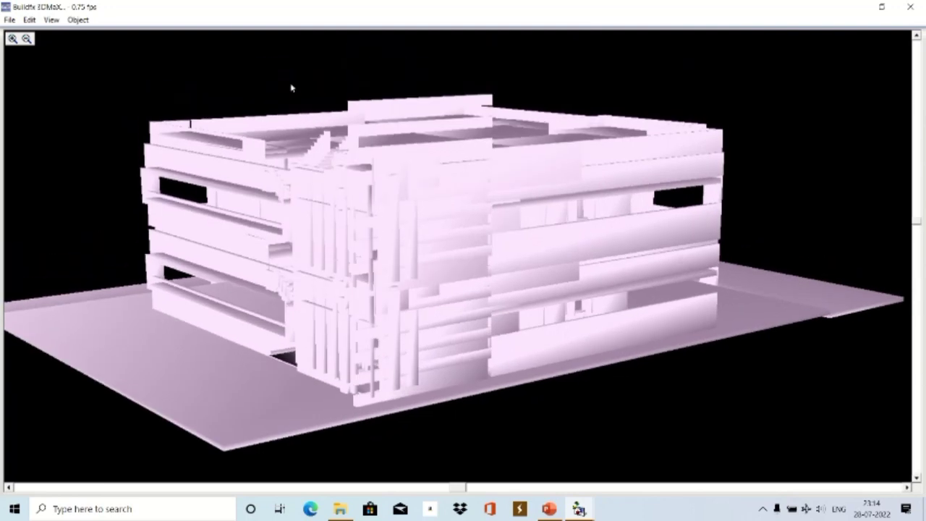
# Render the model in plan-based colours and dismiss the Visual Basic run-time error.
pyautogui.click(51, 20)
pyautogui.click(74, 148)
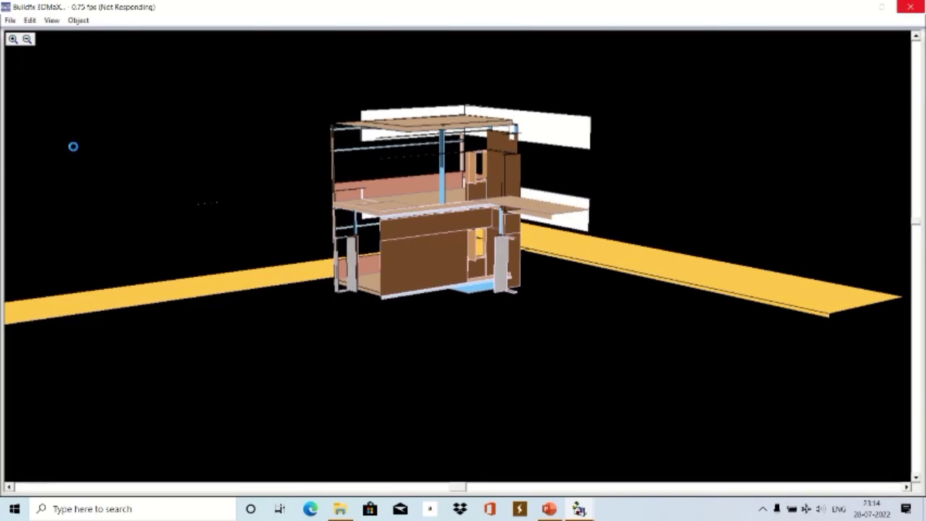
pyautogui.hotkey('alt', 'Tab')
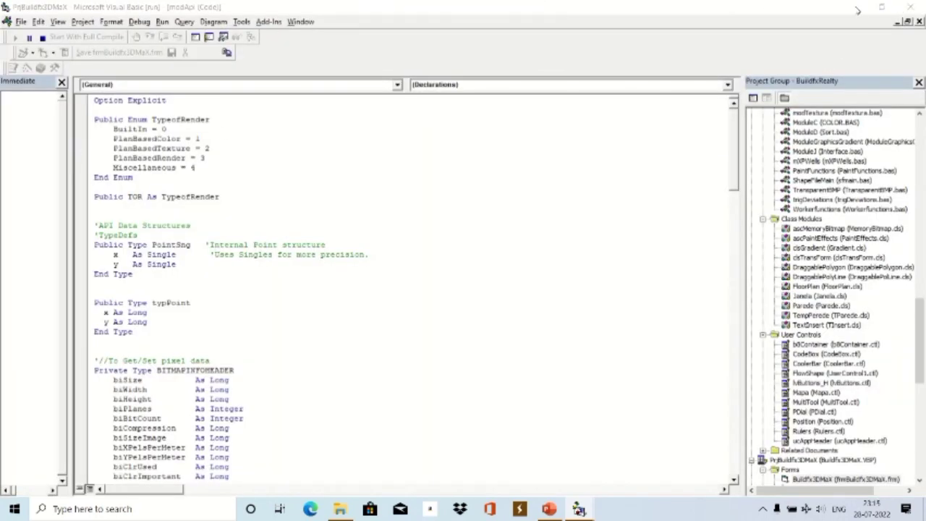
pyautogui.hotkey('alt', 'Tab')
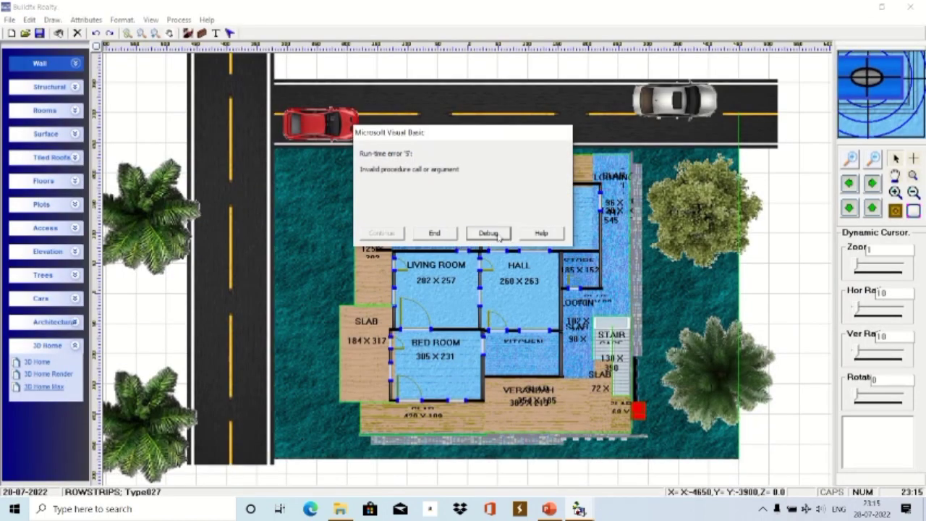
pyautogui.click(488, 233)
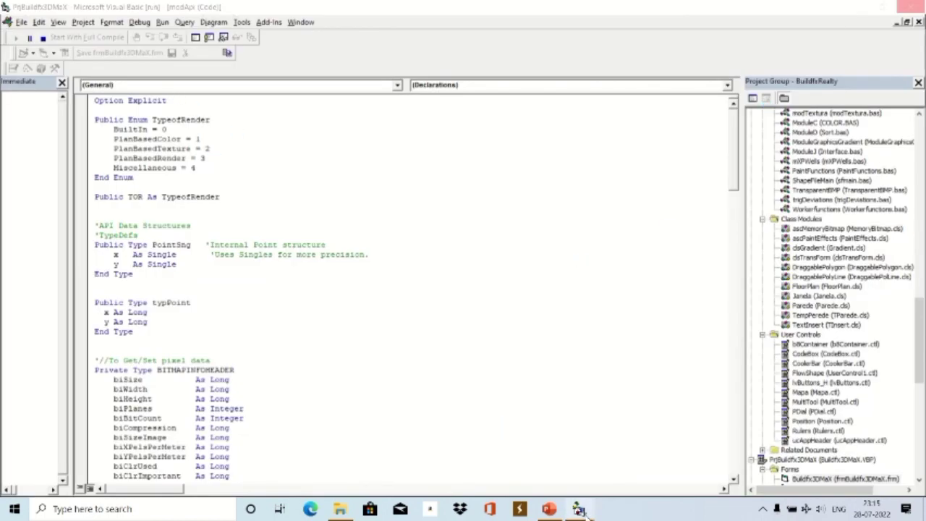
# Bring the 3DMaX window back to front and switch the model to plan-based textures.
pyautogui.moveTo(583, 511)
pyautogui.click(603, 466)
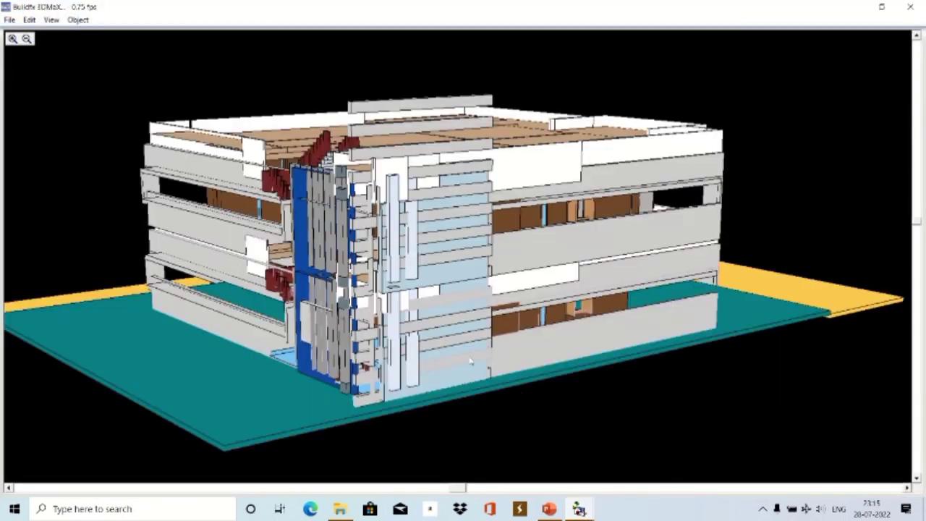
pyautogui.click(52, 21)
pyautogui.click(78, 162)
pyautogui.moveTo(581, 511)
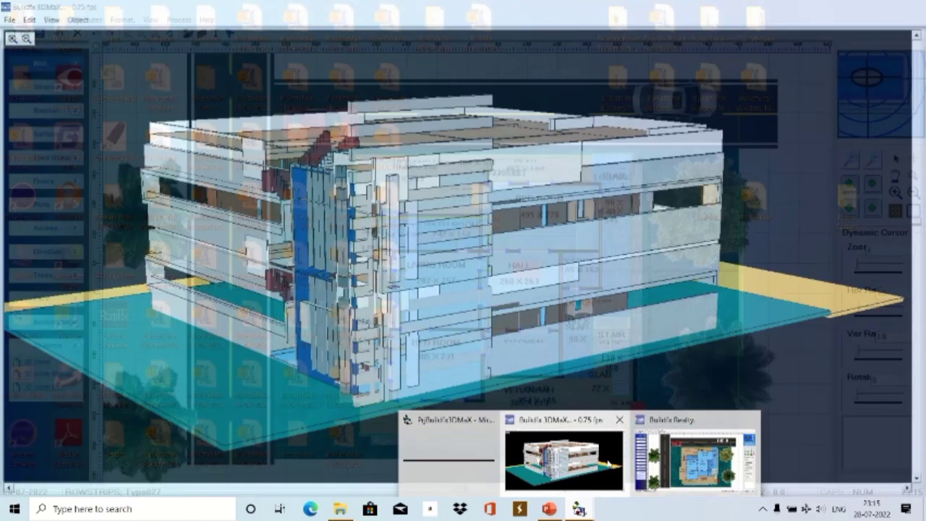
pyautogui.click(564, 457)
# Switch the model to gradient rendering and minimise PowerPoint to return to 3DMaX.
pyautogui.click(51, 19)
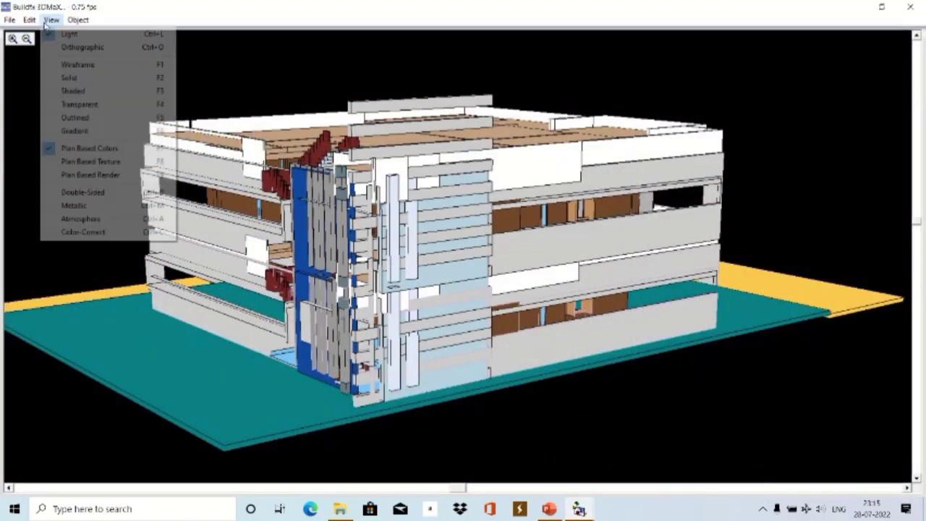
pyautogui.click(67, 131)
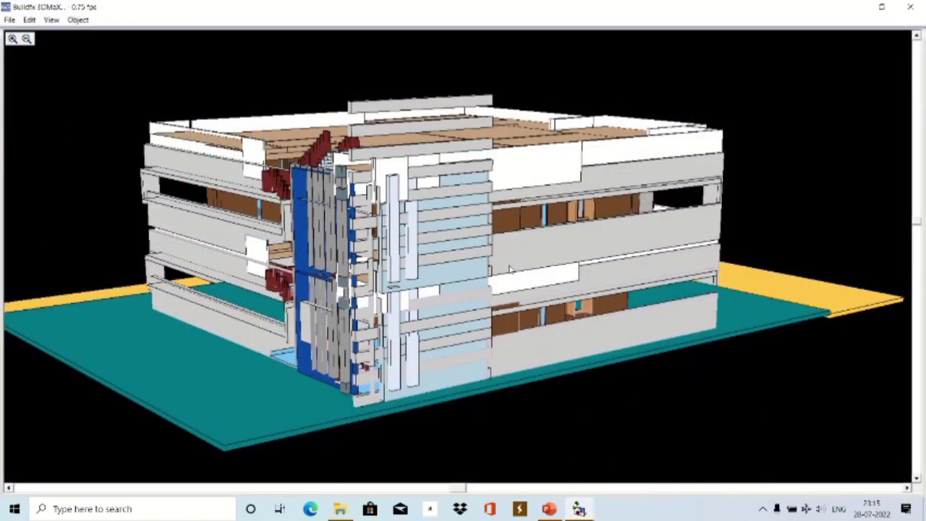
pyautogui.click(548, 510)
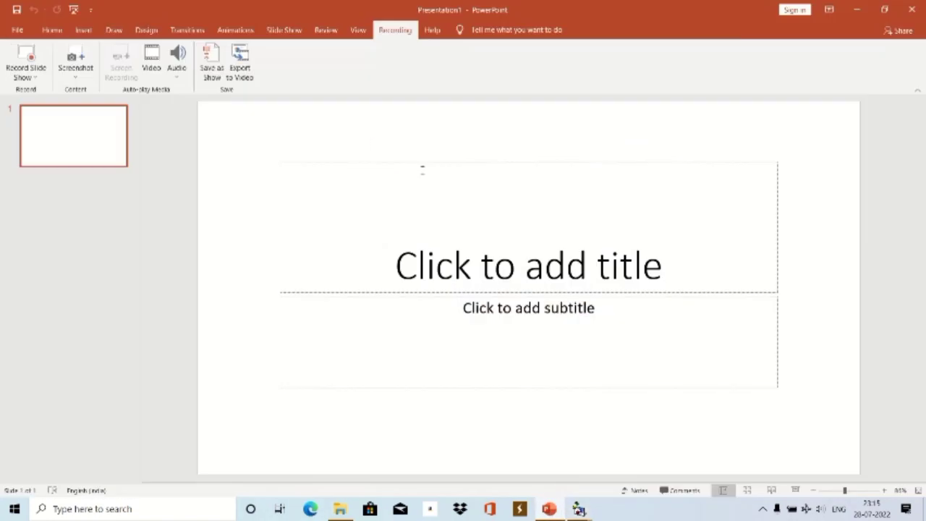
pyautogui.click(857, 9)
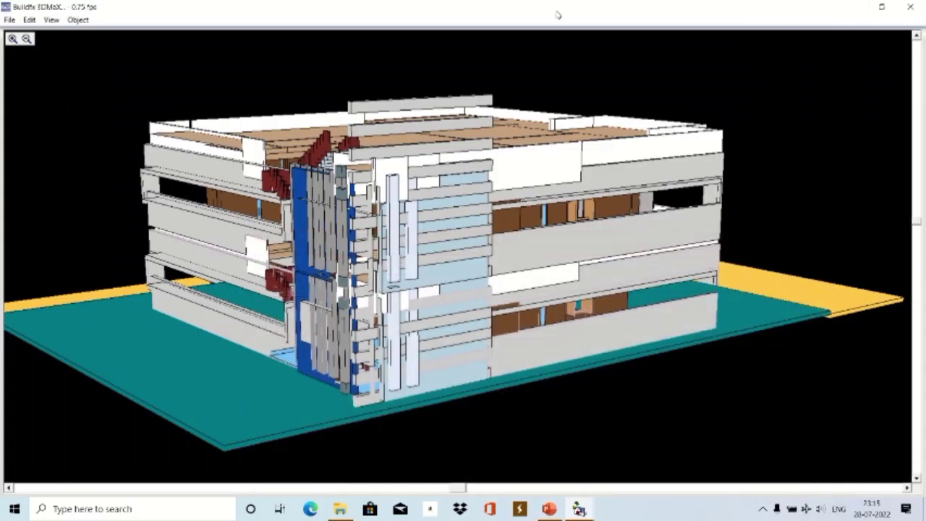
# Zoom and rotate the view, first inside the building, then around the whole building.
pyautogui.scroll(5, 451, 263)
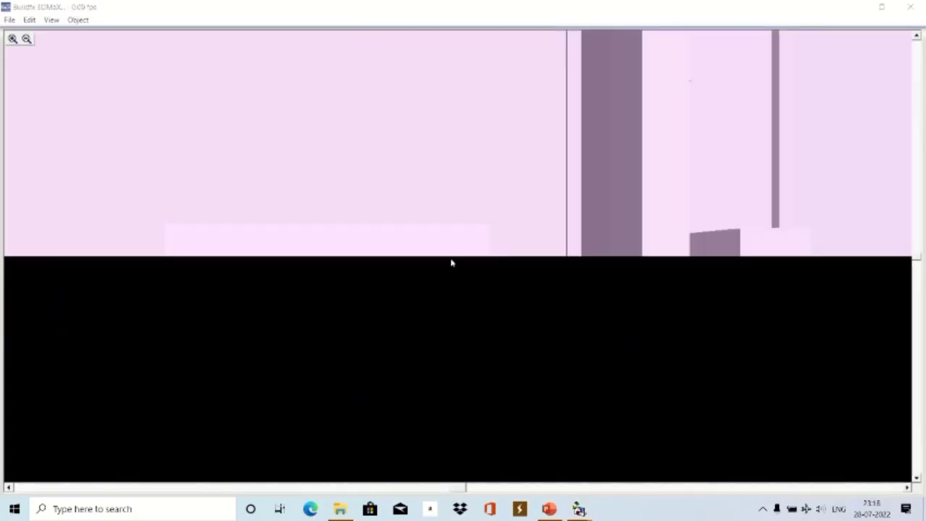
pyautogui.moveTo(444, 271); pyautogui.dragTo(675, 375)
pyautogui.scroll(-5, 492, 192)
pyautogui.moveTo(519, 180); pyautogui.dragTo(656, 335)
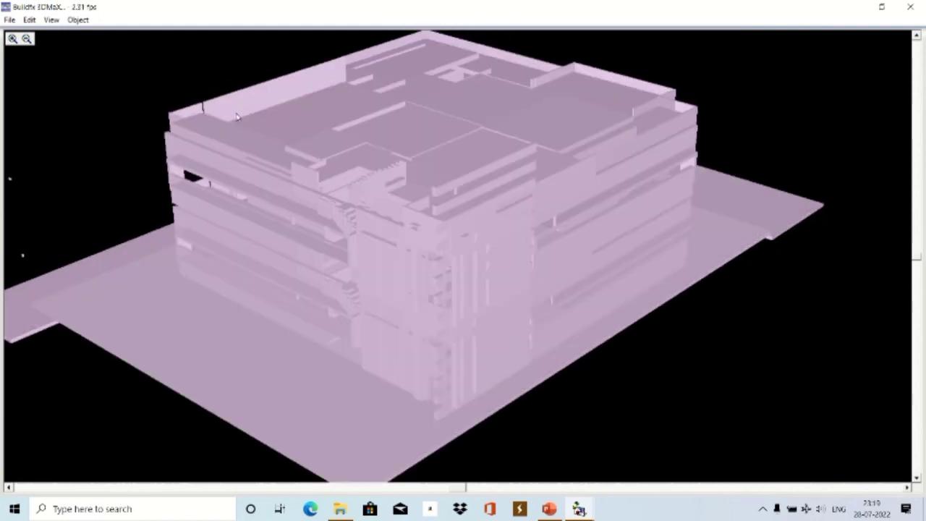
# Try smooth shading and wireframe on the building, then settle on shaded rendering.
pyautogui.click(52, 19)
pyautogui.click(75, 132)
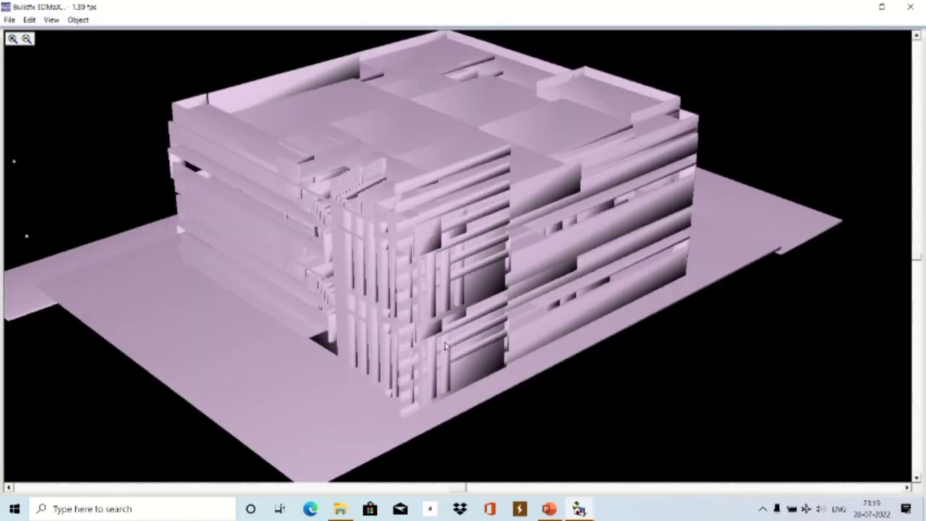
pyautogui.click(52, 19)
pyautogui.click(70, 64)
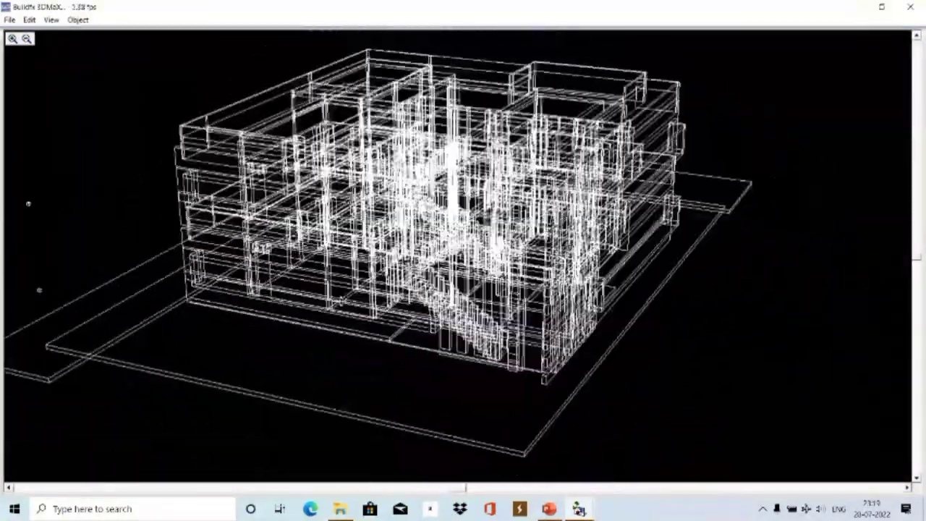
pyautogui.click(51, 19)
pyautogui.click(70, 65)
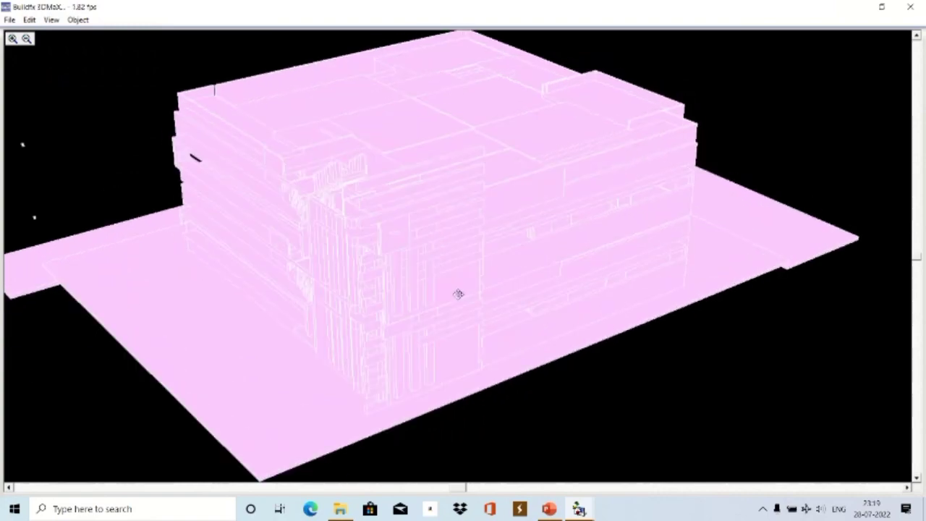
pyautogui.click(51, 19)
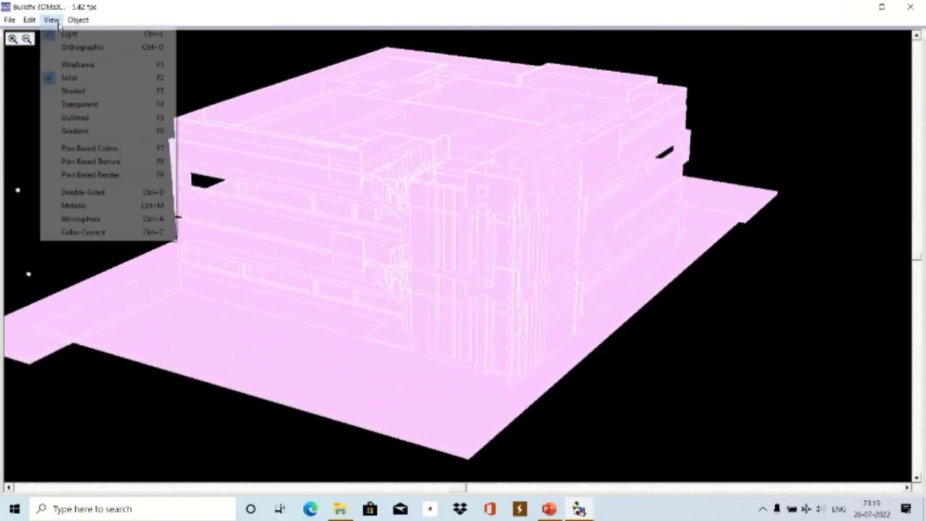
pyautogui.click(71, 87)
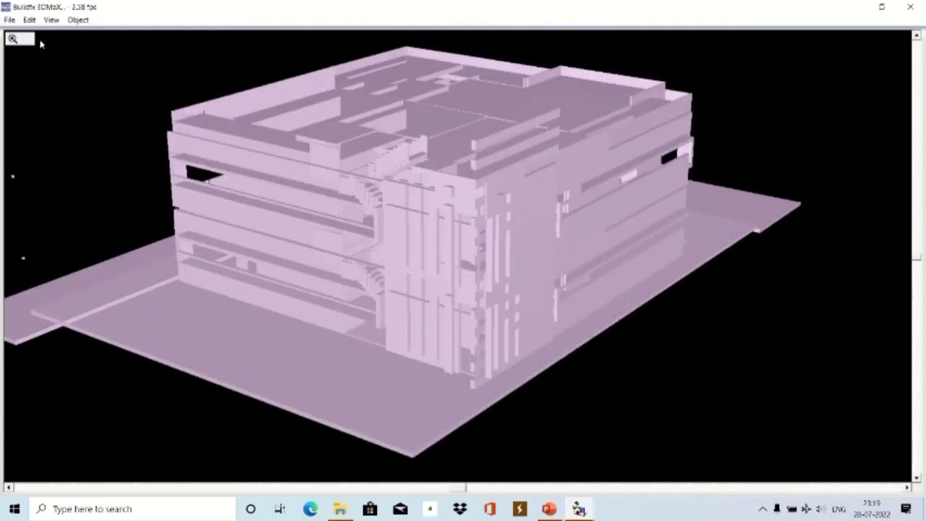
# Make the building see-through, then toggle white wireframe on and back to solid.
pyautogui.click(51, 20)
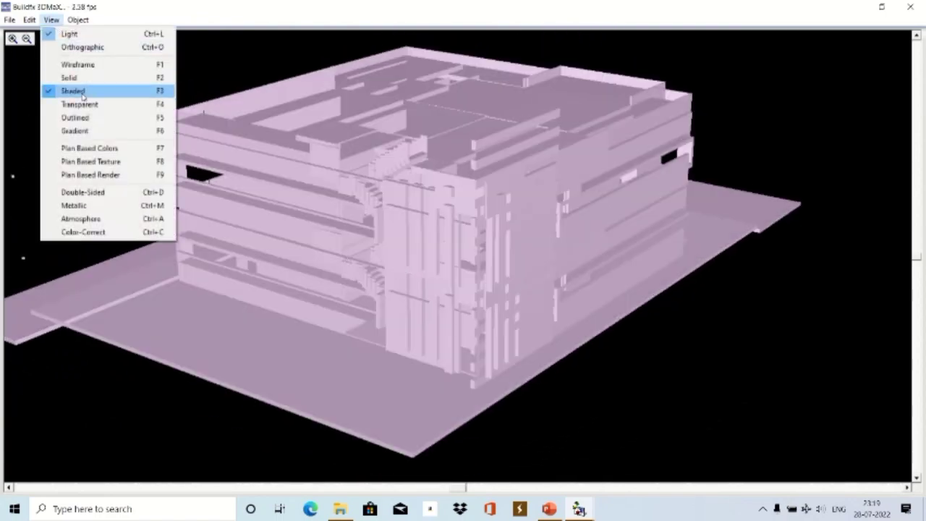
pyautogui.click(79, 103)
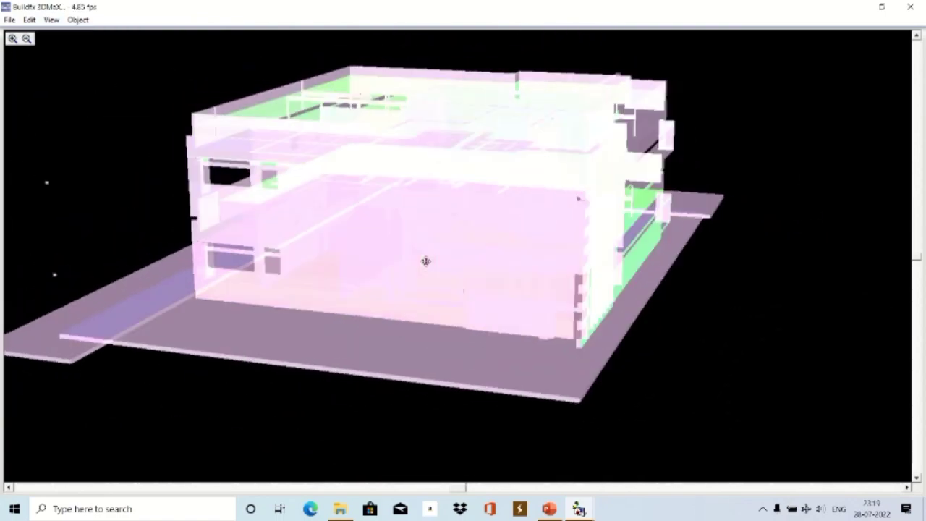
pyautogui.click(52, 19)
pyautogui.click(72, 117)
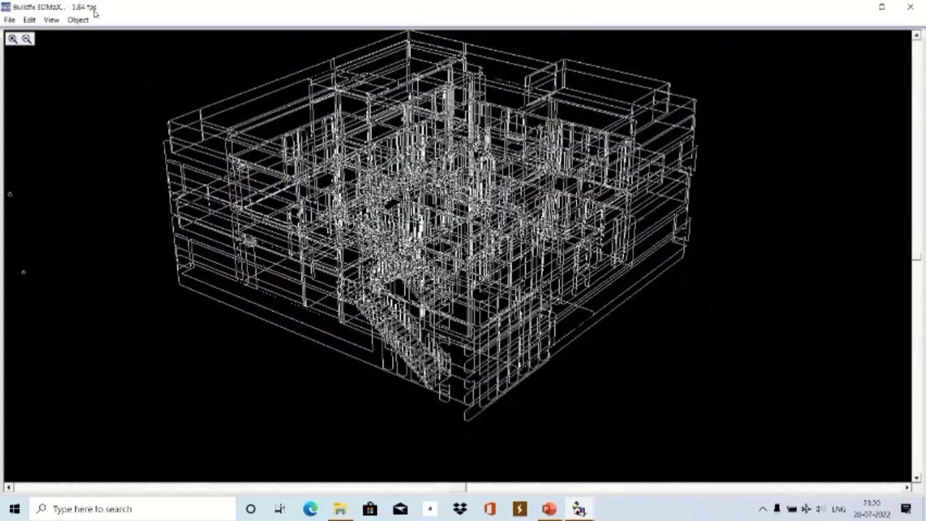
pyautogui.click(51, 19)
pyautogui.click(73, 118)
# Render the house model with plan-based textures.
pyautogui.scroll(5, 515, 279)
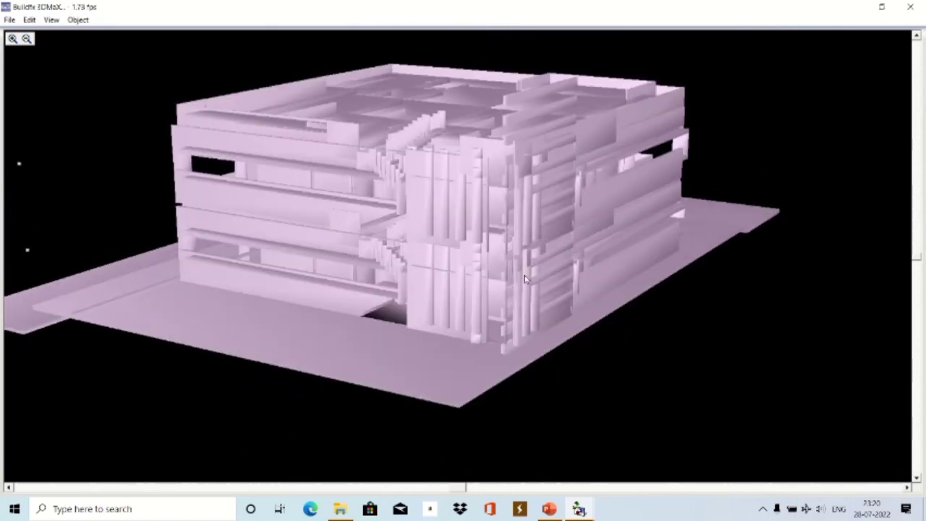
pyautogui.click(52, 20)
pyautogui.click(73, 166)
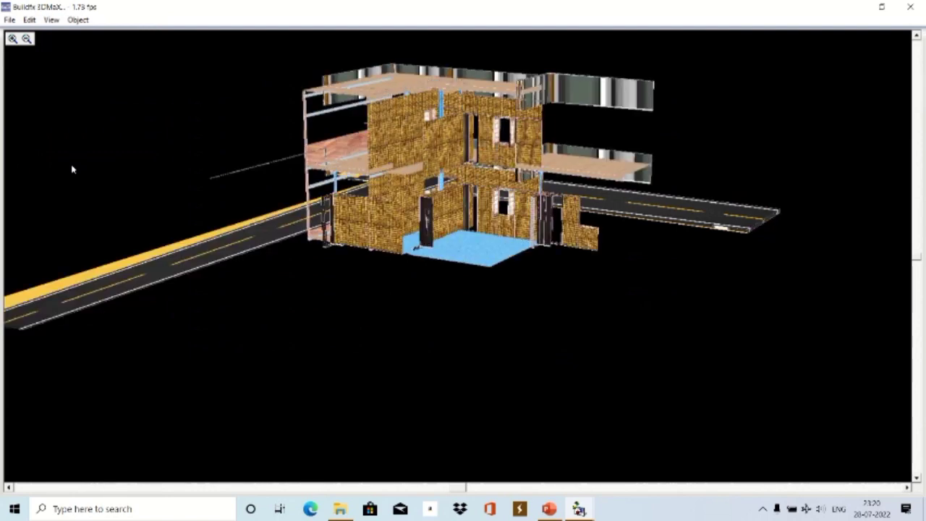
# Leave the 3D view, restore 3DMaX from the taskbar, and show plan-based colours.
pyautogui.press('Escape')
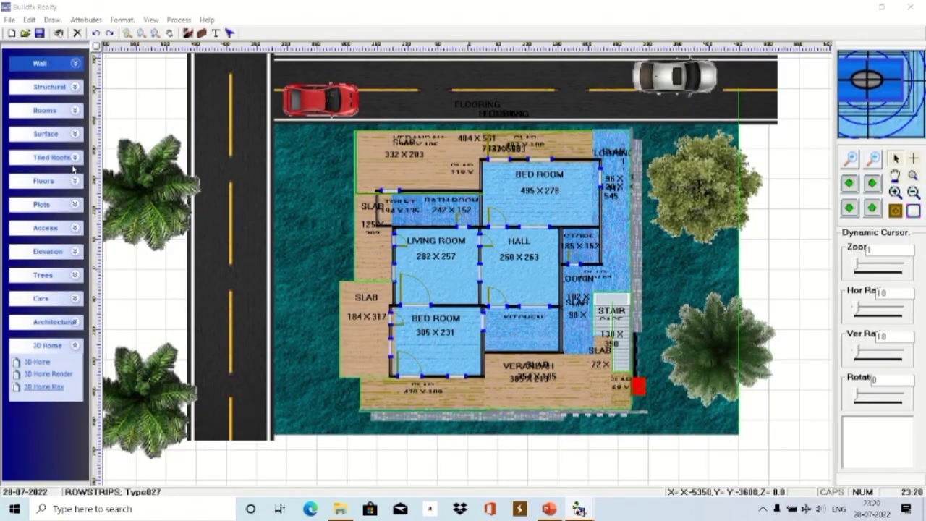
pyautogui.moveTo(587, 510)
pyautogui.moveTo(666, 490)
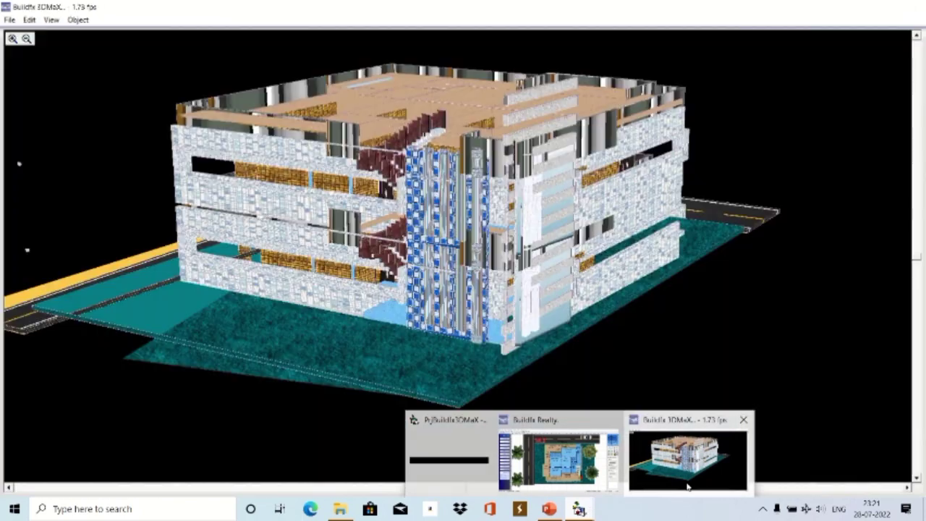
pyautogui.click(689, 450)
pyautogui.click(51, 19)
pyautogui.click(82, 148)
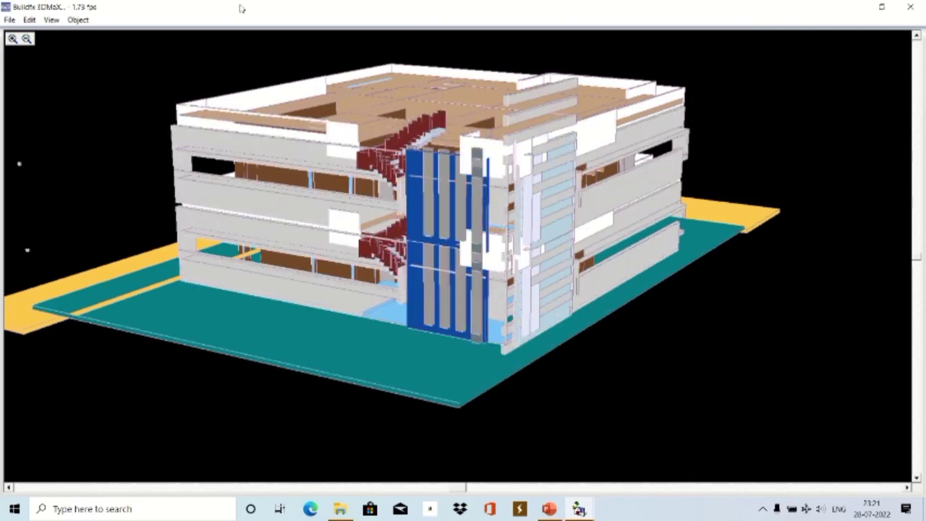
# Switch the model to plan-based textures, then to gradient and other shading options.
pyautogui.click(54, 20)
pyautogui.click(88, 162)
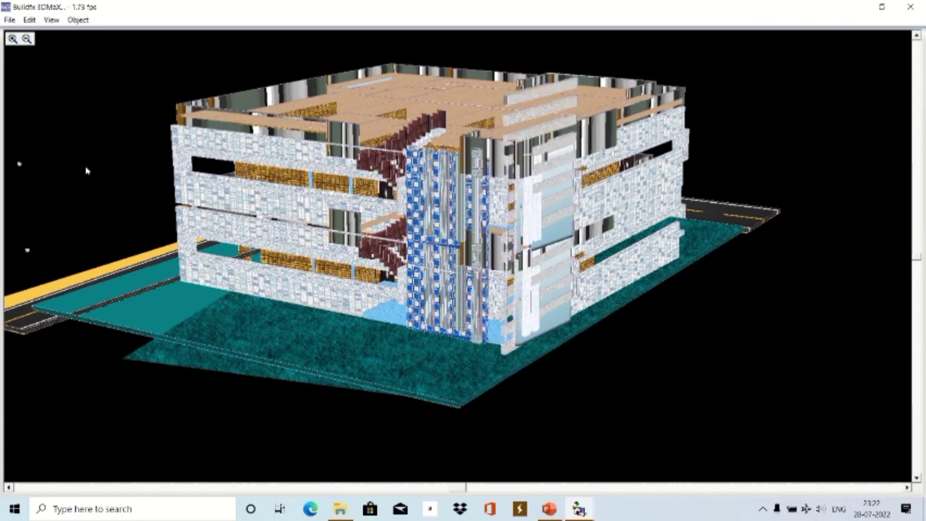
pyautogui.press('F8')
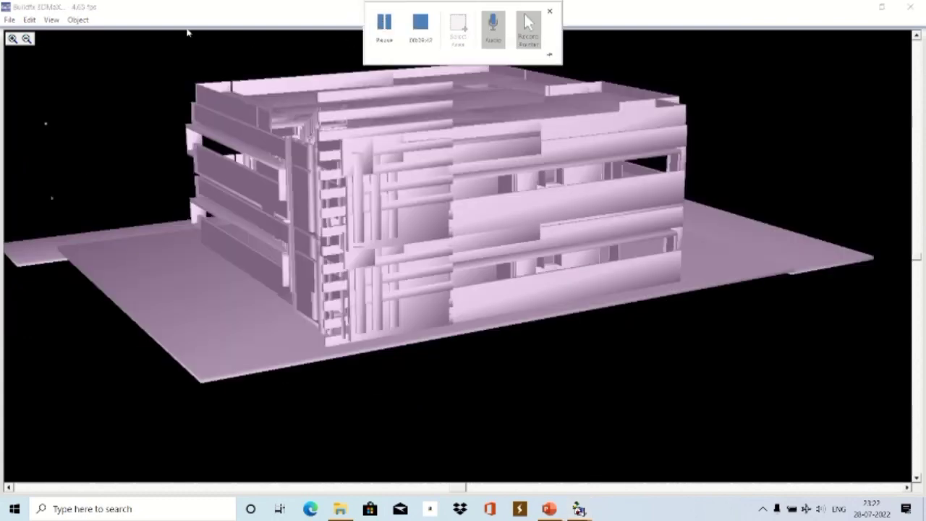
pyautogui.click(51, 20)
pyautogui.click(77, 150)
pyautogui.click(51, 20)
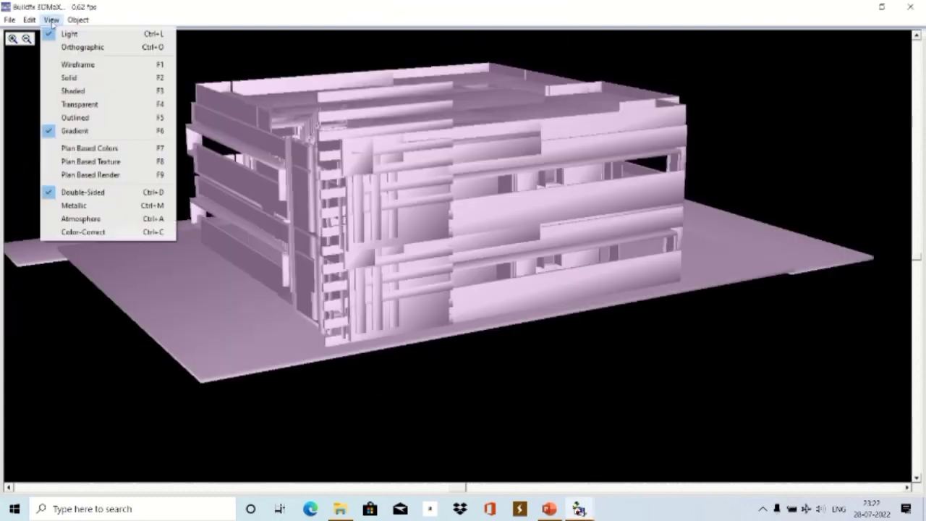
pyautogui.click(83, 193)
# Toggle double-sided rendering and metallic shading, and apply another lighting effect.
pyautogui.click(53, 21)
pyautogui.click(69, 191)
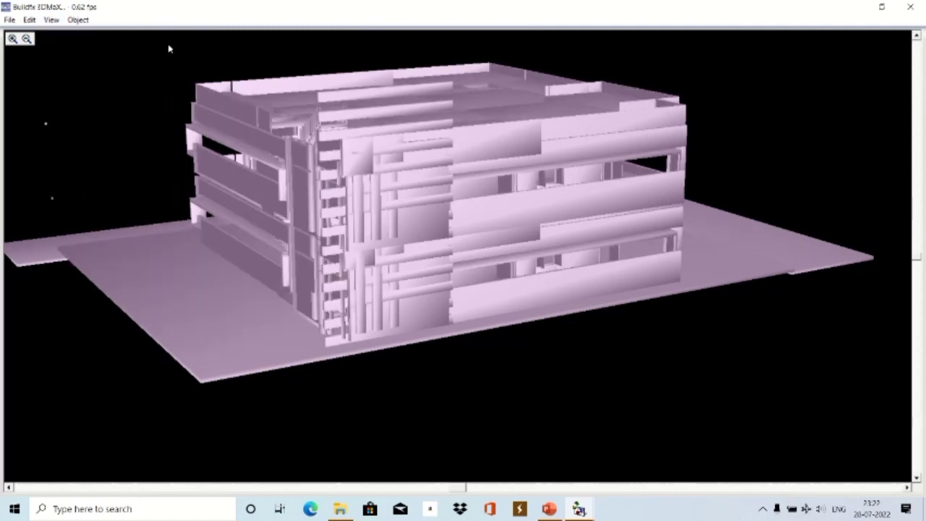
pyautogui.click(55, 19)
pyautogui.click(64, 206)
pyautogui.click(51, 20)
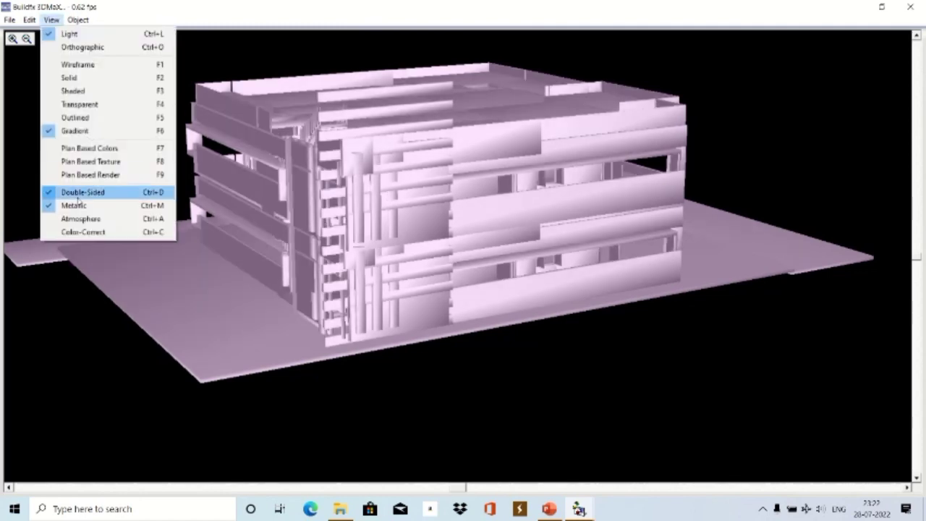
pyautogui.click(83, 192)
pyautogui.click(51, 20)
pyautogui.click(91, 193)
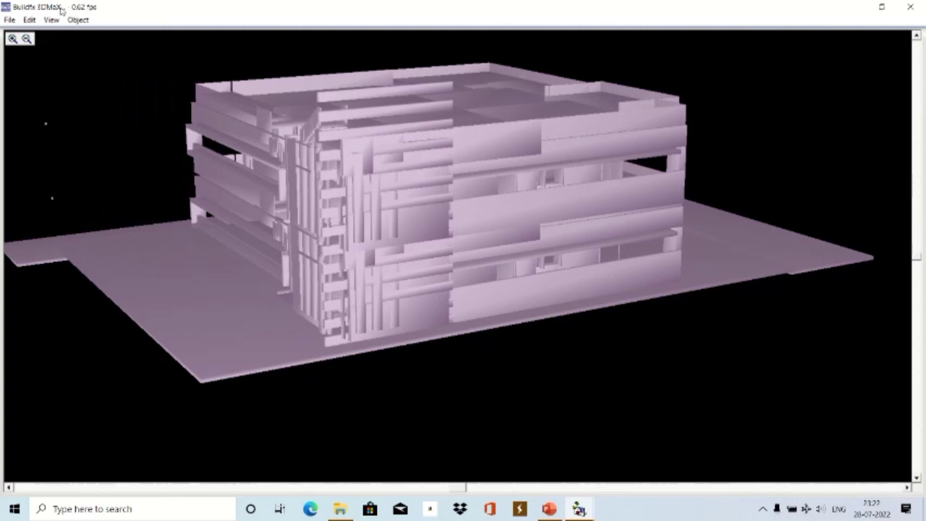
pyautogui.click(52, 20)
pyautogui.click(76, 233)
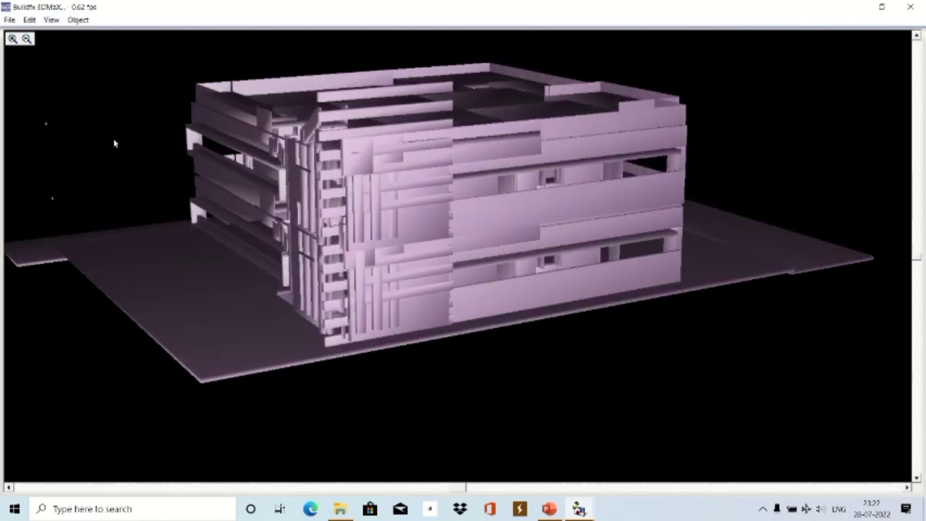
# Enable colour correction and atmosphere, toggle metallic, and return to plan-based colours.
pyautogui.click(48, 21)
pyautogui.click(65, 231)
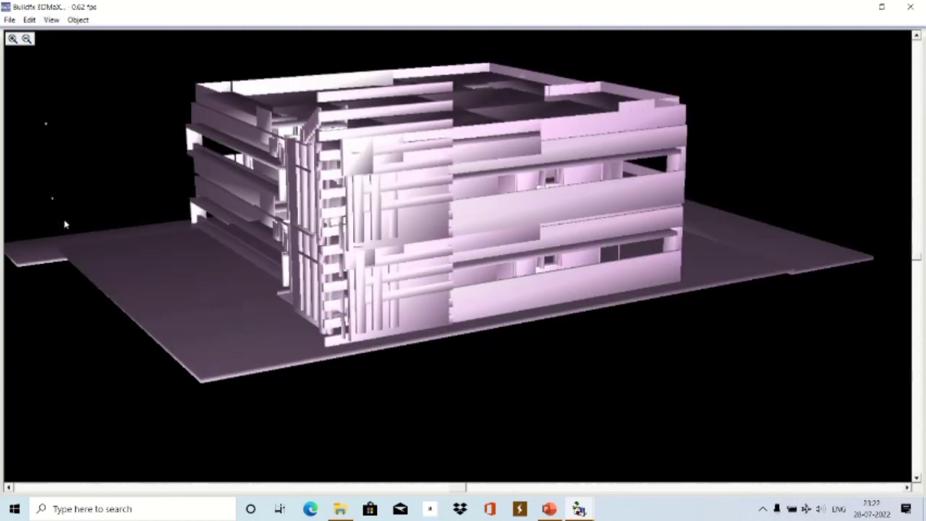
pyautogui.click(51, 20)
pyautogui.click(72, 206)
pyautogui.click(53, 20)
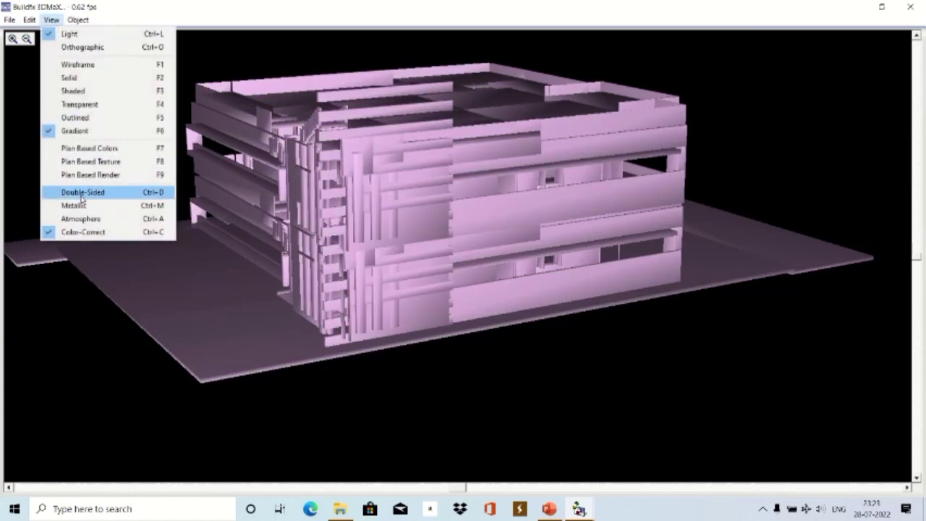
pyautogui.click(81, 192)
pyautogui.click(51, 20)
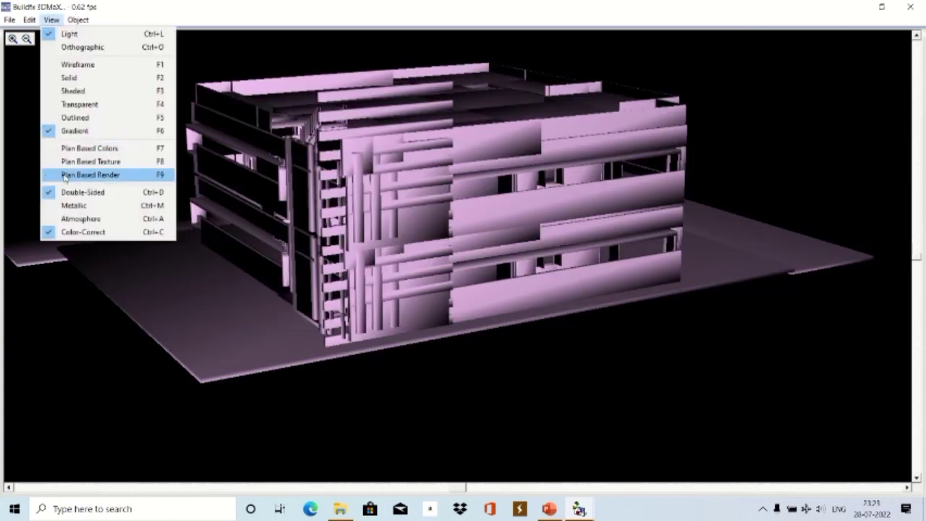
pyautogui.click(70, 220)
pyautogui.click(52, 20)
pyautogui.click(79, 207)
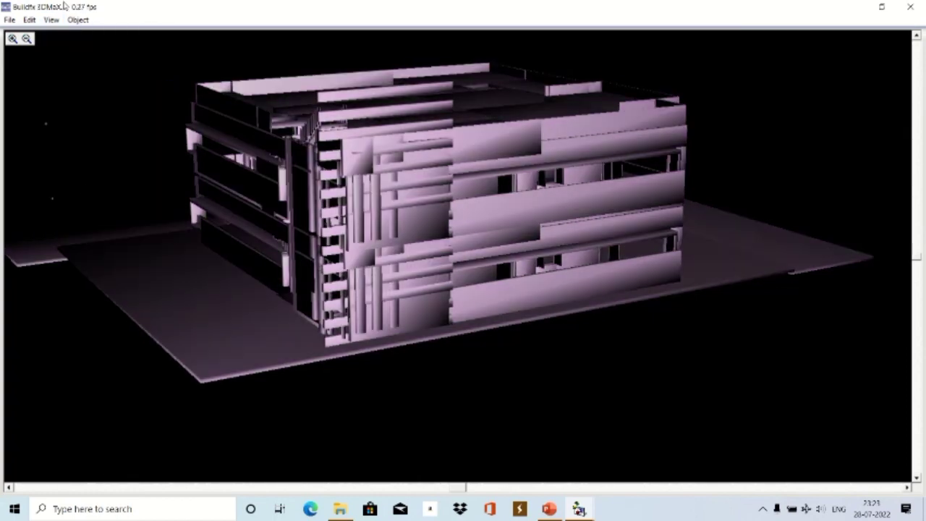
pyautogui.click(52, 20)
pyautogui.click(74, 149)
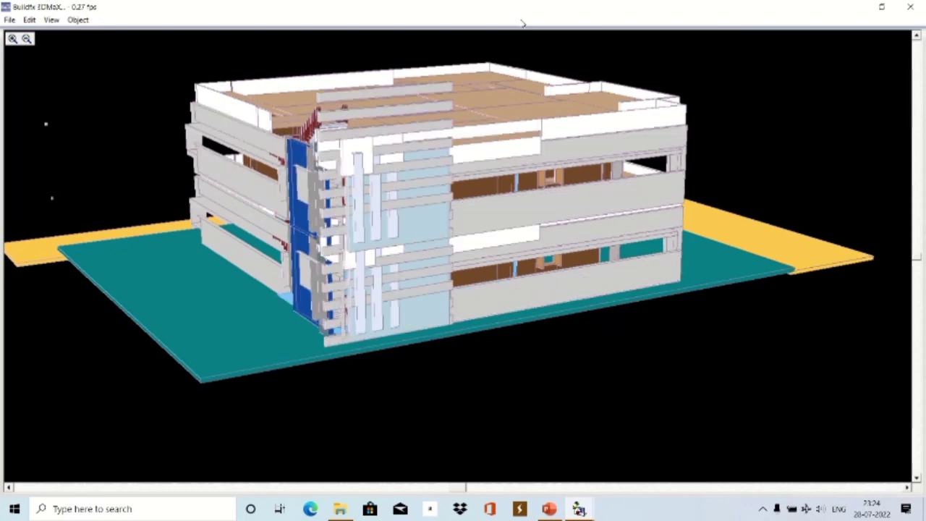
# Show plan-based textures on the building, then turn them off for plain shading.
pyautogui.click(51, 19)
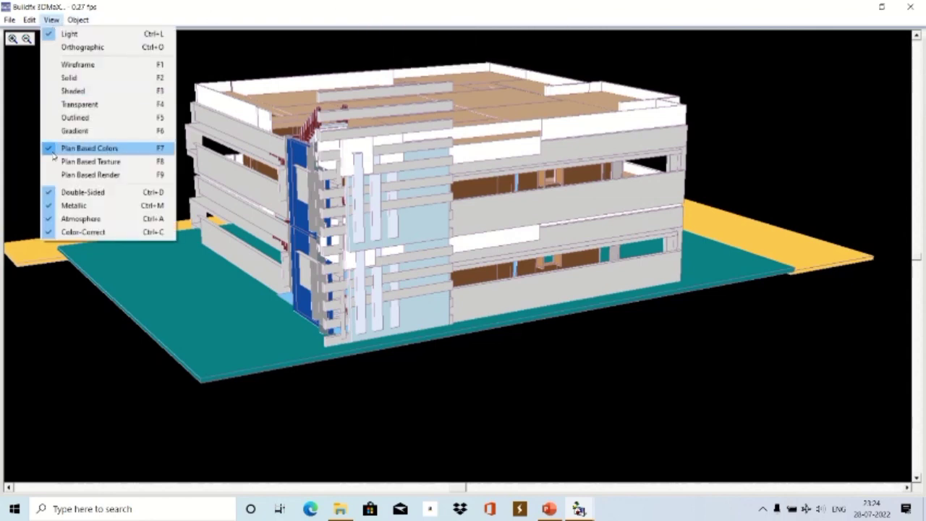
pyautogui.click(53, 165)
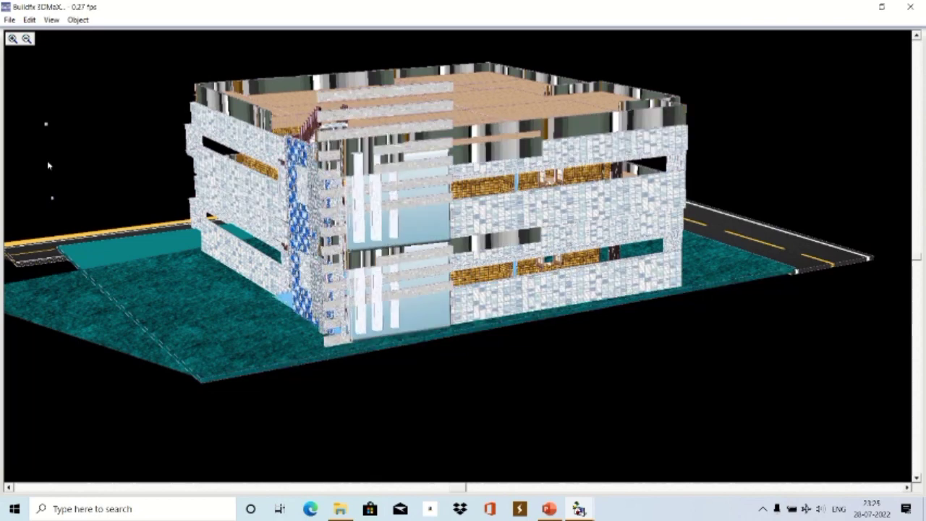
pyautogui.click(52, 20)
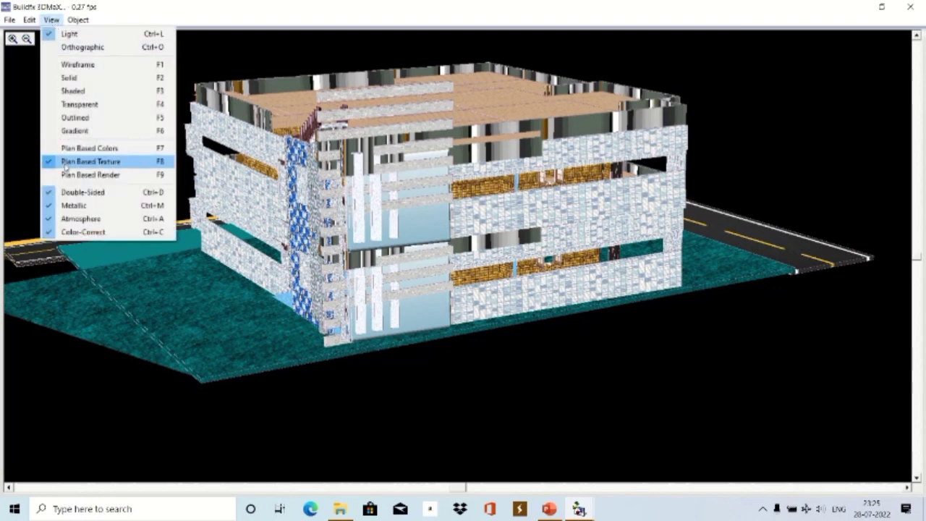
pyautogui.click(67, 151)
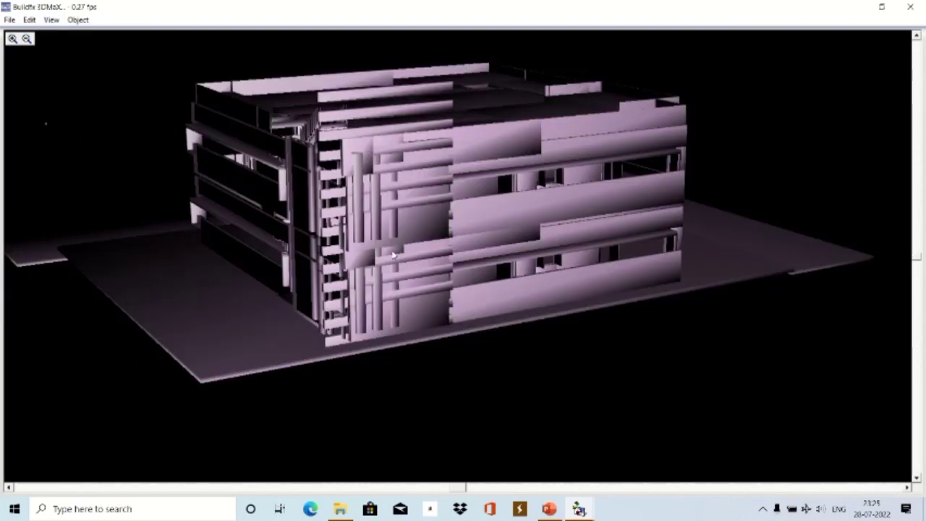
# Rotate the model slightly and render it in plan-based colours.
pyautogui.moveTo(395, 256); pyautogui.dragTo(385, 251)
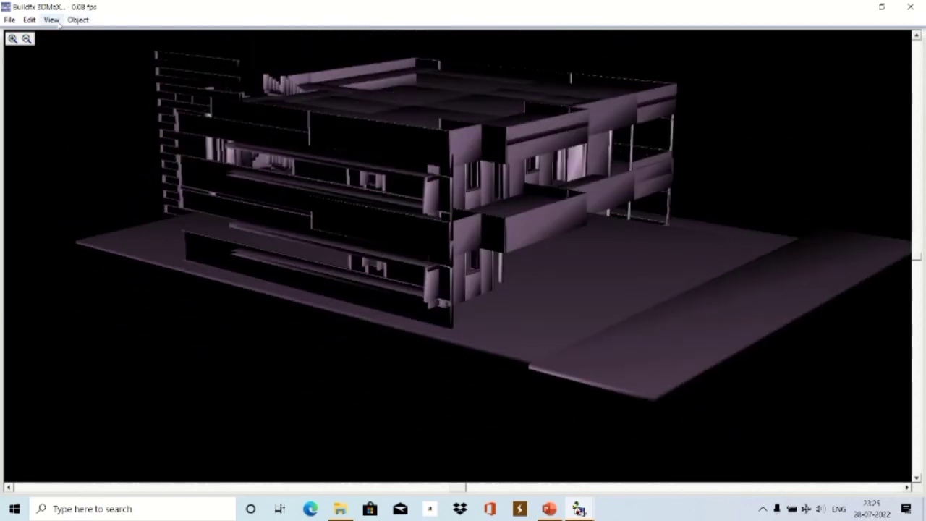
pyautogui.click(51, 20)
pyautogui.click(52, 19)
pyautogui.click(52, 19)
pyautogui.click(84, 151)
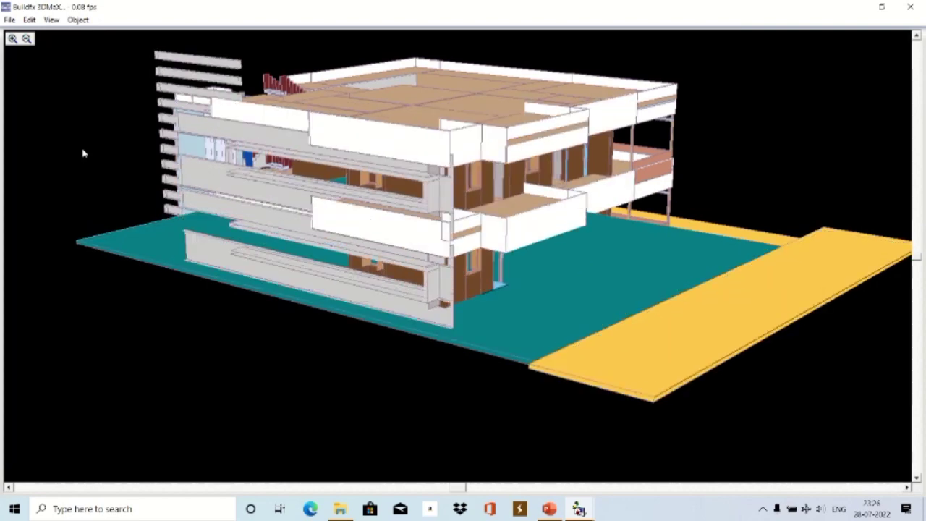
# Choose Shaded, turn off colour-correct, atmosphere, metallic and double-sided, then choose Gradient.
pyautogui.click(51, 20)
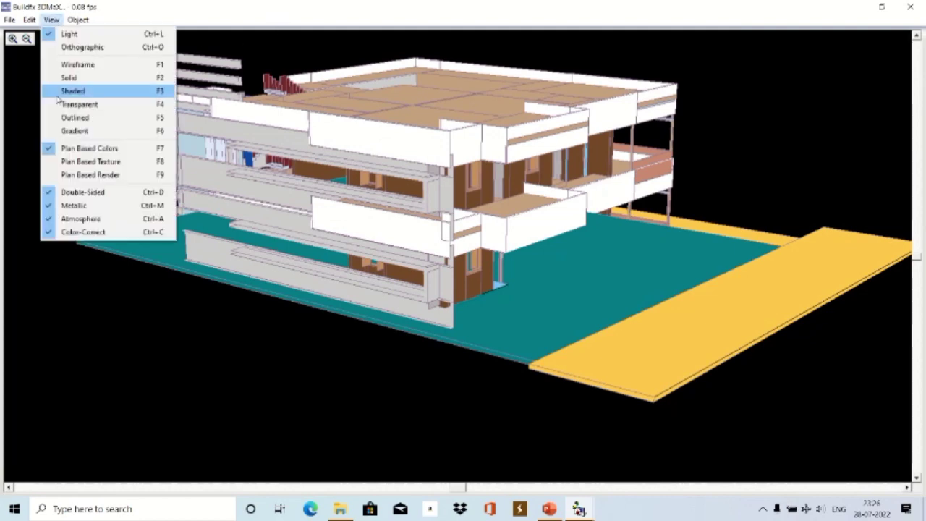
pyautogui.click(65, 133)
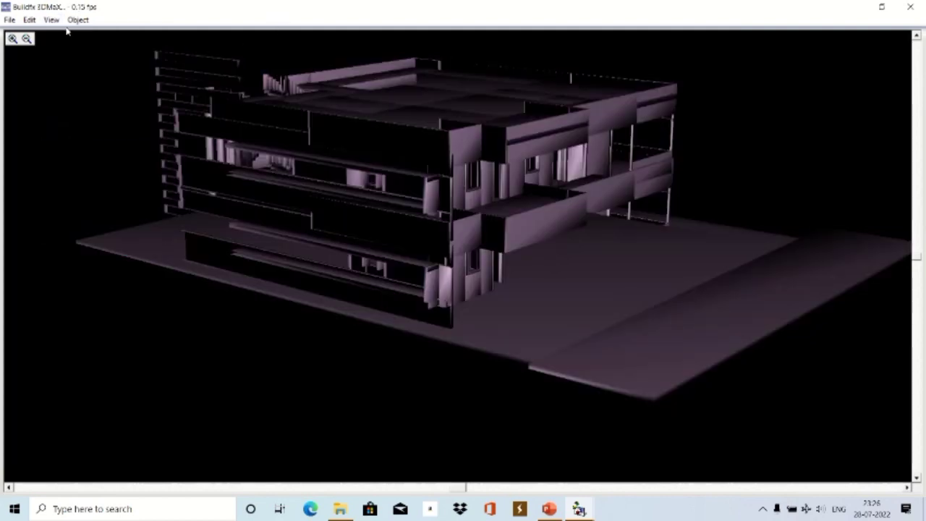
pyautogui.click(52, 20)
pyautogui.click(83, 232)
pyautogui.click(50, 19)
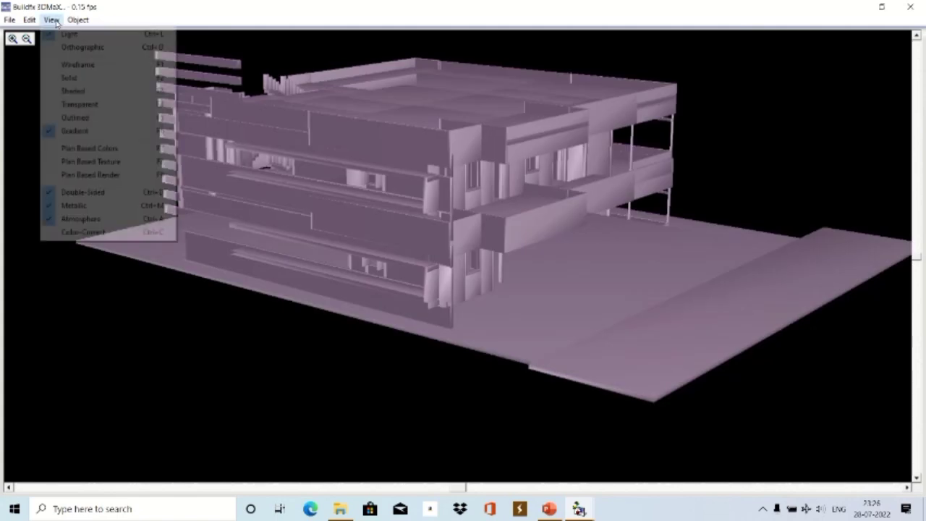
pyautogui.click(79, 219)
pyautogui.click(51, 19)
pyautogui.click(84, 211)
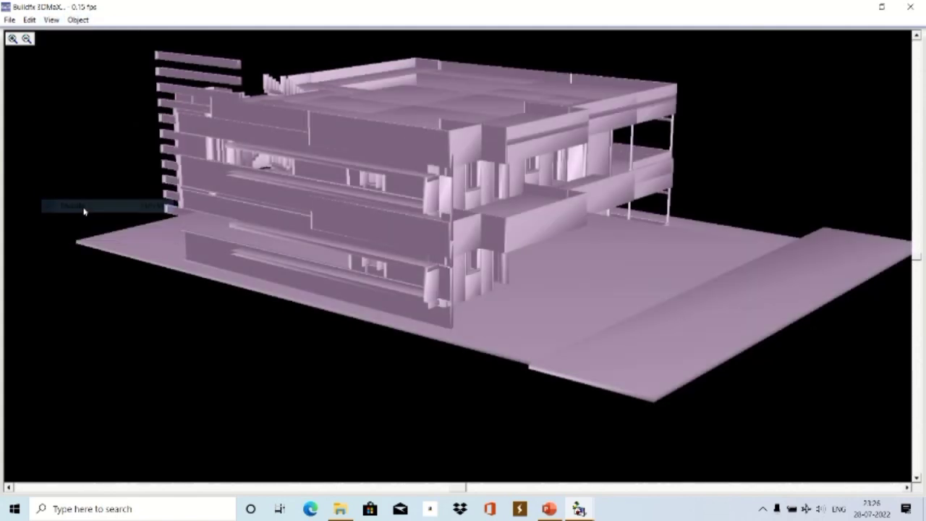
pyautogui.click(52, 20)
pyautogui.click(65, 193)
pyautogui.click(52, 20)
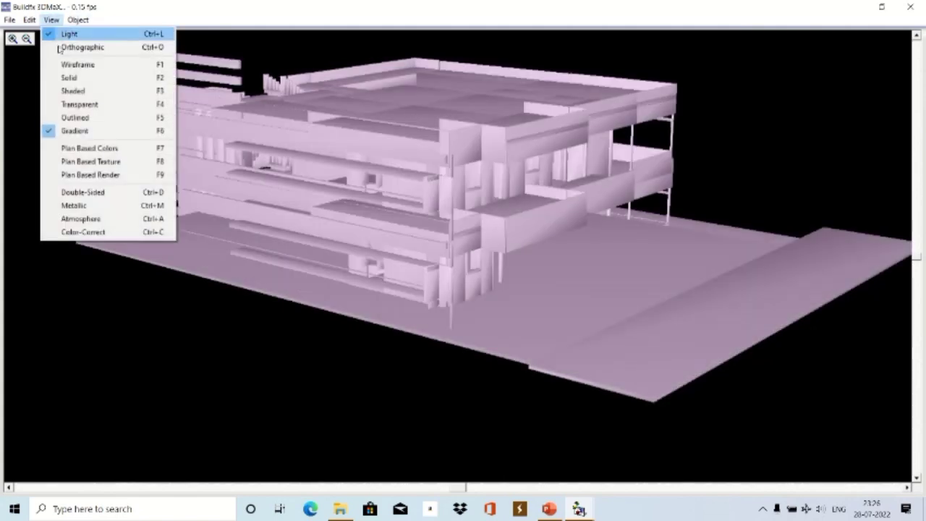
pyautogui.click(63, 132)
# Orbit and tilt the lilac gradient-shaded building through front and oblique views.
pyautogui.moveTo(317, 220); pyautogui.dragTo(569, 262)
pyautogui.moveTo(914, 243); pyautogui.dragTo(917, 219)
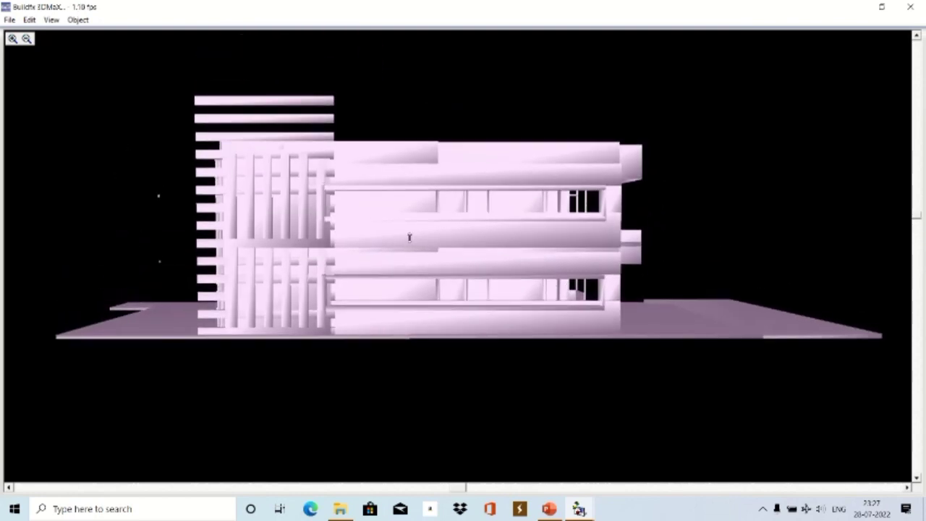
pyautogui.scroll(3, 424, 249)
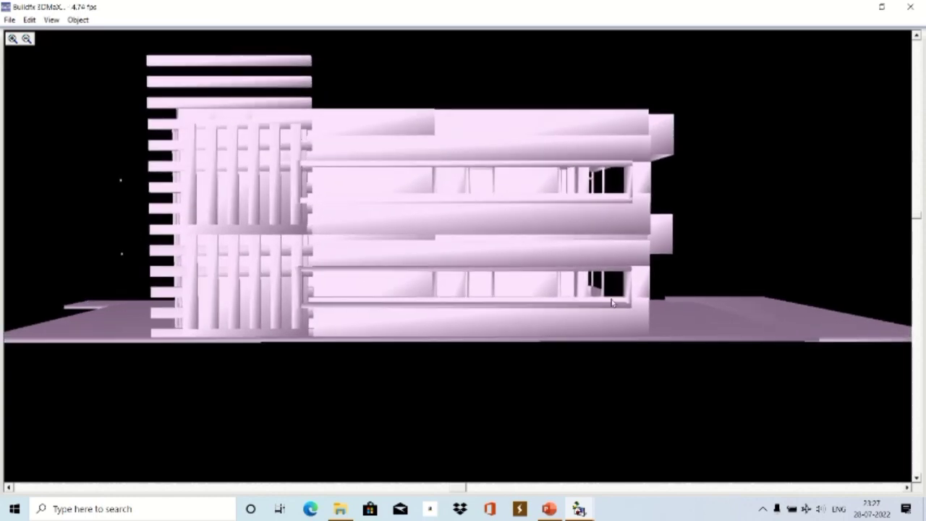
pyautogui.moveTo(486, 277); pyautogui.dragTo(491, 276)
pyautogui.moveTo(922, 240); pyautogui.dragTo(918, 194)
pyautogui.moveTo(549, 187); pyautogui.dragTo(531, 161)
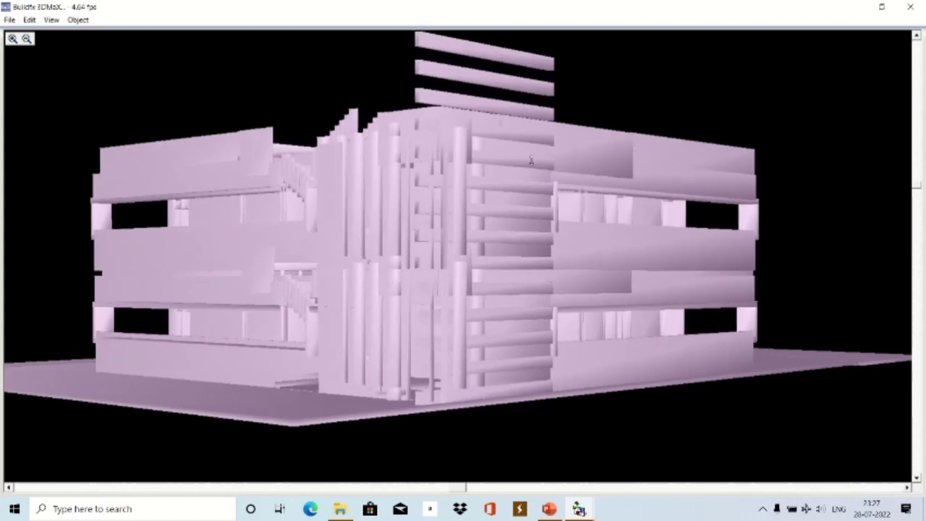
pyautogui.moveTo(915, 185); pyautogui.dragTo(917, 179)
# Toggle the double-sided, metallic, atmosphere and colour-correct effects.
pyautogui.click(51, 19)
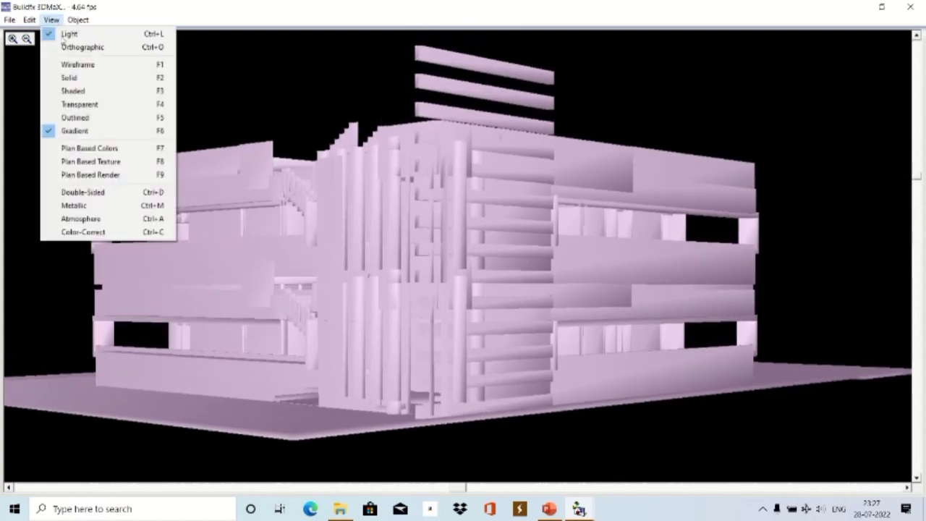
pyautogui.click(72, 193)
pyautogui.click(51, 19)
pyautogui.click(71, 206)
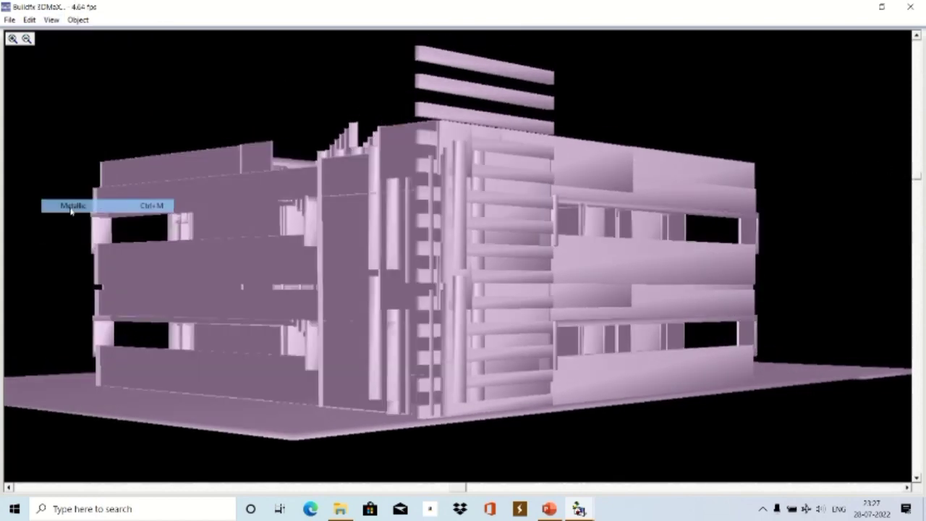
pyautogui.click(52, 19)
pyautogui.click(72, 218)
pyautogui.click(52, 19)
pyautogui.click(71, 231)
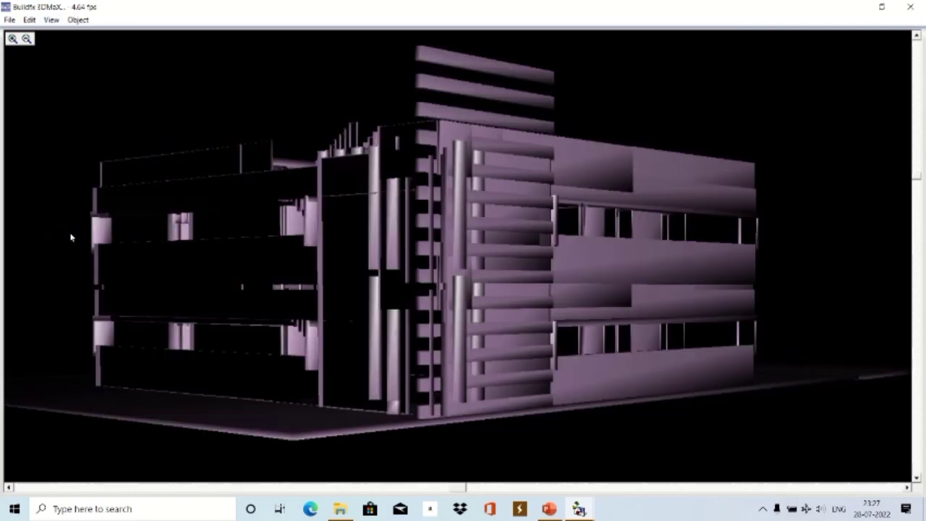
# Switch to gradient shading, then render the building in plan-based colours.
pyautogui.click(52, 19)
pyautogui.click(67, 131)
pyautogui.click(52, 19)
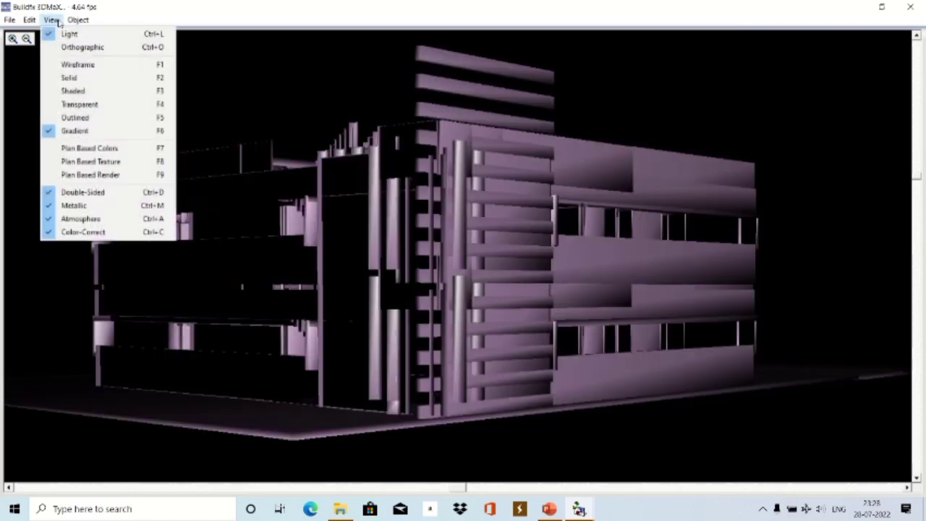
pyautogui.click(74, 149)
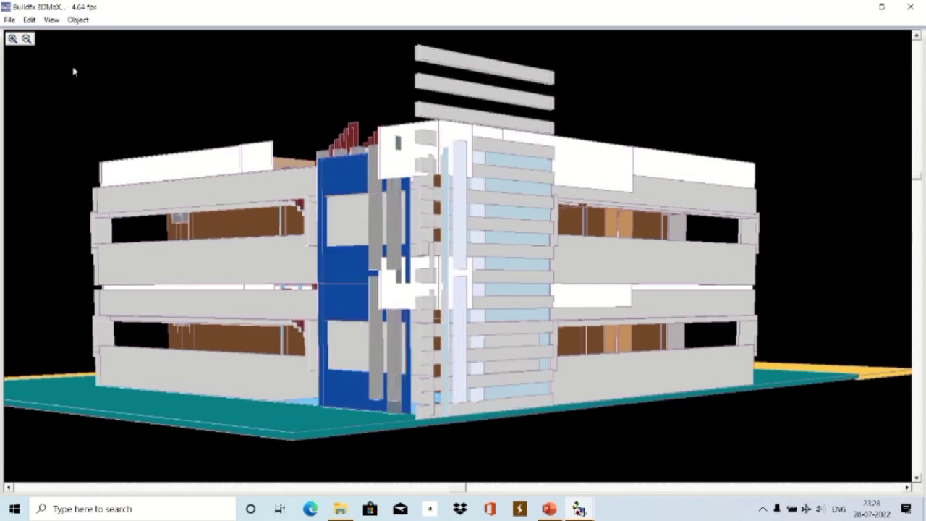
# Cycle the building through plan-based textures, plain gradient, and back to plan-based colours.
pyautogui.click(51, 20)
pyautogui.click(78, 165)
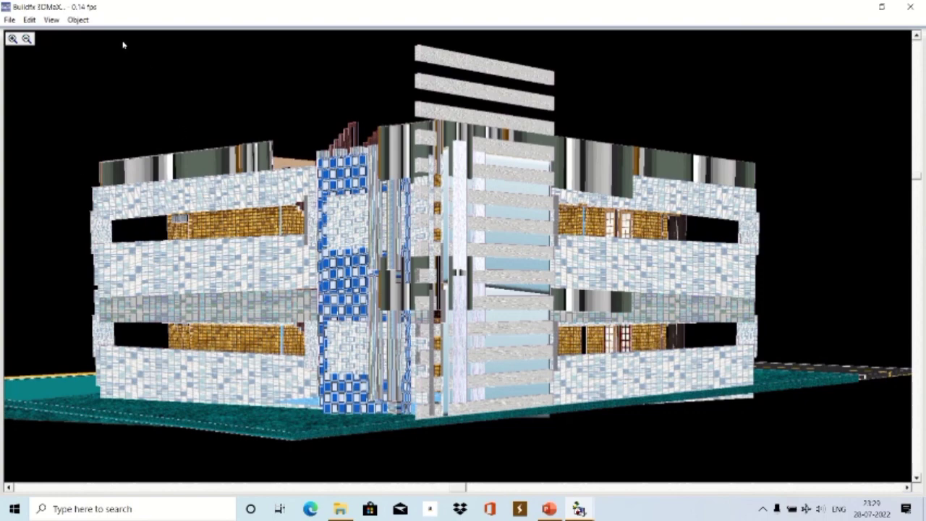
pyautogui.click(50, 20)
pyautogui.click(72, 131)
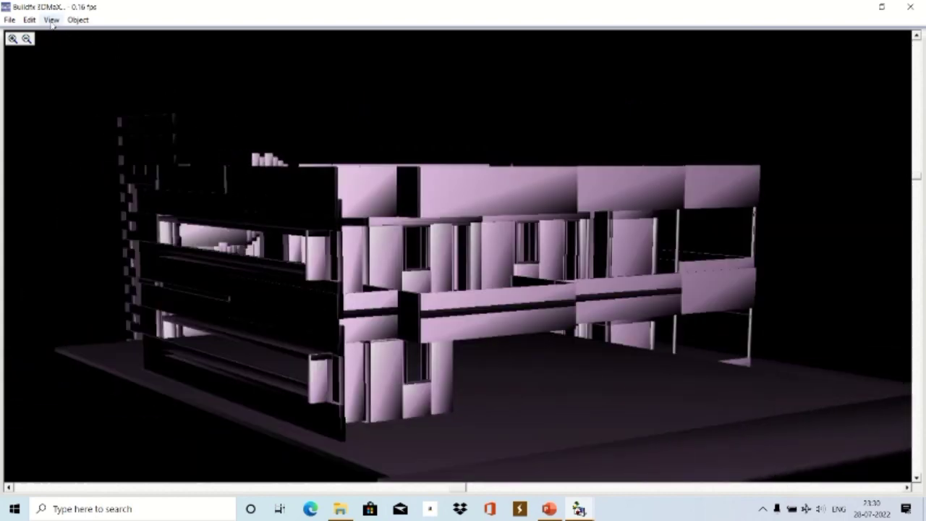
pyautogui.click(51, 19)
pyautogui.click(72, 149)
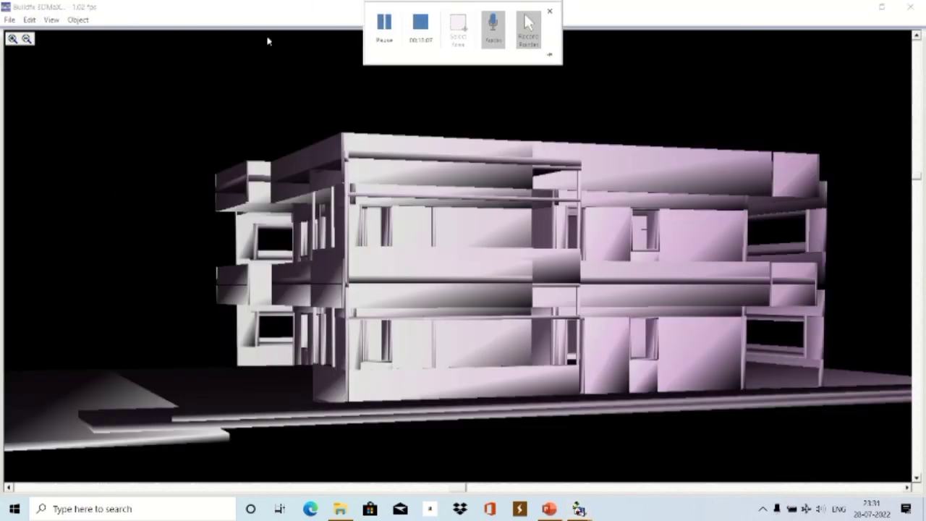
# Render the building in plan-based colours, then with plan-based textures.
pyautogui.click(51, 20)
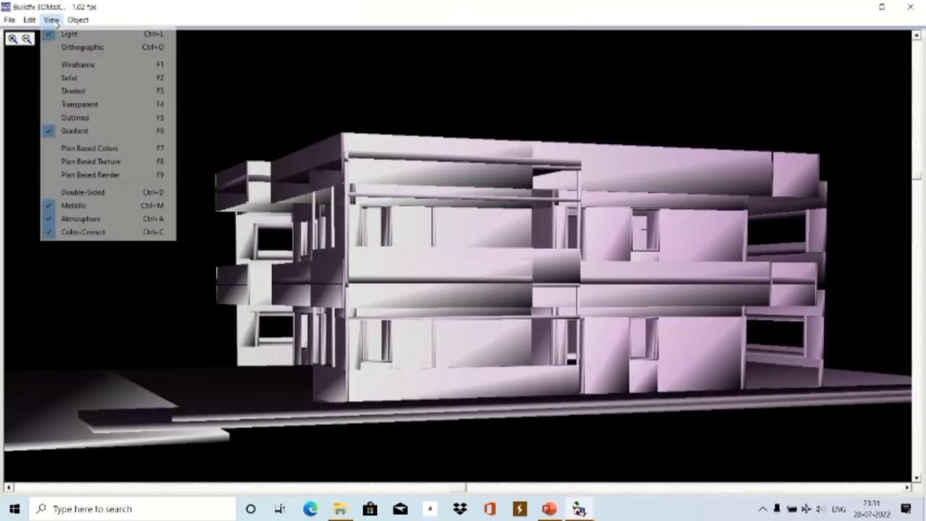
pyautogui.click(65, 155)
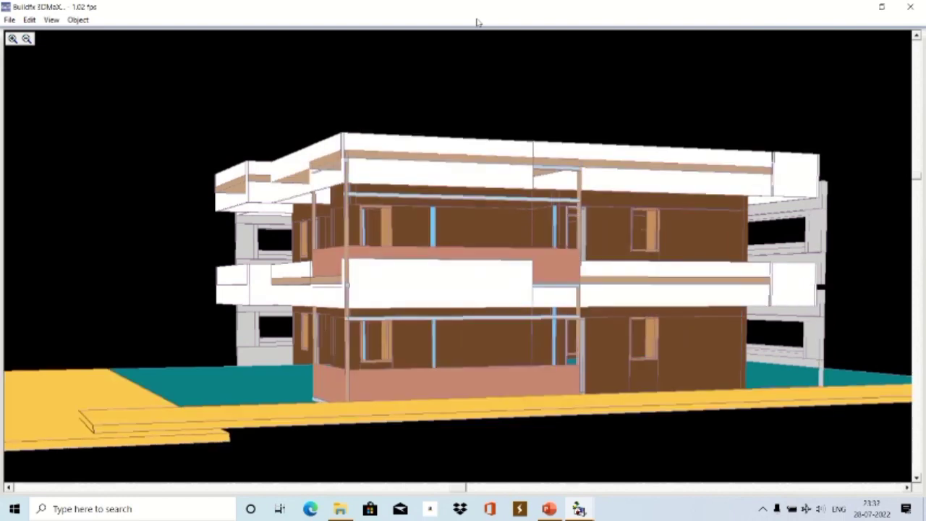
pyautogui.click(51, 20)
pyautogui.click(84, 162)
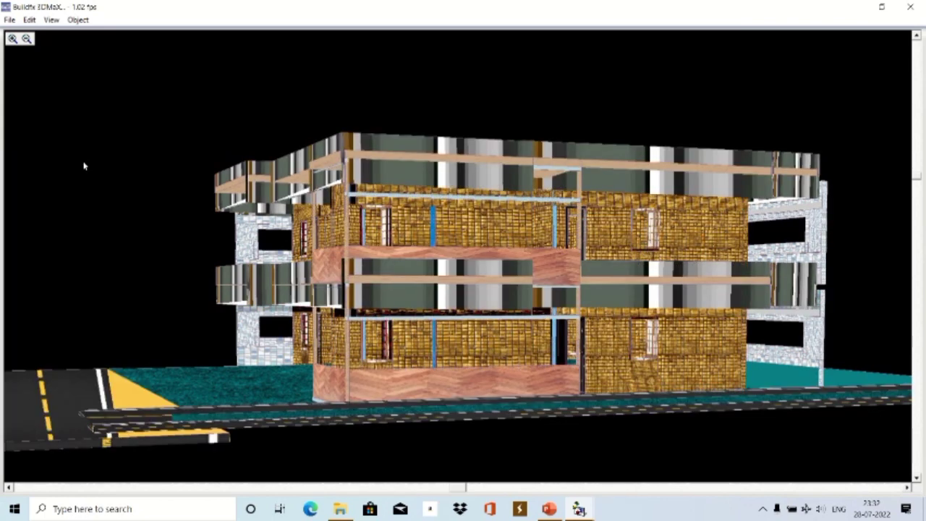
# Close the View menu unchanged, nudge the scrollbar, and open Windows search for Paint.
pyautogui.click(51, 19)
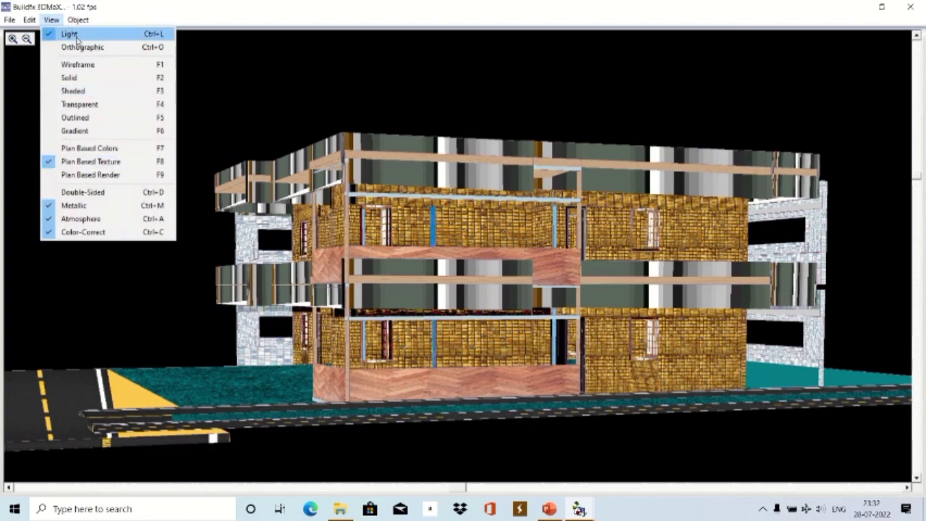
pyautogui.click(280, 17)
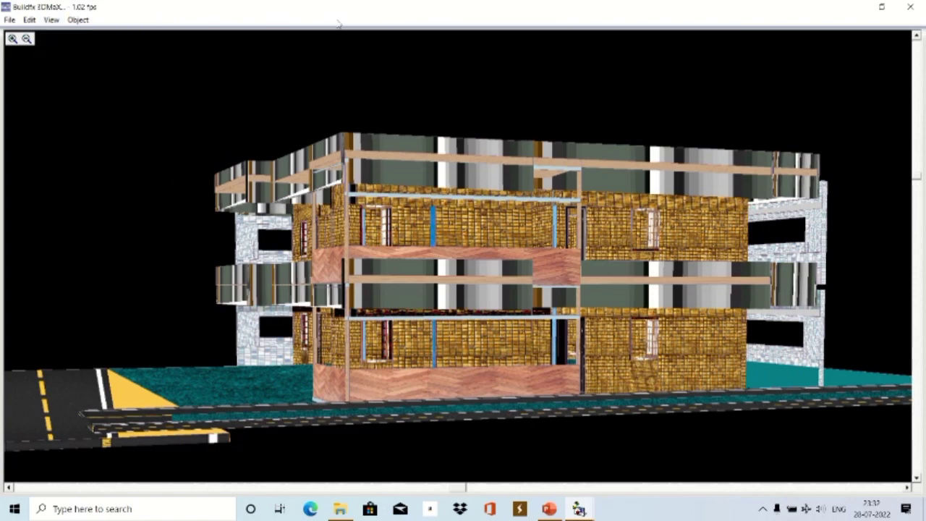
pyautogui.moveTo(456, 4)
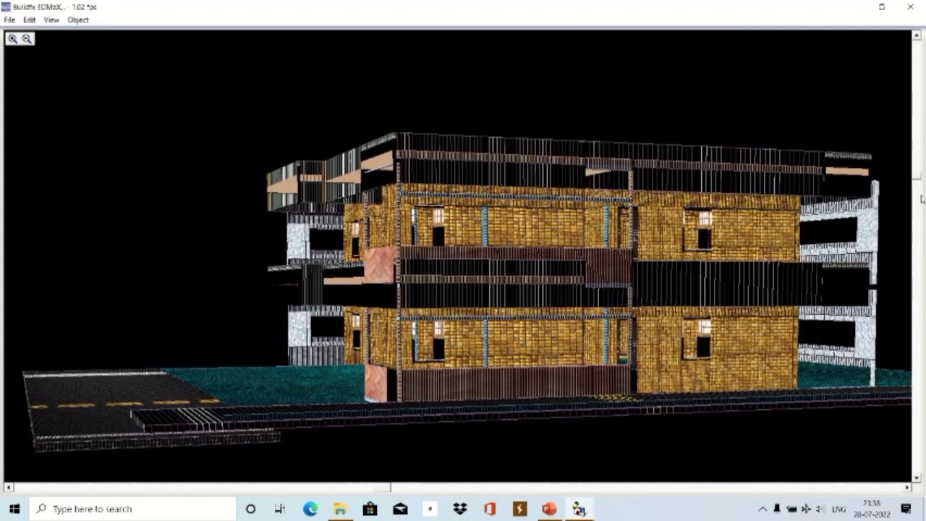
pyautogui.moveTo(922, 199); pyautogui.dragTo(922, 200)
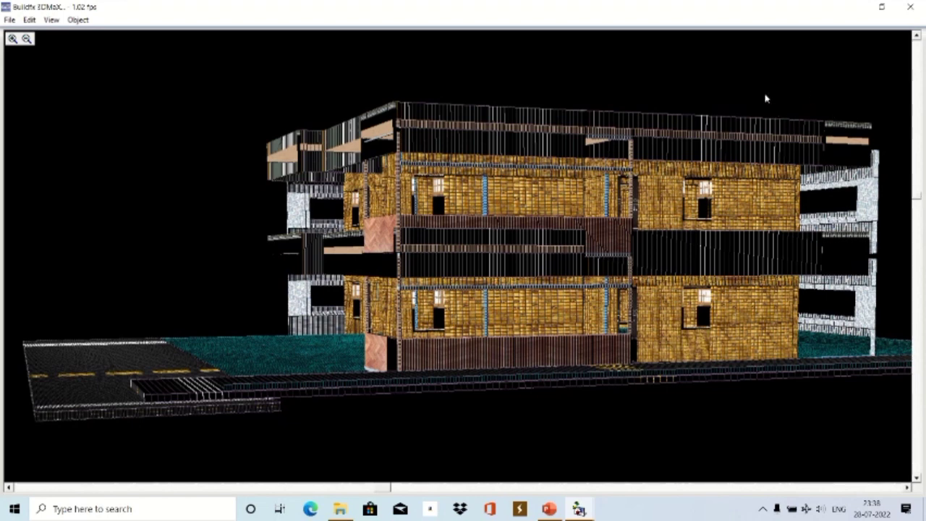
pyautogui.click(230, 500)
# Paste the captured building render into Paint and choose JPEG in Save As.
pyautogui.hotkey('alt', 'Tab')
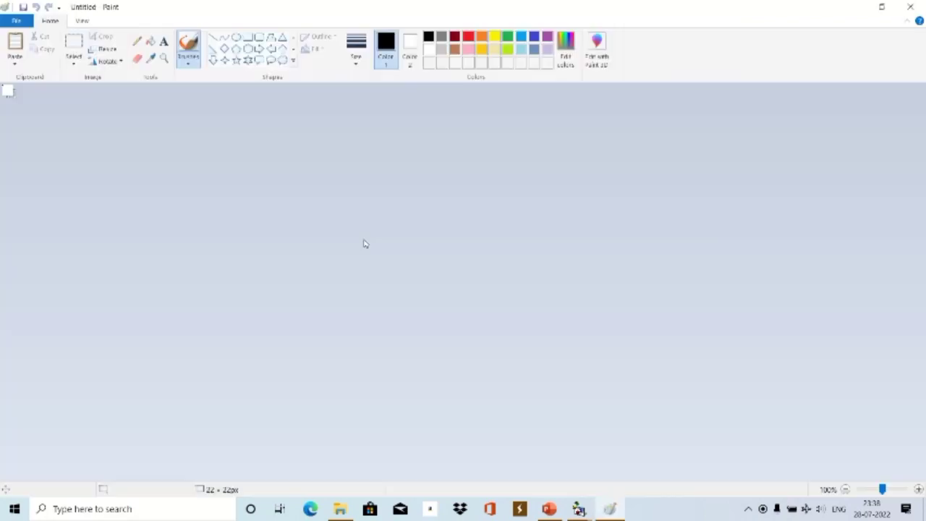
pyautogui.hotkey('ctrl', 'v')
pyautogui.click(16, 20)
pyautogui.click(49, 129)
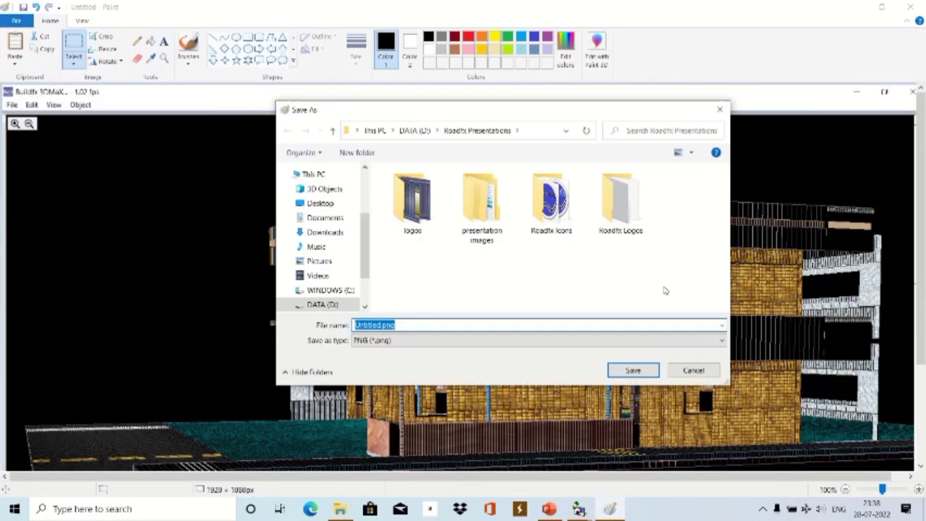
pyautogui.click(423, 340)
pyautogui.click(405, 383)
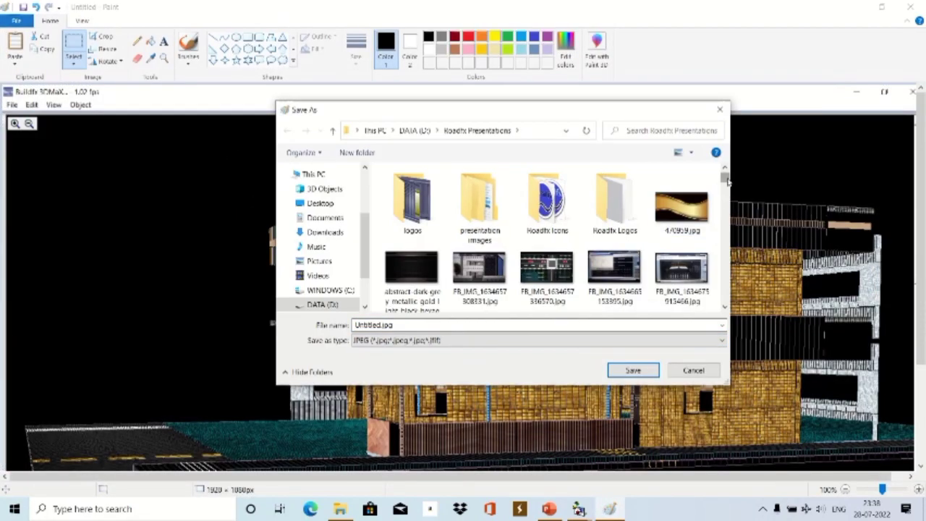
# Save the image as WorkProgress331.jpg in Roadfx Presentations and close Paint.
pyautogui.scroll(-15, 615, 217)
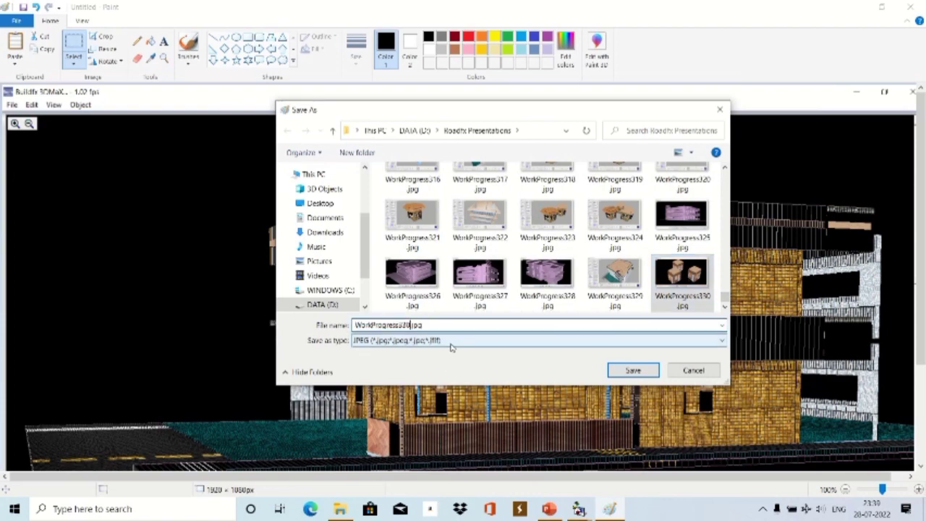
pyautogui.click(634, 371)
pyautogui.scroll(-3, 631, 282)
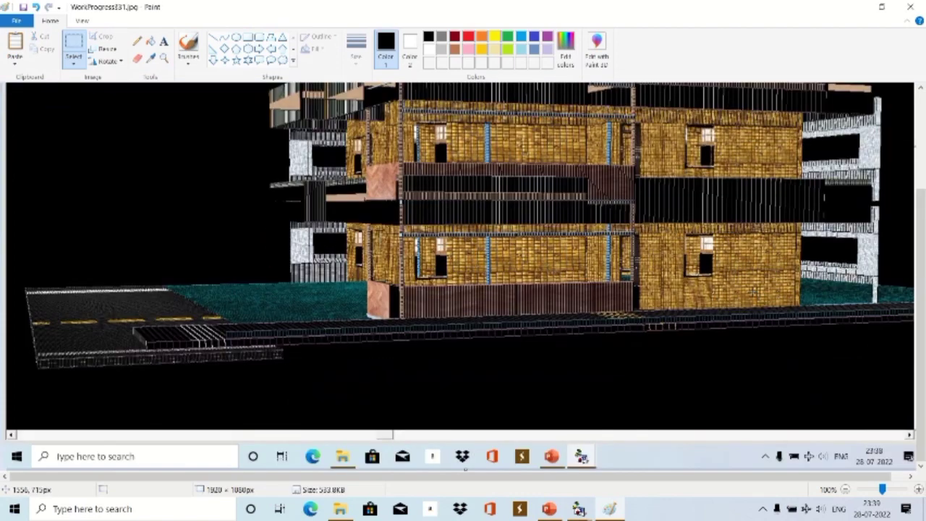
pyautogui.scroll(3, 630, 282)
pyautogui.keyDown('ctrl'); pyautogui.scroll(-2, 88, 187); pyautogui.keyUp('ctrl')
pyautogui.keyDown('ctrl'); pyautogui.scroll(2, 89, 186); pyautogui.keyUp('ctrl')
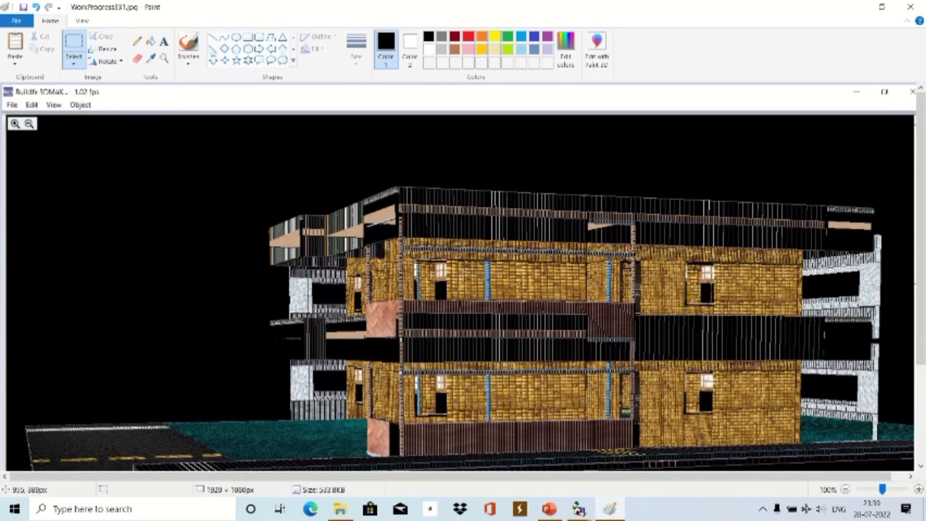
pyautogui.scroll(-3, 467, 273)
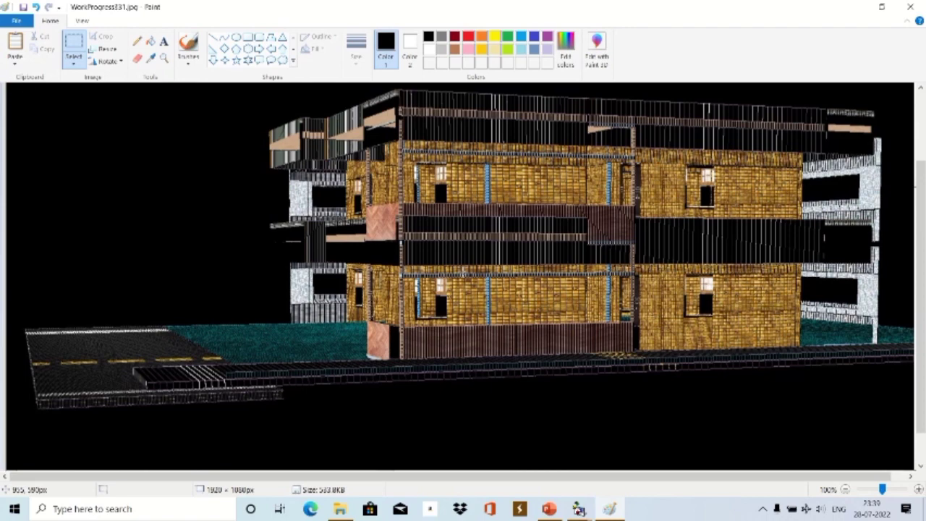
pyautogui.click(909, 7)
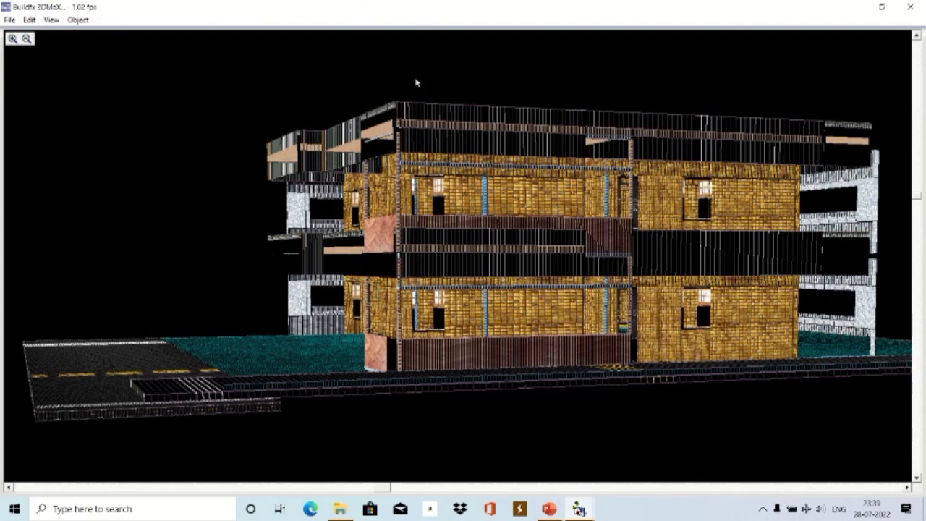
# Close the 3DMaX viewer, dismiss the VB run-time error, and restore the Buildfx Realty floor plan.
pyautogui.click(552, 511)
pyautogui.click(552, 511)
pyautogui.click(854, 9)
pyautogui.click(488, 232)
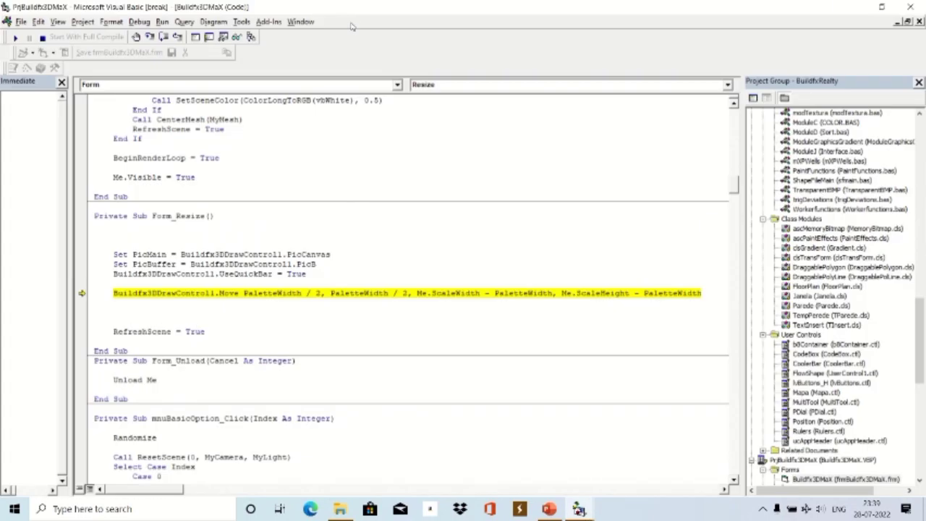
pyautogui.click(860, 9)
pyautogui.click(852, 7)
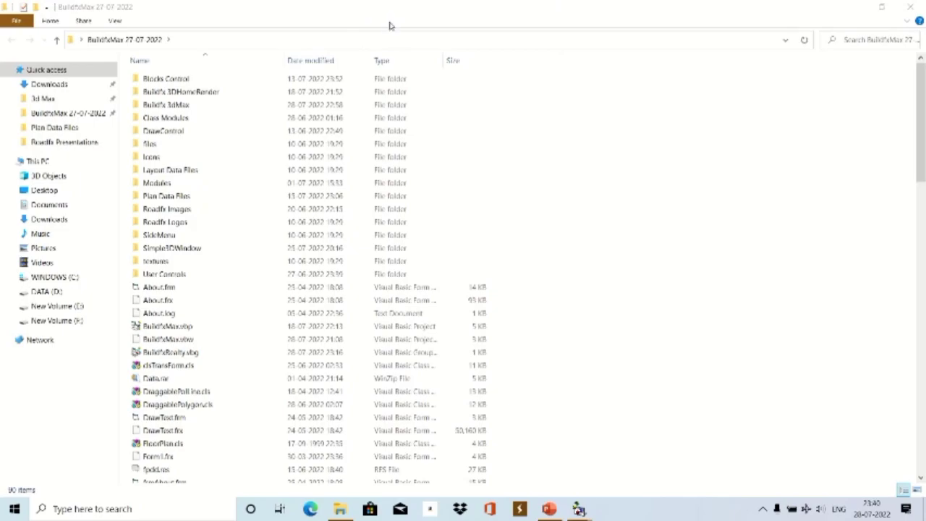
pyautogui.click(854, 7)
# Pan the floor plan right and send the house to 3D Home Max.
pyautogui.hotkey('alt', 'Tab')
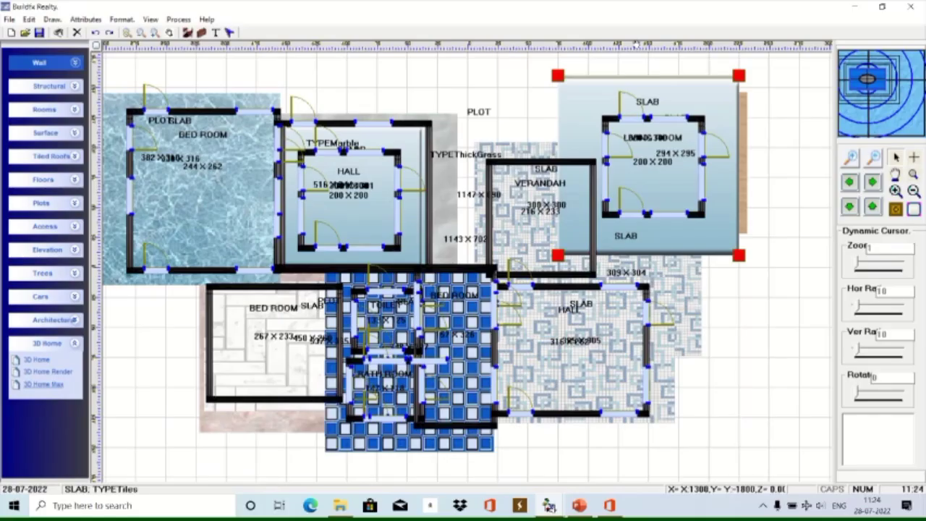
pyautogui.moveTo(407, 54); pyautogui.dragTo(499, 66)
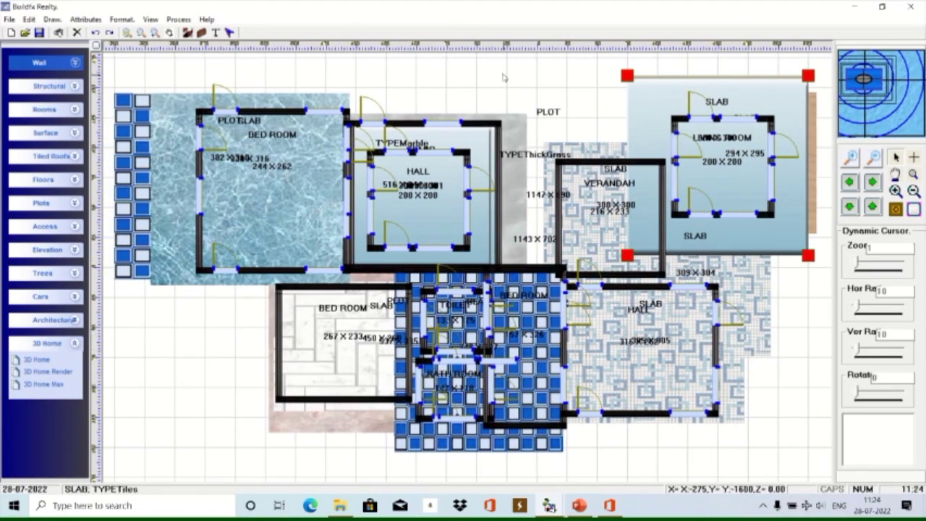
pyautogui.moveTo(396, 26)
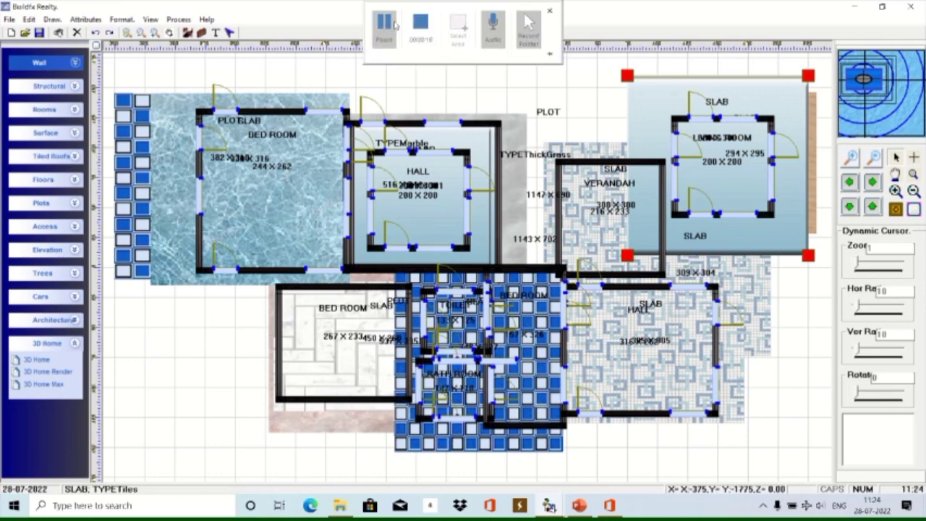
pyautogui.click(45, 384)
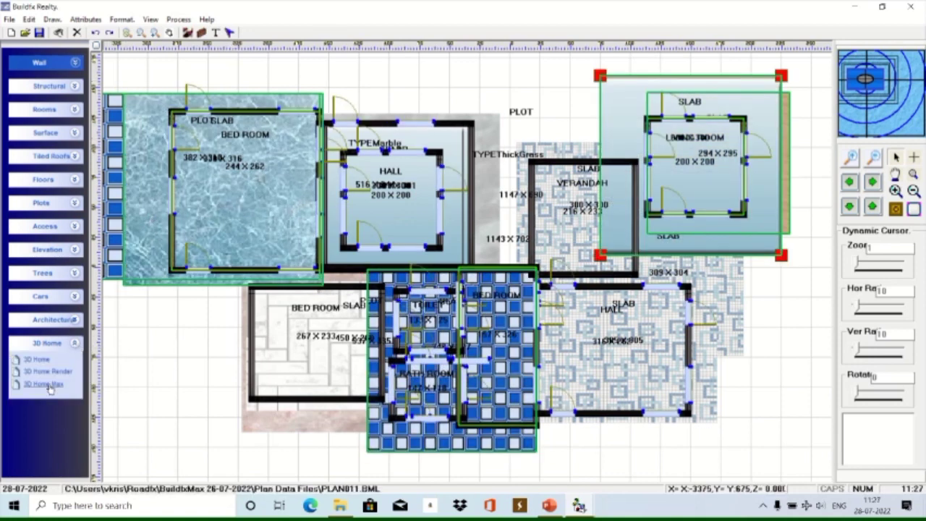
pyautogui.moveTo(360, 3)
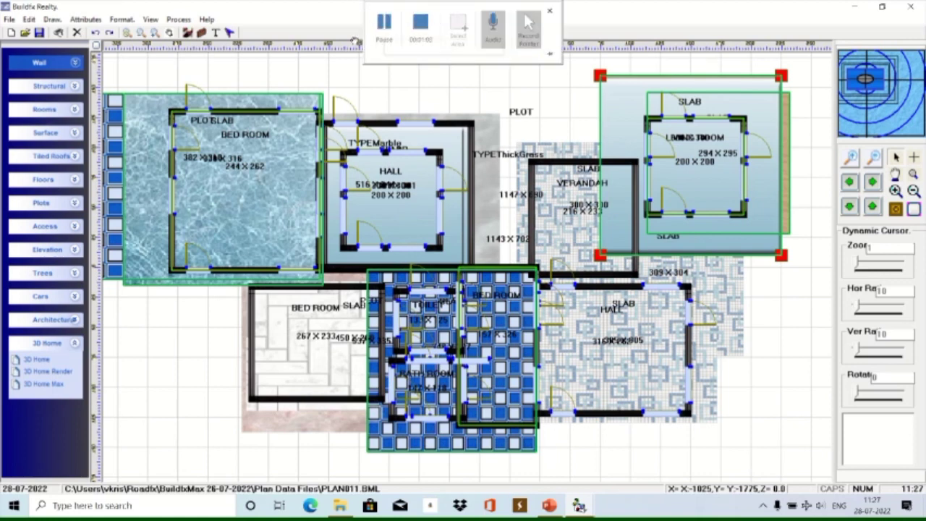
pyautogui.click(54, 388)
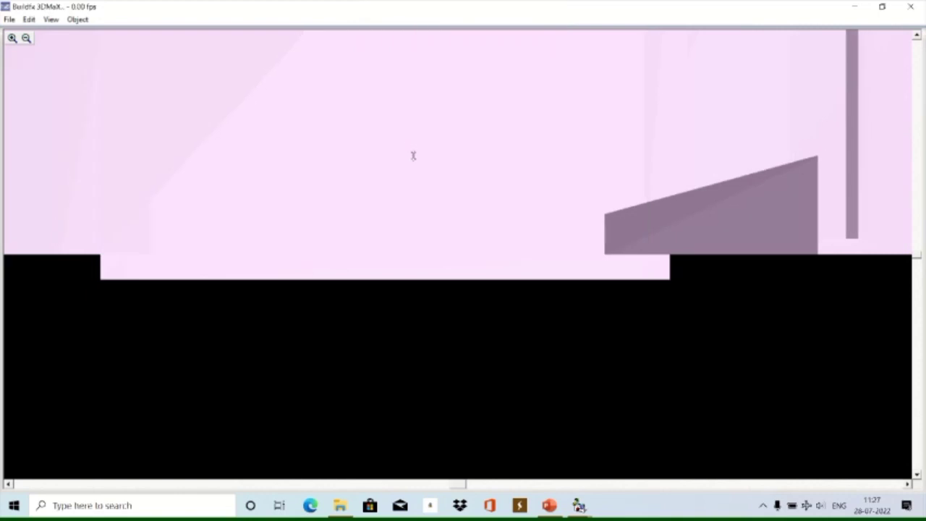
# Orbit and zoom through the house model, changing a render display option along the way.
pyautogui.moveTo(414, 155); pyautogui.dragTo(408, 114)
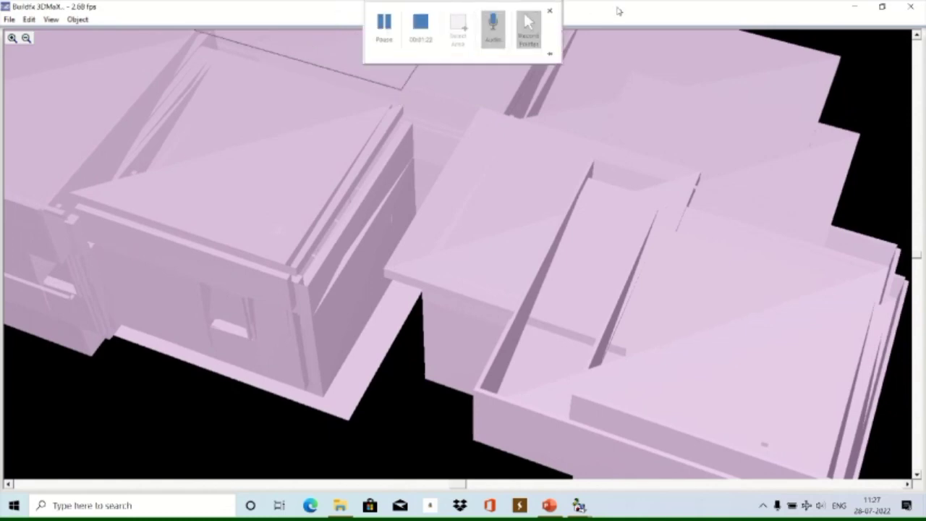
pyautogui.moveTo(485, 227); pyautogui.dragTo(424, 322)
pyautogui.click(51, 19)
pyautogui.click(98, 128)
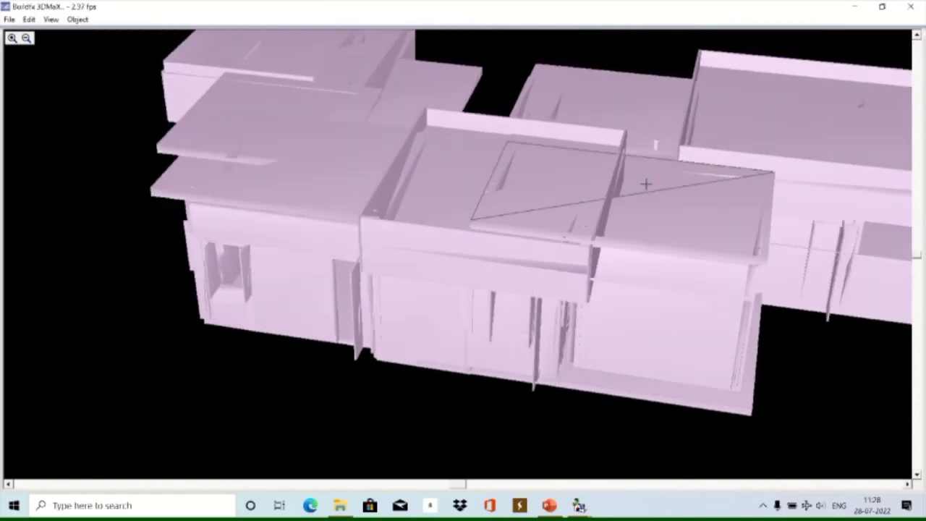
pyautogui.moveTo(443, 399); pyautogui.dragTo(513, 382)
pyautogui.scroll(-2, 254, 224)
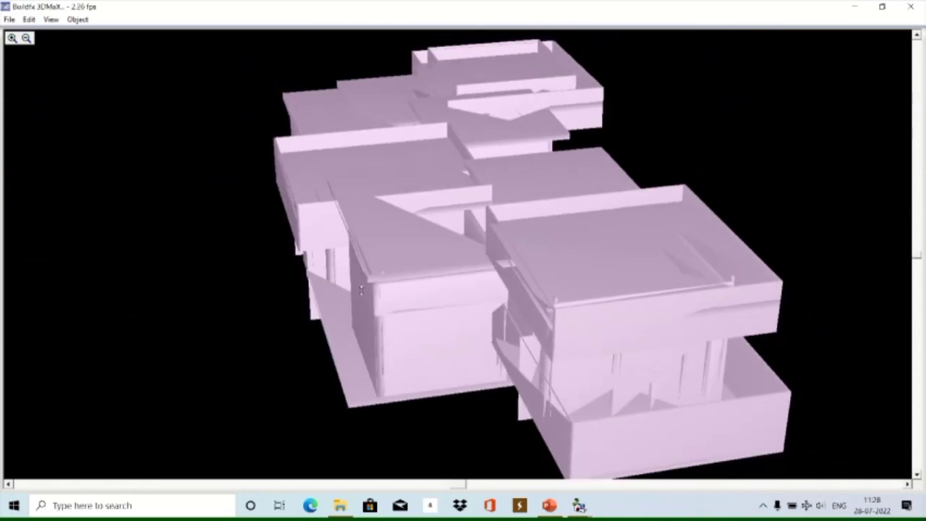
pyautogui.scroll(4, 217, 190)
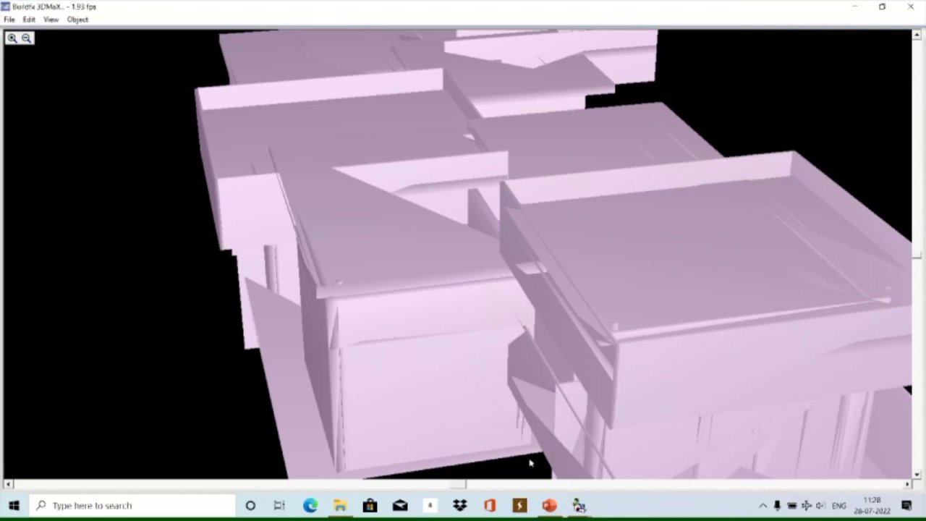
pyautogui.scroll(5, 368, 312)
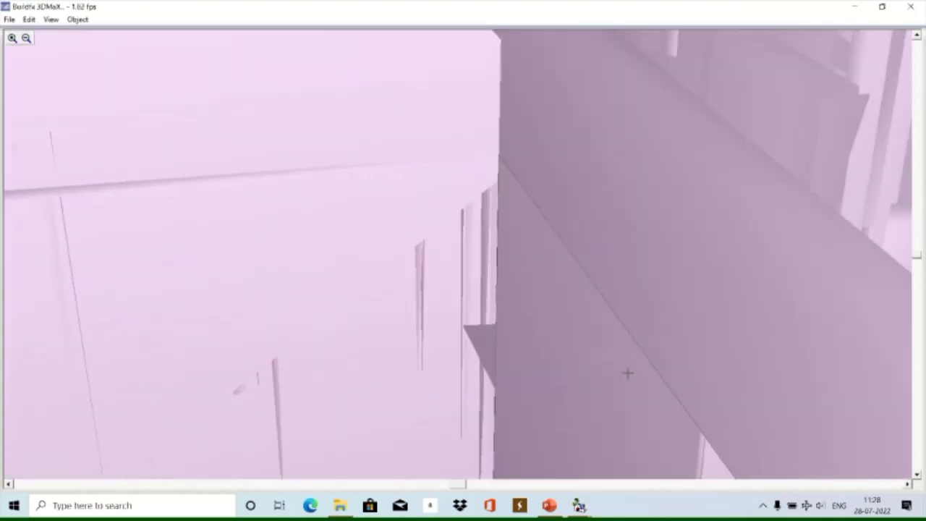
pyautogui.scroll(-1, 422, 314)
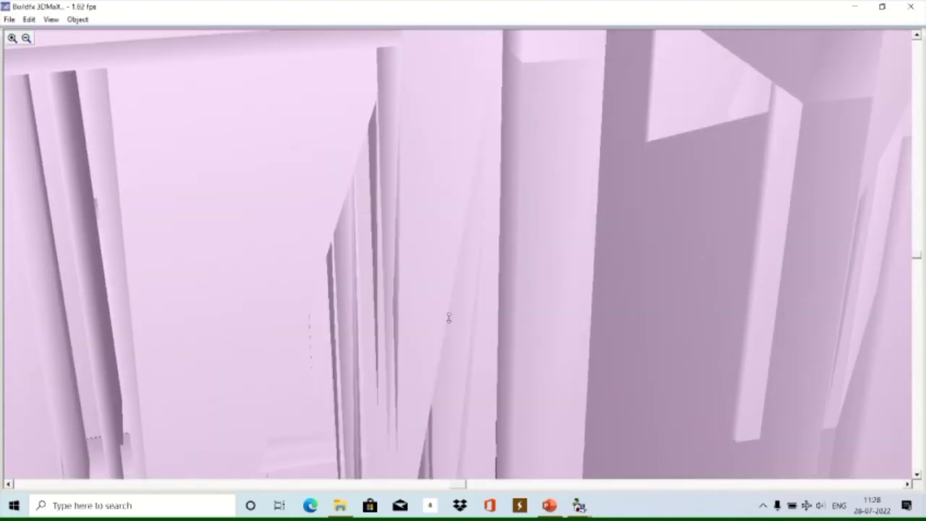
# Turn the view around the interior walls and apply Plan Based Colors.
pyautogui.moveTo(449, 317); pyautogui.dragTo(412, 303, button='middle')
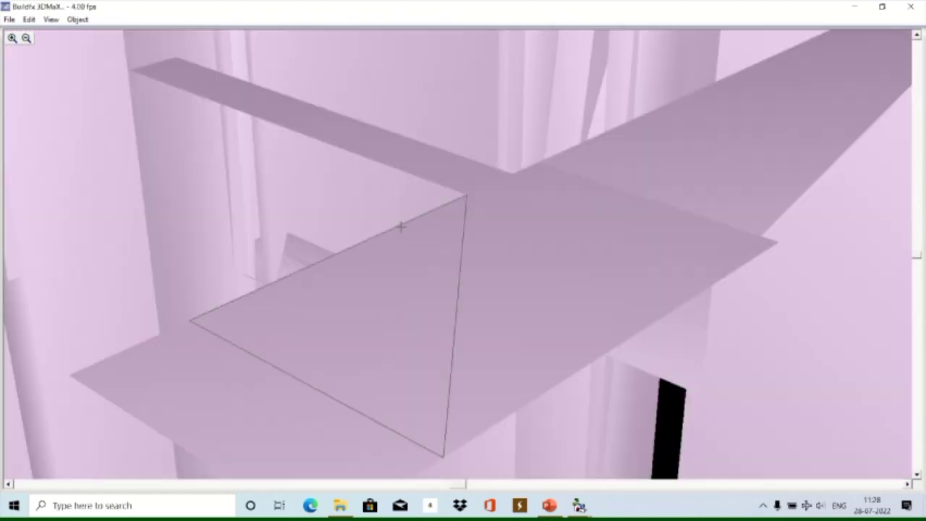
pyautogui.moveTo(401, 226); pyautogui.dragTo(291, 266, button='middle')
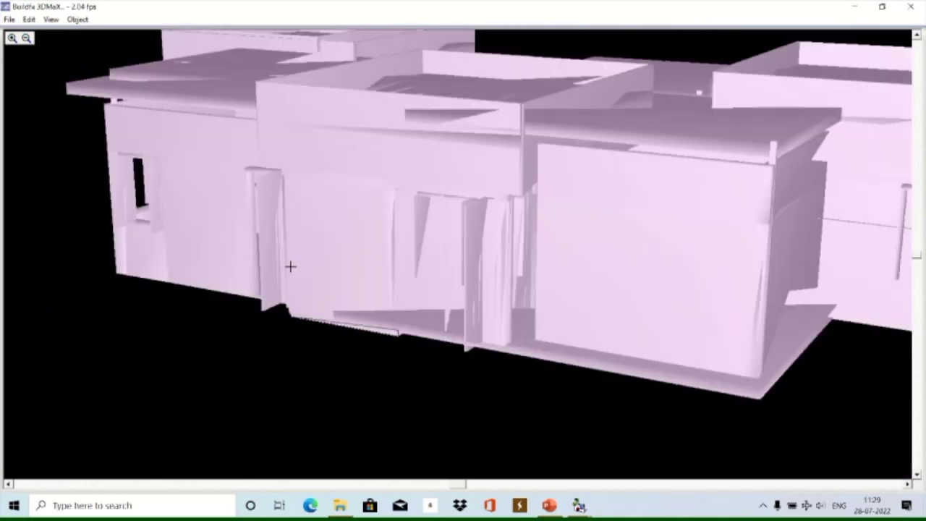
pyautogui.click(50, 19)
pyautogui.click(108, 146)
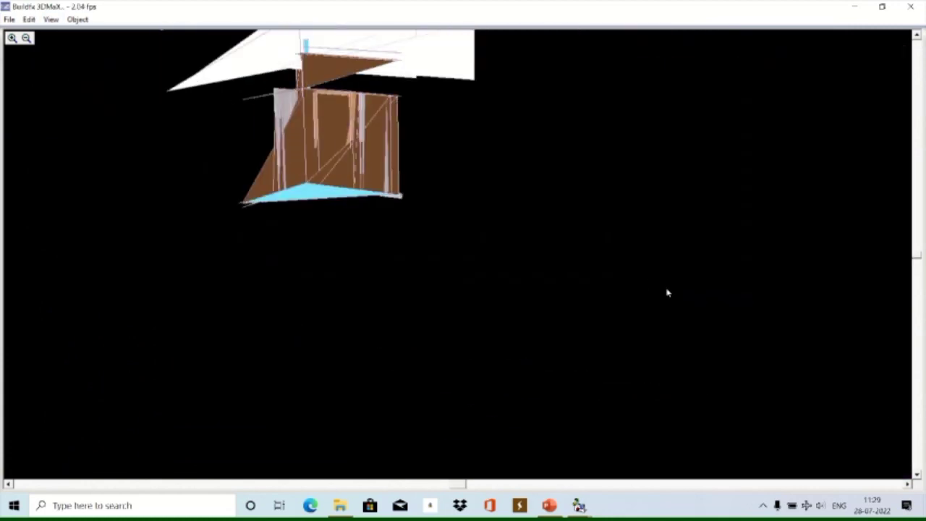
# Rotate the model, reapply Plan Based Colors, and pick PLAN013.BML in Buildfx Realty's Open dialog.
pyautogui.moveTo(667, 293); pyautogui.dragTo(608, 372, button='middle')
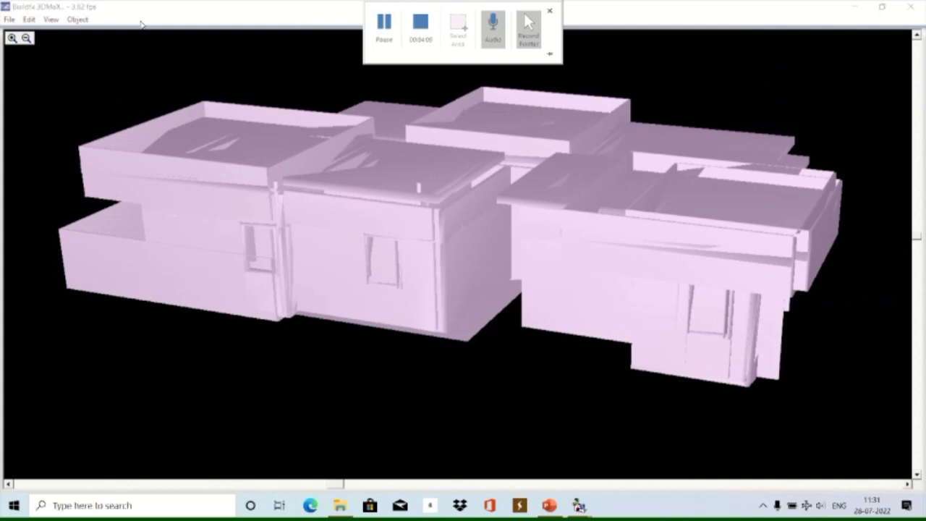
pyautogui.click(51, 19)
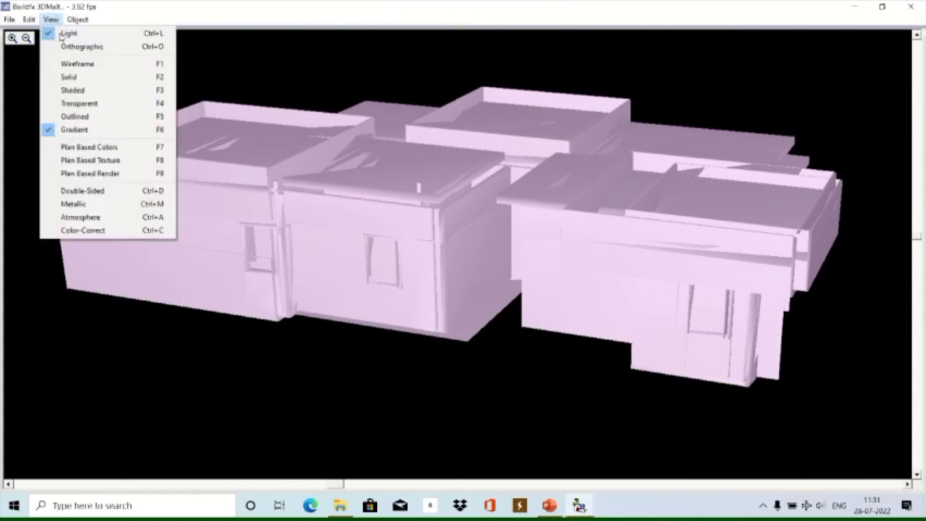
pyautogui.click(68, 149)
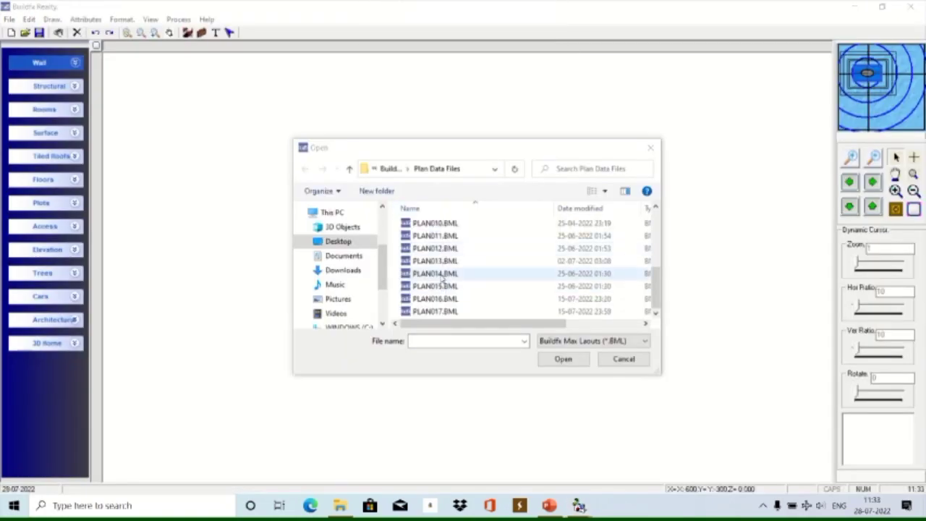
pyautogui.click(444, 262)
# Open PLAN013.BML, zoom out, and select the bed room, upper slab and toilet-corner column.
pyautogui.doubleClick(443, 262)
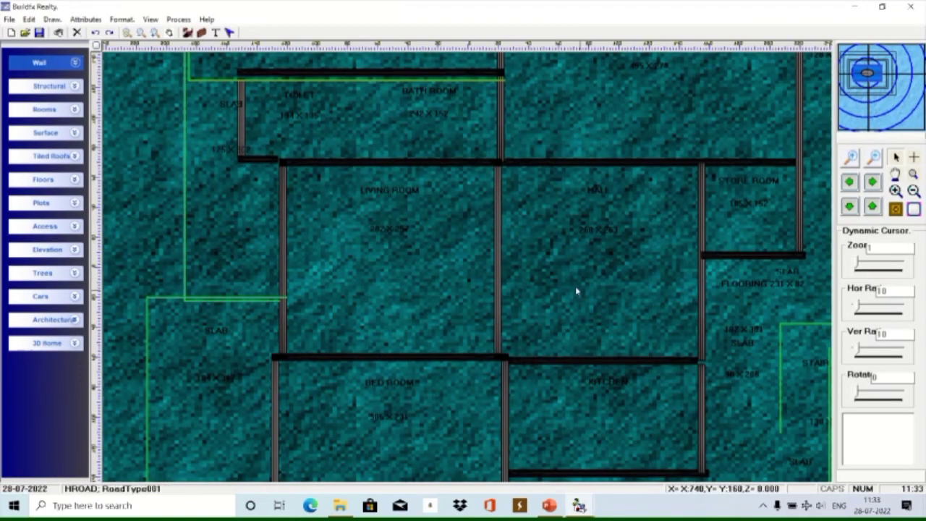
pyautogui.scroll(-4, 577, 292)
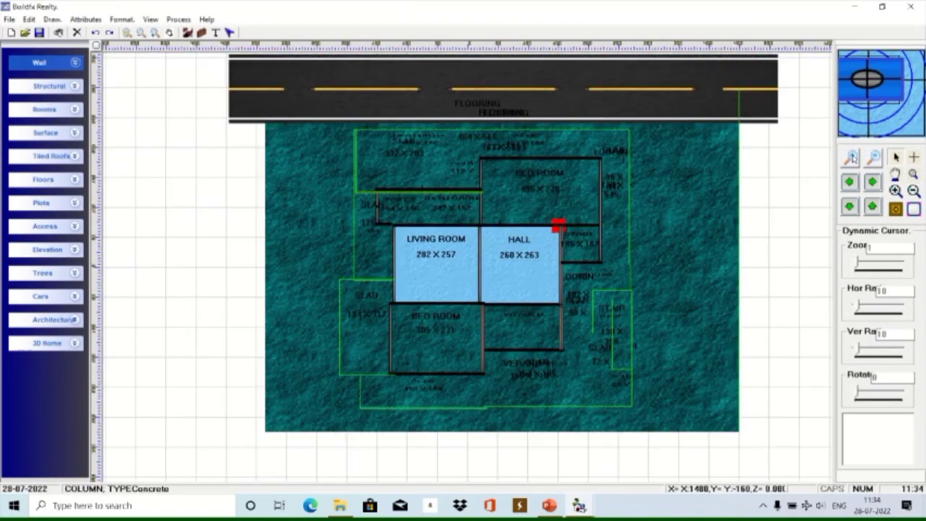
pyautogui.click(436, 337)
pyautogui.click(540, 190)
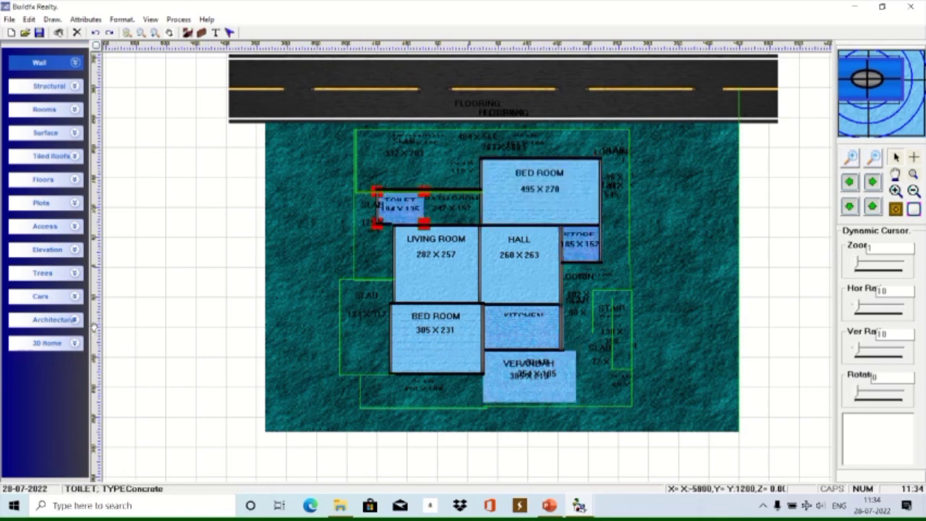
pyautogui.click(423, 223)
pyautogui.scroll(1, 423, 223)
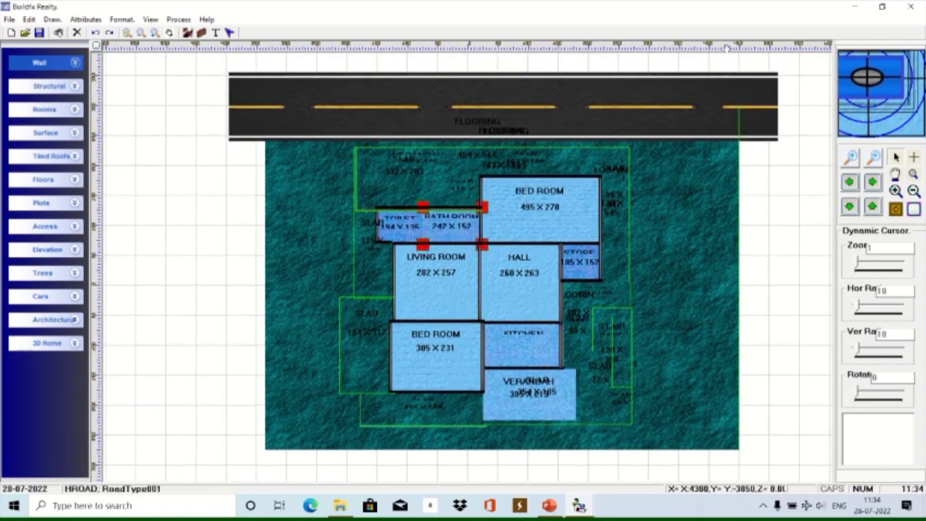
pyautogui.hscroll(1, 856, 331)
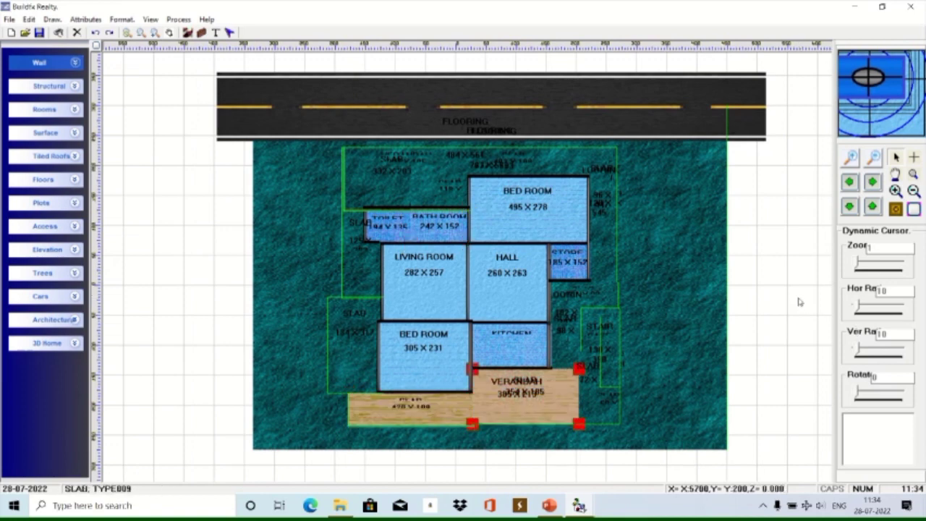
# Tab through the plan's objects: stair case, landings, road, cars, trees, living room and strips.
pyautogui.press('Tab')
pyautogui.press('Tab')
pyautogui.press('Tab')
pyautogui.press('Tab')
pyautogui.press('Tab')
pyautogui.press('Tab')
pyautogui.press('Tab')
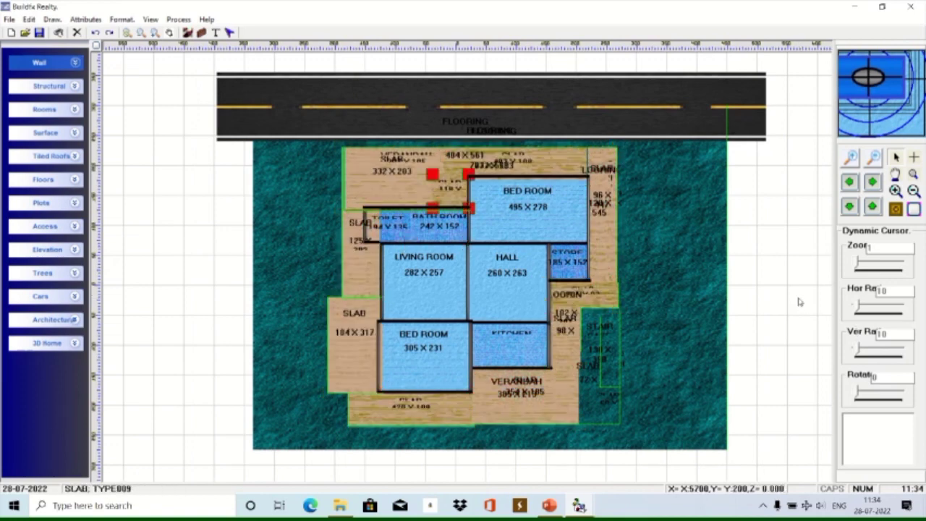
pyautogui.press('Tab')
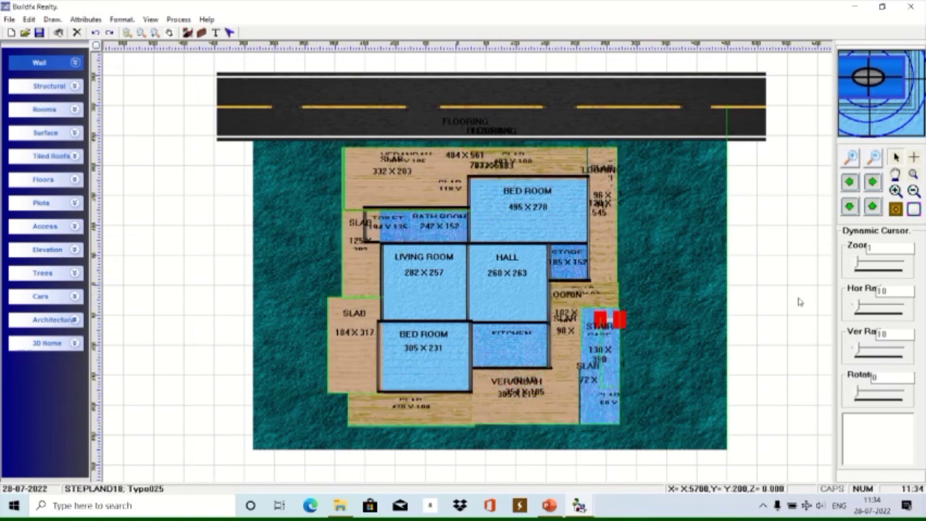
pyautogui.press('Tab')
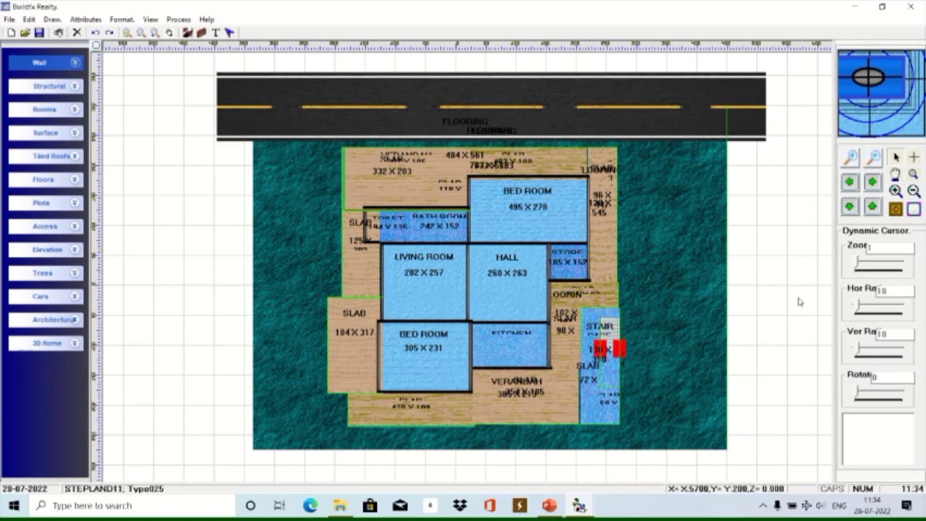
pyautogui.press('Tab')
pyautogui.press('Tab')
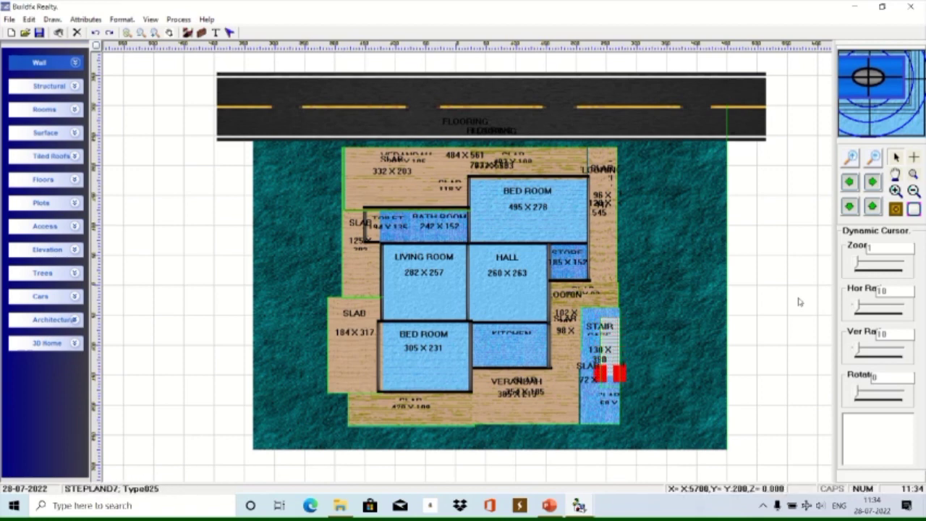
pyautogui.press('Tab')
pyautogui.press('Tab')
pyautogui.press('Tab')
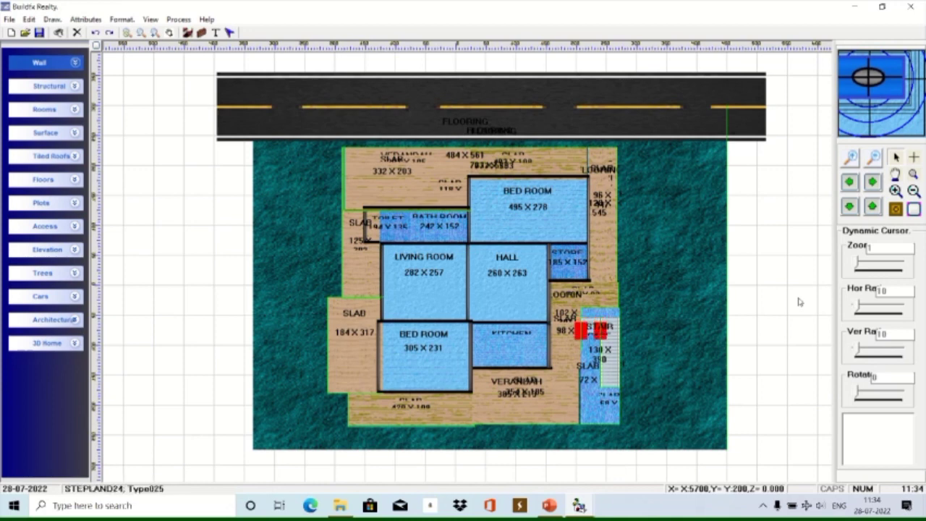
pyautogui.press('Tab')
pyautogui.press('Tab')
pyautogui.press('Tab')
pyautogui.press('Tab')
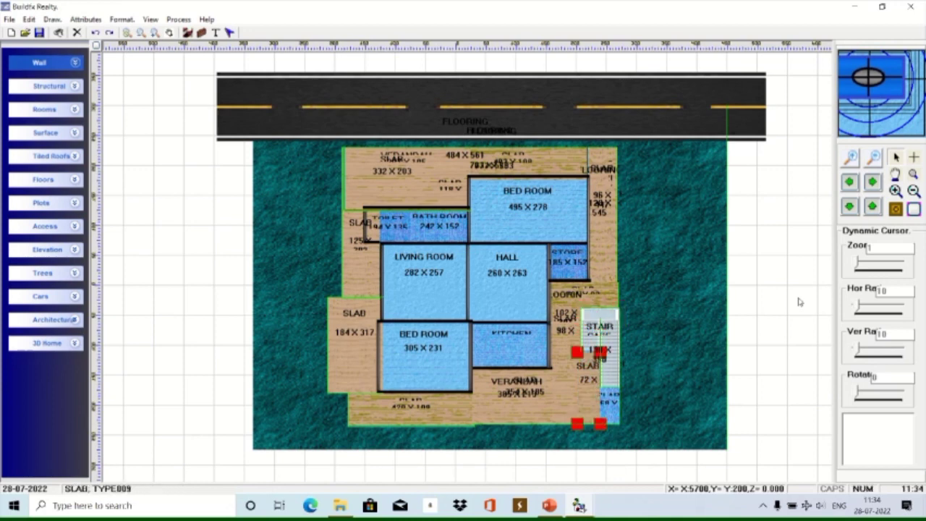
pyautogui.press('Tab')
pyautogui.press('Tab')
pyautogui.press('Tab')
pyautogui.press('Tab')
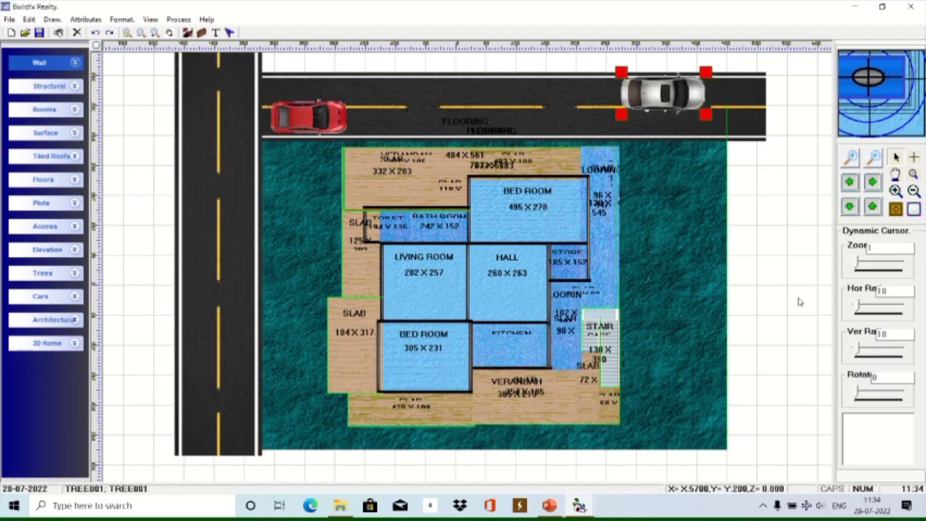
pyautogui.press('Tab')
pyautogui.press('Tab')
pyautogui.press('Tab')
pyautogui.press('Tab')
pyautogui.press('Tab')
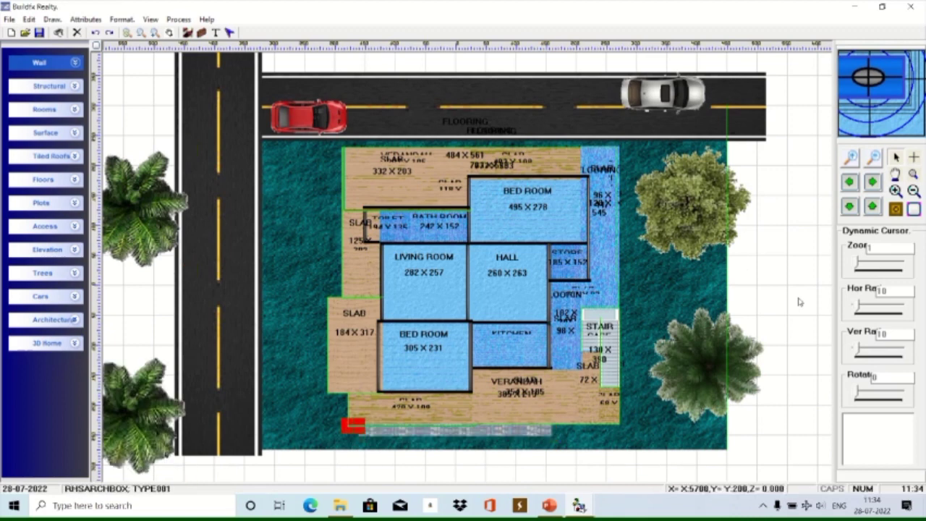
pyautogui.press('Tab')
pyautogui.press('Tab')
pyautogui.press('Tab')
pyautogui.press('Tab')
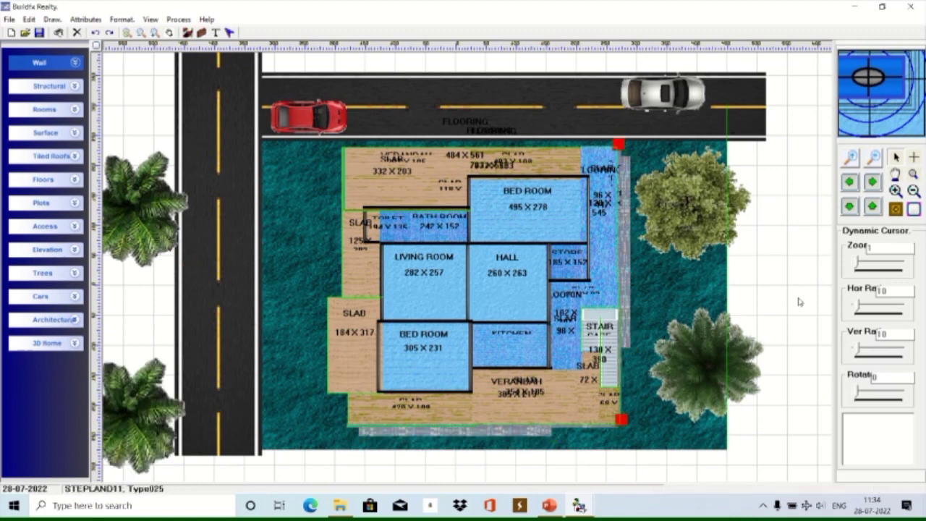
pyautogui.press('Tab')
pyautogui.press('Tab')
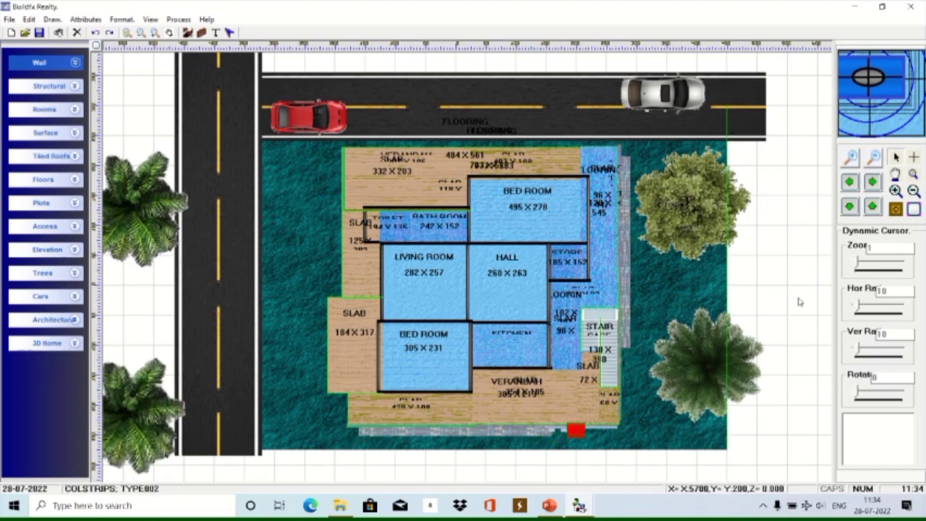
pyautogui.press('Tab')
pyautogui.press('Tab')
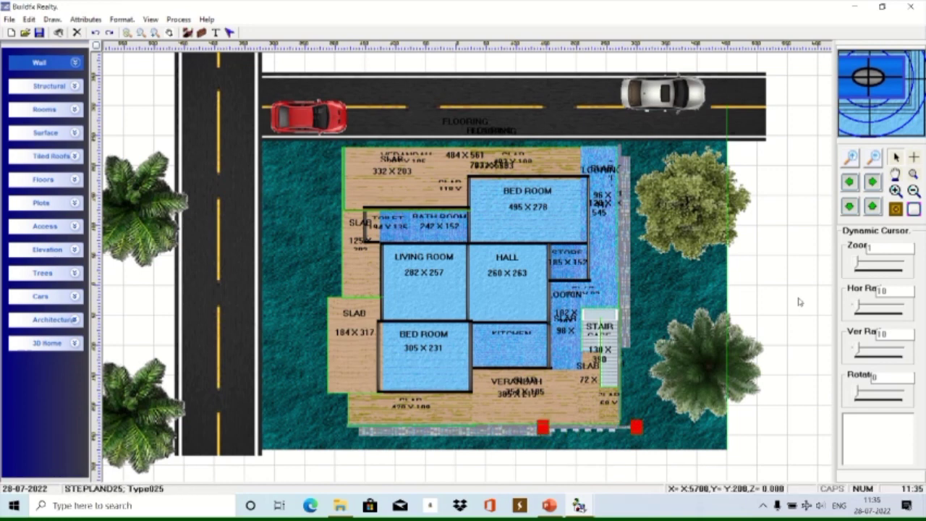
pyautogui.press('Tab')
pyautogui.press('Tab')
pyautogui.press('Tab')
pyautogui.press('Tab')
pyautogui.press('Tab')
pyautogui.press('Tab')
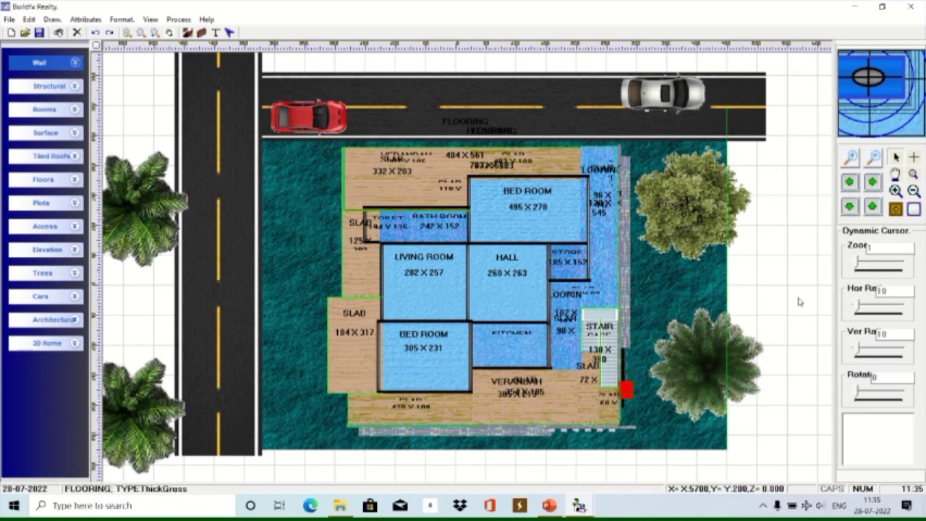
pyautogui.press('Tab')
pyautogui.press('Tab')
pyautogui.press('Tab')
pyautogui.press('Tab')
pyautogui.press('Tab')
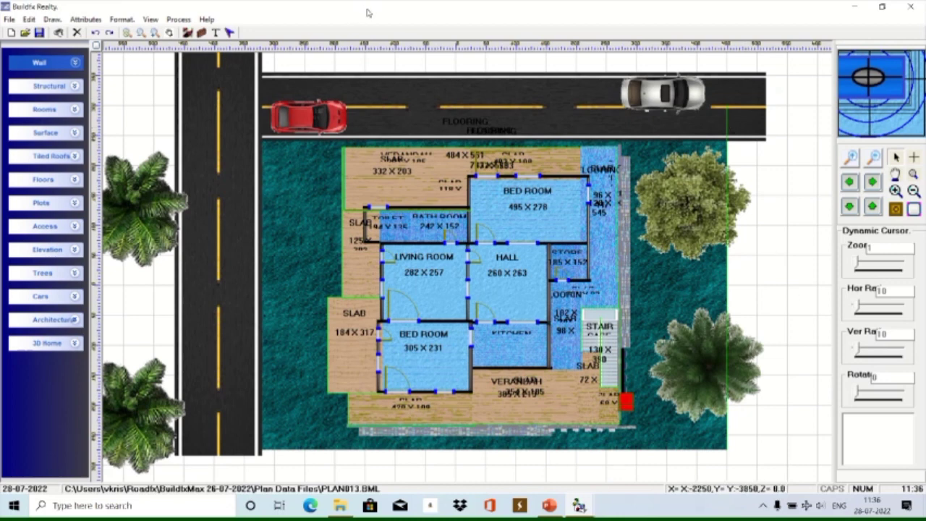
# Launch 3D Home Max from the 3D Home group to view PLAN013 as a 3D model.
pyautogui.click(75, 342)
pyautogui.click(47, 385)
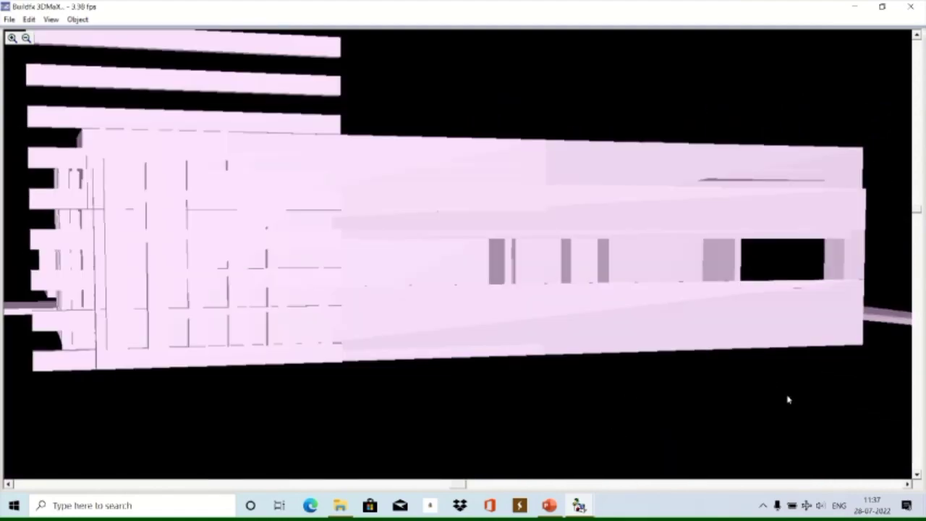
# Pan the model, switch on Gradient shading, then apply Plan Based Colors.
pyautogui.moveTo(465, 485); pyautogui.dragTo(298, 484)
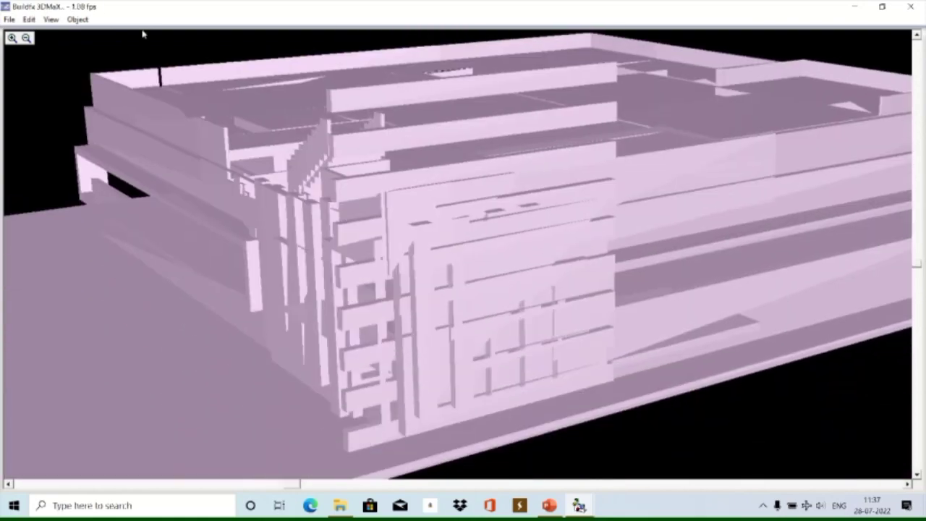
pyautogui.click(51, 20)
pyautogui.click(66, 130)
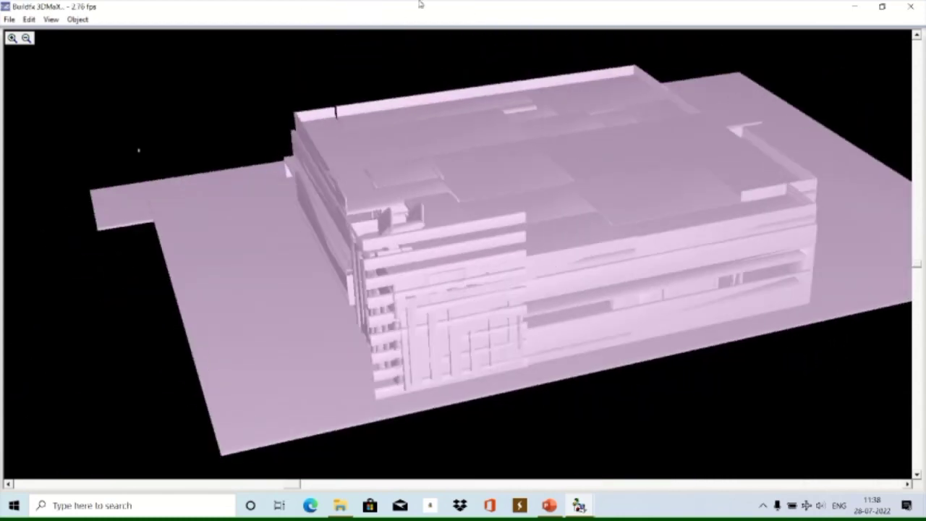
pyautogui.click(50, 19)
pyautogui.click(89, 148)
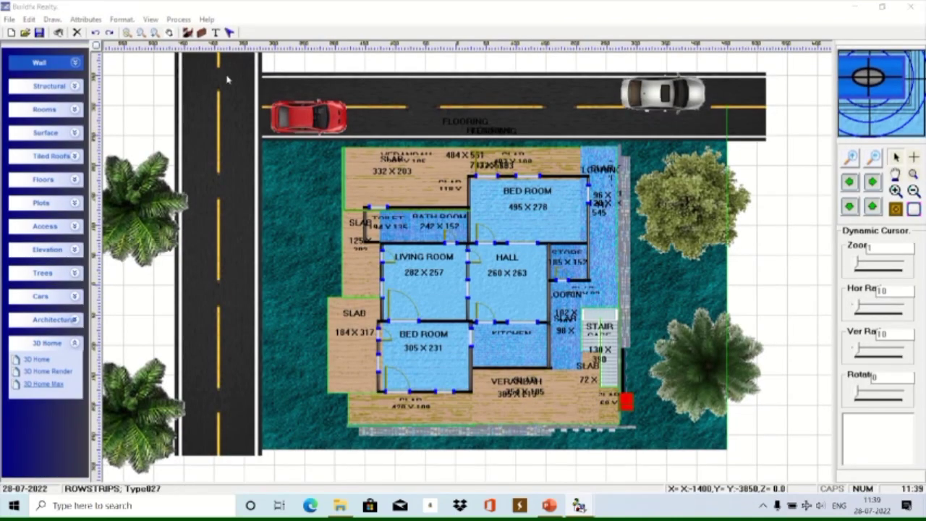
pyautogui.moveTo(579, 505)
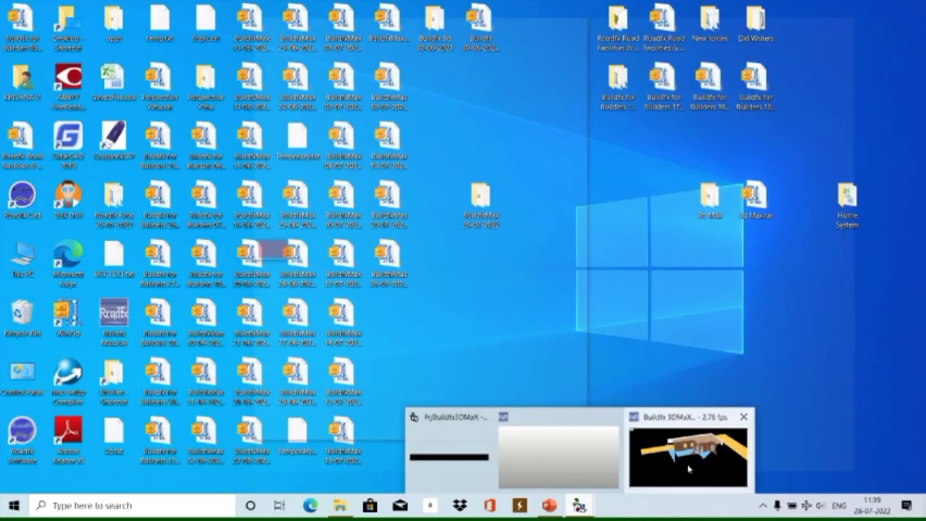
pyautogui.click(689, 463)
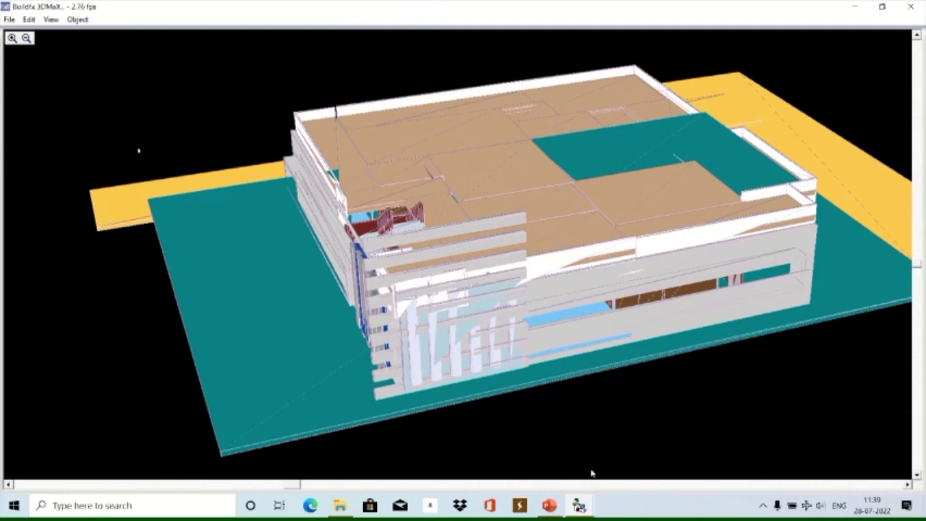
pyautogui.moveTo(587, 510)
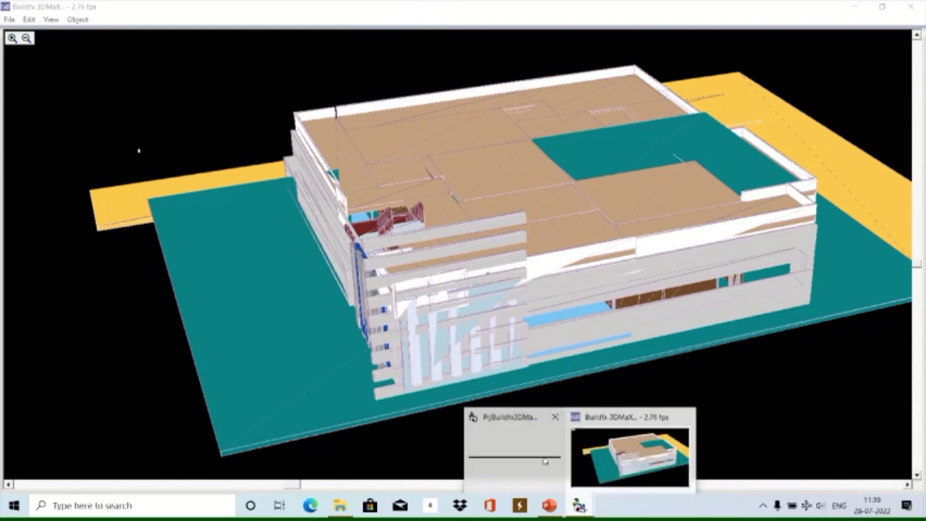
pyautogui.click(514, 443)
pyautogui.click(855, 9)
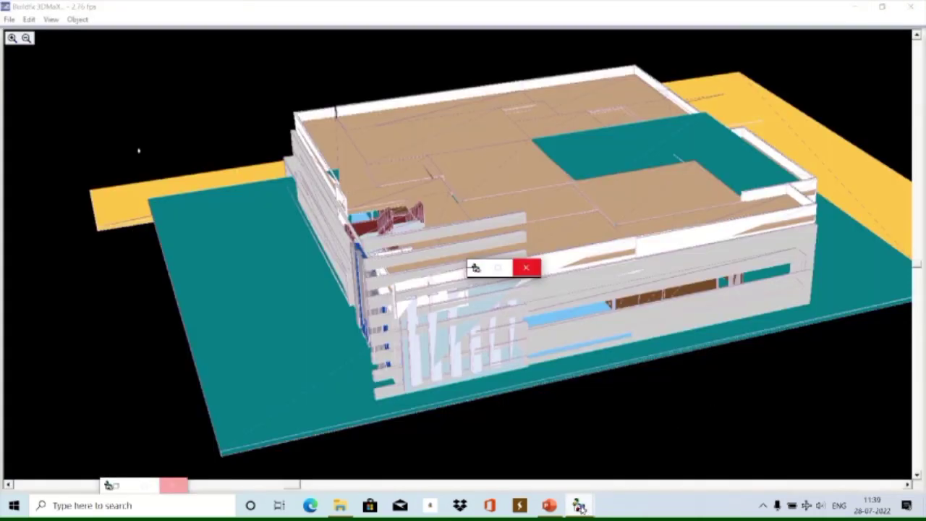
pyautogui.click(631, 474)
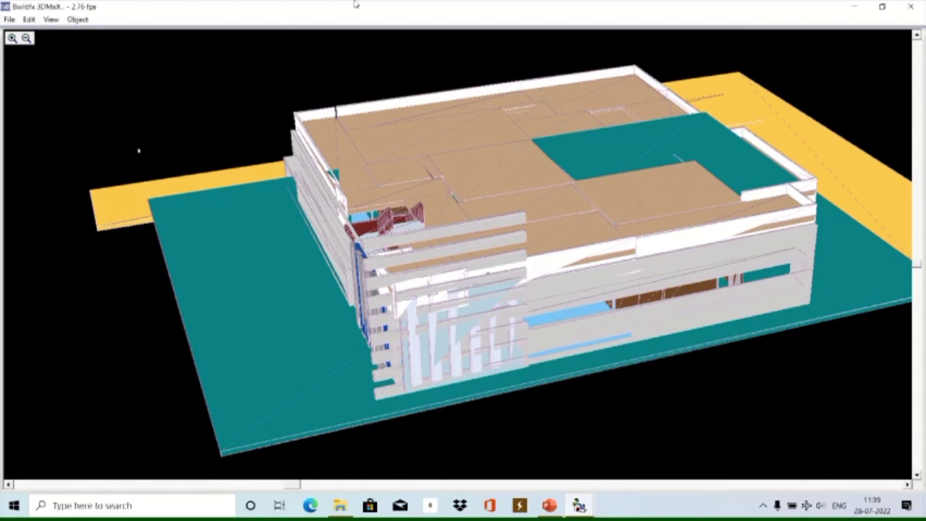
pyautogui.click(384, 29)
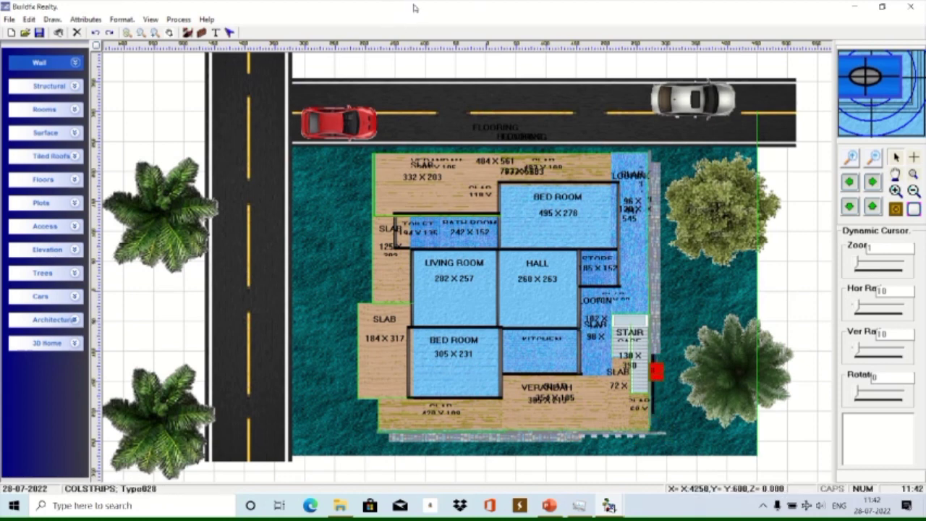
# Reopen the house plan in Buildfx 3DMaX through 3D Home > 3D Home Max.
pyautogui.moveTo(393, 10)
pyautogui.click(74, 343)
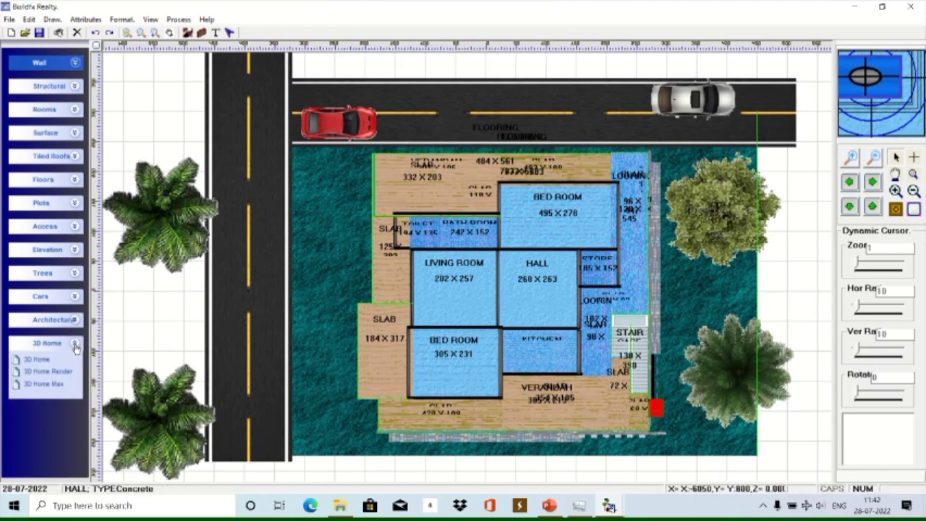
pyautogui.click(46, 384)
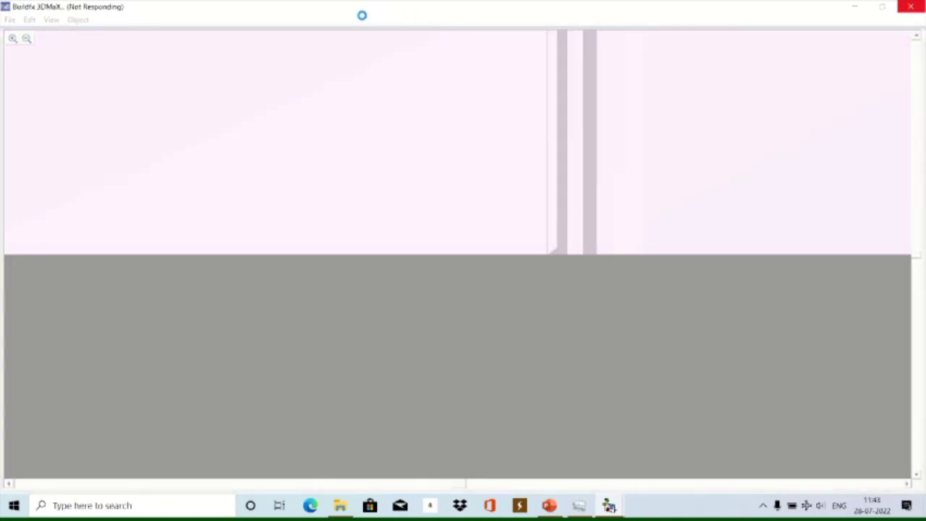
# Pull the view back from the house and switch the model to outlined shading.
pyautogui.click(396, 26)
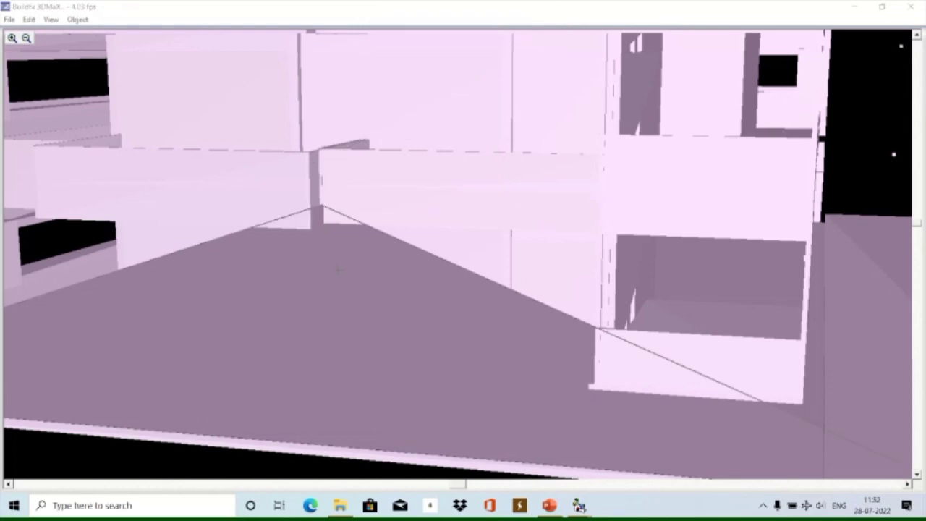
pyautogui.moveTo(344, 273); pyautogui.dragTo(253, 228)
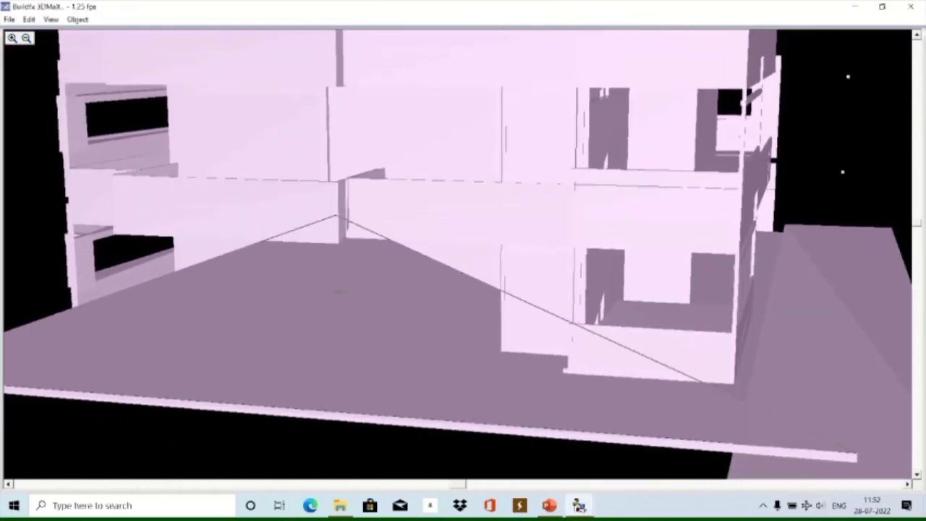
pyautogui.moveTo(336, 292); pyautogui.dragTo(382, 346)
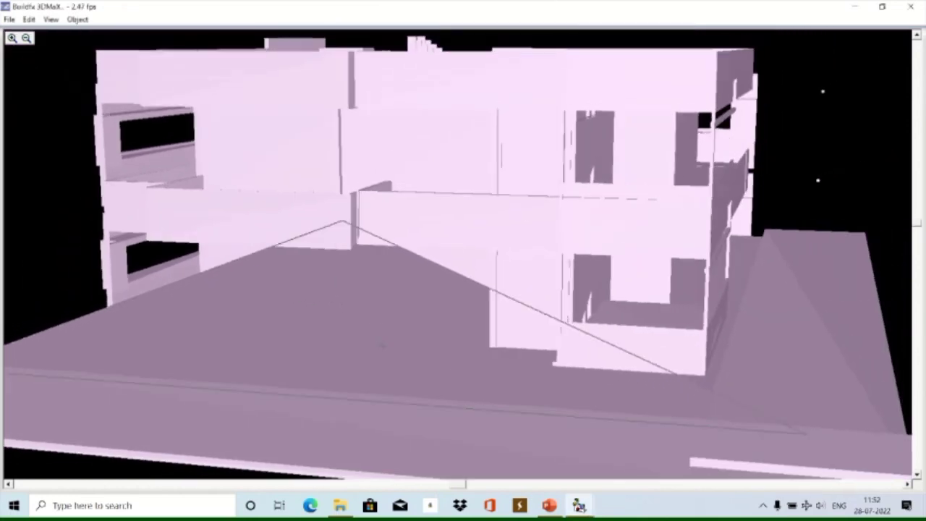
pyautogui.click(51, 20)
pyautogui.click(72, 128)
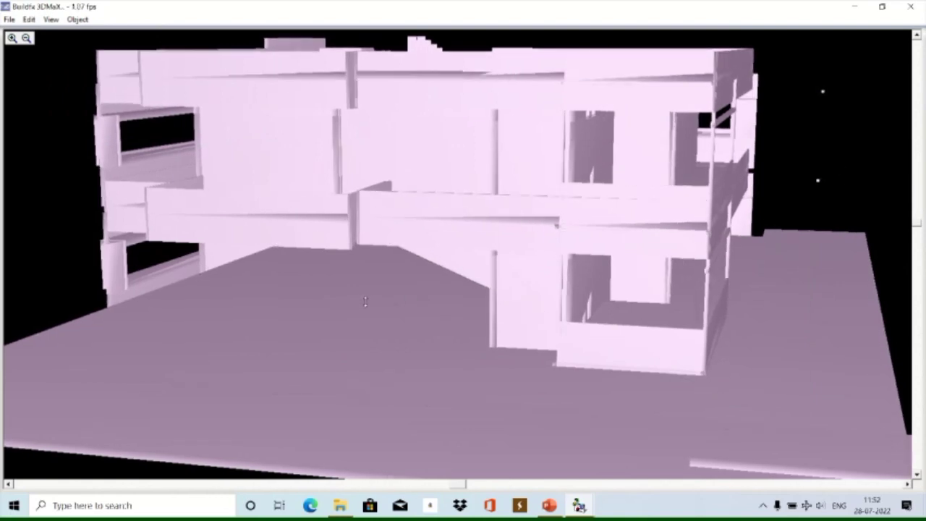
# Orbit the house to front, low-corner and top-down views, picking a roof face.
pyautogui.moveTo(374, 304); pyautogui.dragTo(768, 196)
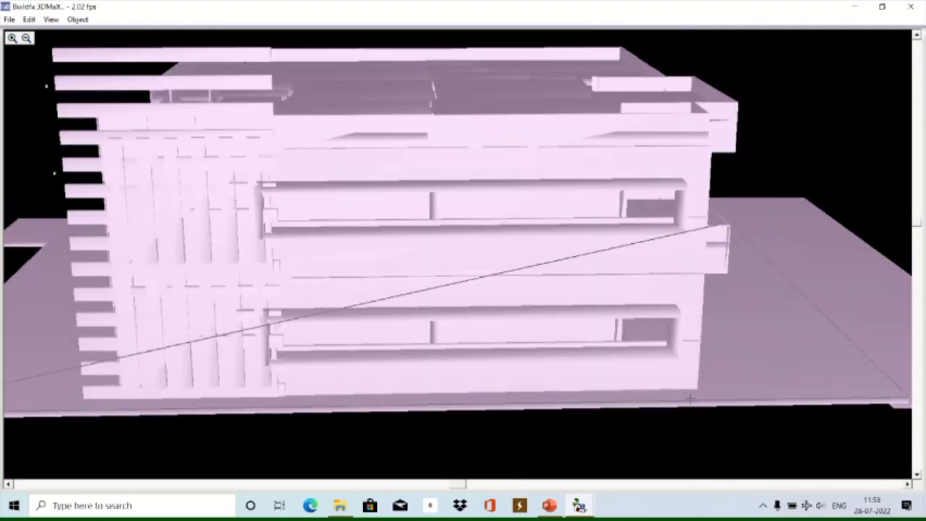
pyautogui.moveTo(715, 425); pyautogui.dragTo(786, 248)
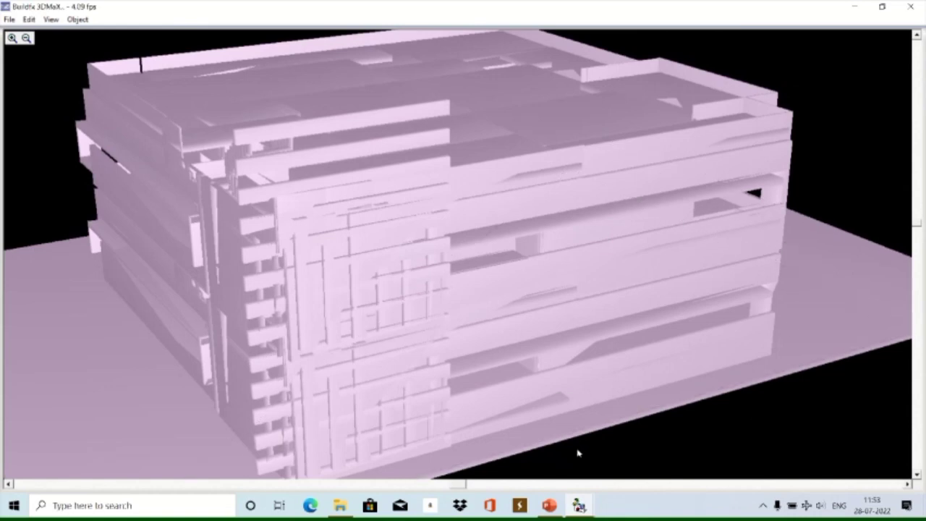
pyautogui.moveTo(809, 311); pyautogui.dragTo(810, 339)
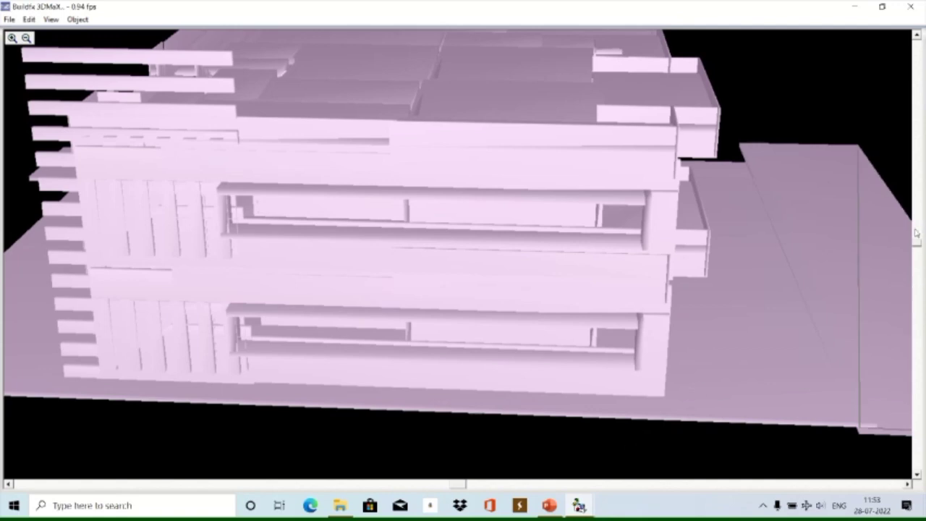
pyautogui.moveTo(917, 246); pyautogui.dragTo(804, 116)
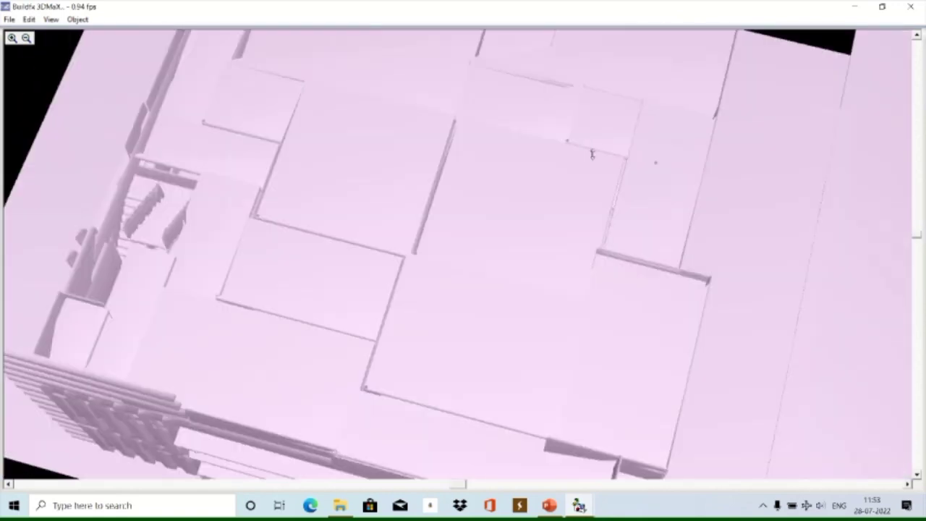
pyautogui.click(562, 152)
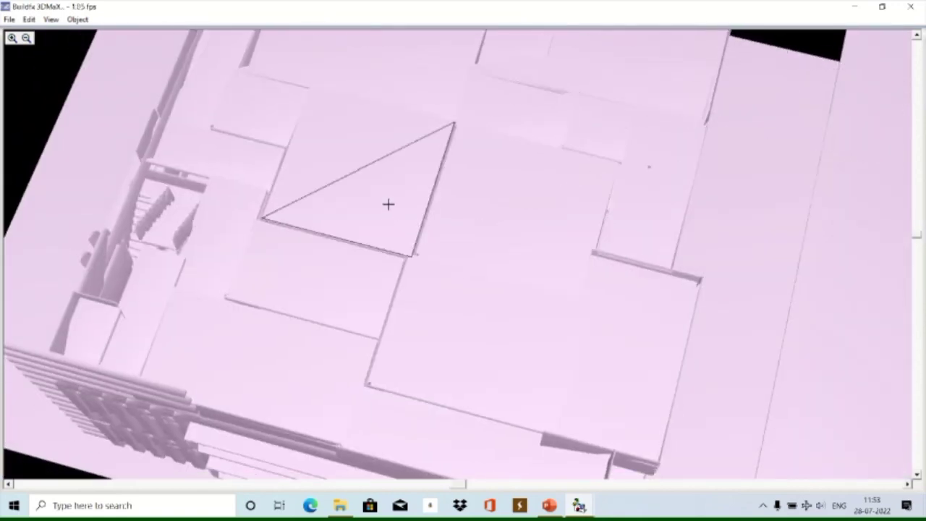
pyautogui.moveTo(389, 205); pyautogui.dragTo(490, 337)
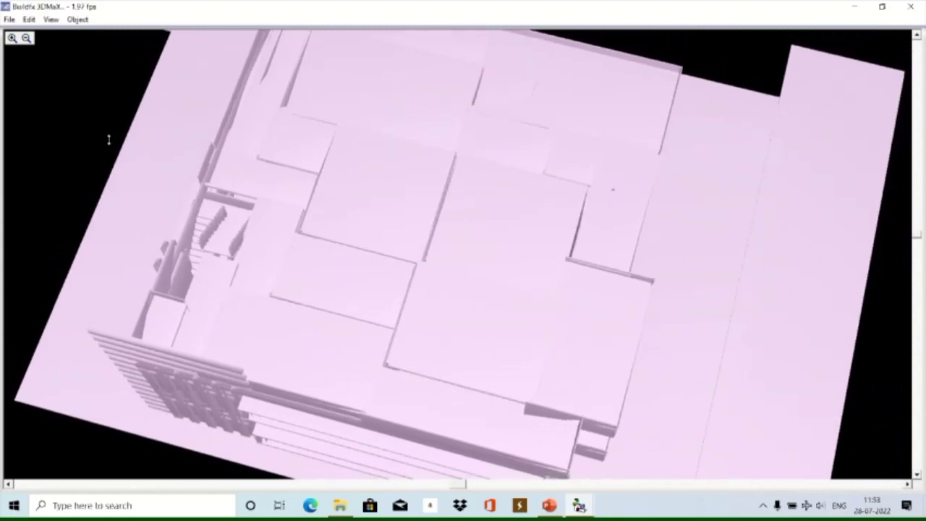
pyautogui.moveTo(108, 140); pyautogui.dragTo(133, 161)
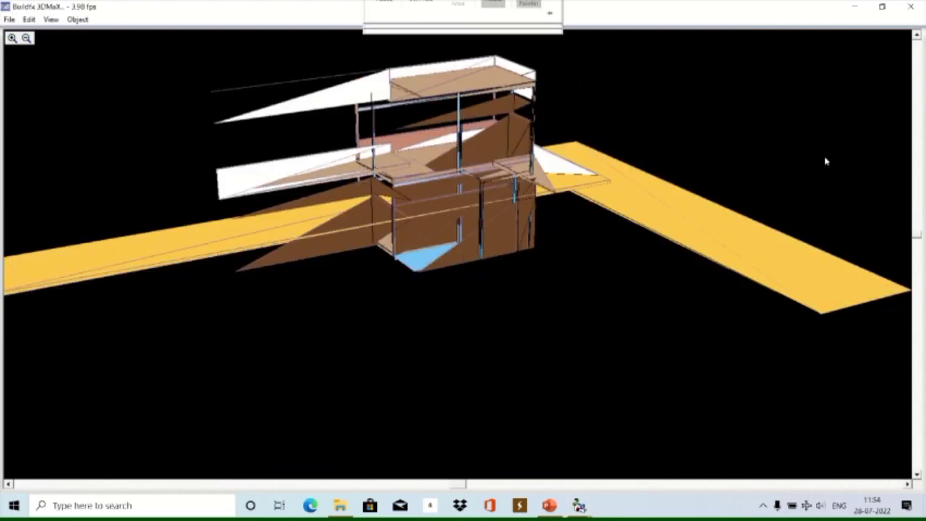
# Close the 3DMaX viewer with Alt+F4 and head back to Buildfx Realty.
pyautogui.hotkey('alt', 'F4')
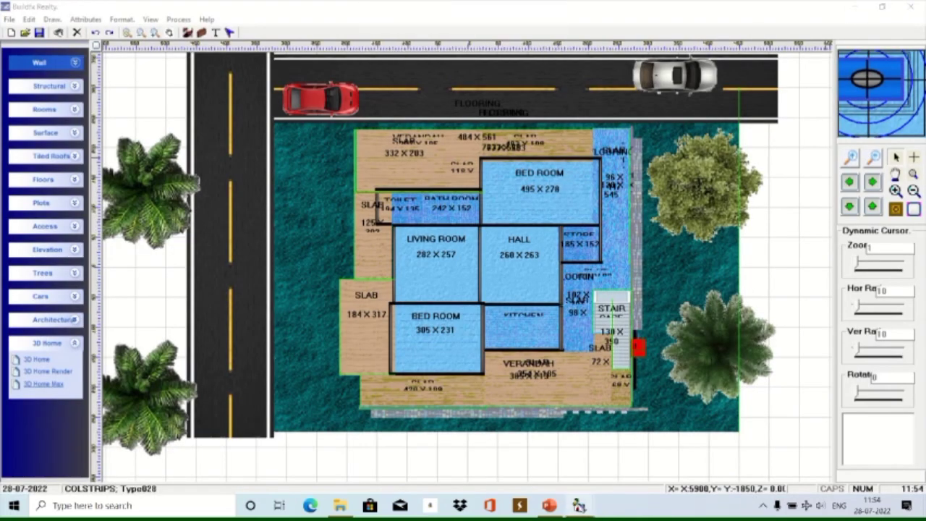
pyautogui.moveTo(579, 506)
pyautogui.moveTo(690, 458)
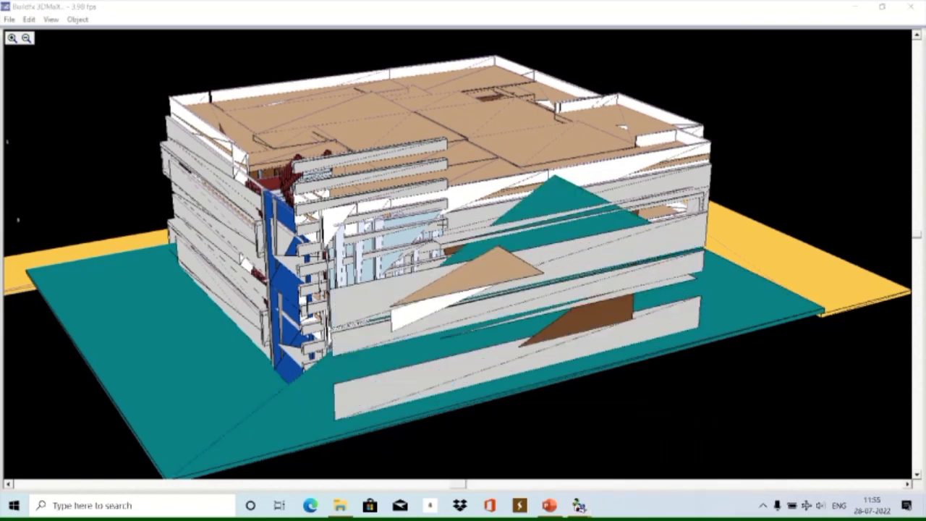
# Launch 3D Home Max to show the three rooms as a 3D model, viewed from below.
pyautogui.click(391, 27)
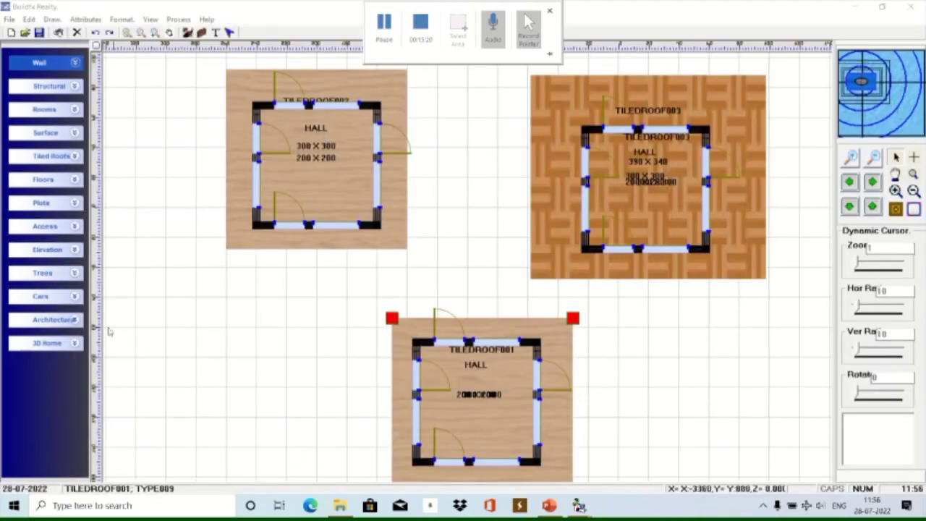
pyautogui.click(76, 344)
pyautogui.click(44, 386)
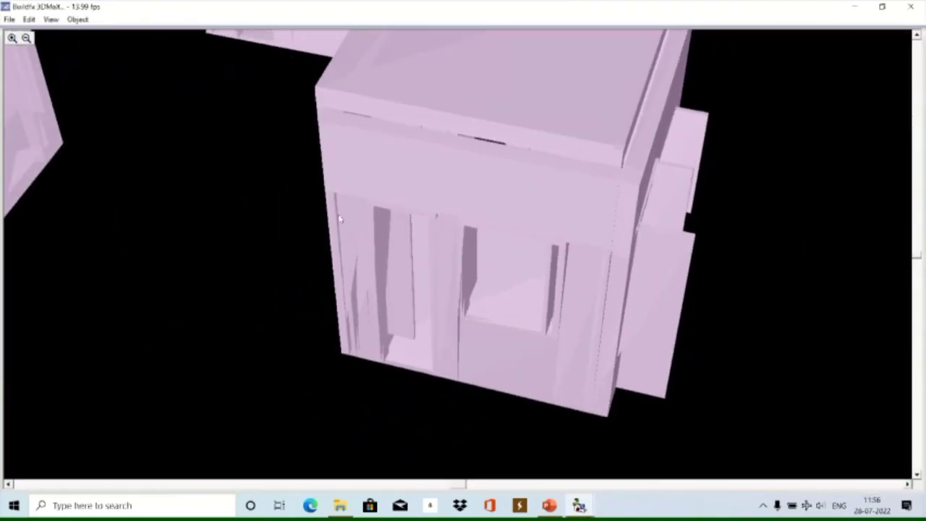
pyautogui.moveTo(465, 484); pyautogui.dragTo(341, 477)
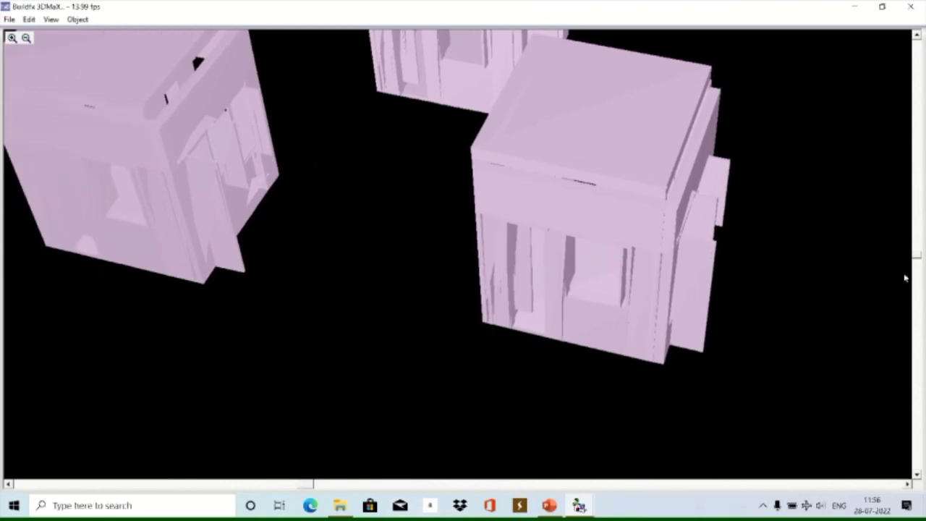
pyautogui.moveTo(917, 262); pyautogui.dragTo(917, 197)
pyautogui.moveTo(481, 304)
pyautogui.mouseDown()
pyautogui.moveTo(420, 306)
pyautogui.moveTo(459, 291)
pyautogui.moveTo(466, 301)
pyautogui.mouseUp()
# Fly in past the front building's roof edge, through its interior, then back out to all three blocks.
pyautogui.moveTo(321, 485); pyautogui.dragTo(348, 316)
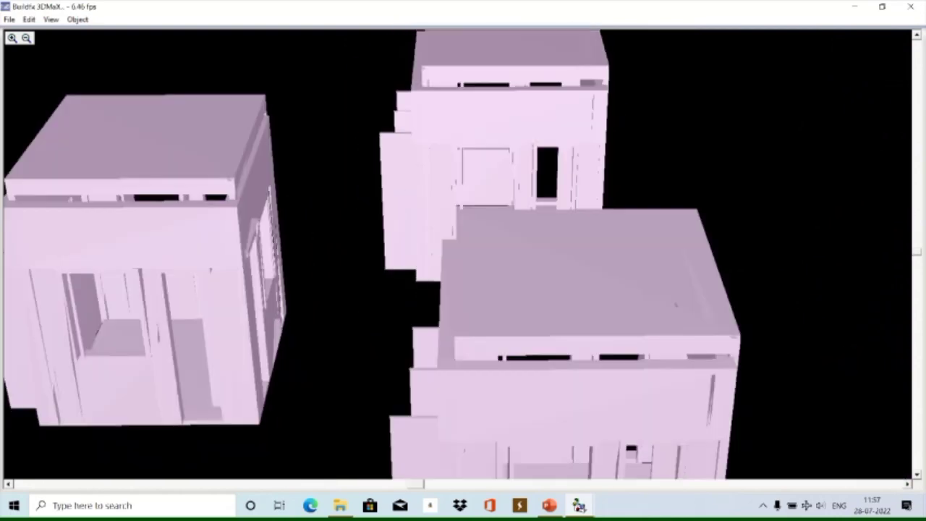
pyautogui.moveTo(675, 304); pyautogui.dragTo(726, 313)
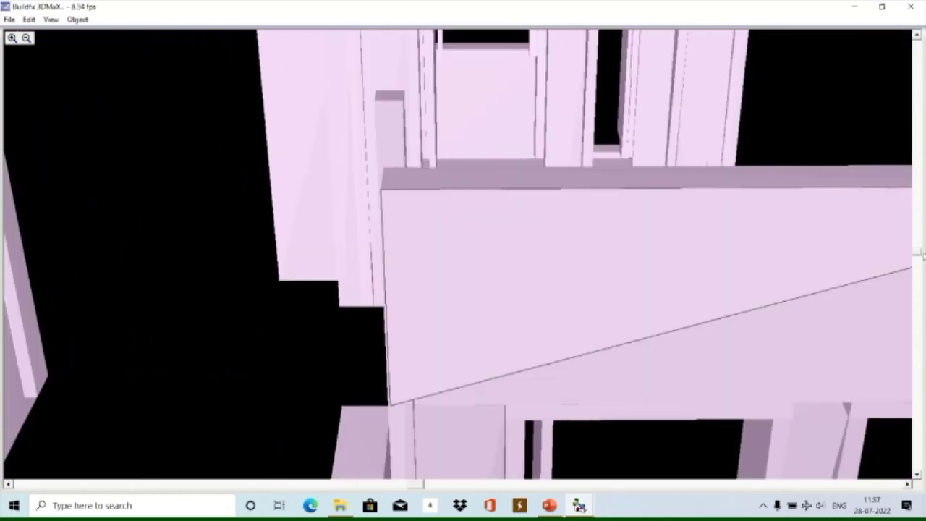
pyautogui.moveTo(923, 253); pyautogui.dragTo(659, 275)
pyautogui.moveTo(621, 189); pyautogui.dragTo(548, 191)
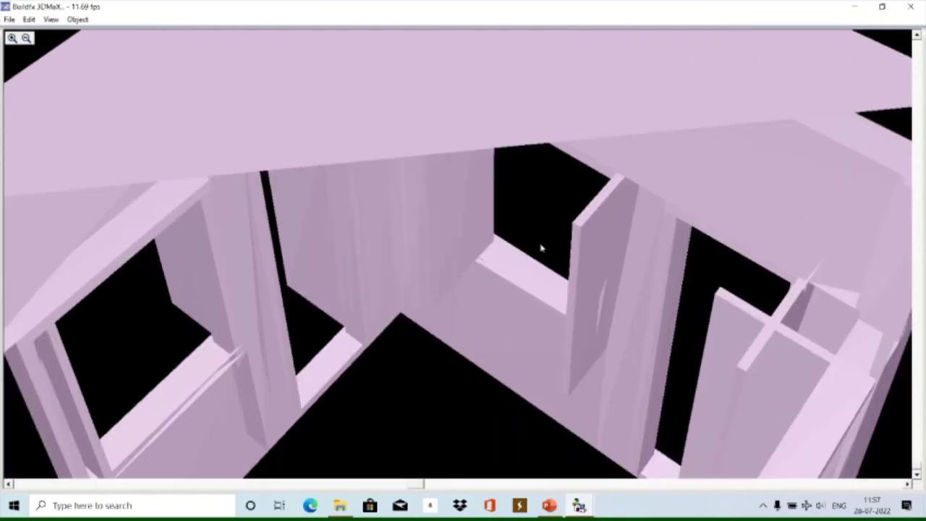
pyautogui.moveTo(541, 249); pyautogui.dragTo(673, 224)
pyautogui.moveTo(922, 434); pyautogui.dragTo(687, 314)
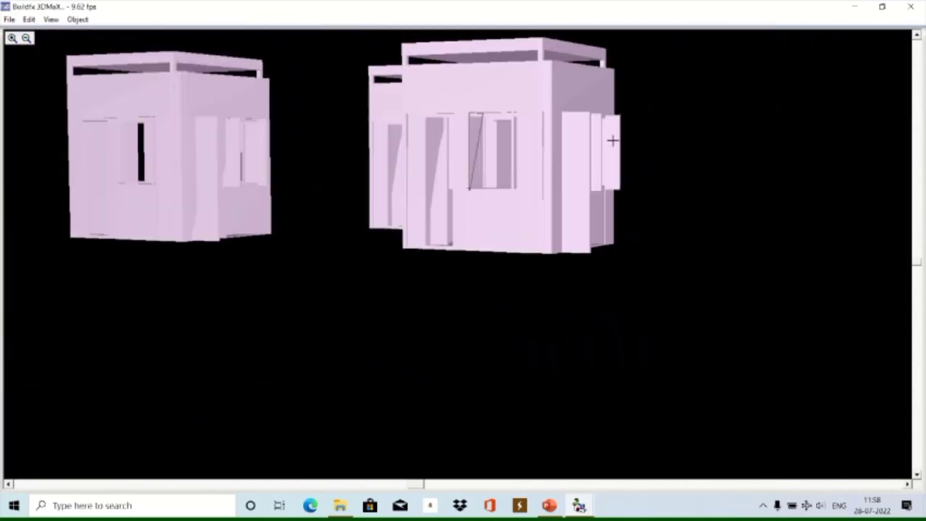
# Rotate to a tilted top view and display the model in its plan colours.
pyautogui.moveTo(918, 262); pyautogui.dragTo(497, 274)
pyautogui.click(51, 20)
pyautogui.click(82, 150)
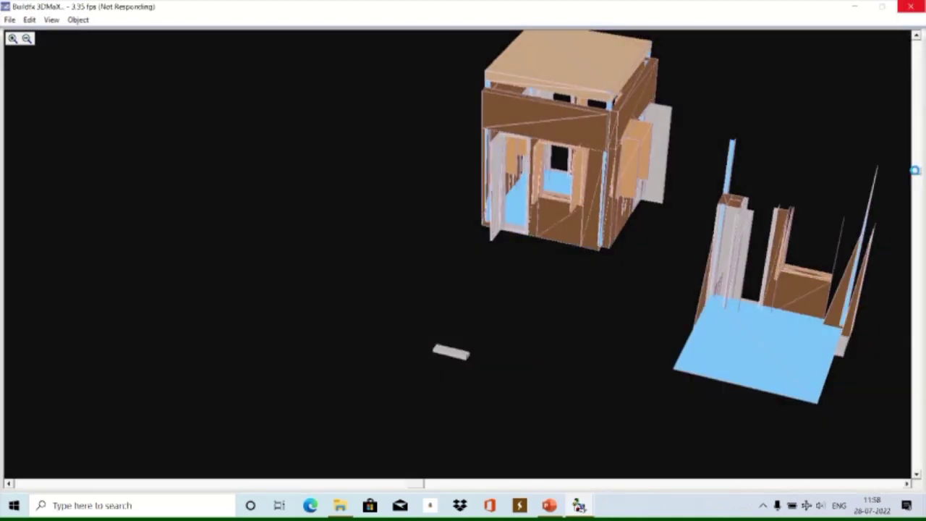
# Close the 3DMaX viewer and return to the PLAN013 house plan in Buildfx Realty.
pyautogui.click(911, 7)
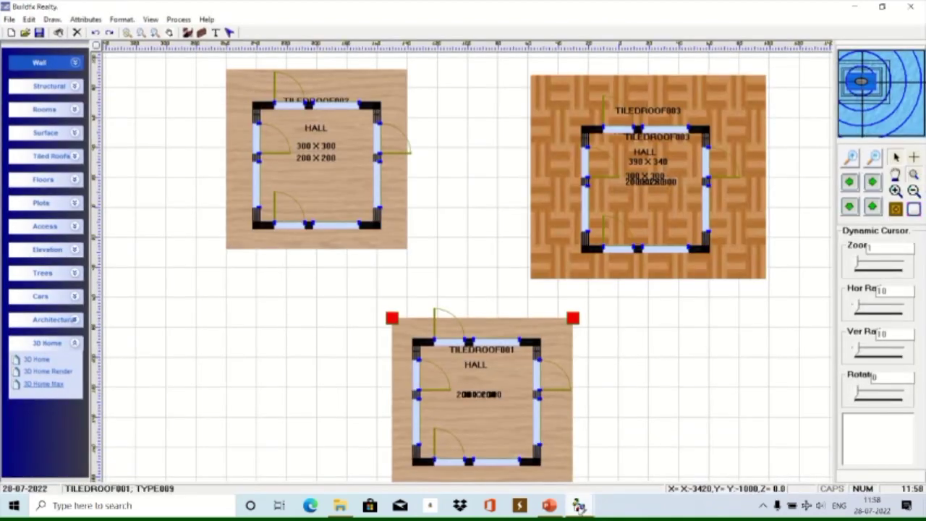
pyautogui.moveTo(579, 505)
pyautogui.moveTo(608, 460)
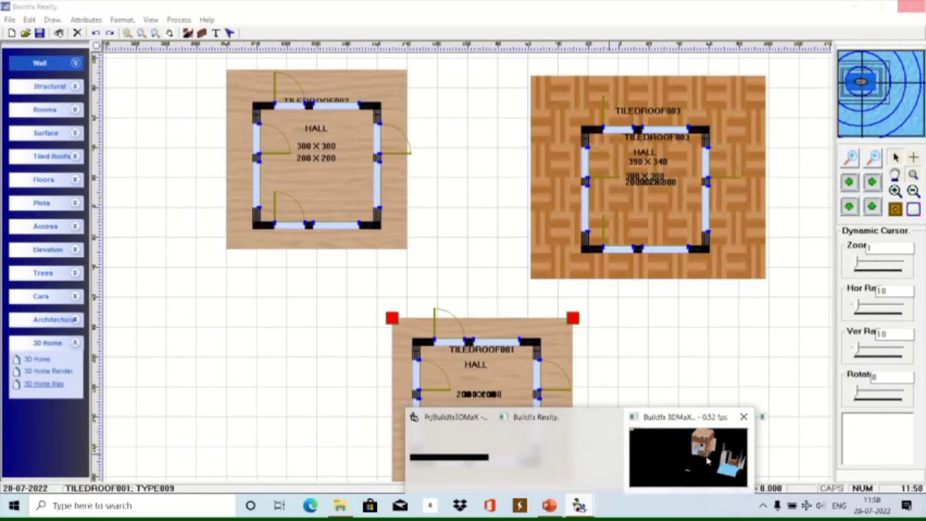
pyautogui.click(709, 460)
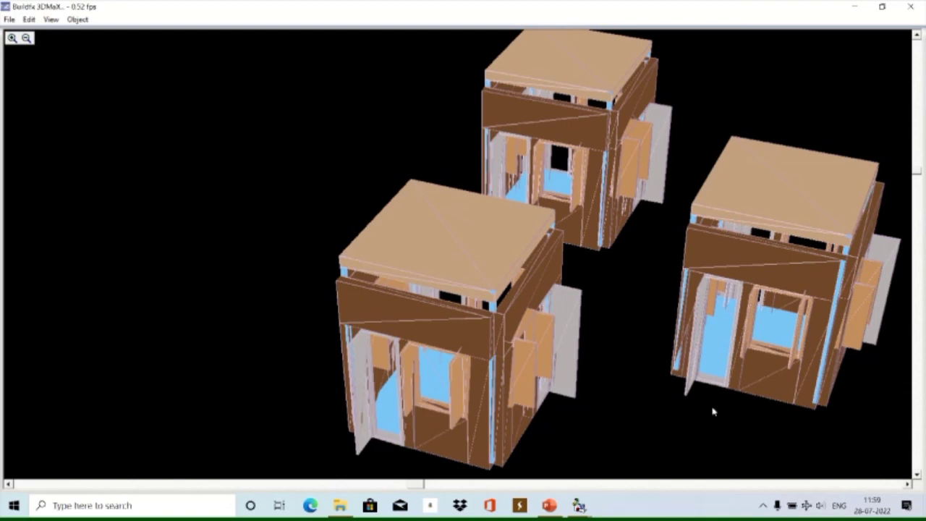
pyautogui.moveTo(422, 489); pyautogui.dragTo(550, 485)
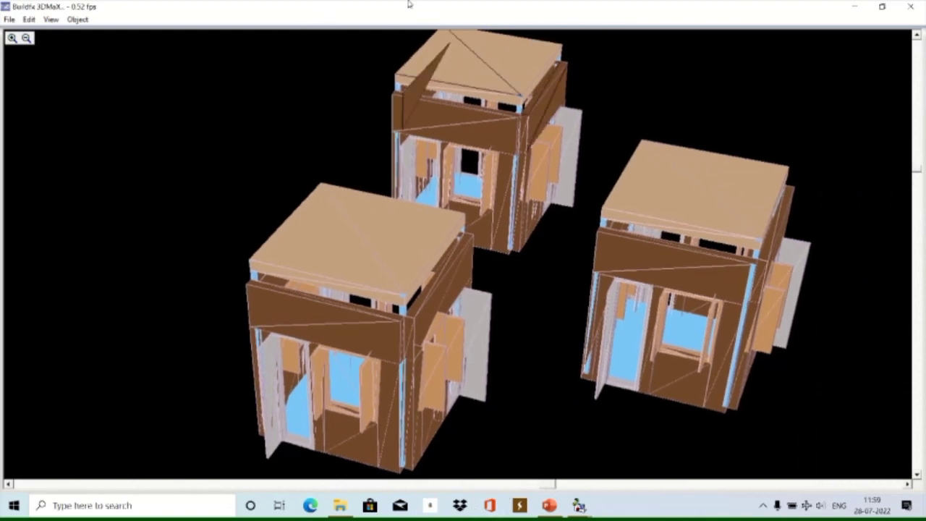
pyautogui.click(384, 25)
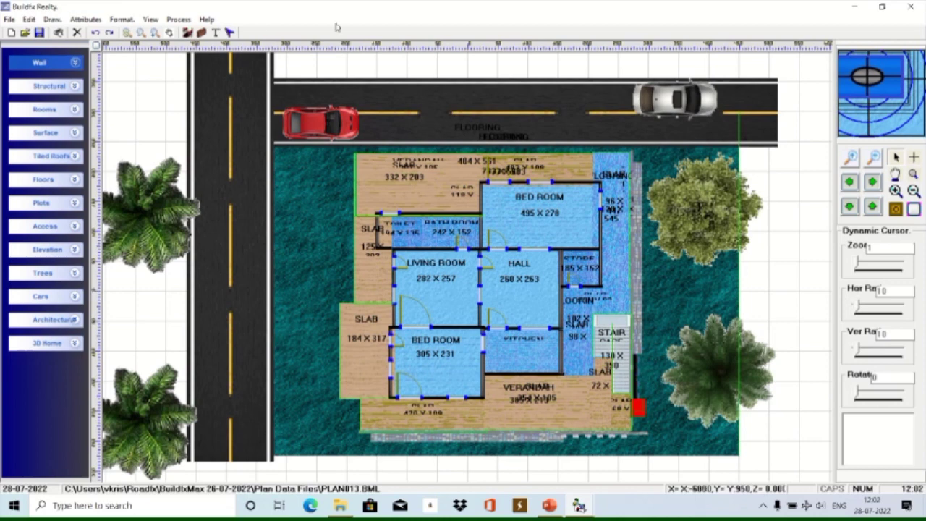
# Launch 3D Home Draw to render the plan as a textured multi-storey building.
pyautogui.moveTo(466, 20)
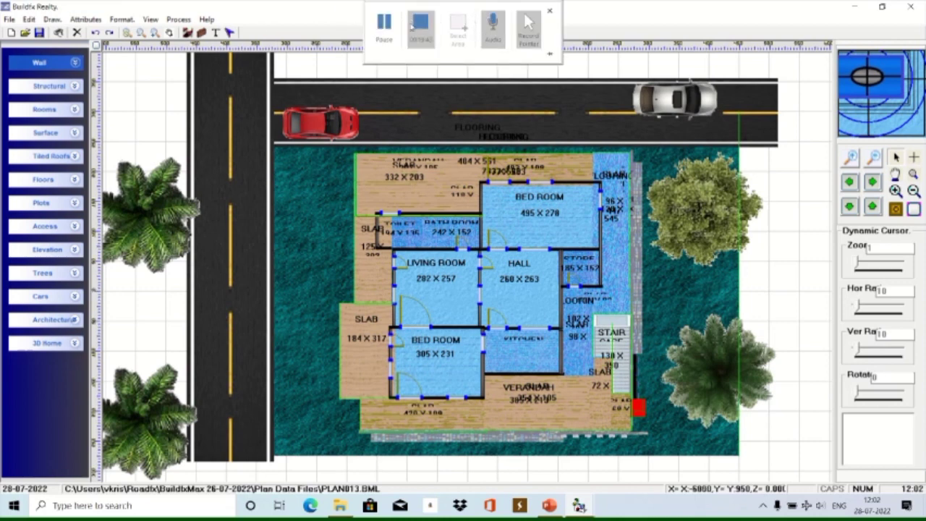
pyautogui.click(74, 343)
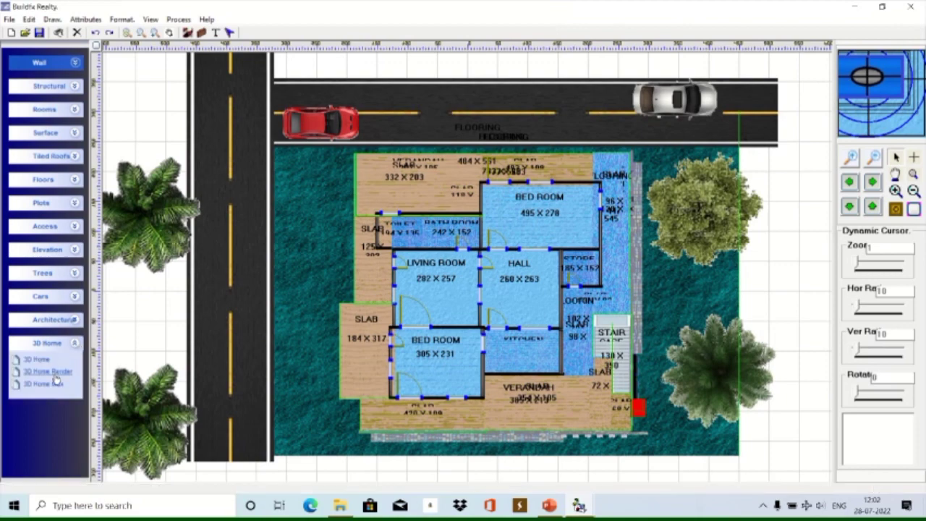
pyautogui.click(57, 381)
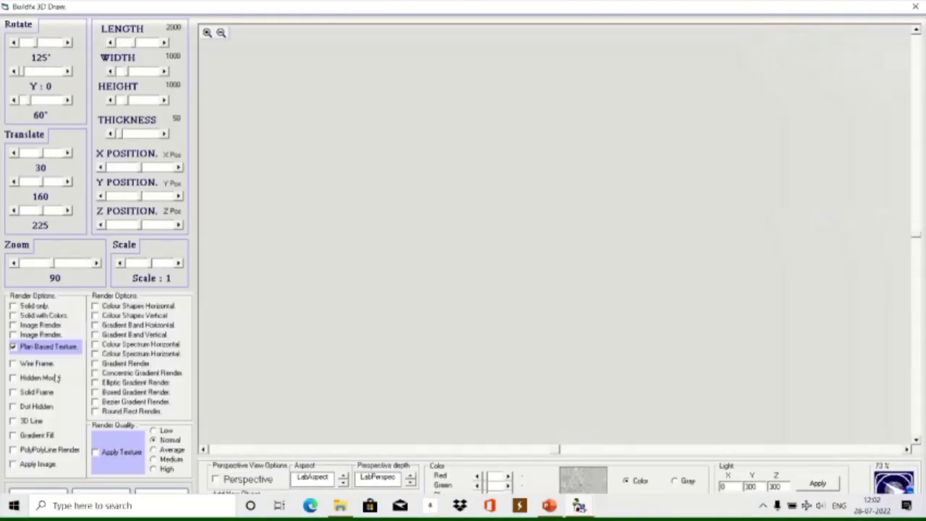
pyautogui.moveTo(391, 6)
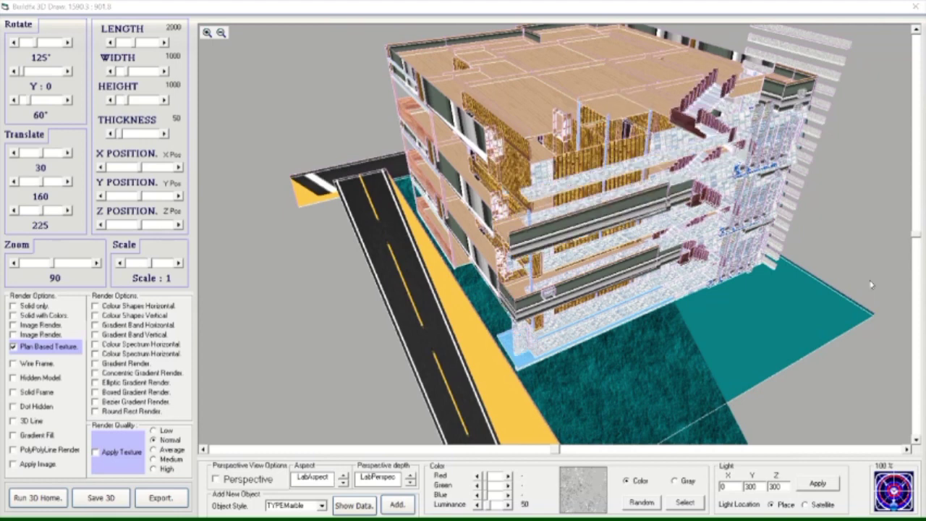
# Set rotation to 125° and zoom to 81, then re-render the building.
pyautogui.moveTo(913, 245); pyautogui.dragTo(917, 225)
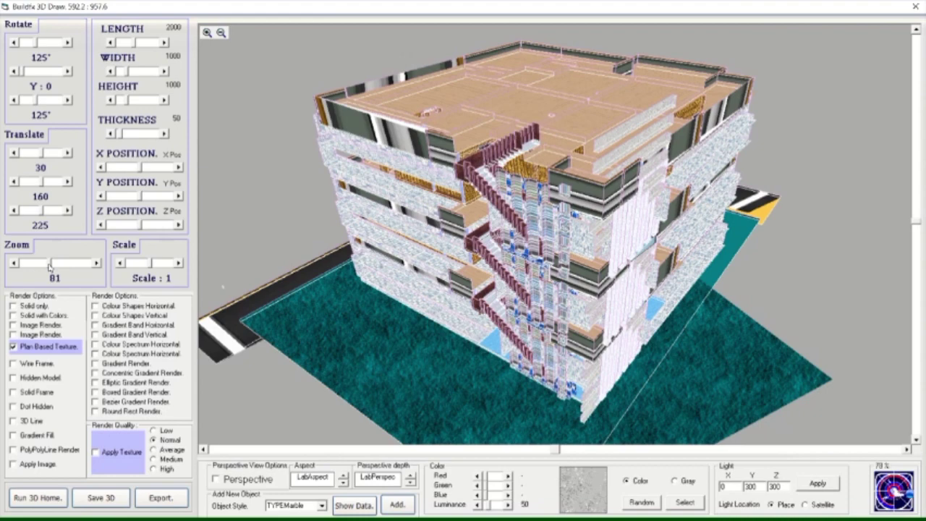
pyautogui.click(385, 24)
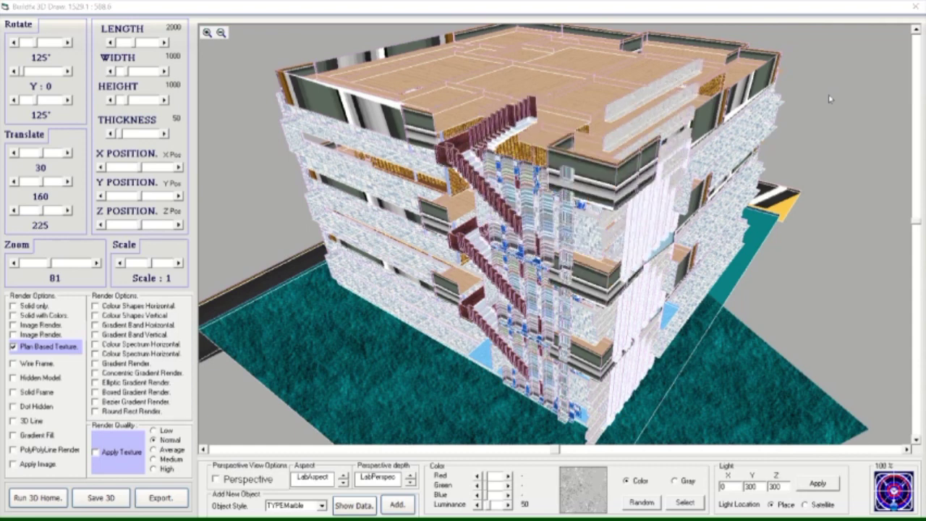
# Turn the building to 142° and zoom to 92, using Apply Texture at Average quality.
pyautogui.moveTo(516, 4)
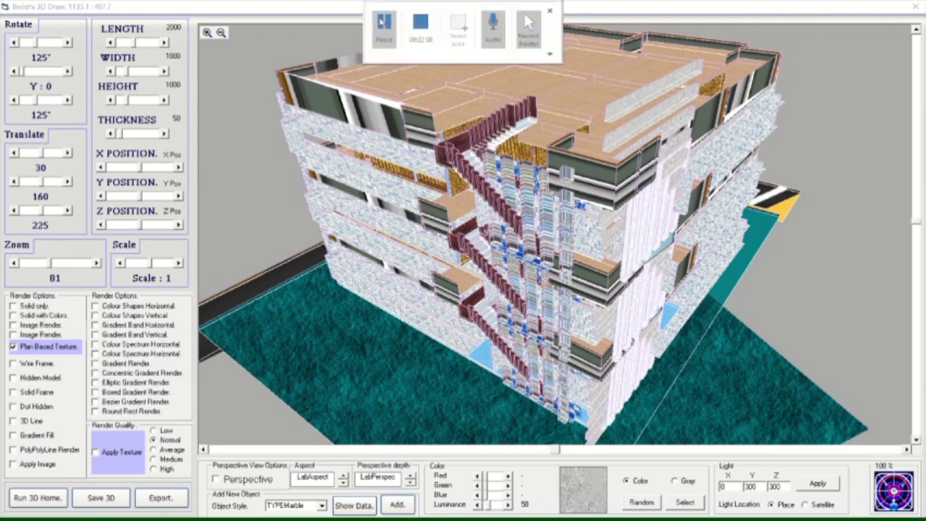
pyautogui.moveTo(616, 73); pyautogui.dragTo(648, 67)
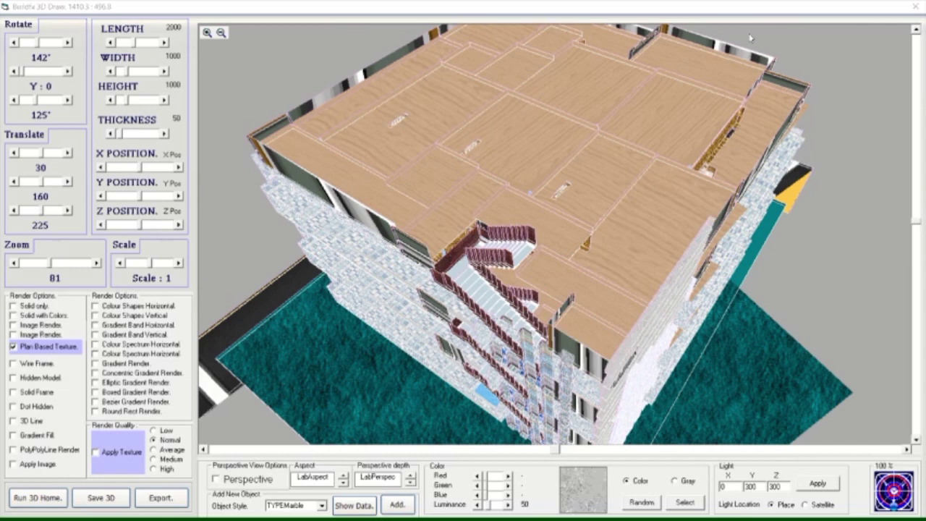
pyautogui.click(391, 28)
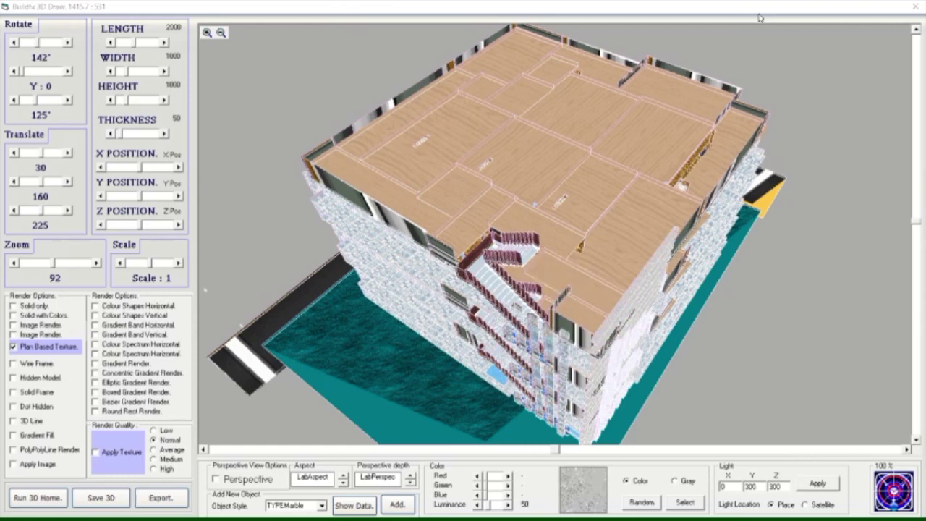
pyautogui.moveTo(427, 9)
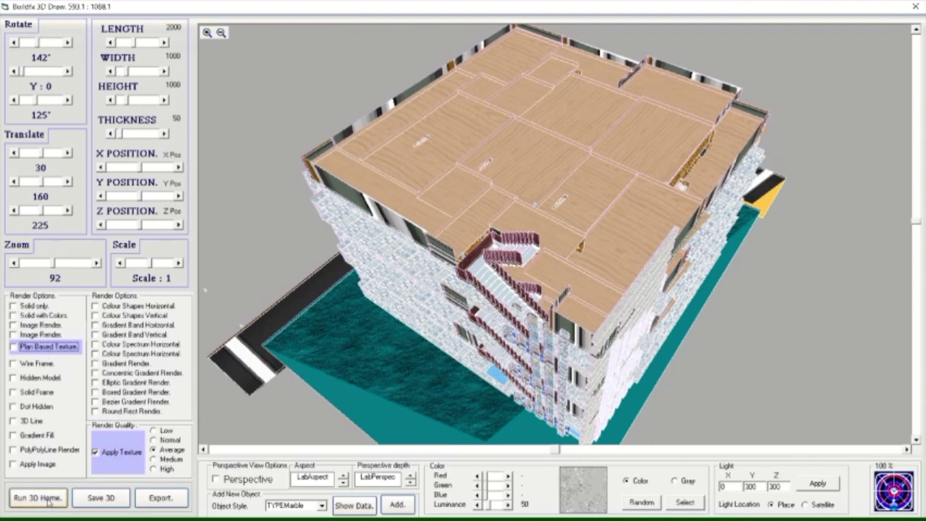
# Re-render the building with applied textures and pan around it with the scrollbars.
pyautogui.click(40, 498)
pyautogui.moveTo(385, 21)
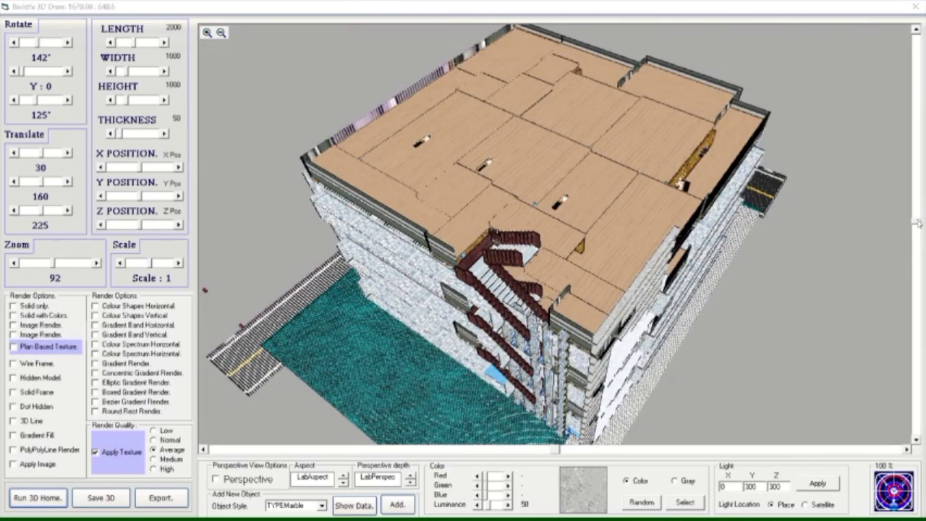
pyautogui.moveTo(917, 223); pyautogui.dragTo(918, 264)
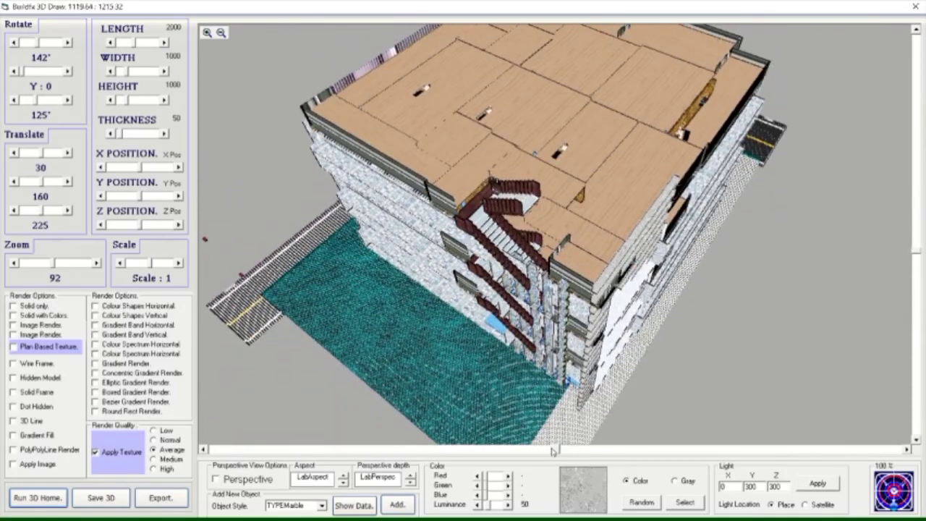
pyautogui.moveTo(551, 451); pyautogui.dragTo(504, 450)
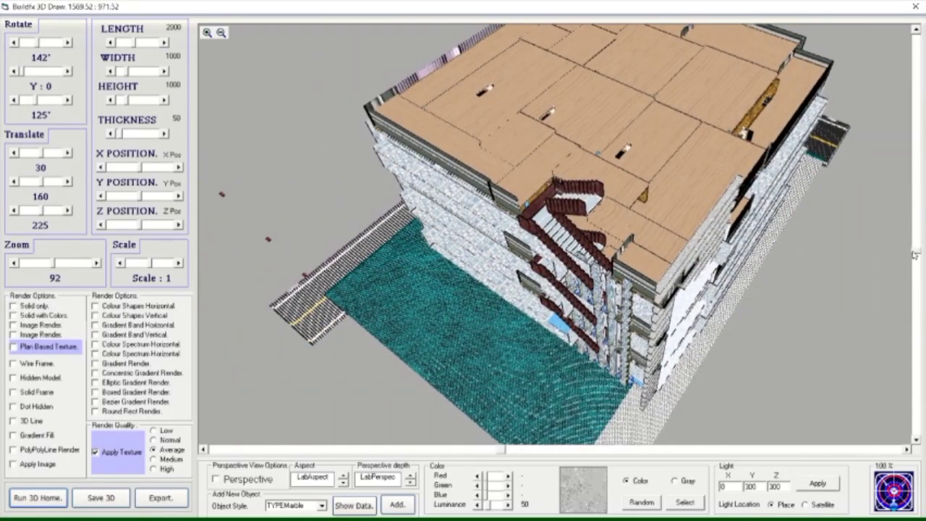
pyautogui.moveTo(918, 252); pyautogui.dragTo(918, 224)
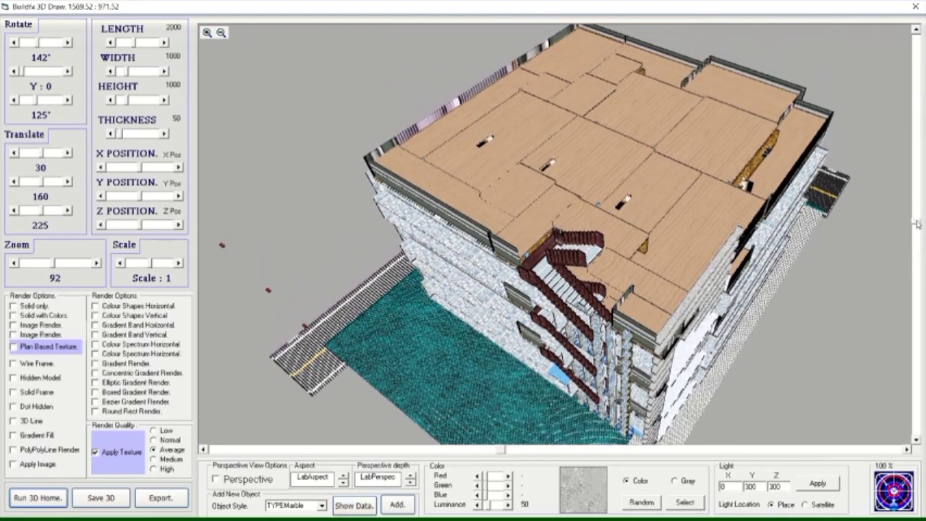
pyautogui.moveTo(505, 450); pyautogui.dragTo(527, 450)
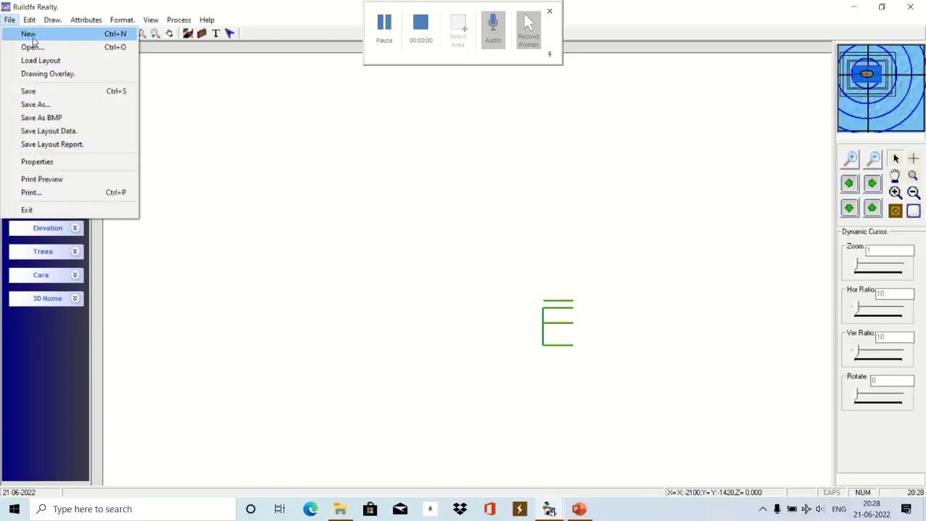
# Open PLAN013.BML and zoom out to show the whole plan.
pyautogui.click(29, 44)
pyautogui.scroll(-3, 506, 275)
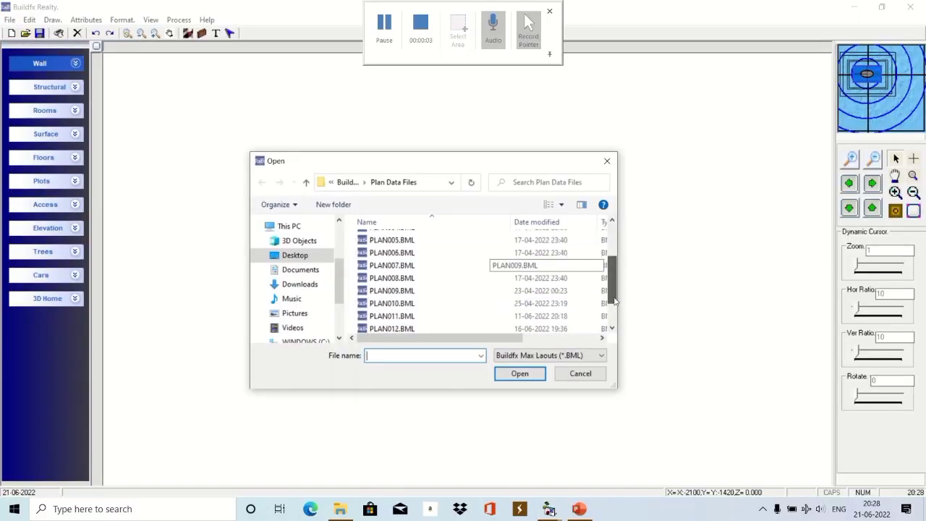
pyautogui.doubleClick(399, 301)
pyautogui.click(399, 304)
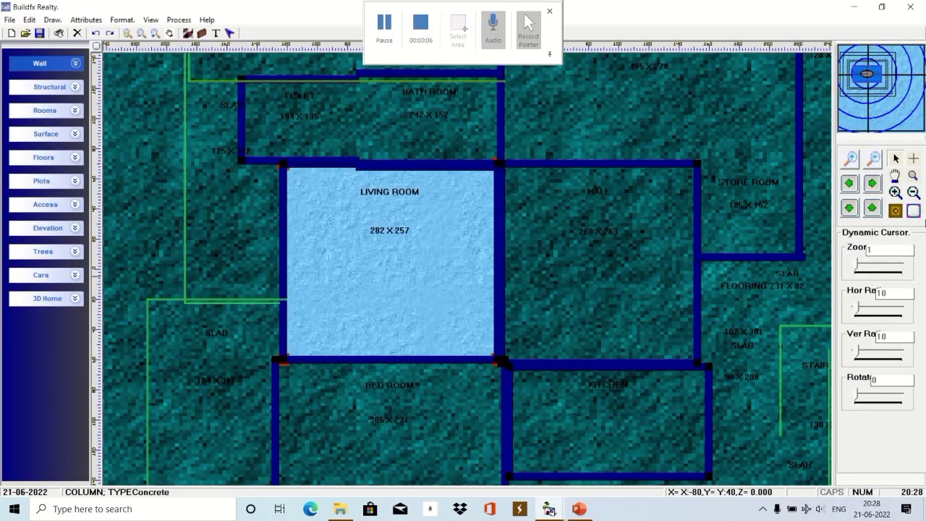
pyautogui.click(850, 160)
# Select each room in turn: hall, bed rooms, kitchen, verandah, store, toilet, bath and columns.
pyautogui.click(519, 246)
pyautogui.click(434, 340)
pyautogui.click(557, 332)
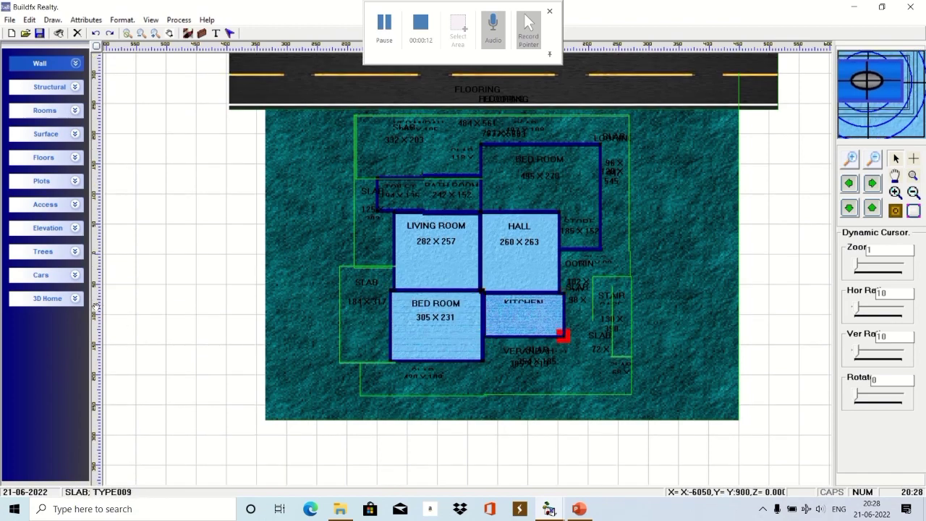
pyautogui.click(529, 380)
pyautogui.click(539, 195)
pyautogui.click(600, 171)
pyautogui.click(579, 257)
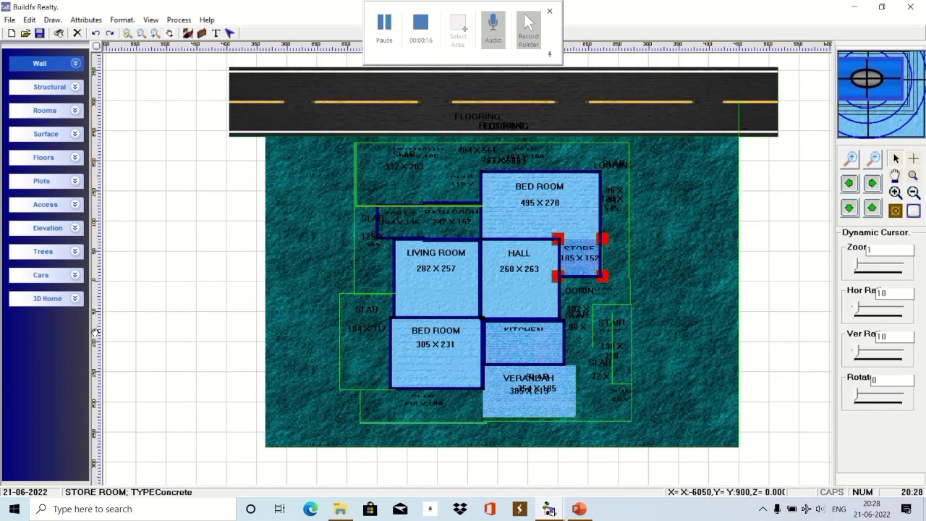
pyautogui.click(400, 221)
pyautogui.click(378, 233)
pyautogui.click(450, 222)
pyautogui.click(482, 202)
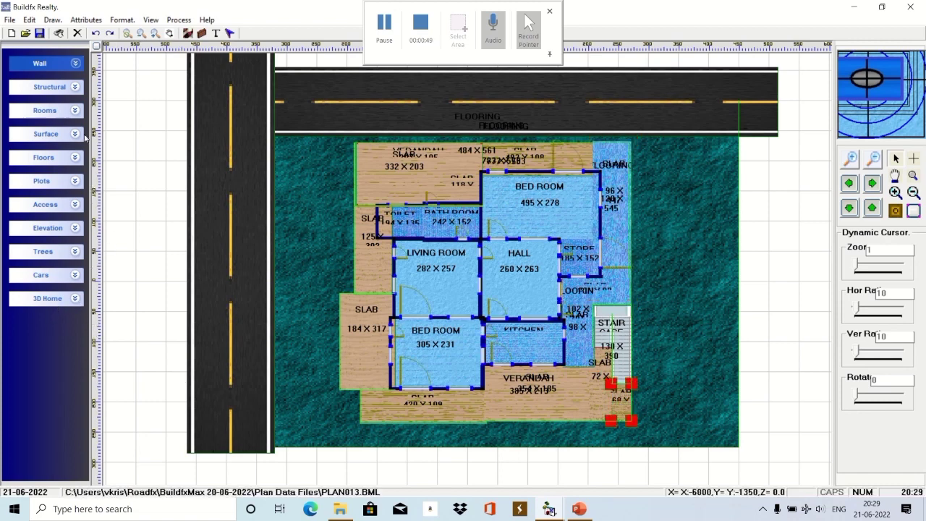
# Place and enlarge a HALL room east of the house, add two windows, and open its properties.
pyautogui.click(75, 111)
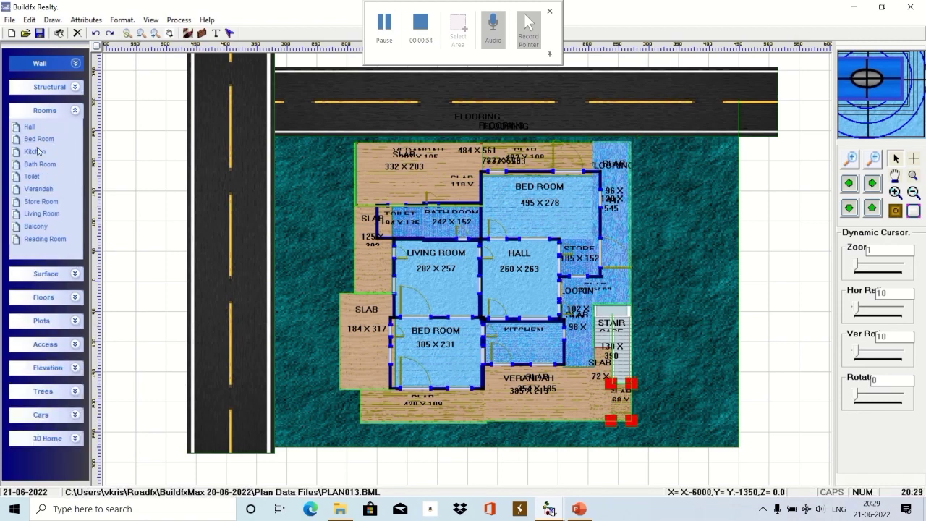
pyautogui.moveTo(29, 128); pyautogui.dragTo(718, 241)
pyautogui.moveTo(787, 322); pyautogui.dragTo(702, 278)
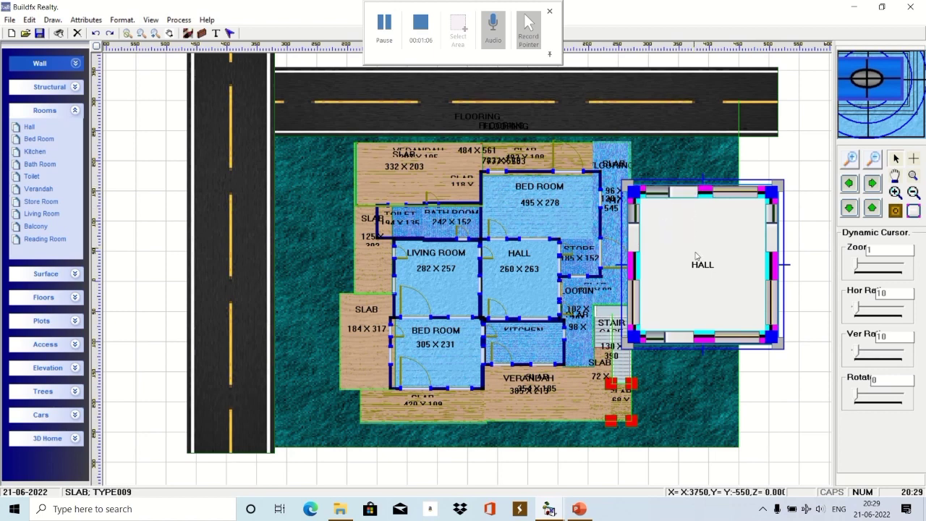
pyautogui.moveTo(657, 220); pyautogui.dragTo(753, 228)
pyautogui.moveTo(657, 271); pyautogui.dragTo(663, 331)
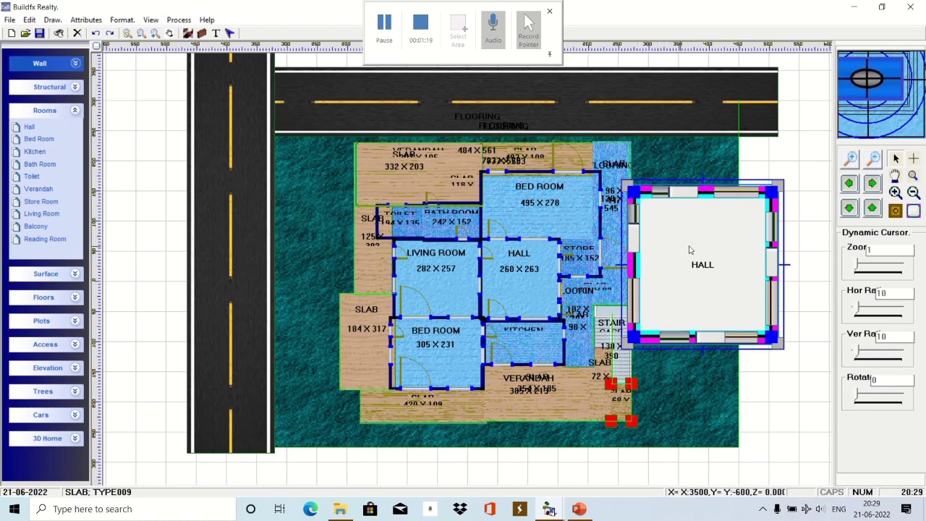
pyautogui.doubleClick(658, 249)
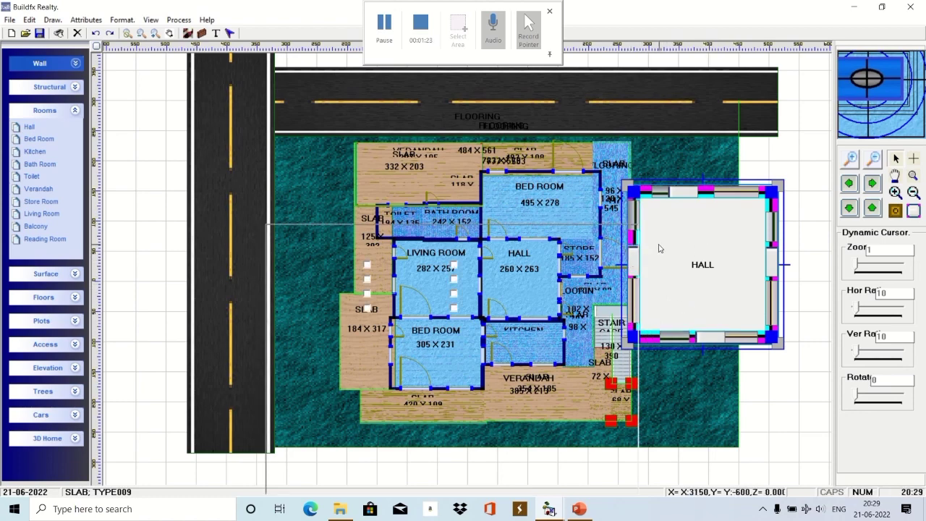
pyautogui.moveTo(561, 235); pyautogui.dragTo(401, 131)
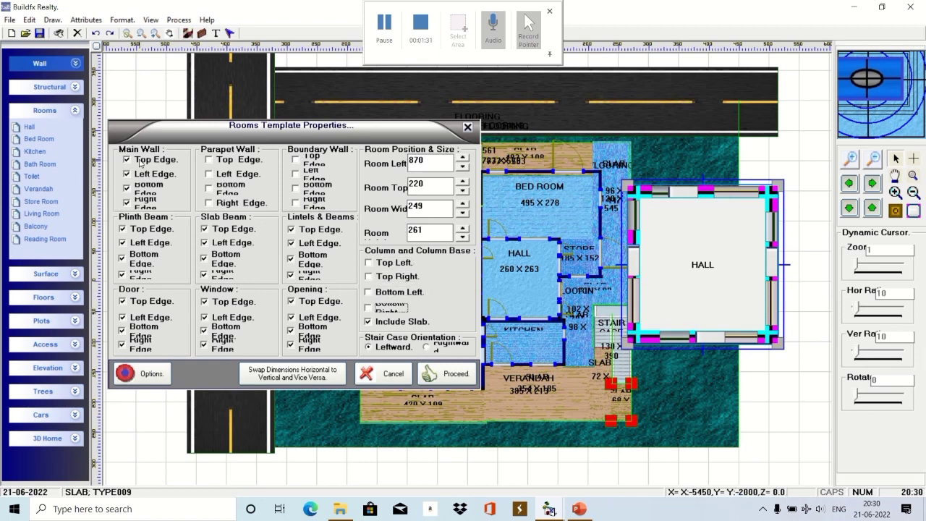
# Remove the hall's slab beams, right-edge lintel and all edge openings, and move it up.
pyautogui.click(224, 229)
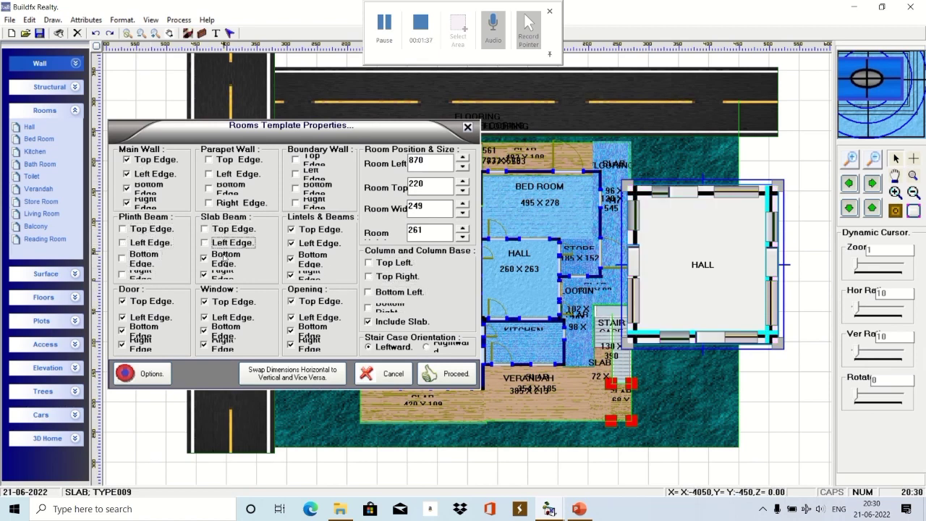
pyautogui.click(305, 278)
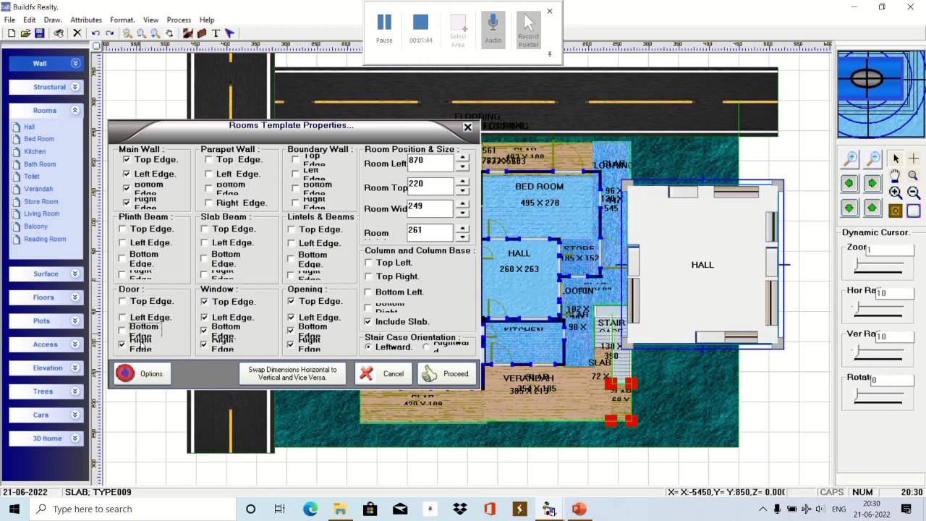
pyautogui.click(221, 302)
pyautogui.click(308, 301)
pyautogui.click(308, 317)
pyautogui.click(307, 327)
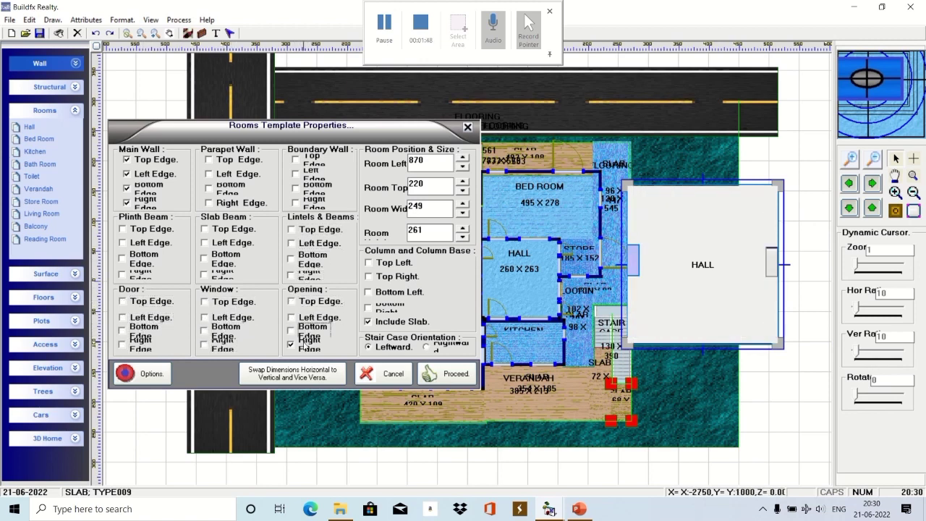
pyautogui.moveTo(696, 226); pyautogui.dragTo(712, 193)
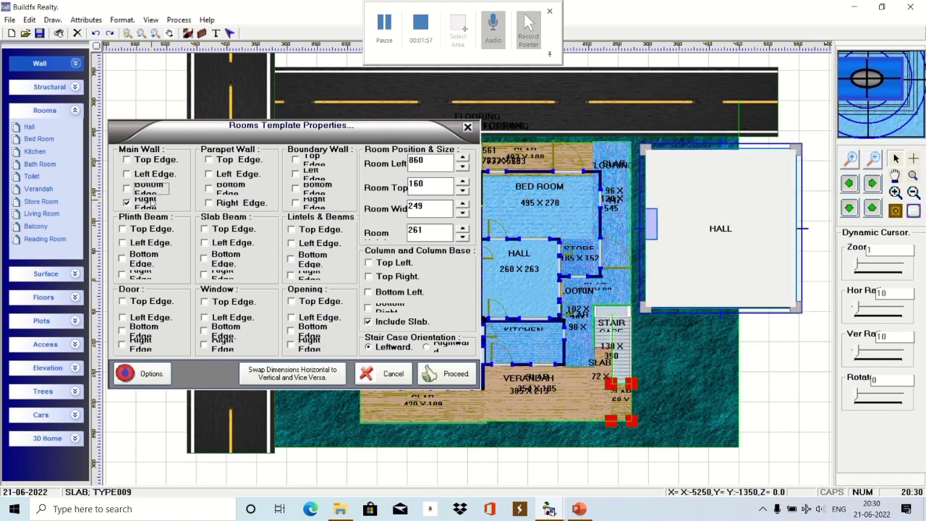
# Add all four main walls, left and bottom plinth beams, and top, left and bottom slab beams.
pyautogui.click(149, 165)
pyautogui.click(153, 175)
pyautogui.click(154, 189)
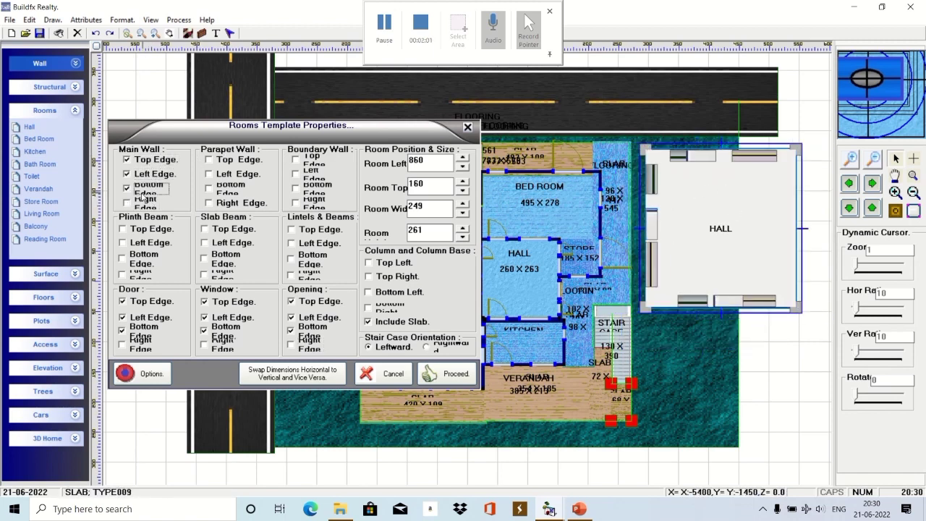
pyautogui.click(145, 205)
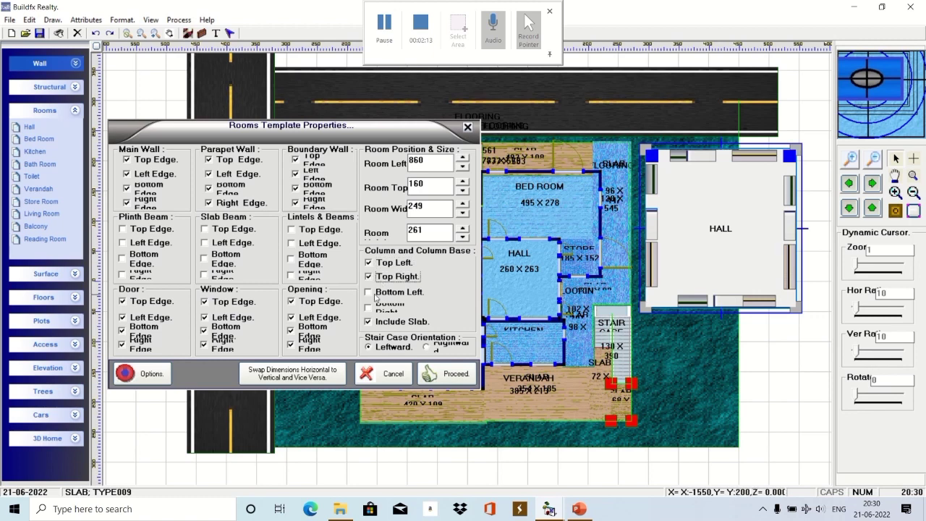
pyautogui.click(148, 243)
pyautogui.click(143, 259)
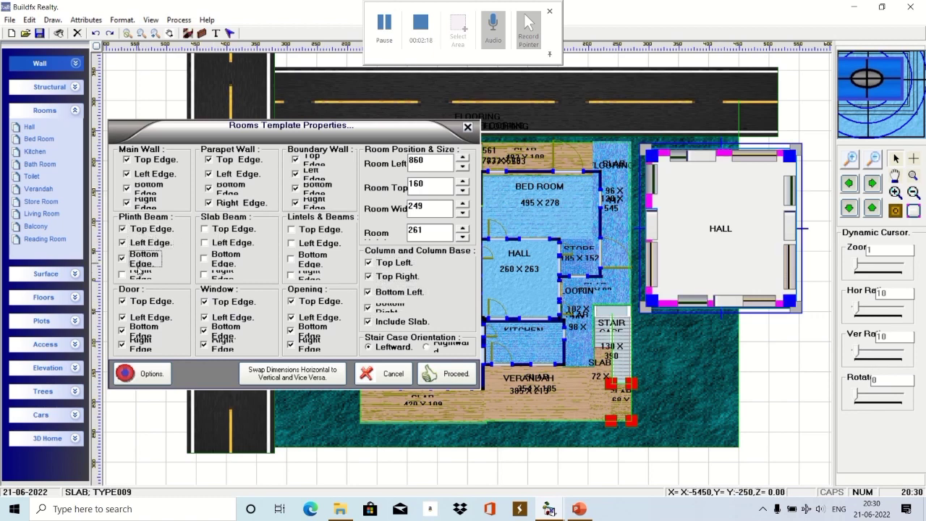
pyautogui.click(210, 230)
pyautogui.click(214, 243)
pyautogui.click(218, 258)
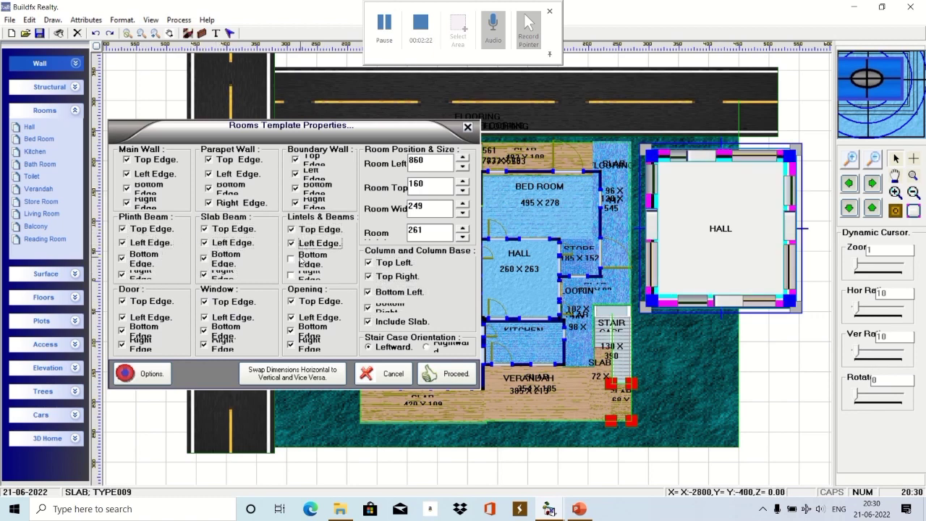
# Resize and position the hall to 177 × 159 and confirm the template.
pyautogui.moveTo(747, 217); pyautogui.dragTo(759, 194)
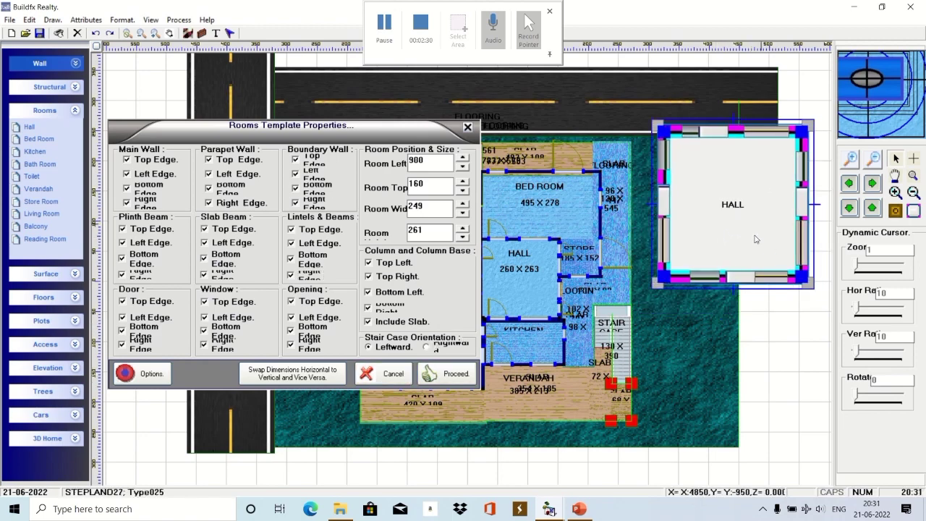
pyautogui.moveTo(755, 239); pyautogui.dragTo(755, 304)
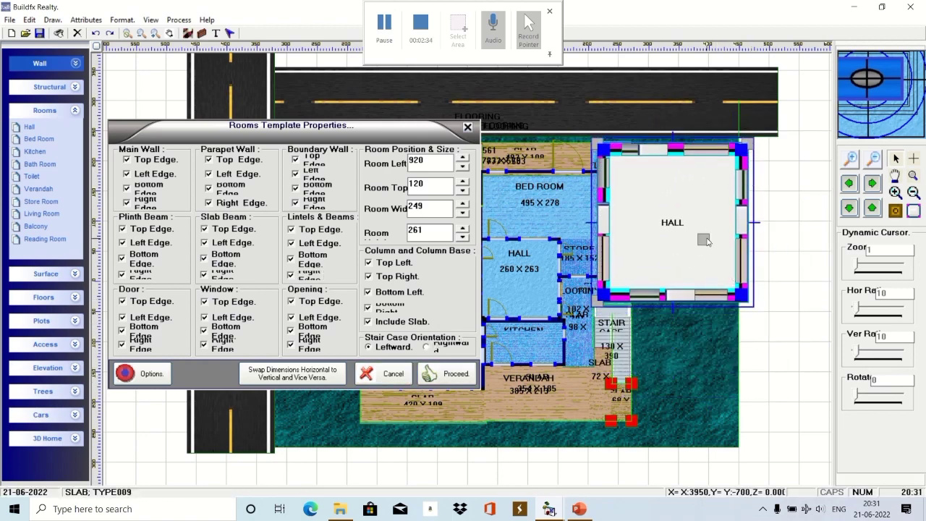
pyautogui.moveTo(707, 241); pyautogui.dragTo(684, 272)
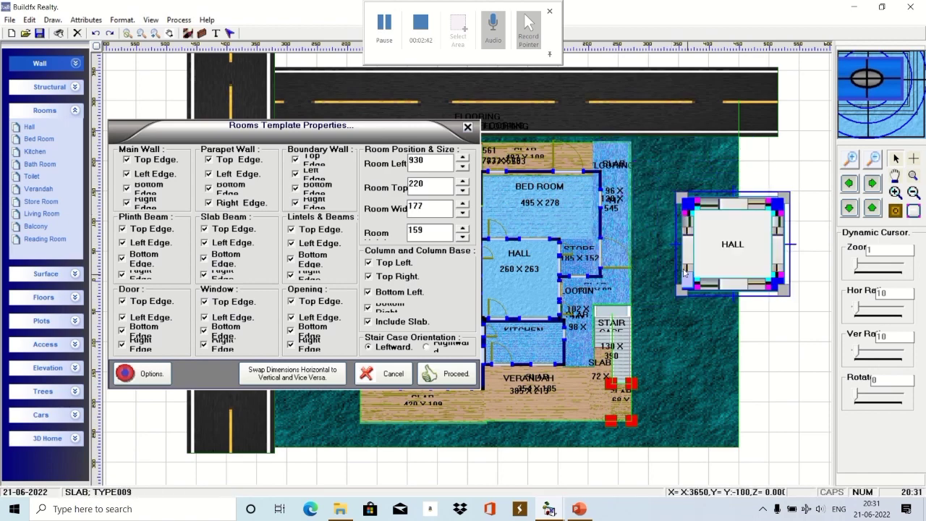
pyautogui.click(427, 374)
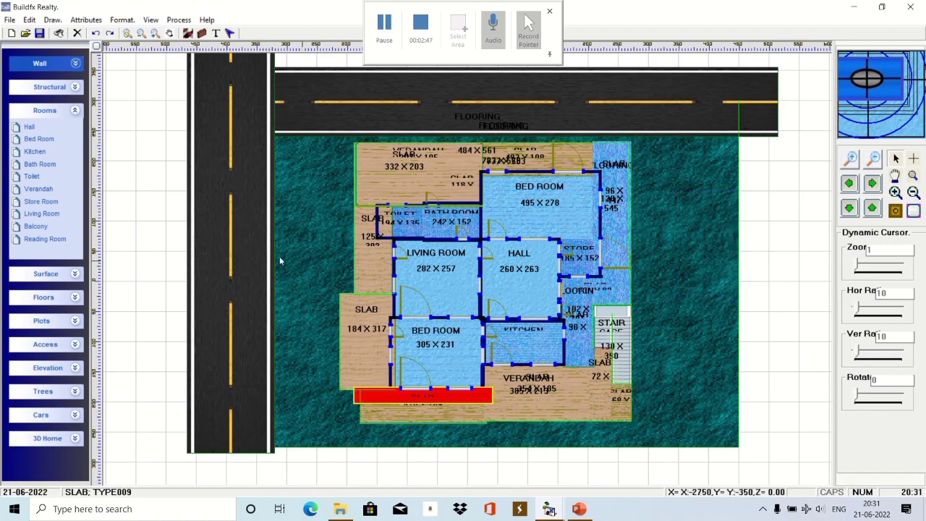
# Open Options & Settings from the plan's context menu and go through the wall settings.
pyautogui.rightClick(152, 255)
pyautogui.click(213, 392)
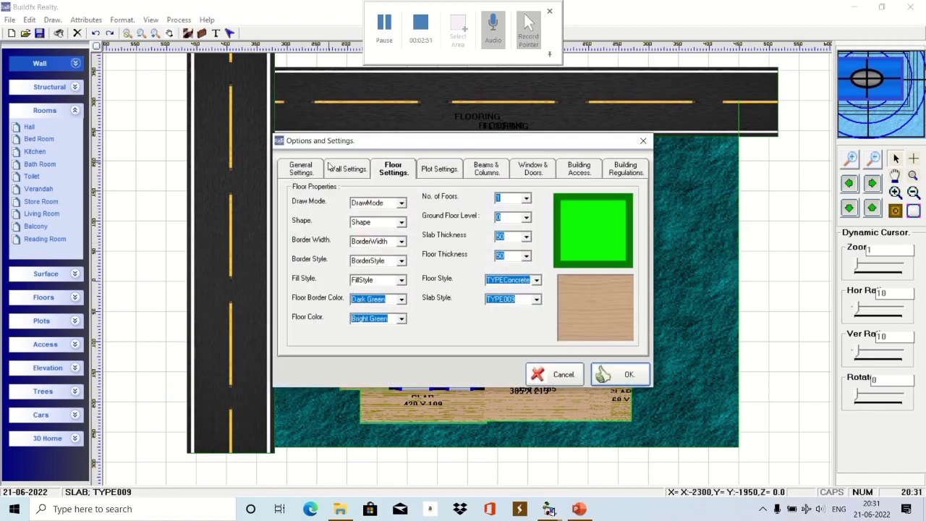
pyautogui.click(348, 169)
pyautogui.scroll(-11, 500, 236)
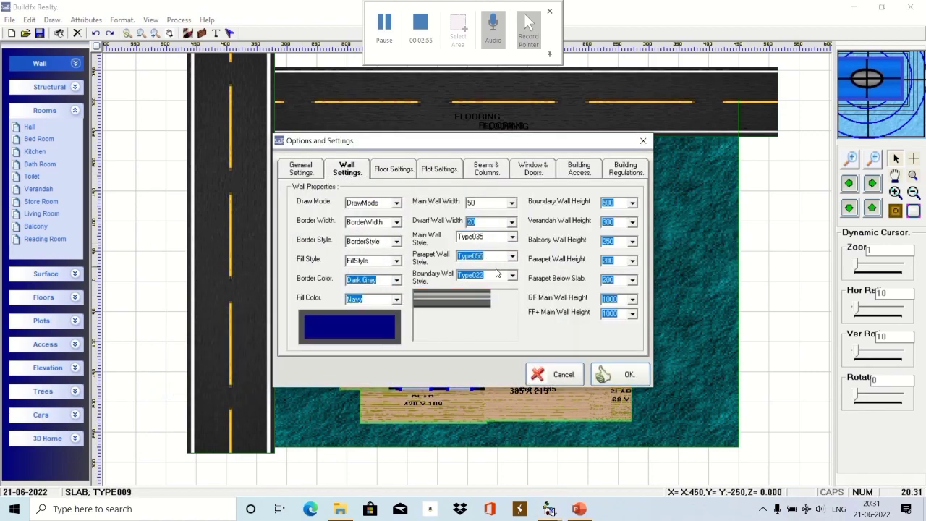
pyautogui.scroll(-10, 498, 255)
pyautogui.scroll(-2, 496, 275)
# Set the house to 3 floors with floor style TYPE010 and apply the settings.
pyautogui.click(439, 169)
pyautogui.click(394, 168)
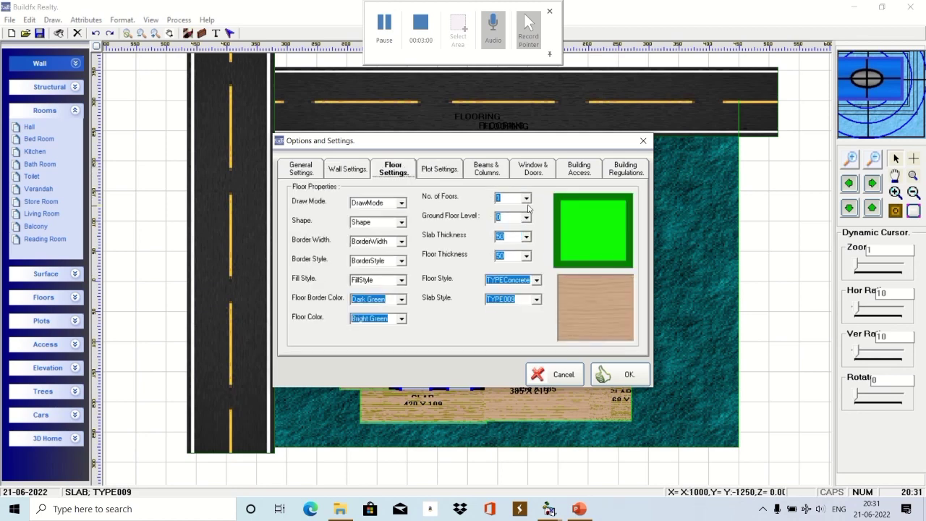
pyautogui.click(526, 198)
pyautogui.click(502, 225)
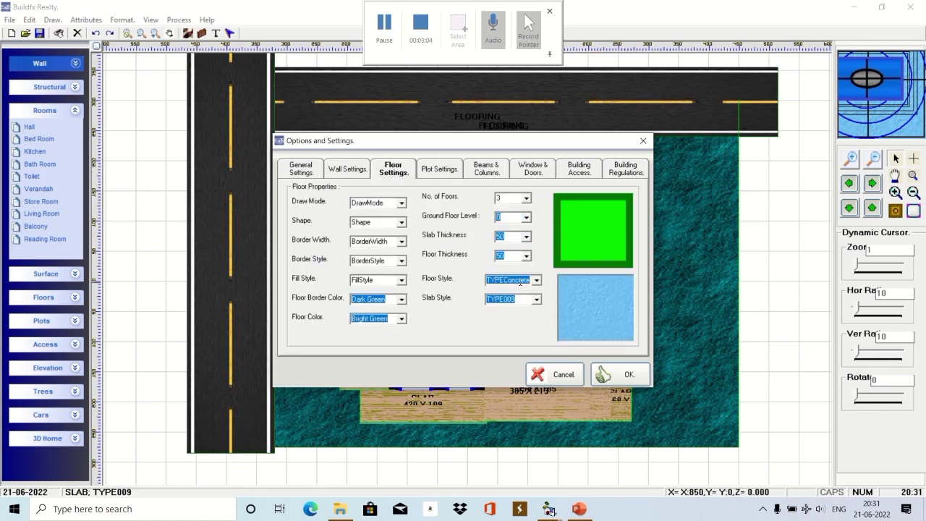
pyautogui.scroll(-2, 519, 282)
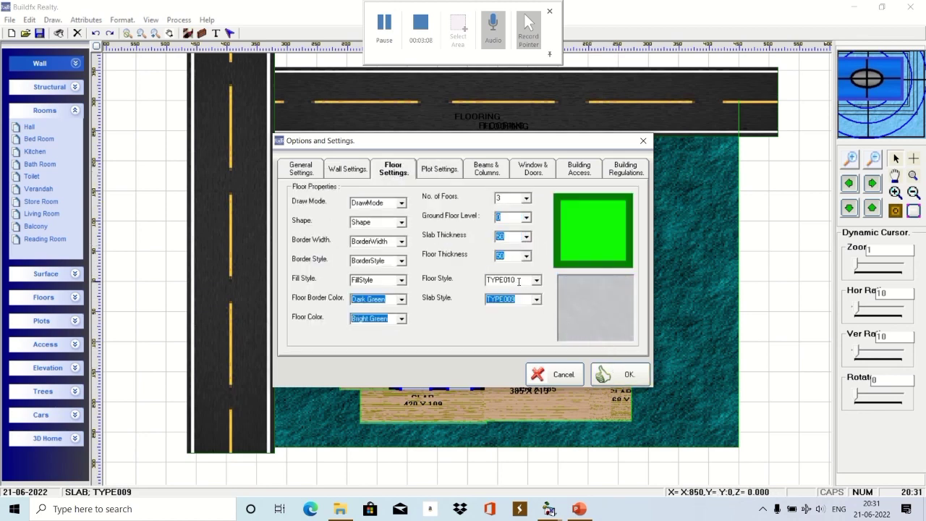
pyautogui.scroll(-1, 519, 281)
pyautogui.click(621, 374)
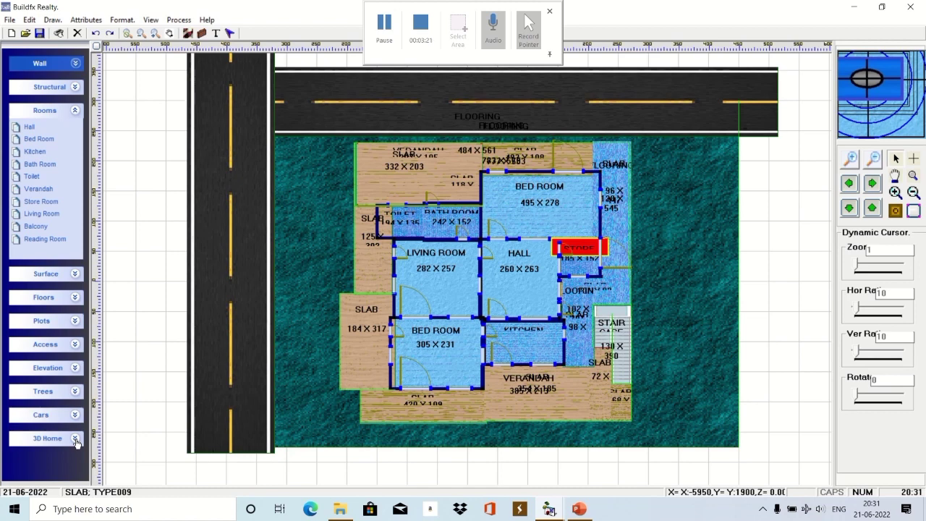
# Expand 3D Home, open Show Change Properties and browse the door and window records.
pyautogui.click(75, 439)
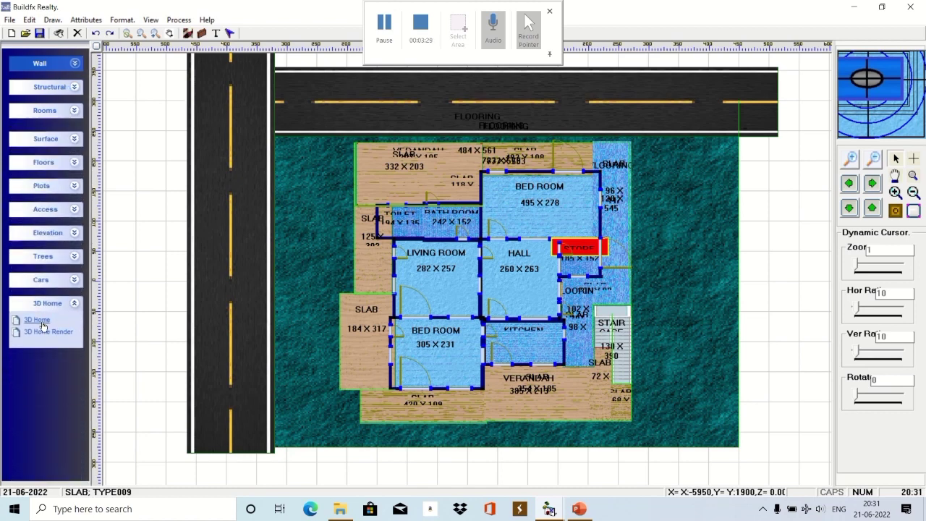
pyautogui.rightClick(129, 232)
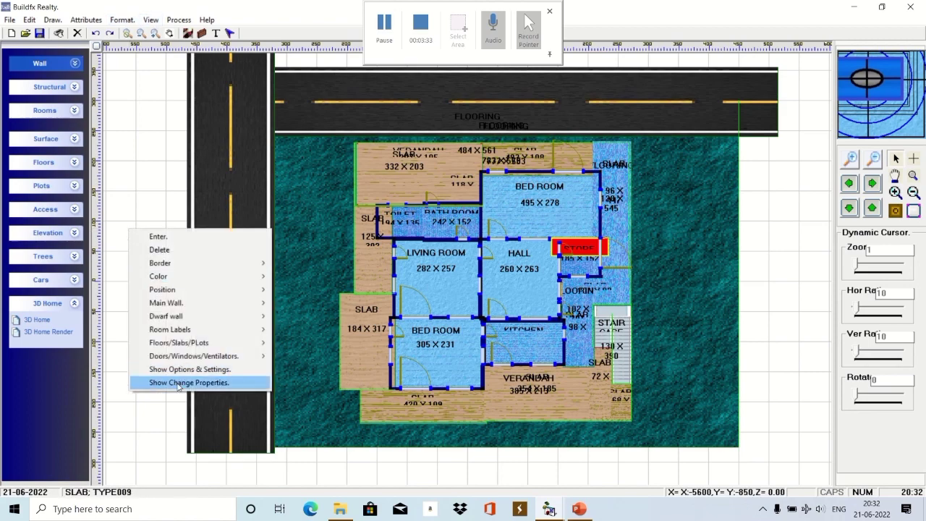
pyautogui.click(181, 385)
pyautogui.click(262, 392)
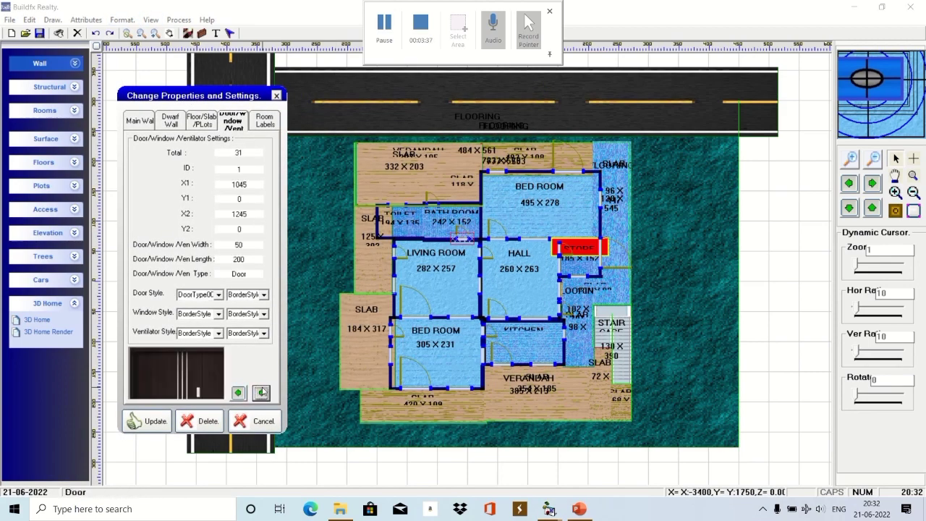
pyautogui.click(261, 393)
pyautogui.click(262, 393)
pyautogui.click(261, 393)
pyautogui.click(261, 392)
pyautogui.click(261, 392)
# Browse through the dwarf wall records.
pyautogui.click(171, 120)
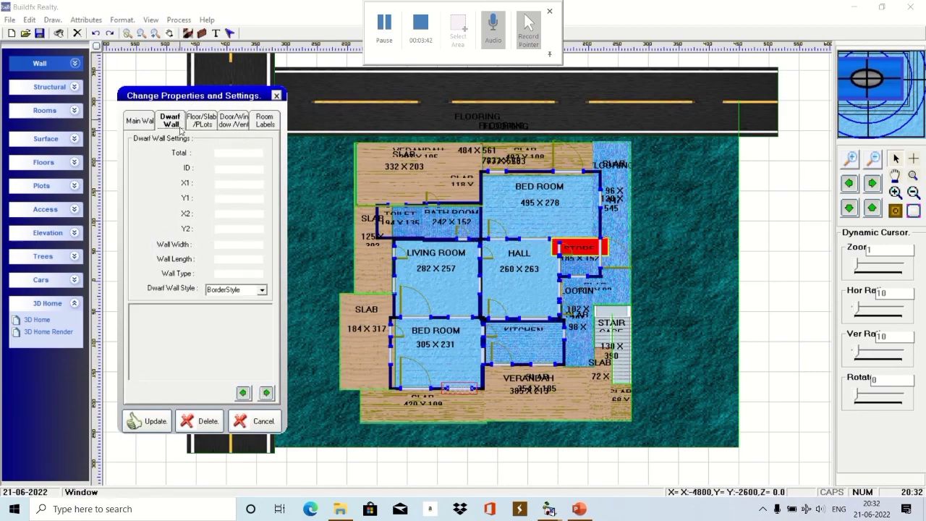
pyautogui.click(267, 392)
pyautogui.click(267, 392)
pyautogui.click(267, 393)
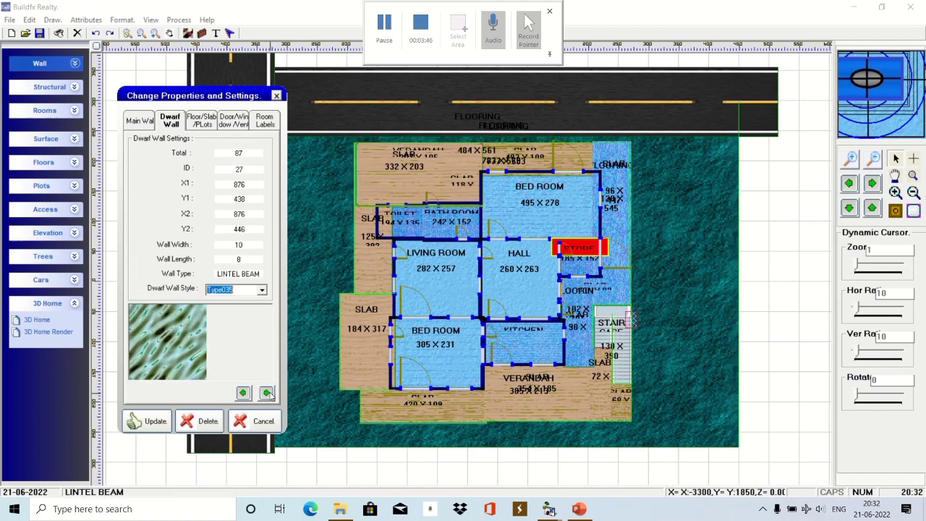
pyautogui.click(267, 392)
# Browse through the floor, slab and plot records.
pyautogui.click(201, 120)
pyautogui.click(261, 392)
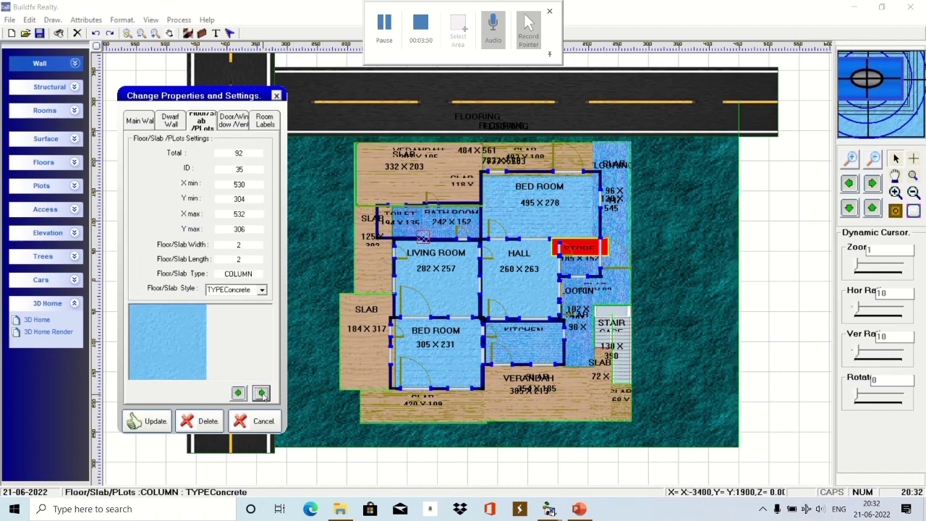
pyautogui.click(261, 392)
pyautogui.click(262, 393)
pyautogui.click(261, 392)
pyautogui.click(262, 393)
pyautogui.click(261, 392)
pyautogui.click(261, 393)
# Review the door, window and room label records, then cancel without changes.
pyautogui.click(262, 392)
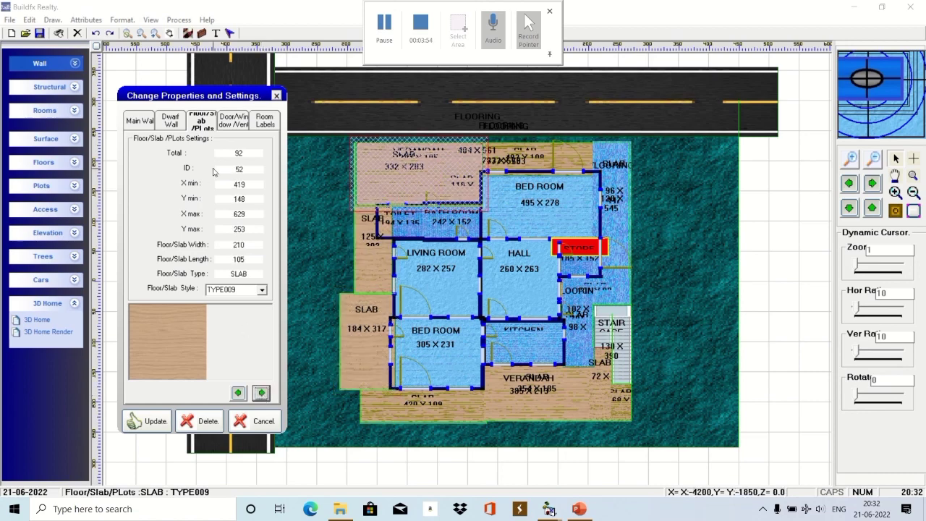
pyautogui.click(261, 392)
pyautogui.click(262, 392)
pyautogui.click(261, 392)
pyautogui.click(262, 393)
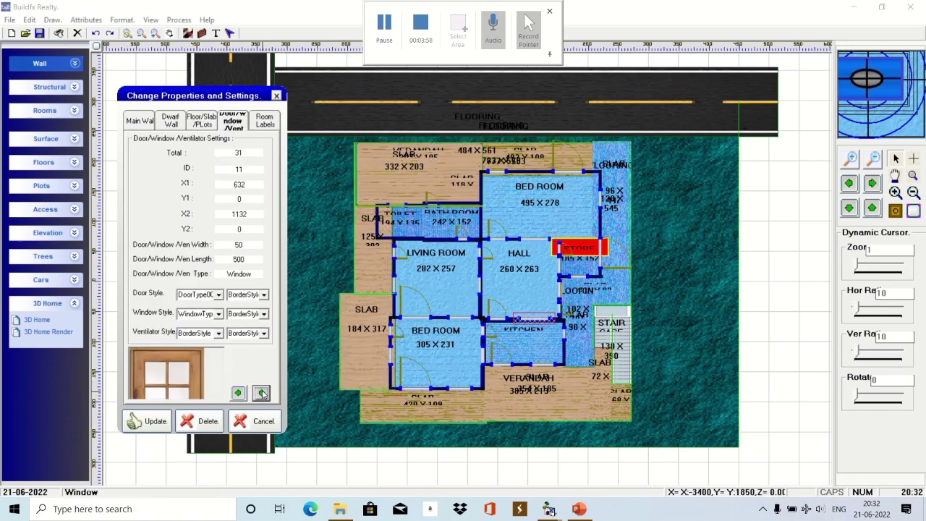
pyautogui.click(262, 393)
pyautogui.click(262, 393)
pyautogui.click(267, 389)
pyautogui.click(266, 388)
pyautogui.click(266, 388)
pyautogui.click(267, 389)
pyautogui.click(266, 389)
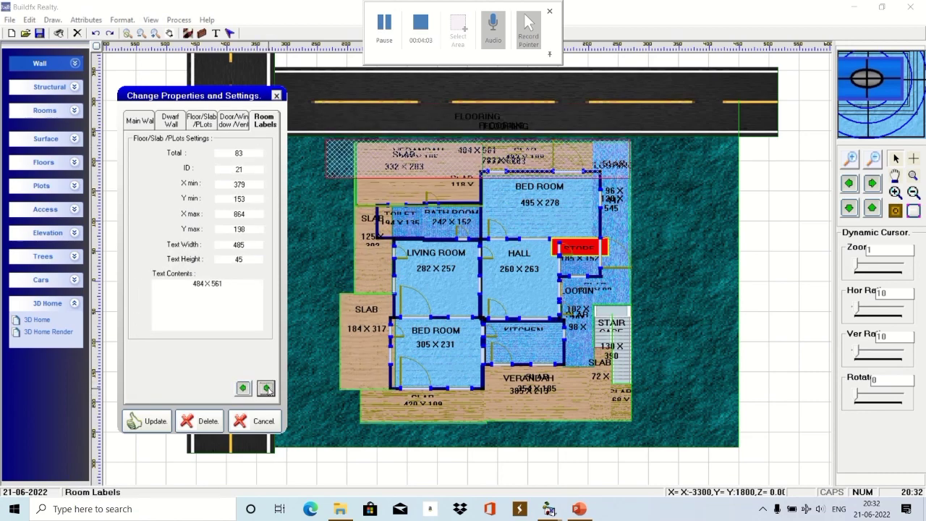
pyautogui.click(266, 388)
pyautogui.click(266, 388)
pyautogui.click(266, 389)
pyautogui.click(266, 389)
pyautogui.click(264, 421)
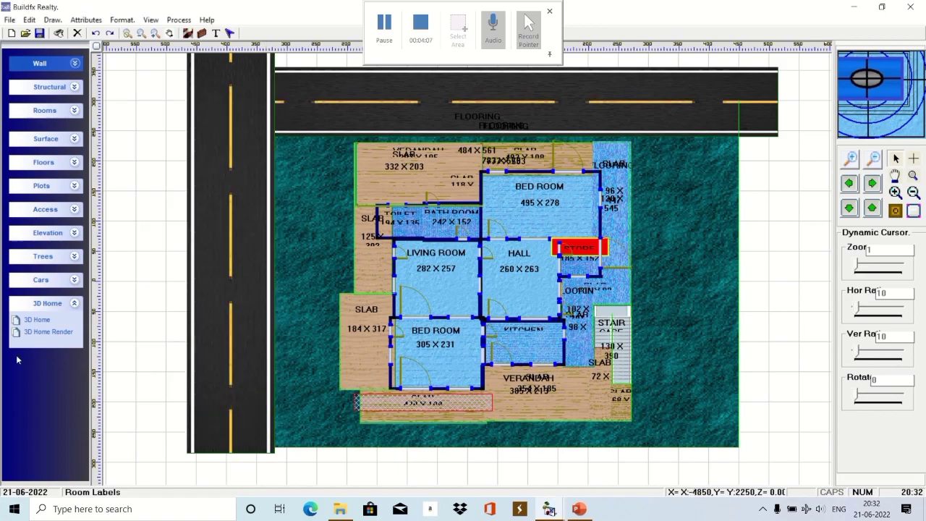
# Open the house in Buildfx 3D Draw and tilt it to 102° on the X axis.
pyautogui.click(37, 320)
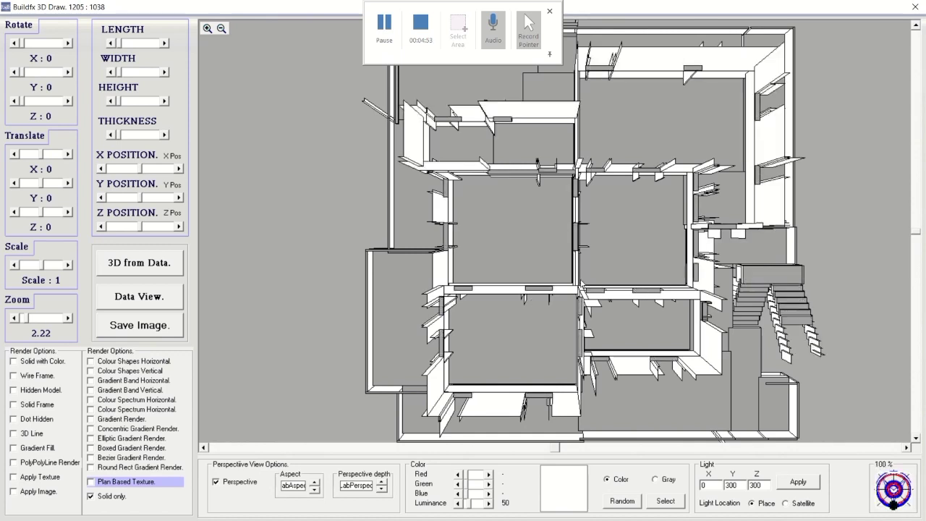
pyautogui.click(549, 55)
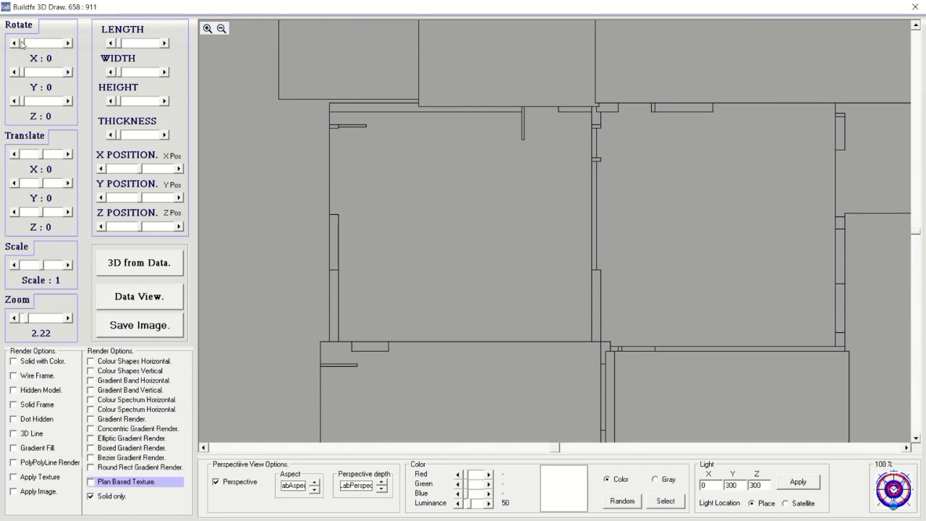
pyautogui.click(31, 44)
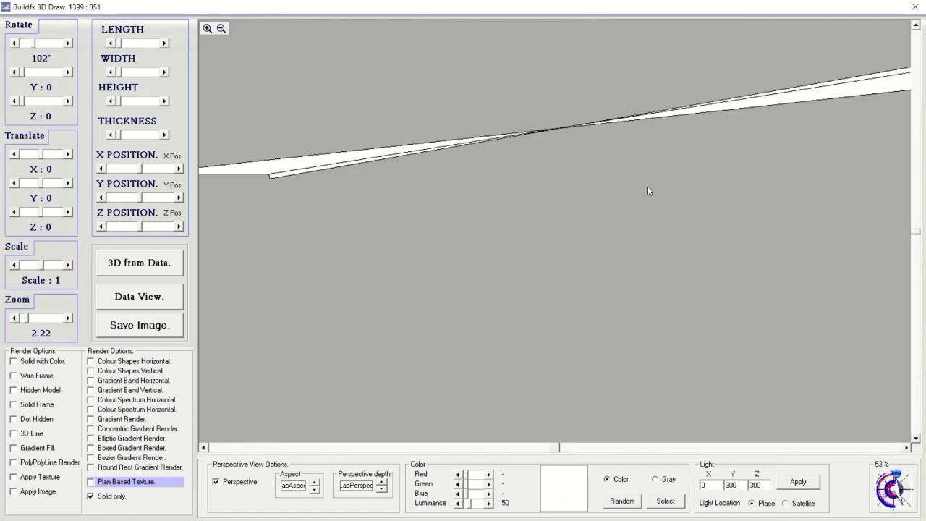
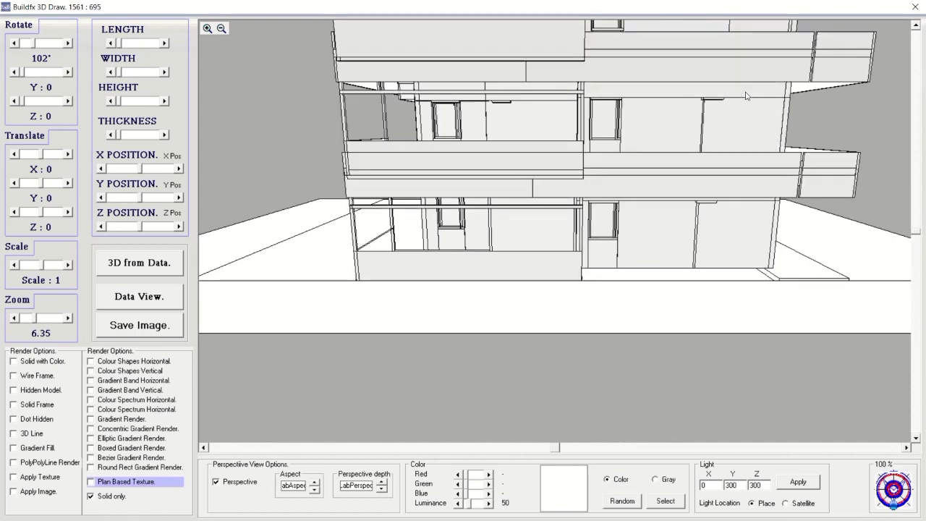
# Scroll the 3D Draw view and zoom out to show the whole three-storey building and staircase.
pyautogui.moveTo(915, 234); pyautogui.dragTo(922, 168)
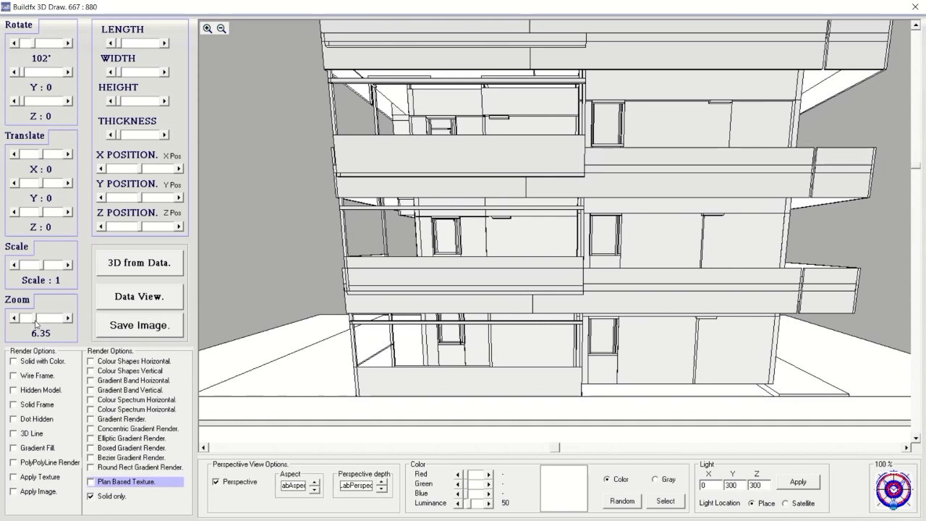
pyautogui.click(39, 323)
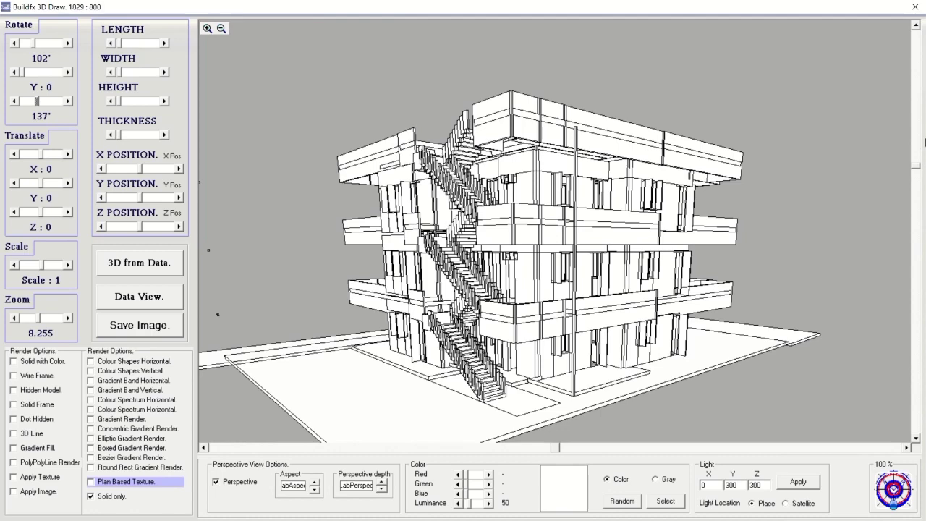
# Switch to Plan Based Texture and redraw: green walls, blue slabs, dark red staircases.
pyautogui.scroll(-2, 820, 300)
pyautogui.moveTo(550, 450); pyautogui.dragTo(510, 462)
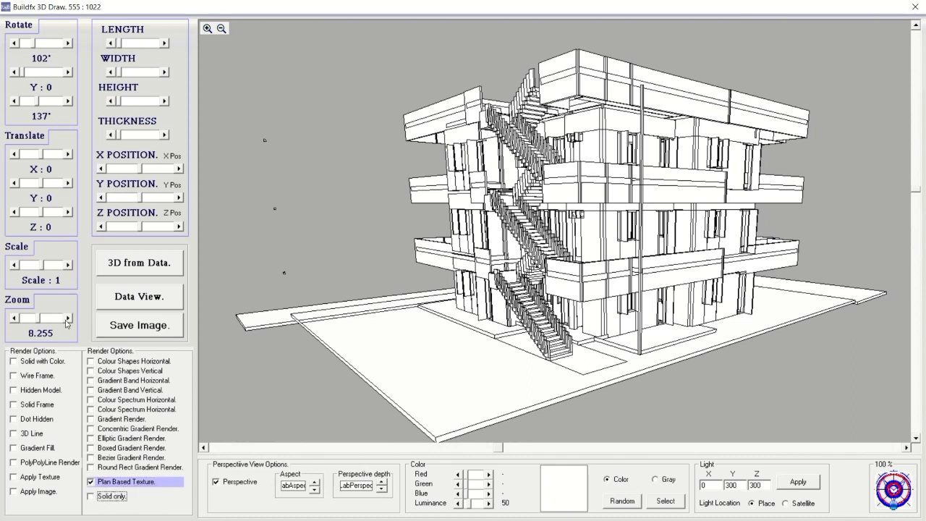
pyautogui.click(69, 318)
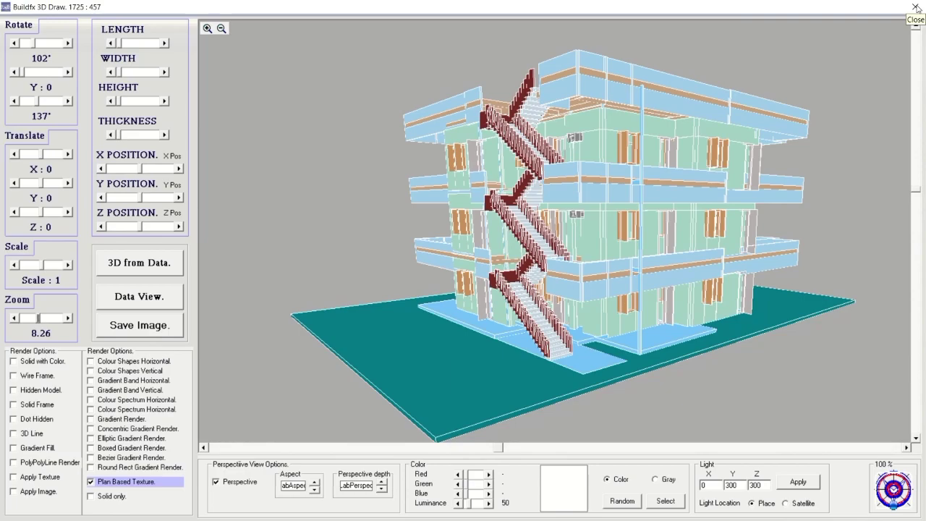
# Close the 3D Draw window and pan the site floor plan into view.
pyautogui.click(915, 6)
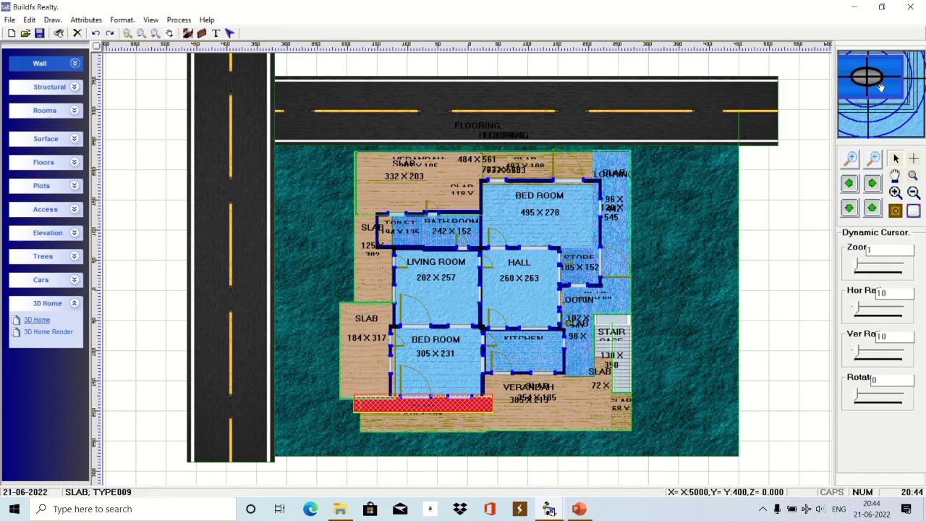
pyautogui.moveTo(881, 87)
pyautogui.mouseDown()
pyautogui.moveTo(889, 93)
pyautogui.moveTo(877, 90)
pyautogui.mouseUp()
pyautogui.click(870, 209)
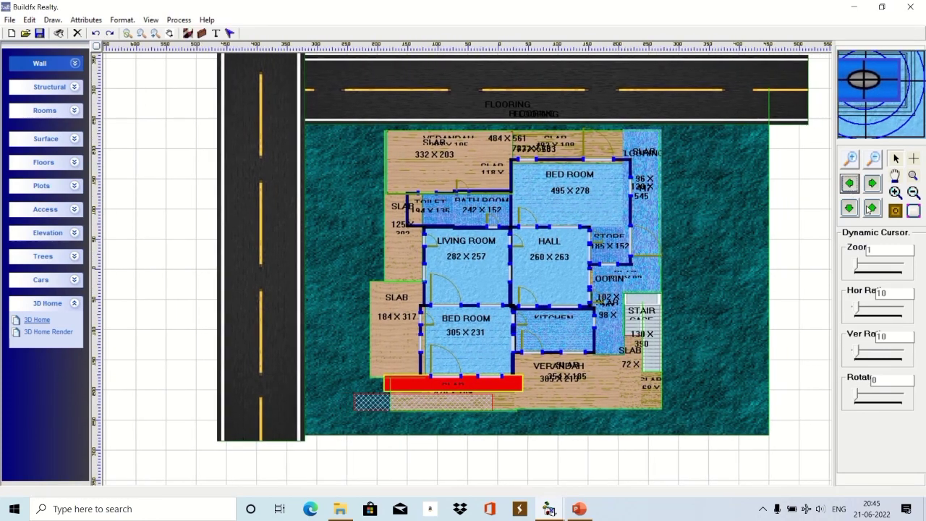
pyautogui.click(849, 209)
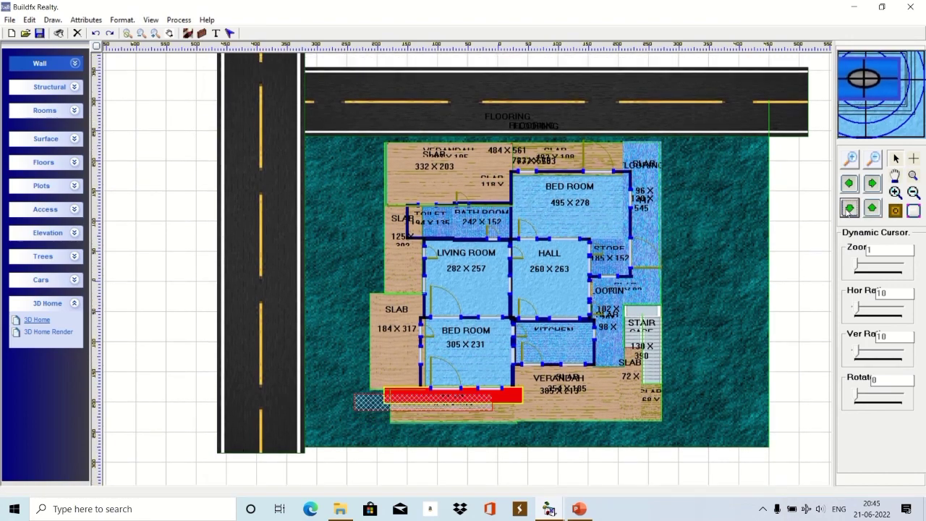
pyautogui.click(849, 209)
# Browse every slab, including the stair landing, in Show Change Properties, then cancel without changes.
pyautogui.rightClick(163, 233)
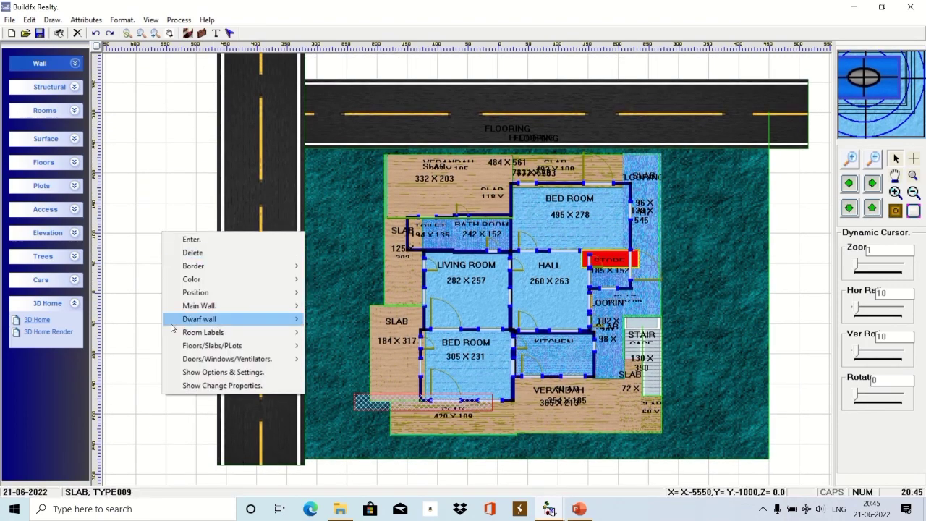
pyautogui.click(217, 385)
pyautogui.moveTo(465, 96); pyautogui.dragTo(190, 68)
pyautogui.click(187, 91)
pyautogui.click(246, 364)
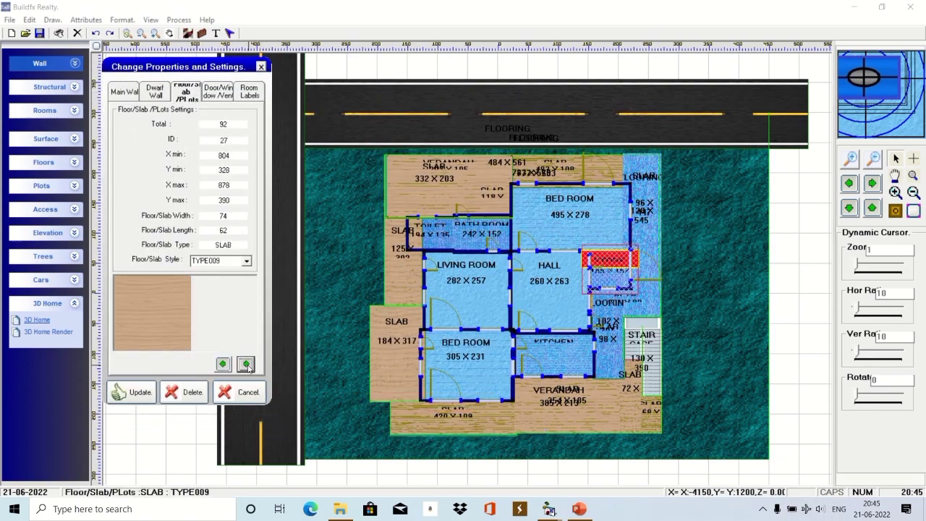
pyautogui.click(246, 364)
pyautogui.click(246, 364)
pyautogui.click(246, 364)
pyautogui.click(246, 364)
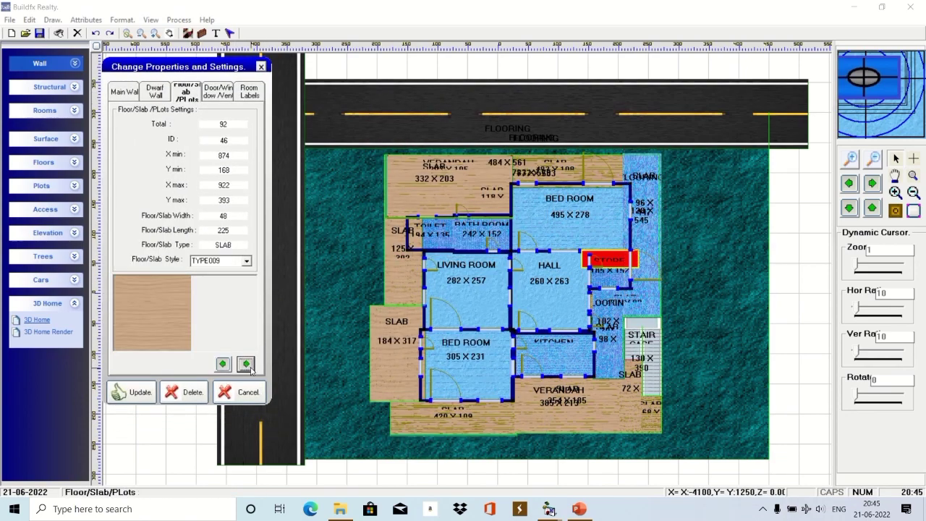
pyautogui.click(246, 364)
pyautogui.click(246, 364)
pyautogui.click(251, 369)
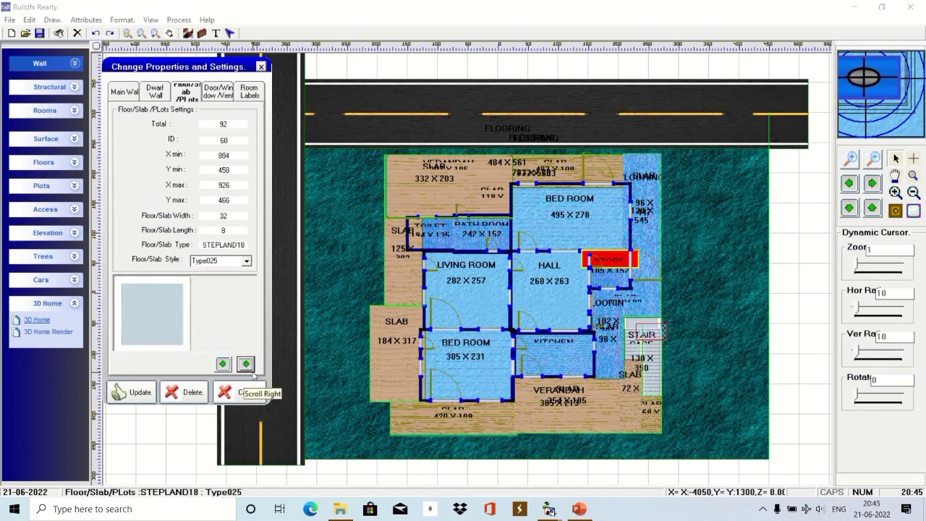
pyautogui.click(247, 392)
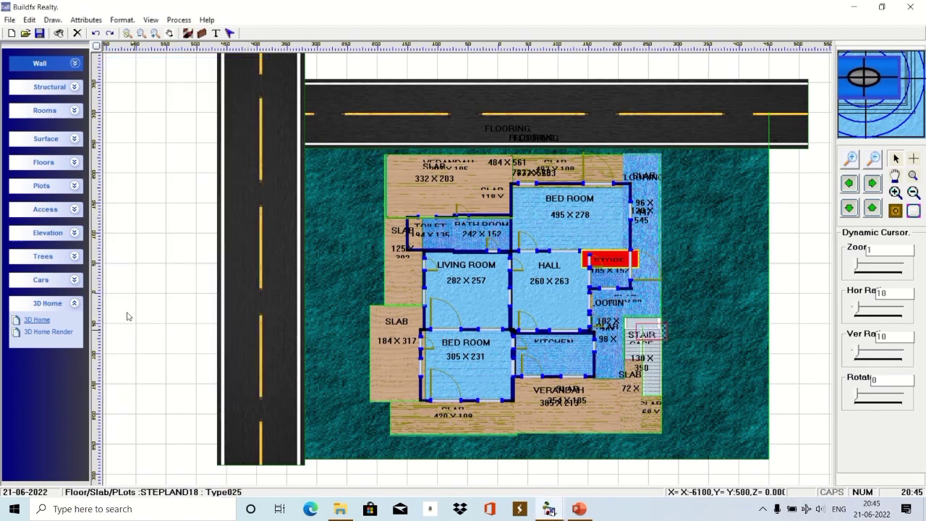
# Launch 3D Home Render to view the house with wooden floors and patterned walls.
pyautogui.click(57, 334)
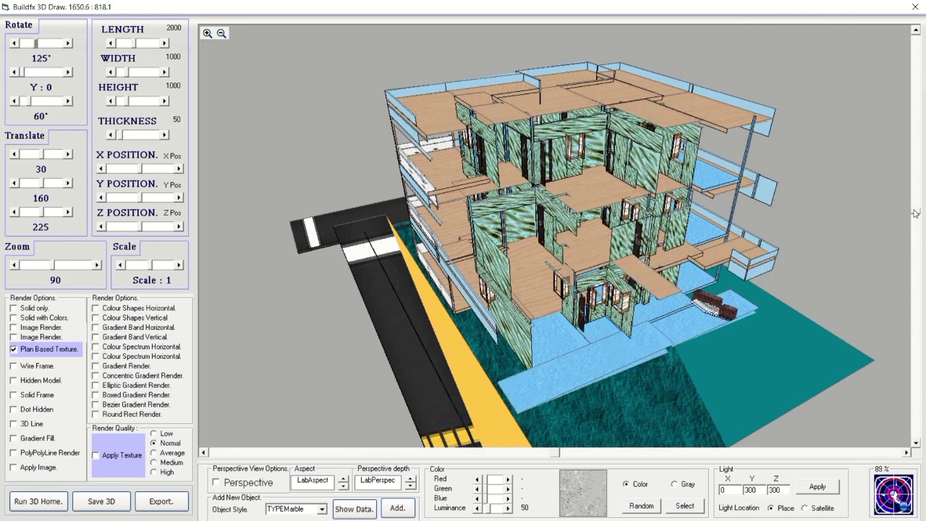
# Close the 3D render and bring up the blank PowerPoint presentation with its empty title slide.
pyautogui.press('super+d')
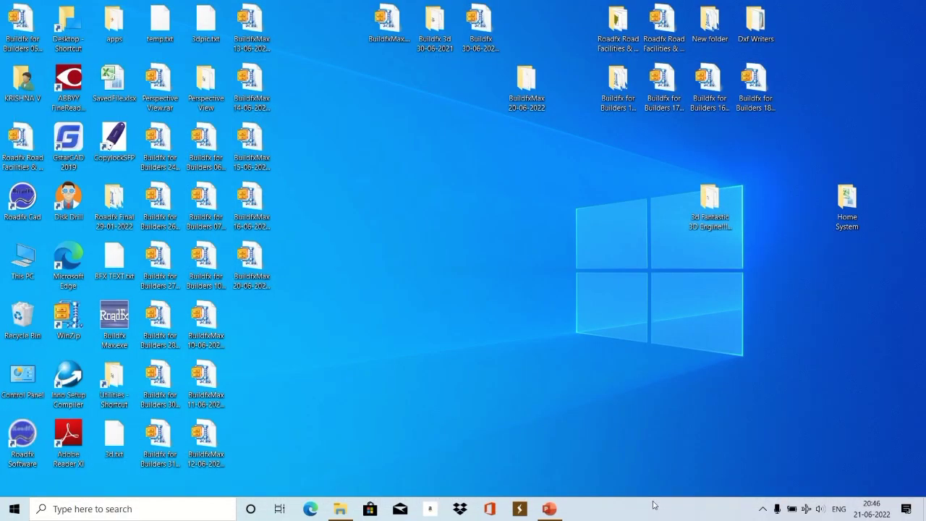
pyautogui.click(550, 508)
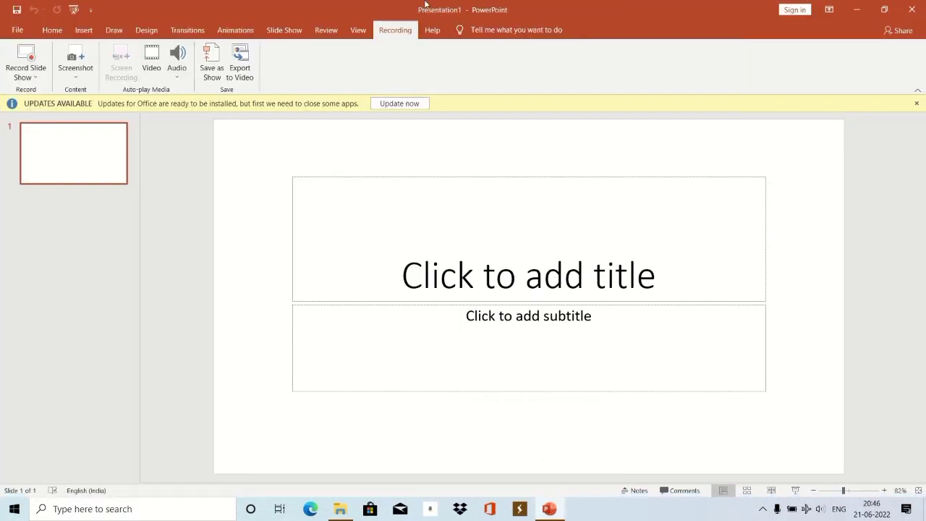
pyautogui.moveTo(426, 5)
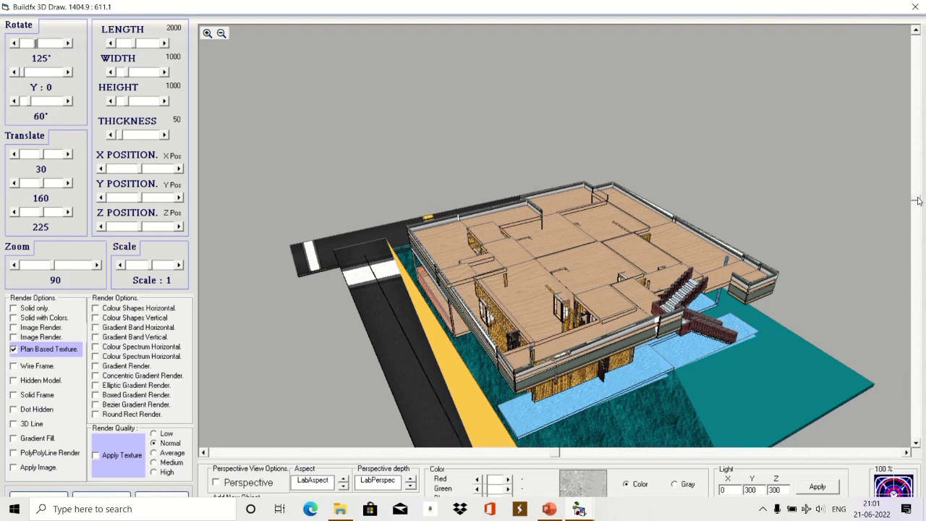
# Regenerate the render with stone walls, red brick parapets and wooden floor slabs.
pyautogui.click(384, 31)
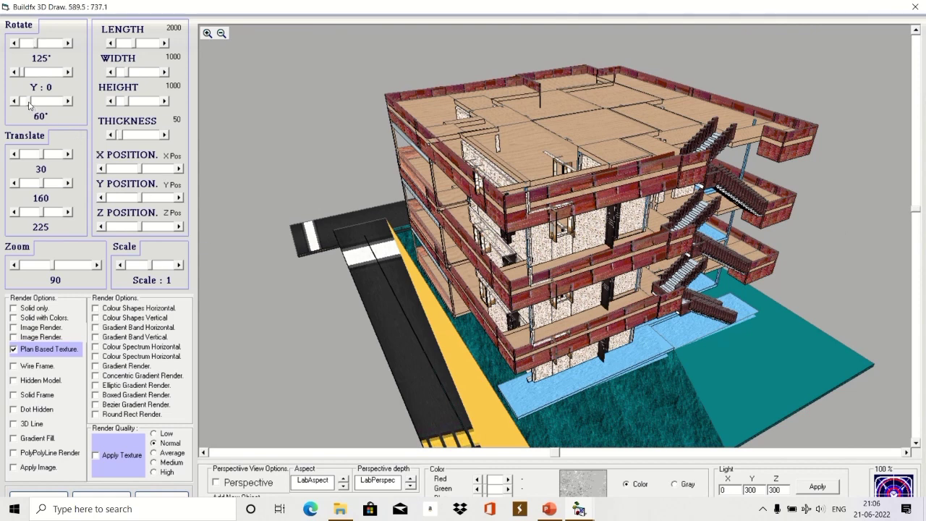
# Rotate the textured building from 60° to 114° on the Z axis to view its opposite side.
pyautogui.moveTo(29, 106); pyautogui.dragTo(34, 105)
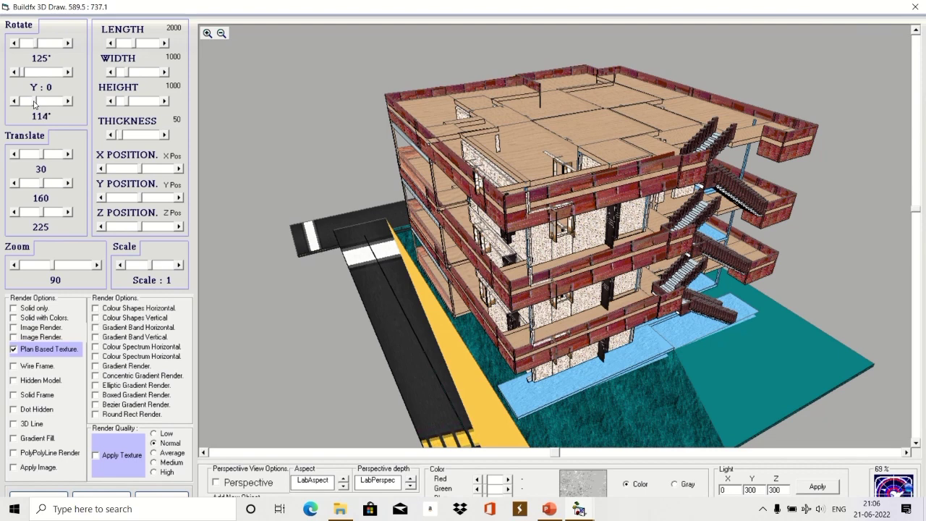
pyautogui.moveTo(382, 27)
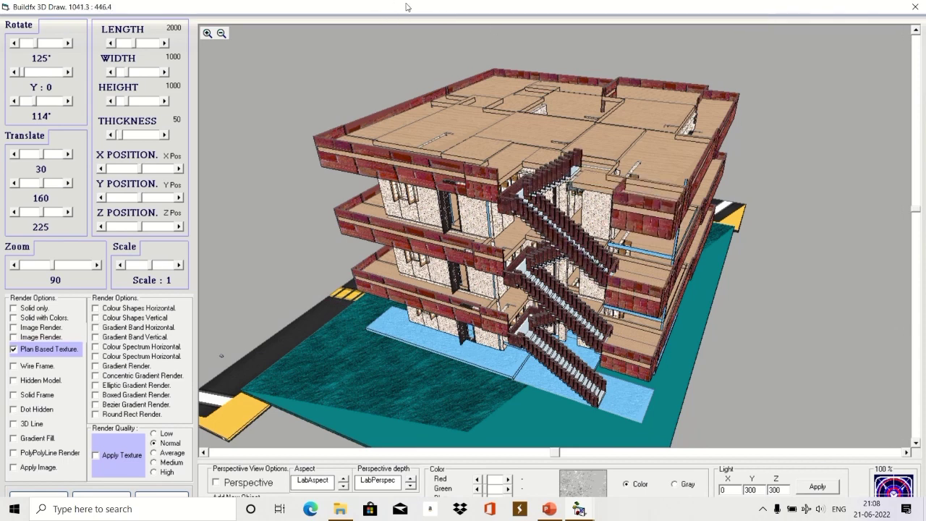
# Turn on Apply Texture and set Render Quality to Medium.
pyautogui.click(109, 455)
pyautogui.click(162, 464)
pyautogui.rightClick(644, 512)
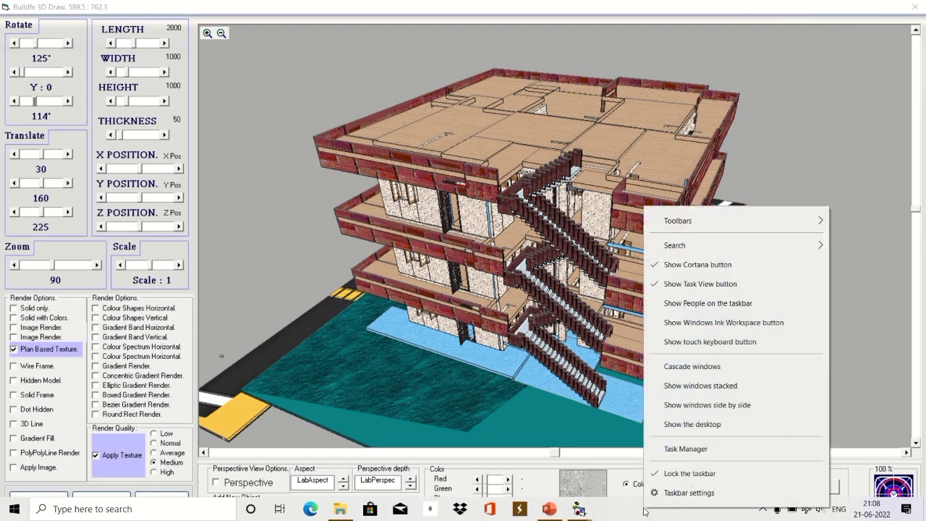
pyautogui.click(662, 479)
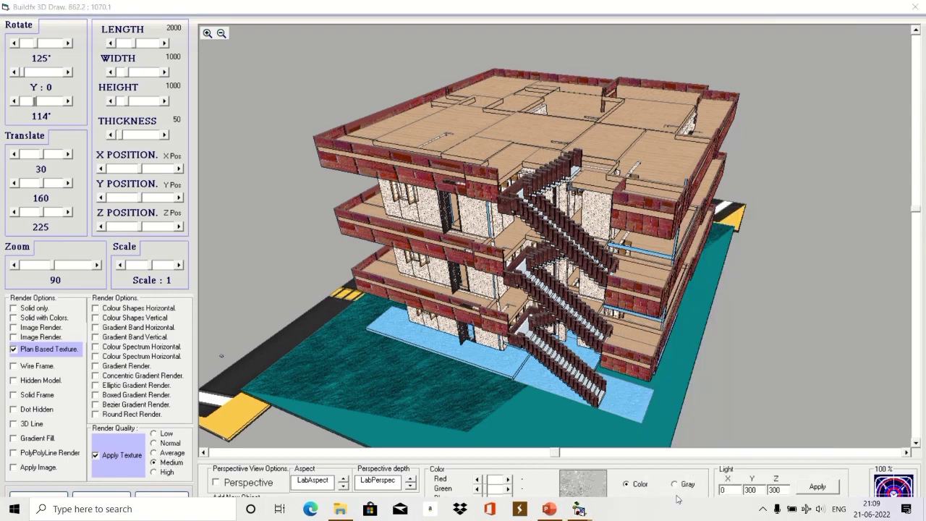
pyautogui.rightClick(706, 517)
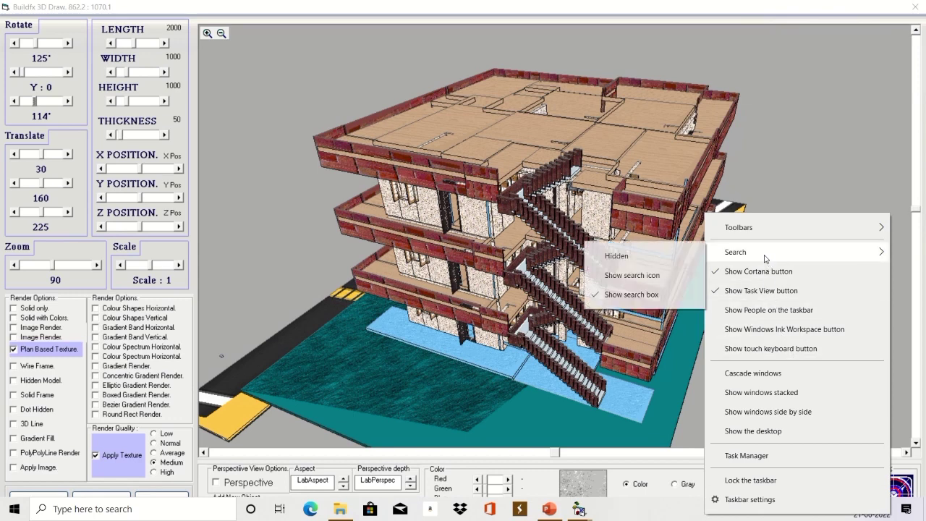
pyautogui.moveTo(729, 227)
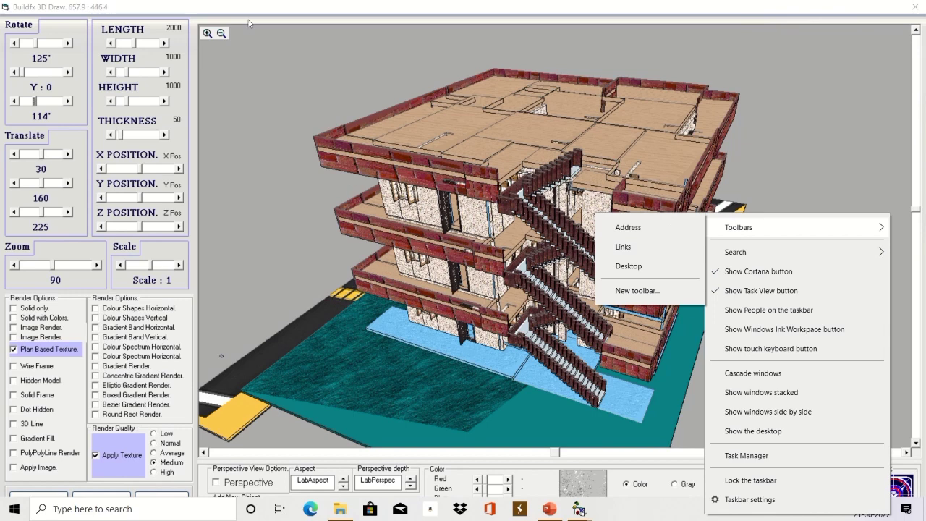
pyautogui.click(833, 18)
pyautogui.moveTo(492, 6)
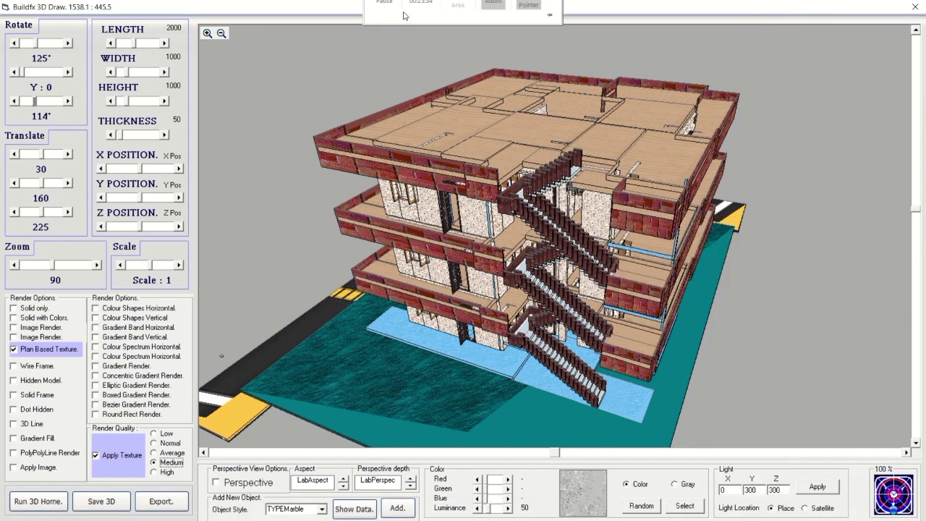
# Run 3D Home to re-render the textured building with its staircases and pool, then reposition the view.
pyautogui.click(41, 502)
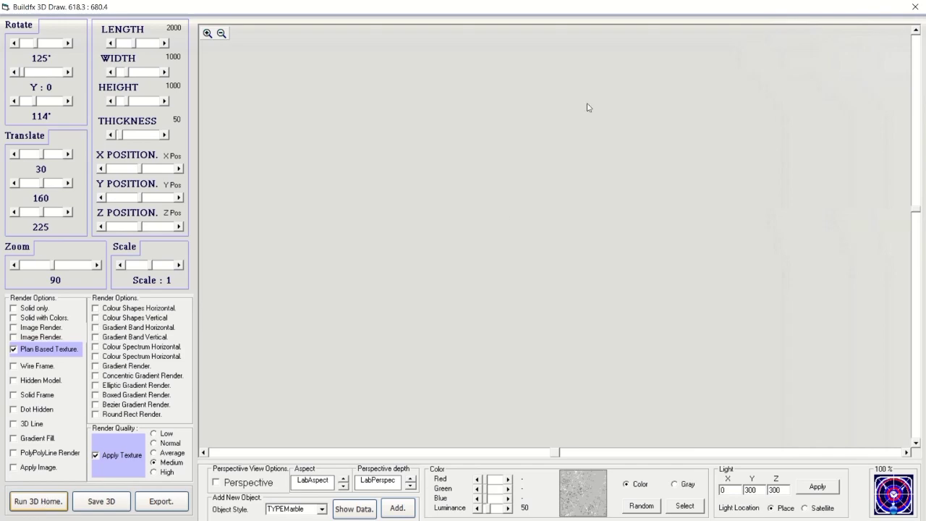
pyautogui.moveTo(435, 6)
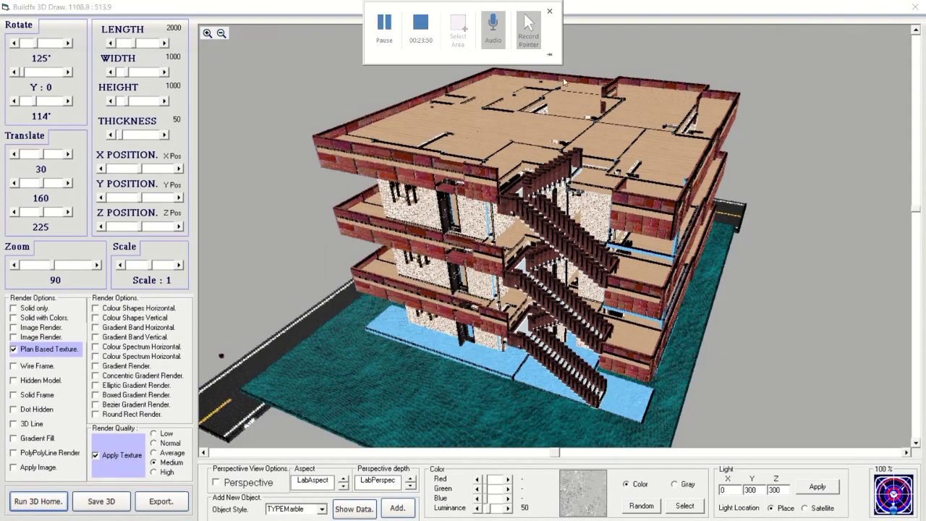
pyautogui.scroll(-2, 615, 253)
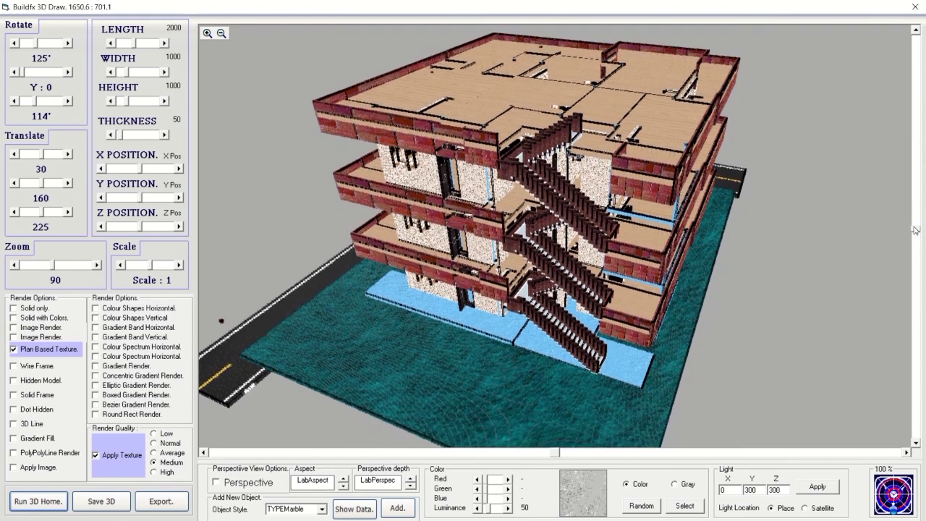
pyautogui.hscroll(-2, 590, 447)
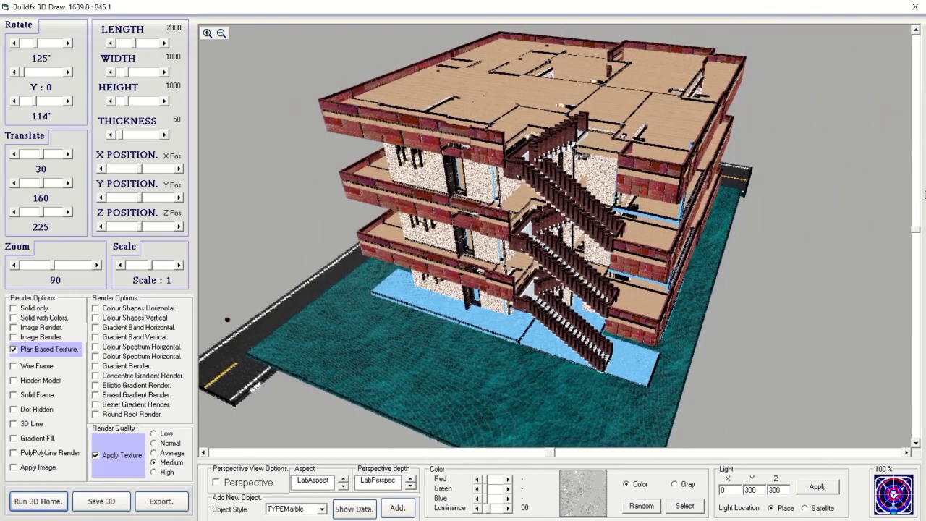
pyautogui.moveTo(916, 233)
pyautogui.mouseDown()
pyautogui.moveTo(917, 207)
pyautogui.moveTo(916, 230)
pyautogui.mouseUp()
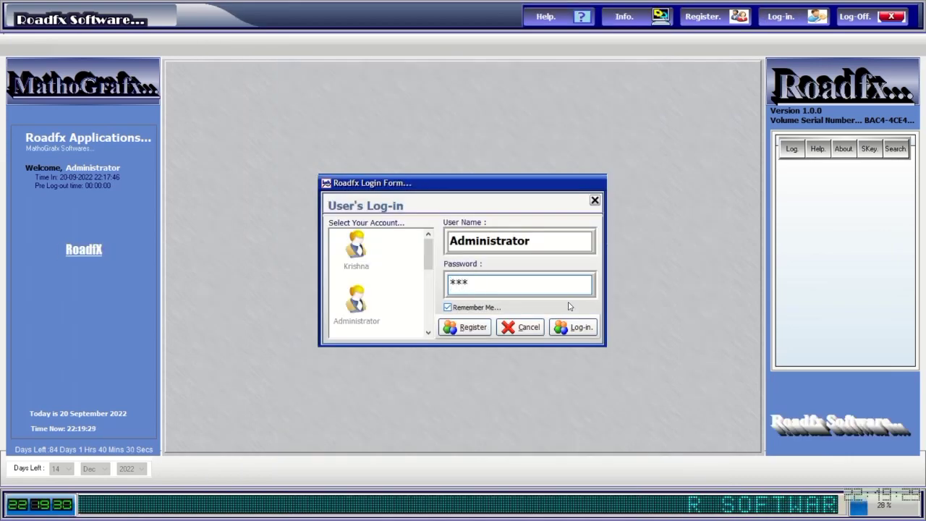
# Log in to Roadfx with the account password and launch Buildfx CAD & SketchUp, dismissing the welcome message.
pyautogui.click(570, 327)
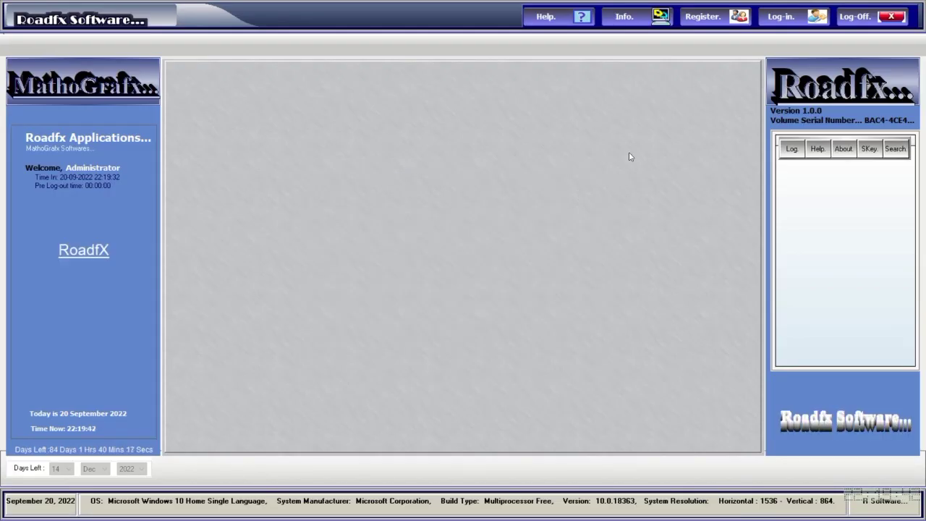
pyautogui.click(773, 20)
pyautogui.write('****')
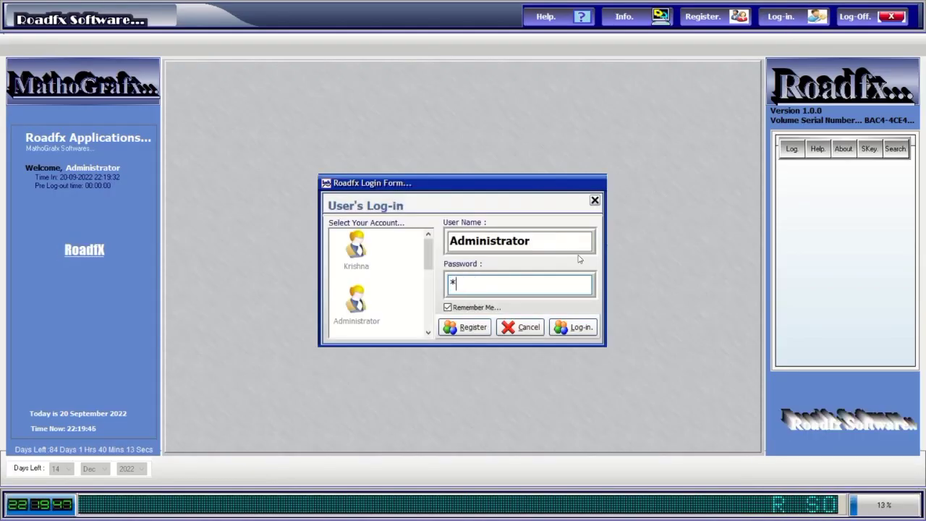
pyautogui.press('Return')
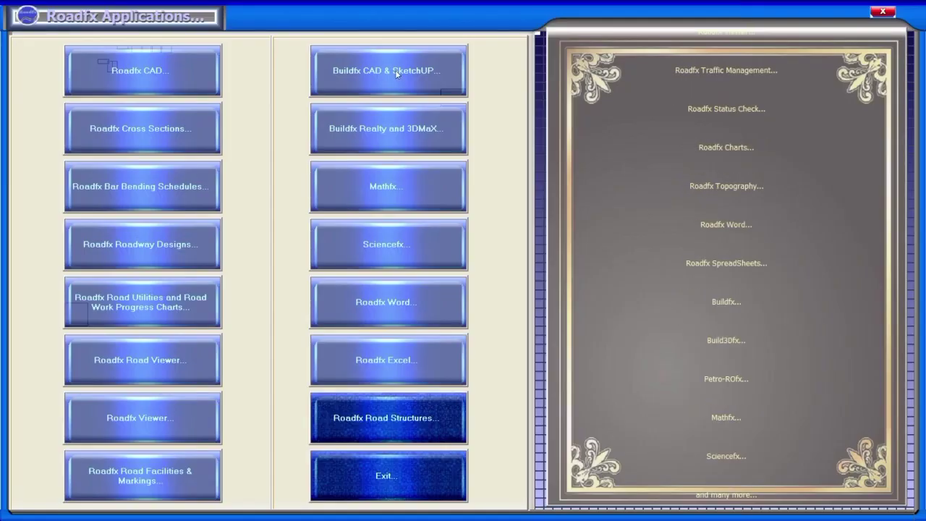
pyautogui.click(396, 72)
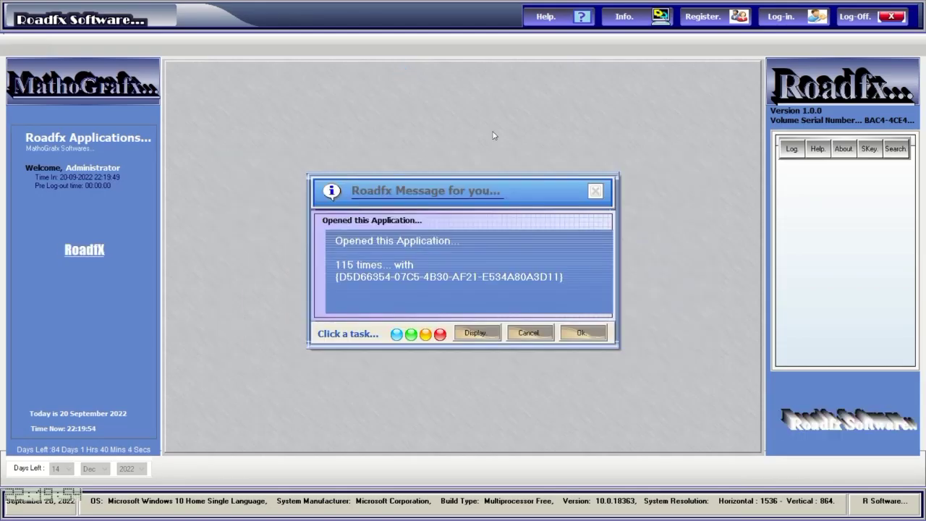
pyautogui.press('Return')
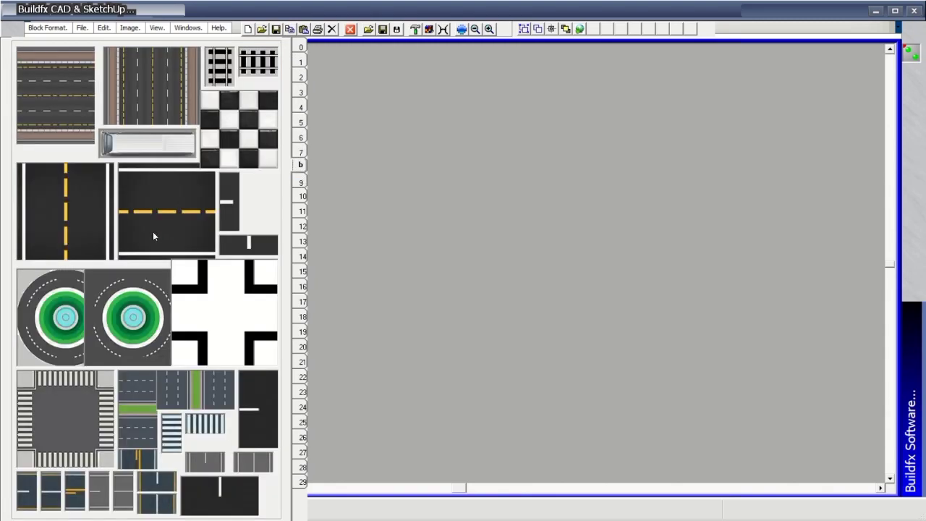
# Lay crossing horizontal and vertical roads with a roundabout, plus a lower road with a crosswalk junction.
pyautogui.moveTo(155, 234)
pyautogui.mouseDown()
pyautogui.moveTo(387, 220)
pyautogui.moveTo(786, 221)
pyautogui.mouseUp()
pyautogui.click(562, 143)
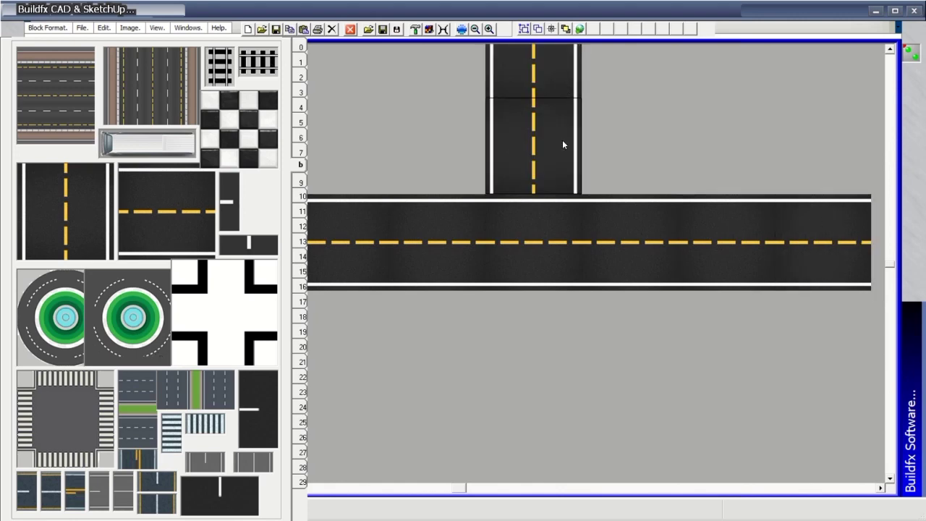
pyautogui.moveTo(562, 143); pyautogui.dragTo(553, 438)
pyautogui.click(534, 243)
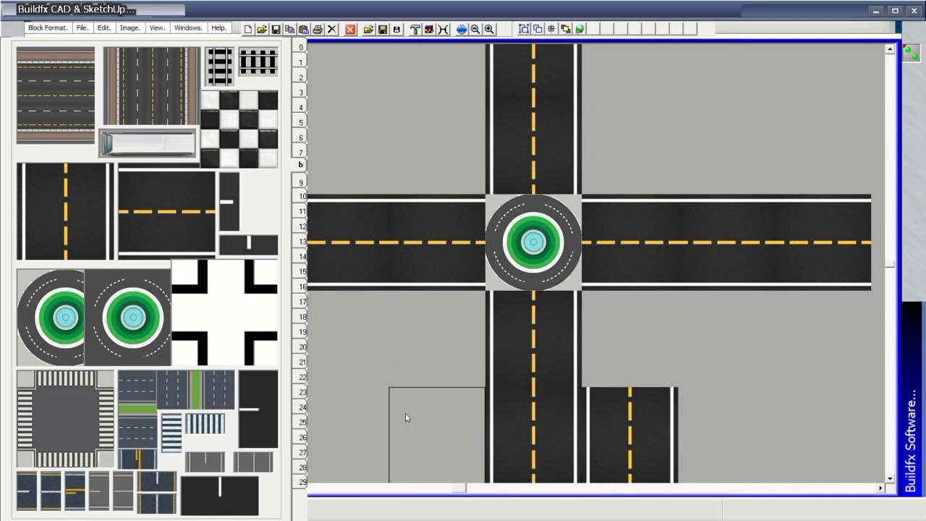
pyautogui.moveTo(463, 406); pyautogui.dragTo(832, 420)
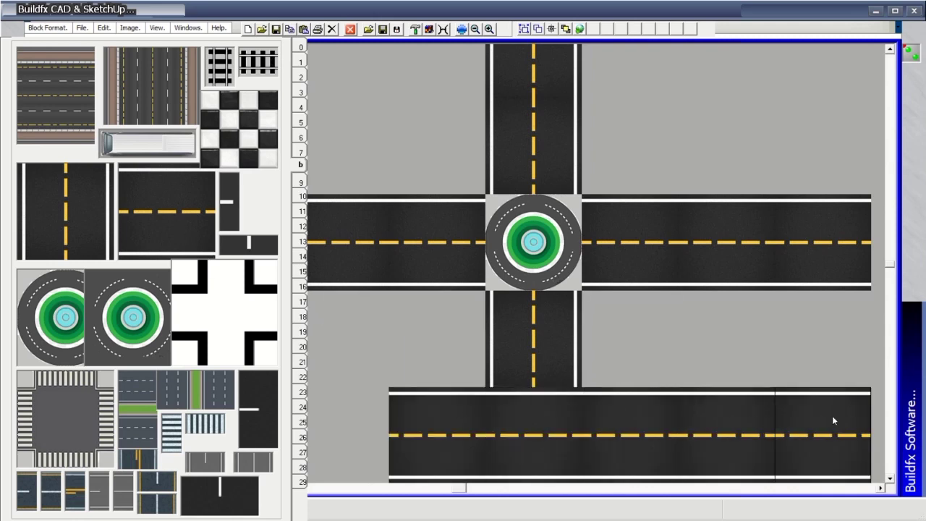
pyautogui.click(105, 411)
pyautogui.click(536, 437)
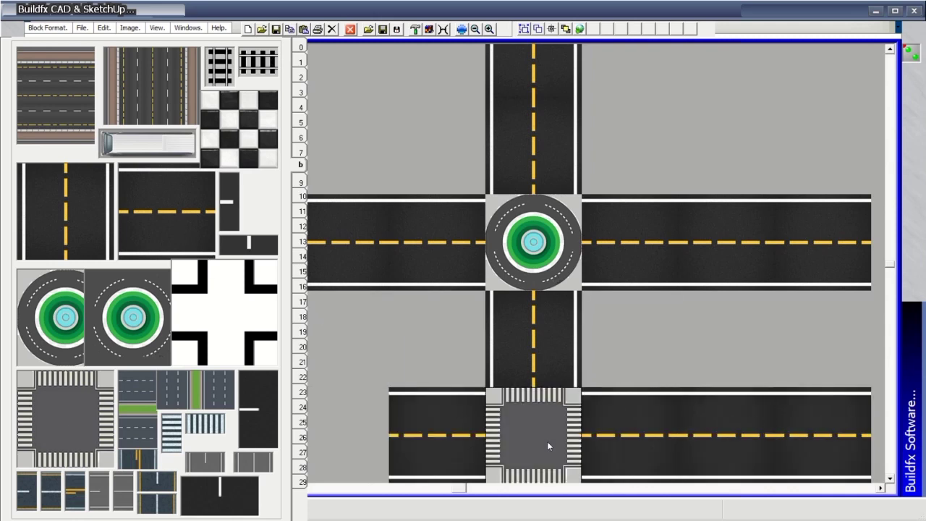
# Add a green-median divided road on the right and two crossing railway tracks.
pyautogui.click(226, 403)
pyautogui.moveTo(755, 386); pyautogui.dragTo(756, 50)
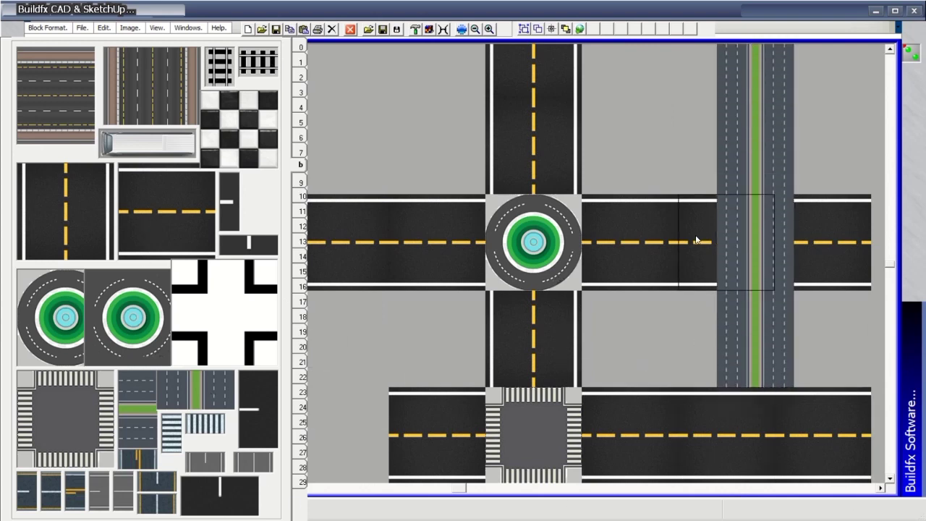
pyautogui.moveTo(697, 240); pyautogui.dragTo(832, 238)
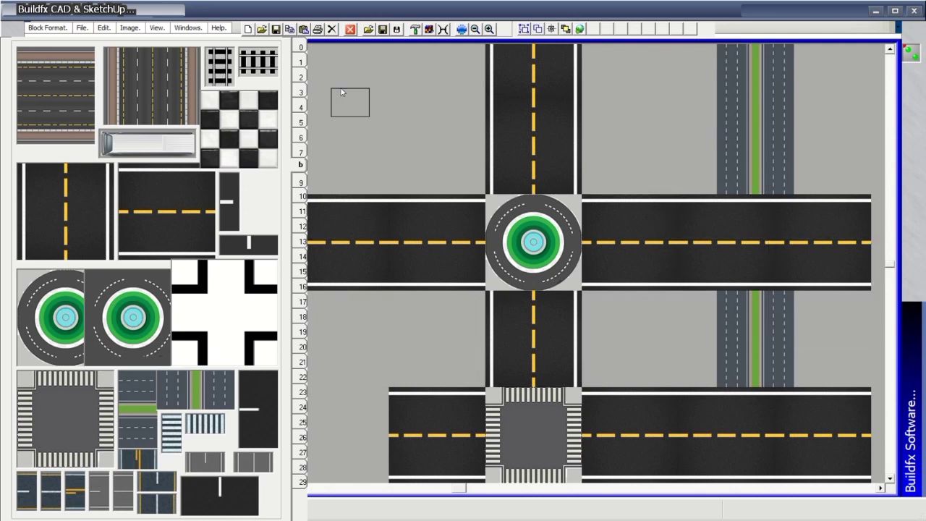
pyautogui.moveTo(342, 73); pyautogui.dragTo(879, 73)
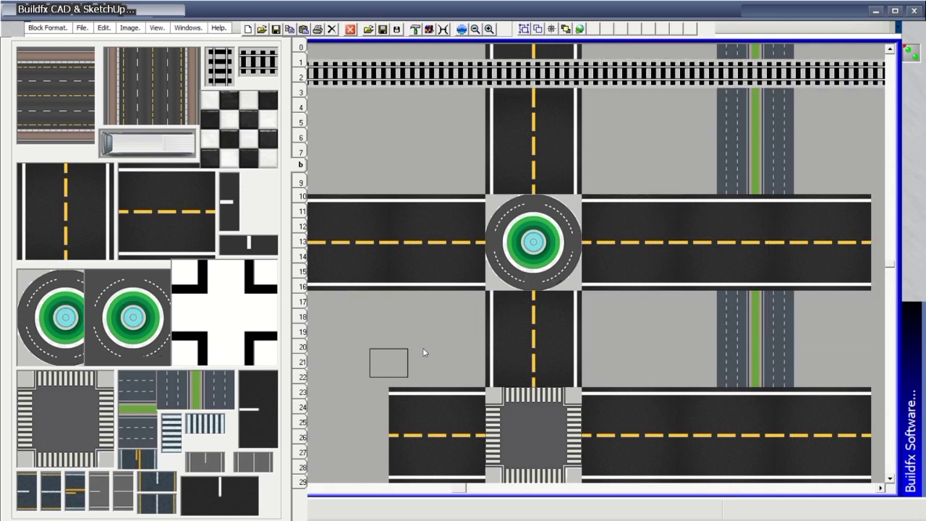
pyautogui.moveTo(655, 51)
pyautogui.mouseDown()
pyautogui.moveTo(668, 387)
pyautogui.moveTo(655, 481)
pyautogui.mouseUp()
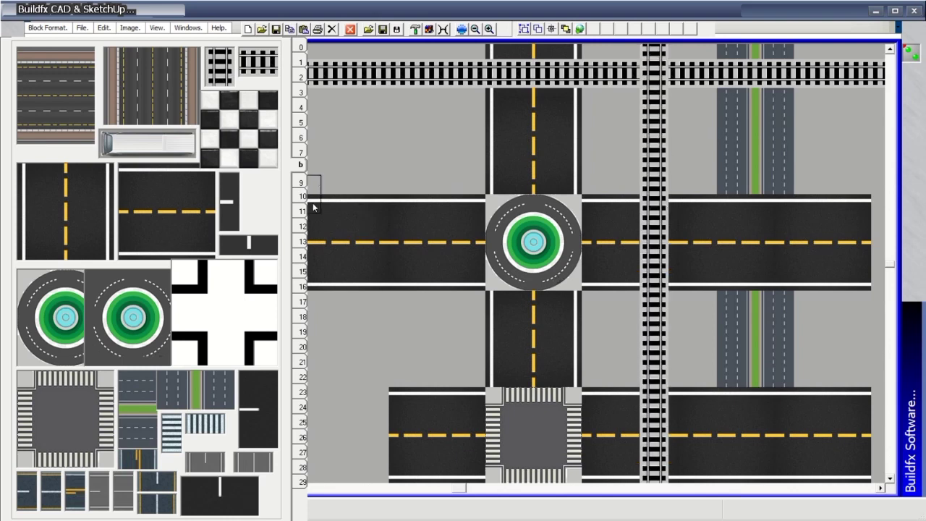
pyautogui.click(301, 183)
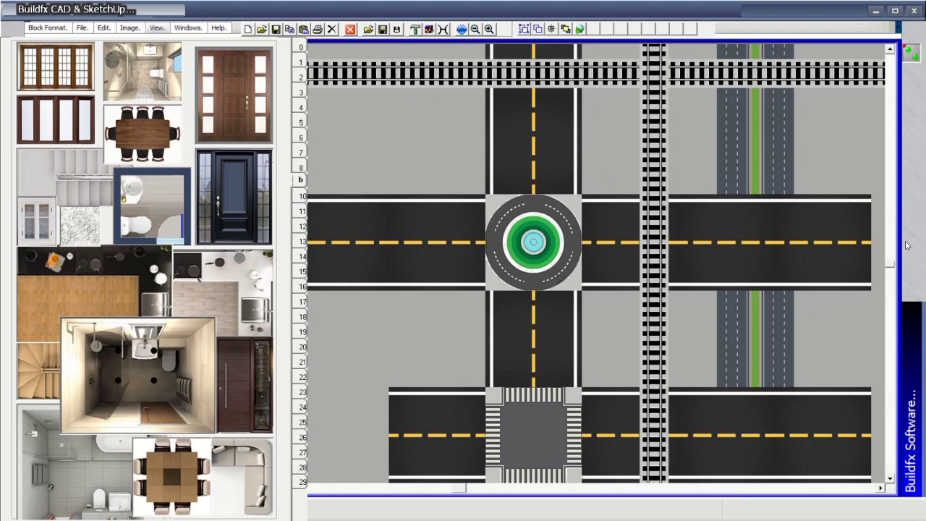
# Move to empty canvas and show block library page 11 with doors and textures.
pyautogui.scroll(-2, 901, 275)
pyautogui.scroll(2, 901, 275)
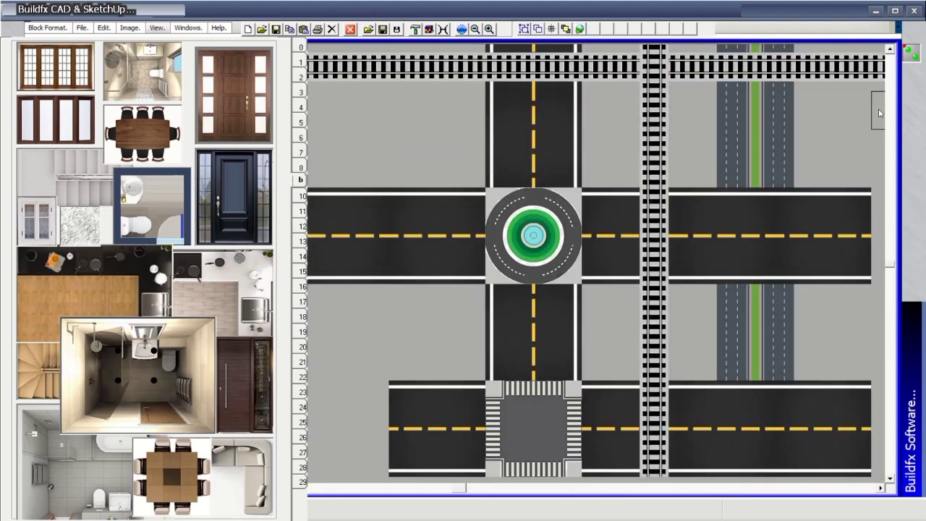
pyautogui.scroll(-10, 880, 114)
pyautogui.moveTo(463, 488); pyautogui.dragTo(816, 510)
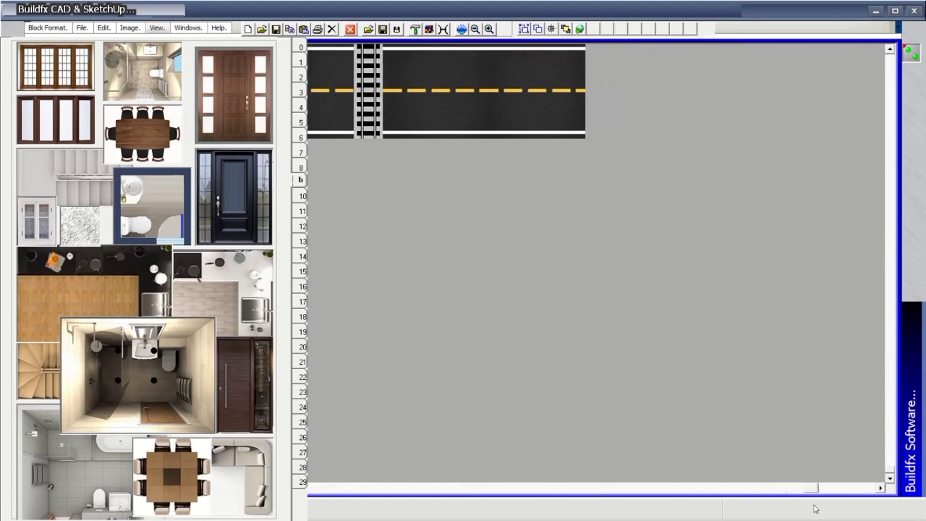
pyautogui.scroll(10, 815, 509)
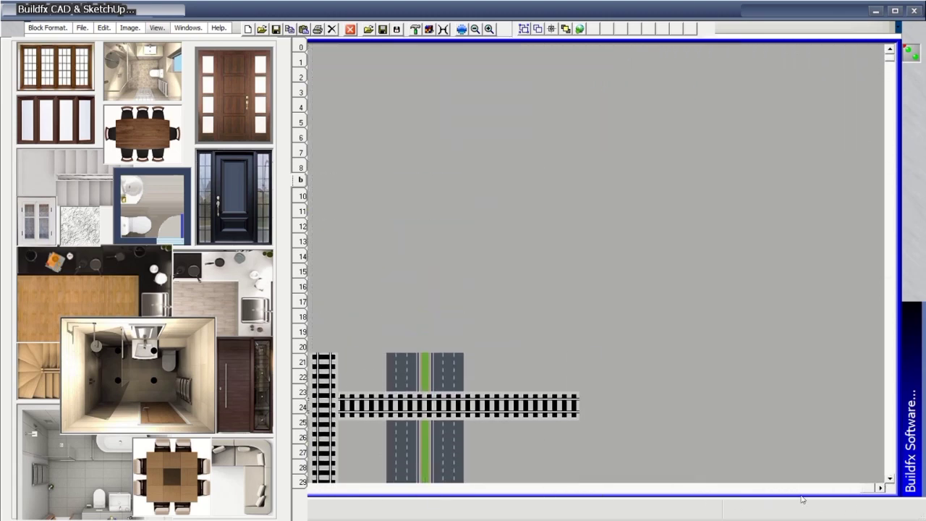
pyautogui.moveTo(866, 490); pyautogui.dragTo(211, 152)
pyautogui.click(301, 197)
pyautogui.click(302, 210)
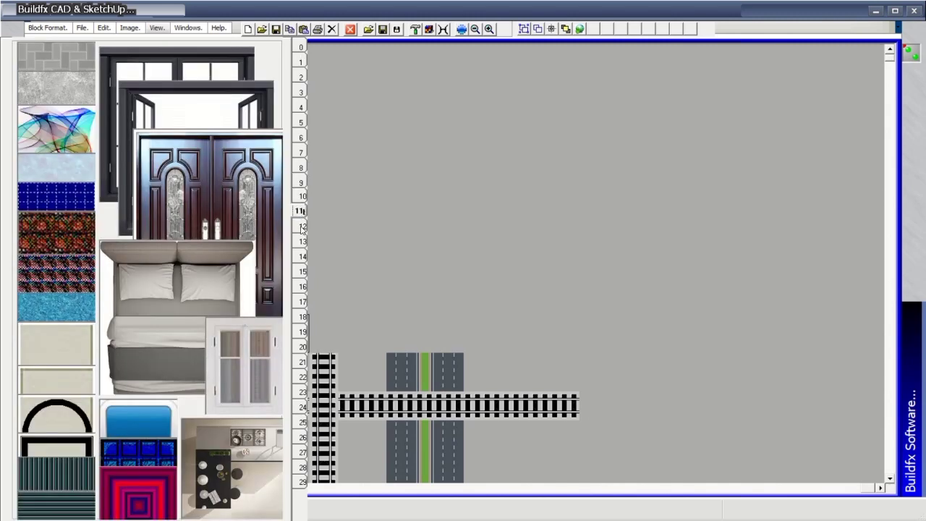
# Place a double door and an open window within a dark patterned texture wall.
pyautogui.moveTo(253, 213); pyautogui.dragTo(641, 234)
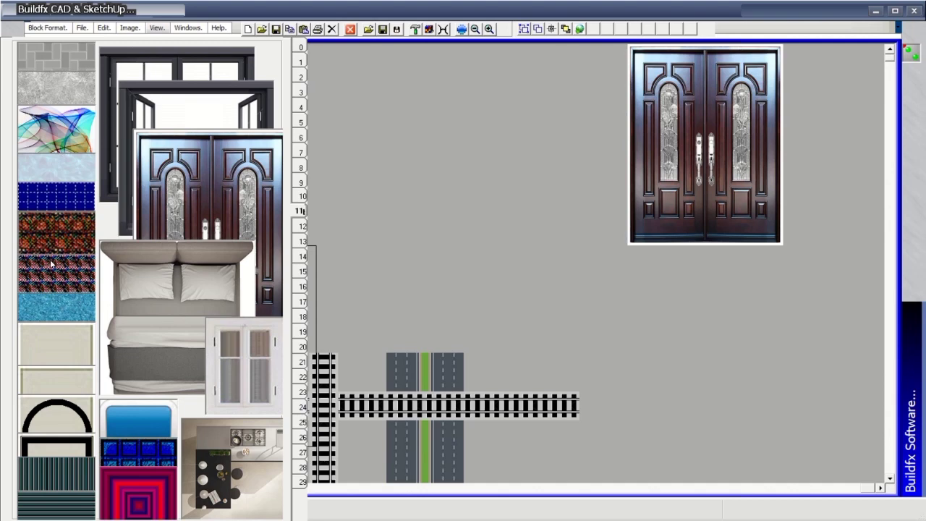
pyautogui.moveTo(51, 264)
pyautogui.mouseDown()
pyautogui.moveTo(495, 137)
pyautogui.moveTo(585, 72)
pyautogui.moveTo(628, 89)
pyautogui.moveTo(587, 219)
pyautogui.moveTo(567, 108)
pyautogui.moveTo(542, 84)
pyautogui.moveTo(844, 74)
pyautogui.moveTo(823, 71)
pyautogui.moveTo(861, 194)
pyautogui.moveTo(789, 230)
pyautogui.moveTo(805, 142)
pyautogui.moveTo(314, 188)
pyautogui.moveTo(431, 196)
pyautogui.moveTo(746, 134)
pyautogui.mouseUp()
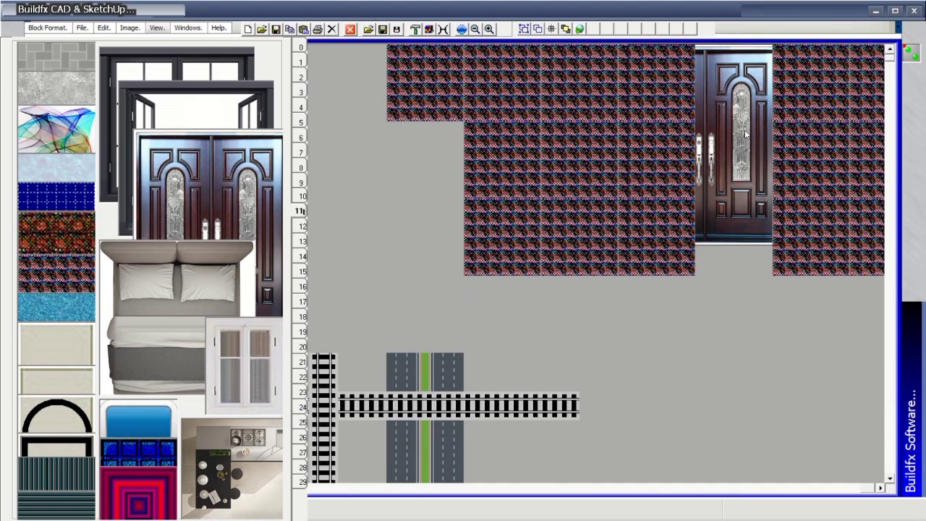
pyautogui.moveTo(190, 107); pyautogui.dragTo(500, 101)
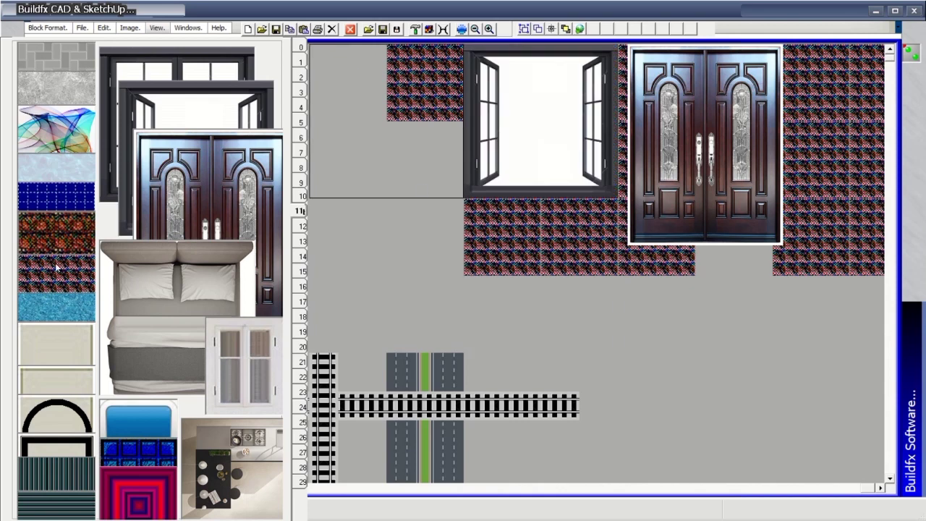
pyautogui.moveTo(56, 267)
pyautogui.mouseDown()
pyautogui.moveTo(129, 269)
pyautogui.moveTo(451, 141)
pyautogui.moveTo(425, 145)
pyautogui.moveTo(431, 241)
pyautogui.moveTo(748, 303)
pyautogui.moveTo(742, 271)
pyautogui.moveTo(867, 257)
pyautogui.moveTo(817, 303)
pyautogui.moveTo(417, 303)
pyautogui.moveTo(706, 322)
pyautogui.moveTo(720, 138)
pyautogui.mouseUp()
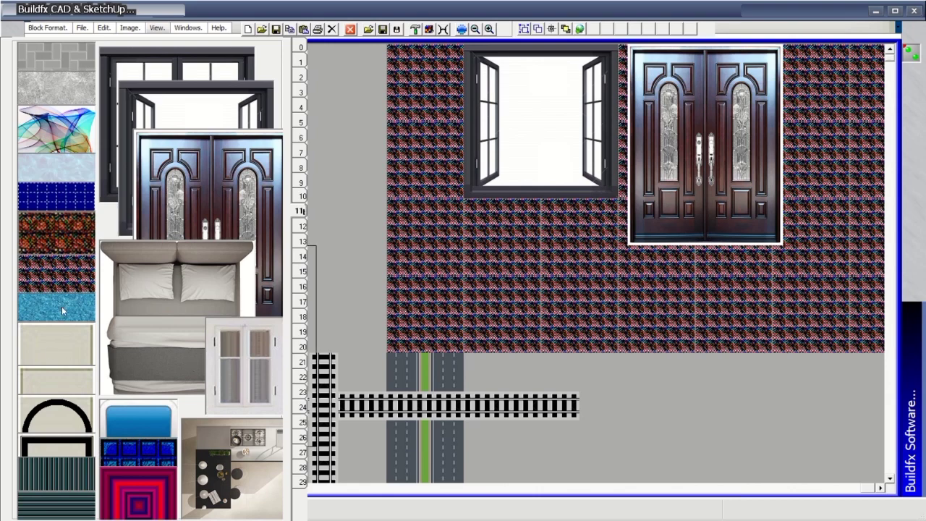
pyautogui.click(301, 226)
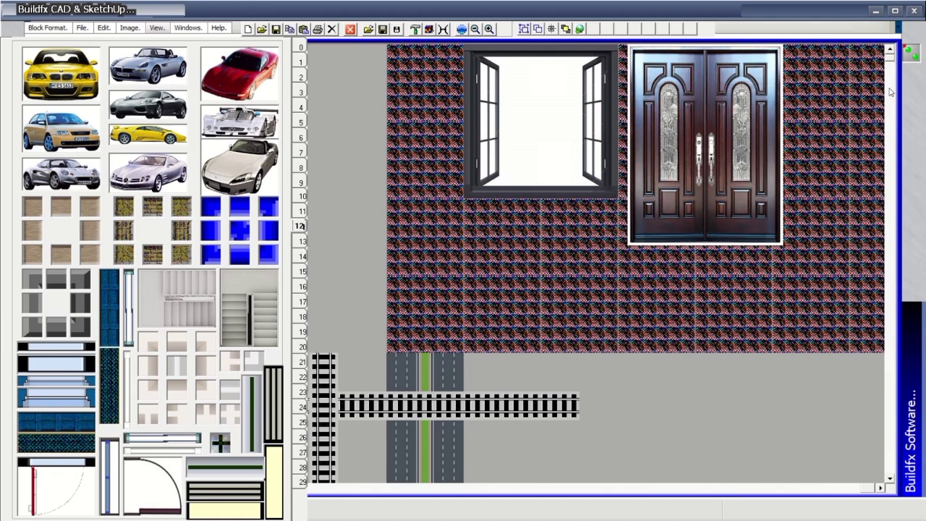
# Draw the room's left vertical grey wall with an end piece below it.
pyautogui.scroll(-5, 892, 92)
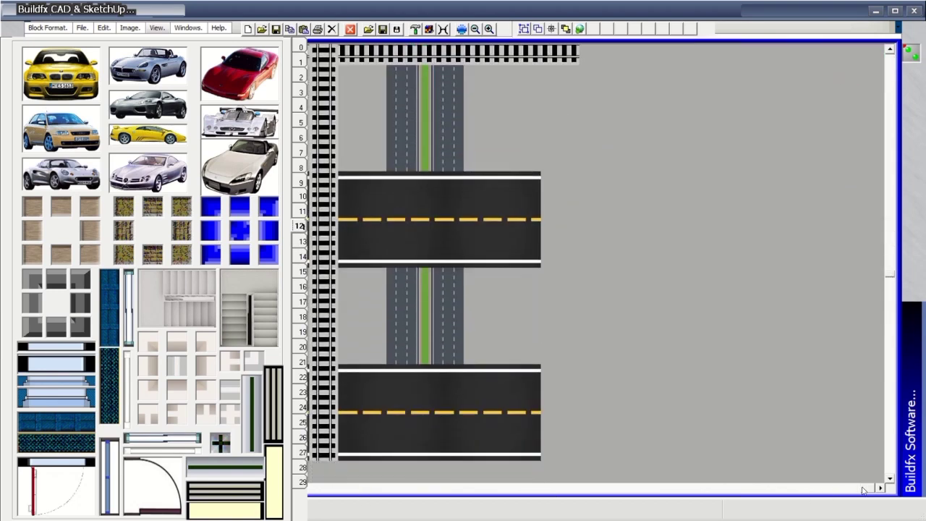
pyautogui.scroll(-2, 896, 369)
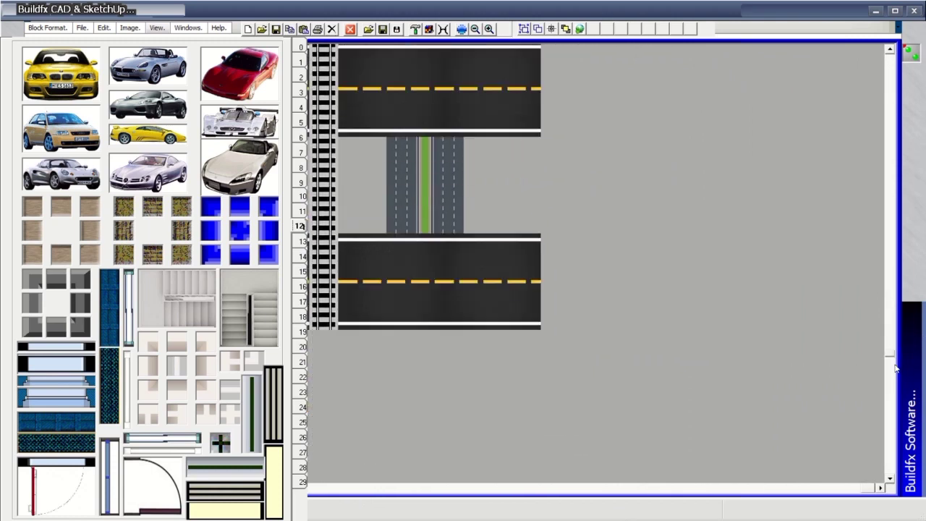
pyautogui.scroll(-3, 896, 369)
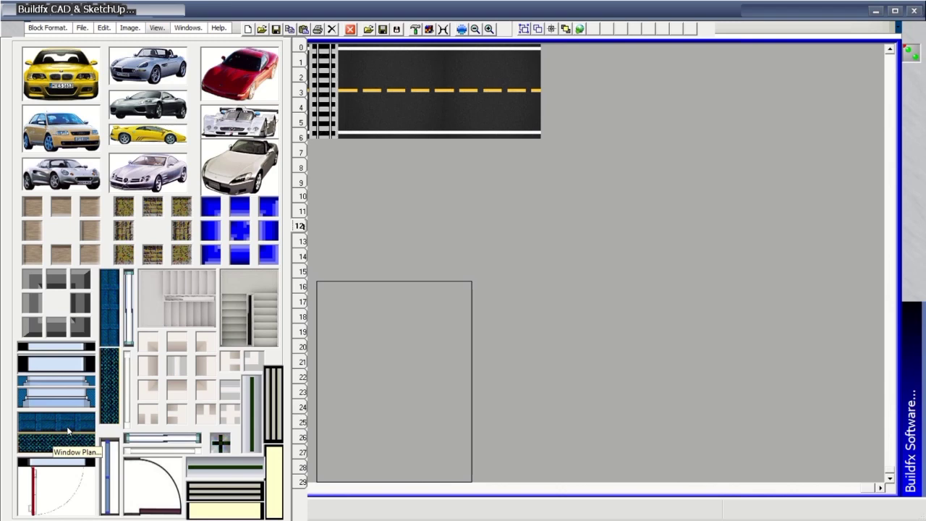
pyautogui.moveTo(29, 288); pyautogui.dragTo(751, 185)
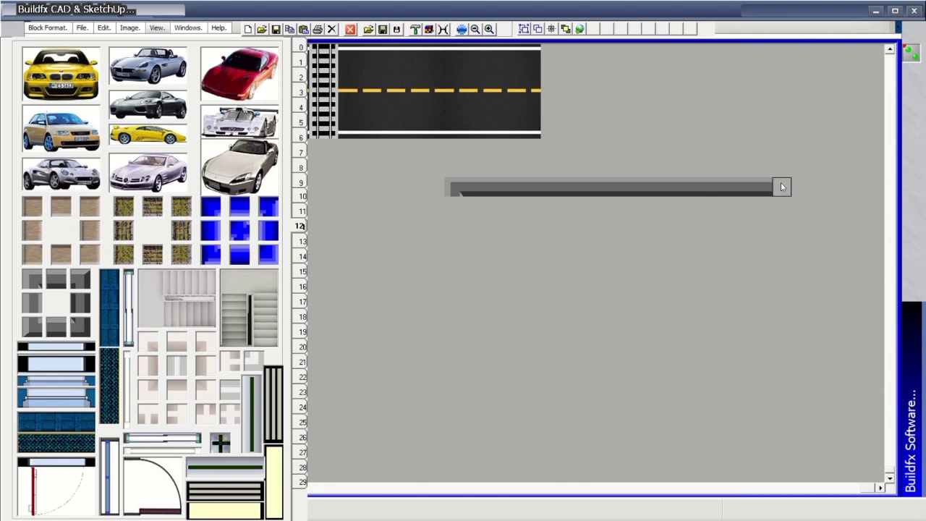
pyautogui.moveTo(455, 226); pyautogui.dragTo(455, 423)
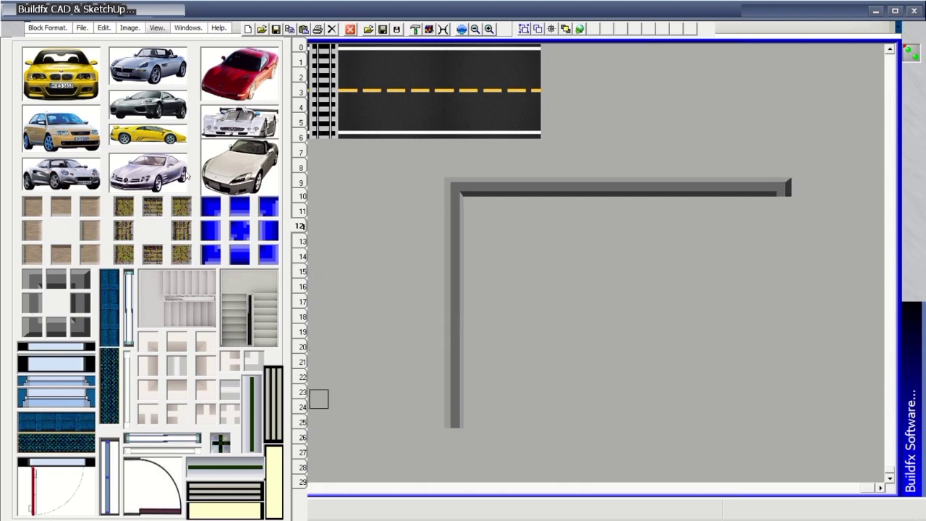
pyautogui.click(455, 438)
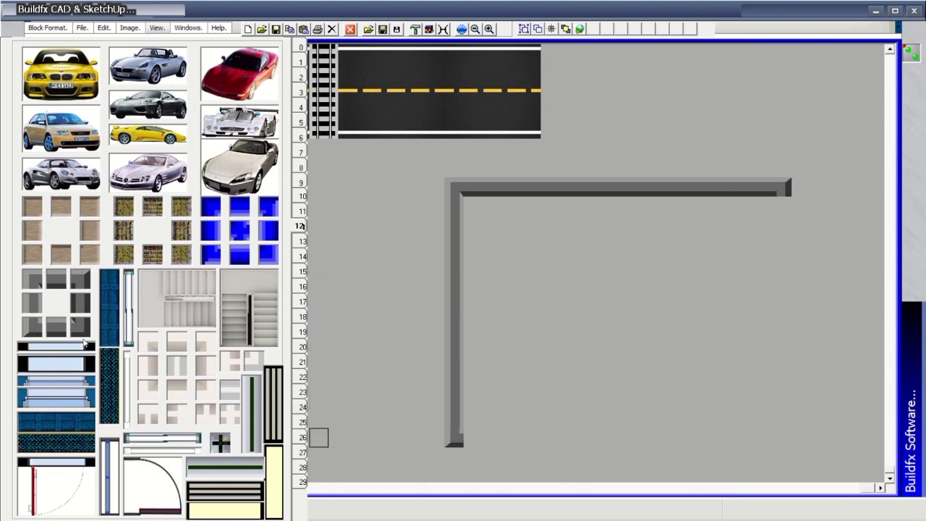
# Draw the bottom and right walls and add a wall piece at the bottom-right junction.
pyautogui.moveTo(476, 443); pyautogui.dragTo(785, 438)
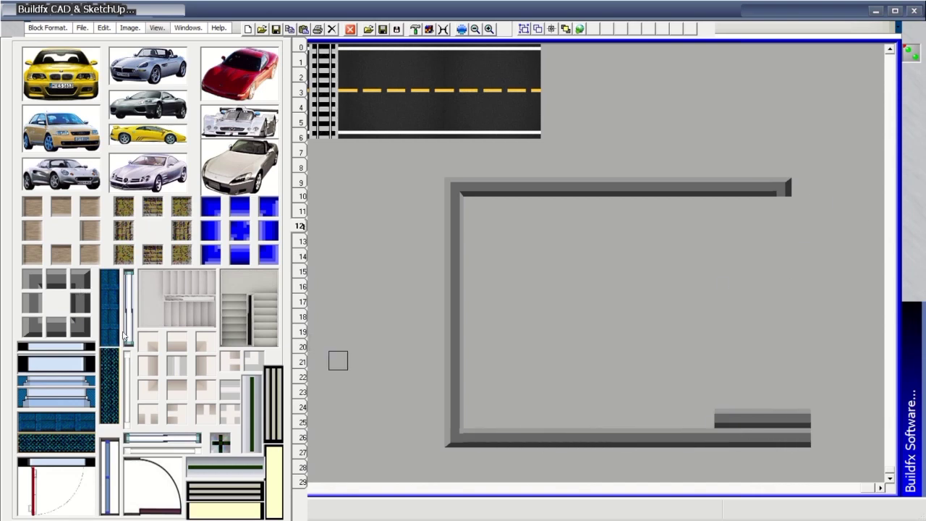
pyautogui.moveTo(782, 206); pyautogui.dragTo(785, 418)
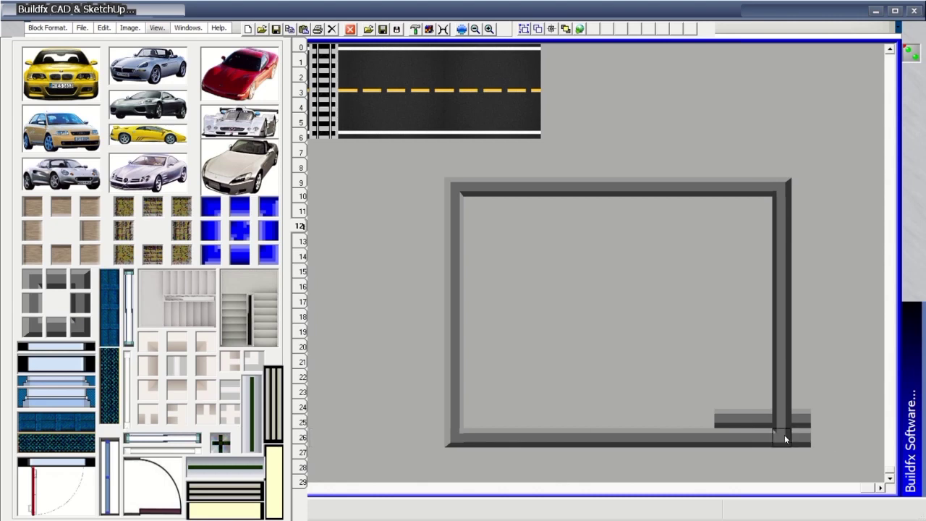
pyautogui.click(785, 438)
pyautogui.click(301, 45)
pyautogui.click(303, 70)
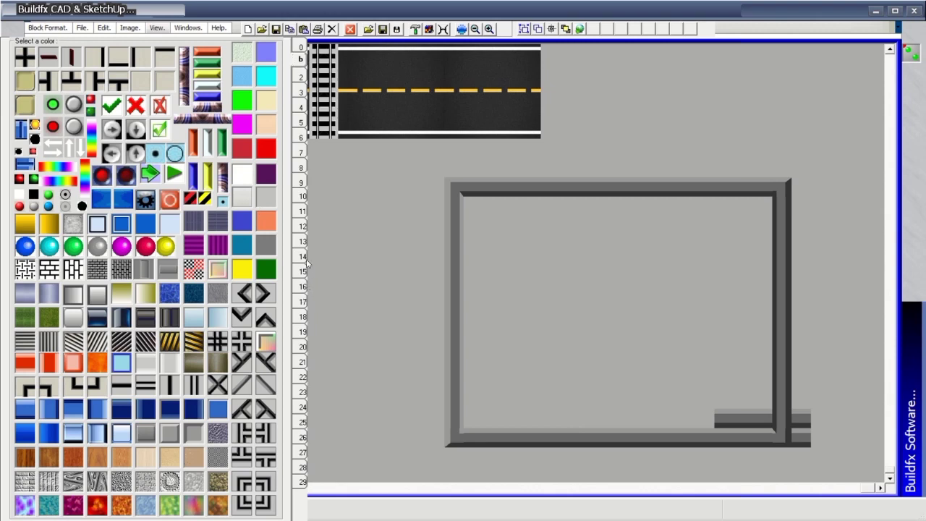
# Paint a teal patterned border inside the room and fill the floor with light-green square tiles.
pyautogui.click(301, 77)
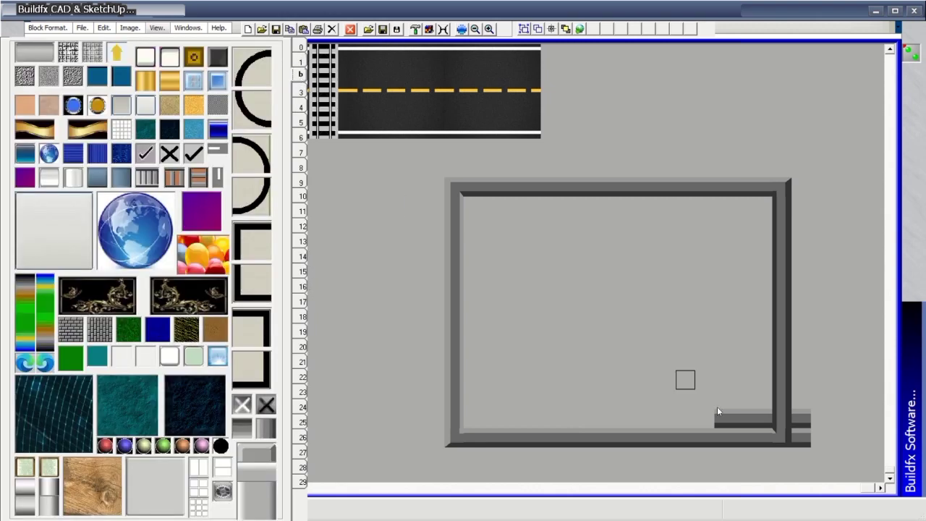
pyautogui.moveTo(504, 211)
pyautogui.mouseDown()
pyautogui.moveTo(477, 204)
pyautogui.moveTo(760, 208)
pyautogui.moveTo(768, 417)
pyautogui.moveTo(484, 418)
pyautogui.moveTo(477, 405)
pyautogui.moveTo(482, 225)
pyautogui.mouseUp()
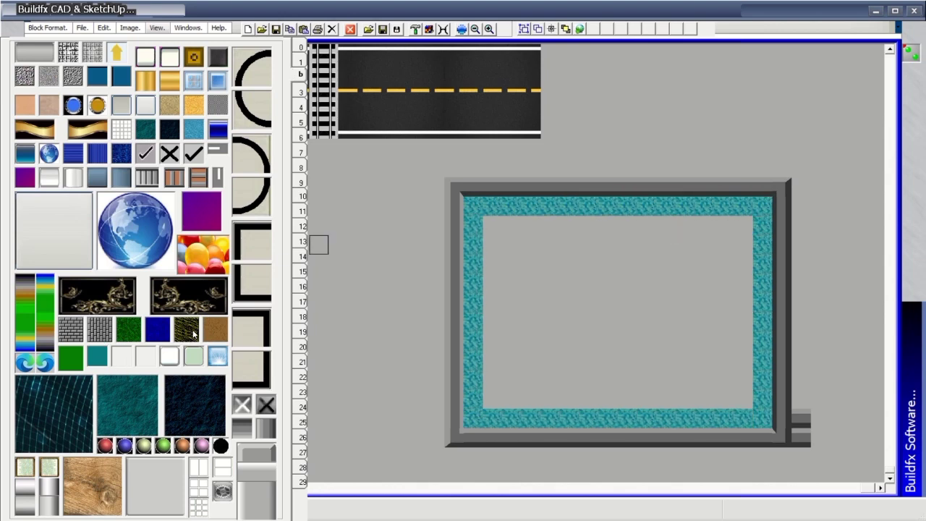
pyautogui.moveTo(494, 225)
pyautogui.mouseDown()
pyautogui.moveTo(745, 225)
pyautogui.moveTo(749, 402)
pyautogui.moveTo(491, 399)
pyautogui.moveTo(495, 245)
pyautogui.moveTo(727, 247)
pyautogui.moveTo(512, 262)
pyautogui.moveTo(728, 285)
pyautogui.moveTo(552, 277)
pyautogui.moveTo(501, 296)
pyautogui.moveTo(571, 306)
pyautogui.moveTo(555, 319)
pyautogui.moveTo(561, 303)
pyautogui.moveTo(514, 324)
pyautogui.moveTo(515, 376)
pyautogui.moveTo(727, 383)
pyautogui.moveTo(732, 298)
pyautogui.moveTo(629, 304)
pyautogui.moveTo(630, 331)
pyautogui.moveTo(721, 305)
pyautogui.moveTo(690, 305)
pyautogui.moveTo(706, 351)
pyautogui.moveTo(547, 360)
pyautogui.mouseUp()
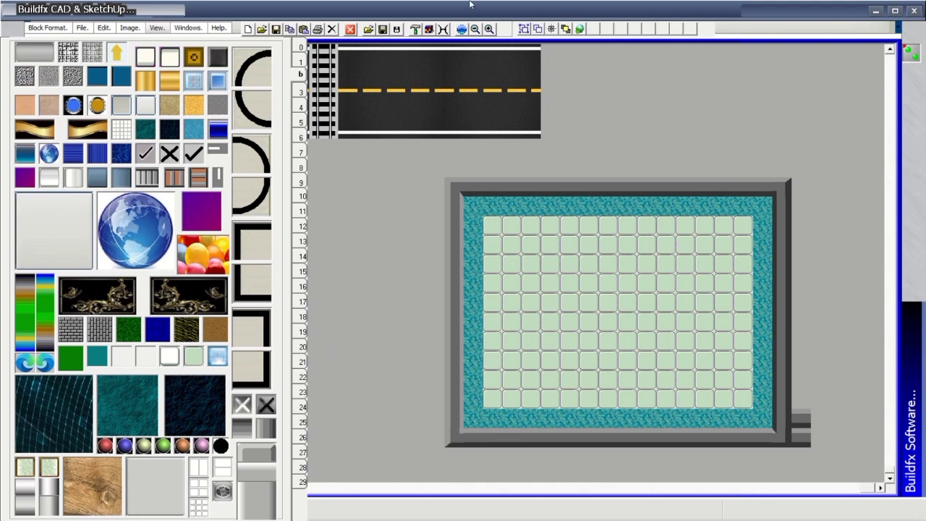
pyautogui.scroll(-3, 258, 289)
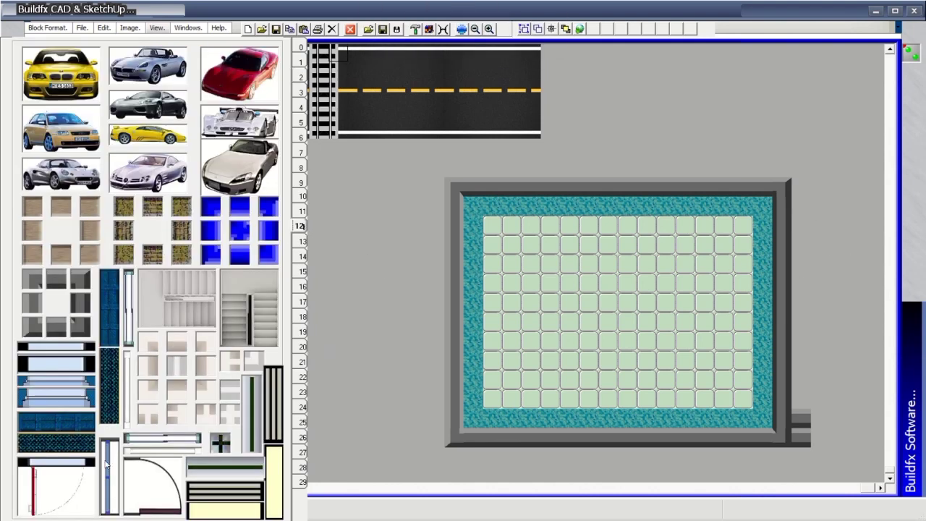
# Set a Window Plan block at the left of the top wall and a door right of centre.
pyautogui.click(68, 467)
pyautogui.click(537, 181)
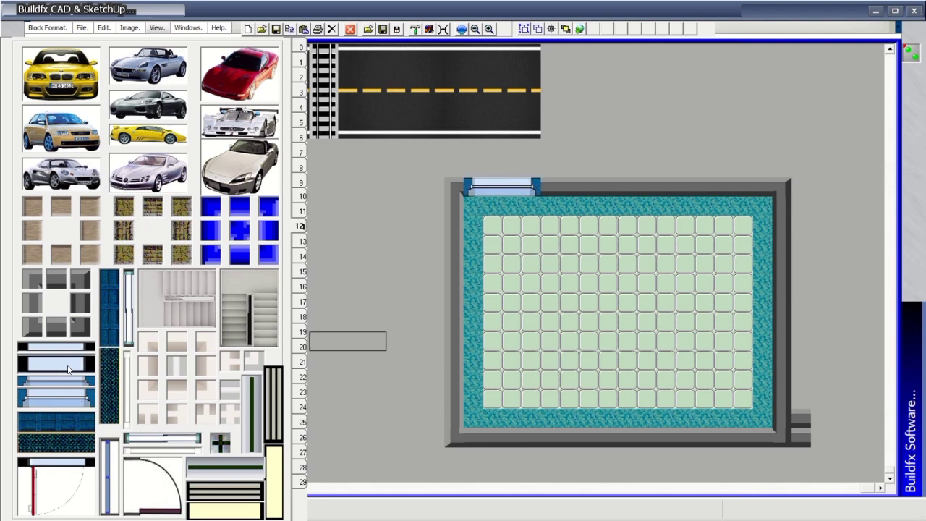
pyautogui.click(67, 469)
pyautogui.click(661, 207)
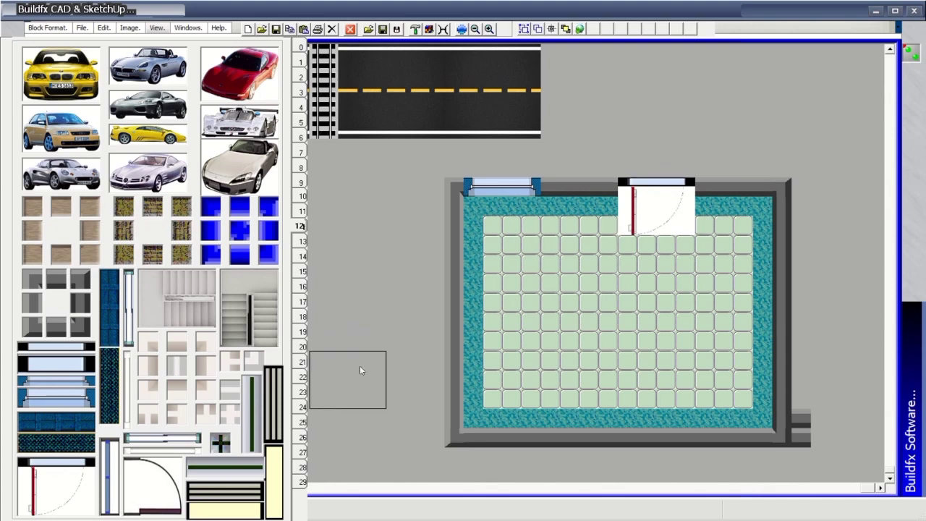
pyautogui.click(301, 78)
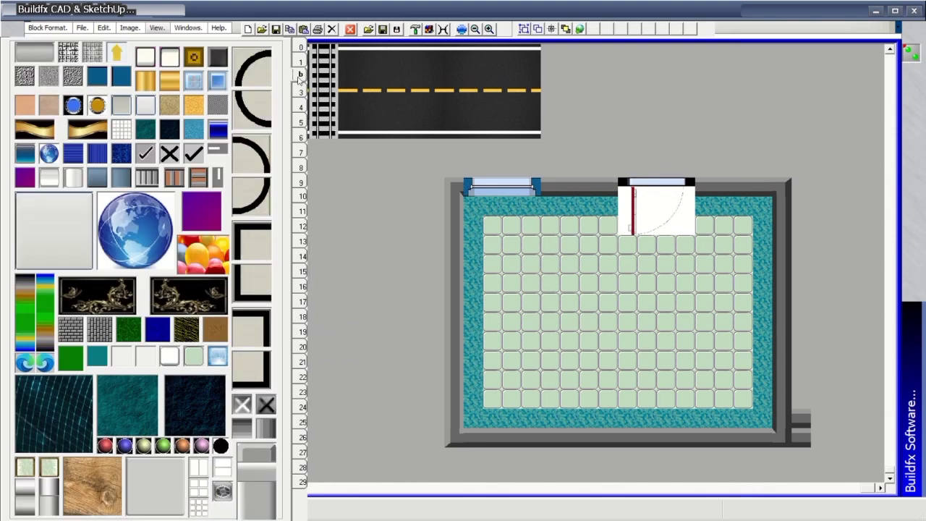
pyautogui.click(303, 47)
# Set block mode to Active with Transparent Image and stamp extra doors along the top wall and left of the room.
pyautogui.click(227, 116)
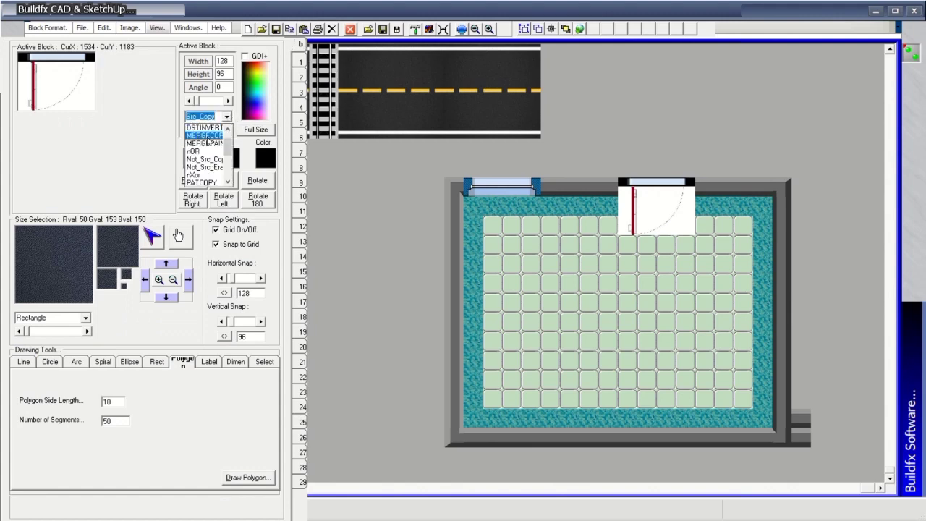
pyautogui.click(202, 125)
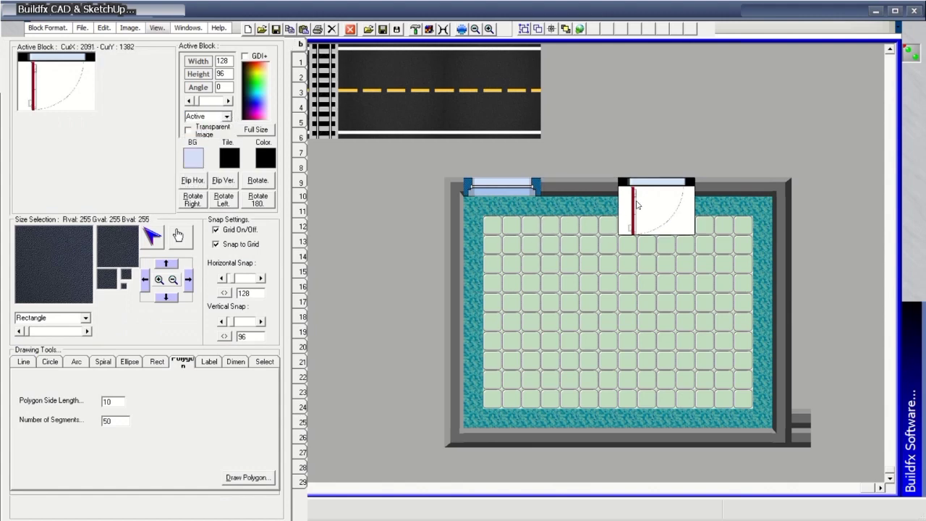
pyautogui.click(571, 193)
pyautogui.click(212, 131)
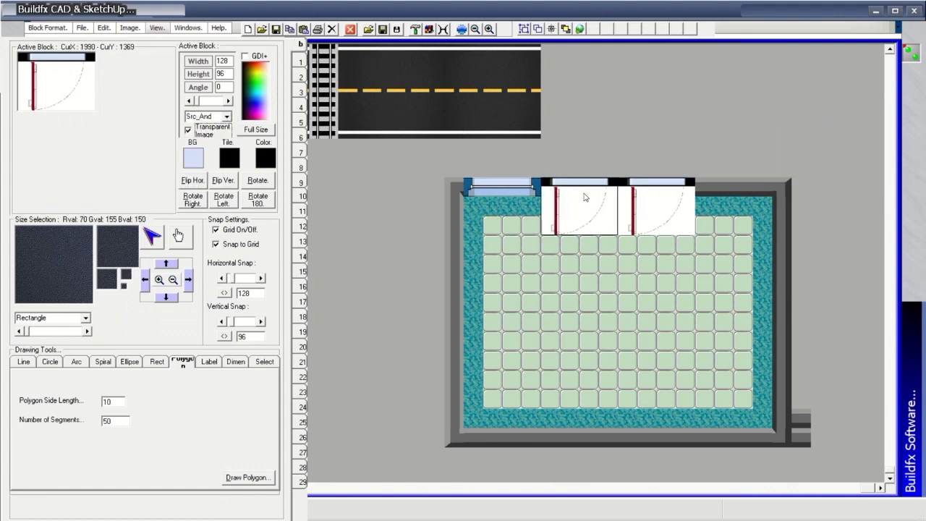
pyautogui.click(721, 202)
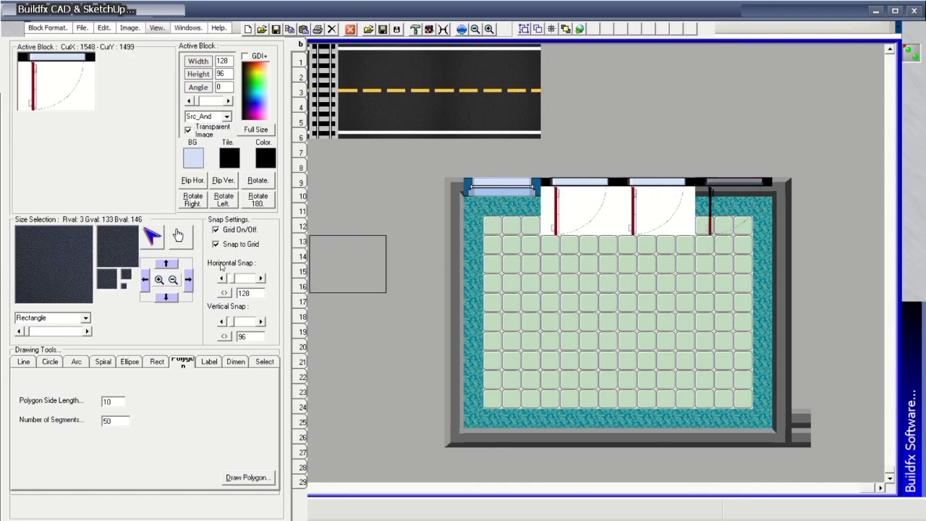
pyautogui.click(24, 361)
# Draw a 45° diagonal line of 50 door blocks, then clear the selection.
pyautogui.click(454, 297)
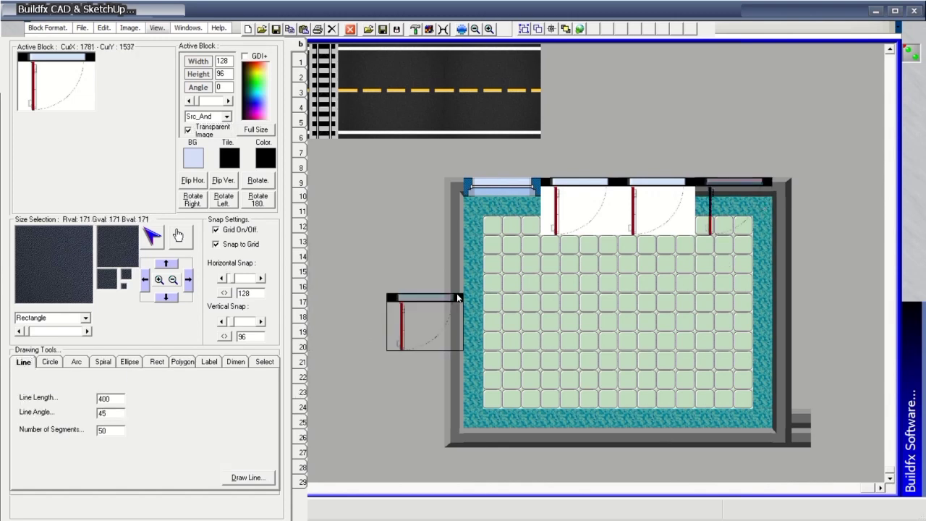
pyautogui.click(246, 478)
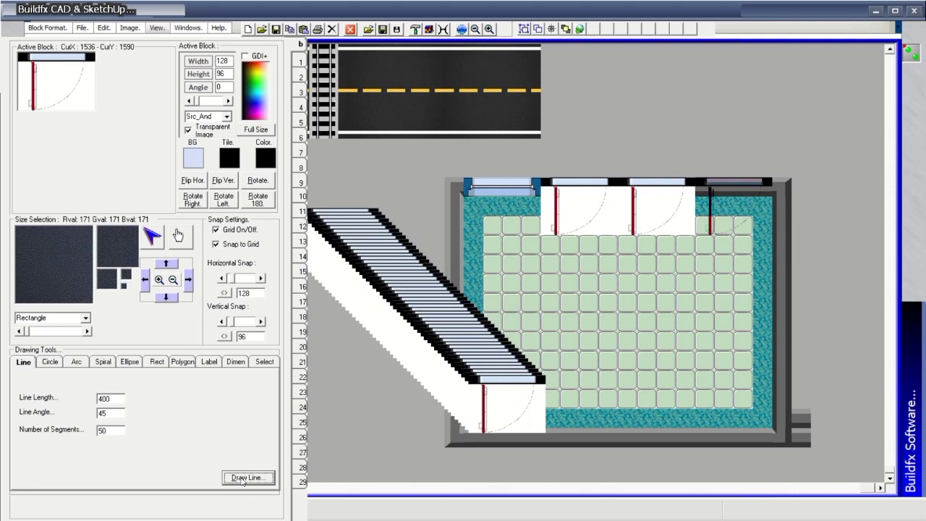
pyautogui.click(104, 28)
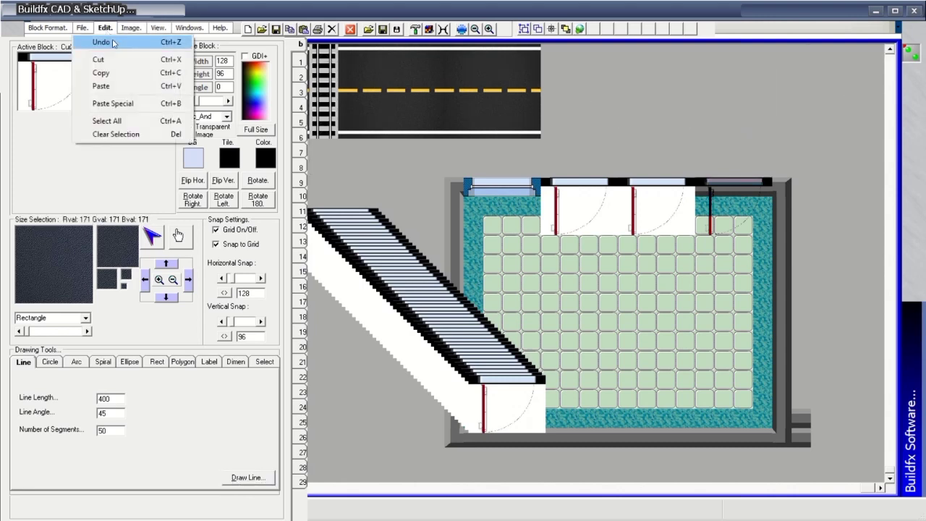
pyautogui.click(114, 135)
pyautogui.click(84, 29)
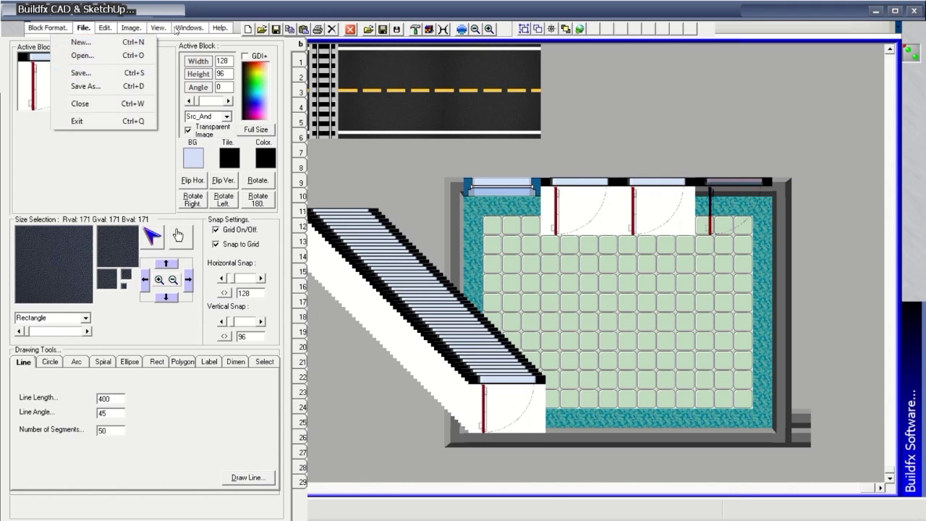
pyautogui.moveTo(132, 32)
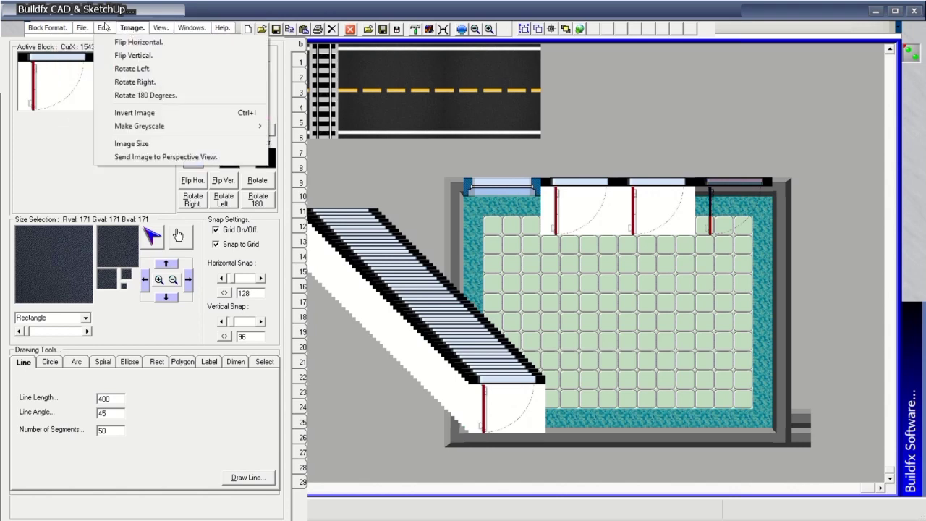
pyautogui.moveTo(105, 27)
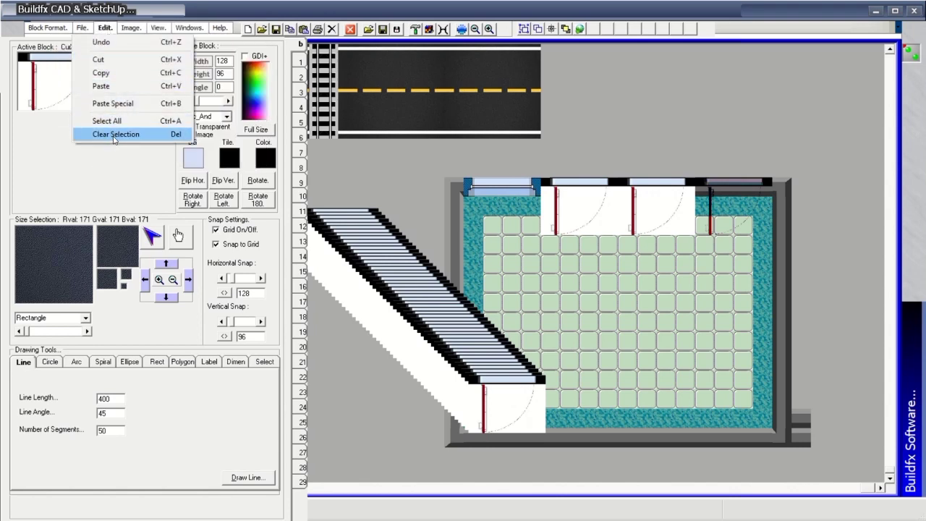
# Maximize the canvas and browse library pages 12 through 20 up to Background Patterns and alphabets.
pyautogui.click(145, 54)
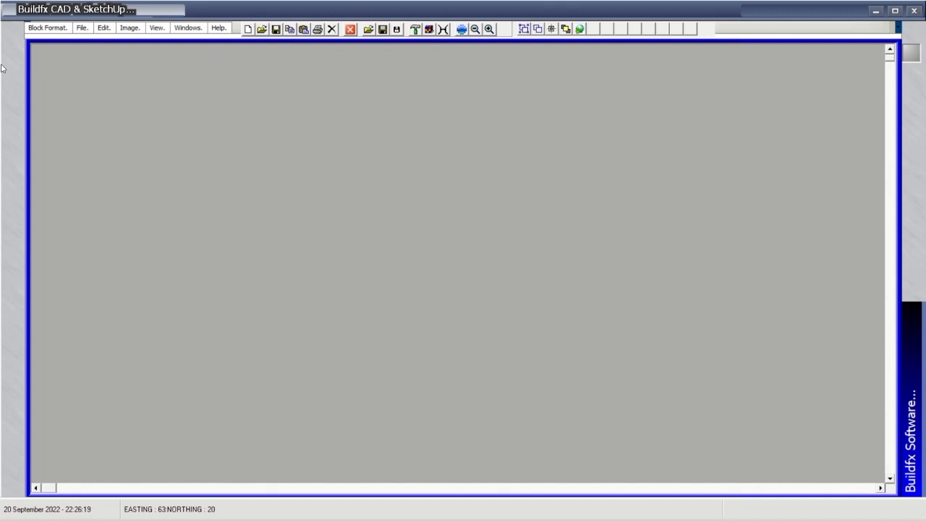
pyautogui.moveTo(9, 70)
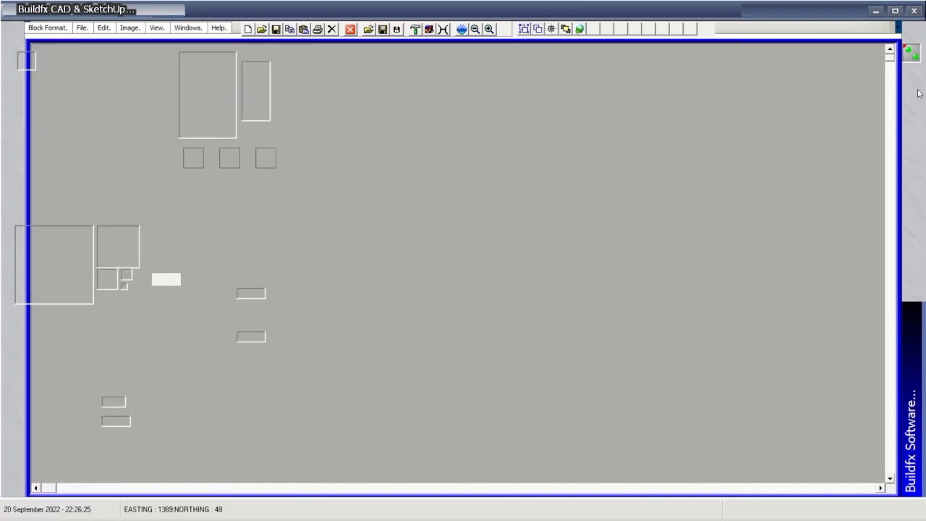
pyautogui.moveTo(288, 233)
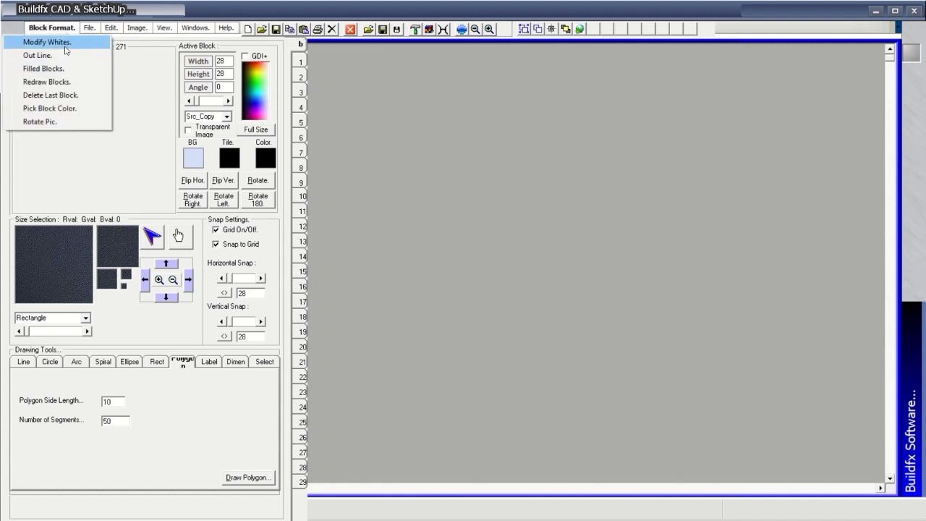
pyautogui.moveTo(90, 29)
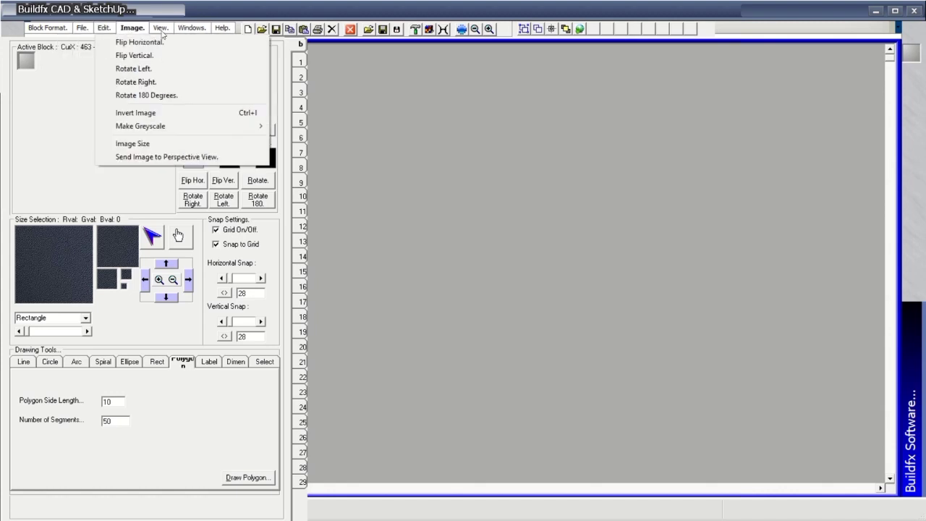
pyautogui.moveTo(222, 29)
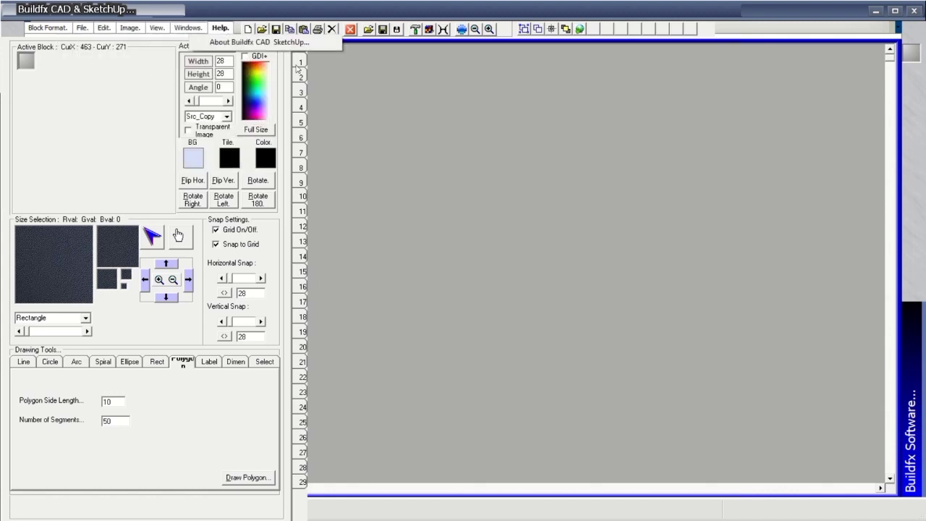
pyautogui.click(302, 229)
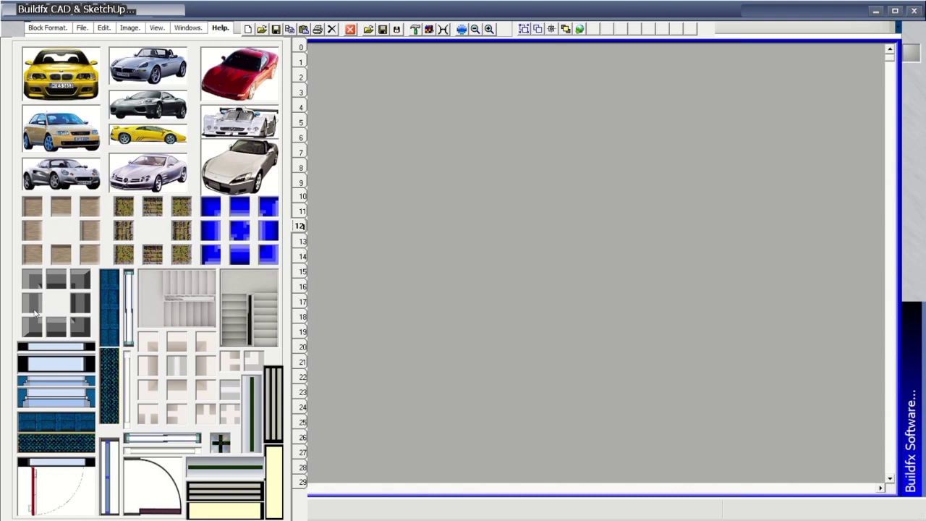
pyautogui.click(302, 242)
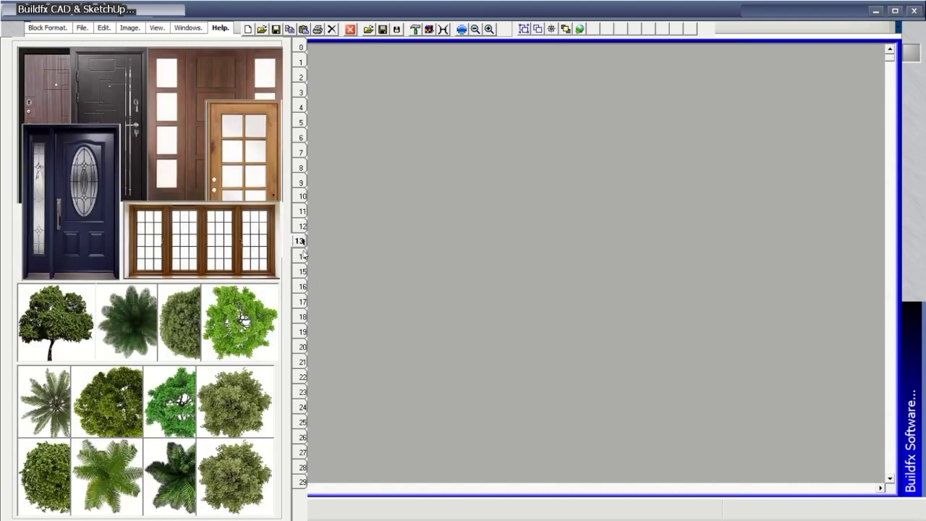
pyautogui.click(302, 256)
pyautogui.click(303, 273)
pyautogui.click(301, 287)
pyautogui.click(301, 302)
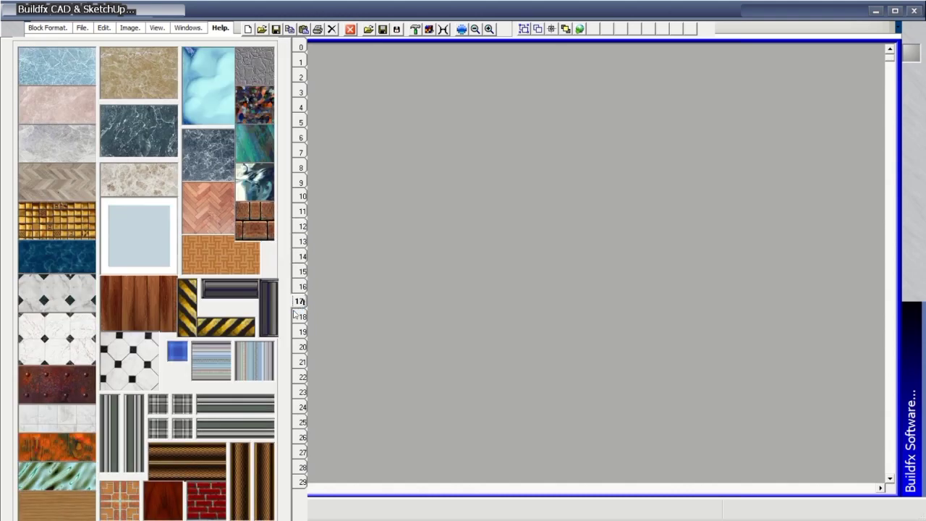
pyautogui.click(303, 317)
pyautogui.click(303, 332)
pyautogui.click(303, 347)
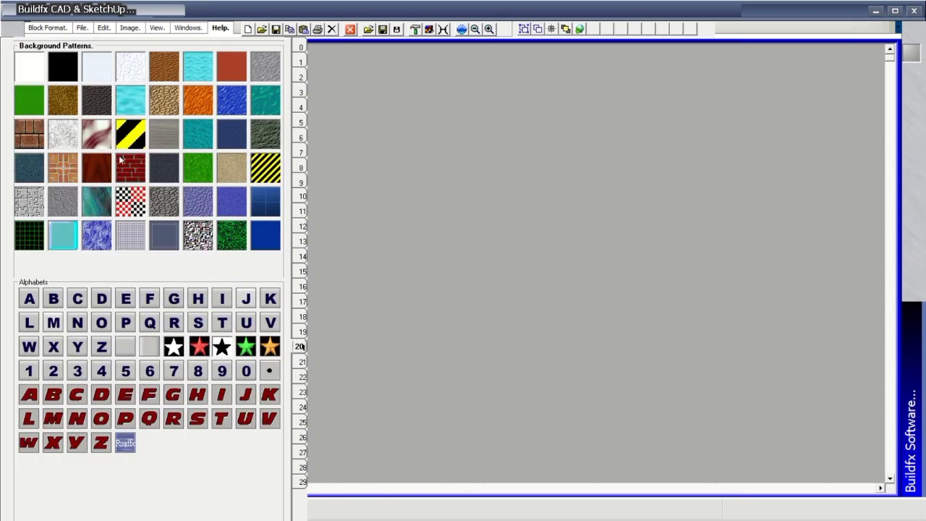
# Fill the background with the brick pattern and draw bottom, left, top and right grey stone walls.
pyautogui.click(69, 169)
pyautogui.click(304, 228)
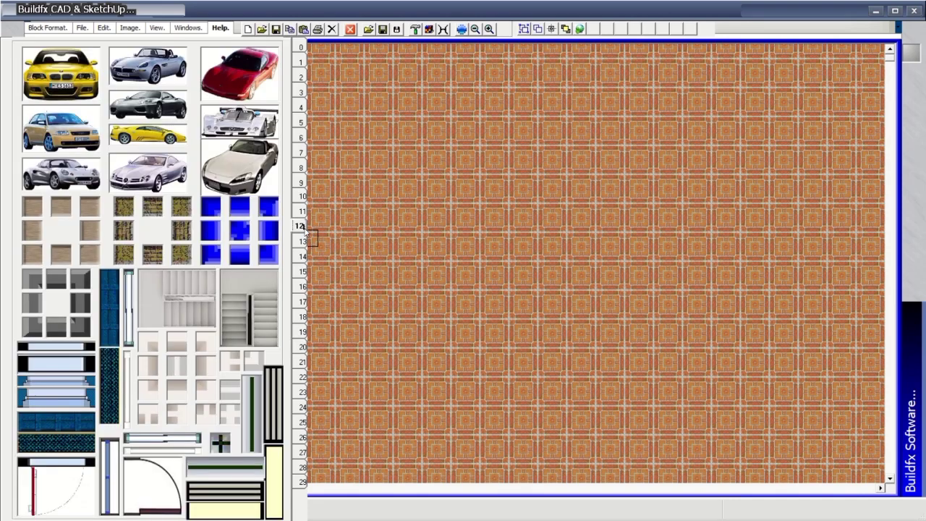
pyautogui.click(427, 324)
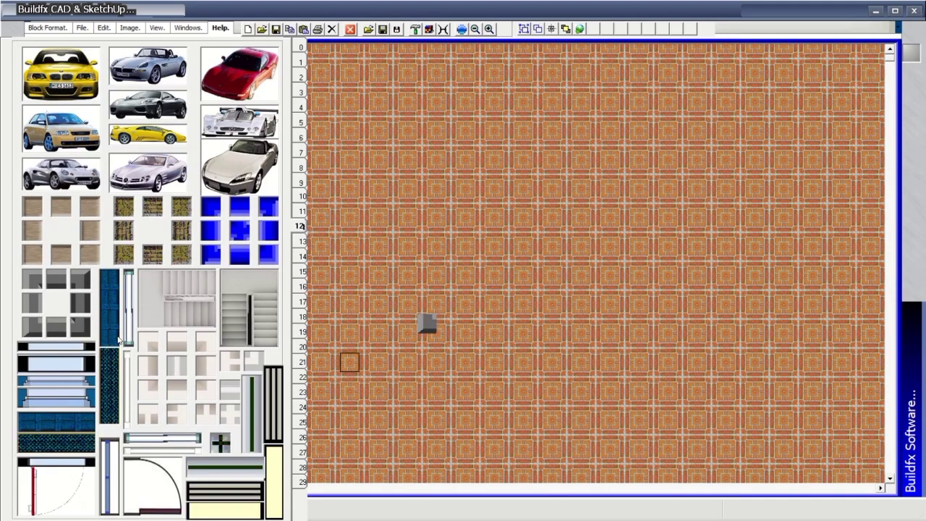
pyautogui.moveTo(427, 325); pyautogui.dragTo(794, 324)
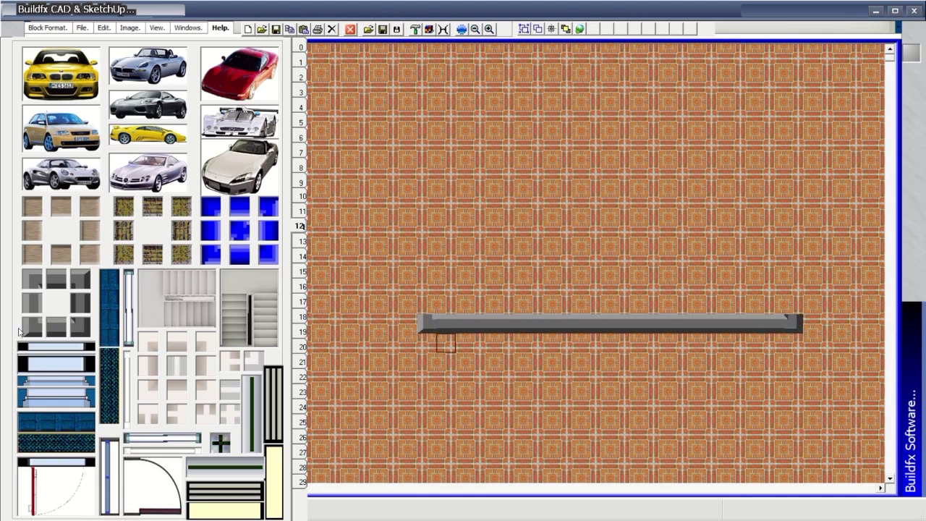
pyautogui.moveTo(427, 307)
pyautogui.mouseDown()
pyautogui.moveTo(422, 62)
pyautogui.moveTo(422, 71)
pyautogui.moveTo(767, 85)
pyautogui.moveTo(741, 78)
pyautogui.moveTo(766, 76)
pyautogui.mouseUp()
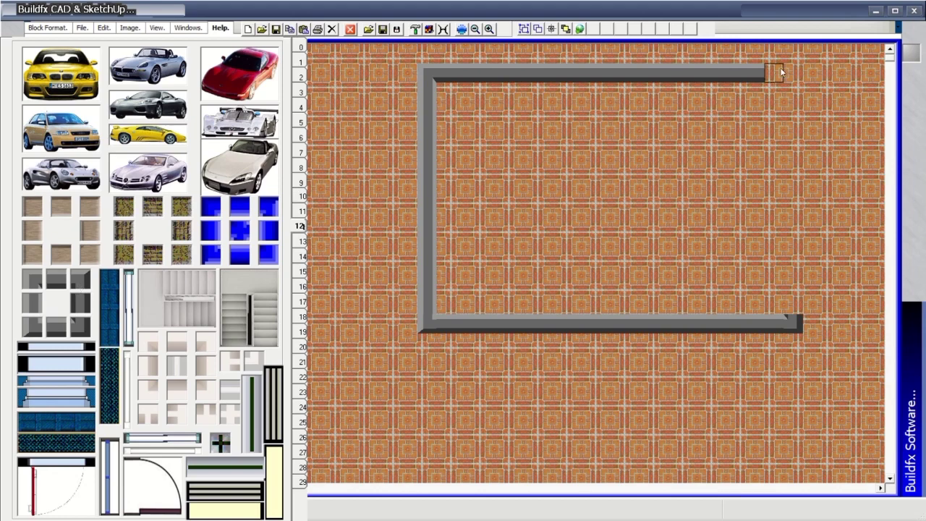
pyautogui.click(788, 70)
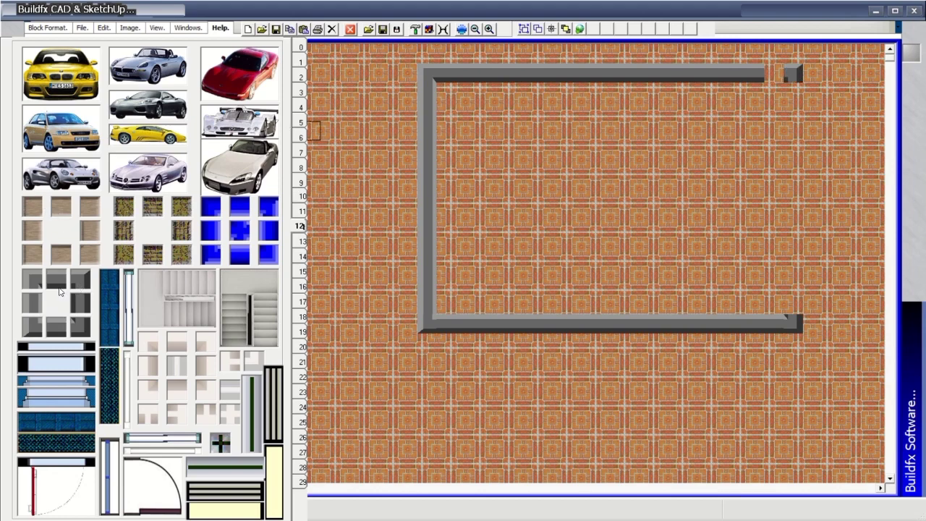
pyautogui.click(774, 73)
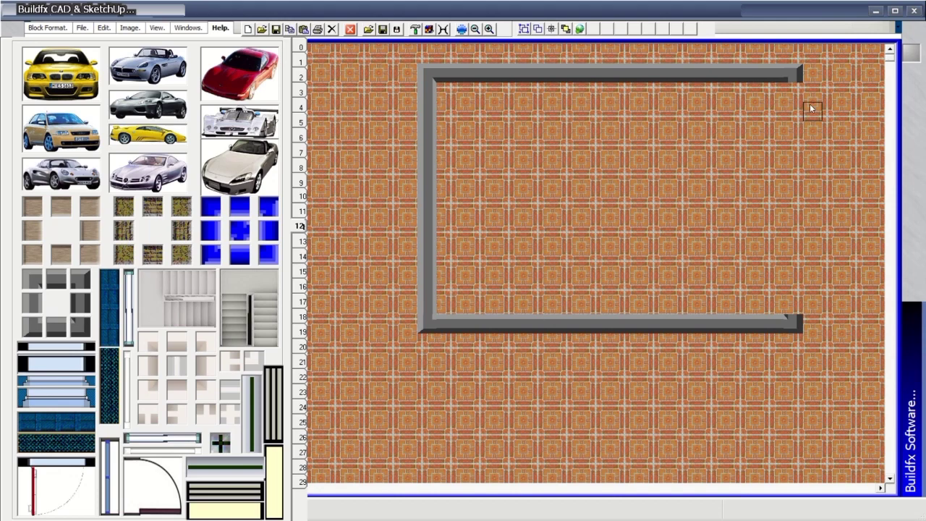
pyautogui.moveTo(794, 84); pyautogui.dragTo(794, 319)
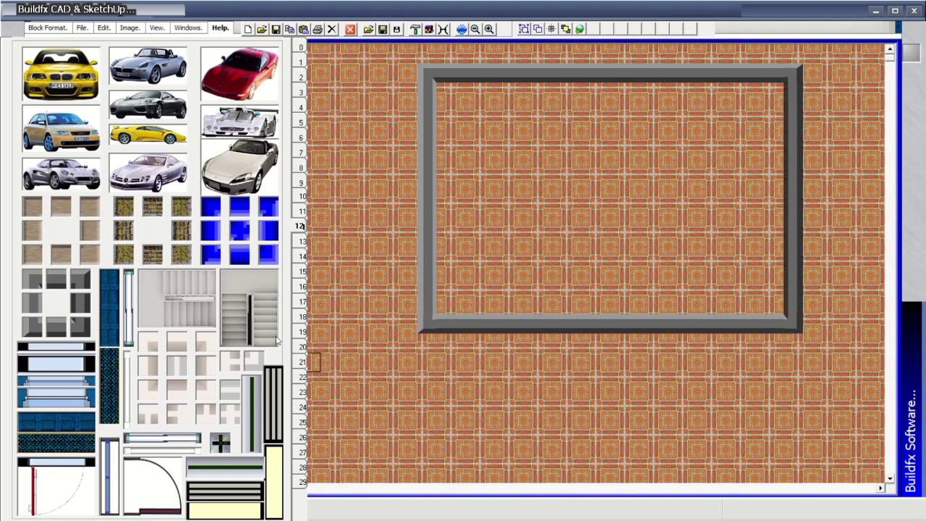
# Place a staircase block below the room's bottom-left corner.
pyautogui.click(179, 298)
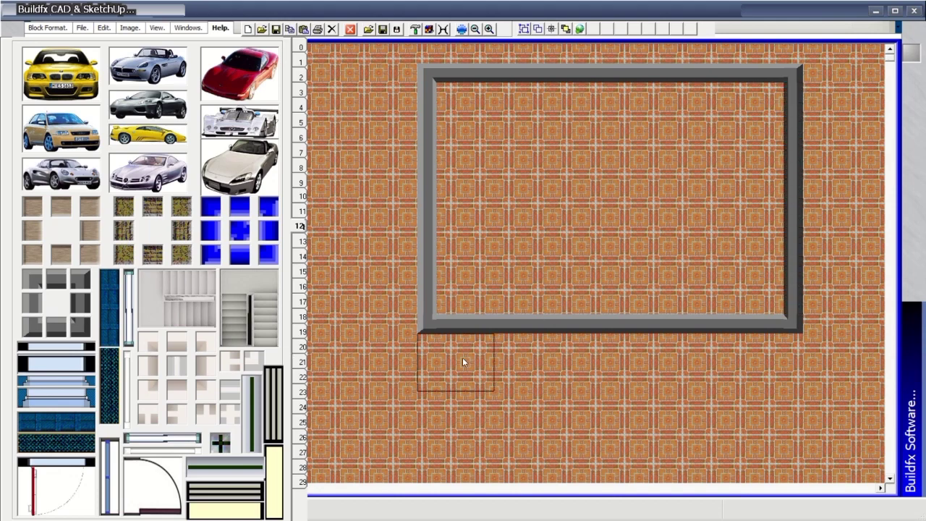
pyautogui.click(462, 358)
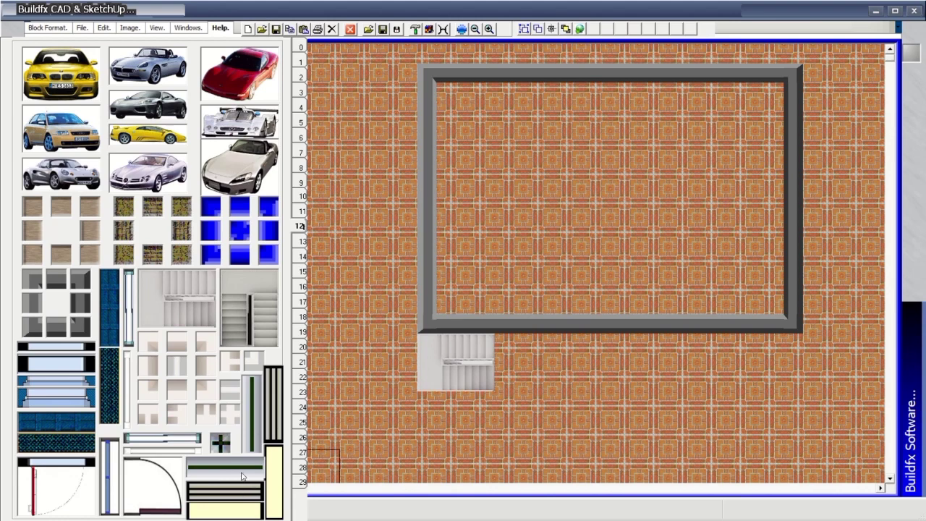
pyautogui.click(301, 45)
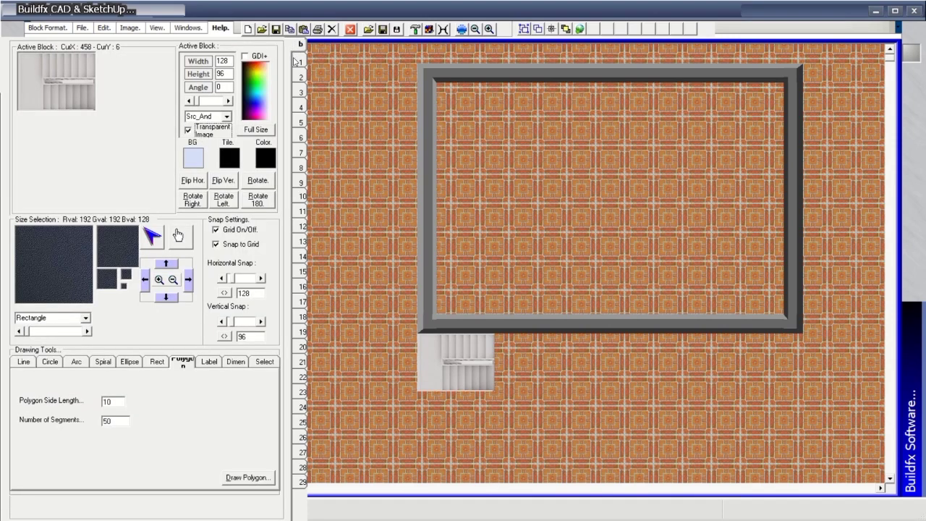
pyautogui.click(304, 227)
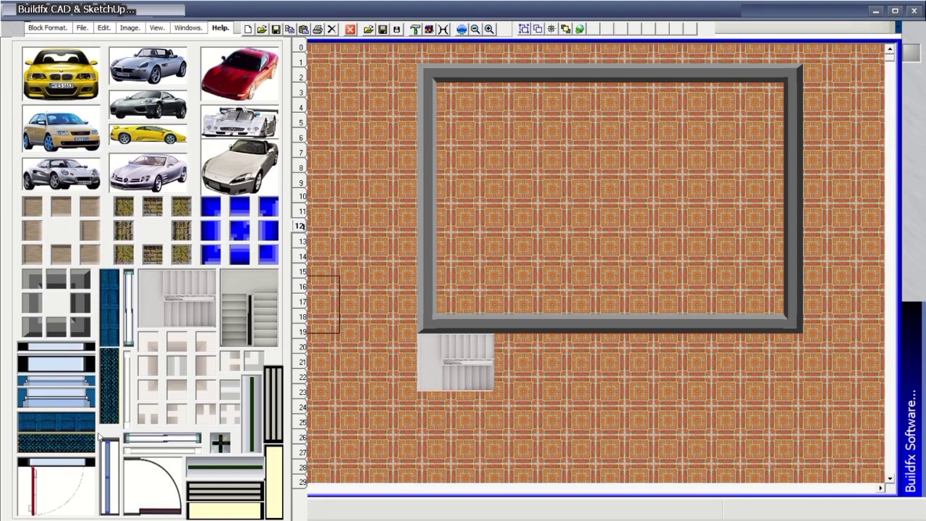
# Set Vertical Snap to 12 and turn off Snap to Grid.
pyautogui.click(303, 51)
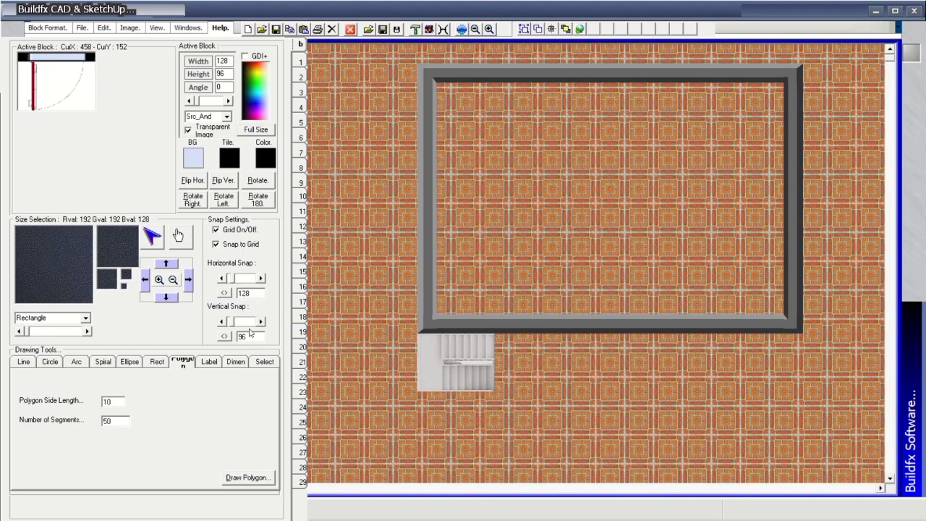
pyautogui.write('48')
pyautogui.click(224, 337)
pyautogui.write('12')
pyautogui.click(239, 245)
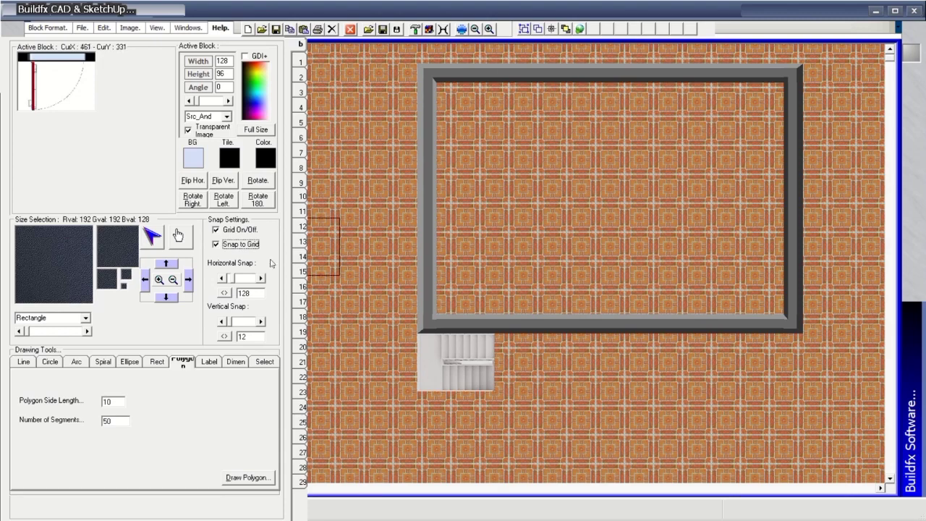
# Set a door block with its red swing line into the room's top wall.
pyautogui.click(546, 68)
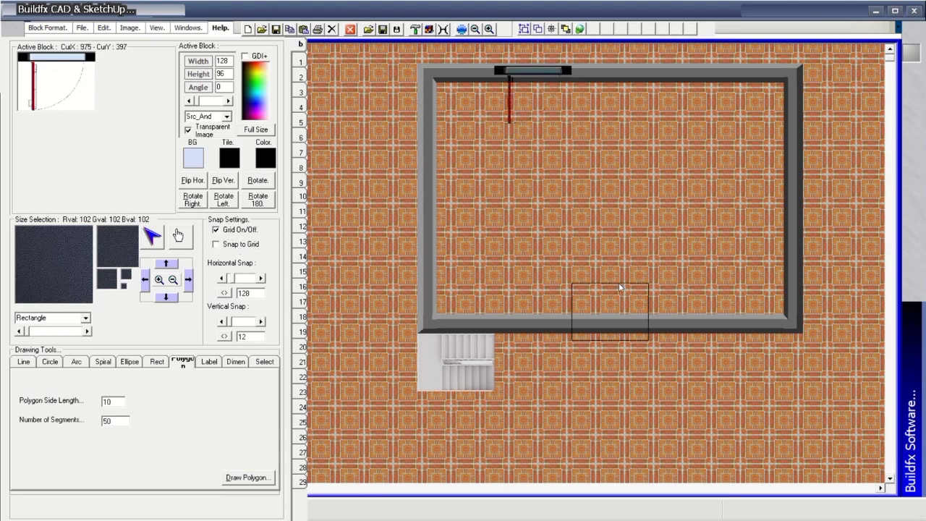
pyautogui.click(301, 64)
pyautogui.click(303, 227)
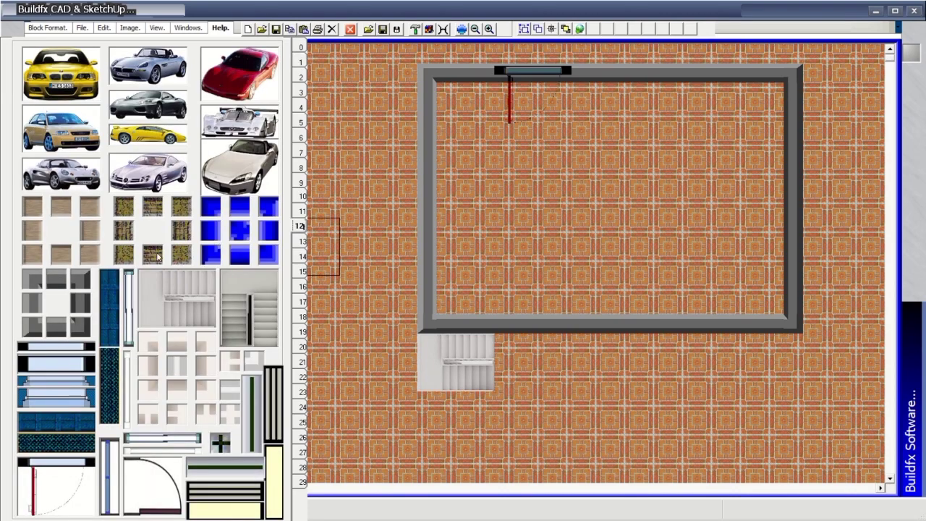
pyautogui.click(301, 47)
pyautogui.click(301, 63)
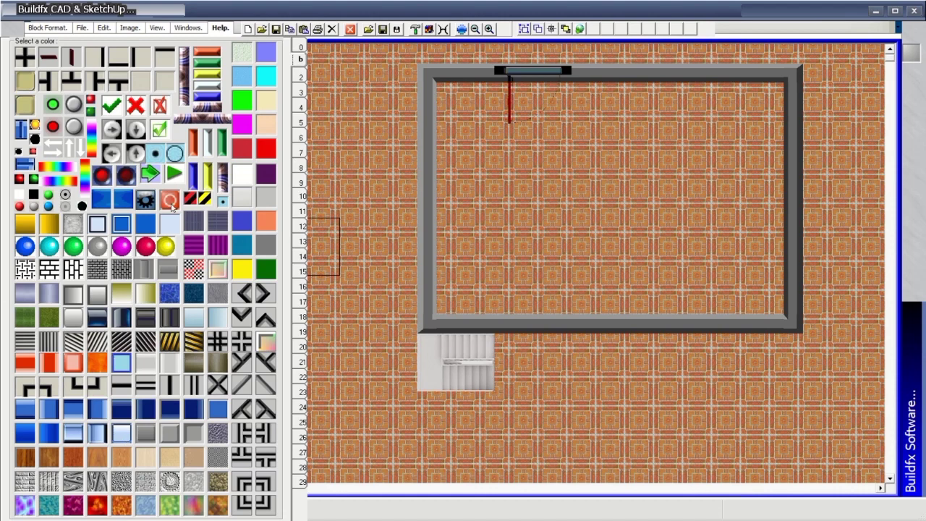
# Cover the room floor with blue square tiles row by row, removing a stray tile on the left wall.
pyautogui.moveTo(459, 92); pyautogui.dragTo(658, 111)
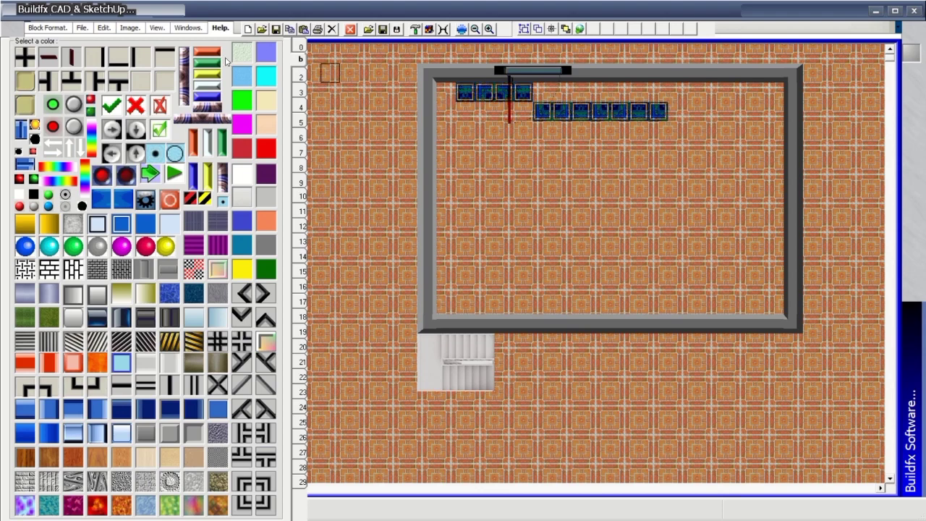
pyautogui.click(298, 47)
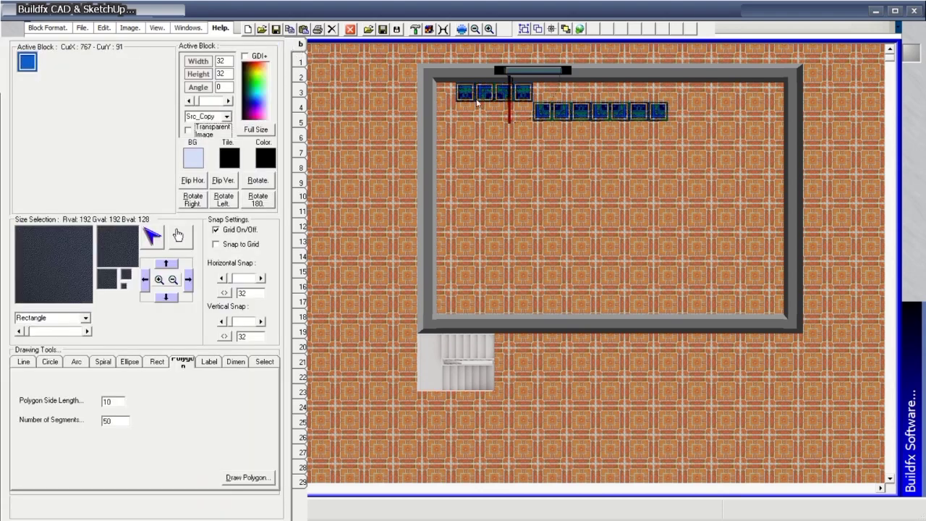
pyautogui.moveTo(445, 92)
pyautogui.mouseDown()
pyautogui.moveTo(564, 100)
pyautogui.moveTo(778, 92)
pyautogui.mouseUp()
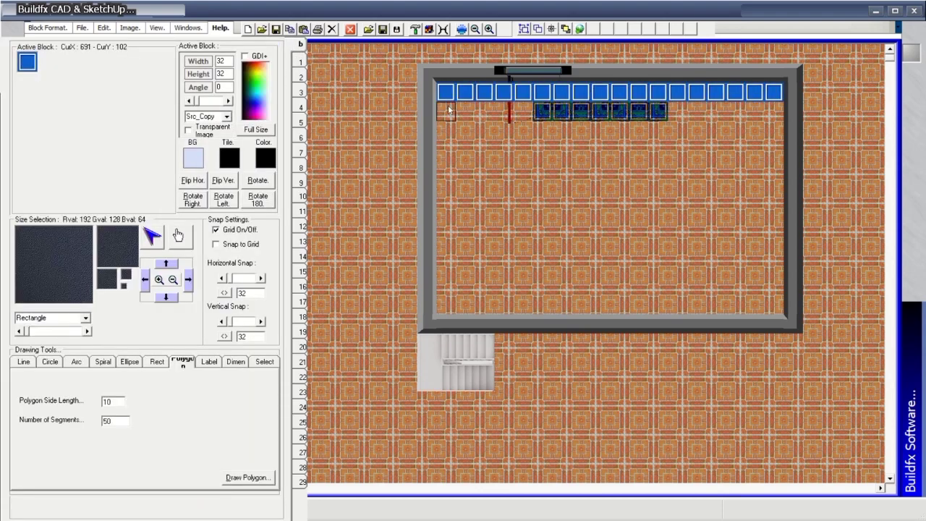
pyautogui.moveTo(444, 111); pyautogui.dragTo(778, 112)
pyautogui.moveTo(445, 131)
pyautogui.mouseDown()
pyautogui.moveTo(632, 142)
pyautogui.moveTo(771, 132)
pyautogui.moveTo(546, 127)
pyautogui.moveTo(432, 144)
pyautogui.moveTo(452, 145)
pyautogui.moveTo(454, 308)
pyautogui.moveTo(780, 310)
pyautogui.moveTo(780, 173)
pyautogui.moveTo(750, 154)
pyautogui.moveTo(726, 167)
pyautogui.moveTo(774, 175)
pyautogui.moveTo(765, 292)
pyautogui.moveTo(740, 226)
pyautogui.moveTo(698, 161)
pyautogui.moveTo(620, 154)
pyautogui.moveTo(508, 194)
pyautogui.moveTo(464, 191)
pyautogui.moveTo(486, 199)
pyautogui.moveTo(485, 241)
pyautogui.moveTo(511, 276)
pyautogui.moveTo(706, 293)
pyautogui.moveTo(563, 290)
pyautogui.moveTo(722, 291)
pyautogui.moveTo(734, 205)
pyautogui.moveTo(691, 275)
pyautogui.moveTo(714, 252)
pyautogui.moveTo(717, 198)
pyautogui.moveTo(714, 230)
pyautogui.moveTo(673, 197)
pyautogui.moveTo(678, 165)
pyautogui.moveTo(586, 181)
pyautogui.moveTo(684, 205)
pyautogui.moveTo(687, 219)
pyautogui.moveTo(662, 259)
pyautogui.moveTo(646, 265)
pyautogui.moveTo(584, 265)
pyautogui.moveTo(552, 205)
pyautogui.moveTo(672, 212)
pyautogui.mouseUp()
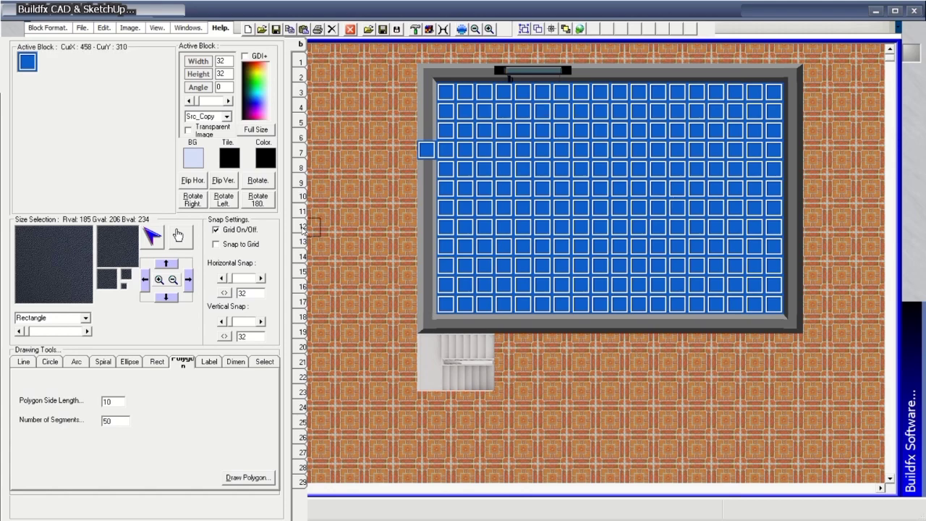
pyautogui.moveTo(122, 257)
pyautogui.click(427, 149)
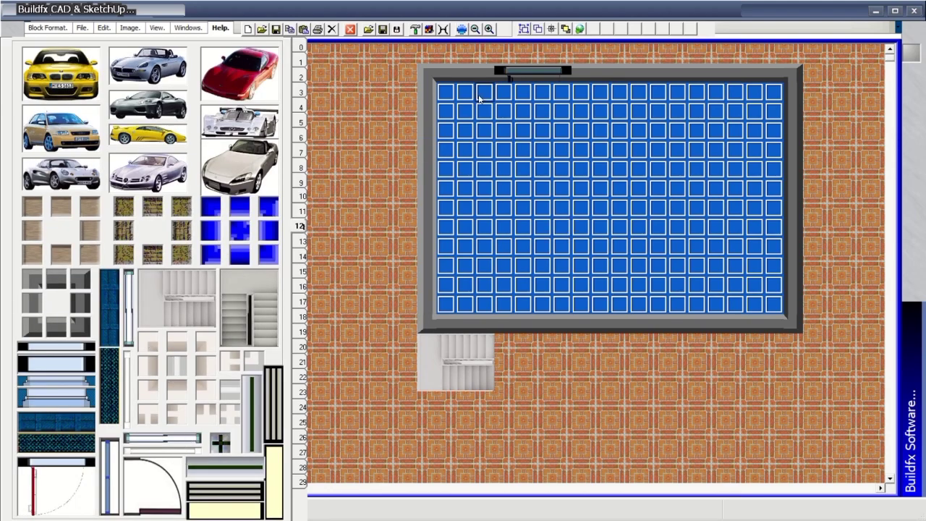
# Paint all four room walls and corners with the light wall block, covering the door.
pyautogui.click(427, 72)
pyautogui.moveTo(445, 73); pyautogui.dragTo(770, 69)
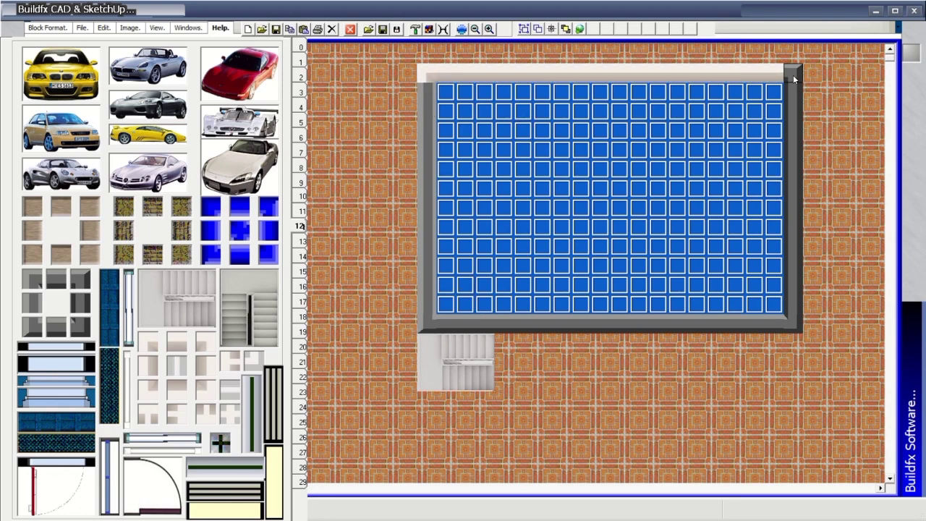
pyautogui.click(794, 75)
pyautogui.moveTo(427, 82); pyautogui.dragTo(427, 311)
pyautogui.click(427, 324)
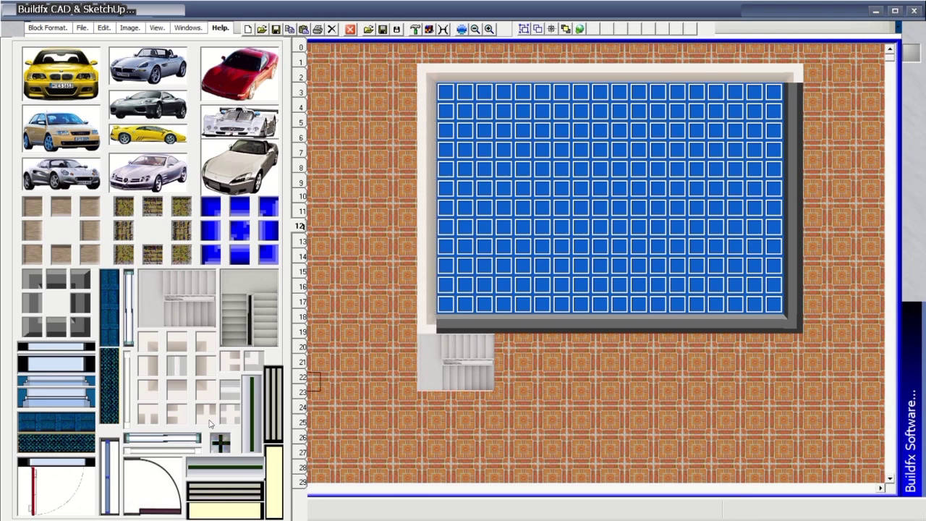
pyautogui.moveTo(484, 319)
pyautogui.mouseDown()
pyautogui.moveTo(726, 314)
pyautogui.moveTo(677, 326)
pyautogui.moveTo(774, 324)
pyautogui.mouseUp()
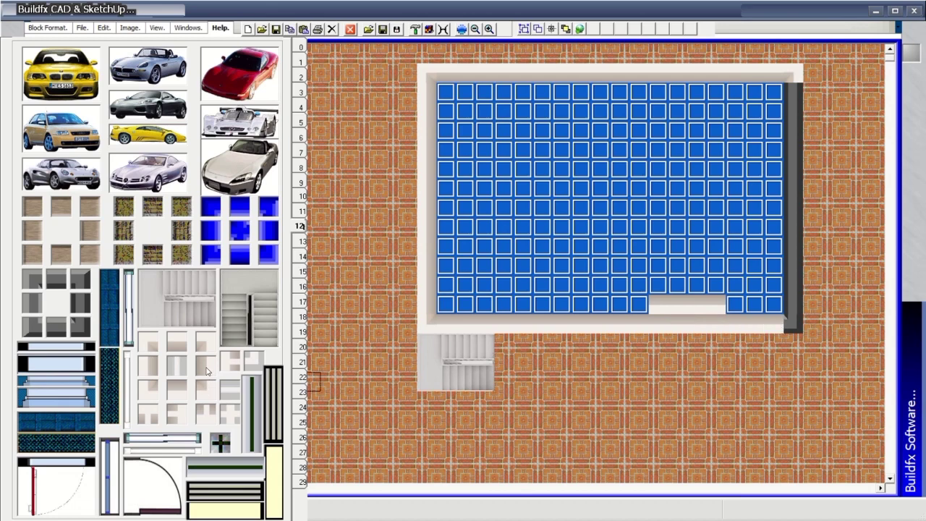
pyautogui.moveTo(794, 92); pyautogui.dragTo(795, 310)
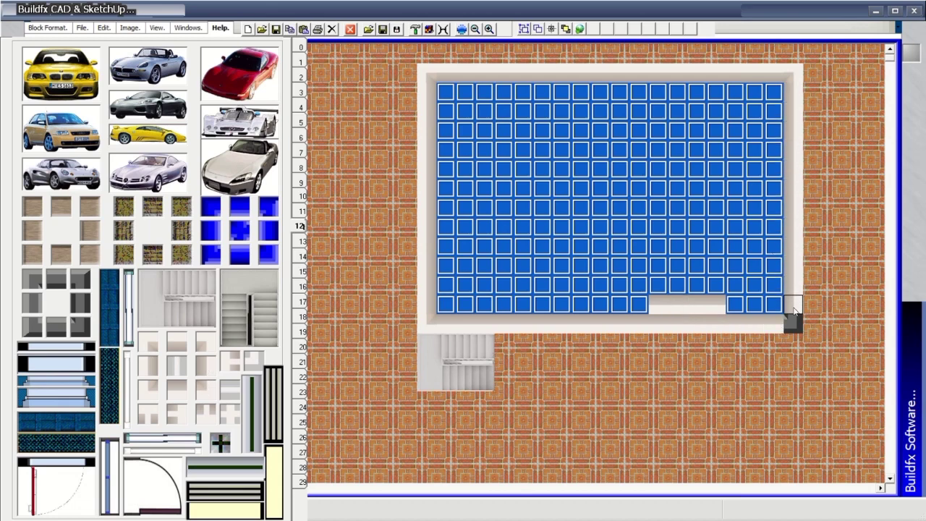
pyautogui.click(794, 323)
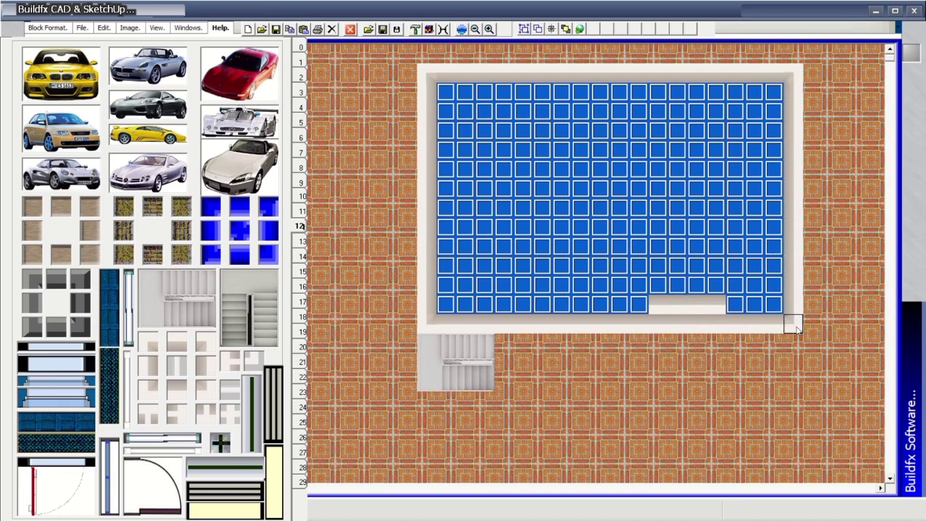
# Browse the colour palette, textures and cars-and-shapes library pages.
pyautogui.click(301, 63)
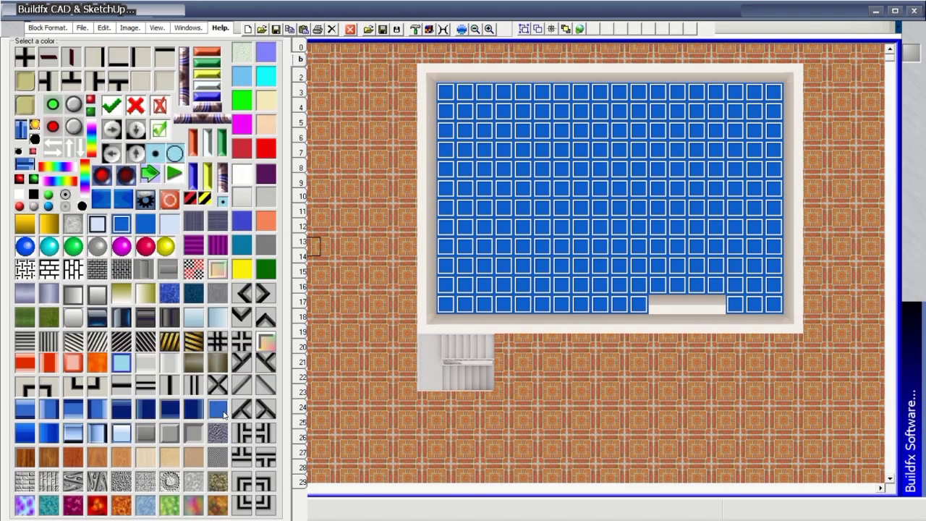
pyautogui.click(301, 76)
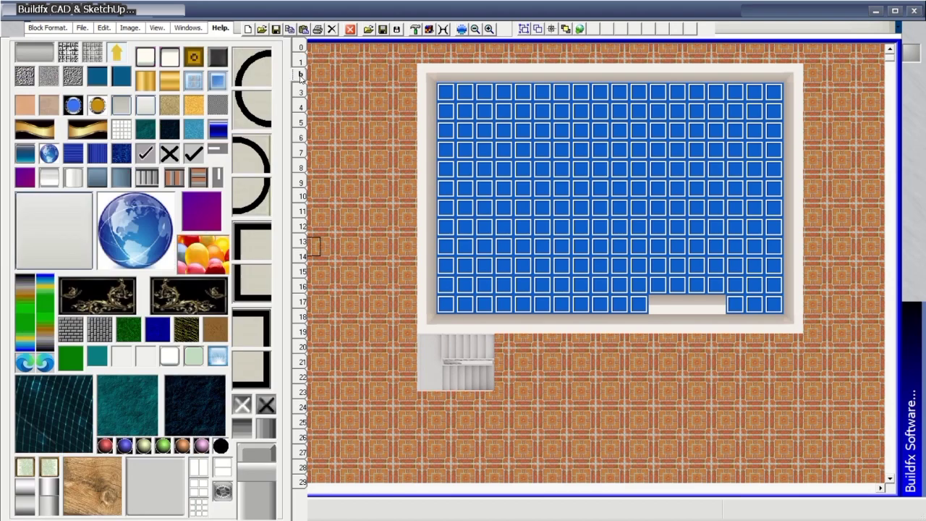
pyautogui.click(302, 93)
# Browse the block libraries and settle on the roads library page.
pyautogui.click(301, 105)
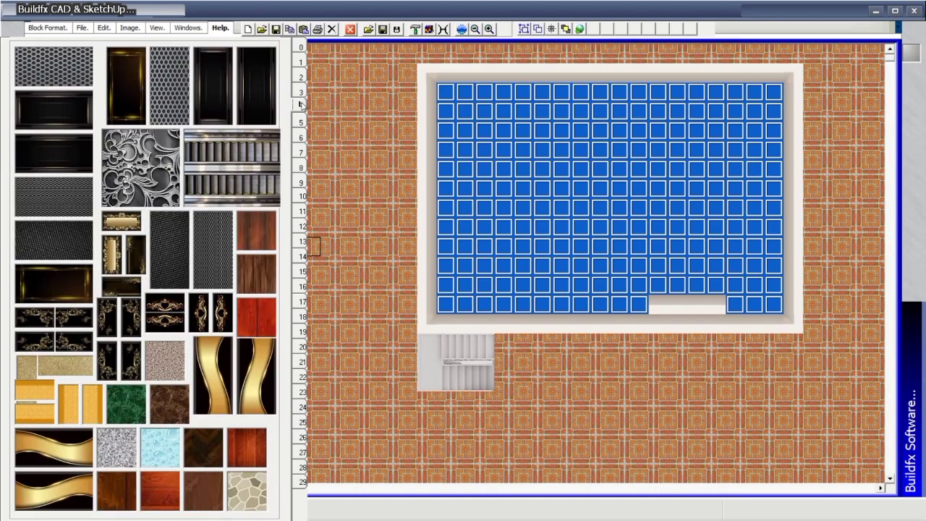
pyautogui.click(302, 125)
pyautogui.click(303, 138)
pyautogui.click(303, 153)
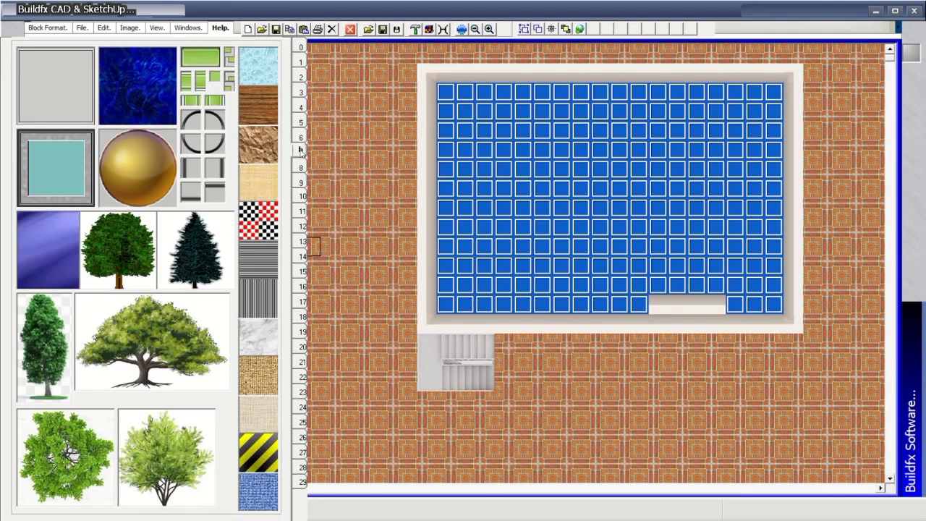
pyautogui.click(302, 167)
pyautogui.click(302, 187)
pyautogui.click(303, 166)
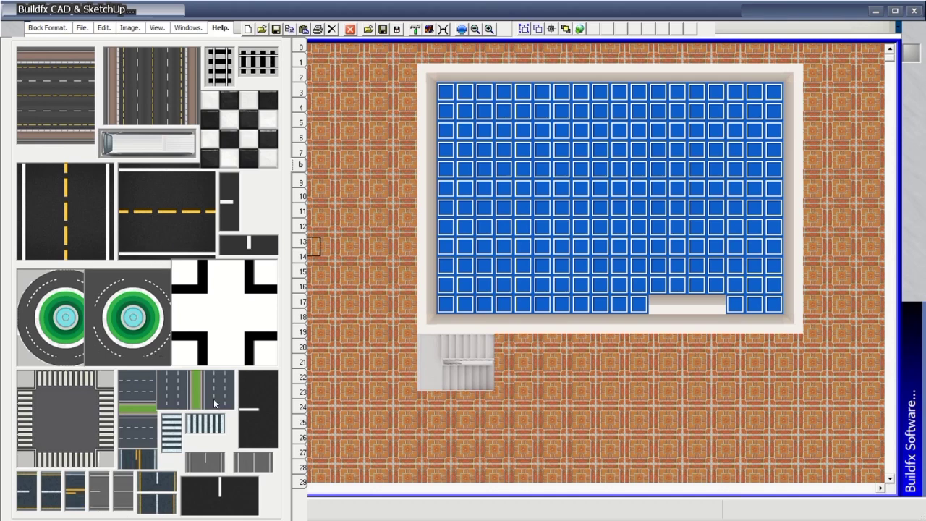
# Lay a green-stripe road along the bottom with a crosswalk junction at its right end.
pyautogui.click(148, 430)
pyautogui.moveTo(399, 445); pyautogui.dragTo(892, 483)
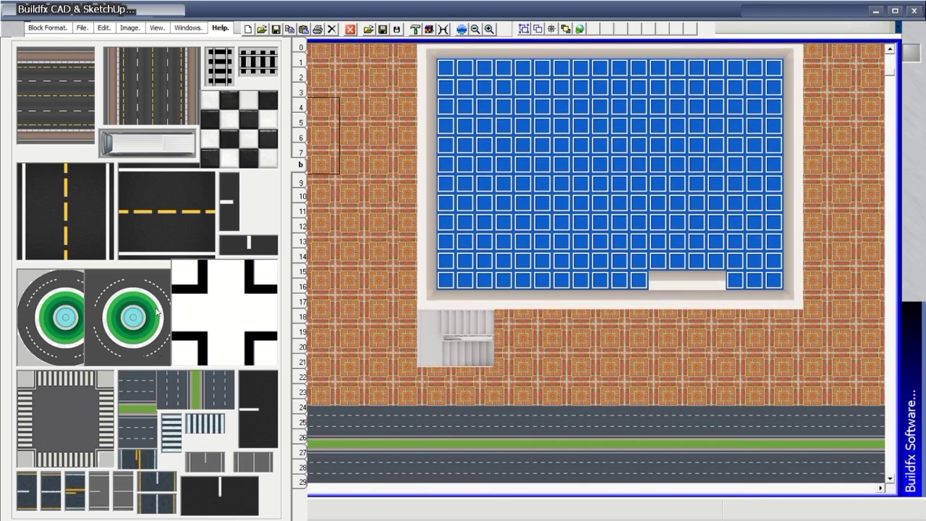
pyautogui.click(109, 416)
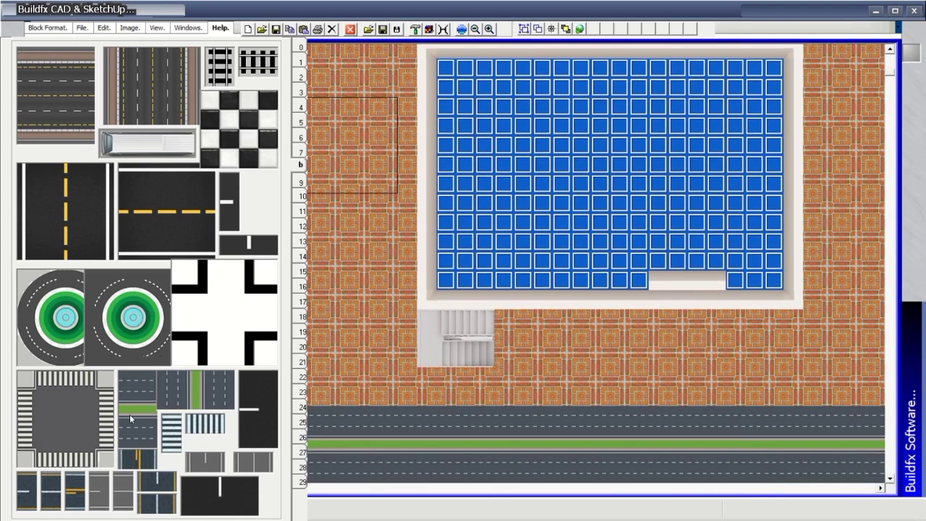
pyautogui.click(862, 445)
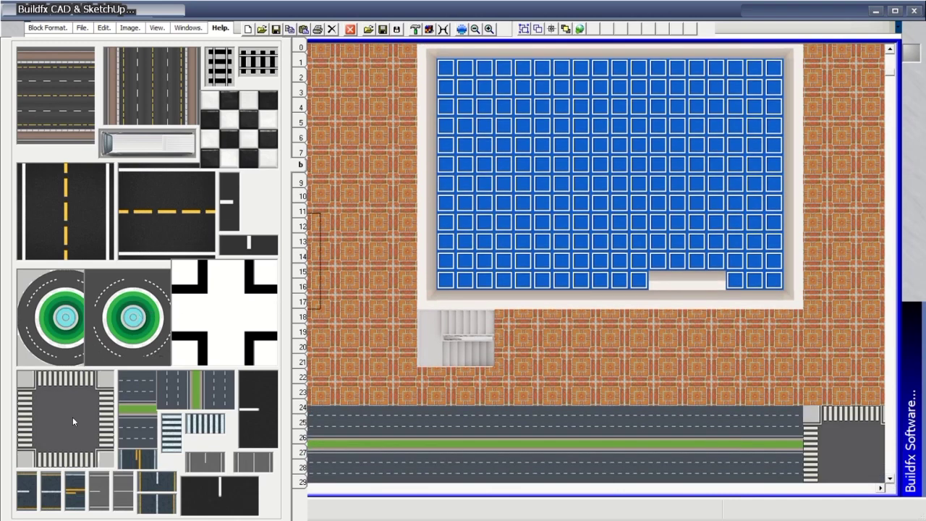
# Run a vertical green-median road up the plan's right side.
pyautogui.click(189, 403)
pyautogui.moveTo(844, 395); pyautogui.dragTo(848, 51)
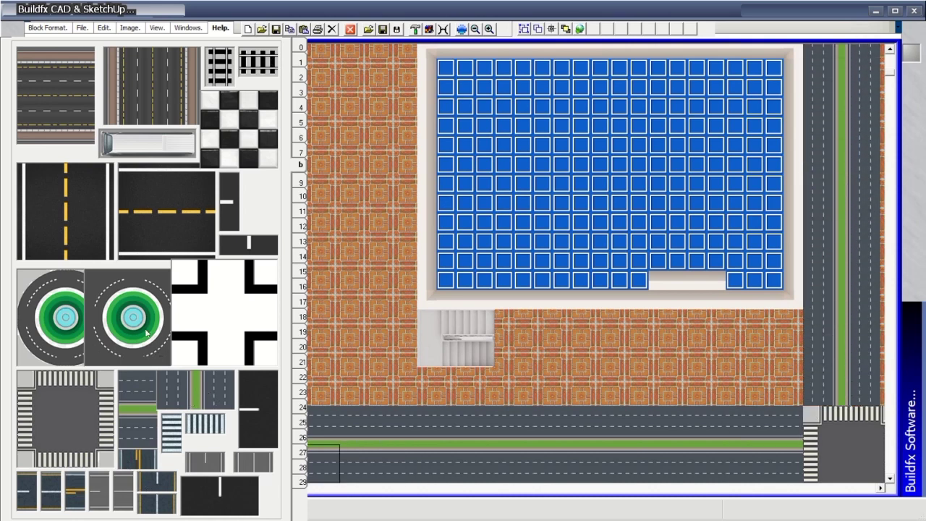
pyautogui.click(300, 48)
pyautogui.click(302, 76)
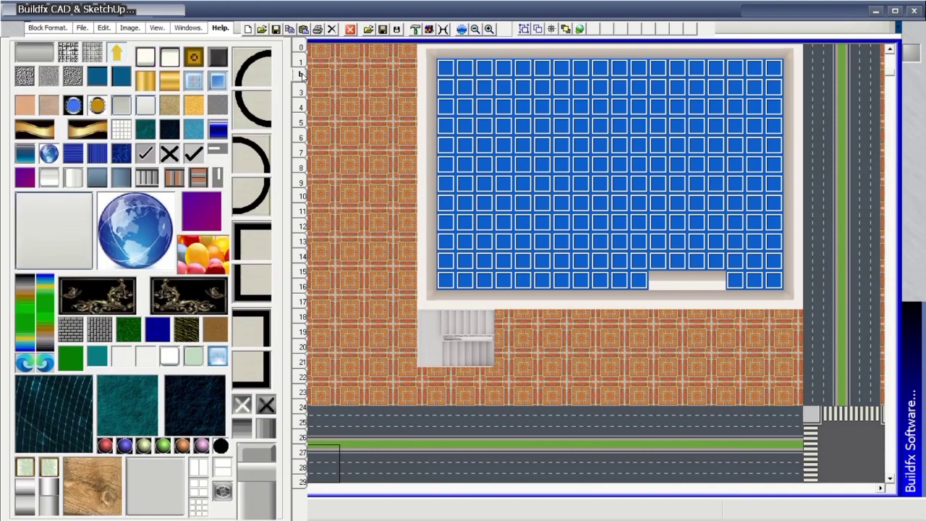
# Paint glass tiles along the pool's top, bottom, left and right edges.
pyautogui.click(301, 89)
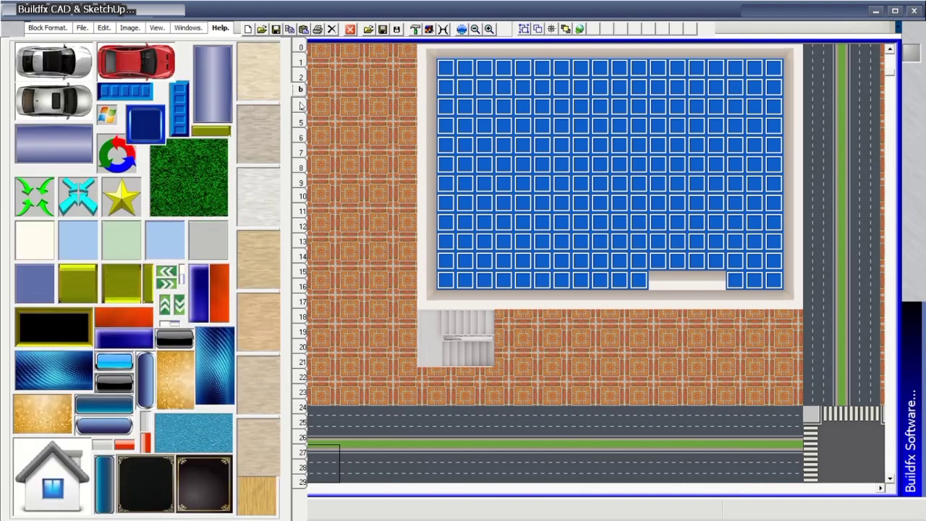
pyautogui.click(303, 76)
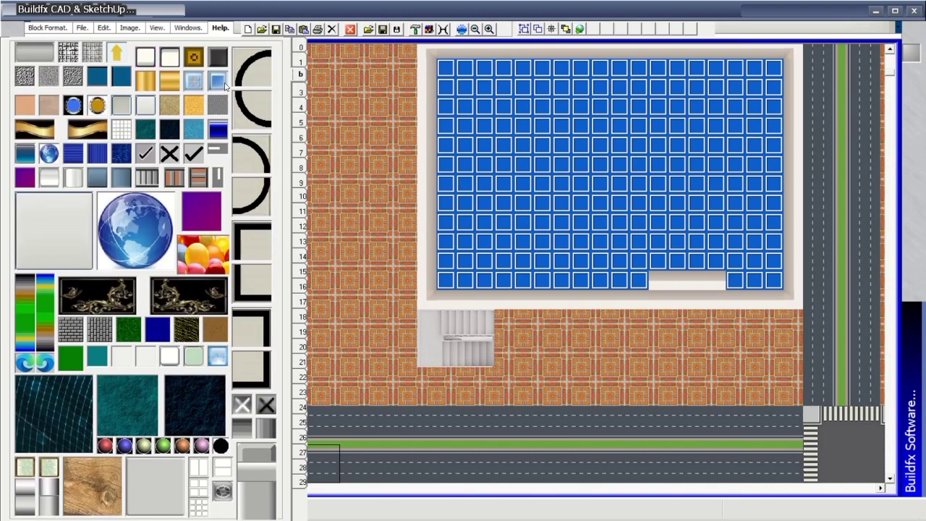
pyautogui.moveTo(445, 67); pyautogui.dragTo(778, 69)
pyautogui.moveTo(445, 281)
pyautogui.mouseDown()
pyautogui.moveTo(748, 276)
pyautogui.moveTo(773, 237)
pyautogui.moveTo(779, 67)
pyautogui.mouseUp()
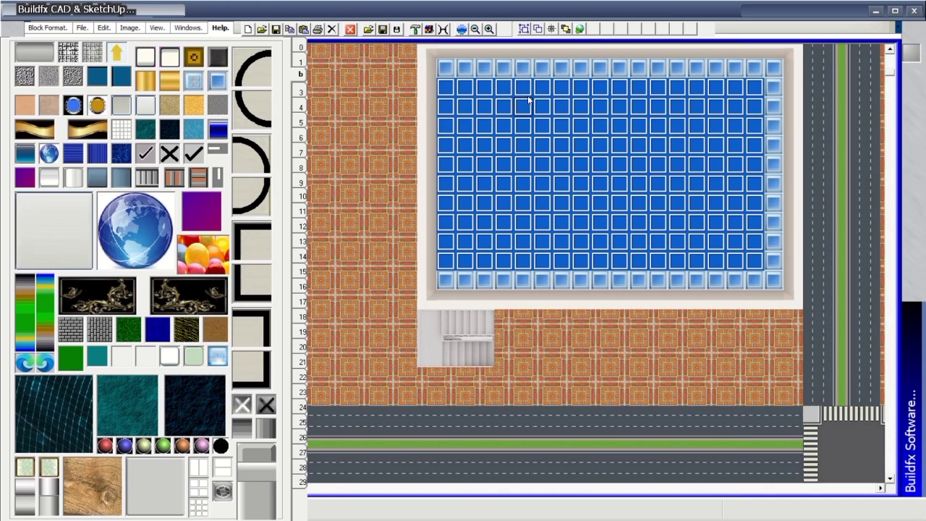
pyautogui.moveTo(445, 87)
pyautogui.mouseDown()
pyautogui.moveTo(437, 194)
pyautogui.moveTo(445, 269)
pyautogui.mouseUp()
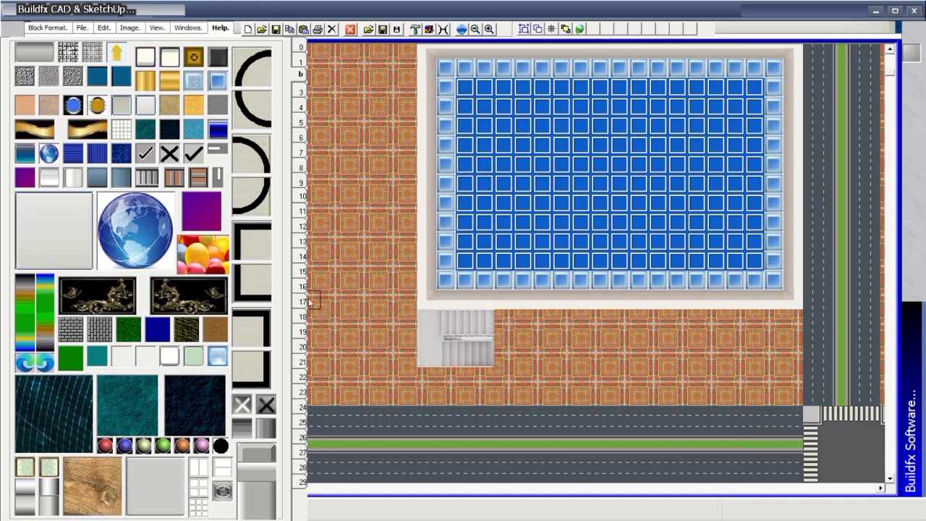
pyautogui.click(302, 244)
pyautogui.click(300, 256)
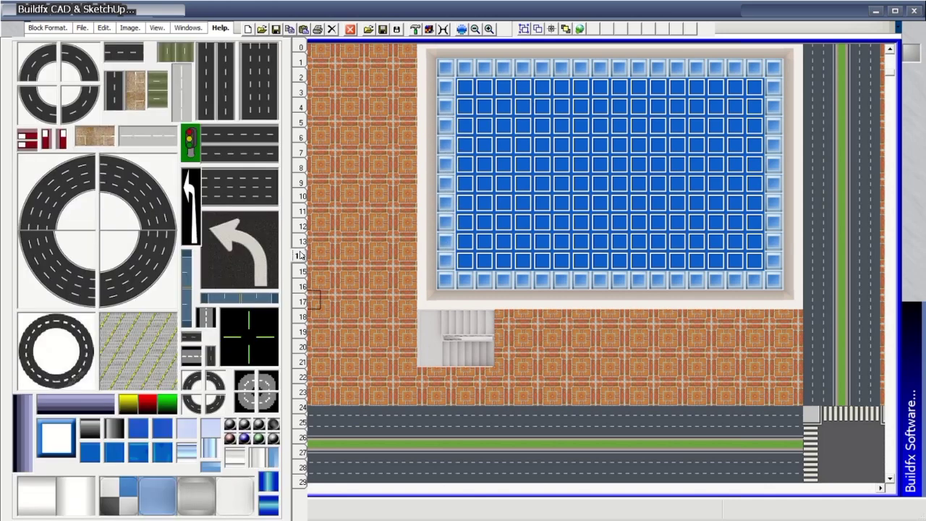
# Place the dining table block on the pool floor in Active drawing mode.
pyautogui.click(301, 270)
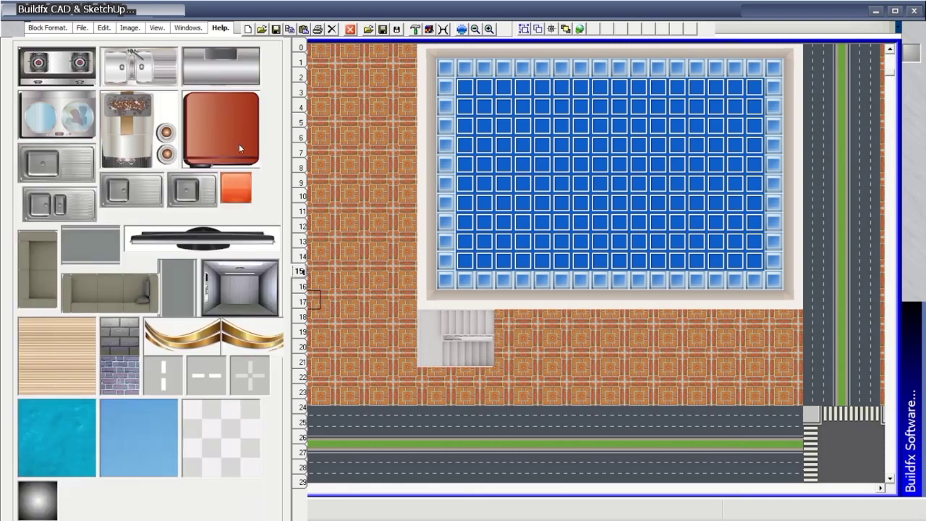
pyautogui.click(300, 286)
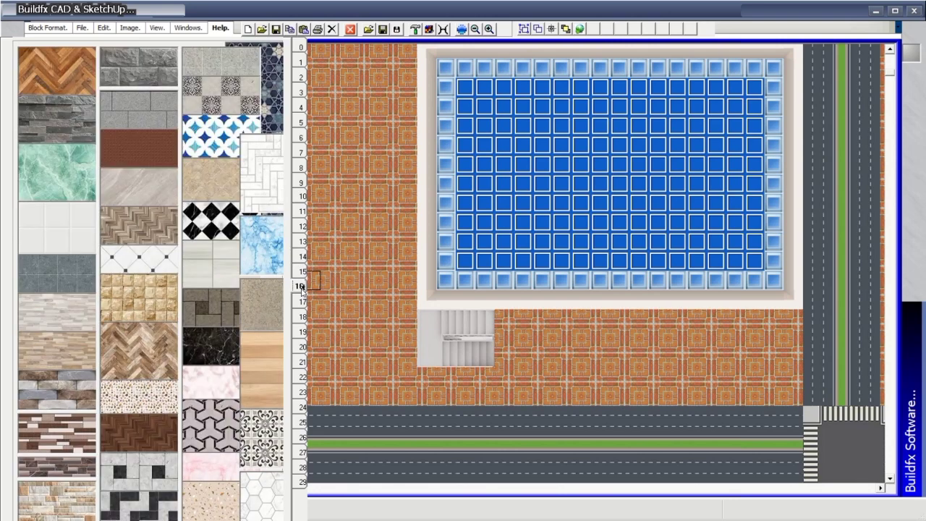
pyautogui.click(301, 303)
pyautogui.click(300, 317)
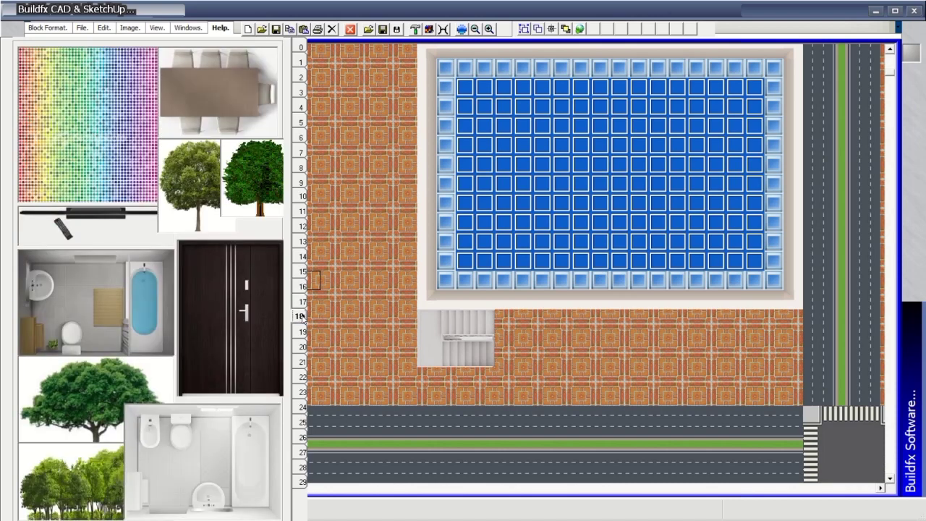
pyautogui.click(298, 49)
pyautogui.click(227, 116)
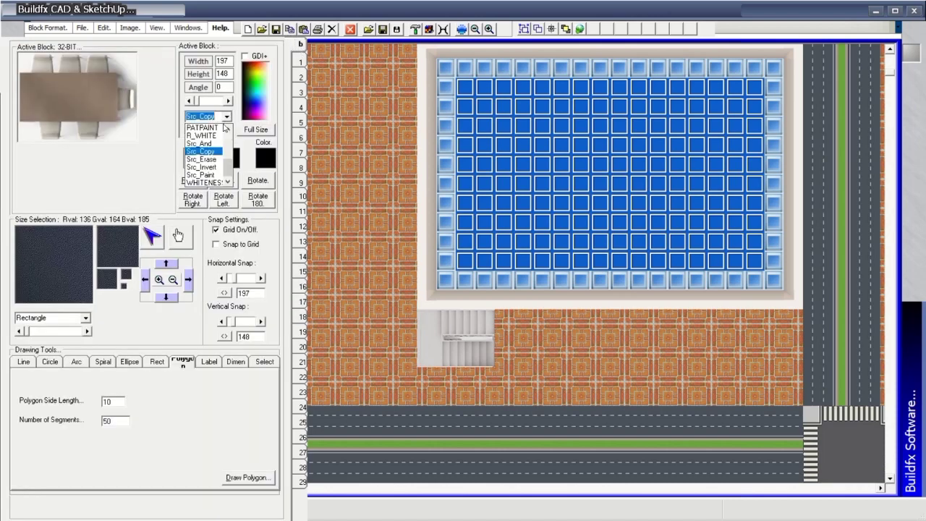
pyautogui.click(196, 128)
pyautogui.click(566, 153)
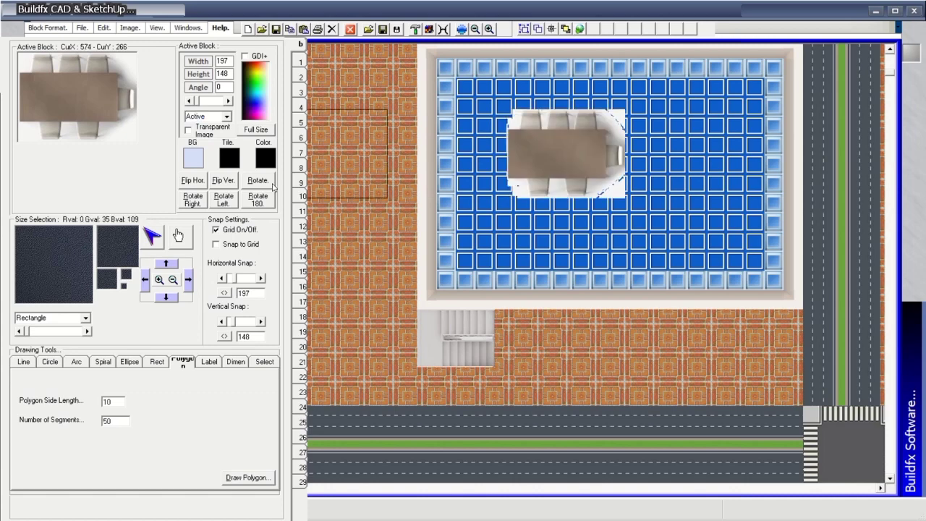
# Add a long sofa along the pool's bottom edge and an upright sofa on the left.
pyautogui.click(299, 271)
pyautogui.click(299, 280)
pyautogui.click(301, 287)
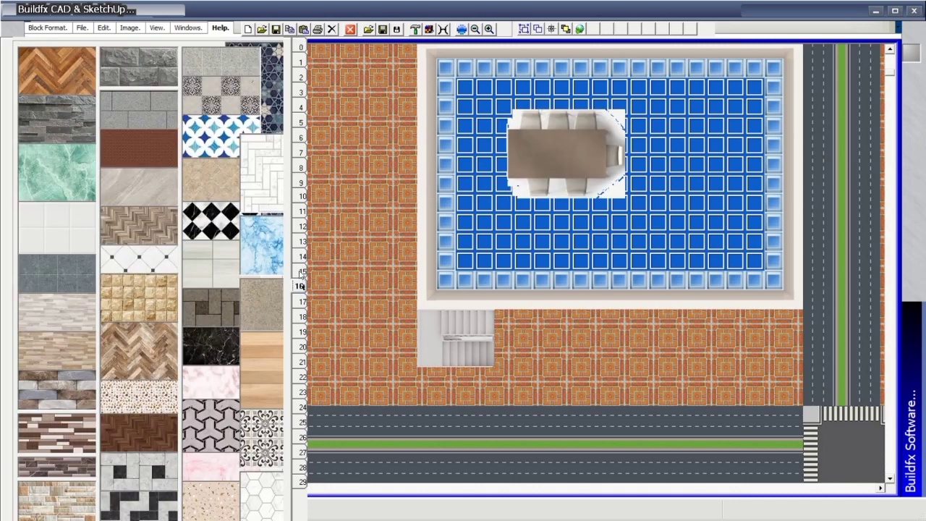
pyautogui.click(301, 272)
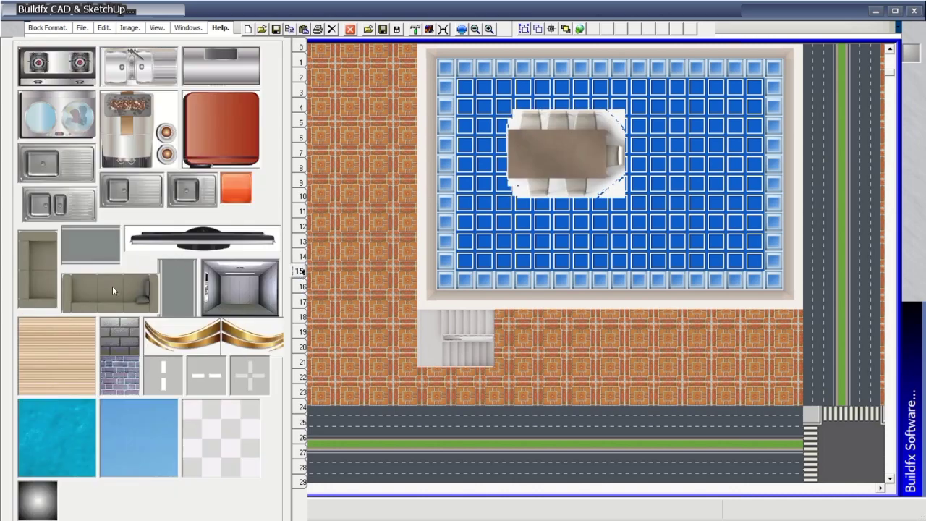
pyautogui.click(695, 265)
pyautogui.click(44, 272)
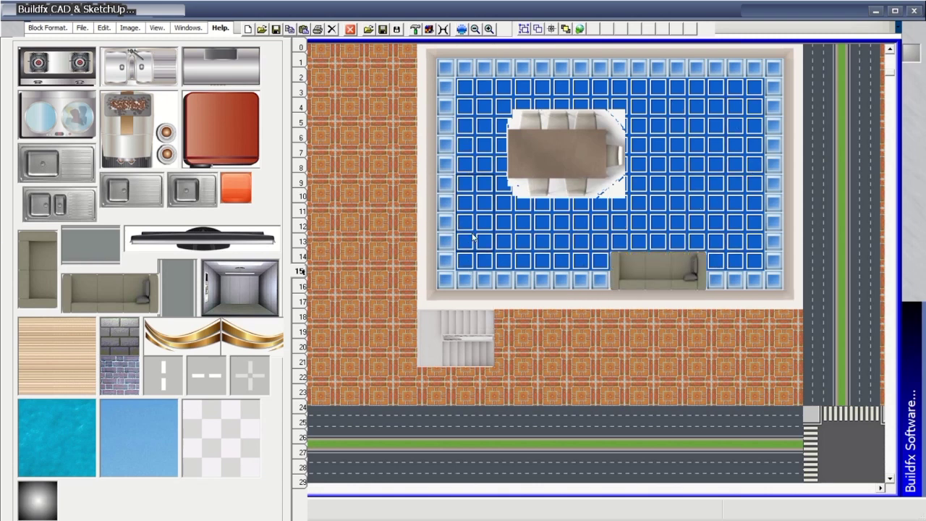
pyautogui.click(474, 237)
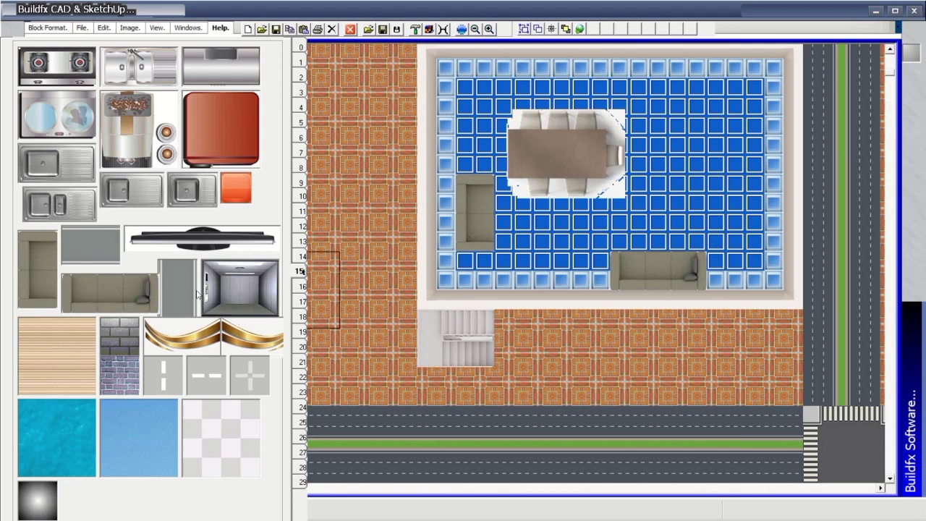
pyautogui.click(50, 171)
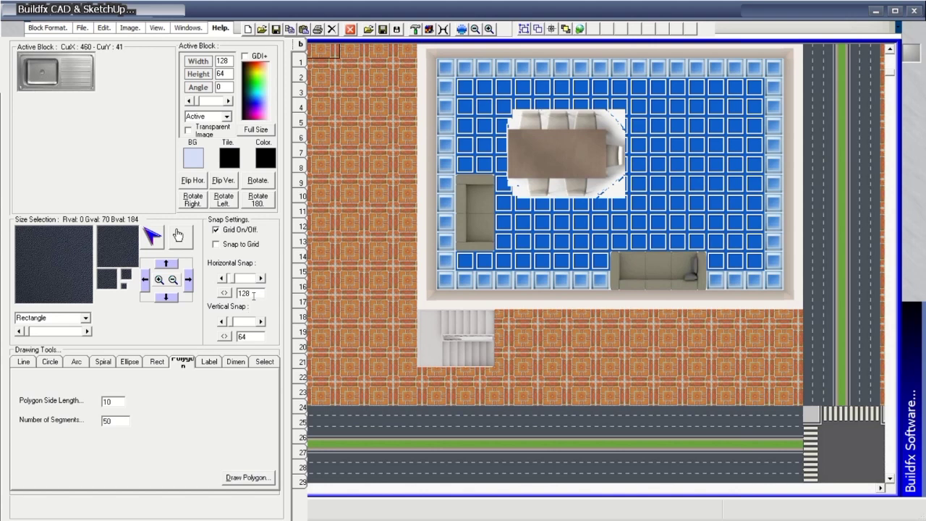
# With horizontal snap 12, stamp the sink top-left and the stove top-right.
pyautogui.press('BackSpace')
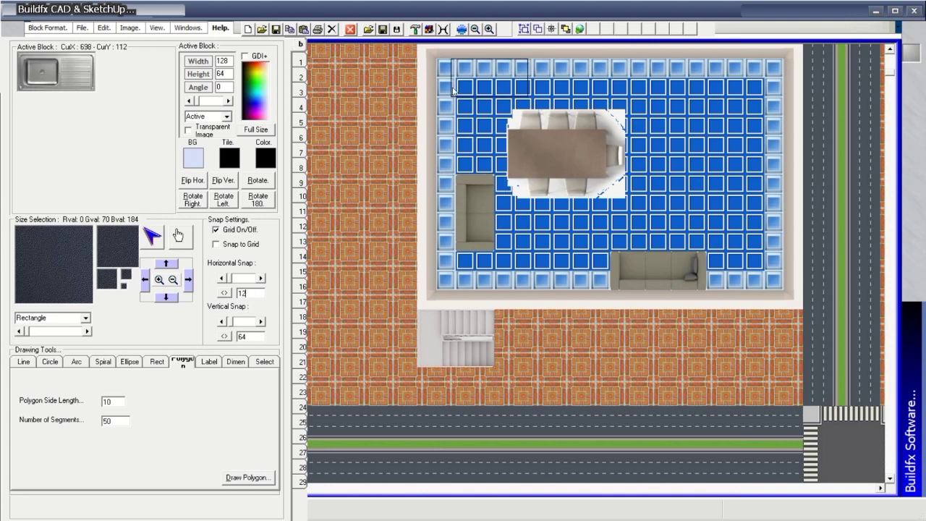
pyautogui.click(438, 90)
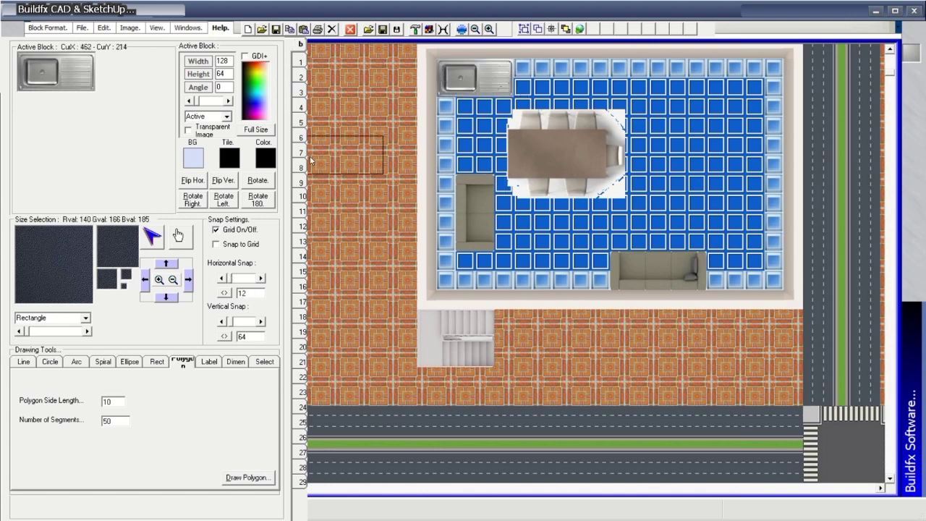
pyautogui.moveTo(302, 271)
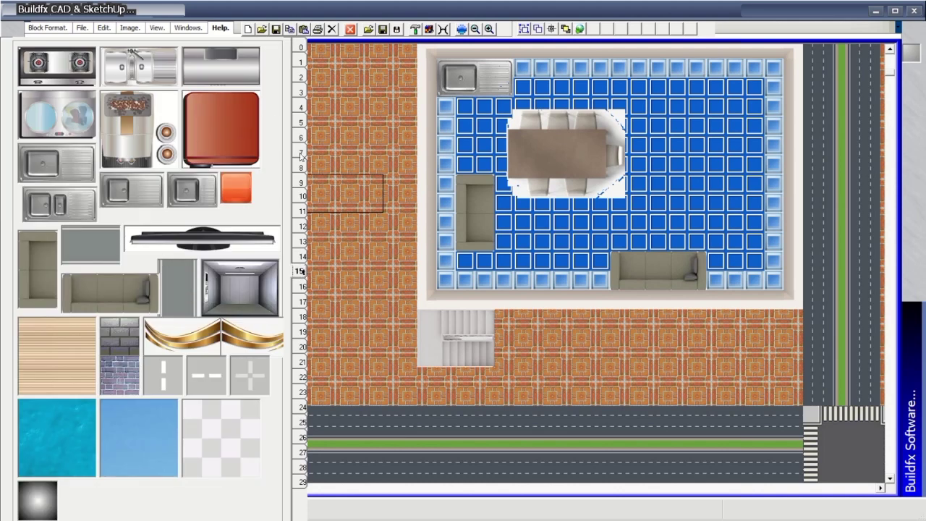
pyautogui.click(91, 78)
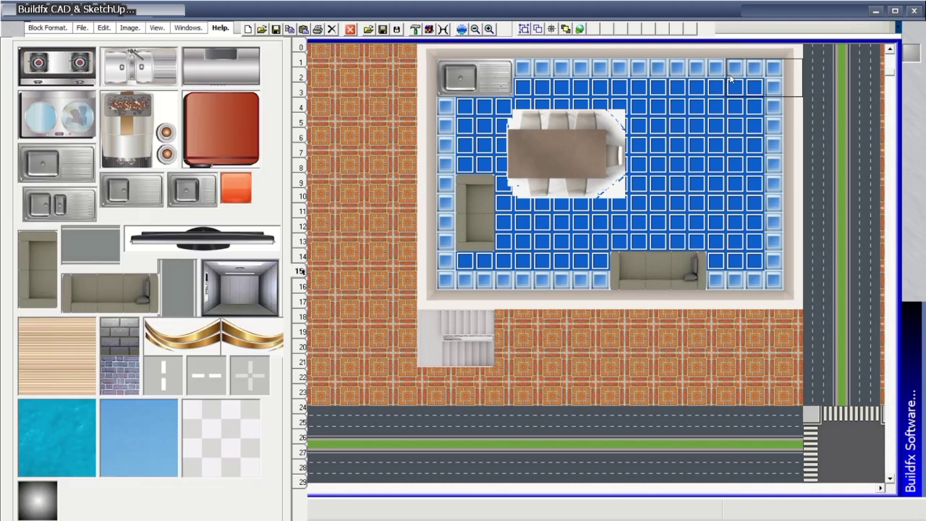
pyautogui.click(250, 293)
pyautogui.press('BackSpace')
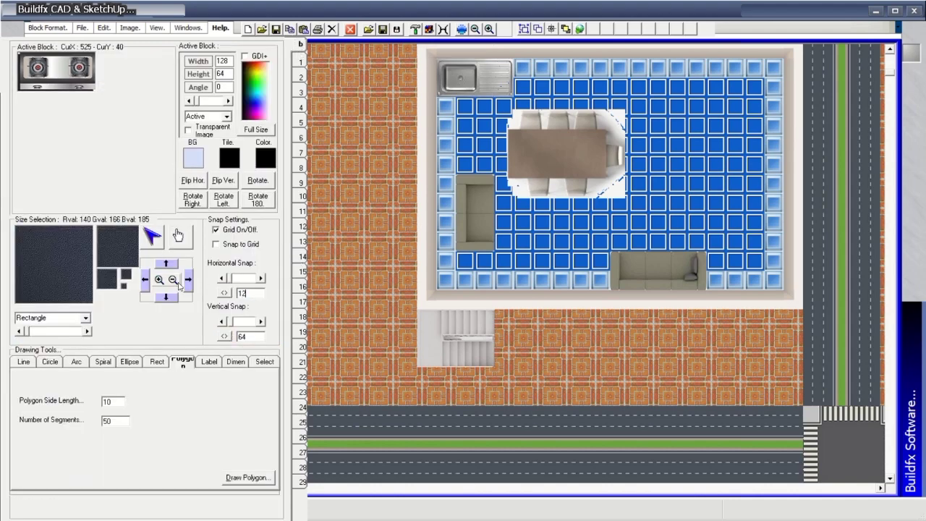
pyautogui.click(711, 77)
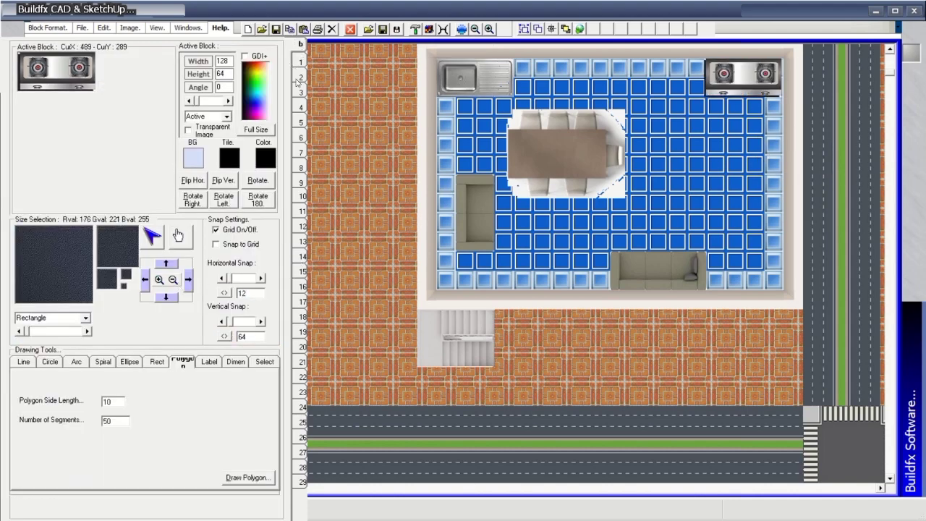
# Select the square wood texture block from the block library.
pyautogui.click(304, 273)
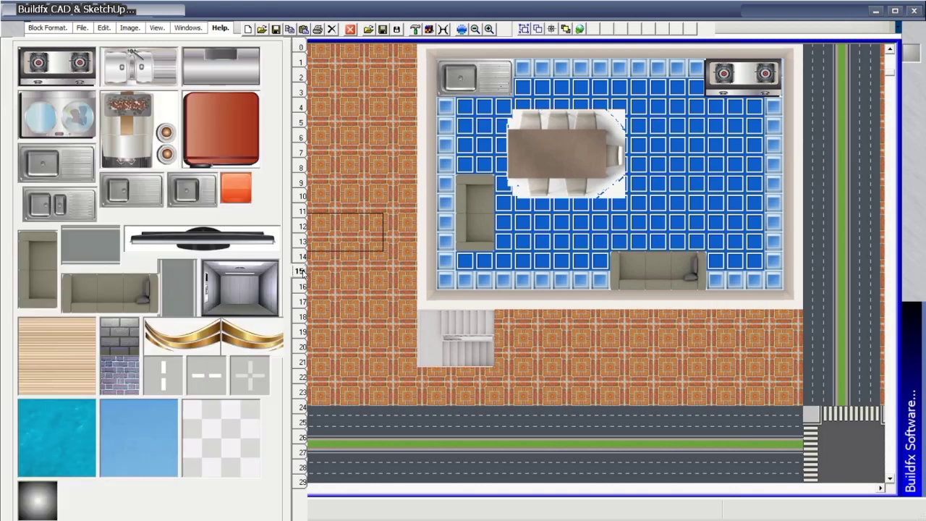
pyautogui.click(73, 376)
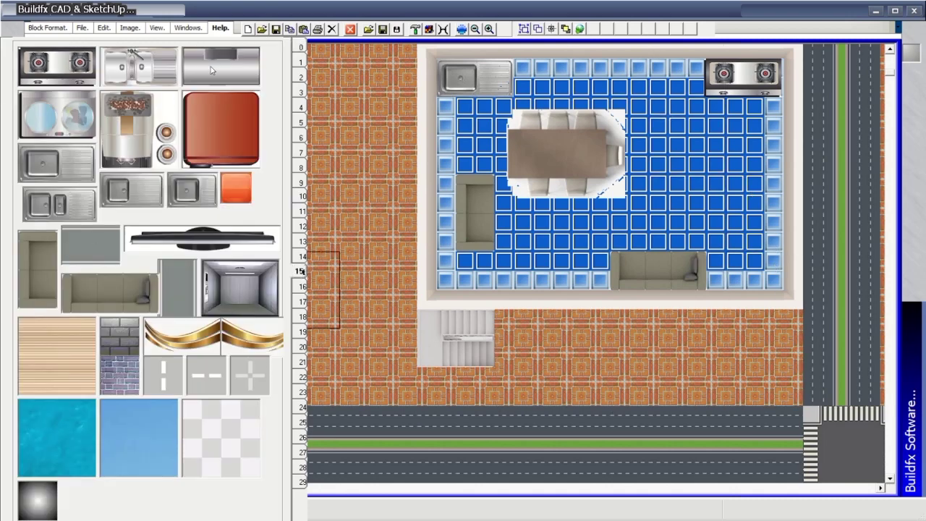
pyautogui.click(304, 46)
# Park a red car on the brick floor near the road and a silver car left of the stairs.
pyautogui.click(300, 60)
pyautogui.click(300, 75)
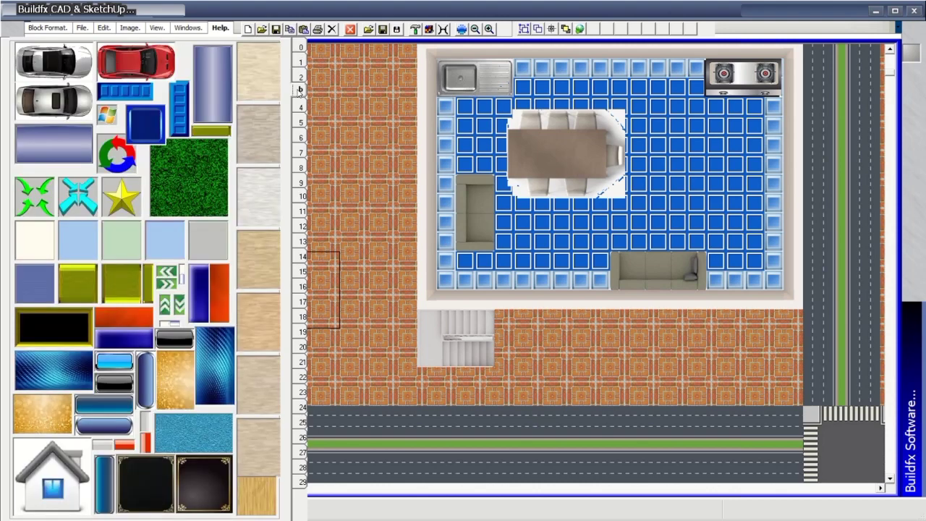
pyautogui.click(152, 71)
pyautogui.click(610, 387)
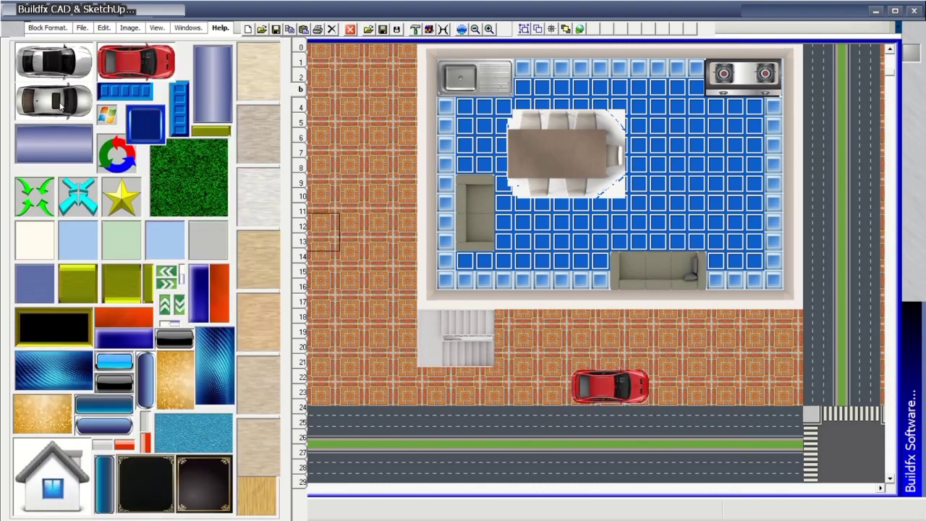
pyautogui.click(379, 387)
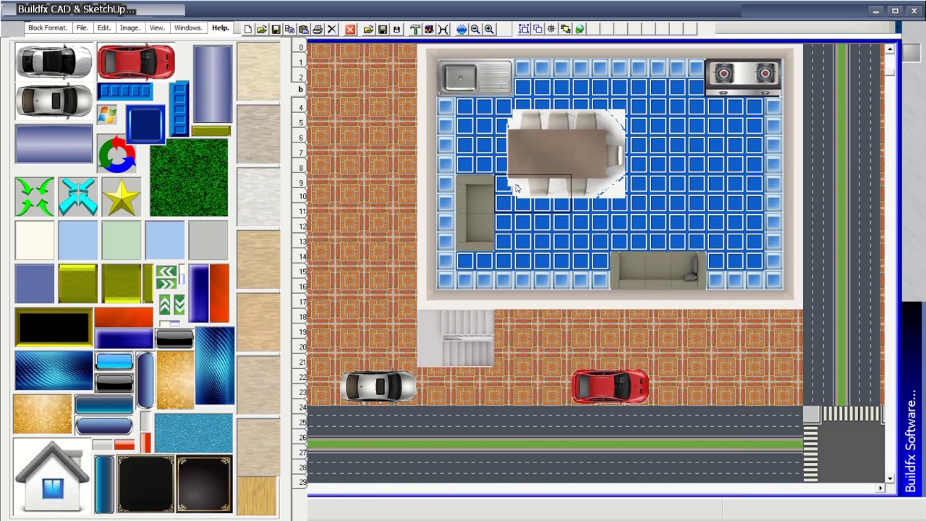
# Lay a grass strip down the plan's left edge and place a tree top in its corner.
pyautogui.moveTo(310, 46)
pyautogui.mouseDown()
pyautogui.moveTo(333, 95)
pyautogui.moveTo(335, 353)
pyautogui.moveTo(376, 200)
pyautogui.moveTo(368, 66)
pyautogui.mouseUp()
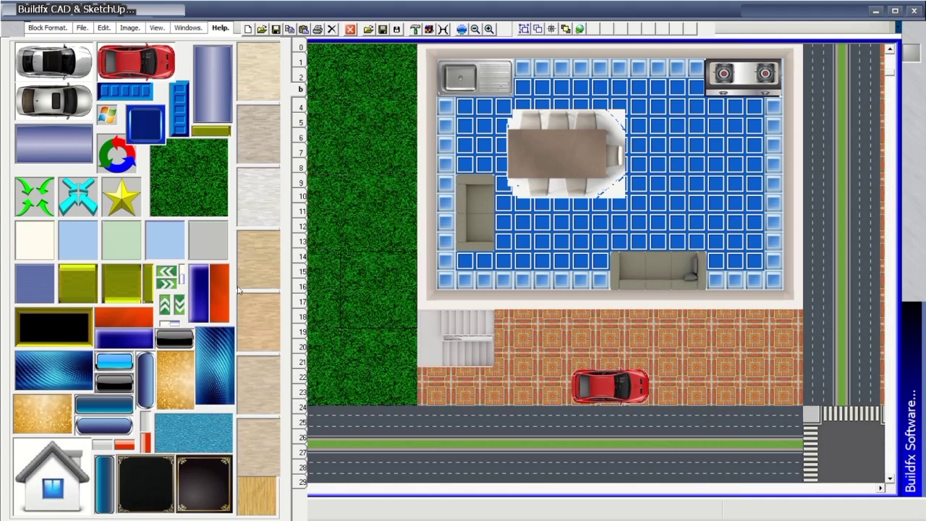
pyautogui.click(302, 107)
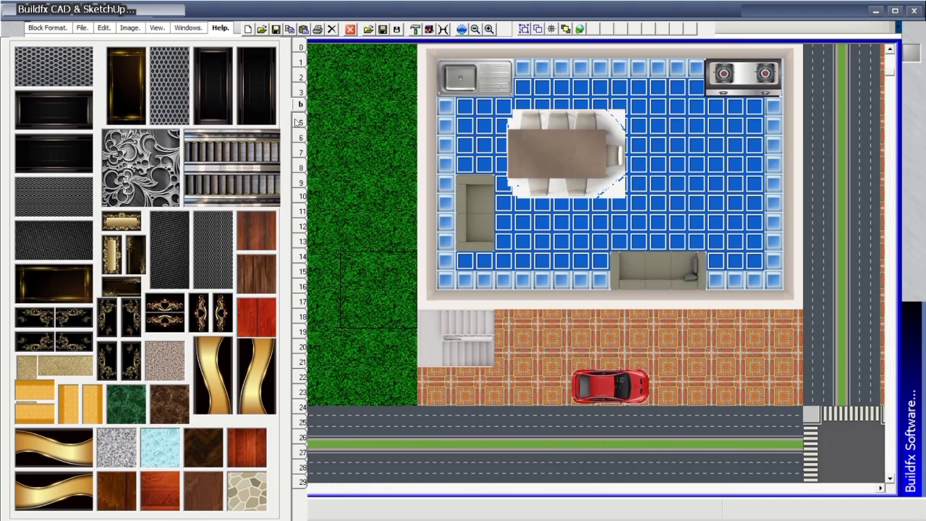
pyautogui.click(299, 122)
pyautogui.click(298, 136)
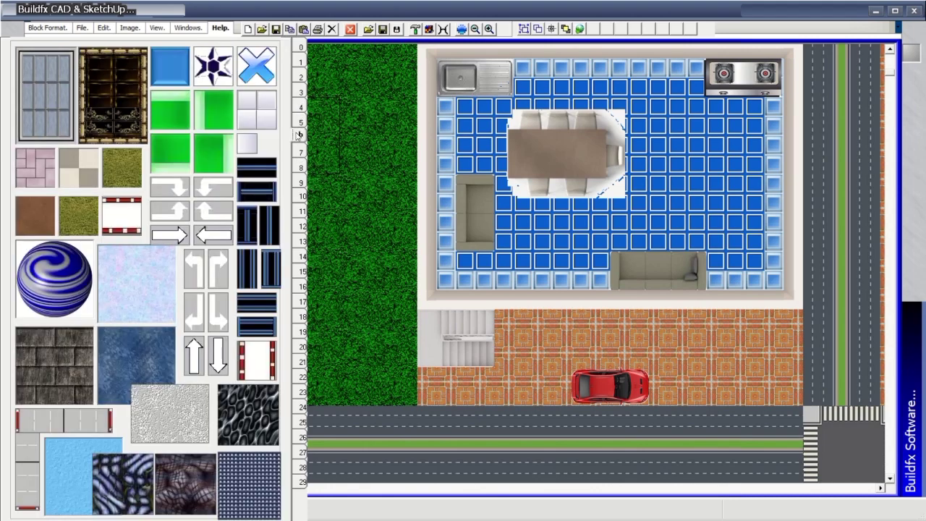
pyautogui.click(300, 152)
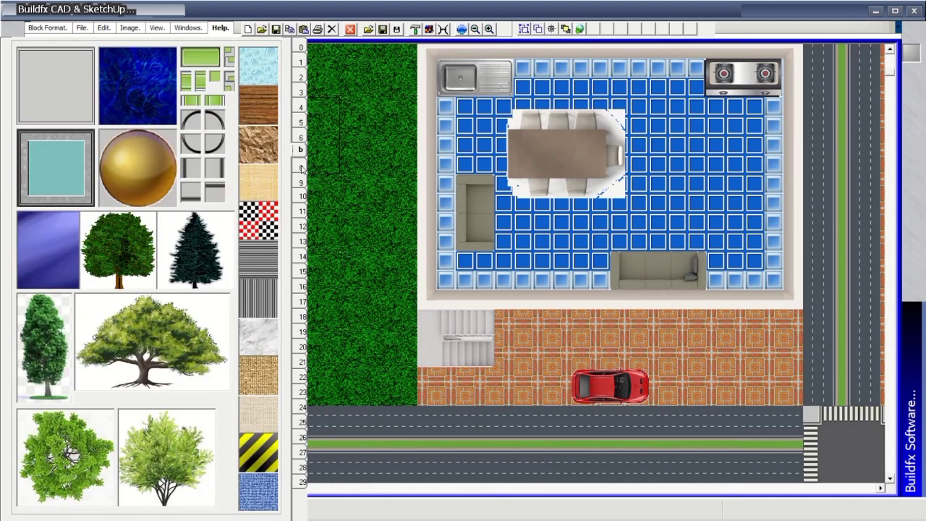
pyautogui.moveTo(81, 492); pyautogui.dragTo(368, 358)
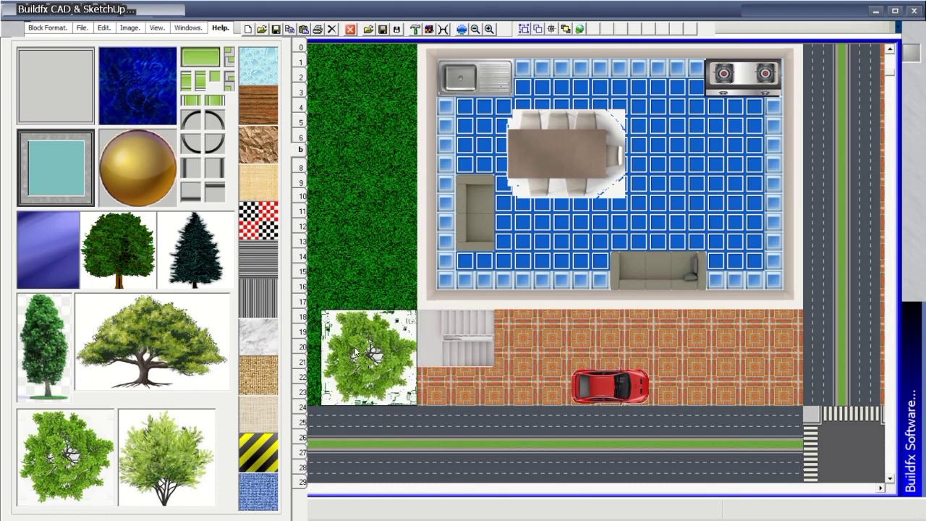
# Stamp darker grass patches on the lawn and dark trees along the right-hand strip.
pyautogui.click(299, 49)
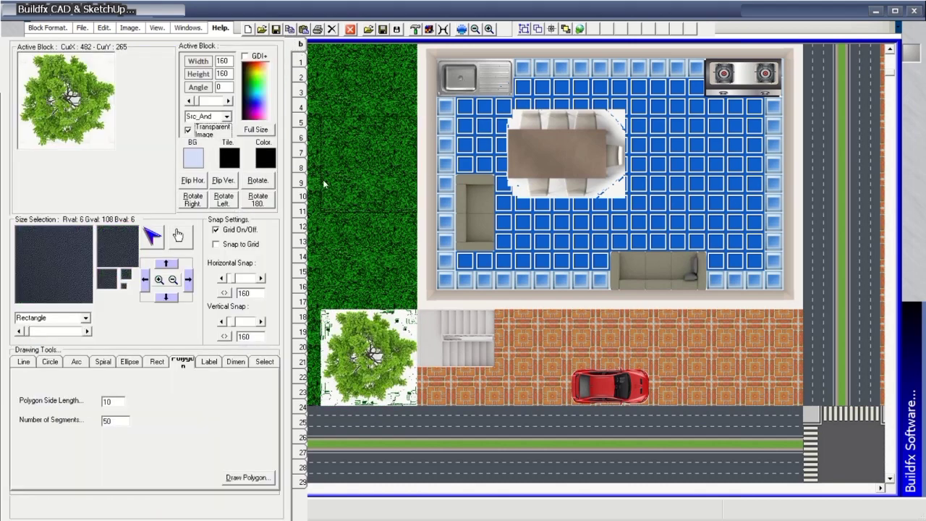
pyautogui.click(340, 261)
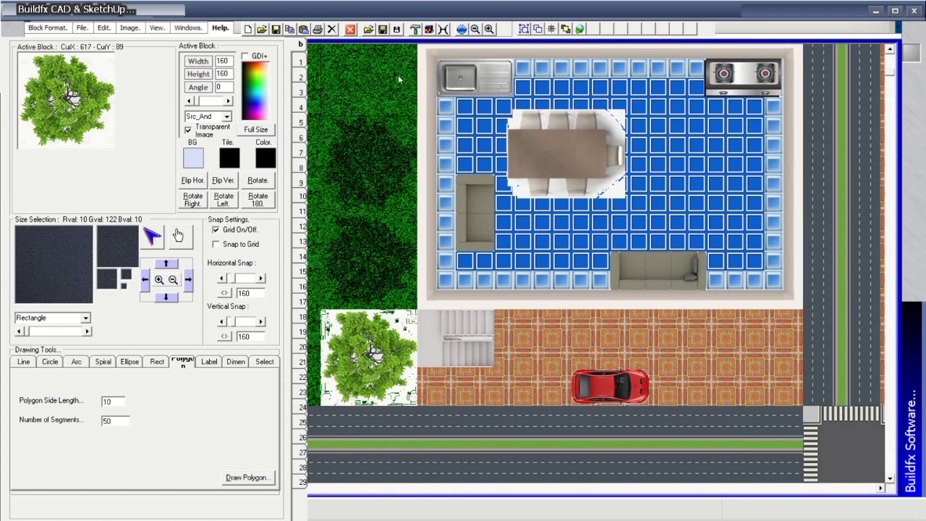
pyautogui.click(347, 80)
pyautogui.click(846, 78)
pyautogui.click(844, 161)
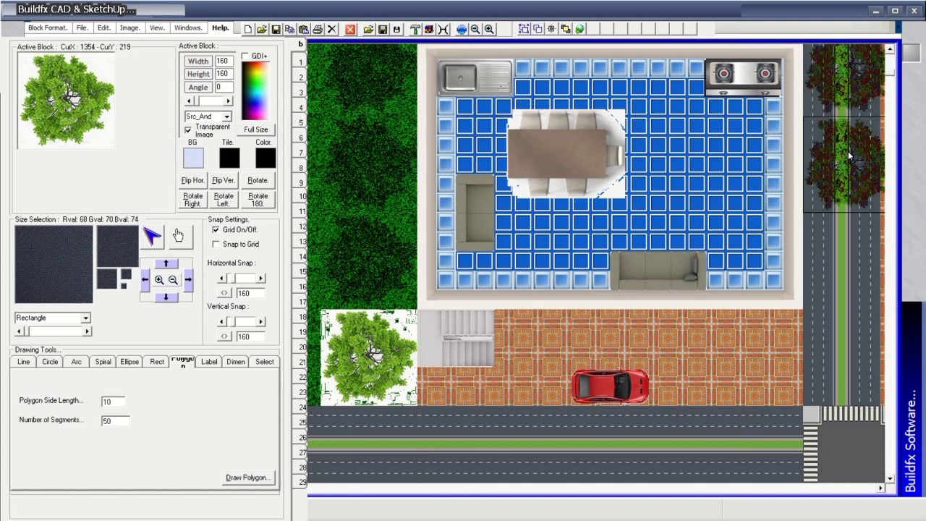
# In Active blend mode, stamp green trees on the right strip and opaque trees over the lower road.
pyautogui.click(226, 116)
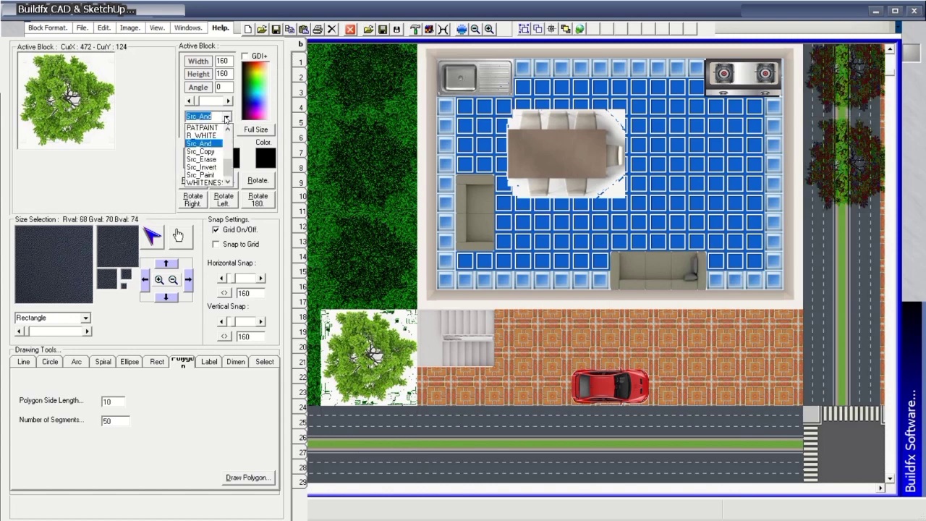
pyautogui.click(217, 128)
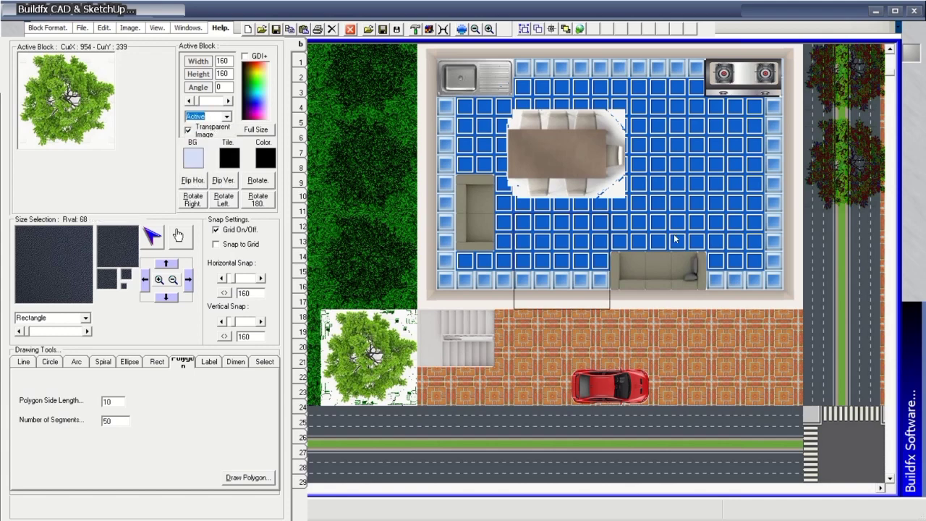
pyautogui.click(844, 262)
pyautogui.click(843, 358)
pyautogui.click(190, 130)
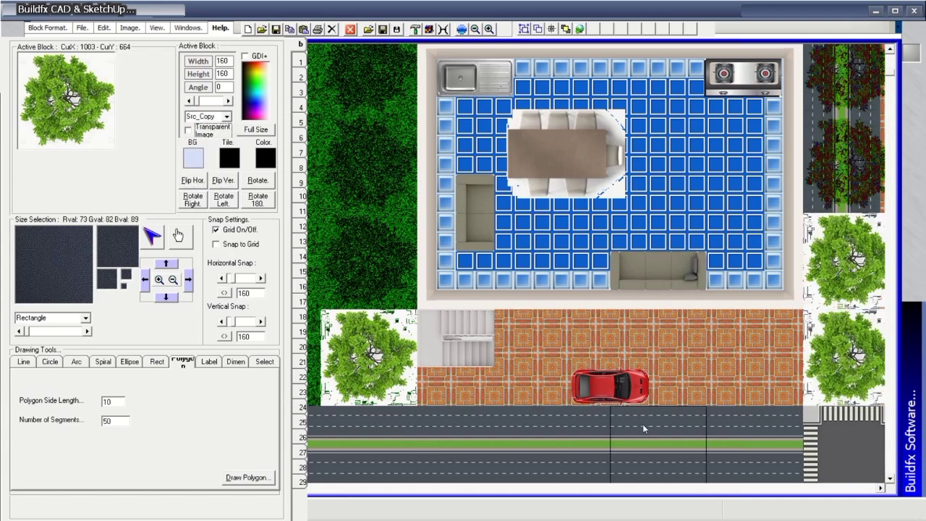
pyautogui.click(643, 427)
pyautogui.click(740, 431)
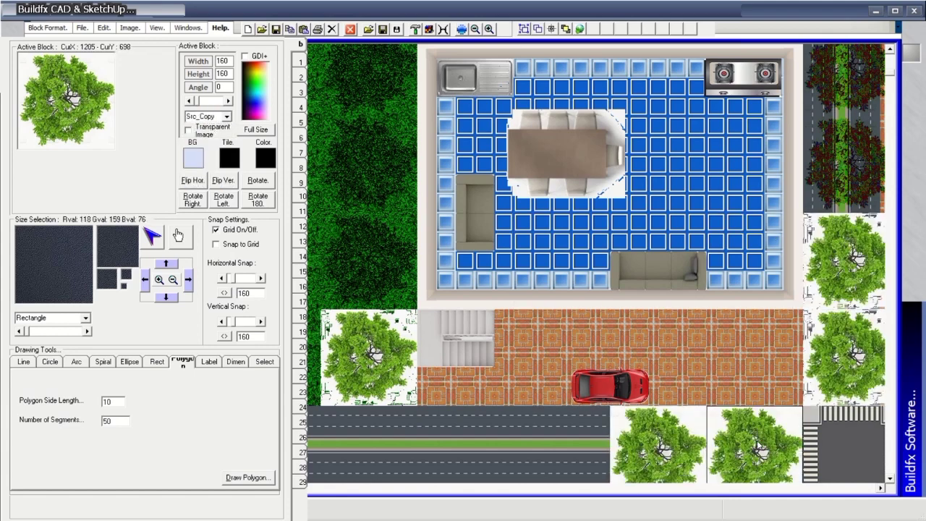
# Stamp more trees onto the lower road and a row across the courtyard and stairs.
pyautogui.click(226, 117)
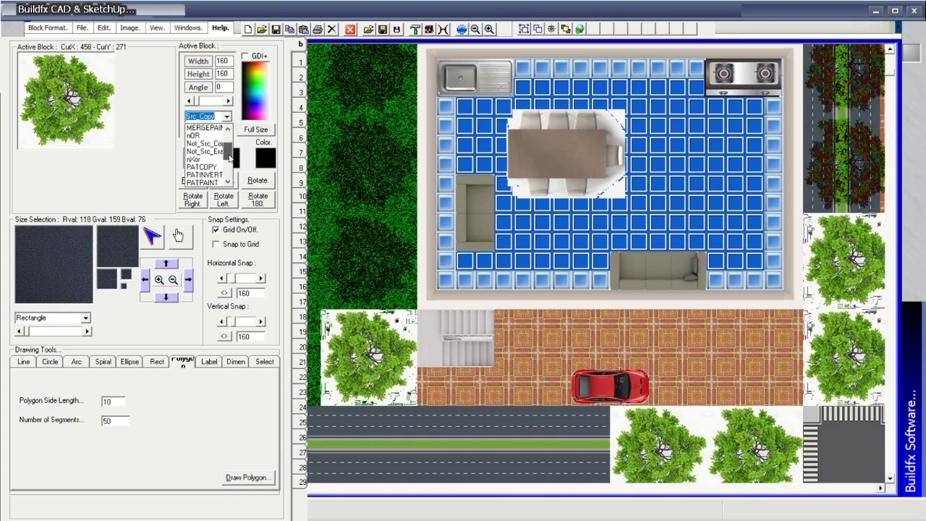
pyautogui.click(196, 128)
pyautogui.click(530, 401)
pyautogui.click(531, 410)
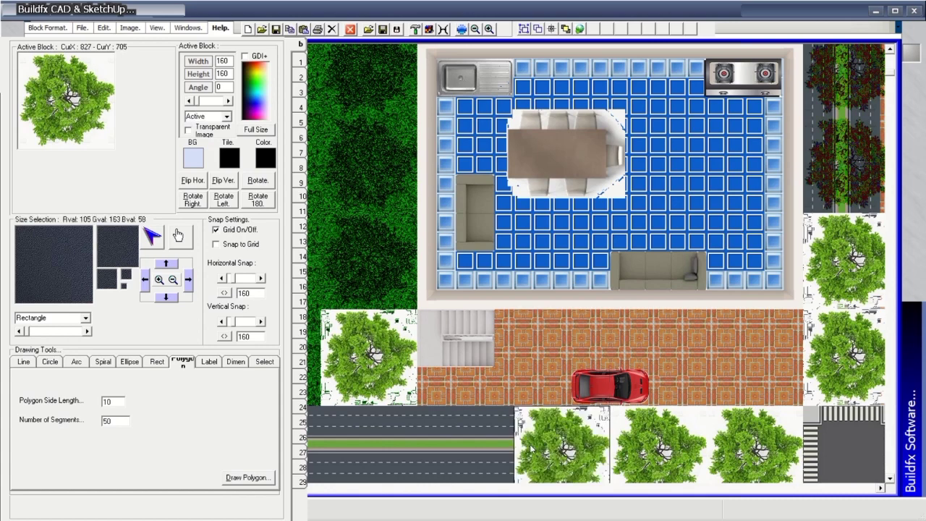
pyautogui.click(189, 130)
pyautogui.click(475, 442)
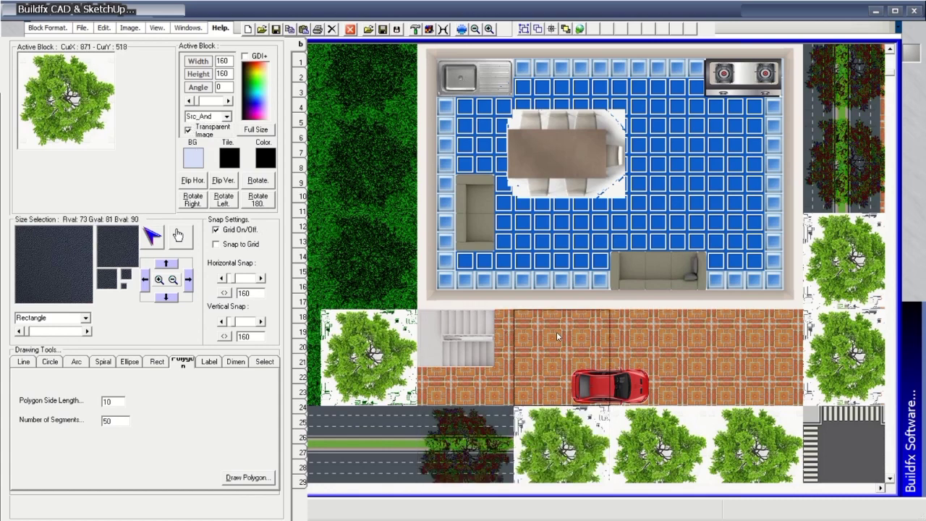
pyautogui.click(557, 358)
pyautogui.click(655, 359)
pyautogui.click(753, 358)
pyautogui.click(454, 356)
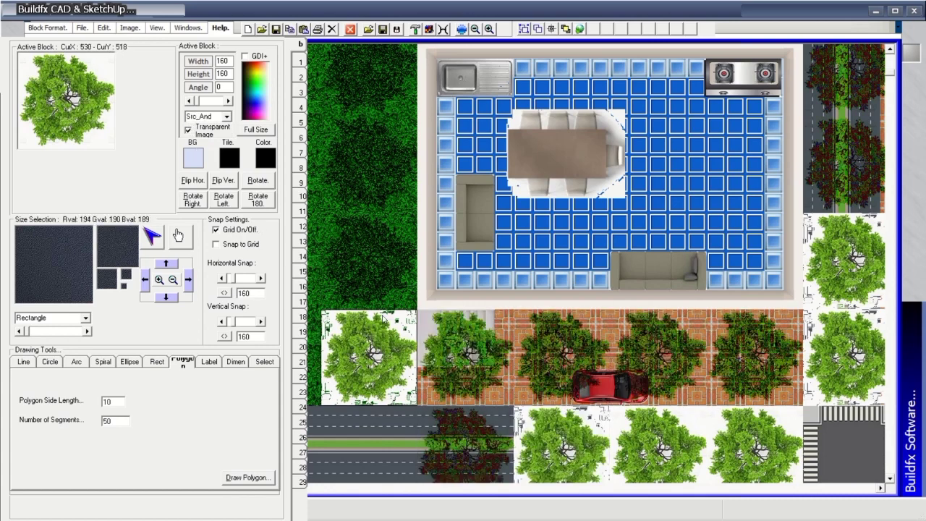
# Page through the image block libraries to the interiors and doors page.
pyautogui.click(301, 68)
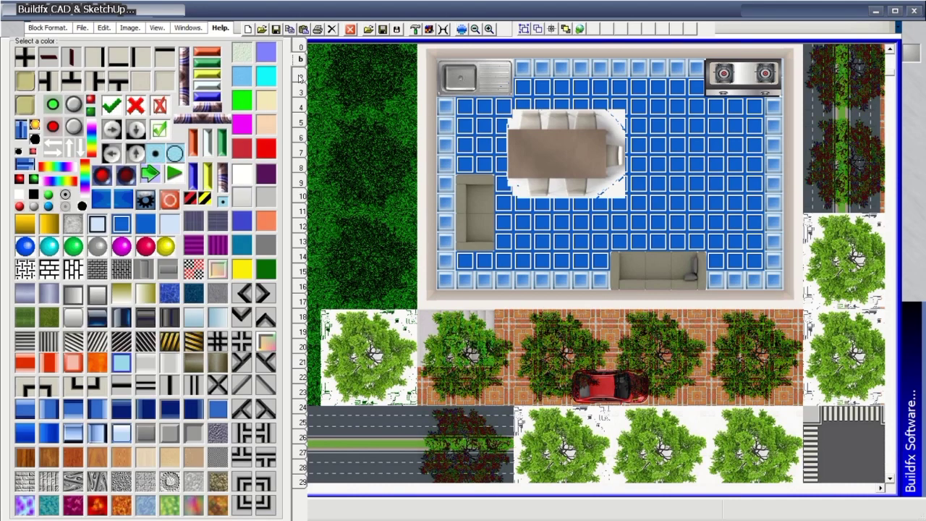
pyautogui.click(300, 77)
pyautogui.click(302, 105)
pyautogui.click(303, 101)
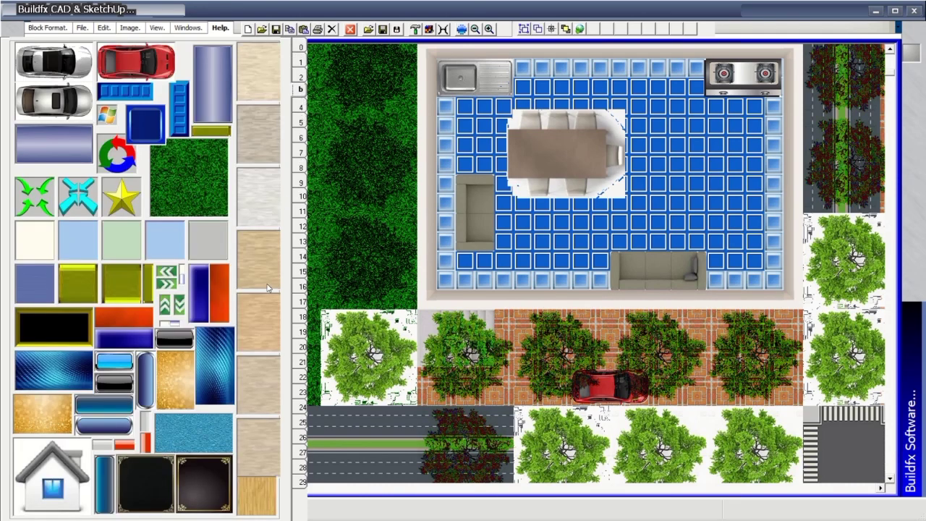
pyautogui.click(302, 108)
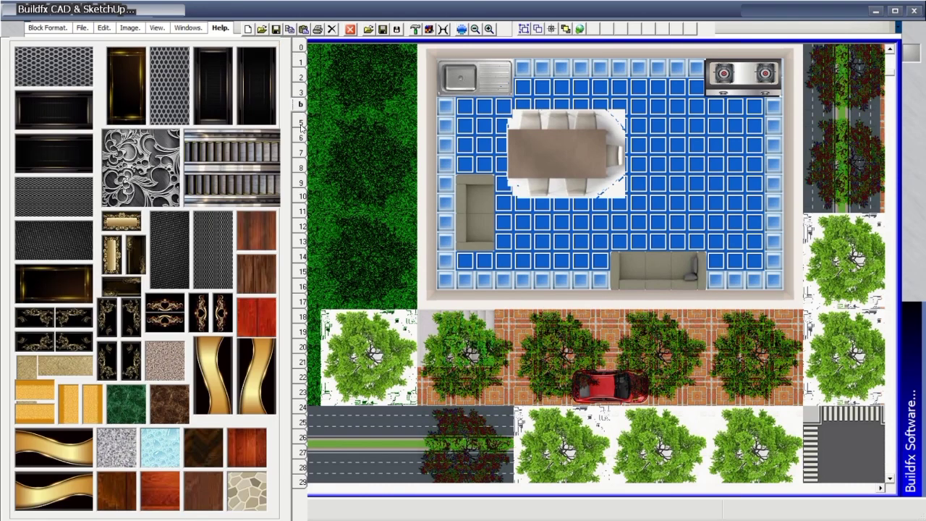
pyautogui.click(301, 128)
pyautogui.click(300, 138)
pyautogui.click(300, 150)
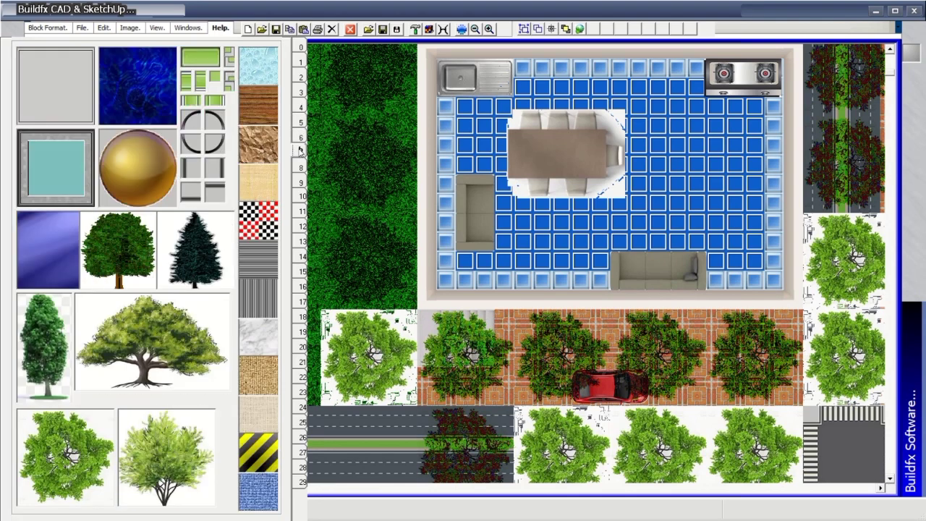
pyautogui.click(301, 167)
pyautogui.click(301, 181)
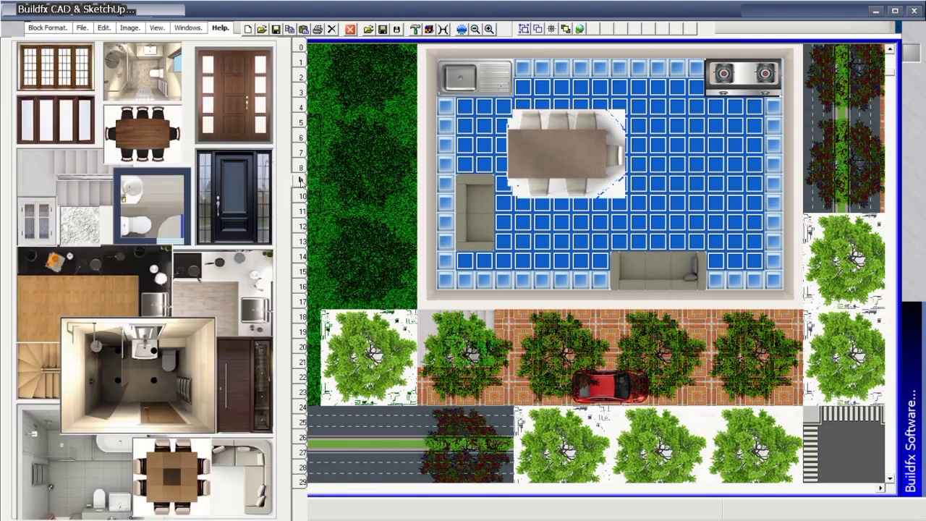
# Place an opaque wooden door on the brick wall.
pyautogui.moveTo(890, 72); pyautogui.dragTo(878, 355)
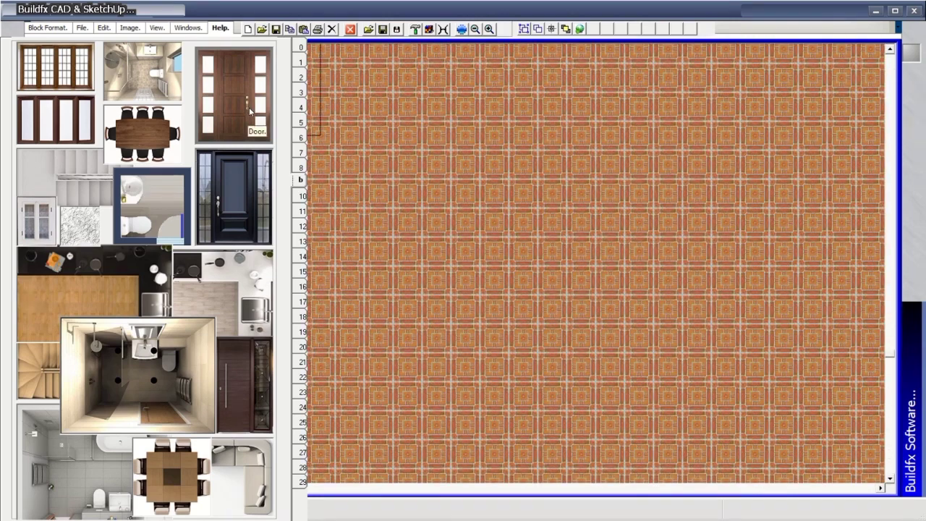
pyautogui.moveTo(249, 107); pyautogui.dragTo(538, 237)
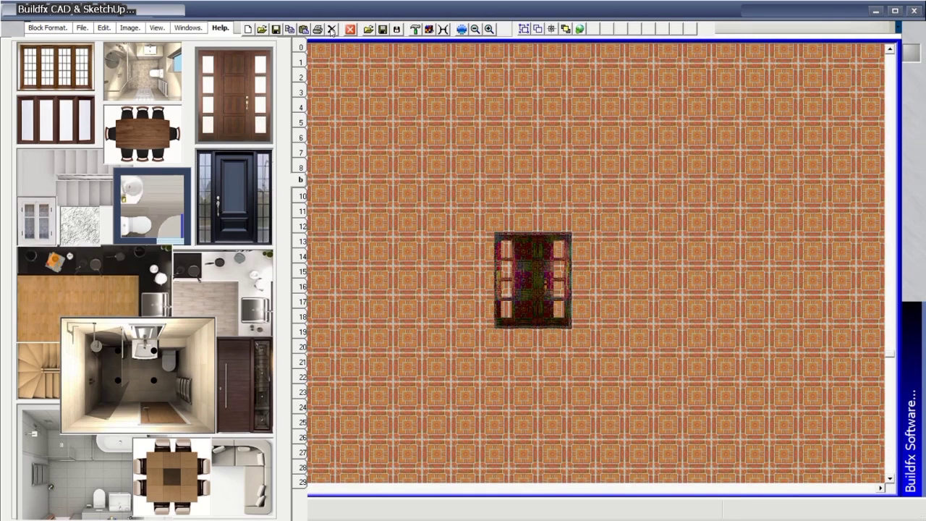
pyautogui.click(295, 64)
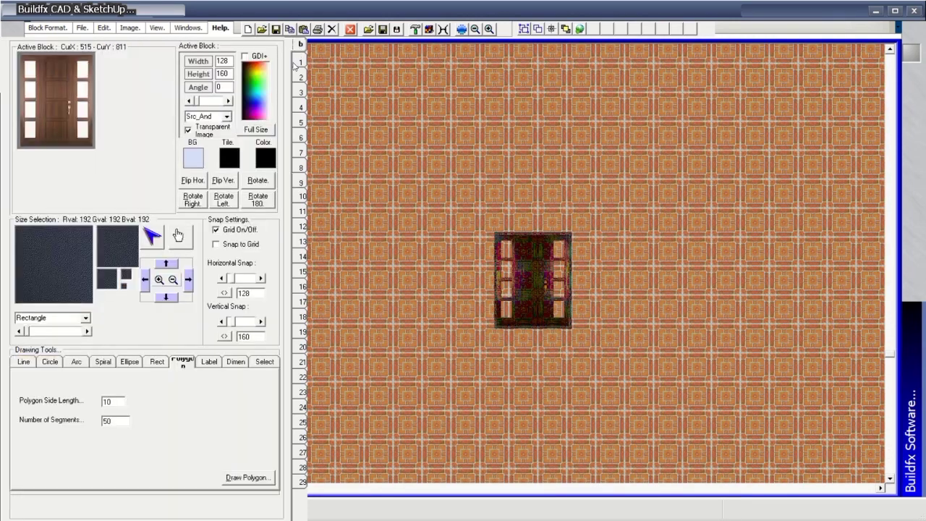
pyautogui.click(528, 275)
# From the interiors and doors page, place a window left of the door.
pyautogui.click(299, 63)
pyautogui.click(300, 78)
pyautogui.click(301, 92)
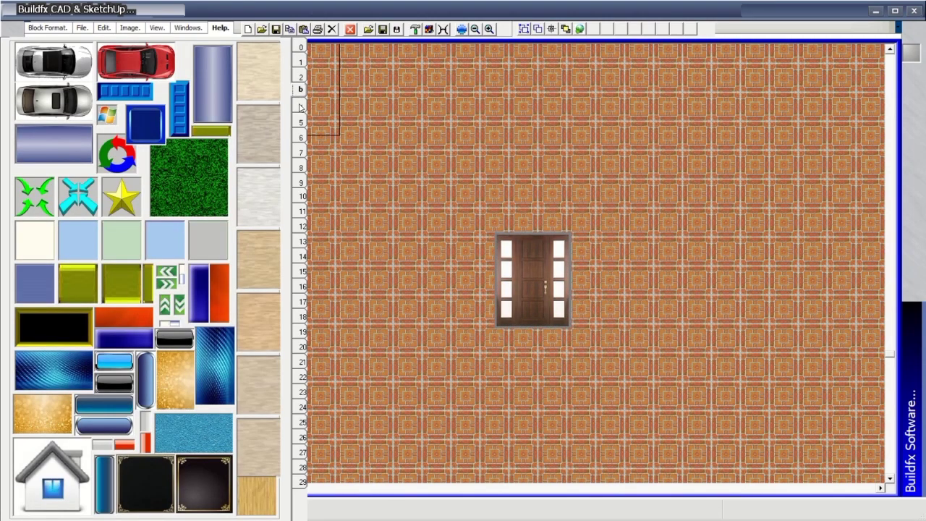
pyautogui.click(302, 108)
pyautogui.click(303, 122)
pyautogui.click(305, 138)
pyautogui.click(305, 152)
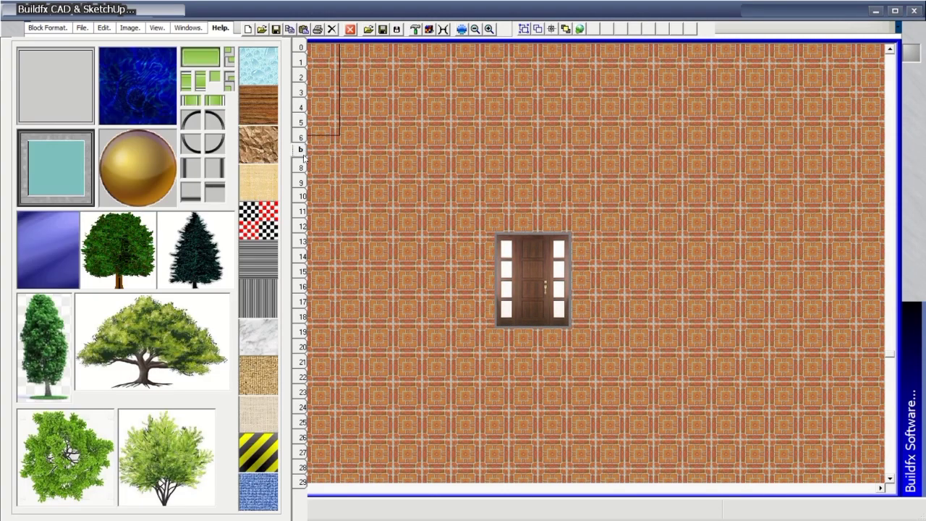
pyautogui.click(302, 167)
pyautogui.click(301, 180)
pyautogui.moveTo(75, 72); pyautogui.dragTo(447, 238)
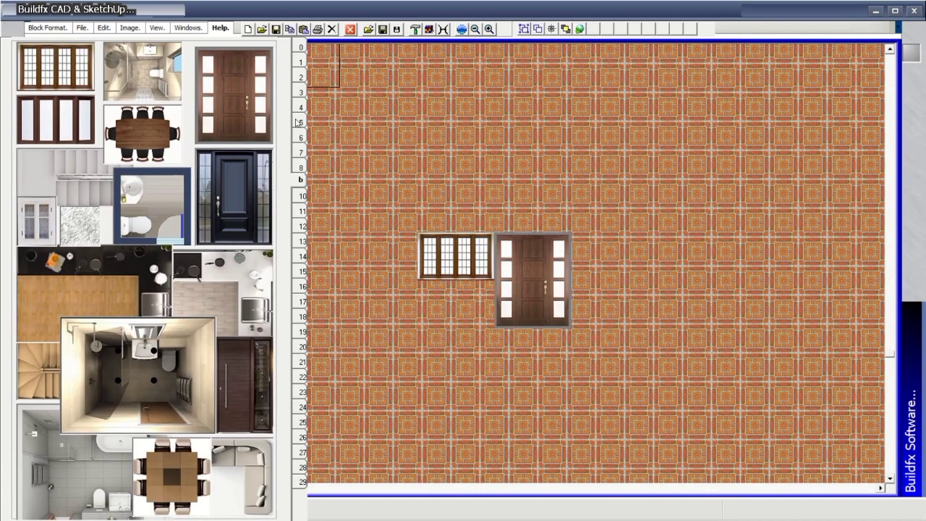
# Flip the image palette through the following pages to the kitchen and furniture images.
pyautogui.click(301, 196)
pyautogui.click(303, 211)
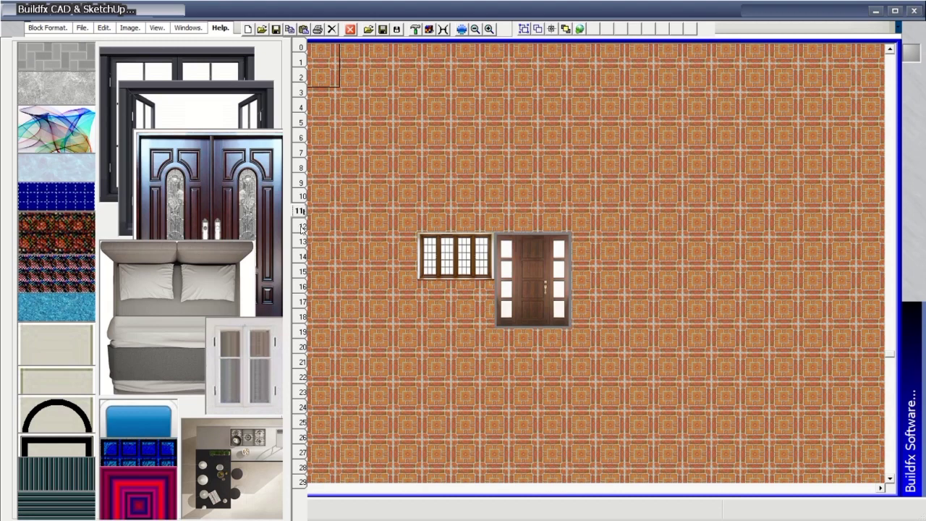
pyautogui.click(301, 227)
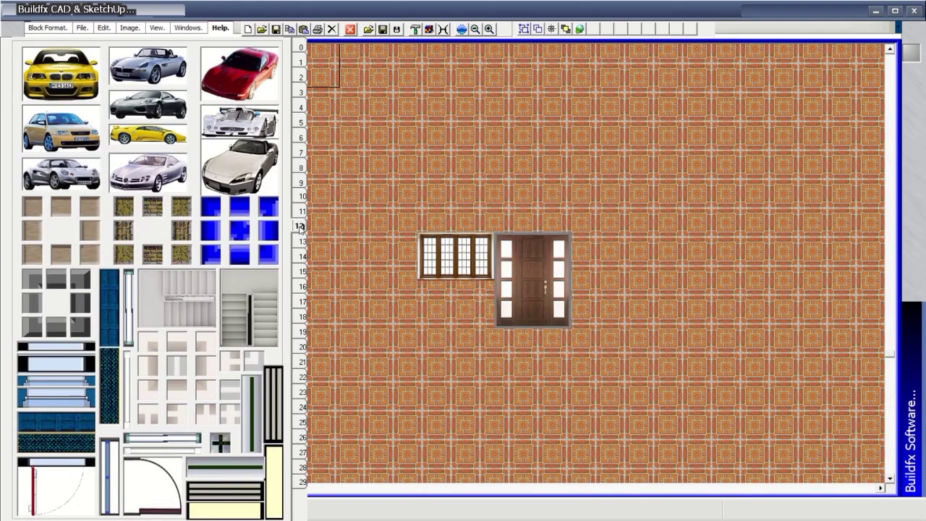
pyautogui.click(302, 242)
pyautogui.click(302, 256)
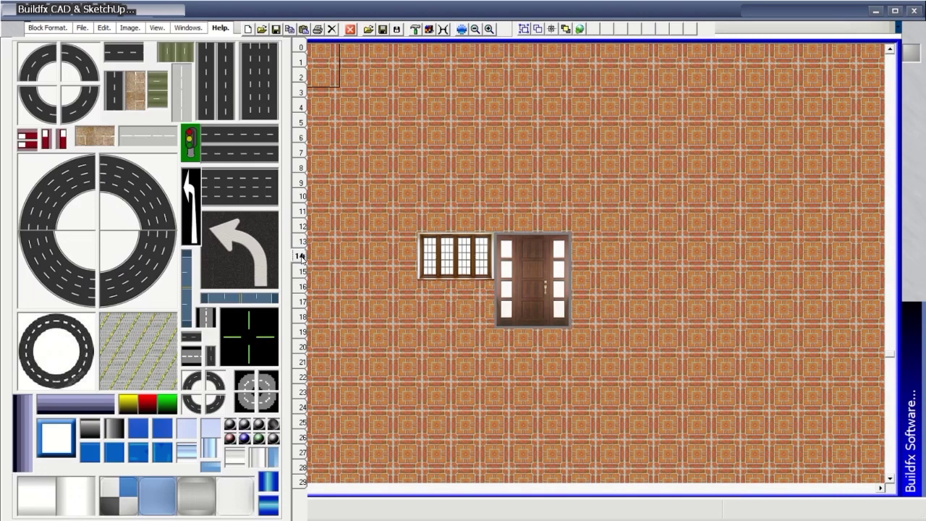
pyautogui.click(300, 272)
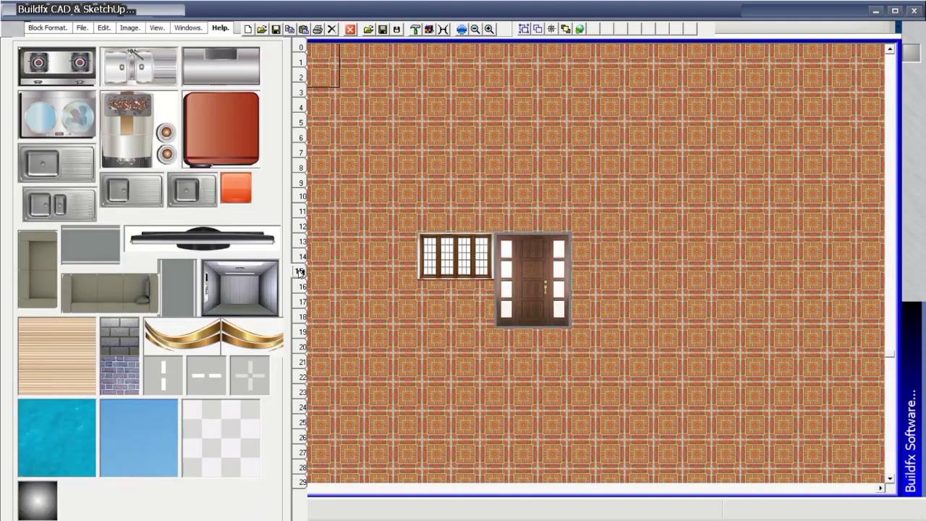
# Paint a band of grey brick tiles above the window and door.
pyautogui.click(129, 336)
pyautogui.moveTo(475, 232)
pyautogui.mouseDown()
pyautogui.moveTo(438, 219)
pyautogui.moveTo(550, 222)
pyautogui.moveTo(557, 212)
pyautogui.moveTo(557, 229)
pyautogui.moveTo(666, 230)
pyautogui.mouseUp()
pyautogui.click(300, 91)
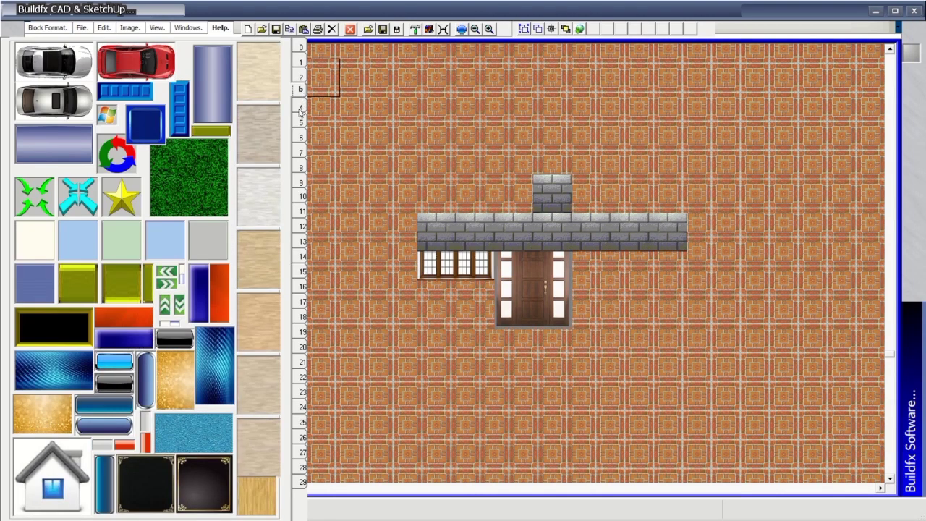
# Redraw the full window over the bricks using the doors and windows palette page.
pyautogui.click(301, 109)
pyautogui.click(300, 123)
pyautogui.click(300, 138)
pyautogui.click(300, 153)
pyautogui.click(302, 167)
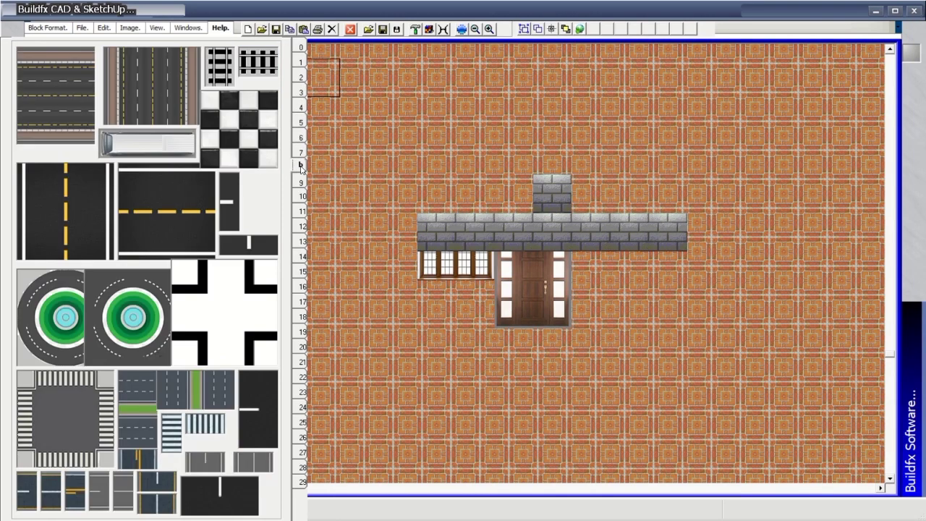
pyautogui.click(301, 183)
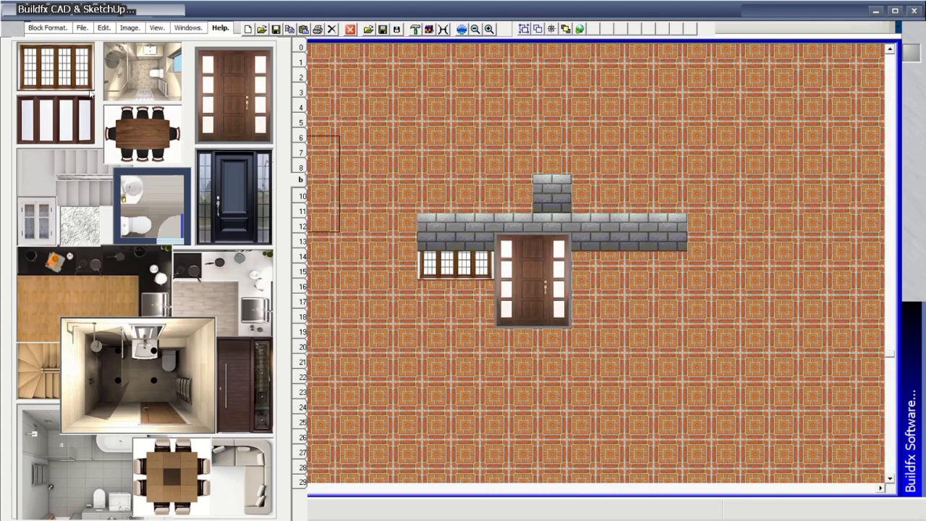
pyautogui.click(455, 262)
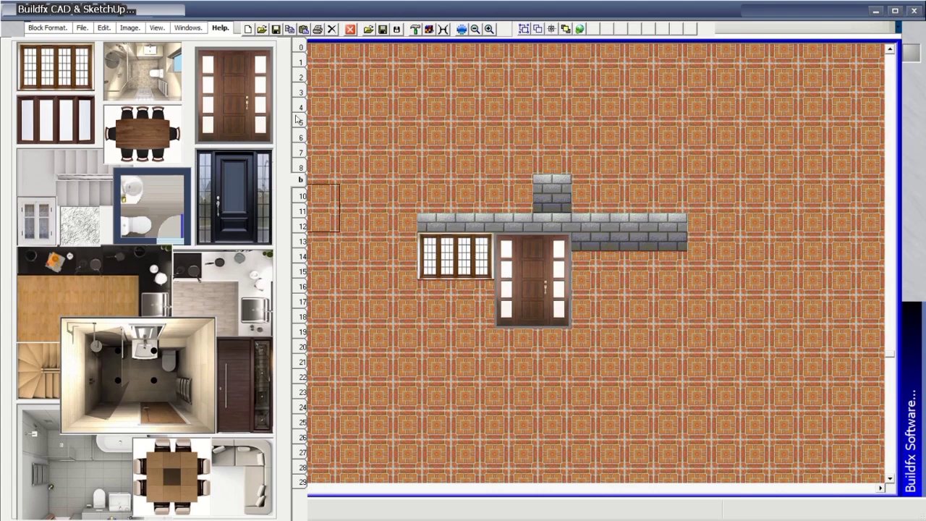
# Browse through the palette pages and return to the colours and icons page.
pyautogui.click(303, 210)
pyautogui.click(301, 183)
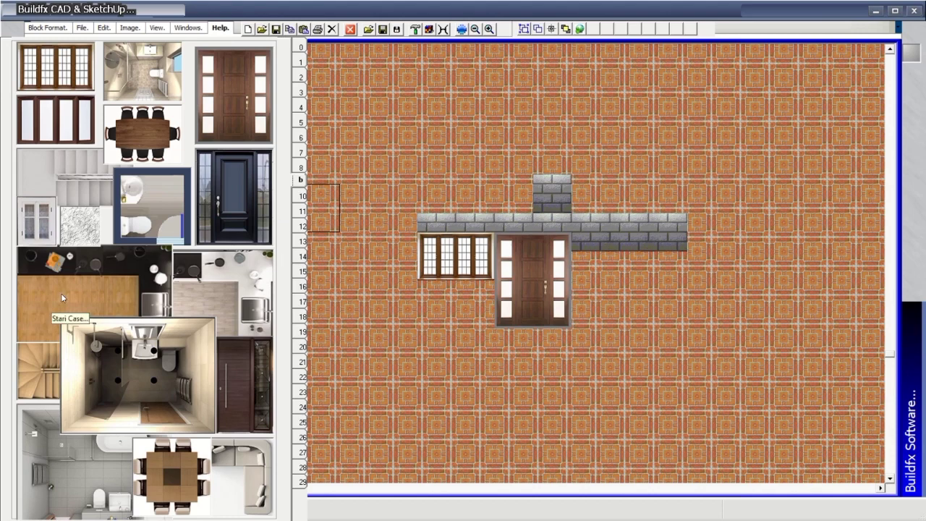
pyautogui.click(303, 197)
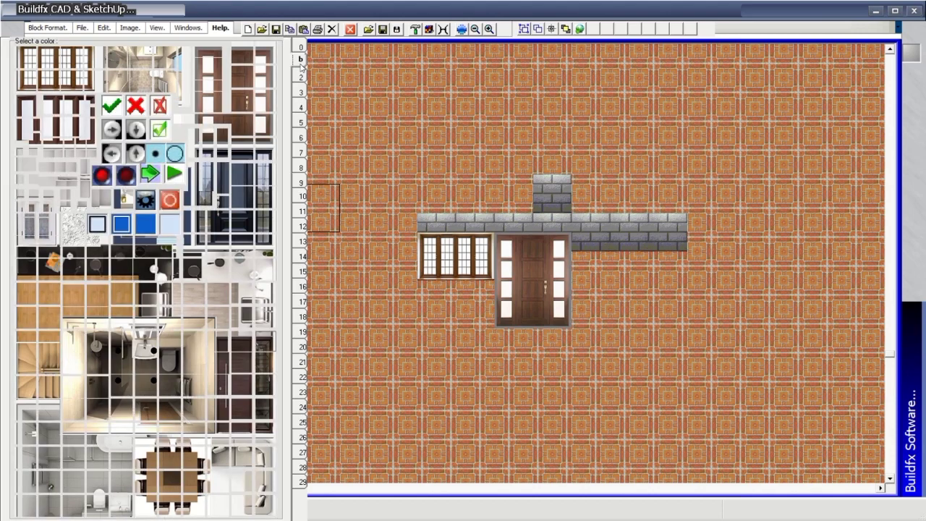
pyautogui.click(301, 184)
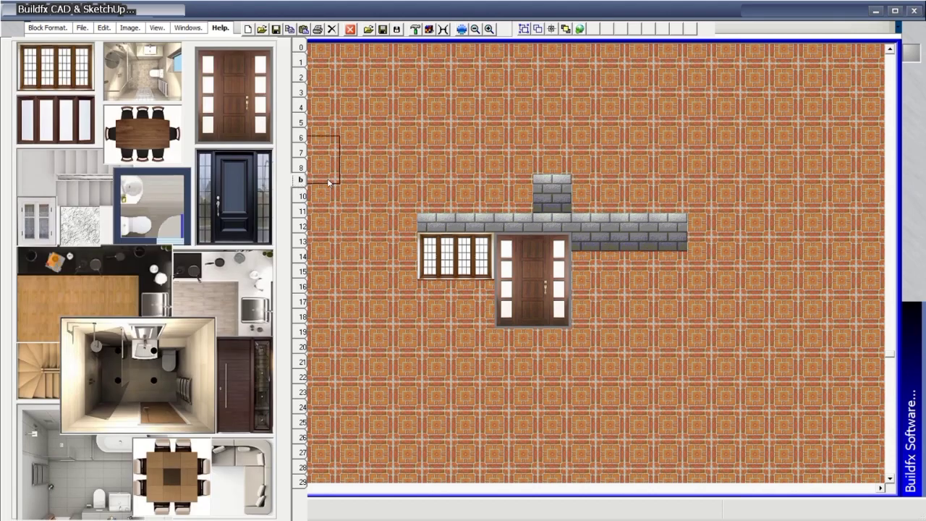
pyautogui.click(301, 165)
pyautogui.click(300, 152)
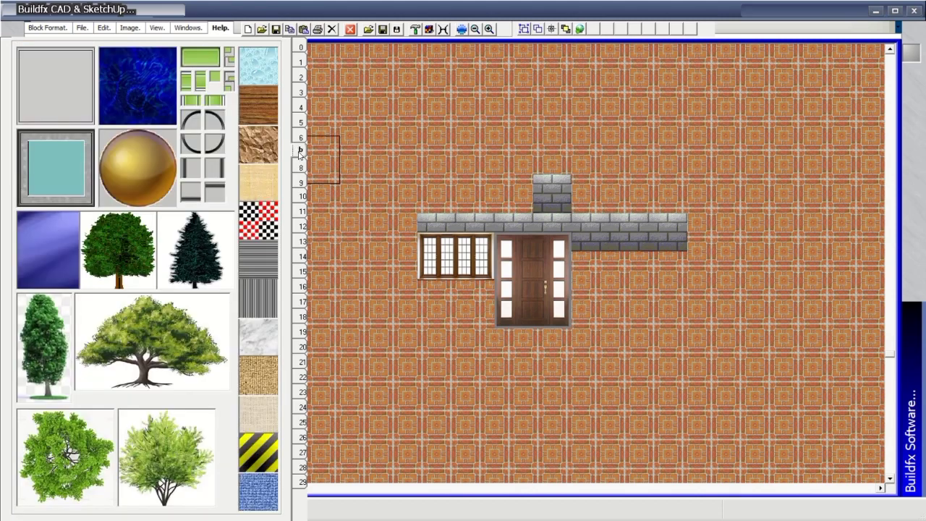
pyautogui.click(301, 138)
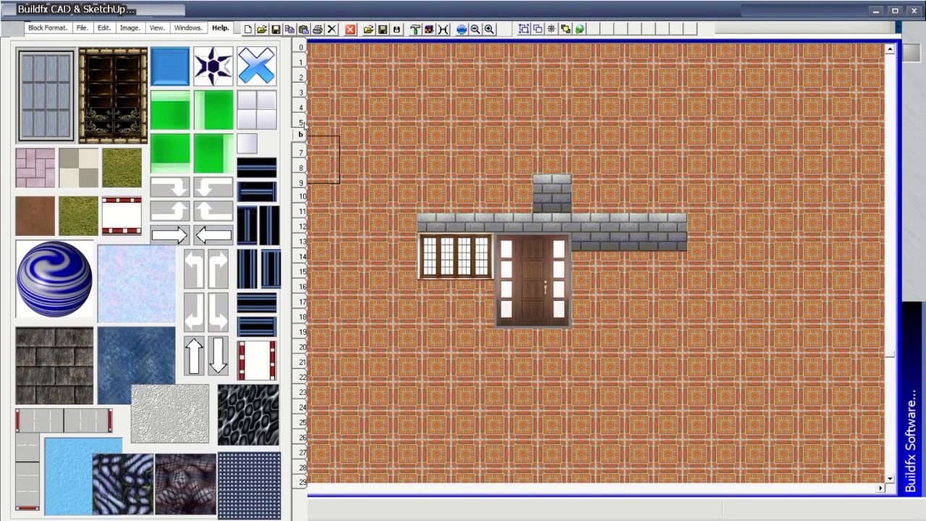
pyautogui.click(303, 124)
pyautogui.click(300, 62)
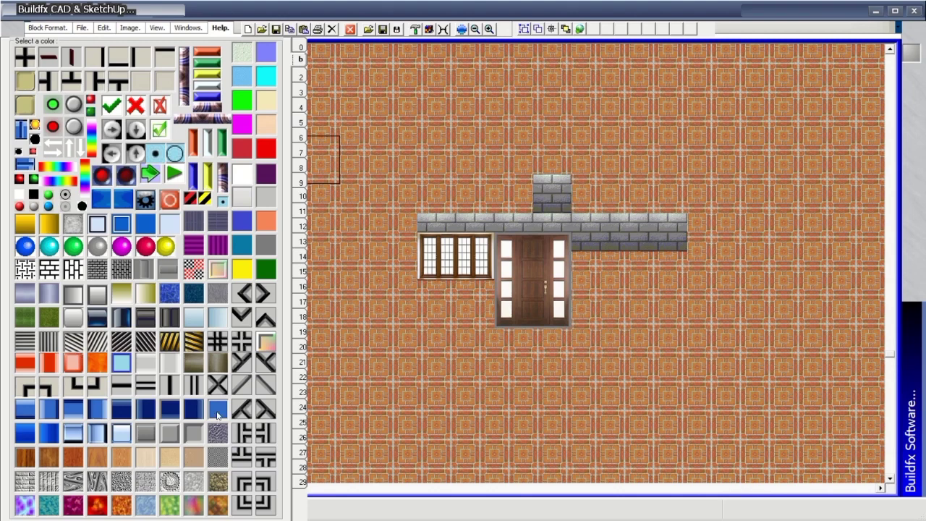
# Cover the brick band and chimney with light grey stone, extending it down the left side and bottom.
pyautogui.moveTo(446, 223)
pyautogui.mouseDown()
pyautogui.moveTo(427, 222)
pyautogui.moveTo(550, 221)
pyautogui.moveTo(427, 206)
pyautogui.moveTo(680, 205)
pyautogui.moveTo(602, 189)
pyautogui.moveTo(425, 185)
pyautogui.mouseUp()
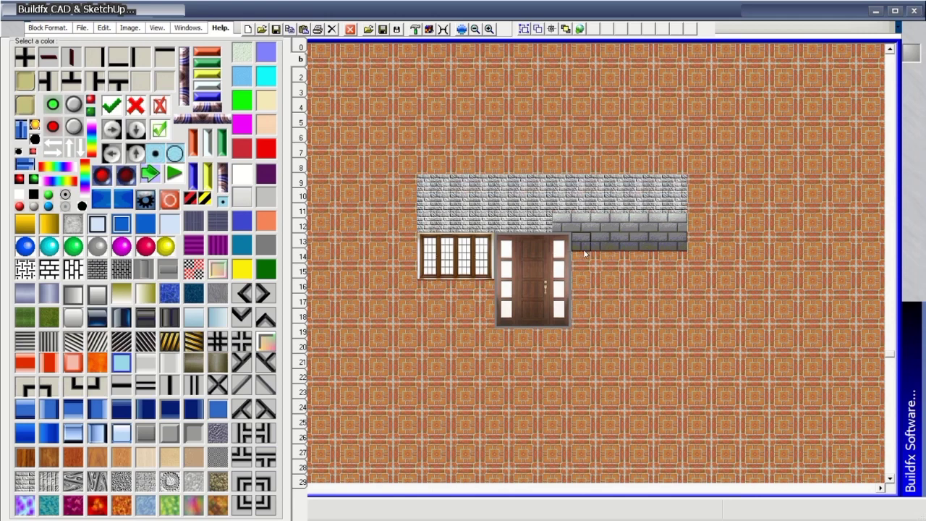
pyautogui.moveTo(584, 253)
pyautogui.mouseDown()
pyautogui.moveTo(679, 249)
pyautogui.moveTo(681, 232)
pyautogui.moveTo(571, 224)
pyautogui.moveTo(588, 266)
pyautogui.moveTo(675, 262)
pyautogui.moveTo(607, 250)
pyautogui.moveTo(589, 298)
pyautogui.moveTo(587, 281)
pyautogui.moveTo(669, 280)
pyautogui.moveTo(681, 321)
pyautogui.moveTo(588, 322)
pyautogui.moveTo(615, 299)
pyautogui.moveTo(661, 300)
pyautogui.moveTo(476, 287)
pyautogui.moveTo(484, 299)
pyautogui.moveTo(488, 289)
pyautogui.moveTo(439, 285)
pyautogui.moveTo(430, 293)
pyautogui.moveTo(456, 317)
pyautogui.moveTo(481, 307)
pyautogui.moveTo(443, 298)
pyautogui.mouseUp()
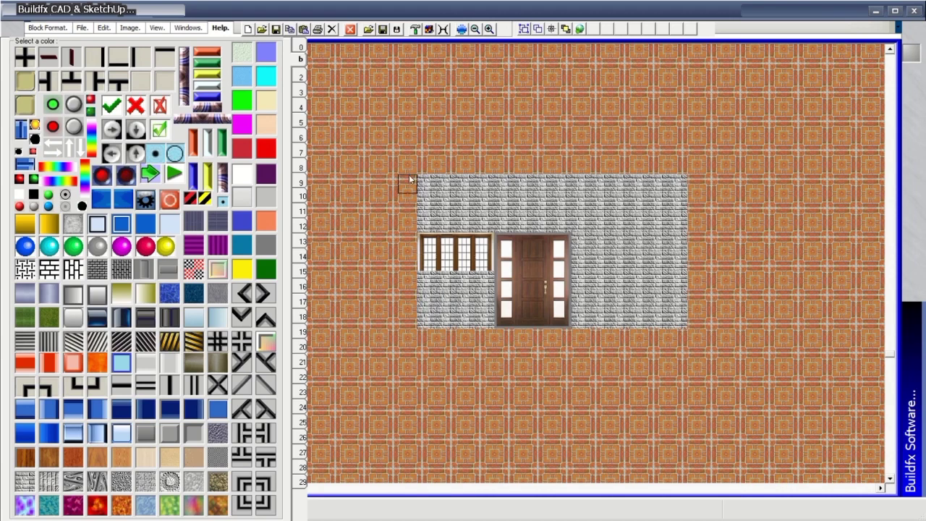
pyautogui.moveTo(409, 179)
pyautogui.mouseDown()
pyautogui.moveTo(408, 318)
pyautogui.moveTo(605, 342)
pyautogui.moveTo(684, 338)
pyautogui.mouseUp()
pyautogui.click(302, 142)
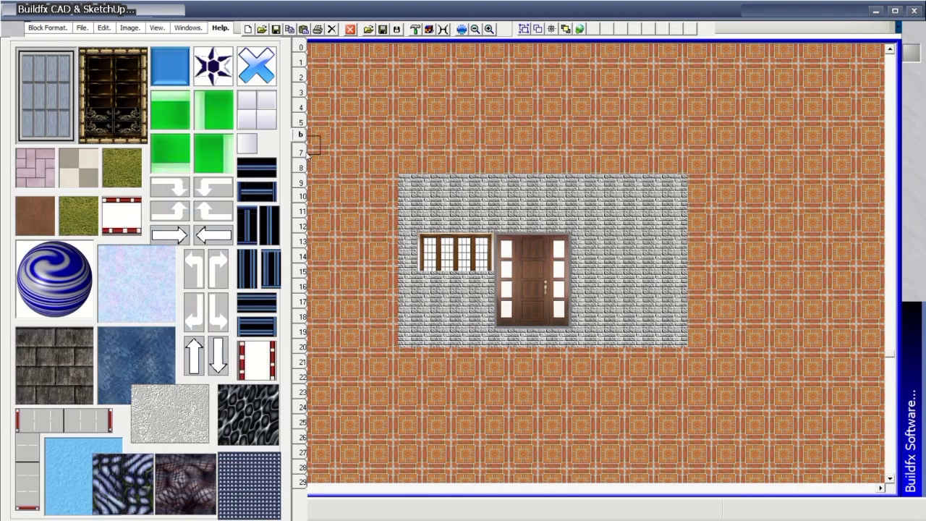
pyautogui.click(302, 167)
pyautogui.click(302, 182)
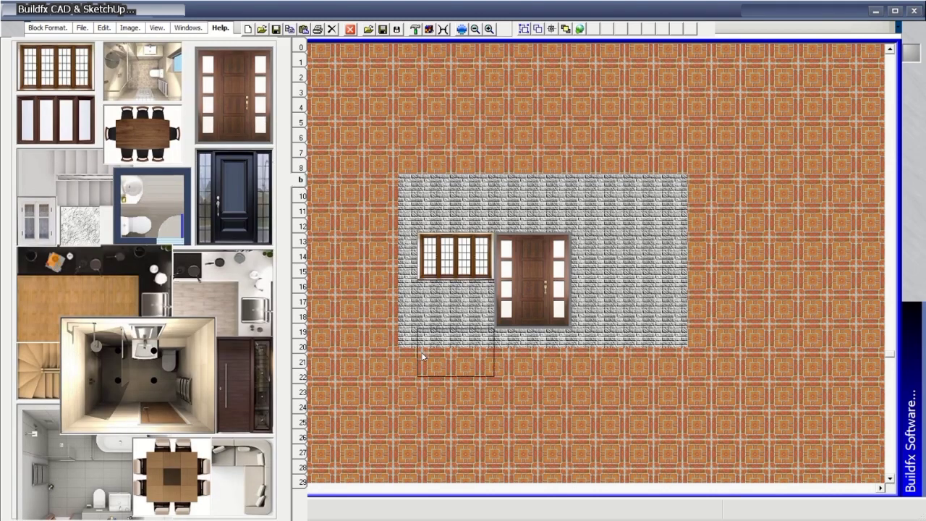
# Page through the texture palette to the page holding the grey striped texture.
pyautogui.click(301, 196)
pyautogui.click(303, 226)
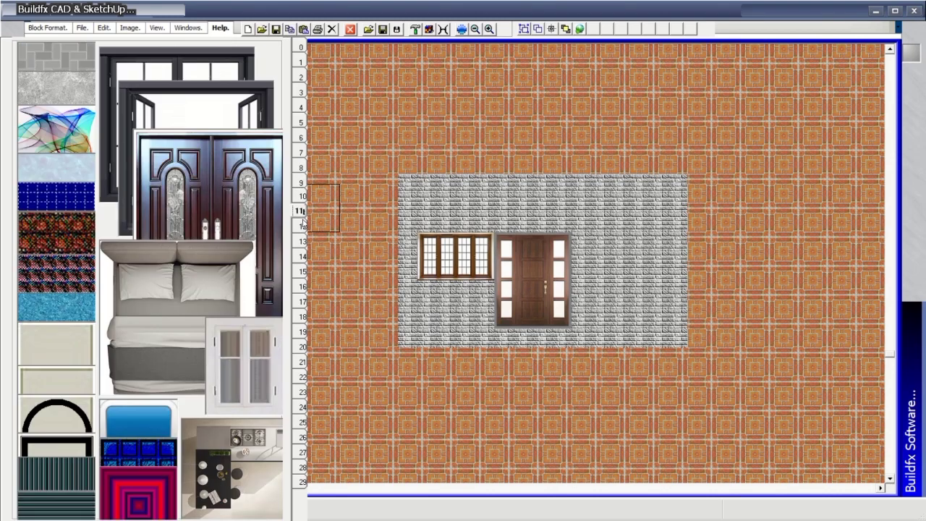
pyautogui.click(303, 226)
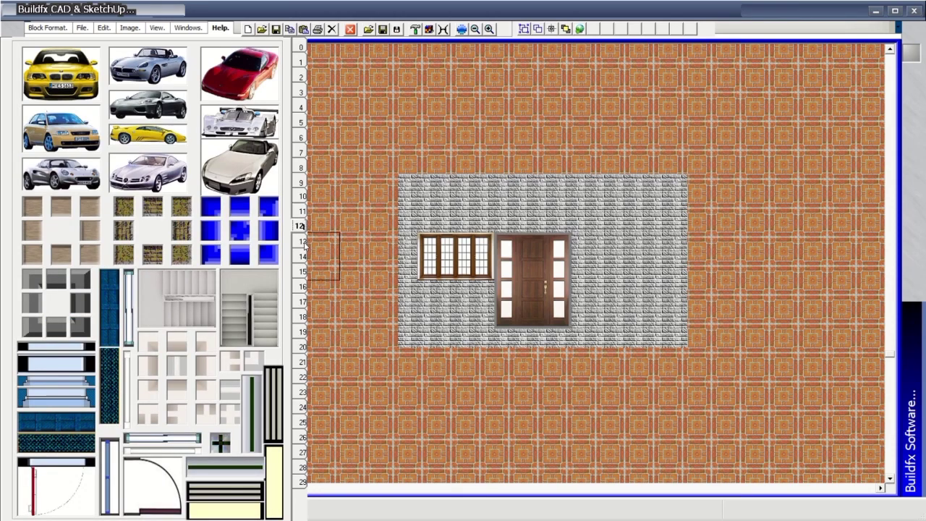
pyautogui.click(302, 241)
pyautogui.click(302, 258)
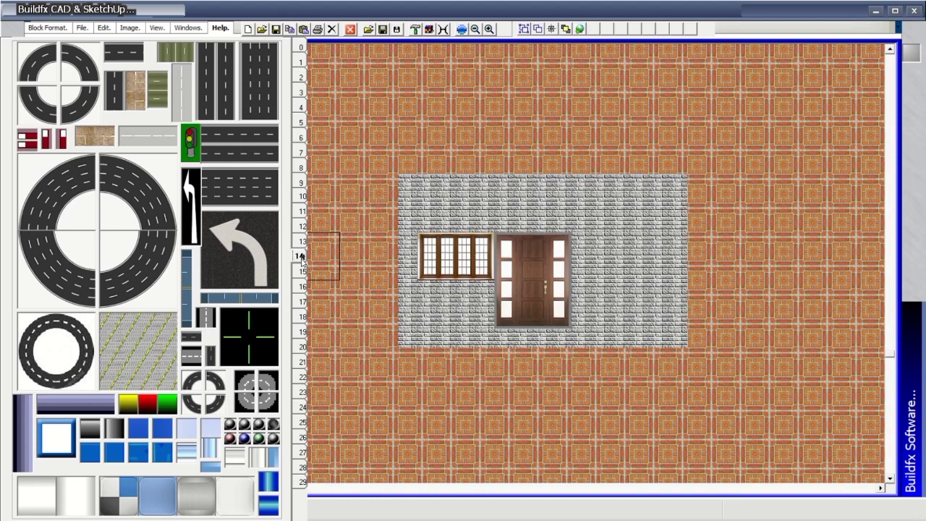
pyautogui.click(302, 272)
pyautogui.click(303, 287)
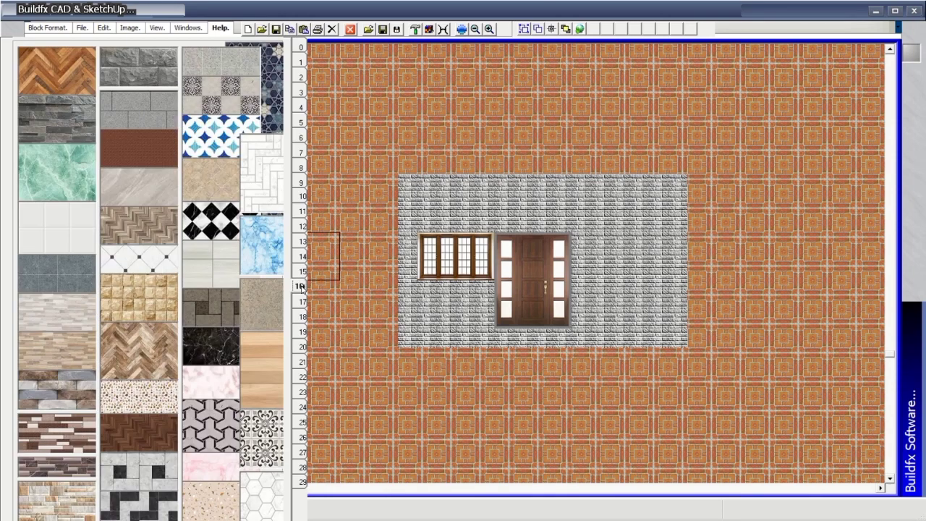
pyautogui.click(303, 302)
pyautogui.click(303, 317)
pyautogui.click(302, 331)
pyautogui.click(303, 346)
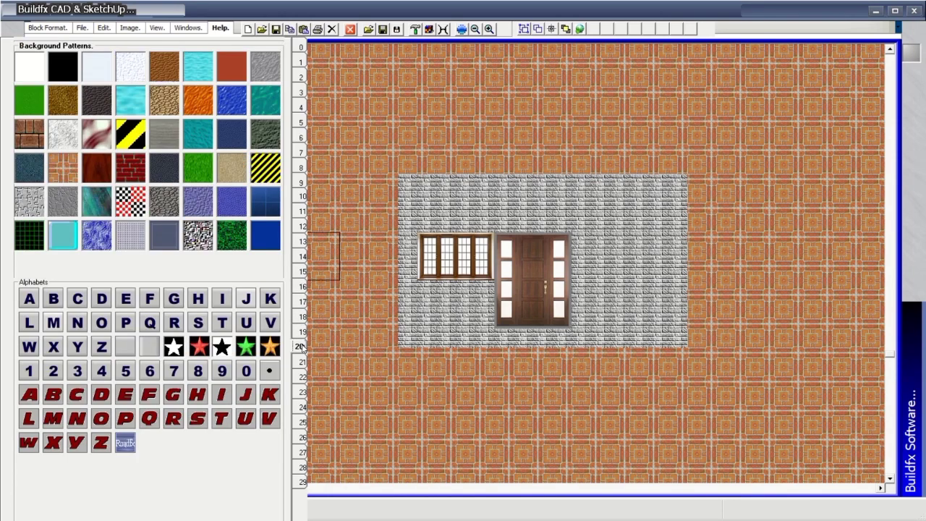
pyautogui.click(303, 362)
pyautogui.click(303, 377)
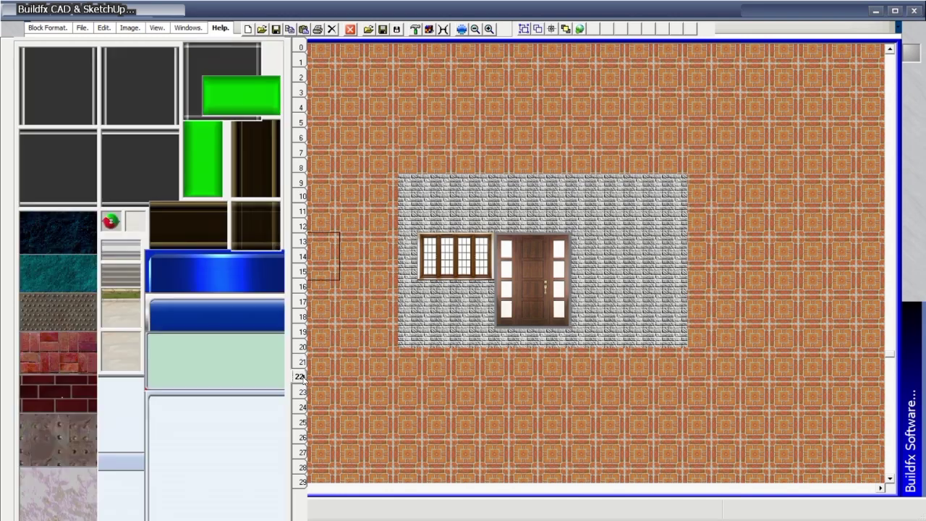
# Paint grey striped steps along the base of the stone wall.
pyautogui.click(125, 273)
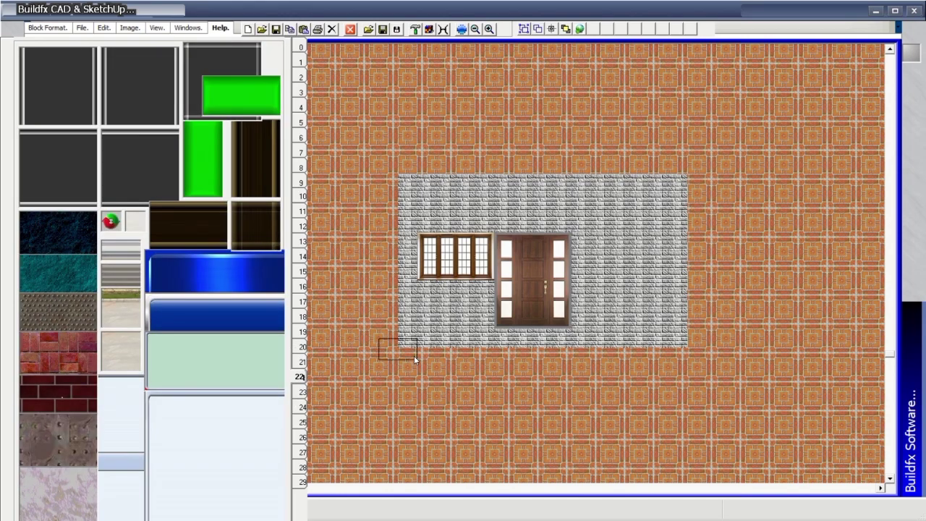
pyautogui.moveTo(414, 355); pyautogui.dragTo(322, 327)
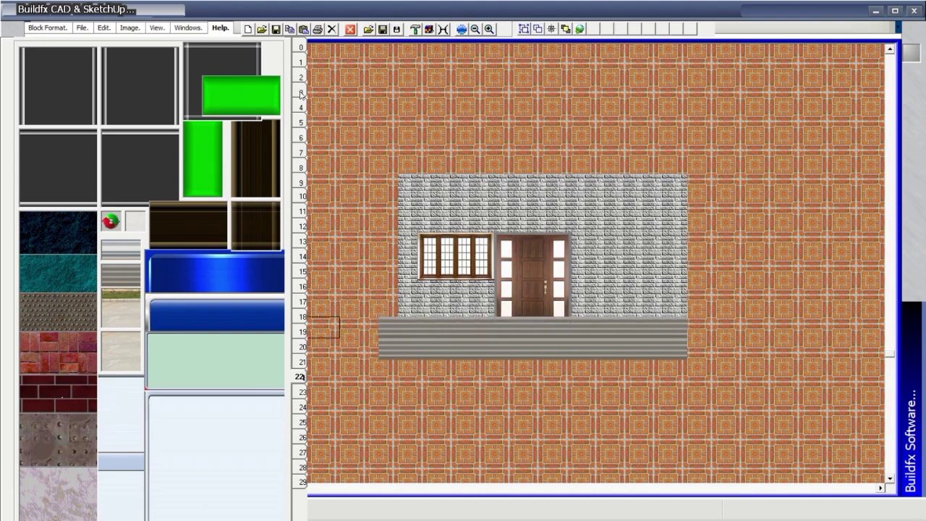
pyautogui.moveTo(301, 179)
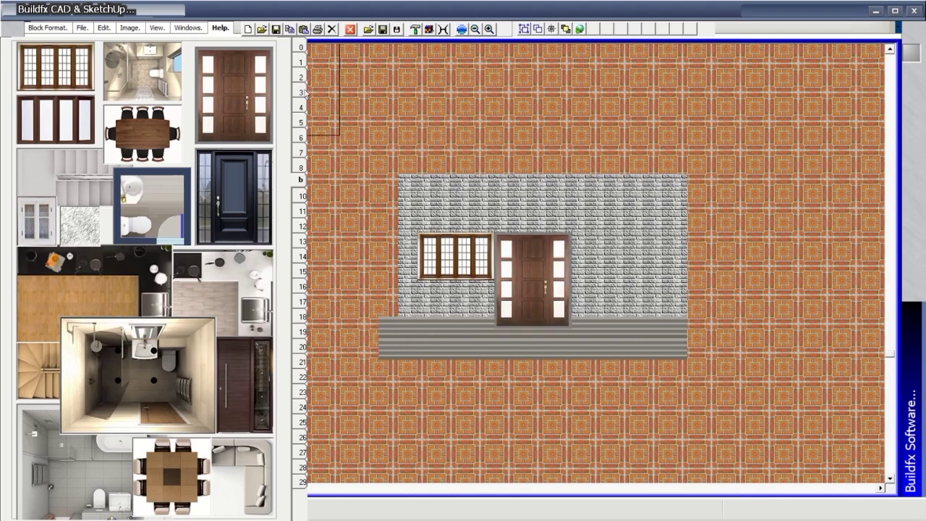
pyautogui.moveTo(301, 62)
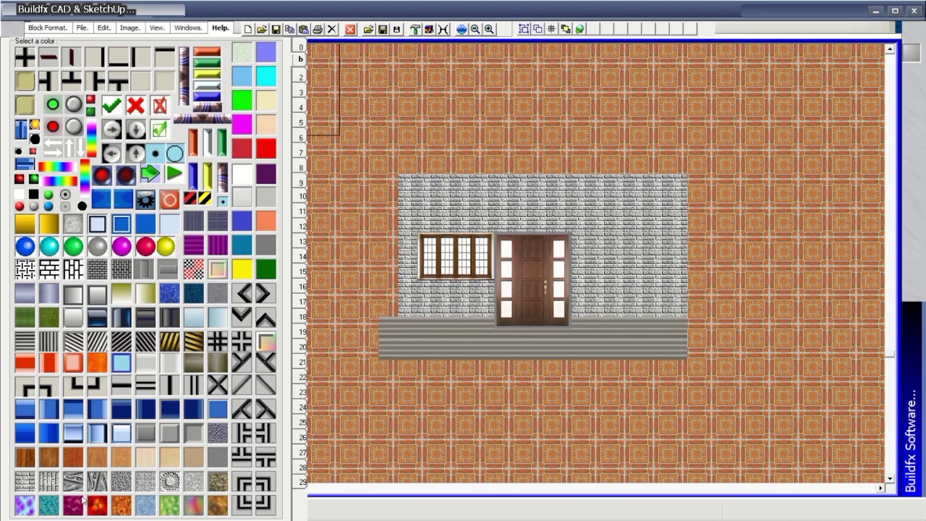
# Add a stone column at the wall's left edge and paint a red brick roof above the wall.
pyautogui.moveTo(388, 310)
pyautogui.mouseDown()
pyautogui.moveTo(389, 182)
pyautogui.moveTo(386, 318)
pyautogui.mouseUp()
pyautogui.click(302, 154)
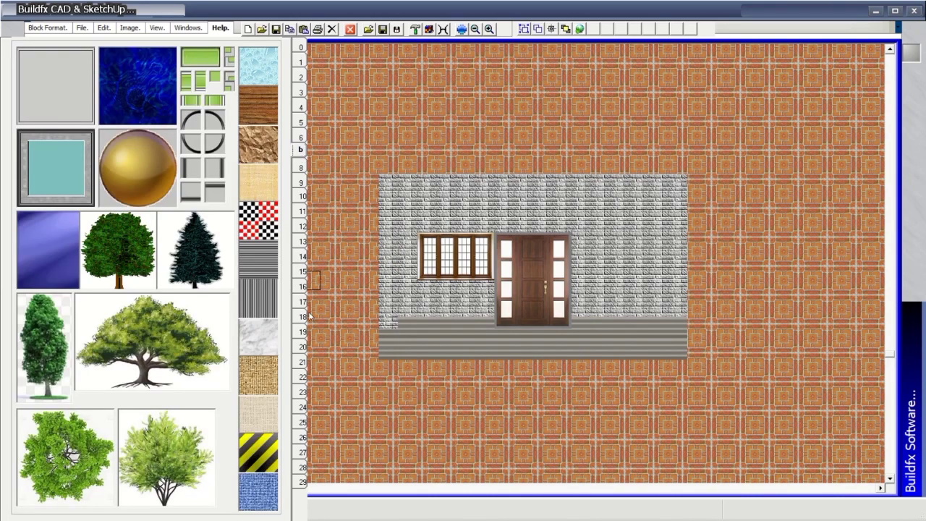
pyautogui.click(302, 348)
pyautogui.click(303, 360)
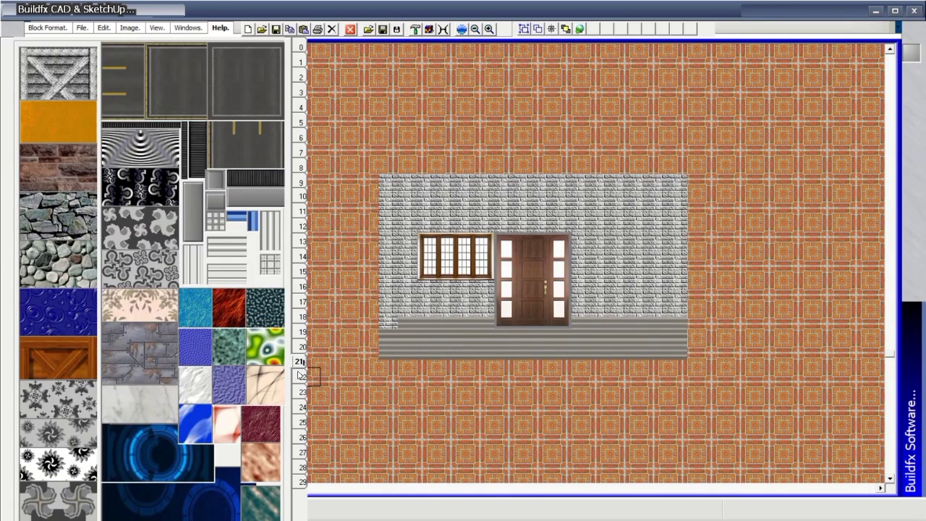
pyautogui.click(302, 376)
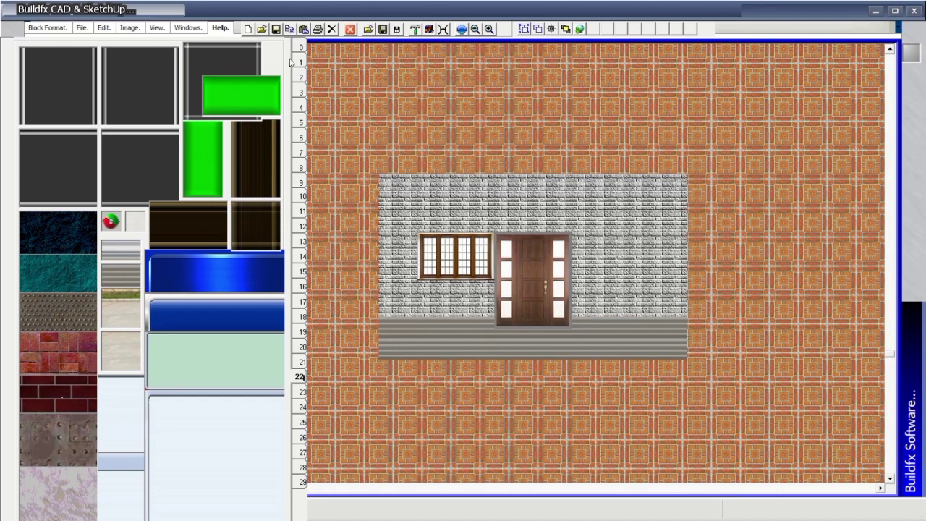
pyautogui.click(64, 368)
pyautogui.moveTo(543, 163)
pyautogui.mouseDown()
pyautogui.moveTo(401, 160)
pyautogui.moveTo(687, 143)
pyautogui.moveTo(689, 165)
pyautogui.mouseUp()
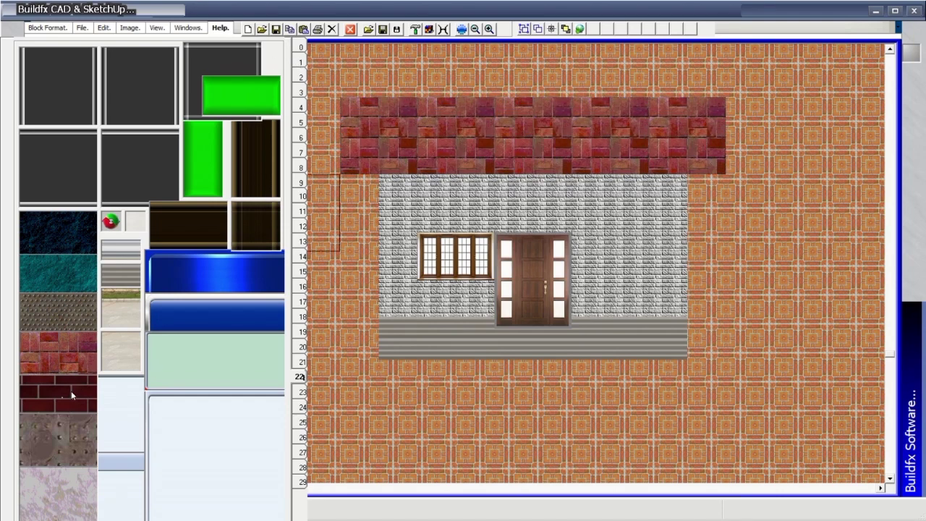
# Build two black striped pillars left and right of the wall, down to row 23.
pyautogui.click(300, 392)
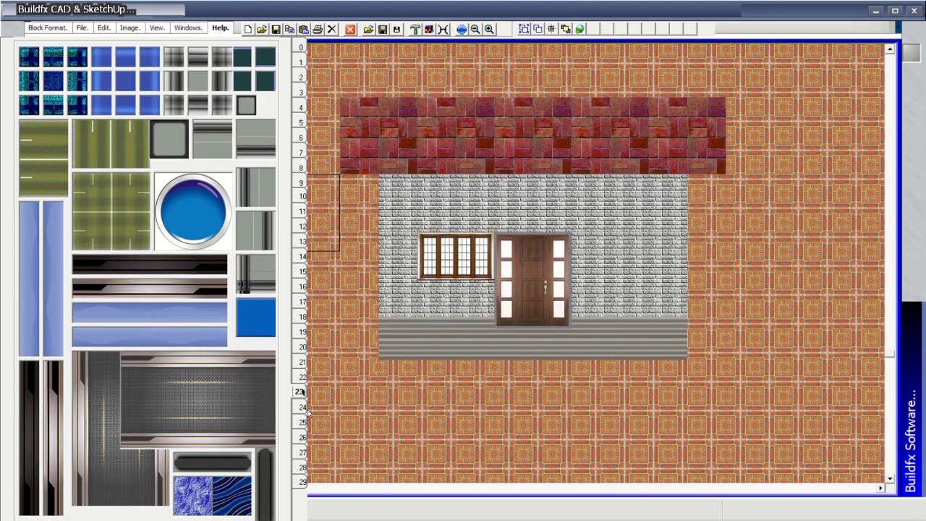
pyautogui.click(303, 408)
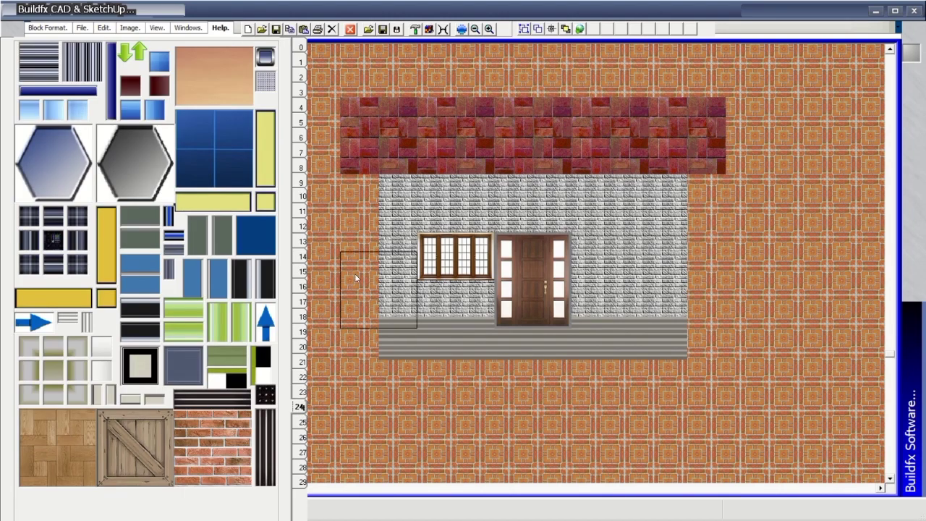
pyautogui.click(265, 451)
pyautogui.click(371, 209)
pyautogui.click(370, 282)
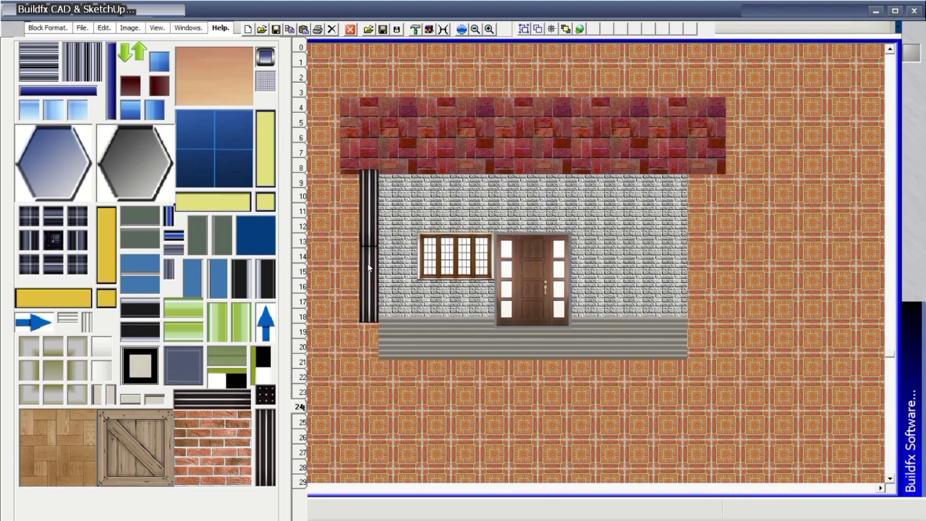
pyautogui.click(371, 361)
pyautogui.click(693, 210)
pyautogui.click(693, 284)
pyautogui.click(693, 359)
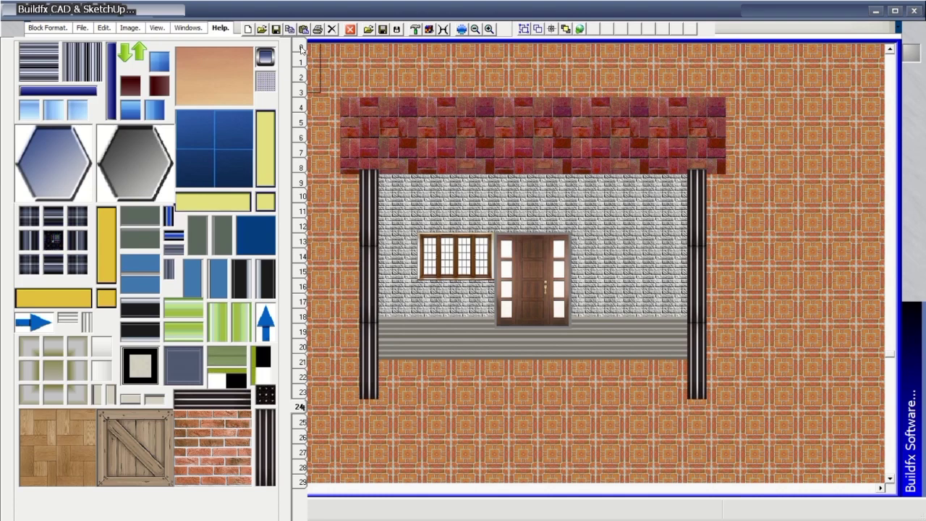
# Flip three tile pages forward to reach the pavement tiles.
pyautogui.press('pagedown')
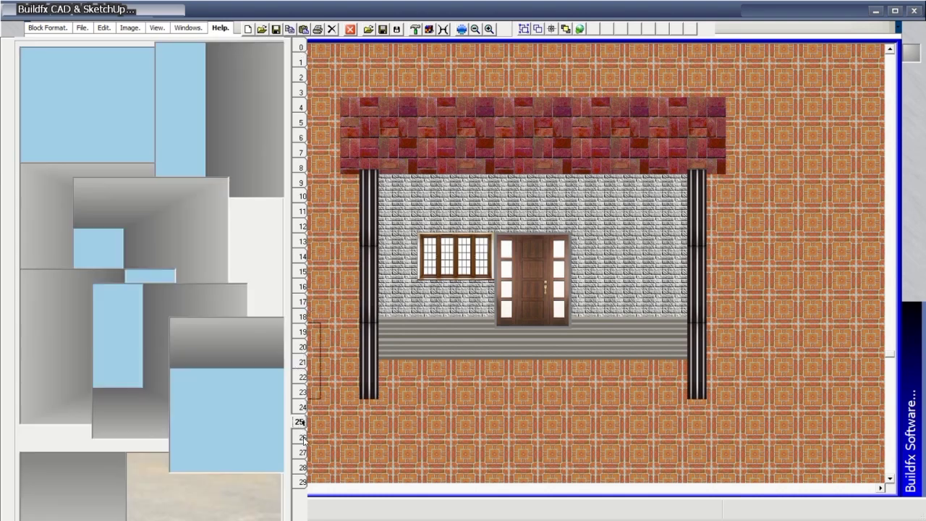
pyautogui.press('pagedown')
pyautogui.press('pagedown')
pyautogui.press('pagedown')
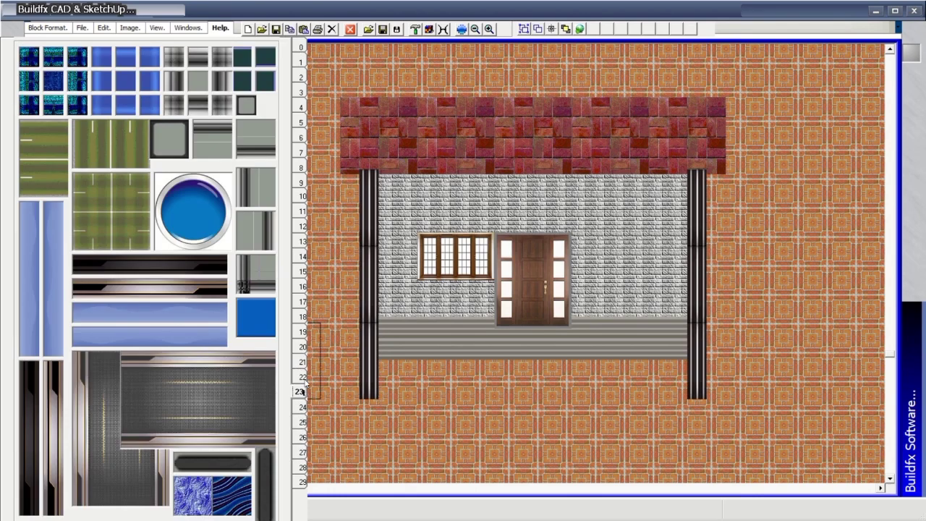
pyautogui.press('pagedown')
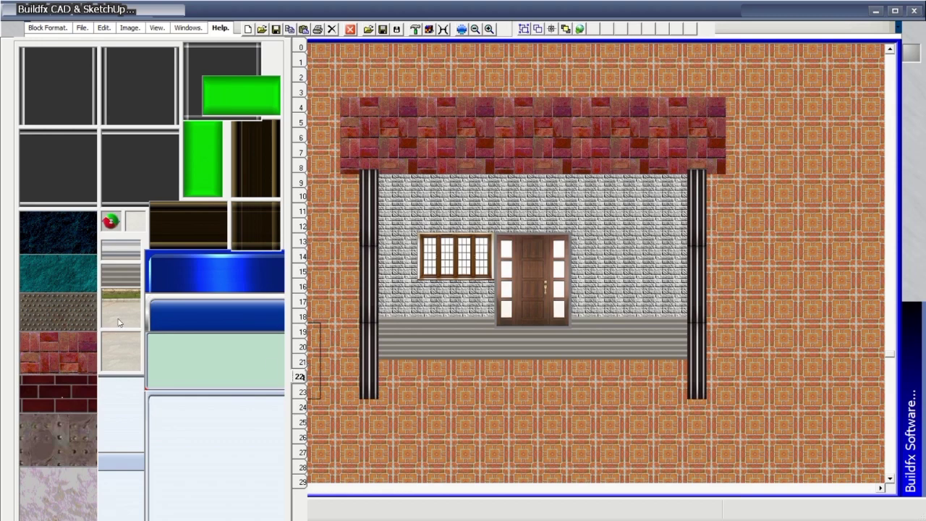
# Pave the front below the house with concrete sidewalk tiles, then open and cancel the Save dialog.
pyautogui.moveTo(359, 387)
pyautogui.mouseDown()
pyautogui.moveTo(745, 382)
pyautogui.moveTo(736, 359)
pyautogui.moveTo(354, 361)
pyautogui.mouseUp()
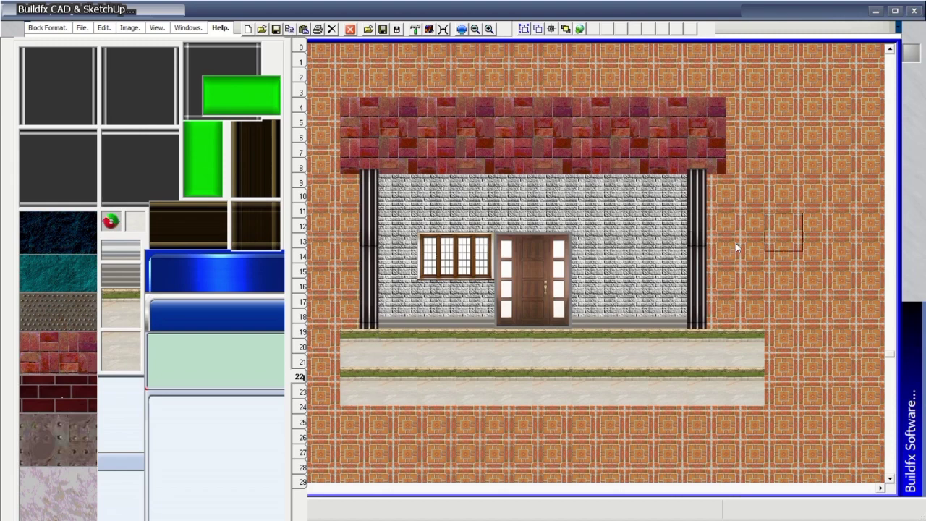
pyautogui.click(82, 28)
pyautogui.click(92, 52)
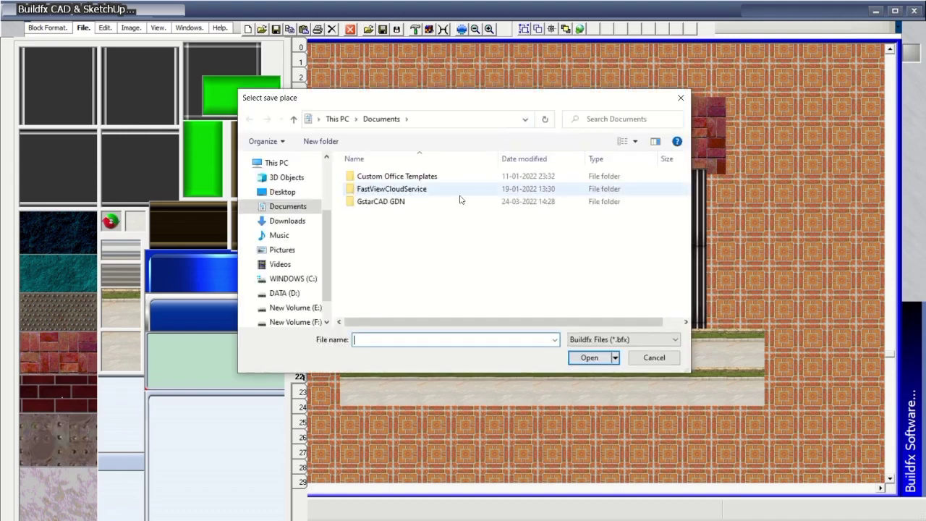
pyautogui.click(686, 92)
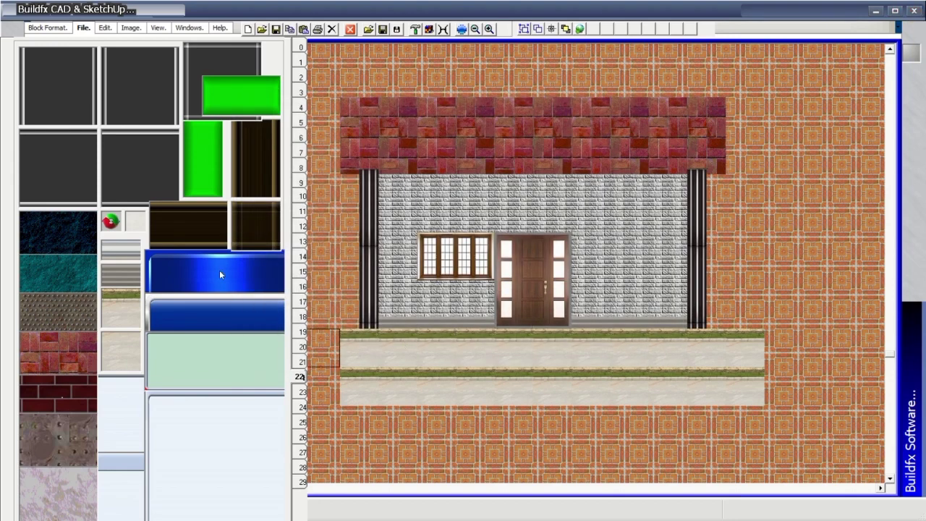
pyautogui.click(51, 27)
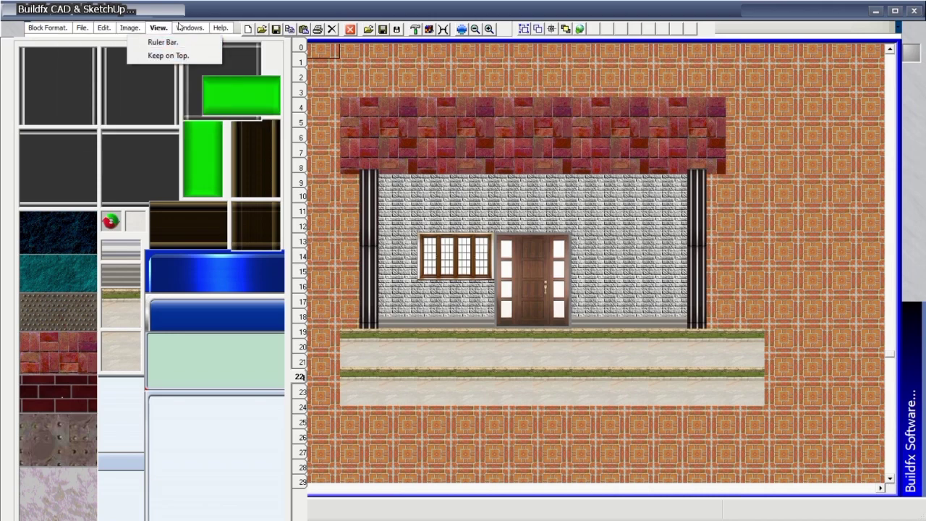
pyautogui.moveTo(193, 32)
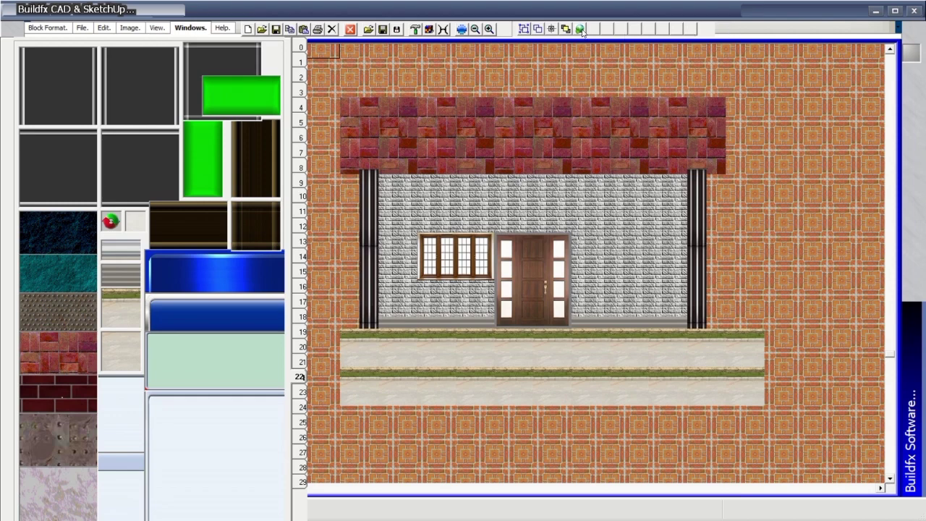
# Choose the blue glass tile as the brush and draw a diagonal line of it.
pyautogui.click(355, 58)
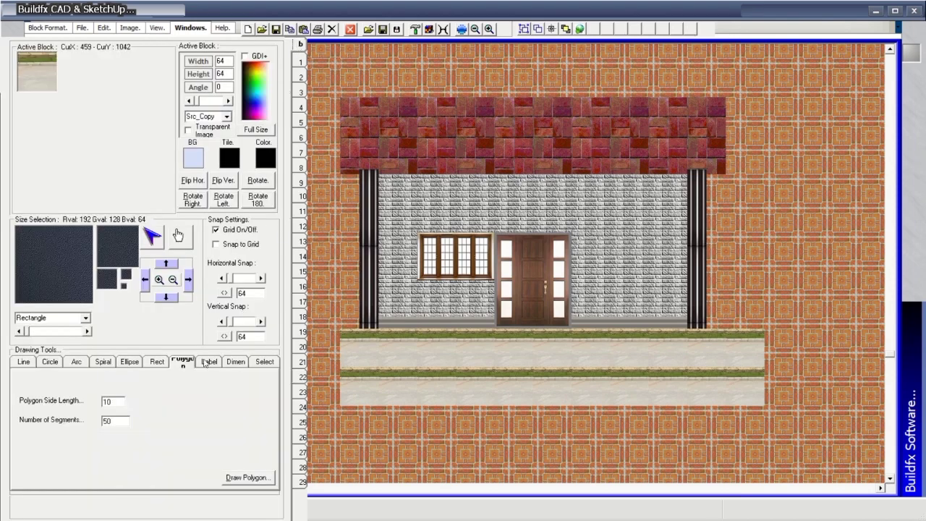
pyautogui.click(23, 363)
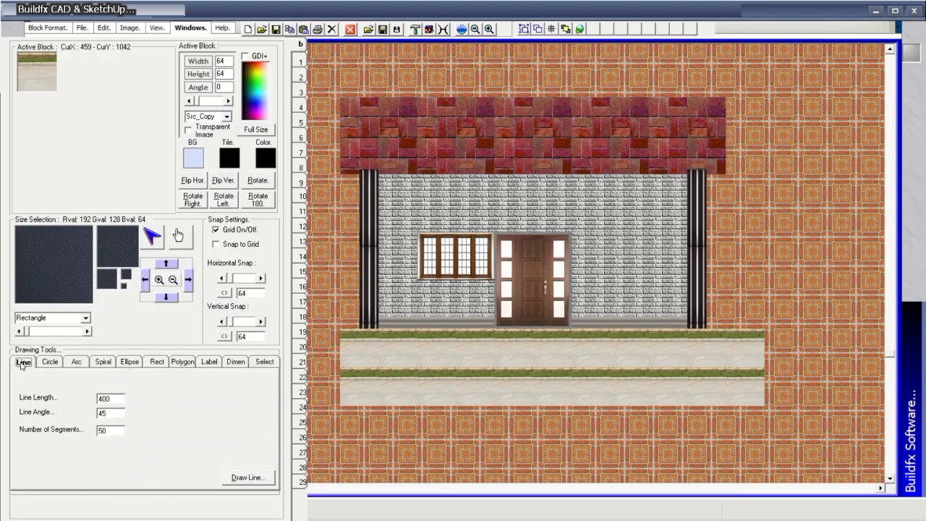
pyautogui.click(303, 61)
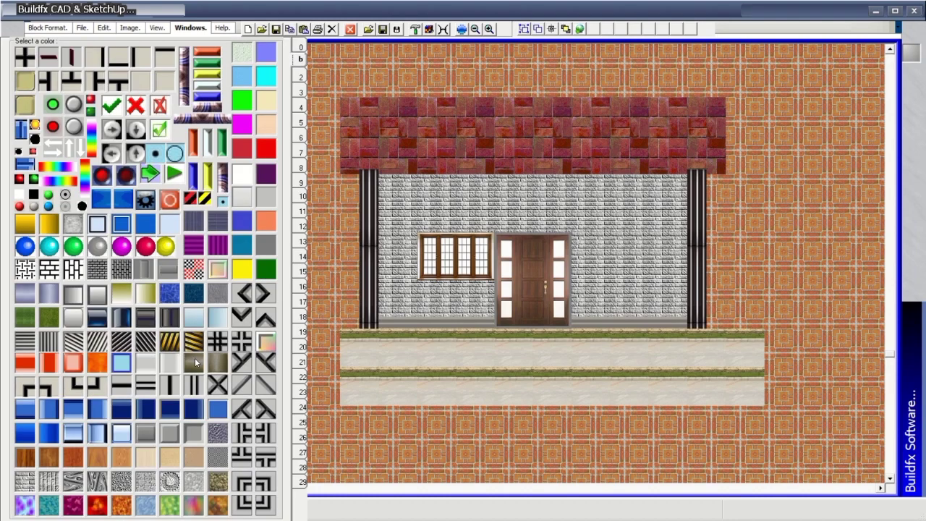
pyautogui.click(300, 76)
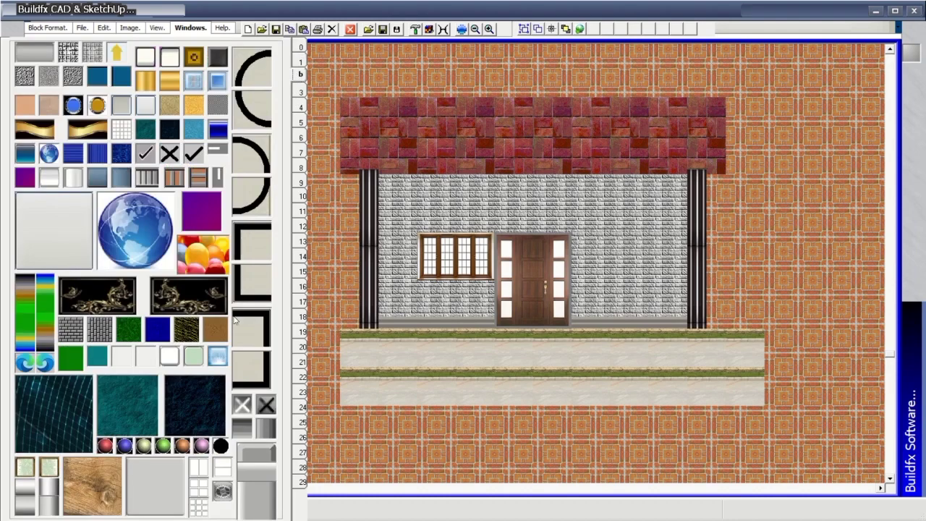
pyautogui.click(300, 47)
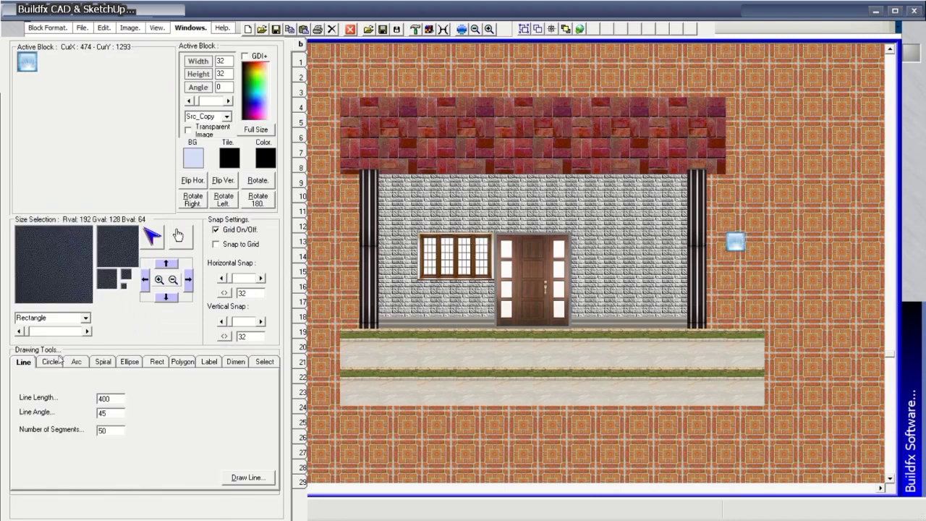
pyautogui.click(245, 478)
# Draw a blue tile circle, arc, spiral and ellipse.
pyautogui.click(50, 362)
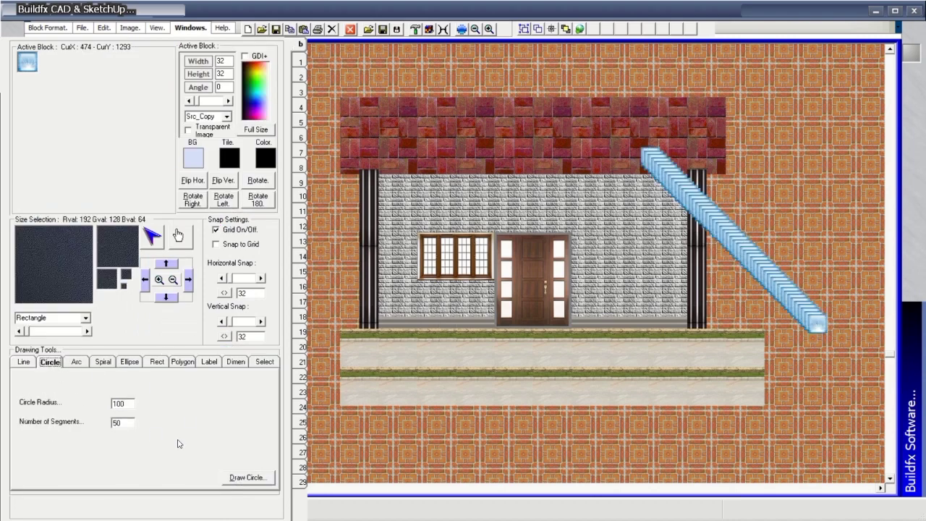
pyautogui.click(247, 478)
pyautogui.click(77, 362)
pyautogui.click(248, 479)
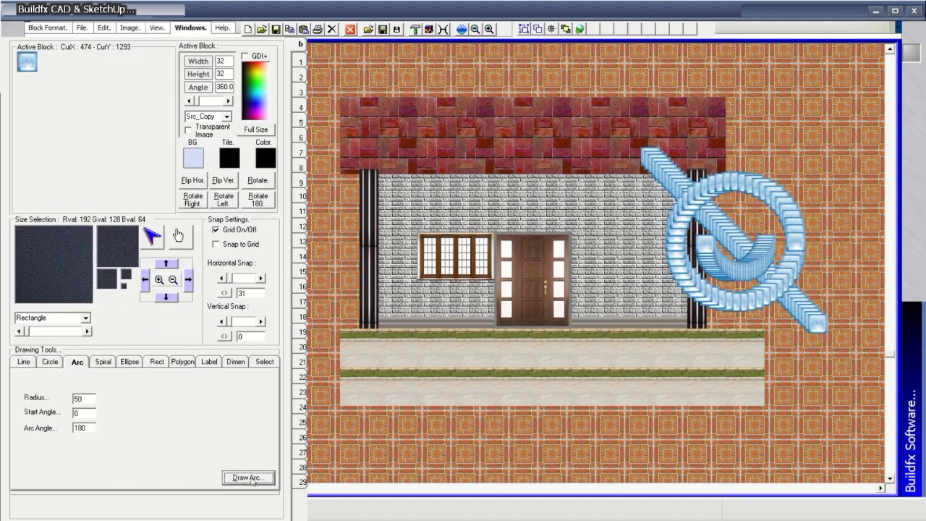
pyautogui.click(103, 362)
pyautogui.click(247, 478)
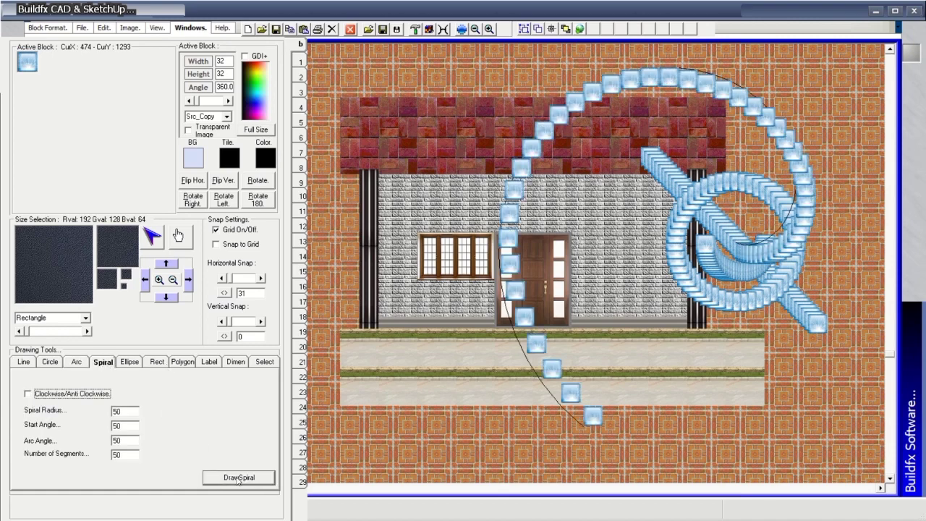
pyautogui.click(131, 362)
pyautogui.click(243, 479)
# Draw a 300 by 200 blue tile rectangle, a polygon and the 'Roadfx Software' label.
pyautogui.click(157, 362)
pyautogui.click(247, 479)
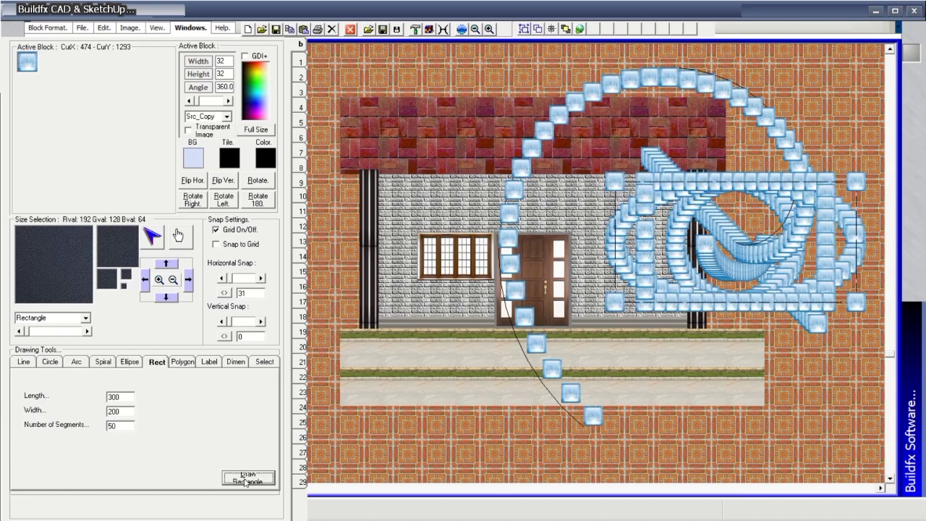
pyautogui.click(185, 362)
pyautogui.click(248, 479)
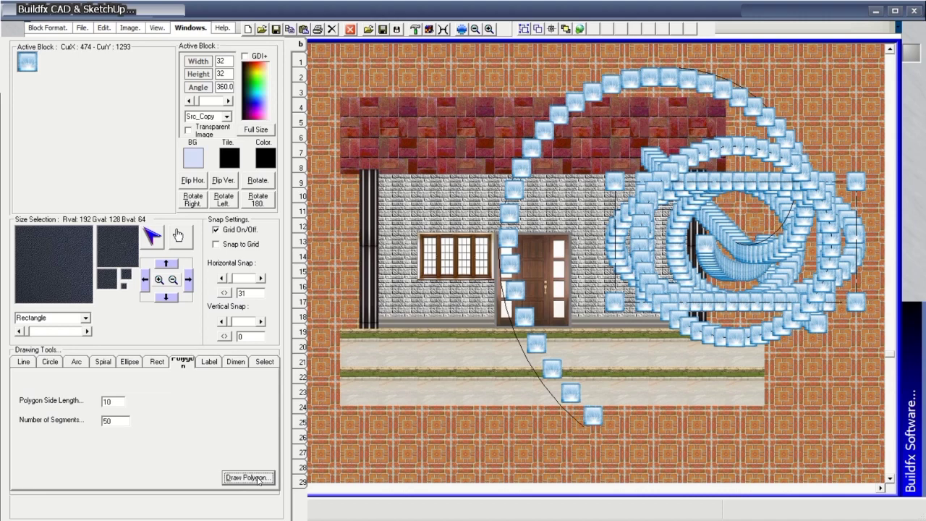
pyautogui.click(210, 362)
pyautogui.click(246, 478)
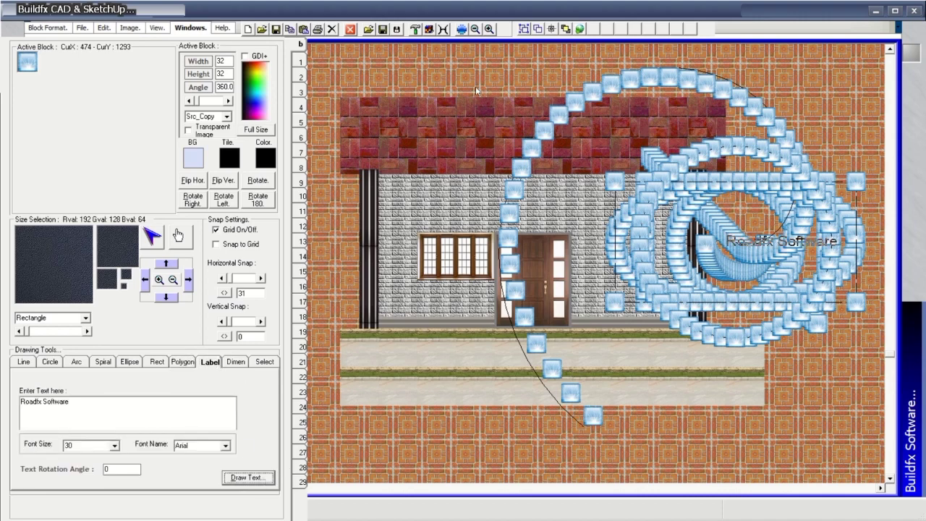
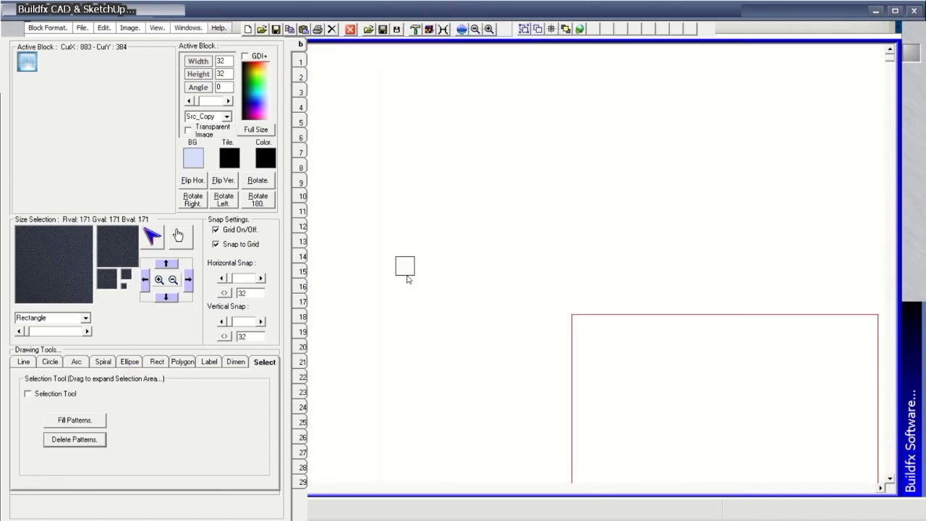
# Draw a 50-segment polygon ring of tiles and place the 'Roadfx Software' label.
pyautogui.click(183, 362)
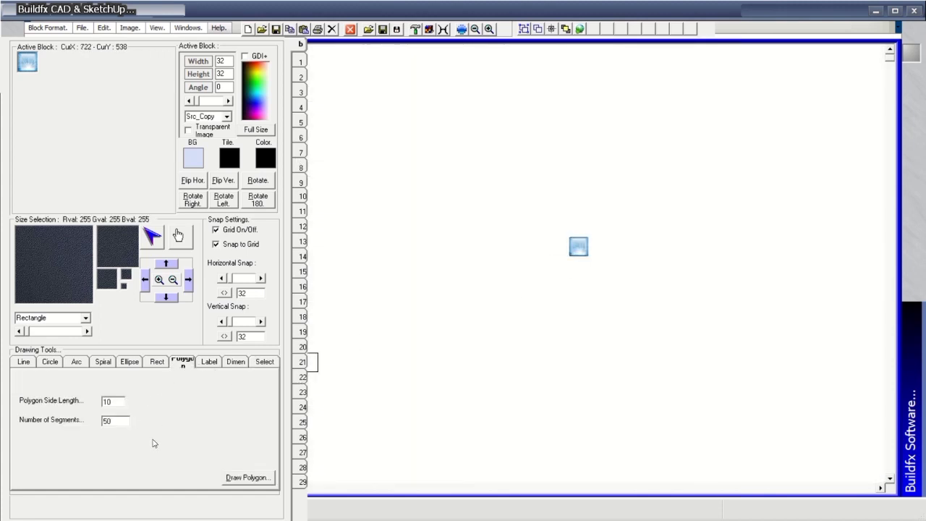
pyautogui.click(237, 480)
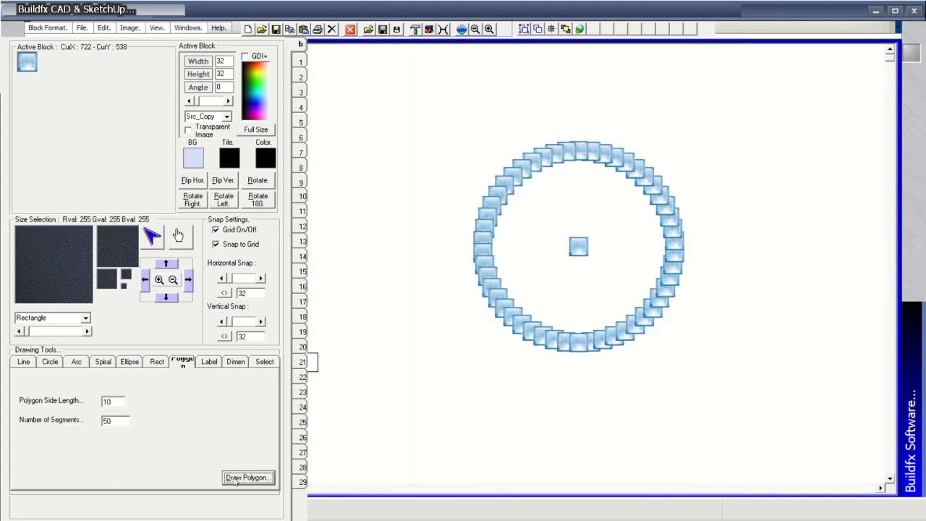
pyautogui.click(209, 362)
pyautogui.click(254, 480)
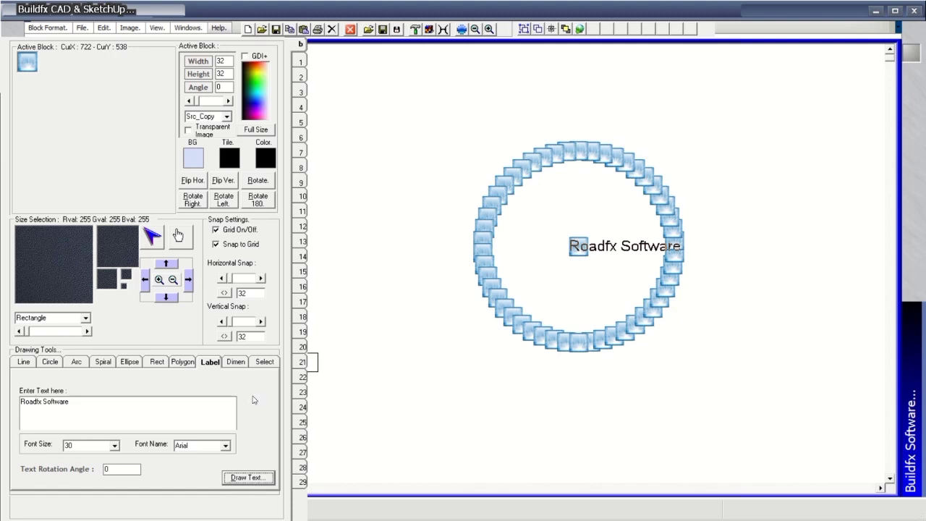
# Fill the area around the ring with tiles and add two single tiles.
pyautogui.click(241, 361)
pyautogui.click(264, 362)
pyautogui.click(58, 394)
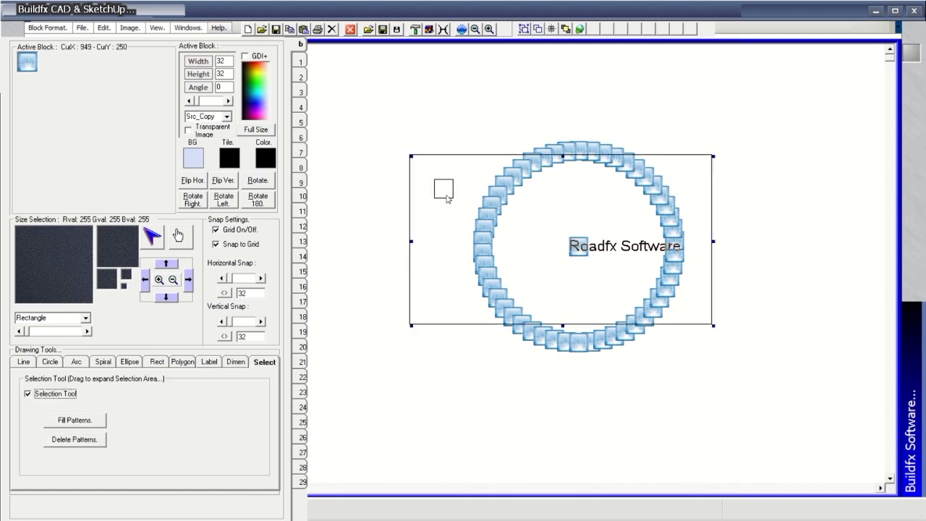
pyautogui.click(75, 420)
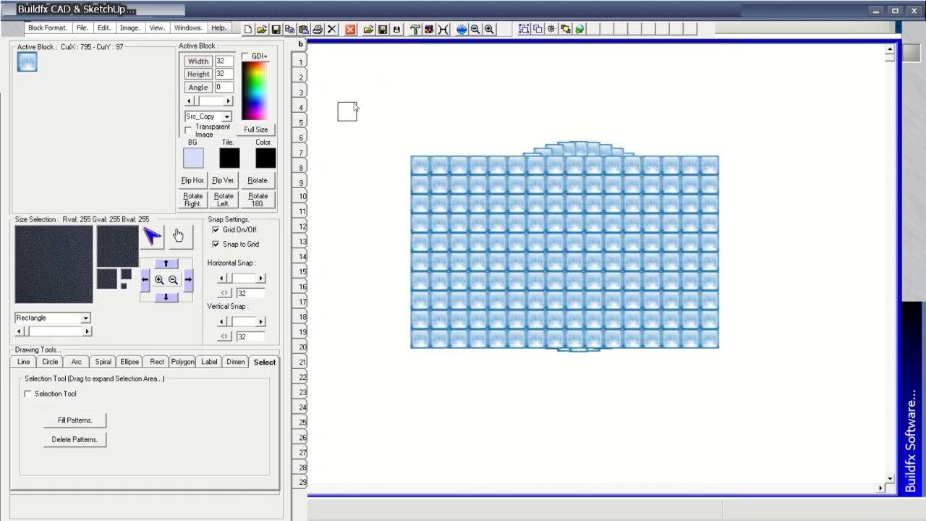
pyautogui.click(348, 110)
pyautogui.click(732, 342)
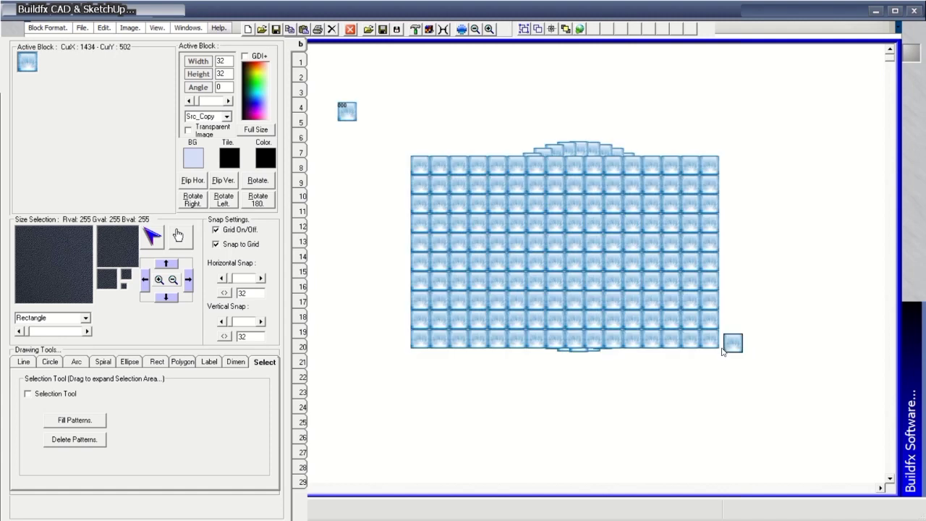
# Fill a selected area over the tile block with a full grid, then hide the tools panel.
pyautogui.click(28, 393)
pyautogui.moveTo(414, 105); pyautogui.dragTo(739, 367)
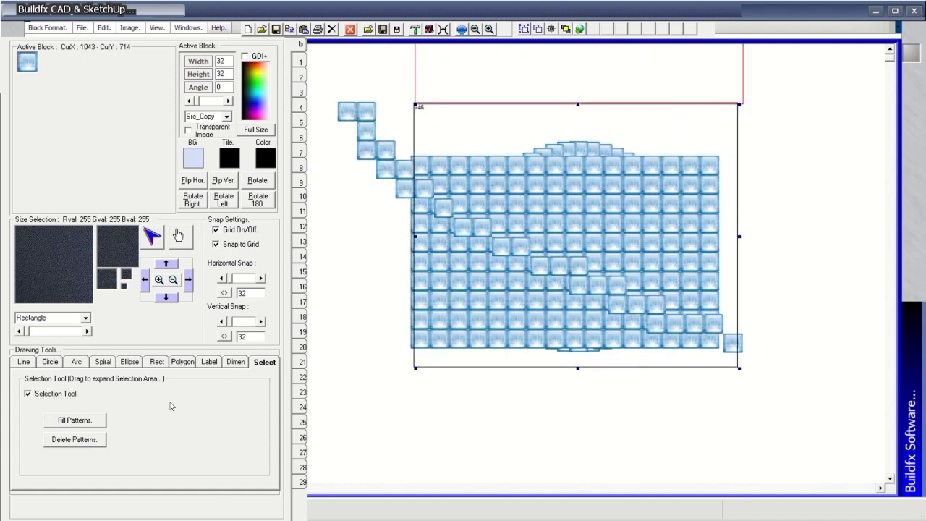
pyautogui.click(75, 420)
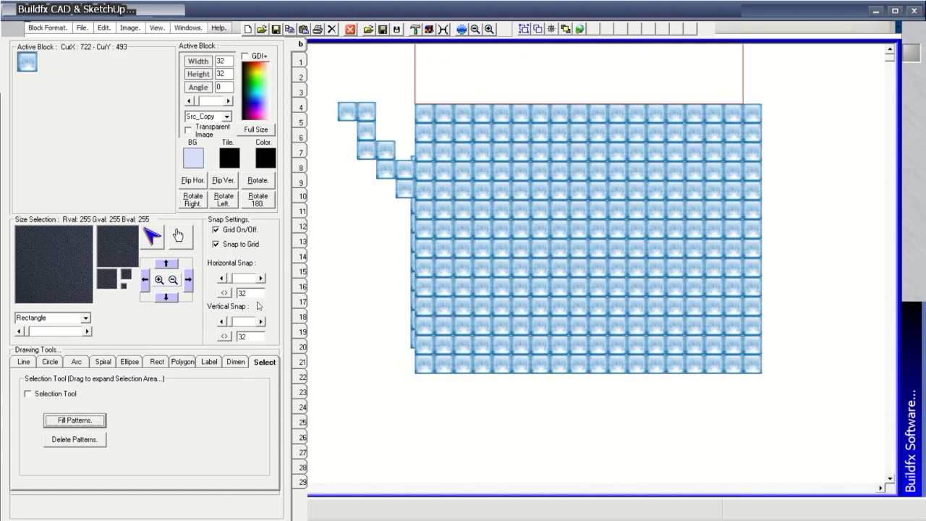
pyautogui.click(417, 30)
pyautogui.click(416, 30)
pyautogui.click(416, 31)
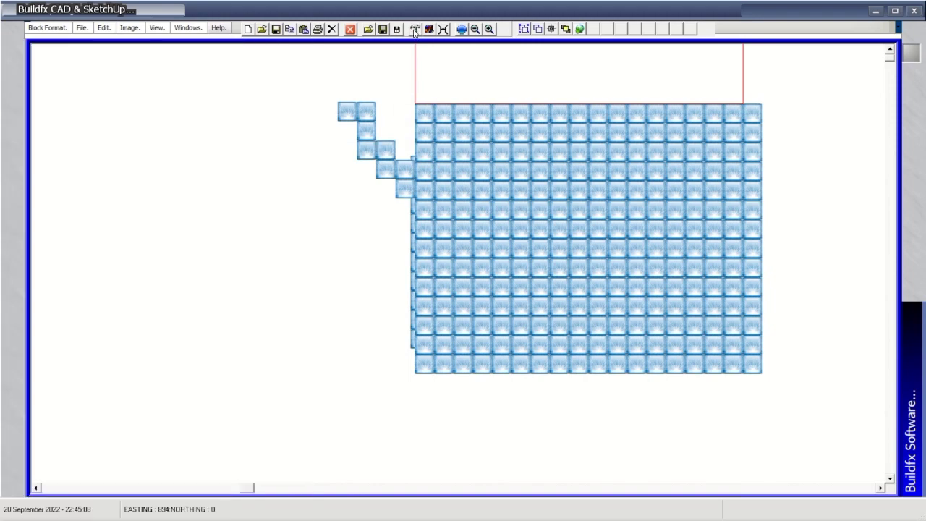
pyautogui.click(416, 31)
pyautogui.click(417, 30)
pyautogui.click(417, 30)
pyautogui.click(416, 30)
pyautogui.click(428, 29)
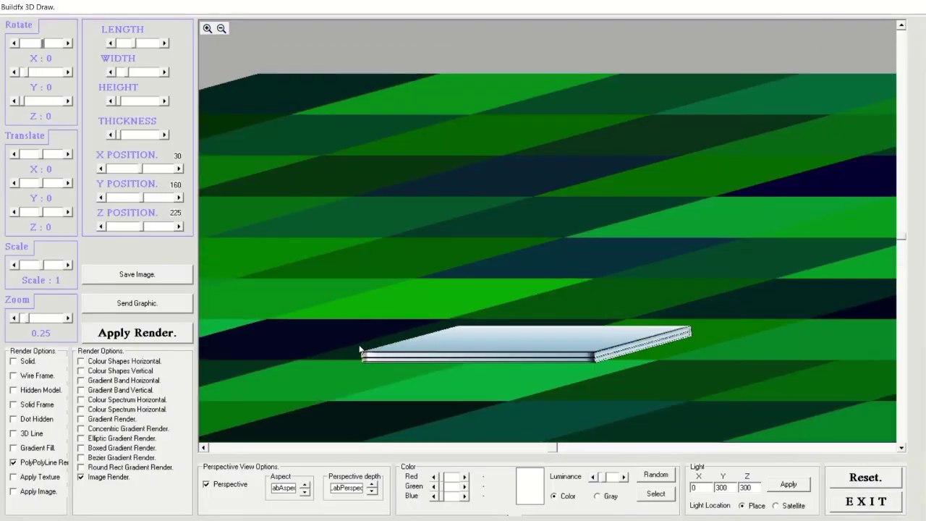
pyautogui.moveTo(360, 349); pyautogui.dragTo(724, 247)
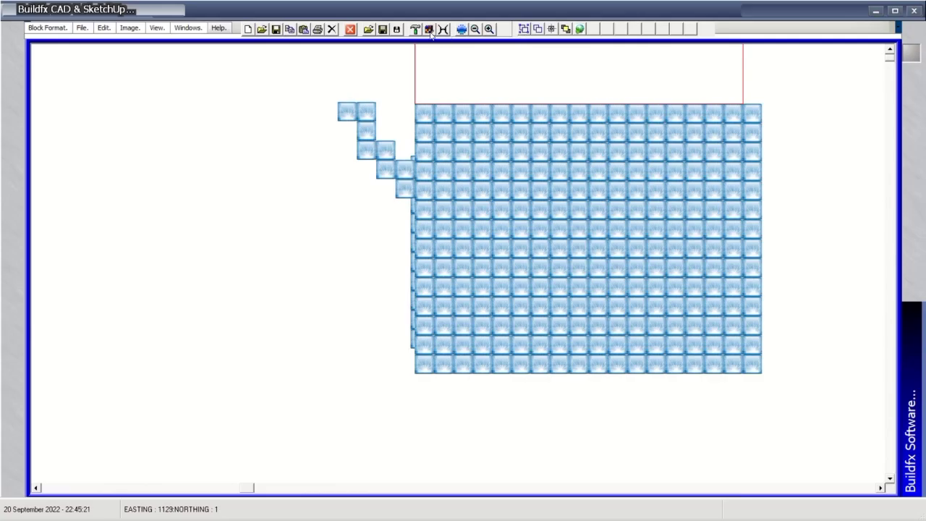
pyautogui.click(428, 29)
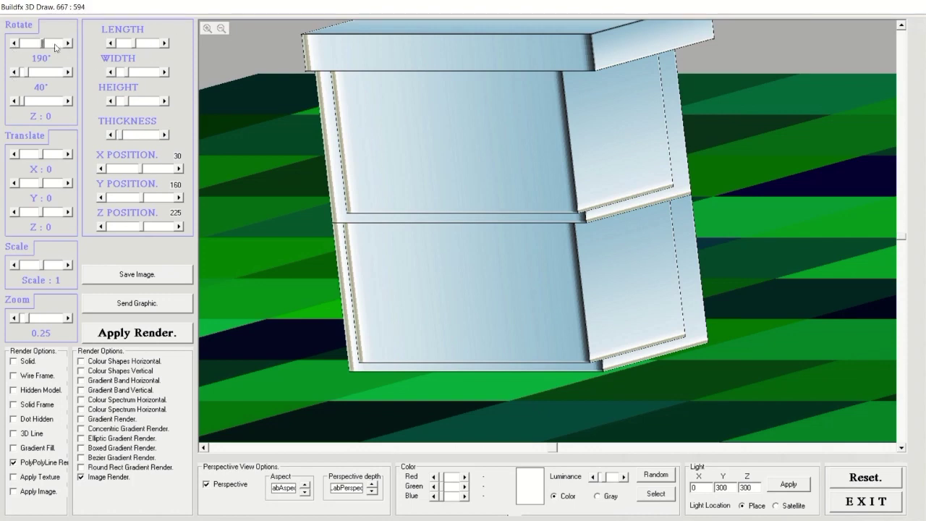
pyautogui.moveTo(45, 43); pyautogui.dragTo(25, 74)
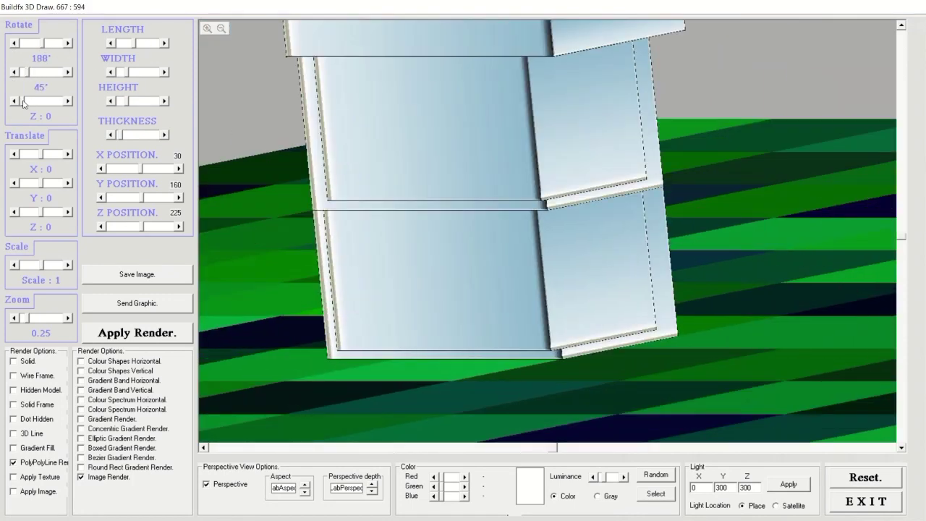
pyautogui.click(23, 102)
pyautogui.click(867, 503)
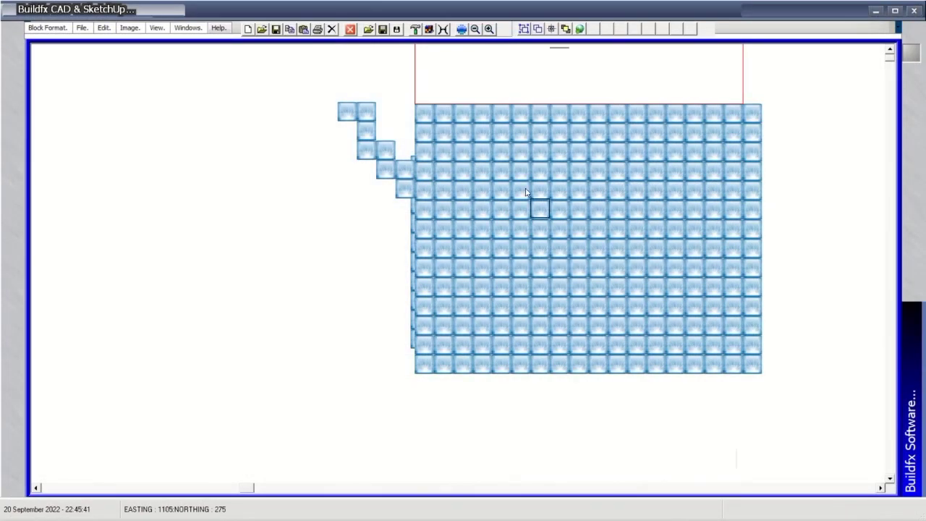
pyautogui.click(444, 29)
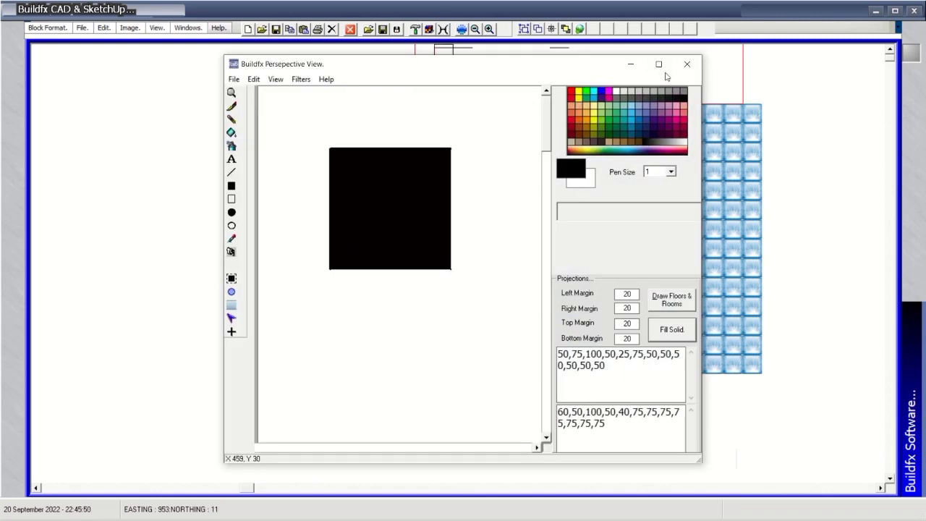
# Turn on perspective for the square and colour the cube cyan.
pyautogui.click(234, 78)
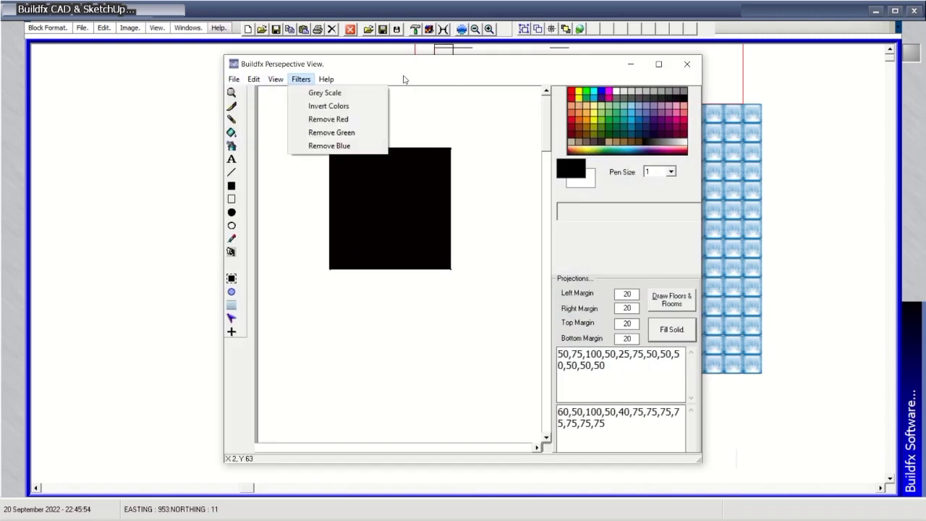
pyautogui.click(405, 80)
pyautogui.click(232, 305)
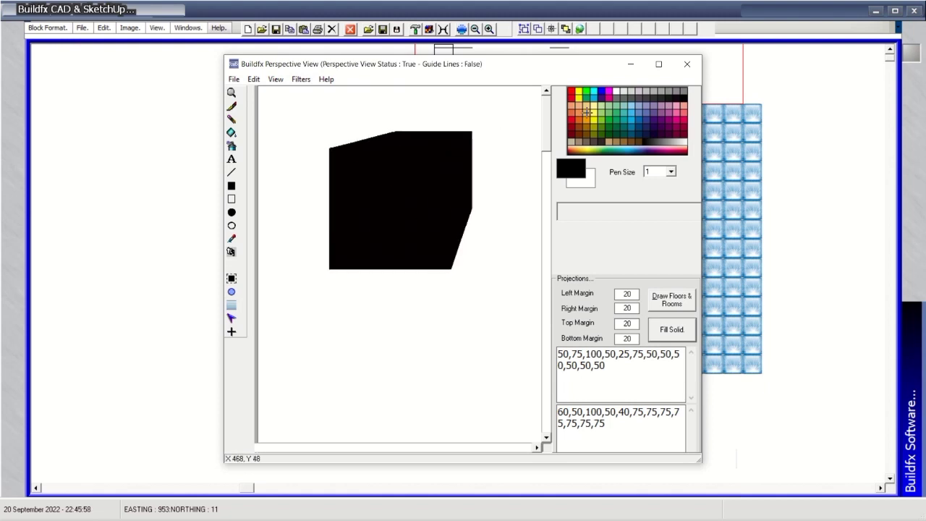
pyautogui.click(588, 107)
pyautogui.click(631, 122)
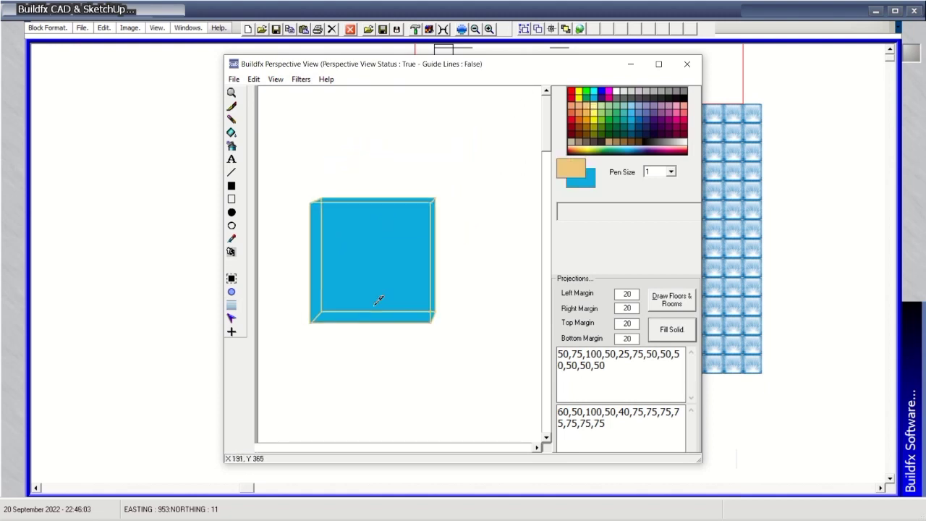
pyautogui.click(341, 99)
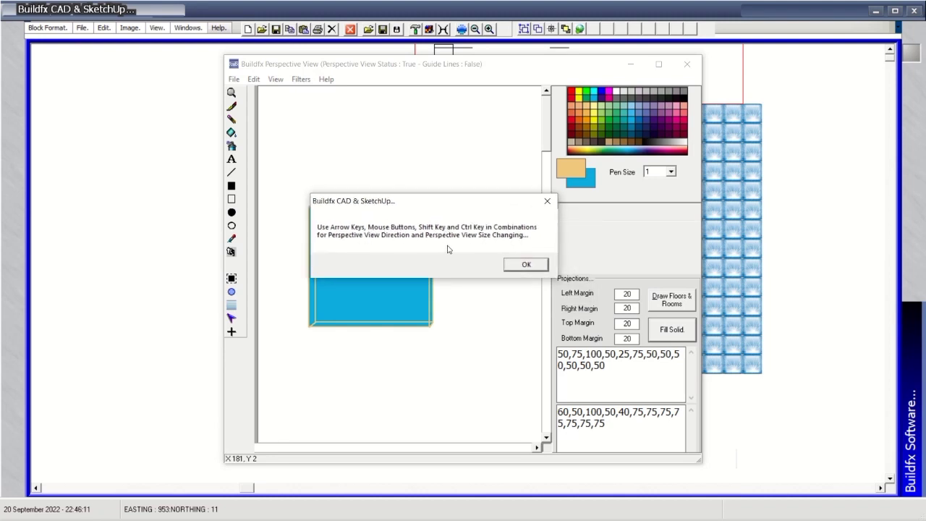
pyautogui.click(527, 268)
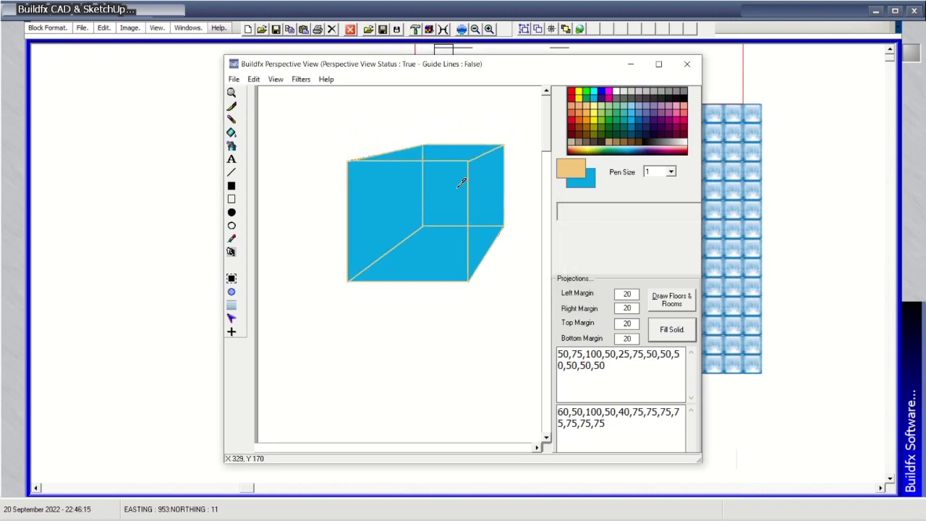
# Add floor and room lines, shade the cube solid, and maximize the perspective window.
pyautogui.click(666, 302)
pyautogui.click(673, 331)
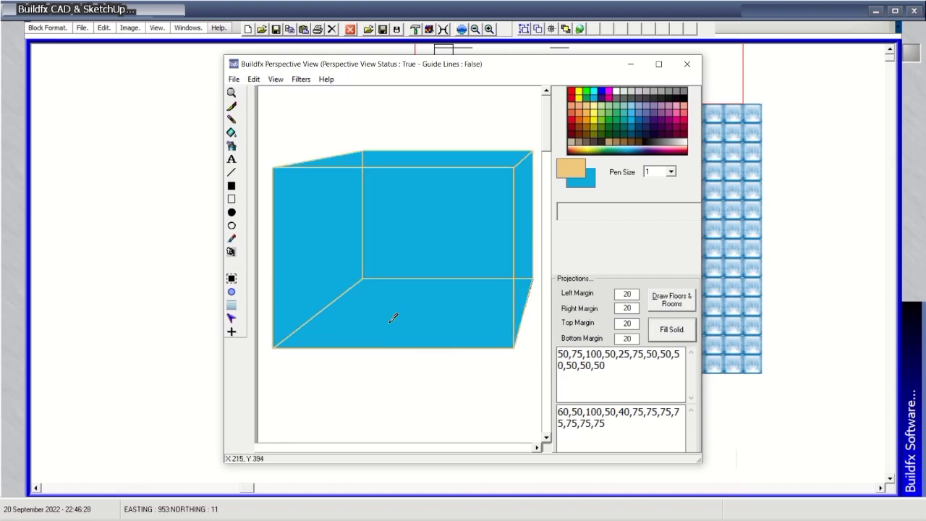
pyautogui.click(659, 64)
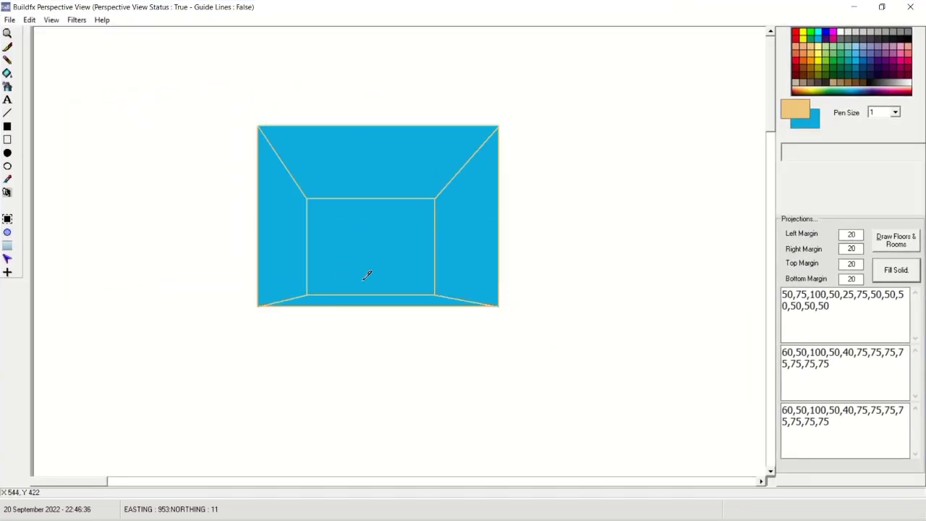
# Draw and clear two black filled ellipses, then send the full area to CAD.
pyautogui.click(29, 20)
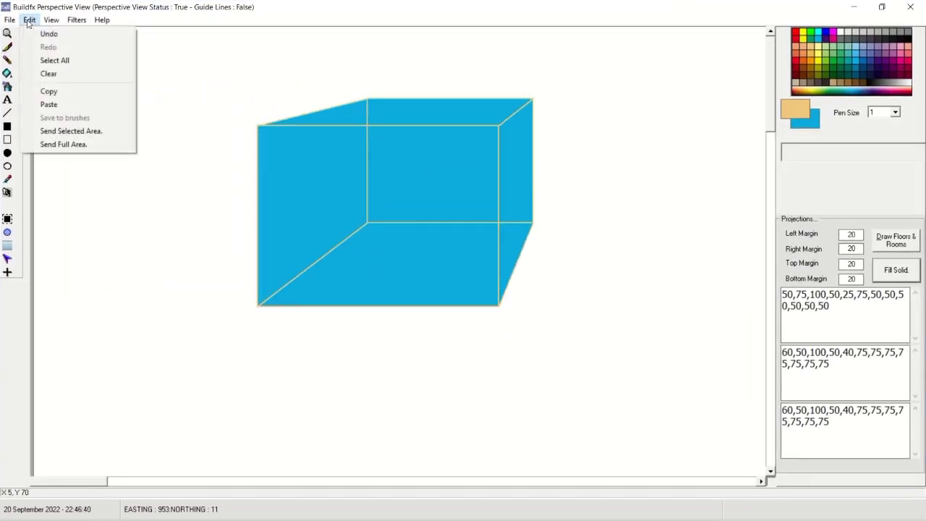
pyautogui.click(8, 233)
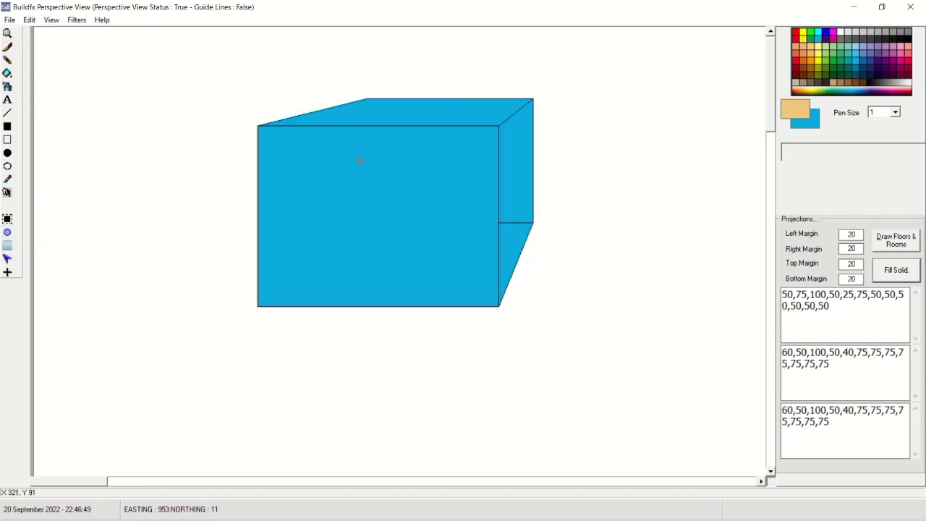
pyautogui.moveTo(360, 160); pyautogui.dragTo(190, 246)
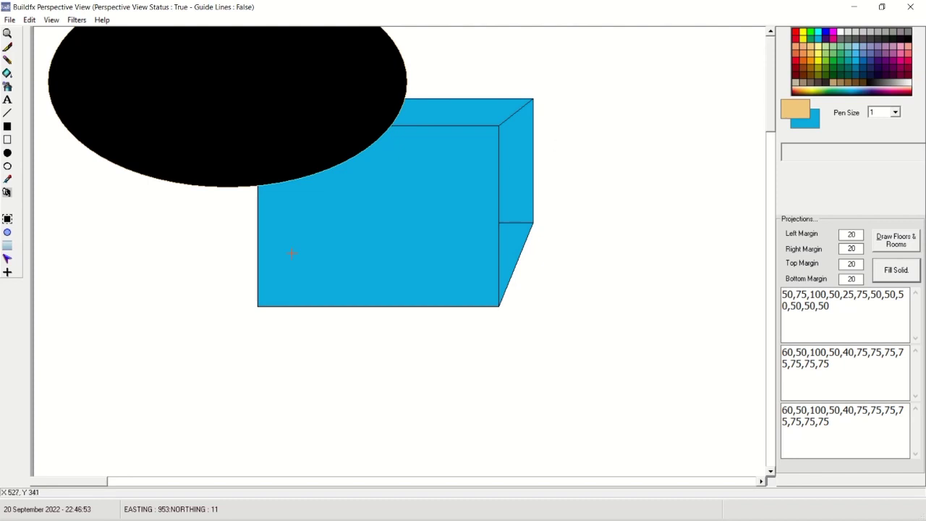
pyautogui.click(8, 220)
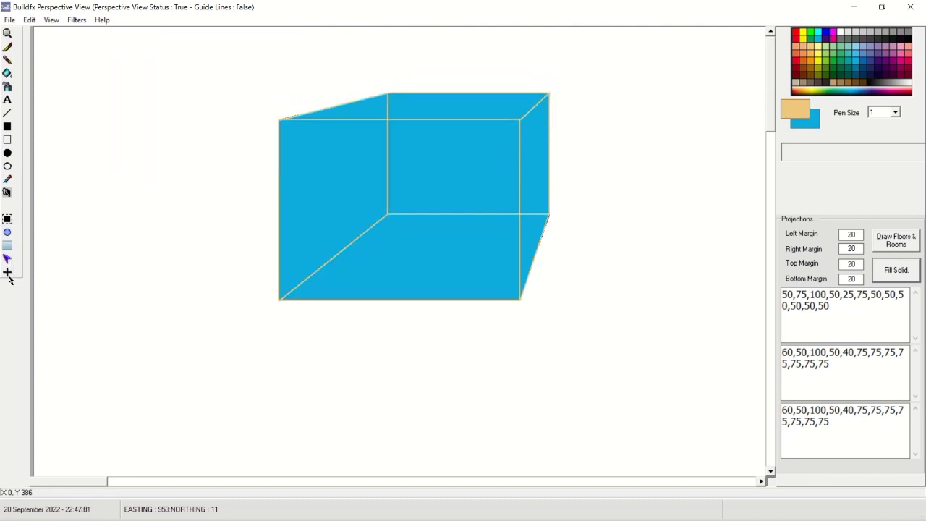
pyautogui.click(9, 277)
pyautogui.moveTo(227, 89); pyautogui.dragTo(359, 162)
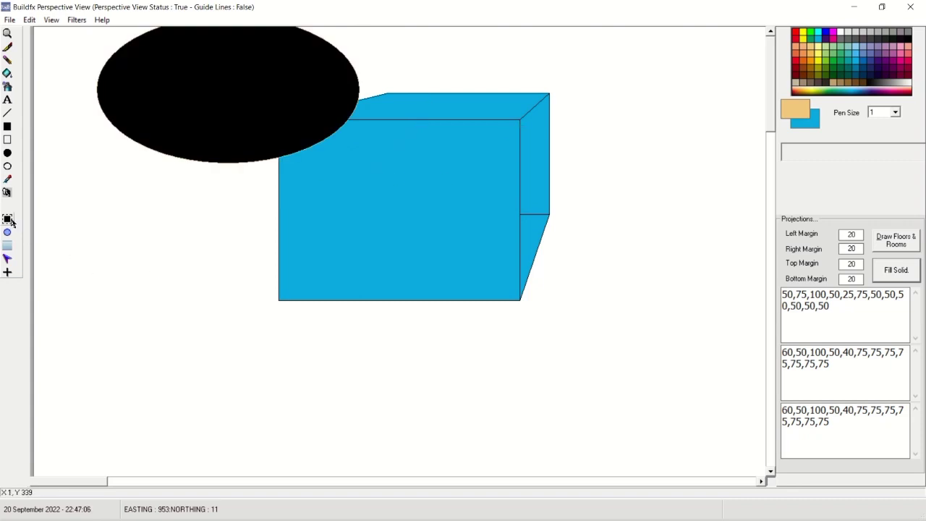
pyautogui.click(11, 222)
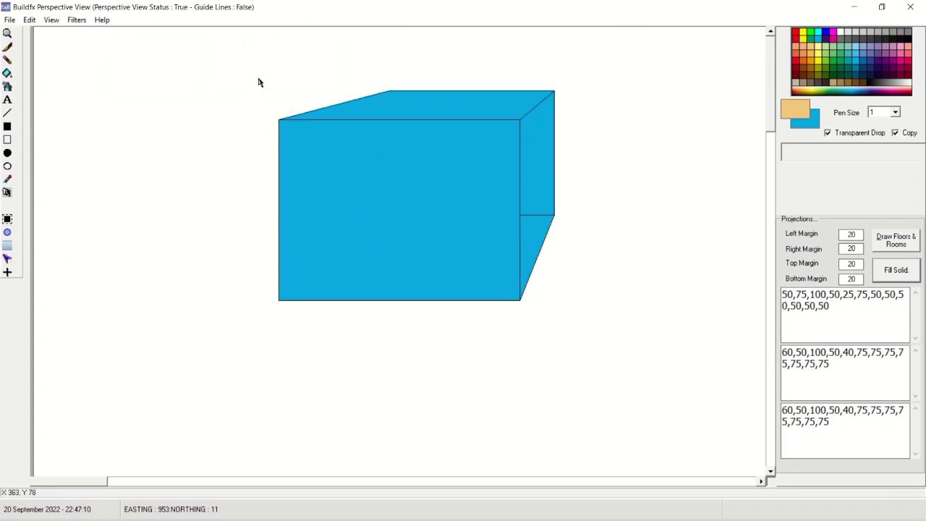
pyautogui.click(30, 19)
pyautogui.click(81, 131)
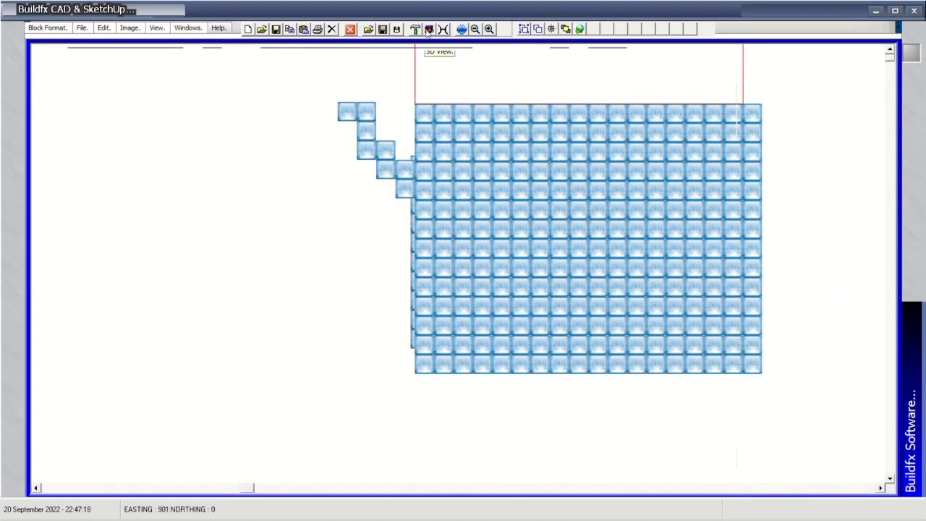
# Show the tools panel again and stamp two blue blocks onto the tile grid.
pyautogui.click(428, 29)
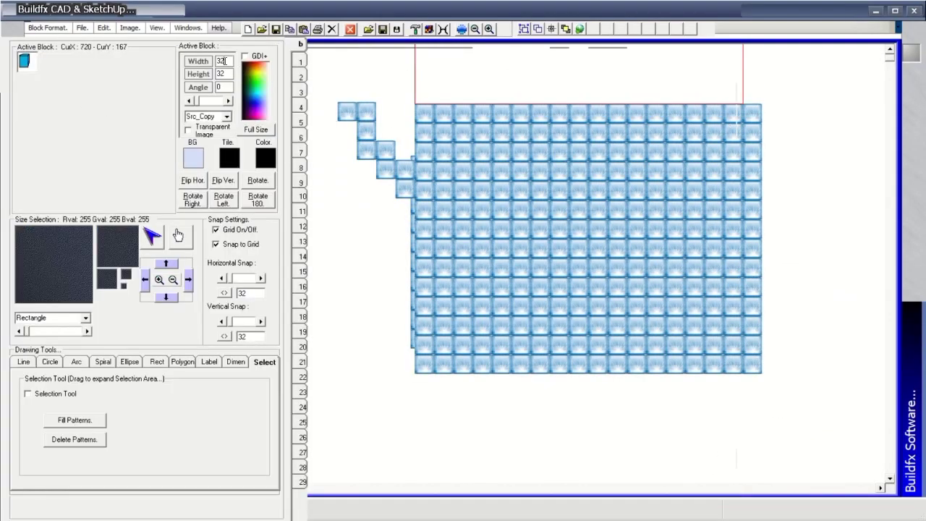
pyautogui.click(527, 319)
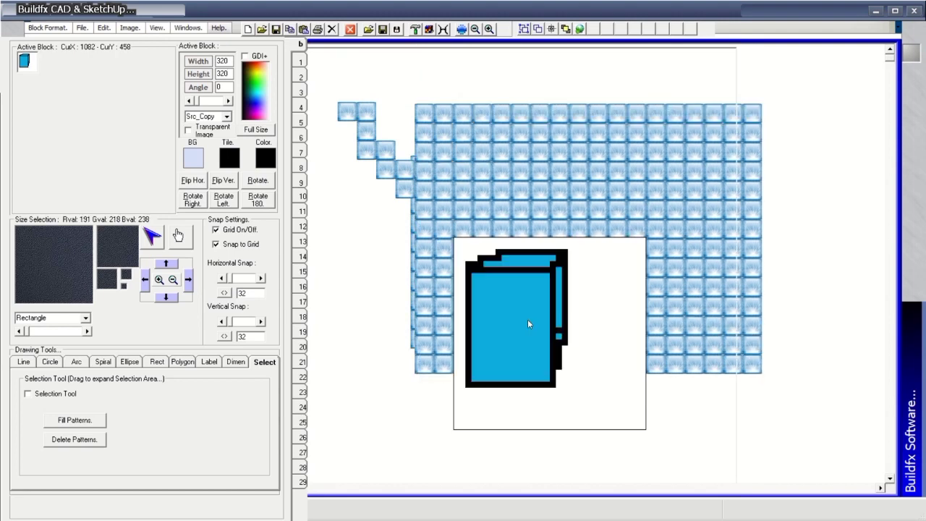
pyautogui.click(723, 319)
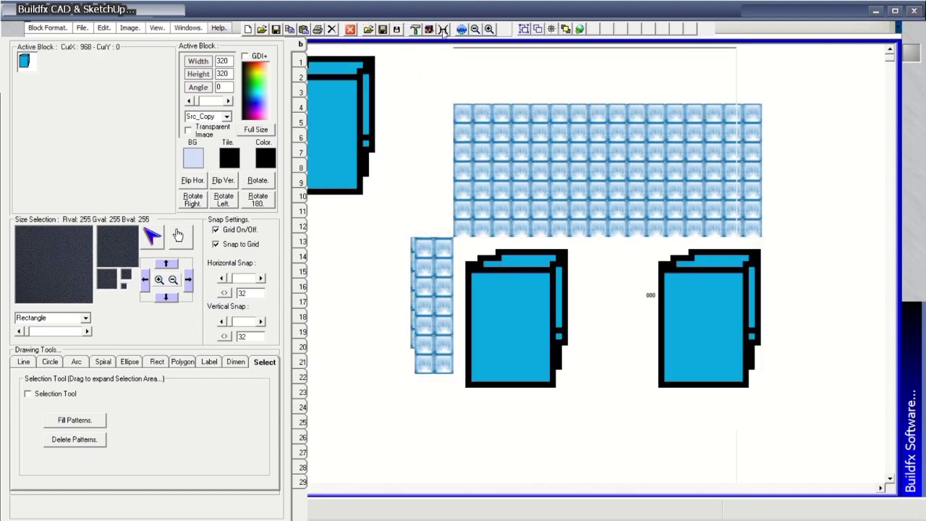
# Select the whole perspective box and send the selected area to the CAD drawing.
pyautogui.hotkey('alt', 'Tab')
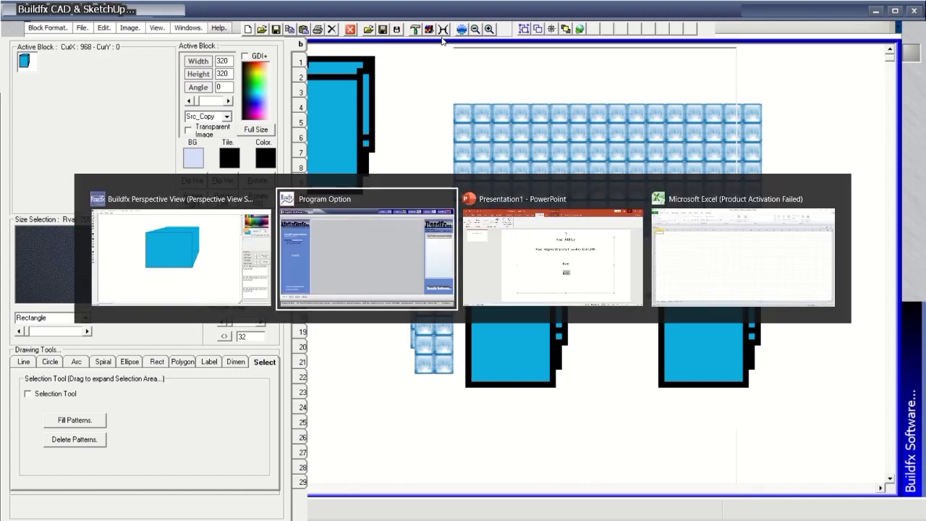
pyautogui.hotkey('alt', 'shift', 'Tab')
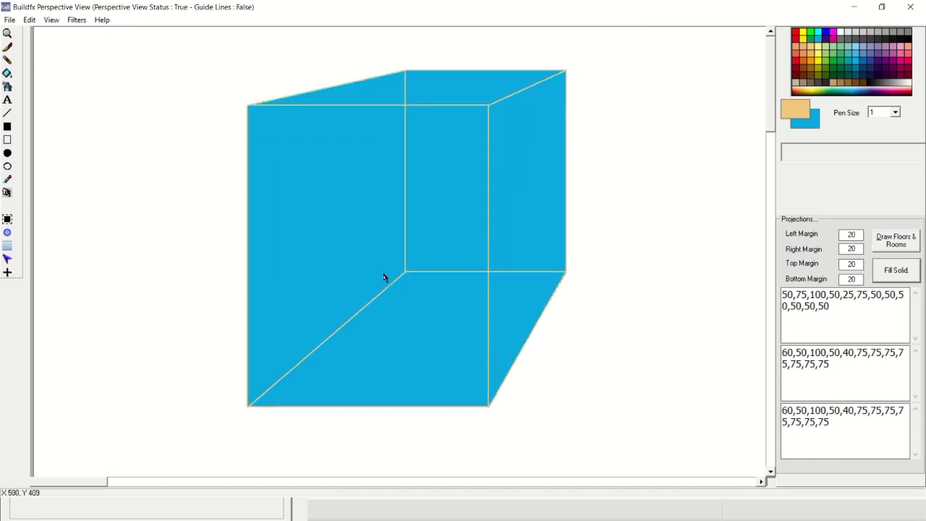
pyautogui.click(29, 19)
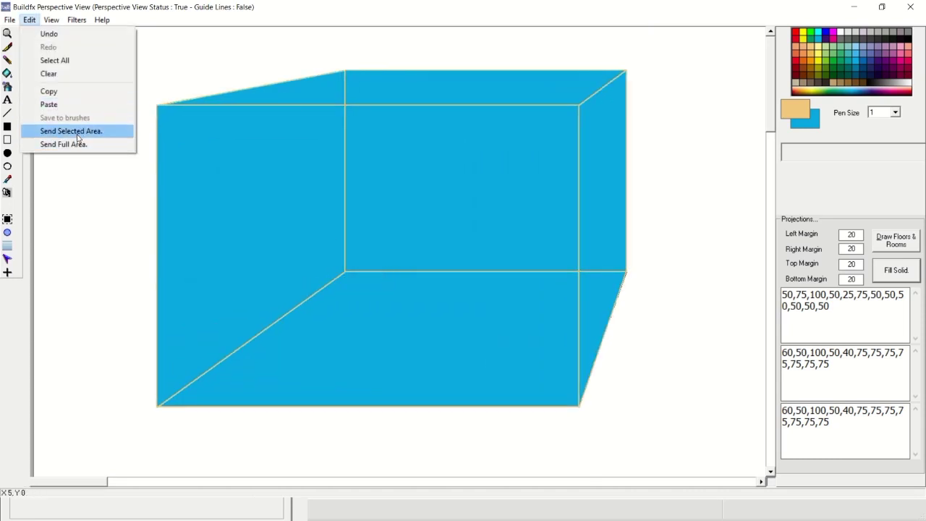
pyautogui.click(9, 261)
pyautogui.moveTo(128, 53); pyautogui.dragTo(657, 435)
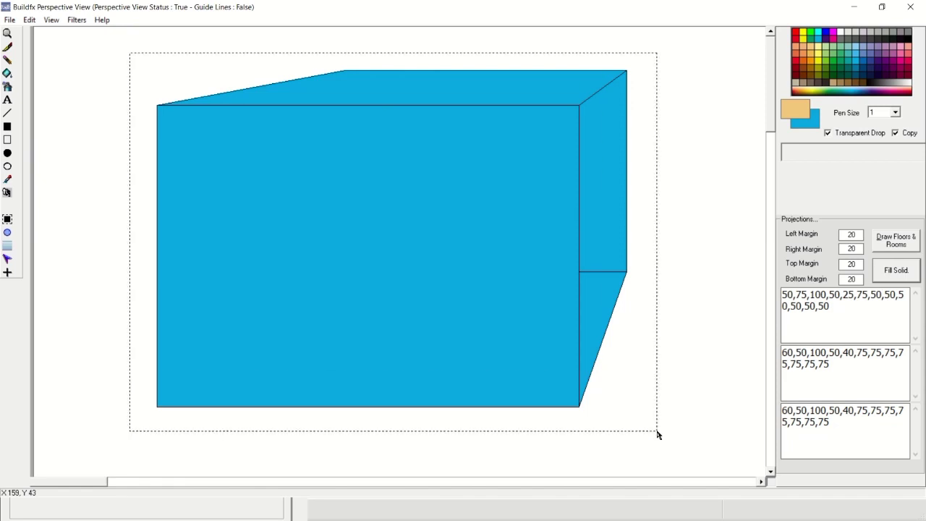
pyautogui.click(29, 20)
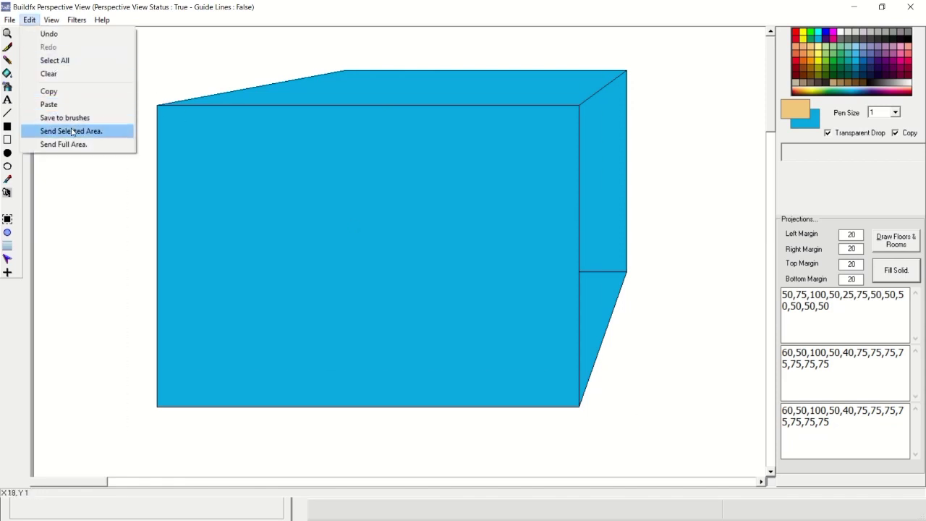
pyautogui.click(72, 131)
pyautogui.click(854, 9)
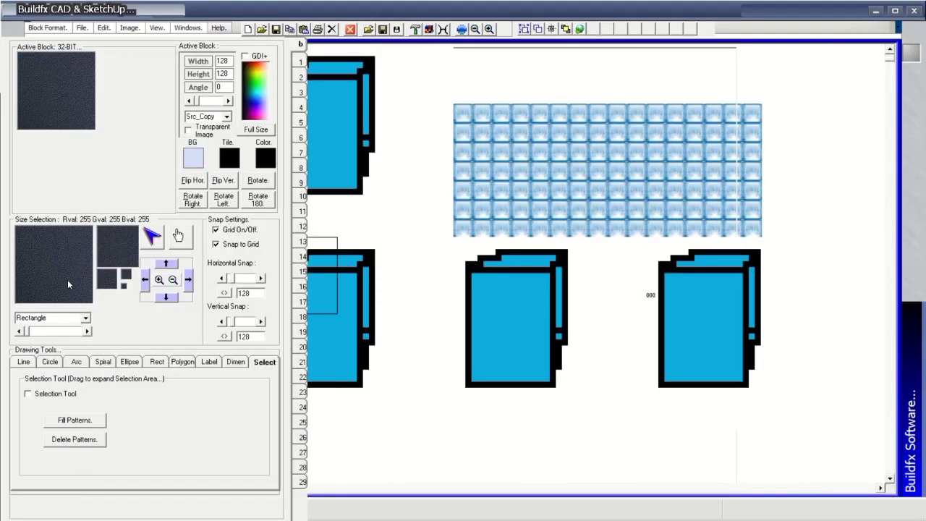
pyautogui.click(302, 405)
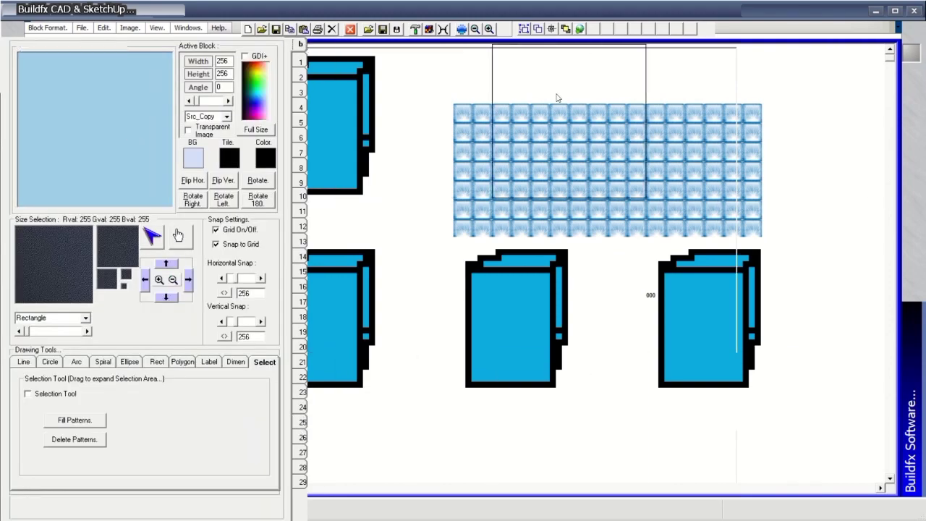
pyautogui.hotkey('alt', 'Tab')
pyautogui.hotkey('alt', 'Tab')
pyautogui.hotkey('alt', 'Tab')
pyautogui.hotkey('alt', 'Tab')
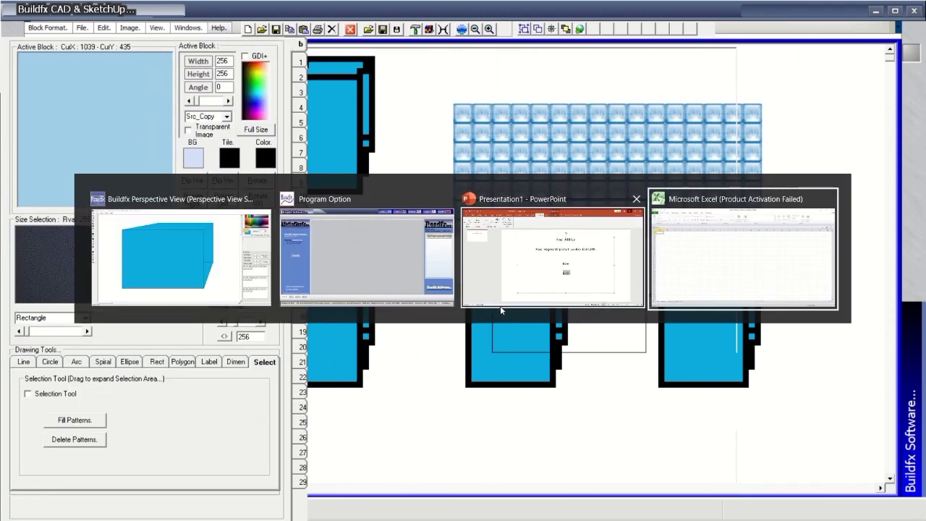
pyautogui.click(29, 19)
pyautogui.click(76, 136)
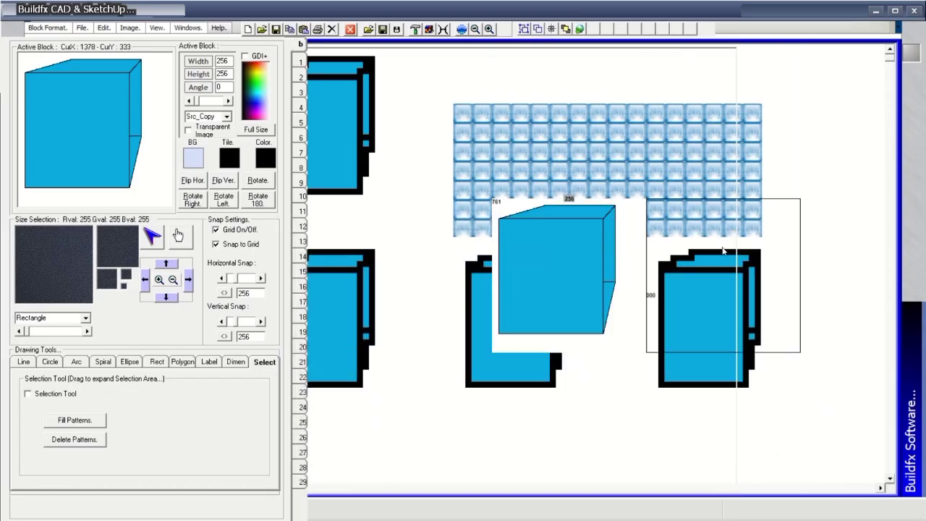
# Stamp the cube into the middle-right, top-right, top-middle, top-left and middle-left cells.
pyautogui.click(735, 215)
pyautogui.click(724, 116)
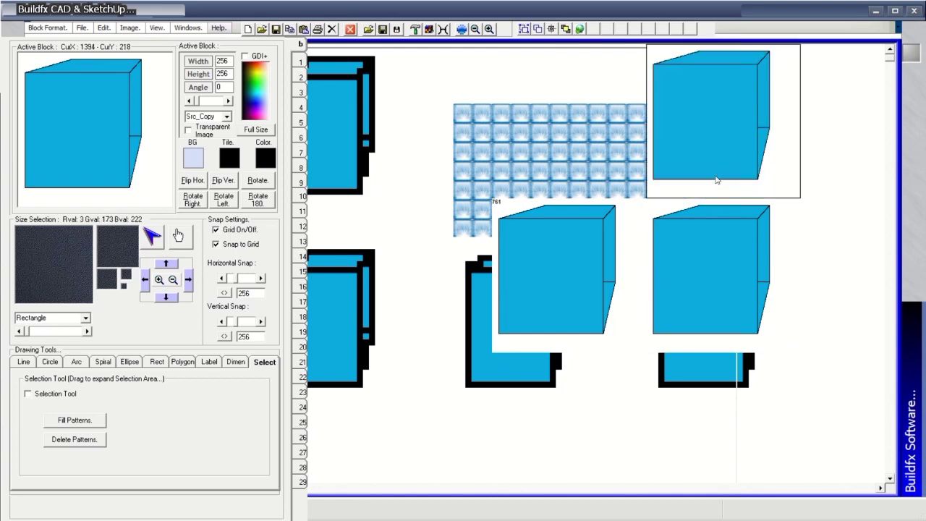
pyautogui.click(572, 116)
pyautogui.click(419, 116)
pyautogui.click(467, 323)
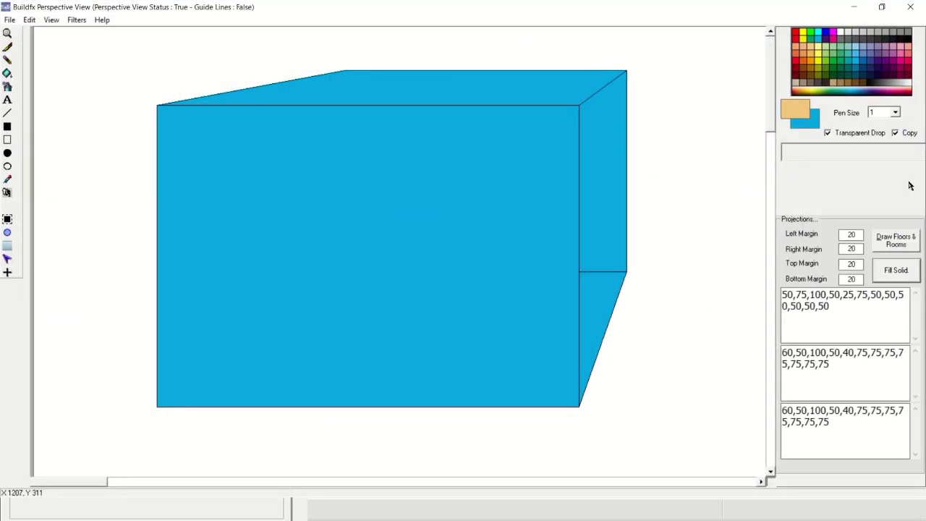
# Fill the box faces with a shaded texture and send the box area to CAD.
pyautogui.click(898, 274)
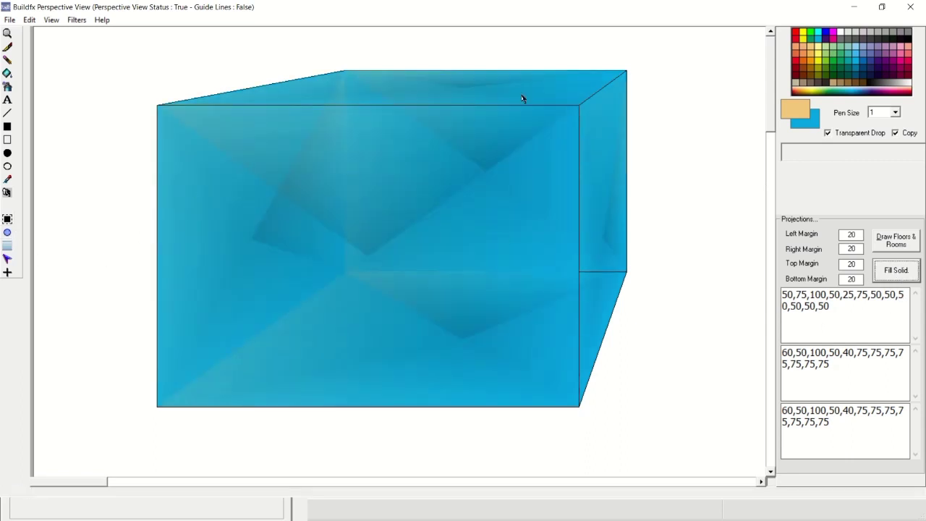
pyautogui.click(9, 272)
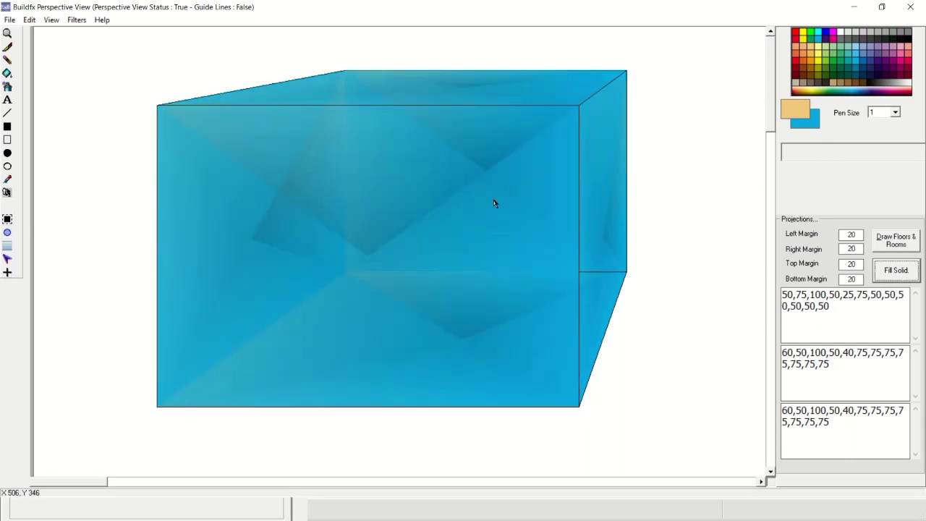
pyautogui.click(9, 221)
pyautogui.click(29, 20)
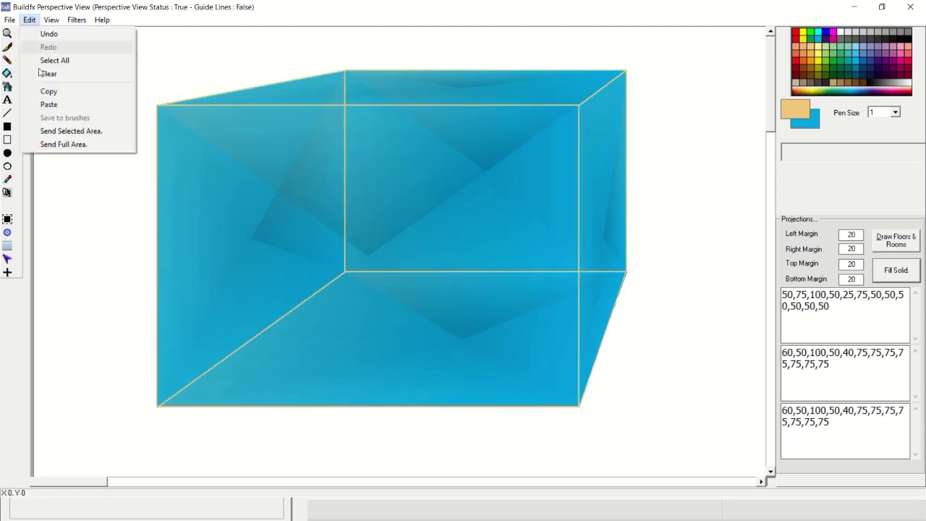
pyautogui.click(56, 131)
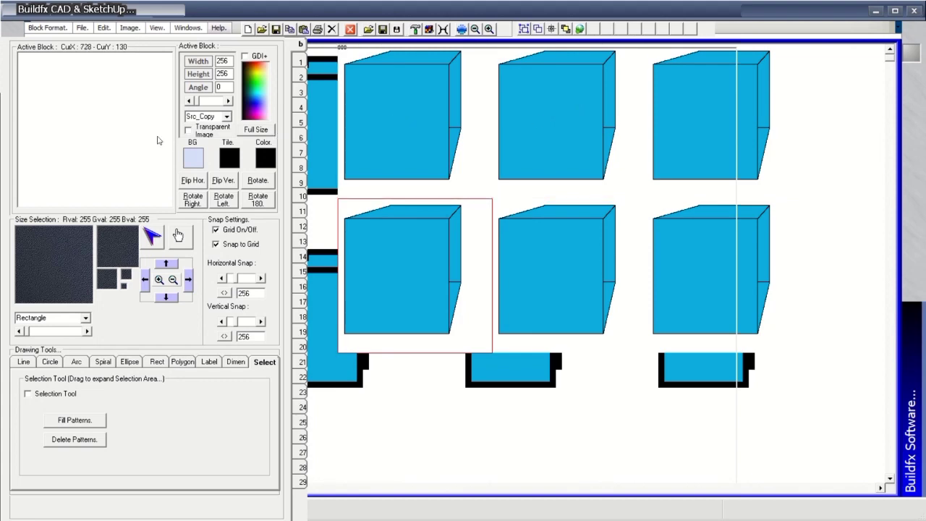
# Select the textured box in Perspective View and send the selected area to CAD.
pyautogui.hotkey('alt', 'Tab')
pyautogui.hotkey('alt', 'Tab')
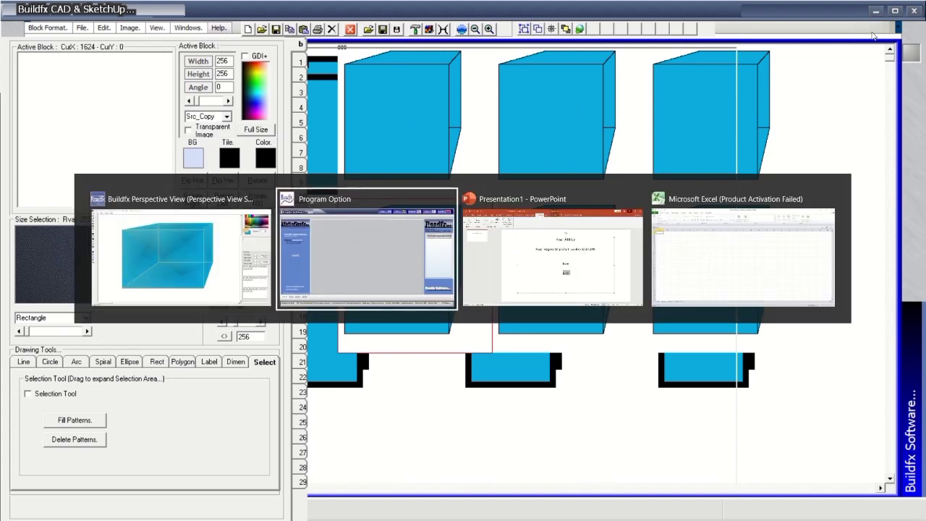
pyautogui.hotkey('alt', 'Tab')
pyautogui.hotkey('alt', 'Tab')
pyautogui.hotkey('alt', 'Tab')
pyautogui.hotkey('alt', 'Tab')
pyautogui.hotkey('alt', 'Tab')
pyautogui.hotkey('alt', 'Tab')
pyautogui.hotkey('alt', 'Tab')
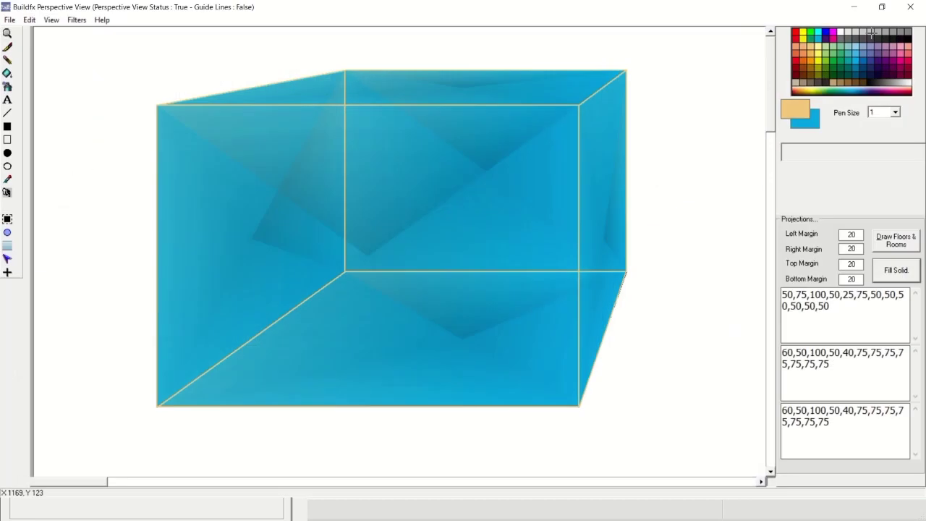
pyautogui.click(7, 262)
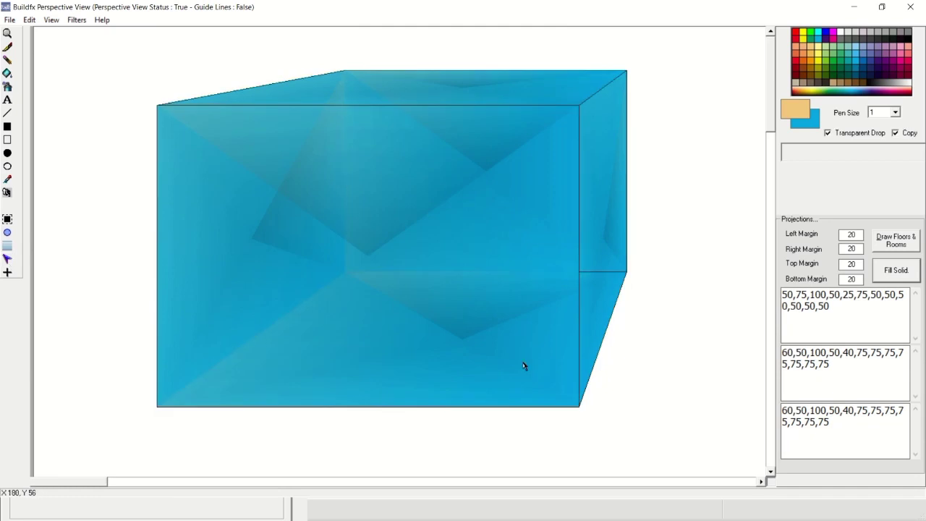
pyautogui.click(29, 19)
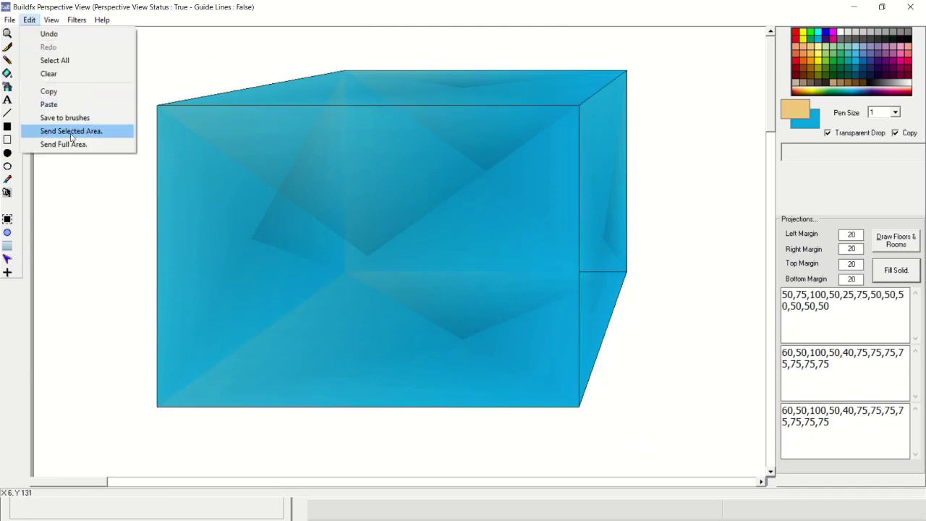
pyautogui.click(71, 131)
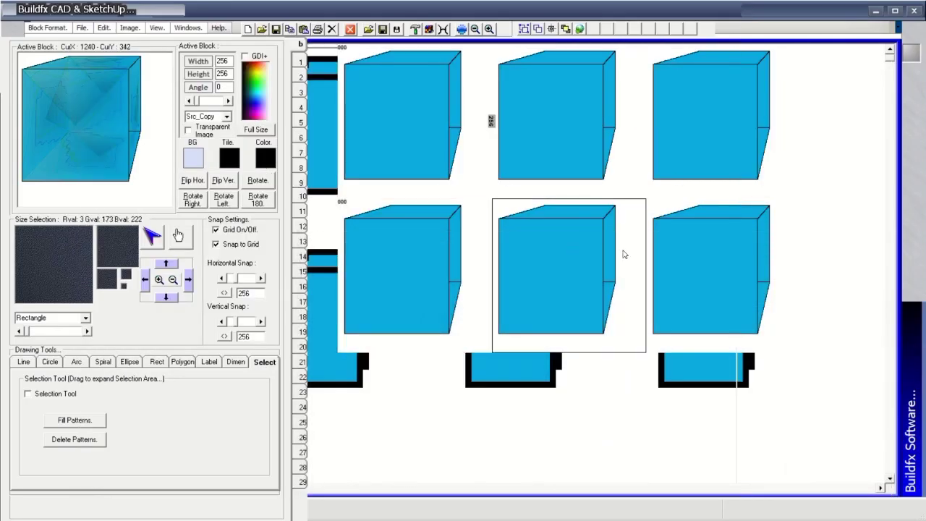
# Restamp all six cubes with the textured version, add one bottom-right, and open Blocks Settings.
pyautogui.click(556, 119)
pyautogui.click(430, 145)
pyautogui.click(413, 249)
pyautogui.click(614, 304)
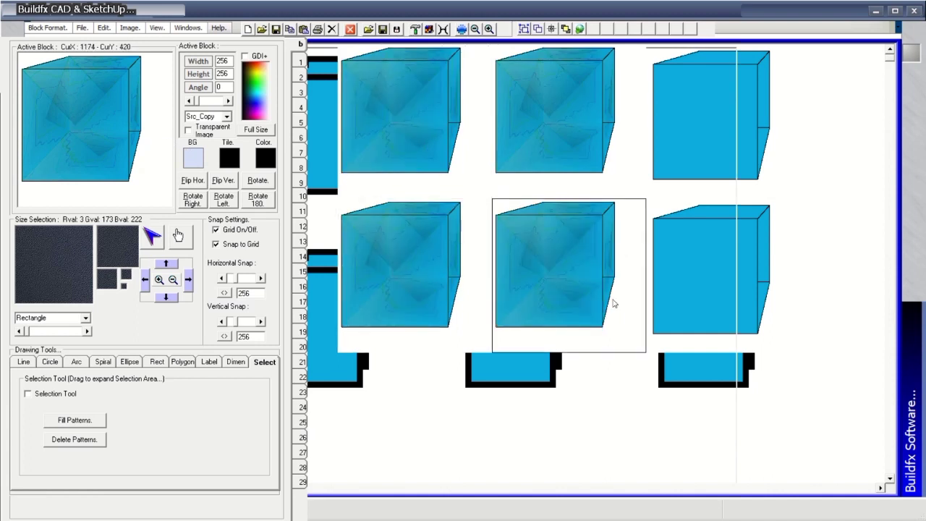
pyautogui.click(714, 225)
pyautogui.click(744, 138)
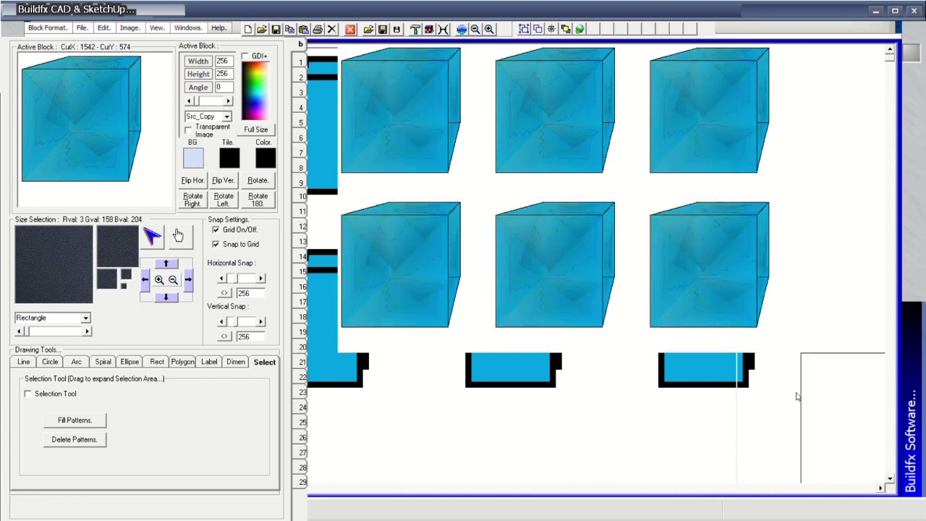
pyautogui.click(797, 397)
pyautogui.click(463, 30)
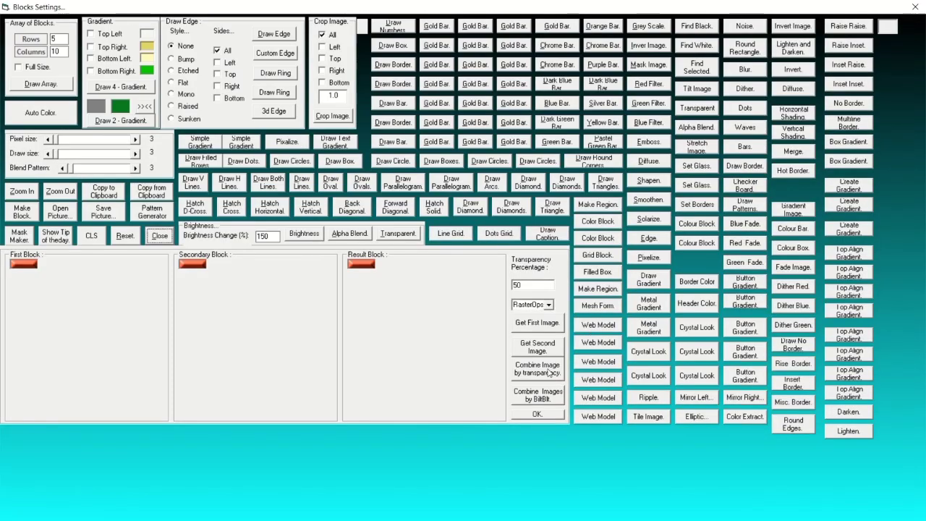
# Load the active block into the First Block panel and try border draw effects.
pyautogui.click(540, 325)
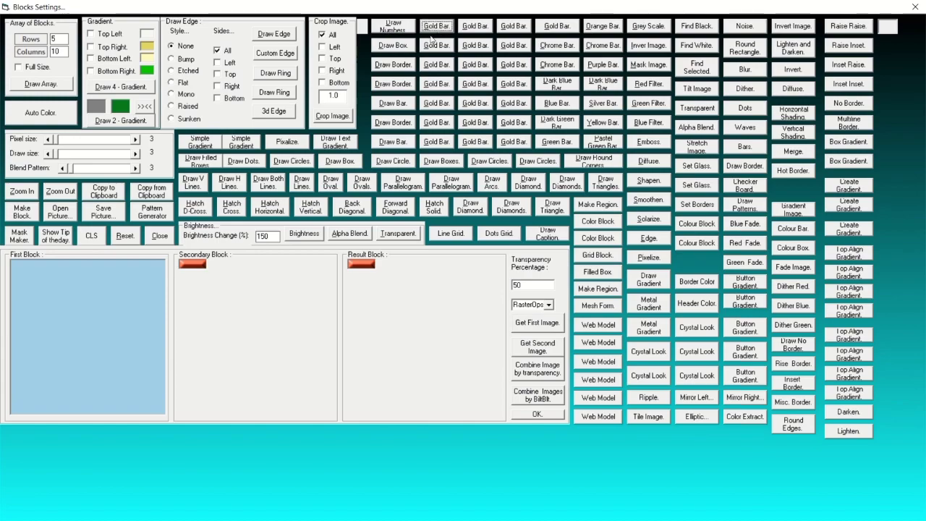
pyautogui.click(393, 46)
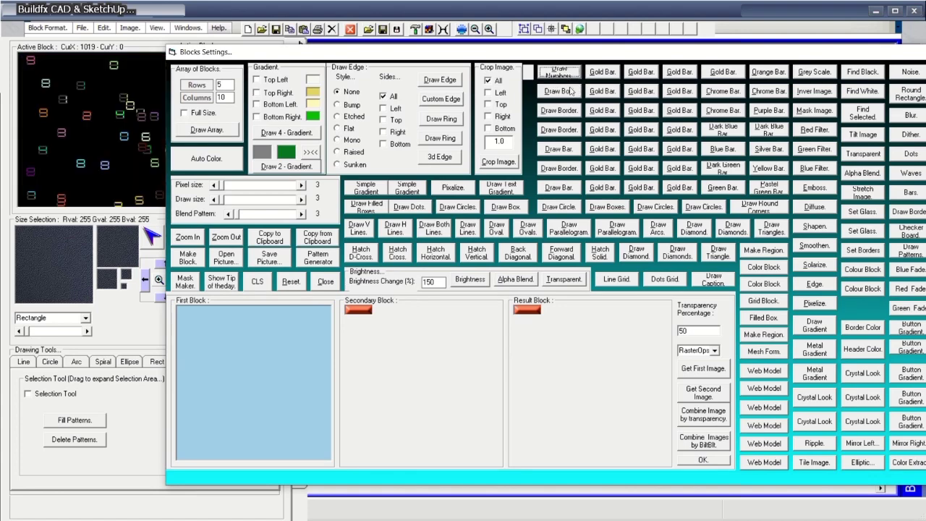
pyautogui.click(570, 92)
pyautogui.click(564, 112)
pyautogui.click(562, 131)
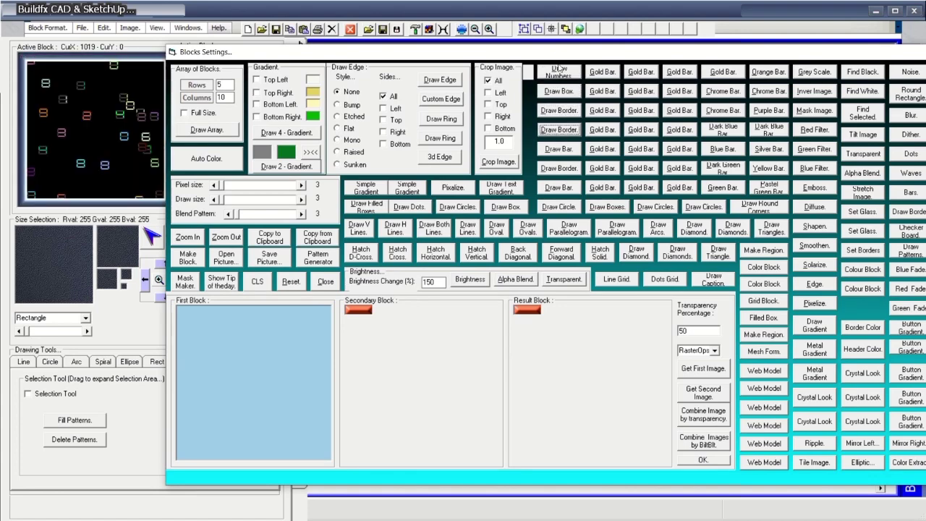
pyautogui.moveTo(559, 51); pyautogui.dragTo(630, 46)
# Try green, grey and lavender gradients, a pink circle and bordered bars on the block.
pyautogui.click(775, 366)
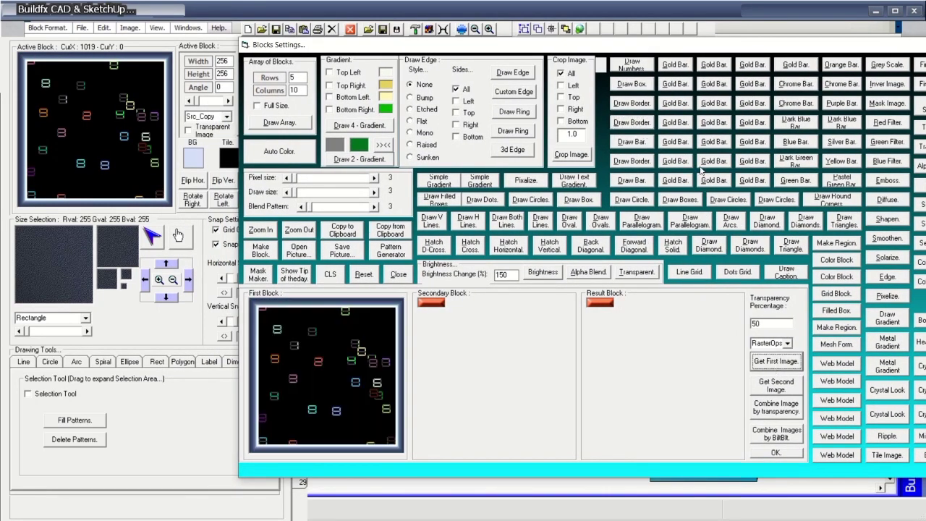
pyautogui.click(671, 103)
pyautogui.click(773, 366)
pyautogui.click(750, 162)
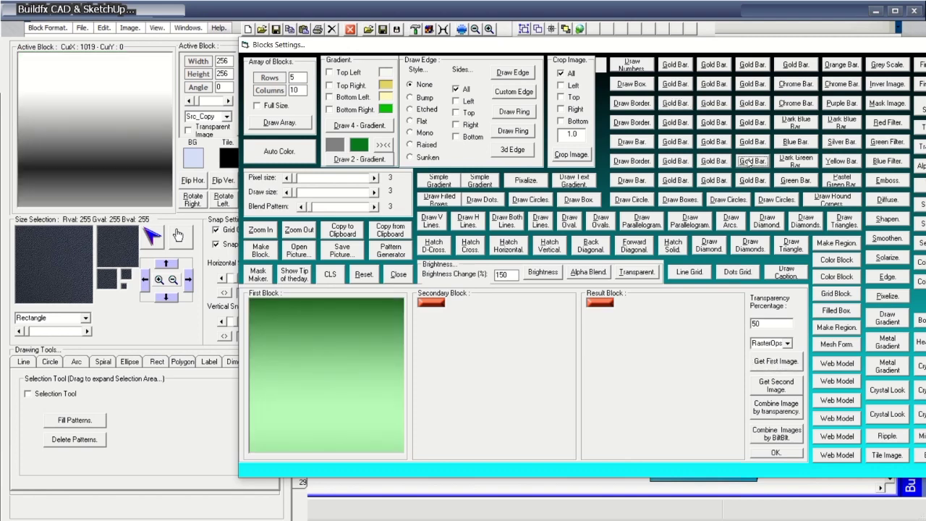
pyautogui.click(750, 182)
pyautogui.click(640, 203)
pyautogui.click(631, 161)
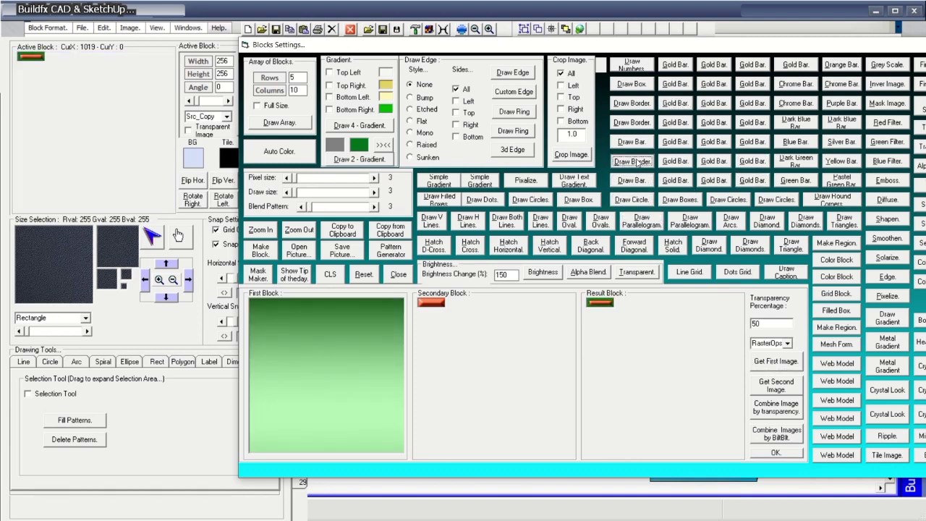
pyautogui.click(632, 122)
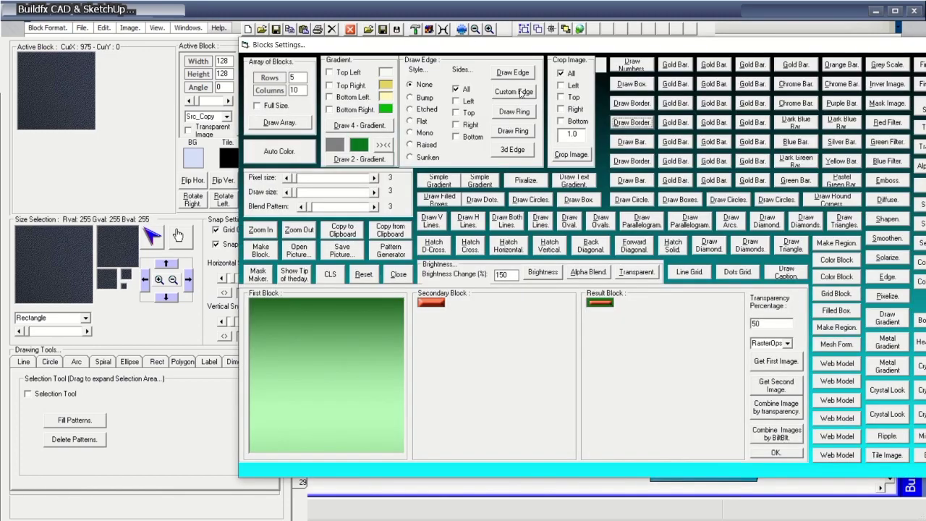
# Try the edge, custom, ring and 3D edge effects, then reset the block preview.
pyautogui.click(518, 73)
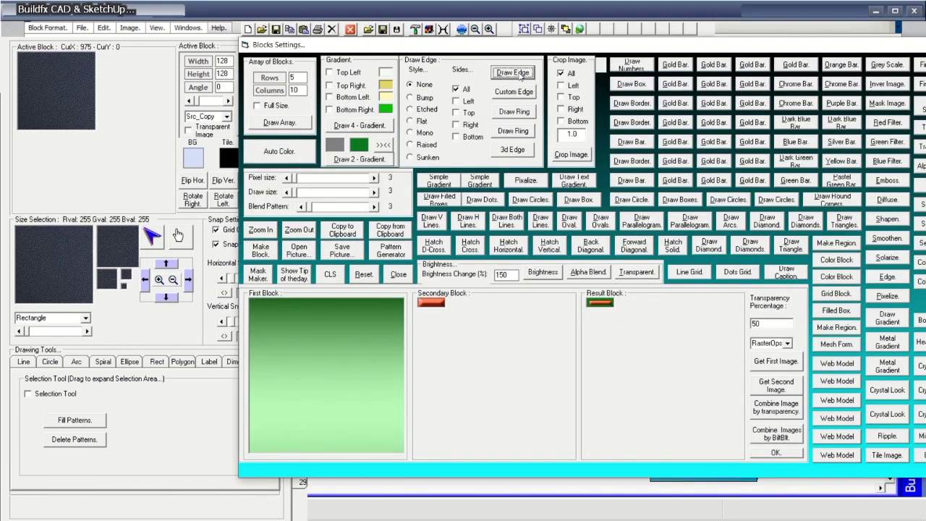
pyautogui.click(527, 94)
pyautogui.click(522, 115)
pyautogui.click(519, 133)
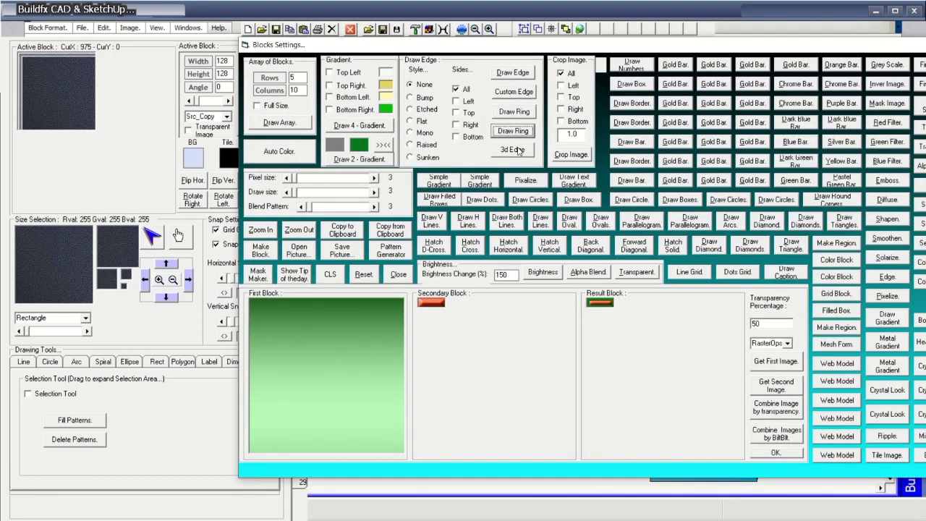
pyautogui.click(518, 151)
pyautogui.click(364, 275)
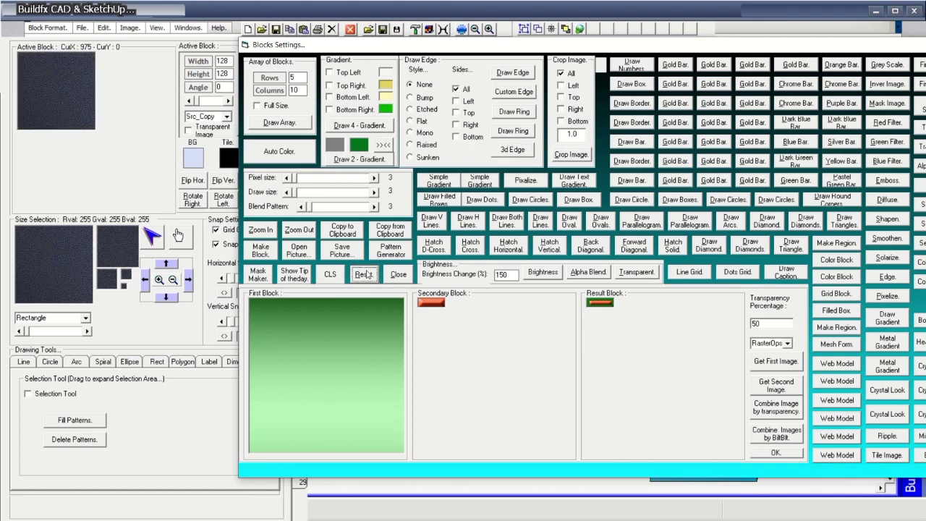
# Draw numbers, coloured boxes, borders and bars into the active block.
pyautogui.click(636, 67)
pyautogui.click(631, 84)
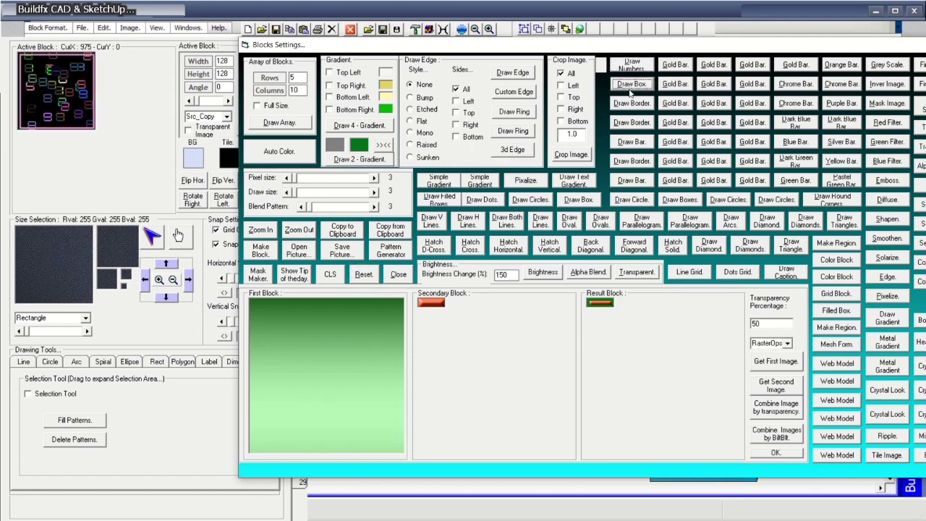
pyautogui.click(629, 103)
pyautogui.click(631, 122)
pyautogui.click(631, 140)
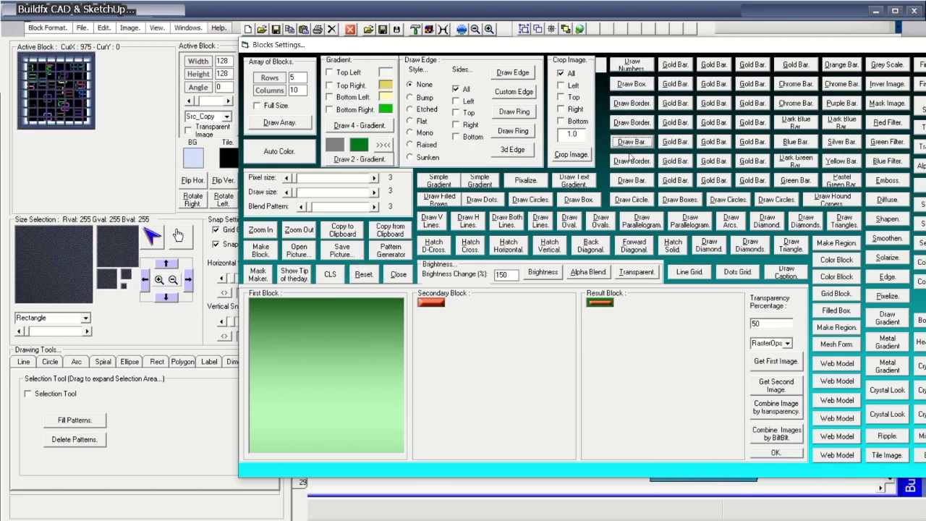
pyautogui.click(631, 180)
# Pick the dark texture as the active block and draw a red bar into it.
pyautogui.click(46, 292)
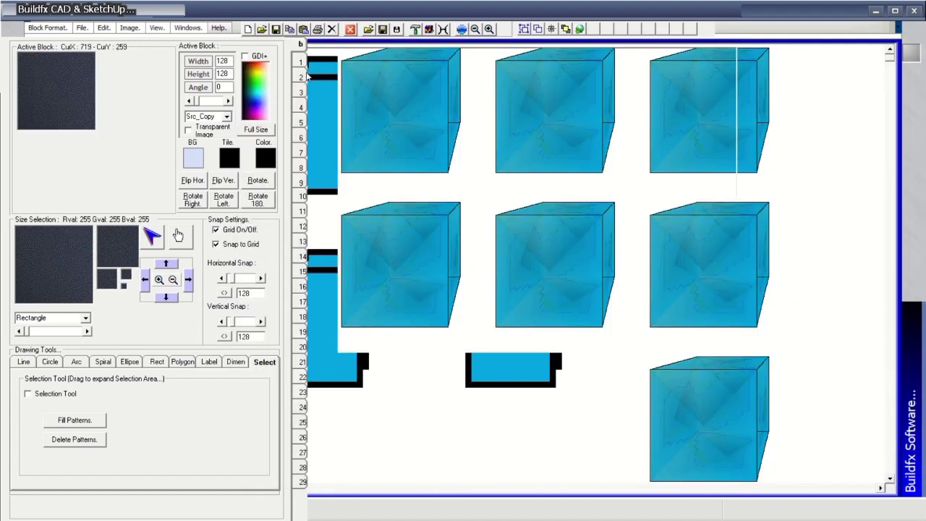
pyautogui.click(462, 29)
pyautogui.click(631, 181)
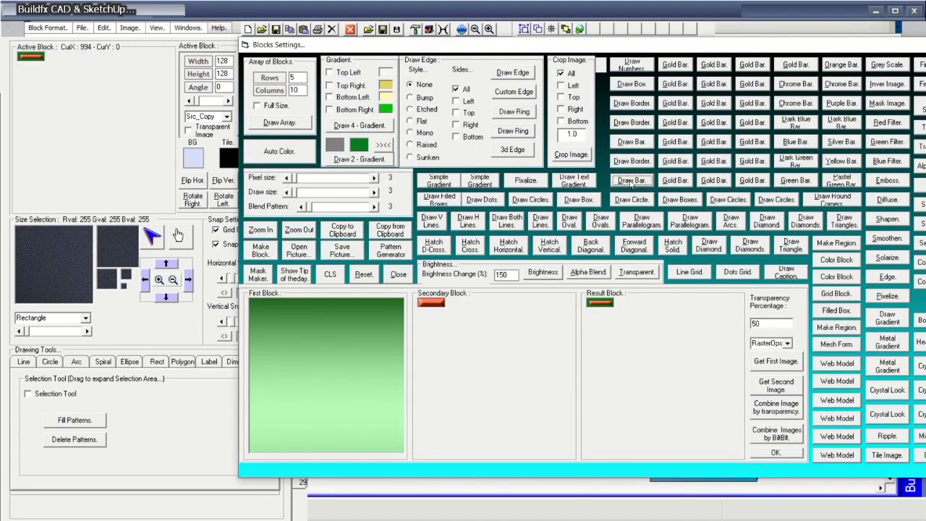
pyautogui.click(38, 267)
pyautogui.click(464, 30)
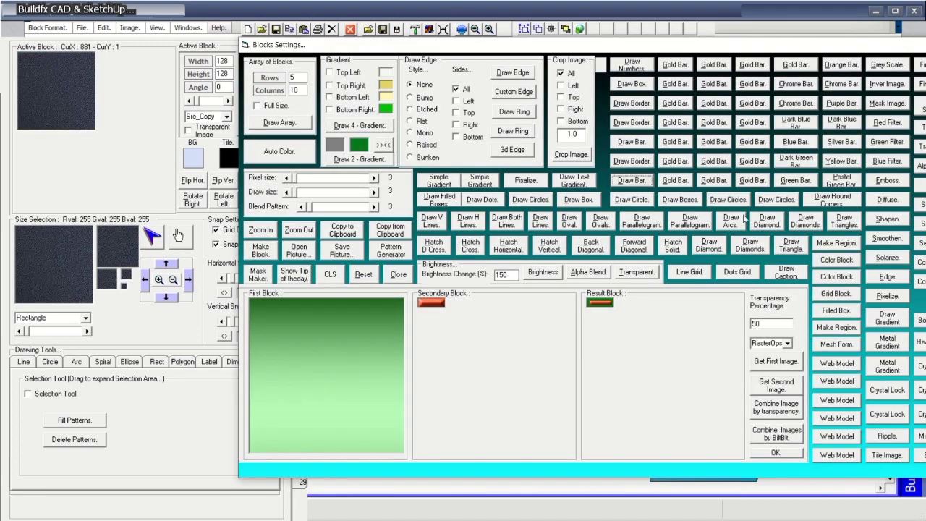
# Make the block a blue bar gradient and stamp it onto the canvas.
pyautogui.click(679, 185)
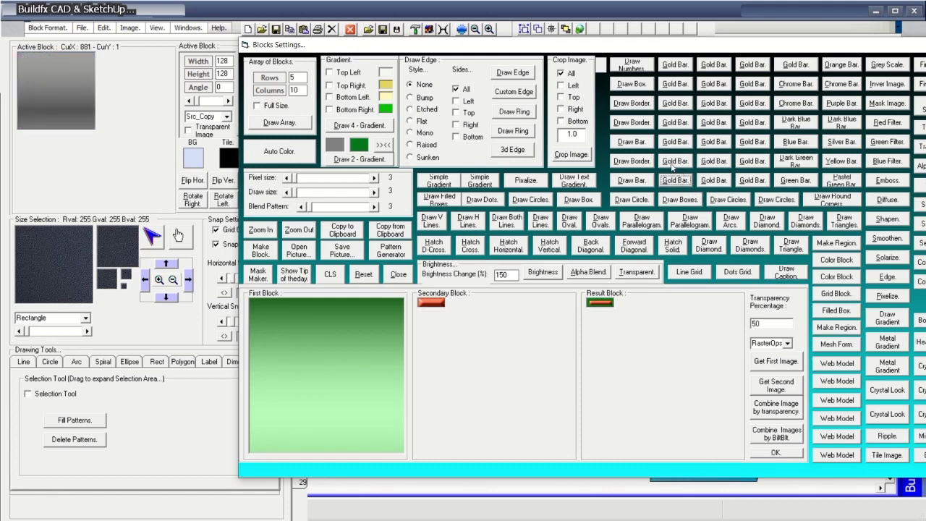
pyautogui.click(676, 143)
pyautogui.click(676, 163)
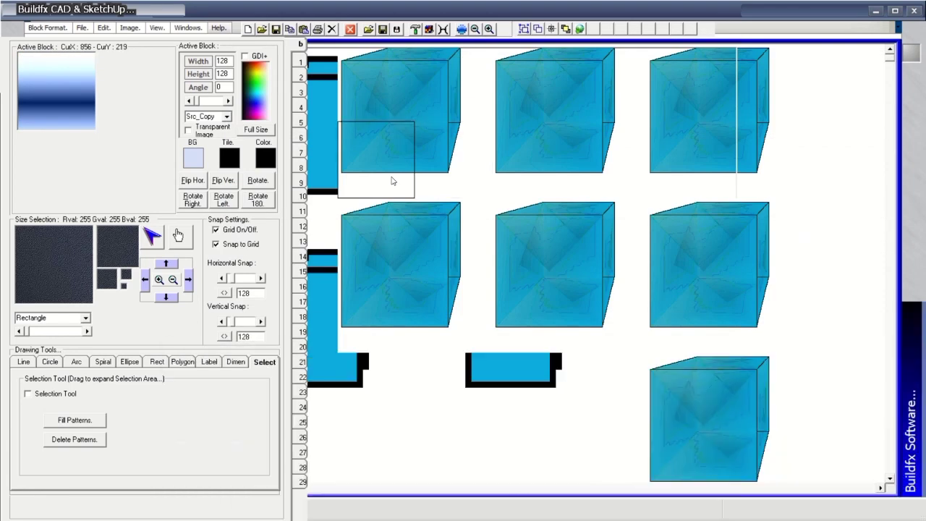
pyautogui.click(393, 177)
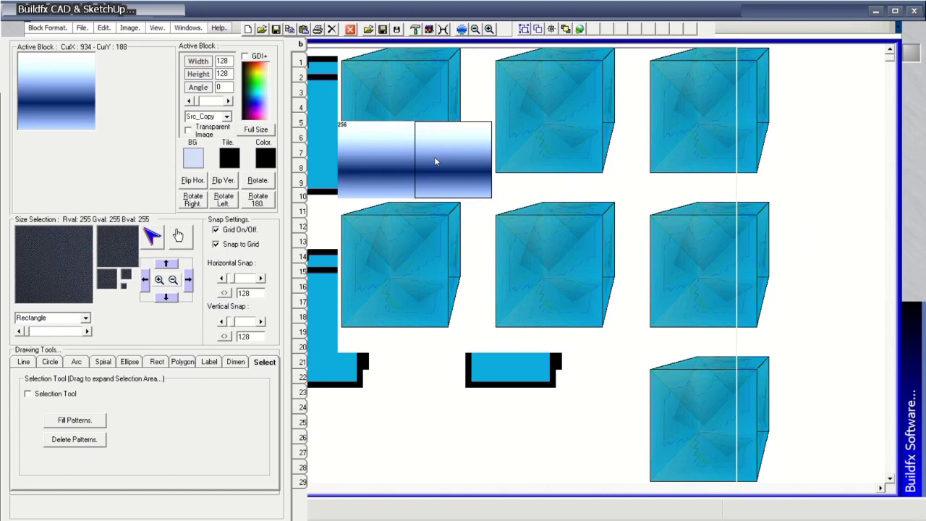
# Paint blue gradient blocks along five rows across the canvas.
pyautogui.click(559, 163)
pyautogui.click(236, 364)
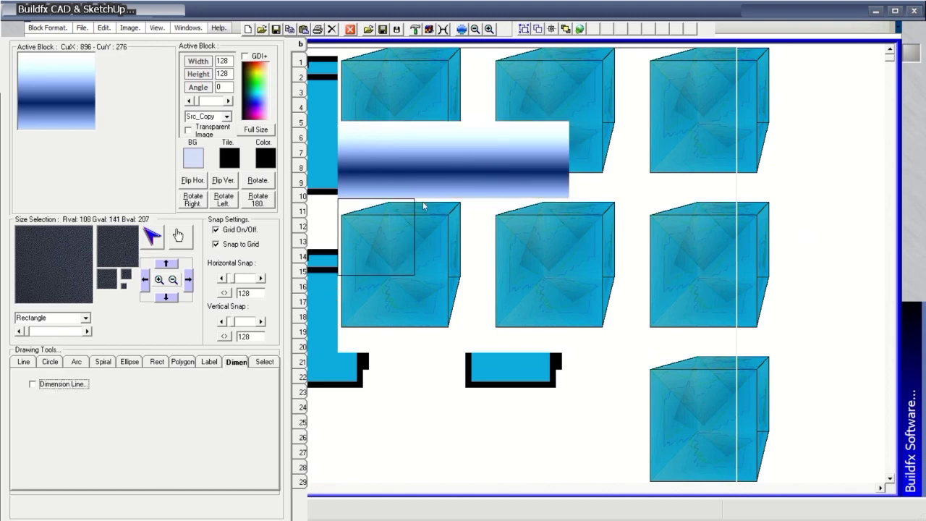
pyautogui.moveTo(507, 174); pyautogui.dragTo(823, 176)
pyautogui.moveTo(383, 207); pyautogui.dragTo(856, 240)
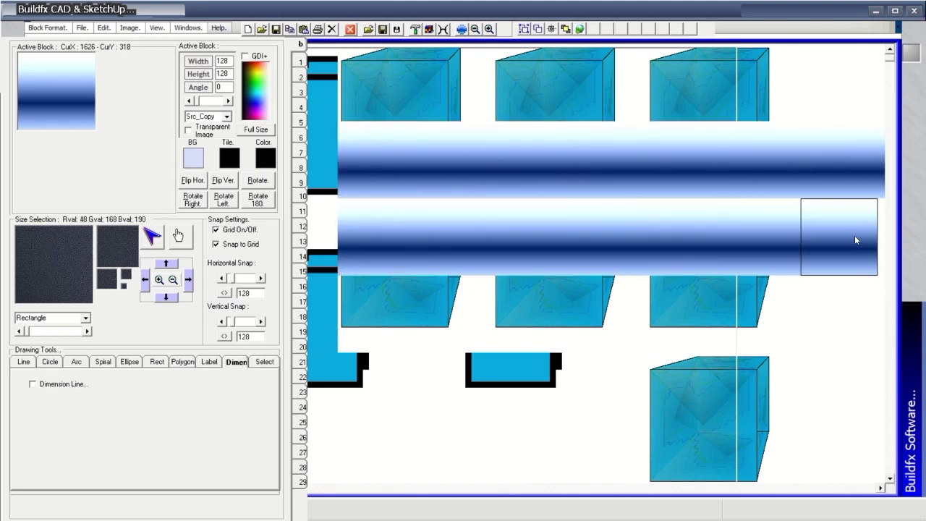
pyautogui.moveTo(384, 319); pyautogui.dragTo(839, 318)
pyautogui.moveTo(376, 395); pyautogui.dragTo(830, 402)
pyautogui.click(611, 419)
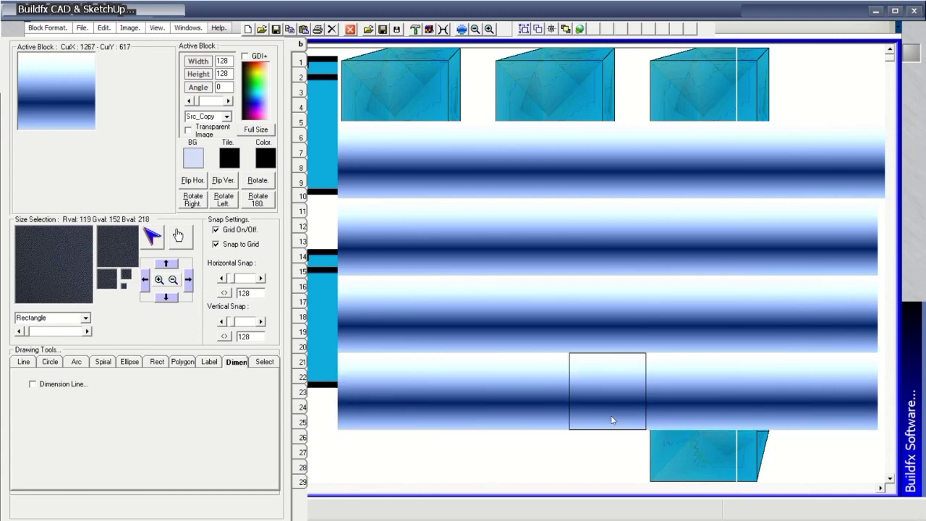
pyautogui.moveTo(355, 456)
pyautogui.mouseDown()
pyautogui.moveTo(780, 464)
pyautogui.moveTo(721, 459)
pyautogui.moveTo(448, 110)
pyautogui.moveTo(393, 94)
pyautogui.moveTo(845, 88)
pyautogui.mouseUp()
# Apply Noise to the block in Blocks Settings and dismiss the resulting run-time error.
pyautogui.click(461, 30)
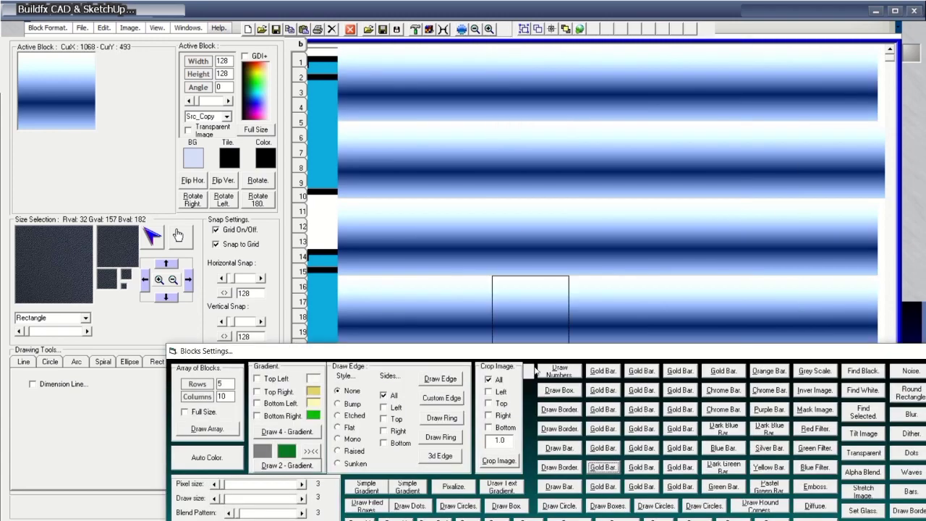
pyautogui.moveTo(541, 352); pyautogui.dragTo(369, 60)
pyautogui.moveTo(630, 57); pyautogui.dragTo(703, 145)
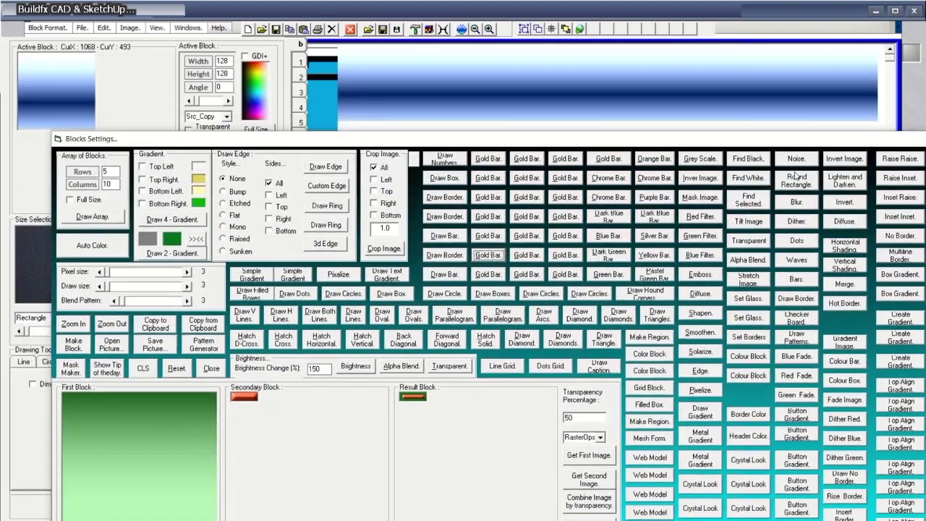
pyautogui.click(796, 160)
pyautogui.click(555, 167)
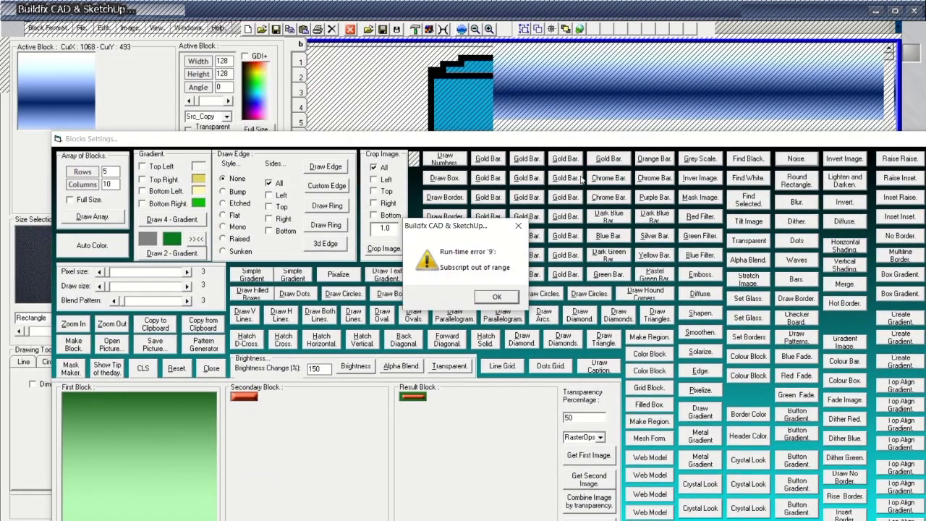
pyautogui.click(496, 297)
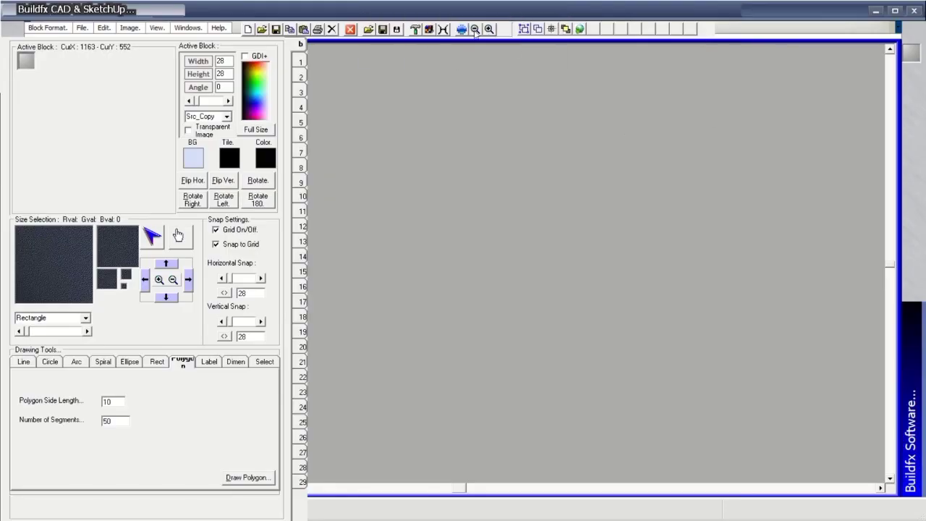
# Preview the active block as an image, then pick the red block and preview it too.
pyautogui.click(536, 29)
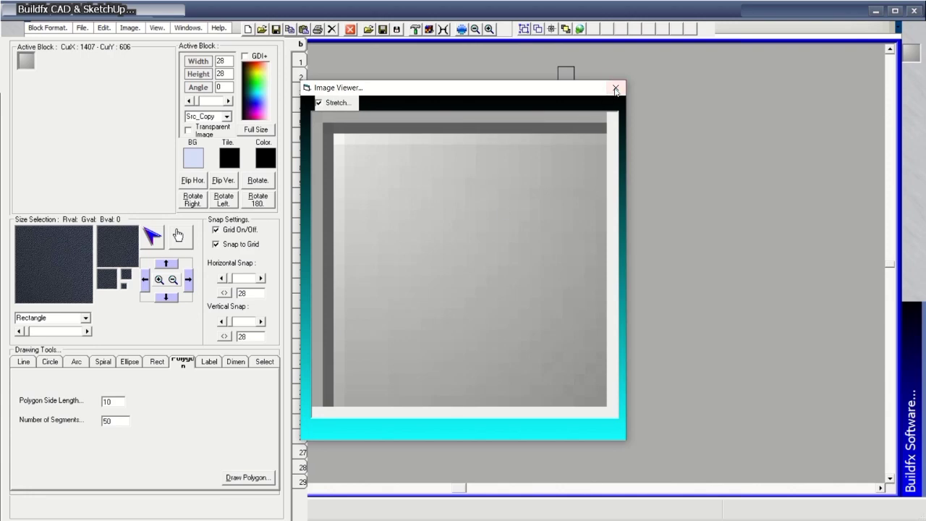
pyautogui.click(616, 89)
pyautogui.click(26, 61)
pyautogui.click(221, 128)
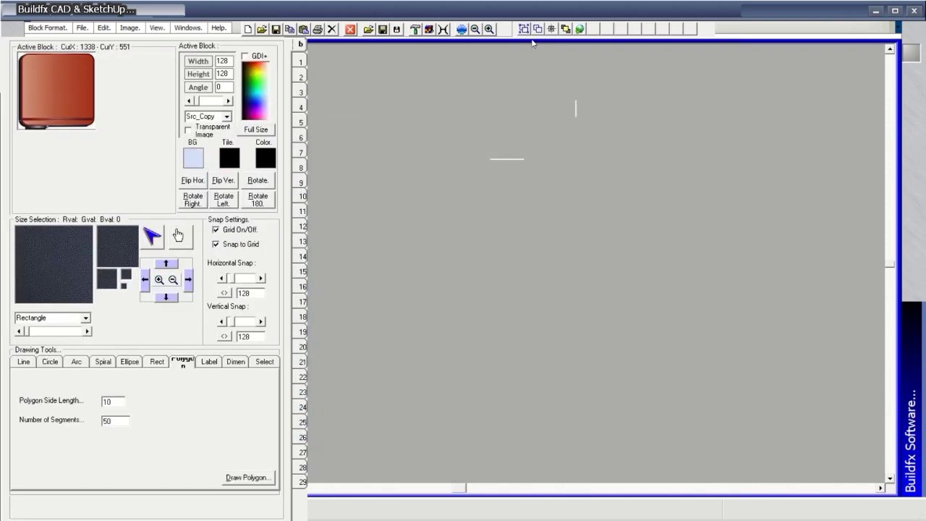
pyautogui.click(526, 29)
pyautogui.click(620, 92)
# In the custom blocks manager, try the clouds, ocean, green and lavender canvas backgrounds.
pyautogui.click(538, 31)
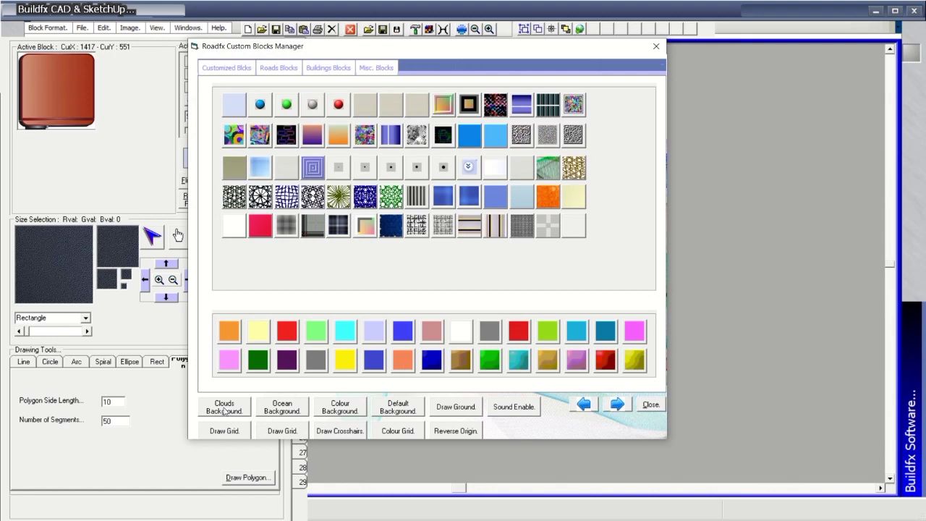
pyautogui.click(224, 410)
pyautogui.click(289, 409)
pyautogui.click(340, 409)
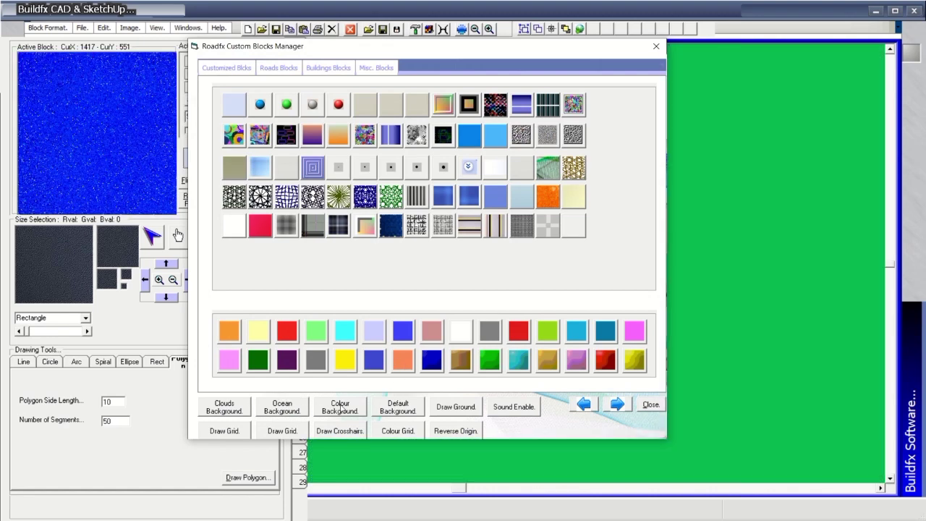
pyautogui.click(401, 412)
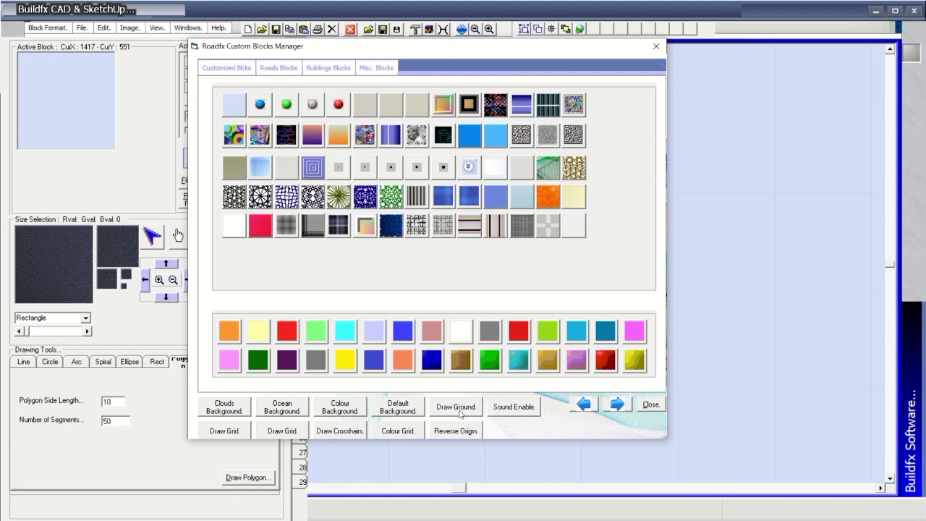
# Try grid lines, crosshairs and intersection squares, ending on a solid green background.
pyautogui.click(234, 432)
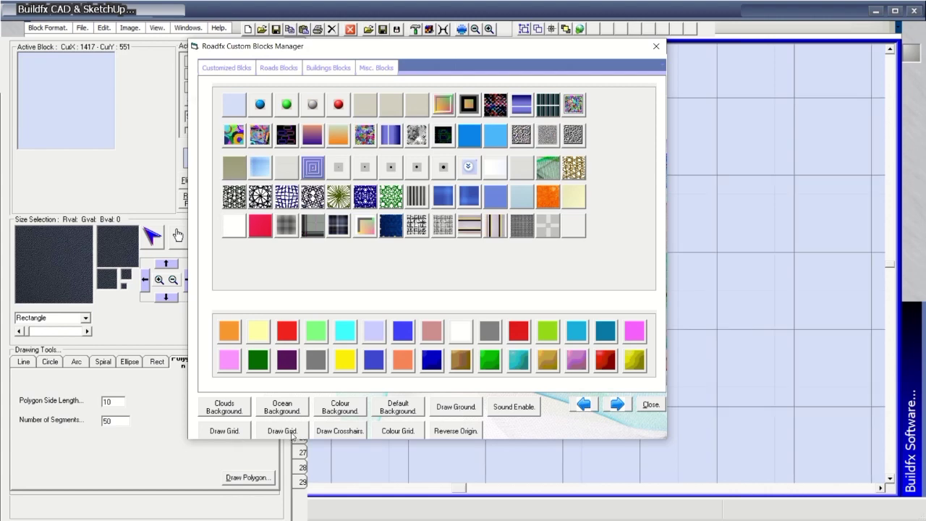
pyautogui.click(344, 433)
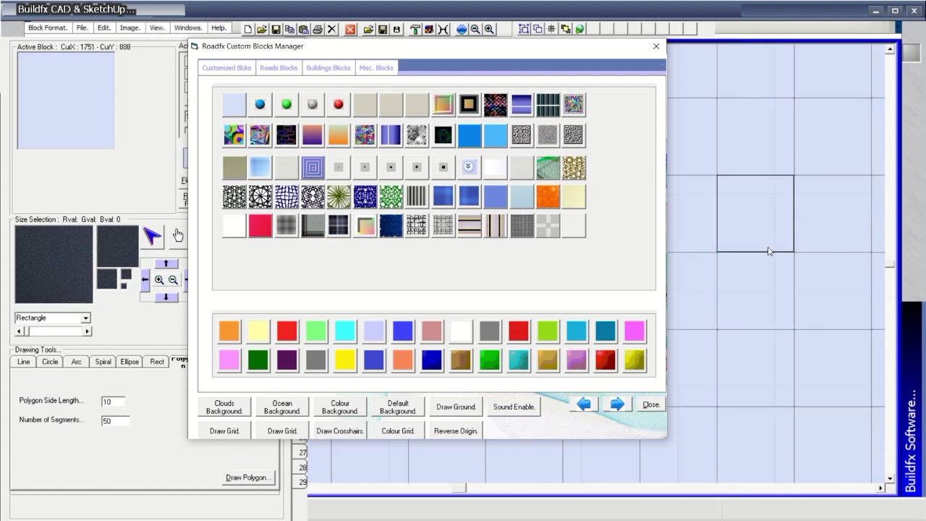
pyautogui.click(411, 433)
pyautogui.click(226, 432)
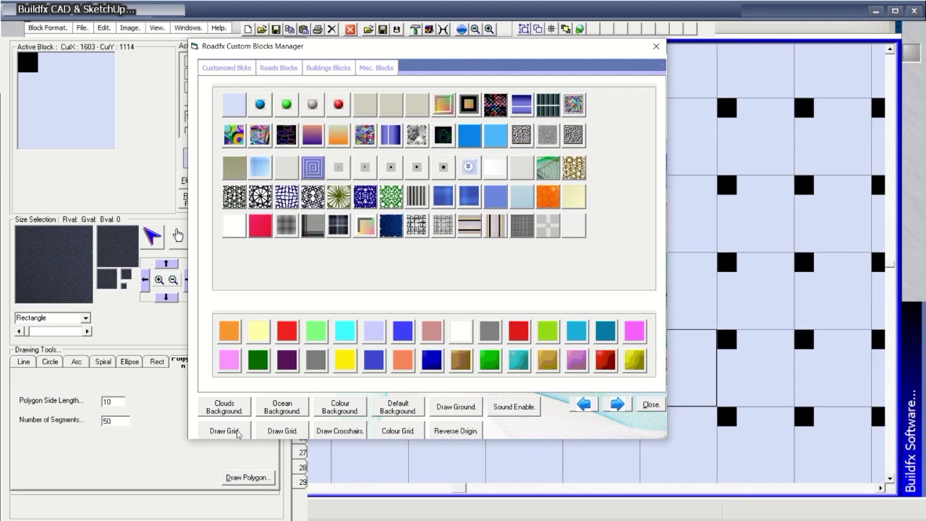
pyautogui.click(270, 410)
pyautogui.click(243, 407)
pyautogui.click(352, 412)
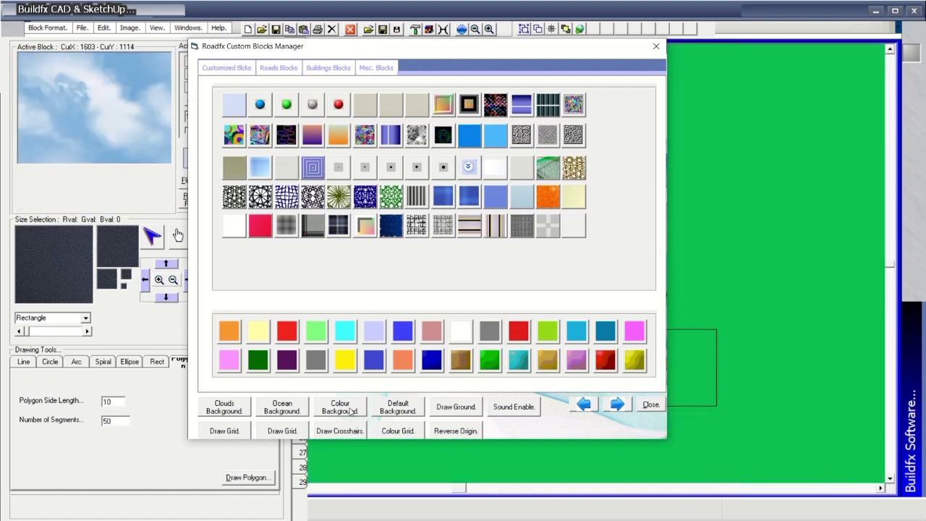
# Paint lavender blocks, then columns of metal-panel blocks, across the green canvas.
pyautogui.click(375, 341)
pyautogui.moveTo(643, 196)
pyautogui.mouseDown()
pyautogui.moveTo(592, 246)
pyautogui.moveTo(611, 136)
pyautogui.moveTo(560, 142)
pyautogui.moveTo(572, 242)
pyautogui.mouseUp()
pyautogui.click(538, 29)
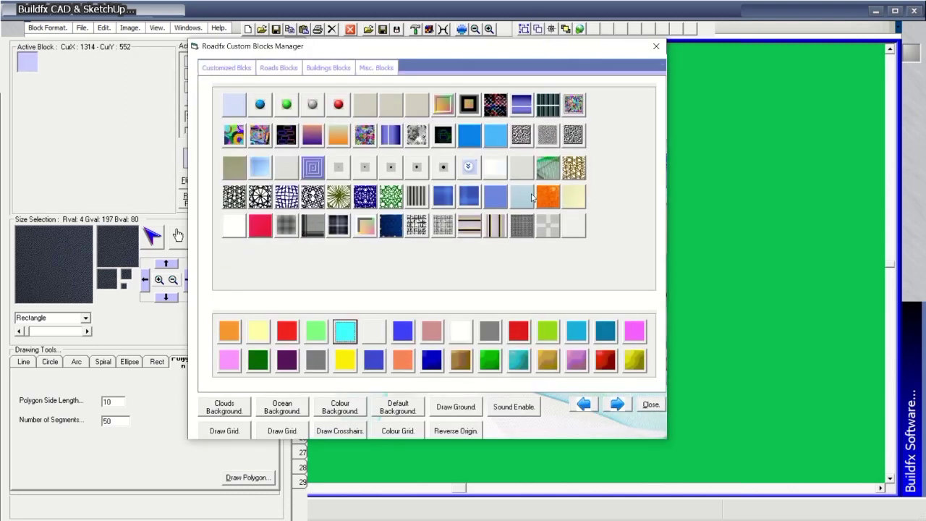
pyautogui.click(243, 166)
pyautogui.moveTo(688, 217)
pyautogui.mouseDown()
pyautogui.moveTo(535, 109)
pyautogui.moveTo(645, 391)
pyautogui.moveTo(535, 406)
pyautogui.mouseUp()
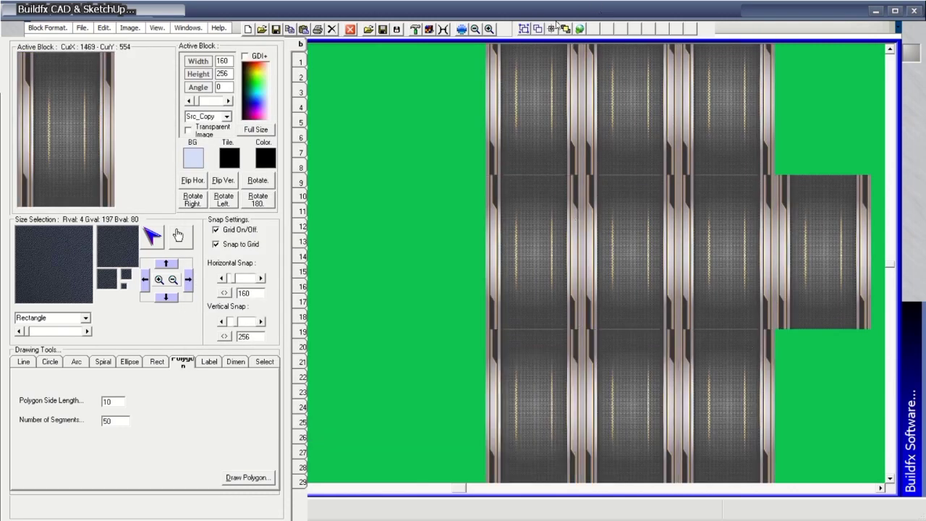
# Browse the block library categories and paint a dark patterned texture block onto the canvas.
pyautogui.click(538, 29)
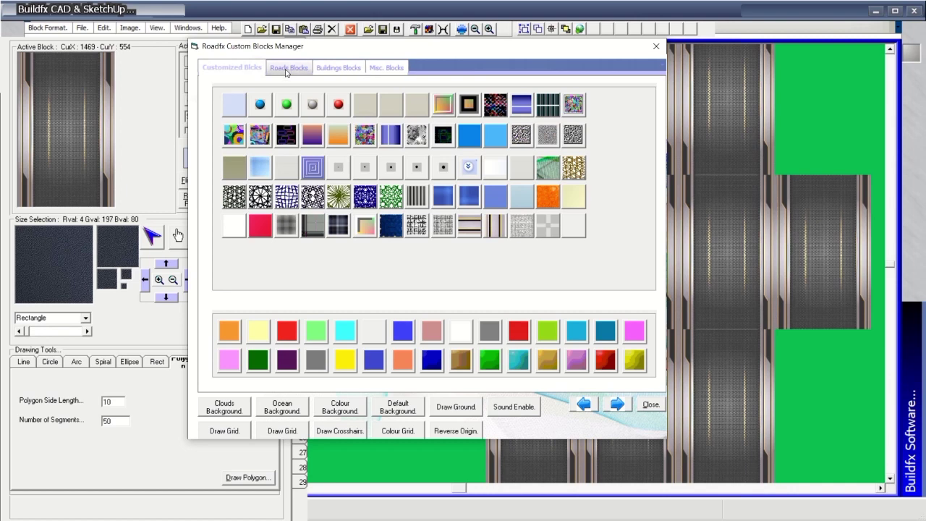
pyautogui.click(332, 68)
pyautogui.click(386, 68)
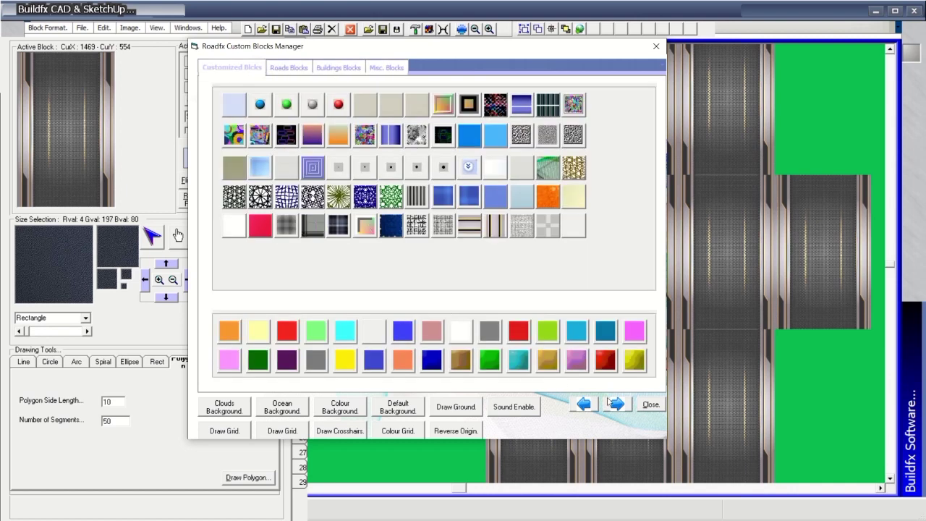
pyautogui.click(615, 404)
pyautogui.click(615, 403)
pyautogui.click(616, 404)
pyautogui.click(492, 104)
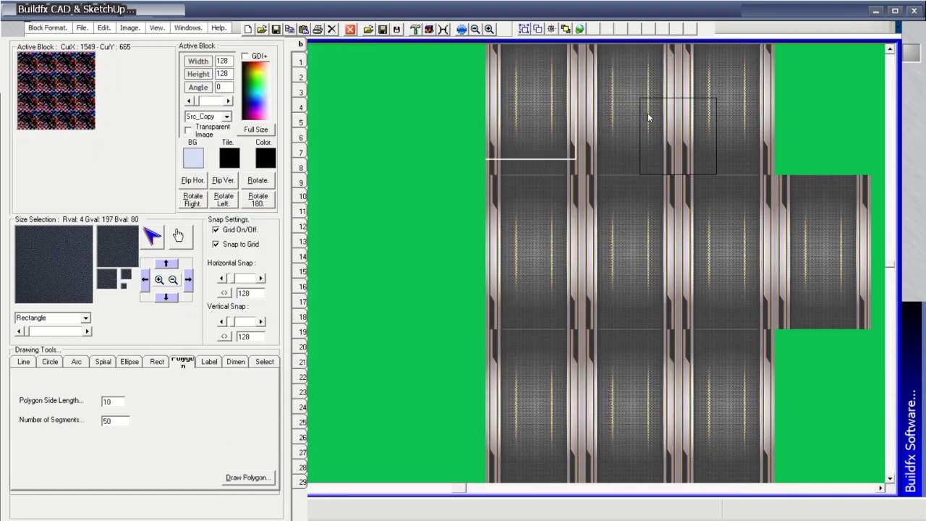
pyautogui.moveTo(651, 118)
pyautogui.mouseDown()
pyautogui.moveTo(724, 94)
pyautogui.moveTo(838, 87)
pyautogui.moveTo(856, 377)
pyautogui.moveTo(600, 443)
pyautogui.moveTo(524, 210)
pyautogui.mouseUp()
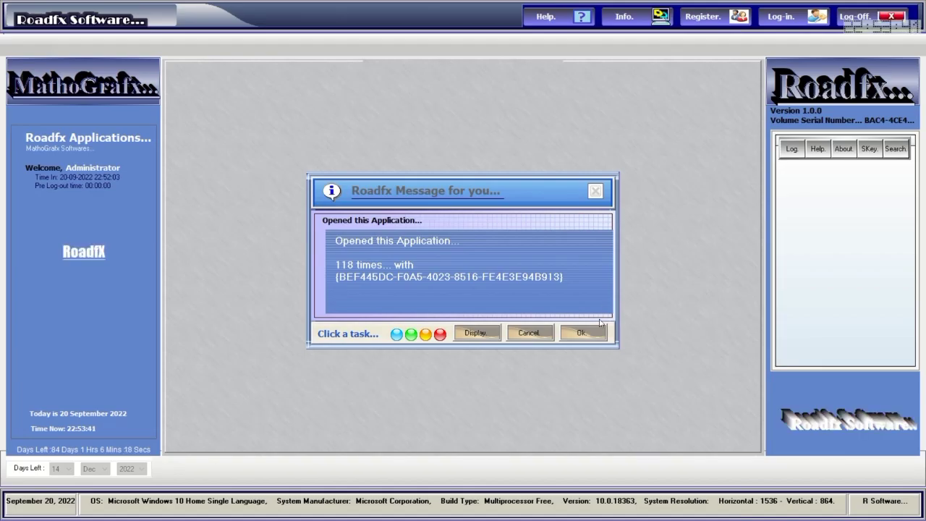
# Log back in with the remembered account and relaunch Buildfx CAD & SketchUp.
pyautogui.click(788, 17)
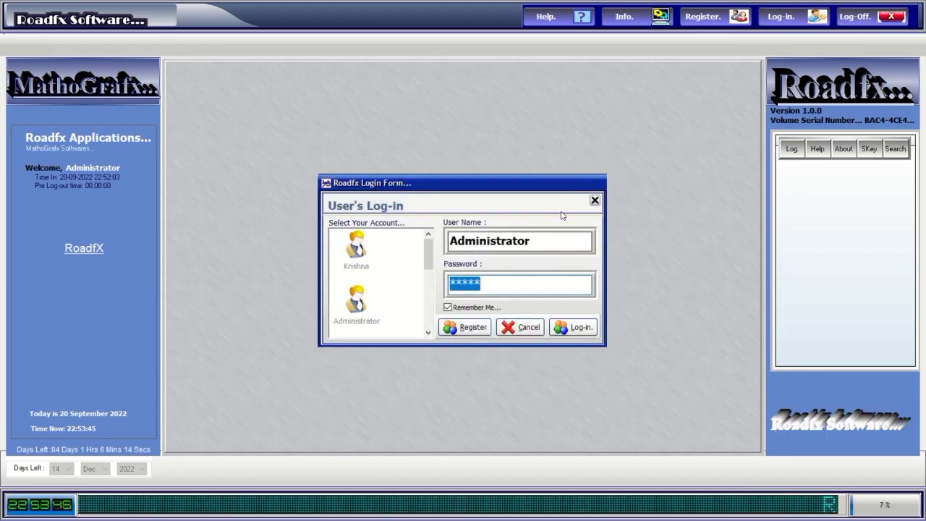
pyautogui.click(573, 327)
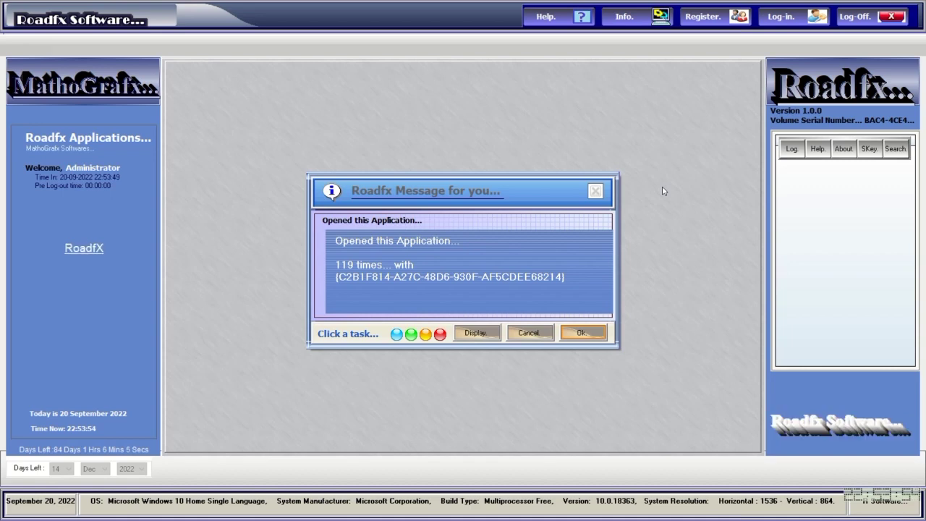
pyautogui.press('Return')
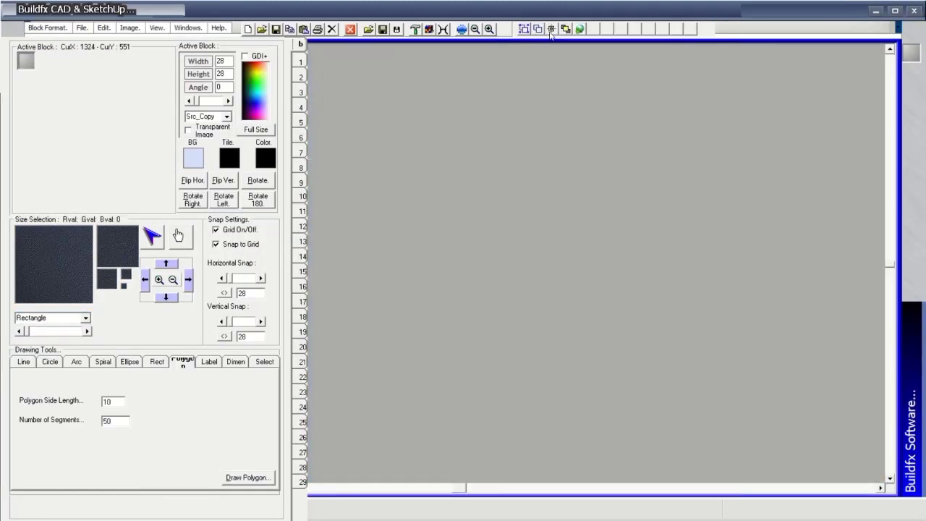
# Select the diagonal grass-stripe block and set its clip scrollbars to 41, 125, 69 and 60.
pyautogui.click(552, 30)
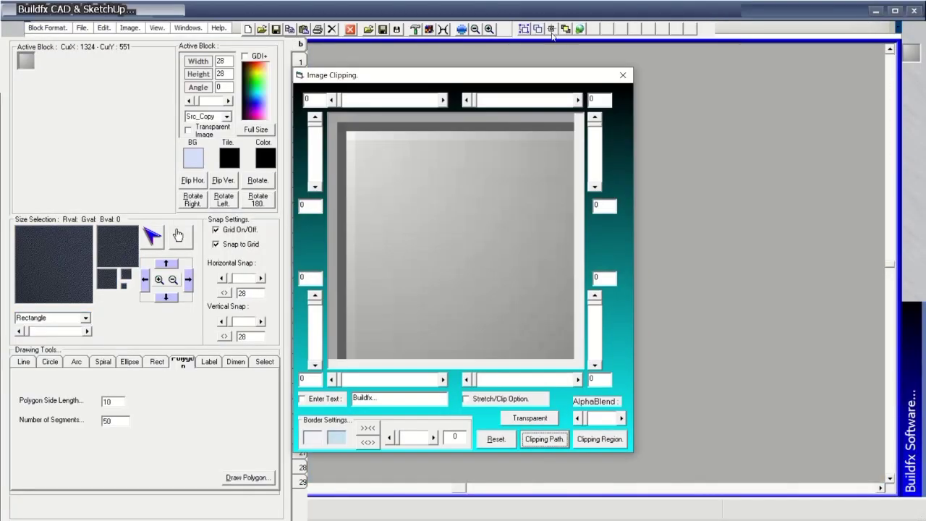
pyautogui.click(625, 76)
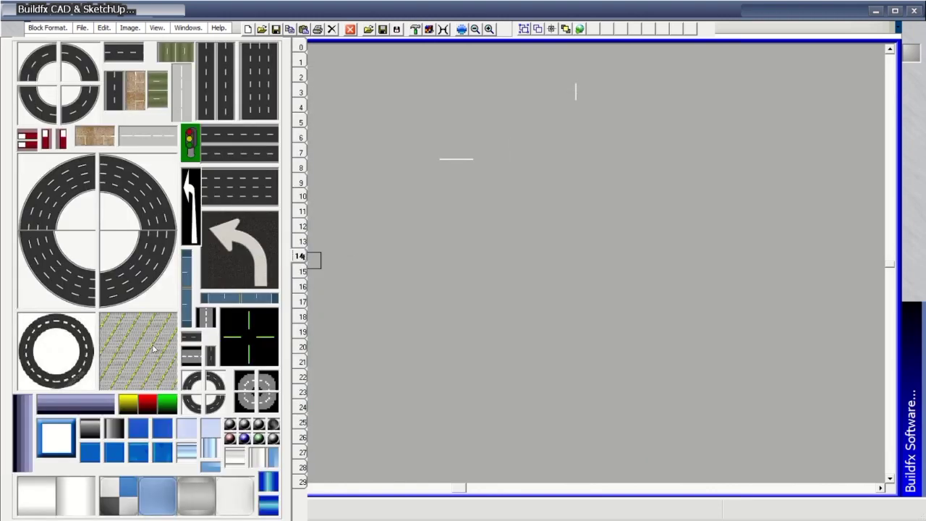
pyautogui.click(138, 351)
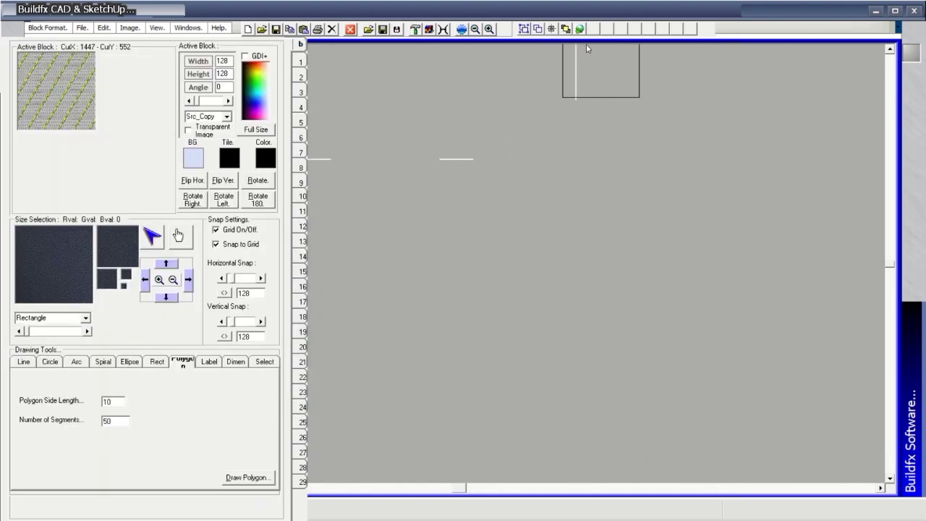
pyautogui.click(551, 31)
pyautogui.moveTo(595, 125); pyautogui.dragTo(595, 140)
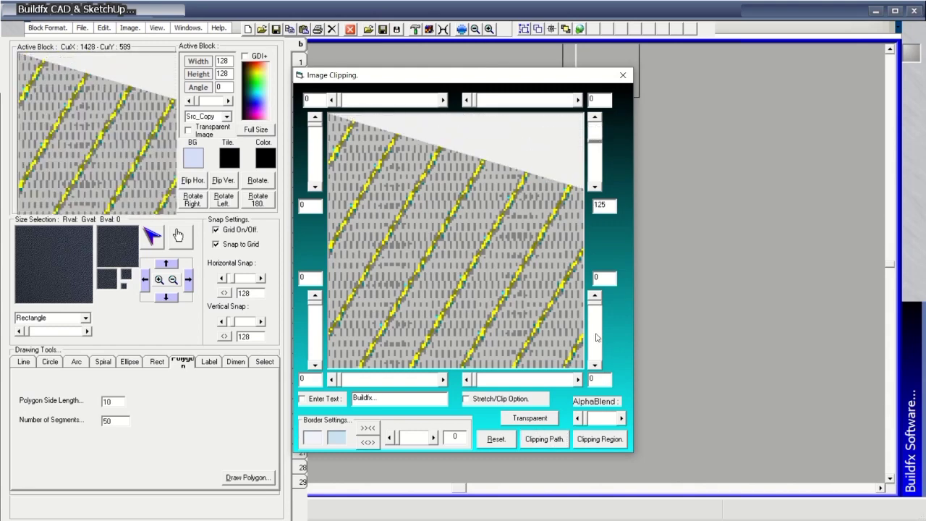
pyautogui.moveTo(596, 302); pyautogui.dragTo(598, 312)
pyautogui.moveTo(315, 124); pyautogui.dragTo(317, 130)
pyautogui.moveTo(321, 305); pyautogui.dragTo(321, 313)
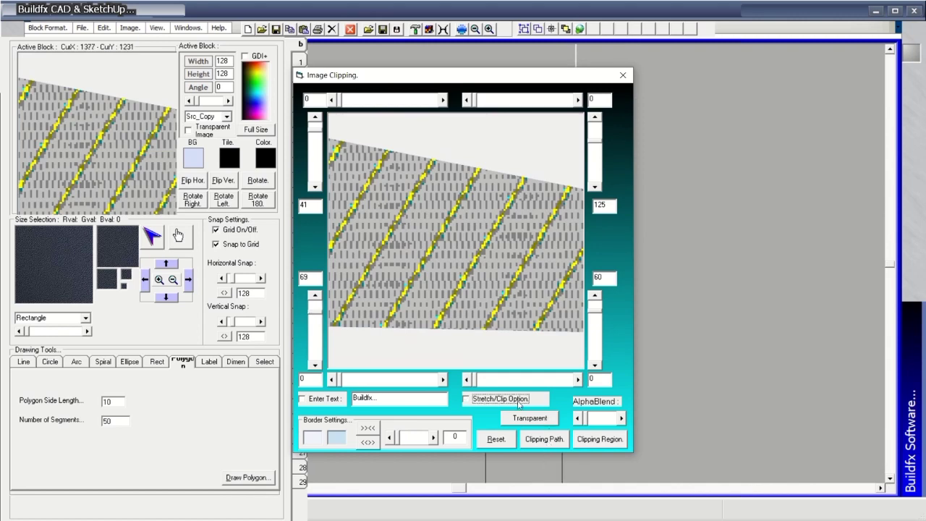
# Apply the clipping path, clear the warnings, and paint the clipped block as a tile grid.
pyautogui.click(558, 444)
pyautogui.click(496, 294)
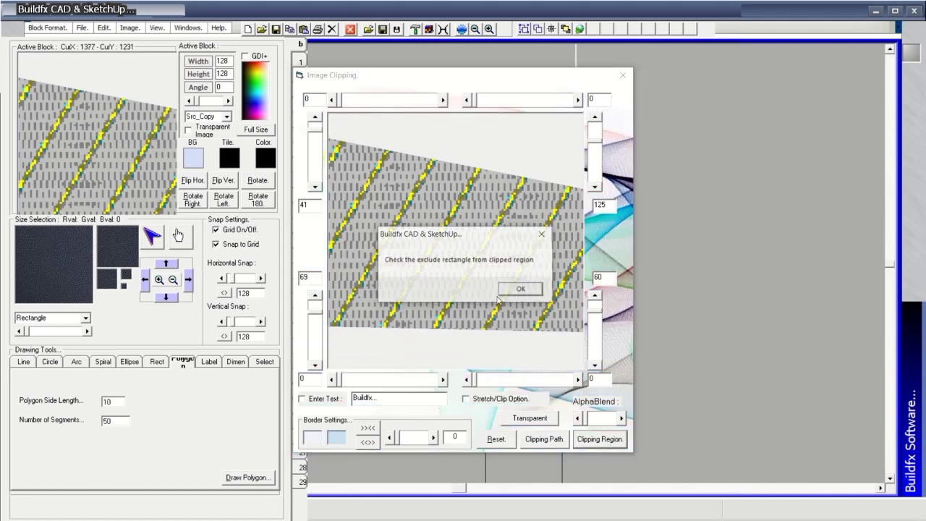
pyautogui.click(545, 236)
pyautogui.click(576, 229)
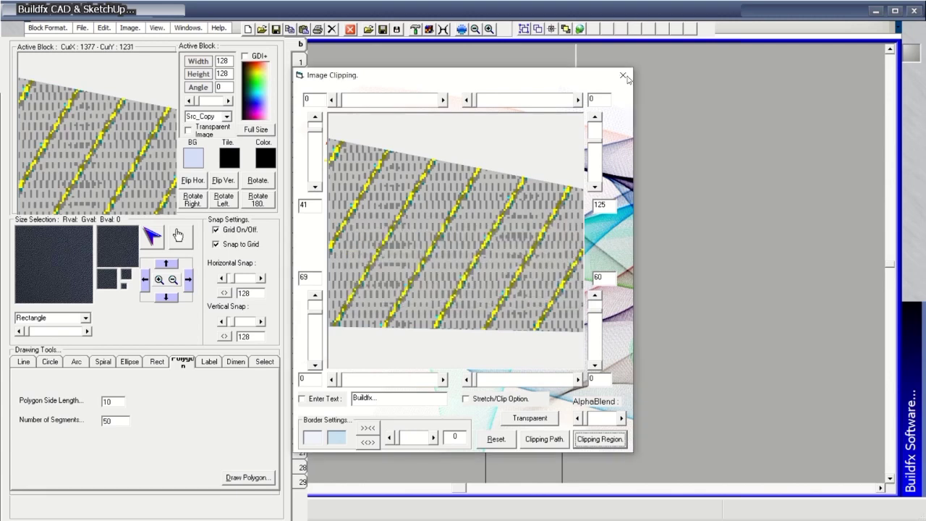
pyautogui.click(624, 75)
pyautogui.moveTo(490, 204)
pyautogui.mouseDown()
pyautogui.moveTo(567, 159)
pyautogui.moveTo(476, 188)
pyautogui.moveTo(517, 299)
pyautogui.moveTo(652, 238)
pyautogui.mouseUp()
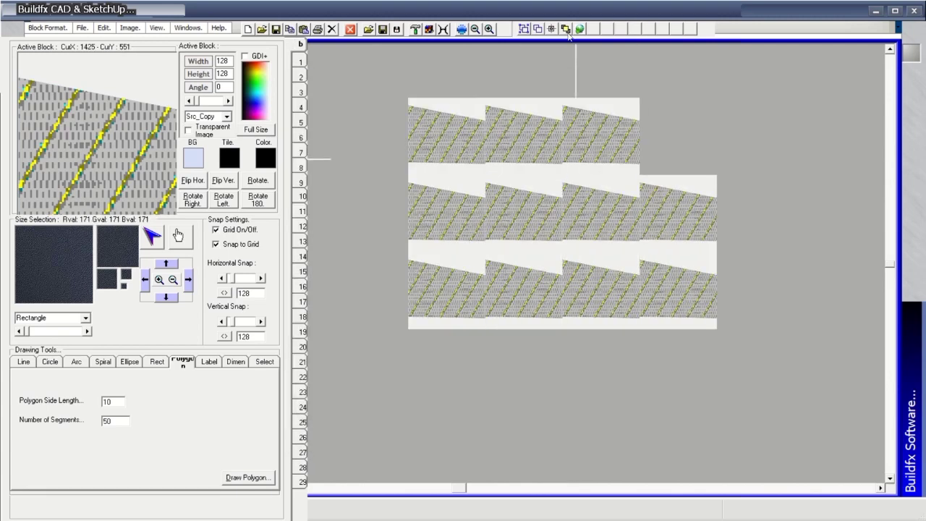
# Apply Image Resize to the block, then try the four-slider window and dismiss the run-time error.
pyautogui.click(566, 29)
pyautogui.moveTo(454, 160); pyautogui.dragTo(576, 166)
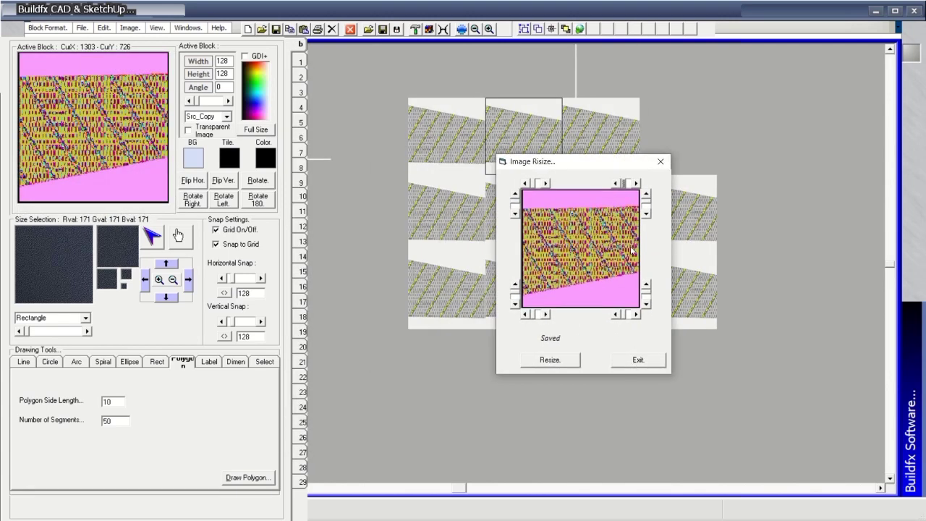
pyautogui.click(549, 360)
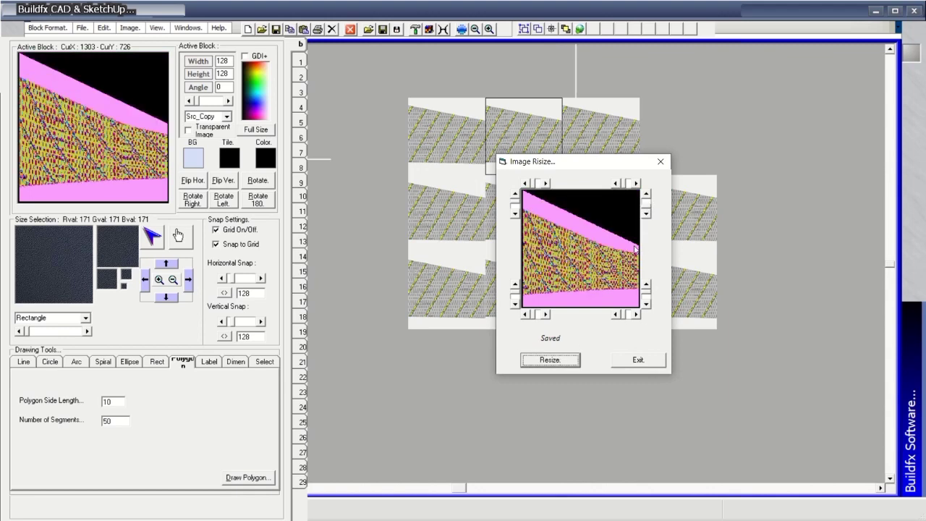
pyautogui.click(638, 360)
pyautogui.click(580, 29)
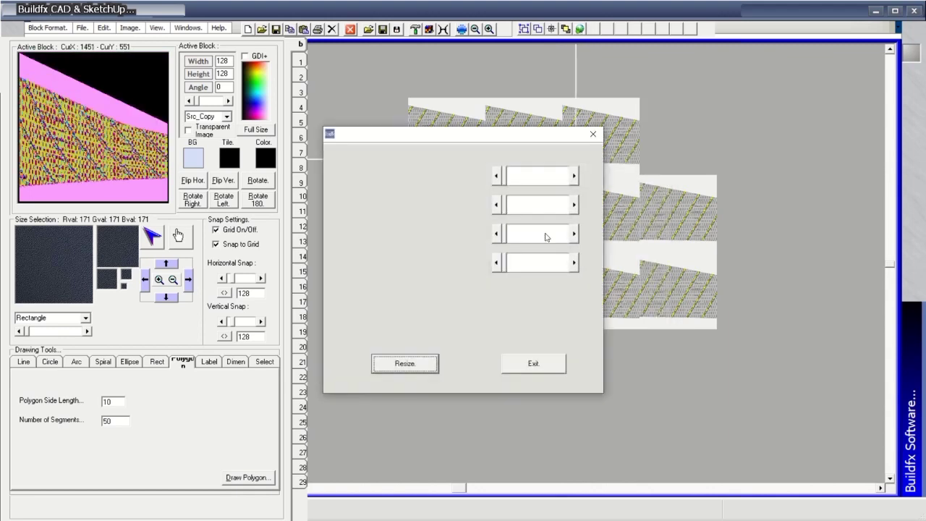
pyautogui.click(527, 364)
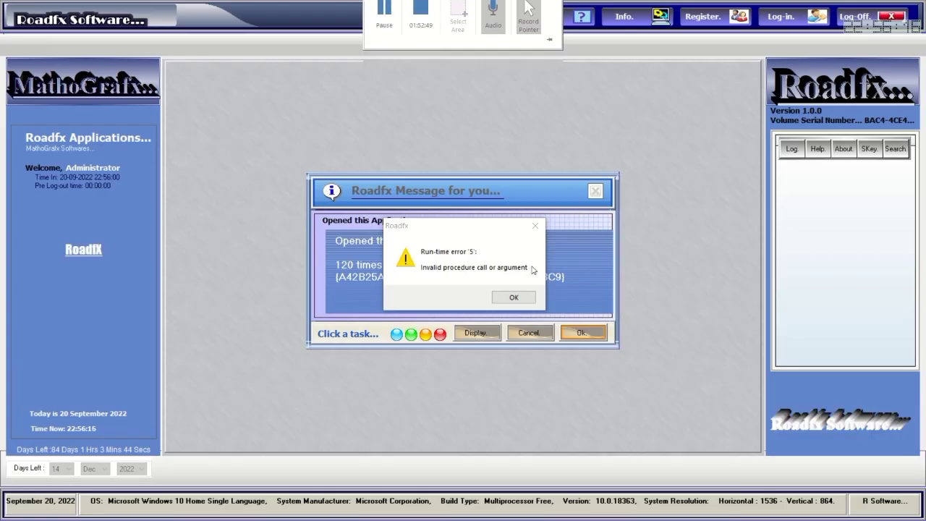
pyautogui.click(513, 297)
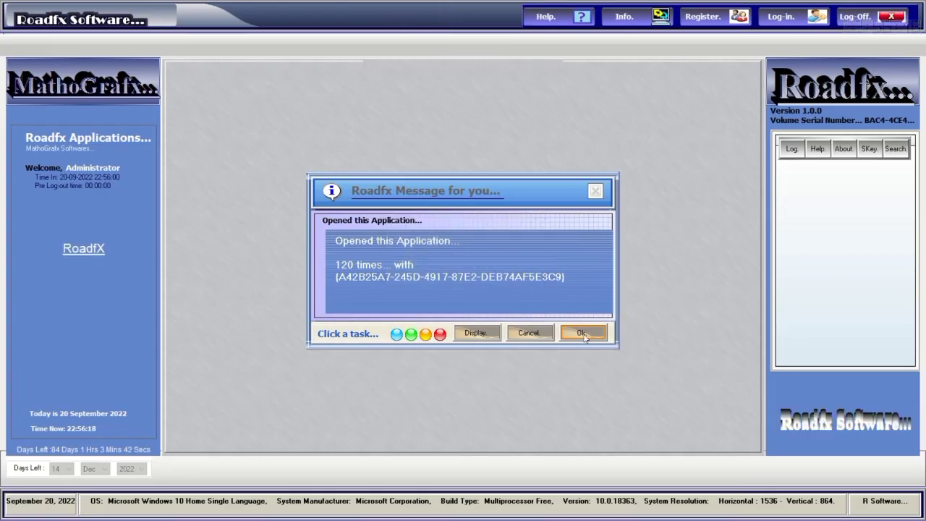
# Log in through the Roadfx Login Form and return to Buildfx CAD & SketchUp.
pyautogui.click(785, 20)
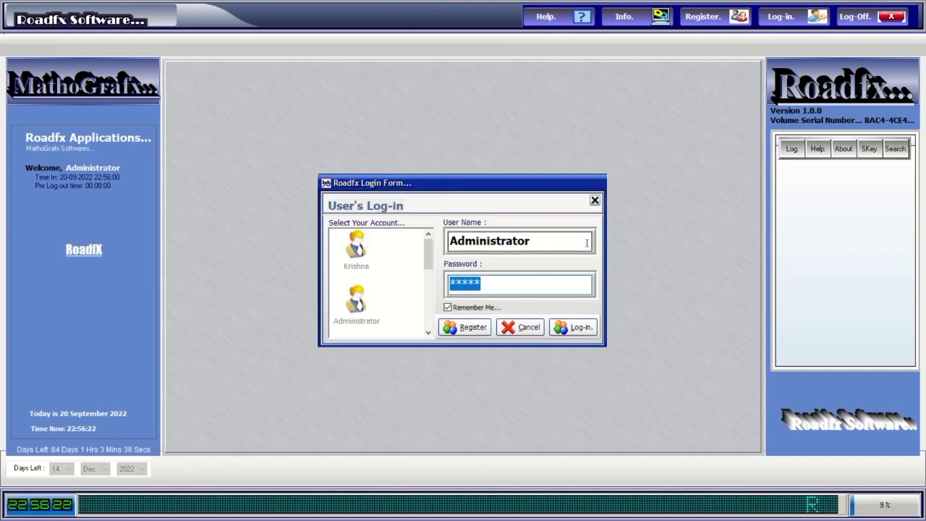
pyautogui.press('Return')
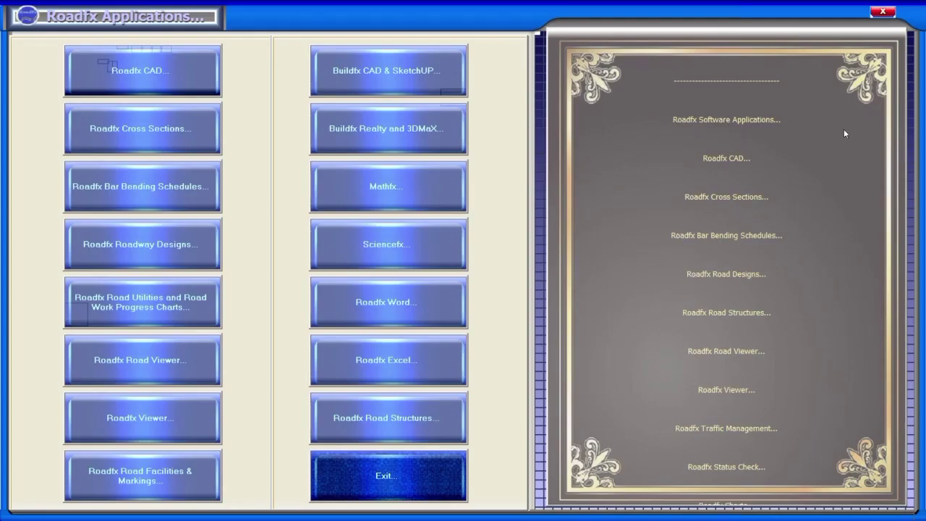
pyautogui.click(882, 13)
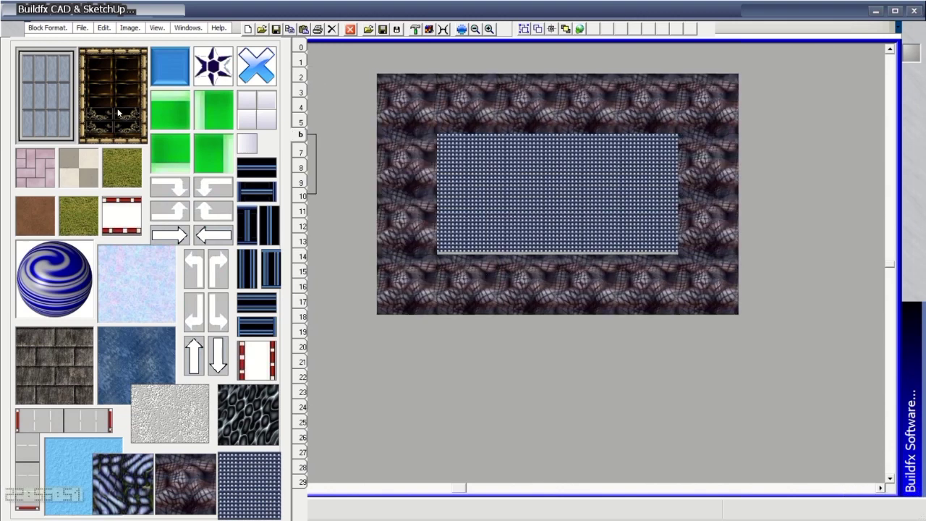
# Paint two rows of road tiles along the bottom and a column on the right.
pyautogui.click(304, 288)
pyautogui.click(303, 317)
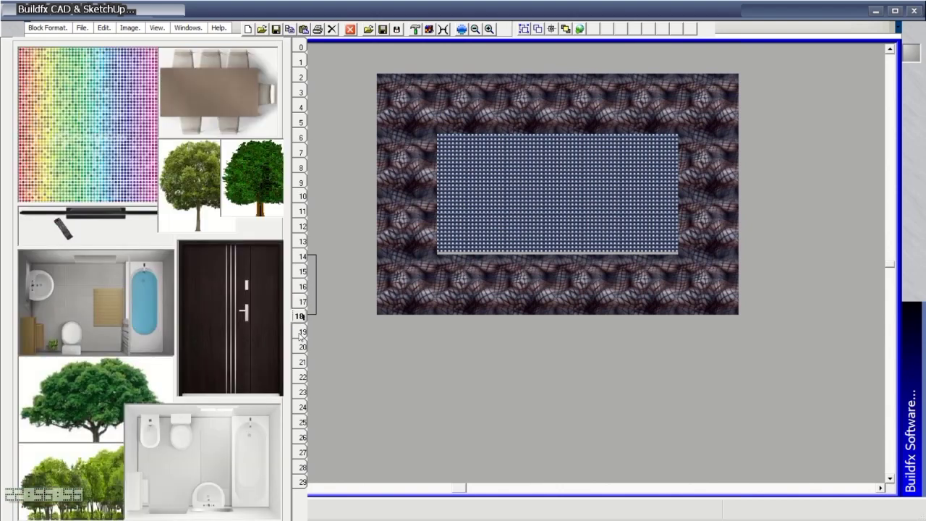
pyautogui.click(302, 331)
pyautogui.click(302, 317)
pyautogui.click(302, 302)
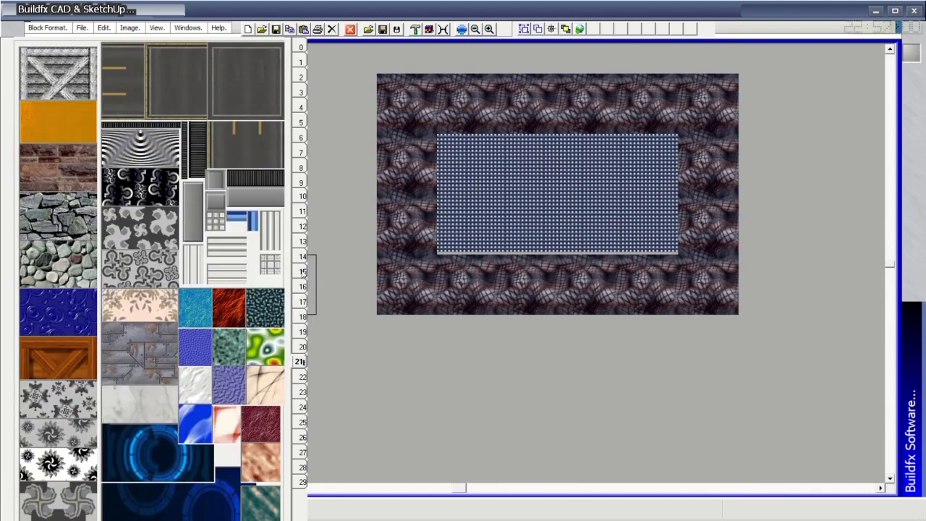
pyautogui.click(303, 272)
pyautogui.click(301, 256)
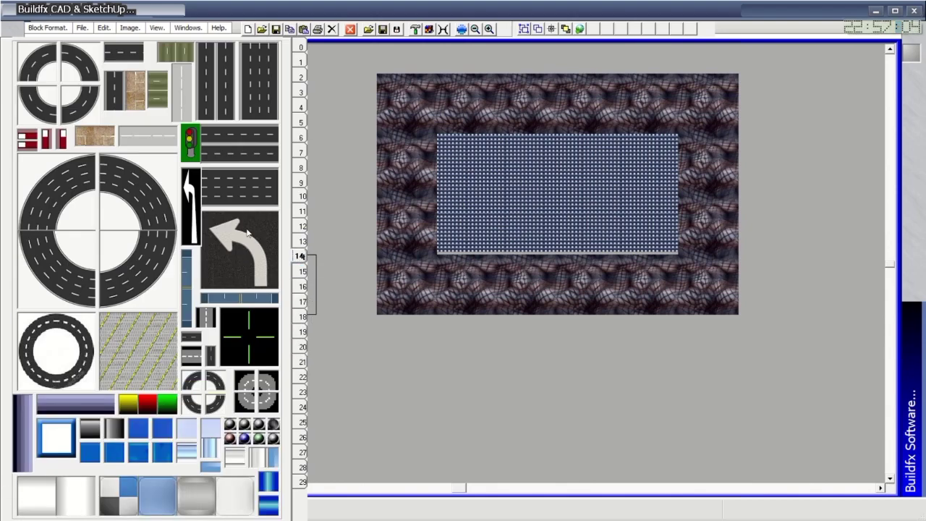
pyautogui.moveTo(394, 397); pyautogui.dragTo(840, 395)
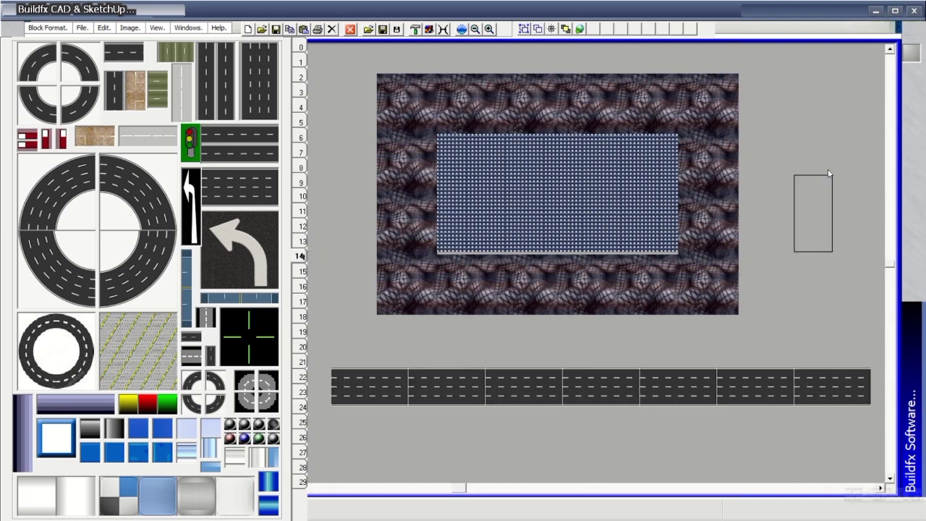
pyautogui.moveTo(825, 242)
pyautogui.mouseDown()
pyautogui.moveTo(834, 337)
pyautogui.moveTo(833, 353)
pyautogui.moveTo(822, 355)
pyautogui.moveTo(869, 138)
pyautogui.moveTo(848, 83)
pyautogui.mouseUp()
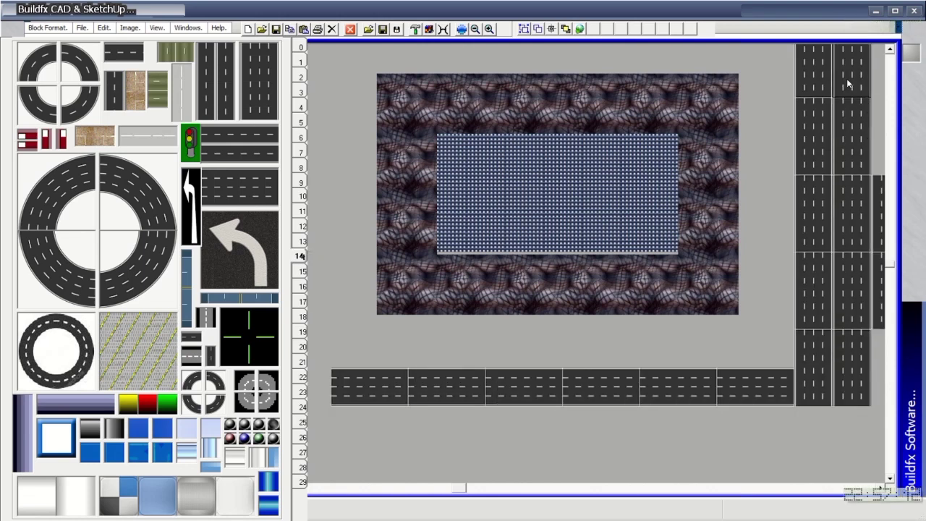
pyautogui.moveTo(371, 438); pyautogui.dragTo(836, 424)
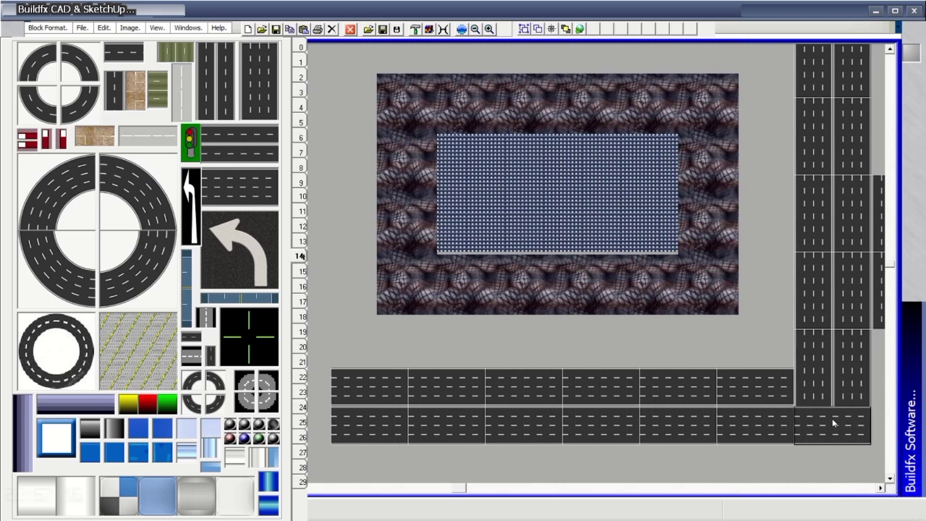
# Place two curved quarter tiles and a four-cell vertical straight road.
pyautogui.click(143, 277)
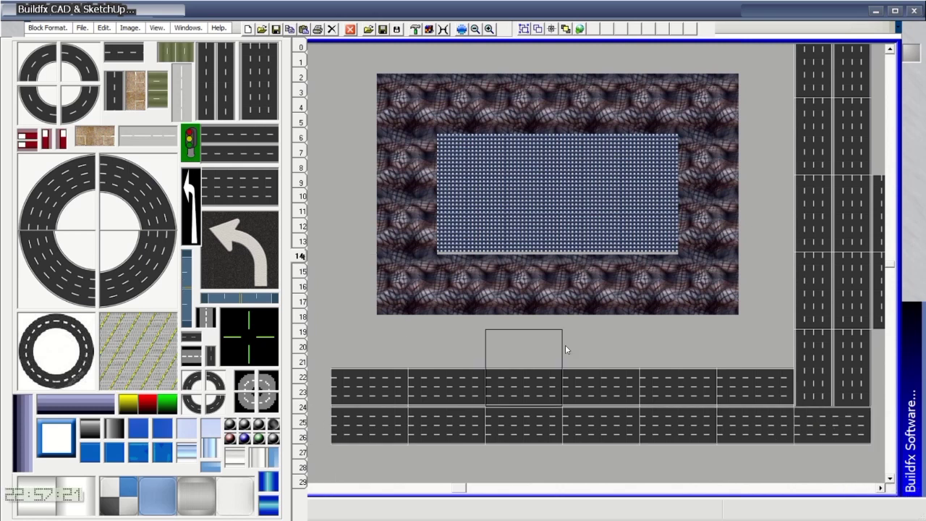
pyautogui.click(579, 358)
pyautogui.click(143, 210)
pyautogui.click(637, 304)
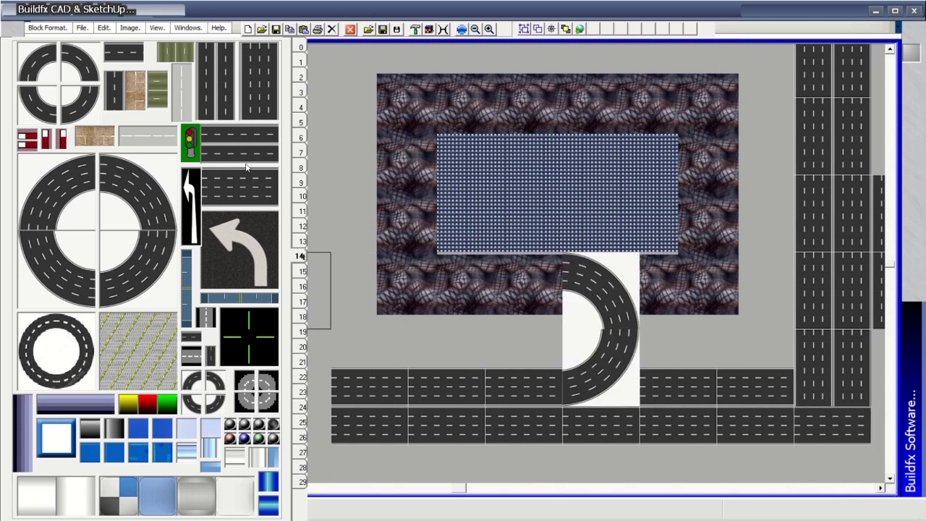
pyautogui.click(244, 184)
pyautogui.click(620, 367)
pyautogui.click(621, 291)
pyautogui.click(620, 213)
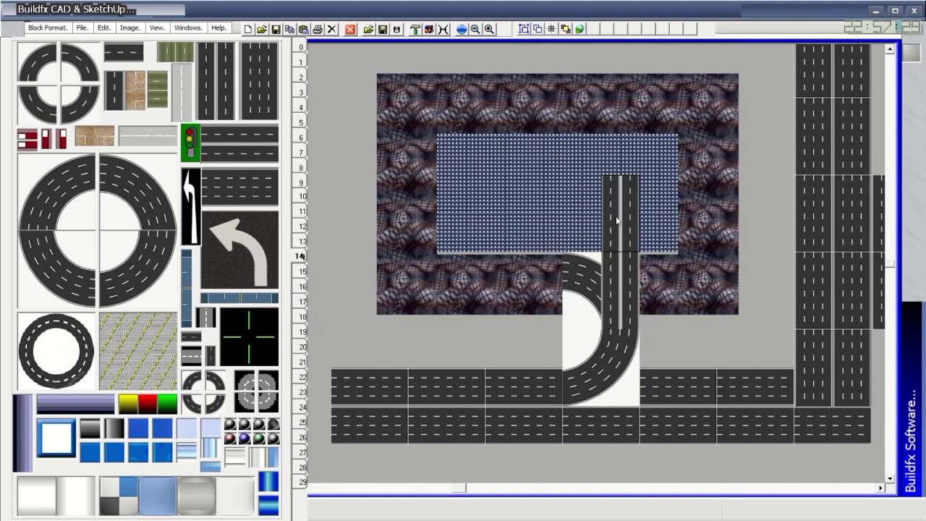
pyautogui.click(621, 136)
# Close the loop with corner curves and straight road, then add a left-turn arrow and blue road.
pyautogui.click(600, 110)
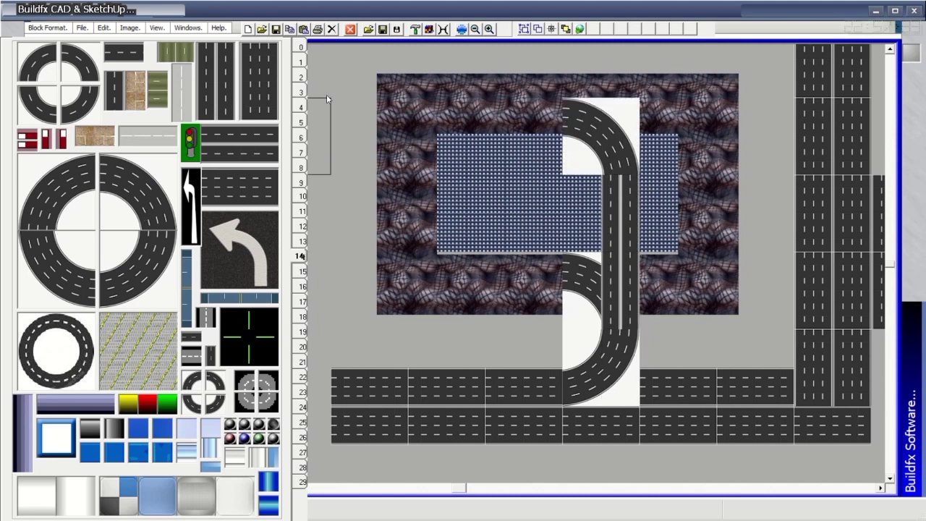
pyautogui.click(249, 148)
pyautogui.click(533, 120)
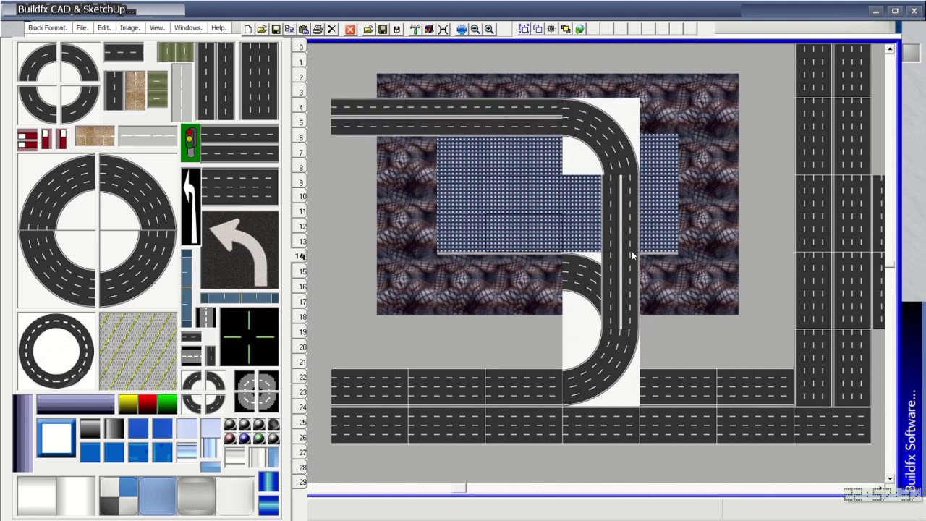
pyautogui.hscroll(-2, 466, 490)
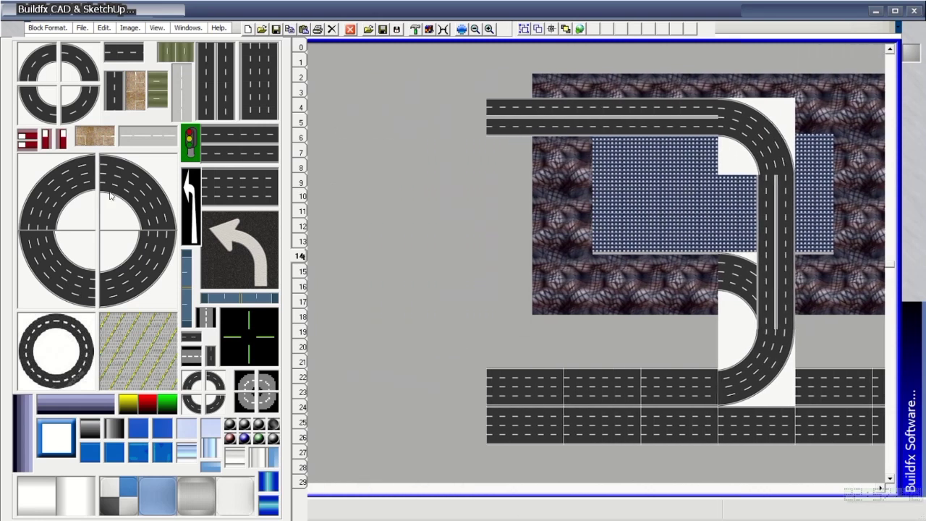
pyautogui.click(435, 119)
pyautogui.click(79, 285)
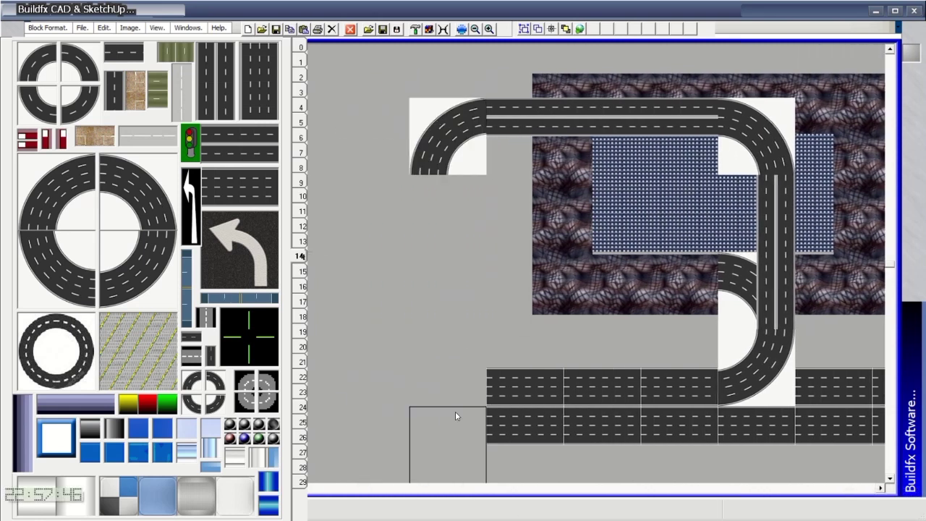
pyautogui.click(456, 399)
pyautogui.click(443, 256)
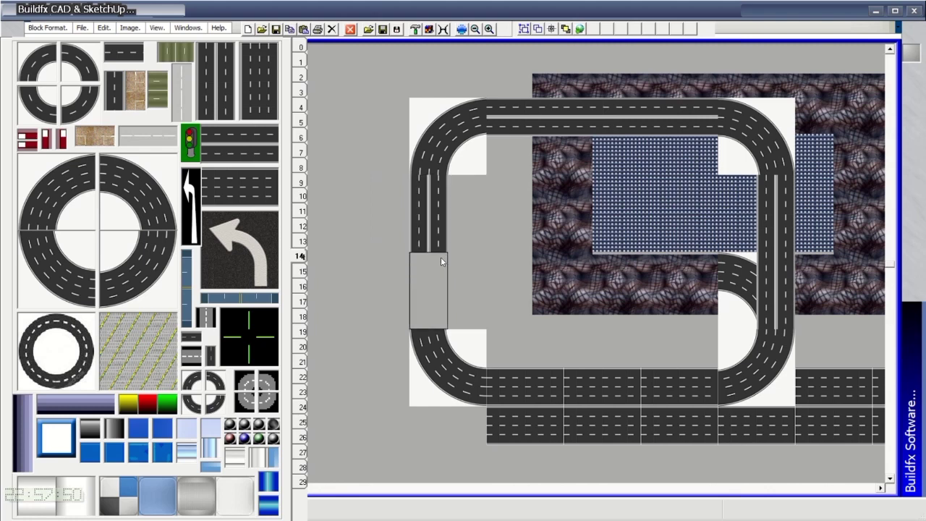
pyautogui.click(237, 274)
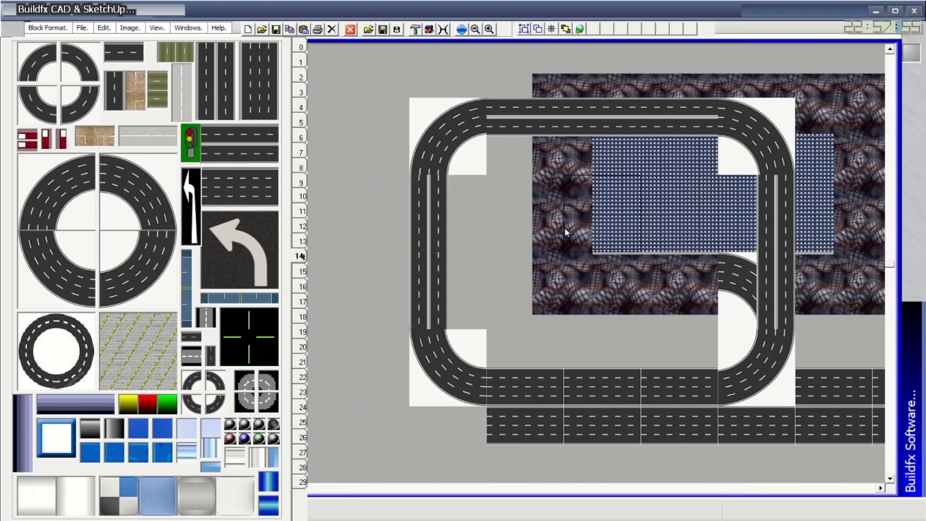
pyautogui.click(438, 232)
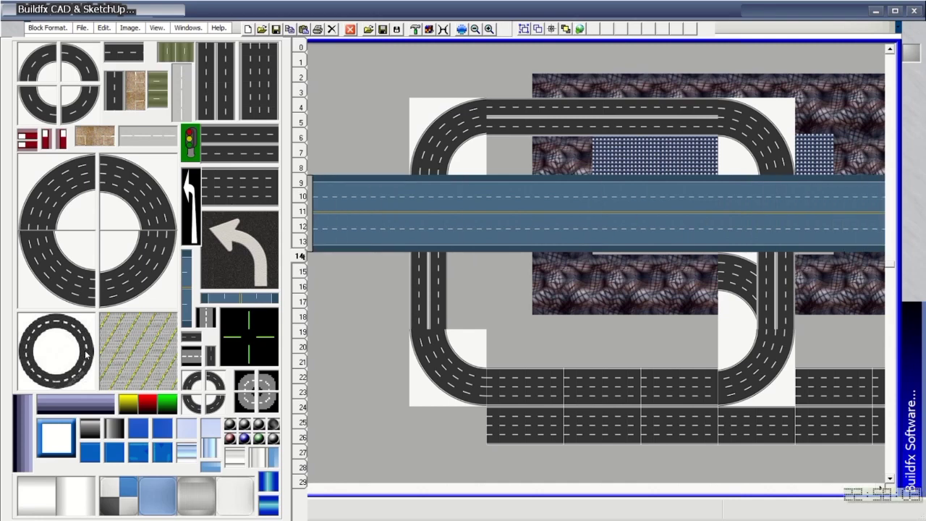
# Page through the texture palette and come back to the road tiles page.
pyautogui.click(303, 272)
pyautogui.click(303, 287)
pyautogui.click(302, 302)
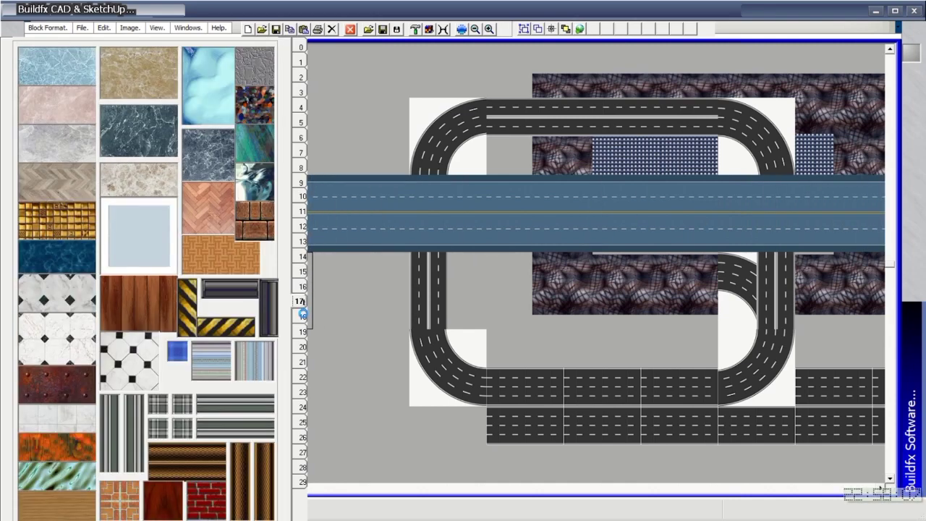
pyautogui.click(303, 317)
pyautogui.click(303, 332)
pyautogui.click(302, 347)
pyautogui.click(302, 361)
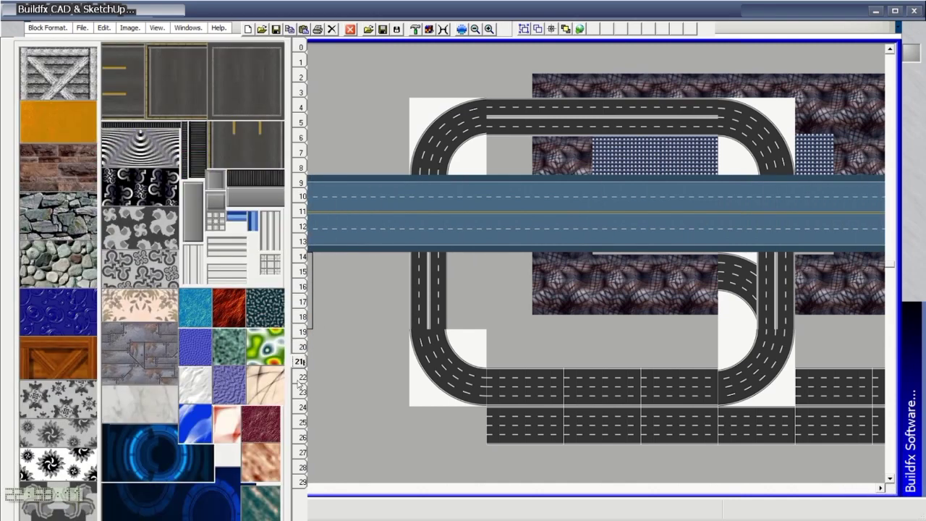
pyautogui.click(304, 377)
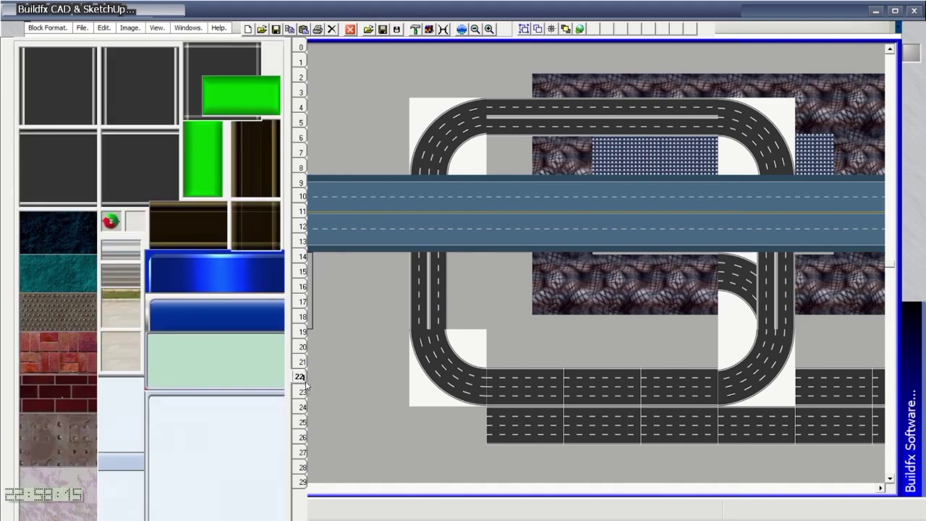
pyautogui.click(304, 391)
pyautogui.click(303, 407)
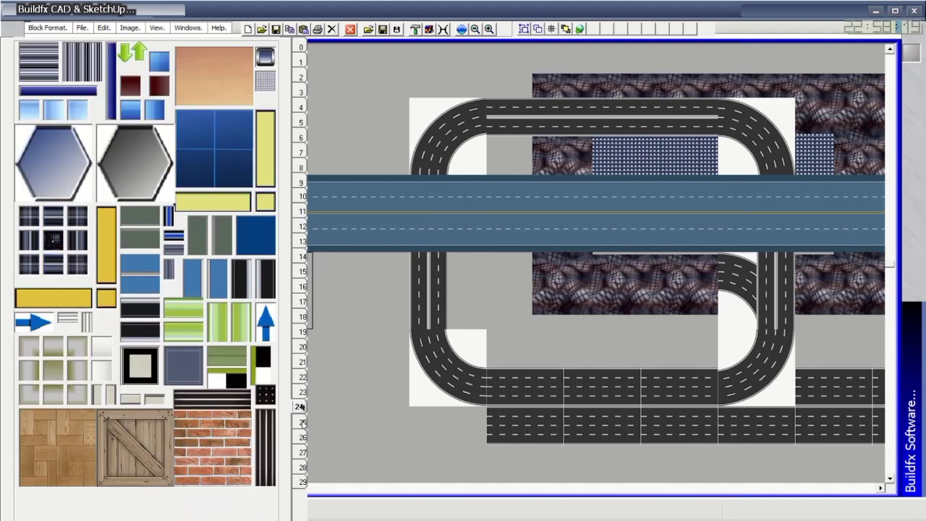
pyautogui.click(302, 438)
pyautogui.click(303, 212)
pyautogui.click(303, 196)
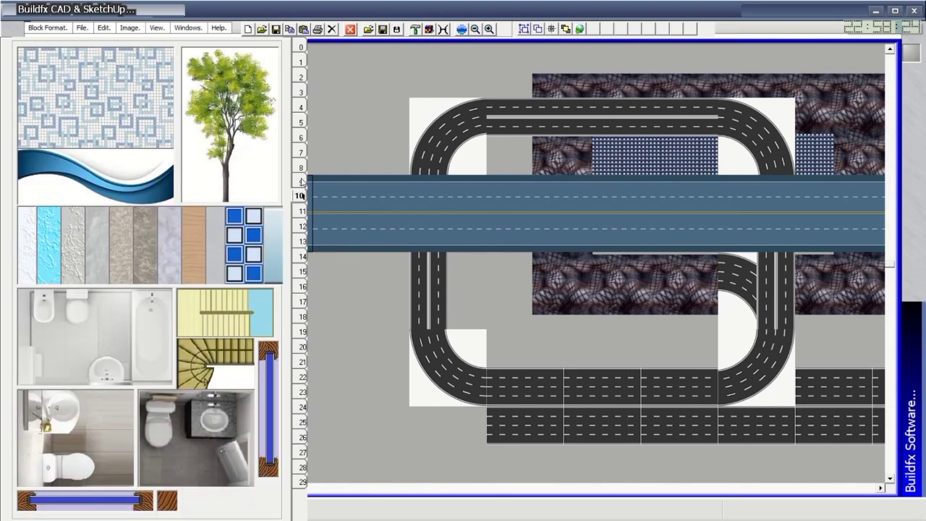
pyautogui.click(302, 182)
pyautogui.click(301, 165)
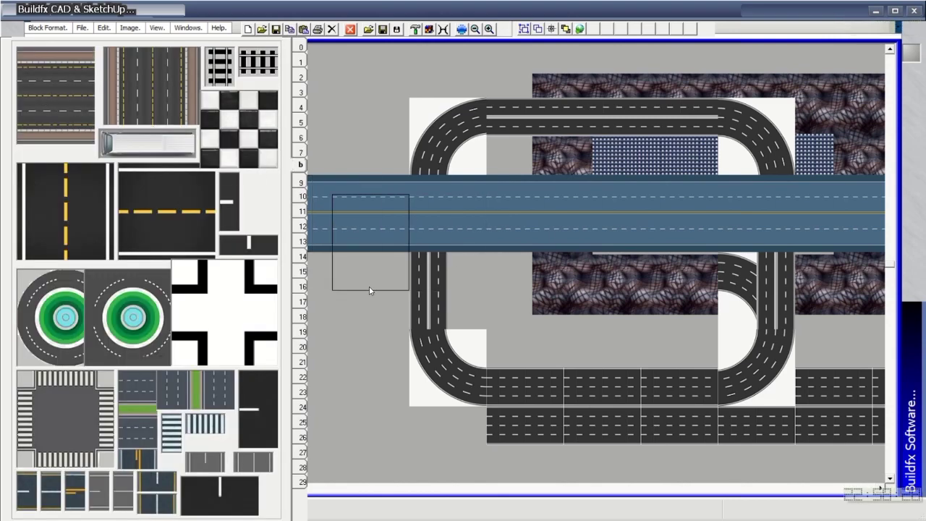
# Lay a full-width highway and a vertical road meeting at a crosswalk intersection.
pyautogui.moveTo(368, 243)
pyautogui.mouseDown()
pyautogui.moveTo(864, 256)
pyautogui.moveTo(312, 256)
pyautogui.mouseUp()
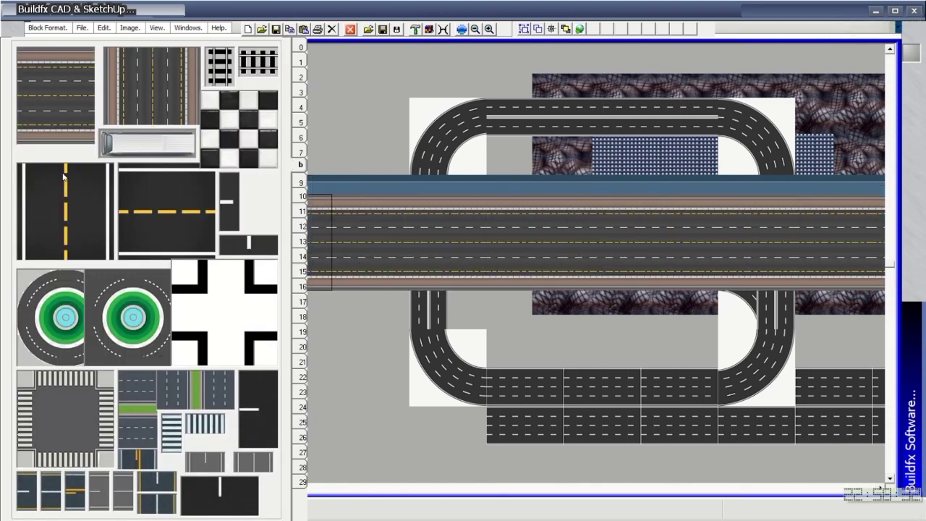
pyautogui.moveTo(573, 143)
pyautogui.mouseDown()
pyautogui.moveTo(619, 313)
pyautogui.moveTo(618, 456)
pyautogui.mouseUp()
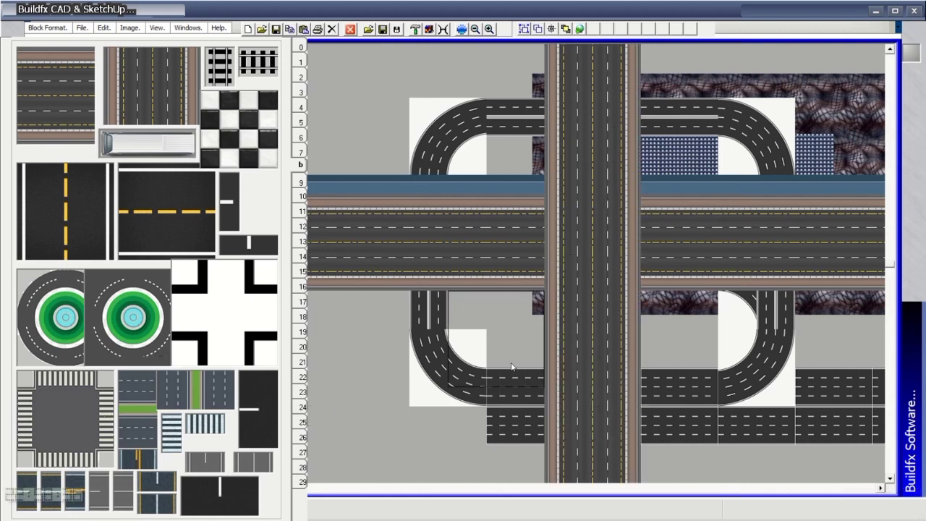
pyautogui.click(583, 227)
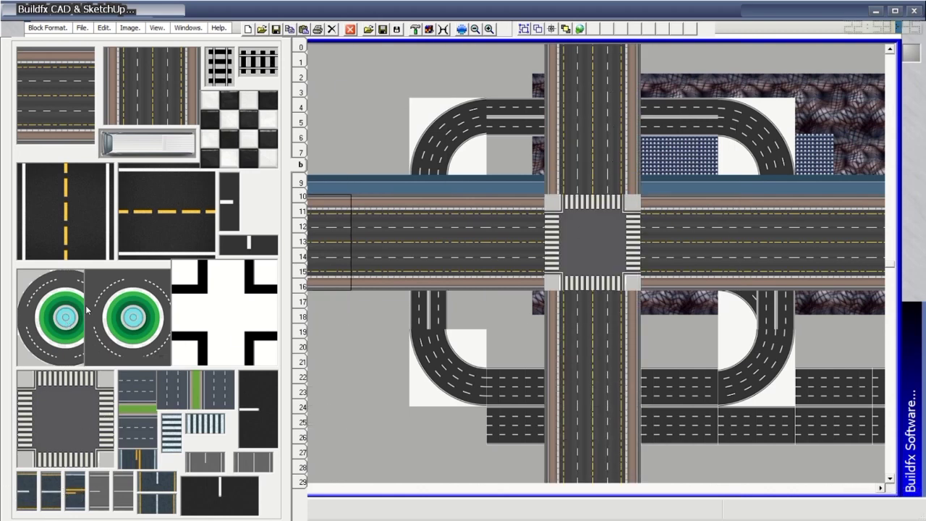
# Lay a yellow-centre road top to bottom with a roundabout on it.
pyautogui.click(184, 201)
pyautogui.moveTo(394, 102); pyautogui.dragTo(396, 478)
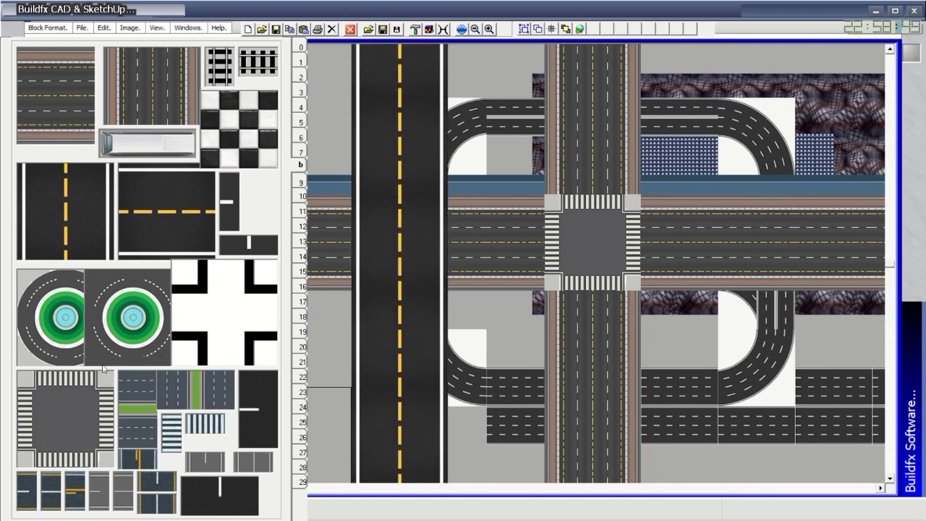
pyautogui.click(118, 327)
pyautogui.click(399, 243)
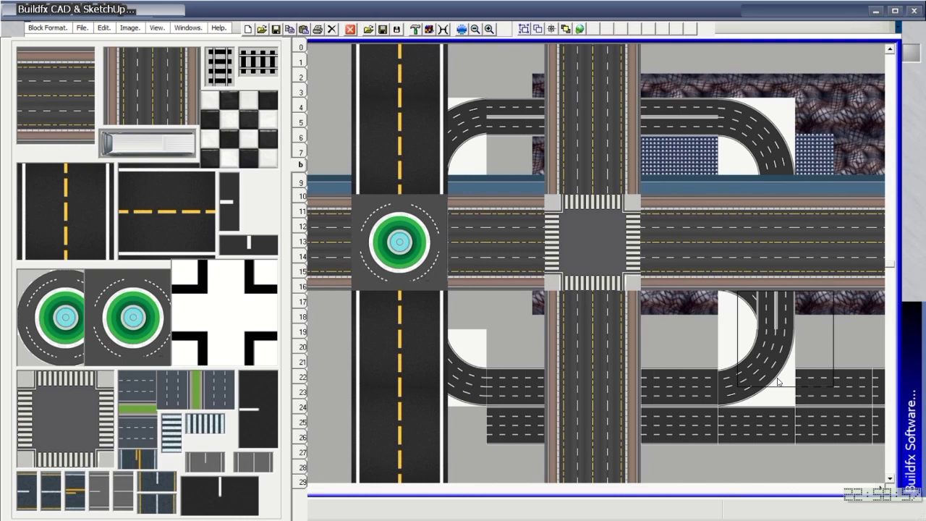
# Lay green-median roads across the top and bottom of the layout.
pyautogui.click(124, 420)
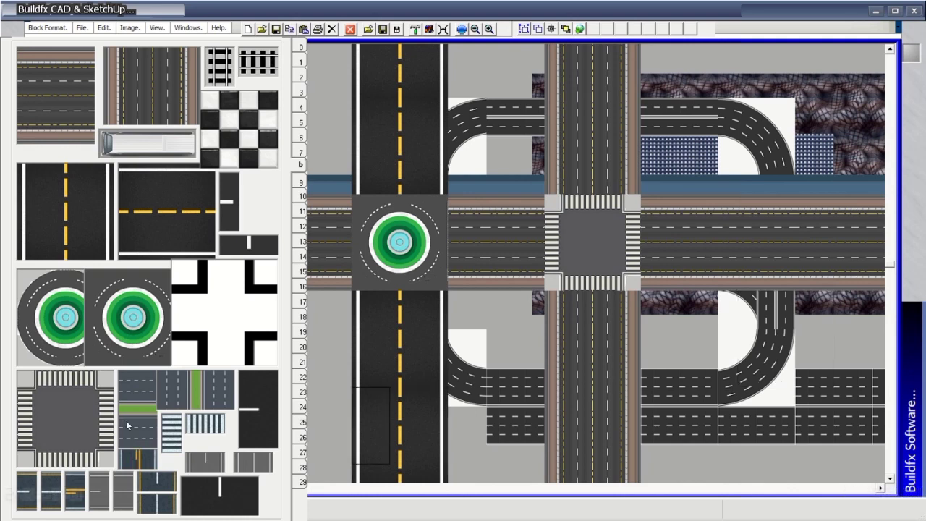
pyautogui.moveTo(410, 70); pyautogui.dragTo(885, 64)
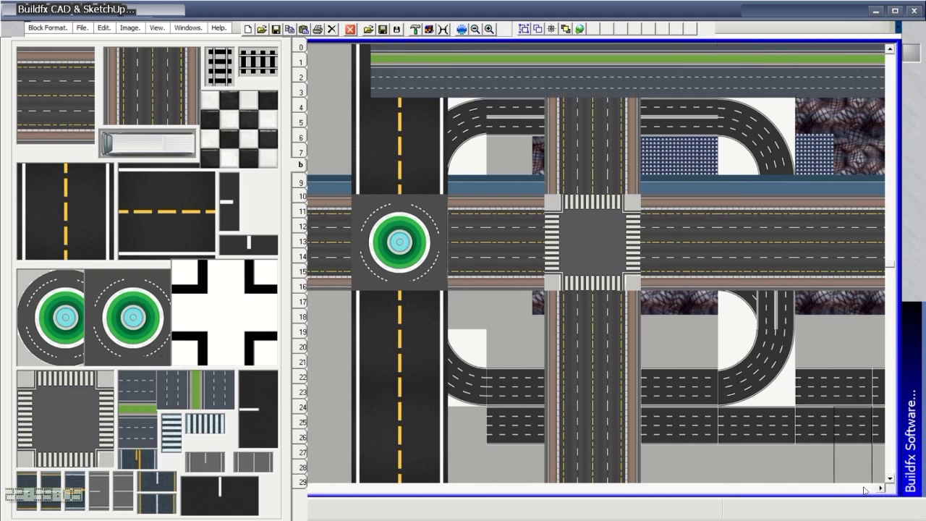
pyautogui.moveTo(861, 456)
pyautogui.mouseDown()
pyautogui.moveTo(655, 474)
pyautogui.moveTo(351, 487)
pyautogui.moveTo(311, 463)
pyautogui.mouseUp()
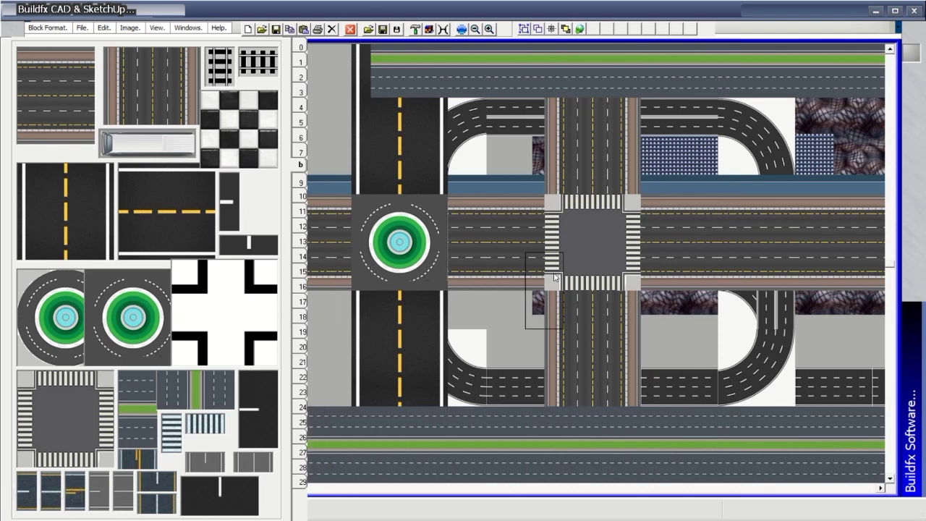
# Lay two horizontal railway tracks and a vertical one, then quit the program.
pyautogui.moveTo(385, 4)
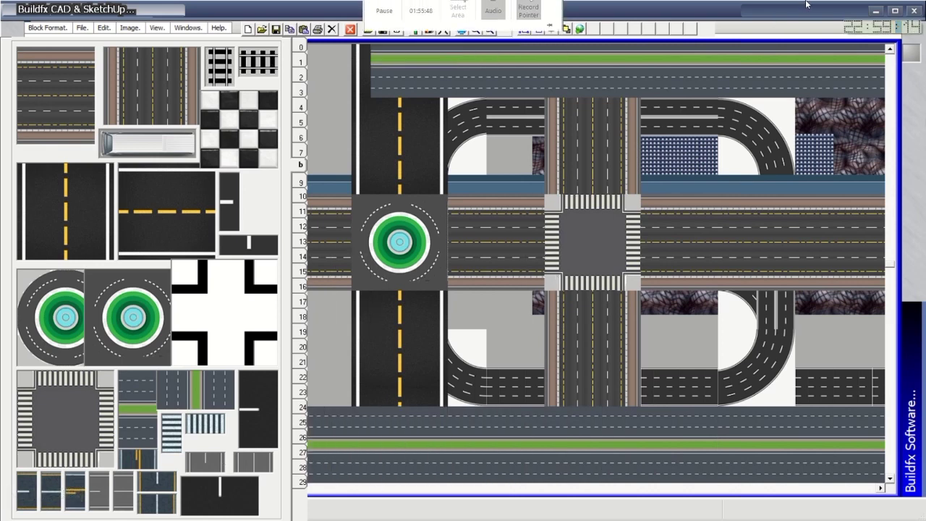
pyautogui.moveTo(467, 159)
pyautogui.mouseDown()
pyautogui.moveTo(862, 160)
pyautogui.moveTo(311, 165)
pyautogui.mouseUp()
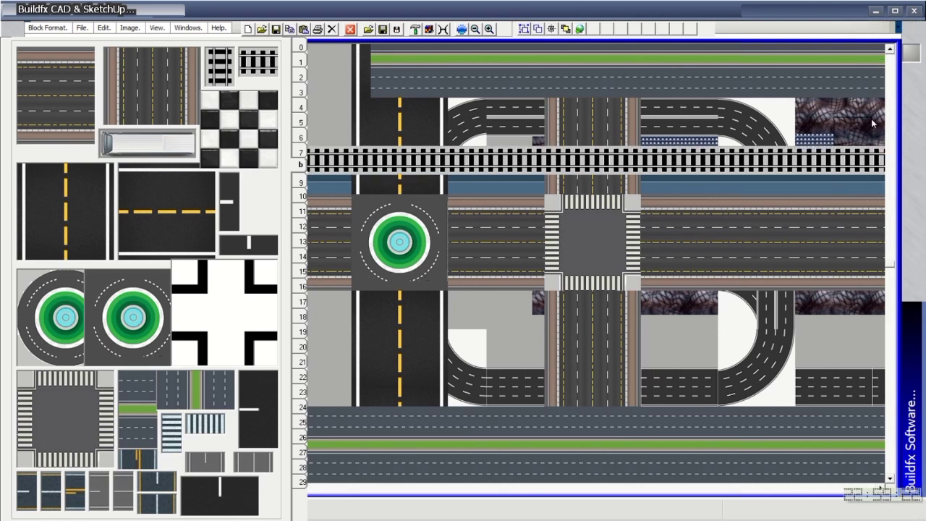
pyautogui.moveTo(832, 105)
pyautogui.mouseDown()
pyautogui.moveTo(883, 112)
pyautogui.moveTo(311, 105)
pyautogui.mouseUp()
pyautogui.click(224, 78)
pyautogui.moveTo(464, 105)
pyautogui.mouseDown()
pyautogui.moveTo(461, 350)
pyautogui.moveTo(474, 477)
pyautogui.mouseUp()
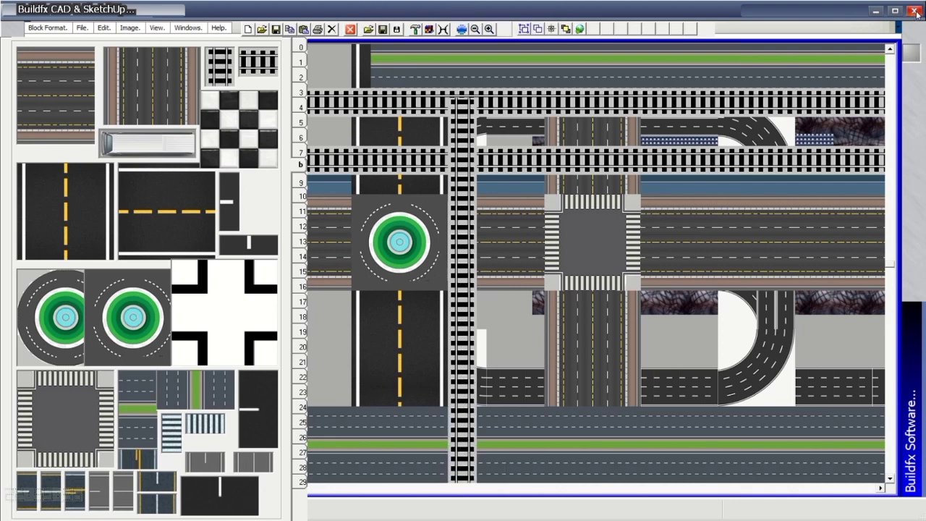
pyautogui.click(915, 13)
pyautogui.click(469, 294)
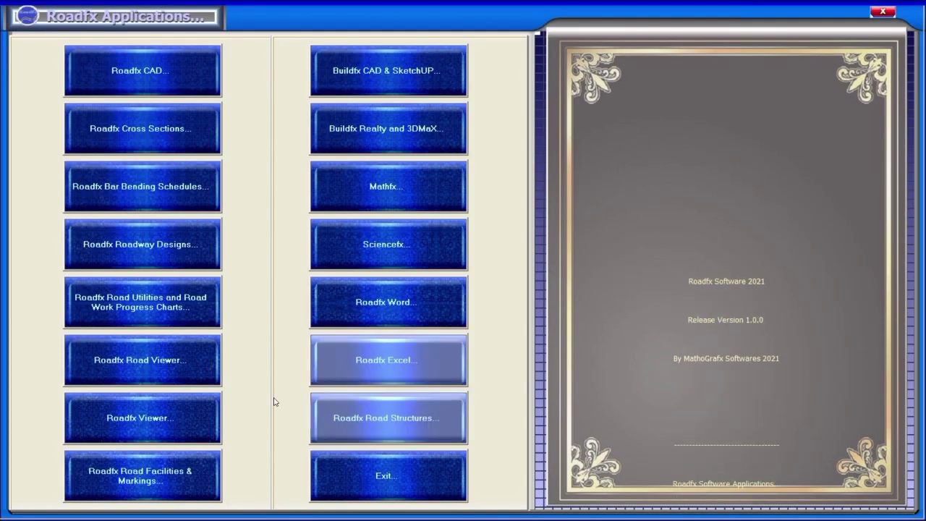
# Launch Roadfx CAD and dismiss the run-time error 5 message.
pyautogui.click(186, 86)
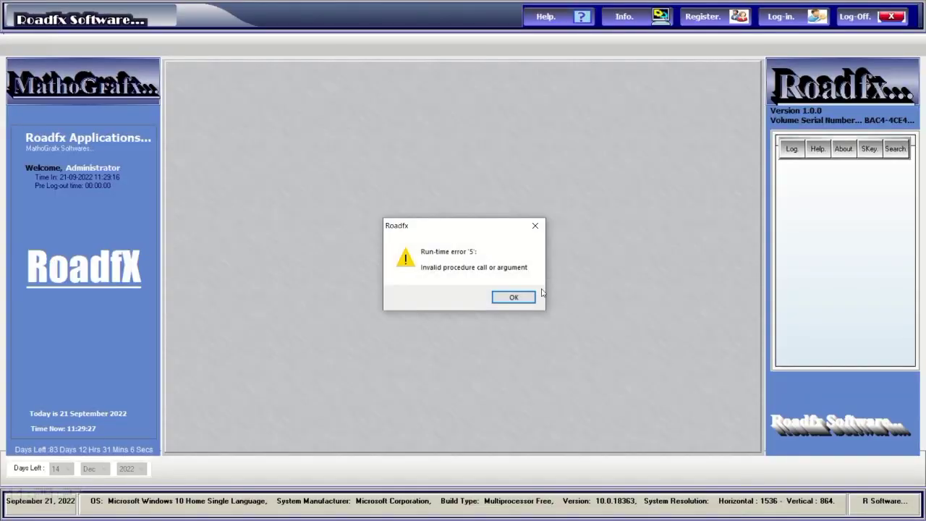
pyautogui.click(511, 299)
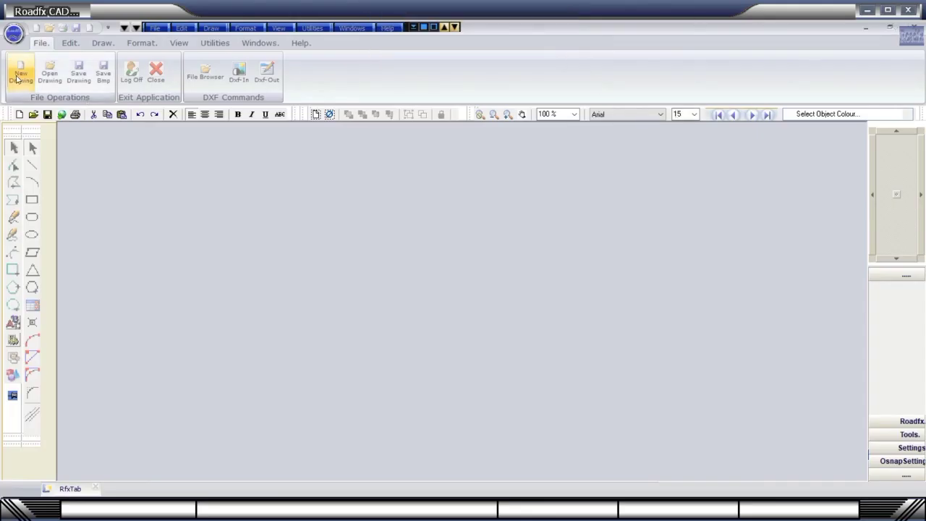
# Start a new blank drawing and view the About splash and welcome screen.
pyautogui.click(17, 78)
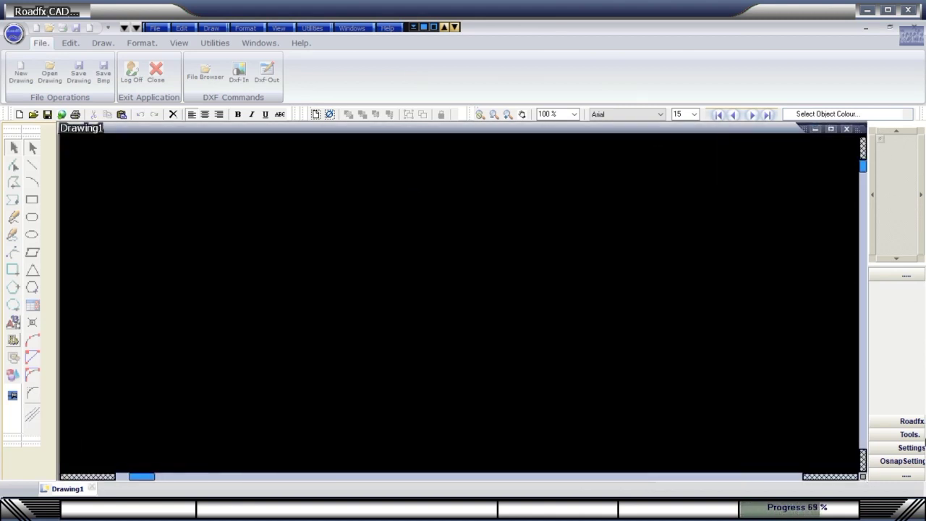
pyautogui.click(913, 422)
pyautogui.click(896, 320)
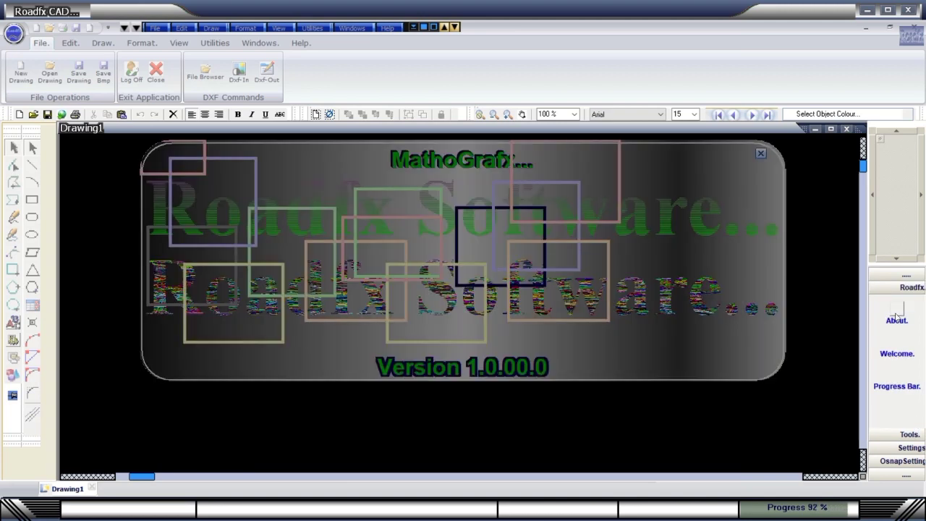
pyautogui.click(760, 153)
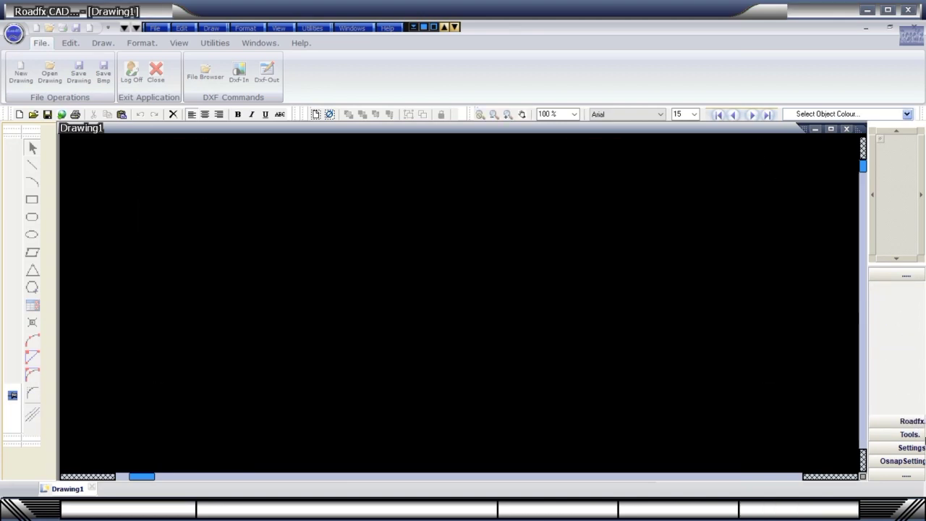
pyautogui.click(910, 424)
pyautogui.click(896, 347)
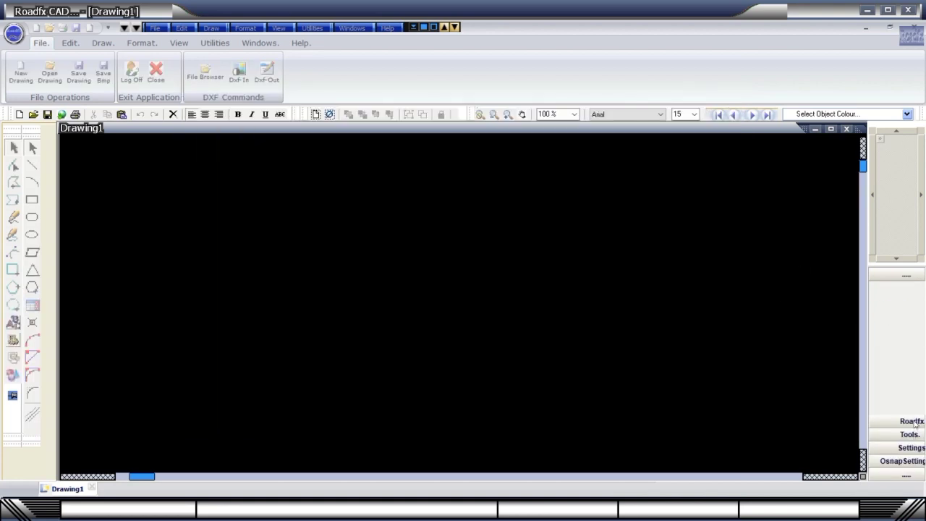
# Try the progress bar, text screen and app lock settings, cancelling each dialog.
pyautogui.click(914, 423)
pyautogui.click(901, 379)
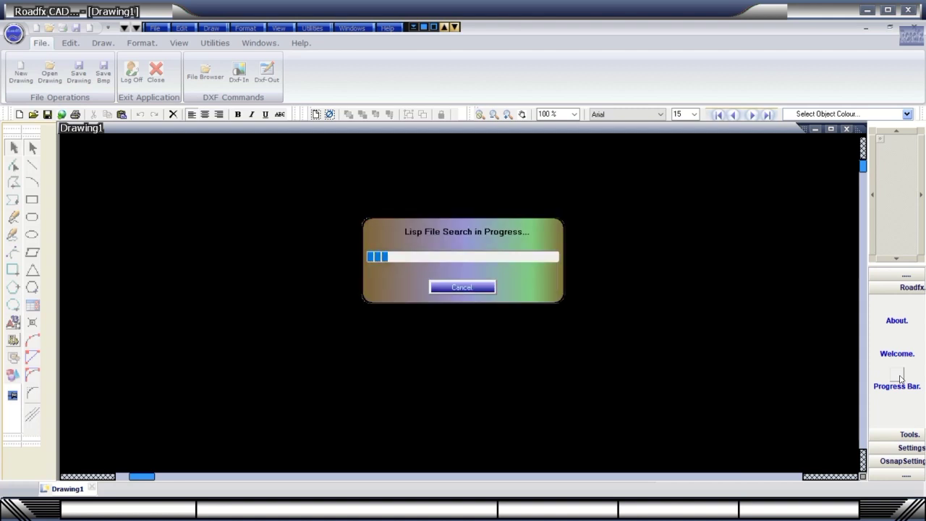
pyautogui.click(478, 288)
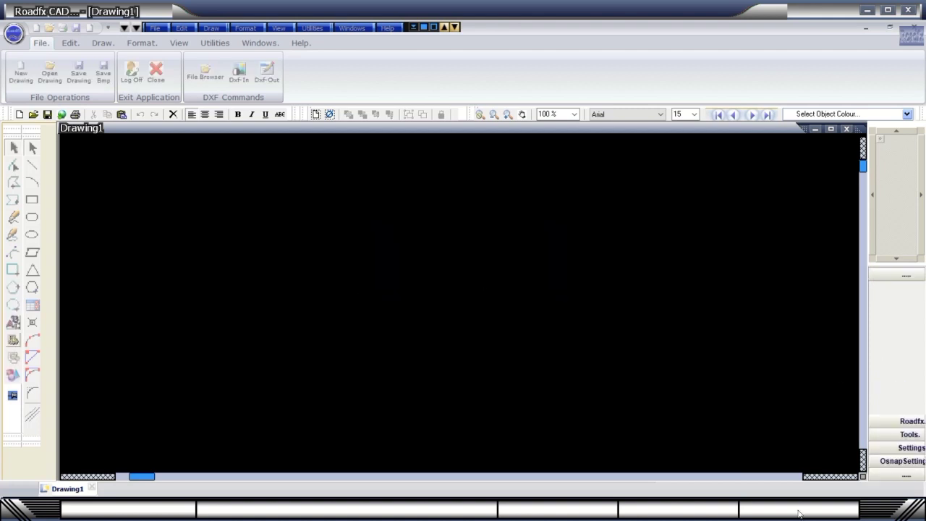
pyautogui.click(896, 437)
pyautogui.click(898, 332)
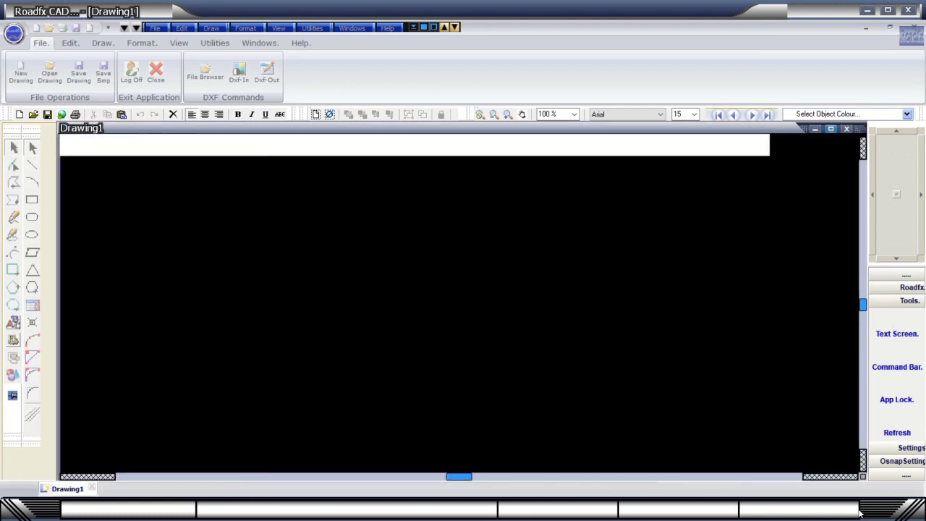
pyautogui.click(897, 399)
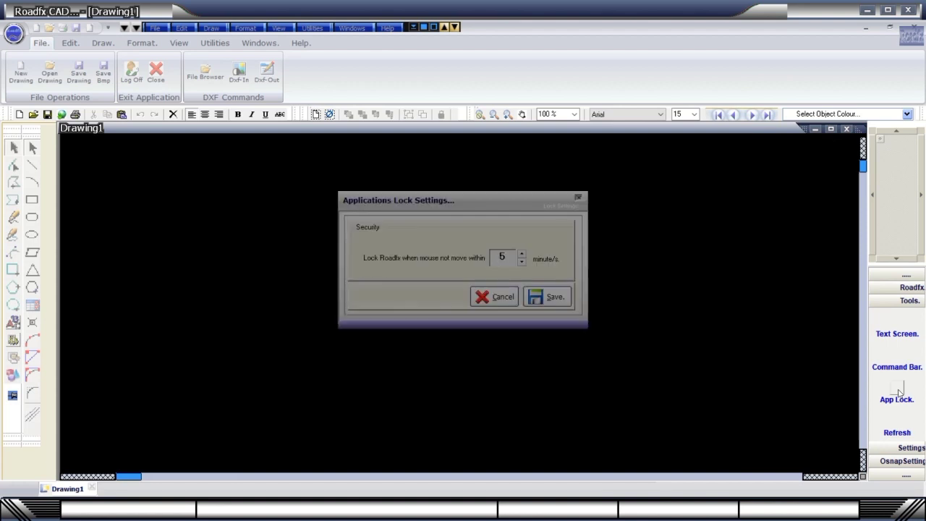
pyautogui.click(577, 196)
# Expand the tools, general and object snap settings sections, then collapse them.
pyautogui.click(902, 435)
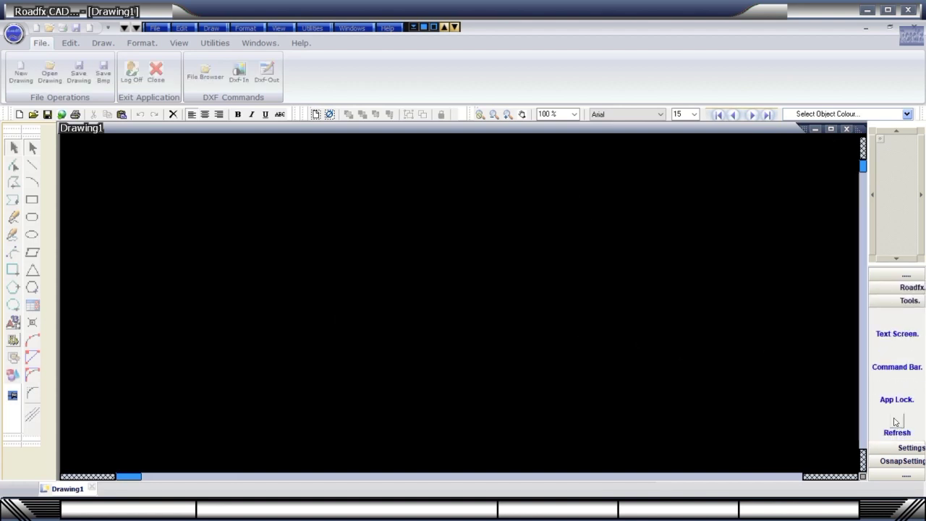
pyautogui.click(904, 446)
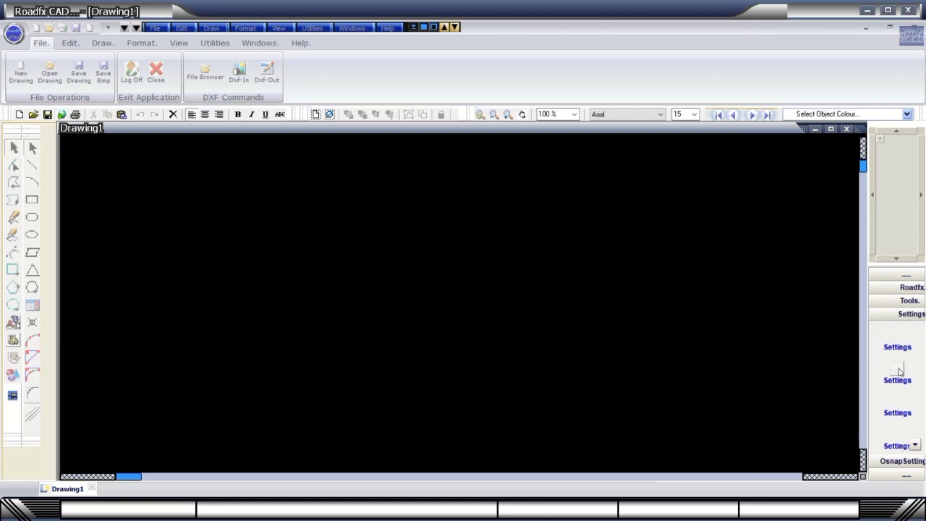
pyautogui.click(905, 462)
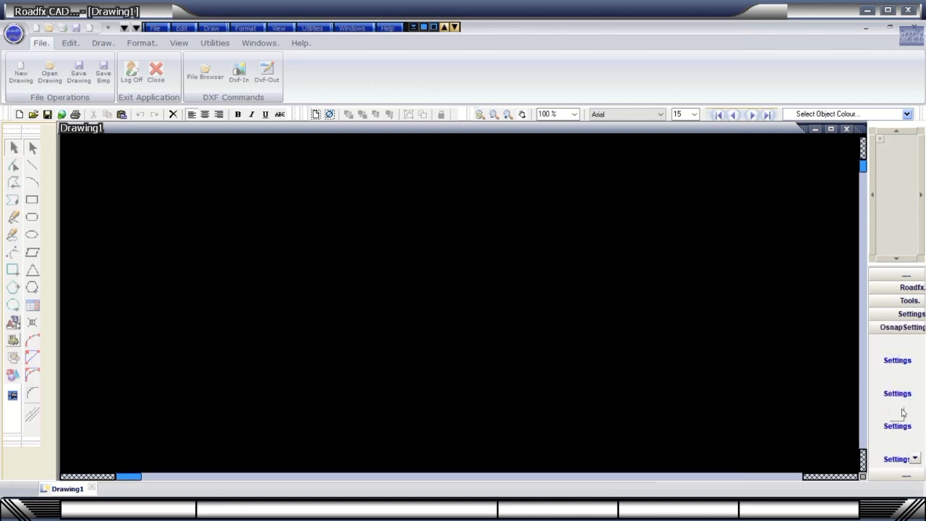
pyautogui.click(903, 480)
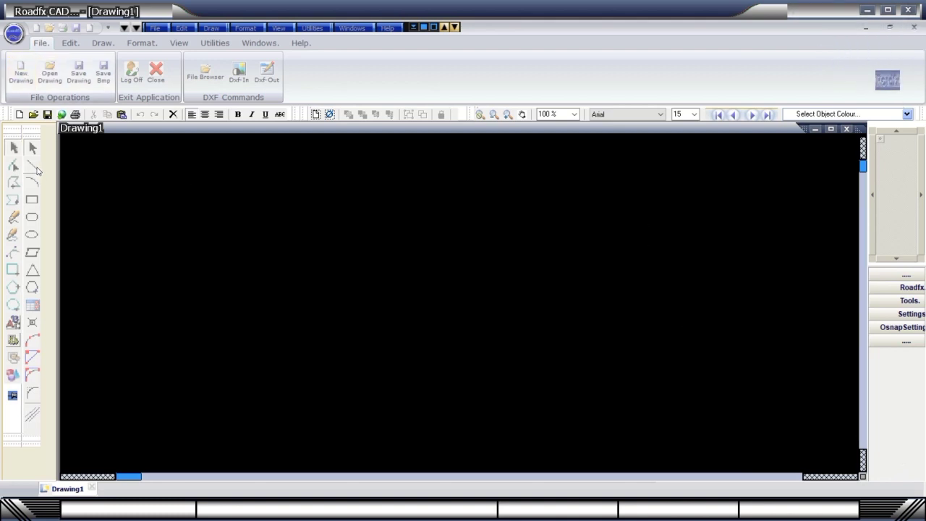
# Draw the first red filled arc with Basic Commands' 3-Point Arc.
pyautogui.click(155, 27)
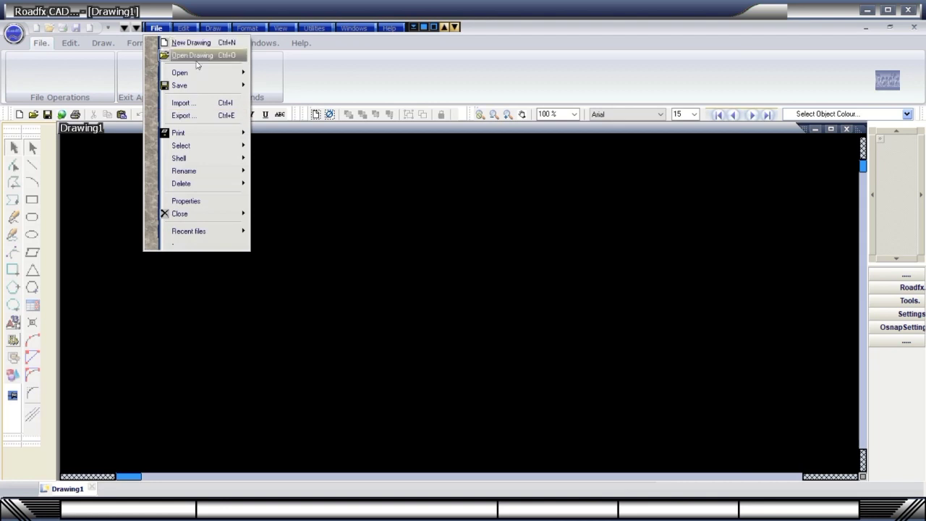
pyautogui.click(182, 27)
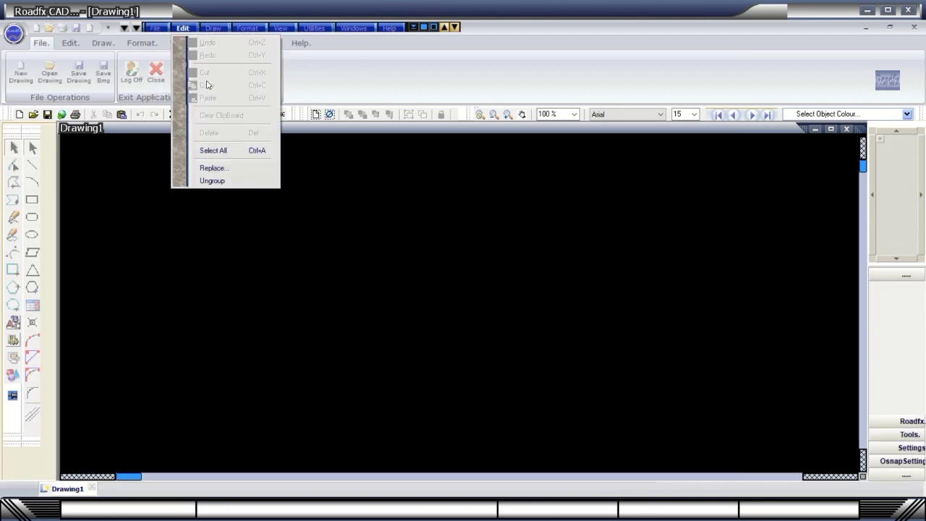
pyautogui.click(213, 27)
pyautogui.moveTo(275, 43)
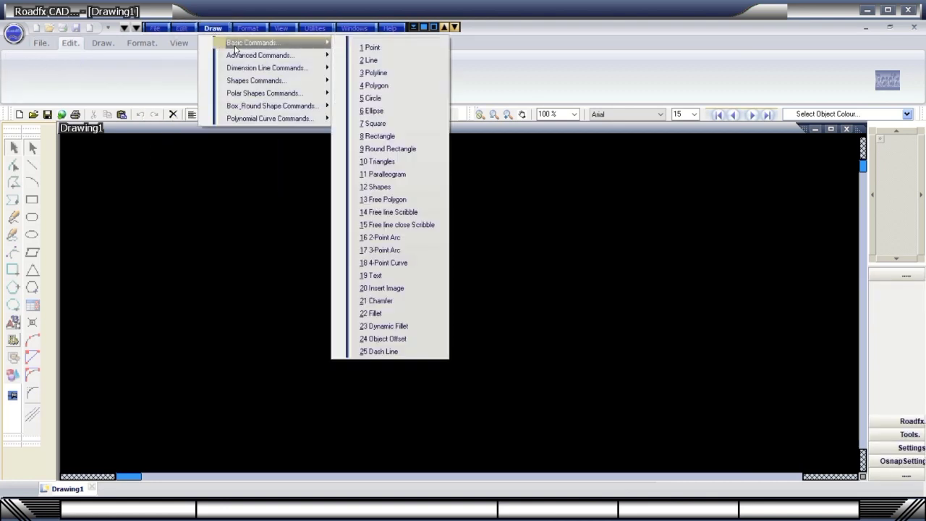
pyautogui.click(384, 250)
pyautogui.click(459, 202)
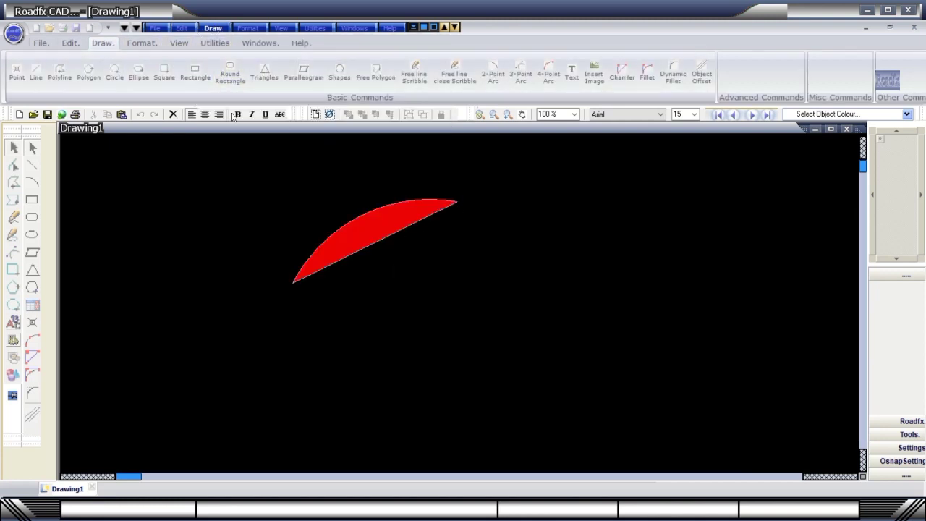
# Draw a second red arc beside the first with the 4-Point Arc tool, then select both arcs.
pyautogui.click(544, 77)
pyautogui.click(453, 288)
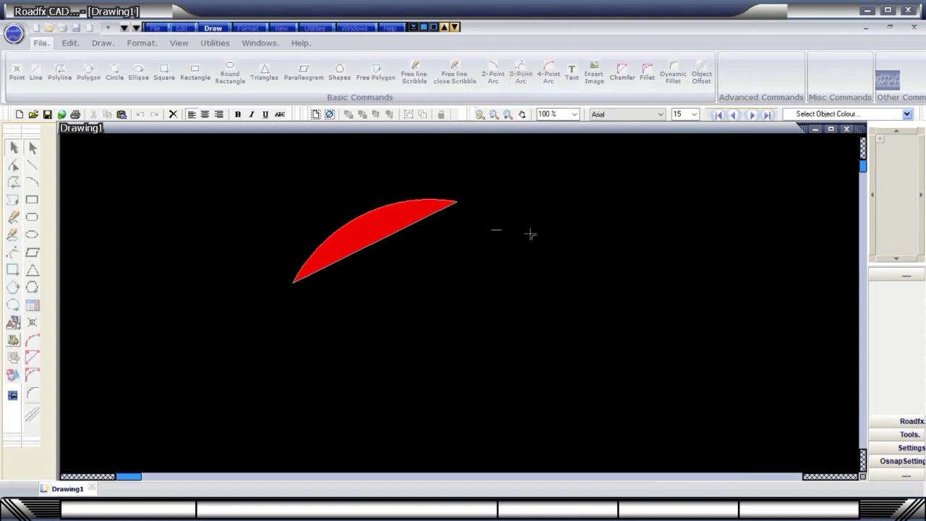
pyautogui.click(595, 244)
pyautogui.click(561, 239)
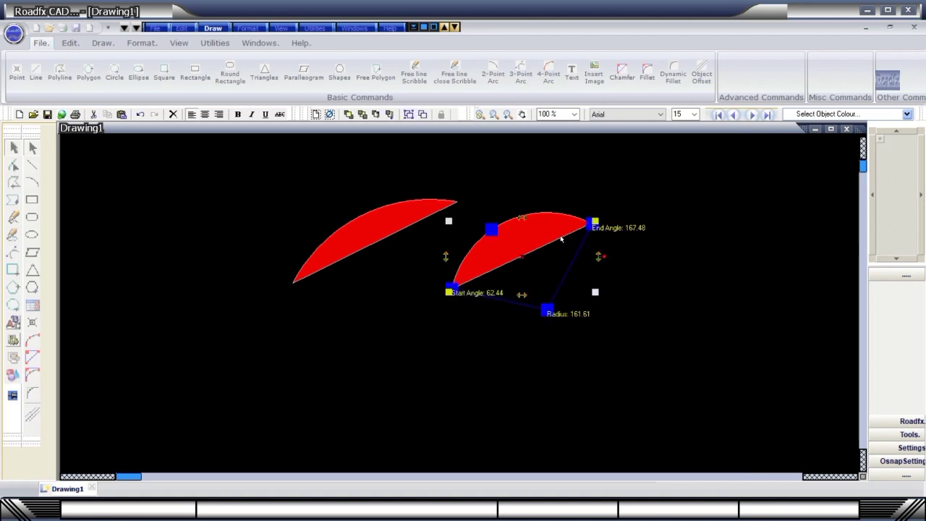
pyautogui.click(338, 248)
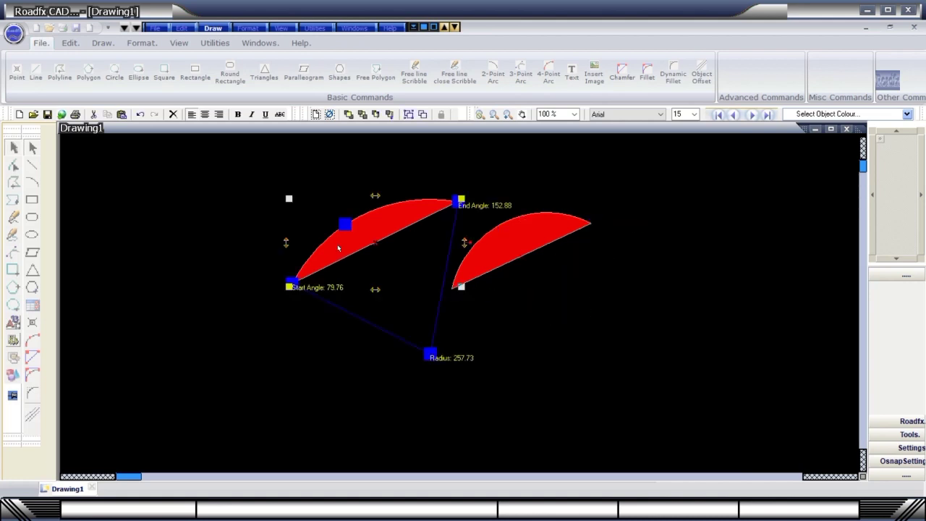
pyautogui.click(487, 247)
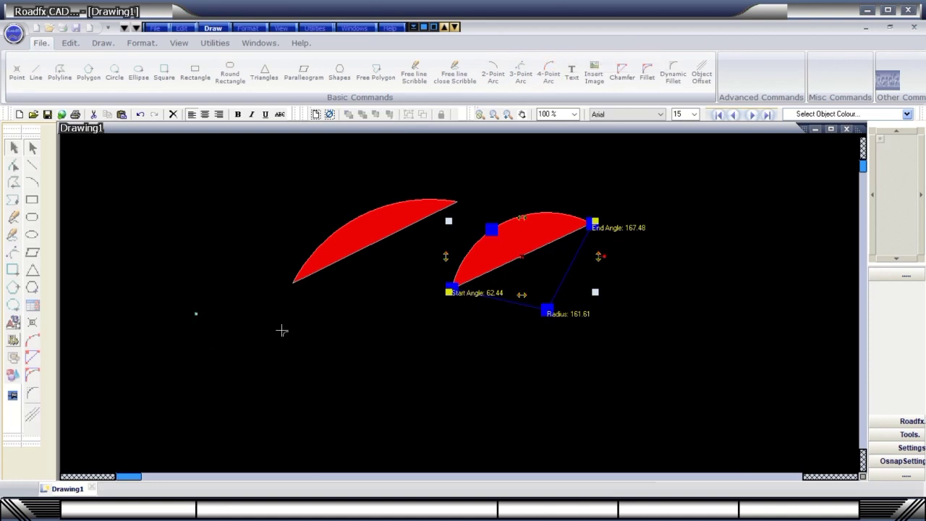
# Draw a long red wavy curve beneath the arcs and drag its control points to reshape it.
pyautogui.click(478, 349)
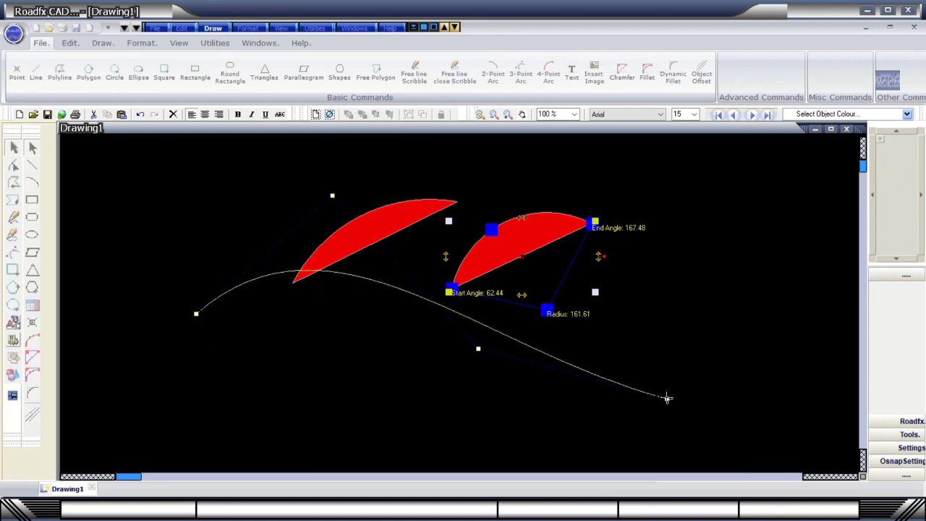
pyautogui.rightClick(267, 198)
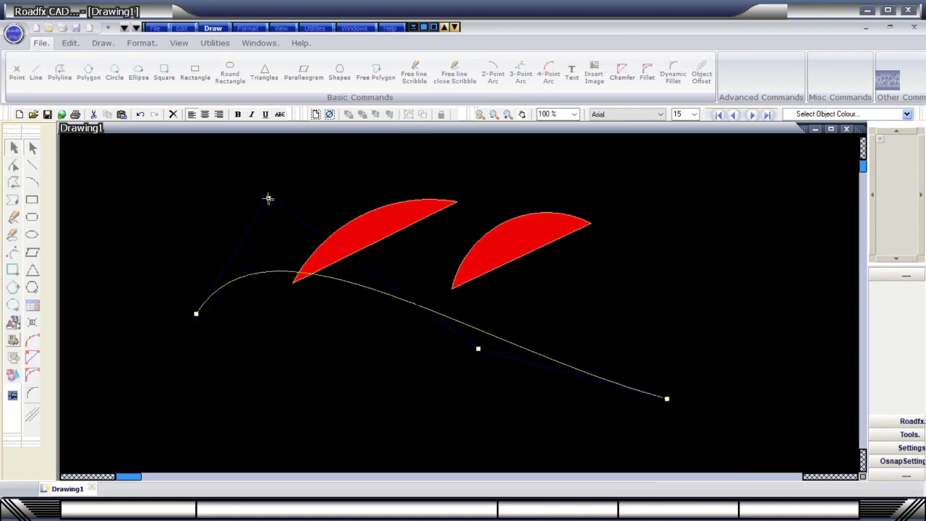
pyautogui.moveTo(195, 313); pyautogui.dragTo(131, 344)
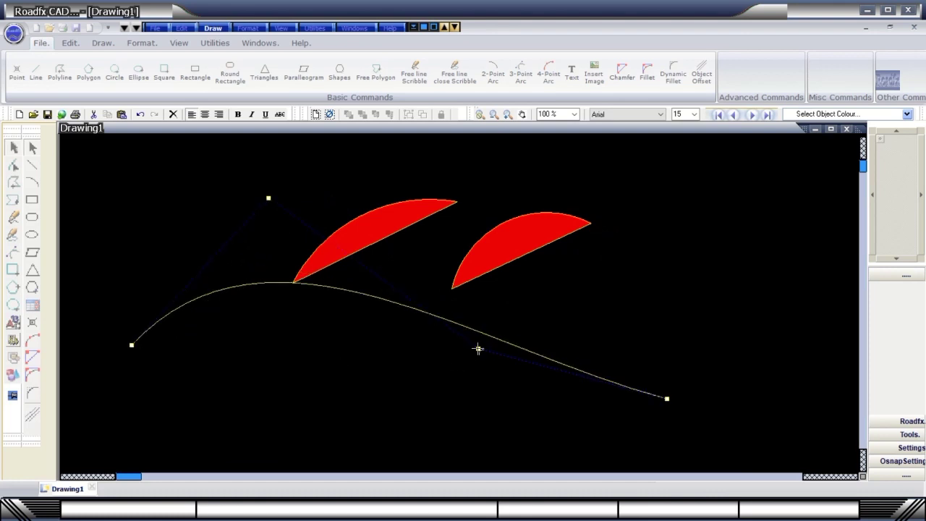
pyautogui.moveTo(477, 349); pyautogui.dragTo(356, 406)
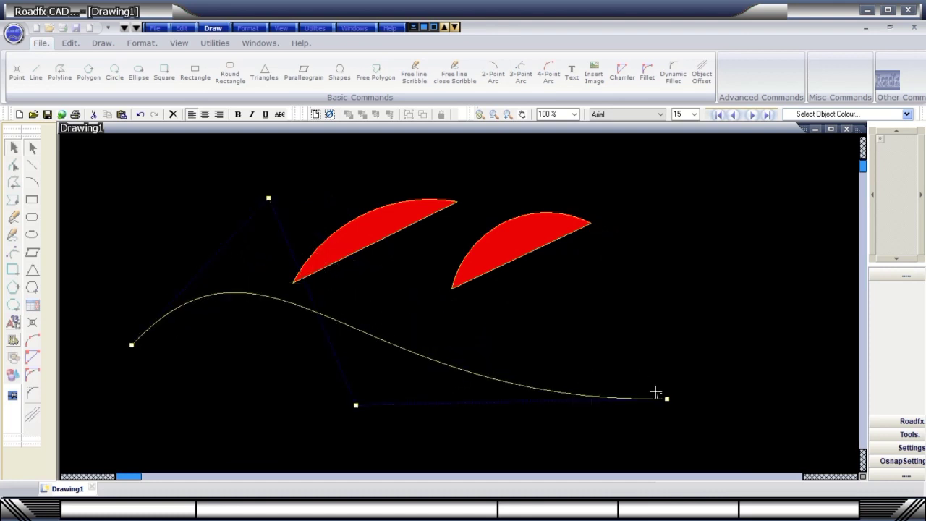
pyautogui.moveTo(667, 398); pyautogui.dragTo(676, 351)
pyautogui.click(618, 318)
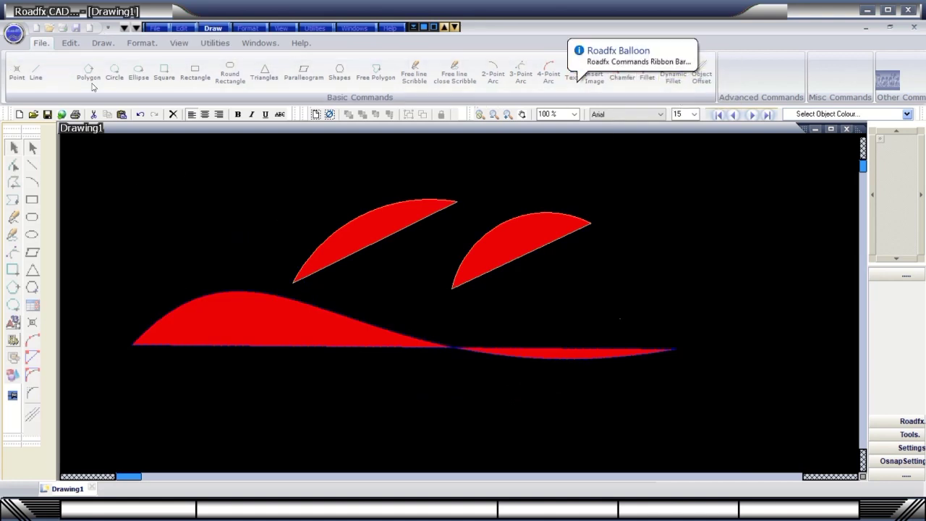
# Draw a red rounded rectangle at the upper left, then select it, both arcs and the wavy shape.
pyautogui.click(224, 73)
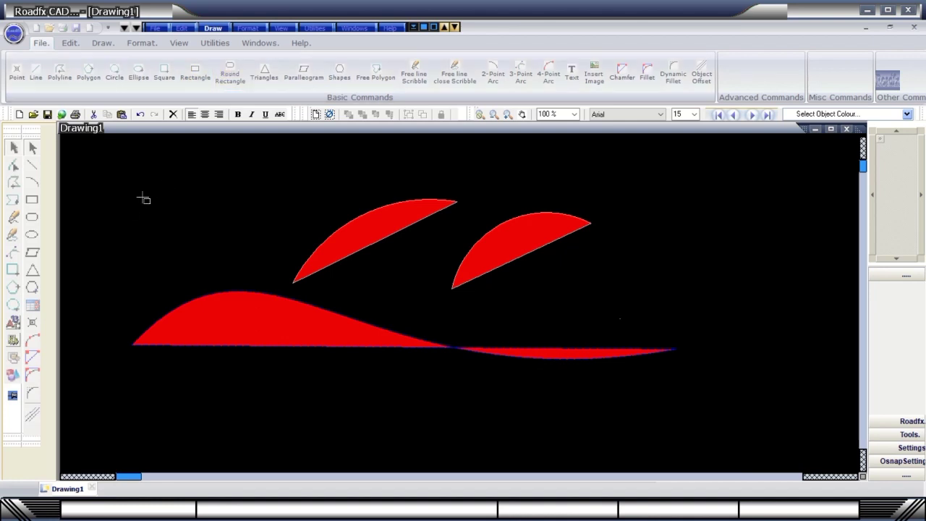
pyautogui.moveTo(130, 187); pyautogui.dragTo(244, 257)
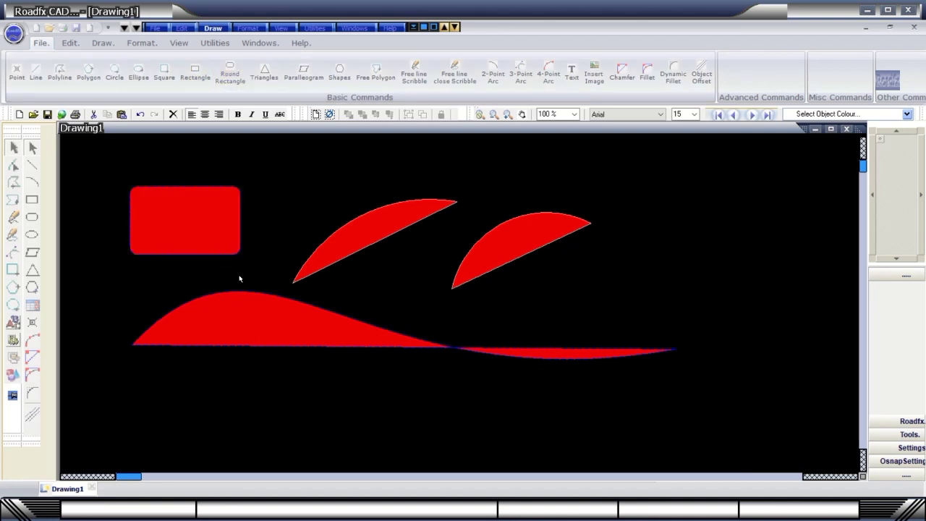
pyautogui.click(191, 198)
pyautogui.click(338, 251)
pyautogui.click(507, 259)
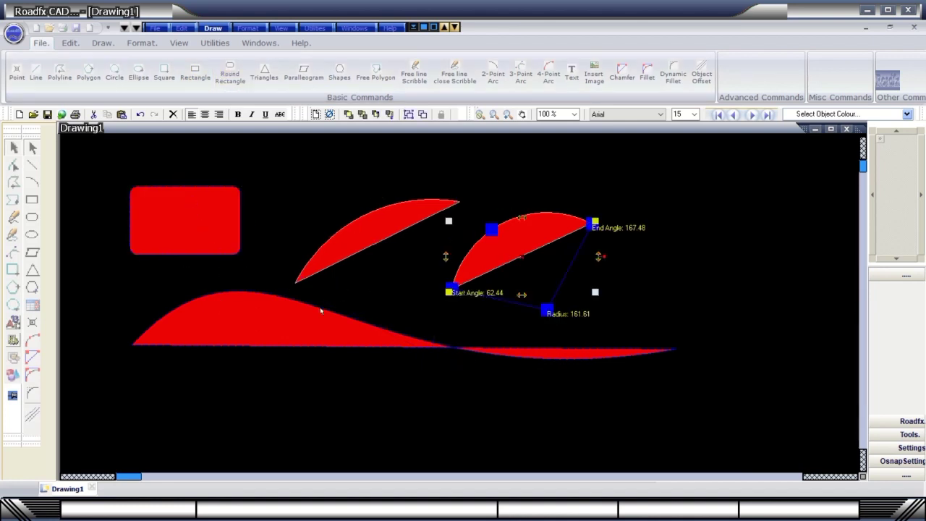
pyautogui.click(314, 314)
# Start a six-point diamond shape, then discard it unfinished.
pyautogui.click(213, 28)
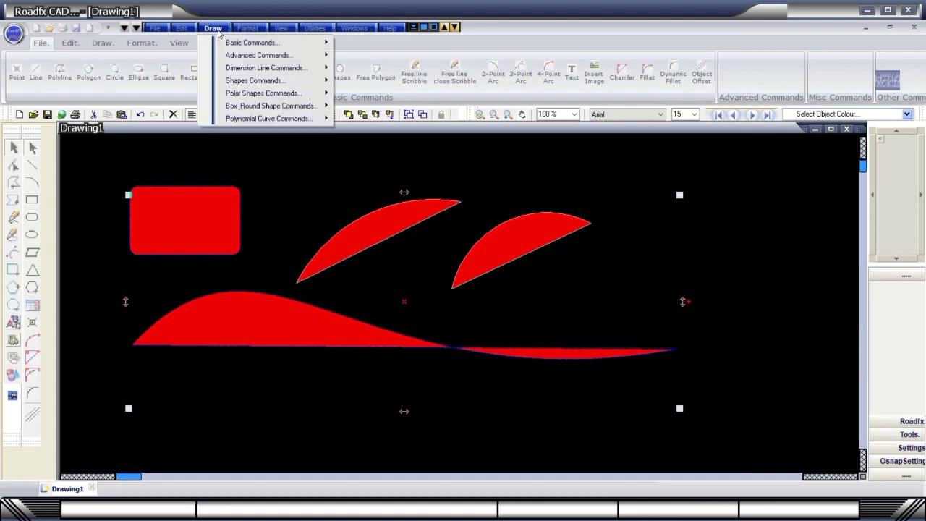
pyautogui.moveTo(228, 82)
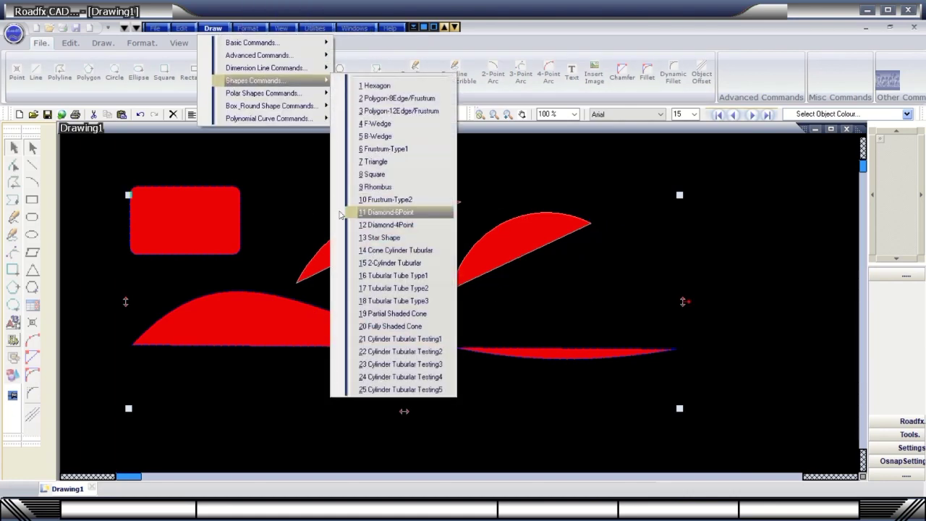
pyautogui.click(364, 214)
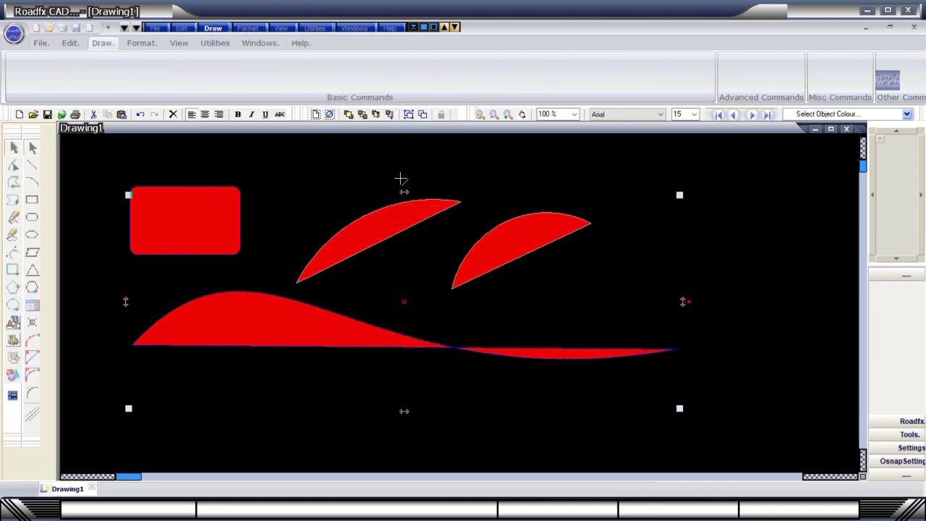
pyautogui.click(616, 274)
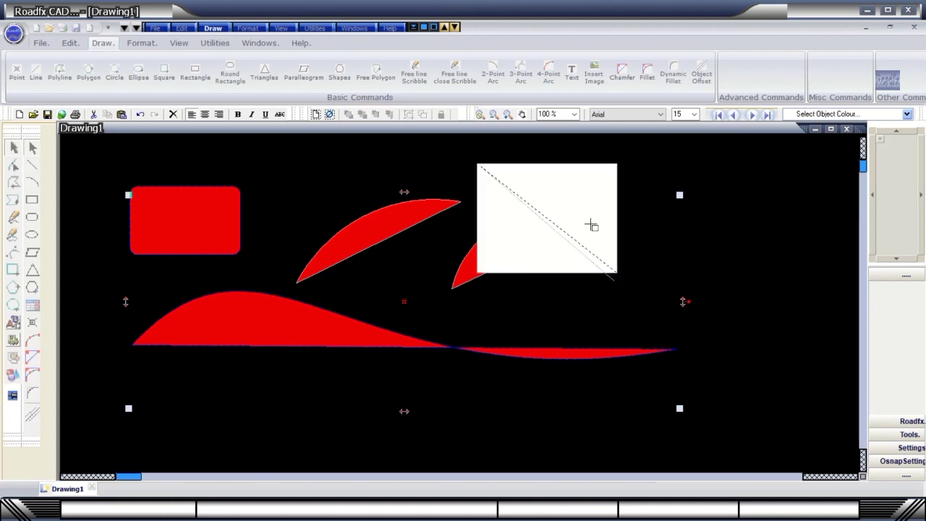
pyautogui.click(498, 152)
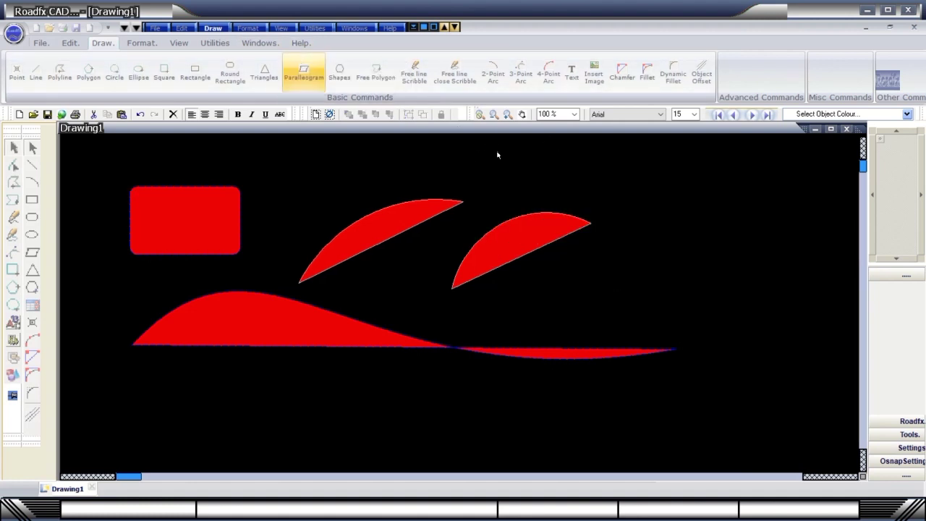
# Draw a Simple Road Line as two parallel blue lines across the red arcs.
pyautogui.click(209, 30)
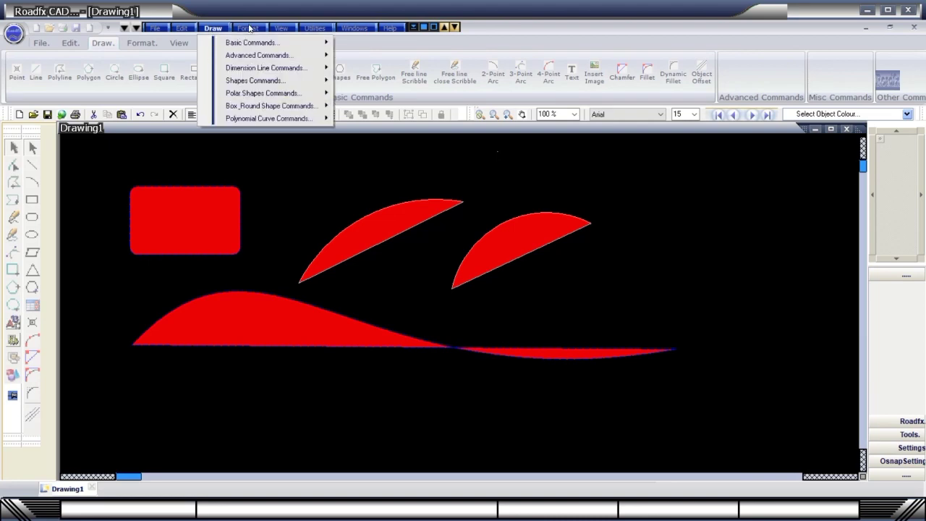
pyautogui.moveTo(239, 58)
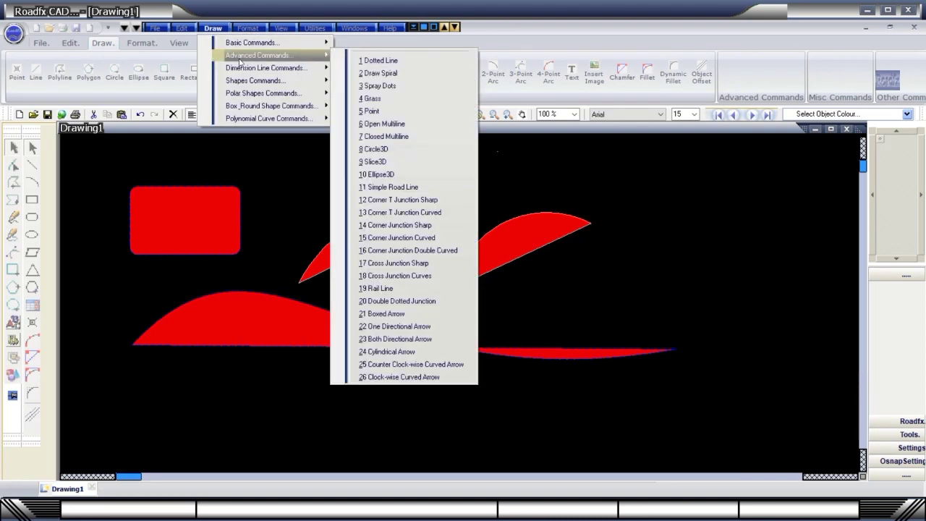
pyautogui.click(390, 190)
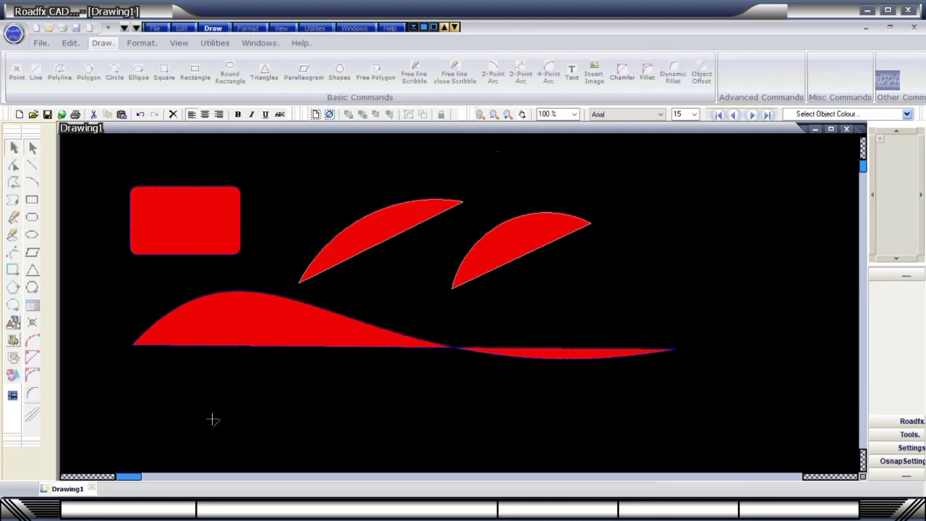
pyautogui.click(508, 191)
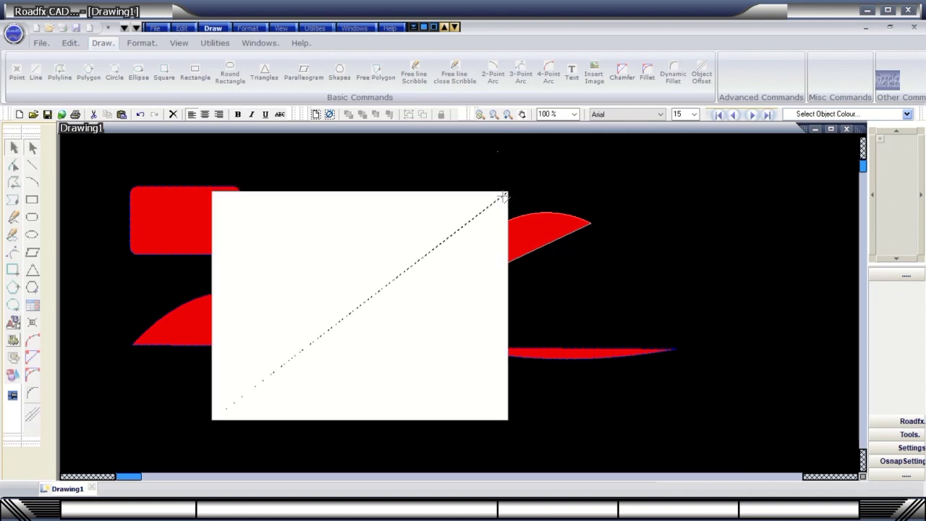
pyautogui.click(534, 194)
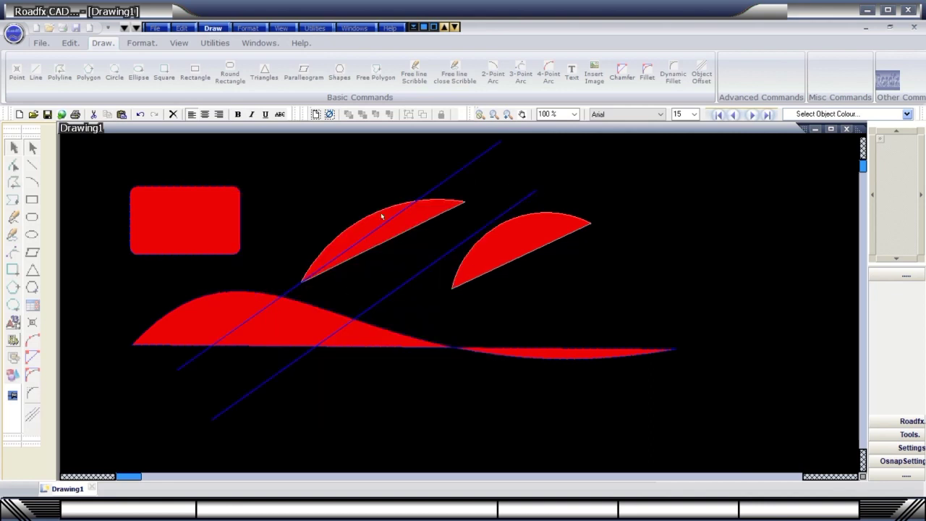
# Add a Dimension Line Type1 labelled 631.000 across the drawing.
pyautogui.click(213, 28)
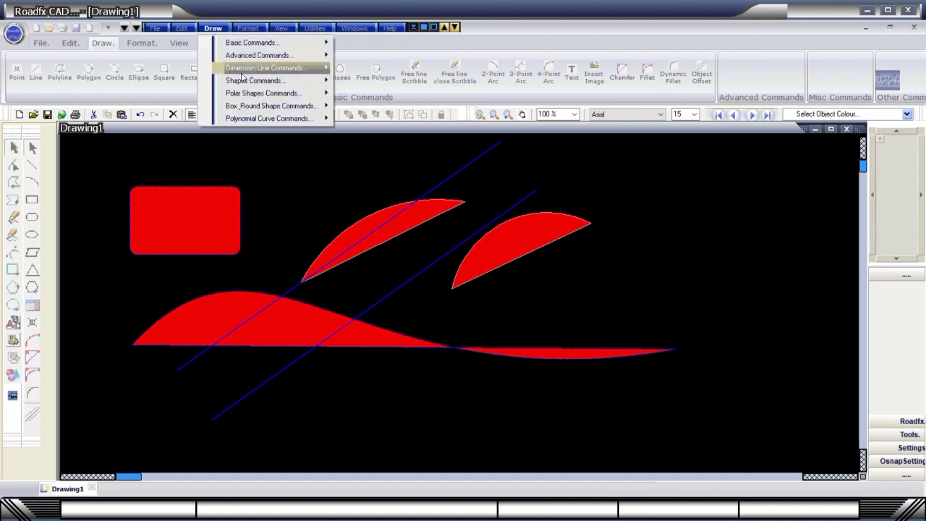
pyautogui.moveTo(252, 71)
pyautogui.click(377, 72)
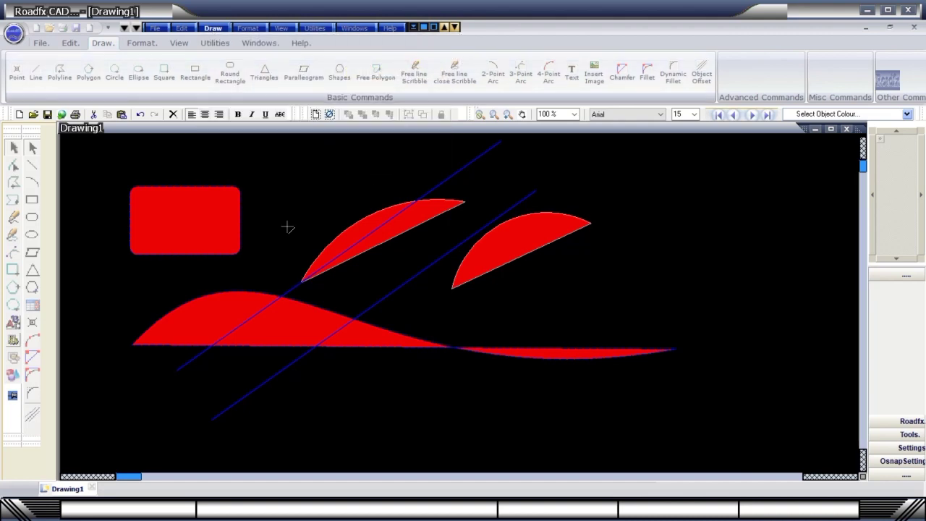
pyautogui.click(287, 226)
pyautogui.click(639, 154)
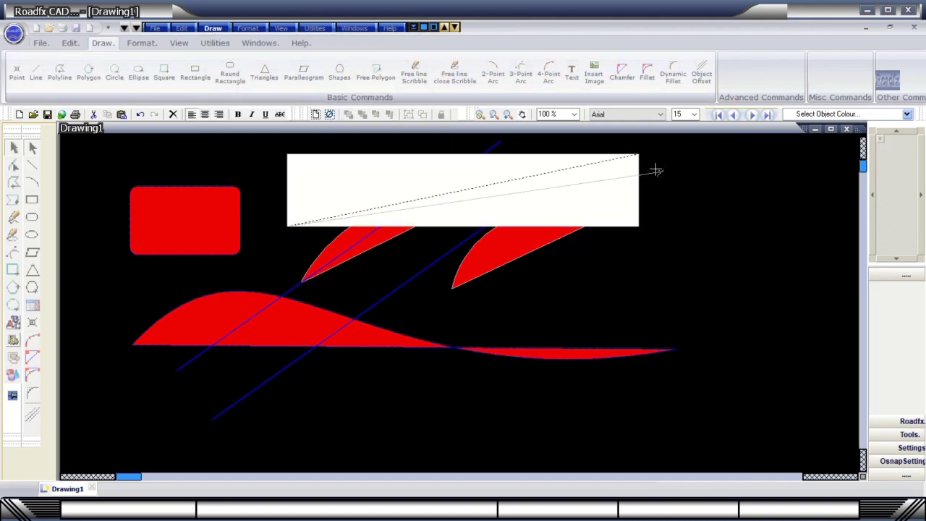
pyautogui.click(662, 171)
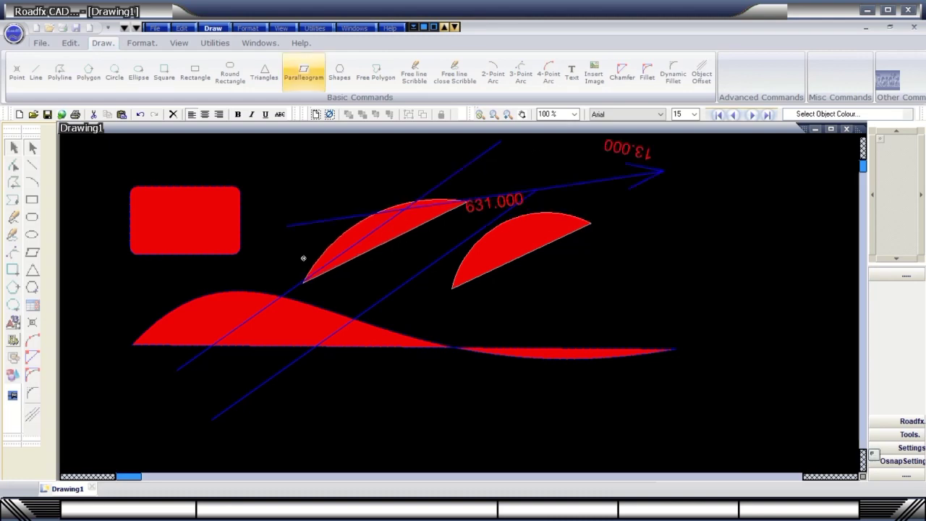
# Draw a Bezier curve spanning the drawing through three control points.
pyautogui.click(213, 28)
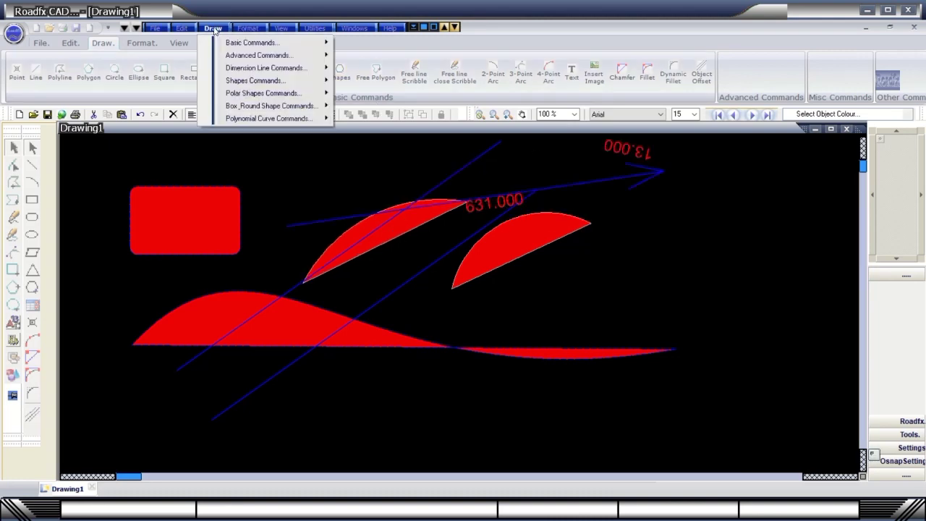
pyautogui.moveTo(234, 98)
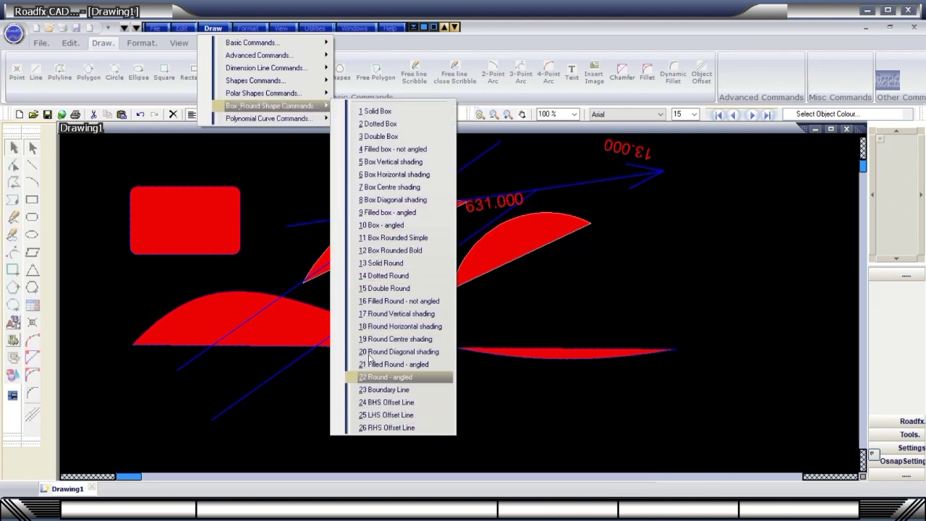
pyautogui.moveTo(283, 118)
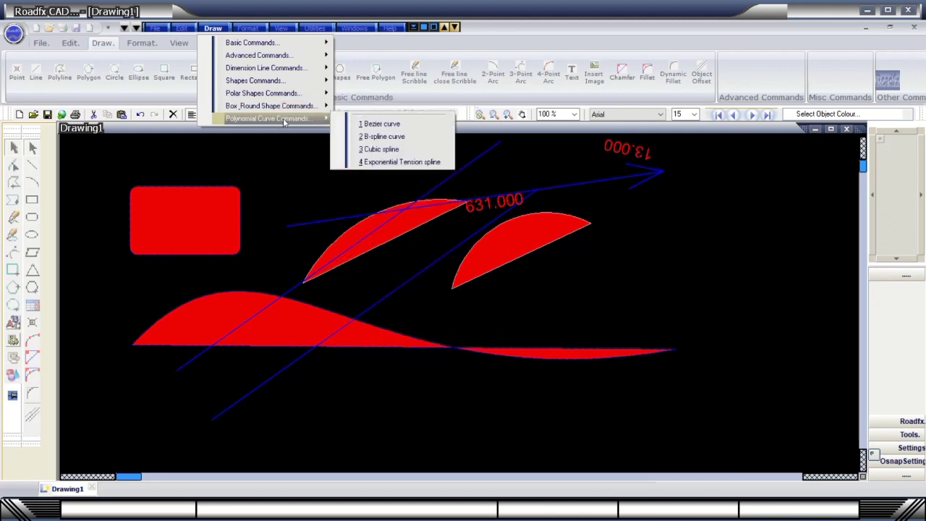
pyautogui.click(380, 124)
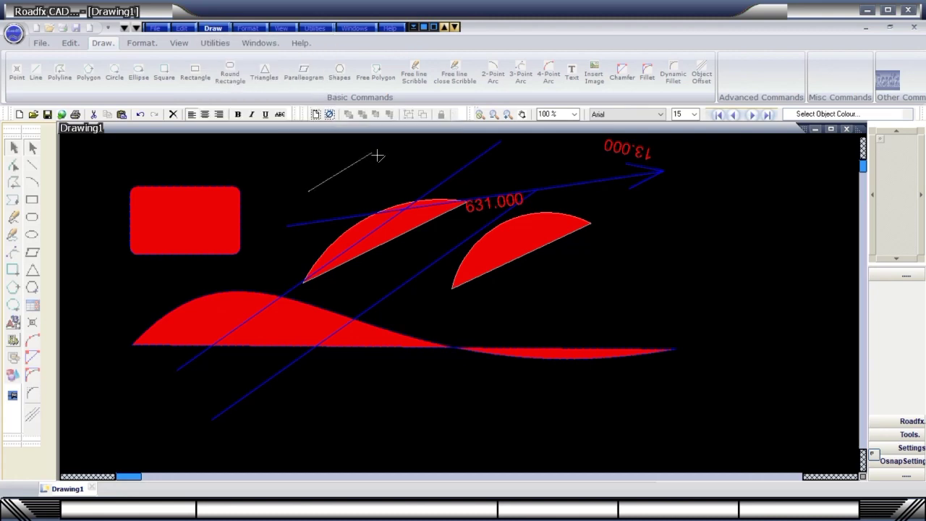
pyautogui.click(550, 168)
pyautogui.click(724, 236)
pyautogui.doubleClick(776, 349)
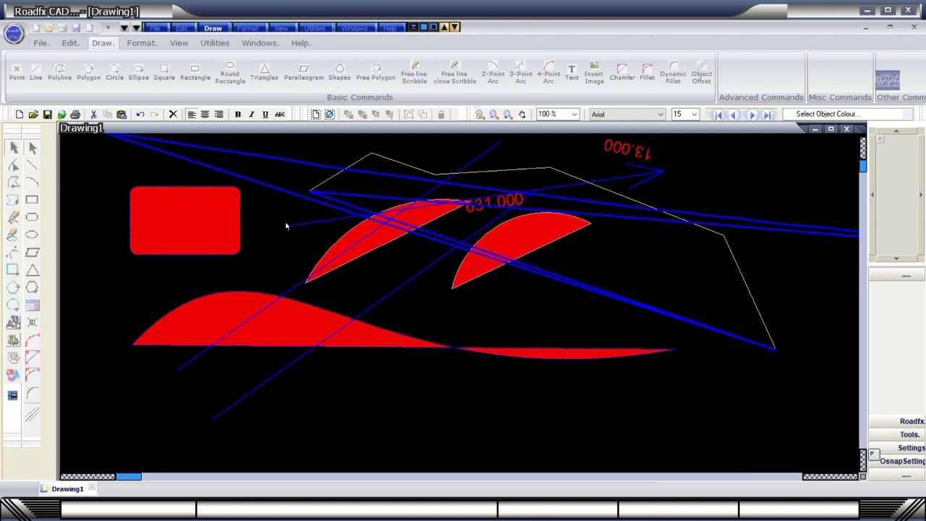
# Draw a red filled square over the lower arcs and return to the Selection tool.
pyautogui.click(12, 269)
pyautogui.click(460, 408)
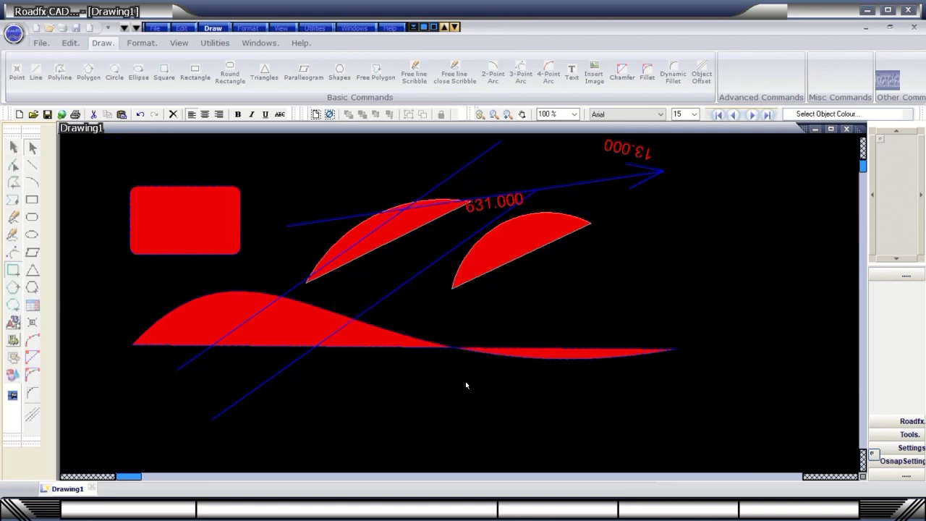
pyautogui.click(13, 149)
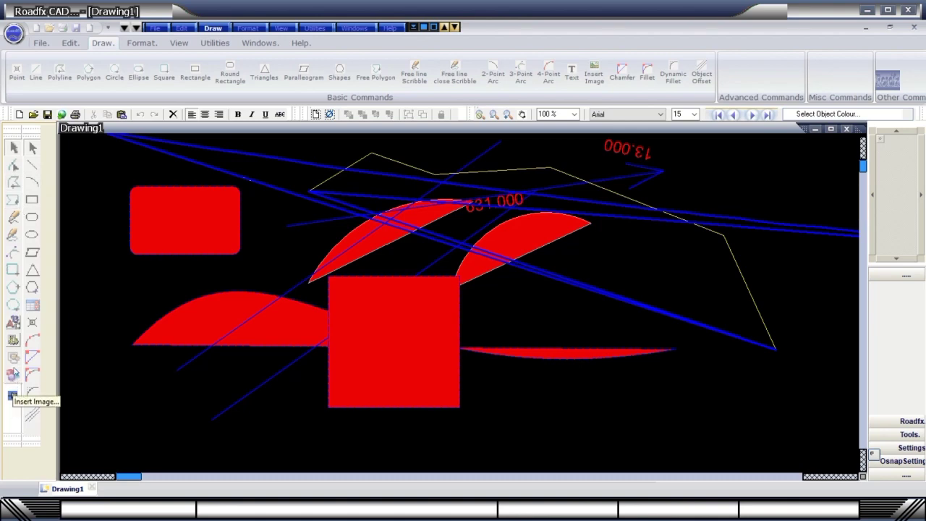
# Browse the Format and View menu options.
pyautogui.click(247, 28)
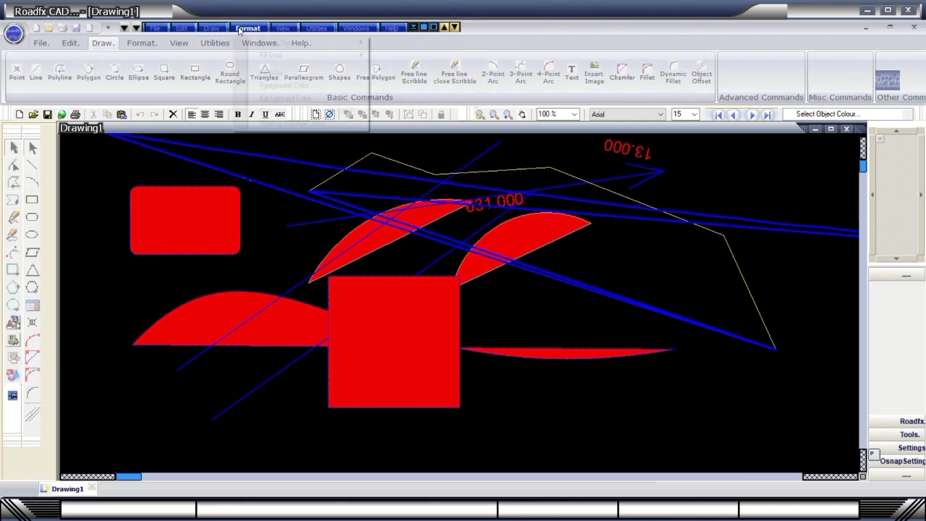
pyautogui.moveTo(282, 29)
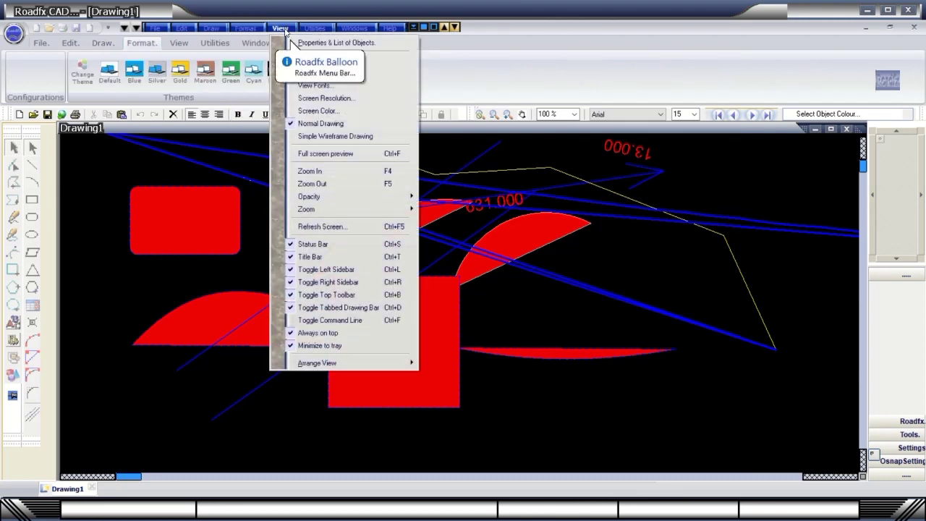
pyautogui.click(189, 70)
pyautogui.click(280, 29)
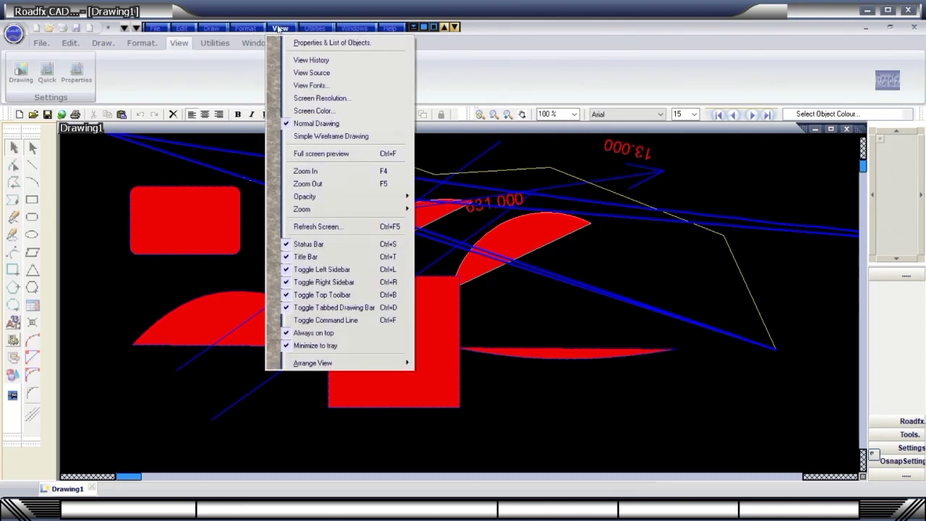
pyautogui.click(183, 45)
# Cycle the interface through Black, Cyan, Green, Maroon, Gold, Silver, Blue and Default themes, ending on cream.
pyautogui.click(153, 44)
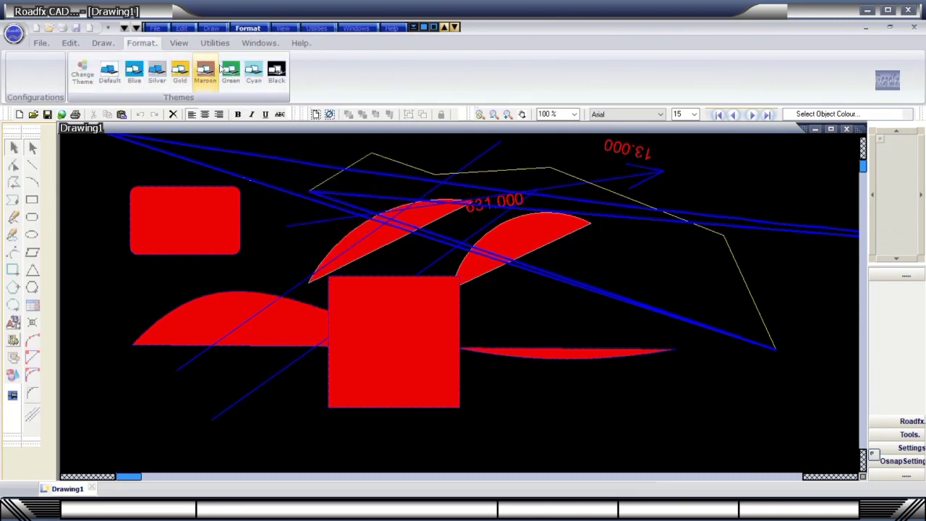
pyautogui.click(277, 72)
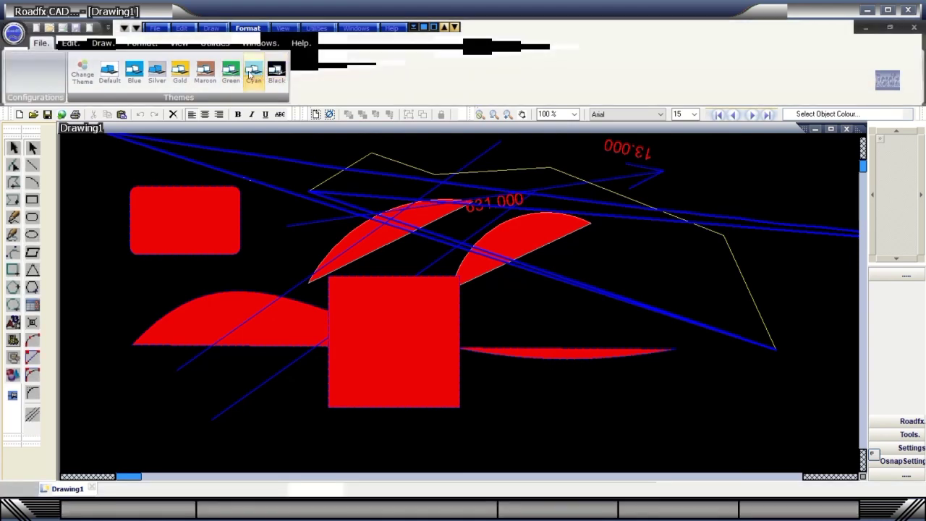
pyautogui.click(254, 74)
pyautogui.click(231, 72)
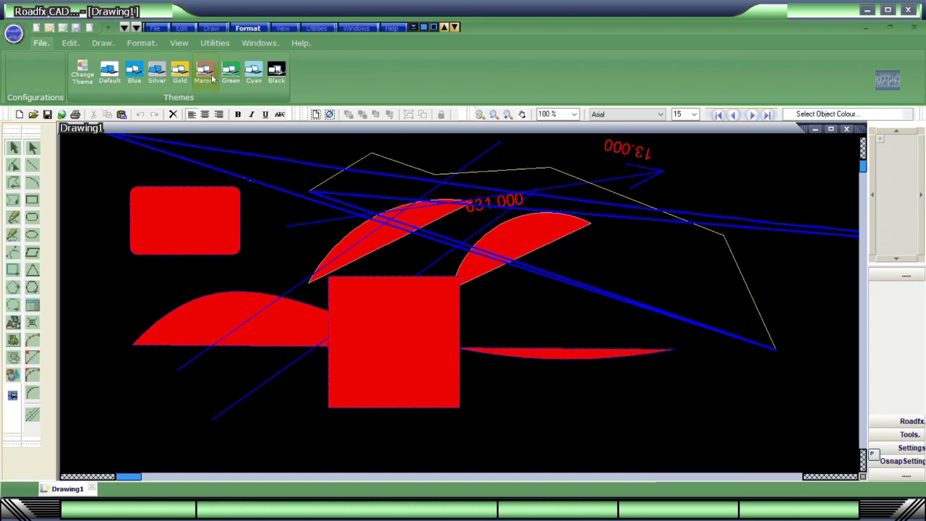
pyautogui.click(210, 74)
pyautogui.click(179, 74)
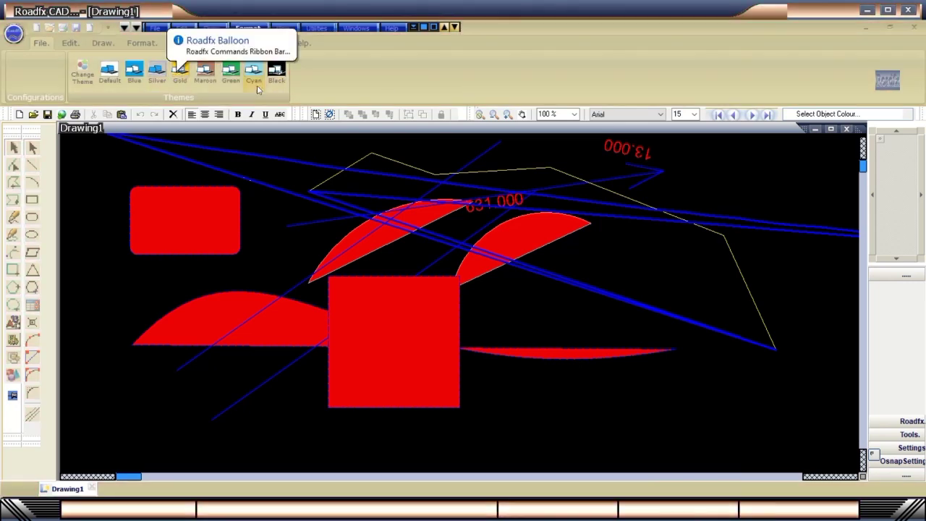
pyautogui.click(156, 78)
pyautogui.click(142, 78)
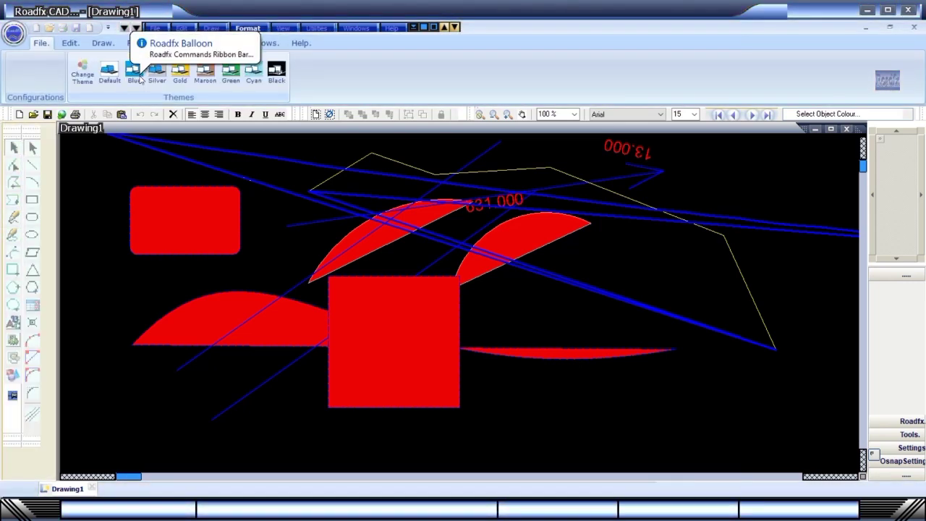
pyautogui.click(109, 72)
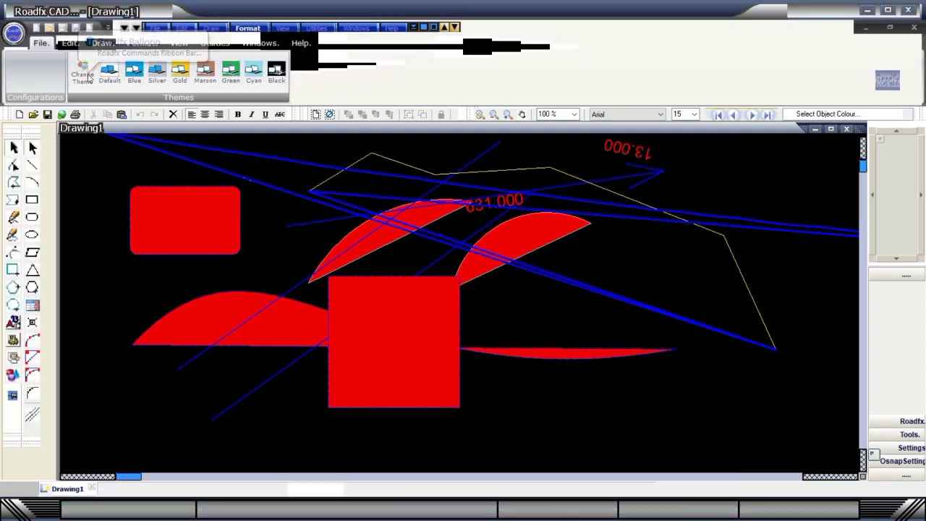
pyautogui.click(112, 86)
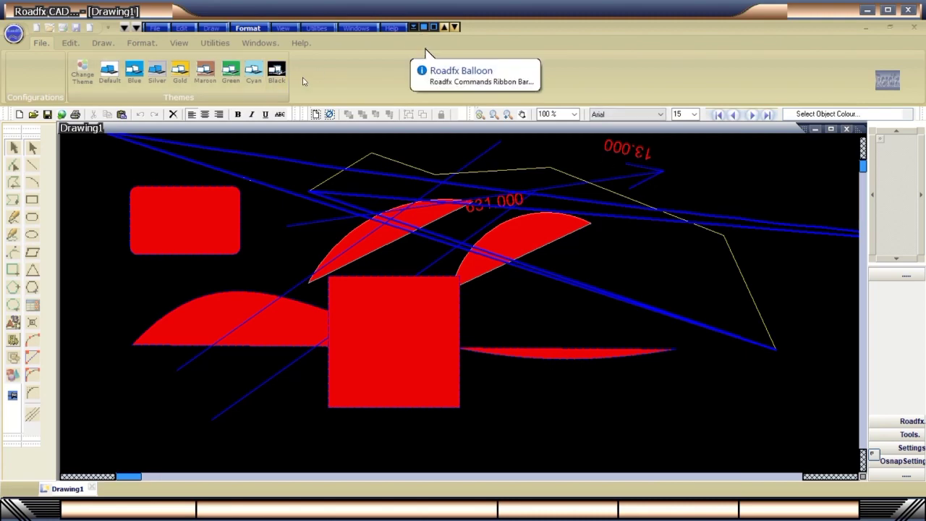
# Browse the Utilities, Windows and Help menus, then open the List of Objects and Object Properties.
pyautogui.click(211, 47)
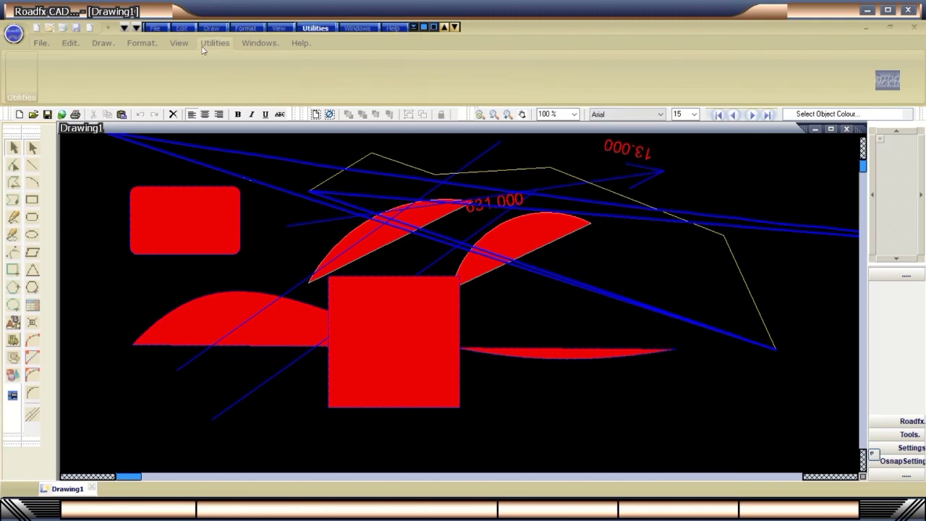
pyautogui.click(245, 27)
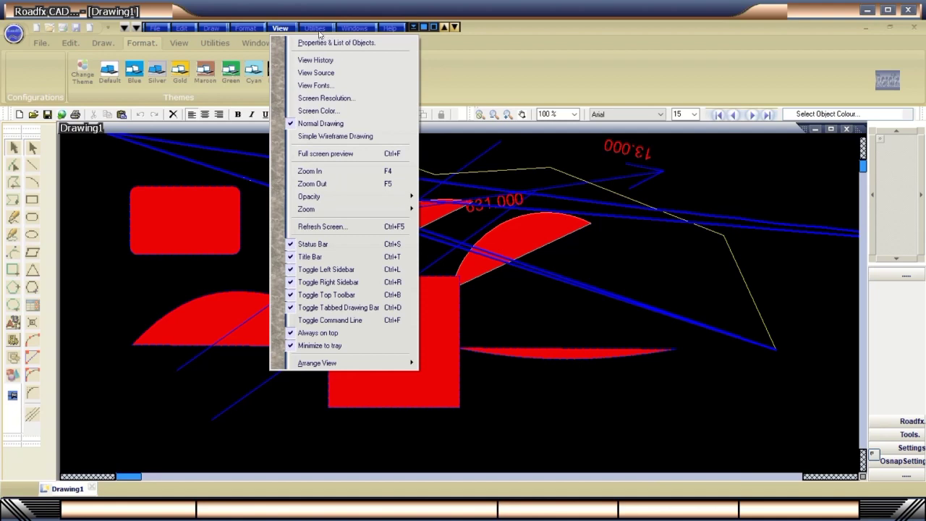
pyautogui.moveTo(319, 32)
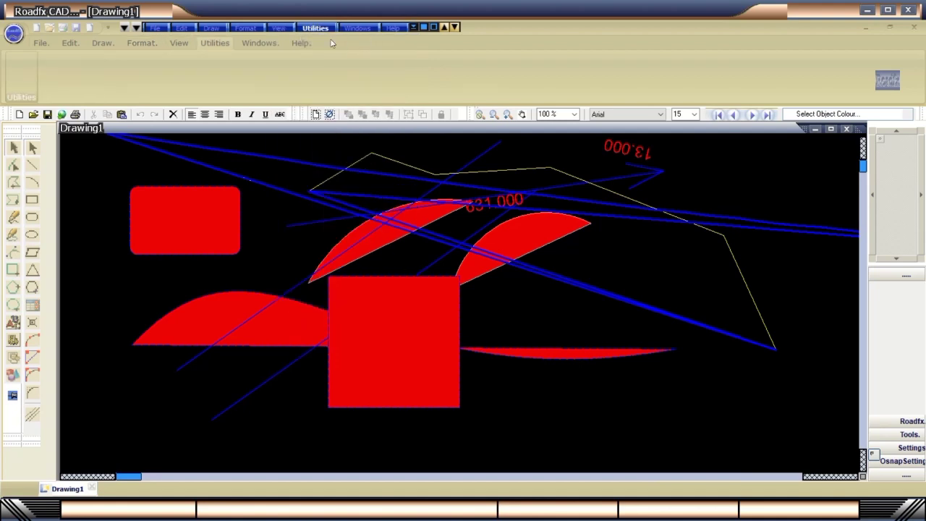
pyautogui.moveTo(355, 30)
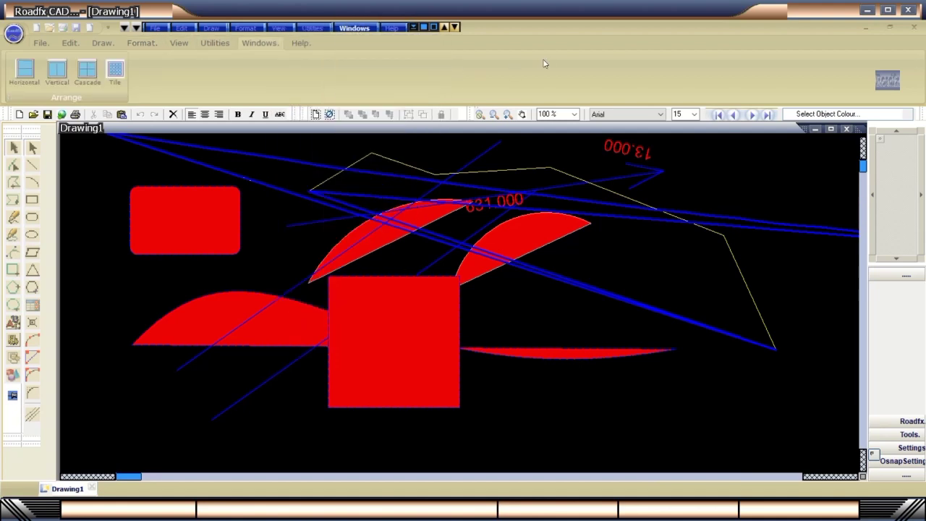
pyautogui.moveTo(388, 29)
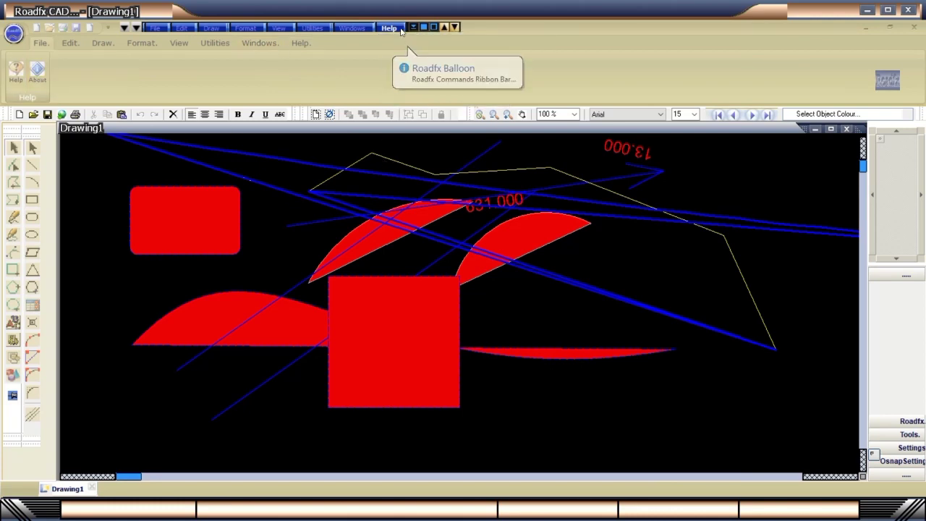
pyautogui.click(136, 29)
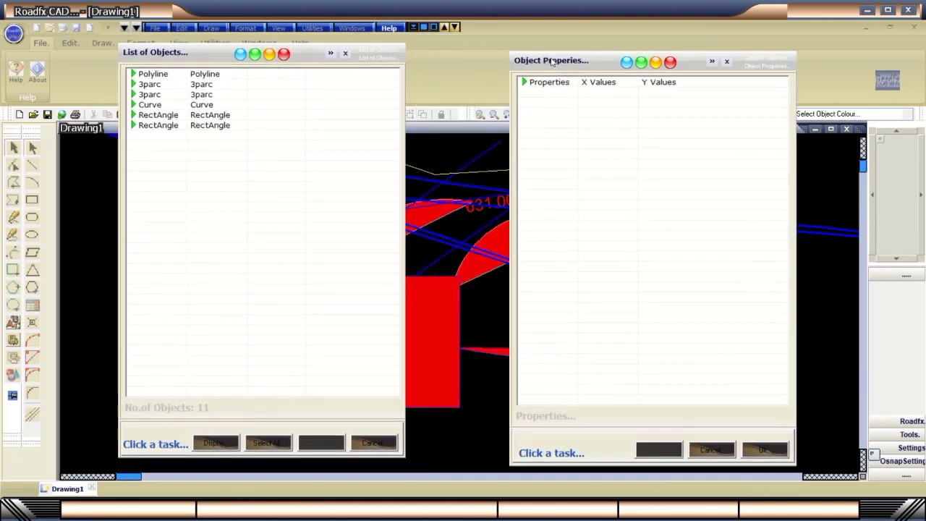
pyautogui.click(149, 83)
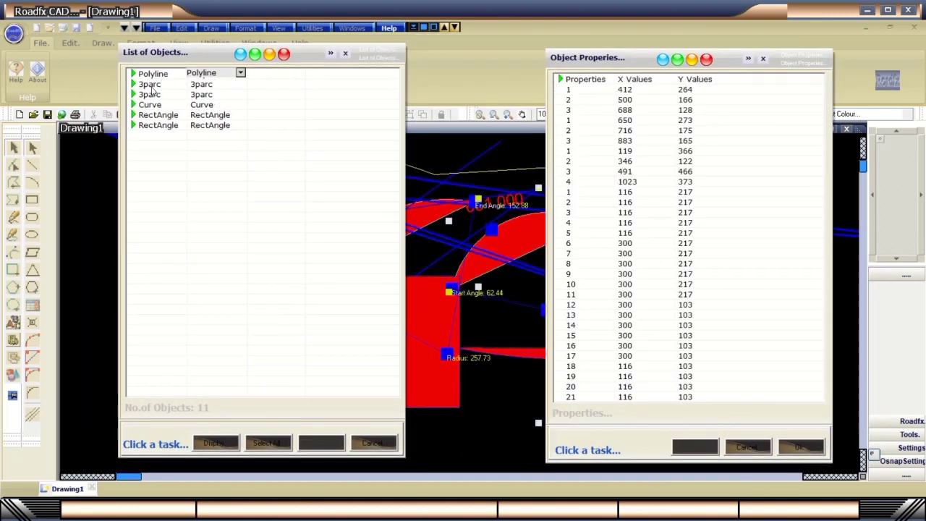
pyautogui.click(159, 107)
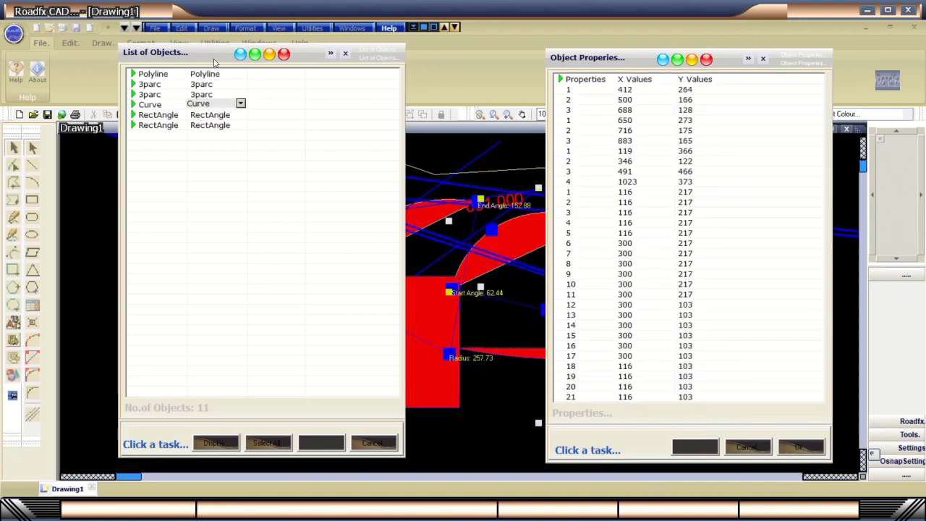
pyautogui.click(73, 124)
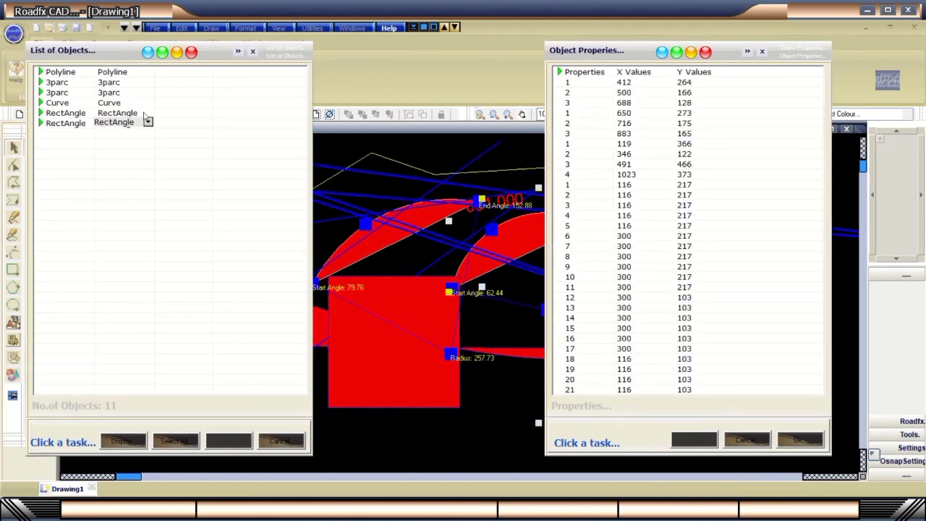
pyautogui.click(147, 121)
pyautogui.click(208, 162)
pyautogui.click(116, 118)
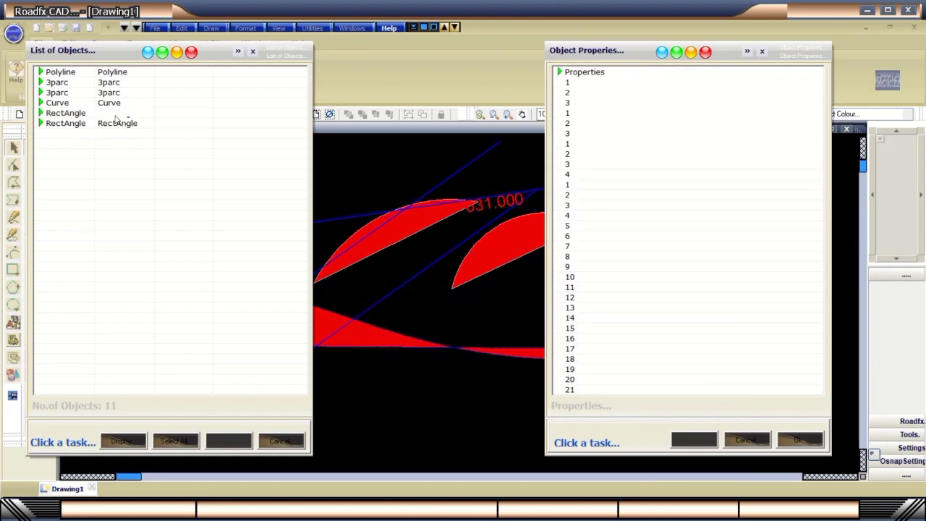
pyautogui.click(116, 115)
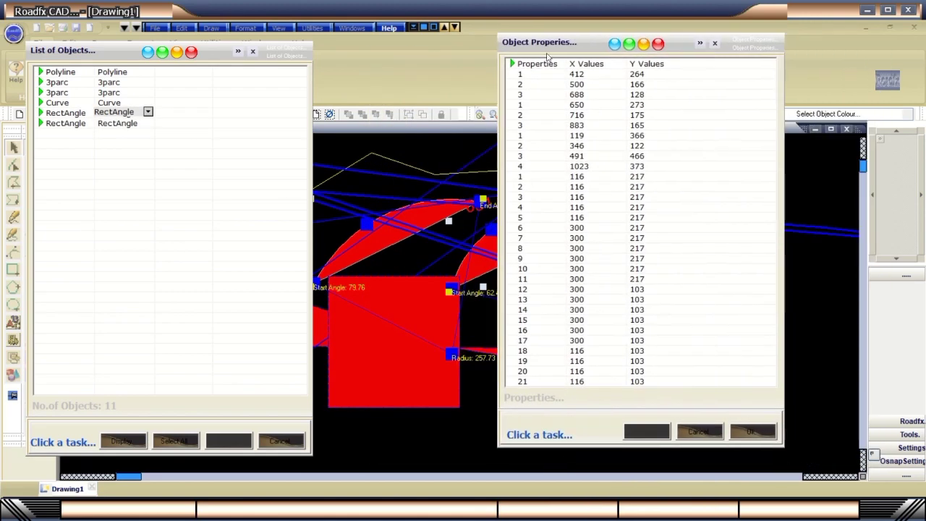
pyautogui.click(127, 82)
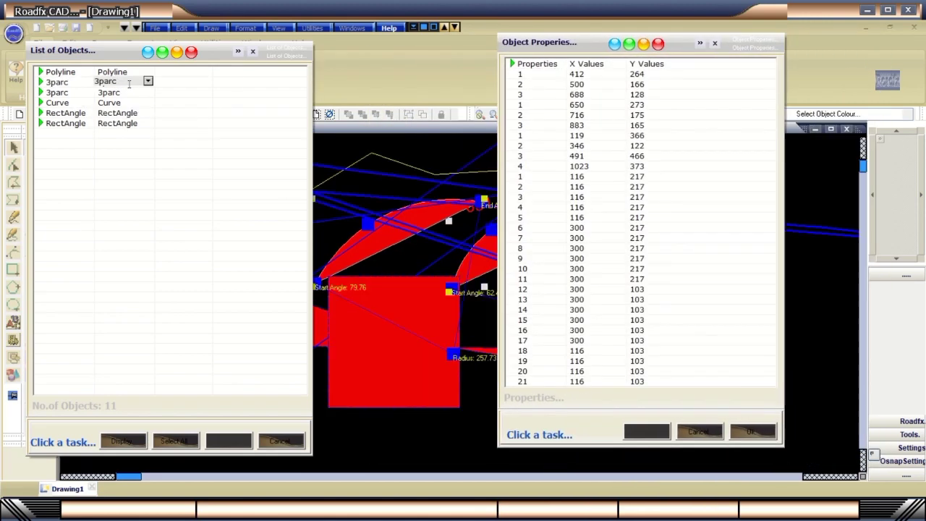
pyautogui.click(129, 448)
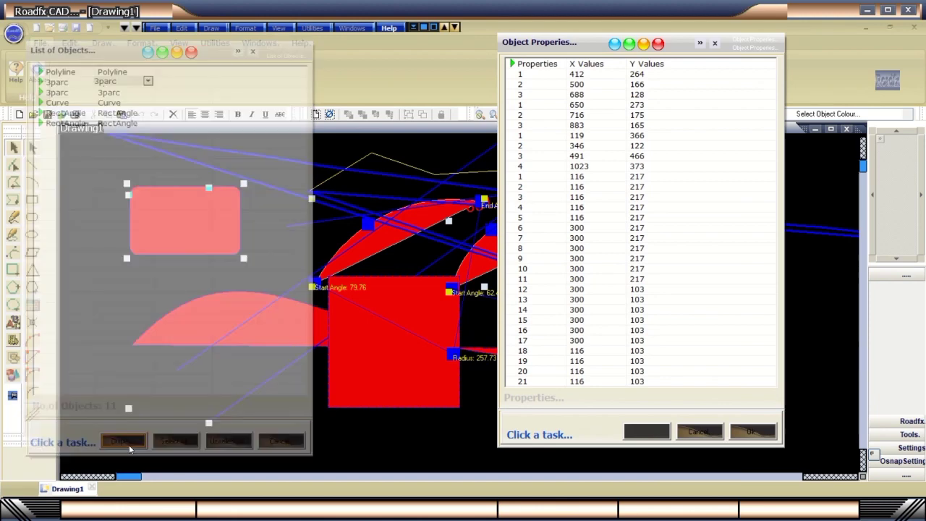
pyautogui.click(648, 432)
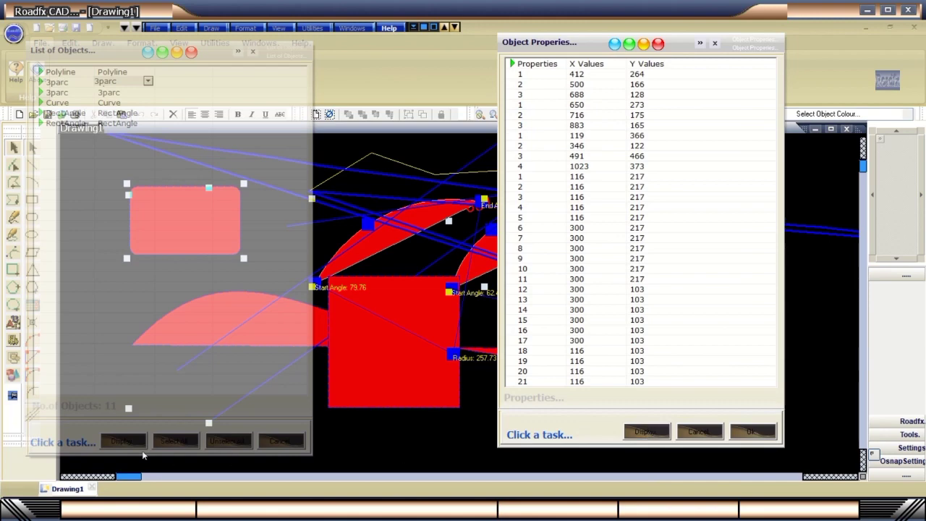
pyautogui.click(175, 441)
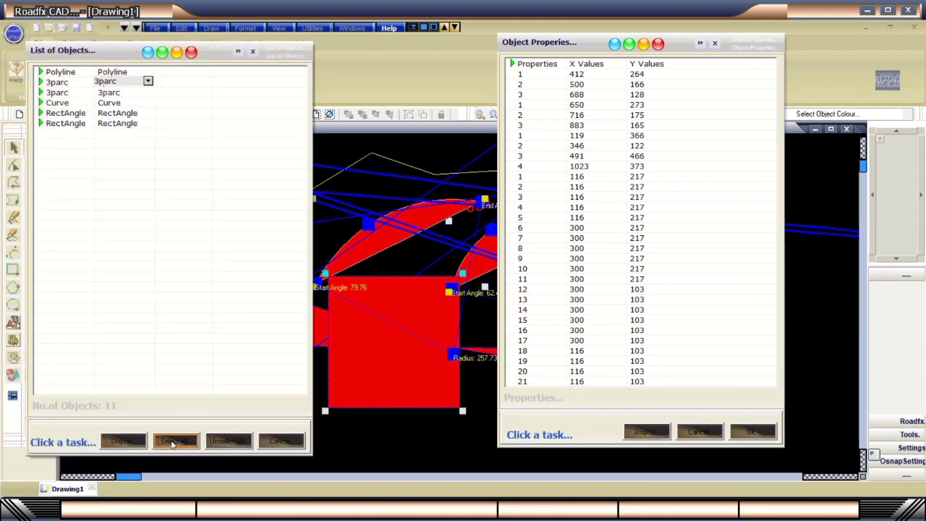
pyautogui.click(229, 441)
pyautogui.click(282, 441)
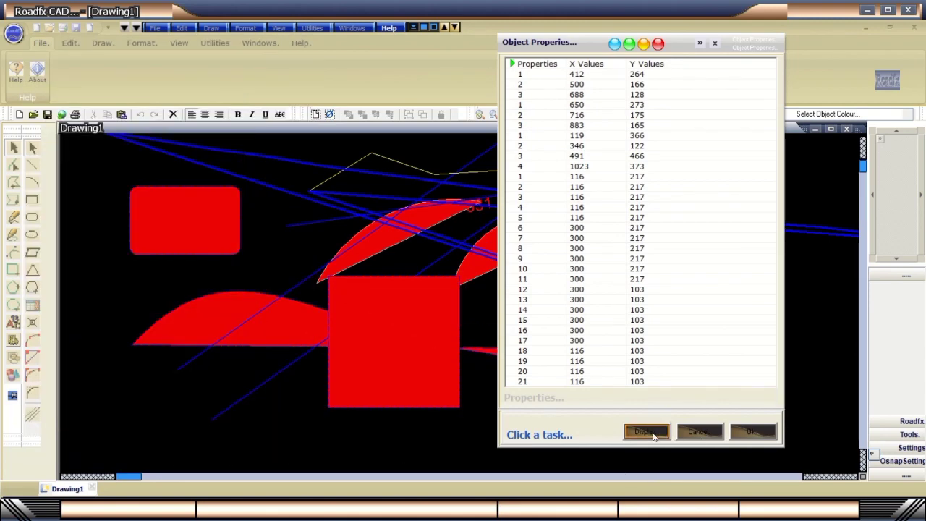
pyautogui.click(691, 433)
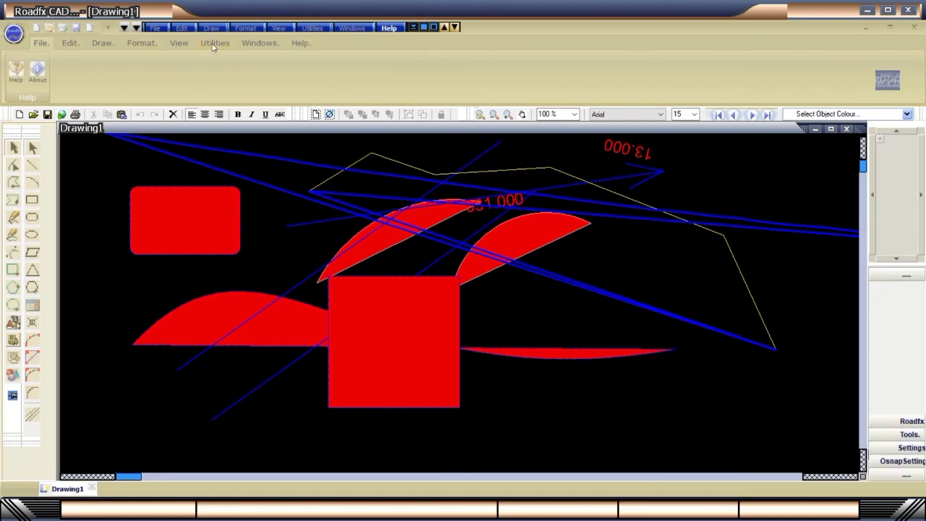
# Try the Cyan, Green, Maroon, Blue and other themes, finishing on Silver.
pyautogui.click(180, 45)
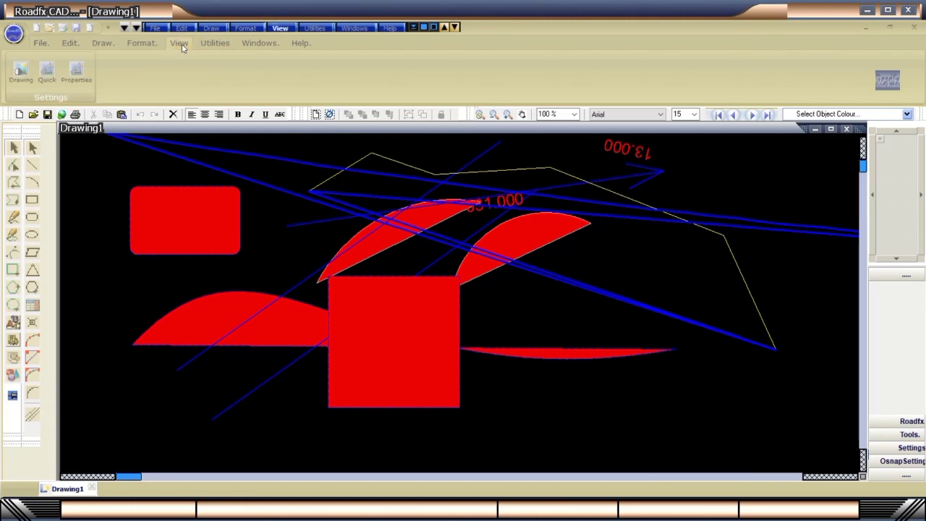
pyautogui.click(141, 42)
pyautogui.click(254, 73)
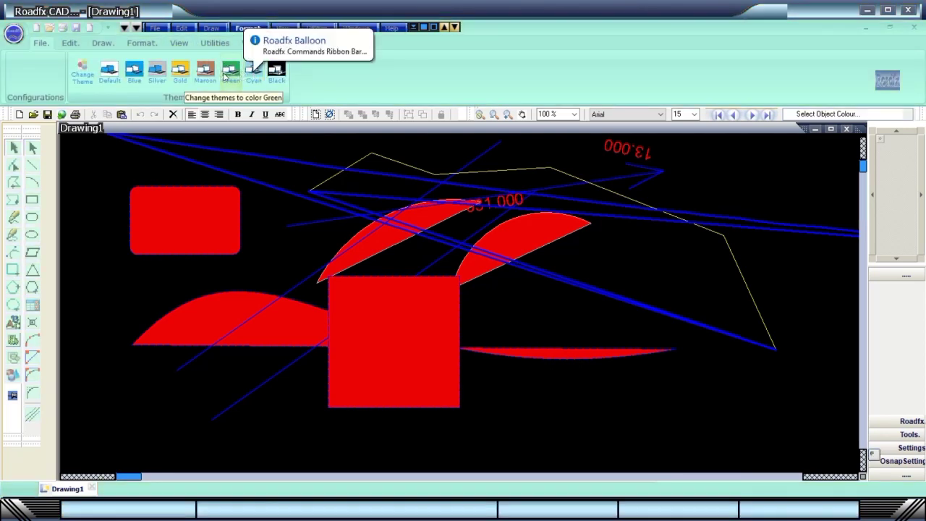
pyautogui.click(229, 71)
pyautogui.click(205, 73)
pyautogui.click(180, 72)
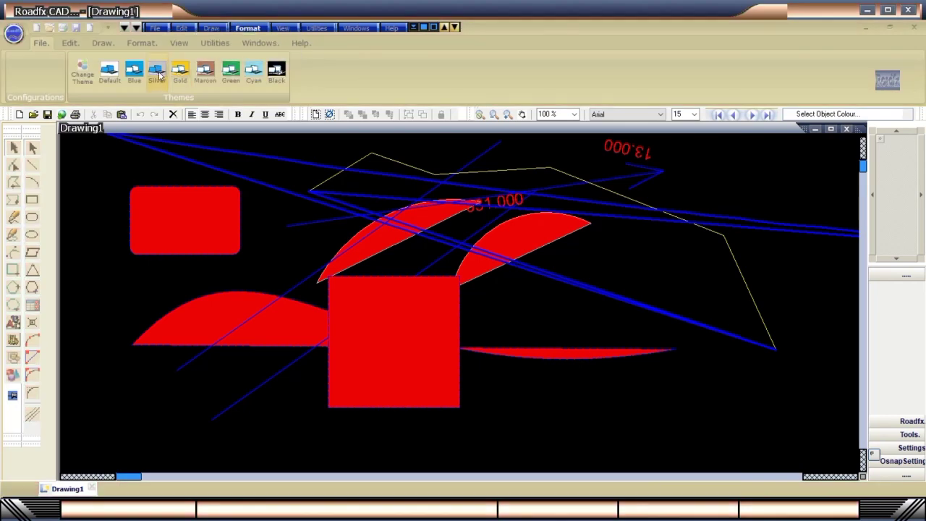
pyautogui.click(156, 72)
pyautogui.click(139, 74)
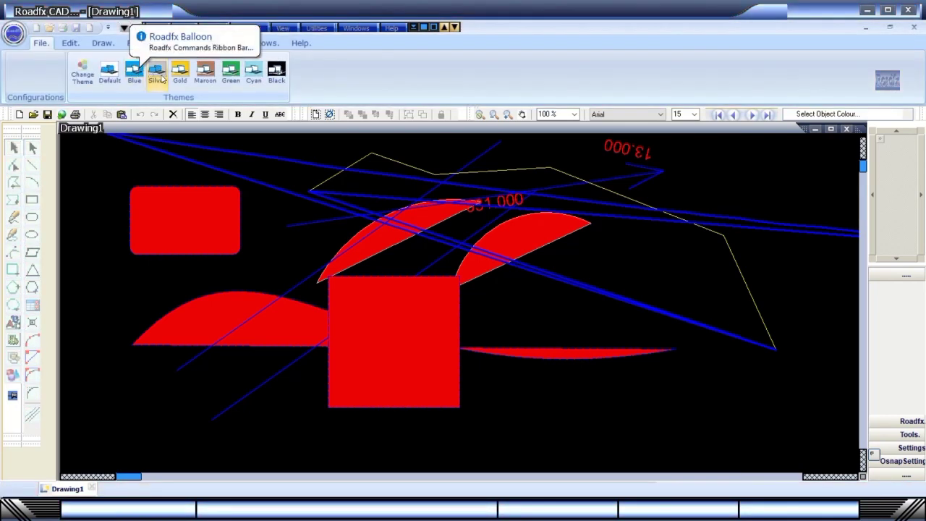
pyautogui.click(276, 72)
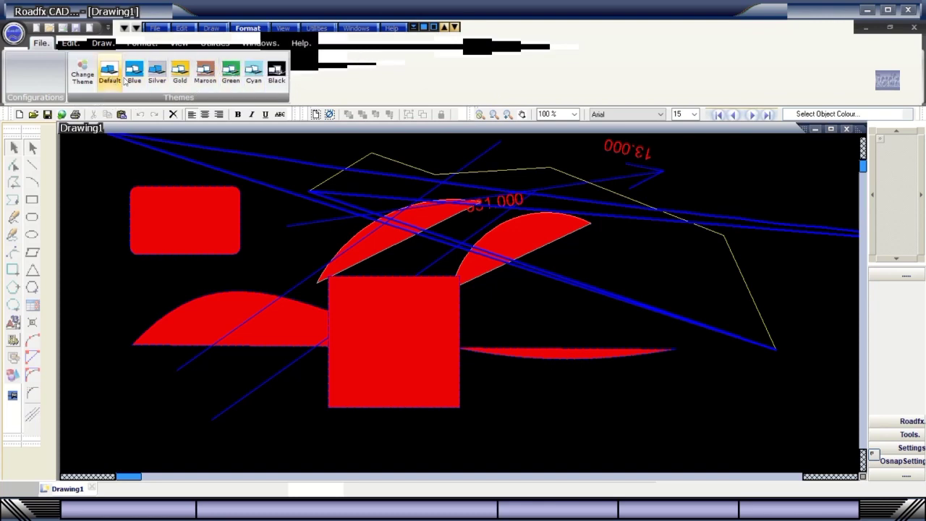
pyautogui.click(158, 74)
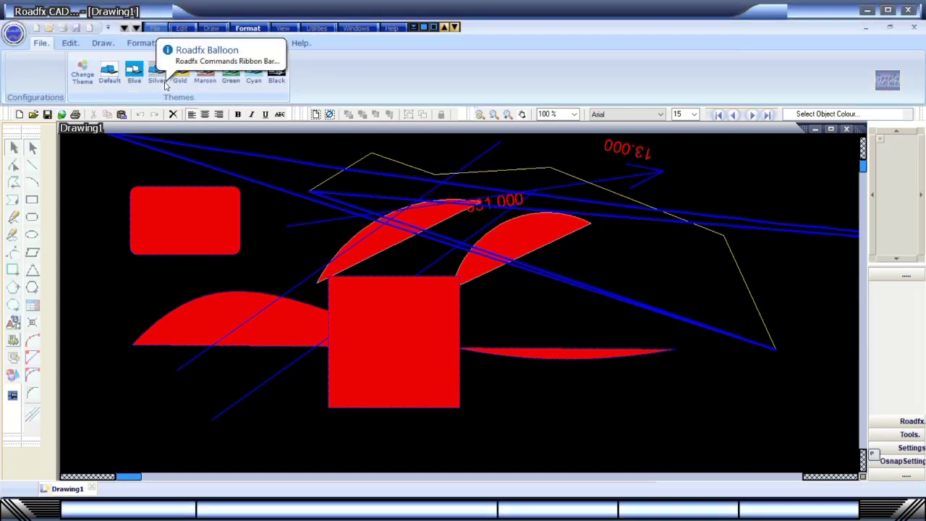
# Browse Drawing Settings' Display, Colour, Transformation and Patterns tabs, shifting the hue, then open Properties.
pyautogui.click(427, 28)
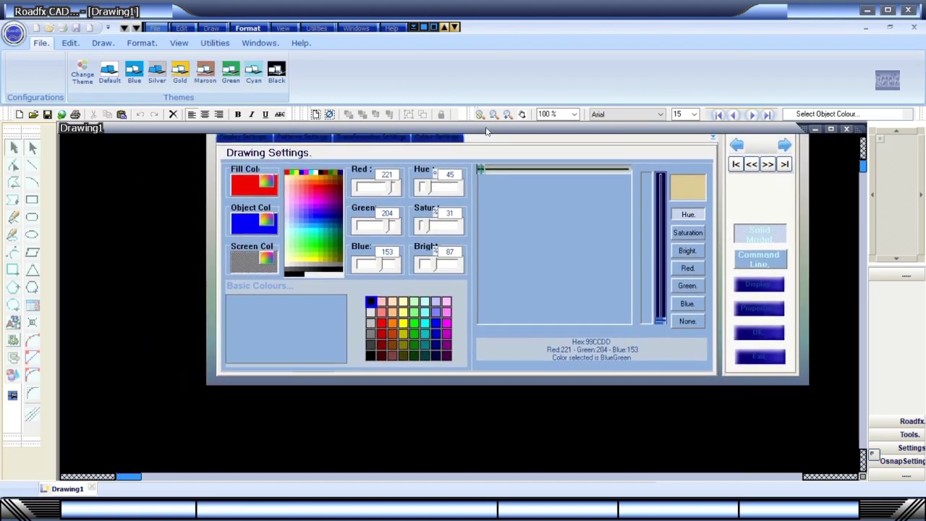
pyautogui.click(227, 187)
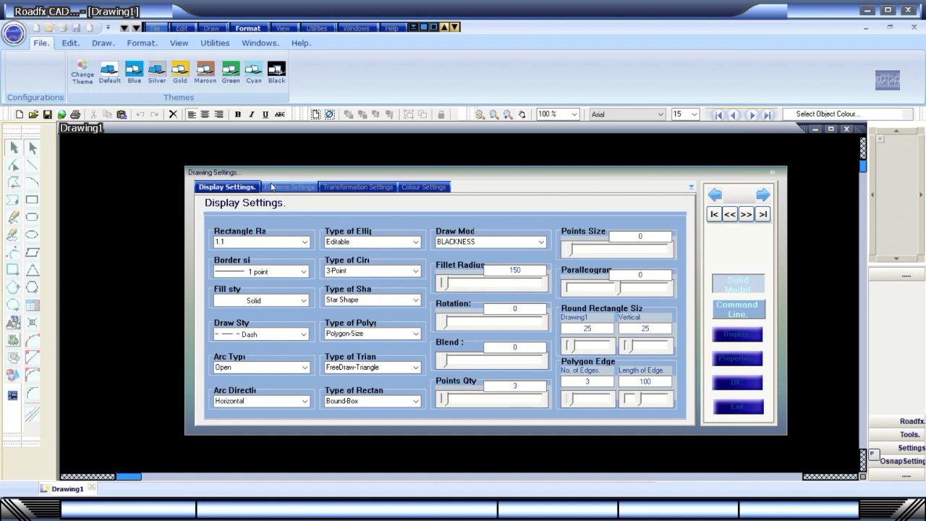
pyautogui.click(405, 187)
pyautogui.click(666, 265)
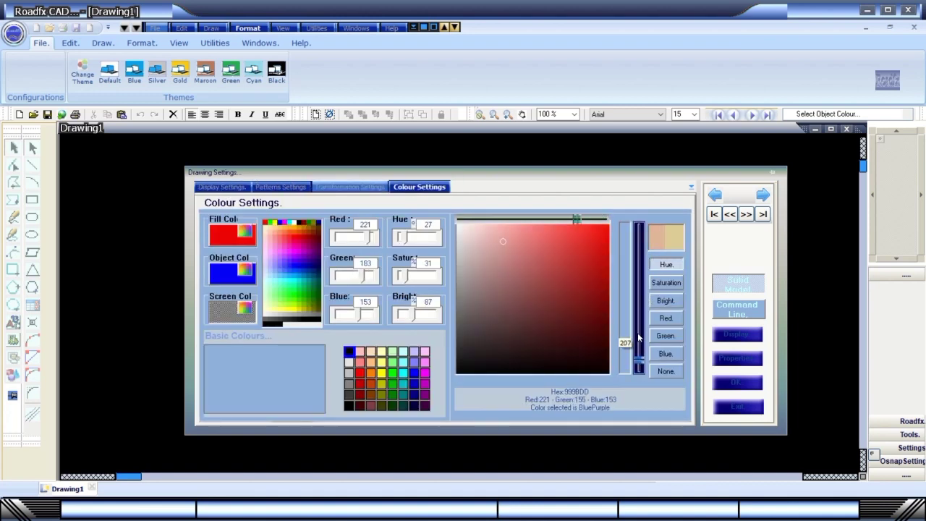
pyautogui.moveTo(458, 219); pyautogui.dragTo(513, 219)
pyautogui.click(379, 188)
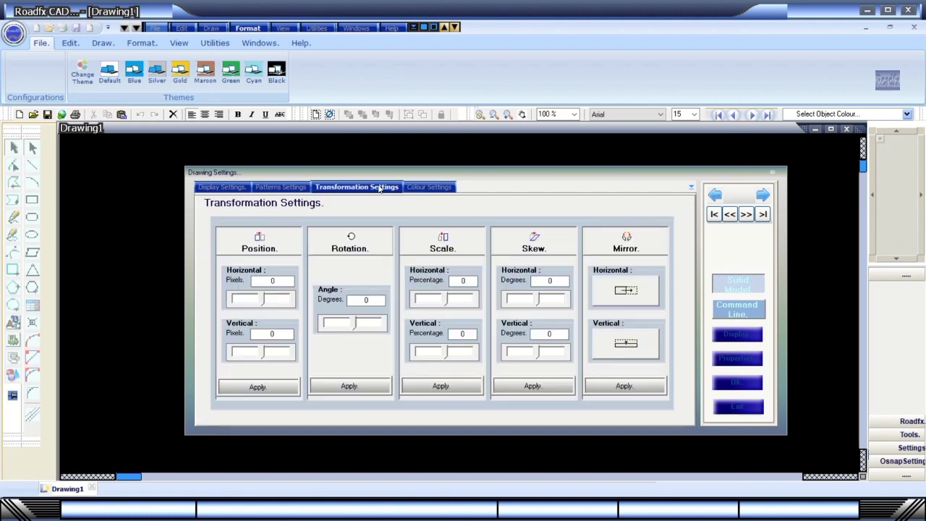
pyautogui.click(279, 188)
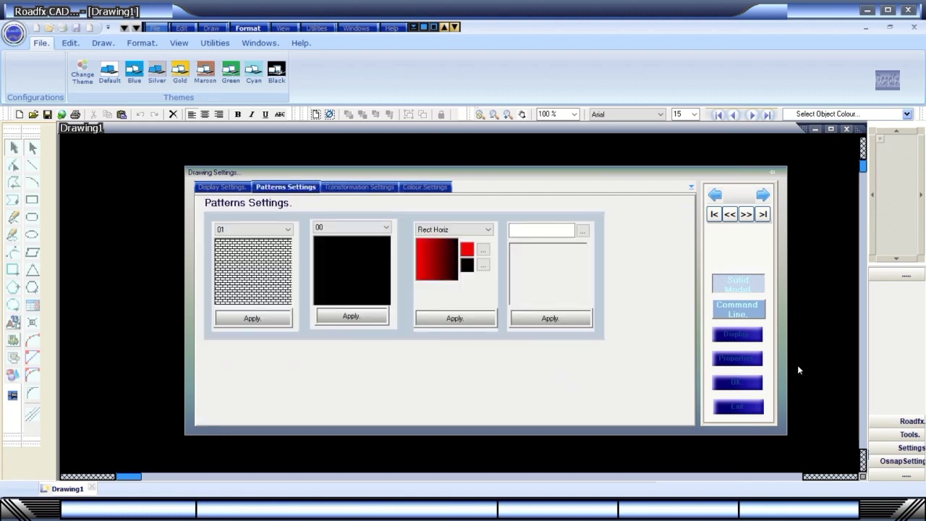
pyautogui.click(739, 360)
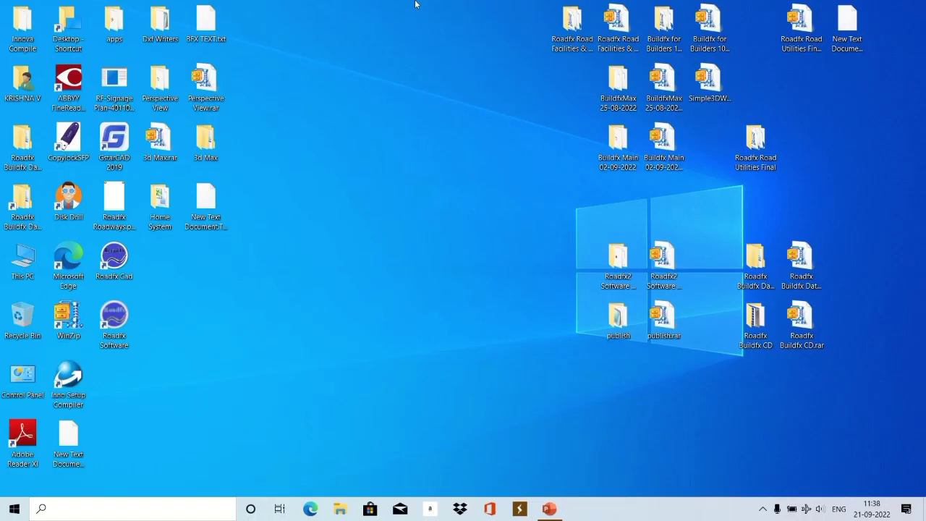
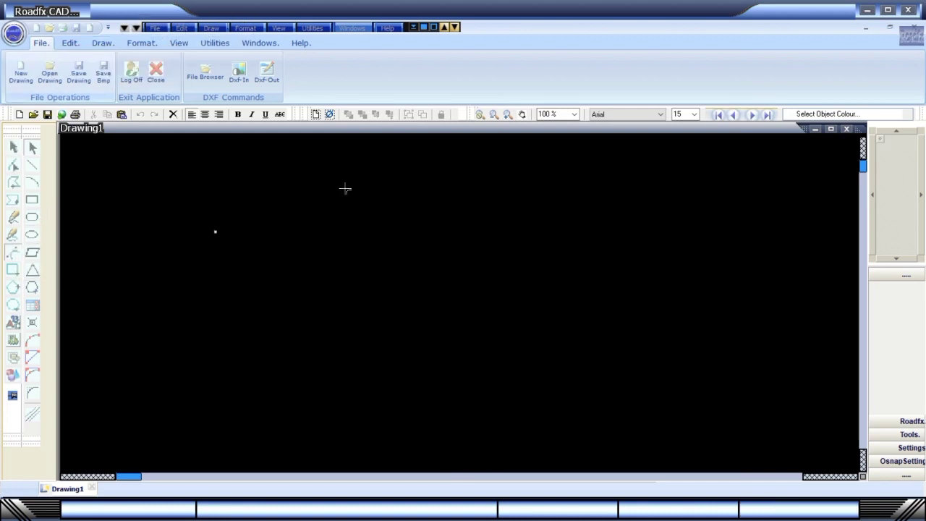
# Close the Bezier curve into a red-filled S-shaped wave, then pan with the scrollbar arrows.
pyautogui.rightClick(591, 273)
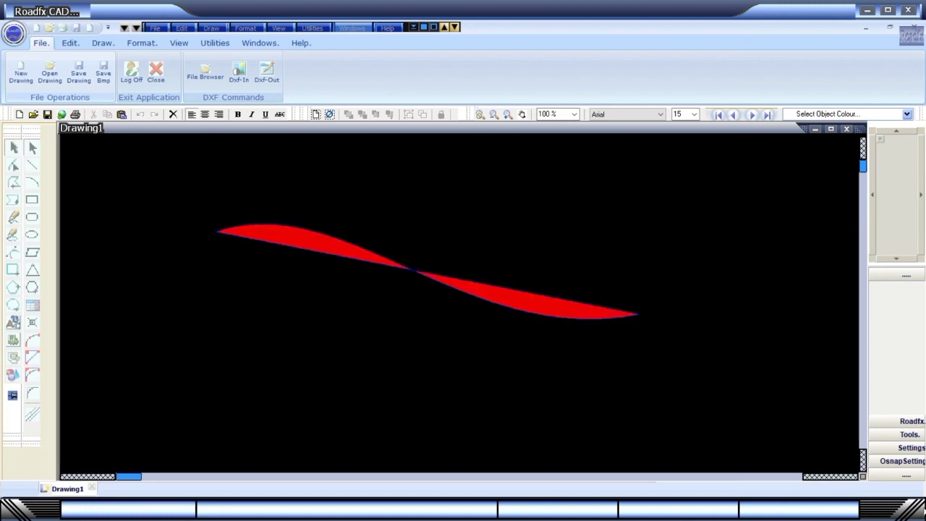
pyautogui.click(826, 475)
pyautogui.click(830, 476)
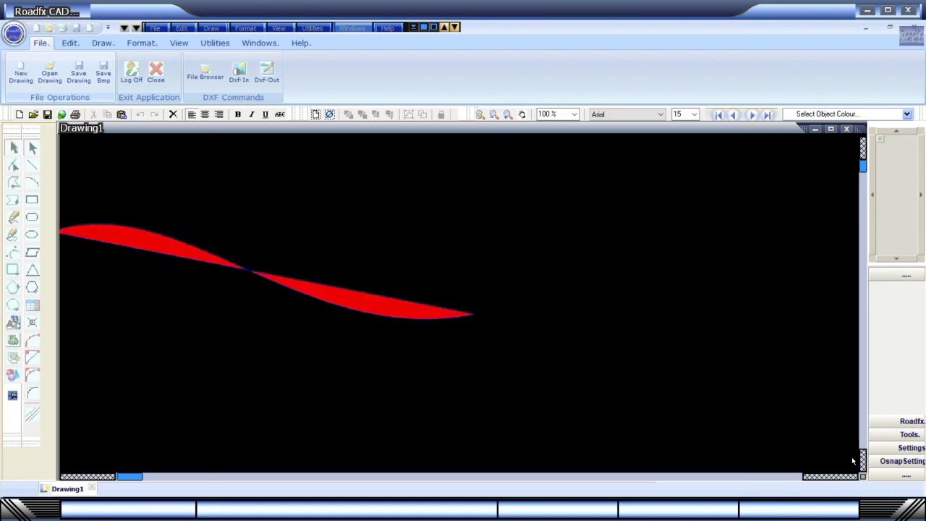
pyautogui.click(863, 461)
pyautogui.click(863, 462)
pyautogui.click(863, 462)
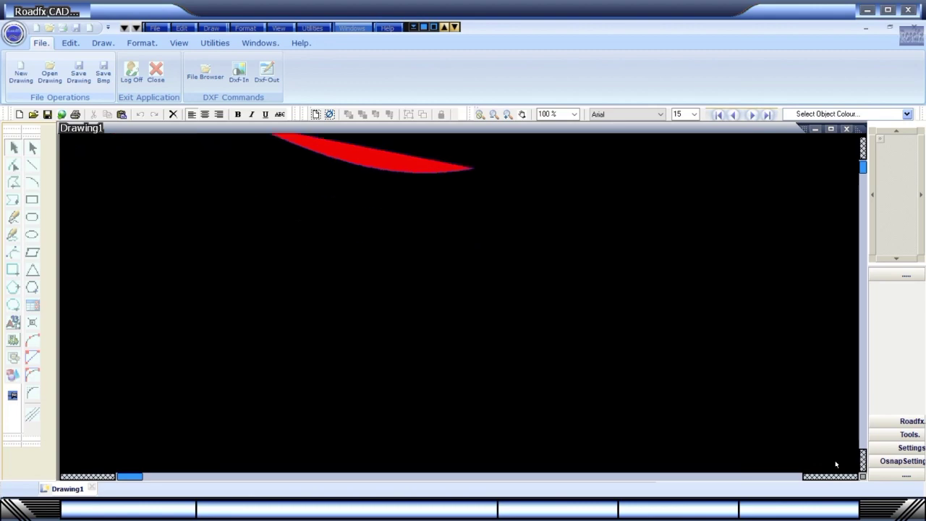
pyautogui.click(109, 477)
pyautogui.click(102, 478)
pyautogui.scroll(4, 884, 181)
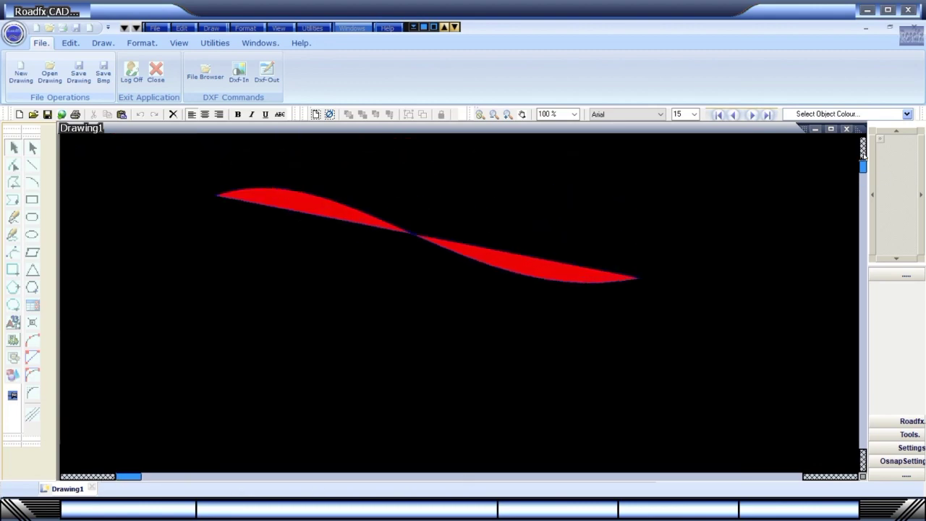
# Browse the object and fill colour lists, then make the drawing background Cyan.
pyautogui.click(906, 115)
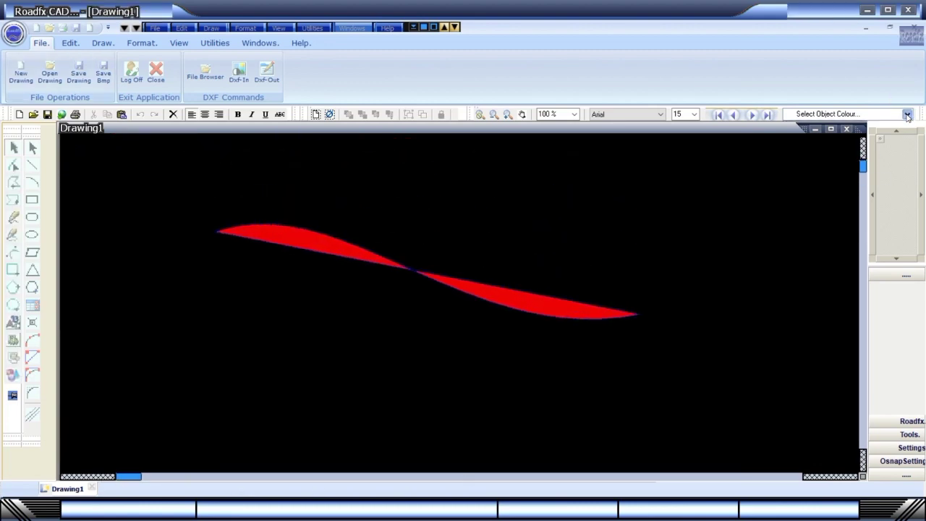
pyautogui.scroll(-5, 907, 145)
pyautogui.scroll(5, 907, 126)
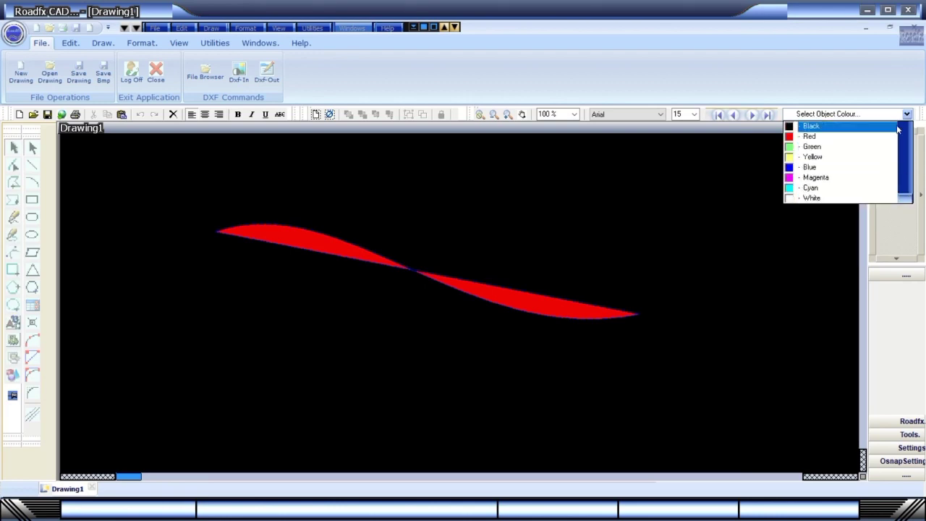
pyautogui.click(751, 116)
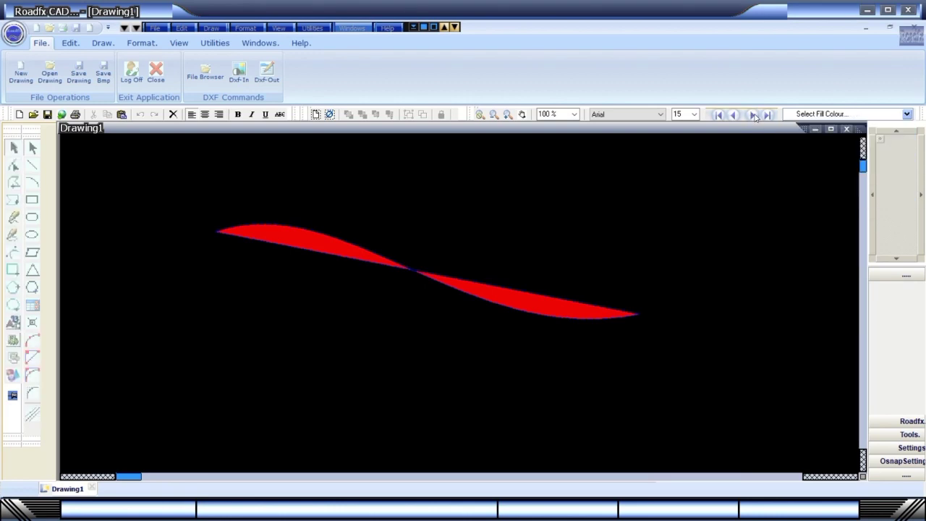
pyautogui.click(906, 114)
pyautogui.scroll(-3, 875, 159)
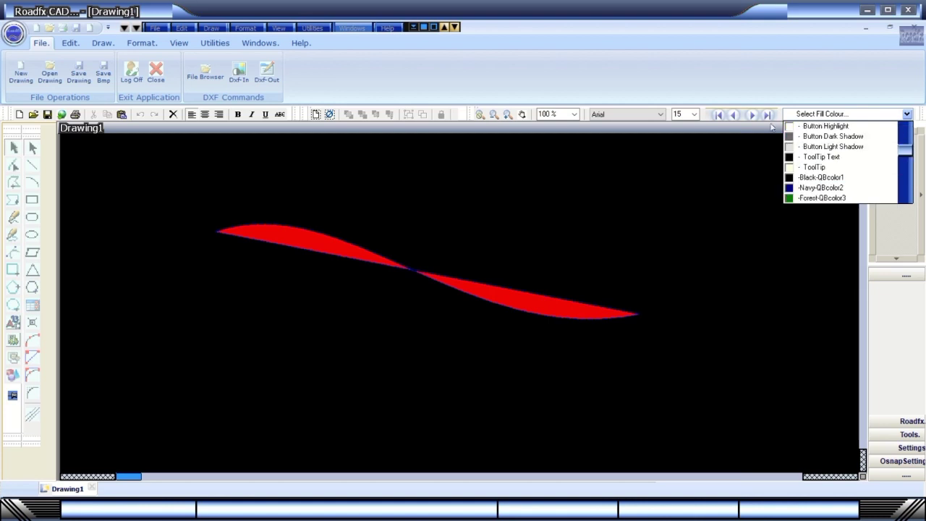
pyautogui.click(753, 115)
pyautogui.click(907, 115)
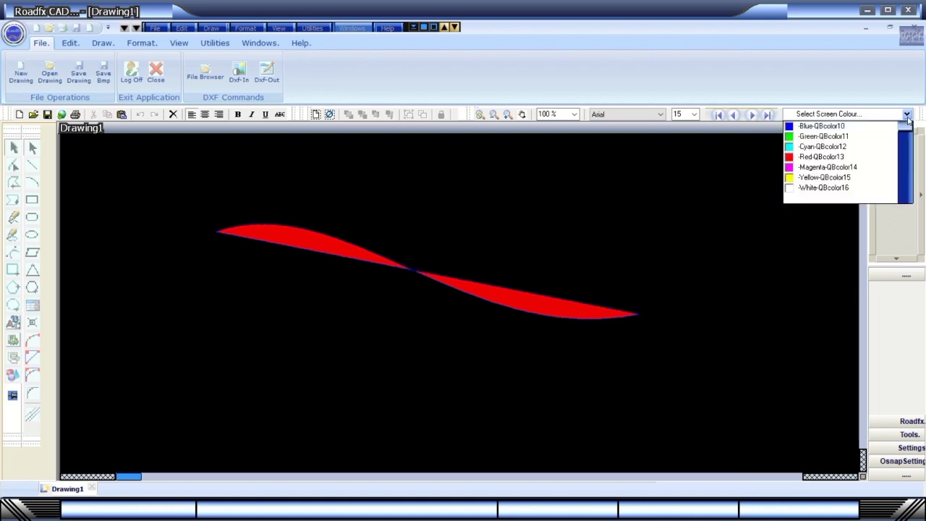
pyautogui.click(821, 152)
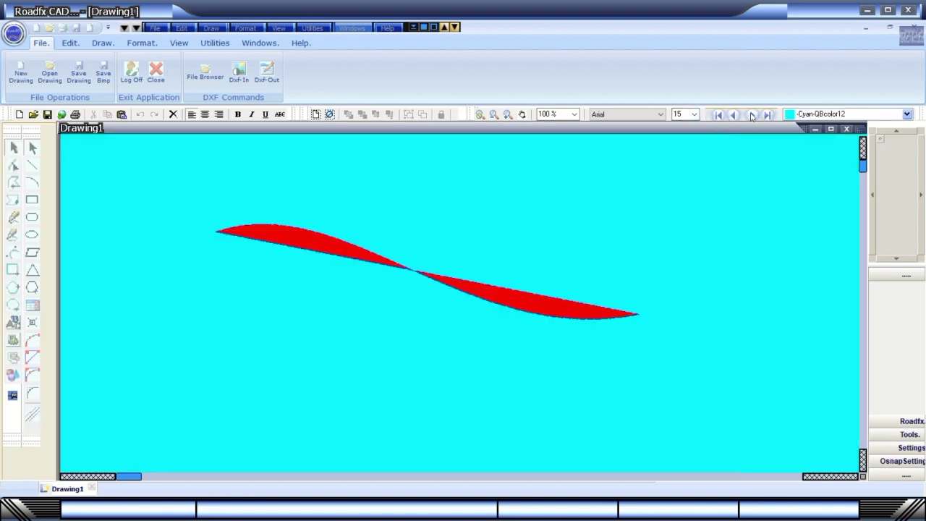
# Set the line width to 43 point.
pyautogui.click(753, 115)
pyautogui.click(907, 114)
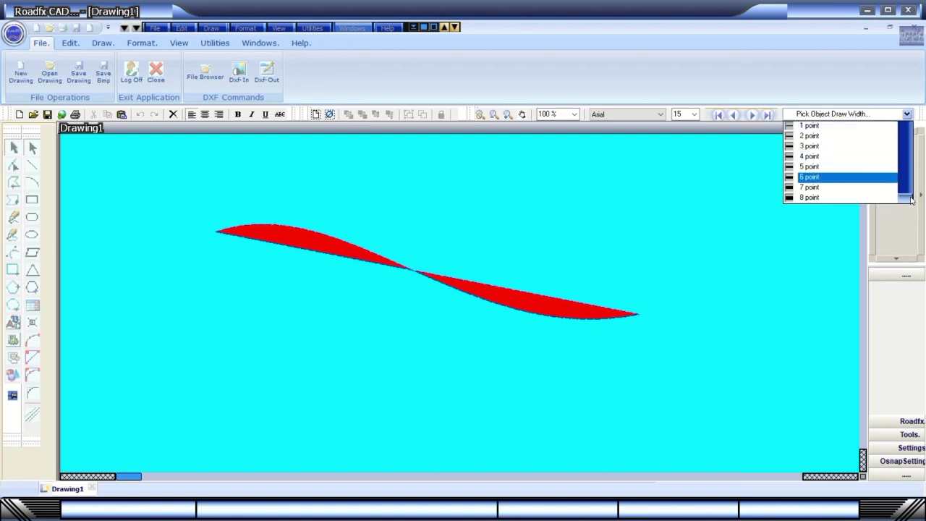
pyautogui.scroll(-12, 910, 166)
pyautogui.click(817, 126)
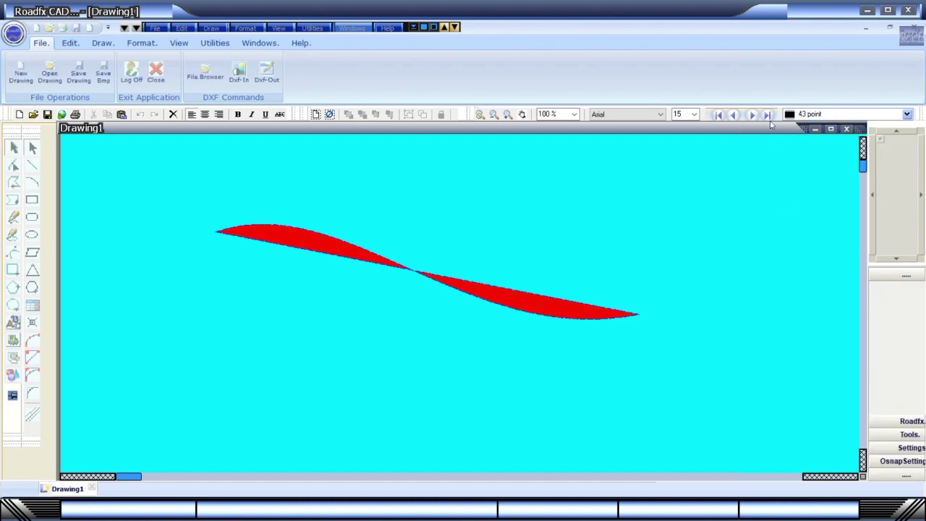
# Look through the line style and fill style choices without changing them.
pyautogui.click(753, 116)
pyautogui.click(906, 114)
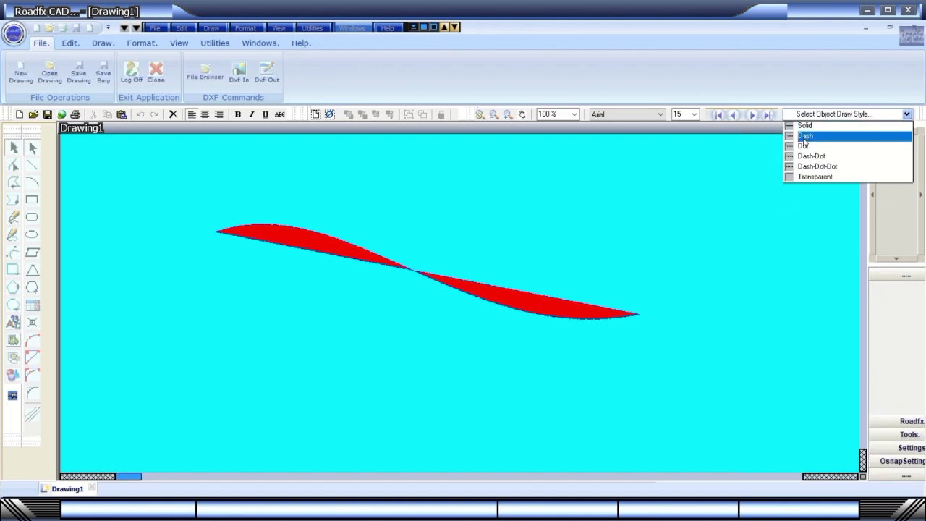
pyautogui.click(752, 116)
pyautogui.click(906, 114)
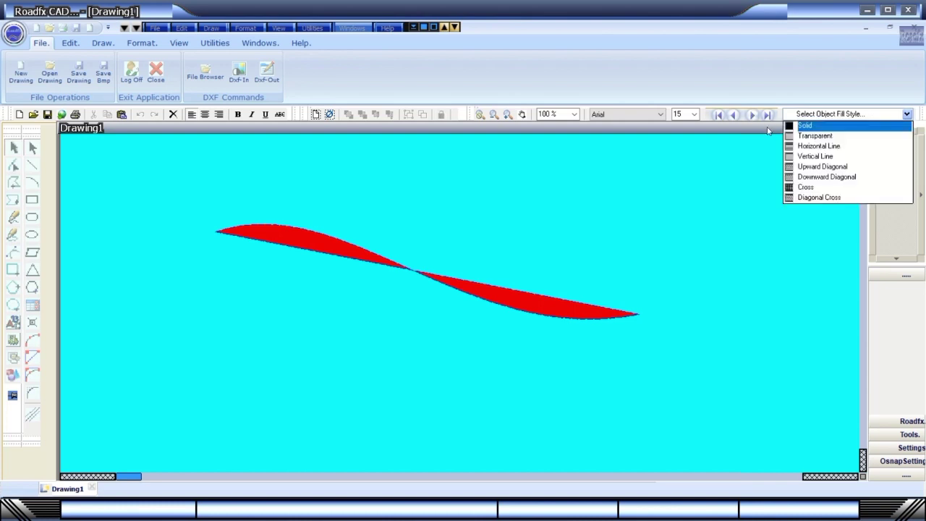
pyautogui.click(757, 118)
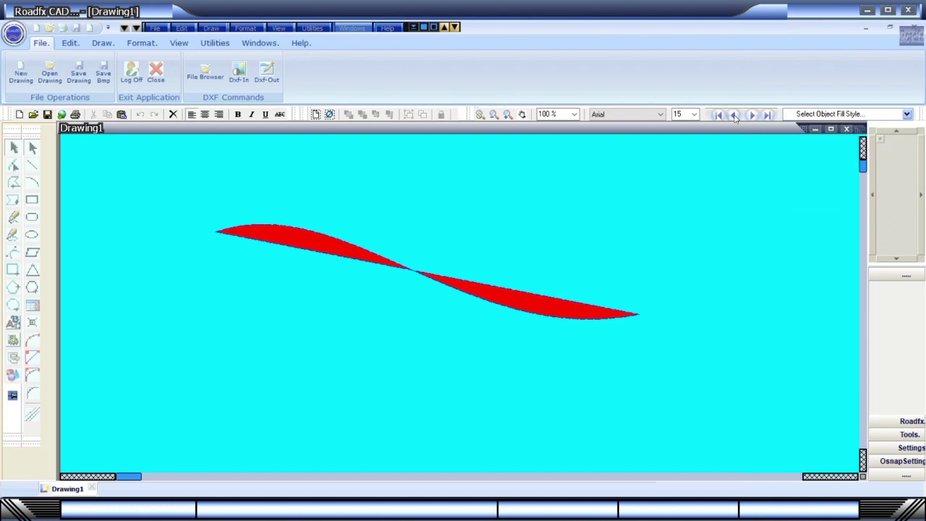
pyautogui.click(735, 116)
pyautogui.click(752, 116)
pyautogui.click(731, 115)
pyautogui.click(753, 116)
pyautogui.click(754, 116)
# Switch the drawing background to white (Window Background), then back to black (Desktop).
pyautogui.click(908, 115)
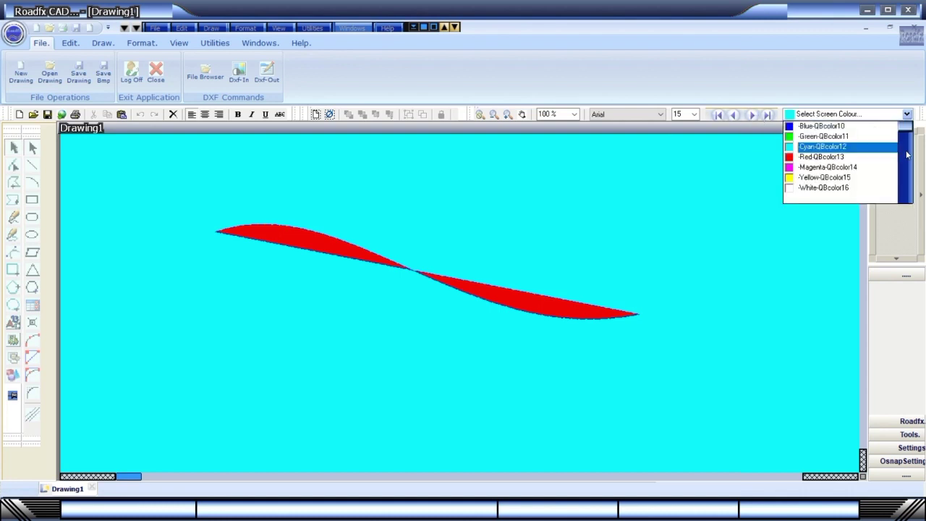
pyautogui.scroll(-5, 837, 163)
pyautogui.click(838, 167)
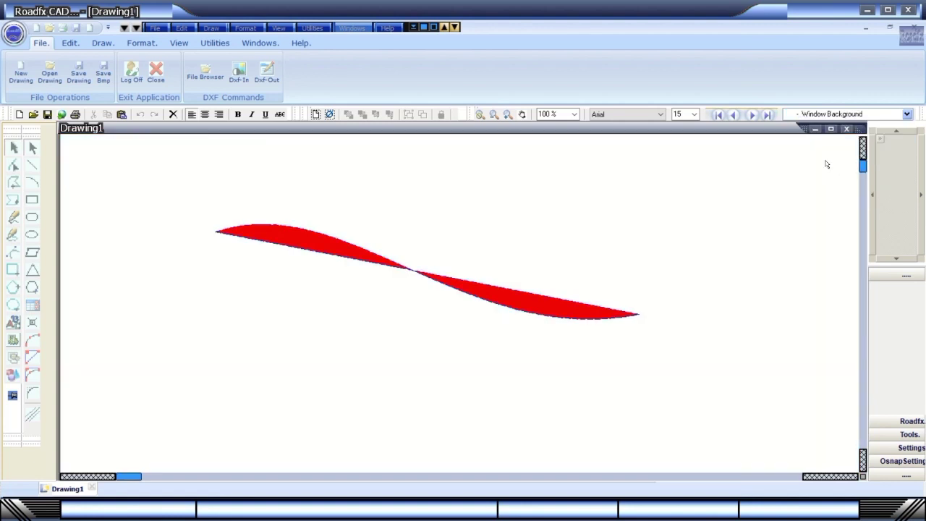
pyautogui.click(907, 114)
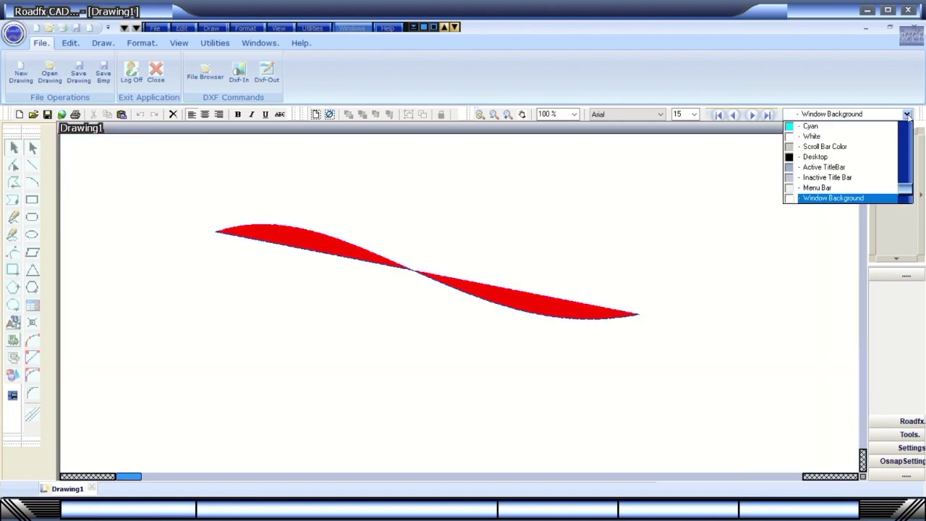
pyautogui.click(825, 157)
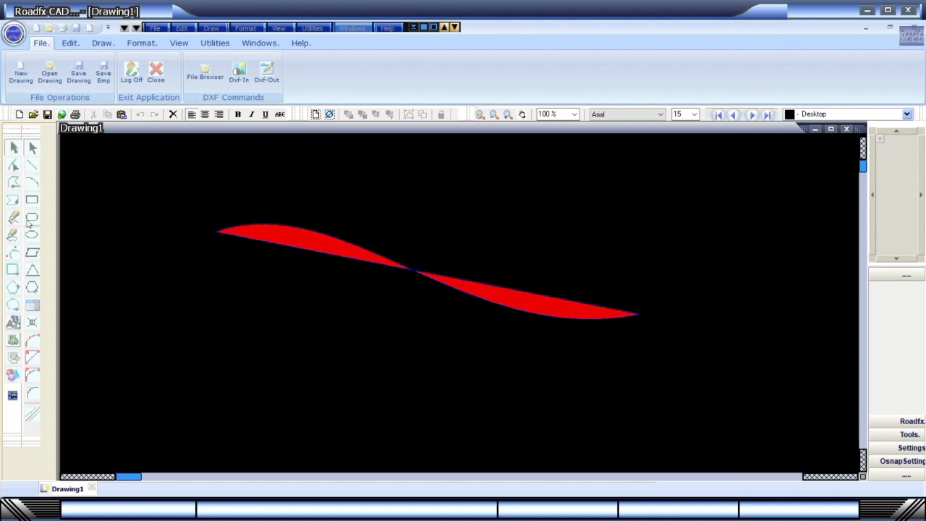
# Draw a triangle polygon and move it to the drawing's upper right.
pyautogui.click(13, 287)
pyautogui.click(321, 309)
pyautogui.click(278, 265)
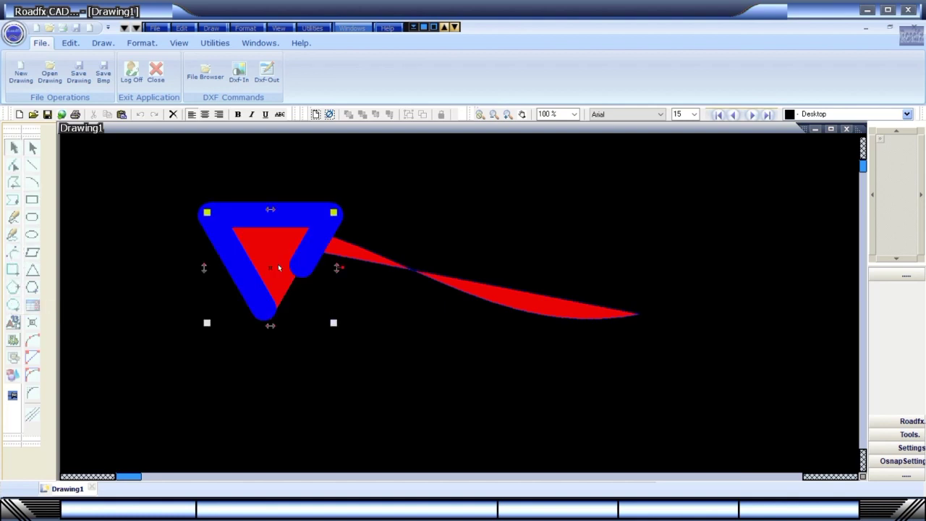
pyautogui.moveTo(297, 253); pyautogui.dragTo(513, 210)
pyautogui.press('Escape')
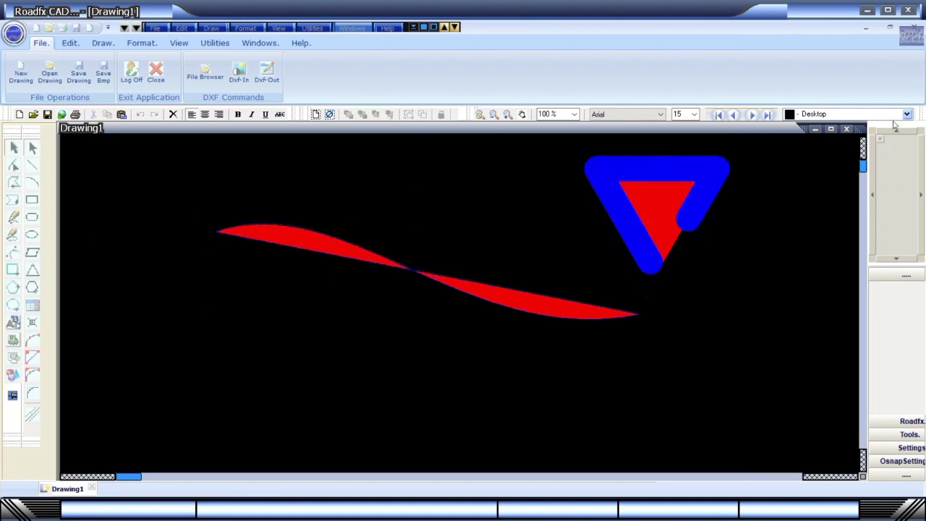
# Set the line width to 1 point.
pyautogui.click(751, 115)
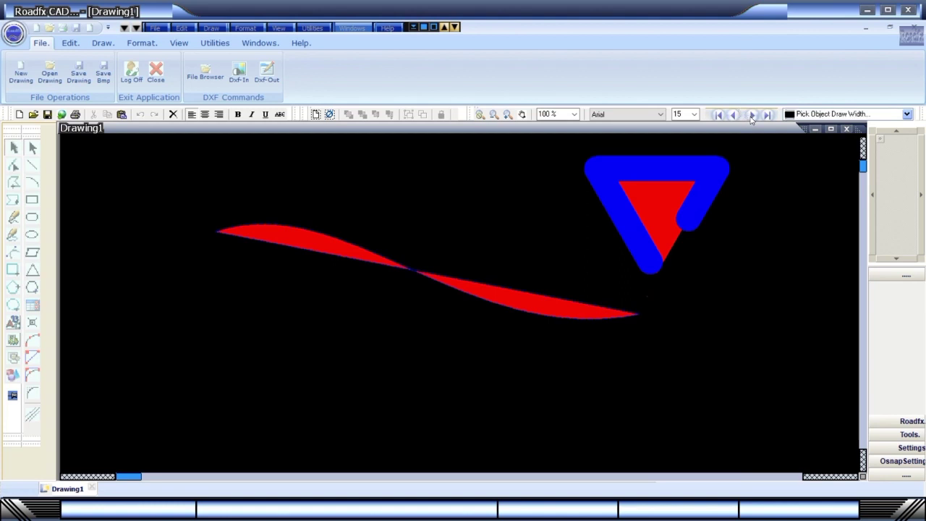
pyautogui.click(907, 115)
pyautogui.click(837, 128)
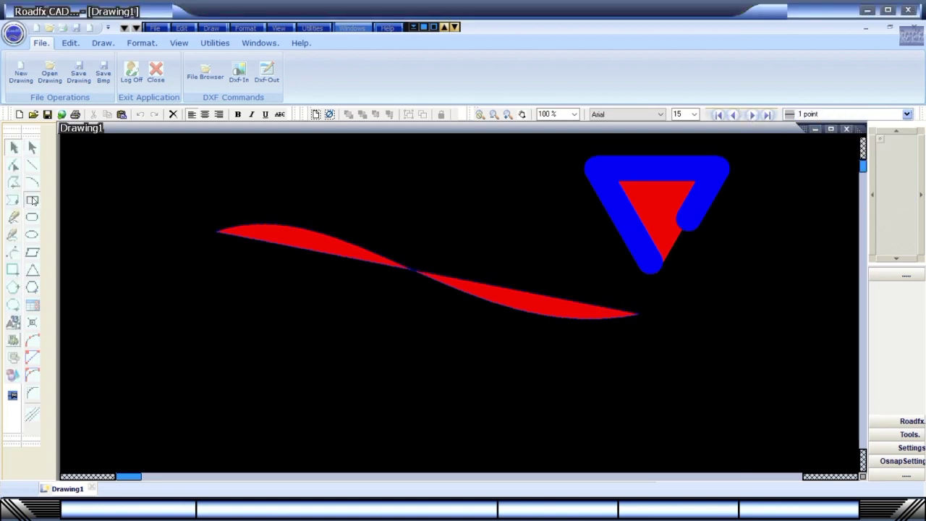
# Draw a red rectangle over the wave's middle, then select each shape in turn.
pyautogui.moveTo(362, 193); pyautogui.dragTo(536, 335)
pyautogui.click(502, 258)
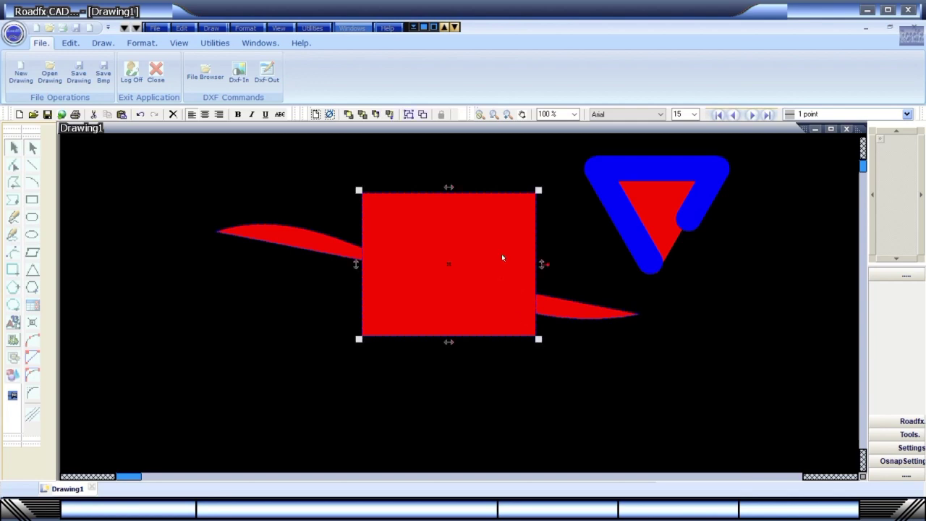
pyautogui.click(628, 223)
pyautogui.click(580, 309)
pyautogui.click(296, 374)
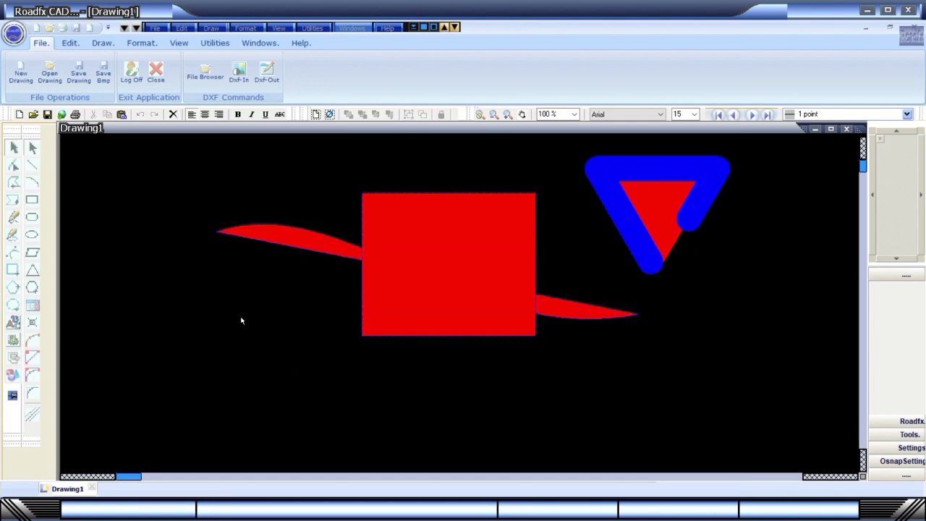
# Review the object list in Display Properties, then open Drawing Settings.
pyautogui.click(34, 305)
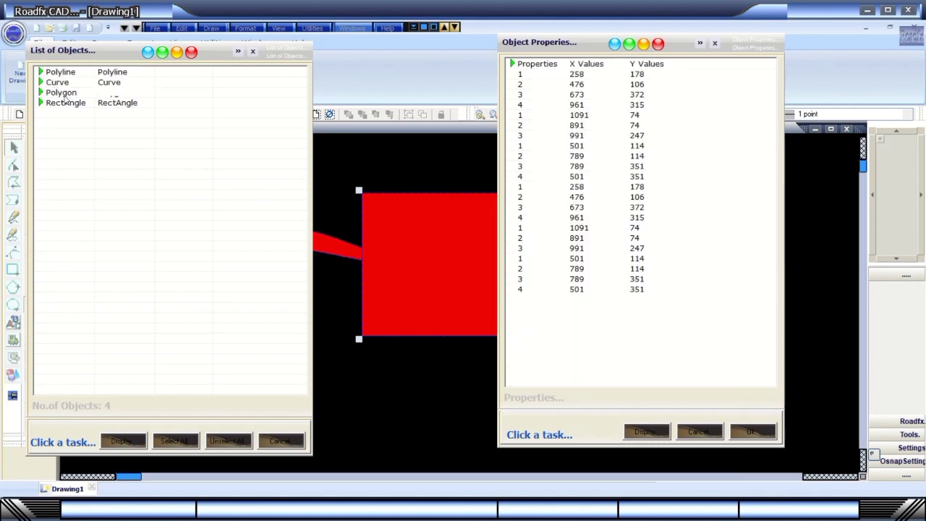
pyautogui.click(754, 435)
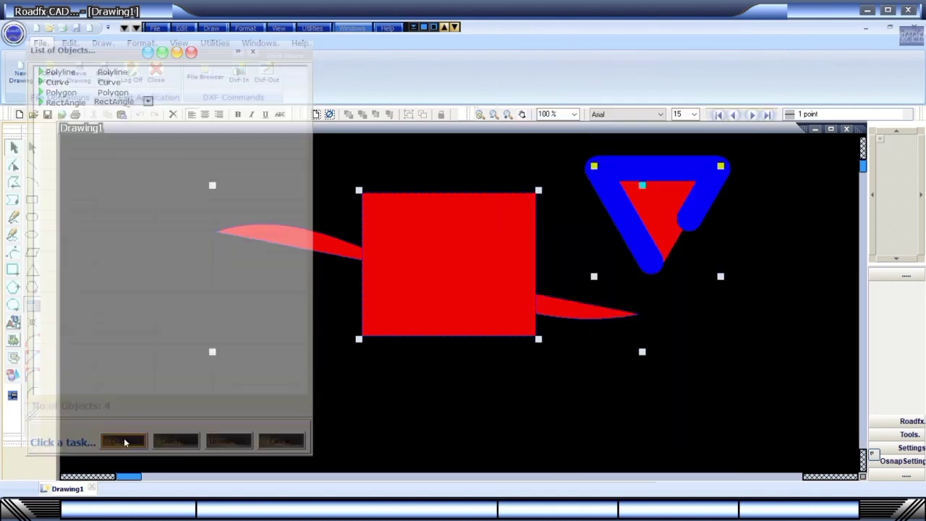
pyautogui.click(281, 442)
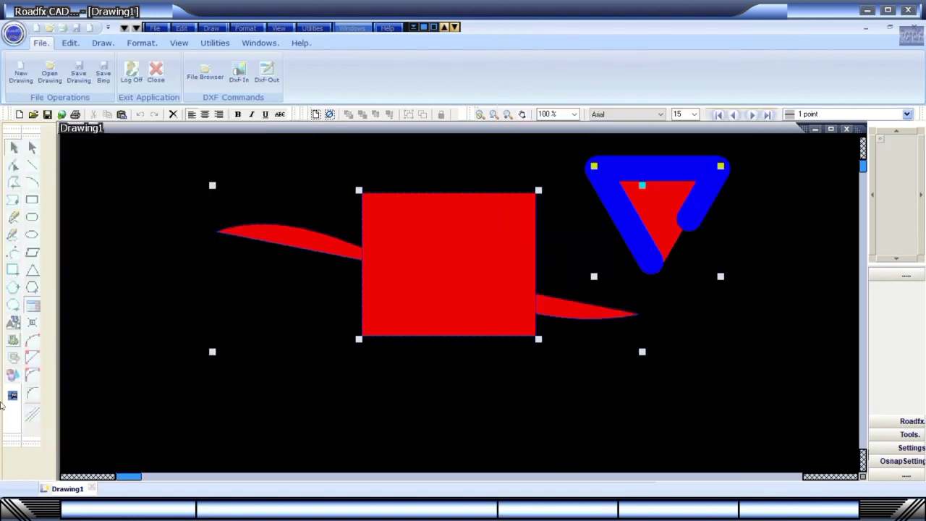
pyautogui.click(13, 341)
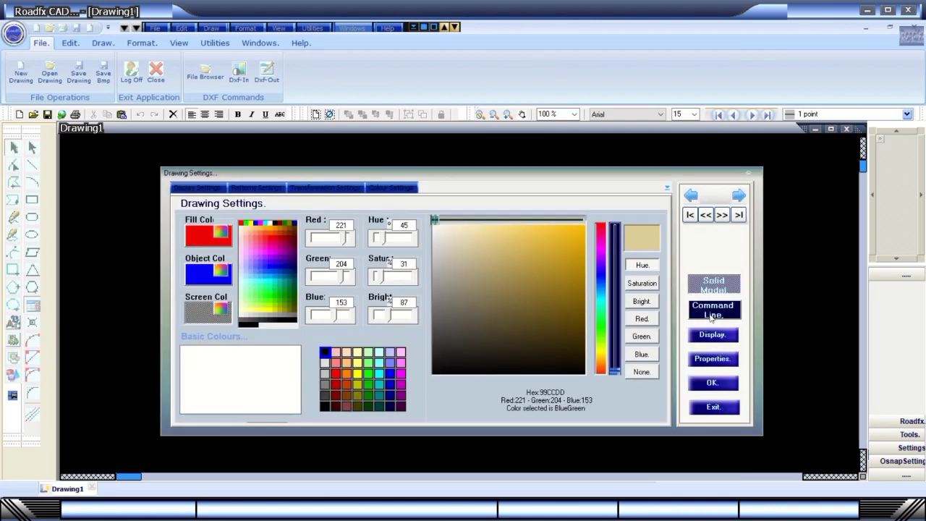
# In Quick Settings' Drawing Settings page, set Points Qty to 20.
pyautogui.click(720, 385)
pyautogui.click(19, 365)
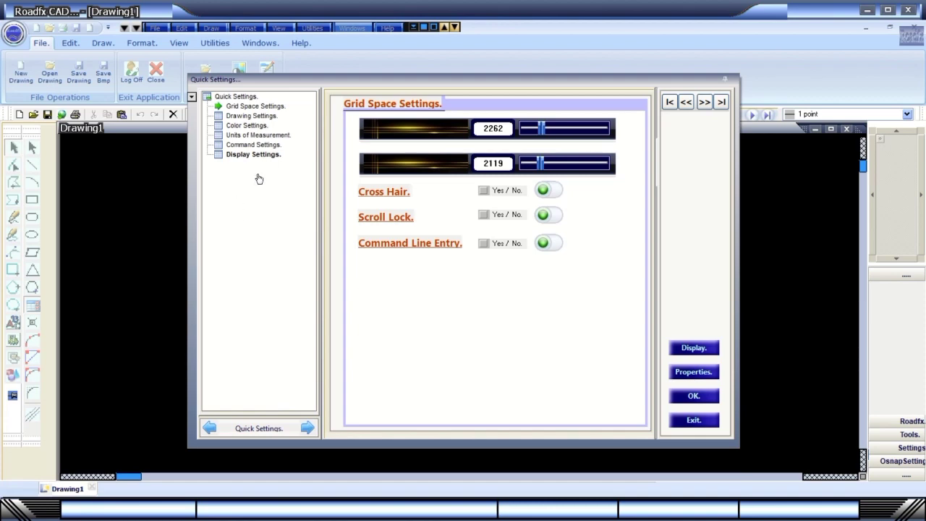
pyautogui.click(254, 117)
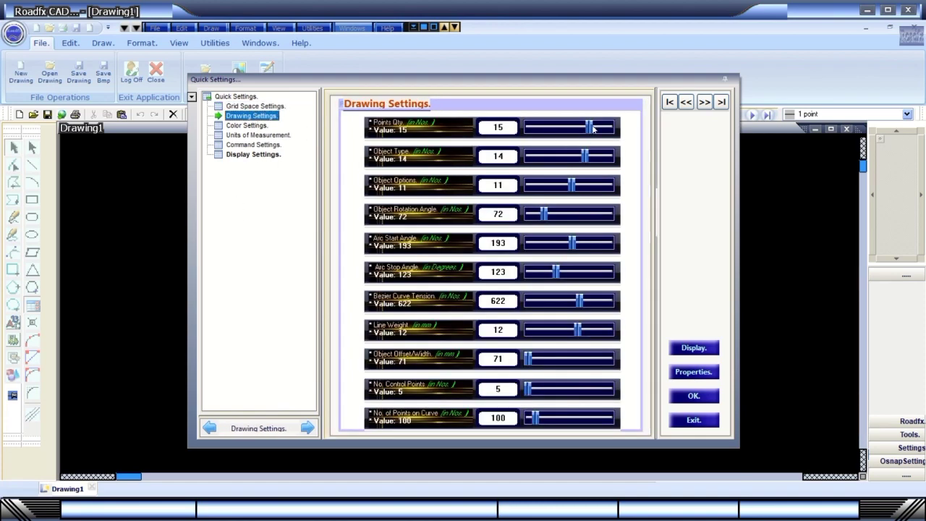
pyautogui.moveTo(589, 127); pyautogui.dragTo(599, 127)
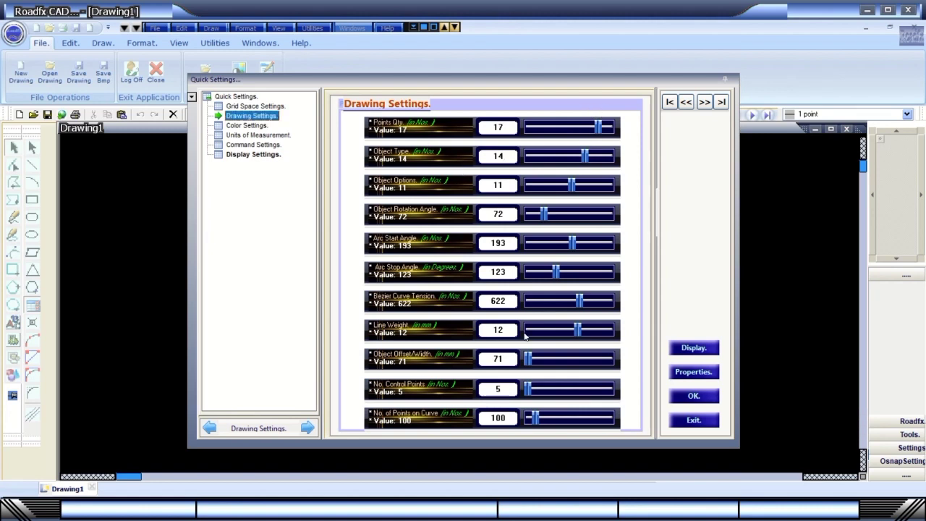
pyautogui.click(508, 245)
pyautogui.click(497, 127)
pyautogui.write('20')
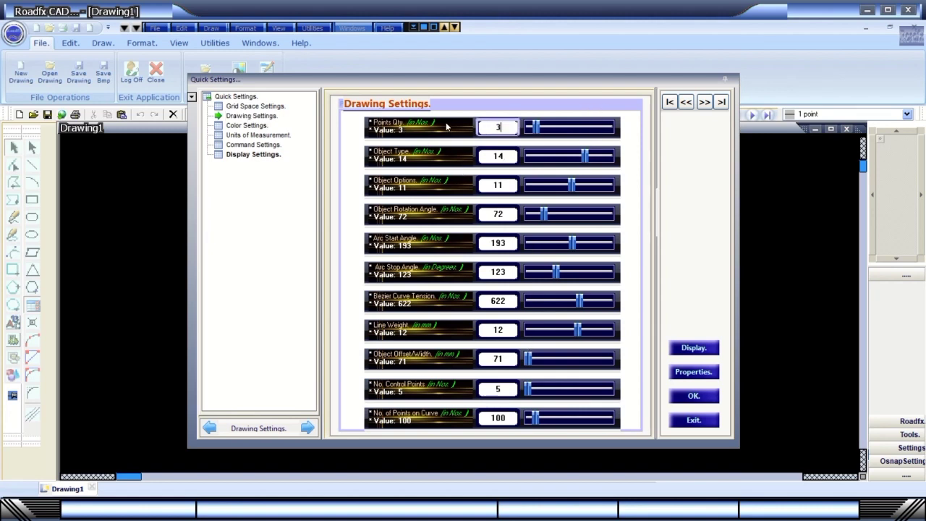
pyautogui.press('Return')
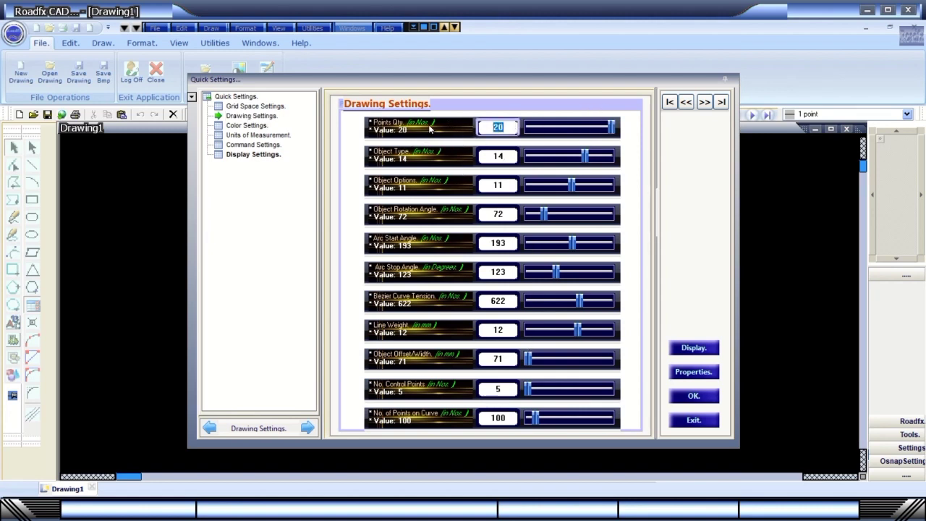
# Pick PaleVioletRed as the named colour, after trying Azure and Bisque.
pyautogui.click(249, 126)
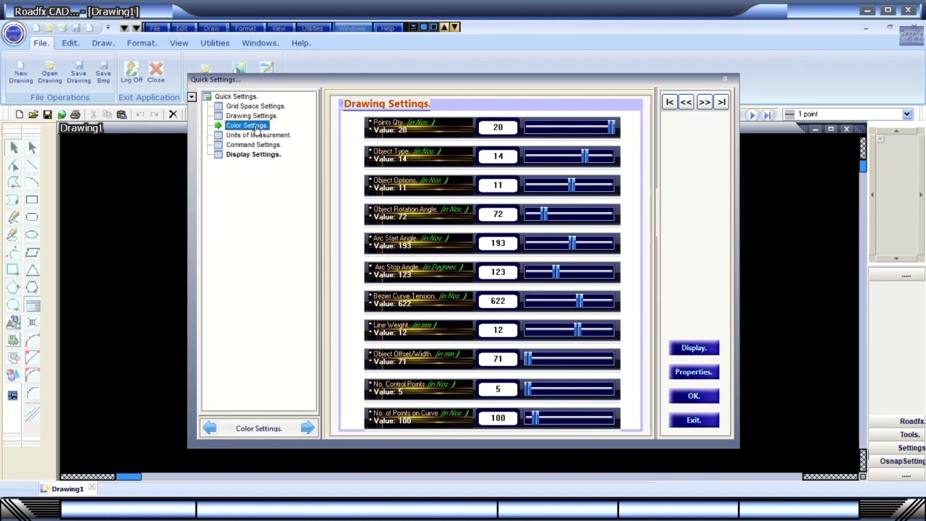
pyautogui.click(635, 102)
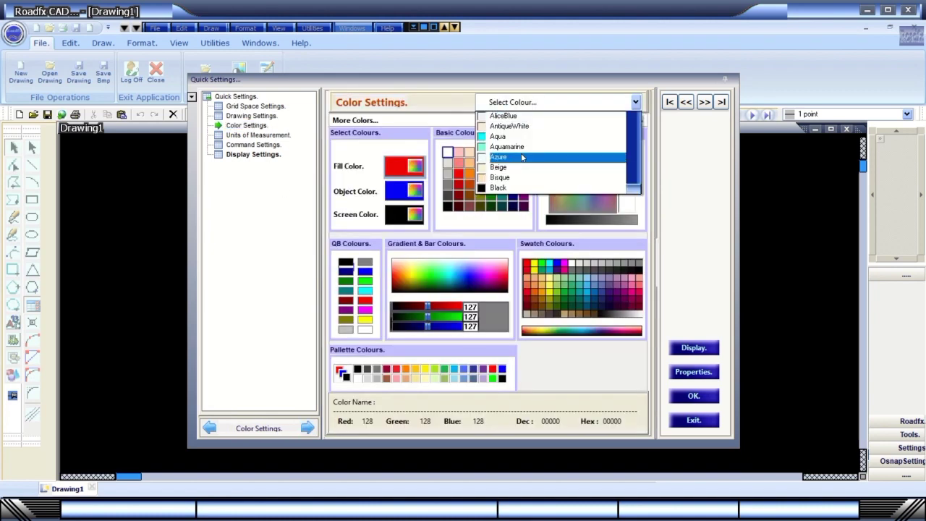
pyautogui.click(600, 158)
pyautogui.click(636, 102)
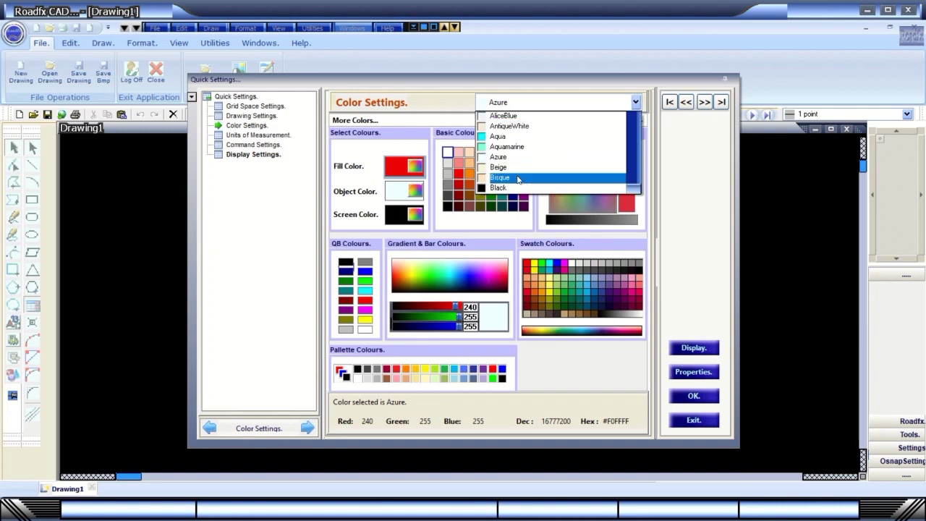
pyautogui.click(535, 178)
pyautogui.click(636, 102)
pyautogui.scroll(-3, 550, 159)
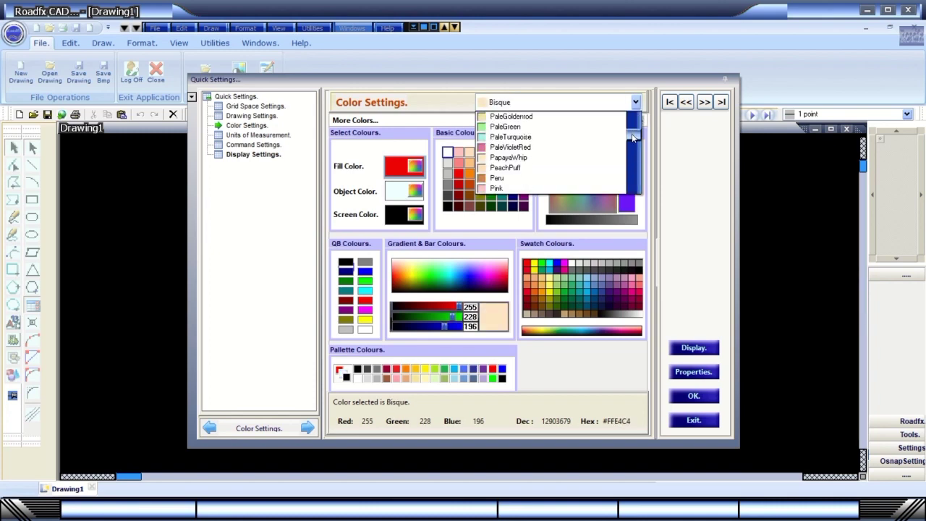
pyautogui.click(514, 147)
# Check the units page, then review Command Settings, keeping Rectangle Ratio 0.1 and Draw Mode BLACKNESS.
pyautogui.click(259, 135)
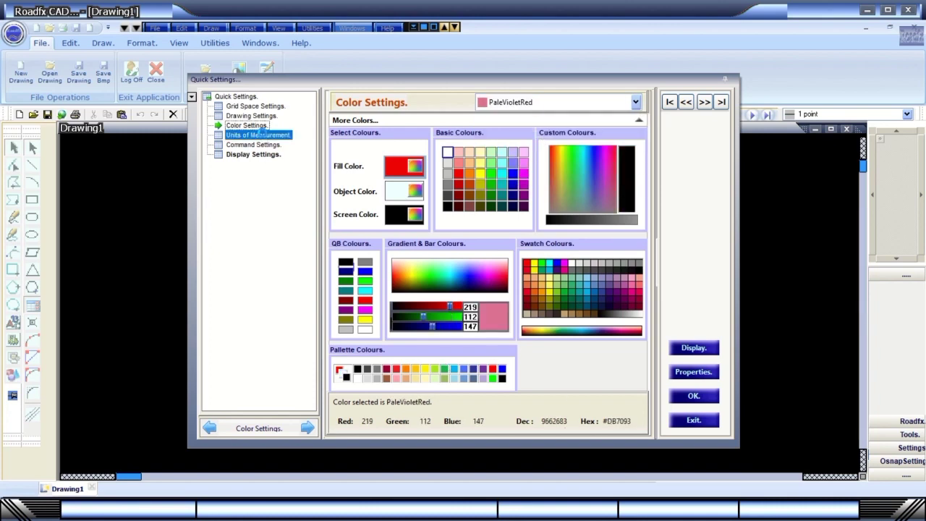
pyautogui.click(453, 144)
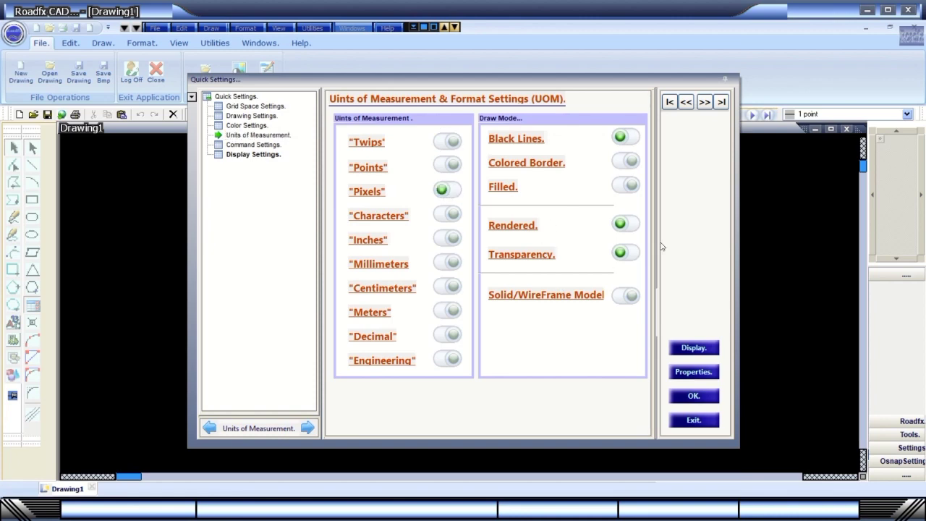
pyautogui.click(247, 145)
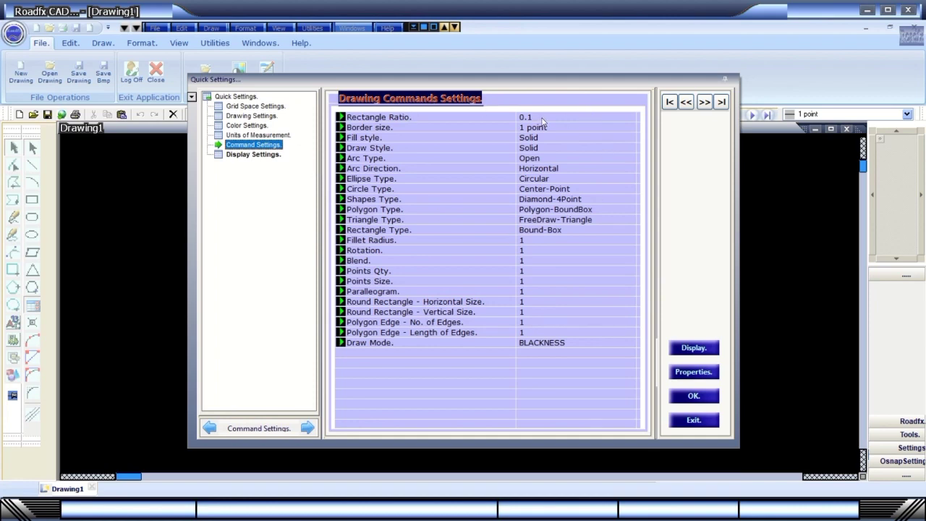
pyautogui.click(543, 122)
pyautogui.click(631, 117)
pyautogui.click(627, 132)
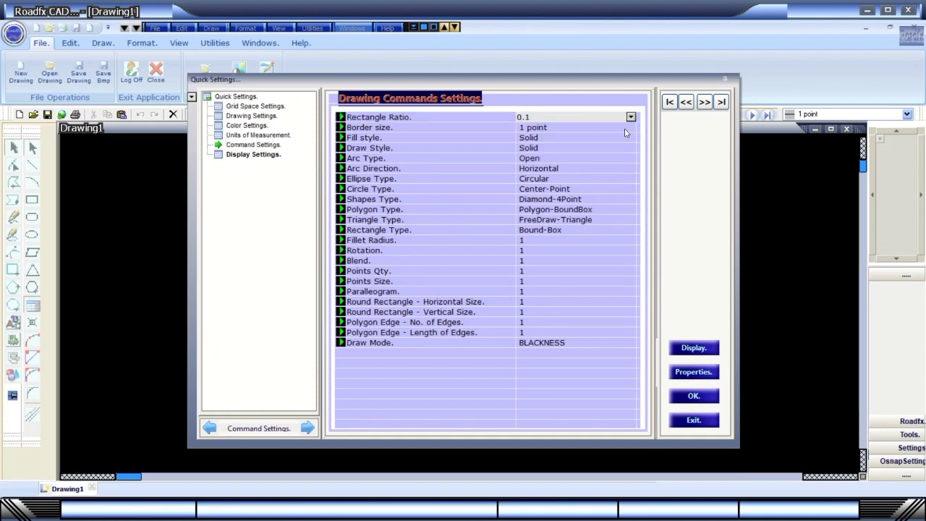
pyautogui.click(631, 130)
pyautogui.click(593, 344)
pyautogui.click(631, 342)
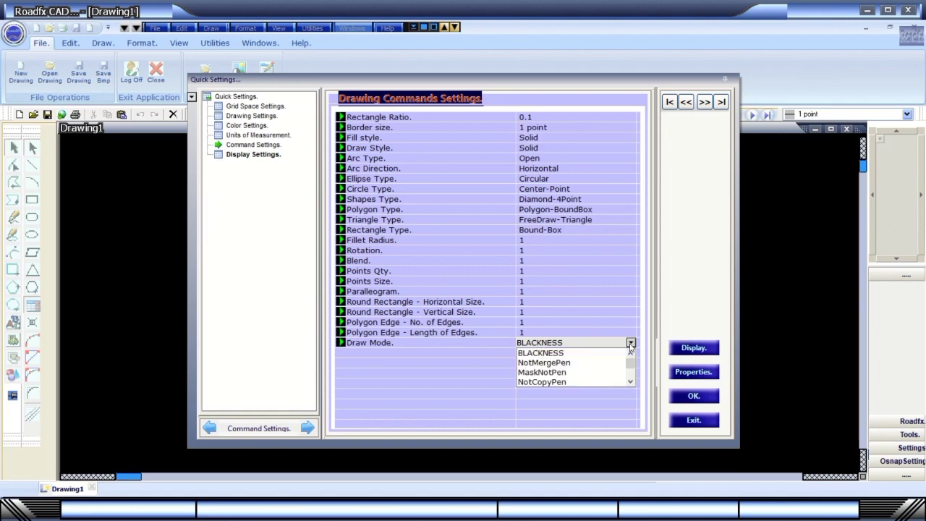
pyautogui.click(627, 353)
pyautogui.click(628, 334)
pyautogui.click(631, 333)
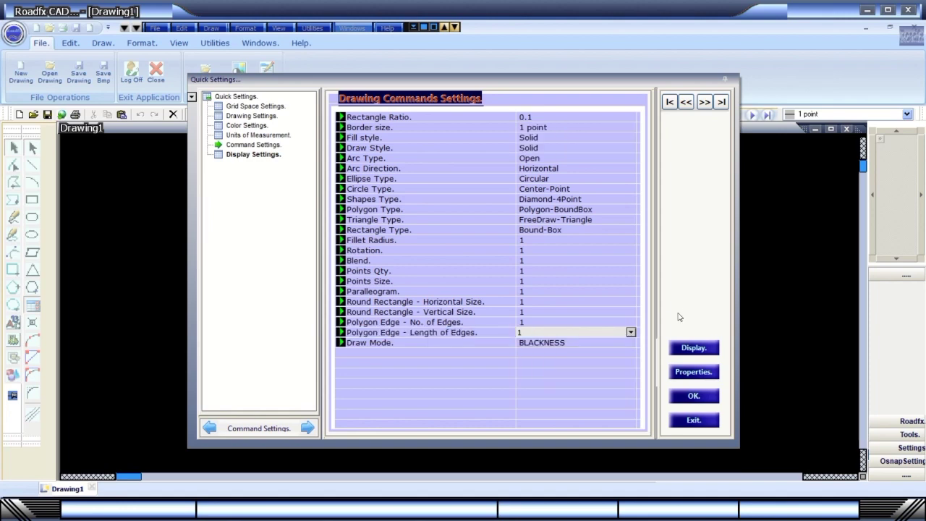
# Keep Fill style Solid and set Polygon Type, Points Qty and Points Size to Polygon-BoundBox.
pyautogui.click(389, 120)
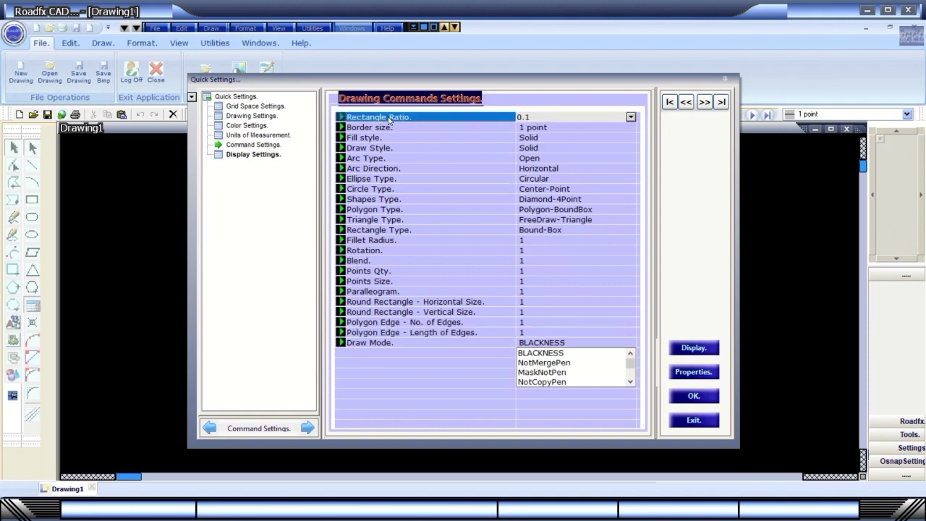
pyautogui.click(392, 130)
pyautogui.click(527, 138)
pyautogui.click(631, 137)
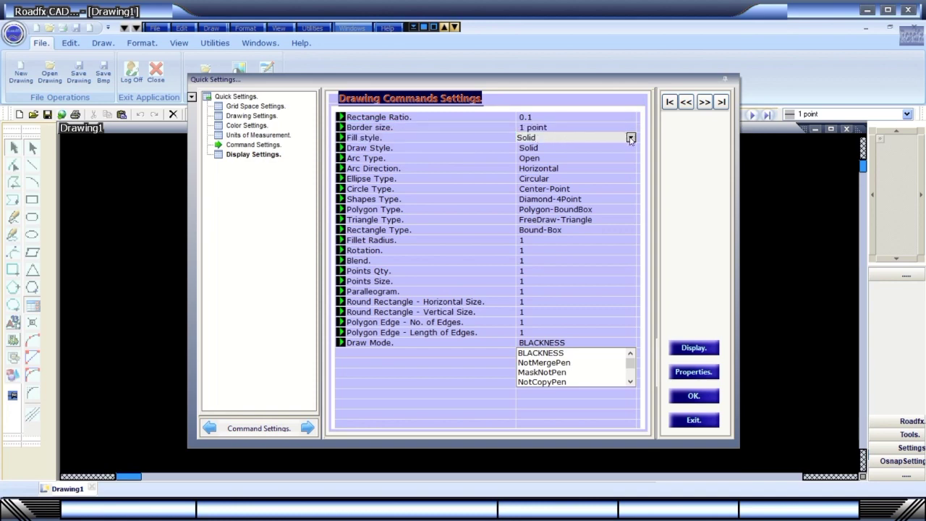
pyautogui.click(622, 148)
pyautogui.click(464, 210)
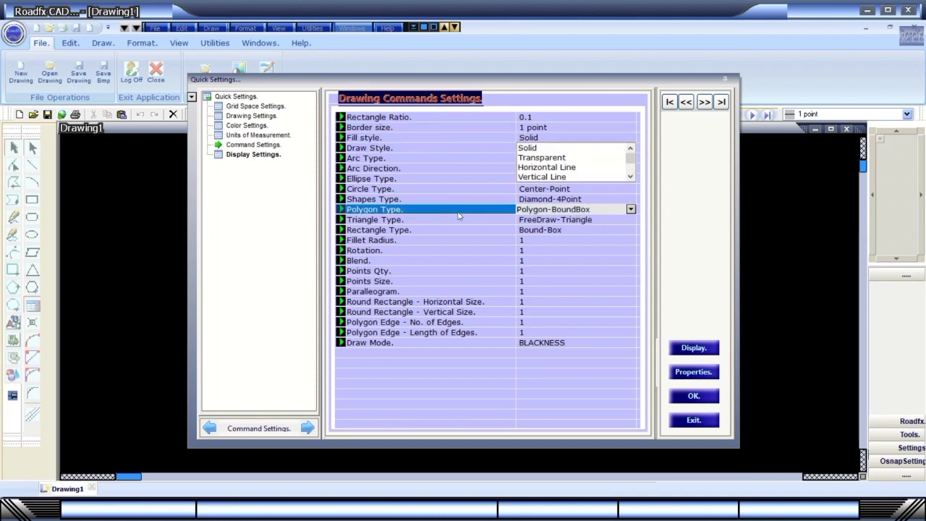
pyautogui.click(631, 209)
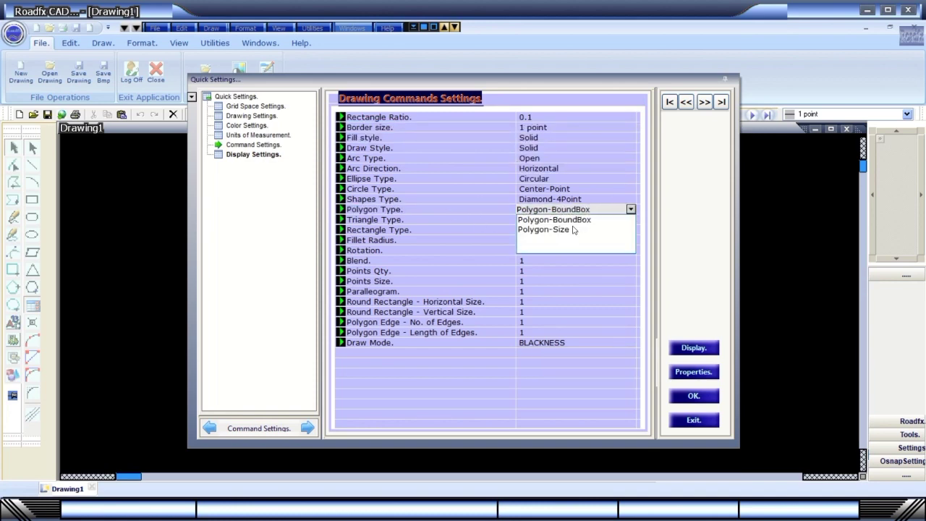
pyautogui.doubleClick(598, 210)
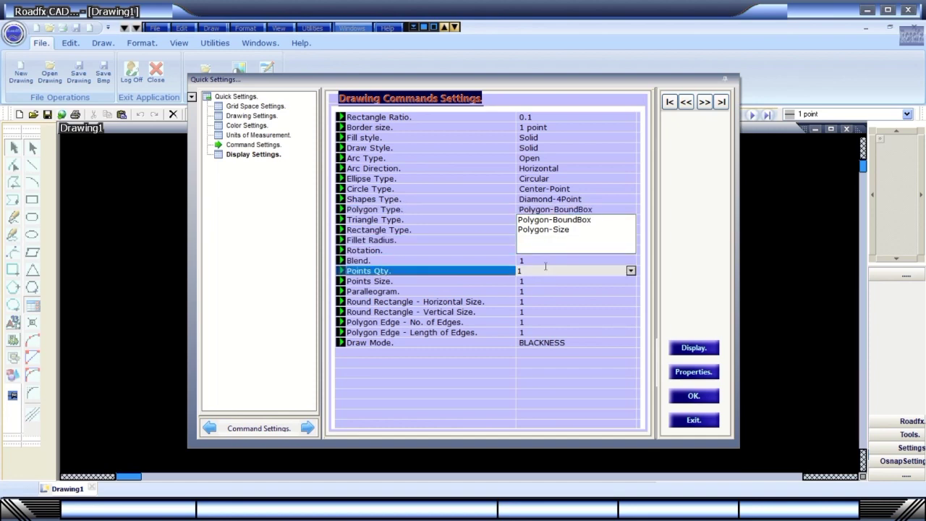
pyautogui.click(543, 221)
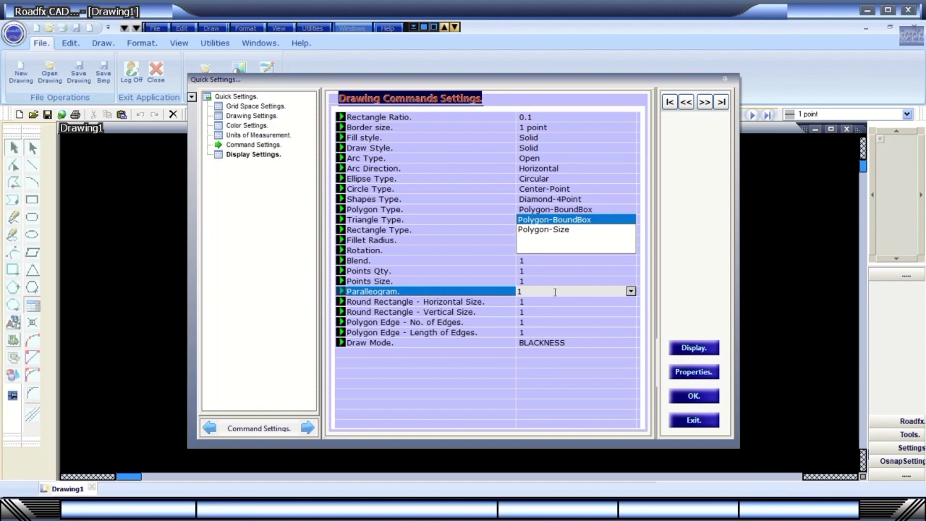
pyautogui.click(631, 270)
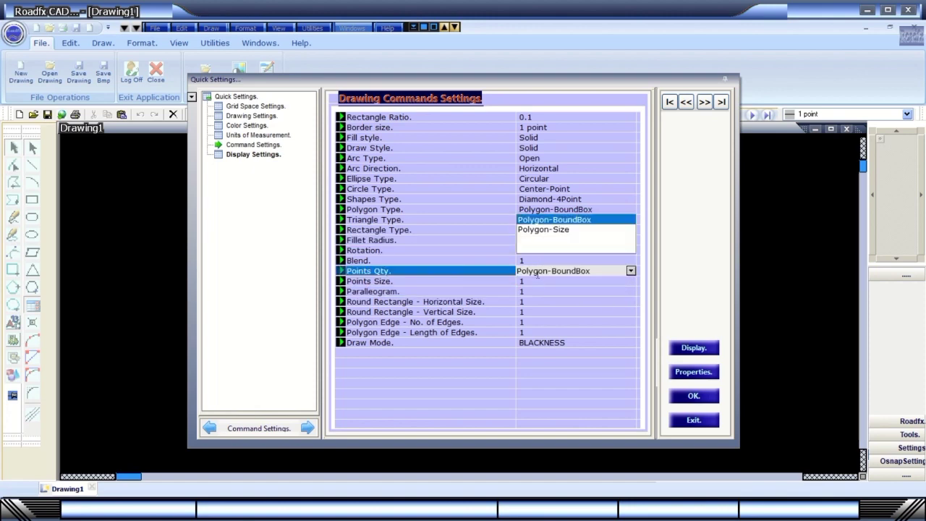
pyautogui.click(509, 281)
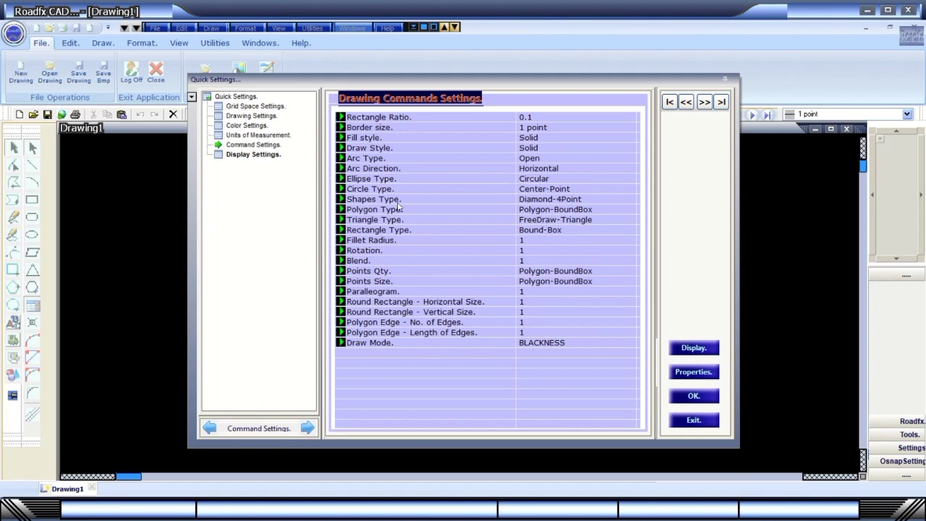
pyautogui.click(253, 154)
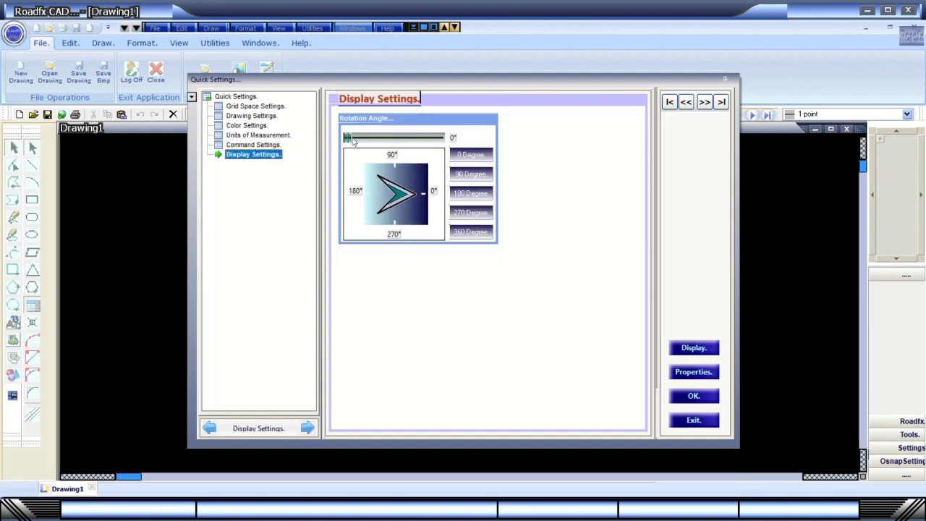
# Try display rotation angles of 20° and 90°, then reset it to 0°.
pyautogui.moveTo(354, 141)
pyautogui.mouseDown()
pyautogui.moveTo(414, 138)
pyautogui.moveTo(353, 138)
pyautogui.mouseUp()
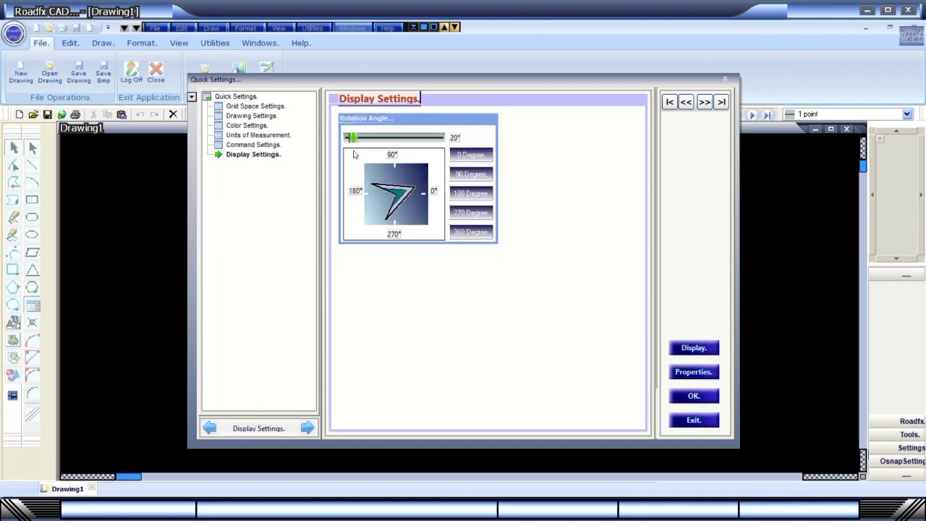
pyautogui.click(464, 175)
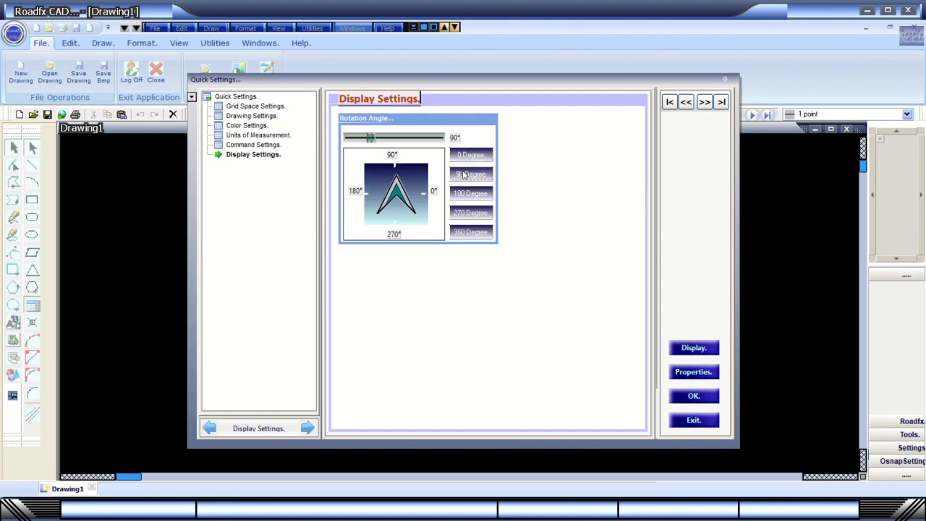
pyautogui.click(469, 232)
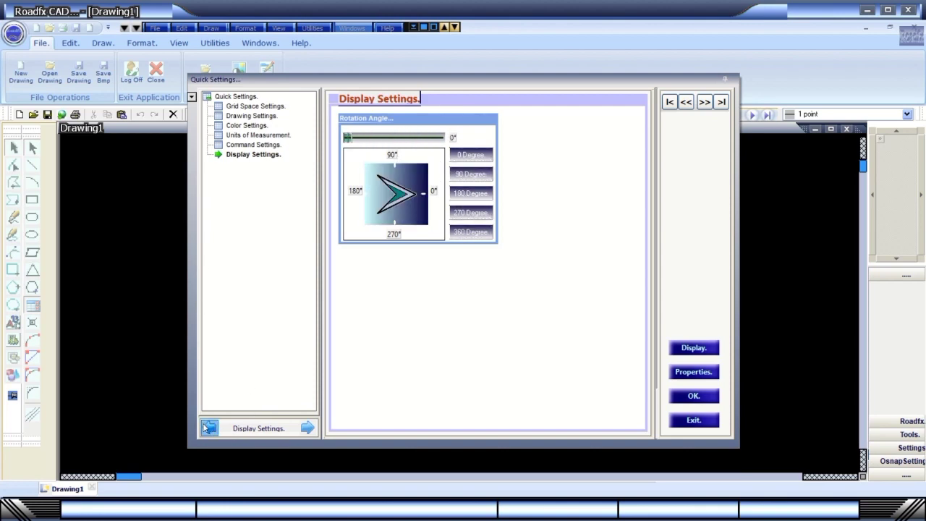
# Step through the grid space, drawing, colour, units and display settings pages.
pyautogui.click(210, 428)
pyautogui.click(306, 428)
pyautogui.click(306, 428)
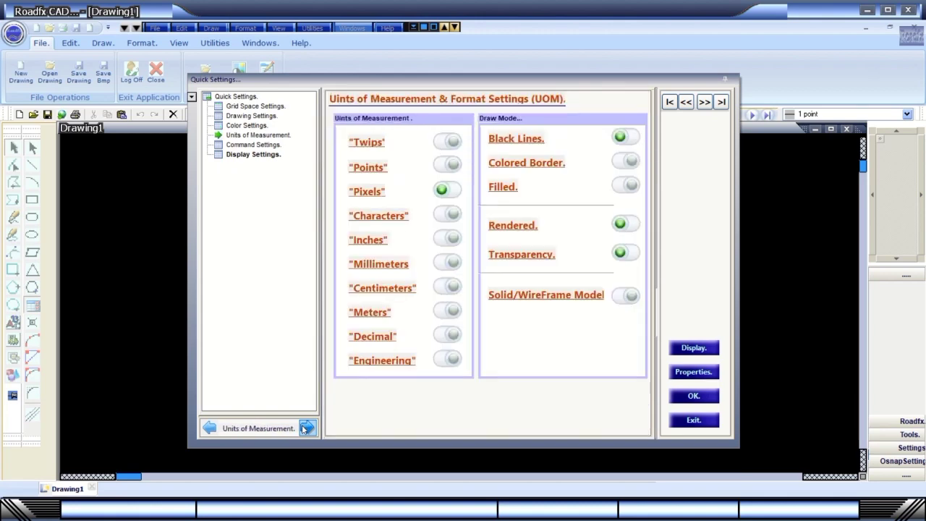
pyautogui.click(306, 428)
pyautogui.click(209, 428)
pyautogui.click(211, 429)
pyautogui.click(211, 429)
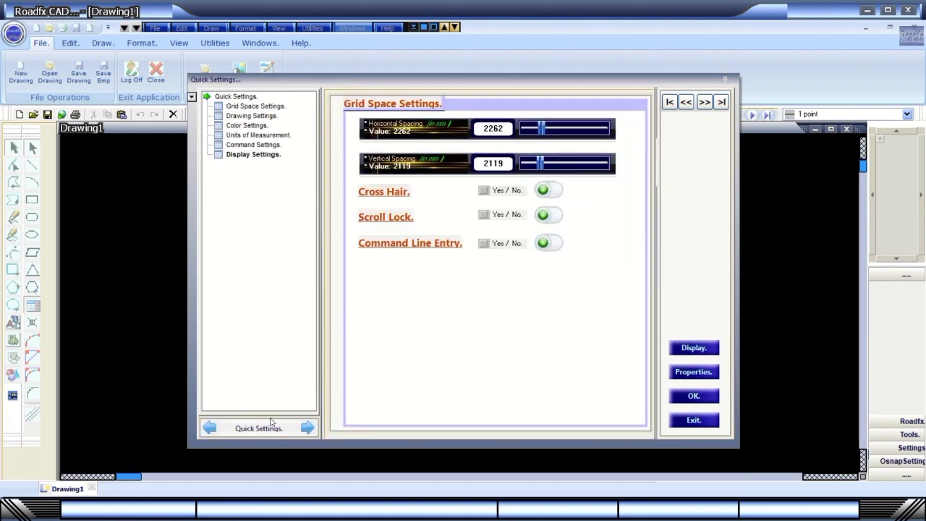
pyautogui.click(254, 106)
pyautogui.click(242, 116)
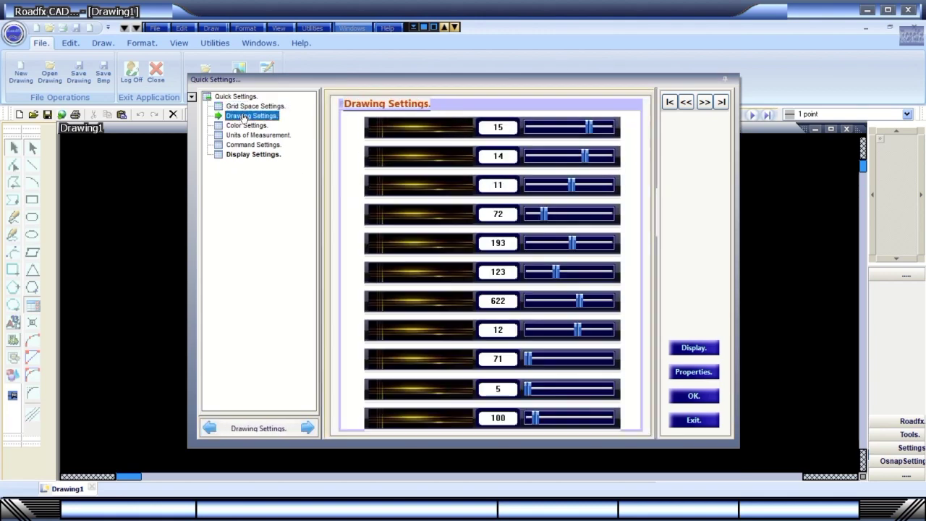
pyautogui.click(245, 125)
pyautogui.click(246, 135)
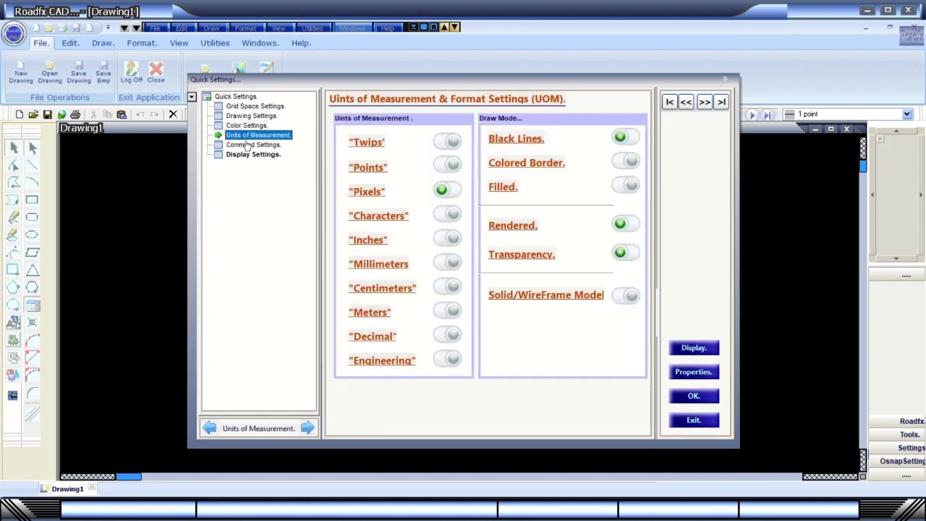
pyautogui.click(246, 154)
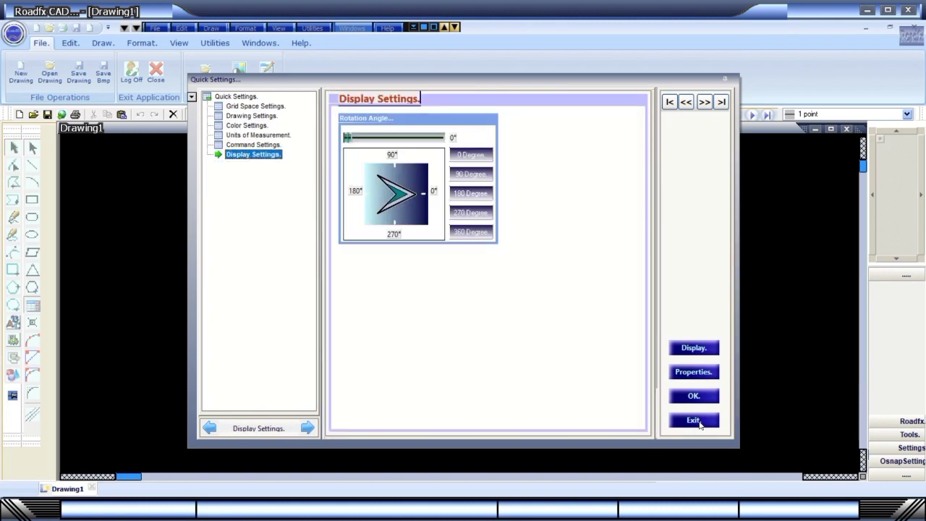
# Page through Quick Settings with the navigation arrows, then exit the dialog.
pyautogui.click(670, 102)
pyautogui.click(704, 103)
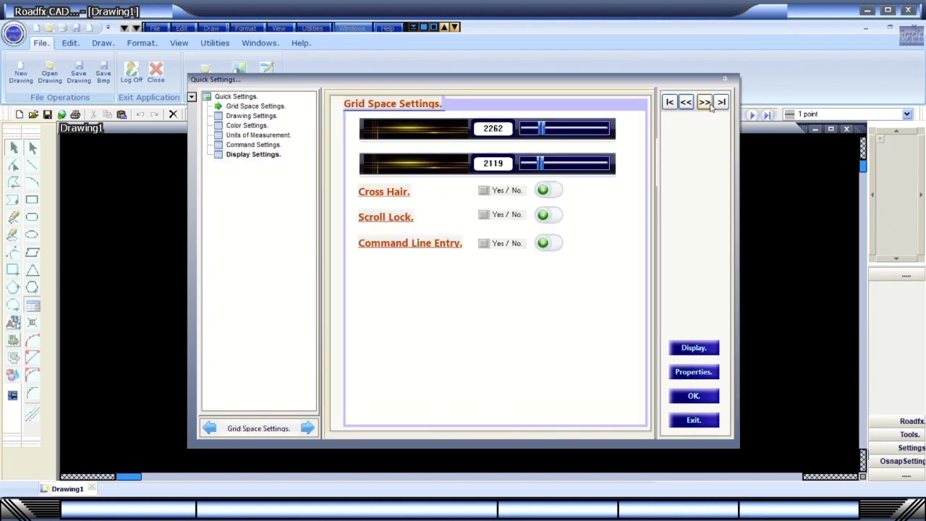
pyautogui.click(721, 102)
pyautogui.click(722, 102)
pyautogui.click(722, 102)
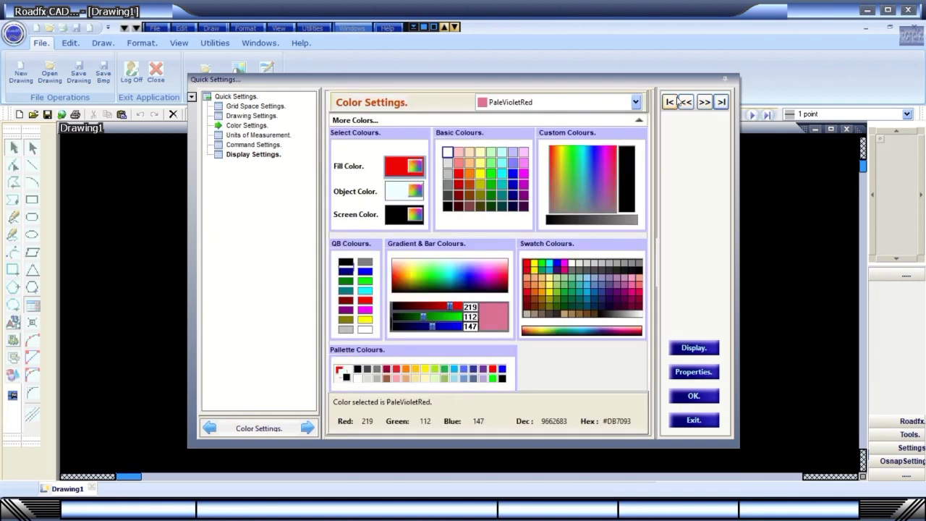
pyautogui.click(721, 102)
pyautogui.click(722, 102)
pyautogui.click(722, 102)
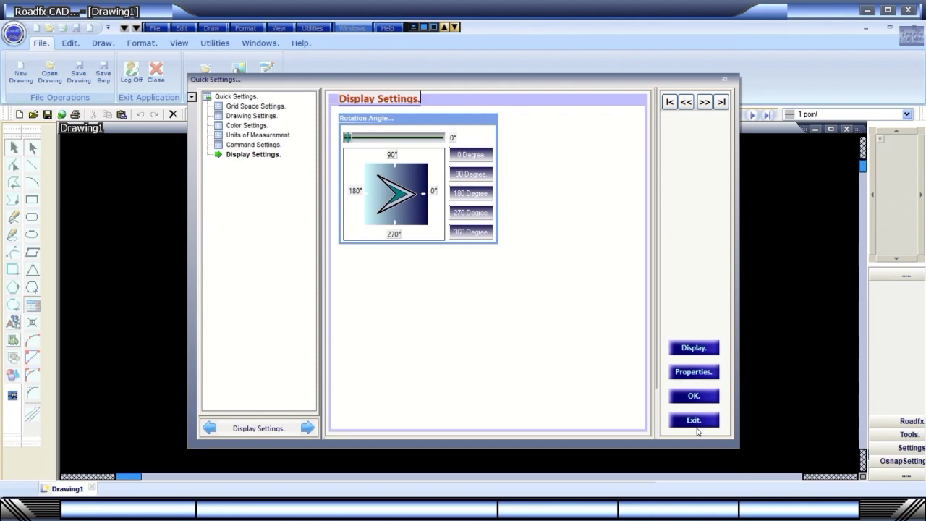
pyautogui.click(718, 396)
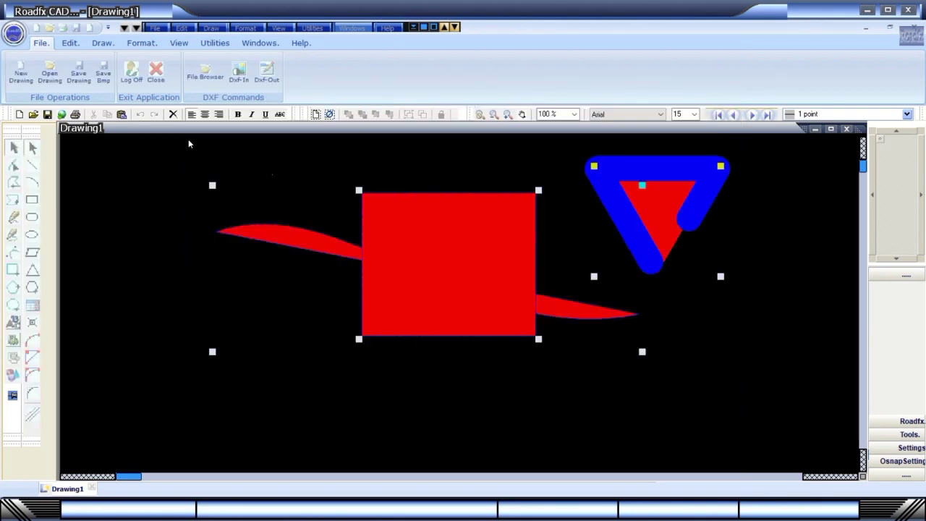
# Deselect the shapes, pan the view at 100% zoom, and sketch an arc near the top-left.
pyautogui.click(329, 114)
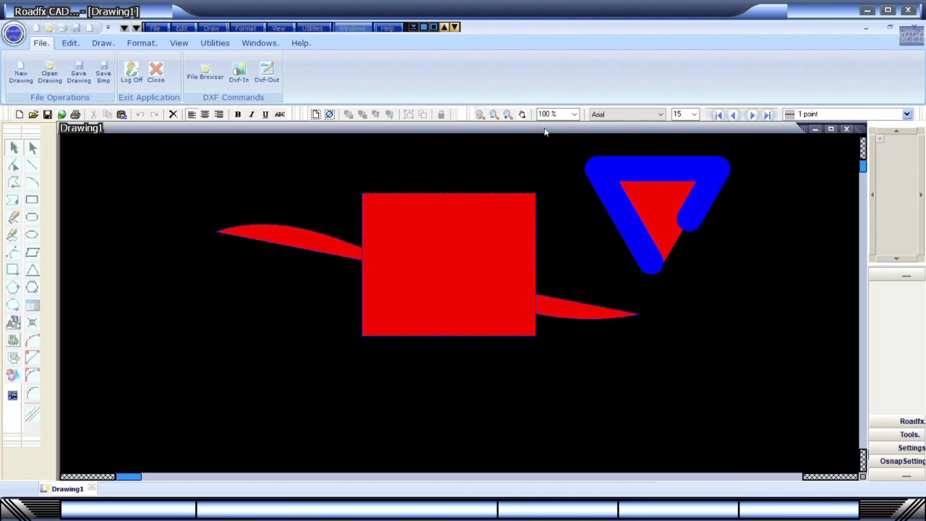
pyautogui.click(522, 115)
pyautogui.moveTo(535, 166)
pyautogui.mouseDown()
pyautogui.moveTo(435, 165)
pyautogui.moveTo(389, 253)
pyautogui.moveTo(398, 407)
pyautogui.moveTo(393, 209)
pyautogui.moveTo(407, 306)
pyautogui.moveTo(600, 285)
pyautogui.mouseUp()
pyautogui.moveTo(392, 268); pyautogui.dragTo(544, 242)
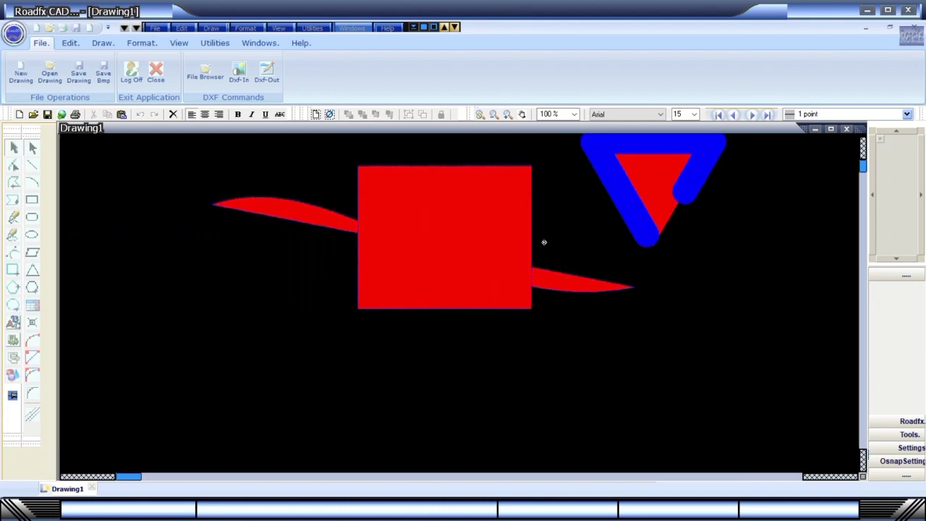
pyautogui.click(575, 115)
pyautogui.click(575, 114)
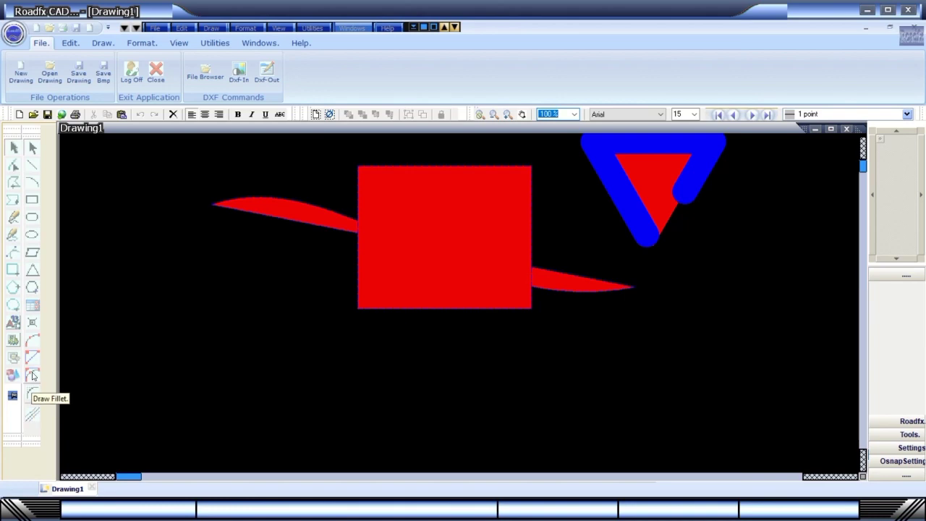
pyautogui.click(135, 349)
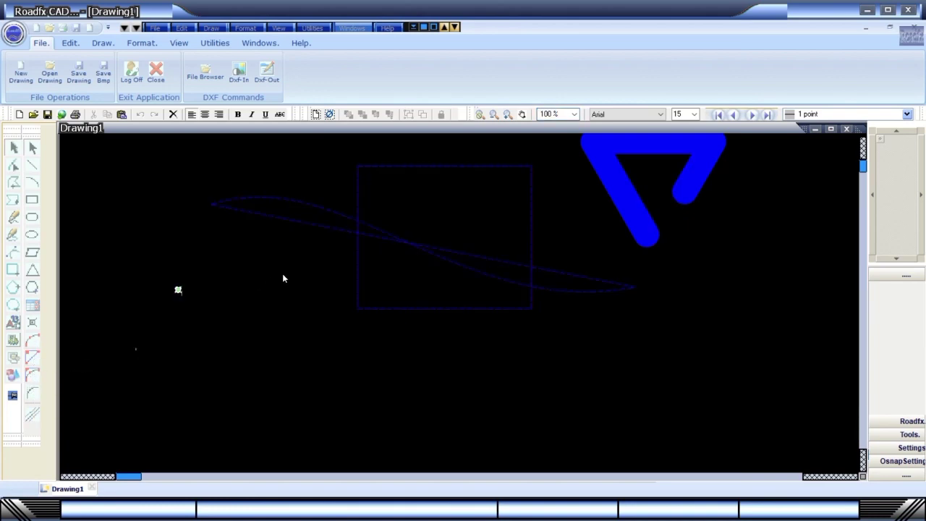
pyautogui.click(191, 213)
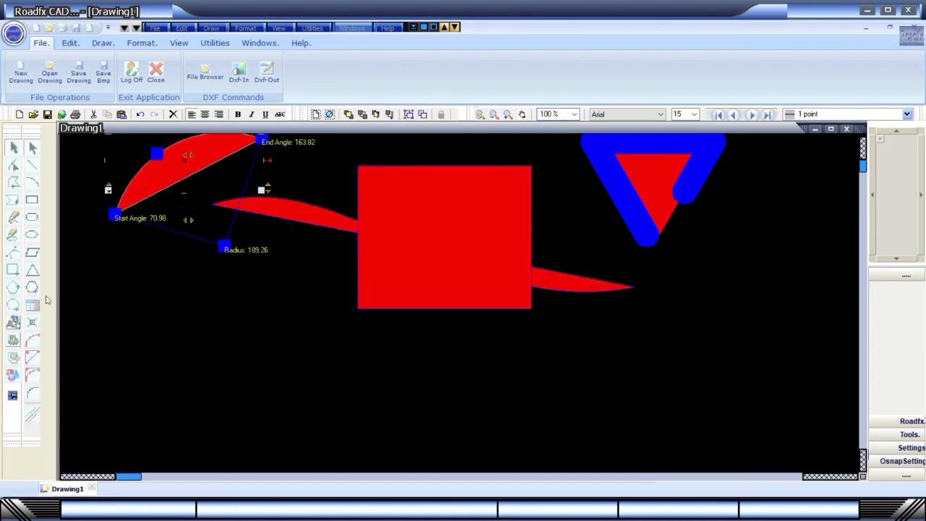
pyautogui.click(187, 276)
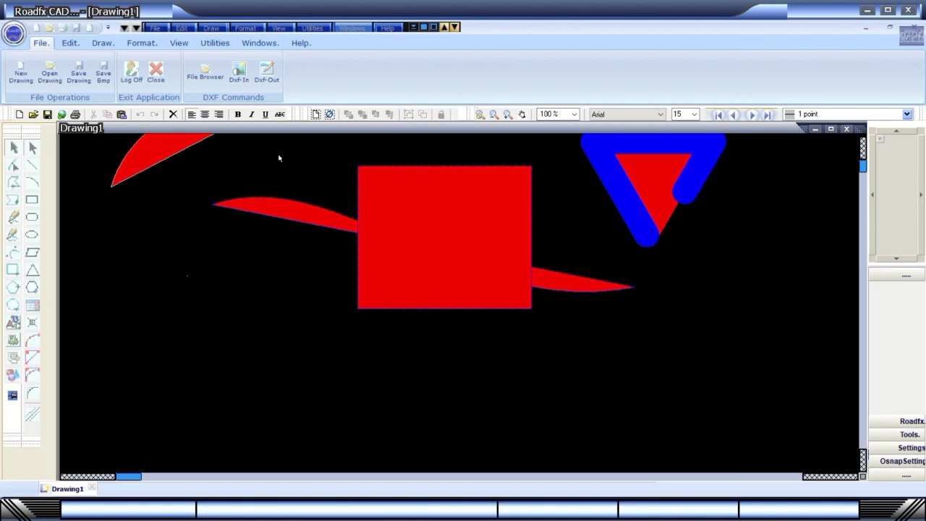
# Add a text object reading 'Roadfx' from the Draw ribbon.
pyautogui.click(102, 43)
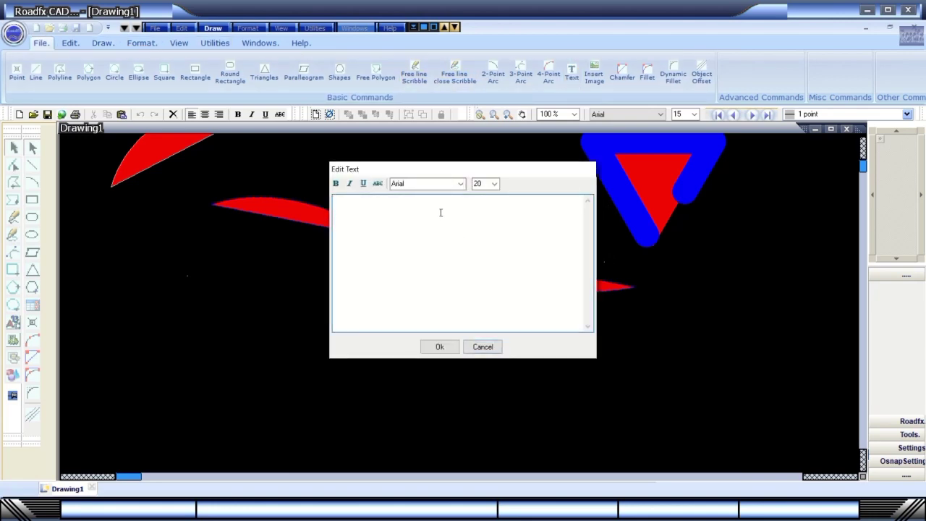
pyautogui.write('Roadfx')
pyautogui.click(440, 347)
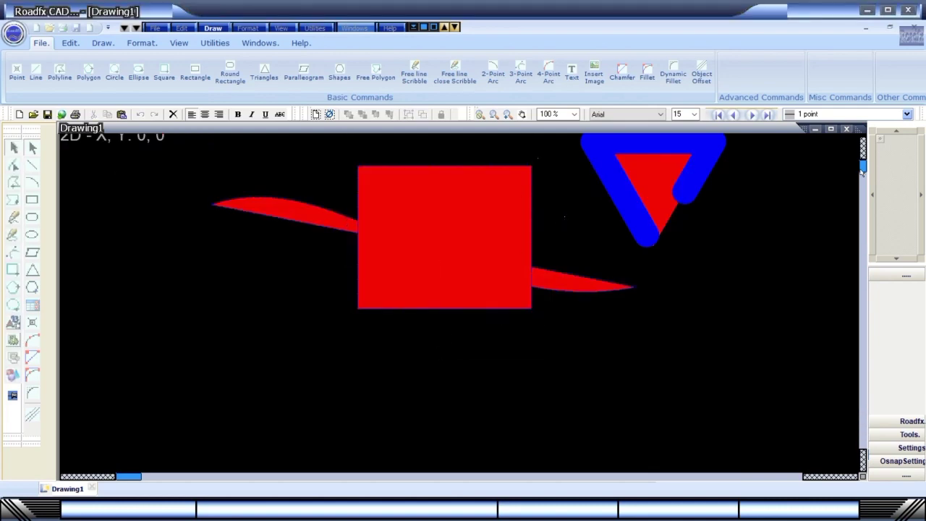
pyautogui.moveTo(862, 171); pyautogui.dragTo(862, 166)
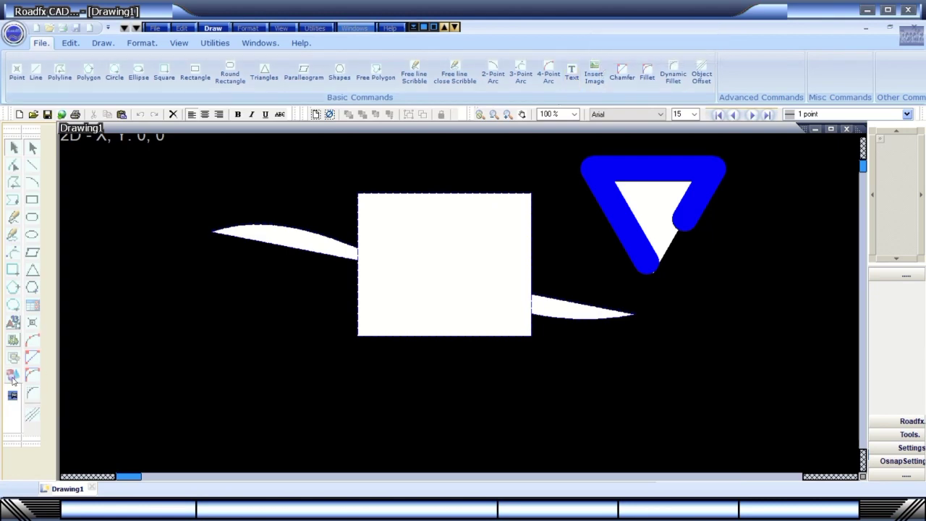
# Insert a floppy-disk picture from the Pictures folder above the rectangle, then open Drawing Settings.
pyautogui.moveTo(202, 262); pyautogui.dragTo(265, 305)
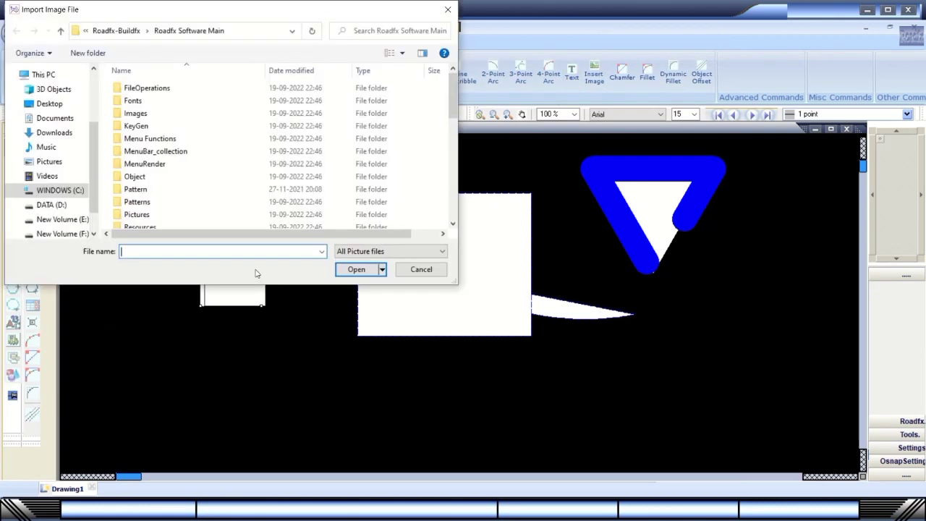
pyautogui.doubleClick(136, 183)
pyautogui.doubleClick(138, 104)
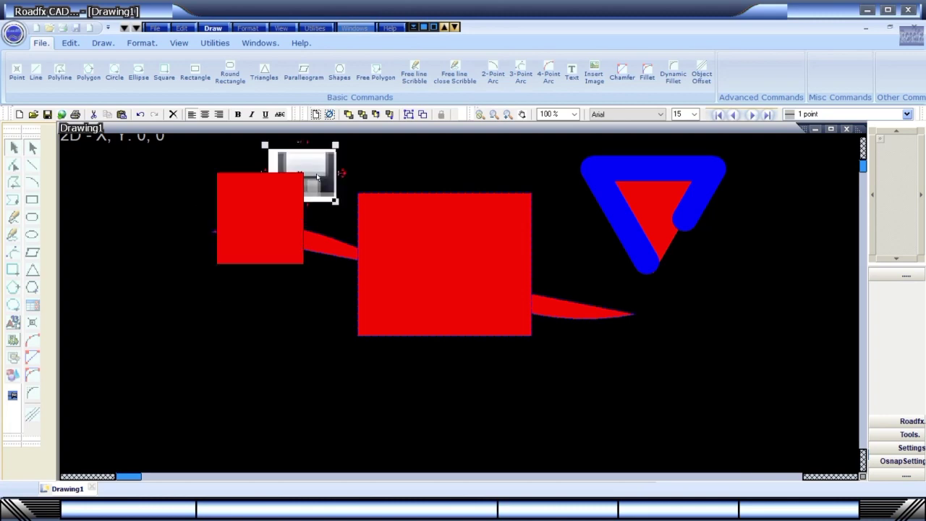
pyautogui.click(191, 279)
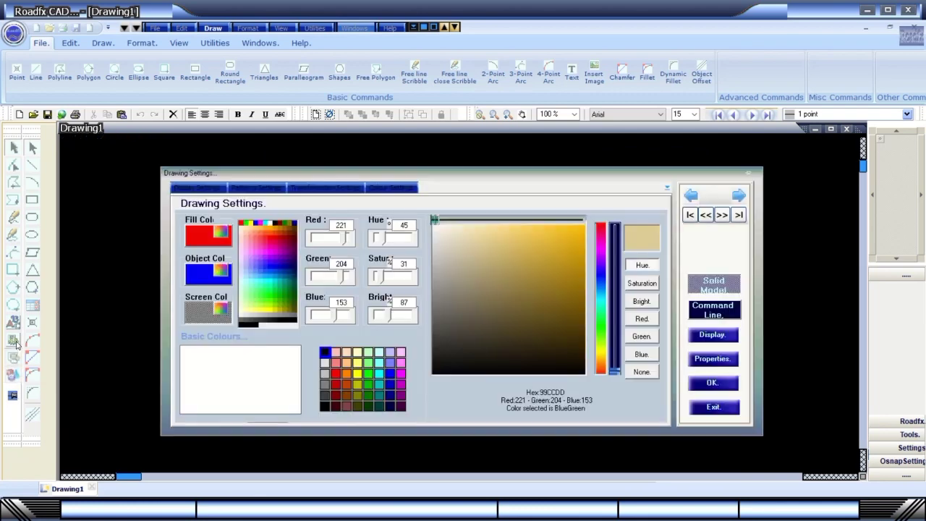
pyautogui.click(16, 343)
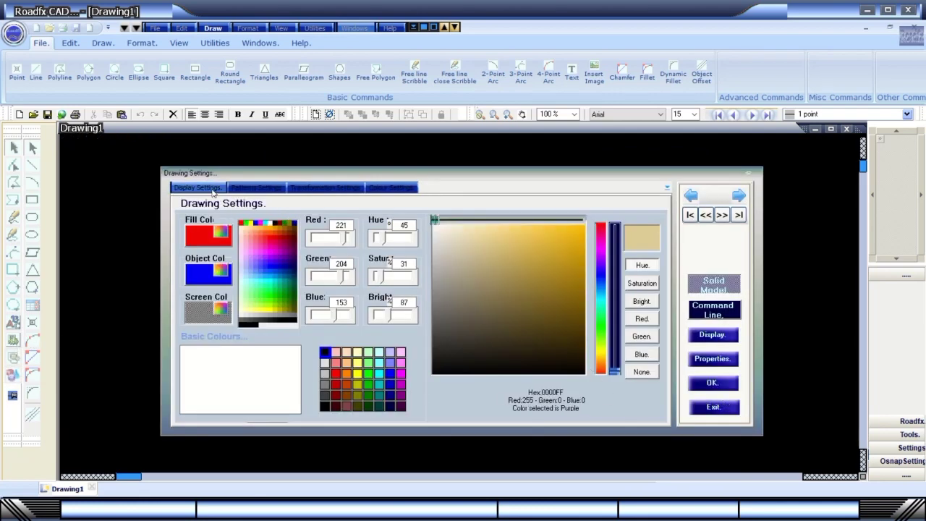
# Review the Display, Patterns, Transformation and Colour pages of Drawing Settings, then exit it.
pyautogui.click(197, 188)
pyautogui.click(246, 187)
pyautogui.click(333, 188)
pyautogui.click(406, 188)
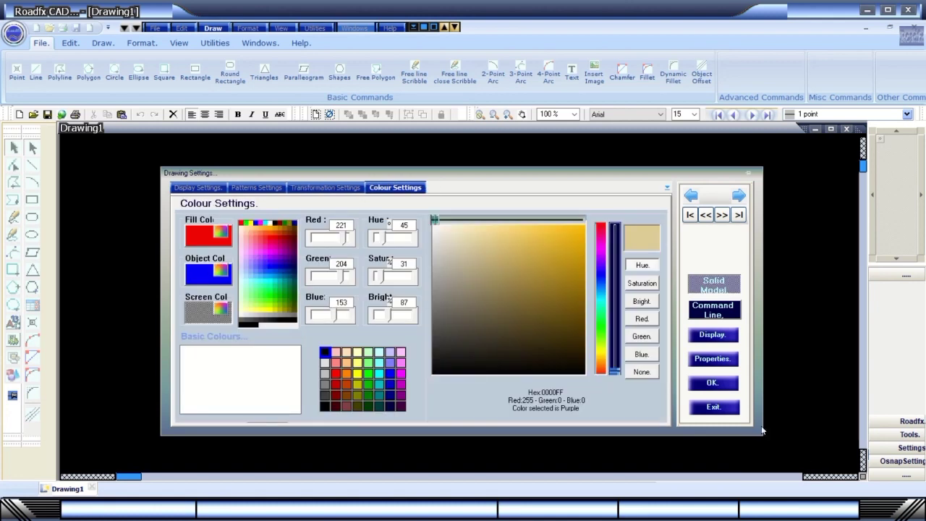
pyautogui.click(713, 407)
# Open and exit Quick Settings, then bring up the desktop shortcut menu.
pyautogui.click(14, 357)
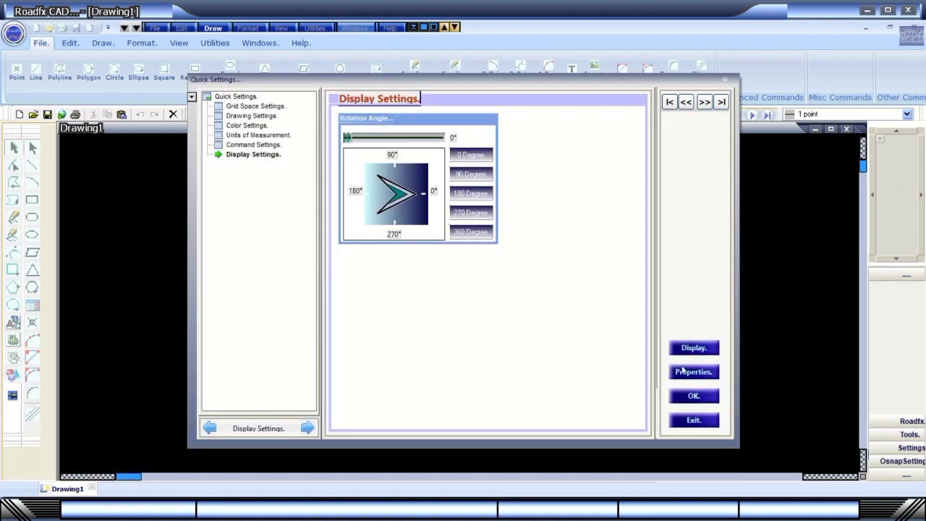
pyautogui.click(686, 424)
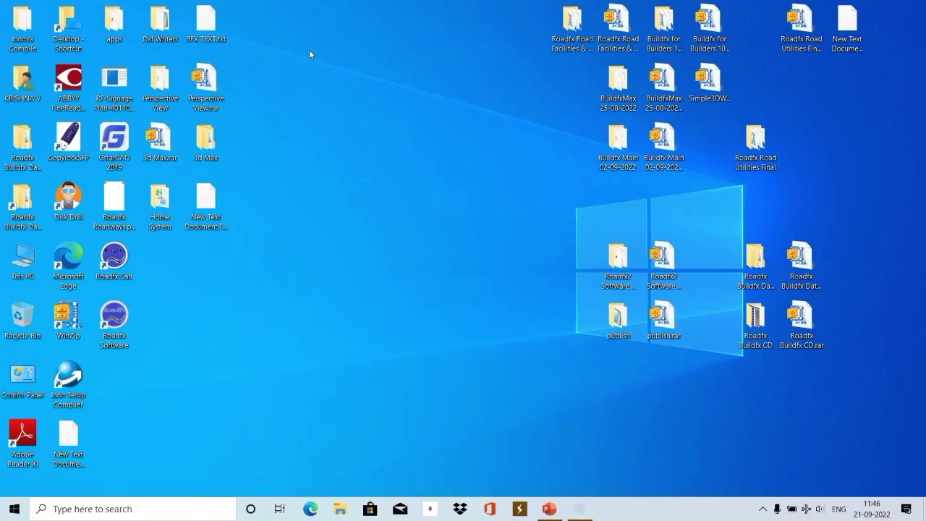
pyautogui.rightClick(314, 255)
# Dismiss the desktop menu and return to Roadfx CAD showing Test File.rfx.
pyautogui.moveTo(402, 6)
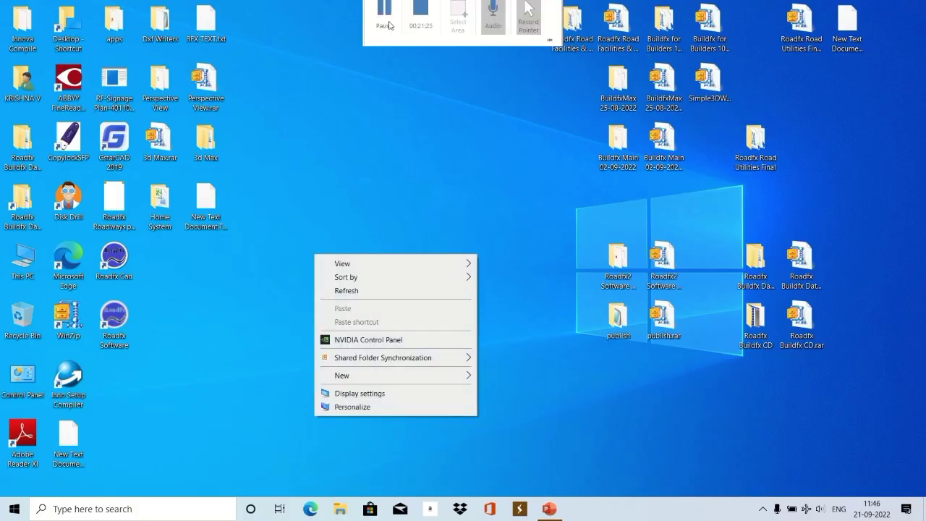
pyautogui.click(389, 26)
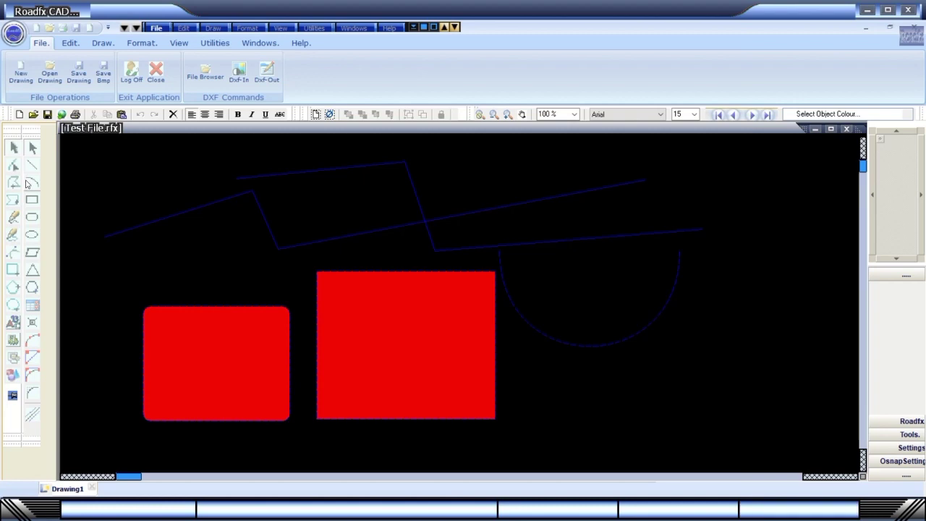
# Start a three-point polyline, then discard it unfinished.
pyautogui.click(14, 183)
pyautogui.click(106, 205)
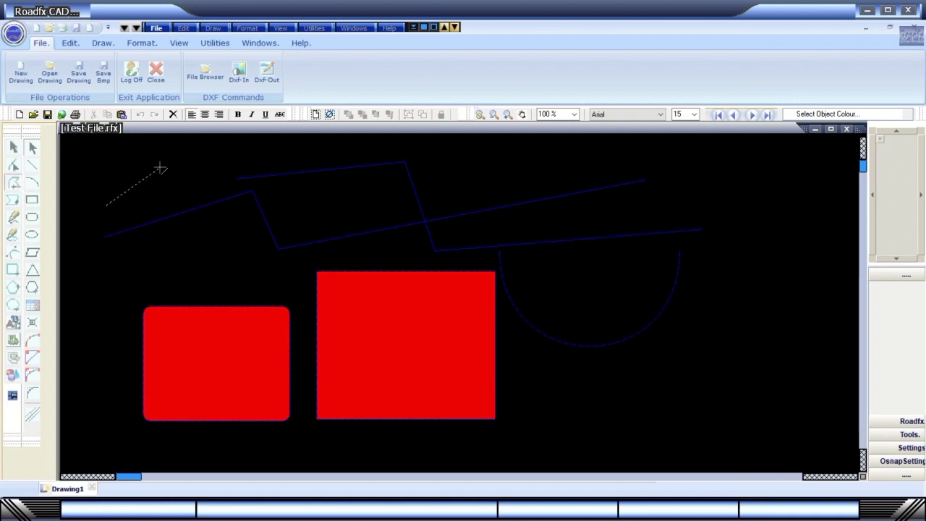
pyautogui.click(200, 246)
pyautogui.click(387, 251)
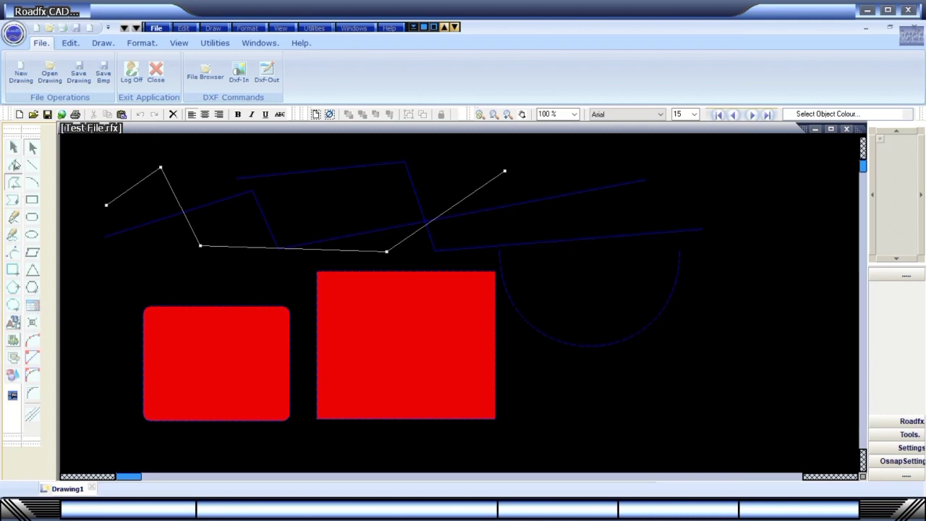
pyautogui.click(16, 166)
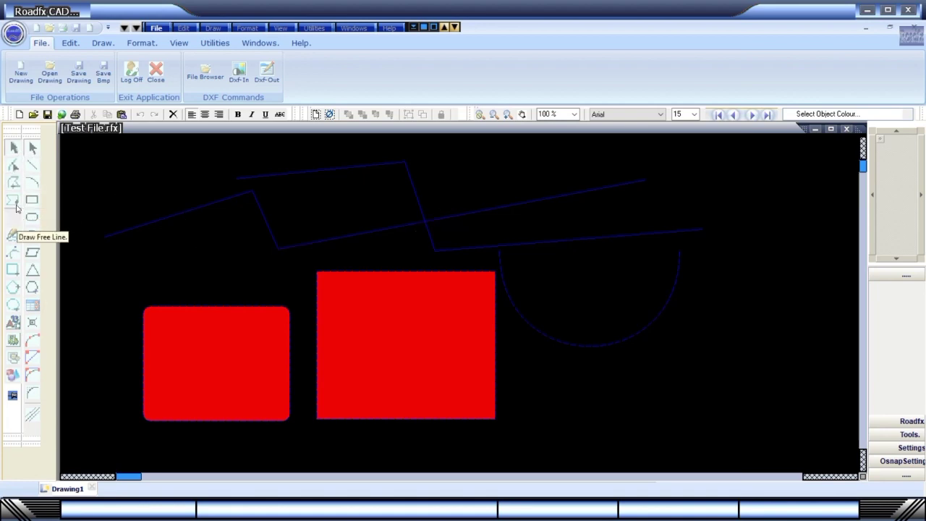
# Draw a first free-form polygon across the upper drawing so it fills red.
pyautogui.click(13, 200)
pyautogui.click(293, 201)
pyautogui.click(479, 228)
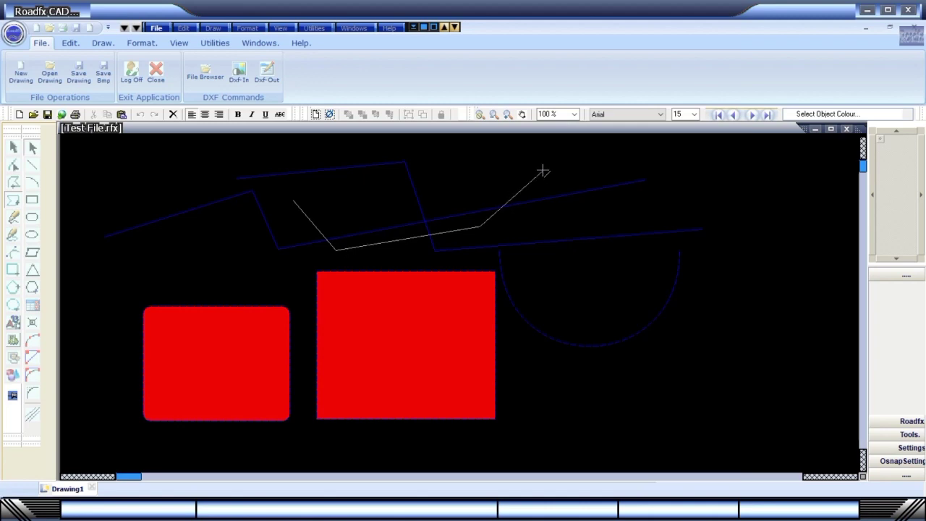
pyautogui.click(544, 170)
pyautogui.doubleClick(735, 287)
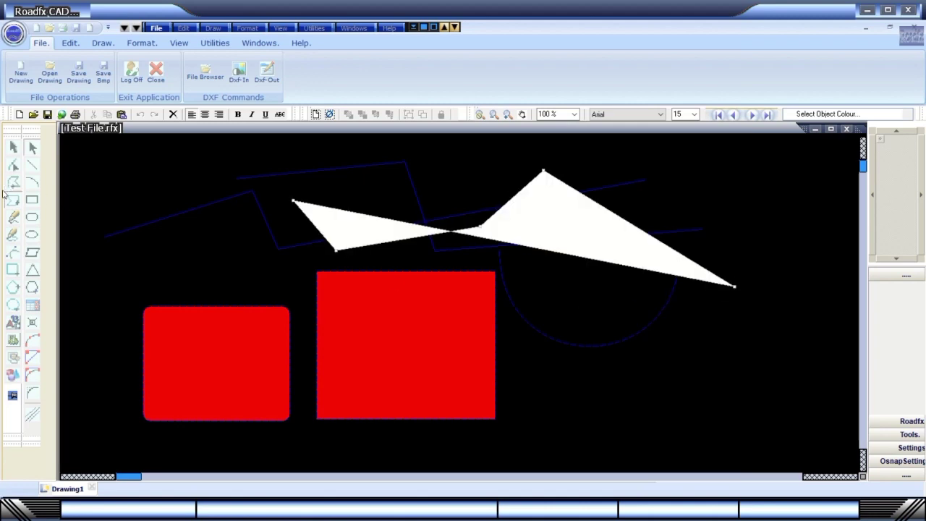
pyautogui.rightClick(193, 257)
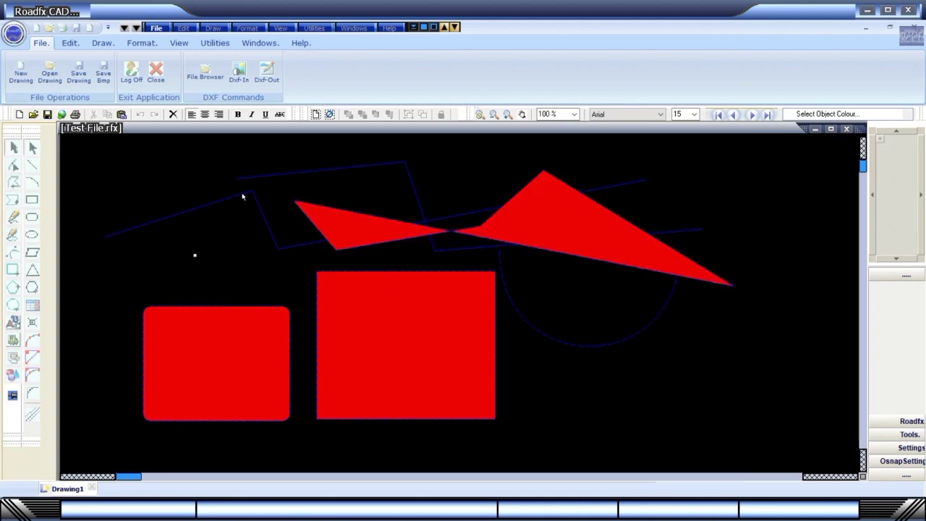
# Draw a second five-point free-form polygon that also fills red.
pyautogui.click(13, 199)
pyautogui.click(150, 273)
pyautogui.click(192, 192)
pyautogui.click(290, 262)
pyautogui.click(417, 183)
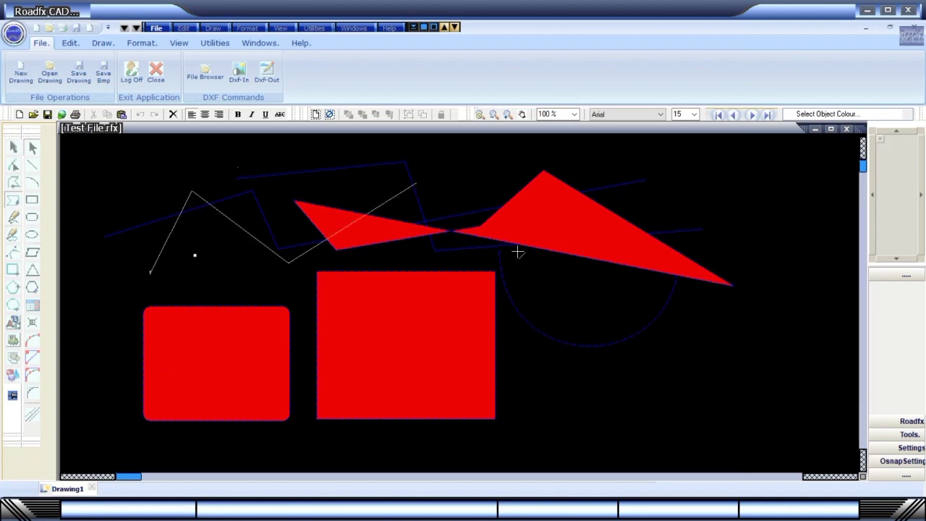
pyautogui.doubleClick(657, 296)
pyautogui.rightClick(626, 345)
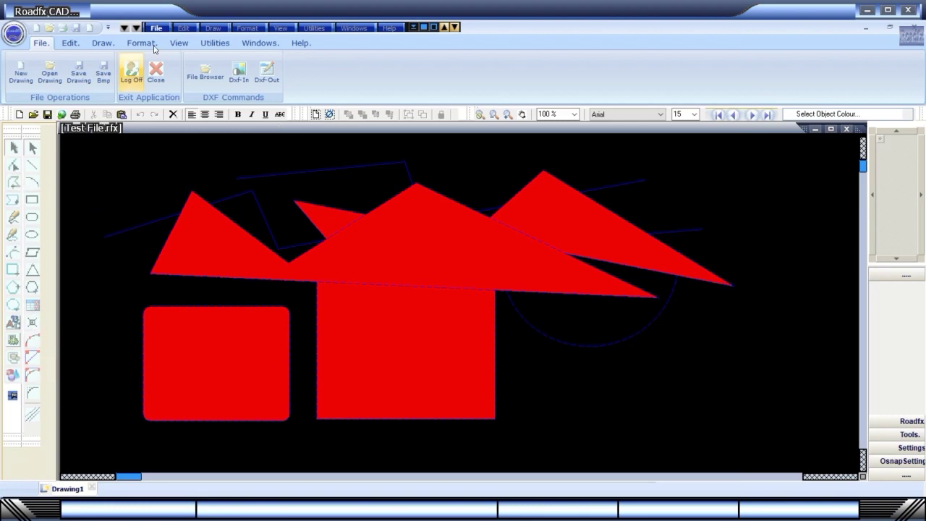
# Navigate Draw > Dimension Line Commands to the Draw Simple Arrow Arc command.
pyautogui.click(186, 32)
pyautogui.moveTo(213, 28)
pyautogui.moveTo(254, 43)
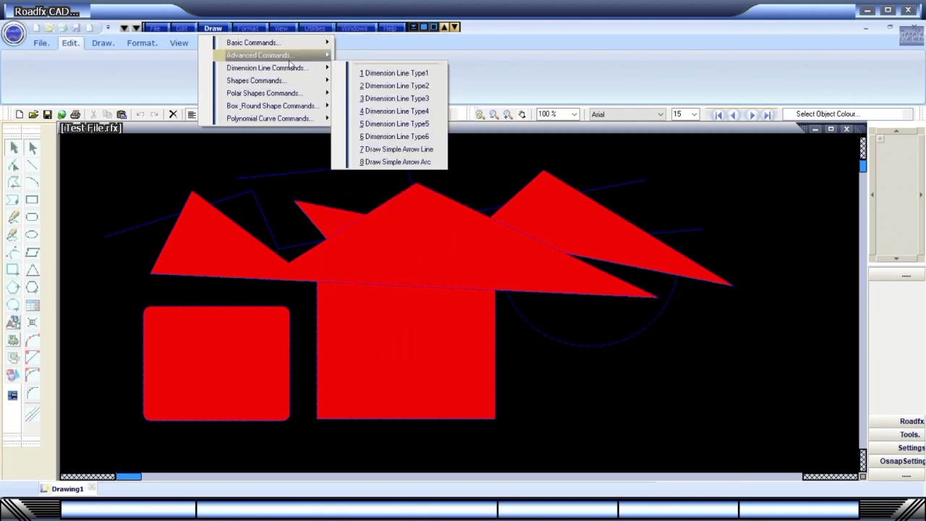
pyautogui.moveTo(286, 55)
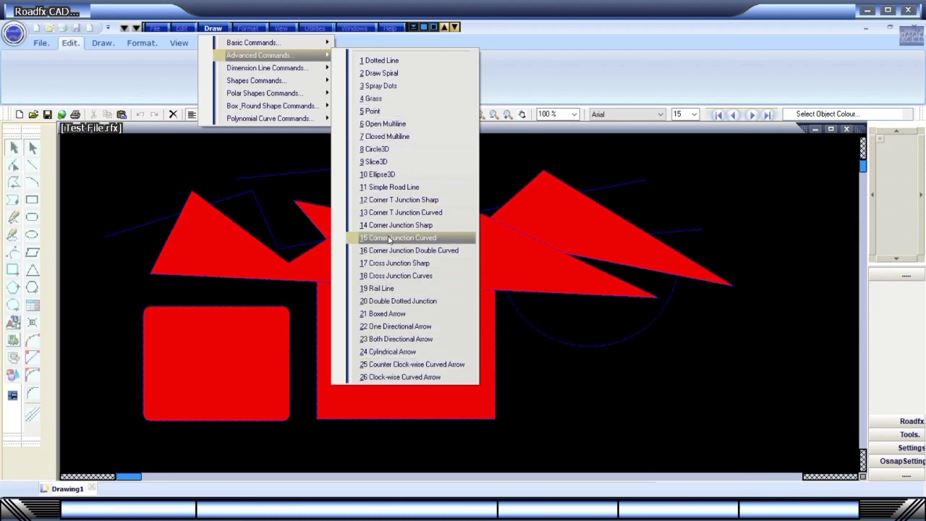
pyautogui.moveTo(257, 69)
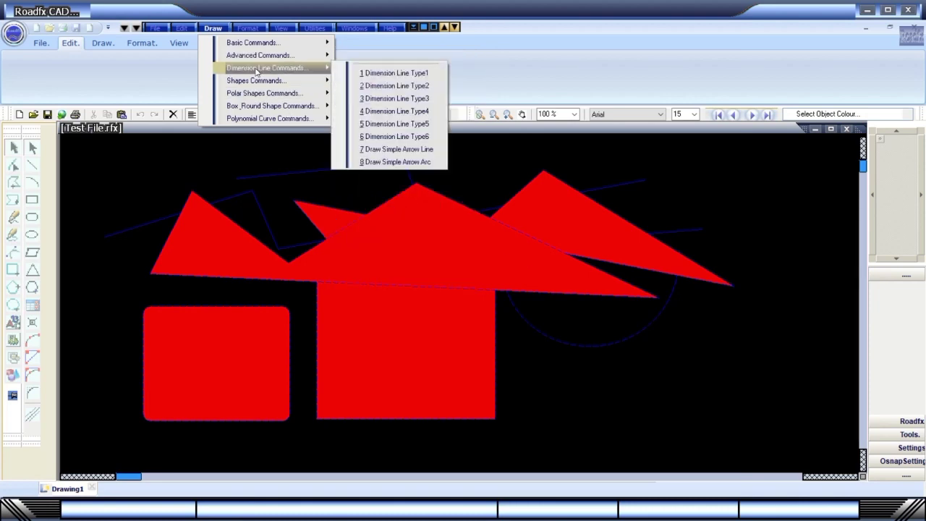
# Place a simple arrow arc dimension reading -155.074 and switch the background to Yellow.
pyautogui.click(396, 162)
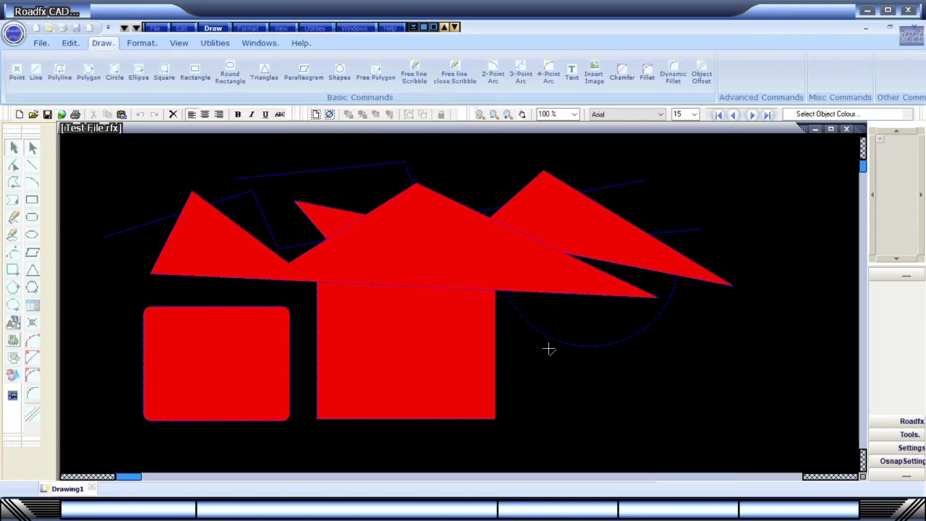
pyautogui.click(703, 316)
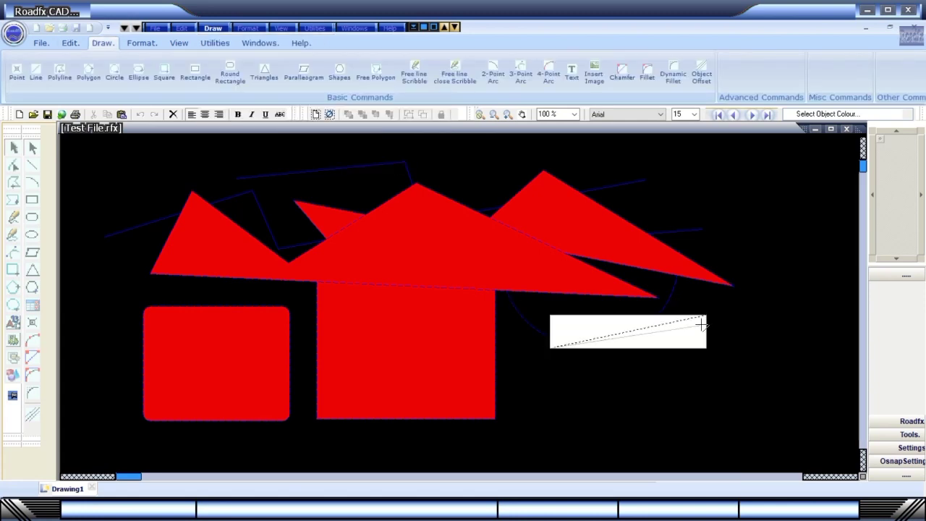
pyautogui.click(702, 325)
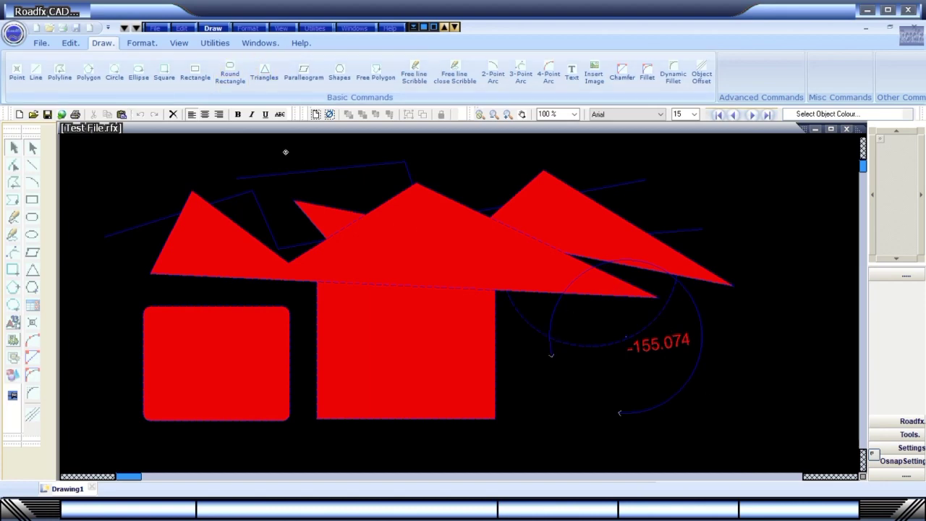
pyautogui.click(905, 113)
pyautogui.click(847, 157)
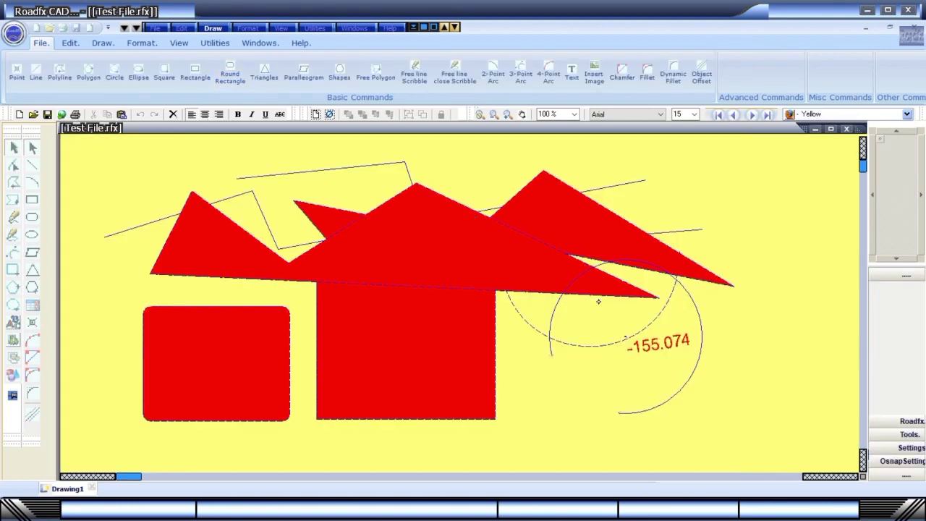
# Place a 10 Frustum-Type2 shape at the lower right, then browse the polar shape commands.
pyautogui.click(213, 28)
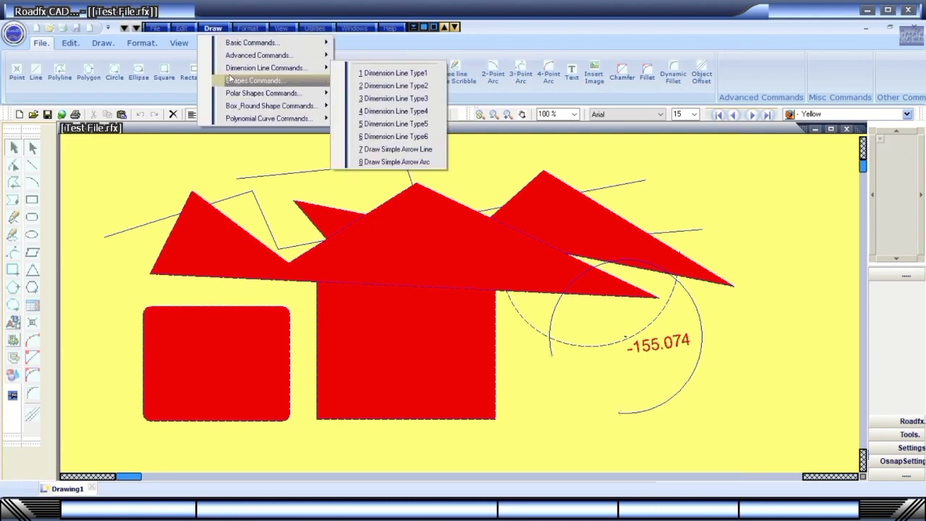
pyautogui.moveTo(228, 80)
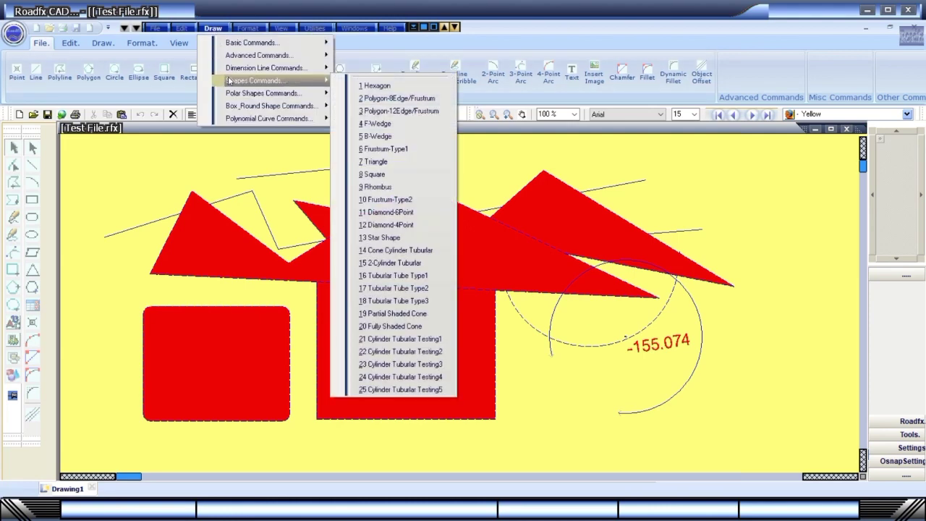
pyautogui.click(386, 200)
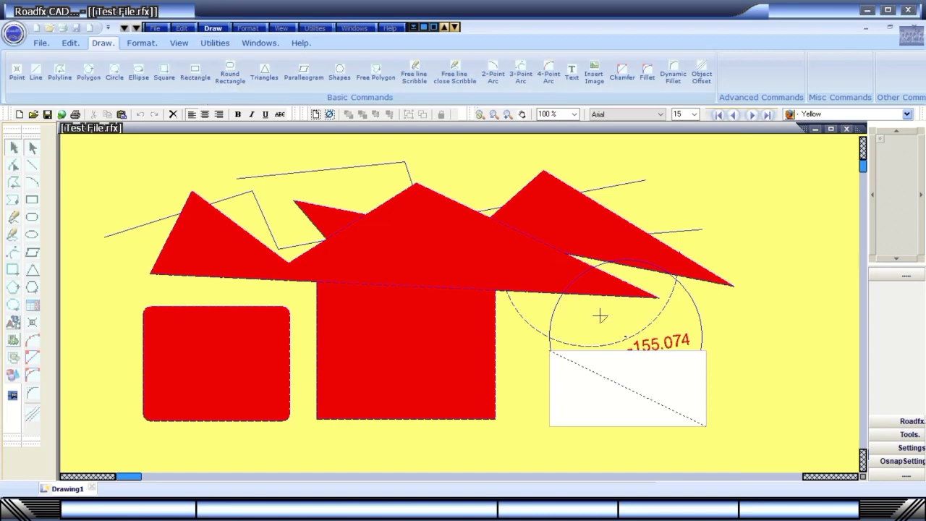
pyautogui.click(213, 28)
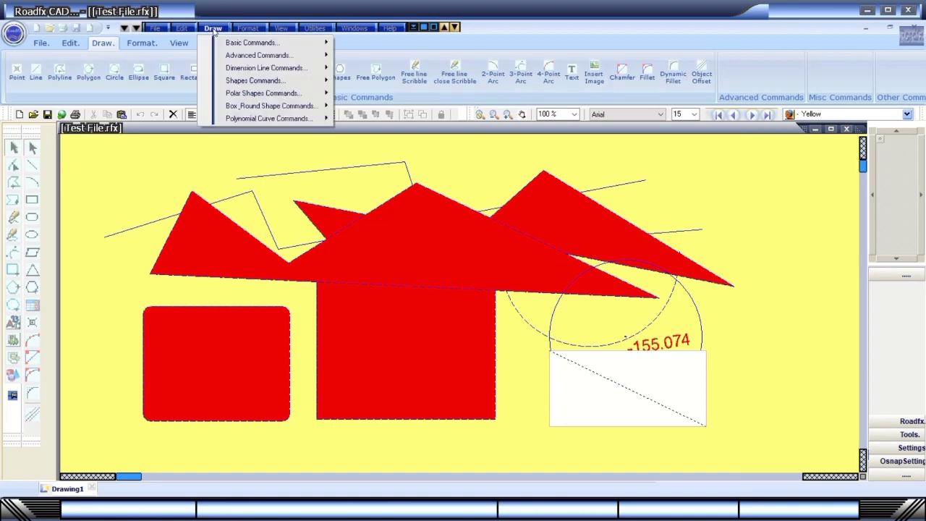
pyautogui.moveTo(238, 100)
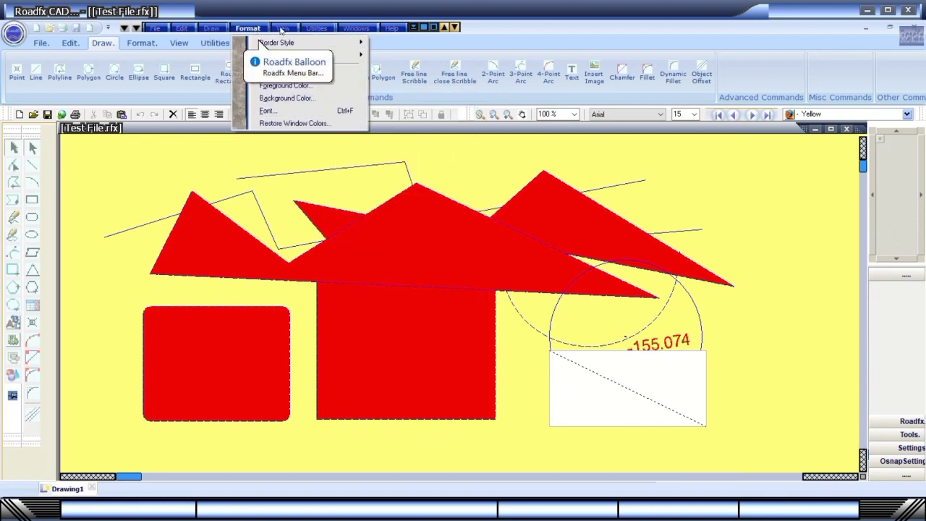
# Browse the View, Utilities and Windows menus, toggle Quick Settings, and bring up Drawing Settings.
pyautogui.moveTo(281, 29)
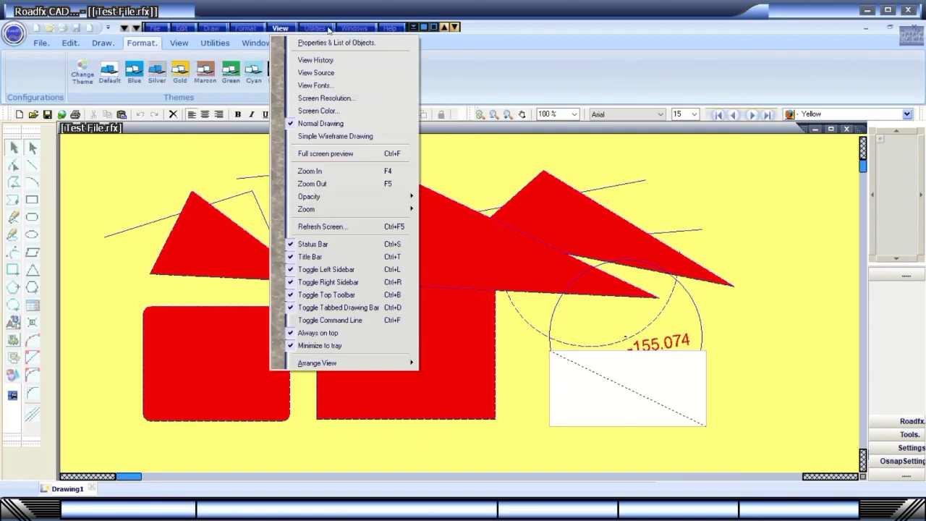
pyautogui.moveTo(326, 29)
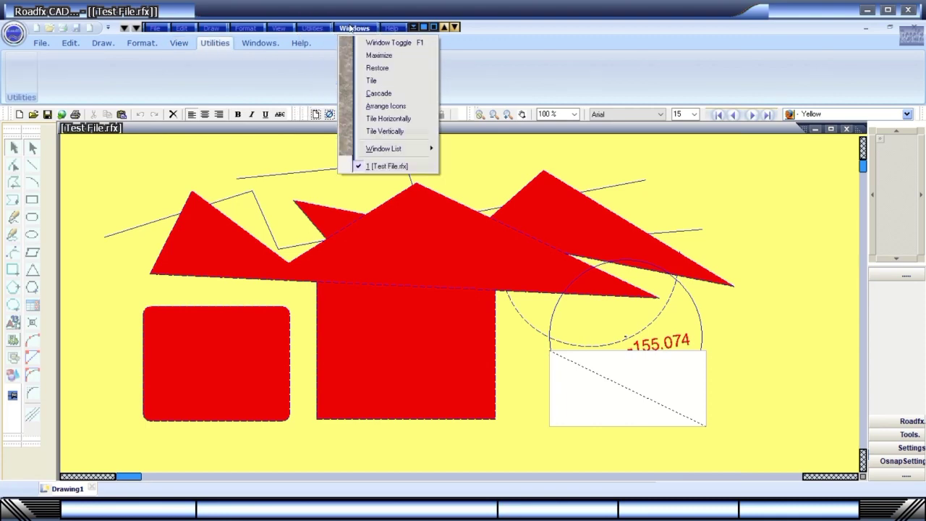
pyautogui.click(437, 27)
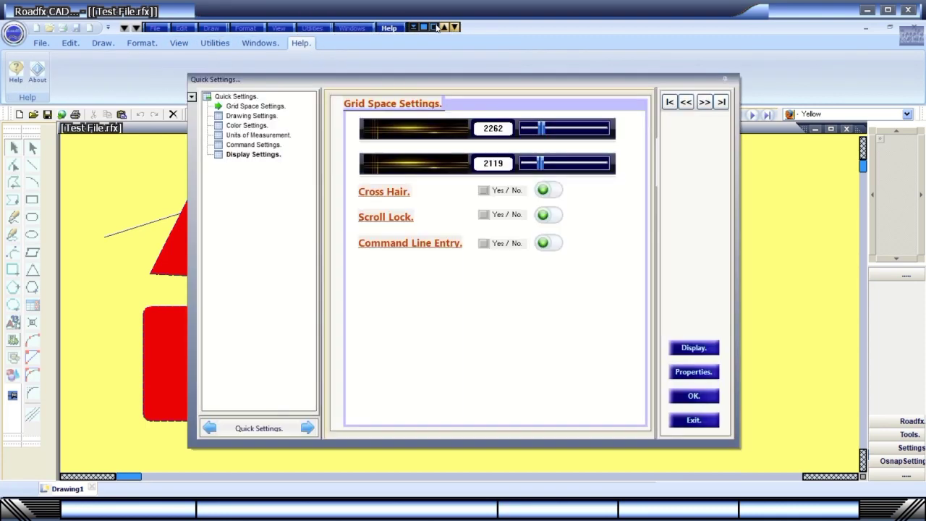
pyautogui.click(710, 403)
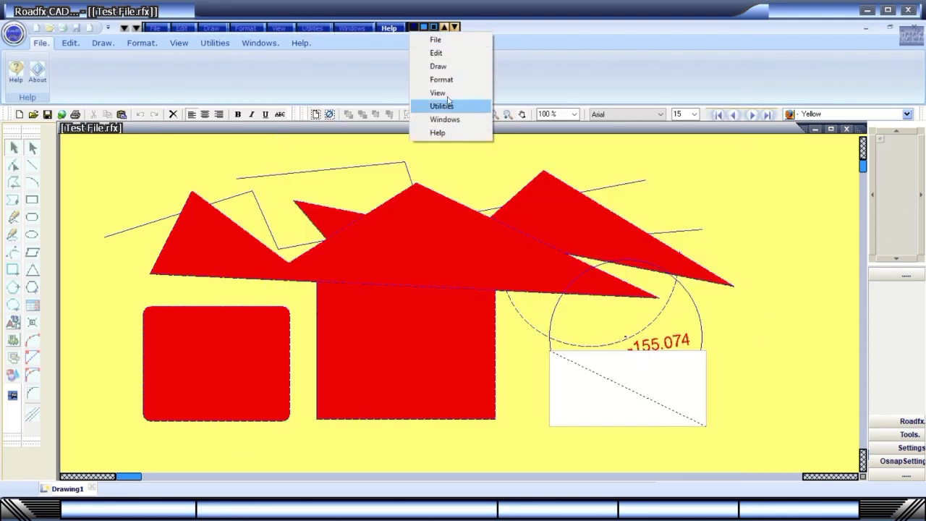
pyautogui.click(425, 27)
# Dismiss Drawing Settings, open and exit Quick Settings, and browse the Edit and File menus.
pyautogui.press('Escape')
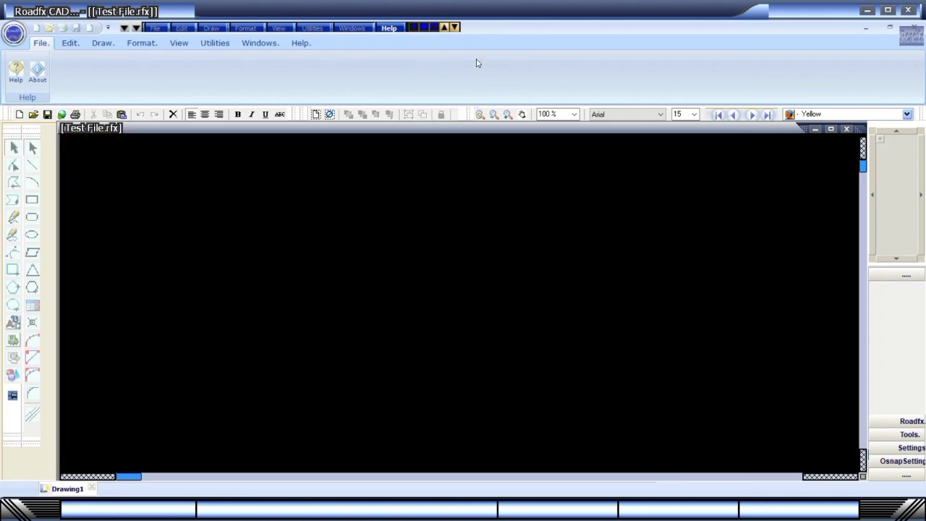
pyautogui.click(434, 28)
pyautogui.click(699, 422)
pyautogui.click(451, 26)
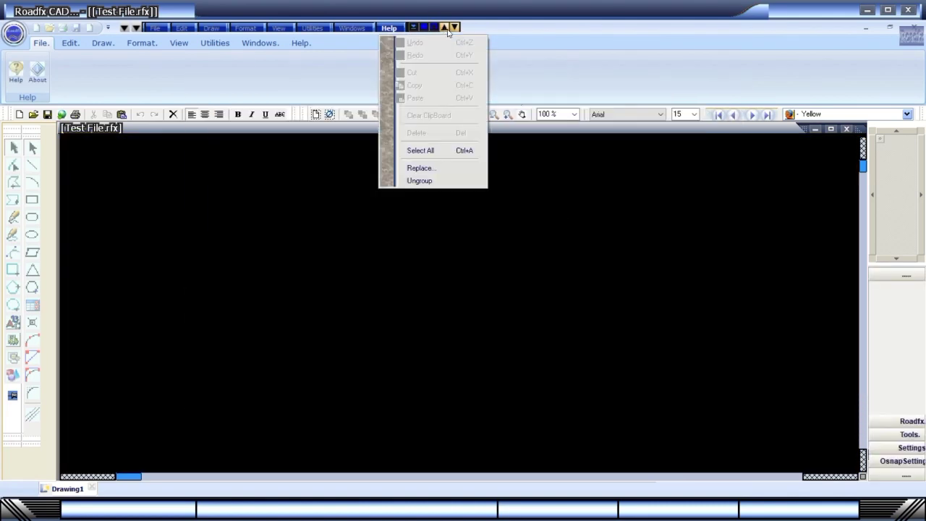
pyautogui.click(456, 27)
pyautogui.click(455, 27)
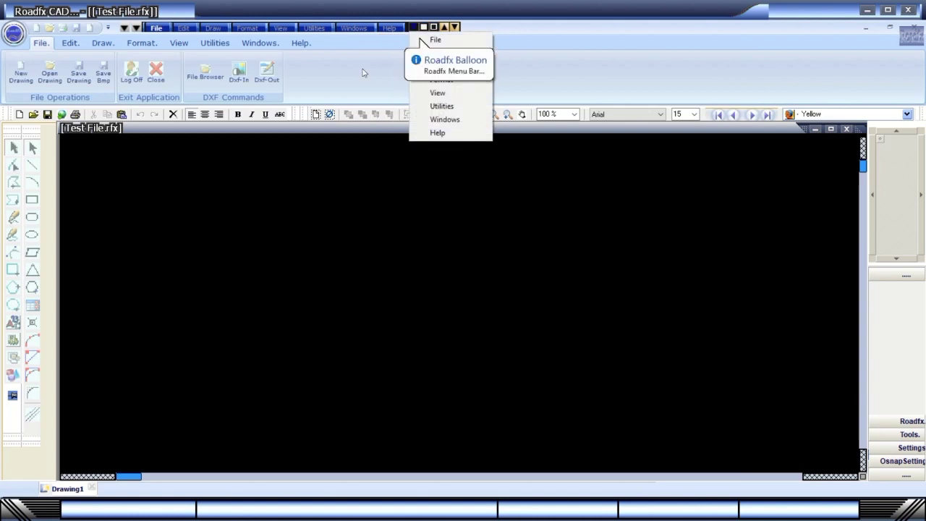
pyautogui.click(149, 29)
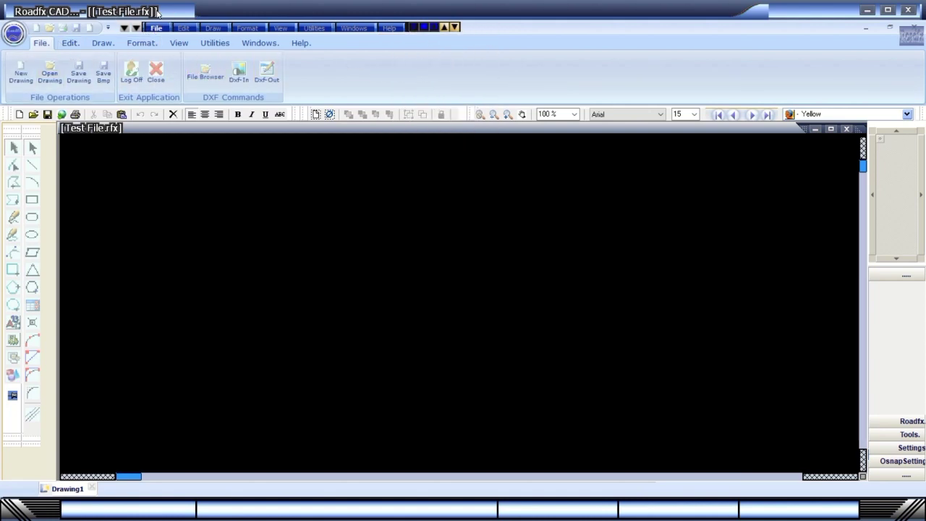
# Use Save As to save the drawing under the name Test File111.rfx.
pyautogui.click(155, 27)
pyautogui.moveTo(188, 94)
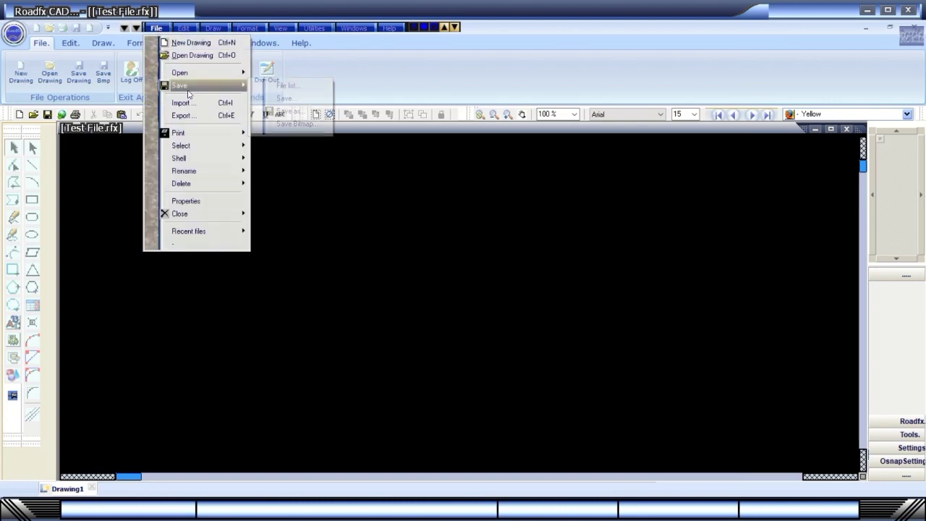
pyautogui.click(289, 109)
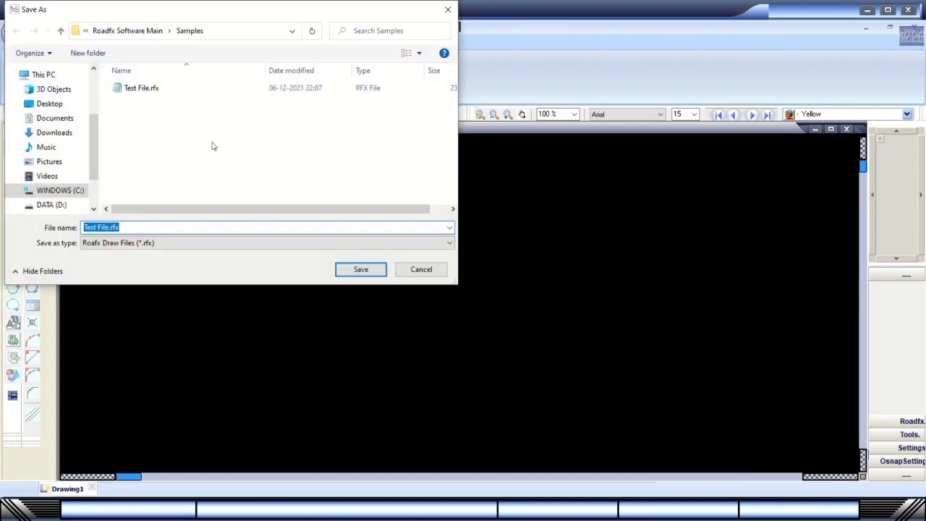
pyautogui.click(108, 228)
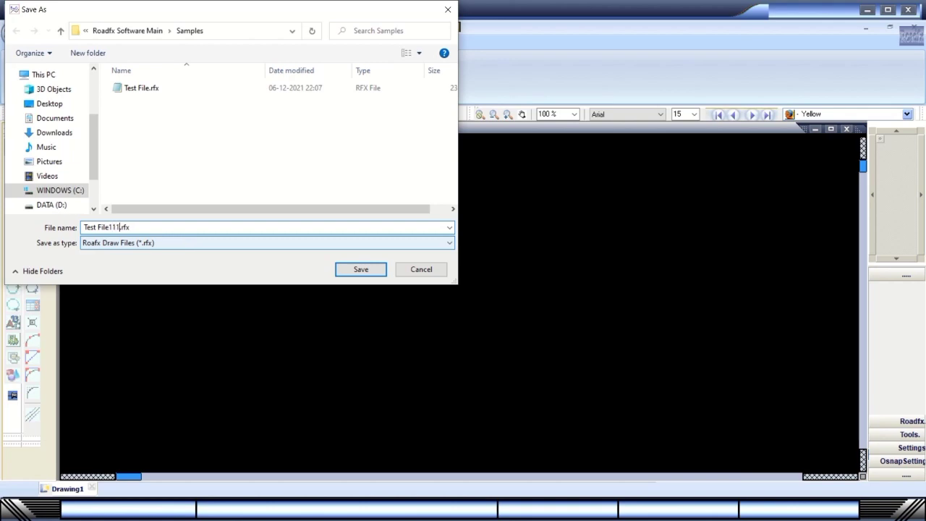
pyautogui.click(361, 269)
# Reopen Test File111.rfx with File > Open Drawing.
pyautogui.click(157, 27)
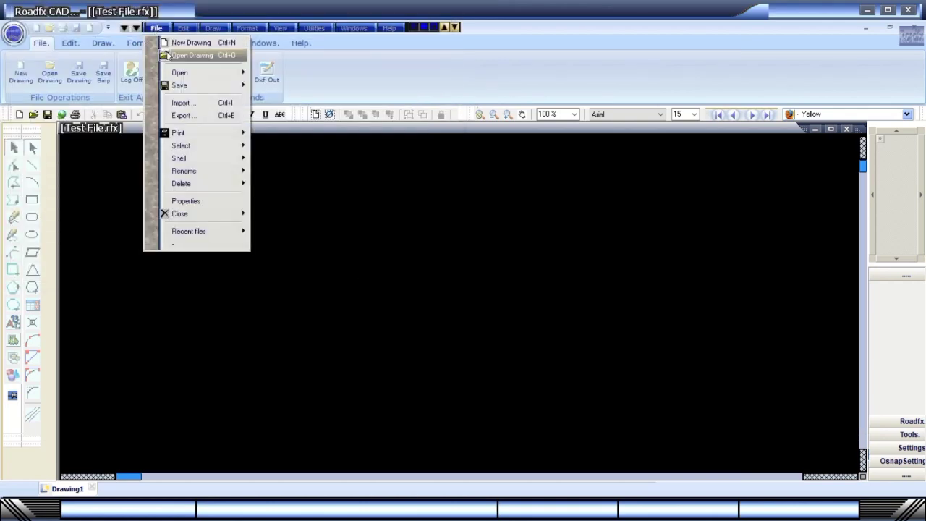
pyautogui.click(166, 56)
pyautogui.press('Return')
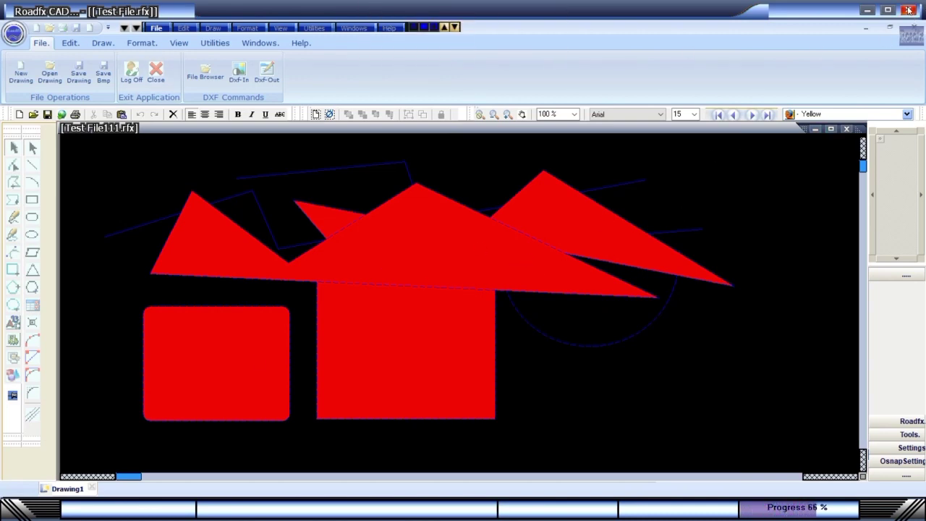
# Browse the Windows, Utilities and View ribbons, then open and close Drawing and Quick Settings.
pyautogui.click(259, 45)
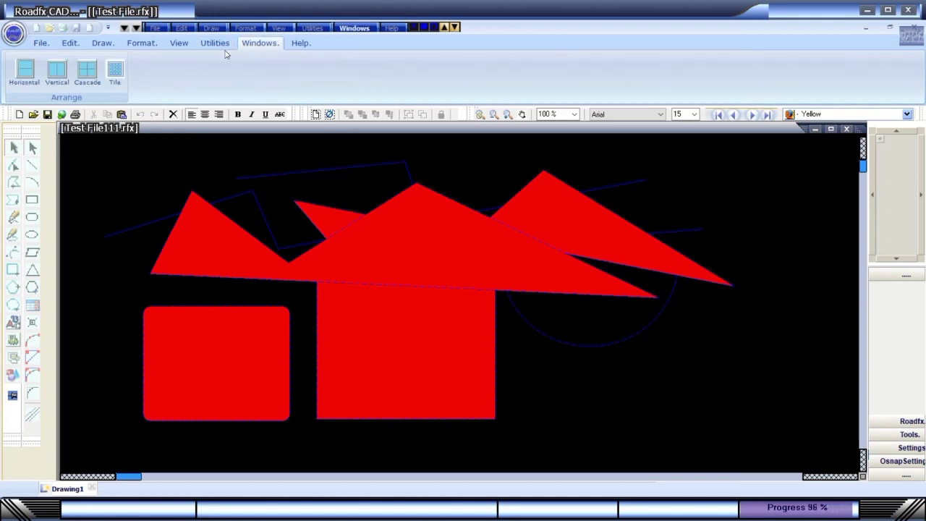
pyautogui.click(216, 43)
pyautogui.click(181, 44)
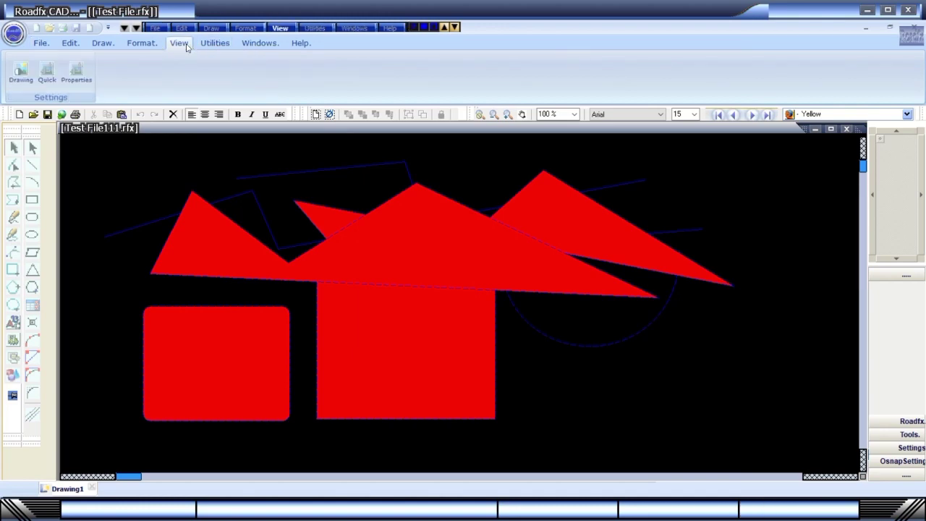
pyautogui.click(21, 72)
pyautogui.click(724, 406)
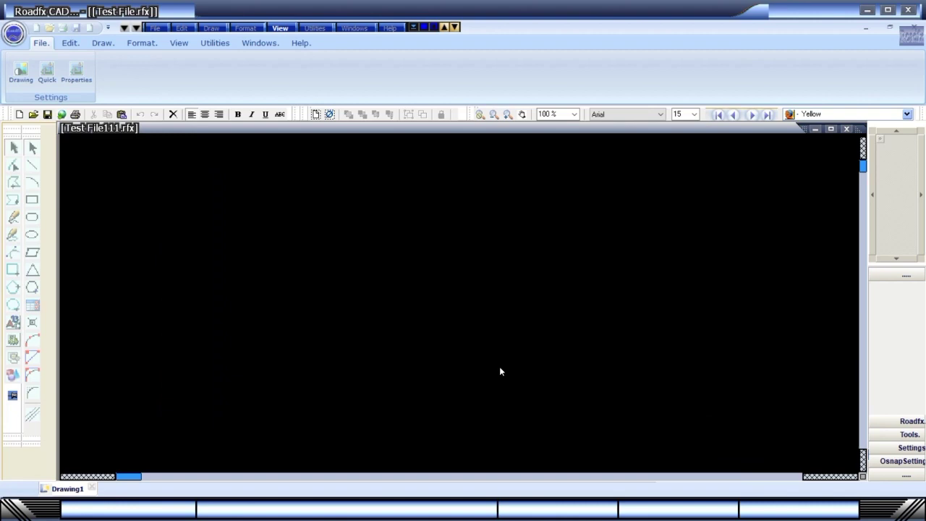
pyautogui.click(47, 74)
pyautogui.click(707, 421)
# Show List of Objects with Object Properties, then close both windows.
pyautogui.click(77, 73)
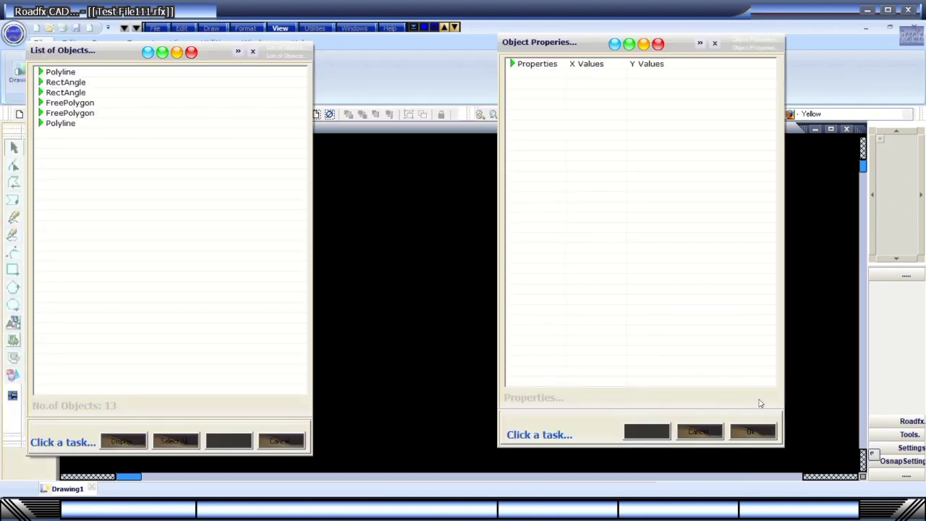
pyautogui.click(753, 431)
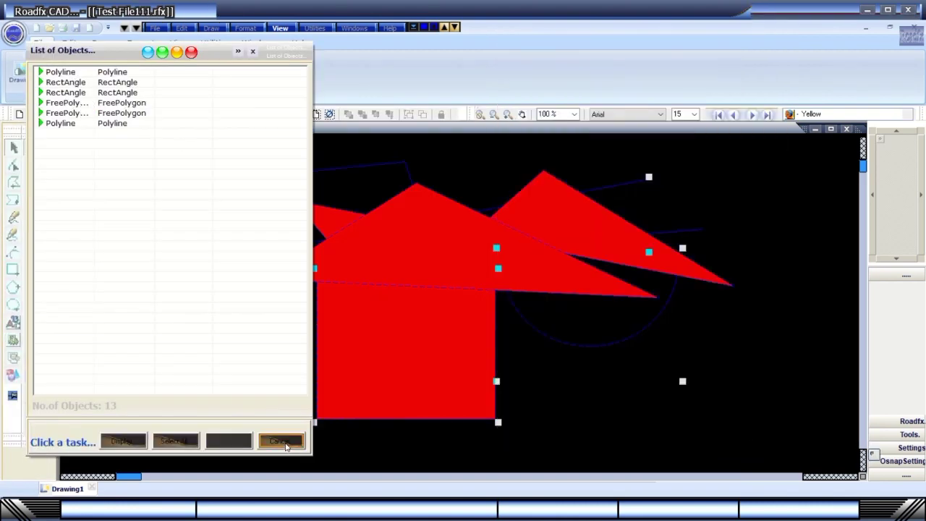
pyautogui.click(283, 442)
# In Quick Settings, view the Grid Space, Drawing and Colour pages, then exit.
pyautogui.click(47, 72)
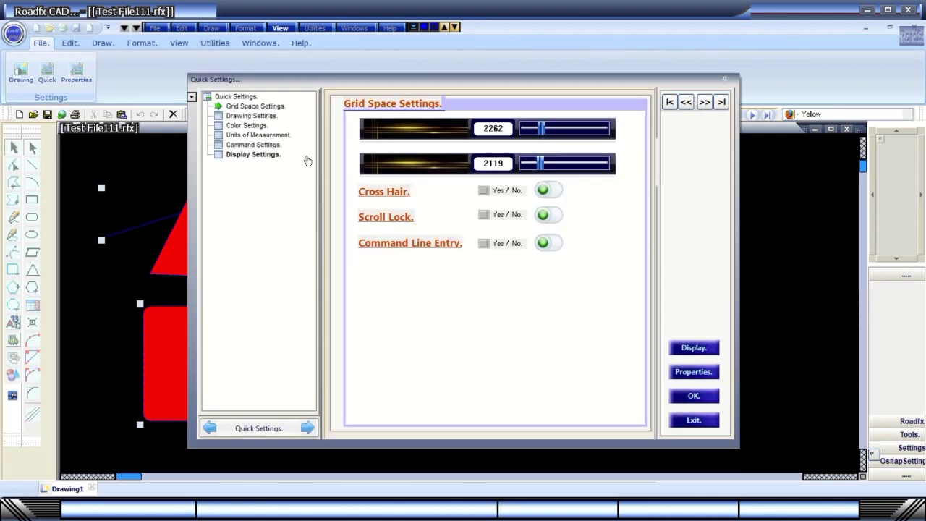
pyautogui.click(251, 107)
pyautogui.click(248, 117)
pyautogui.click(247, 126)
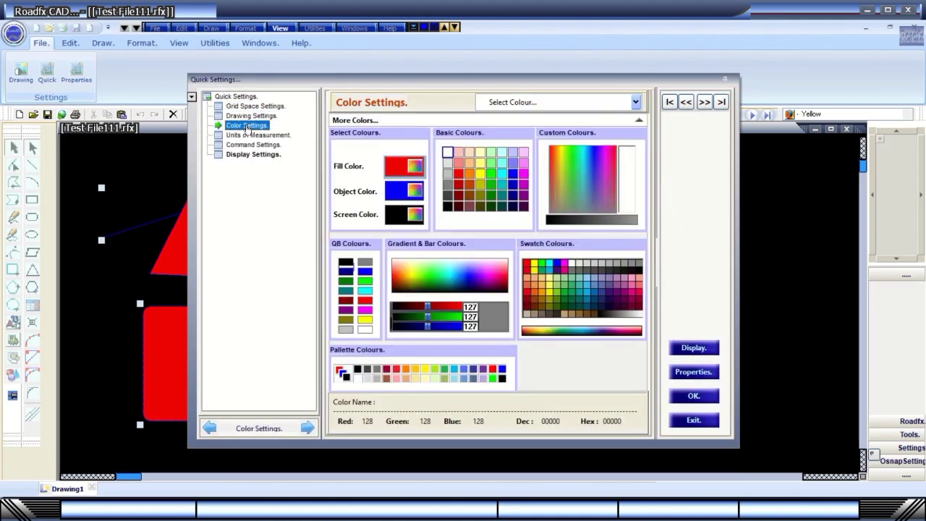
pyautogui.click(250, 116)
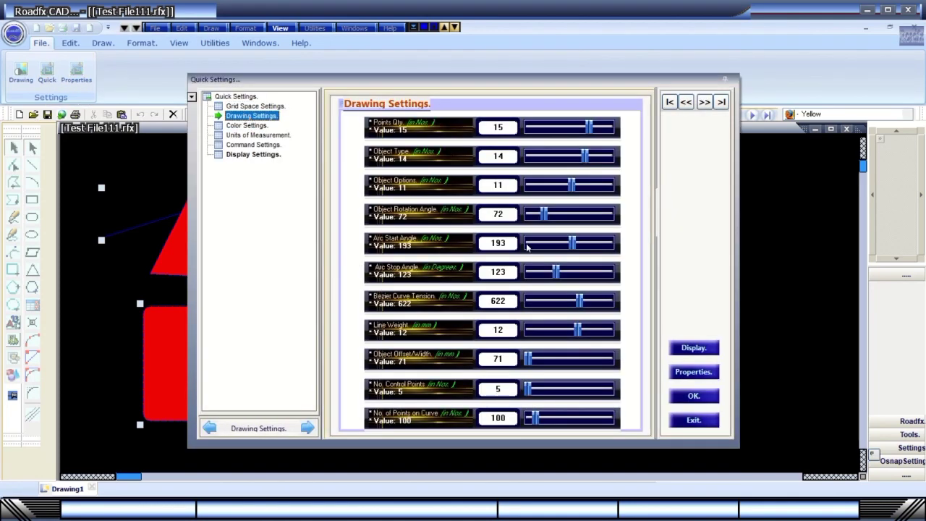
pyautogui.click(703, 423)
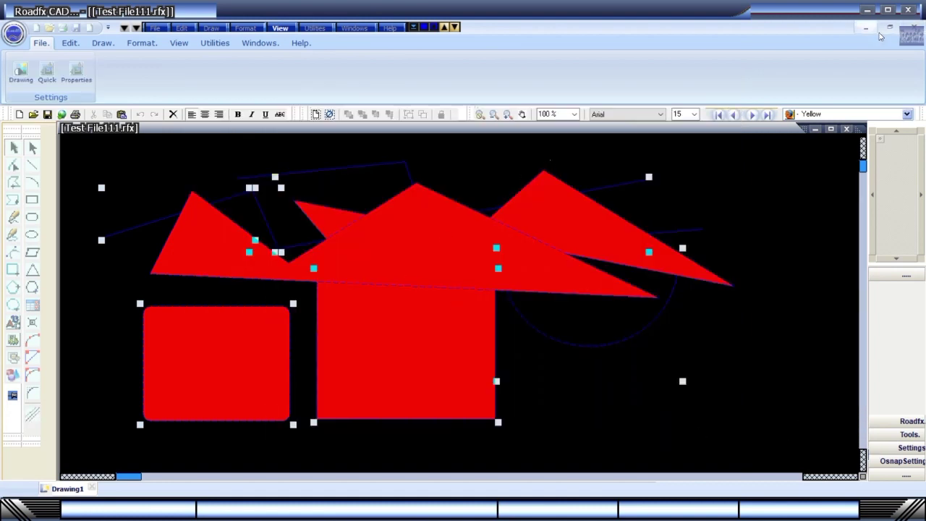
# Close Roadfx CAD, saving changes to Test File111.rfx, and relaunch it from the desktop.
pyautogui.click(909, 11)
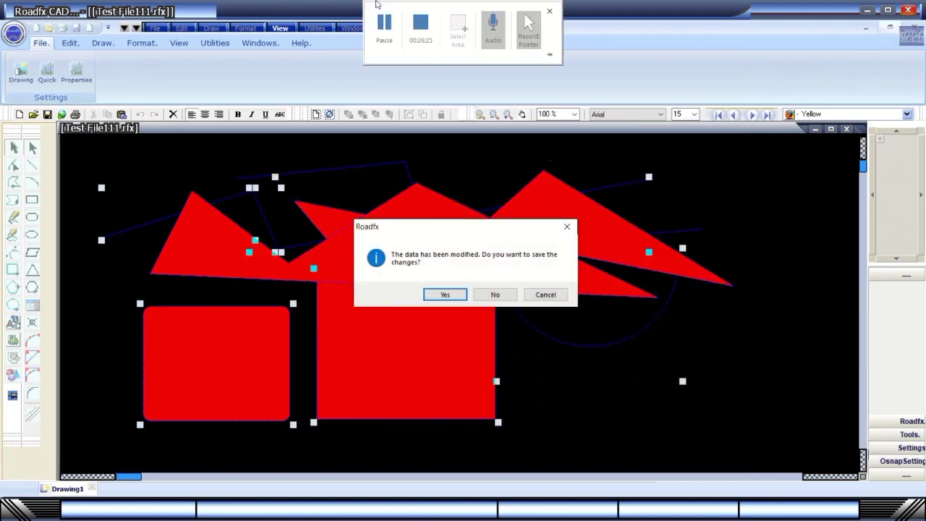
pyautogui.click(451, 295)
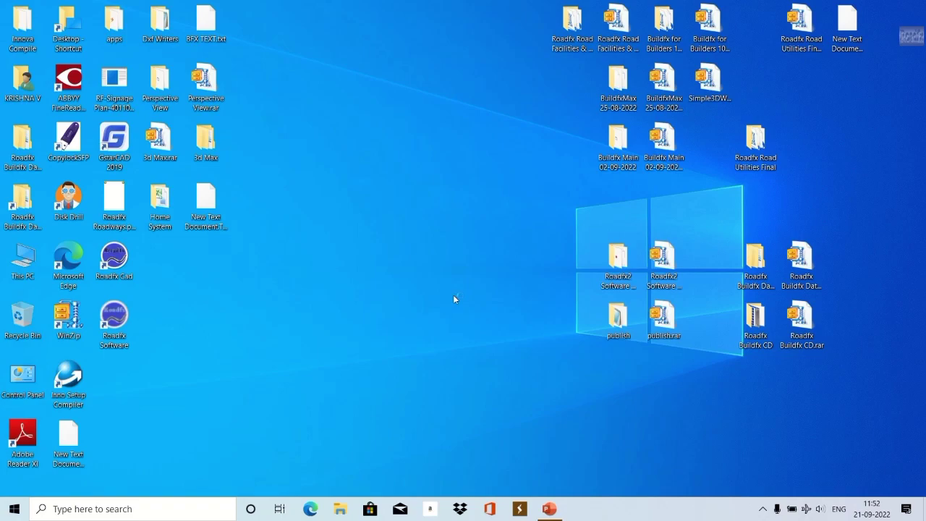
pyautogui.rightClick(382, 238)
pyautogui.click(415, 275)
pyautogui.doubleClick(113, 322)
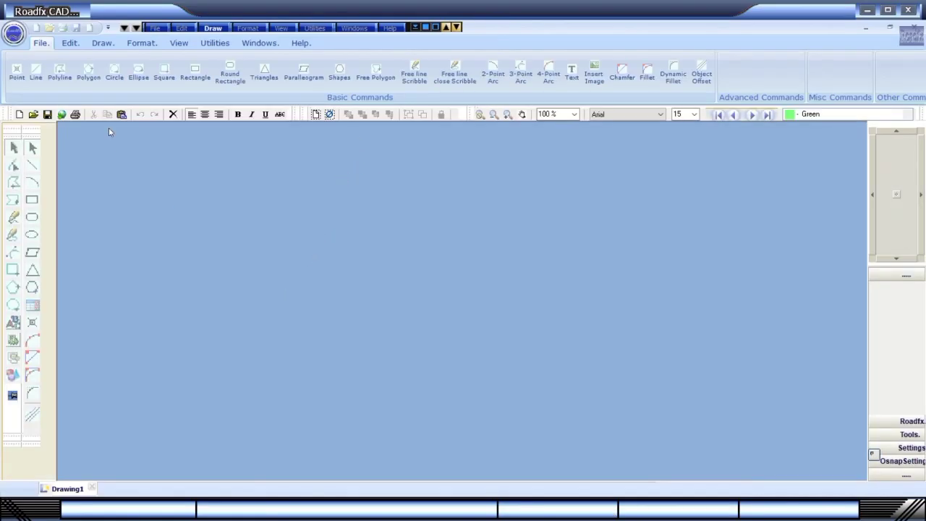
# Create a new blank drawing, Drawing2, from the File tab.
pyautogui.click(154, 27)
pyautogui.click(40, 43)
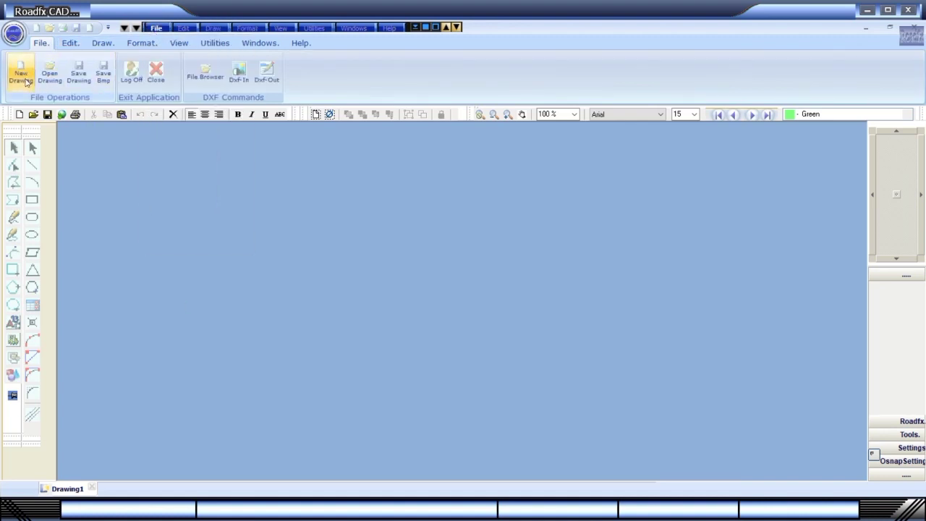
pyautogui.click(24, 80)
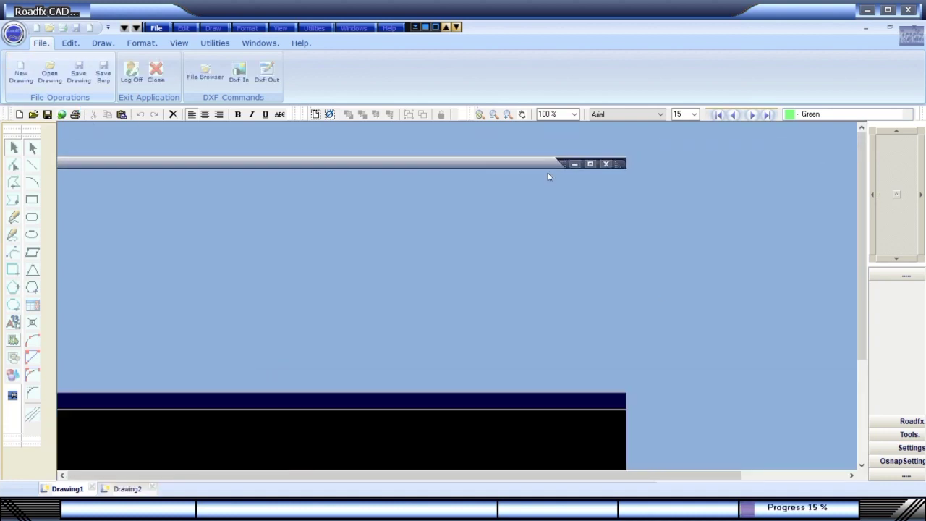
# Maximize Drawing2 and draw a Corner T Junction Sharp from three points.
pyautogui.click(590, 164)
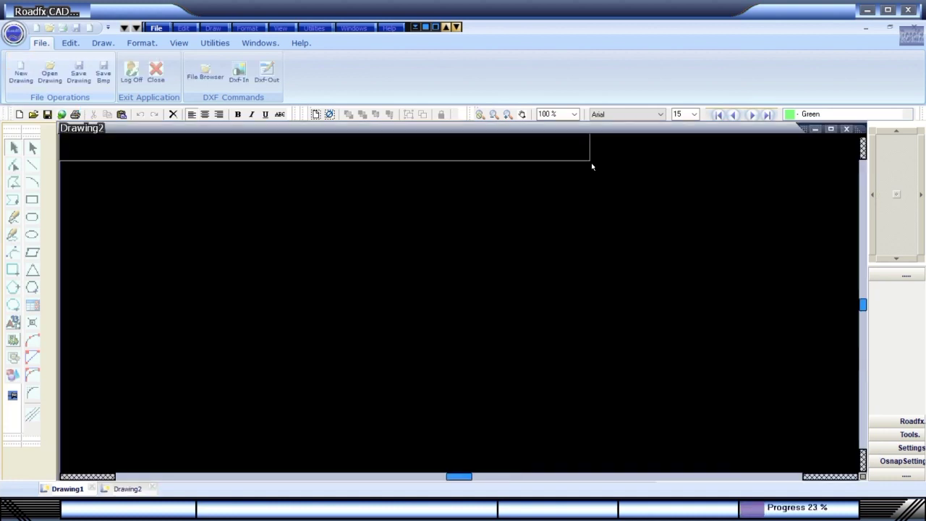
pyautogui.click(216, 29)
pyautogui.moveTo(304, 85)
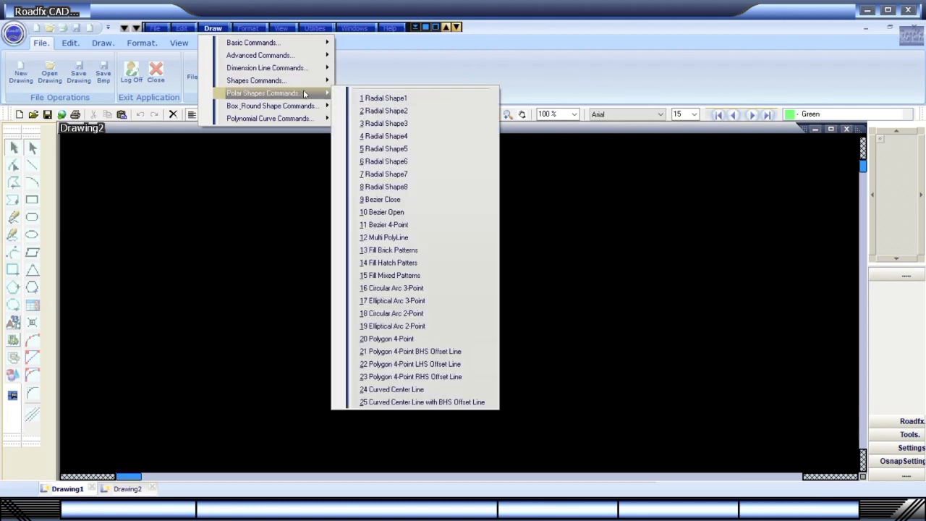
pyautogui.moveTo(299, 58)
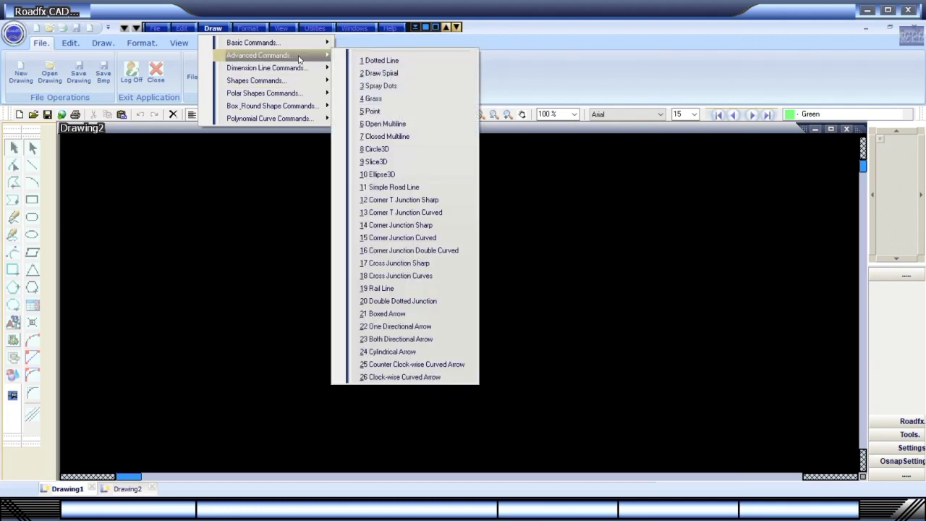
pyautogui.click(398, 200)
pyautogui.click(209, 324)
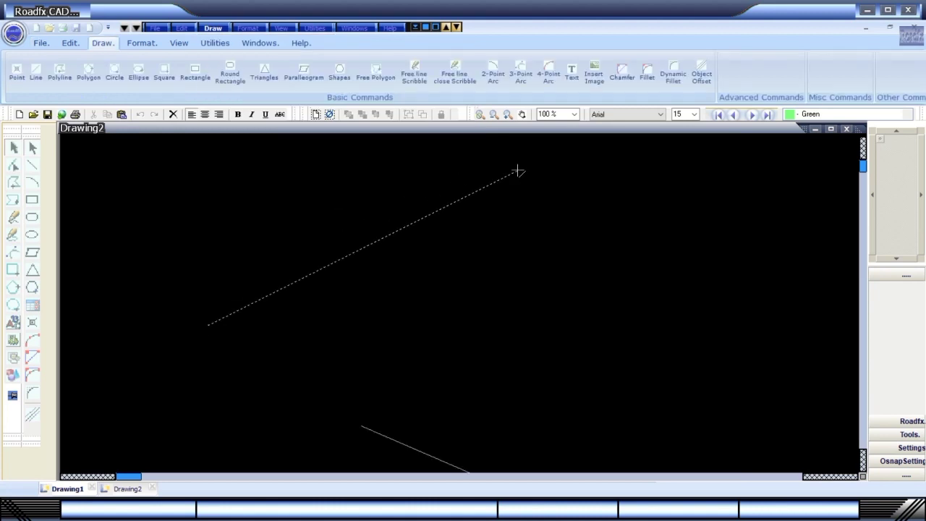
pyautogui.click(518, 171)
pyautogui.click(675, 315)
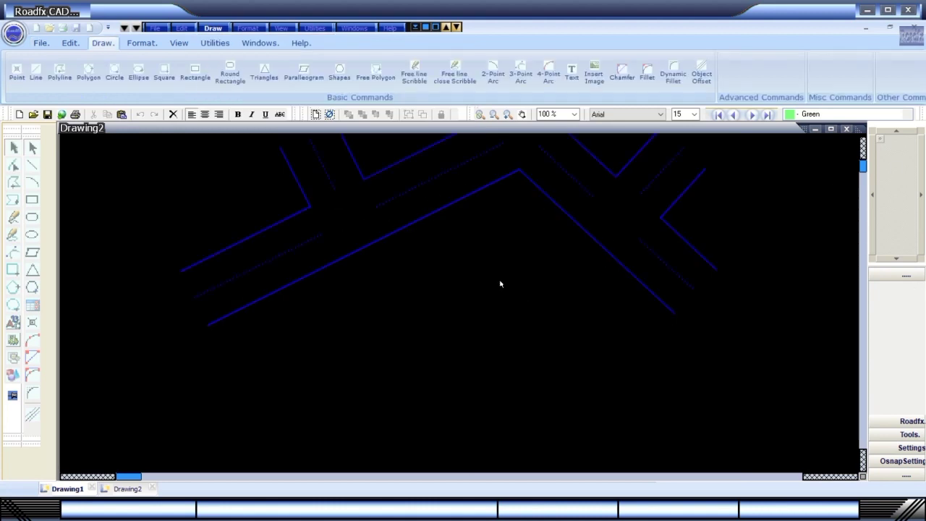
# Draw a Simple Road Line from Advanced Commands.
pyautogui.click(213, 28)
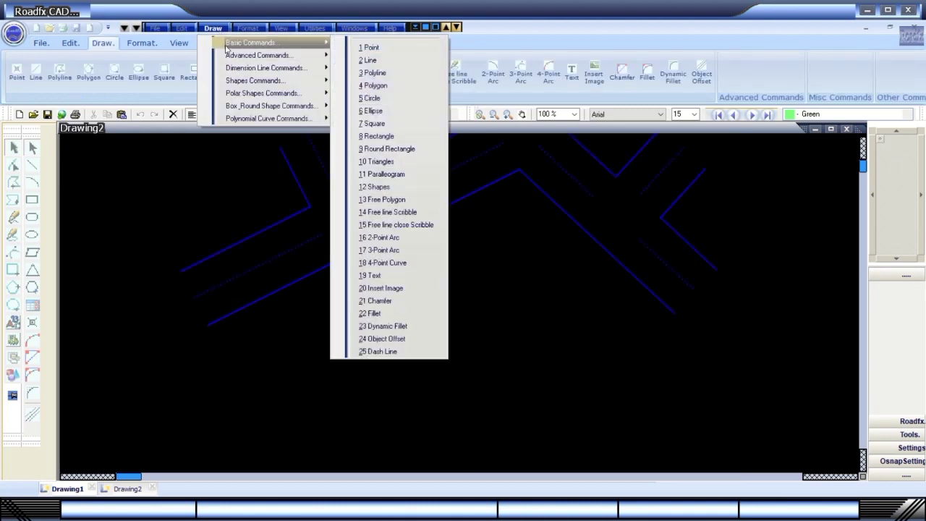
pyautogui.moveTo(293, 69)
pyautogui.moveTo(275, 57)
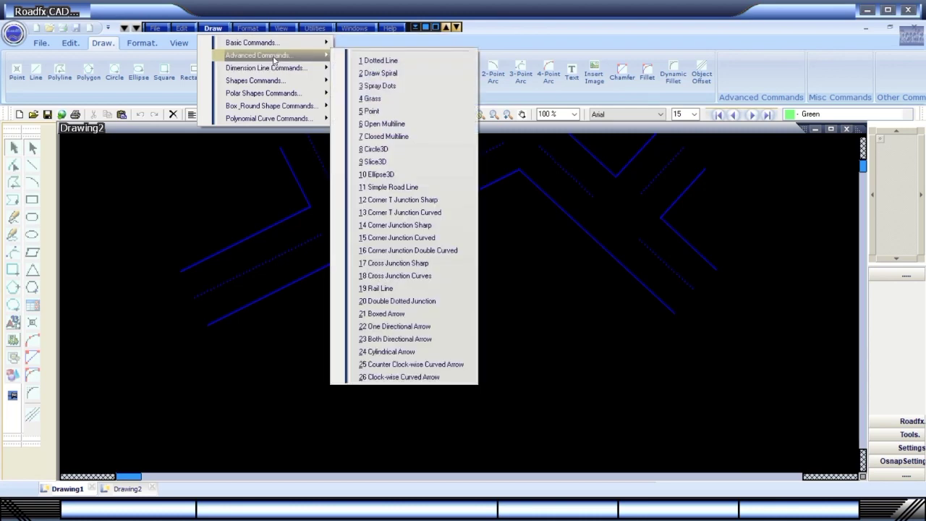
pyautogui.click(407, 190)
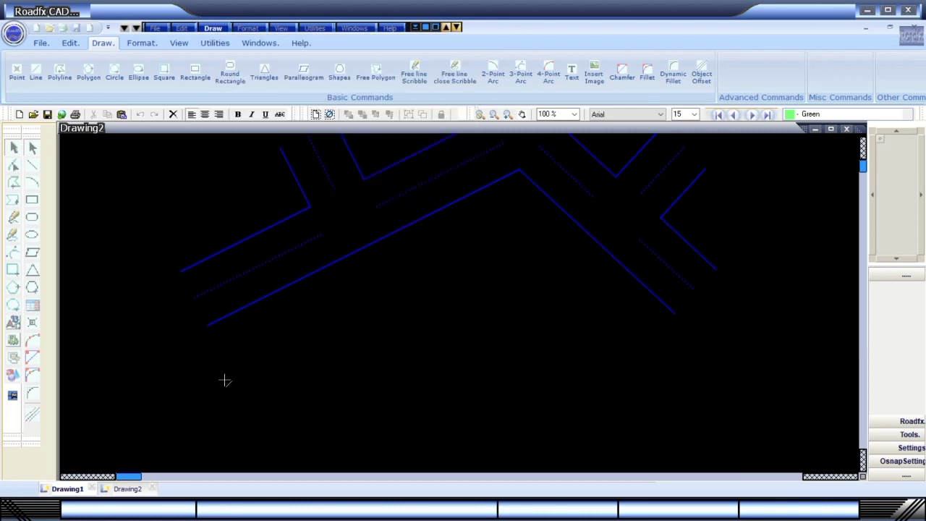
pyautogui.click(455, 257)
pyautogui.click(212, 27)
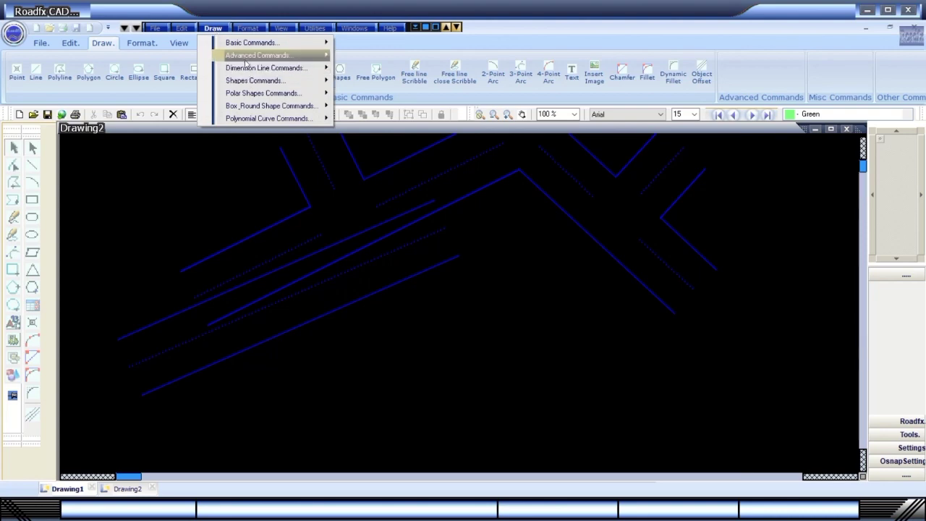
# Draw a Corner T Junction Curved from three points in the lower half.
pyautogui.moveTo(275, 55)
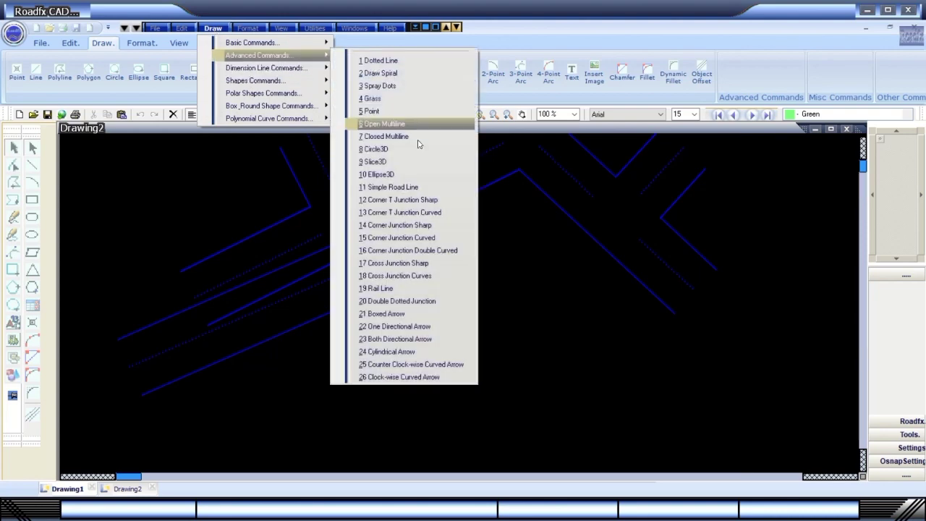
pyautogui.click(411, 212)
pyautogui.click(265, 434)
pyautogui.click(503, 372)
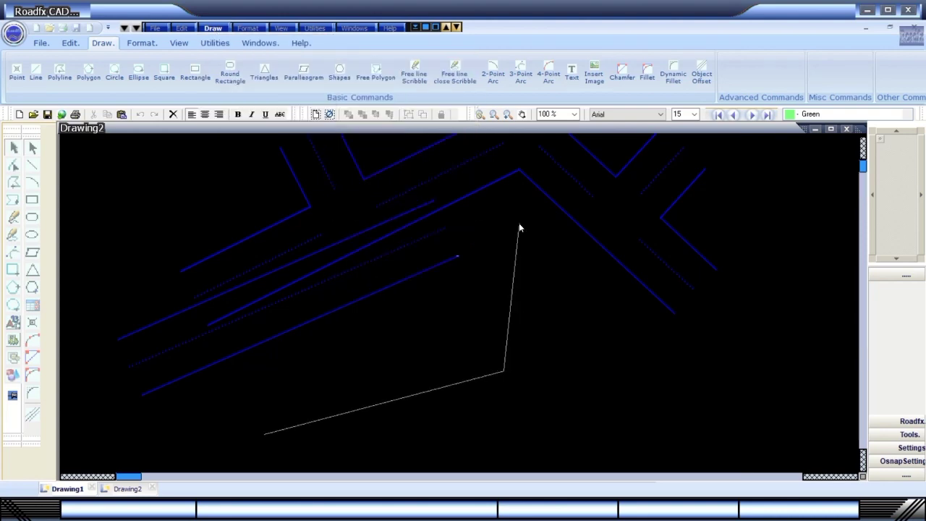
pyautogui.click(519, 228)
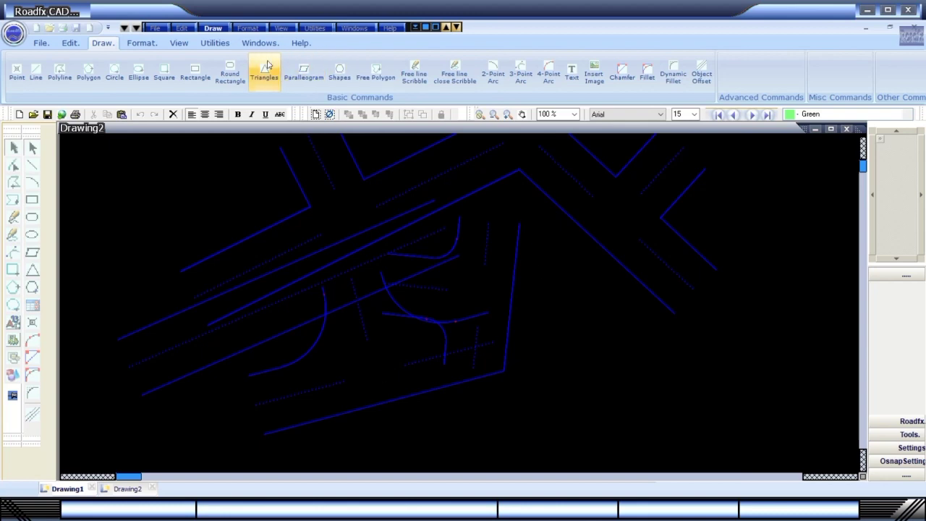
# Draw a Corner Junction Sharp on the right side of the drawing.
pyautogui.click(213, 28)
pyautogui.moveTo(290, 55)
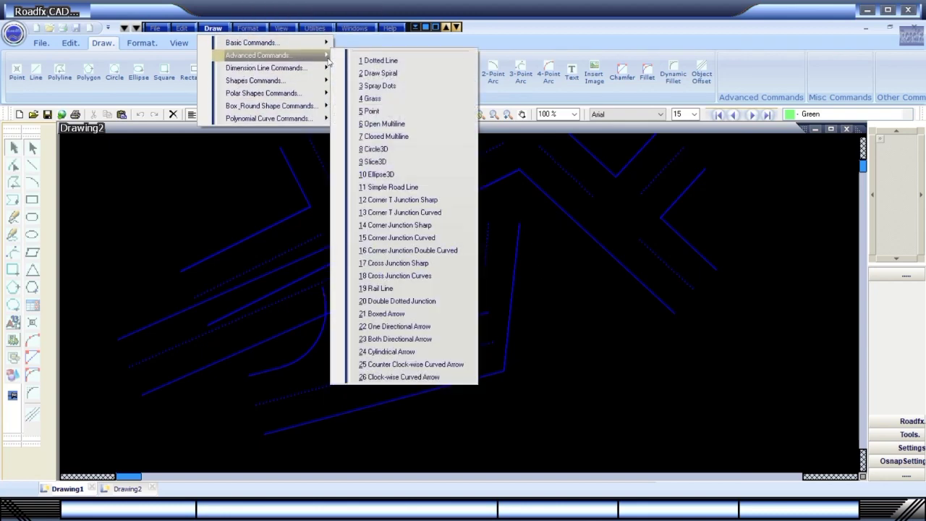
pyautogui.click(410, 226)
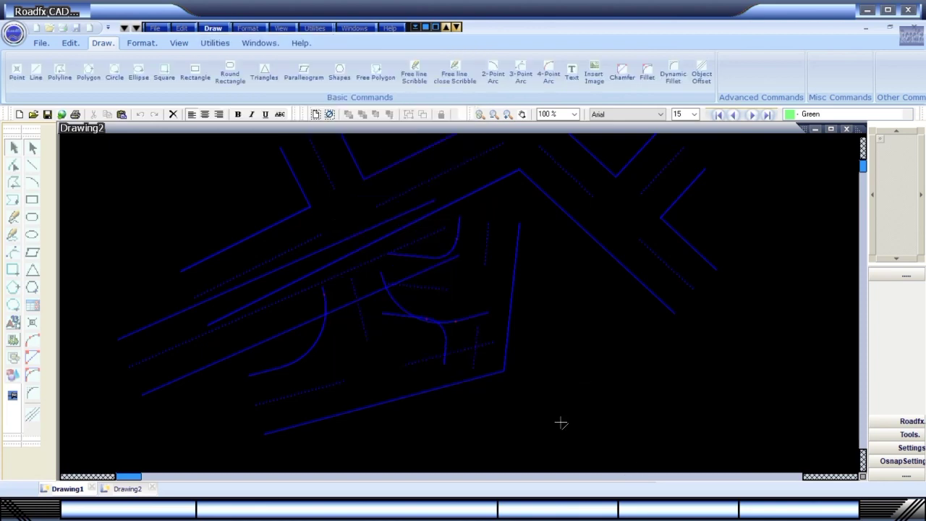
pyautogui.click(771, 382)
pyautogui.click(751, 250)
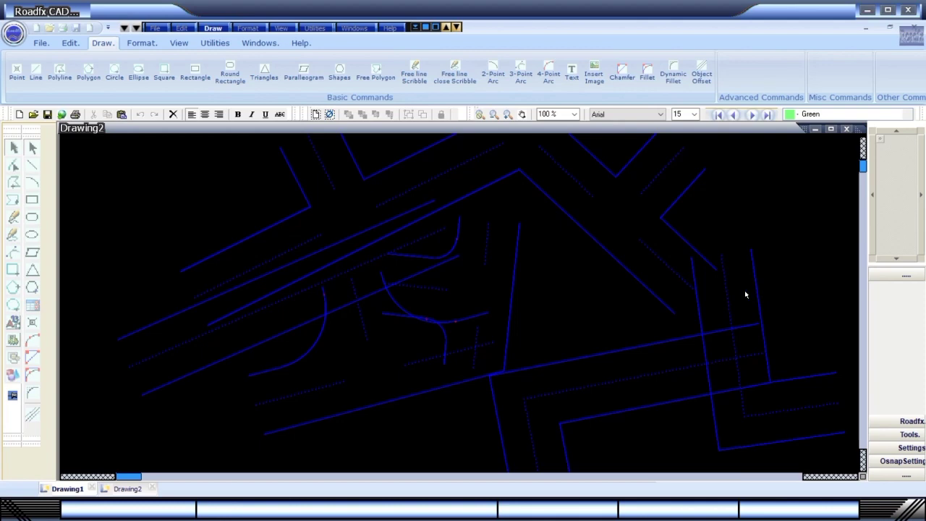
# Paste the road-drawing screenshot into Paint, save it as RCad002.jpg, and return to Roadfx CAD.
pyautogui.hotkey('alt', 'Tab')
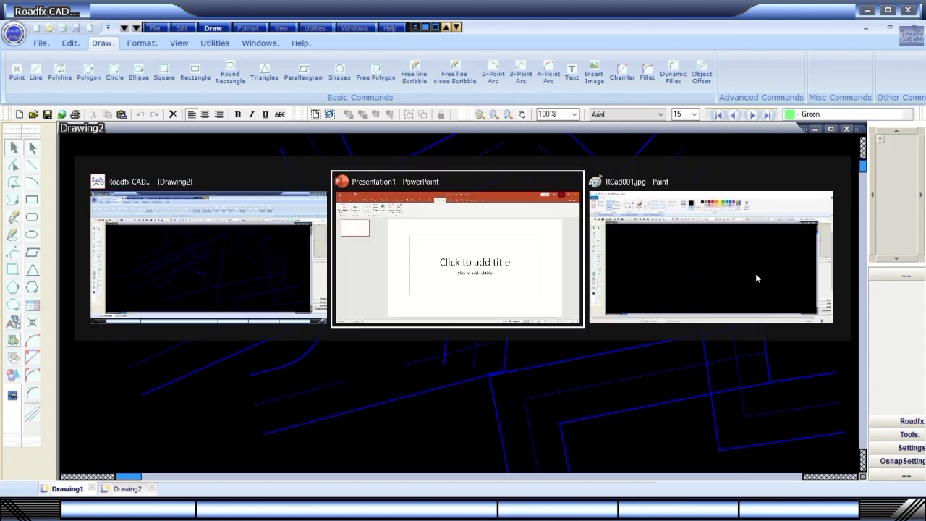
pyautogui.hotkey('alt', 'Tab')
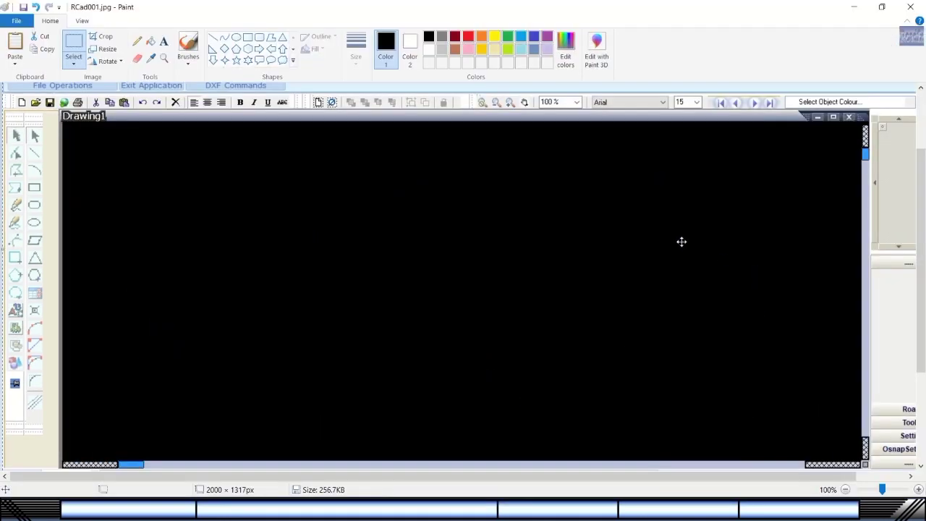
pyautogui.scroll(2, 682, 242)
pyautogui.click(16, 20)
pyautogui.click(41, 120)
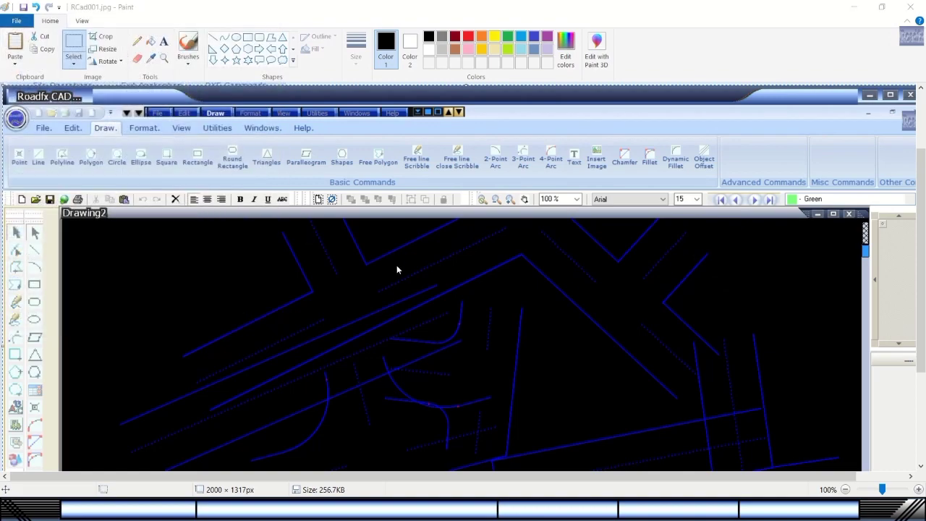
pyautogui.click(383, 325)
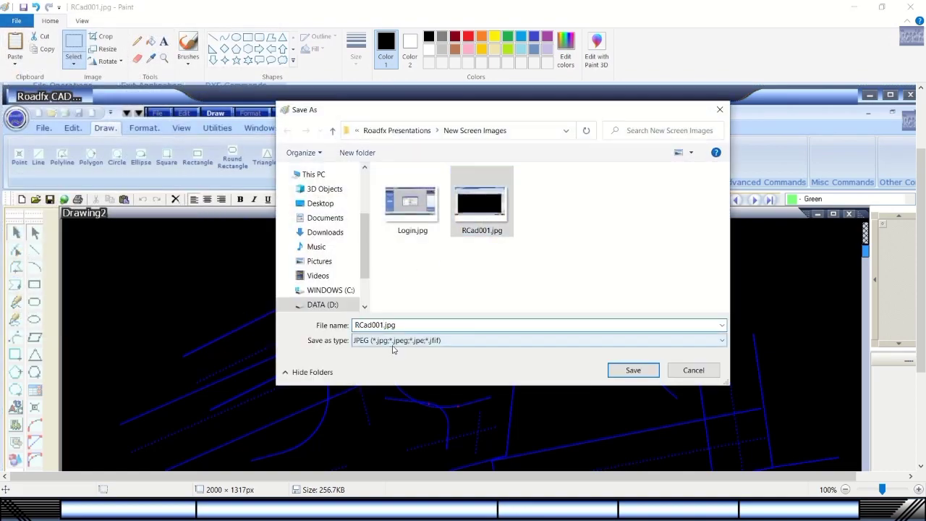
pyautogui.press('BackSpace')
pyautogui.write('2')
pyautogui.click(624, 369)
pyautogui.hotkey('alt', 'Tab')
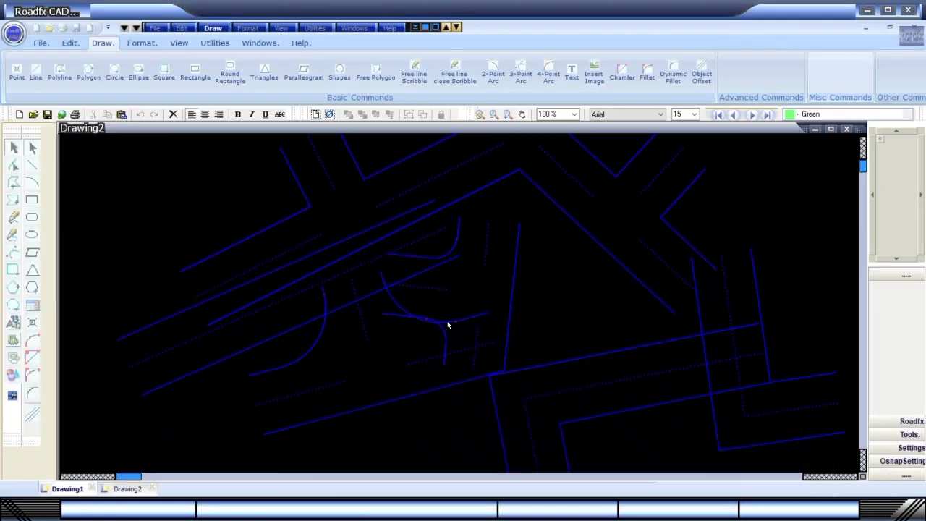
# Scroll the view and draw a curved corner junction from three points.
pyautogui.click(863, 178)
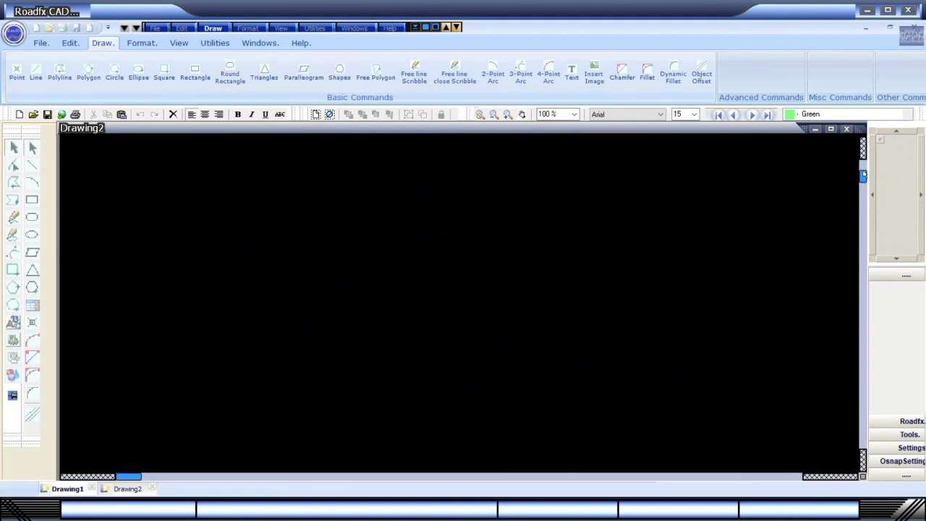
pyautogui.click(864, 460)
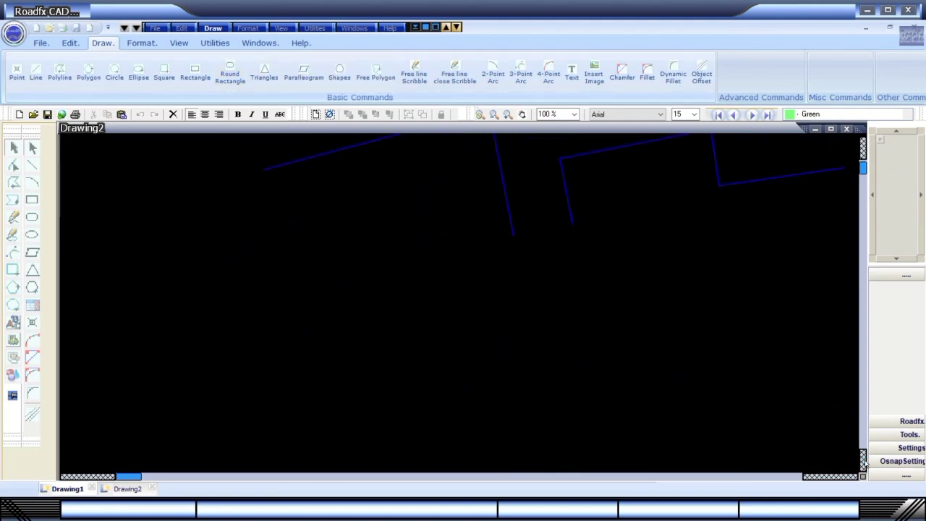
pyautogui.click(864, 460)
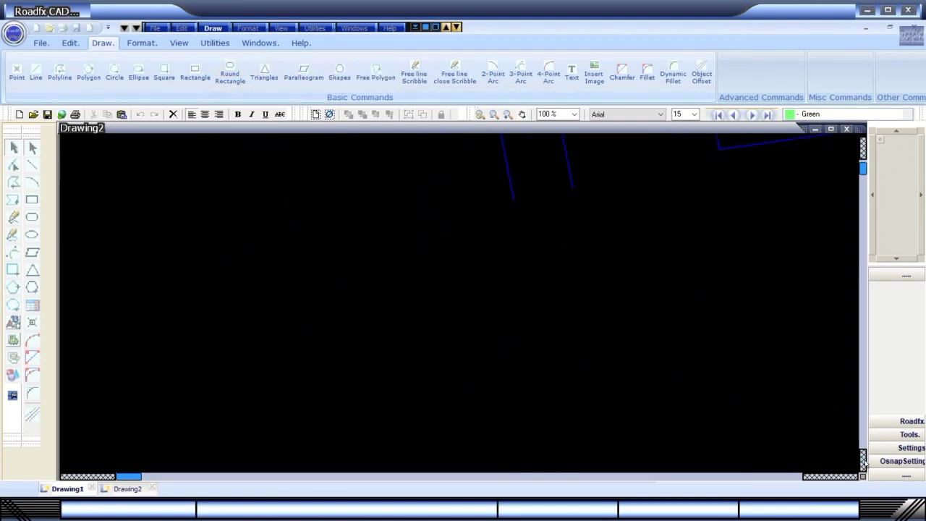
pyautogui.click(865, 178)
pyautogui.click(212, 28)
pyautogui.moveTo(257, 55)
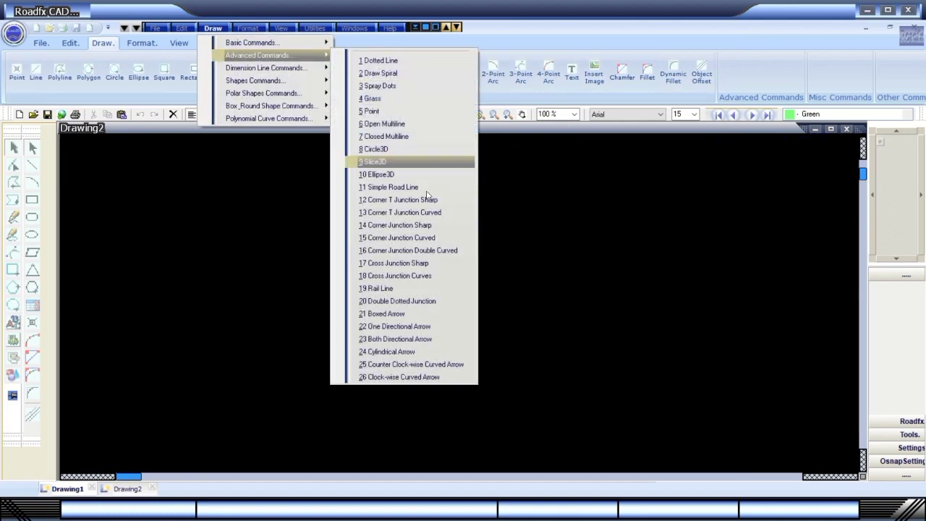
pyautogui.click(430, 245)
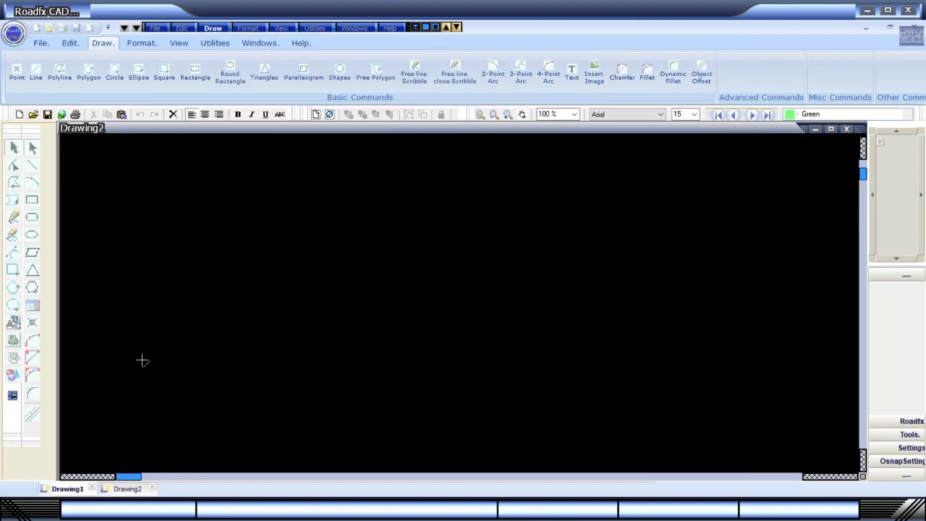
pyautogui.click(144, 359)
pyautogui.click(567, 317)
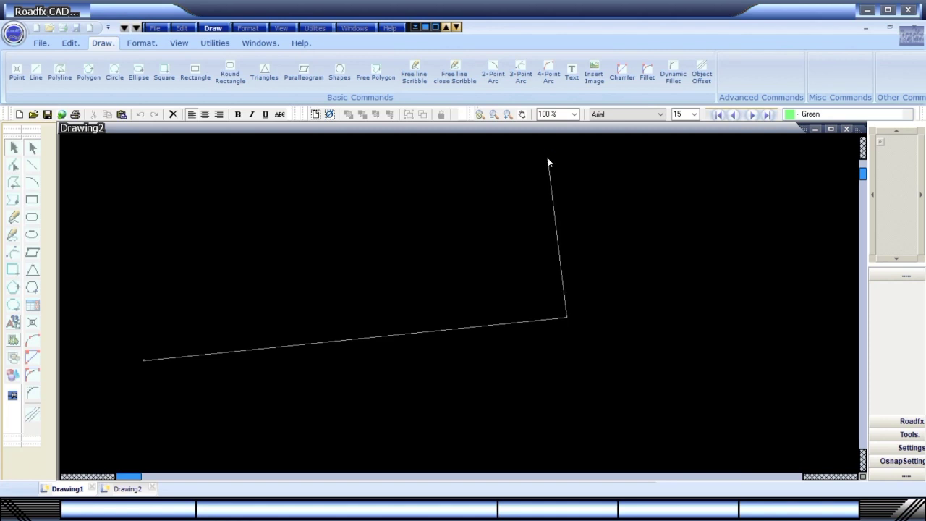
pyautogui.click(549, 162)
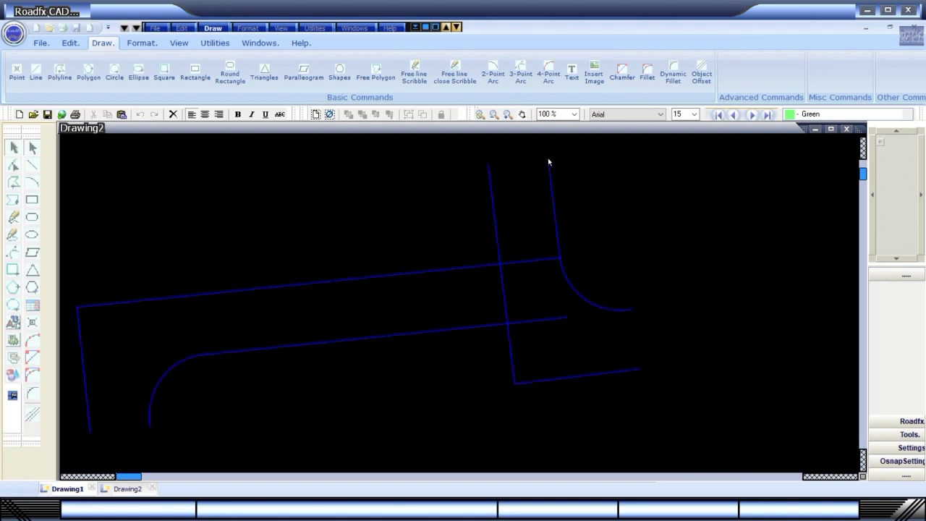
# Draw a double curved corner junction from three points.
pyautogui.click(864, 186)
pyautogui.click(212, 27)
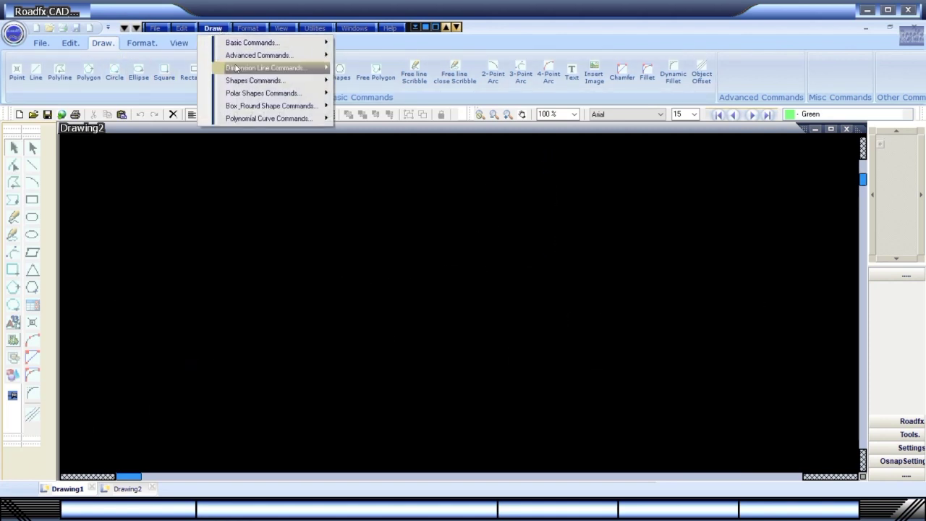
pyautogui.moveTo(249, 55)
pyautogui.click(408, 250)
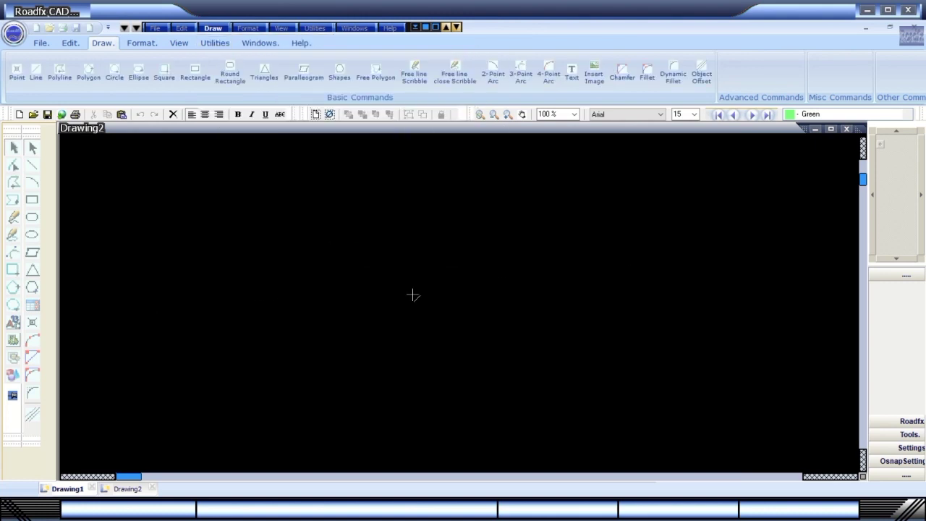
pyautogui.click(149, 313)
pyautogui.click(622, 268)
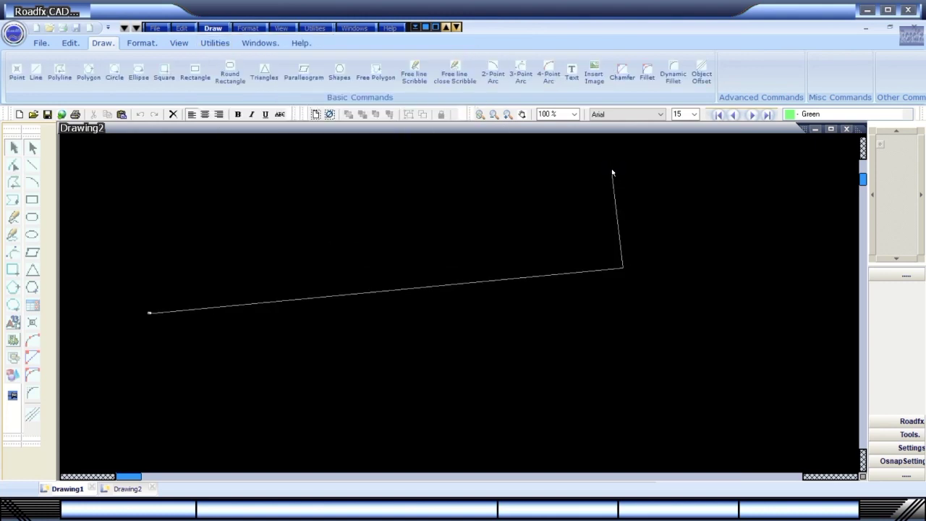
pyautogui.click(612, 173)
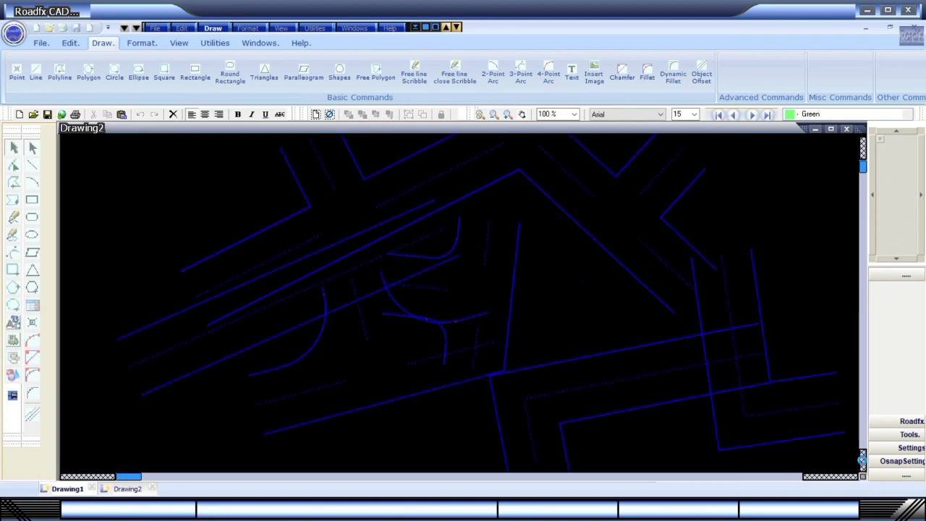
# Pan the drawing down past the roads to an empty area.
pyautogui.click(863, 460)
pyautogui.click(898, 261)
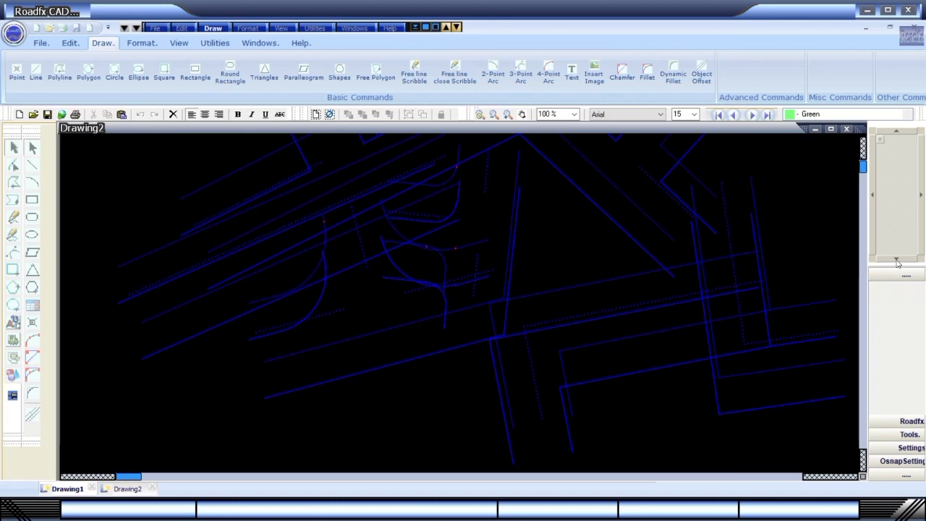
pyautogui.click(897, 261)
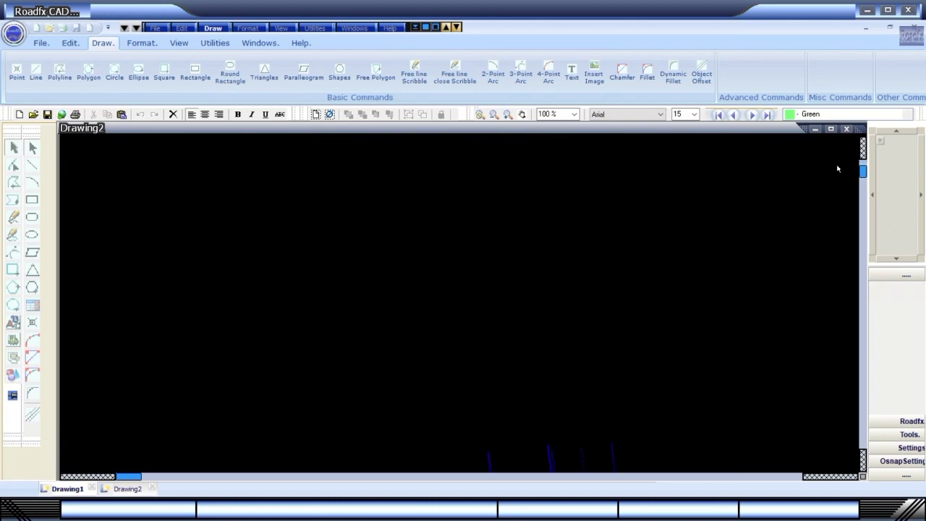
# Draw a Cross Junction Sharp across the empty area.
pyautogui.click(213, 27)
pyautogui.moveTo(239, 57)
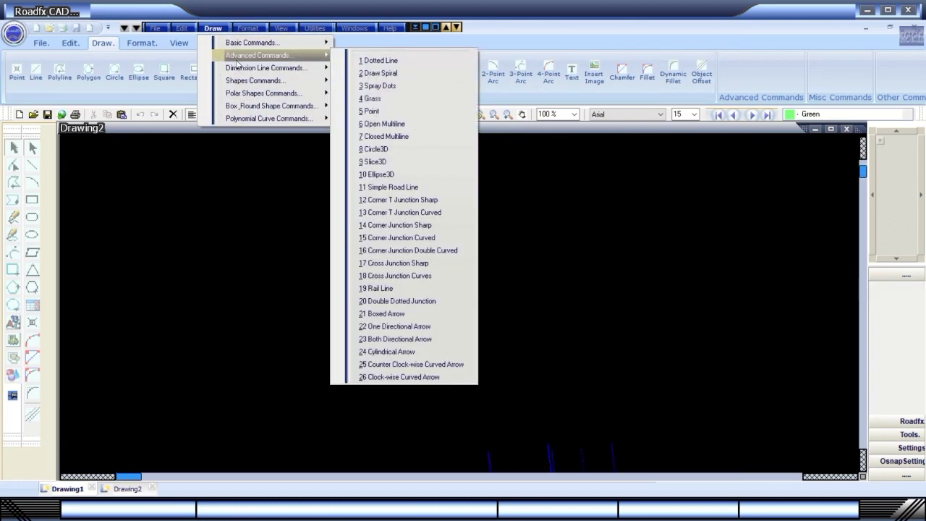
pyautogui.click(398, 263)
pyautogui.moveTo(242, 334); pyautogui.dragTo(593, 241)
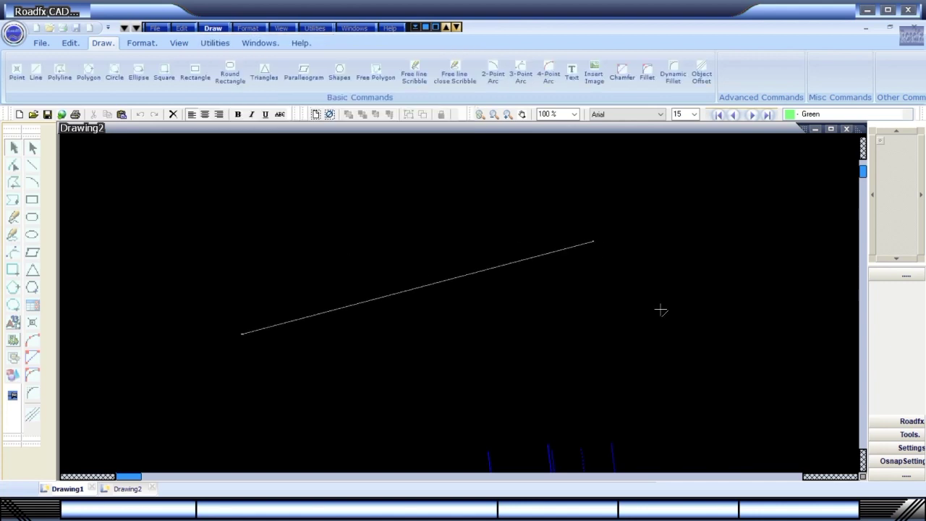
pyautogui.click(725, 398)
# Draw a Corner Junction Curved on the left side.
pyautogui.click(213, 28)
pyautogui.moveTo(261, 55)
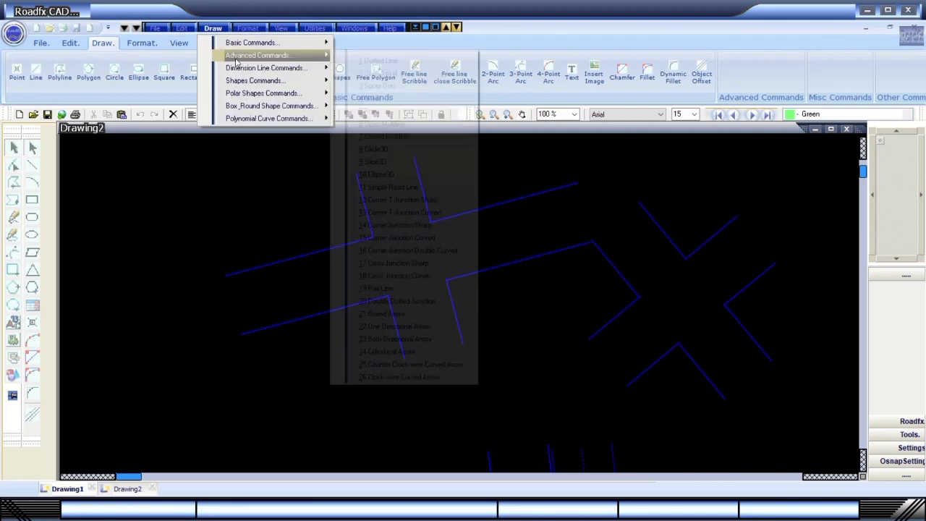
pyautogui.click(385, 239)
pyautogui.click(123, 234)
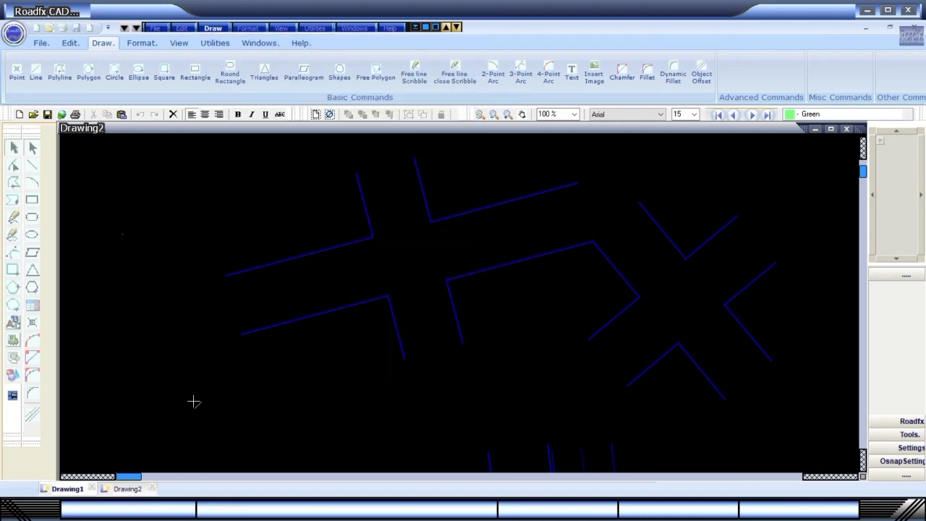
pyautogui.click(314, 407)
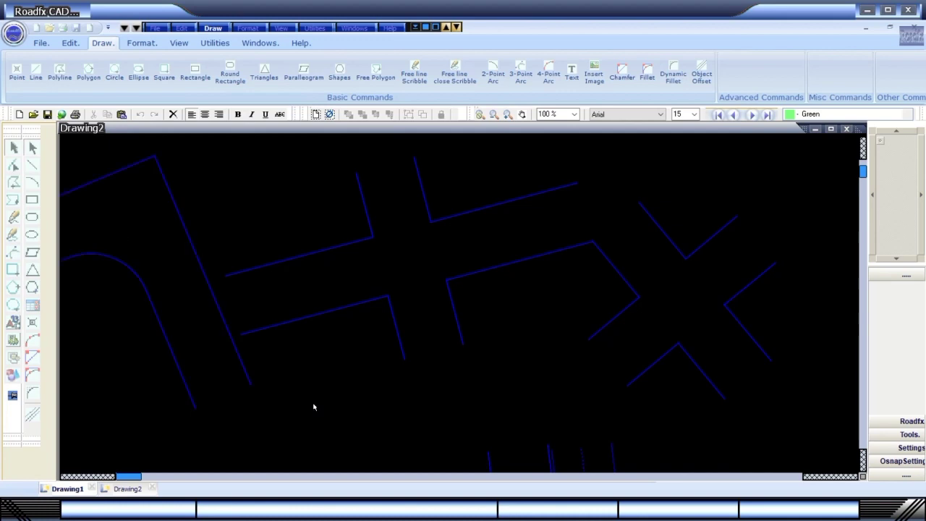
# Pan down to blank space and start a Cross Junction Curves, placing its start point.
pyautogui.click(891, 262)
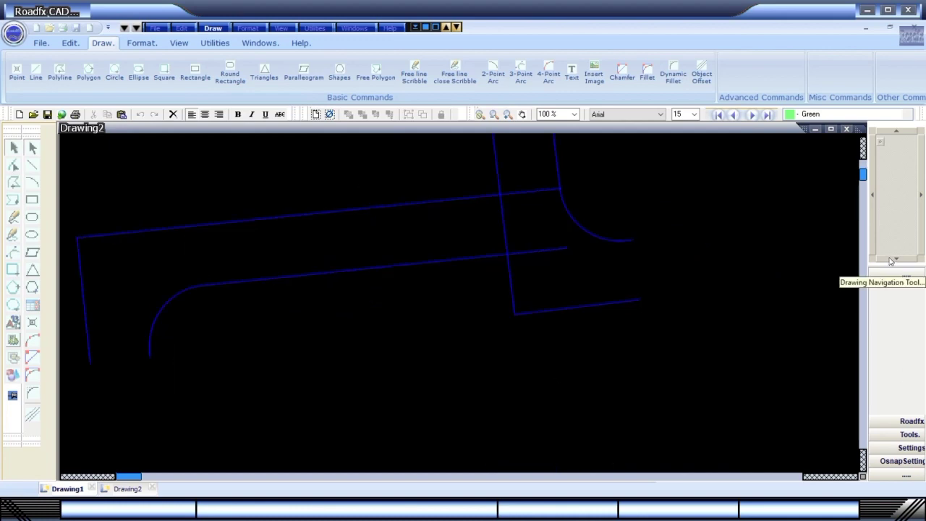
pyautogui.click(891, 262)
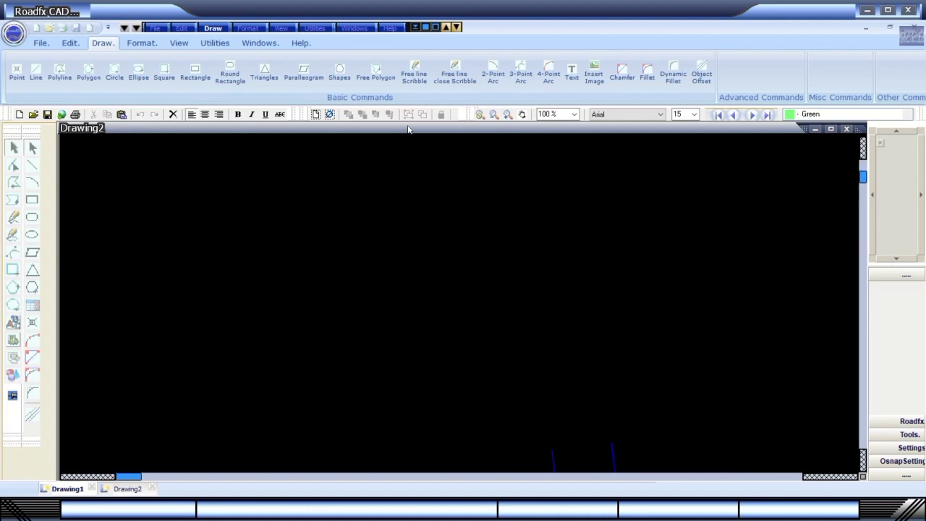
pyautogui.click(210, 29)
pyautogui.moveTo(257, 55)
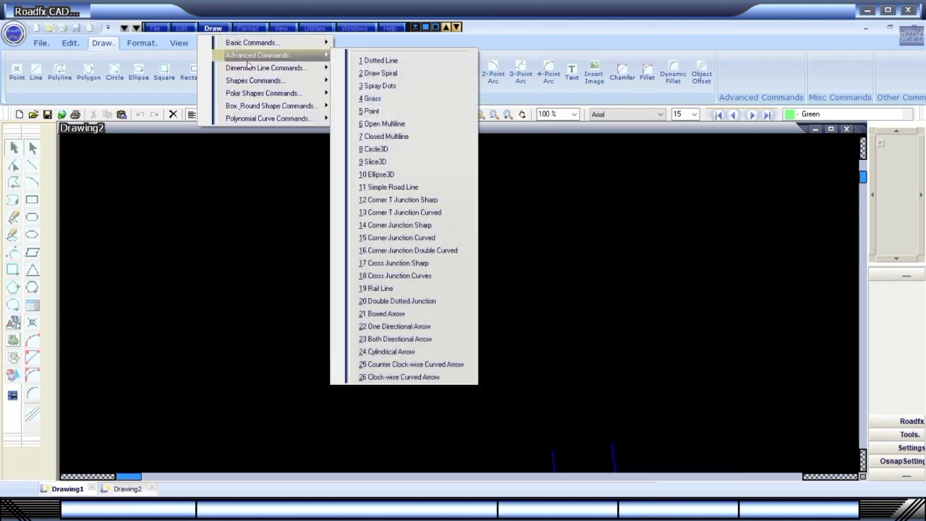
pyautogui.click(402, 276)
pyautogui.click(253, 347)
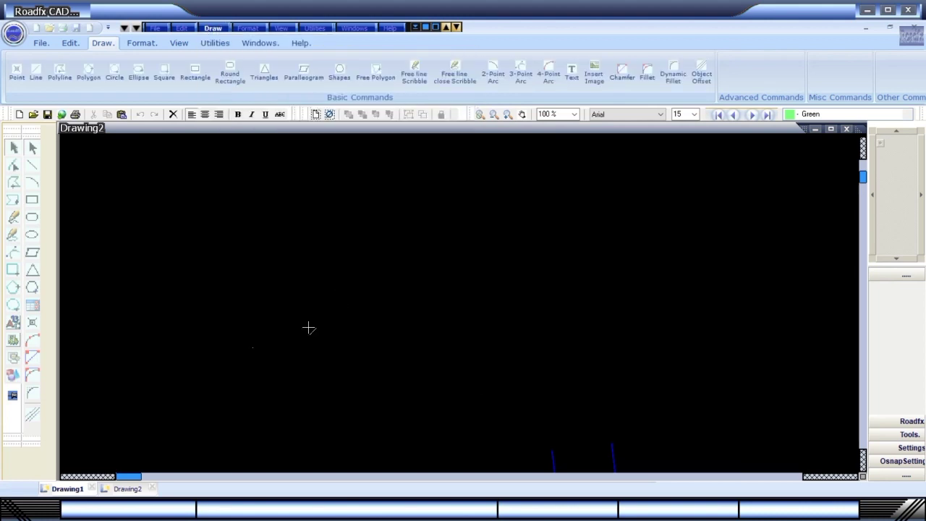
# Finish the curved cross junction and draw a diagonal Rail Line from lower left to upper right.
pyautogui.click(579, 234)
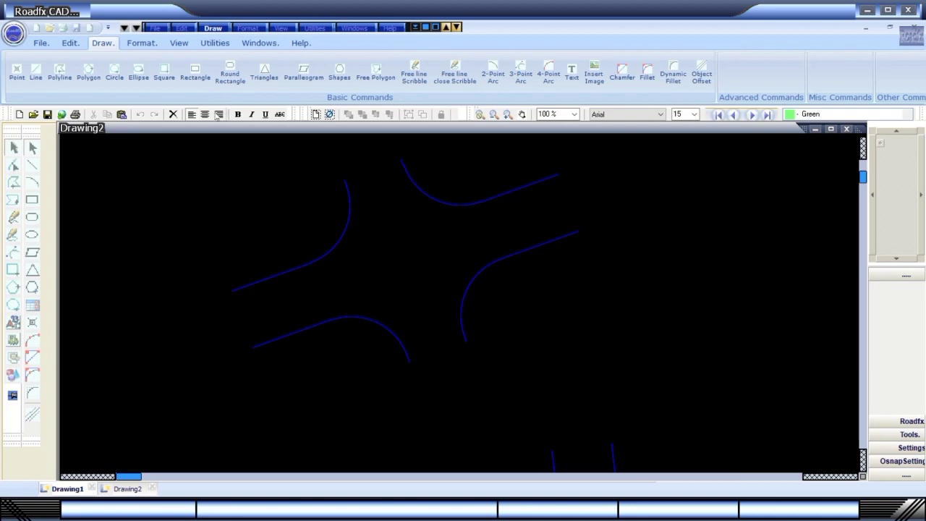
pyautogui.click(212, 28)
pyautogui.moveTo(257, 55)
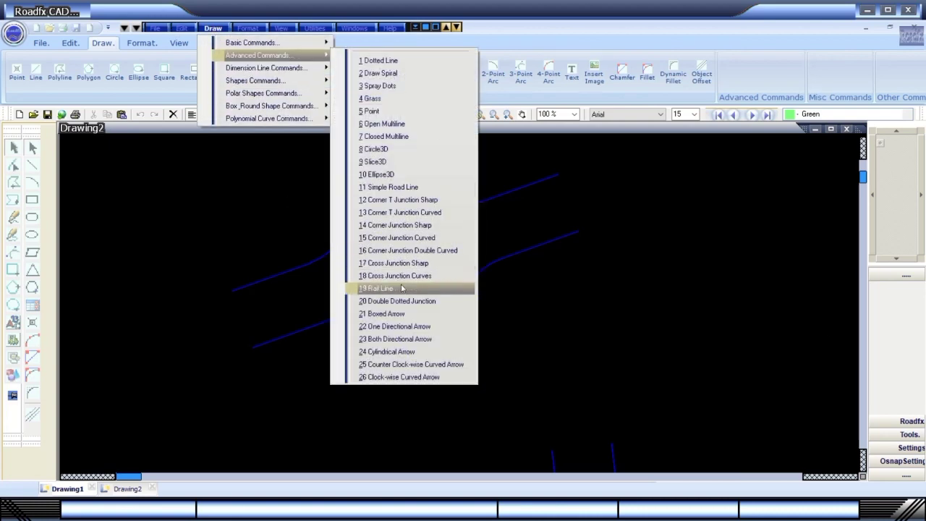
pyautogui.click(403, 288)
pyautogui.click(181, 436)
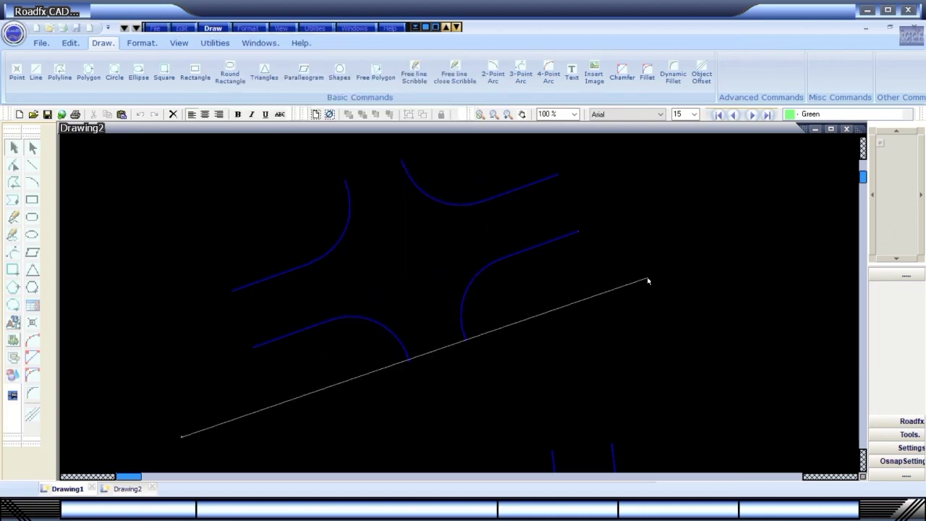
pyautogui.click(648, 281)
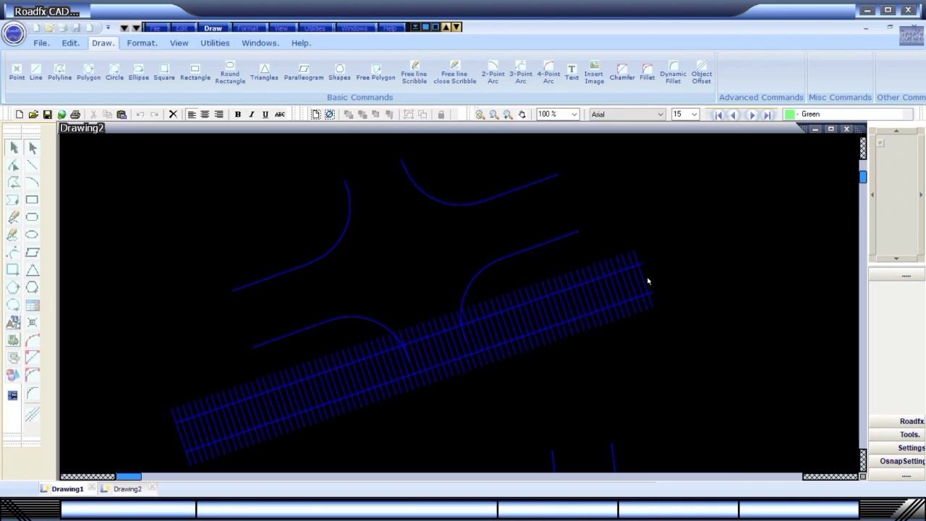
# Draw a Double Dotted Junction from three points crossing the rail line.
pyautogui.click(213, 28)
pyautogui.moveTo(227, 58)
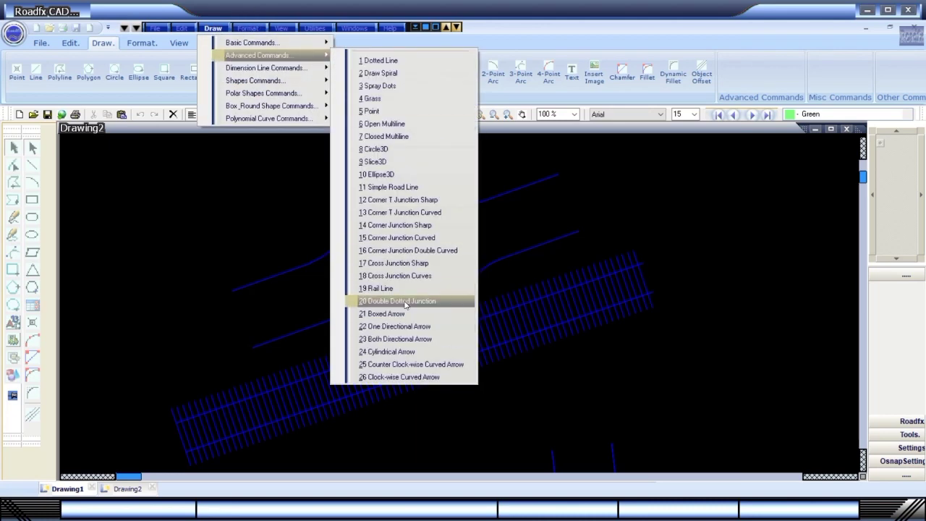
pyautogui.click(405, 301)
pyautogui.click(427, 443)
pyautogui.click(657, 345)
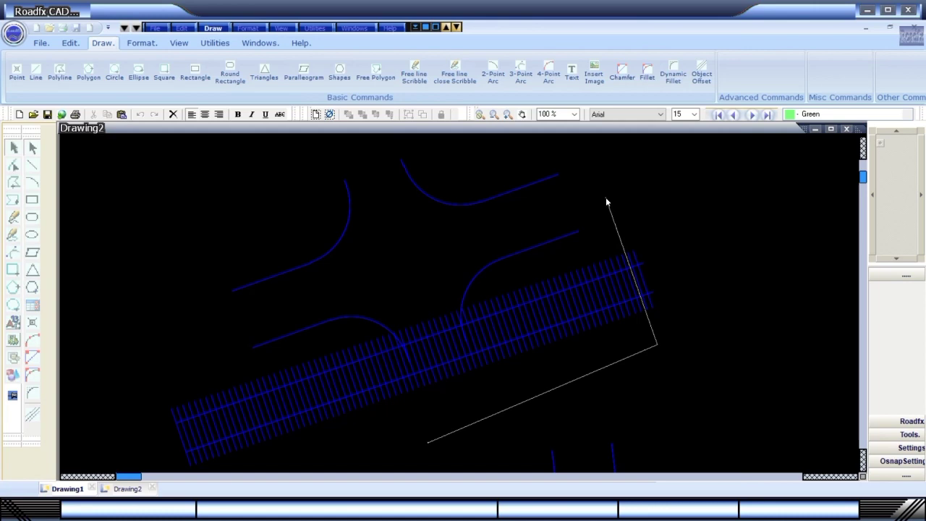
pyautogui.click(609, 201)
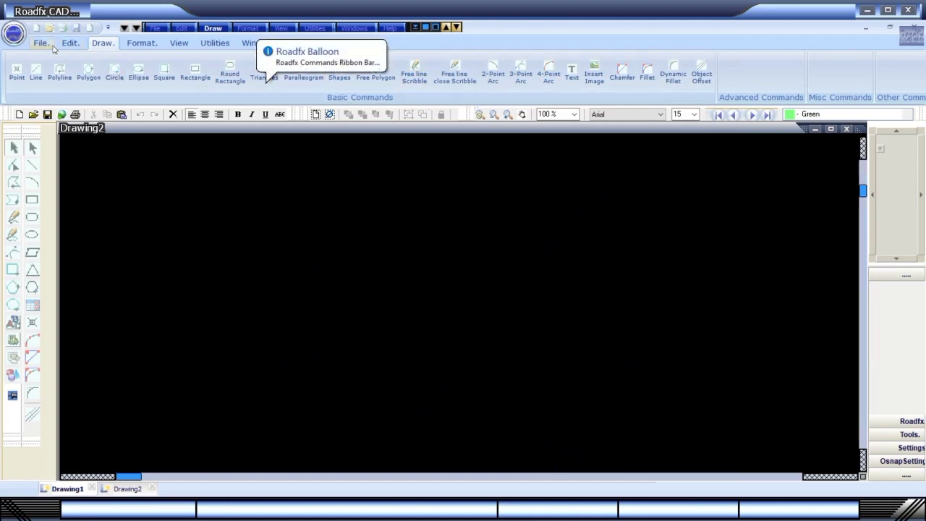
# Browse the File, Edit, Draw, Format, View, Utilities, Windows and Help ribbon tabs.
pyautogui.click(43, 45)
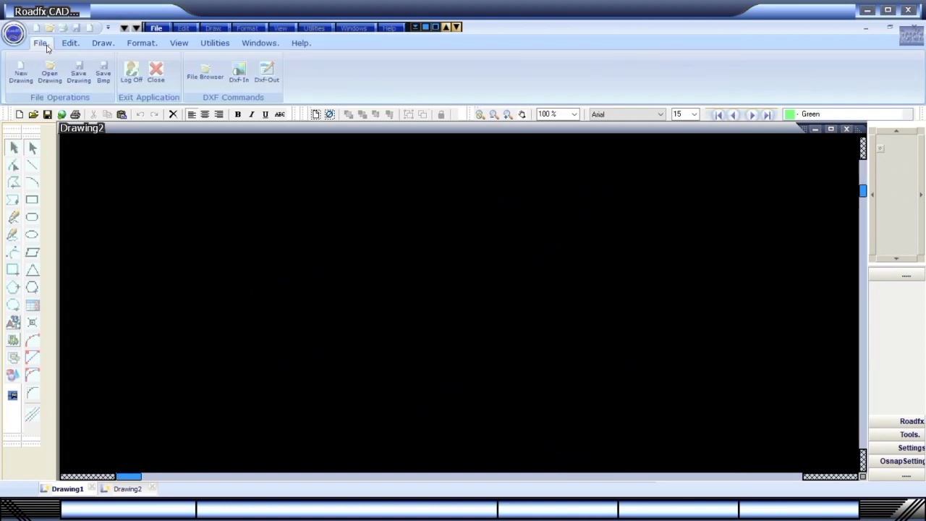
pyautogui.click(67, 46)
pyautogui.click(98, 45)
pyautogui.click(131, 46)
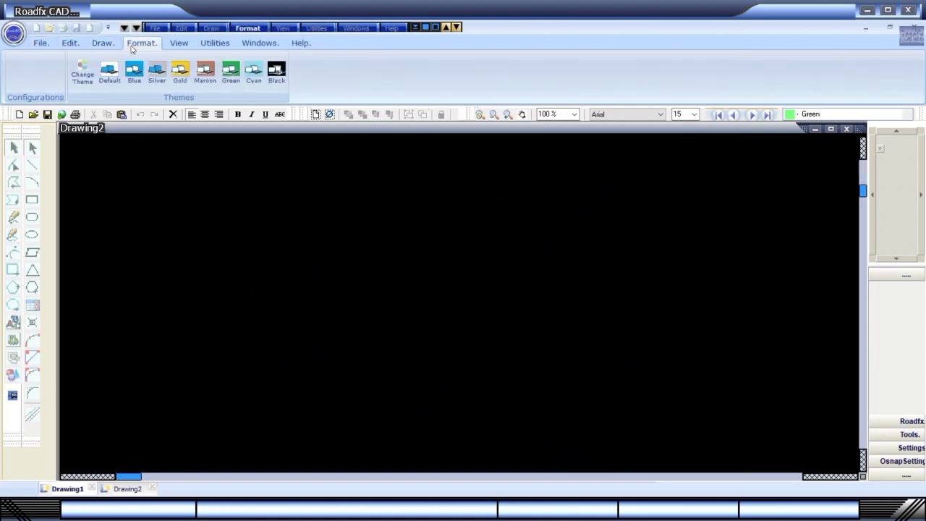
pyautogui.click(173, 46)
pyautogui.click(215, 45)
pyautogui.click(248, 45)
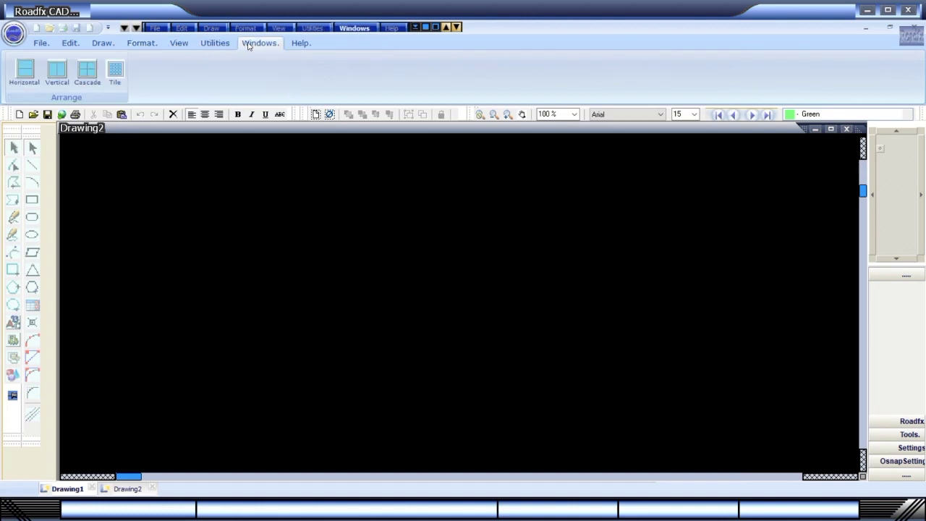
pyautogui.click(294, 45)
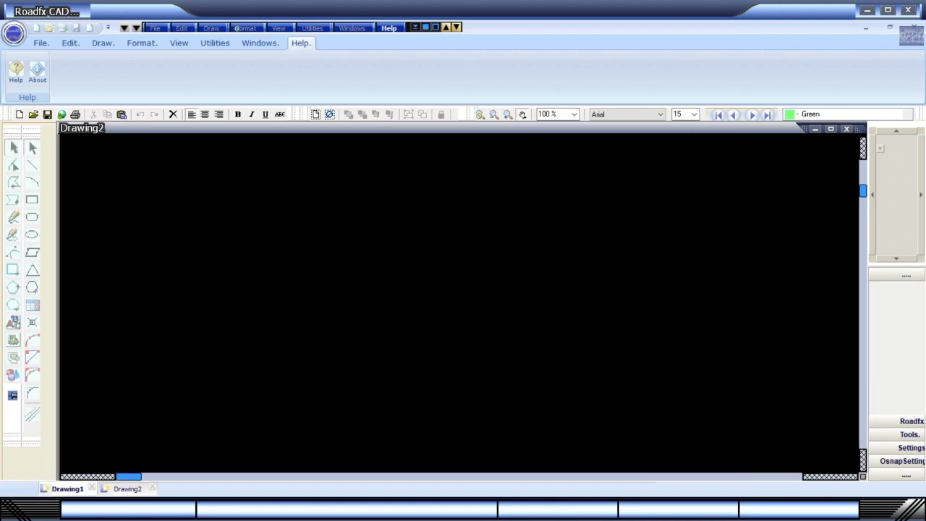
# Bring up Draw's Dimension Line Commands submenu.
pyautogui.click(212, 27)
pyautogui.moveTo(256, 55)
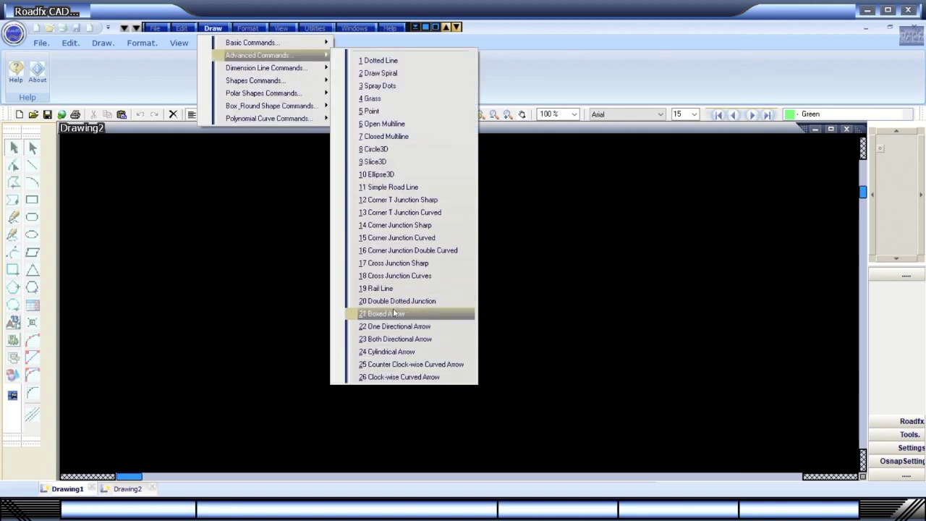
pyautogui.moveTo(304, 68)
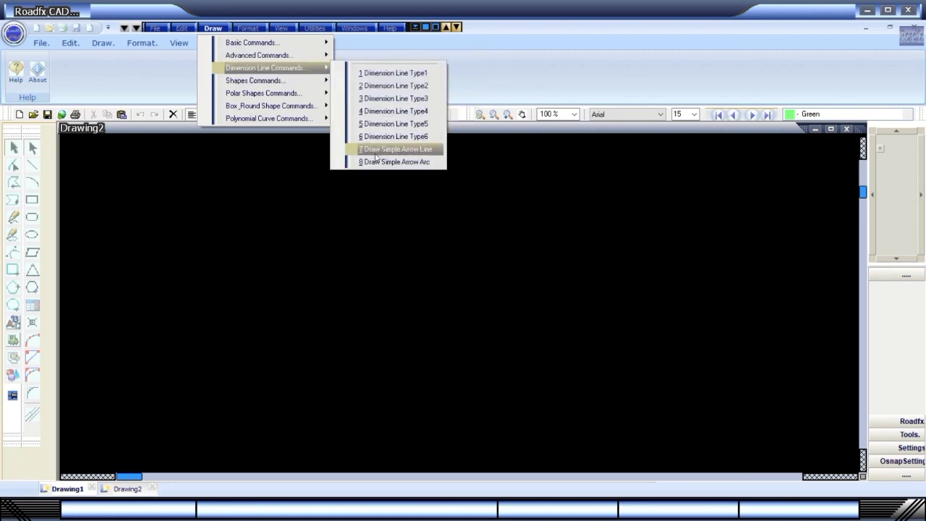
# Draw a simple arrow line across the empty canvas, then end the command.
pyautogui.click(398, 149)
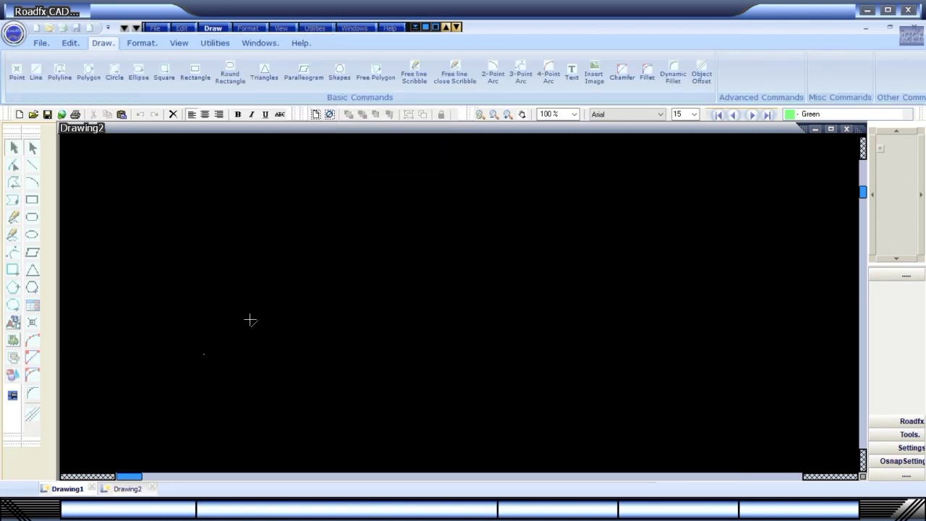
pyautogui.click(206, 353)
pyautogui.click(596, 217)
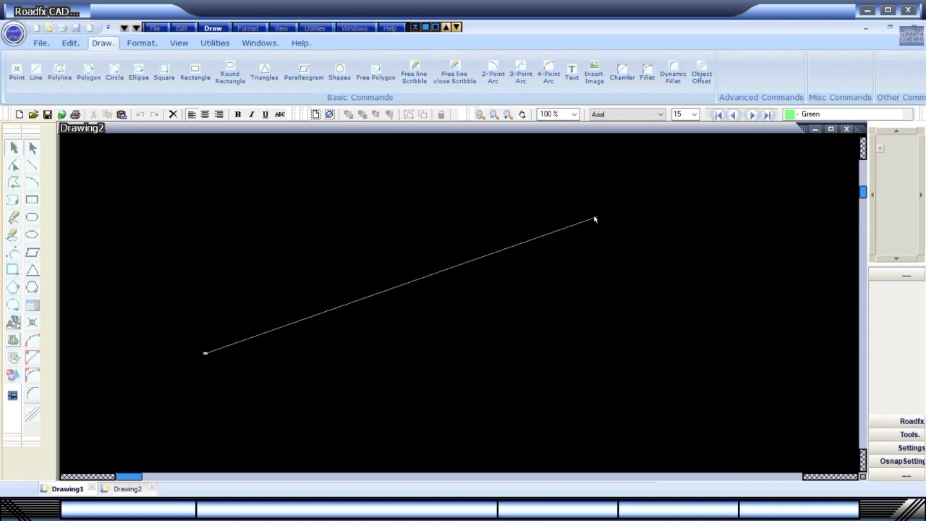
pyautogui.press('Escape')
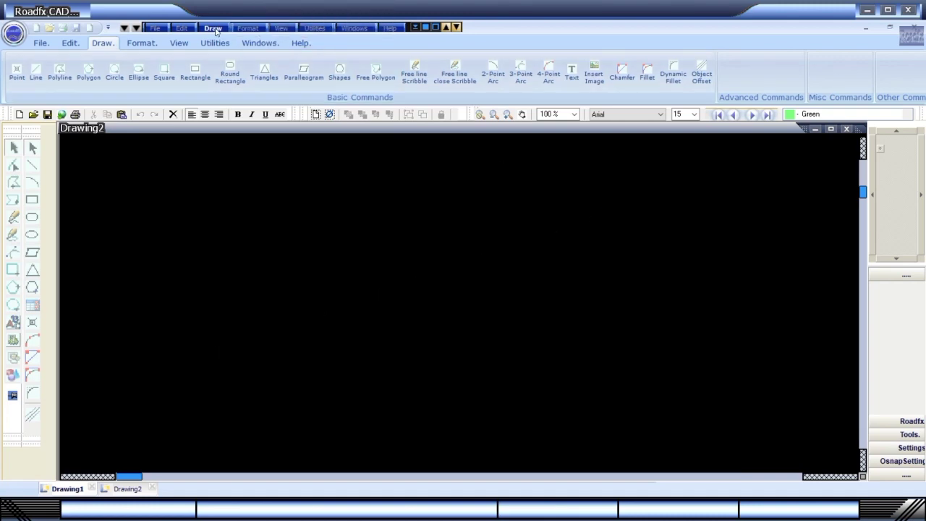
# Draw a fifth-type dimension line arrow toward the upper right.
pyautogui.click(213, 27)
pyautogui.moveTo(237, 107)
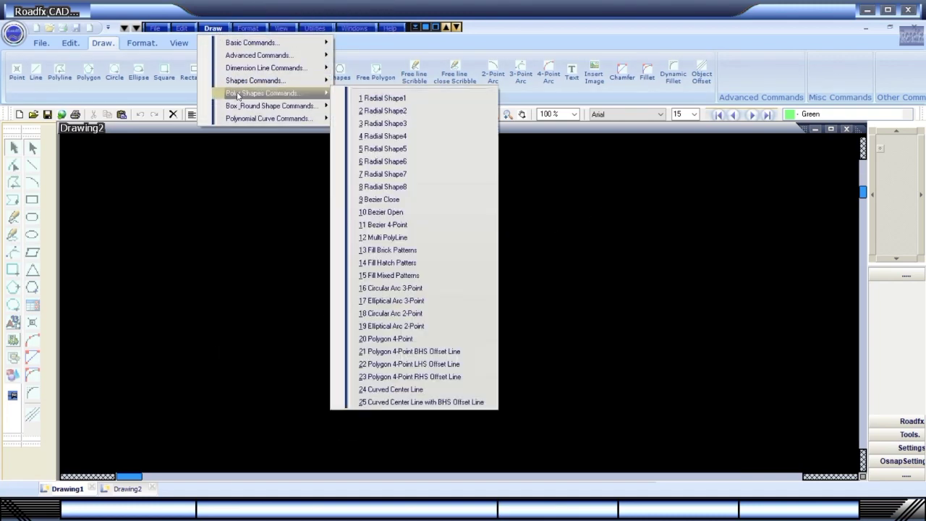
pyautogui.click(402, 125)
pyautogui.click(254, 320)
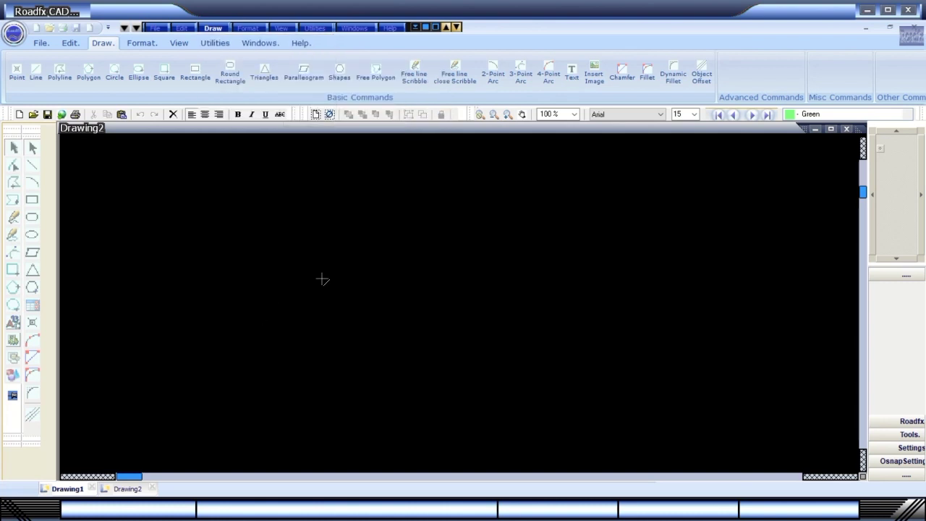
pyautogui.click(570, 187)
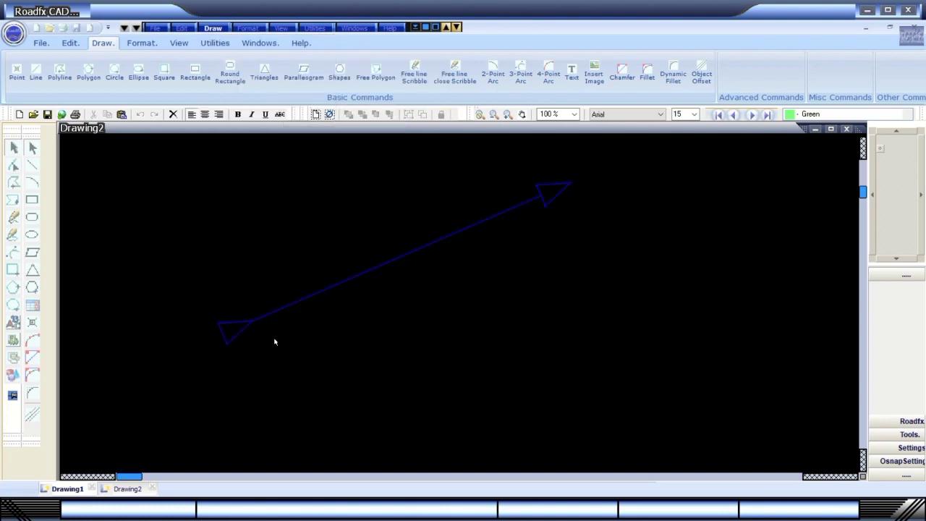
# Draw a Dimension Line Type4 arrow parallel below the first one.
pyautogui.click(213, 27)
pyautogui.moveTo(260, 68)
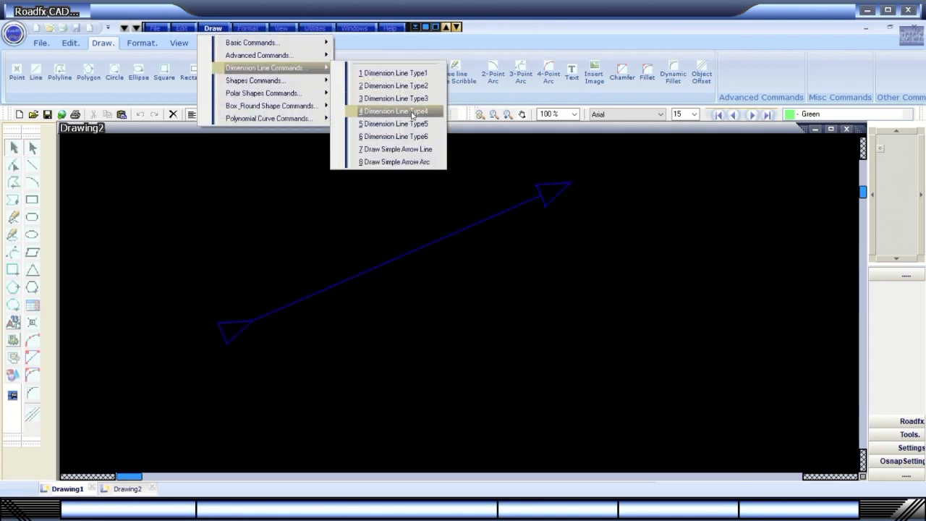
pyautogui.click(412, 114)
pyautogui.click(249, 377)
pyautogui.click(538, 228)
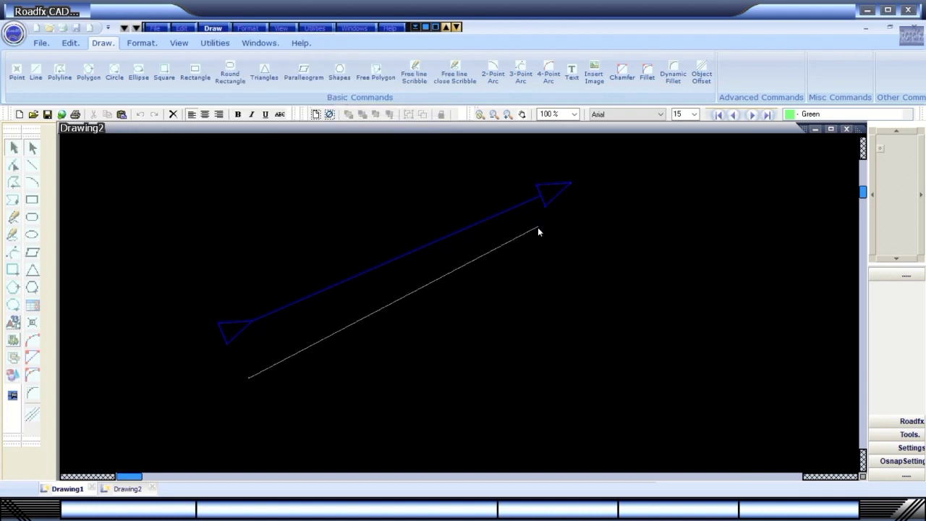
pyautogui.click(576, 280)
# Draw a shorter Dimension Line Type1 arrow further right.
pyautogui.click(213, 28)
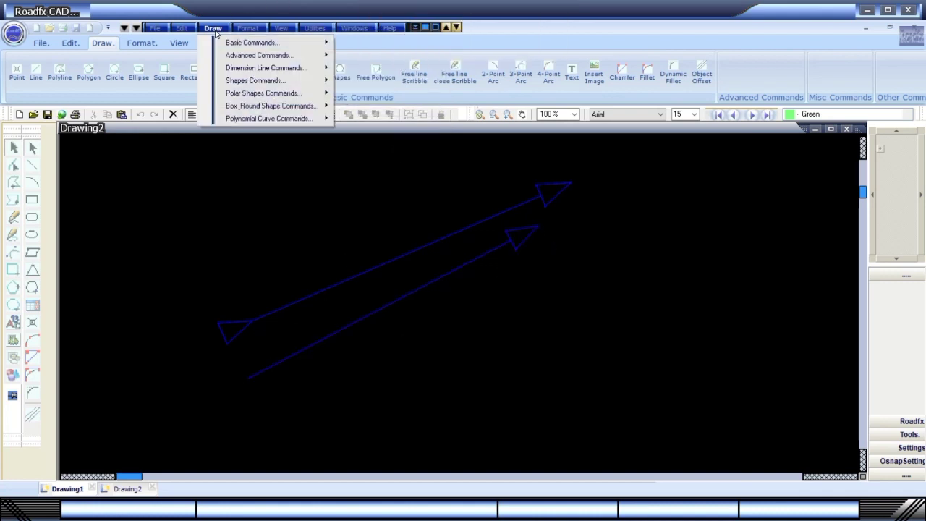
pyautogui.moveTo(261, 67)
pyautogui.click(391, 74)
pyautogui.click(359, 354)
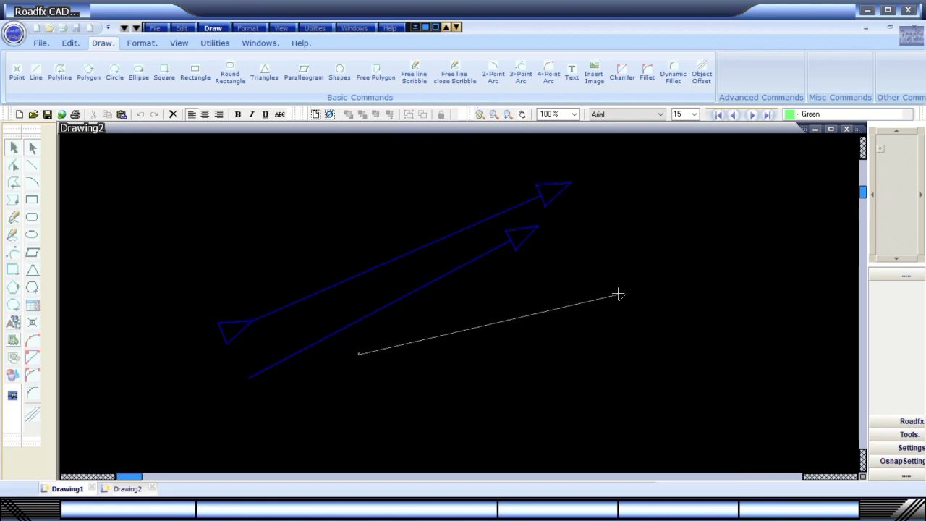
pyautogui.click(619, 295)
pyautogui.click(213, 28)
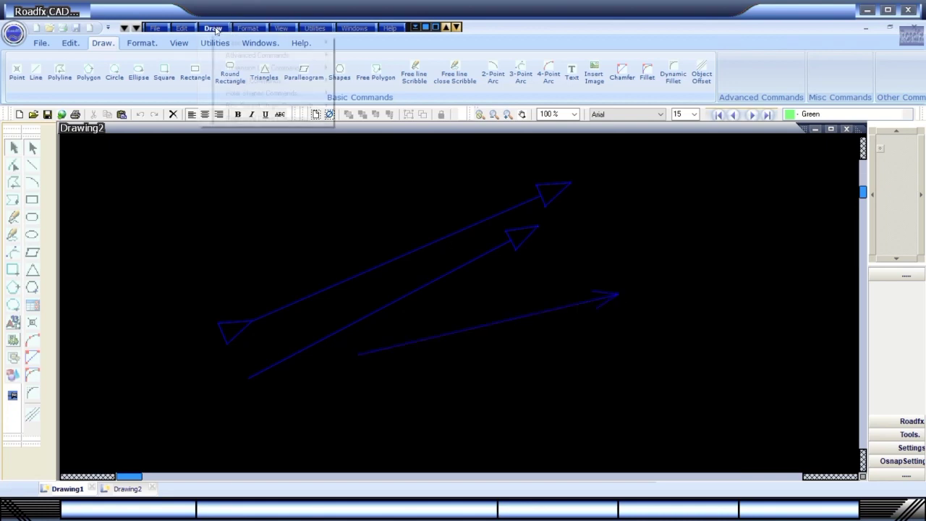
pyautogui.moveTo(241, 84)
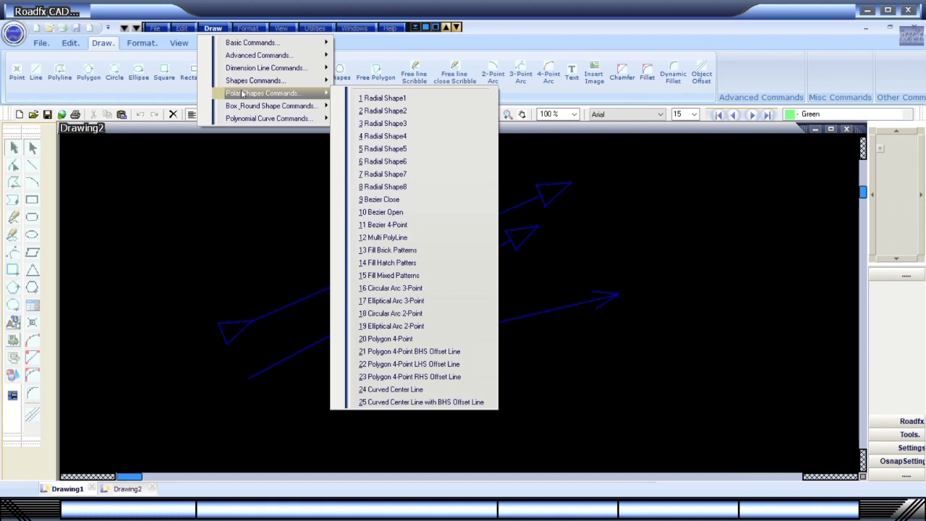
# Draw a trial 4-point BHS offset polyline, then delete it.
pyautogui.click(377, 352)
pyautogui.click(167, 418)
pyautogui.click(321, 430)
pyautogui.click(516, 375)
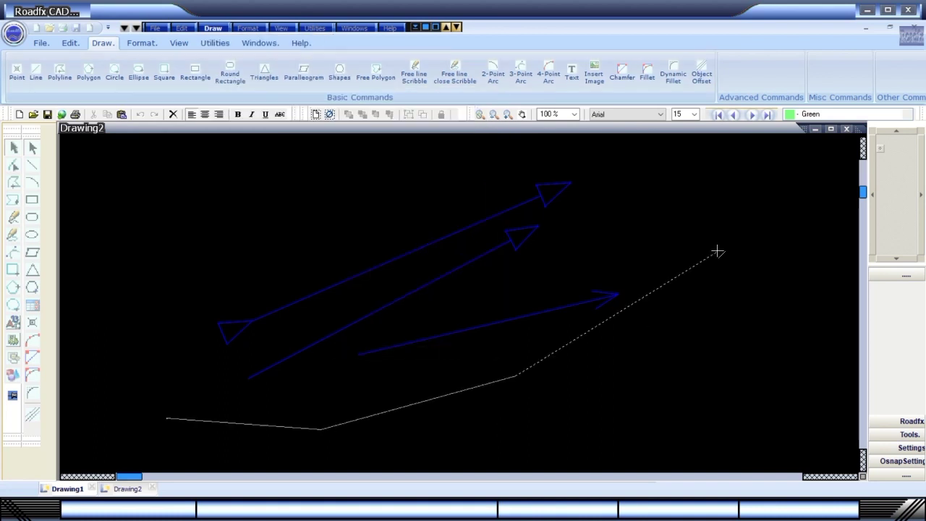
pyautogui.click(717, 251)
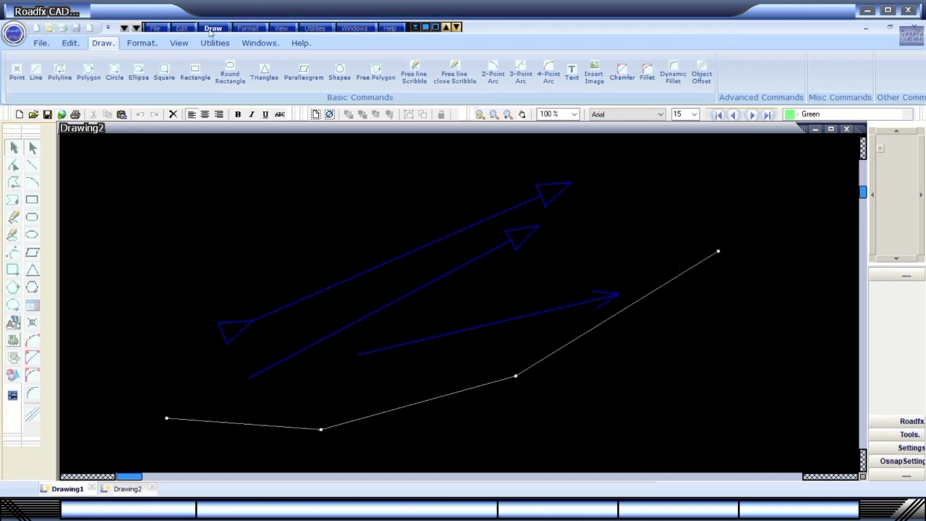
pyautogui.press('Delete')
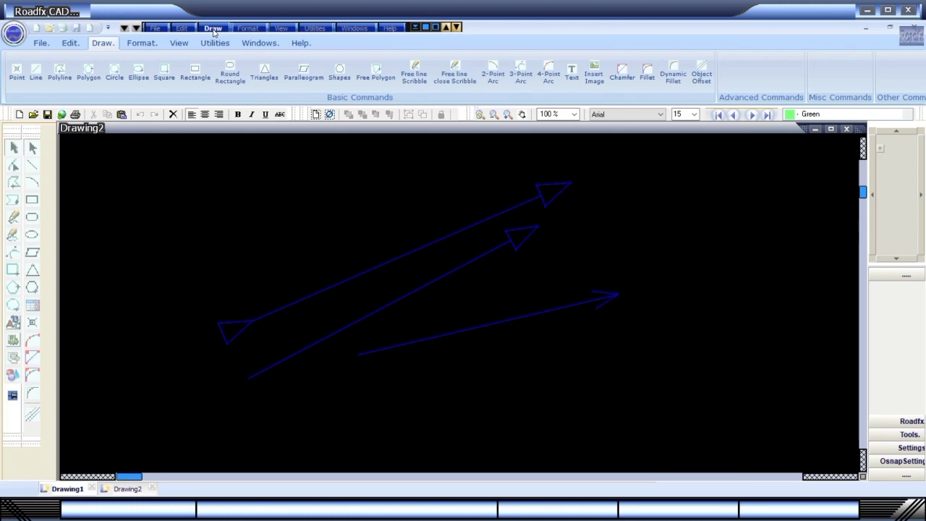
# Start a BHS Offset Line from Draw's Box_Round Shape Commands.
pyautogui.click(174, 30)
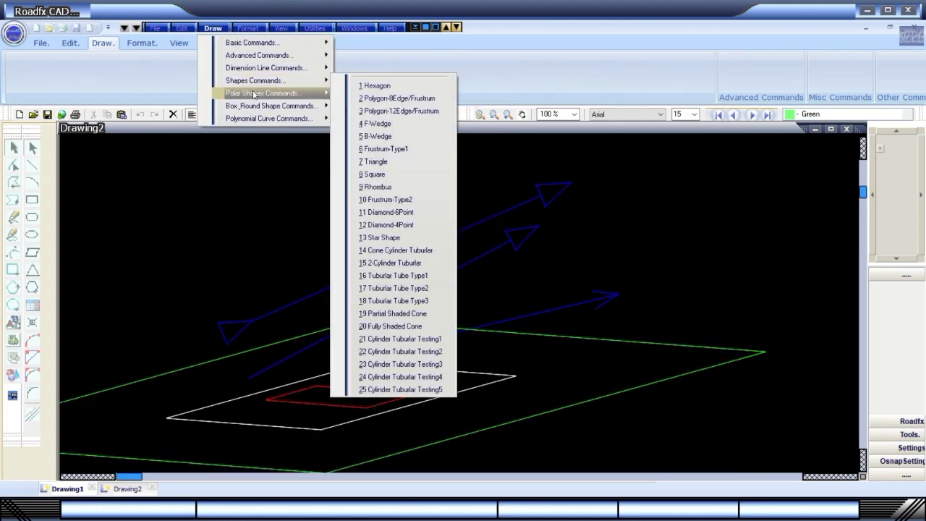
pyautogui.moveTo(269, 58)
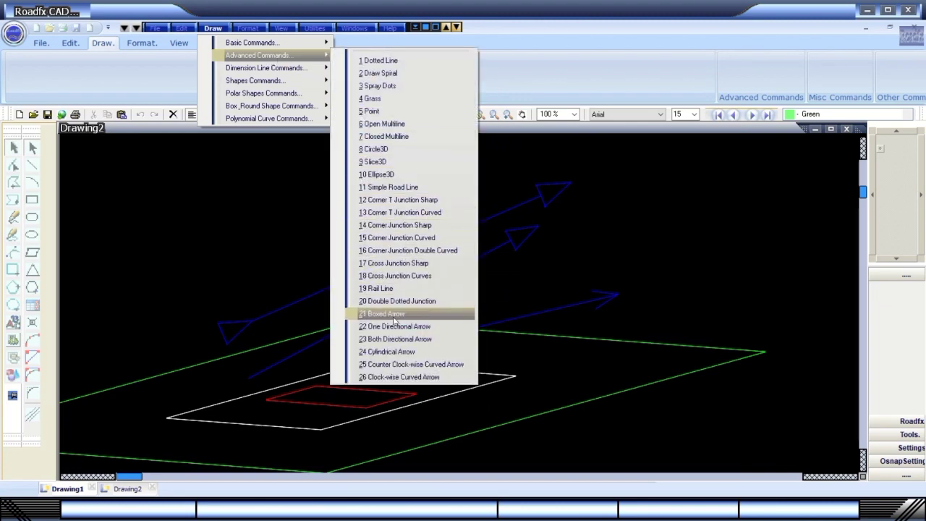
pyautogui.moveTo(284, 94)
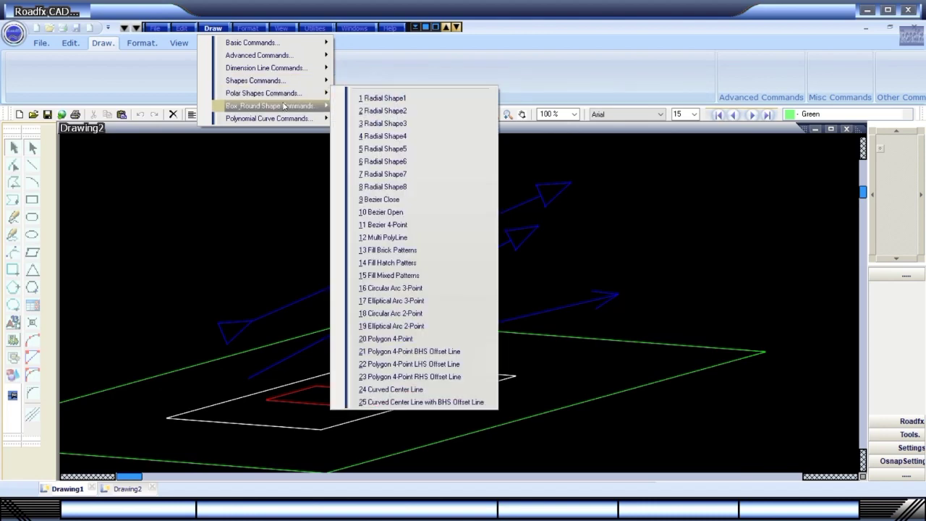
pyautogui.moveTo(282, 120)
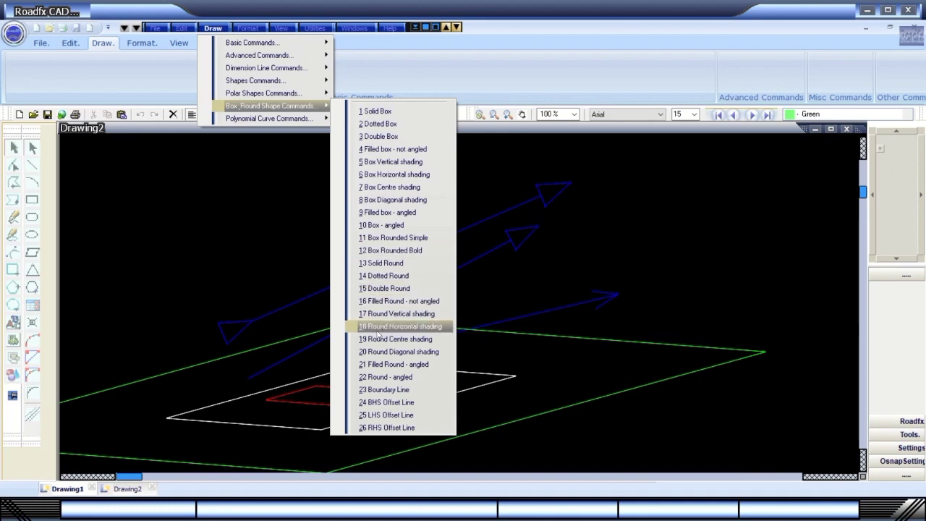
pyautogui.click(387, 403)
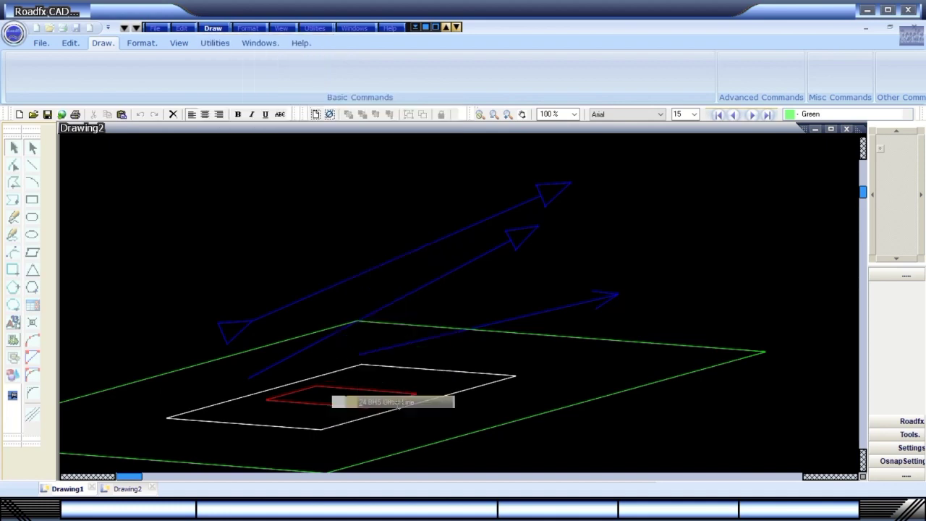
# Draw a trial offset line and a straight line, then discard both.
pyautogui.click(177, 237)
pyautogui.click(361, 167)
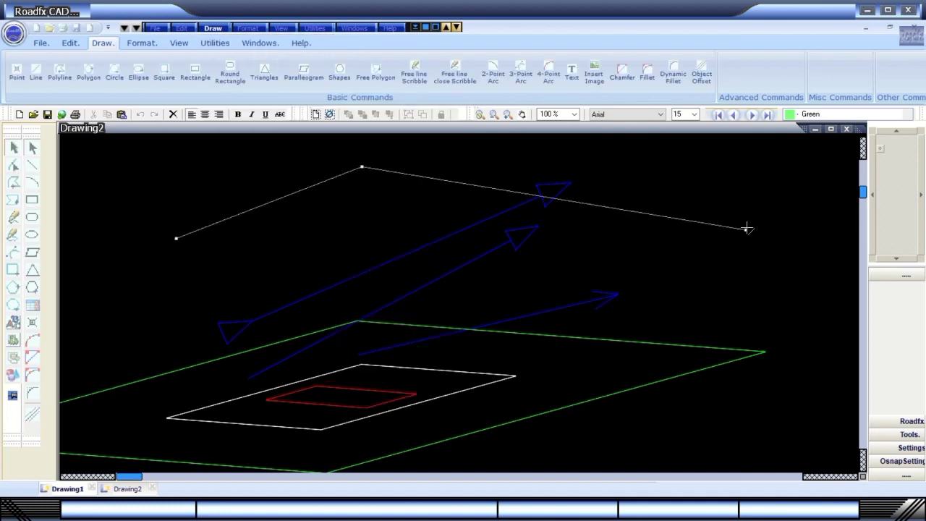
pyautogui.click(747, 229)
pyautogui.click(31, 165)
pyautogui.click(165, 285)
pyautogui.click(524, 155)
pyautogui.rightClick(508, 198)
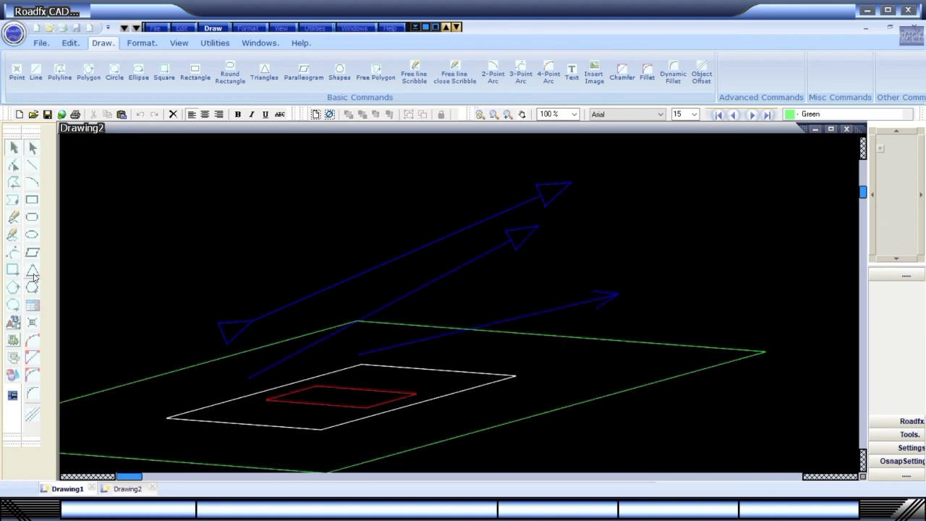
# Browse the command groups and View menu, then close Roadfx CAD.
pyautogui.click(213, 28)
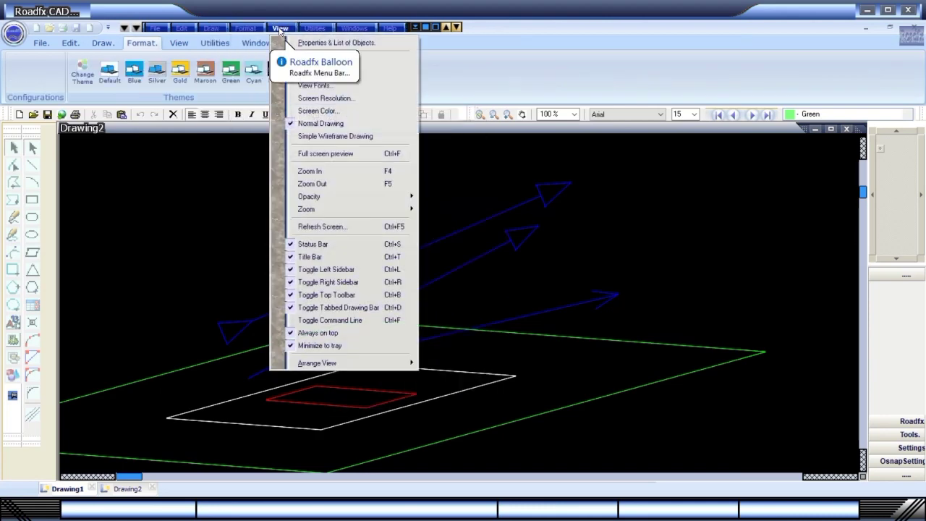
pyautogui.click(280, 29)
pyautogui.click(909, 10)
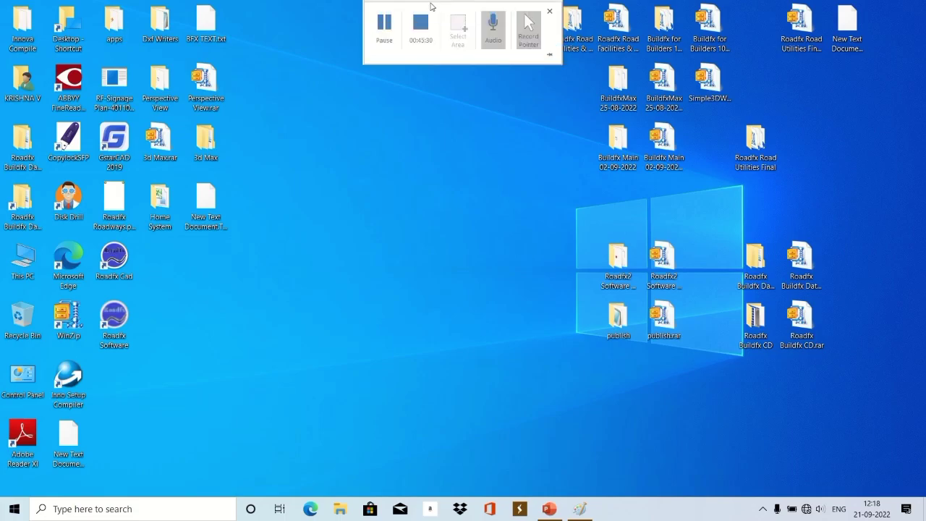
# Dismiss the missing-dongle message, log in with the account password, and launch ScienceFx.
pyautogui.click(385, 26)
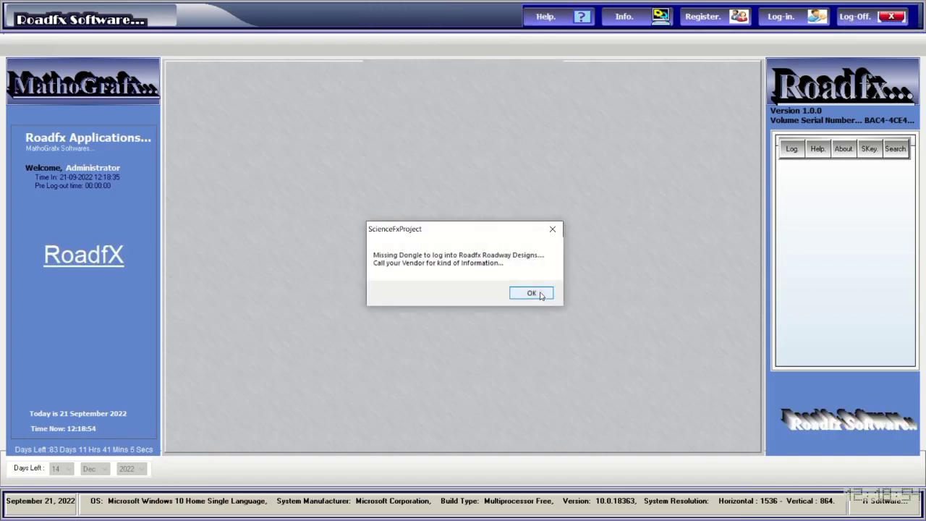
pyautogui.click(532, 293)
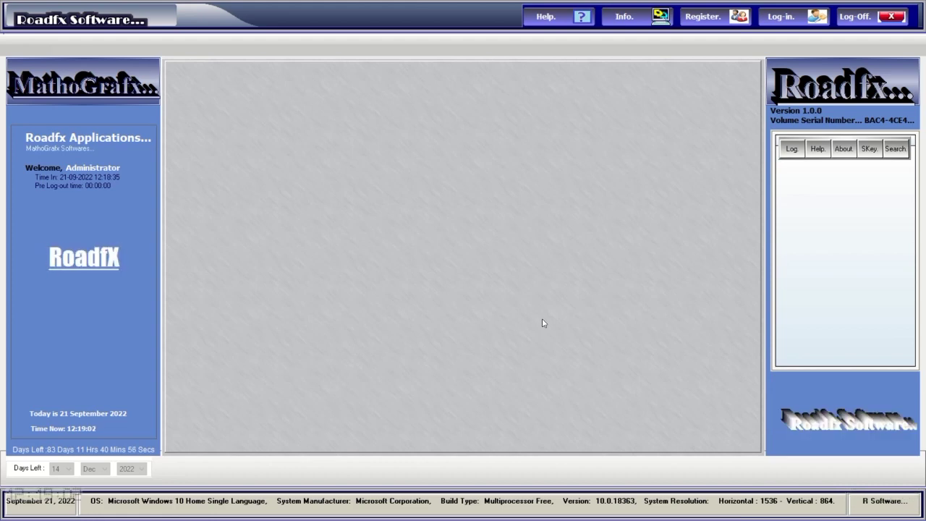
pyautogui.click(783, 19)
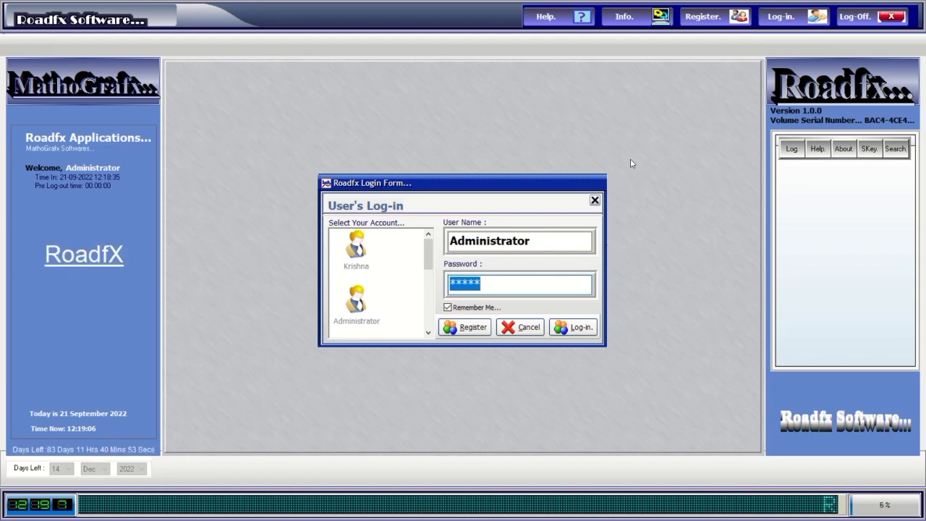
pyautogui.write('****')
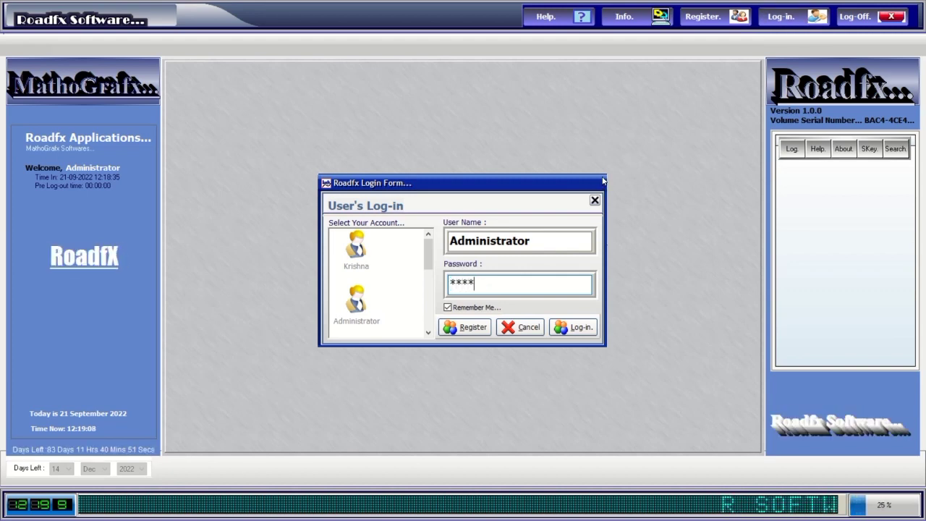
pyautogui.click(573, 328)
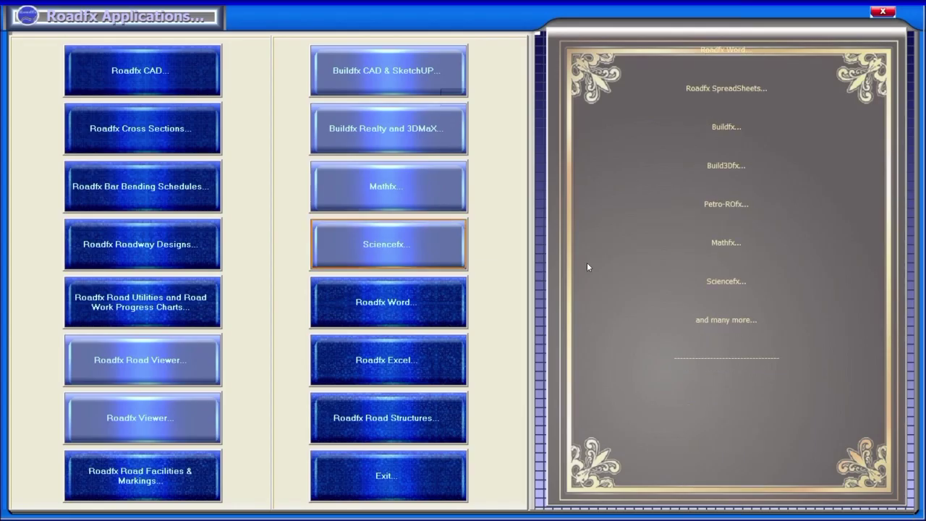
pyautogui.click(399, 254)
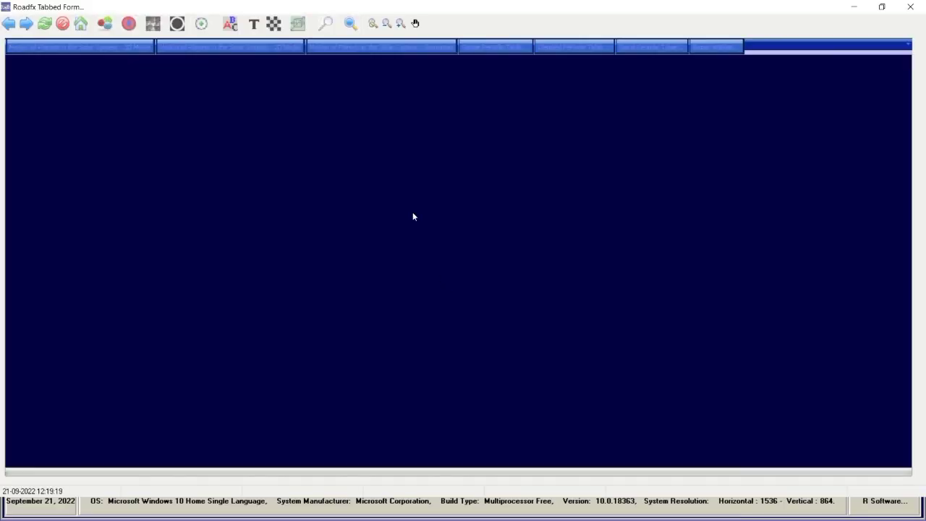
# Open the 3D Motion of Planets model and toggle the floating camera on and off.
pyautogui.click(123, 48)
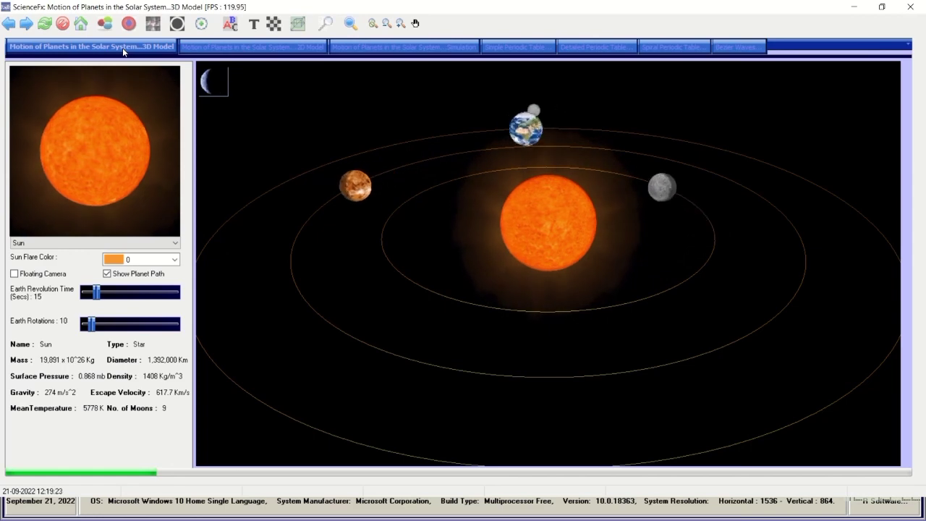
pyautogui.moveTo(320, 6)
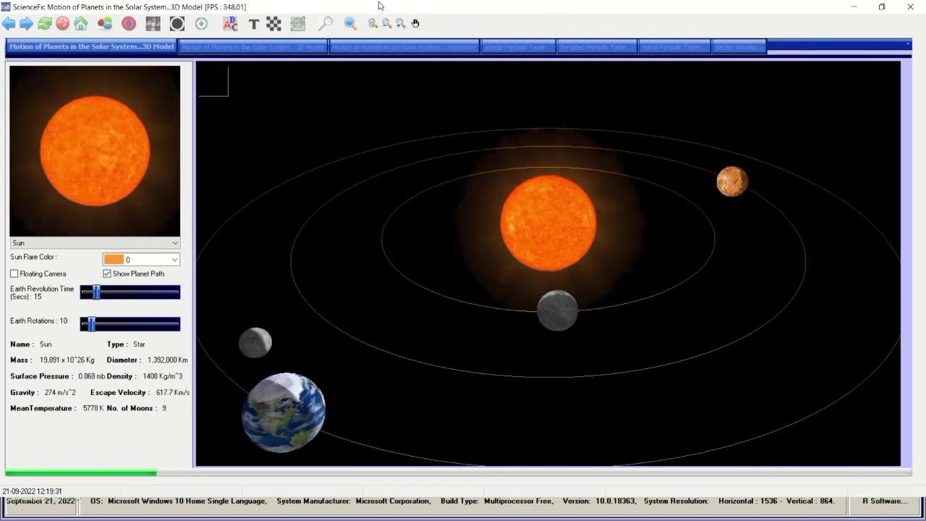
pyautogui.moveTo(383, 6)
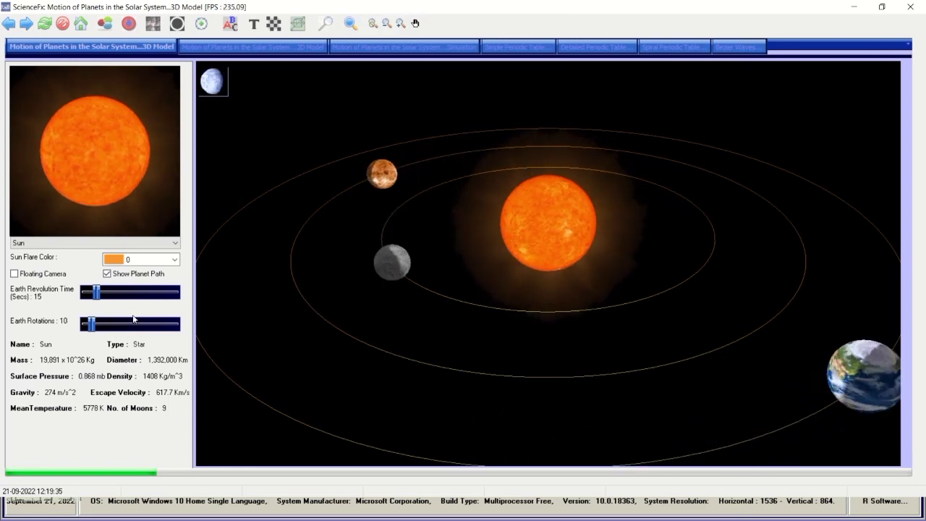
pyautogui.click(45, 276)
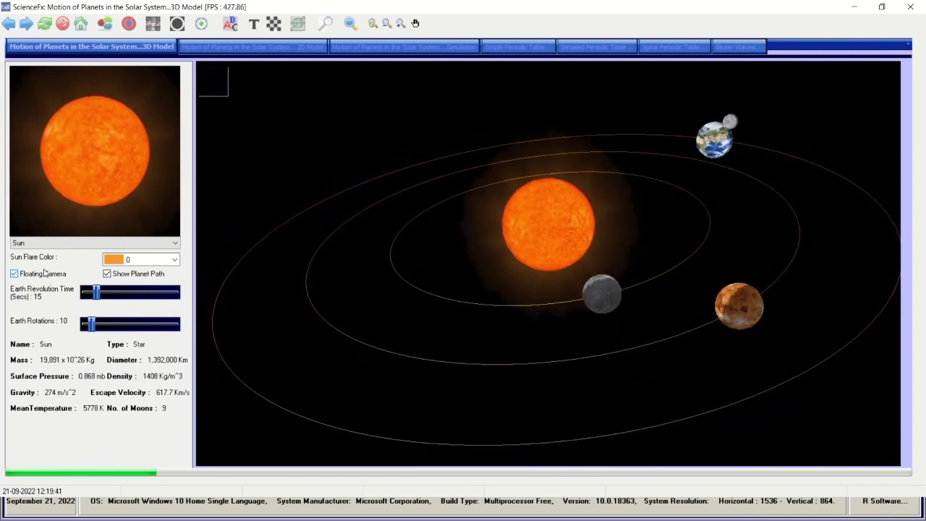
pyautogui.click(45, 274)
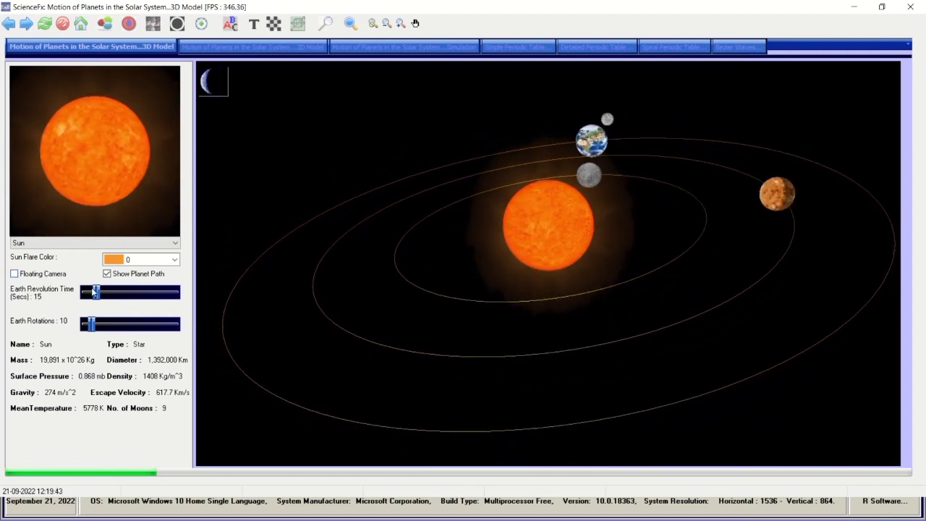
# Set Earth Rotations to 10 and Earth Revolution Time to 100 s.
pyautogui.moveTo(96, 292); pyautogui.dragTo(133, 295)
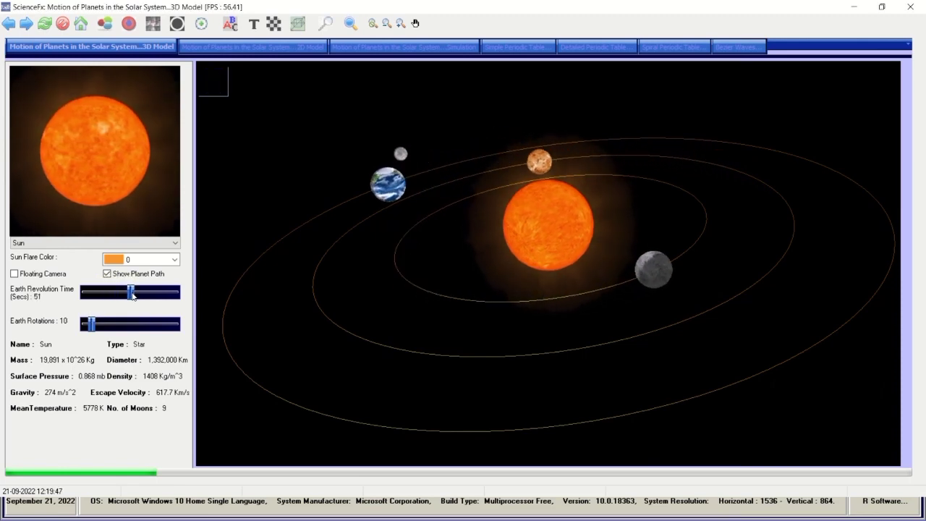
pyautogui.moveTo(92, 325); pyautogui.dragTo(163, 325)
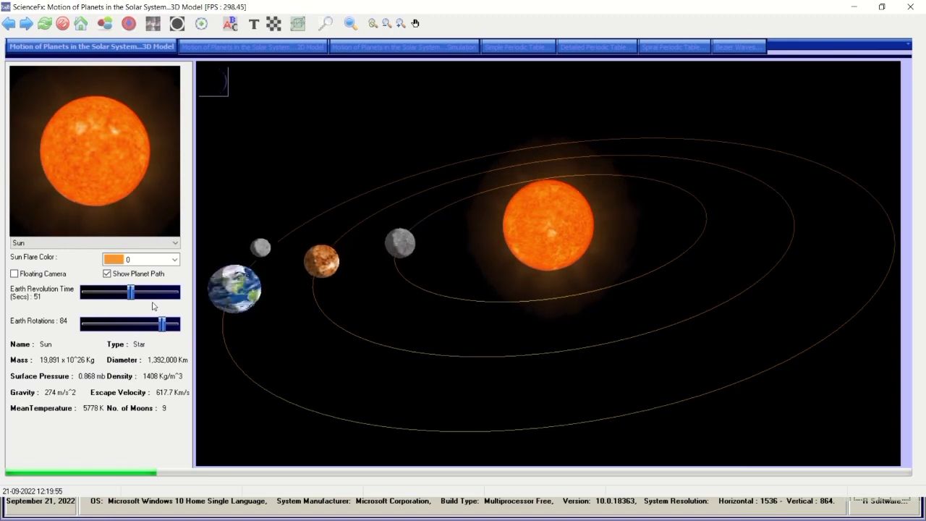
pyautogui.moveTo(165, 324); pyautogui.dragTo(92, 332)
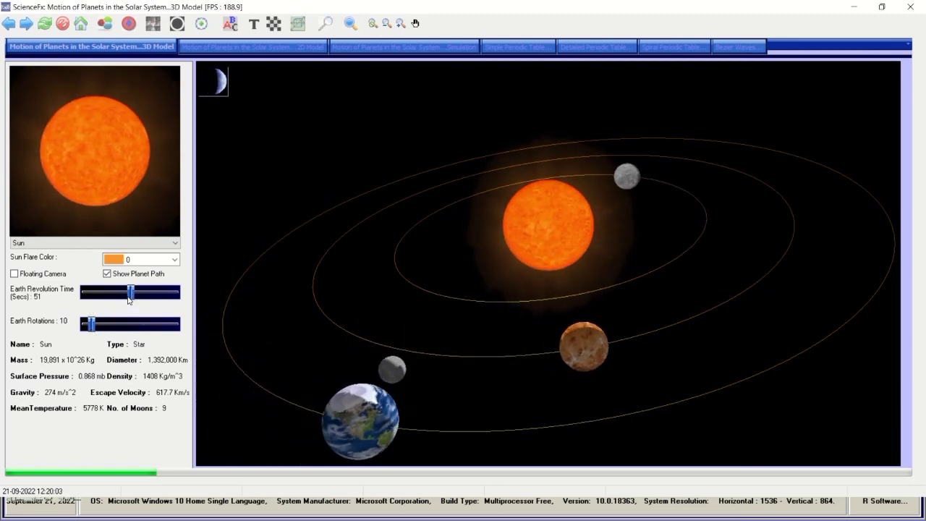
pyautogui.moveTo(131, 291); pyautogui.dragTo(207, 305)
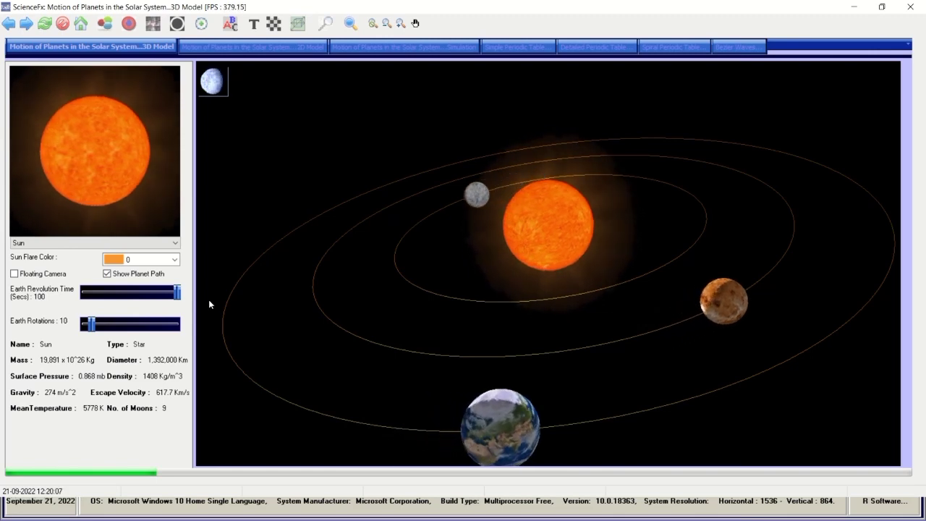
# View the 2D solar model and the simulation, then the simple periodic table.
pyautogui.click(211, 46)
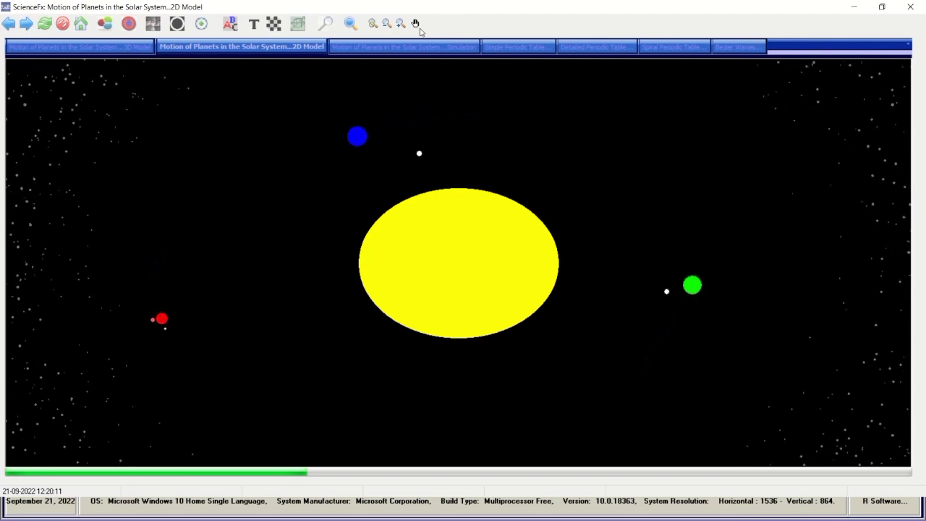
pyautogui.click(399, 46)
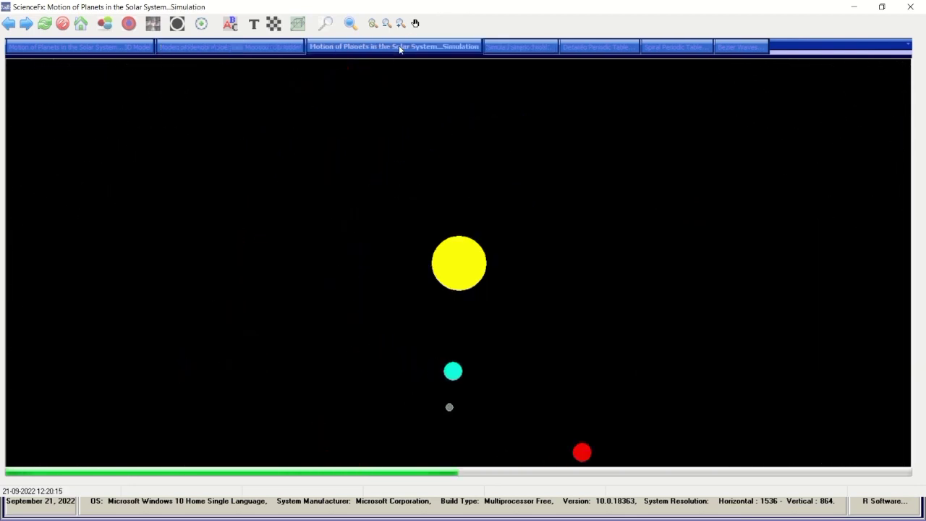
pyautogui.click(495, 48)
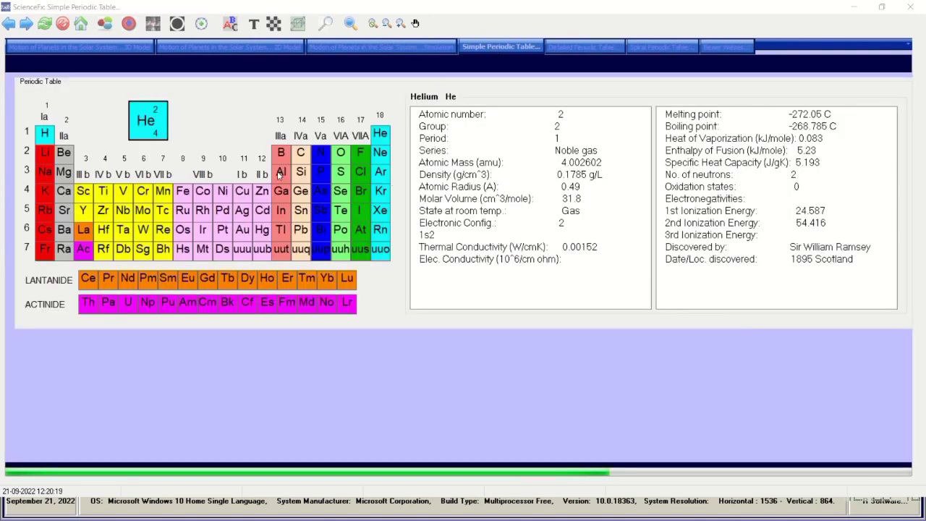
# Inspect element details such as Gallium, Tin, Lead, Hydrogen, Sodium, Rhenium and element 111.
pyautogui.click(282, 192)
pyautogui.click(299, 210)
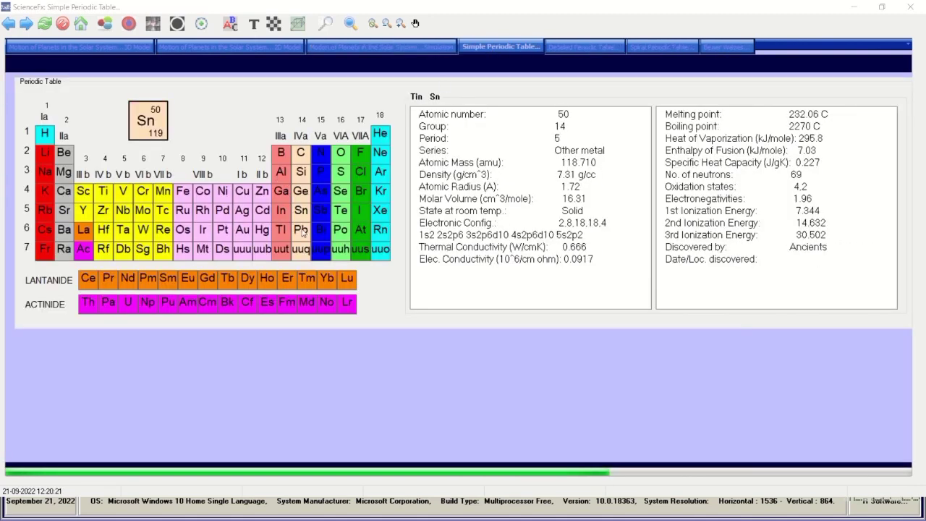
pyautogui.click(302, 230)
pyautogui.click(302, 249)
pyautogui.click(321, 249)
pyautogui.click(380, 249)
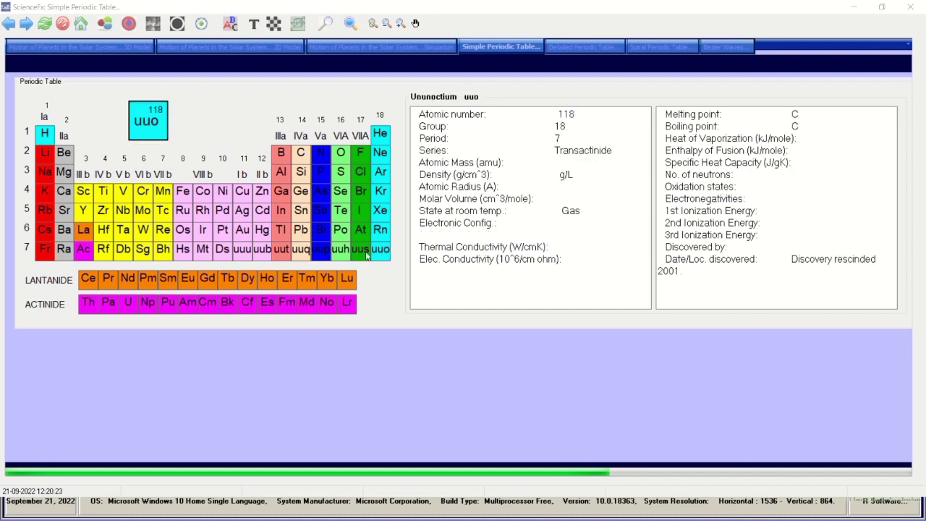
pyautogui.click(85, 193)
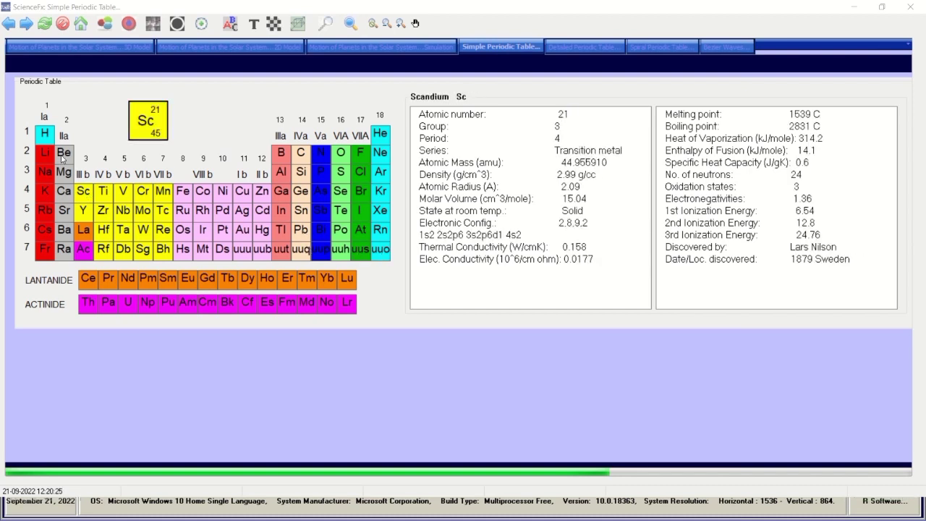
pyautogui.click(63, 155)
pyautogui.click(51, 138)
pyautogui.click(49, 175)
pyautogui.click(105, 212)
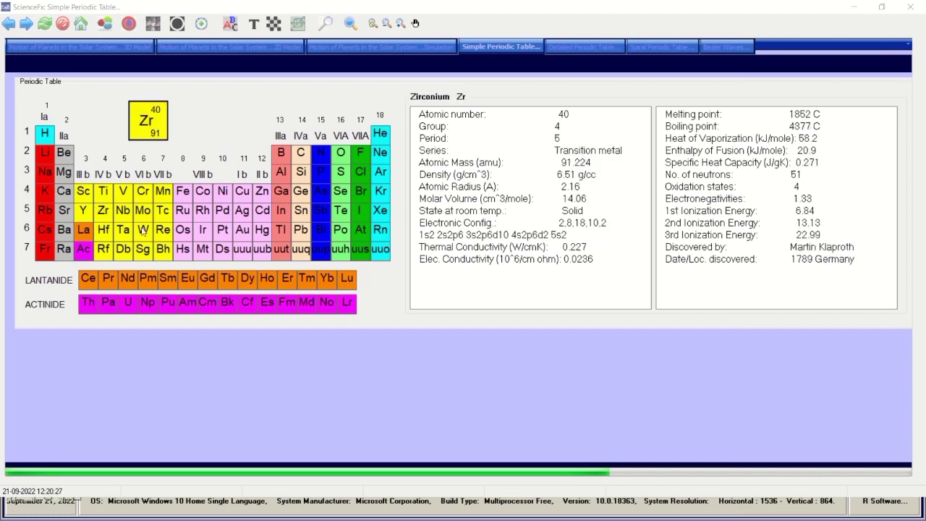
pyautogui.click(163, 230)
pyautogui.click(242, 249)
# Inspect Nickel, Palladium, Lutetium, Lawrencium, Terbium and others in the detailed periodic table.
pyautogui.click(590, 46)
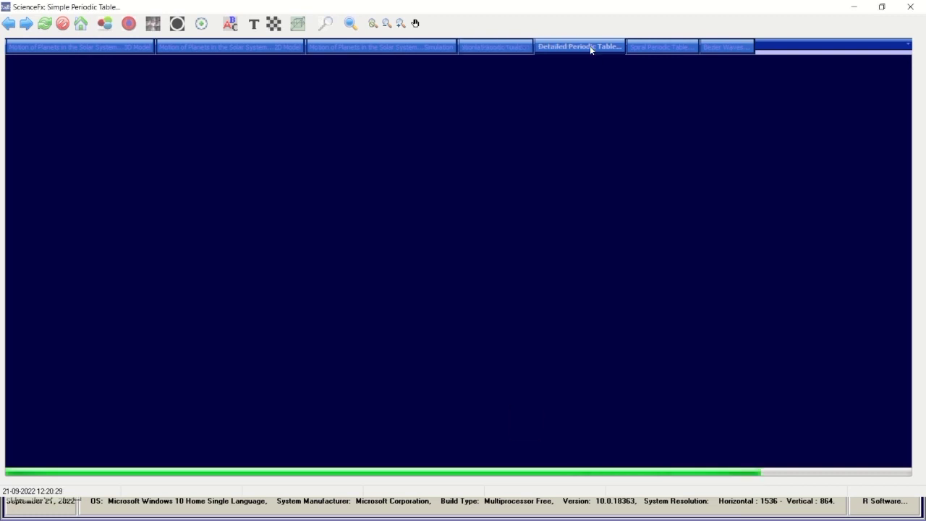
pyautogui.click(327, 247)
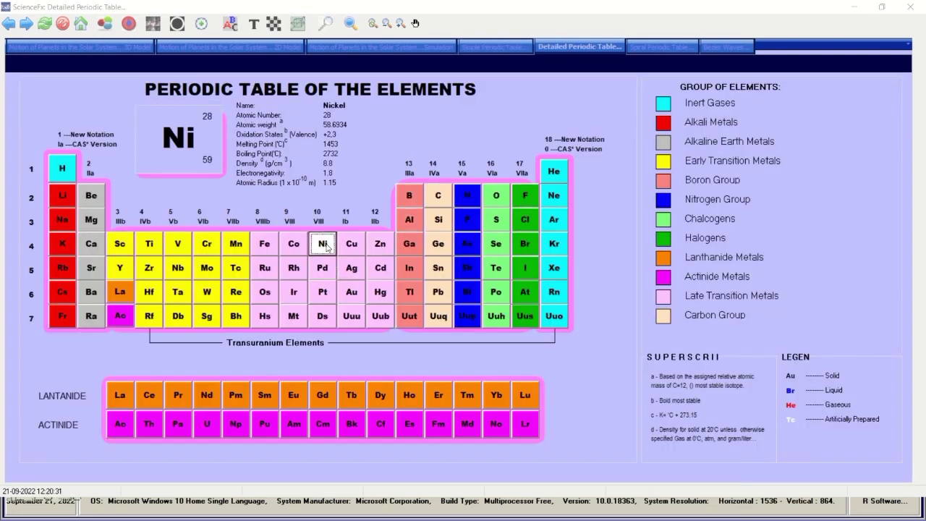
pyautogui.click(332, 272)
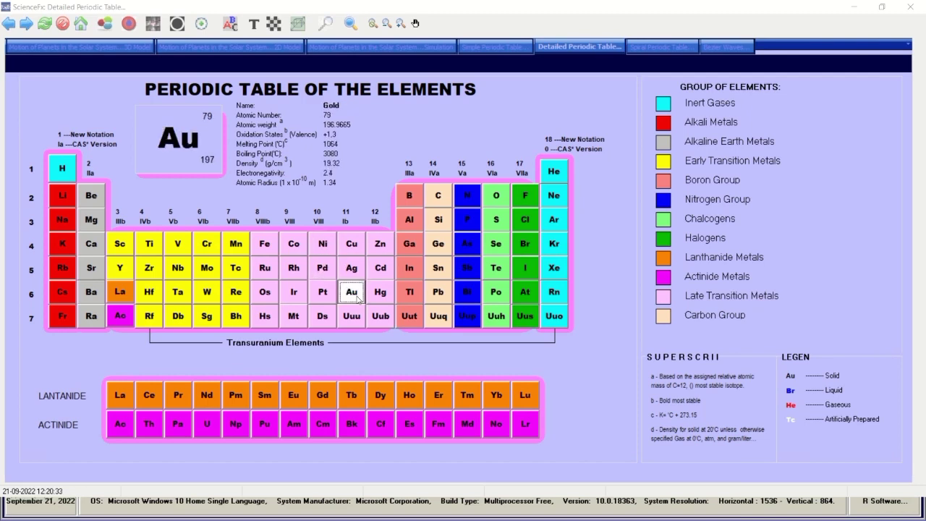
pyautogui.click(356, 316)
pyautogui.click(478, 315)
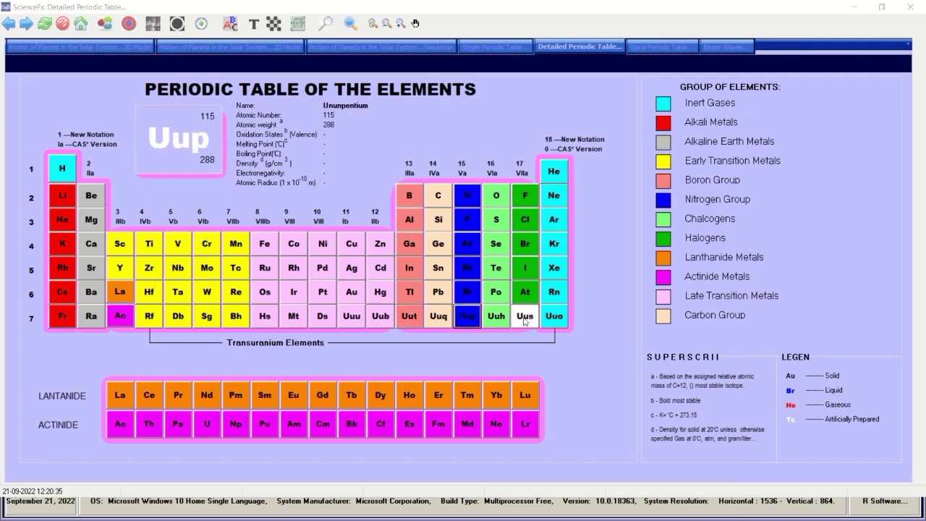
pyautogui.click(519, 397)
pyautogui.click(524, 426)
pyautogui.click(468, 398)
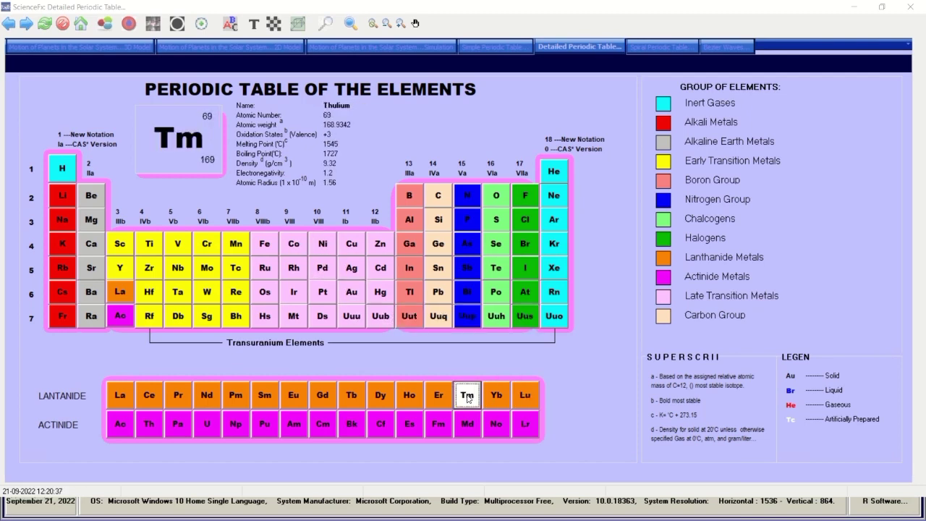
pyautogui.click(364, 397)
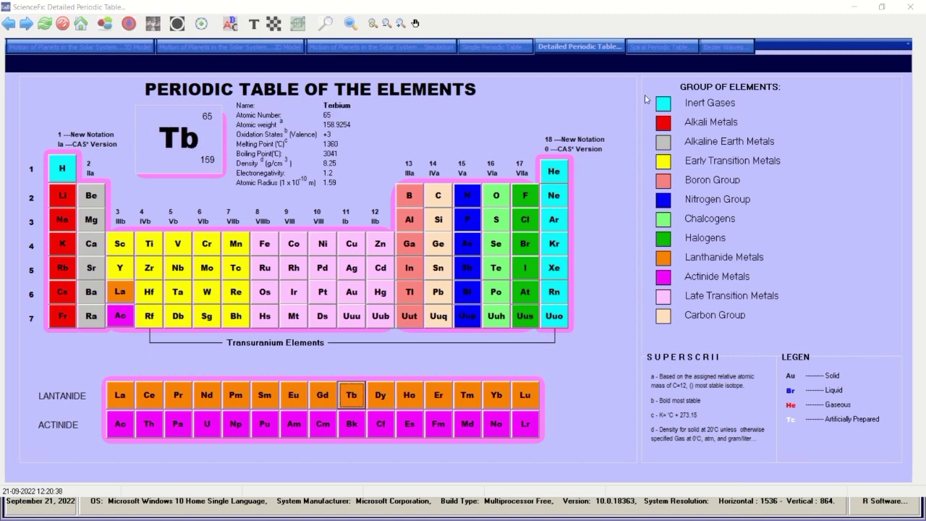
# Explore the spiral periodic table starting with Lithium, then open Bezier Waves.
pyautogui.click(649, 45)
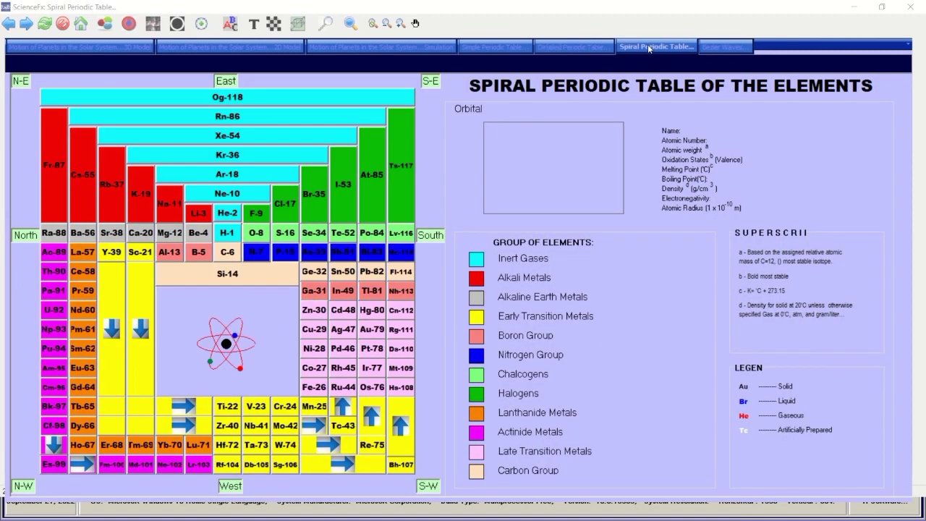
pyautogui.click(195, 215)
pyautogui.moveTo(231, 234)
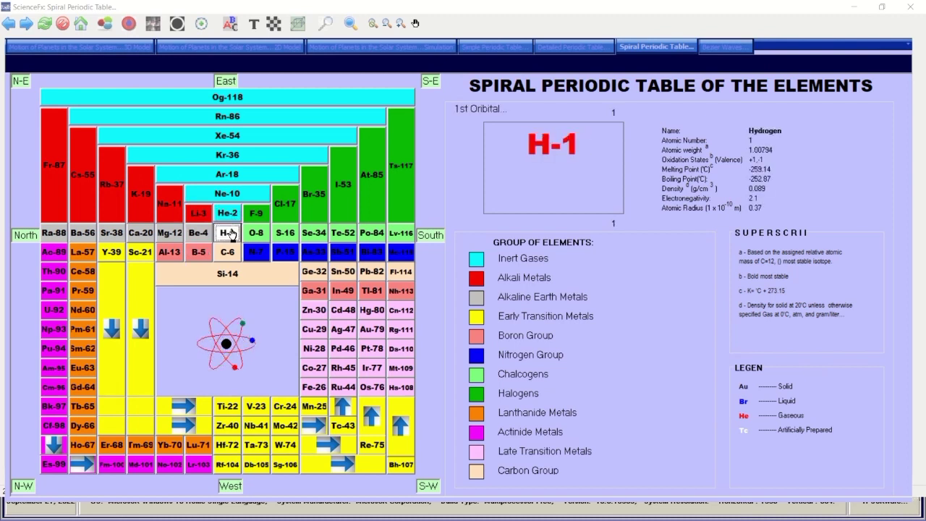
pyautogui.moveTo(283, 206)
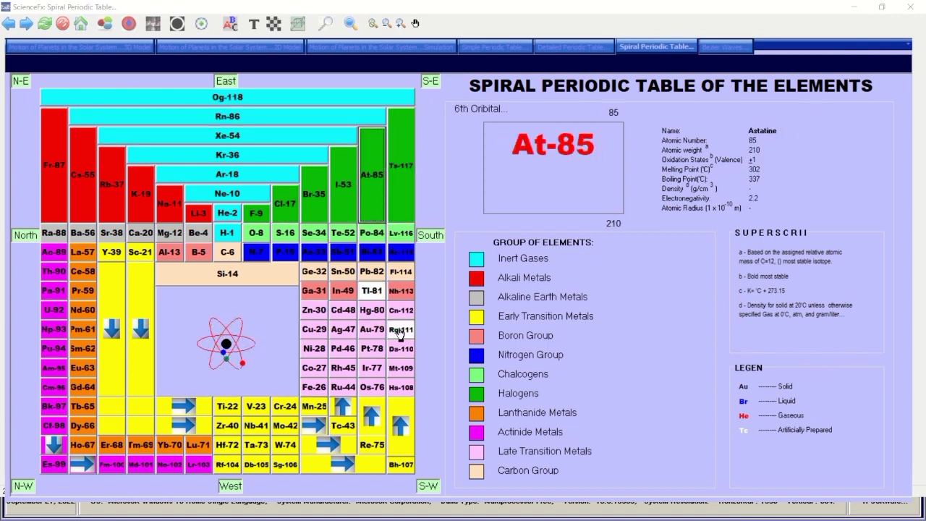
pyautogui.moveTo(398, 322)
pyautogui.click(727, 47)
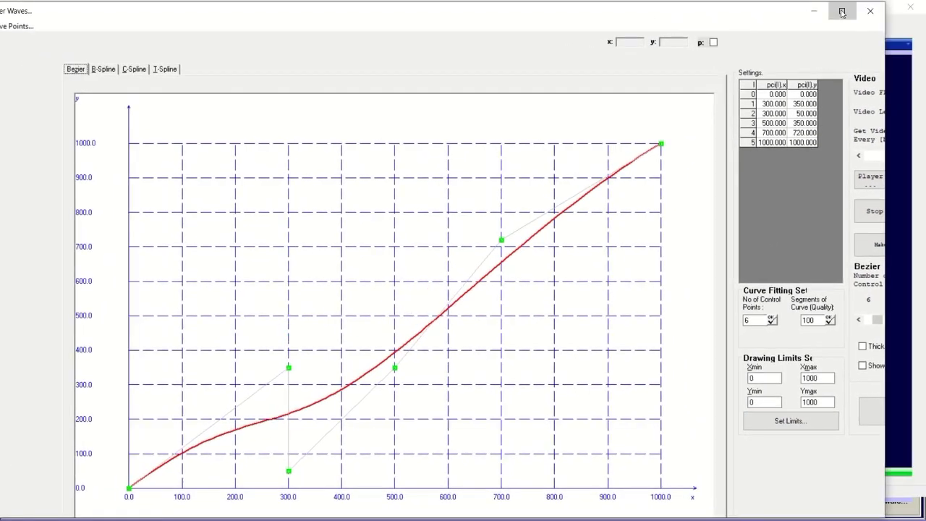
# Maximize Bezier Waves, reposition control points 1–4 into an S-curve, and start the animation.
pyautogui.click(842, 11)
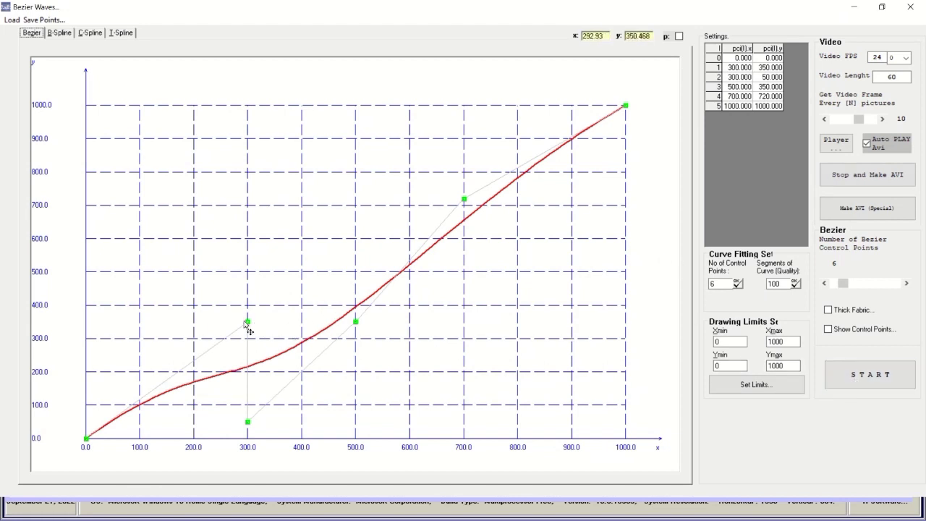
pyautogui.moveTo(247, 323); pyautogui.dragTo(238, 298)
pyautogui.moveTo(225, 256); pyautogui.dragTo(223, 243)
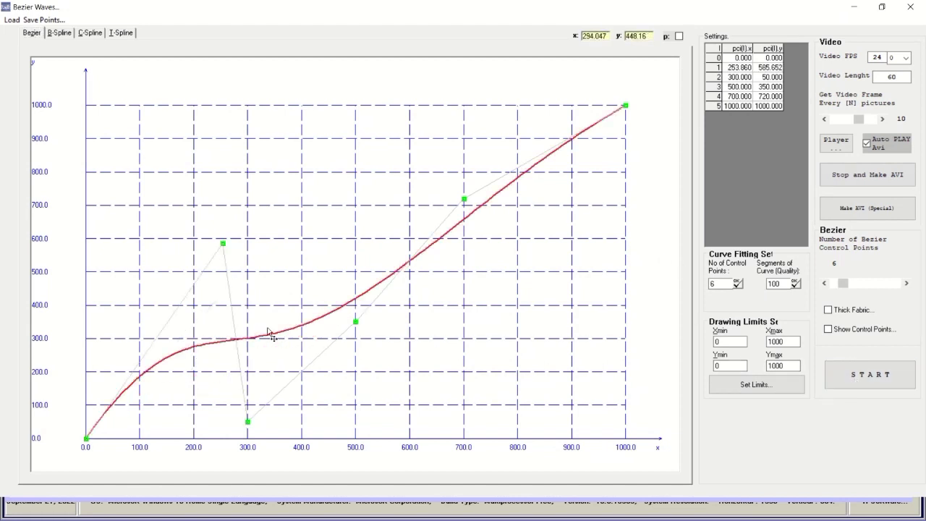
pyautogui.moveTo(249, 428); pyautogui.dragTo(314, 411)
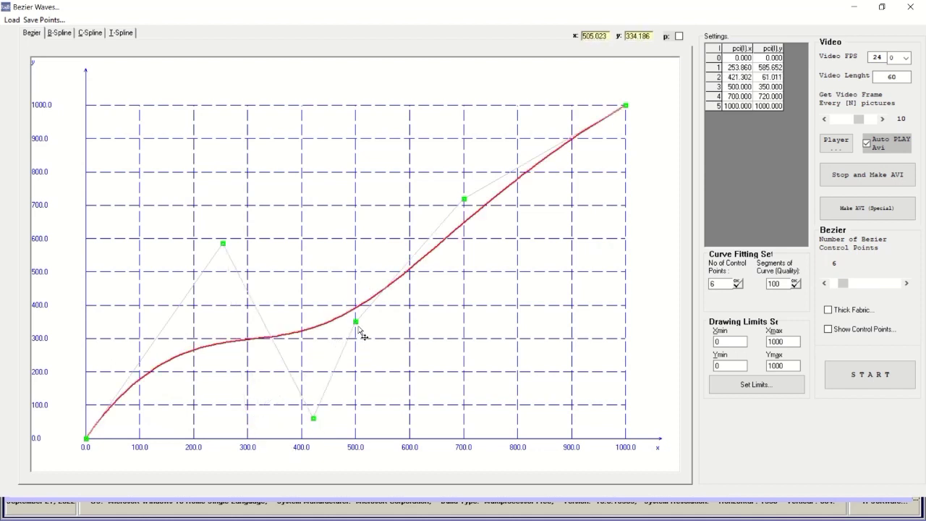
pyautogui.moveTo(358, 327); pyautogui.dragTo(414, 392)
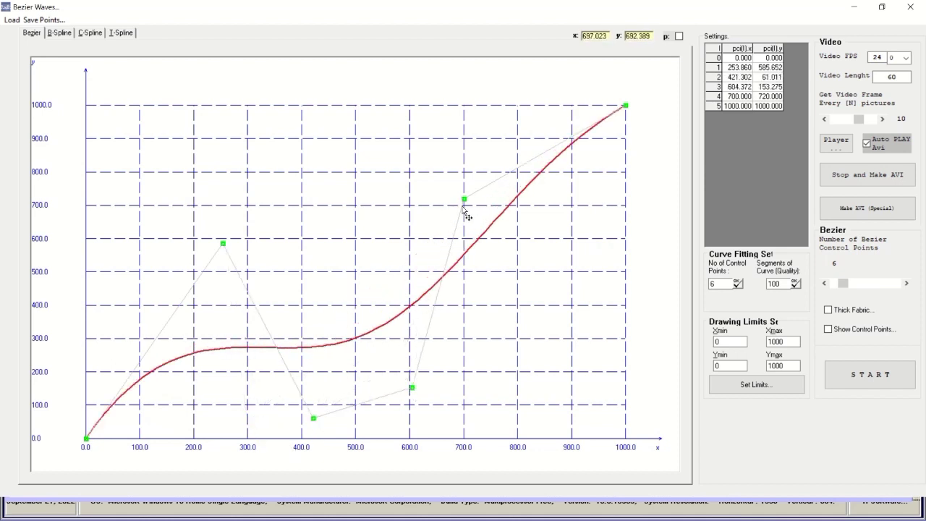
pyautogui.moveTo(465, 202); pyautogui.dragTo(414, 137)
pyautogui.moveTo(225, 247); pyautogui.dragTo(187, 223)
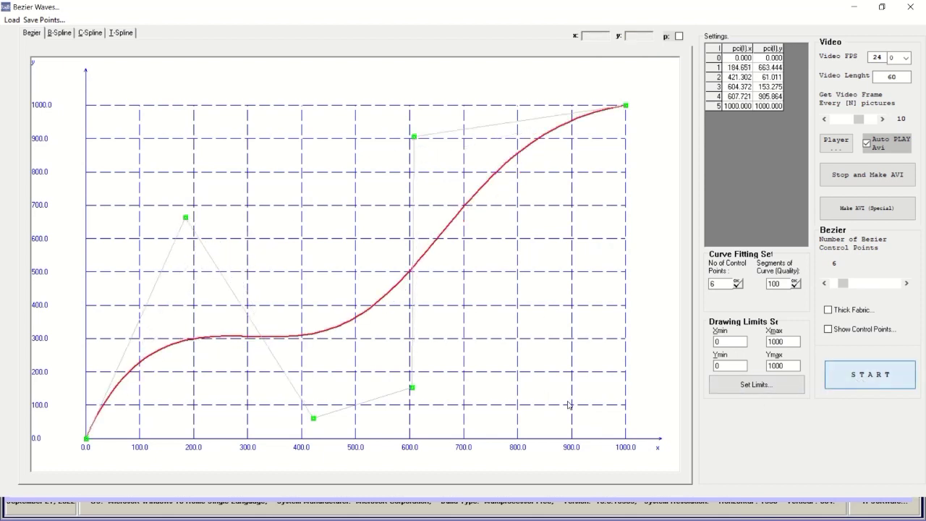
pyautogui.press('Return')
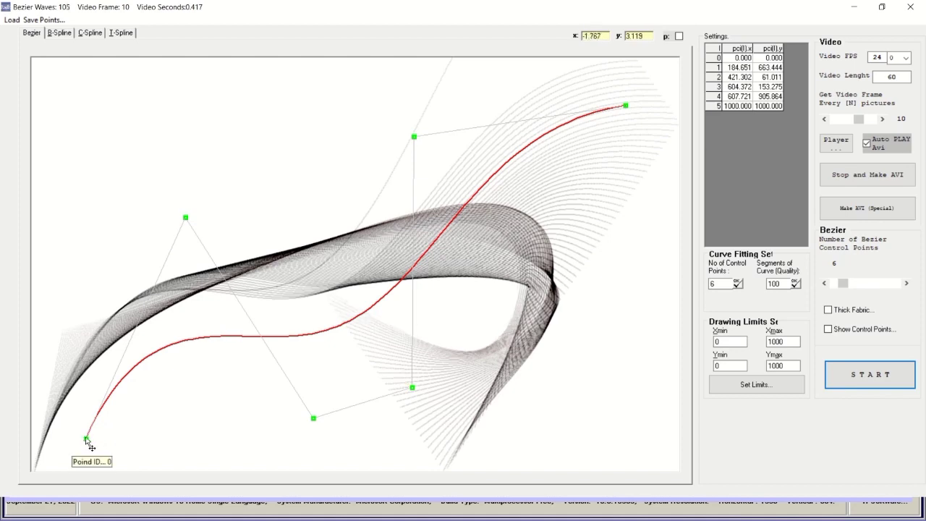
# Drag control points 0–5 to new positions during the animation, bending the red curve into a loop.
pyautogui.moveTo(91, 447); pyautogui.dragTo(175, 454)
pyautogui.moveTo(626, 107); pyautogui.dragTo(323, 78)
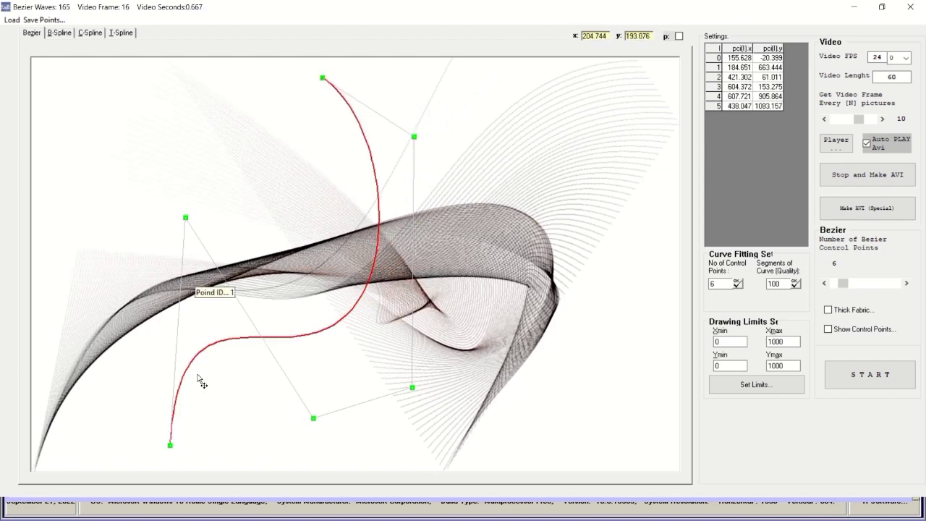
pyautogui.moveTo(194, 221); pyautogui.dragTo(75, 145)
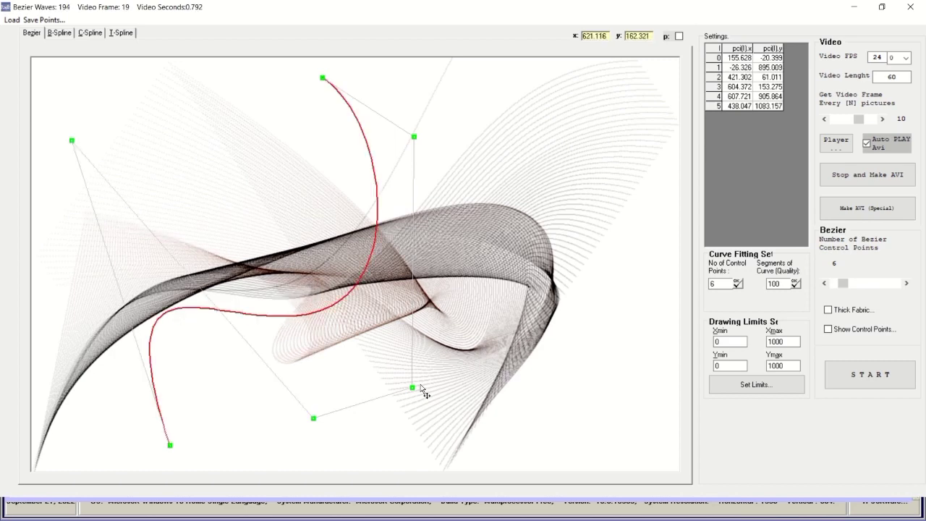
pyautogui.moveTo(414, 391); pyautogui.dragTo(623, 288)
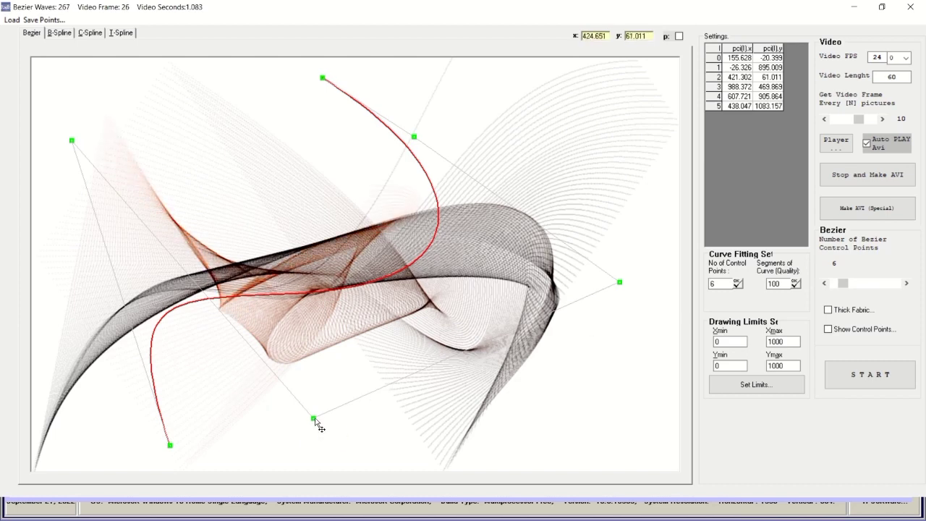
pyautogui.moveTo(314, 419); pyautogui.dragTo(519, 461)
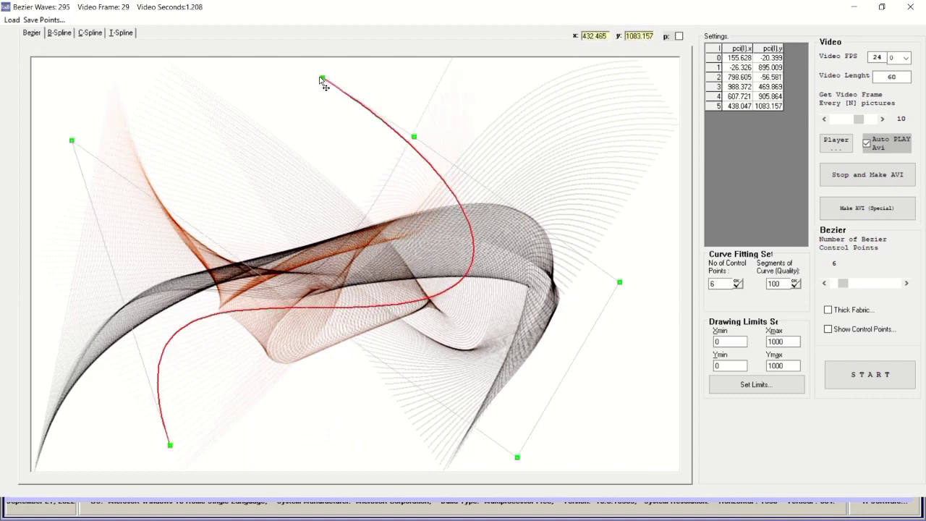
pyautogui.moveTo(321, 78); pyautogui.dragTo(251, 68)
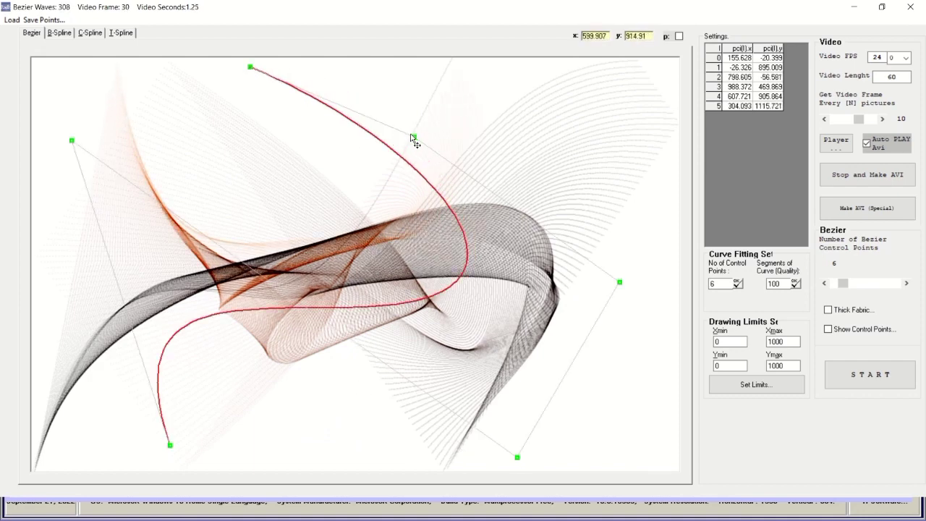
pyautogui.moveTo(414, 139); pyautogui.dragTo(441, 69)
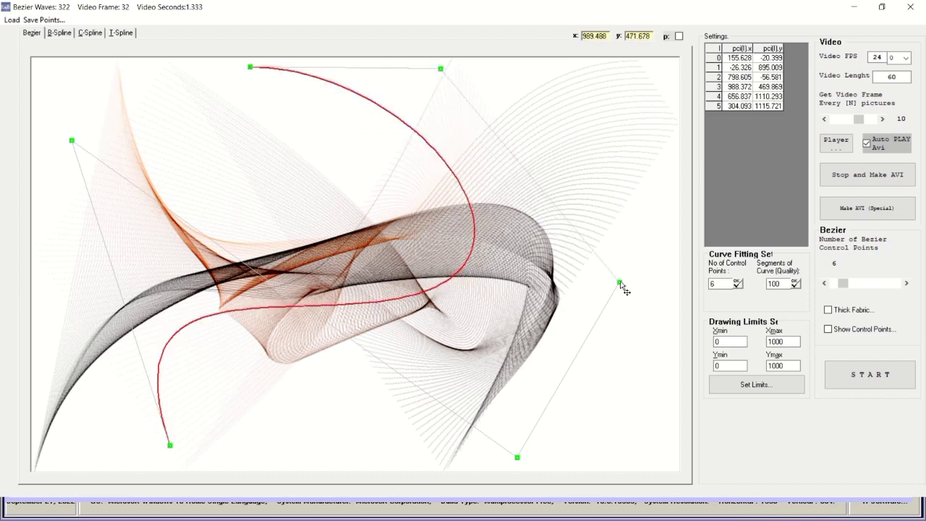
pyautogui.moveTo(623, 288); pyautogui.dragTo(593, 175)
pyautogui.moveTo(518, 461); pyautogui.dragTo(490, 336)
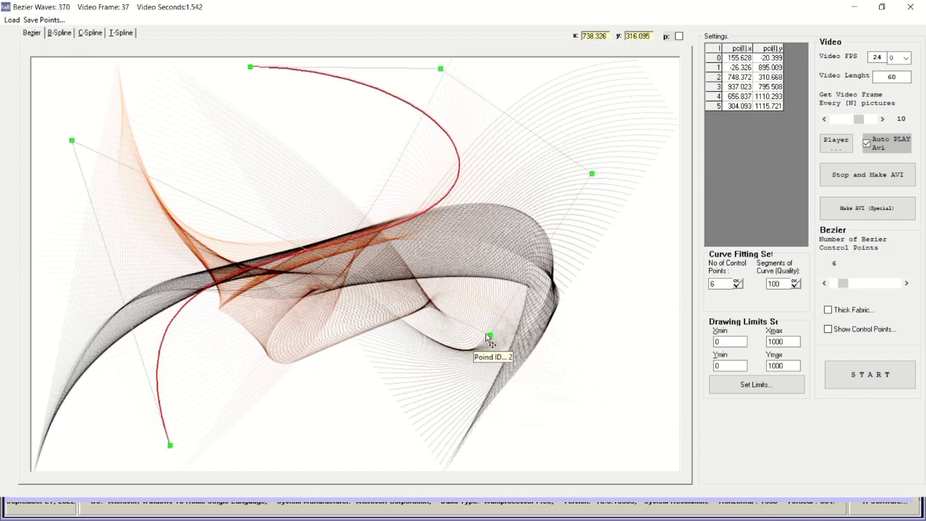
pyautogui.moveTo(490, 334); pyautogui.dragTo(334, 255)
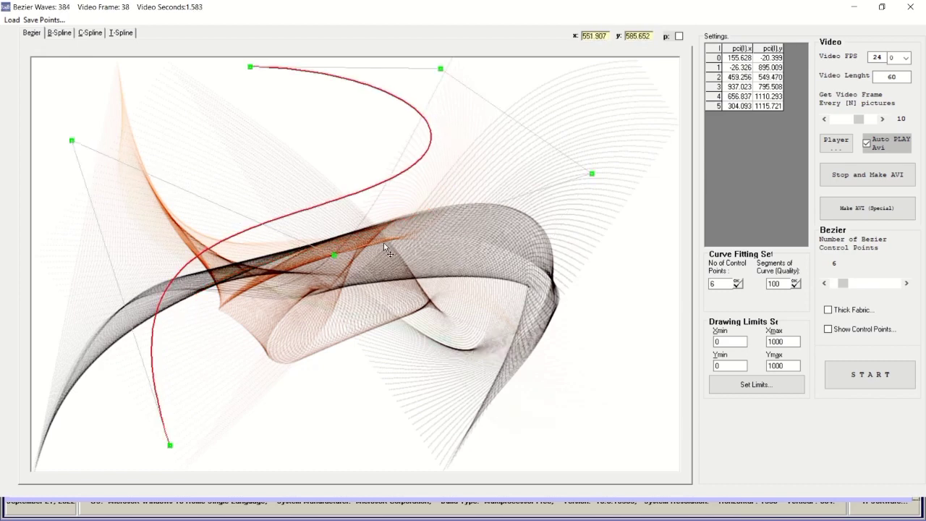
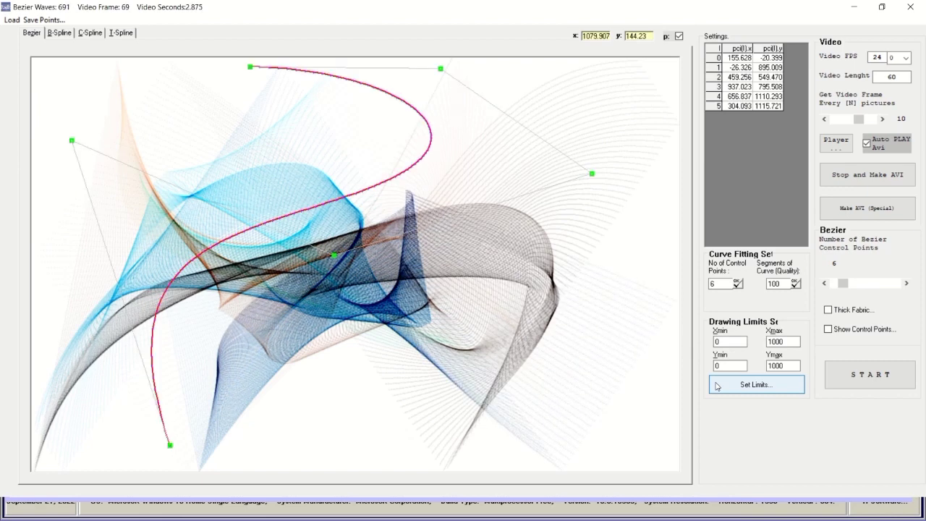
# Turn on Thick Fabric rendering and Show Control Points.
pyautogui.click(829, 310)
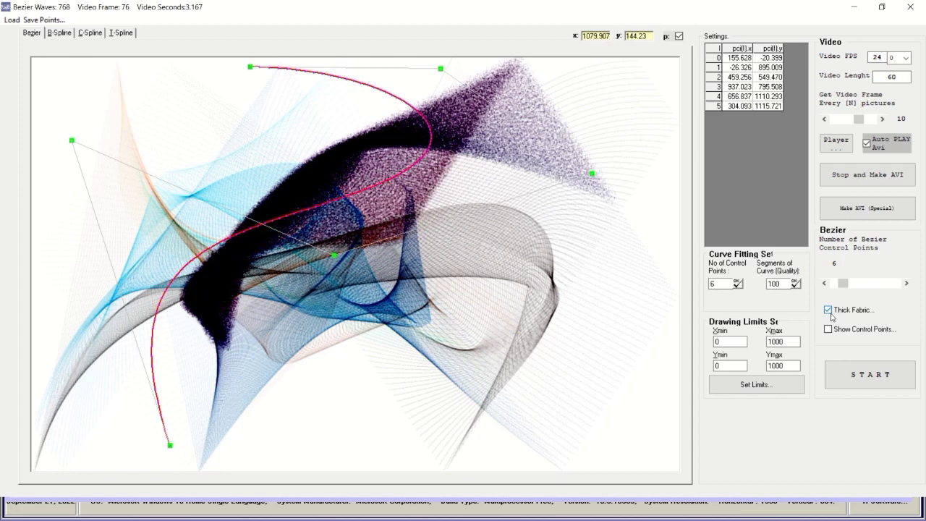
pyautogui.click(829, 330)
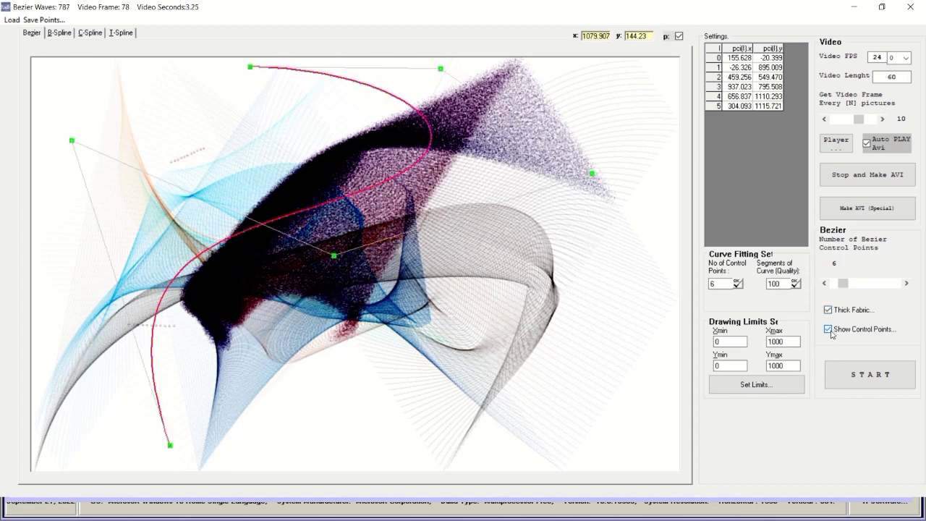
pyautogui.click(831, 331)
pyautogui.click(829, 329)
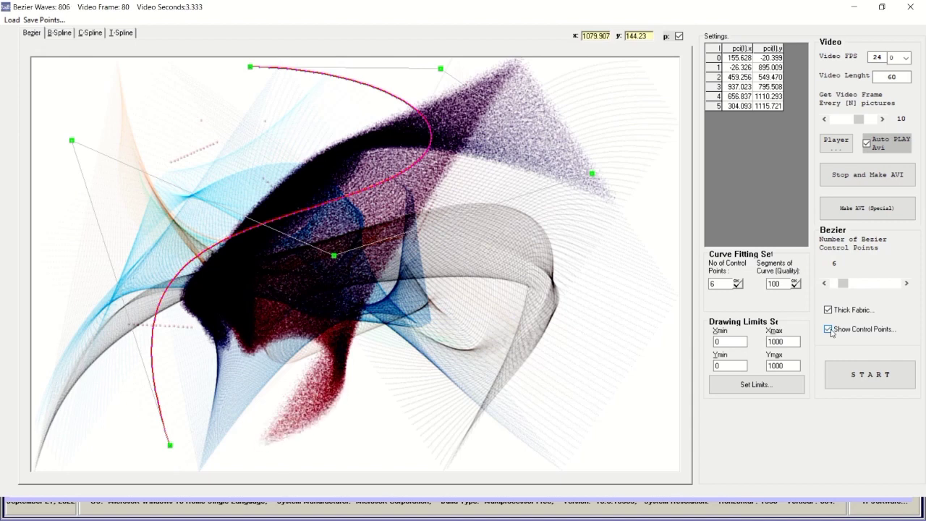
# Drag control points 5, 0, 2 and 1 to new spots and raise the point count to 18.
pyautogui.moveTo(253, 76); pyautogui.dragTo(165, 55)
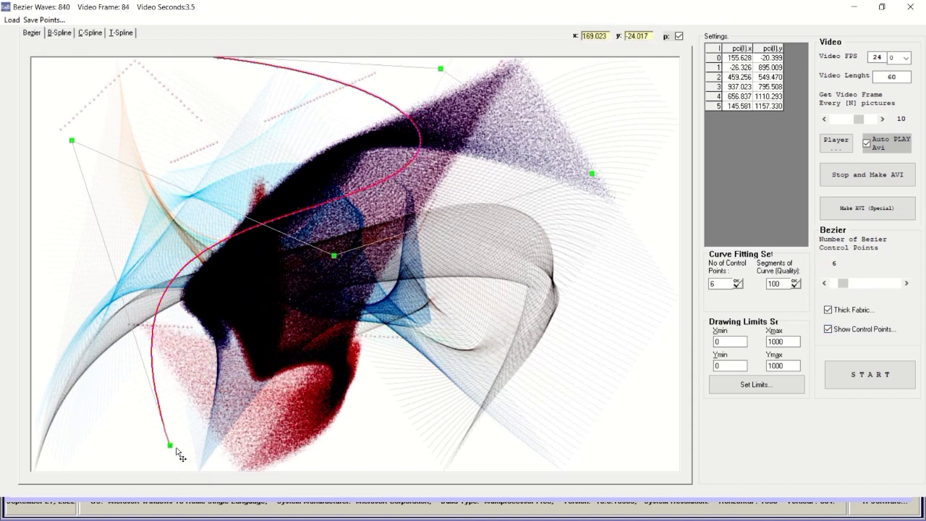
pyautogui.moveTo(183, 456); pyautogui.dragTo(552, 466)
pyautogui.moveTo(337, 257); pyautogui.dragTo(433, 236)
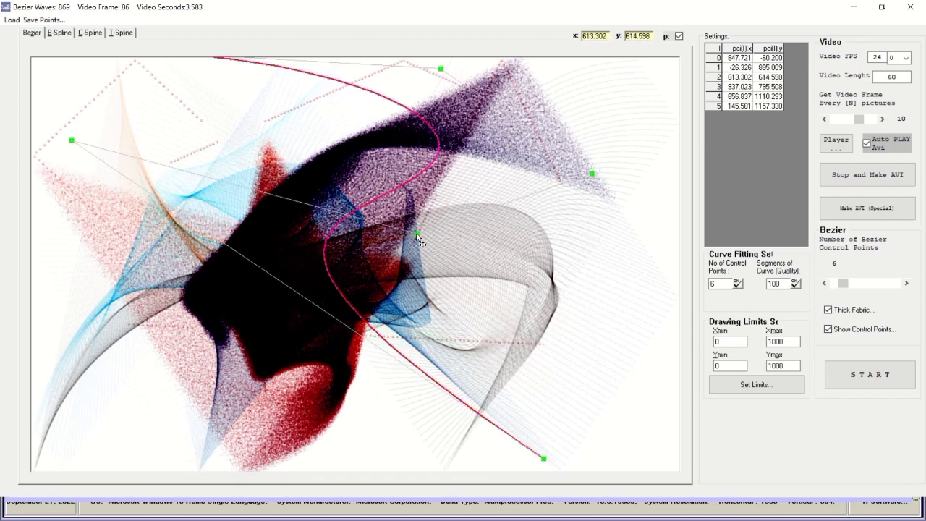
pyautogui.moveTo(75, 148); pyautogui.dragTo(67, 343)
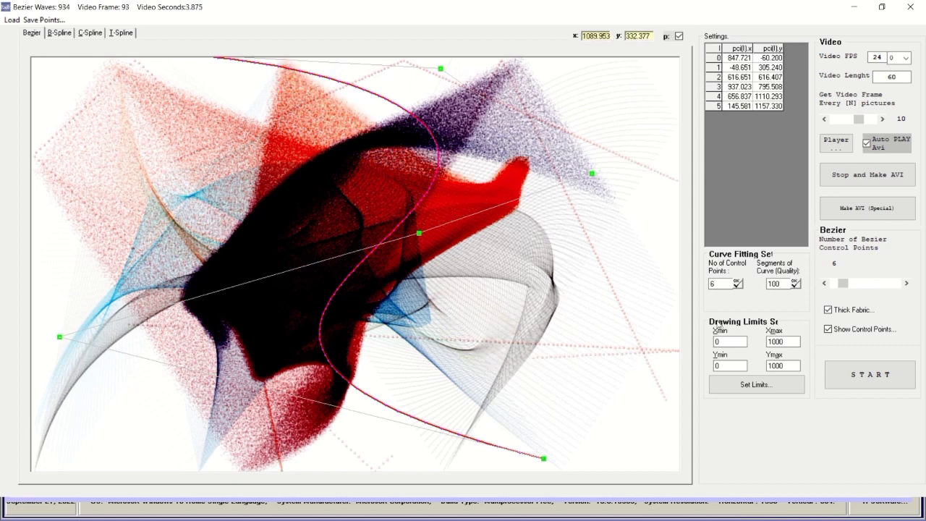
pyautogui.moveTo(842, 286); pyautogui.dragTo(847, 287)
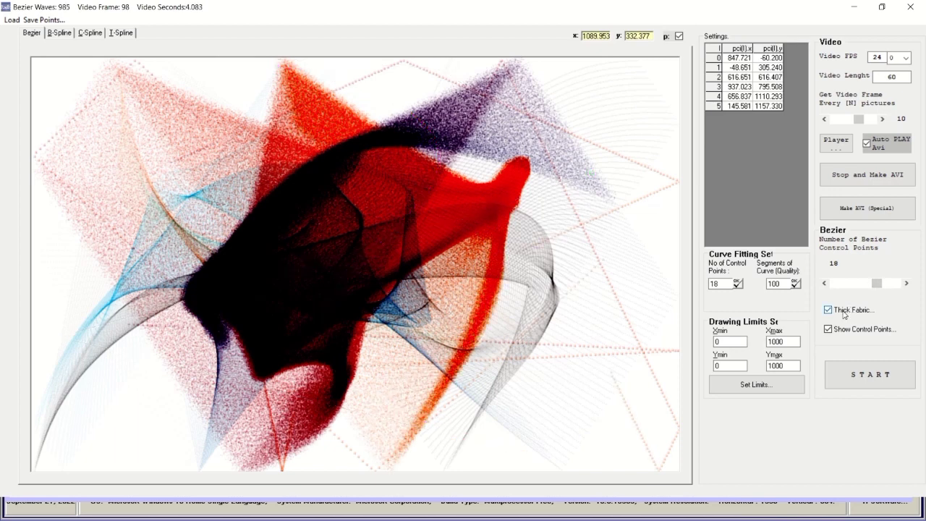
# Toggle Thick Fabric rendering off and on twice, leaving it on.
pyautogui.click(844, 312)
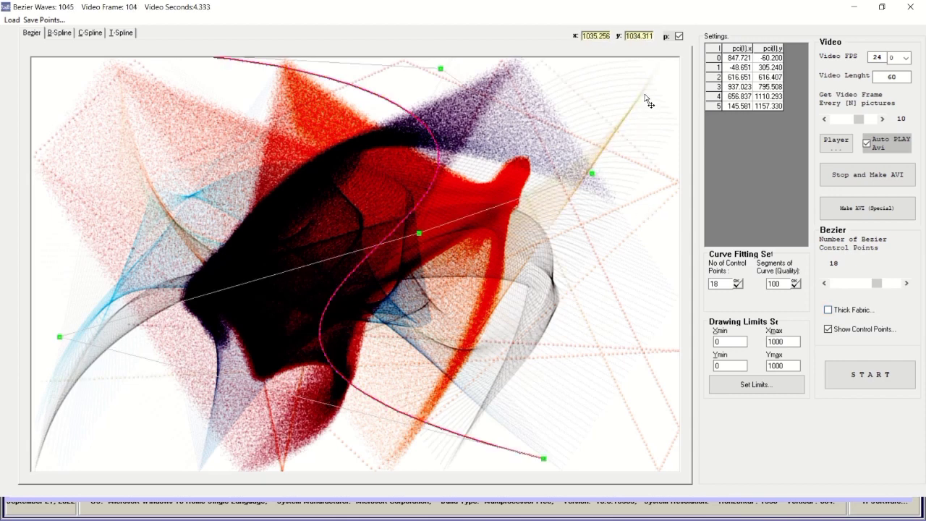
pyautogui.click(831, 310)
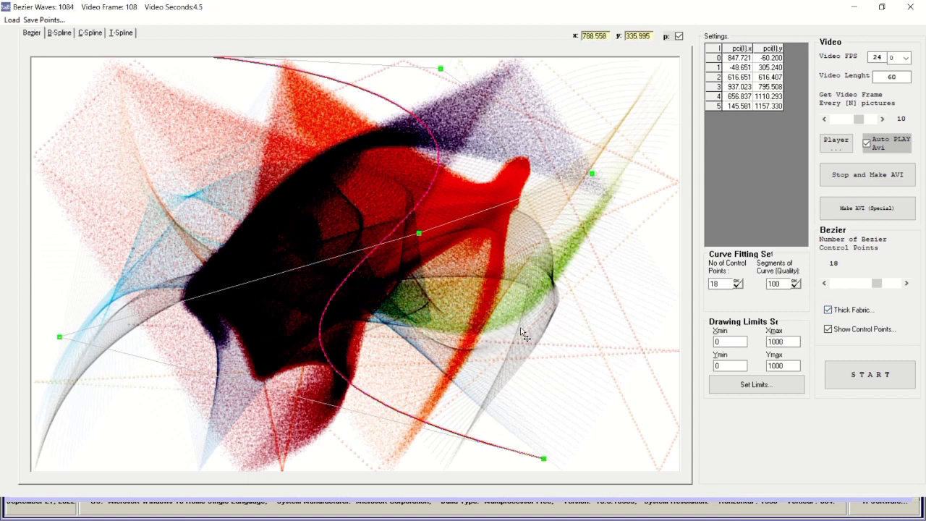
pyautogui.click(828, 312)
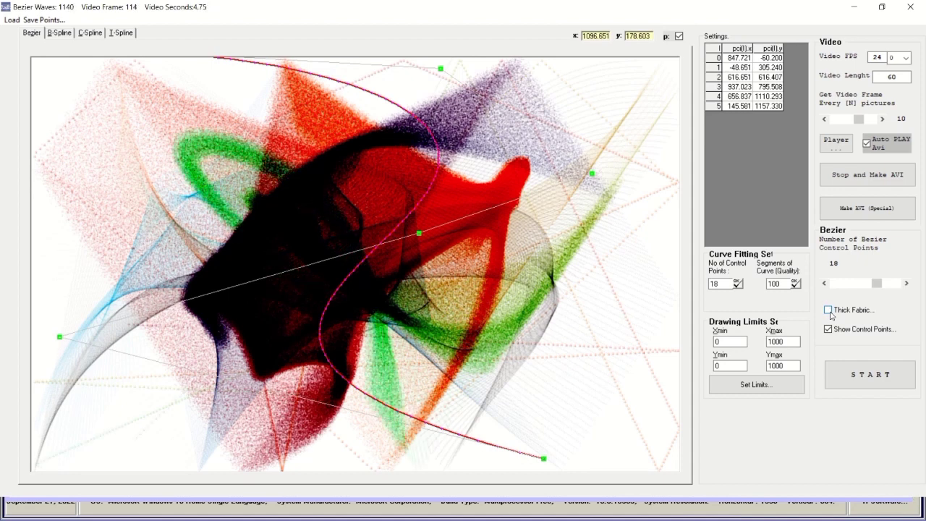
pyautogui.click(829, 310)
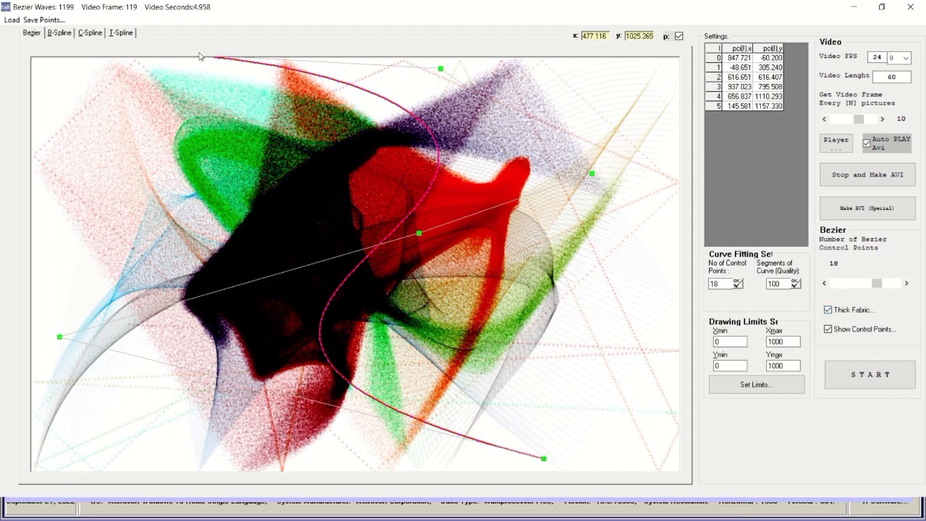
# Preview the B-Spline, C-Spline and T-Spline fits, then return to Bezier.
pyautogui.click(64, 32)
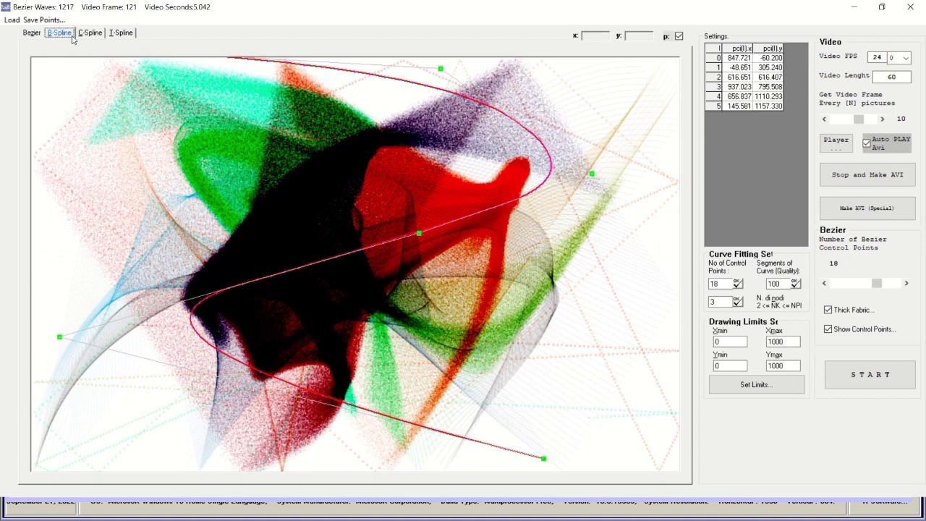
pyautogui.click(88, 33)
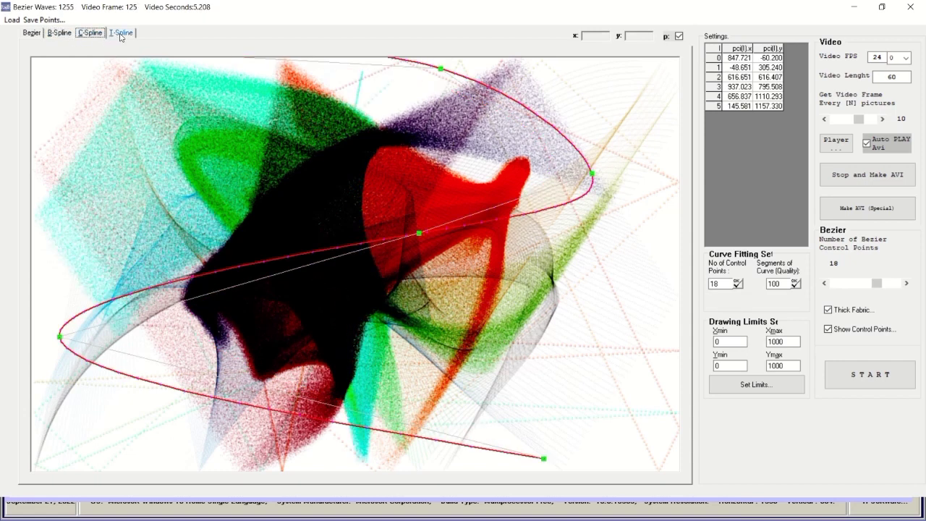
pyautogui.click(118, 34)
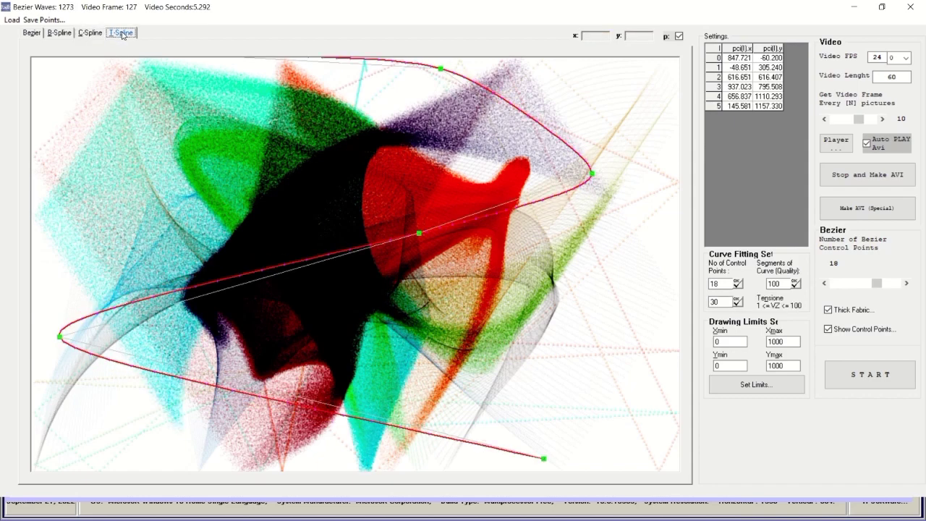
pyautogui.click(32, 33)
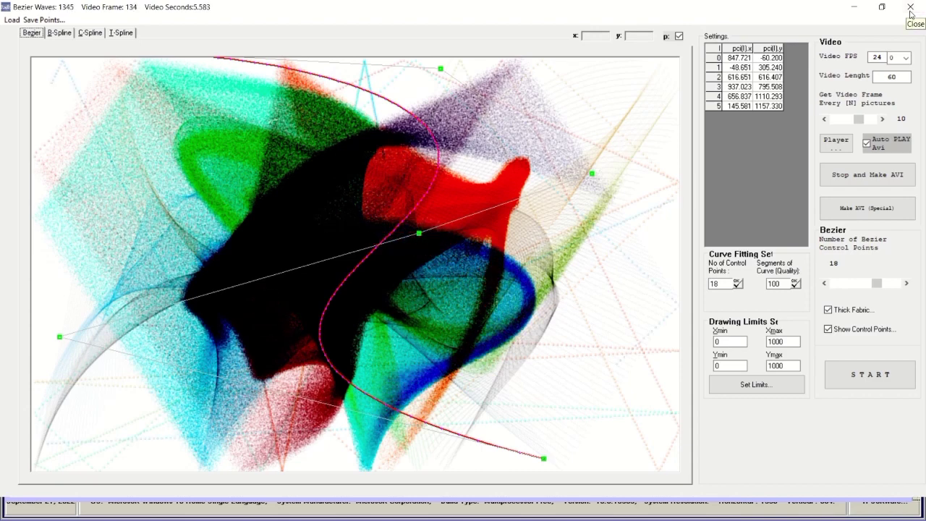
# Close Bezier Waves, reopen and maximize it, then close it again.
pyautogui.click(910, 8)
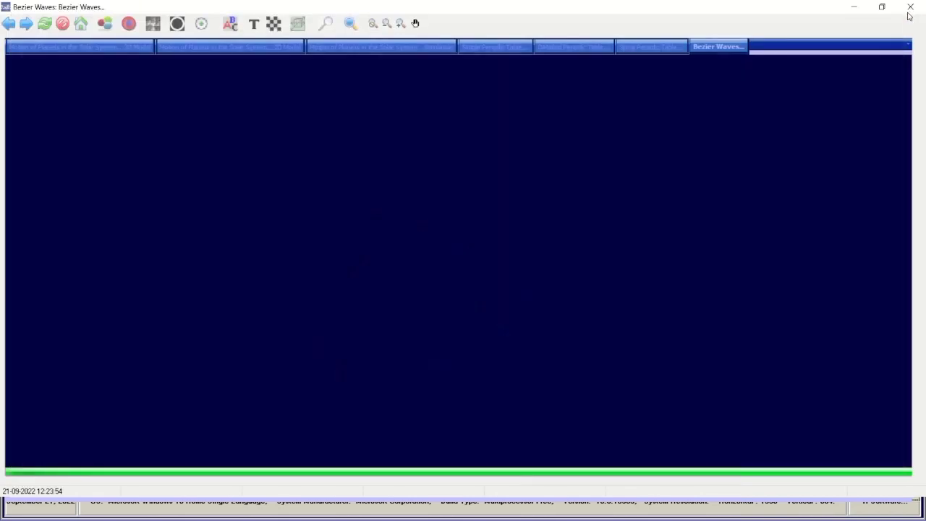
pyautogui.click(644, 40)
pyautogui.click(734, 48)
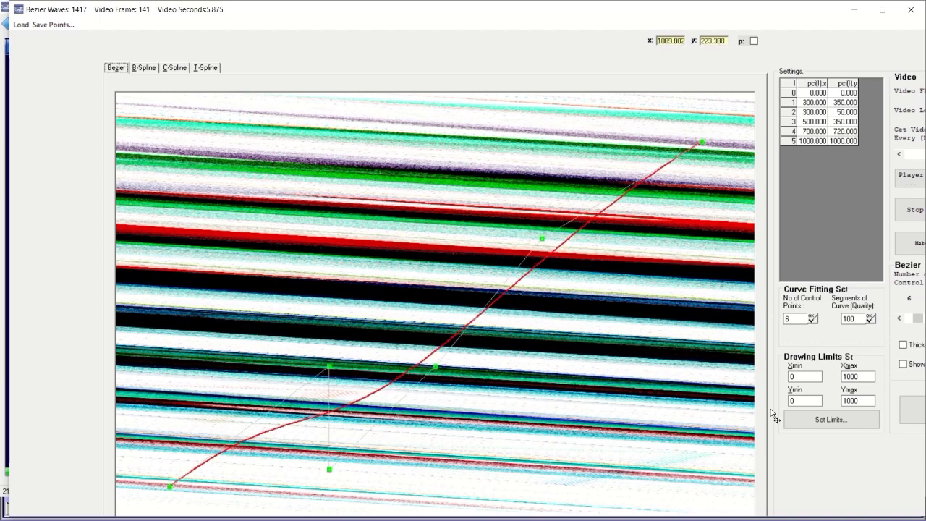
pyautogui.click(879, 12)
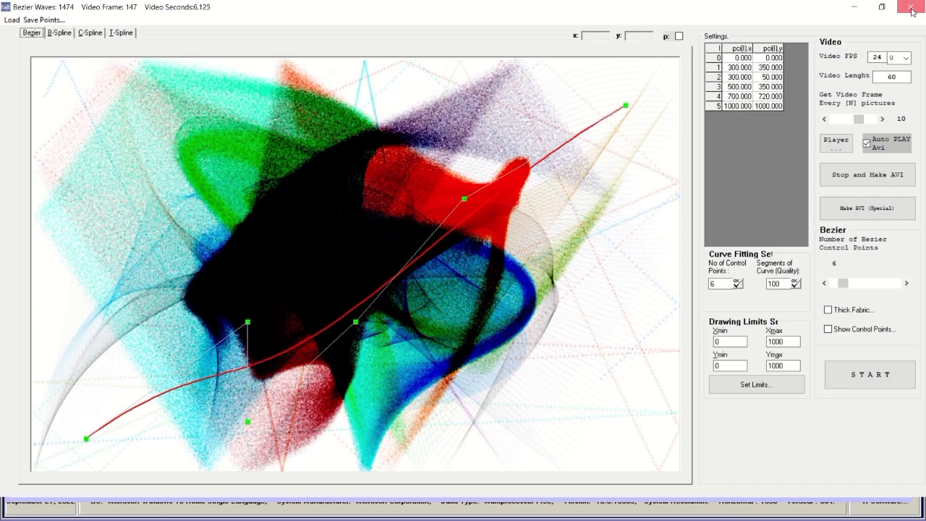
pyautogui.click(912, 8)
# View the Spiral, Detailed and Simple periodic tables, then the planet Simulation, 2D and 3D Model pages.
pyautogui.click(677, 46)
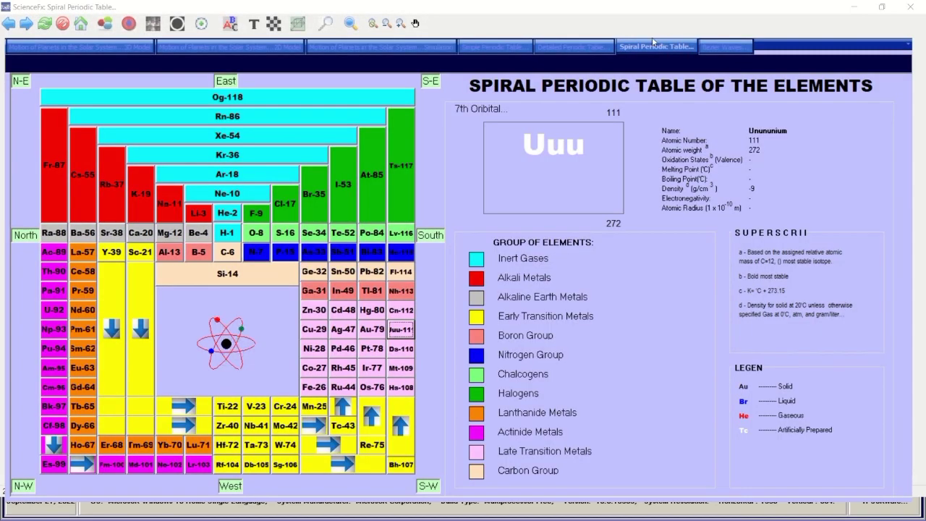
pyautogui.click(577, 49)
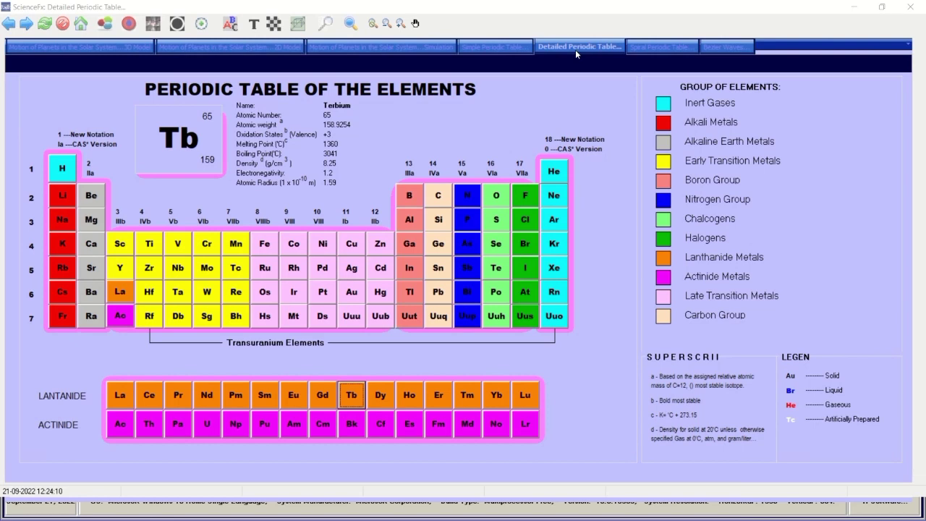
pyautogui.click(498, 49)
pyautogui.click(432, 47)
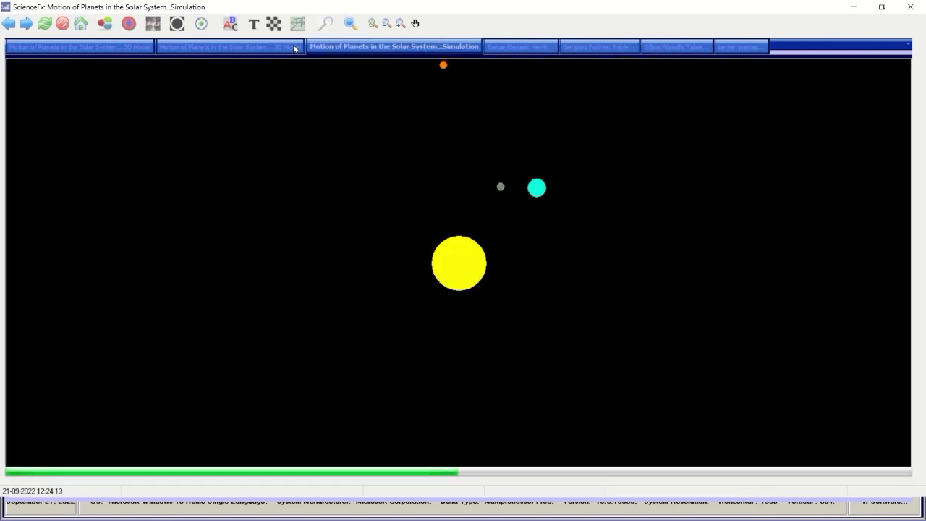
pyautogui.click(257, 52)
pyautogui.click(129, 49)
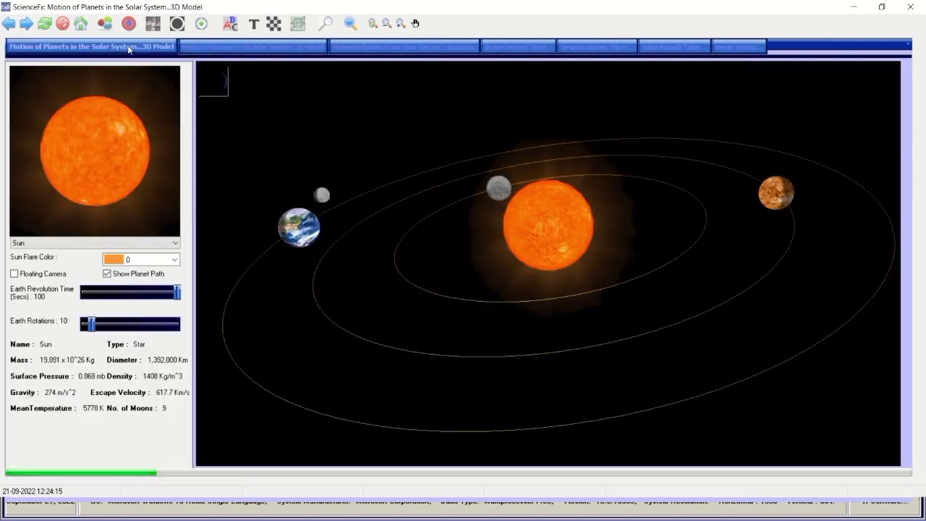
# Step forward and back through the pages, reload, and end on the 3D Model page.
pyautogui.click(27, 24)
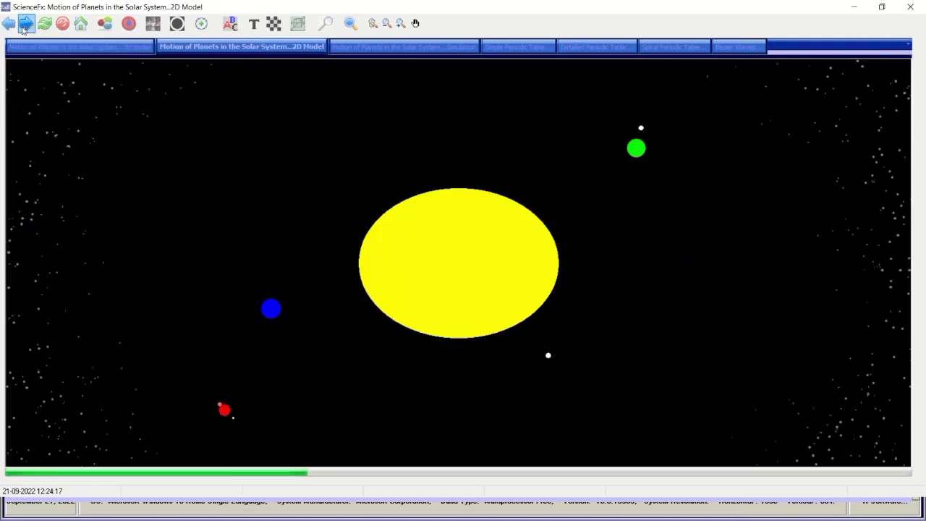
pyautogui.click(27, 24)
pyautogui.click(25, 26)
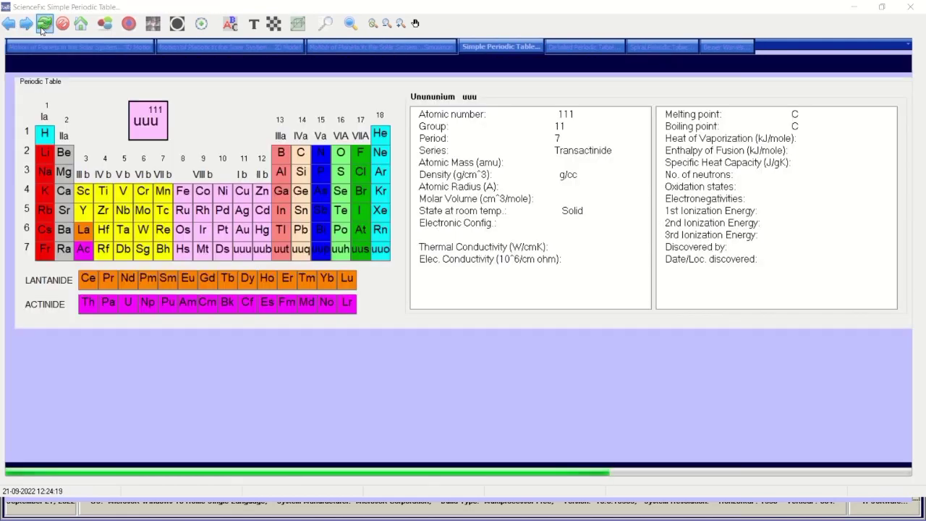
pyautogui.click(43, 25)
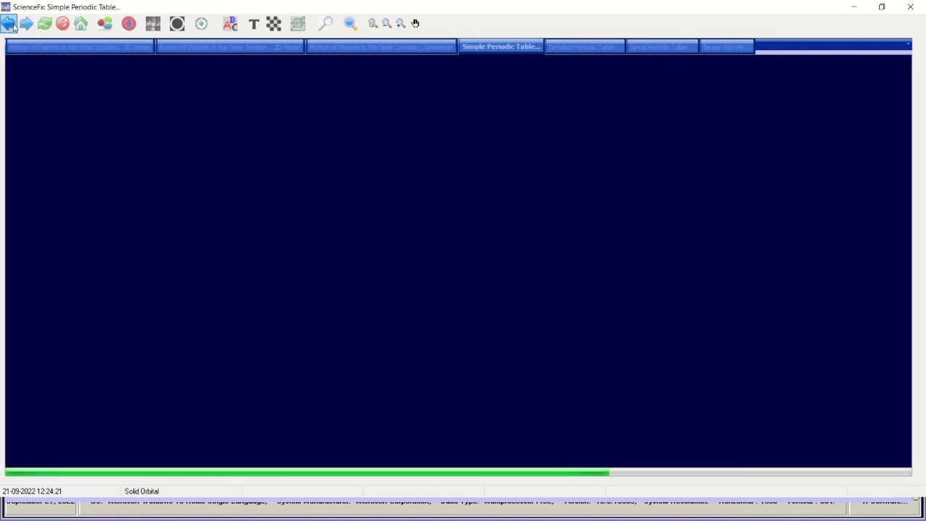
pyautogui.click(13, 26)
pyautogui.click(38, 45)
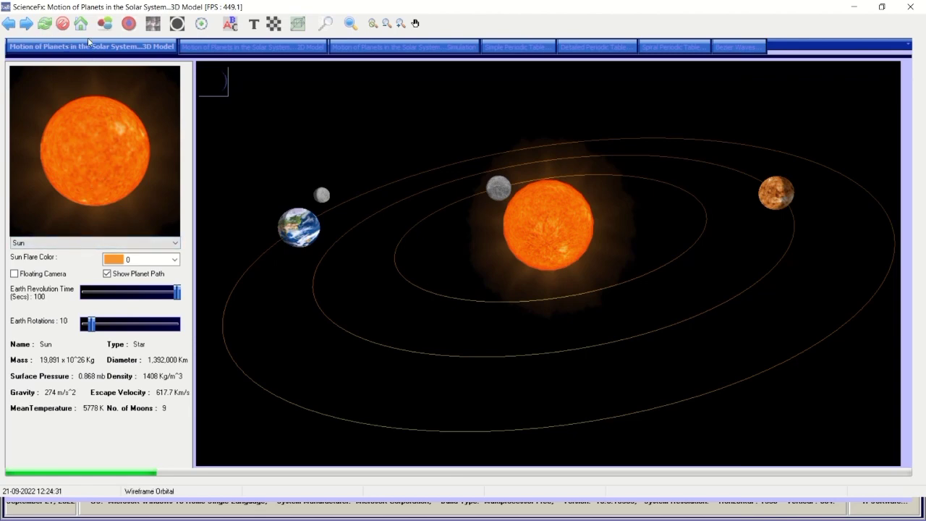
# Return to the 3D Model, turn off the asteroid belt, and show the Sun at actual size.
pyautogui.click(196, 51)
pyautogui.click(146, 52)
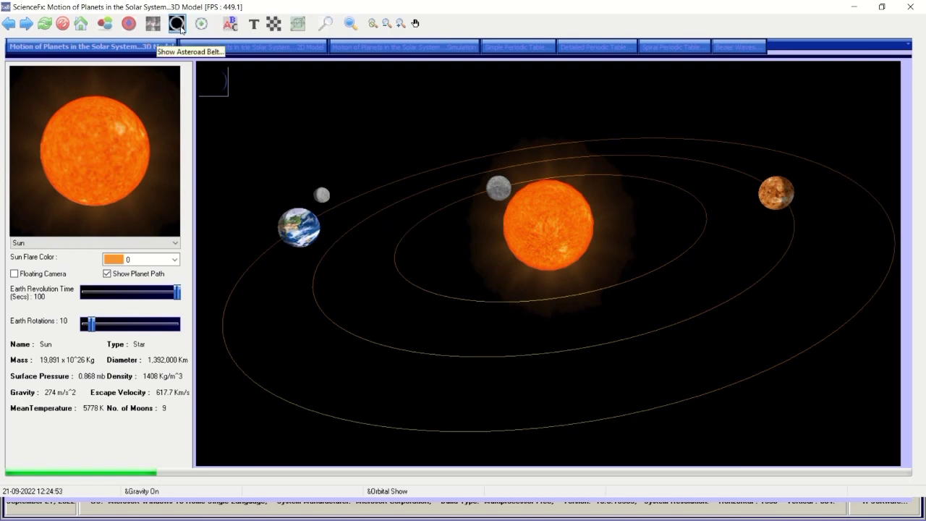
pyautogui.click(180, 28)
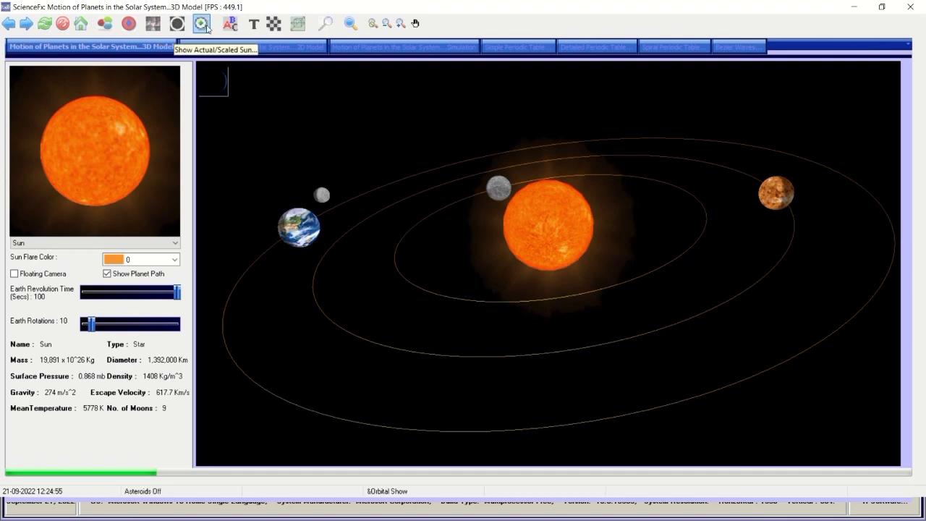
pyautogui.click(203, 24)
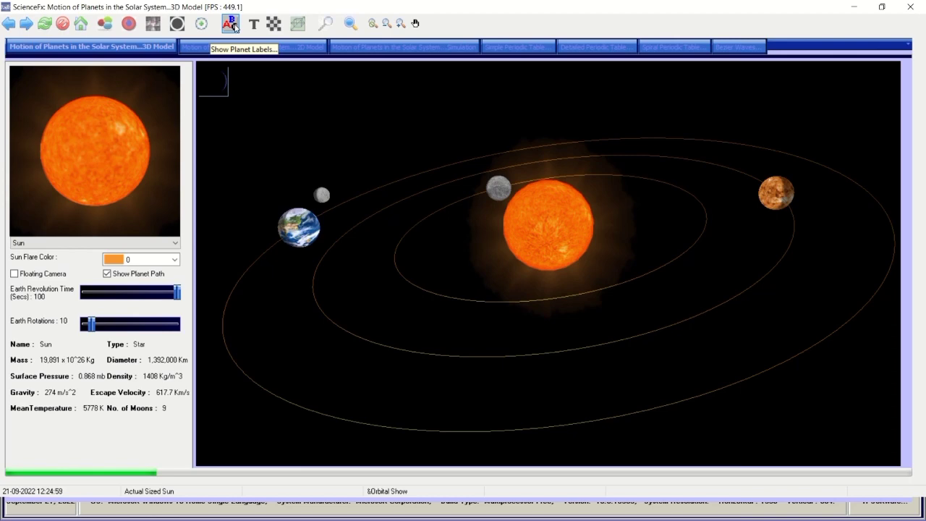
# Turn off planet labels, turn on the grid, and switch to Equator View.
pyautogui.click(234, 27)
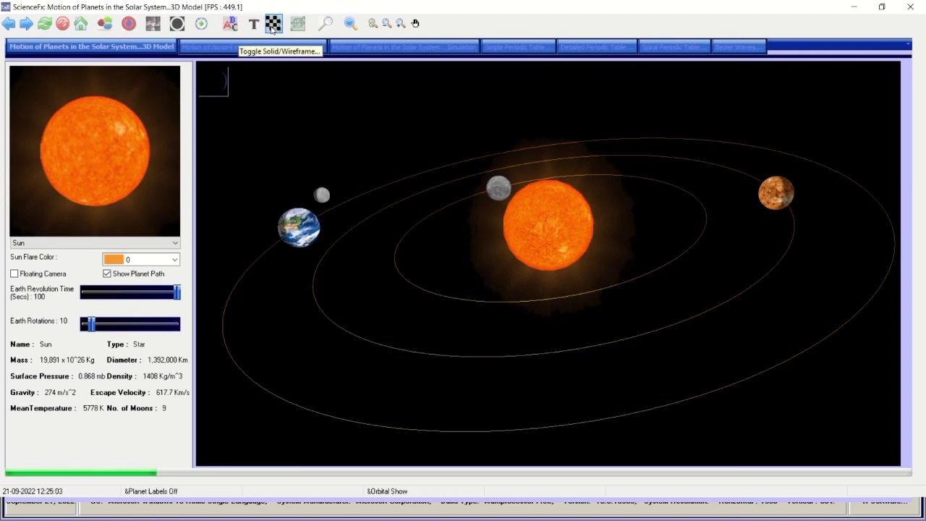
pyautogui.click(272, 28)
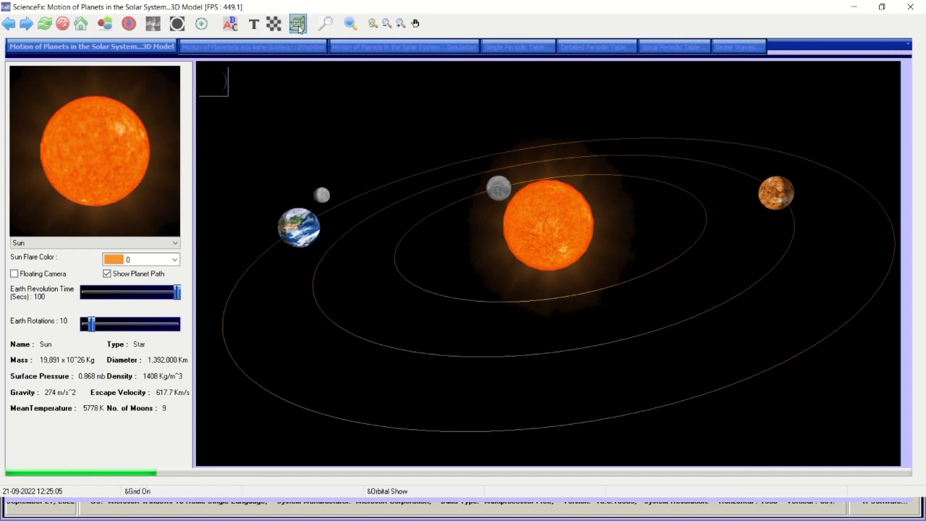
pyautogui.click(299, 29)
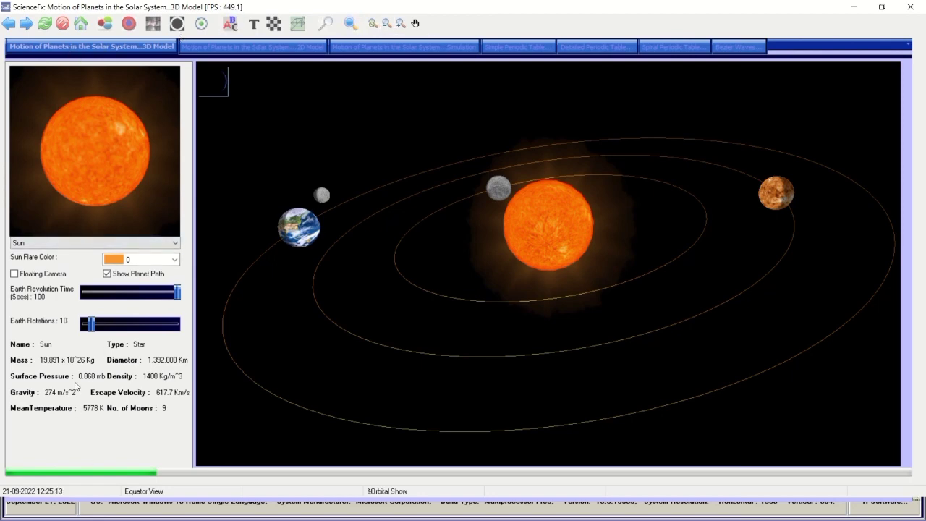
# View the 2D Model, Simulation, and the Simple, Detailed and Spiral periodic tables.
pyautogui.click(192, 49)
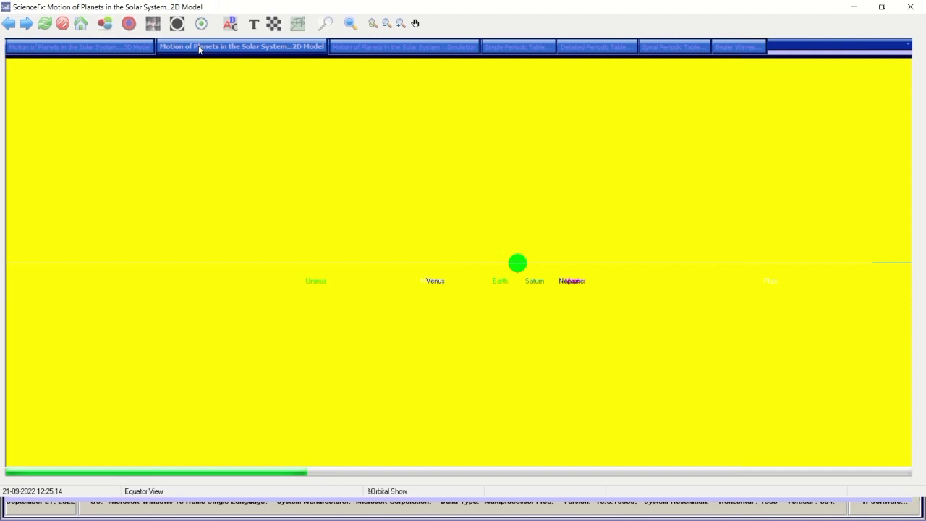
pyautogui.click(359, 45)
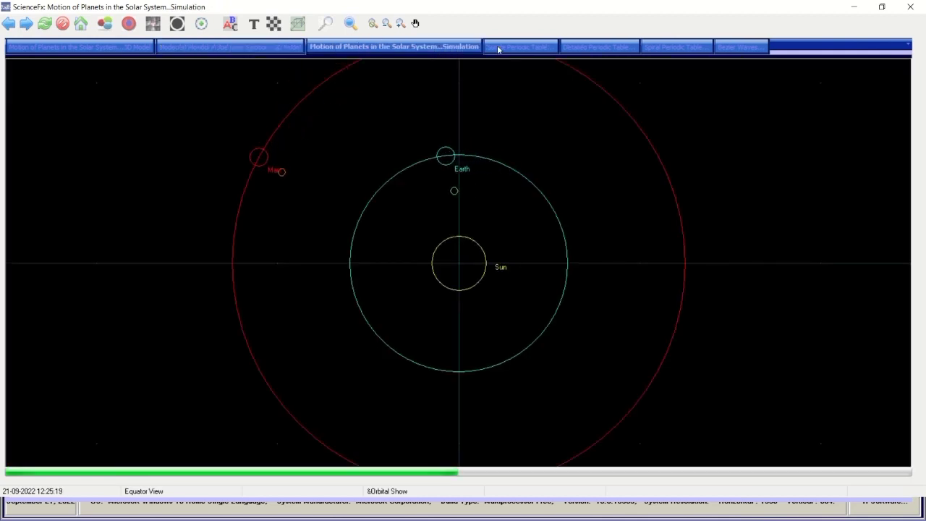
pyautogui.click(499, 46)
pyautogui.click(592, 47)
pyautogui.click(688, 51)
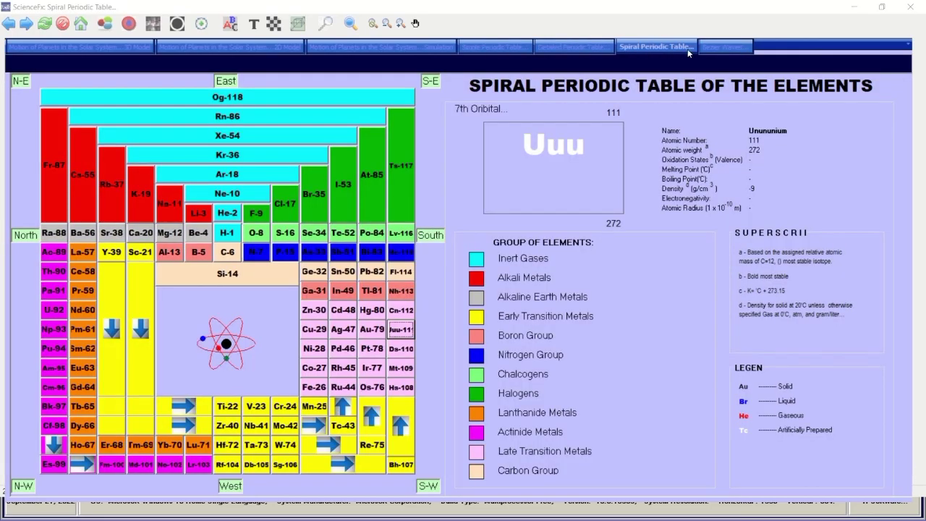
# Open the Bezier Waves demo, maximize it, and close it again.
pyautogui.click(703, 46)
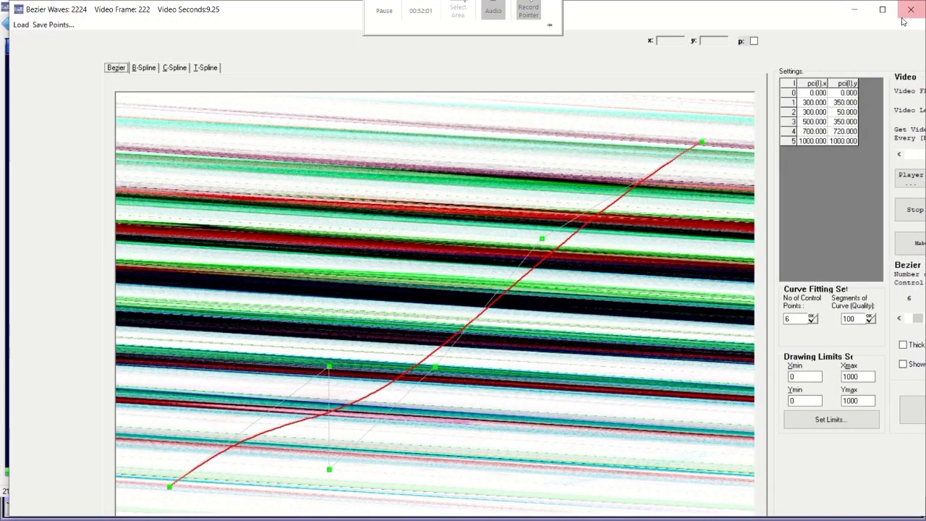
pyautogui.click(884, 10)
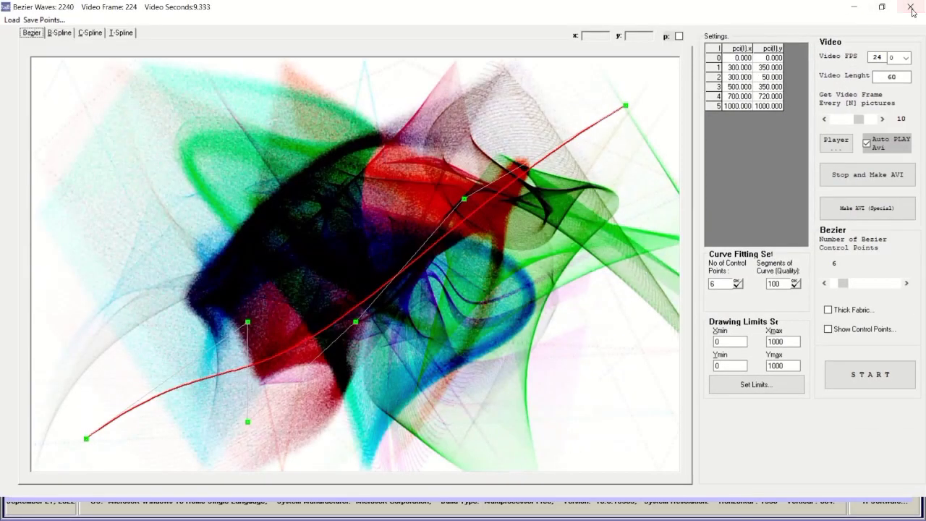
pyautogui.click(911, 9)
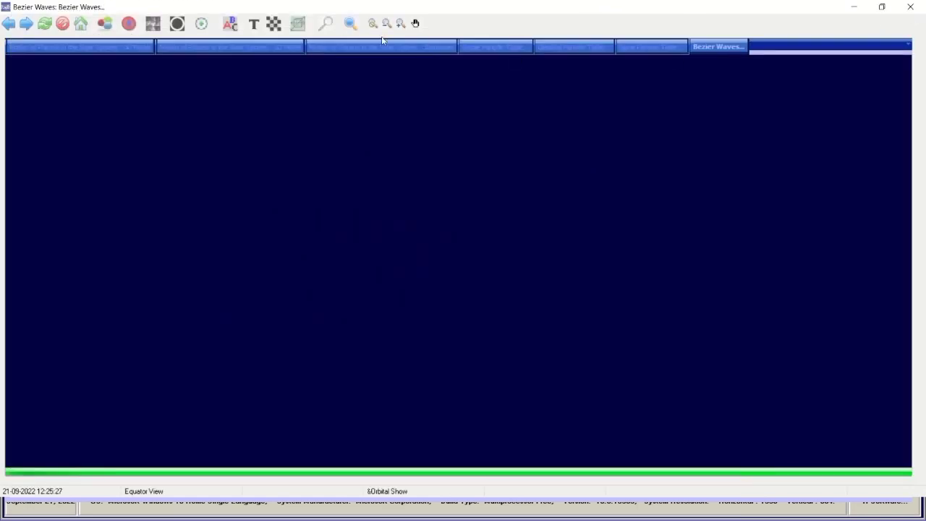
# Close ScienceFx and dismiss the launcher's message about application opens.
pyautogui.click(910, 11)
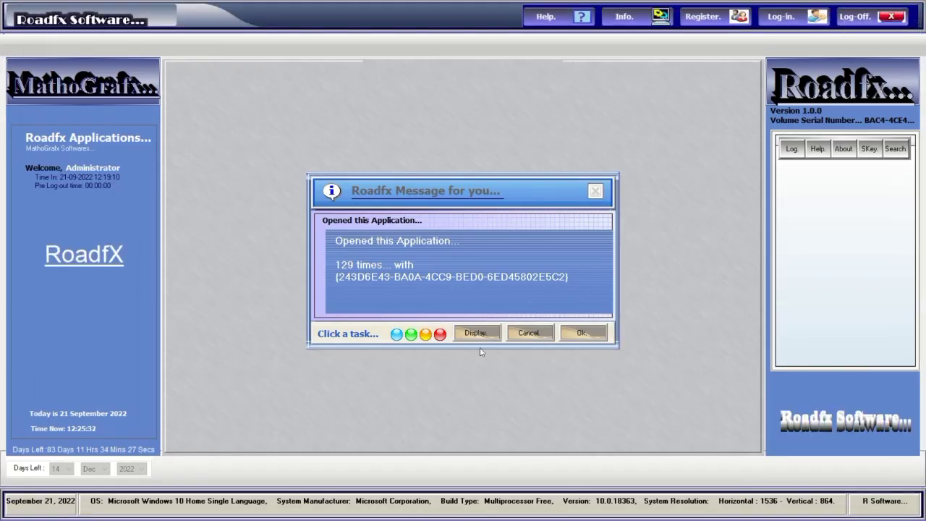
pyautogui.moveTo(397, 5)
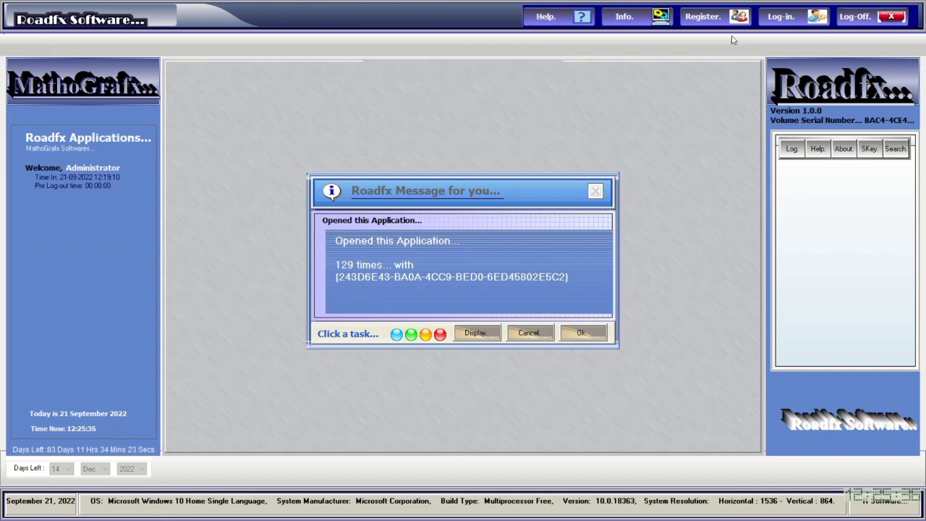
pyautogui.click(582, 333)
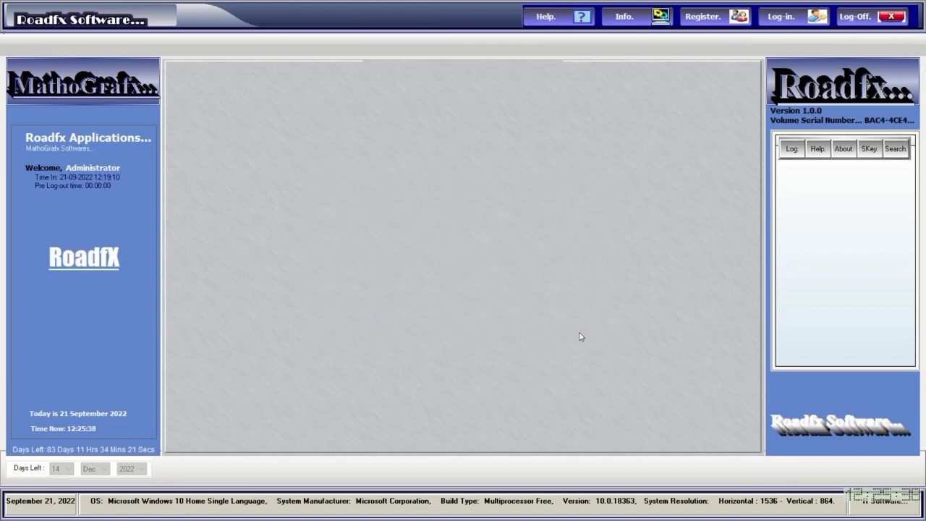
# Log in to the Roadfx launcher with the account password.
pyautogui.click(785, 21)
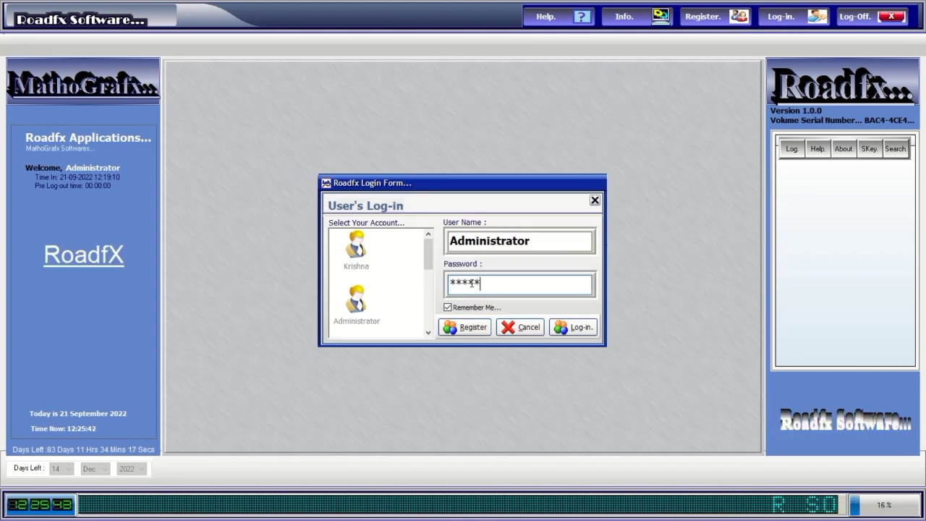
pyautogui.write('admi')
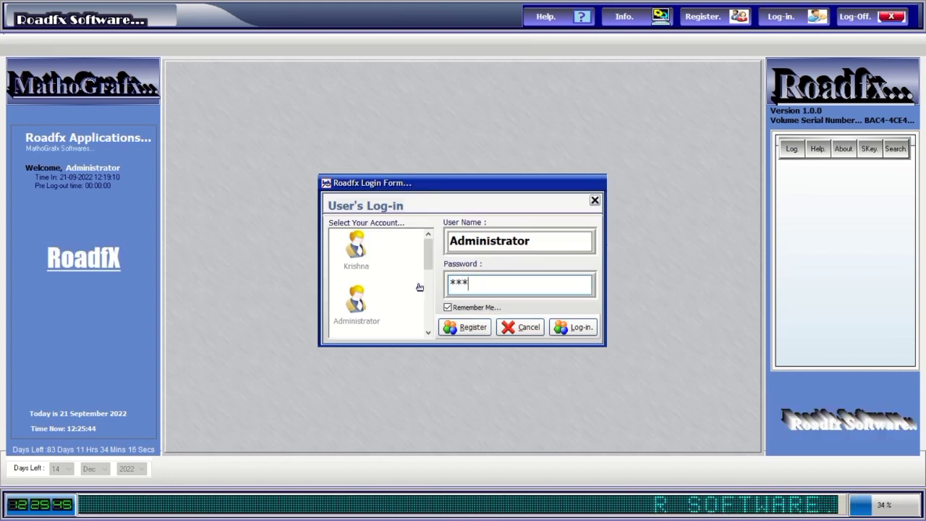
pyautogui.click(573, 327)
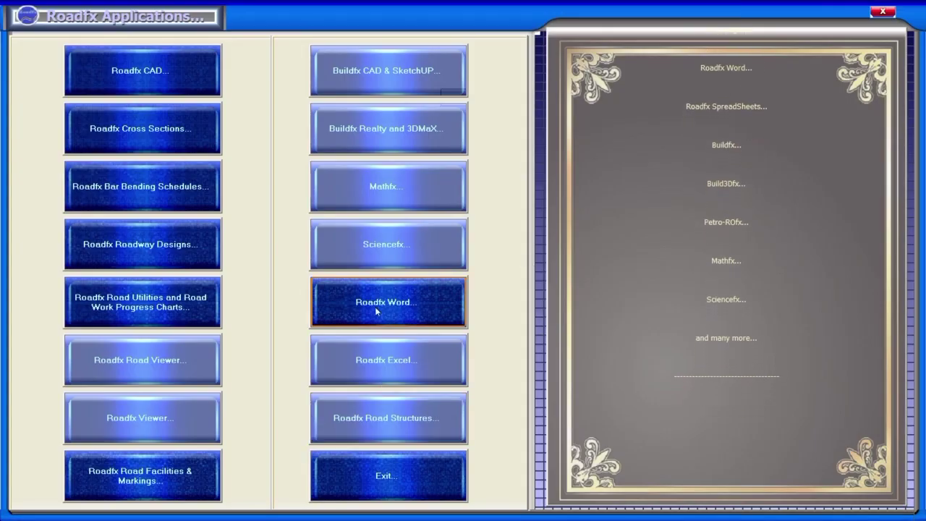
# Launch Mathfx from the Roadfx Applications menu.
pyautogui.click(391, 187)
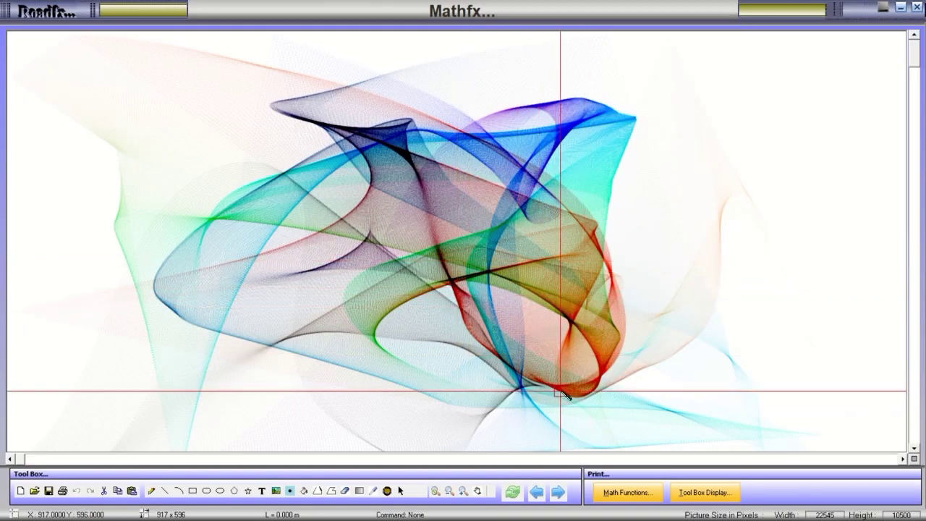
# Open the function plotter, plot the trigonometric functions, then clear and refresh the canvas.
pyautogui.click(627, 494)
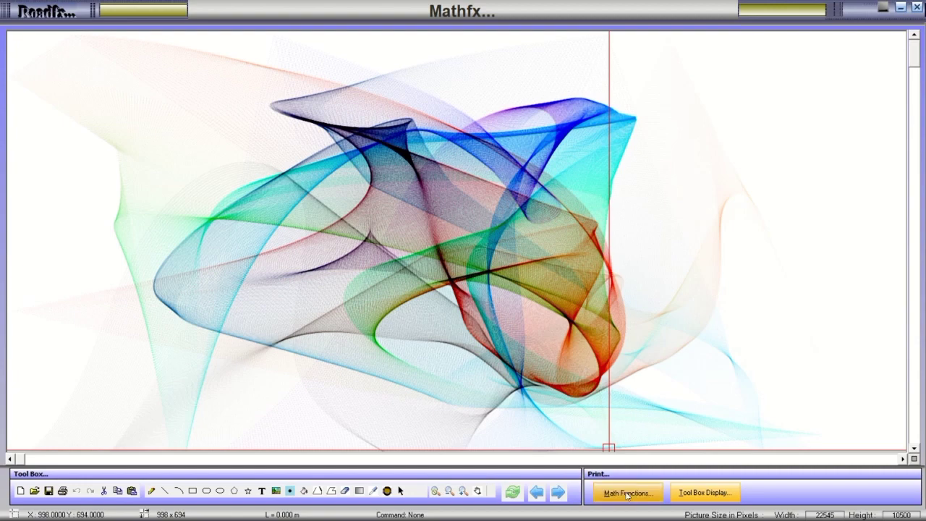
pyautogui.click(467, 386)
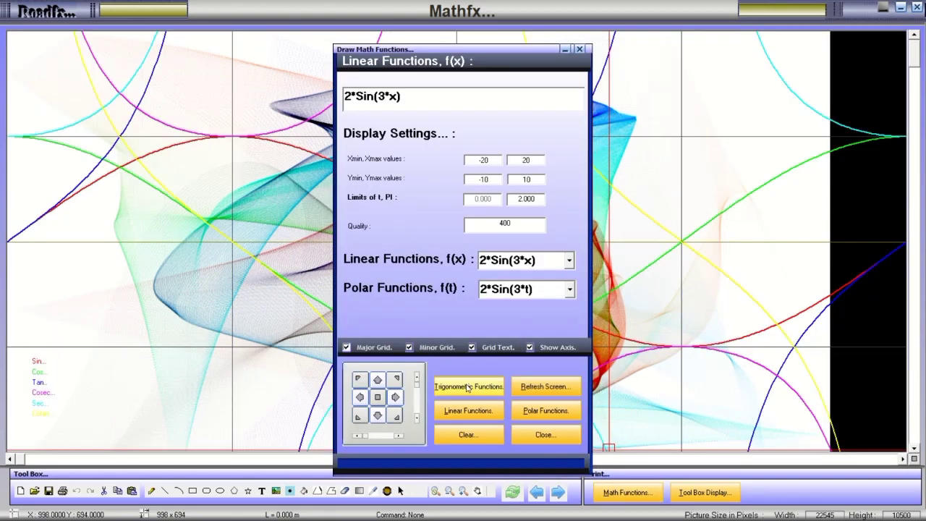
pyautogui.moveTo(493, 51)
pyautogui.mouseDown()
pyautogui.moveTo(797, 41)
pyautogui.moveTo(812, 32)
pyautogui.mouseUp()
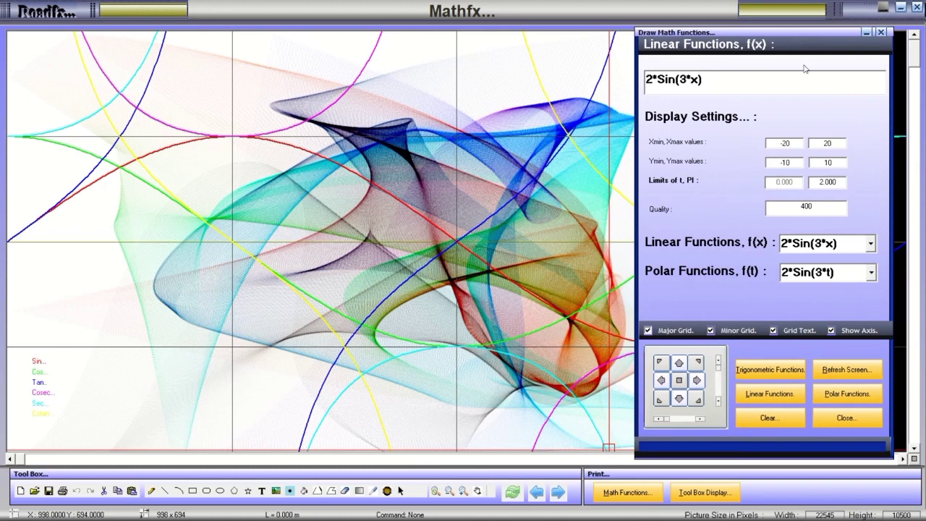
pyautogui.click(769, 417)
pyautogui.click(839, 370)
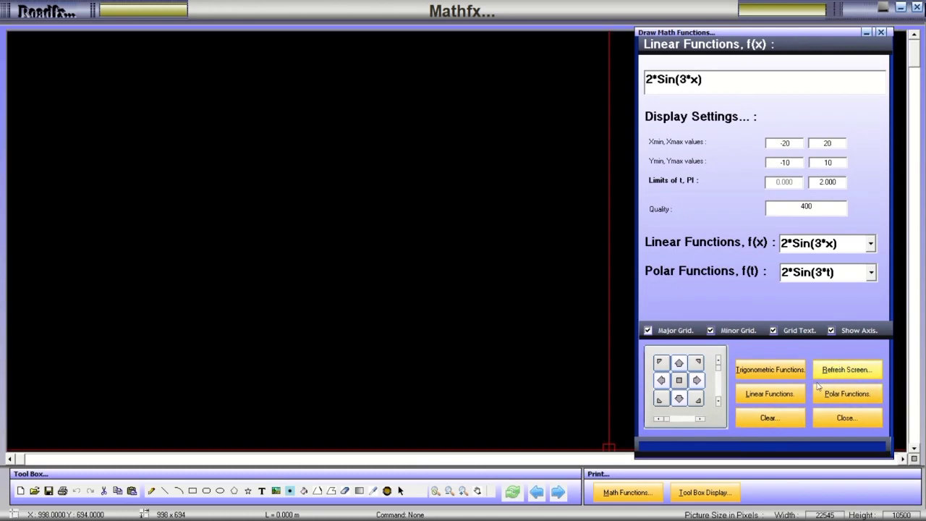
# Plot the linear function 2*Sin(3*x), switching back and forth with polar functions.
pyautogui.click(773, 395)
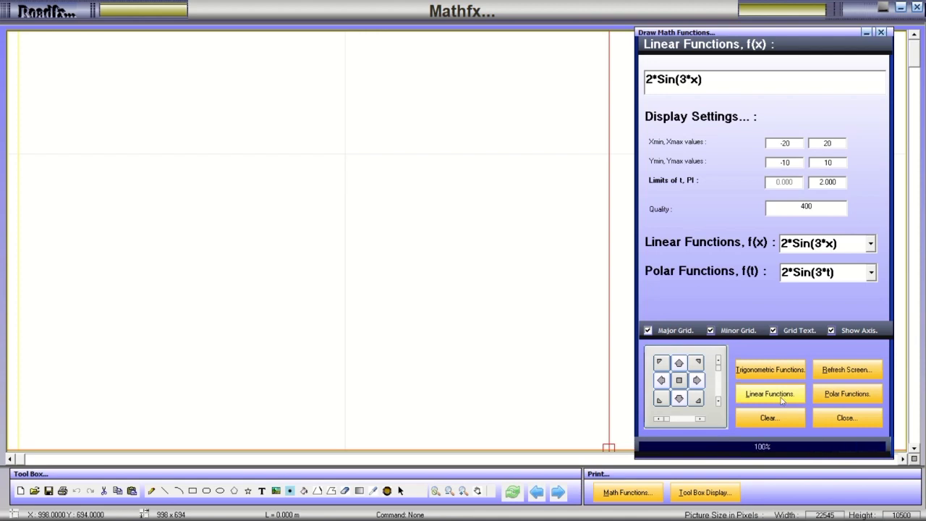
pyautogui.click(829, 397)
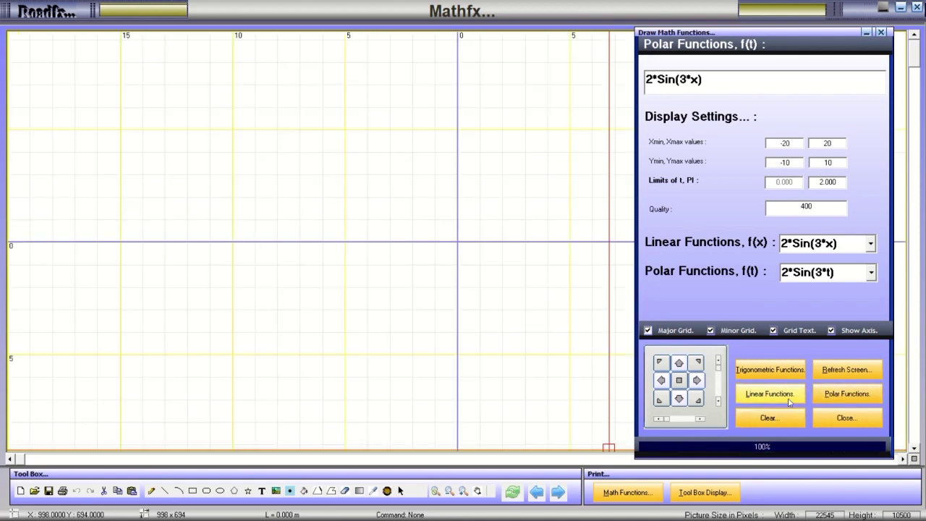
pyautogui.click(790, 395)
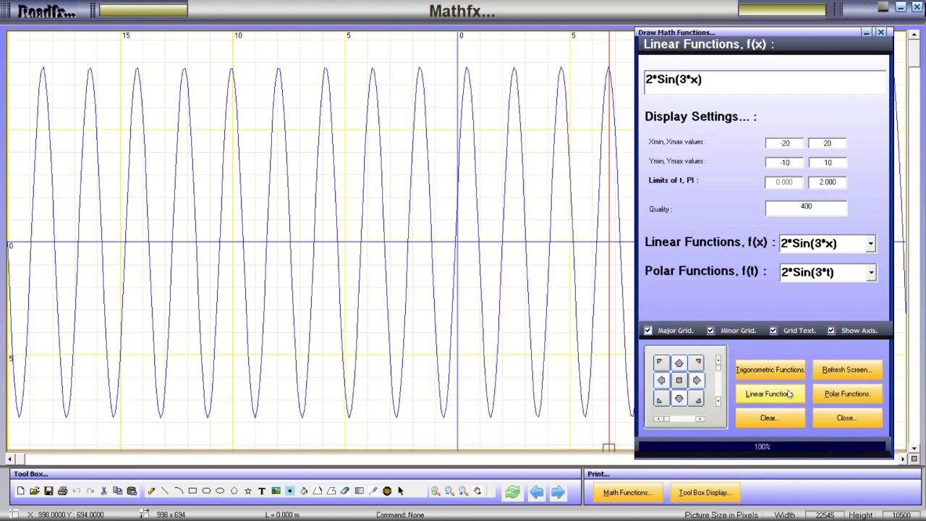
pyautogui.click(829, 396)
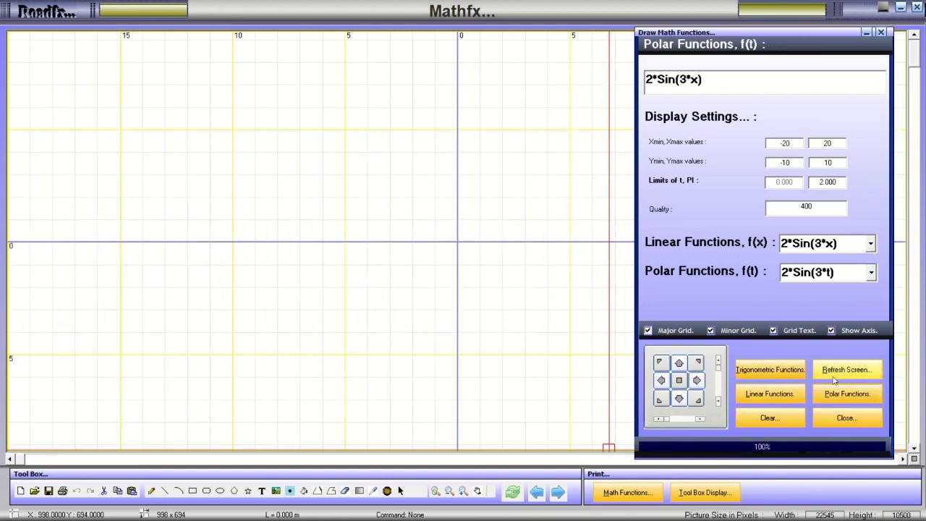
pyautogui.click(790, 393)
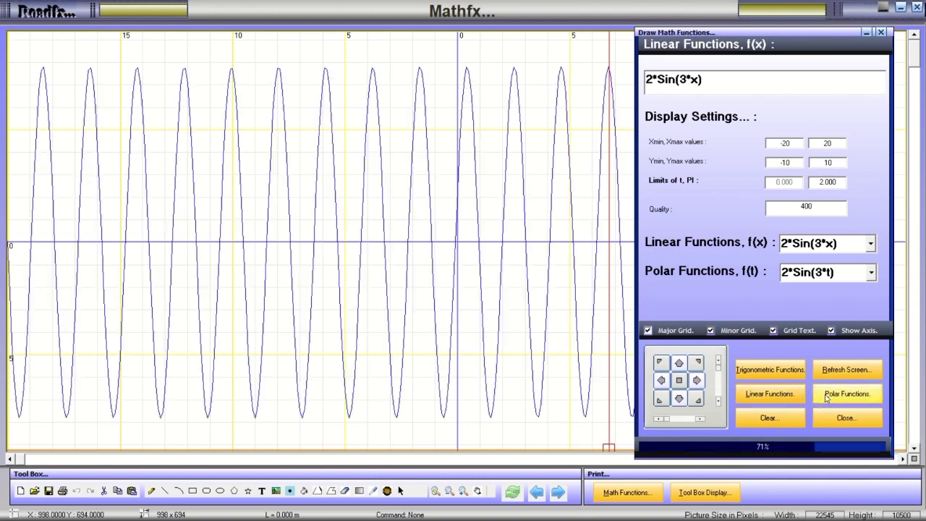
pyautogui.click(828, 397)
# Plot the polar function 2*tan(3*t), then replace it with t^4.
pyautogui.click(872, 244)
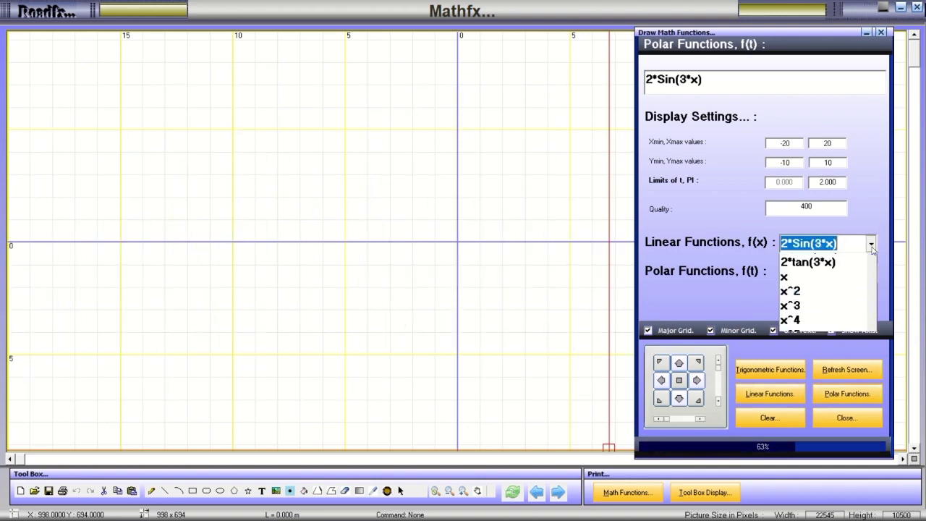
pyautogui.click(872, 245)
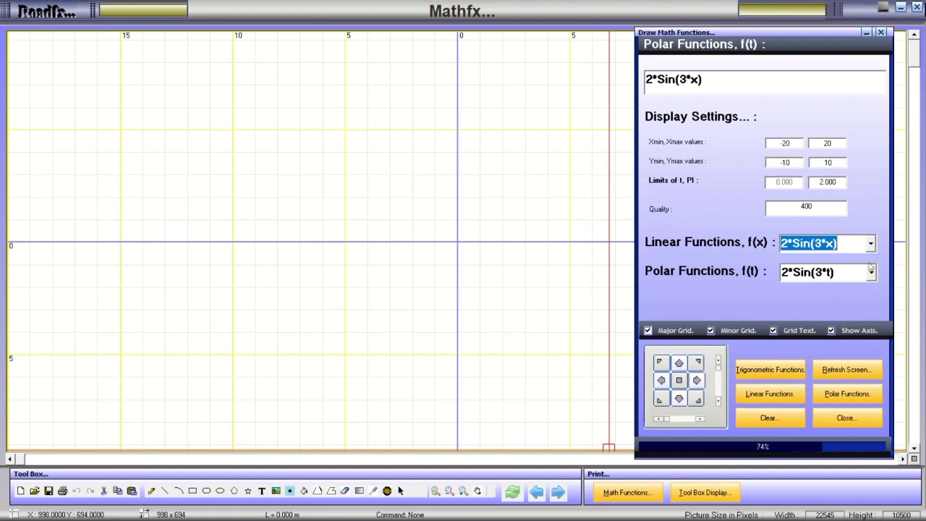
pyautogui.click(872, 272)
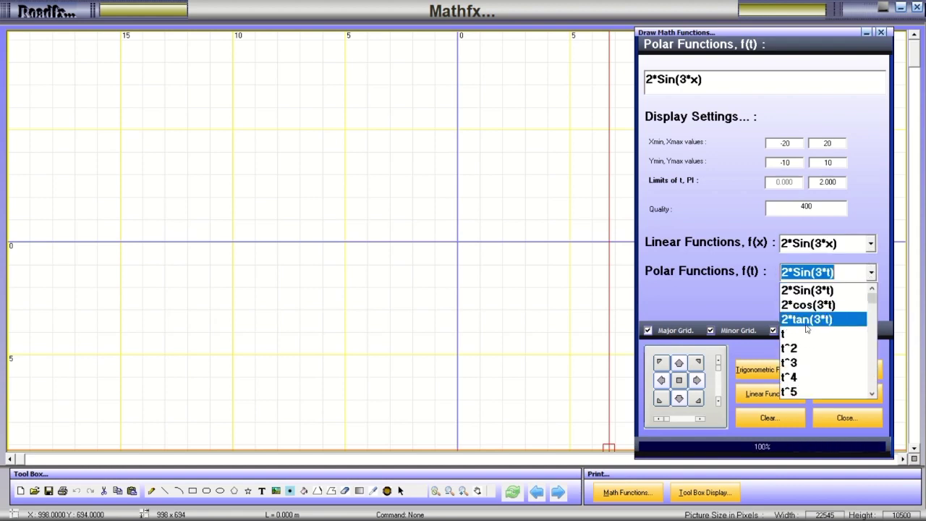
pyautogui.click(807, 319)
pyautogui.click(825, 398)
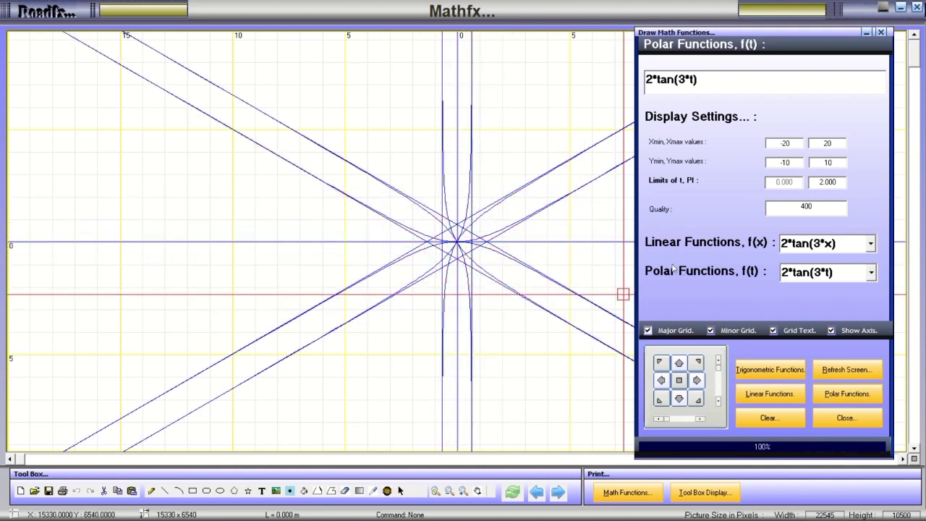
pyautogui.click(871, 273)
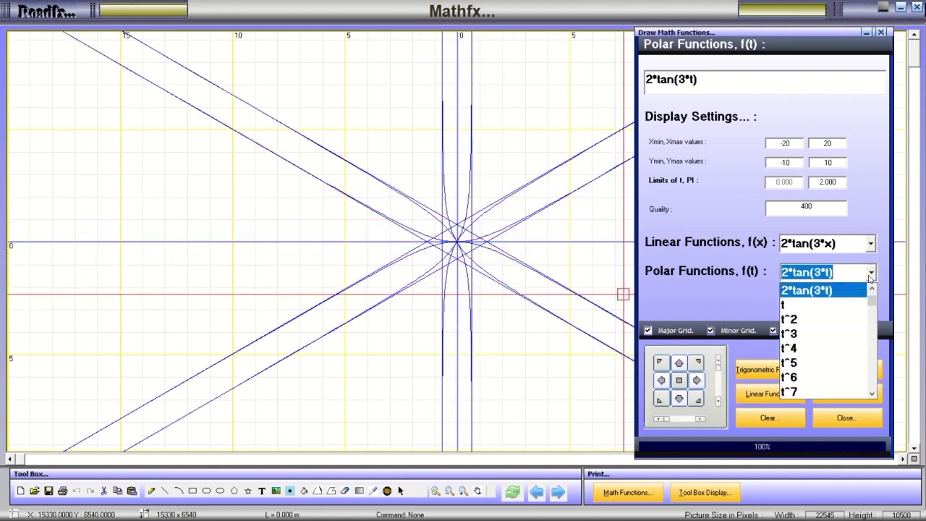
pyautogui.click(809, 352)
pyautogui.click(834, 395)
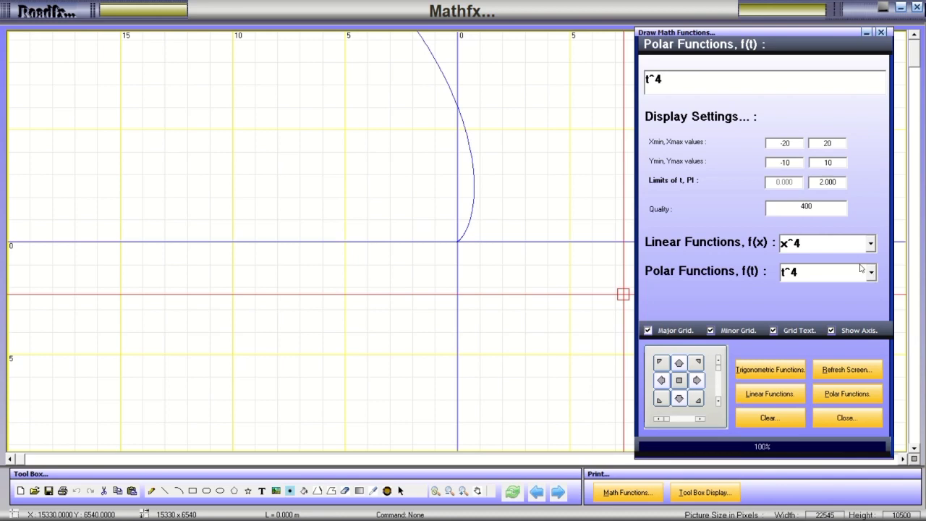
# Hide the axes, minor and major grid lines, then show them all again.
pyautogui.click(832, 330)
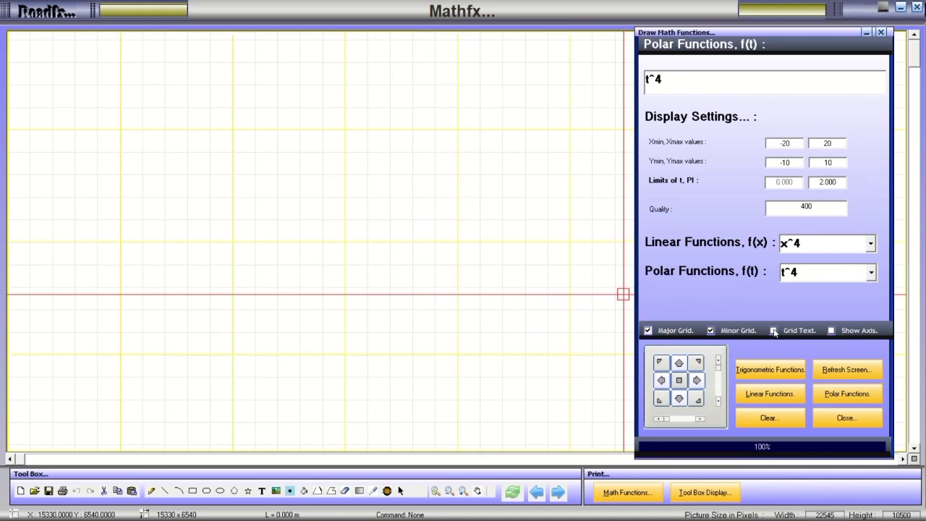
pyautogui.click(712, 331)
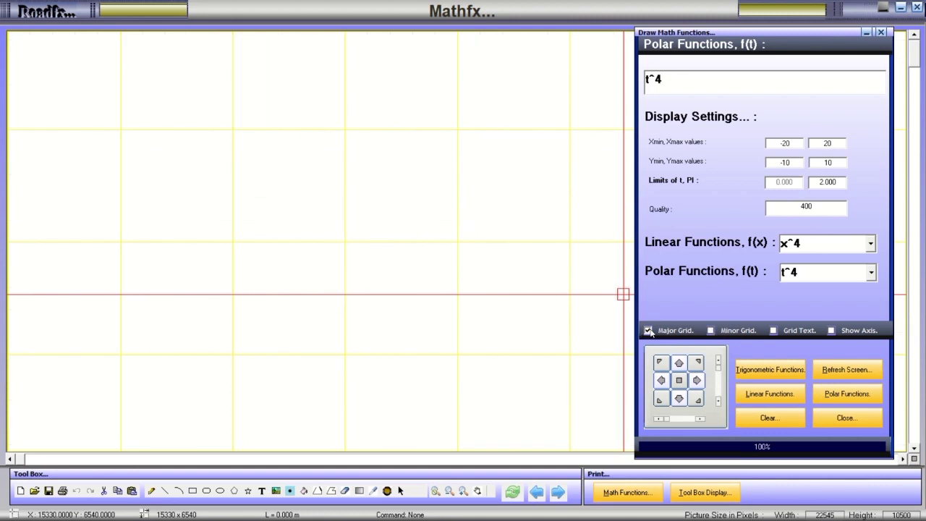
pyautogui.click(650, 331)
pyautogui.click(649, 331)
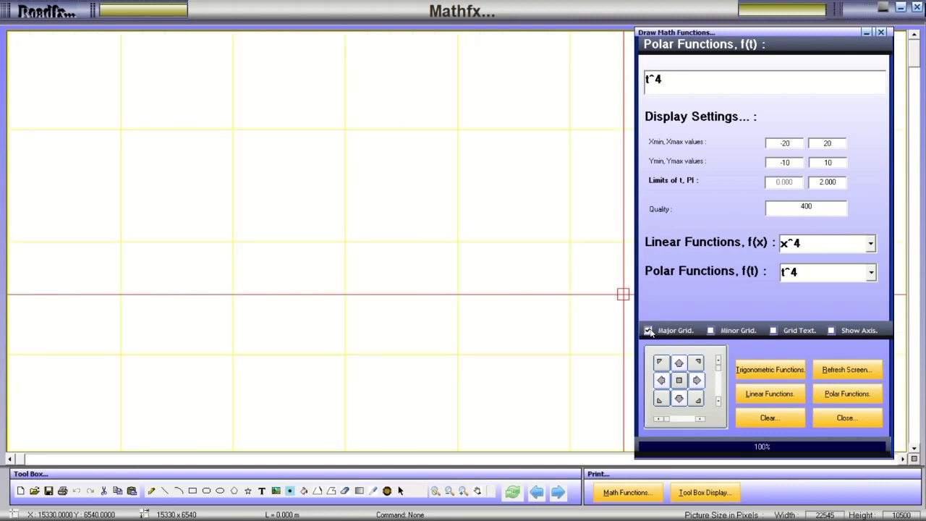
pyautogui.click(712, 331)
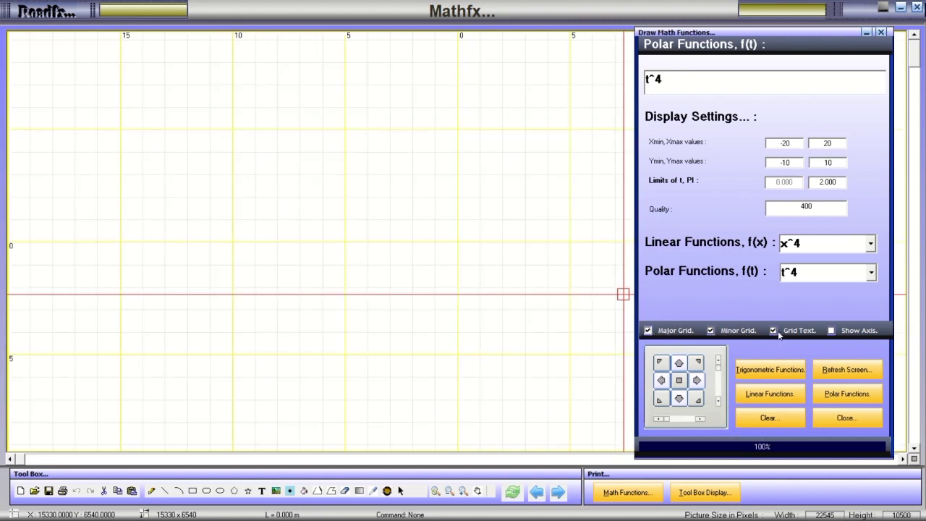
pyautogui.click(831, 331)
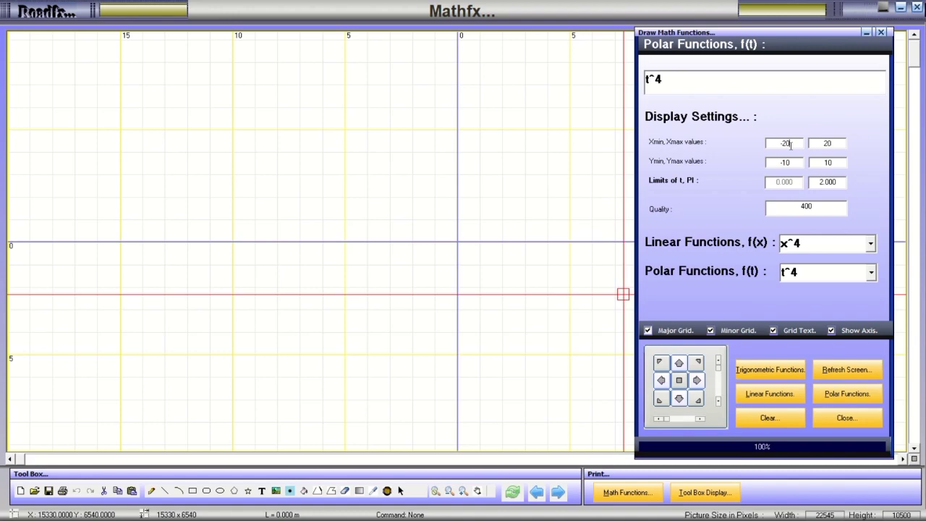
# Replot t^4 over x -2000 to 2000 and y -100 to 100 with major grid lines hidden.
pyautogui.write('00')
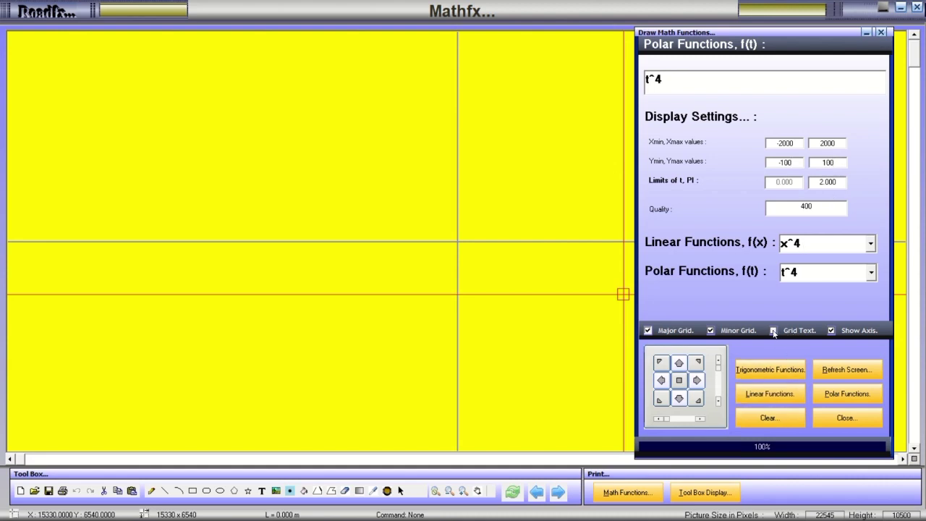
pyautogui.click(648, 331)
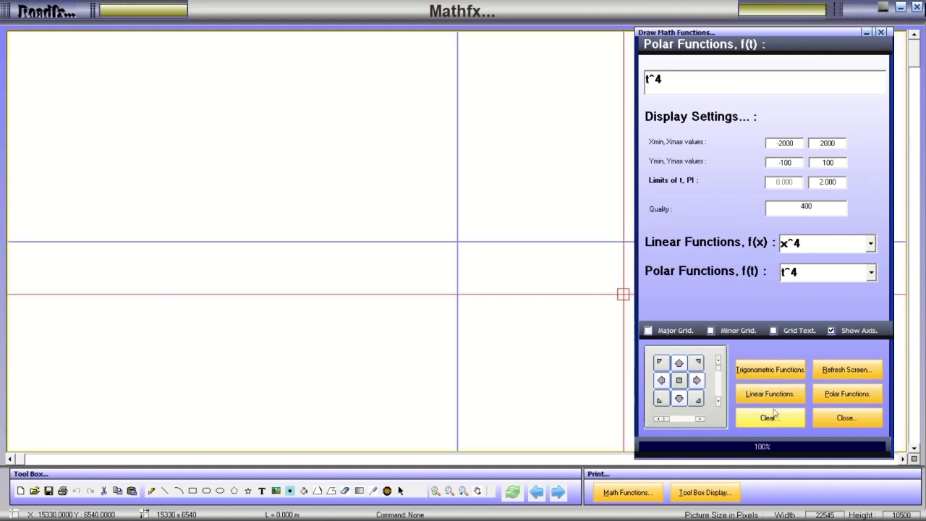
pyautogui.click(828, 397)
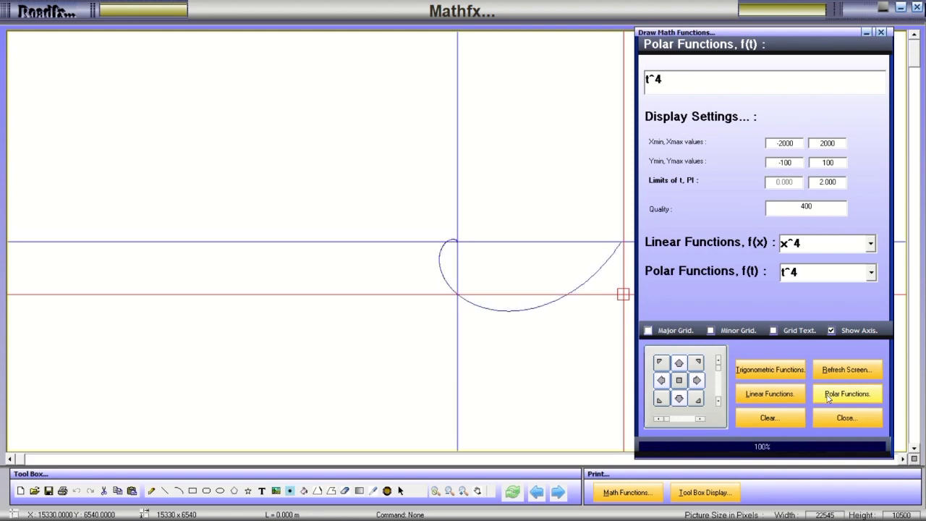
pyautogui.moveTo(726, 35)
pyautogui.mouseDown()
pyautogui.moveTo(378, 61)
pyautogui.moveTo(129, 21)
pyautogui.moveTo(144, 41)
pyautogui.mouseUp()
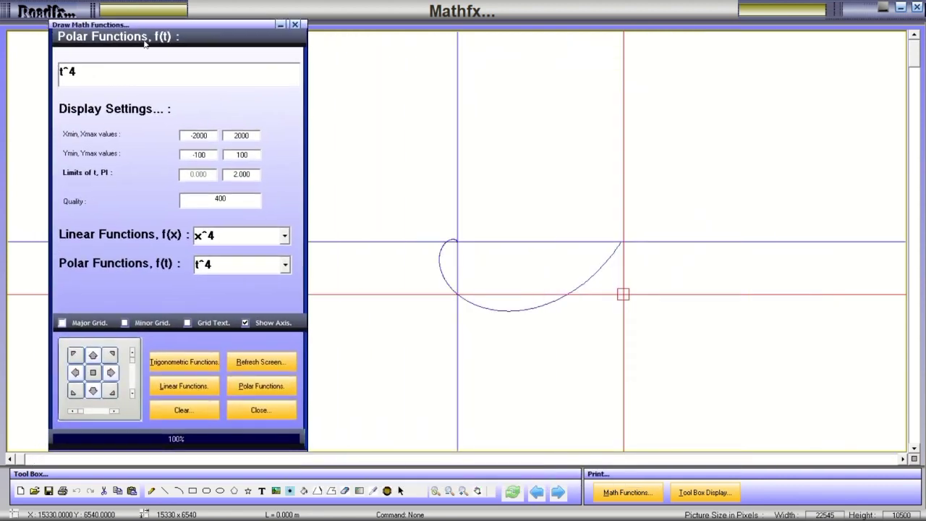
# Plot the polar curves t^10, cosec(t) and 3Cos(3t)*Sin(5t)*Sin(t) in turn.
pyautogui.click(286, 264)
pyautogui.click(258, 371)
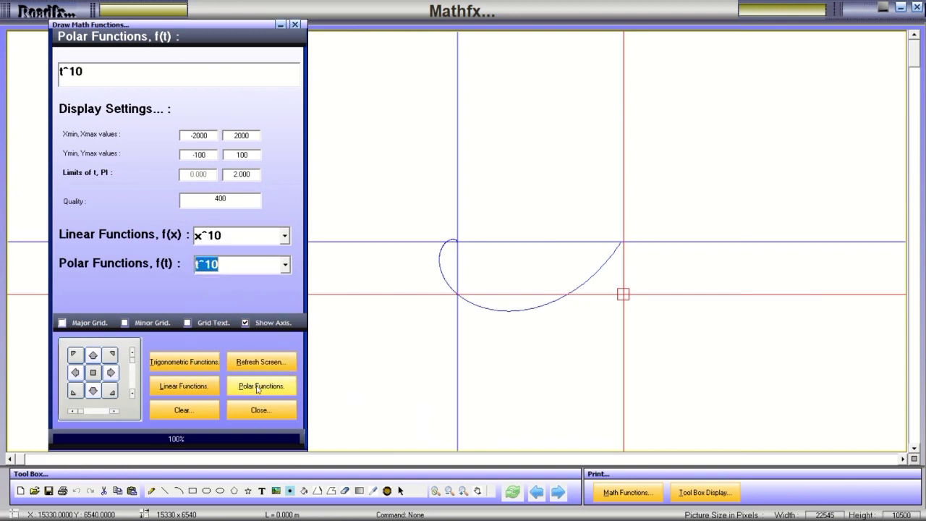
pyautogui.click(259, 387)
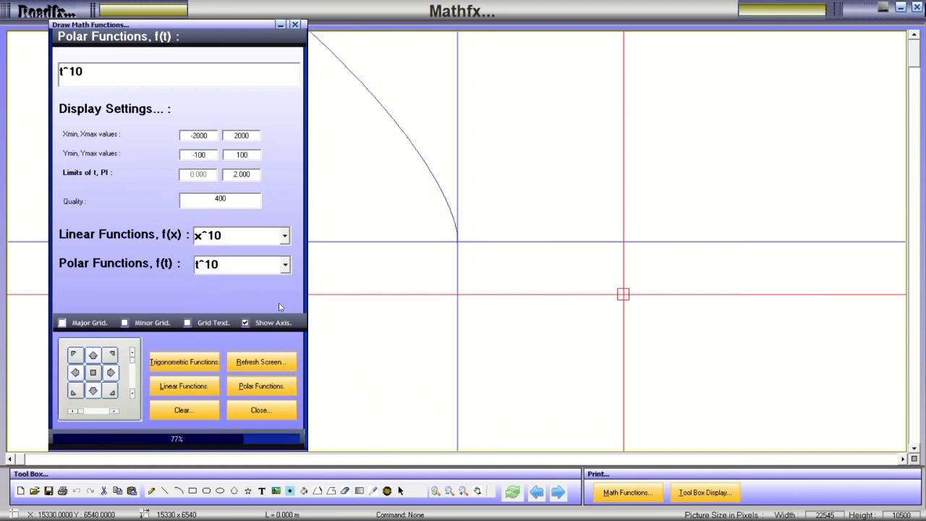
pyautogui.click(287, 265)
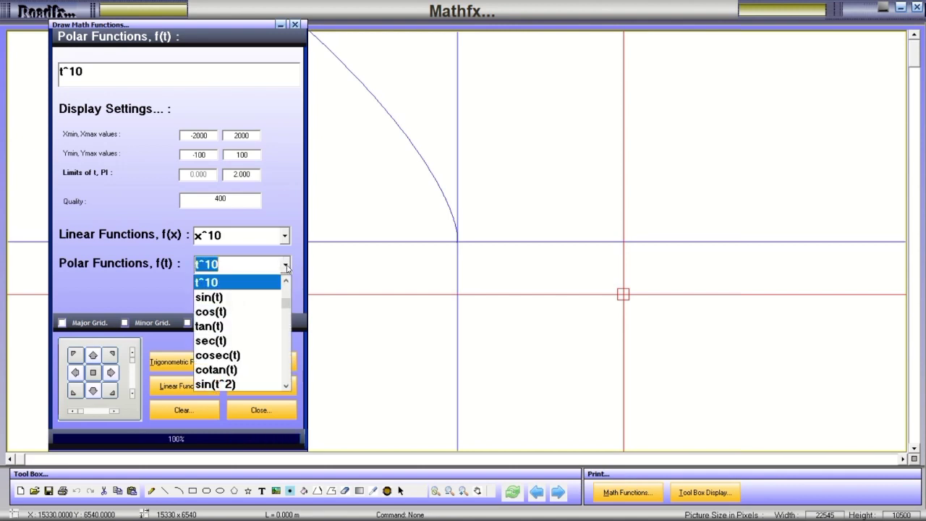
pyautogui.click(249, 355)
pyautogui.click(253, 389)
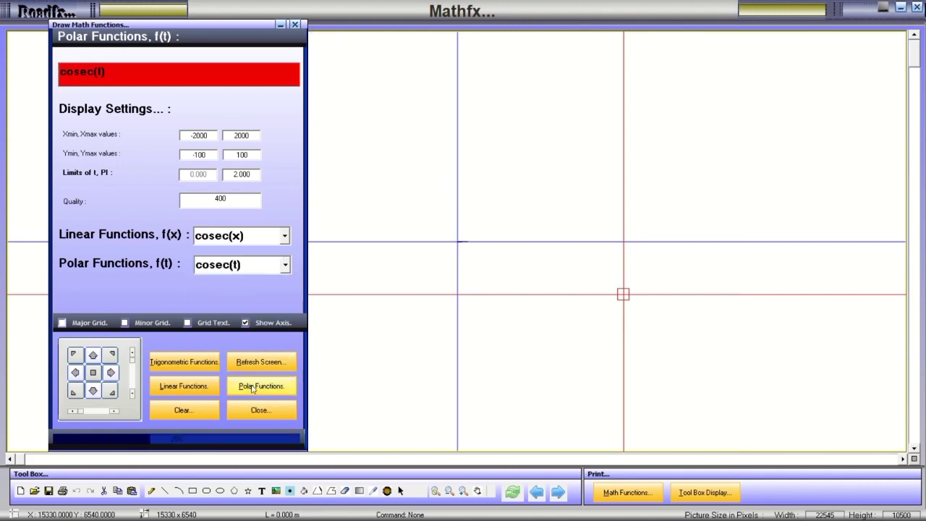
pyautogui.click(287, 265)
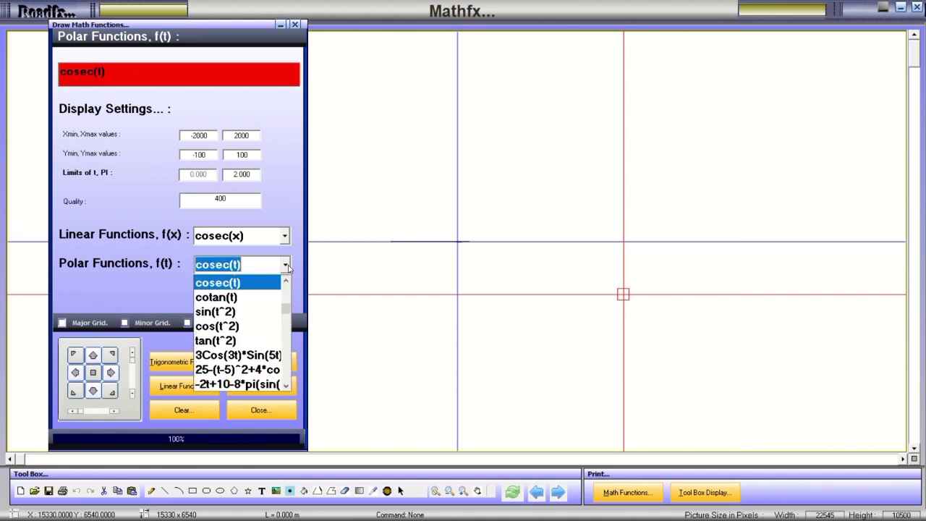
pyautogui.click(238, 354)
pyautogui.click(258, 383)
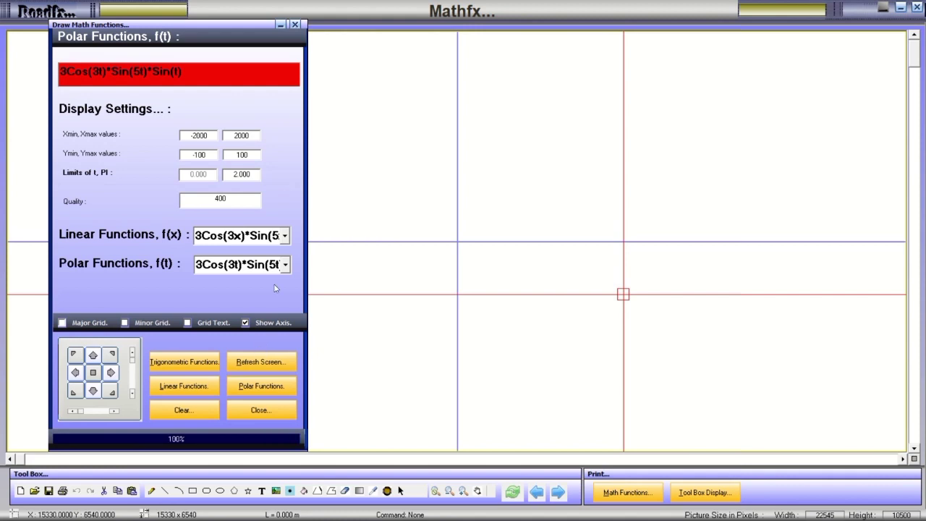
# Plot -2t+10-8*pi(sin(2*pi(t-5))) and redraw it with ±200 then ±20 by ±10 ranges.
pyautogui.click(287, 265)
pyautogui.scroll(-1, 239, 340)
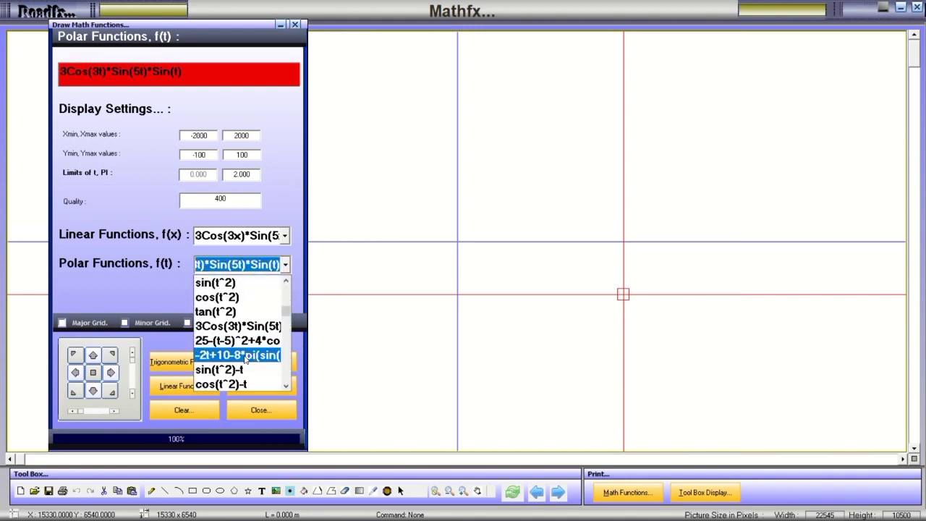
pyautogui.click(240, 355)
pyautogui.click(260, 385)
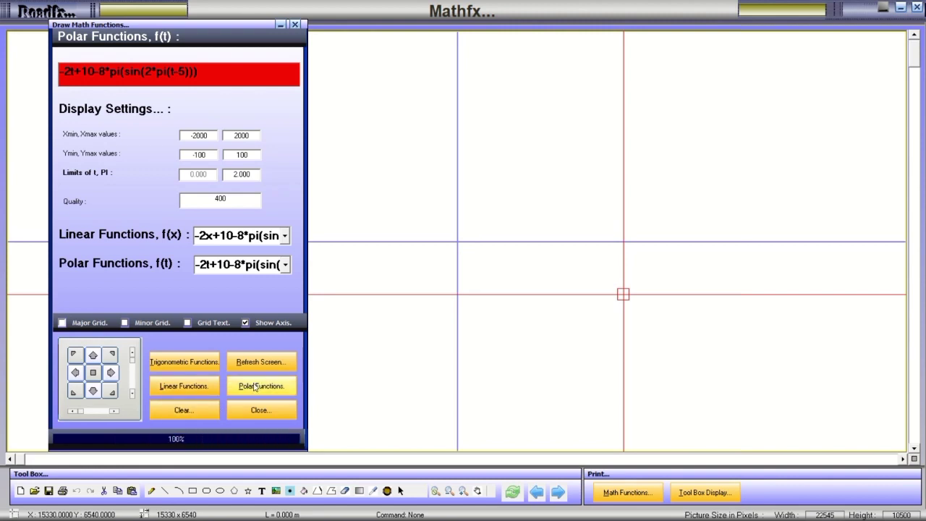
pyautogui.click(255, 387)
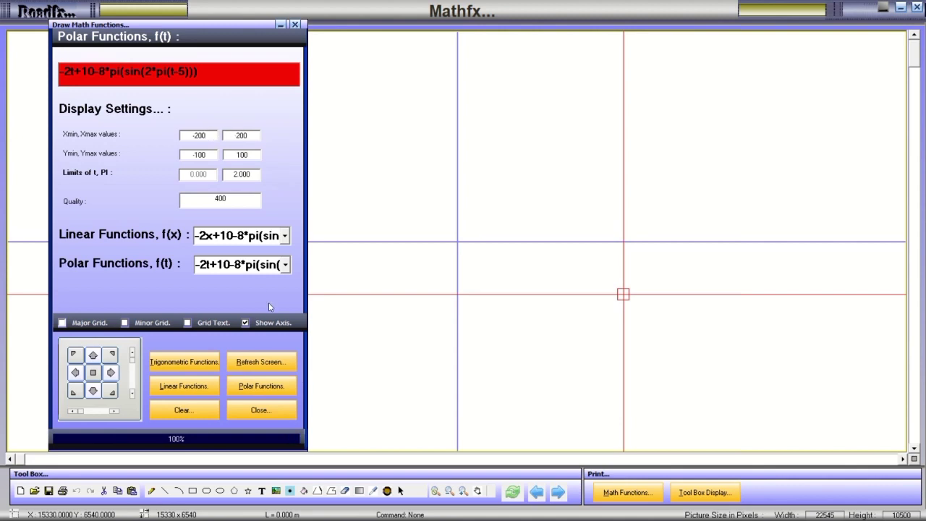
pyautogui.click(261, 386)
pyautogui.click(255, 388)
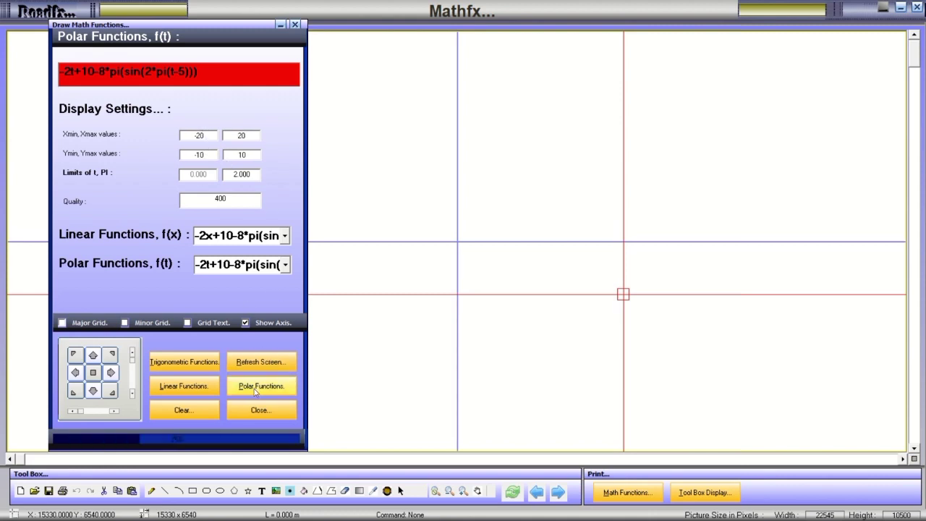
# Plot the pinwheel-shaped 10 * Atn arctangent polar curve.
pyautogui.click(285, 264)
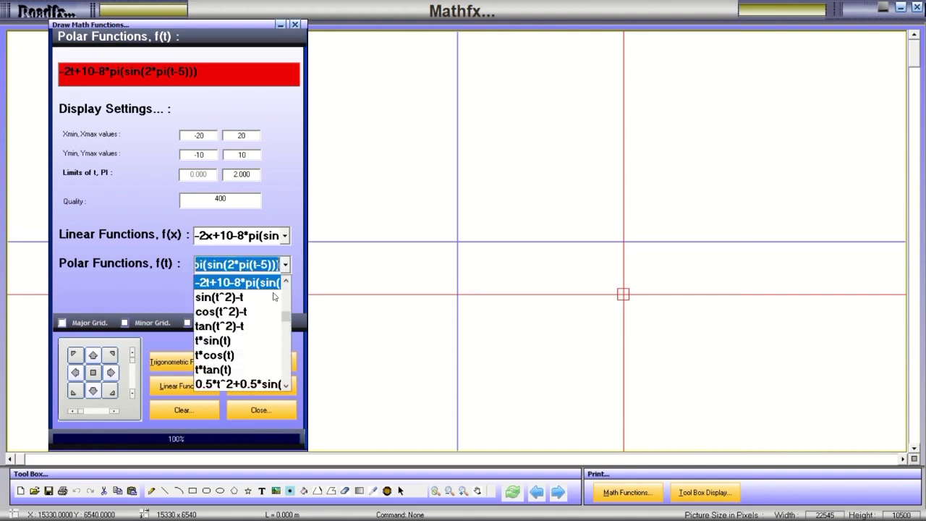
pyautogui.scroll(-2, 265, 332)
pyautogui.click(297, 325)
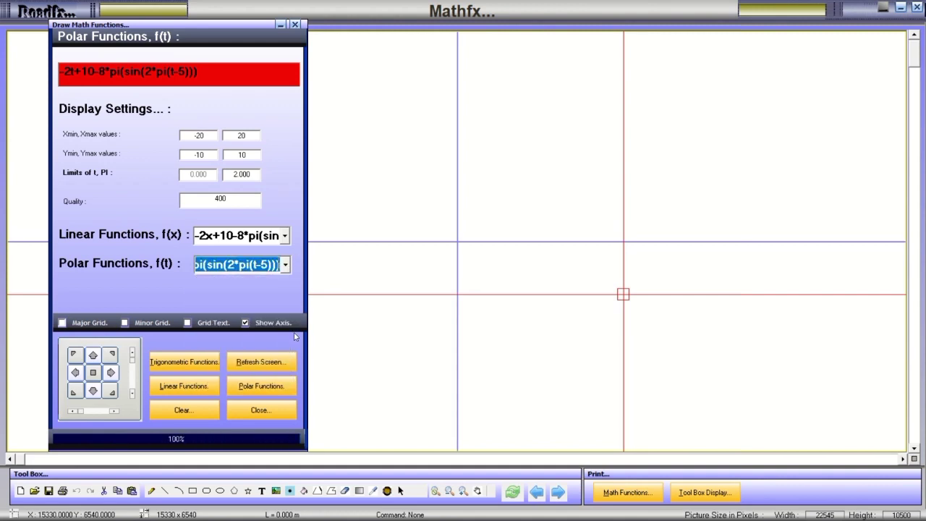
pyautogui.click(285, 265)
pyautogui.scroll(-8, 265, 362)
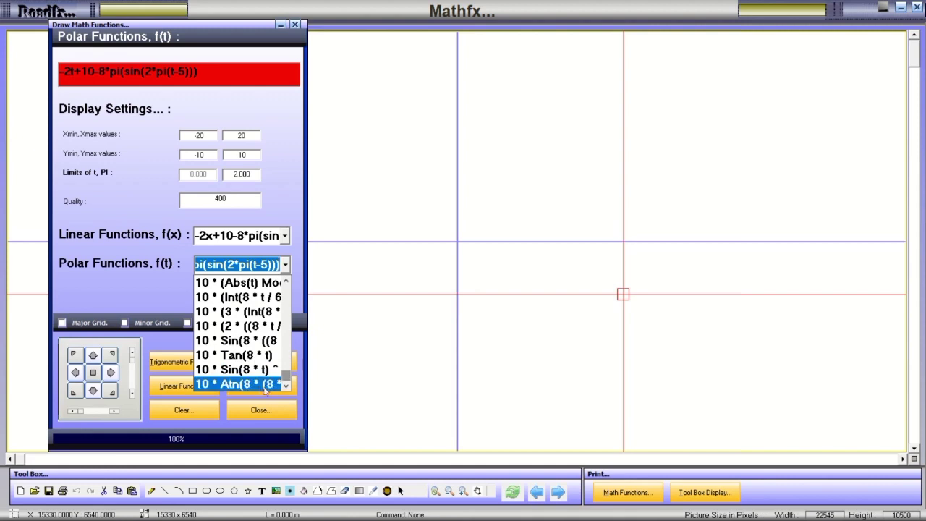
pyautogui.click(265, 388)
pyautogui.click(260, 388)
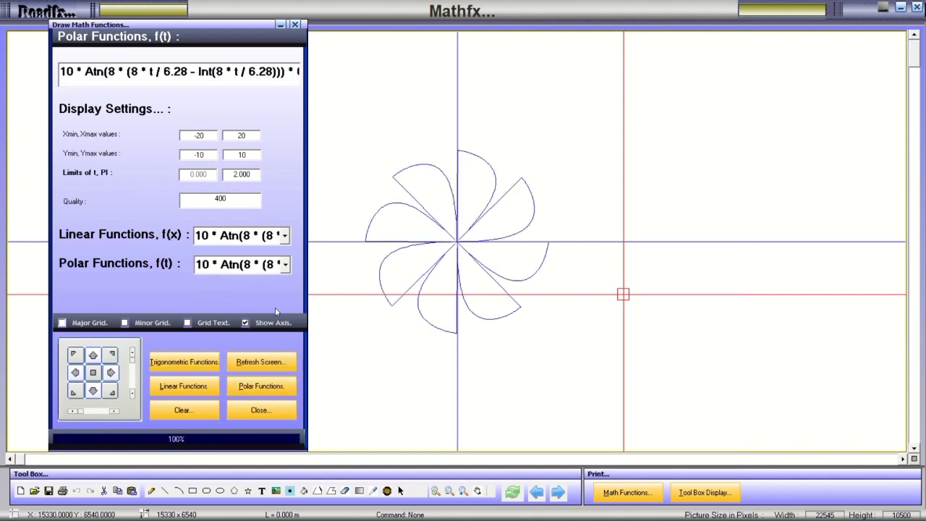
# Plot the 16-petal 10 * Sin(8 * t) ^ 6 curve, select 10 * Tan(8 * t), and close the panel.
pyautogui.click(285, 265)
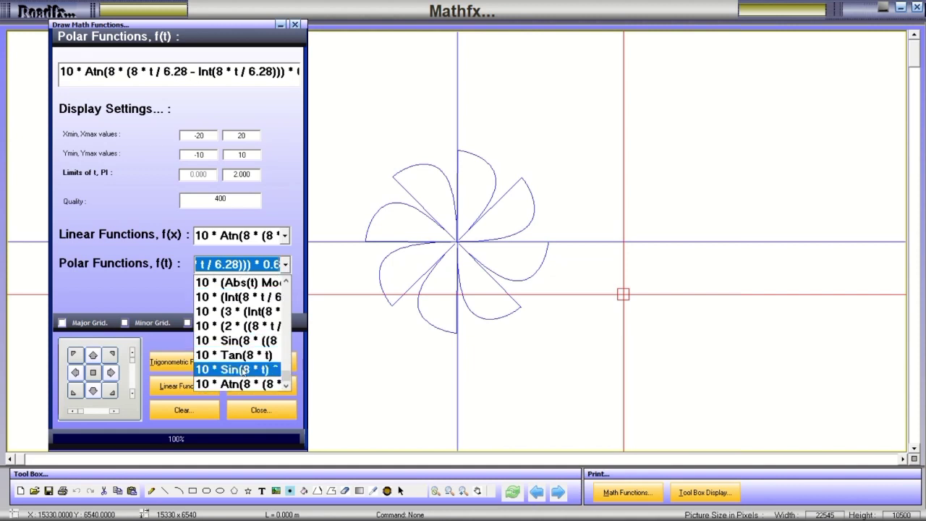
pyautogui.click(246, 368)
pyautogui.click(251, 388)
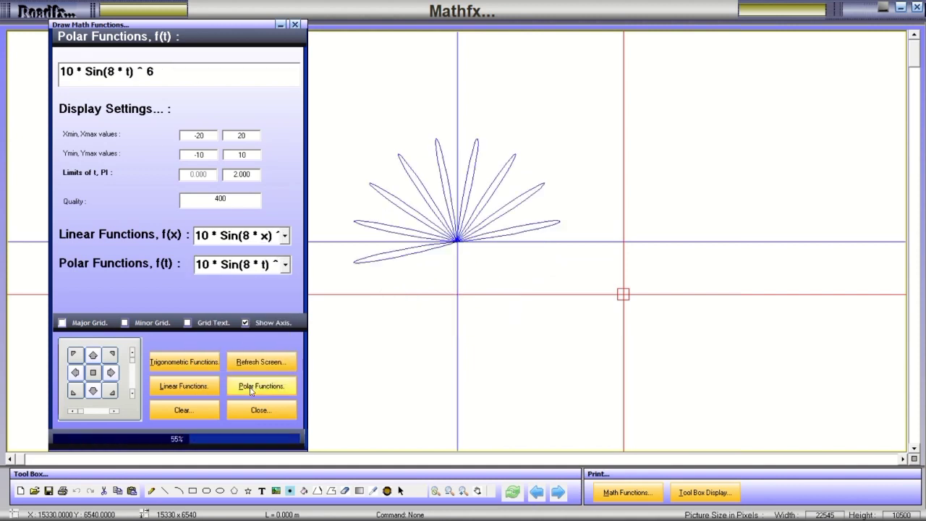
pyautogui.click(285, 265)
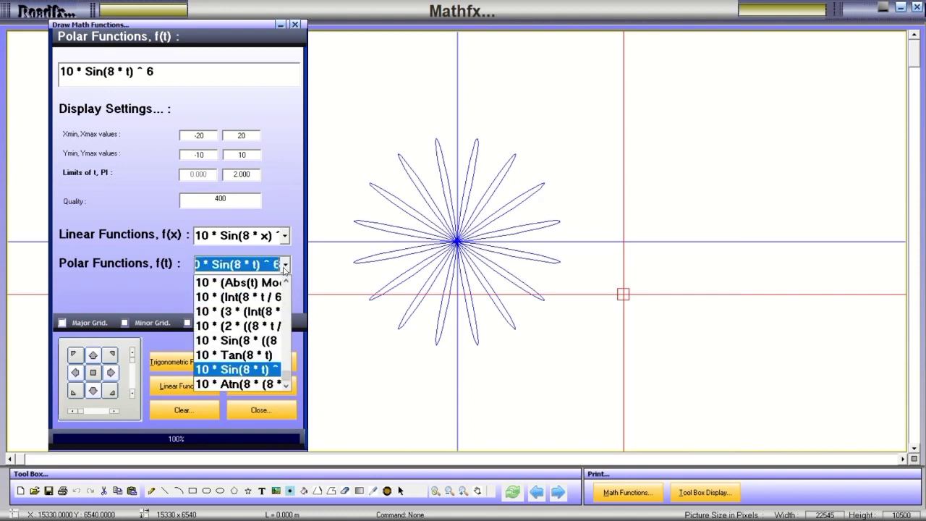
pyautogui.click(235, 355)
pyautogui.click(396, 381)
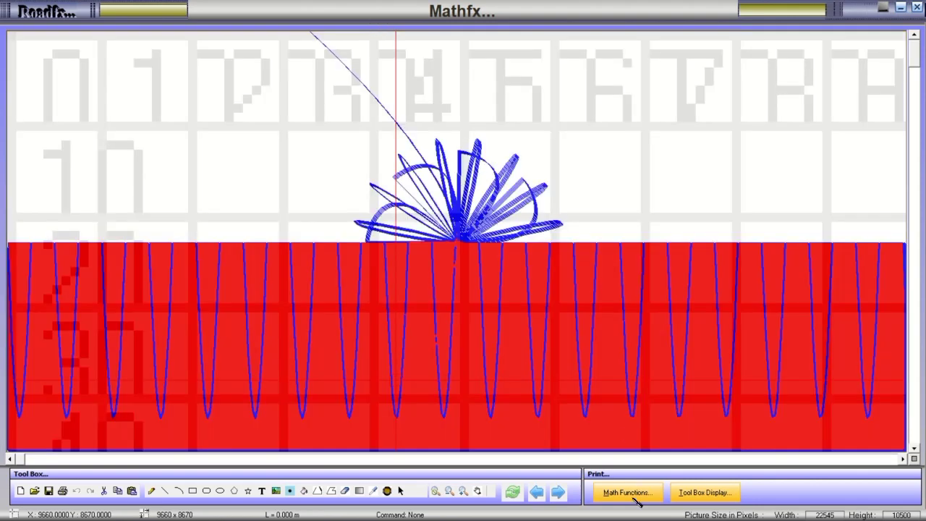
# Reopen the Draw Math Functions panel, move it left, then clear and replot the polar and linear functions.
pyautogui.click(627, 493)
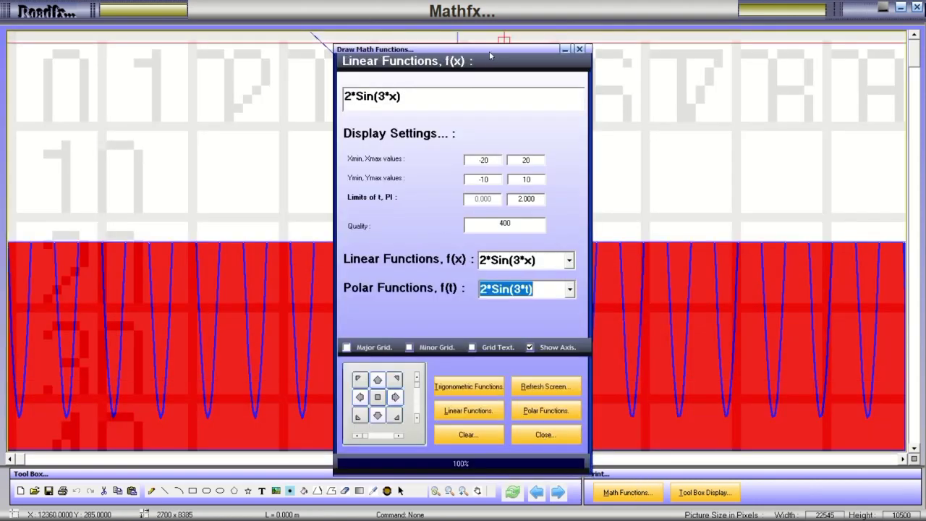
pyautogui.moveTo(489, 51)
pyautogui.mouseDown()
pyautogui.moveTo(282, 68)
pyautogui.moveTo(156, 39)
pyautogui.mouseUp()
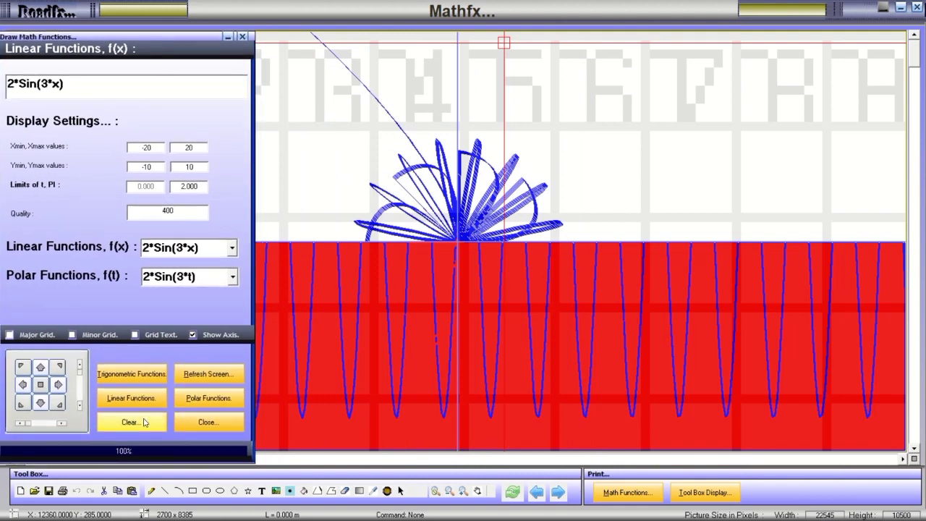
pyautogui.click(216, 375)
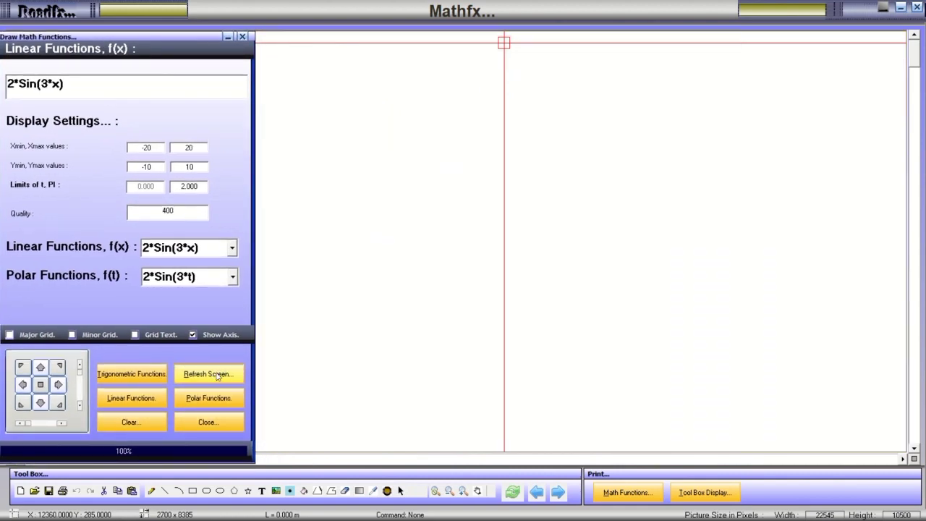
pyautogui.click(210, 400)
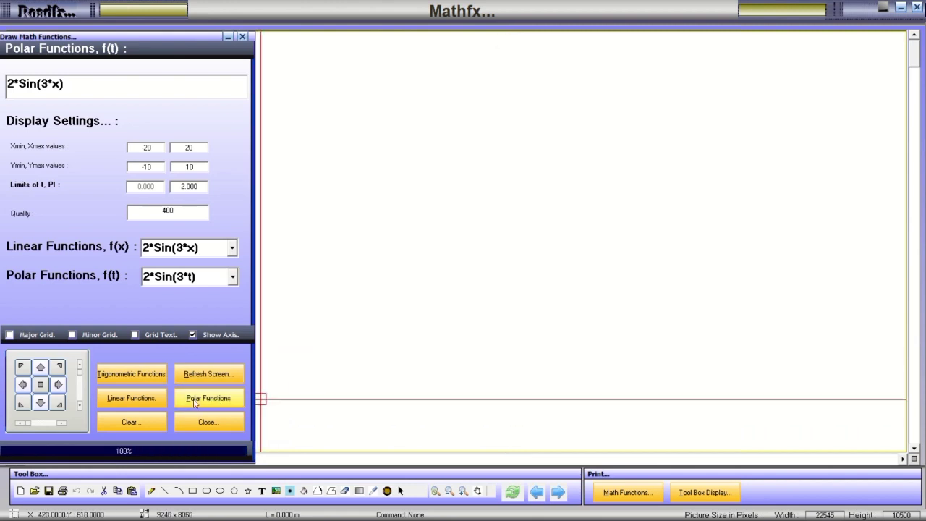
pyautogui.click(131, 406)
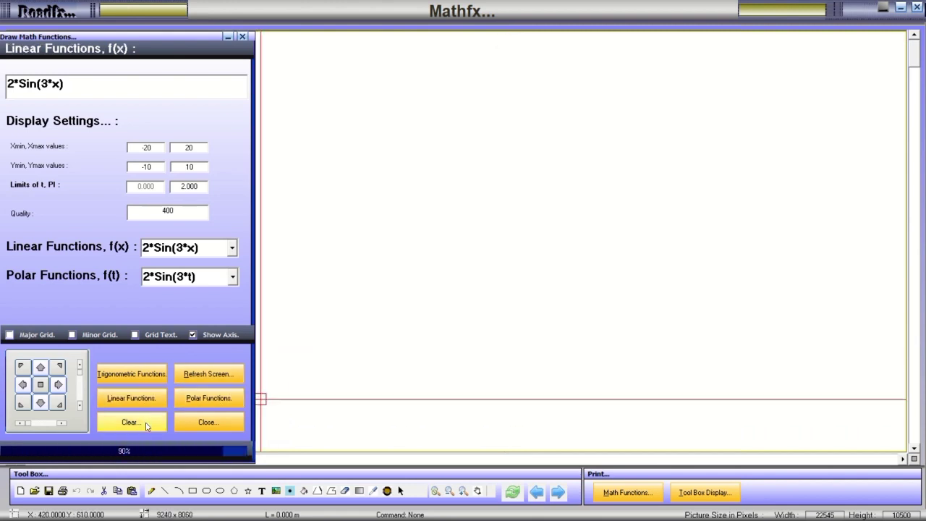
# Draw the trigonometric curves, then switch to polar mode and load the 10 * Atn preset.
pyautogui.click(158, 377)
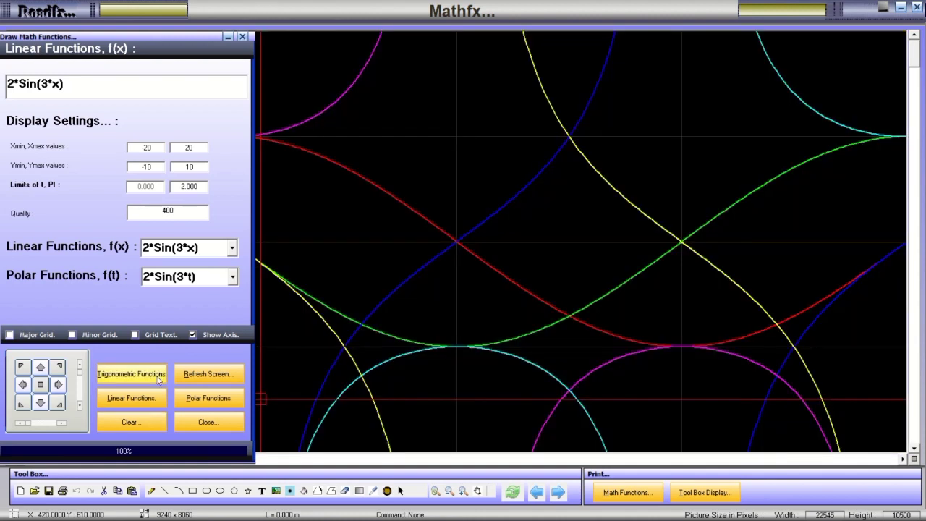
pyautogui.click(202, 403)
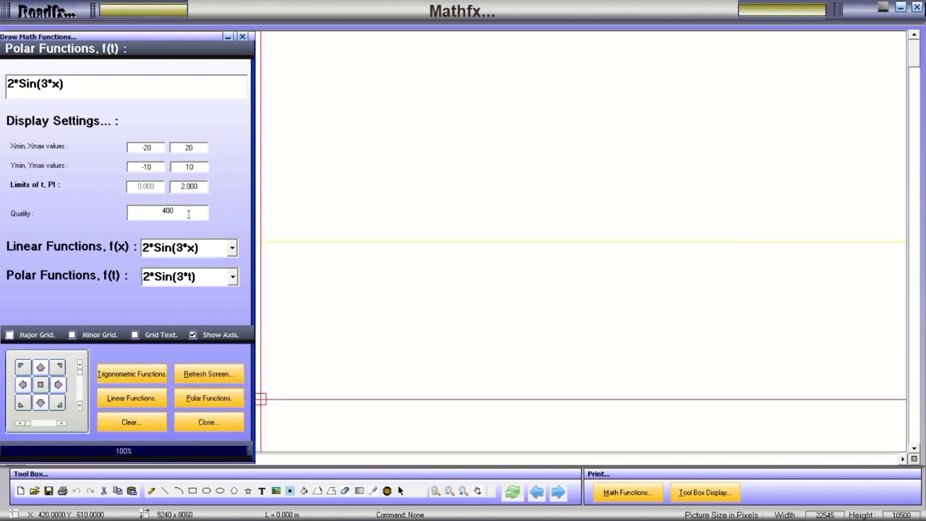
pyautogui.click(232, 278)
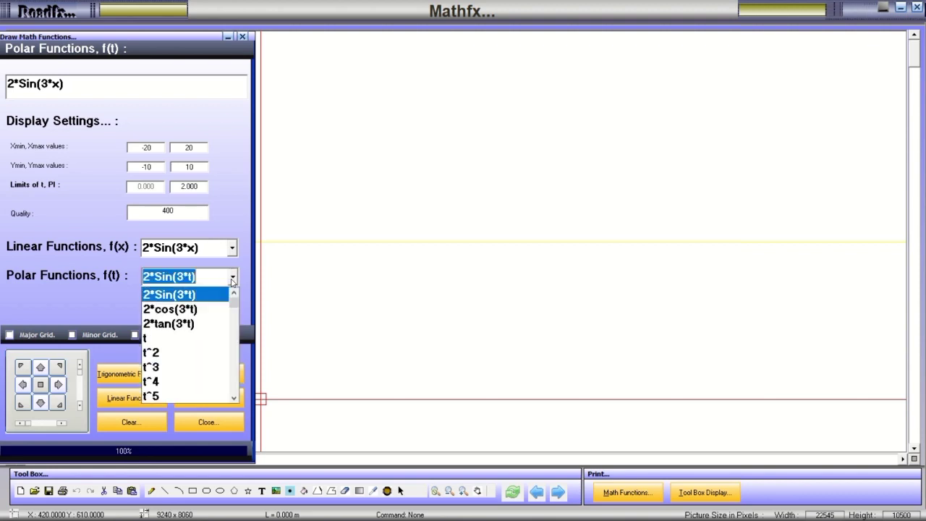
pyautogui.scroll(-10, 232, 340)
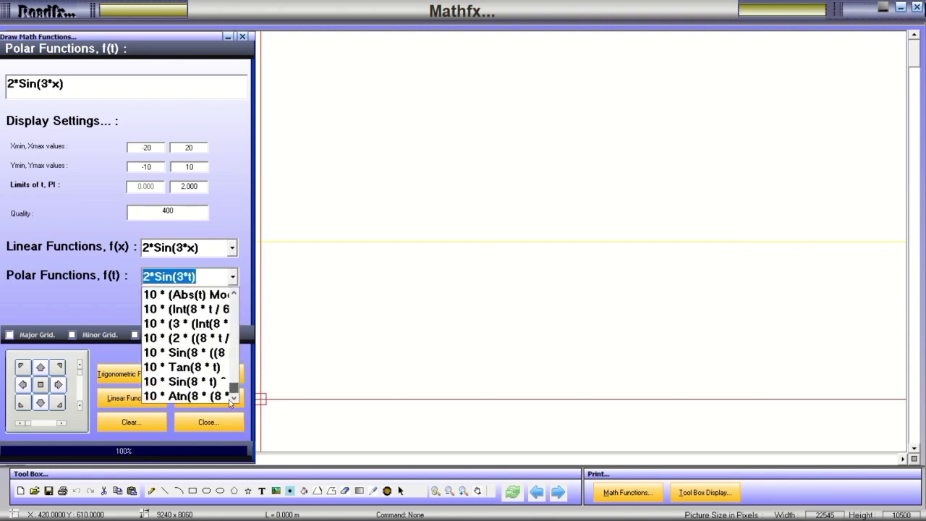
pyautogui.click(220, 393)
pyautogui.click(205, 400)
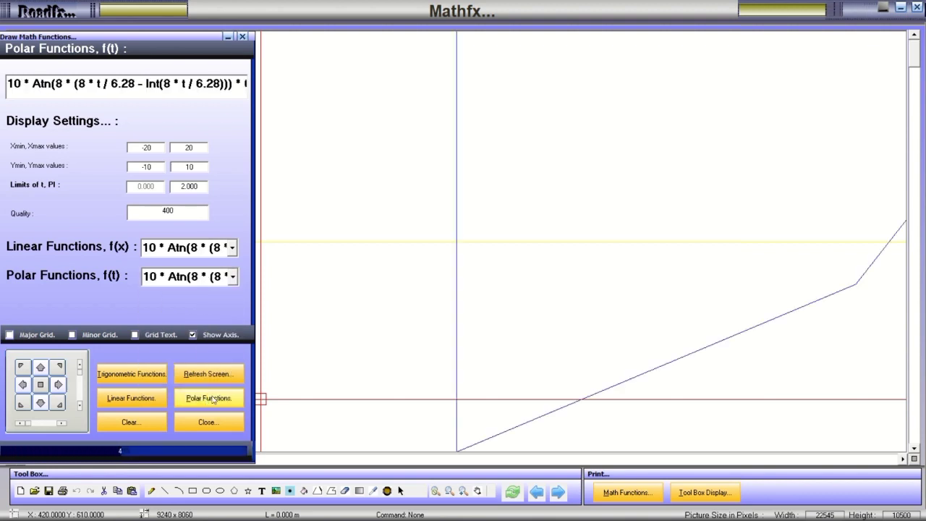
# Plot the Atn polar curve with x range -200 to 200, then again at -20 to 20.
pyautogui.click(163, 148)
pyautogui.write('0')
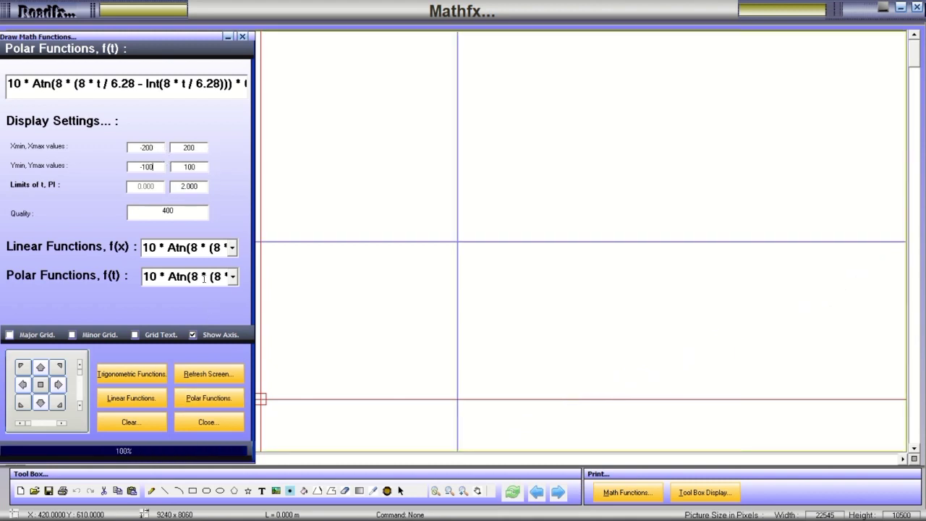
pyautogui.click(198, 398)
pyautogui.press('BackSpace')
pyautogui.click(209, 399)
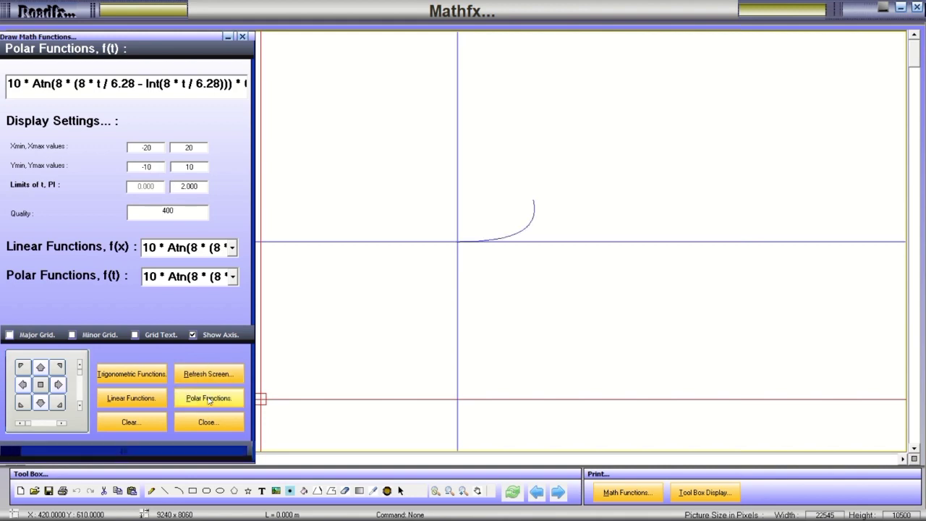
# Plot the 10 * Sin(8 * t) ^ 6 and 10 * Tan(8 * t) polar presets.
pyautogui.click(233, 277)
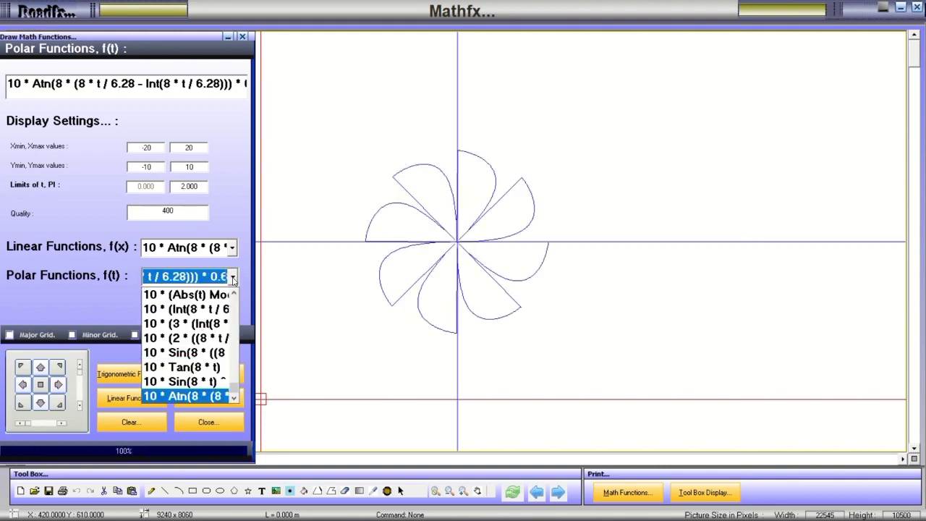
pyautogui.click(184, 380)
pyautogui.click(210, 399)
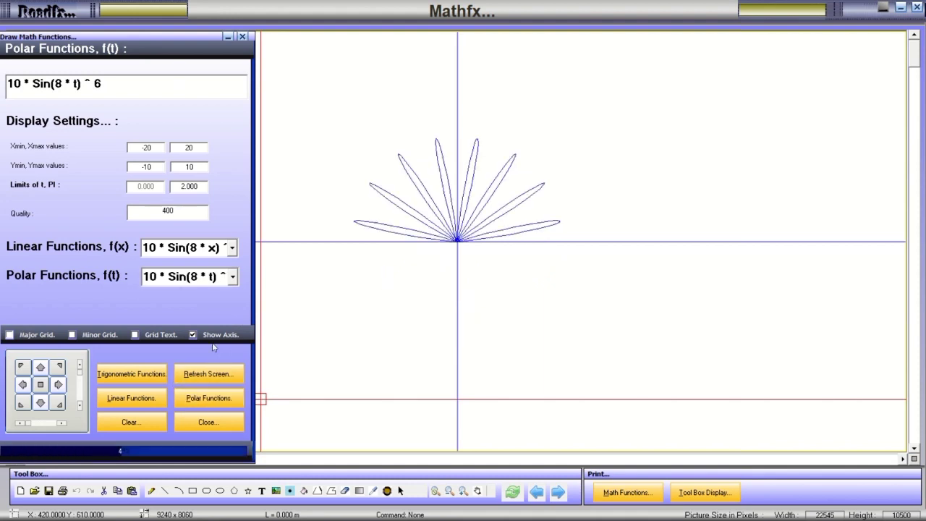
pyautogui.click(233, 277)
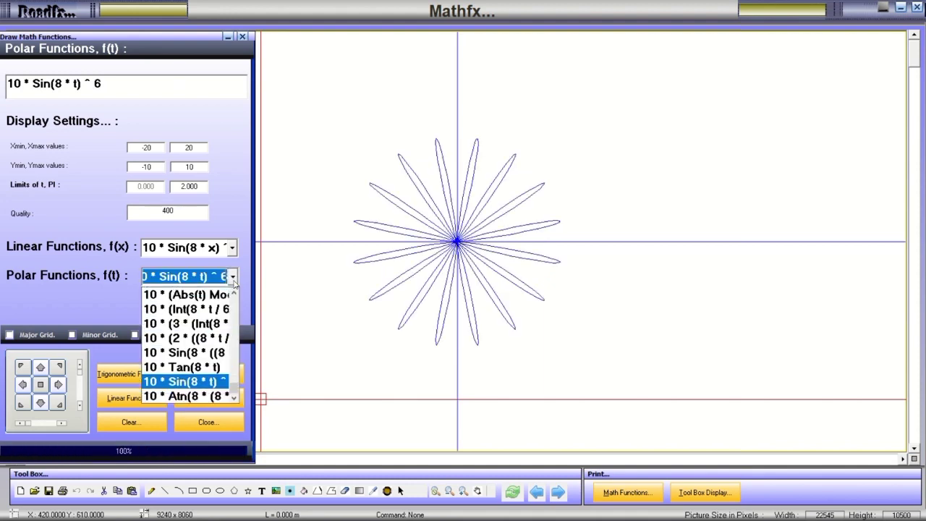
pyautogui.click(181, 367)
pyautogui.click(197, 378)
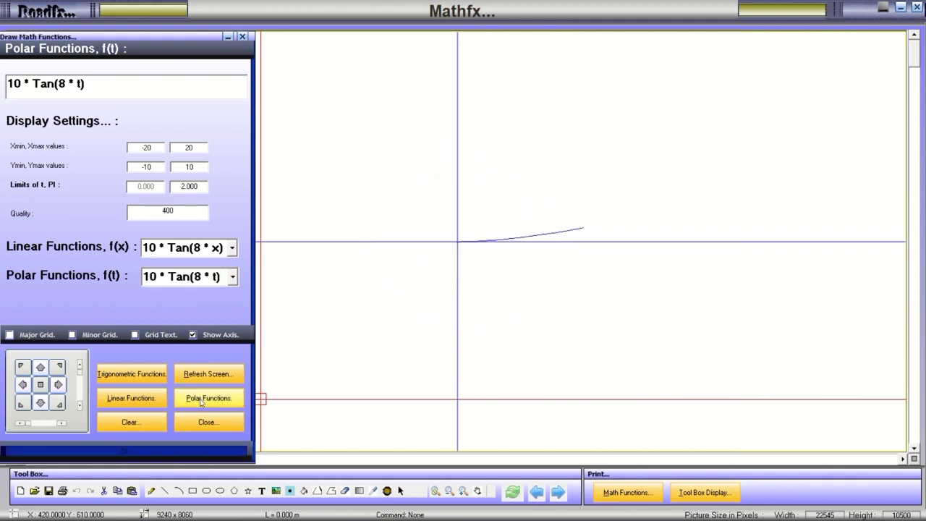
# Plot the sine-based flower preset, then load and start drawing the 10 * (2 * ... Mod 2) formula.
pyautogui.click(233, 284)
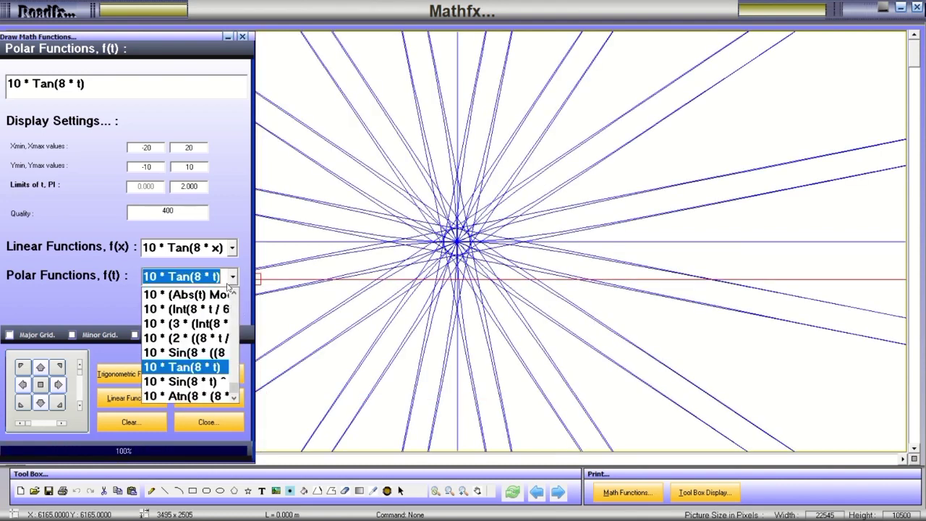
pyautogui.click(184, 350)
pyautogui.click(196, 401)
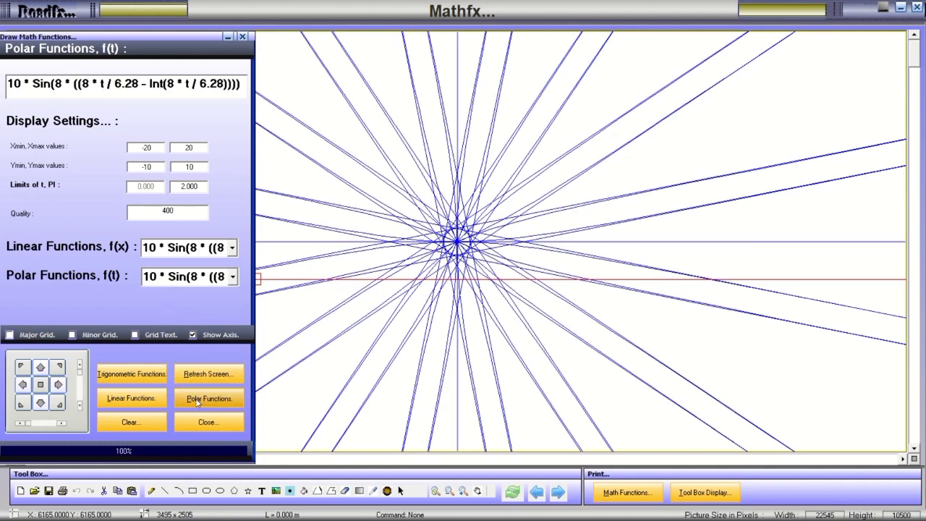
pyautogui.click(232, 277)
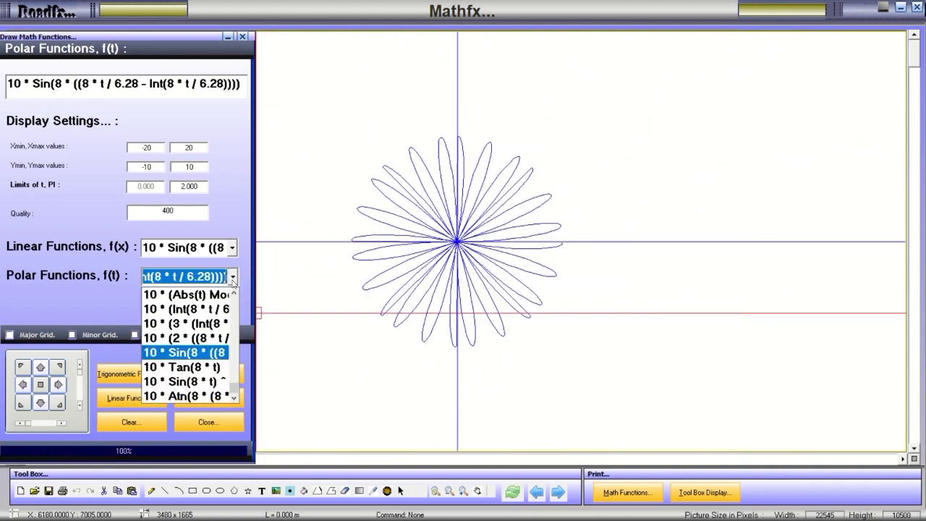
pyautogui.click(197, 334)
pyautogui.click(207, 403)
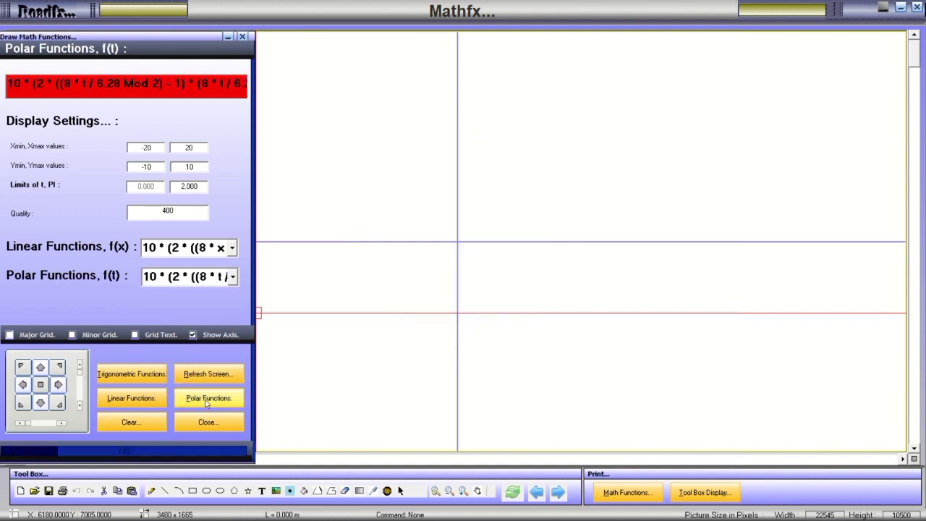
# Plot the 10 * (3 * (Int ... Mod 2) and 10 * (Int(8 * t / 6.28) Mod 2) polar presets.
pyautogui.click(233, 276)
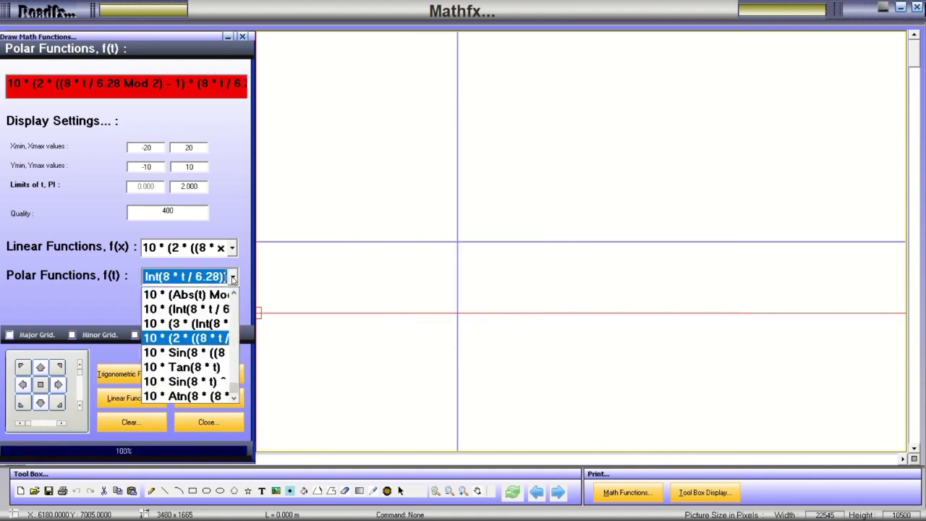
pyautogui.click(197, 322)
pyautogui.click(207, 407)
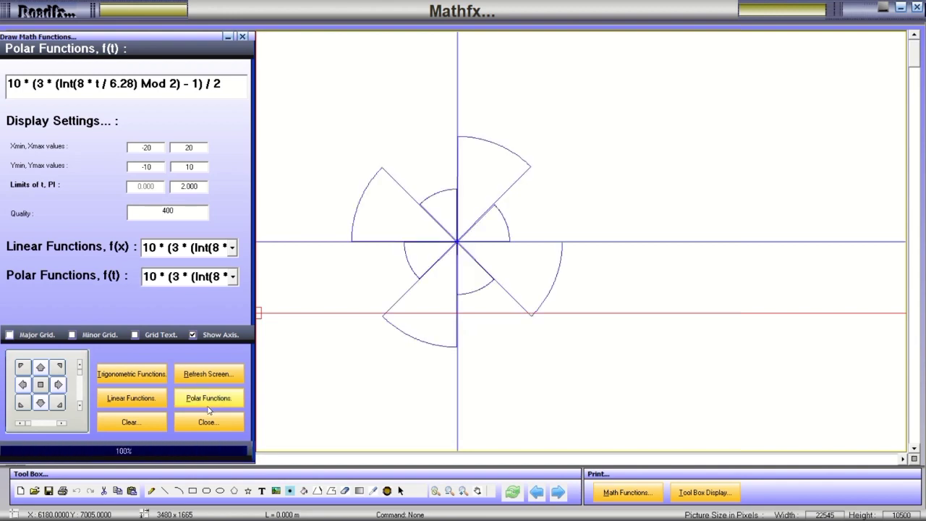
pyautogui.click(233, 278)
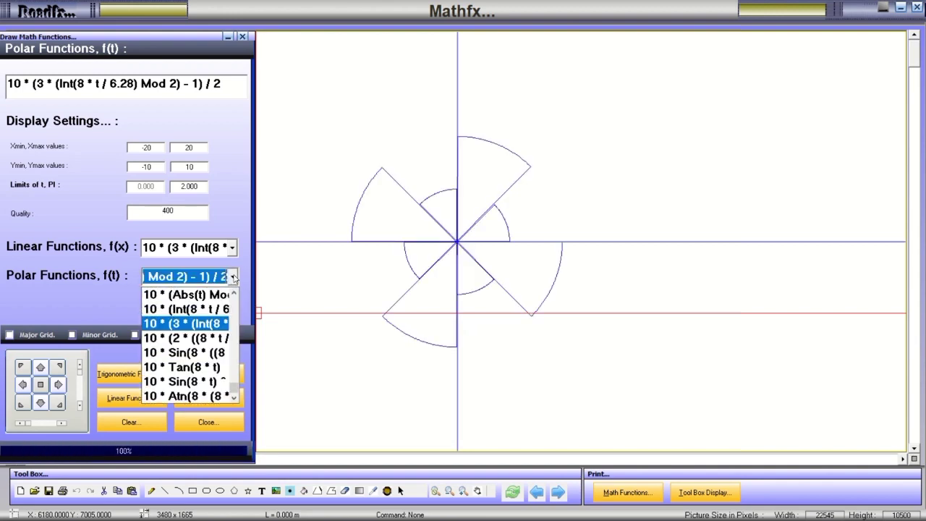
pyautogui.click(198, 307)
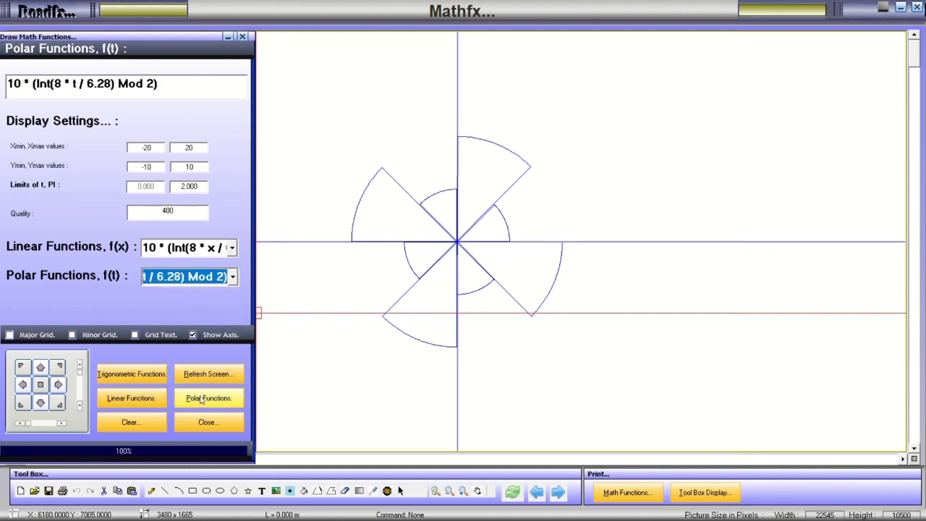
pyautogui.click(202, 399)
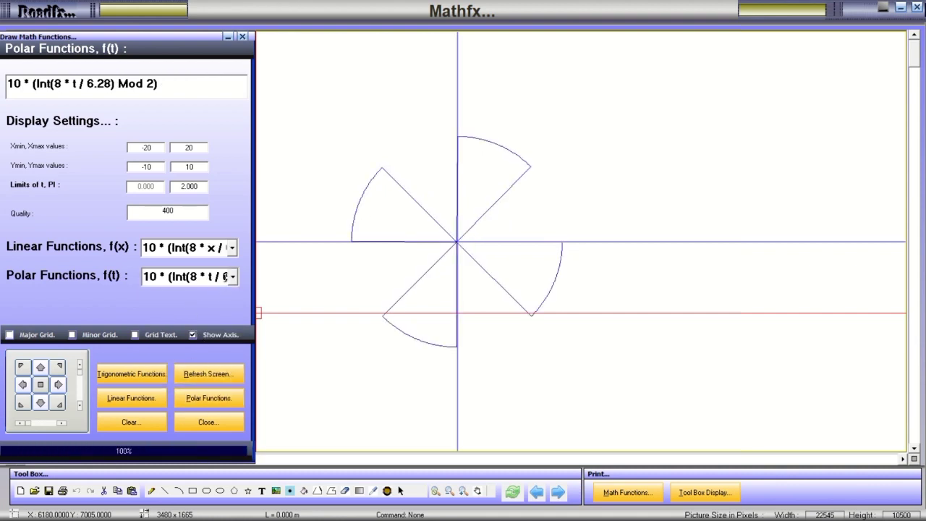
# Plot the 10 * (Sin(8 * t) ^ 2) ^ 0.1 rounded-petal polar preset.
pyautogui.click(235, 276)
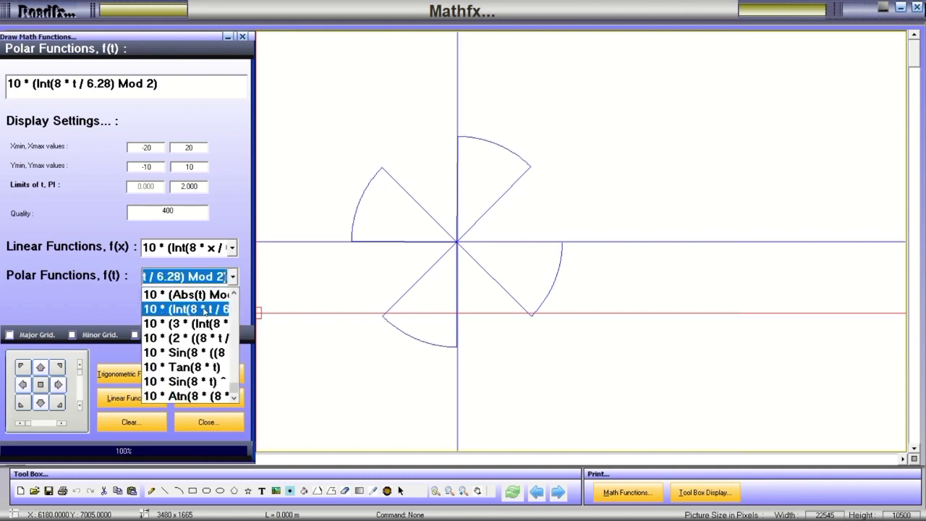
pyautogui.scroll(-3, 185, 340)
pyautogui.click(175, 295)
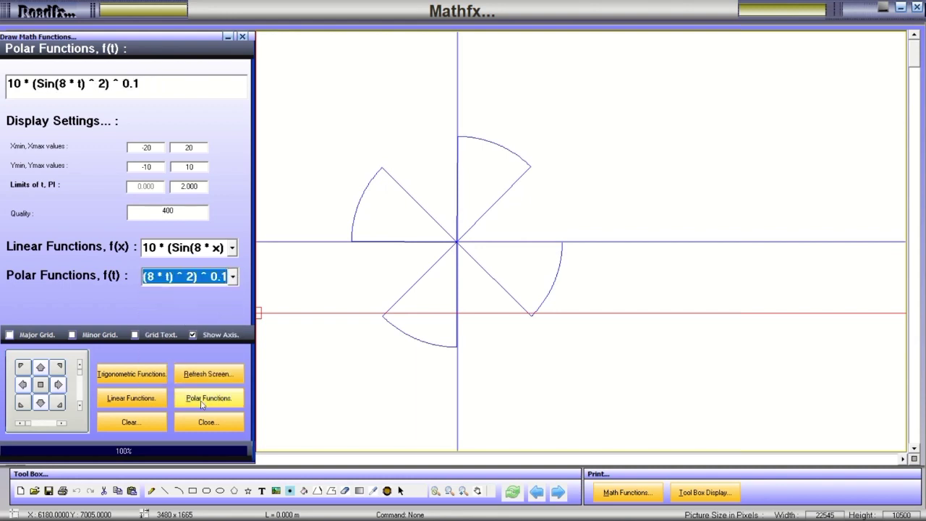
pyautogui.click(204, 400)
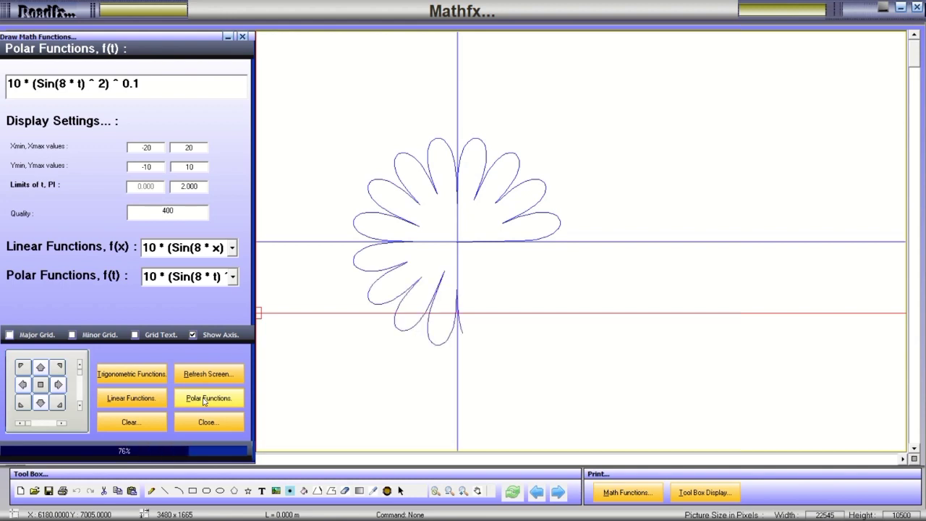
# Load the 10 * ((1 - 0.3 * (Sin(8 * t)) ^ 5) preset, clear the graph, and reopen the preset list.
pyautogui.click(231, 281)
pyautogui.scroll(4, 189, 304)
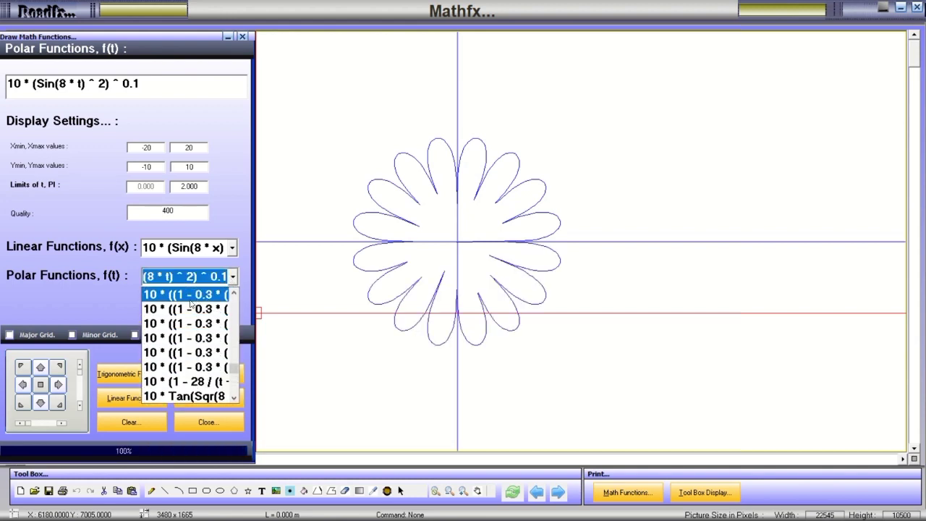
pyautogui.click(188, 301)
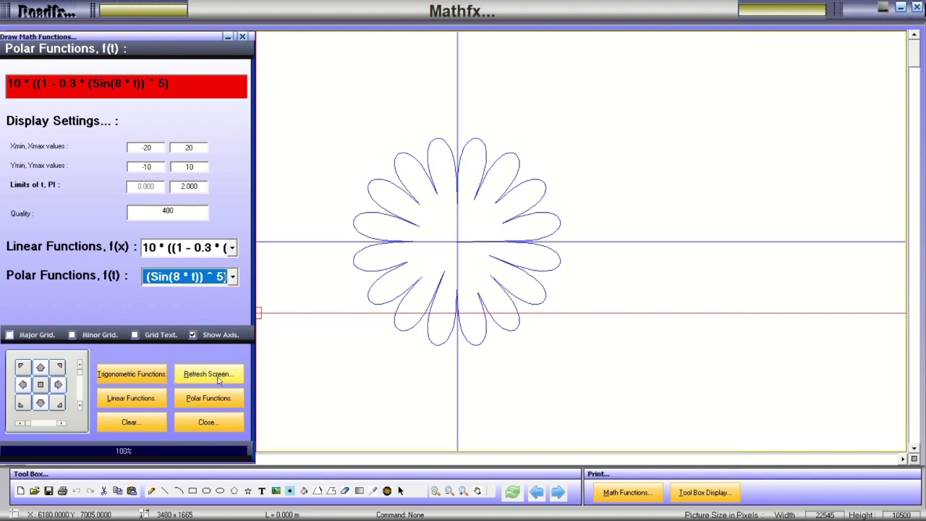
pyautogui.click(210, 397)
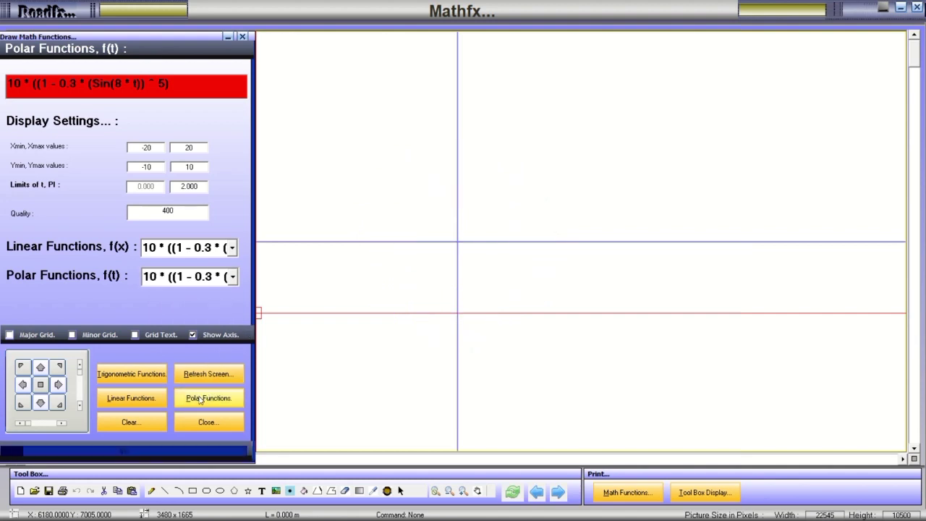
pyautogui.click(233, 277)
pyautogui.scroll(3, 219, 299)
# Plot the Cos (t) ^ 9 + Sin(t) ^ 9 and Cos (t) ^ 6 + Sin(t) ^ 6 polar presets.
pyautogui.click(185, 297)
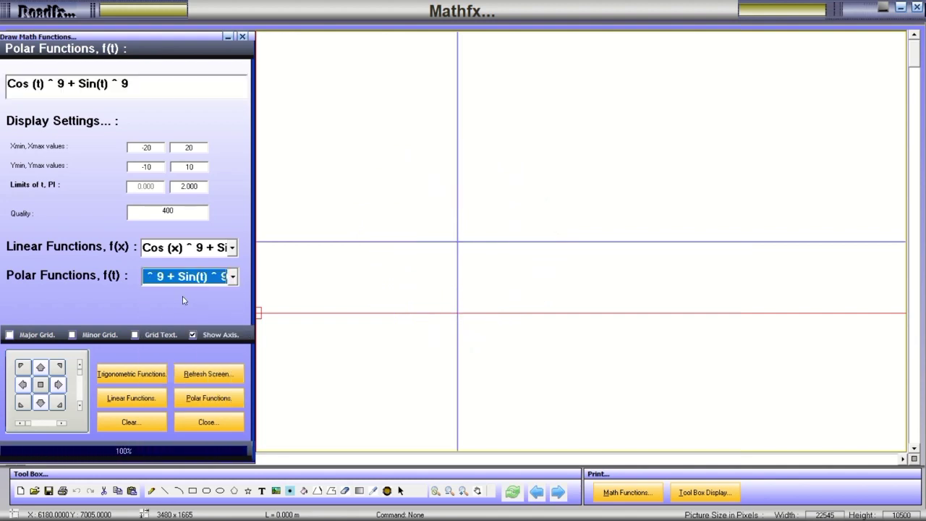
pyautogui.click(209, 398)
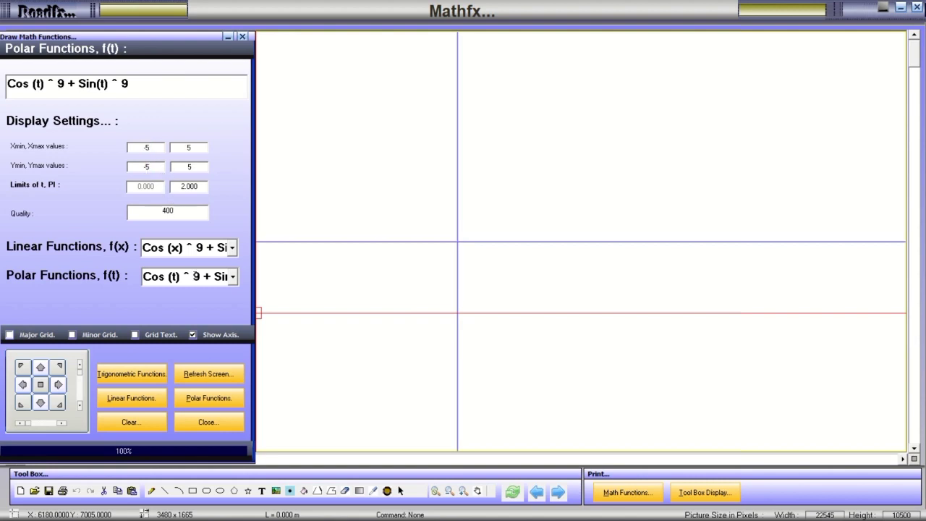
pyautogui.click(202, 404)
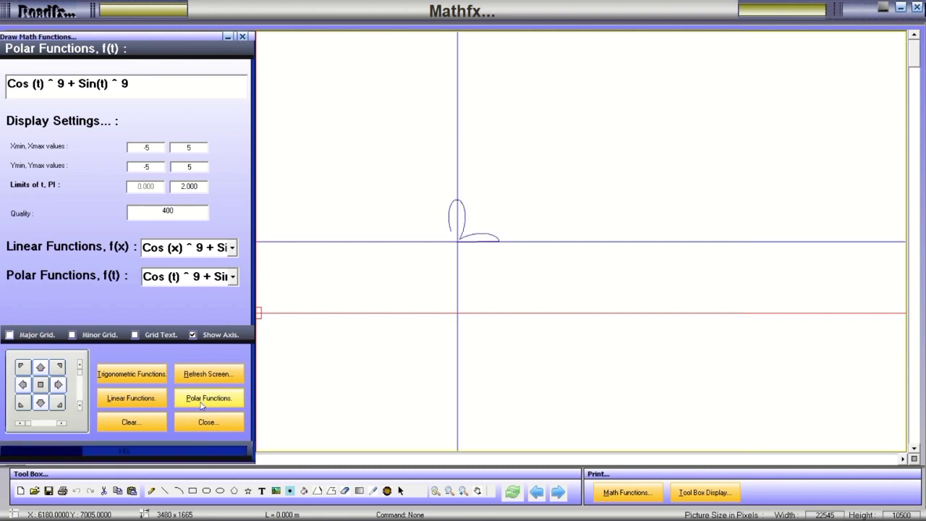
pyautogui.click(232, 279)
pyautogui.scroll(1, 196, 299)
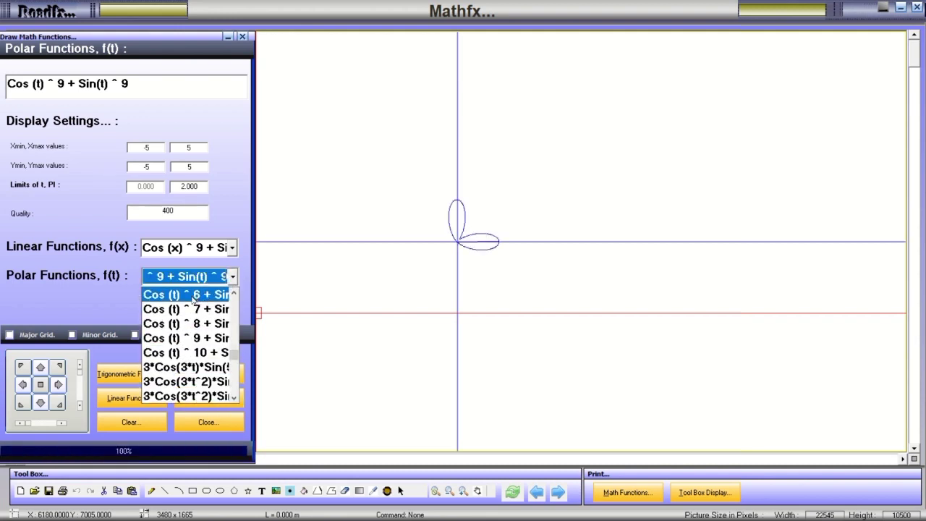
pyautogui.click(194, 296)
pyautogui.click(215, 398)
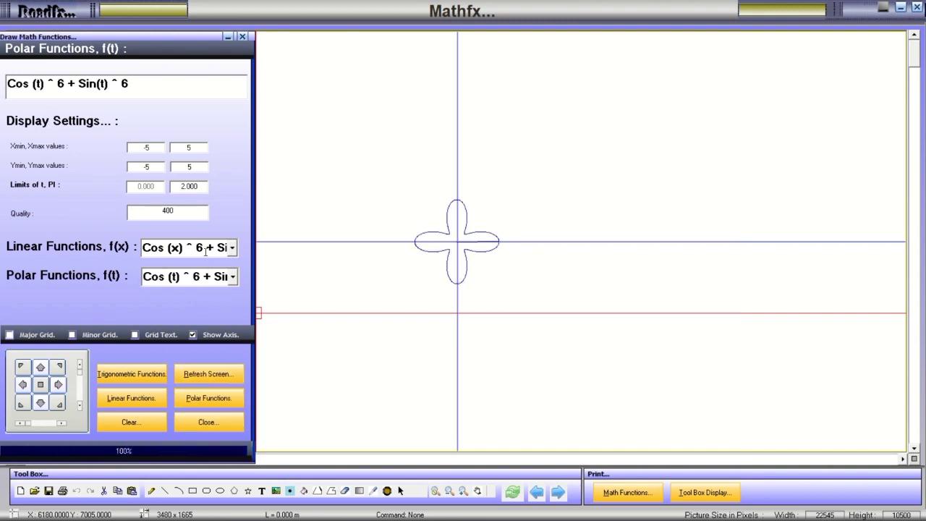
# Plot Sqr (15^2 - t^2), replot it with axes at -50 to 50, then switch to Linear Functions.
pyautogui.click(230, 278)
pyautogui.scroll(2, 203, 298)
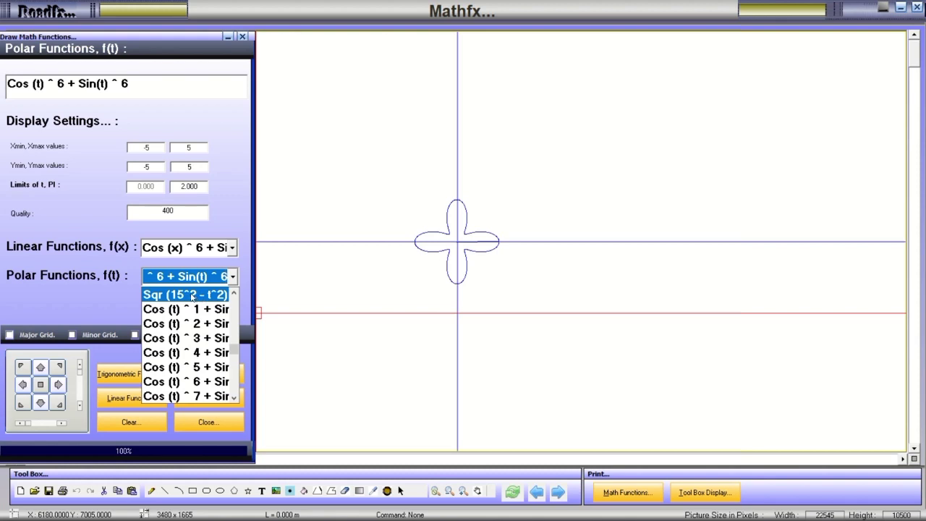
pyautogui.click(192, 295)
pyautogui.click(207, 398)
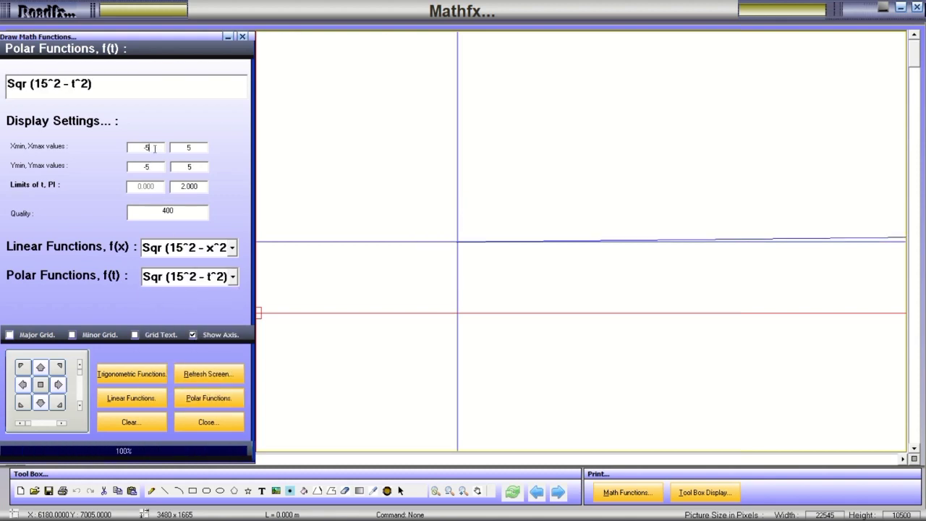
pyautogui.write('0')
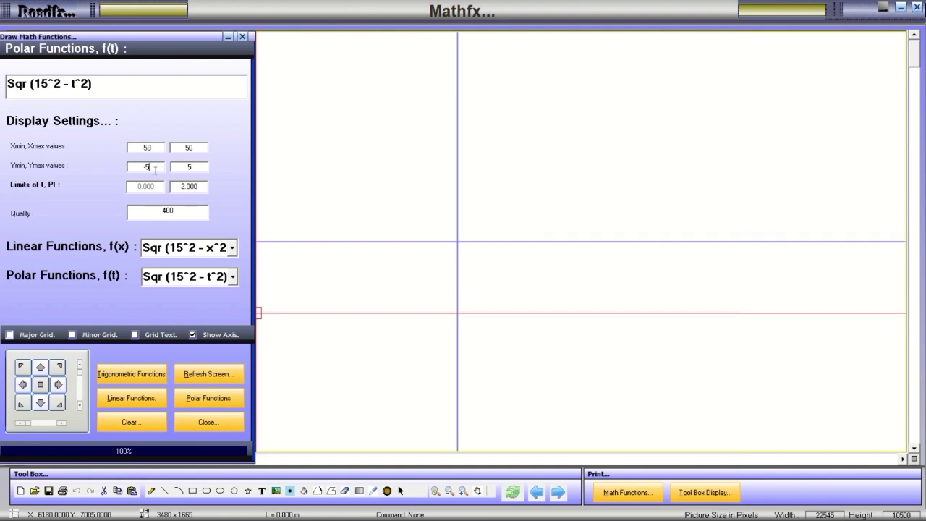
pyautogui.write('0')
pyautogui.click(210, 398)
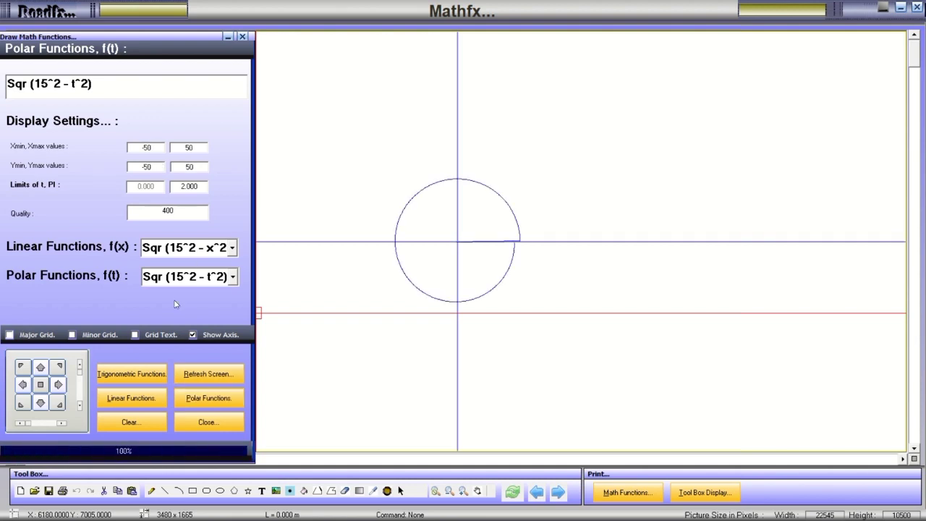
pyautogui.click(144, 399)
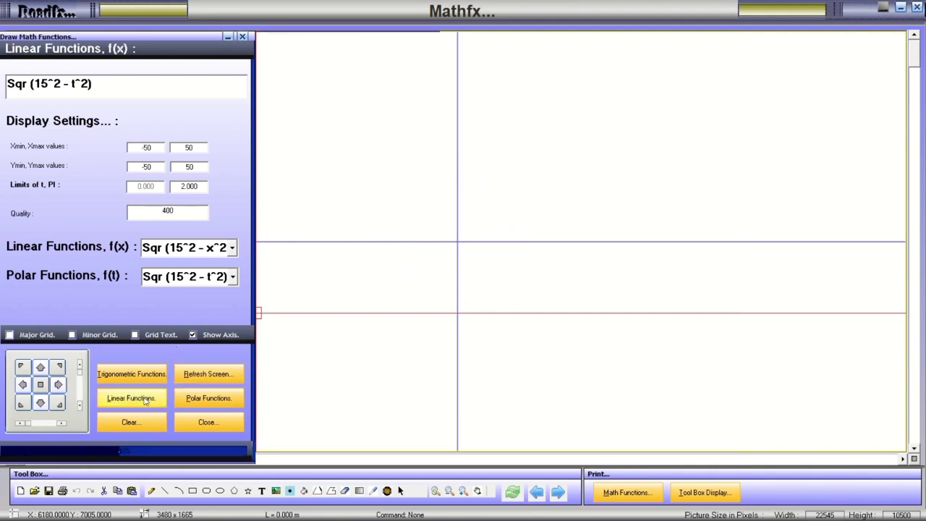
# Plot the x*cos(x) and 0.5*x^2+0.5*sin(10*x) linear presets.
pyautogui.click(231, 247)
pyautogui.scroll(3, 184, 304)
pyautogui.click(174, 277)
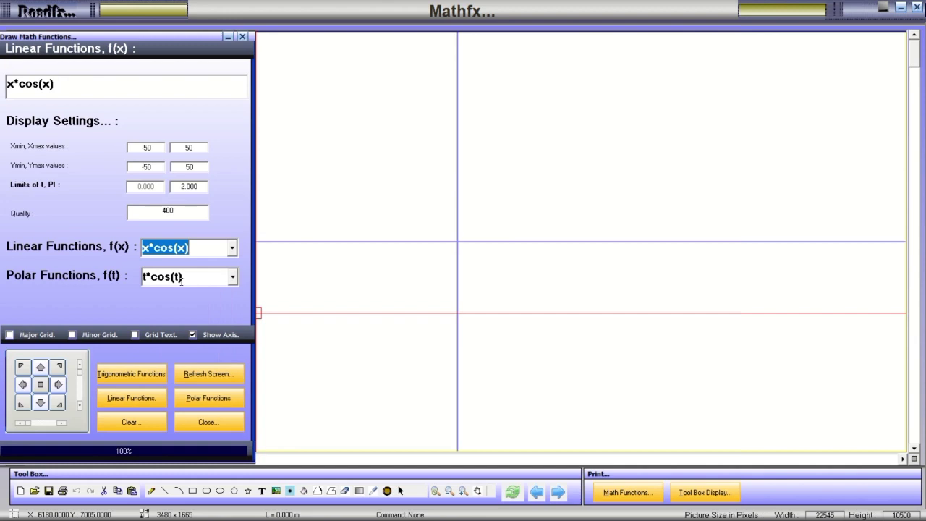
pyautogui.click(140, 397)
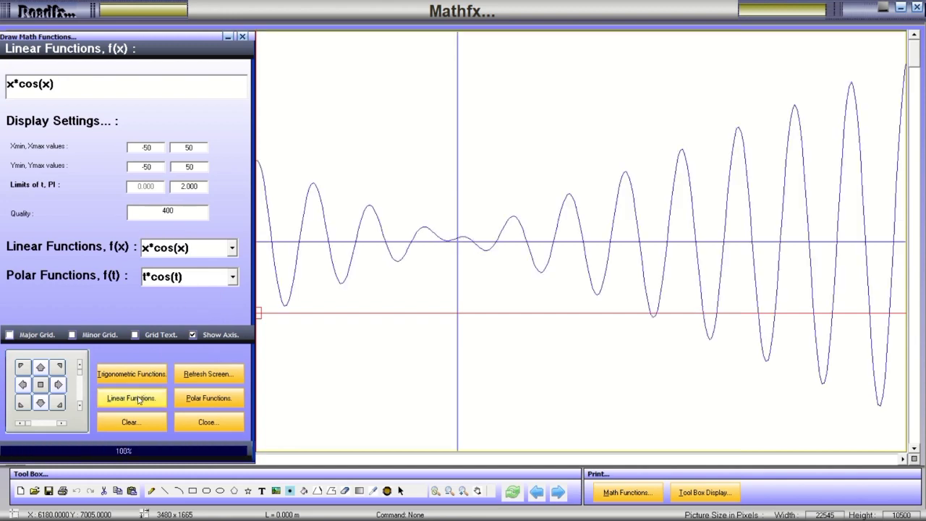
pyautogui.click(231, 248)
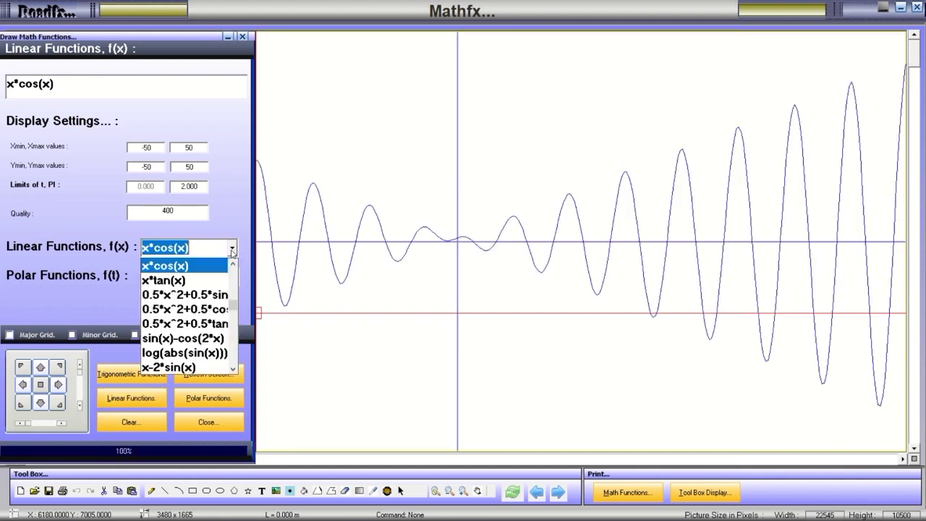
pyautogui.click(181, 292)
pyautogui.click(138, 396)
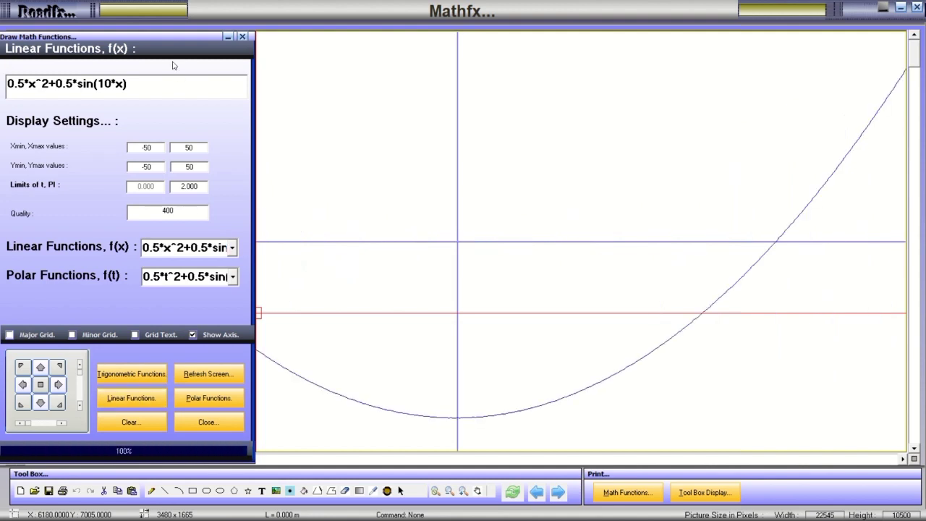
# Float the function panel over the graph and plot 3Cos(3x)*Sin(5x)*Sin(x) and sin(x^2).
pyautogui.moveTo(163, 41)
pyautogui.mouseDown()
pyautogui.moveTo(123, 89)
pyautogui.moveTo(116, 85)
pyautogui.moveTo(99, 161)
pyautogui.moveTo(99, 109)
pyautogui.moveTo(80, 97)
pyautogui.mouseUp()
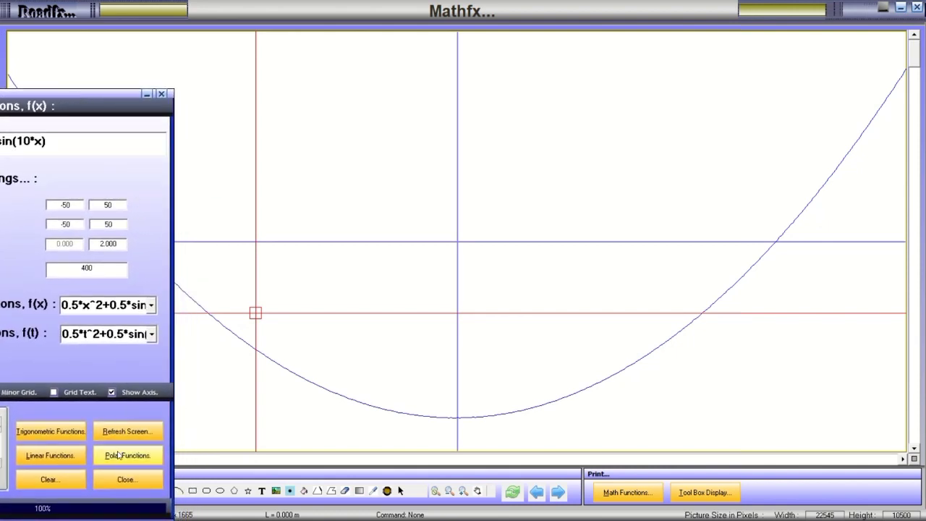
pyautogui.click(151, 306)
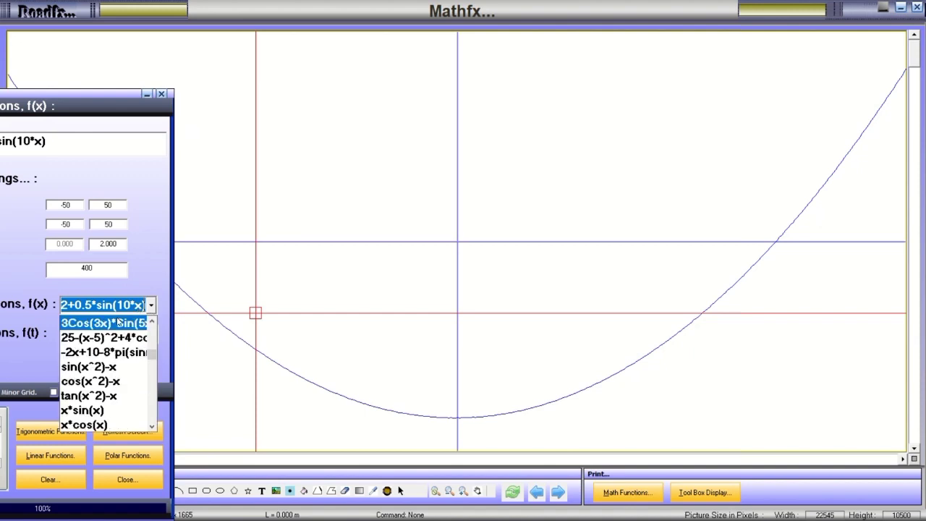
pyautogui.click(106, 324)
pyautogui.click(65, 456)
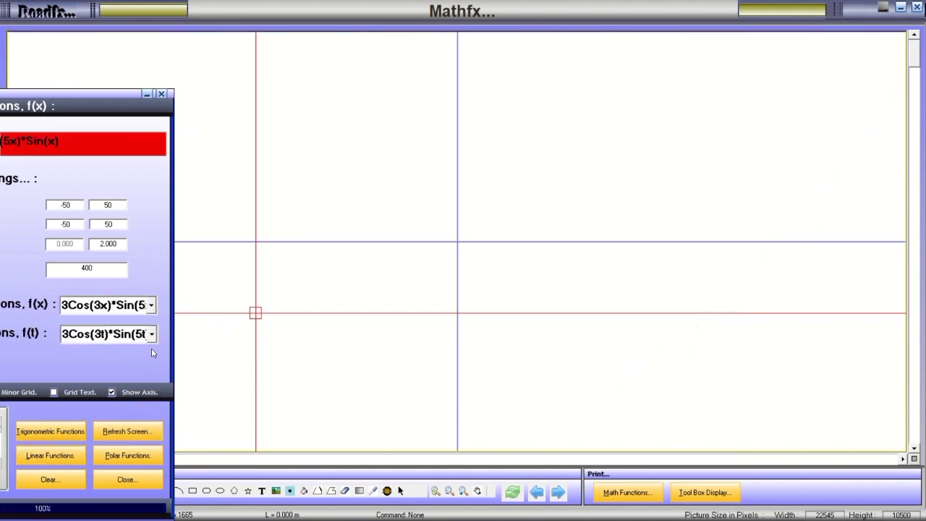
pyautogui.click(152, 306)
pyautogui.scroll(3, 108, 319)
pyautogui.scroll(-2, 105, 322)
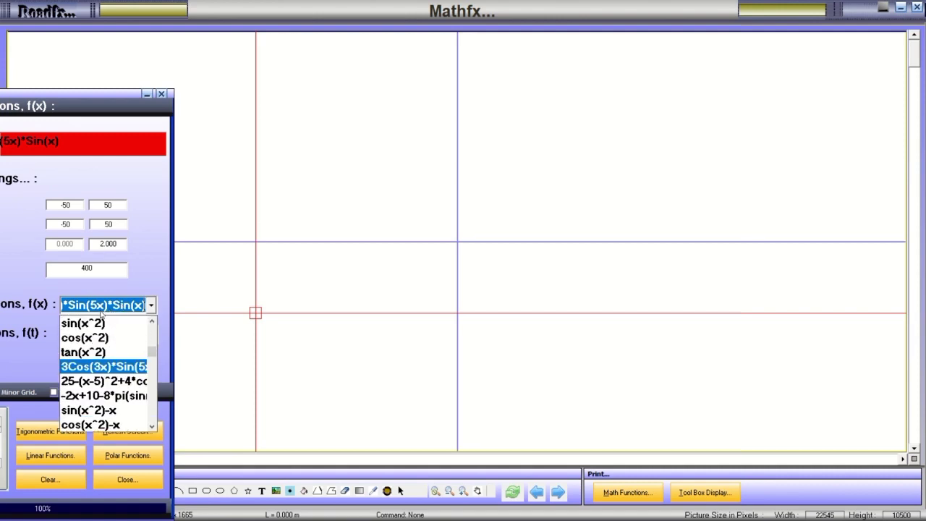
pyautogui.click(101, 324)
pyautogui.click(61, 454)
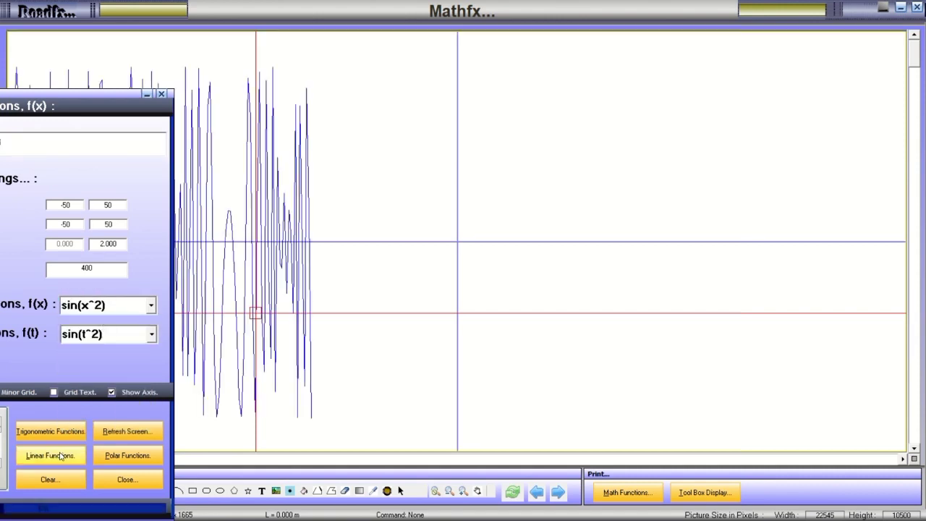
# Plot cos(x^2), then 3Cos(3x)*Sin(5x)*Sin(x) again.
pyautogui.click(152, 306)
pyautogui.click(101, 333)
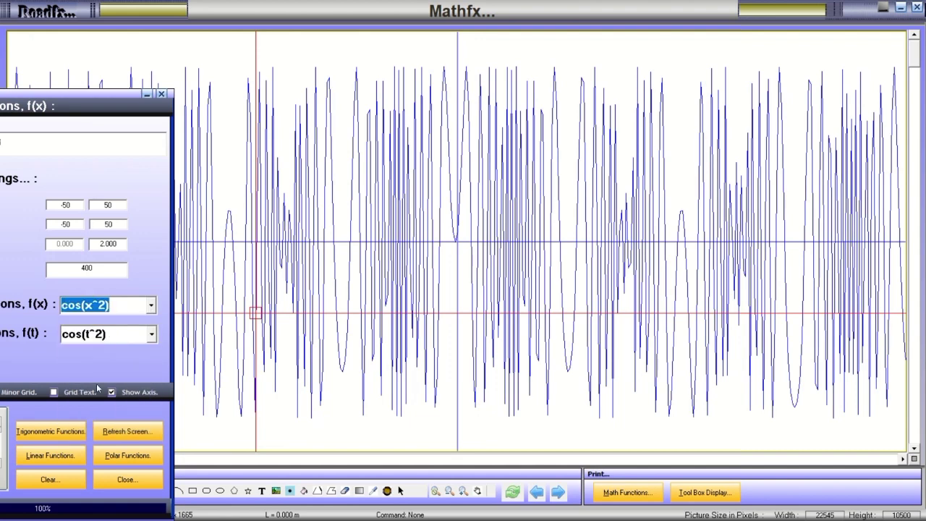
pyautogui.click(61, 455)
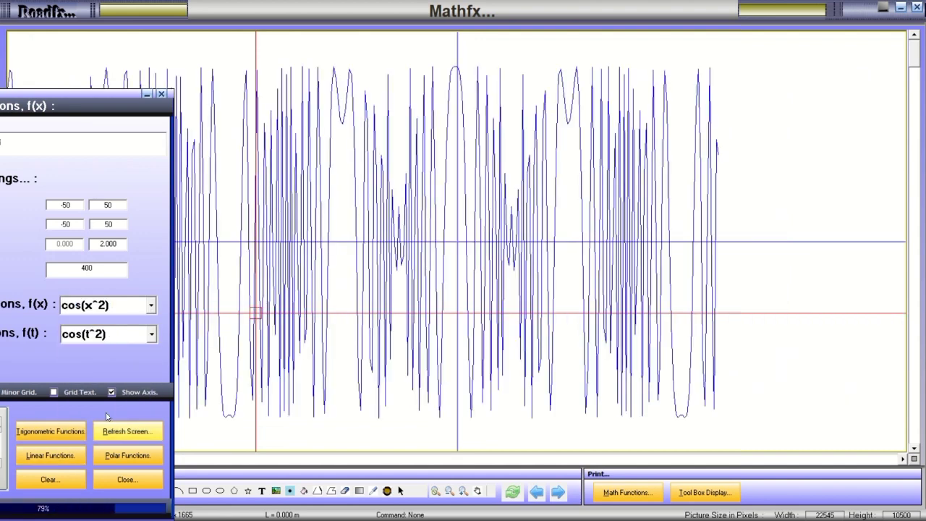
pyautogui.click(151, 305)
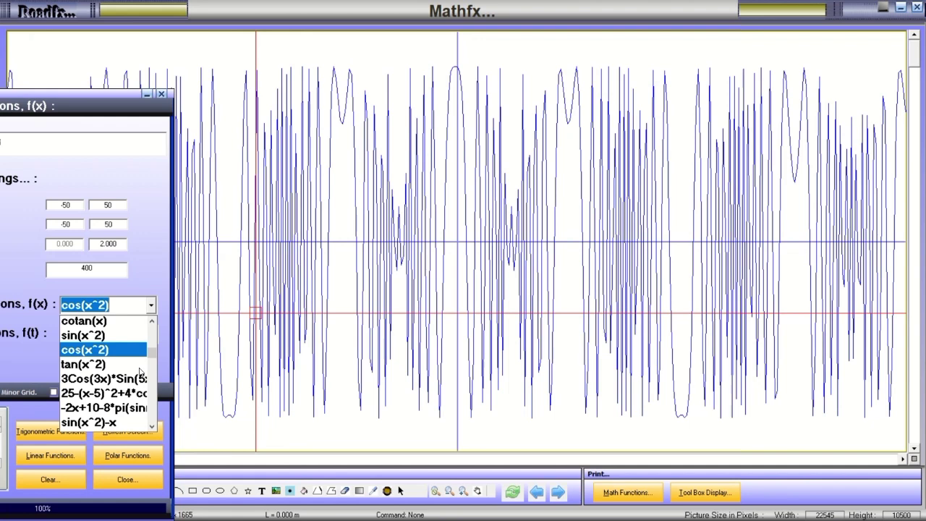
pyautogui.click(95, 385)
pyautogui.click(57, 456)
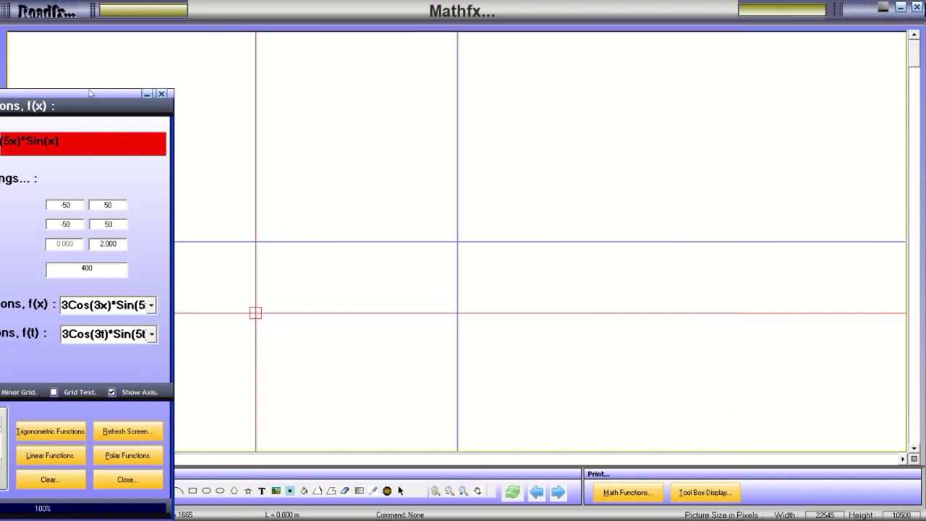
# Move the panel back left and plot x*sin(x) and -Sqr (16 - x^2) + Abs(x).
pyautogui.moveTo(91, 93); pyautogui.dragTo(169, 74)
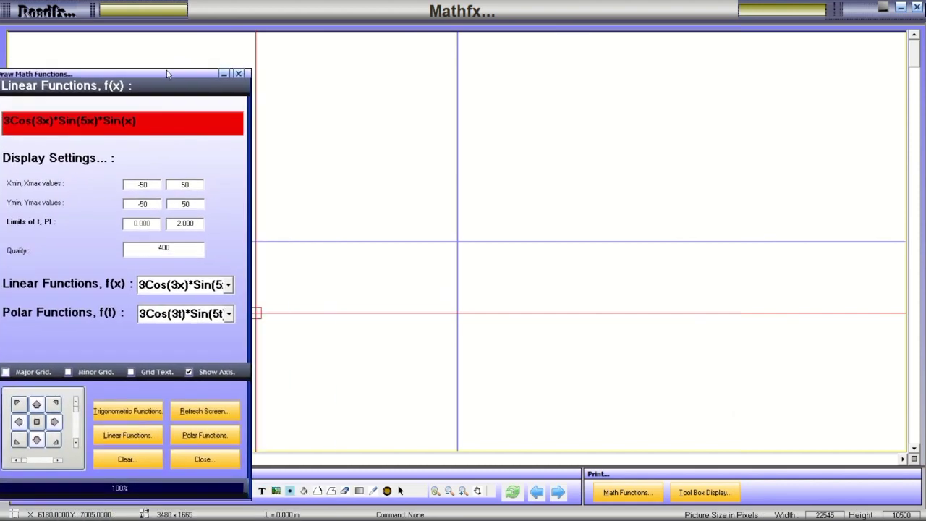
pyautogui.click(229, 287)
pyautogui.click(163, 395)
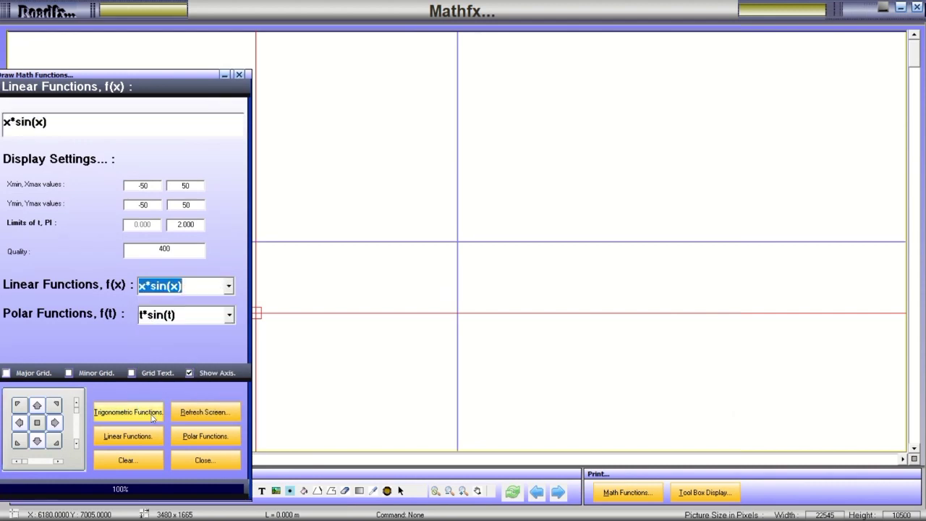
pyautogui.click(131, 438)
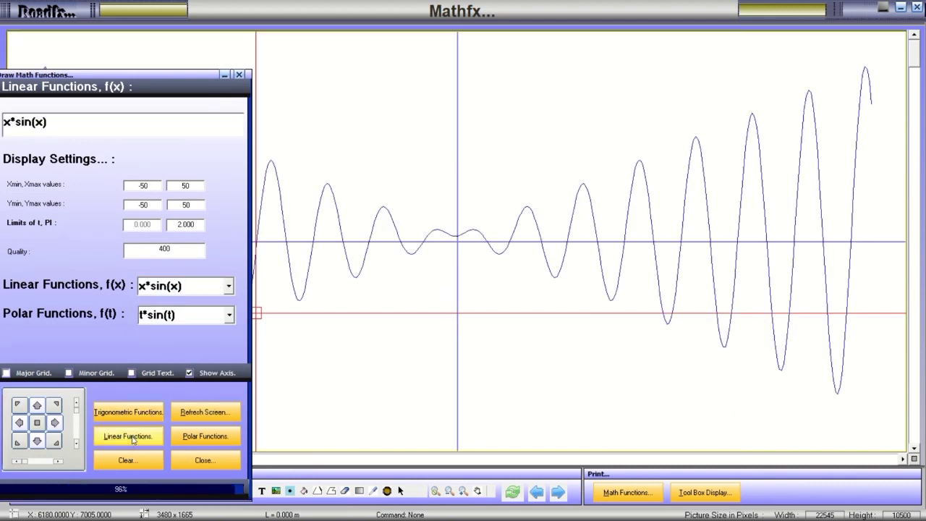
pyautogui.click(229, 286)
pyautogui.scroll(-2, 181, 365)
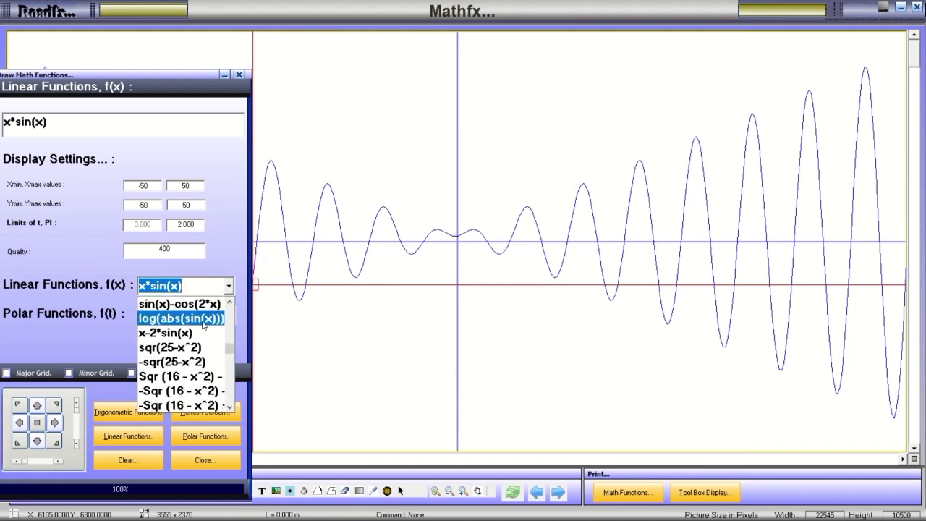
pyautogui.click(181, 362)
pyautogui.click(127, 438)
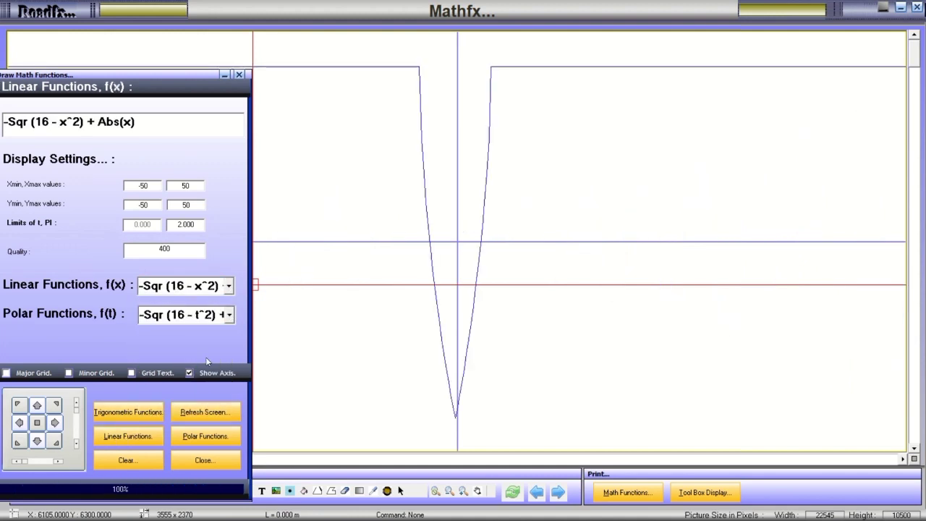
# Plot another sine-power formula, then 10 * Sin(8 * x) ^ 6, then draw the trigonometric curves.
pyautogui.click(229, 287)
pyautogui.scroll(-4, 235, 369)
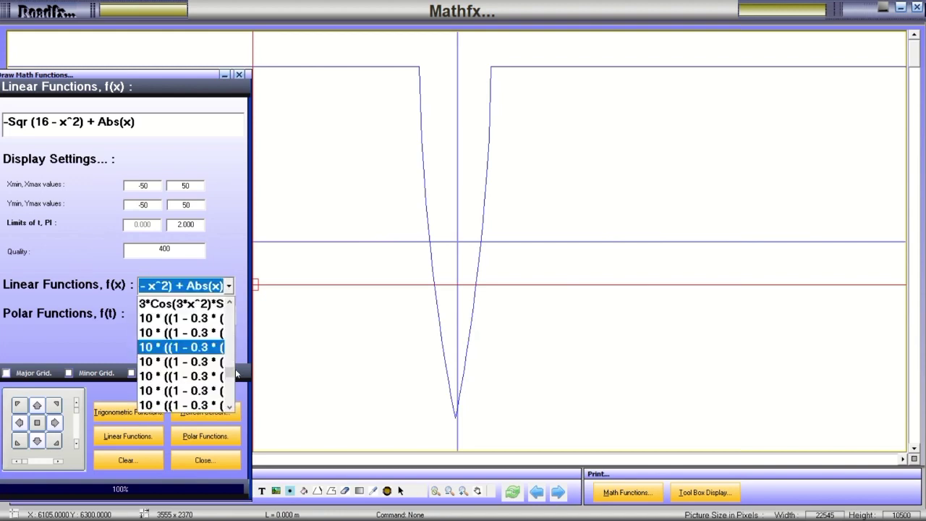
pyautogui.click(189, 384)
pyautogui.click(141, 438)
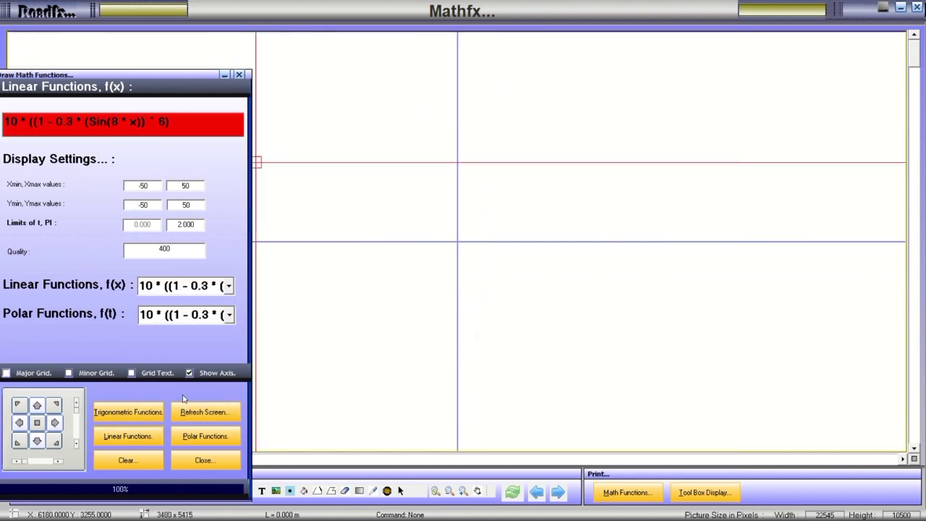
pyautogui.click(228, 286)
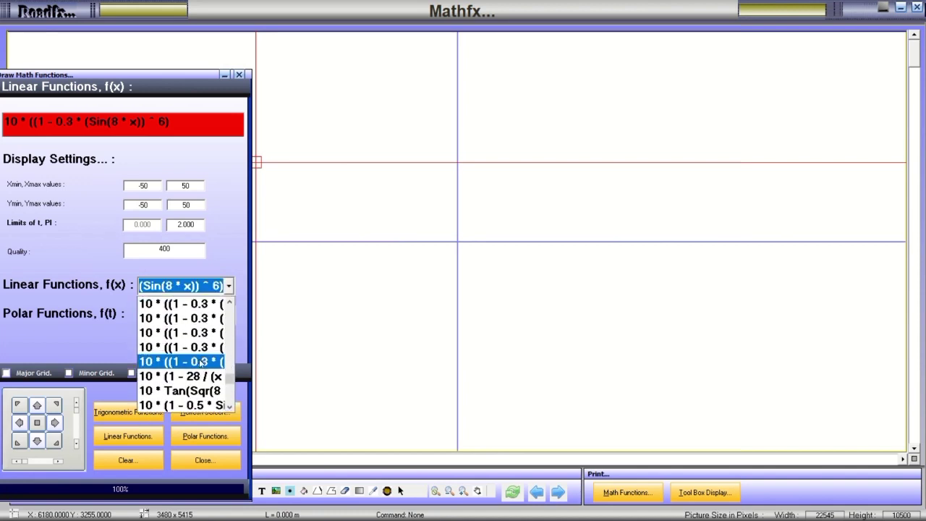
pyautogui.scroll(-5, 188, 391)
pyautogui.click(184, 391)
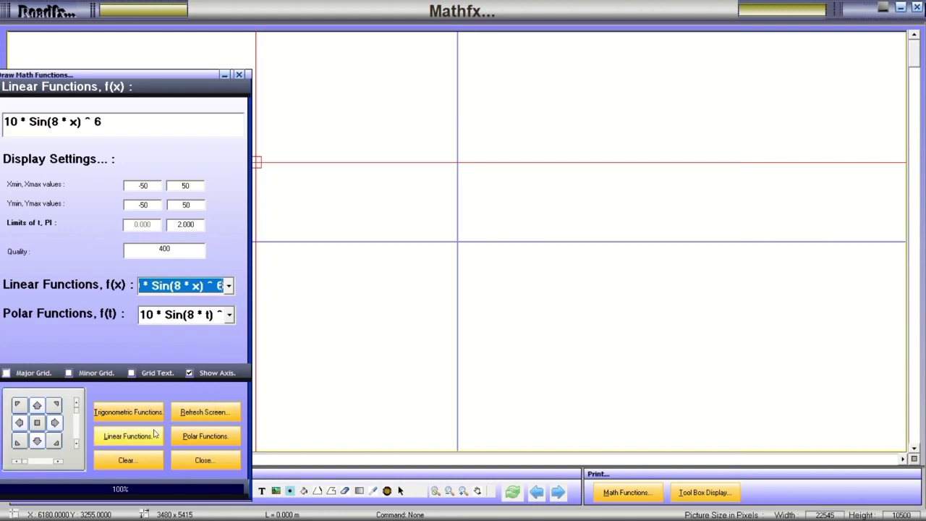
pyautogui.click(131, 438)
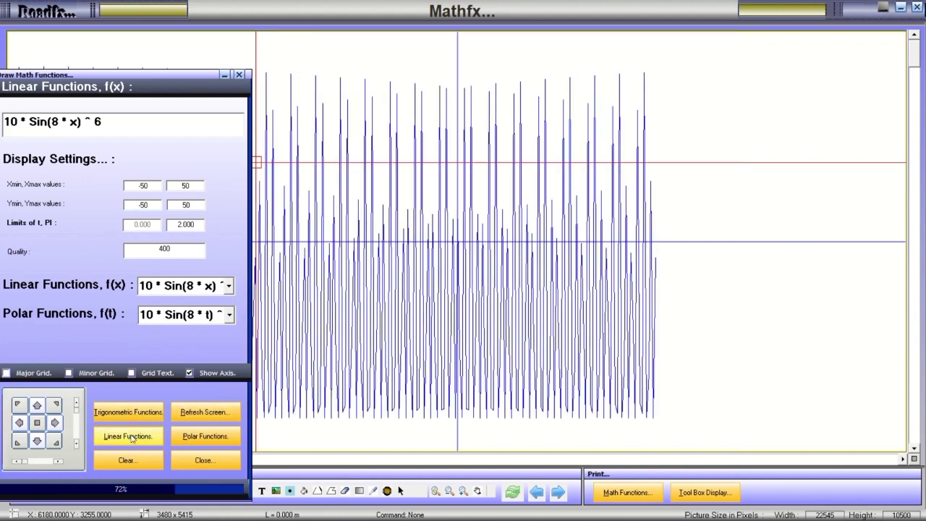
pyautogui.click(142, 416)
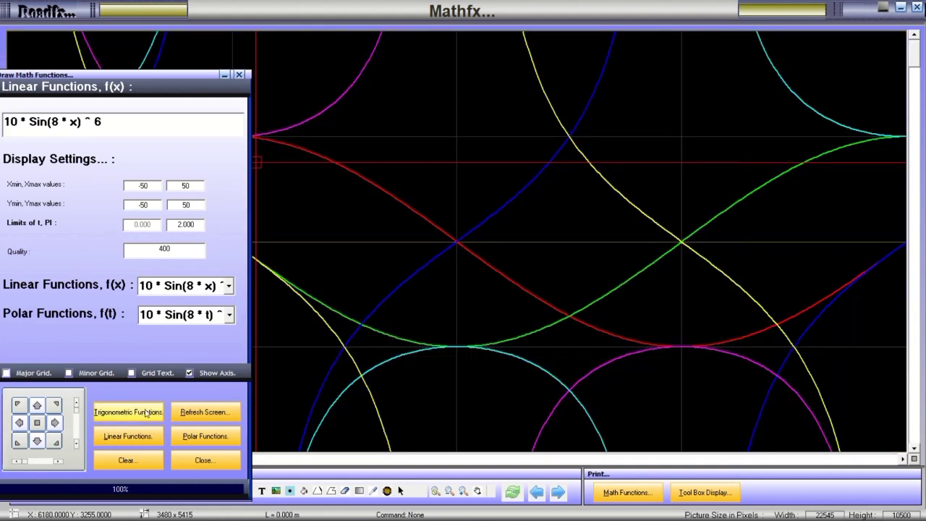
# Browse the toolbox's Colors, Settings and Pictures tabs, then close the toolbox and Mathfx.
pyautogui.click(699, 492)
pyautogui.click(699, 493)
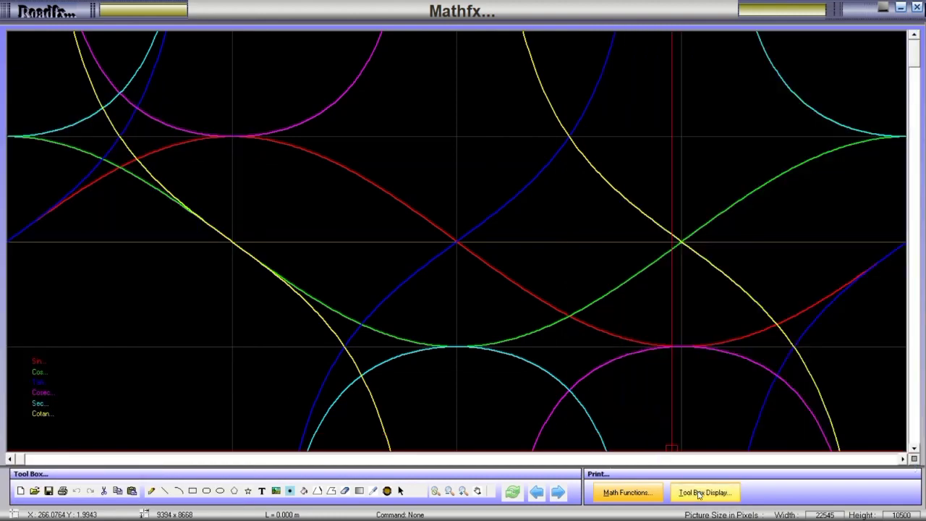
pyautogui.click(699, 493)
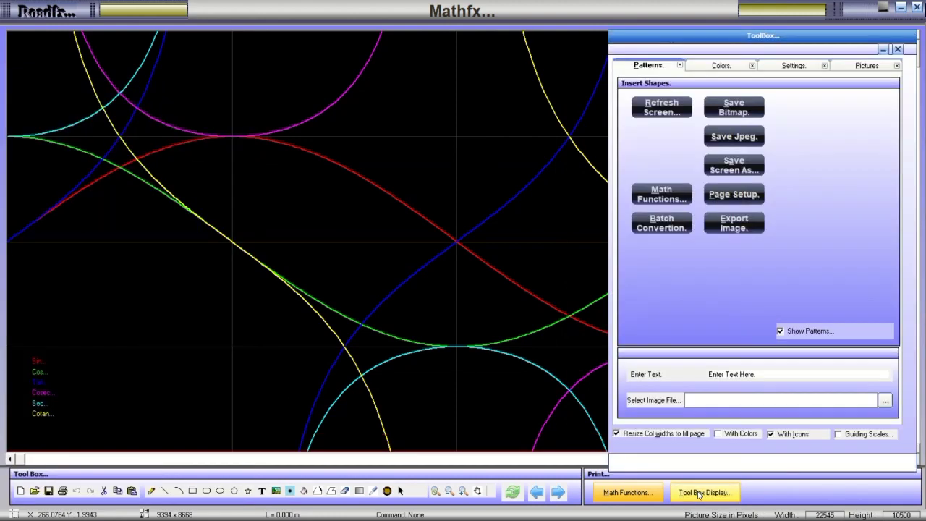
pyautogui.click(723, 66)
pyautogui.click(778, 66)
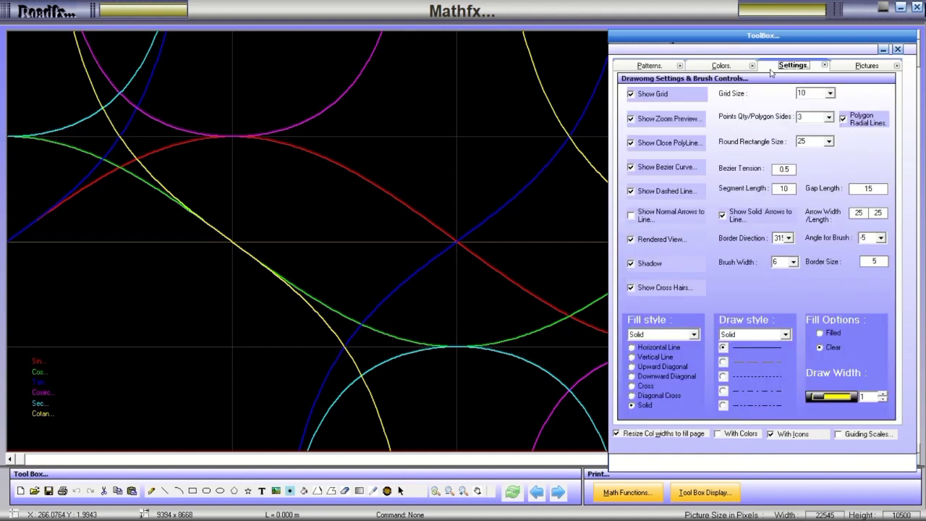
pyautogui.click(865, 66)
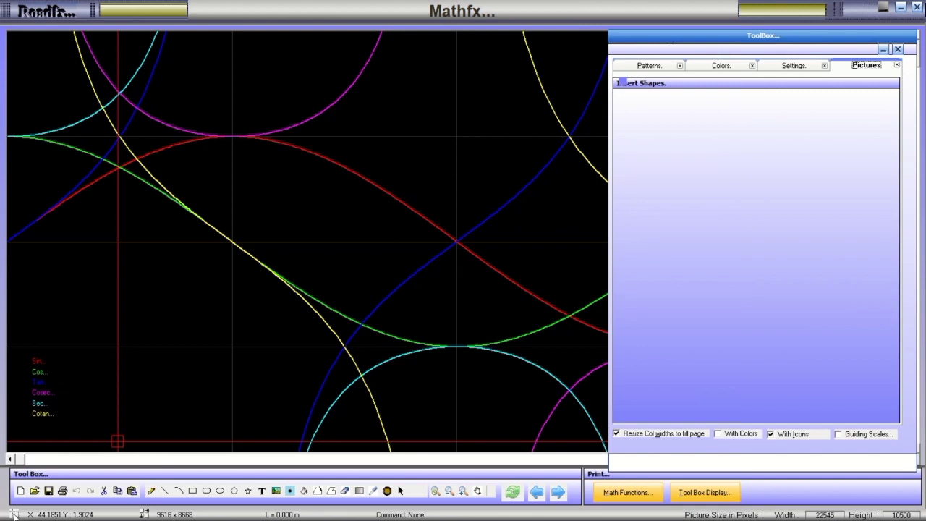
pyautogui.click(898, 50)
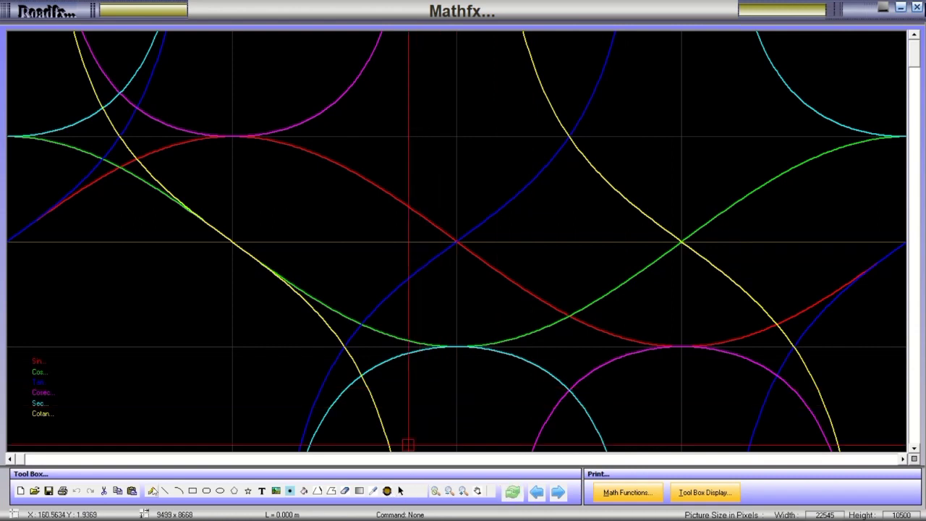
pyautogui.click(917, 7)
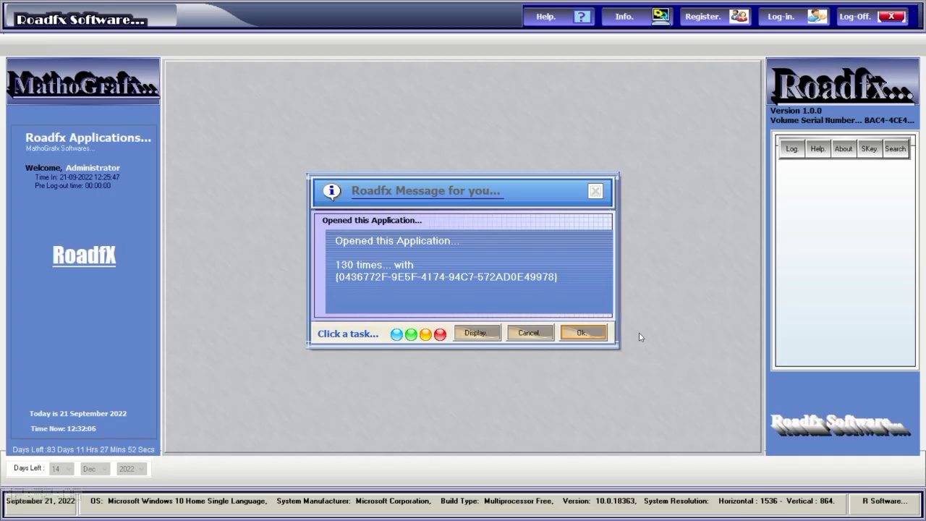
# Dismiss the usage message and log in to Roadfx with the account password.
pyautogui.click(590, 336)
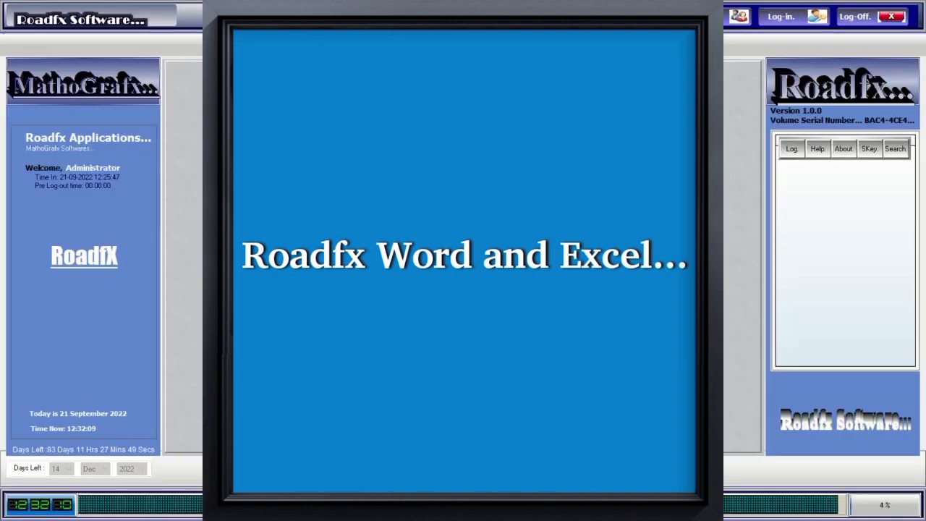
pyautogui.write('****')
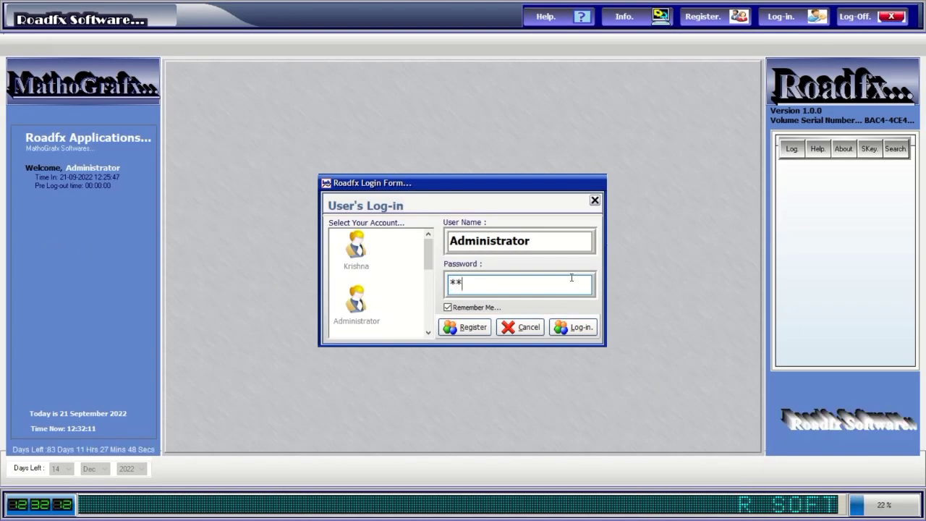
pyautogui.click(583, 328)
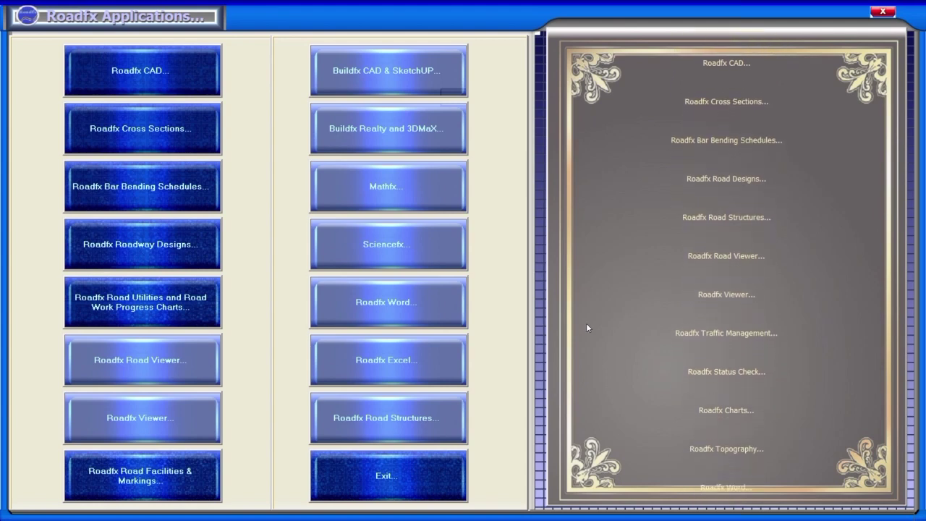
# Launch Roadfx Word, maximize Untitled 1, and open Loads Info.wrd from the RfxWord Files folder.
pyautogui.click(435, 312)
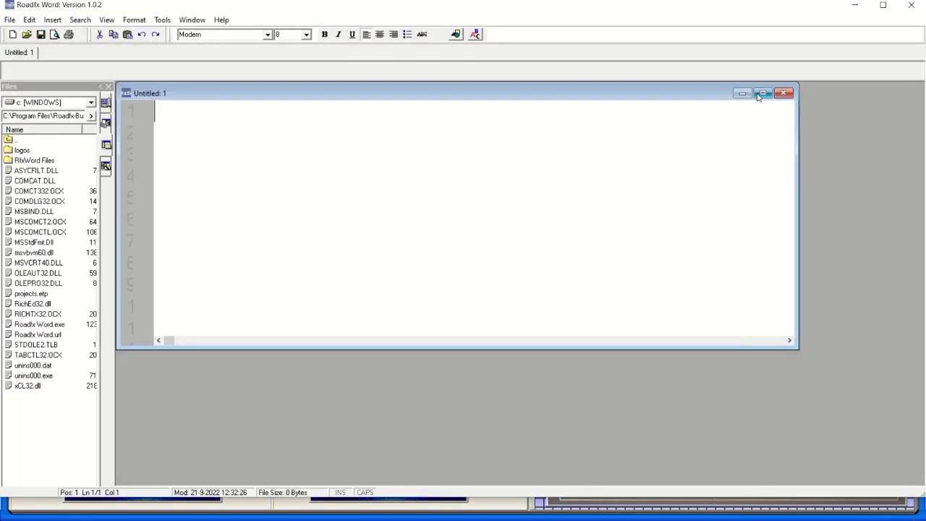
pyautogui.click(763, 93)
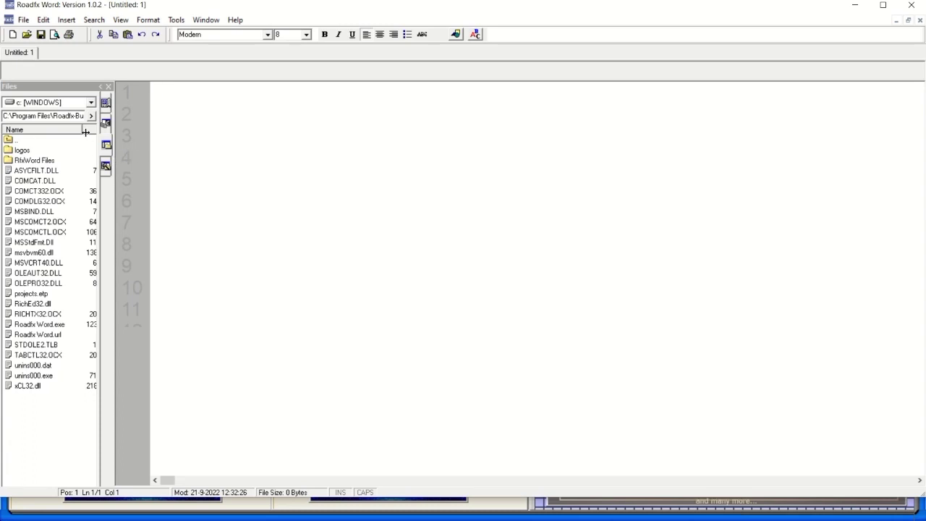
pyautogui.doubleClick(34, 161)
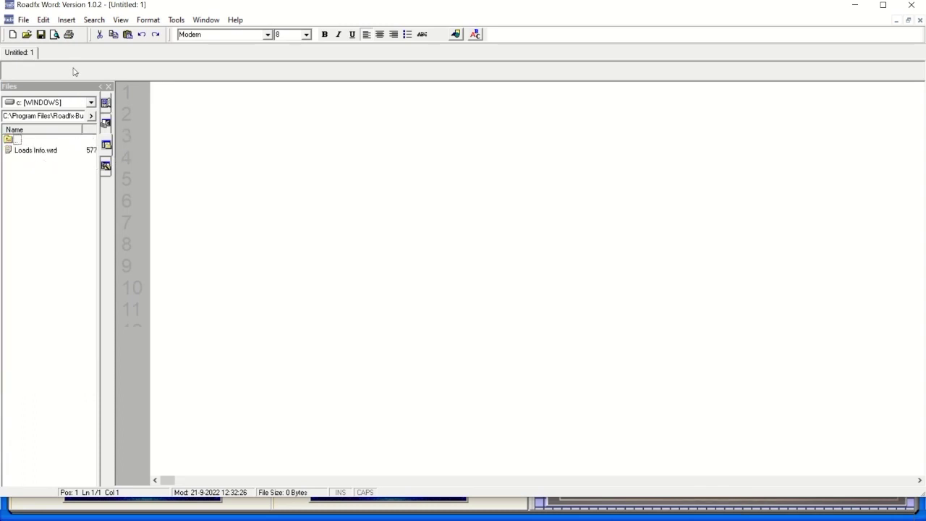
pyautogui.doubleClick(51, 152)
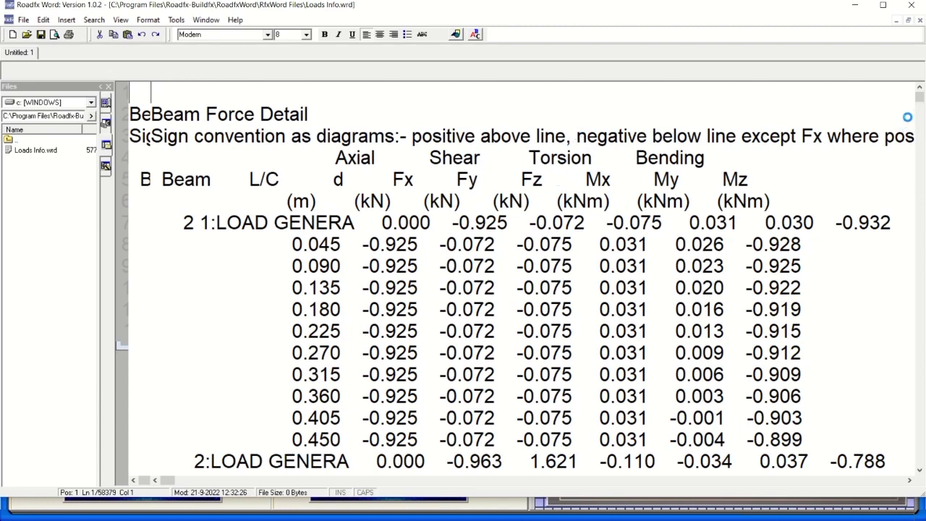
pyautogui.scroll(-11, 917, 105)
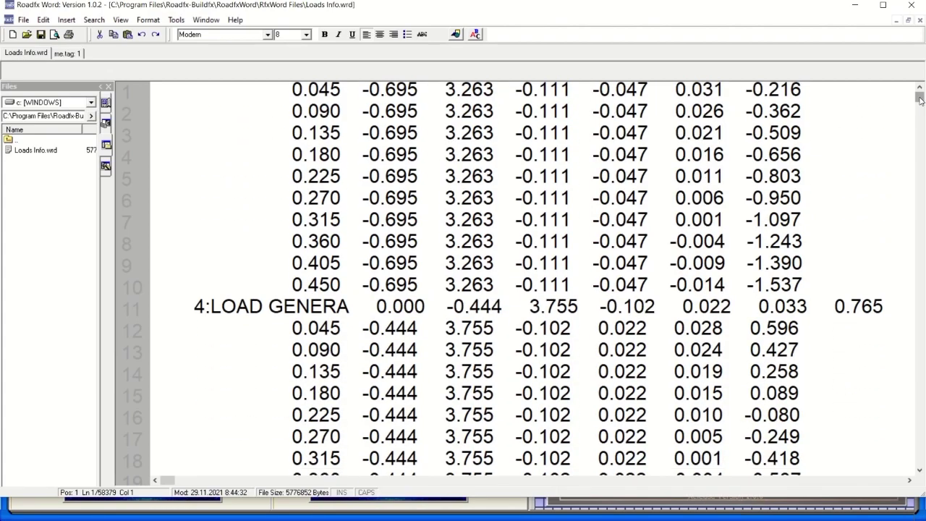
pyautogui.moveTo(920, 101)
pyautogui.mouseDown()
pyautogui.moveTo(912, 181)
pyautogui.moveTo(907, 169)
pyautogui.moveTo(923, 347)
pyautogui.moveTo(920, 97)
pyautogui.mouseUp()
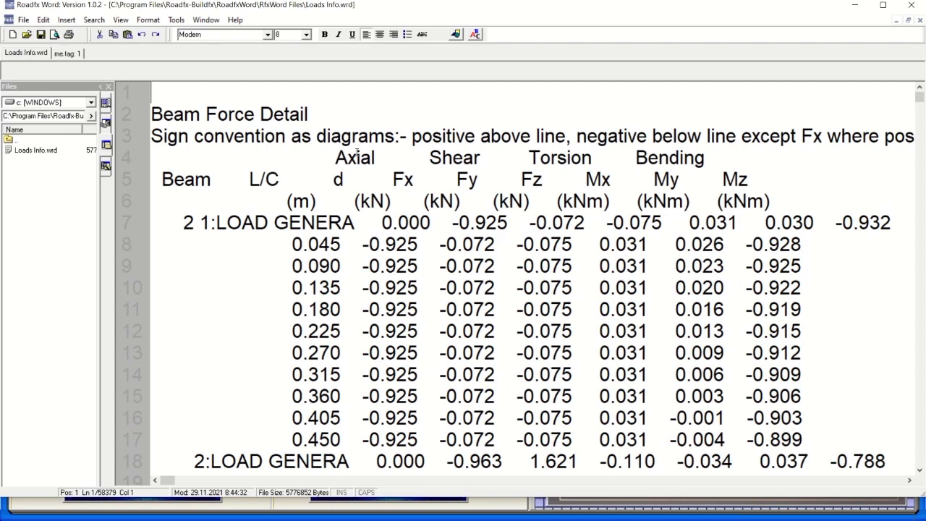
pyautogui.press('Right')
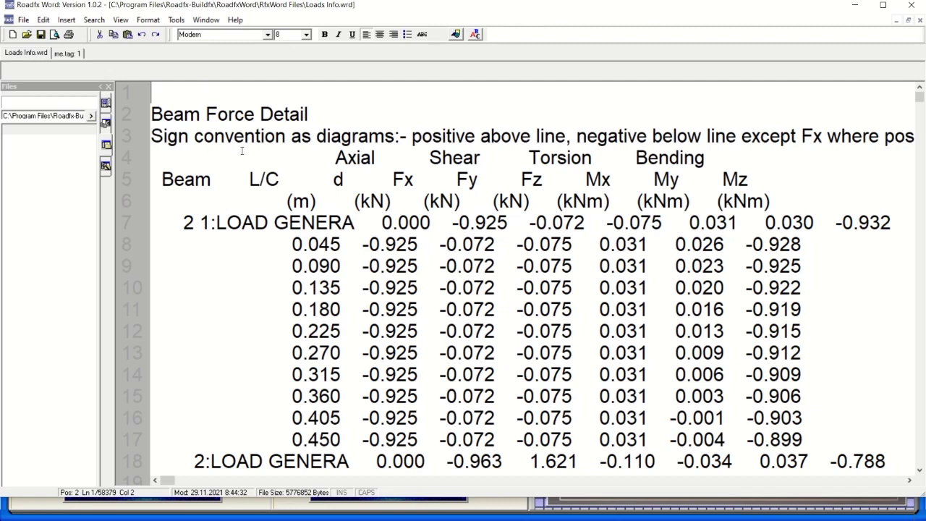
# Enter the Roadfx title on line 1 of Loads Info.wrd and try the Ac toolbar button.
pyautogui.write('RR')
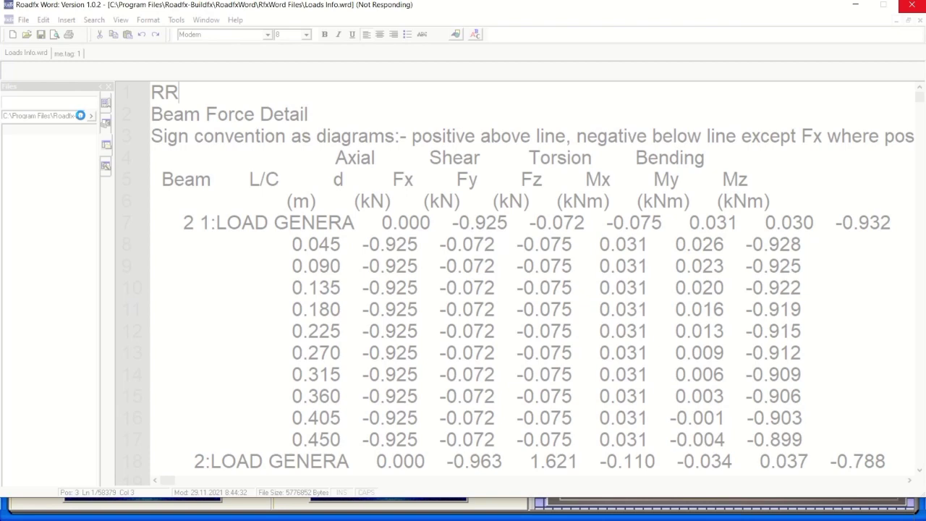
pyautogui.moveTo(387, 24)
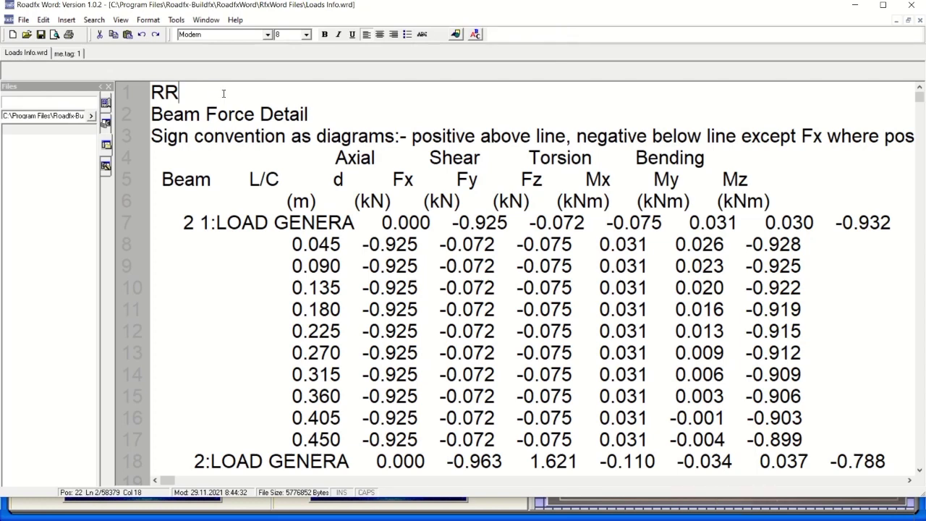
pyautogui.click(224, 93)
pyautogui.press('Left')
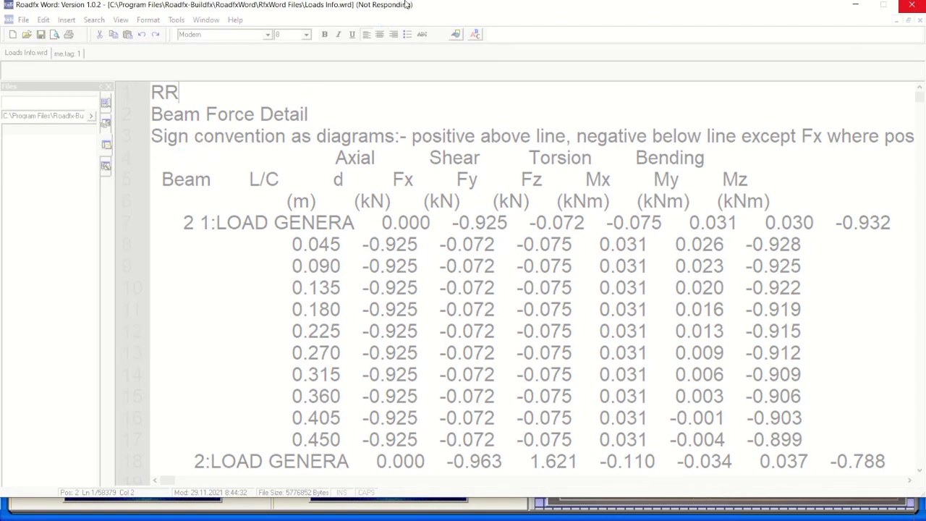
pyautogui.moveTo(406, 4)
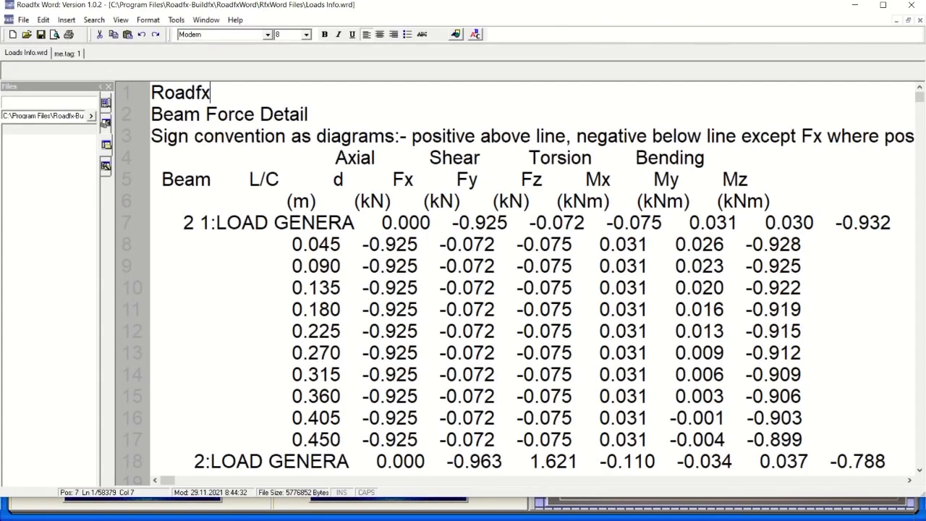
pyautogui.moveTo(435, 45)
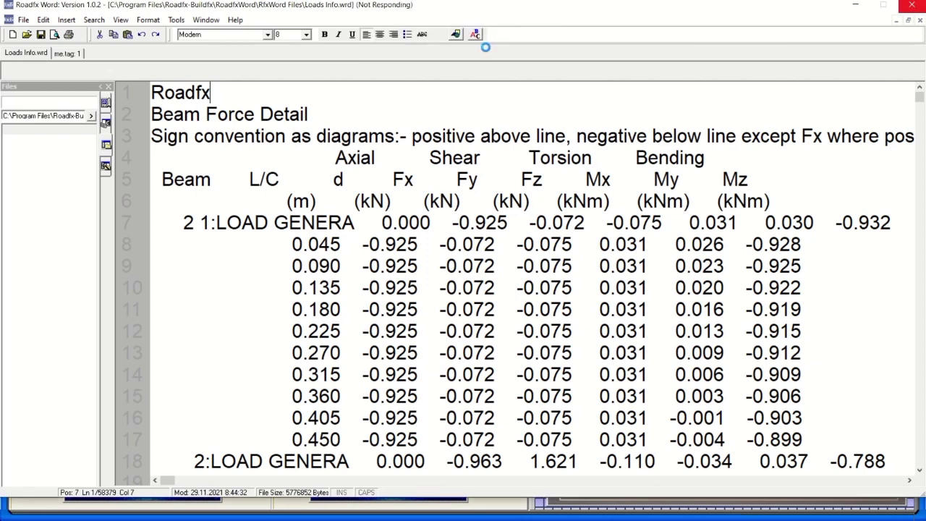
pyautogui.click(475, 34)
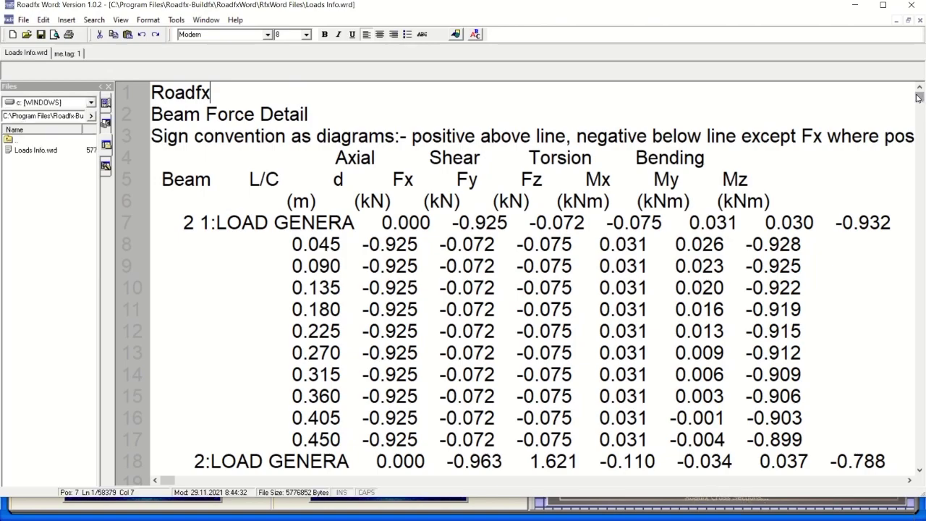
pyautogui.moveTo(919, 96)
pyautogui.mouseDown()
pyautogui.moveTo(919, 447)
pyautogui.moveTo(921, 90)
pyautogui.mouseUp()
pyautogui.moveTo(528, 5)
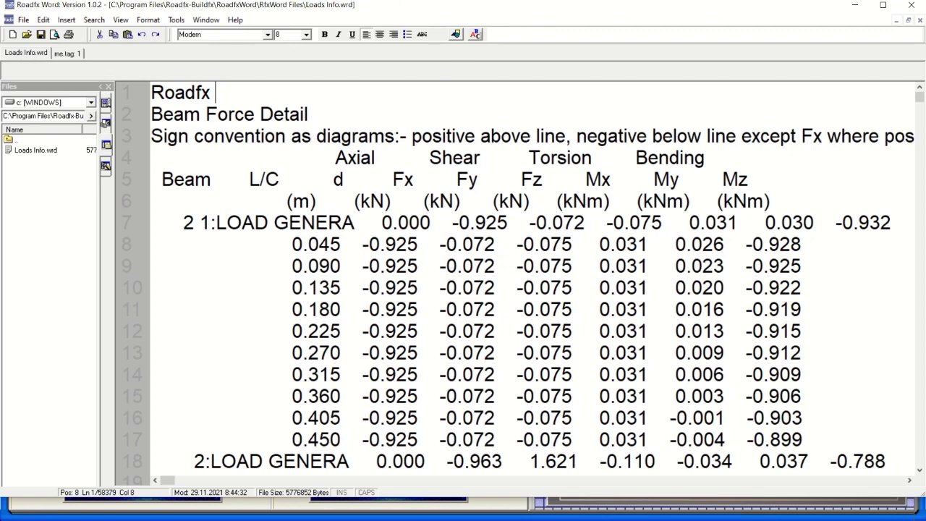
# Open the Font dialog, move it toward the centre, and cancel without changes.
pyautogui.click(475, 35)
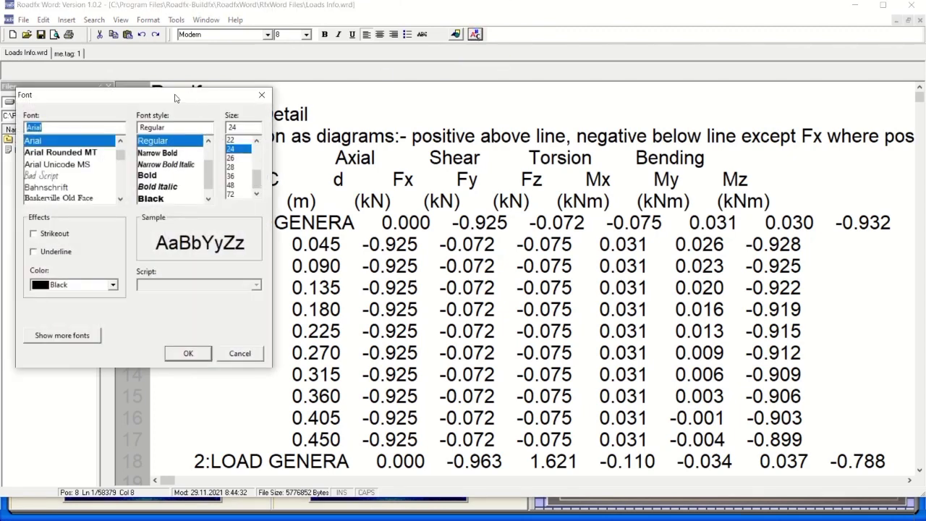
pyautogui.moveTo(175, 98); pyautogui.dragTo(426, 110)
pyautogui.click(486, 366)
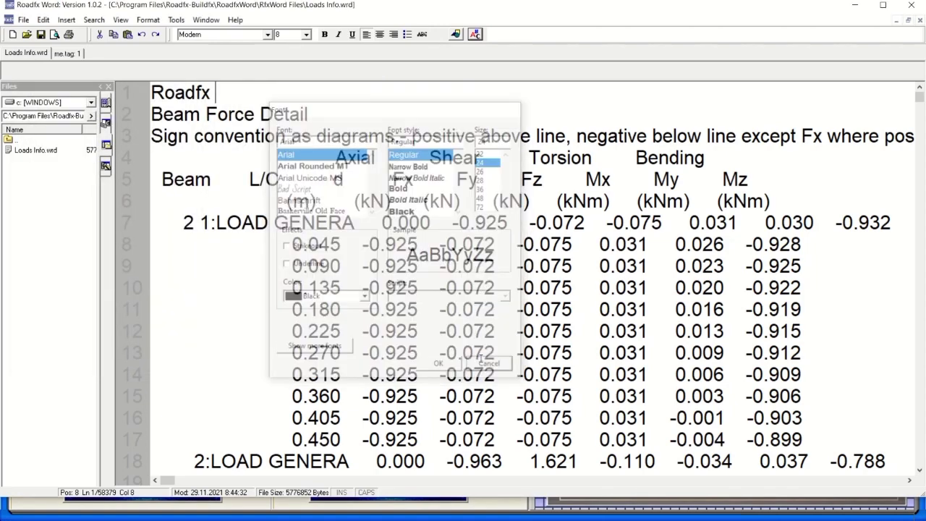
# Insert the tree bitmap from Pictures at the top of the document, above the Roadfx line.
pyautogui.click(456, 34)
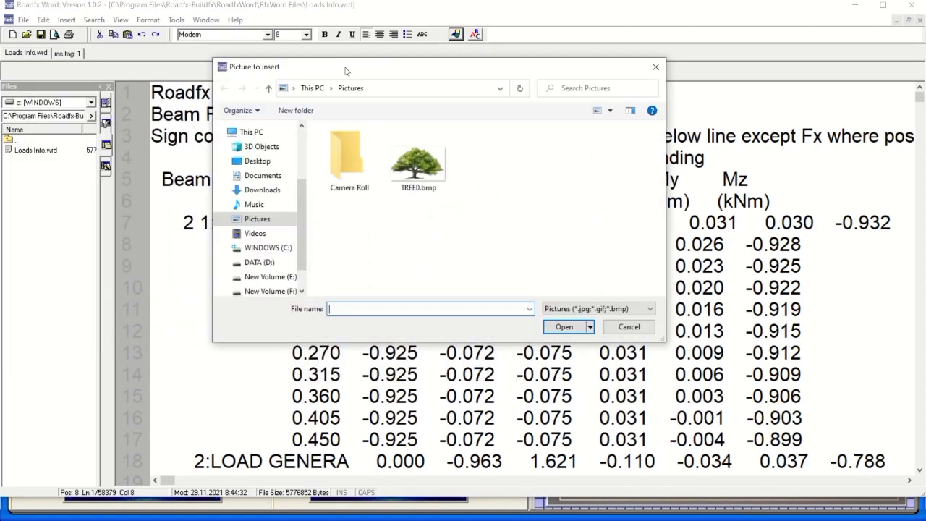
pyautogui.doubleClick(424, 168)
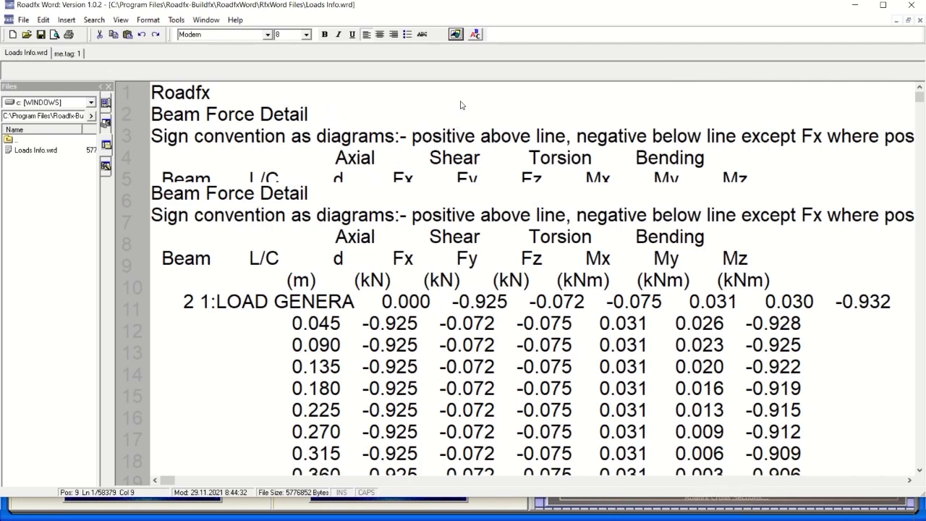
pyautogui.scroll(-20, 569, 185)
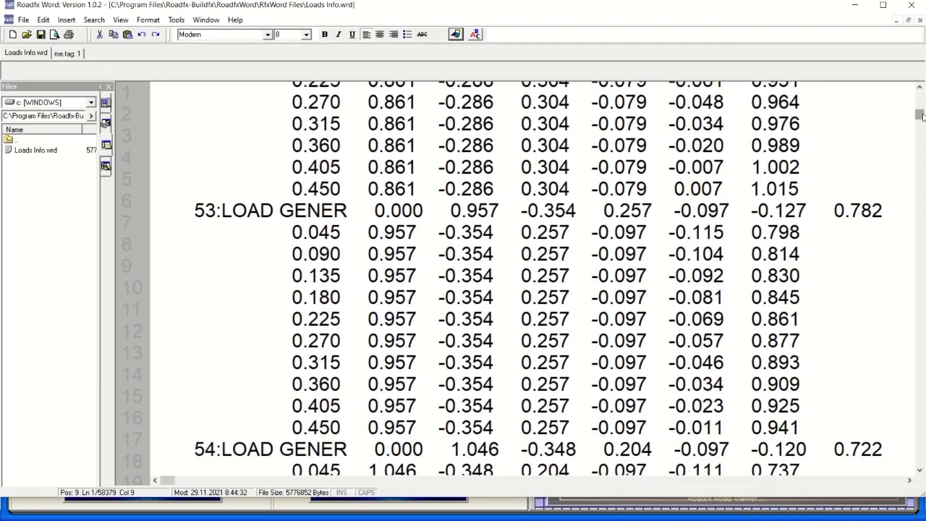
pyautogui.moveTo(921, 116); pyautogui.dragTo(920, 93)
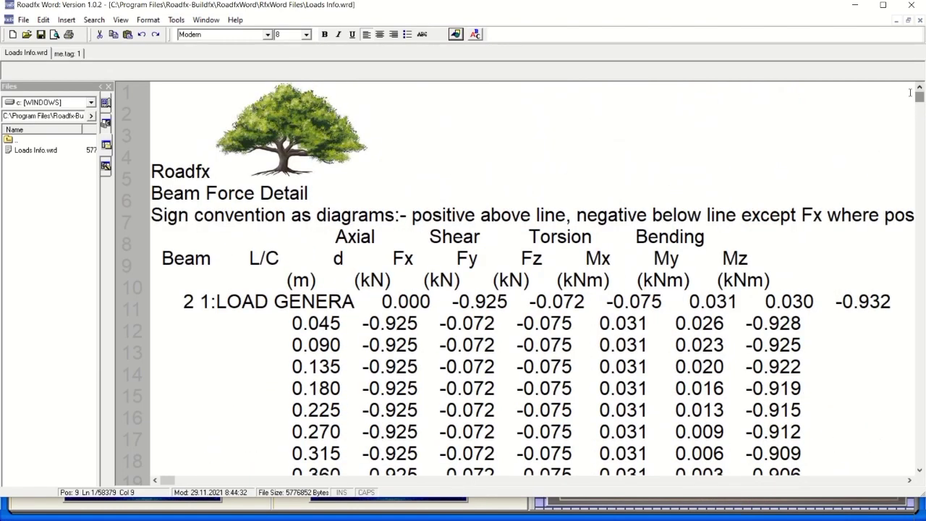
pyautogui.press('Left')
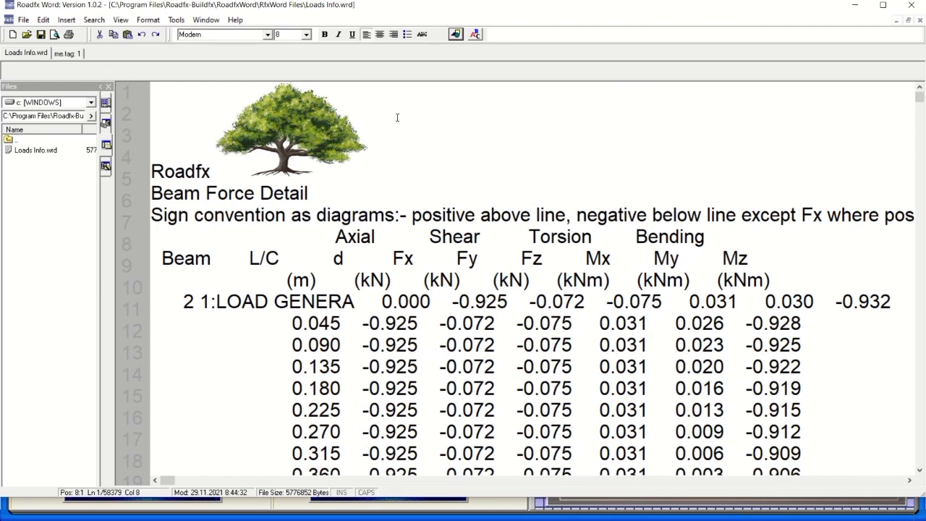
pyautogui.hotkey('shift', 'Left')
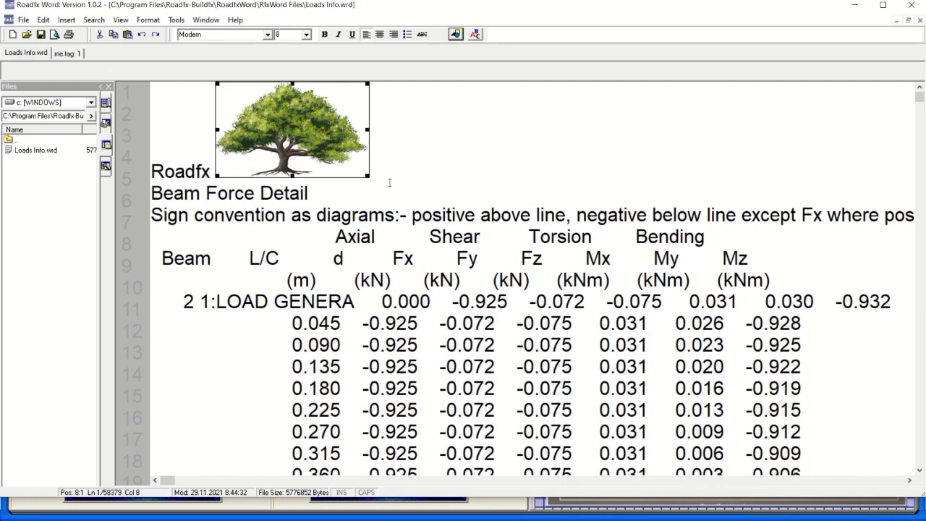
pyautogui.click(397, 188)
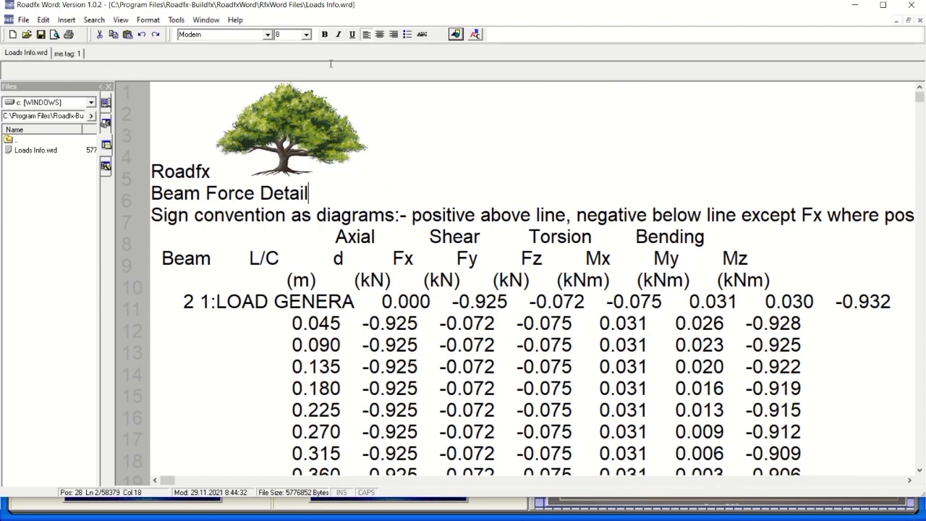
pyautogui.press('Up')
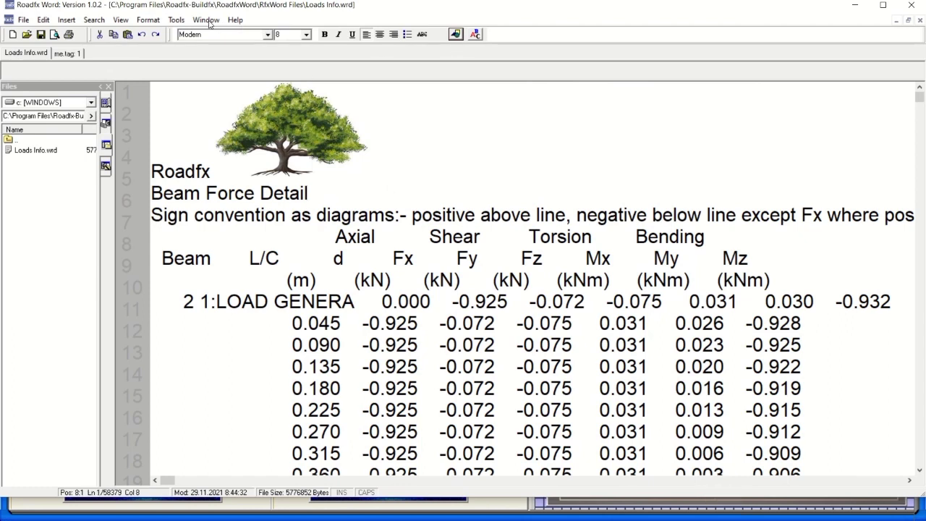
# Look through the Tools, Format and File menus, then close them without choosing a command.
pyautogui.click(177, 20)
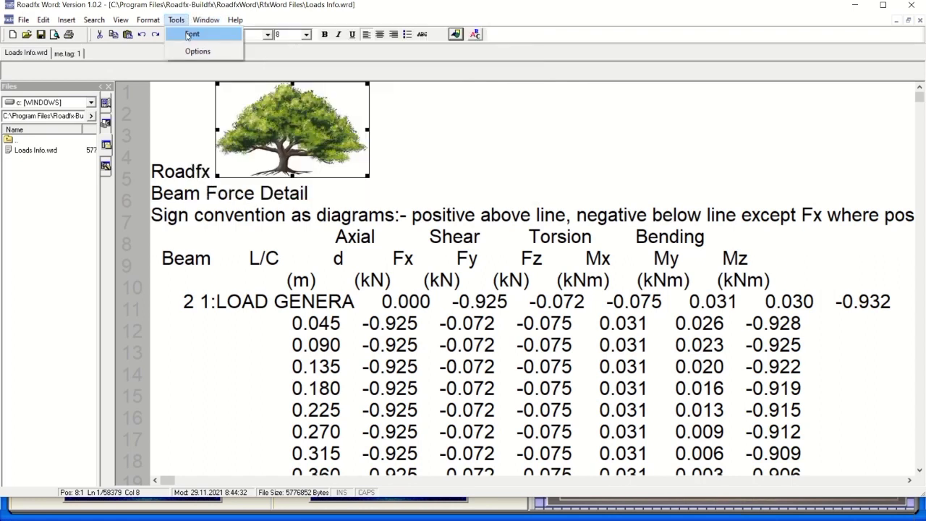
pyautogui.moveTo(161, 27)
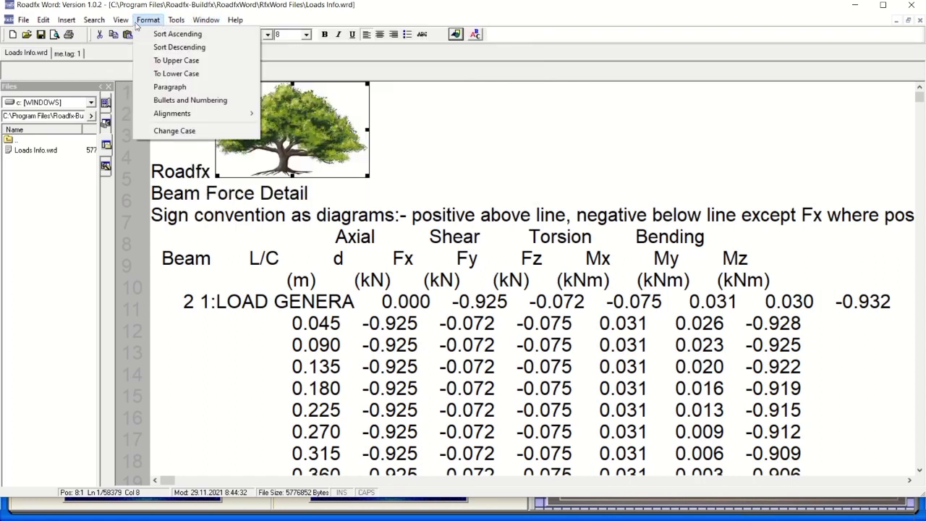
pyautogui.moveTo(26, 21)
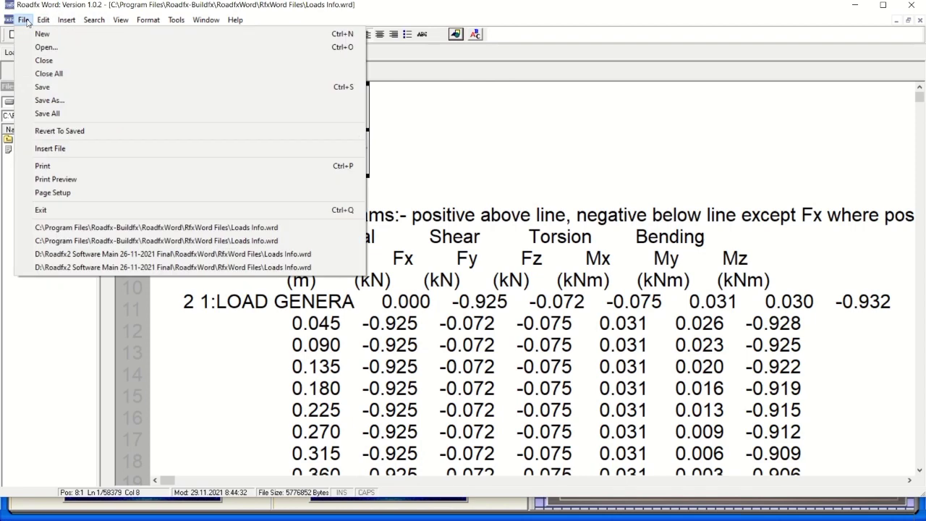
pyautogui.click(394, 145)
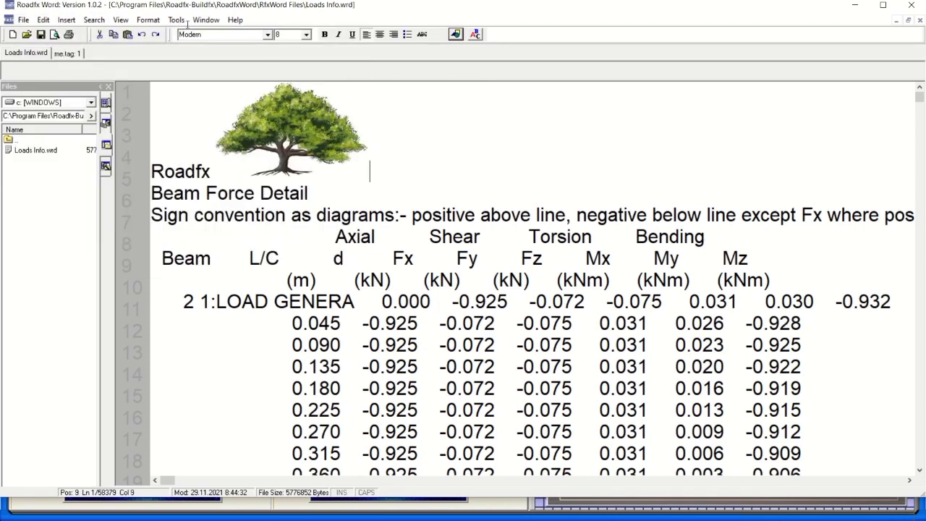
# Delete the -0.034 My value in the first 2:LOAD GENERA row.
pyautogui.scroll(-8, 377, 191)
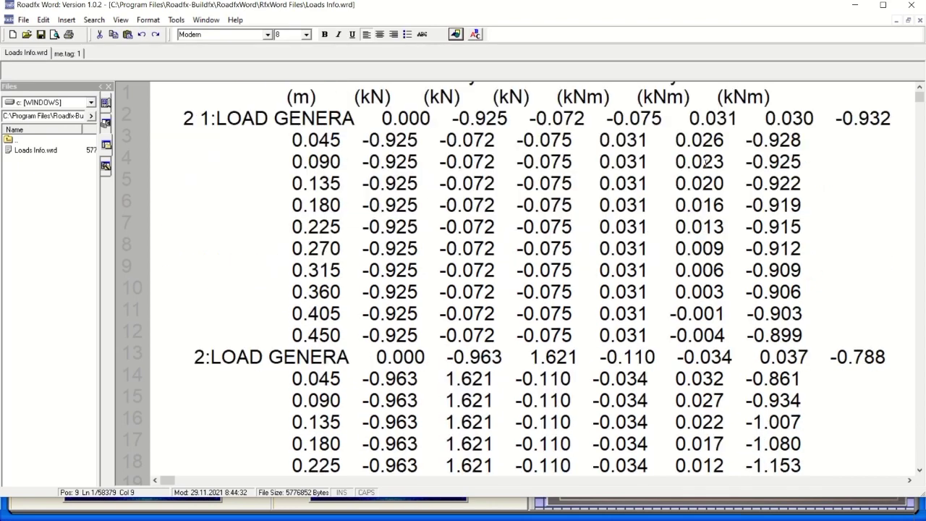
pyautogui.scroll(2, 729, 176)
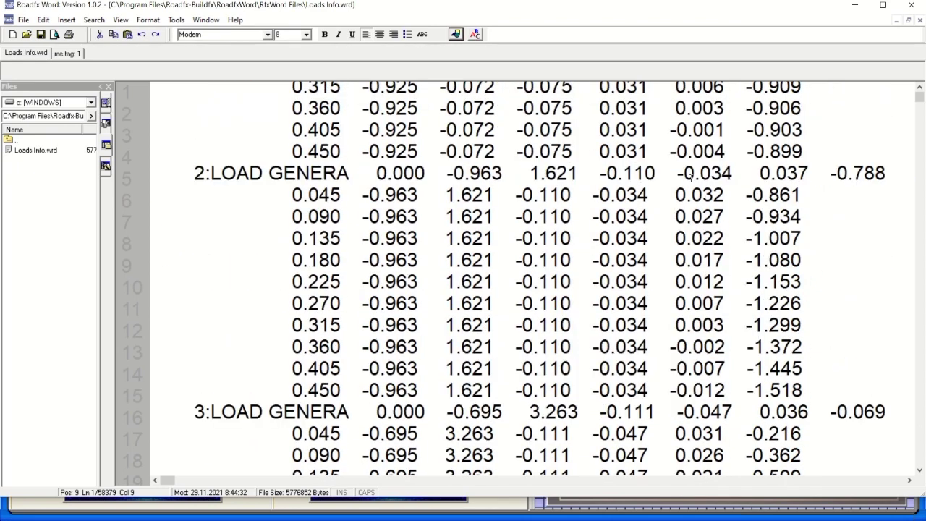
pyautogui.moveTo(733, 174); pyautogui.dragTo(677, 174)
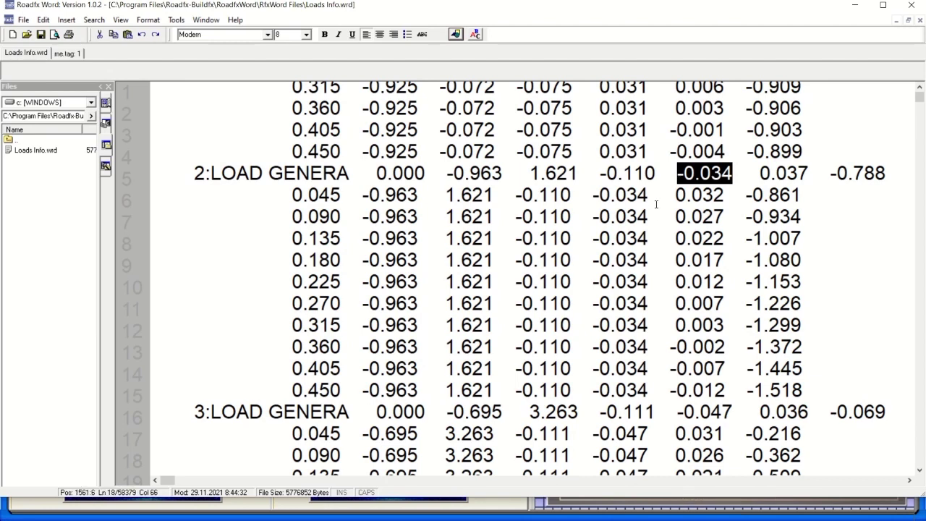
pyautogui.press('Left')
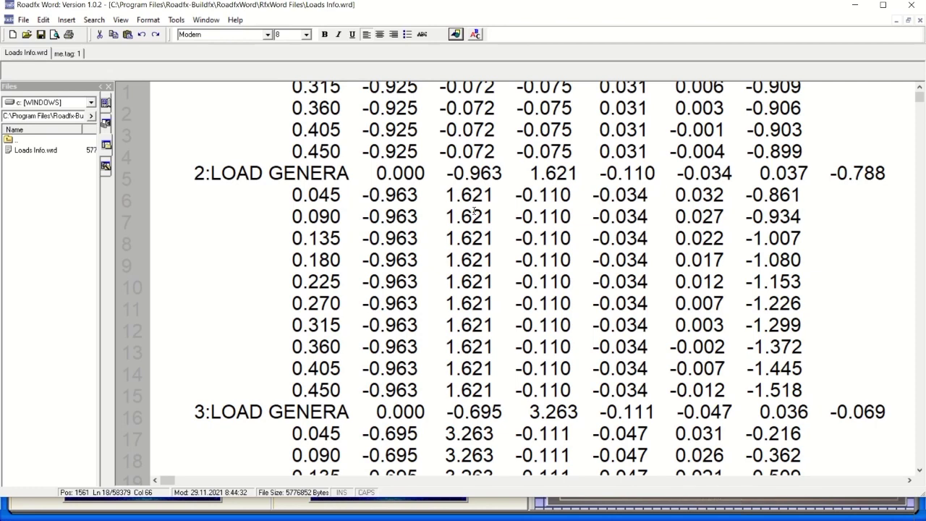
pyautogui.scroll(3, 474, 211)
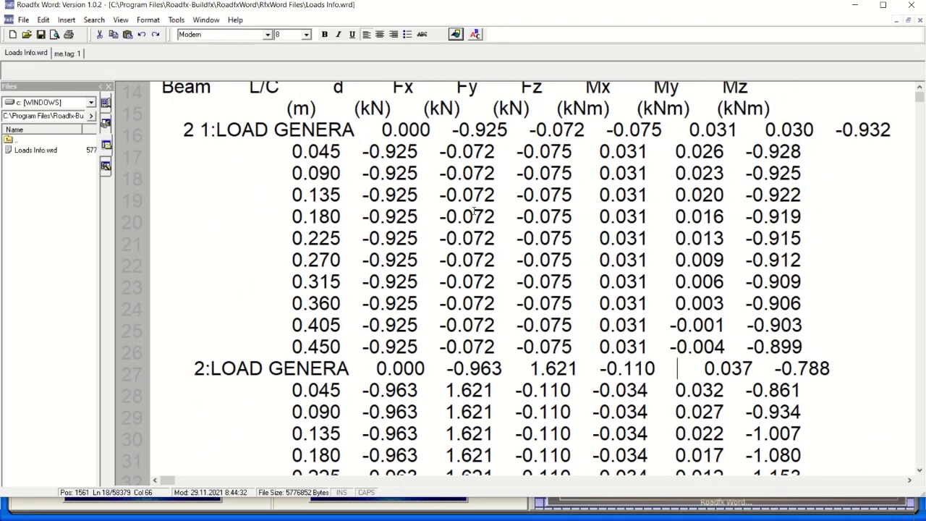
pyautogui.scroll(3, 510, 196)
pyautogui.scroll(-7, 510, 197)
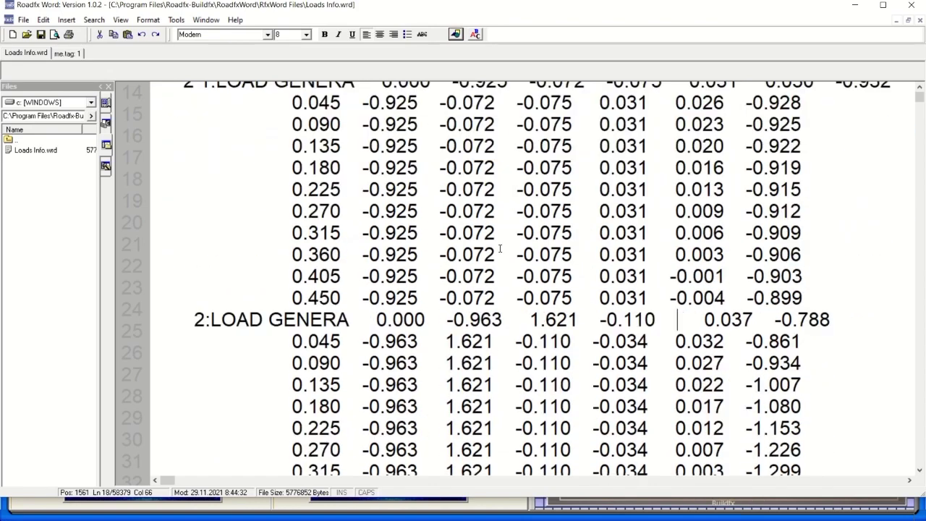
pyautogui.scroll(7, 499, 194)
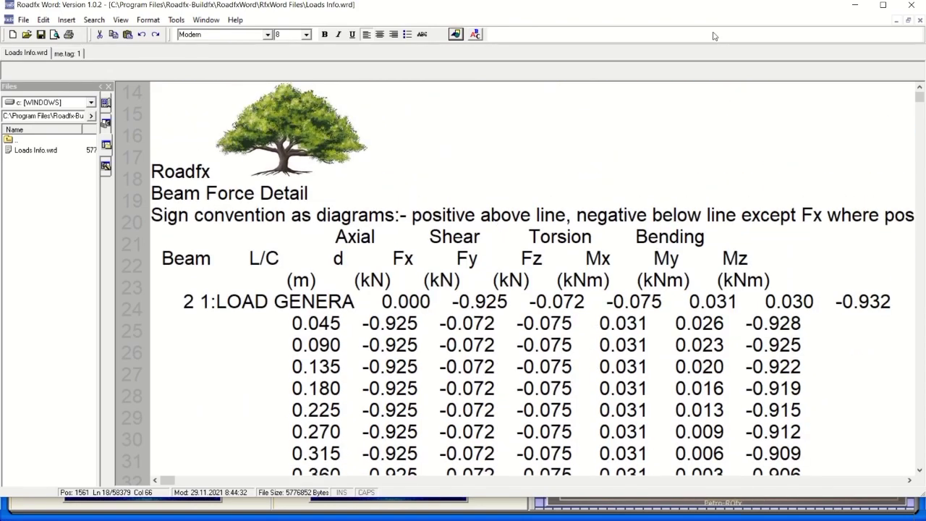
# Save the changes to Loads Info and exit Roadfx Word to the launcher.
pyautogui.click(912, 5)
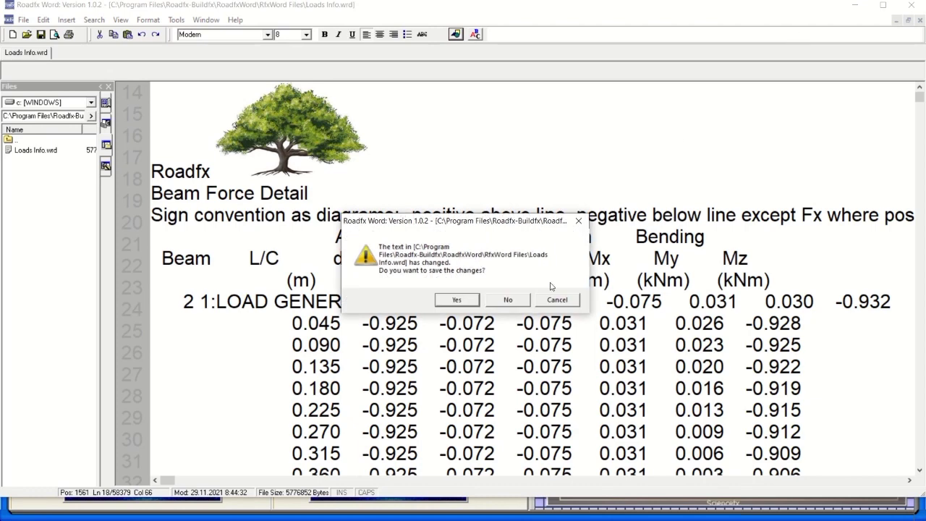
pyautogui.click(469, 301)
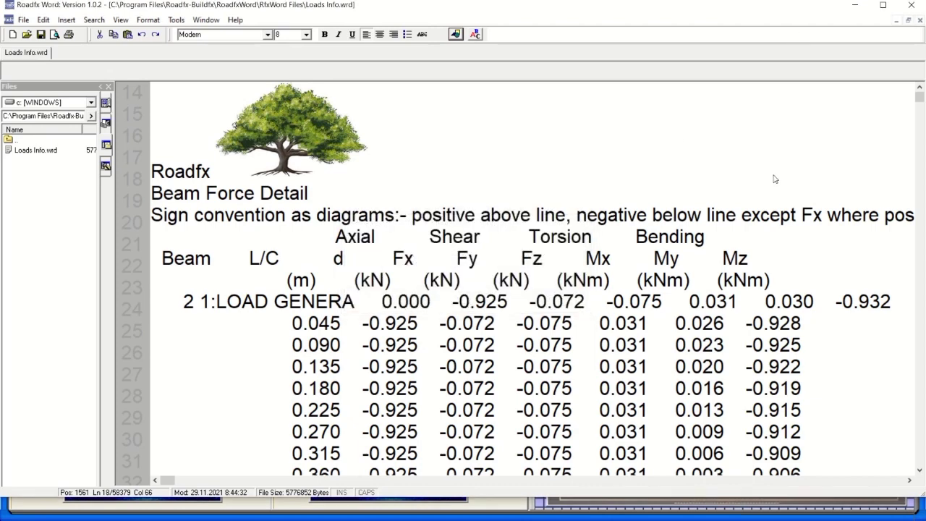
pyautogui.click(912, 6)
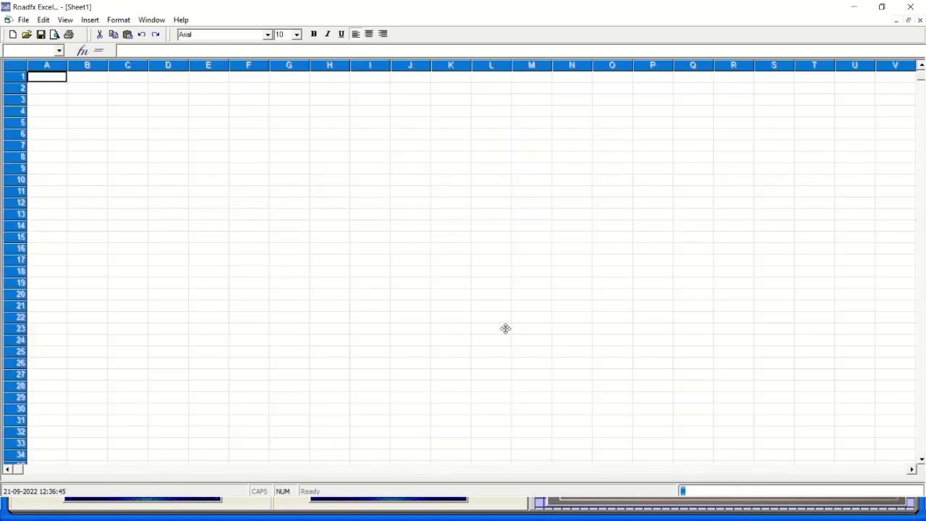
# Look at the File > Open dialog in Roadfx Excel, then cancel it without opening anything.
pyautogui.click(23, 20)
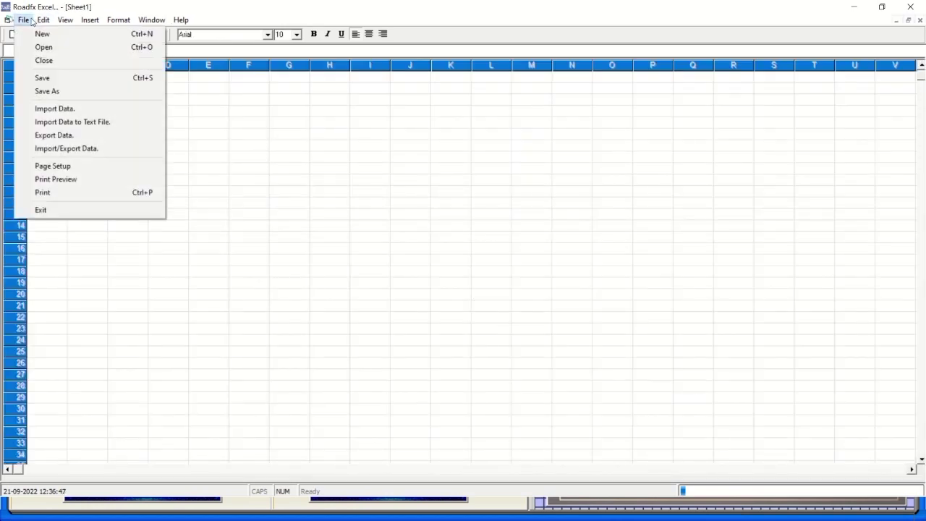
pyautogui.moveTo(43, 19)
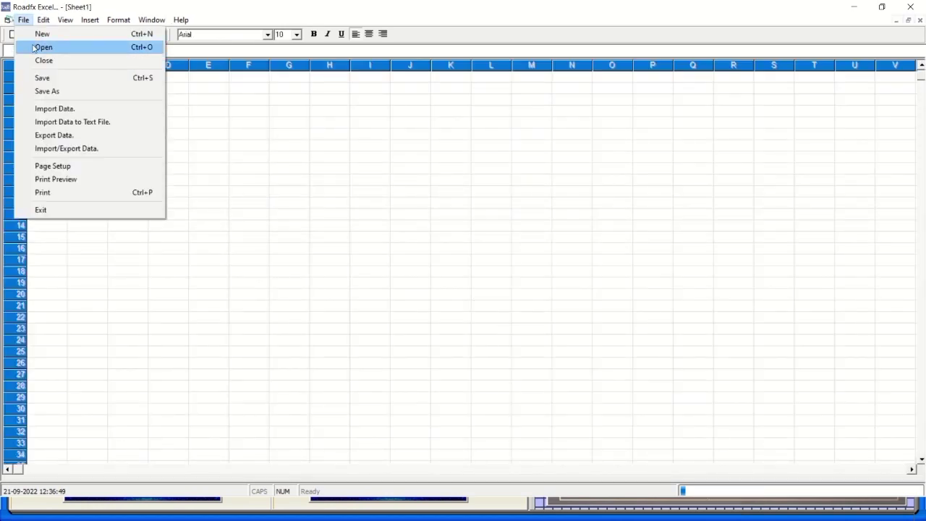
pyautogui.click(35, 46)
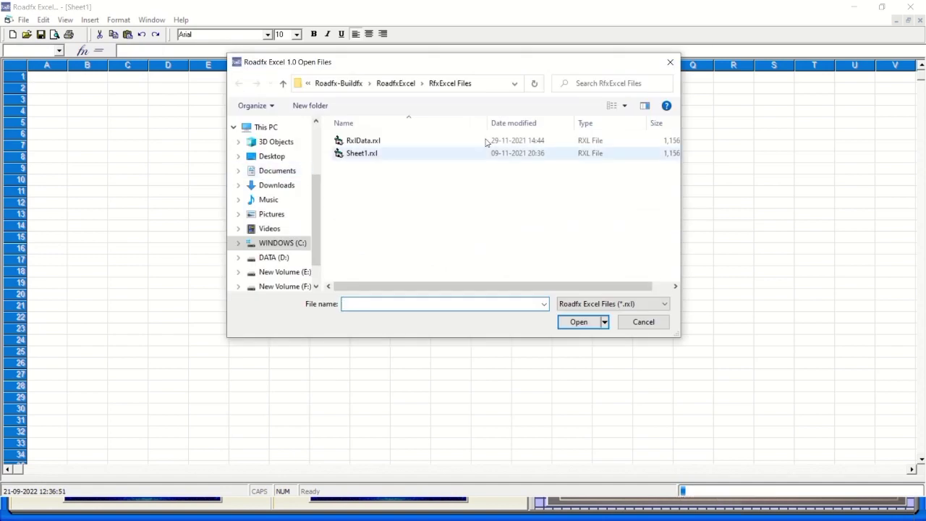
pyautogui.click(669, 64)
# Enter Roadfx Excel in I10 and Roadfx Building in I11, start Roadfx Word in I9, and widen column I.
pyautogui.click(375, 178)
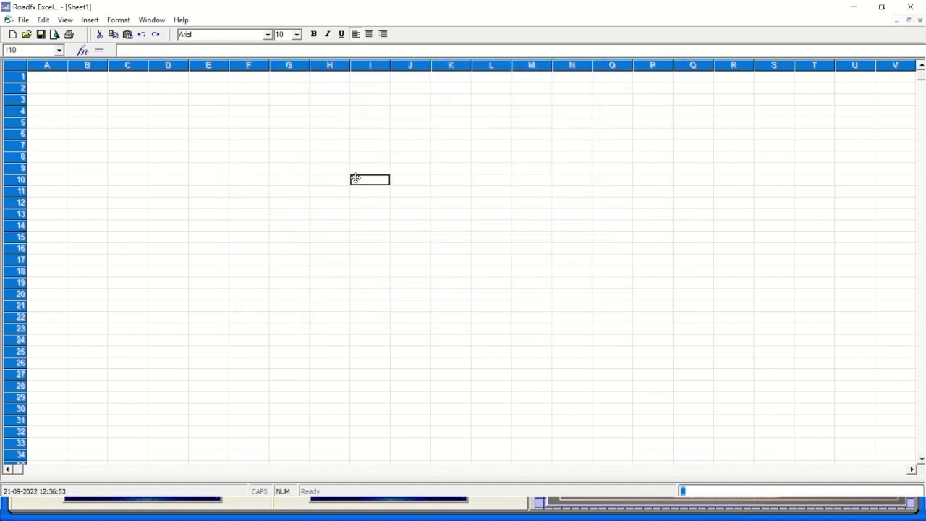
pyautogui.write('R')
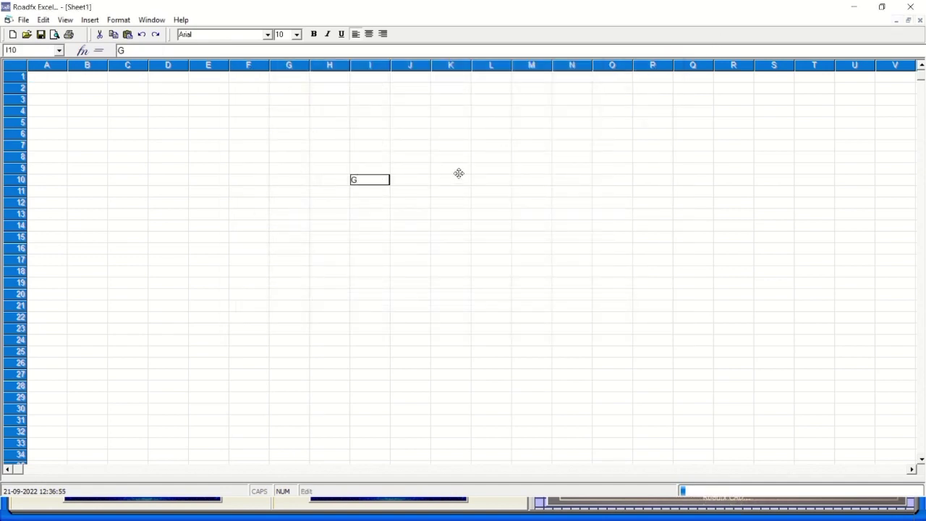
pyautogui.write('oa')
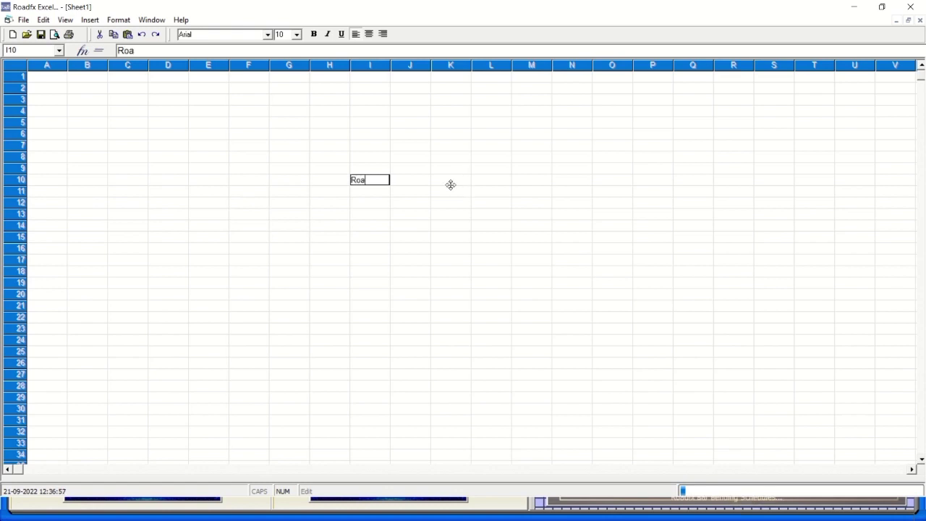
pyautogui.write('dfx ')
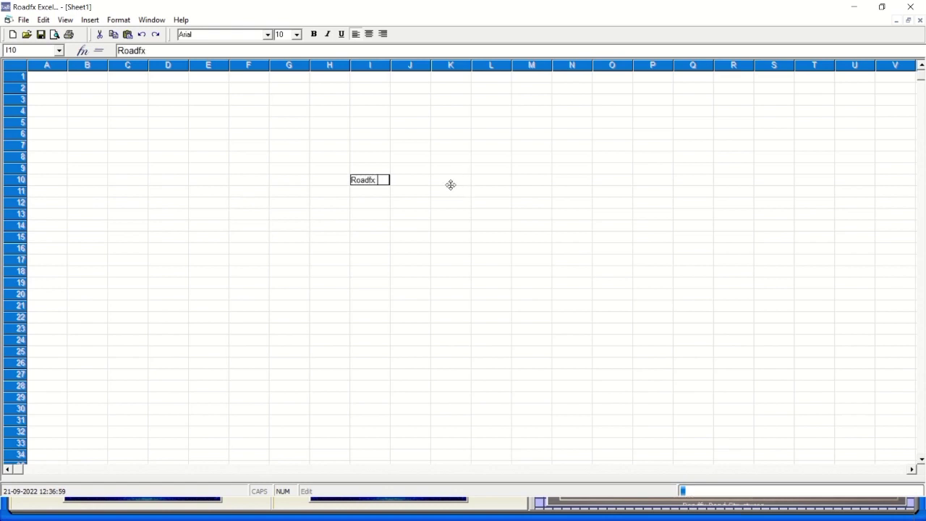
pyautogui.write('Excel')
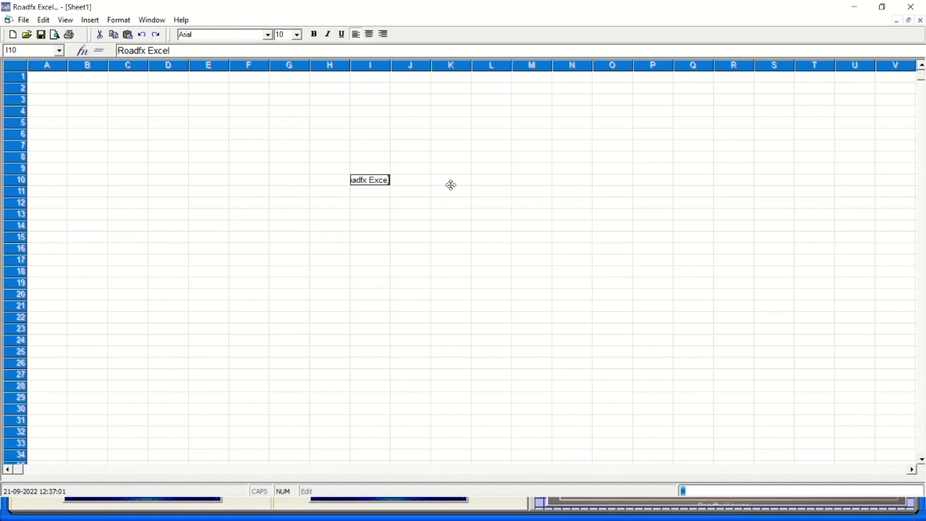
pyautogui.click(378, 193)
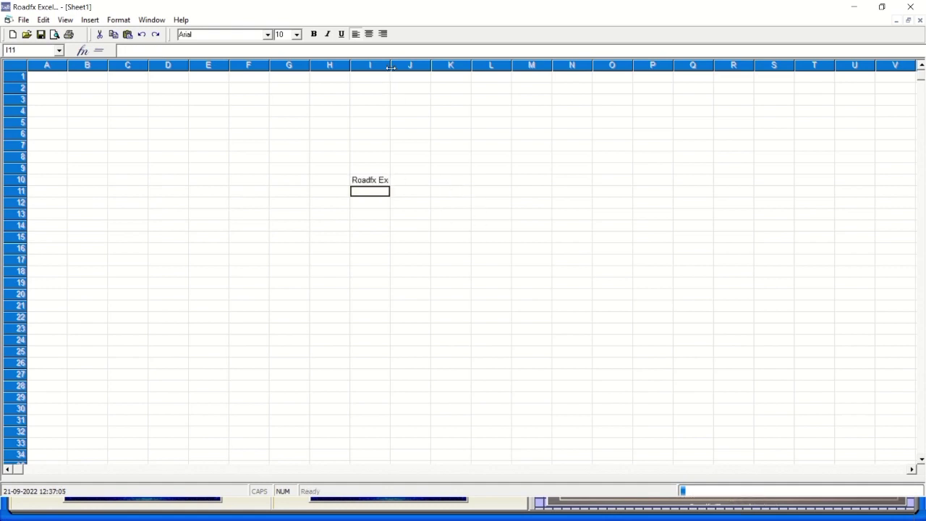
pyautogui.moveTo(391, 66); pyautogui.dragTo(434, 66)
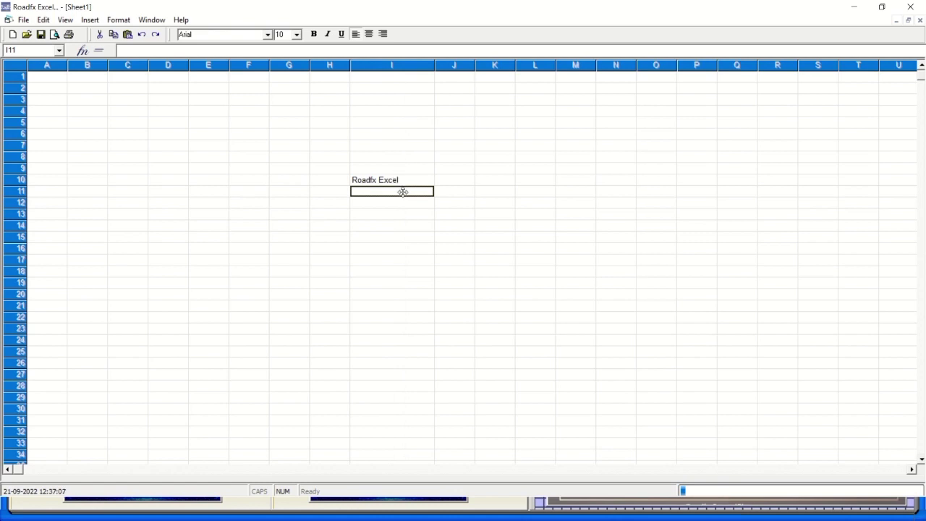
pyautogui.write('Road')
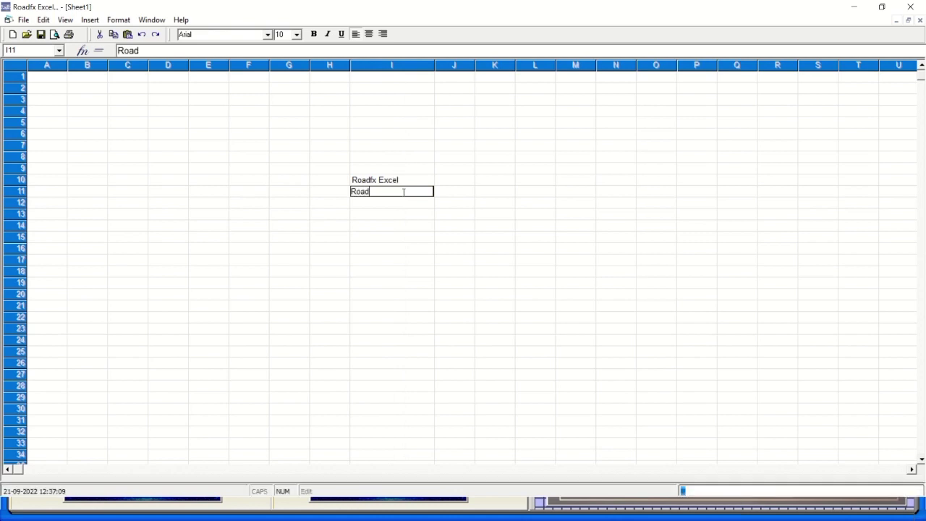
pyautogui.write('fx Building')
pyautogui.click(358, 165)
pyautogui.write('R')
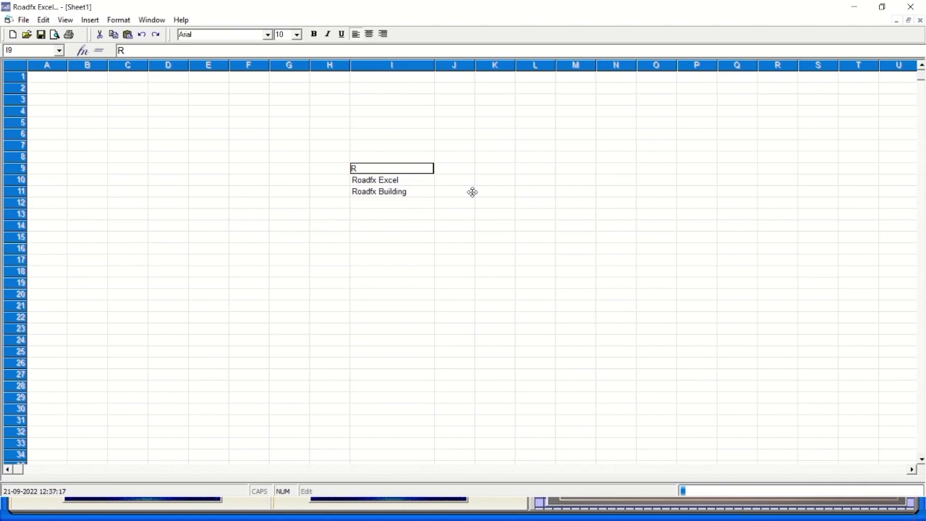
pyautogui.write('oadfx Word')
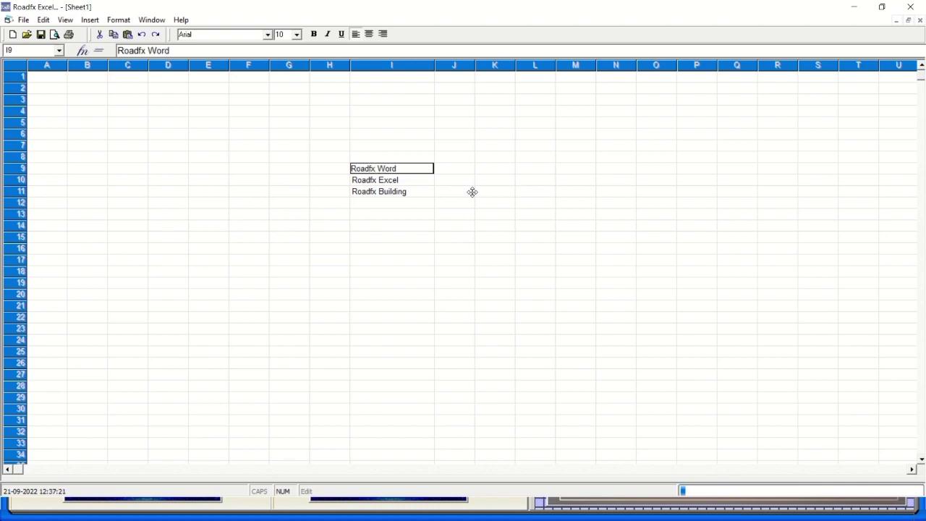
# Commit Roadfx Word in I9, widen column I, and change I11 to 'Roadfx Buildfx Documentation and Data Building purpose'.
pyautogui.click(436, 70)
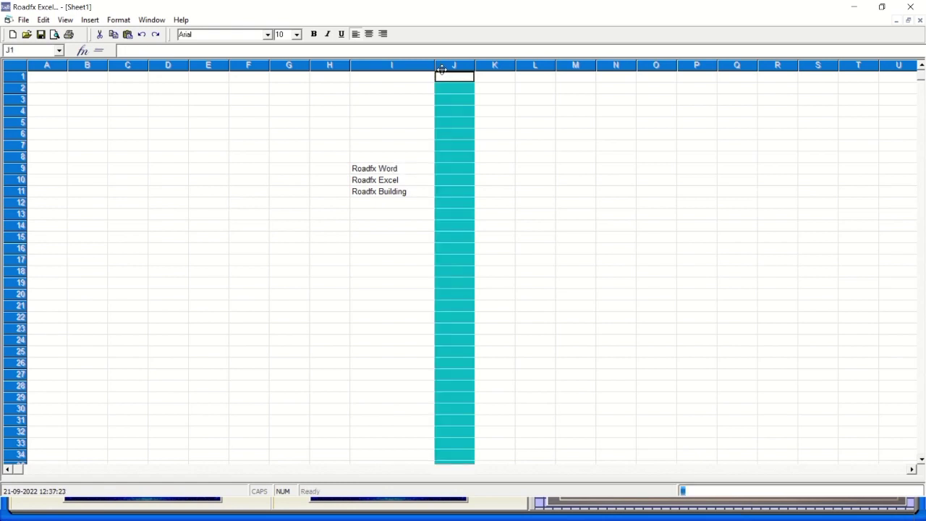
pyautogui.moveTo(435, 65); pyautogui.dragTo(570, 73)
pyautogui.click(418, 193)
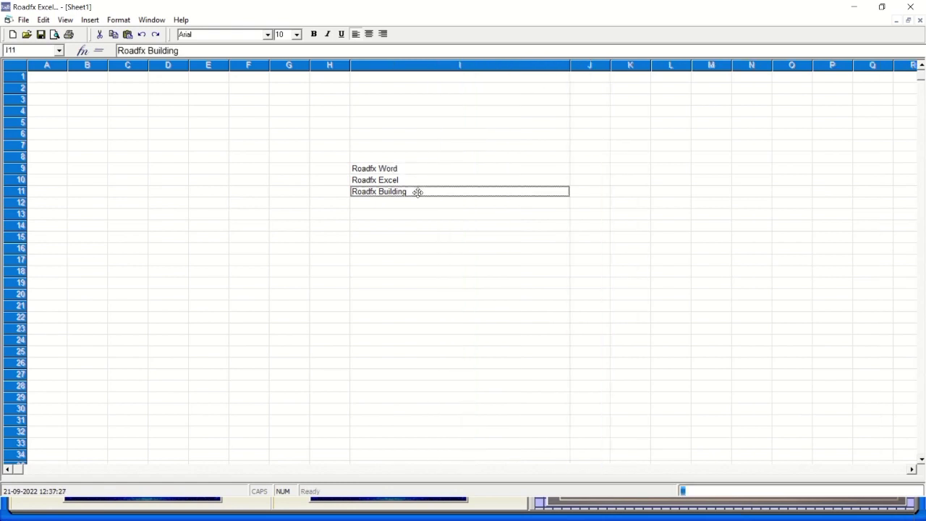
pyautogui.doubleClick(417, 193)
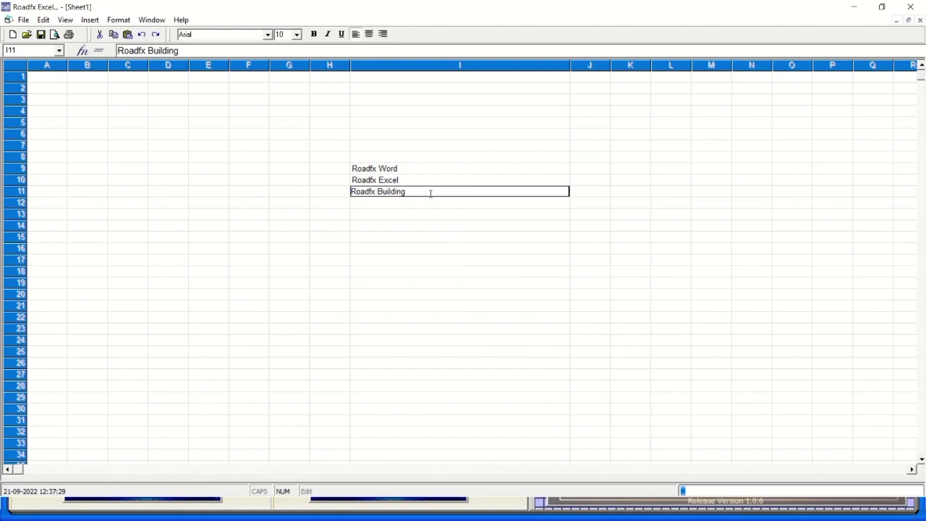
pyautogui.press('BackSpace')
pyautogui.press('BackSpace')
pyautogui.press('BackSpace')
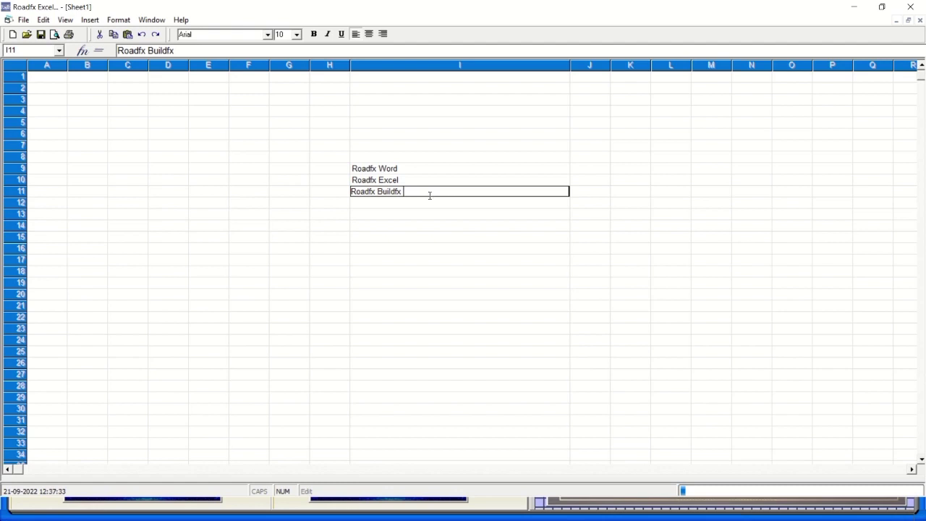
pyautogui.write('fx Document')
pyautogui.press('BackSpace')
pyautogui.press('BackSpace')
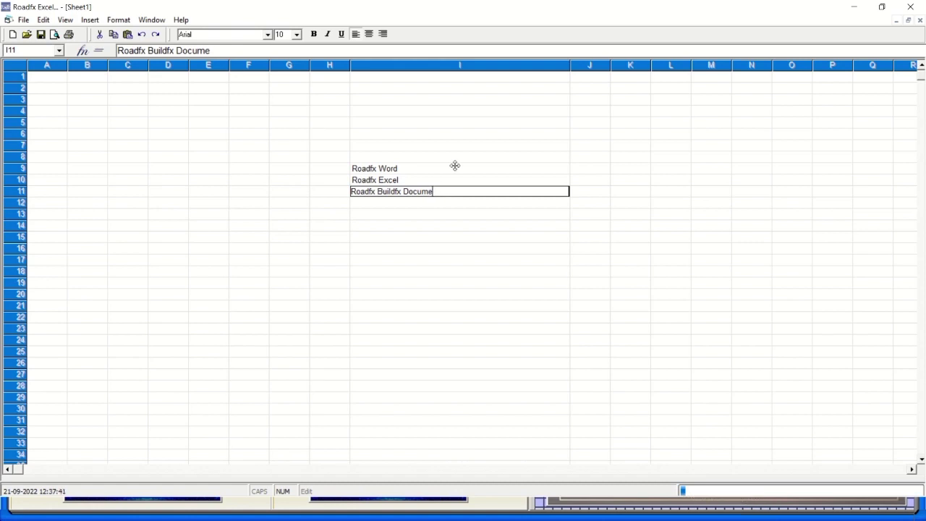
pyautogui.write('ntation and')
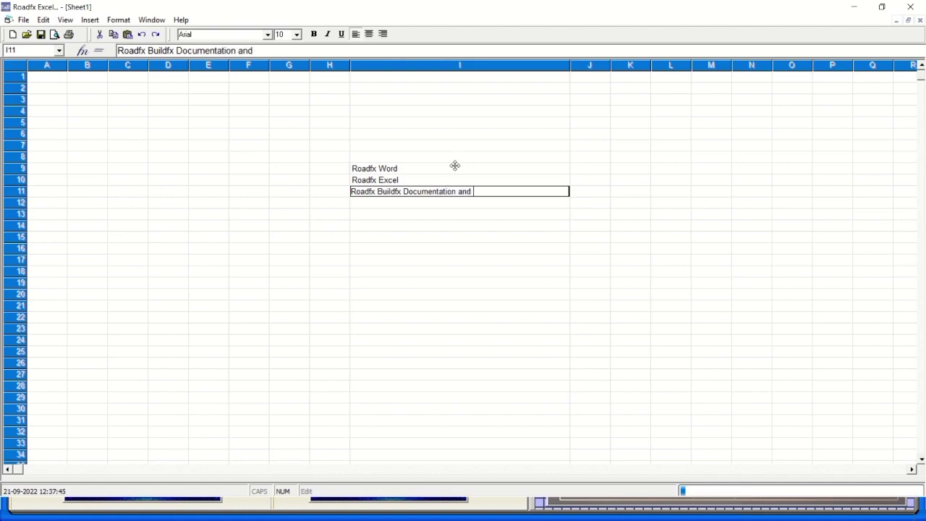
pyautogui.write(' Data Building')
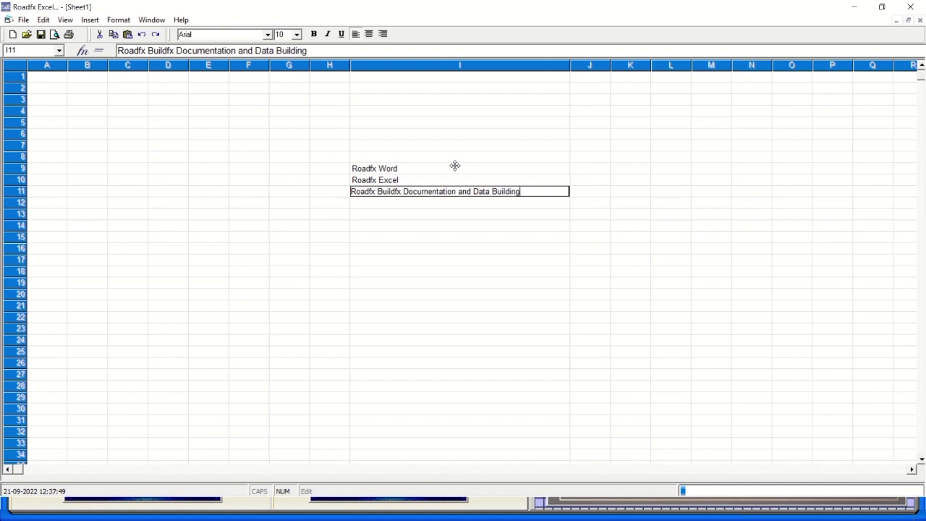
pyautogui.write(' purpose')
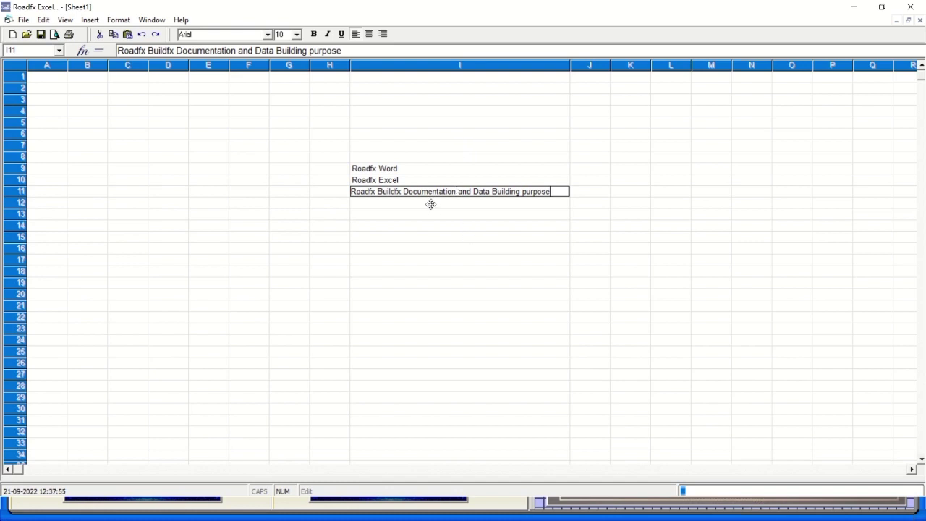
pyautogui.press('Return')
pyautogui.press('Return')
# Make the I11 description italic and underlined, with bold applied and then removed.
pyautogui.click(411, 169)
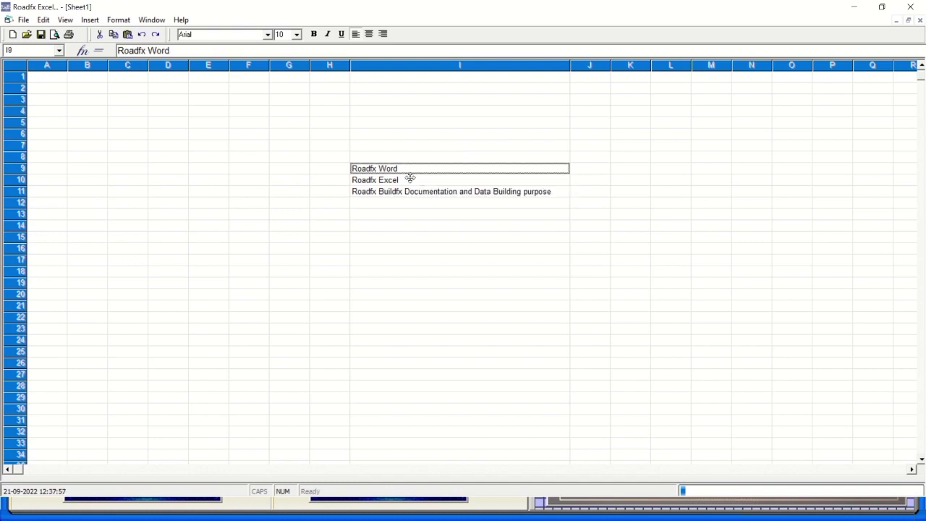
pyautogui.click(409, 180)
pyautogui.click(406, 191)
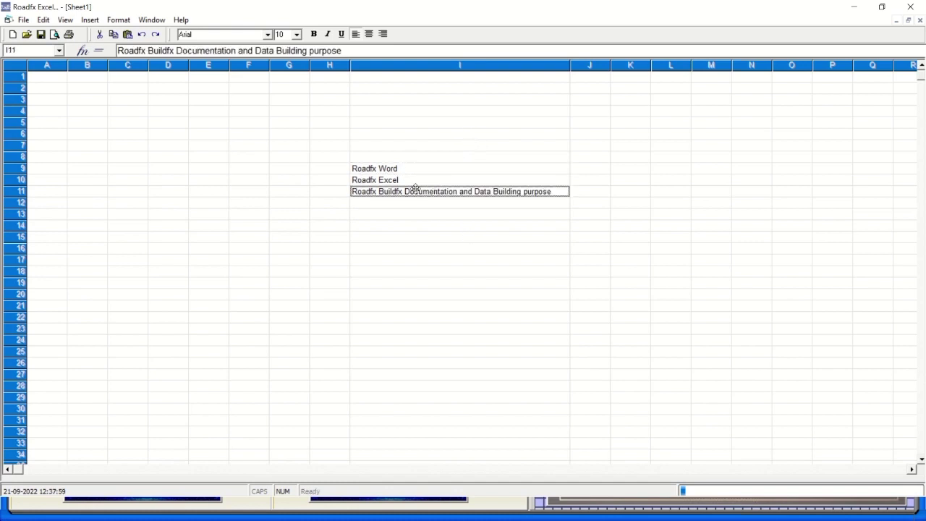
pyautogui.click(411, 213)
pyautogui.click(416, 190)
pyautogui.click(314, 34)
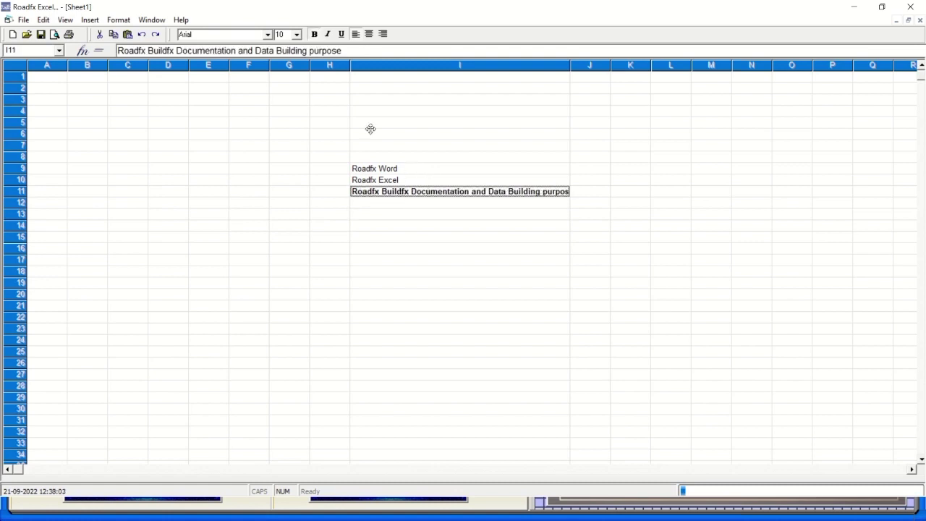
pyautogui.click(315, 34)
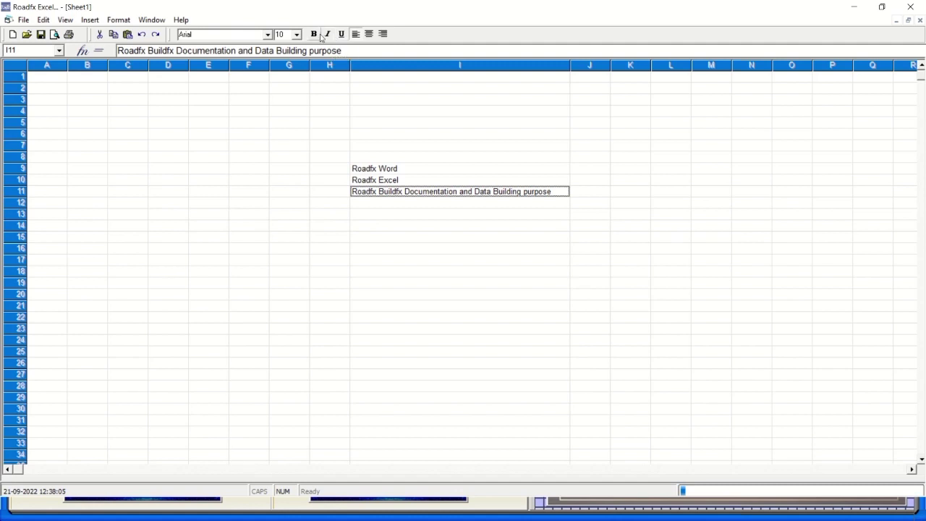
pyautogui.click(328, 35)
pyautogui.click(343, 35)
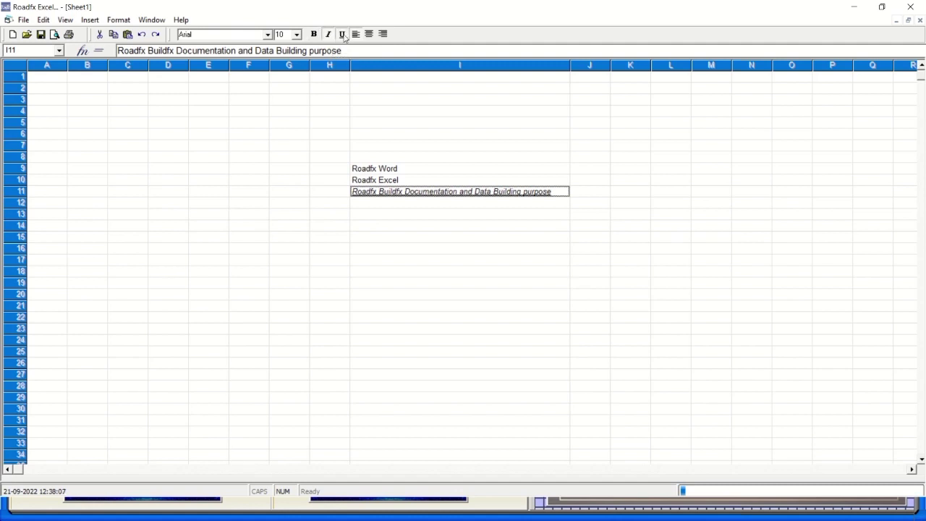
# Open Sheet1.rxl from the RfxExcel Files folder.
pyautogui.click(23, 20)
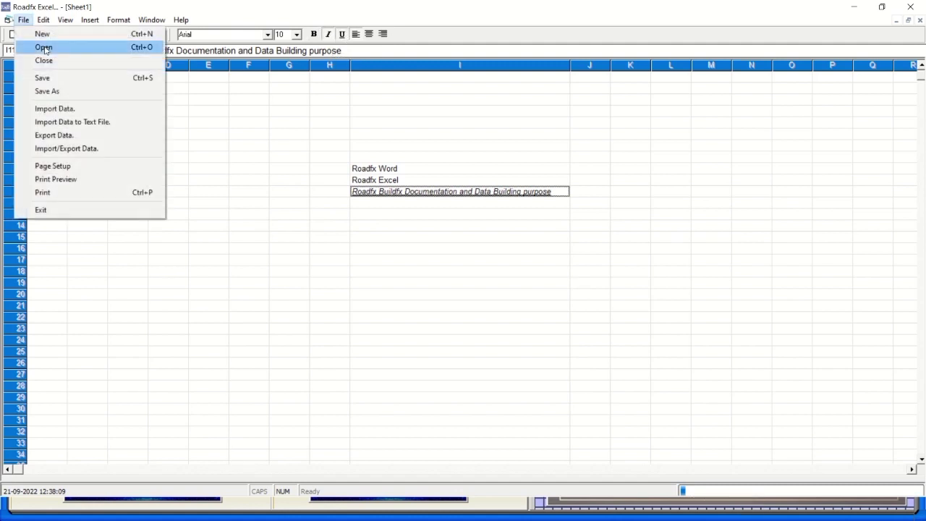
pyautogui.click(48, 48)
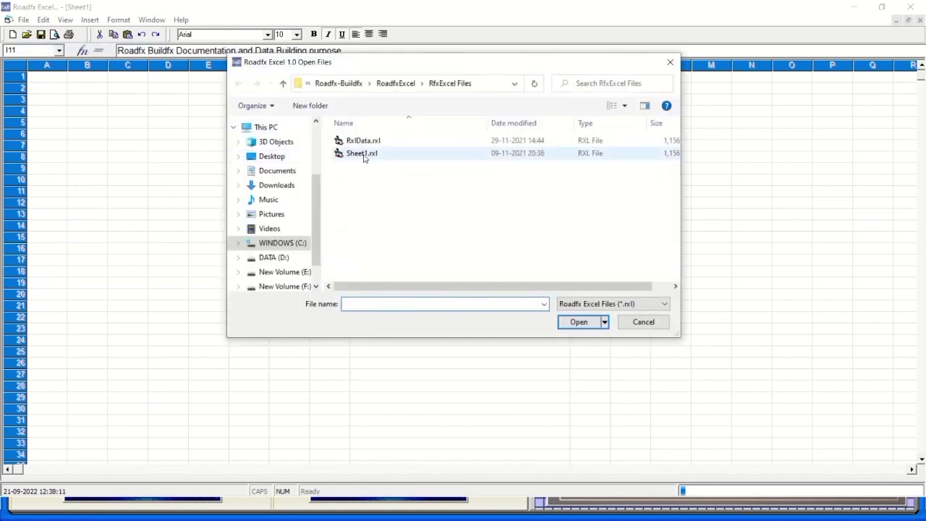
pyautogui.click(361, 154)
pyautogui.doubleClick(362, 154)
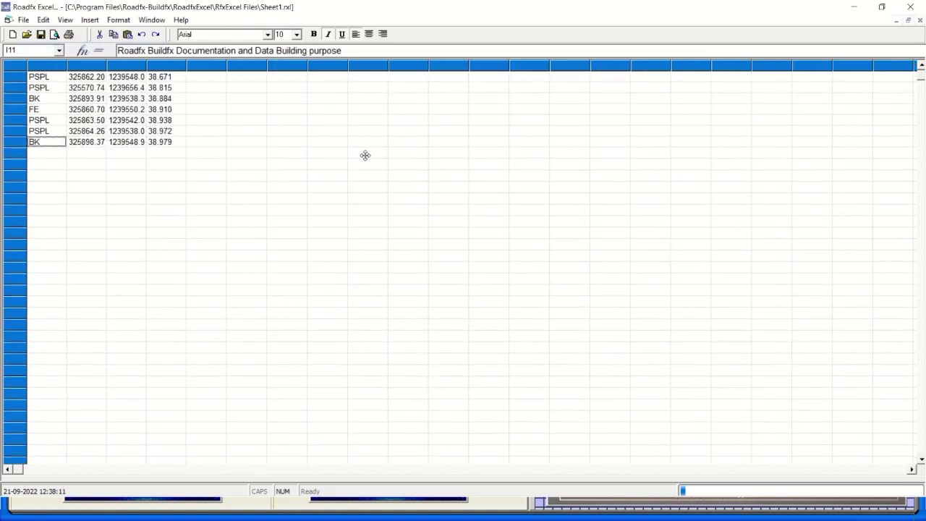
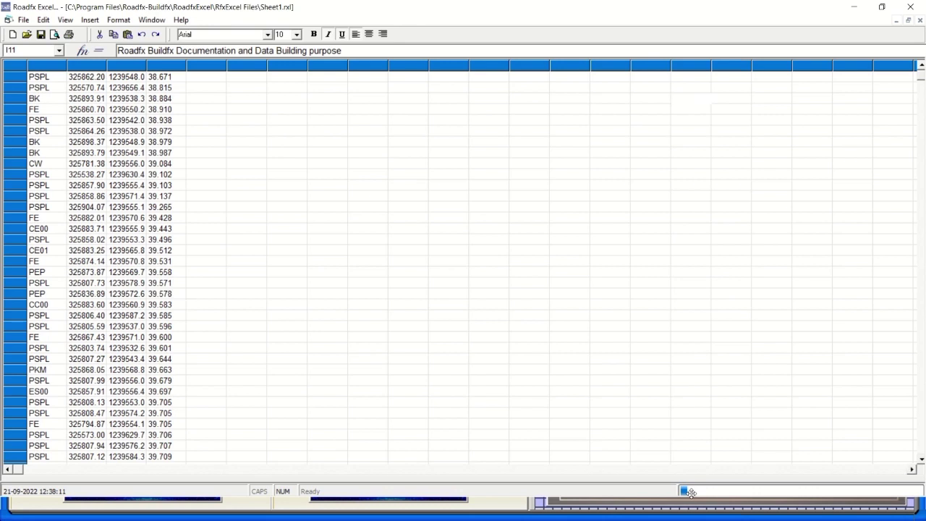
# Load the RxlData.rxl survey-point file from the RfxExcel Files folder.
pyautogui.moveTo(359, 3)
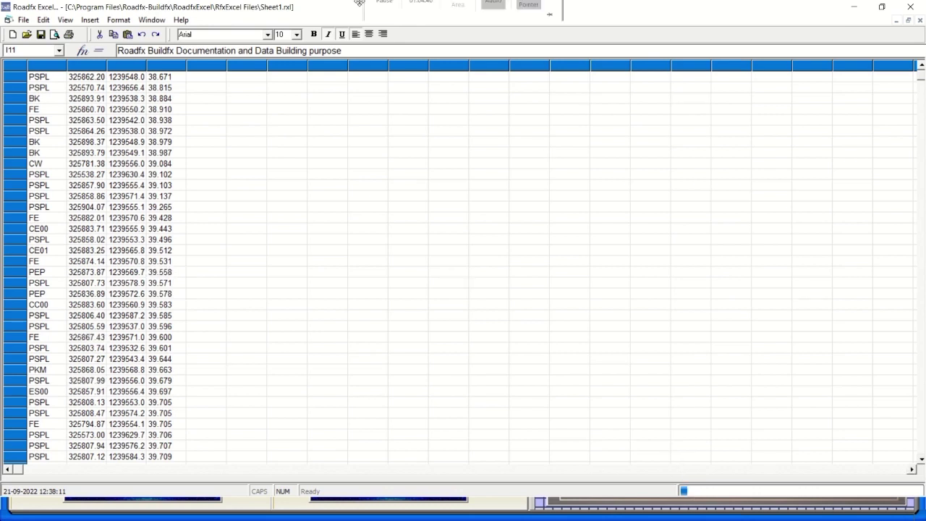
pyautogui.click(384, 28)
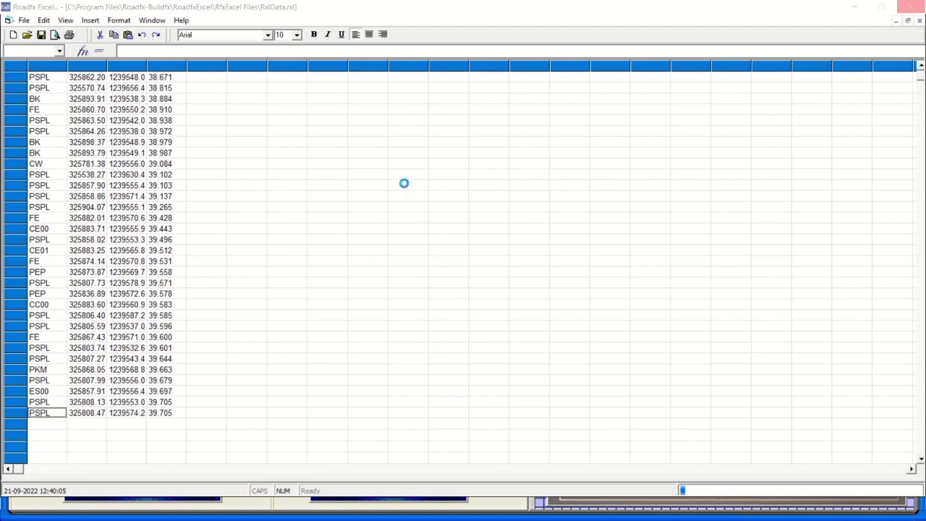
pyautogui.moveTo(484, 14)
pyautogui.click(385, 26)
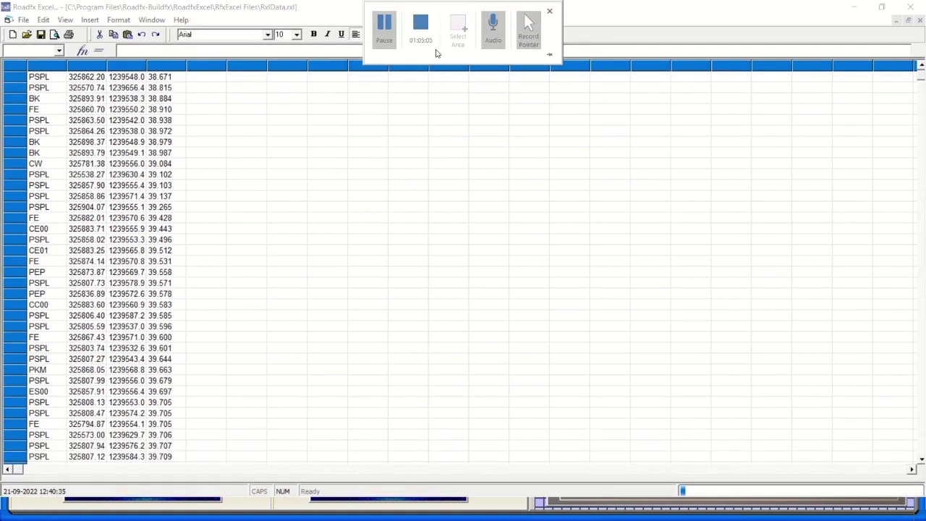
pyautogui.scroll(-20, 922, 80)
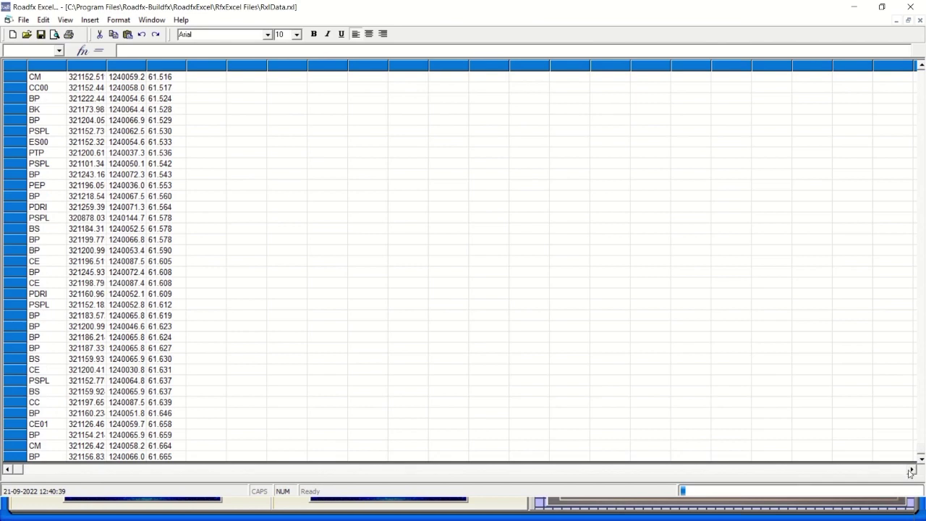
pyautogui.click(163, 457)
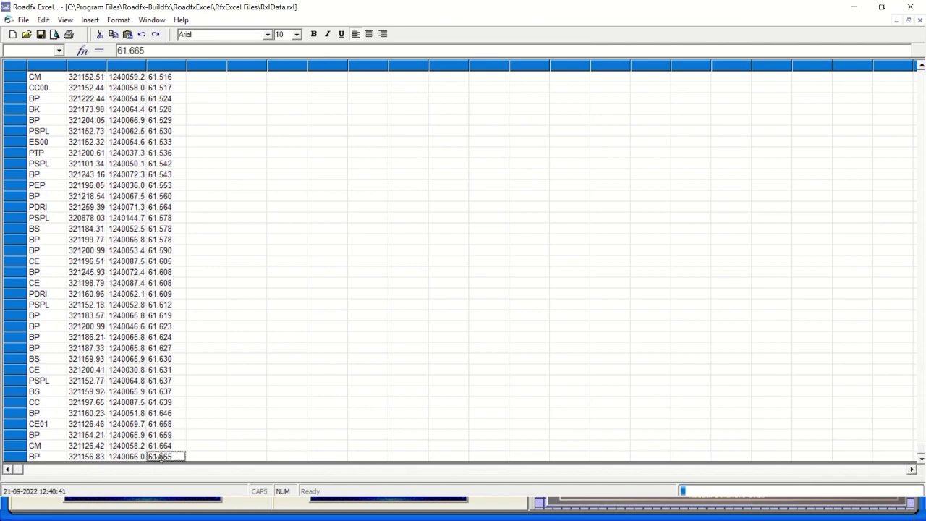
pyautogui.click(139, 457)
pyautogui.click(101, 457)
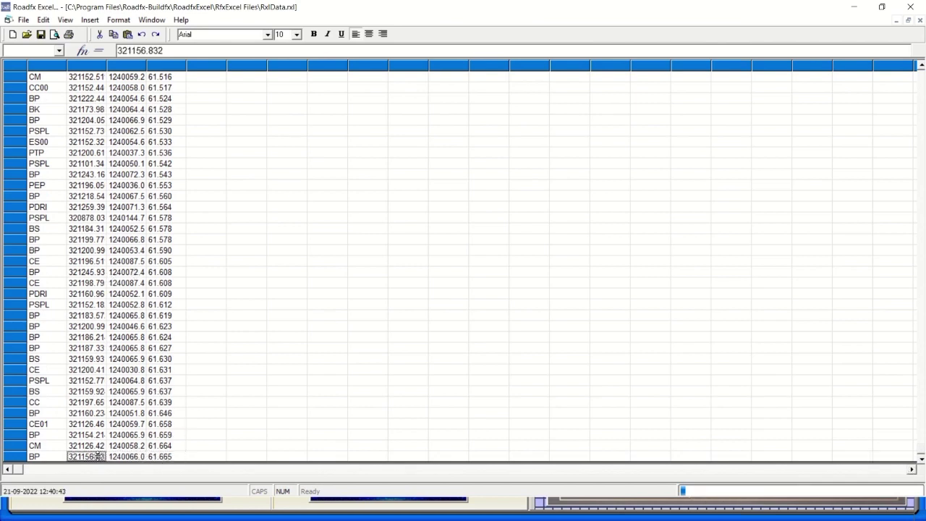
pyautogui.click(43, 457)
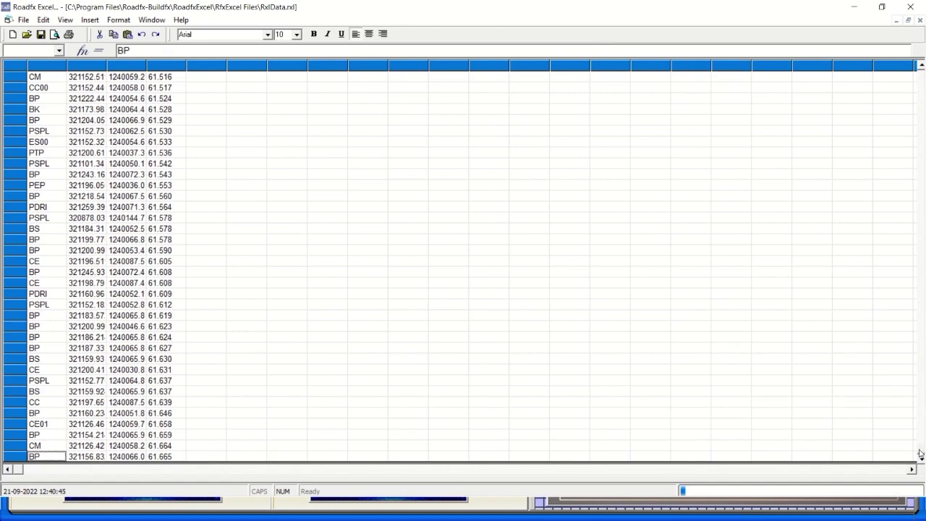
pyautogui.scroll(20, 922, 289)
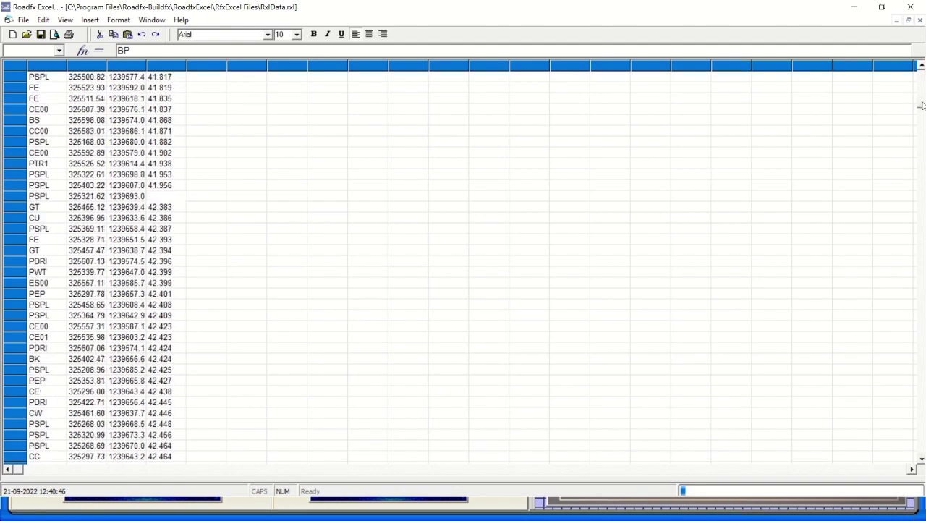
pyautogui.scroll(10, 921, 106)
# Enter the label 'Roadfx Buildfx' in an empty cell right of the survey data.
pyautogui.click(348, 177)
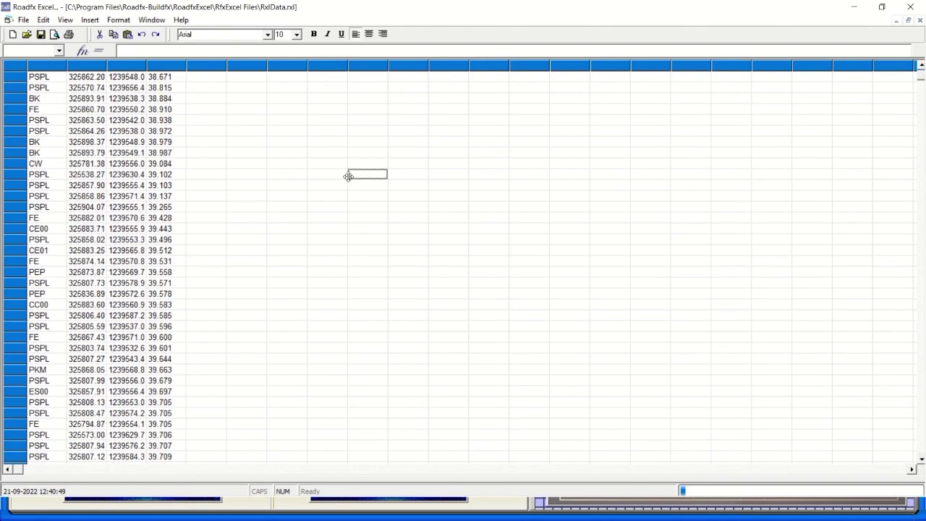
pyautogui.write('R')
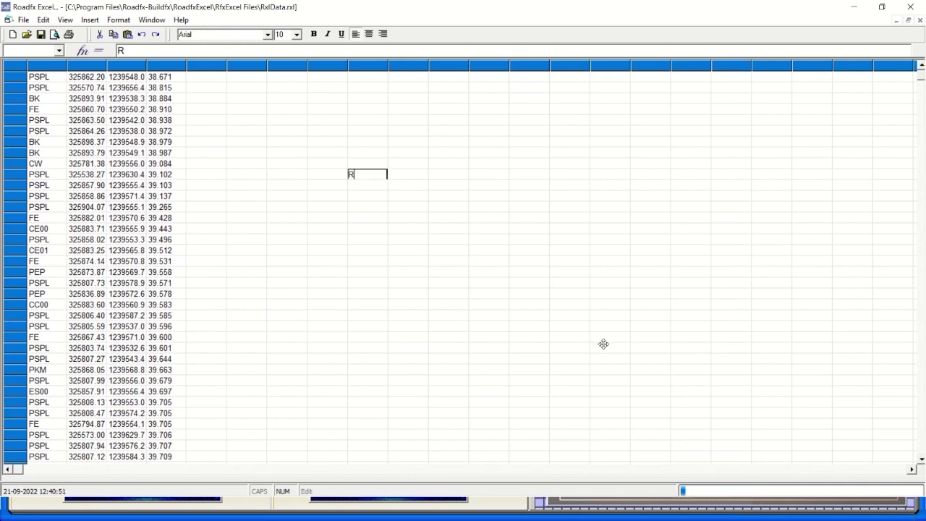
pyautogui.write('oadfx B')
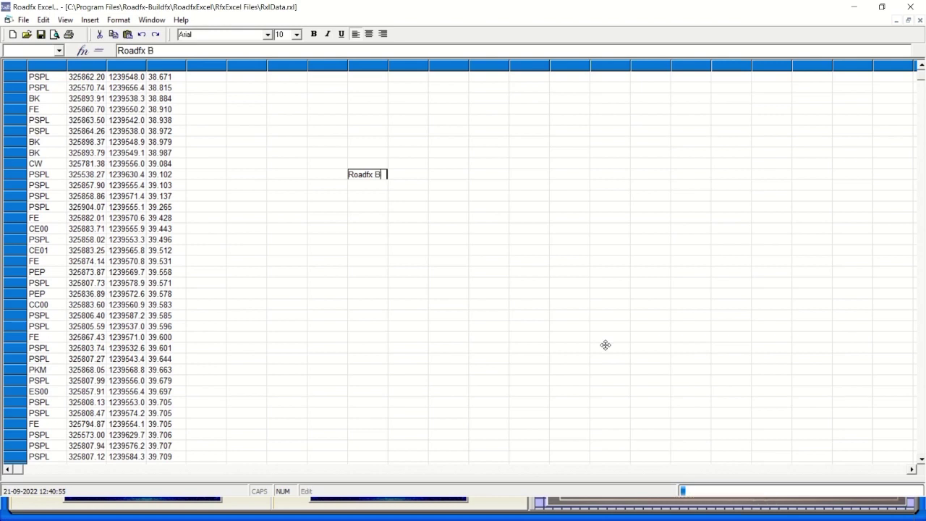
pyautogui.write('uilding')
pyautogui.press('BackSpace')
pyautogui.press('BackSpace')
pyautogui.press('BackSpace')
pyautogui.write('fx')
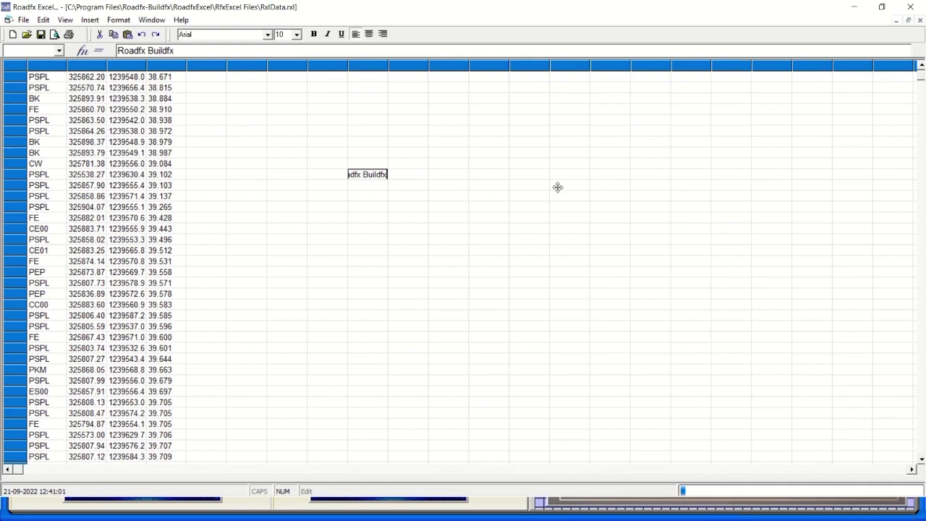
pyautogui.click(423, 66)
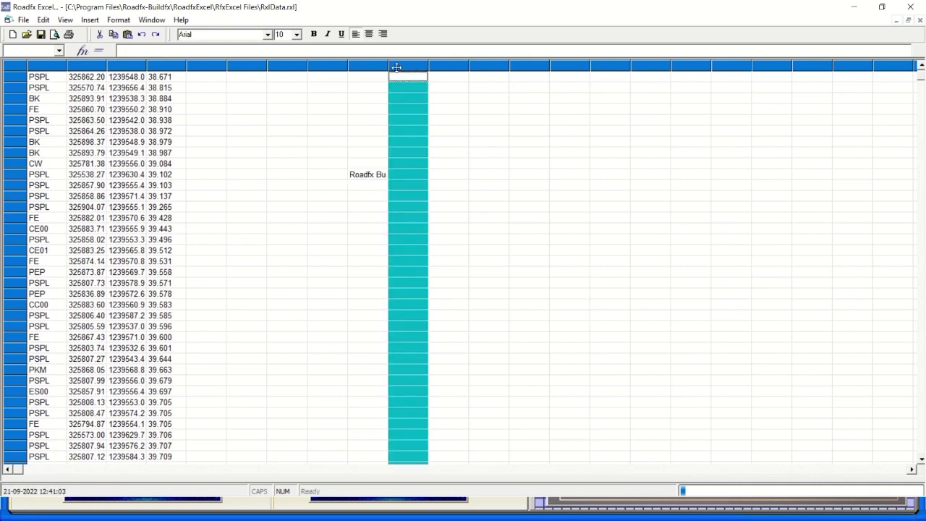
# Widen the column holding Roadfx Buildfx and the columns beside it.
pyautogui.moveTo(399, 67); pyautogui.dragTo(527, 74)
pyautogui.click(361, 125)
pyautogui.moveTo(332, 4)
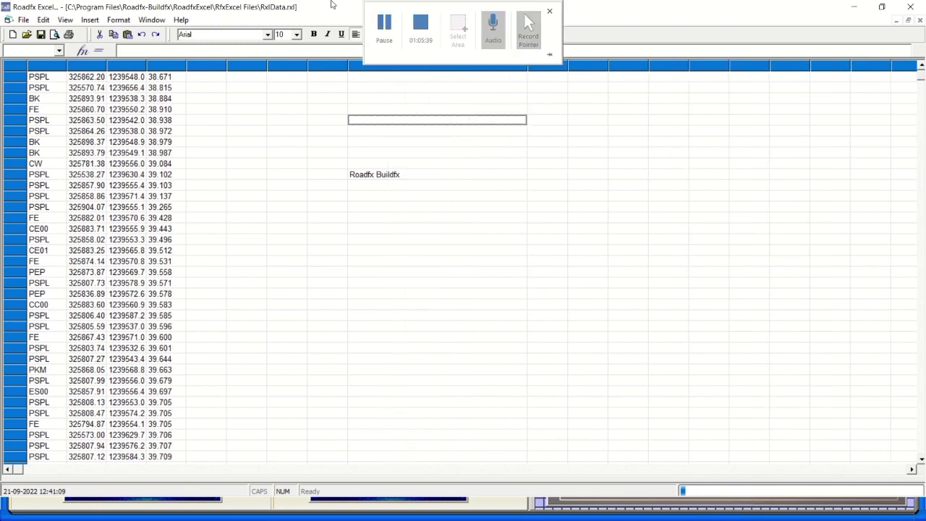
pyautogui.click(388, 186)
pyautogui.click(418, 197)
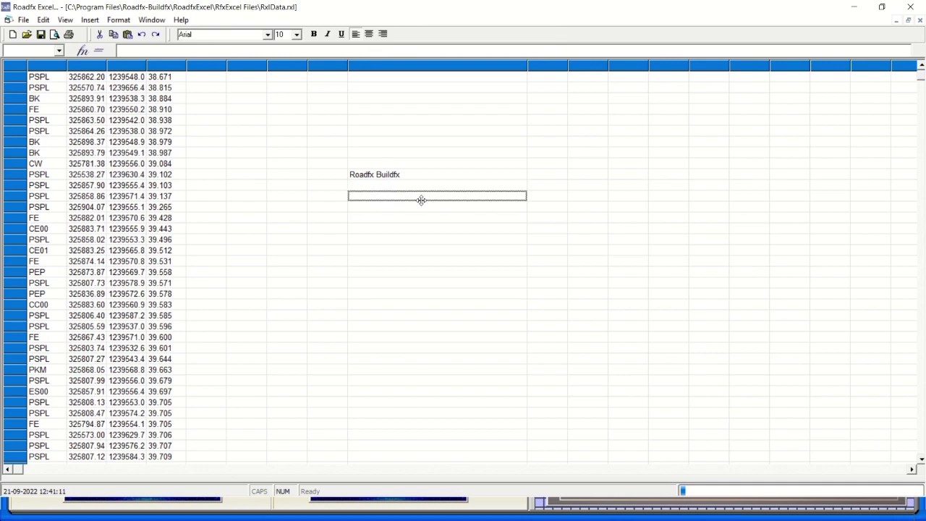
pyautogui.moveTo(529, 66); pyautogui.dragTo(755, 88)
pyautogui.click(521, 73)
pyautogui.click(565, 66)
# Enter 'Roadfx Word' and 'Roadfx Excel' in consecutive cells below-right of Roadfx Buildfx.
pyautogui.click(485, 184)
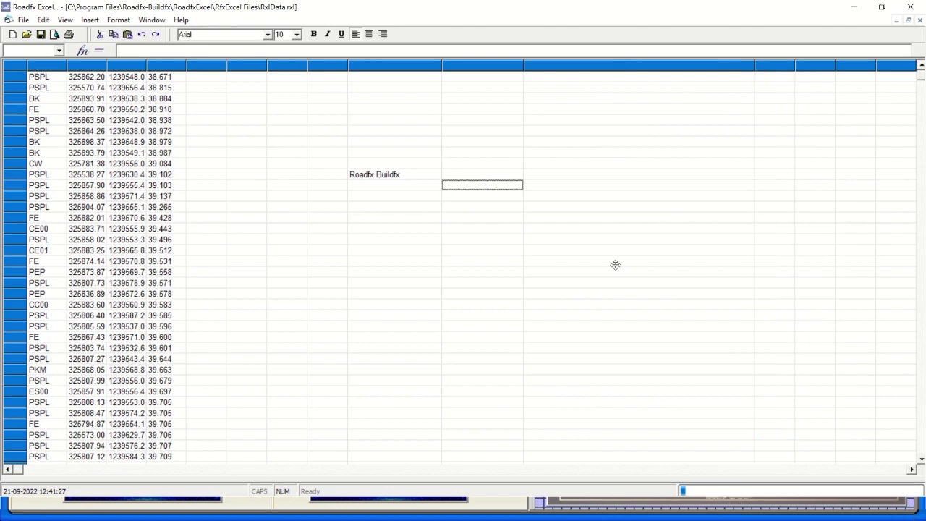
pyautogui.write('Road')
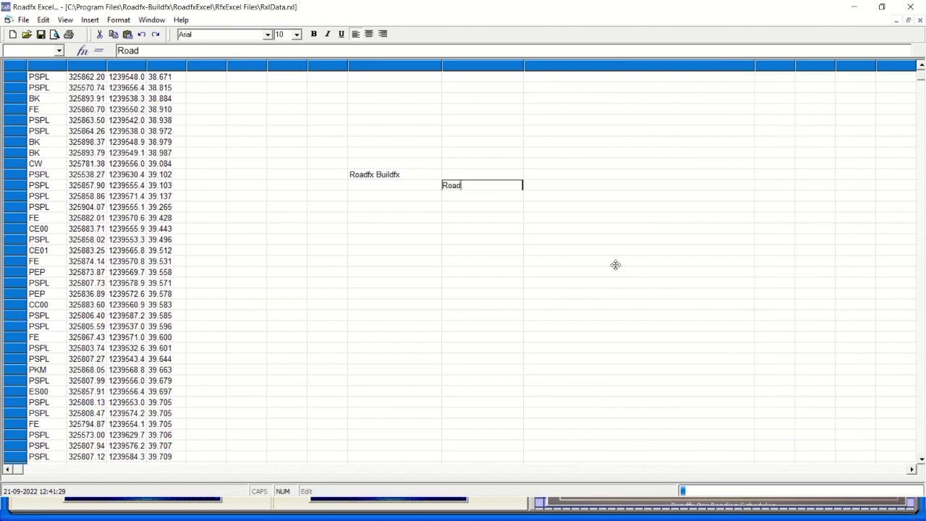
pyautogui.write('fx Word')
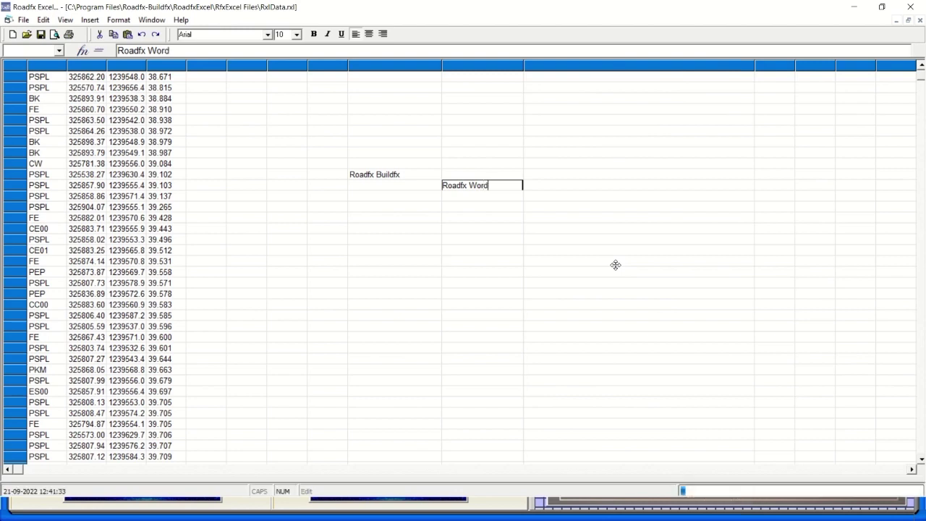
pyautogui.press('Return')
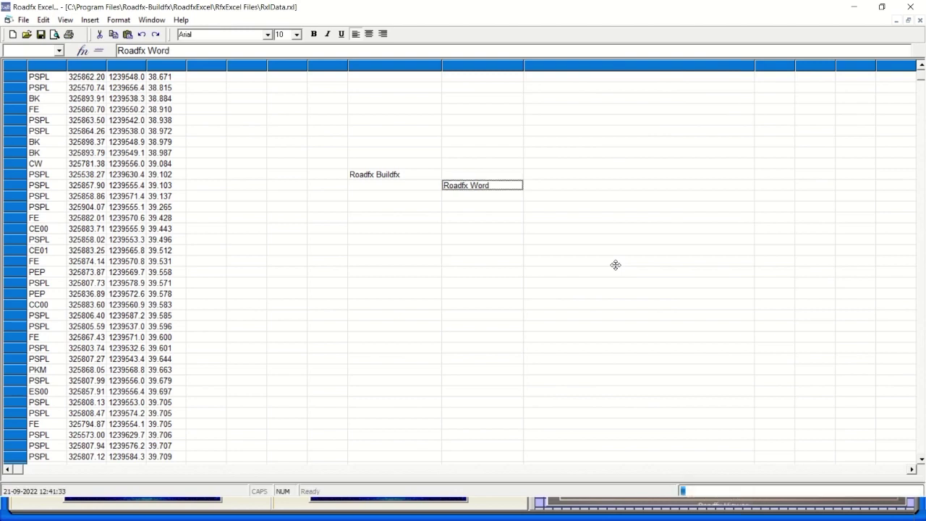
pyautogui.press('Down')
pyautogui.write('R')
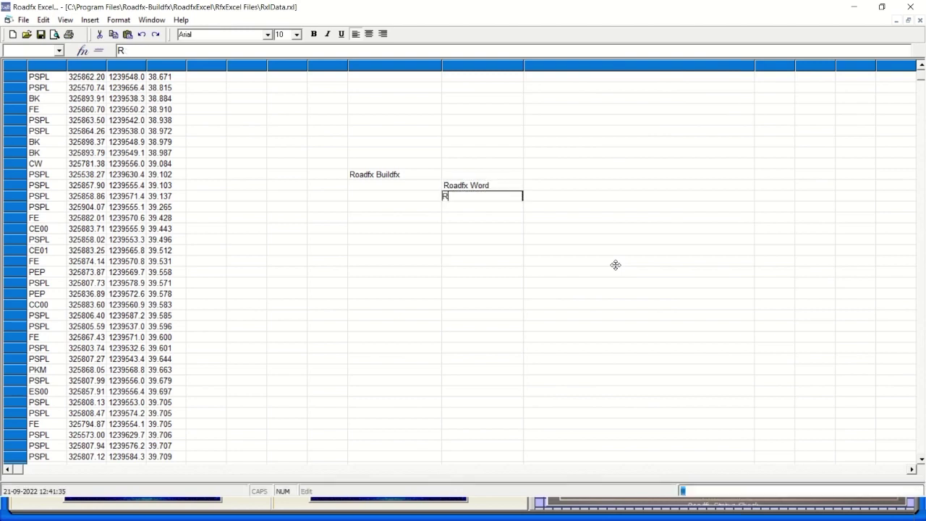
pyautogui.write('oadfx Excel')
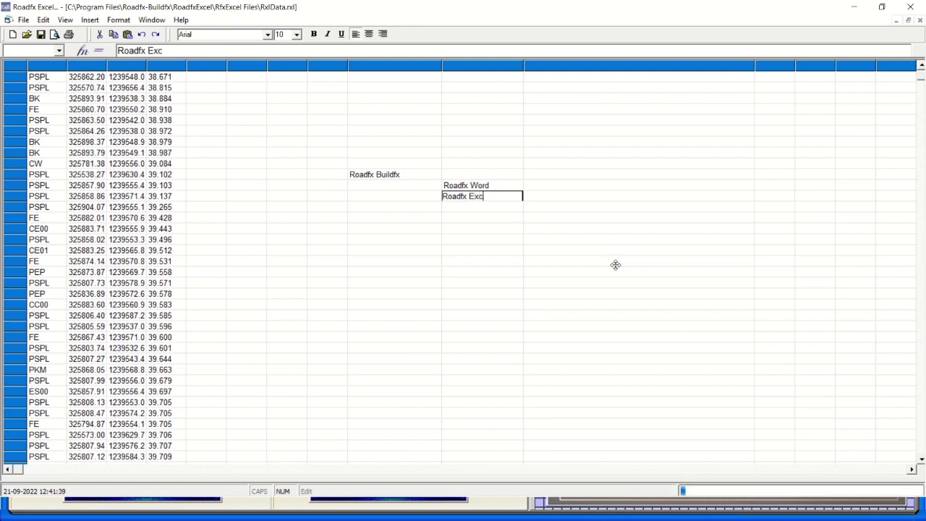
# Type 'For Roadfx Building Documentations internally....' beside Roadfx Word.
pyautogui.click(558, 186)
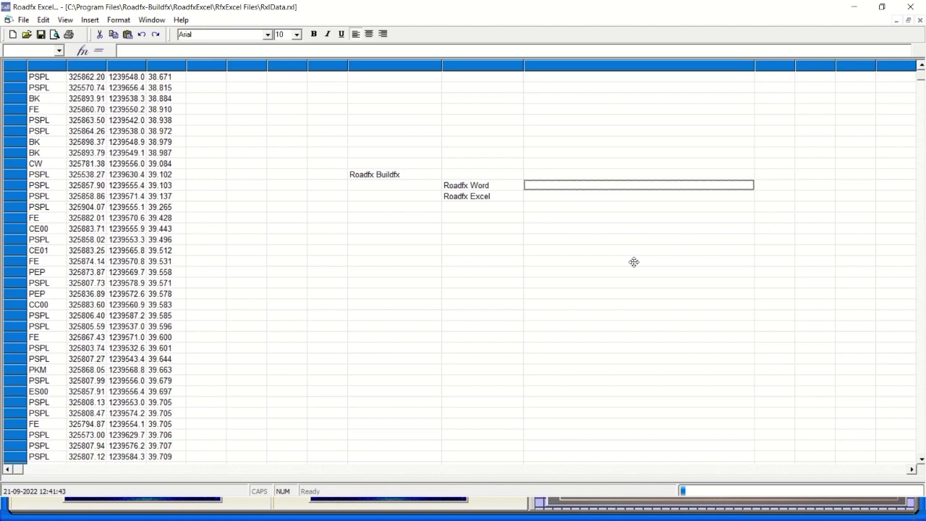
pyautogui.write('For')
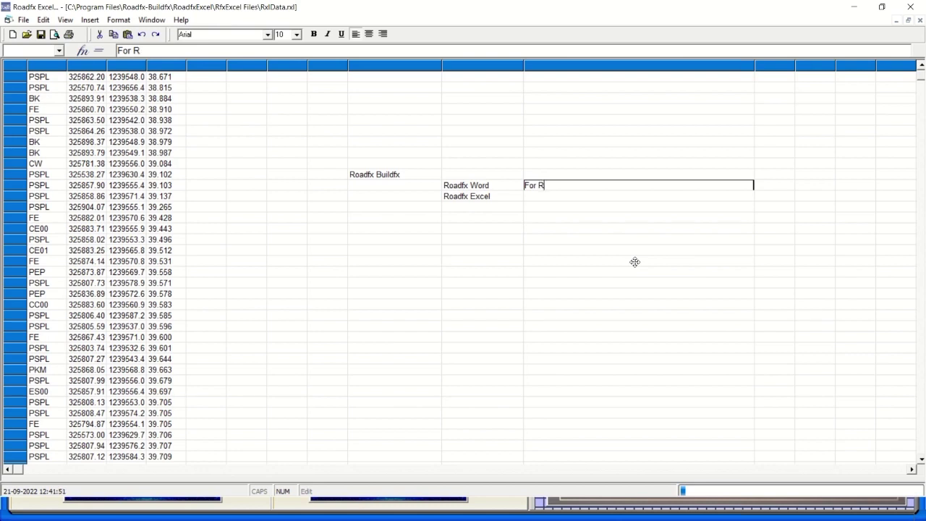
pyautogui.write('Roadfx Building')
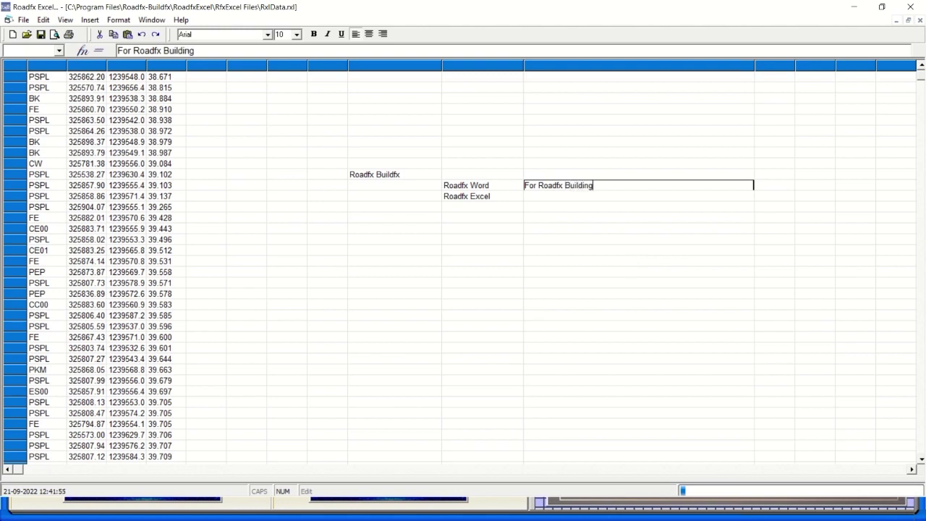
pyautogui.write(' Documentaion')
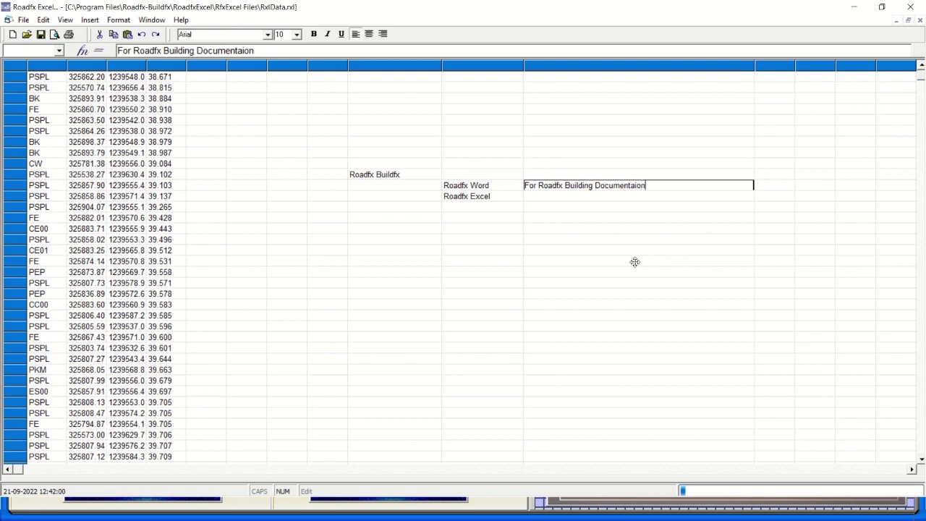
pyautogui.press('BackSpace')
pyautogui.press('BackSpace')
pyautogui.write('tions internally....')
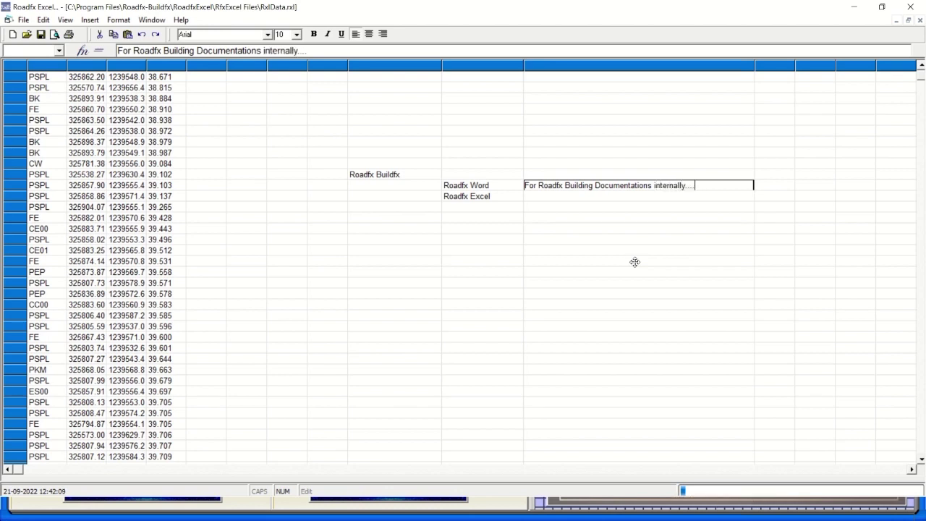
# Label the Roadfx Word row 'Inbuilt', correcting the initial 'Inbuild' entry.
pyautogui.click(427, 186)
pyautogui.press('F2')
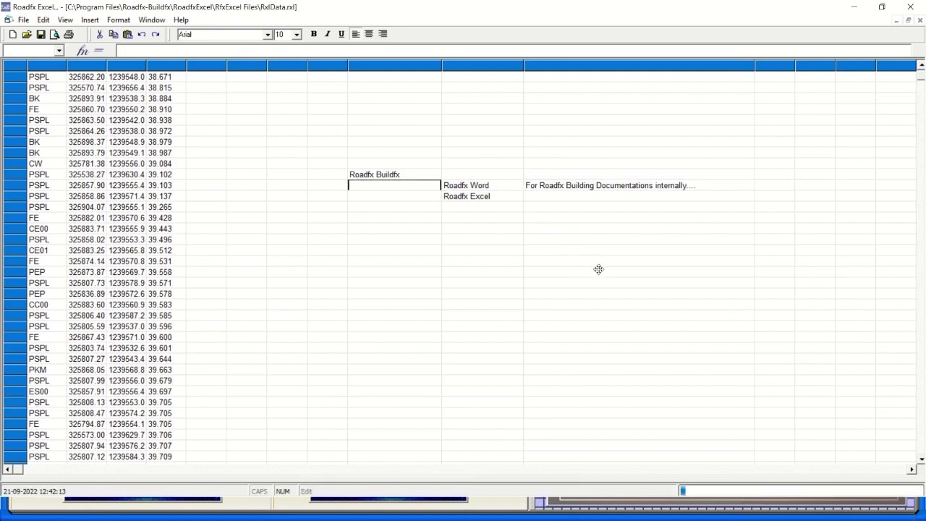
pyautogui.write('build')
pyautogui.press('Return')
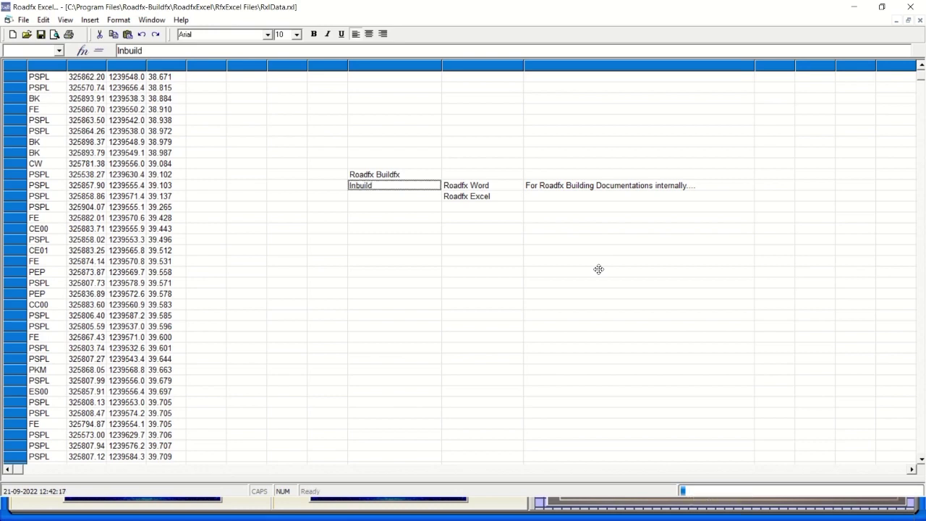
pyautogui.press('Down')
pyautogui.press('F2')
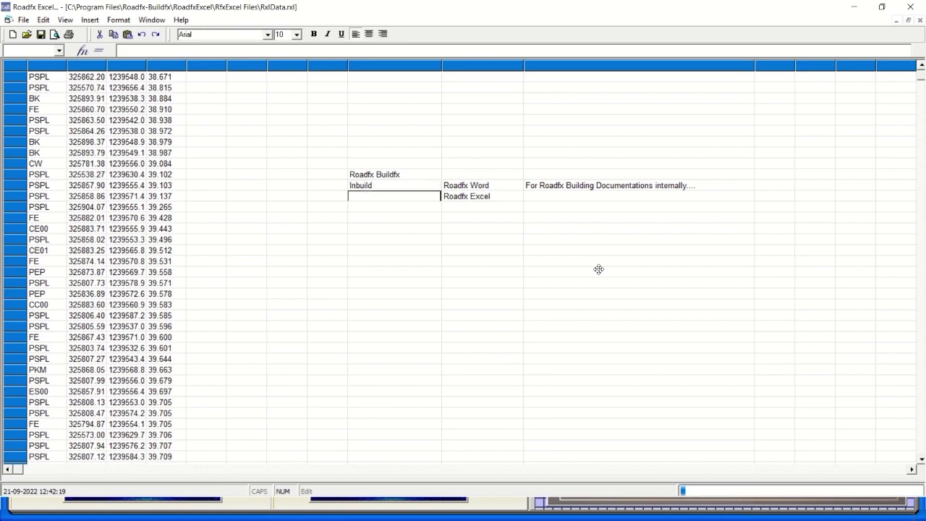
pyautogui.click(391, 185)
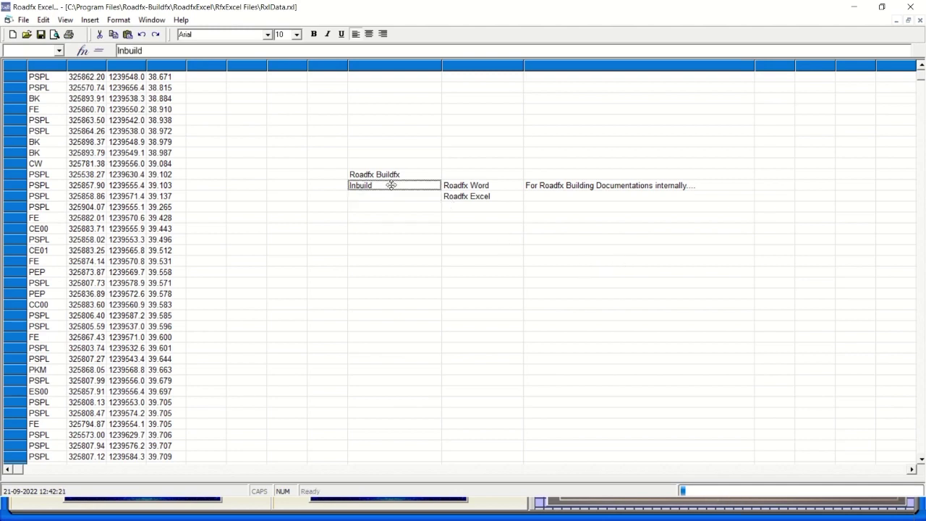
pyautogui.press('F2')
pyautogui.write('In')
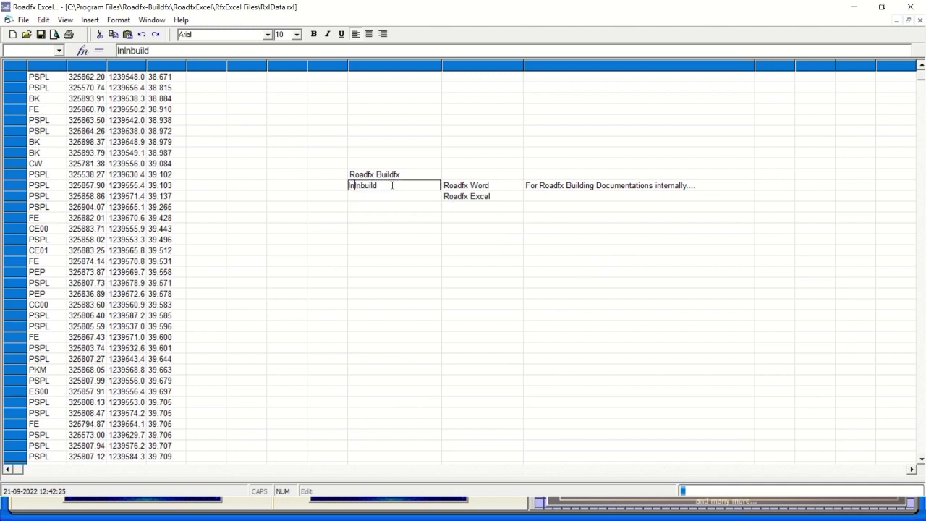
pyautogui.press('BackSpace')
pyautogui.press('BackSpace')
pyautogui.press('BackSpace')
pyautogui.press('BackSpace')
pyautogui.press('BackSpace')
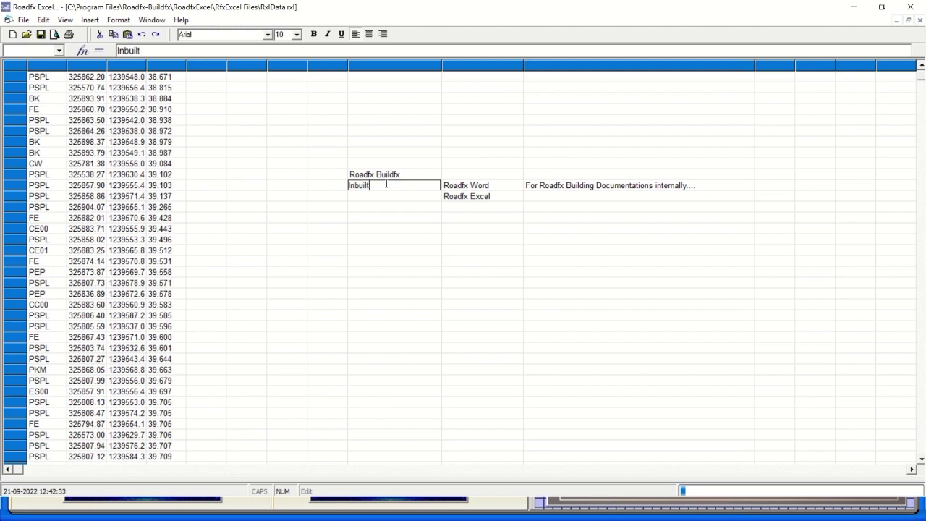
pyautogui.press('Return')
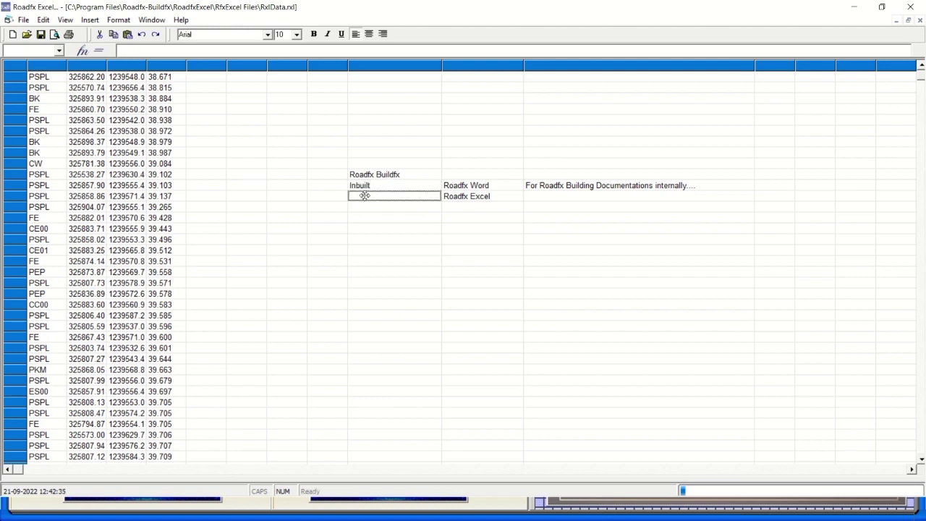
pyautogui.click(378, 185)
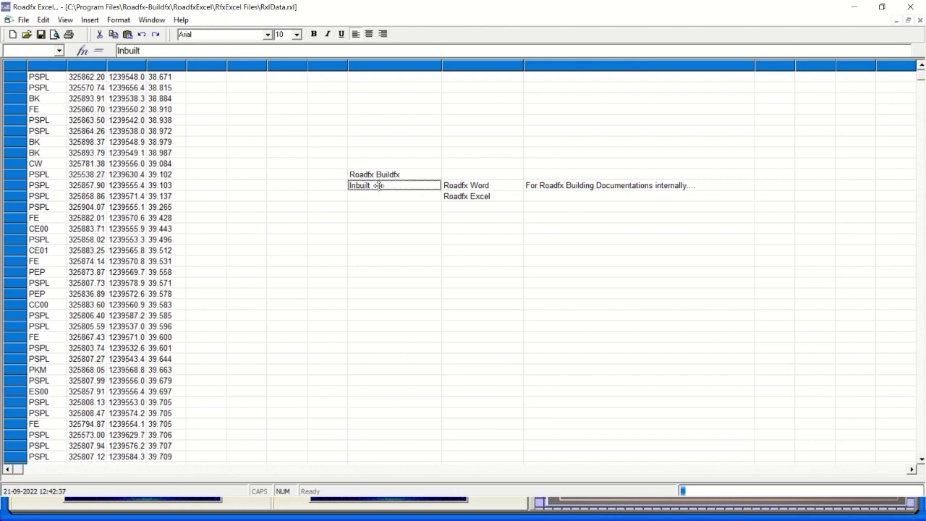
# Enter 'Inbuilt' in the empty cell on the Roadfx Excel row.
pyautogui.click(374, 195)
pyautogui.press('F2')
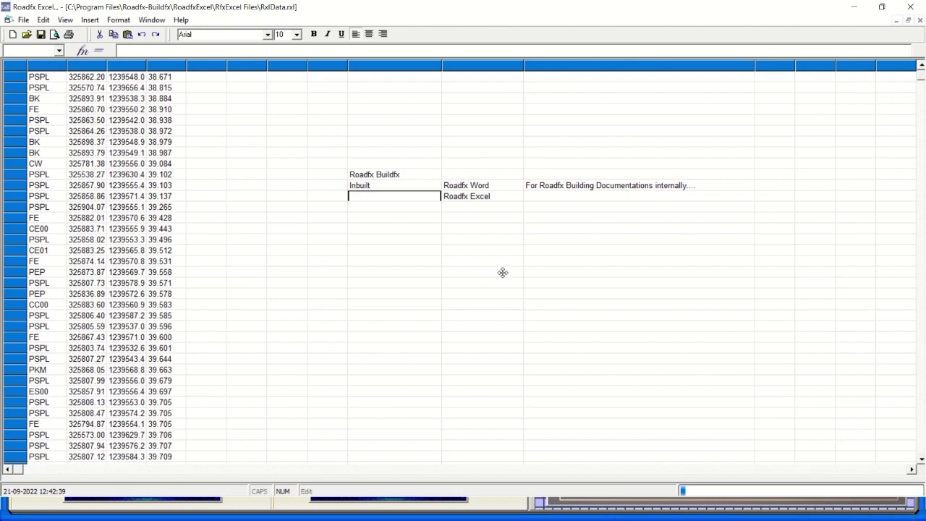
pyautogui.write('Inbuilt')
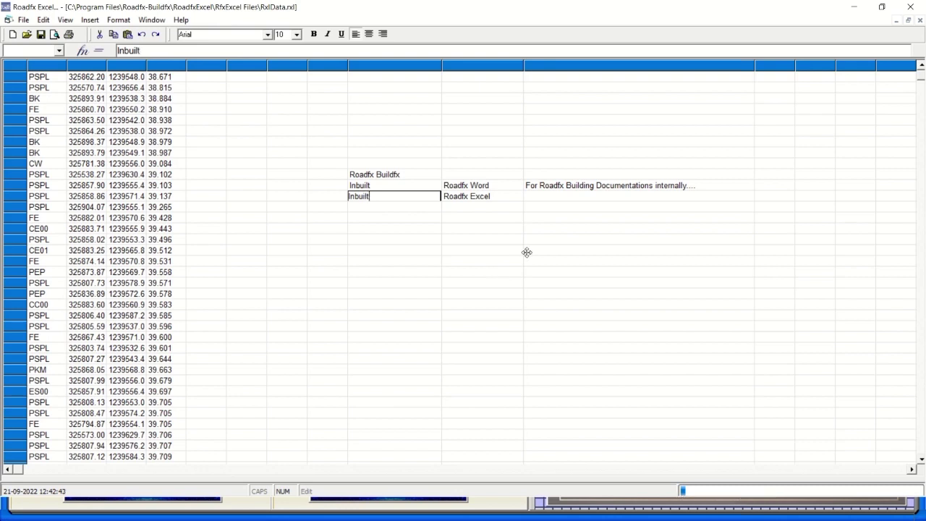
pyautogui.click(398, 241)
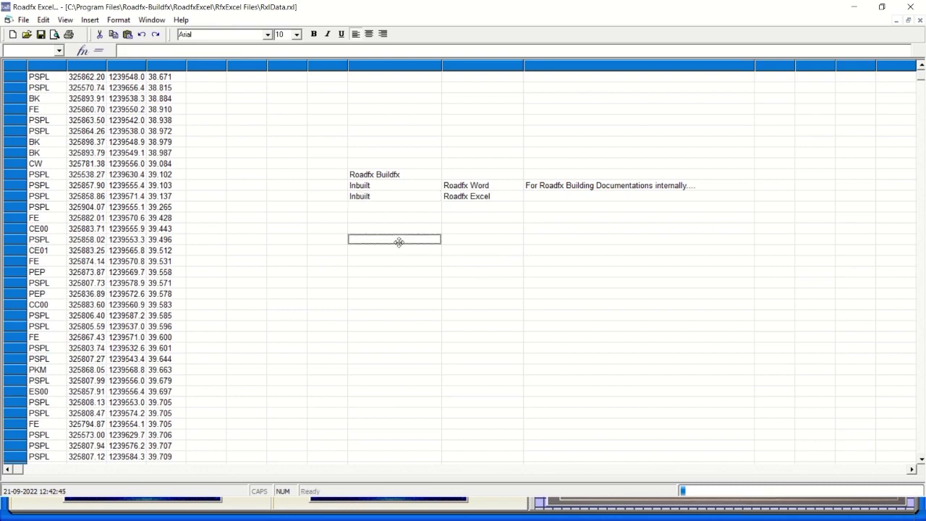
# Change Building to Buildfx in the Word description; enter 'For Roadfx Buildfx Data base management' for Excel.
pyautogui.click(542, 200)
pyautogui.write('F')
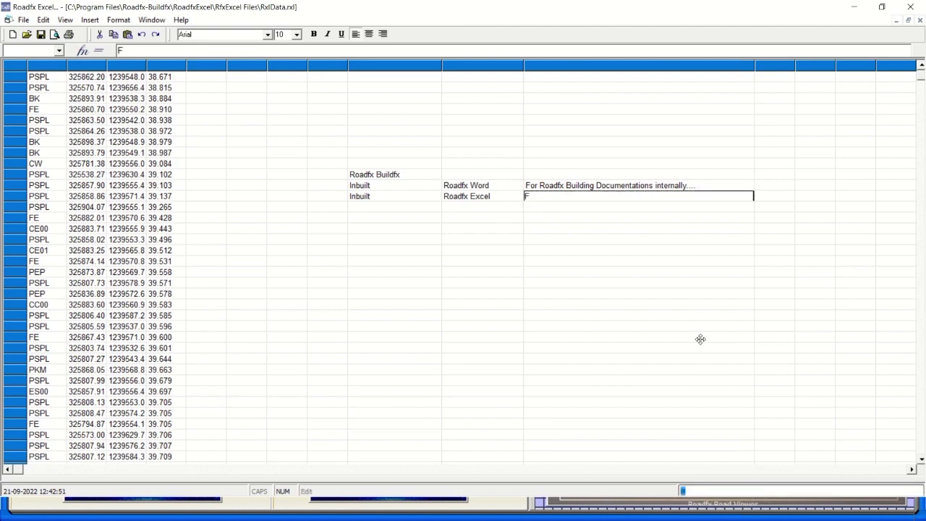
pyautogui.click(592, 185)
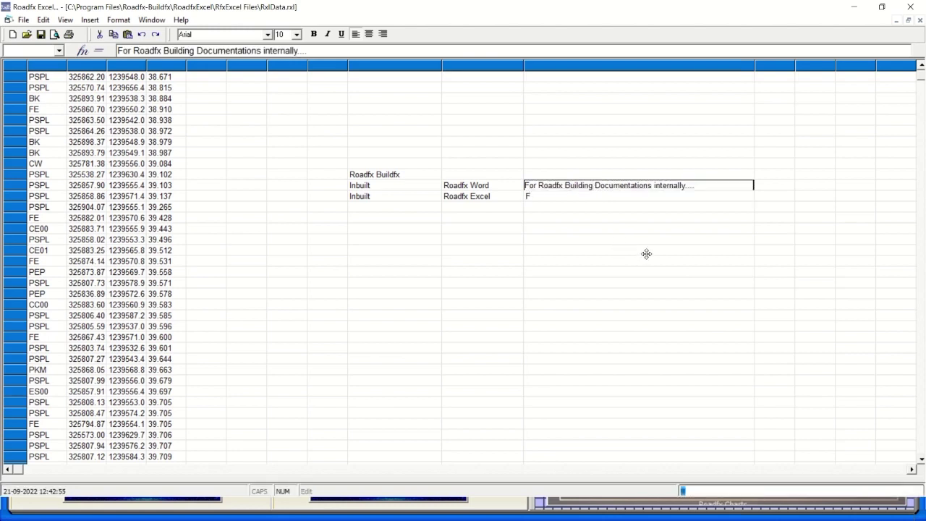
pyautogui.press('BackSpace')
pyautogui.press('BackSpace')
pyautogui.press('BackSpace')
pyautogui.write('fx')
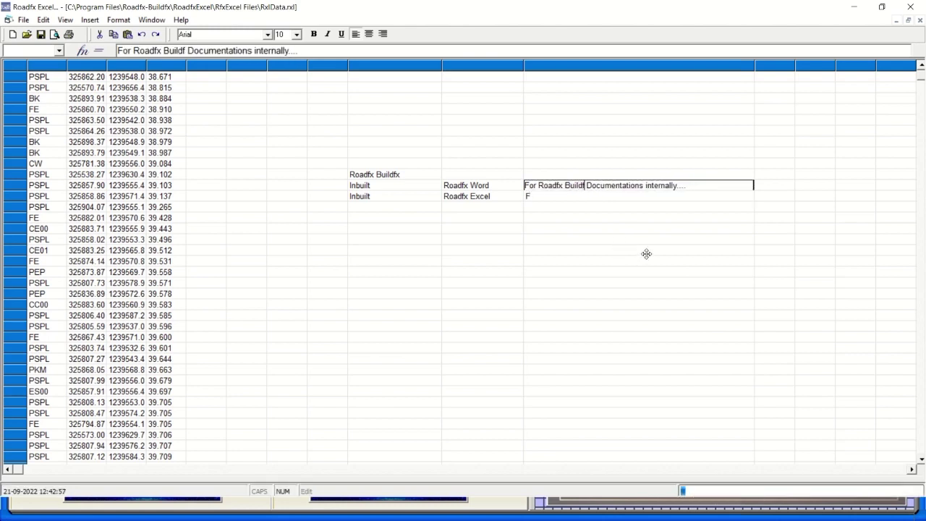
pyautogui.click(542, 196)
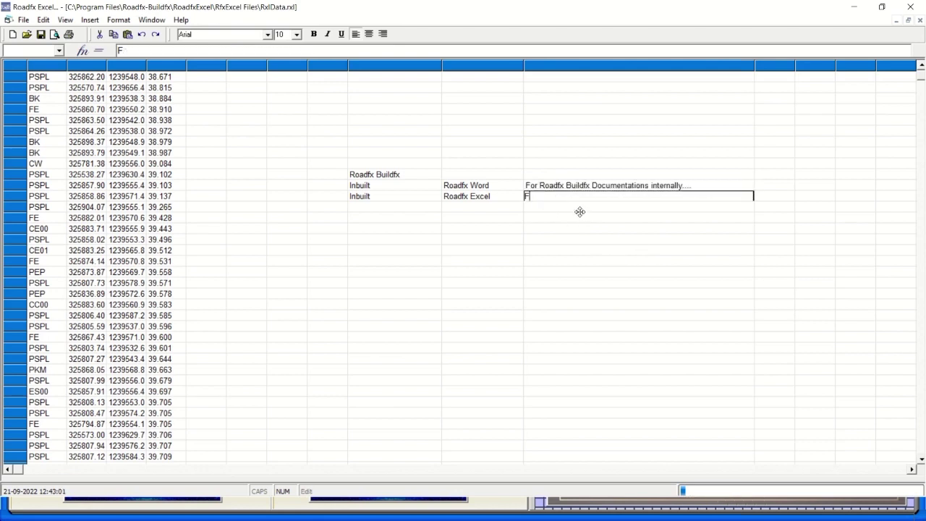
pyautogui.write('or Roadfx Buildfx Data base ma')
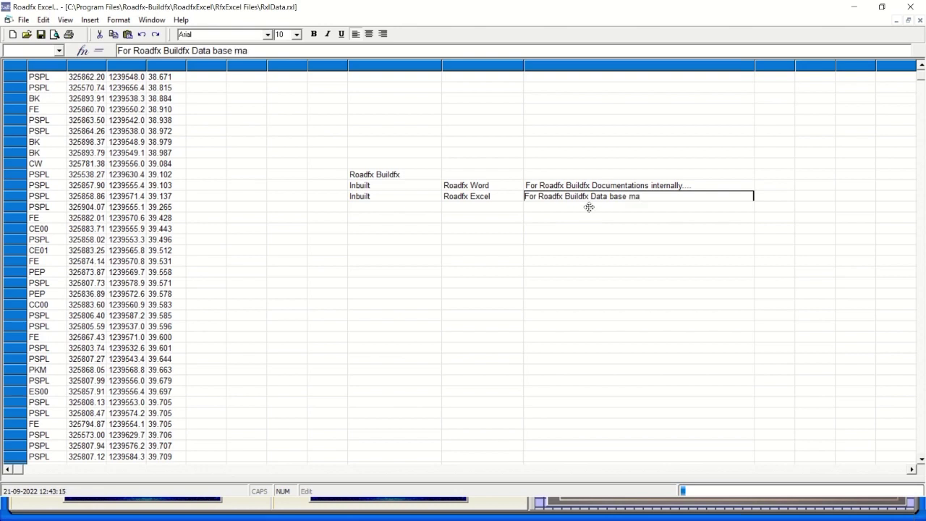
pyautogui.write('gement')
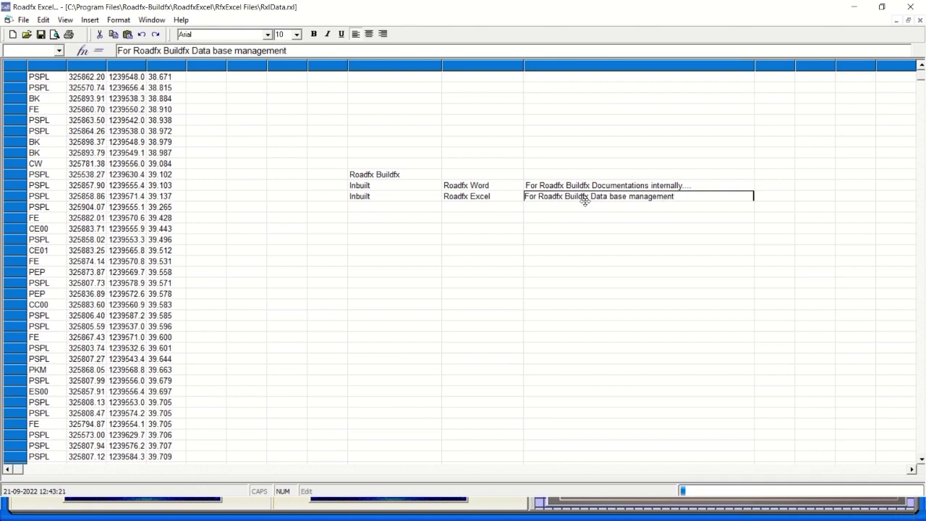
pyautogui.click(511, 171)
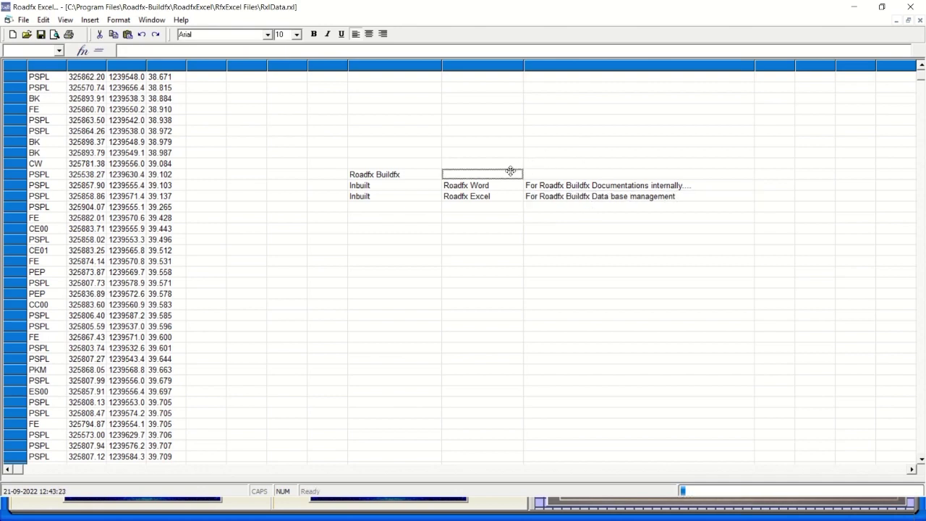
# Add a Roadfx Buildfx row described as 'Centralized Database Management System.'.
pyautogui.click(544, 174)
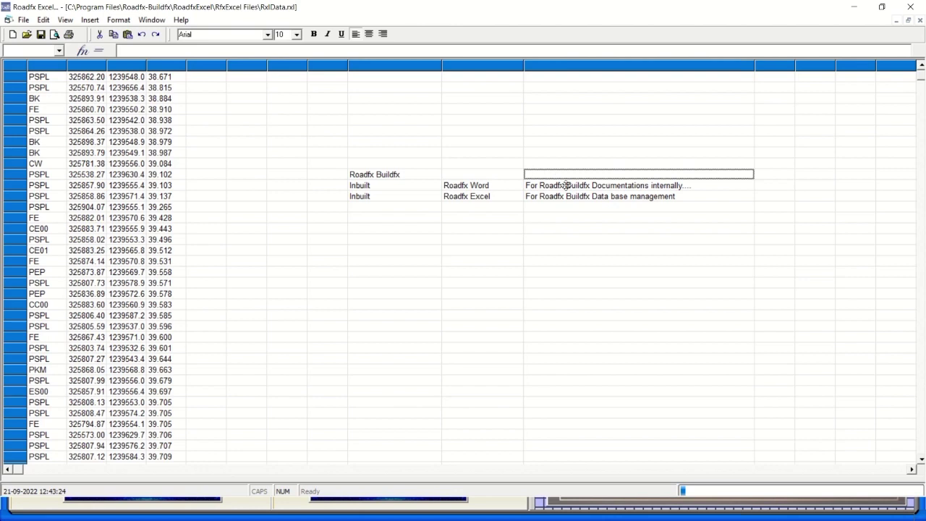
pyautogui.click(403, 249)
pyautogui.write('R')
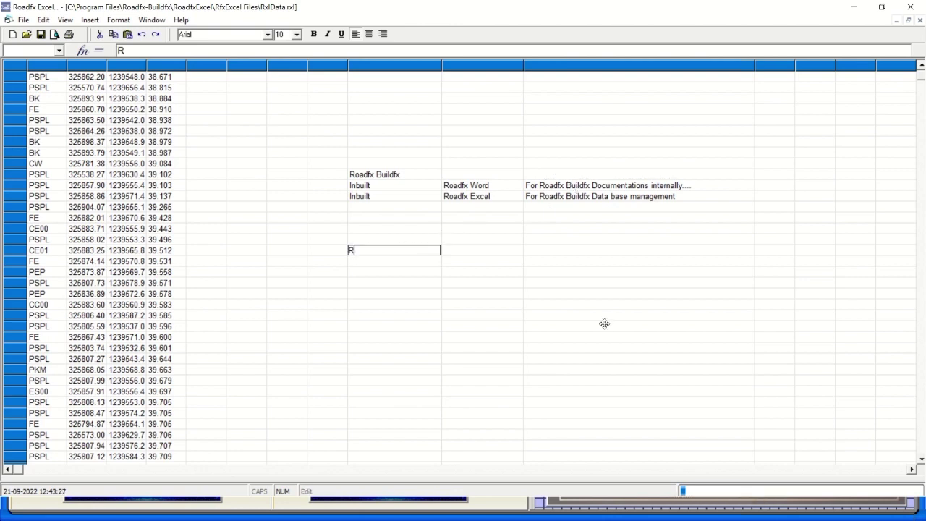
pyautogui.write('oadfx Buildfx')
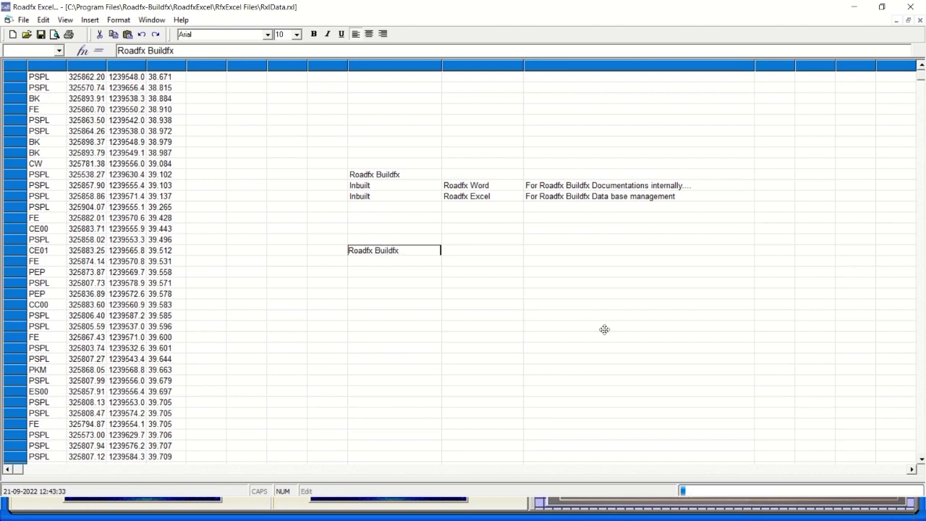
pyautogui.click(539, 249)
pyautogui.write('Ce')
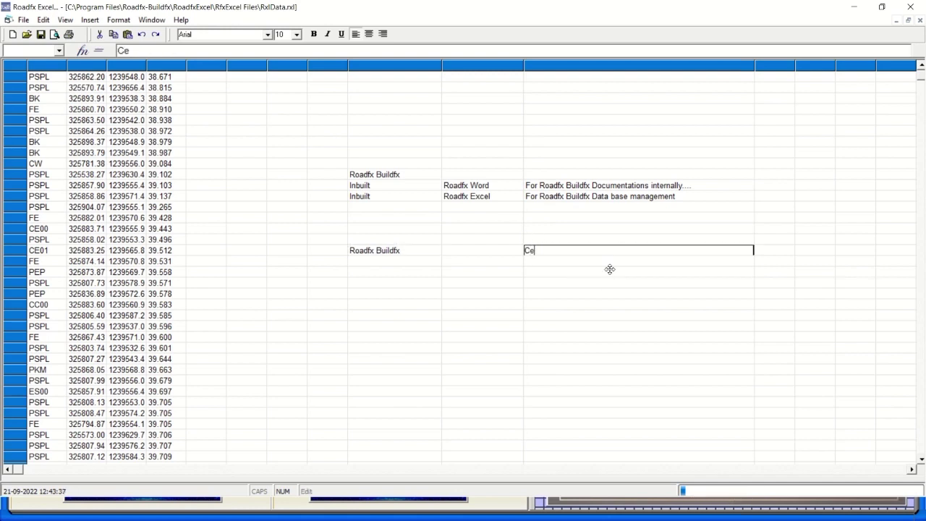
pyautogui.write('ntralized Data')
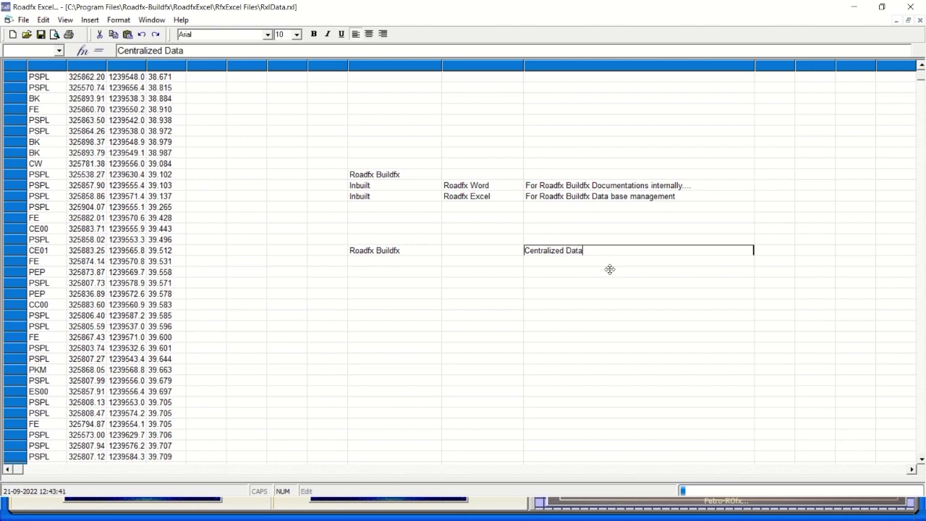
pyautogui.write('base Ma')
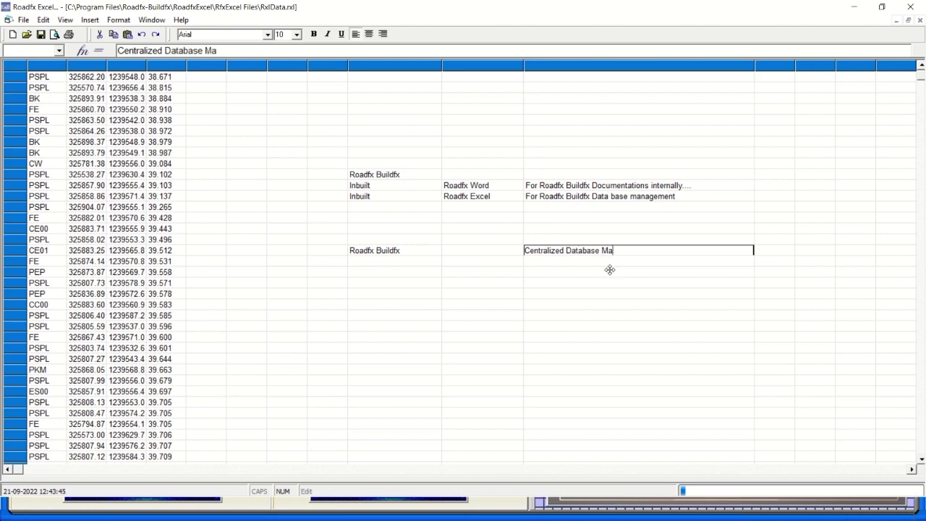
pyautogui.write('nagement')
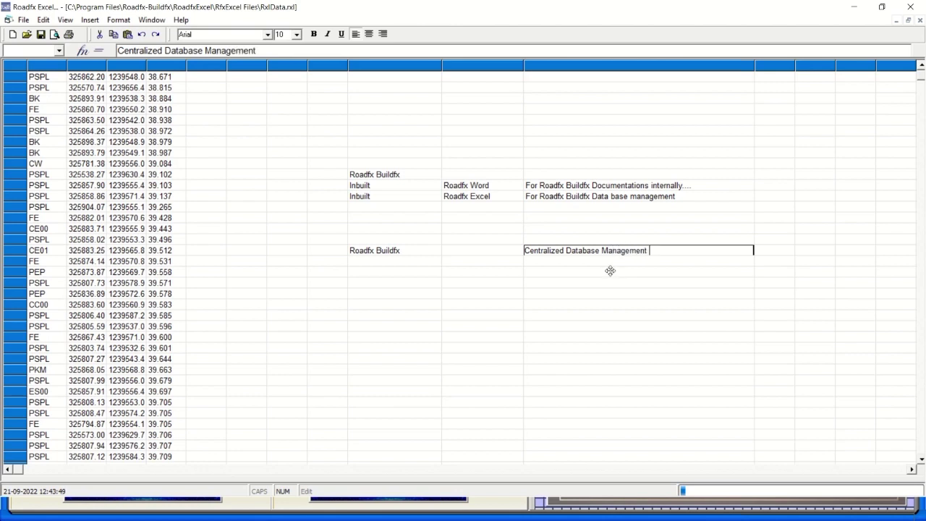
pyautogui.write(' Sys')
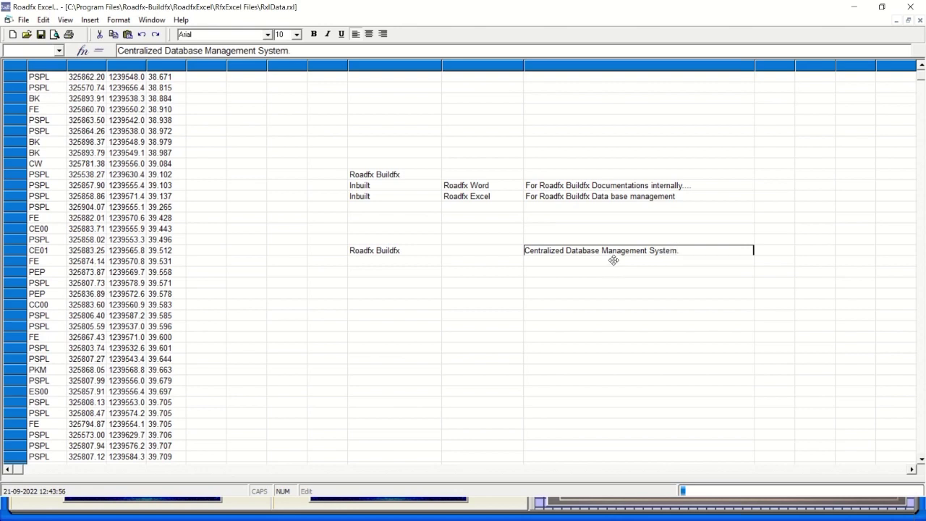
pyautogui.write('tem.')
pyautogui.press('Return')
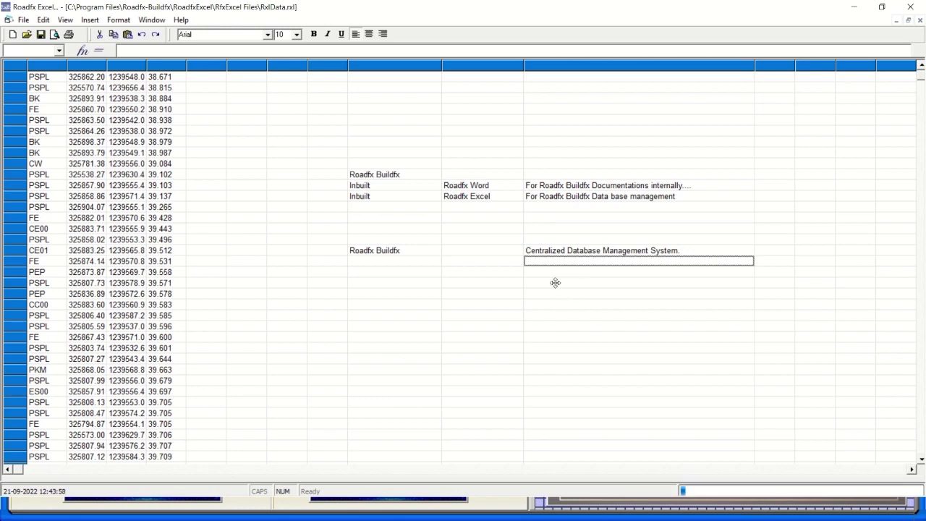
# Switch to Roadfx Software, open and close SKey, and view About Roadfx.
pyautogui.click(550, 275)
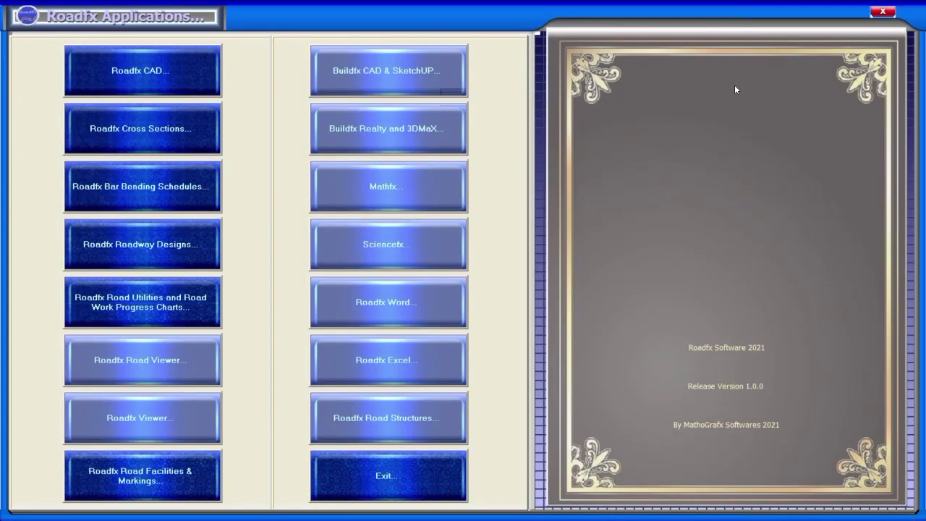
pyautogui.hotkey('alt', 'Tab')
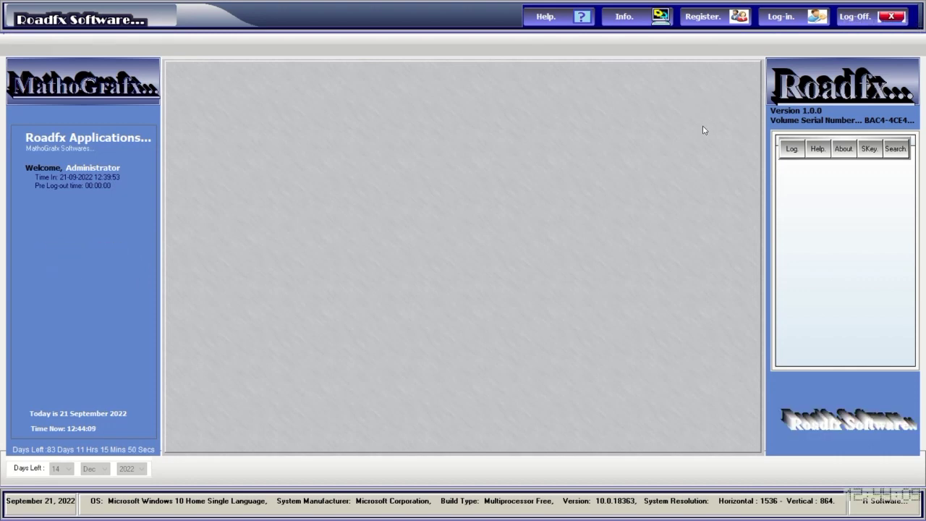
pyautogui.click(868, 150)
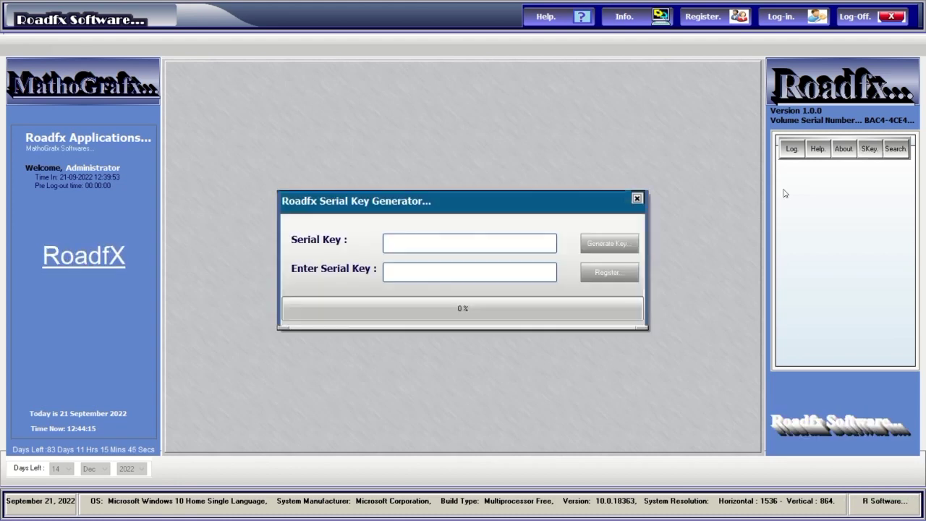
pyautogui.click(637, 198)
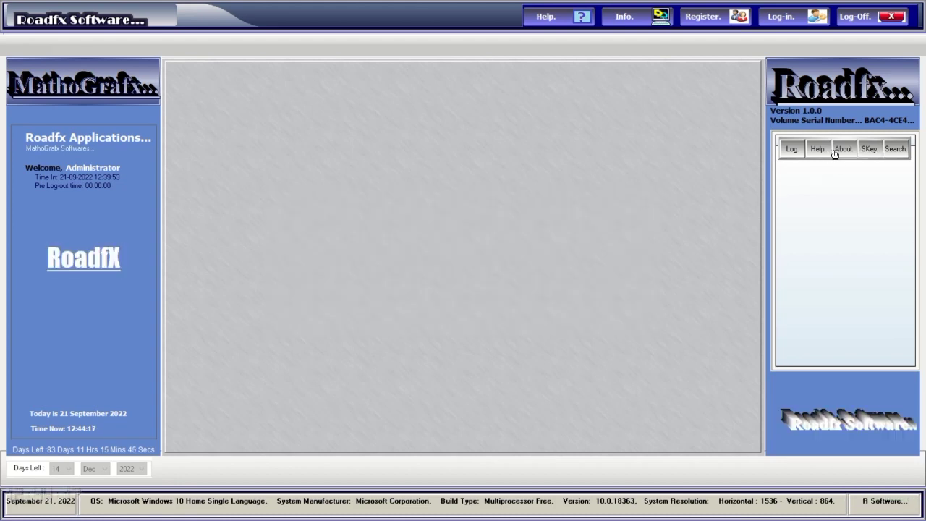
pyautogui.click(842, 150)
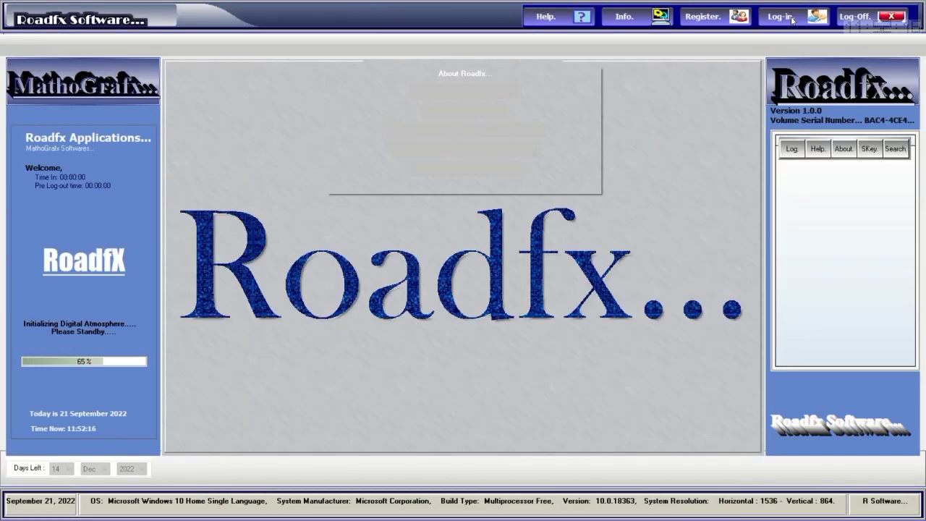
# Log in with the account password, then launch Roadfx CAD and Bar Bending Schedules.
pyautogui.click(790, 25)
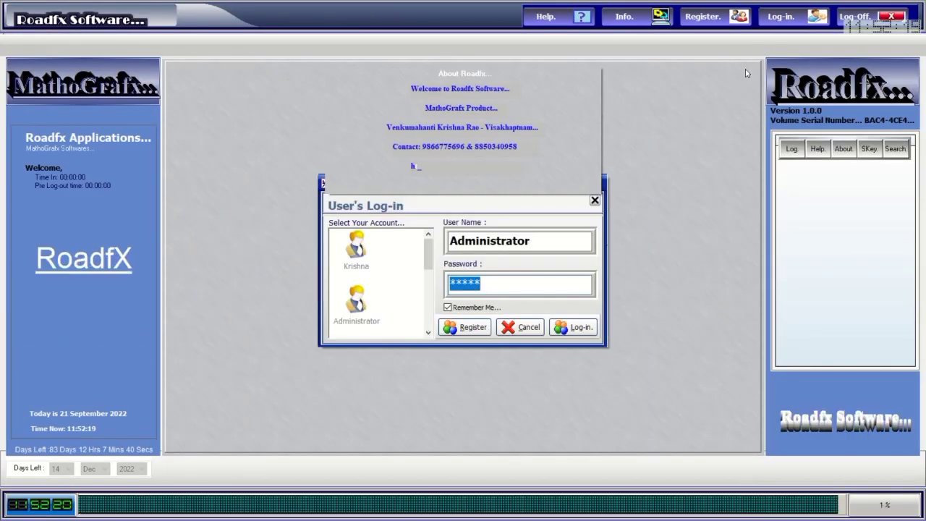
pyautogui.write('****')
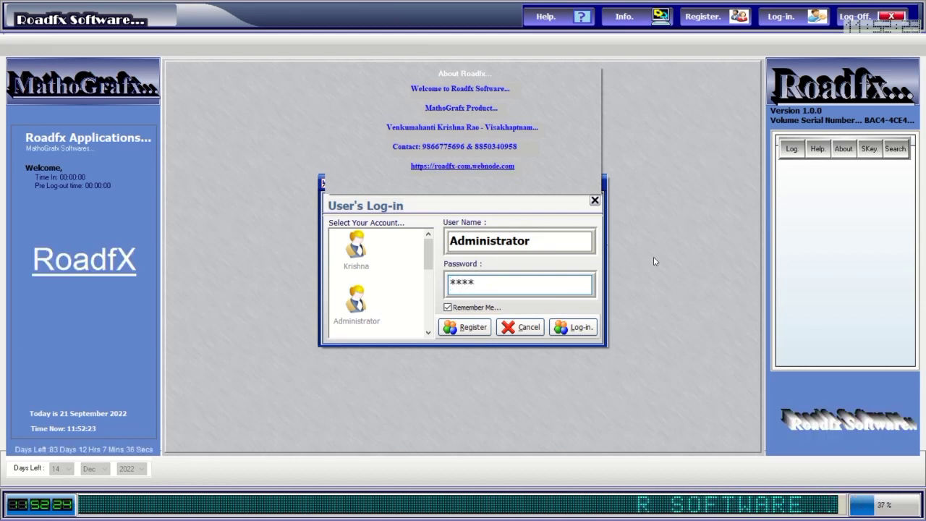
pyautogui.click(575, 328)
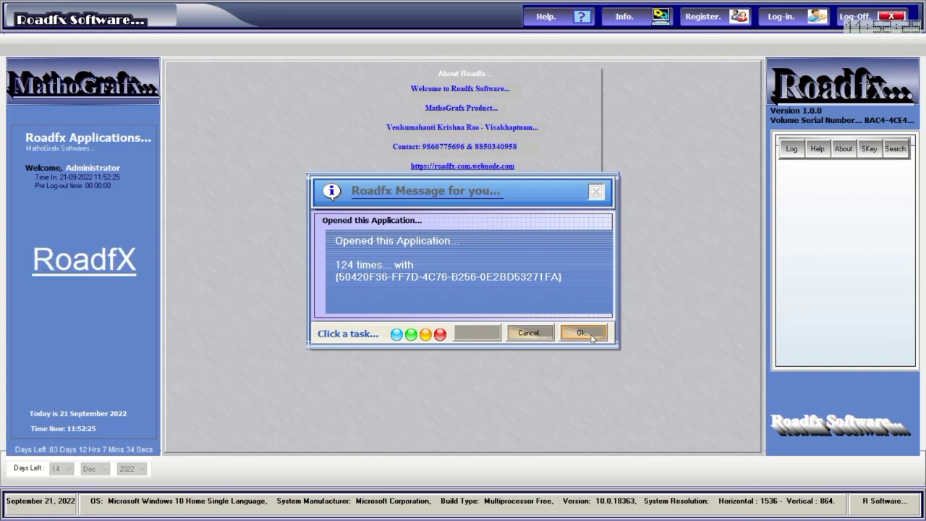
pyautogui.click(593, 334)
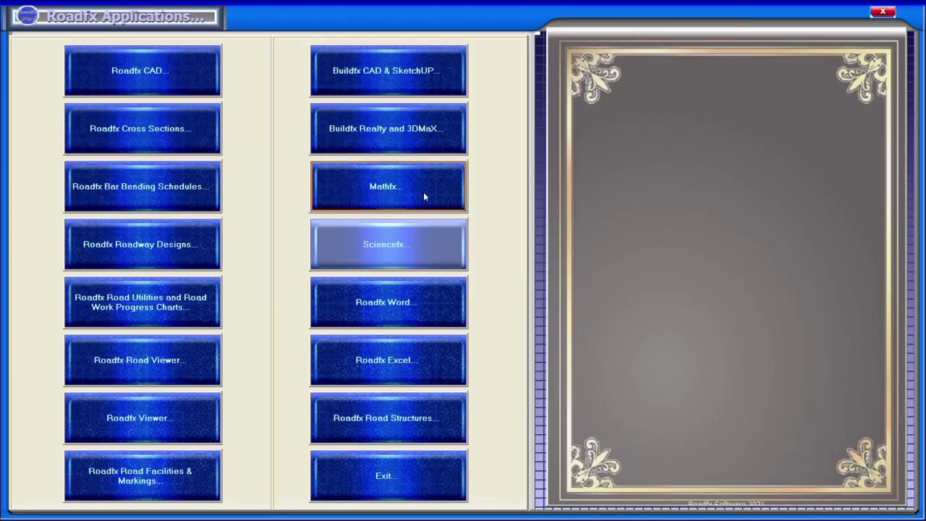
pyautogui.click(183, 73)
pyautogui.click(184, 188)
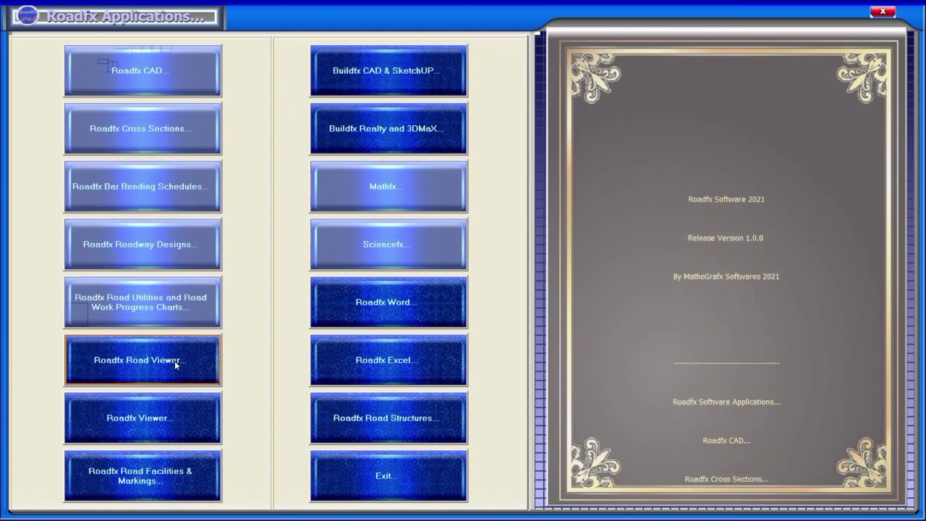
# Redraw the canvas, browse the colour, brush and pictures ToolBox tabs, and open Table Config.
pyautogui.click(353, 338)
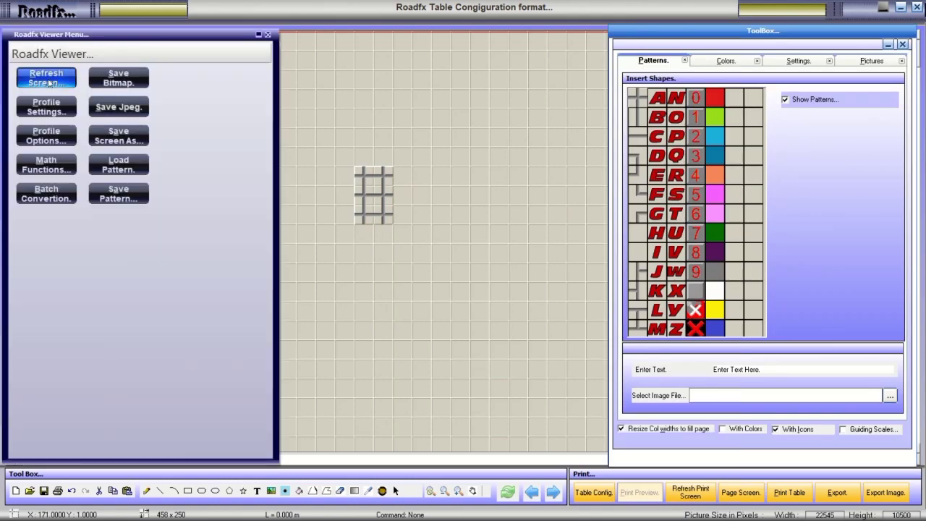
pyautogui.click(46, 84)
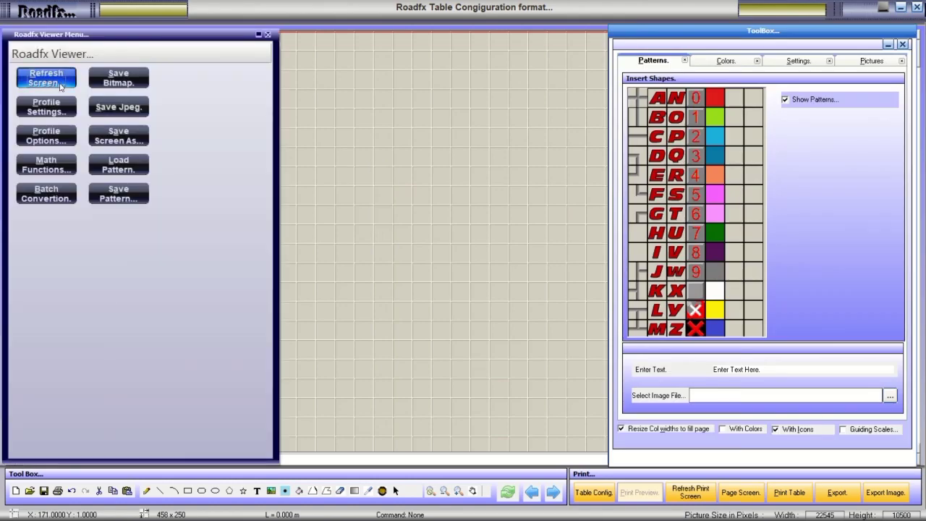
pyautogui.click(734, 64)
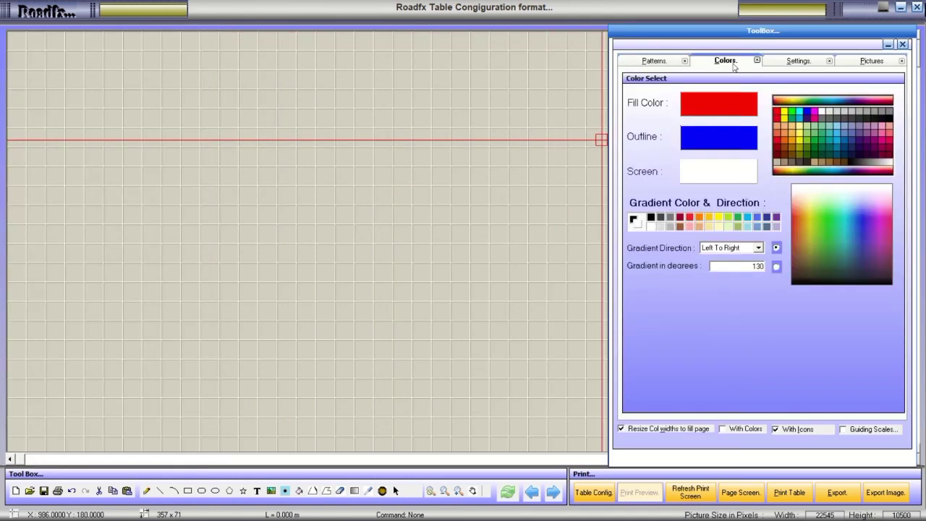
pyautogui.click(797, 62)
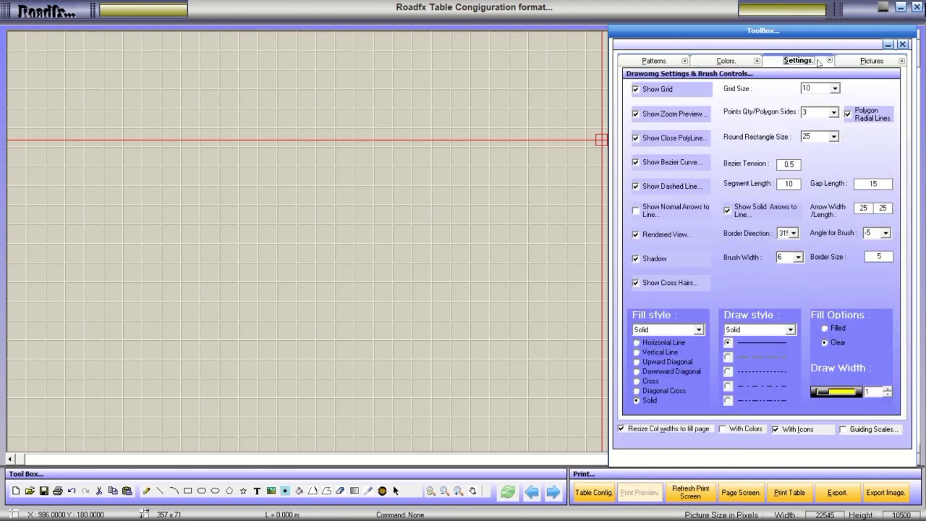
pyautogui.click(860, 62)
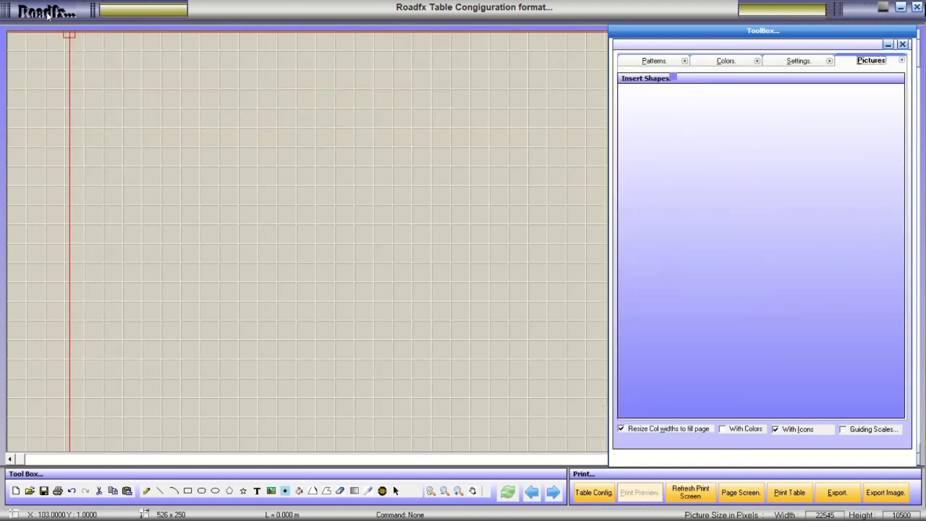
pyautogui.click(48, 14)
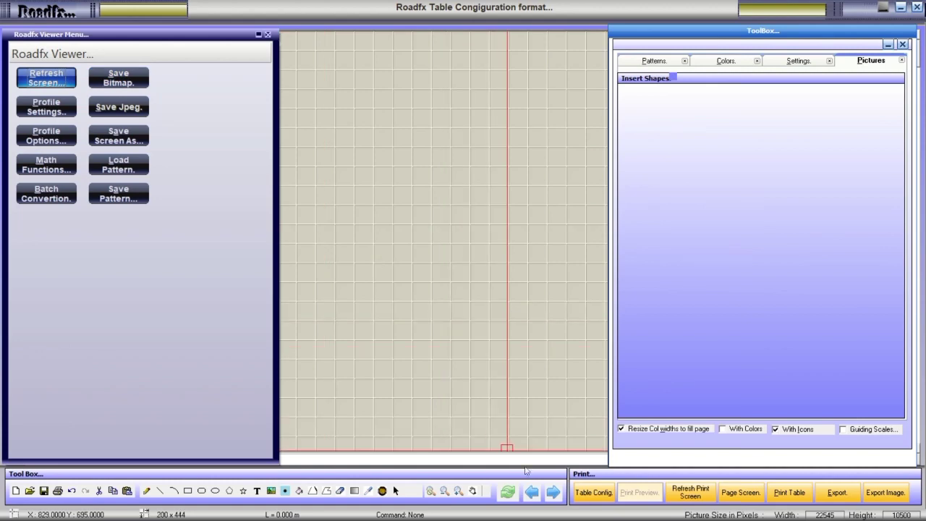
pyautogui.click(605, 495)
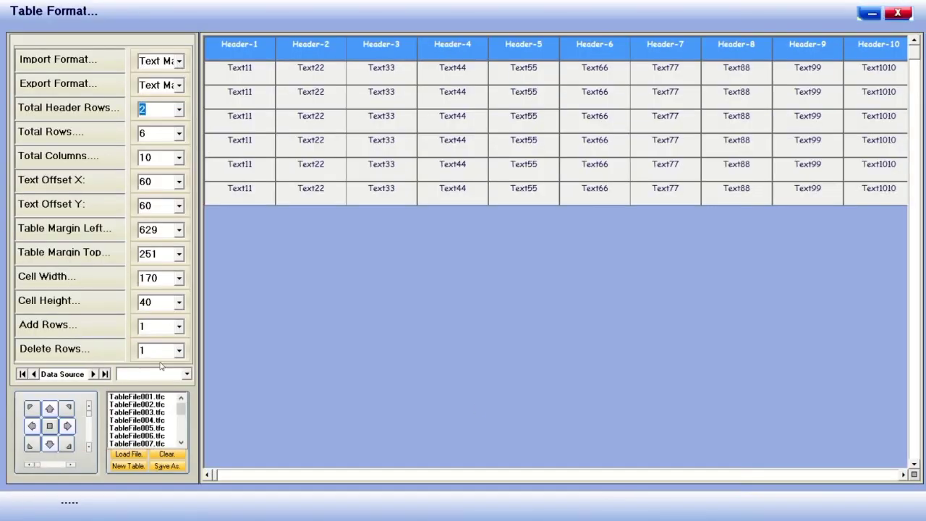
# Load the saved tables TableFile001, 002, 003 and 004.tfc in turn.
pyautogui.click(136, 397)
pyautogui.click(128, 455)
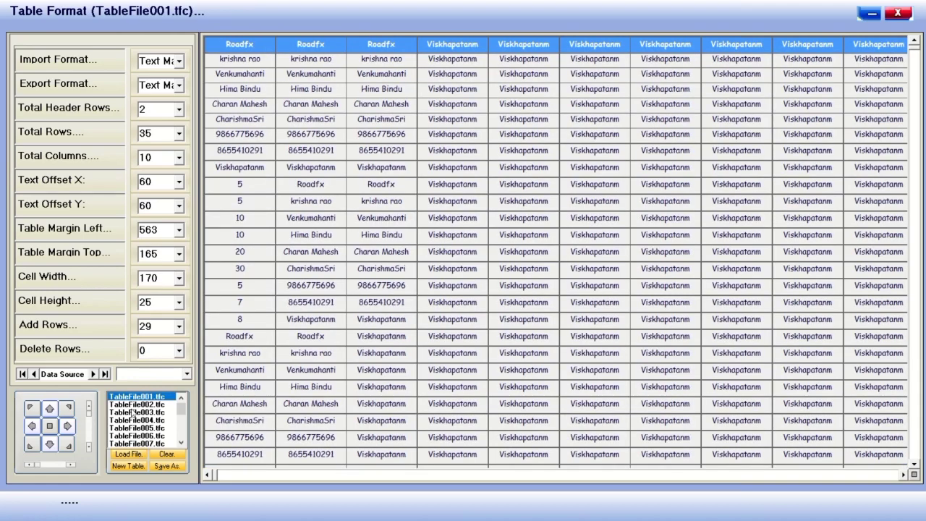
pyautogui.click(136, 405)
pyautogui.click(137, 455)
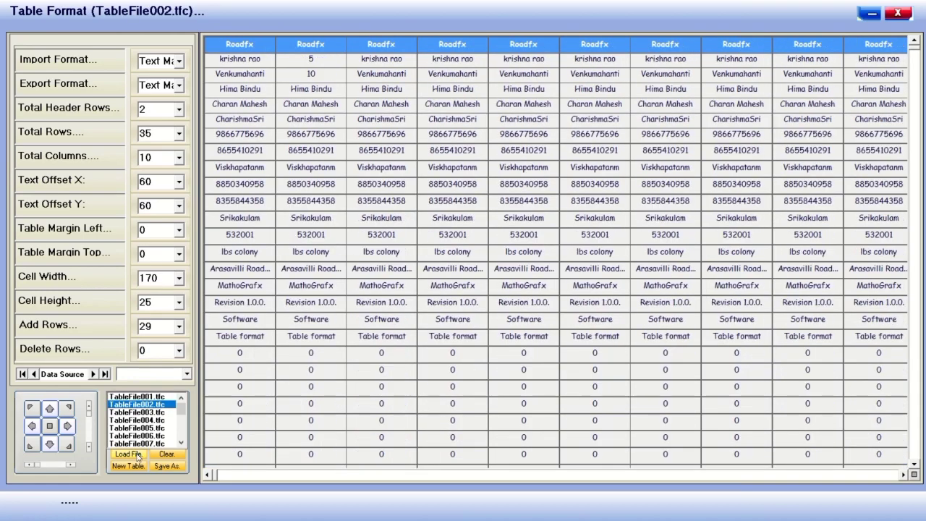
pyautogui.click(138, 413)
pyautogui.click(135, 454)
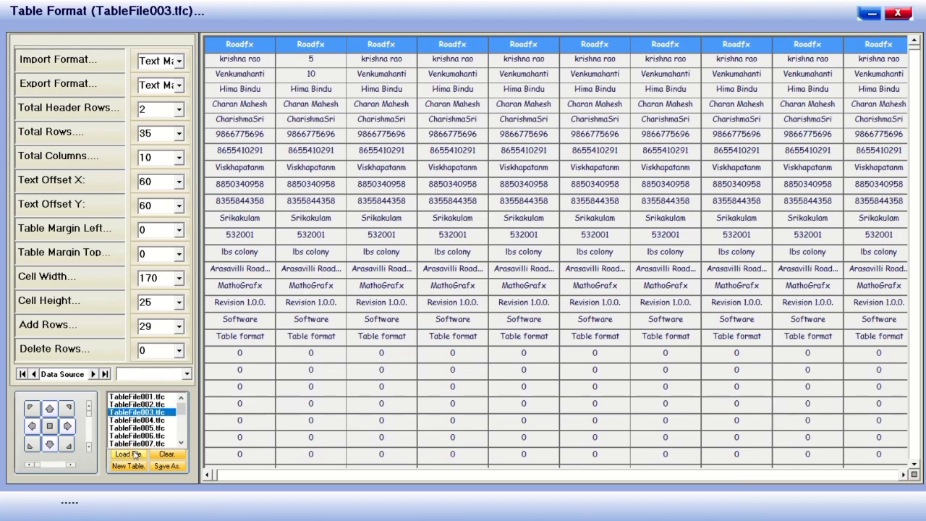
pyautogui.click(137, 419)
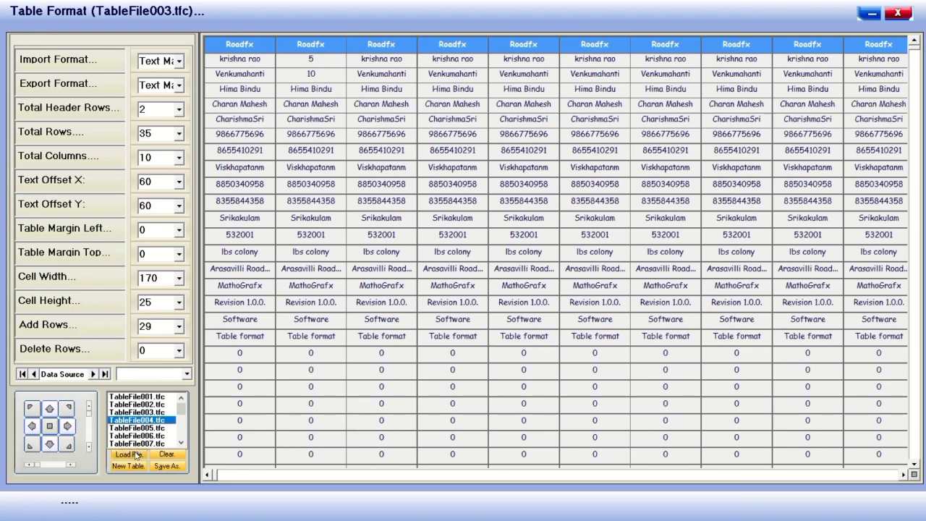
pyautogui.click(135, 455)
# Load TableFile007, TableFile020 and TableFile018.tfc, then close the Table Format window.
pyautogui.click(137, 443)
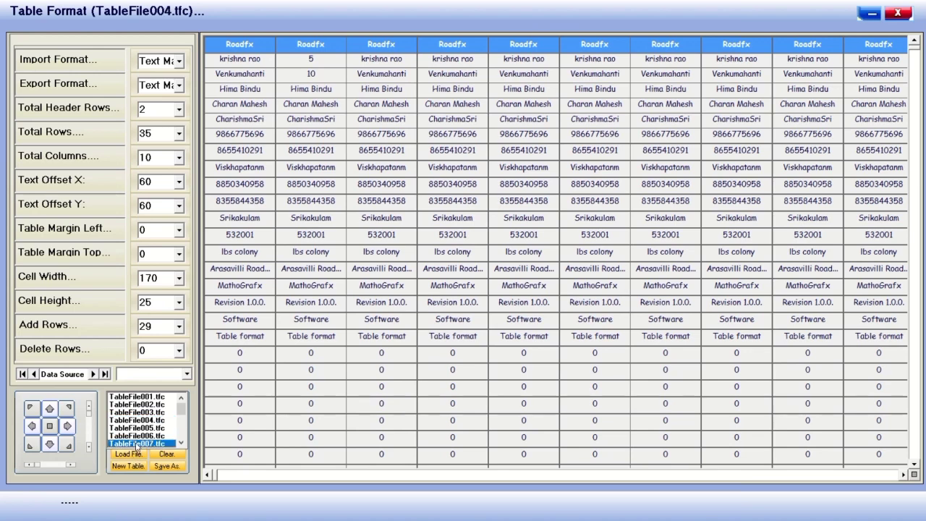
pyautogui.click(138, 454)
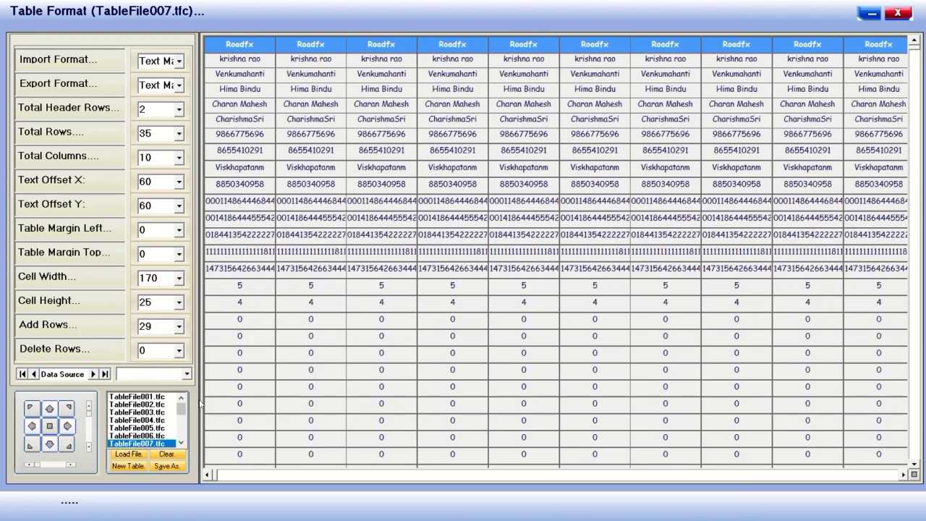
pyautogui.scroll(-4, 156, 438)
pyautogui.click(156, 443)
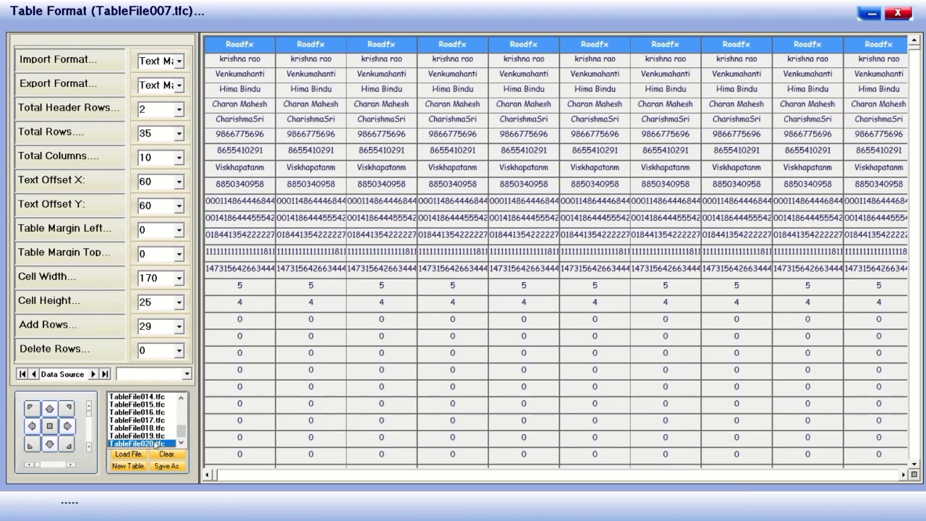
pyautogui.click(130, 454)
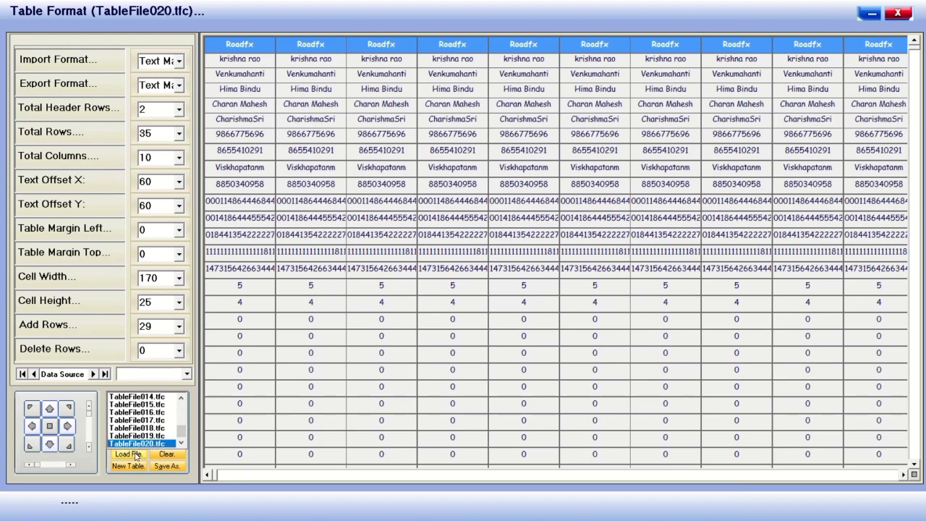
pyautogui.click(160, 428)
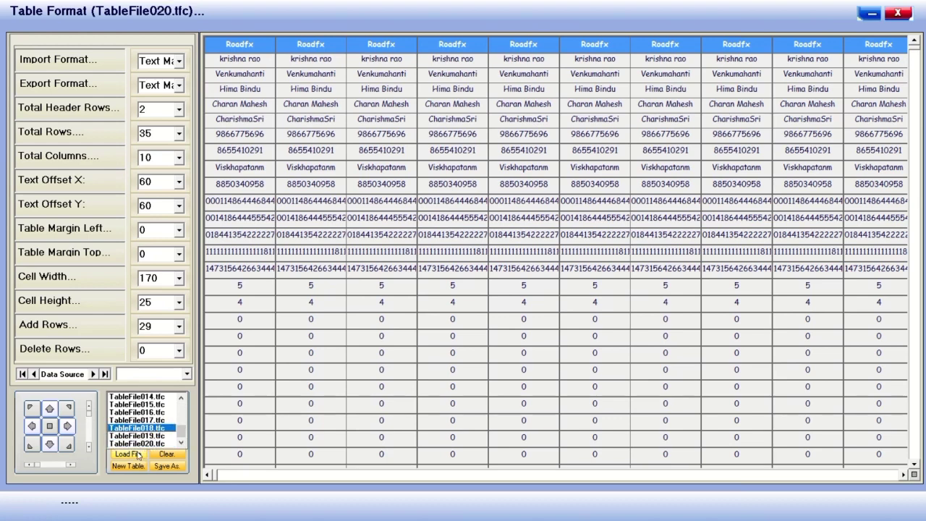
pyautogui.click(130, 454)
pyautogui.click(898, 13)
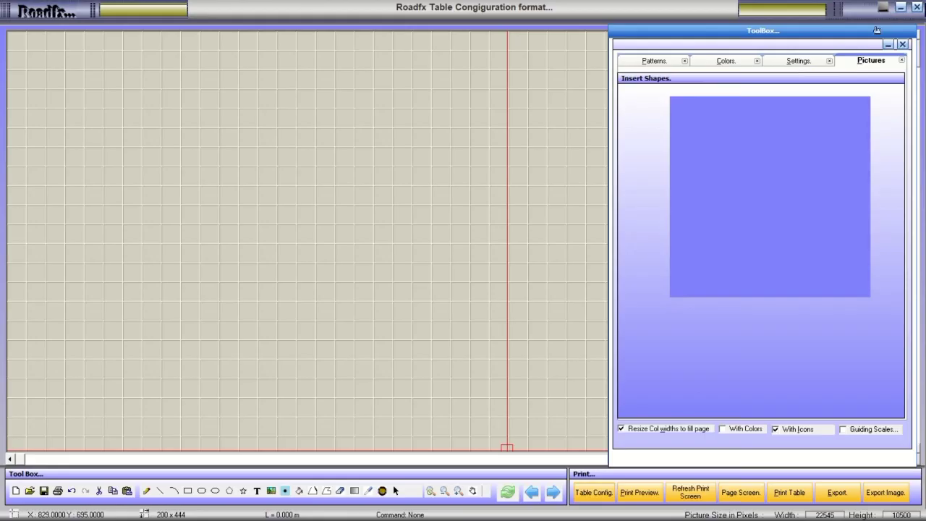
# Reopen and close Table Format, then refresh a print preview page showing the table data.
pyautogui.click(601, 495)
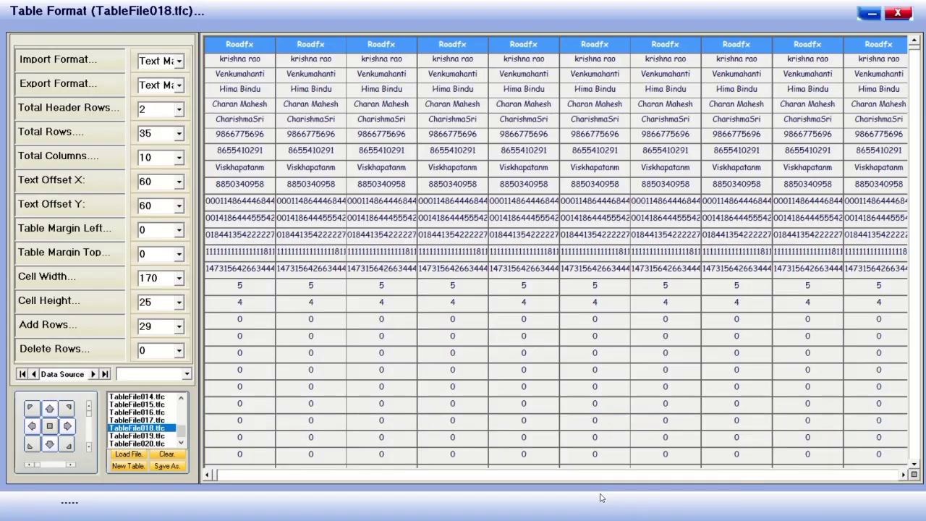
pyautogui.click(898, 13)
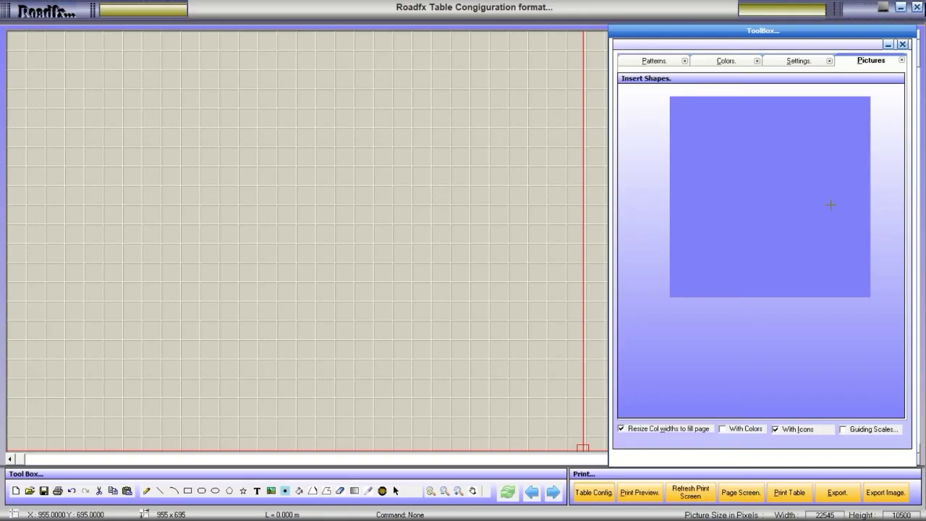
pyautogui.click(641, 498)
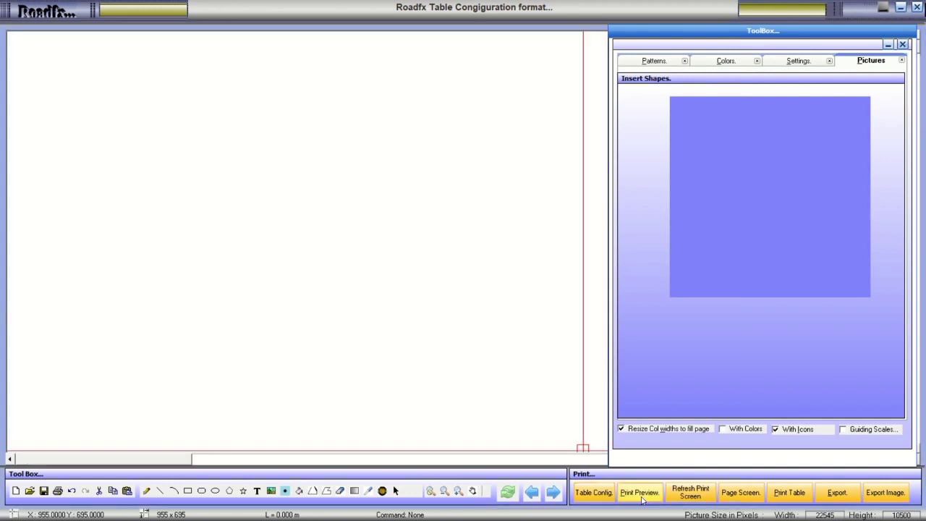
pyautogui.moveTo(180, 463); pyautogui.dragTo(267, 457)
pyautogui.click(689, 495)
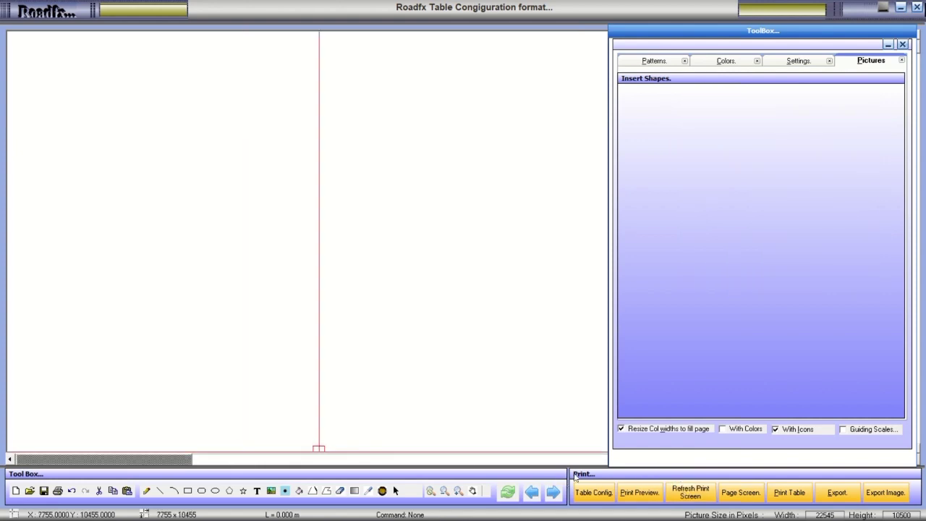
pyautogui.click(692, 494)
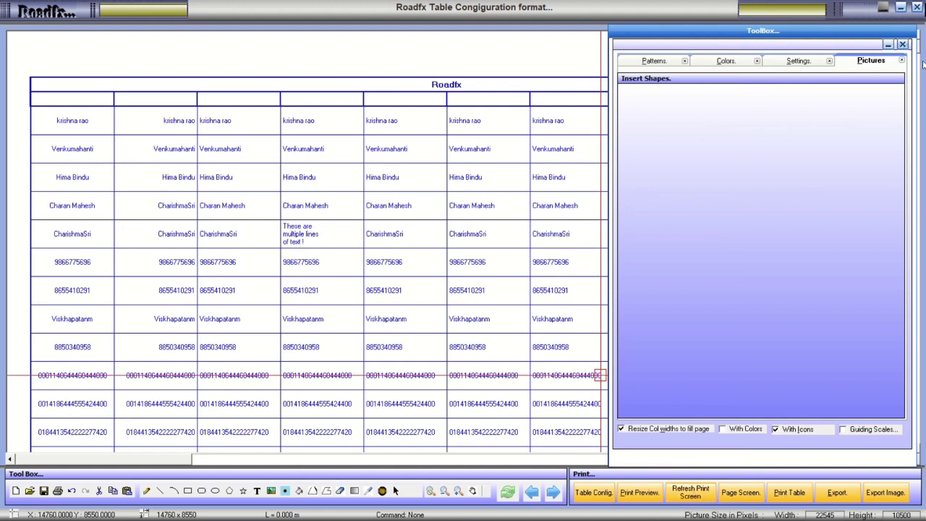
pyautogui.moveTo(920, 49); pyautogui.dragTo(897, 31)
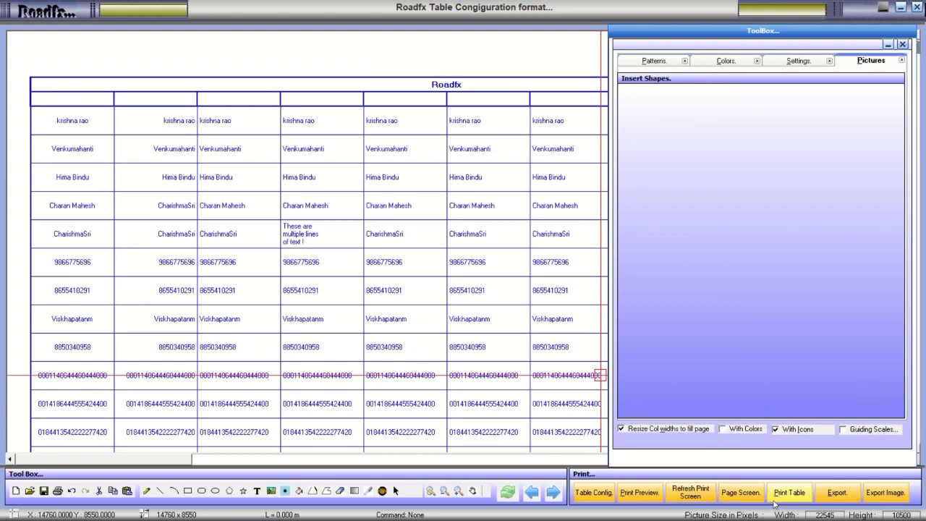
# Page through a full-page screen preview to its last page and close it.
pyautogui.click(741, 493)
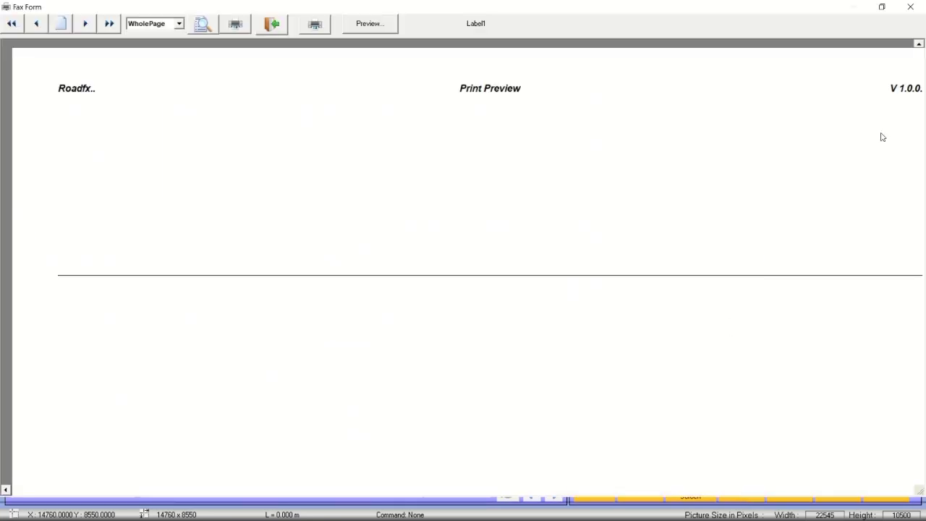
pyautogui.click(84, 23)
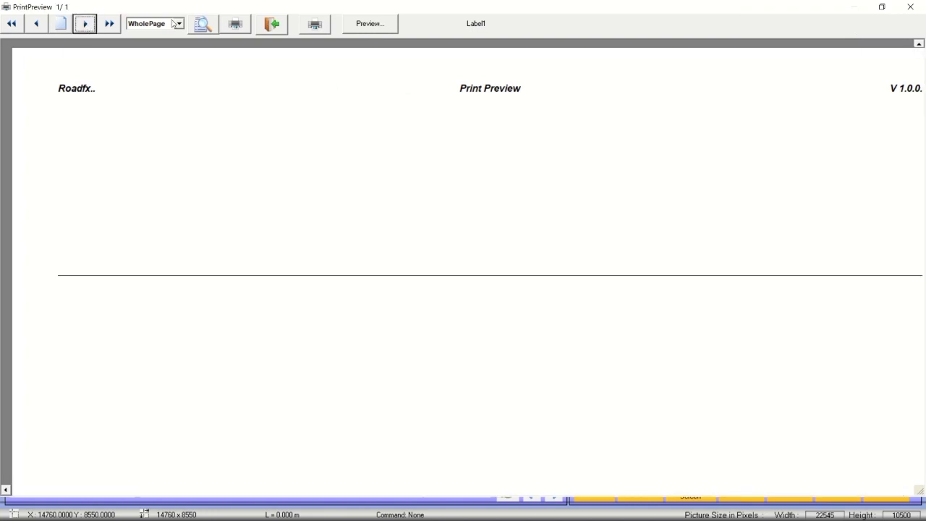
pyautogui.click(109, 24)
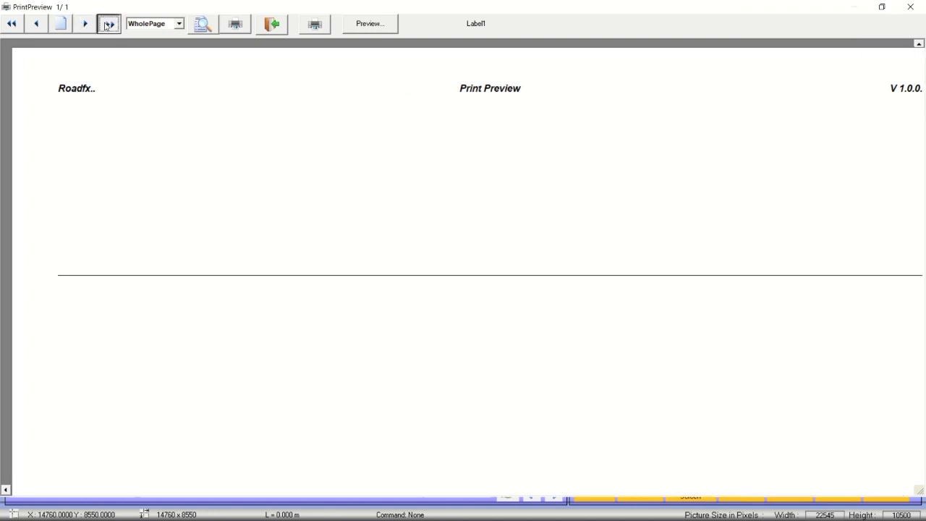
pyautogui.click(909, 7)
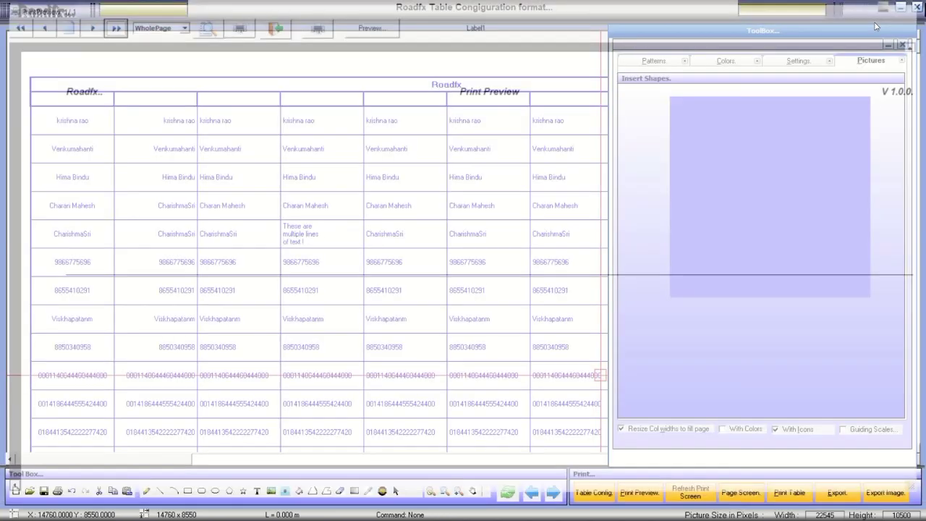
# Preview the table for printing, render its data page, and close the preview.
pyautogui.click(783, 495)
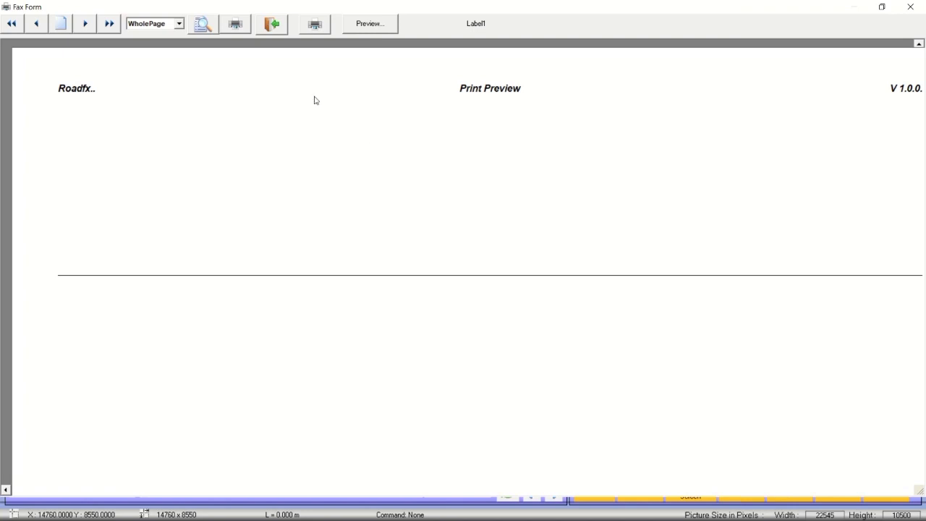
pyautogui.click(95, 26)
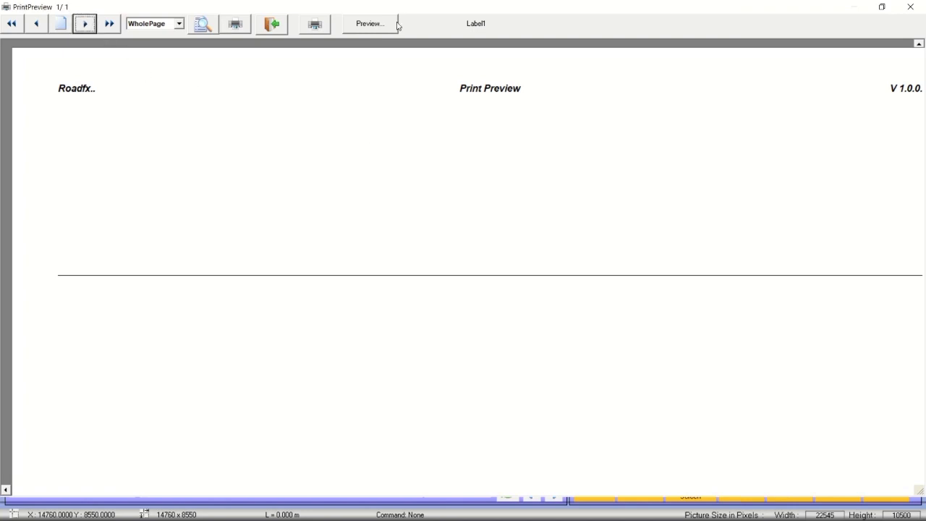
pyautogui.click(369, 24)
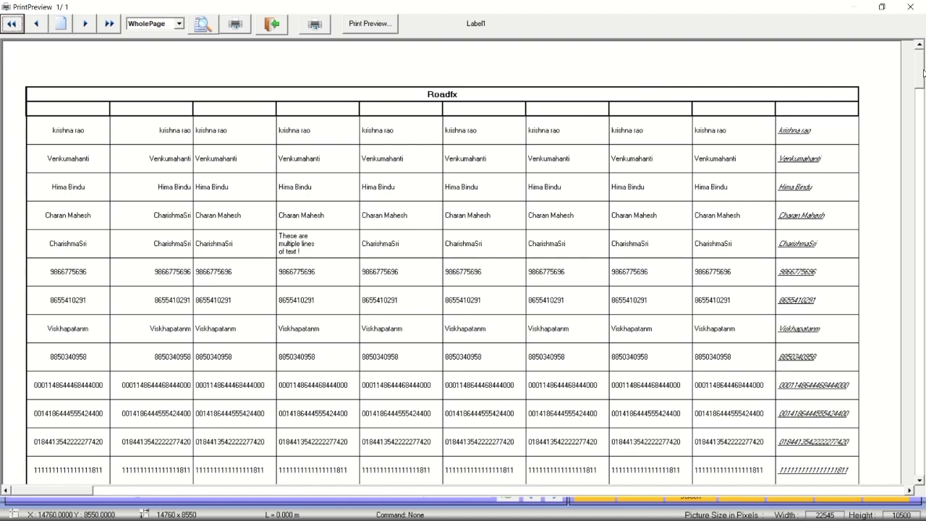
pyautogui.moveTo(923, 72)
pyautogui.mouseDown()
pyautogui.moveTo(919, 348)
pyautogui.moveTo(911, 84)
pyautogui.mouseUp()
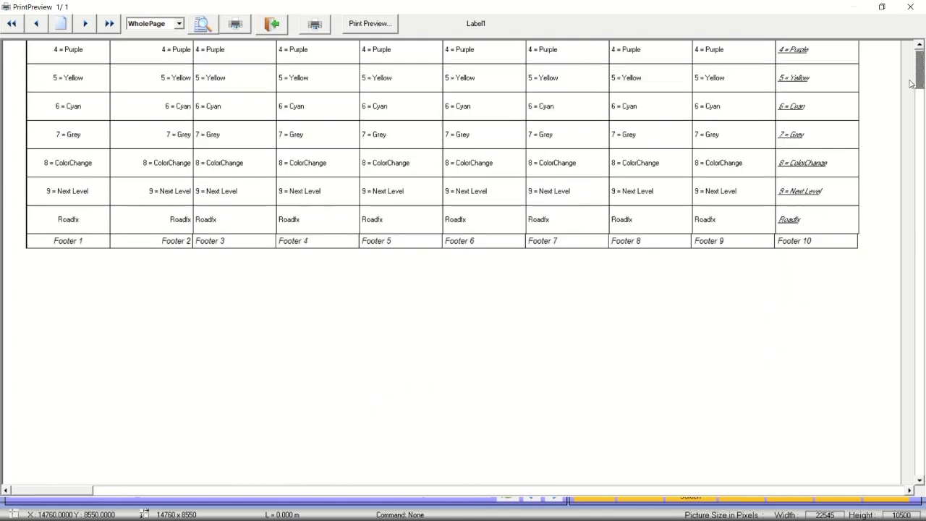
pyautogui.click(911, 6)
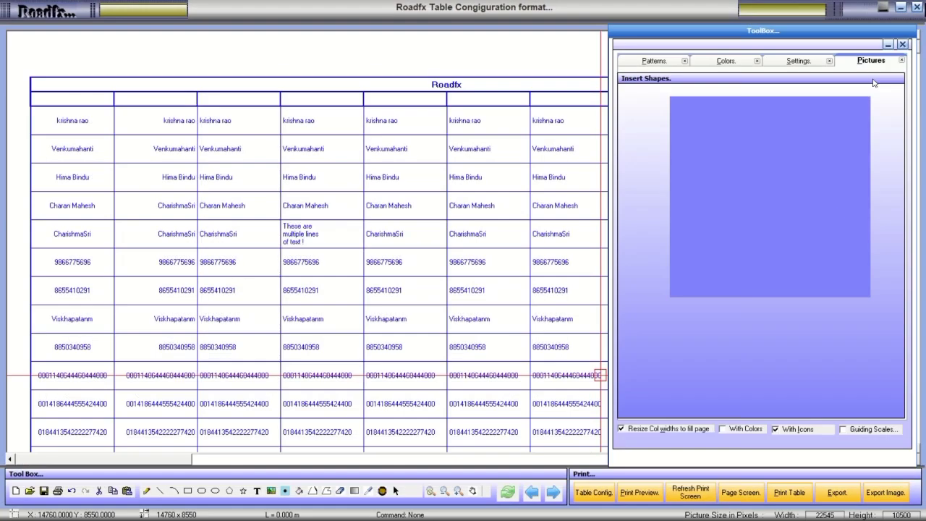
# Render the table's Fax Form preview and close it.
pyautogui.click(745, 498)
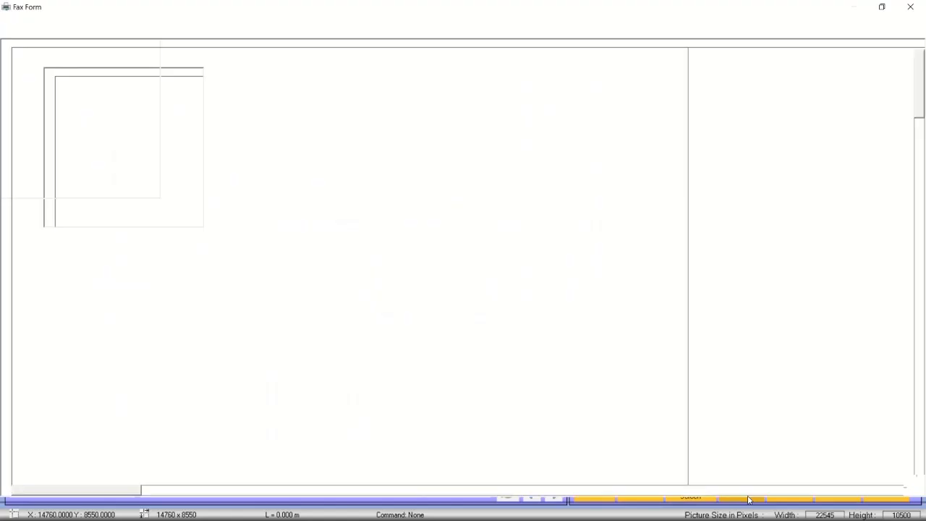
pyautogui.click(379, 31)
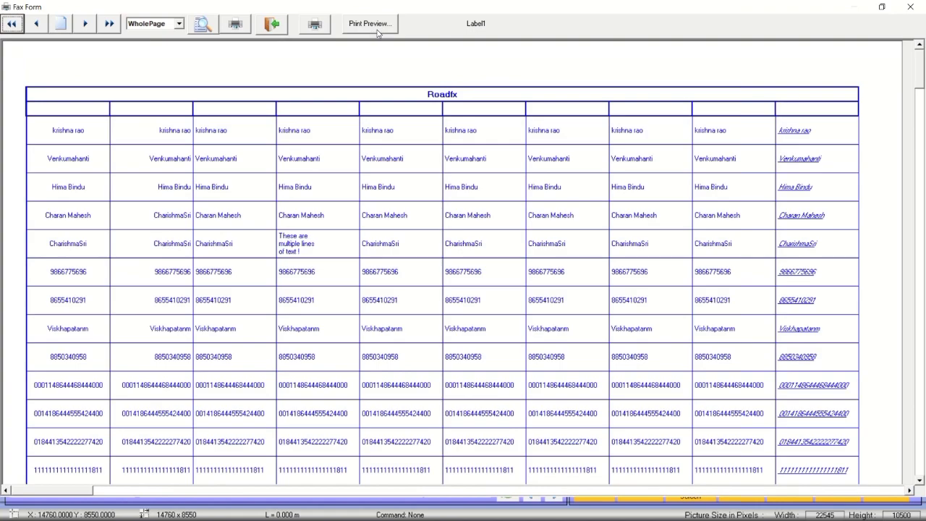
pyautogui.click(911, 7)
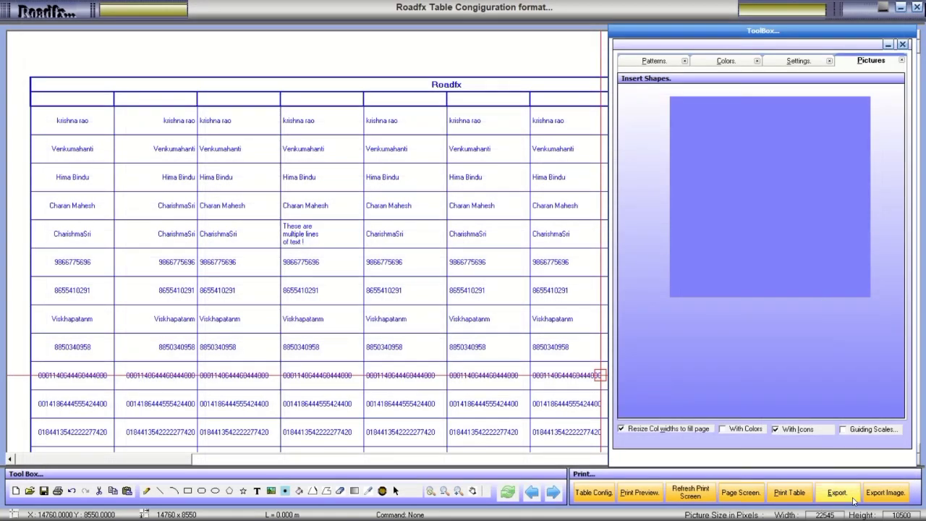
pyautogui.click(876, 498)
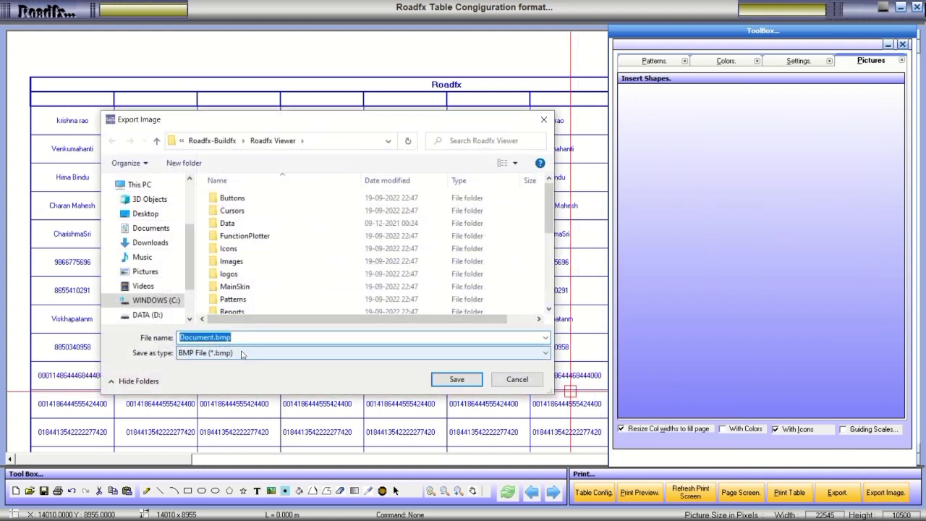
pyautogui.click(243, 353)
pyautogui.click(244, 352)
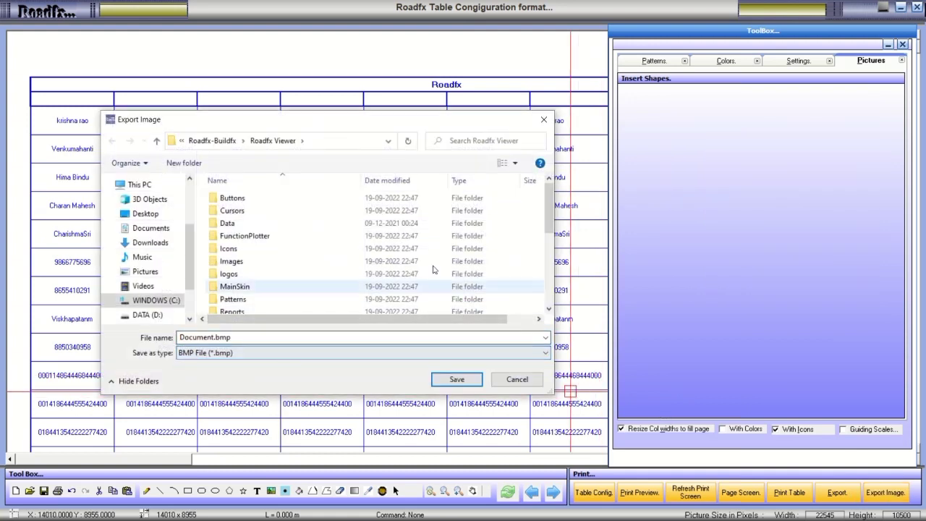
pyautogui.click(544, 119)
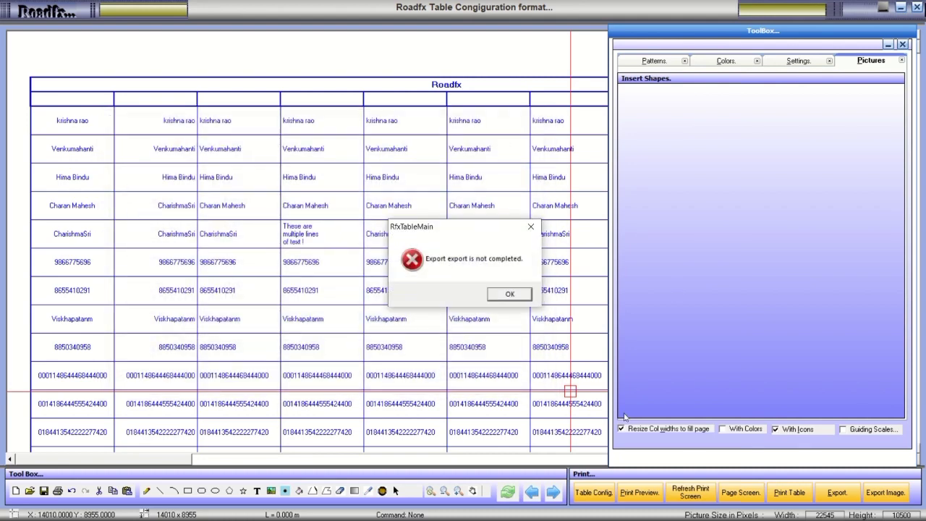
pyautogui.click(510, 294)
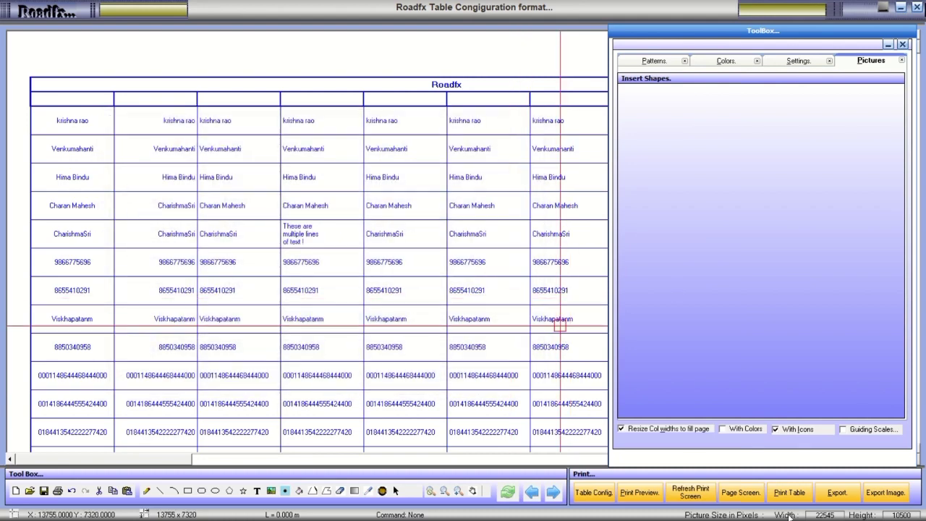
pyautogui.click(834, 496)
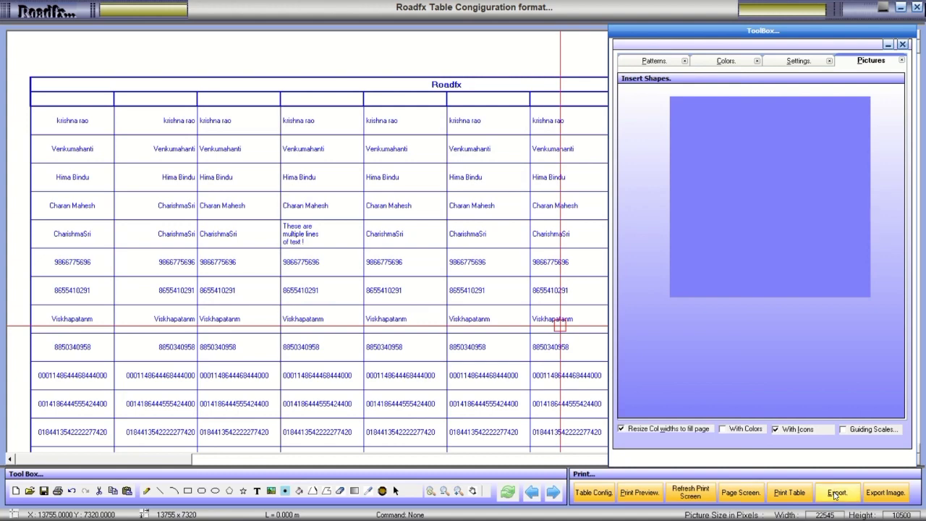
# Maximize Book2, then close Book2 and Book1 and exit Microsoft Excel.
pyautogui.click(282, 168)
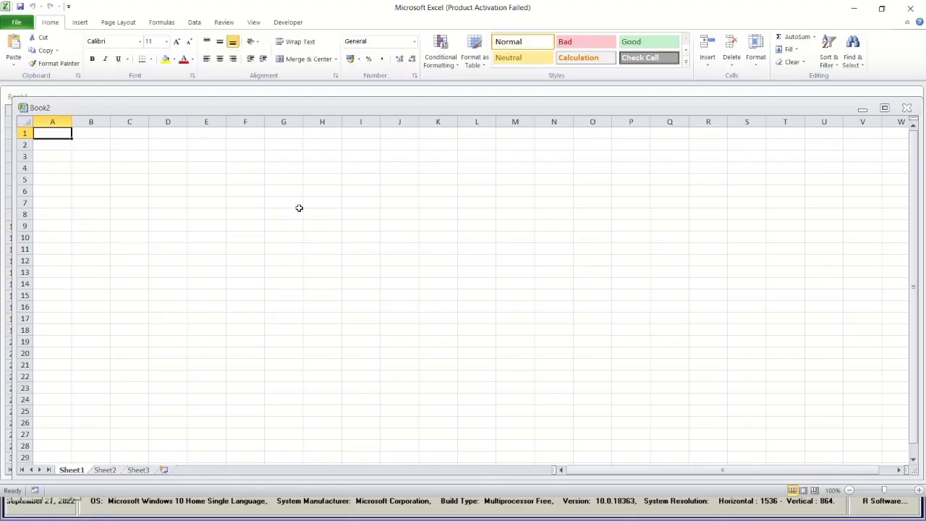
pyautogui.click(883, 109)
pyautogui.click(318, 161)
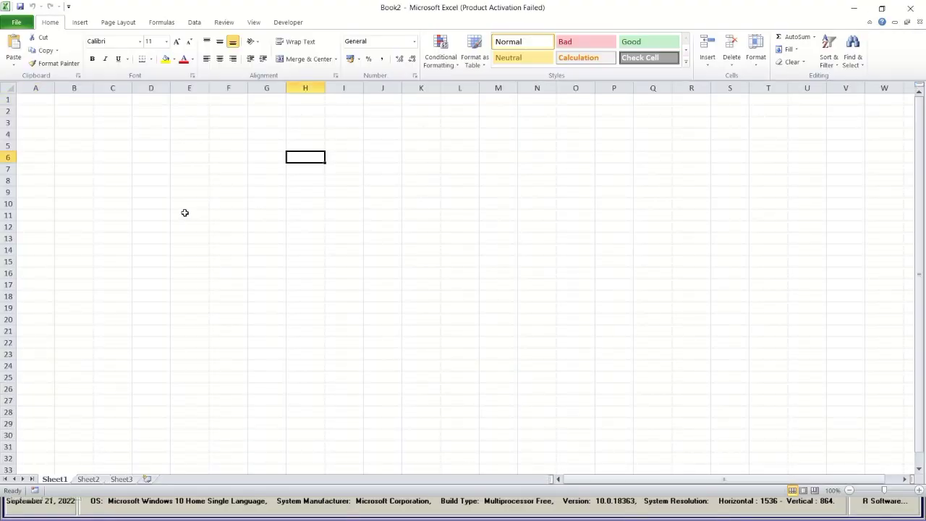
pyautogui.scroll(-5, 181, 231)
pyautogui.scroll(5, 191, 312)
pyautogui.click(910, 8)
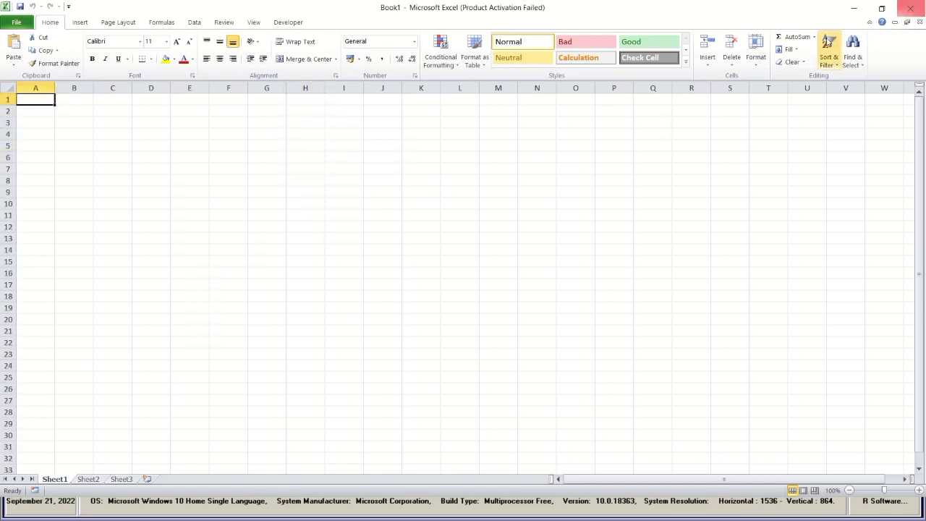
pyautogui.click(911, 8)
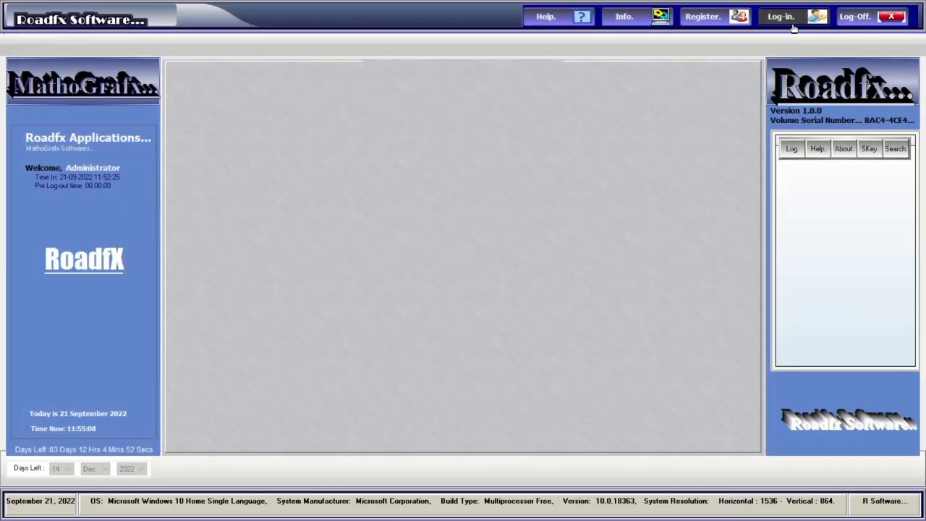
# Log in as administrator with the password and launch Roadfx Road Viewer.
pyautogui.click(789, 17)
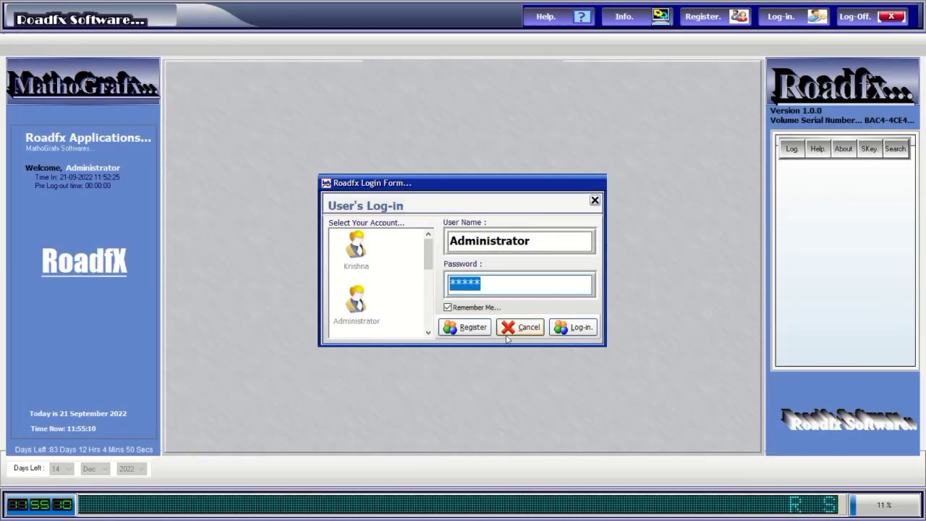
pyautogui.write('****')
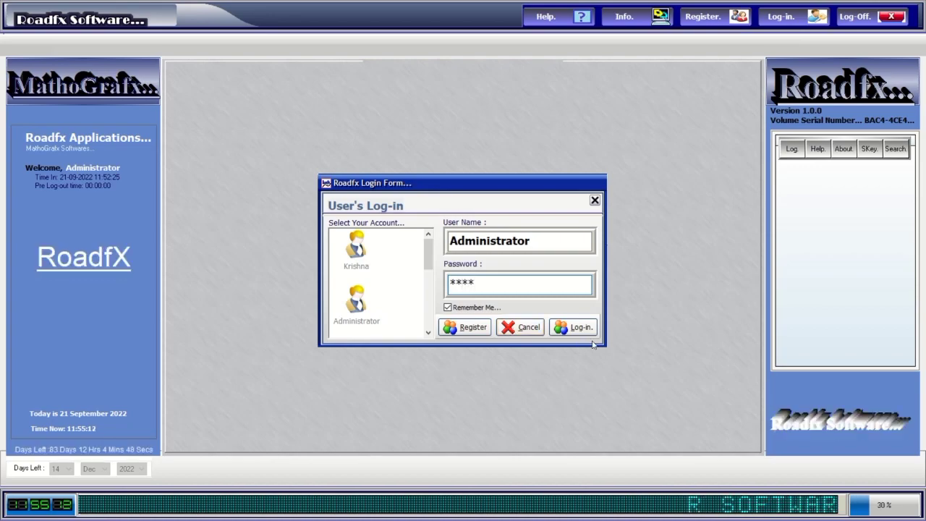
pyautogui.click(583, 329)
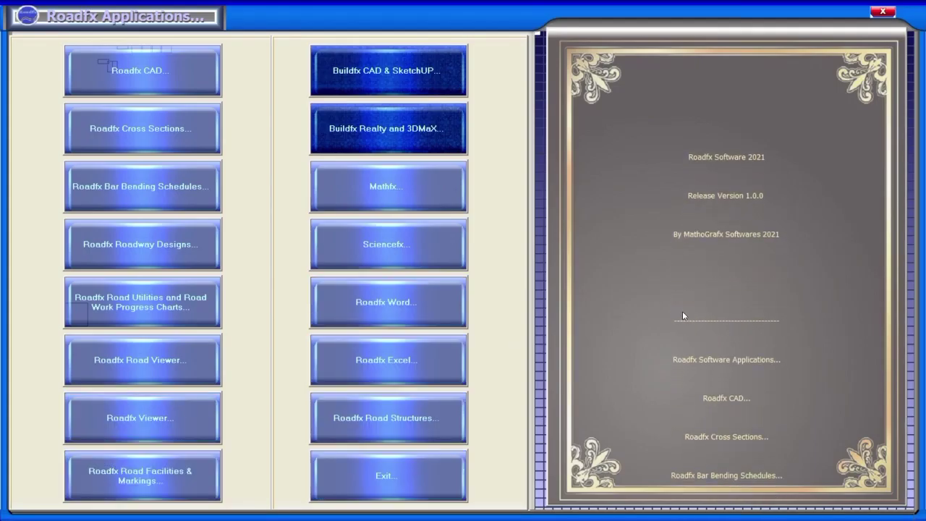
pyautogui.click(185, 358)
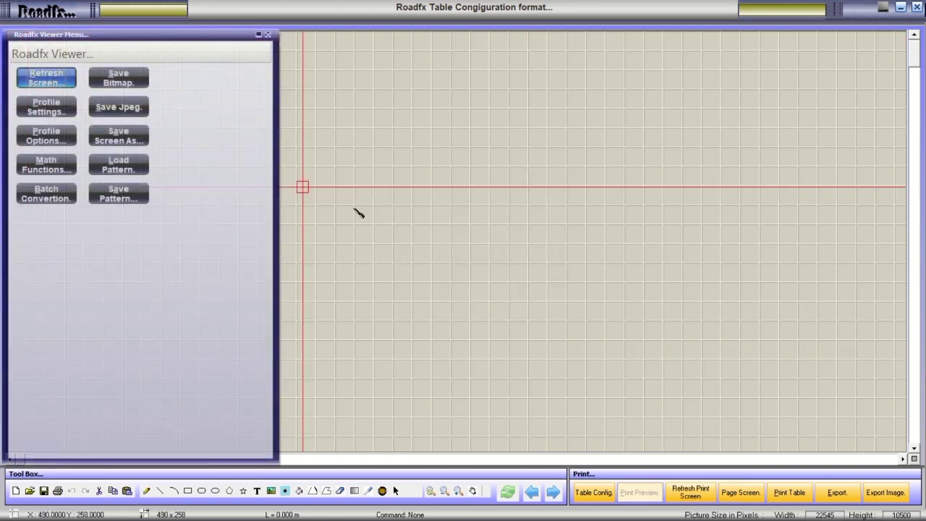
# Open the ToolBox, browse its Colors, Patterns and Settings pages, and end on Pictures.
pyautogui.click(46, 79)
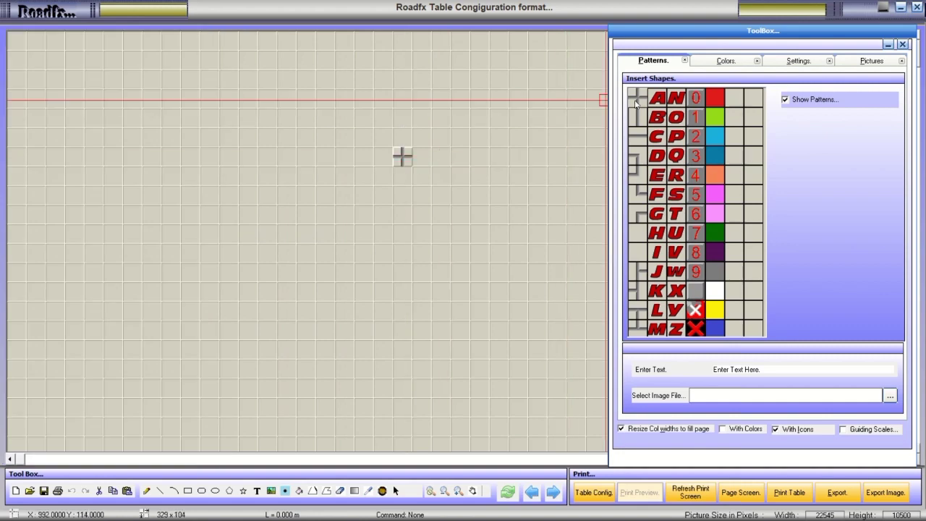
pyautogui.click(721, 61)
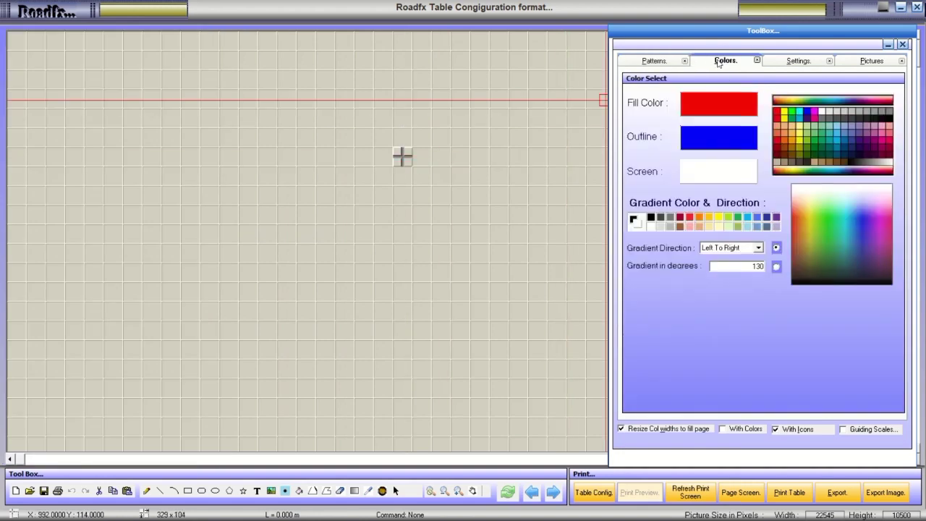
pyautogui.click(666, 63)
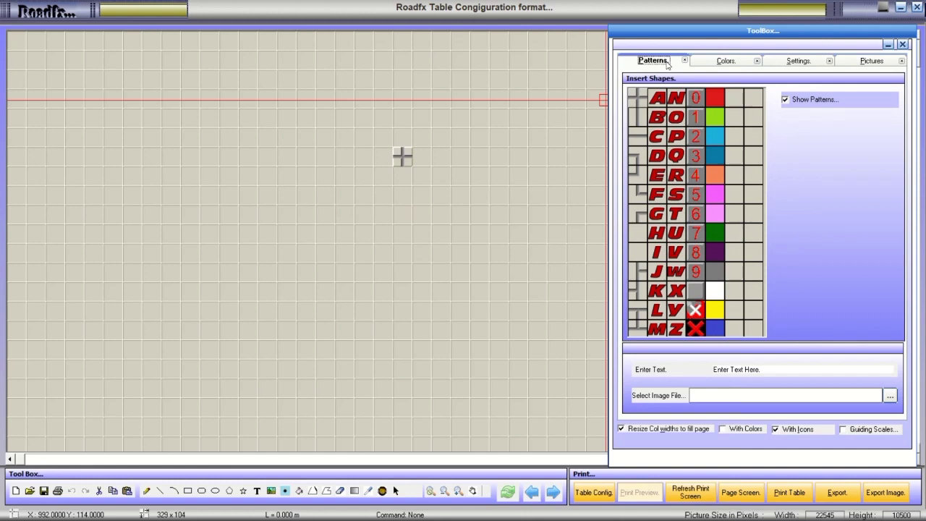
pyautogui.click(710, 64)
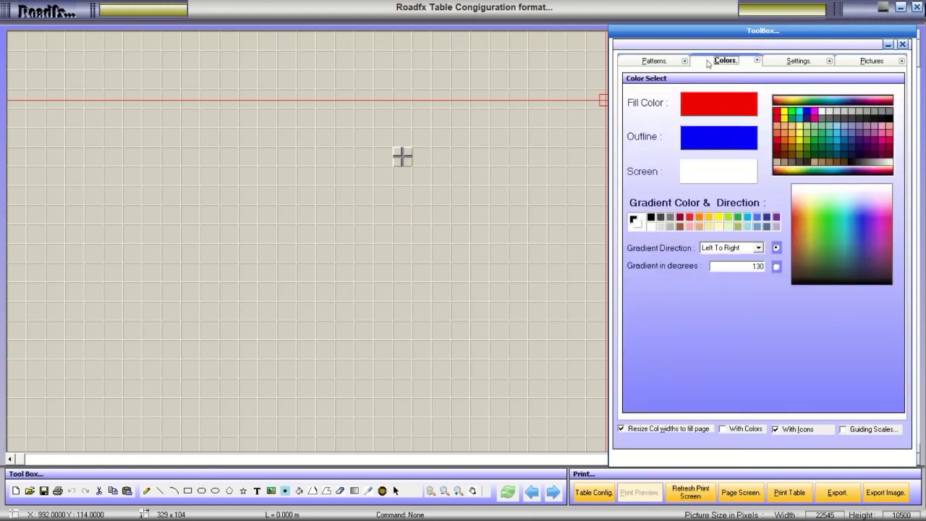
pyautogui.click(781, 63)
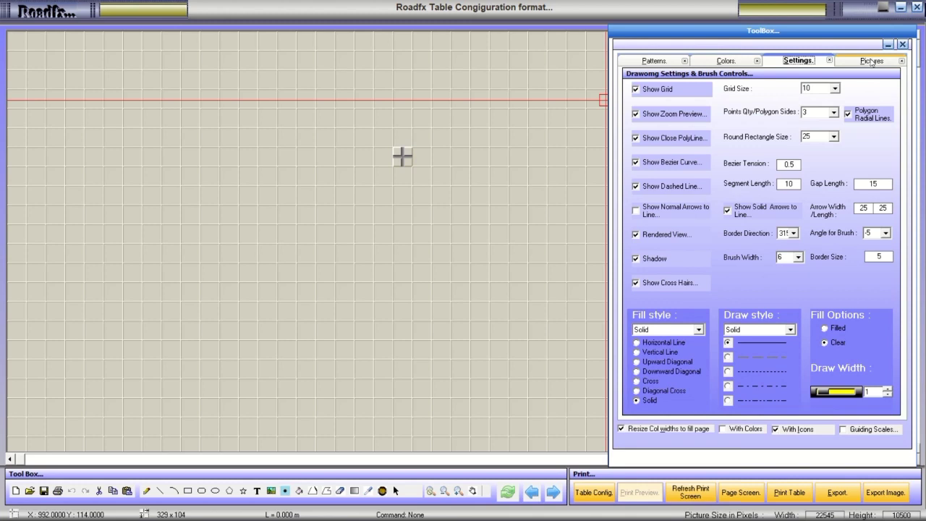
pyautogui.click(872, 62)
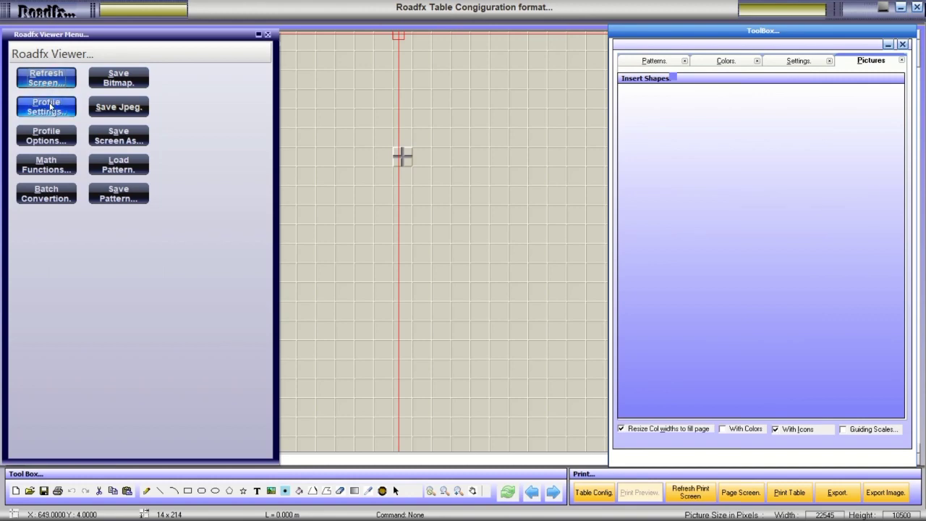
# Open and close the Profile Settings and Profile Options windows.
pyautogui.click(48, 107)
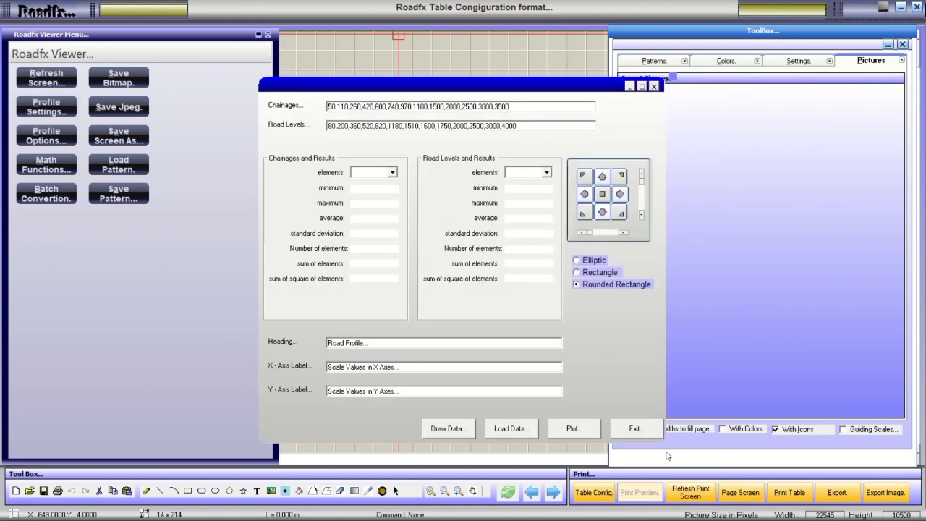
pyautogui.click(641, 430)
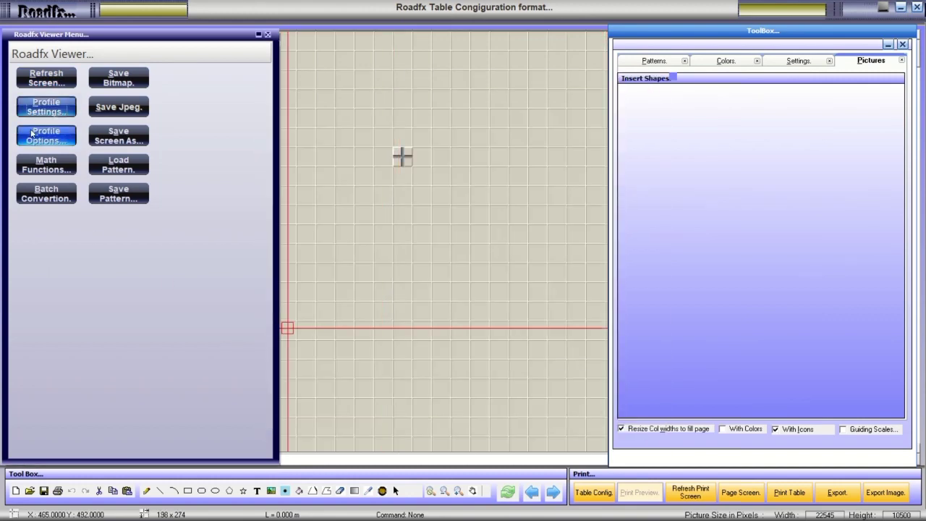
pyautogui.click(38, 137)
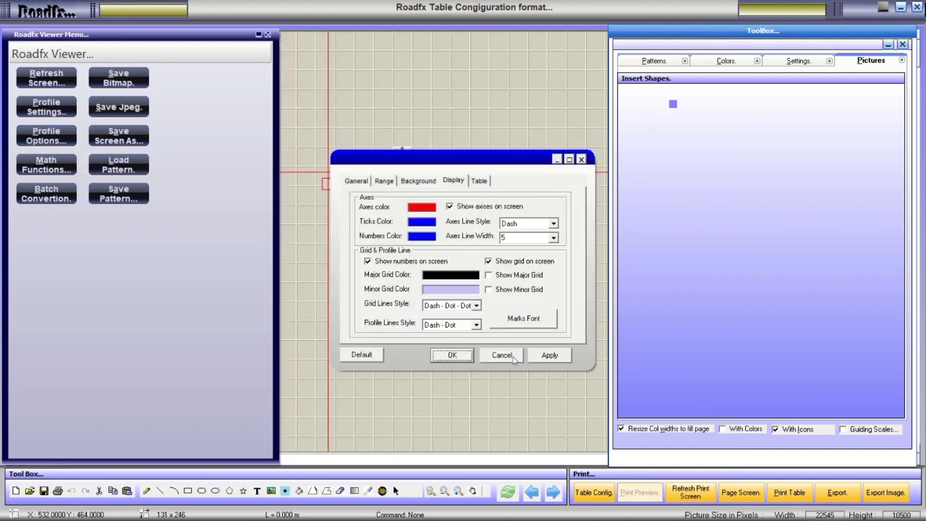
pyautogui.click(503, 356)
# Plot Trigonometric, Linear and Polar curves in Math Functions, then close the plotter.
pyautogui.click(32, 169)
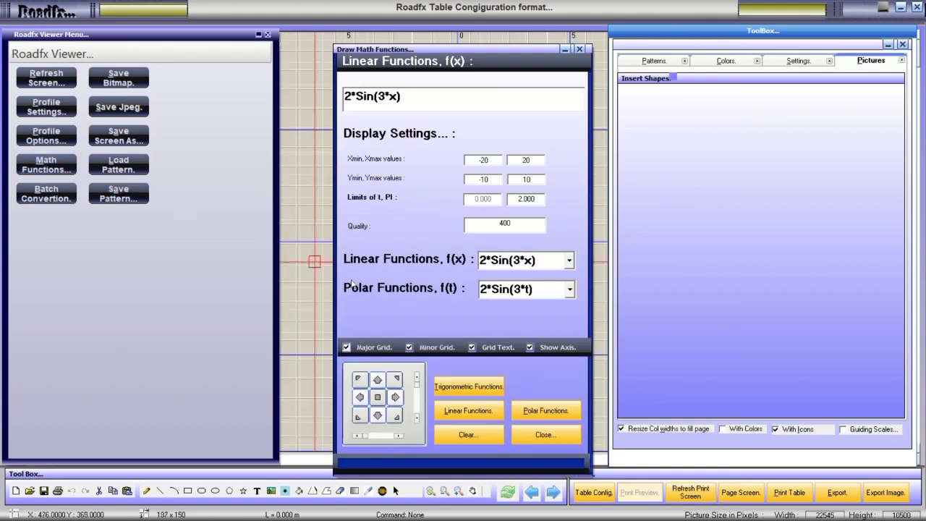
pyautogui.click(458, 388)
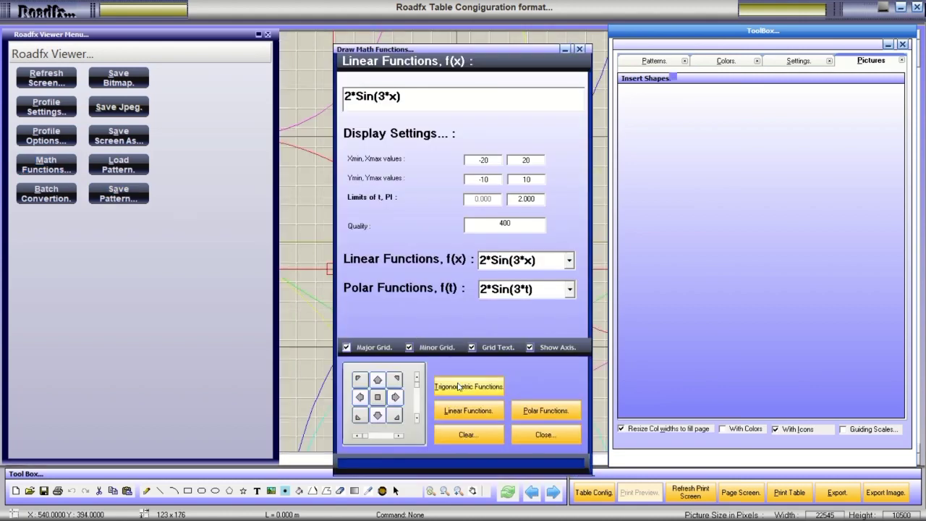
pyautogui.moveTo(473, 56); pyautogui.dragTo(780, 59)
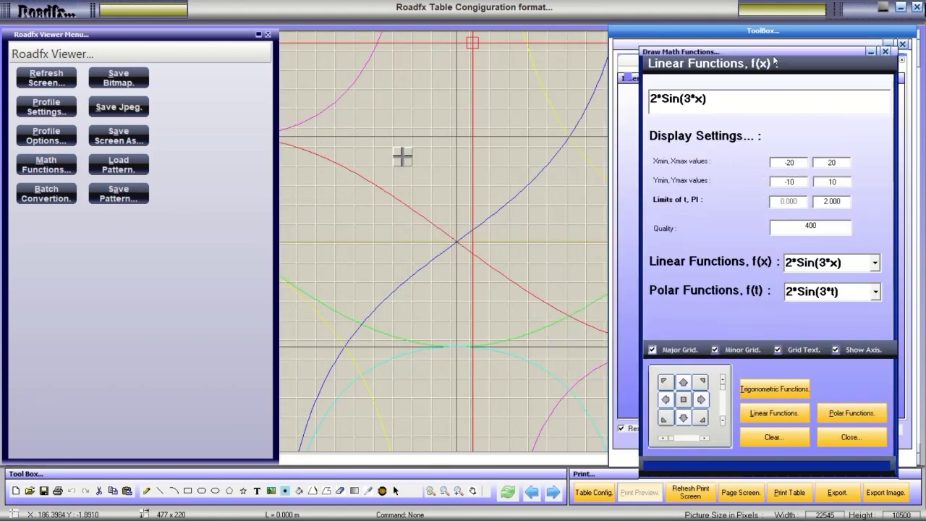
pyautogui.click(768, 416)
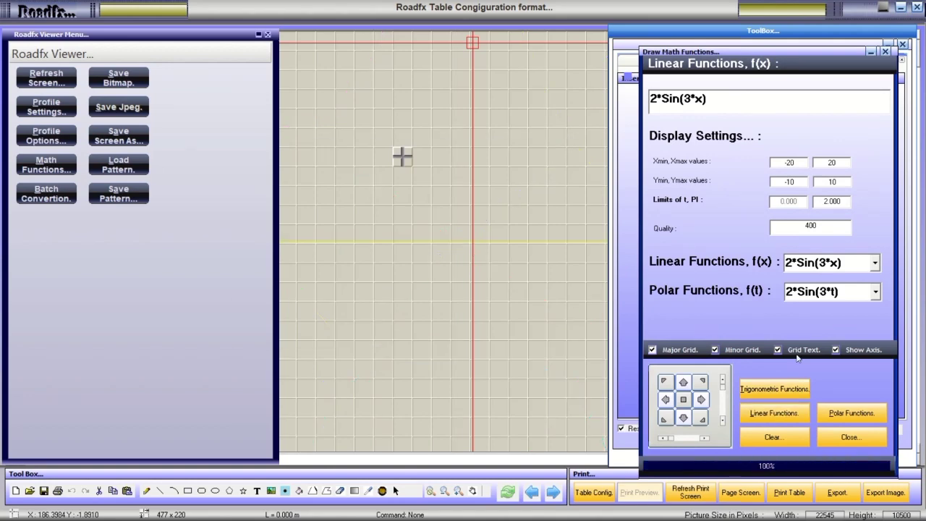
pyautogui.click(751, 392)
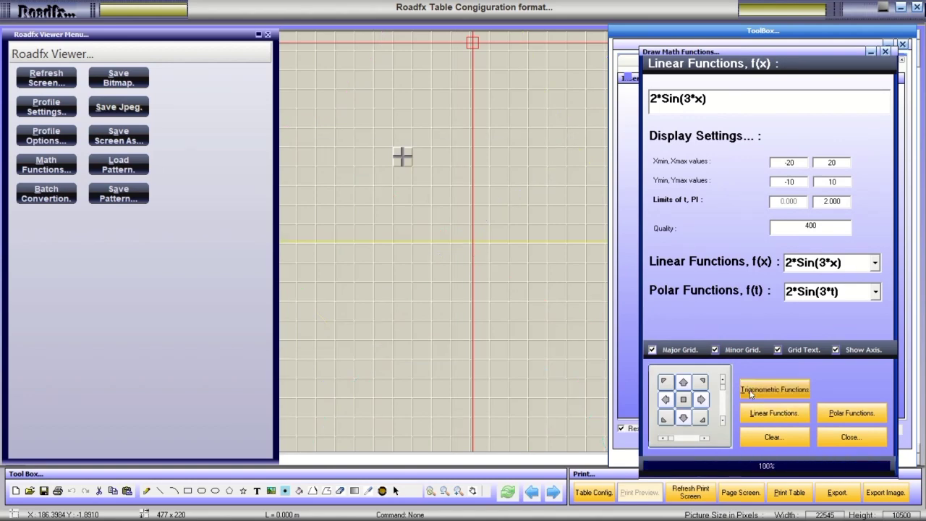
pyautogui.click(848, 413)
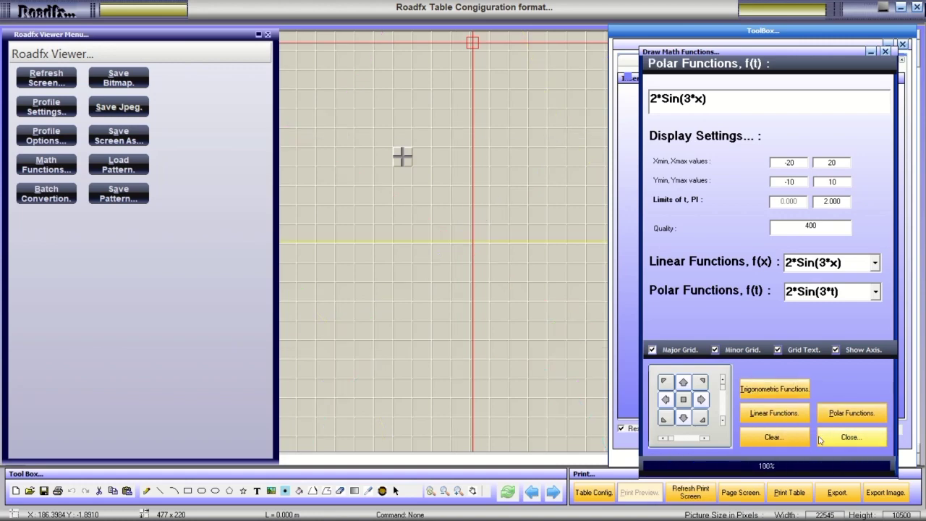
pyautogui.click(834, 440)
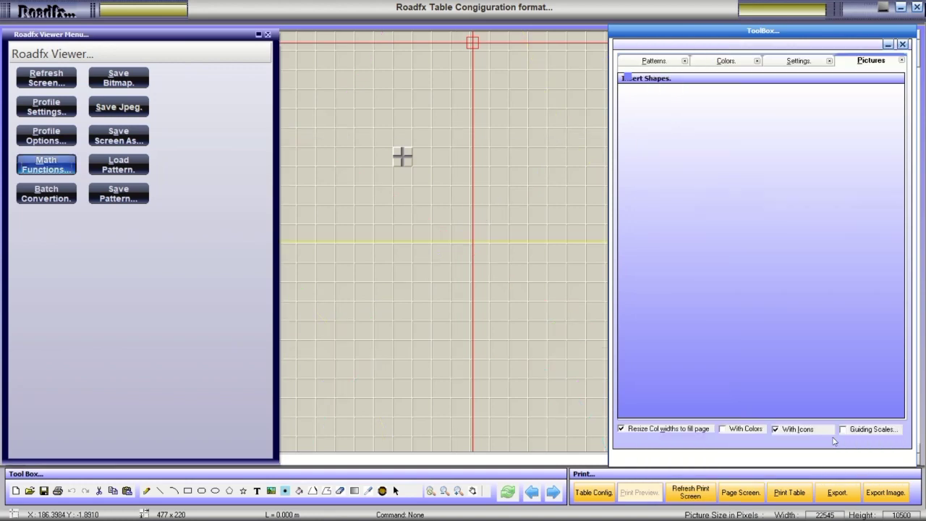
# Dismiss the error, try Batch Convertion on Background1.bmp, then bring up Load Pattern's file window.
pyautogui.click(48, 200)
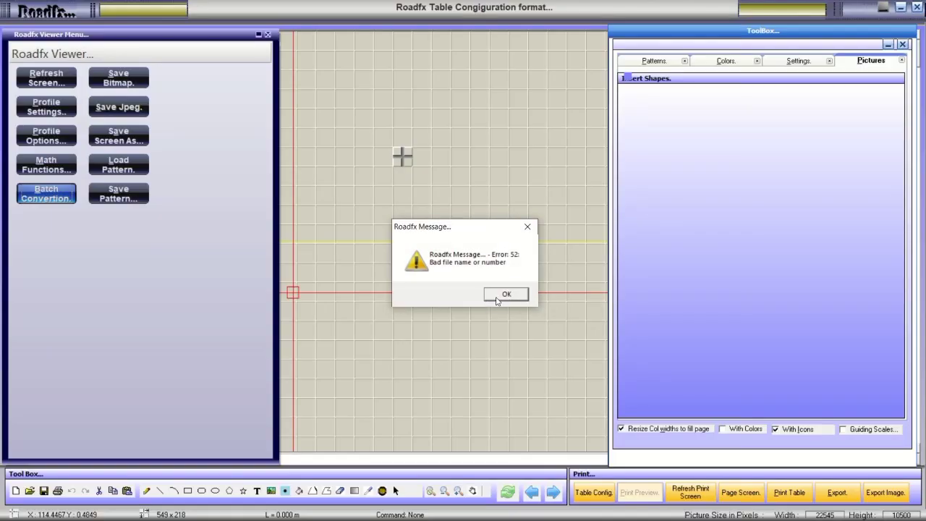
pyautogui.click(497, 298)
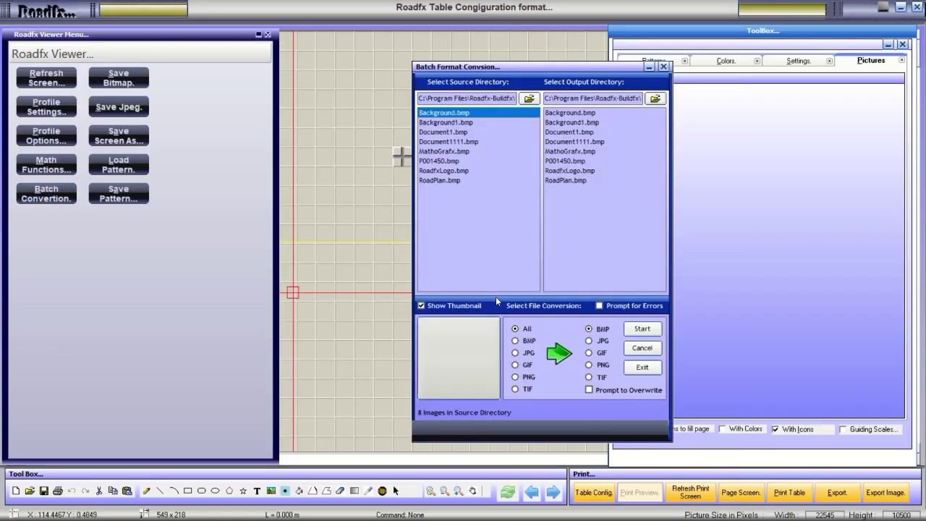
pyautogui.click(459, 123)
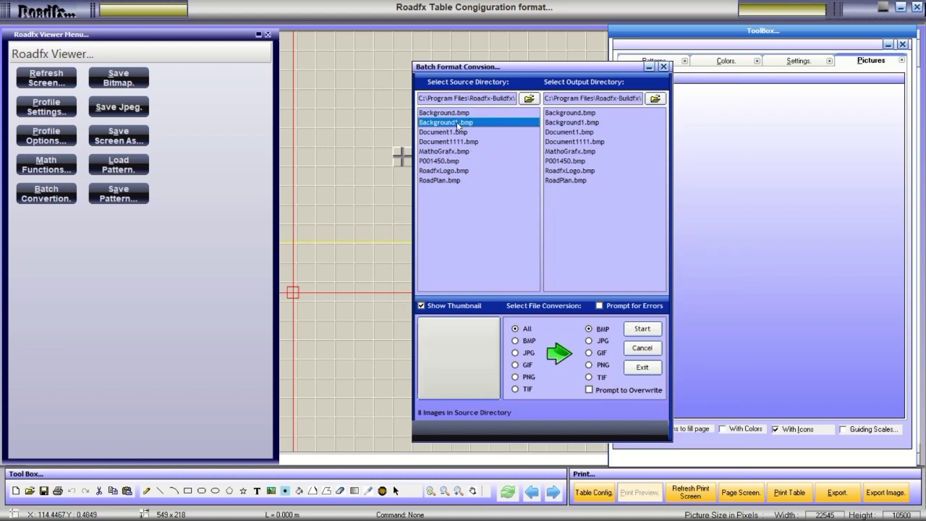
pyautogui.click(663, 67)
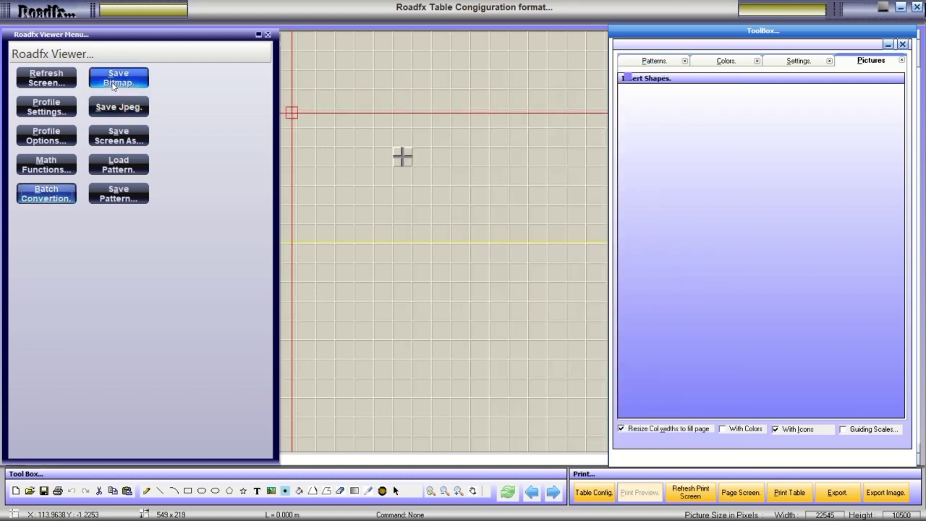
pyautogui.click(118, 165)
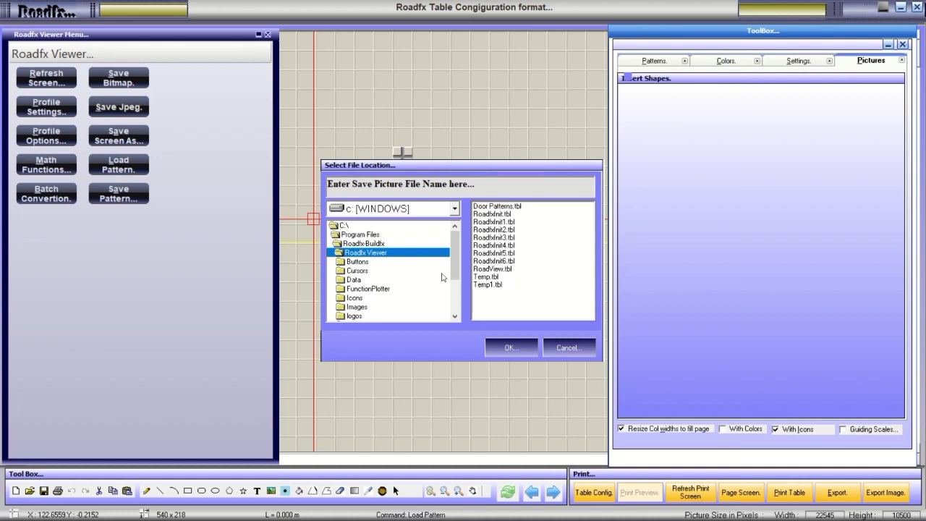
# Open the Patterns folder and try loading RoadfxInit3.tbl.
pyautogui.moveTo(456, 261); pyautogui.dragTo(454, 280)
pyautogui.click(367, 299)
pyautogui.doubleClick(367, 298)
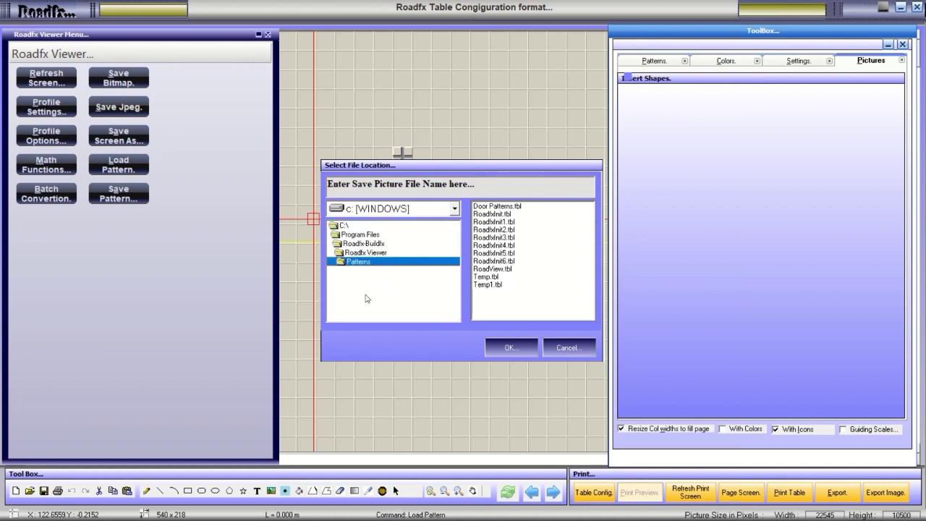
pyautogui.click(493, 238)
pyautogui.click(509, 348)
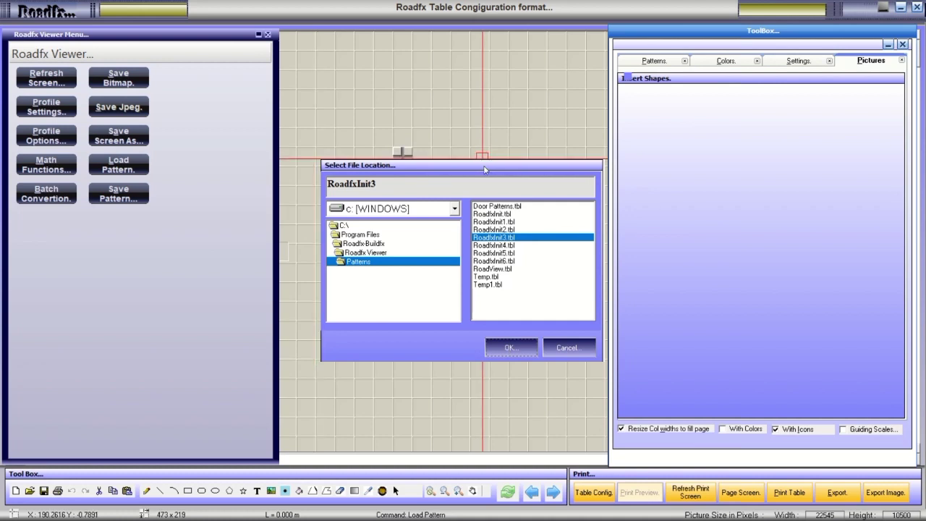
# Navigate Roadfx Viewer > Patterns again and select Temp1.tbl as the file to load.
pyautogui.moveTo(487, 165); pyautogui.dragTo(429, 144)
pyautogui.click(432, 263)
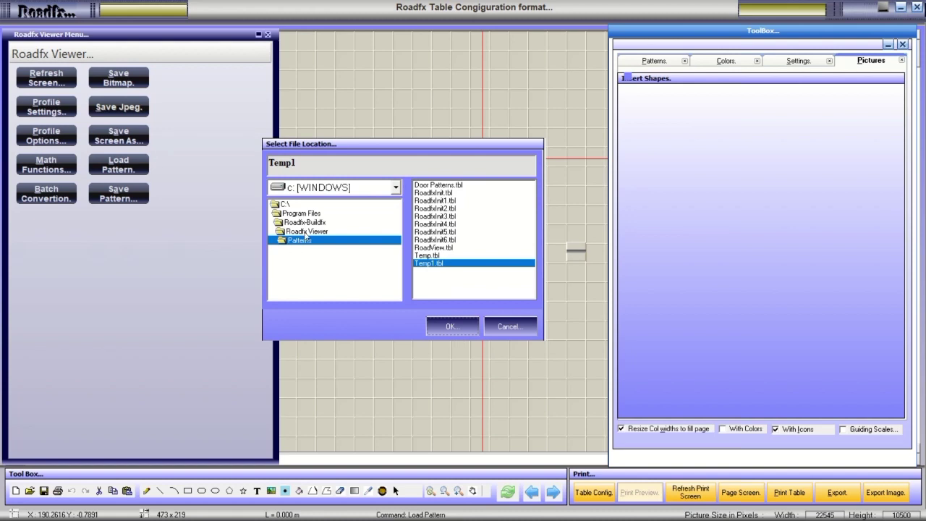
pyautogui.click(306, 232)
pyautogui.doubleClick(306, 233)
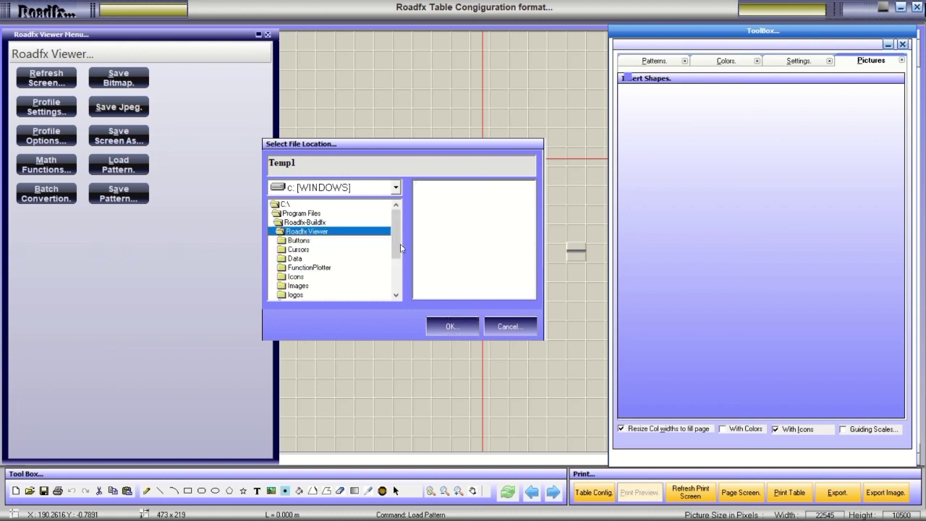
pyautogui.scroll(-3, 354, 267)
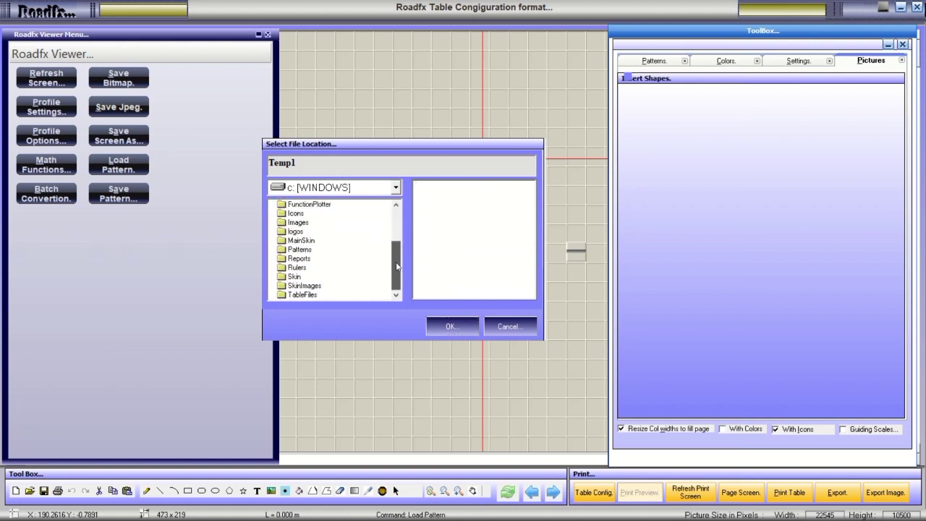
pyautogui.doubleClick(301, 250)
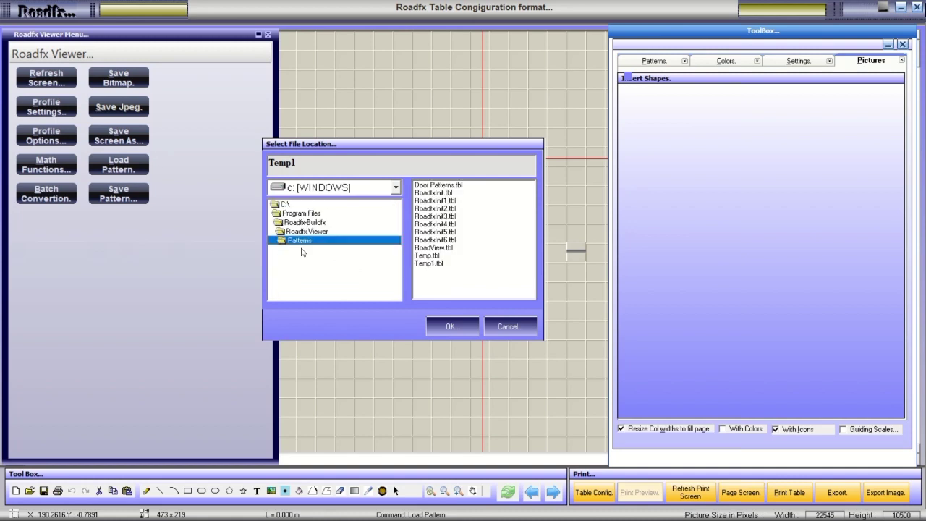
pyautogui.click(422, 264)
# Load Temp1, close the Viewer Menu, and draw a large red rectangle on the canvas.
pyautogui.click(467, 319)
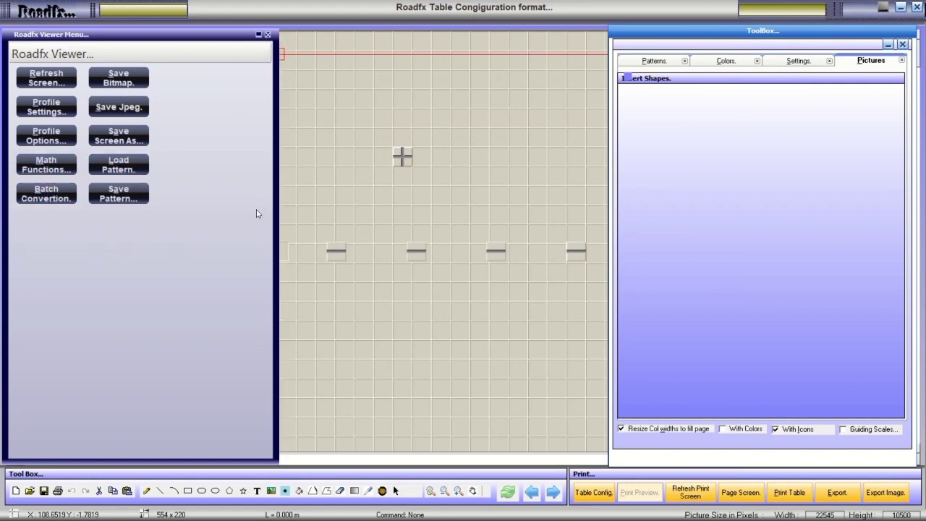
pyautogui.click(267, 35)
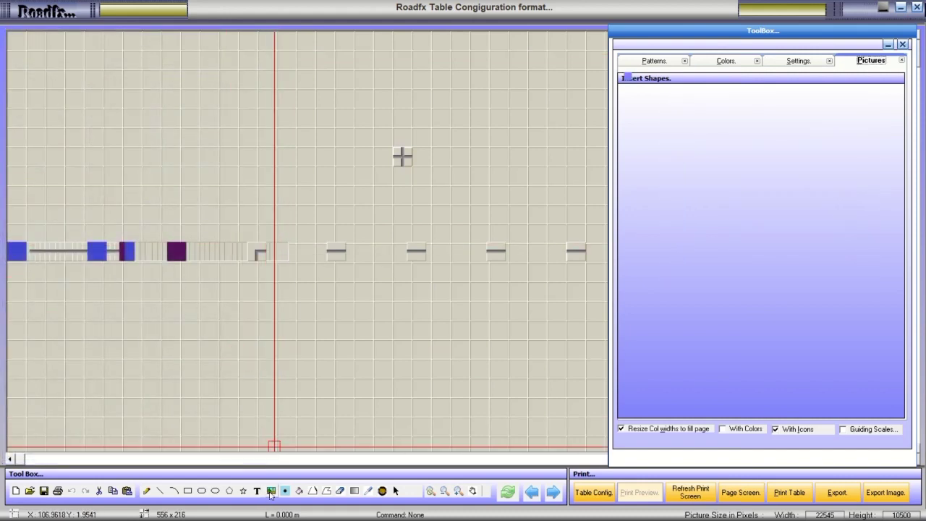
pyautogui.click(201, 491)
pyautogui.moveTo(174, 161); pyautogui.dragTo(434, 335)
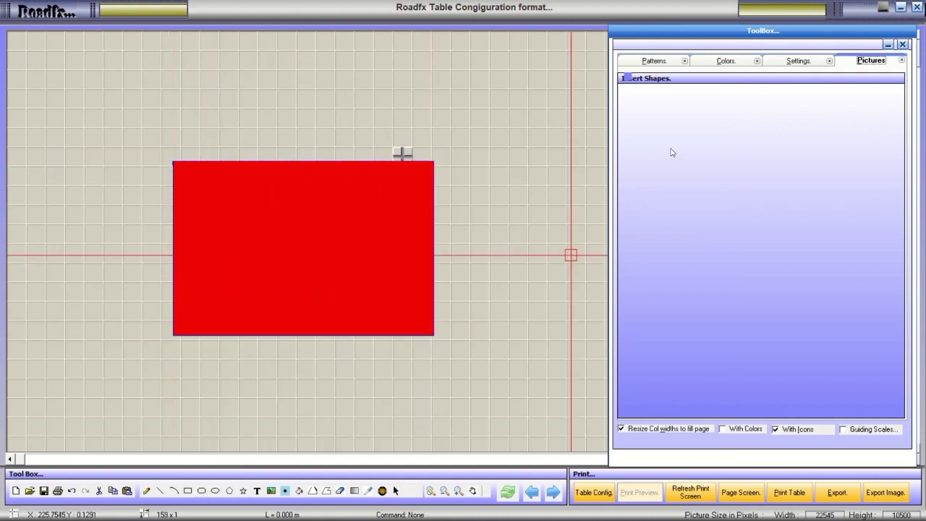
pyautogui.click(674, 67)
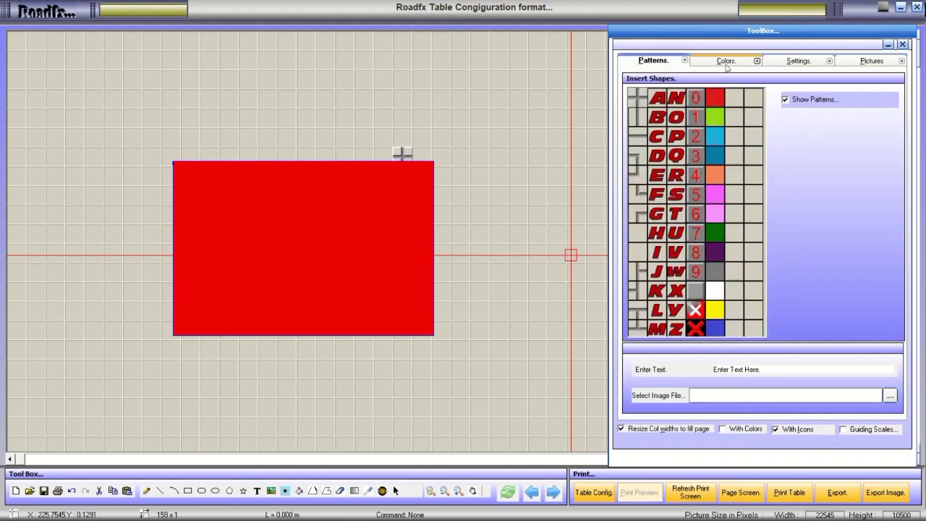
# Set fill colour to green, outline to light yellow and screen background to light grey.
pyautogui.click(726, 70)
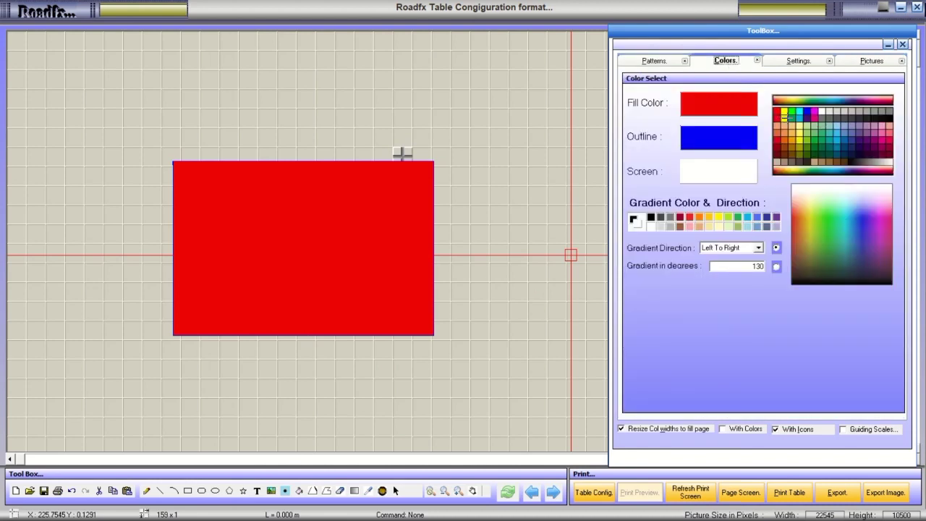
pyautogui.click(792, 112)
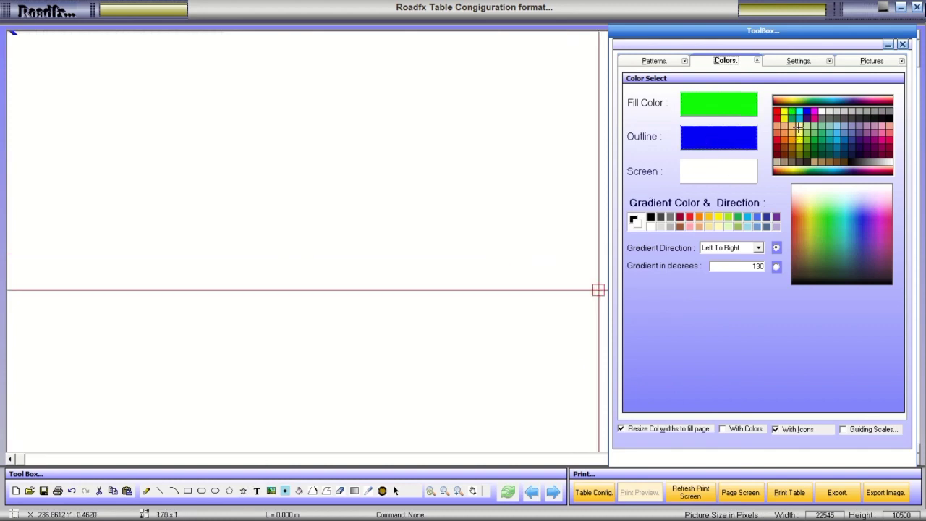
pyautogui.click(799, 127)
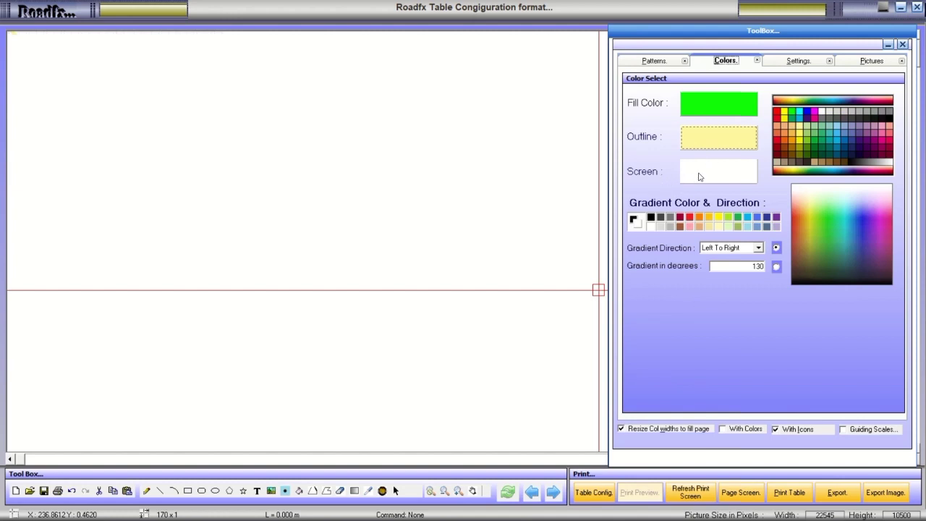
pyautogui.click(699, 176)
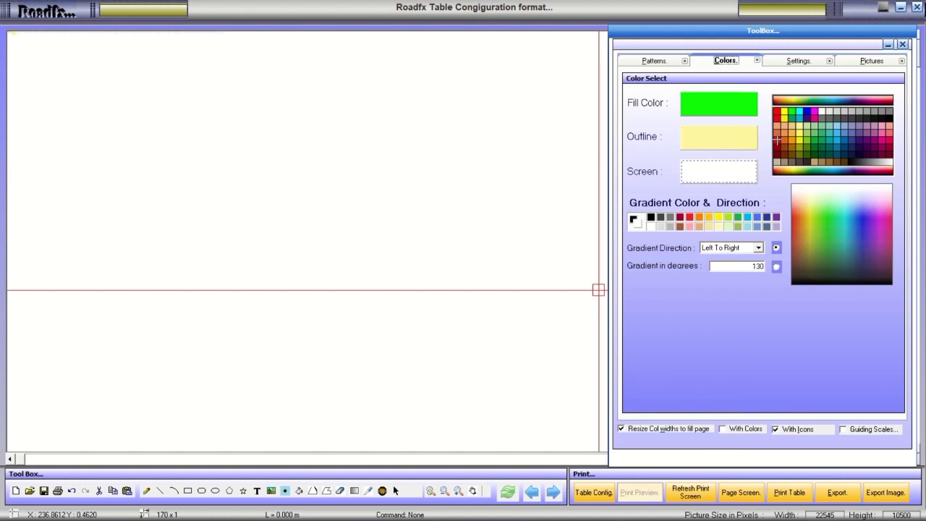
pyautogui.click(827, 110)
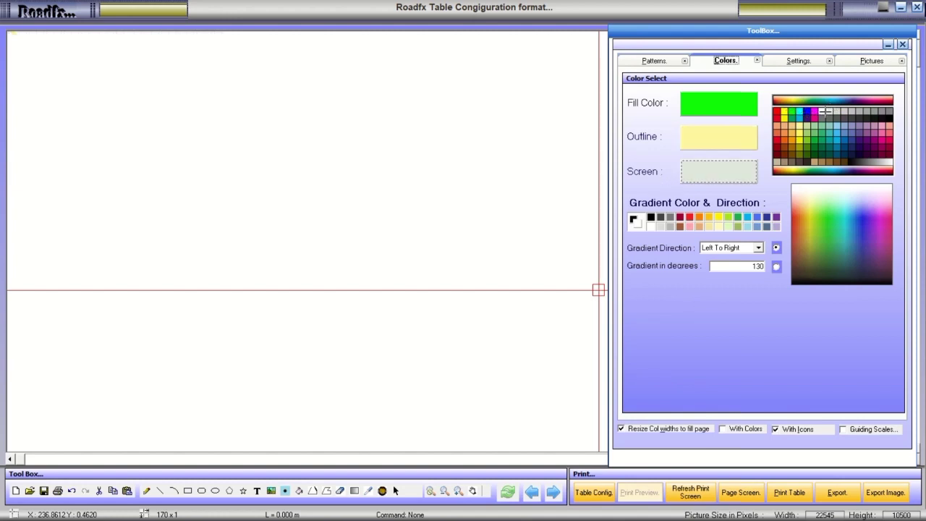
pyautogui.click(718, 168)
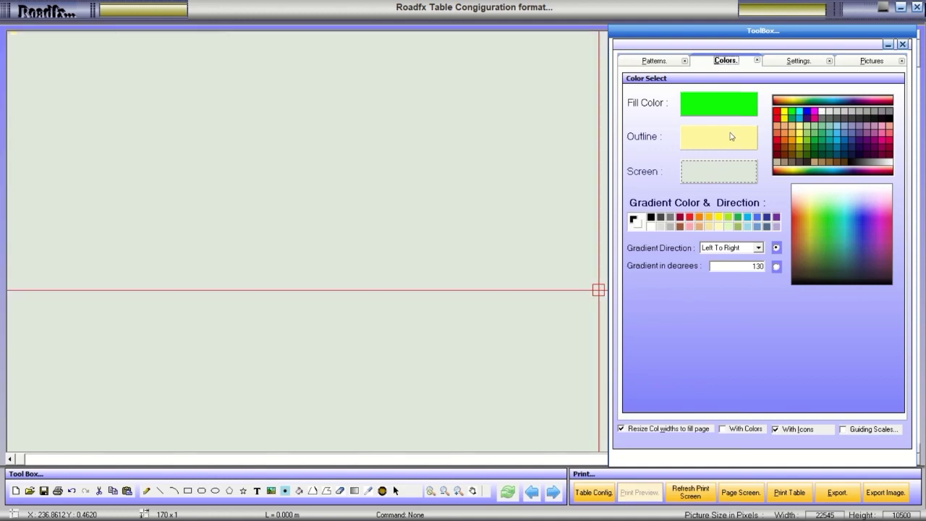
# Return to the outline colour setting and draw an open circle on the canvas.
pyautogui.click(731, 137)
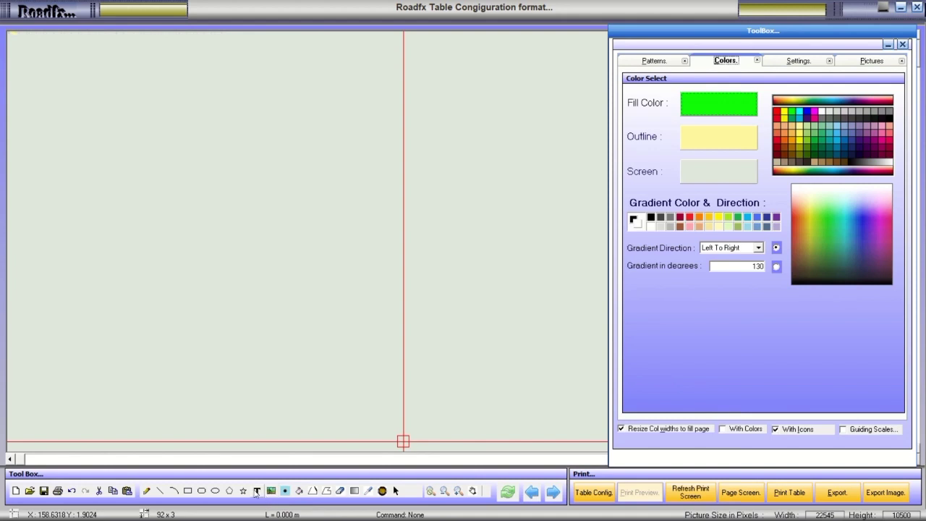
pyautogui.click(220, 492)
pyautogui.moveTo(215, 217); pyautogui.dragTo(426, 350)
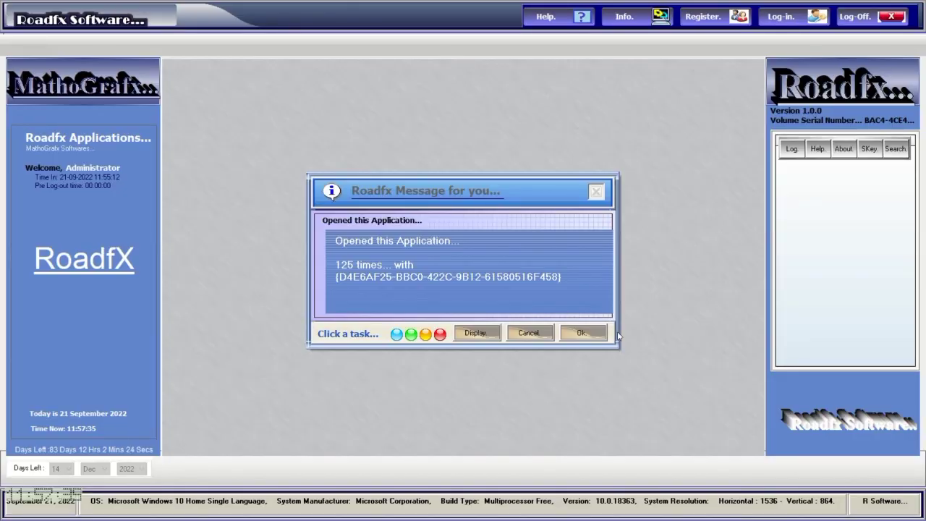
# Dismiss the 125-launches message and log in again to reach the drawing screen.
pyautogui.click(581, 332)
pyautogui.click(770, 25)
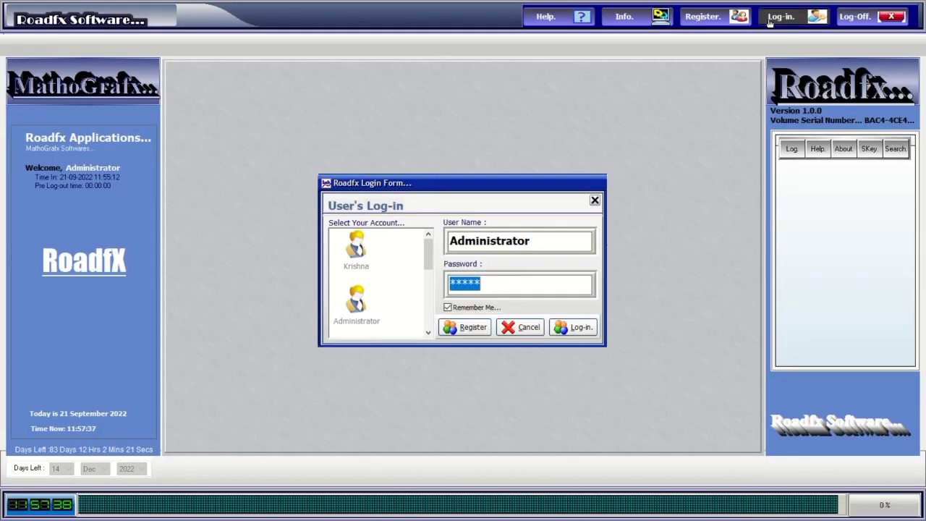
pyautogui.moveTo(418, 4)
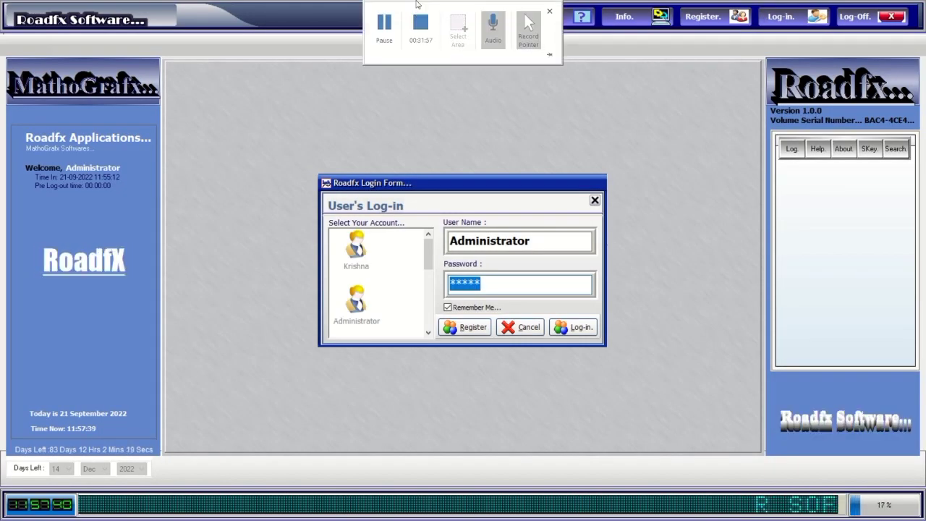
pyautogui.press('Return')
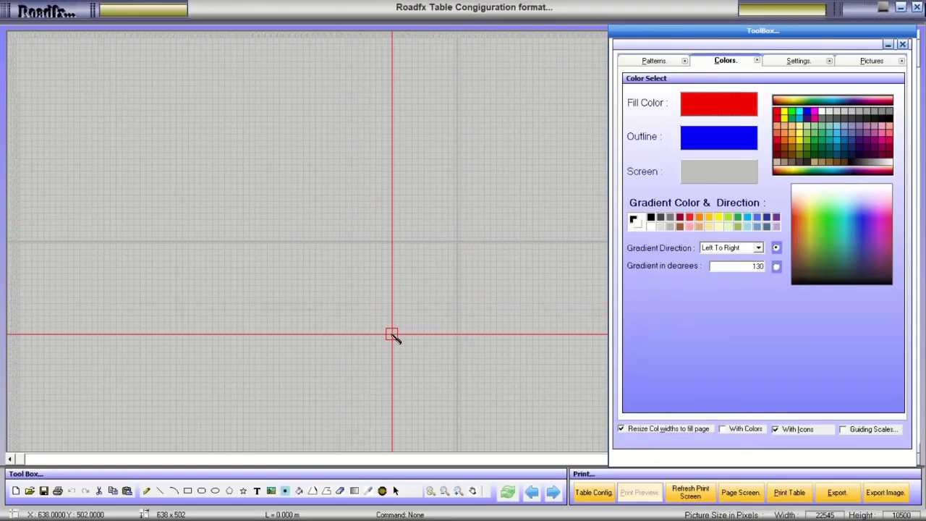
pyautogui.click(588, 495)
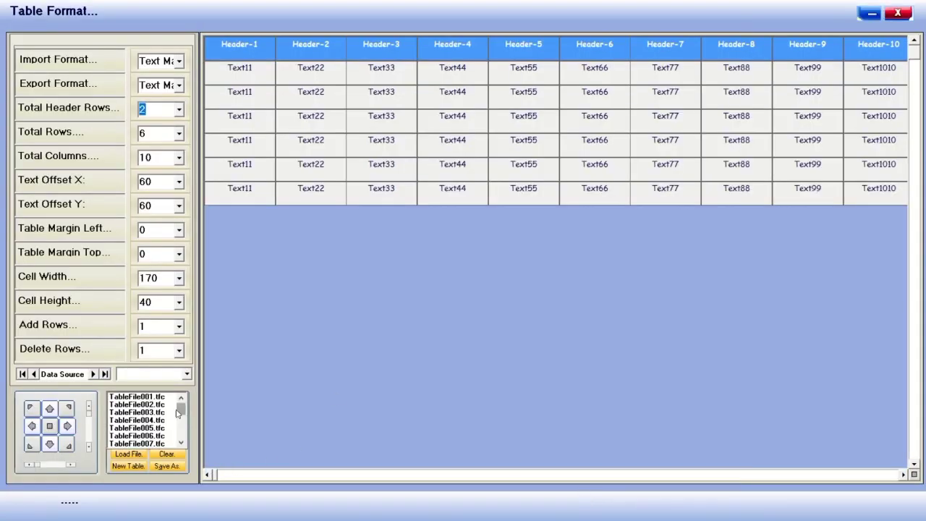
pyautogui.moveTo(181, 408); pyautogui.dragTo(183, 443)
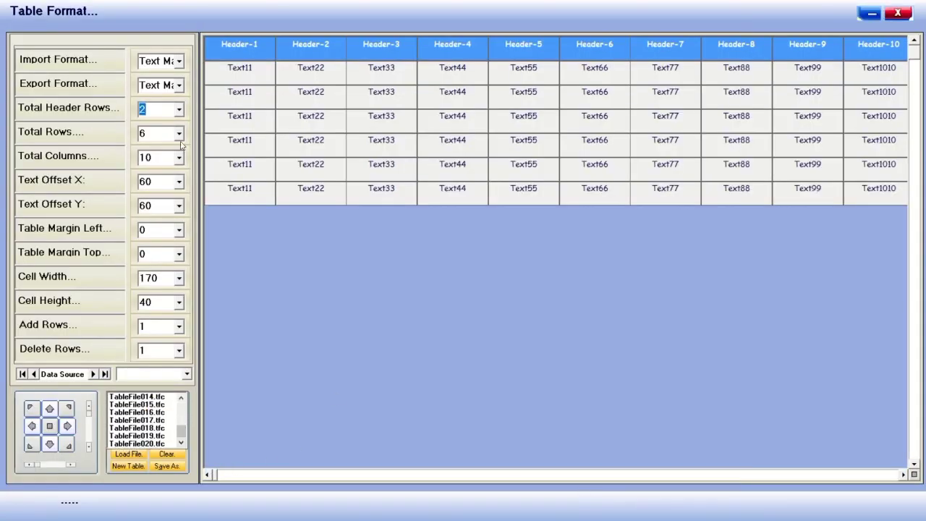
pyautogui.click(180, 62)
pyautogui.click(180, 62)
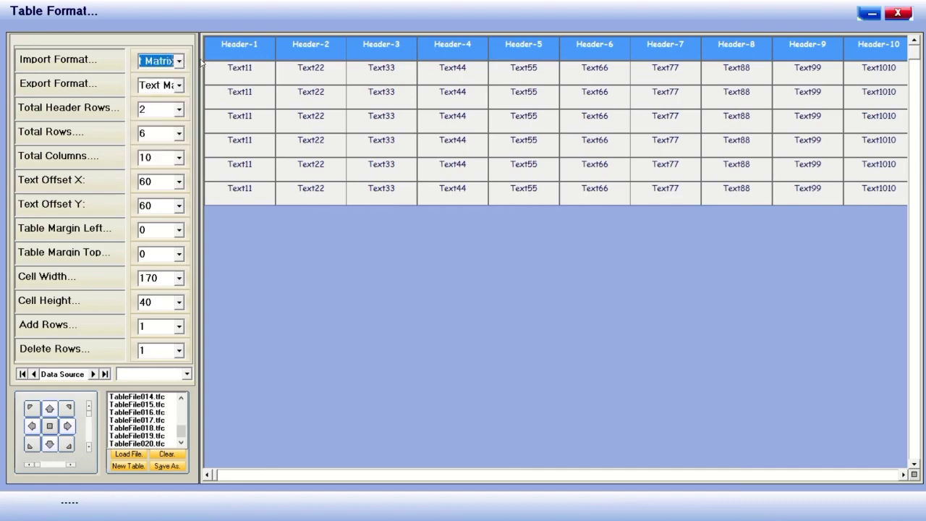
pyautogui.click(898, 12)
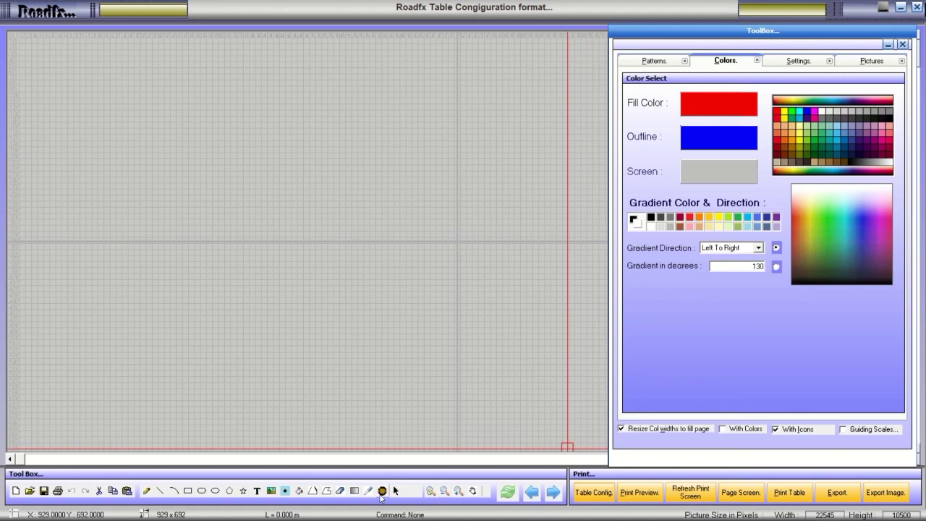
# Draw a red, blue-outlined gradient box in the middle of the canvas and show drawing settings.
pyautogui.click(382, 492)
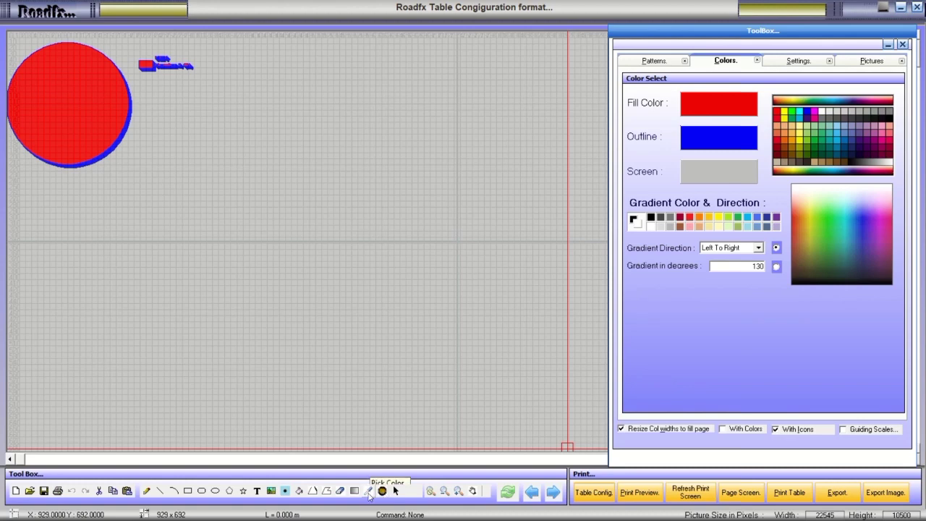
pyautogui.click(382, 492)
pyautogui.moveTo(318, 217); pyautogui.dragTo(545, 322)
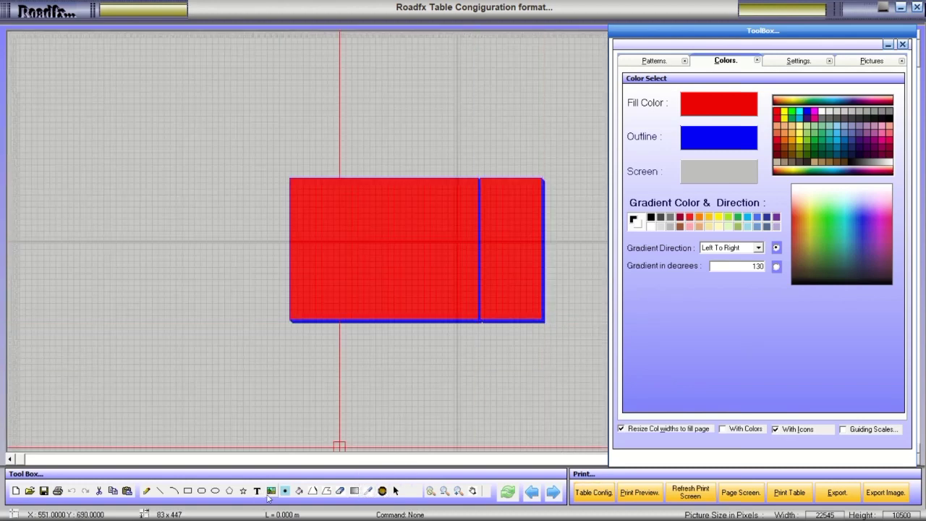
pyautogui.click(796, 61)
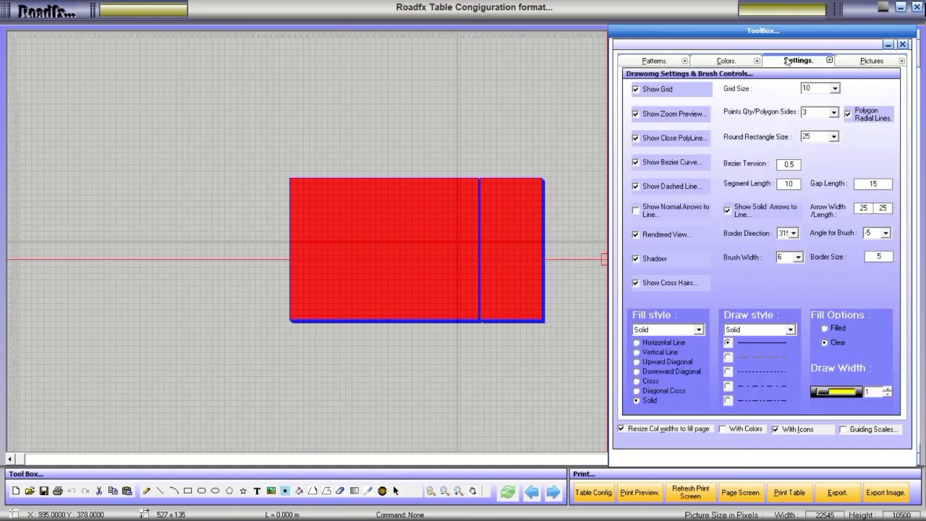
# Turn off rendered view, then draw a black-to-white gradient rectangle and a large blue polygon.
pyautogui.click(646, 234)
pyautogui.click(359, 495)
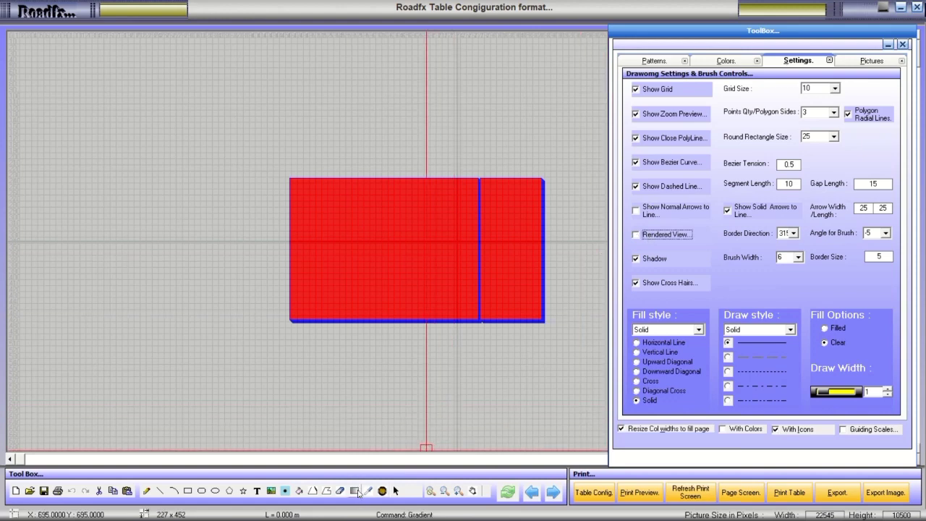
pyautogui.moveTo(207, 155); pyautogui.dragTo(400, 314)
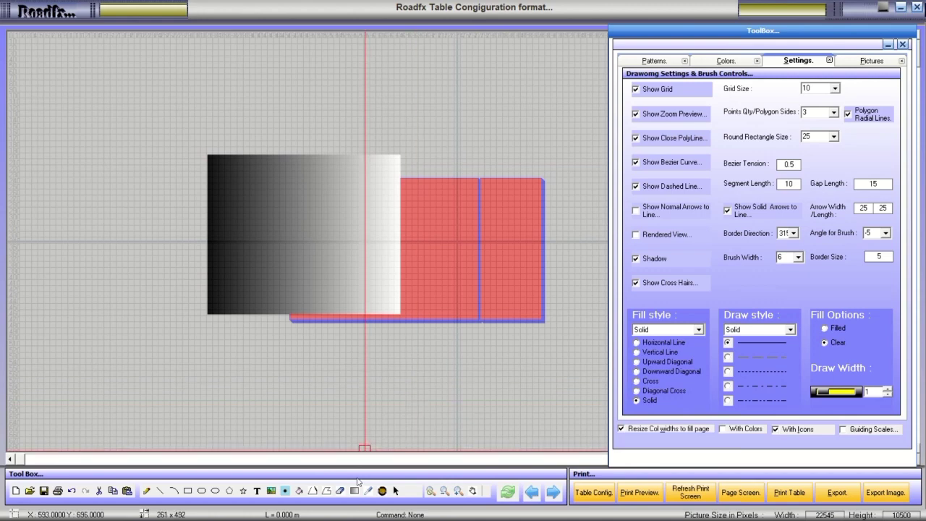
pyautogui.click(382, 492)
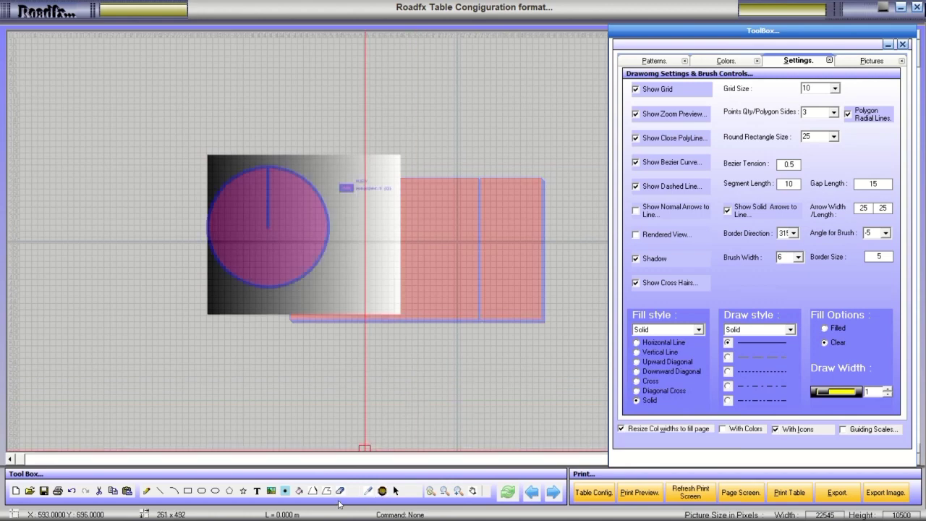
pyautogui.click(229, 492)
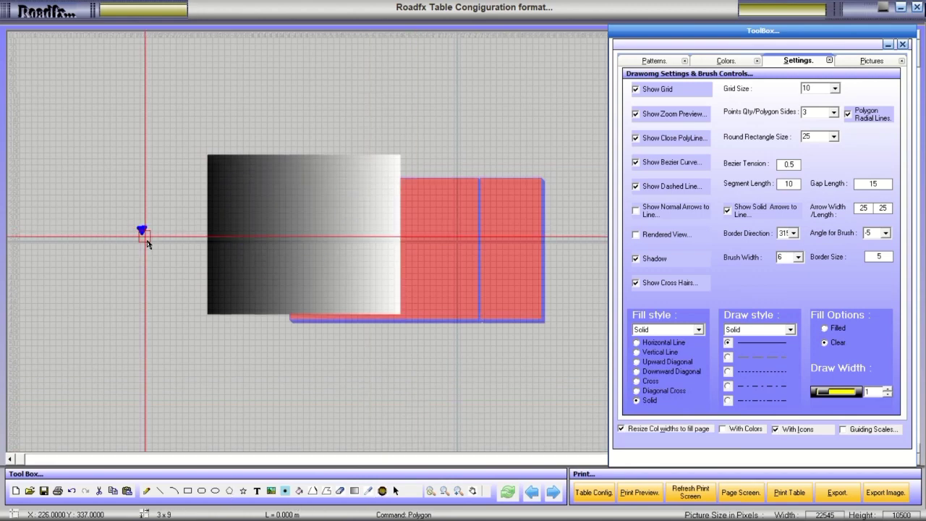
pyautogui.moveTo(140, 232); pyautogui.dragTo(313, 348)
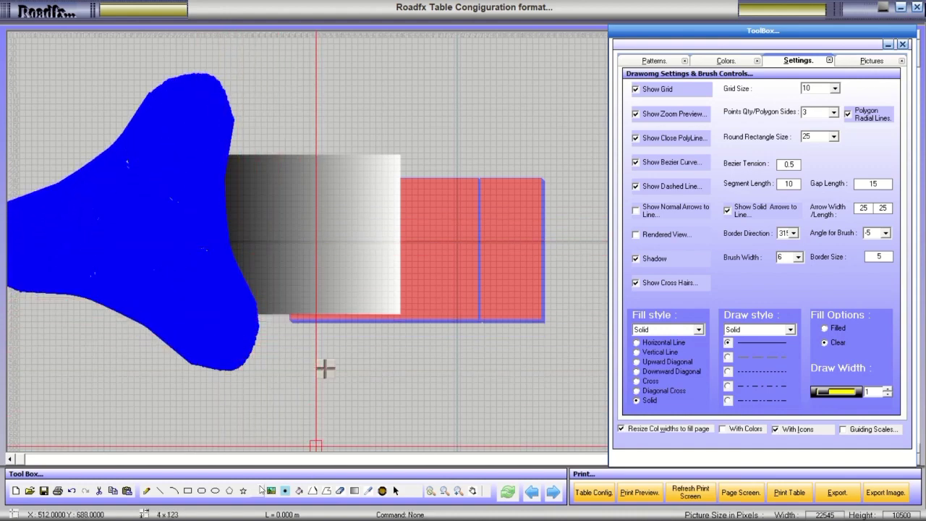
# Draw two red blue-outlined ellipses, toggling Shadow off and back on in between.
pyautogui.click(215, 490)
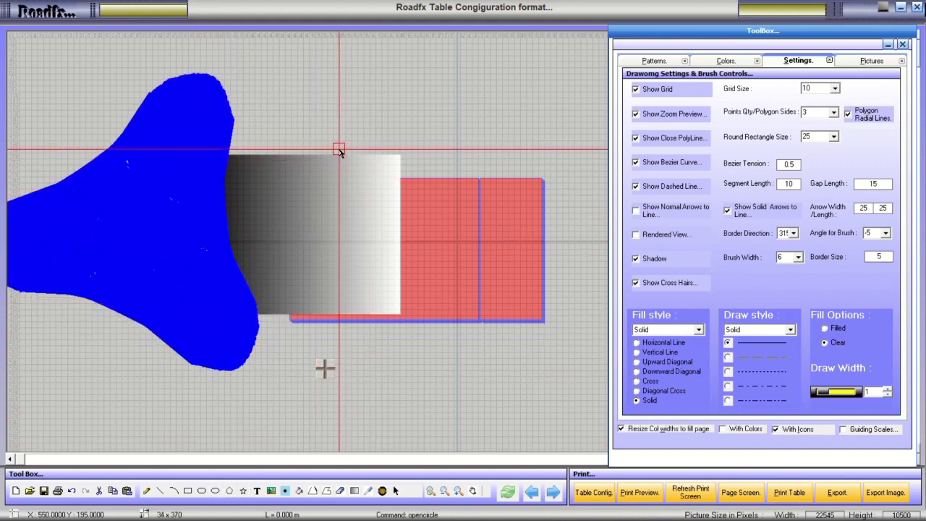
pyautogui.moveTo(325, 134); pyautogui.dragTo(524, 279)
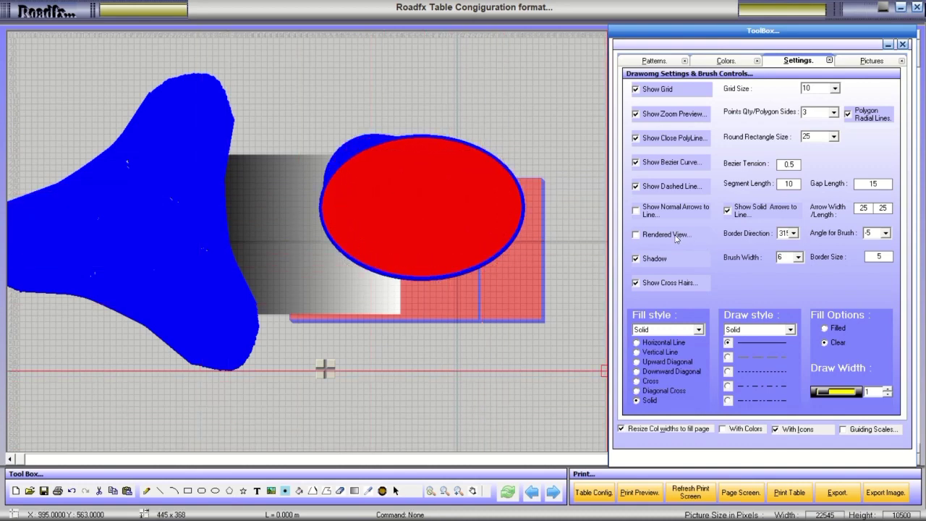
pyautogui.click(650, 262)
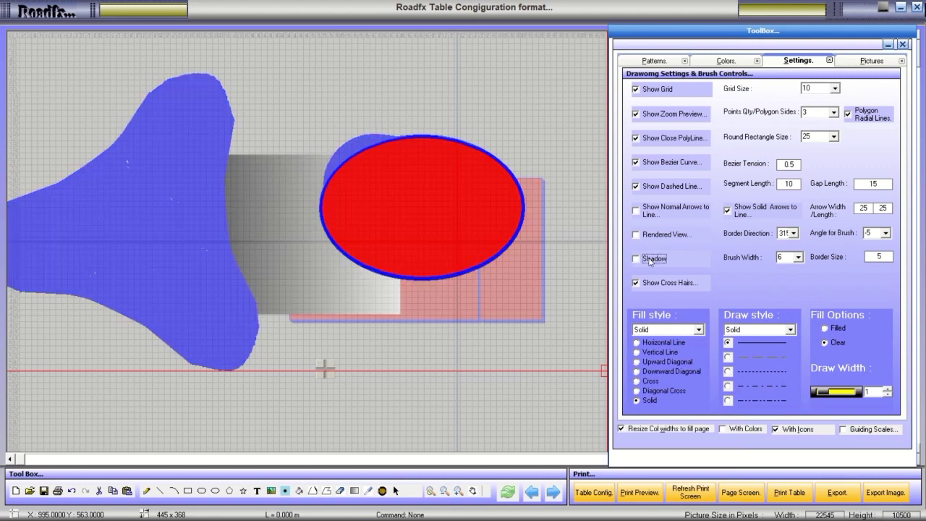
pyautogui.click(650, 262)
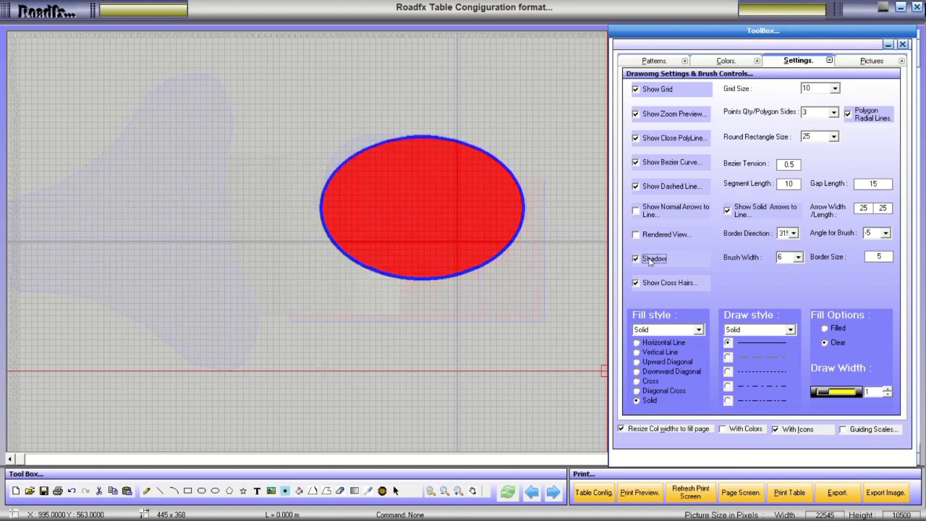
pyautogui.click(215, 492)
pyautogui.moveTo(180, 285); pyautogui.dragTo(364, 403)
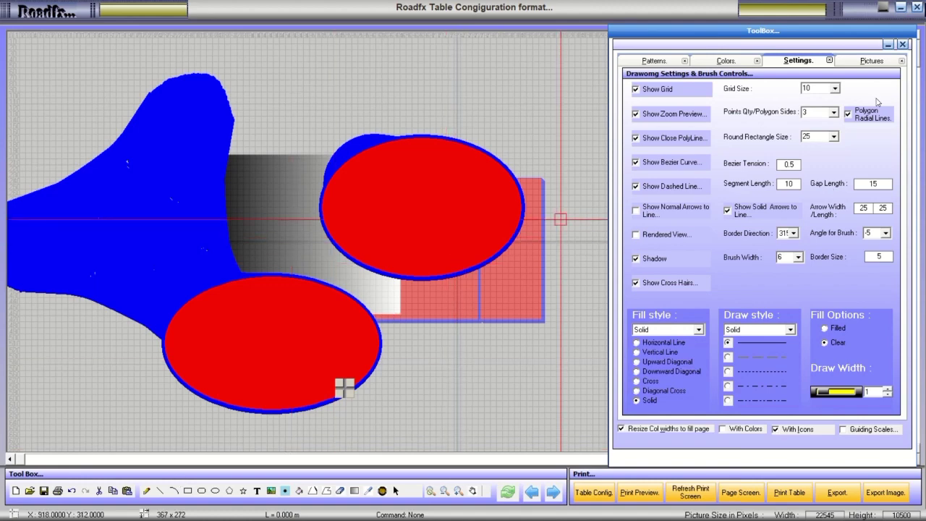
pyautogui.click(870, 63)
# Turn on Guiding Scales so measuring rulers edge the canvas.
pyautogui.click(810, 63)
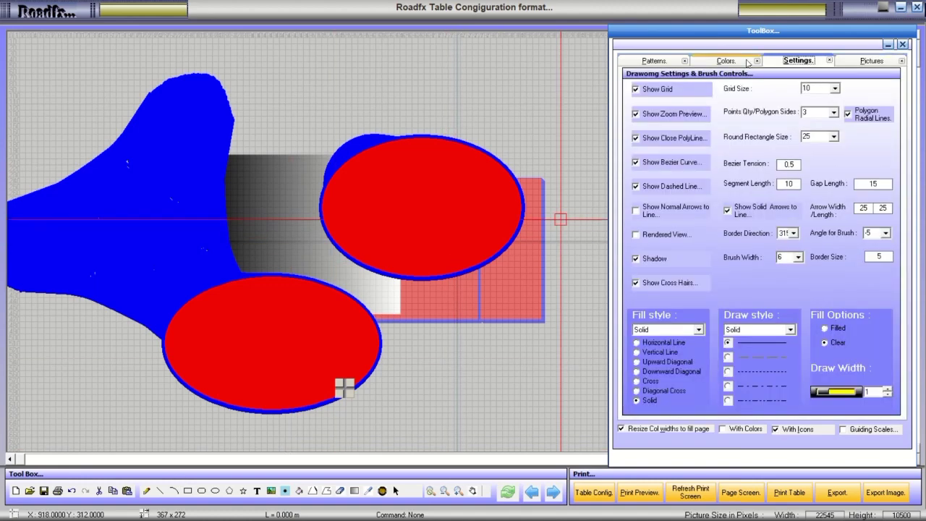
pyautogui.click(736, 62)
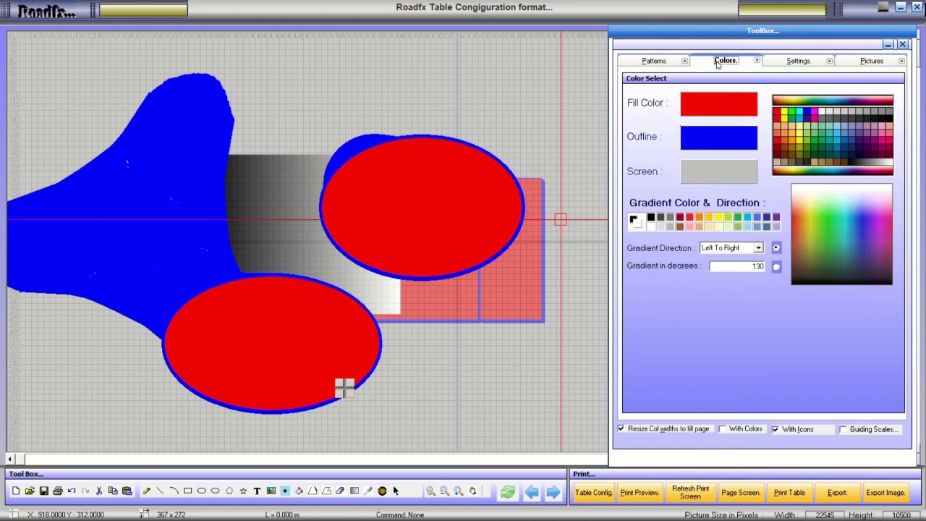
pyautogui.click(655, 62)
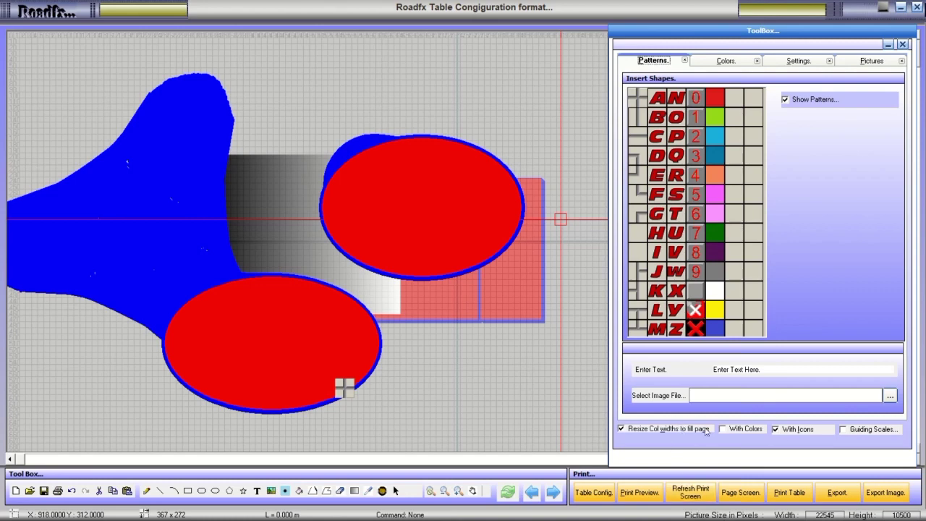
pyautogui.click(843, 430)
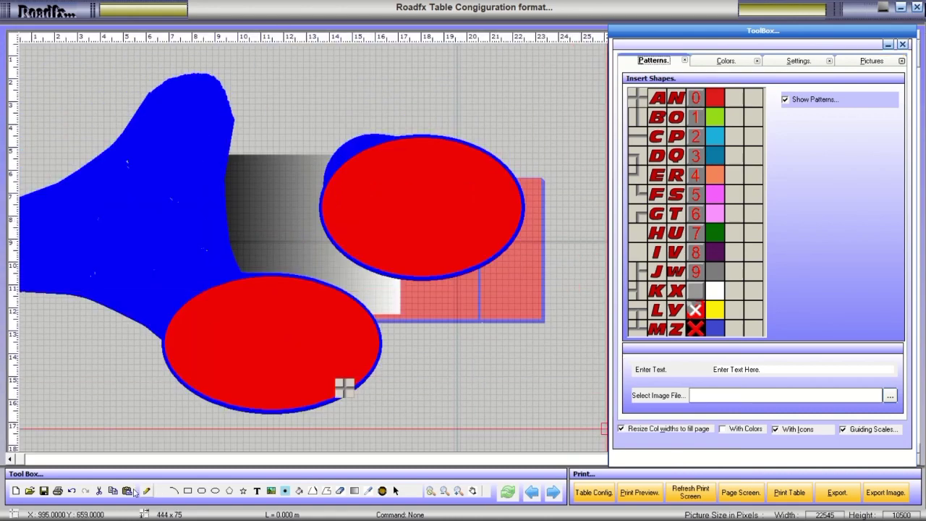
pyautogui.moveTo(21, 460); pyautogui.dragTo(791, 44)
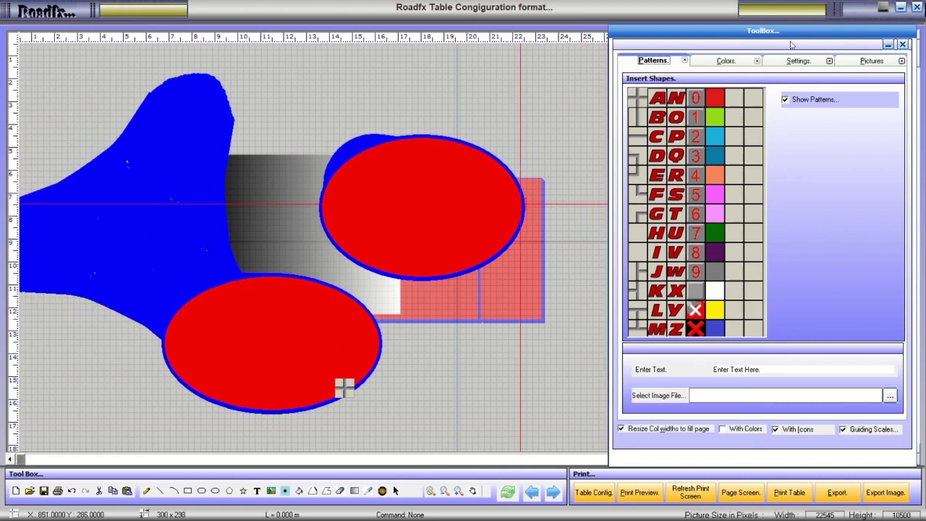
# Draw a thick blue arrowed line across both red ellipses, then open the Viewer menu.
pyautogui.click(716, 60)
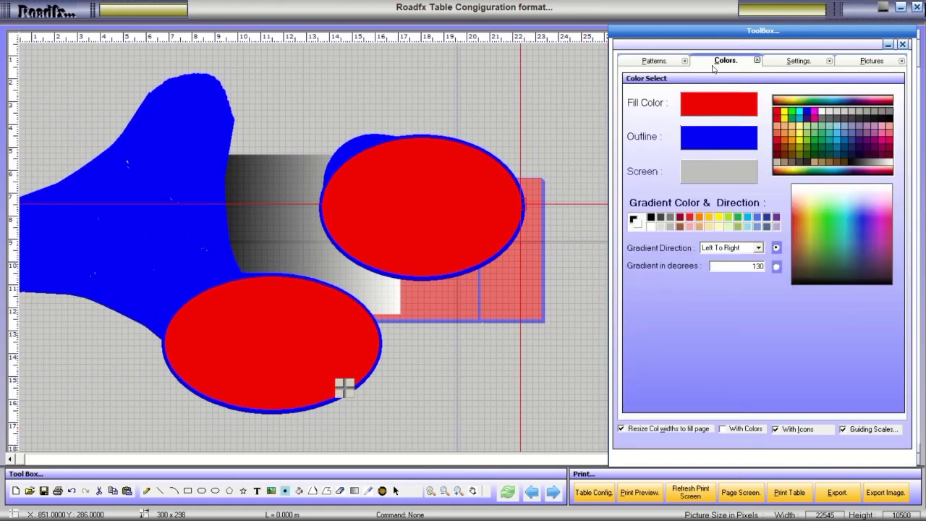
pyautogui.click(782, 62)
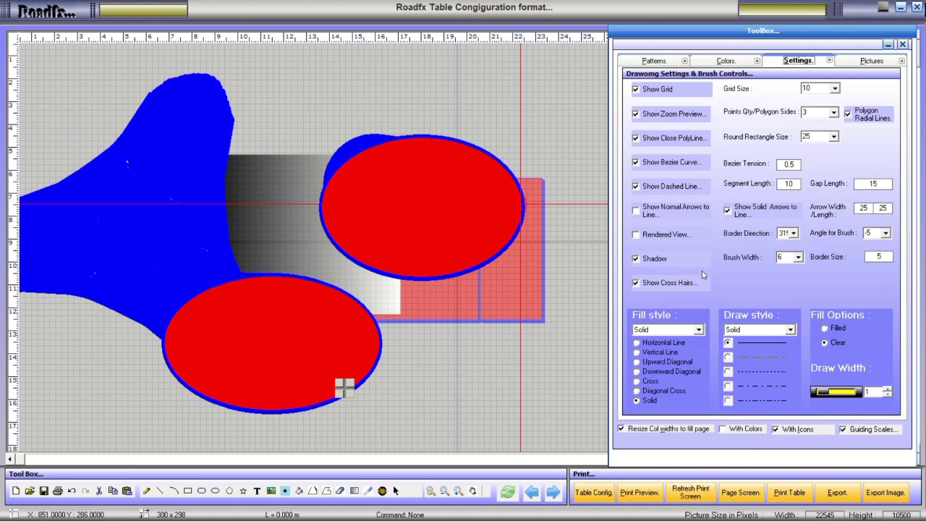
pyautogui.click(654, 213)
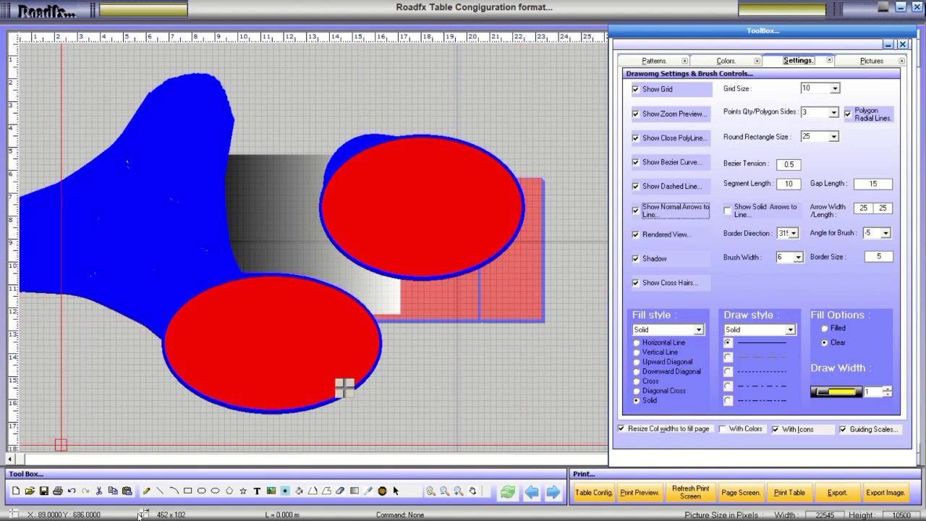
pyautogui.click(160, 491)
pyautogui.moveTo(119, 405); pyautogui.dragTo(588, 147)
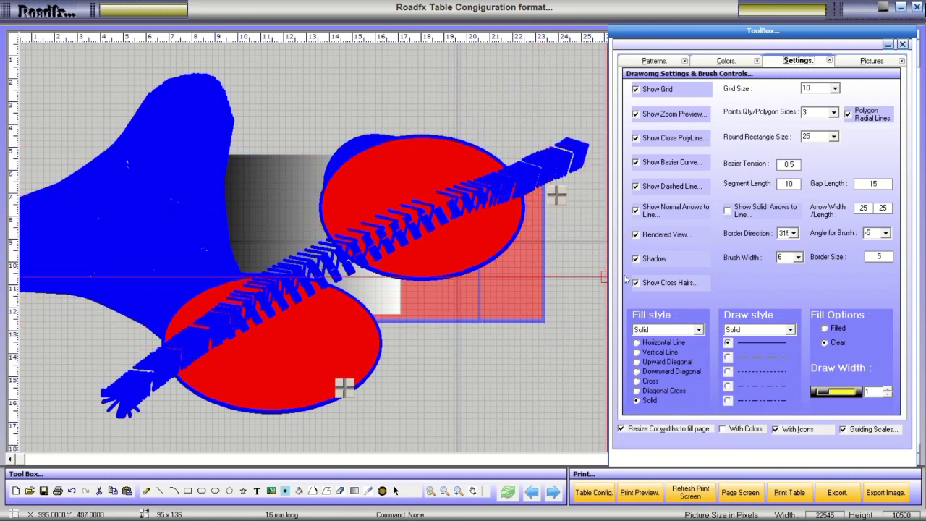
pyautogui.click(655, 215)
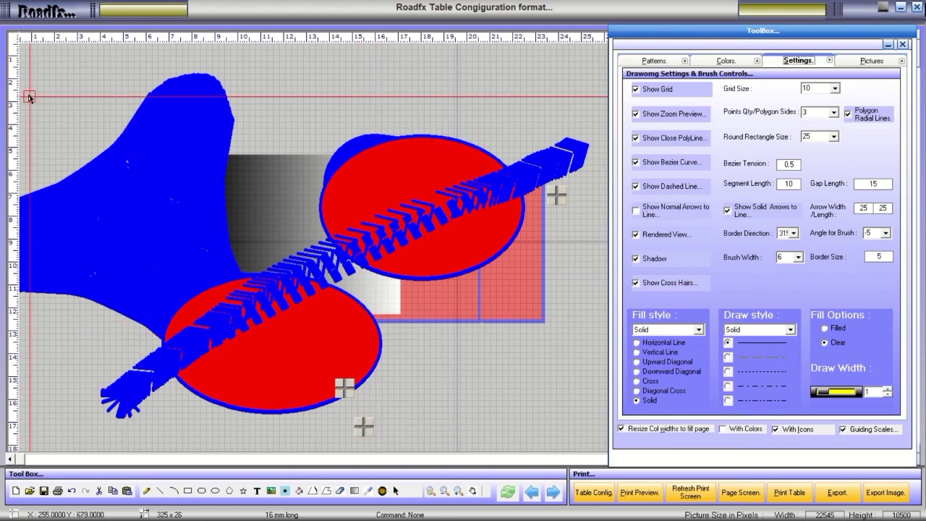
pyautogui.click(40, 21)
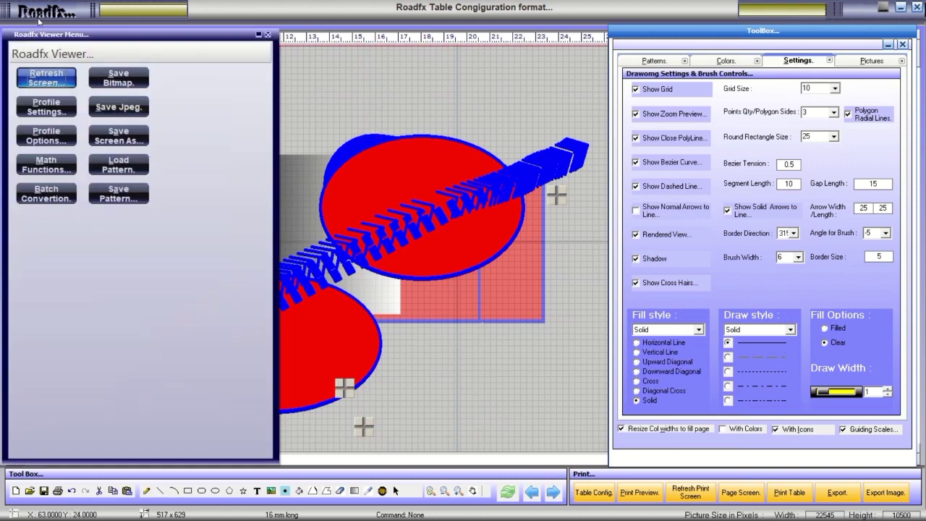
# Clear the canvas, then draw a blue arrow stroke, a red rectangle and a red ellipse.
pyautogui.click(46, 80)
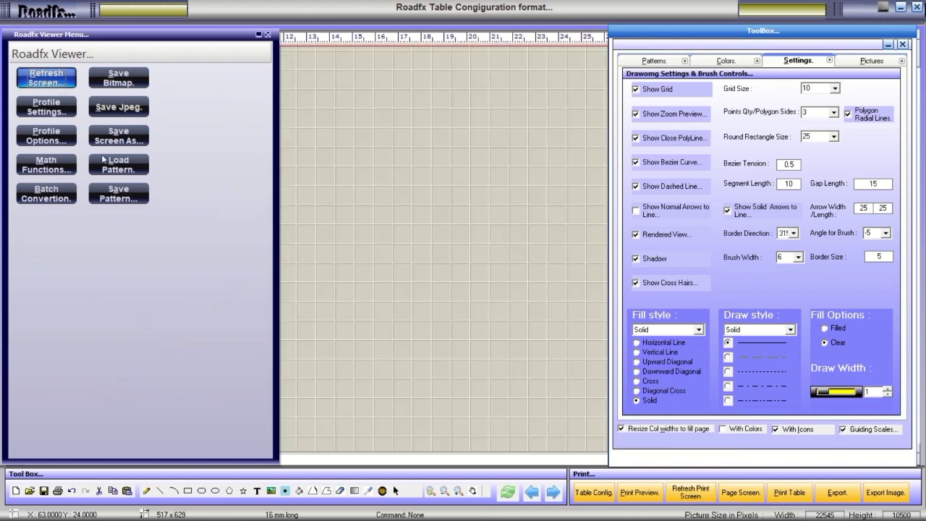
pyautogui.click(160, 491)
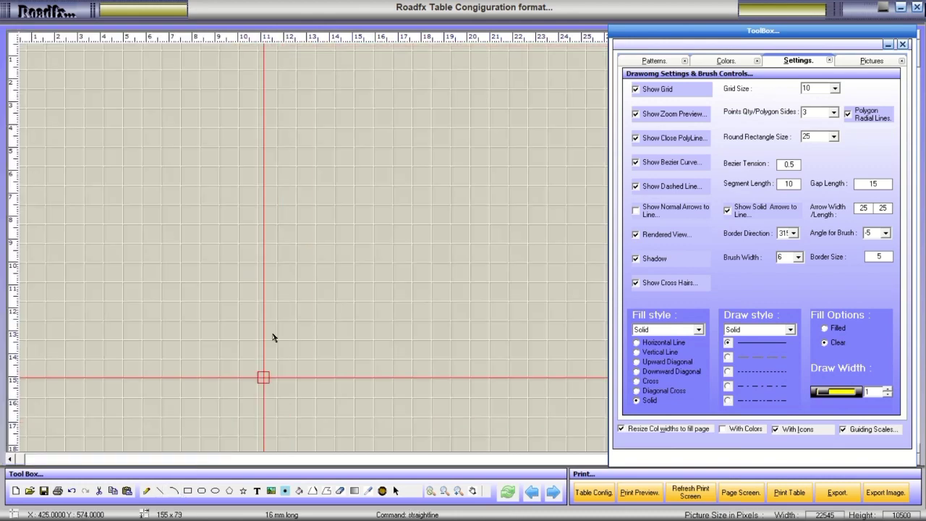
pyautogui.moveTo(138, 286)
pyautogui.mouseDown()
pyautogui.moveTo(368, 166)
pyautogui.moveTo(430, 156)
pyautogui.mouseUp()
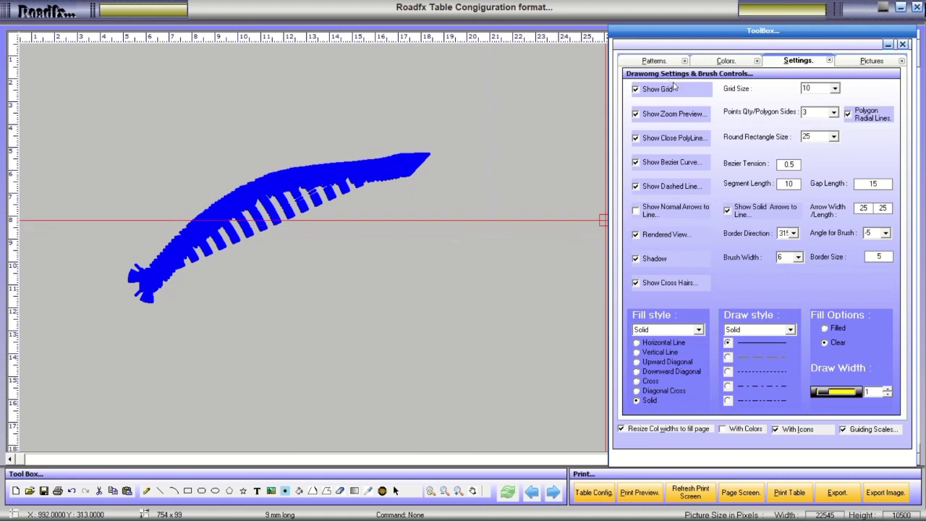
pyautogui.click(188, 490)
pyautogui.moveTo(292, 280); pyautogui.dragTo(514, 406)
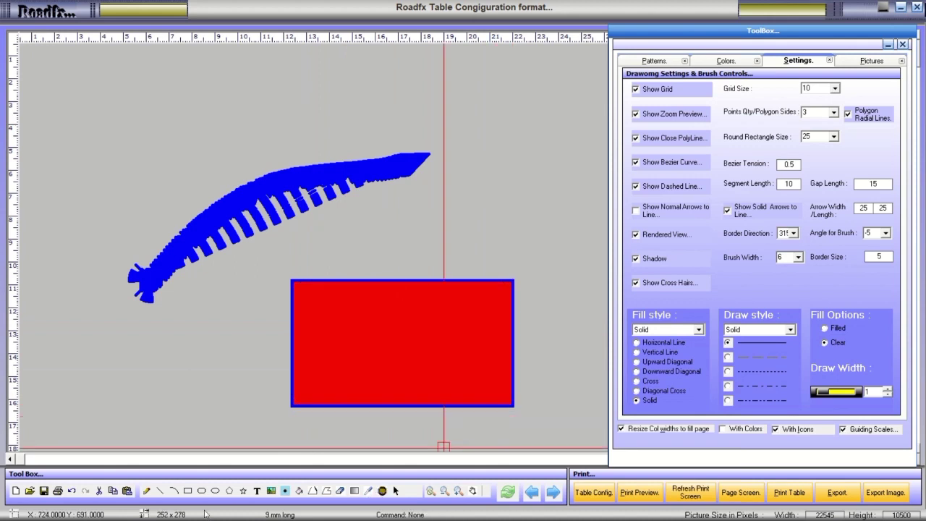
pyautogui.click(215, 491)
pyautogui.moveTo(175, 373); pyautogui.dragTo(283, 427)
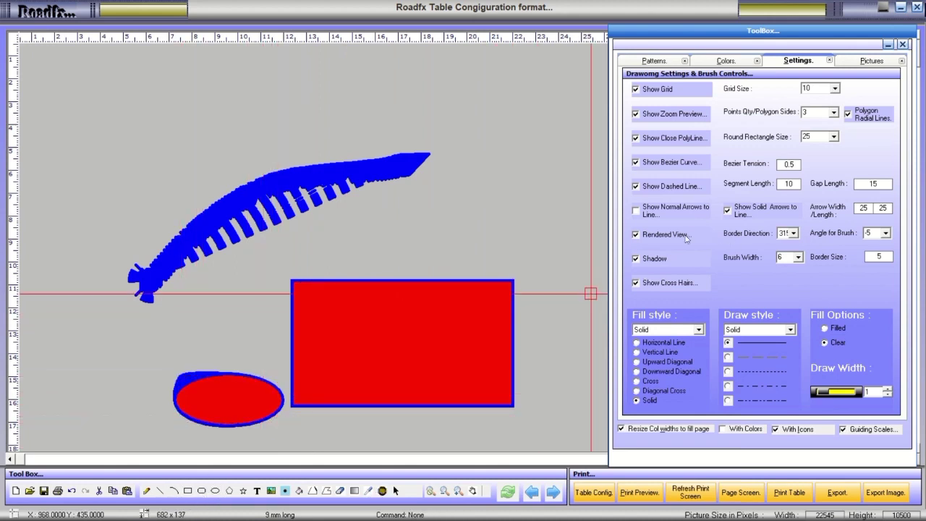
# With Rendered View off, add a blue polygon, rounded rectangle and rectangle; move the toolbox.
pyautogui.click(661, 236)
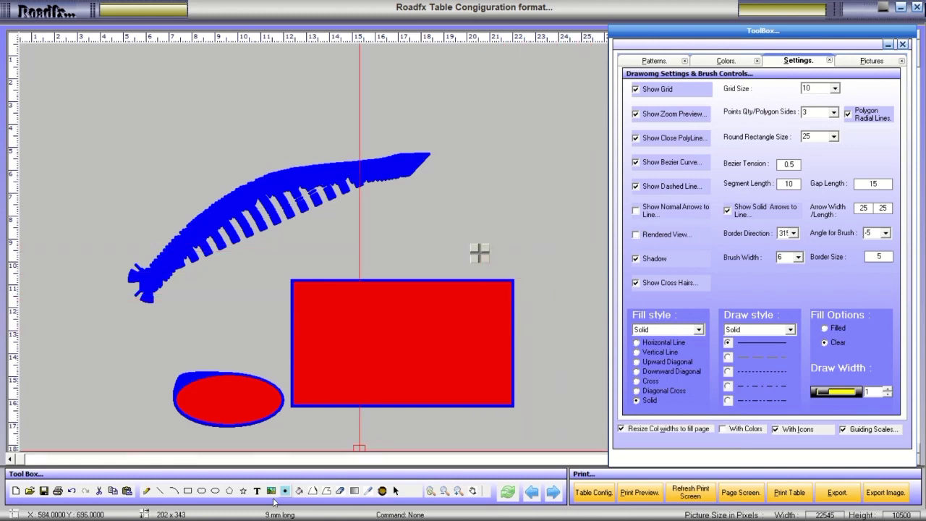
pyautogui.click(230, 492)
pyautogui.moveTo(236, 230)
pyautogui.mouseDown()
pyautogui.moveTo(290, 265)
pyautogui.moveTo(461, 328)
pyautogui.moveTo(314, 345)
pyautogui.moveTo(239, 406)
pyautogui.moveTo(231, 441)
pyautogui.mouseUp()
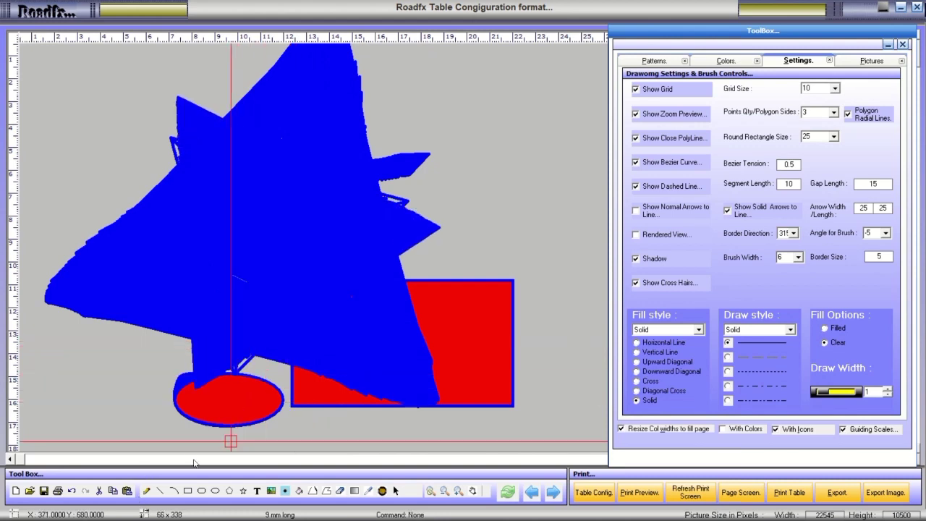
pyautogui.click(203, 495)
pyautogui.moveTo(379, 204); pyautogui.dragTo(583, 349)
pyautogui.click(190, 492)
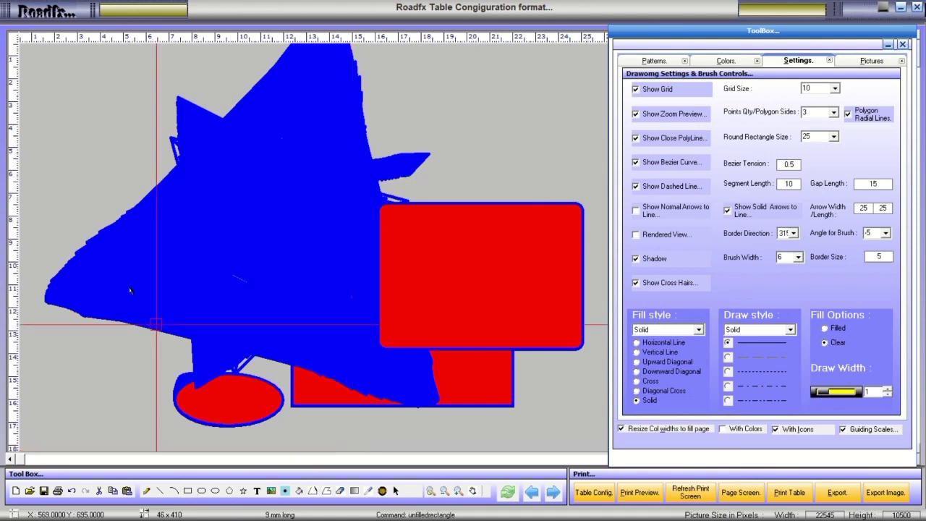
pyautogui.moveTo(62, 185); pyautogui.dragTo(277, 400)
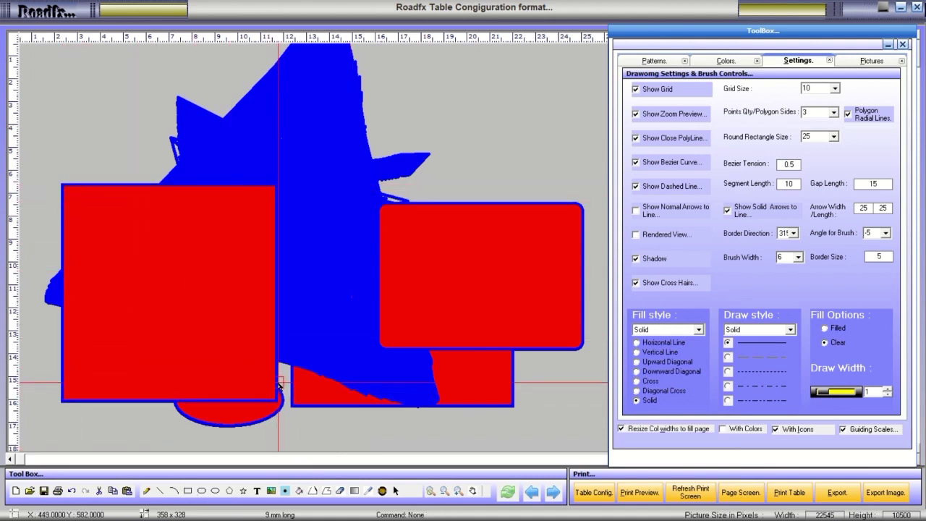
pyautogui.click(530, 493)
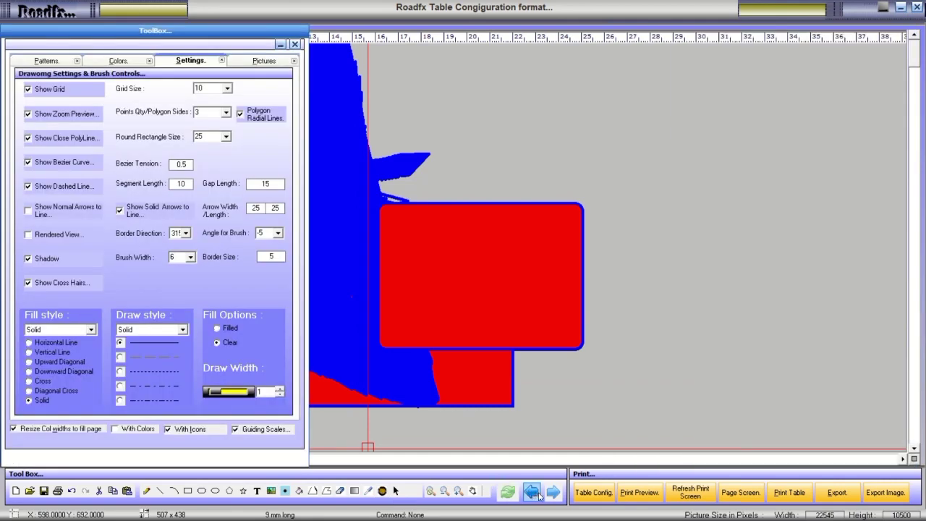
pyautogui.click(552, 493)
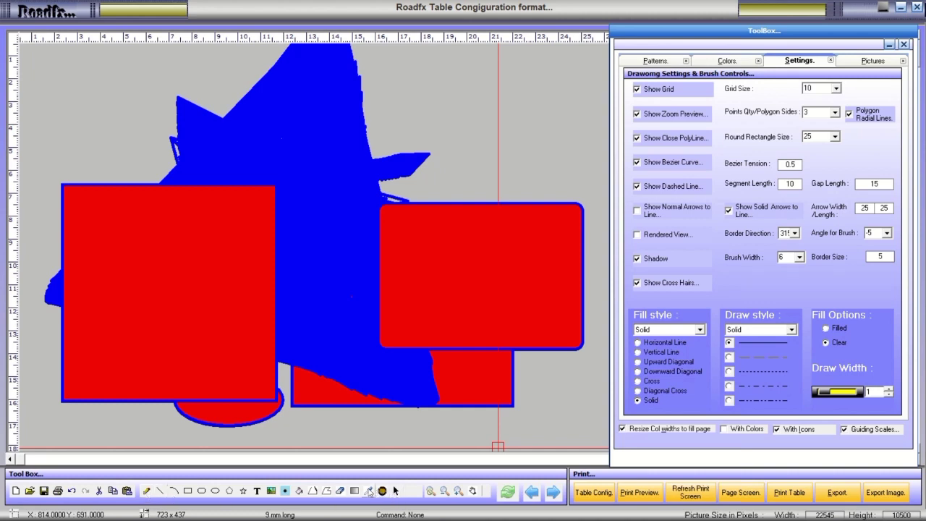
pyautogui.click(369, 491)
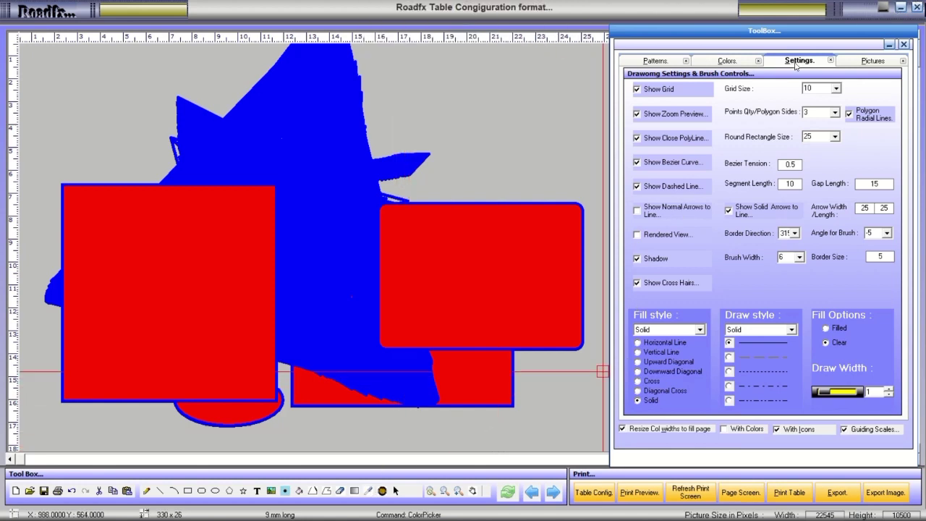
pyautogui.click(879, 65)
pyautogui.click(811, 64)
# Close Table Configuration, dismiss the usage message, and log back in with the password.
pyautogui.click(916, 8)
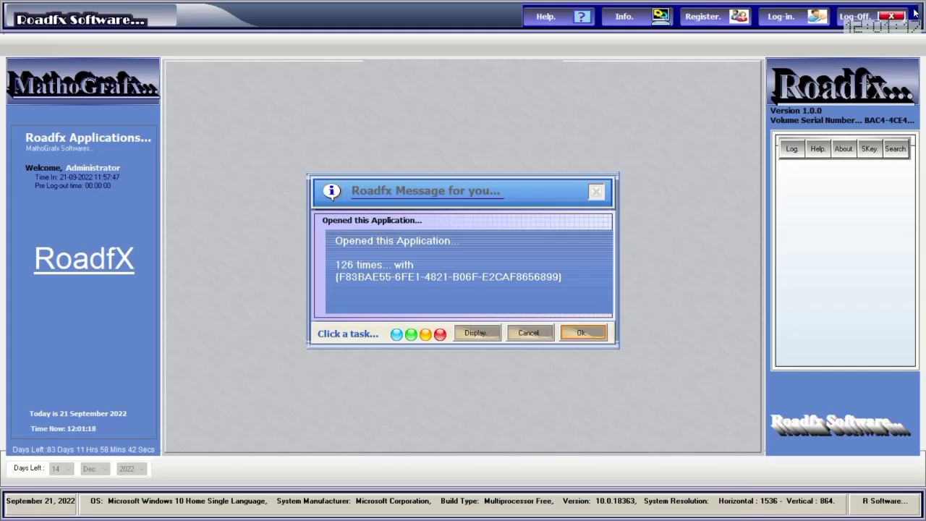
pyautogui.click(571, 334)
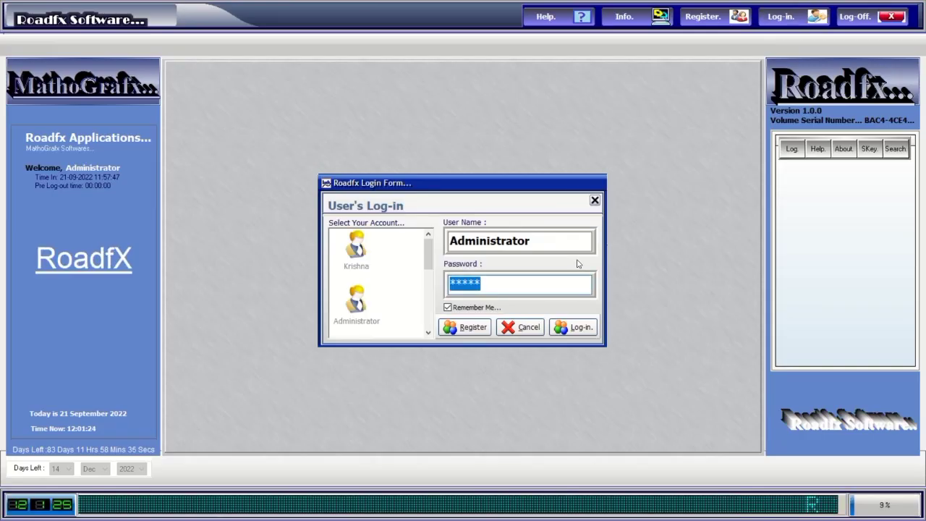
pyautogui.write('****')
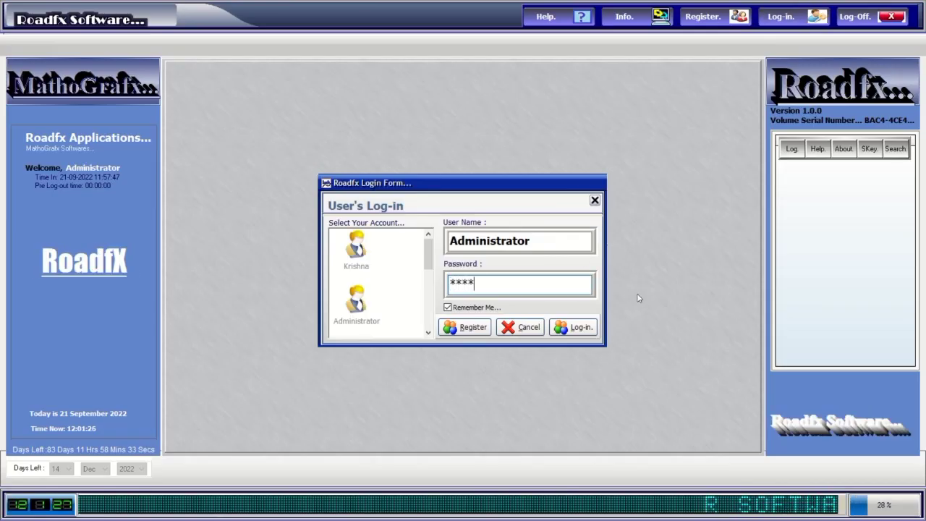
pyautogui.click(586, 326)
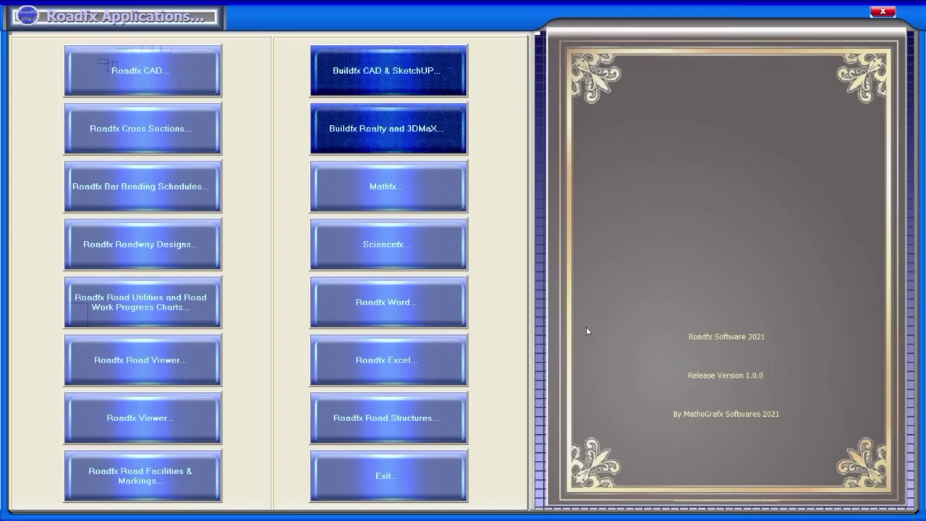
# Launch Roadfx Viewer and pan the road-layout drawing to the pond, roads and park.
pyautogui.click(169, 431)
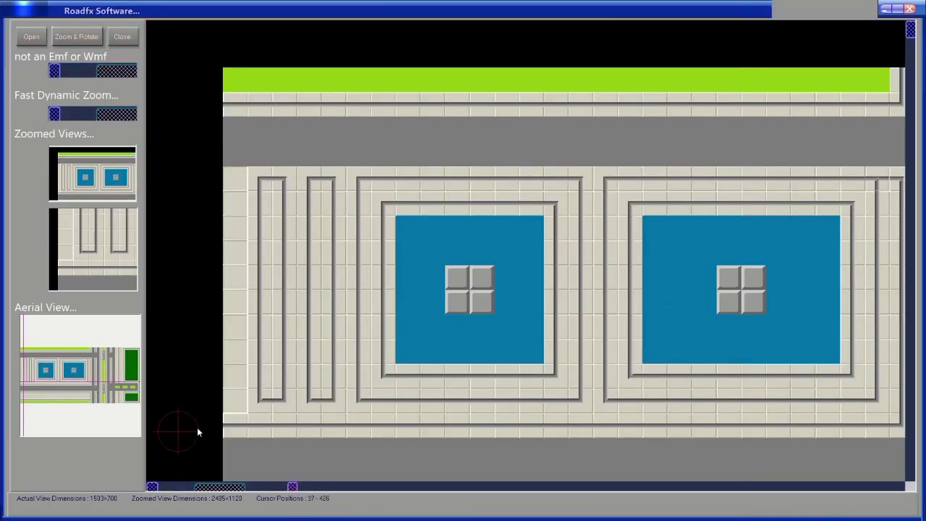
pyautogui.moveTo(197, 432)
pyautogui.mouseDown()
pyautogui.moveTo(579, 261)
pyautogui.moveTo(434, 188)
pyautogui.moveTo(667, 316)
pyautogui.moveTo(551, 275)
pyautogui.moveTo(424, 171)
pyautogui.moveTo(493, 238)
pyautogui.mouseUp()
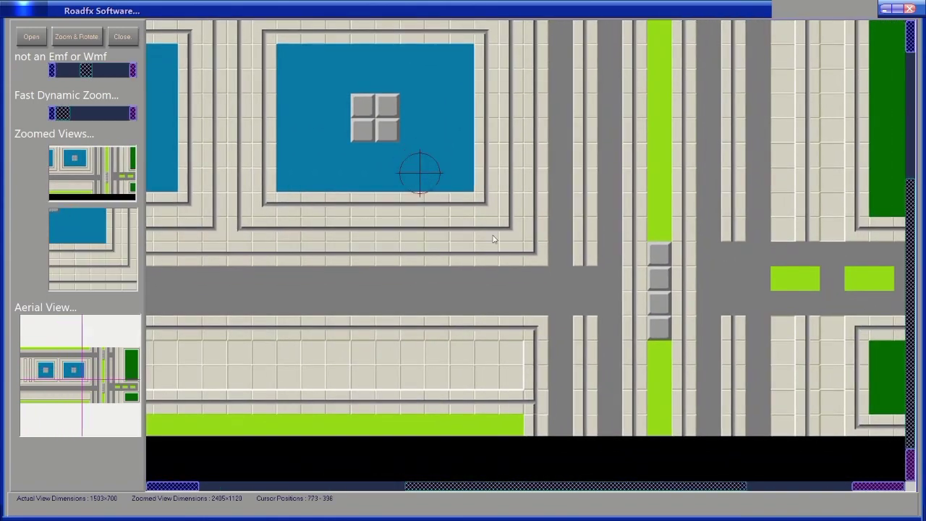
pyautogui.moveTo(546, 268)
pyautogui.mouseDown()
pyautogui.moveTo(459, 273)
pyautogui.moveTo(455, 352)
pyautogui.moveTo(422, 402)
pyautogui.moveTo(496, 234)
pyautogui.moveTo(480, 302)
pyautogui.moveTo(516, 273)
pyautogui.moveTo(205, 70)
pyautogui.mouseUp()
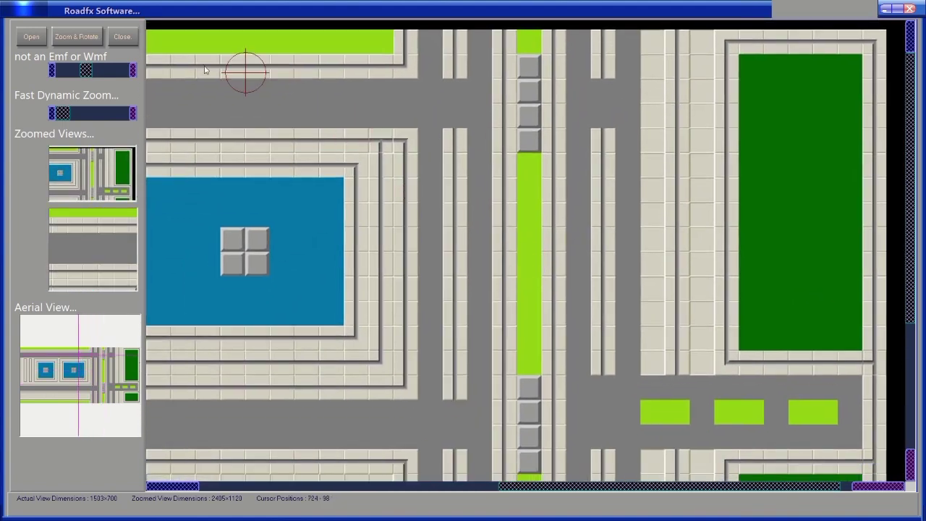
pyautogui.click(86, 40)
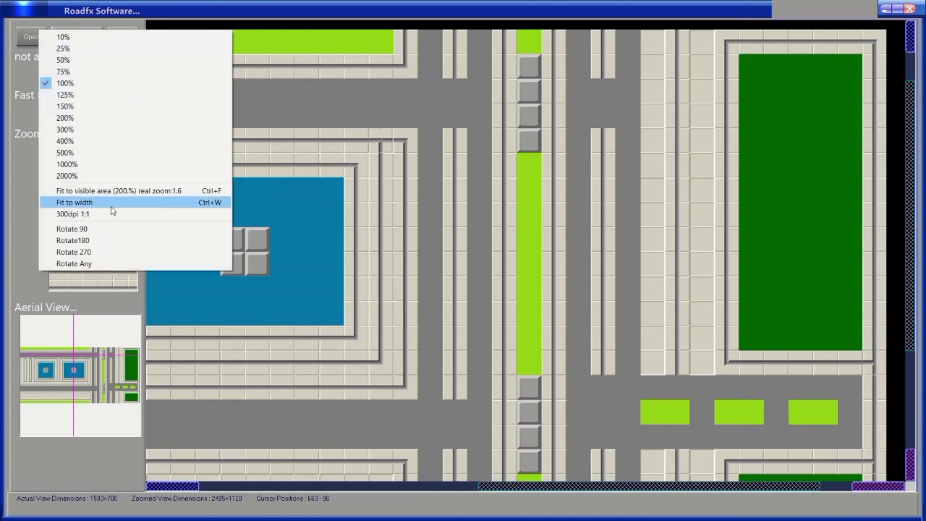
# Try the Rotate Any zoom and rotate sliders, then close the dialog unrotated.
pyautogui.click(74, 263)
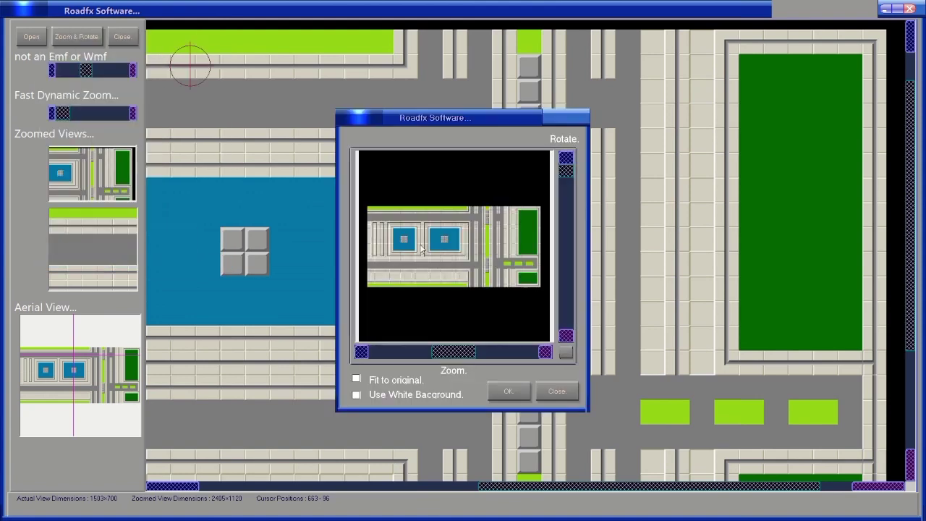
pyautogui.moveTo(457, 122); pyautogui.dragTo(598, 123)
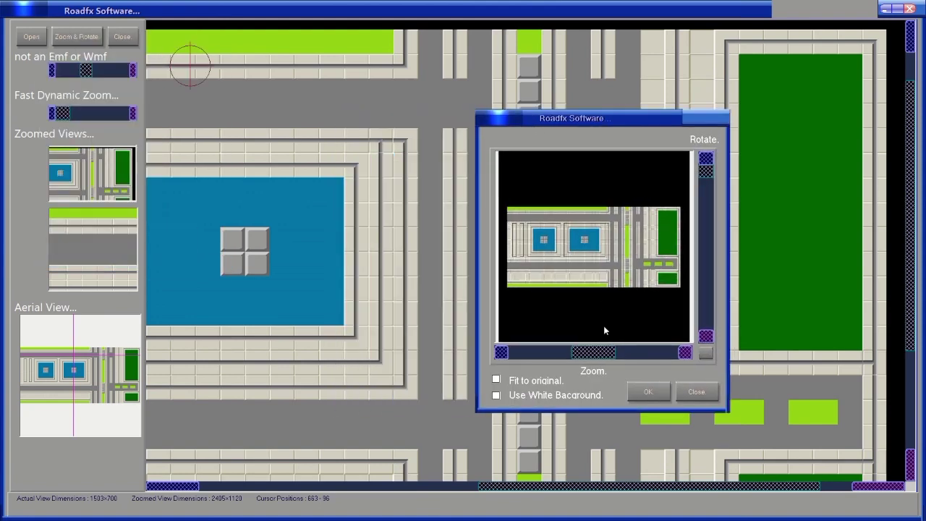
pyautogui.click(603, 355)
pyautogui.moveTo(592, 359); pyautogui.dragTo(619, 360)
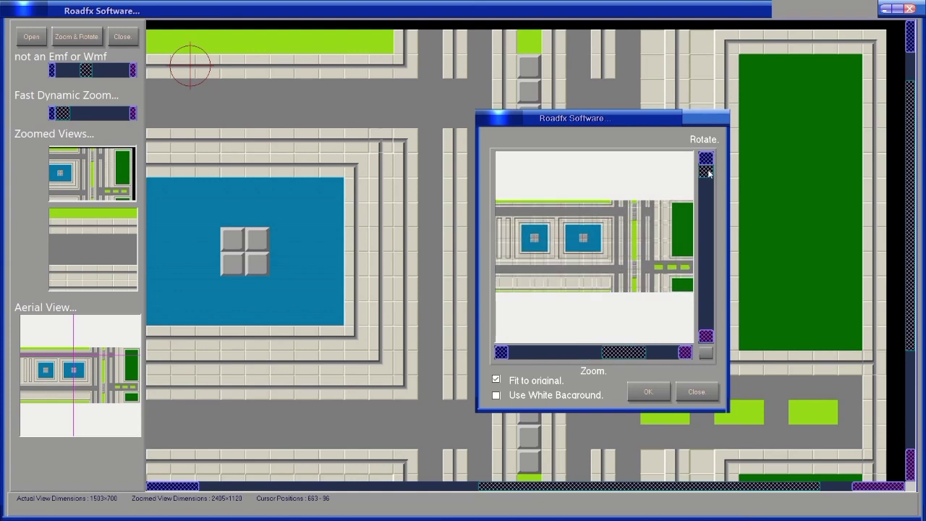
pyautogui.moveTo(707, 178); pyautogui.dragTo(711, 202)
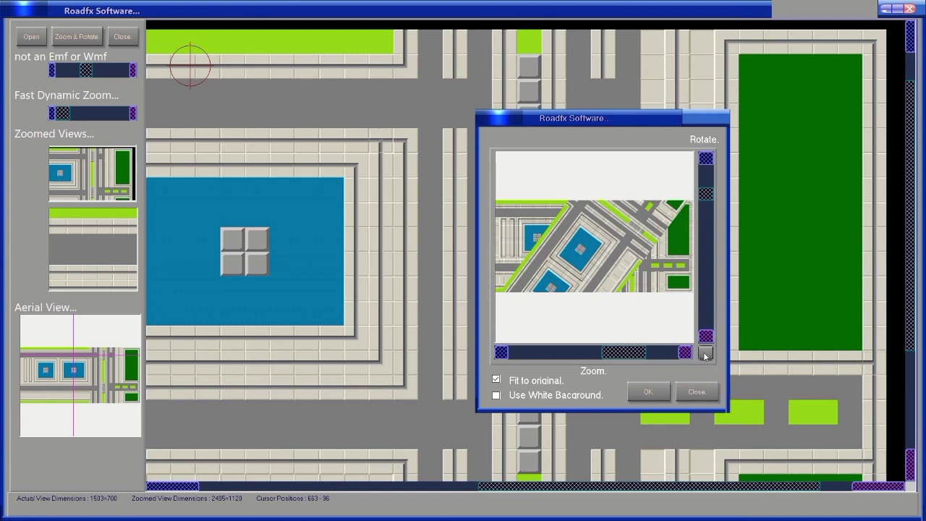
pyautogui.click(702, 393)
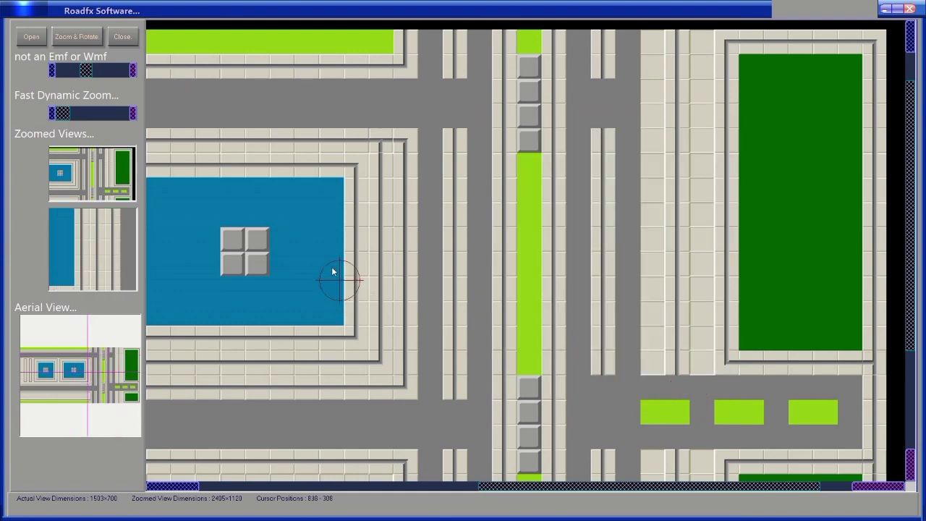
# Pan the map to show the ponds, road and green parks.
pyautogui.moveTo(325, 250)
pyautogui.mouseDown()
pyautogui.moveTo(418, 210)
pyautogui.moveTo(641, 203)
pyautogui.moveTo(581, 279)
pyautogui.mouseUp()
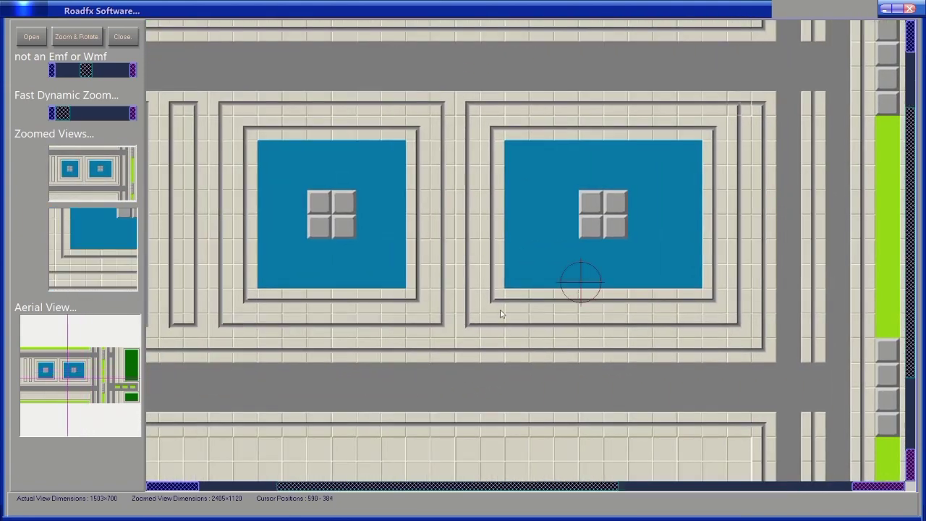
pyautogui.moveTo(413, 296)
pyautogui.mouseDown()
pyautogui.moveTo(526, 226)
pyautogui.moveTo(496, 118)
pyautogui.moveTo(316, 285)
pyautogui.moveTo(196, 290)
pyautogui.mouseUp()
pyautogui.moveTo(613, 320); pyautogui.dragTo(367, 278)
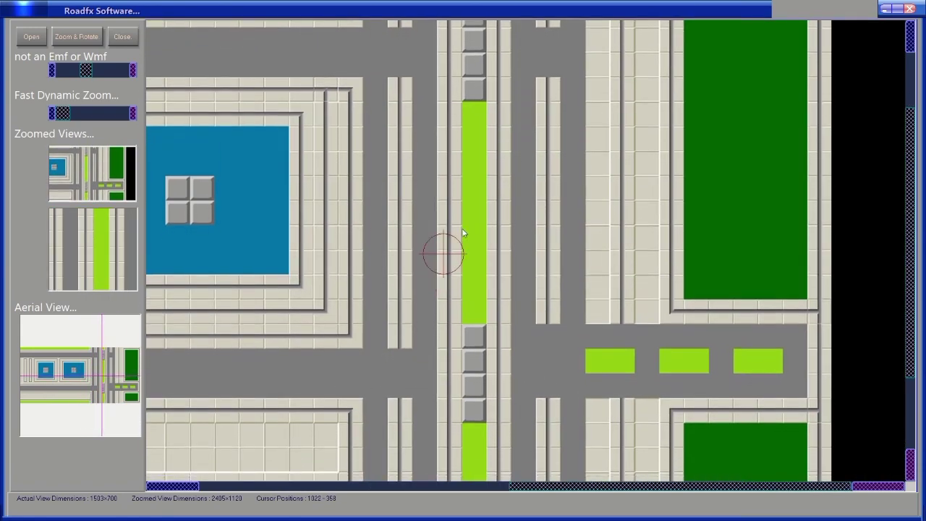
pyautogui.scroll(3, 461, 228)
pyautogui.scroll(2, 434, 304)
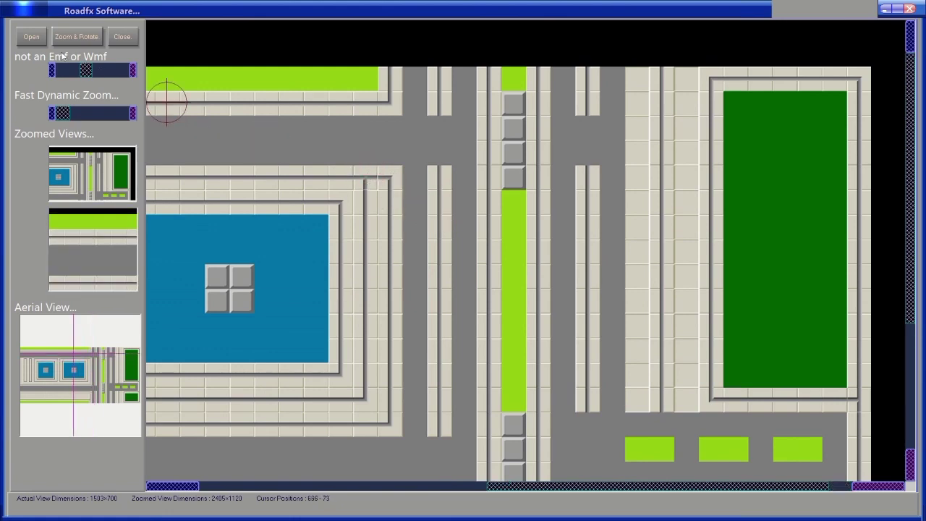
# Open Roadfx log2.jpg from the Desktop's Roadfx Buildfx CD folder in the viewer.
pyautogui.click(33, 37)
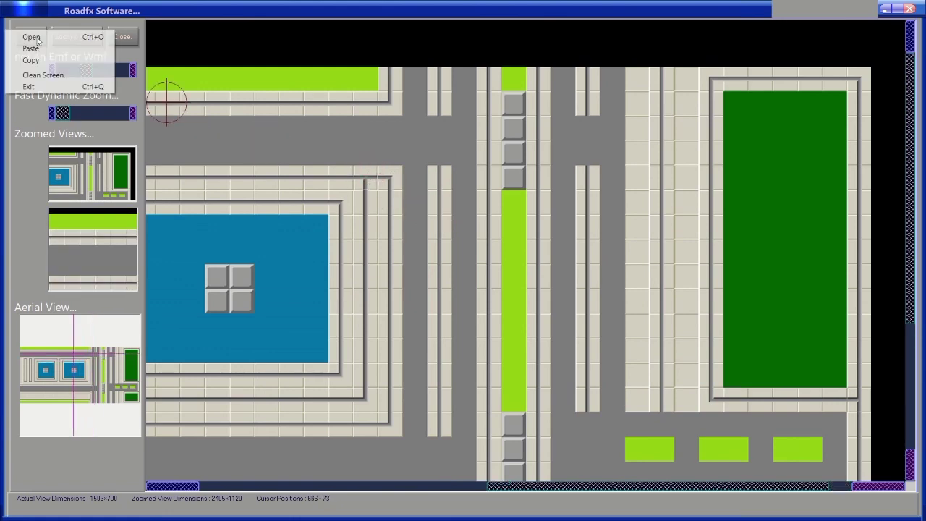
pyautogui.click(32, 36)
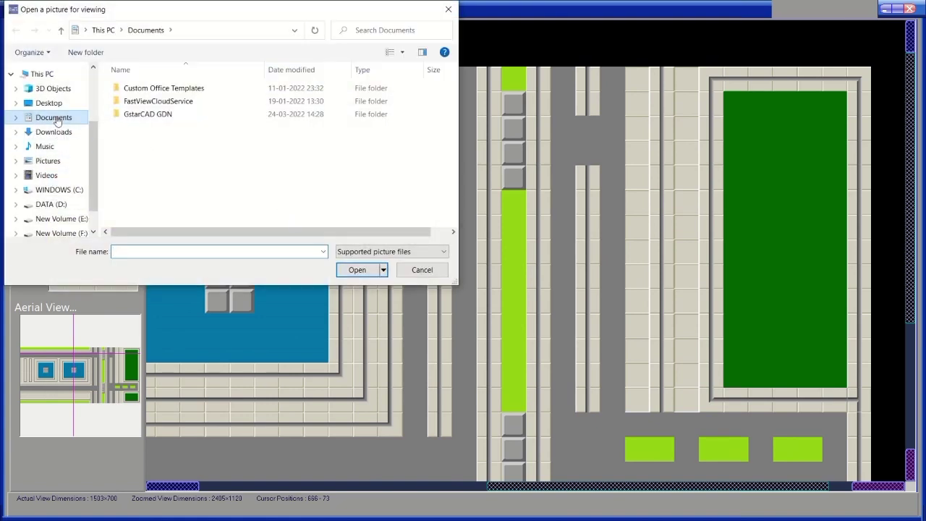
pyautogui.click(48, 102)
pyautogui.scroll(-5, 236, 189)
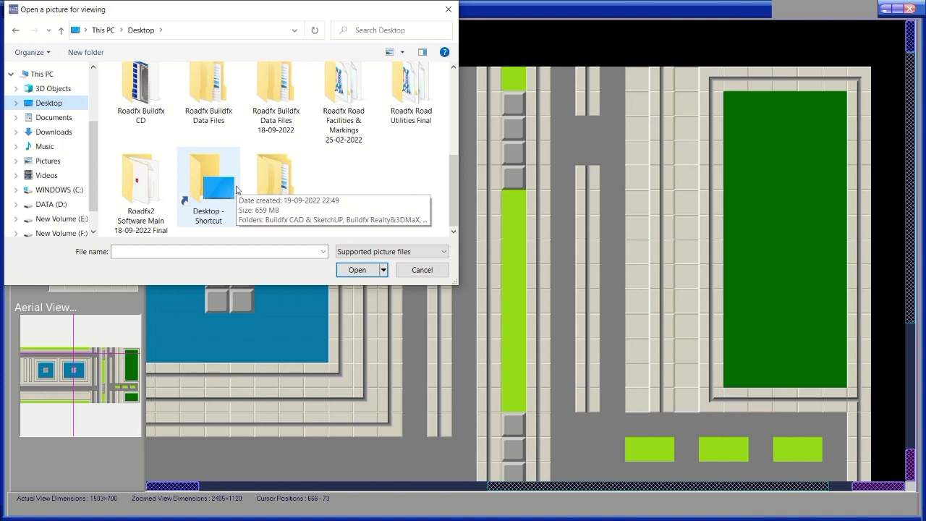
pyautogui.scroll(1, 295, 174)
pyautogui.scroll(-1, 324, 177)
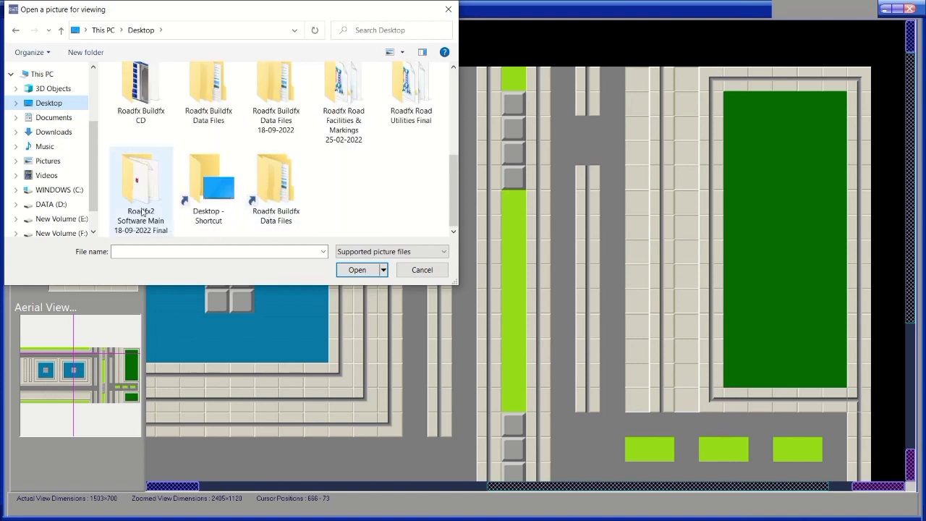
pyautogui.doubleClick(160, 104)
pyautogui.doubleClick(210, 107)
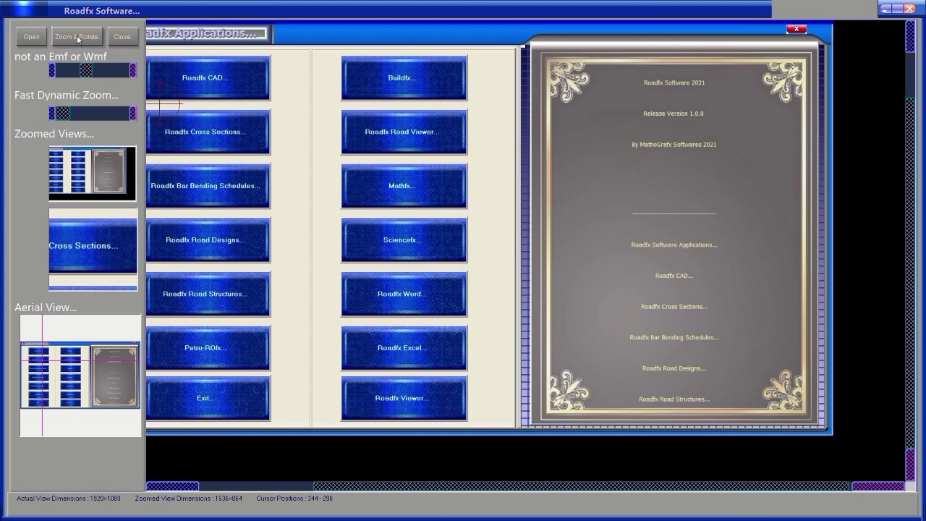
# Zoom the Applications screenshot to 400% and pan across the Buildfx, Mathfx and Sciencefx buttons.
pyautogui.click(79, 37)
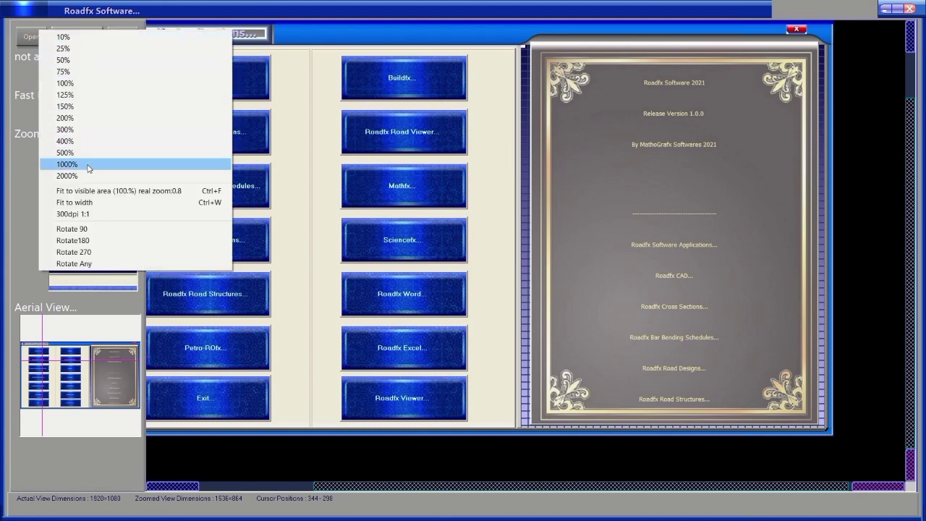
pyautogui.click(65, 141)
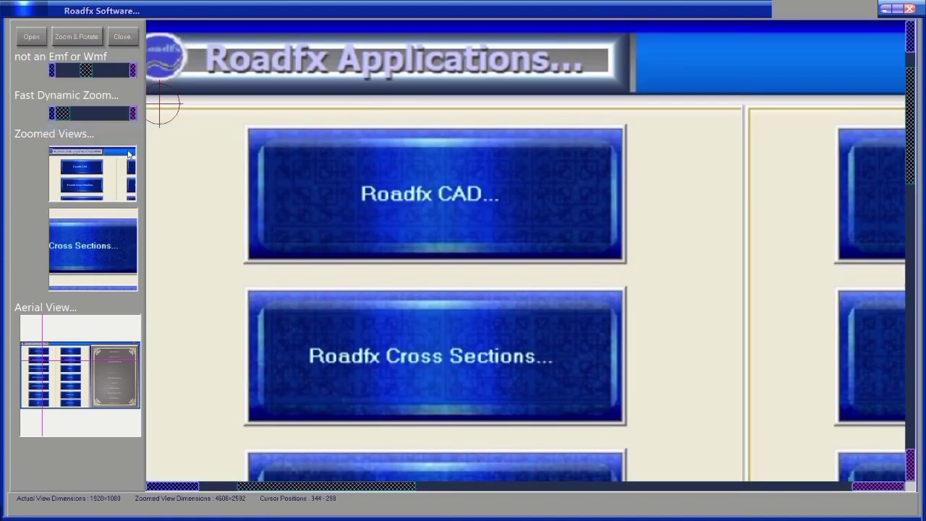
pyautogui.moveTo(413, 216); pyautogui.dragTo(300, 159)
pyautogui.moveTo(564, 265); pyautogui.dragTo(138, 236)
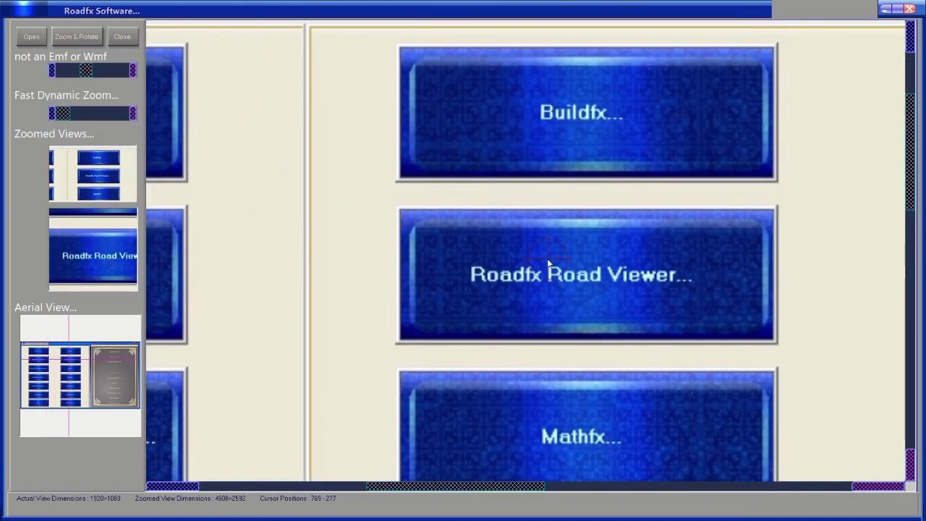
pyautogui.moveTo(536, 246); pyautogui.dragTo(407, 181)
pyautogui.moveTo(579, 349); pyautogui.dragTo(451, 182)
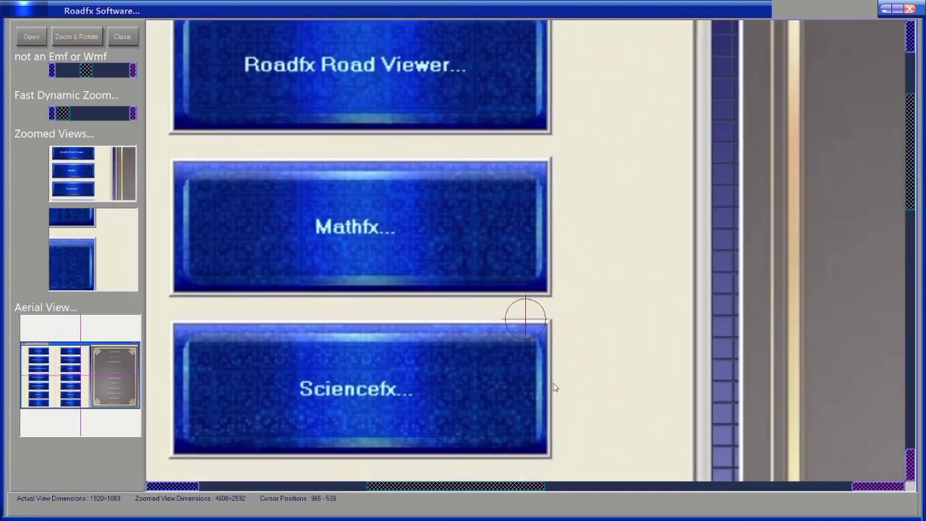
pyautogui.moveTo(524, 314); pyautogui.dragTo(395, 244)
pyautogui.moveTo(616, 427); pyautogui.dragTo(712, 236)
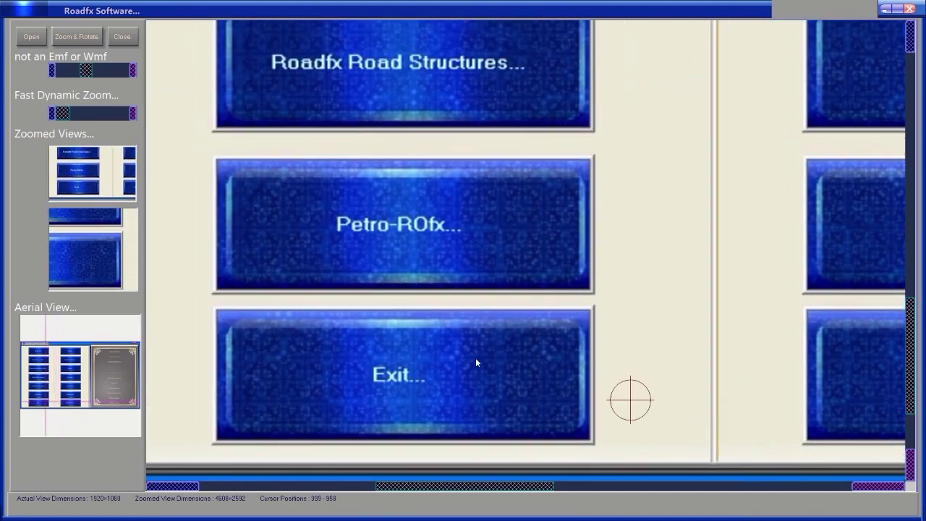
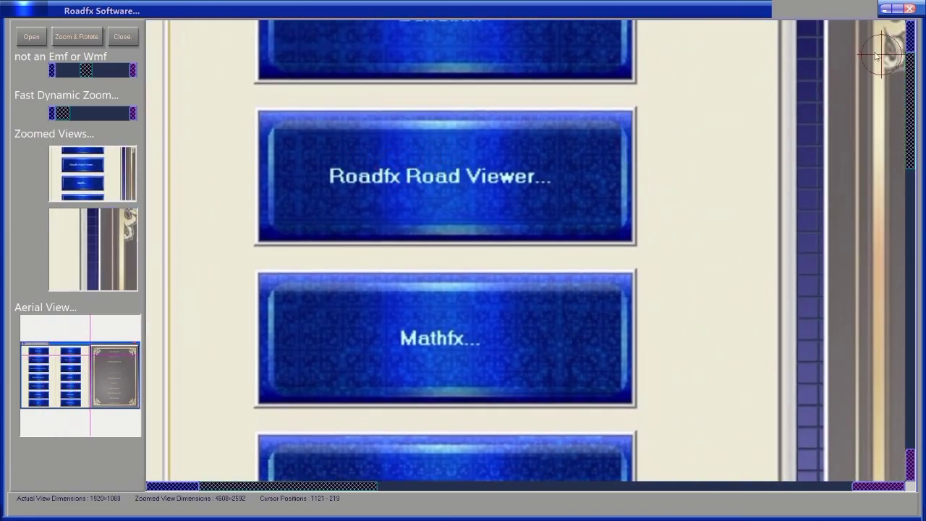
# Close the road viewer, dismiss the startup message, and open the user log-in form.
pyautogui.click(909, 10)
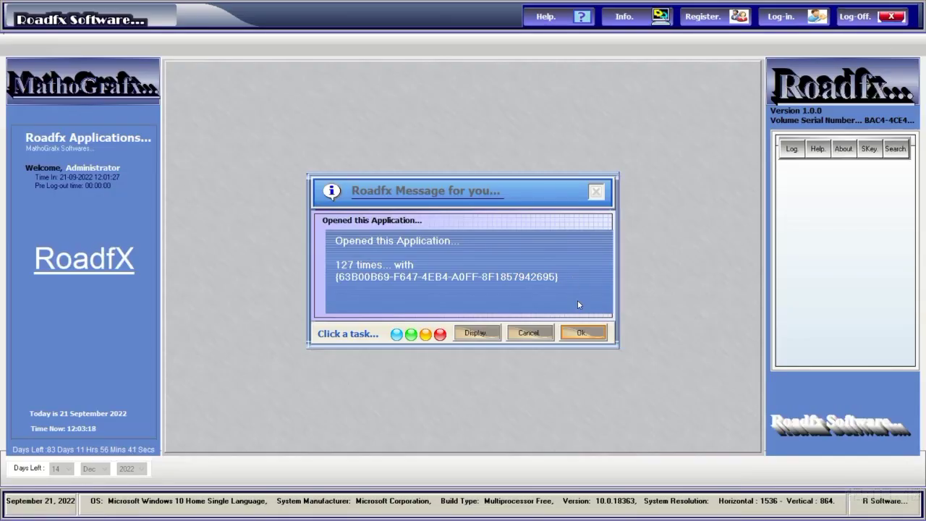
pyautogui.click(582, 333)
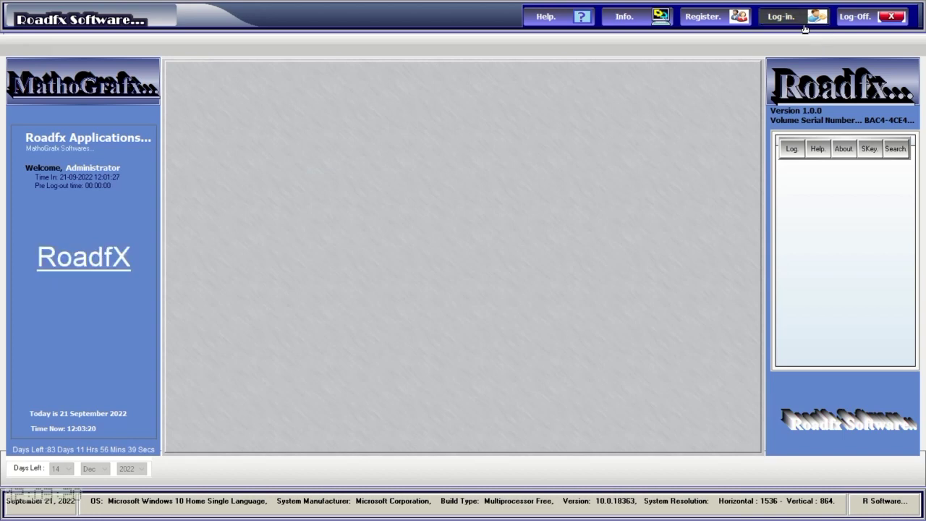
pyautogui.click(782, 18)
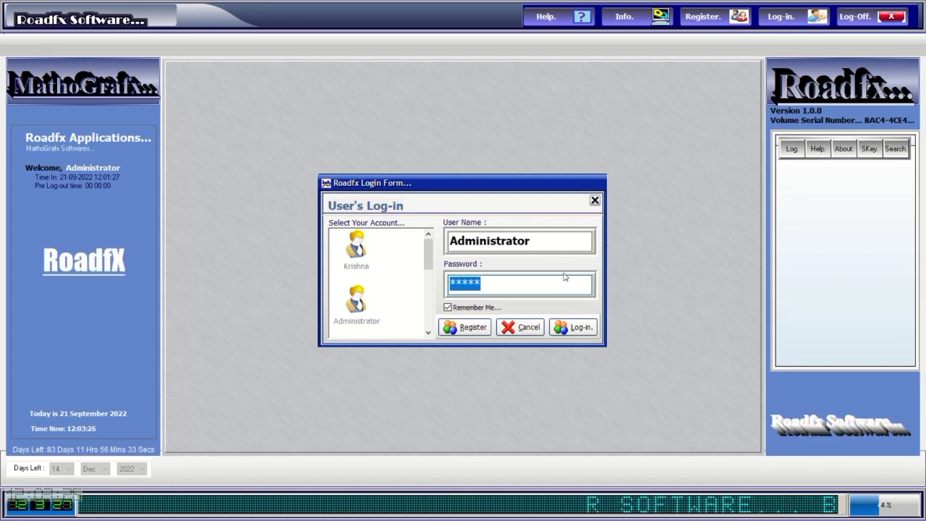
pyautogui.hotkey('alt', 'Tab')
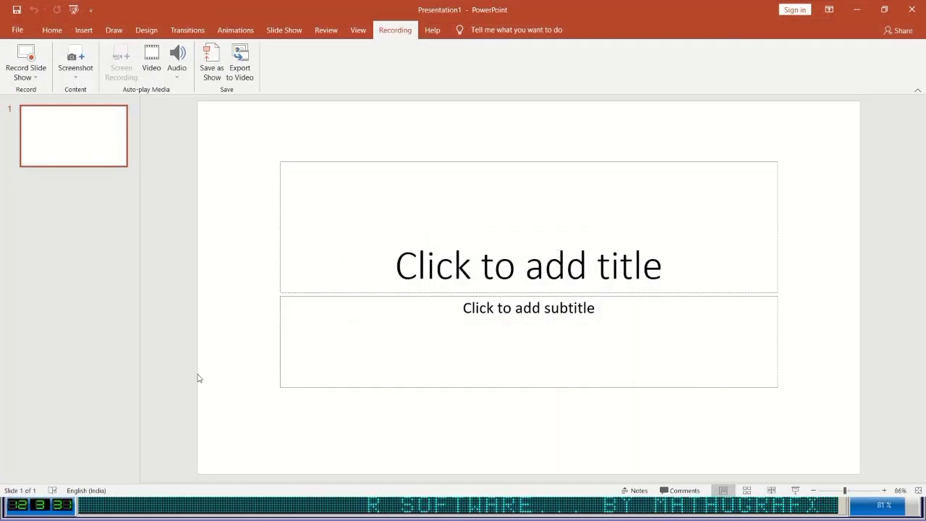
# Switch to PowerPoint's Presentation1, then hide it to reveal the desktop.
pyautogui.hotkey('alt', 'Tab')
pyautogui.hotkey('alt', 'Tab')
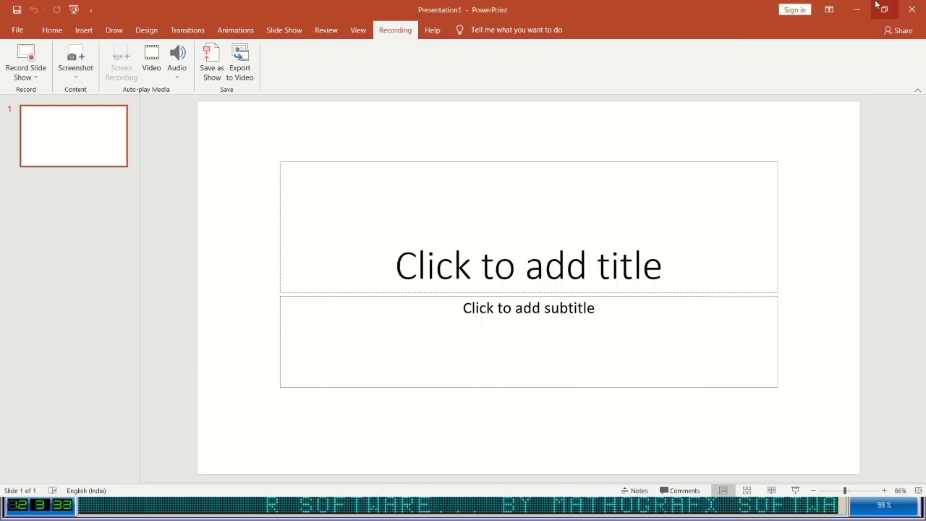
pyautogui.moveTo(461, 13)
pyautogui.press('super+d')
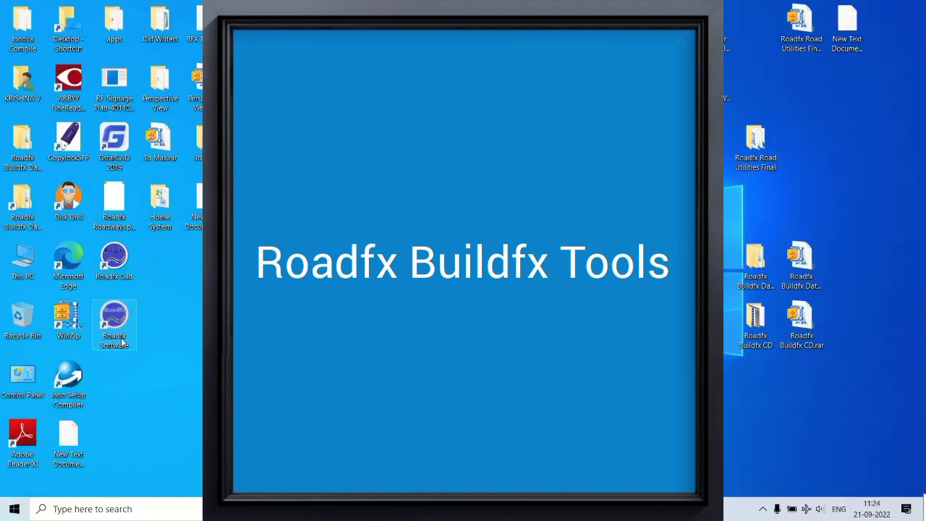
# Relaunch Roadfx Software from its desktop icon and open the Roadfx Command Reference help.
pyautogui.doubleClick(114, 327)
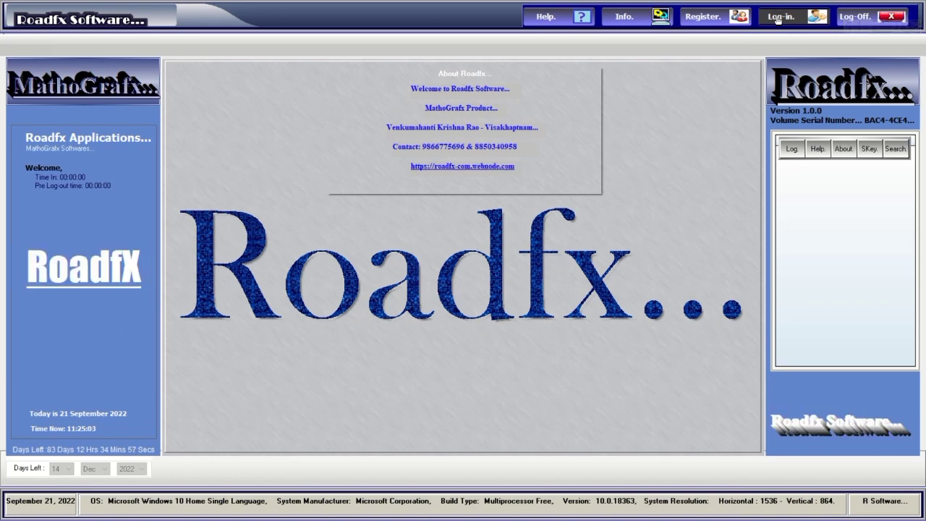
pyautogui.click(553, 18)
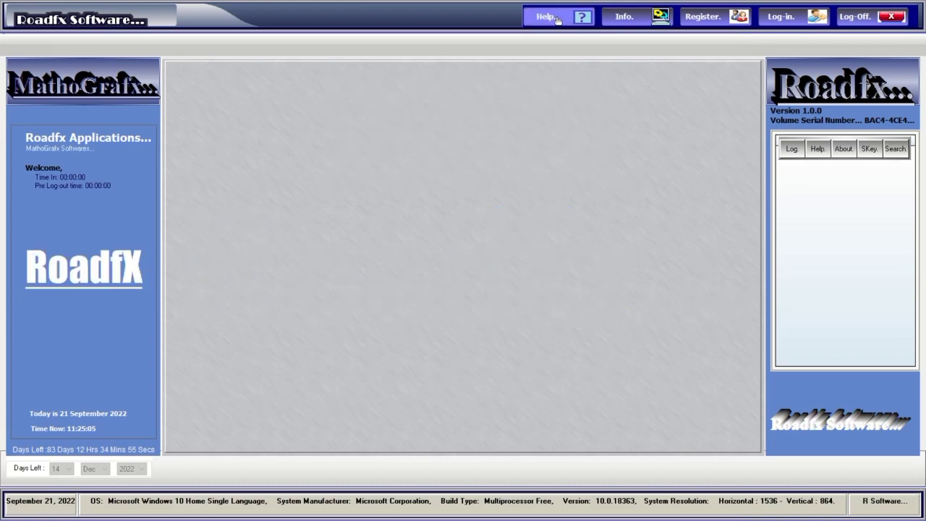
pyautogui.scroll(-4, 764, 177)
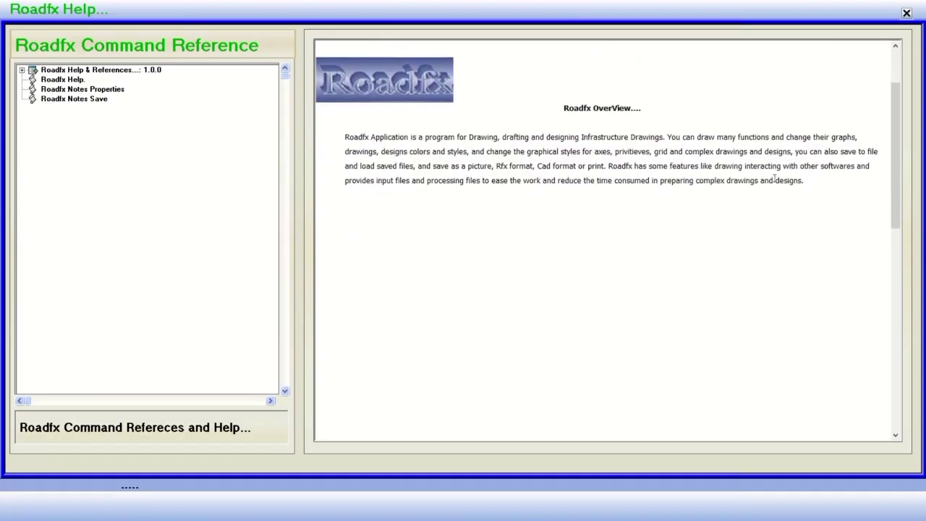
# Browse the Roadfx Help topics and the Line, Polyline and Ellipse command references.
pyautogui.click(22, 70)
pyautogui.click(34, 80)
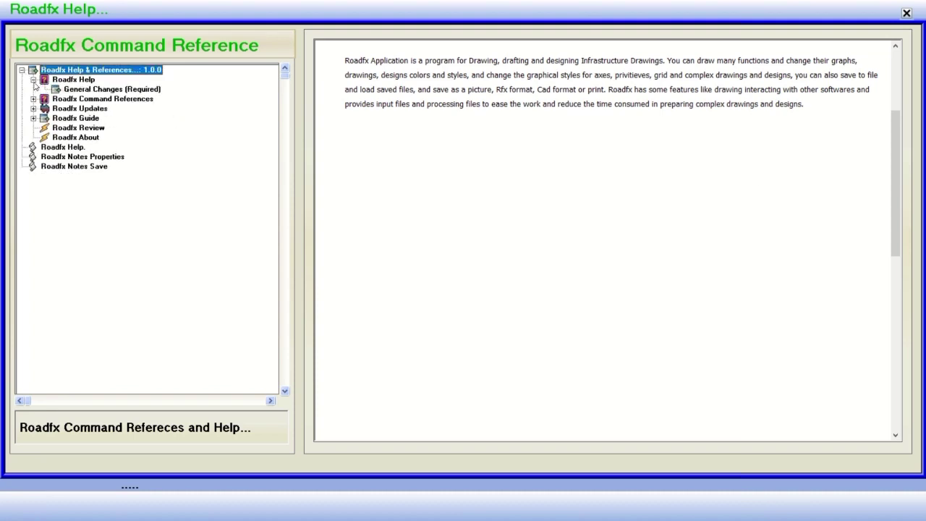
pyautogui.click(69, 89)
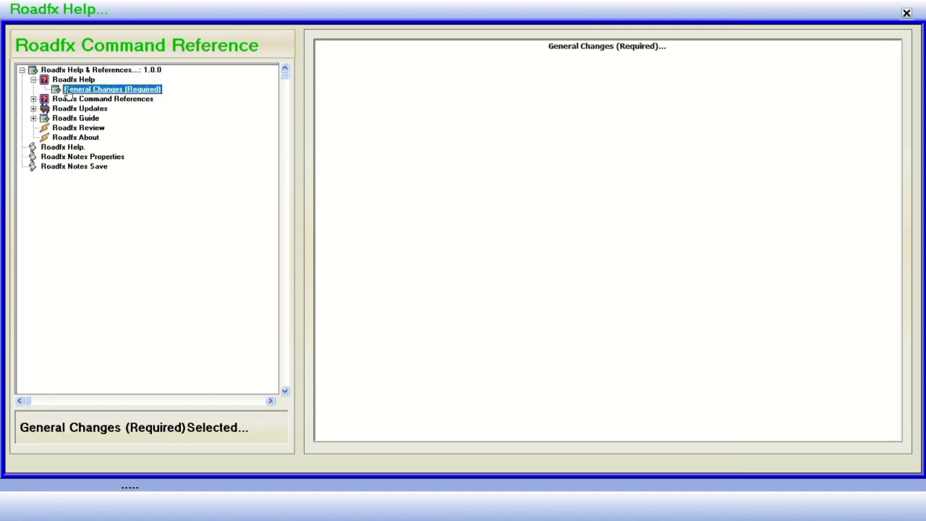
pyautogui.click(33, 99)
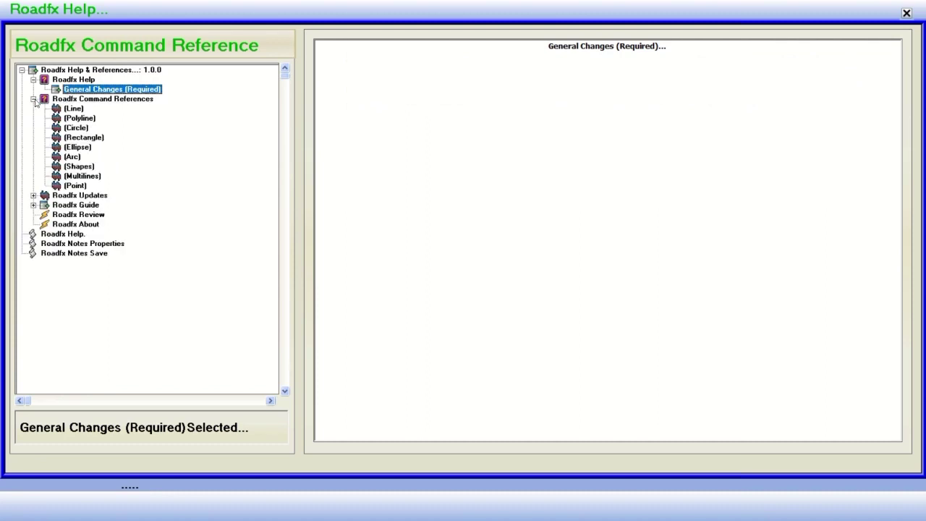
pyautogui.click(84, 101)
pyautogui.click(76, 108)
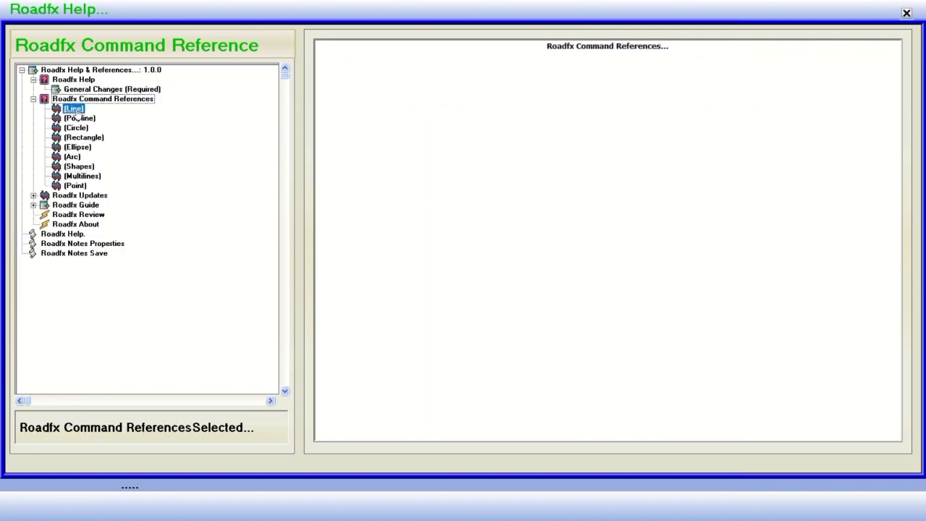
pyautogui.click(78, 118)
pyautogui.click(77, 147)
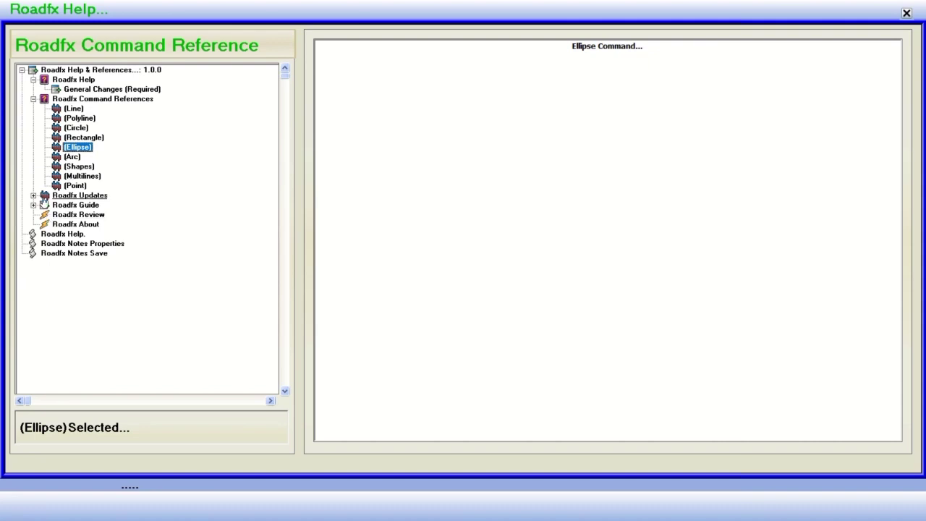
# Browse the Roadfx Updates and Roadfx Guide topics, including General and Special sections.
pyautogui.click(33, 196)
pyautogui.click(80, 196)
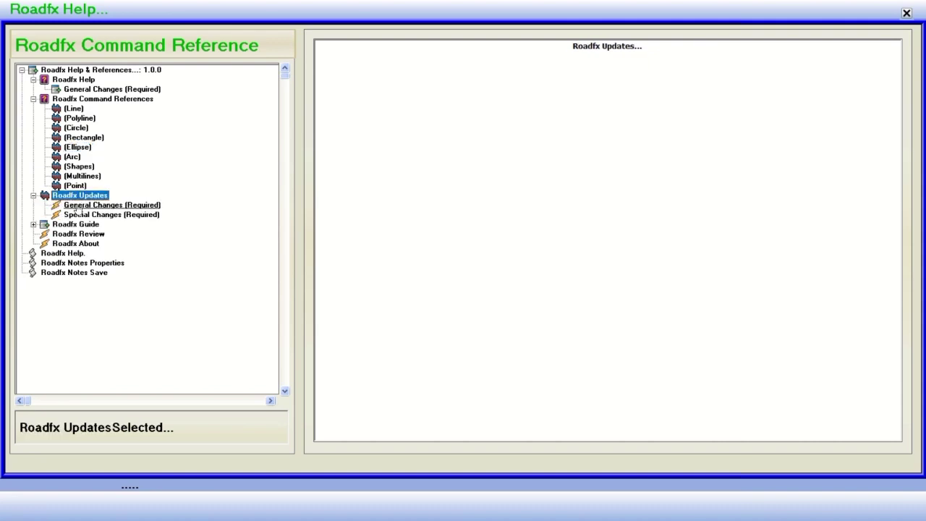
pyautogui.click(78, 205)
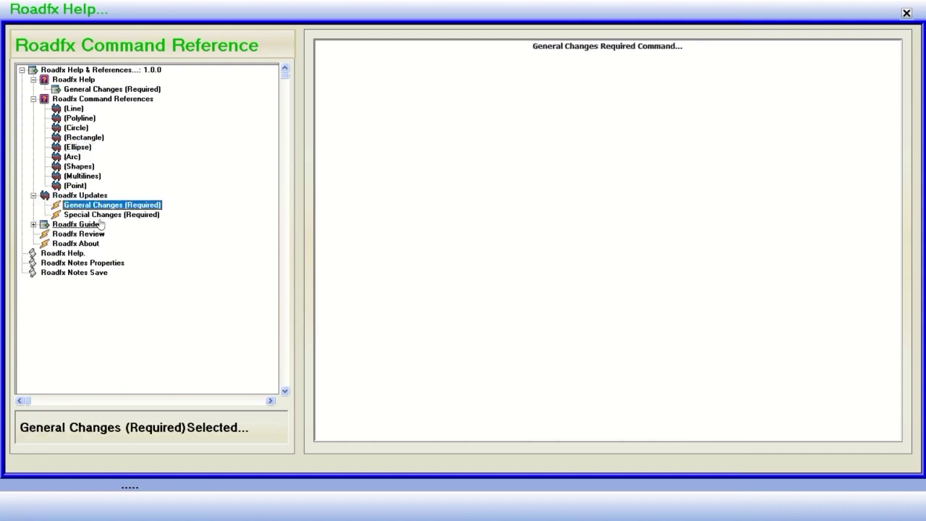
pyautogui.click(90, 215)
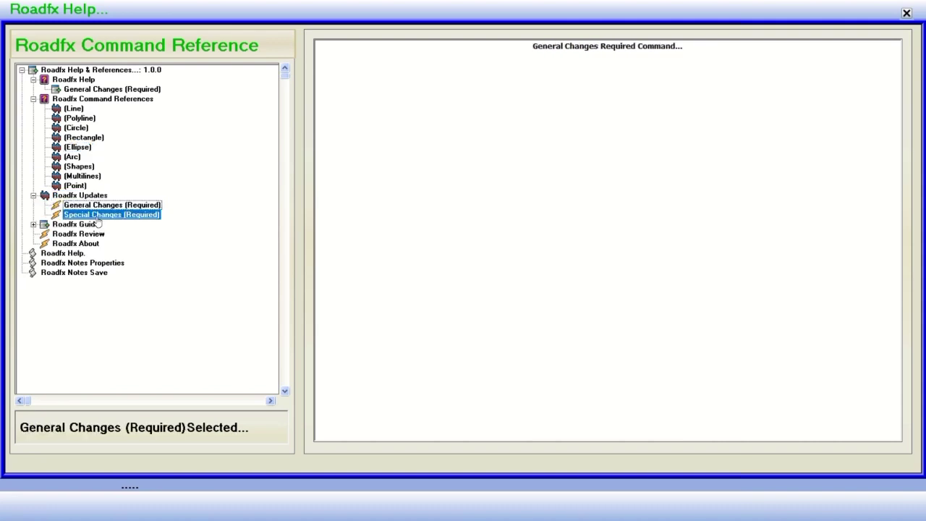
pyautogui.click(33, 224)
pyautogui.click(70, 226)
pyautogui.click(77, 236)
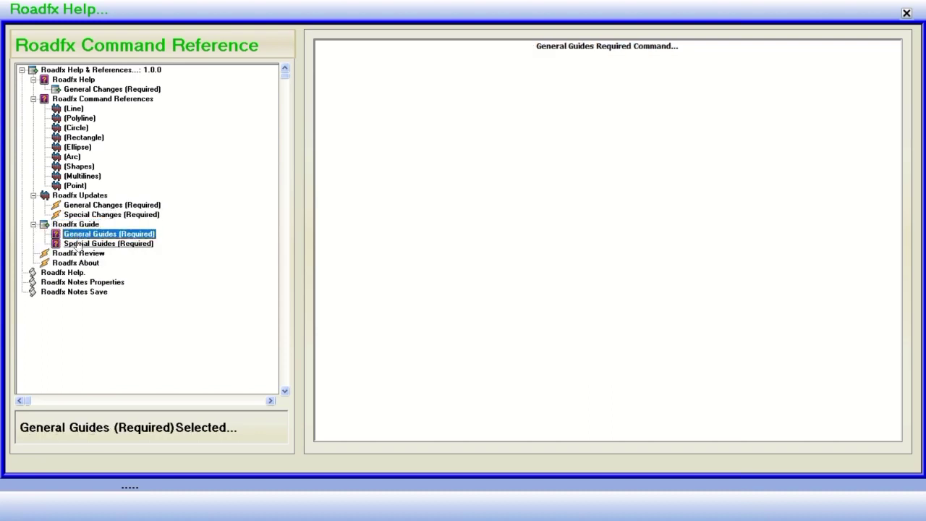
pyautogui.click(78, 245)
# View the Roadfx Review topic and read the About Roadfx Software 2021 page.
pyautogui.click(65, 255)
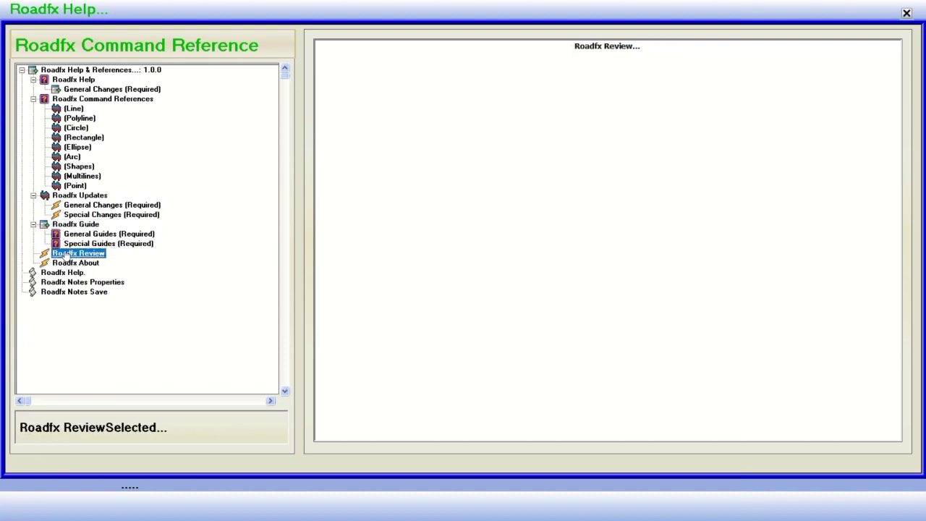
pyautogui.click(63, 264)
pyautogui.scroll(-5, 522, 231)
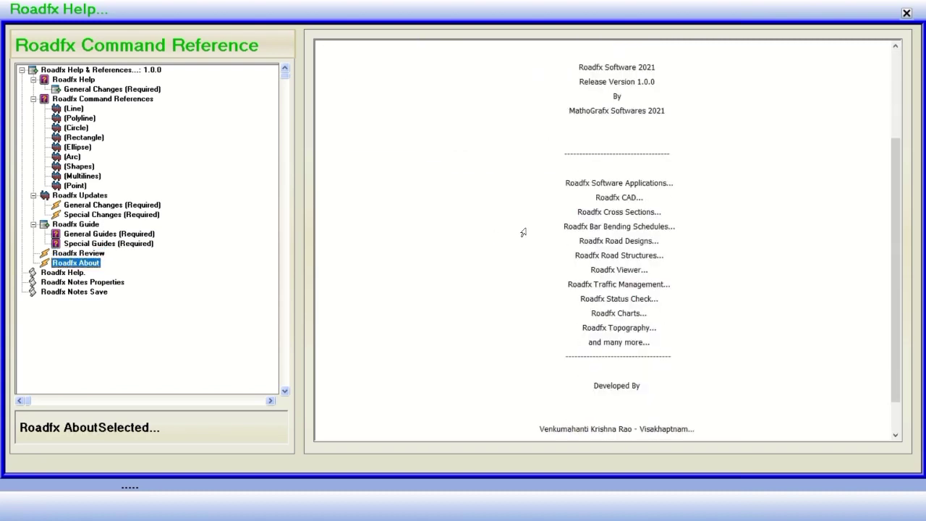
pyautogui.scroll(5, 522, 232)
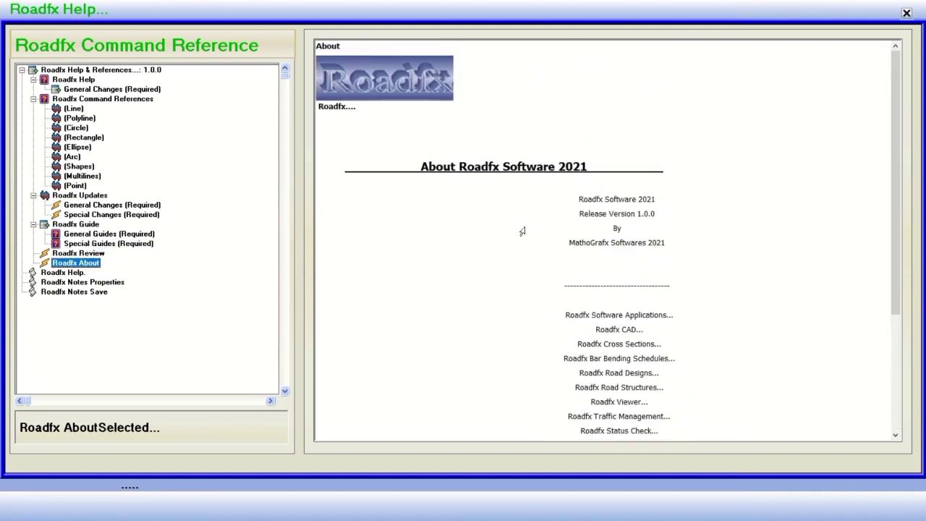
pyautogui.scroll(-5, 523, 232)
pyautogui.scroll(5, 522, 232)
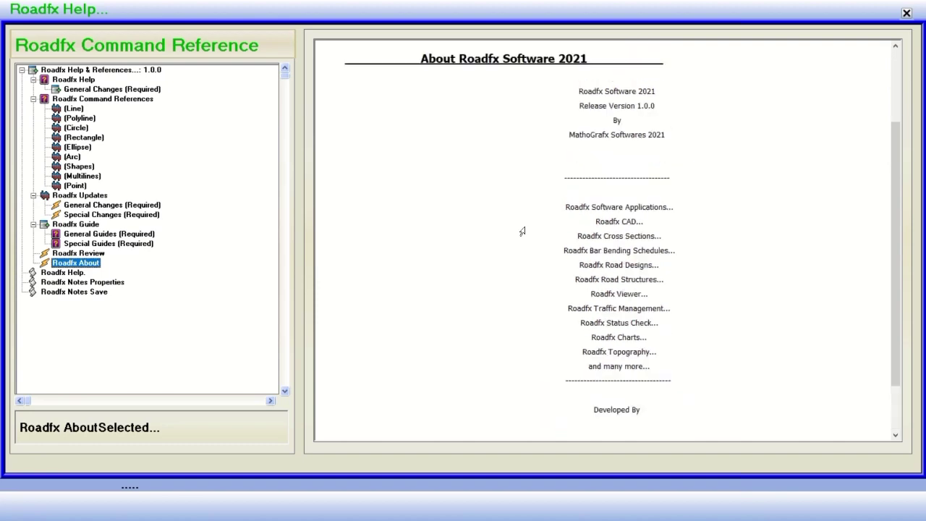
# View the Roadfx Help and Notes Properties topics, then close the help window.
pyautogui.click(63, 272)
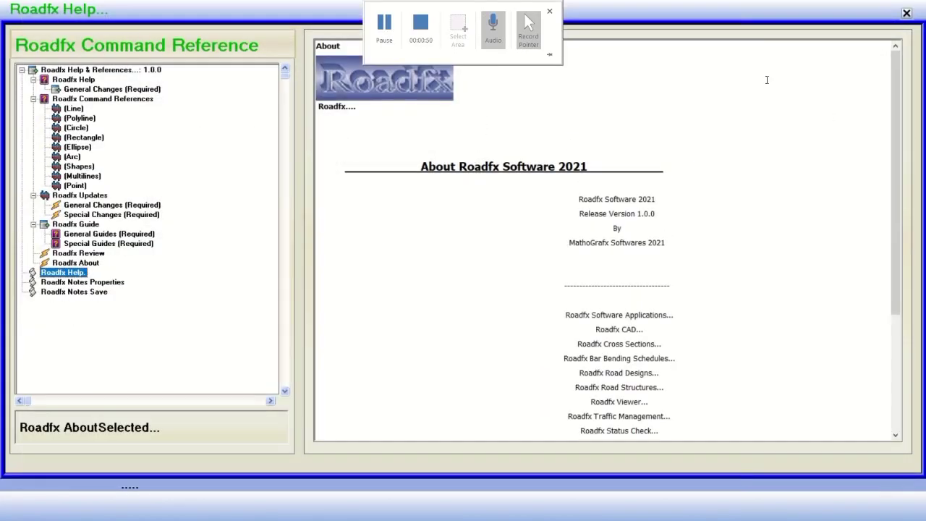
pyautogui.click(81, 285)
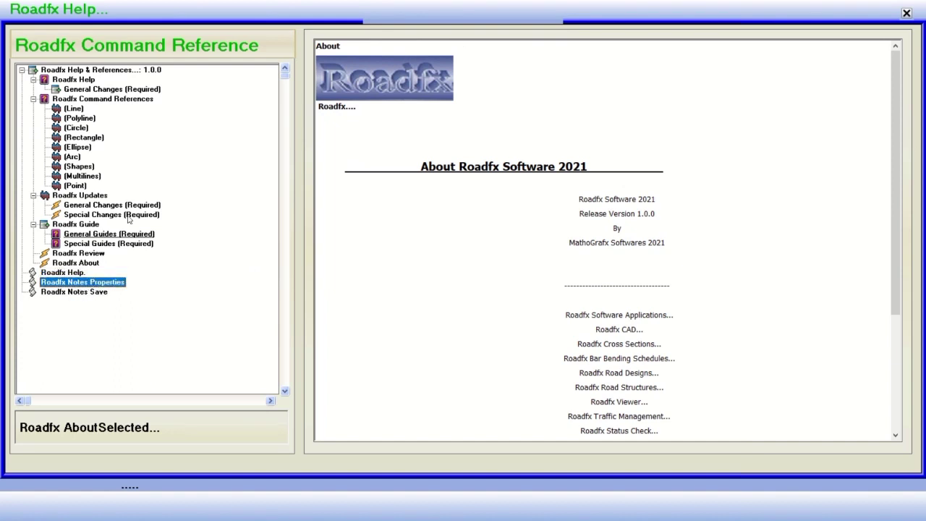
pyautogui.scroll(-6, 139, 162)
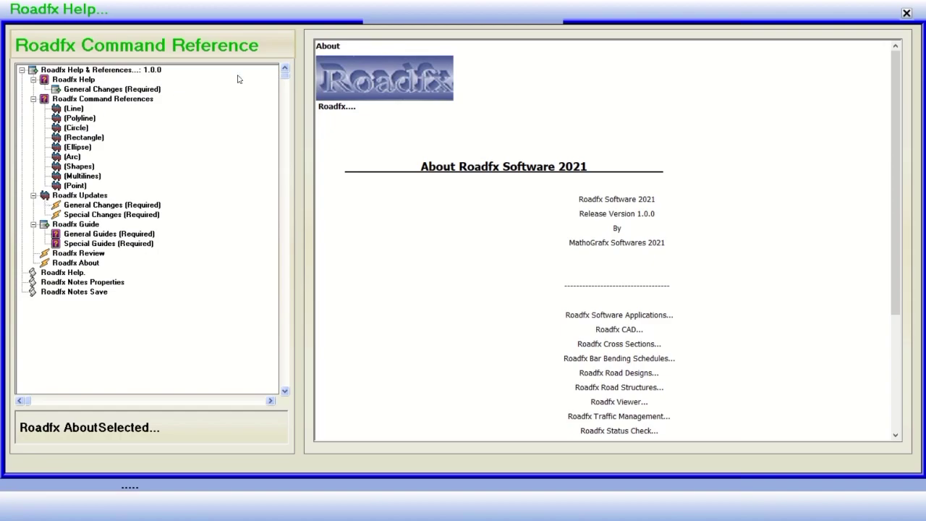
pyautogui.click(906, 14)
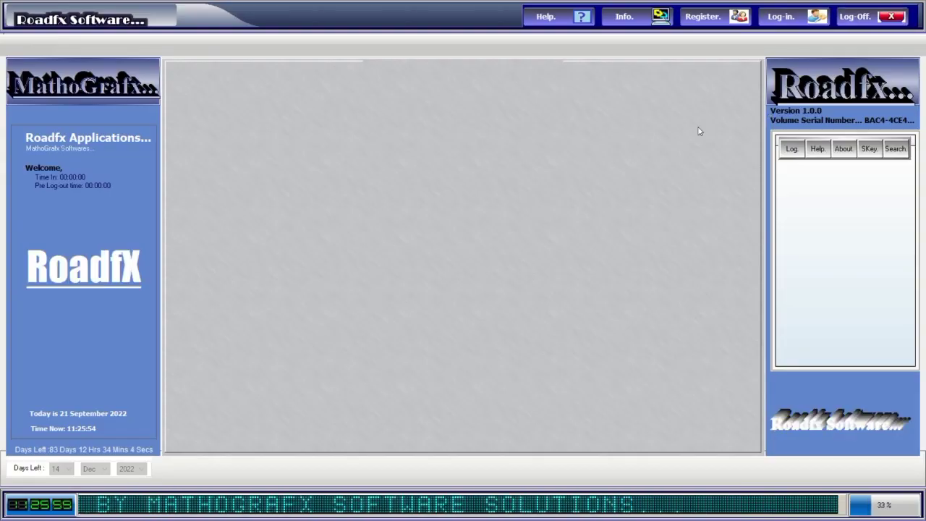
# Glance at the system information page, then log in as Administrator with the password.
pyautogui.click(628, 16)
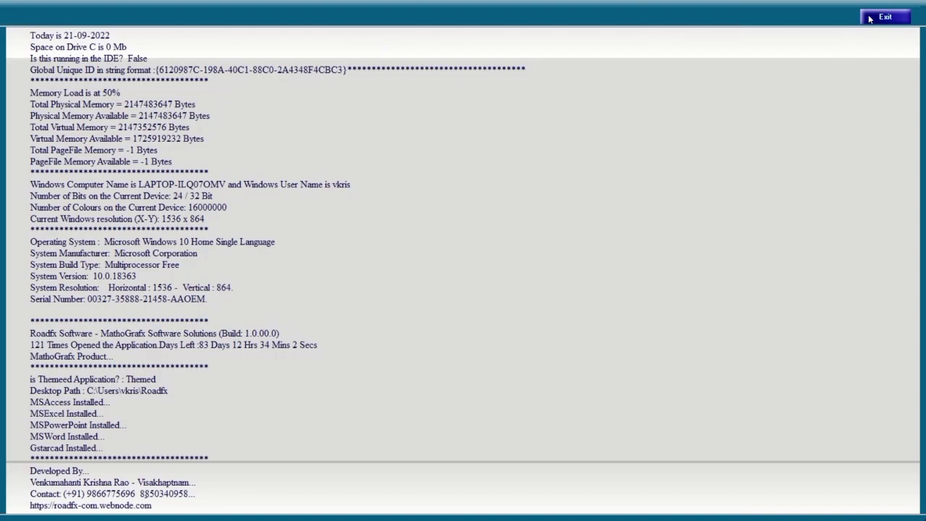
pyautogui.click(873, 18)
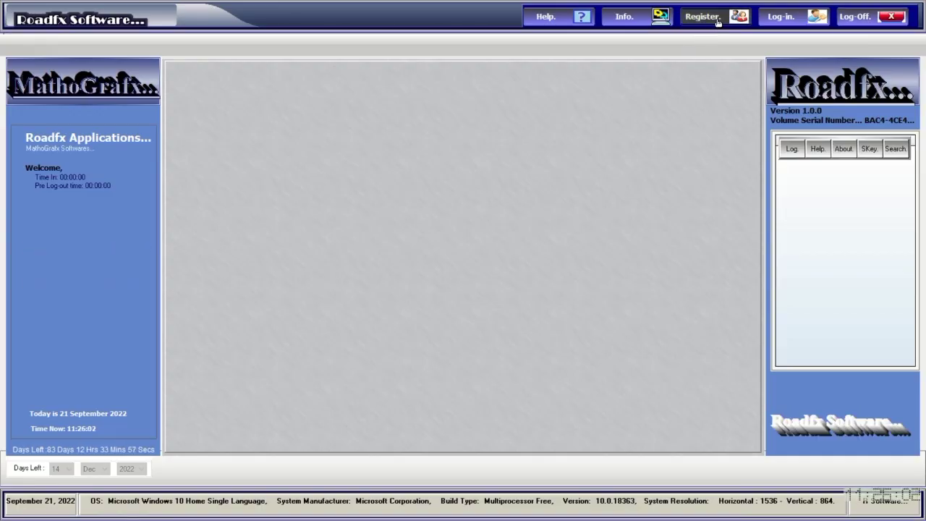
pyautogui.click(713, 23)
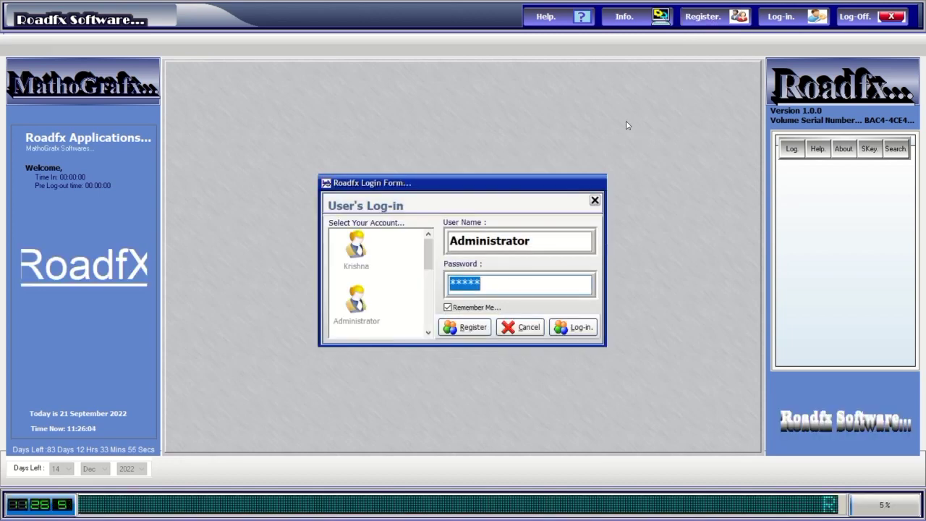
pyautogui.write('***')
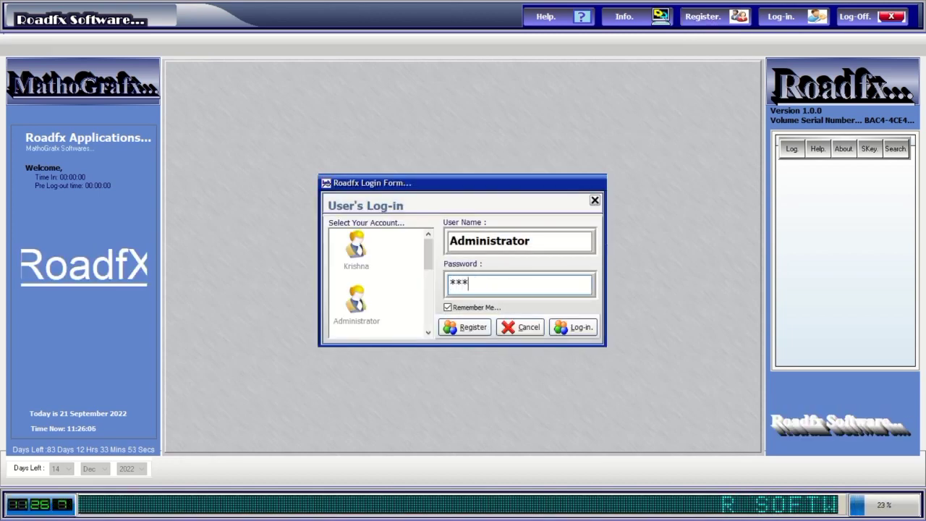
pyautogui.write('*')
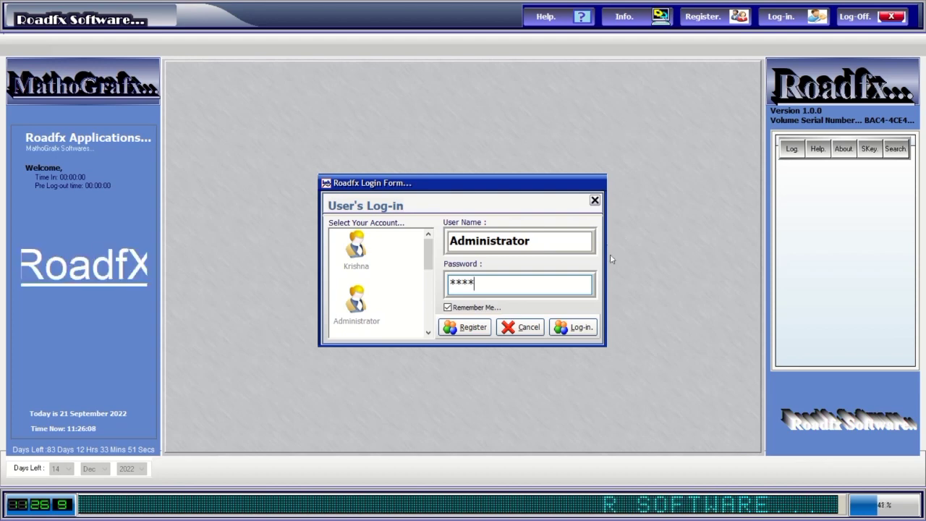
pyautogui.click(580, 329)
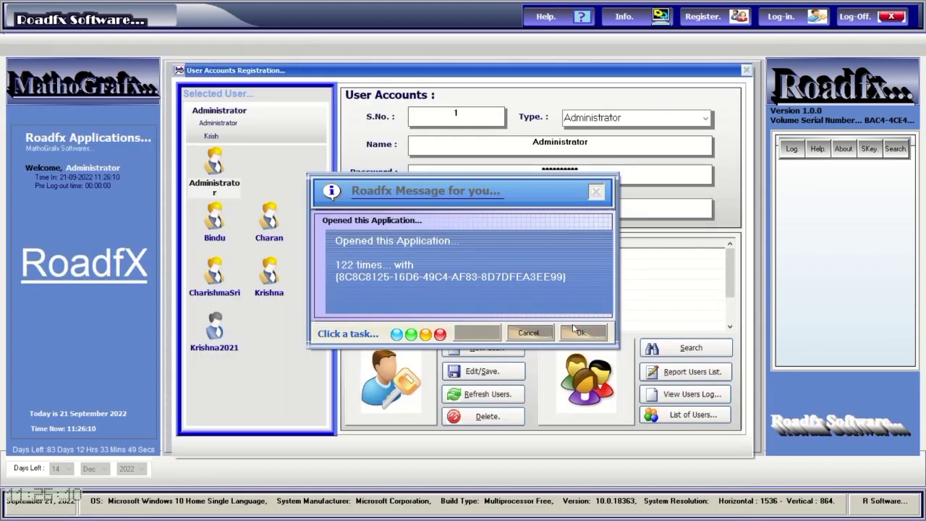
# Dismiss the welcome message and inspect user accounts 6 through 2 and Administrator.
pyautogui.click(576, 332)
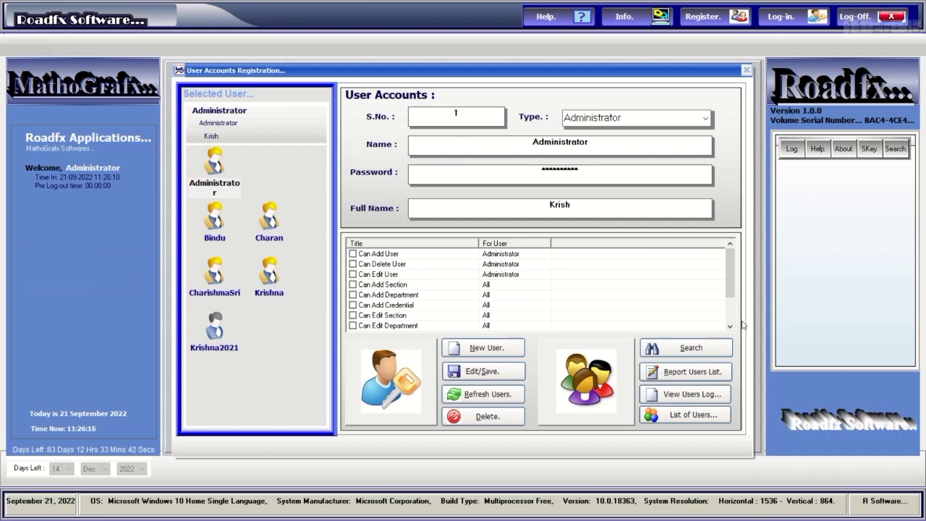
pyautogui.scroll(-2, 733, 322)
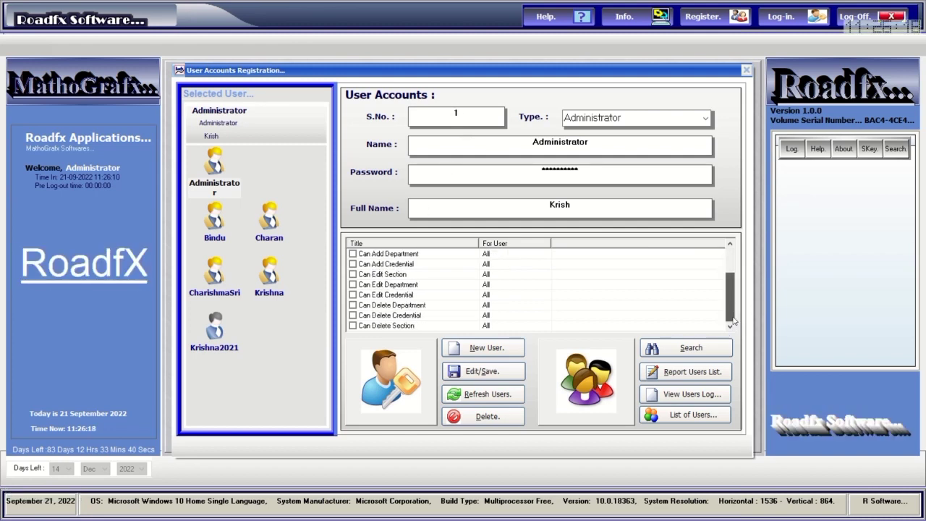
pyautogui.scroll(2, 737, 290)
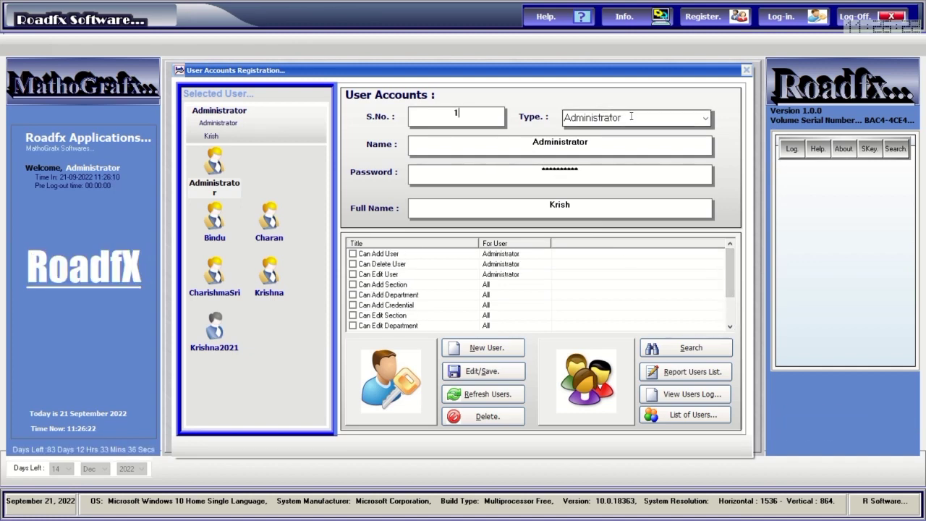
pyautogui.click(222, 346)
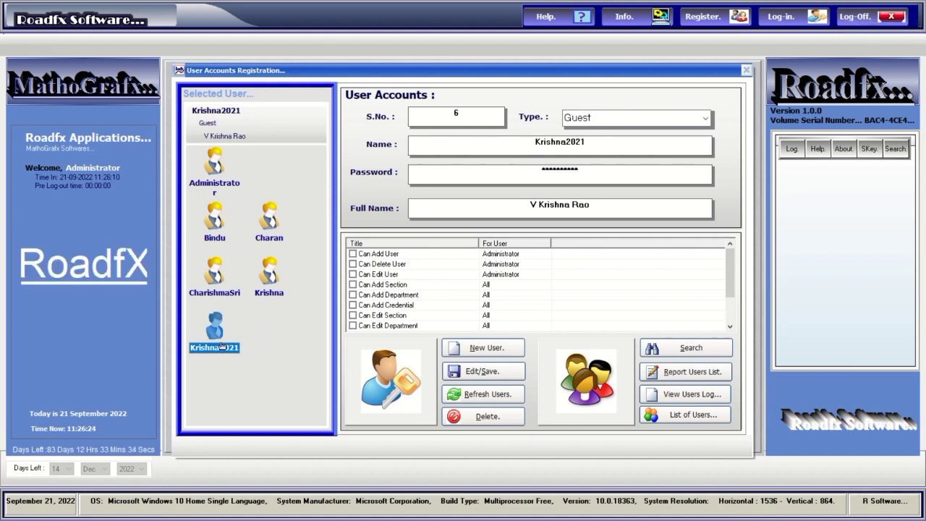
pyautogui.click(267, 292)
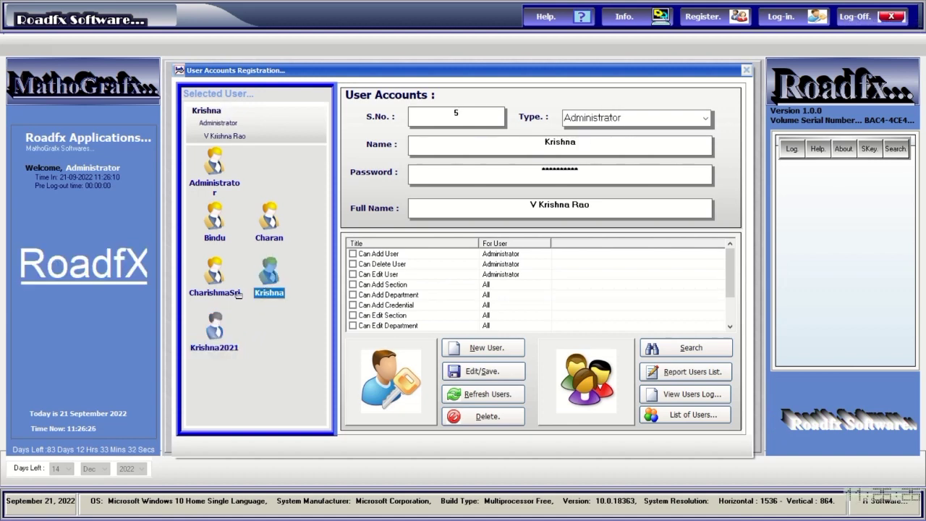
pyautogui.click(220, 292)
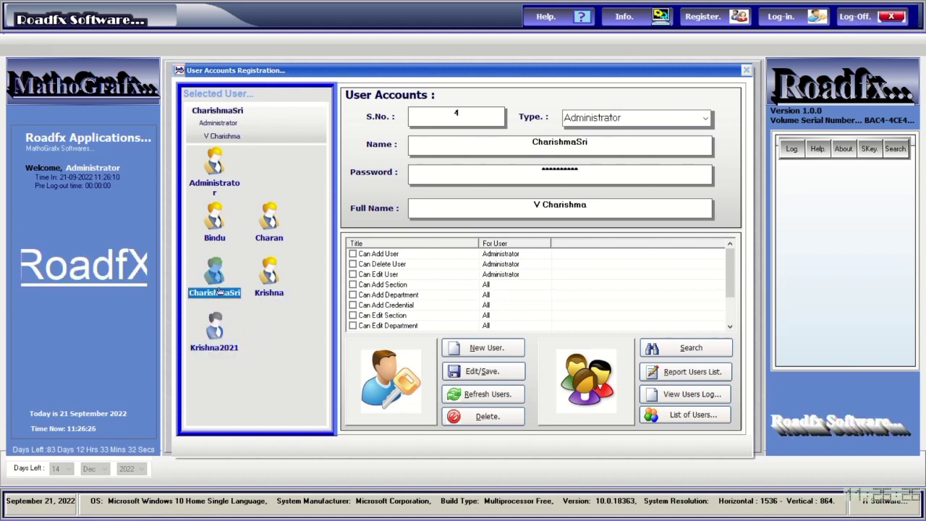
pyautogui.click(266, 235)
pyautogui.click(217, 230)
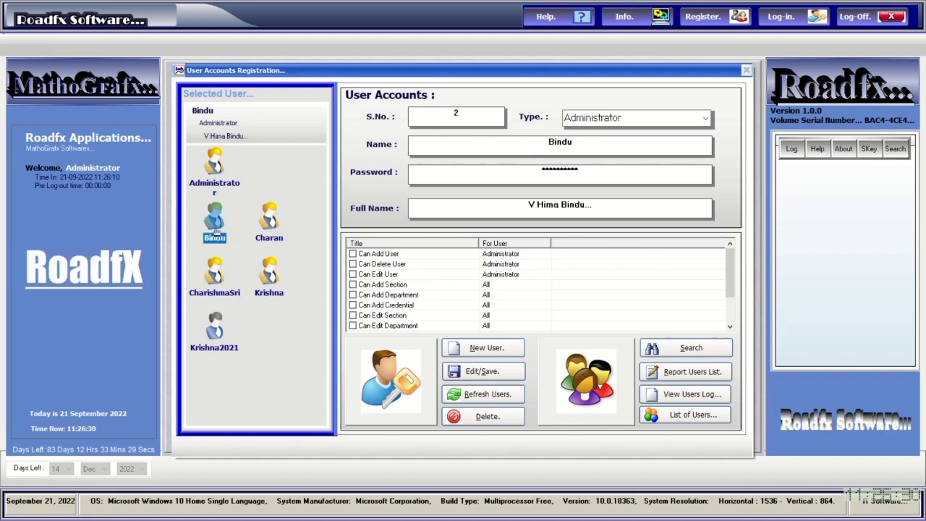
pyautogui.click(219, 165)
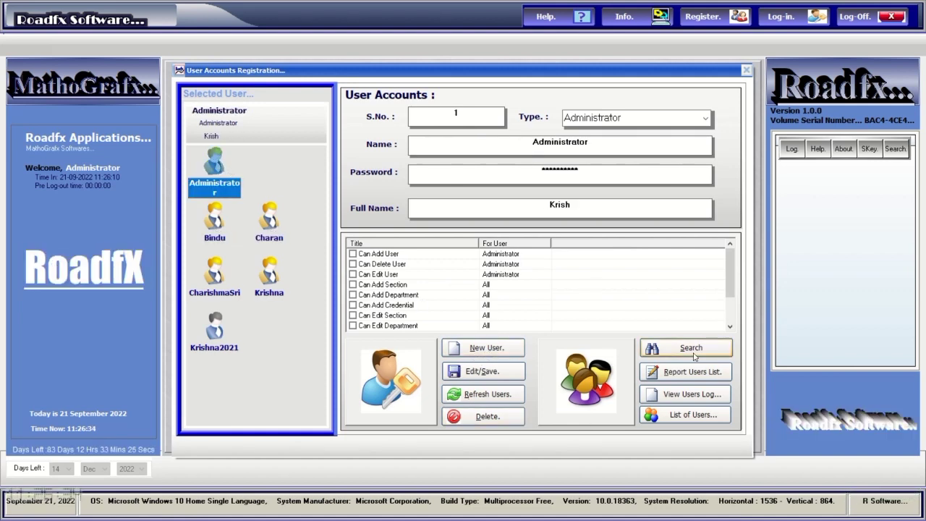
# Review the list of users and the users log, then close the registration window.
pyautogui.click(672, 417)
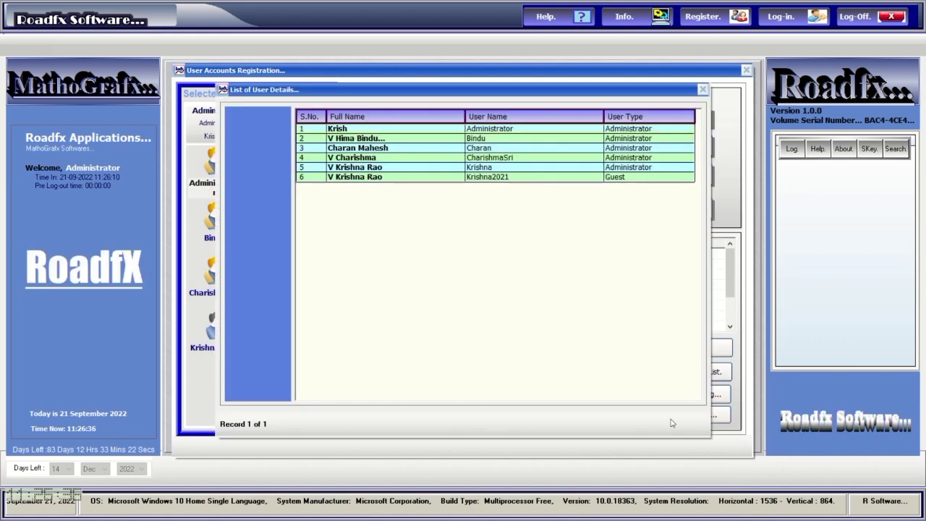
pyautogui.click(703, 90)
pyautogui.click(701, 396)
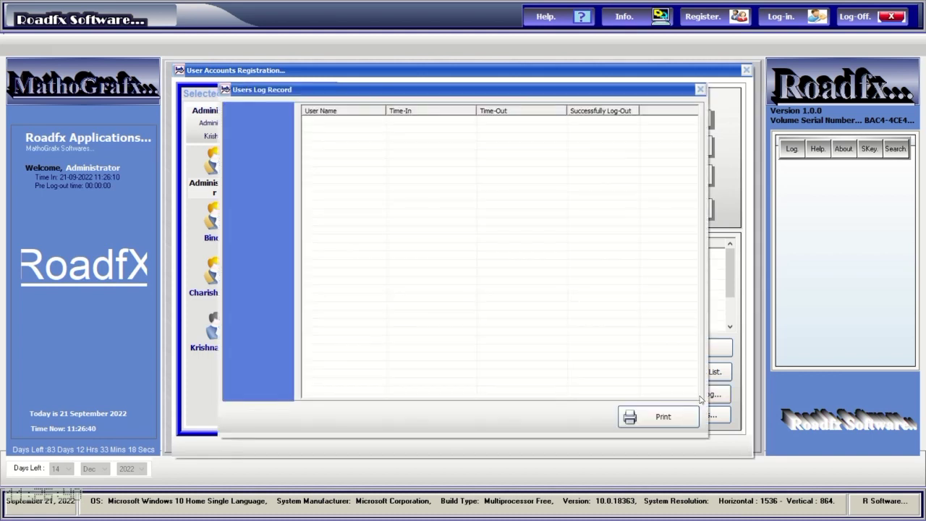
pyautogui.click(700, 90)
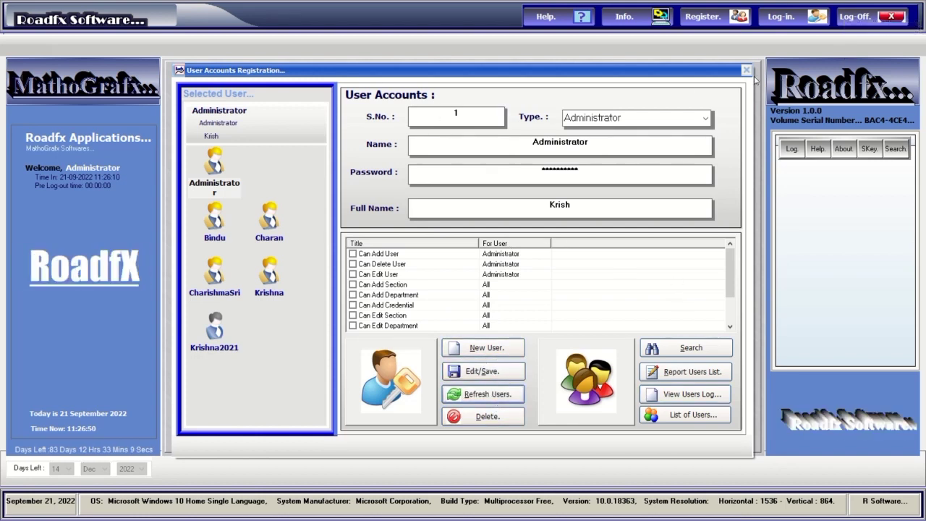
pyautogui.click(746, 70)
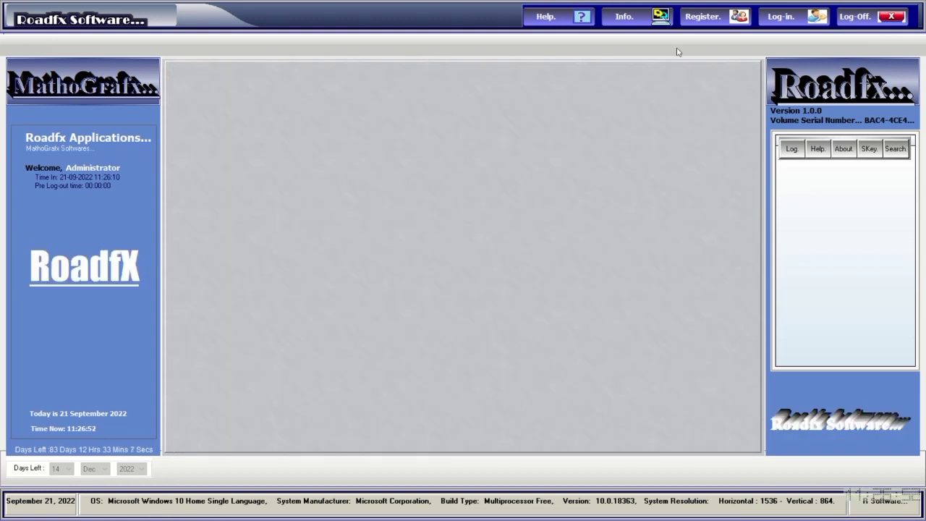
# Cancel the log-in form, view and close the Computer Info report, and show the log commands.
pyautogui.click(773, 23)
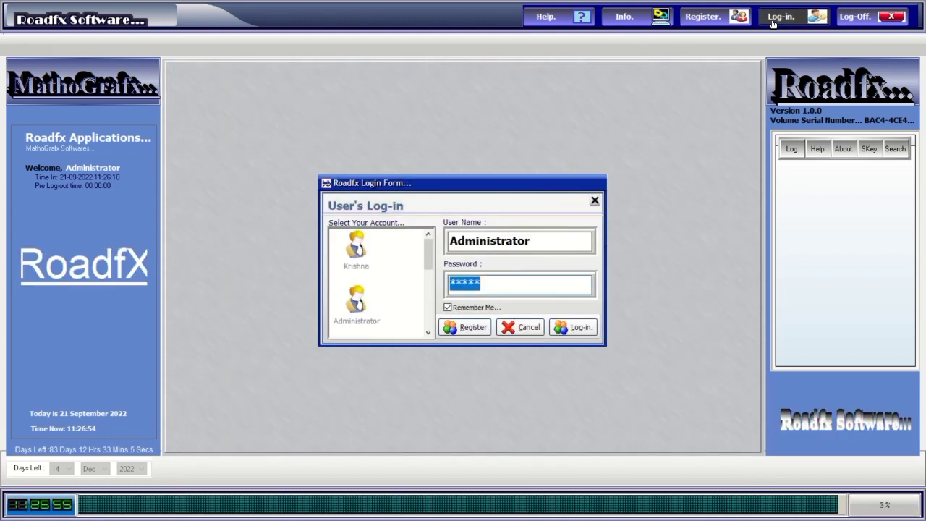
pyautogui.press('Return')
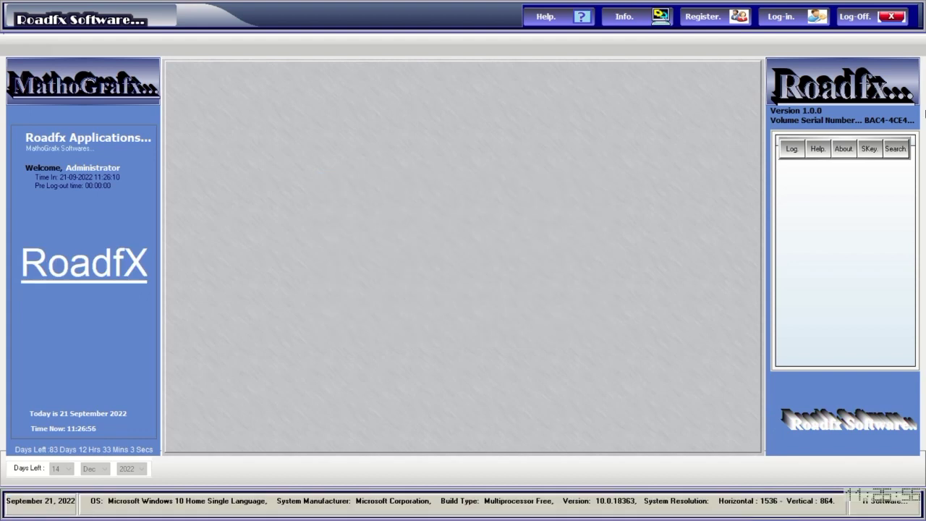
pyautogui.click(793, 151)
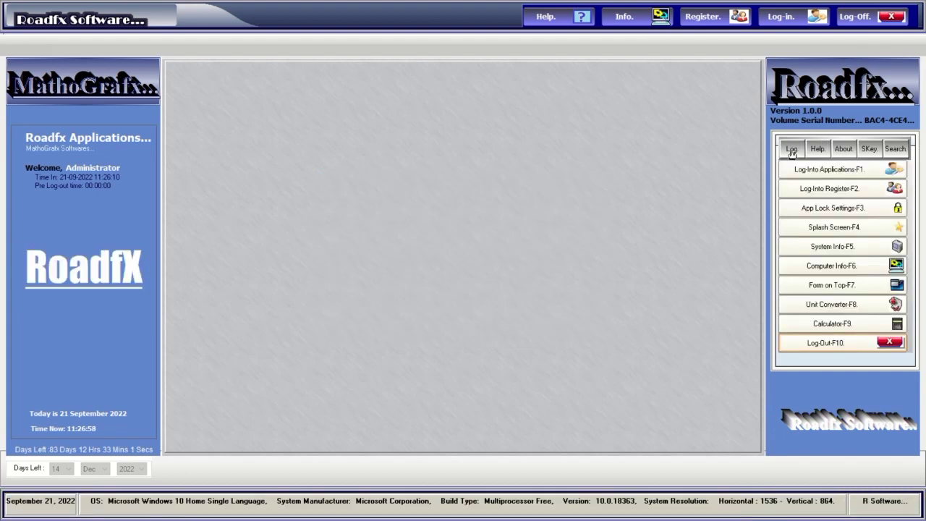
pyautogui.click(811, 270)
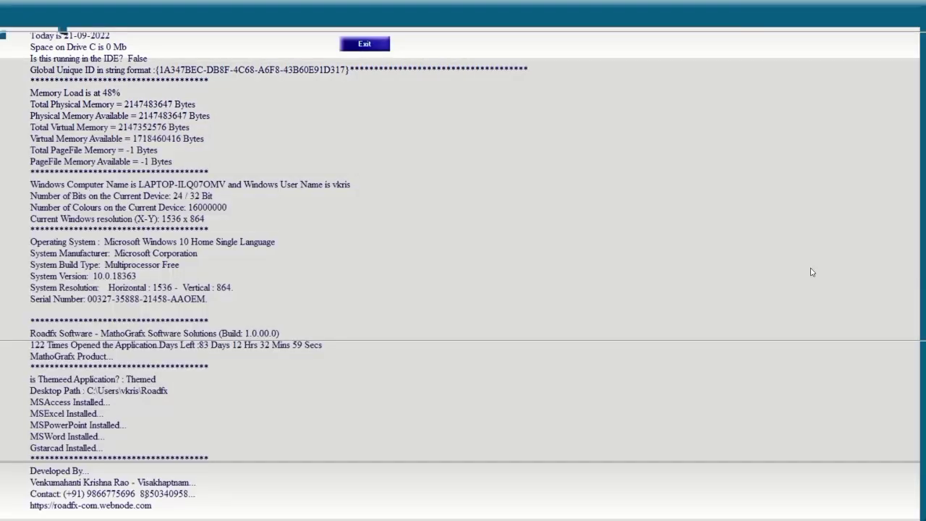
pyautogui.click(898, 19)
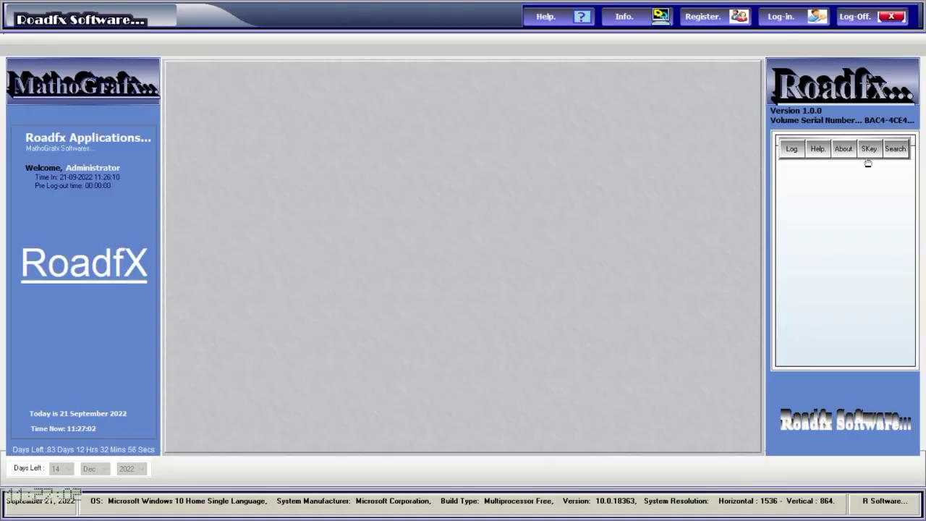
pyautogui.click(791, 149)
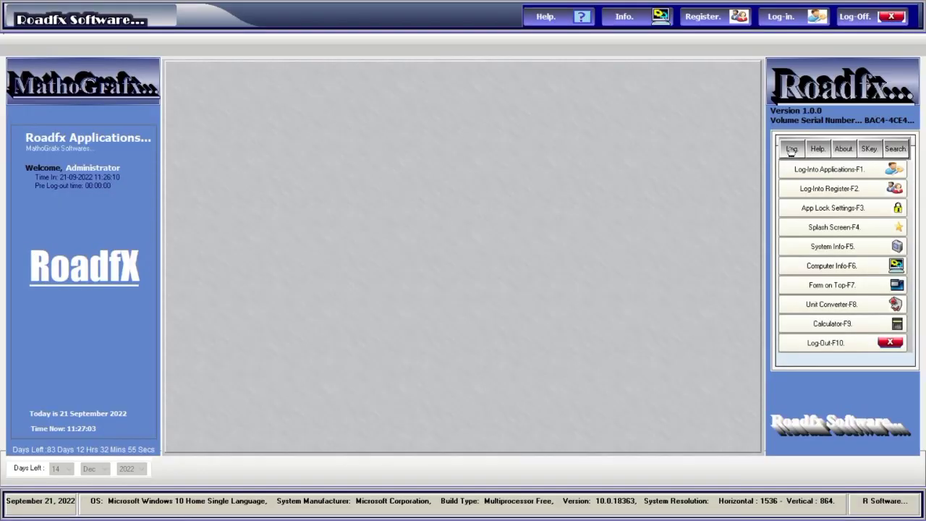
# In the Units Converter, switch to triangle area and cylinder volume calculations.
pyautogui.click(825, 304)
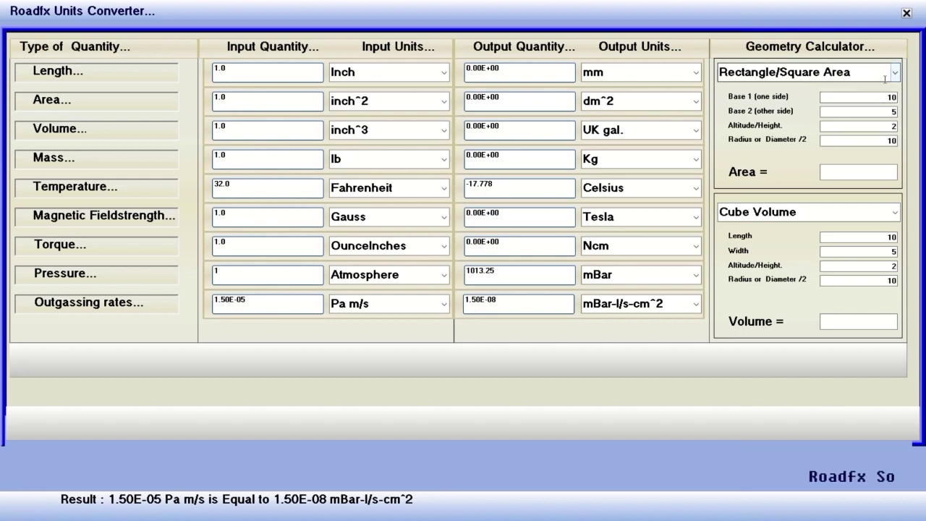
pyautogui.click(889, 73)
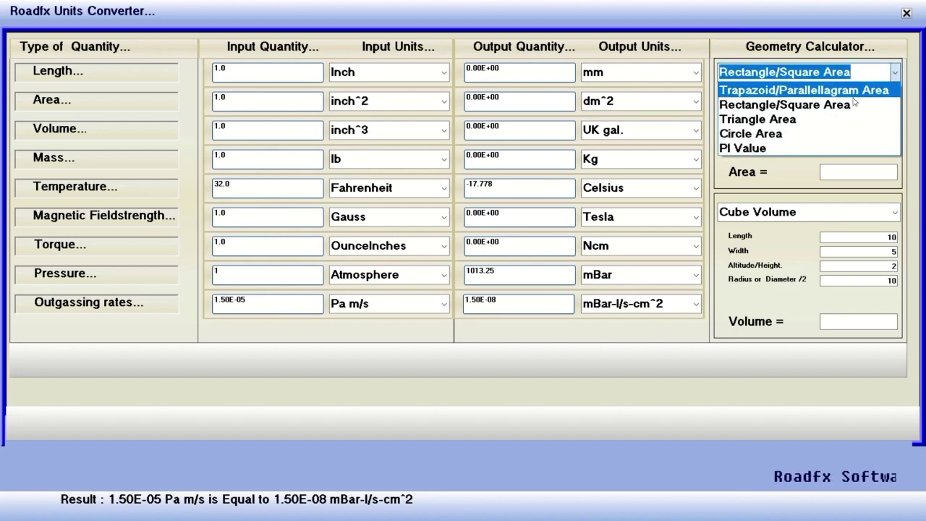
pyautogui.click(829, 117)
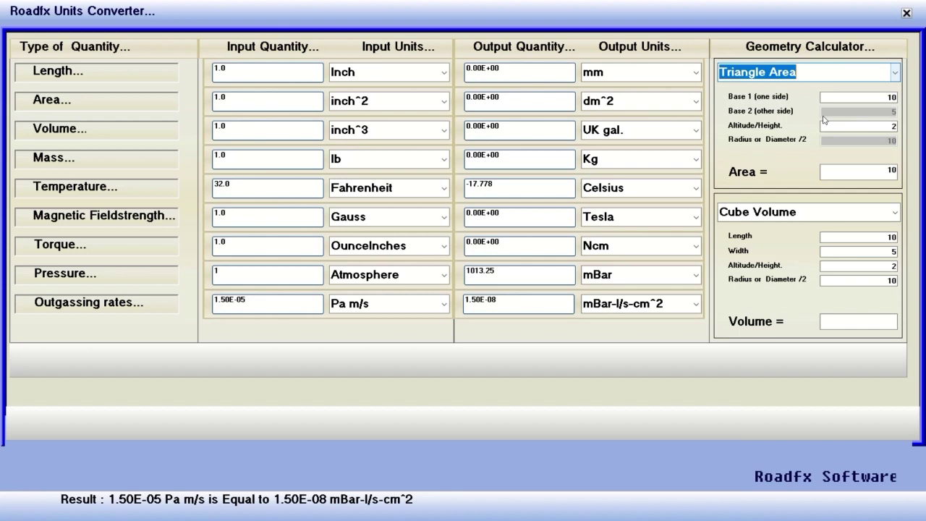
pyautogui.click(861, 172)
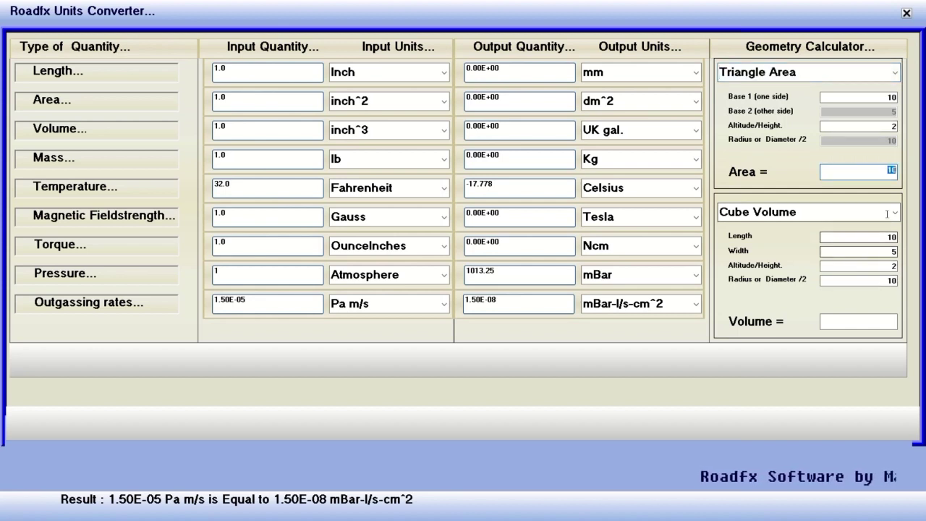
pyautogui.click(800, 212)
pyautogui.click(799, 230)
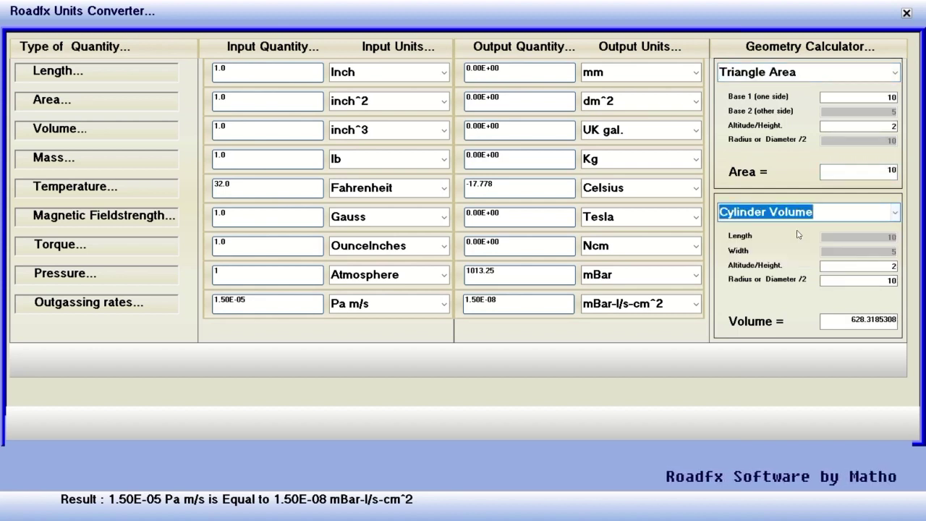
# Convert 1.0 inch to 2.54 cm with centimetres as the length unit, then close the converter.
pyautogui.click(697, 73)
pyautogui.click(640, 118)
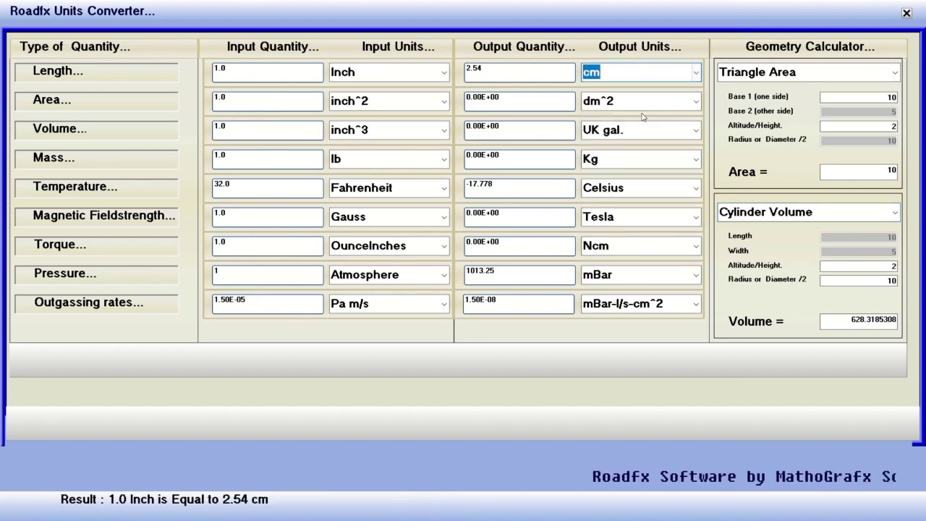
pyautogui.click(627, 99)
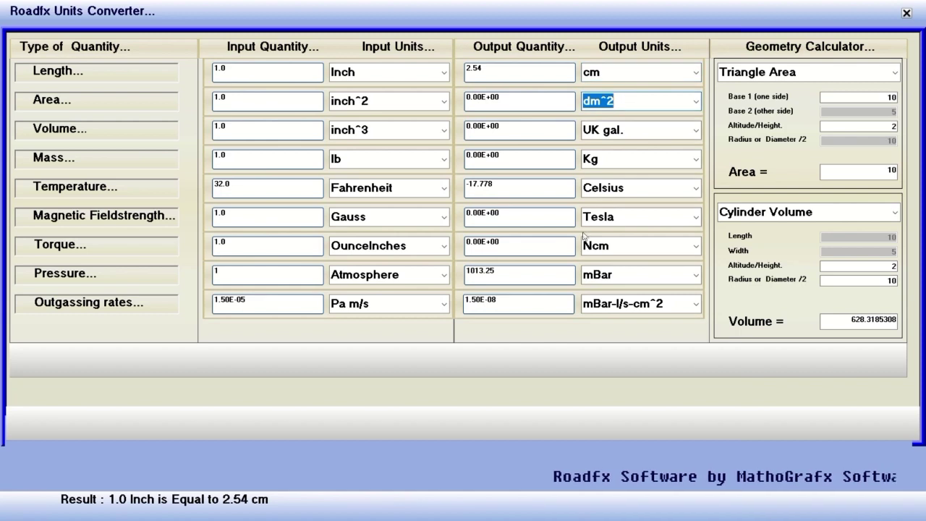
pyautogui.click(529, 72)
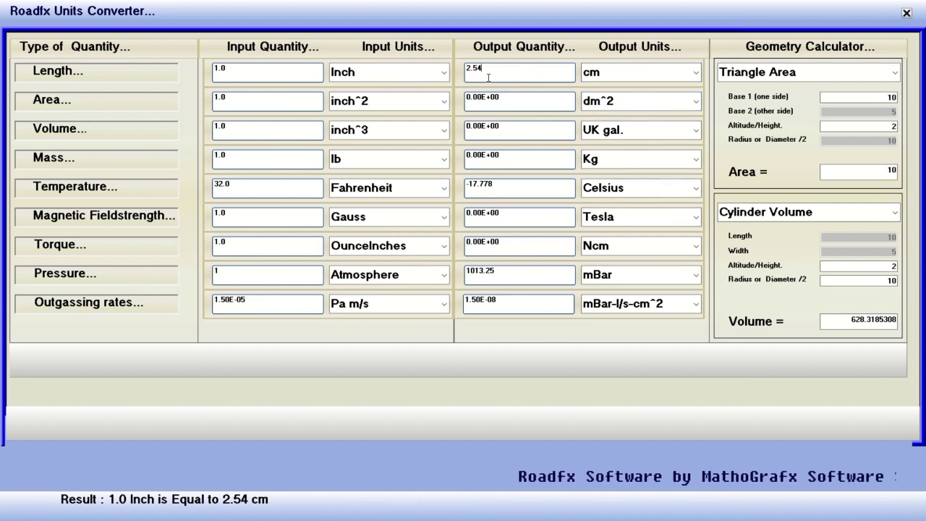
pyautogui.click(405, 70)
pyautogui.click(259, 68)
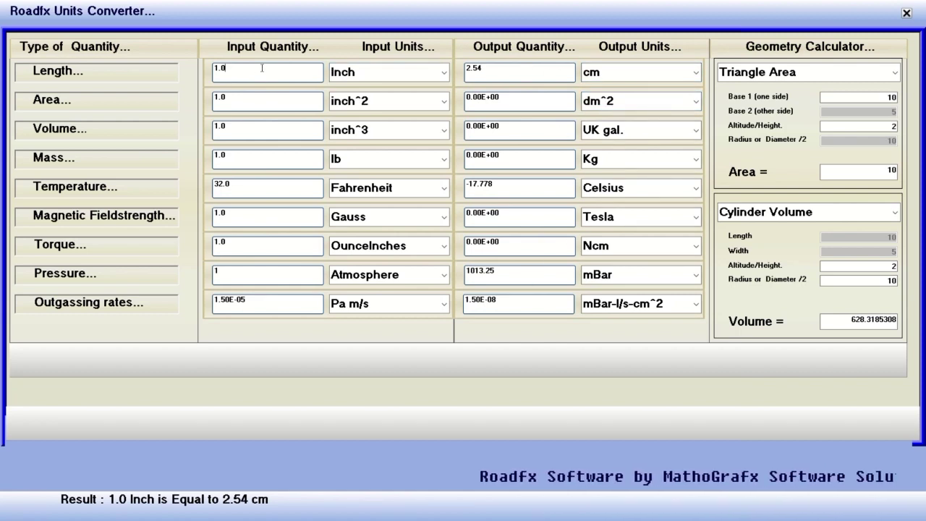
pyautogui.click(259, 103)
pyautogui.click(258, 131)
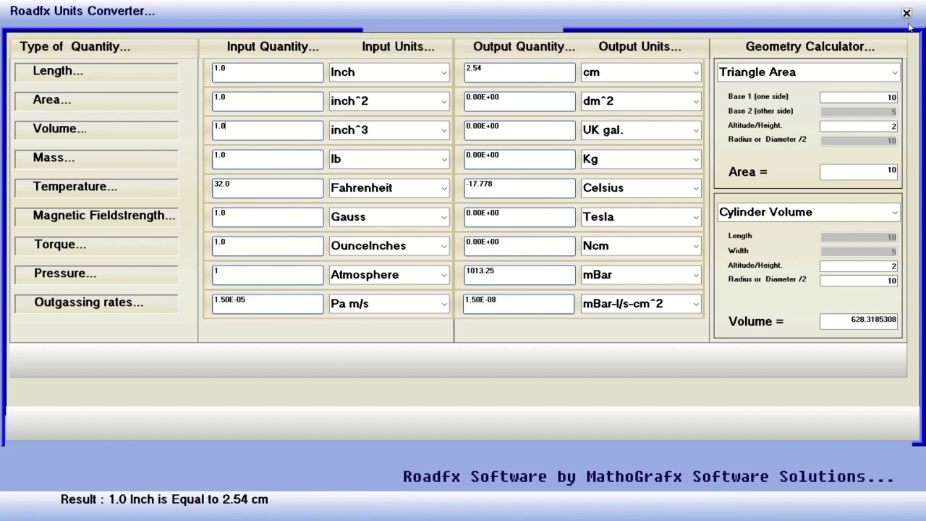
pyautogui.click(906, 12)
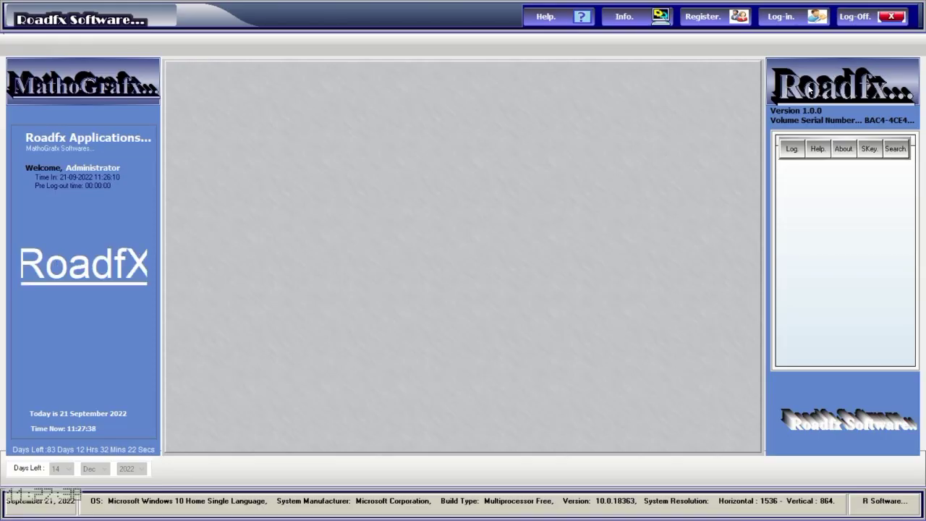
pyautogui.click(793, 150)
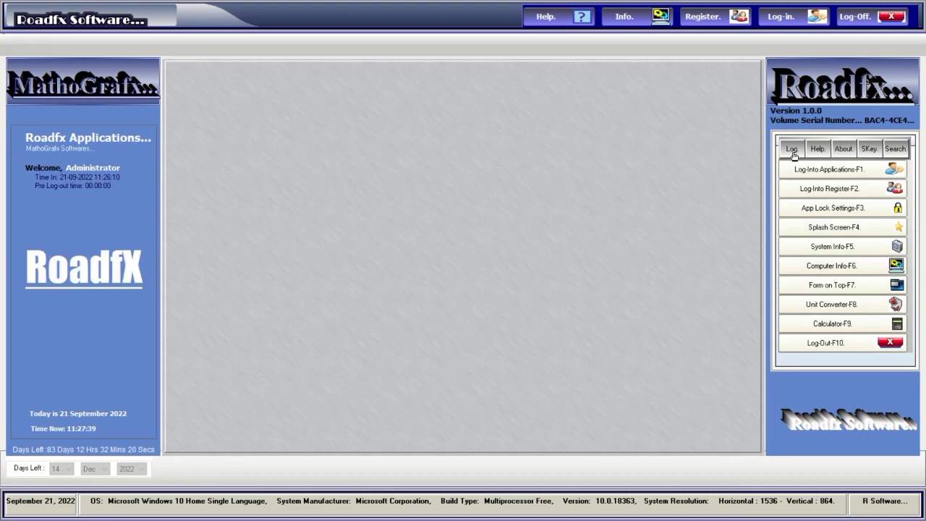
pyautogui.click(810, 327)
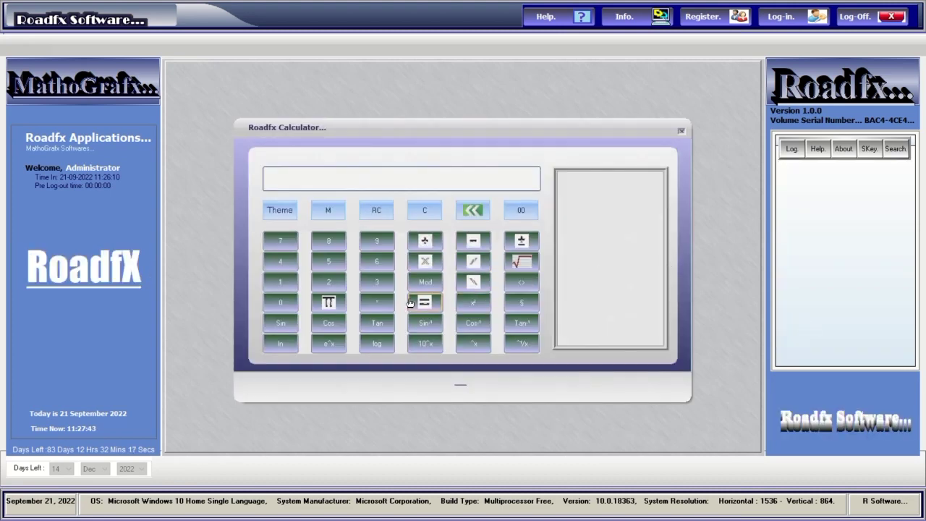
pyautogui.click(377, 282)
pyautogui.click(377, 283)
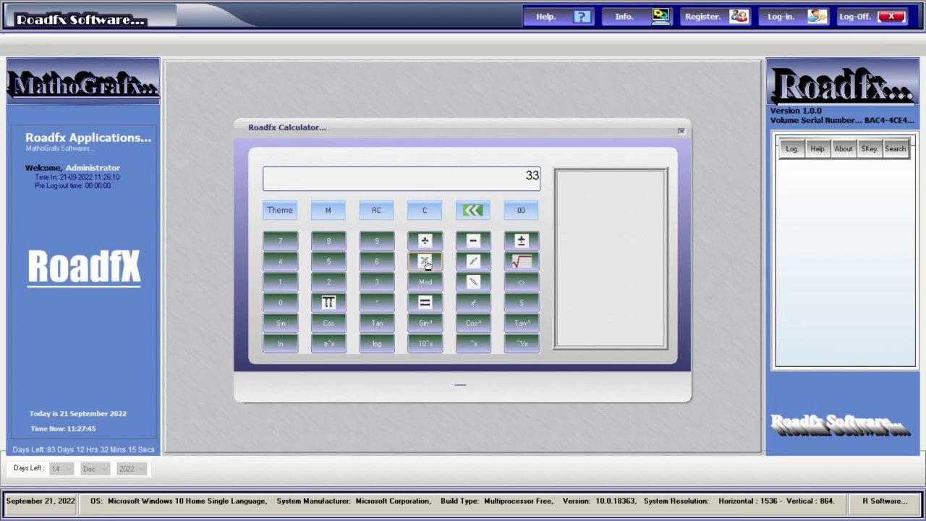
pyautogui.click(426, 262)
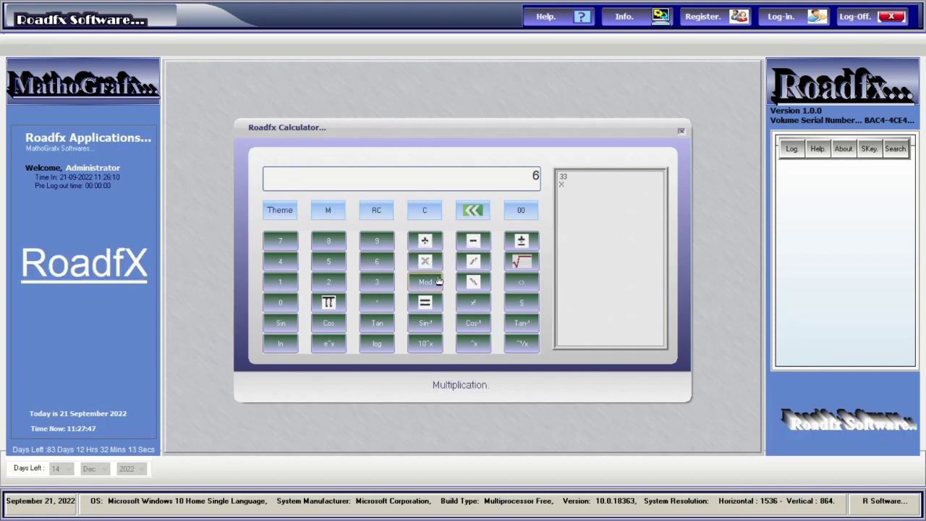
pyautogui.click(426, 302)
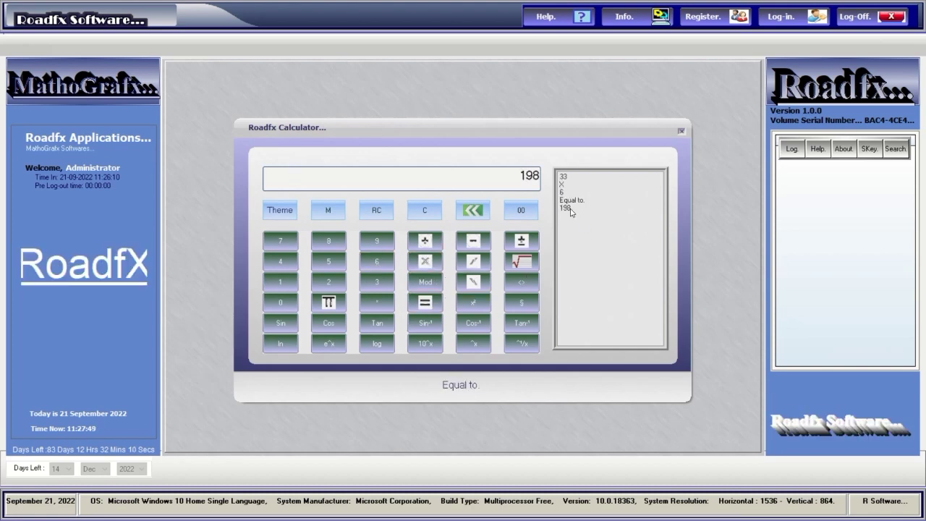
pyautogui.click(422, 244)
pyautogui.click(330, 246)
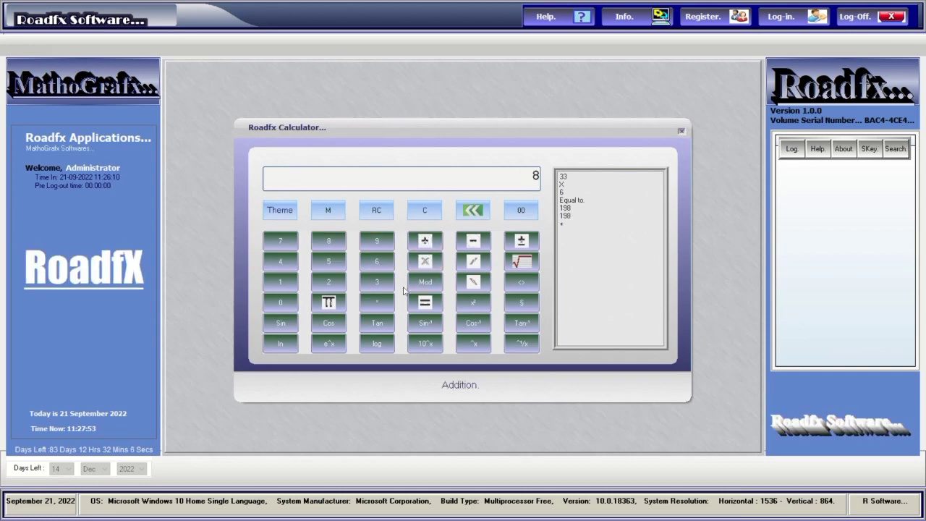
pyautogui.click(424, 303)
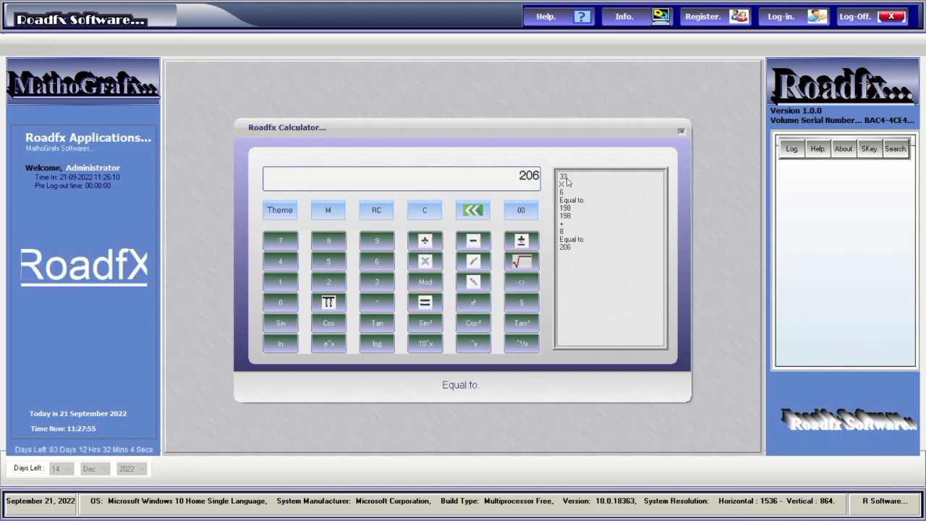
pyautogui.moveTo(567, 179); pyautogui.dragTo(568, 250)
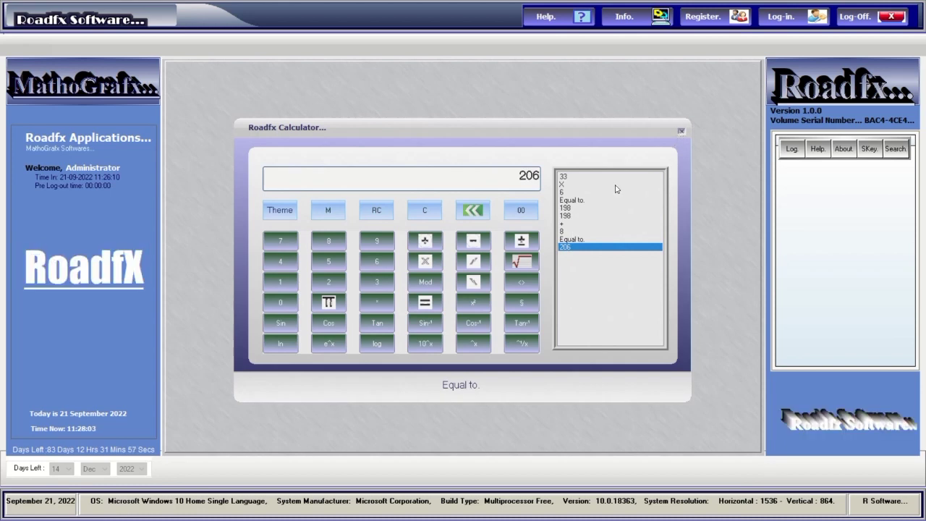
pyautogui.click(335, 331)
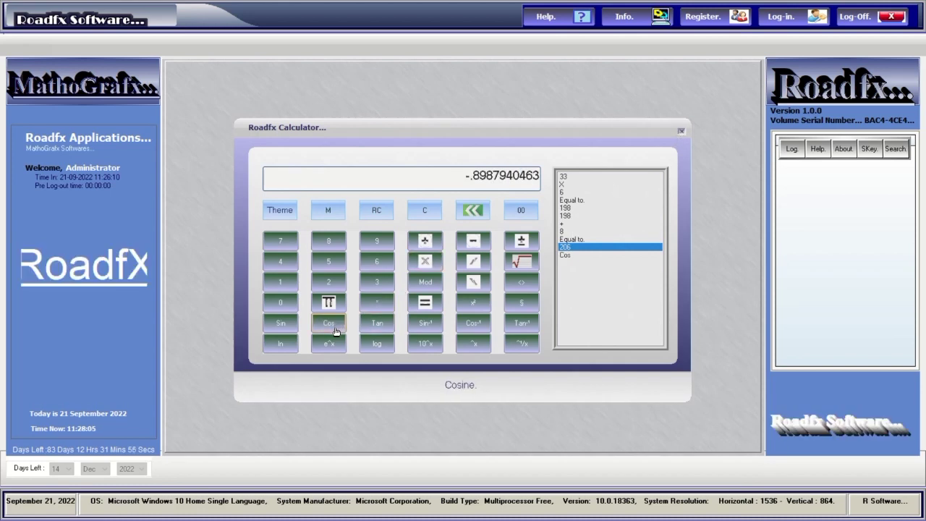
pyautogui.click(377, 325)
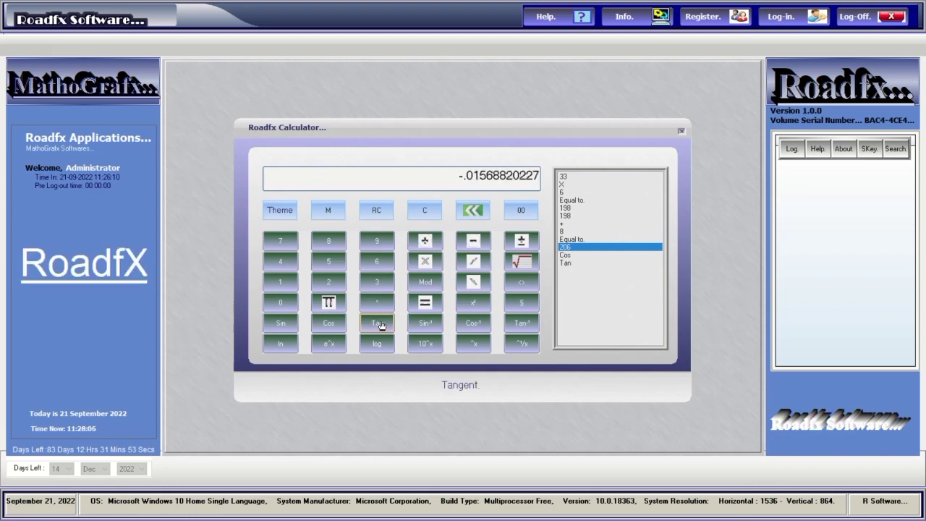
pyautogui.click(280, 327)
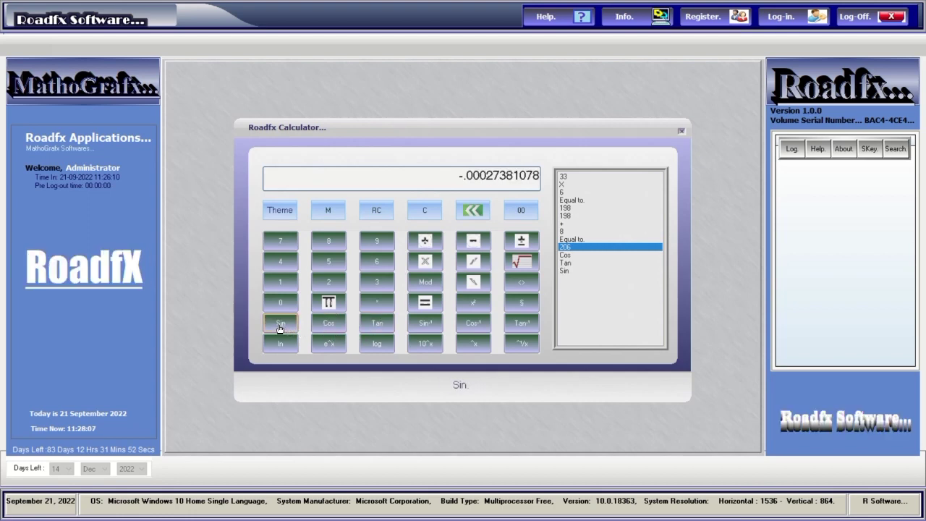
pyautogui.click(681, 131)
pyautogui.click(791, 150)
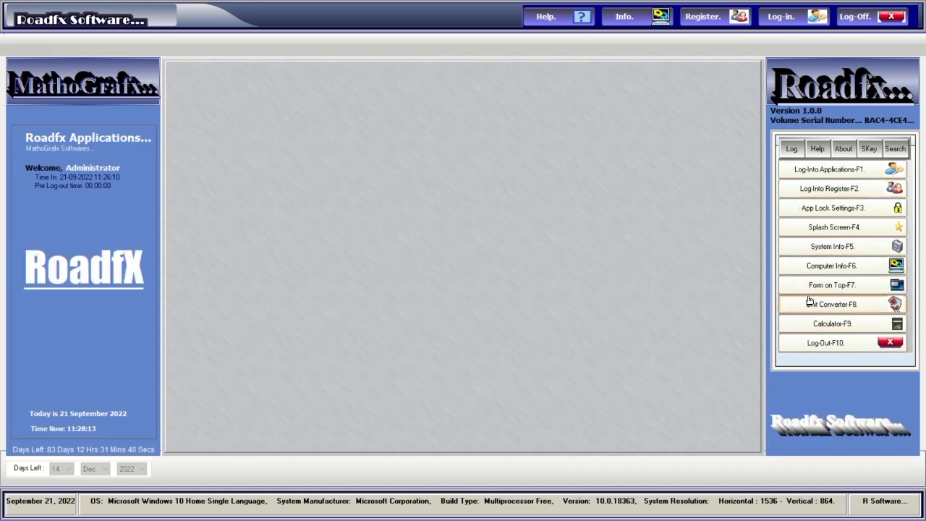
# View the splash screen, cancel App Lock Settings, and show the Help credits for version 1.0.0.
pyautogui.click(809, 231)
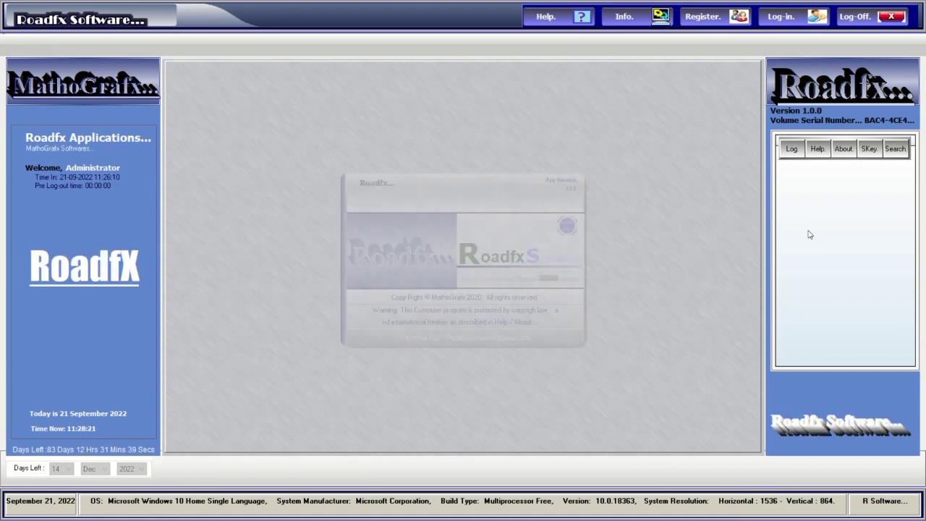
pyautogui.click(792, 150)
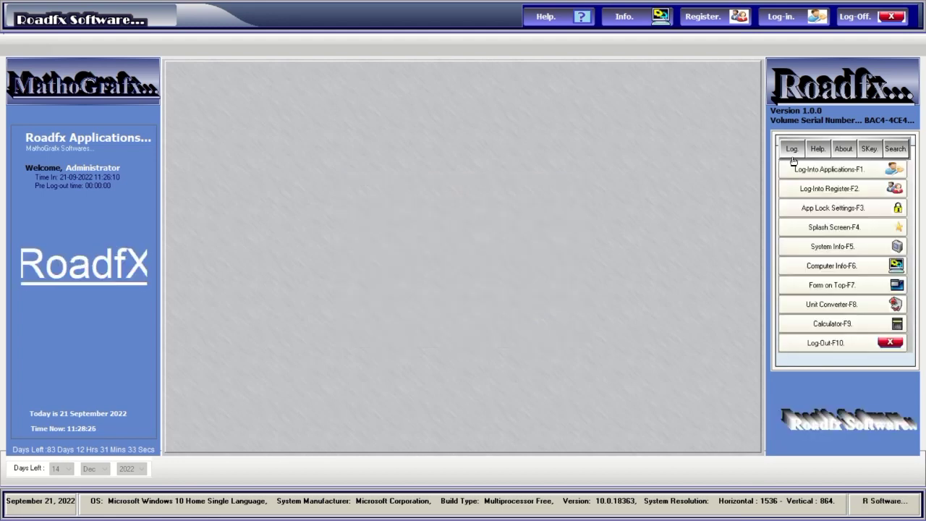
pyautogui.click(817, 208)
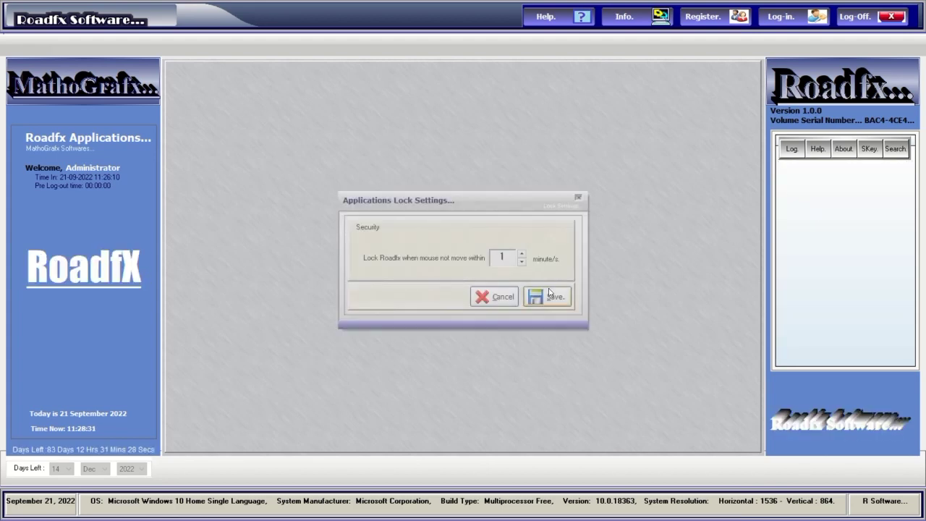
pyautogui.click(502, 298)
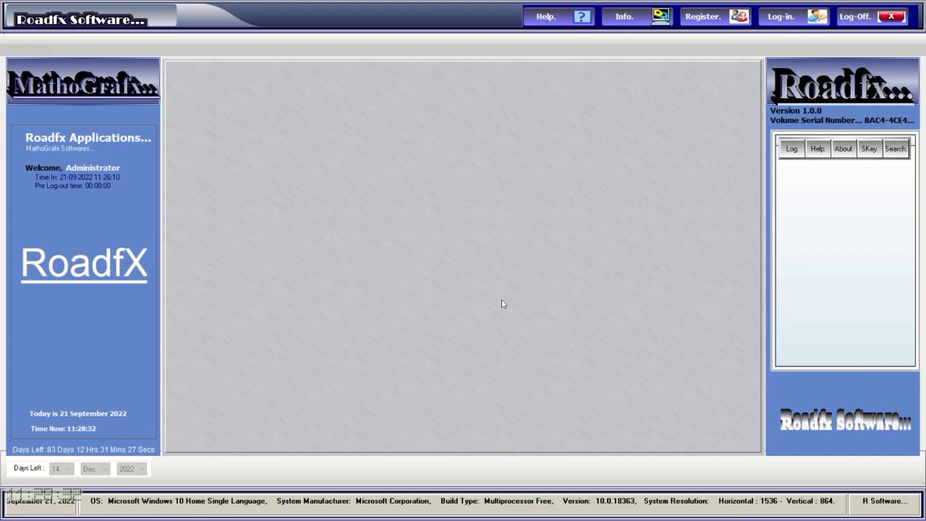
pyautogui.click(794, 154)
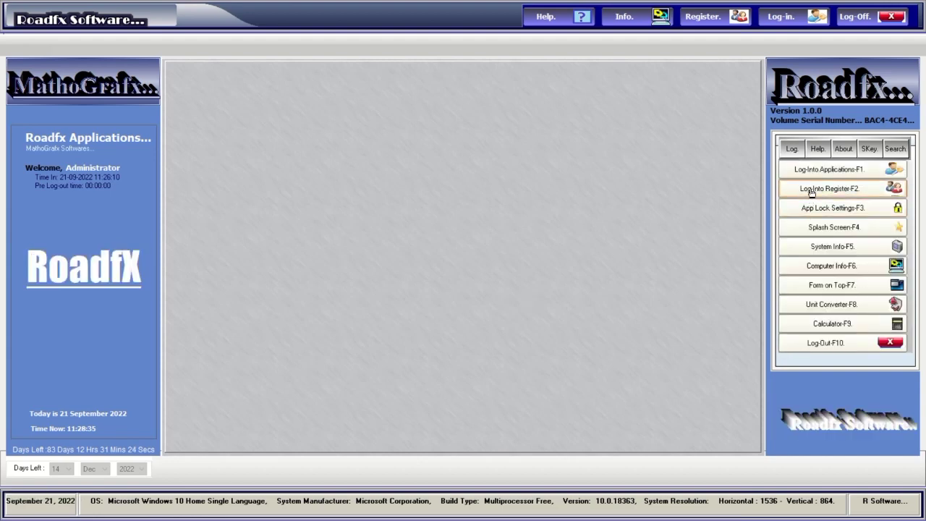
pyautogui.click(819, 149)
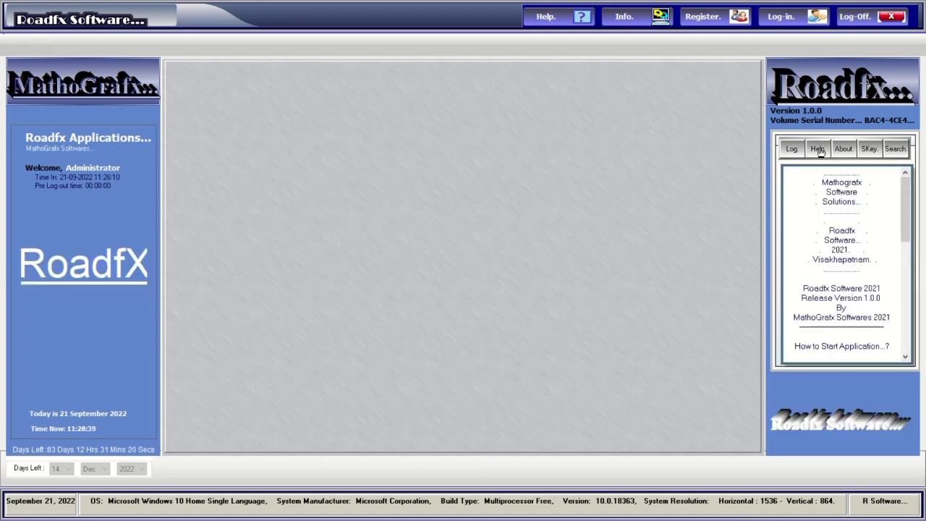
# View the About Roadfx information and generate a serial key in the SKey generator.
pyautogui.moveTo(903, 204); pyautogui.dragTo(893, 327)
pyautogui.click(844, 152)
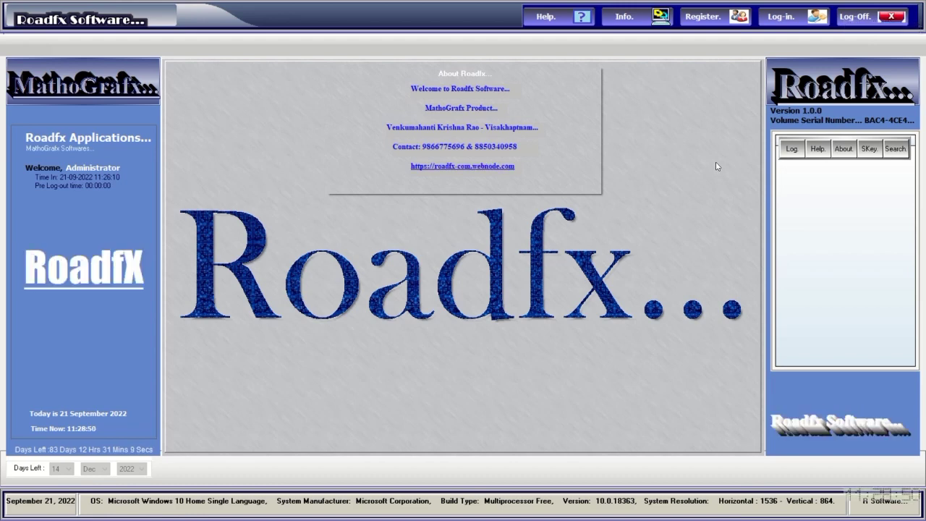
pyautogui.click(869, 149)
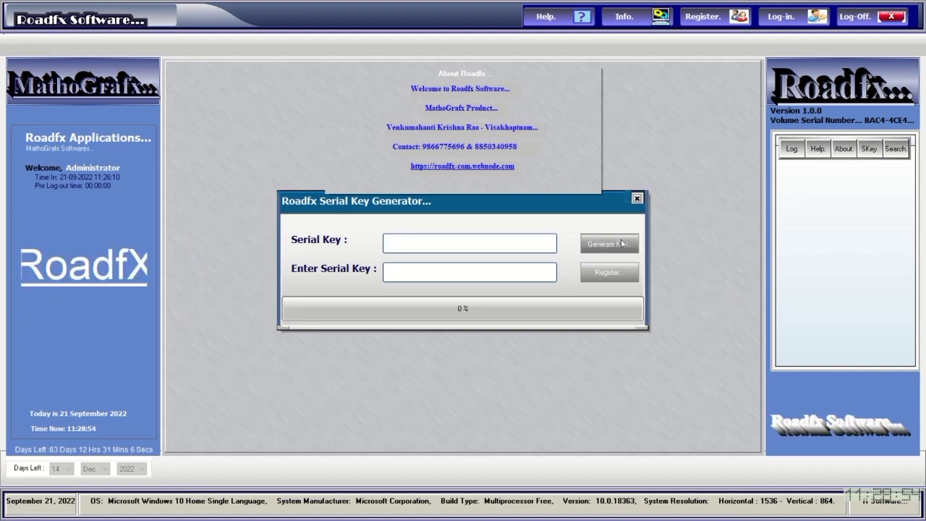
pyautogui.click(594, 244)
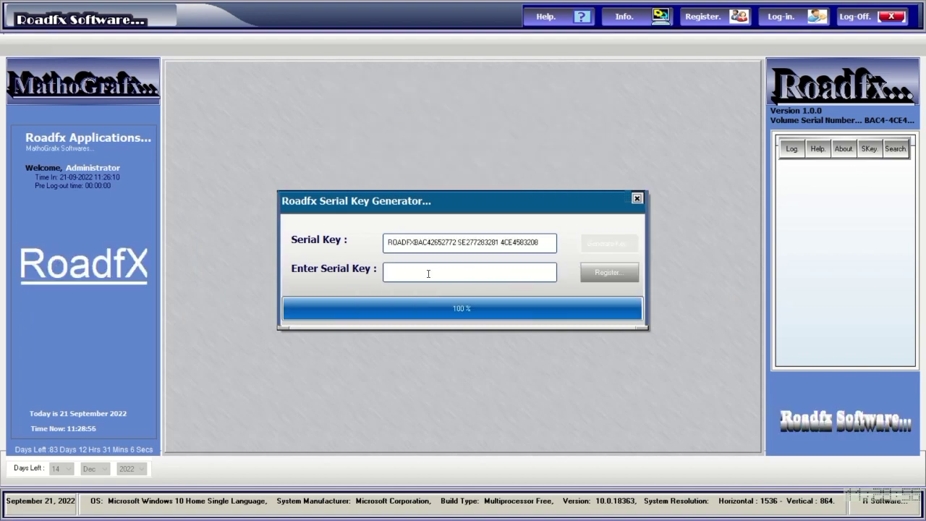
pyautogui.click(636, 199)
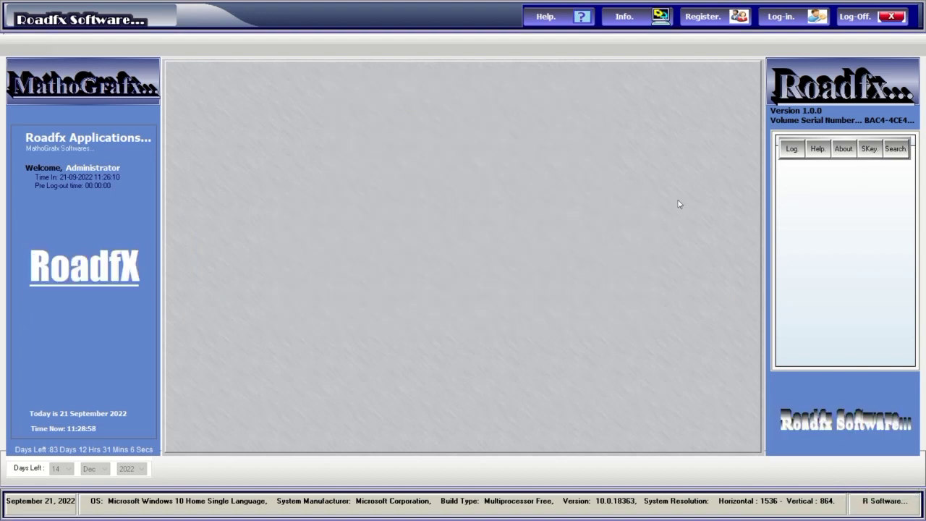
# Open and close the file search window, then bring up the user log-in form.
pyautogui.click(896, 149)
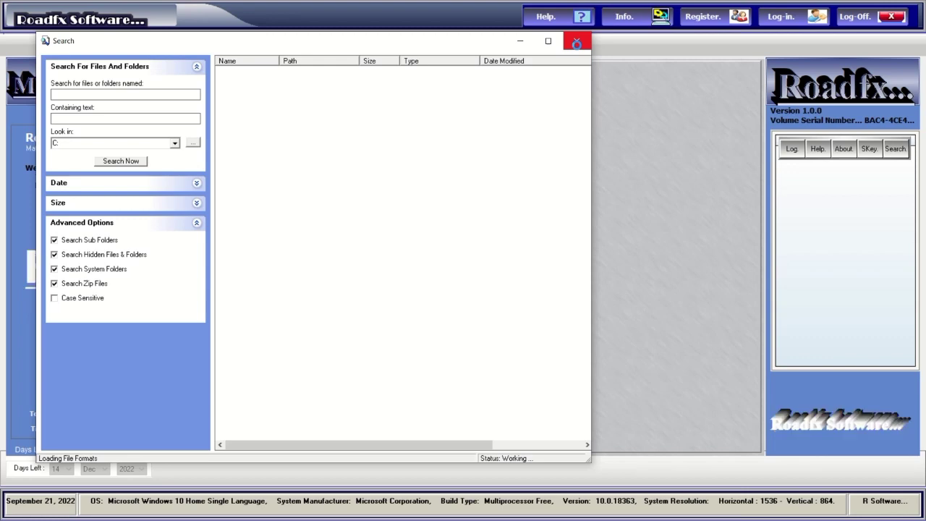
pyautogui.click(577, 42)
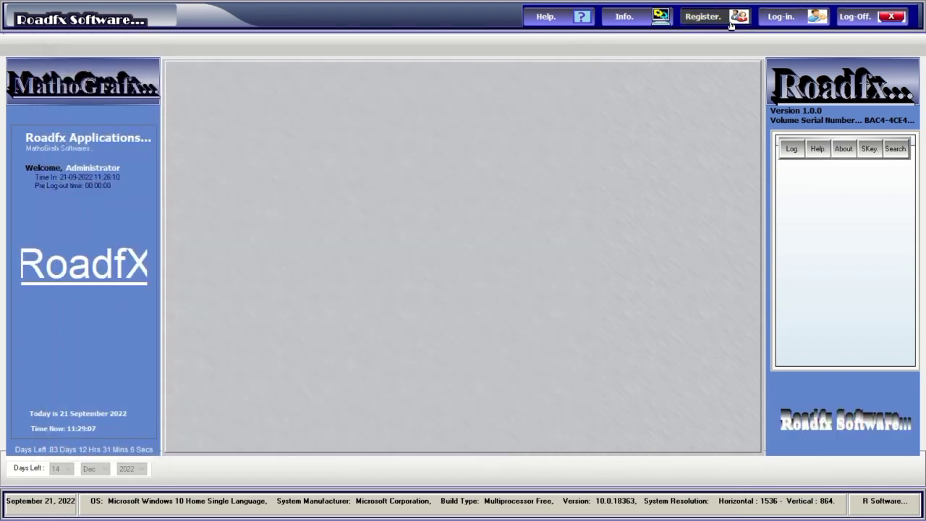
pyautogui.click(782, 16)
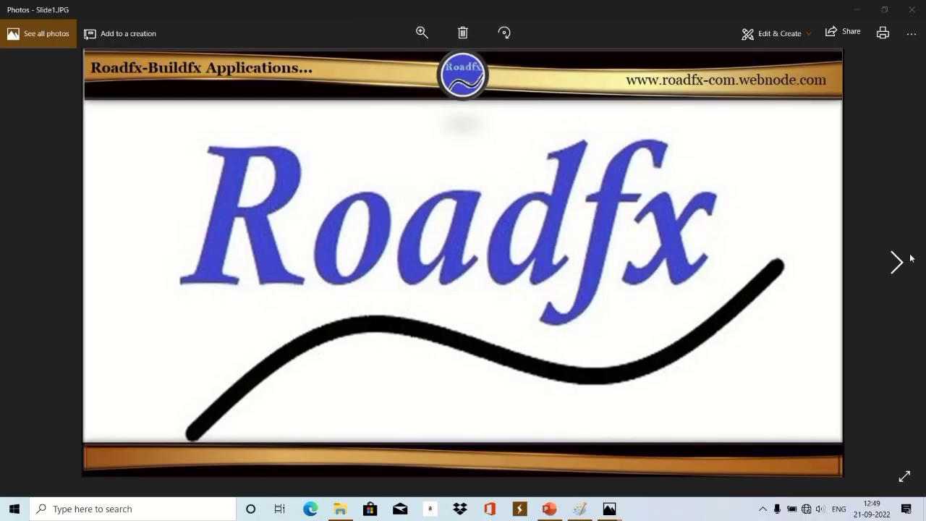
# Page from Slide12 through the Road Signs, MathoGrafx, YouTube and social slides to Slide31's Thank You.
pyautogui.click(896, 263)
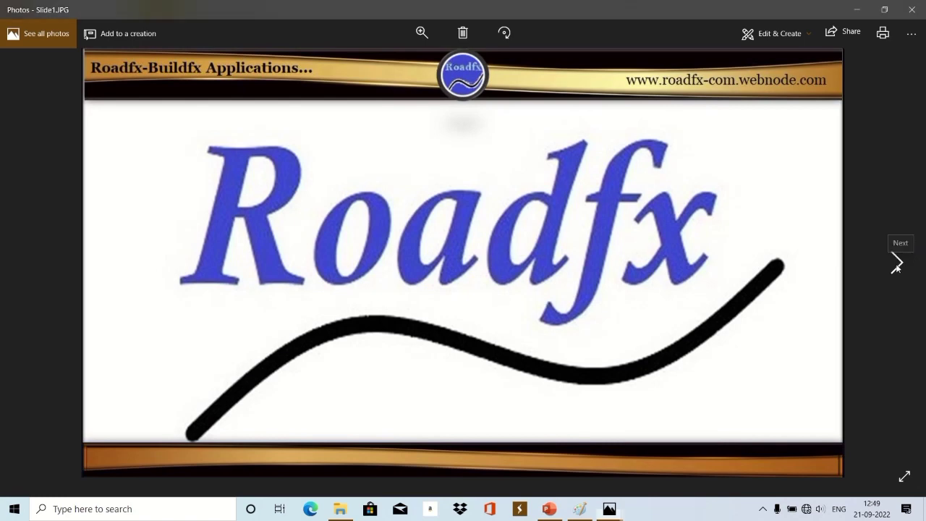
pyautogui.click(896, 264)
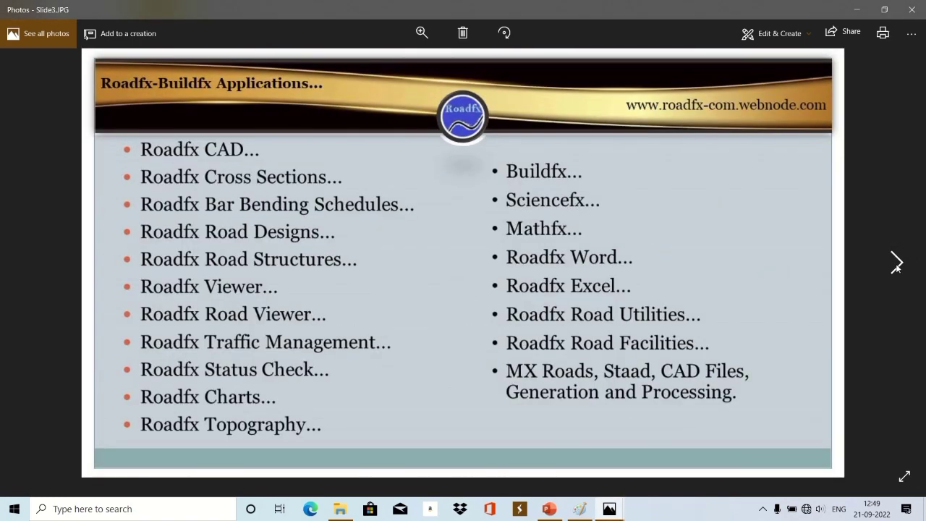
pyautogui.click(896, 264)
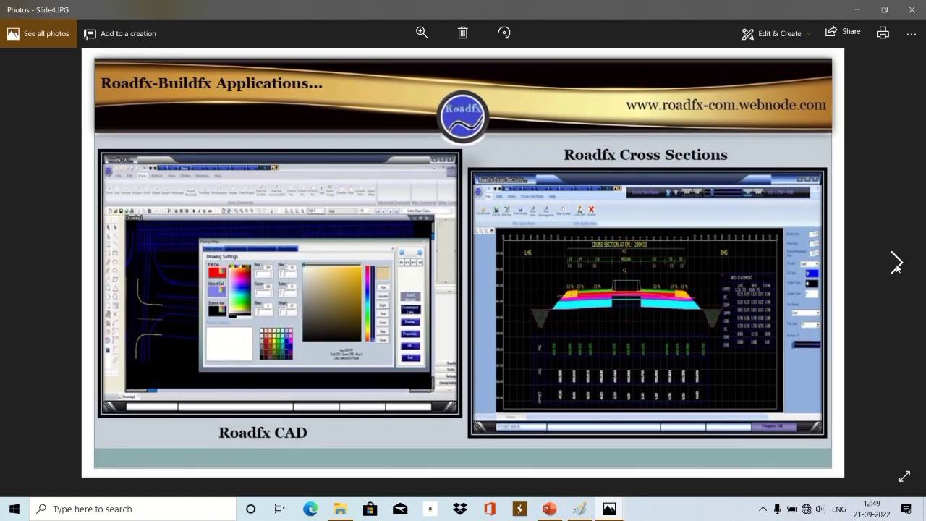
pyautogui.click(896, 265)
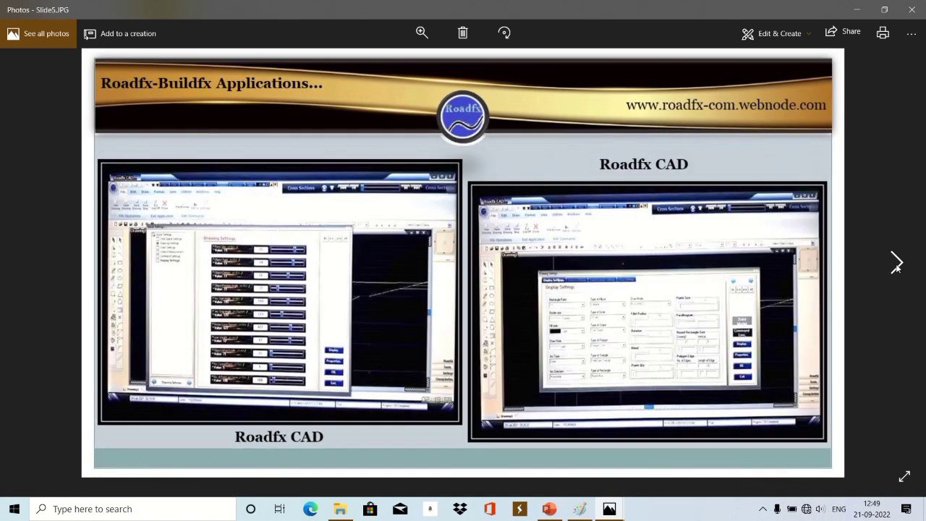
pyautogui.click(896, 265)
pyautogui.click(896, 265)
pyautogui.click(896, 265)
pyautogui.click(896, 265)
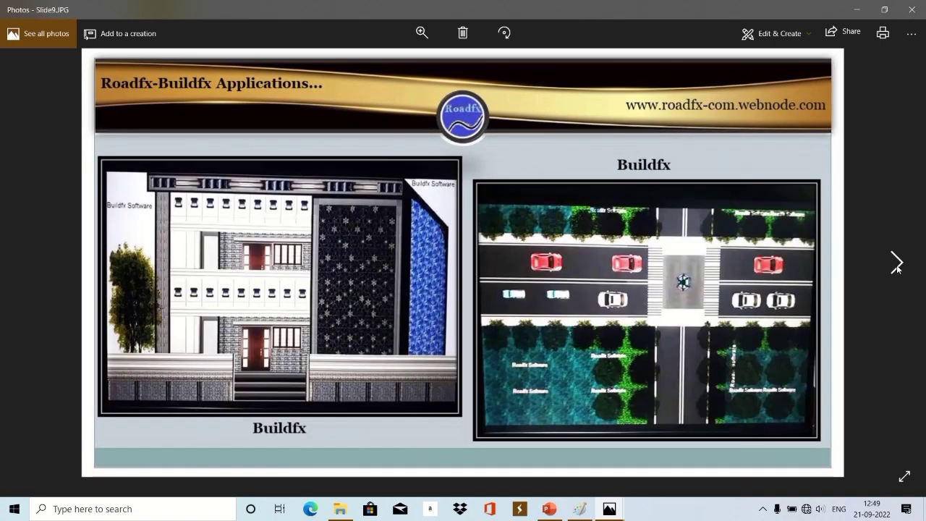
pyautogui.click(896, 264)
pyautogui.click(896, 265)
pyautogui.click(896, 265)
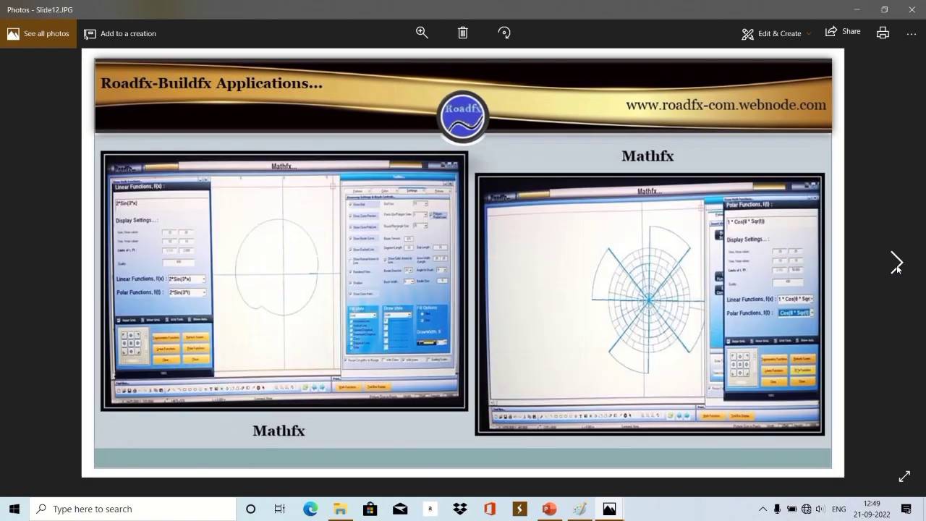
pyautogui.click(896, 265)
pyautogui.click(896, 265)
pyautogui.click(896, 265)
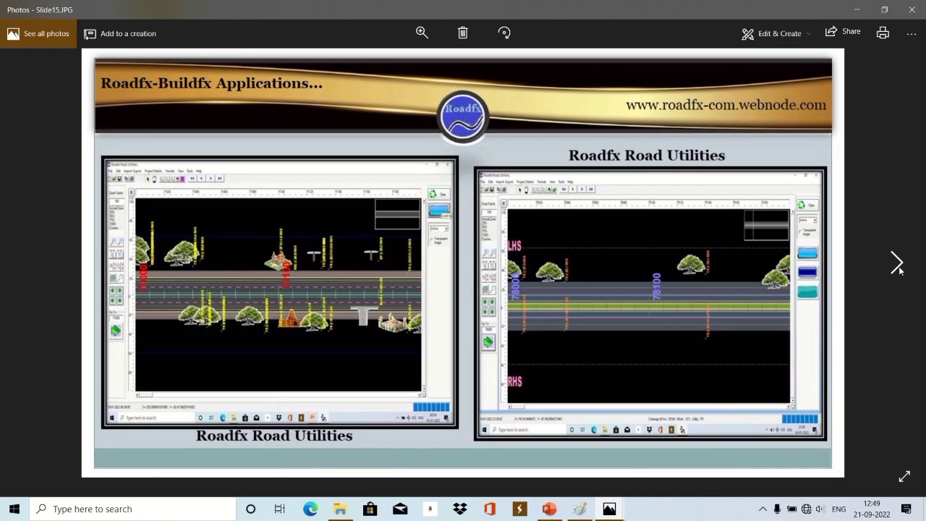
pyautogui.click(898, 265)
pyautogui.click(898, 265)
pyautogui.click(897, 265)
pyautogui.click(898, 264)
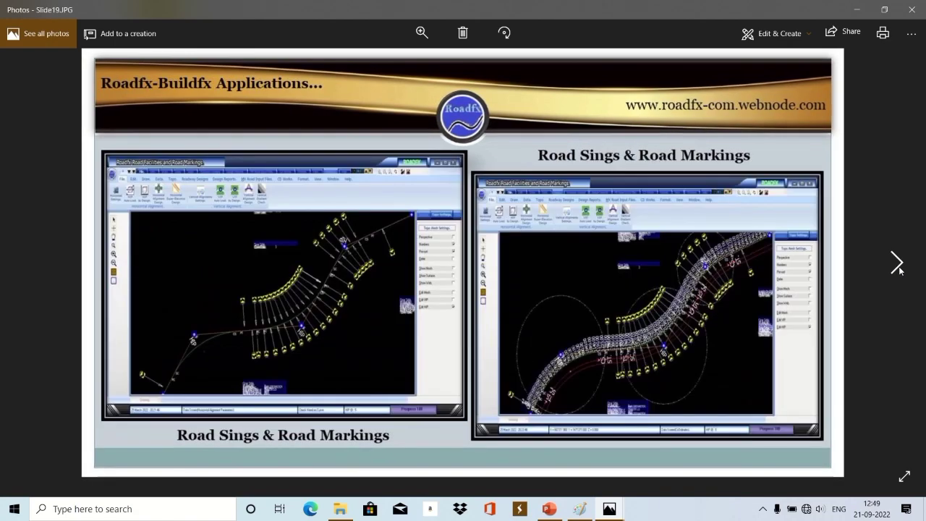
pyautogui.click(897, 265)
pyautogui.click(897, 265)
pyautogui.click(898, 265)
pyautogui.click(897, 265)
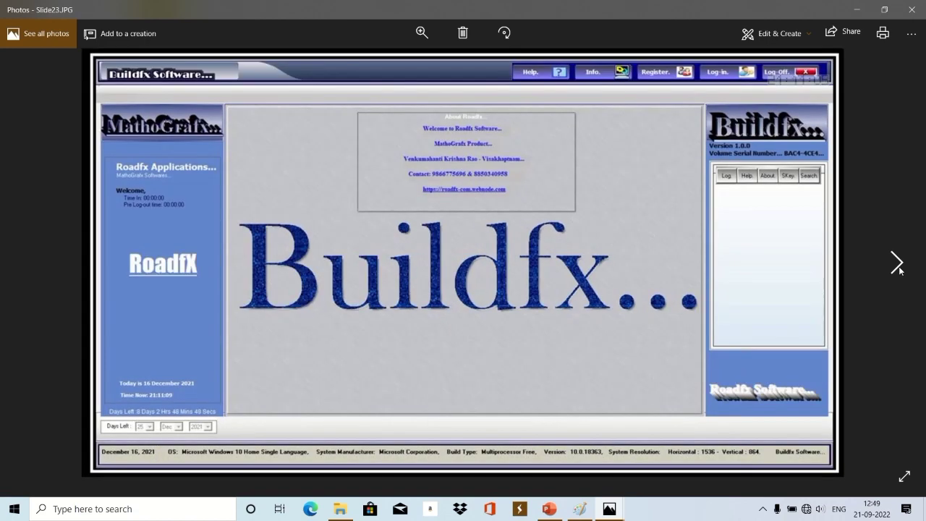
pyautogui.click(898, 265)
pyautogui.click(897, 265)
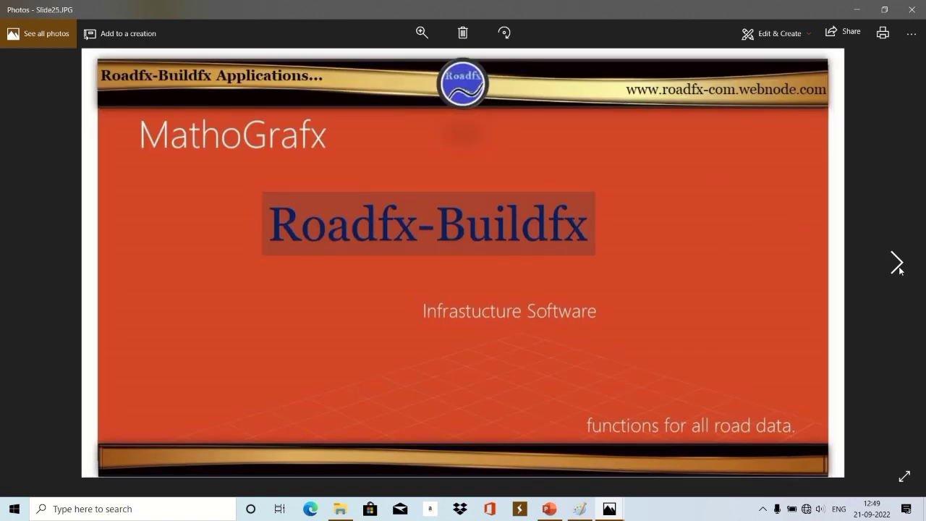
pyautogui.click(897, 265)
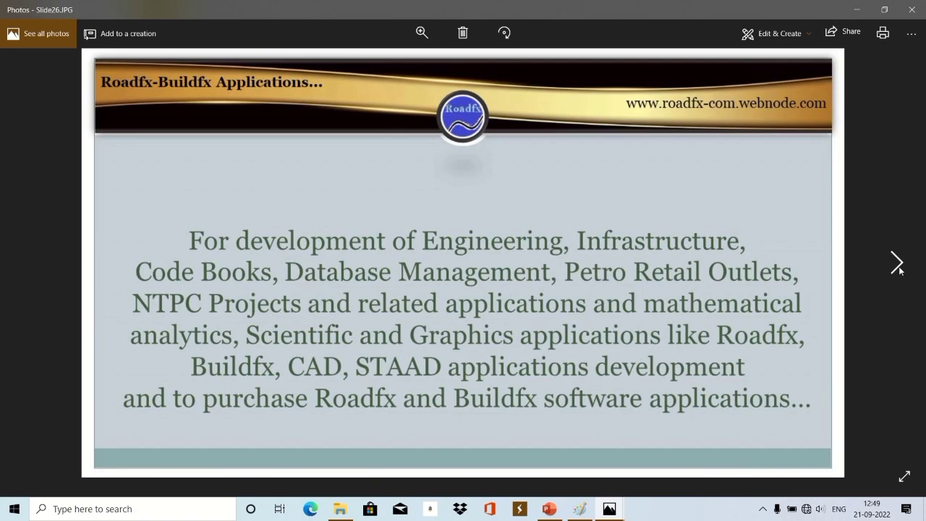
pyautogui.click(898, 265)
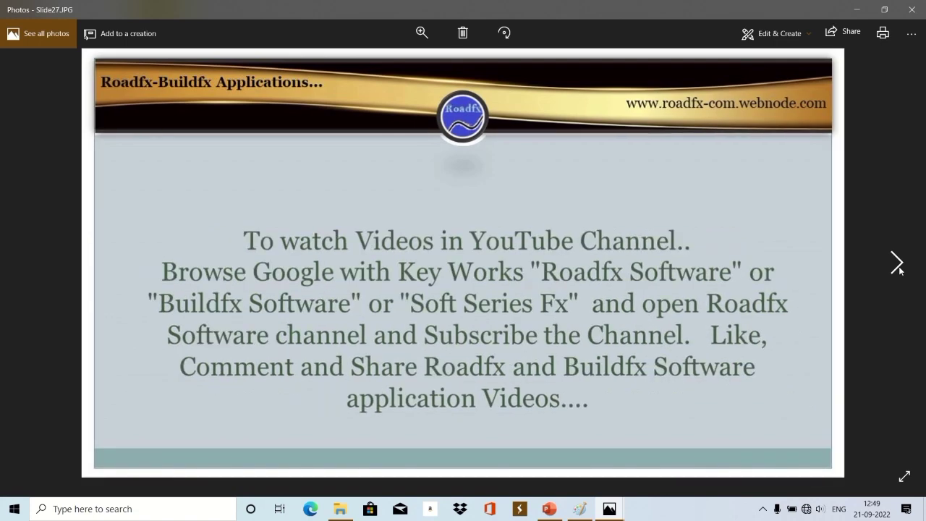
pyautogui.click(897, 265)
pyautogui.click(897, 265)
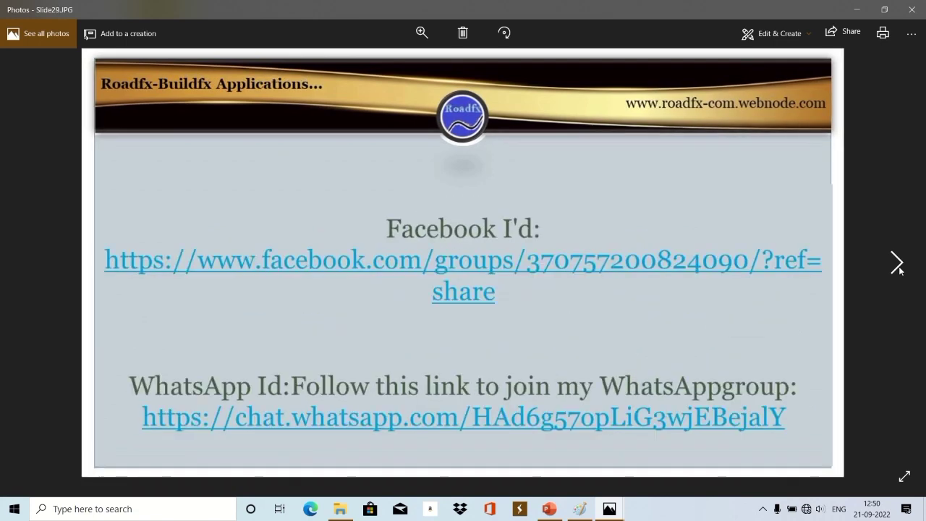
pyautogui.click(897, 265)
pyautogui.click(897, 265)
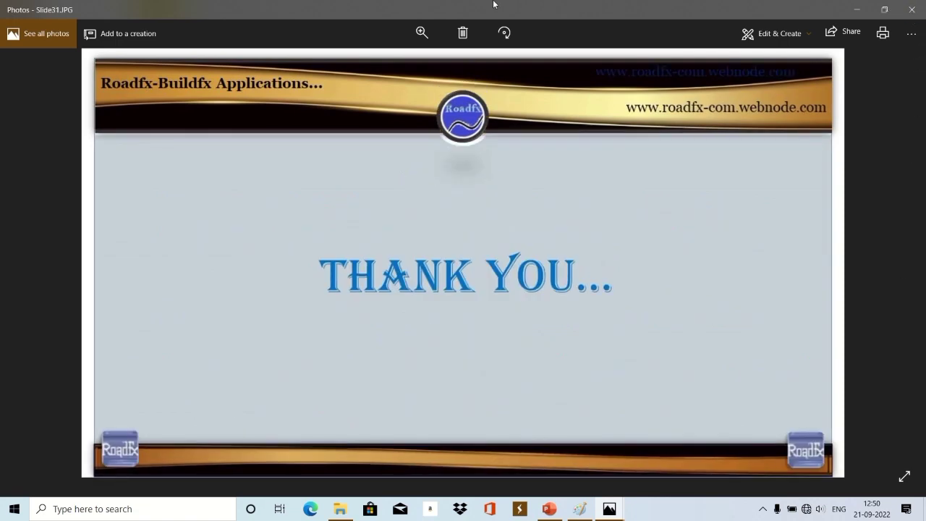
pyautogui.moveTo(446, 4)
pyautogui.click(384, 23)
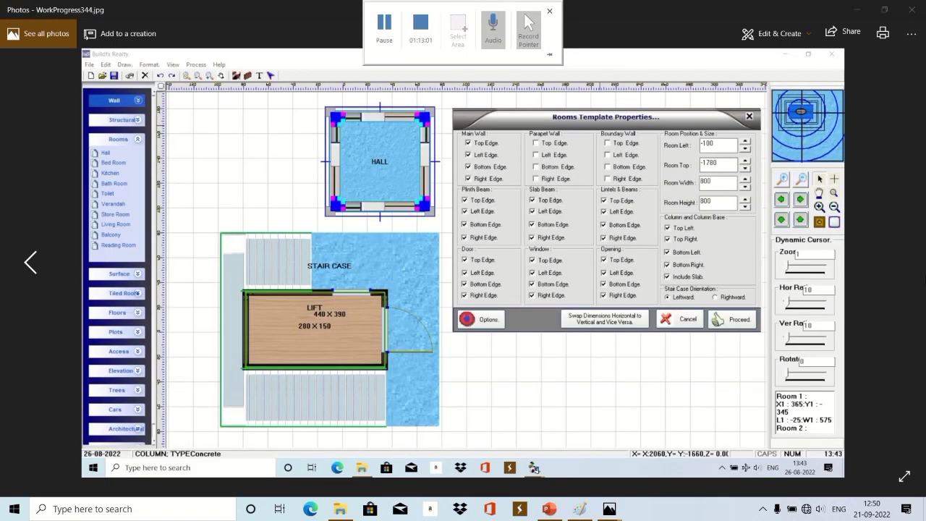
# View the work-progress screenshots full screen, from the plot drawing through the stair and building renders.
pyautogui.click(904, 477)
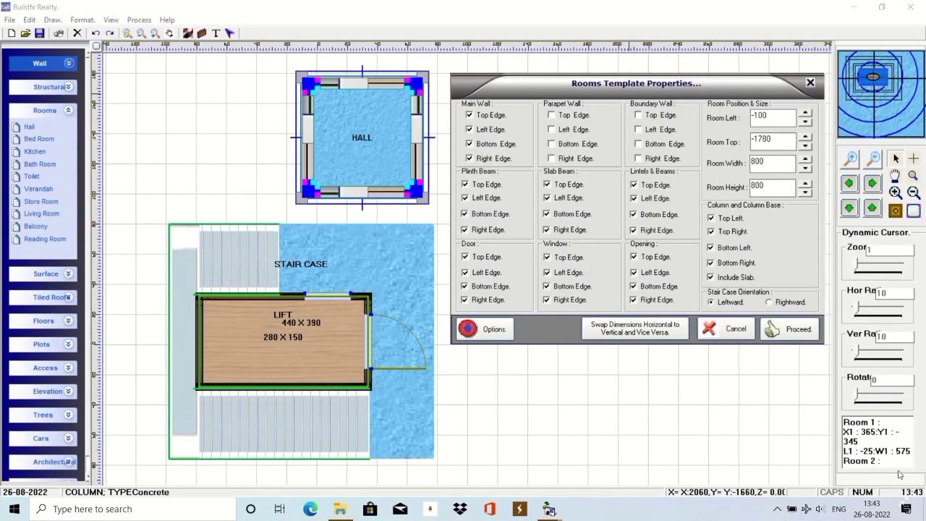
pyautogui.press('Left')
pyautogui.click(899, 475)
pyautogui.click(900, 475)
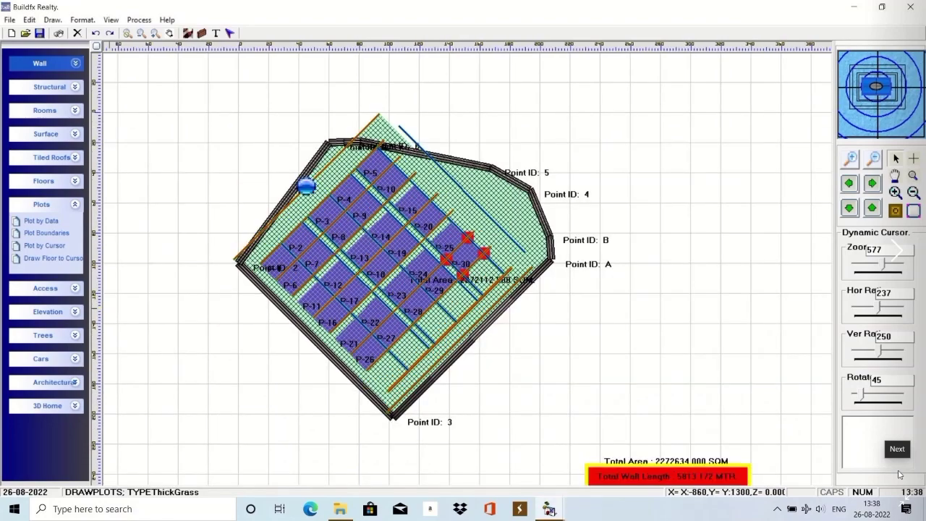
pyautogui.click(900, 475)
pyautogui.click(900, 475)
pyautogui.click(899, 475)
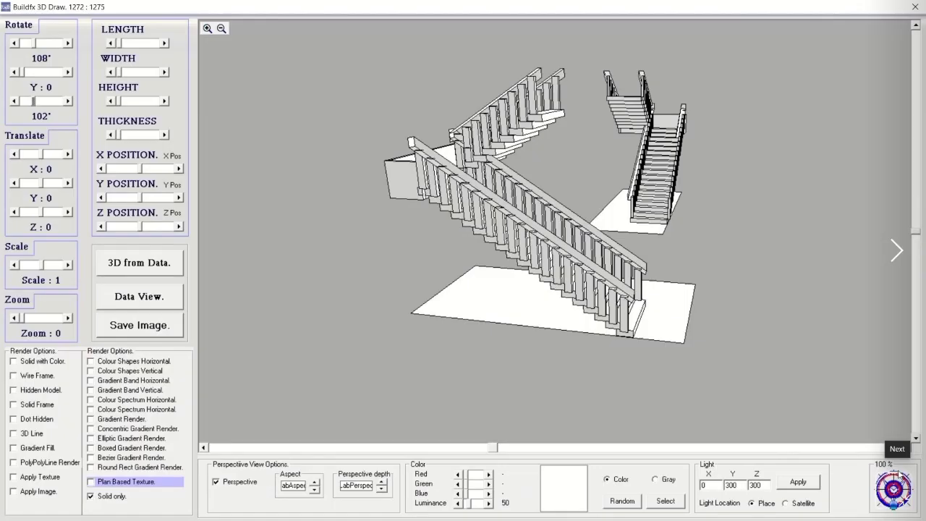
pyautogui.click(899, 475)
pyautogui.click(899, 475)
pyautogui.click(900, 475)
pyautogui.click(900, 475)
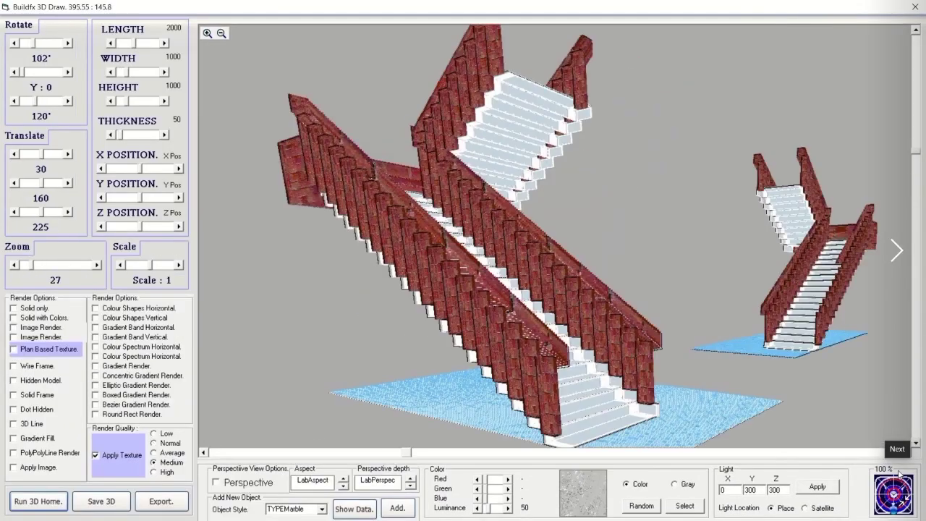
pyautogui.click(899, 475)
pyautogui.click(899, 475)
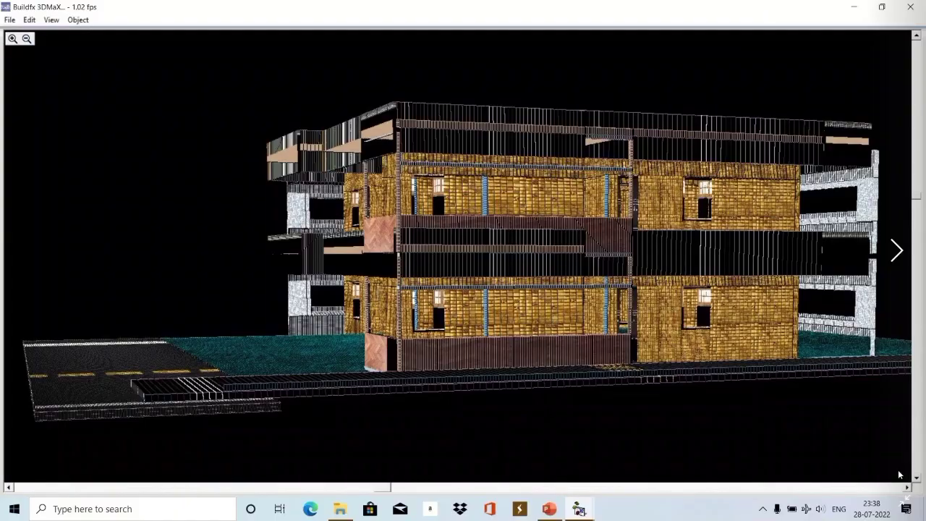
pyautogui.click(899, 474)
pyautogui.click(900, 474)
pyautogui.click(900, 475)
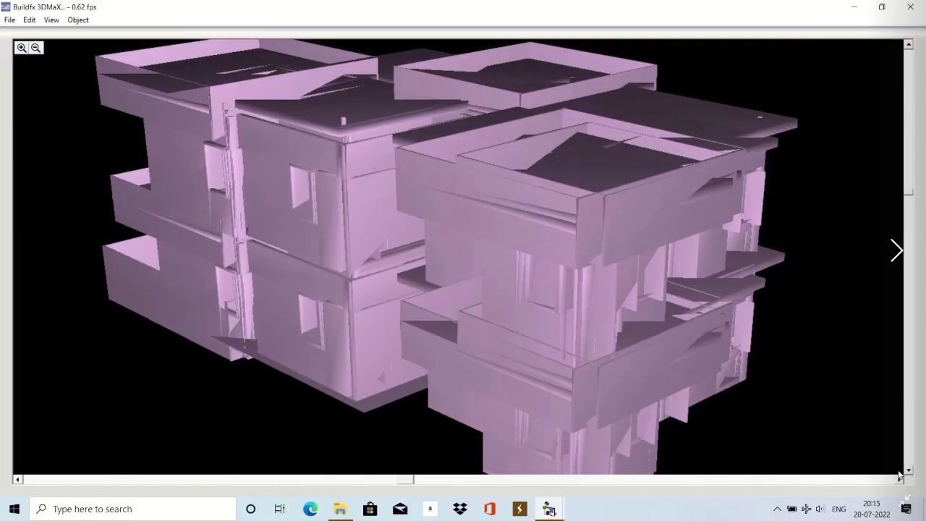
pyautogui.click(900, 474)
pyautogui.click(900, 475)
pyautogui.click(900, 475)
pyautogui.click(900, 475)
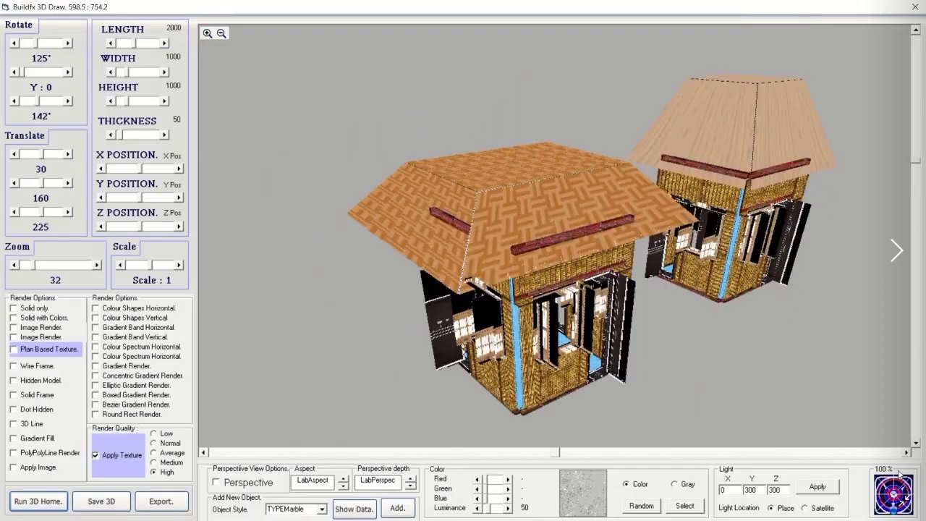
pyautogui.click(899, 475)
pyautogui.click(900, 475)
pyautogui.click(900, 474)
pyautogui.click(900, 475)
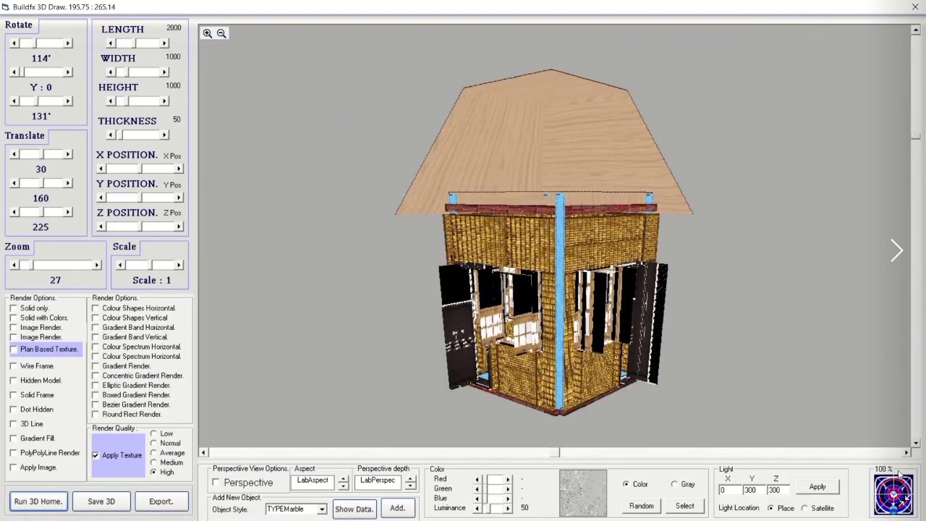
pyautogui.click(900, 475)
pyautogui.click(900, 475)
pyautogui.click(900, 475)
pyautogui.click(900, 475)
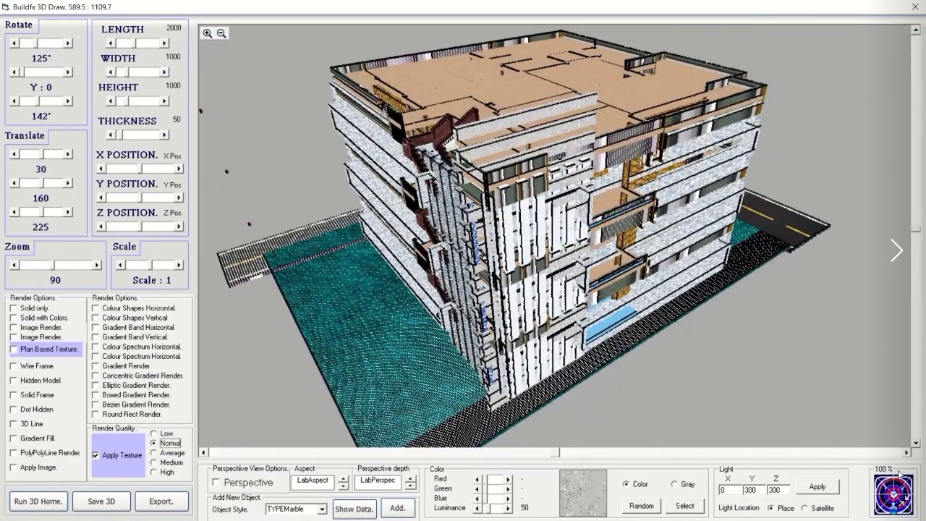
pyautogui.click(900, 475)
pyautogui.click(899, 474)
pyautogui.click(900, 474)
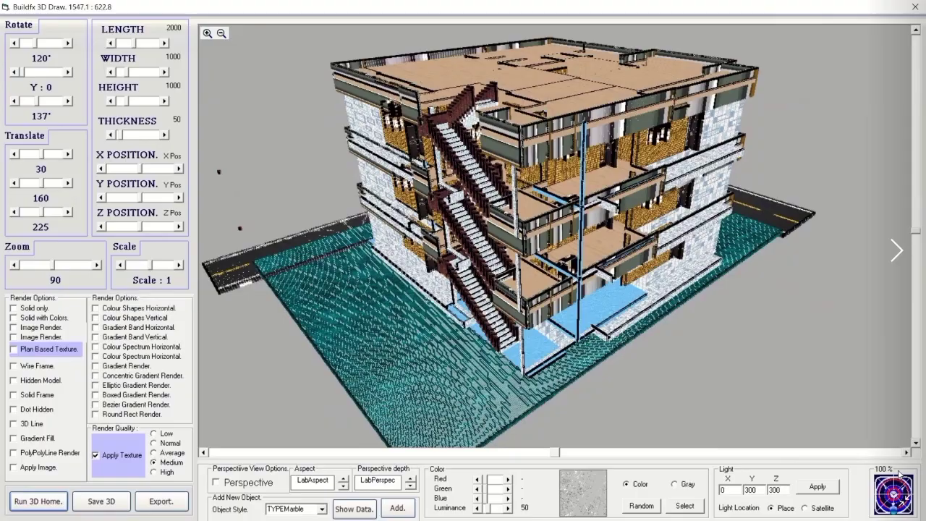
pyautogui.click(900, 474)
pyautogui.click(900, 474)
pyautogui.click(900, 474)
pyautogui.click(900, 474)
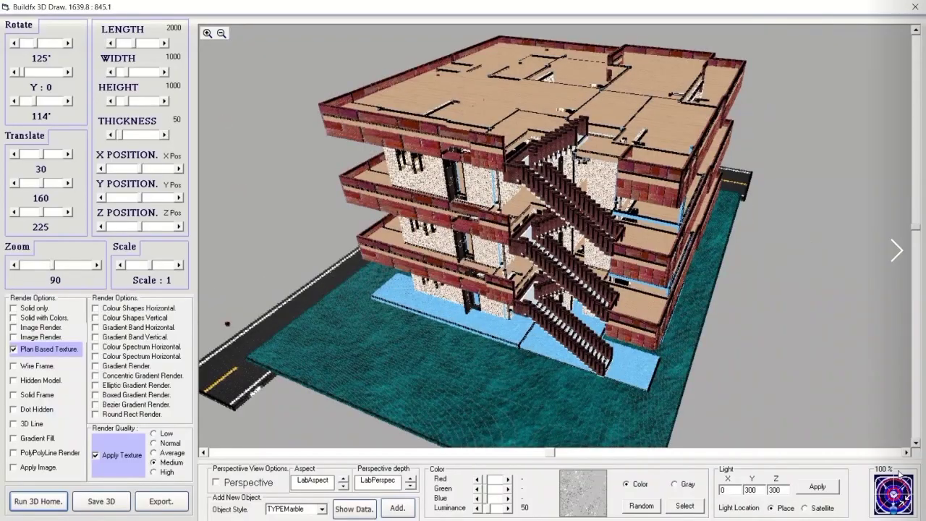
pyautogui.click(899, 474)
pyautogui.click(900, 474)
pyautogui.click(899, 474)
pyautogui.click(900, 474)
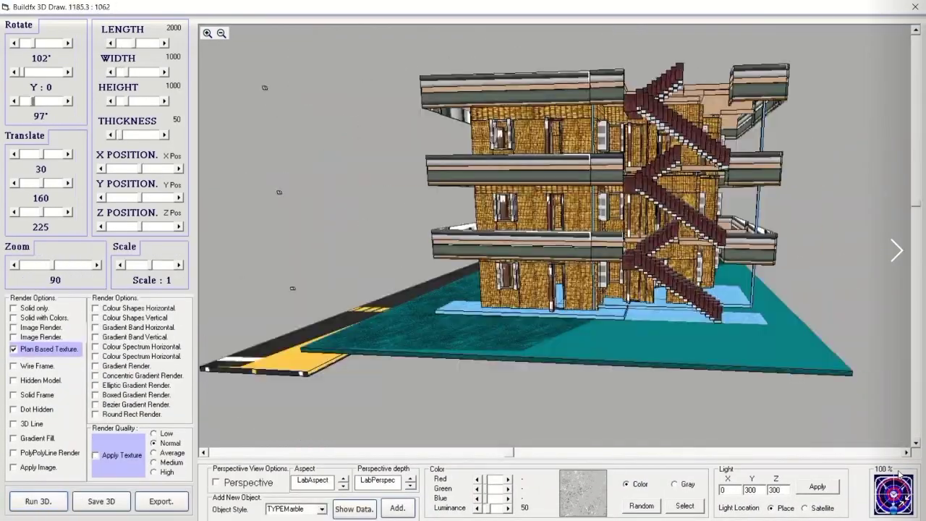
pyautogui.click(899, 474)
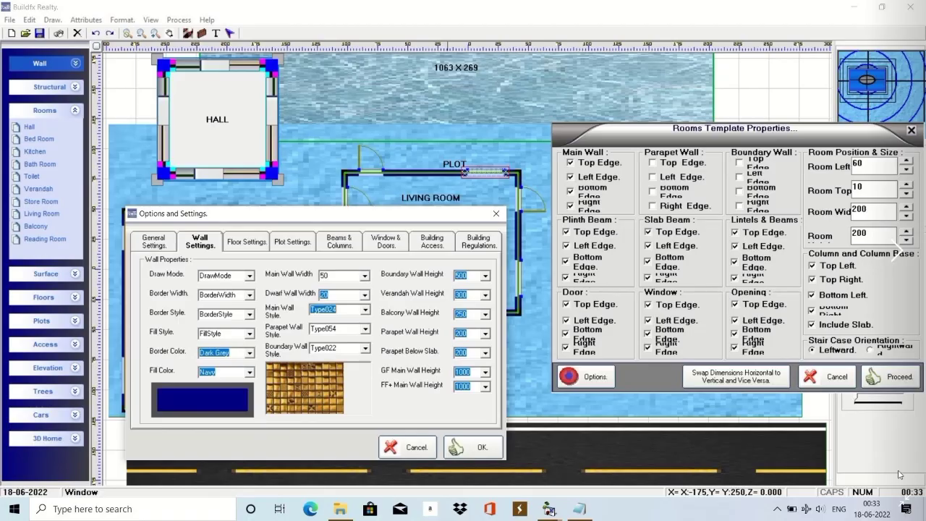
pyautogui.click(899, 474)
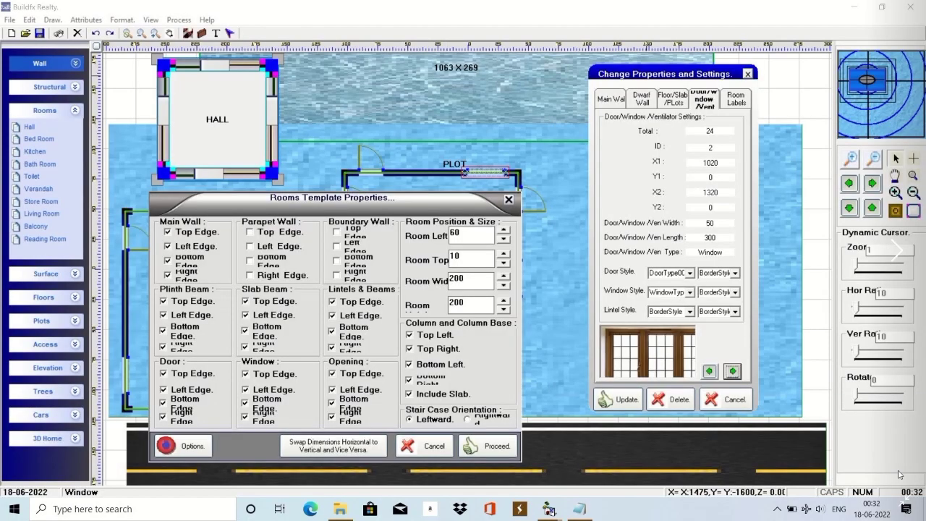
pyautogui.click(899, 474)
pyautogui.click(900, 474)
pyautogui.click(899, 474)
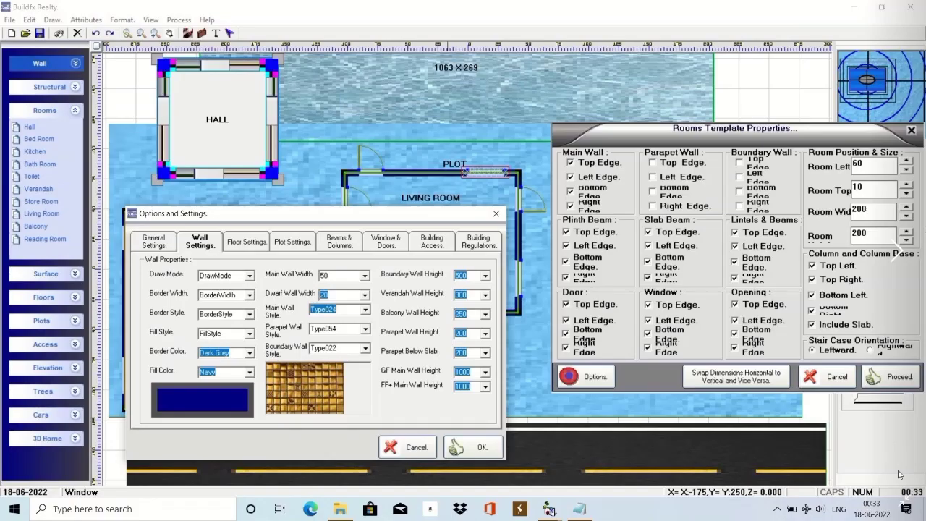
pyautogui.click(900, 474)
pyautogui.click(900, 474)
pyautogui.click(900, 474)
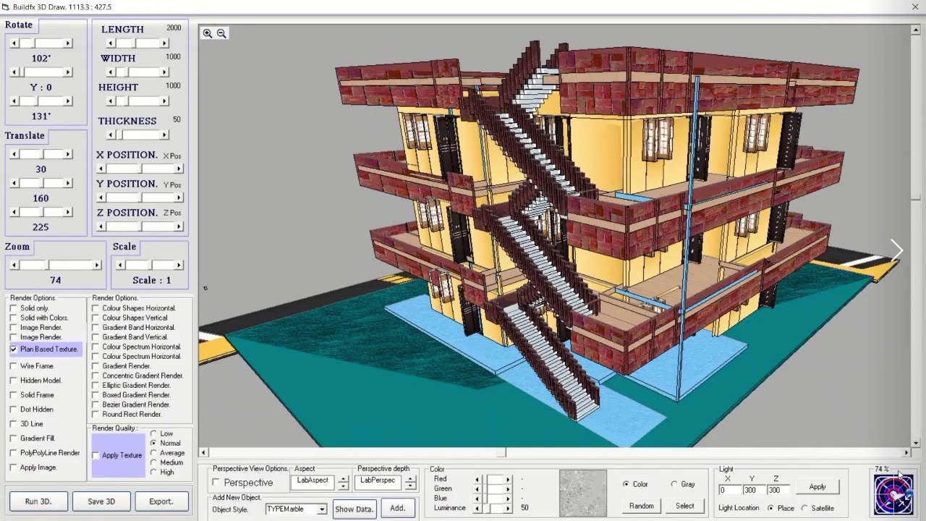
pyautogui.click(900, 474)
pyautogui.click(900, 475)
pyautogui.click(900, 474)
pyautogui.click(900, 475)
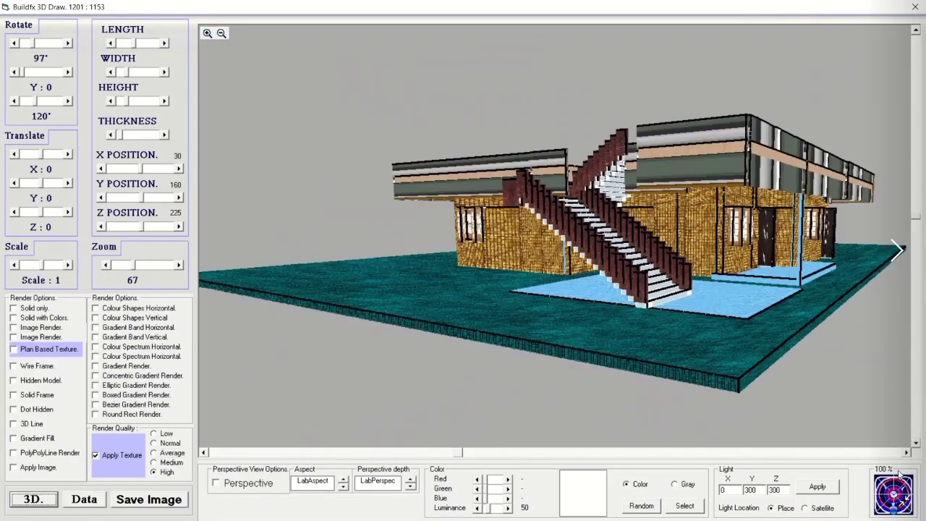
pyautogui.click(900, 474)
pyautogui.click(900, 474)
pyautogui.click(900, 474)
pyautogui.click(899, 474)
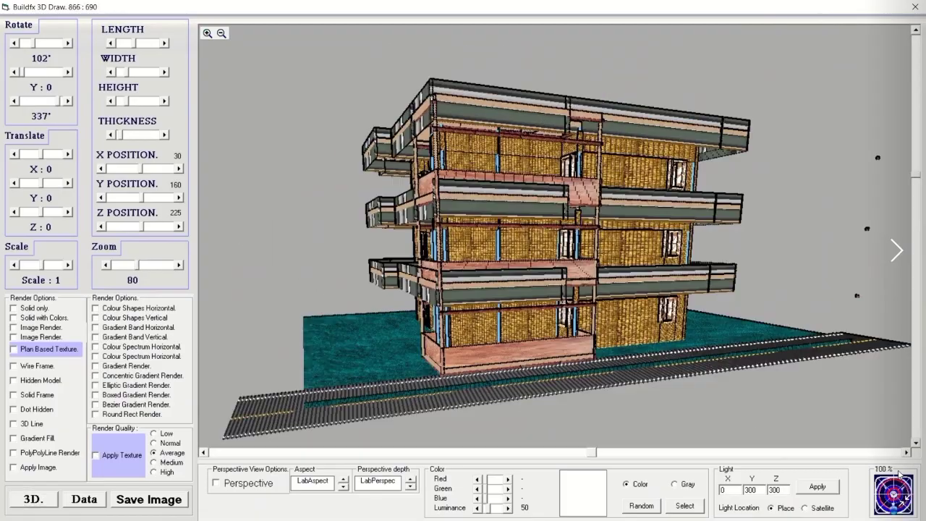
pyautogui.click(900, 474)
pyautogui.click(900, 474)
# Continue through the floor-plan screenshots and remaining renders to the elevation photo, then close Photos.
pyautogui.click(899, 474)
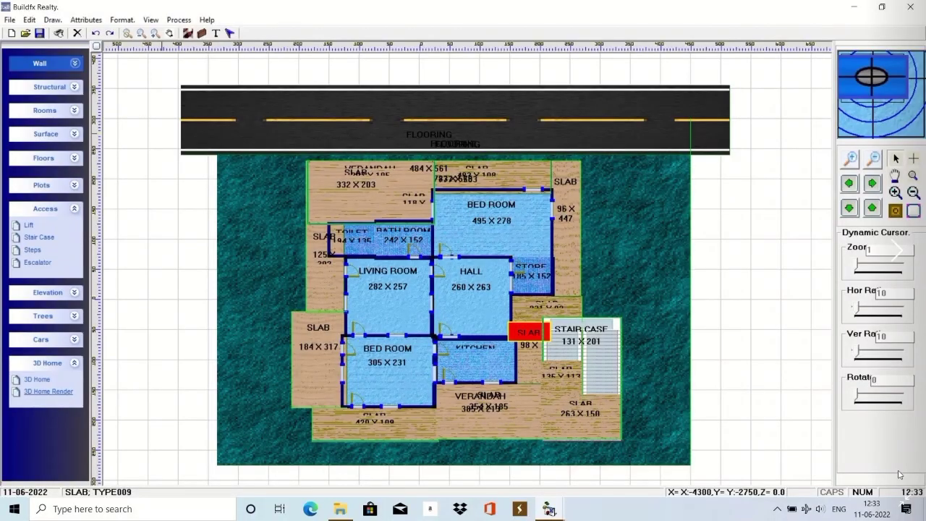
pyautogui.click(899, 474)
pyautogui.click(900, 474)
pyautogui.click(899, 474)
pyautogui.click(900, 475)
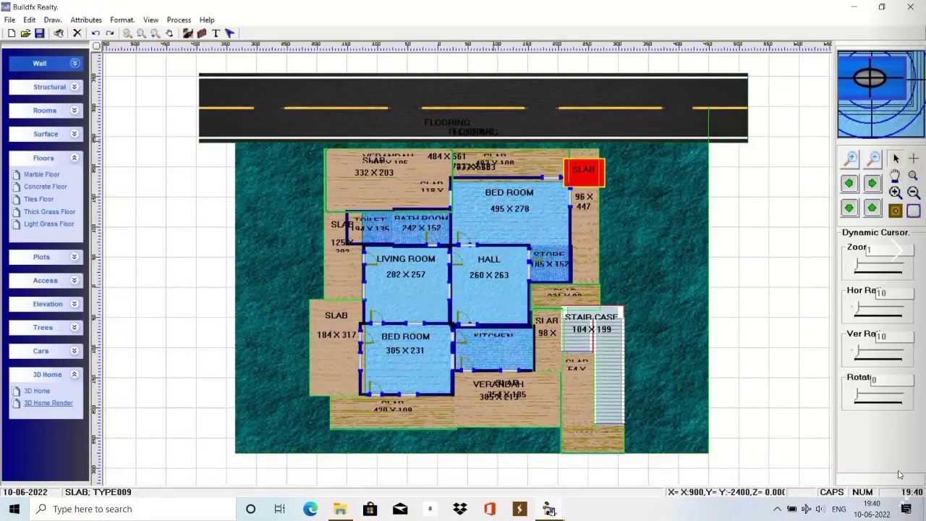
pyautogui.click(900, 474)
pyautogui.click(899, 475)
pyautogui.click(900, 474)
pyautogui.click(900, 474)
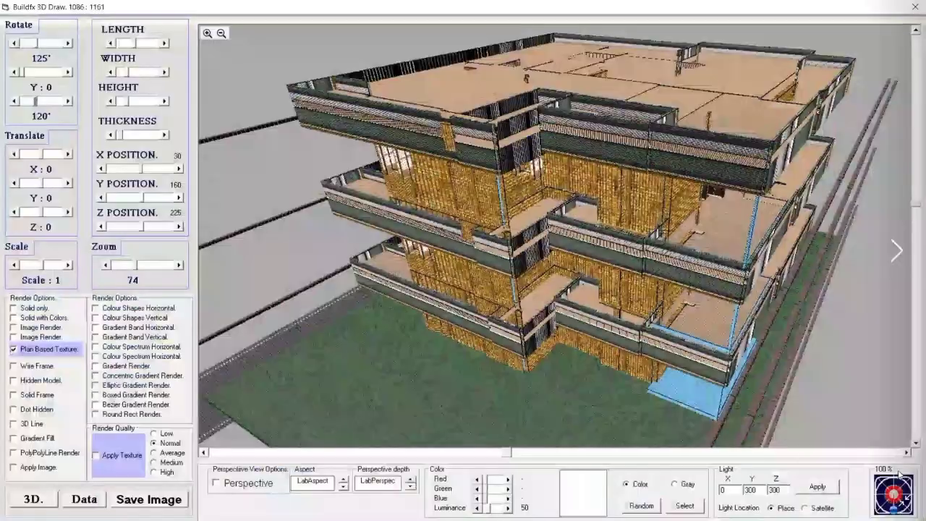
pyautogui.click(900, 474)
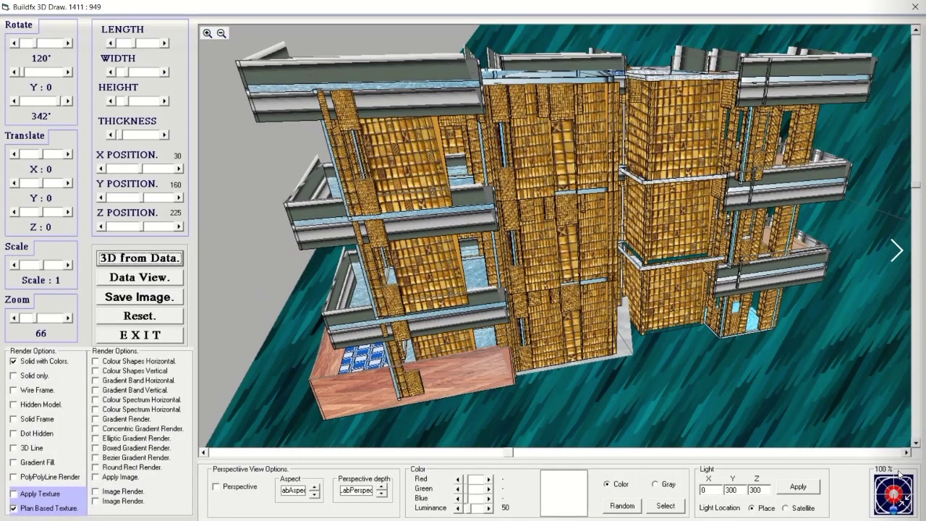
pyautogui.click(900, 474)
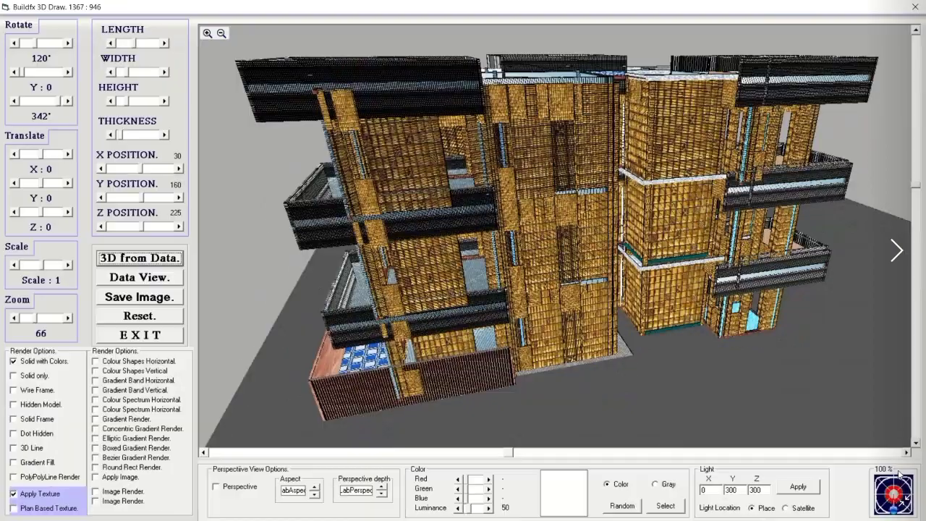
pyautogui.click(900, 474)
pyautogui.click(900, 474)
pyautogui.click(900, 475)
pyautogui.click(900, 474)
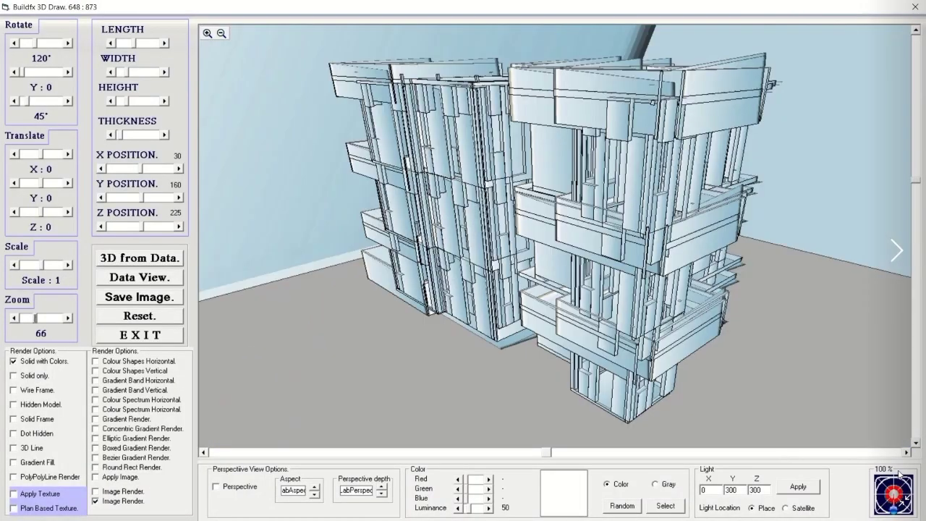
pyautogui.click(900, 474)
pyautogui.click(900, 474)
pyautogui.click(900, 474)
pyautogui.click(899, 474)
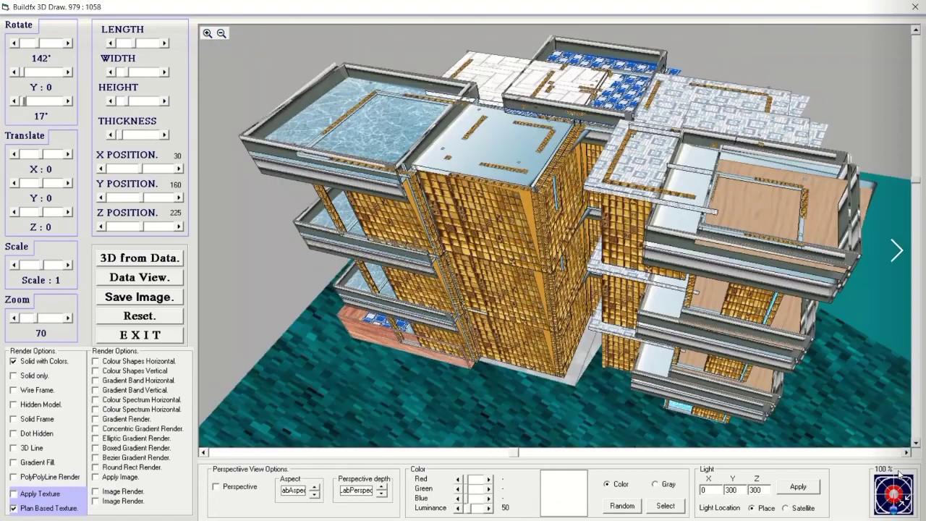
pyautogui.click(900, 474)
pyautogui.click(900, 474)
pyautogui.click(900, 474)
pyautogui.click(900, 474)
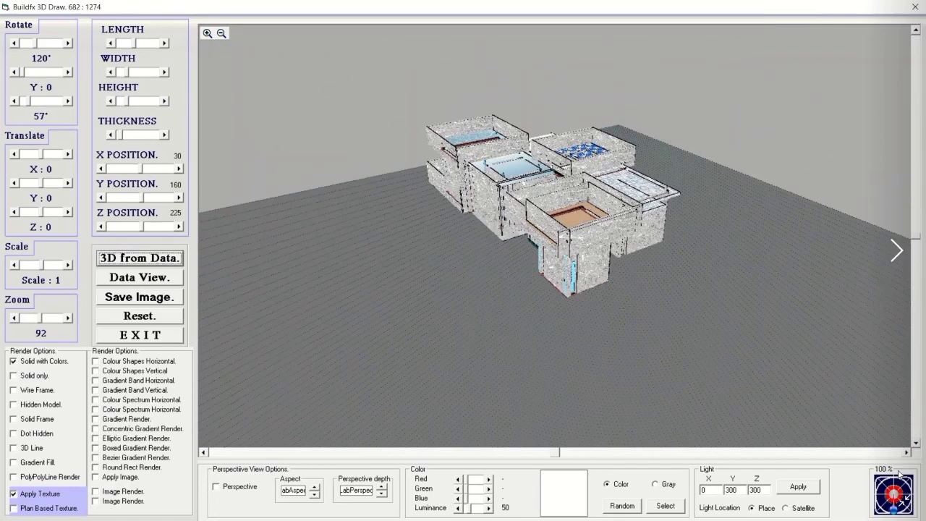
pyautogui.click(900, 474)
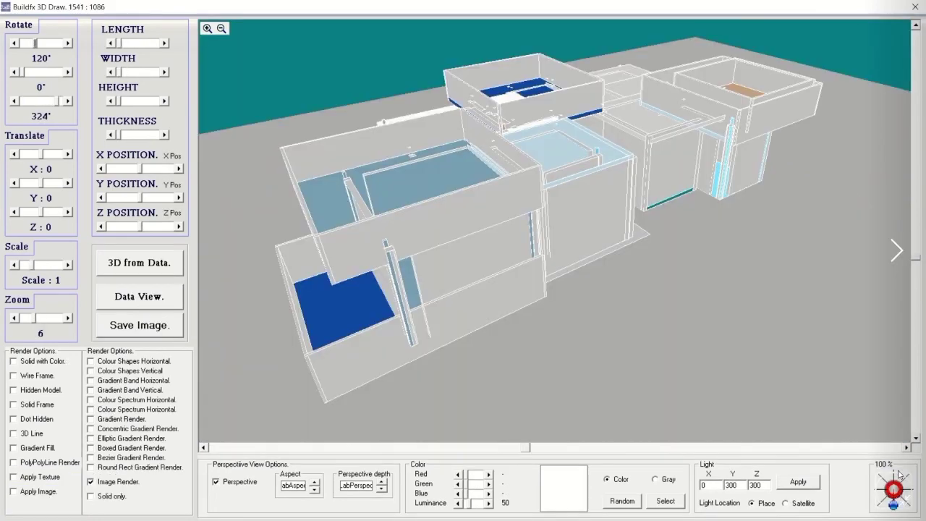
pyautogui.click(899, 475)
pyautogui.click(900, 474)
pyautogui.click(900, 474)
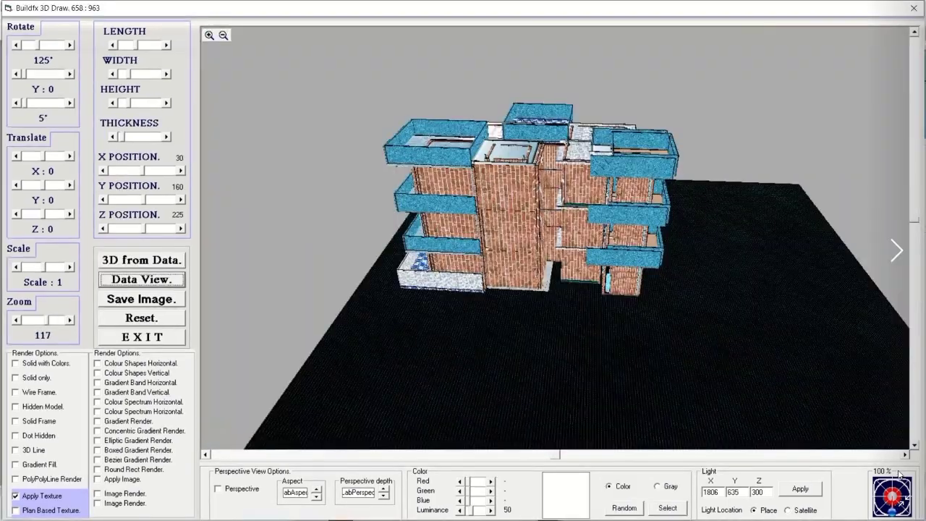
pyautogui.click(900, 474)
pyautogui.click(900, 474)
pyautogui.click(900, 474)
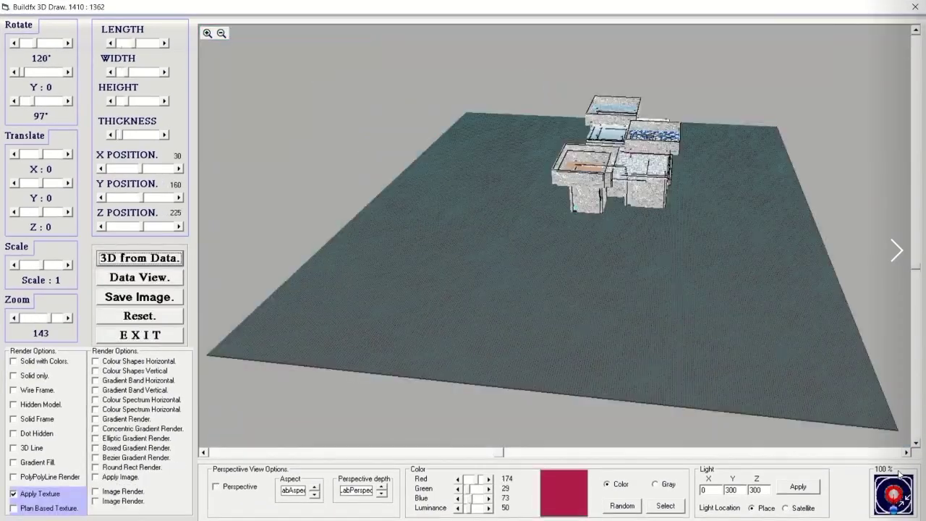
pyautogui.click(900, 474)
pyautogui.click(899, 474)
pyautogui.click(900, 474)
pyautogui.click(900, 474)
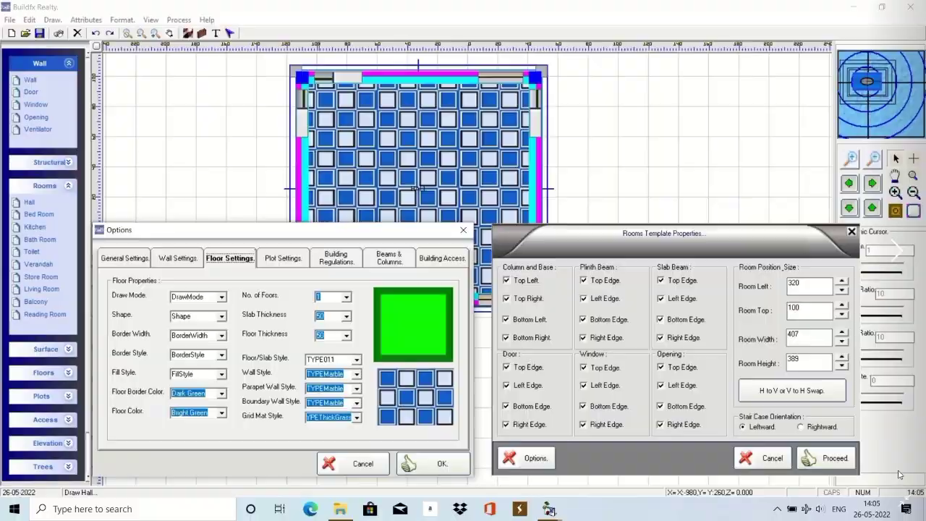
pyautogui.click(899, 474)
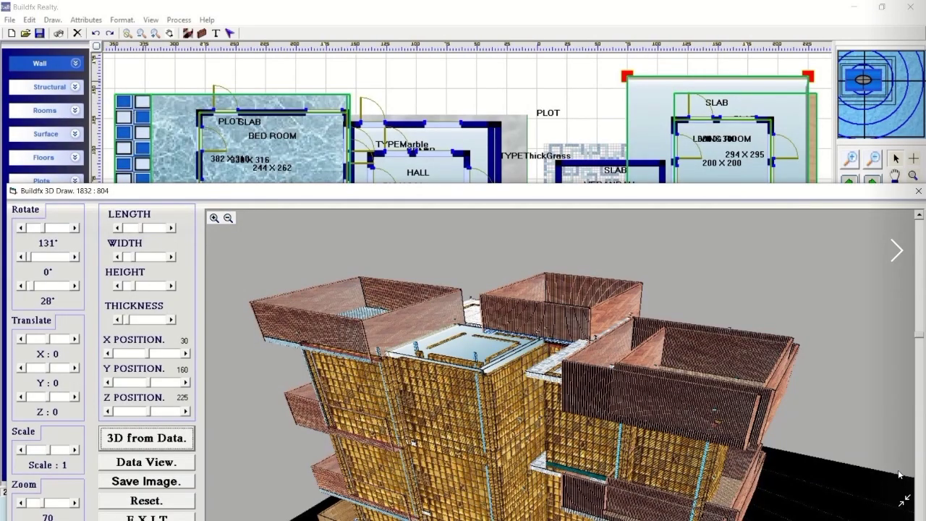
pyautogui.click(899, 474)
pyautogui.click(900, 474)
pyautogui.click(900, 474)
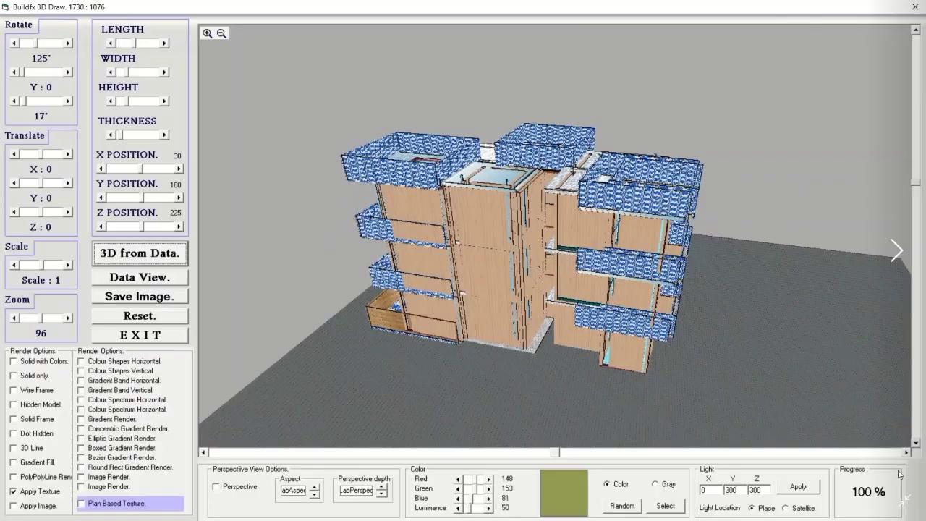
pyautogui.click(900, 474)
pyautogui.click(899, 474)
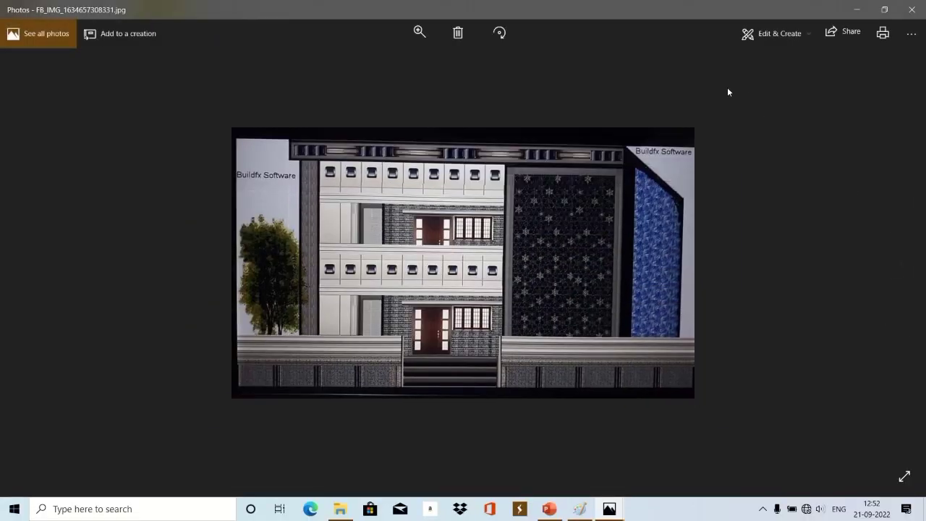
pyautogui.click(857, 10)
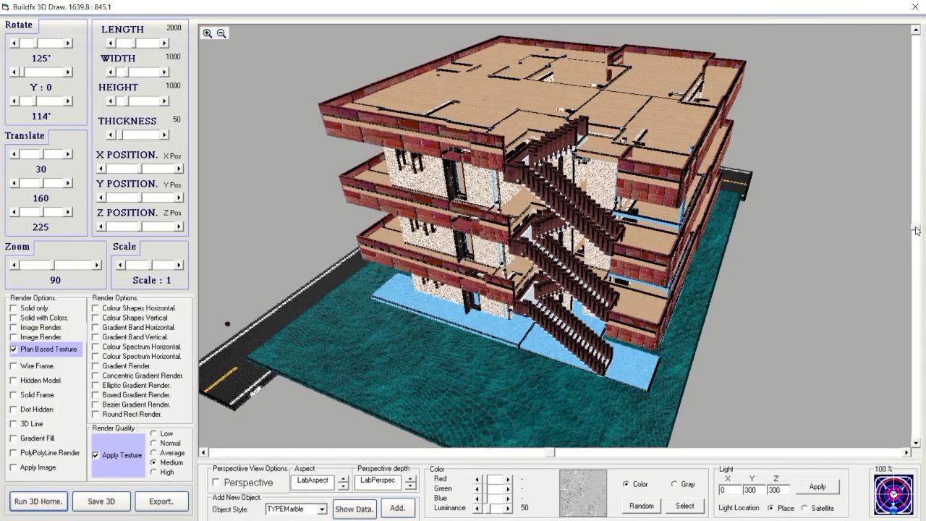
# Cycle through the project folder, PowerPoint and Buildfx Realty plan windows with Alt+Tab.
pyautogui.hotkey('alt', 'Tab')
pyautogui.hotkey('alt', 'Tab')
pyautogui.hotkey('alt', 'Tab')
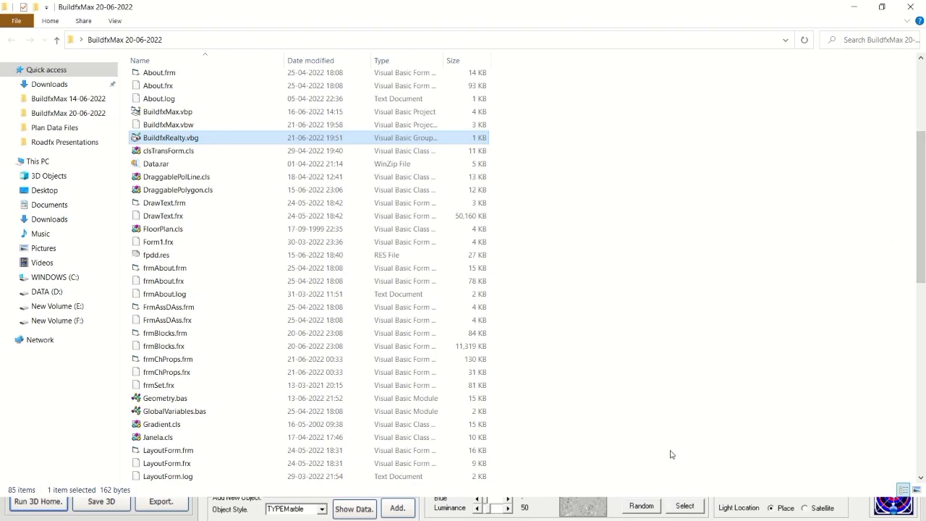
pyautogui.hotkey('alt', 'Tab')
pyautogui.hotkey('alt', 'Tab')
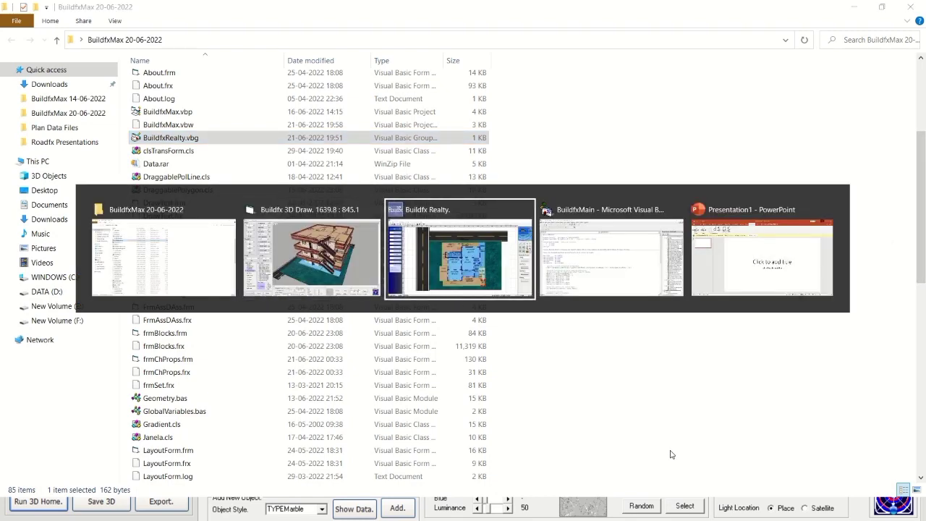
pyautogui.hotkey('alt', 'Tab')
pyautogui.hotkey('alt', 'Tab')
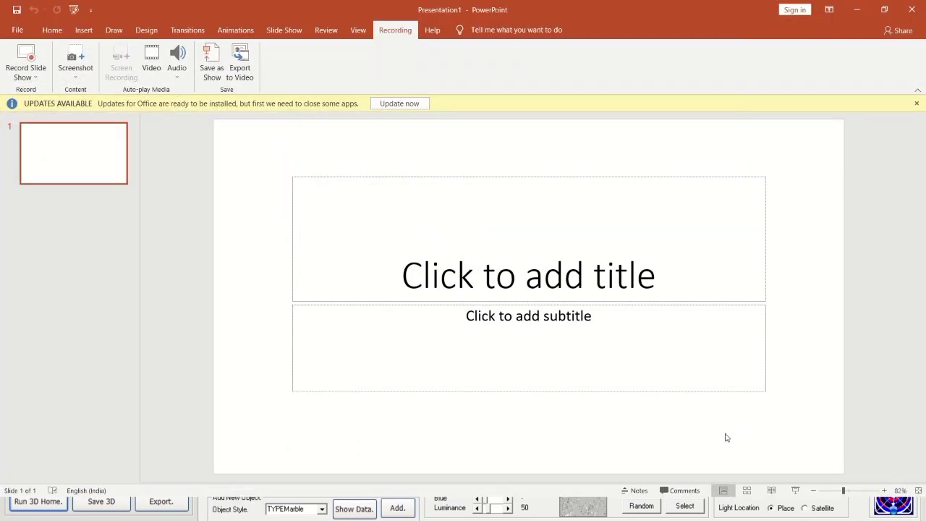
pyautogui.hotkey('alt', 'Tab')
pyautogui.hotkey('alt', 'Tab')
pyautogui.hotkey('alt', 'Tab')
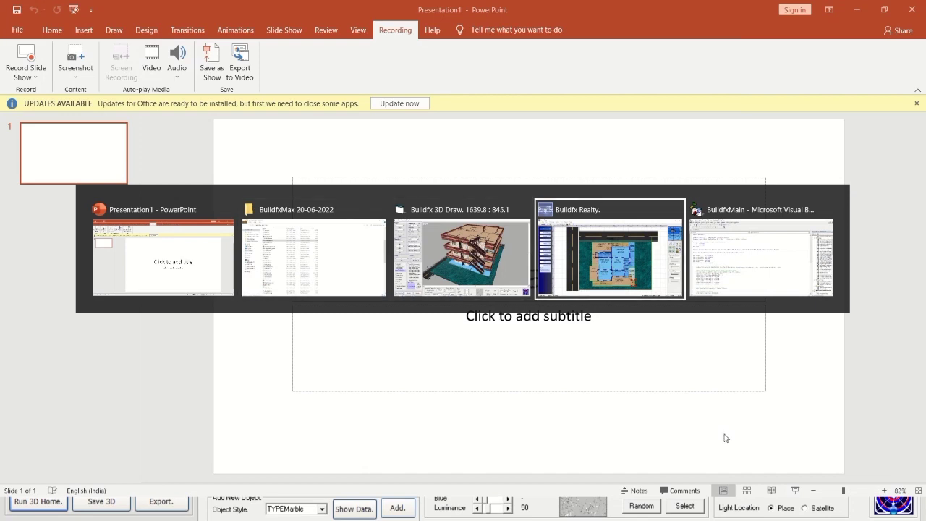
pyautogui.hotkey('alt', 'Tab')
pyautogui.hotkey('alt', 'Tab')
pyautogui.hotkey('alt', 'Tab')
pyautogui.hotkey('alt', 'Tab')
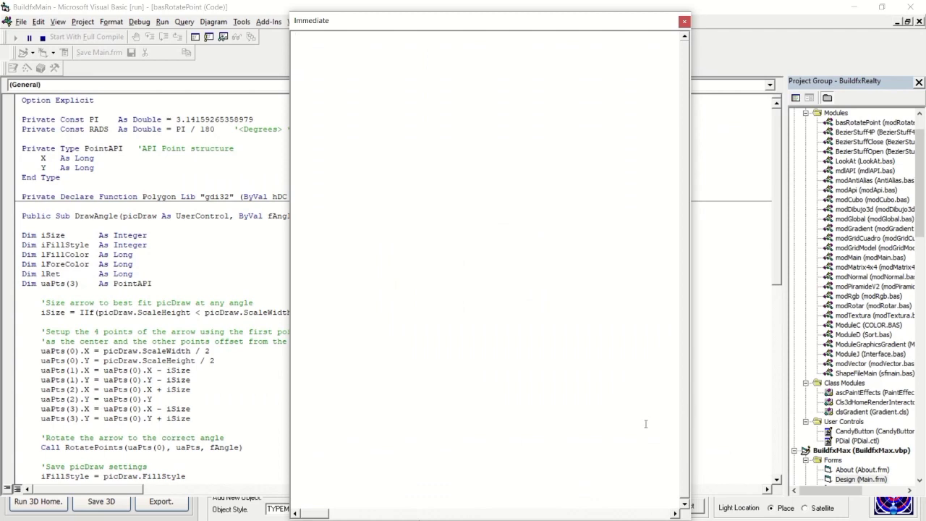
pyautogui.hotkey('alt', 'Tab')
pyautogui.hotkey('alt', 'Tab')
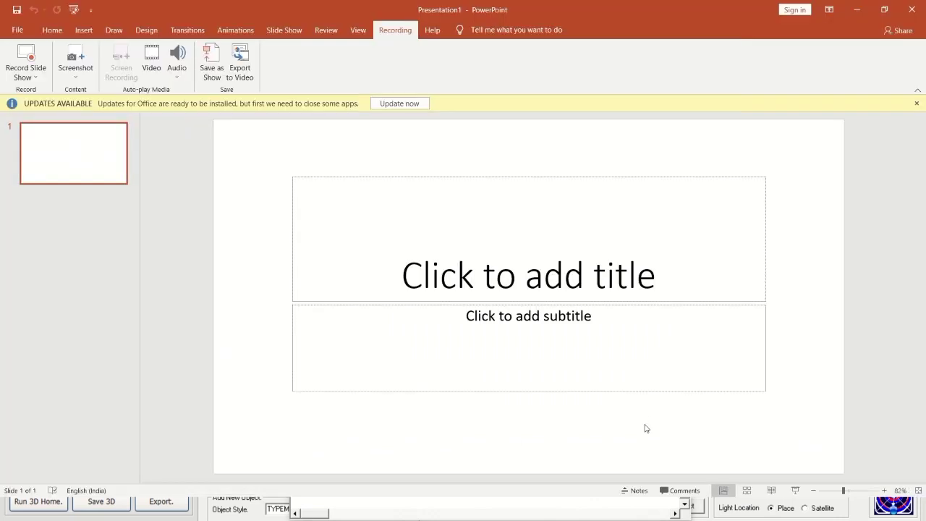
pyautogui.hotkey('alt', 'Tab')
pyautogui.hotkey('alt', 'Tab')
pyautogui.hotkey('alt', 'Tab')
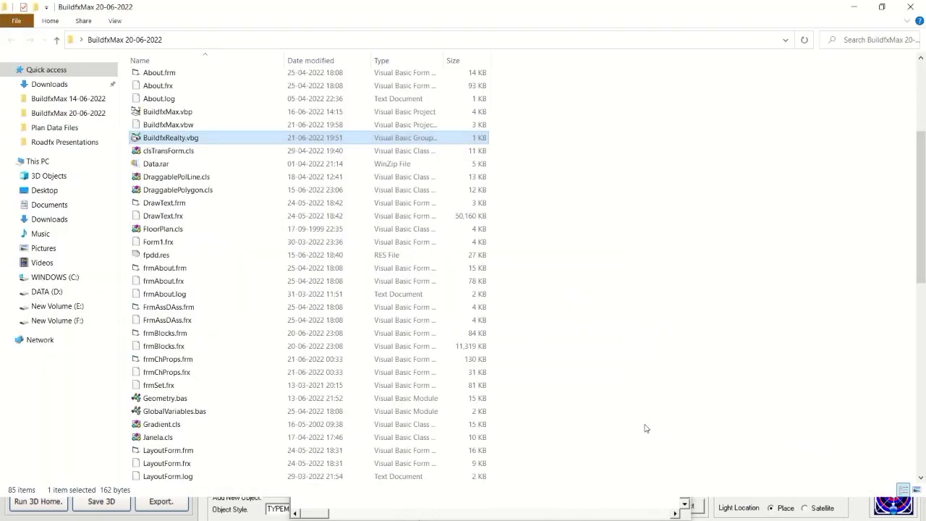
pyautogui.hotkey('alt', 'Tab')
pyautogui.hotkey('alt', 'Tab')
pyautogui.hotkey('alt', 'Tab')
pyautogui.hotkey('alt', 'Tab')
pyautogui.hotkey('alt', 'Tab')
# Minimise the project folder, PowerPoint, Visual Basic and Buildfx Realty plan windows.
pyautogui.click(855, 7)
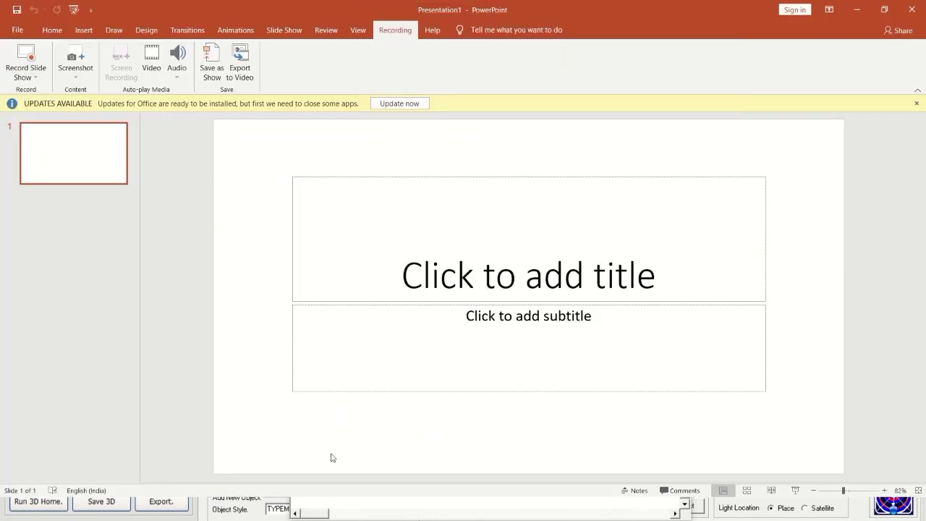
pyautogui.click(855, 9)
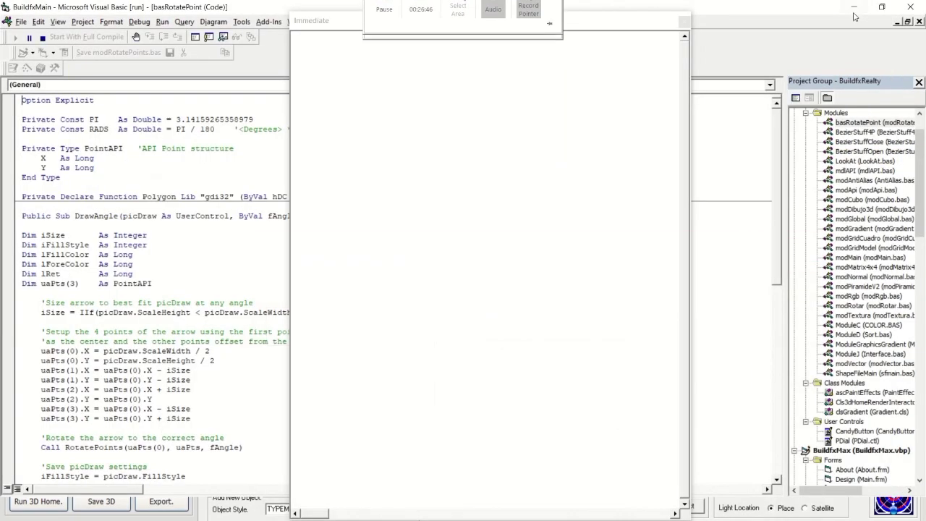
pyautogui.click(854, 8)
pyautogui.click(853, 8)
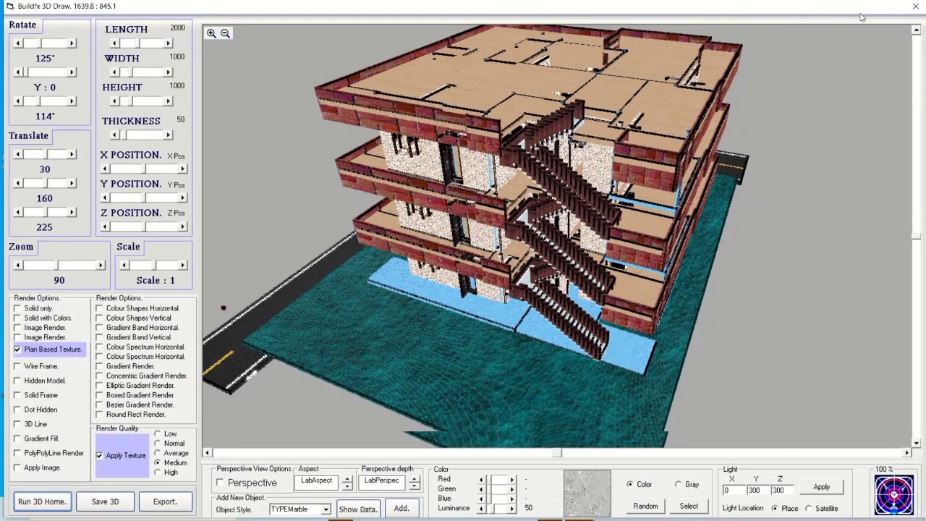
# Shift the 3D Draw window aside, toggle Lock the taskbar, and launch Paint from search.
pyautogui.moveTo(849, 14)
pyautogui.mouseDown()
pyautogui.moveTo(901, 23)
pyautogui.moveTo(872, 3)
pyautogui.moveTo(514, 14)
pyautogui.mouseUp()
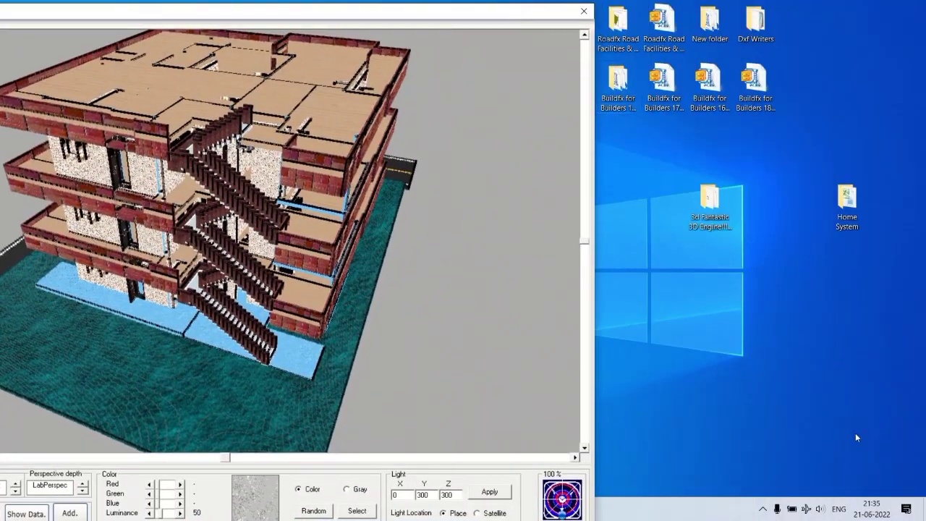
pyautogui.rightClick(711, 506)
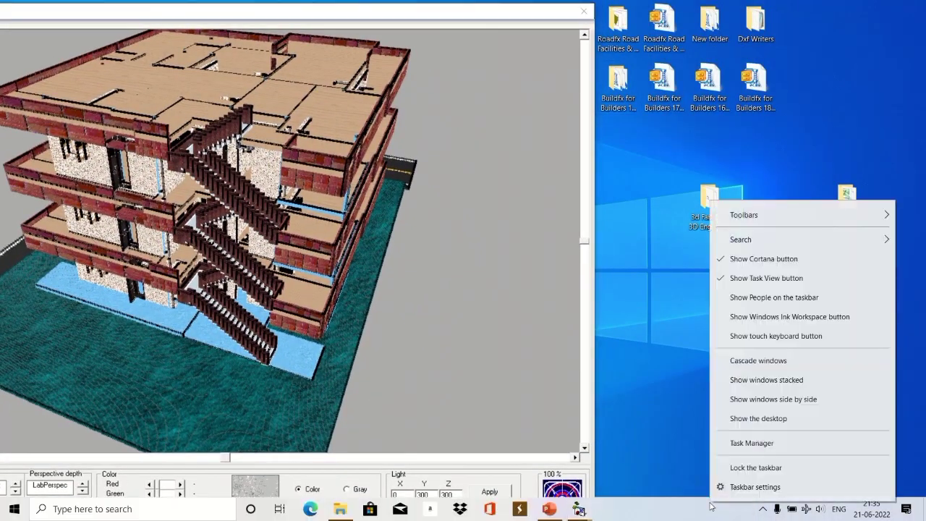
pyautogui.click(736, 468)
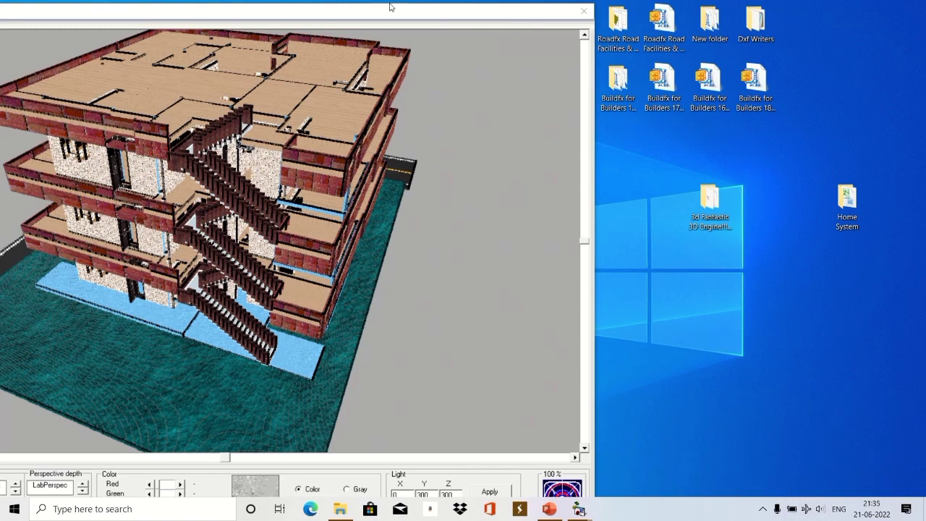
pyautogui.moveTo(389, 7); pyautogui.dragTo(708, 12)
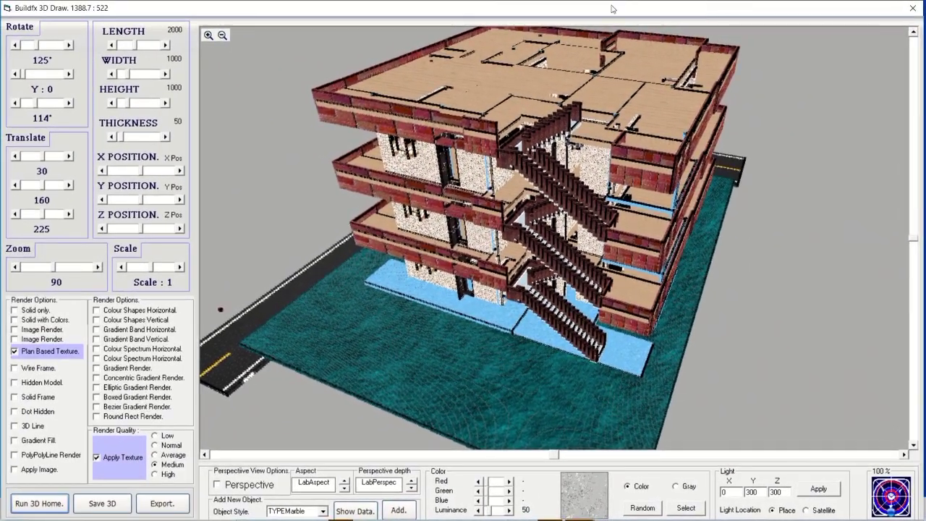
pyautogui.doubleClick(528, 7)
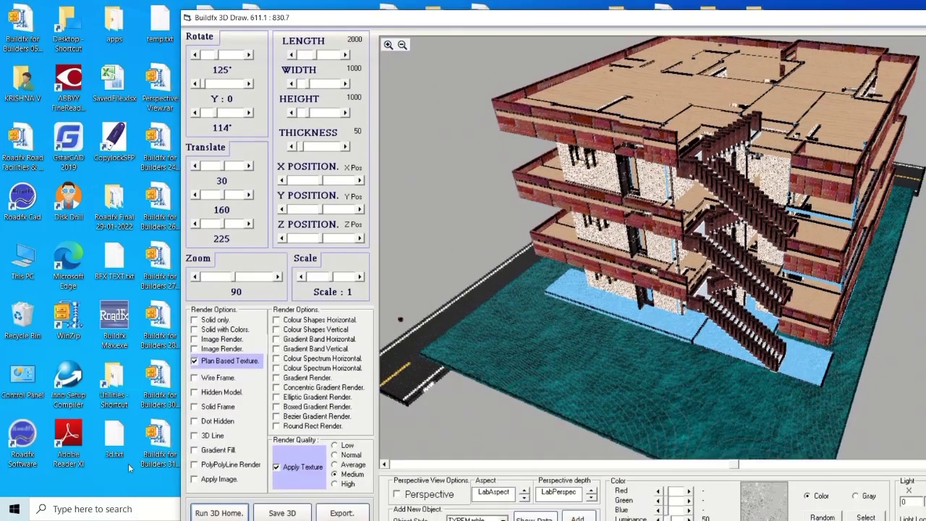
pyautogui.click(109, 512)
pyautogui.click(353, 204)
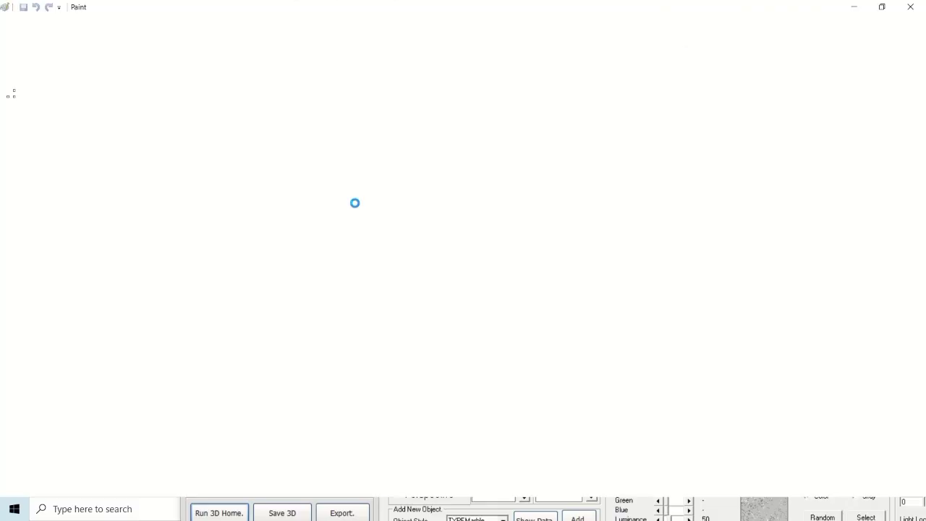
# Paste the 3D Draw building render into a blank Paint canvas.
pyautogui.hotkey('ctrl', 'v')
pyautogui.scroll(-3, 490, 271)
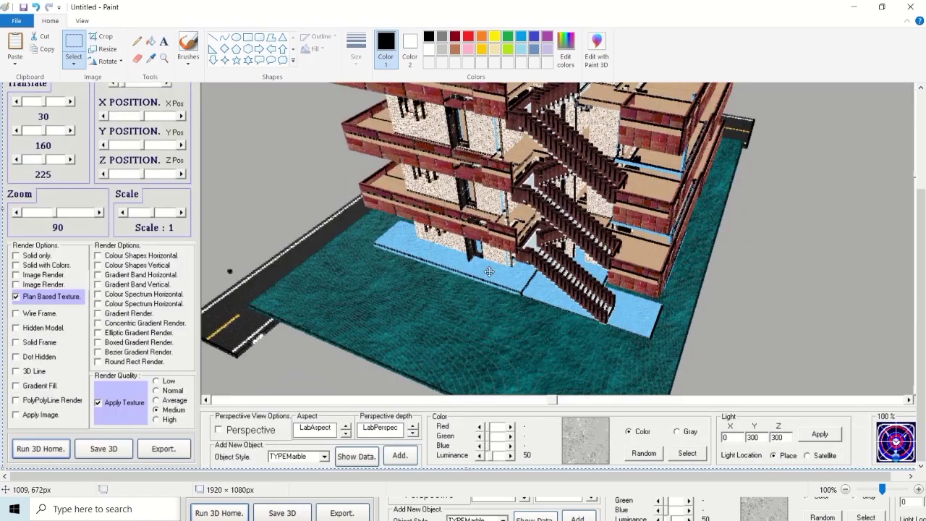
pyautogui.scroll(3, 489, 274)
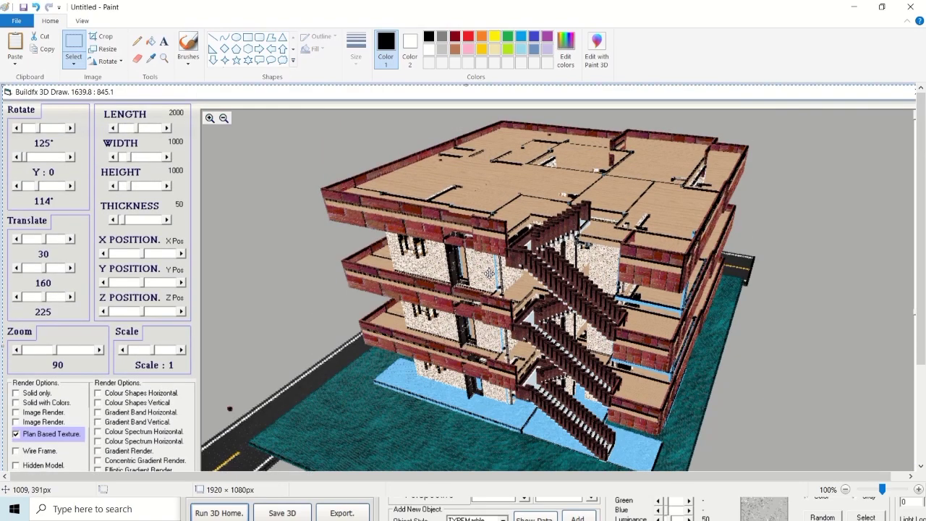
pyautogui.scroll(-3, 490, 274)
pyautogui.scroll(3, 489, 274)
pyautogui.scroll(-2, 489, 274)
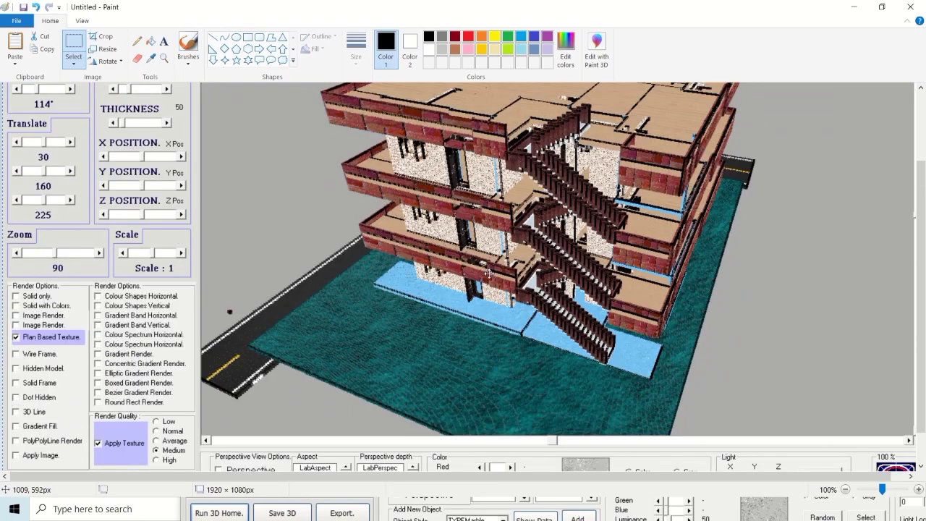
pyautogui.scroll(-1, 489, 273)
pyautogui.scroll(3, 371, 213)
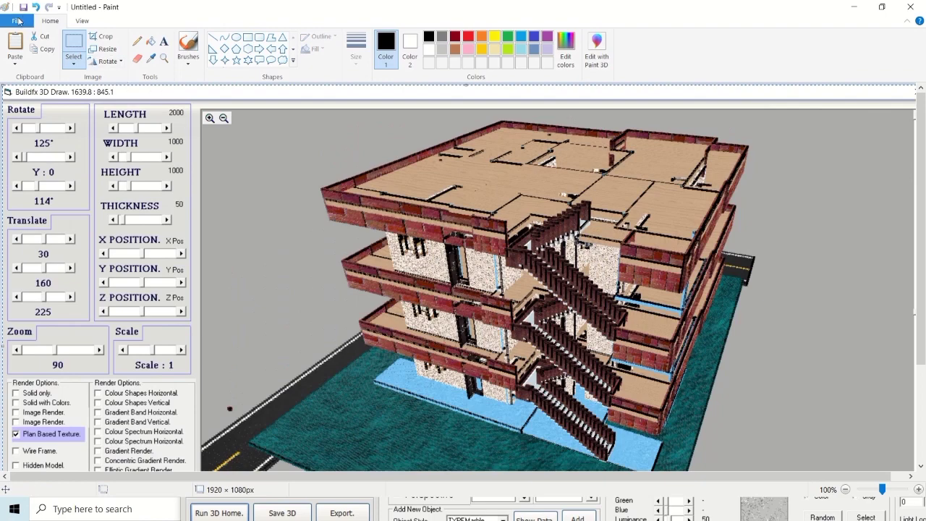
# Save the image as JPEG named WorkProgress303.jpg in Roadfx Presentations.
pyautogui.click(18, 22)
pyautogui.click(36, 126)
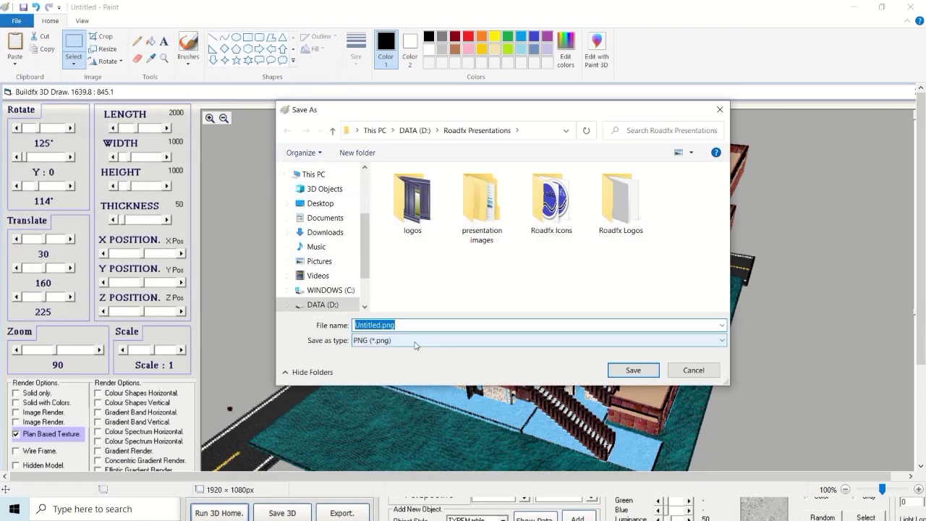
pyautogui.click(417, 345)
pyautogui.click(360, 390)
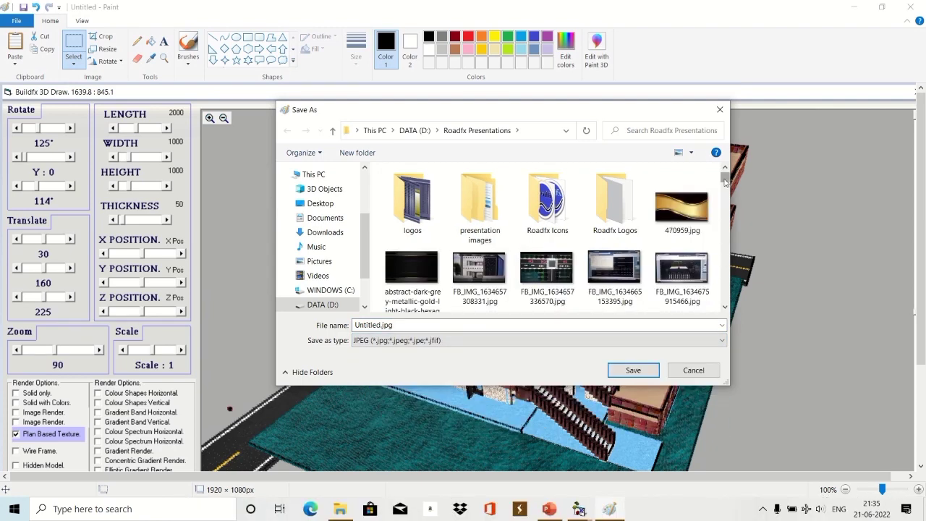
pyautogui.moveTo(725, 182); pyautogui.dragTo(728, 300)
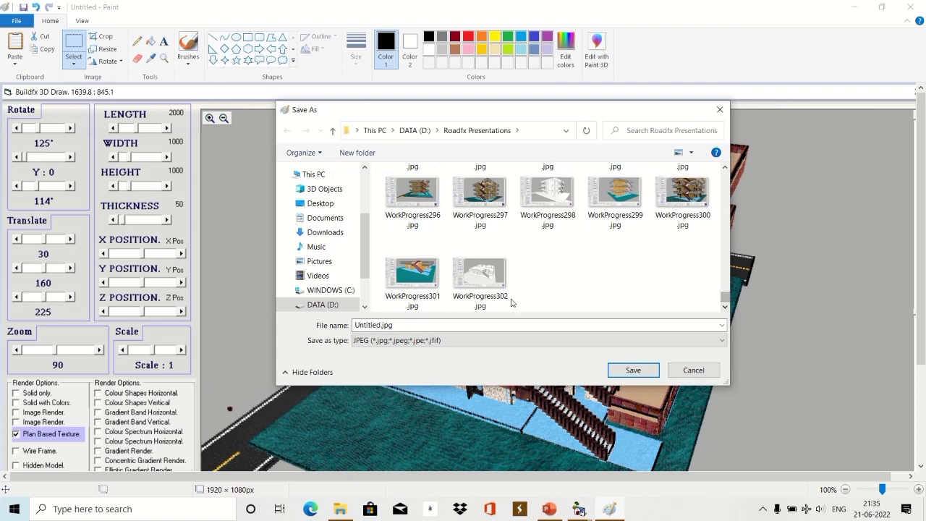
pyautogui.click(497, 282)
pyautogui.doubleClick(410, 325)
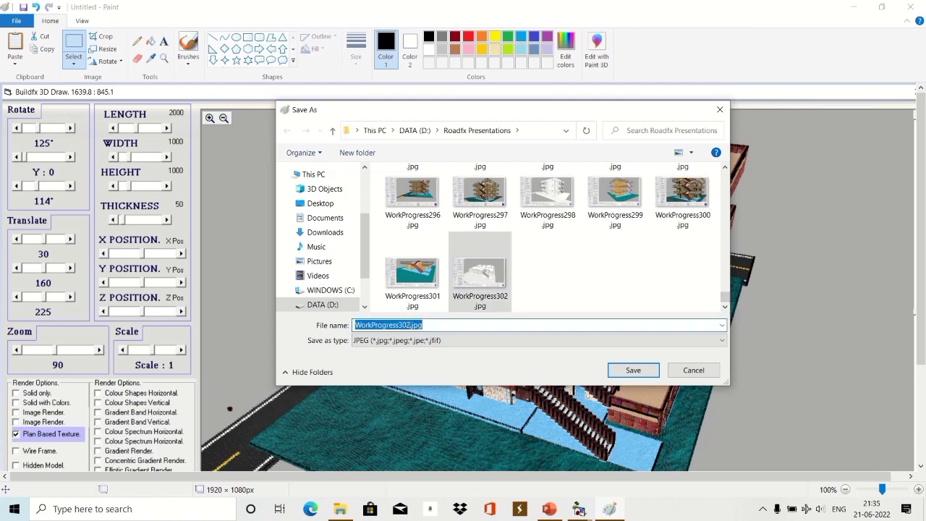
pyautogui.press('BackSpace')
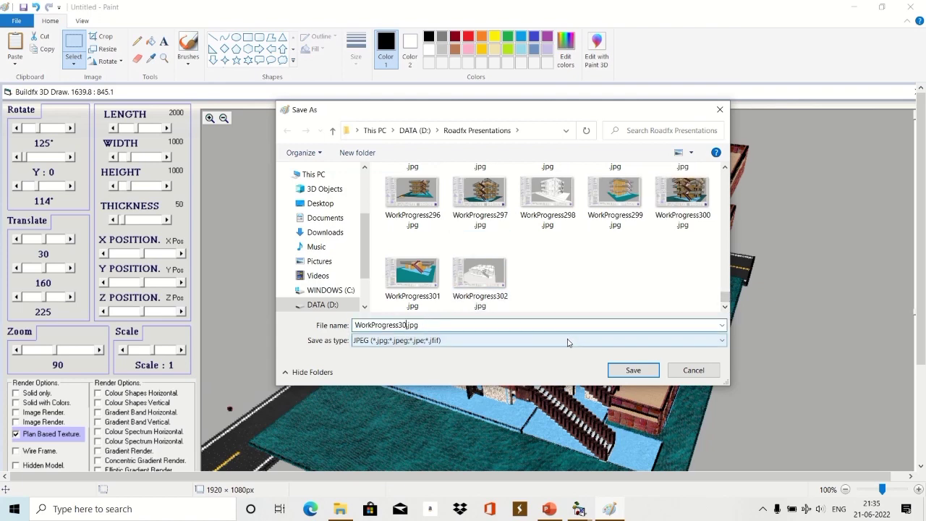
pyautogui.click(627, 371)
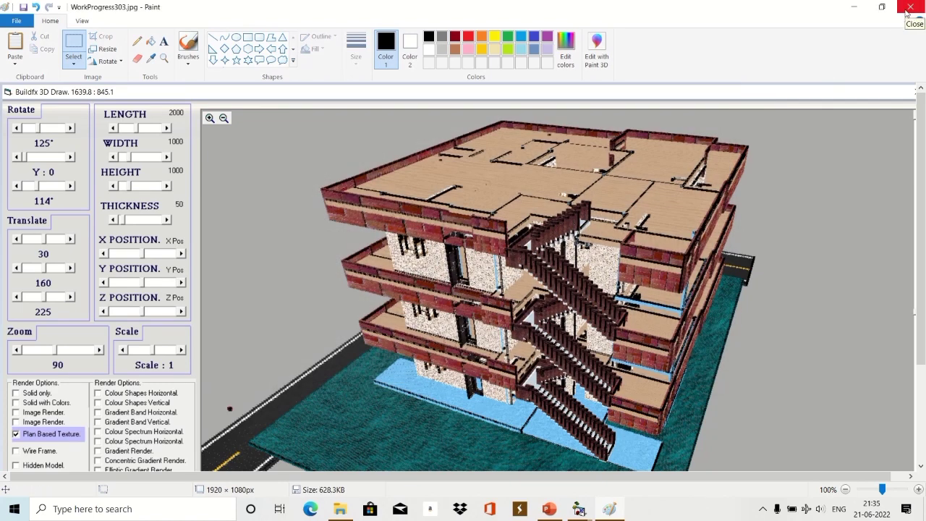
# Close Paint and browse to This PC > DATA (D:) > Roadfx Presentations.
pyautogui.click(907, 11)
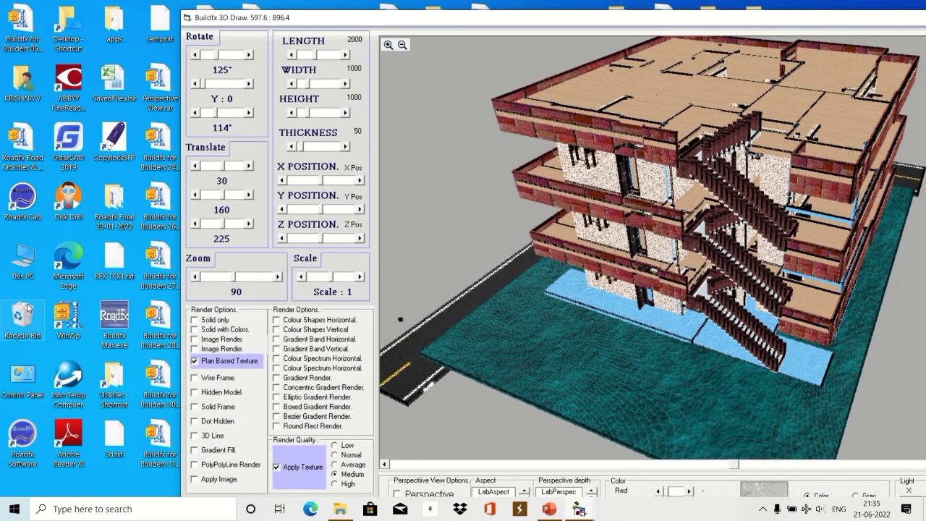
pyautogui.doubleClick(11, 277)
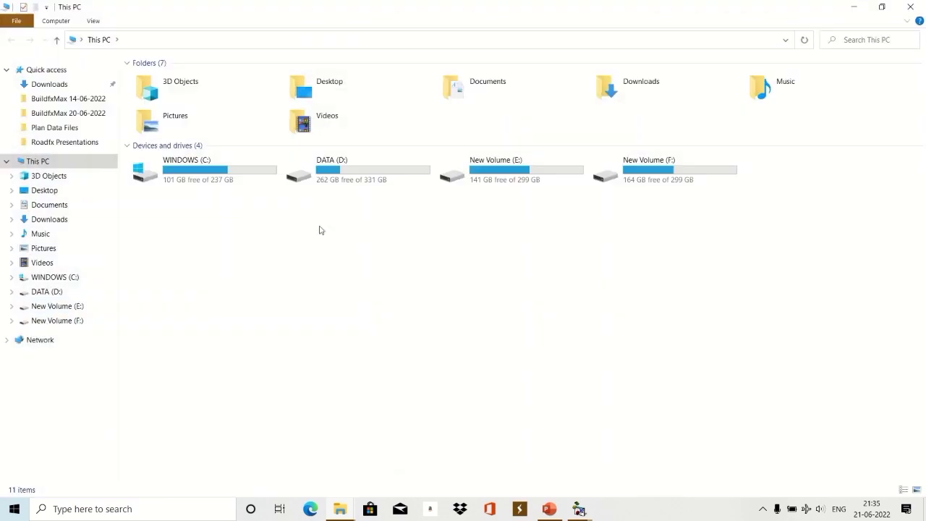
pyautogui.doubleClick(340, 174)
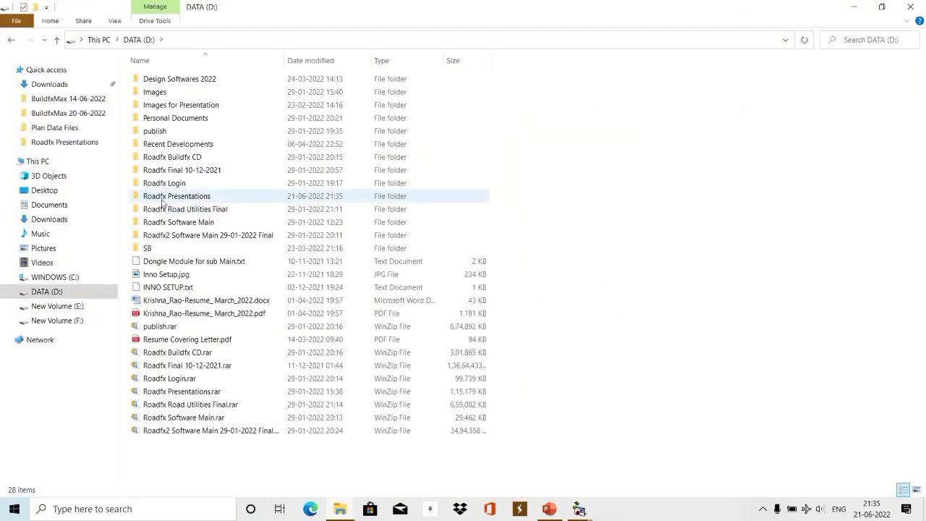
pyautogui.doubleClick(166, 197)
pyautogui.scroll(-3, 590, 350)
pyautogui.scroll(-10, 590, 350)
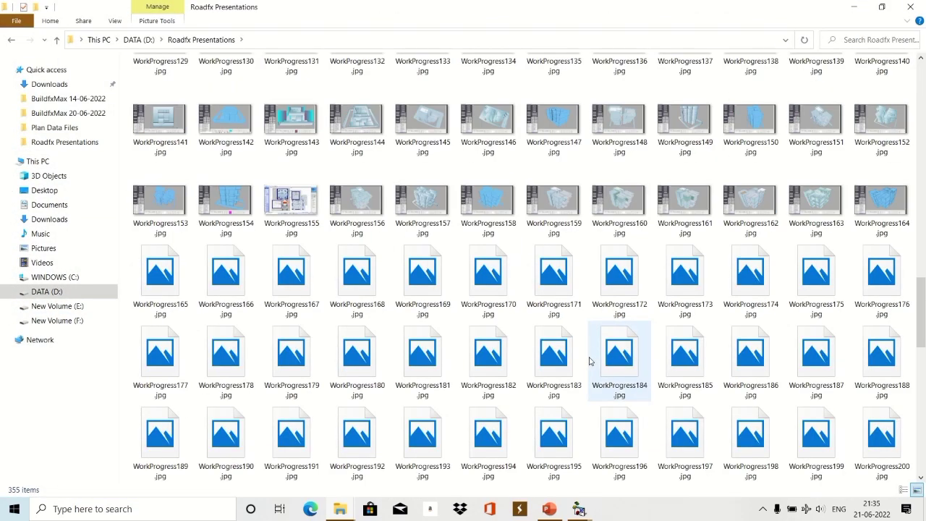
pyautogui.scroll(-10, 906, 475)
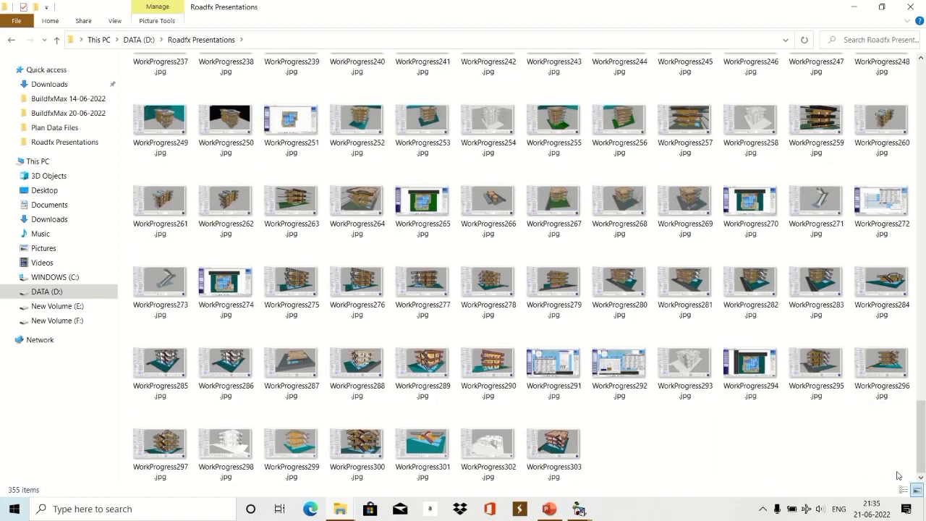
# Open WorkProgress303.jpg in Photos, then bring Buildfx 3D Draw to the front.
pyautogui.click(573, 456)
pyautogui.doubleClick(572, 456)
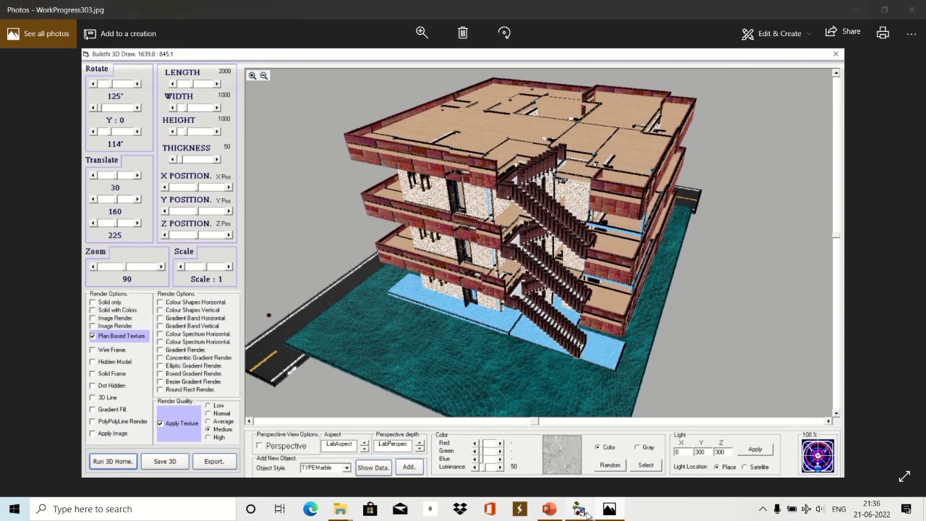
pyautogui.moveTo(579, 509)
pyautogui.click(716, 450)
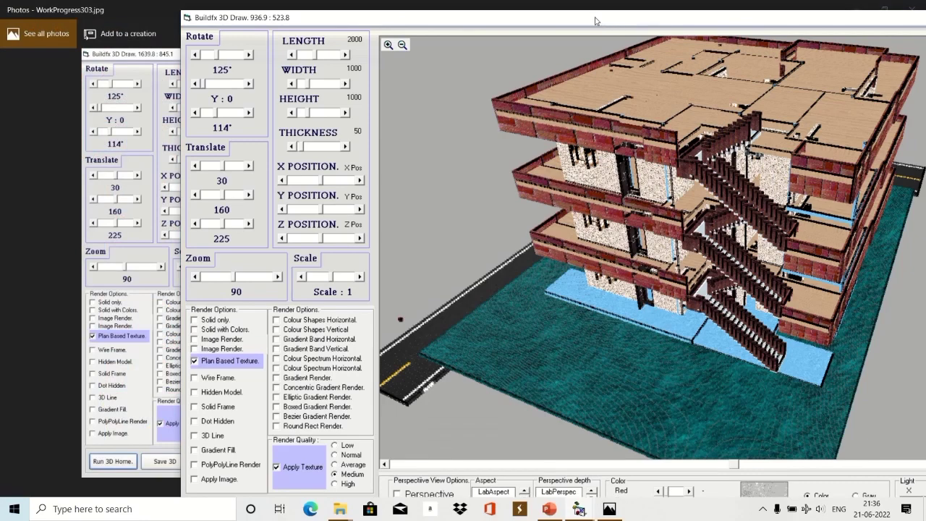
# Minimise Photos and File Explorer, then close the Buildfx 3D Draw window.
pyautogui.moveTo(590, 20)
pyautogui.mouseDown()
pyautogui.moveTo(428, 24)
pyautogui.moveTo(421, 9)
pyautogui.mouseUp()
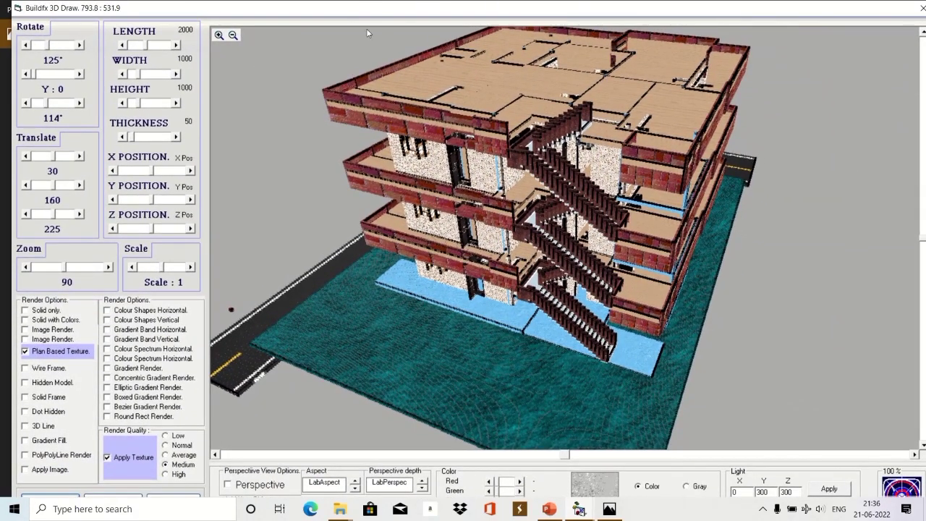
pyautogui.moveTo(774, 9); pyautogui.dragTo(745, 109)
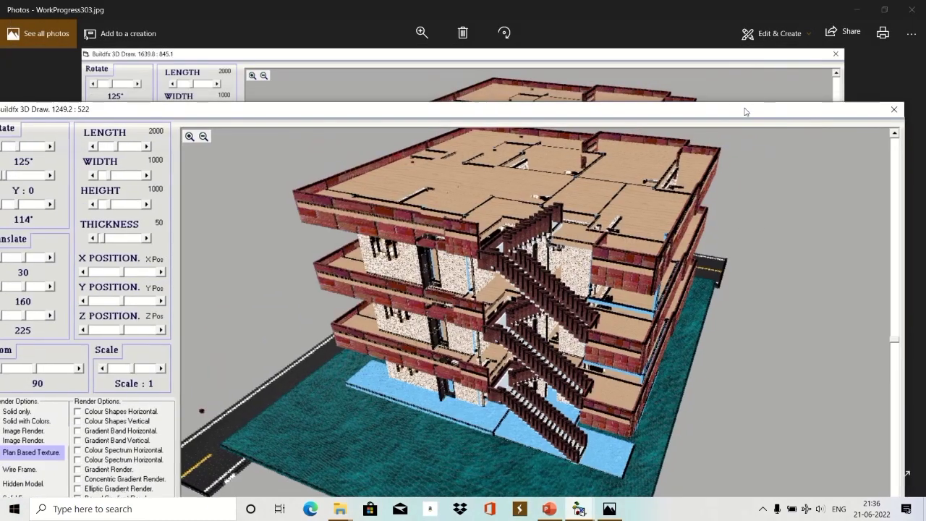
pyautogui.click(593, 56)
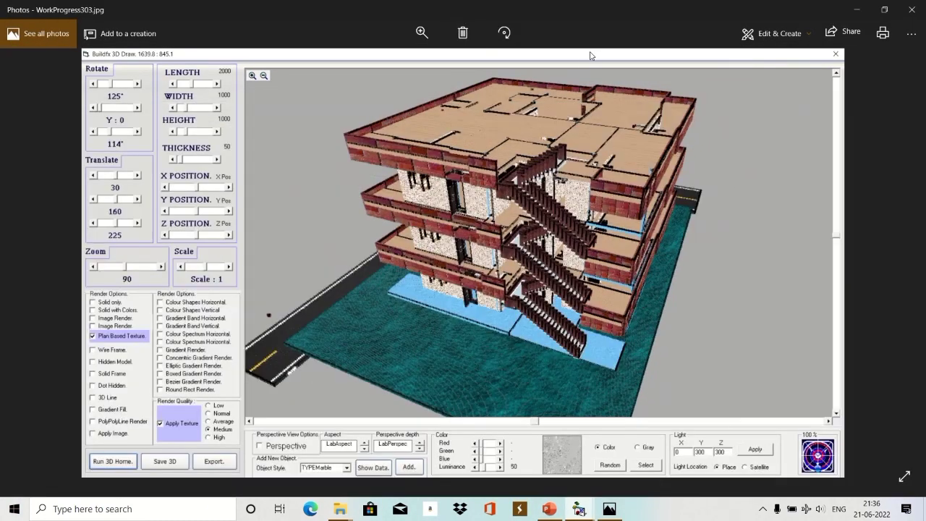
pyautogui.click(847, 10)
pyautogui.click(847, 7)
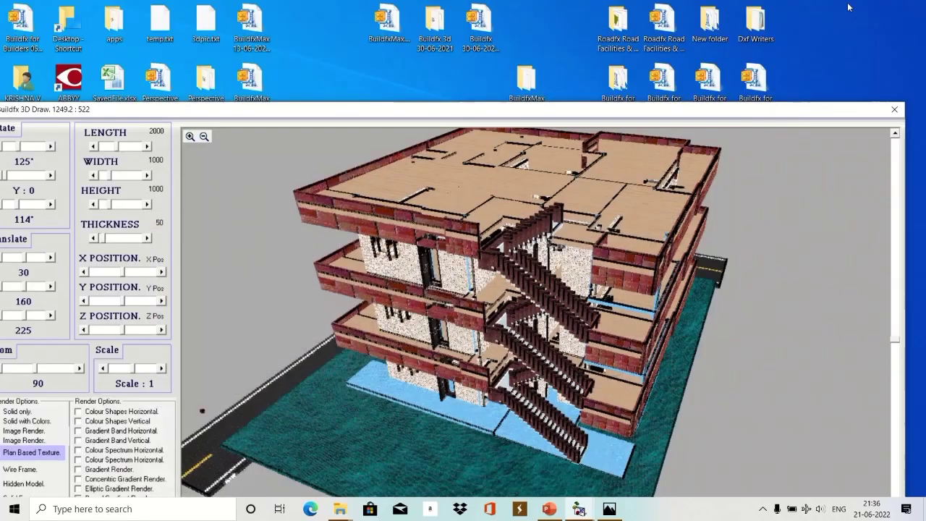
pyautogui.moveTo(354, 10)
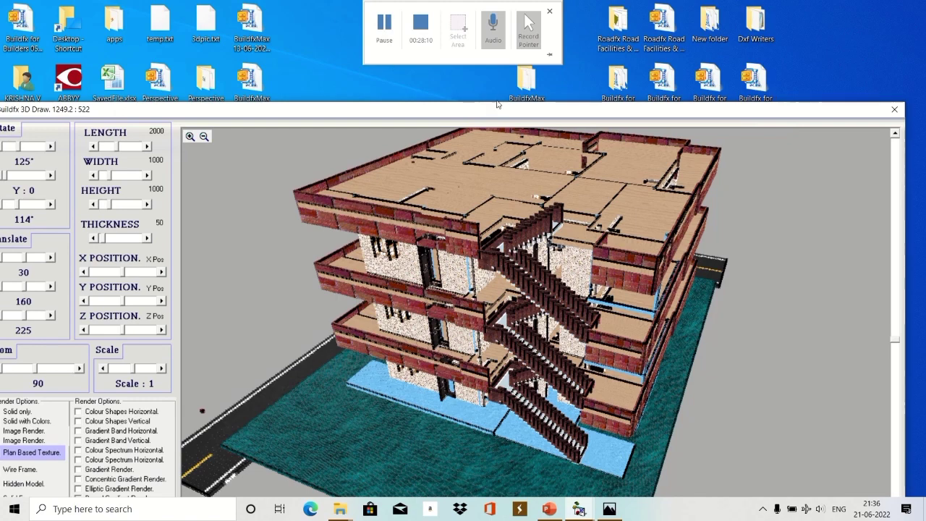
pyautogui.moveTo(614, 113)
pyautogui.mouseDown()
pyautogui.moveTo(610, 4)
pyautogui.moveTo(579, 33)
pyautogui.mouseUp()
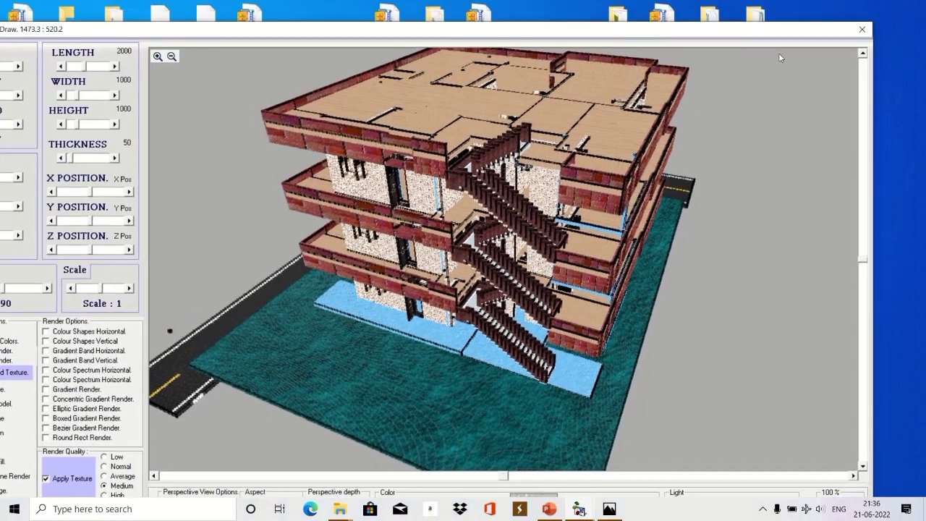
pyautogui.click(862, 30)
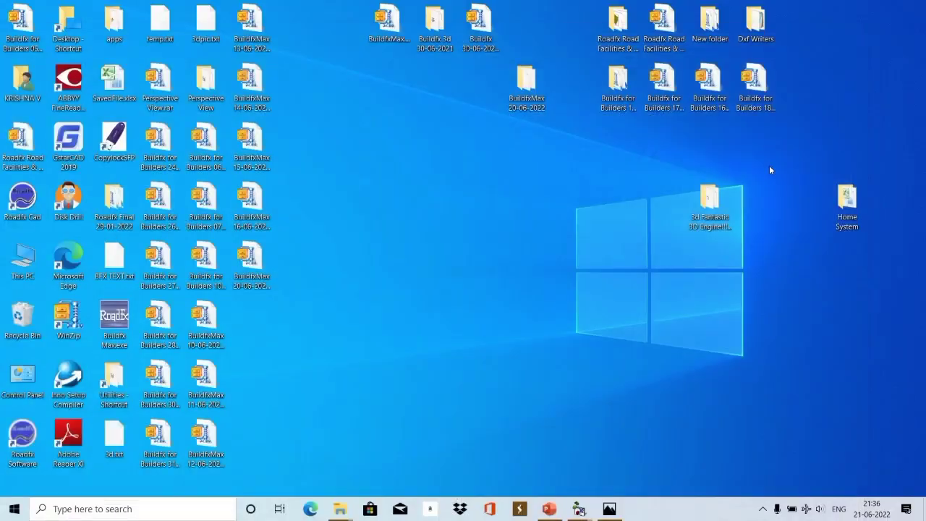
# Restore the Photos window showing WorkProgress303.jpg and maximise it.
pyautogui.click(610, 510)
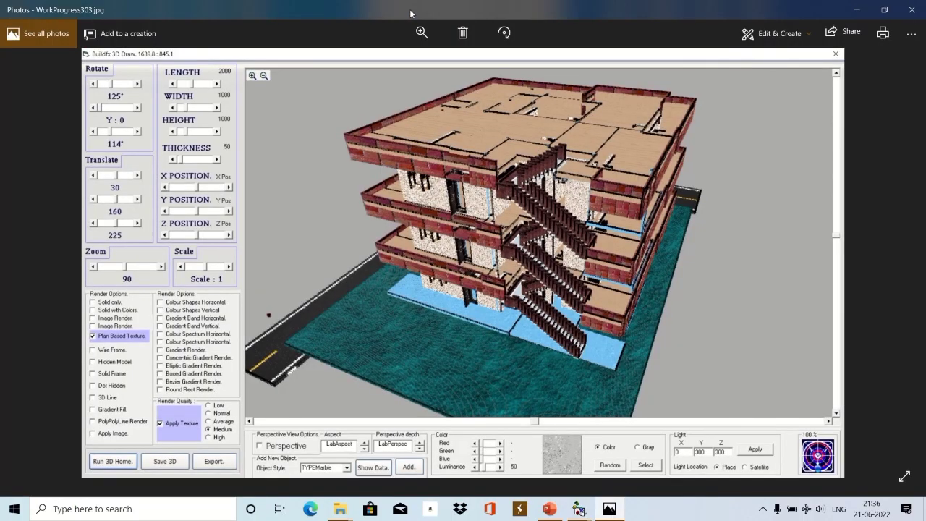
pyautogui.doubleClick(529, 14)
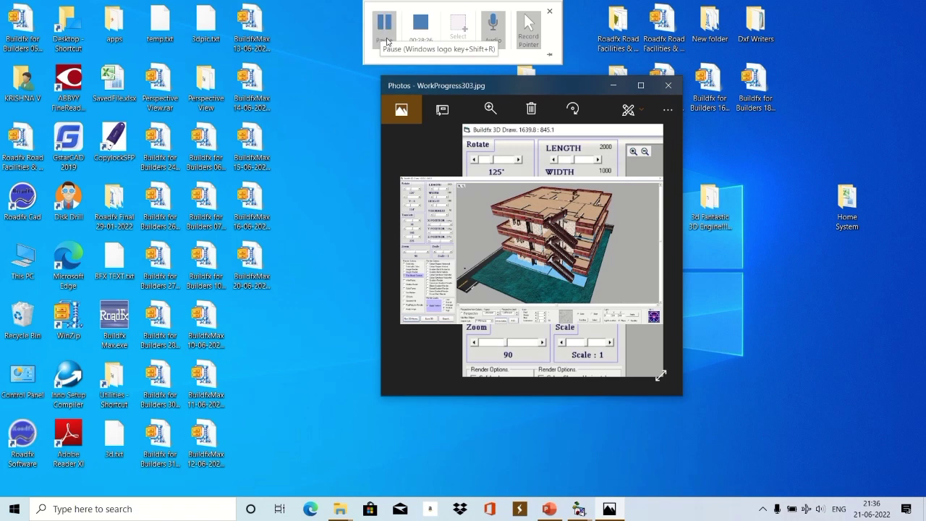
pyautogui.click(640, 86)
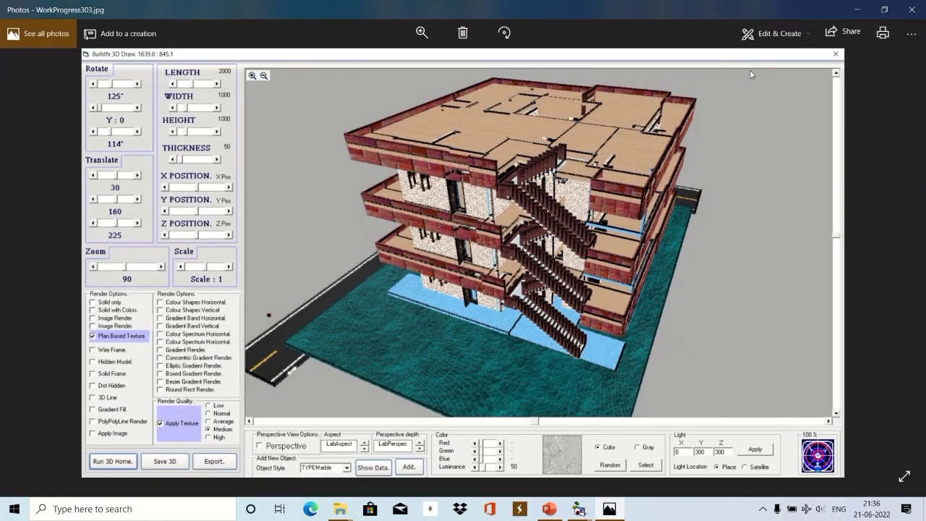
pyautogui.click(854, 10)
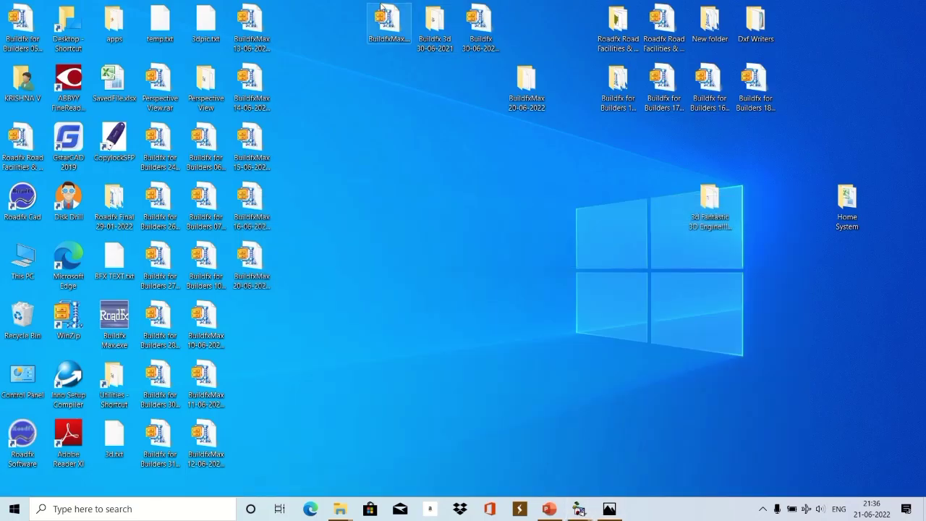
pyautogui.click(385, 29)
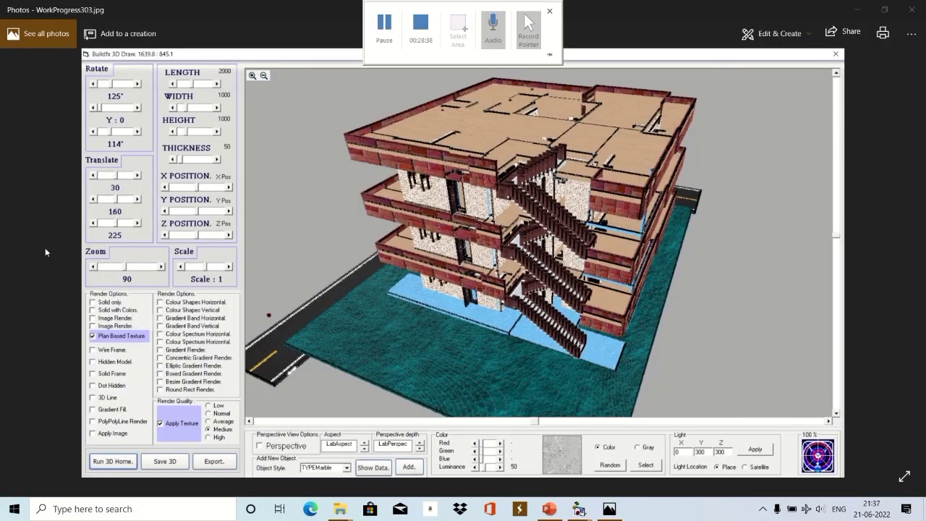
# Page back through the work-progress photos from WorkProgress302.jpg to the WorkProgress251.jpg floor plan.
pyautogui.click(29, 262)
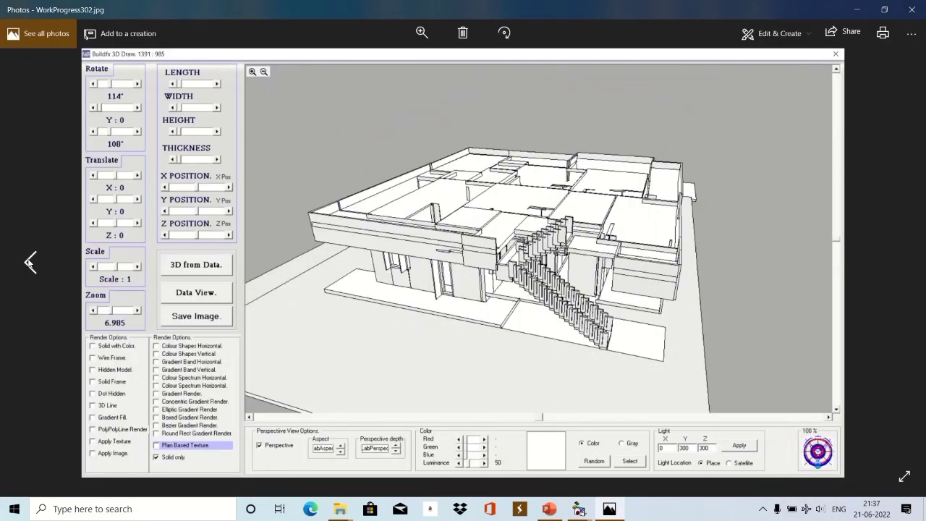
pyautogui.click(29, 262)
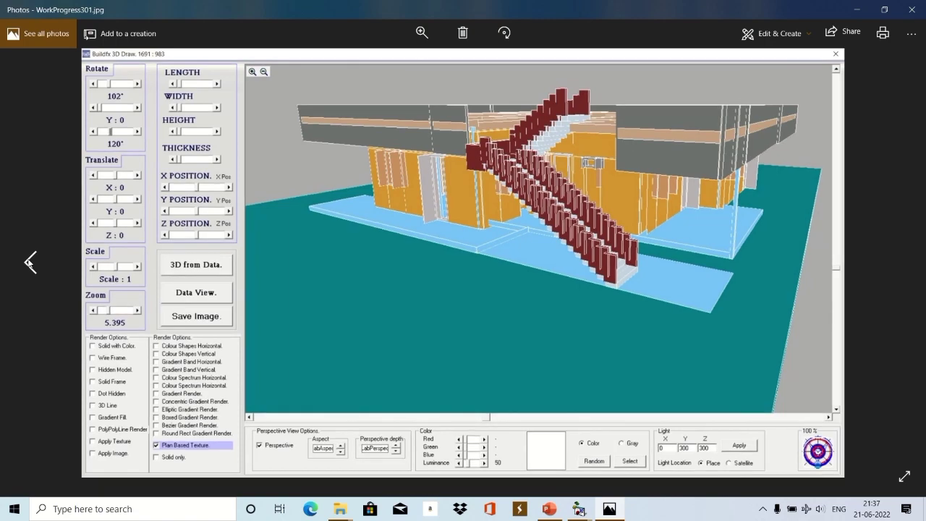
pyautogui.click(29, 262)
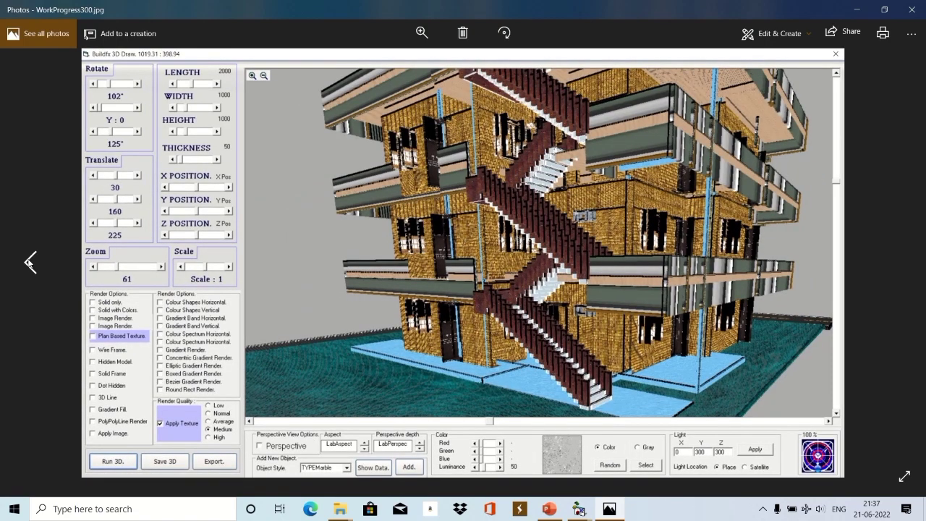
pyautogui.click(29, 262)
pyautogui.click(29, 262)
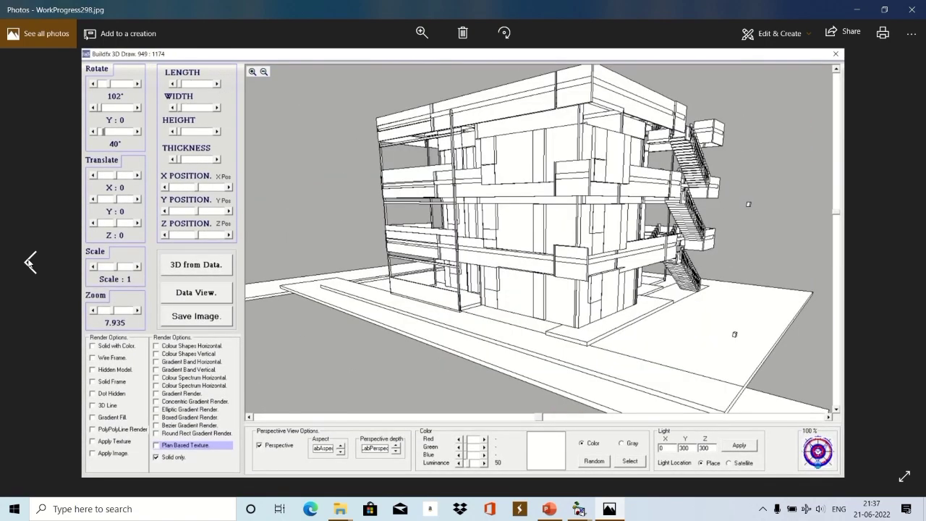
pyautogui.click(28, 262)
pyautogui.click(29, 262)
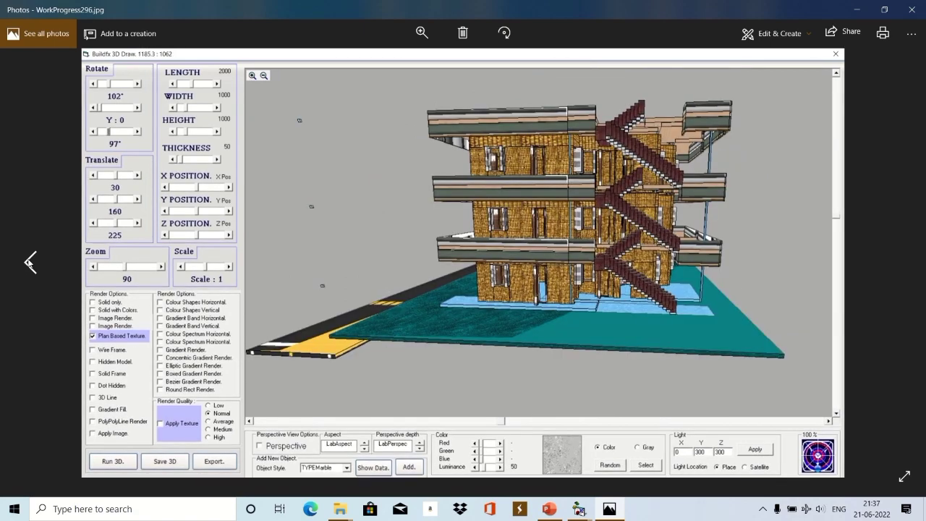
pyautogui.click(29, 262)
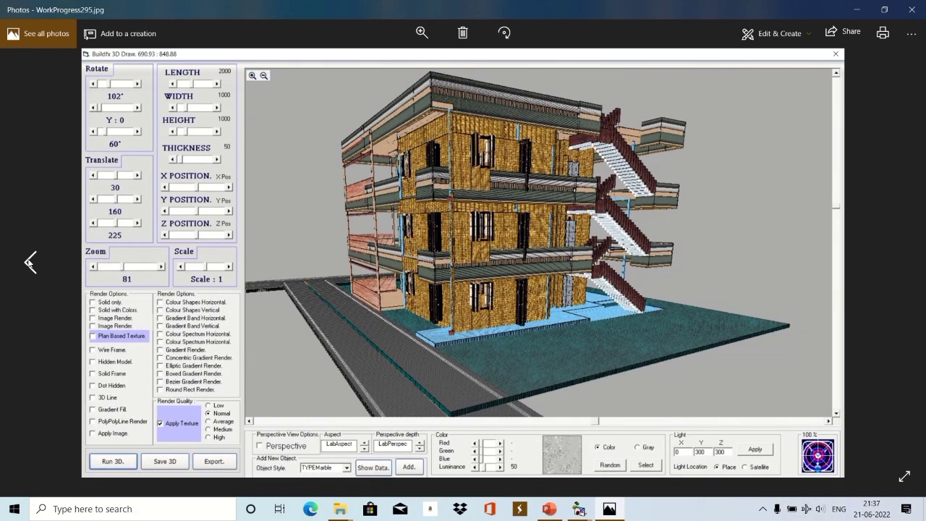
pyautogui.click(29, 262)
pyautogui.click(29, 262)
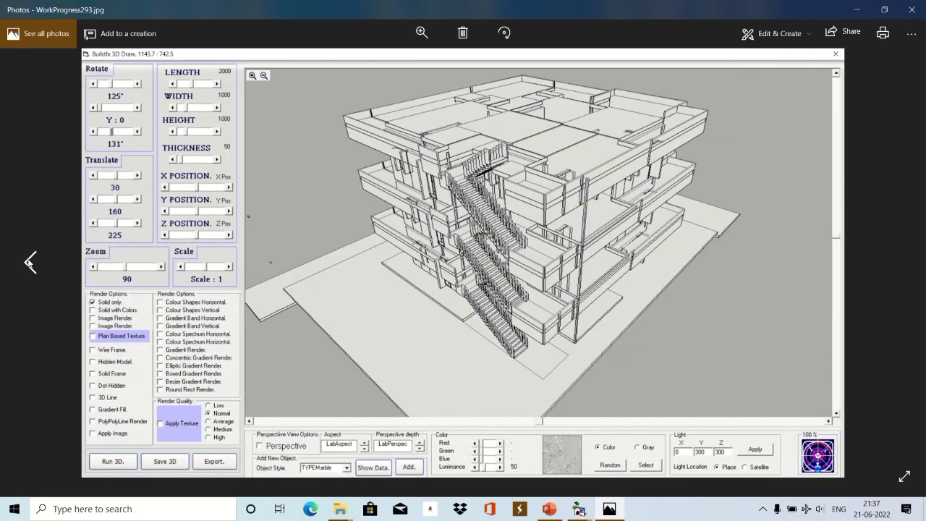
pyautogui.click(29, 262)
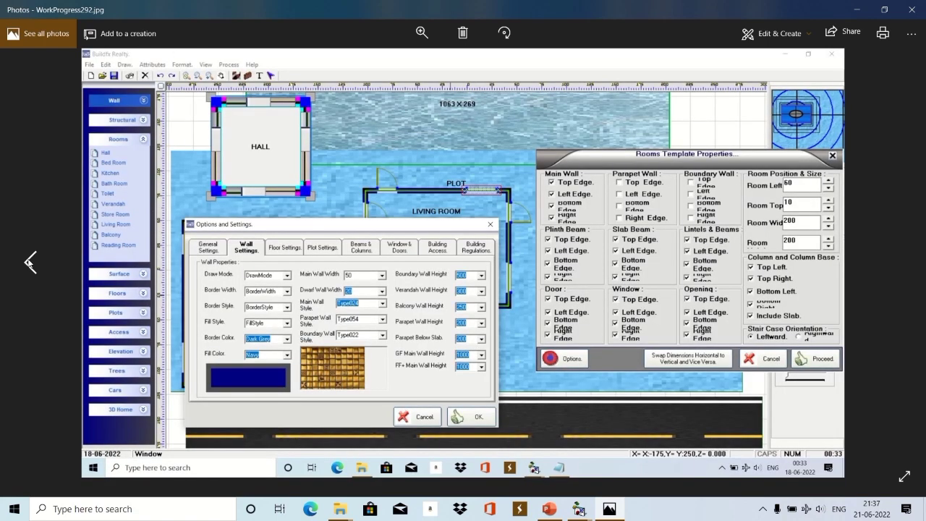
pyautogui.click(29, 262)
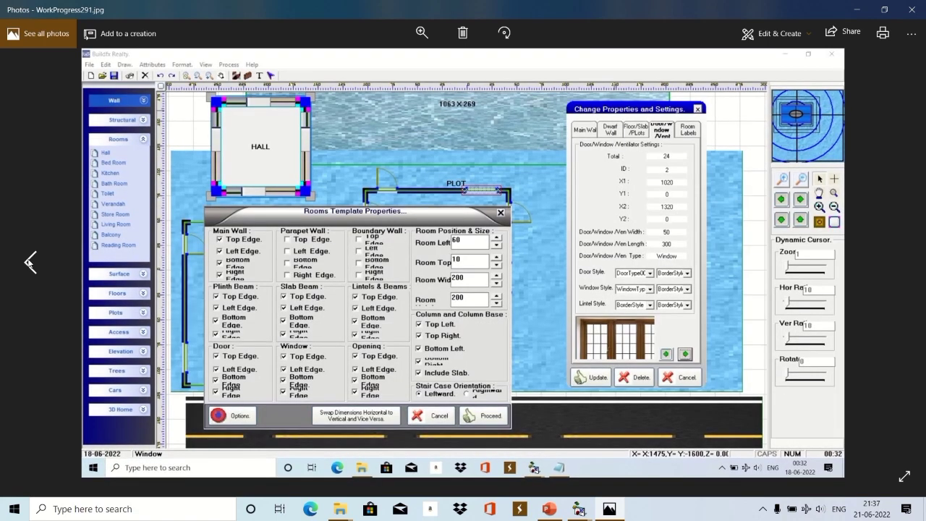
pyautogui.click(29, 262)
pyautogui.click(29, 262)
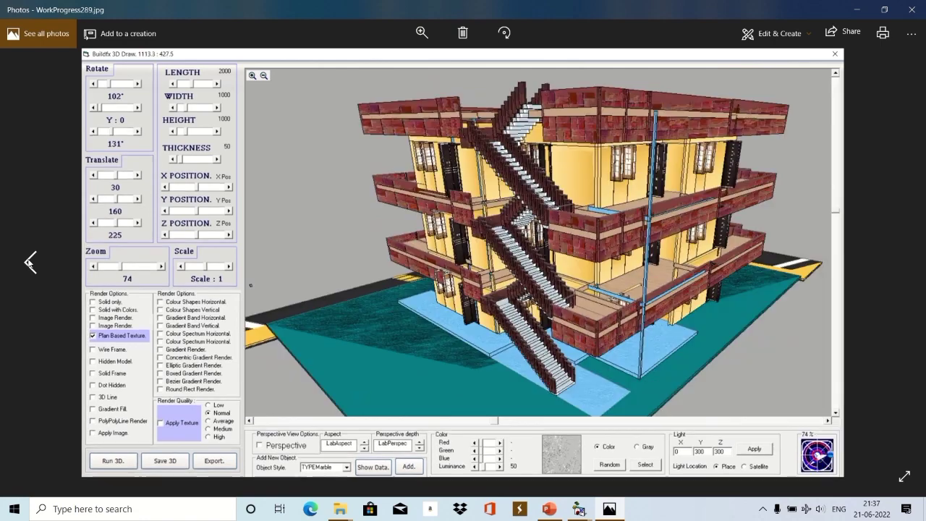
pyautogui.click(29, 262)
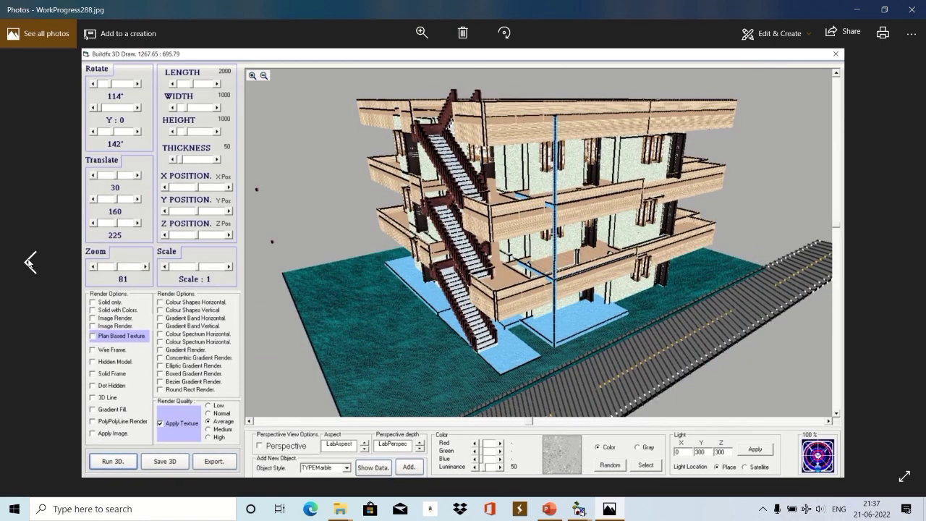
pyautogui.click(29, 262)
pyautogui.click(29, 262)
pyautogui.click(29, 262)
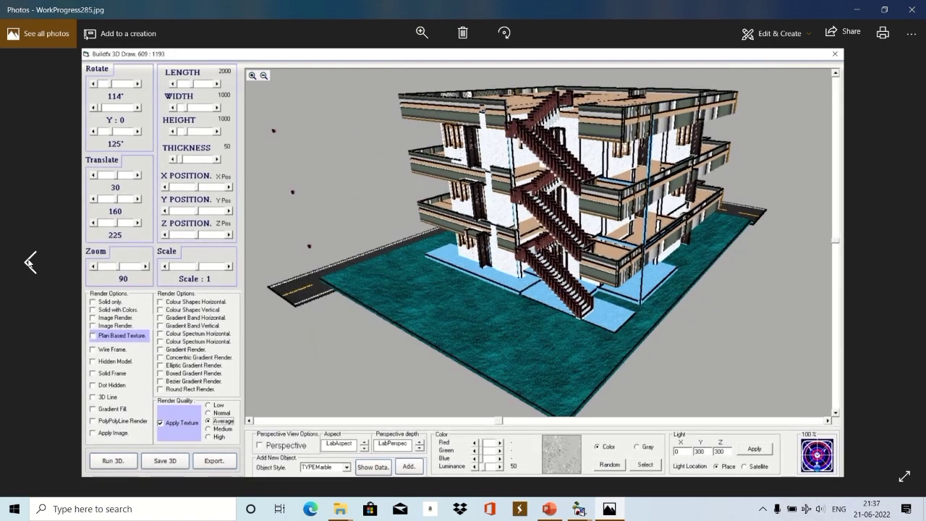
pyautogui.click(29, 262)
pyautogui.click(29, 262)
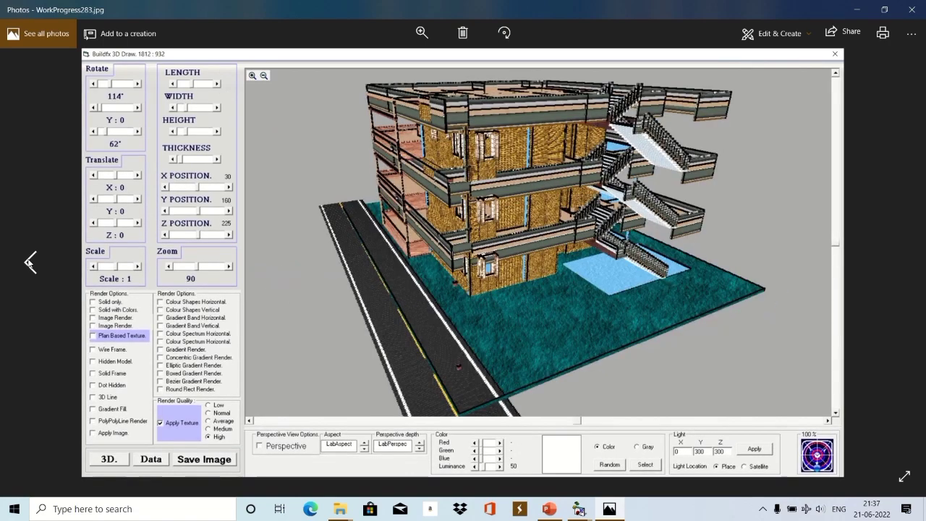
pyautogui.click(29, 262)
pyautogui.click(29, 262)
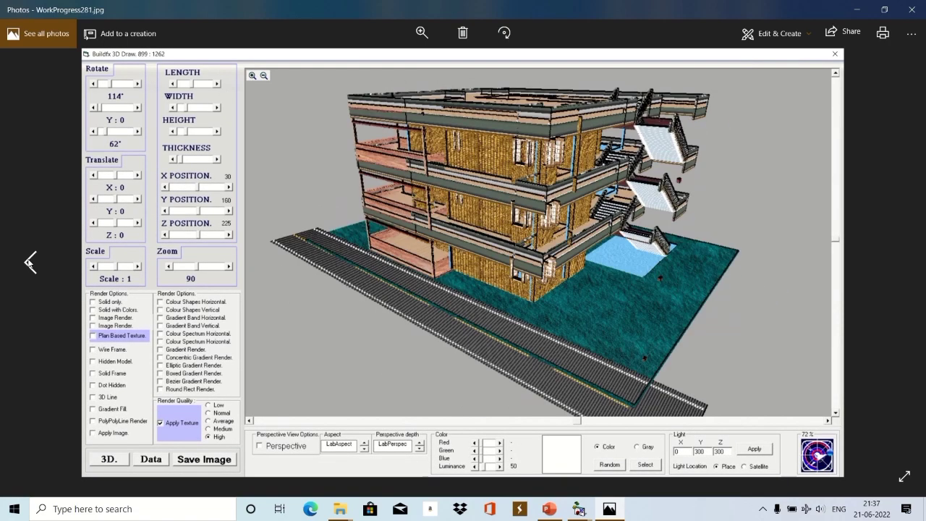
pyautogui.click(29, 262)
pyautogui.click(29, 262)
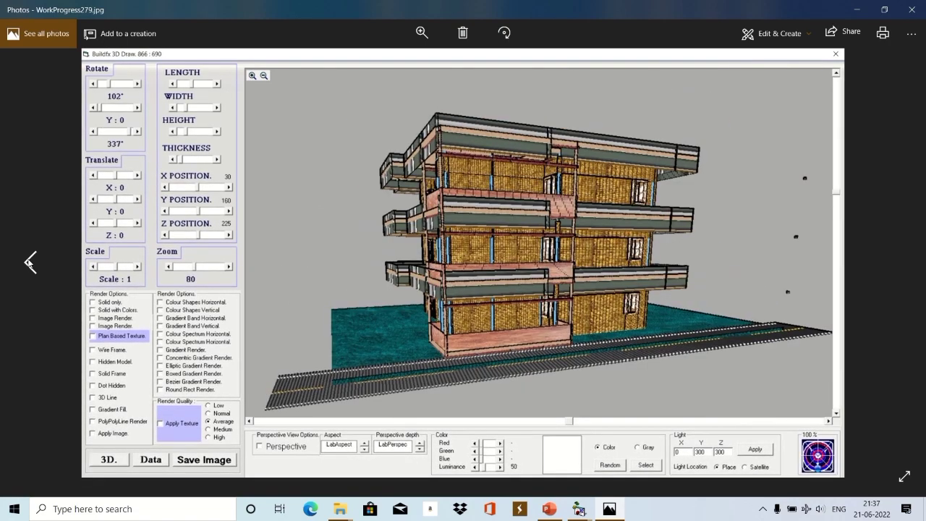
pyautogui.click(29, 262)
pyautogui.click(29, 262)
pyautogui.click(29, 262)
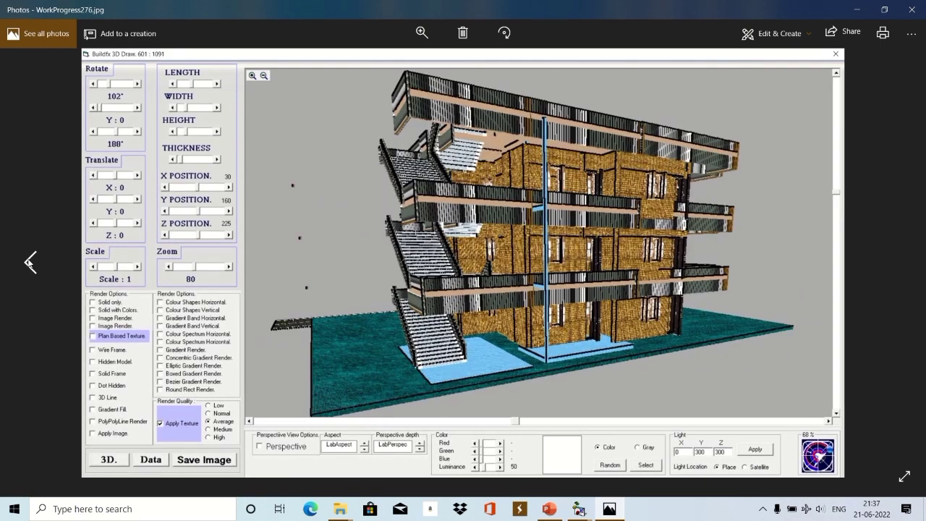
pyautogui.click(29, 262)
pyautogui.click(29, 262)
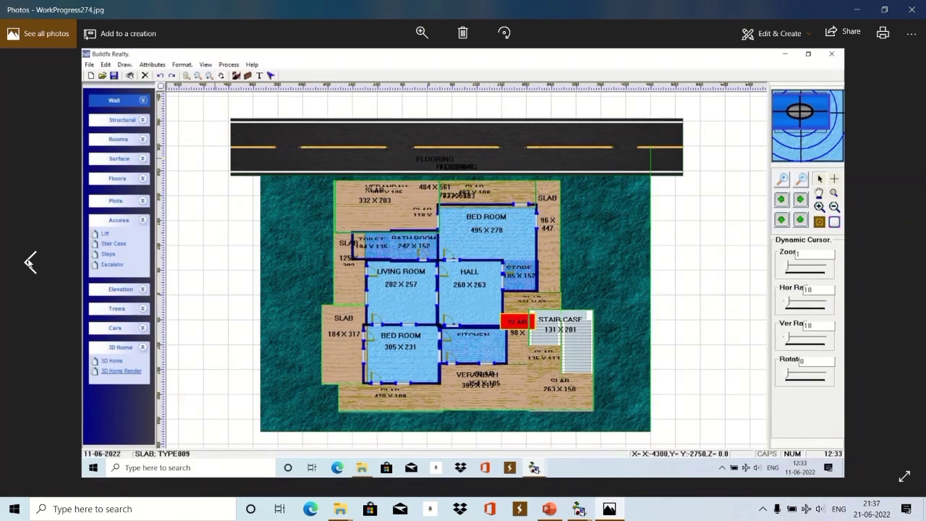
pyautogui.click(29, 262)
pyautogui.click(29, 262)
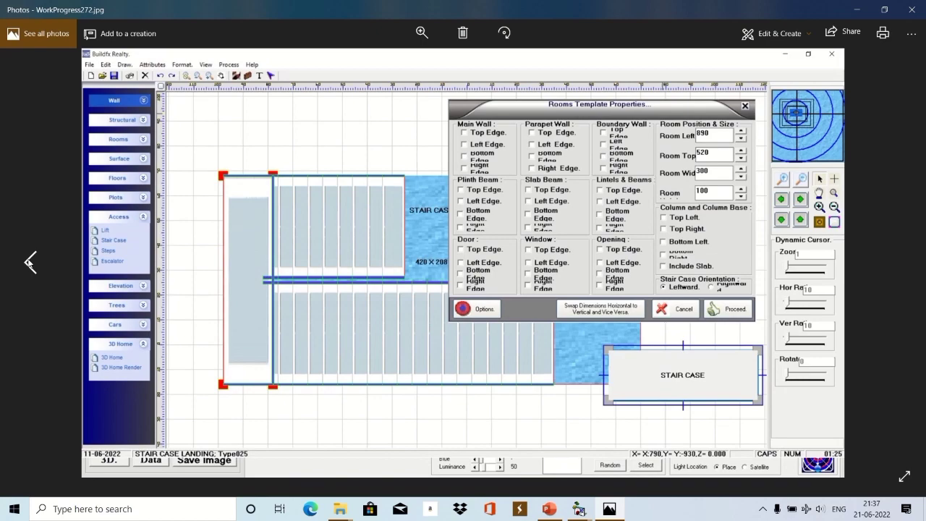
pyautogui.click(29, 262)
pyautogui.click(29, 262)
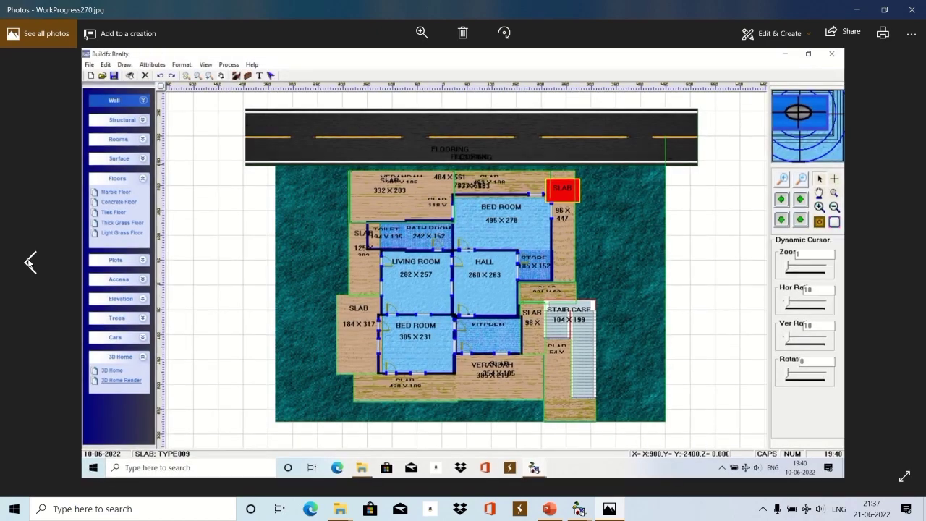
pyautogui.click(29, 262)
pyautogui.click(29, 262)
pyautogui.click(28, 262)
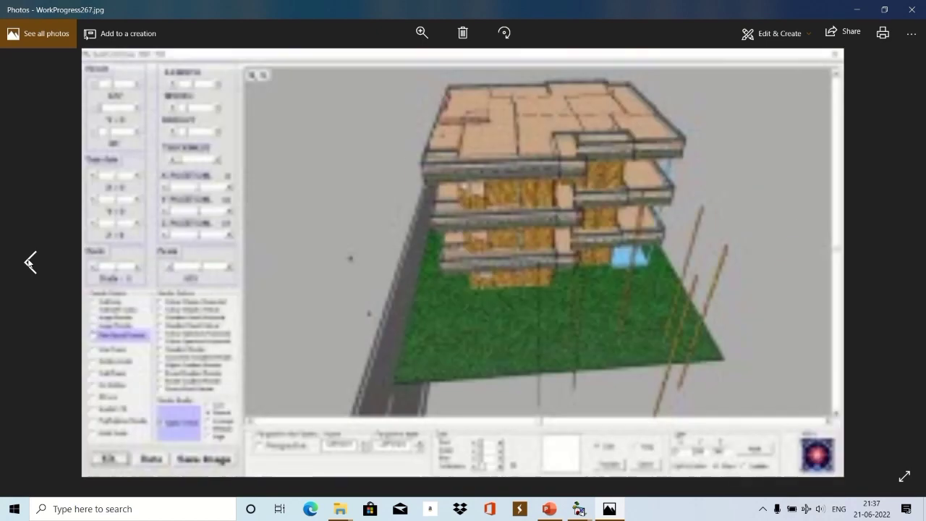
pyautogui.click(29, 262)
pyautogui.click(29, 262)
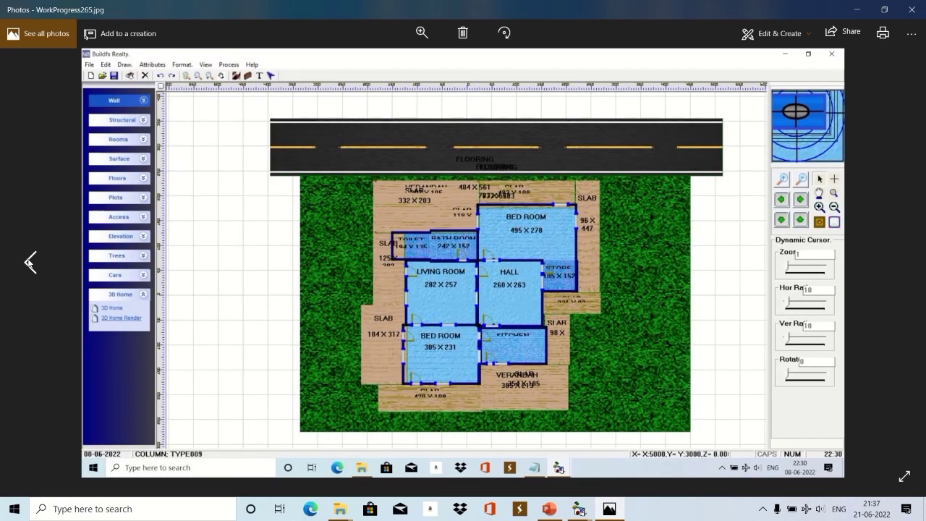
pyautogui.click(29, 262)
pyautogui.click(29, 262)
pyautogui.click(29, 262)
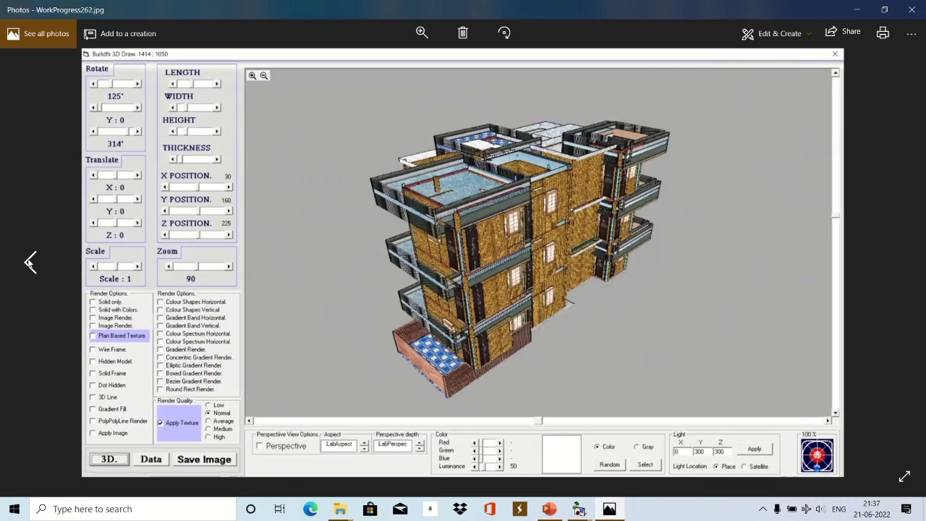
pyautogui.click(29, 262)
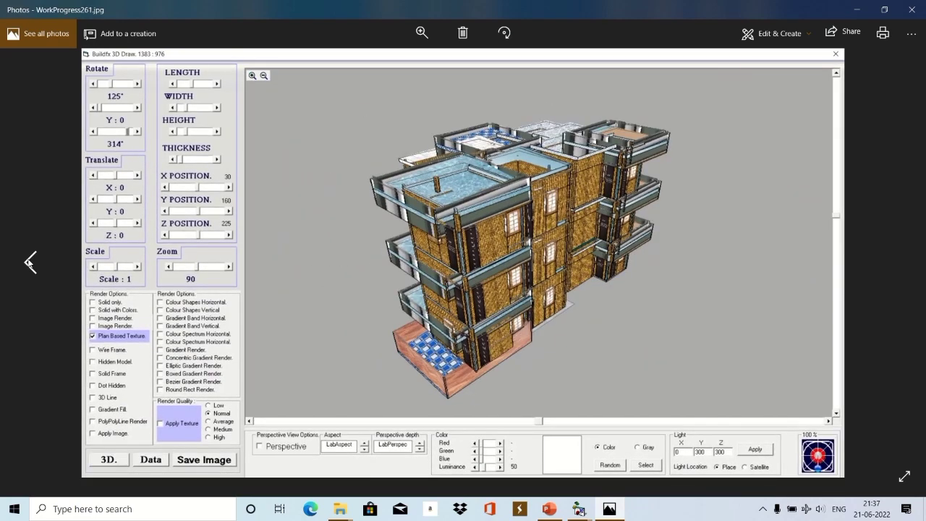
pyautogui.click(29, 262)
pyautogui.click(29, 262)
pyautogui.click(29, 262)
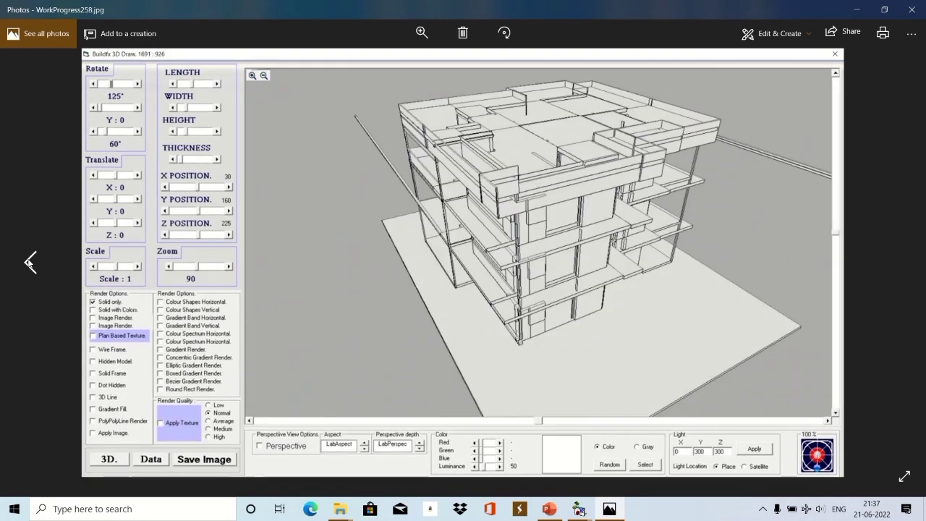
pyautogui.click(29, 262)
pyautogui.click(29, 262)
pyautogui.click(29, 262)
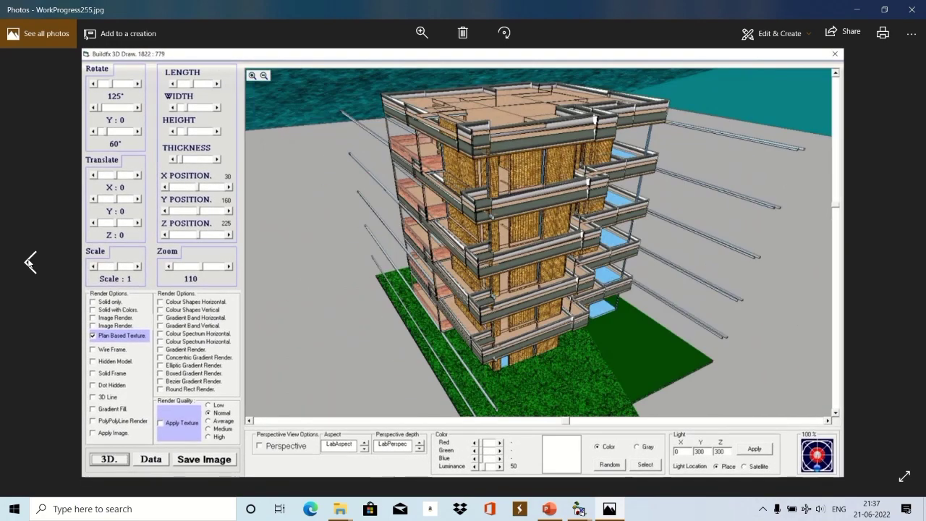
pyautogui.click(29, 262)
pyautogui.click(29, 262)
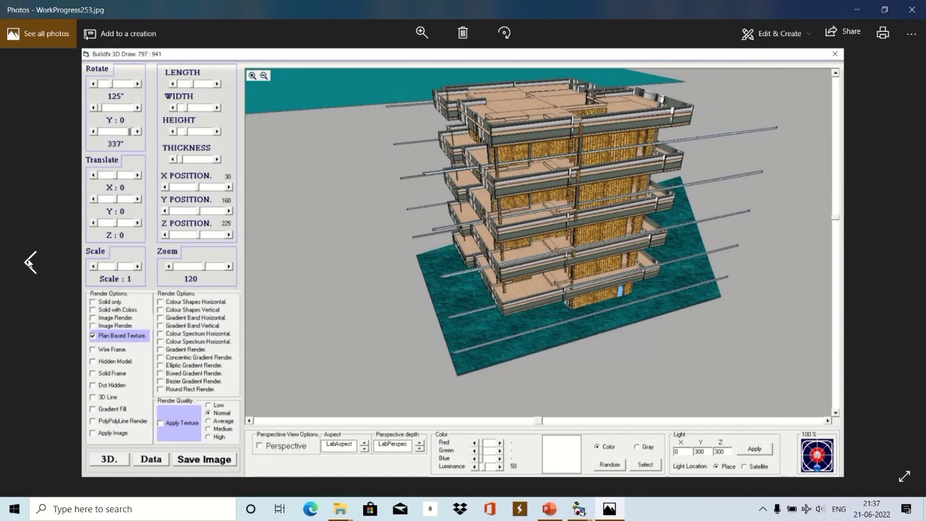
pyautogui.click(29, 262)
pyautogui.click(29, 262)
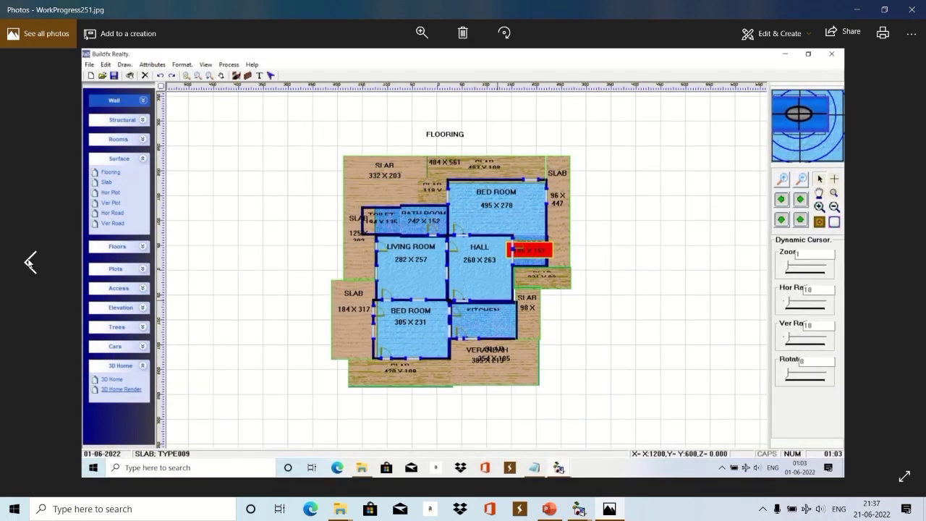
# Glance at WorkProgress252.jpg, then keep paging back past WorkProgress215.jpg to WorkProgress191.jpg.
pyautogui.press('Right')
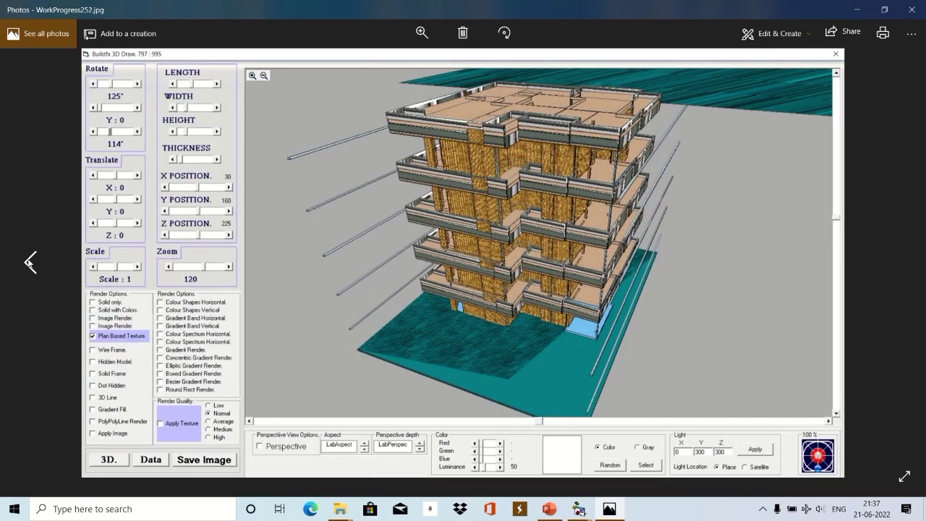
pyautogui.click(29, 262)
pyautogui.click(29, 262)
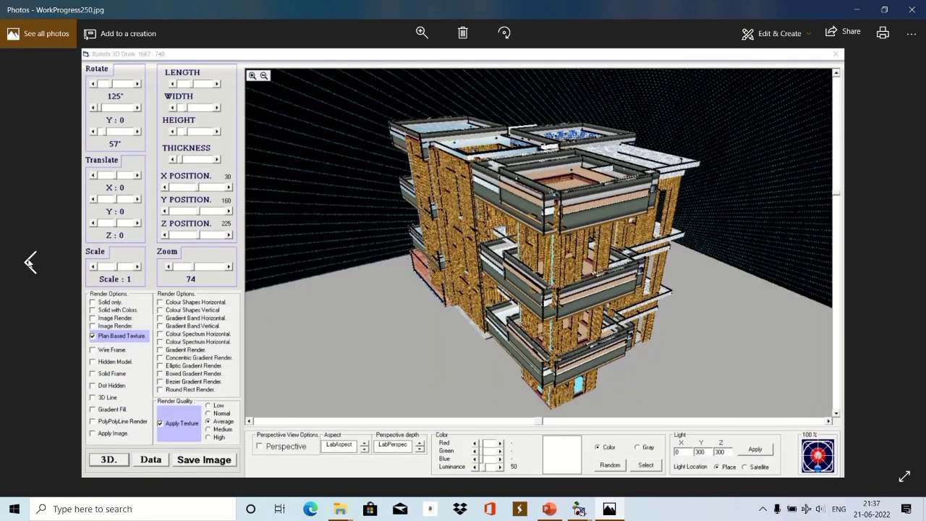
pyautogui.click(29, 262)
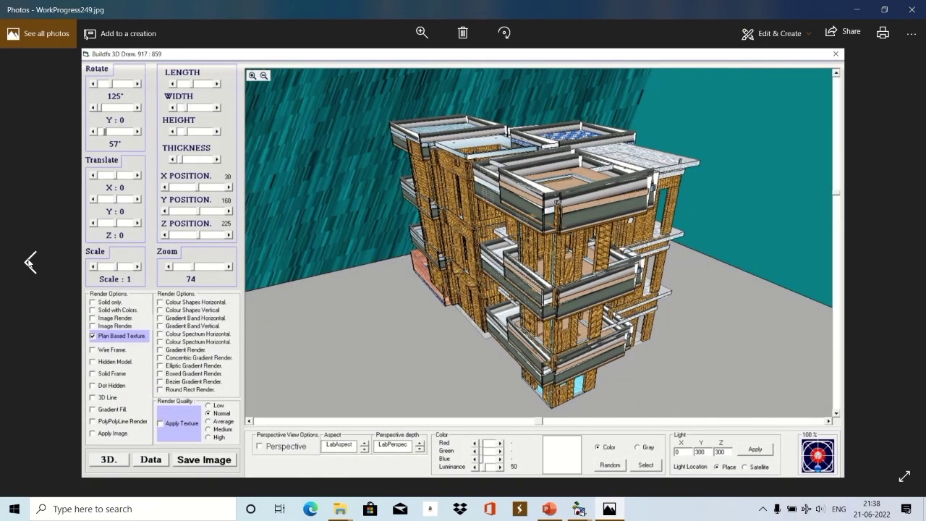
pyautogui.click(28, 262)
pyautogui.click(29, 262)
pyautogui.click(29, 262)
pyautogui.click(29, 262)
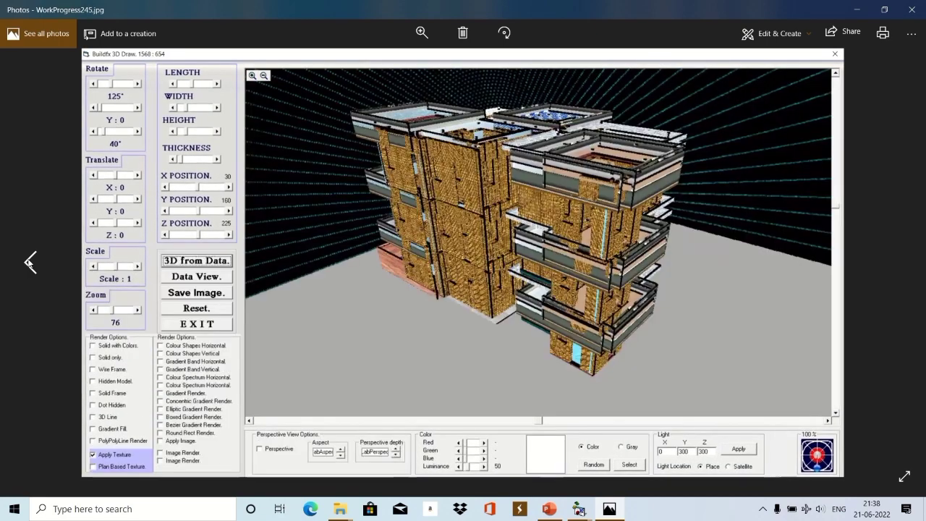
pyautogui.click(29, 262)
pyautogui.click(29, 262)
pyautogui.click(29, 262)
pyautogui.click(29, 262)
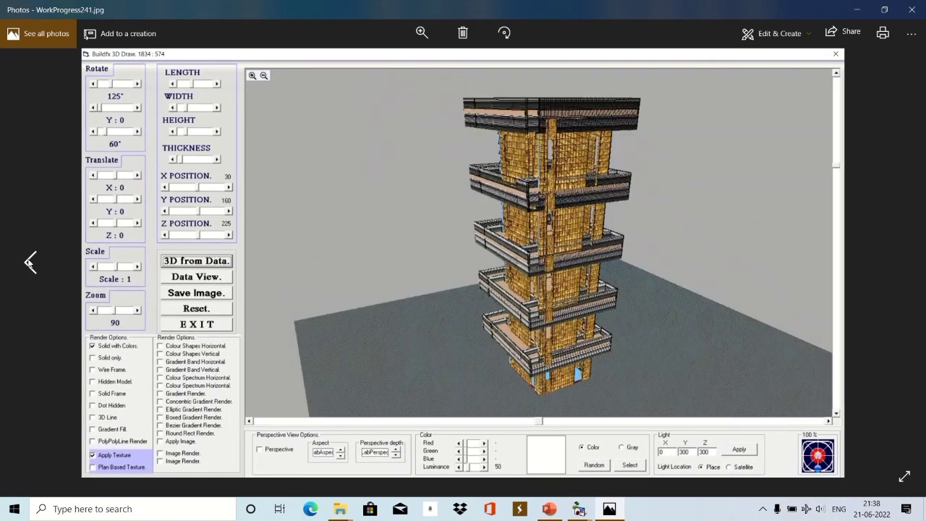
pyautogui.click(29, 262)
pyautogui.click(29, 262)
pyautogui.click(29, 262)
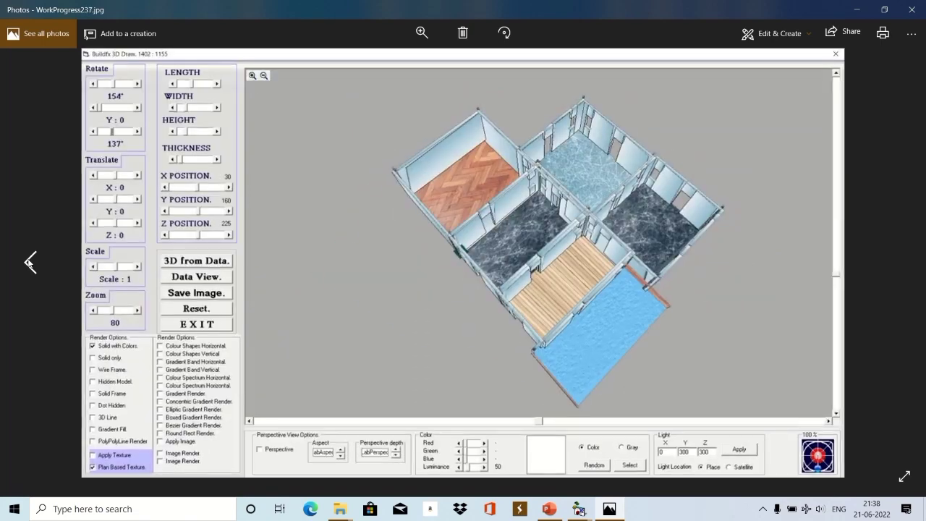
pyautogui.click(29, 262)
pyautogui.click(29, 262)
pyautogui.click(29, 262)
pyautogui.click(29, 262)
pyautogui.click(29, 262)
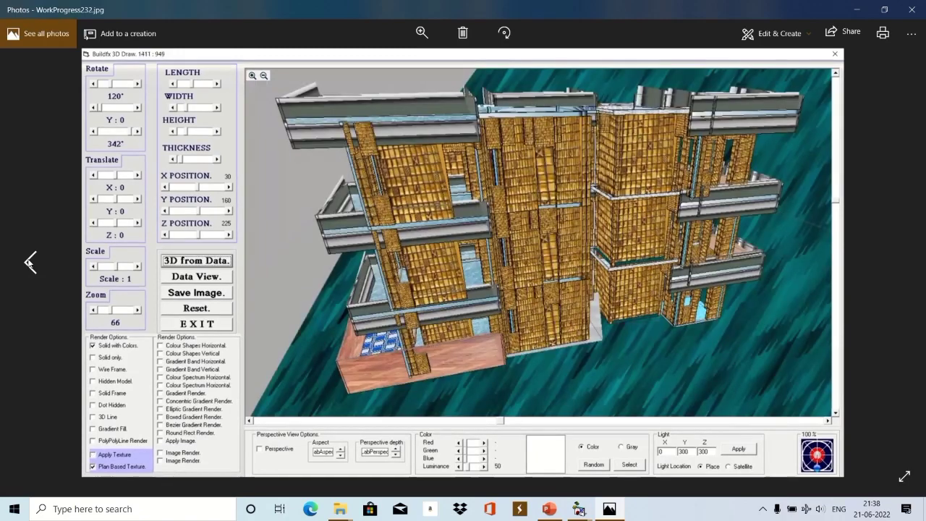
pyautogui.click(29, 262)
pyautogui.click(29, 262)
pyautogui.click(29, 262)
pyautogui.click(29, 262)
pyautogui.click(29, 262)
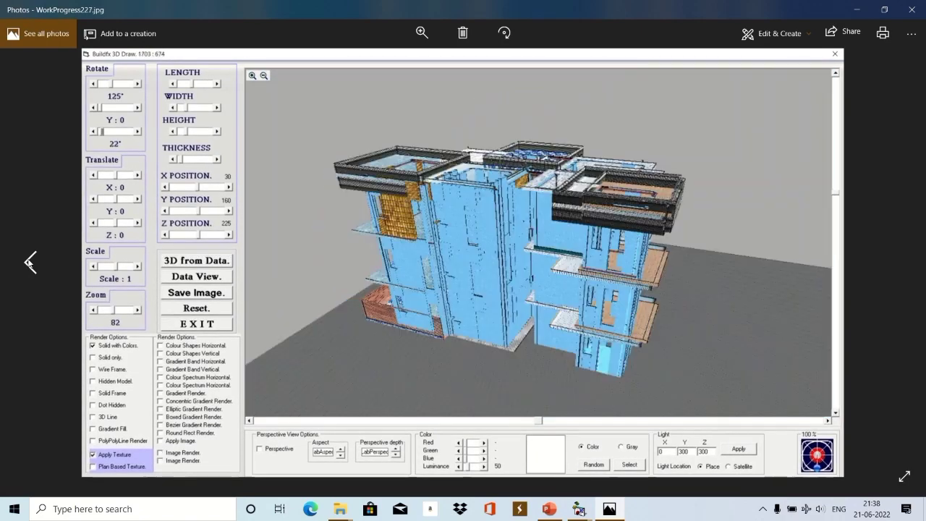
pyautogui.click(29, 262)
pyautogui.click(29, 262)
pyautogui.click(29, 262)
pyautogui.click(29, 262)
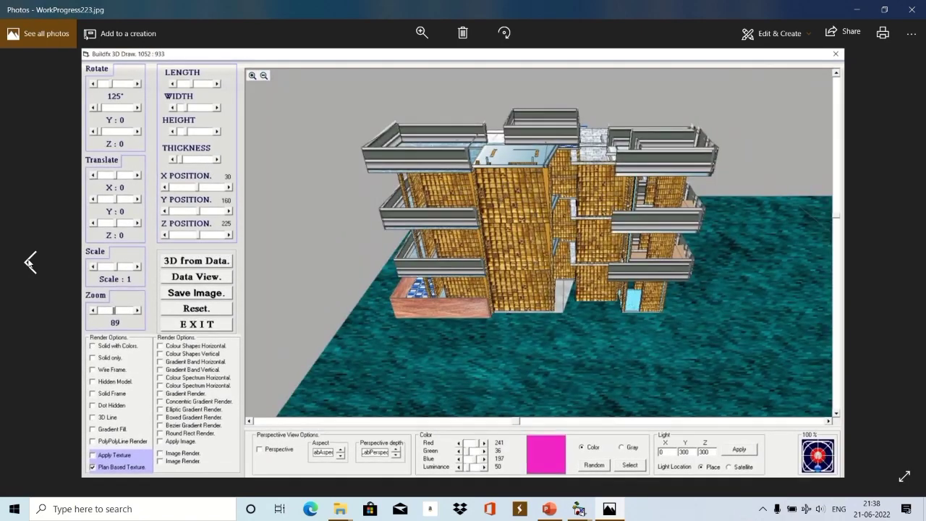
pyautogui.click(29, 262)
pyautogui.click(29, 262)
pyautogui.click(29, 262)
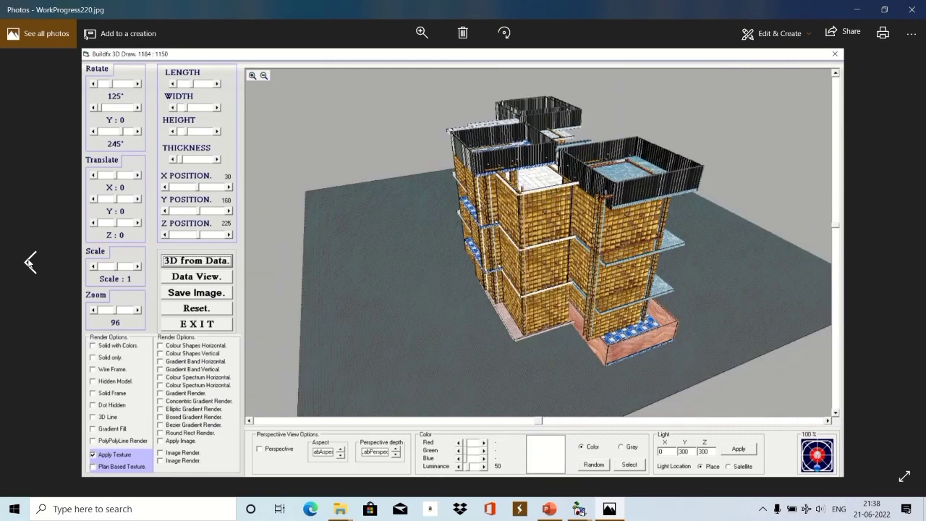
pyautogui.click(29, 262)
pyautogui.click(29, 262)
pyautogui.click(29, 262)
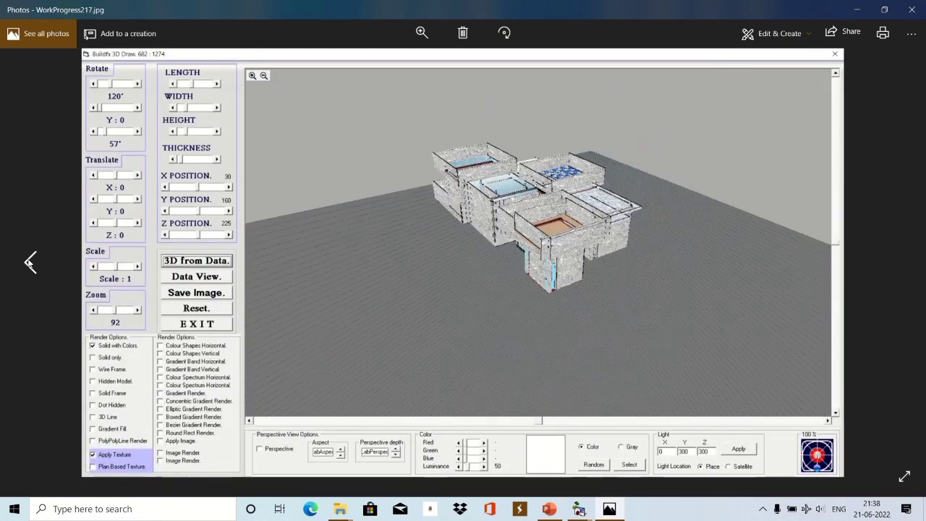
pyautogui.click(29, 262)
pyautogui.click(29, 262)
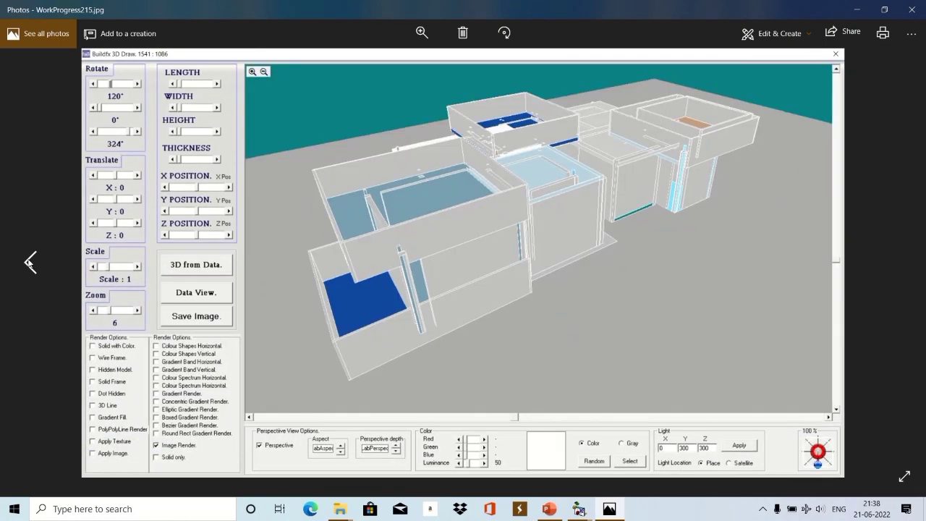
pyautogui.click(29, 262)
pyautogui.click(29, 262)
pyautogui.click(29, 262)
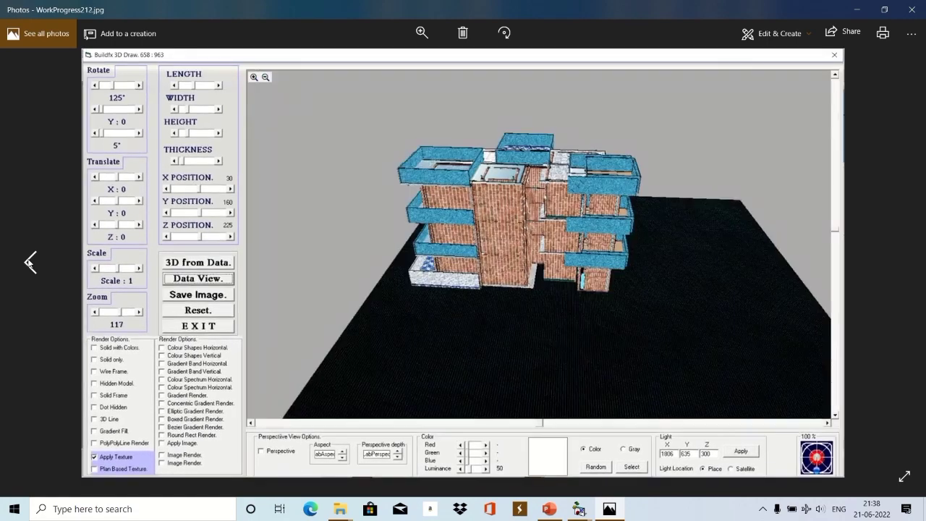
pyautogui.click(29, 262)
pyautogui.click(29, 262)
pyautogui.click(29, 262)
pyautogui.click(29, 262)
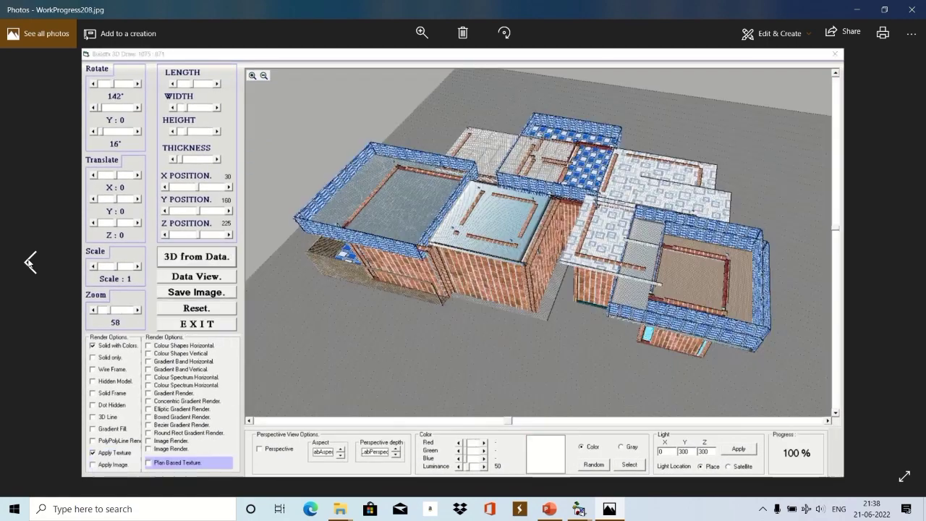
pyautogui.click(29, 262)
pyautogui.click(29, 262)
pyautogui.click(29, 262)
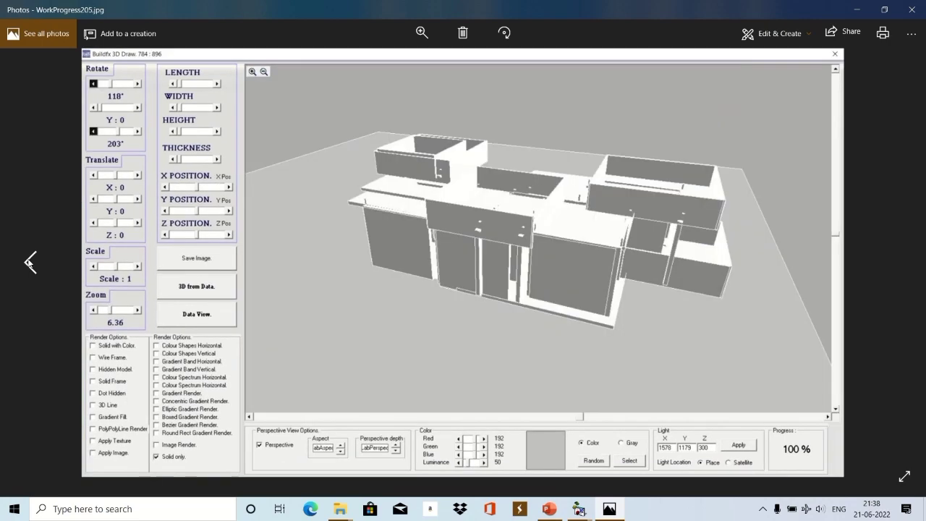
pyautogui.click(29, 262)
pyautogui.click(29, 262)
pyautogui.click(29, 262)
pyautogui.click(29, 262)
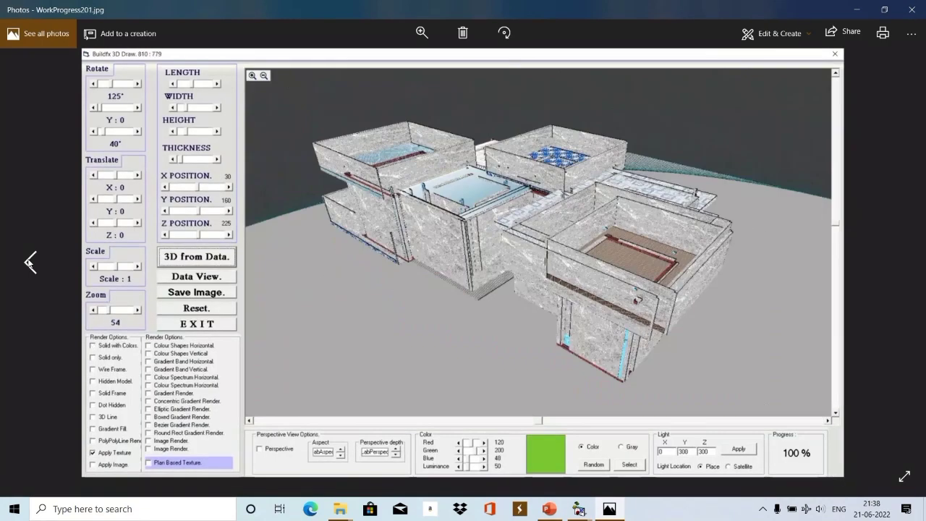
pyautogui.click(29, 262)
pyautogui.click(29, 262)
pyautogui.click(29, 262)
pyautogui.click(29, 262)
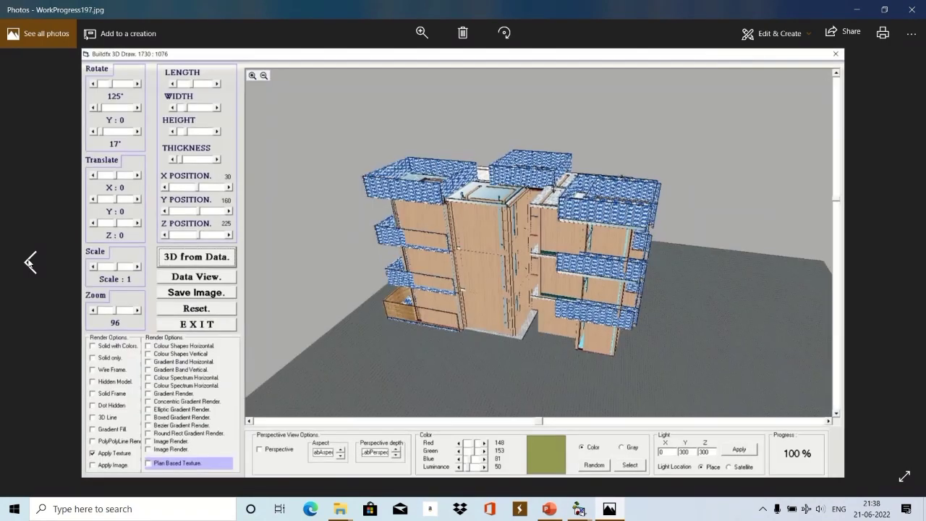
pyautogui.click(29, 262)
pyautogui.click(29, 262)
pyautogui.click(29, 262)
pyautogui.click(29, 262)
pyautogui.click(29, 262)
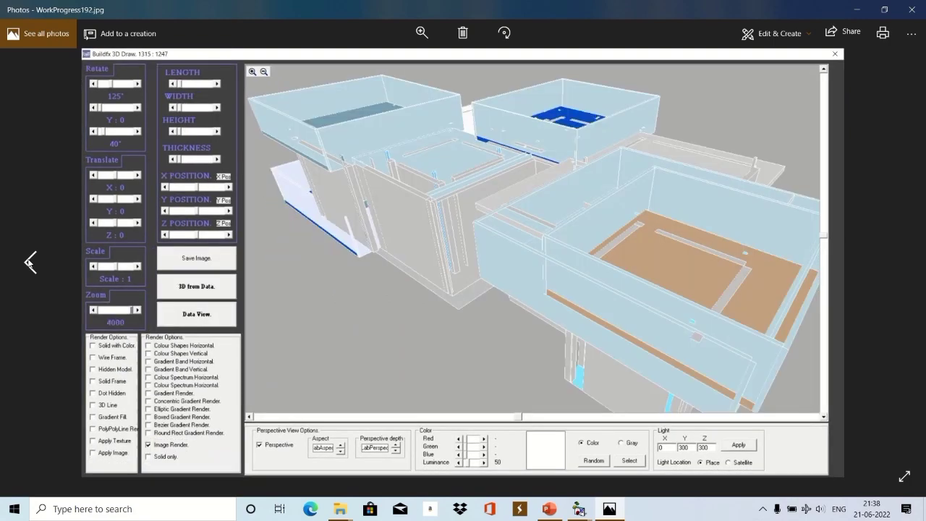
pyautogui.click(29, 262)
pyautogui.click(29, 262)
pyautogui.click(29, 262)
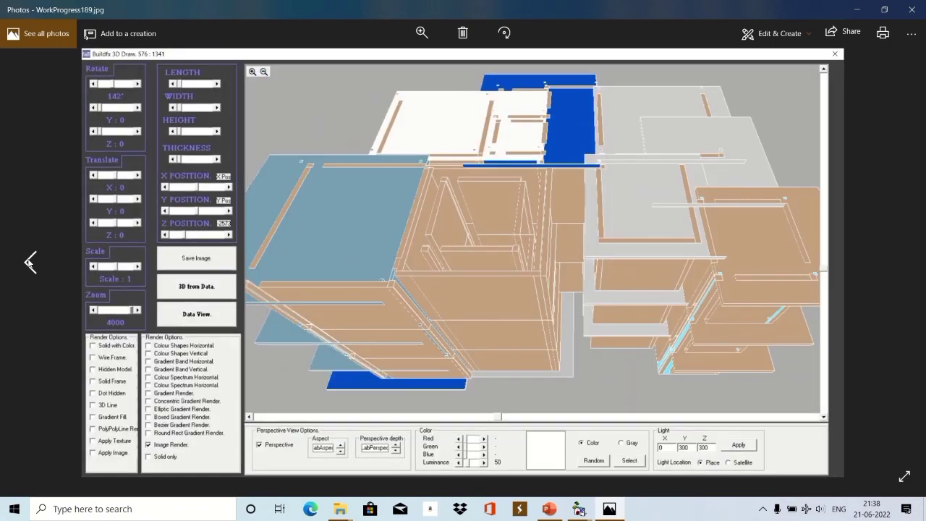
# Return to WorkProgress193.jpg, then page back to the WorkProgress172.jpg house floor plan.
pyautogui.press('Right')
pyautogui.press('Right')
pyautogui.press('Right')
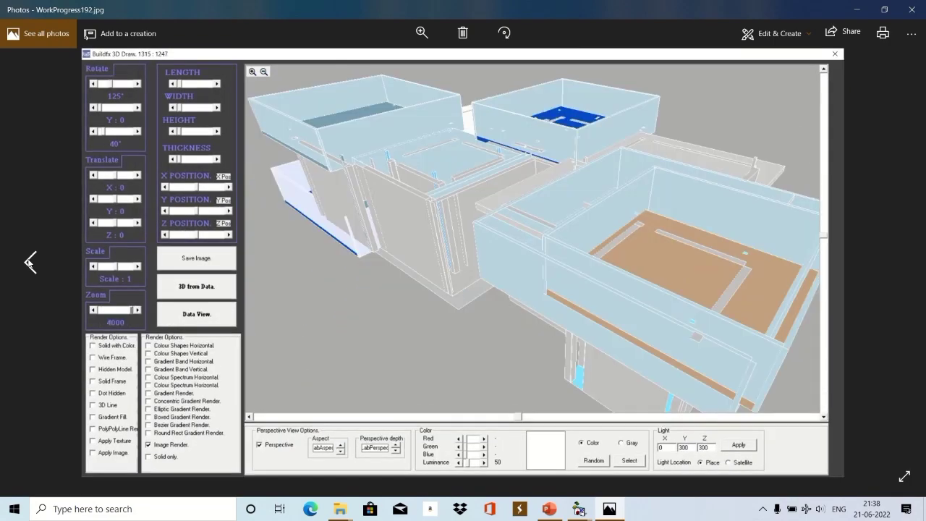
pyautogui.press('Right')
pyautogui.click(29, 262)
pyautogui.click(29, 262)
pyautogui.click(29, 262)
pyautogui.click(29, 262)
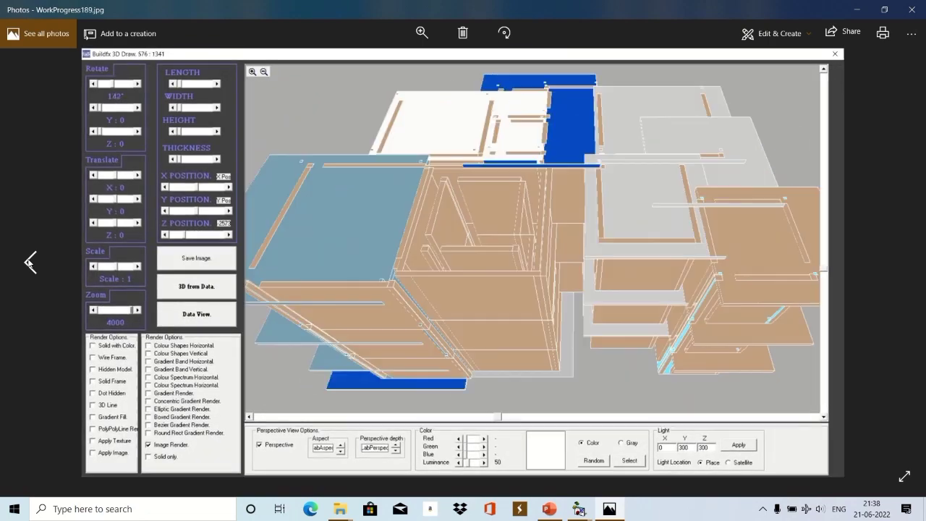
pyautogui.click(29, 262)
pyautogui.click(29, 262)
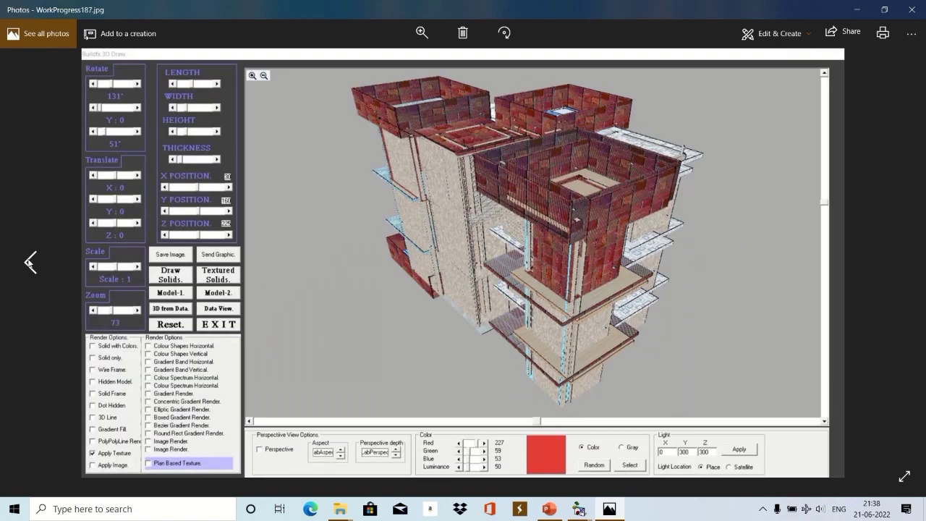
pyautogui.click(29, 262)
pyautogui.click(29, 262)
pyautogui.click(29, 262)
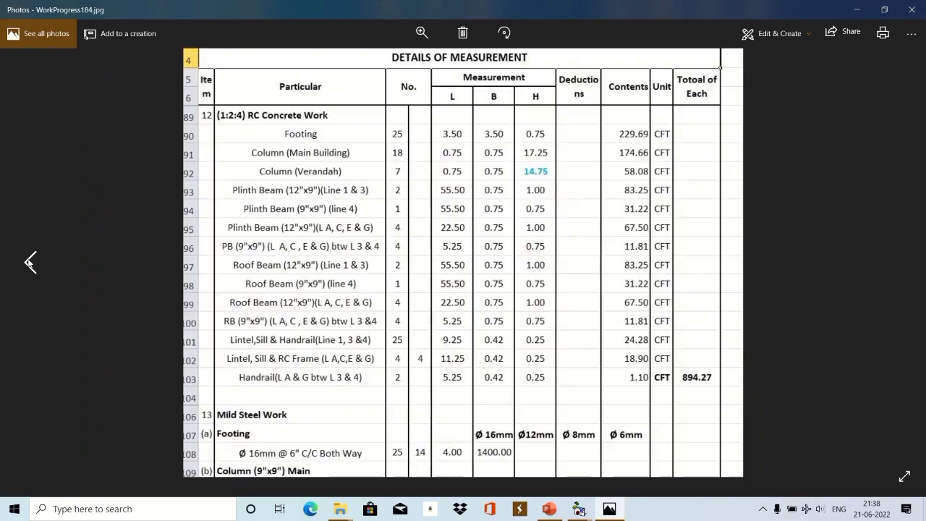
pyautogui.click(29, 262)
pyautogui.click(29, 262)
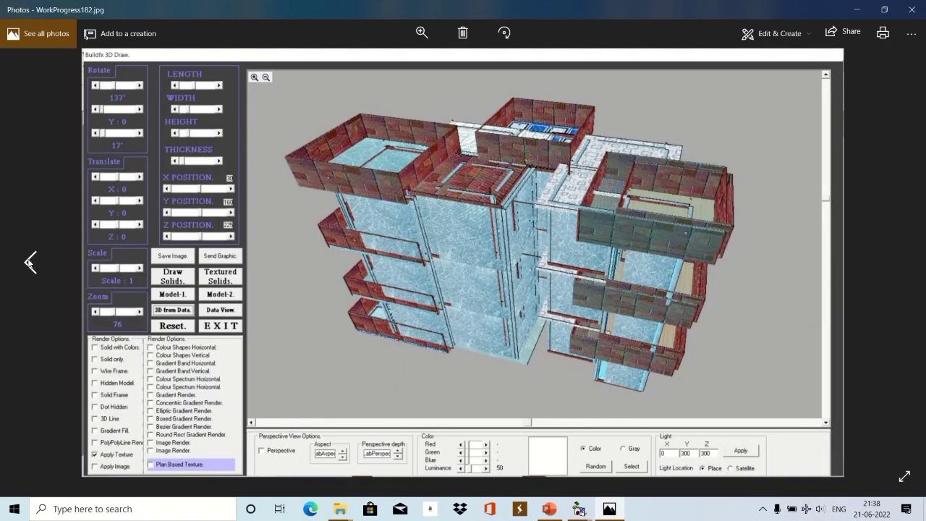
pyautogui.click(29, 262)
pyautogui.click(29, 262)
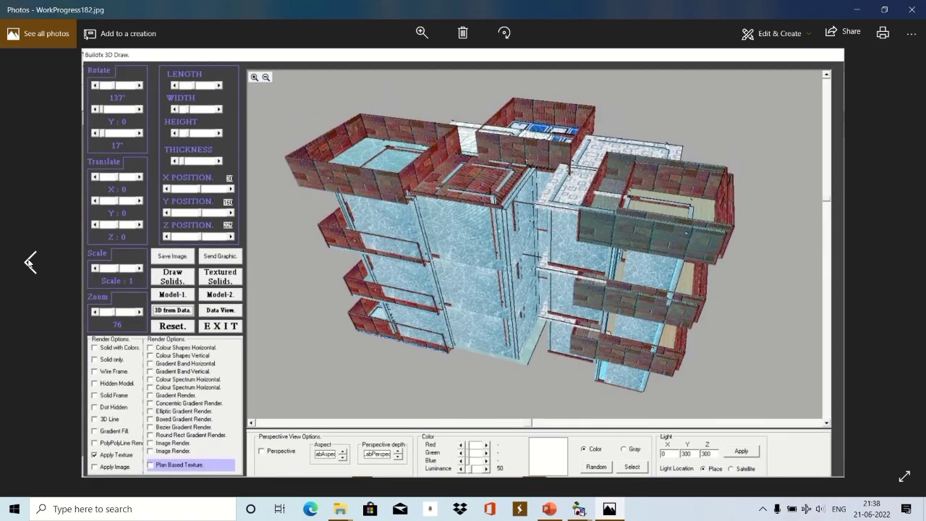
pyautogui.click(29, 262)
pyautogui.click(28, 262)
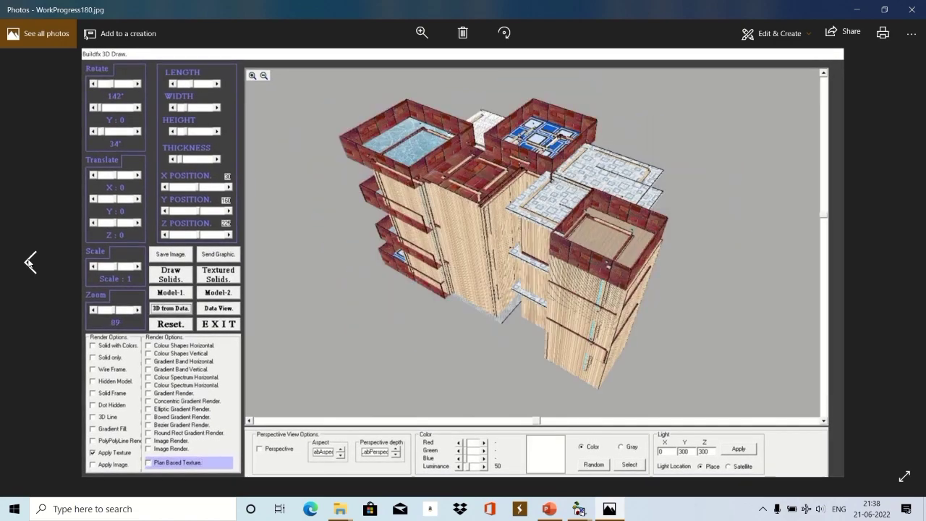
pyautogui.click(29, 262)
pyautogui.click(29, 262)
pyautogui.click(29, 262)
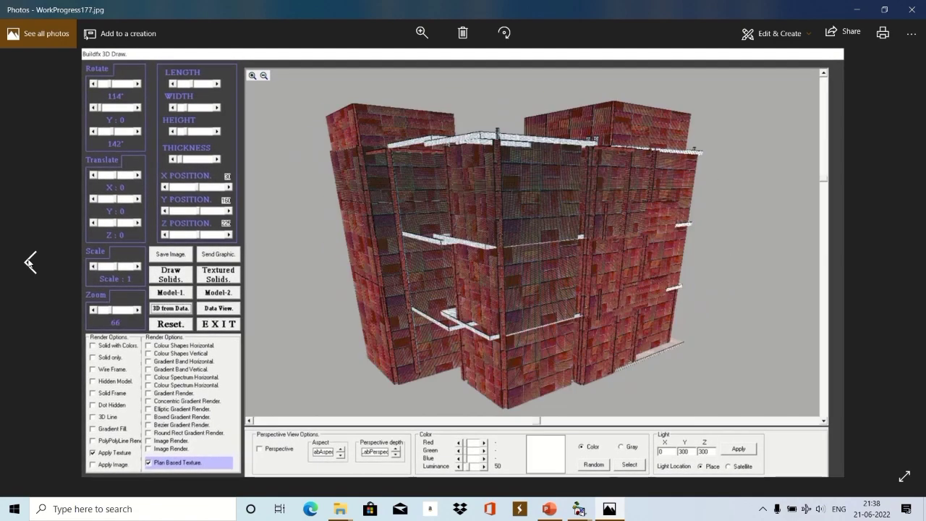
pyautogui.click(29, 262)
pyautogui.click(29, 262)
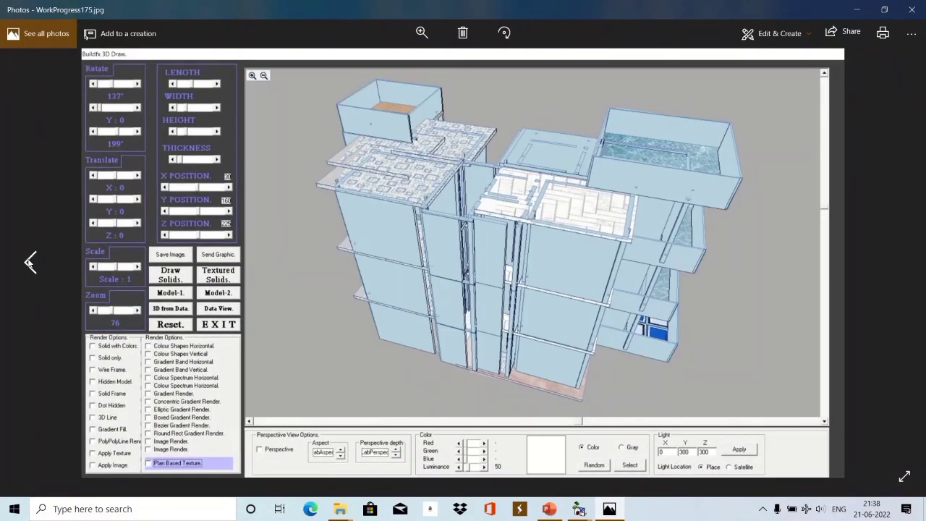
pyautogui.click(29, 262)
pyautogui.click(29, 262)
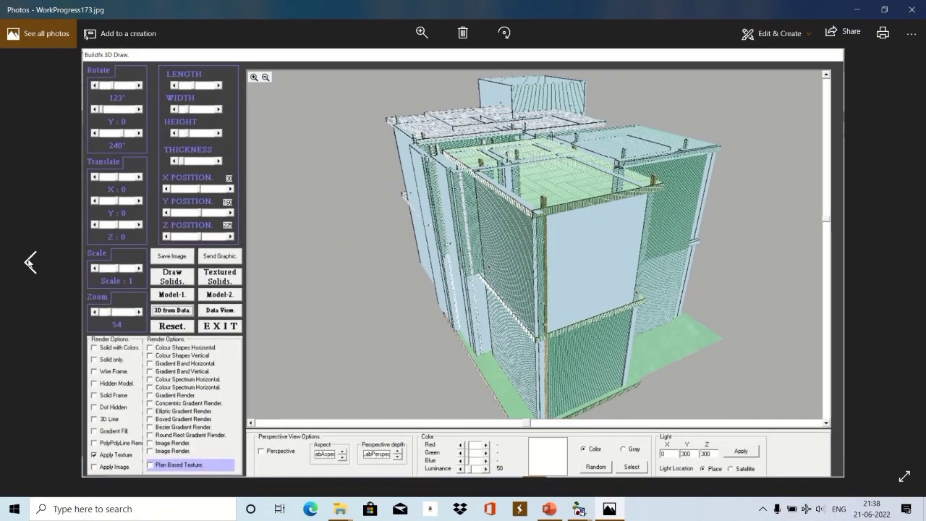
pyautogui.click(29, 262)
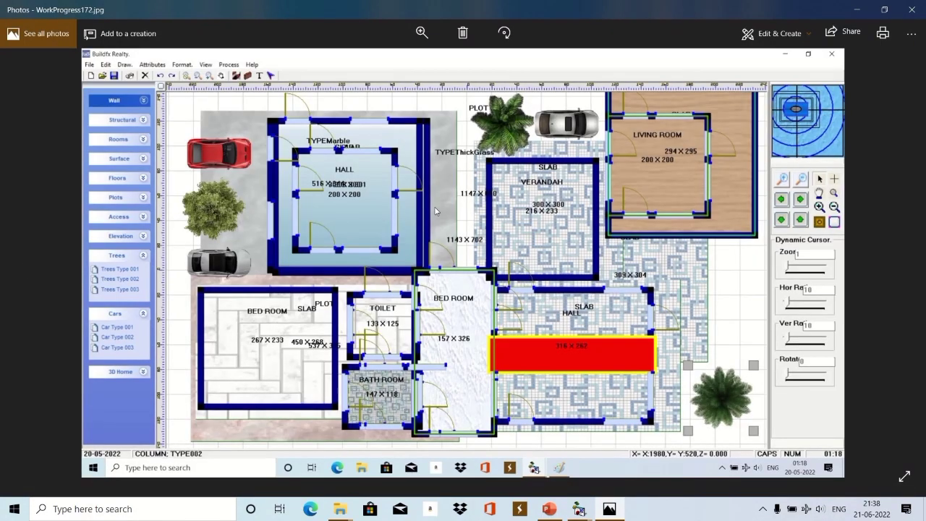
# Start a full-screen Slideshow of the photos from the See more menu.
pyautogui.click(910, 34)
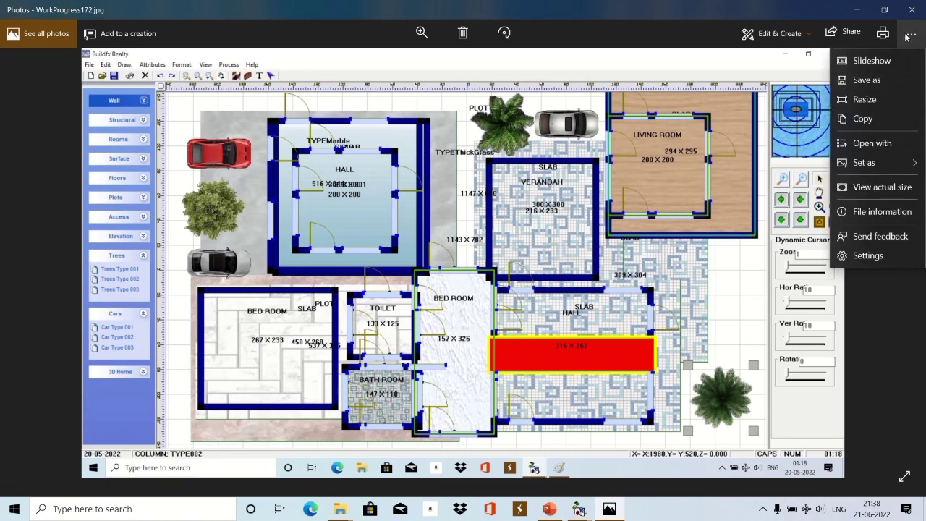
pyautogui.click(886, 58)
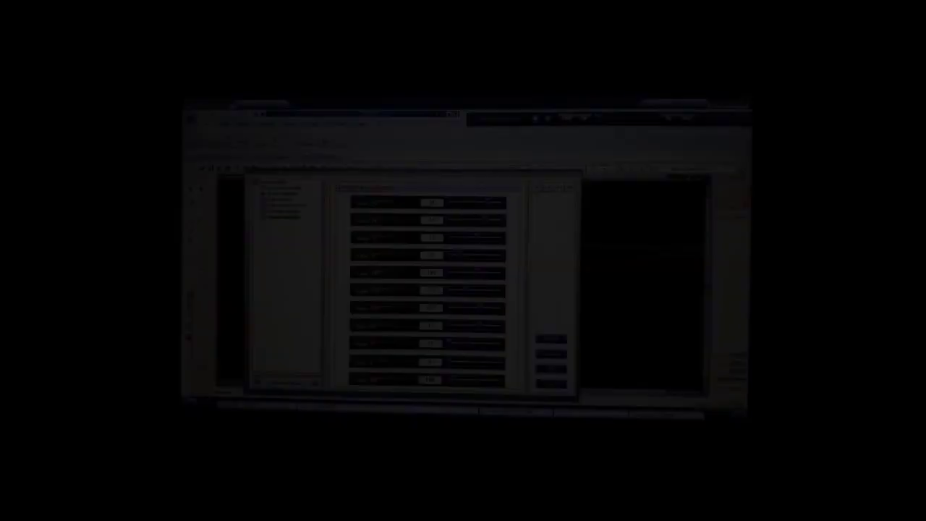
# Leave the slideshow, briefly restart it from the Drawing Settings photo, then exit again.
pyautogui.press('Escape')
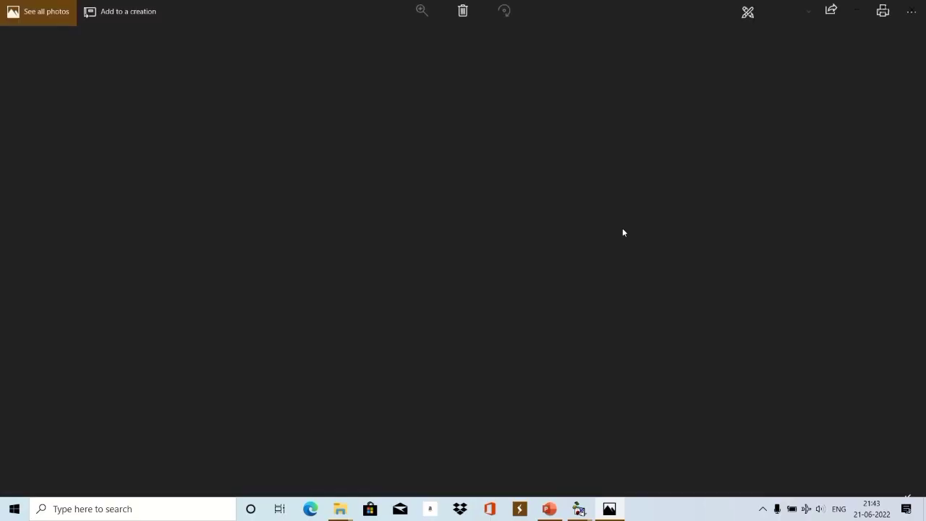
pyautogui.keyDown('ctrl'); pyautogui.scroll(2, 622, 232); pyautogui.keyUp('ctrl')
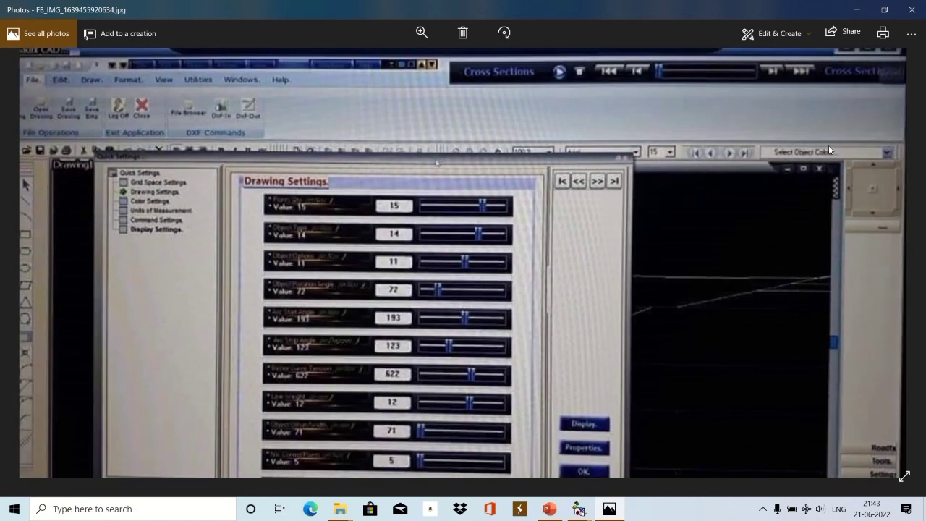
pyautogui.click(911, 33)
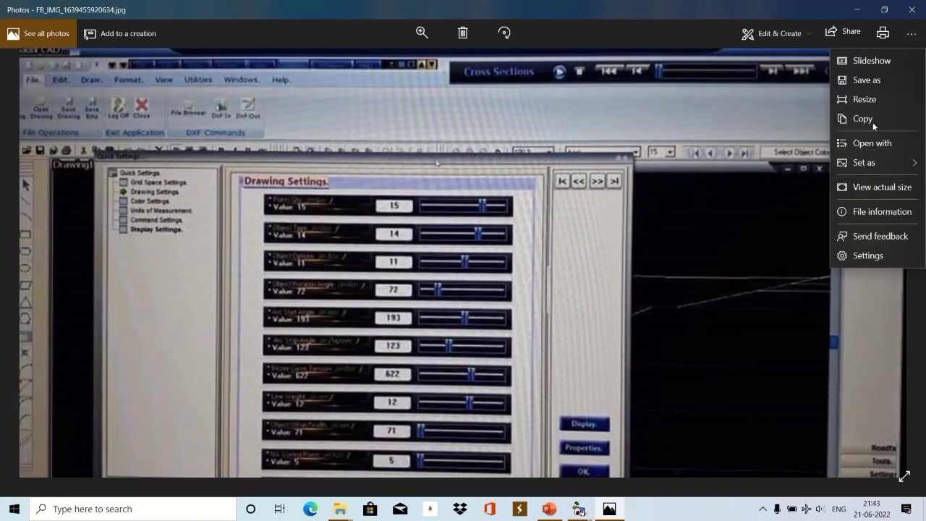
pyautogui.click(878, 67)
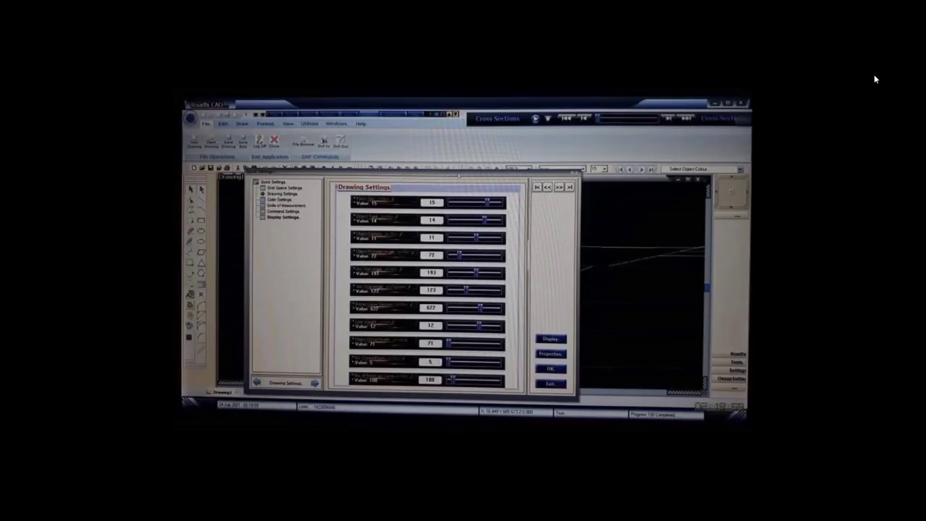
pyautogui.press('Escape')
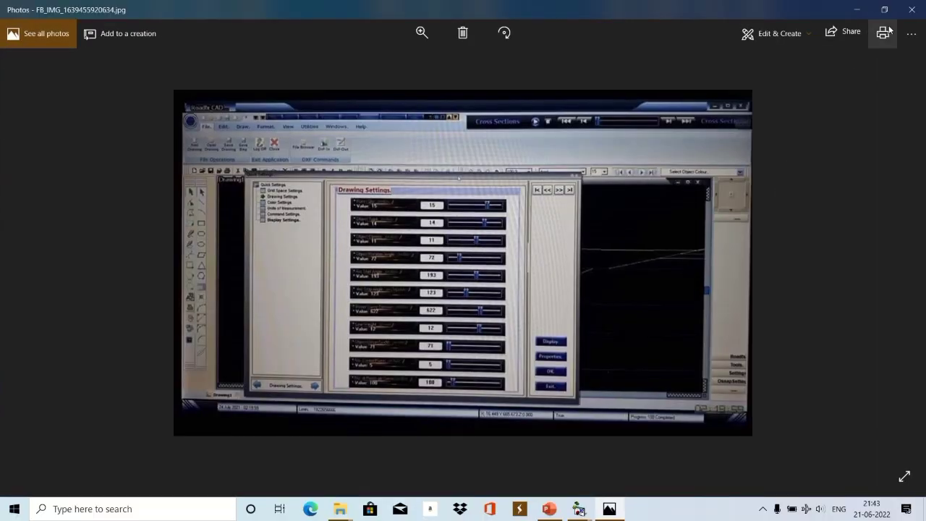
# Advance to the Bar Bending Schedule photo and start a slideshow from it.
pyautogui.moveTo(404, 13)
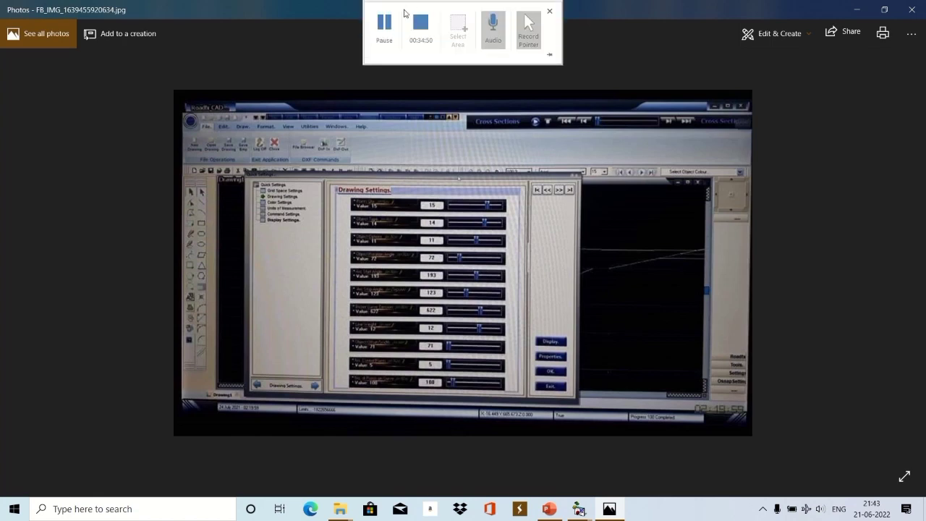
pyautogui.press('Right')
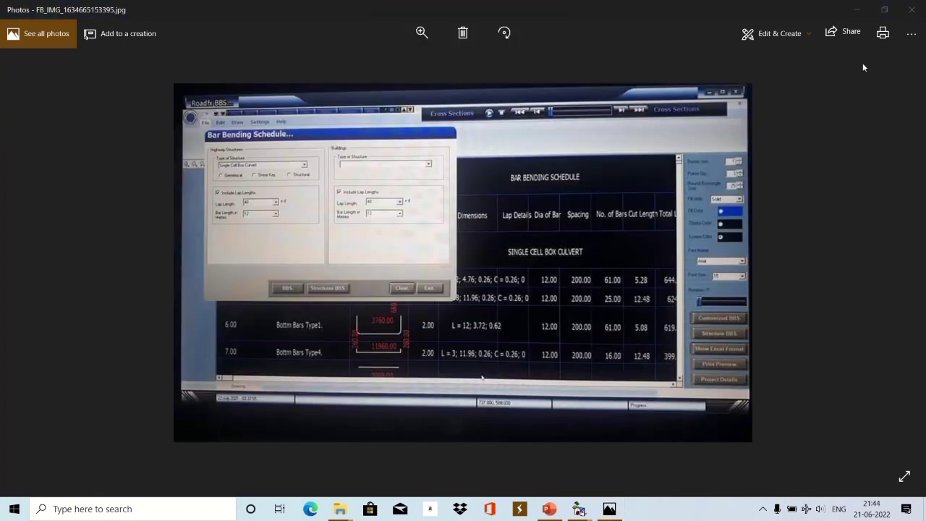
pyautogui.click(911, 34)
pyautogui.click(880, 60)
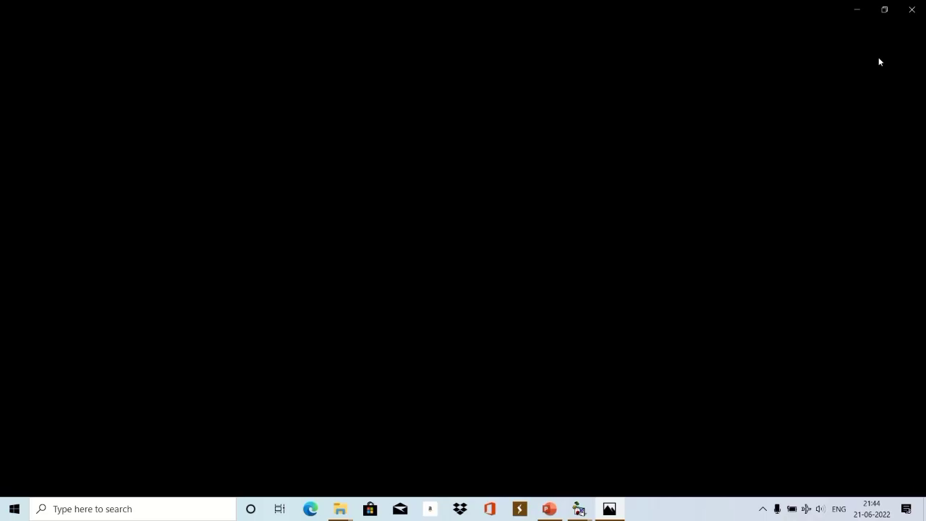